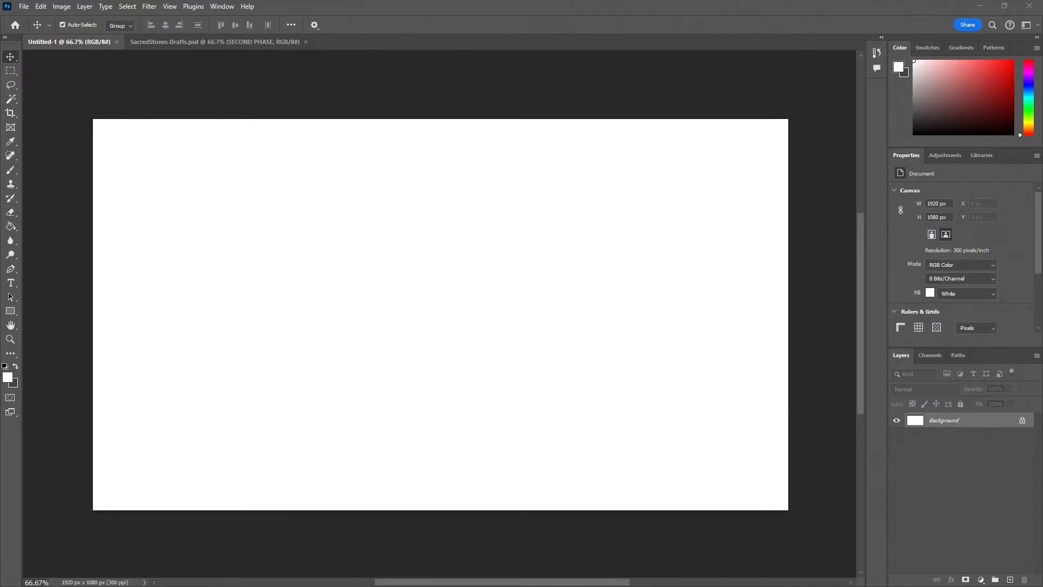
Bring the live chat window over the blank canvas, read the chat messages, and move the window out of view
{"action": "left_click_drag", "start_coordinate": [0, 163], "coordinate": [484, 109]}
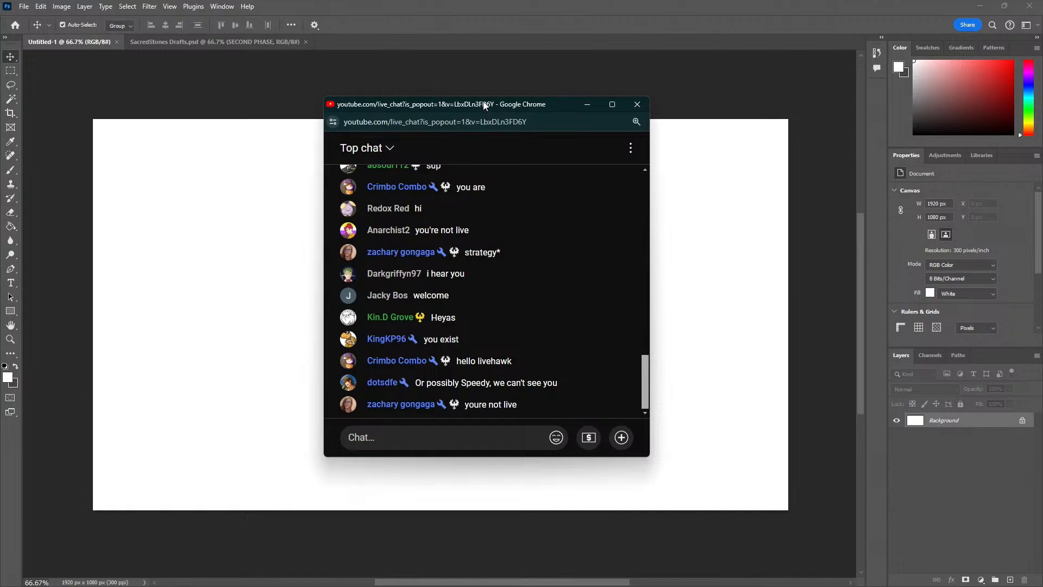
{"action": "left_click_drag", "start_coordinate": [485, 105], "coordinate": [323, 145]}
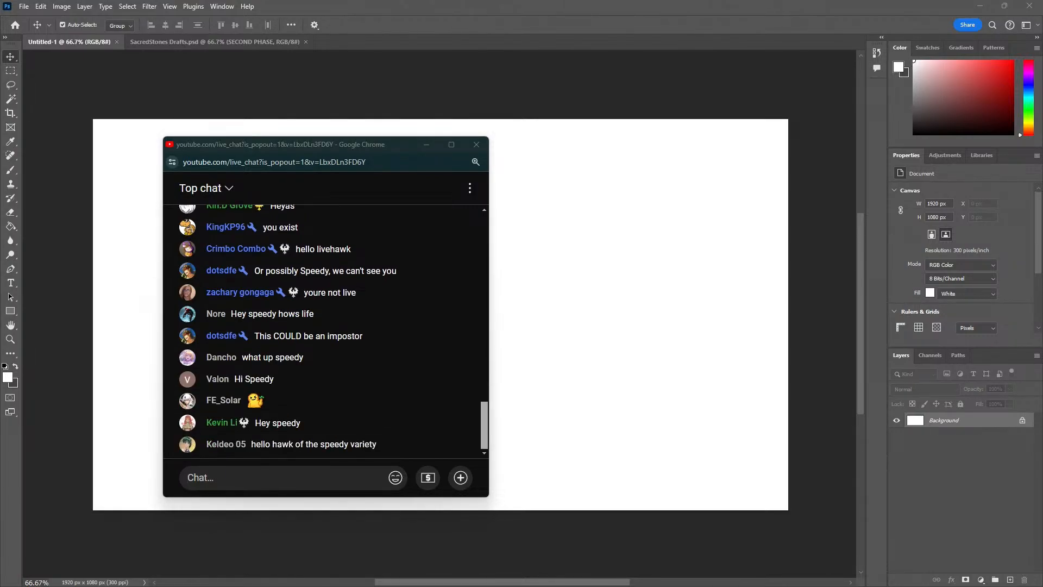
{"action": "left_click_drag", "start_coordinate": [288, 144], "coordinate": [302, 113]}
{"action": "left_click", "coordinate": [212, 446]}
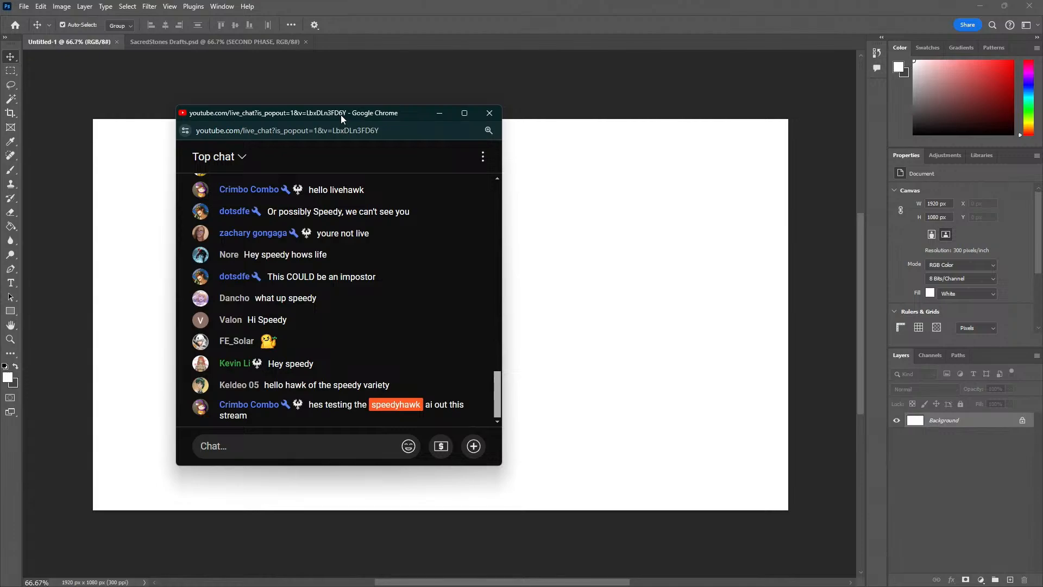
{"action": "left_click_drag", "start_coordinate": [341, 115], "coordinate": [270, 101]}
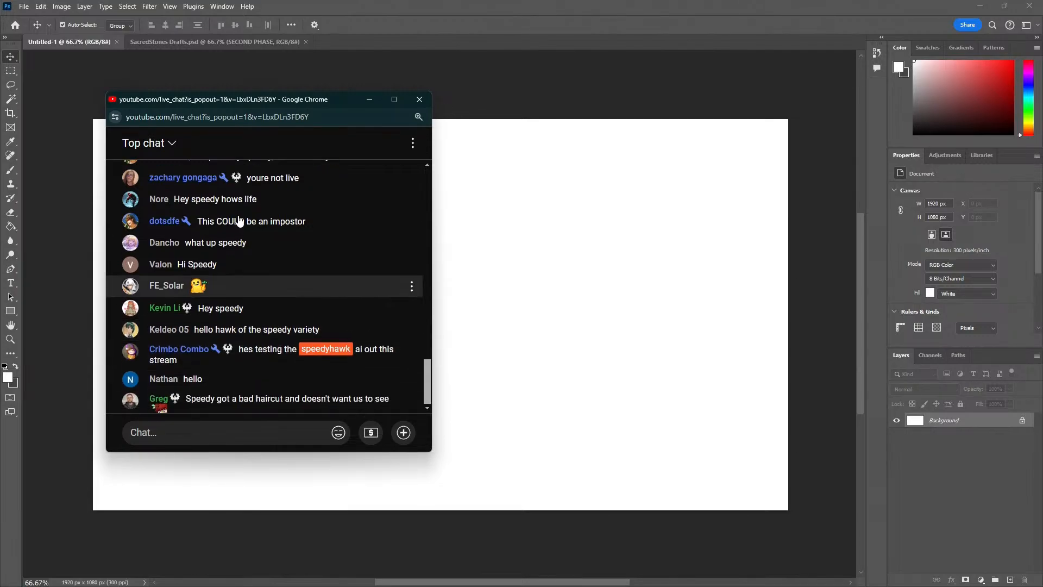
{"action": "left_click_drag", "start_coordinate": [250, 100], "coordinate": [0, 122]}
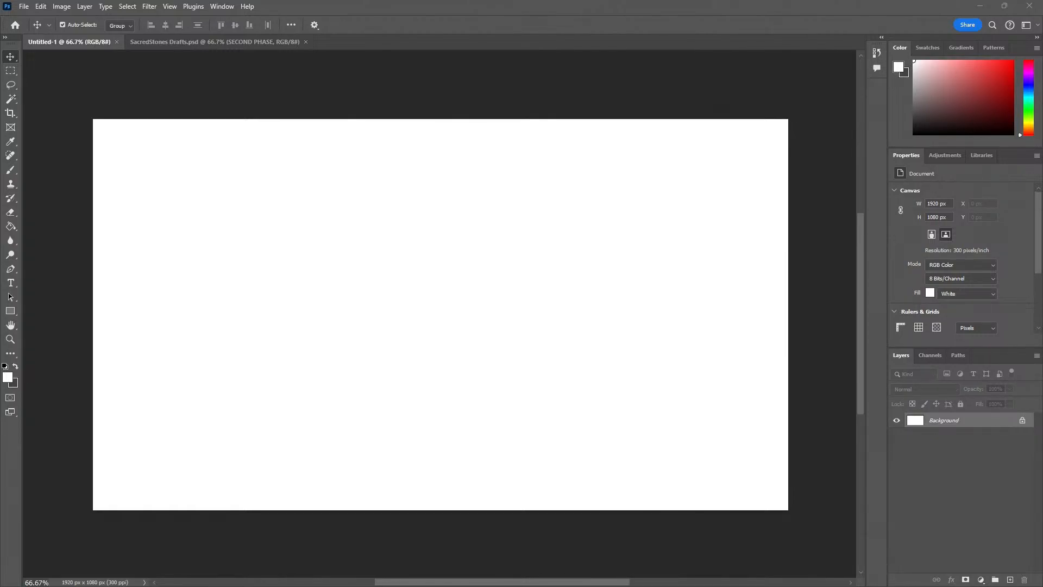
Bring the browser over the canvas, view the X post's Fire Emblem tier list image enlarged, and move the browser away
{"action": "mouse_move", "coordinate": [308, 66]}
{"action": "left_mouse_down"}
{"action": "mouse_move", "coordinate": [283, 75]}
{"action": "mouse_move", "coordinate": [324, 73]}
{"action": "left_mouse_up"}
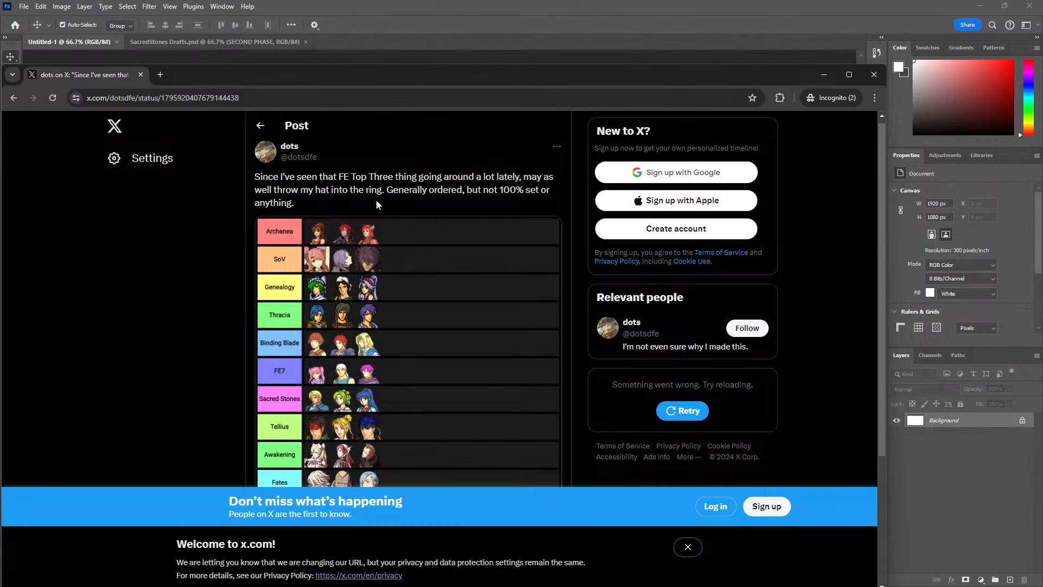
{"action": "scroll", "coordinate": [360, 214], "scroll_direction": "down", "scroll_amount": 1}
{"action": "scroll", "coordinate": [361, 218], "scroll_direction": "up", "scroll_amount": 1}
{"action": "left_click", "coordinate": [344, 219]}
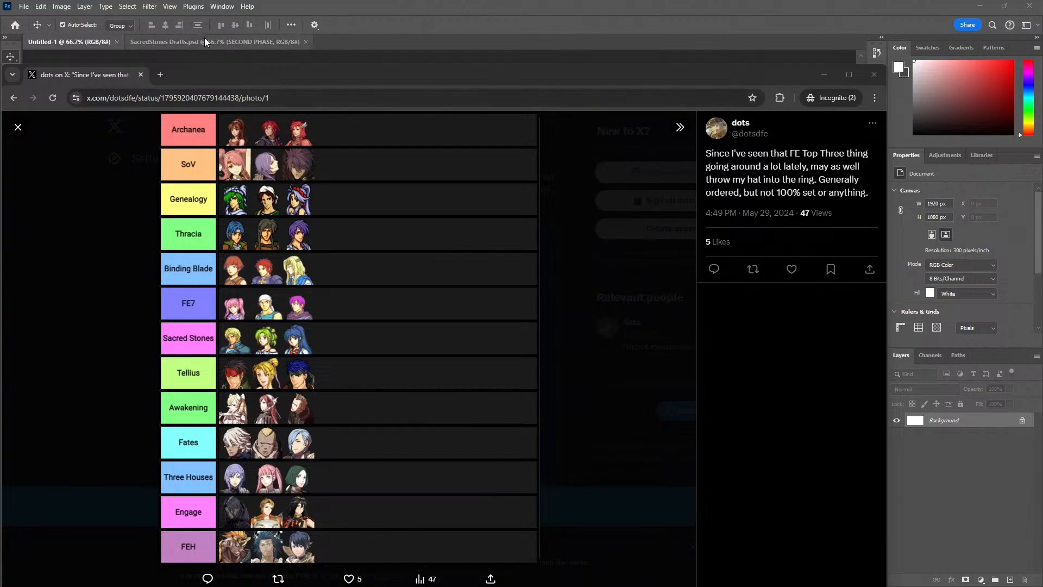
{"action": "mouse_move", "coordinate": [251, 75]}
{"action": "left_mouse_down"}
{"action": "mouse_move", "coordinate": [262, 64]}
{"action": "mouse_move", "coordinate": [262, 76]}
{"action": "left_mouse_up"}
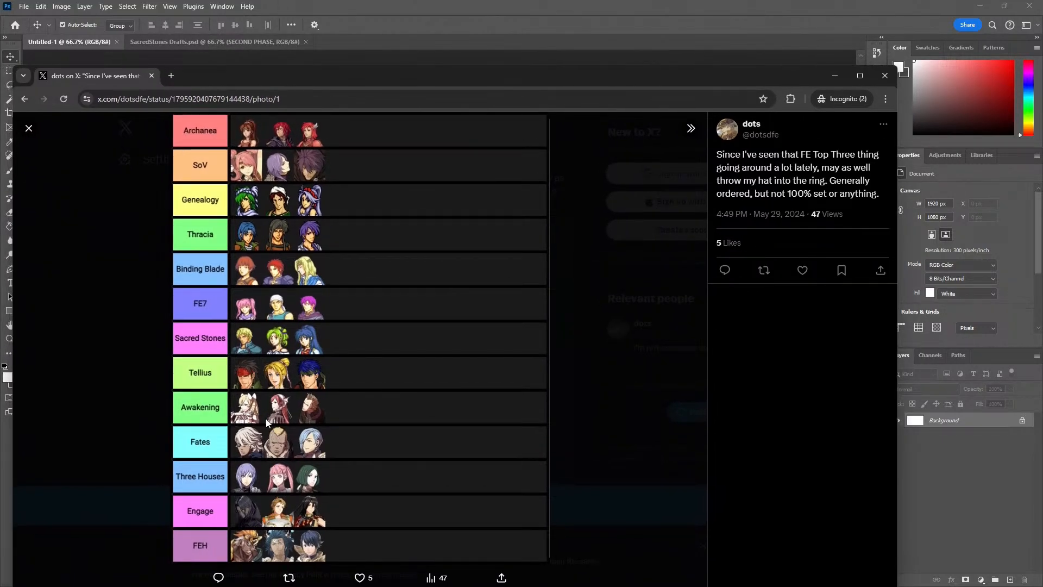
{"action": "left_click_drag", "start_coordinate": [283, 78], "coordinate": [0, 79]}
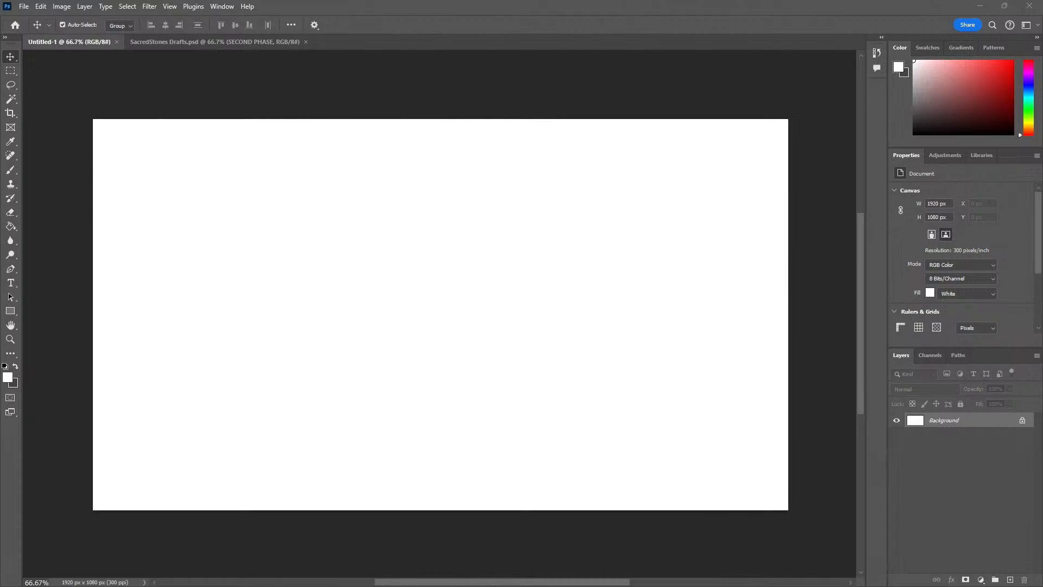
Switch to the SacredStones Drafts.psd document and place a narrowed, blank Notepad window over its two phase panels
{"action": "left_click", "coordinate": [195, 40]}
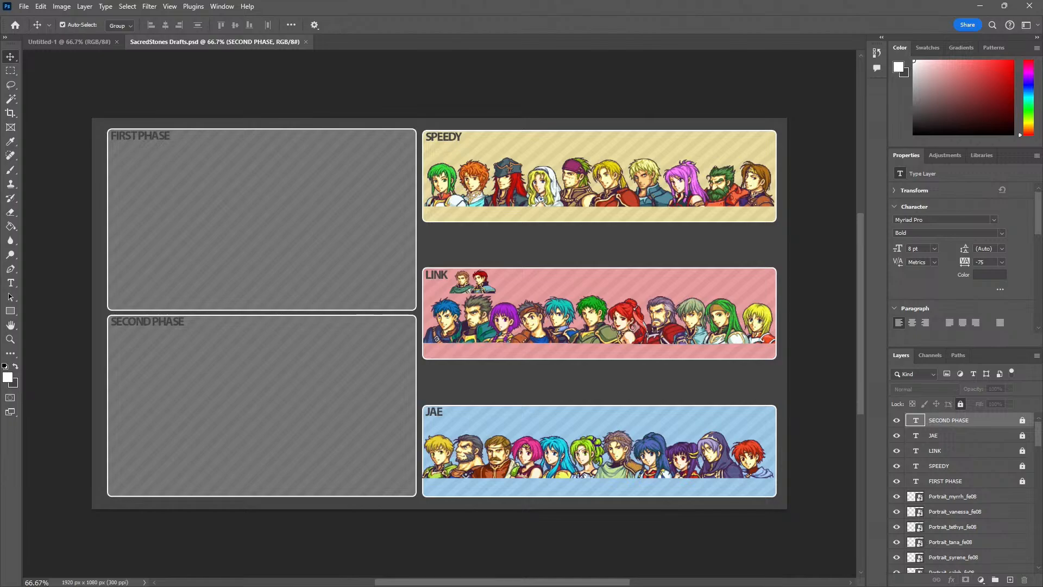
{"action": "left_click_drag", "start_coordinate": [0, 190], "coordinate": [376, 162]}
{"action": "left_click_drag", "start_coordinate": [751, 212], "coordinate": [343, 223]}
{"action": "left_click_drag", "start_coordinate": [268, 167], "coordinate": [266, 137]}
Write the heading "SACRED STONES CO-OP RULES" and the intro line "THESE ARE THE ONES WE SET SO FAR:" in the note
{"action": "type", "text": "SA"}
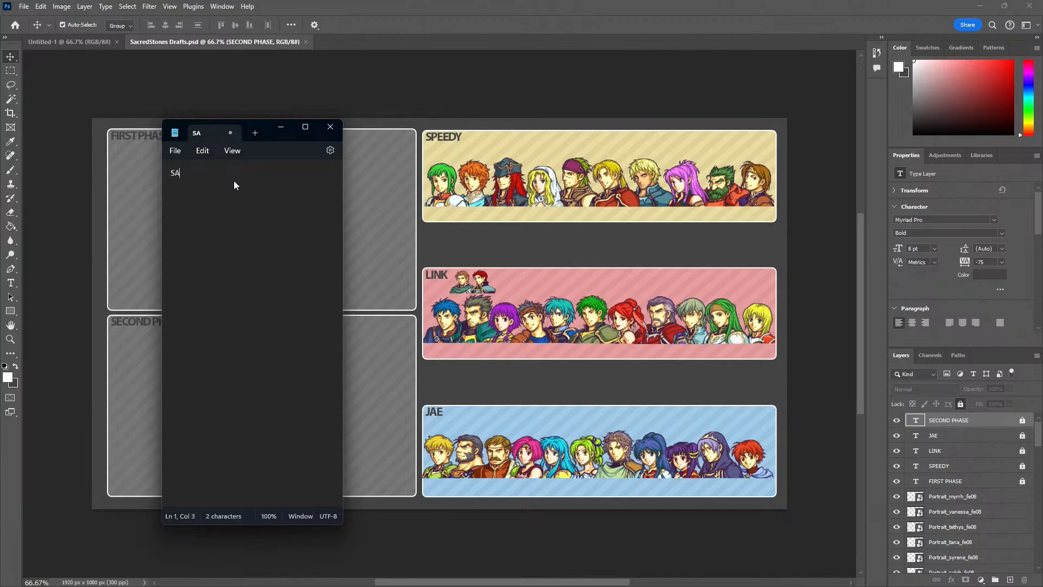
{"action": "type", "text": "CRED STONES CO-OP RULES"}
{"action": "key", "text": "Return"}
{"action": "key", "text": "Return"}
{"action": "type", "text": "THESE ARE THE ONES WE "}
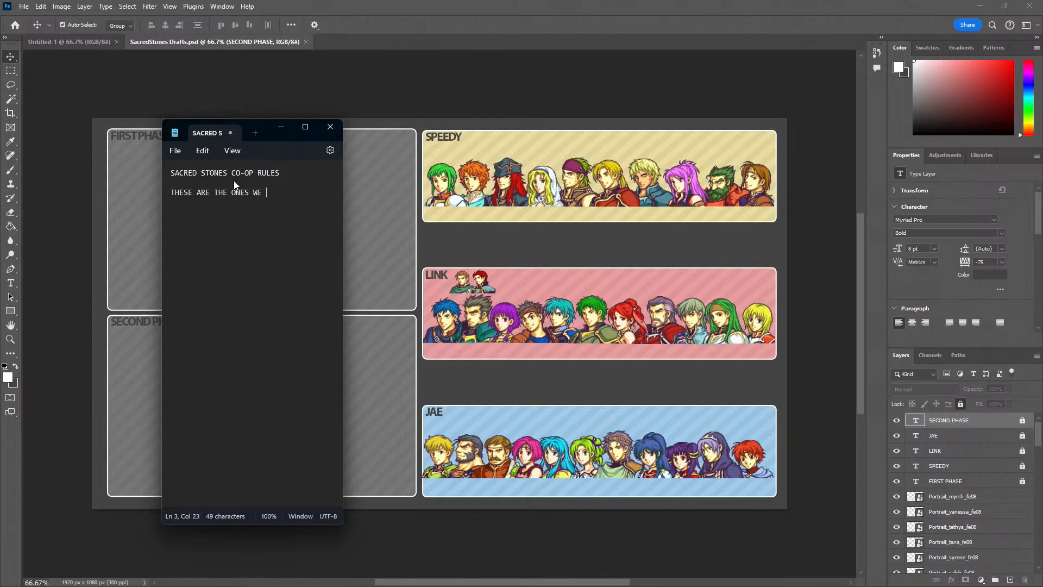
{"action": "type", "text": "SET SO FAR:"}
{"action": "key", "text": "Return"}
{"action": "key", "text": "Return"}
Add rule 1, "Hard mode", and rule 2, "Link does not get access to the files", below the intro line
{"action": "type", "text": "1) Hard mode"}
{"action": "left_click_drag", "start_coordinate": [273, 143], "coordinate": [581, 339]}
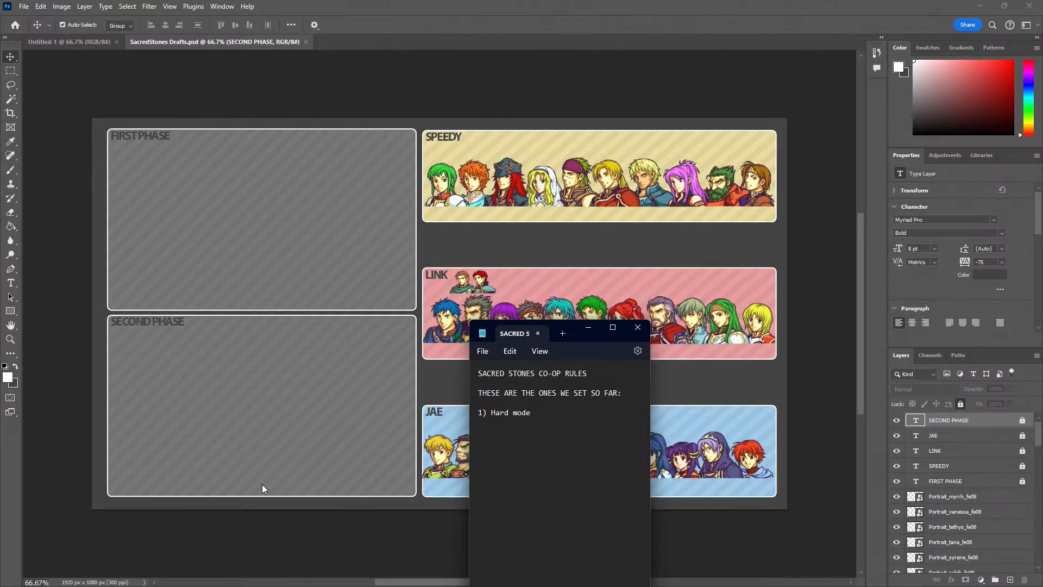
{"action": "left_click_drag", "start_coordinate": [578, 338], "coordinate": [223, 126]}
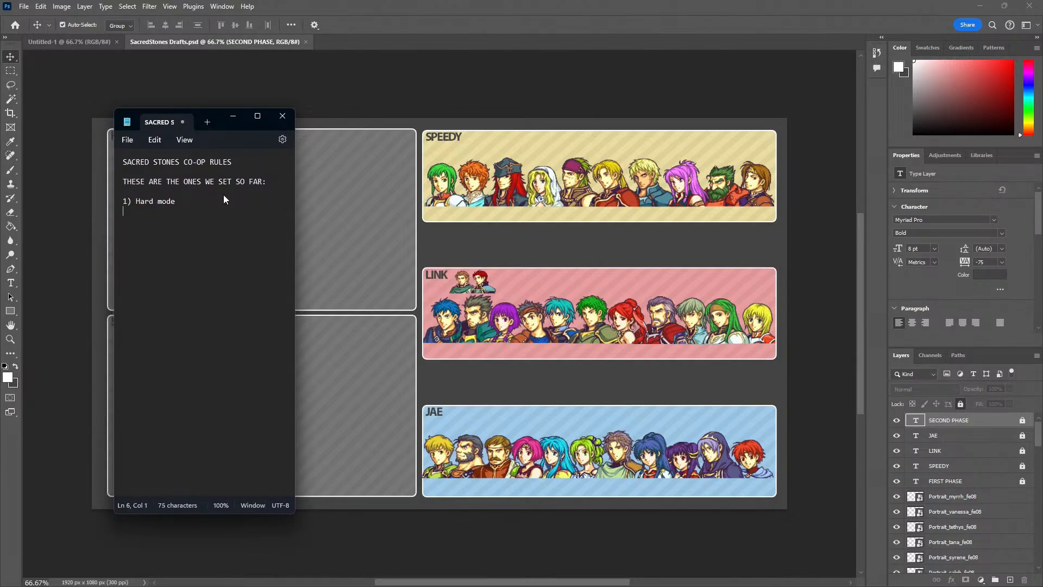
{"action": "type", "text": "2) Link does not get access to the files"}
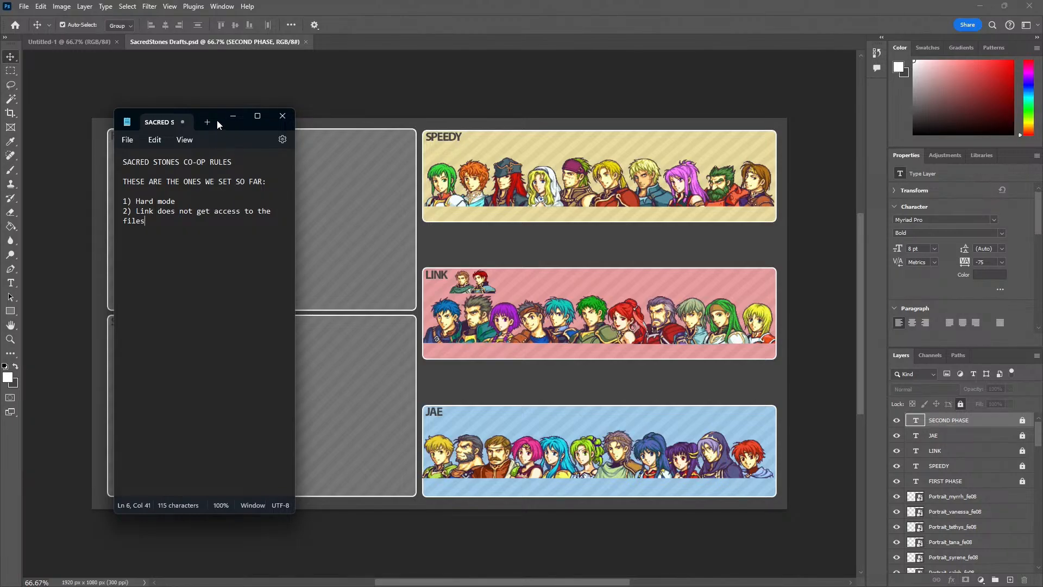
Widen the note window so rule 2 fits on one line and place it over the phase panels, clear of the player rosters
{"action": "left_click_drag", "start_coordinate": [205, 117], "coordinate": [580, 187]}
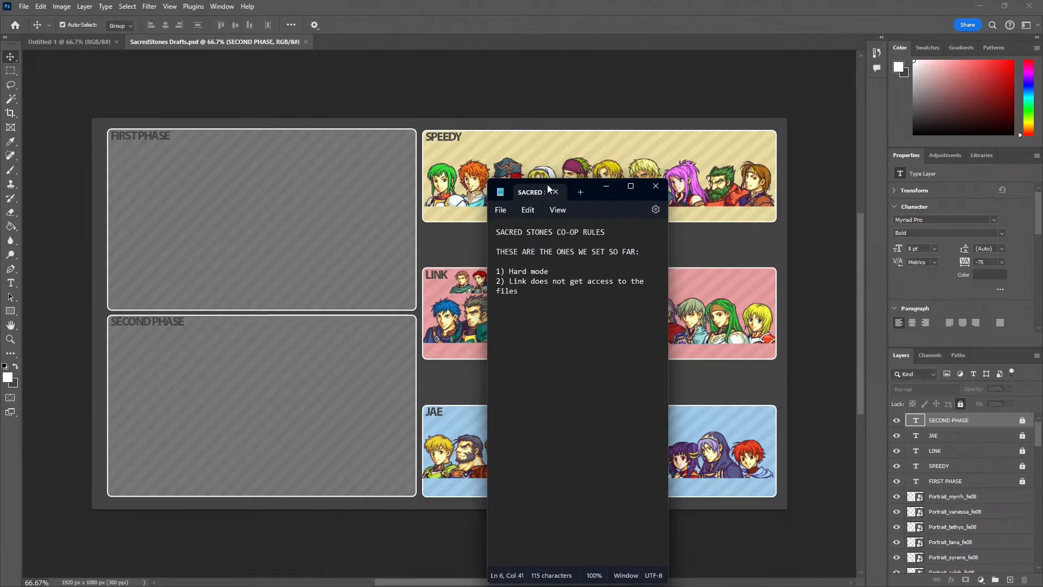
{"action": "left_click_drag", "start_coordinate": [520, 185], "coordinate": [447, 181]}
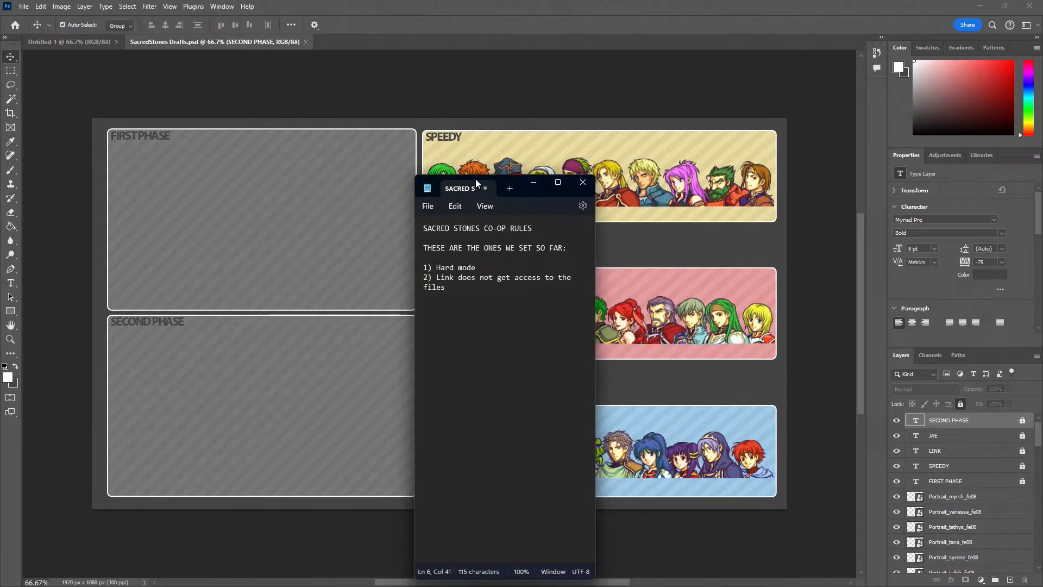
{"action": "left_click_drag", "start_coordinate": [539, 193], "coordinate": [358, 184]}
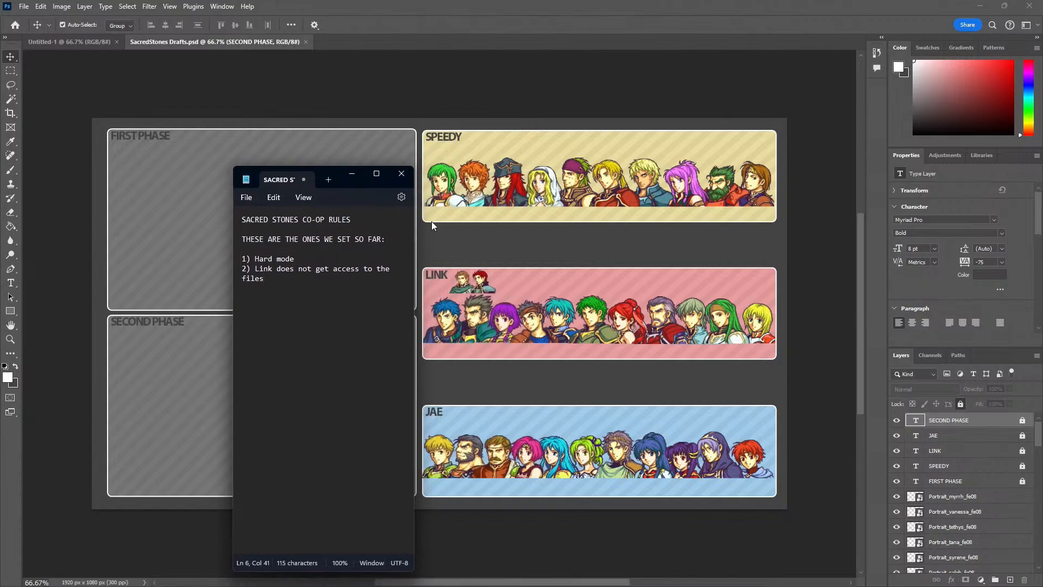
{"action": "left_click_drag", "start_coordinate": [414, 225], "coordinate": [497, 222]}
{"action": "left_click_drag", "start_coordinate": [408, 172], "coordinate": [272, 239]}
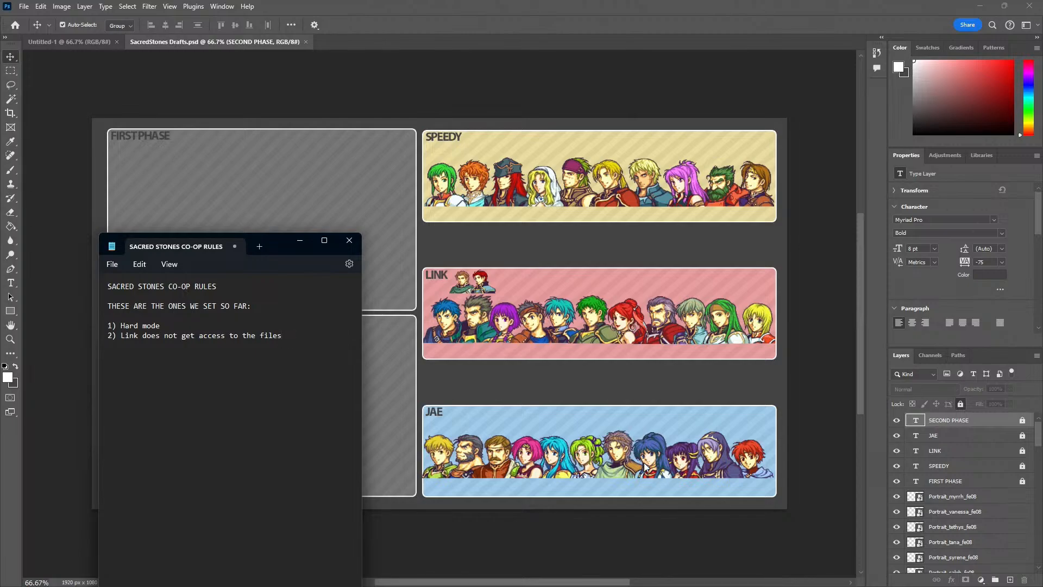
{"action": "left_click_drag", "start_coordinate": [277, 249], "coordinate": [236, 99]}
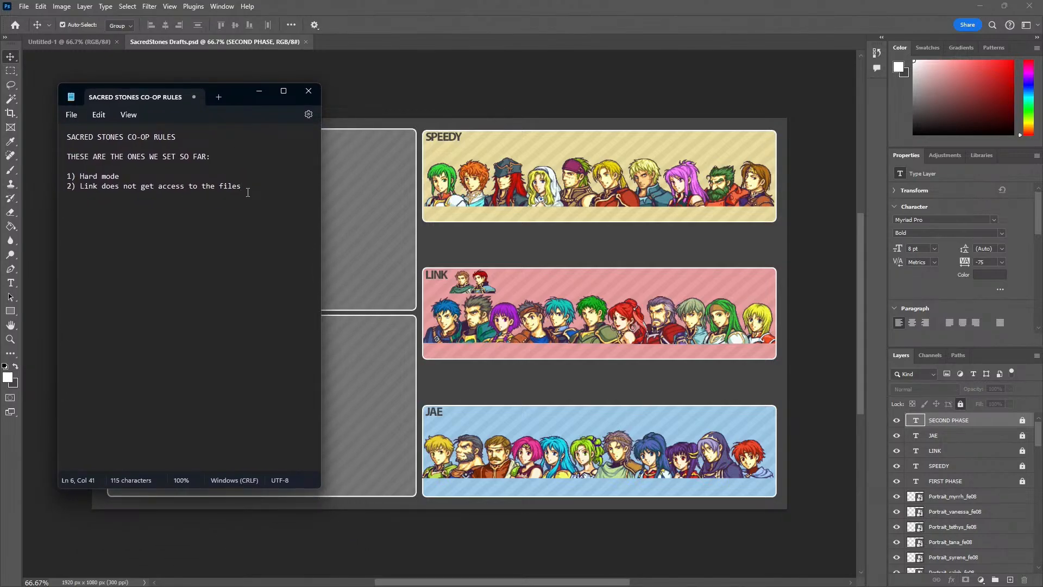
Add rule 3, "Seth is Banned", to the list
{"action": "key", "text": "BackSpace"}
{"action": "type", "text": "3) Seth is Ban"}
{"action": "type", "text": "ned"}
Add rule 4: "Route we pick we be determined by whoever is in last place by the time the route split occurs."
{"action": "type", "text": "4)"}
{"action": "type", "text": " Route we pi"}
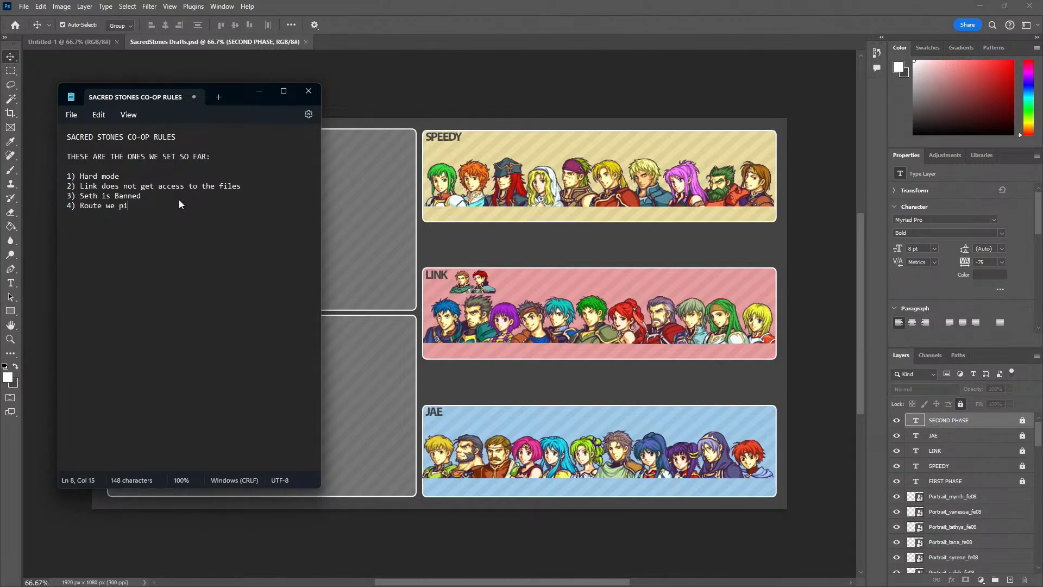
{"action": "type", "text": "ck we be determined by whoever is in last"}
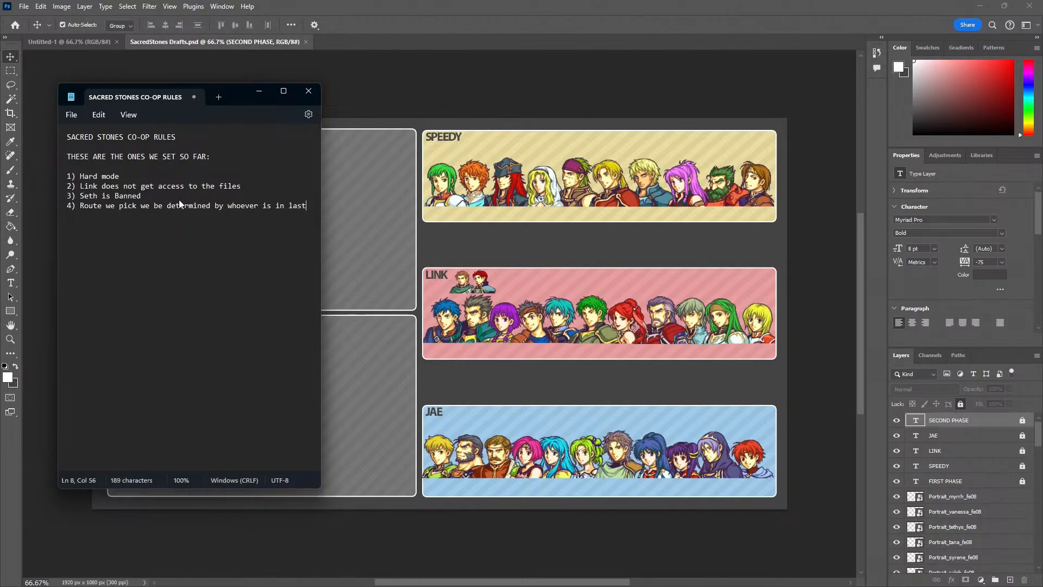
{"action": "key", "text": "Return"}
{"action": "type", "text": "place by the time the route split occurs."}
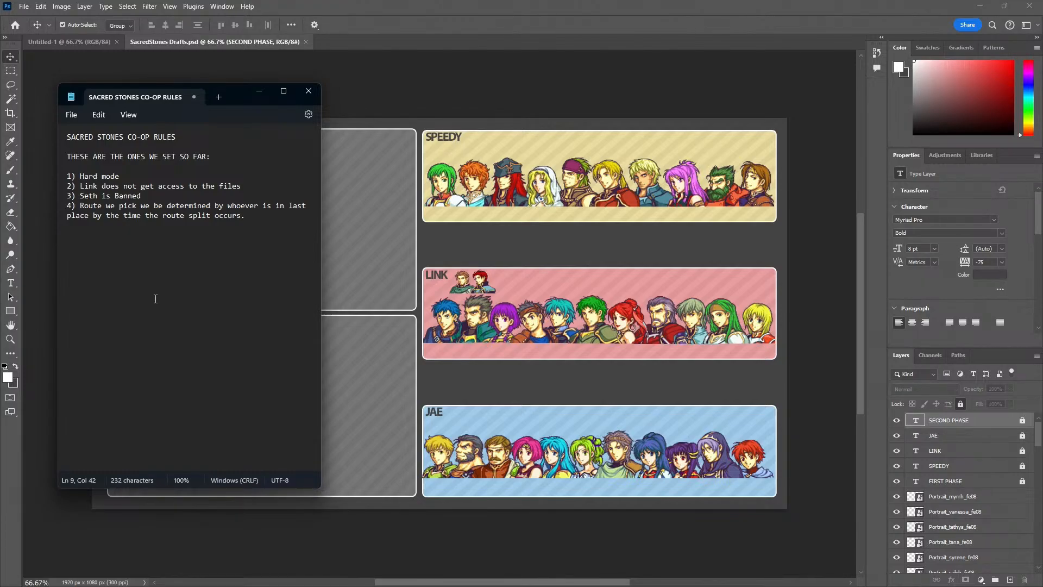
Add rule 5: "Ephraim and Eirika had to split up between players"
{"action": "key", "text": "Return"}
{"action": "type", "text": "5)"}
{"action": "type", "text": "Ephraim and Eirika had to split up between players"}
Add rule 6: "Convoy is not allowed to be used on the maps, only in preperation screens"
{"action": "key", "text": "Return"}
{"action": "type", "text": "5"}
{"action": "type", "text": ") Convoy i"}
{"action": "type", "text": "s not allowed to be used"}
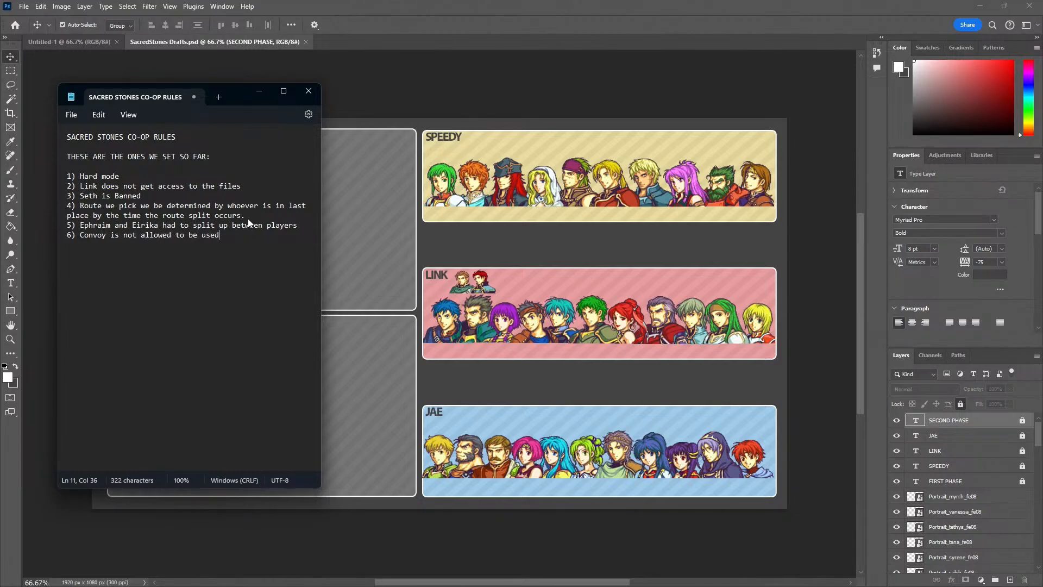
{"action": "type", "text": " on the maps, only in preperation screens"}
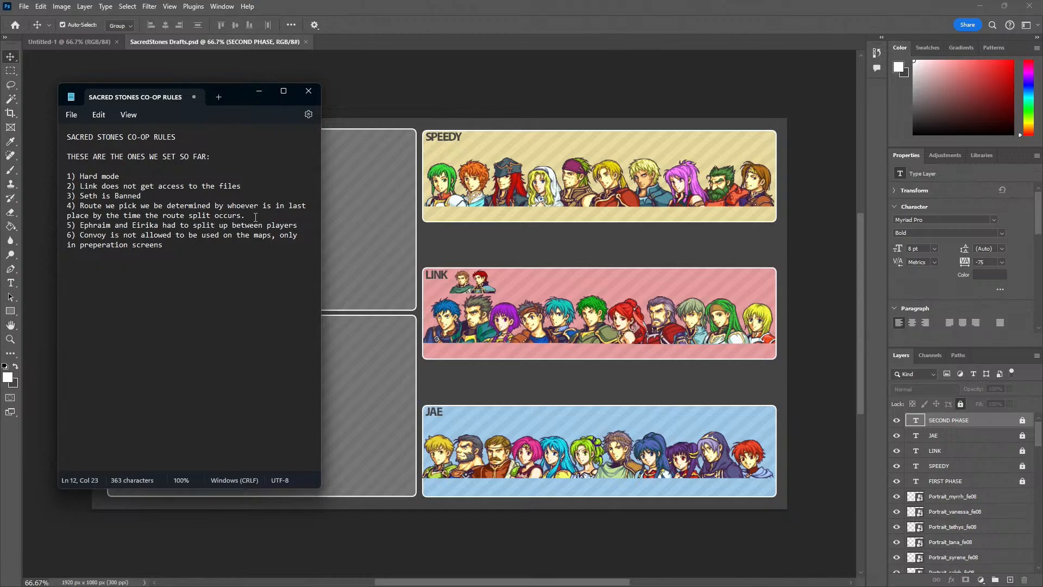
Widen the note window up to the player rosters and add rule 7, "Three sabotages per run"
{"action": "left_click_drag", "start_coordinate": [322, 234], "coordinate": [416, 243]}
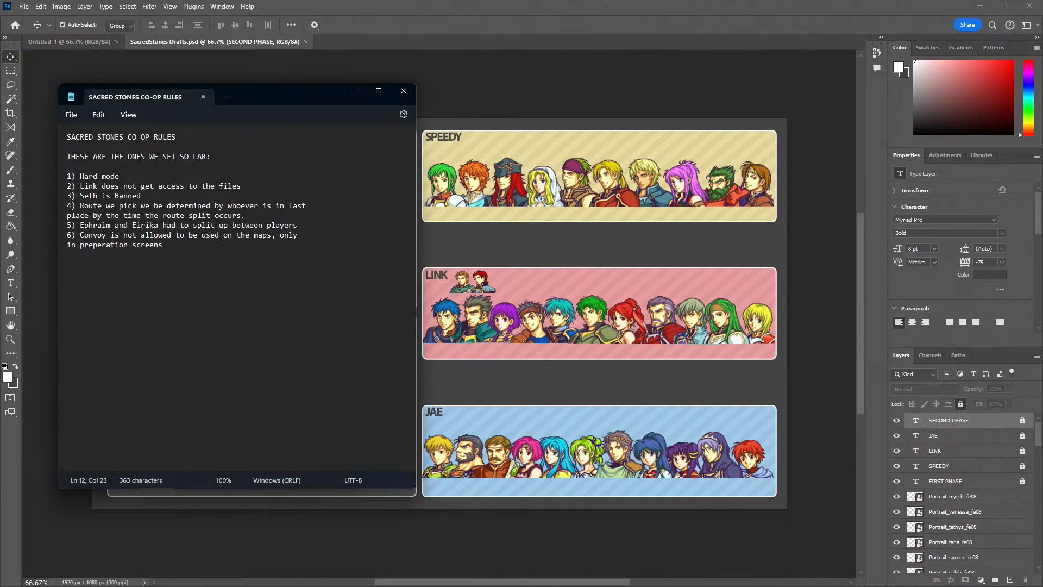
{"action": "key", "text": "Return"}
{"action": "type", "text": "7)"}
{"action": "type", "text": "Three sabotages per run"}
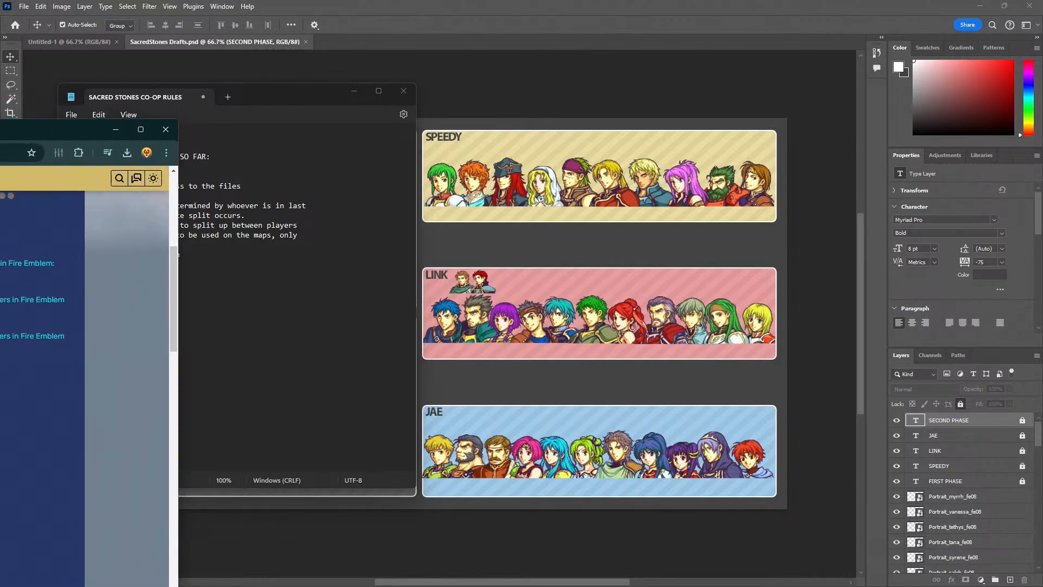
Switch to the browser and review the Sacred Stones chapter lists on the Fire Emblem Wiki, from the Introduction through both routes to the Conclusion
{"action": "left_click_drag", "start_coordinate": [0, 139], "coordinate": [346, 64]}
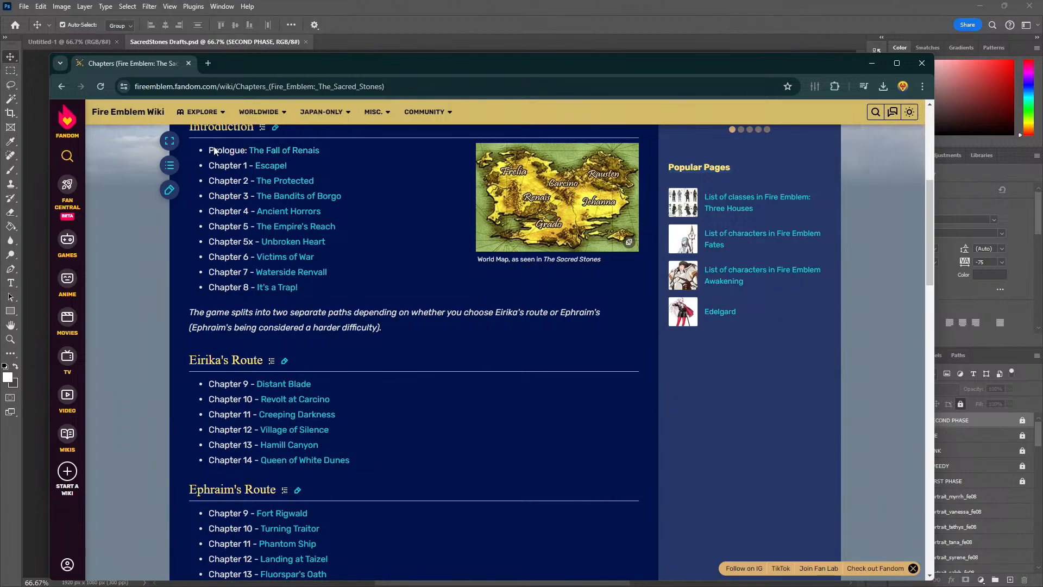
{"action": "scroll", "coordinate": [252, 207], "scroll_direction": "up", "scroll_amount": 2}
{"action": "scroll", "coordinate": [251, 253], "scroll_direction": "down", "scroll_amount": 1}
{"action": "scroll", "coordinate": [264, 259], "scroll_direction": "down", "scroll_amount": 1}
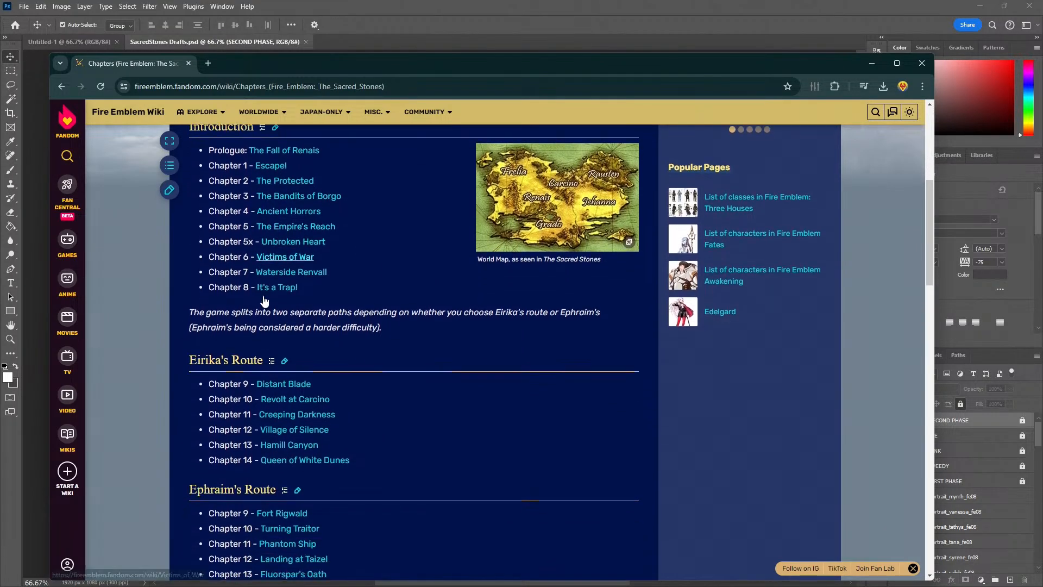
{"action": "scroll", "coordinate": [227, 309], "scroll_direction": "down", "scroll_amount": 1}
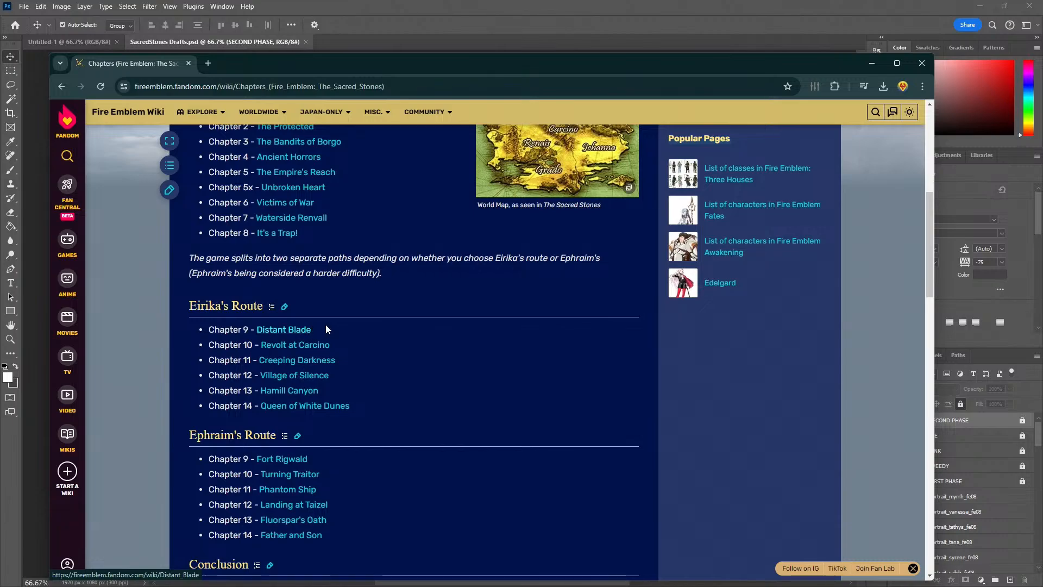
{"action": "scroll", "coordinate": [315, 324], "scroll_direction": "up", "scroll_amount": 2}
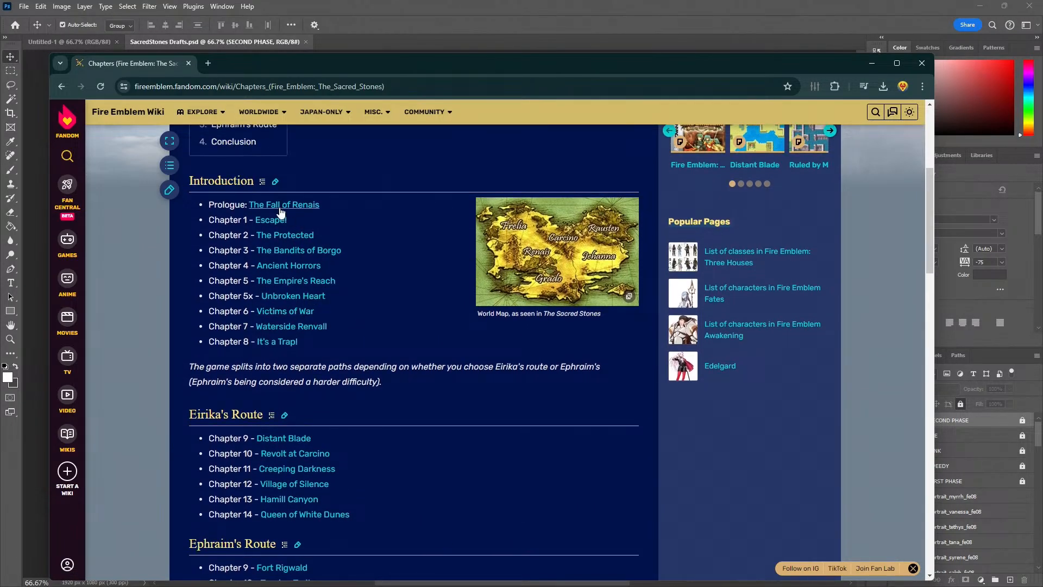
{"action": "scroll", "coordinate": [314, 218], "scroll_direction": "down", "scroll_amount": 1}
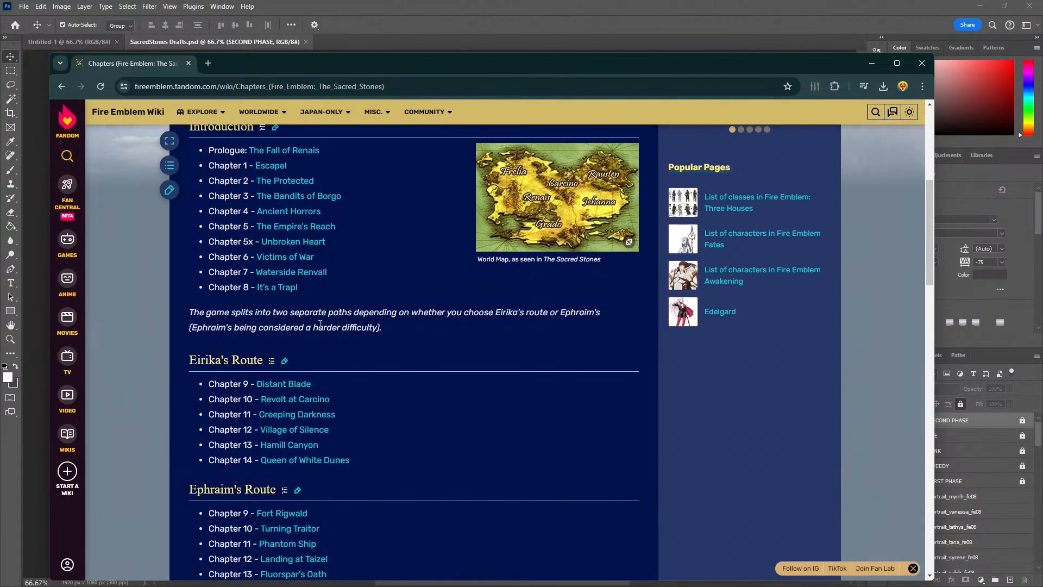
{"action": "scroll", "coordinate": [283, 304], "scroll_direction": "up", "scroll_amount": 1}
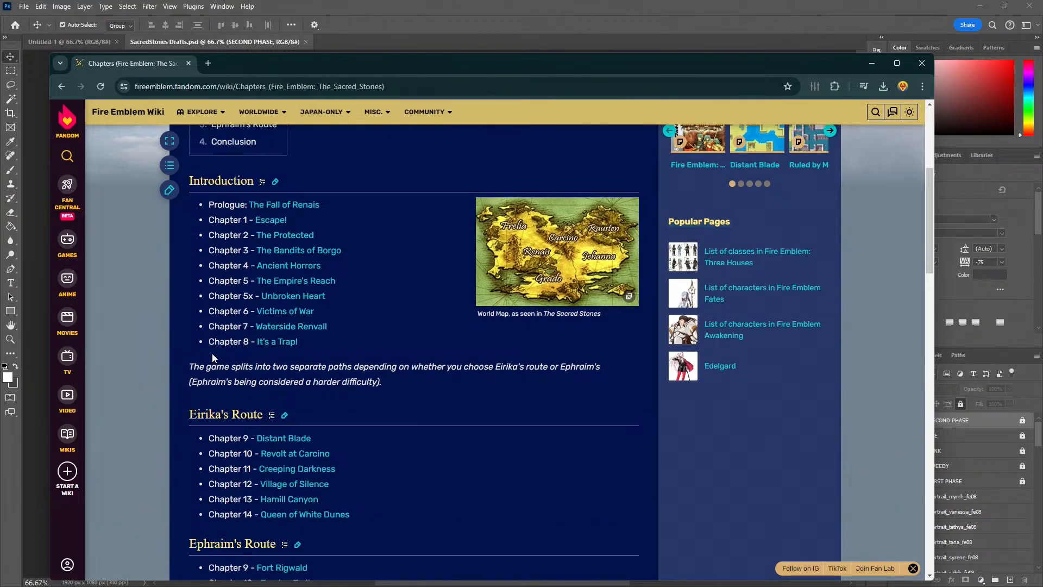
{"action": "scroll", "coordinate": [302, 361], "scroll_direction": "down", "scroll_amount": 2}
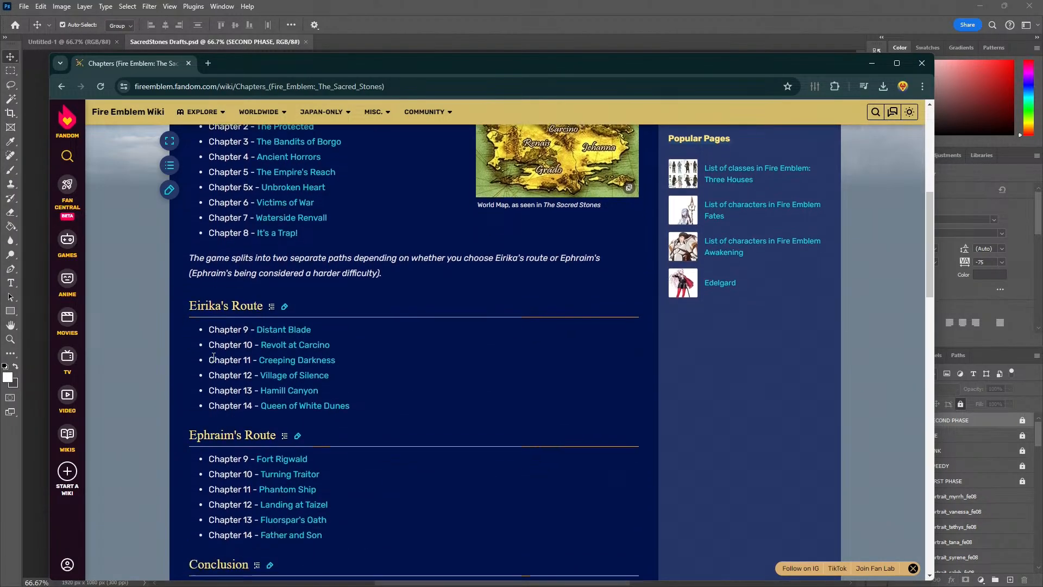
{"action": "scroll", "coordinate": [254, 340], "scroll_direction": "down", "scroll_amount": 3}
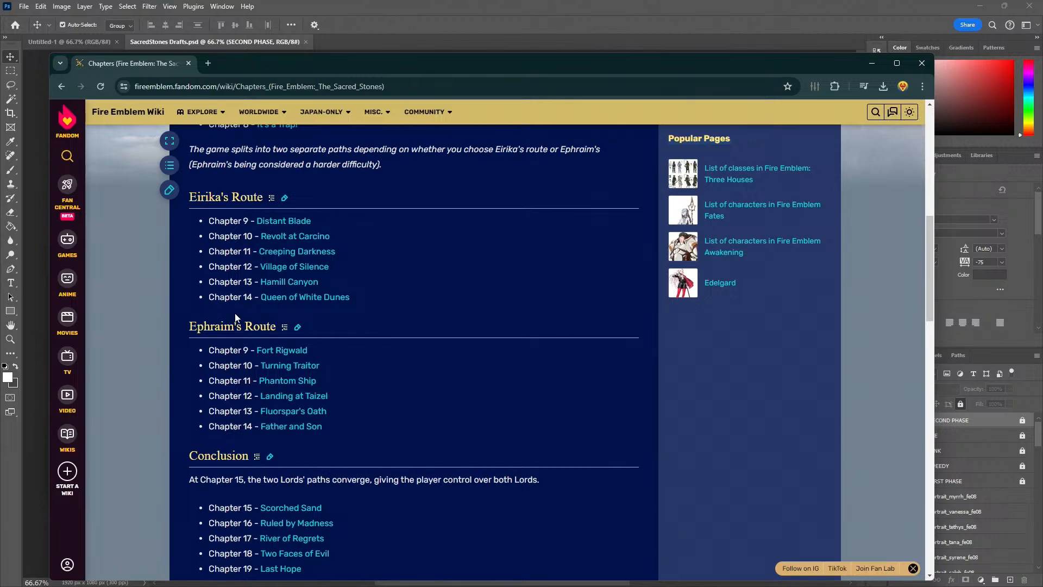
Review the wiki's Eirika, Ephraim and Conclusion chapter lists around the route split, and move the browser off the rules note
{"action": "scroll", "coordinate": [210, 359], "scroll_direction": "down", "scroll_amount": 2}
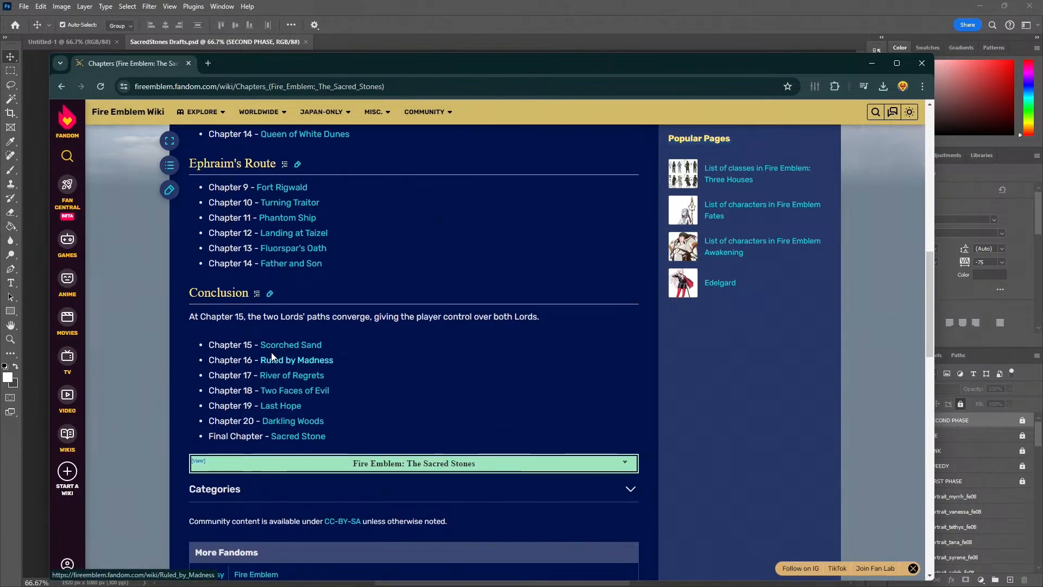
{"action": "scroll", "coordinate": [272, 359], "scroll_direction": "up", "scroll_amount": 1}
{"action": "left_click_drag", "start_coordinate": [212, 371], "coordinate": [520, 370]}
{"action": "scroll", "coordinate": [354, 341], "scroll_direction": "up", "scroll_amount": 2}
{"action": "left_click", "coordinate": [445, 364]}
{"action": "scroll", "coordinate": [361, 367], "scroll_direction": "up", "scroll_amount": 2}
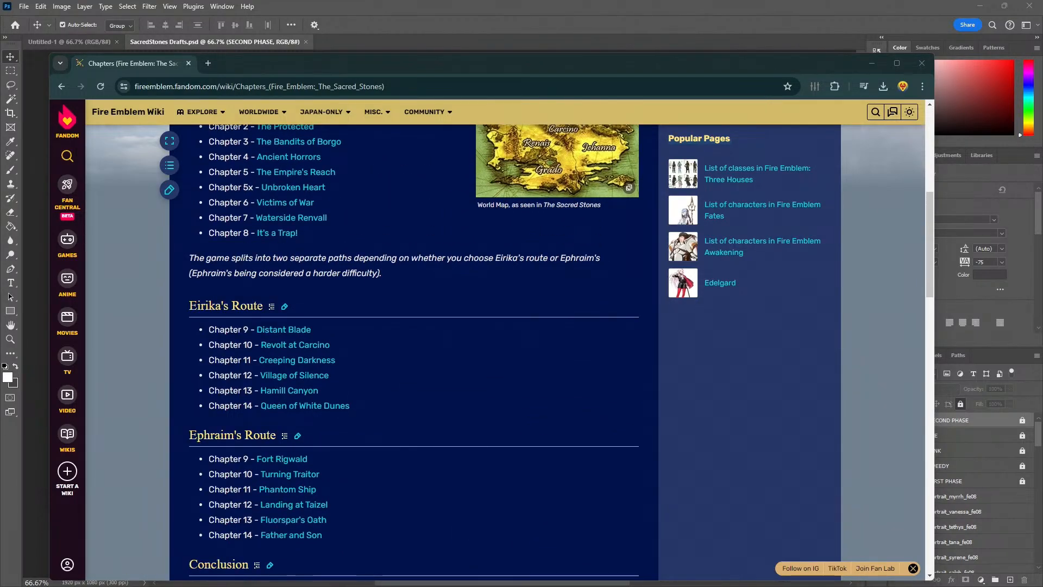
{"action": "mouse_move", "coordinate": [67, 359]}
{"action": "left_click_drag", "start_coordinate": [314, 66], "coordinate": [0, 104]}
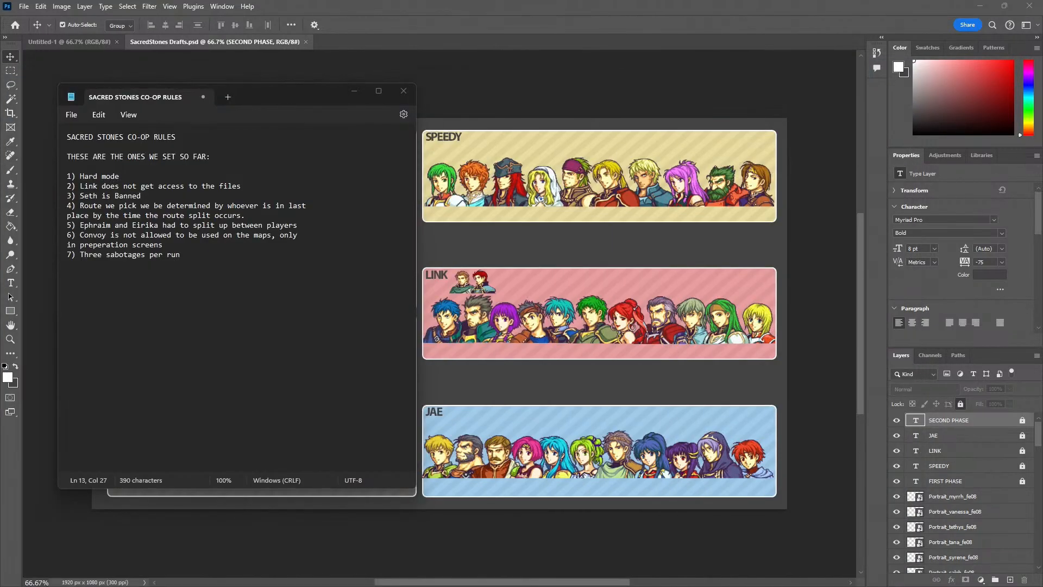
Extend rule 7 with "One at the start, and your charge will be refreshed at the start of Chapter 9 and Chapter"
{"action": "left_click", "coordinate": [206, 261]}
{"action": "type", "text": ". "}
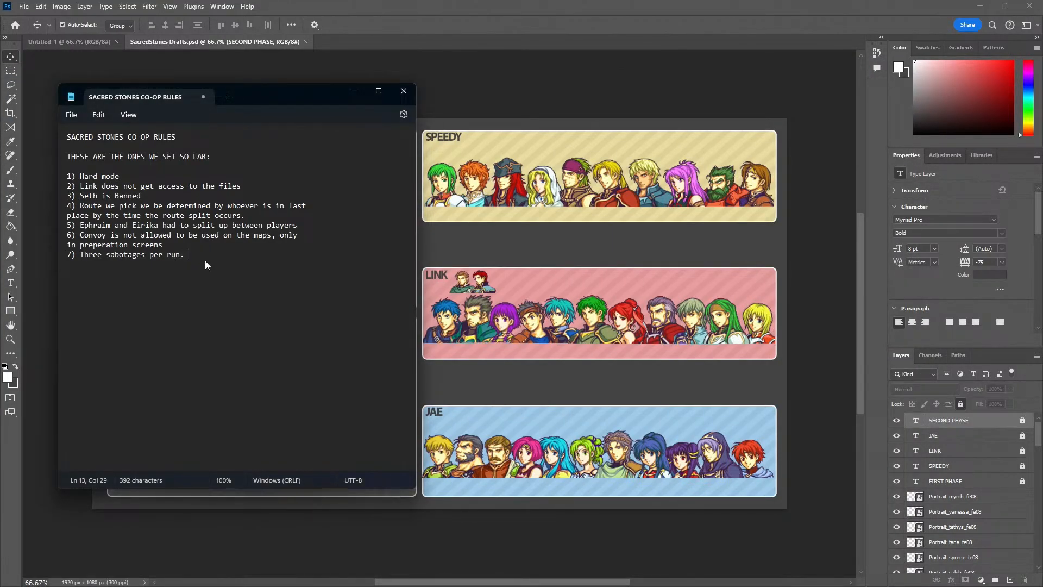
{"action": "type", "text": "One at the start, and your charge will be re"}
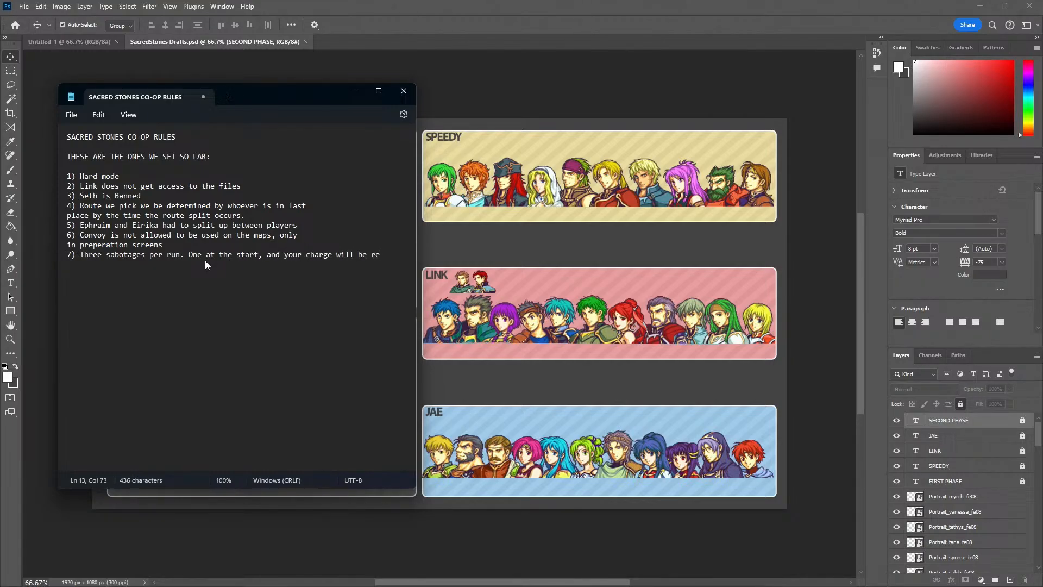
{"action": "type", "text": "freshed at the start ofChapter 9"}
{"action": "key", "text": "BackSpace"}
{"action": "key", "text": "BackSpace"}
{"action": "key", "text": "BackSpace"}
{"action": "key", "text": "BackSpace"}
{"action": "key", "text": "BackSpace"}
{"action": "key", "text": "BackSpace"}
{"action": "key", "text": "BackSpace"}
{"action": "key", "text": "BackSpace"}
{"action": "key", "text": "BackSpace"}
{"action": "type", "text": "Chapter 9 and Chapter"}
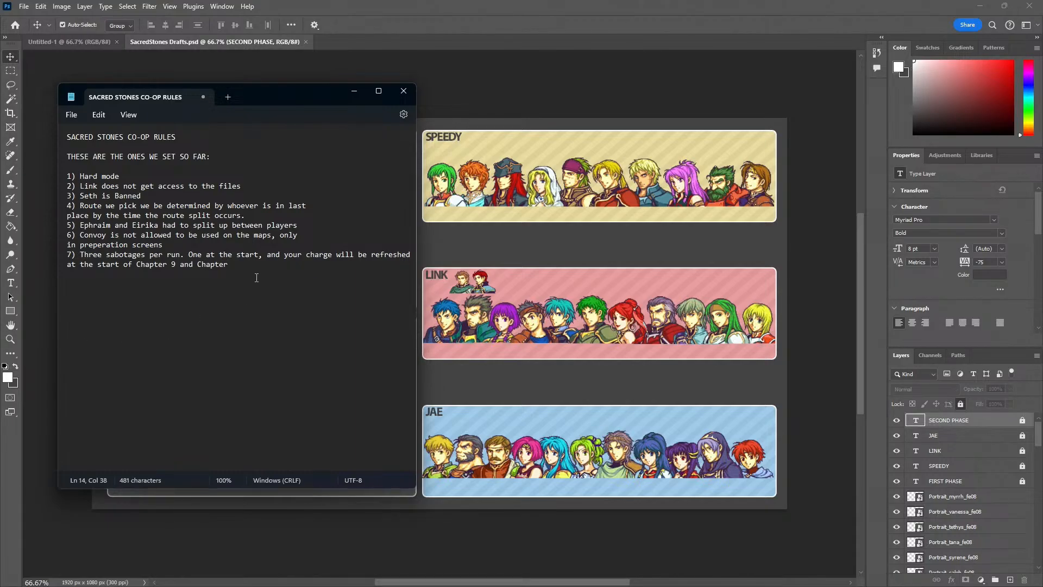
{"action": "type", "text": " 15. You cannot store sabotage charges,"}
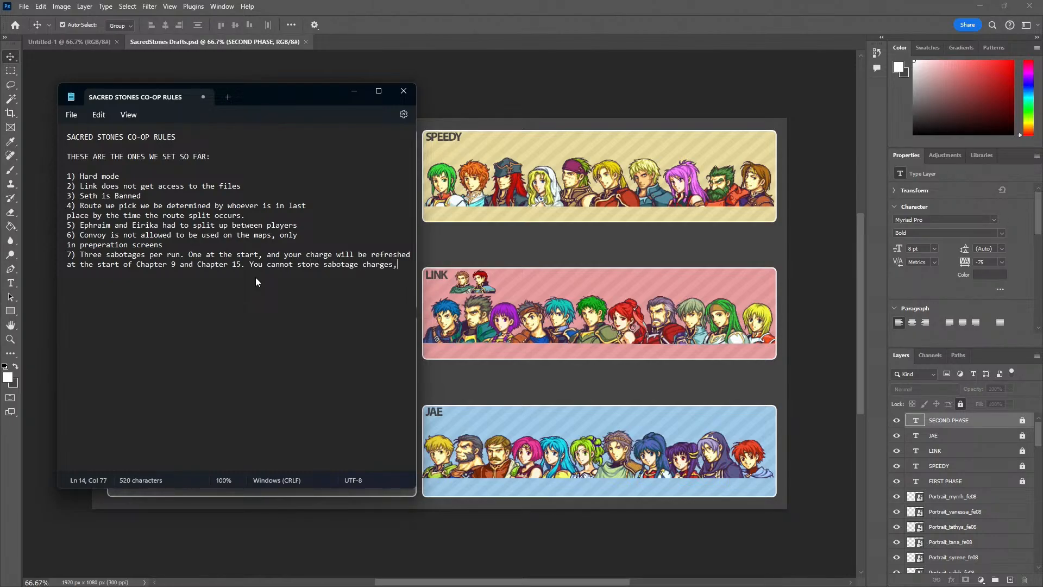
{"action": "type", "text": " only one may be held at a time."}
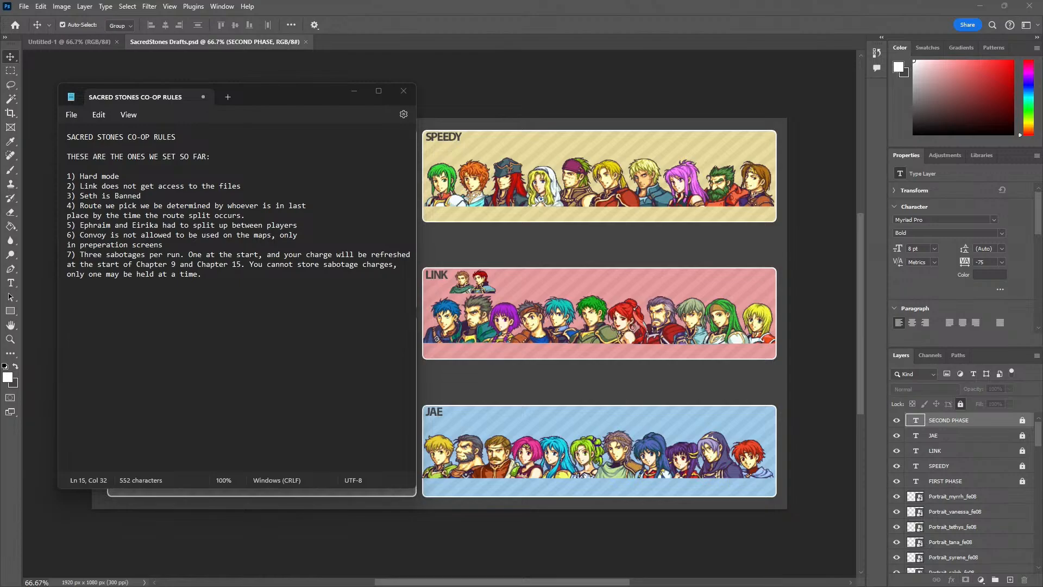
Bring the YouTube live chat pop-out on screen, read its recent messages and place it beside the rules note
{"action": "left_click_drag", "start_coordinate": [3, 70], "coordinate": [204, 89]}
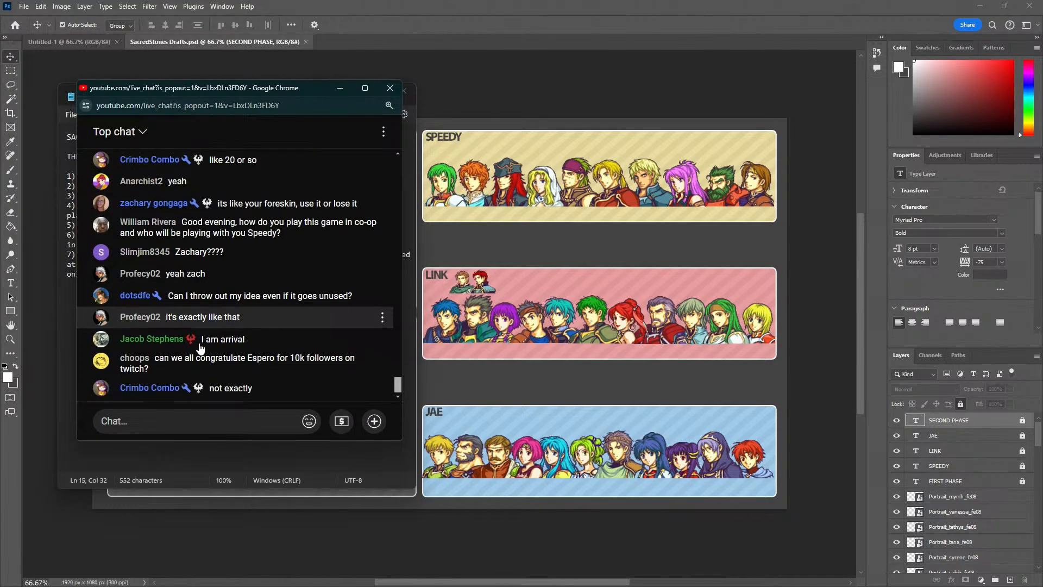
{"action": "scroll", "coordinate": [204, 346], "scroll_direction": "up", "scroll_amount": 1}
{"action": "scroll", "coordinate": [286, 326], "scroll_direction": "down", "scroll_amount": 2}
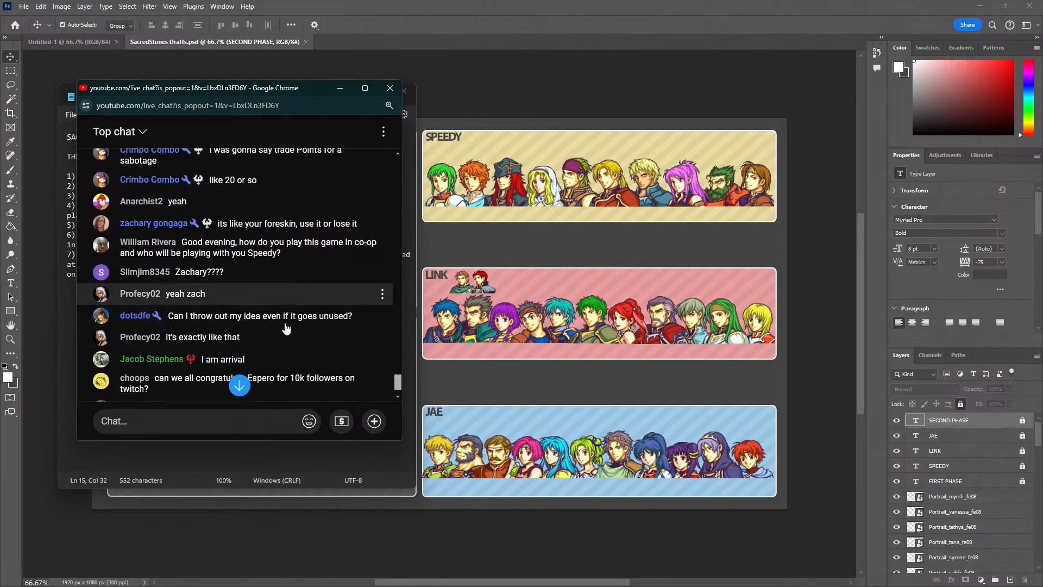
{"action": "left_click_drag", "start_coordinate": [191, 87], "coordinate": [494, 142]}
Insert sub-rule 6a below rule 6 after a blank line: "All items in the convoy are up for grabs."
{"action": "left_click", "coordinate": [204, 276]}
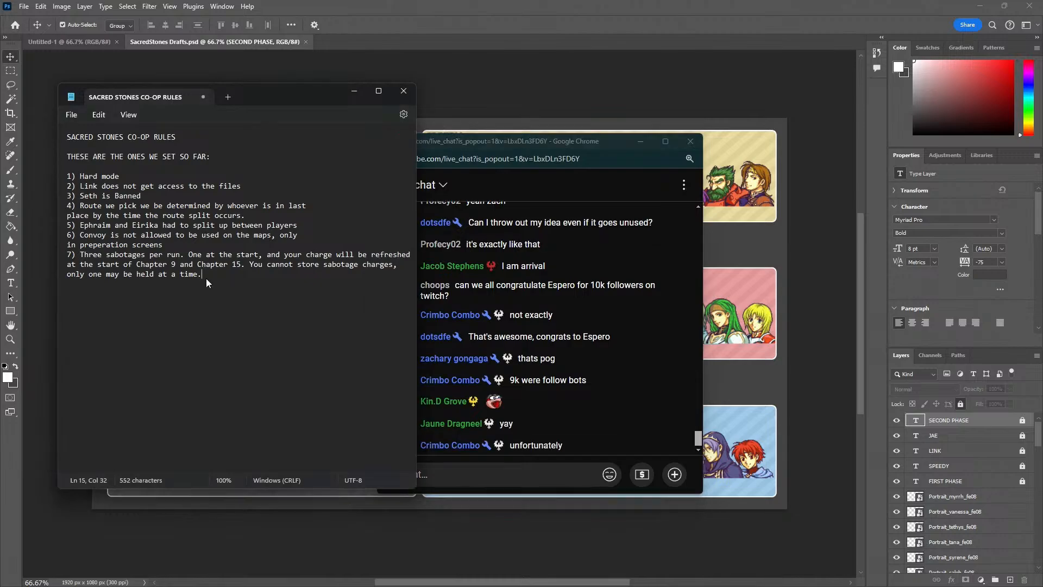
{"action": "key", "text": "Return"}
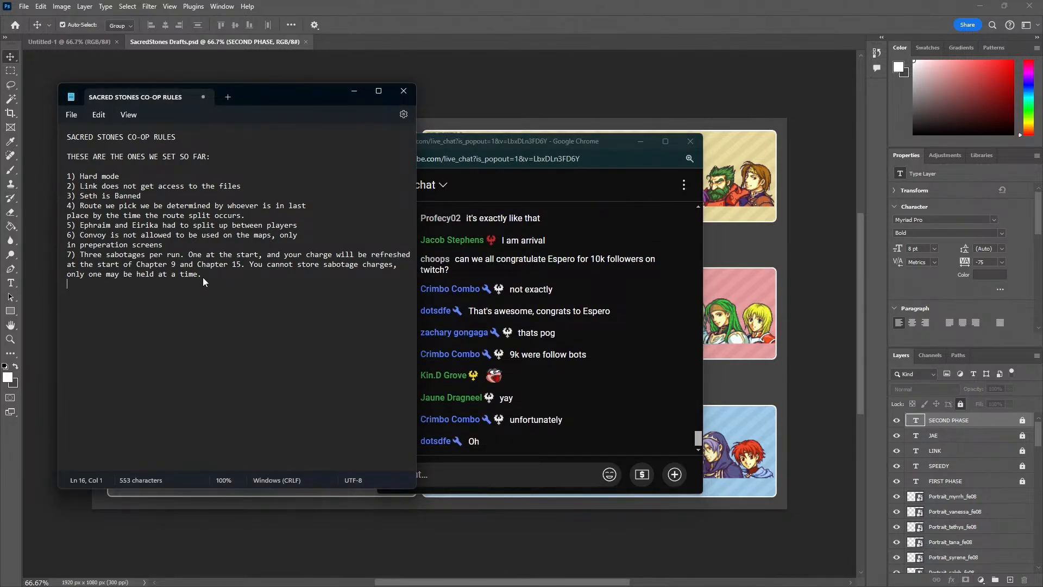
{"action": "left_click", "coordinate": [194, 240]}
{"action": "key", "text": "Return"}
{"action": "key", "text": "Return"}
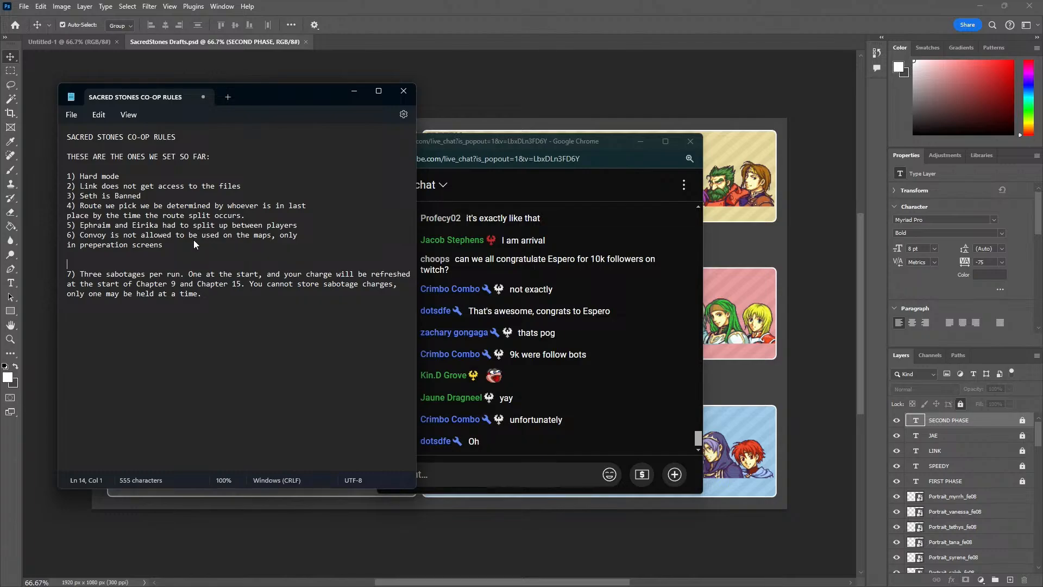
{"action": "type", "text": "6a) All item"}
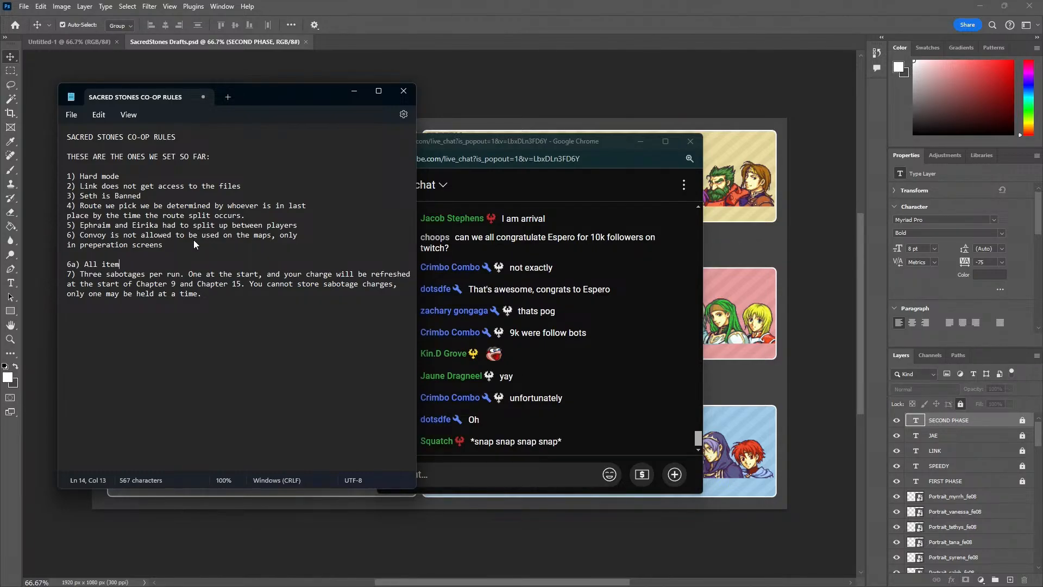
{"action": "type", "text": "s in the convoy are up for grabs."}
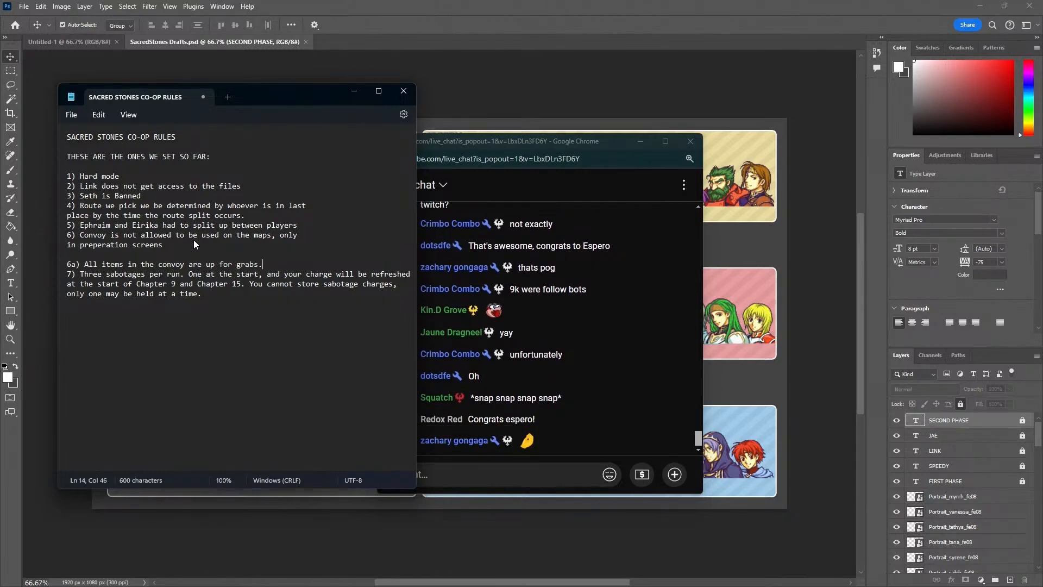
Move the chat window away from the note and add sub-rule 6b, "person in last place has access to convoy first in preps"
{"action": "left_click_drag", "start_coordinate": [497, 142], "coordinate": [816, 70]}
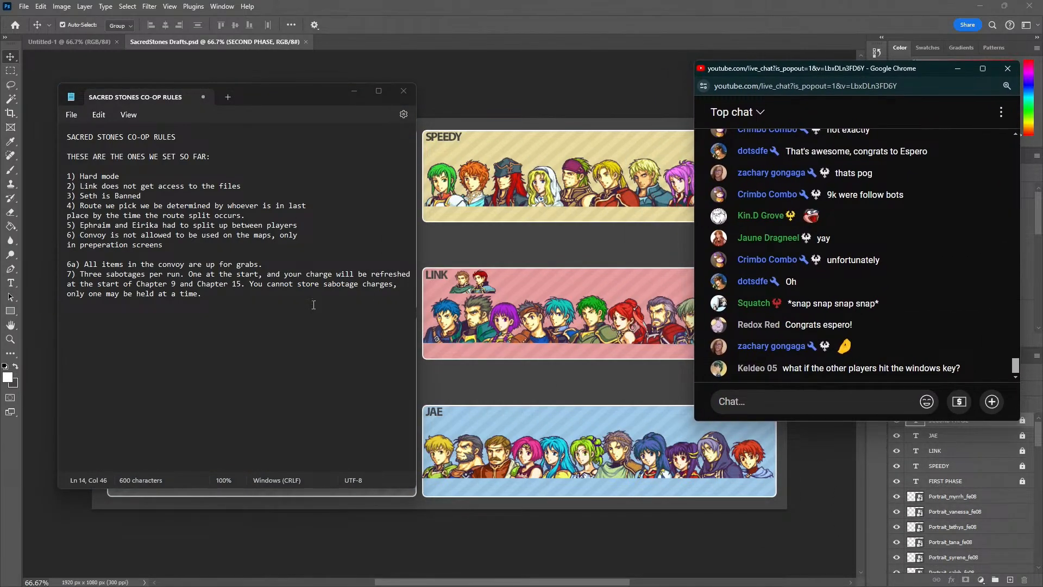
{"action": "left_click", "coordinate": [197, 245]}
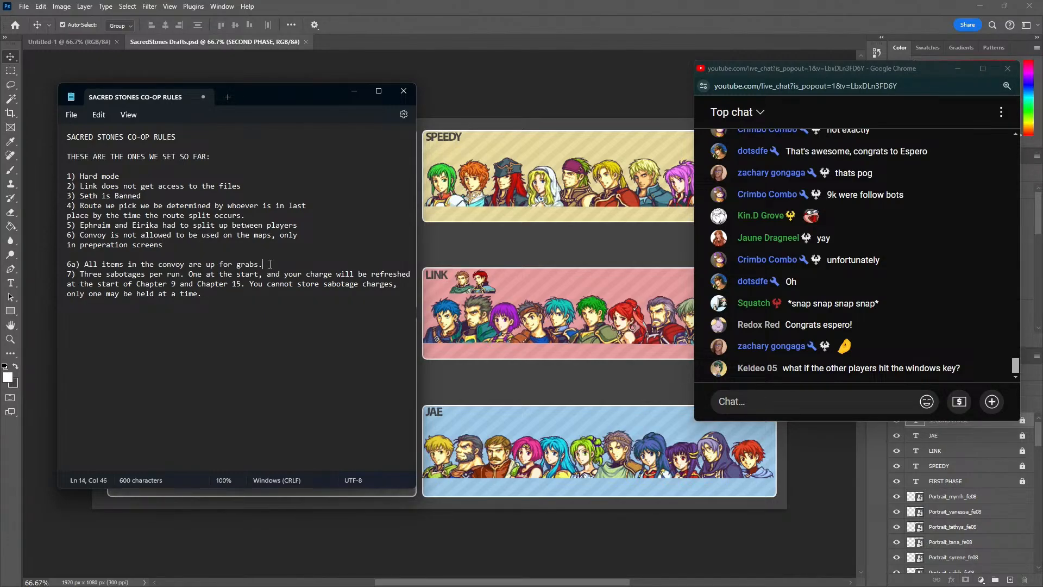
{"action": "key", "text": "Return"}
{"action": "type", "text": "5b_ ) person i"}
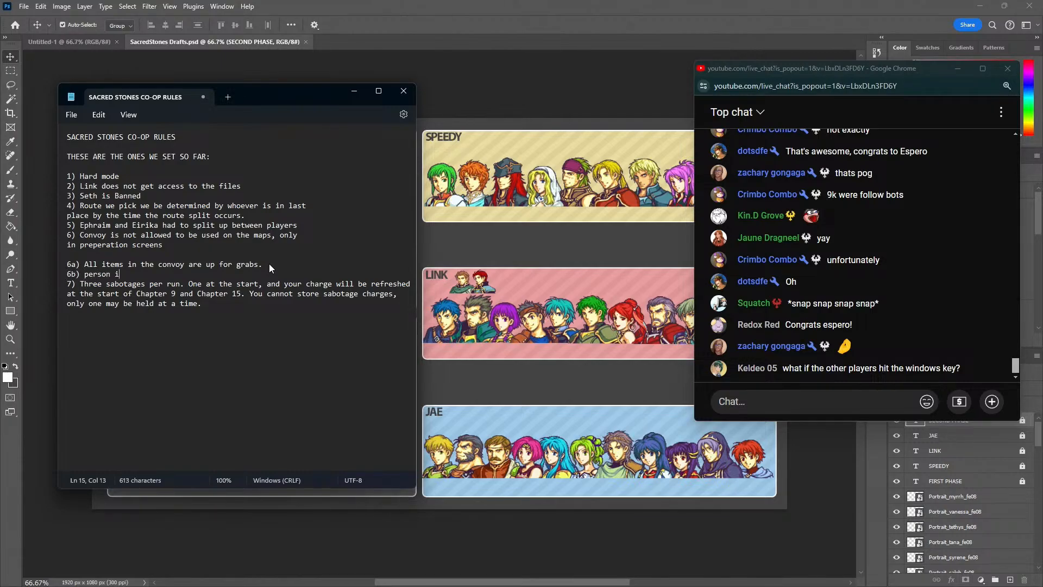
{"action": "type", "text": "n last place has access to convoy f"}
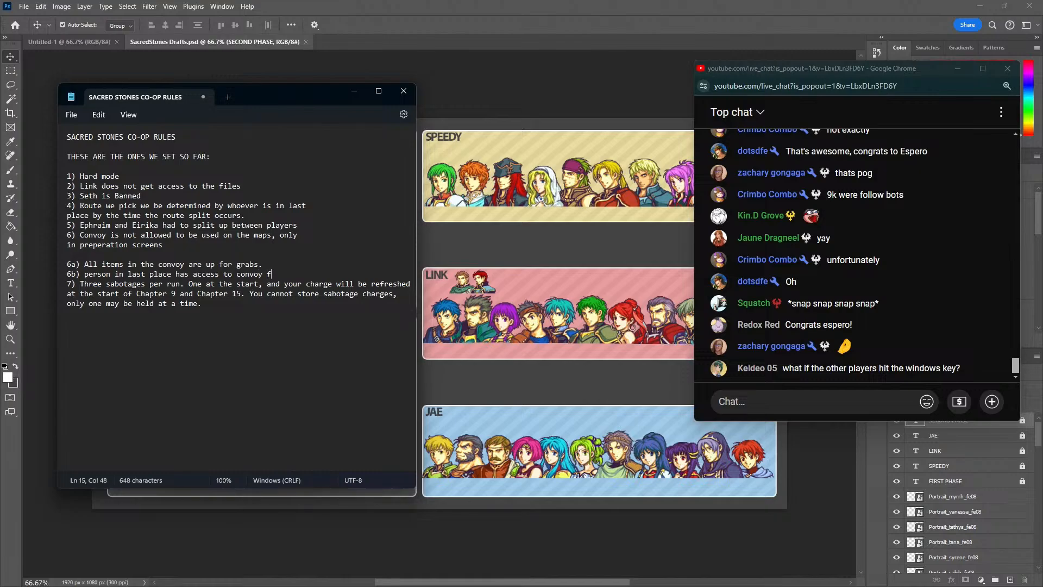
{"action": "type", "text": "irst in preps"}
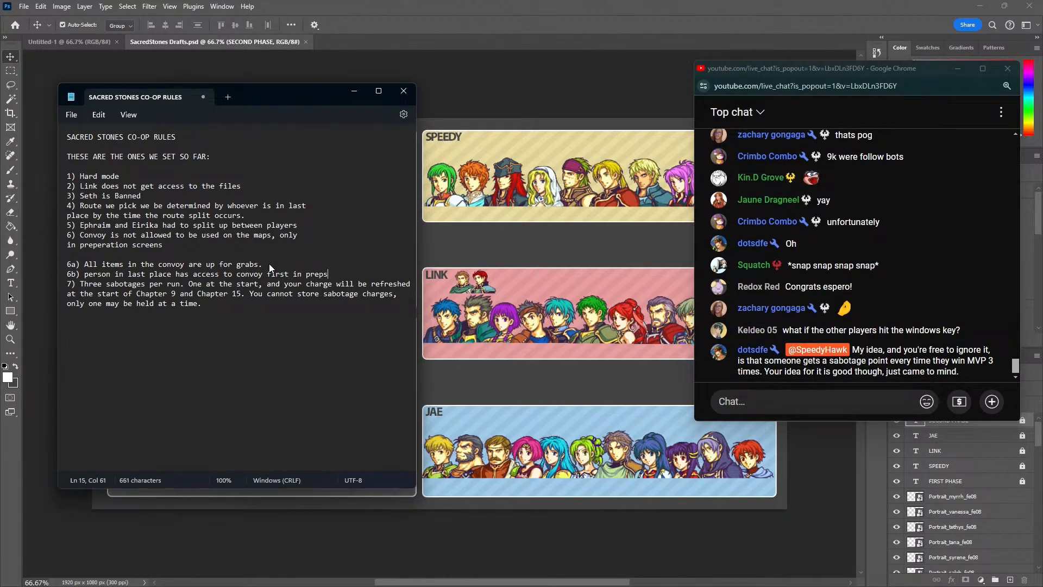
{"action": "key", "text": "Return"}
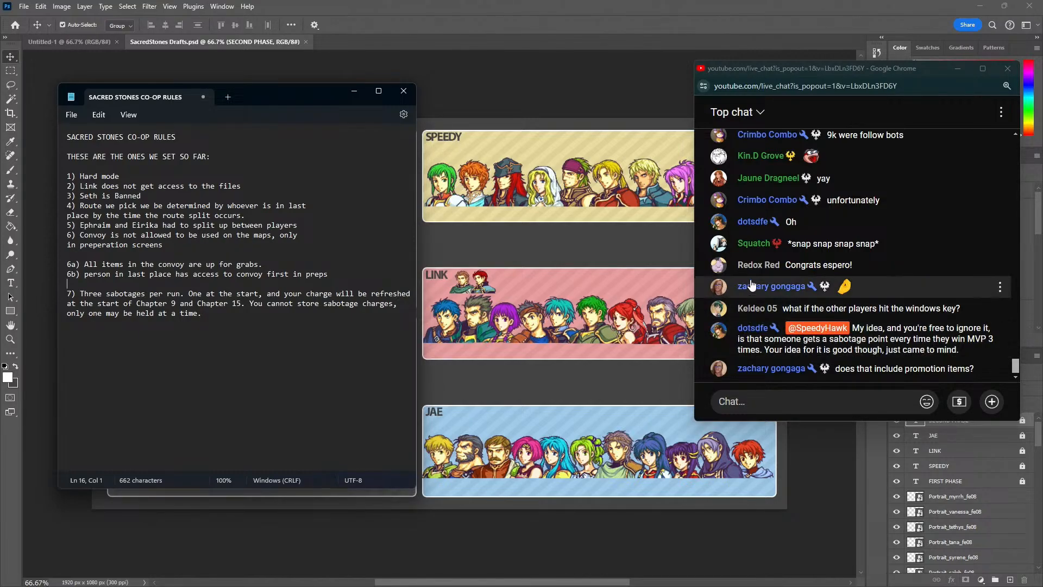
Narrow the chat window clear of the player rosters, make it taller, and end sub-rule 6b with a period
{"action": "left_click_drag", "start_coordinate": [694, 247], "coordinate": [791, 261]}
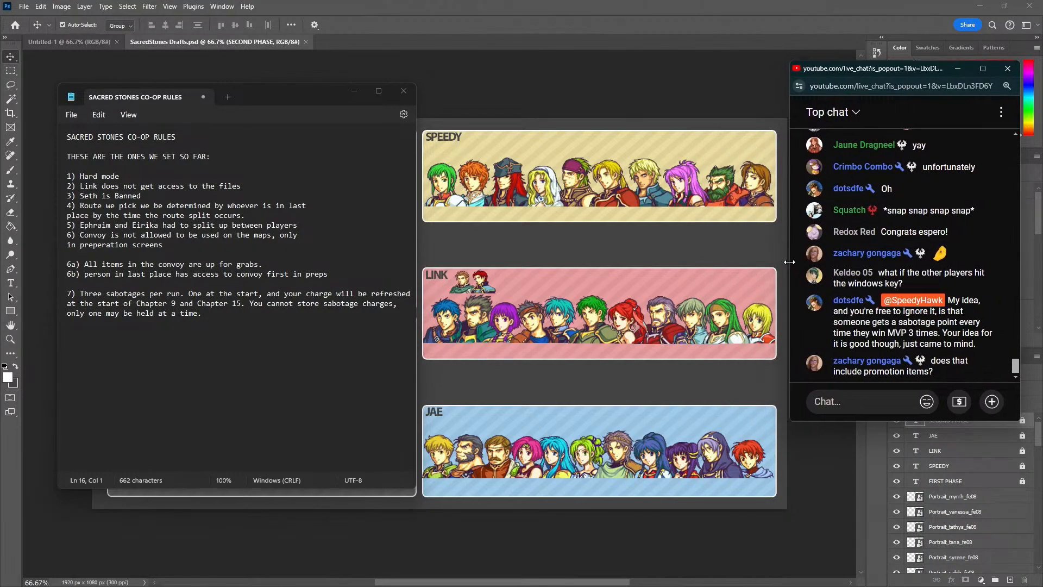
{"action": "left_click_drag", "start_coordinate": [904, 422], "coordinate": [904, 448]}
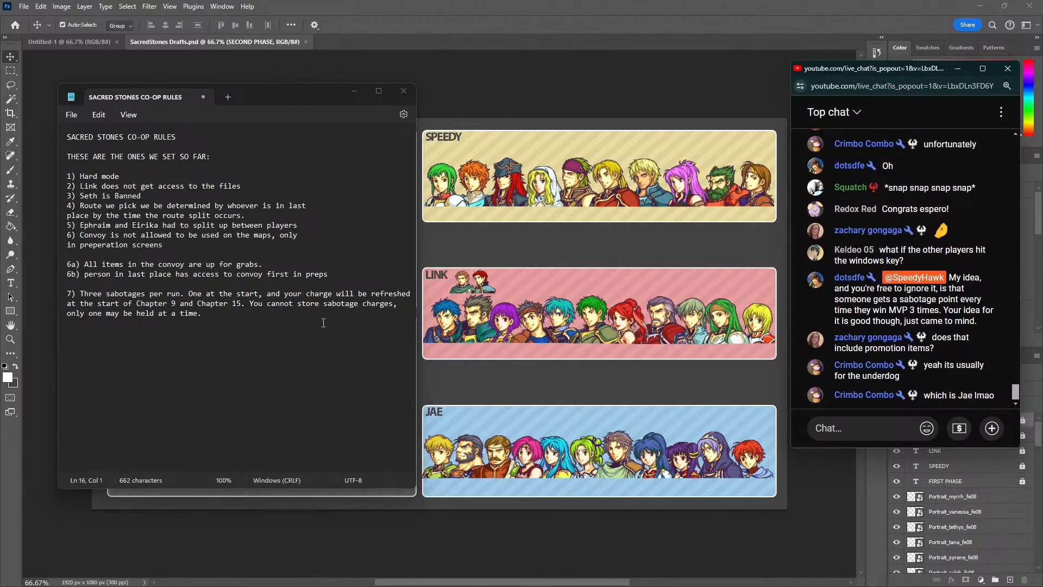
{"action": "left_click", "coordinate": [337, 274]}
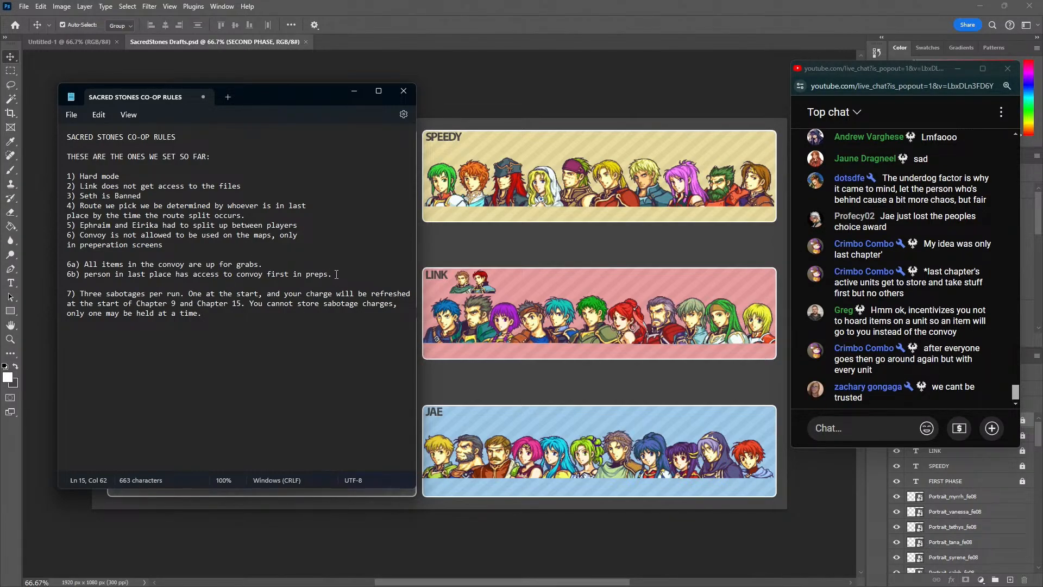
Add sub-rule 6c: "Only characters that will be active on the next map can use convoy"
{"action": "key", "text": "Return"}
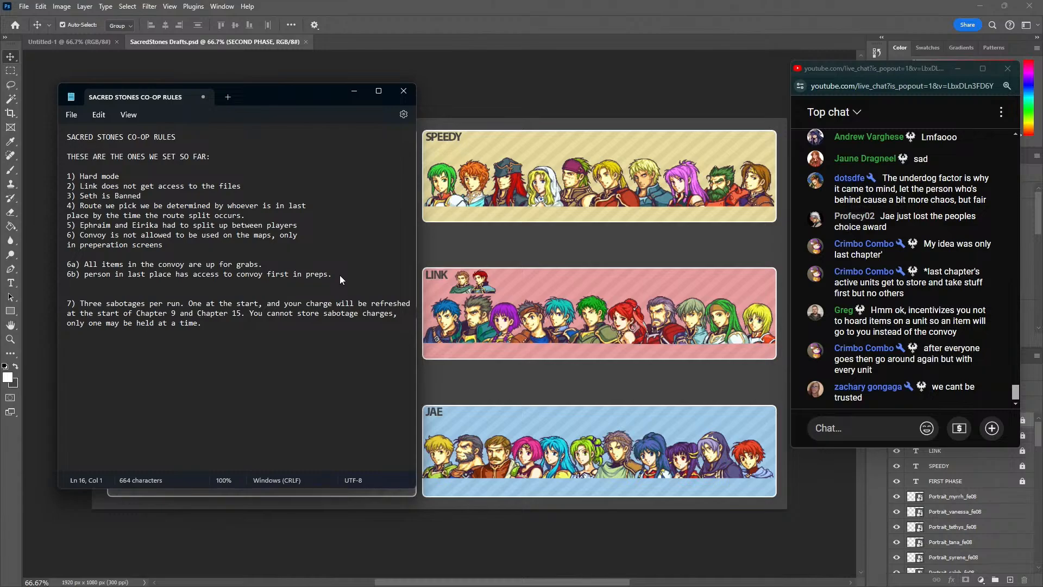
{"action": "type", "text": "6c) Only characters that will be on"}
{"action": "key", "text": "BackSpace"}
{"action": "key", "text": "BackSpace"}
{"action": "key", "text": "BackSpace"}
{"action": "type", "text": "active on the next map can use convoy"}
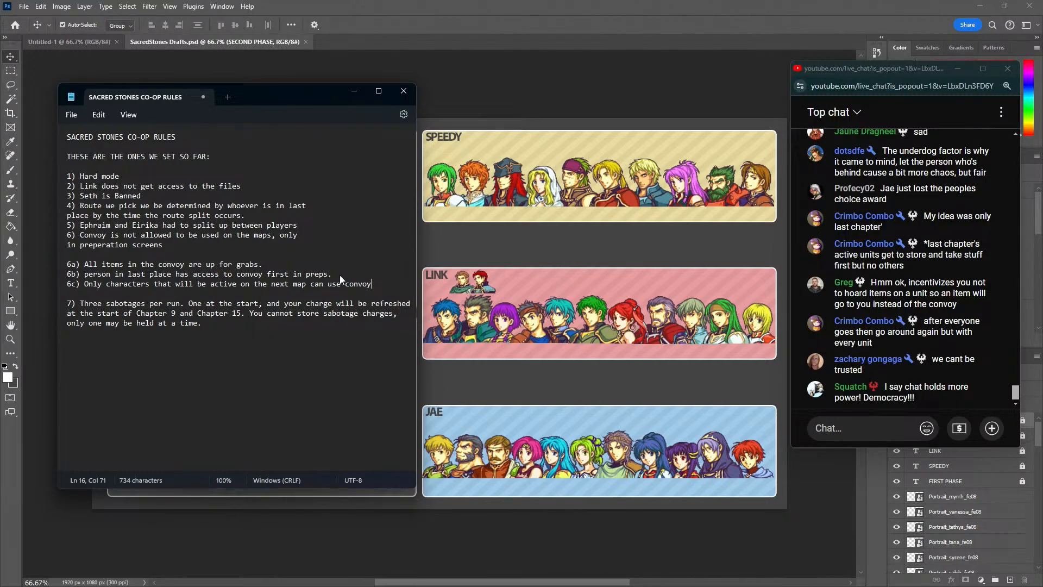
Add sub-rule 6d: "Each player can only take 1 item"
{"action": "key", "text": "Return"}
{"action": "type", "text": "6d)"}
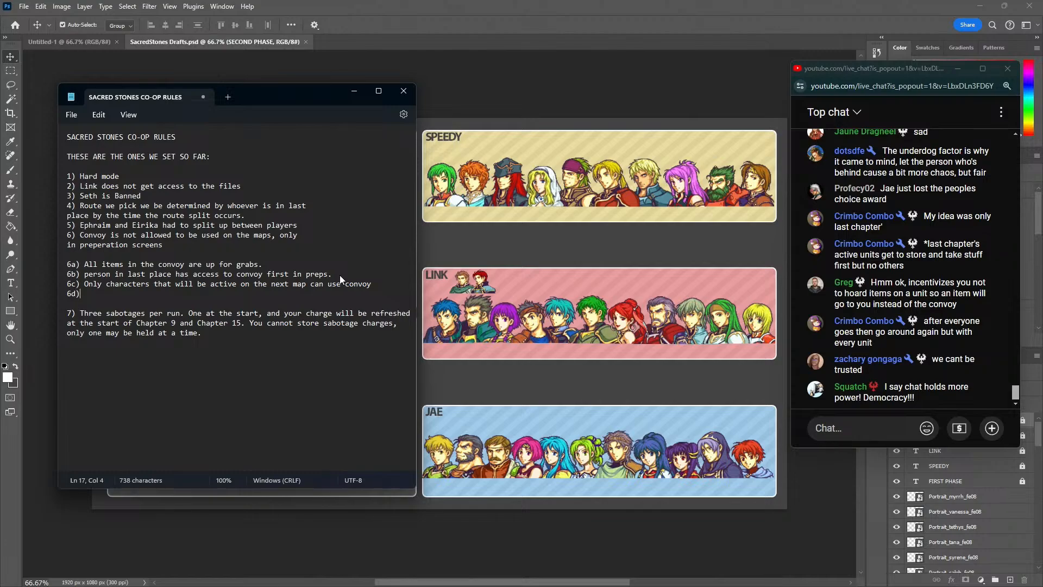
{"action": "type", "text": " Each player can only take 1 item"}
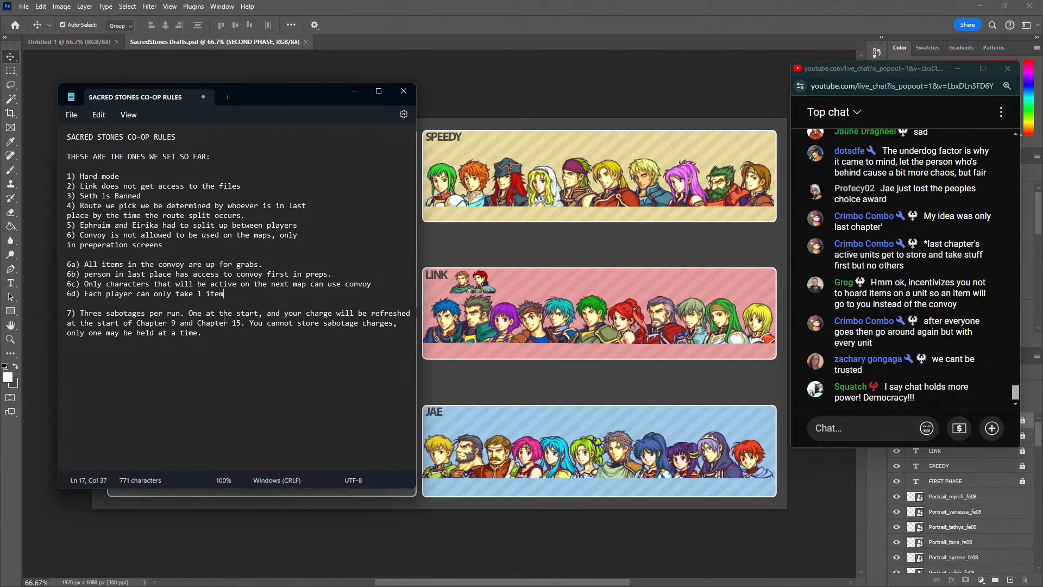
Move the live chat window over the player rosters, close beside the rules note
{"action": "left_click", "coordinate": [254, 363]}
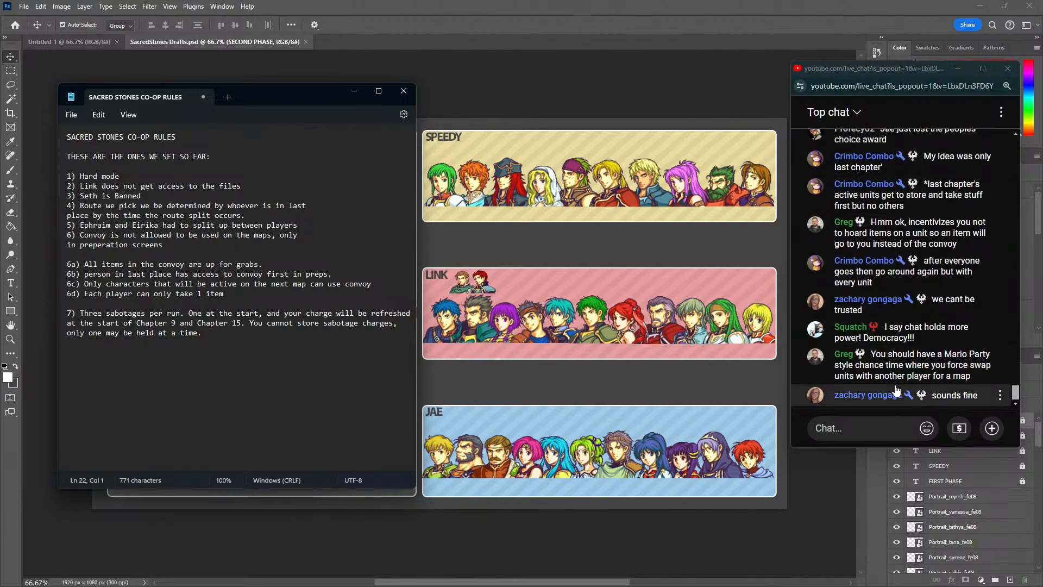
{"action": "left_click", "coordinate": [840, 427]}
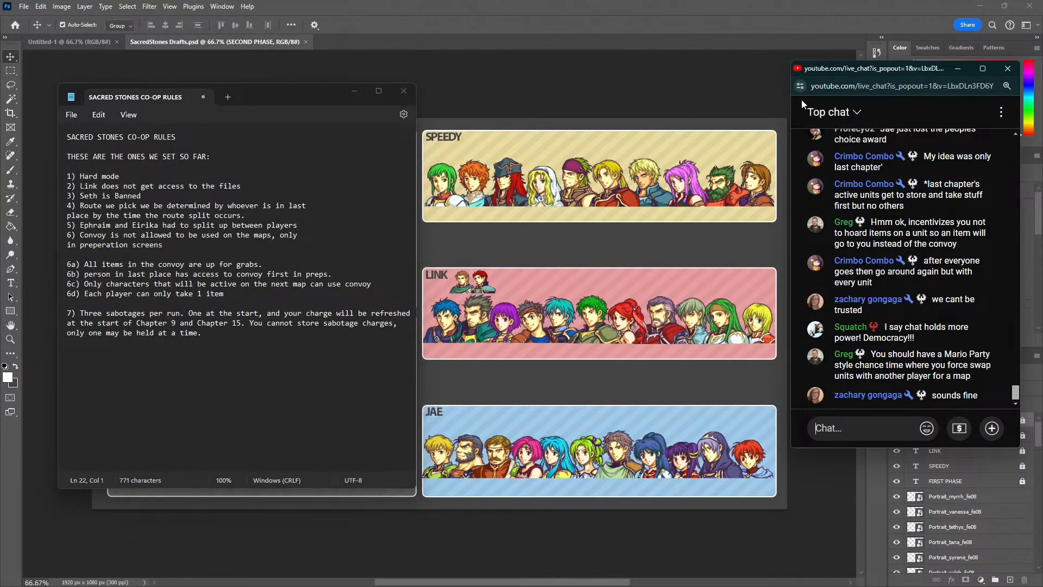
{"action": "left_click_drag", "start_coordinate": [851, 70], "coordinate": [532, 71]}
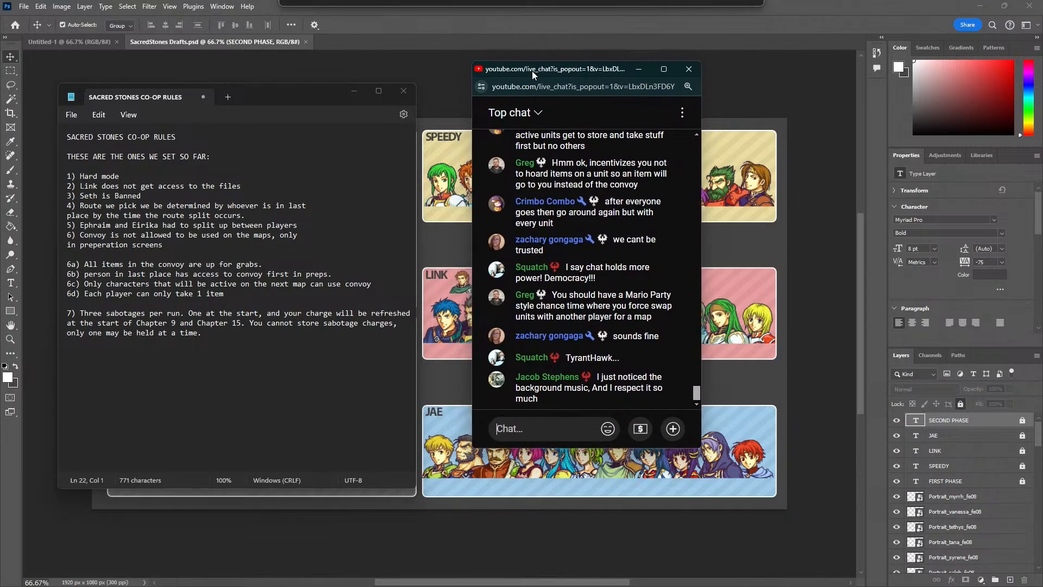
{"action": "left_click", "coordinate": [205, 309]}
{"action": "left_click", "coordinate": [229, 296]}
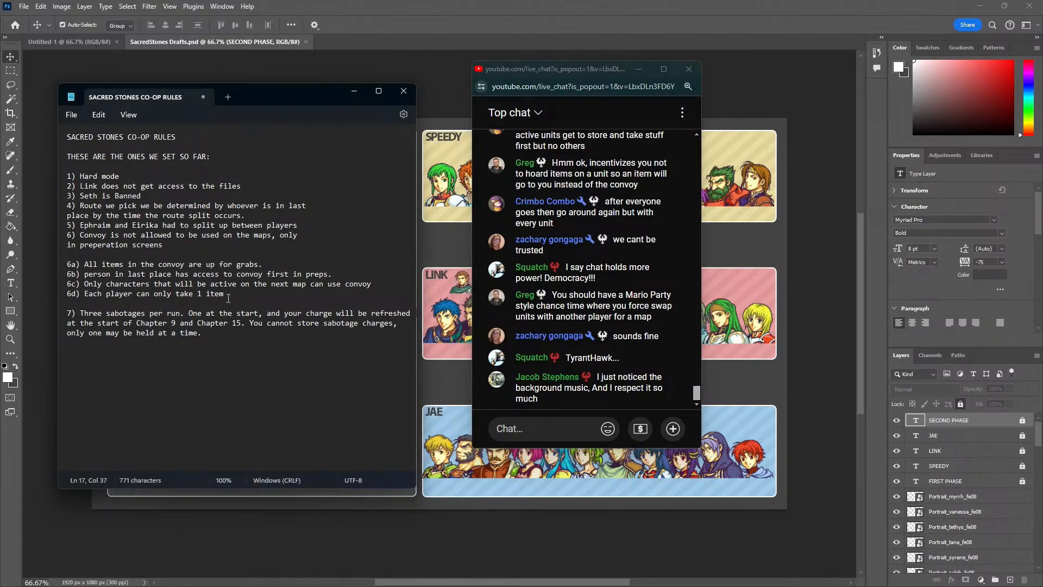
{"action": "left_click", "coordinate": [297, 220]}
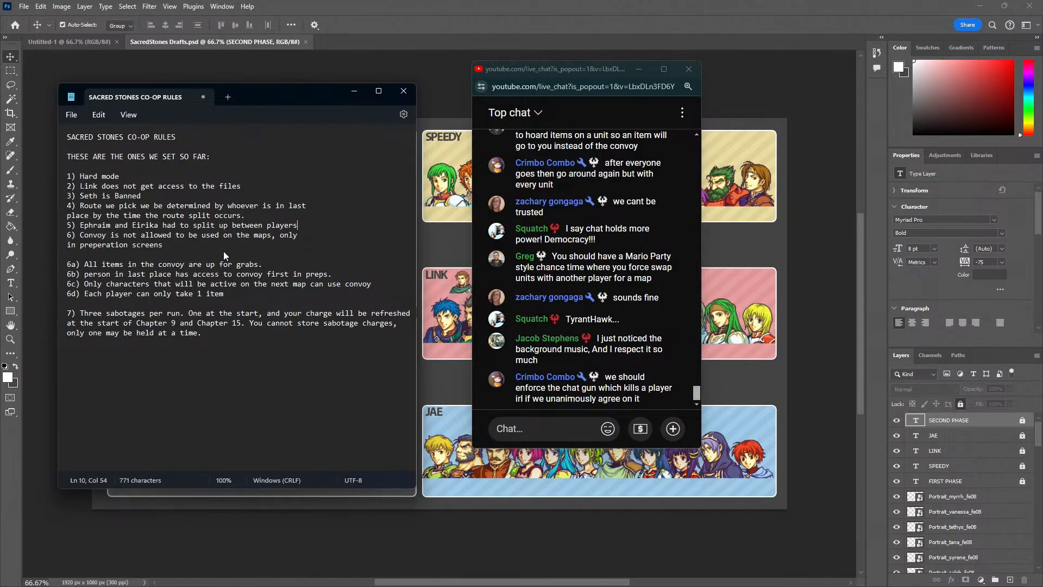
{"action": "key", "text": "Return"}
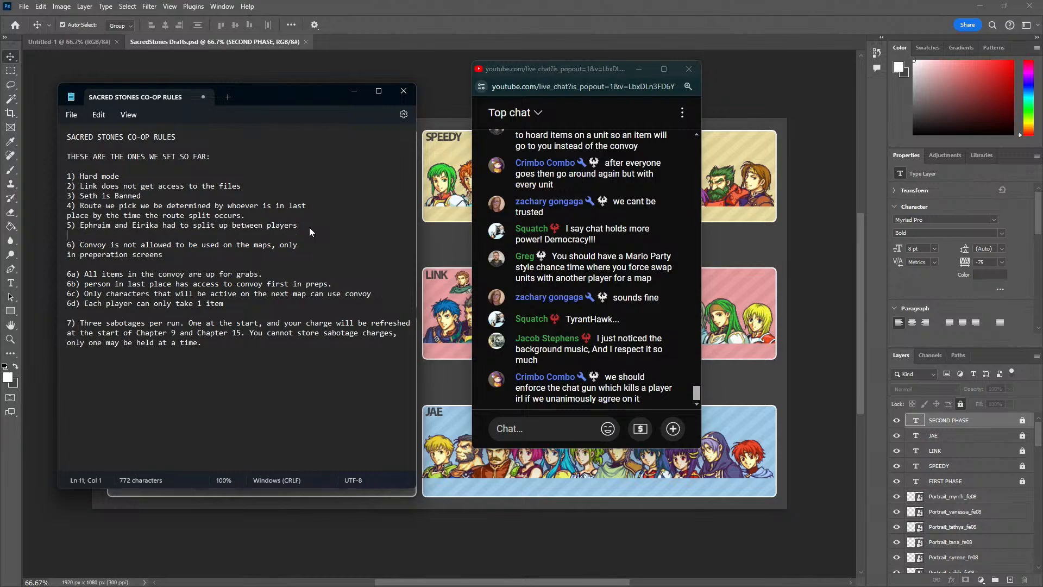
{"action": "key", "text": "BackSpace"}
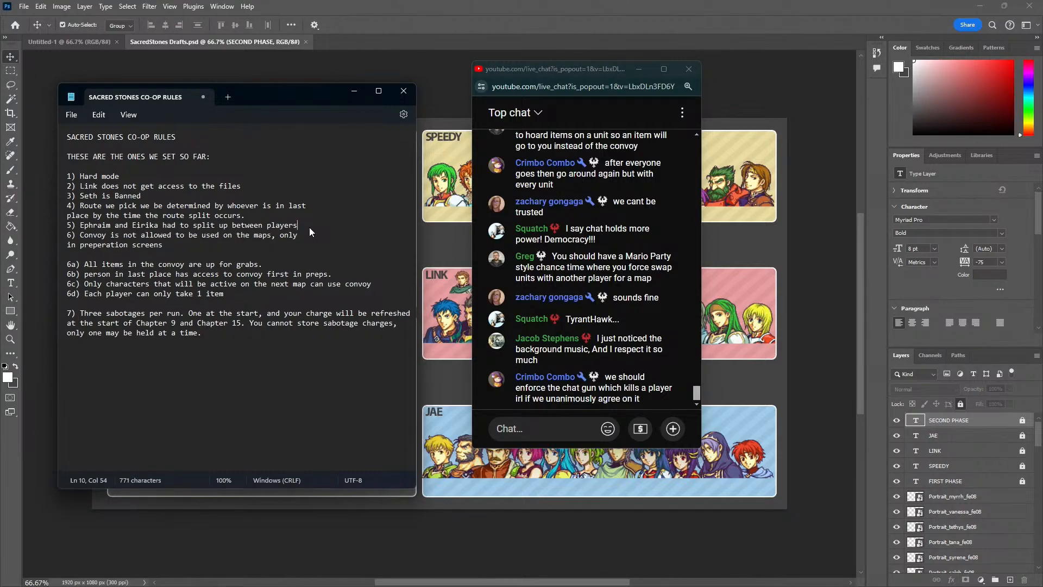
Add rule 5.5 below rule 5: "Each map, players will do a draft to see who they are bringing for the maps,"
{"action": "key", "text": "Return"}
{"action": "key", "text": "Return"}
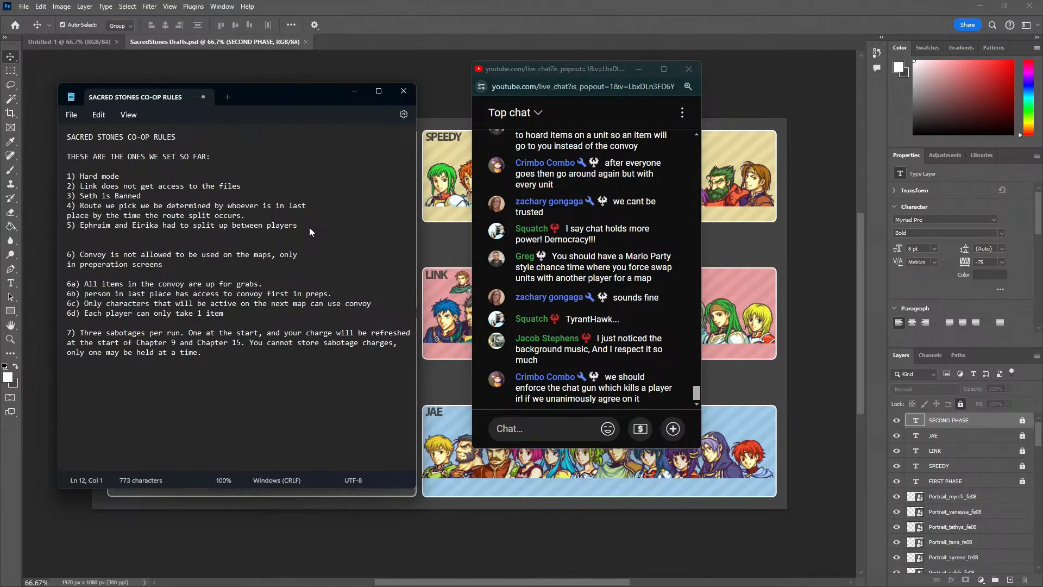
{"action": "type", "text": "5.5) Each map, players will do a draft to see who"}
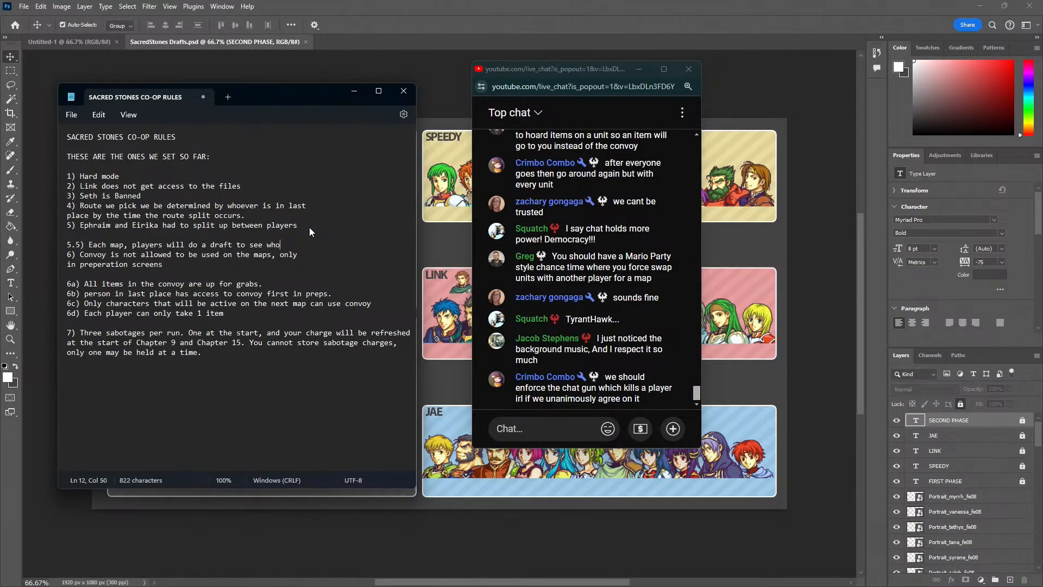
{"action": "type", "text": " they are bringing for the maps,"}
Finish rule 5.5 with "starting with the player in last place." and leave a blank line before rule 6
{"action": "key", "text": "Return"}
{"action": "type", "text": "s"}
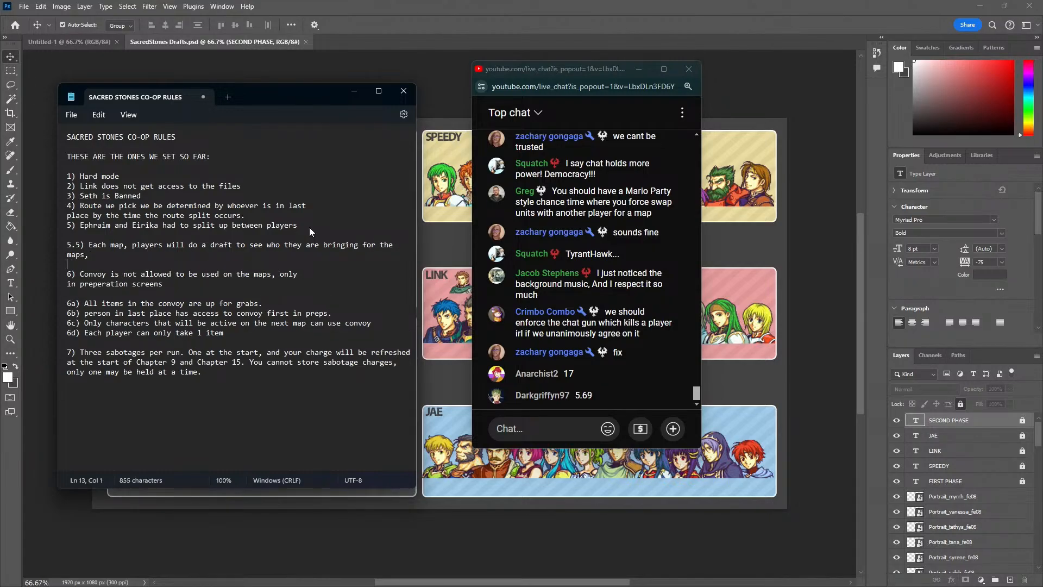
{"action": "key", "text": "BackSpace"}
{"action": "key", "text": "BackSpace"}
{"action": "type", "text": "starting witht he"}
{"action": "key", "text": "BackSpace"}
{"action": "key", "text": "BackSpace"}
{"action": "key", "text": "BackSpace"}
{"action": "key", "text": "BackSpace"}
{"action": "type", "text": "the player in last place"}
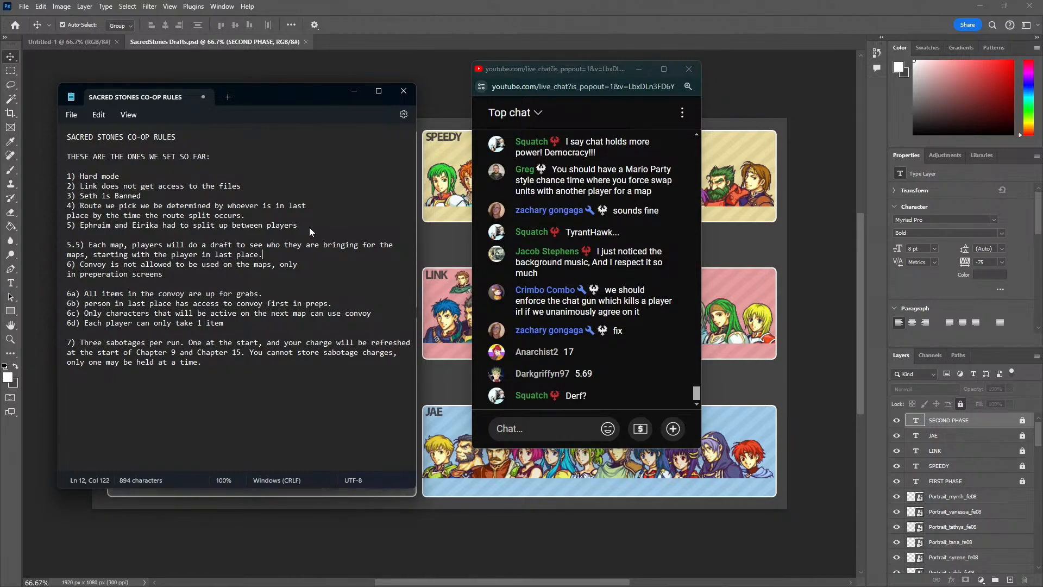
{"action": "type", "text": "."}
{"action": "key", "text": "Return"}
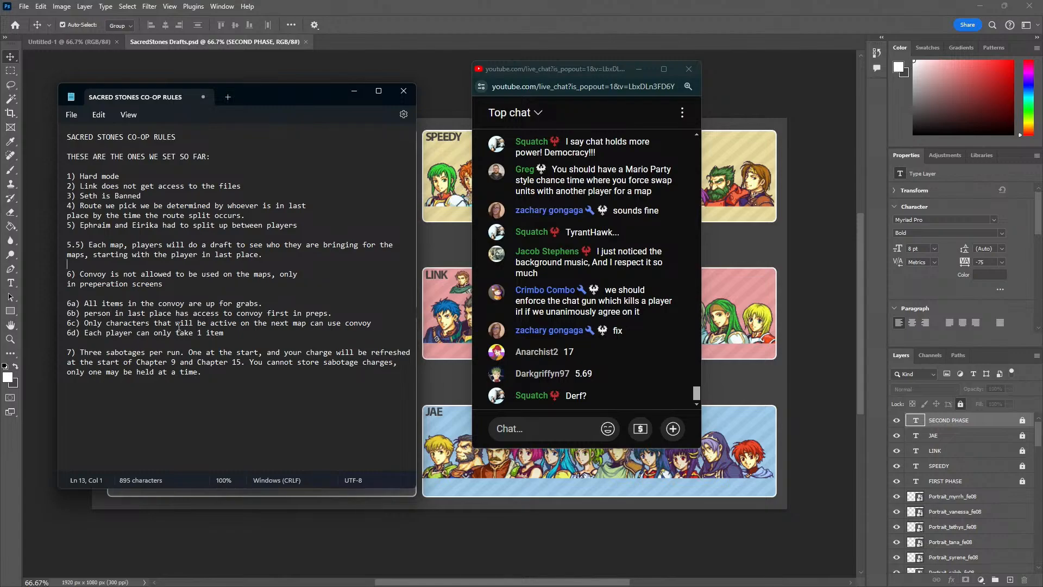
Extend sub-rule 6d to read "Each player can only take 1 item per character from convoy during the map preps draft phase."
{"action": "left_click", "coordinate": [249, 333]}
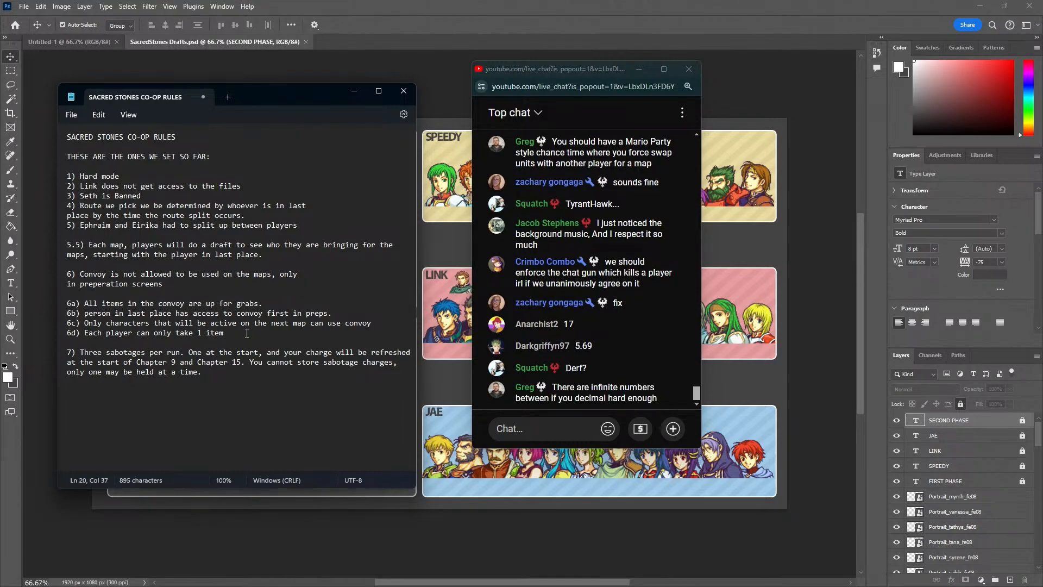
{"action": "type", "text": "during the map preps dra"}
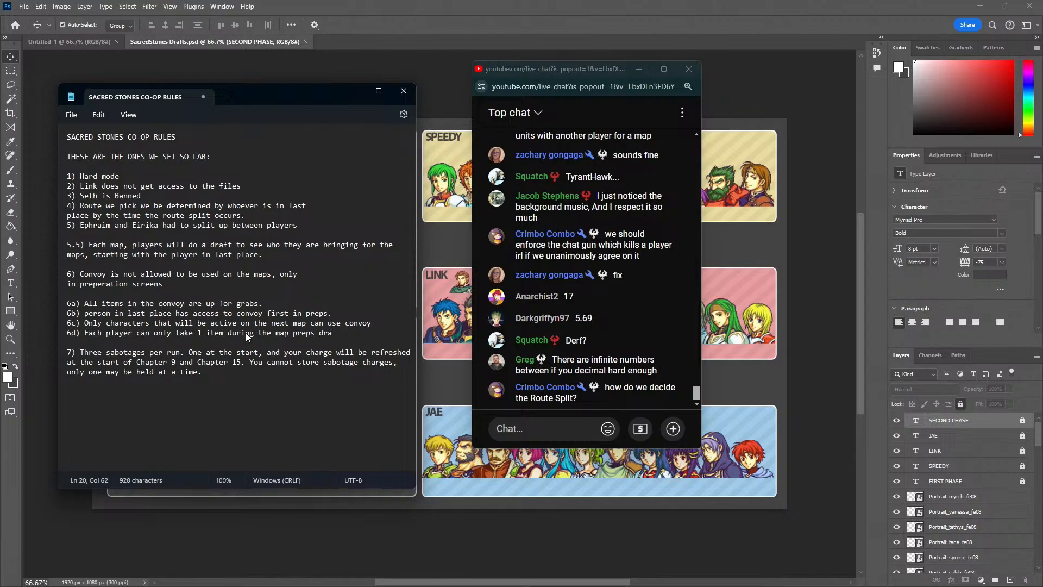
{"action": "type", "text": "ft phase. per character"}
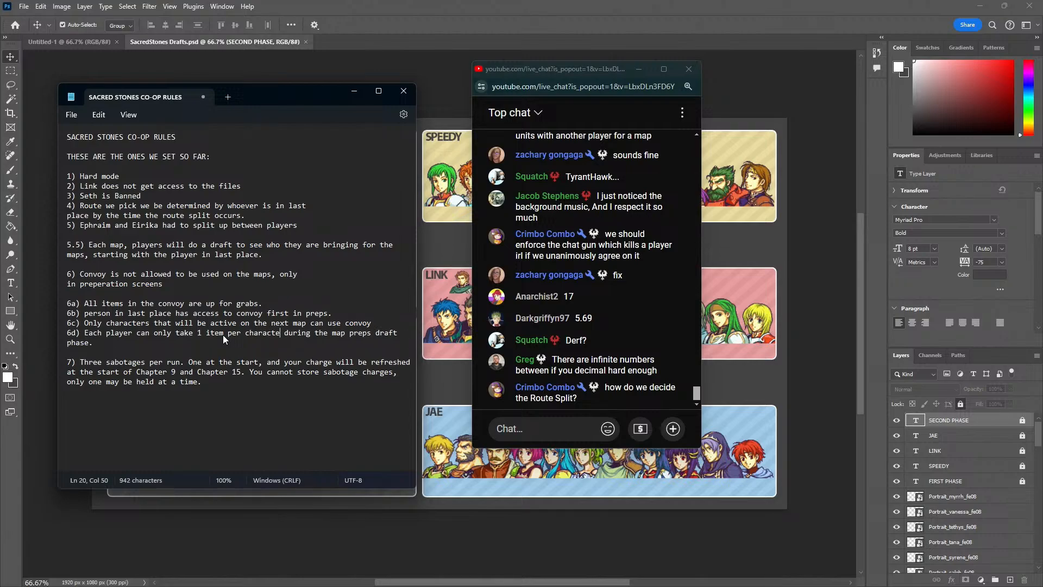
{"action": "type", "text": " from convy"}
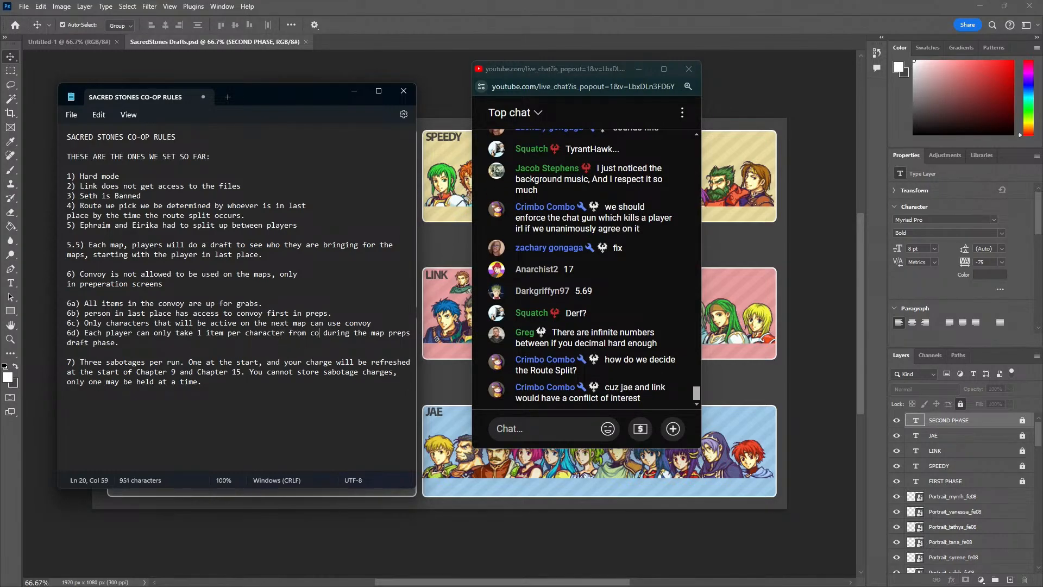
{"action": "key", "text": "BackSpace"}
{"action": "type", "text": "oy"}
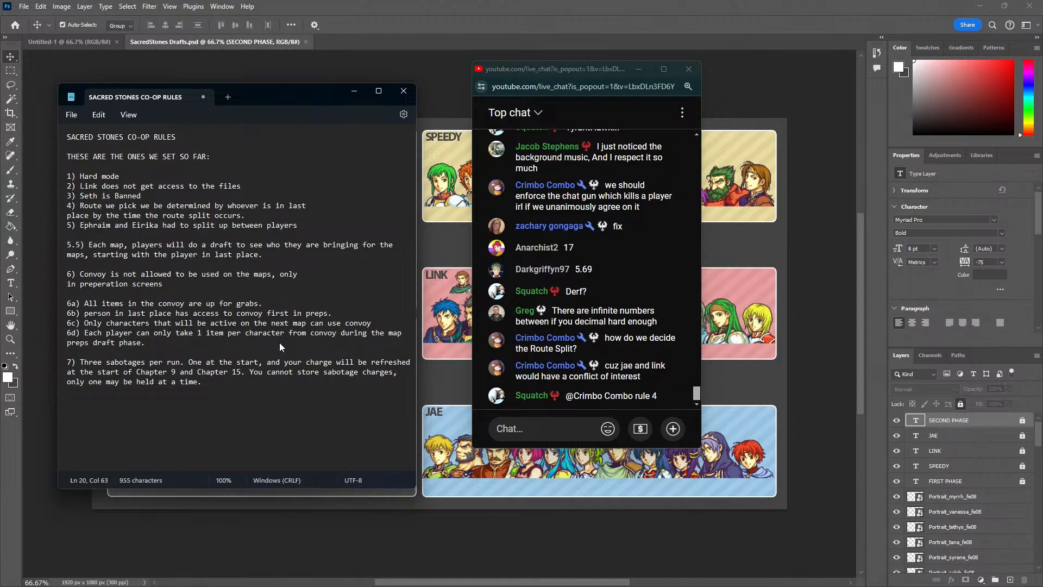
Correct rule 4 so that it begins "Route we pick will be determined by"
{"action": "left_click", "coordinate": [263, 230]}
{"action": "left_click_drag", "start_coordinate": [80, 207], "coordinate": [132, 211]}
{"action": "left_click", "coordinate": [150, 208]}
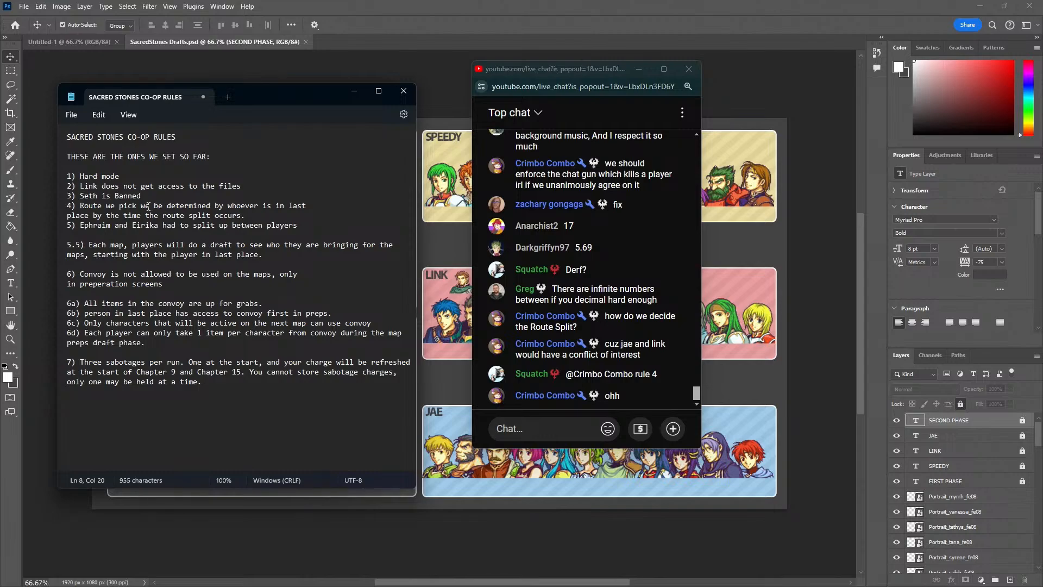
{"action": "key", "text": "BackSpace"}
{"action": "type", "text": "ill"}
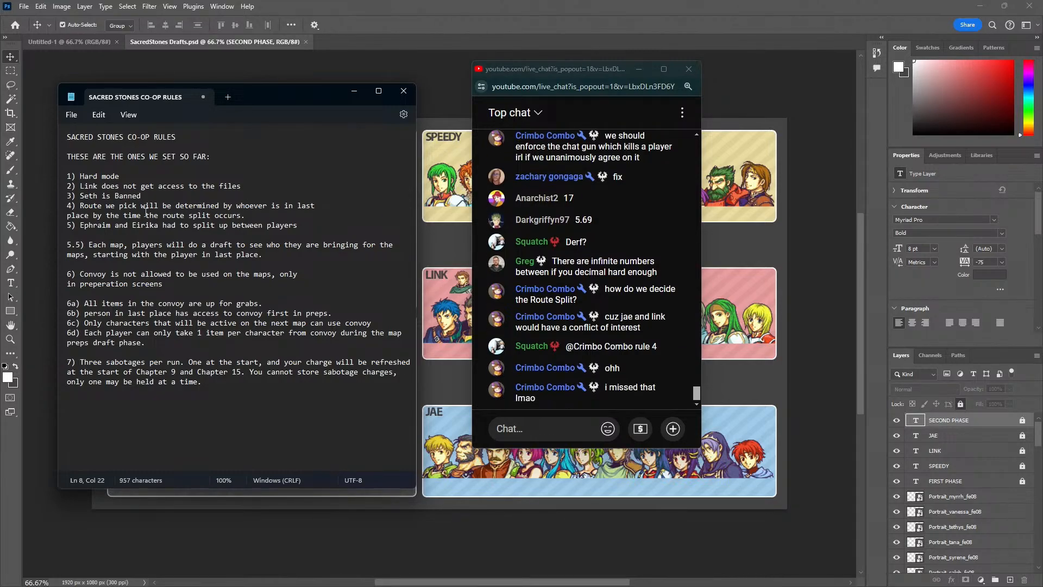
{"action": "left_click", "coordinate": [168, 175]}
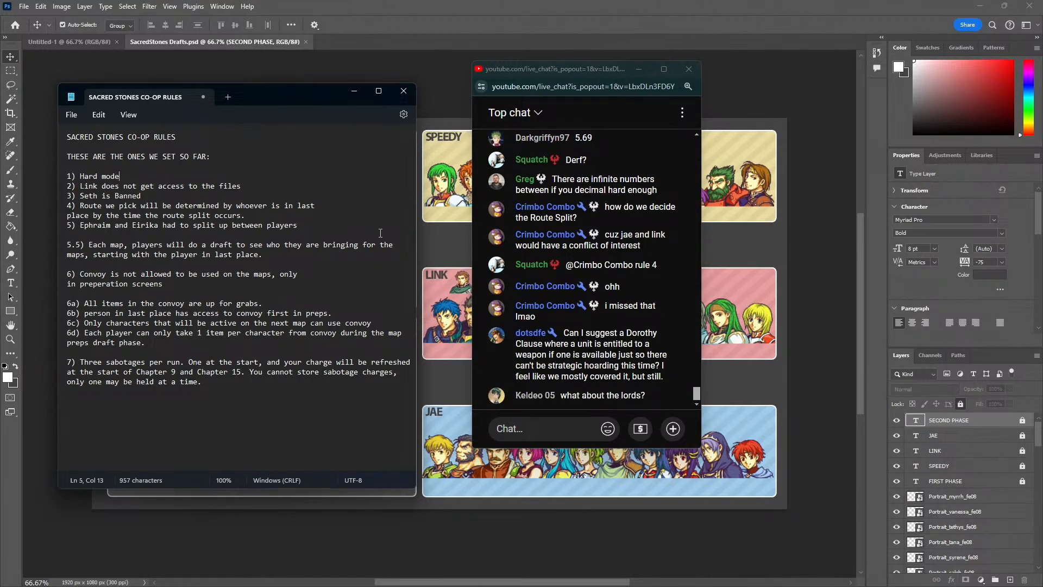
Shift the live chat window farther from the rules note and begin a parenthetical after rule 5.5: "(Lords are force deployed, so"
{"action": "left_click_drag", "start_coordinate": [575, 75], "coordinate": [677, 109]}
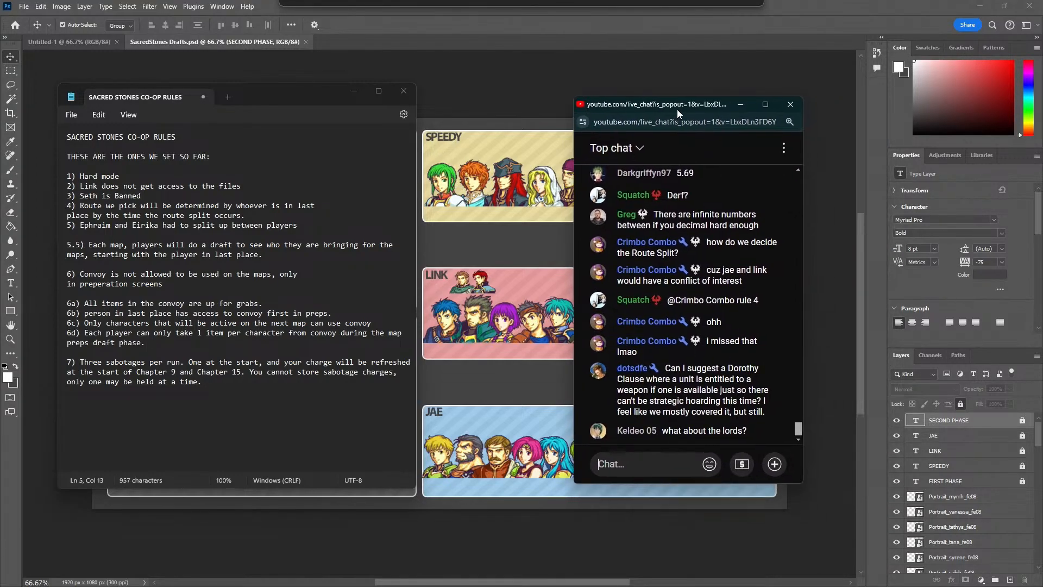
{"action": "left_click", "coordinate": [180, 254]}
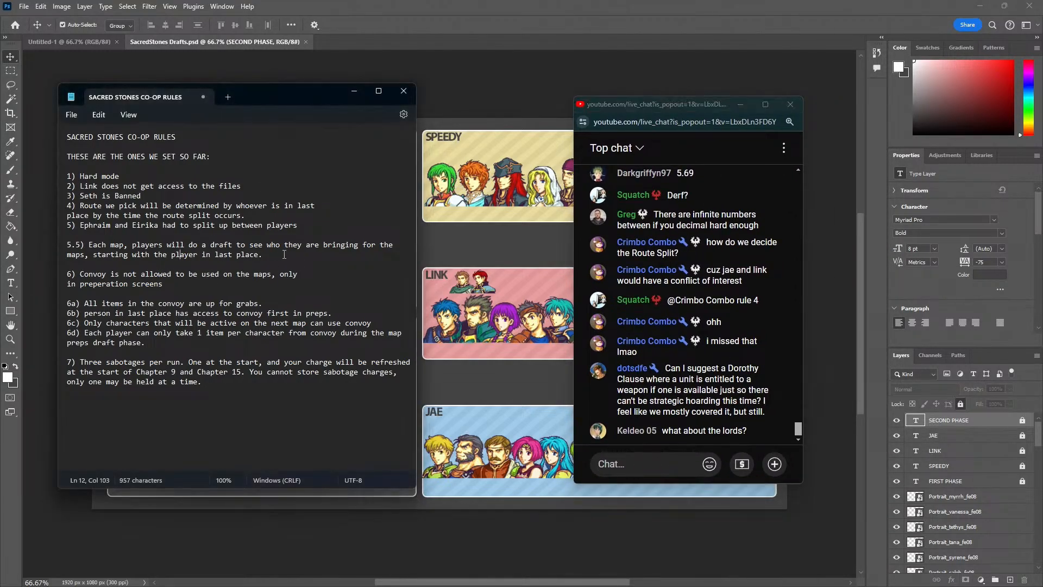
{"action": "type", "text": "(Lords are fro"}
{"action": "key", "text": "BackSpace"}
{"action": "key", "text": "BackSpace"}
{"action": "type", "text": "orce deployed, so"}
Complete the rule 5.5 parenthetical with "they can access convoy first, and the turn will be skipped)"
{"action": "key", "text": "Return"}
{"action": "type", "text": "they can acces"}
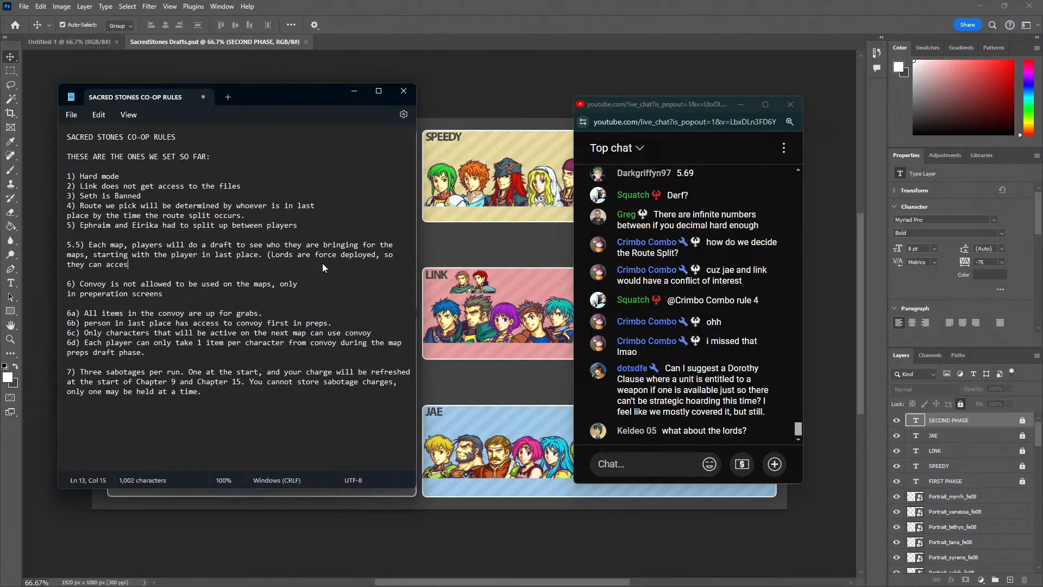
{"action": "type", "text": "s convoy first, an"}
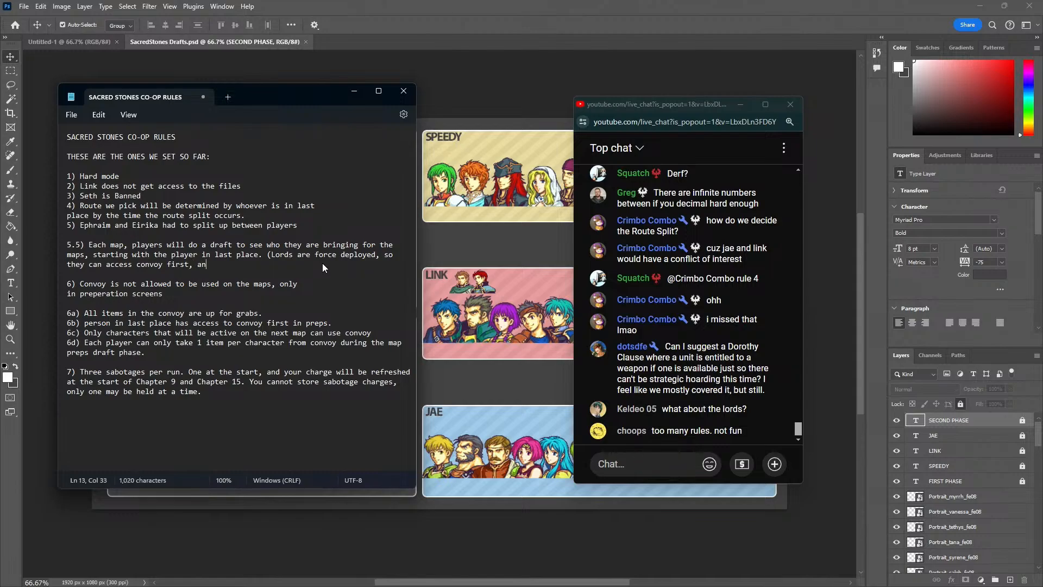
{"action": "type", "text": "d the turn will be skipped)"}
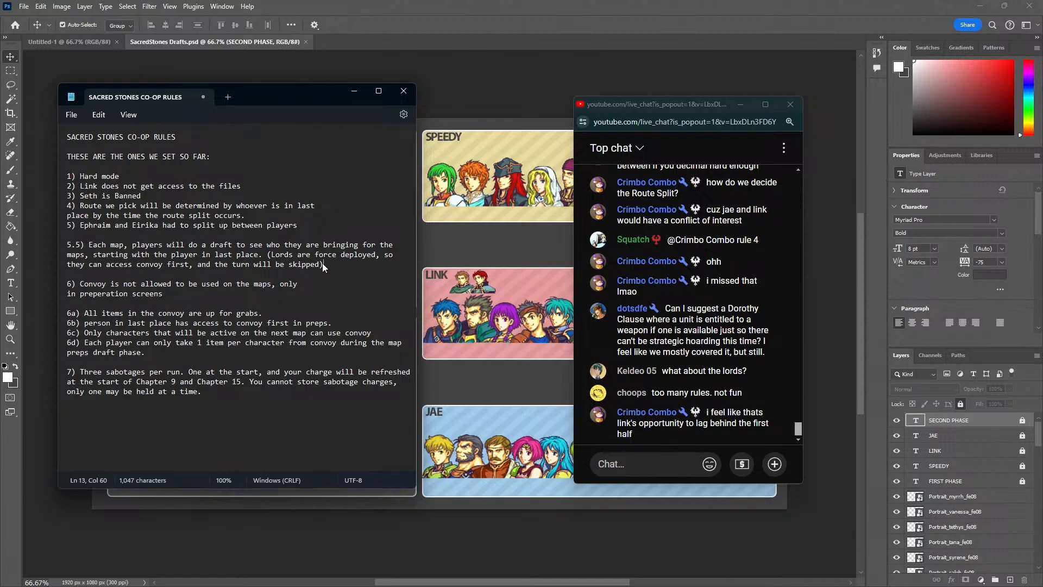
{"action": "left_click_drag", "start_coordinate": [261, 400], "coordinate": [66, 157]}
{"action": "key", "text": "ctrl+c"}
{"action": "key", "text": "BackSpace"}
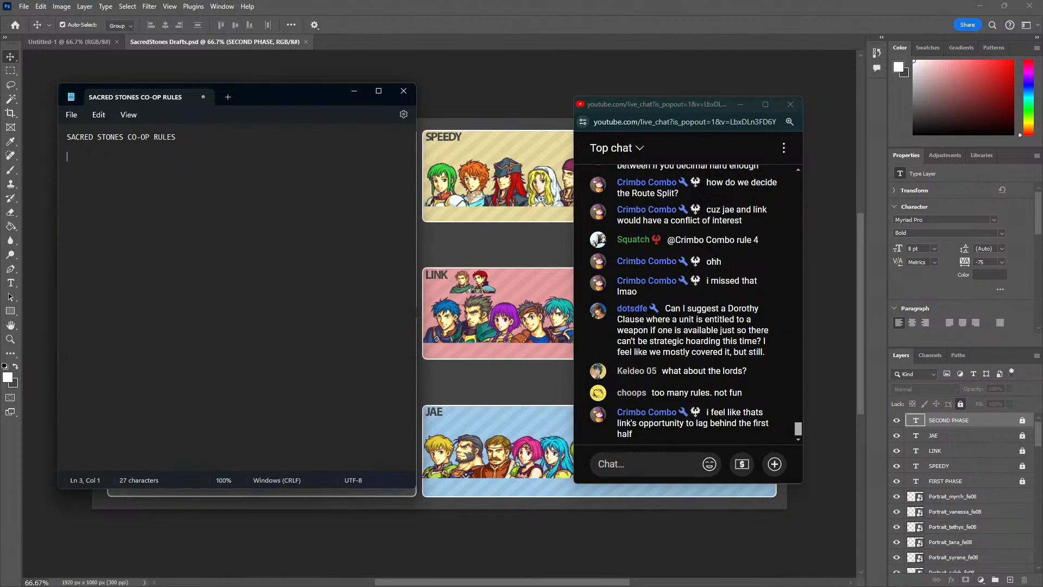
{"action": "type", "text": "Lets just jump right into it"}
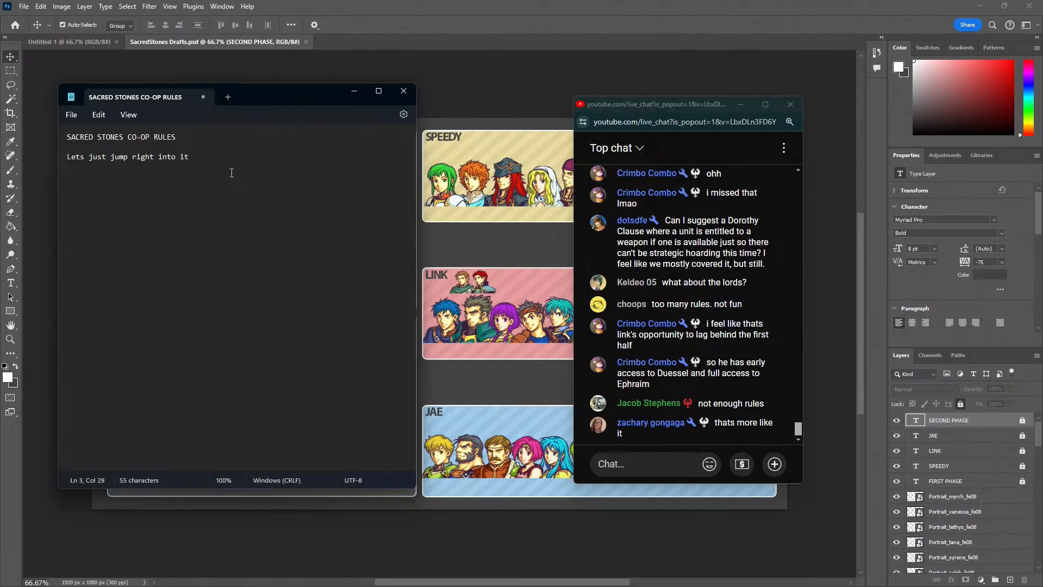
{"action": "key", "text": "ctrl+BackSpace"}
{"action": "key", "text": "ctrl+BackSpace"}
{"action": "key", "text": "ctrl+BackSpace"}
{"action": "key", "text": "ctrl+BackSpace"}
{"action": "key", "text": "ctrl+BackSpace"}
{"action": "key", "text": "ctrl+BackSpace"}
{"action": "key", "text": "ctrl+v"}
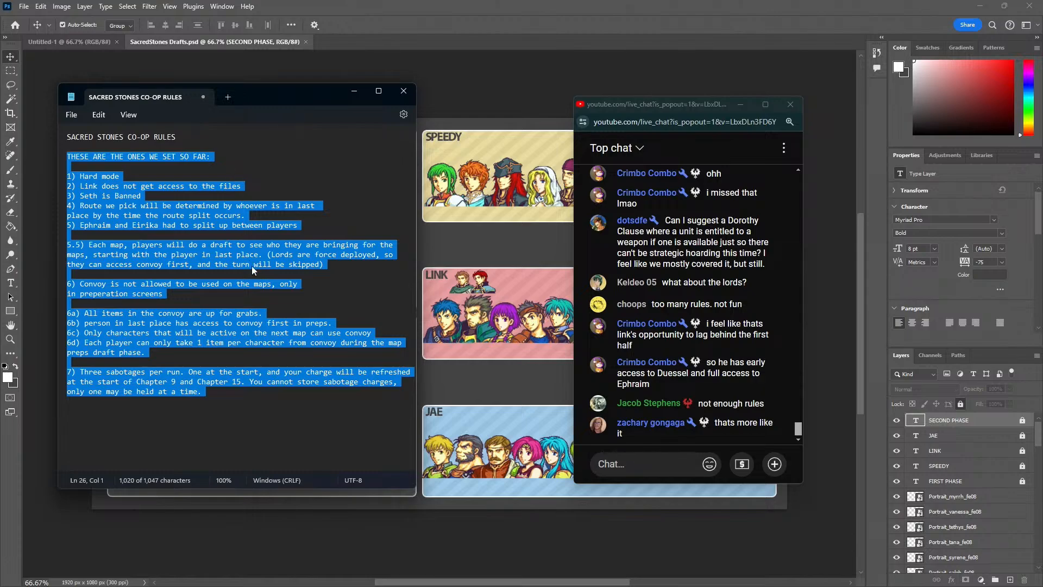
{"action": "left_click", "coordinate": [307, 404]}
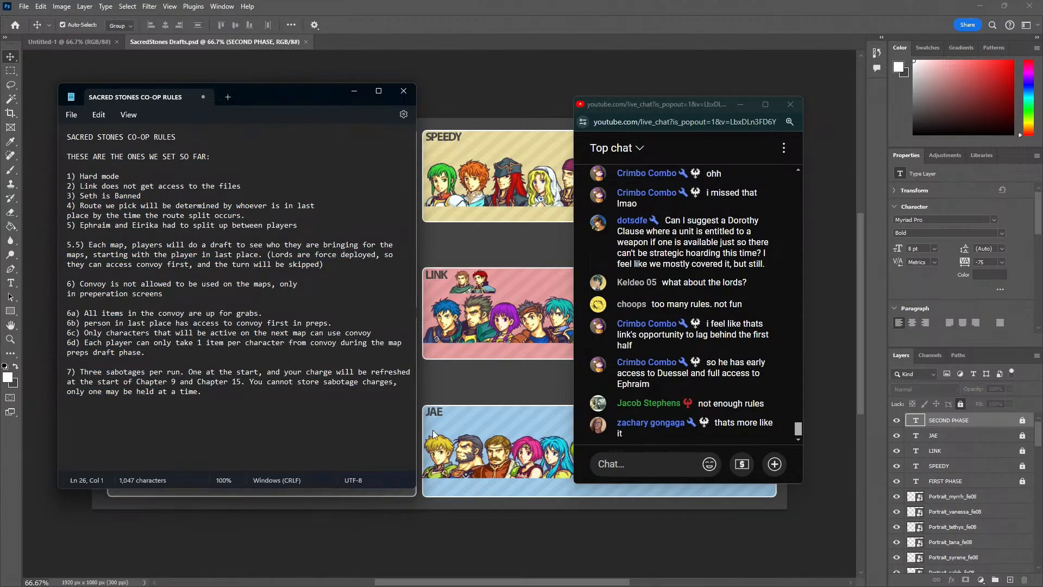
Look over the player rosters on the draft board, and return to the rules note with the live chat beside it
{"action": "left_click", "coordinate": [501, 531]}
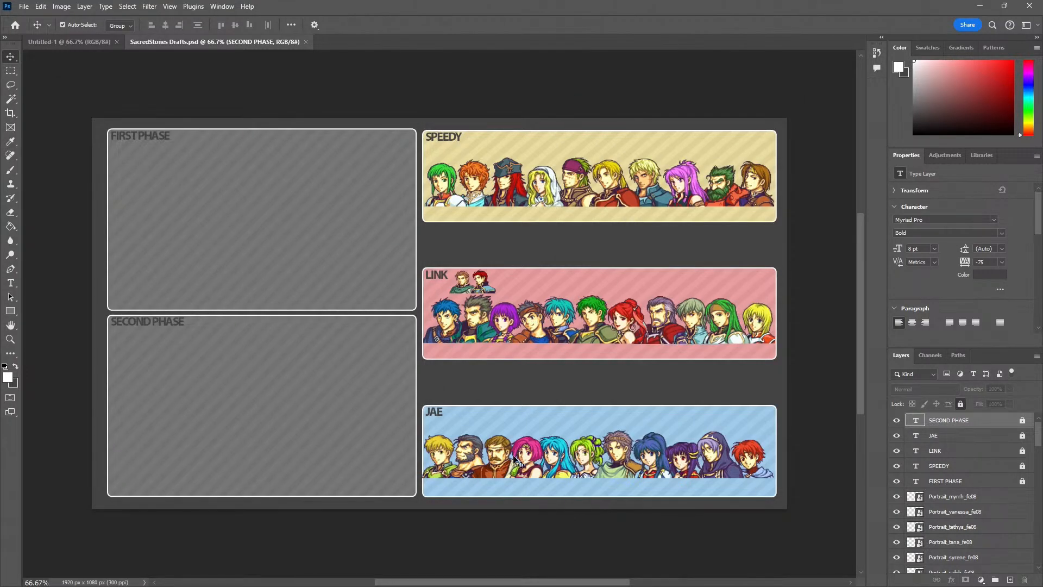
{"action": "key", "text": "alt+Tab"}
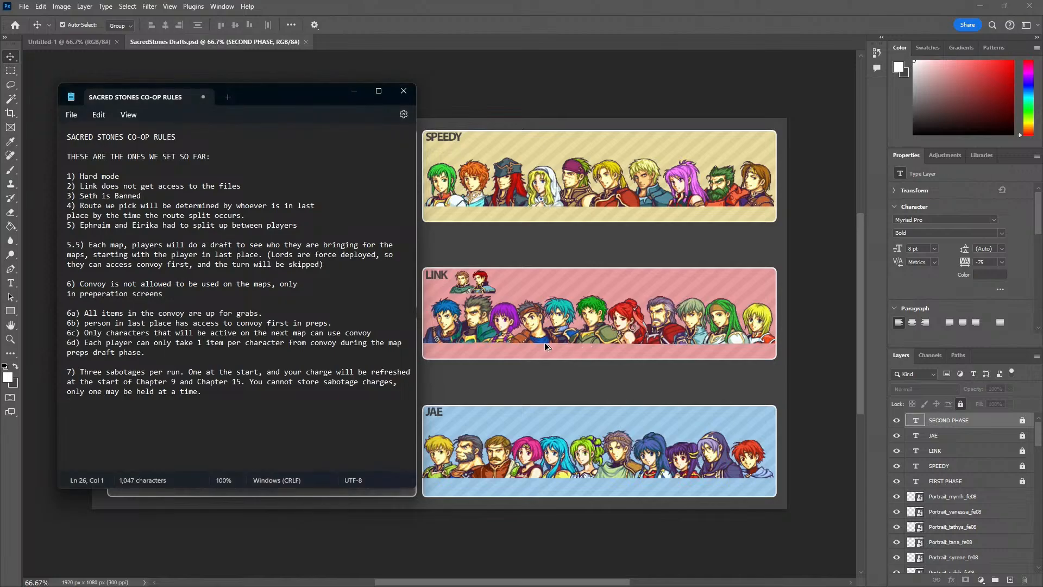
{"action": "key", "text": "alt+Tab"}
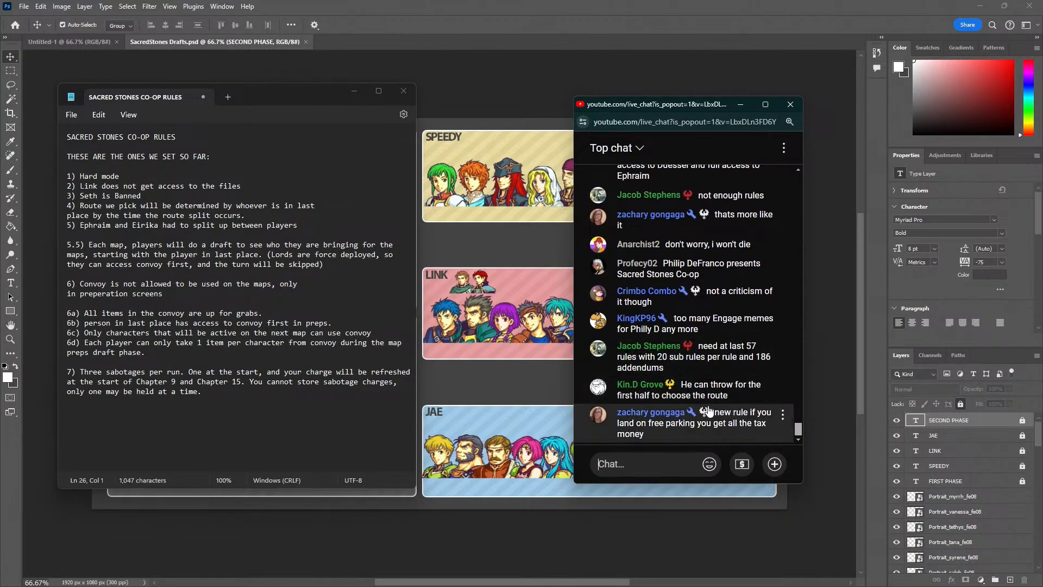
{"action": "left_click", "coordinate": [267, 390]}
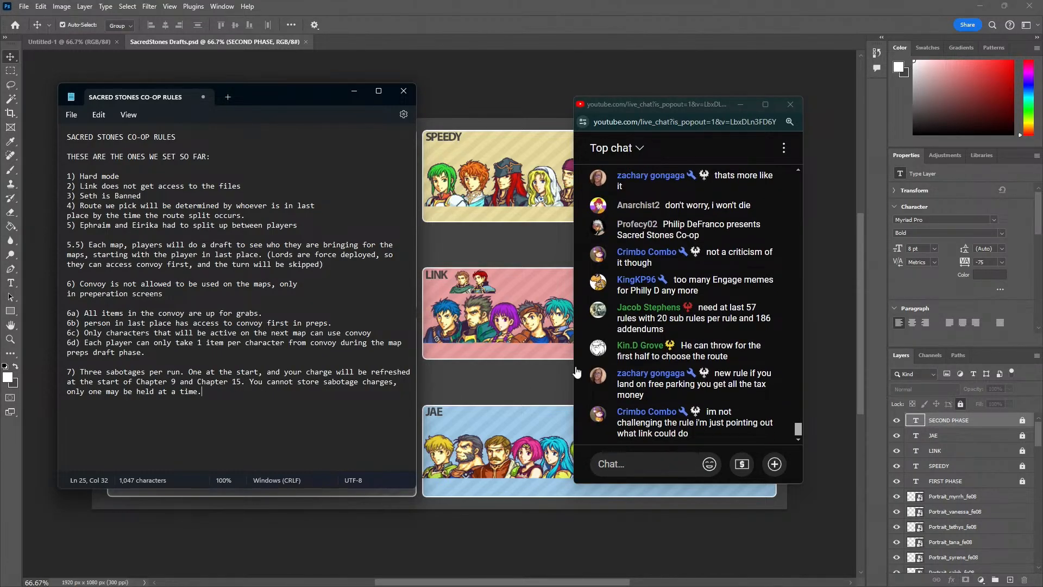
{"action": "left_click_drag", "start_coordinate": [660, 102], "coordinate": [220, 89]}
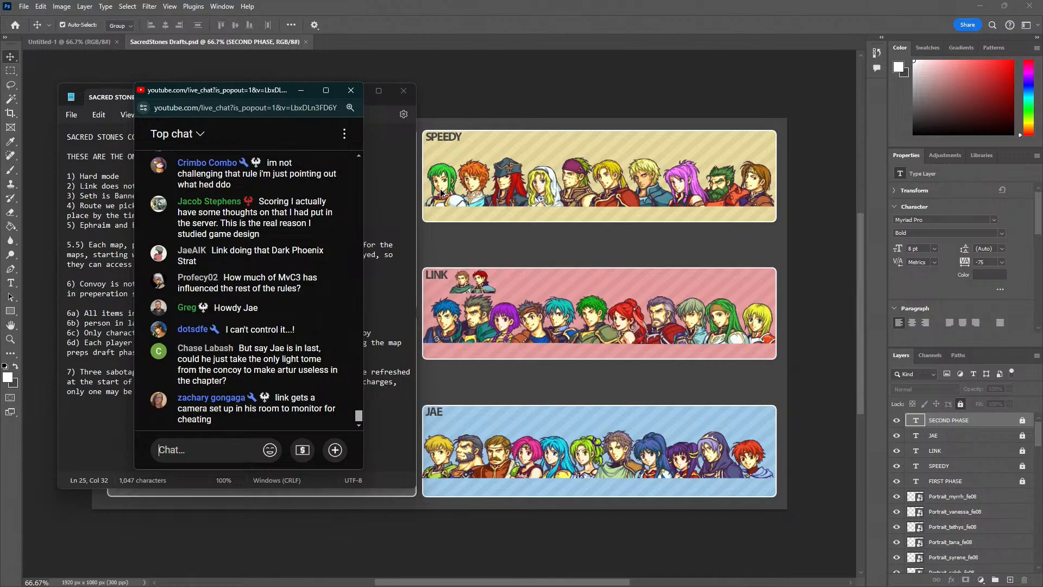
{"action": "left_click_drag", "start_coordinate": [269, 89], "coordinate": [637, 84]}
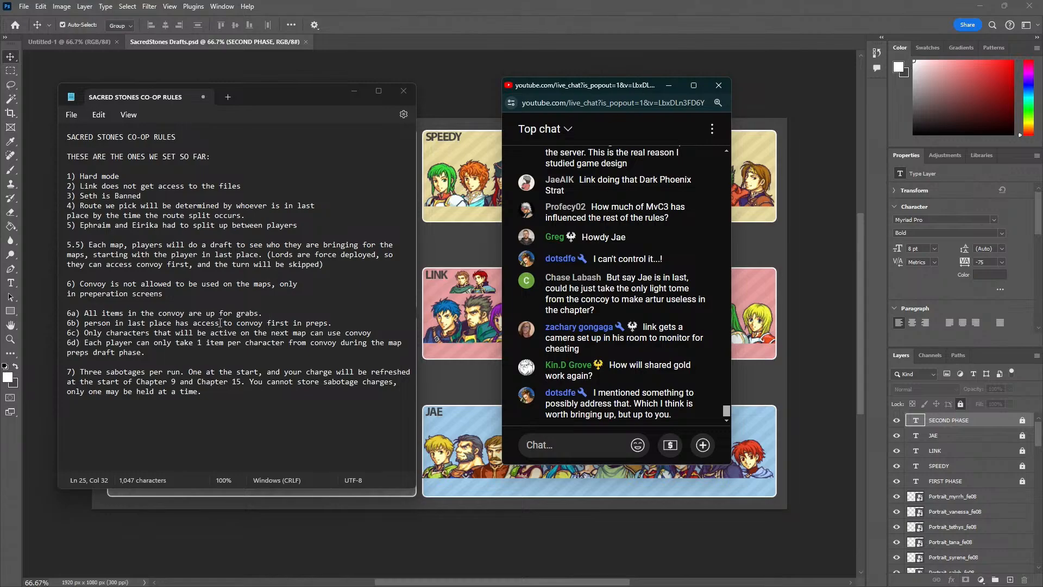
Add rule 8 below rule 7: "Each player will have separate Gold values"
{"action": "left_click", "coordinate": [221, 394]}
{"action": "key", "text": "Return"}
{"action": "key", "text": "Return"}
{"action": "type", "text": "8"}
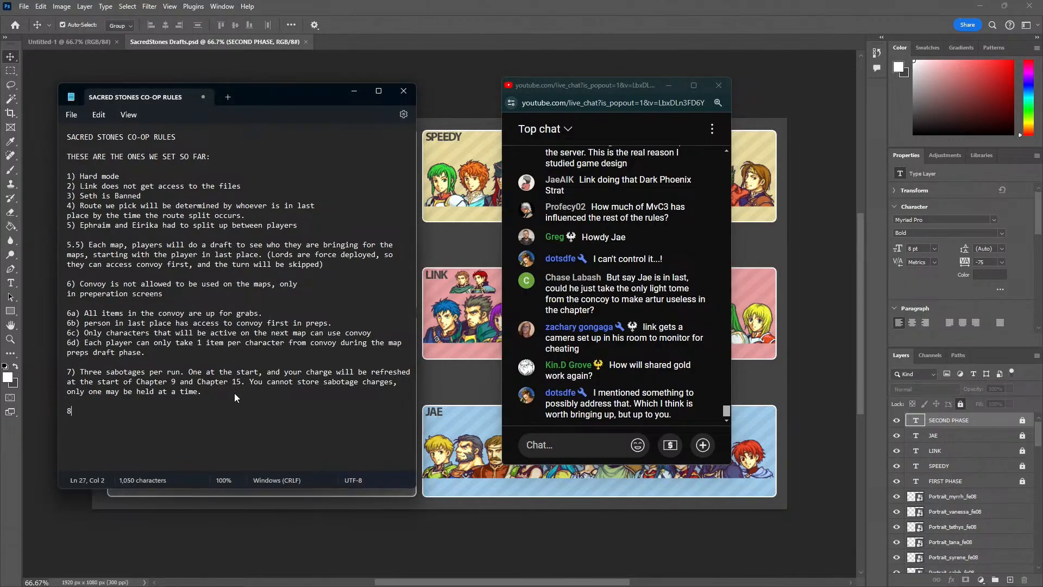
{"action": "type", "text": ") Each player will have separate Gold BANKS"}
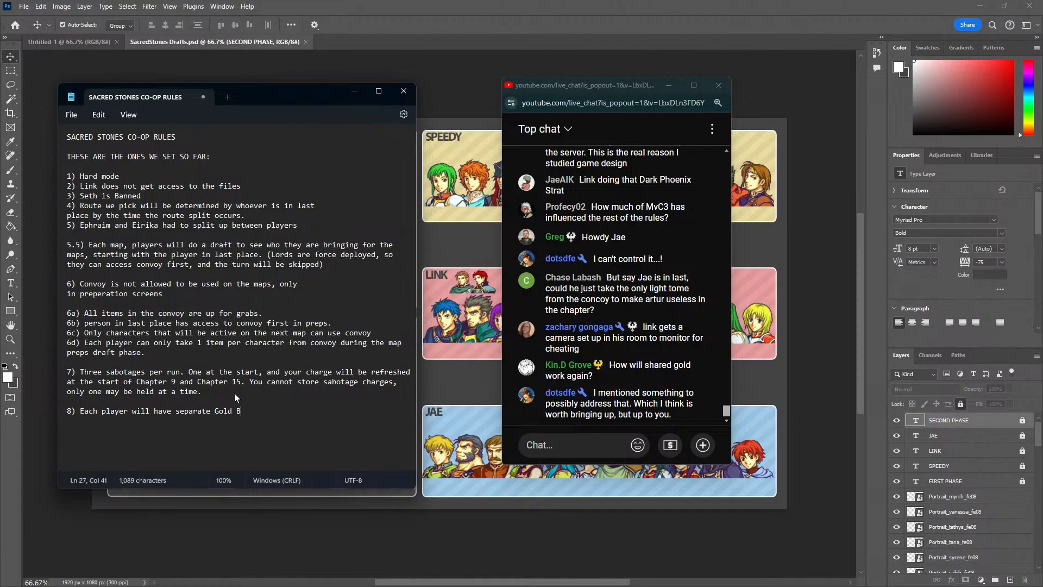
{"action": "key", "text": "BackSpace"}
{"action": "key", "text": "BackSpace"}
{"action": "key", "text": "BackSpace"}
{"action": "key", "text": "BackSpace"}
{"action": "type", "text": "values. If Gold is given to t"}
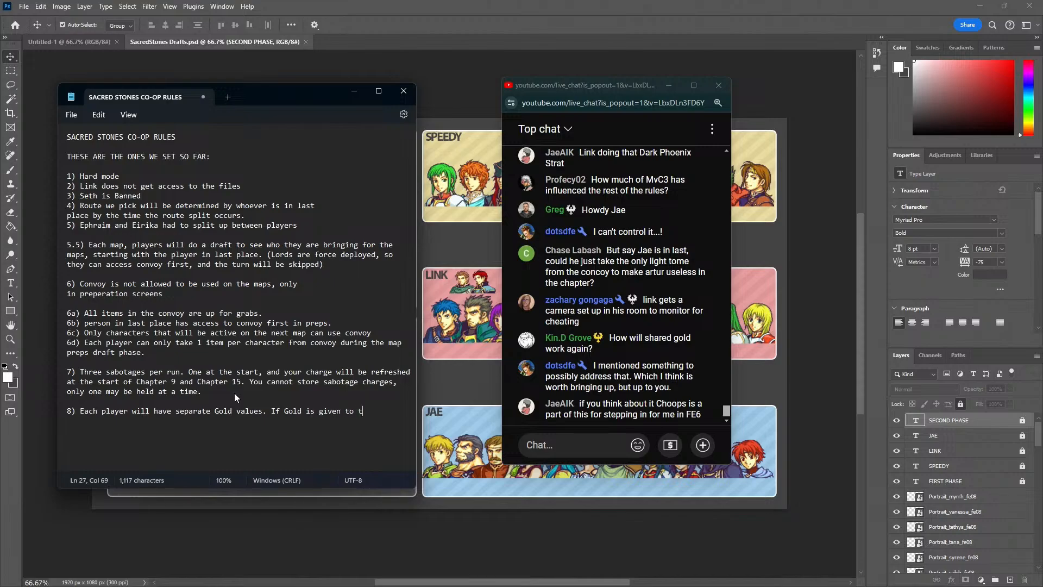
{"action": "type", "text": "he entire party"}
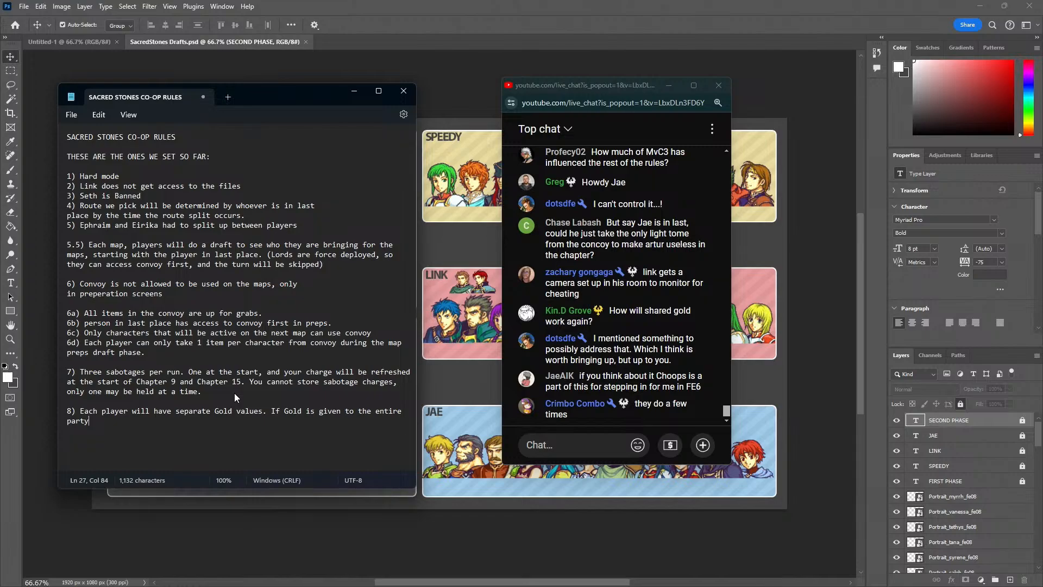
Extend rule 8 with "If Gold is given to the entire party, it will be split evenly to all 3 players."
{"action": "type", "text": ", it will be split evenly throug"}
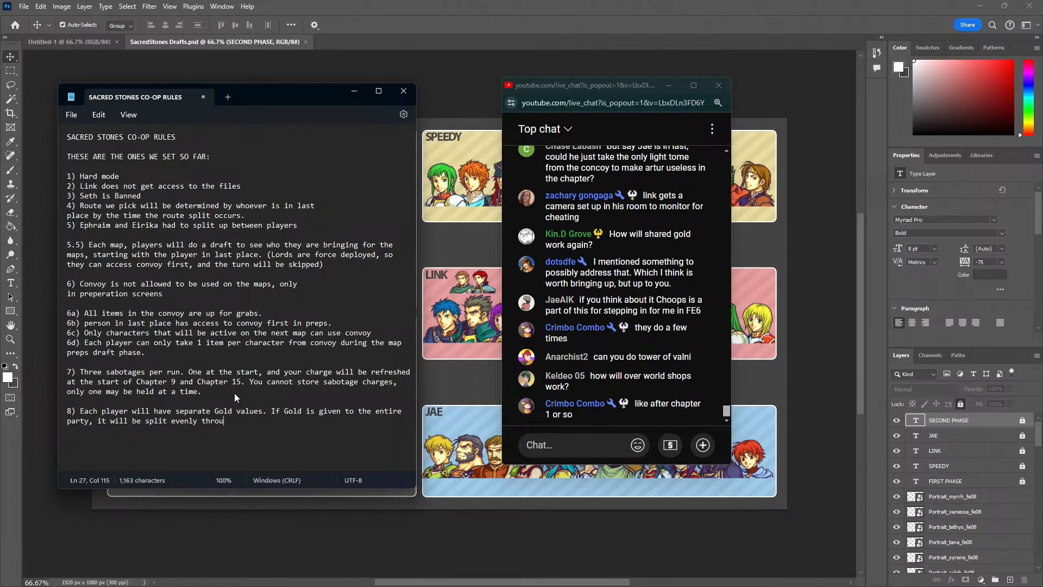
{"action": "key", "text": "BackSpace"}
{"action": "key", "text": "BackSpace"}
{"action": "key", "text": "BackSpace"}
{"action": "key", "text": "BackSpace"}
{"action": "key", "text": "BackSpace"}
{"action": "type", "text": "o all 3 players."}
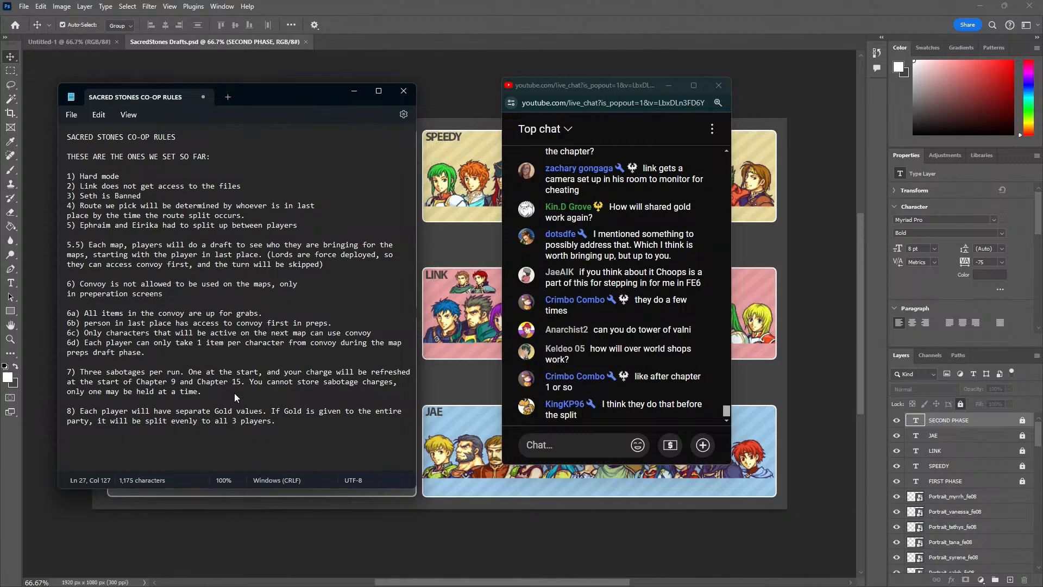
Add rule 9 below rule 8: "Before chapter starts, players can visit whatever shops they want and spend their own gold accordingly."
{"action": "key", "text": "Return"}
{"action": "key", "text": "Return"}
{"action": "type", "text": "9) Before c"}
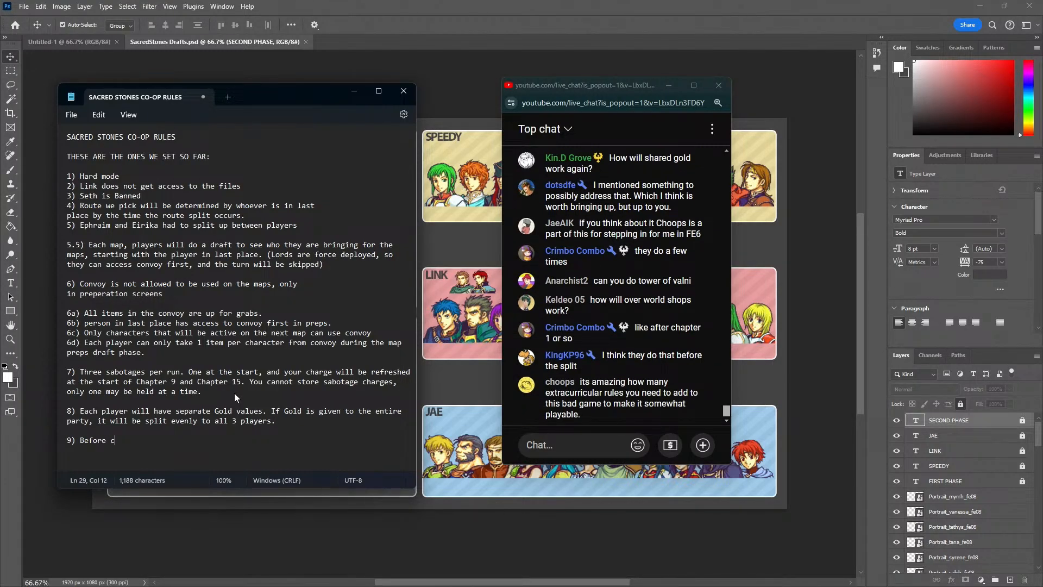
{"action": "type", "text": "hapter starts, players can visit whatever s"}
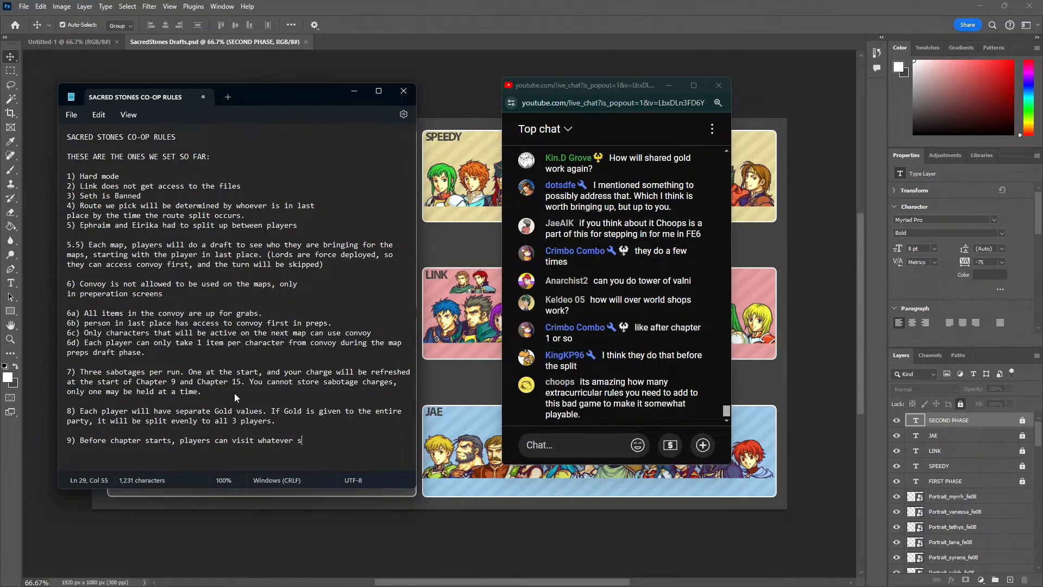
{"action": "type", "text": "hops they want and spend their own gold o"}
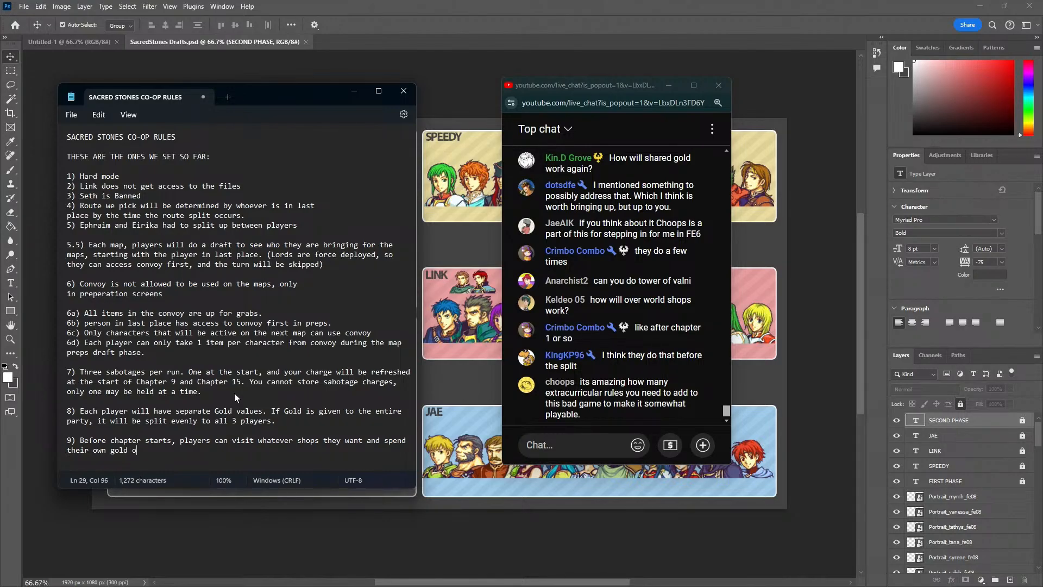
{"action": "key", "text": "BackSpace"}
{"action": "type", "text": "accordingly."}
Move the live chat window clear of the player rosters on the draft board
{"action": "left_click_drag", "start_coordinate": [588, 90], "coordinate": [872, 116]}
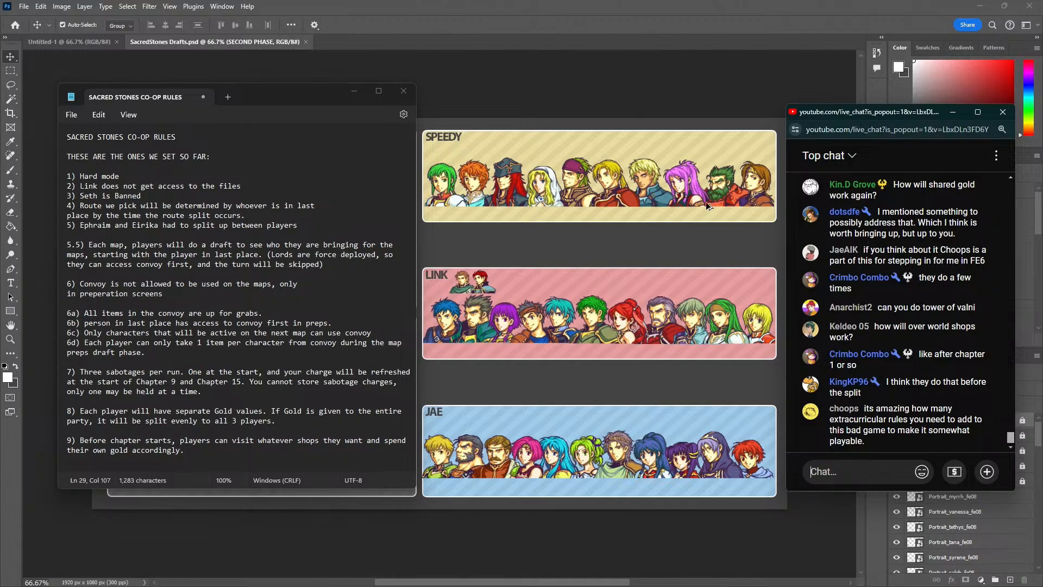
{"action": "left_click_drag", "start_coordinate": [195, 455], "coordinate": [216, 447]}
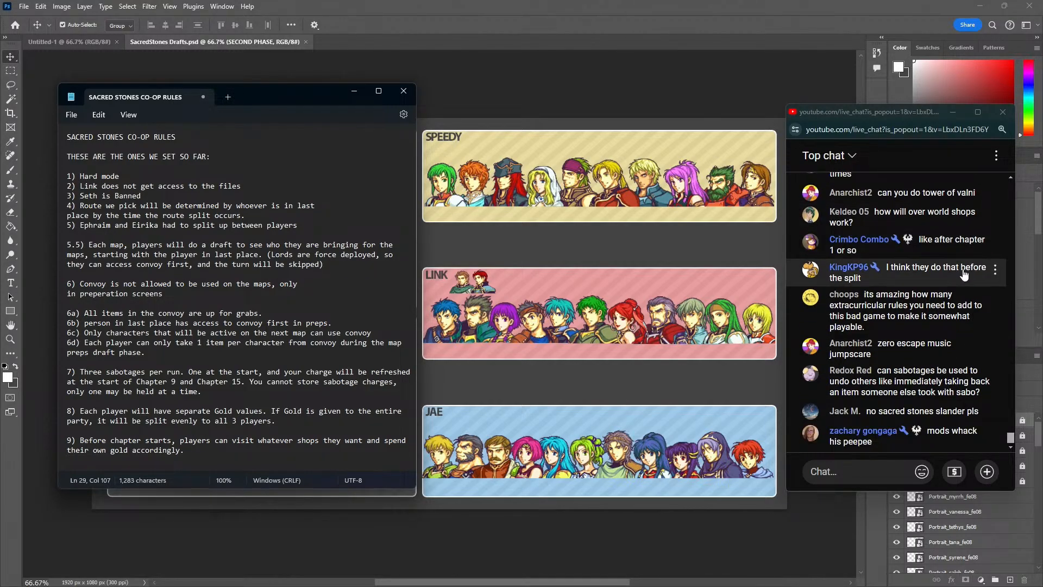
{"action": "mouse_move", "coordinate": [990, 299]}
{"action": "left_click", "coordinate": [997, 270]}
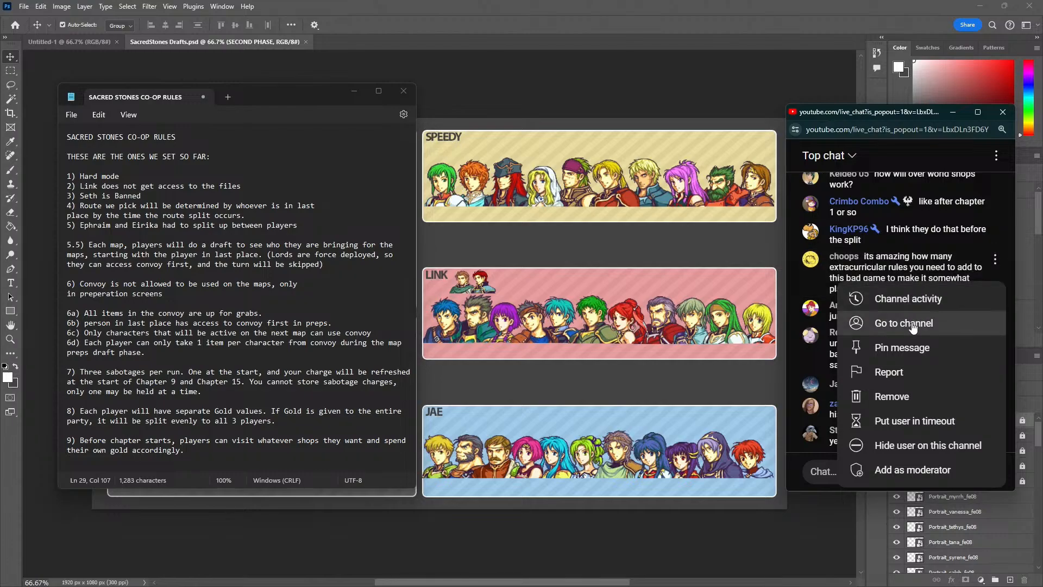
{"action": "left_click", "coordinate": [903, 472]}
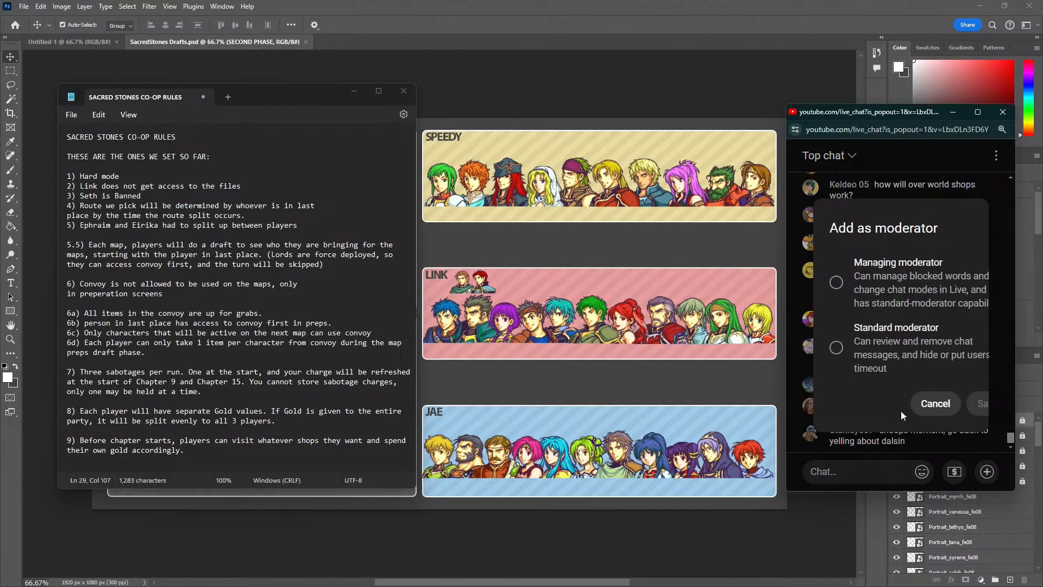
{"action": "left_click", "coordinate": [932, 404]}
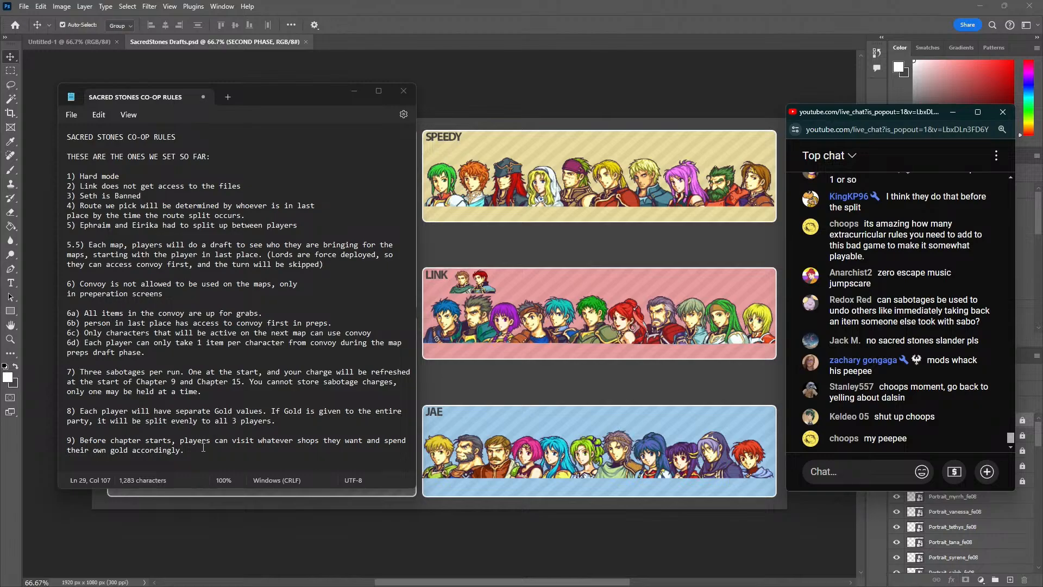
Reposition the rules note and add rule 10 below rule 9: "Have fun"
{"action": "left_click", "coordinate": [202, 450]}
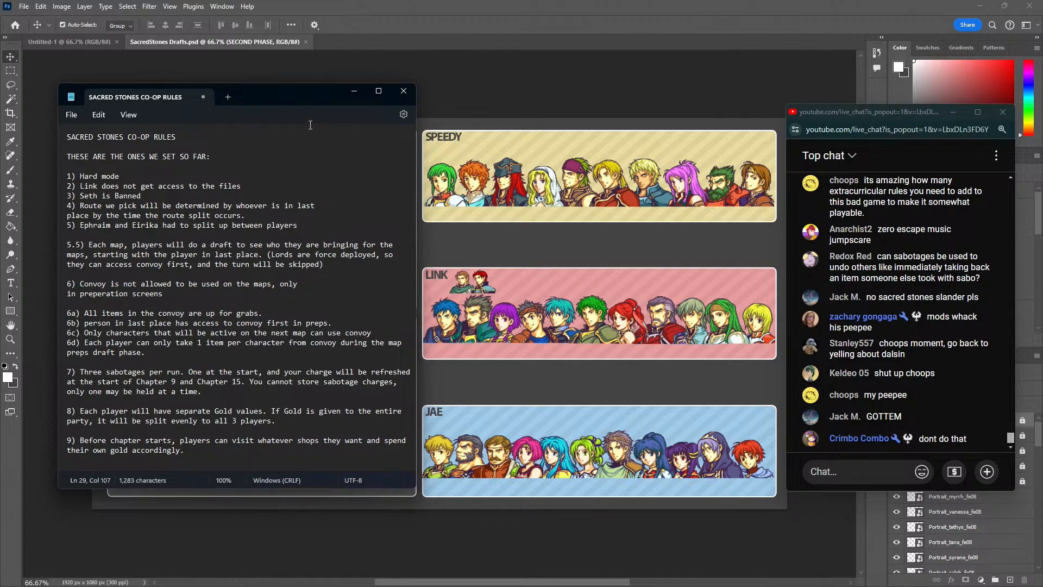
{"action": "left_click_drag", "start_coordinate": [279, 94], "coordinate": [332, 104]}
{"action": "left_click_drag", "start_coordinate": [236, 458], "coordinate": [171, 450]}
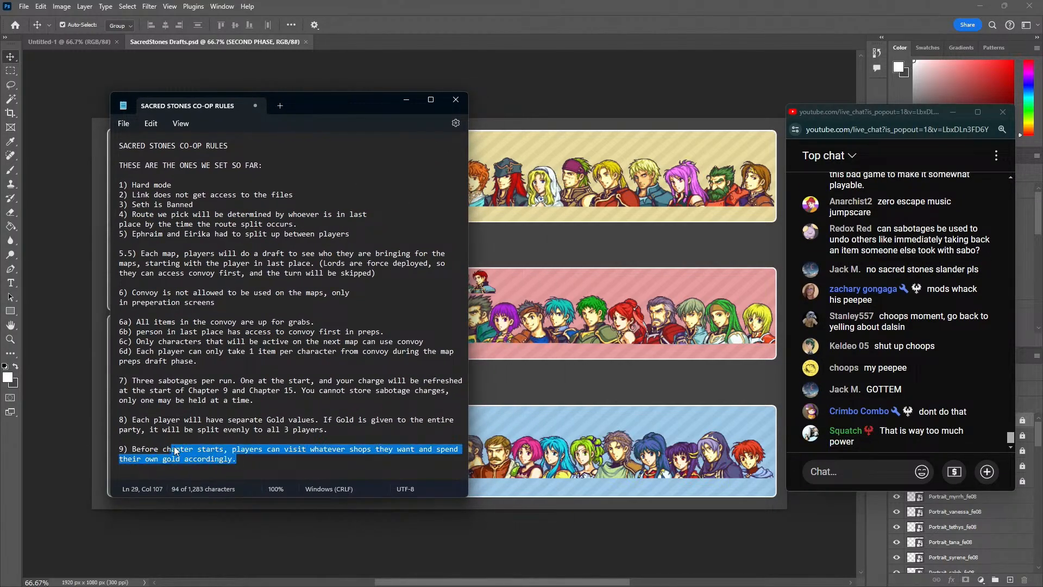
{"action": "left_click", "coordinate": [274, 462]}
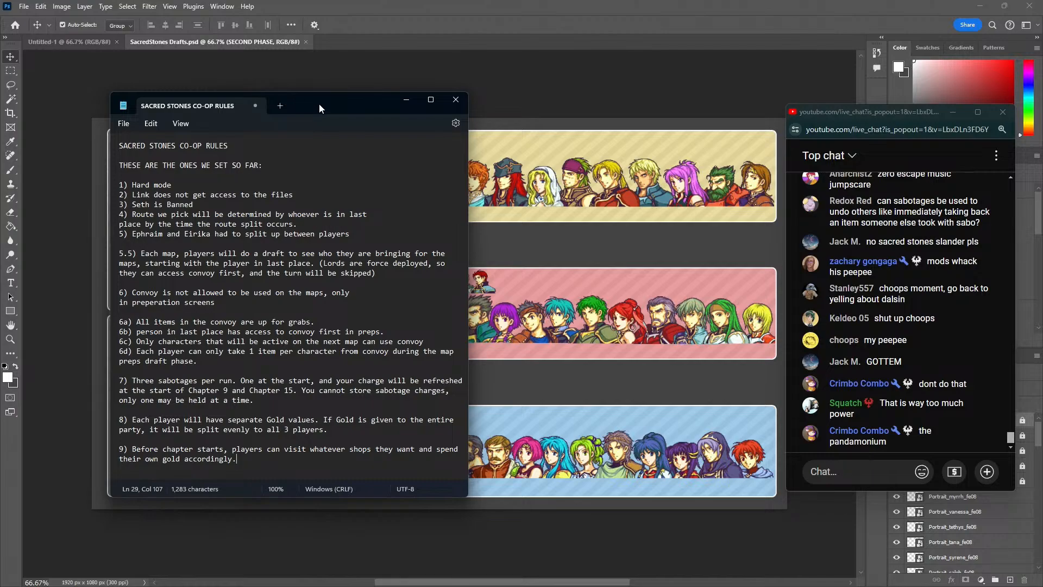
{"action": "left_click_drag", "start_coordinate": [318, 103], "coordinate": [292, 129]}
{"action": "key", "text": "Return"}
{"action": "key", "text": "Return"}
{"action": "type", "text": "10)Have fun"}
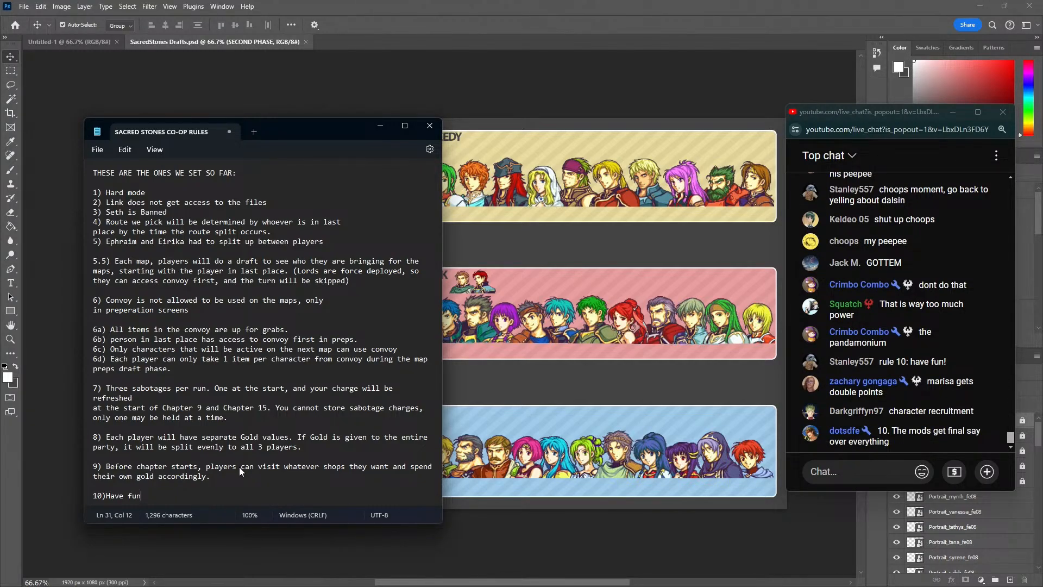
Extend rule 10 with ", and mods get the final say over everything."
{"action": "type", "text": ", and mods get the final say over everything."}
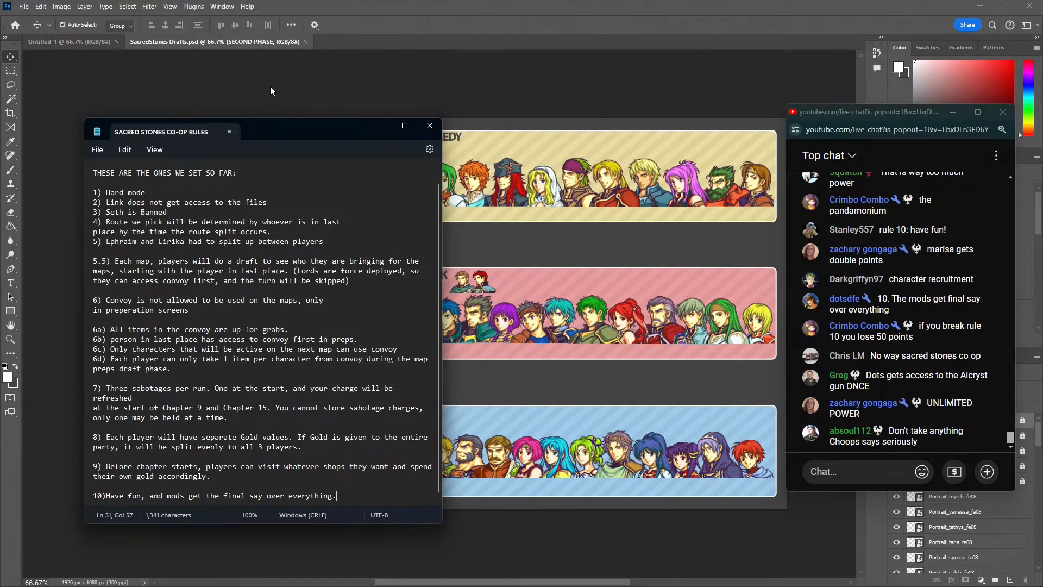
Move the note off the player rosters and cut rule 10 down to "Have fun."
{"action": "left_click_drag", "start_coordinate": [276, 128], "coordinate": [248, 123]}
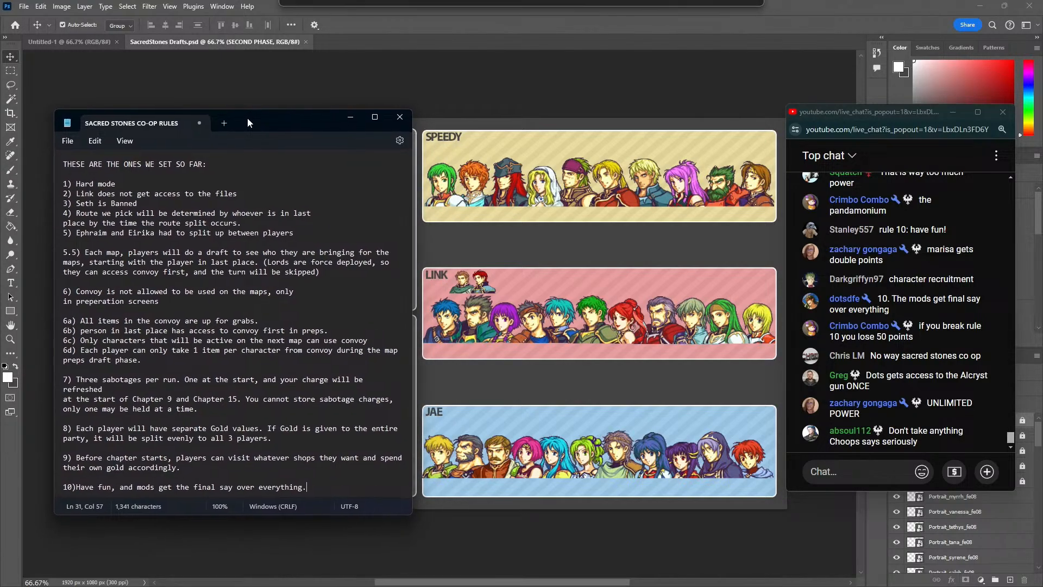
{"action": "left_click_drag", "start_coordinate": [177, 487], "coordinate": [170, 490]}
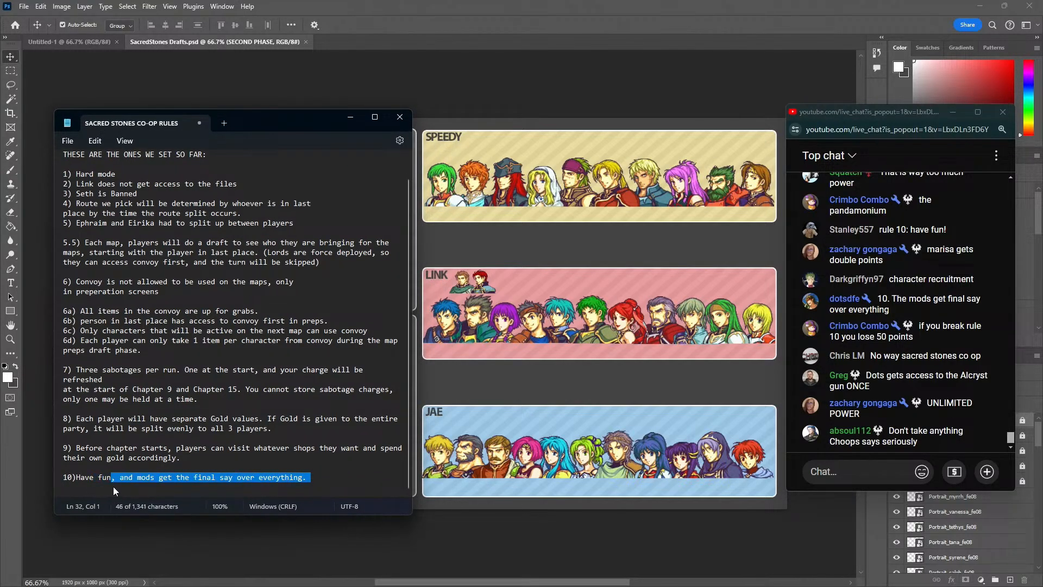
{"action": "type", "text": "."}
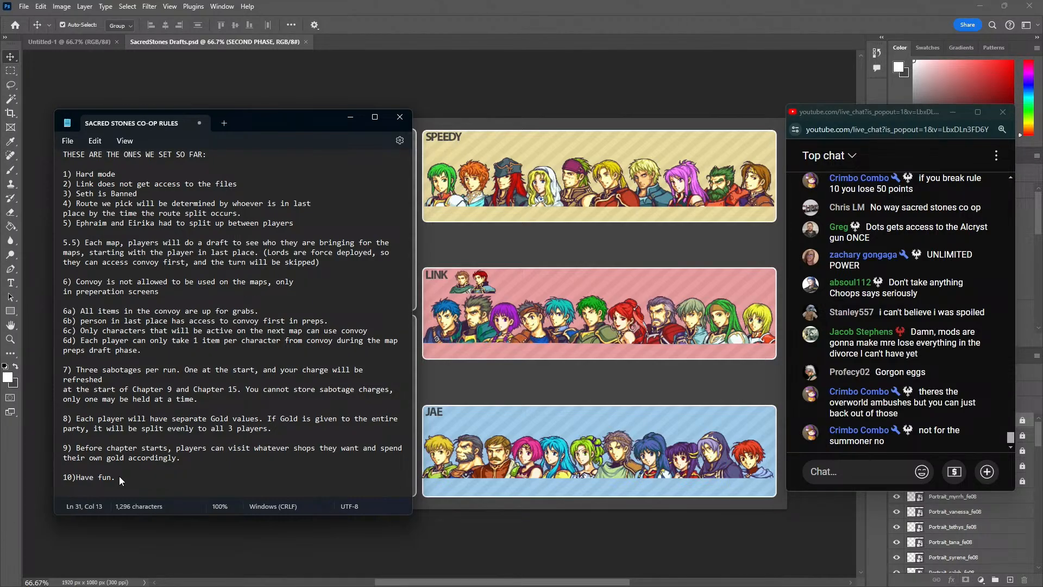
Move the rules note aside to look over the whole draft board, and bring it back over the phase boxes
{"action": "scroll", "coordinate": [200, 341], "scroll_direction": "up", "scroll_amount": 1}
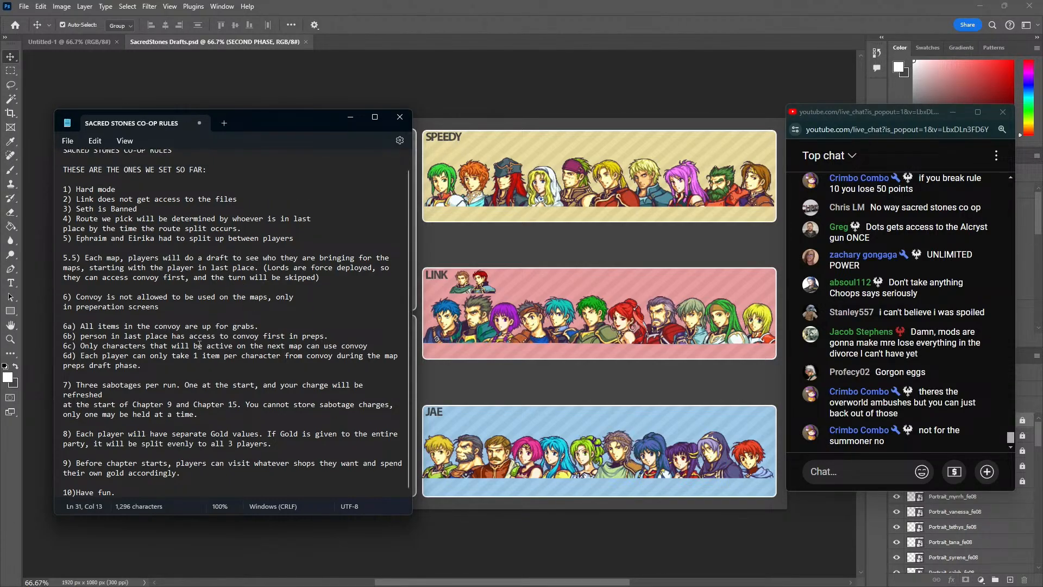
{"action": "left_click_drag", "start_coordinate": [241, 118], "coordinate": [0, 114]}
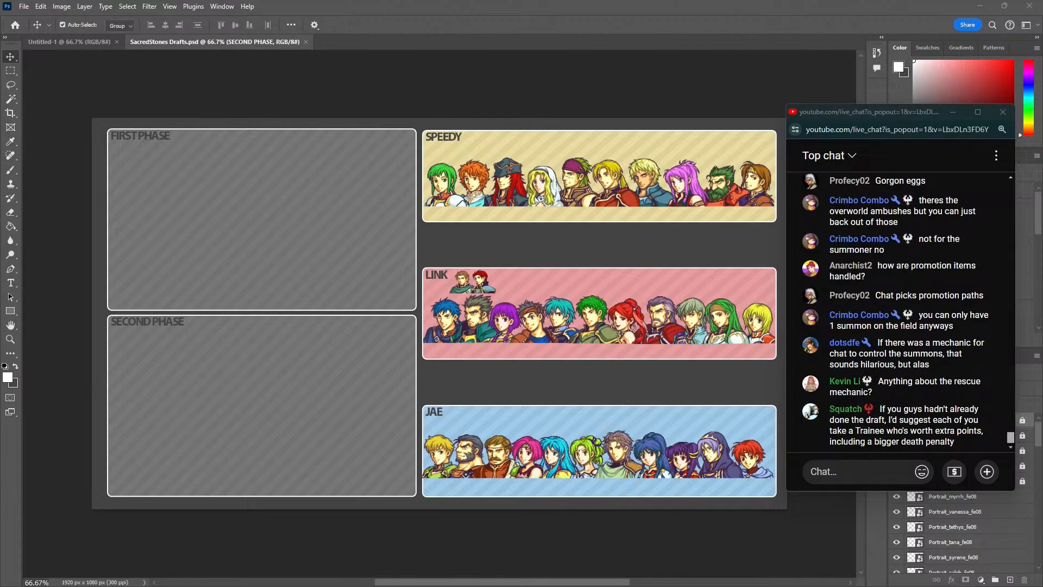
{"action": "left_click_drag", "start_coordinate": [0, 130], "coordinate": [378, 96]}
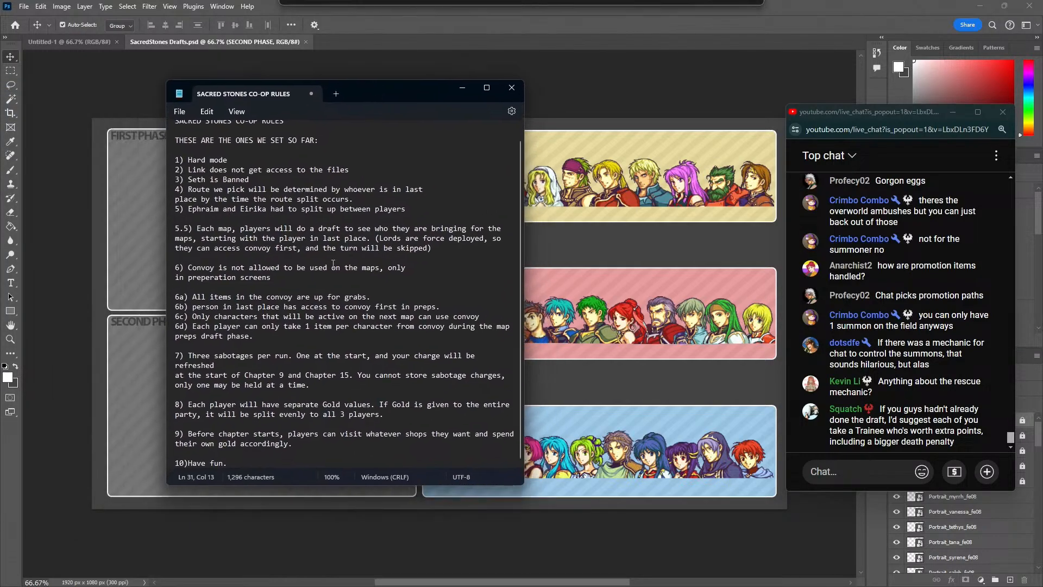
{"action": "key", "text": "Up"}
{"action": "key", "text": "Return"}
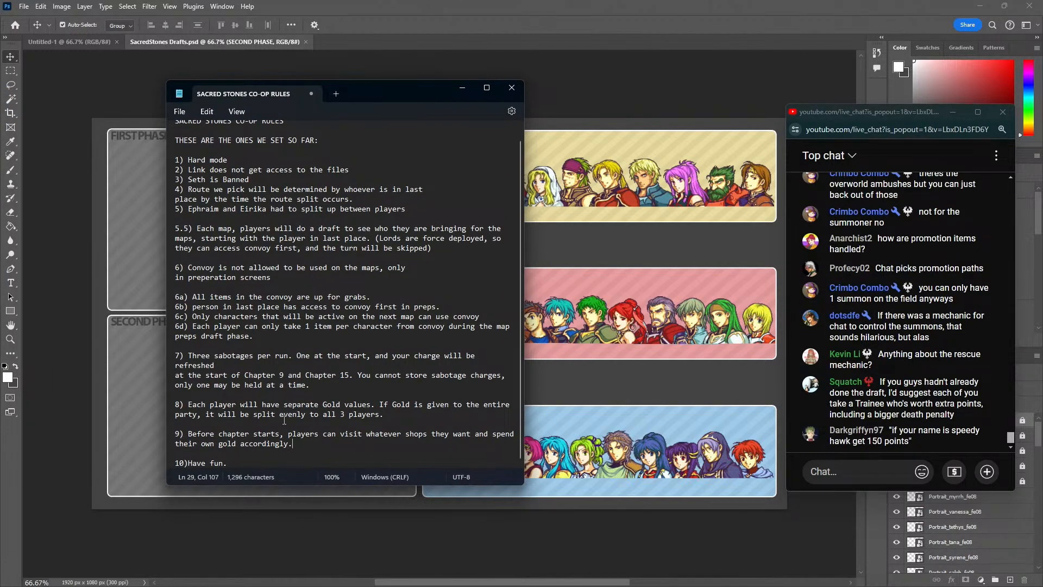
{"action": "type", "text": "9"}
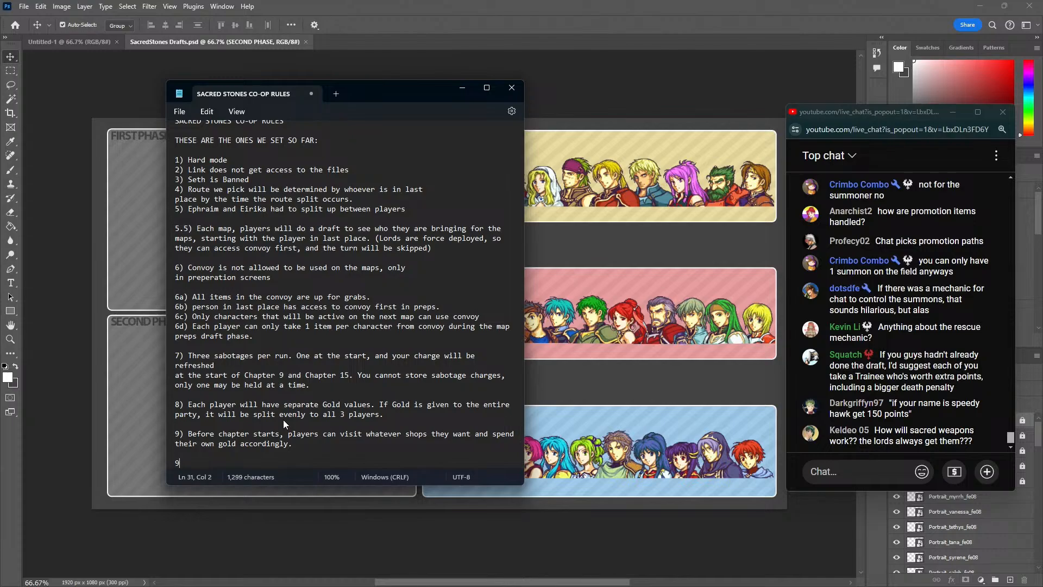
{"action": "key", "text": "BackSpace"}
{"action": "key", "text": "BackSpace"}
Add rule 6.5 above rule 7: "Any action involving another player such as trading or rescuing must be done with FULL CONSENT."
{"action": "key", "text": "Left"}
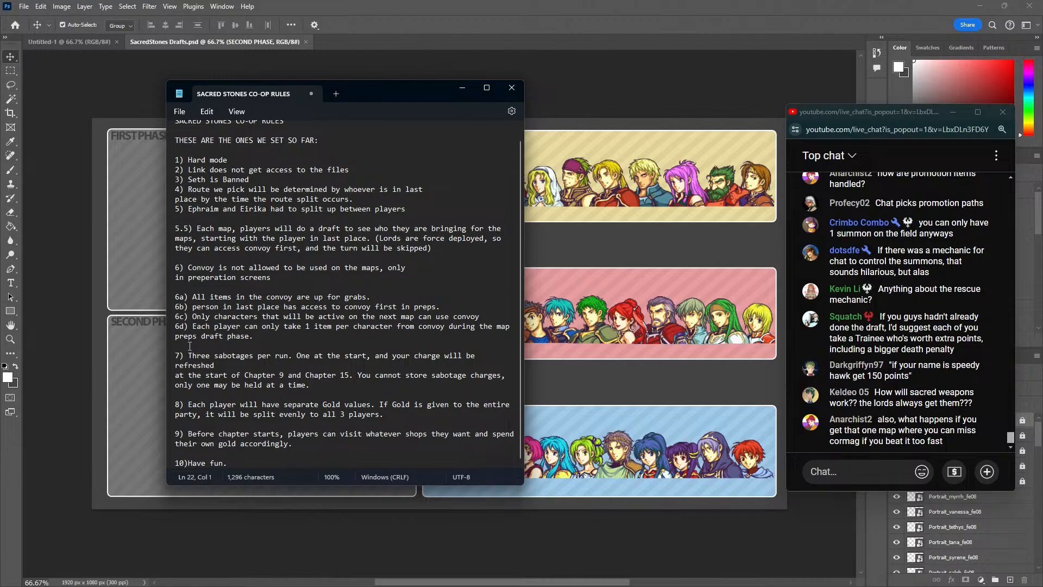
{"action": "key", "text": "Return"}
{"action": "type", "text": "6.5"}
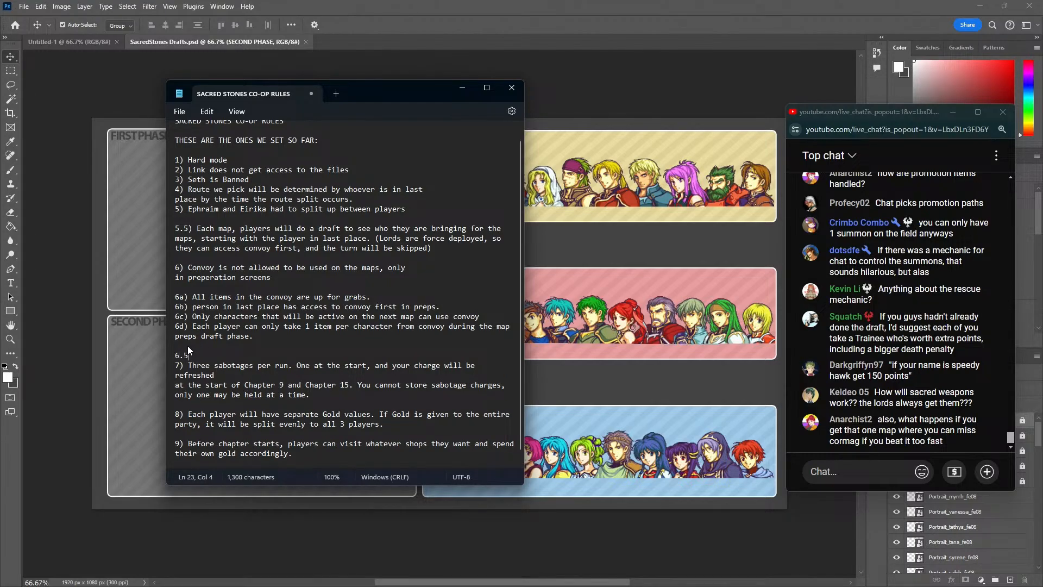
{"action": "type", "text": ") Any action invol"}
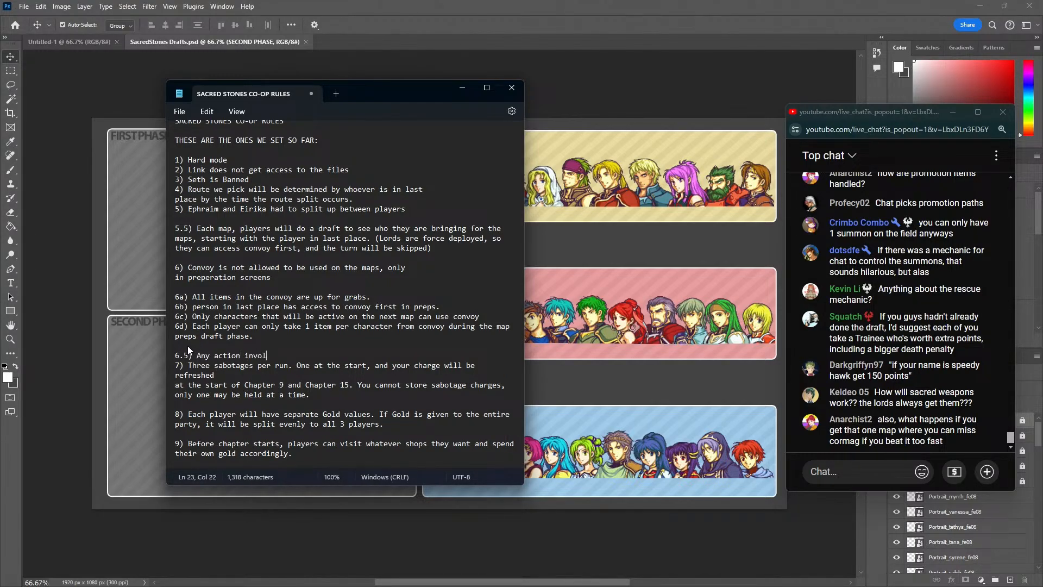
{"action": "type", "text": "ving another player such as trad"}
{"action": "type", "text": "resc"}
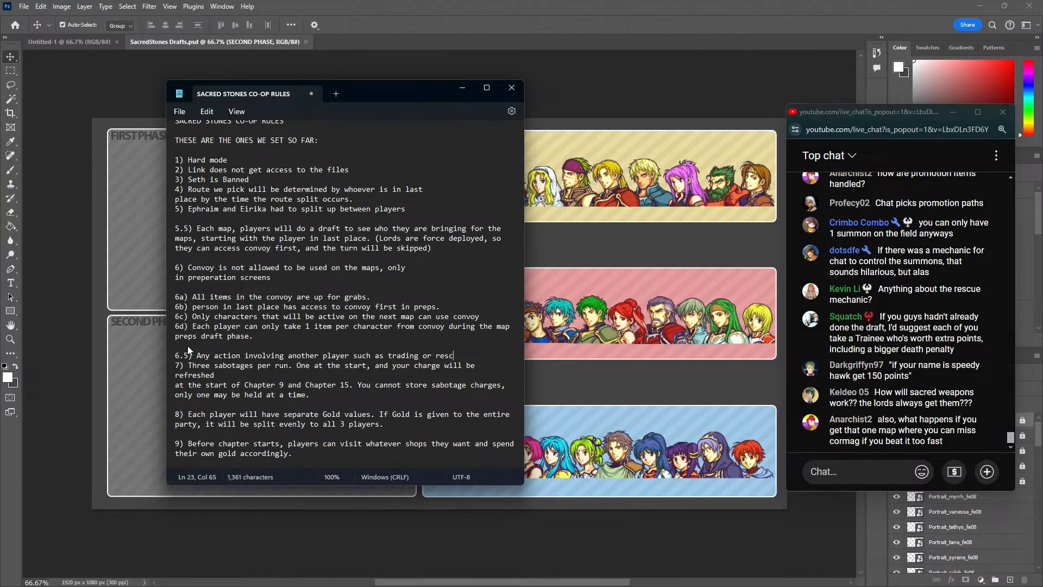
{"action": "type", "text": "uing must be don"}
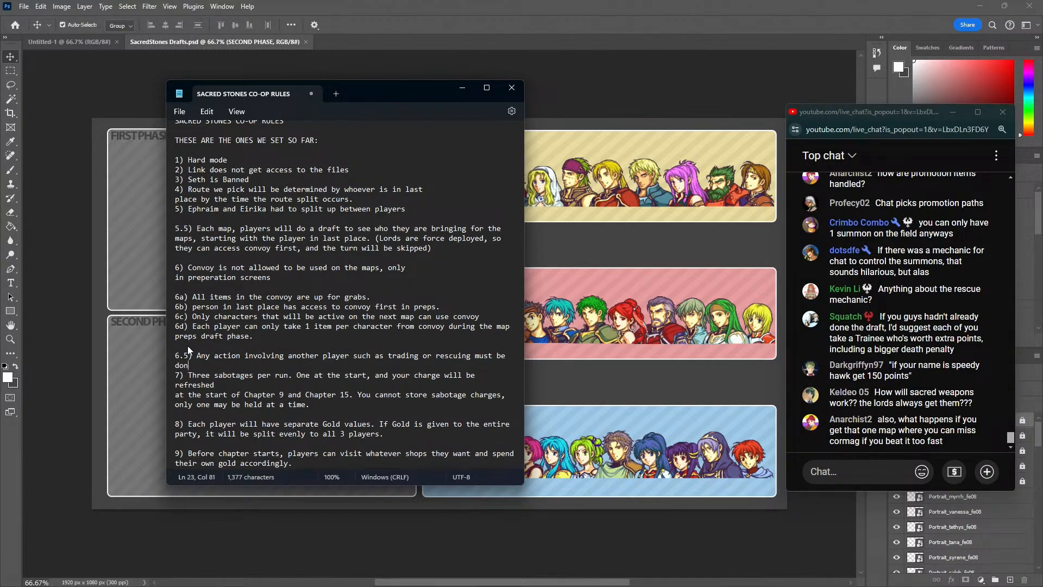
{"action": "type", "text": "e with FULL CONSENT."}
{"action": "type", "text": "of th"}
{"action": "type", "text": "e other pl"}
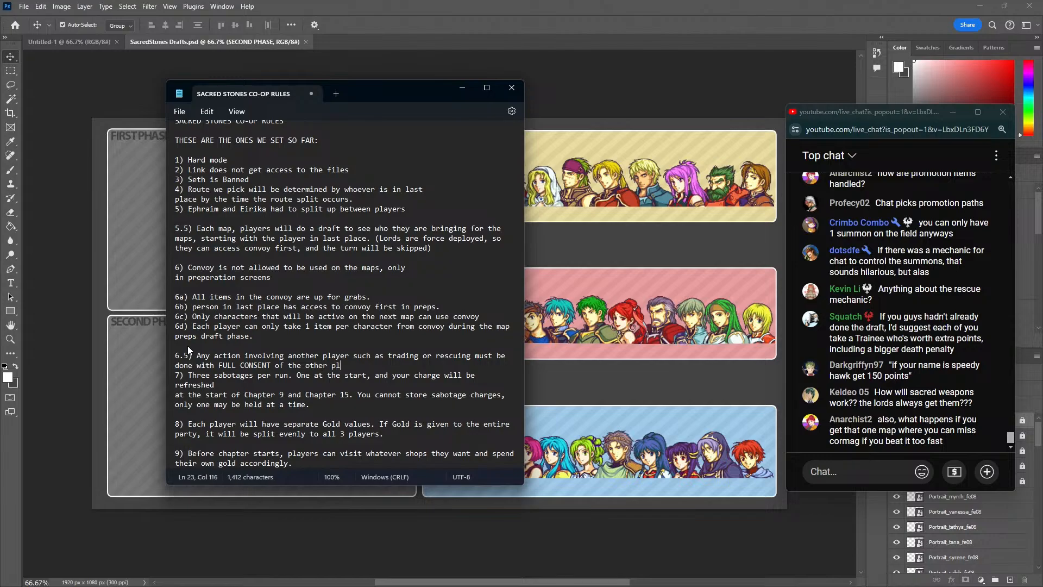
{"action": "key", "text": "BackSpace"}
{"action": "key", "text": "BackSpace"}
{"action": "key", "text": "BackSpace"}
{"action": "key", "text": "BackSpace"}
{"action": "key", "text": "BackSpace"}
{"action": "key", "text": "BackSpace"}
{"action": "key", "text": "BackSpace"}
{"action": "key", "text": "BackSpace"}
{"action": "key", "text": "BackSpace"}
{"action": "key", "text": "BackSpace"}
{"action": "key", "text": "BackSpace"}
{"action": "key", "text": "BackSpace"}
{"action": "key", "text": "BackSpace"}
{"action": "key", "text": "BackSpace"}
{"action": "type", "text": "."}
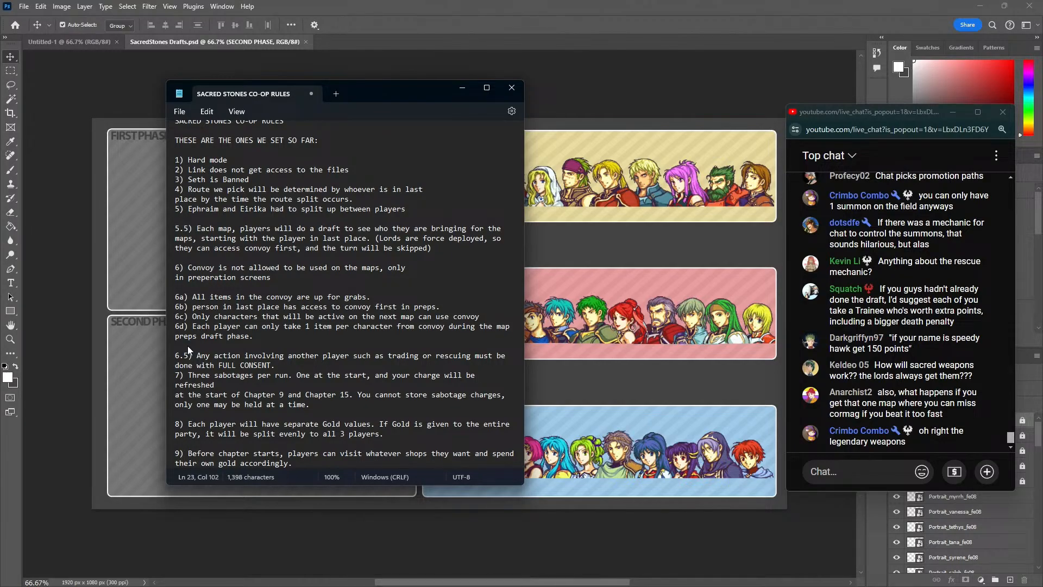
Append "(Unless a sabotage is used)" to rule 6.5 and leave a blank line before rule 7
{"action": "type", "text": "(Unless a saob"}
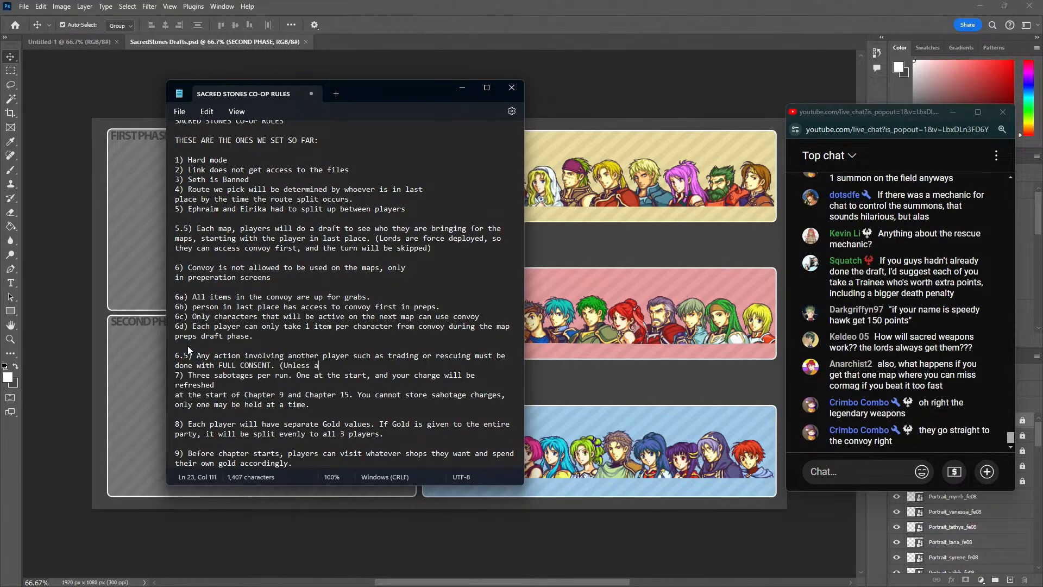
{"action": "key", "text": "BackSpace"}
{"action": "key", "text": "BackSpace"}
{"action": "type", "text": "botage is used)"}
{"action": "key", "text": "Return"}
Add rule 11 below rule 10: "Legendary weapons that are handed to Ephraim or Eirika directly must be deposited into the convoy"
{"action": "scroll", "coordinate": [299, 457], "scroll_direction": "down", "scroll_amount": 1}
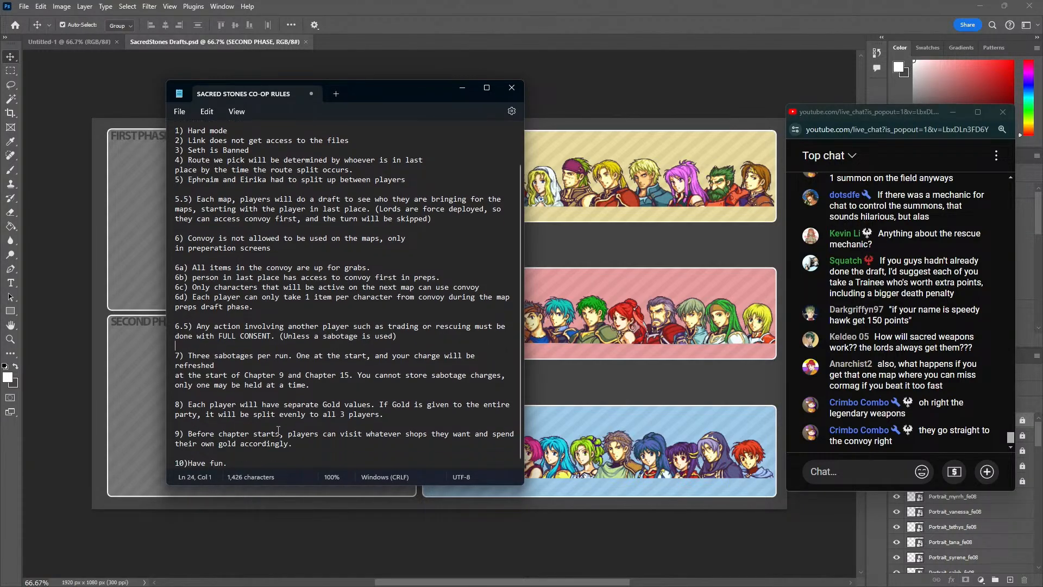
{"action": "left_click", "coordinate": [299, 455]}
{"action": "left_click", "coordinate": [290, 460]}
{"action": "key", "text": "Return"}
{"action": "key", "text": "Return"}
{"action": "type", "text": "1"}
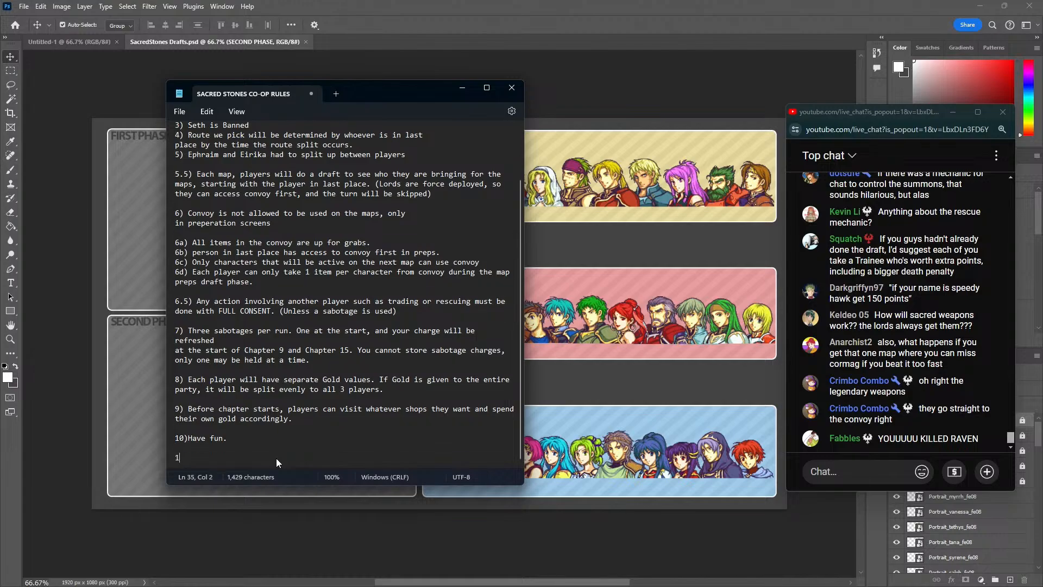
{"action": "type", "text": "1) Legend"}
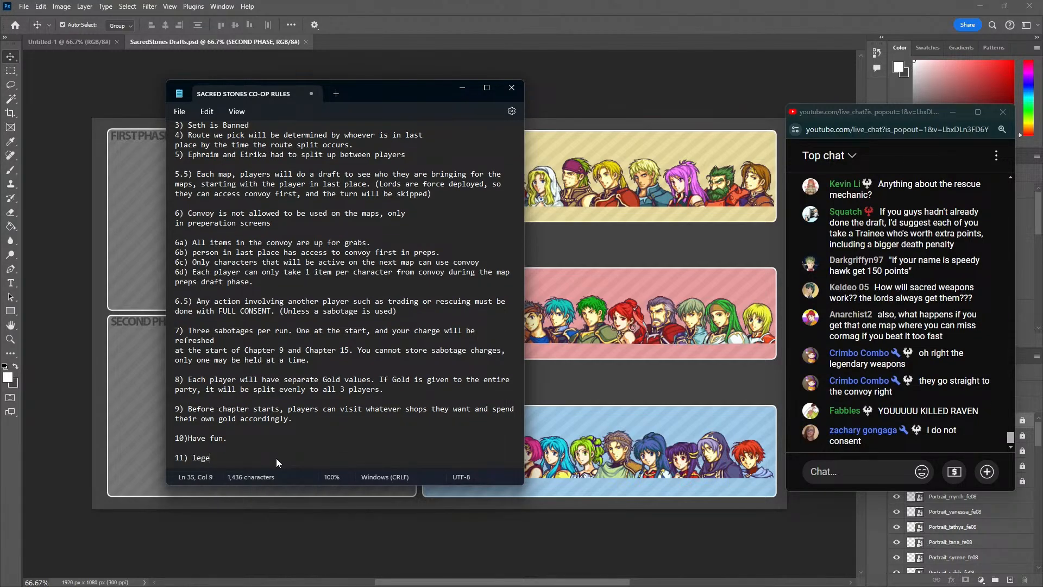
{"action": "type", "text": "ary weapons that are handed to Ephraim or I"}
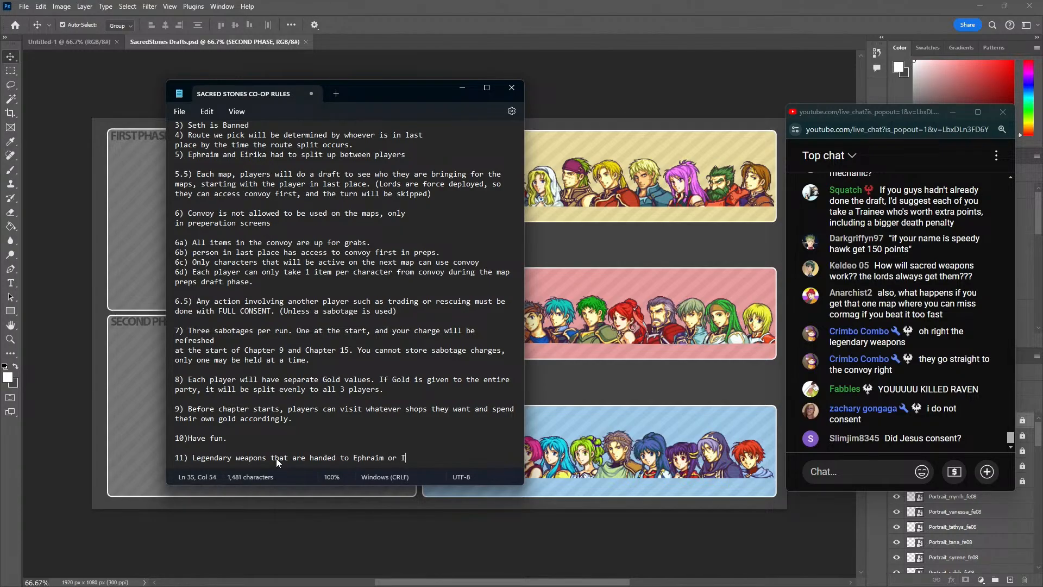
{"action": "key", "text": "BackSpace"}
{"action": "type", "text": "Eirika direct"}
{"action": "type", "text": "ly must be depos"}
{"action": "type", "text": "i"}
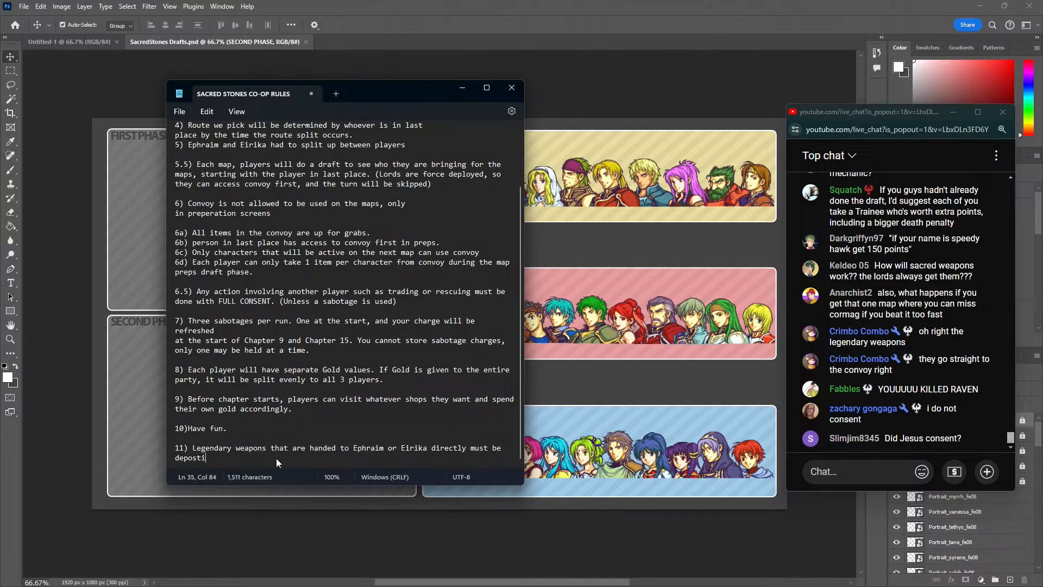
{"action": "type", "text": "ted into the cconvoy"}
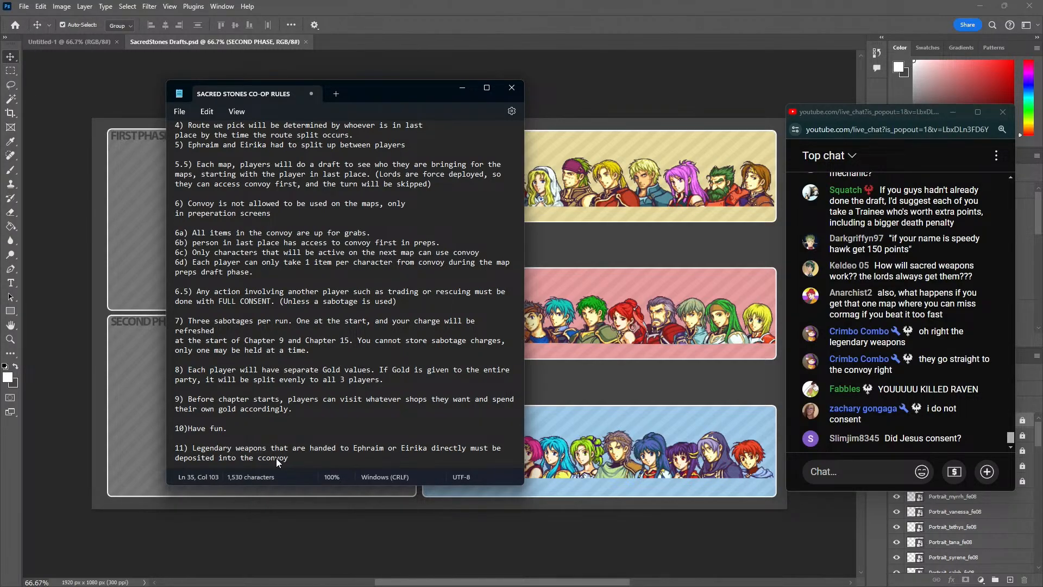
{"action": "left_click", "coordinate": [263, 458]}
{"action": "key", "text": "BackSpace"}
{"action": "left_click", "coordinate": [309, 463]}
Move the rules note clear of the player rosters and append "(Except PRFs, you can keep those you filthy animals)" to rule 11
{"action": "left_click_drag", "start_coordinate": [366, 93], "coordinate": [258, 96]}
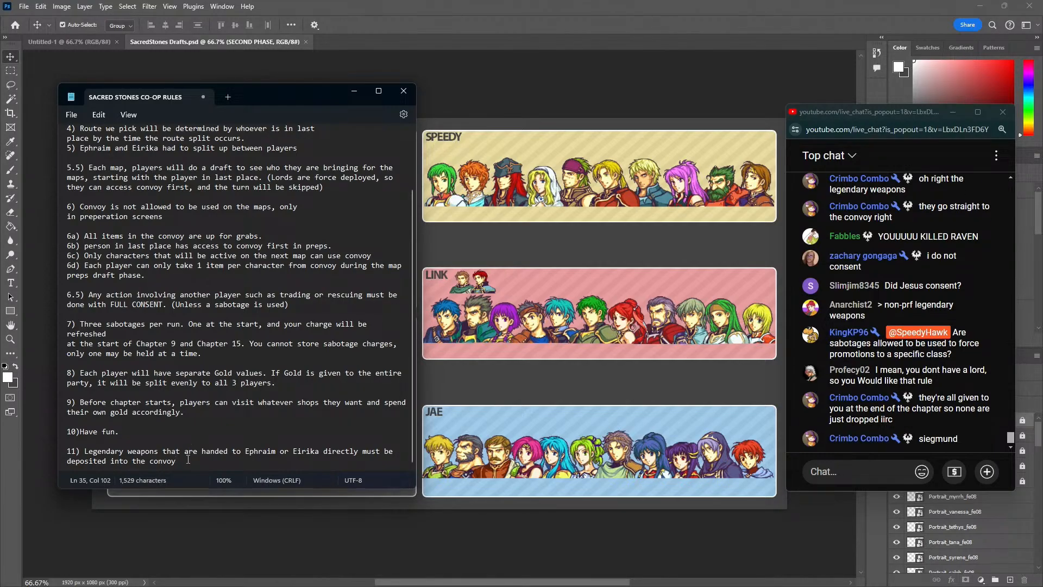
{"action": "type", "text": "(Except PRFs, you can k"}
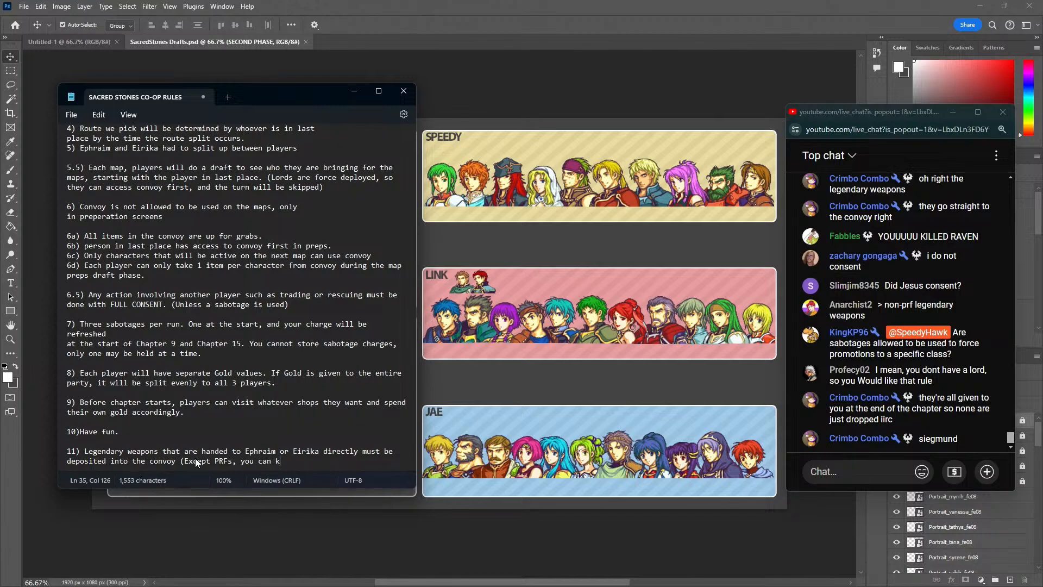
{"action": "type", "text": "eep those you filth"}
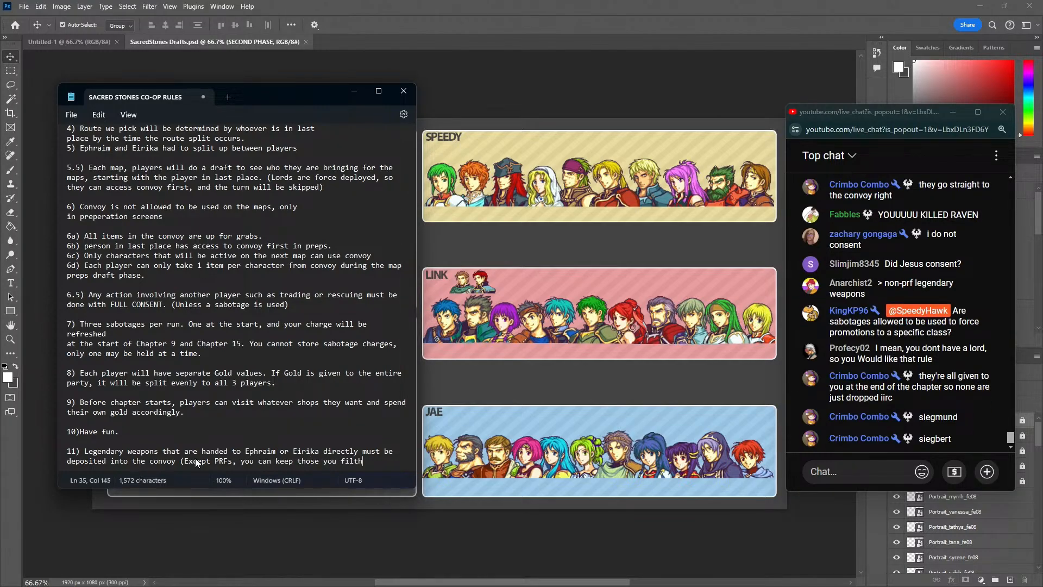
{"action": "type", "text": "y animals)"}
Check the live chat over the draft board, and replace "animals" with "casuals" in rule 11 of the note
{"action": "left_click", "coordinate": [596, 539]}
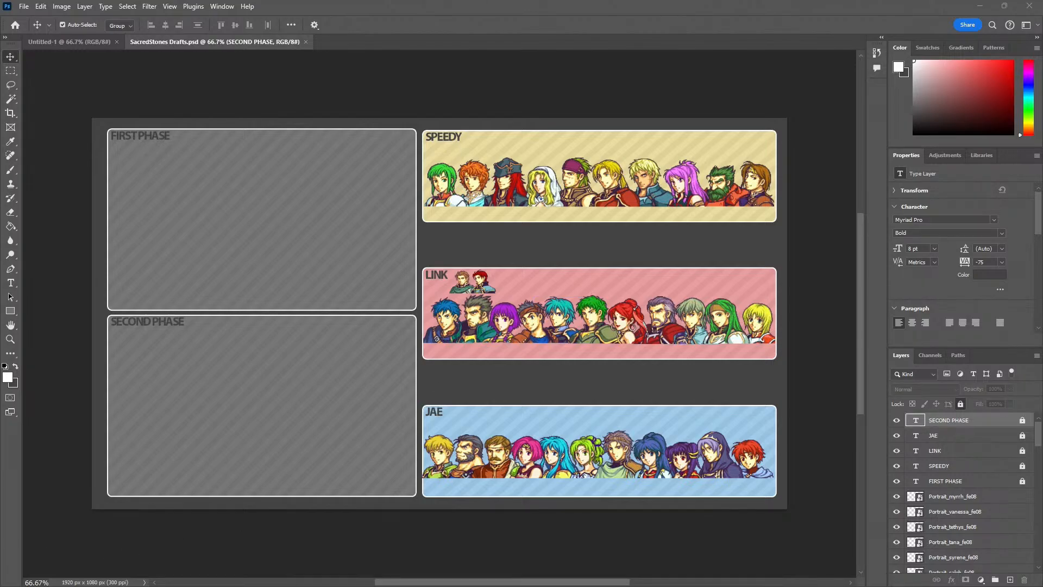
{"action": "key", "text": "alt+Tab"}
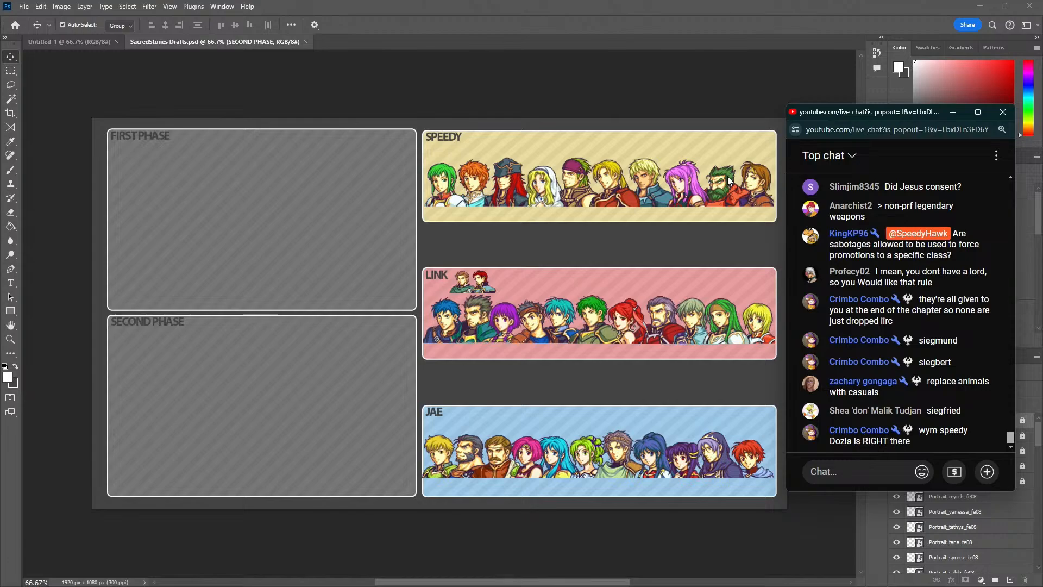
{"action": "key", "text": "alt+Tab"}
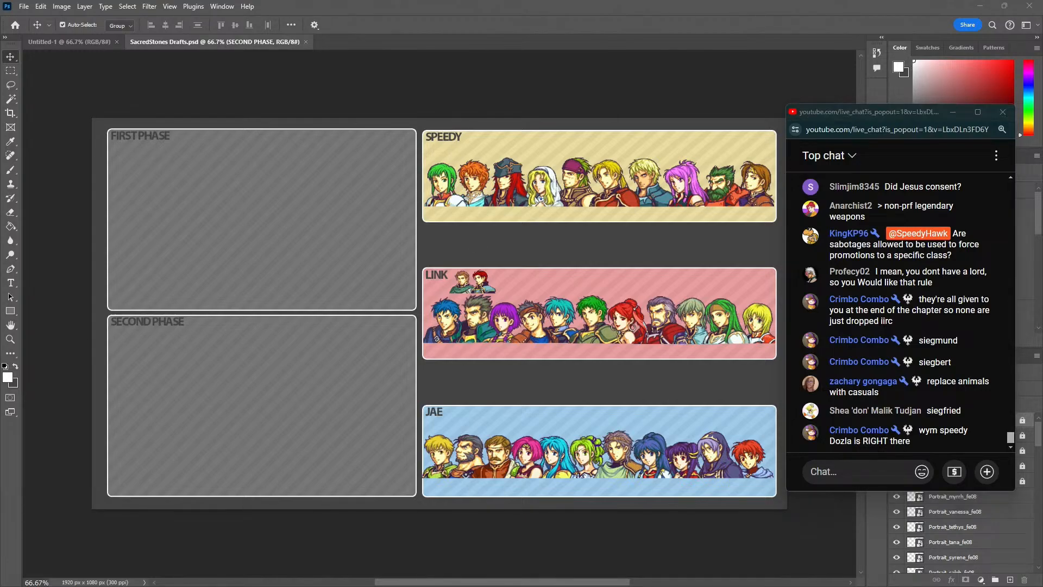
{"action": "left_click_drag", "start_coordinate": [371, 461], "coordinate": [402, 461]}
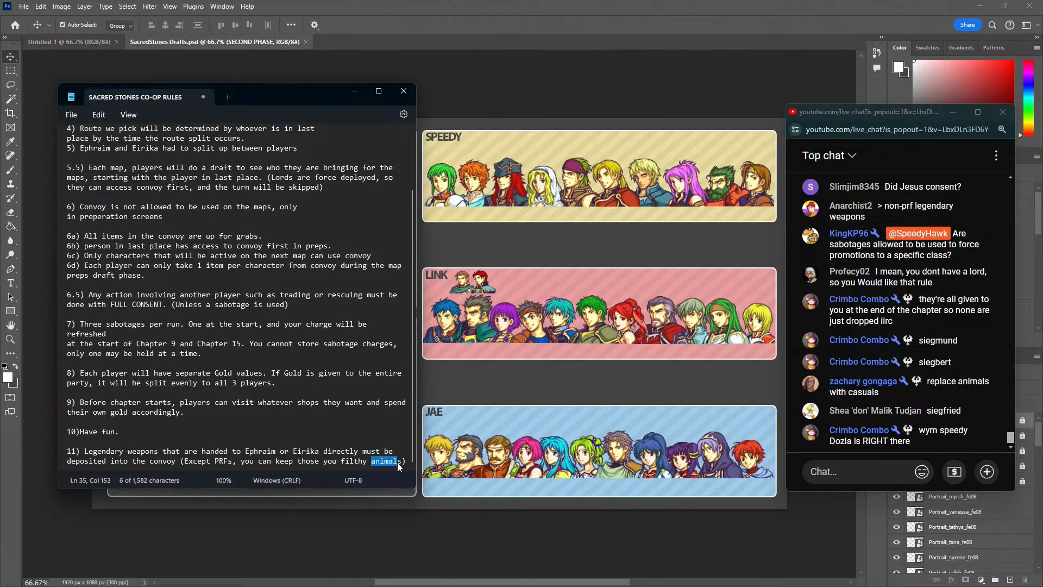
{"action": "type", "text": "casual"}
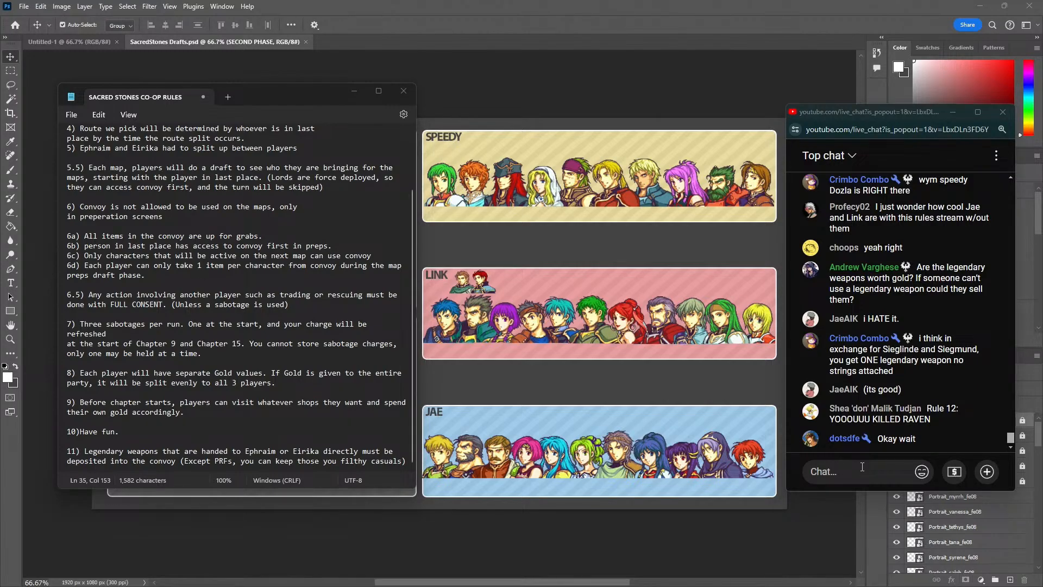
Highlight the chat suggestion about exchanging Sieglinde and Siegmund for one legendary weapon to read it, and clear the highlight
{"action": "left_click_drag", "start_coordinate": [896, 372], "coordinate": [845, 346]}
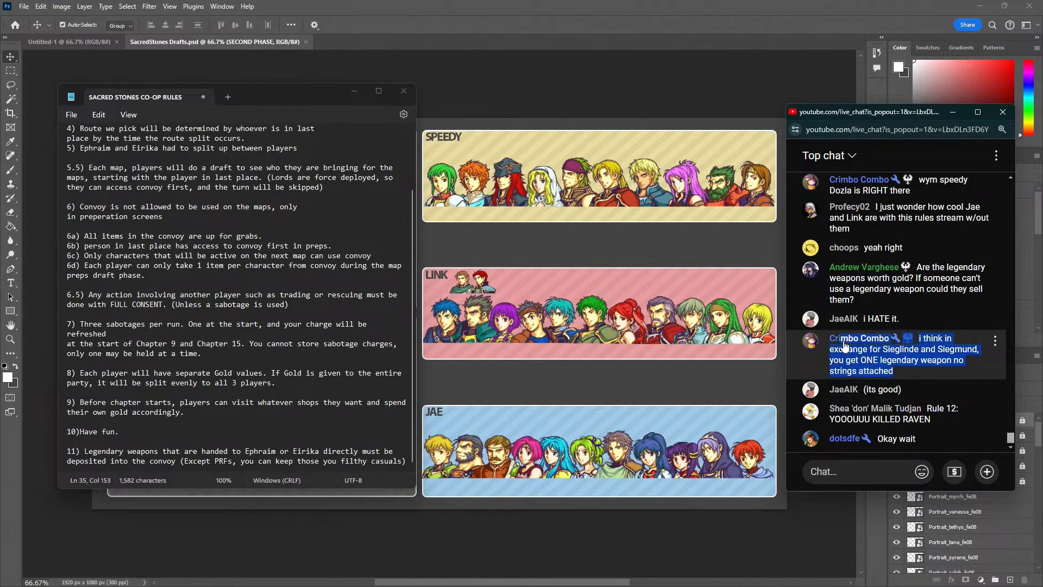
{"action": "left_click", "coordinate": [873, 466]}
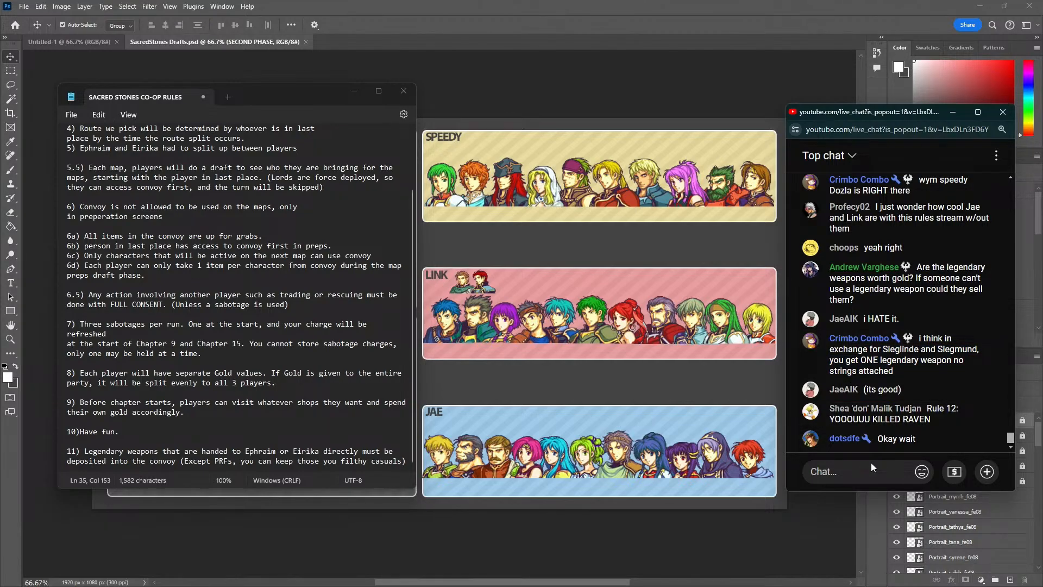
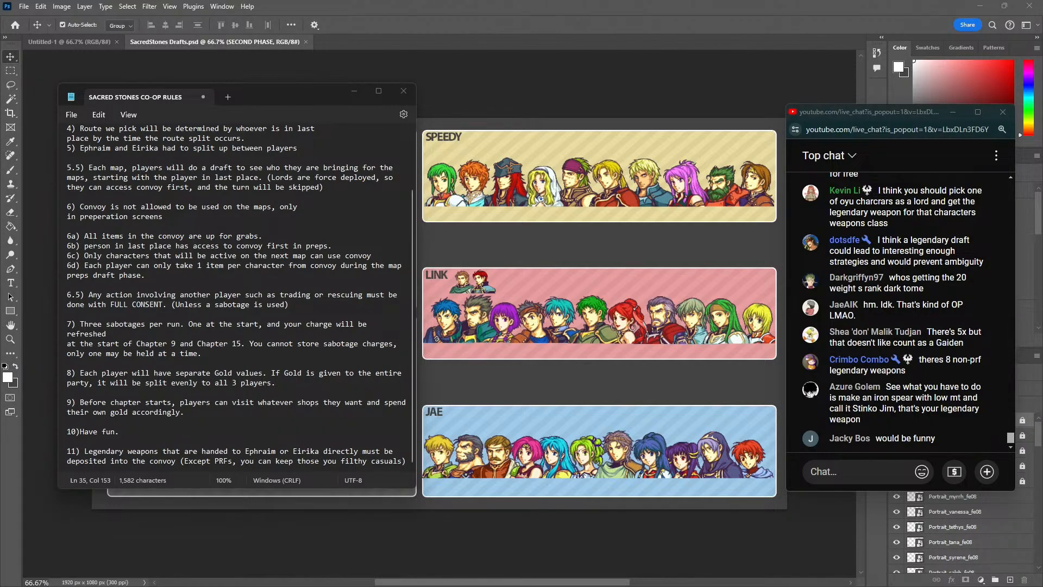
Add the heading "LEGENDARY WEAPONS" below rule 11 in the rules note, set off by blank lines
{"action": "scroll", "coordinate": [289, 370], "scroll_direction": "up", "scroll_amount": 1}
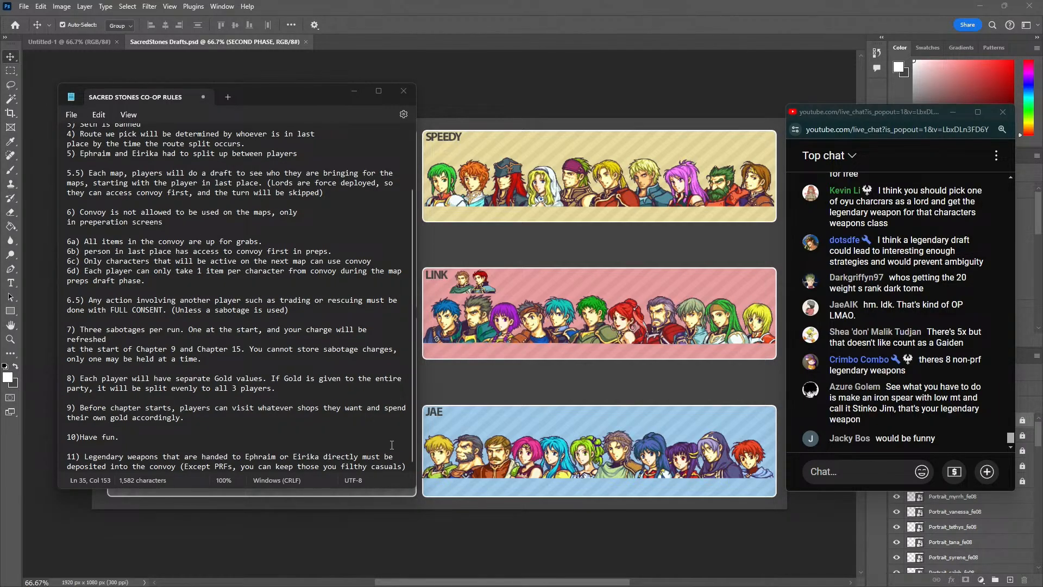
{"action": "left_click", "coordinate": [405, 468]}
{"action": "key", "text": "Return"}
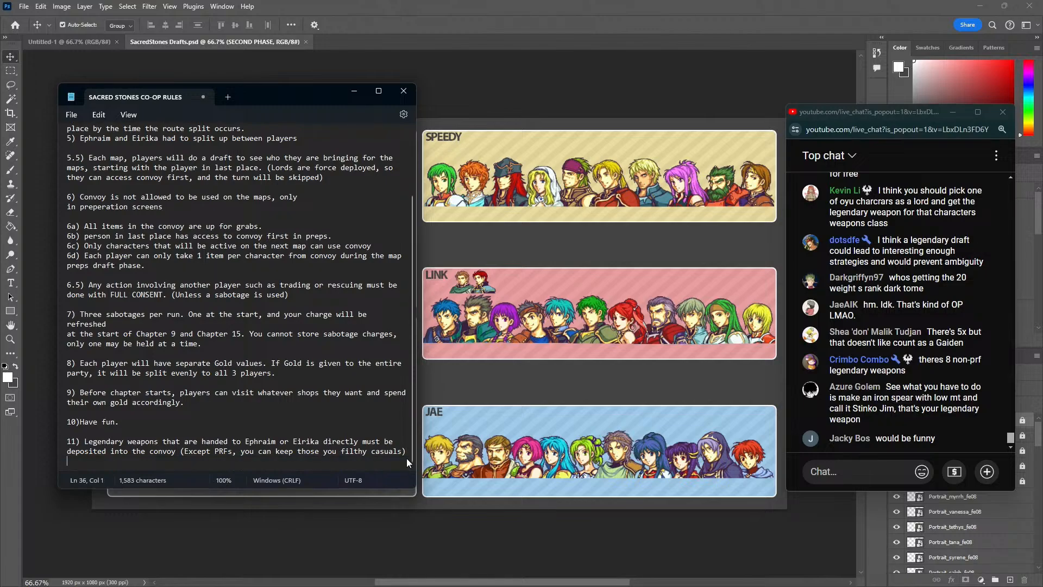
{"action": "key", "text": "Return"}
{"action": "type", "text": "1)"}
{"action": "key", "text": "BackSpace"}
{"action": "key", "text": "BackSpace"}
{"action": "key", "text": "BackSpace"}
{"action": "type", "text": "LEGENDARY WEAPON"}
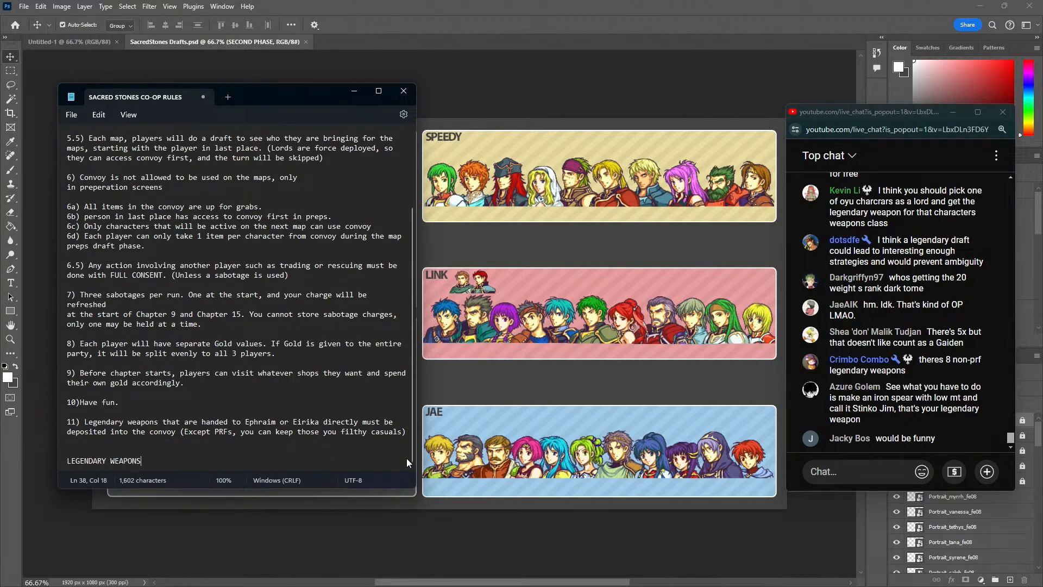
{"action": "type", "text": "S"}
{"action": "key", "text": "Return"}
{"action": "key", "text": "Return"}
List GARM, AUDULMA, REINFLIECHE and "LATONA STAFF?" on separate lines under the LEGENDARY WEAPONS heading
{"action": "type", "text": "GARM "}
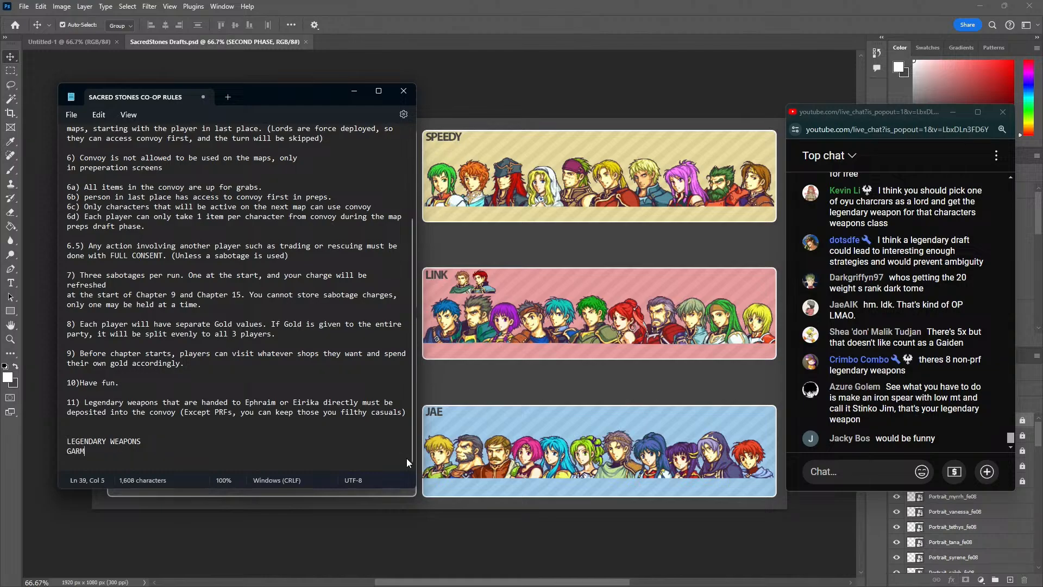
{"action": "type", "text": "AUDULMA"}
{"action": "key", "text": "Return"}
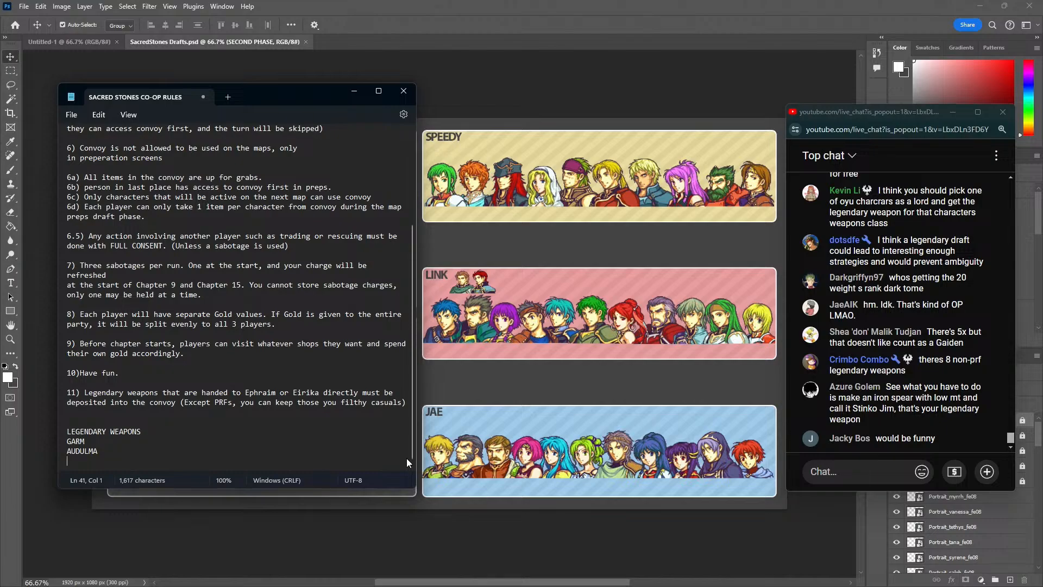
{"action": "type", "text": "REINFLIECHE"}
{"action": "key", "text": "Return"}
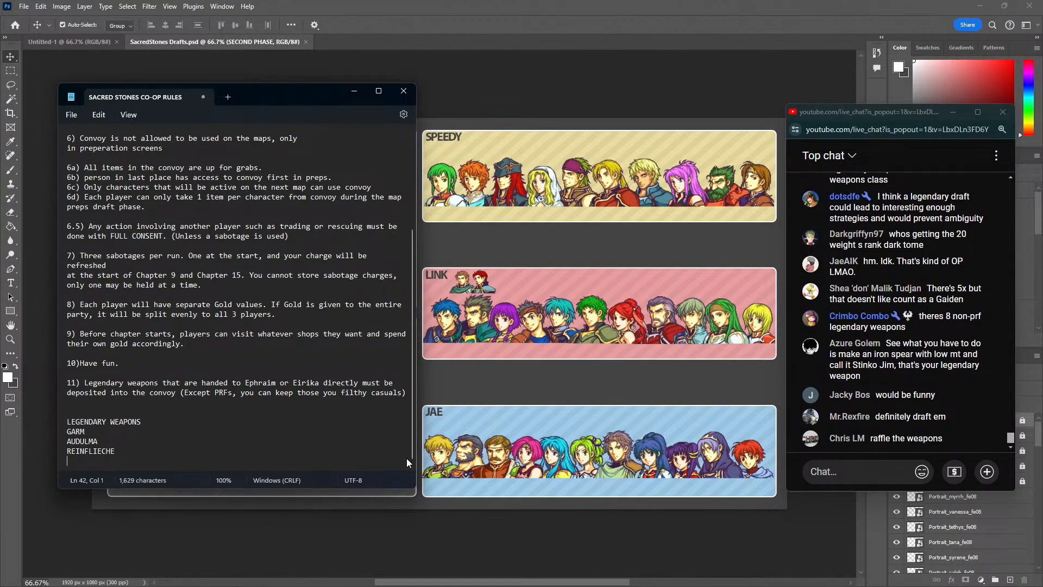
{"action": "type", "text": "LATONA STAFF?"}
{"action": "key", "text": "Return"}
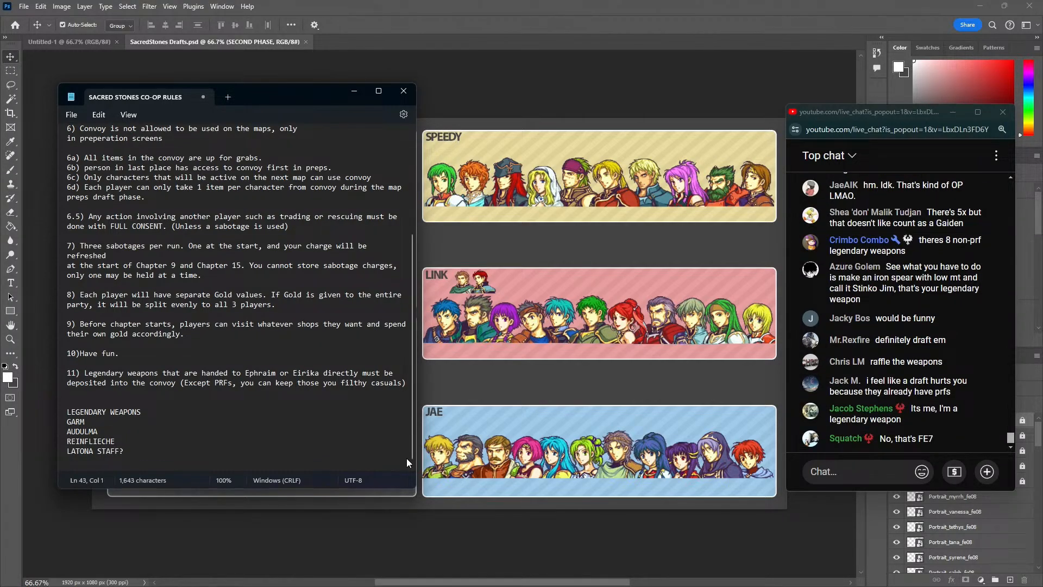
Replace the REINFLIECHE entry with GLEIPNIR, NIDHOGG, VIDOFNIR and EXCALIBUR, each on its own line
{"action": "left_click_drag", "start_coordinate": [102, 434], "coordinate": [65, 442]}
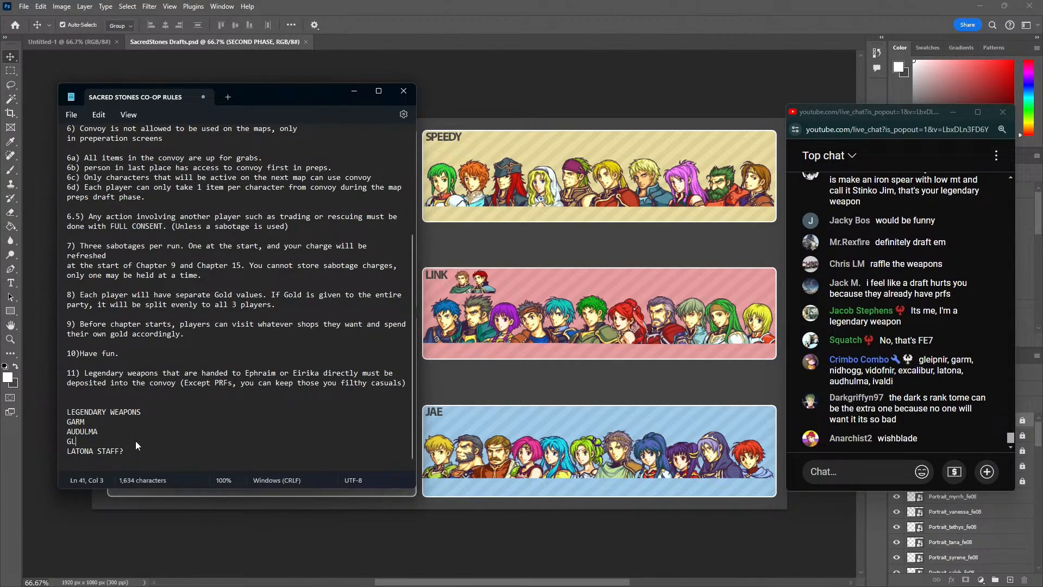
{"action": "type", "text": "GLEIPNIR"}
{"action": "key", "text": "Return"}
{"action": "type", "text": "NIDHOGG"}
{"action": "key", "text": "Return"}
{"action": "type", "text": "VIDOFNIR"}
{"action": "key", "text": "Return"}
{"action": "type", "text": "EXCALIBUR"}
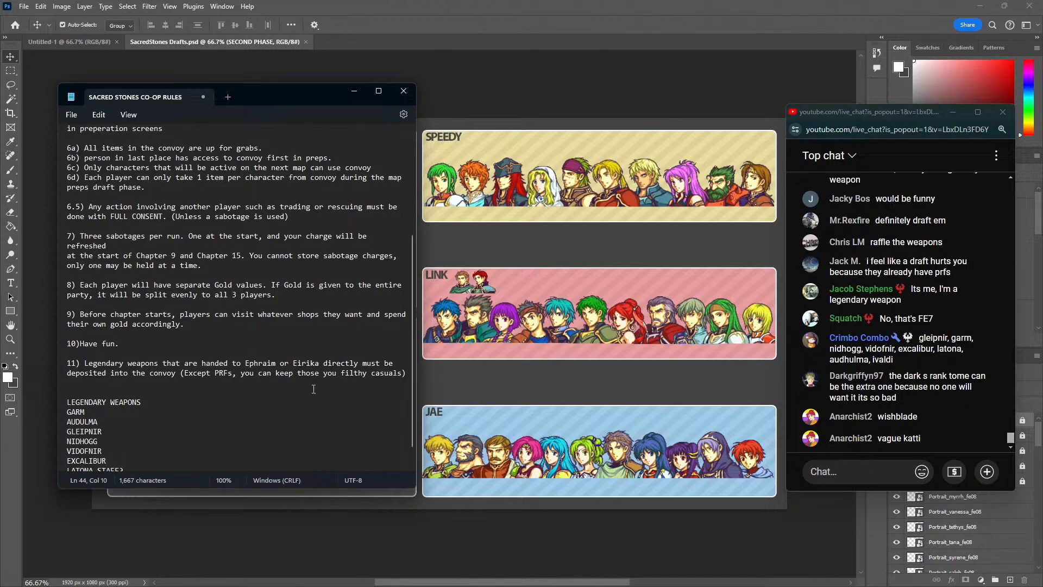
Add IVALDI at the end of the legendary weapons list and remove the question mark after LATONA STAFF
{"action": "scroll", "coordinate": [157, 404], "scroll_direction": "down", "scroll_amount": 1}
{"action": "left_click", "coordinate": [148, 458]}
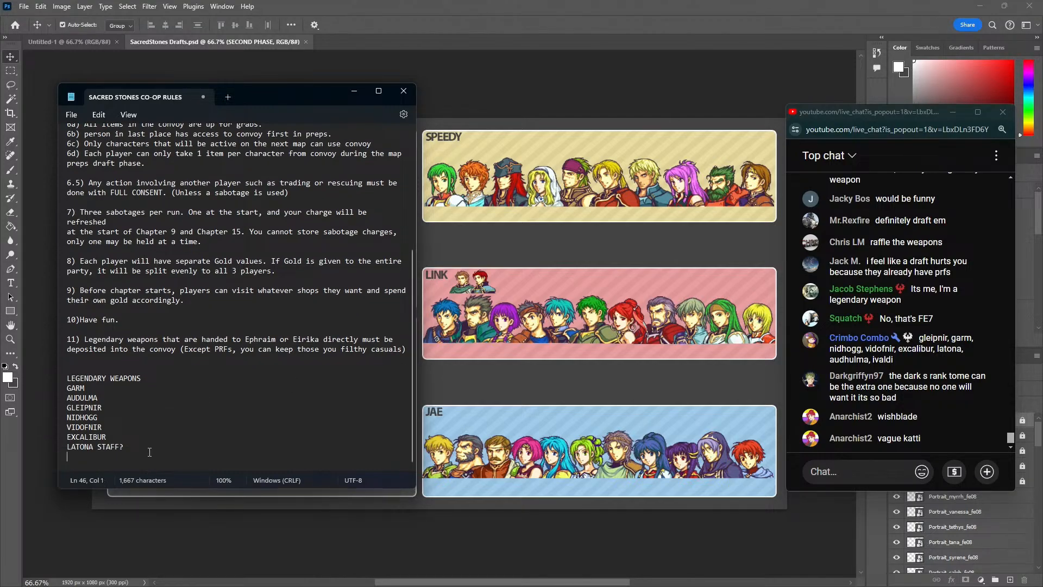
{"action": "type", "text": "IVALDI"}
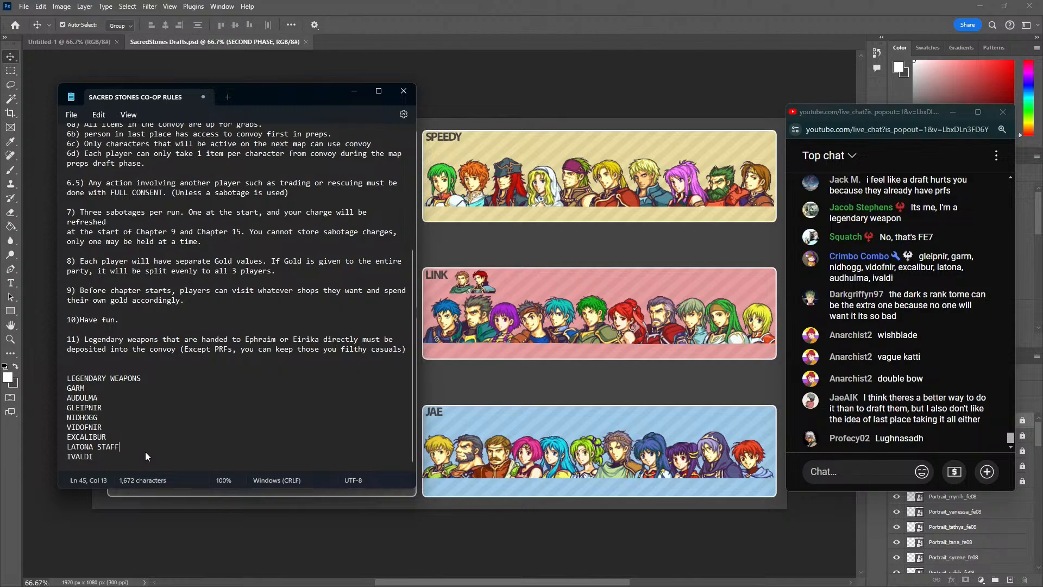
Review the rules note, highlighting part of the sabotage rule 7, and go back to the legendary weapons list
{"action": "scroll", "coordinate": [185, 386], "scroll_direction": "up", "scroll_amount": 2}
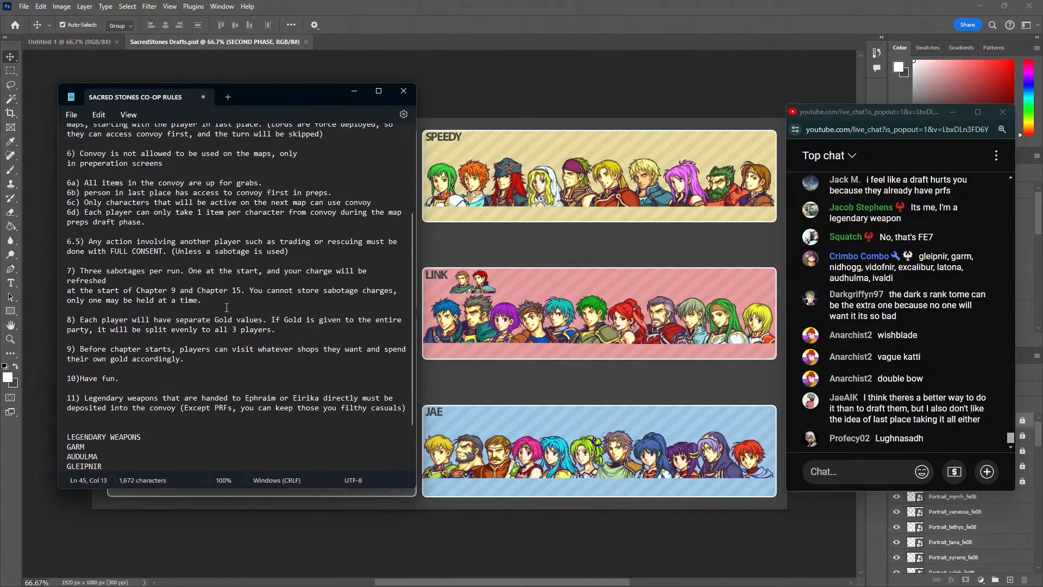
{"action": "left_click_drag", "start_coordinate": [193, 271], "coordinate": [230, 273]}
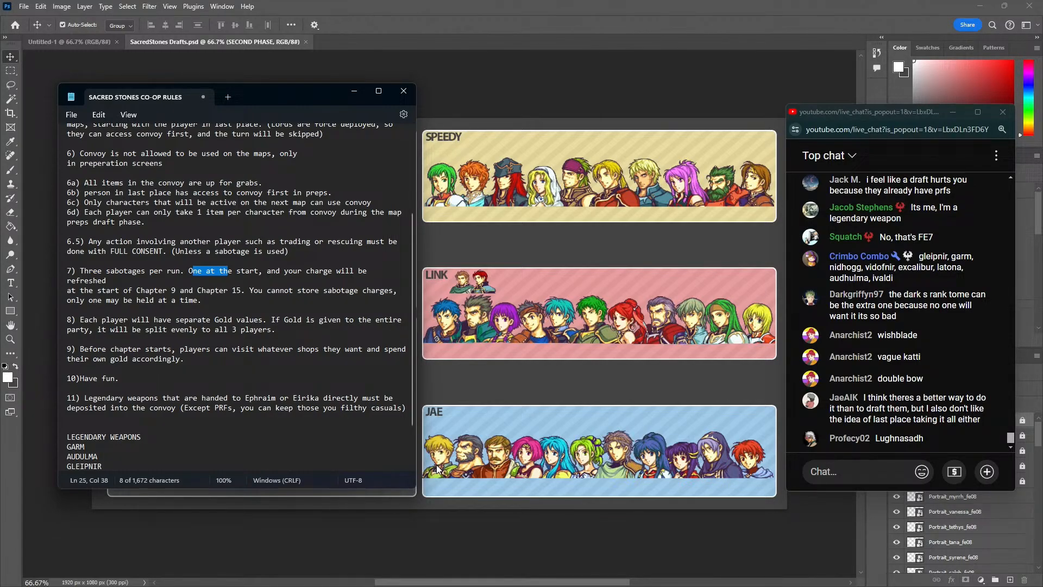
{"action": "scroll", "coordinate": [282, 426], "scroll_direction": "down", "scroll_amount": 2}
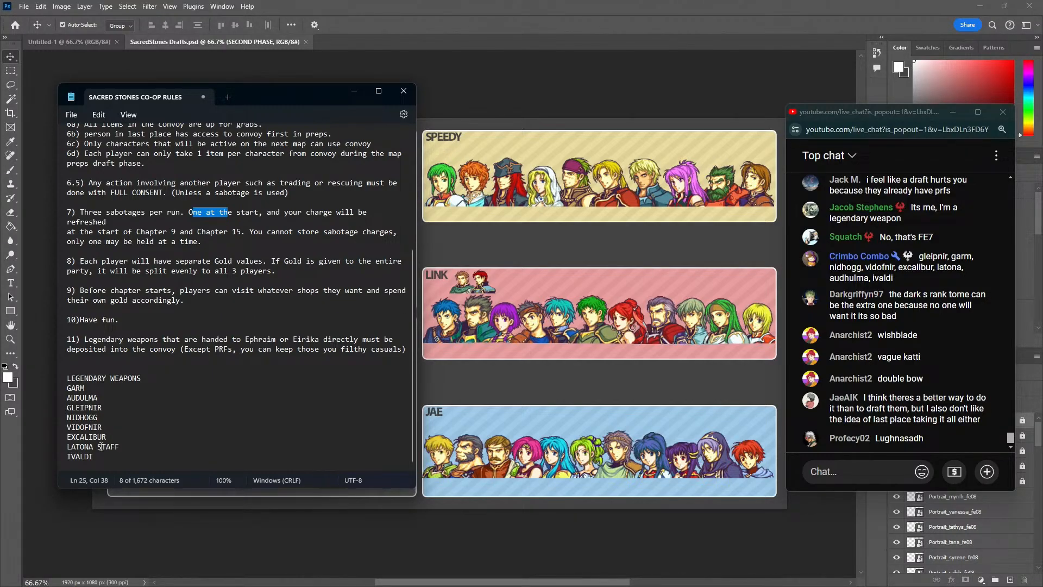
{"action": "scroll", "coordinate": [99, 353], "scroll_direction": "up", "scroll_amount": 5}
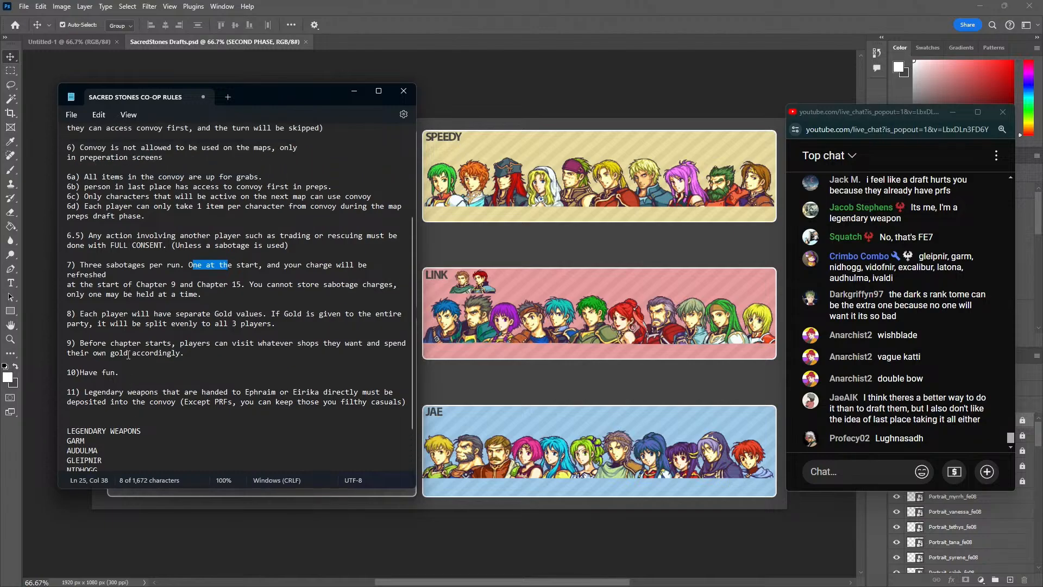
{"action": "scroll", "coordinate": [99, 354], "scroll_direction": "down", "scroll_amount": 5}
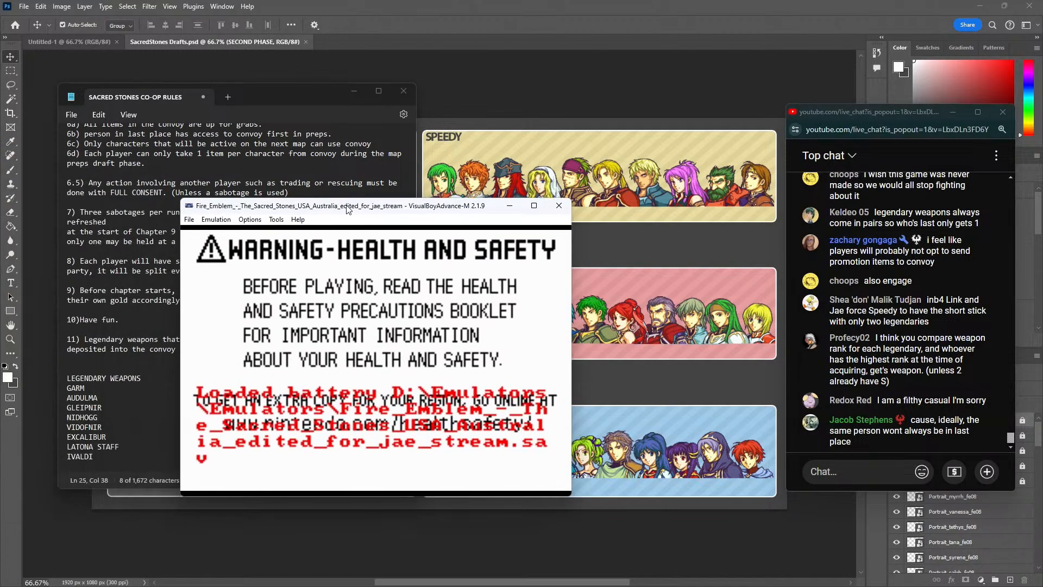
Move the VisualBoyAdvance window off the weapons list and start a new Sacred Stones game from the title screen
{"action": "left_click_drag", "start_coordinate": [347, 203], "coordinate": [485, 149]}
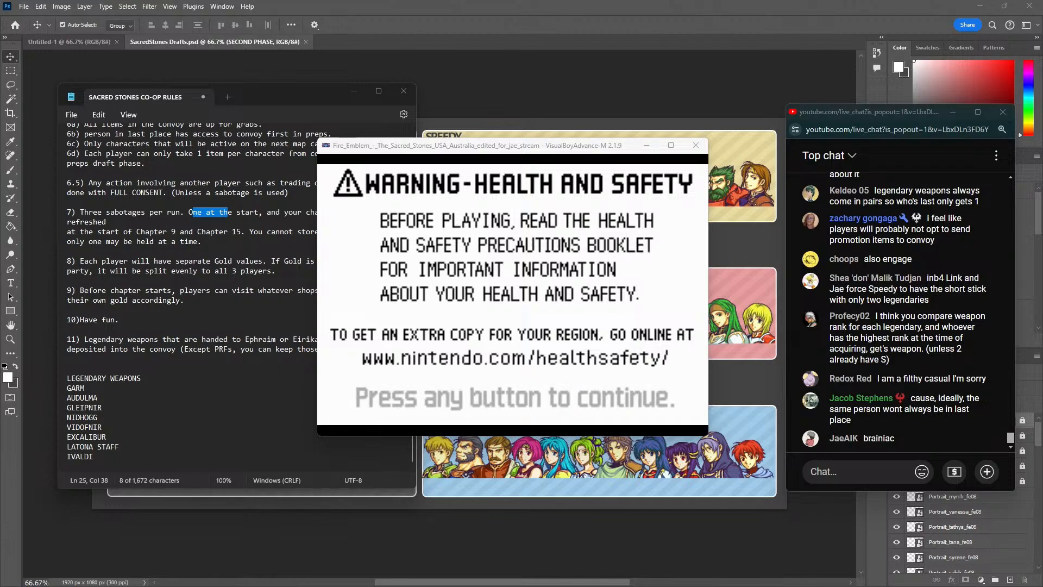
{"action": "left_click", "coordinate": [492, 269]}
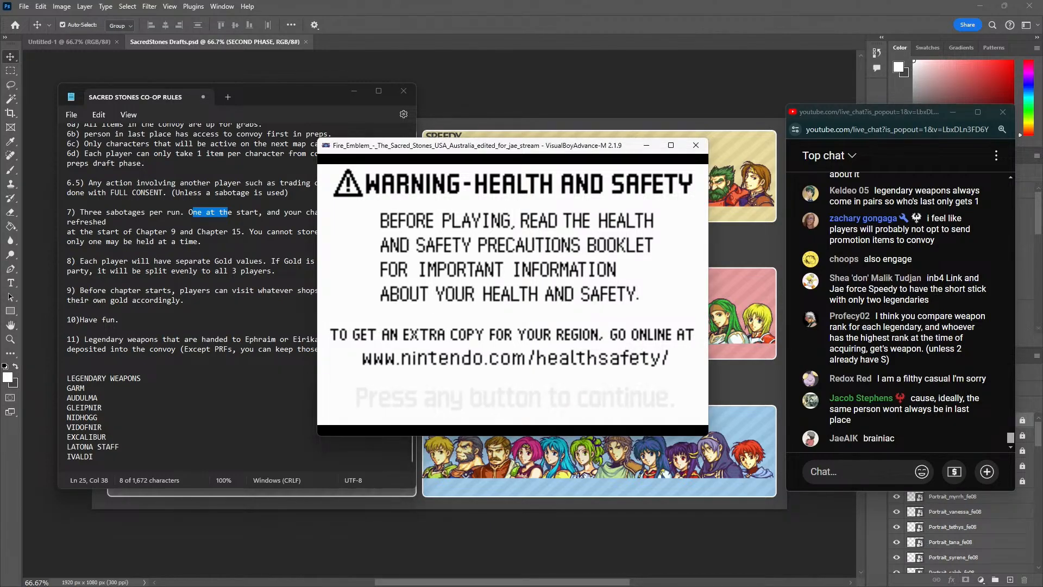
{"action": "key", "text": "Return"}
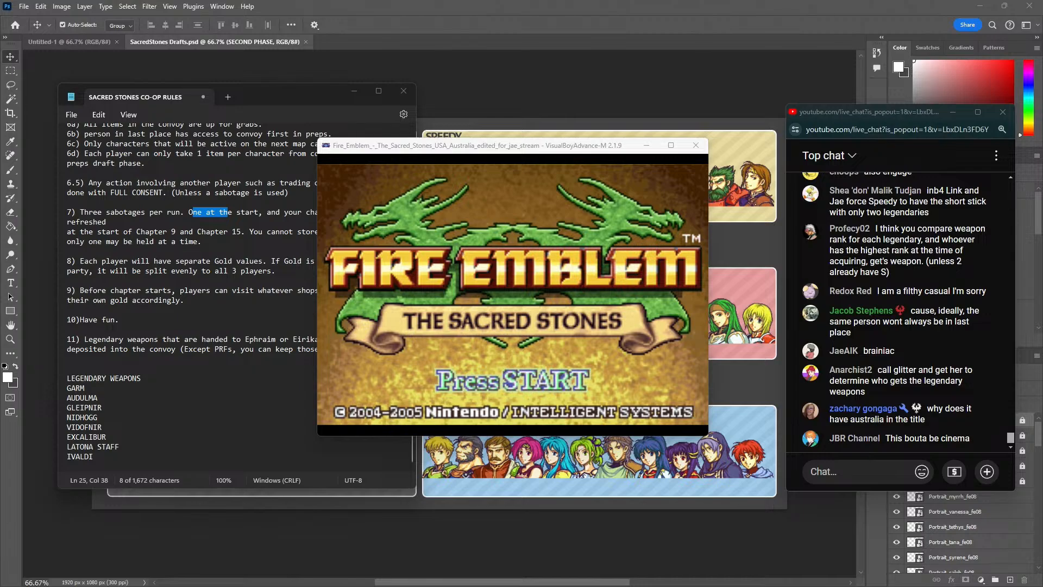
{"action": "left_click", "coordinate": [583, 331]}
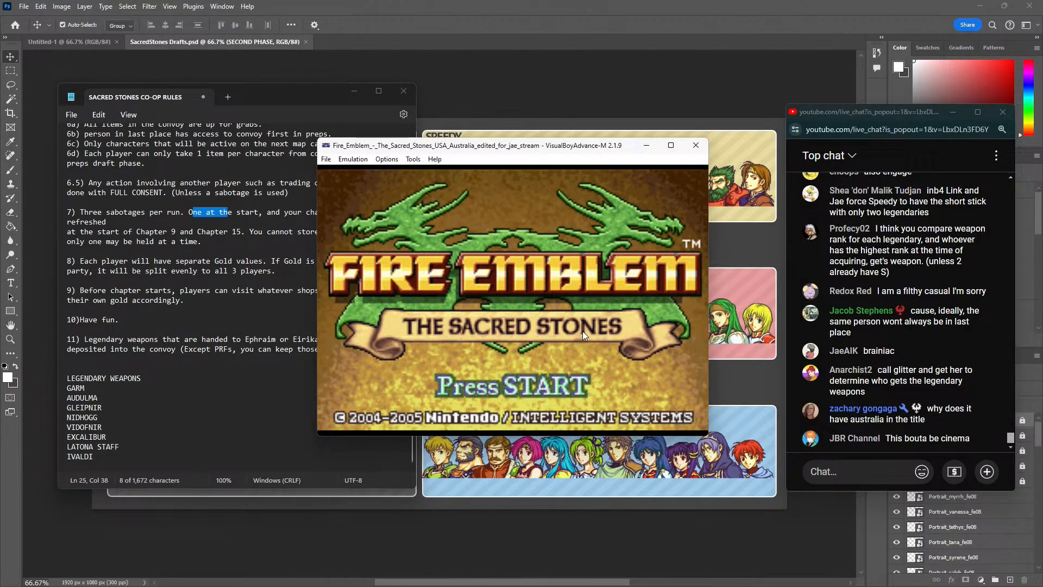
{"action": "key", "text": "Return"}
{"action": "key", "text": "z"}
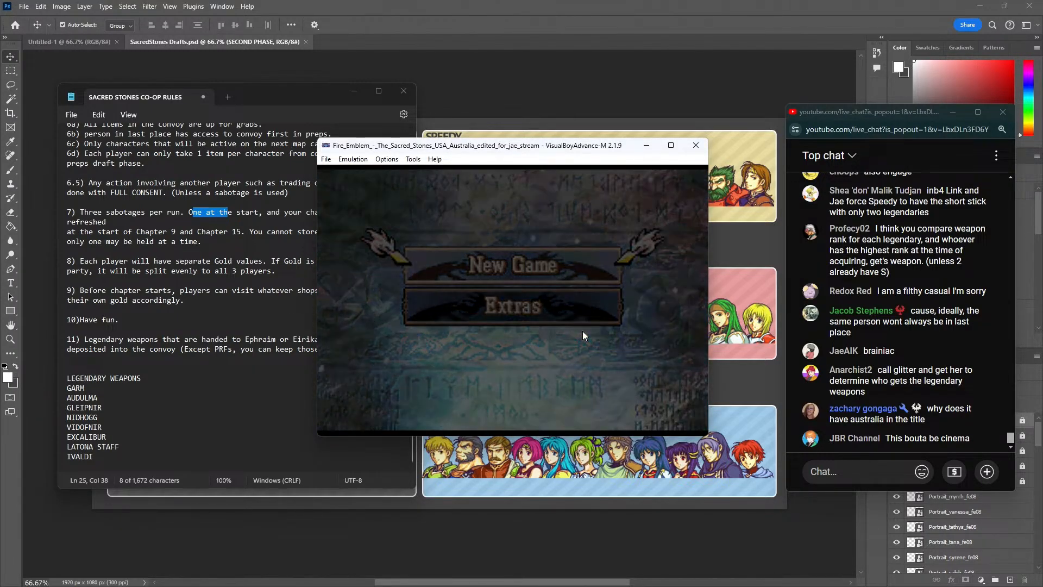
{"action": "key", "text": "Down"}
{"action": "key", "text": "z"}
{"action": "key", "text": "z"}
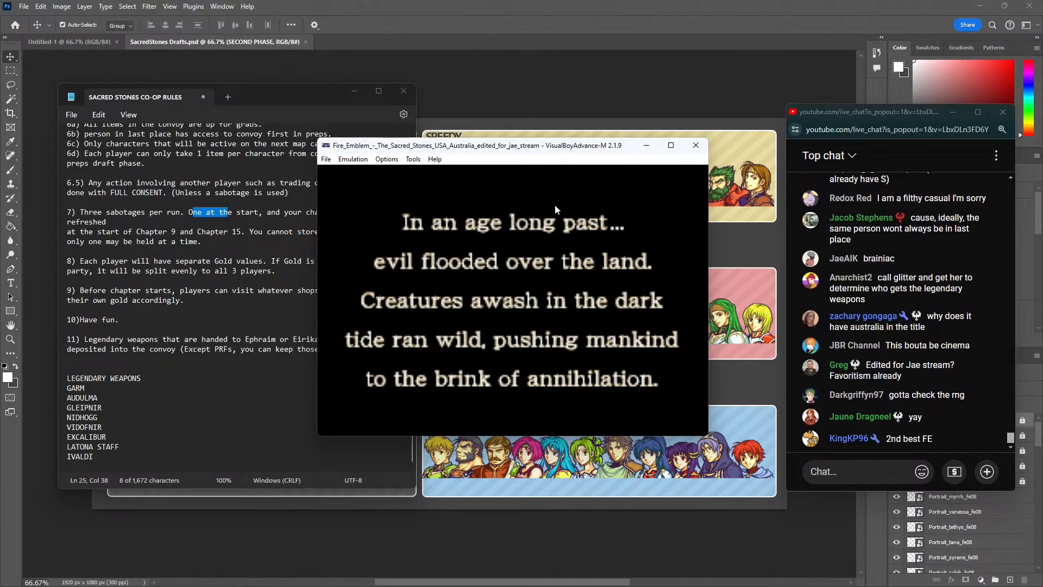
Look through the emulator's file commands and reset the running game
{"action": "left_click", "coordinate": [327, 159]}
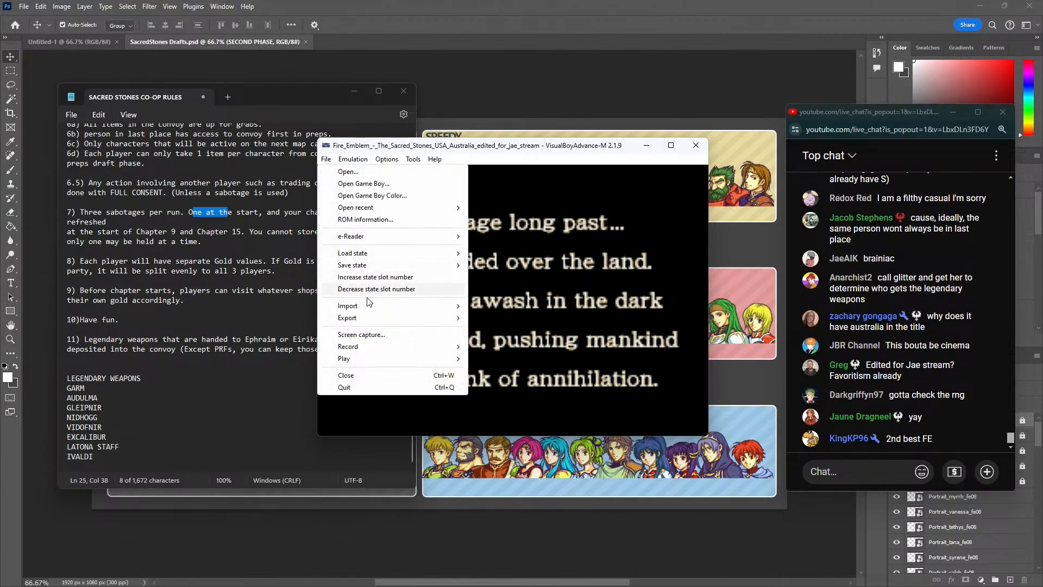
{"action": "mouse_move", "coordinate": [371, 210]}
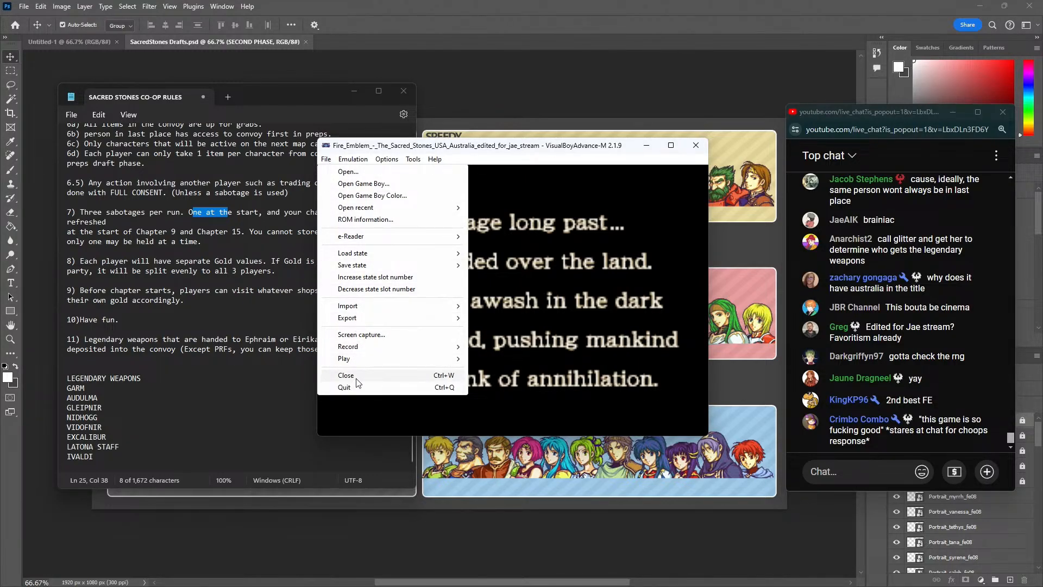
{"action": "mouse_move", "coordinate": [353, 158]}
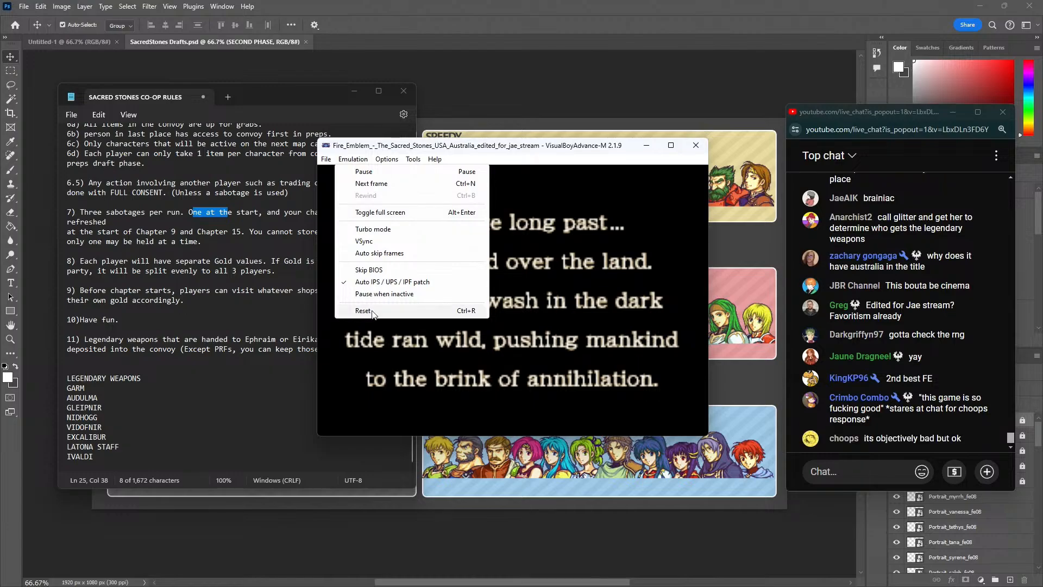
{"action": "left_click", "coordinate": [373, 312]}
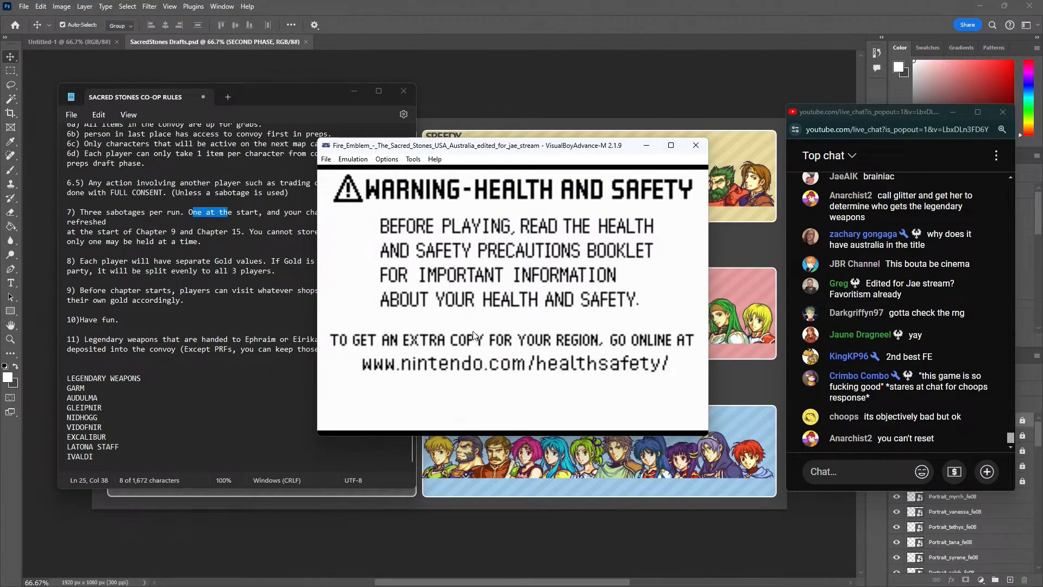
Move the emulator window over the rules note, clear of most of the draft board, and return to the draft board
{"action": "left_click", "coordinate": [331, 159]}
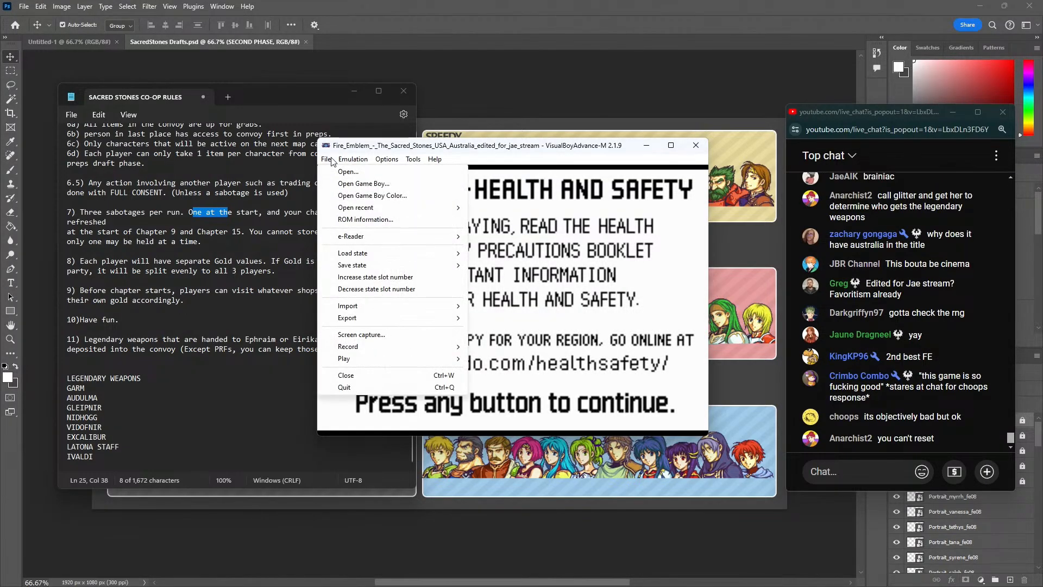
{"action": "left_click", "coordinate": [659, 145]}
{"action": "left_click_drag", "start_coordinate": [659, 145], "coordinate": [487, 159]}
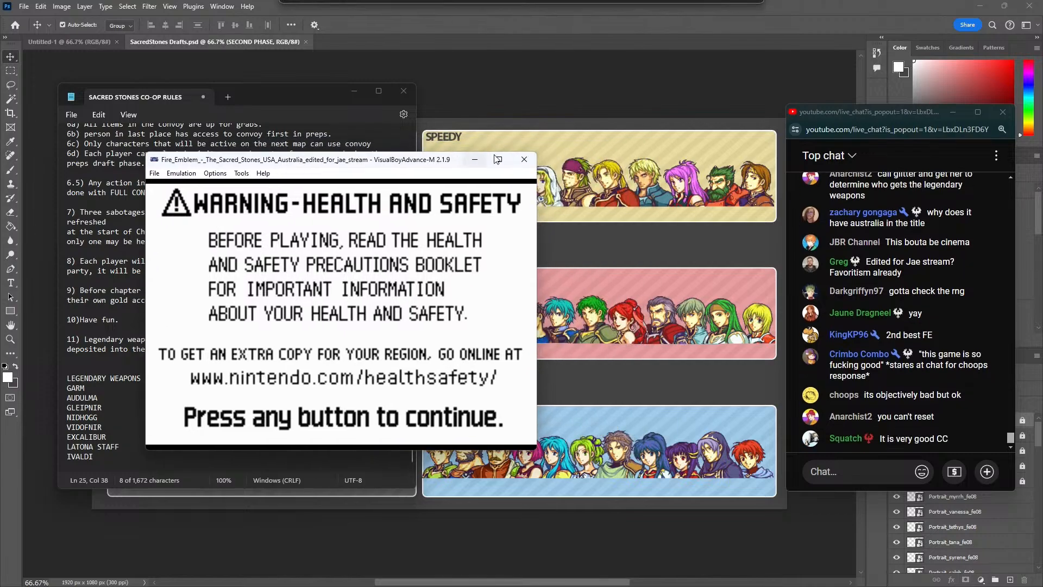
{"action": "left_click", "coordinate": [495, 105]}
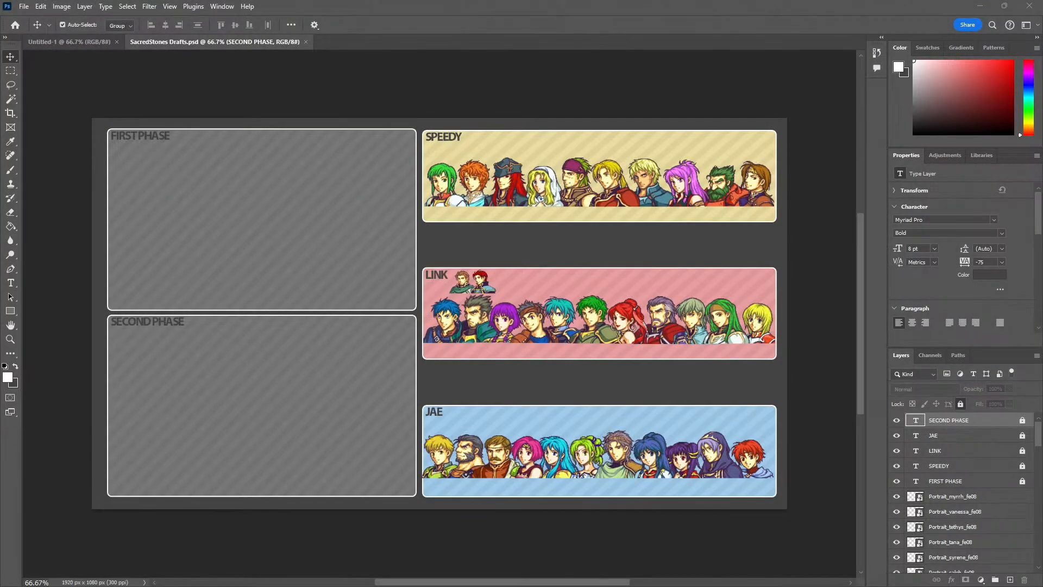
Paste the copied POINTS table image into the Untitled-1 document, enlarge it and place it in the canvas's upper-left corner
{"action": "left_click", "coordinate": [107, 44]}
{"action": "key", "text": "ctrl+v"}
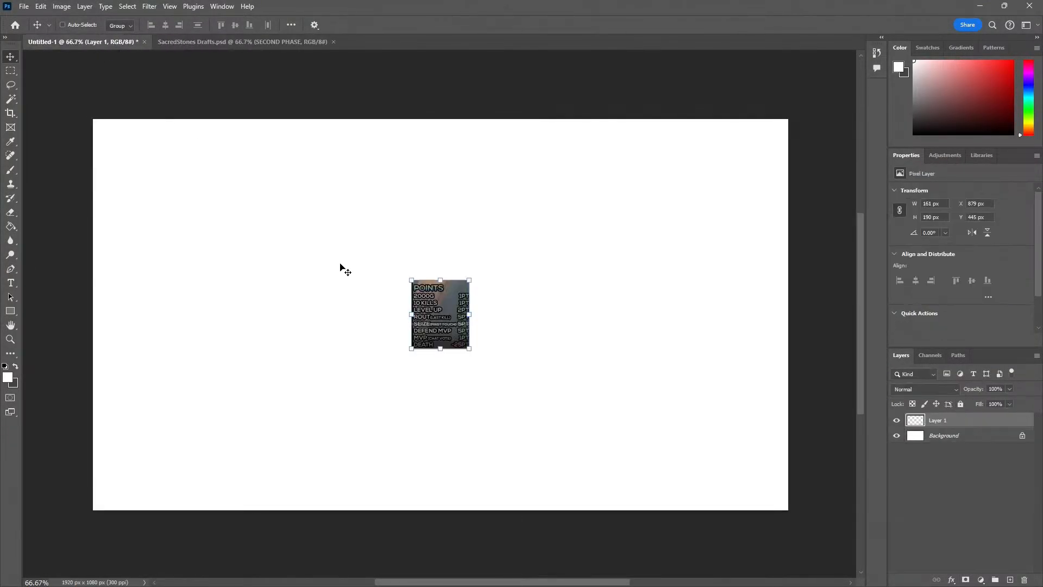
{"action": "left_click_drag", "start_coordinate": [412, 280], "coordinate": [229, 233]}
{"action": "left_click_drag", "start_coordinate": [387, 302], "coordinate": [174, 275]}
{"action": "key", "text": "Return"}
{"action": "left_click", "coordinate": [357, 284]}
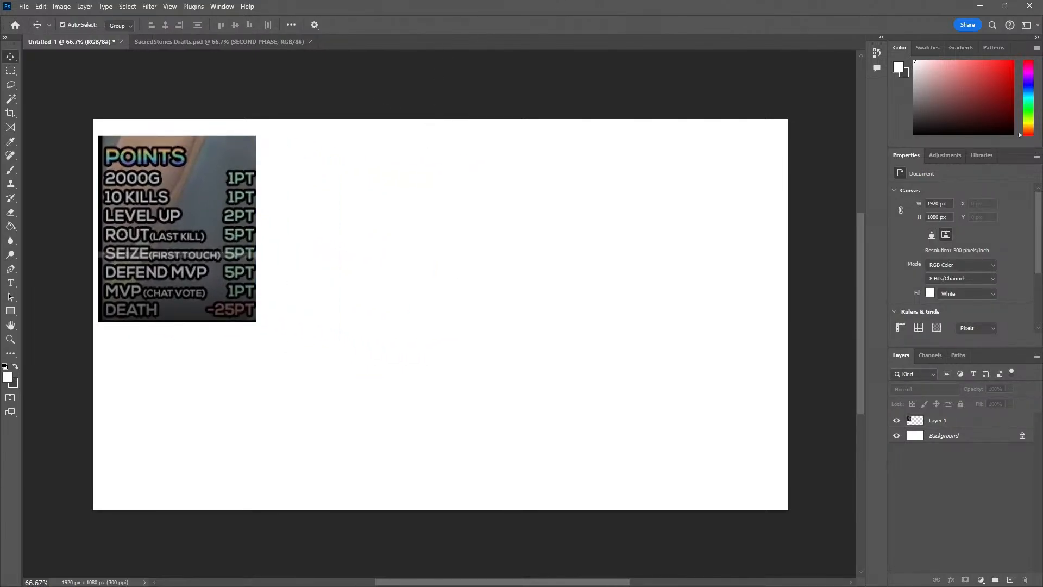
Check the live chat over the blank canvas, and shift the POINTS image slightly inward from the canvas's left edge
{"action": "key", "text": "alt+Tab"}
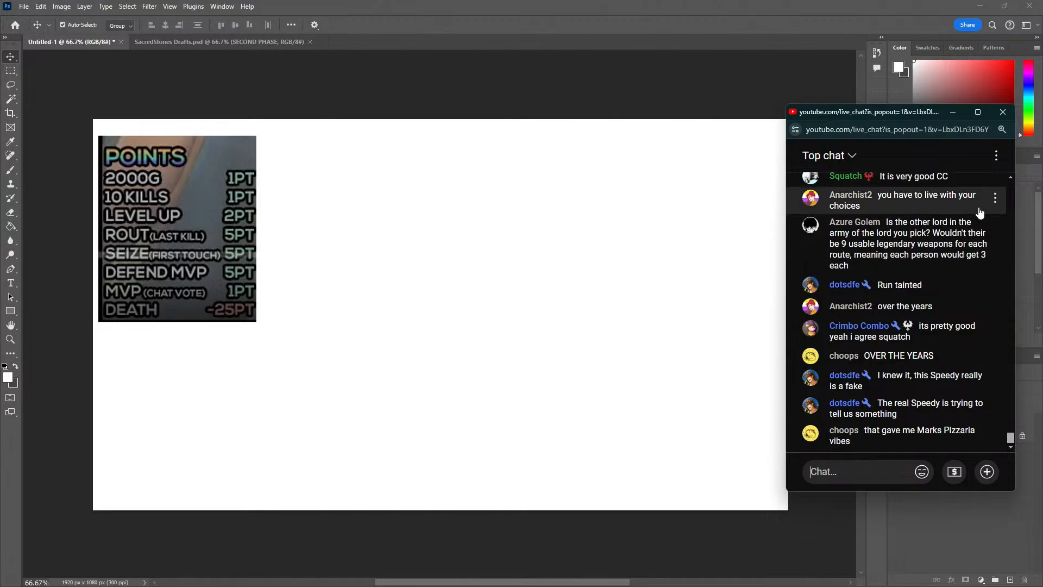
{"action": "left_click_drag", "start_coordinate": [889, 113], "coordinate": [563, 90]}
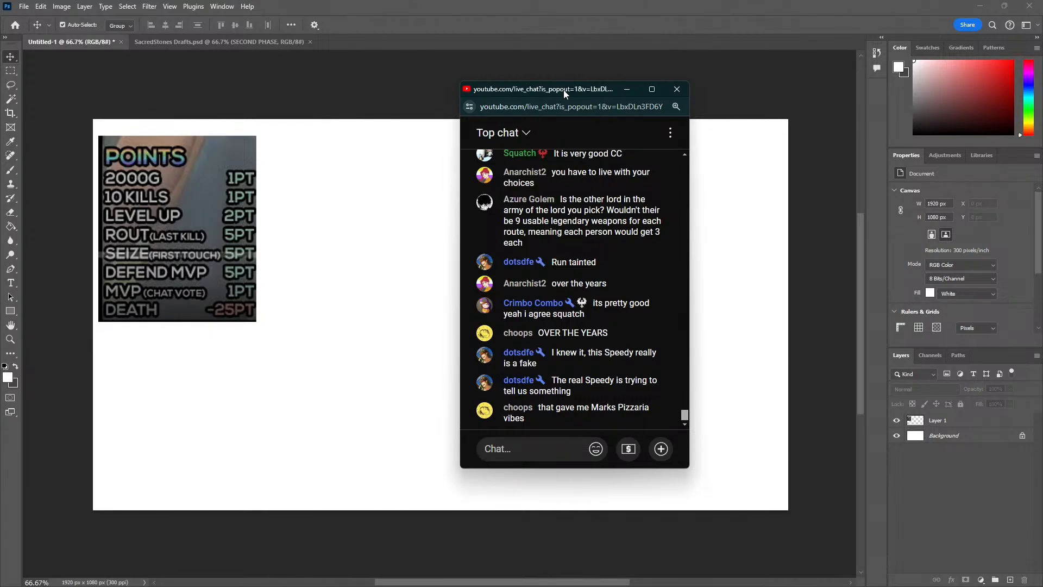
{"action": "left_click", "coordinate": [223, 247]}
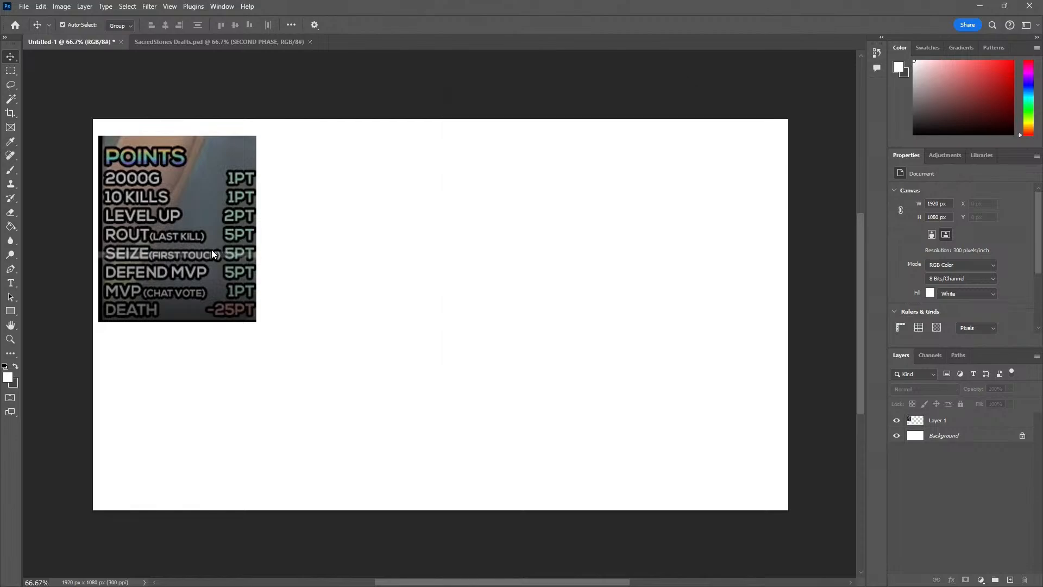
{"action": "left_click_drag", "start_coordinate": [211, 250], "coordinate": [231, 251]}
{"action": "left_click", "coordinate": [361, 294]}
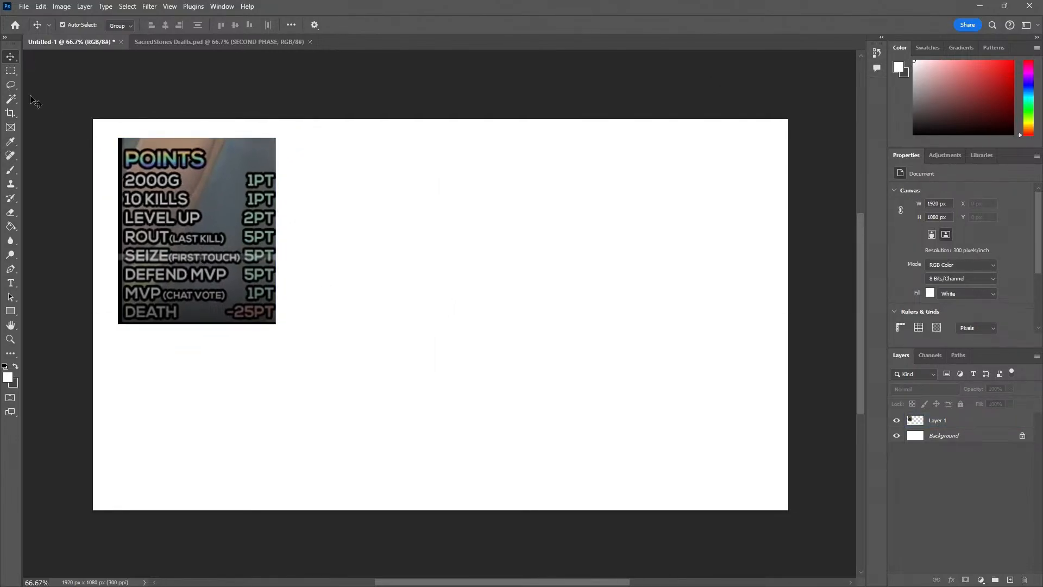
Start a new text layer to the right of the POINTS image and set its text colour to black
{"action": "left_click", "coordinate": [11, 282]}
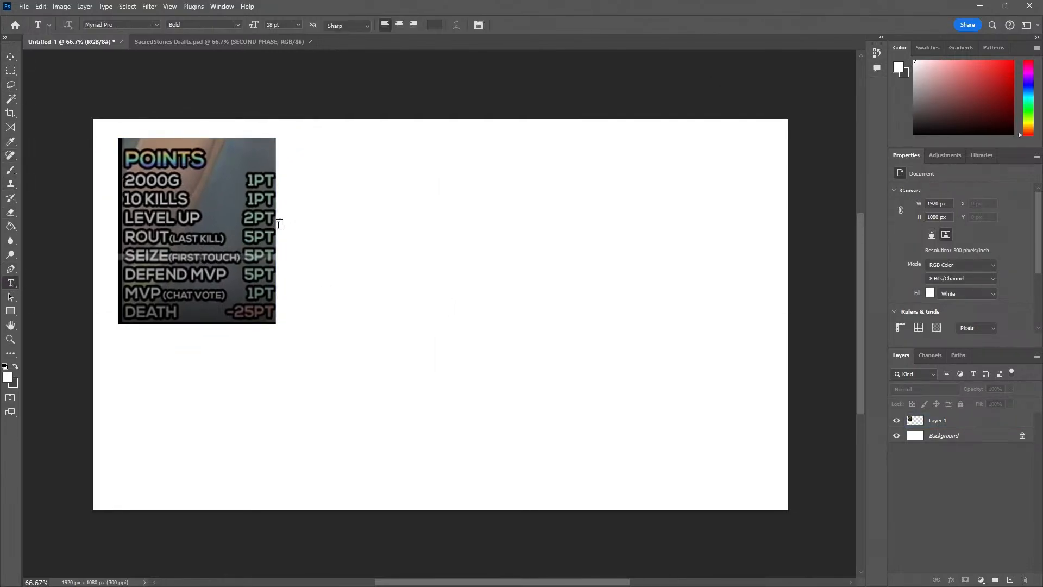
{"action": "left_click", "coordinate": [310, 172]}
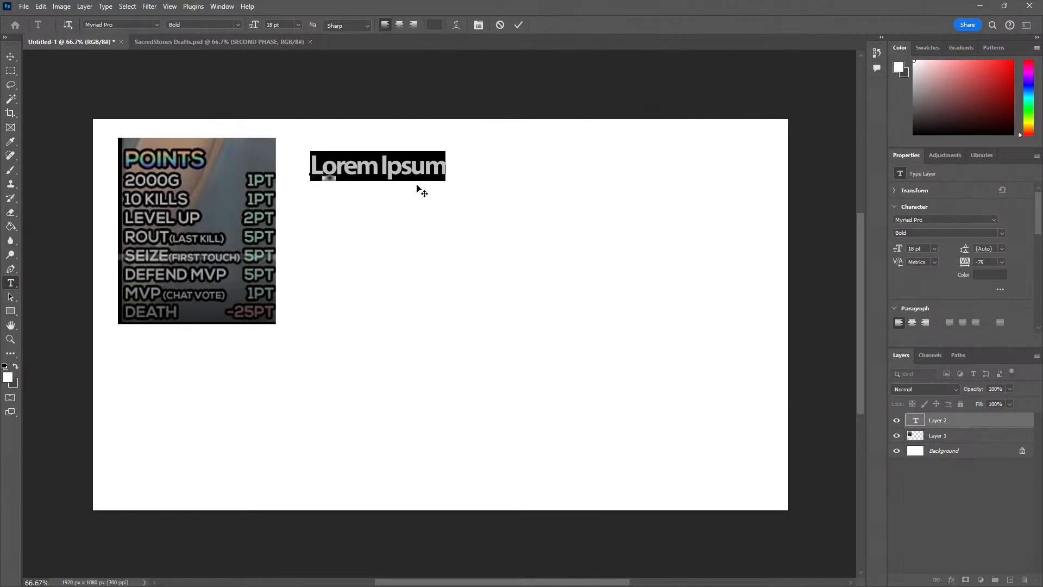
{"action": "left_click", "coordinate": [433, 26]}
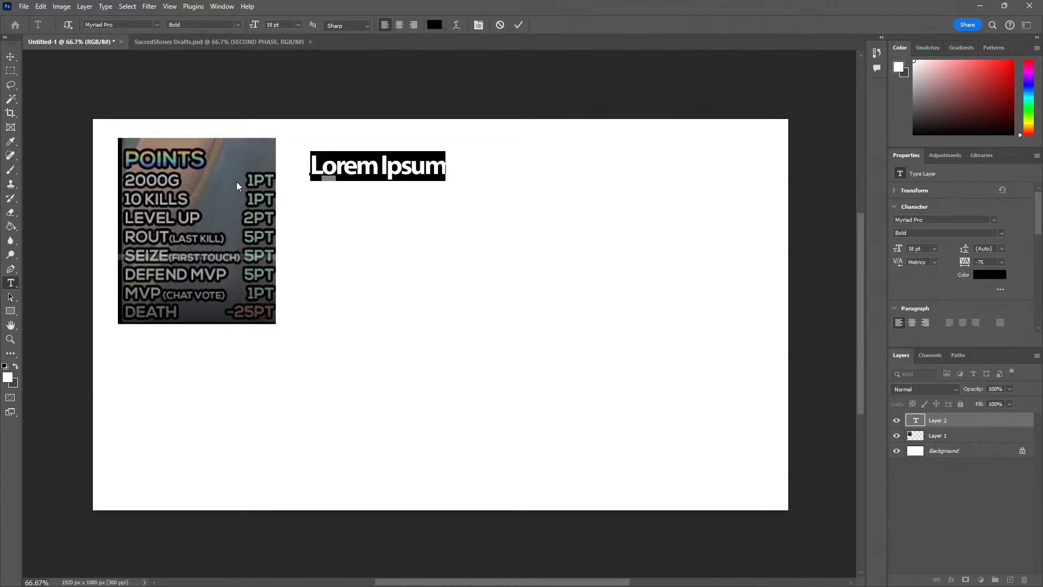
Enter the scoring line "5 KILLS = 1 PT" and start an empty line beneath it
{"action": "type", "text": "5 kill"}
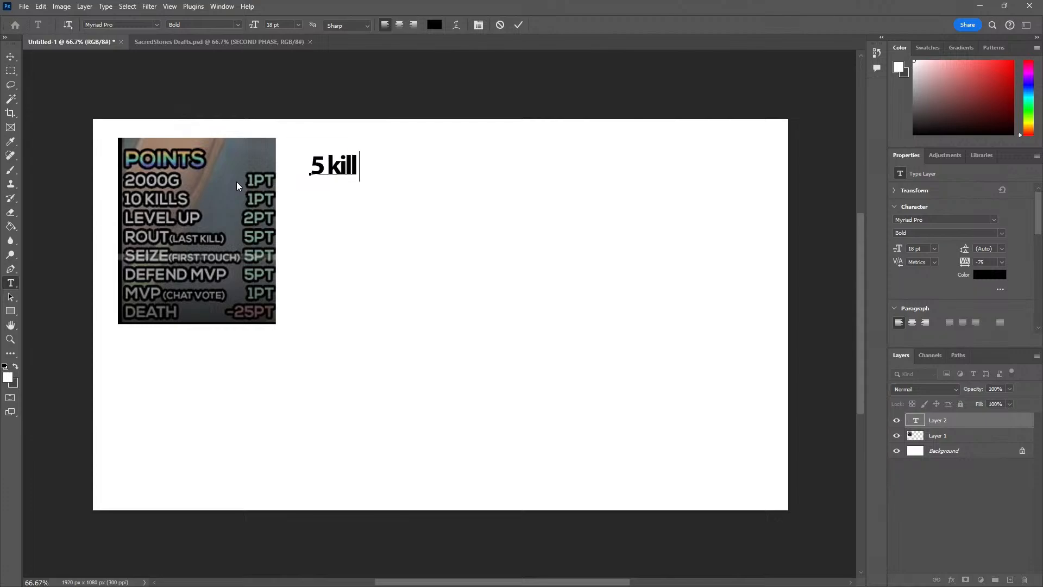
{"action": "key", "text": "BackSpace"}
{"action": "key", "text": "BackSpace"}
{"action": "key", "text": "BackSpace"}
{"action": "key", "text": "BackSpace"}
{"action": "type", "text": "KIL LS = PT"}
{"action": "key", "text": "BackSpace"}
{"action": "key", "text": "BackSpace"}
{"action": "type", "text": "1 PT"}
{"action": "key", "text": "Return"}
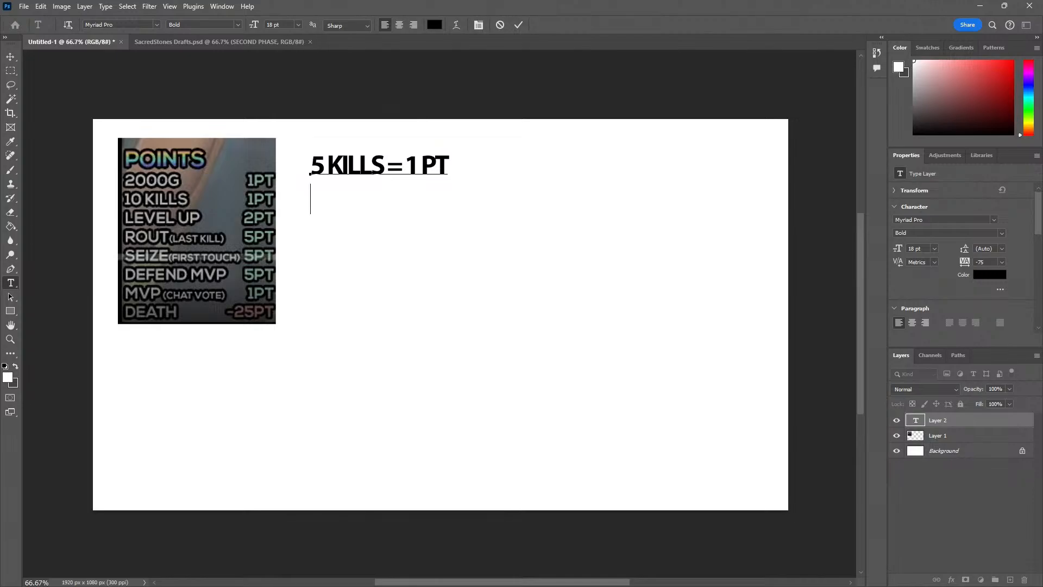
Bring up the live chat pop-out and move it aside, clear of the kills scoring line
{"action": "key", "text": "alt+Tab"}
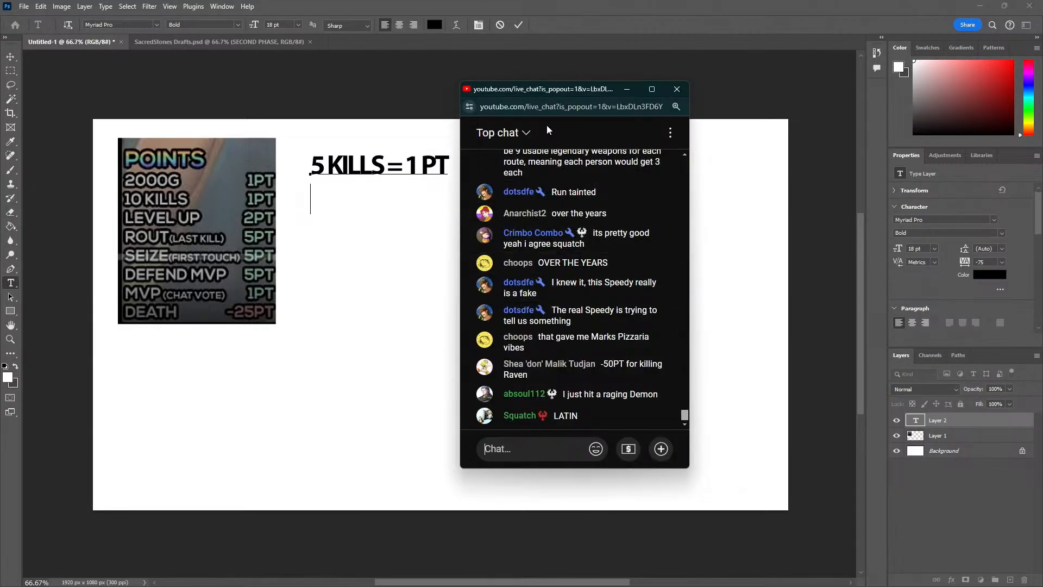
{"action": "left_click_drag", "start_coordinate": [566, 98], "coordinate": [726, 105]}
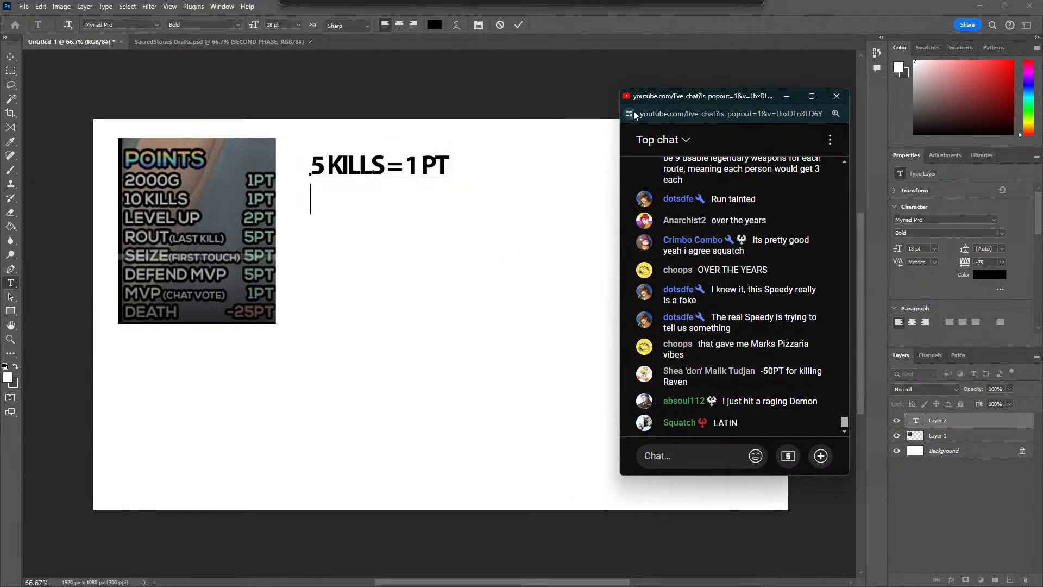
Retype the 5 at the start of the kills line and return to the empty line below it
{"action": "left_click", "coordinate": [312, 175]}
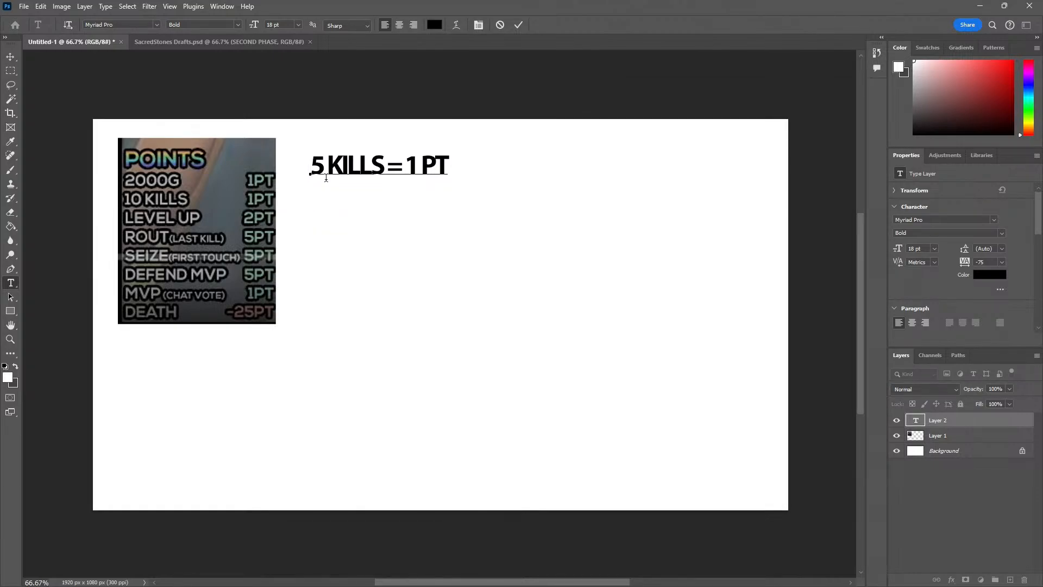
{"action": "key", "text": "Delete"}
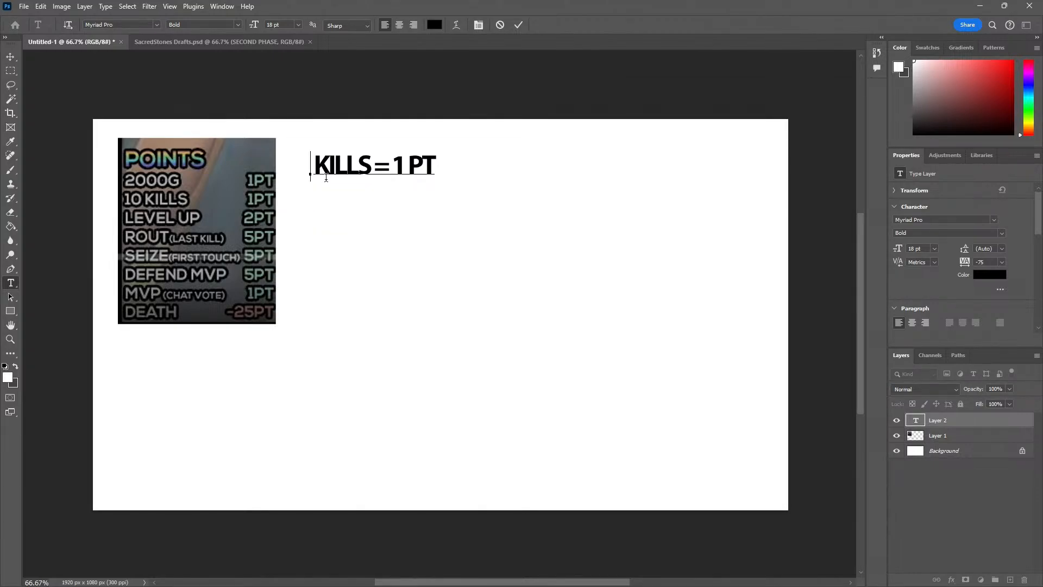
{"action": "type", "text": "5"}
{"action": "key", "text": "Right"}
{"action": "key", "text": "Right"}
{"action": "key", "text": "Right"}
{"action": "key", "text": "Right"}
{"action": "key", "text": "Right"}
{"action": "key", "text": "Right"}
{"action": "key", "text": "Right"}
{"action": "key", "text": "Right"}
{"action": "key", "text": "Down"}
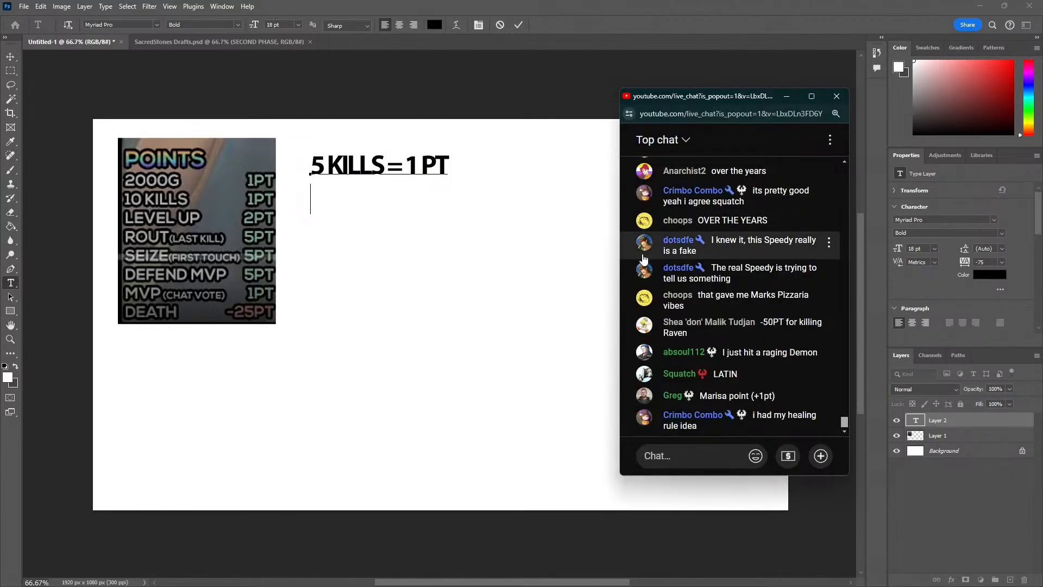
Play the YouTube video "marks pizzeria did you know unintelligible meme" in the browser window and move the window off screen
{"action": "mouse_move", "coordinate": [706, 96]}
{"action": "left_mouse_down"}
{"action": "mouse_move", "coordinate": [721, 93]}
{"action": "mouse_move", "coordinate": [709, 93]}
{"action": "left_mouse_up"}
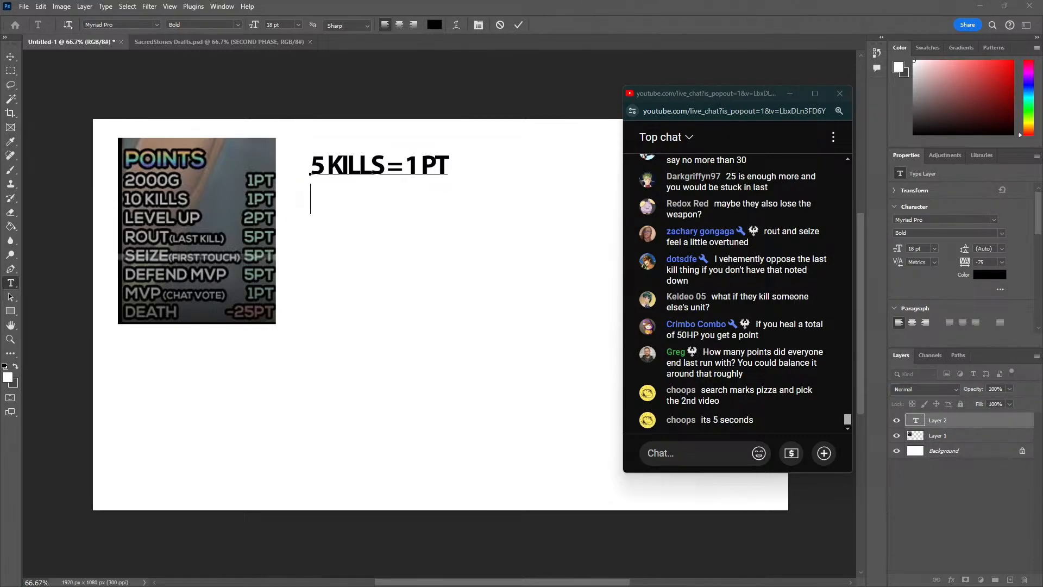
{"action": "left_click_drag", "start_coordinate": [0, 145], "coordinate": [213, 119]}
{"action": "left_click", "coordinate": [116, 505]}
{"action": "left_click", "coordinate": [40, 488]}
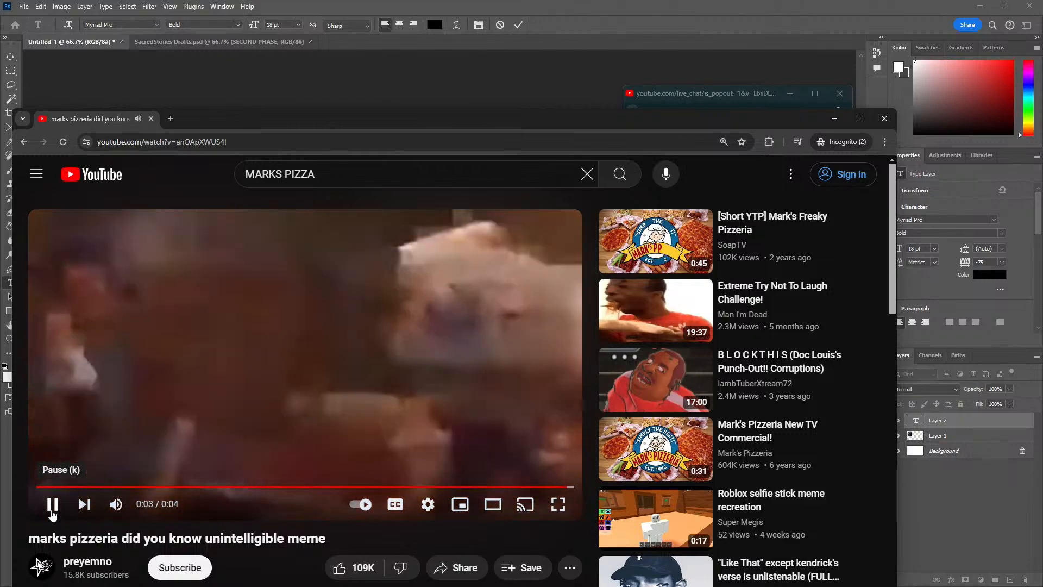
{"action": "left_click_drag", "start_coordinate": [252, 129], "coordinate": [0, 112]}
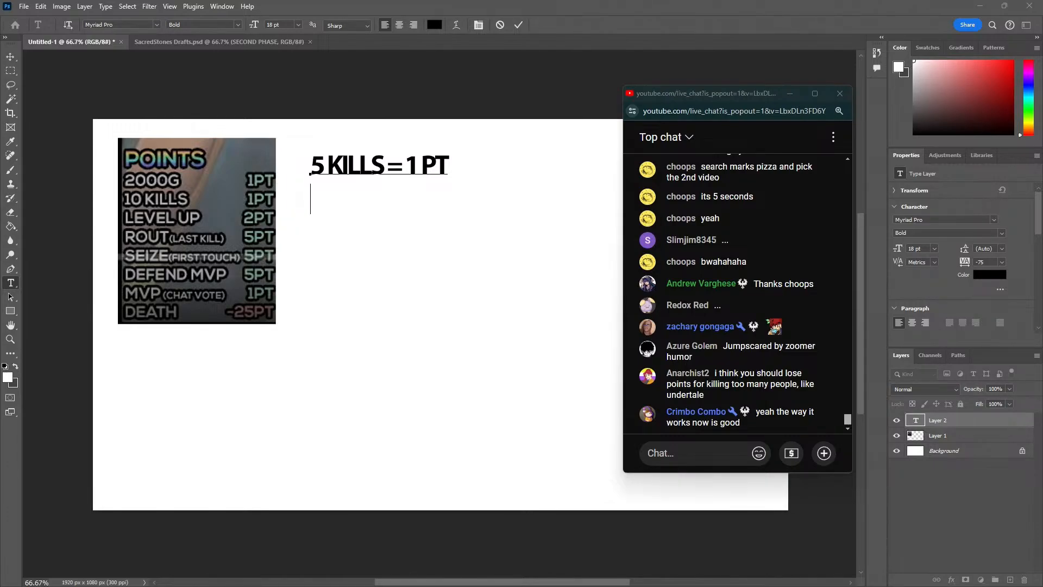
Bring the Discord general channel over the canvas and find the message asking for input on the POINTS scoring values
{"action": "left_click_drag", "start_coordinate": [0, 102], "coordinate": [87, 83]}
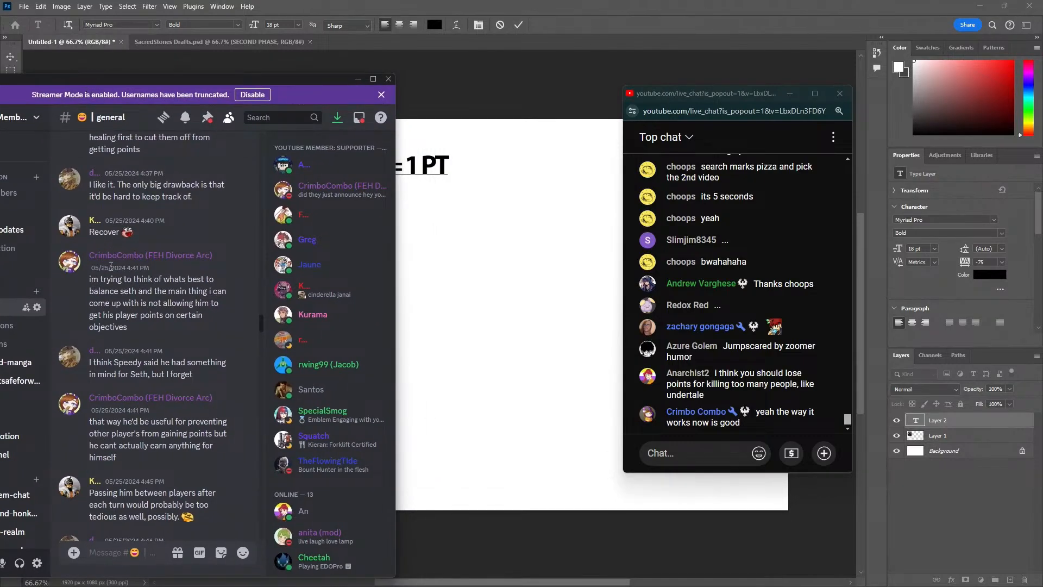
{"action": "scroll", "coordinate": [152, 306], "scroll_direction": "up", "scroll_amount": 10}
{"action": "scroll", "coordinate": [149, 344], "scroll_direction": "up", "scroll_amount": 10}
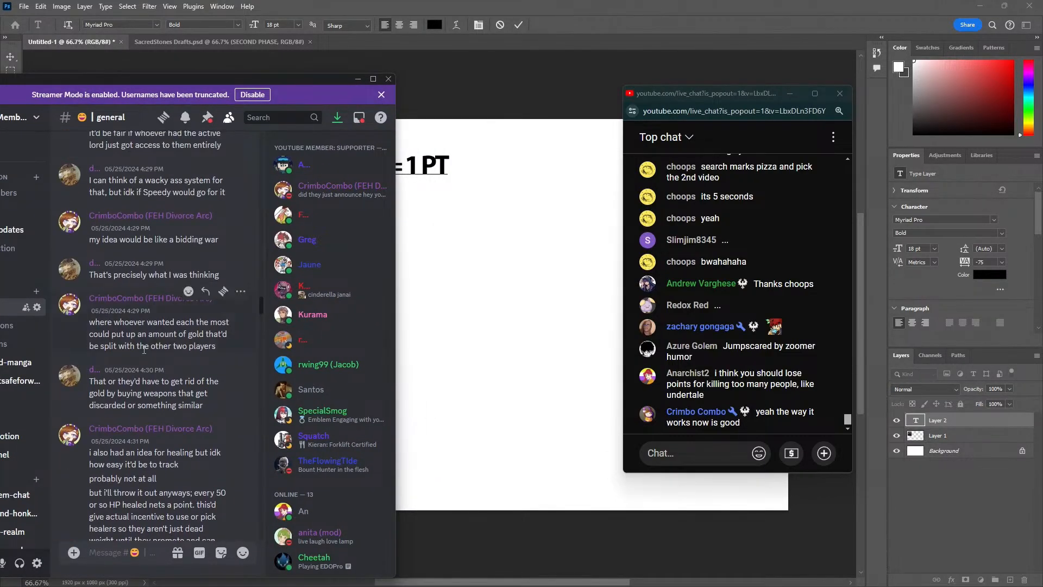
{"action": "scroll", "coordinate": [132, 354], "scroll_direction": "up", "scroll_amount": 3}
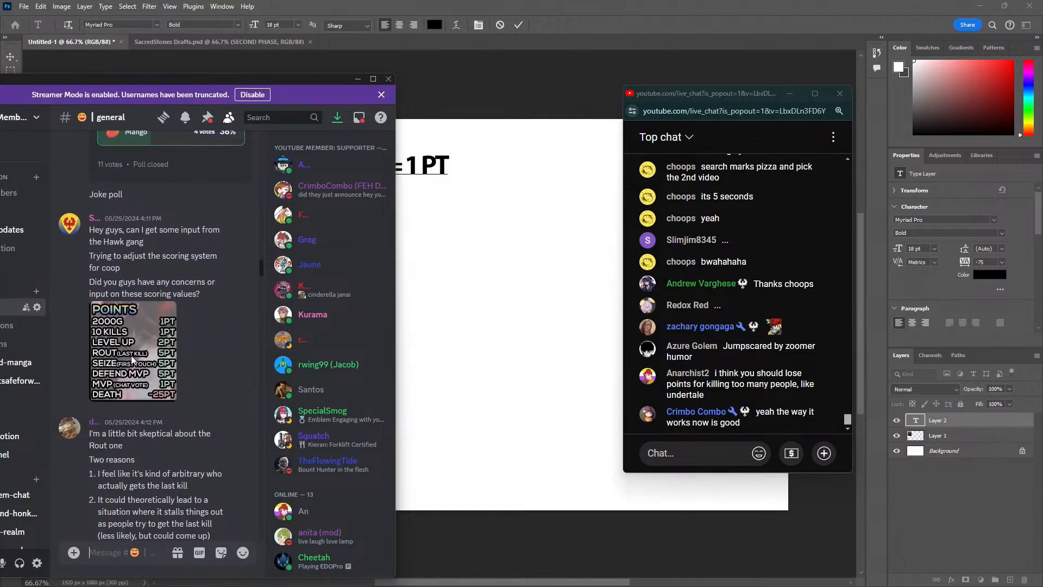
{"action": "scroll", "coordinate": [103, 278], "scroll_direction": "down", "scroll_amount": 2}
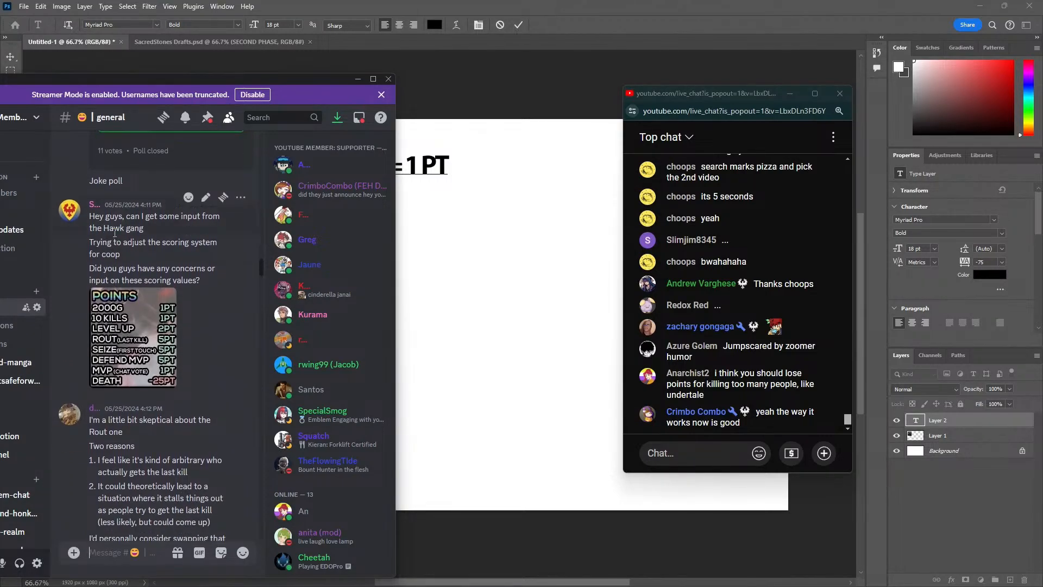
{"action": "scroll", "coordinate": [129, 315], "scroll_direction": "down", "scroll_amount": 2}
{"action": "scroll", "coordinate": [127, 311], "scroll_direction": "down", "scroll_amount": 2}
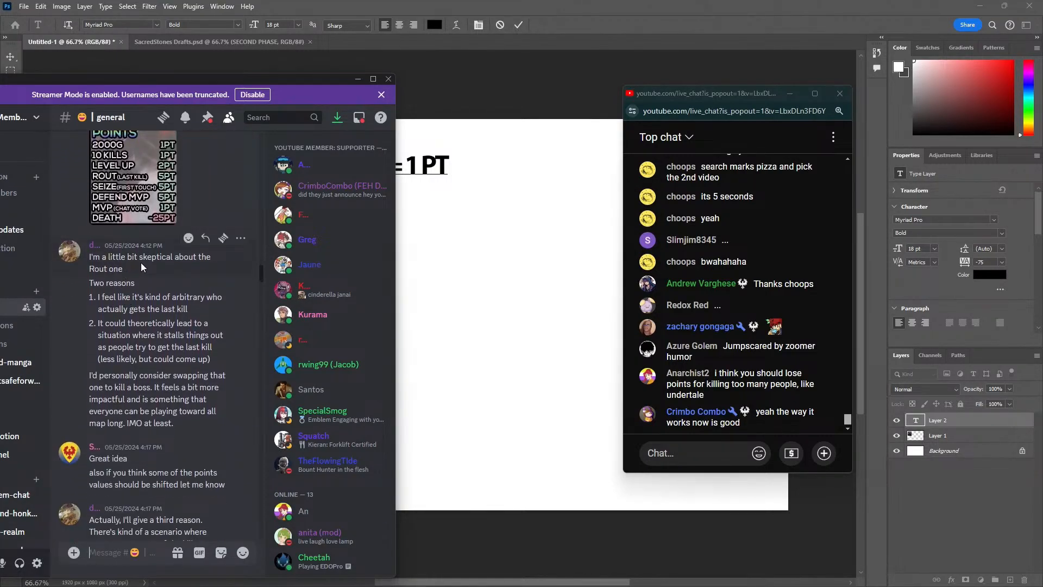
Read the replies objecting to the Rout last-kill points and proposing a boss kill instead, comparing them with the POINTS table
{"action": "scroll", "coordinate": [118, 273], "scroll_direction": "up", "scroll_amount": 1}
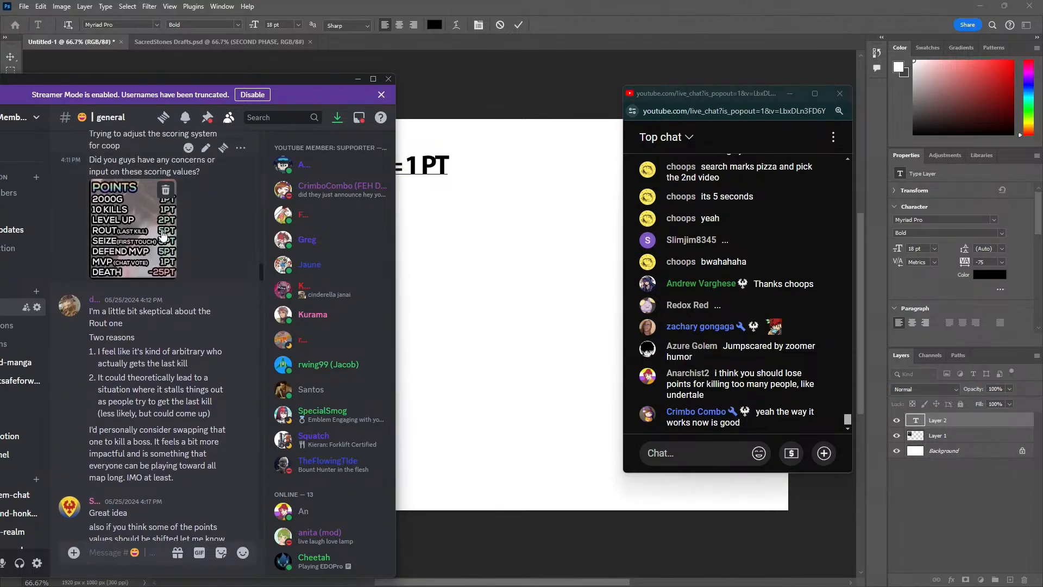
{"action": "scroll", "coordinate": [118, 350], "scroll_direction": "down", "scroll_amount": 1}
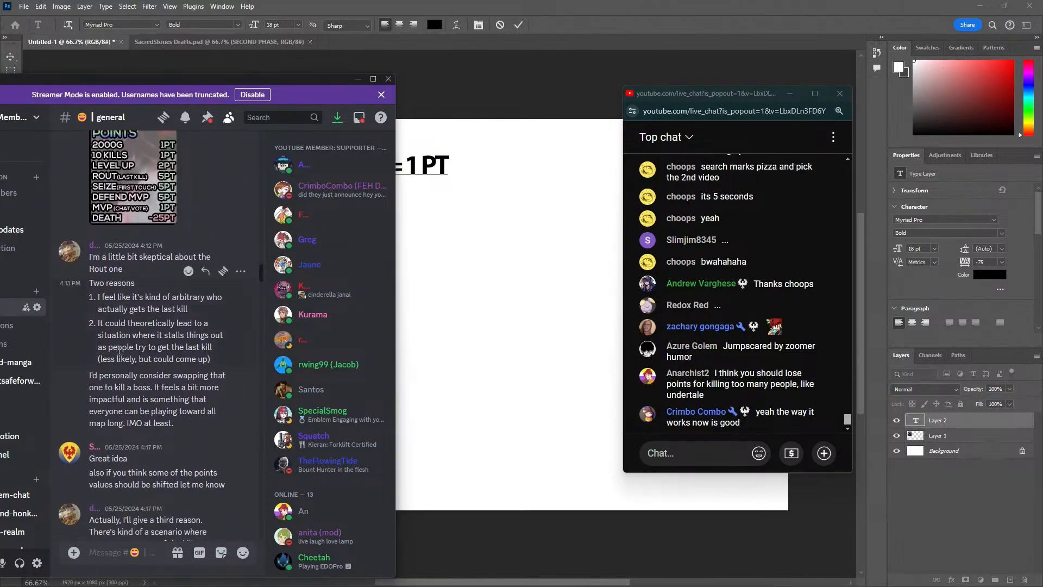
{"action": "scroll", "coordinate": [108, 370], "scroll_direction": "up", "scroll_amount": 1}
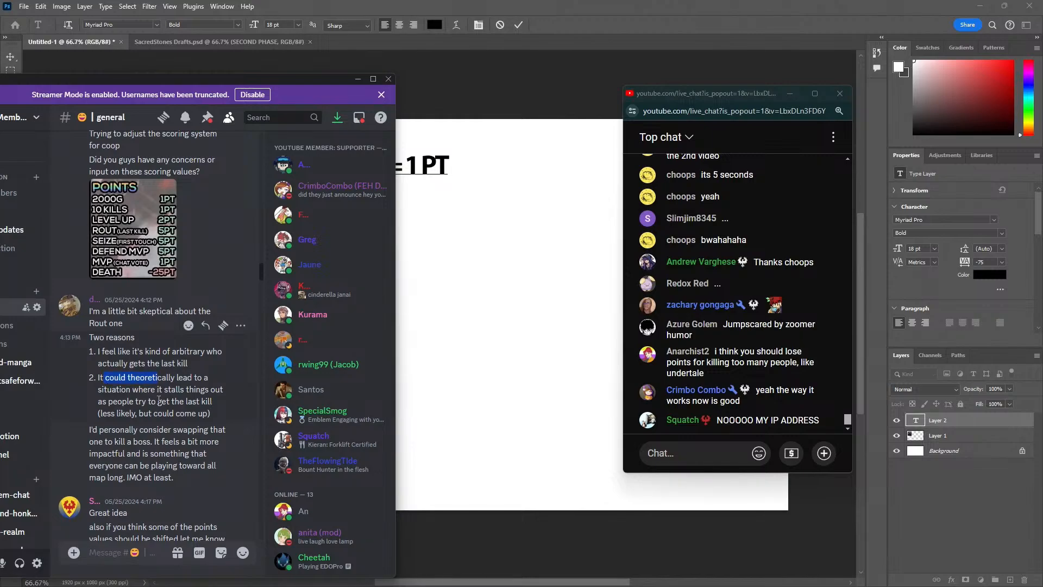
{"action": "scroll", "coordinate": [175, 409], "scroll_direction": "down", "scroll_amount": 2}
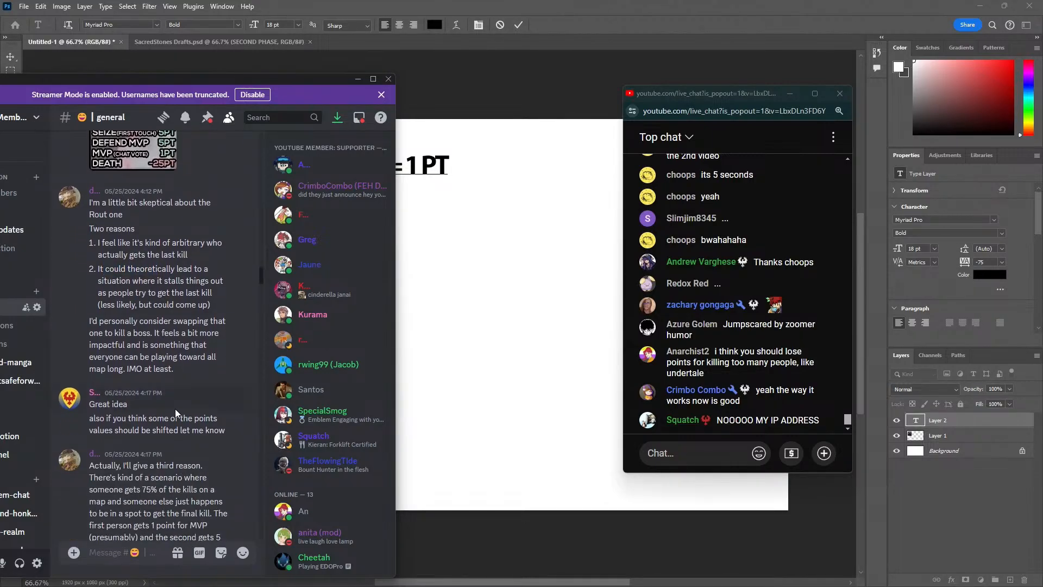
{"action": "scroll", "coordinate": [126, 409], "scroll_direction": "down", "scroll_amount": 3}
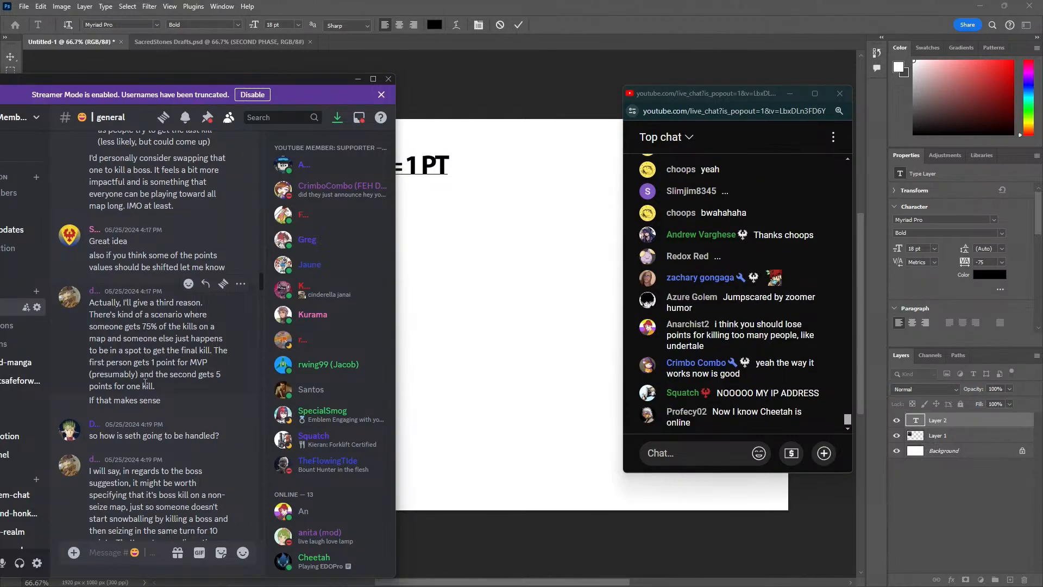
{"action": "scroll", "coordinate": [133, 391], "scroll_direction": "down", "scroll_amount": 1}
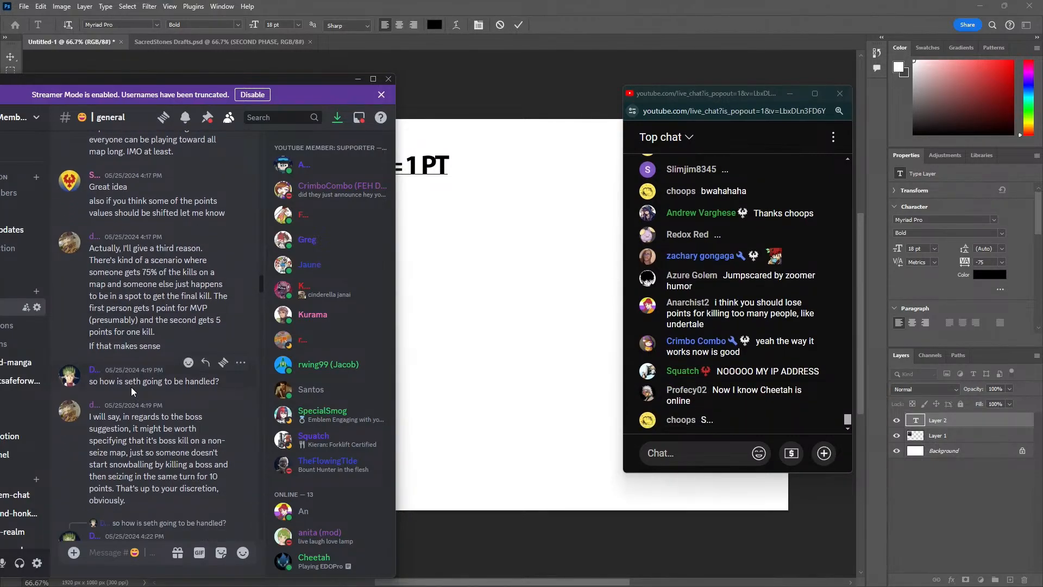
{"action": "scroll", "coordinate": [131, 387], "scroll_direction": "down", "scroll_amount": 1}
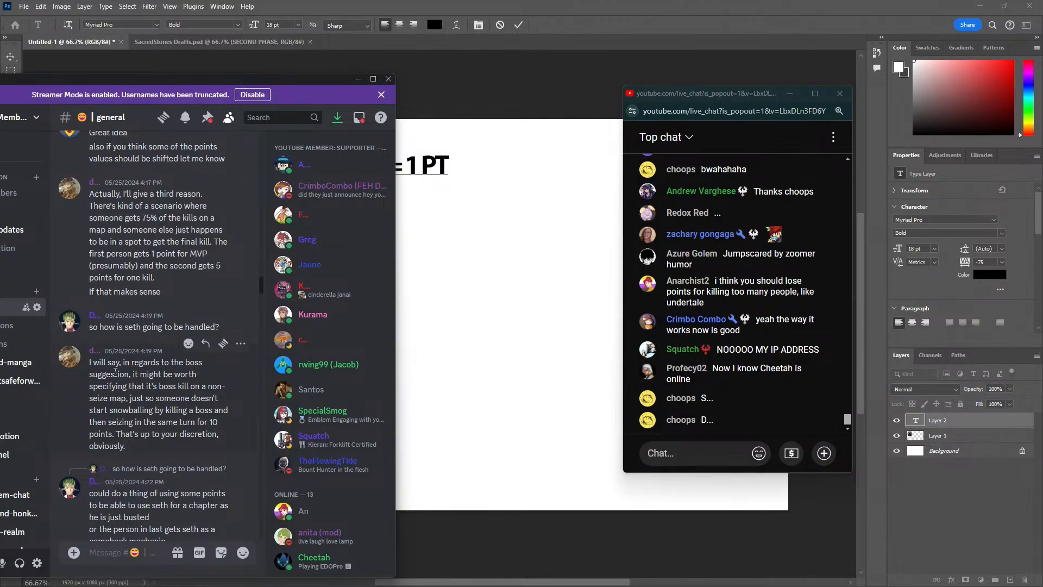
Review the suggestion to limit boss-kill points to non-seize maps, and look through the channel's member list
{"action": "left_click_drag", "start_coordinate": [130, 374], "coordinate": [210, 422]}
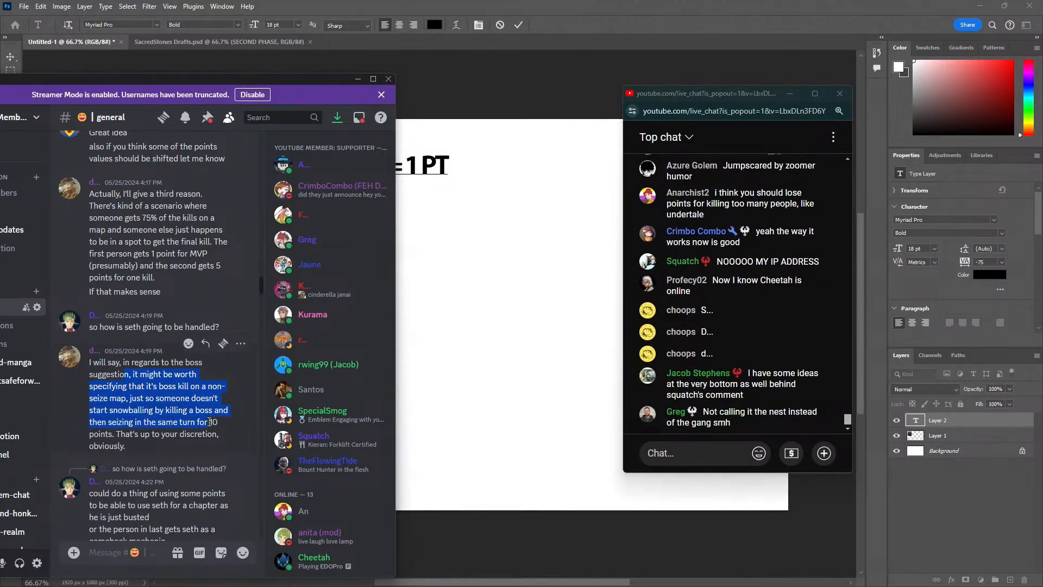
{"action": "left_click", "coordinate": [140, 435]}
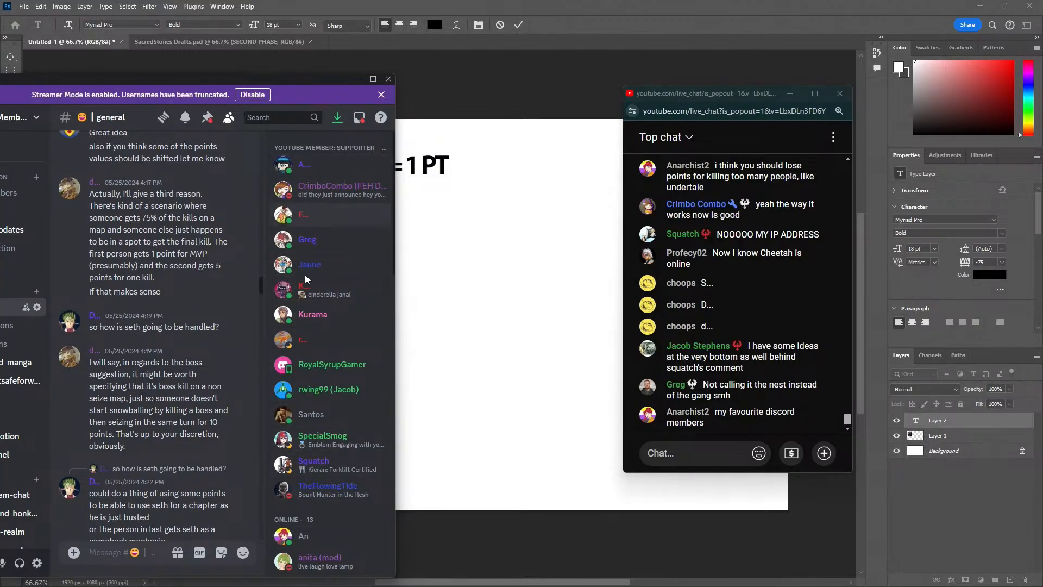
{"action": "scroll", "coordinate": [304, 249], "scroll_direction": "down", "scroll_amount": 15}
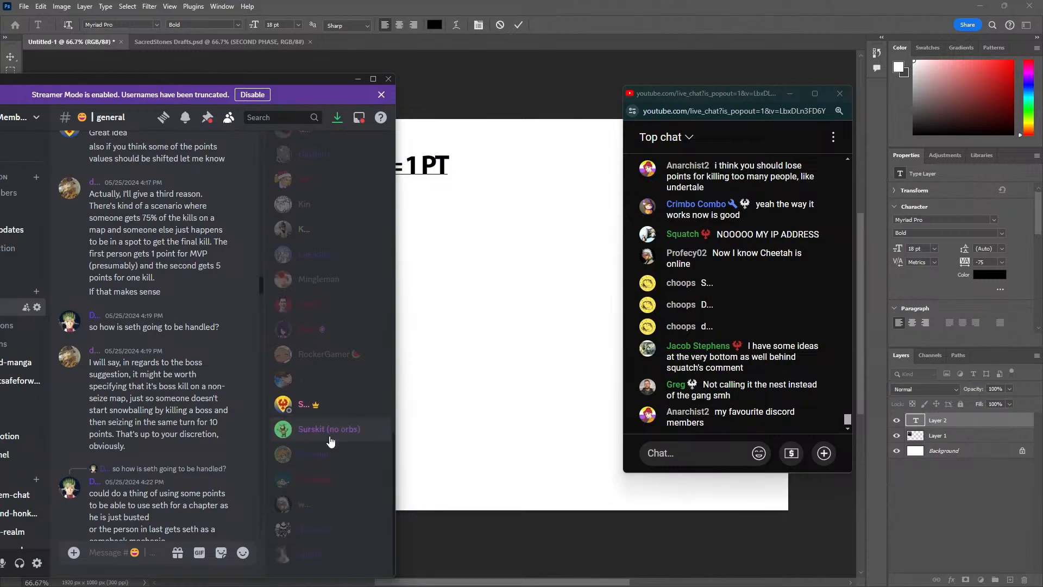
{"action": "scroll", "coordinate": [314, 372], "scroll_direction": "up", "scroll_amount": 10}
{"action": "scroll", "coordinate": [312, 415], "scroll_direction": "up", "scroll_amount": 5}
Read the channel's ideas on handling Seth and on distributing the legendary weapons through a gold bidding war
{"action": "scroll", "coordinate": [169, 406], "scroll_direction": "down", "scroll_amount": 2}
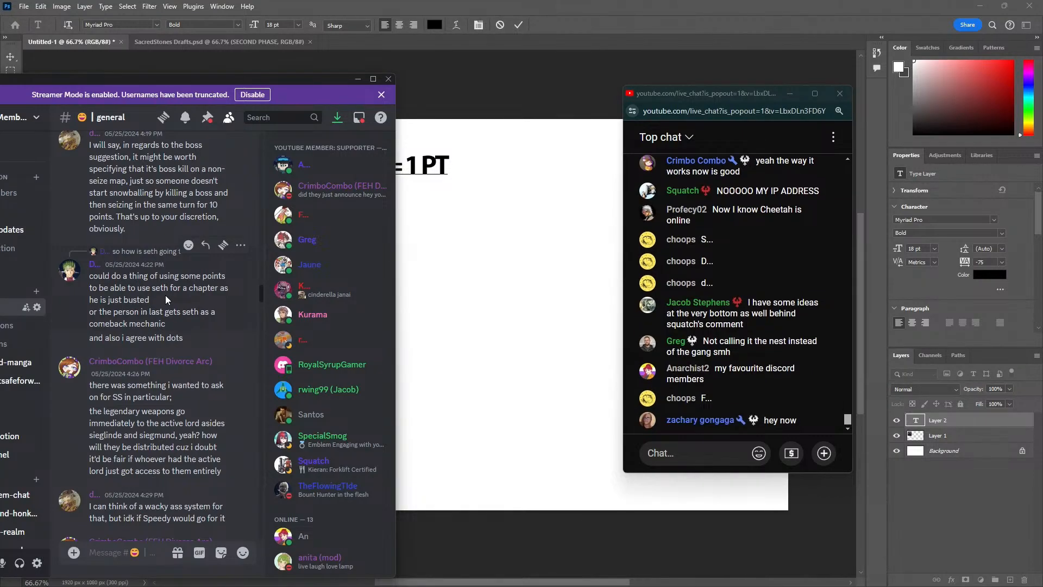
{"action": "scroll", "coordinate": [161, 293], "scroll_direction": "down", "scroll_amount": 3}
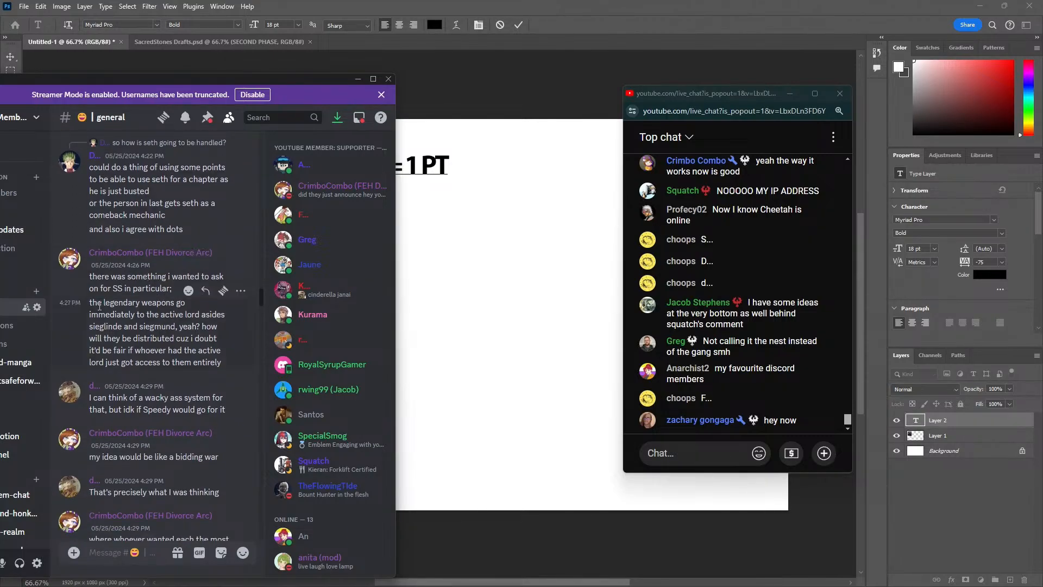
{"action": "left_click_drag", "start_coordinate": [110, 317], "coordinate": [194, 359]}
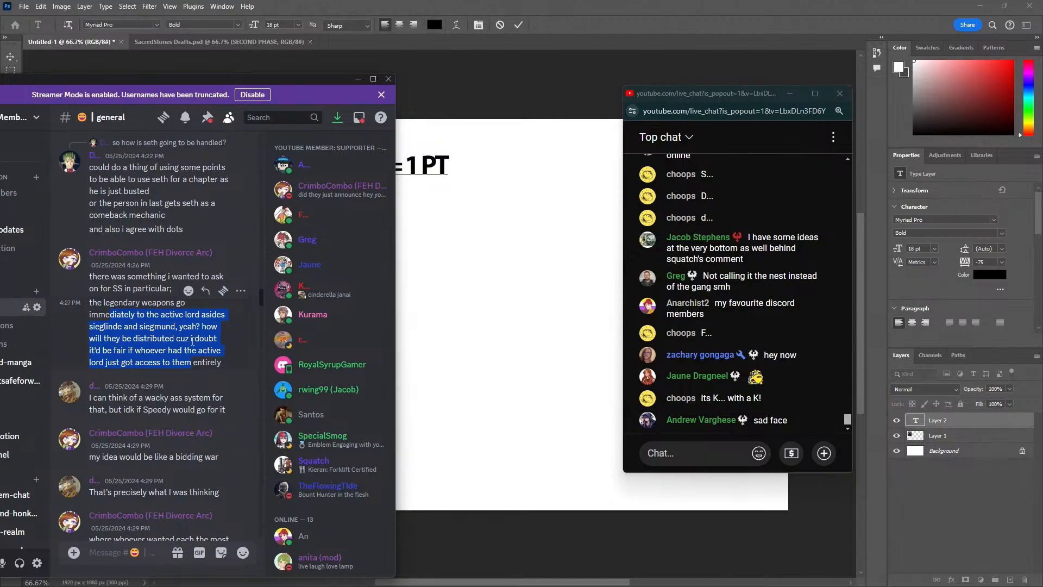
{"action": "scroll", "coordinate": [192, 341], "scroll_direction": "down", "scroll_amount": 2}
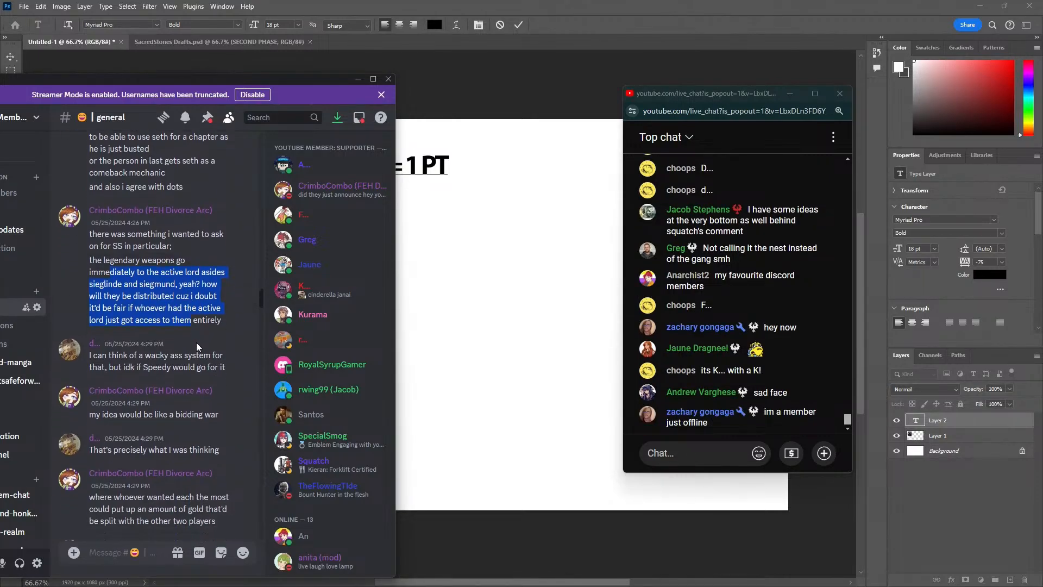
{"action": "mouse_move", "coordinate": [111, 343]}
{"action": "left_mouse_down"}
{"action": "mouse_move", "coordinate": [184, 356]}
{"action": "mouse_move", "coordinate": [116, 344]}
{"action": "left_mouse_up"}
{"action": "scroll", "coordinate": [116, 344], "scroll_direction": "down", "scroll_amount": 4}
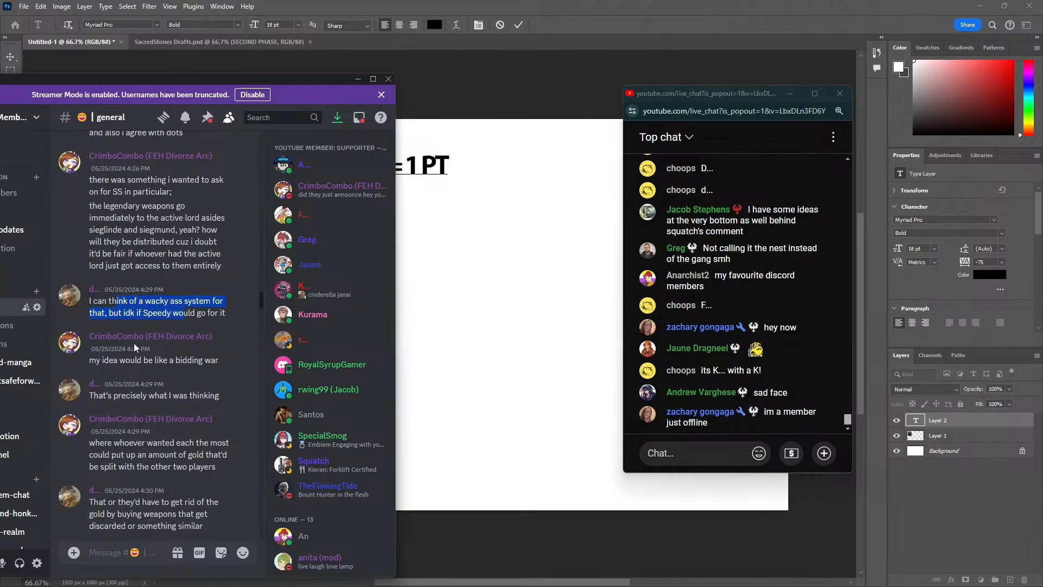
{"action": "left_click_drag", "start_coordinate": [119, 294], "coordinate": [203, 296]}
{"action": "left_click_drag", "start_coordinate": [108, 330], "coordinate": [189, 330]}
{"action": "scroll", "coordinate": [172, 350], "scroll_direction": "down", "scroll_amount": 4}
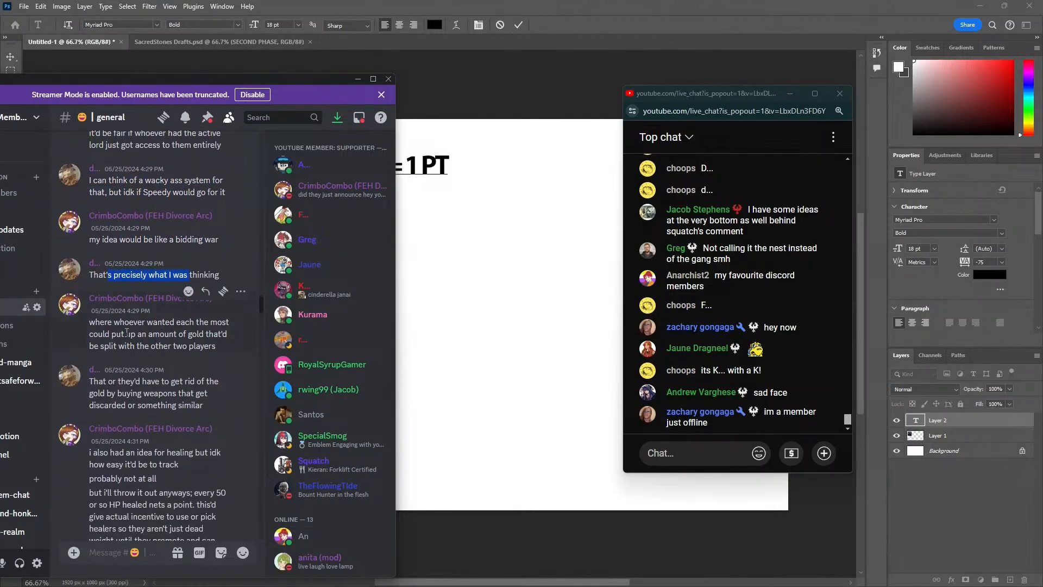
{"action": "left_click_drag", "start_coordinate": [98, 269], "coordinate": [216, 293]}
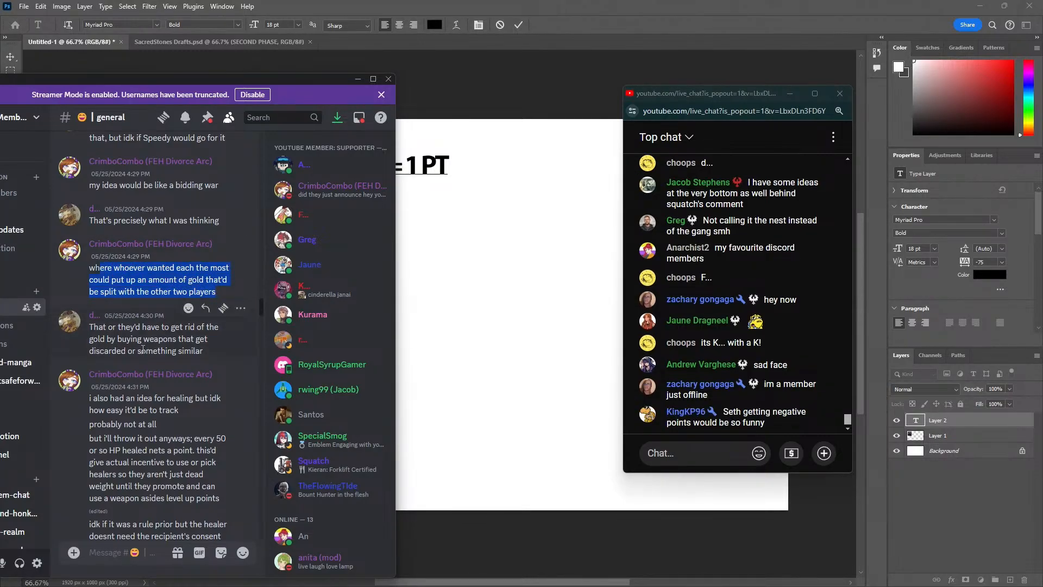
Read the Discord idea of awarding a point per 50 HP healed, comparing it with the POINTS table and live chat
{"action": "scroll", "coordinate": [143, 347], "scroll_direction": "down", "scroll_amount": 2}
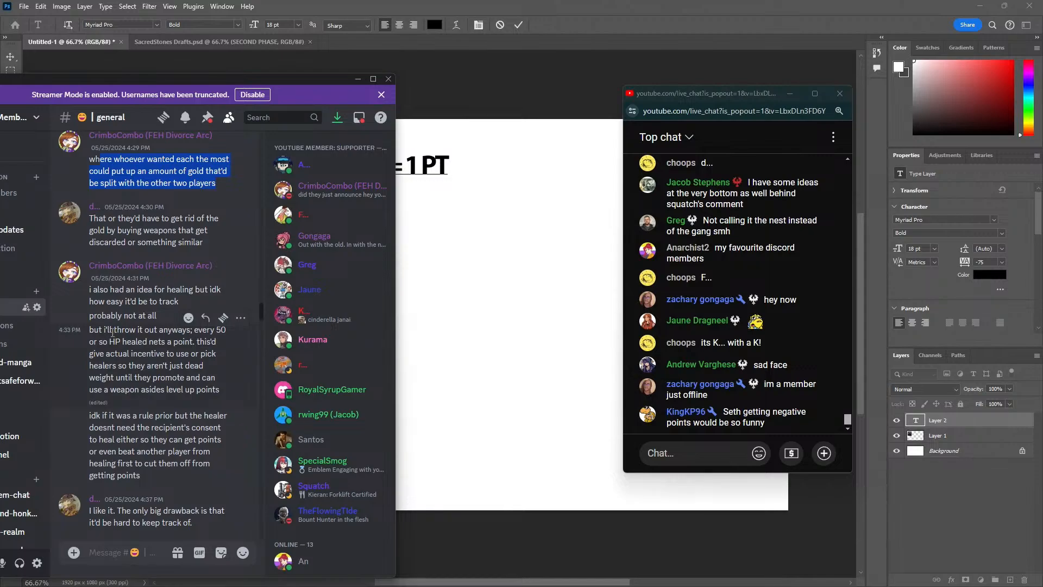
{"action": "mouse_move", "coordinate": [108, 341]}
{"action": "left_mouse_down"}
{"action": "mouse_move", "coordinate": [174, 339]}
{"action": "mouse_move", "coordinate": [139, 353]}
{"action": "mouse_move", "coordinate": [152, 352]}
{"action": "mouse_move", "coordinate": [139, 376]}
{"action": "mouse_move", "coordinate": [203, 374]}
{"action": "mouse_move", "coordinate": [190, 393]}
{"action": "left_mouse_up"}
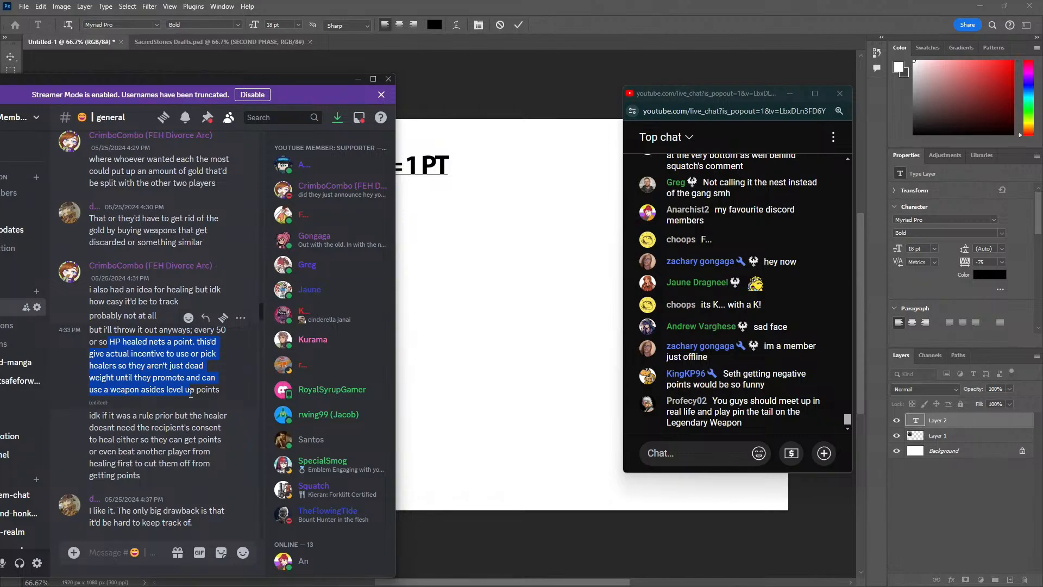
{"action": "left_click_drag", "start_coordinate": [190, 392], "coordinate": [222, 394]}
{"action": "left_click", "coordinate": [531, 298]}
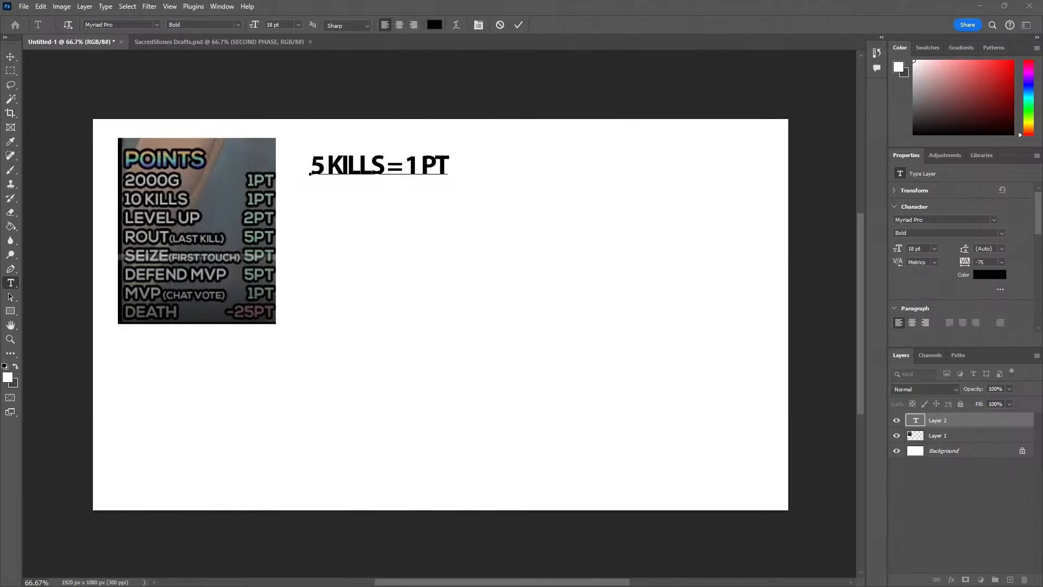
{"action": "key", "text": "alt+Tab"}
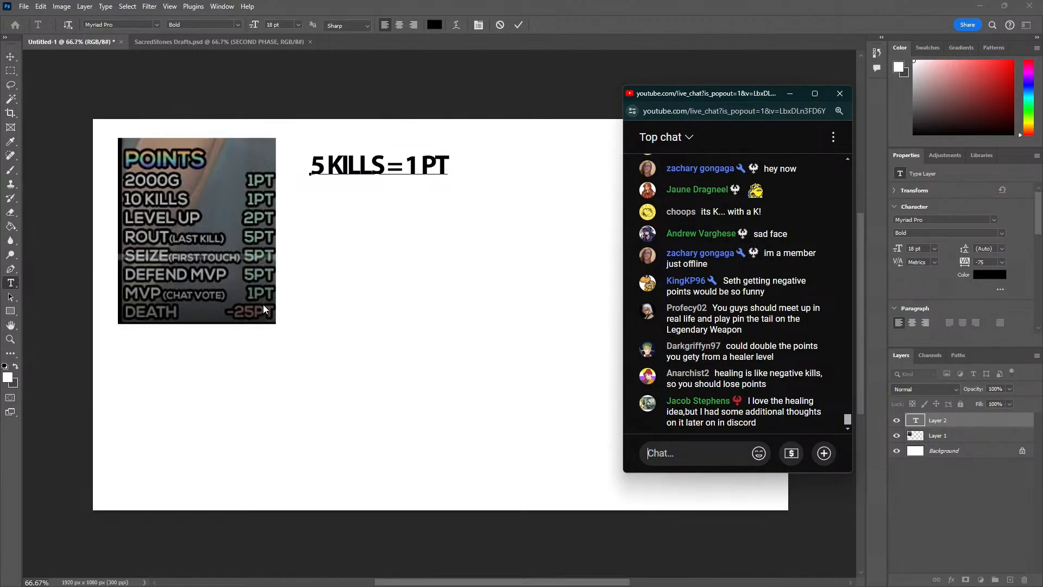
{"action": "key", "text": "alt+Tab"}
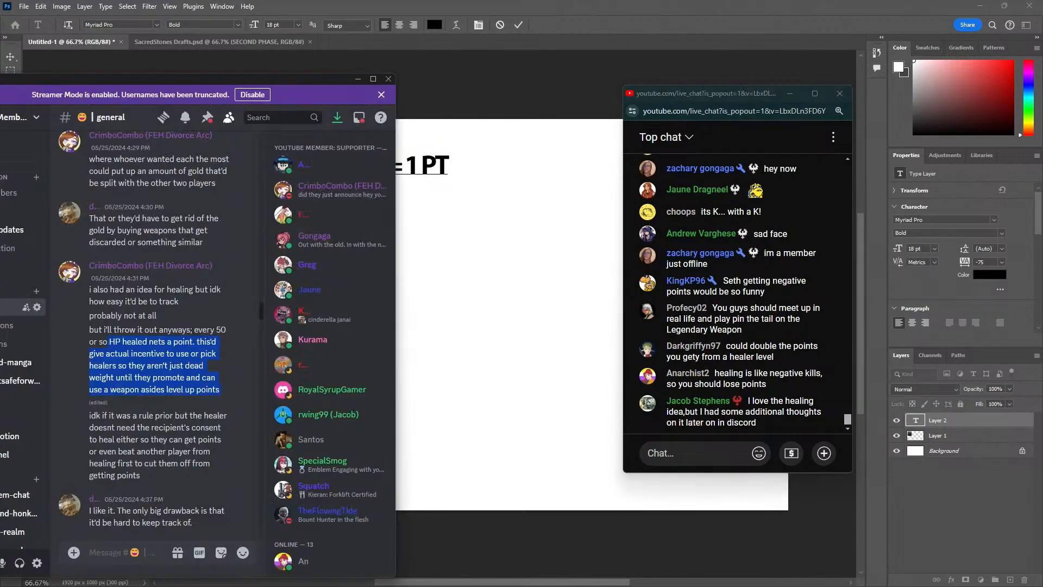
Read the replies on tracking healing and the channel's proposals for balancing or banning Seth
{"action": "scroll", "coordinate": [136, 417], "scroll_direction": "down", "scroll_amount": 3}
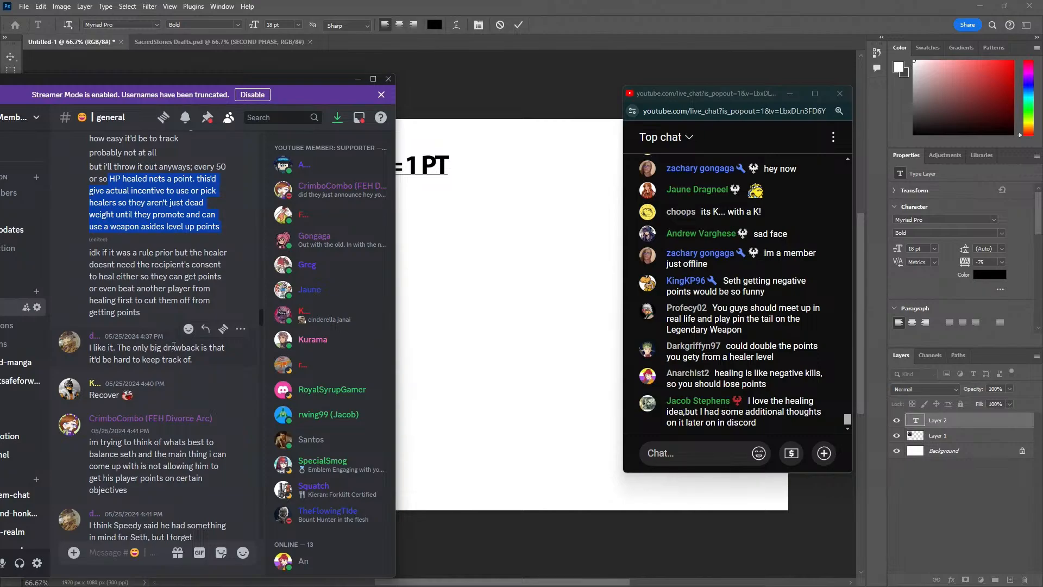
{"action": "left_click_drag", "start_coordinate": [203, 359], "coordinate": [184, 369]}
{"action": "scroll", "coordinate": [121, 360], "scroll_direction": "down", "scroll_amount": 2}
{"action": "scroll", "coordinate": [125, 372], "scroll_direction": "down", "scroll_amount": 1}
{"action": "left_click_drag", "start_coordinate": [100, 374], "coordinate": [193, 386]}
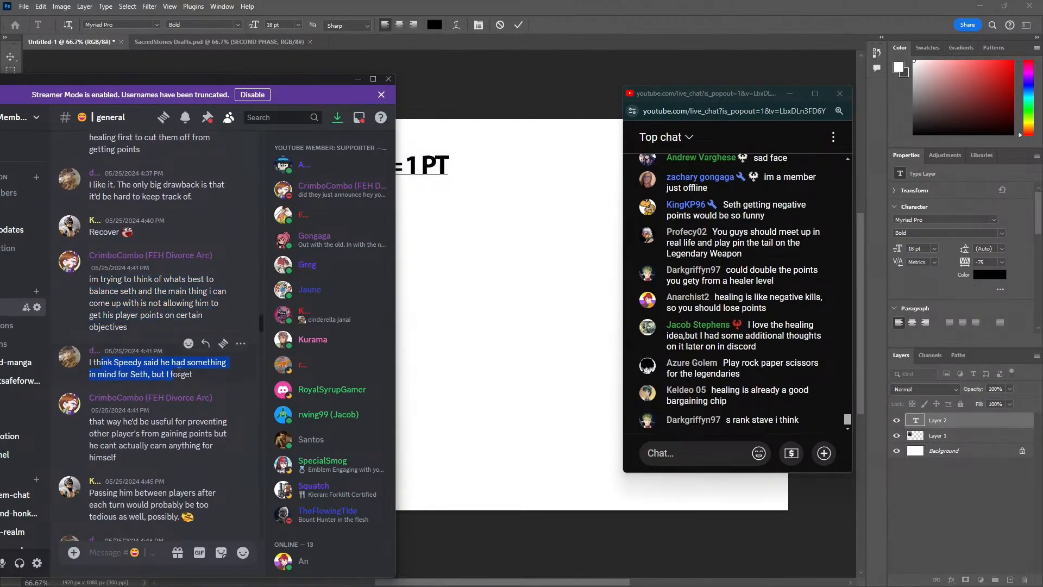
{"action": "scroll", "coordinate": [152, 370], "scroll_direction": "down", "scroll_amount": 2}
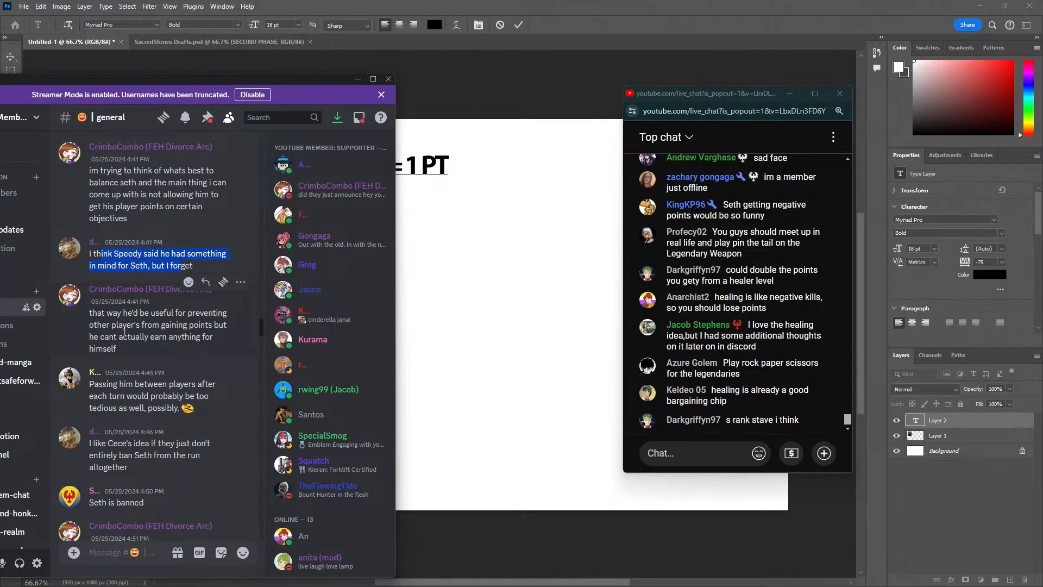
{"action": "scroll", "coordinate": [170, 330], "scroll_direction": "down", "scroll_amount": 2}
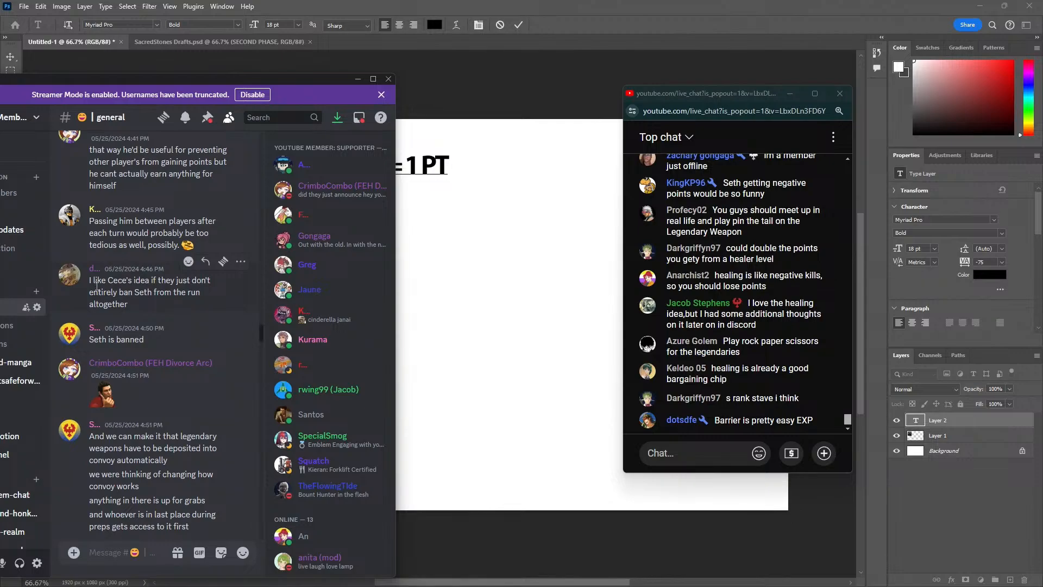
Review the messages on convoy access and legendary weapon deposits, down to the suggestion on kills required per point
{"action": "scroll", "coordinate": [125, 315], "scroll_direction": "down", "scroll_amount": 3}
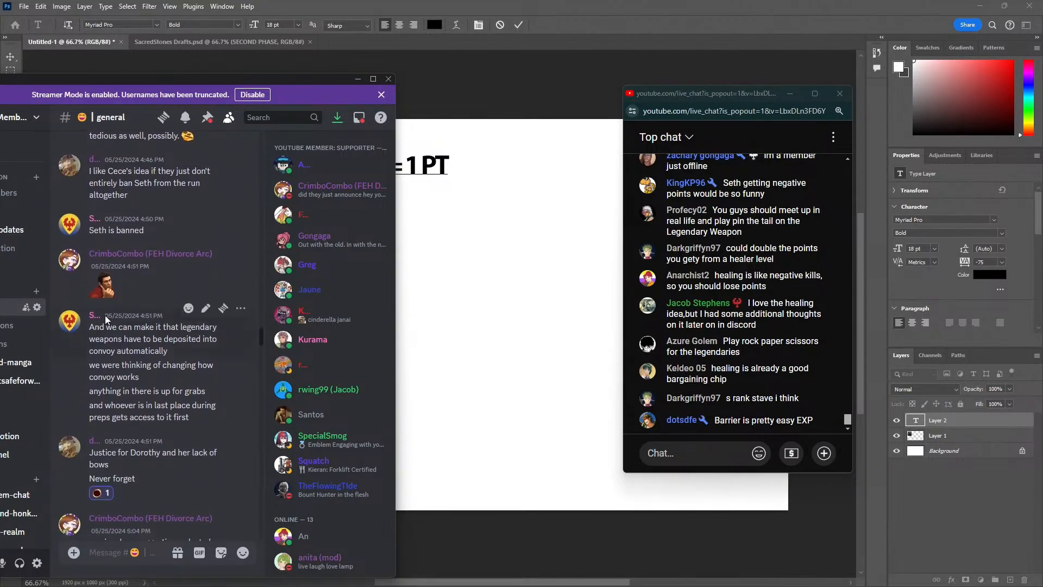
{"action": "scroll", "coordinate": [109, 278], "scroll_direction": "down", "scroll_amount": 2}
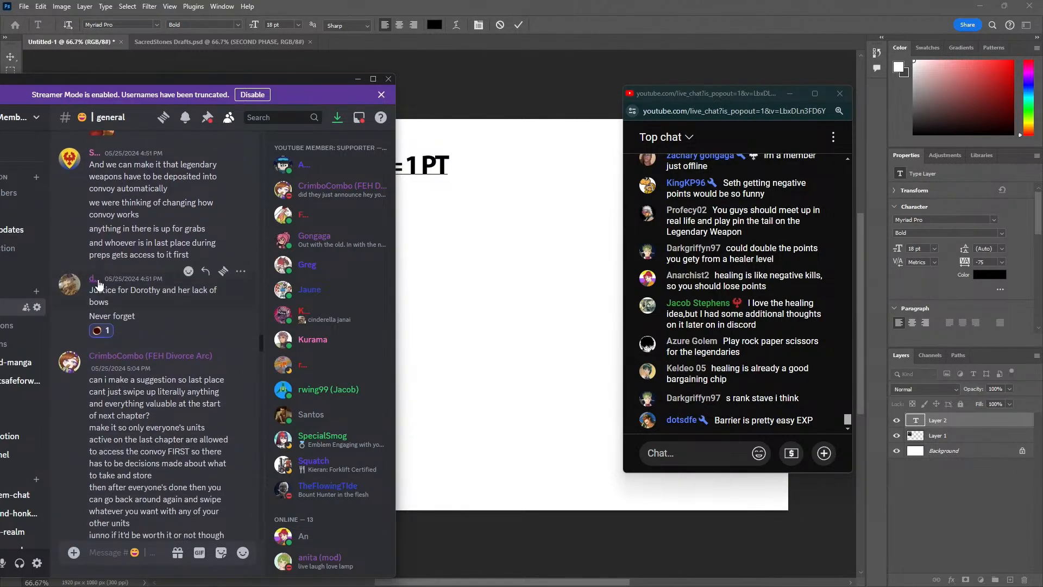
{"action": "scroll", "coordinate": [141, 284], "scroll_direction": "down", "scroll_amount": 2}
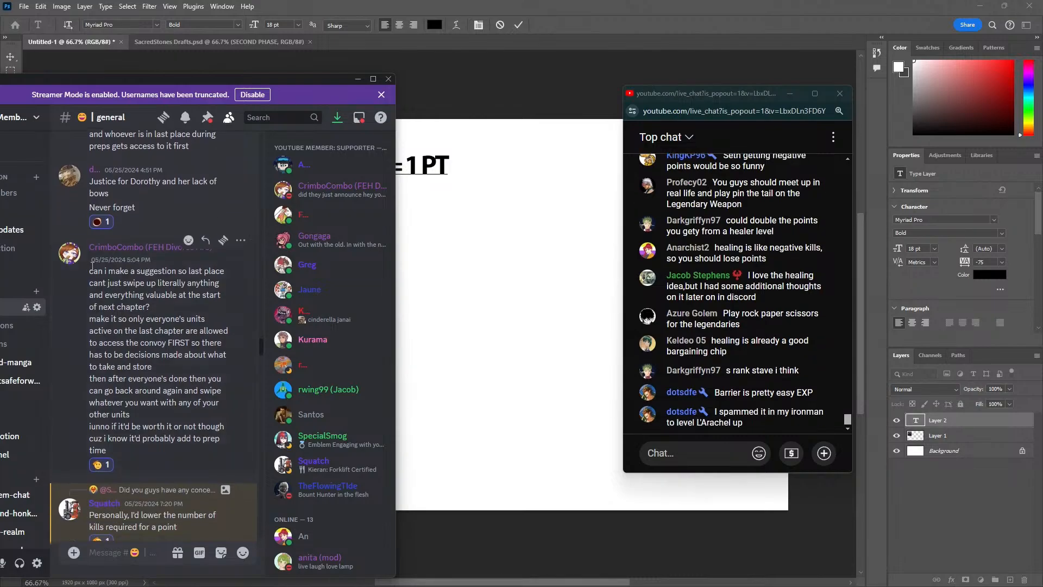
{"action": "scroll", "coordinate": [105, 280], "scroll_direction": "down", "scroll_amount": 5}
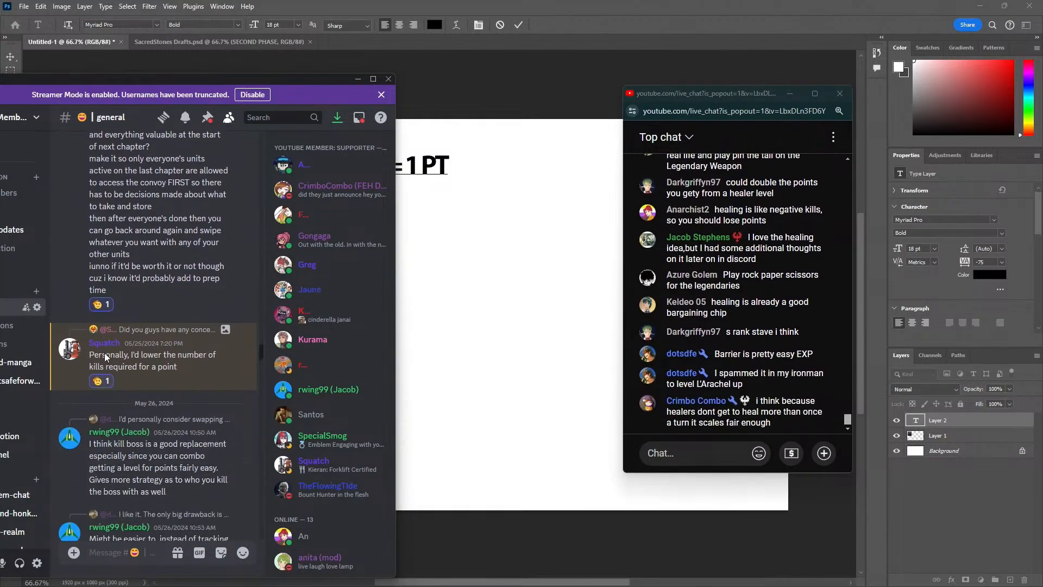
Read the May 26 suggestions on boss-kill points and on awarding points after a number of 10+ HP heals
{"action": "left_click_drag", "start_coordinate": [99, 332], "coordinate": [215, 356]}
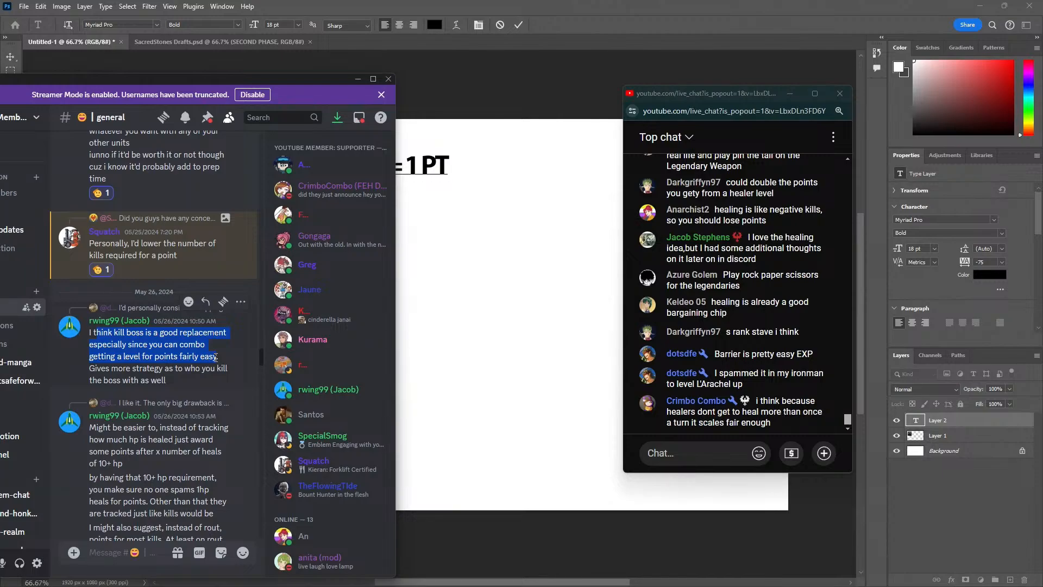
{"action": "scroll", "coordinate": [168, 335], "scroll_direction": "down", "scroll_amount": 3}
{"action": "mouse_move", "coordinate": [108, 265]}
{"action": "left_mouse_down"}
{"action": "mouse_move", "coordinate": [166, 270]}
{"action": "mouse_move", "coordinate": [148, 287]}
{"action": "mouse_move", "coordinate": [206, 278]}
{"action": "mouse_move", "coordinate": [147, 291]}
{"action": "mouse_move", "coordinate": [205, 289]}
{"action": "mouse_move", "coordinate": [142, 299]}
{"action": "mouse_move", "coordinate": [140, 318]}
{"action": "mouse_move", "coordinate": [173, 319]}
{"action": "mouse_move", "coordinate": [142, 327]}
{"action": "mouse_move", "coordinate": [202, 327]}
{"action": "mouse_move", "coordinate": [150, 336]}
{"action": "left_mouse_up"}
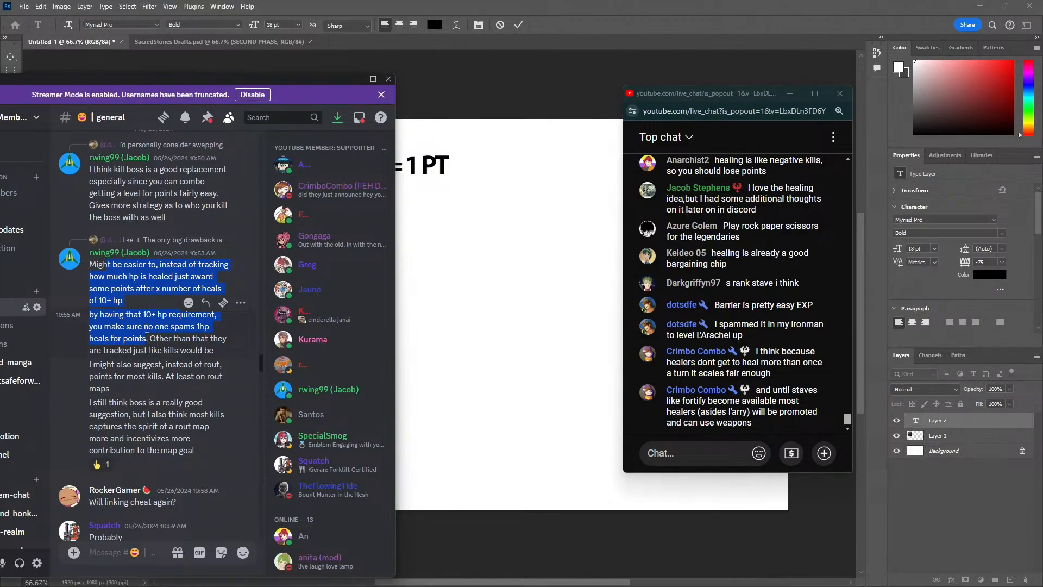
Look over the player rosters in SacredStones Drafts.psd and the co-op rules note, and return to the Discord channel
{"action": "left_click", "coordinate": [168, 42]}
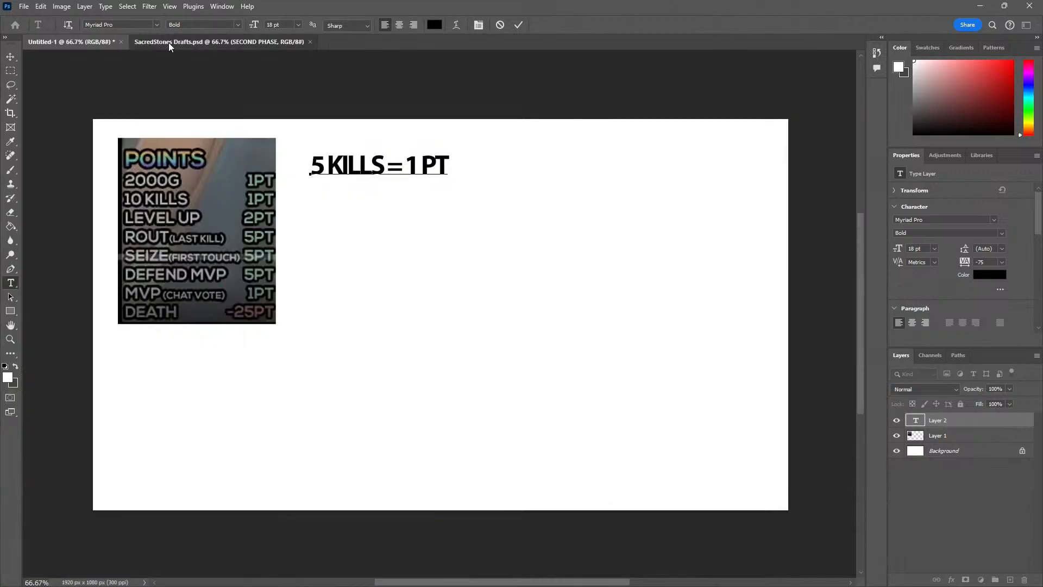
{"action": "left_click", "coordinate": [169, 43]}
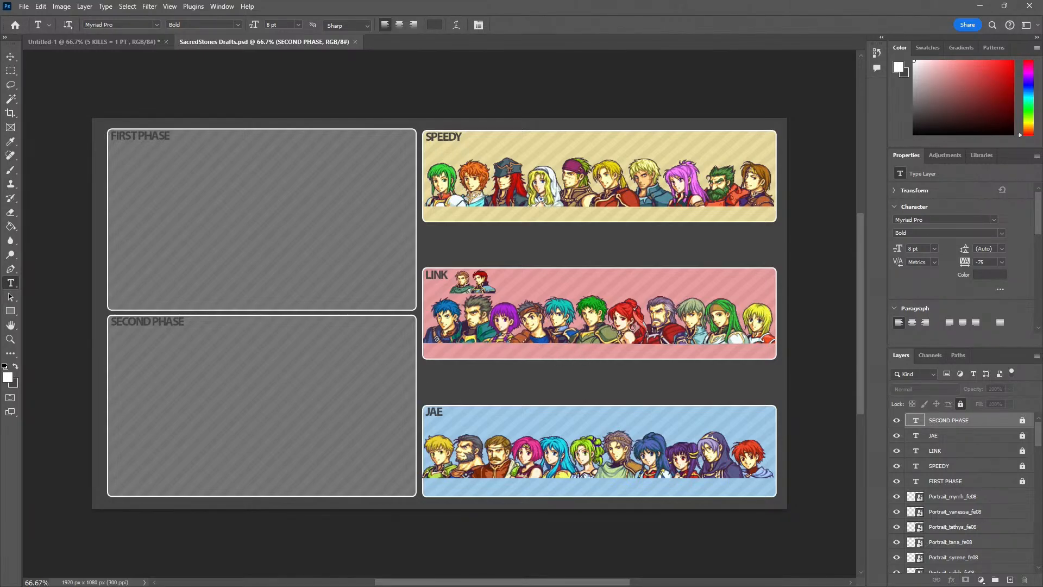
{"action": "key", "text": "alt+Tab"}
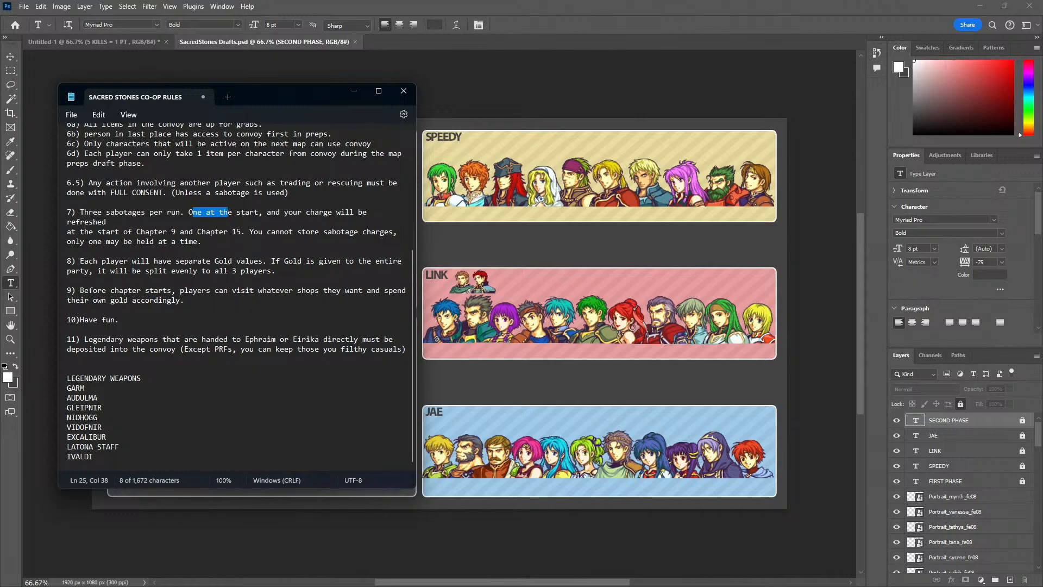
{"action": "key", "text": "alt+Tab"}
{"action": "key", "text": "alt+Tab"}
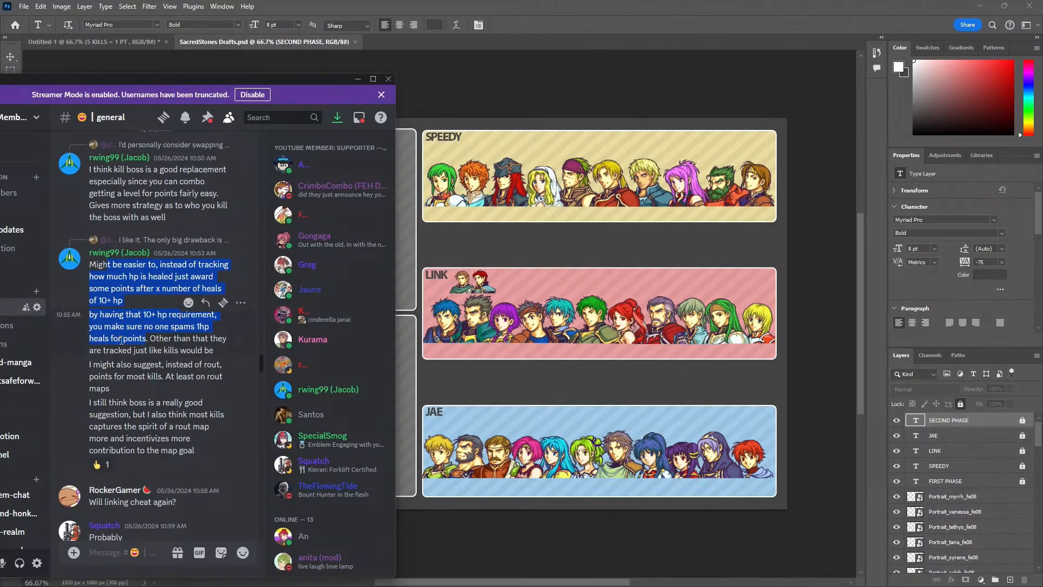
Read the suggestion to award most-kills points on rout maps, and check the co-op rules note and live chat
{"action": "left_click_drag", "start_coordinate": [154, 364], "coordinate": [188, 388]}
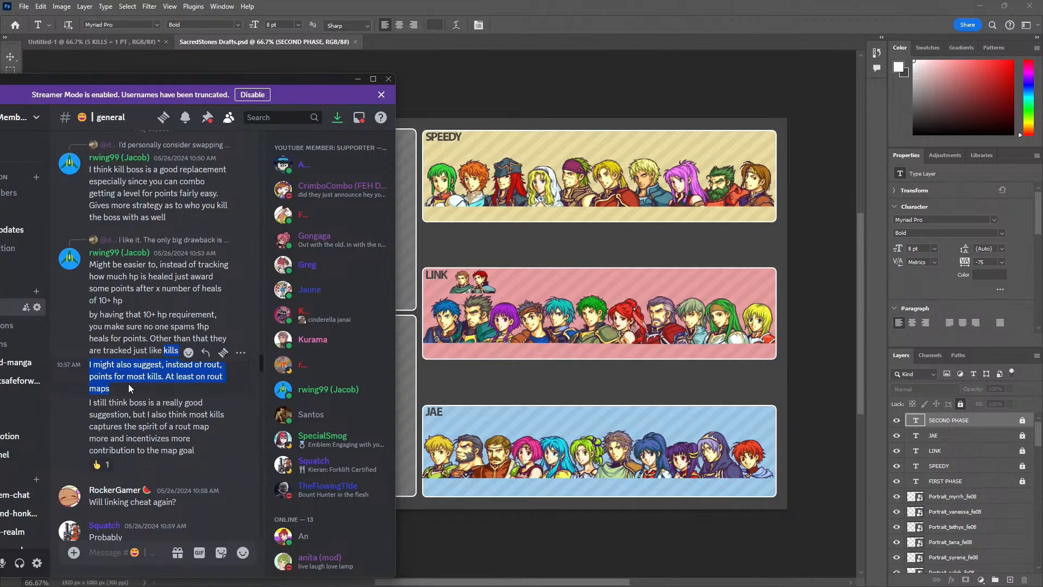
{"action": "key", "text": "alt+Tab"}
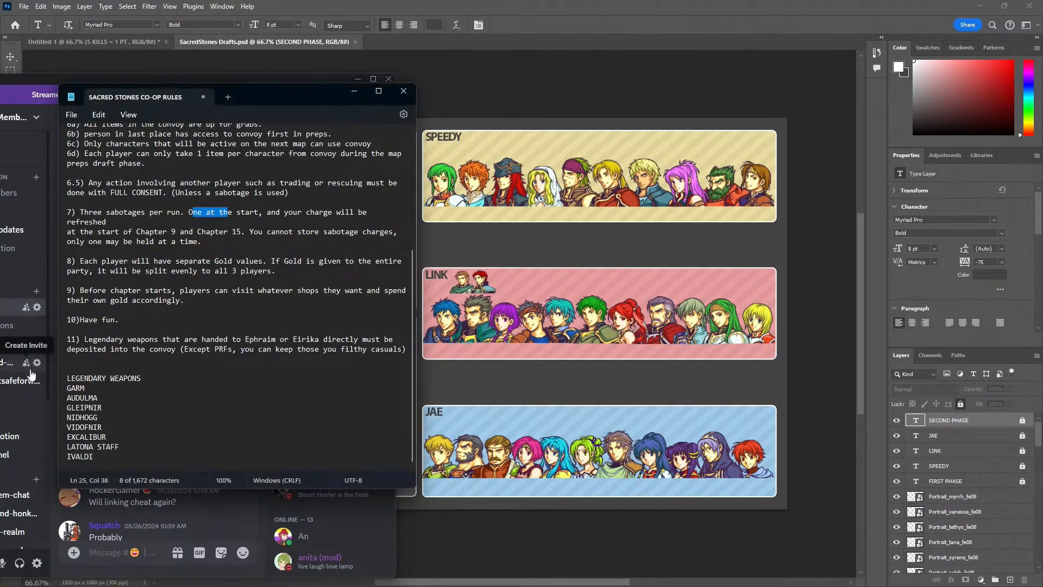
{"action": "key", "text": "alt+Tab"}
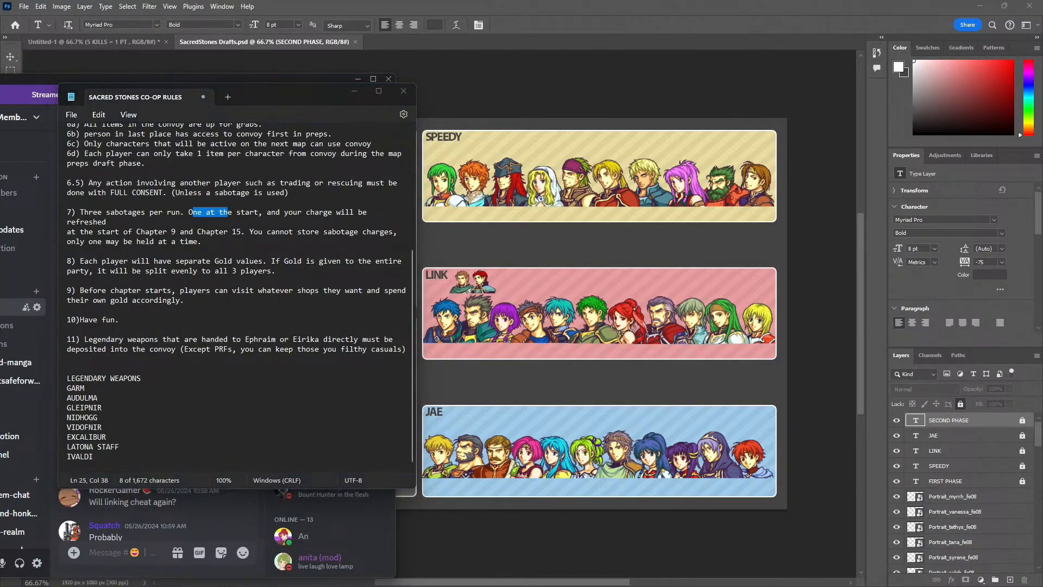
{"action": "key", "text": "alt+Tab"}
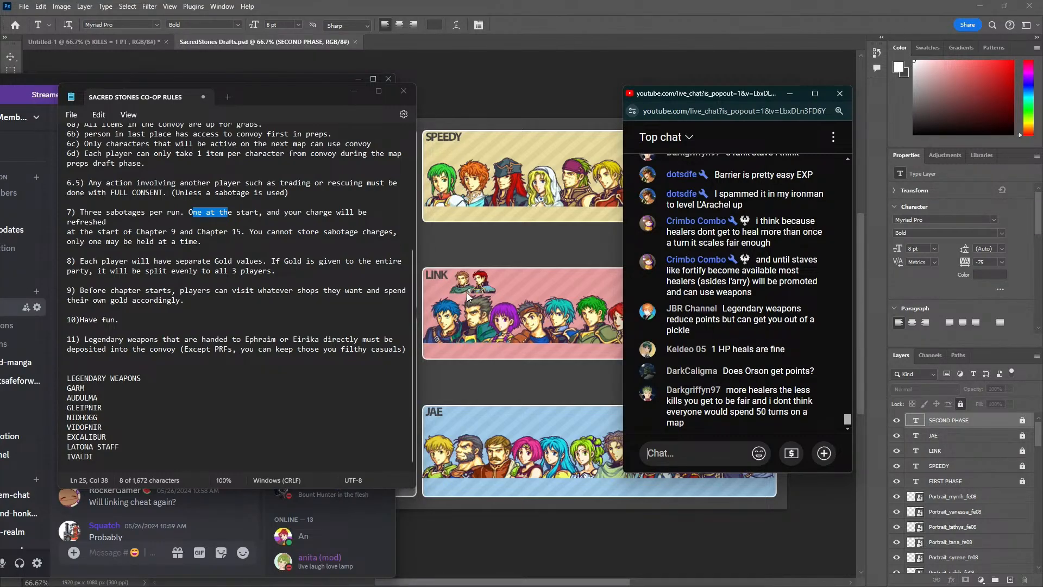
{"action": "left_click", "coordinate": [668, 446]}
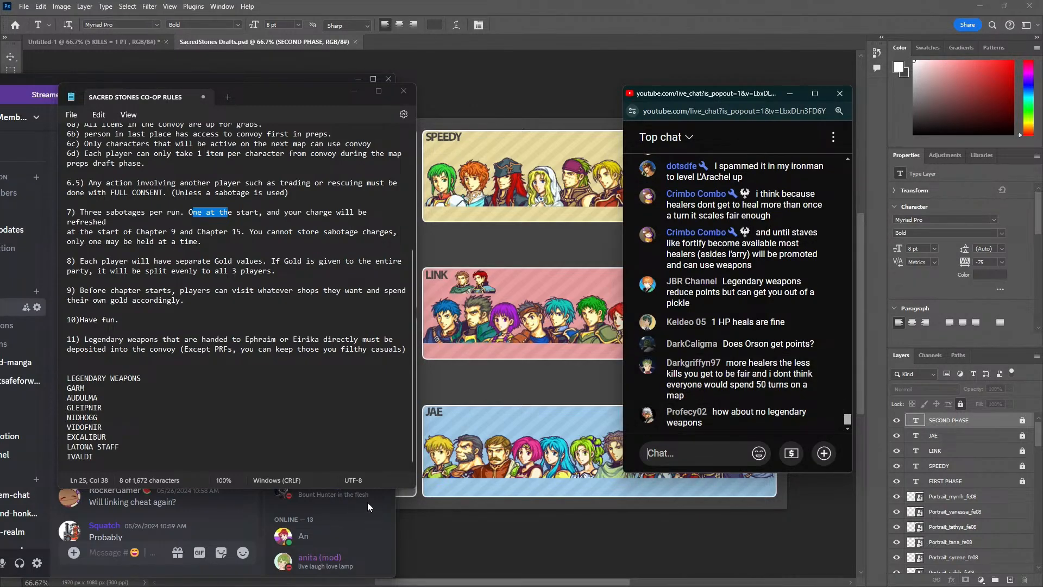
{"action": "left_click", "coordinate": [468, 545]}
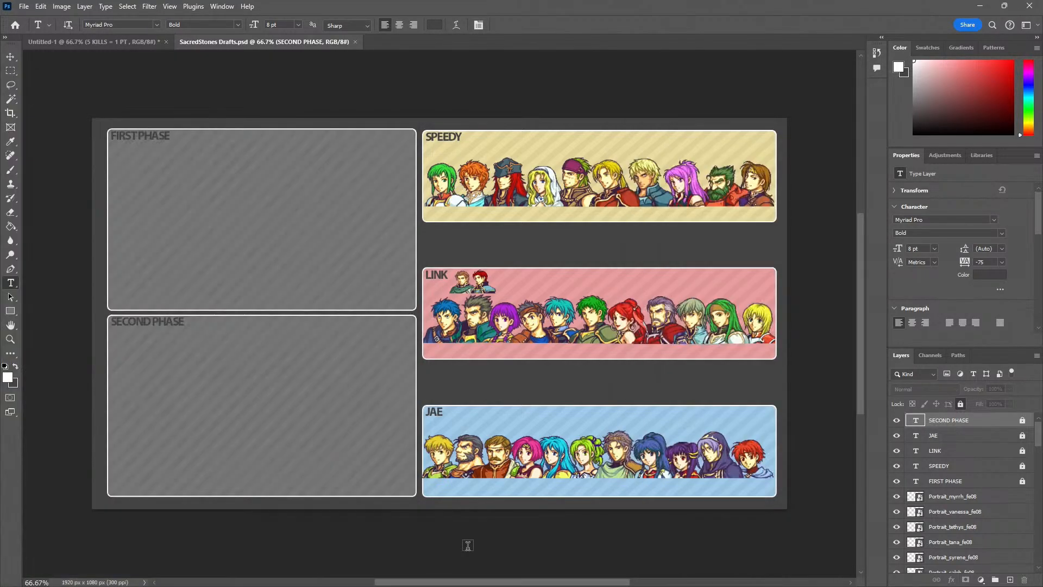
Add a "Promotion =" text line beneath the 5 KILLS = 1 PT line in the untitled points document
{"action": "left_click", "coordinate": [98, 43]}
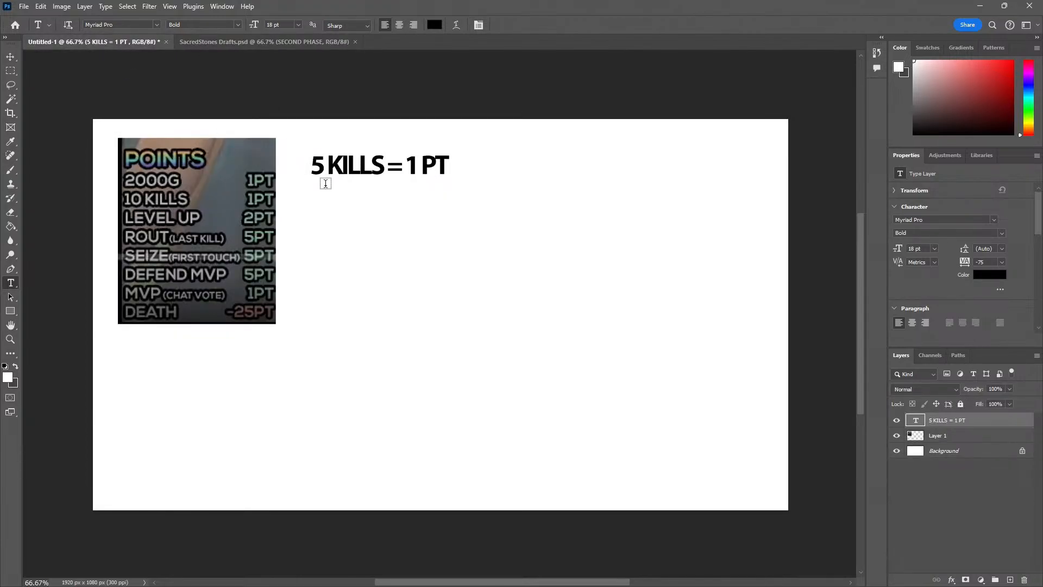
{"action": "left_click", "coordinate": [316, 199]}
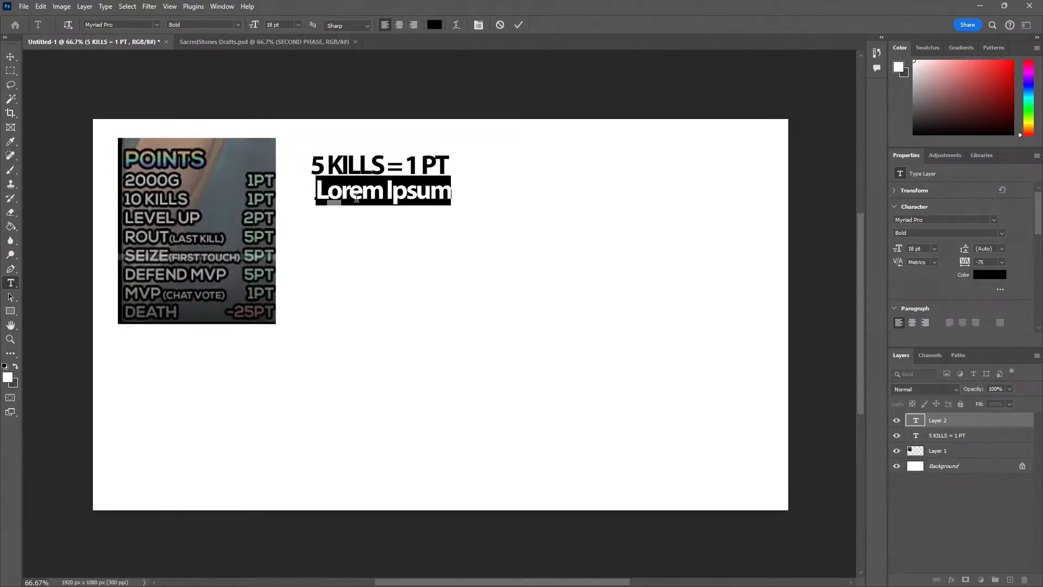
{"action": "key", "text": "BackSpace"}
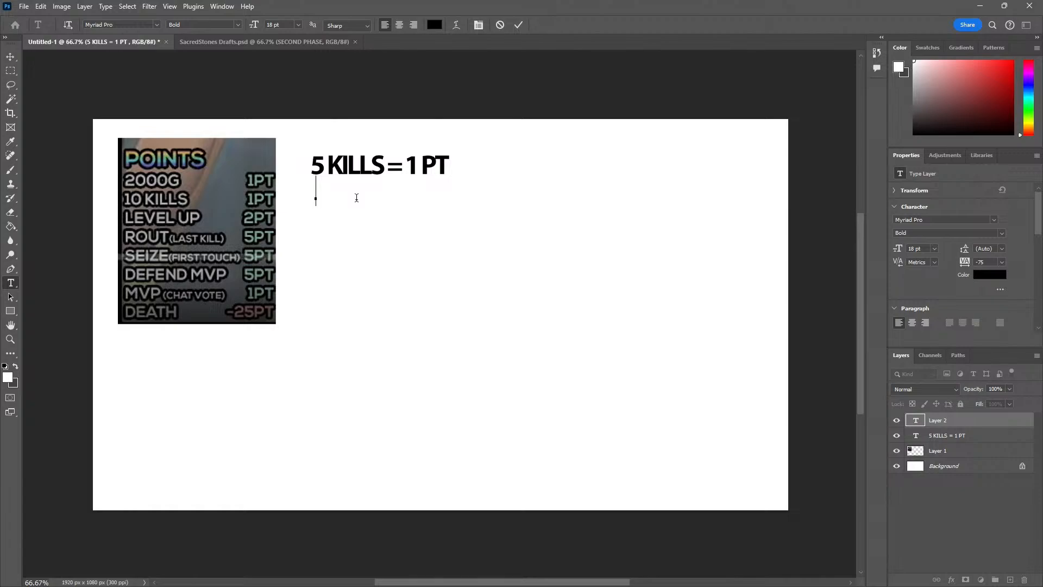
{"action": "type", "text": "Promotion ="}
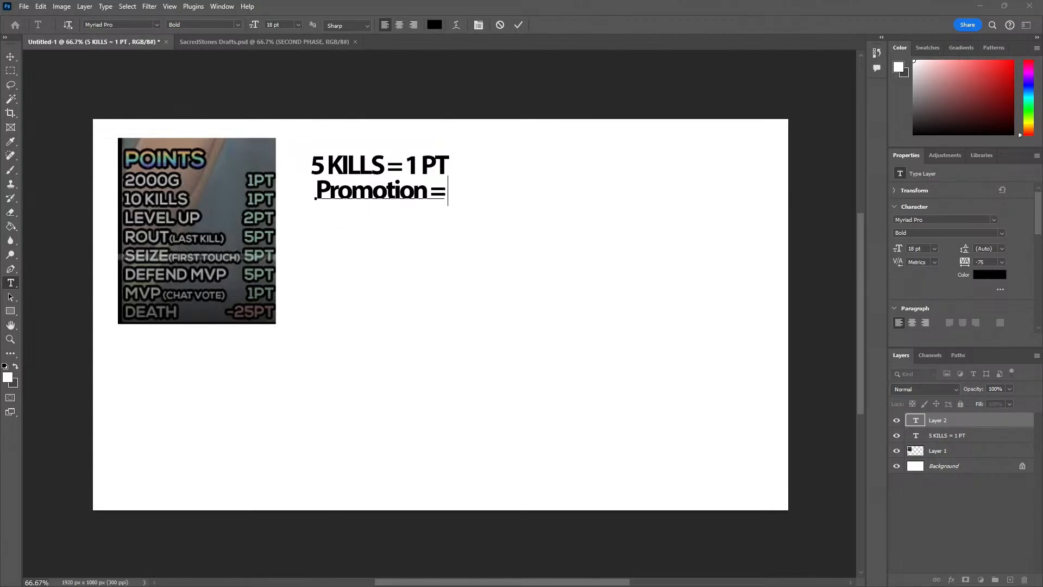
Add the line "Maybe we ban legendary weapons?" above the LEGENDARY WEAPONS list in the co-op rules note, and return to the points canvas
{"action": "key", "text": "alt+Tab"}
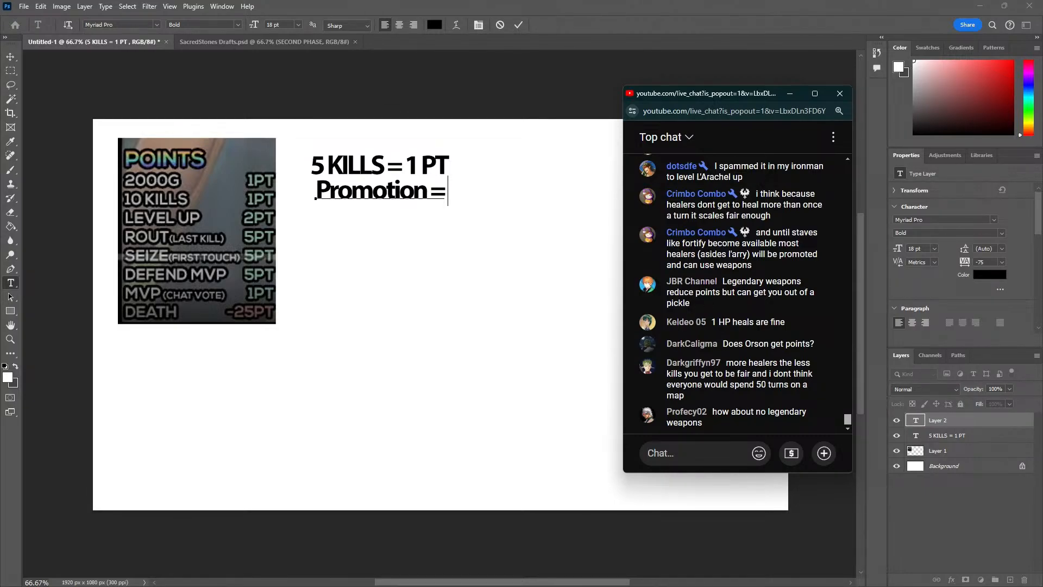
{"action": "key", "text": "alt+Tab"}
{"action": "left_click", "coordinate": [124, 372]}
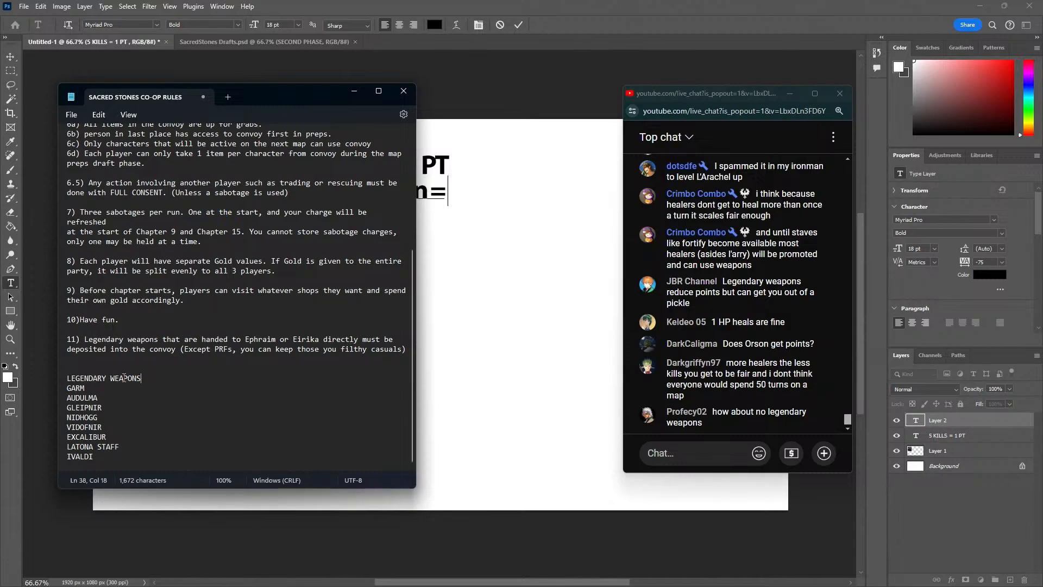
{"action": "type", "text": "Maybe we ban legendary weapons?"}
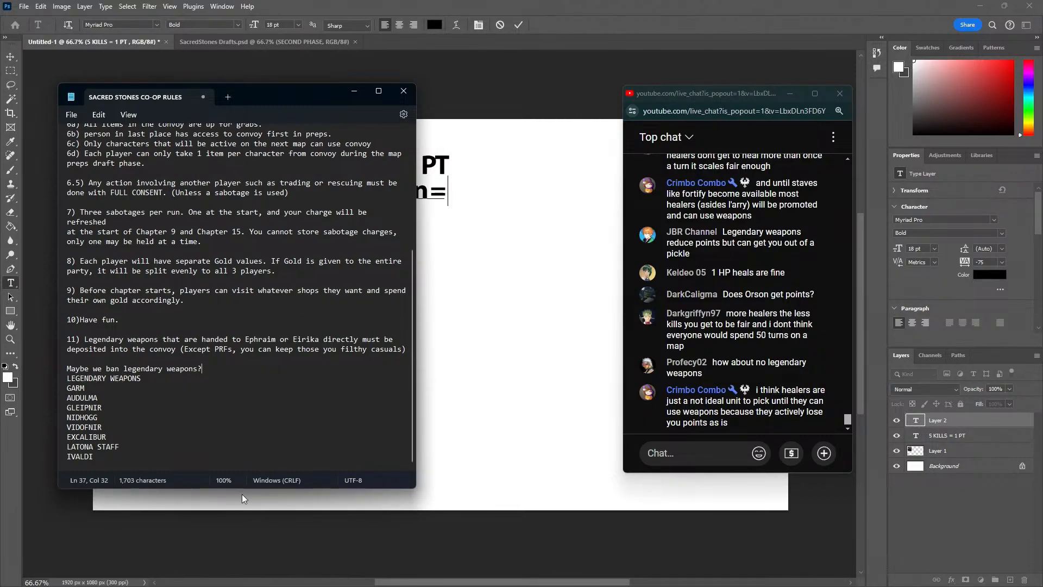
{"action": "left_click", "coordinate": [235, 548]}
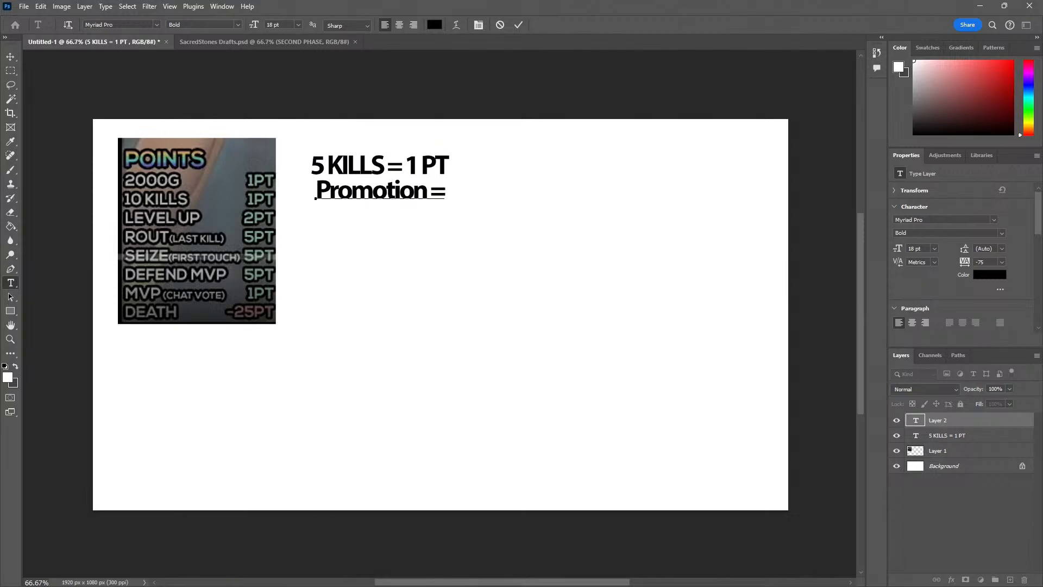
{"action": "key", "text": "alt+Tab"}
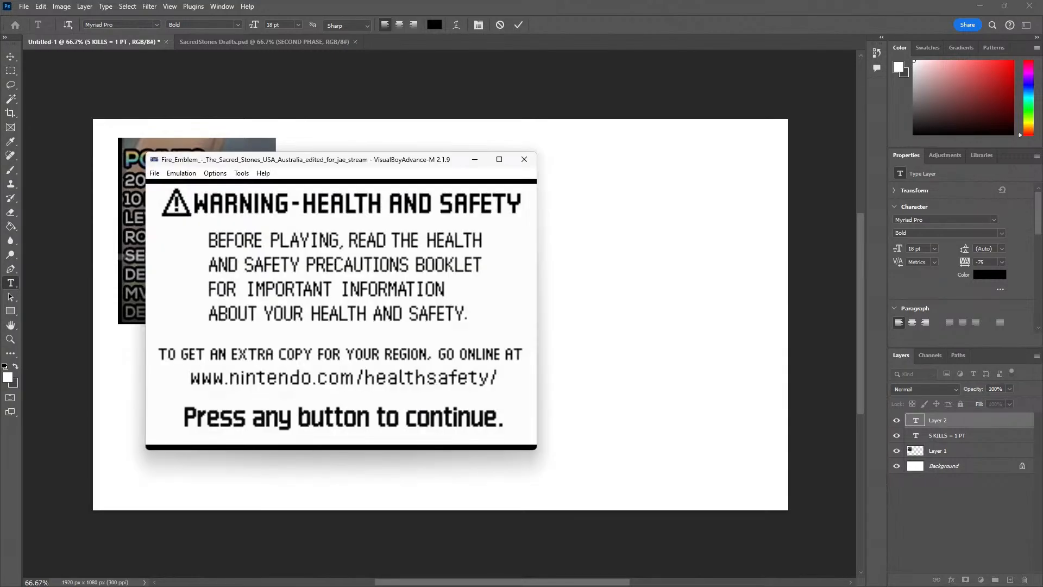
{"action": "left_click", "coordinate": [470, 162]}
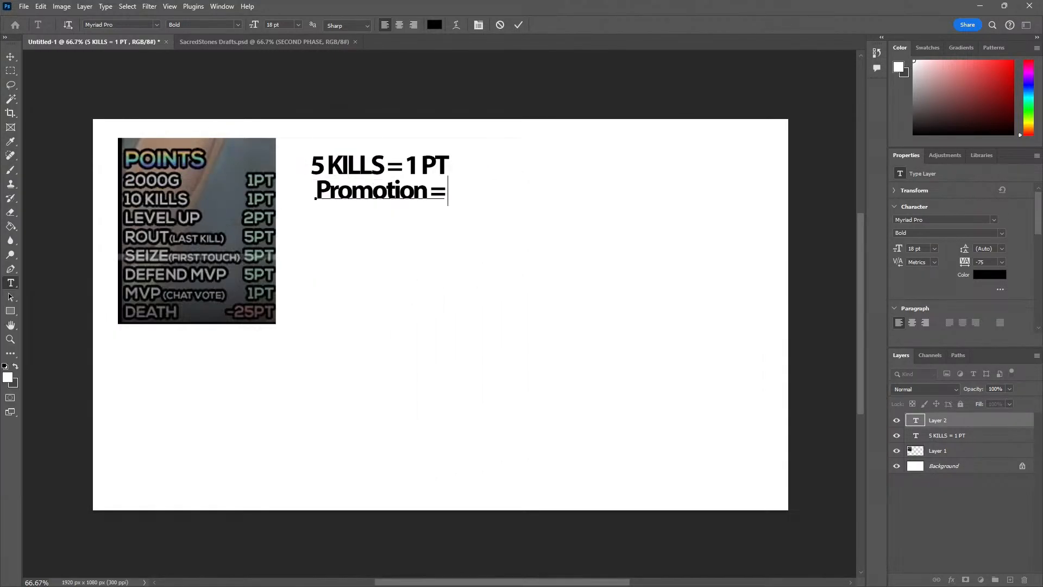
Read the live chat's comments on legendary weapons, and complete the Promotion line with "5 PT"
{"action": "key", "text": "alt+Tab"}
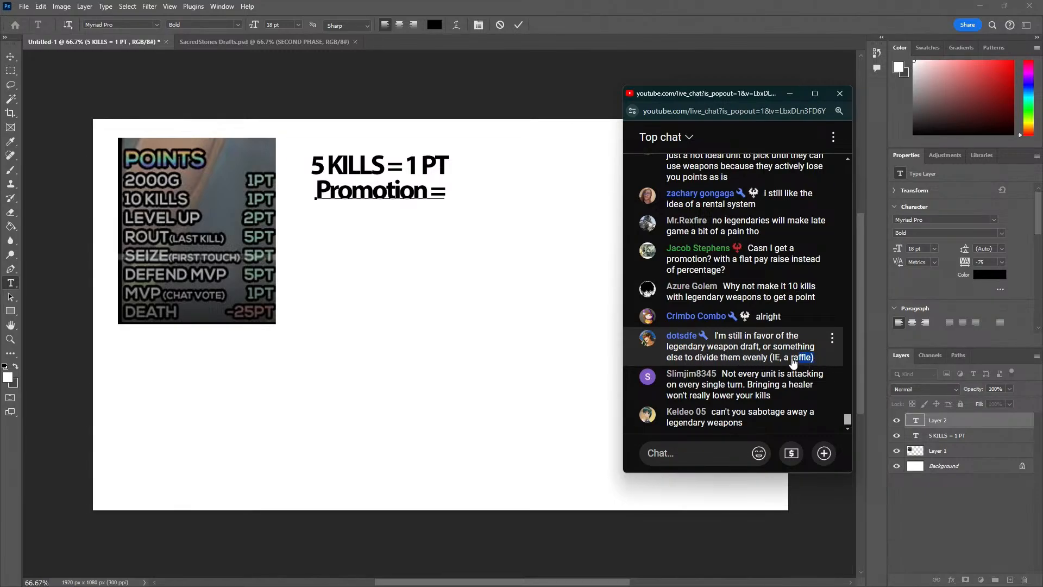
{"action": "left_click_drag", "start_coordinate": [817, 358], "coordinate": [698, 347]}
{"action": "left_click", "coordinate": [701, 445]}
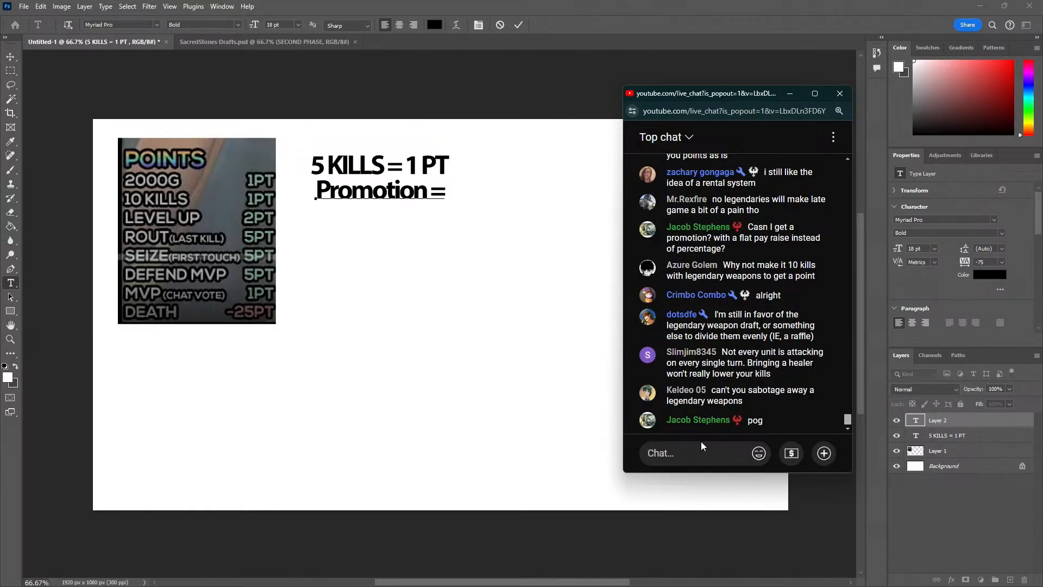
{"action": "left_click", "coordinate": [445, 196]}
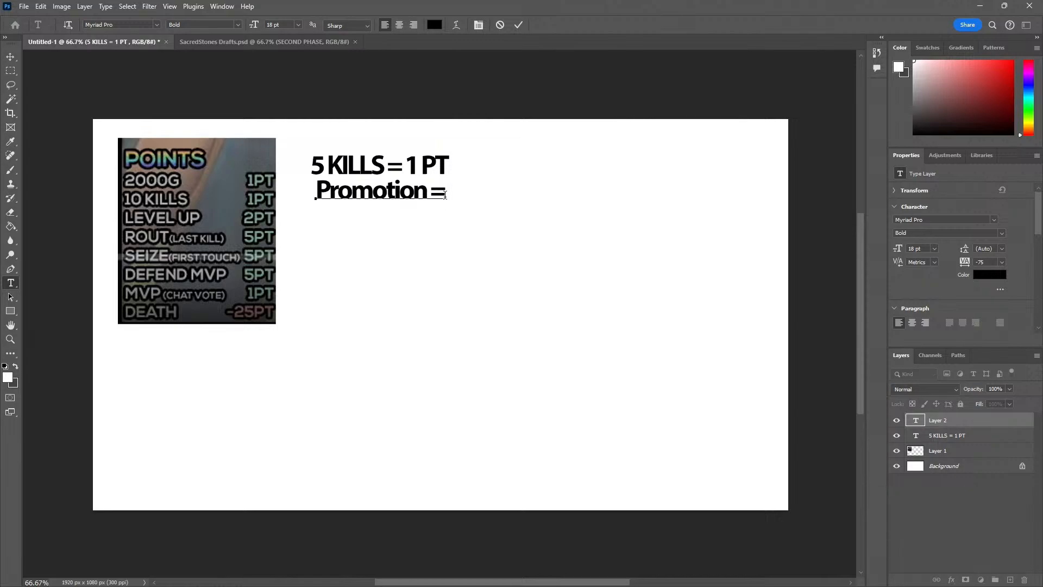
{"action": "type", "text": "5 PT"}
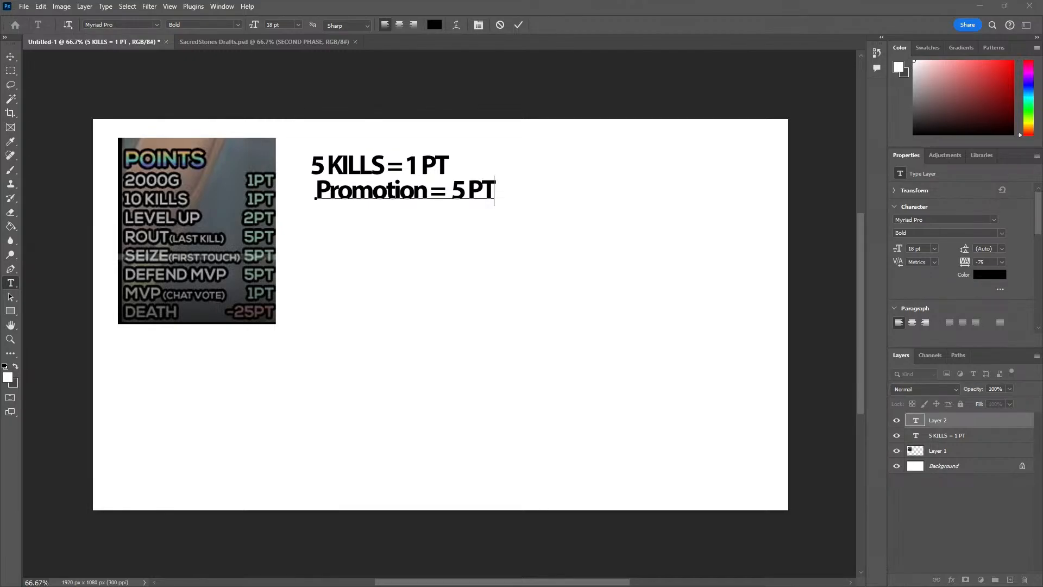
Check the live chat, and add the line "Changing Rout to Boss Kill instead of Last Kill" beneath the Promotion line
{"action": "key", "text": "alt+Tab"}
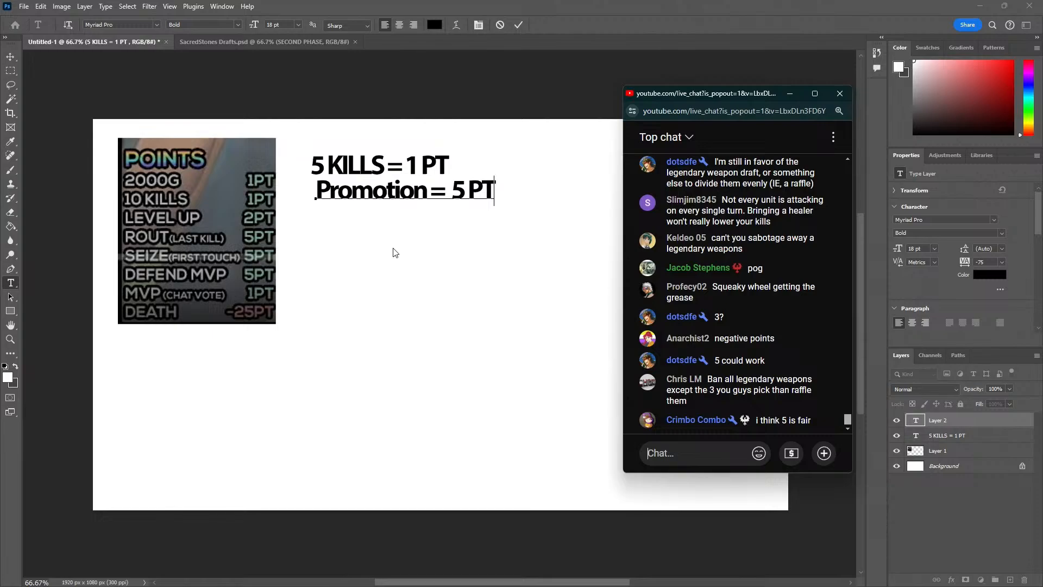
{"action": "left_click", "coordinate": [307, 243]}
{"action": "left_click", "coordinate": [458, 186]}
{"action": "left_click", "coordinate": [493, 186]}
{"action": "key", "text": "Return"}
{"action": "type", "text": "Chan"}
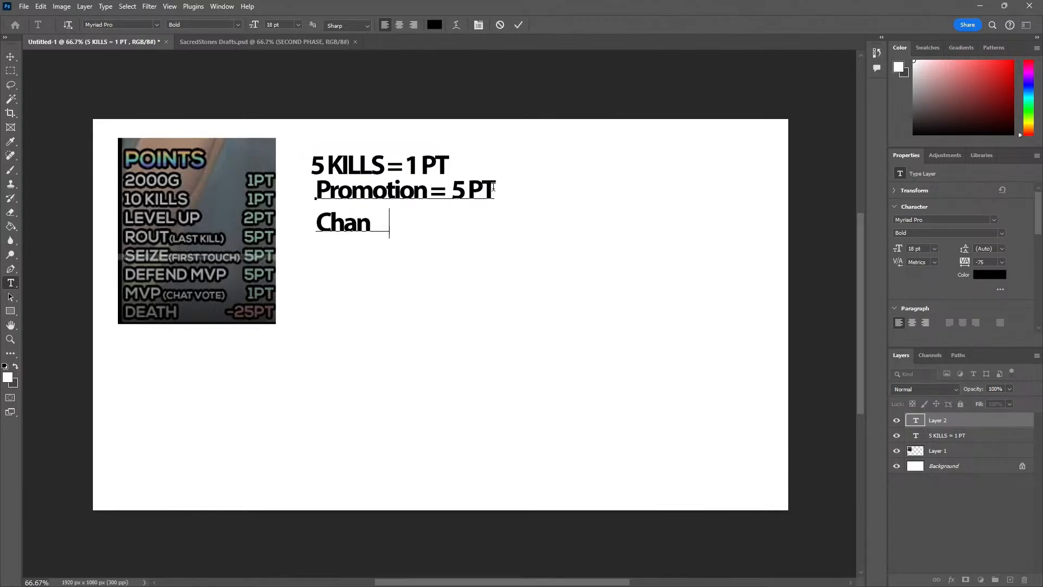
{"action": "type", "text": "ging Rout to Boss K"}
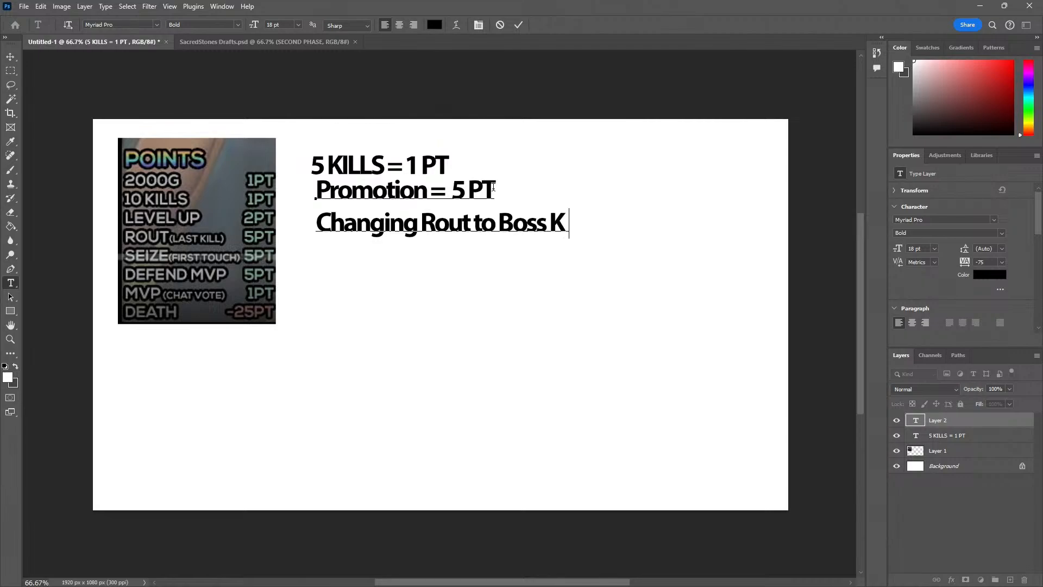
{"action": "type", "text": "ill instead of Las"}
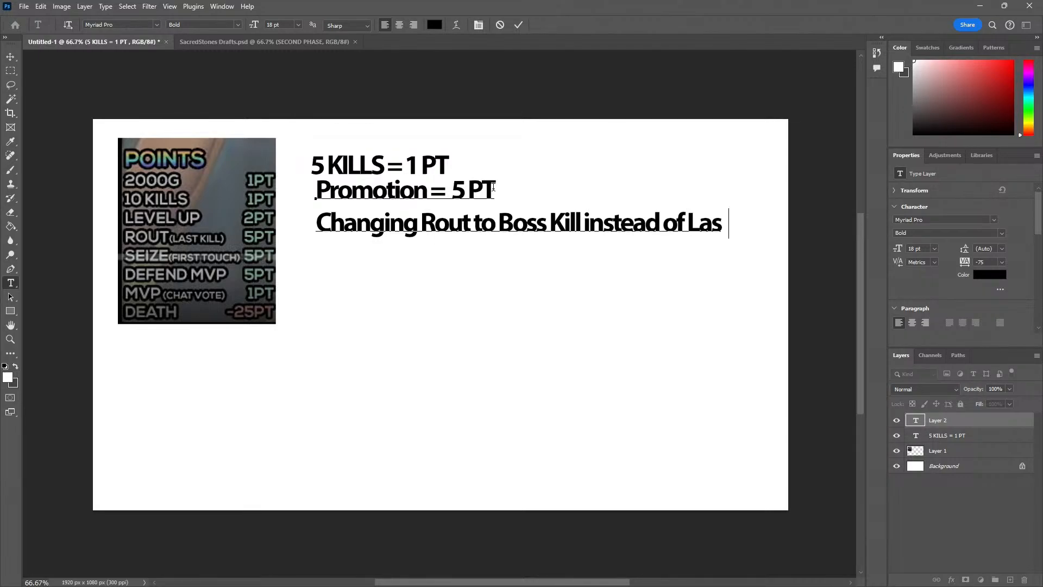
{"action": "type", "text": "t Kill"}
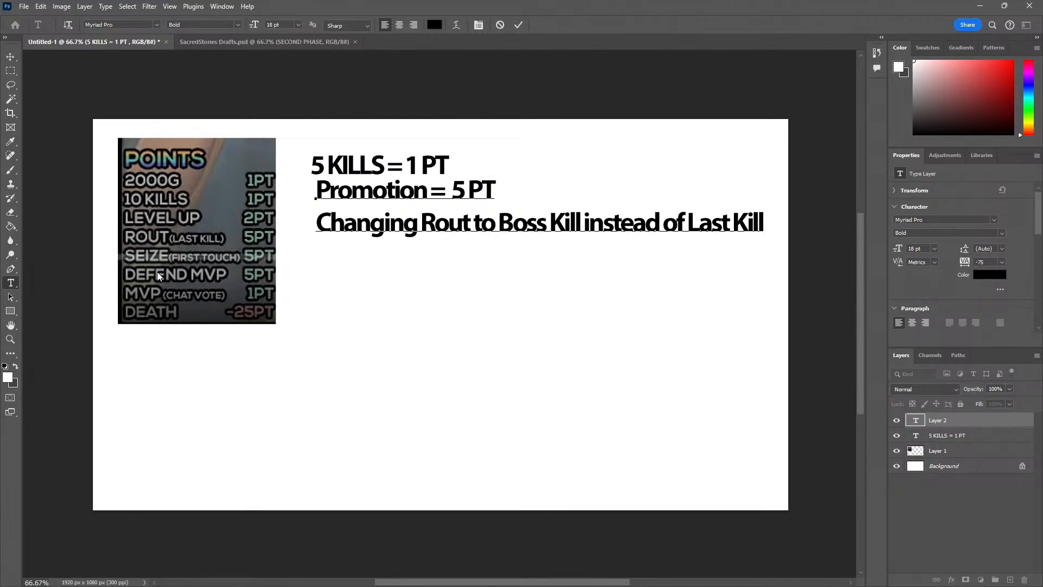
Add the text "Defense map, if you get the boss kill, you get the 5 pts", broken onto a second line before "the 5 pts"
{"action": "key", "text": "Return"}
{"action": "type", "text": "Def ense"}
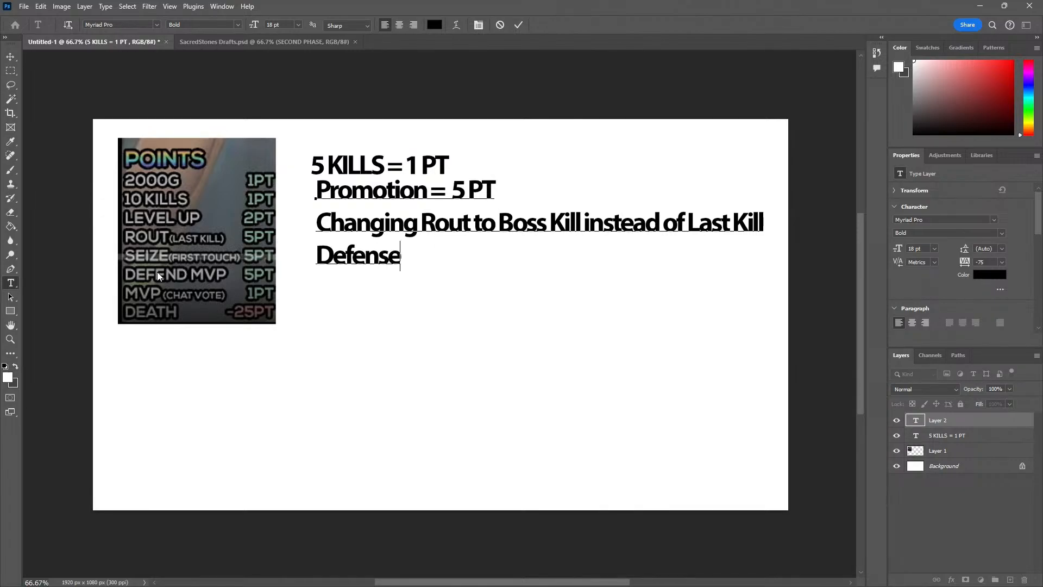
{"action": "type", "text": " map, if you get the"}
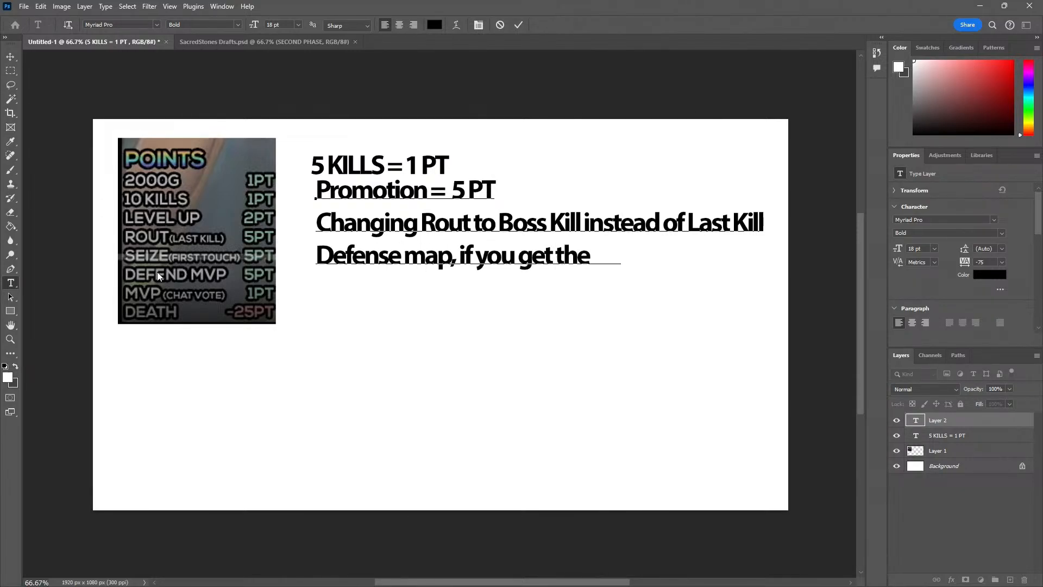
{"action": "type", "text": " boss kill, you get the"}
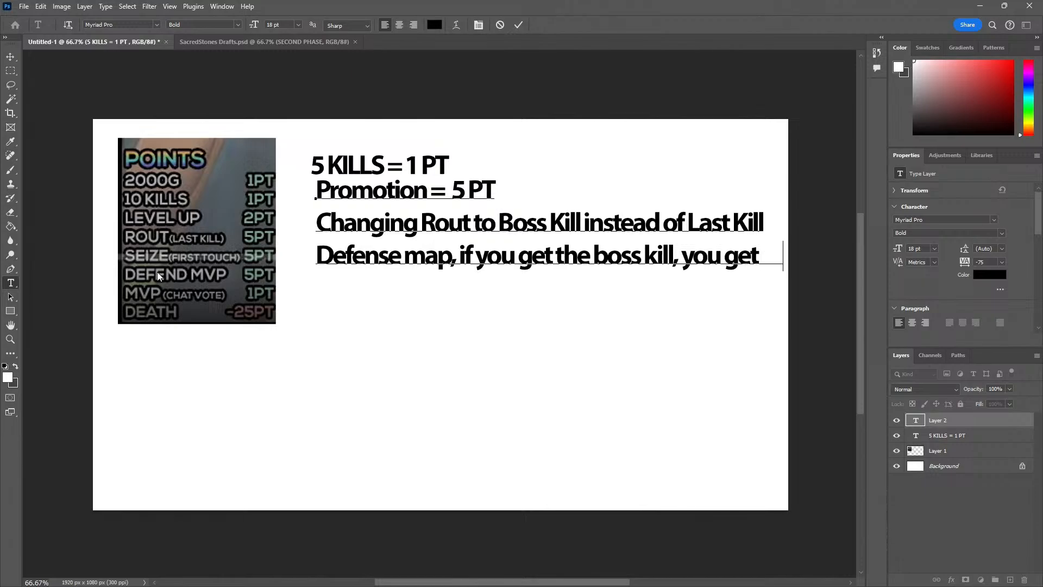
{"action": "key", "text": "BackSpace"}
{"action": "key", "text": "BackSpace"}
{"action": "key", "text": "BackSpace"}
{"action": "key", "text": "Return"}
{"action": "type", "text": "the 5 pts"}
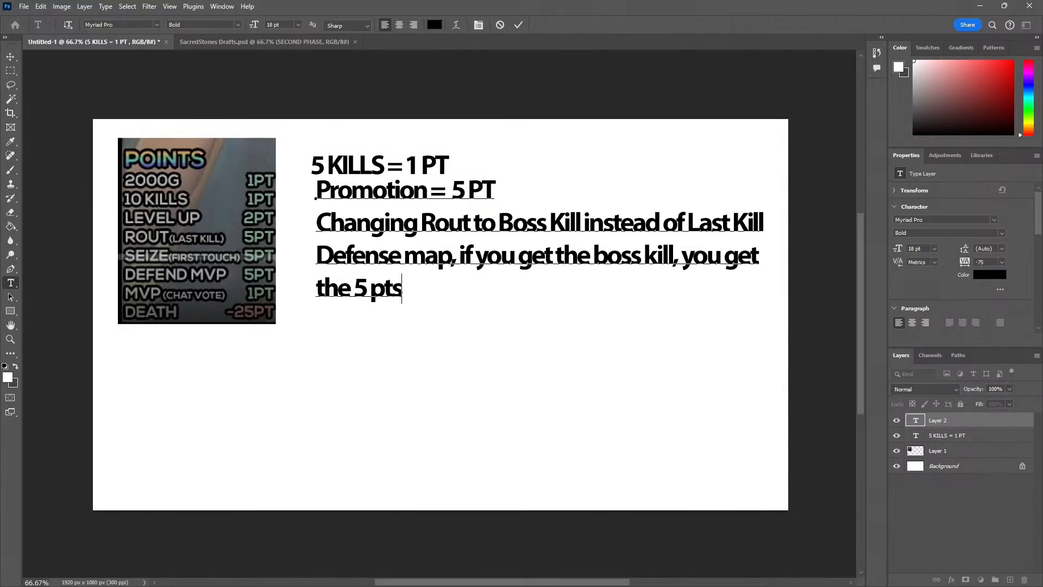
Check the live chat, and add "Increase death point value to -30" below the defense map rule after a blank line
{"action": "key", "text": "alt+Tab"}
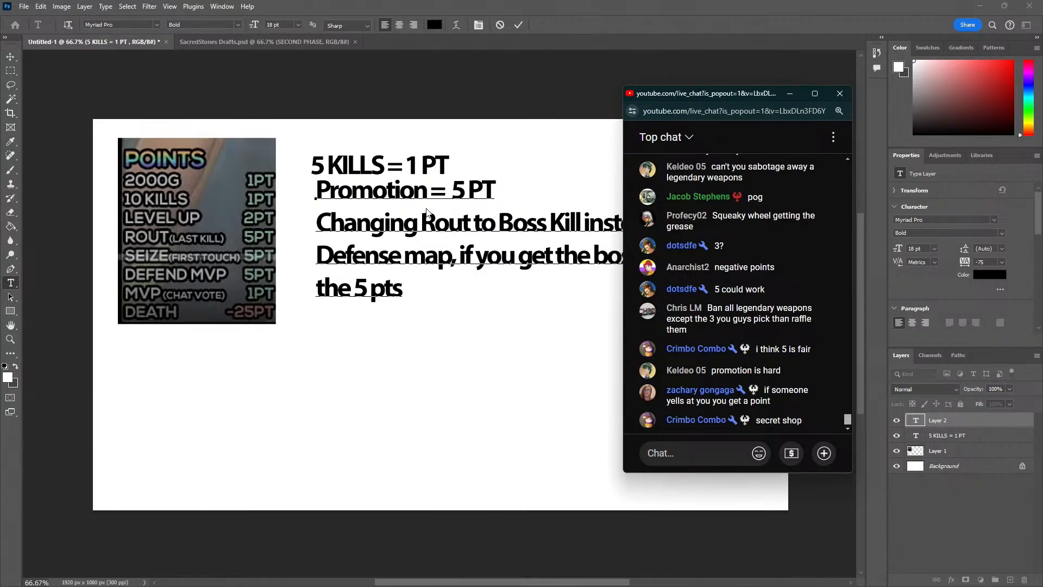
{"action": "left_click", "coordinate": [433, 300]}
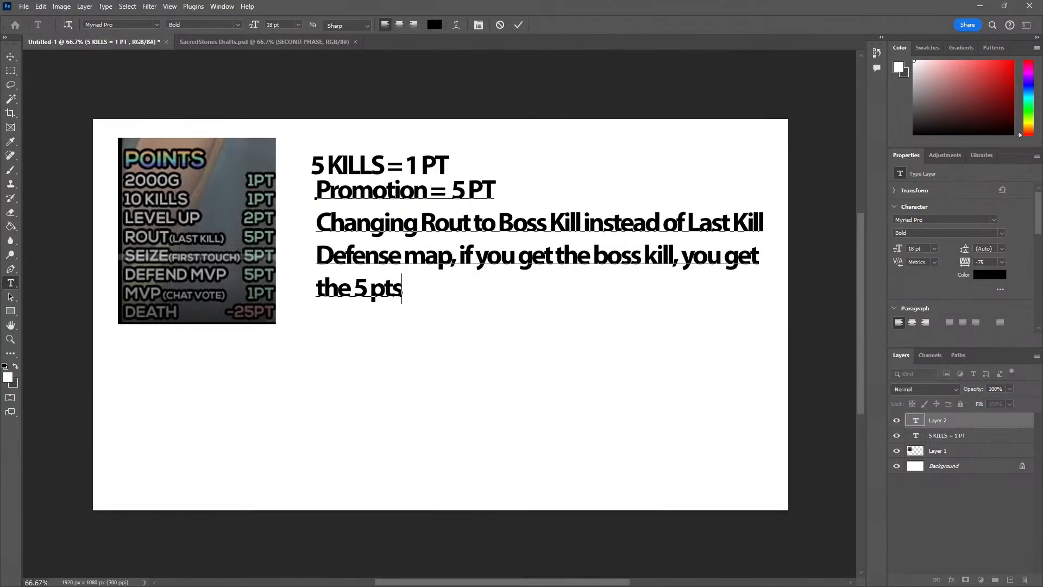
{"action": "key", "text": "alt+Tab"}
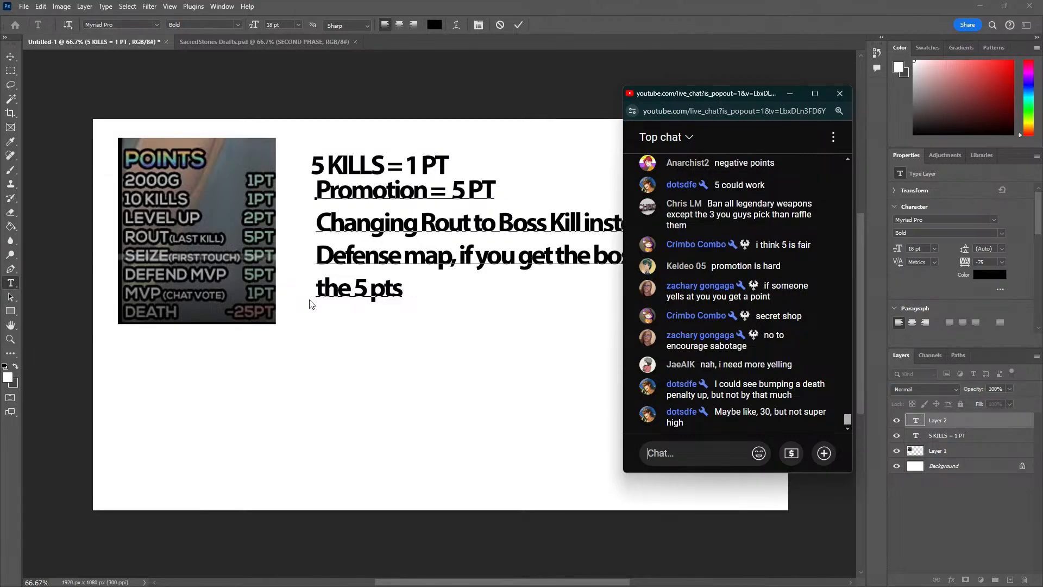
{"action": "left_click", "coordinate": [384, 303]}
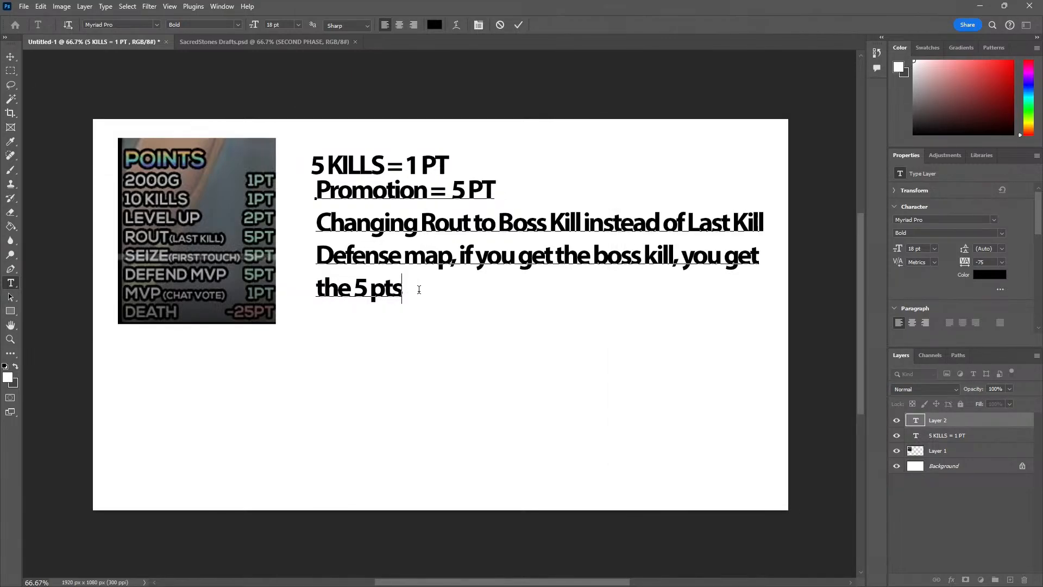
{"action": "key", "text": "Return"}
{"action": "key", "text": "Return"}
{"action": "type", "text": "Increase death point v"}
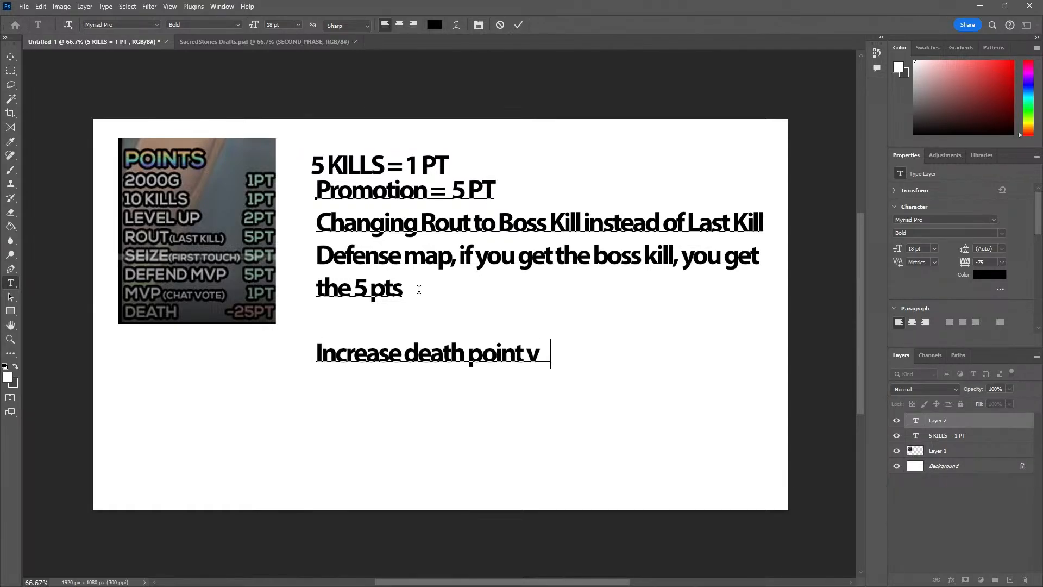
{"action": "type", "text": "alue to -30"}
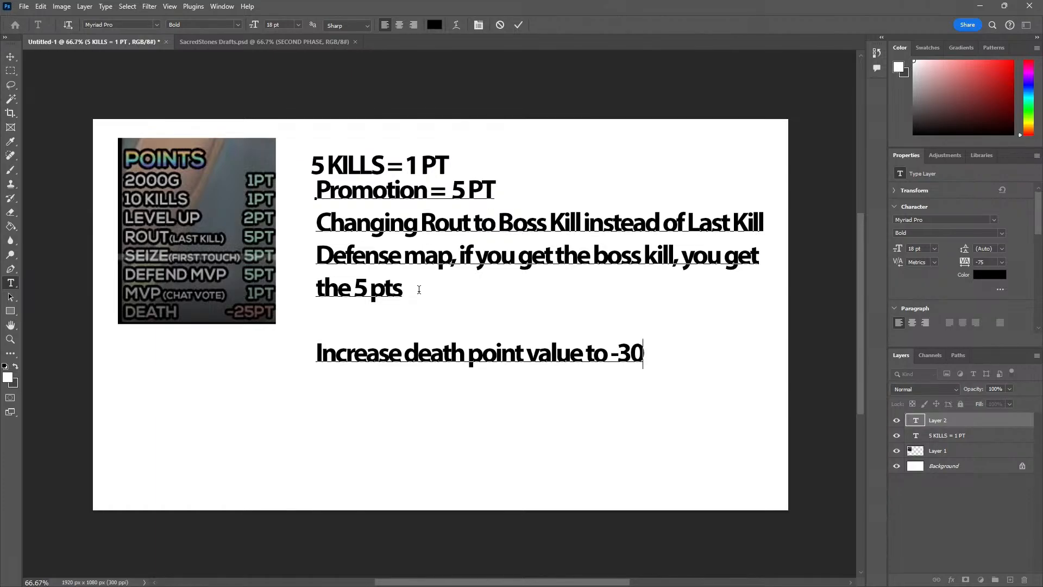
Read the live chat's reactions to the death penalty, and move the chat window over the old points table to uncover the new rules
{"action": "key", "text": "alt+Tab"}
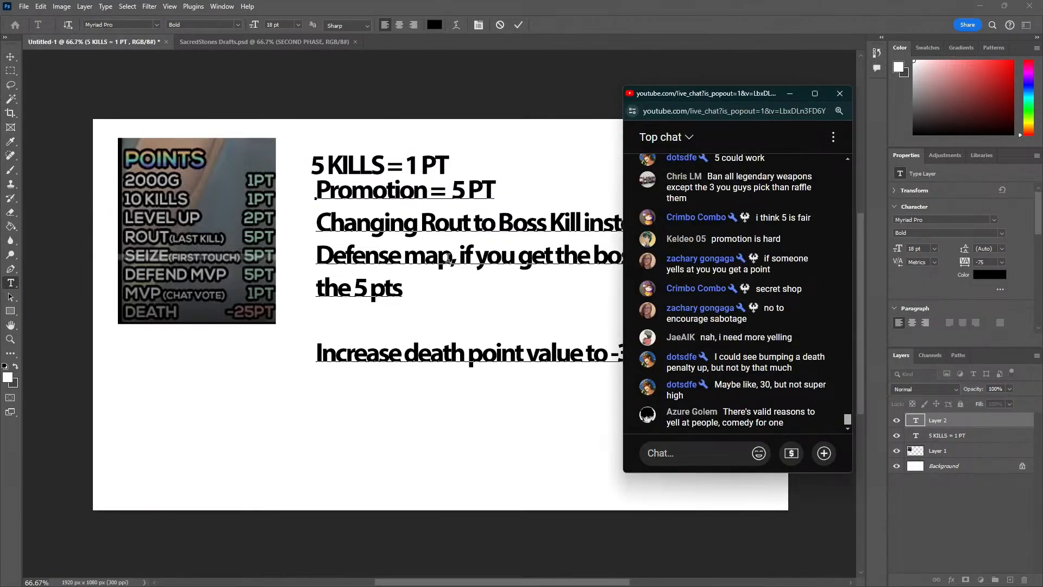
{"action": "left_click_drag", "start_coordinate": [785, 424], "coordinate": [758, 425]}
{"action": "left_click", "coordinate": [702, 435]}
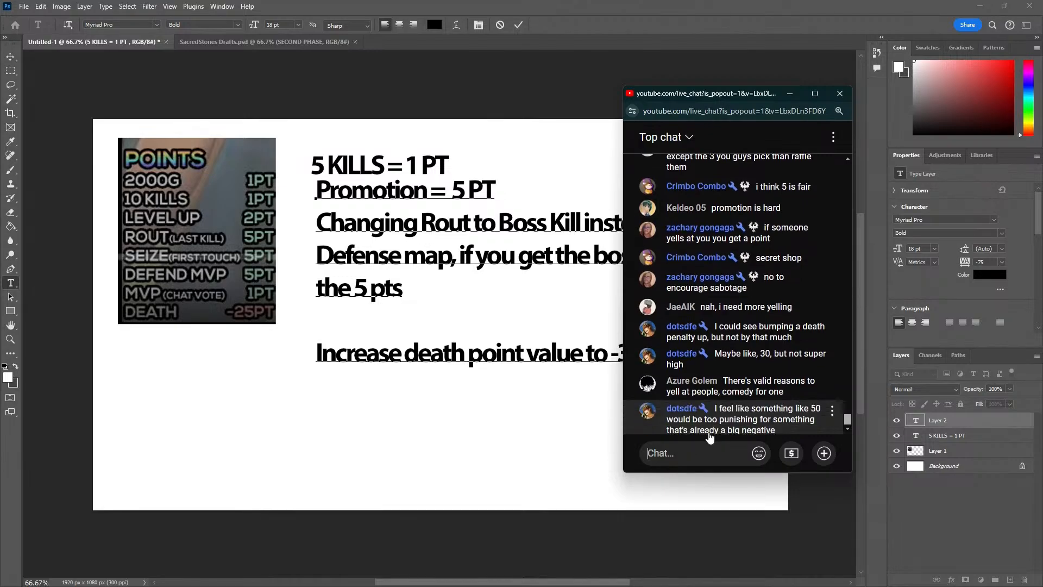
{"action": "left_click_drag", "start_coordinate": [727, 93], "coordinate": [195, 127]}
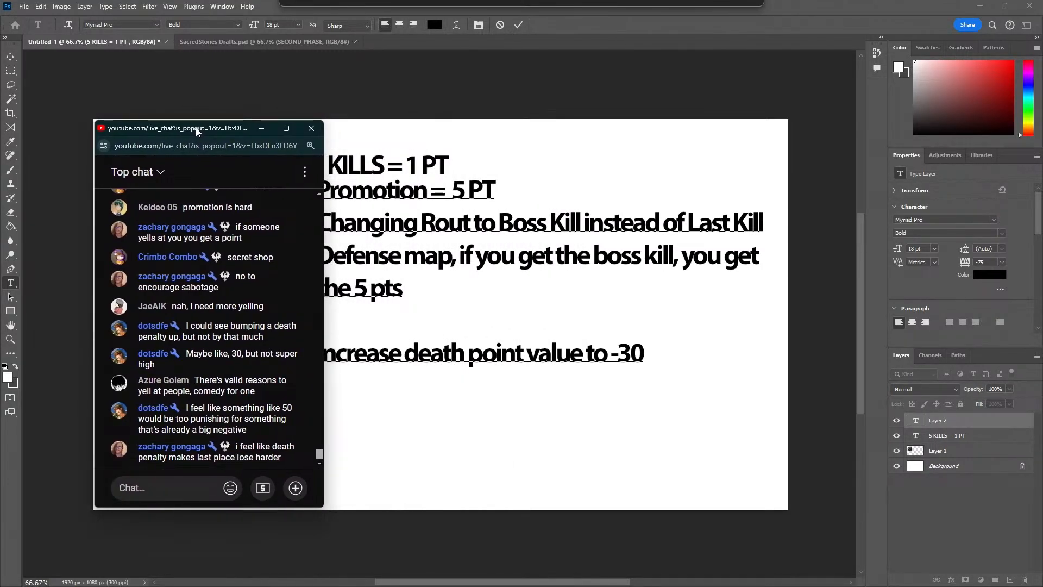
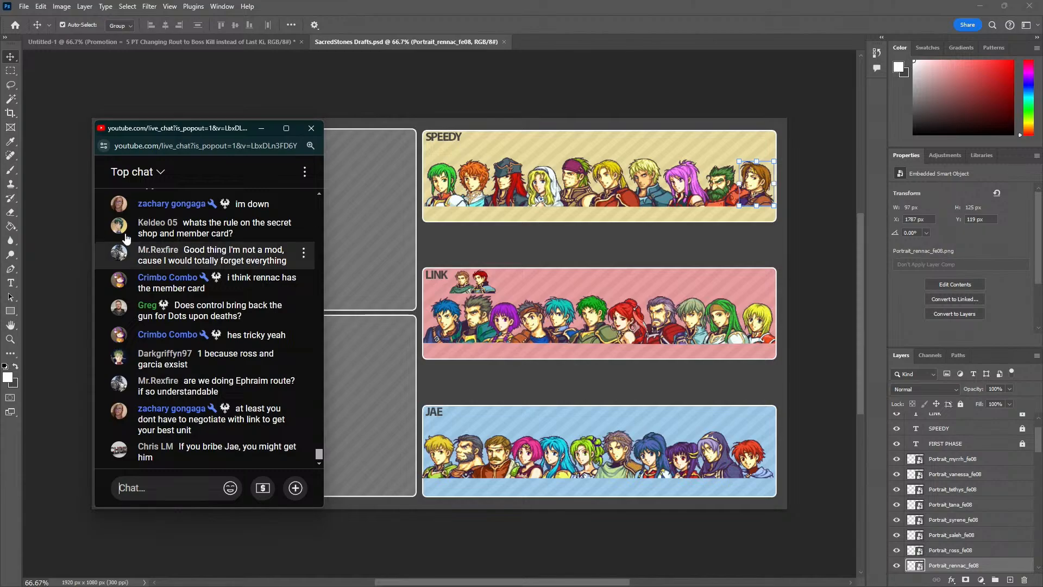
Return to the untitled points document and shift the Promotion text block slightly left, in line with the 5 KILLS text
{"action": "left_click_drag", "start_coordinate": [170, 128], "coordinate": [254, 129]}
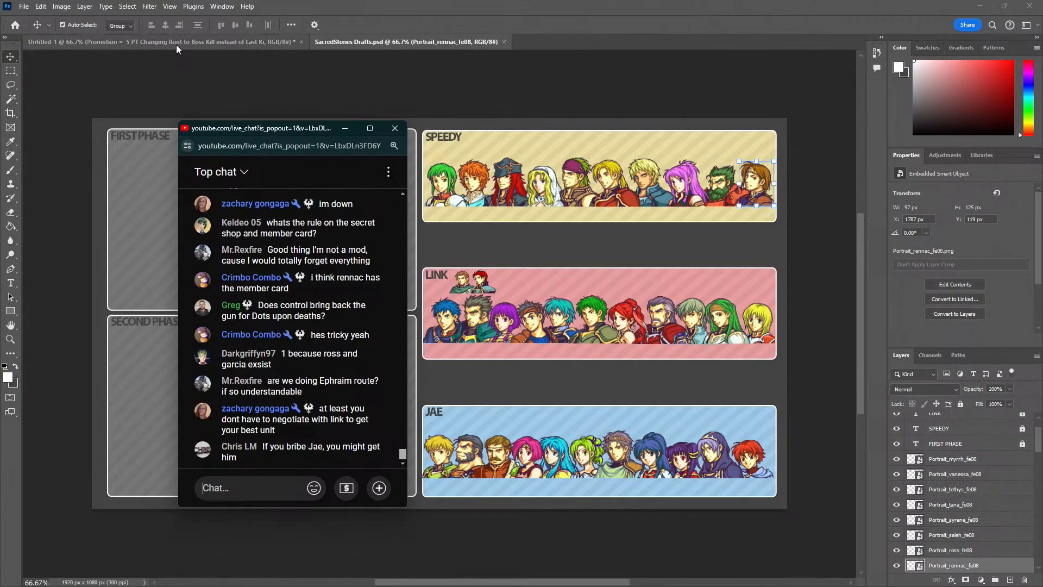
{"action": "left_click", "coordinate": [176, 44]}
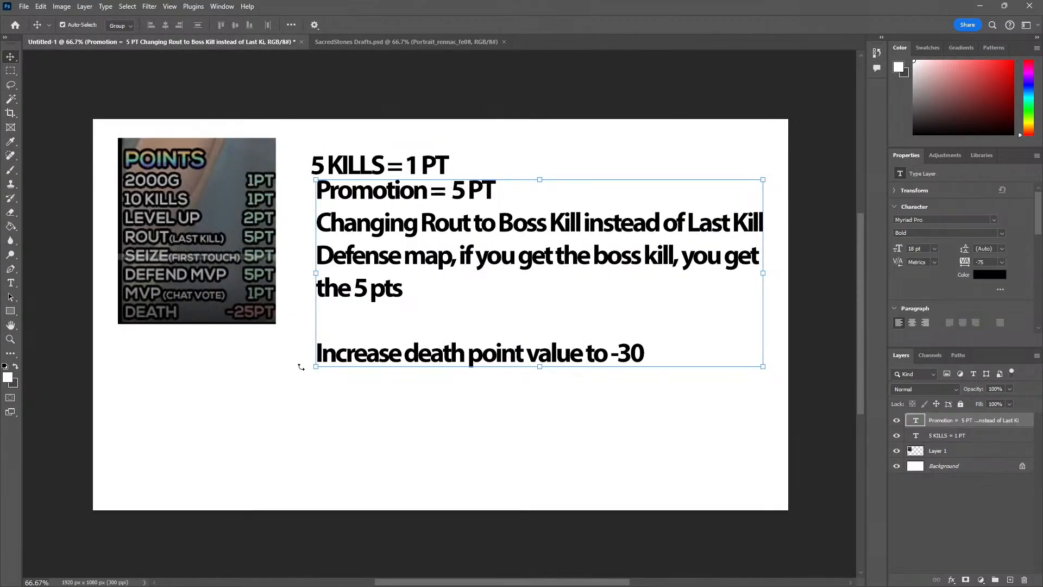
{"action": "left_click_drag", "start_coordinate": [360, 272], "coordinate": [356, 271]}
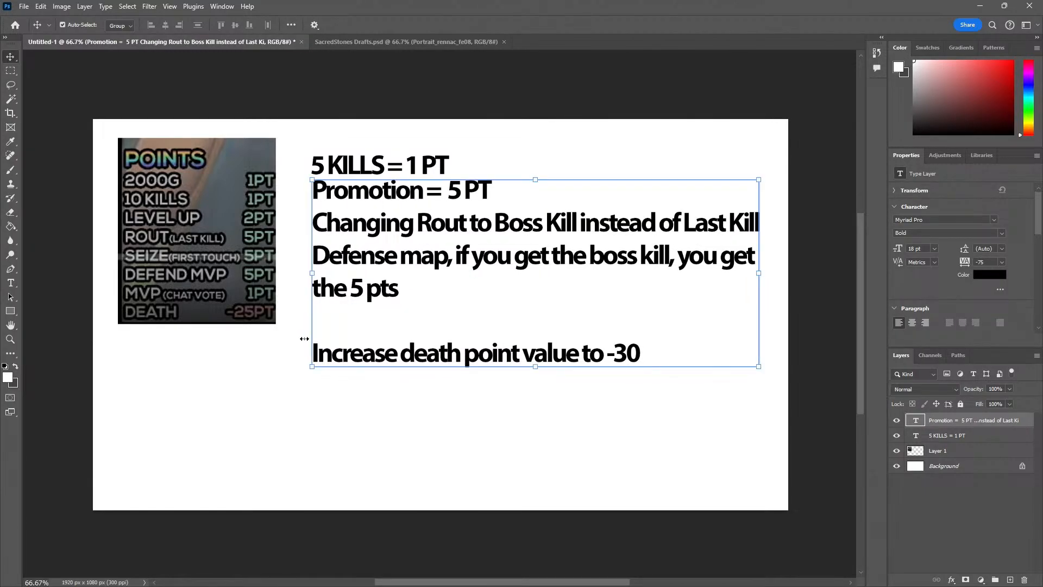
{"action": "left_click", "coordinate": [233, 373]}
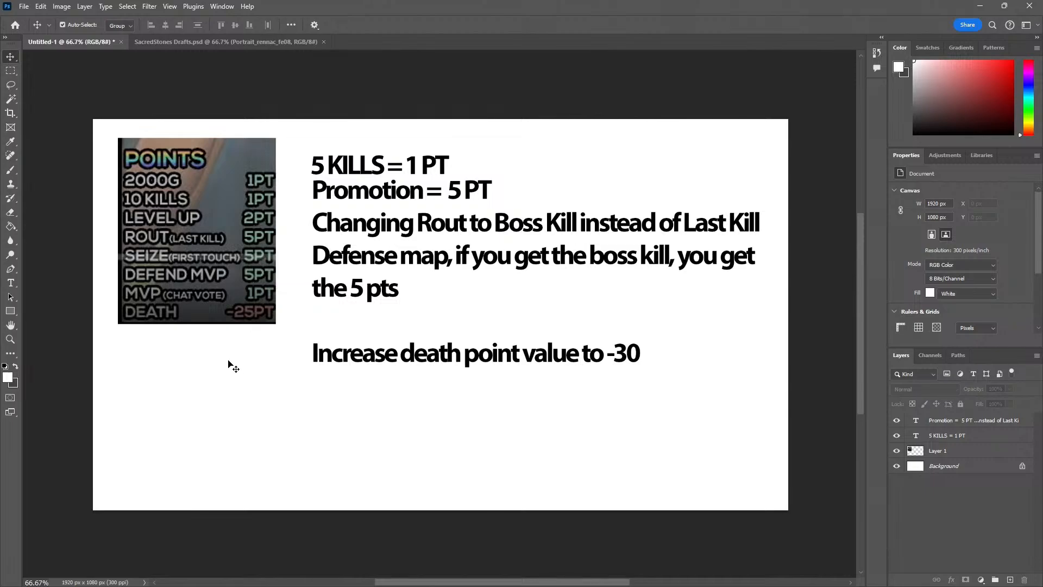
{"action": "left_click", "coordinate": [234, 309]}
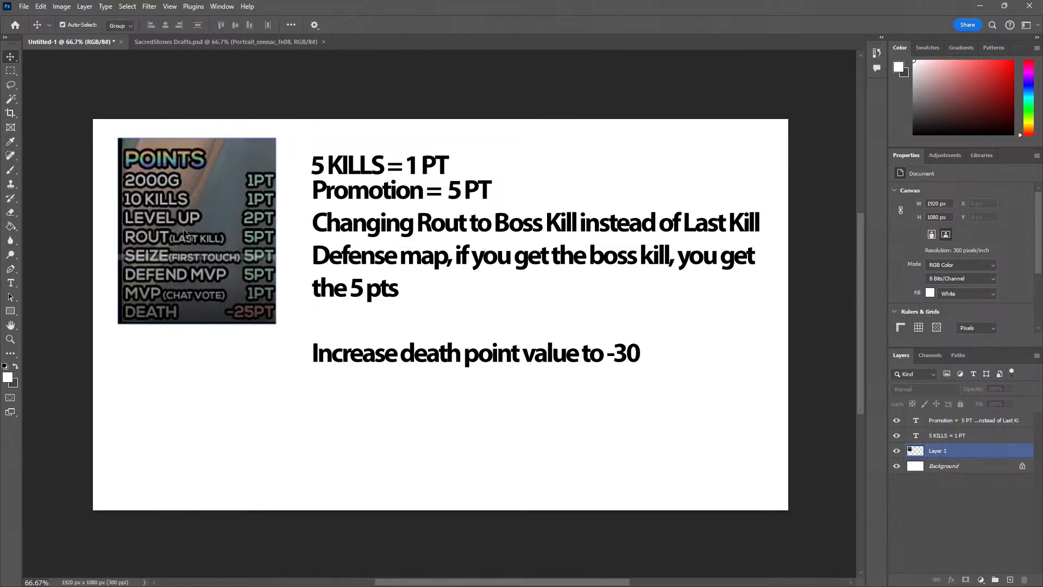
{"action": "left_click", "coordinate": [352, 356]}
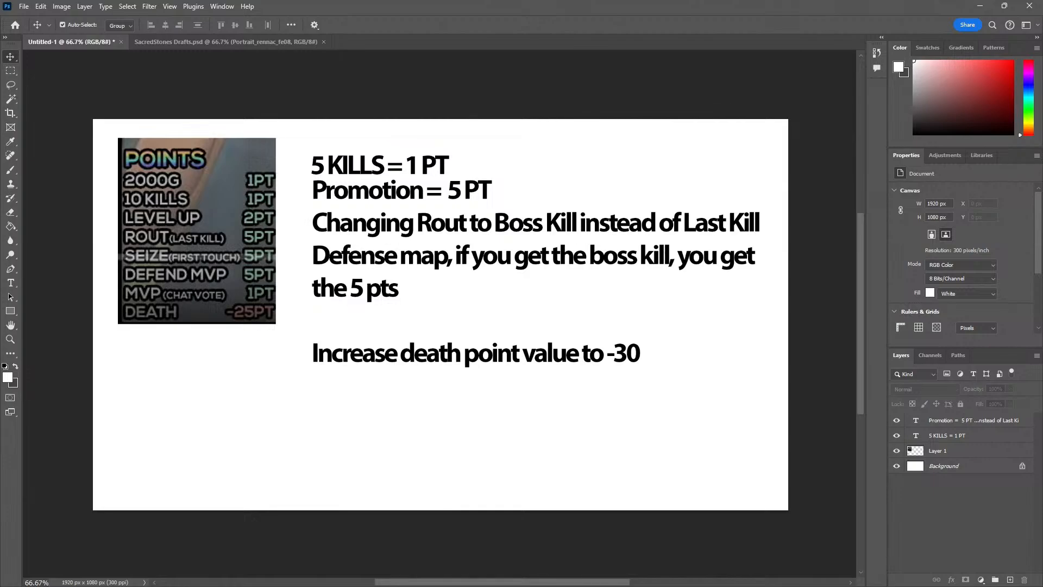
Switch to the Sacred Stones co-op rules in Notepad, place the window beside the points table, and add a "SCORING SYSTEM" heading below the legendary weapons list
{"action": "key", "text": "alt+Tab"}
{"action": "left_click_drag", "start_coordinate": [181, 89], "coordinate": [613, 107]}
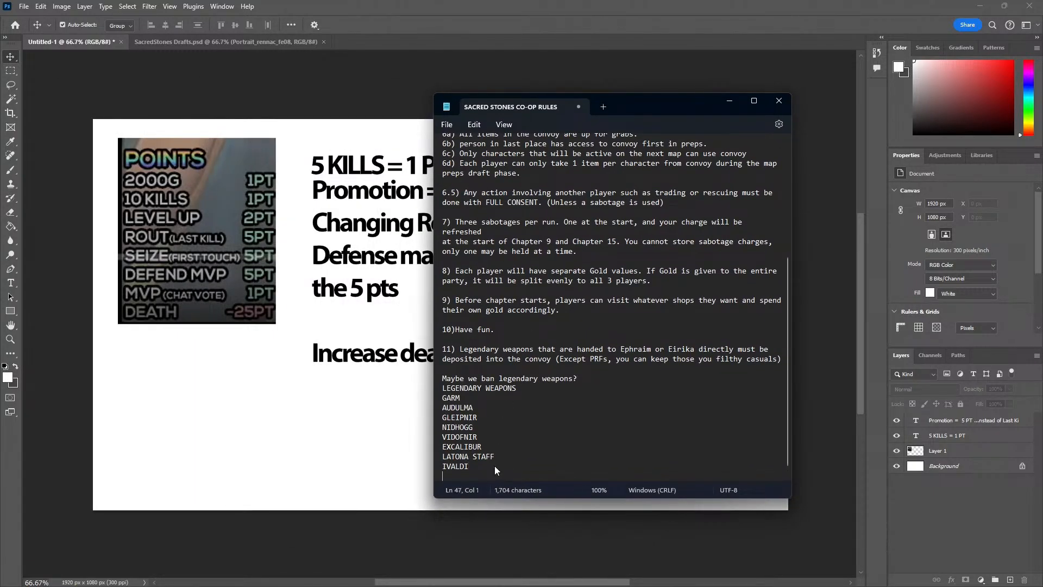
{"action": "key", "text": "Return"}
{"action": "key", "text": "Return"}
{"action": "key", "text": "Return"}
{"action": "type", "text": "SCORING"}
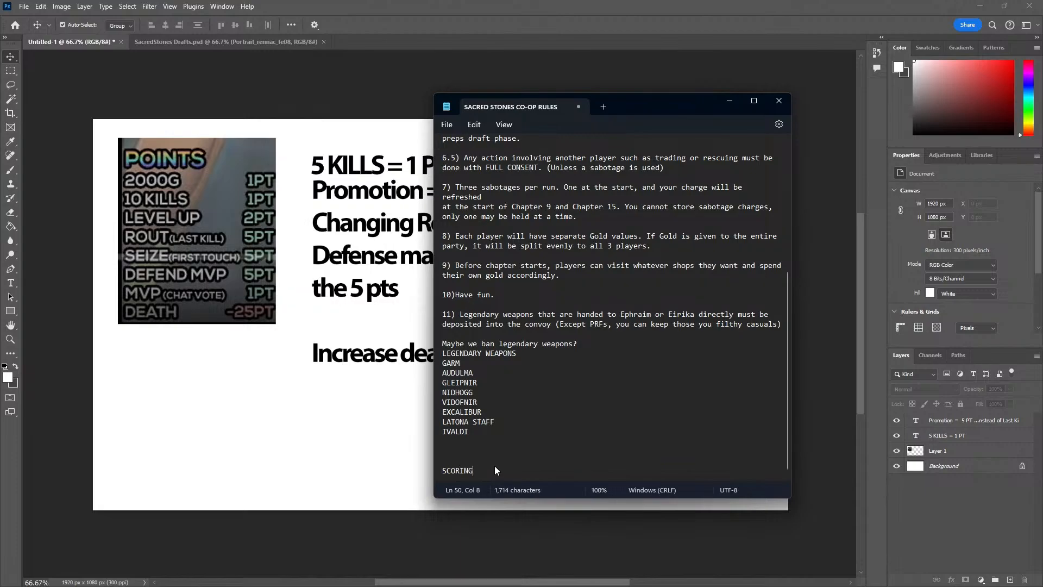
{"action": "type", "text": " SYSTEM"}
{"action": "key", "text": "Return"}
Add the lines "2000G = 1 PT" and "5 Kills = 1 Pt" under the scoring heading
{"action": "type", "text": "100"}
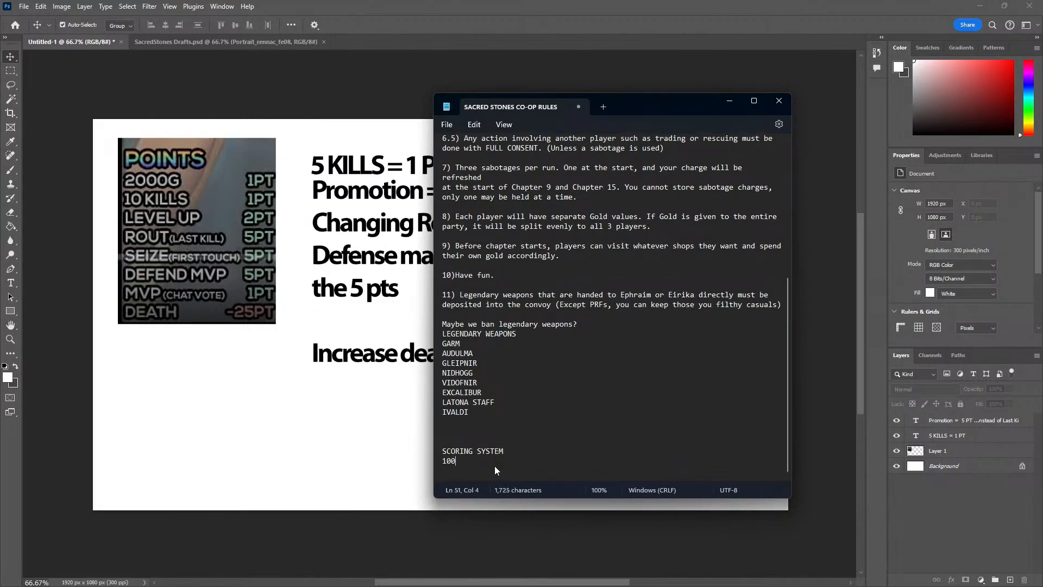
{"action": "key", "text": "BackSpace"}
{"action": "key", "text": "BackSpace"}
{"action": "type", "text": "2000G = 1 PT 10 Kil"}
{"action": "key", "text": "BackSpace"}
{"action": "key", "text": "BackSpace"}
{"action": "key", "text": "BackSpace"}
{"action": "key", "text": "BackSpace"}
{"action": "key", "text": "BackSpace"}
{"action": "key", "text": "BackSpace"}
{"action": "type", "text": "5 Kills = 1 Pt"}
{"action": "key", "text": "Return"}
Add the scoring lines "Level up = 2 Pt" and "Promotion = 5 Pt" below the kills line
{"action": "type", "text": "Level up "}
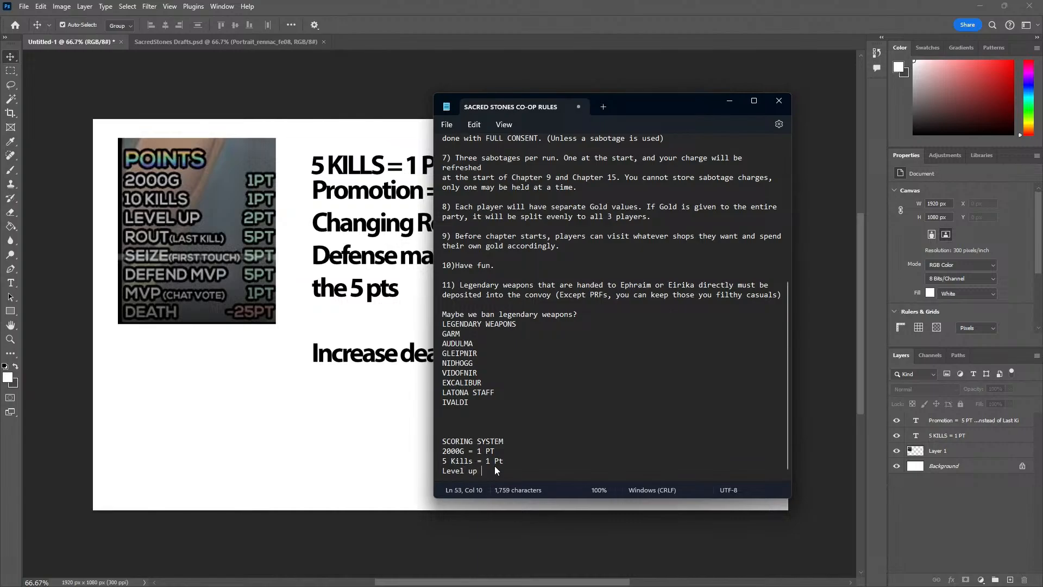
{"action": "type", "text": "= 2 Pt"}
{"action": "key", "text": "Return"}
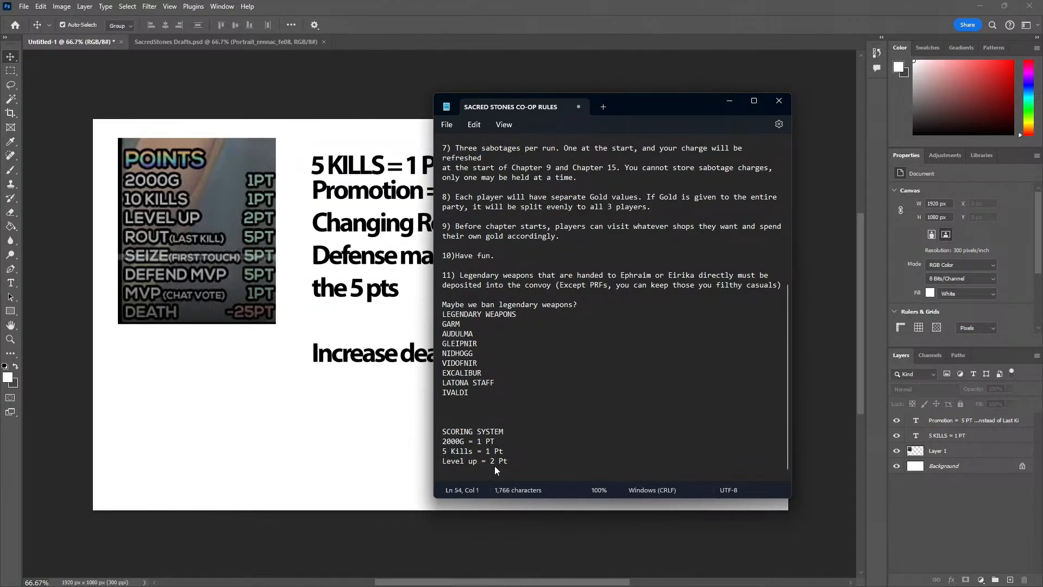
{"action": "type", "text": "Promotion = 5 Pt"}
{"action": "key", "text": "Return"}
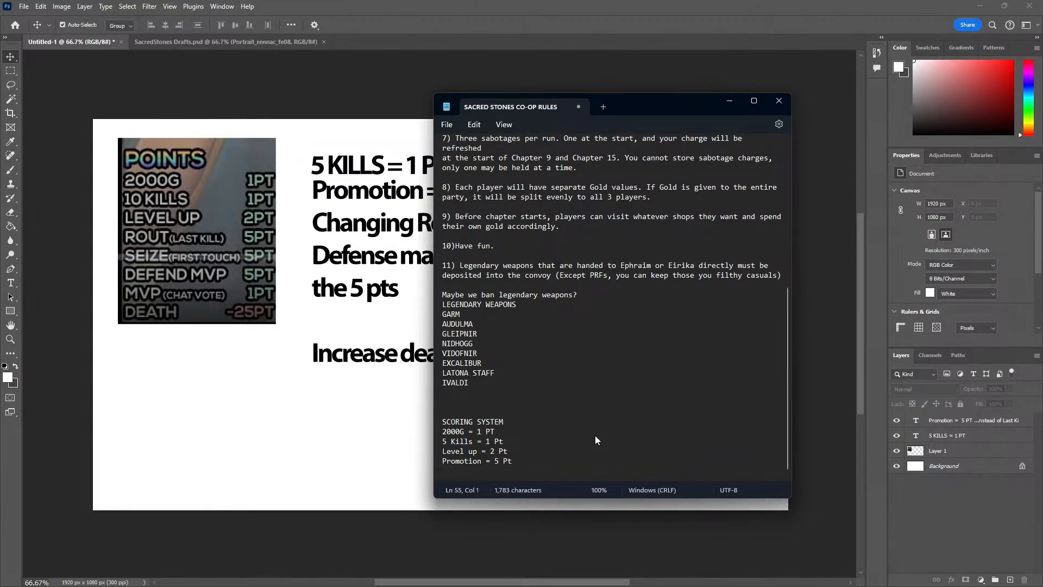
Add the scoring line "Seize (First to touch throne) = 5 Points" below the Promotion line
{"action": "type", "text": "R"}
{"action": "key", "text": "BackSpace"}
{"action": "type", "text": "Seiz"}
{"action": "type", "text": "e (First to touch th"}
{"action": "type", "text": "rone"}
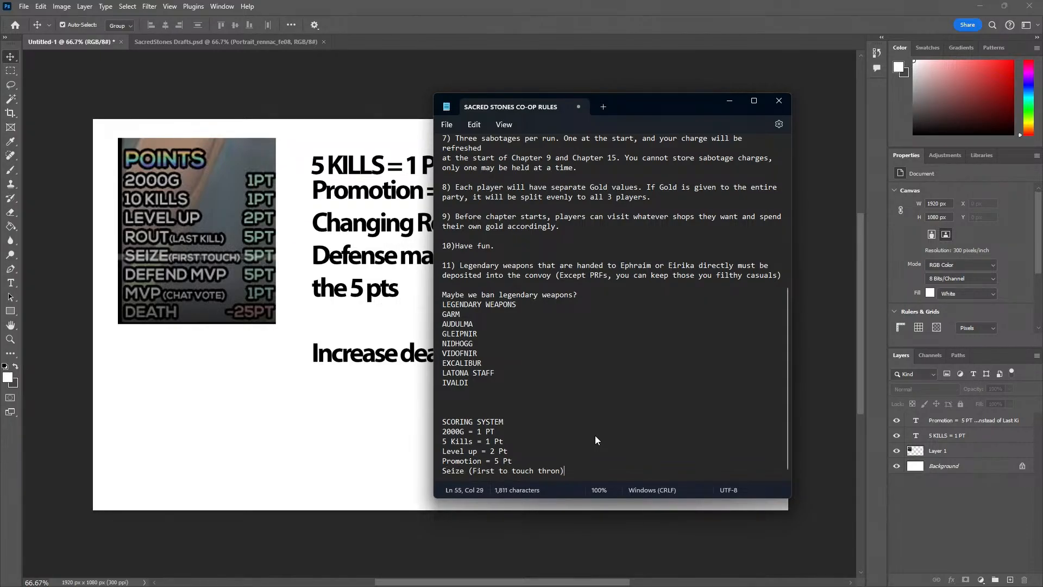
{"action": "type", "text": ") = 5 POin"}
{"action": "key", "text": "BackSpace"}
{"action": "key", "text": "BackSpace"}
{"action": "key", "text": "BackSpace"}
{"action": "type", "text": "oints"}
{"action": "key", "text": "Return"}
Add the scoring line "On Rout maps, Boss Kill = 5 Points" below the Seize line
{"action": "type", "text": "O"}
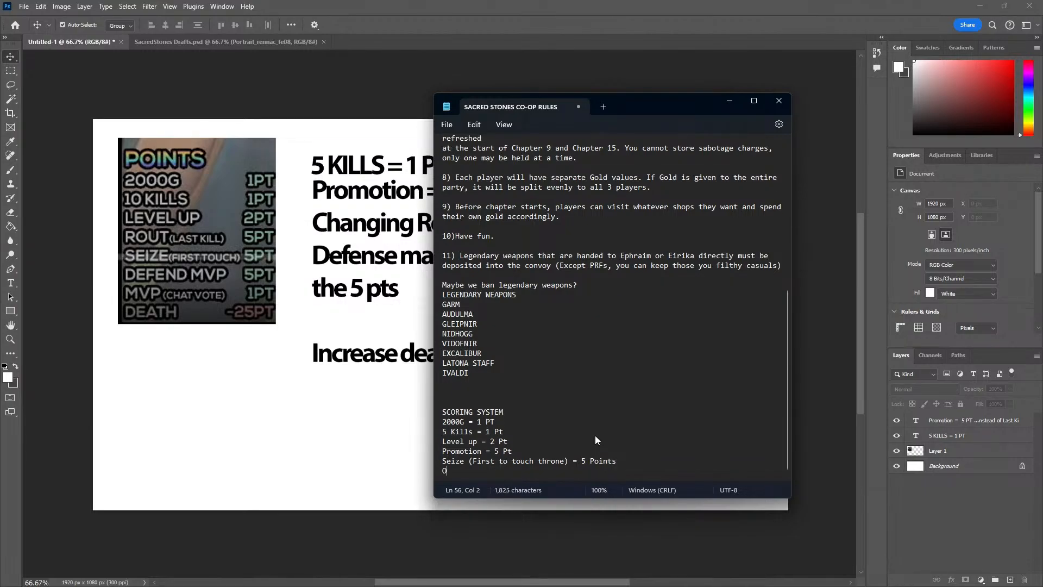
{"action": "type", "text": "n Rout maps, Boss Kill = 5 Points"}
{"action": "key", "text": "Return"}
Add the scoring line "Defense maps, MVP Chat vote (or Boss kill if applicable) = 5 pts"
{"action": "type", "text": "Defense maps, MVP"}
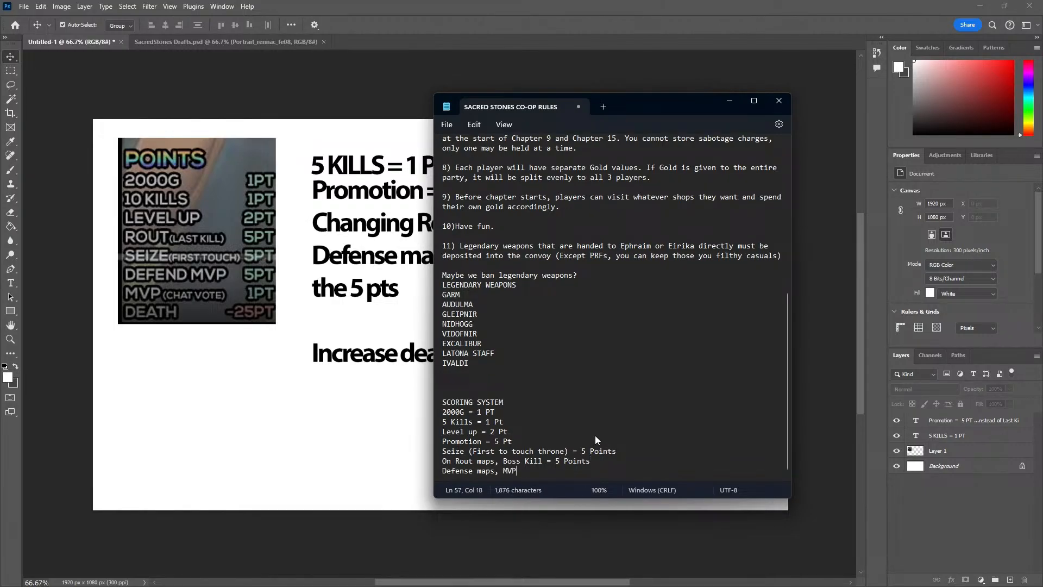
{"action": "type", "text": " Chat voe"}
{"action": "key", "text": "BackSpace"}
{"action": "type", "text": "te"}
{"action": "type", "text": " (or Boss k"}
{"action": "type", "text": "ill if applicabl"}
{"action": "type", "text": "e) g"}
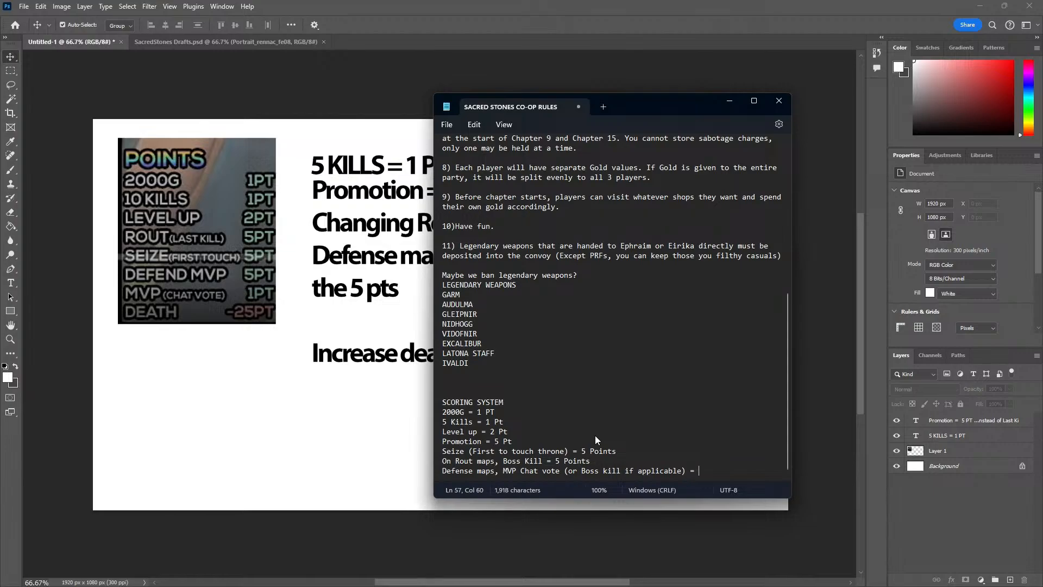
{"action": "type", "text": " 5 pts"}
{"action": "key", "text": "Return"}
Finish the scoring list with the lines "MVP Chat Vote = 1 Pt" and "Death = -30 Pts"
{"action": "type", "text": "MVP "}
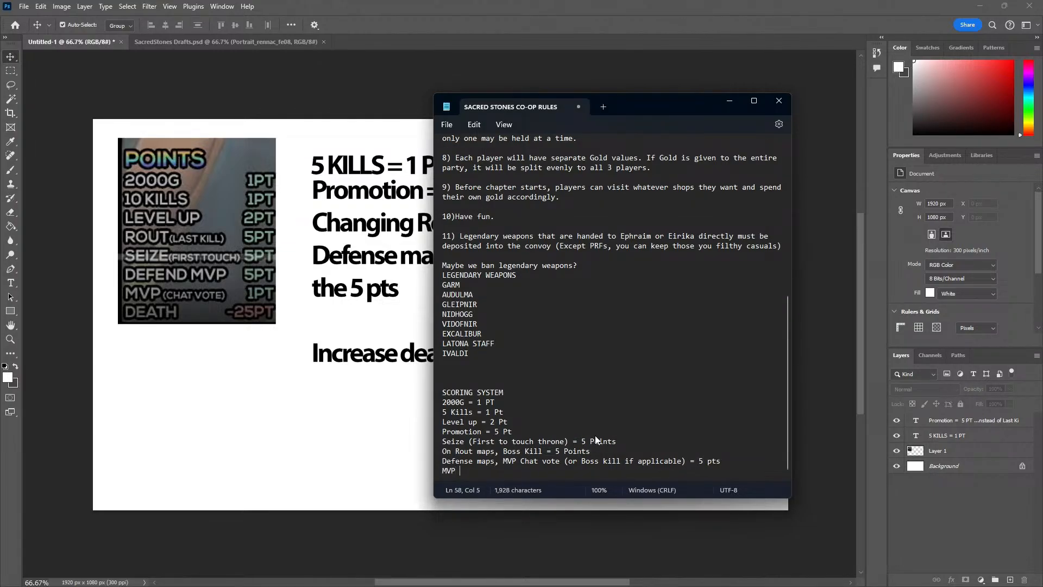
{"action": "type", "text": "Chat Vote = 1 Pt"}
{"action": "key", "text": "Return"}
{"action": "type", "text": "Death "}
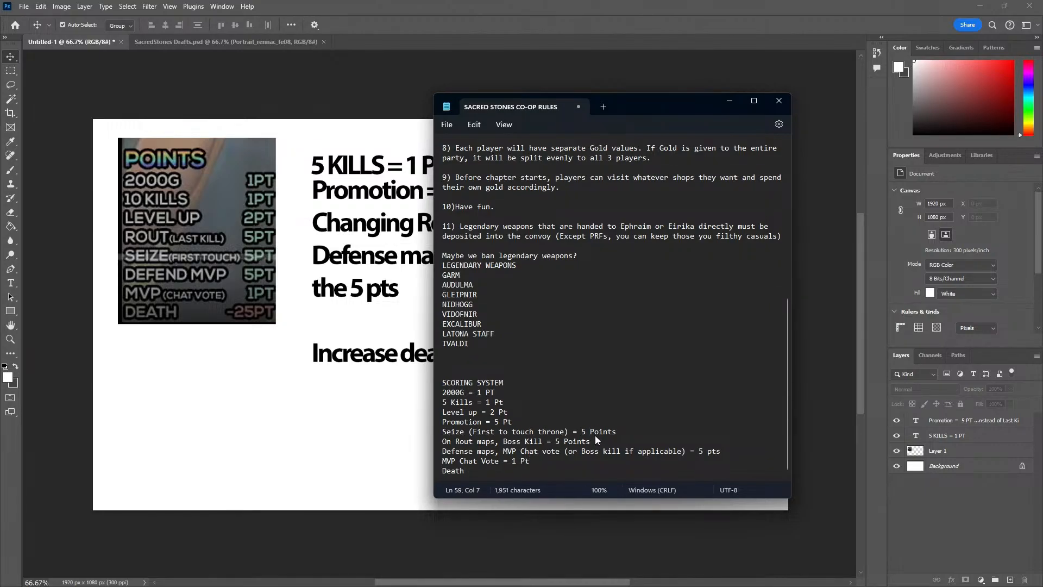
{"action": "type", "text": "= -30 Pts"}
Bring up the live chat beside the rules note, and review the rules from the scoring system back up to the first entries
{"action": "key", "text": "alt+Tab"}
{"action": "key", "text": "alt+Tab"}
{"action": "scroll", "coordinate": [530, 183], "scroll_direction": "down", "scroll_amount": 1}
{"action": "mouse_move", "coordinate": [609, 106]}
{"action": "left_mouse_down"}
{"action": "mouse_move", "coordinate": [407, 114]}
{"action": "mouse_move", "coordinate": [617, 111]}
{"action": "left_mouse_up"}
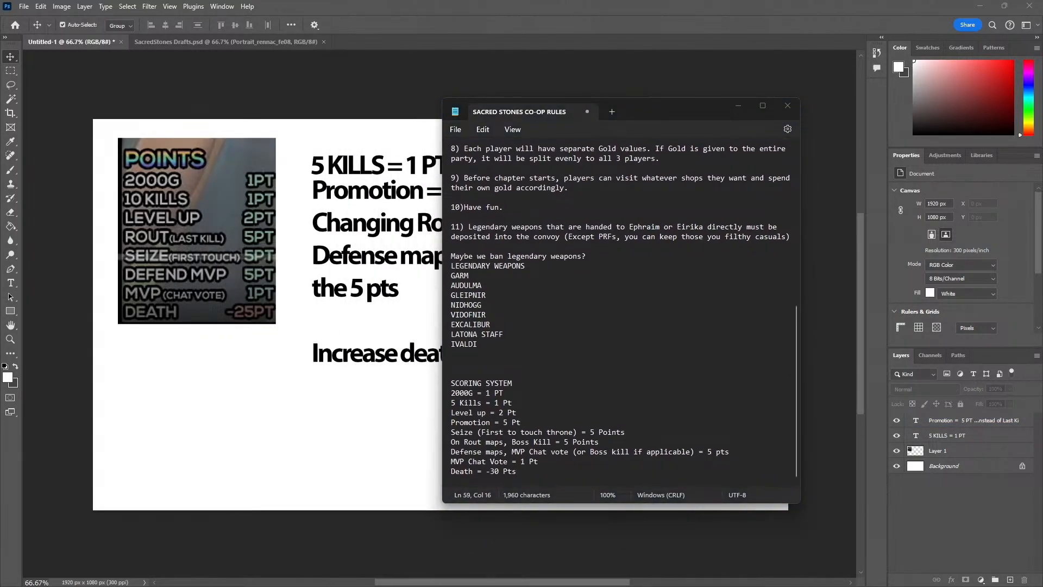
{"action": "key", "text": "alt+Tab"}
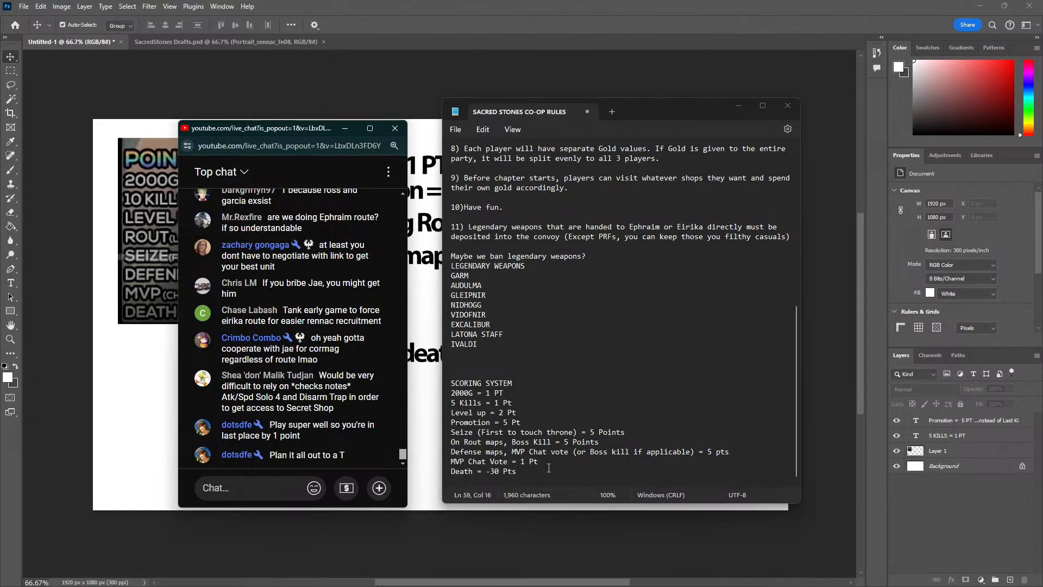
{"action": "left_click_drag", "start_coordinate": [555, 470], "coordinate": [516, 383]}
{"action": "left_click_drag", "start_coordinate": [483, 344], "coordinate": [523, 208]}
{"action": "scroll", "coordinate": [583, 315], "scroll_direction": "up", "scroll_amount": 11}
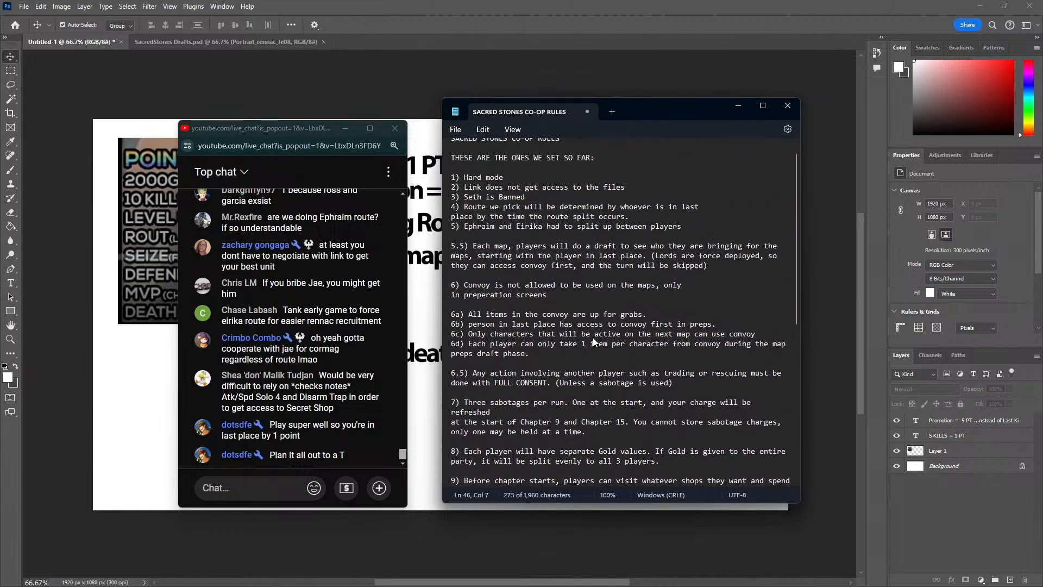
{"action": "scroll", "coordinate": [594, 342], "scroll_direction": "down", "scroll_amount": 11}
{"action": "left_click", "coordinate": [576, 353]}
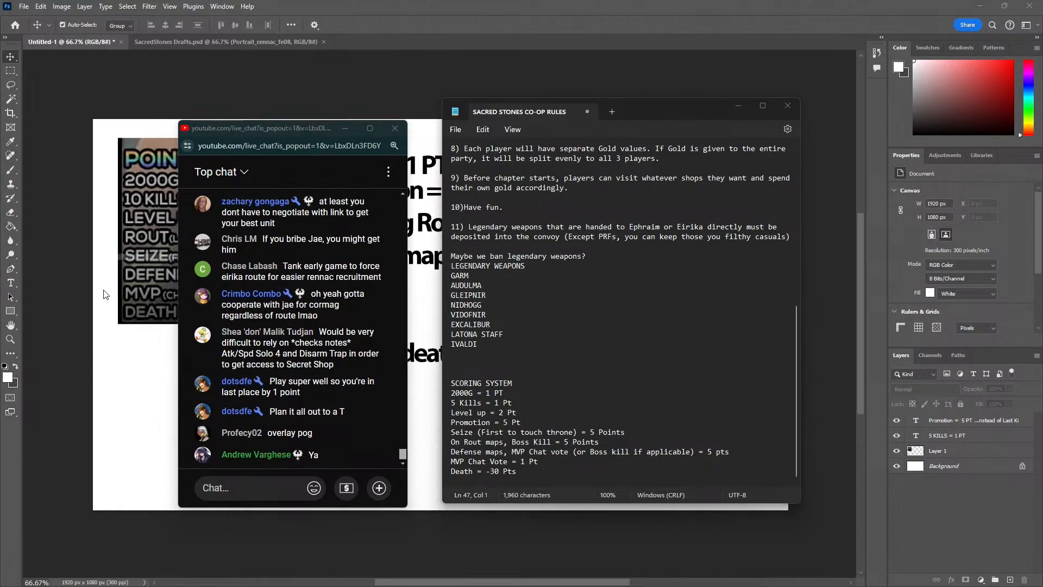
{"action": "left_click", "coordinate": [132, 253]}
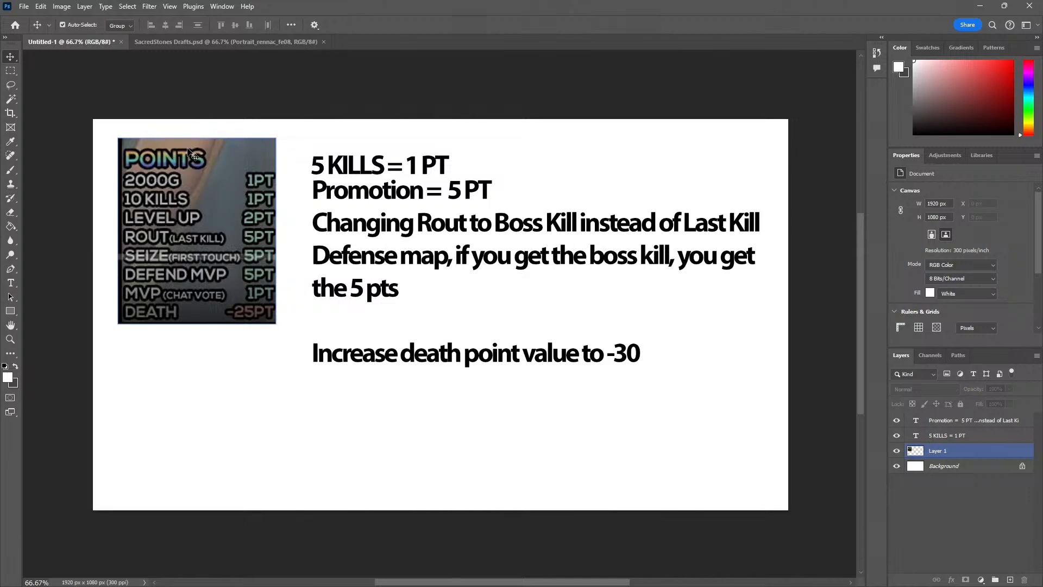
{"action": "left_click", "coordinate": [161, 136]}
{"action": "key", "text": "super+shift+s"}
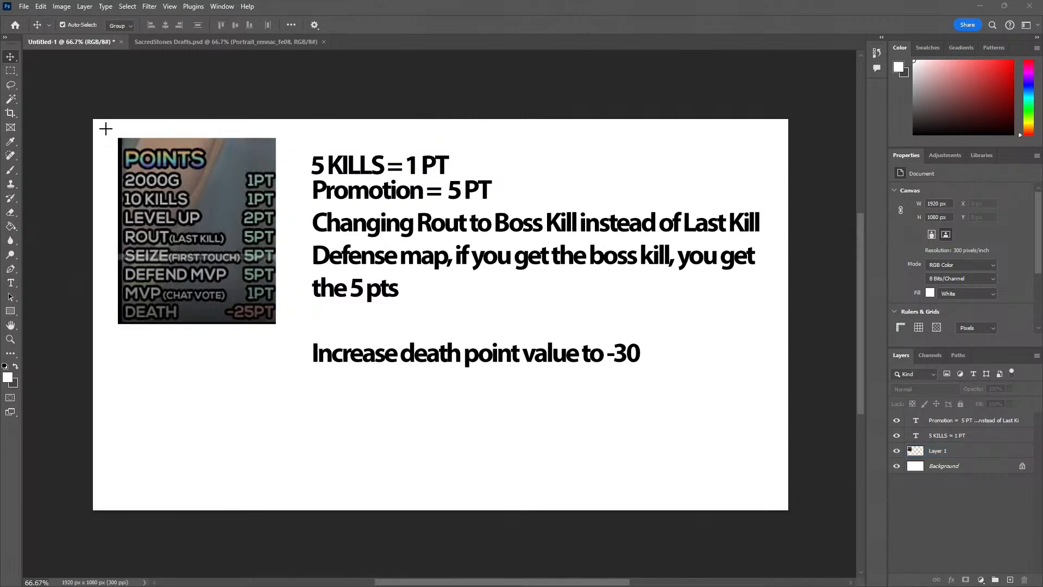
{"action": "key", "text": "Escape"}
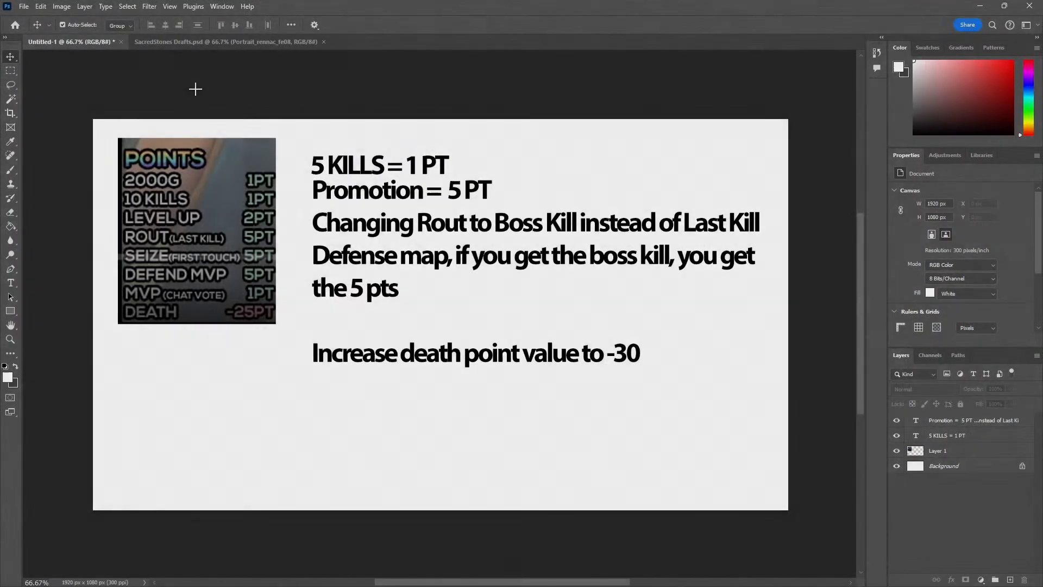
Delete the old points table image and both scoring text layers from the Photoshop canvas, and move the game emulator window off the screen
{"action": "left_click_drag", "start_coordinate": [170, 173], "coordinate": [177, 198]}
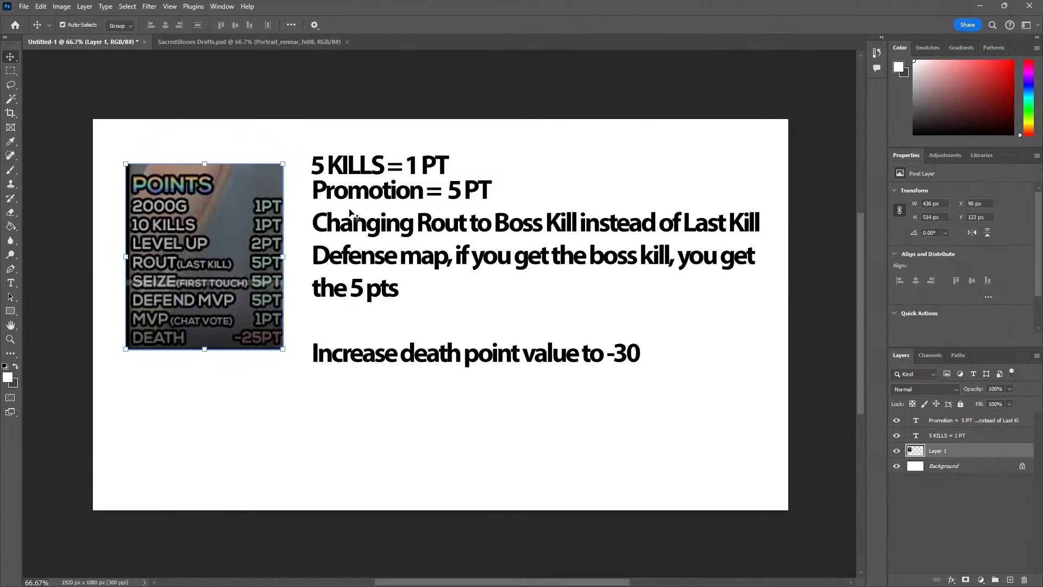
{"action": "key", "text": "Delete"}
{"action": "left_click", "coordinate": [364, 195]}
{"action": "key", "text": "Delete"}
{"action": "key", "text": "Delete"}
{"action": "key", "text": "Delete"}
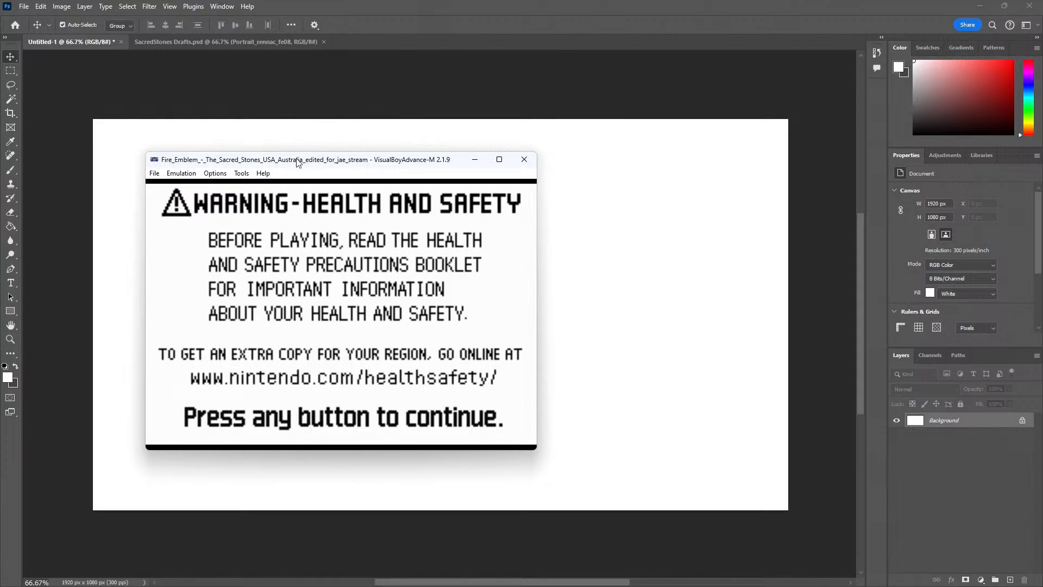
{"action": "left_click_drag", "start_coordinate": [296, 161], "coordinate": [0, 170]}
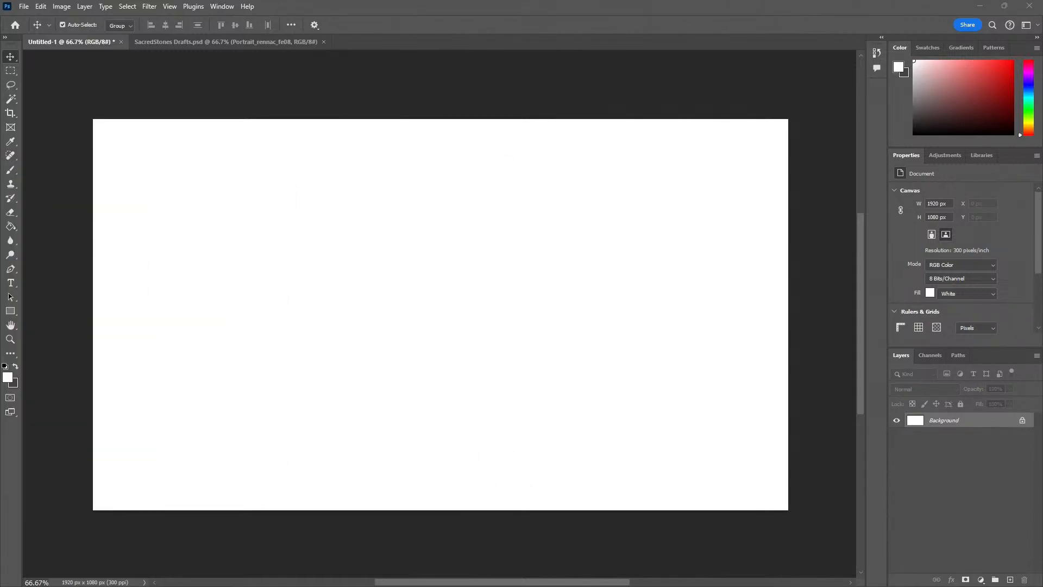
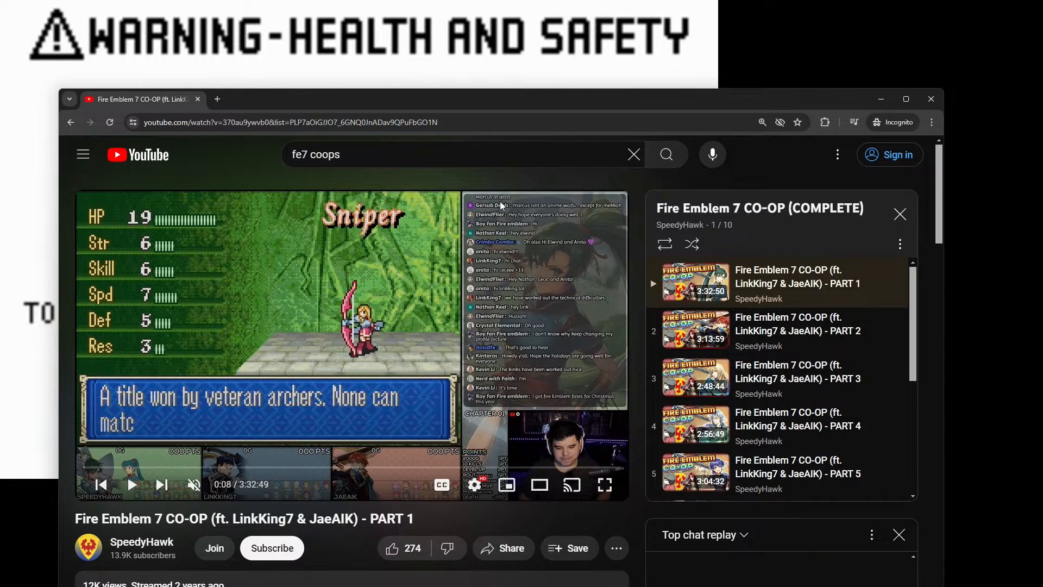
Move the browser window off the capture area, paste the desktop screenshot into the untitled Photoshop document, and erase its portion covering the canvas
{"action": "left_click_drag", "start_coordinate": [602, 98], "coordinate": [0, 126]}
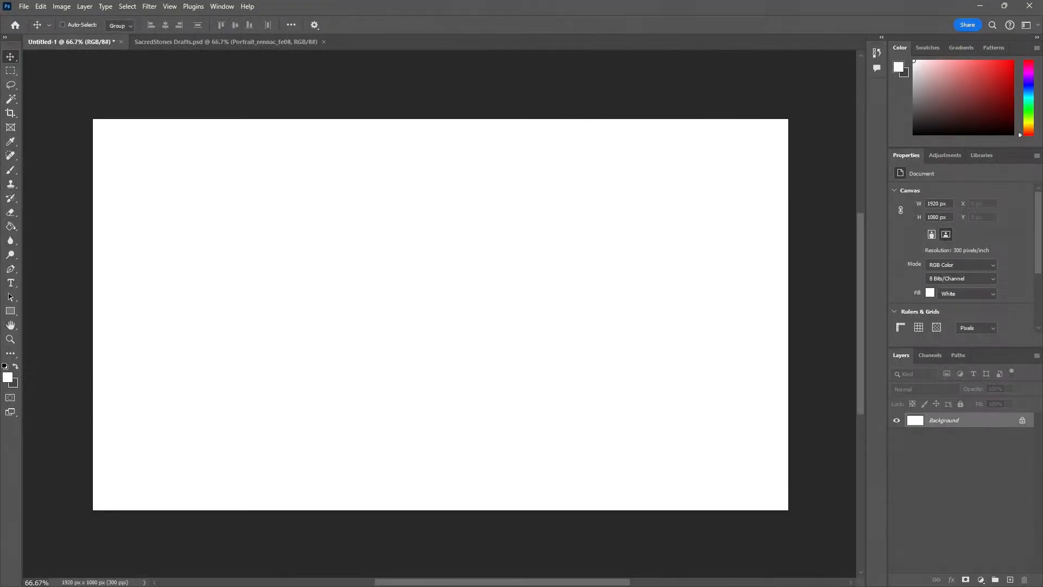
{"action": "key", "text": "ctrl+v"}
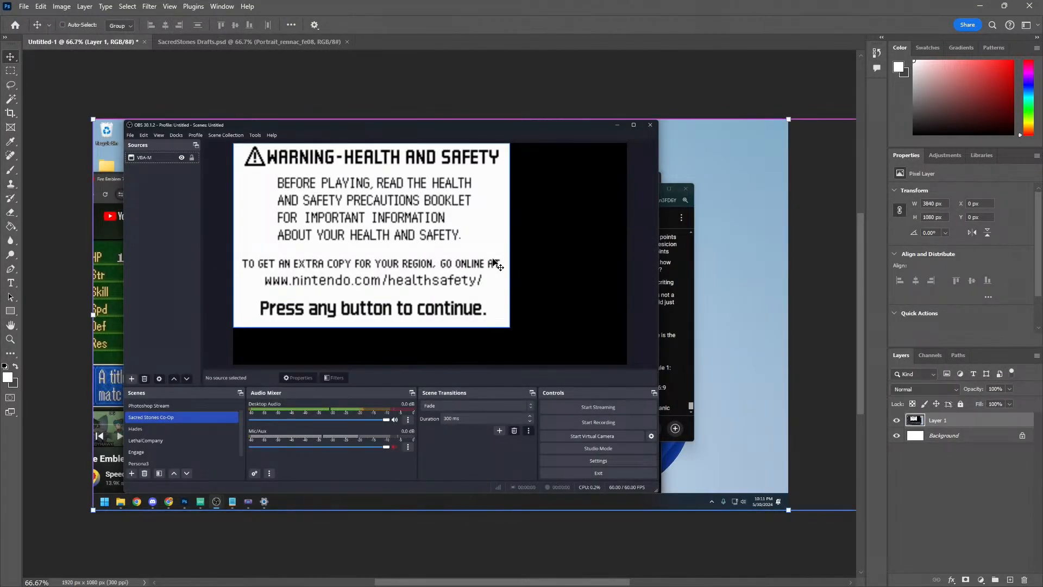
{"action": "key", "text": "m"}
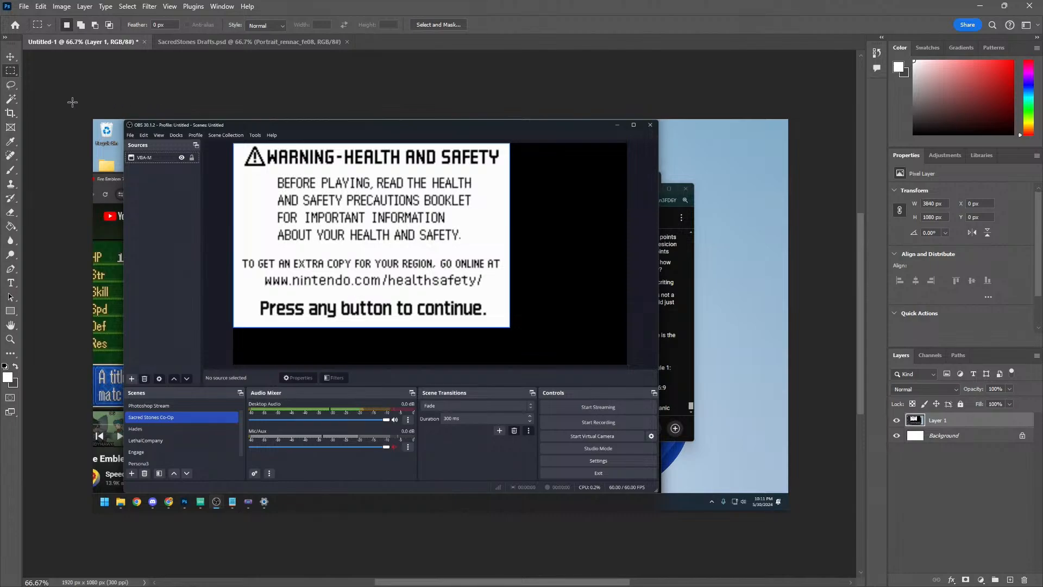
{"action": "left_click_drag", "start_coordinate": [72, 102], "coordinate": [820, 555]}
{"action": "key", "text": "Delete"}
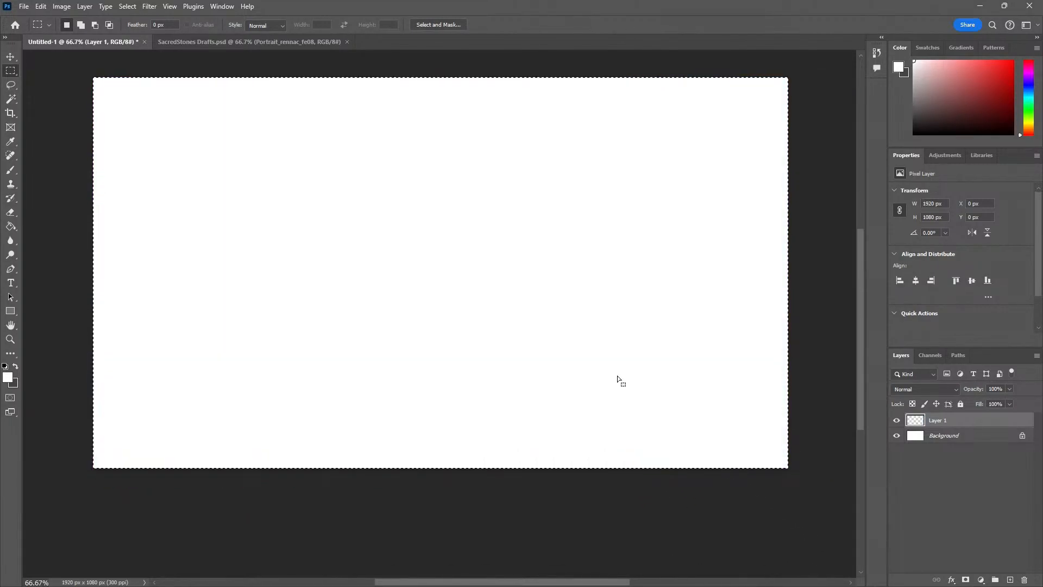
Deselect, turn off Auto-Select for the Move tool, and move the remaining game capture from beside the canvas onto it
{"action": "left_click_drag", "start_coordinate": [588, 350], "coordinate": [517, 398]}
{"action": "key", "text": "ctrl+d"}
{"action": "key", "text": "v"}
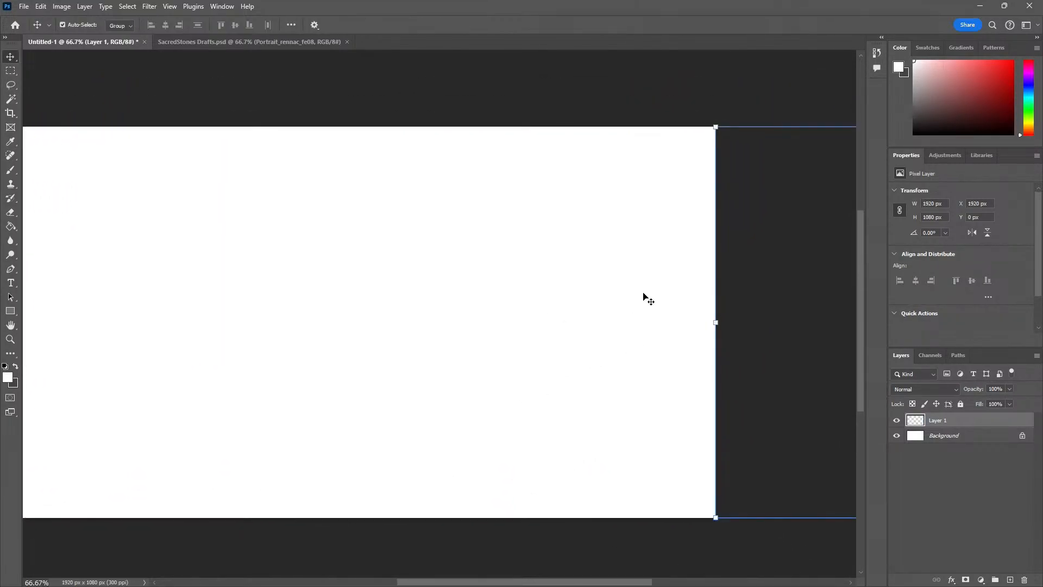
{"action": "left_click", "coordinate": [63, 25]}
{"action": "left_click_drag", "start_coordinate": [742, 248], "coordinate": [139, 263]}
{"action": "left_click_drag", "start_coordinate": [341, 331], "coordinate": [486, 331]}
{"action": "left_click_drag", "start_coordinate": [480, 321], "coordinate": [348, 318]}
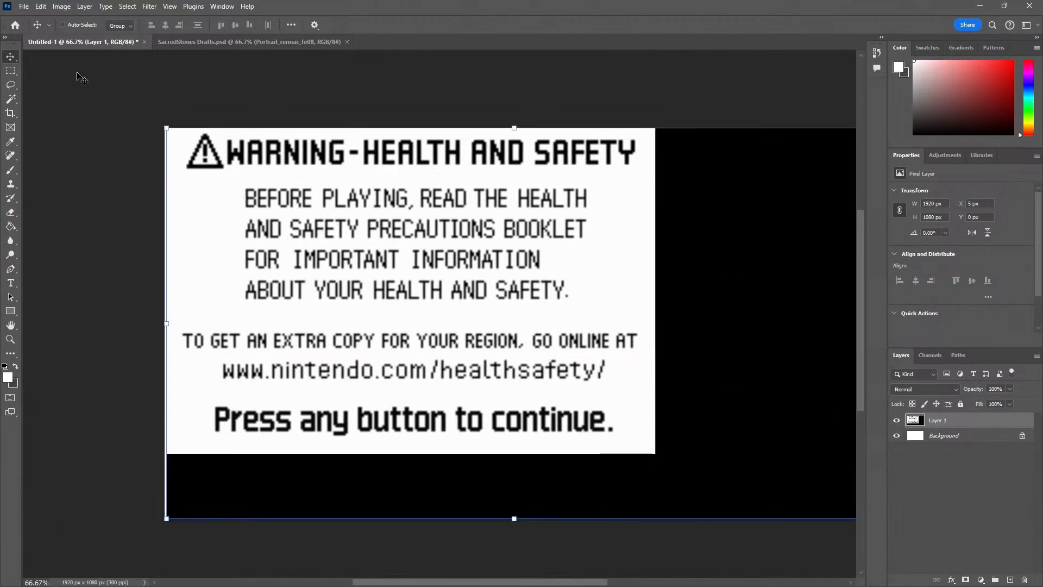
Turn on snapping and align the game capture with the canvas corner at X 0 px, Y 0 px
{"action": "left_click", "coordinate": [169, 6]}
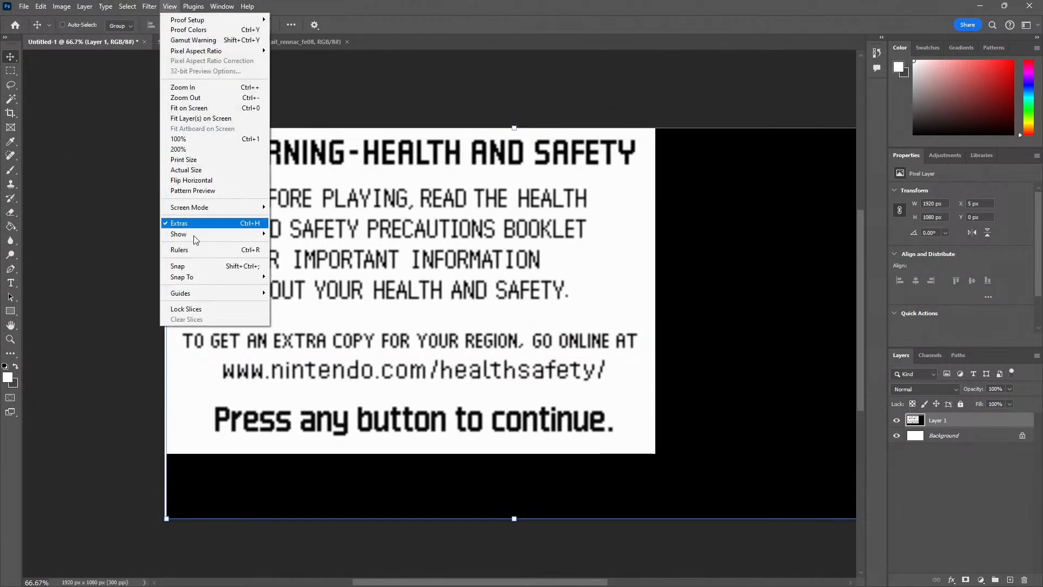
{"action": "left_click", "coordinate": [218, 267]}
{"action": "mouse_move", "coordinate": [313, 300]}
{"action": "left_mouse_down"}
{"action": "mouse_move", "coordinate": [339, 300]}
{"action": "mouse_move", "coordinate": [309, 301]}
{"action": "left_mouse_up"}
{"action": "left_click_drag", "start_coordinate": [100, 279], "coordinate": [33, 262]}
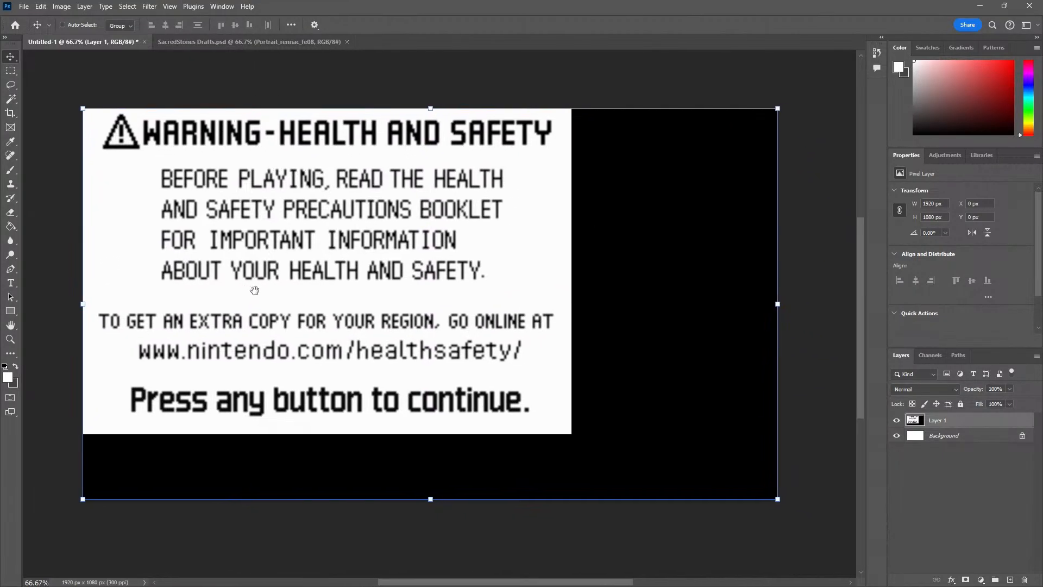
{"action": "left_click", "coordinate": [11, 311]}
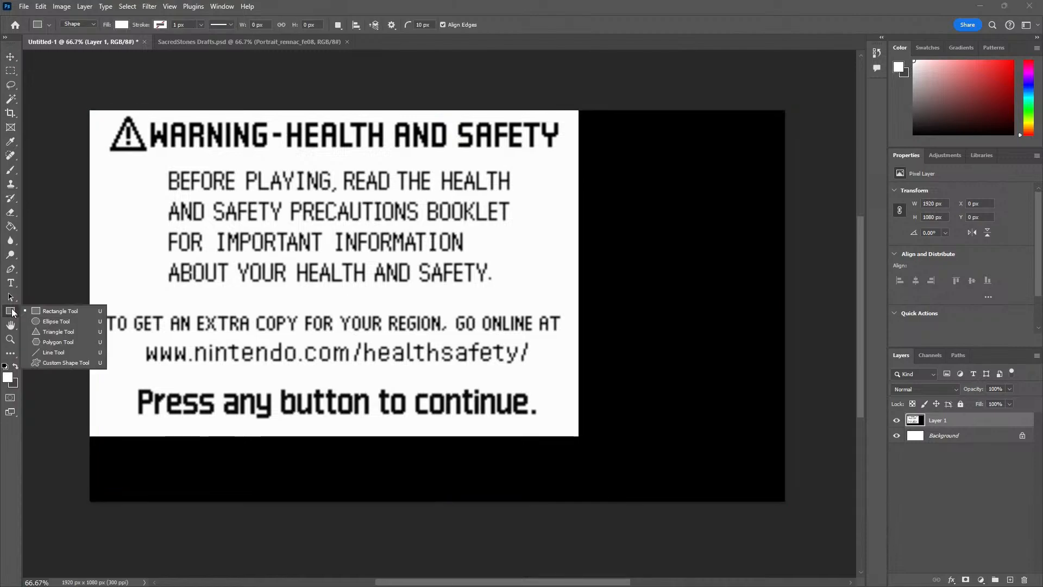
{"action": "left_click", "coordinate": [601, 189]}
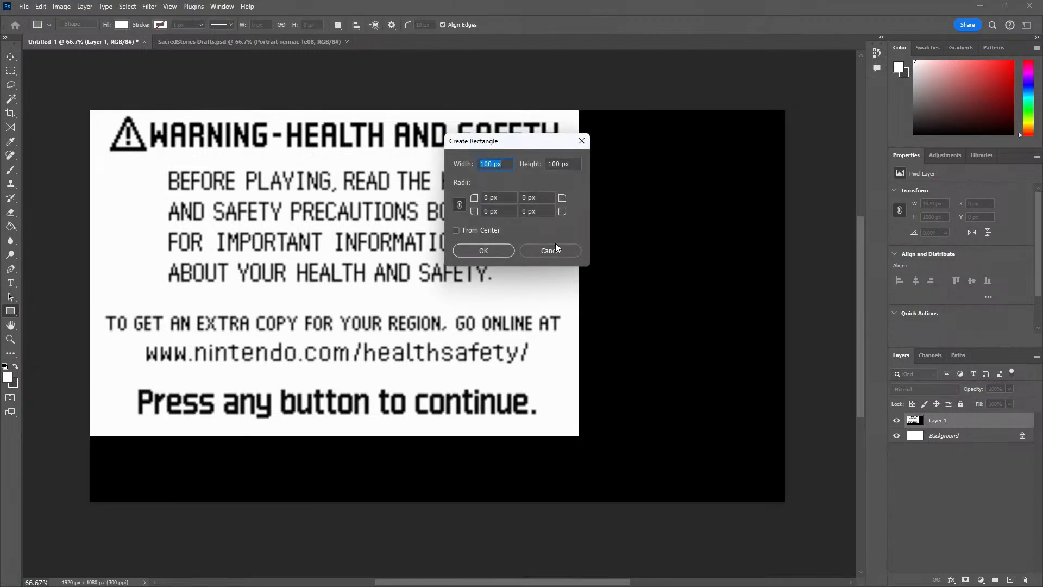
{"action": "left_click", "coordinate": [549, 250]}
On a new layer, select a 3 px wide, full-height strip along the canvas's left edge and fill it with red
{"action": "left_click", "coordinate": [1012, 579]}
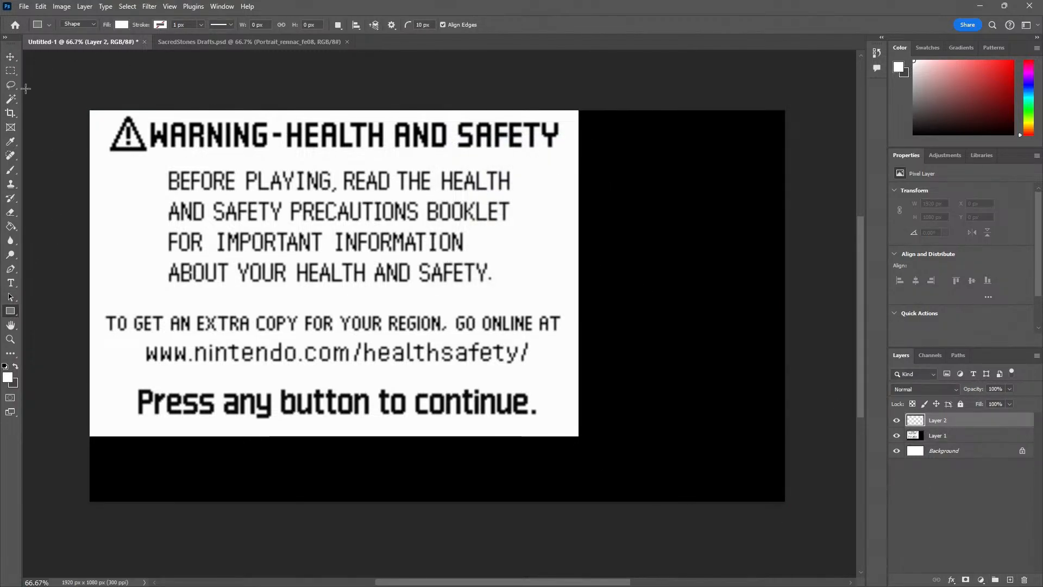
{"action": "left_click", "coordinate": [11, 72]}
{"action": "left_click_drag", "start_coordinate": [78, 99], "coordinate": [91, 531]}
{"action": "scroll", "coordinate": [81, 408], "scroll_direction": "up", "scroll_amount": 5, "text": "alt"}
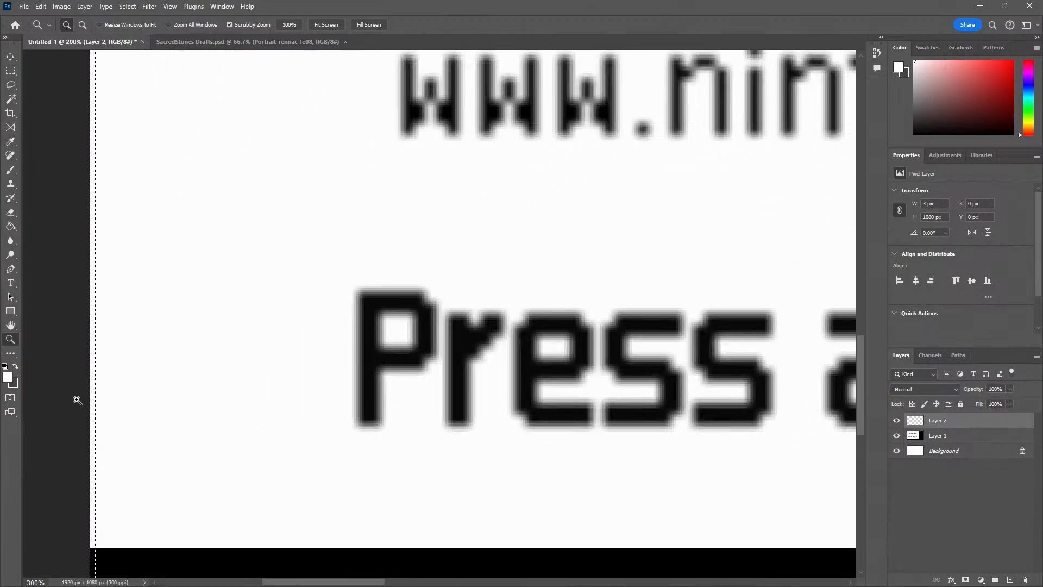
{"action": "key", "text": "g"}
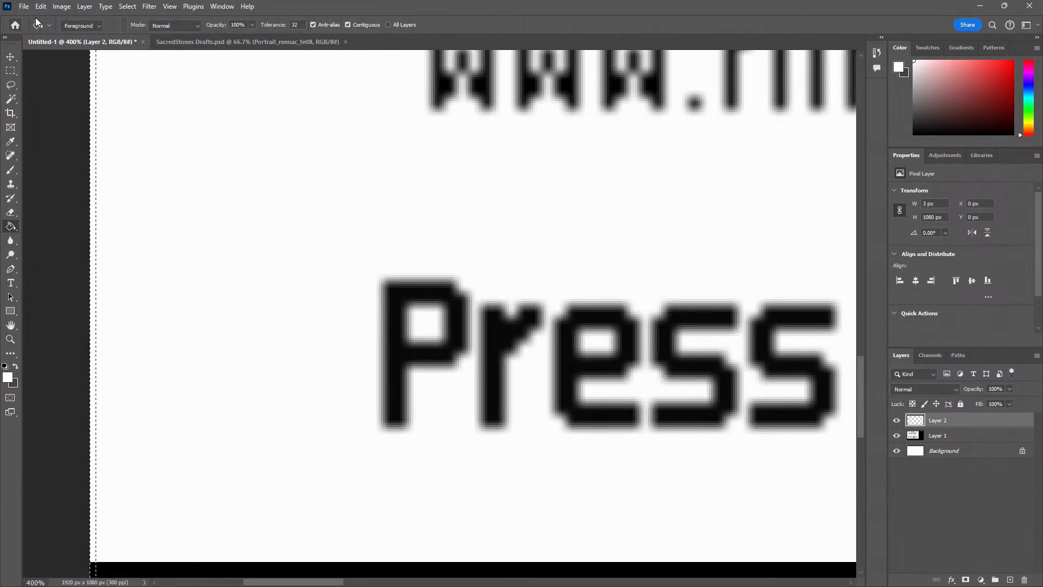
{"action": "left_click", "coordinate": [12, 374]}
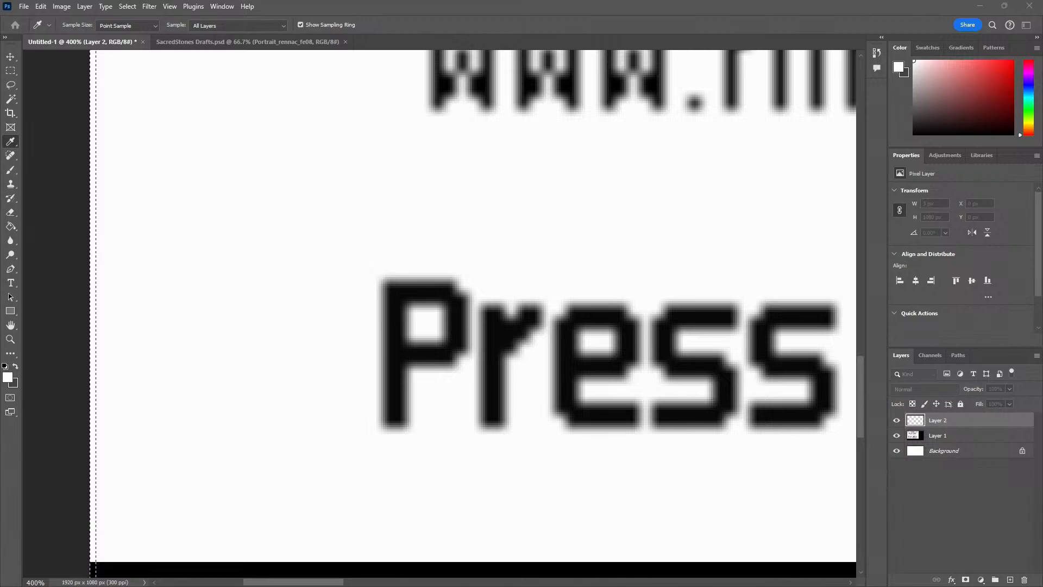
{"action": "key", "text": "Return"}
{"action": "left_click", "coordinate": [92, 333]}
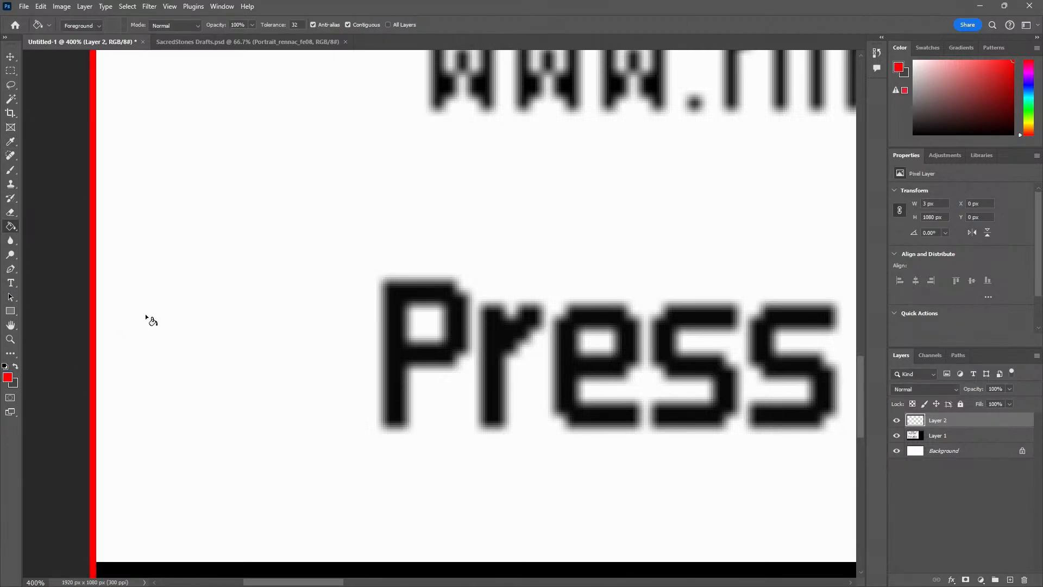
Try widening the red strip at the canvas's left edge to 6 px
{"action": "scroll", "coordinate": [146, 316], "scroll_direction": "down", "scroll_amount": 5}
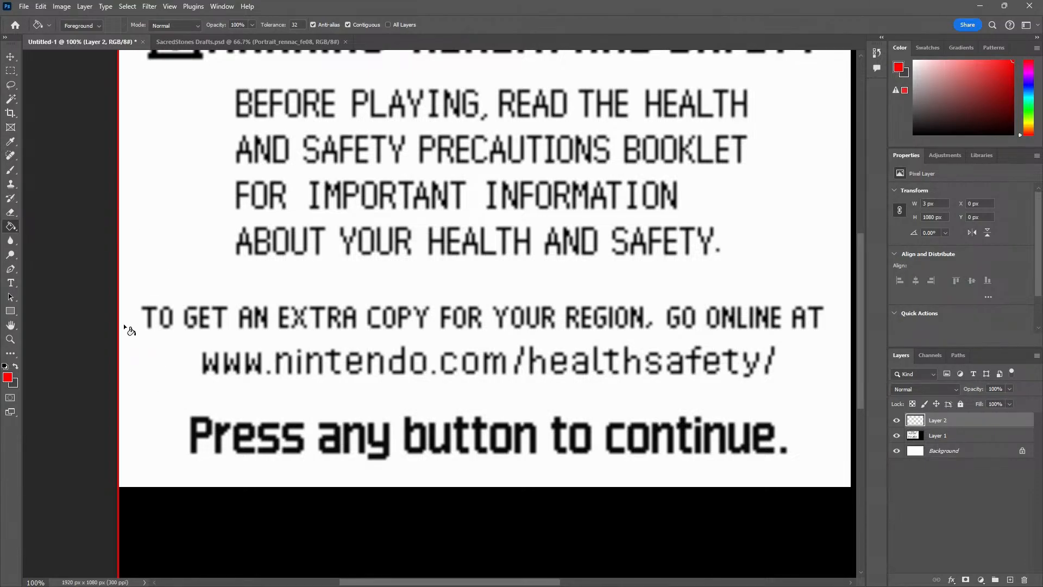
{"action": "key", "text": "z"}
{"action": "left_click", "coordinate": [99, 292]}
{"action": "left_click", "coordinate": [98, 292]}
{"action": "left_click", "coordinate": [98, 291]}
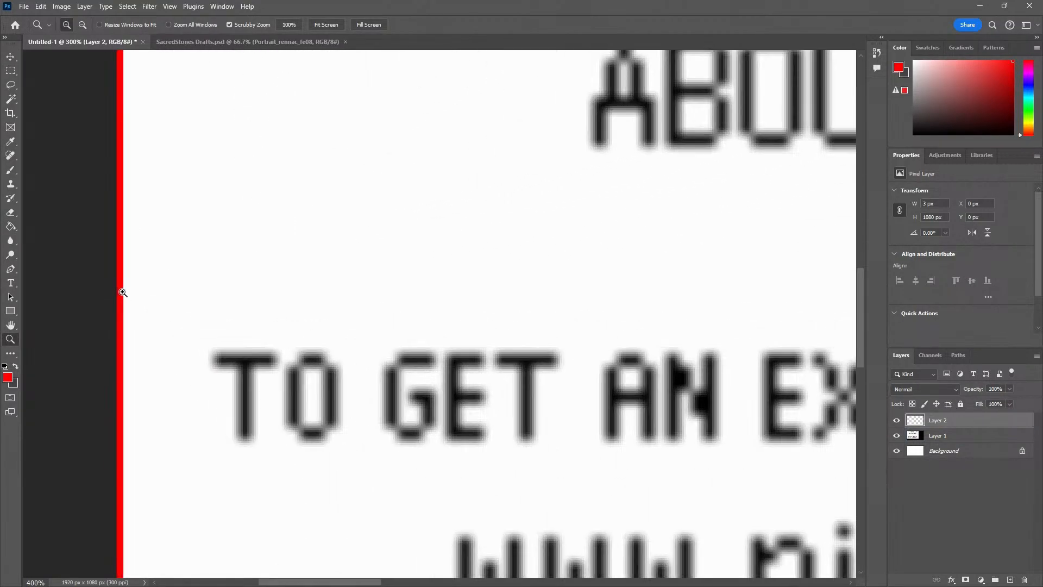
{"action": "key", "text": "v"}
{"action": "key", "text": "ctrl+t"}
{"action": "left_click_drag", "start_coordinate": [125, 293], "coordinate": [129, 293]}
{"action": "key", "text": "Return"}
{"action": "key", "text": "z"}
{"action": "left_click", "coordinate": [177, 279], "text": "alt"}
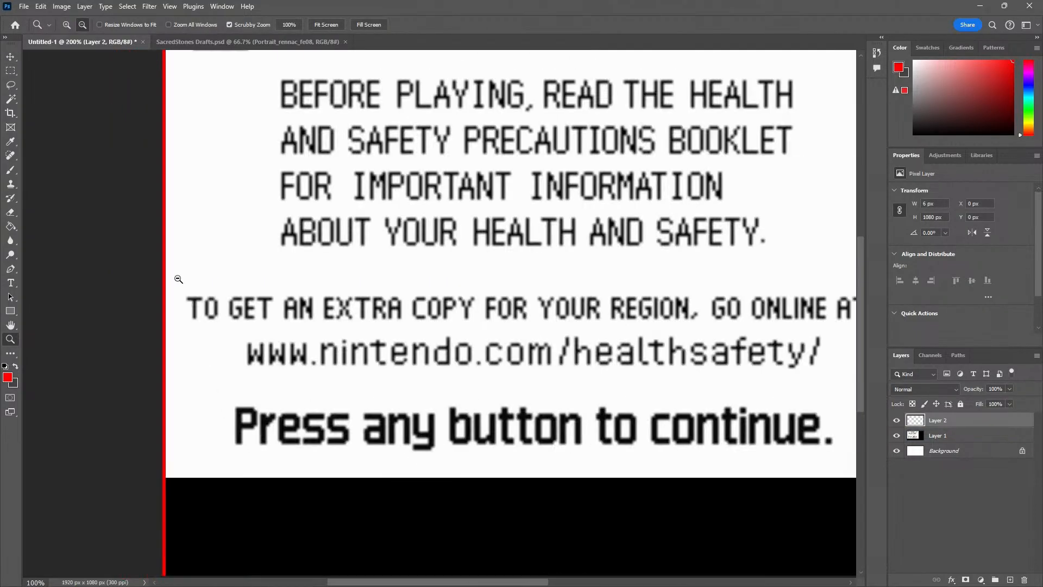
{"action": "left_click", "coordinate": [179, 278], "text": "alt"}
{"action": "left_click", "coordinate": [178, 278], "text": "alt"}
{"action": "left_click", "coordinate": [179, 279], "text": "alt"}
{"action": "left_click", "coordinate": [180, 263]}
{"action": "left_click", "coordinate": [180, 263]}
{"action": "left_click", "coordinate": [180, 263]}
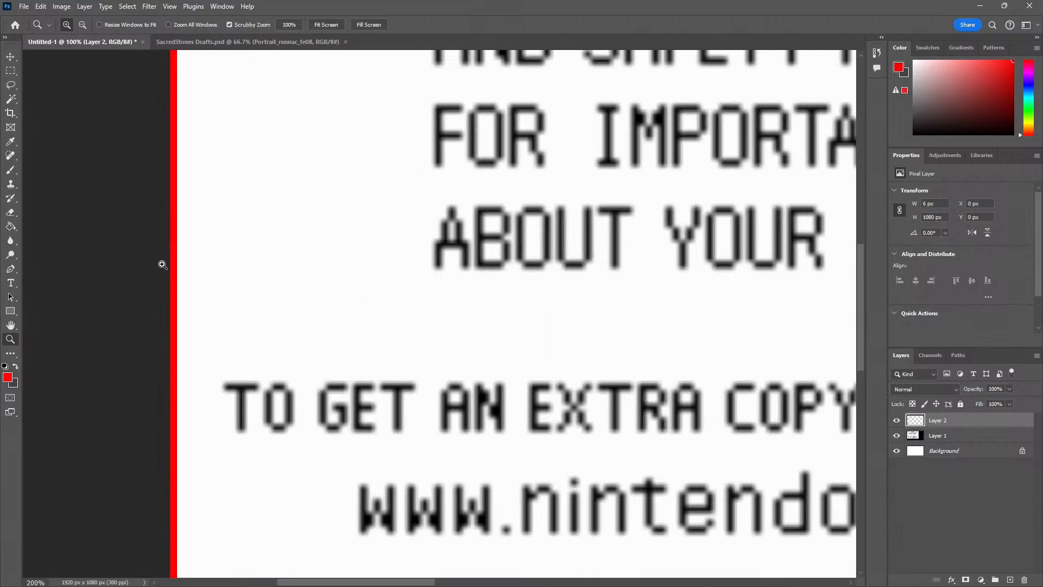
{"action": "left_click", "coordinate": [180, 263]}
Widen the red edge strip to 4 px with Free Transform, keeping its outer side on the canvas edge
{"action": "key", "text": "ctrl+t"}
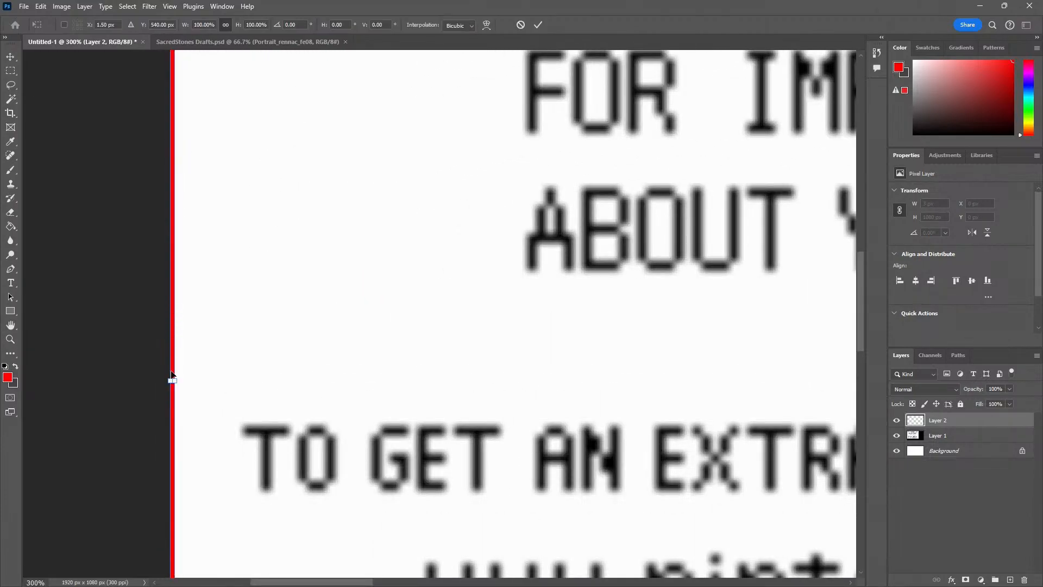
{"action": "left_click_drag", "start_coordinate": [178, 381], "coordinate": [178, 382]}
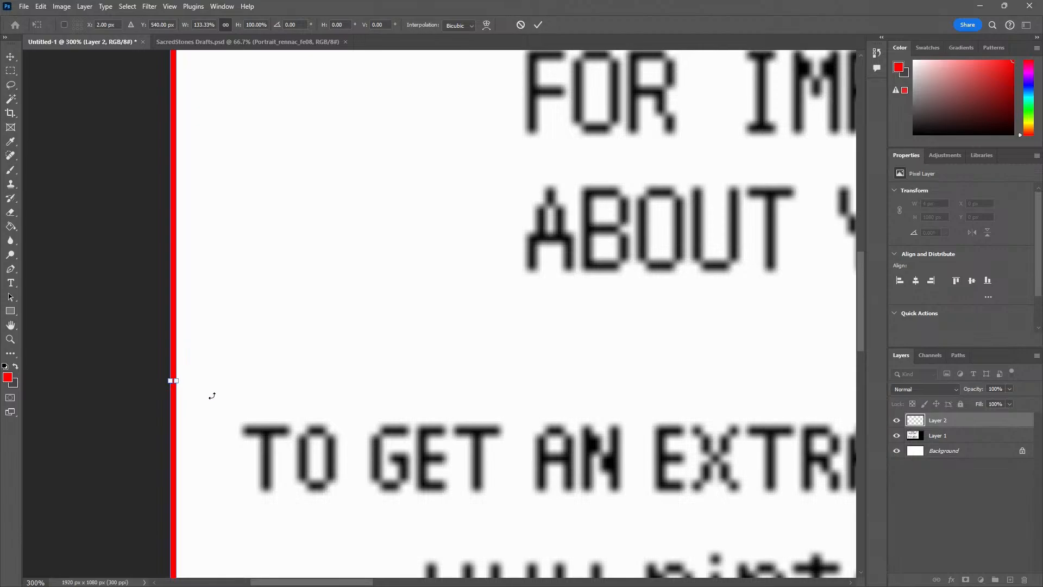
{"action": "key", "text": "Return"}
{"action": "left_click", "coordinate": [239, 341], "text": "alt"}
{"action": "left_click", "coordinate": [239, 340], "text": "alt"}
{"action": "left_click", "coordinate": [240, 341], "text": "alt"}
{"action": "left_click_drag", "start_coordinate": [373, 339], "coordinate": [291, 340]}
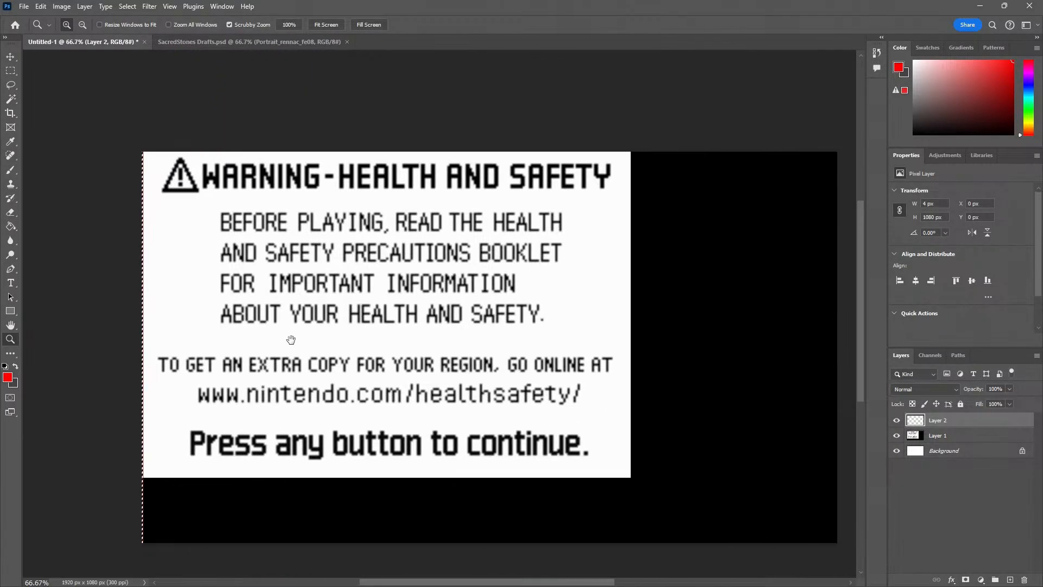
Duplicate the red strip and place the copy along the canvas's right edge at X 1916 px
{"action": "key", "text": "v"}
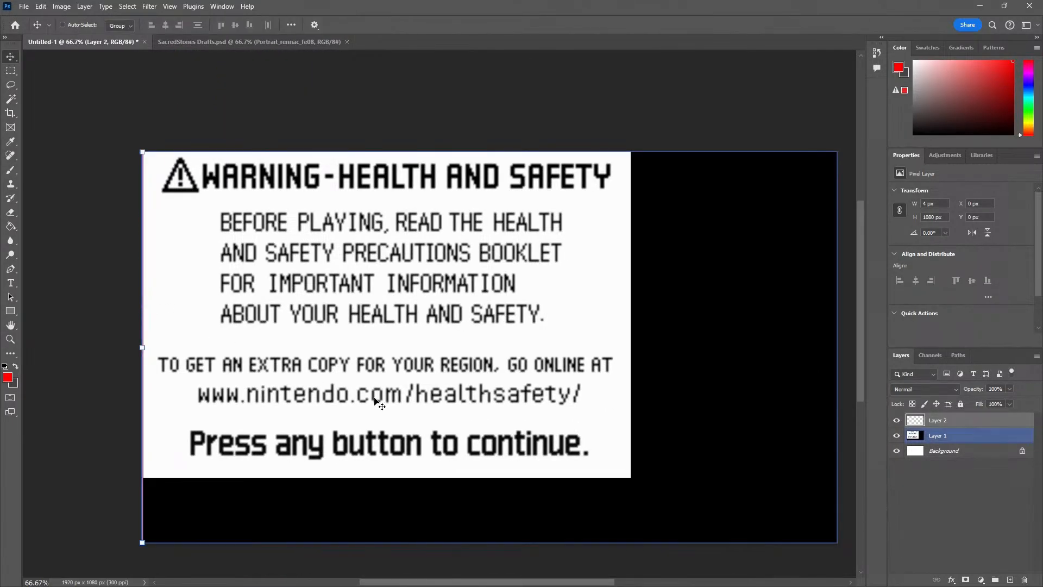
{"action": "key", "text": "ctrl+j"}
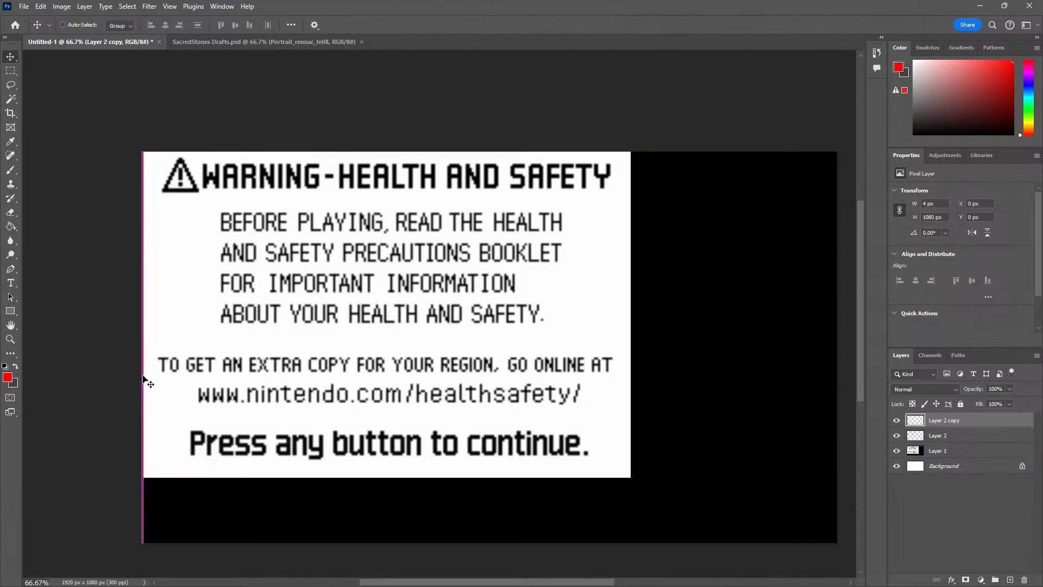
{"action": "left_click_drag", "start_coordinate": [144, 375], "coordinate": [834, 410]}
Duplicate the right-edge strip and place the copy near the right border of the game picture at X 1353 px
{"action": "key", "text": "ctrl+j"}
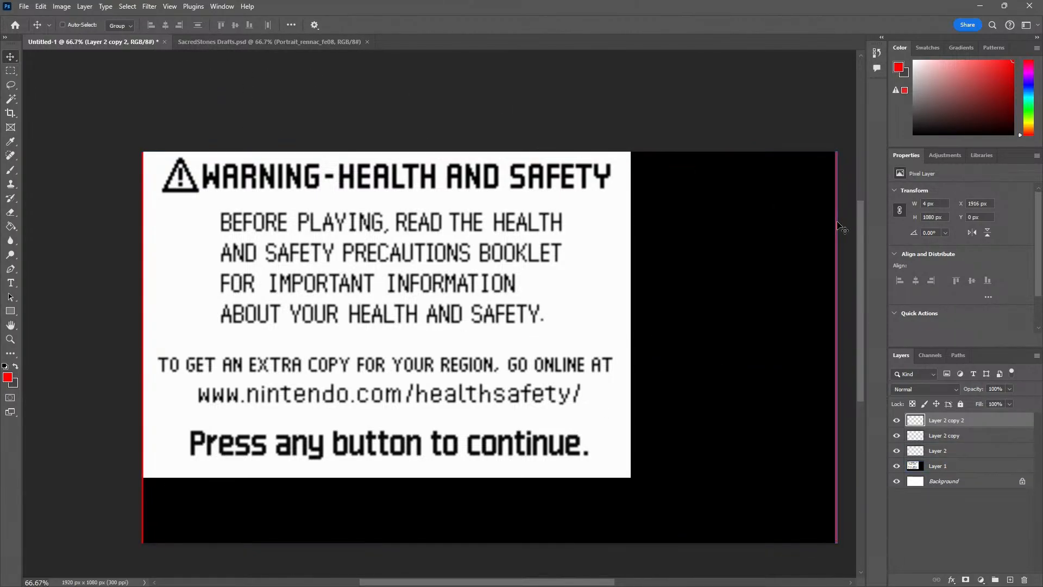
{"action": "left_click_drag", "start_coordinate": [838, 221], "coordinate": [633, 234]}
{"action": "key", "text": "ctrl+t"}
{"action": "scroll", "coordinate": [634, 264], "scroll_direction": "up", "scroll_amount": 1}
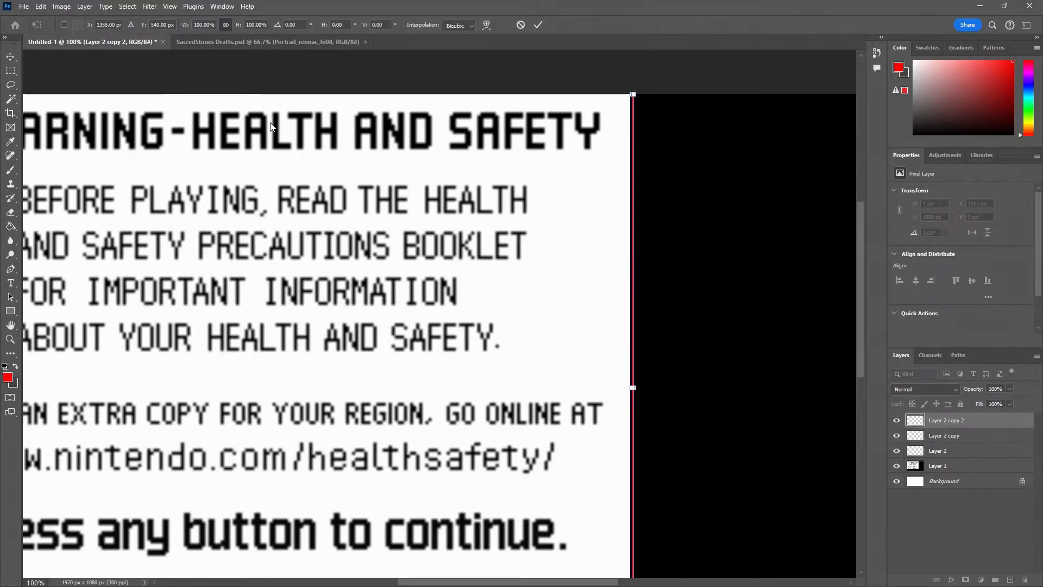
{"action": "key", "text": "Return"}
Shift the middle red strip flush against the game picture's right border at X 1350 px
{"action": "key", "text": "z"}
{"action": "left_click", "coordinate": [637, 250]}
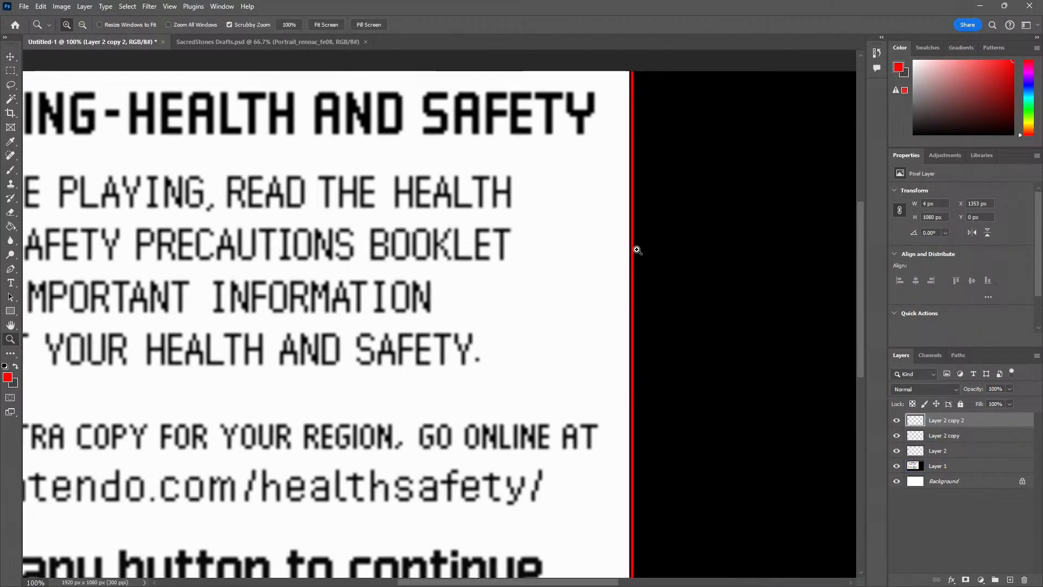
{"action": "left_click", "coordinate": [635, 253]}
{"action": "left_click", "coordinate": [587, 288]}
{"action": "key", "text": "v"}
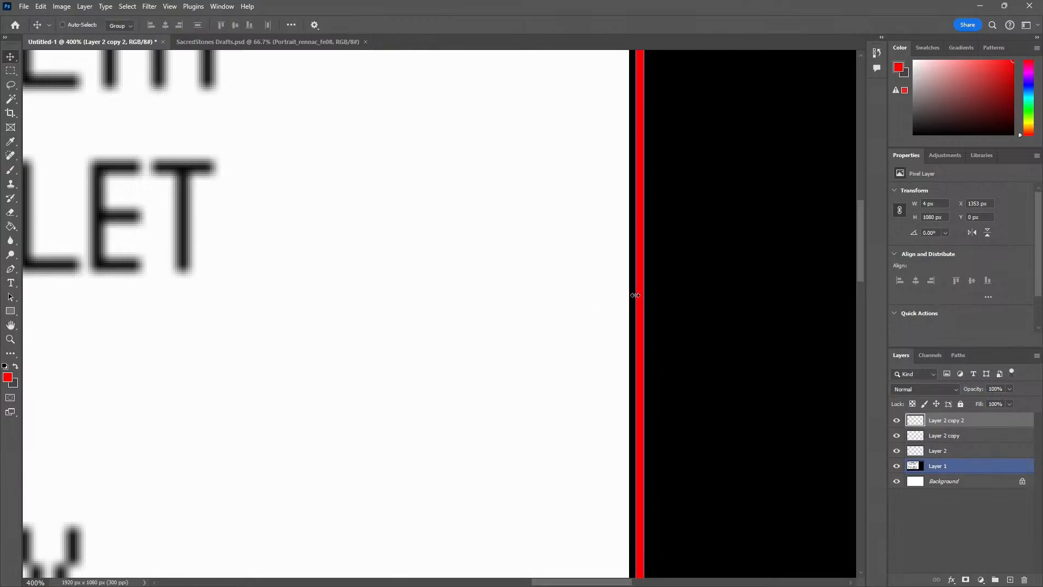
{"action": "left_click_drag", "start_coordinate": [637, 297], "coordinate": [631, 300]}
{"action": "key", "text": "z"}
{"action": "left_click", "coordinate": [631, 309], "text": "alt"}
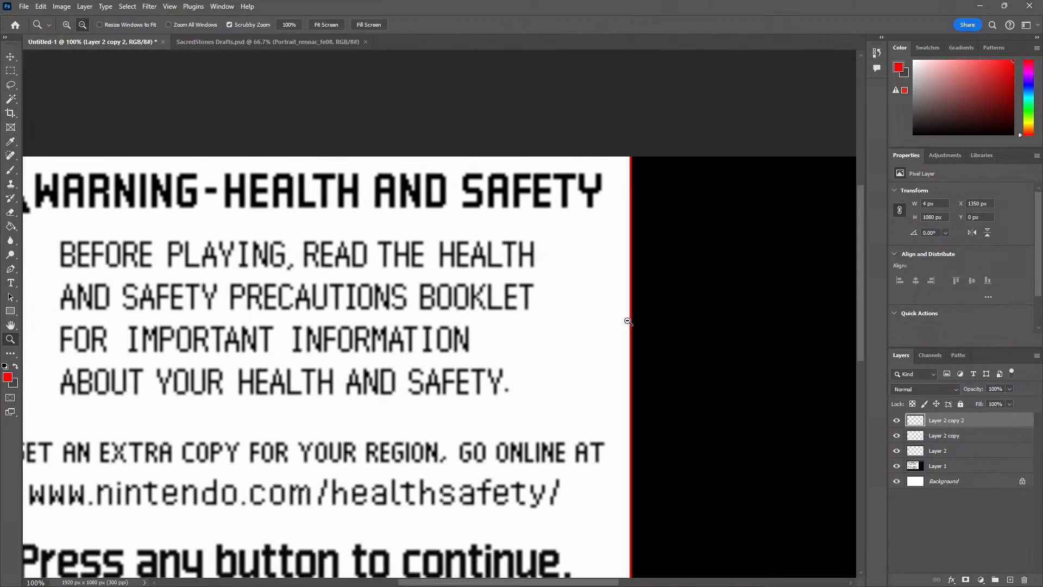
{"action": "left_click", "coordinate": [629, 321], "text": "alt"}
{"action": "left_click_drag", "start_coordinate": [613, 345], "coordinate": [582, 268]}
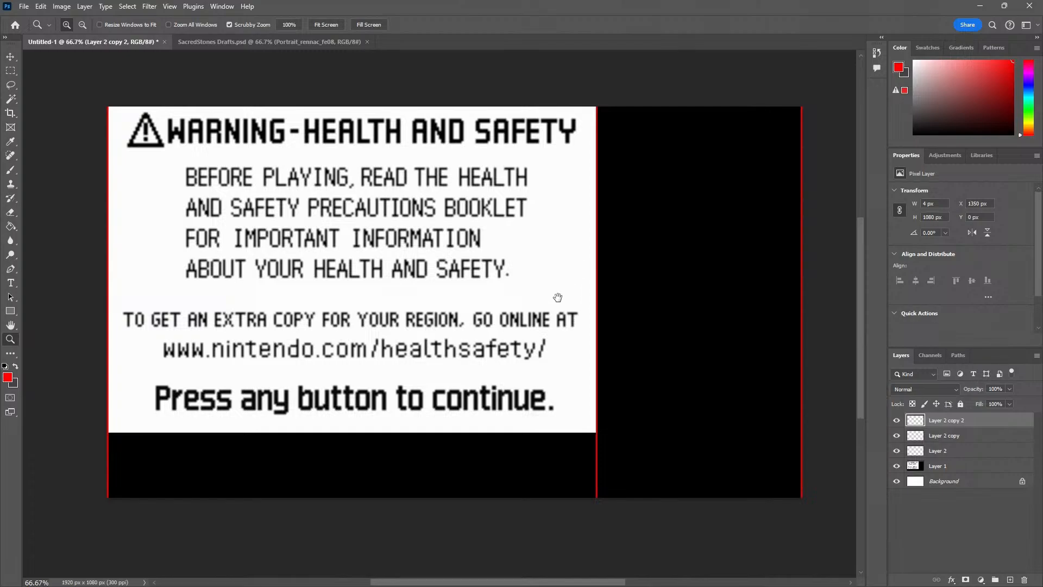
Place a further copy of the middle strip across the game picture at X 275 px, and delete the spare duplicate on the border
{"action": "key", "text": "v"}
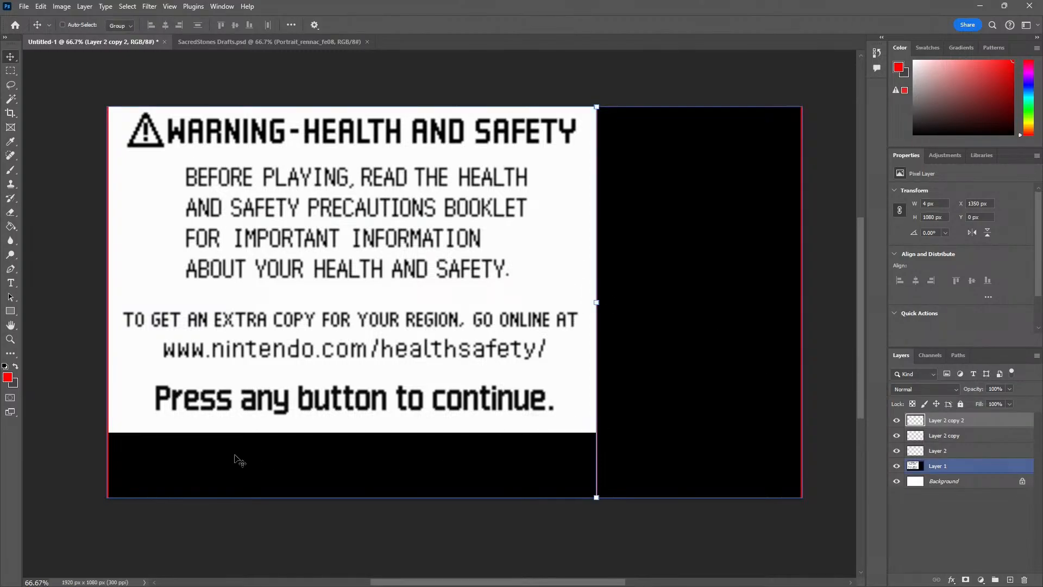
{"action": "left_click_drag", "start_coordinate": [585, 367], "coordinate": [346, 348]}
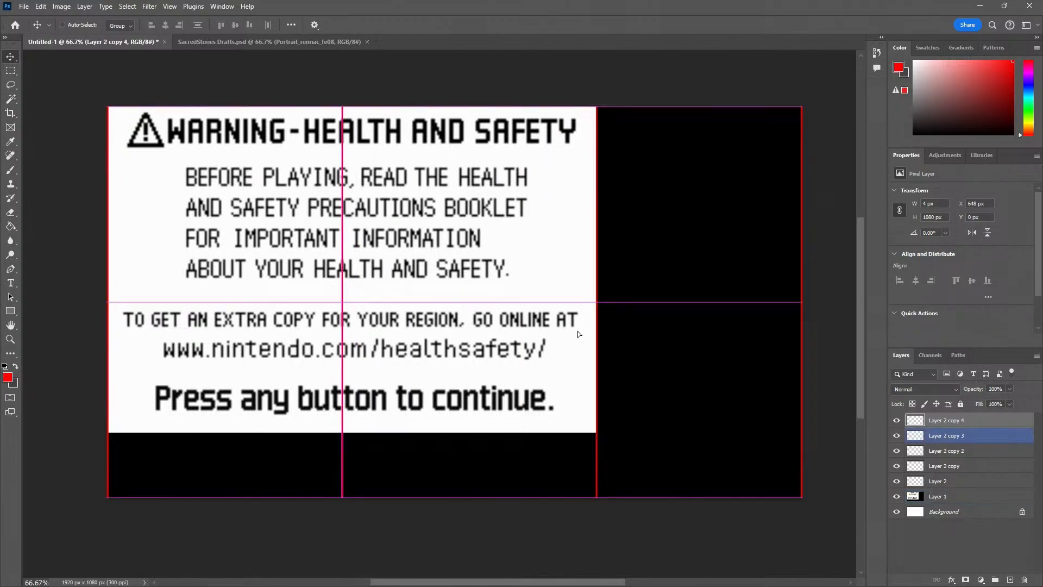
{"action": "left_click_drag", "start_coordinate": [578, 331], "coordinate": [466, 342]}
{"action": "left_click", "coordinate": [918, 435]}
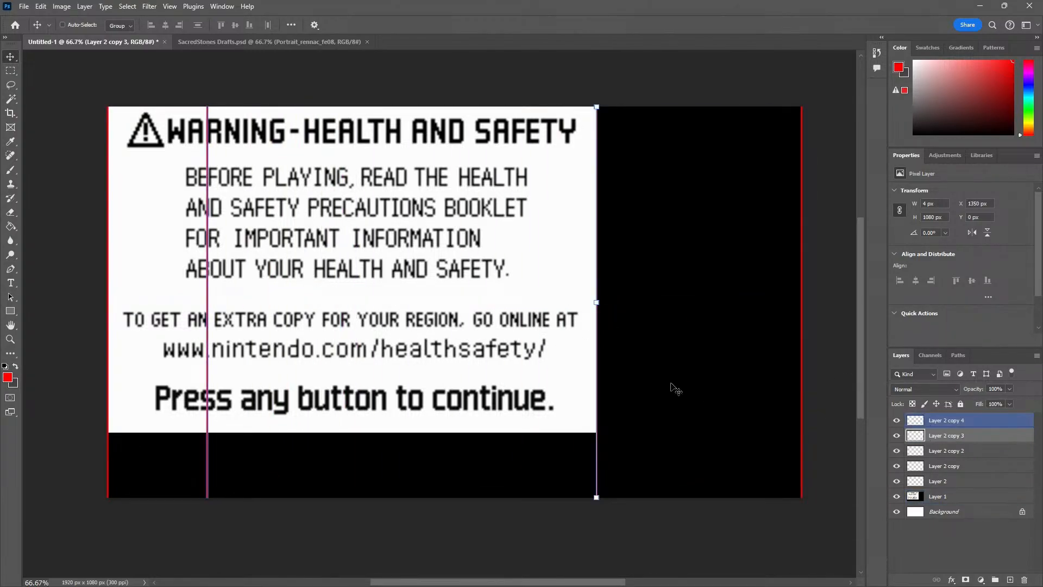
{"action": "left_click_drag", "start_coordinate": [601, 352], "coordinate": [471, 357]}
{"action": "key", "text": "Delete"}
{"action": "left_click_drag", "start_coordinate": [207, 306], "coordinate": [249, 305]}
{"action": "key", "text": "ctrl+z"}
Rotate the red strip crossing the game picture by 90° and place it along the canvas's bottom edge at X 0, Y 1076 px
{"action": "left_click", "coordinate": [946, 420]}
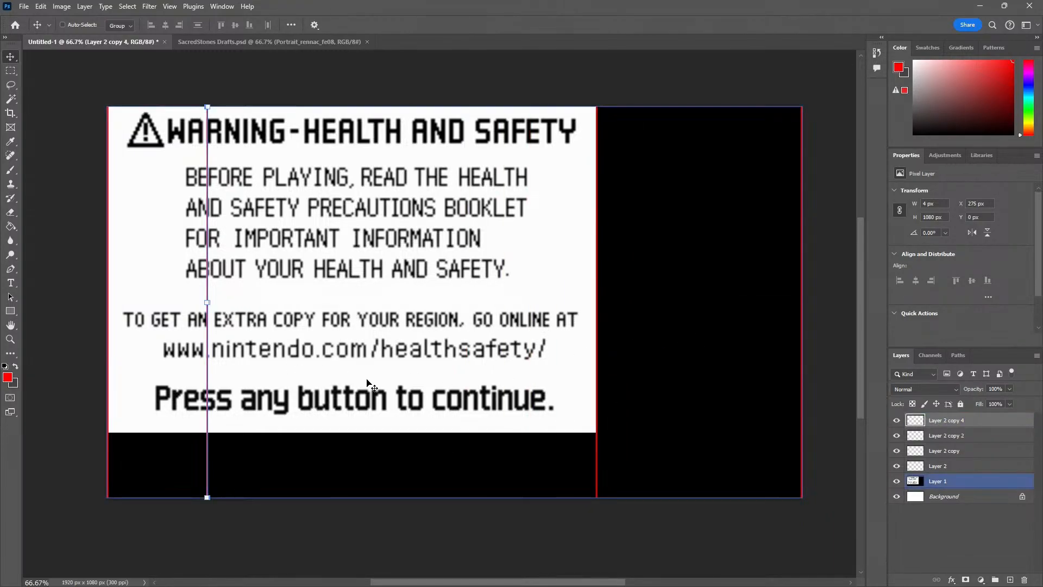
{"action": "key", "text": "ctrl+t"}
{"action": "left_click_drag", "start_coordinate": [256, 323], "coordinate": [185, 362]}
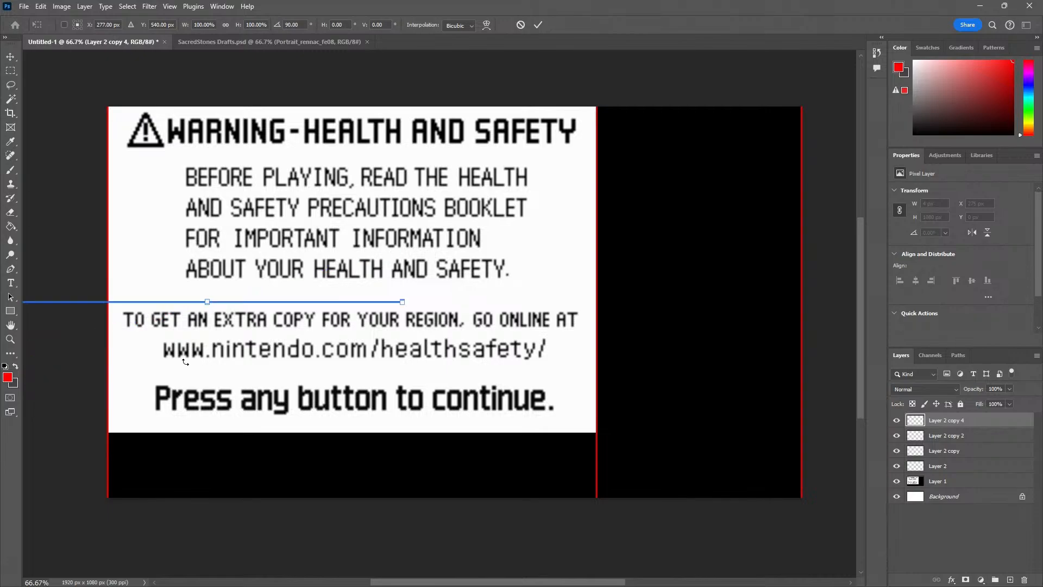
{"action": "key", "text": "Return"}
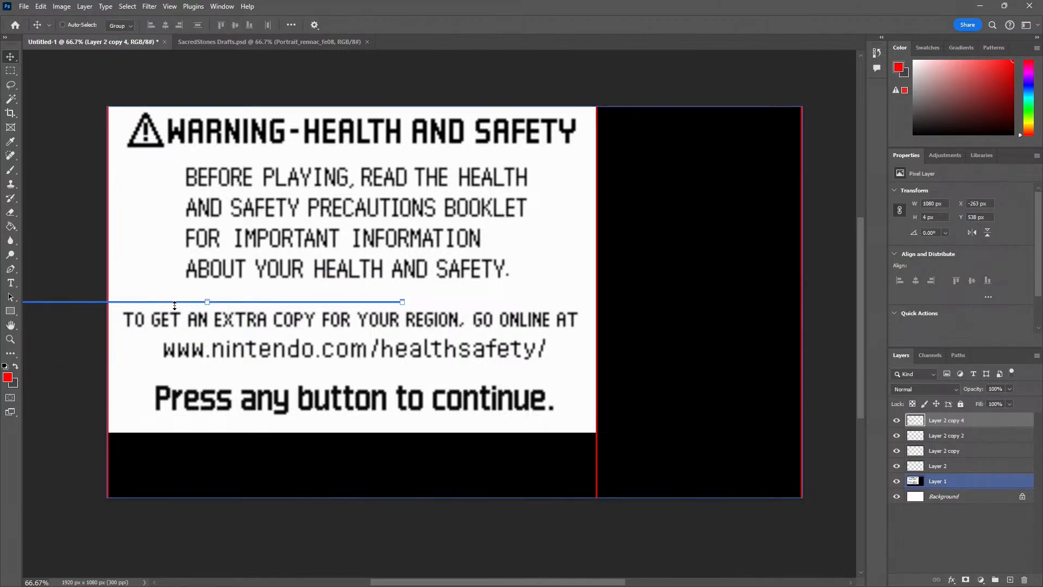
{"action": "left_click_drag", "start_coordinate": [174, 305], "coordinate": [275, 494]}
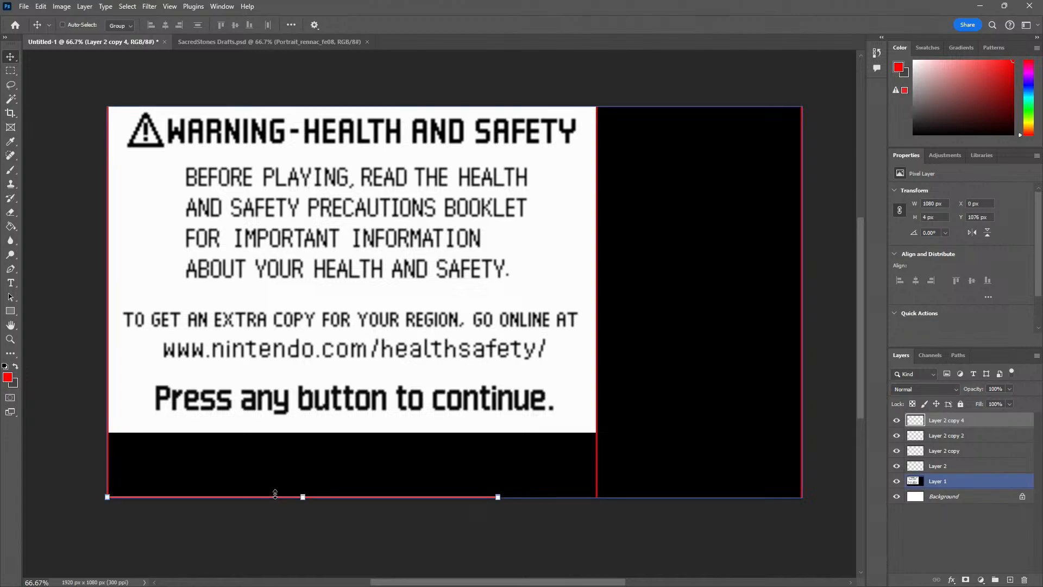
Stretch the bottom-edge strip across the full canvas width of 1920 px
{"action": "key", "text": "ctrl+t"}
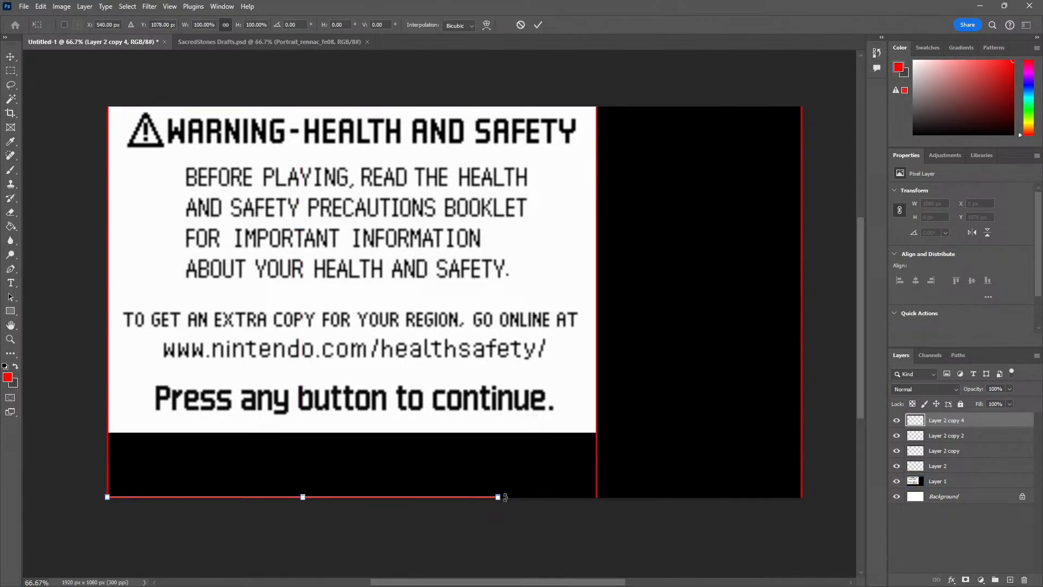
{"action": "left_click_drag", "start_coordinate": [499, 497], "coordinate": [808, 525]}
{"action": "key", "text": "Return"}
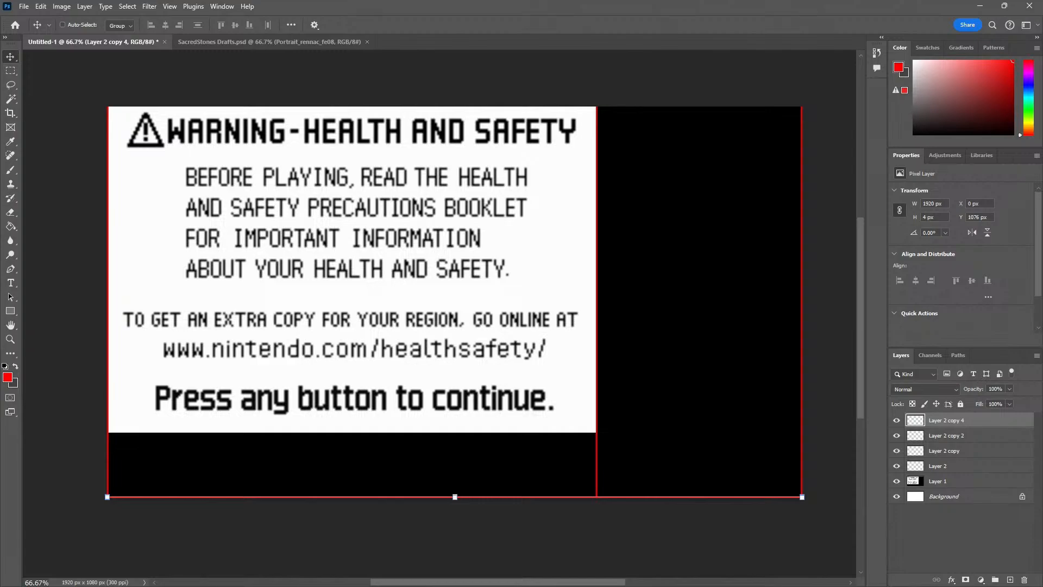
Duplicate the bottom-edge strip and place the copy directly under the game picture at Y 900 px
{"action": "scroll", "coordinate": [144, 499], "scroll_direction": "up", "scroll_amount": 4}
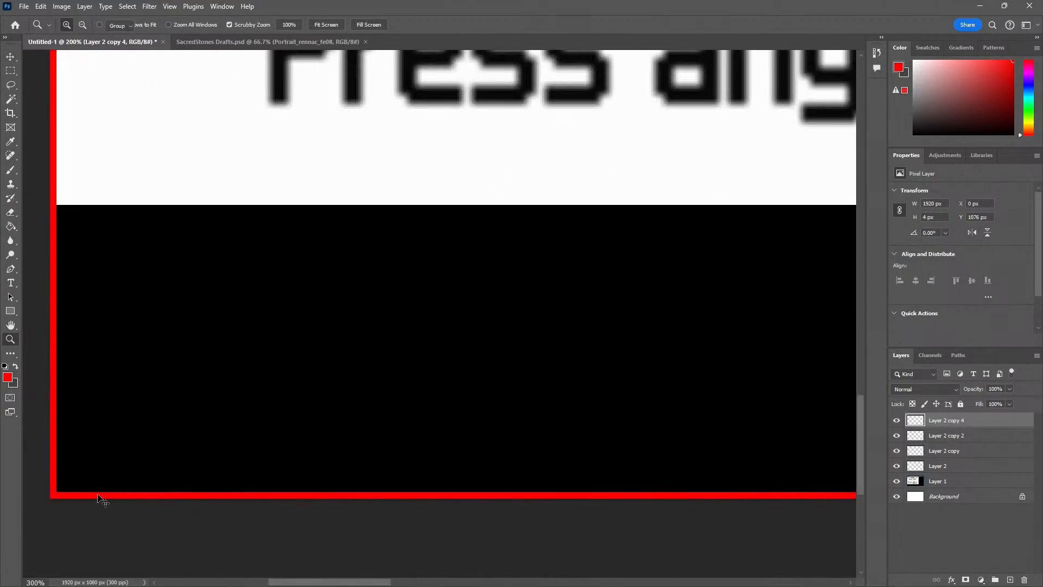
{"action": "left_click_drag", "start_coordinate": [95, 498], "coordinate": [103, 211]}
{"action": "key", "text": "z"}
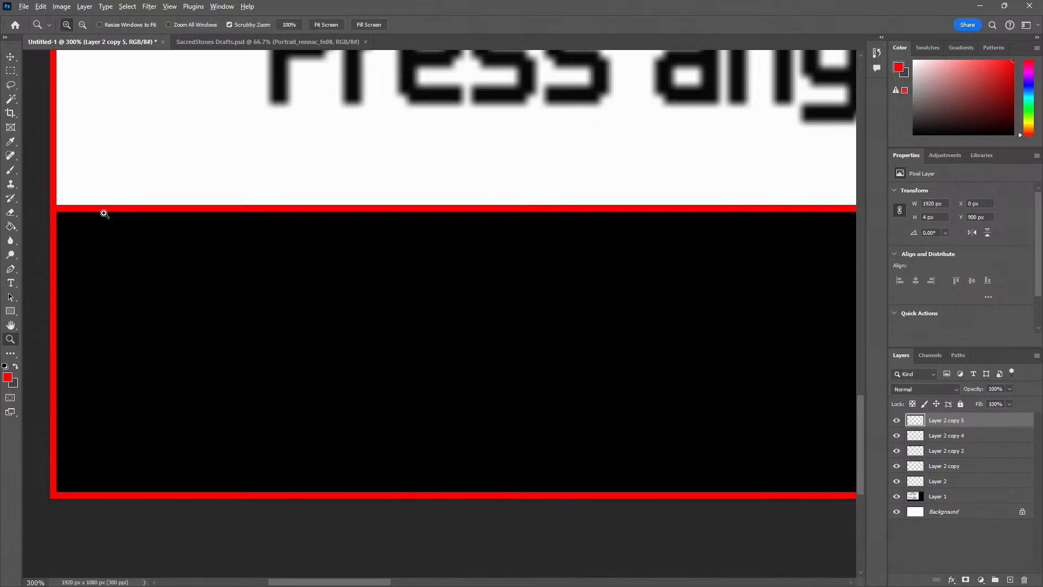
Shorten the strip under the game picture to 1354 px wide so it ends at the middle vertical strip
{"action": "left_click", "coordinate": [107, 214], "text": "alt"}
{"action": "left_click", "coordinate": [107, 214], "text": "alt"}
{"action": "left_click", "coordinate": [107, 214], "text": "alt"}
{"action": "left_click_drag", "start_coordinate": [427, 259], "coordinate": [349, 391]}
{"action": "key", "text": "ctrl+t"}
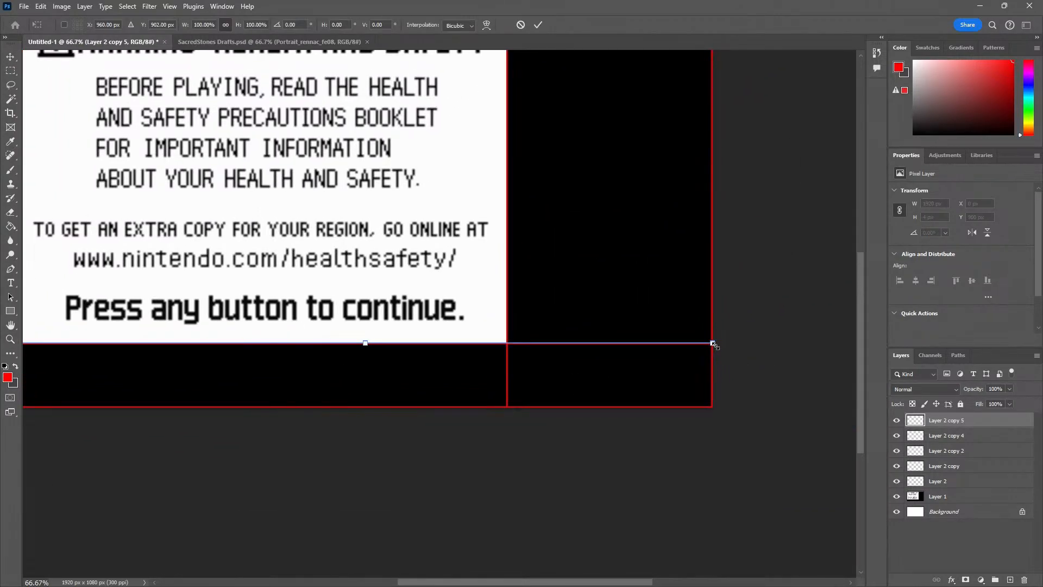
{"action": "left_click_drag", "start_coordinate": [714, 342], "coordinate": [694, 345]}
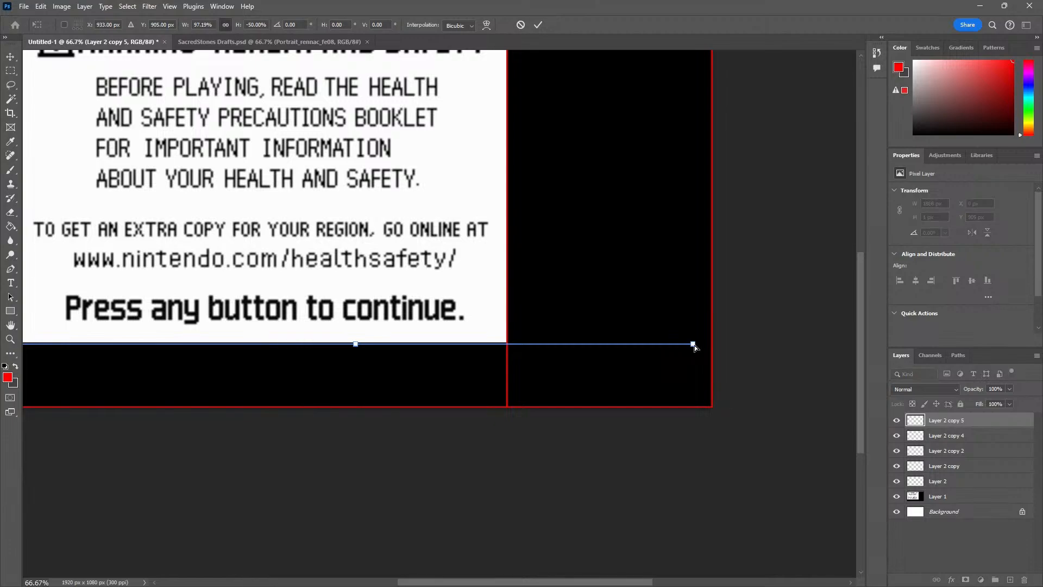
{"action": "key", "text": "ctrl+z"}
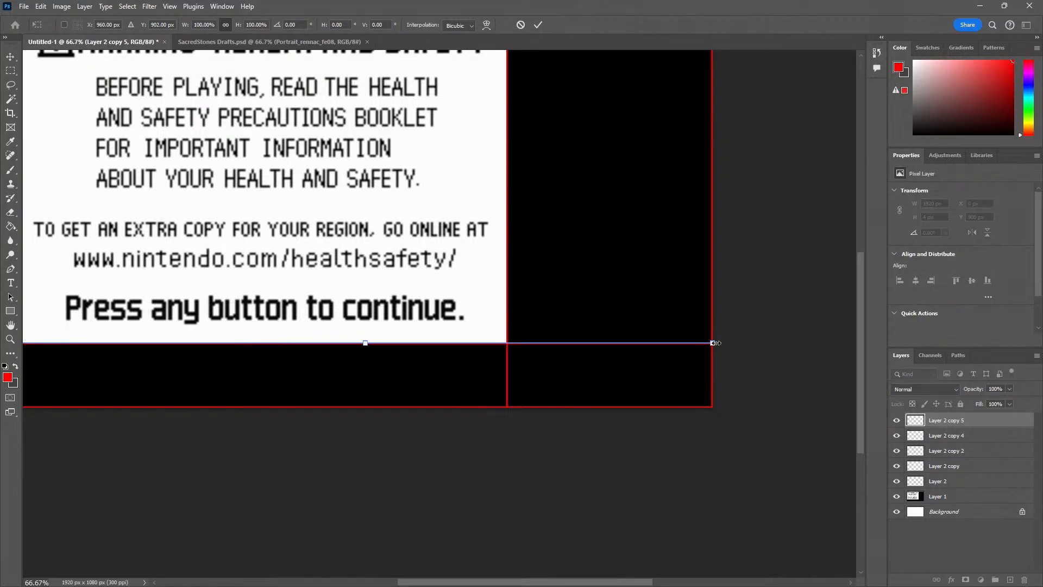
{"action": "left_click_drag", "start_coordinate": [716, 343], "coordinate": [695, 344]}
{"action": "key", "text": "ctrl+z"}
{"action": "left_click_drag", "start_coordinate": [713, 342], "coordinate": [511, 361]}
{"action": "key", "text": "Return"}
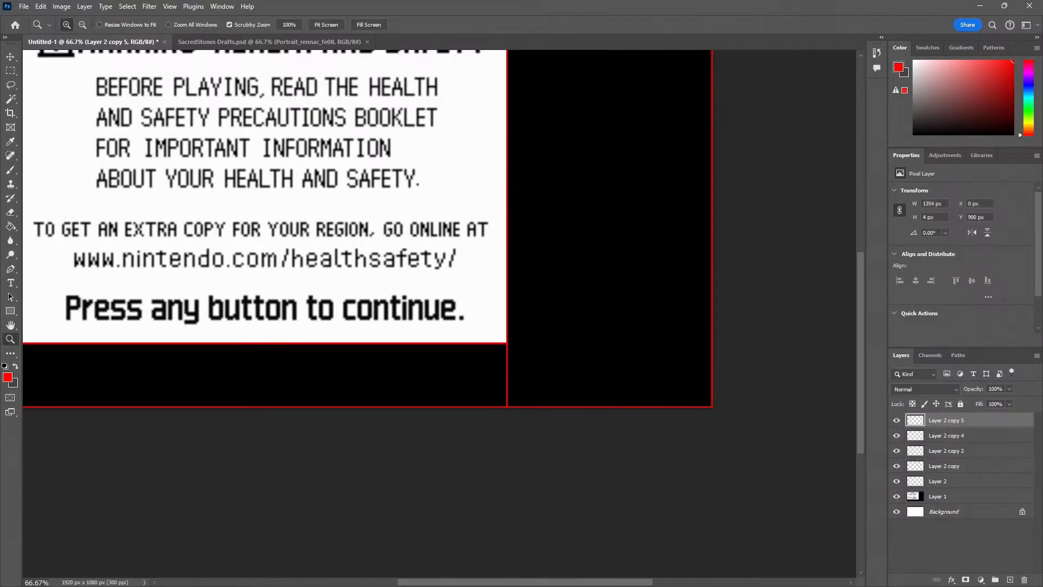
Turn on auto-select and duplicate the middle vertical strip into the black side area at X 1551 px
{"action": "left_click", "coordinate": [344, 380], "text": "alt"}
{"action": "left_click_drag", "start_coordinate": [339, 357], "coordinate": [332, 386]}
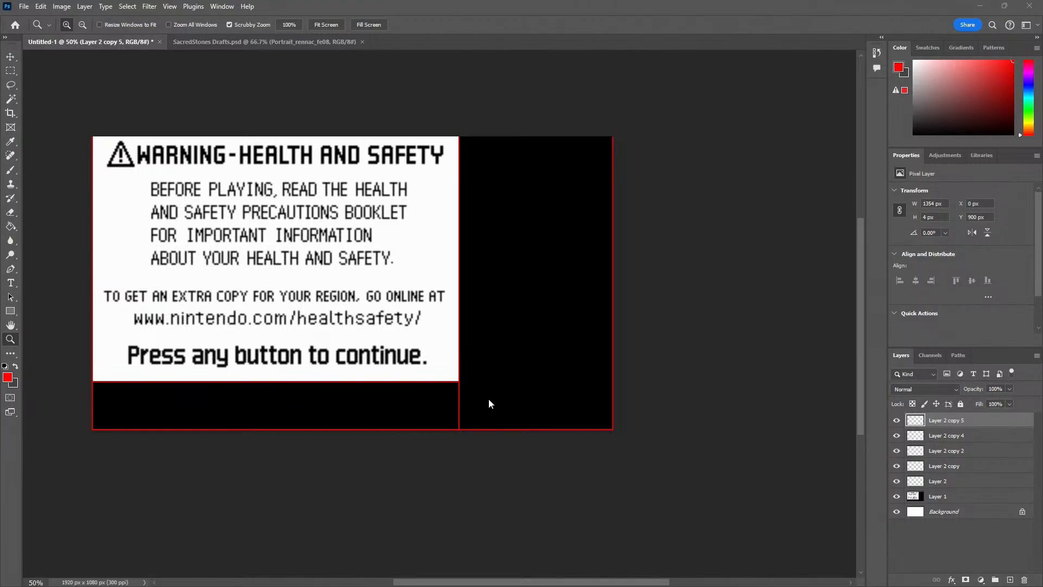
{"action": "left_click", "coordinate": [470, 407]}
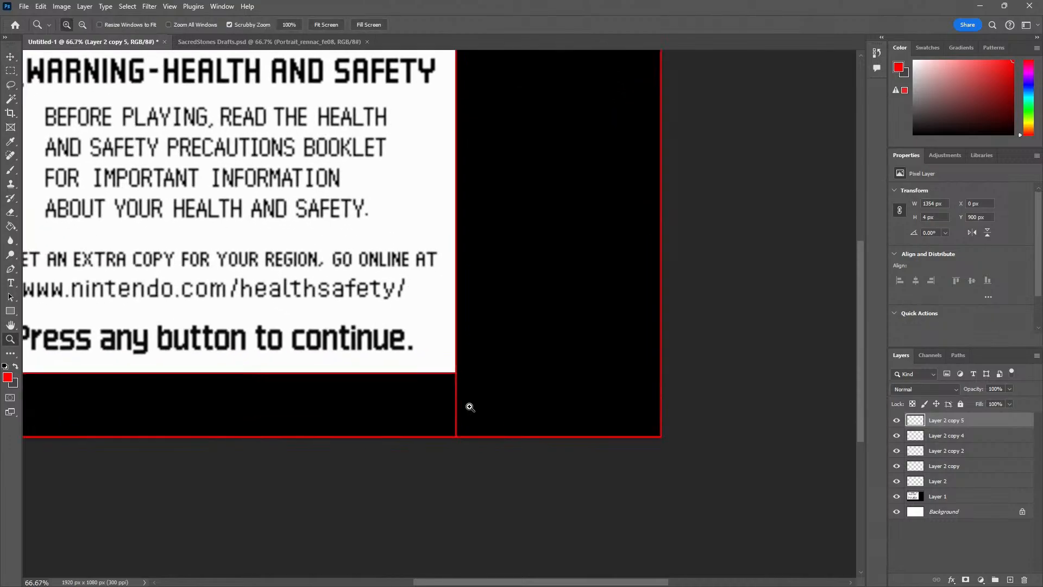
{"action": "left_click", "coordinate": [470, 406]}
{"action": "key", "text": "v"}
{"action": "left_click_drag", "start_coordinate": [573, 403], "coordinate": [461, 391]}
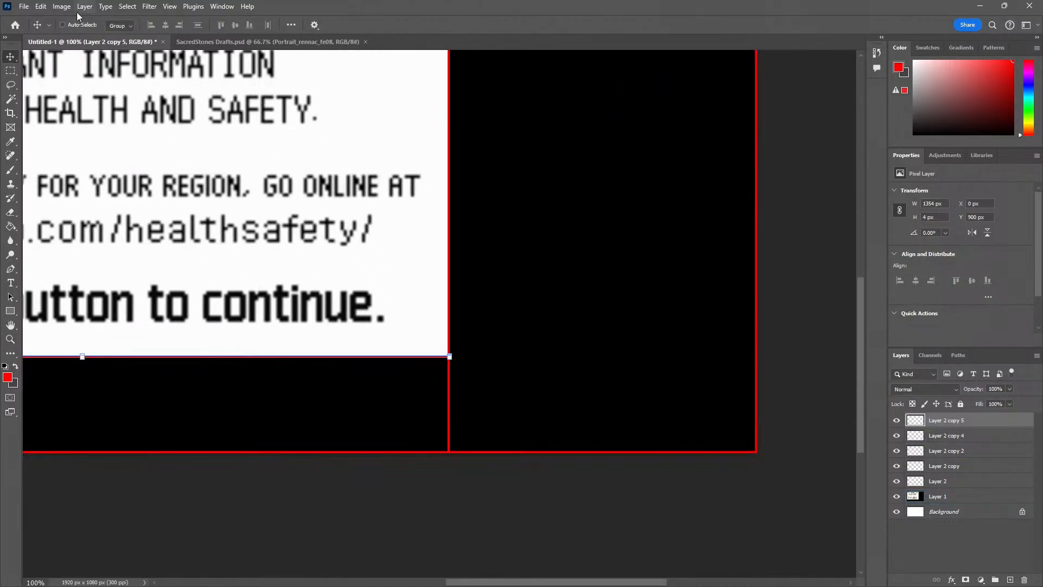
{"action": "left_click", "coordinate": [451, 386]}
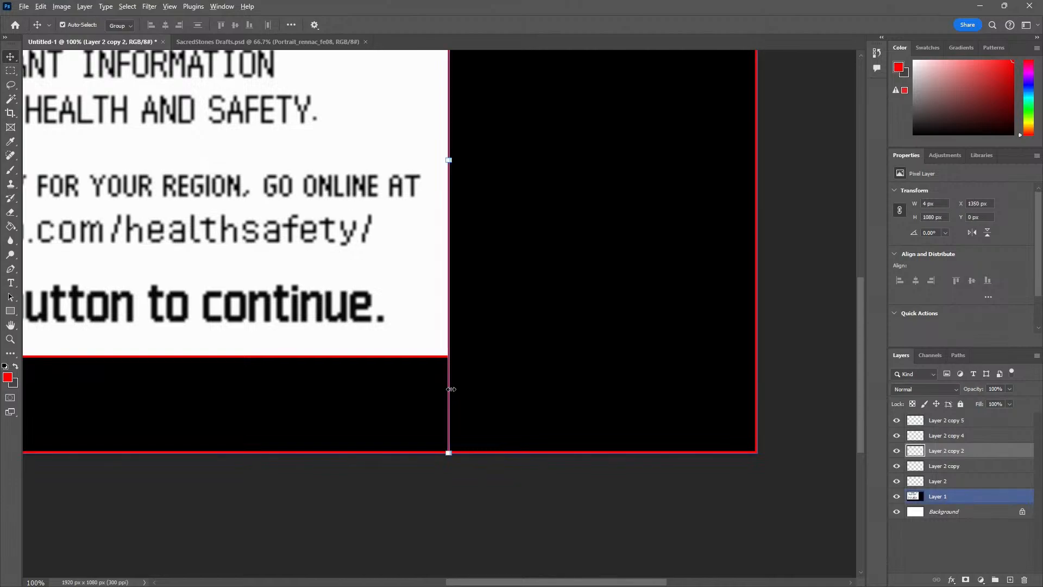
{"action": "left_click_drag", "start_coordinate": [450, 390], "coordinate": [559, 405]}
{"action": "left_click_drag", "start_coordinate": [628, 324], "coordinate": [549, 400]}
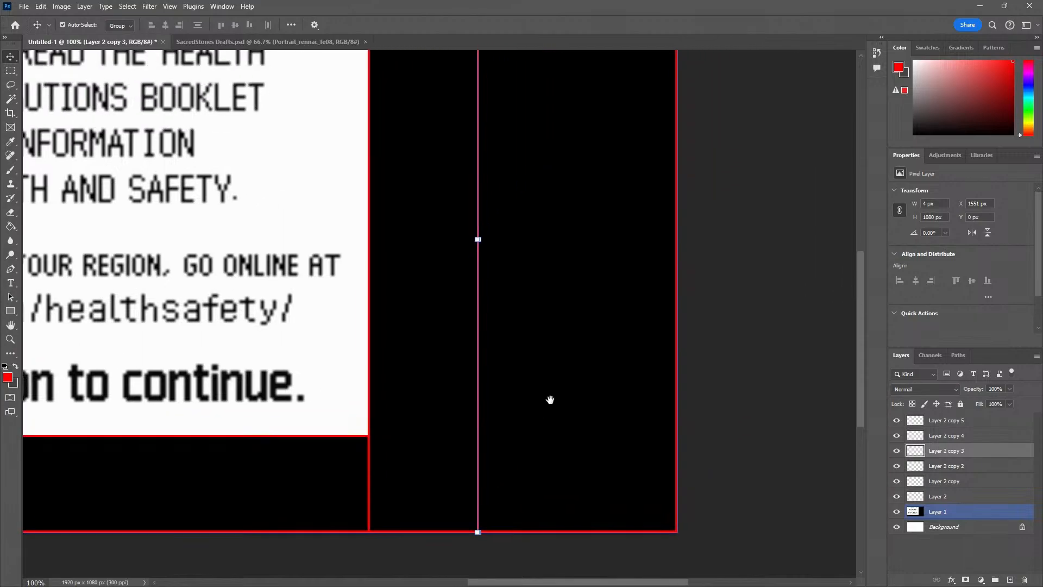
Shorten the new vertical strip to about 228 px above the bottom edge and add a horizontal copy of it at X 1532, Y 964 px
{"action": "left_click", "coordinate": [551, 396], "text": "alt"}
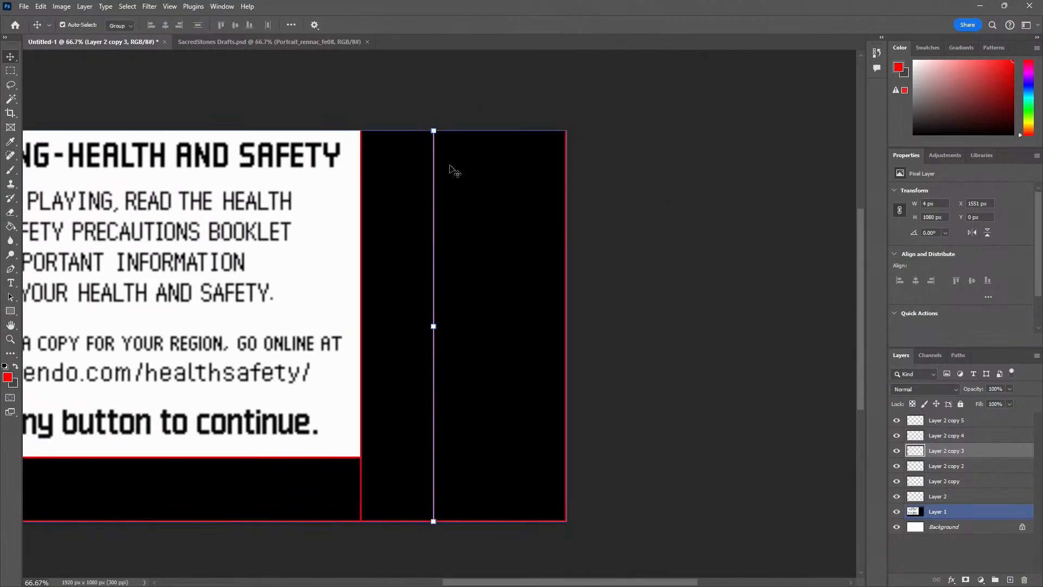
{"action": "left_click_drag", "start_coordinate": [433, 133], "coordinate": [491, 483]}
{"action": "key", "text": "Return"}
{"action": "key", "text": "ctrl+y"}
{"action": "key", "text": "Return"}
{"action": "scroll", "coordinate": [491, 484], "scroll_direction": "up", "scroll_amount": 5}
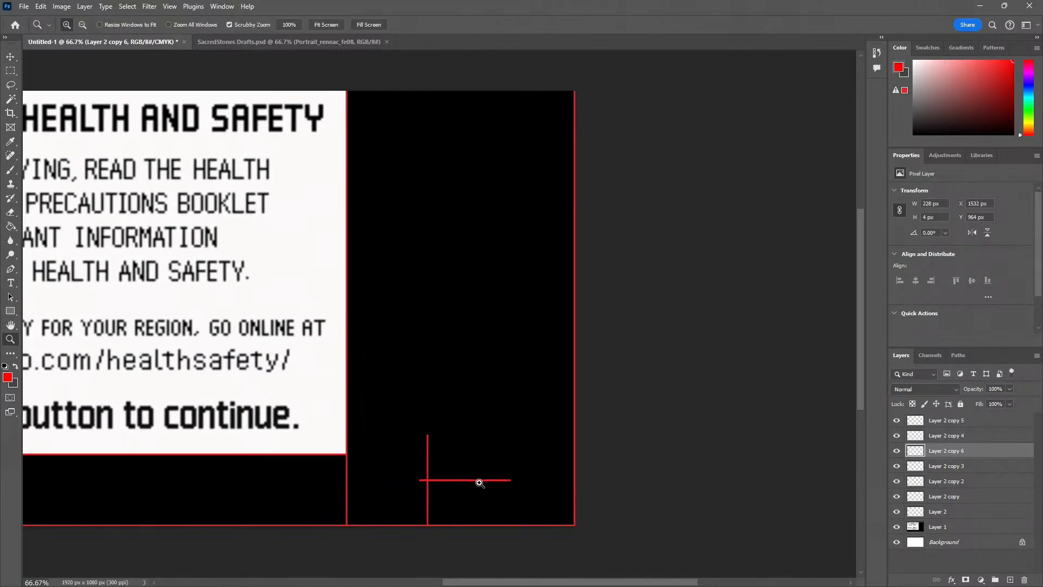
Place the short horizontal strip at X 1551, Y 852 px on the vertical strip's upper end and stretch it to 369 px wide
{"action": "left_click_drag", "start_coordinate": [419, 474], "coordinate": [444, 291]}
{"action": "key", "text": "z"}
{"action": "left_click", "coordinate": [607, 302], "text": "alt"}
{"action": "left_click_drag", "start_coordinate": [625, 296], "coordinate": [624, 330]}
{"action": "key", "text": "ctrl+t"}
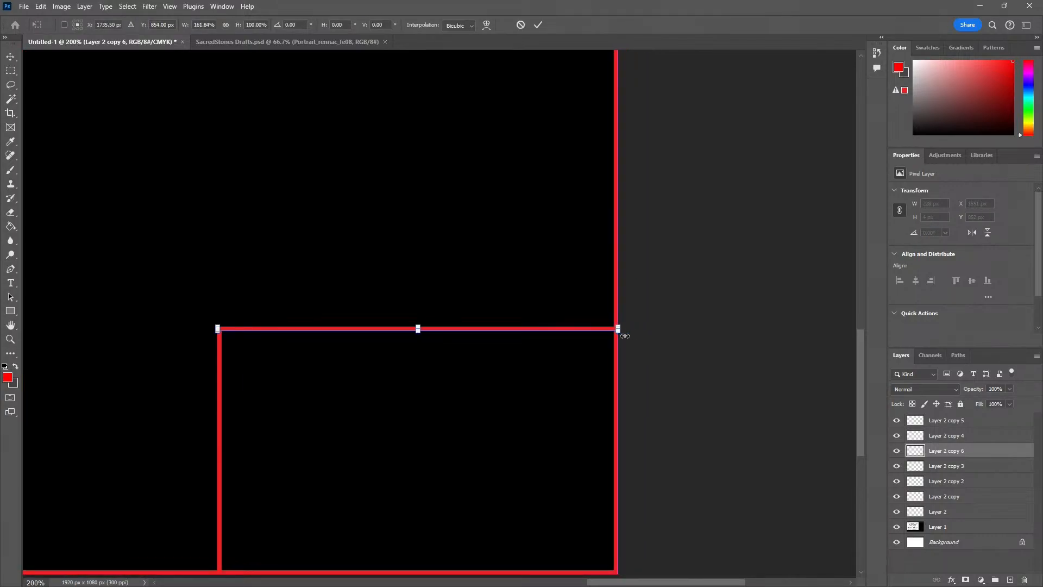
{"action": "key", "text": "Return"}
Delete the game picture layer and the Background layer, keeping only the red strips
{"action": "key", "text": "z"}
{"action": "left_click", "coordinate": [413, 413], "text": "alt"}
{"action": "left_click", "coordinate": [413, 413], "text": "alt"}
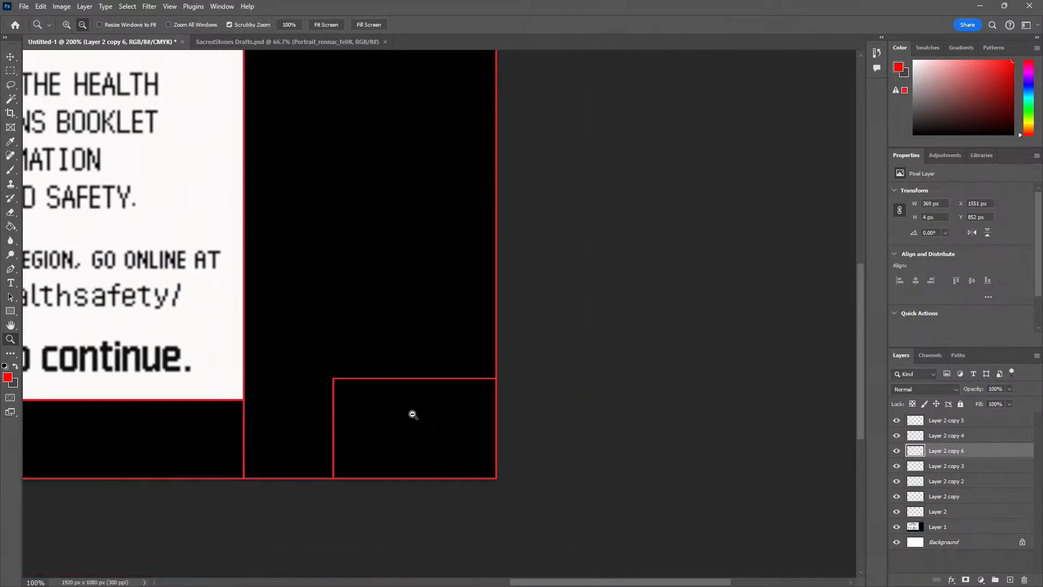
{"action": "left_click", "coordinate": [412, 413], "text": "alt"}
{"action": "left_click_drag", "start_coordinate": [313, 391], "coordinate": [442, 387]}
{"action": "key", "text": "v"}
{"action": "left_click", "coordinate": [338, 425]}
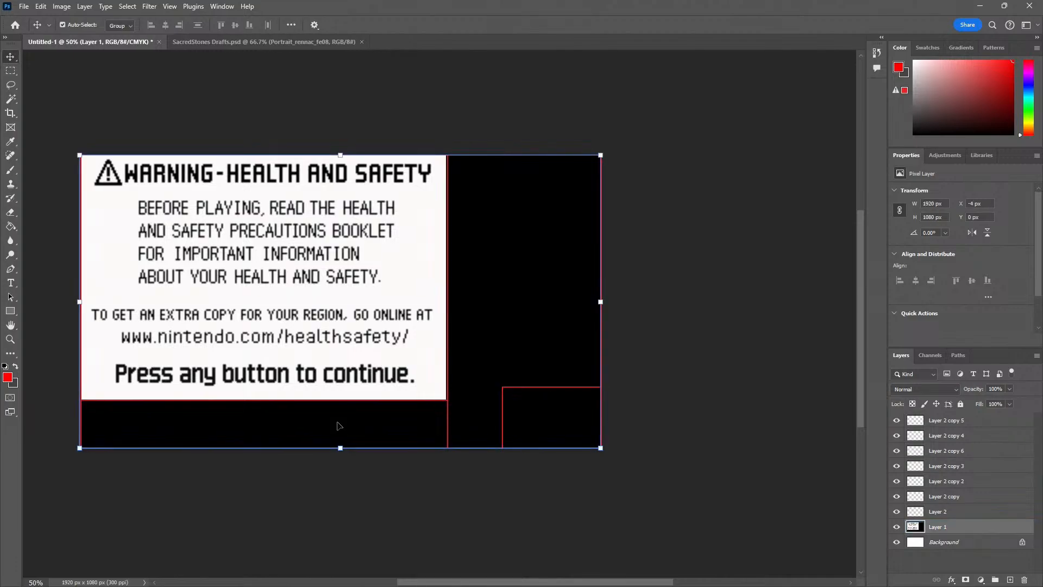
{"action": "left_click_drag", "start_coordinate": [338, 424], "coordinate": [338, 369]}
{"action": "key", "text": "Delete"}
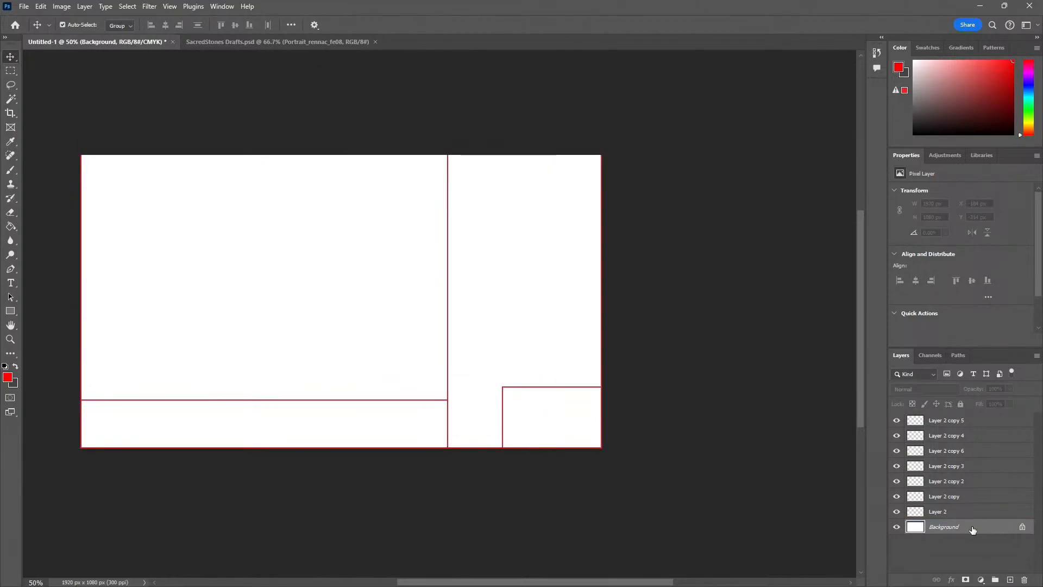
{"action": "key", "text": "Delete"}
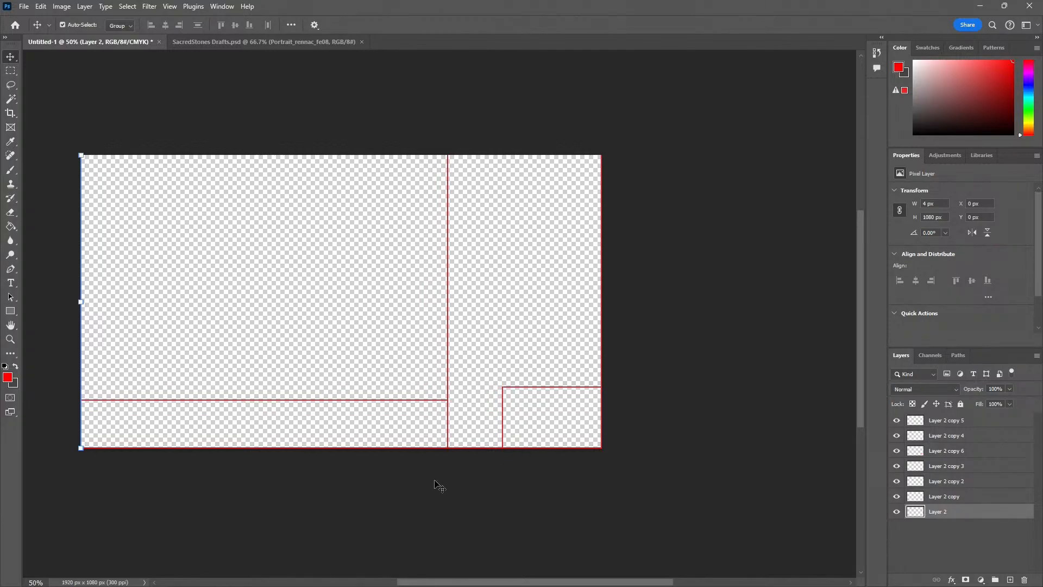
Duplicate the full-width bottom strip and place the copy along the canvas's top edge
{"action": "key", "text": "z"}
{"action": "left_click_drag", "start_coordinate": [80, 424], "coordinate": [134, 426]}
{"action": "left_click", "coordinate": [134, 426], "text": "alt"}
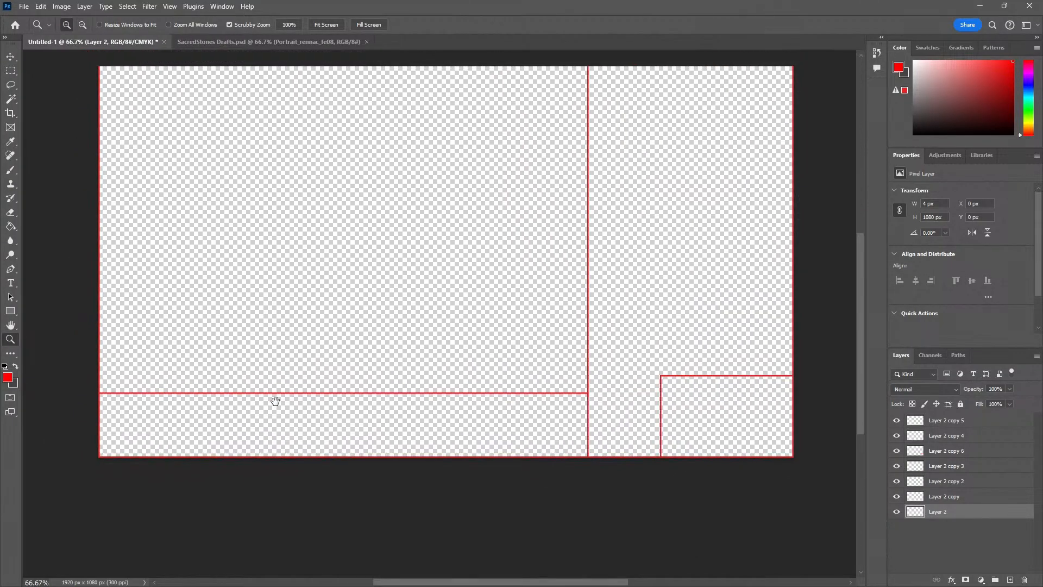
{"action": "left_click_drag", "start_coordinate": [274, 400], "coordinate": [217, 463]}
{"action": "key", "text": "v"}
{"action": "left_click", "coordinate": [237, 526]}
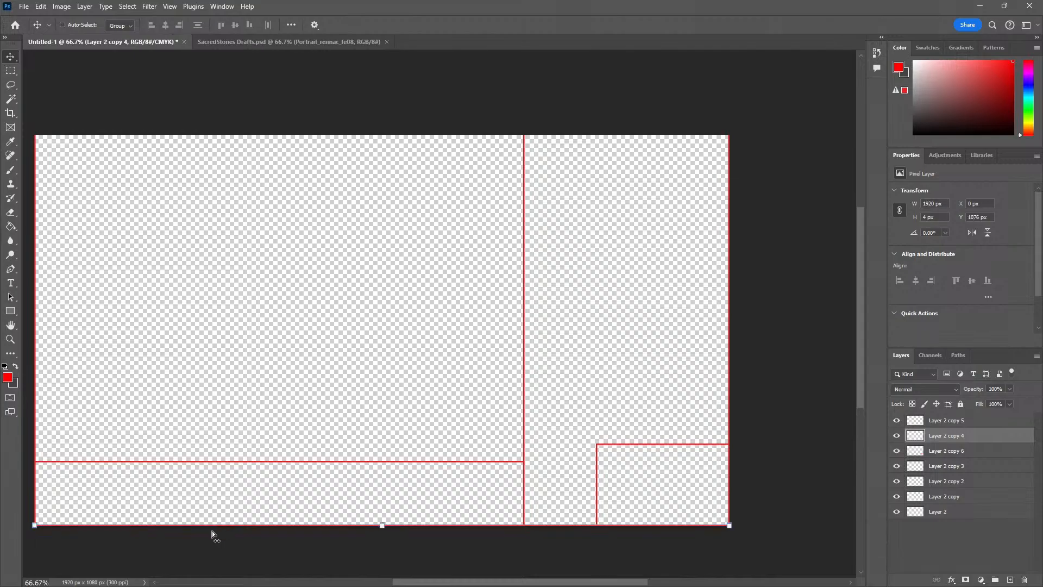
{"action": "key", "text": "ctrl+j"}
{"action": "left_click_drag", "start_coordinate": [248, 527], "coordinate": [226, 138]}
Merge the layers from Layer 2 copy 5 down to Layer 2 copy, then test-move the lines and undo the move
{"action": "left_click", "coordinate": [946, 420]}
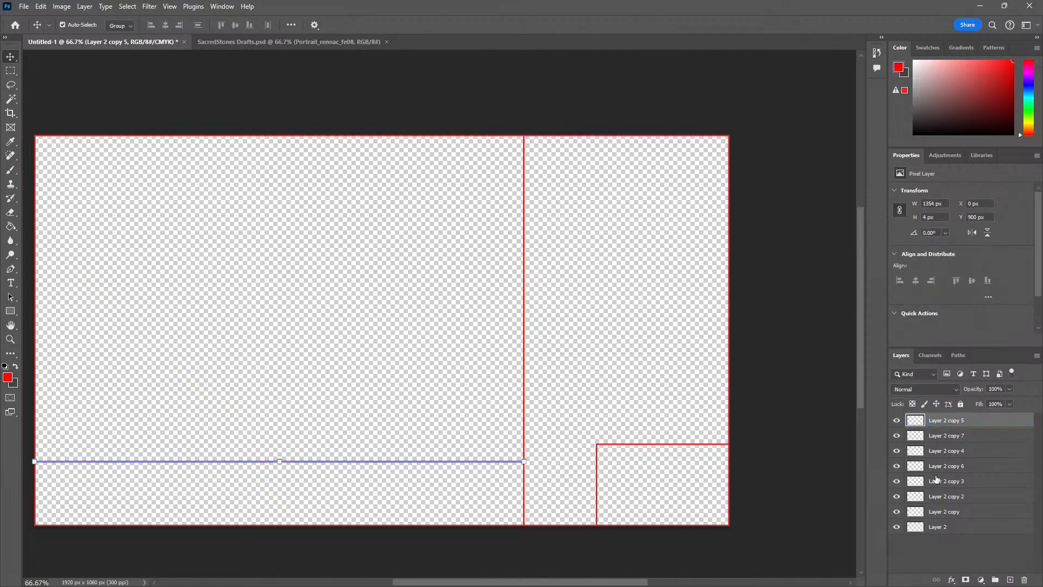
{"action": "left_click", "coordinate": [941, 512]}
{"action": "right_click", "coordinate": [950, 510]}
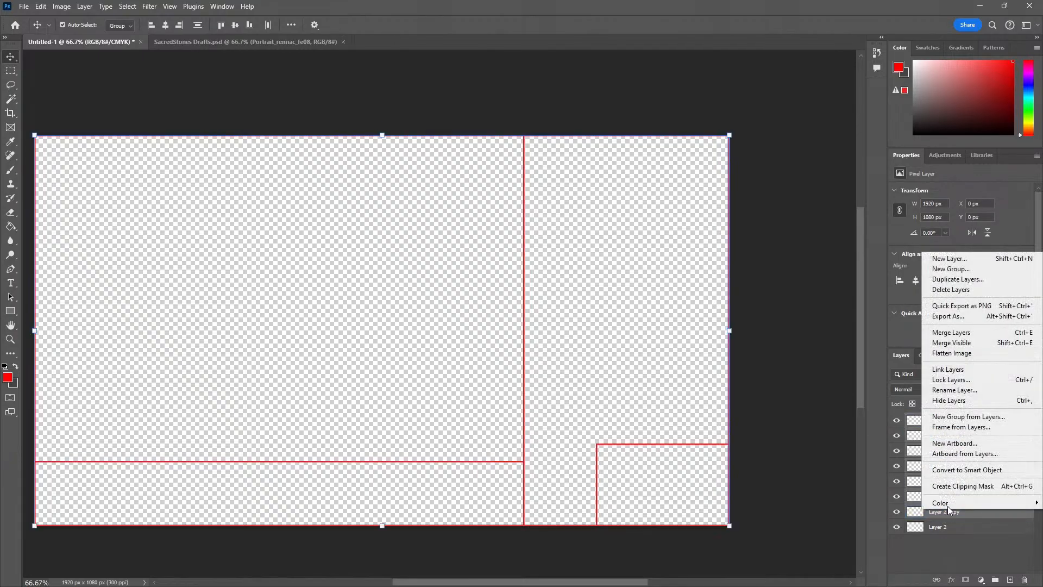
{"action": "left_click", "coordinate": [951, 332]}
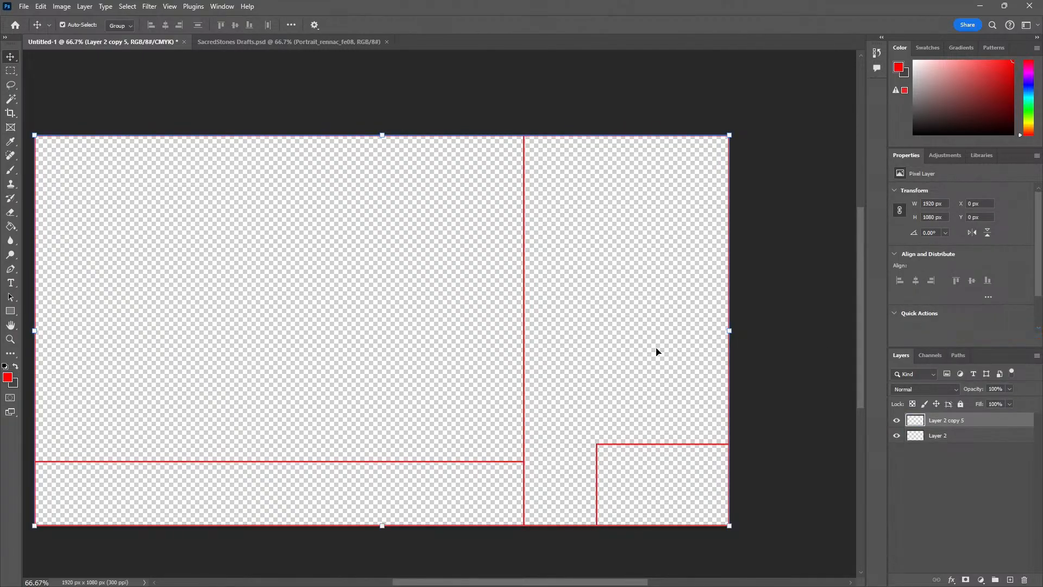
{"action": "left_click_drag", "start_coordinate": [525, 358], "coordinate": [665, 313]}
{"action": "key", "text": "ctrl+z"}
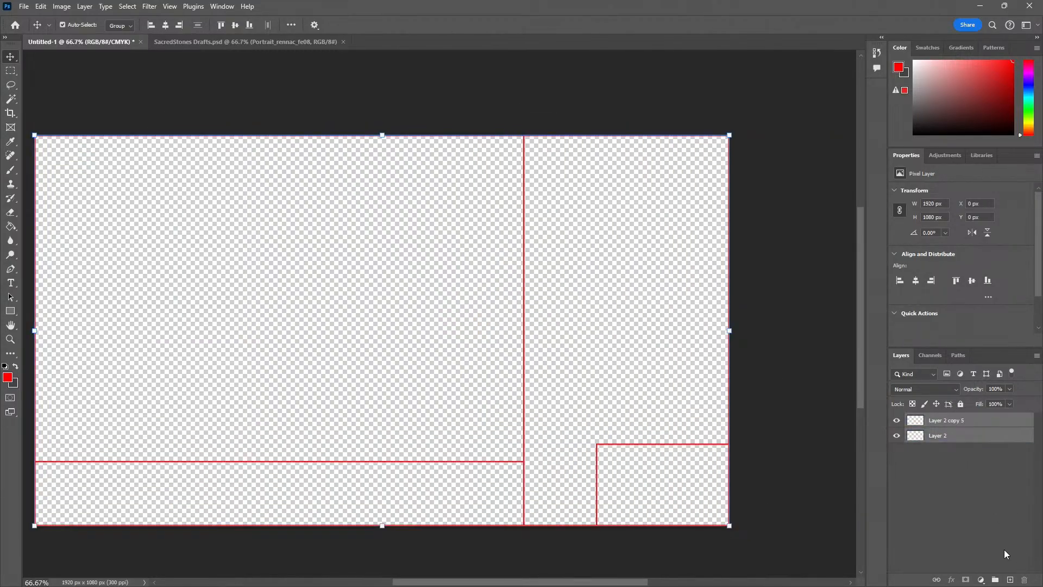
Add an empty layer beneath the strips and merge Layer 2 with Layer 2 copy 5 into a single line layer
{"action": "left_click", "coordinate": [1008, 579]}
{"action": "left_click_drag", "start_coordinate": [954, 422], "coordinate": [964, 459]}
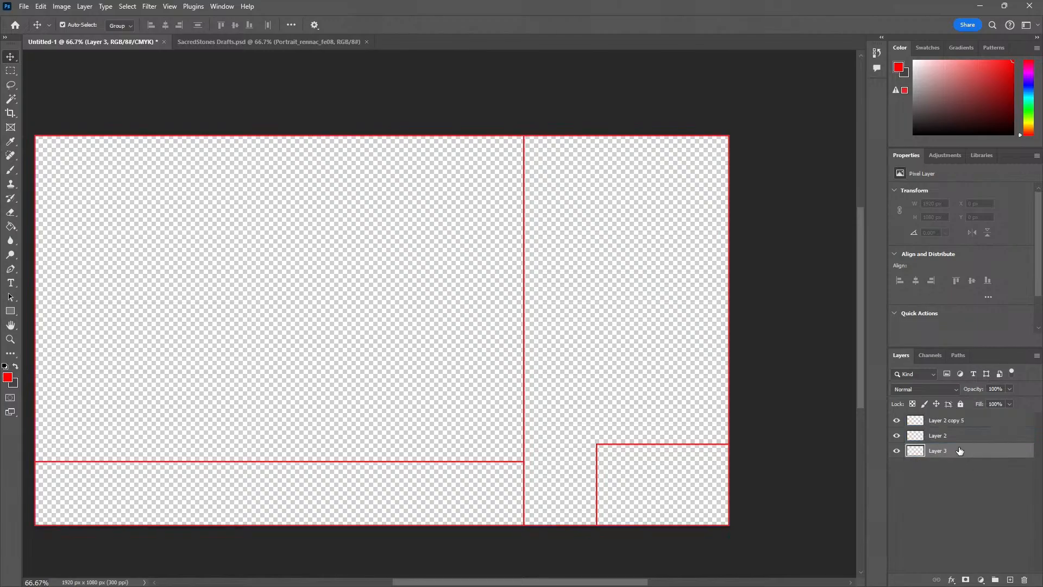
{"action": "left_click", "coordinate": [956, 438]}
{"action": "left_click", "coordinate": [955, 425], "text": "shift"}
{"action": "right_click", "coordinate": [956, 428]}
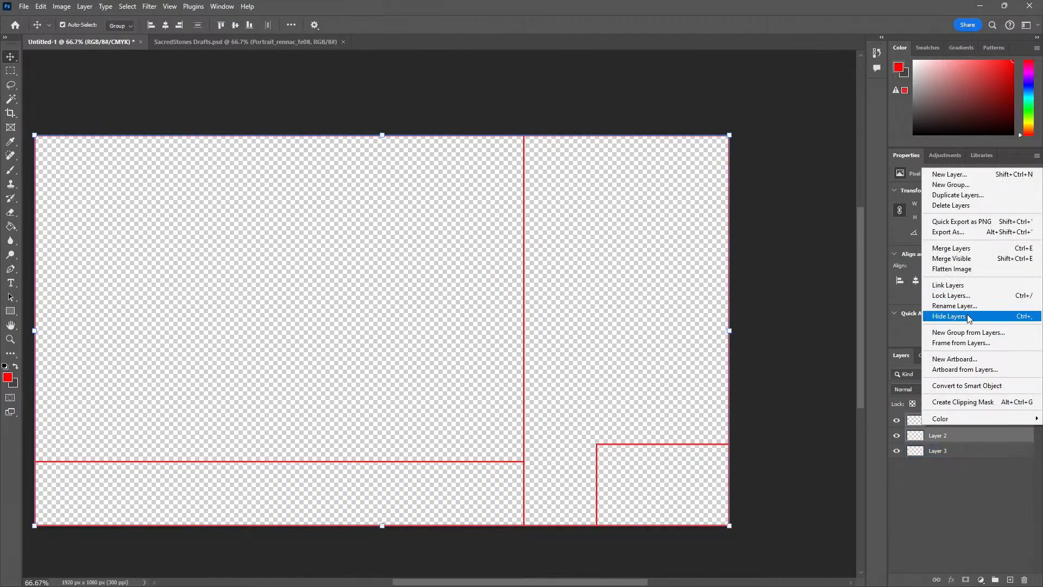
{"action": "left_click", "coordinate": [952, 249]}
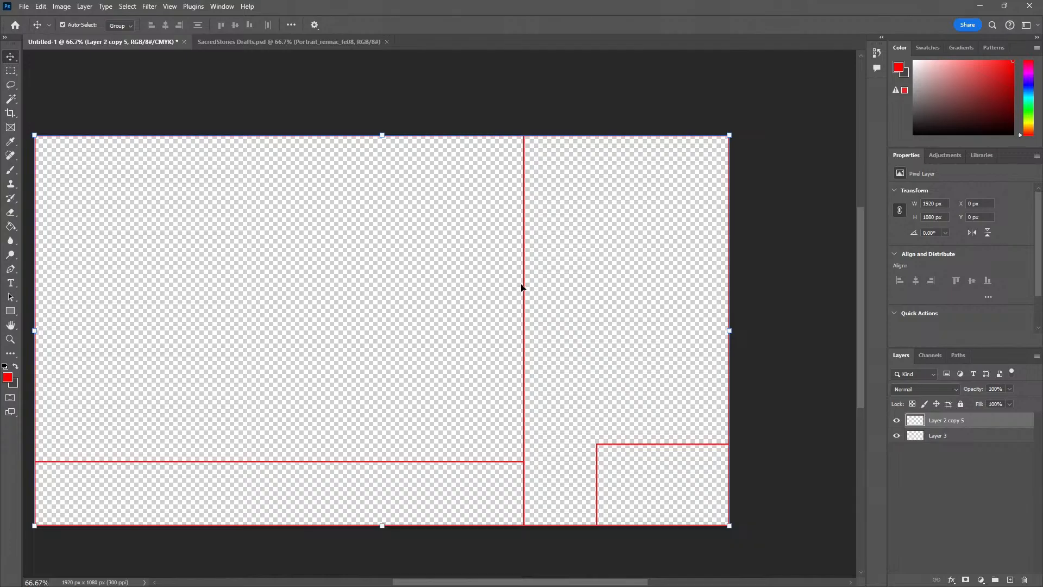
{"action": "left_click_drag", "start_coordinate": [522, 288], "coordinate": [513, 260]}
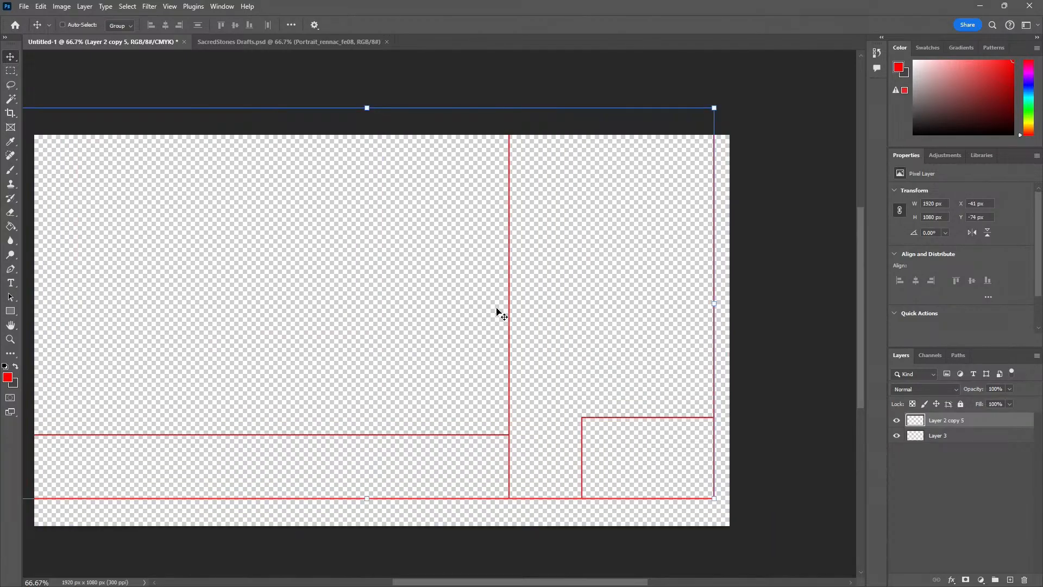
{"action": "key", "text": "ctrl+z"}
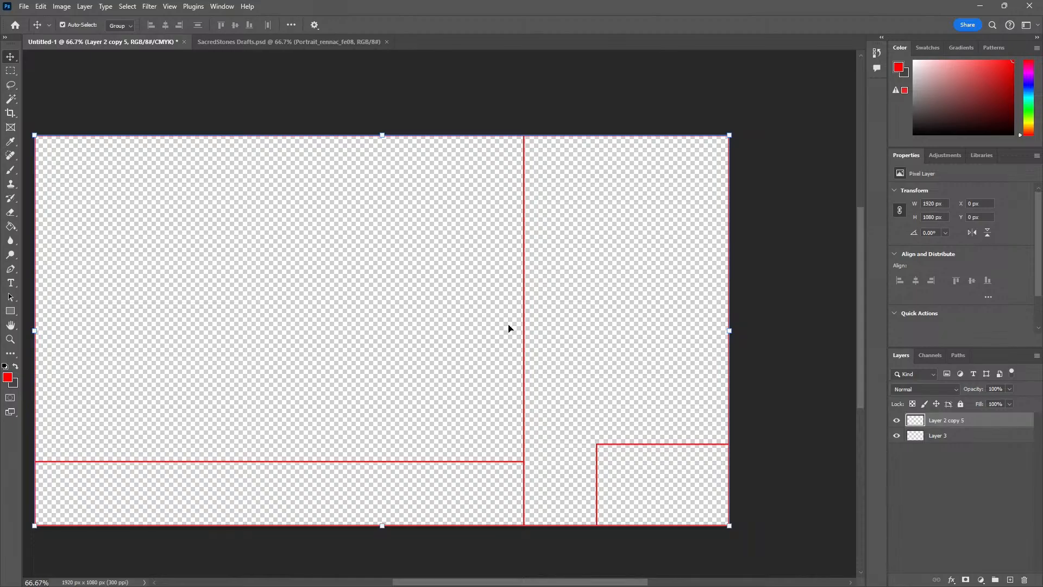
Create a new layer group above Layer 2 copy 5 and name it Base Layer
{"action": "left_click", "coordinate": [555, 340]}
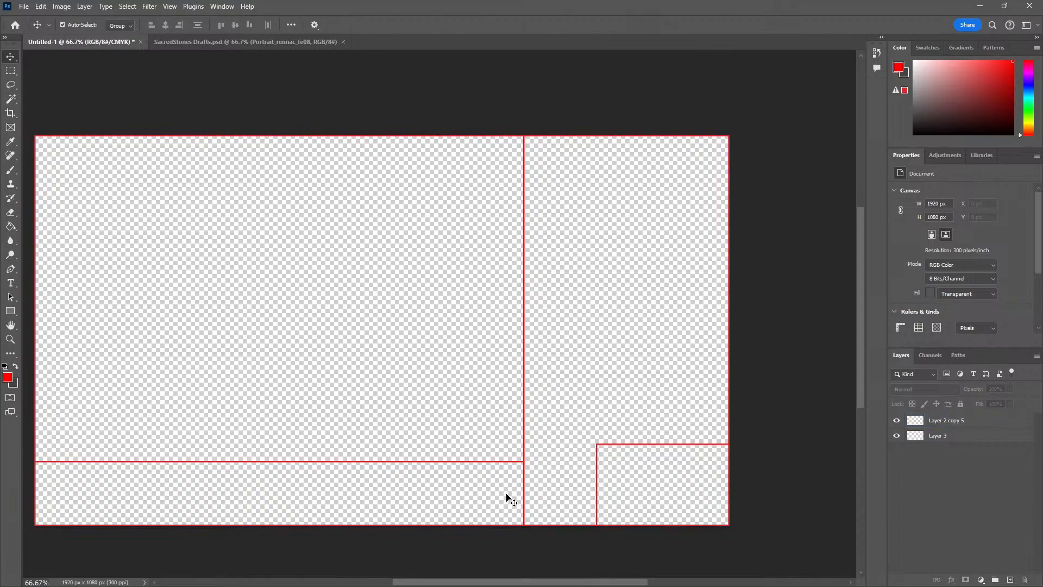
{"action": "left_click", "coordinate": [936, 425]}
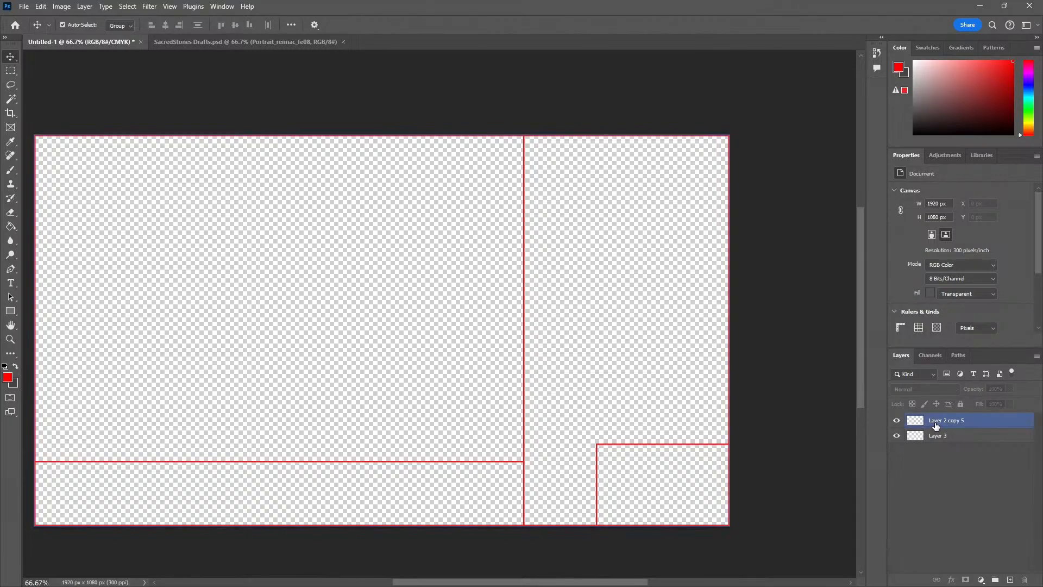
{"action": "left_click", "coordinate": [997, 580]}
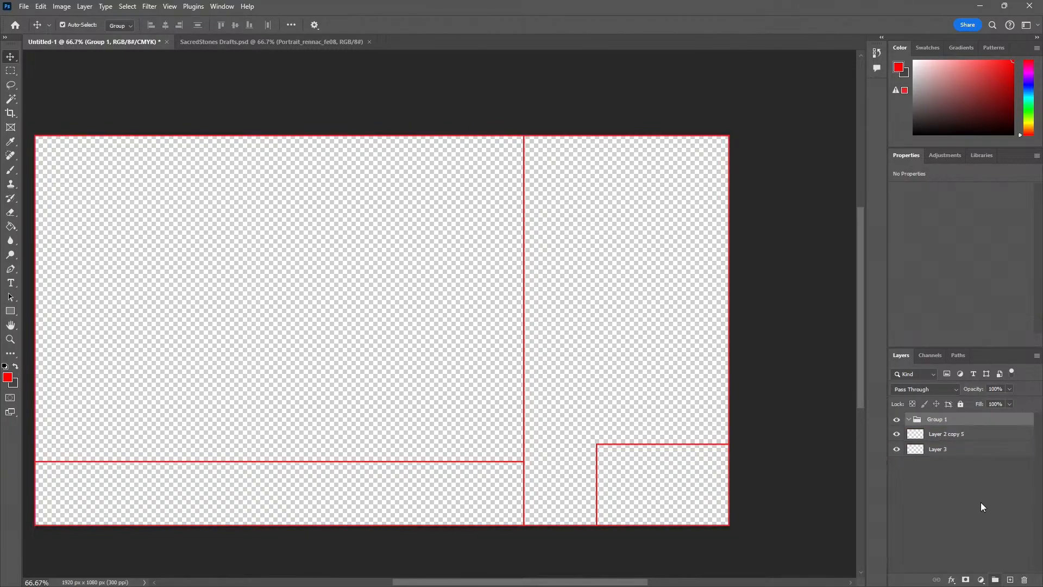
{"action": "left_click", "coordinate": [945, 422]}
{"action": "type", "text": "Base Layer"}
Rename the line layer, Layer 2 copy 5, as Frame
{"action": "left_click", "coordinate": [948, 433]}
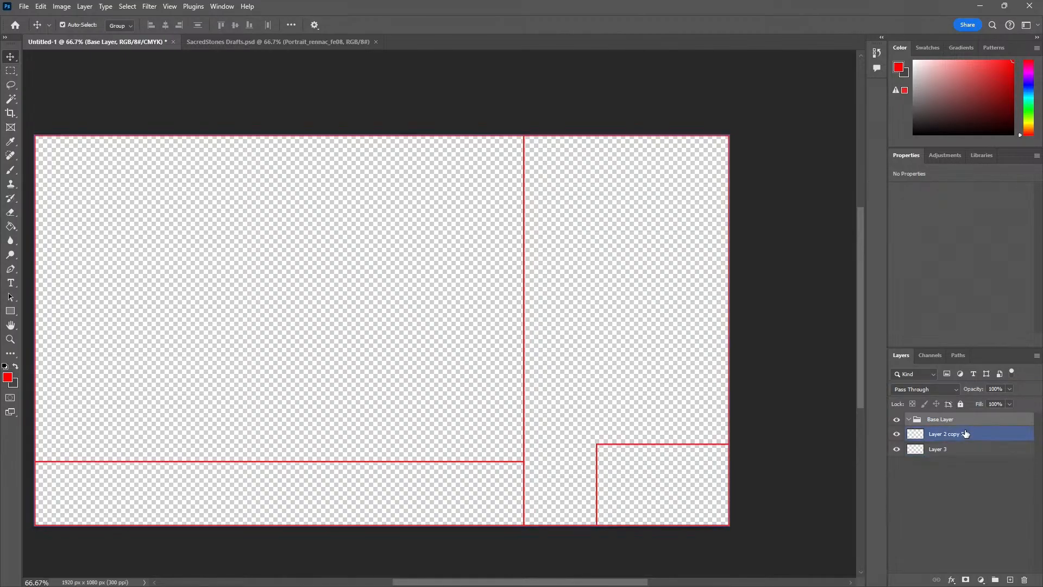
{"action": "double_click", "coordinate": [949, 433]}
{"action": "type", "text": "Frame"}
{"action": "key", "text": "Return"}
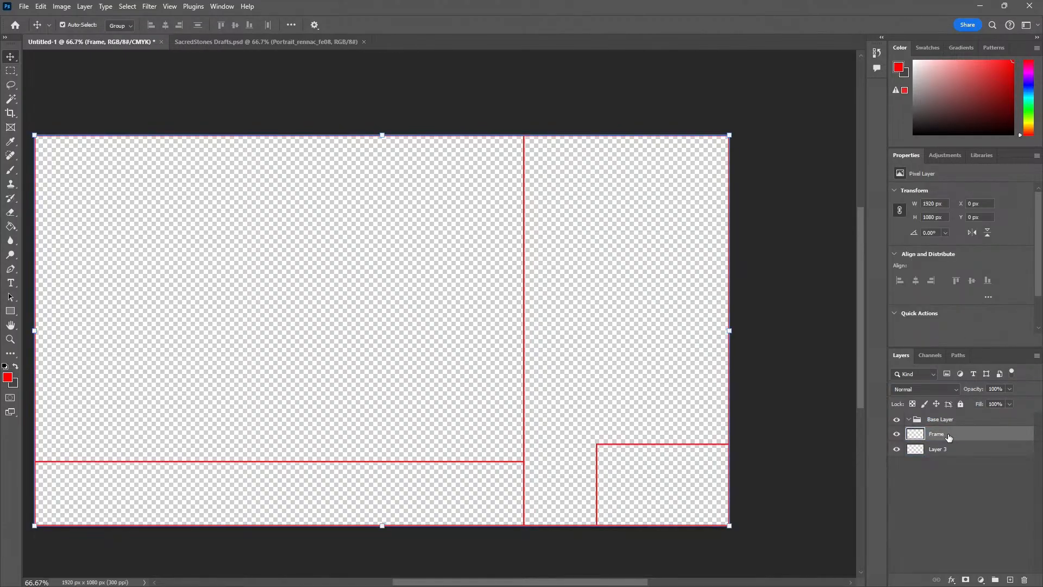
Add a Color Overlay effect to the Frame layer and set its colour to black with Satin left off
{"action": "right_click", "coordinate": [937, 433]}
{"action": "left_click", "coordinate": [945, 435]}
{"action": "right_click", "coordinate": [950, 435]}
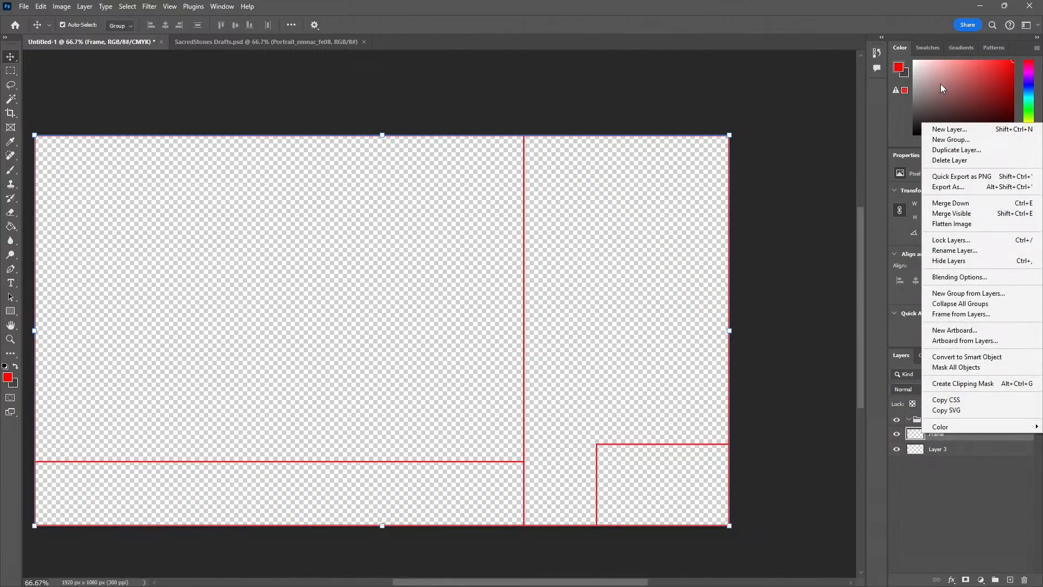
{"action": "left_click", "coordinate": [960, 277]}
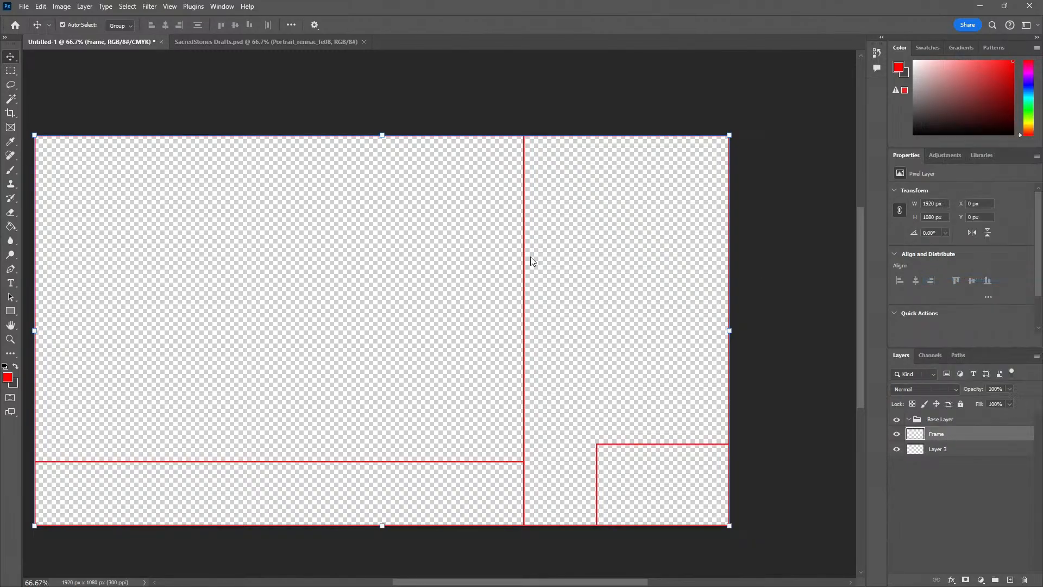
{"action": "left_click", "coordinate": [126, 284]}
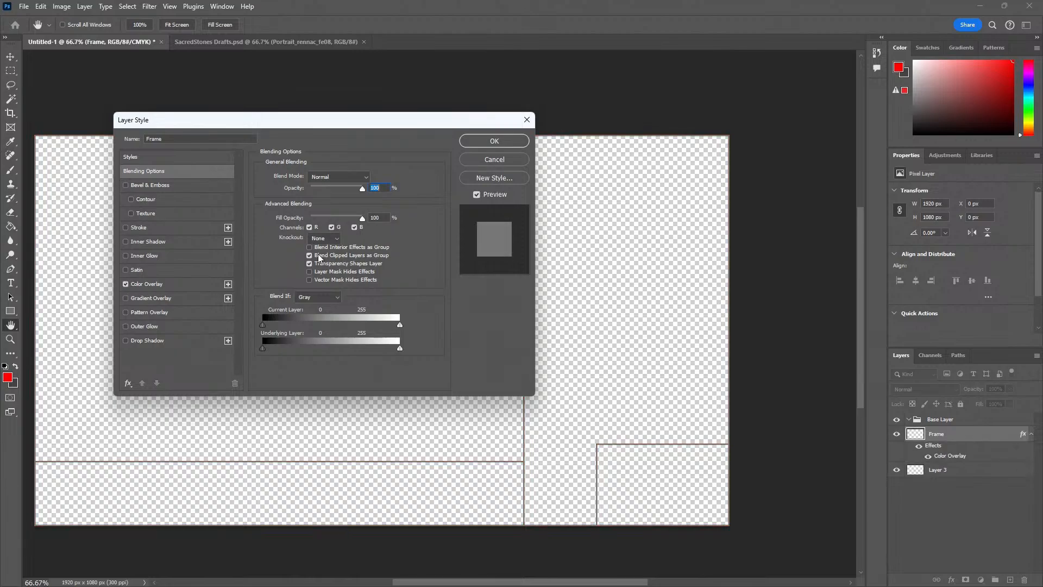
{"action": "left_click", "coordinate": [174, 281]}
{"action": "left_click", "coordinate": [126, 270]}
{"action": "left_click", "coordinate": [126, 270]}
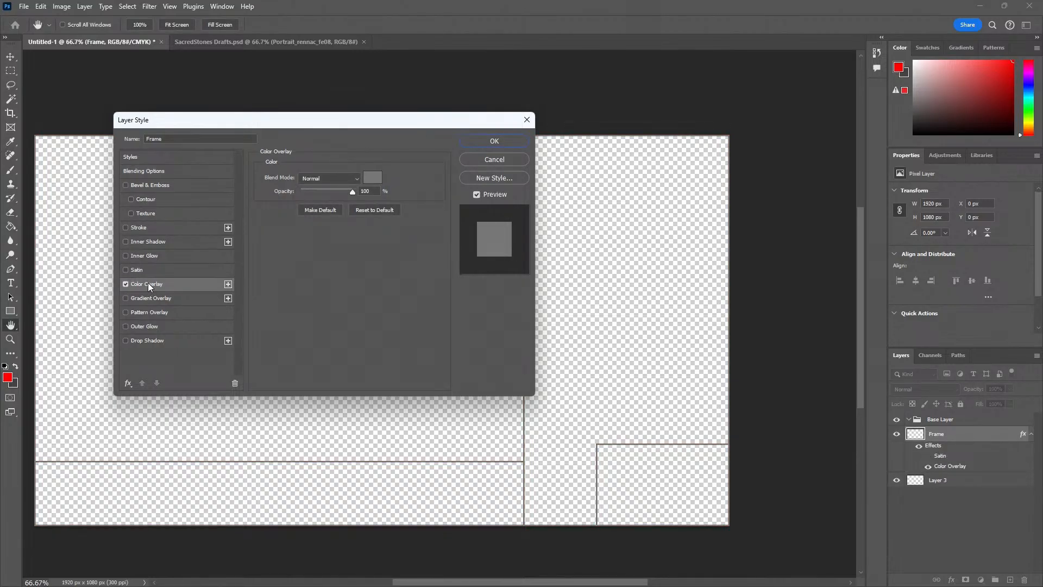
{"action": "left_click", "coordinate": [379, 178]}
{"action": "key", "text": "Return"}
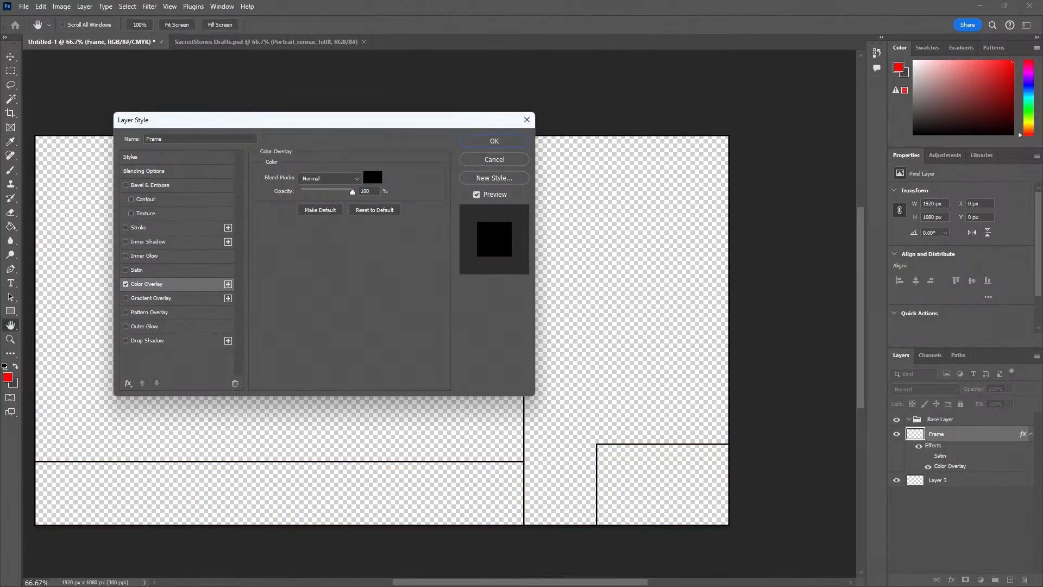
{"action": "left_click", "coordinate": [508, 144]}
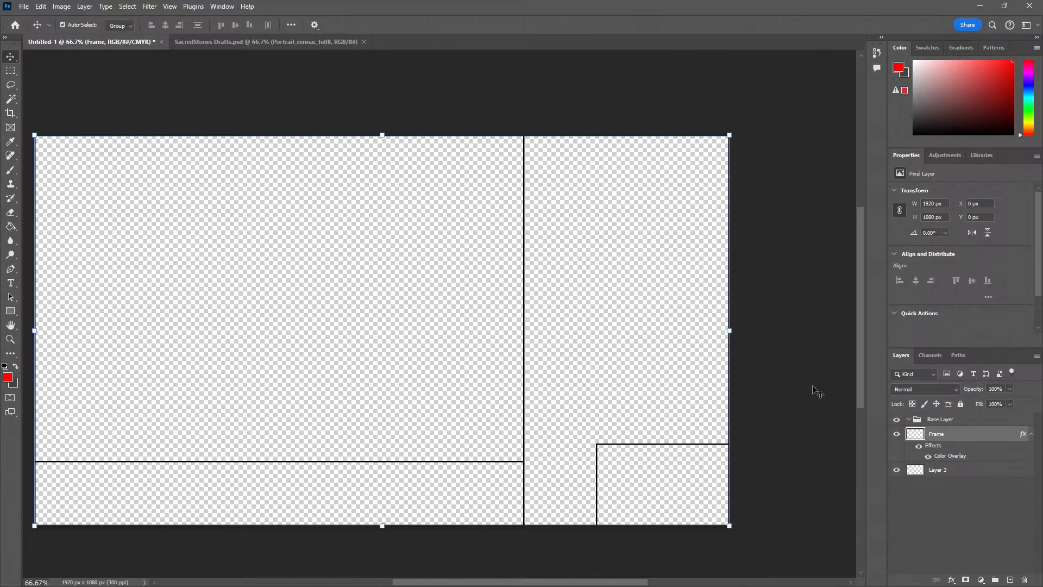
Change the Frame layer's Color Overlay colour to dark grey 202020
{"action": "right_click", "coordinate": [936, 433]}
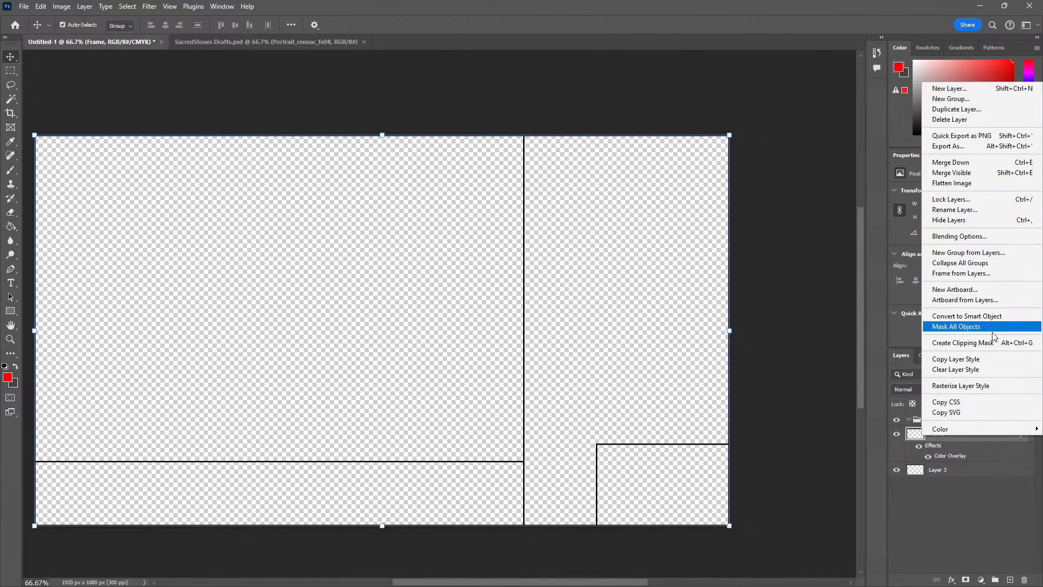
{"action": "left_click", "coordinate": [959, 236]}
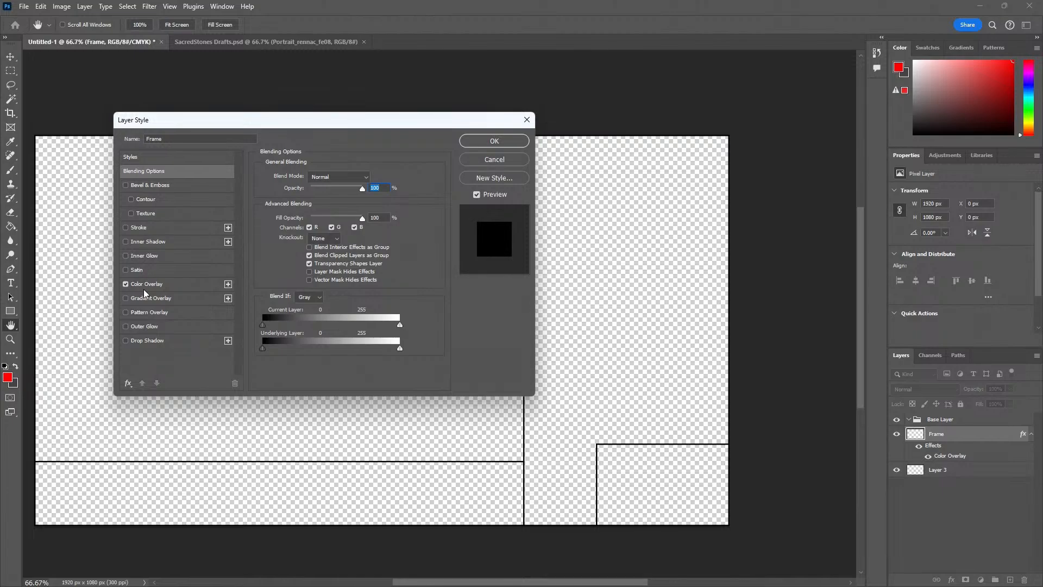
{"action": "left_click", "coordinate": [146, 285]}
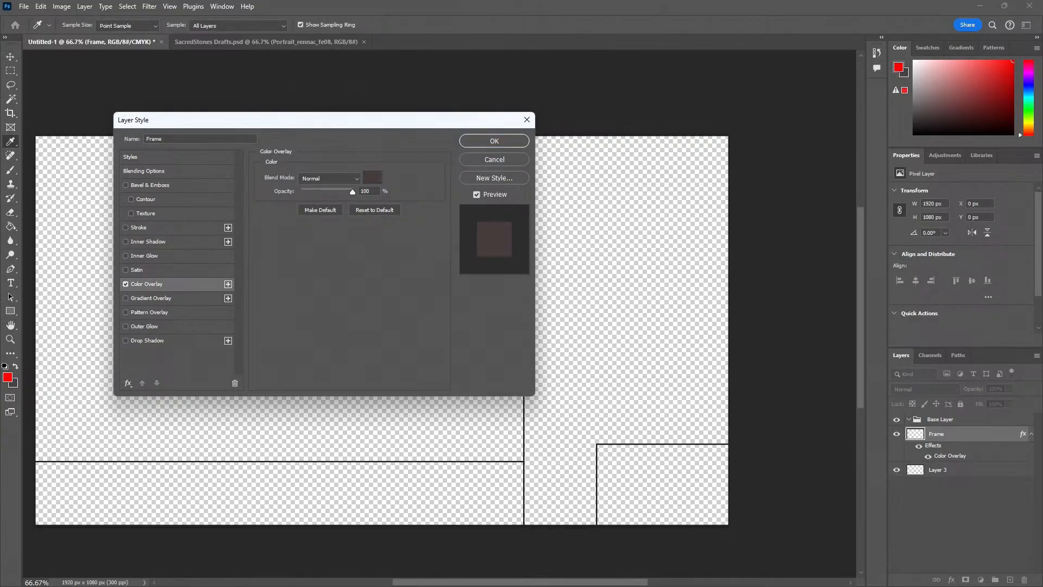
{"action": "left_click_drag", "start_coordinate": [0, 198], "coordinate": [728, 137]}
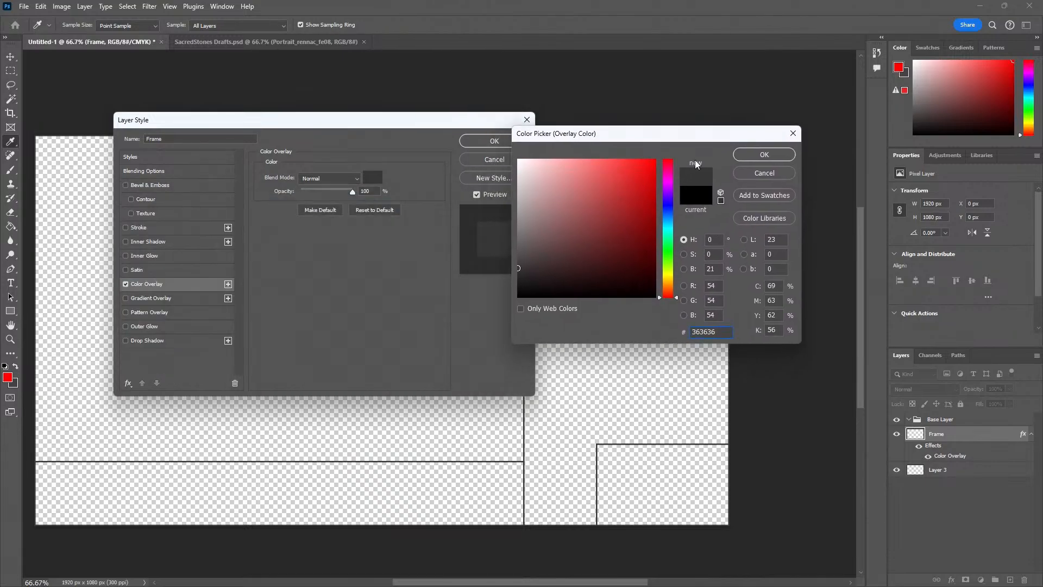
{"action": "mouse_move", "coordinate": [533, 254]}
{"action": "left_mouse_down"}
{"action": "mouse_move", "coordinate": [508, 260]}
{"action": "mouse_move", "coordinate": [519, 268]}
{"action": "mouse_move", "coordinate": [503, 279]}
{"action": "left_mouse_up"}
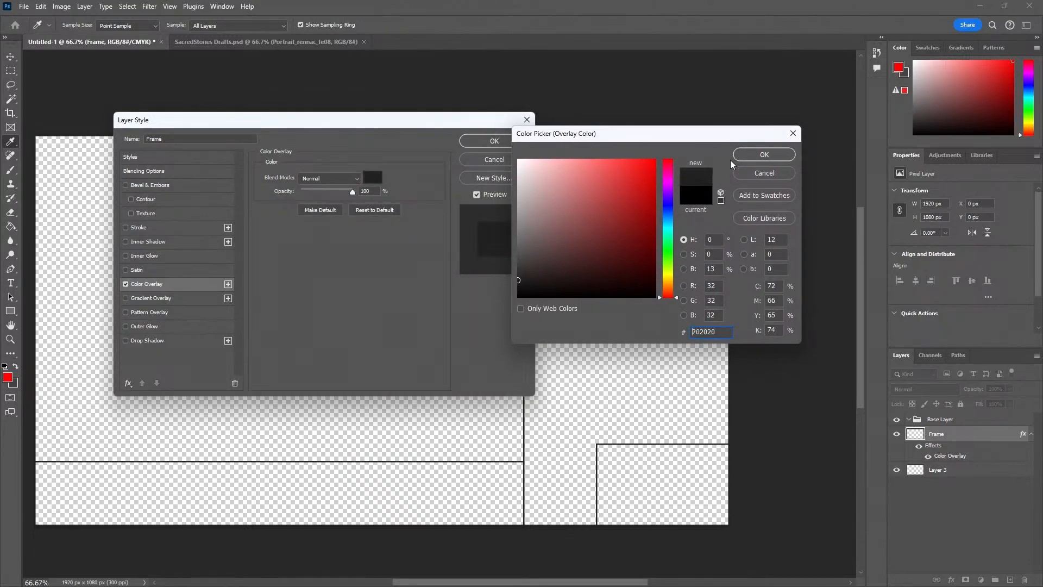
{"action": "left_click", "coordinate": [741, 157]}
{"action": "left_click", "coordinate": [500, 145]}
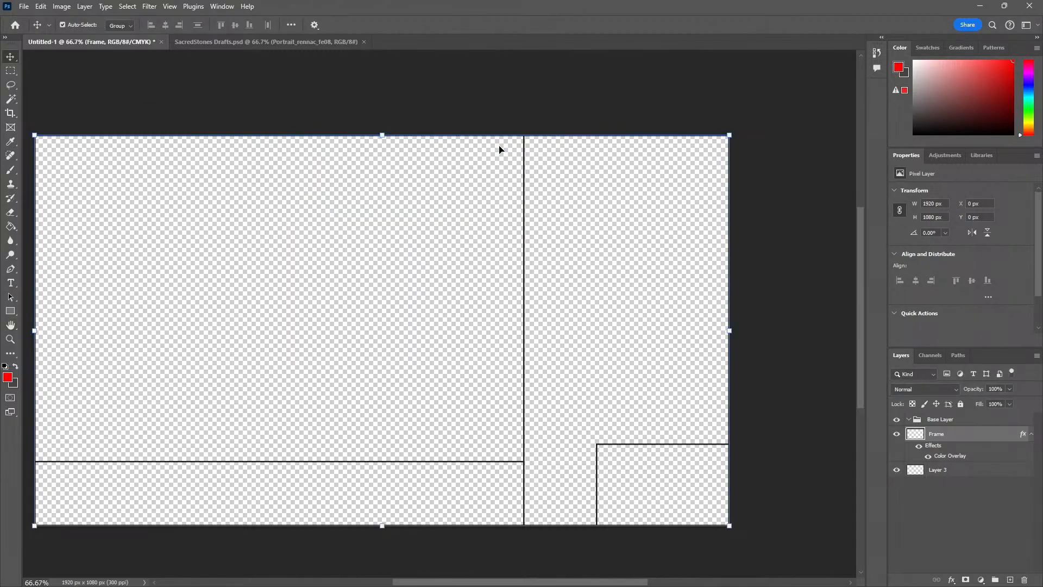
Examine the frame lines up close near the canvas's upper-left corner and along the vertical divider
{"action": "left_click", "coordinate": [349, 291]}
{"action": "key", "text": "z"}
{"action": "left_click", "coordinate": [37, 146]}
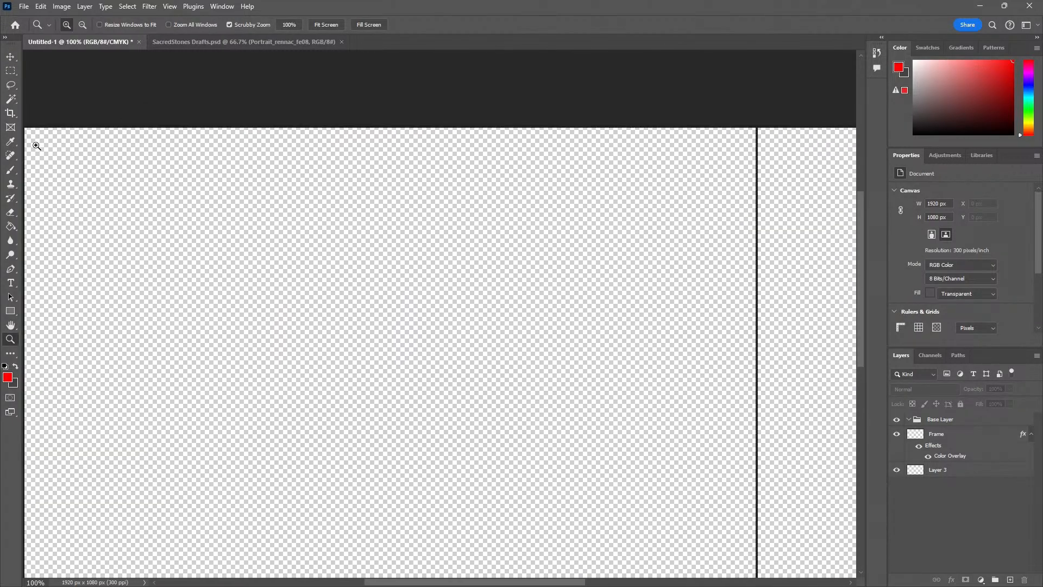
{"action": "left_click_drag", "start_coordinate": [37, 146], "coordinate": [231, 210]}
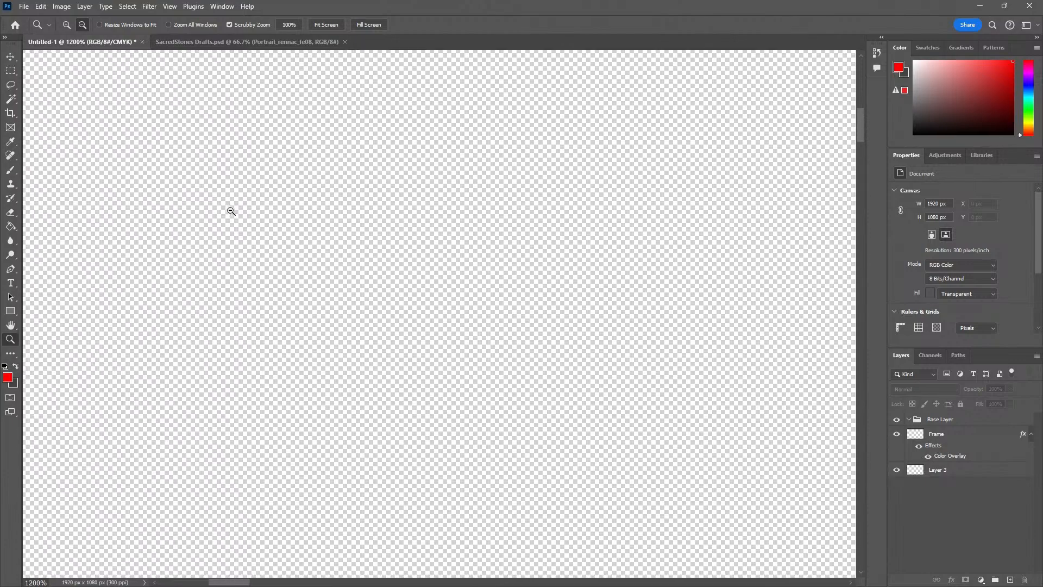
{"action": "left_click", "coordinate": [231, 210], "text": "alt"}
{"action": "left_click", "coordinate": [242, 213], "text": "alt"}
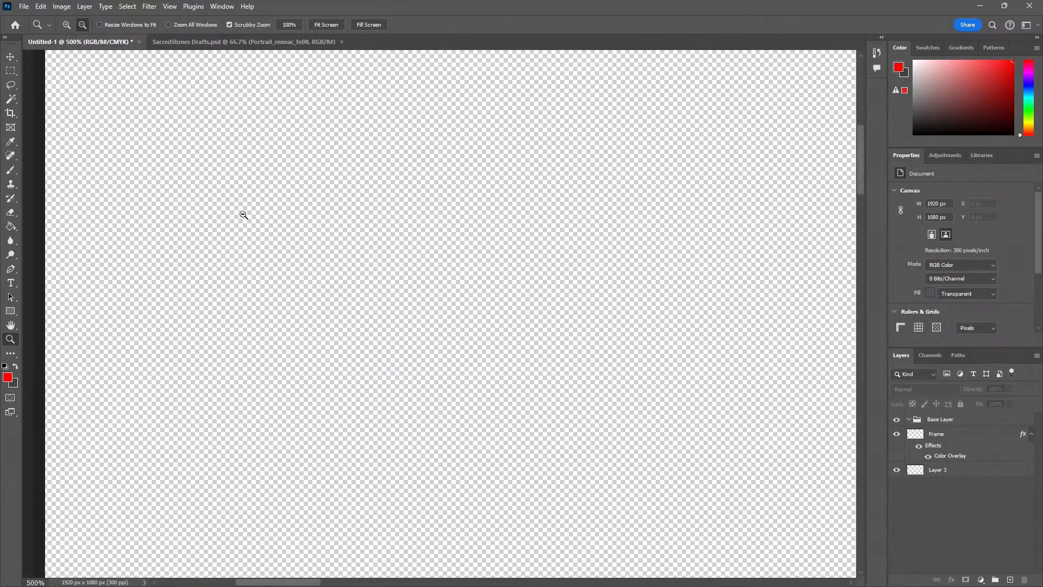
{"action": "left_click", "coordinate": [241, 213], "text": "alt"}
{"action": "left_click", "coordinate": [242, 213], "text": "alt"}
{"action": "key", "text": "space"}
{"action": "left_click_drag", "start_coordinate": [717, 353], "coordinate": [225, 271]}
{"action": "left_click_drag", "start_coordinate": [734, 288], "coordinate": [365, 272]}
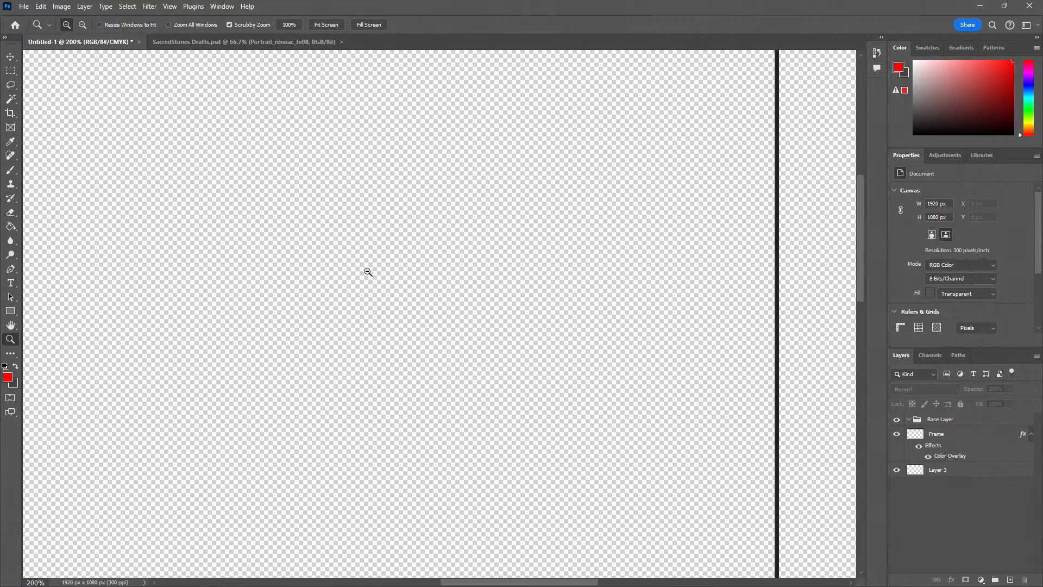
{"action": "left_click", "coordinate": [366, 272], "text": "alt"}
{"action": "left_click", "coordinate": [365, 273], "text": "alt"}
{"action": "key", "text": "space"}
{"action": "left_click_drag", "start_coordinate": [538, 361], "coordinate": [396, 308]}
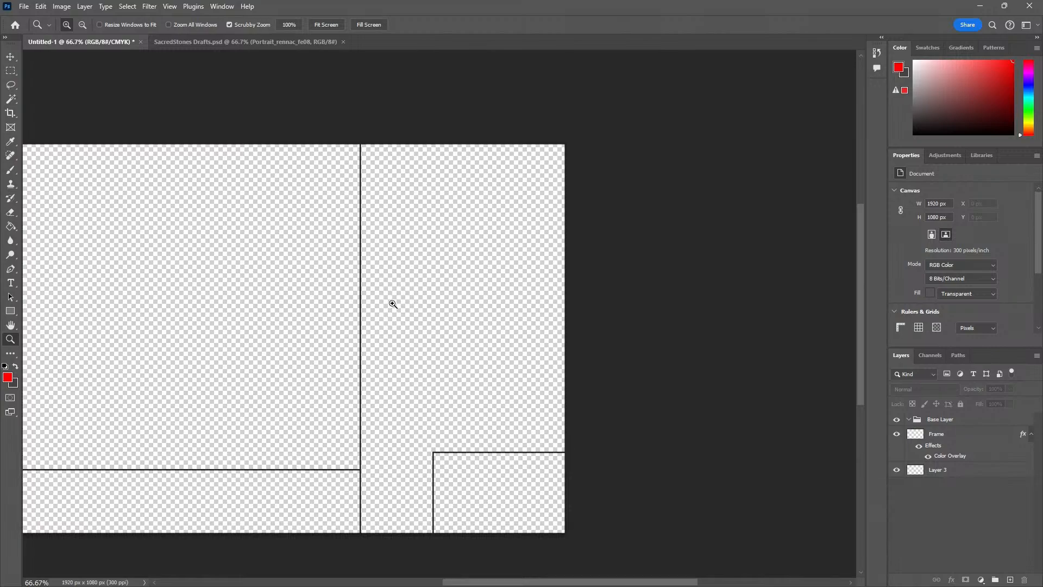
Make a rectangular selection of the full-height column right of the vertical divider and add a new layer for it
{"action": "left_click", "coordinate": [368, 140]}
{"action": "left_click", "coordinate": [374, 143]}
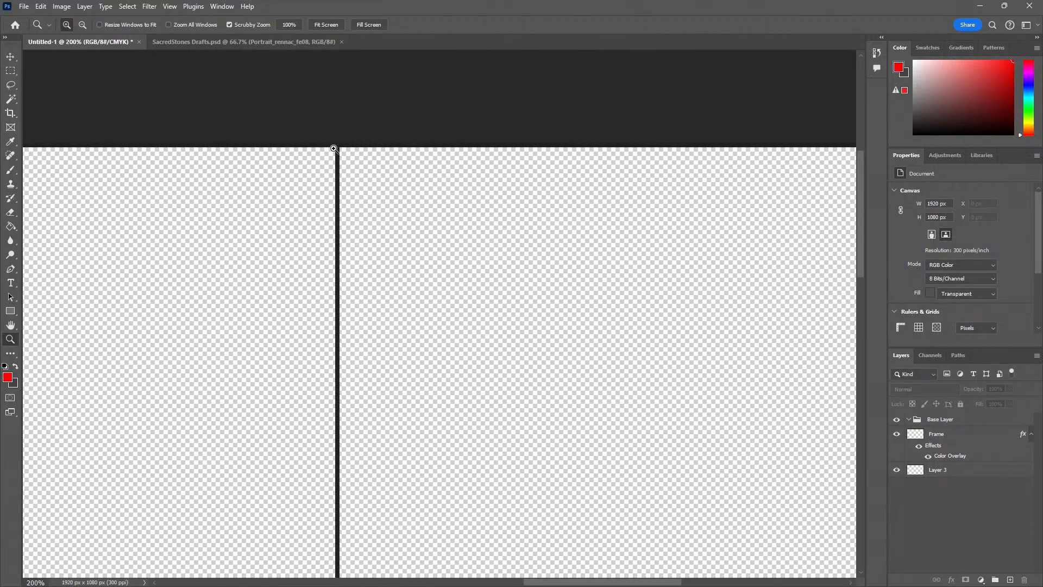
{"action": "key", "text": "m"}
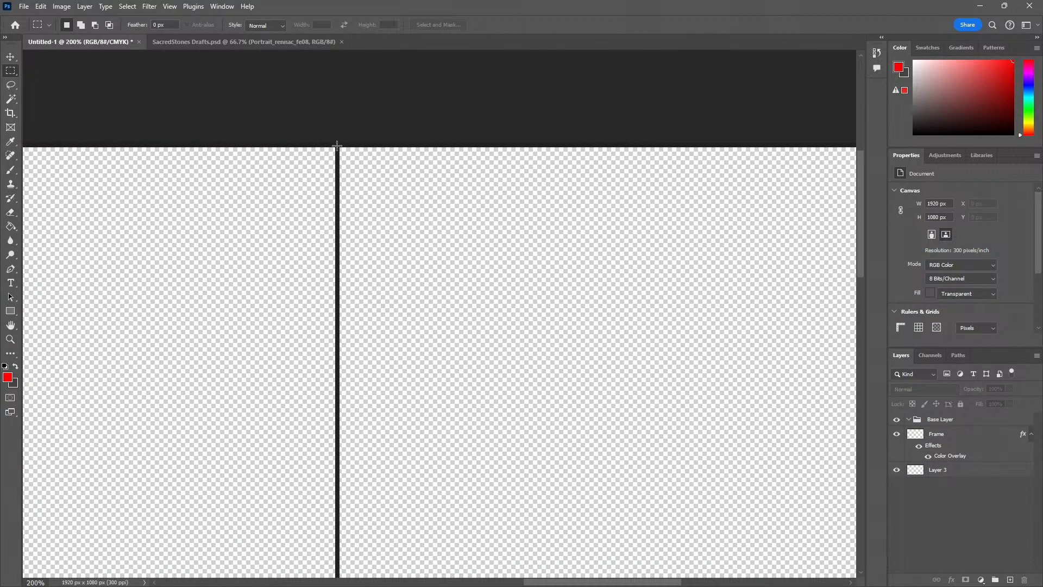
{"action": "left_click_drag", "start_coordinate": [337, 146], "coordinate": [468, 524]}
{"action": "key", "text": "z"}
{"action": "left_click", "coordinate": [514, 458], "text": "alt"}
{"action": "left_click", "coordinate": [515, 459], "text": "alt"}
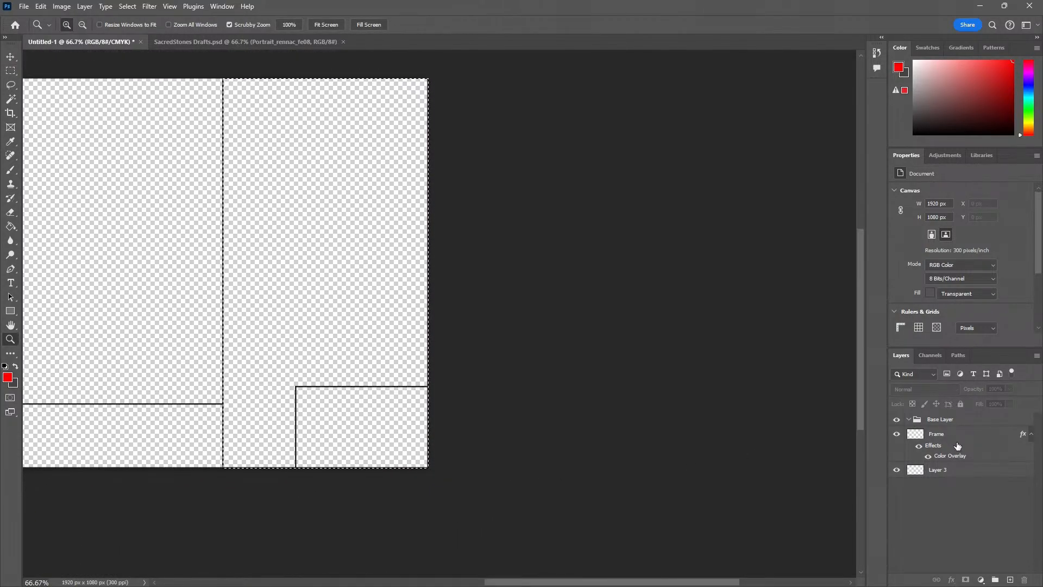
{"action": "left_click", "coordinate": [1010, 579]}
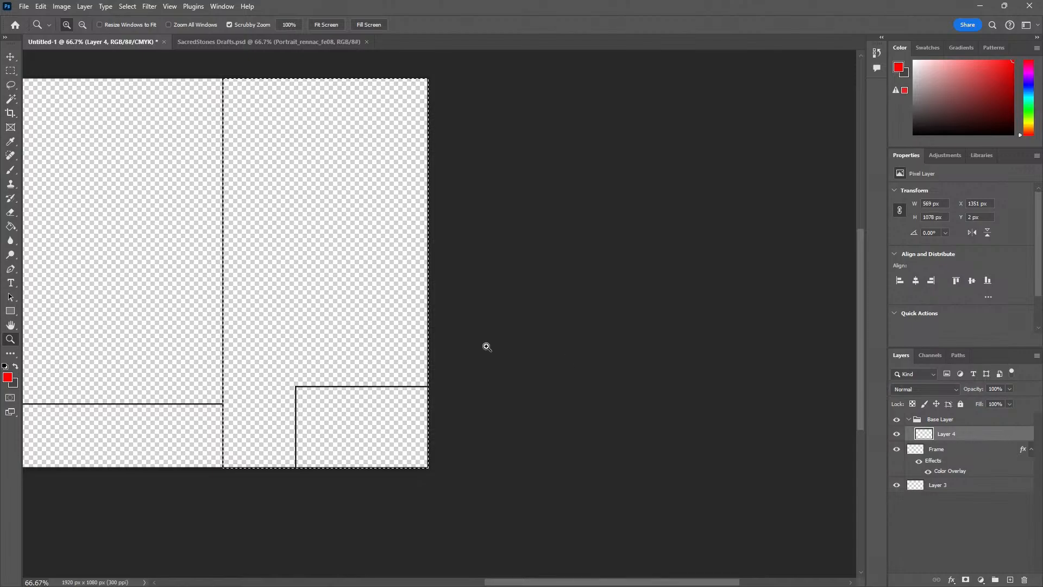
Set the foreground colour to ffffff, fill the selected right-hand column on Layer 4 with it, and deselect
{"action": "key", "text": "i"}
{"action": "left_click", "coordinate": [8, 377]}
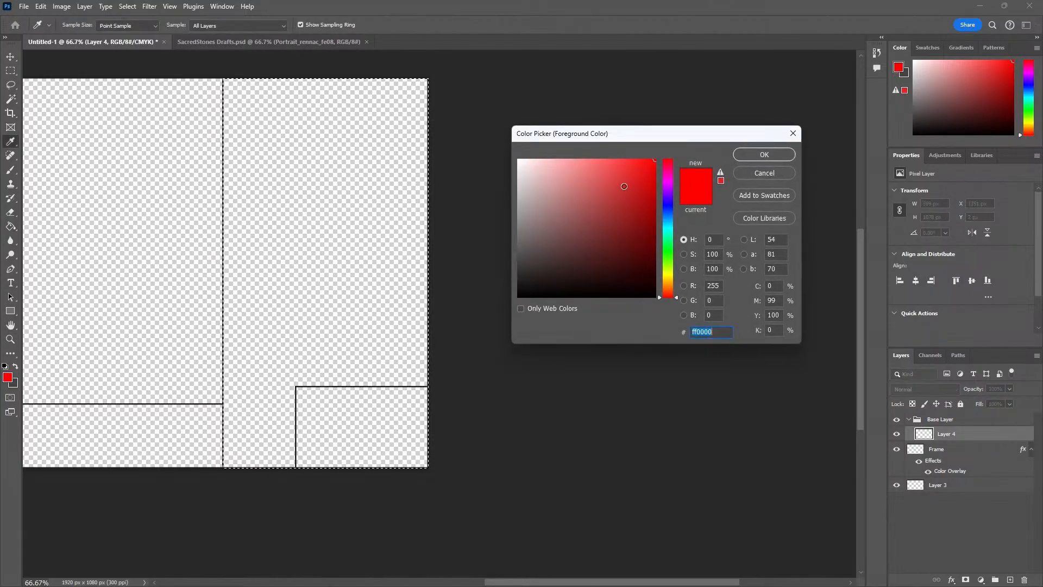
{"action": "type", "text": "ffffff"}
{"action": "left_click", "coordinate": [757, 152]}
{"action": "key", "text": "g"}
{"action": "left_click", "coordinate": [408, 200]}
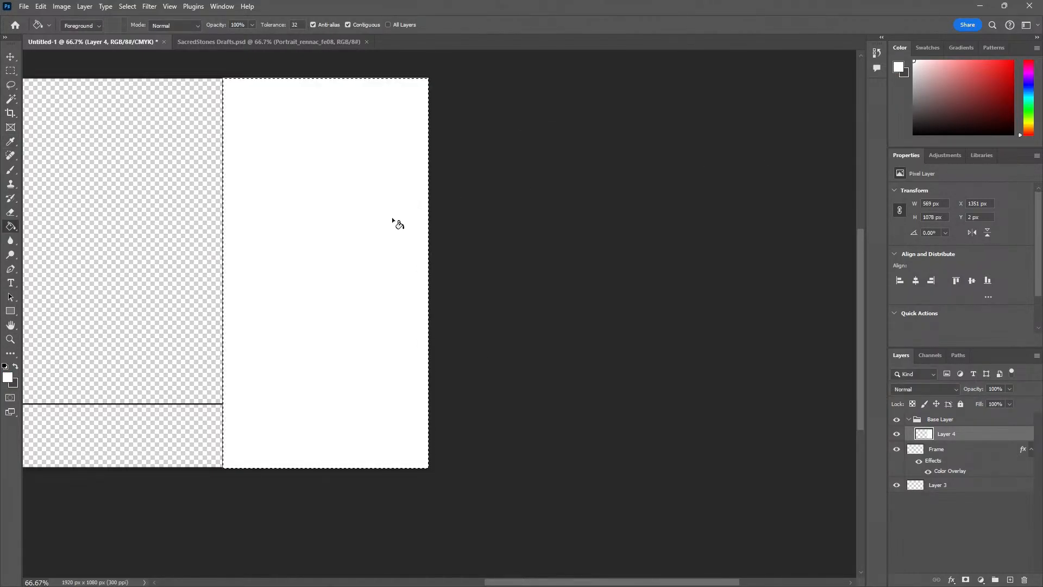
{"action": "key", "text": "ctrl+d"}
{"action": "left_click", "coordinate": [949, 450]}
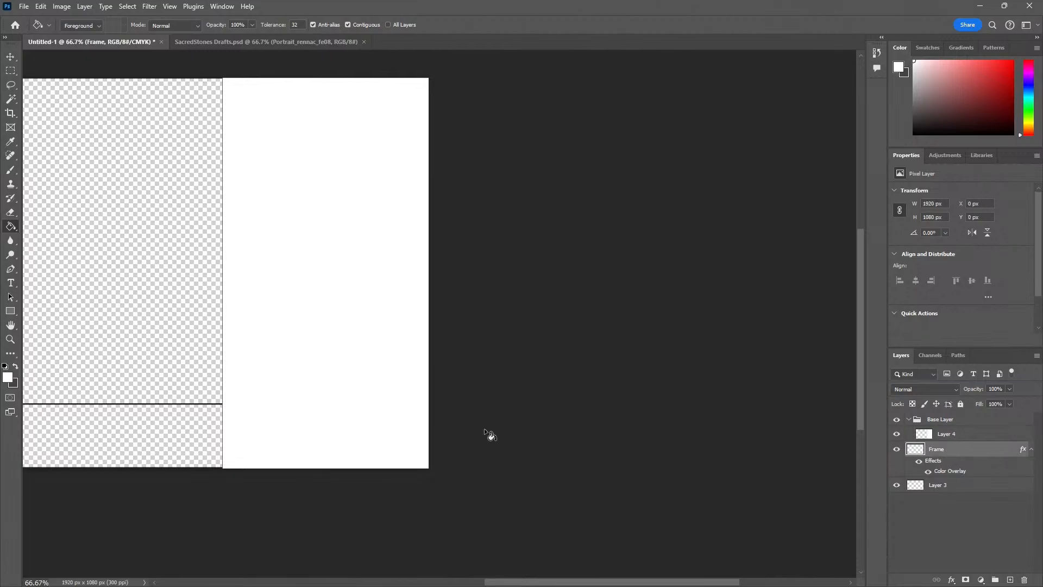
{"action": "key", "text": "w"}
{"action": "left_click", "coordinate": [396, 436]}
{"action": "left_click", "coordinate": [962, 434]}
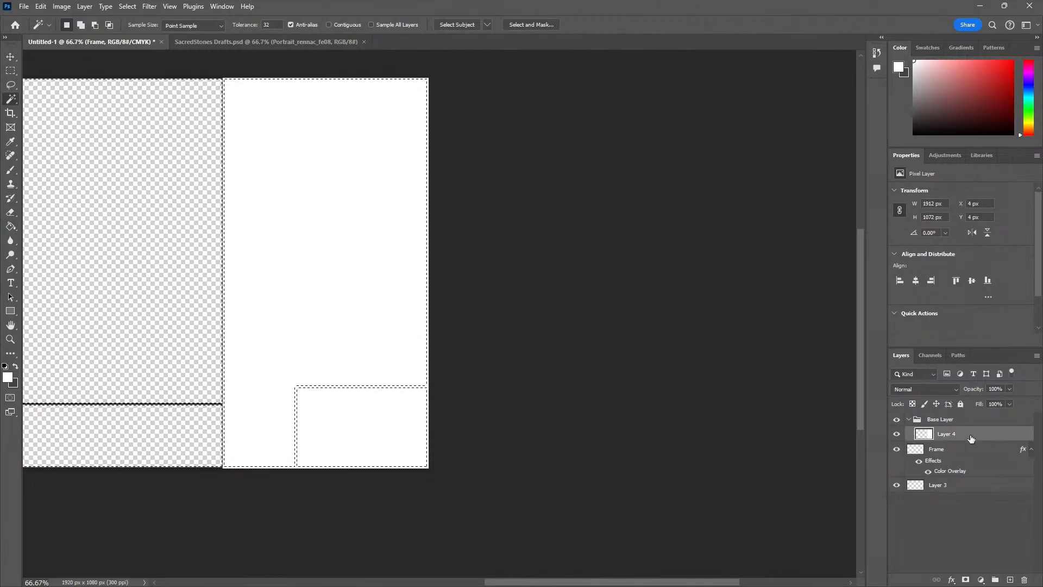
{"action": "key", "text": "ctrl+d"}
Move Layer 4 beneath the Frame layer and delete its white fill inside the lower-right box, leaving nothing selected
{"action": "key", "text": "z"}
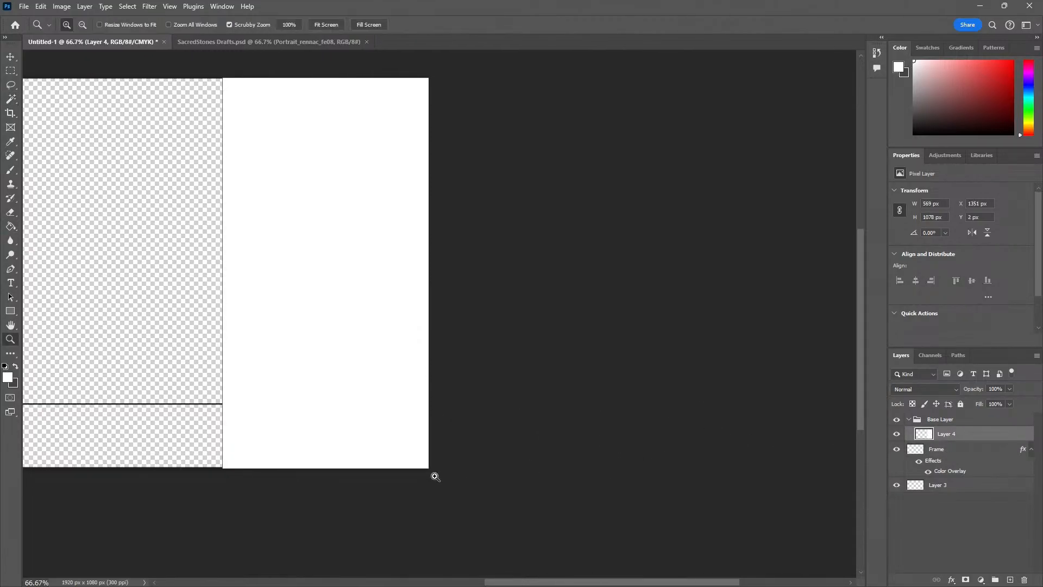
{"action": "left_click_drag", "start_coordinate": [950, 434], "coordinate": [948, 478]}
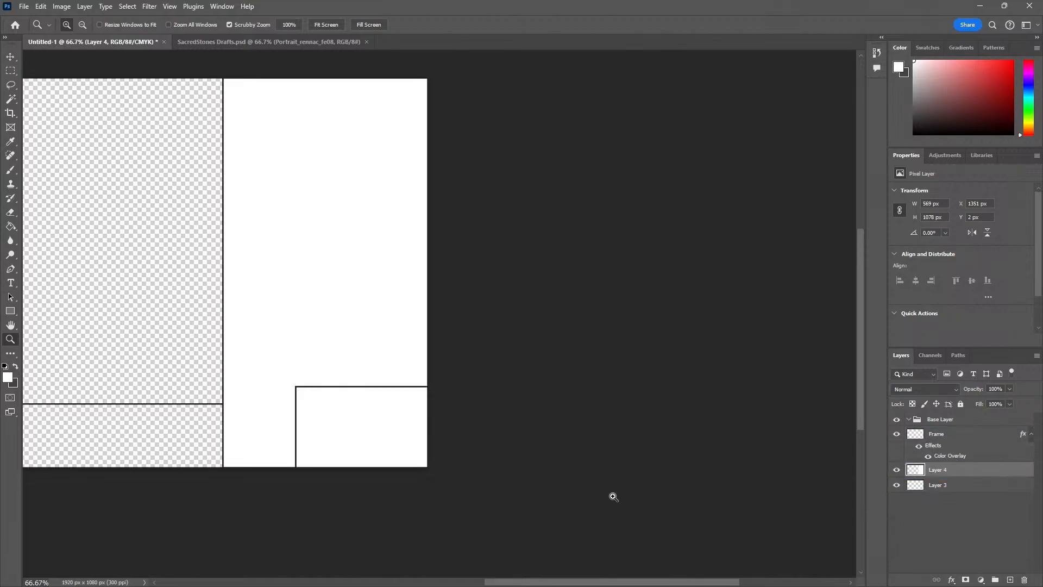
{"action": "left_click", "coordinate": [427, 495]}
{"action": "left_click", "coordinate": [425, 481]}
{"action": "key", "text": "m"}
{"action": "left_click_drag", "start_coordinate": [428, 467], "coordinate": [34, 221]}
{"action": "key", "text": "Delete"}
{"action": "key", "text": "ctrl+d"}
{"action": "key", "text": "z"}
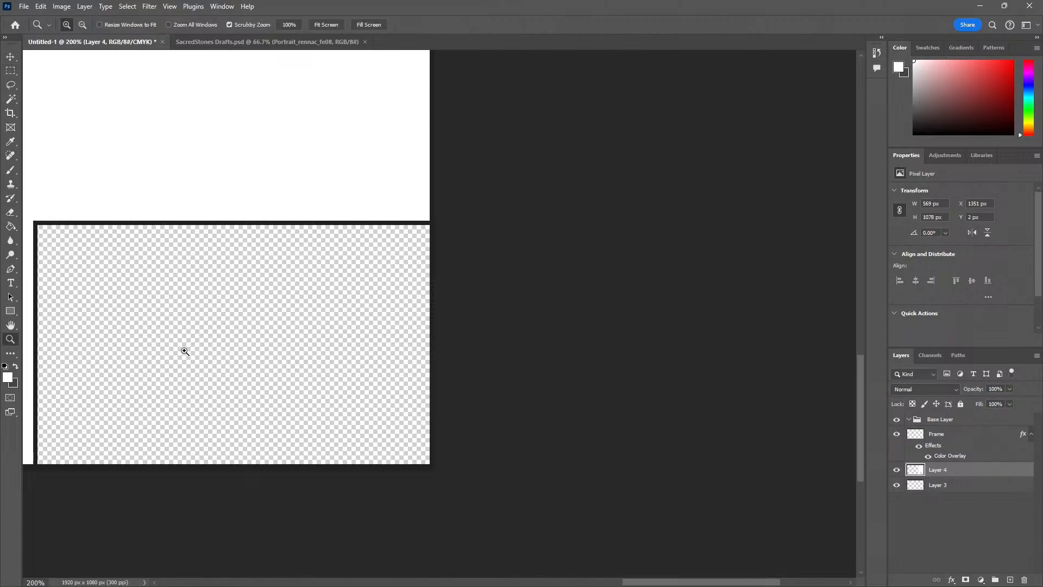
{"action": "left_click", "coordinate": [184, 351], "text": "alt"}
{"action": "left_click_drag", "start_coordinate": [170, 314], "coordinate": [347, 380]}
{"action": "left_click", "coordinate": [265, 333], "text": "alt"}
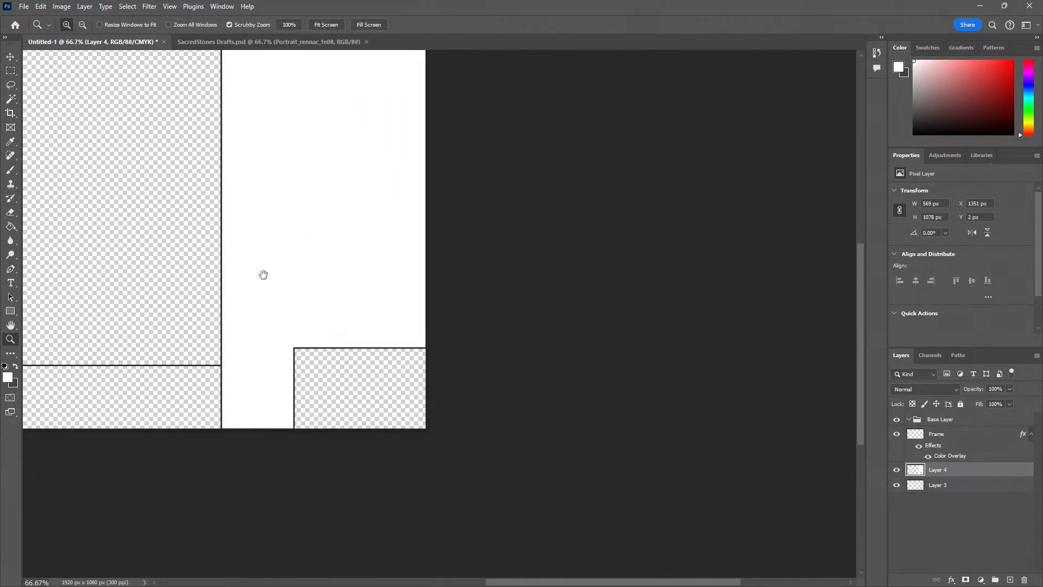
{"action": "left_click_drag", "start_coordinate": [264, 275], "coordinate": [333, 352]}
{"action": "left_click", "coordinate": [219, 344], "text": "alt"}
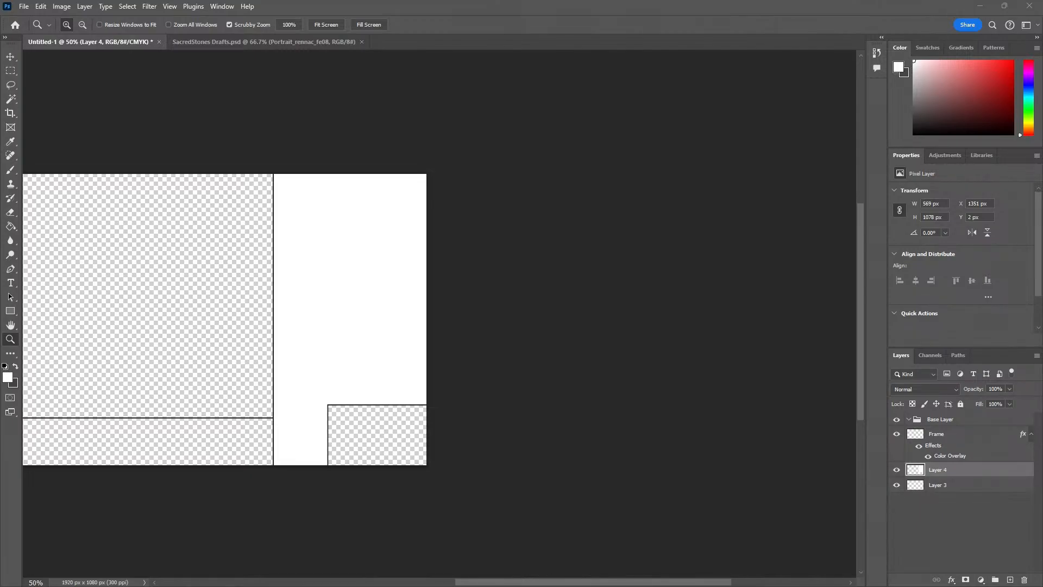
Bring up the browser window with the imgur Fire Emblem Cipher Set 22 text-less album, look through its artwork, and move the window away
{"action": "left_click_drag", "start_coordinate": [0, 173], "coordinate": [576, 49]}
{"action": "scroll", "coordinate": [540, 224], "scroll_direction": "down", "scroll_amount": 2}
{"action": "scroll", "coordinate": [458, 328], "scroll_direction": "down", "scroll_amount": 20}
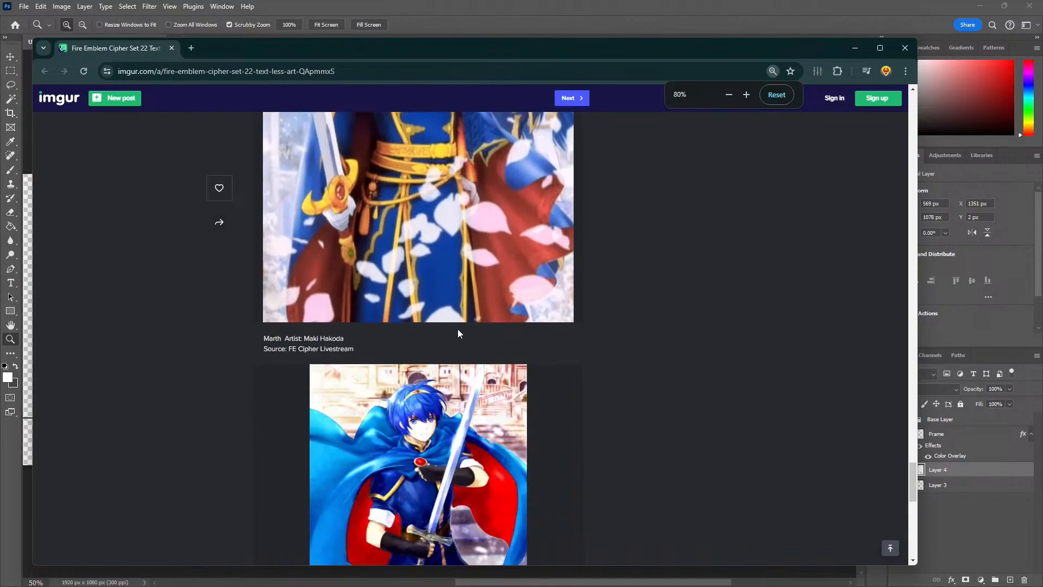
{"action": "scroll", "coordinate": [524, 344], "scroll_direction": "up", "scroll_amount": 12}
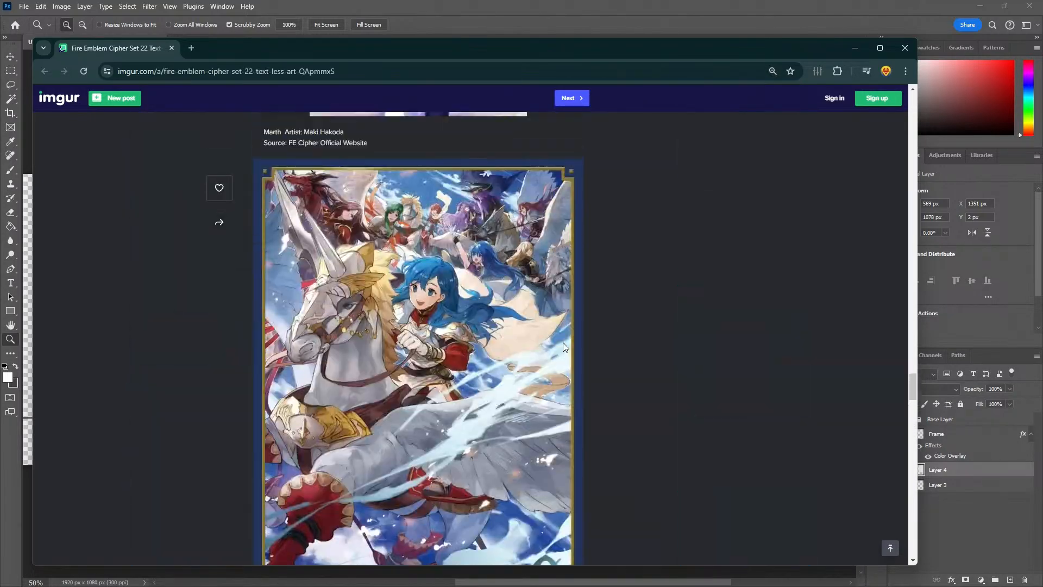
{"action": "scroll", "coordinate": [516, 374], "scroll_direction": "down", "scroll_amount": 8}
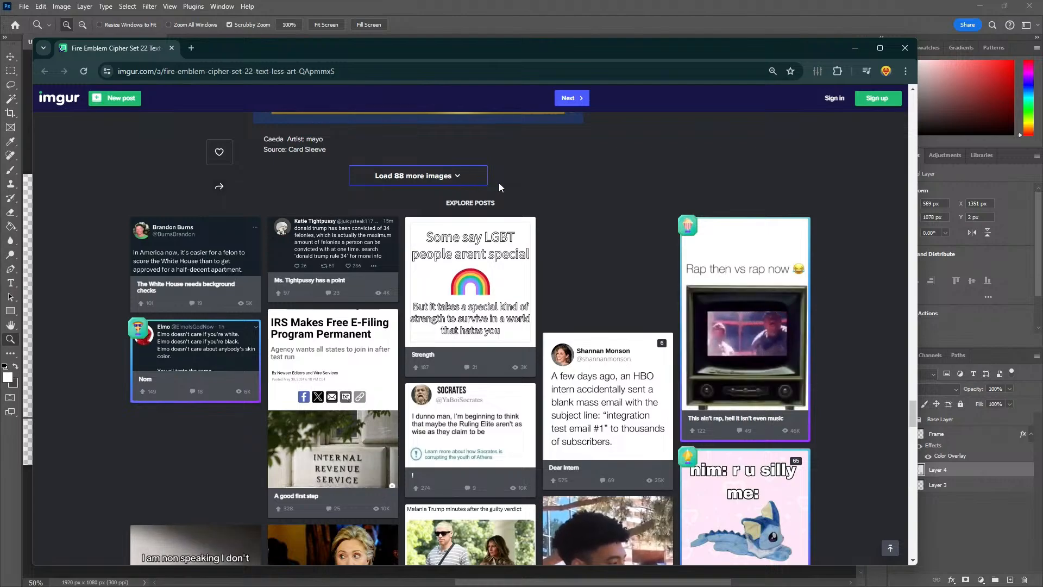
{"action": "scroll", "coordinate": [437, 310], "scroll_direction": "up", "scroll_amount": 3}
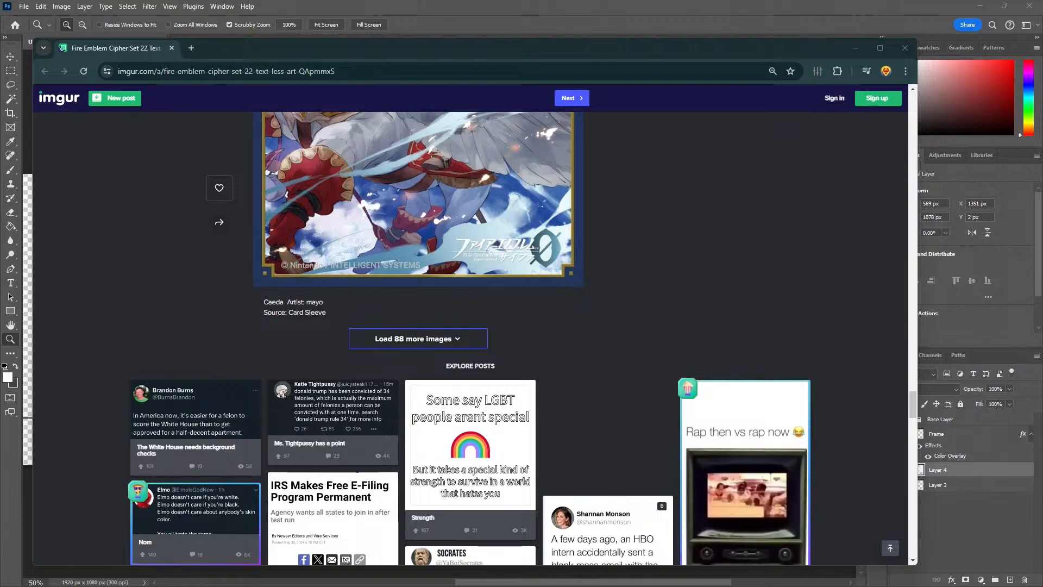
{"action": "left_click_drag", "start_coordinate": [340, 46], "coordinate": [0, 71]}
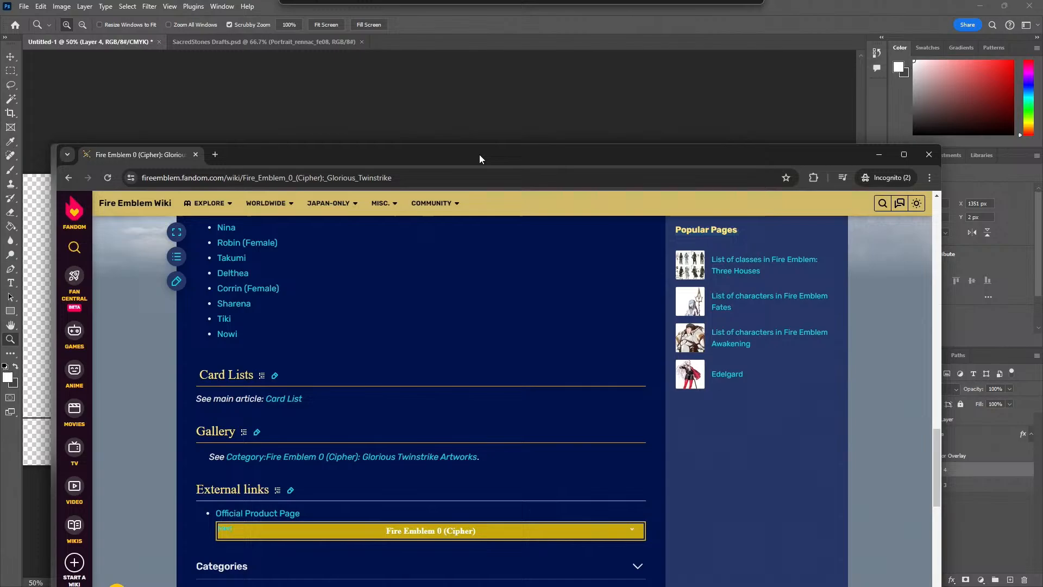
Bring up the Fire Emblem Wiki browser window and open the Card List article for the Glorious Twinstrike set
{"action": "left_click_drag", "start_coordinate": [479, 155], "coordinate": [416, 21]}
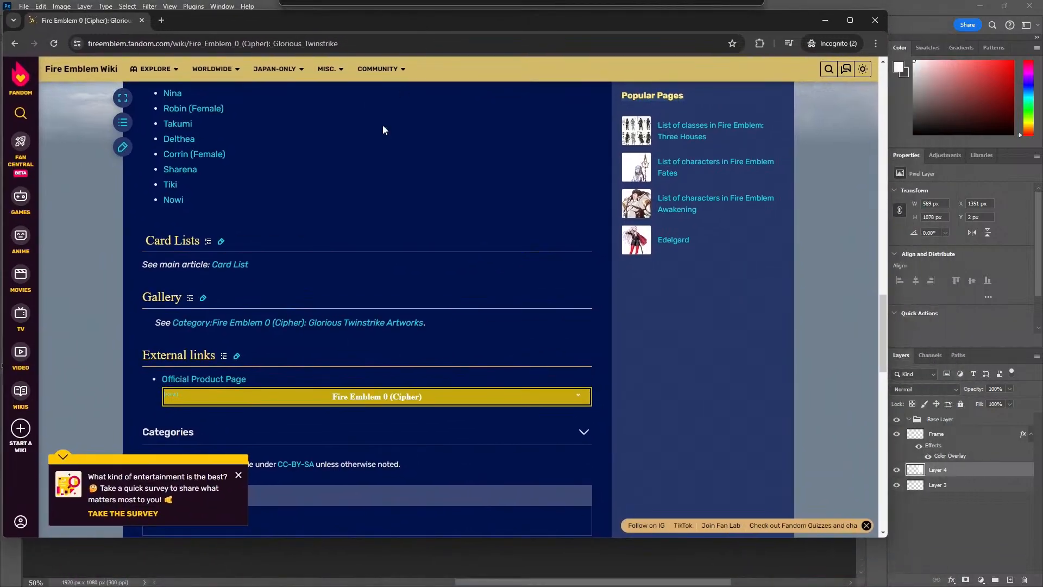
{"action": "scroll", "coordinate": [321, 259], "scroll_direction": "down", "scroll_amount": 2}
{"action": "scroll", "coordinate": [290, 343], "scroll_direction": "up", "scroll_amount": 20}
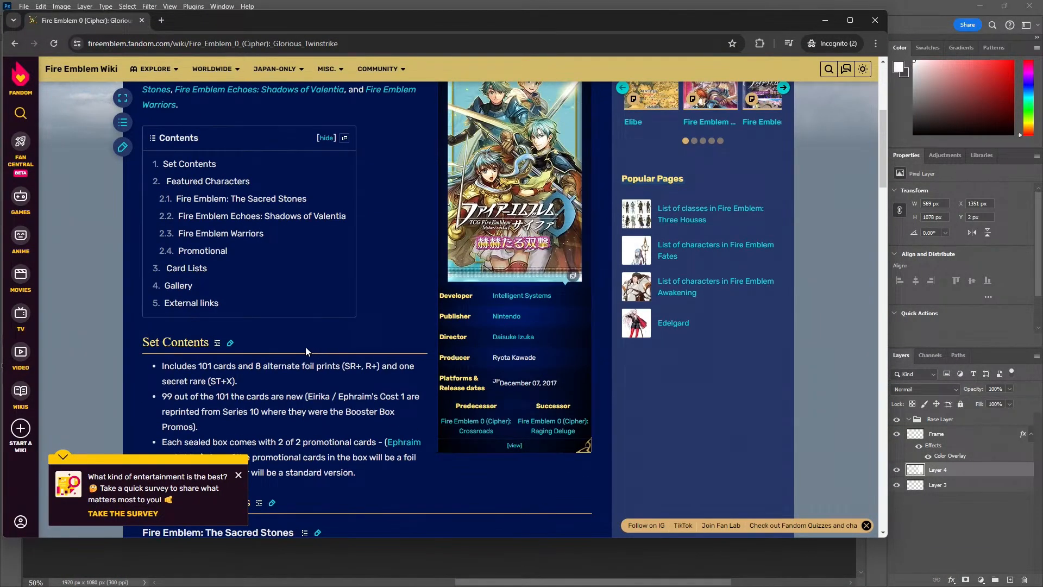
{"action": "left_click", "coordinate": [202, 267]}
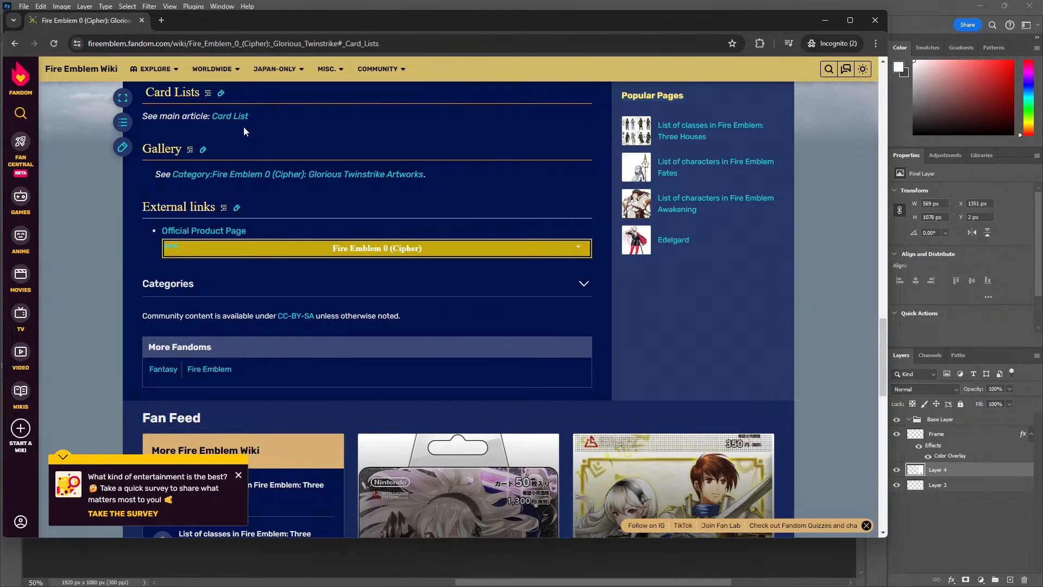
{"action": "left_click", "coordinate": [228, 116]}
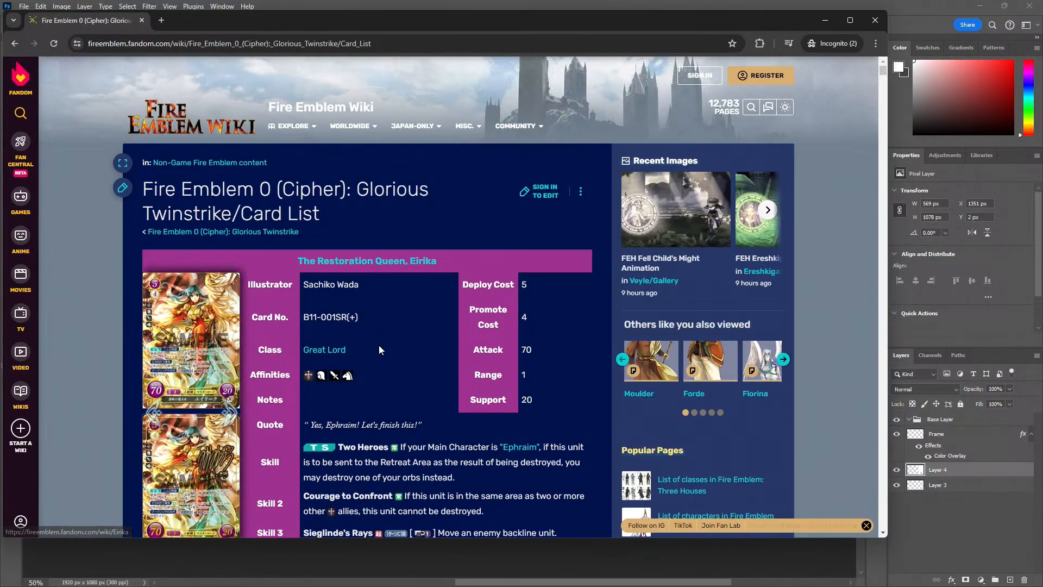
Examine the Sacred Stones character cards in the Glorious Twinstrike card list and move the wiki window out of view
{"action": "scroll", "coordinate": [379, 344], "scroll_direction": "down", "scroll_amount": 4}
{"action": "scroll", "coordinate": [377, 338], "scroll_direction": "up", "scroll_amount": 3}
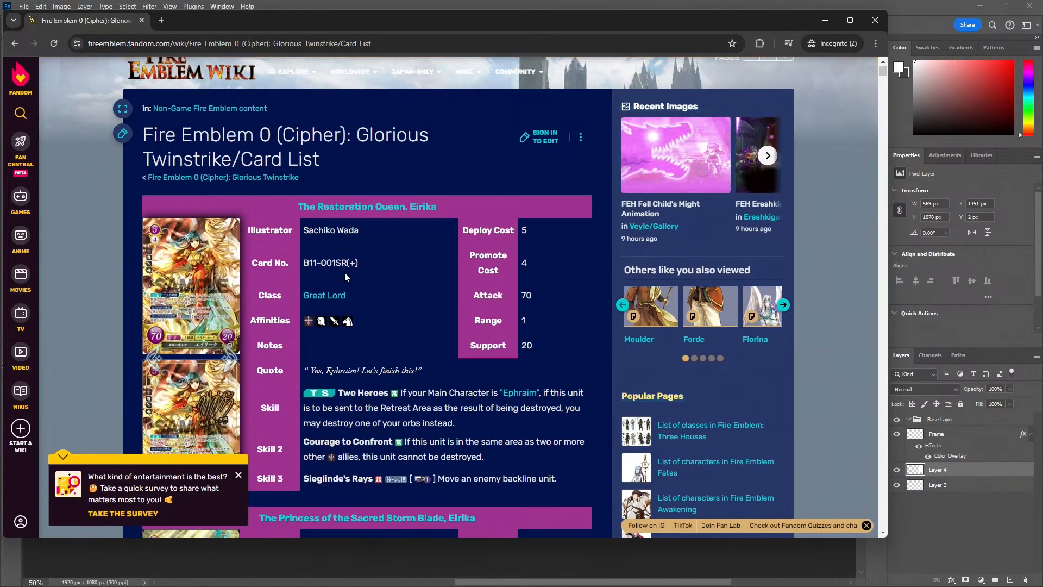
{"action": "scroll", "coordinate": [322, 277], "scroll_direction": "down", "scroll_amount": 4}
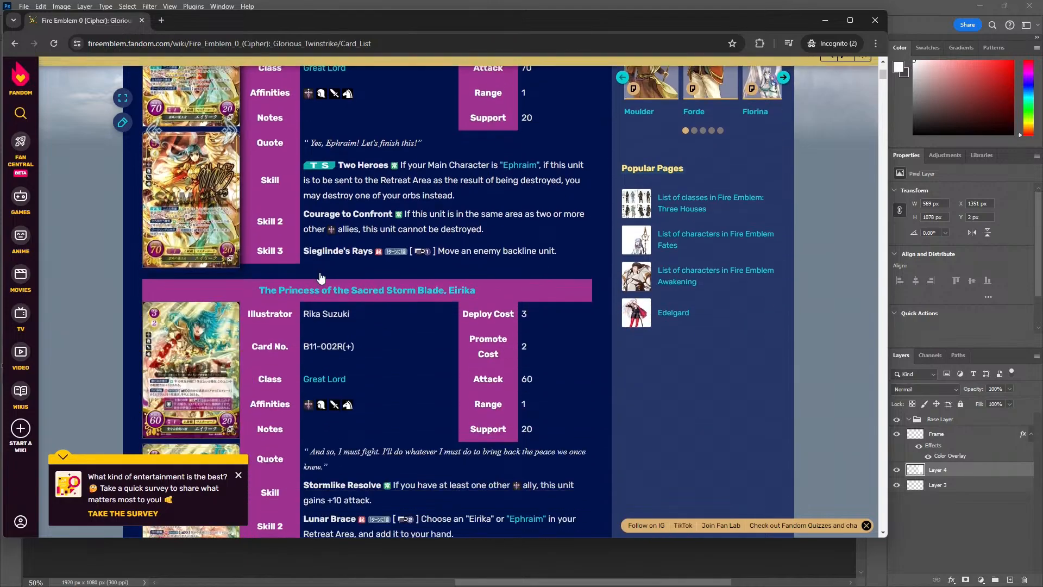
{"action": "scroll", "coordinate": [321, 277], "scroll_direction": "down", "scroll_amount": 8}
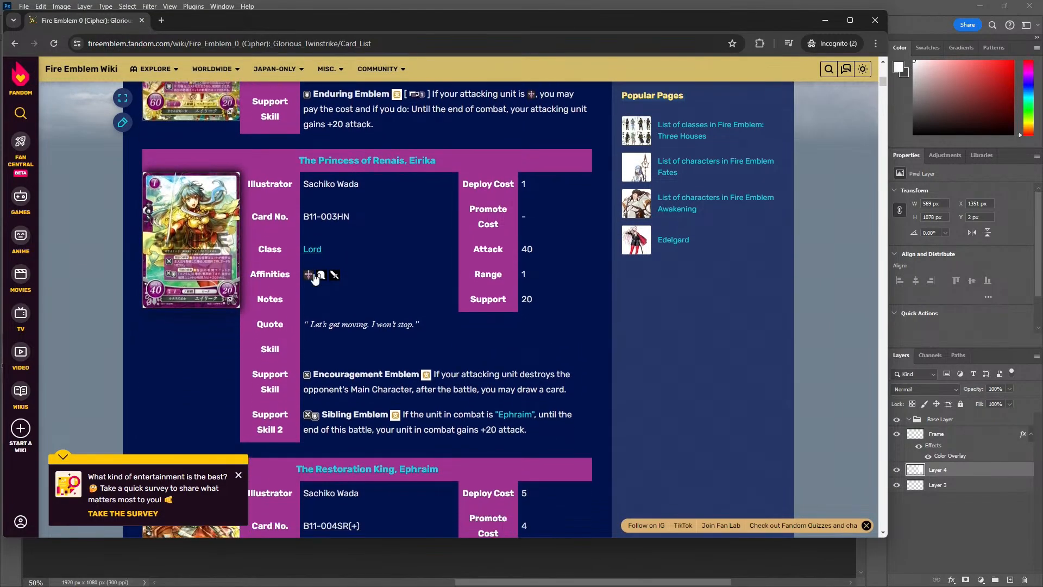
{"action": "scroll", "coordinate": [321, 276], "scroll_direction": "down", "scroll_amount": 13}
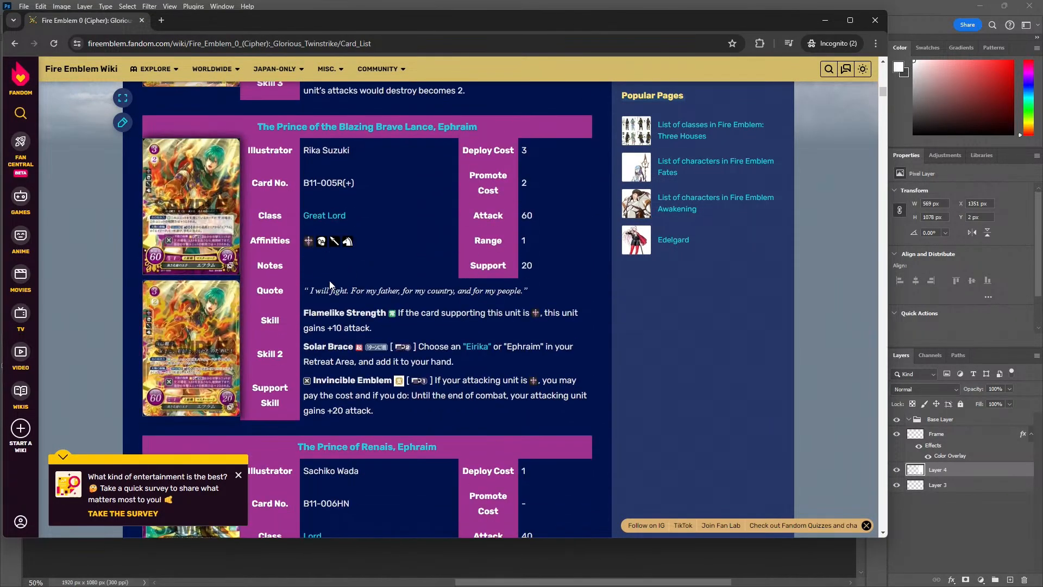
{"action": "scroll", "coordinate": [330, 284], "scroll_direction": "down", "scroll_amount": 20}
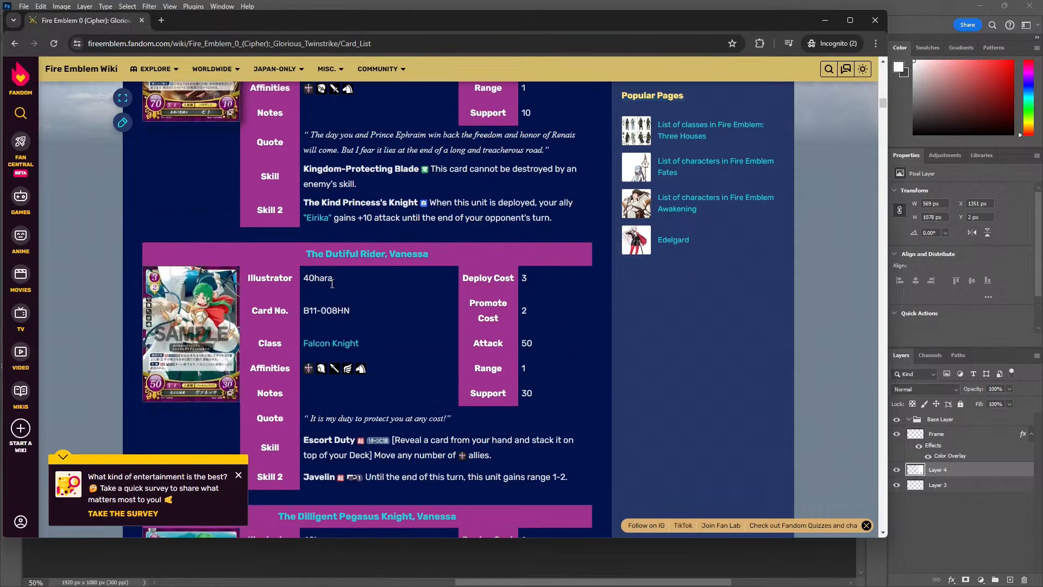
{"action": "scroll", "coordinate": [334, 282], "scroll_direction": "down", "scroll_amount": 6}
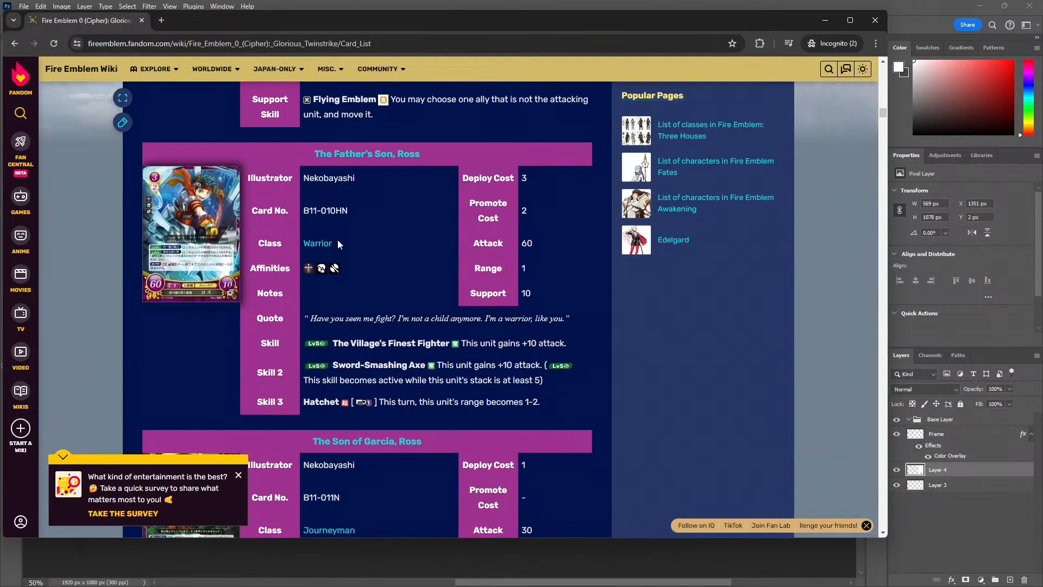
{"action": "scroll", "coordinate": [342, 256], "scroll_direction": "down", "scroll_amount": 6}
{"action": "scroll", "coordinate": [353, 264], "scroll_direction": "down", "scroll_amount": 2}
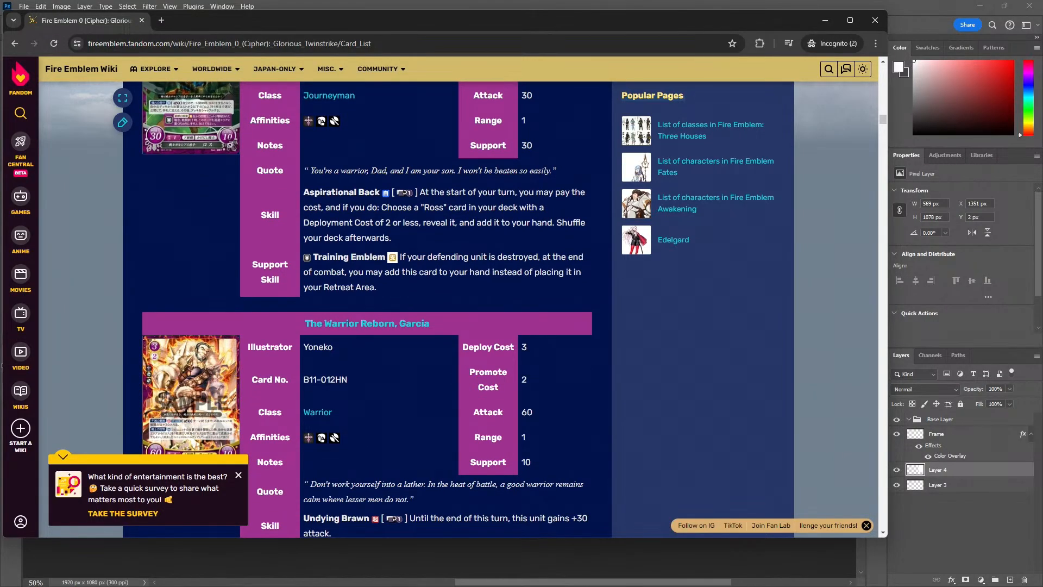
{"action": "left_click_drag", "start_coordinate": [216, 22], "coordinate": [0, 69]}
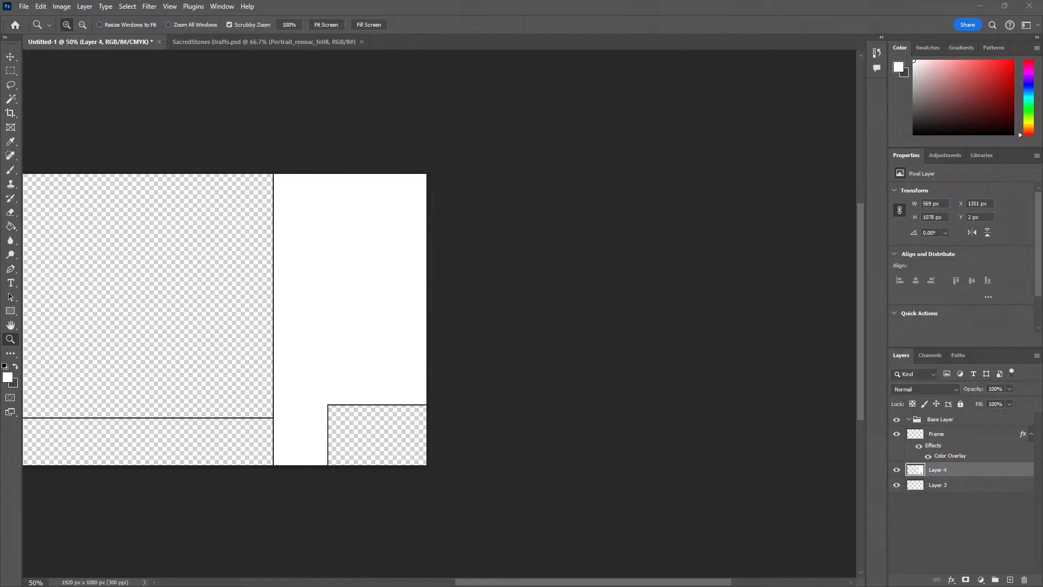
Bring up the Reddit Cipher S11 text-free art post, try its imgur album and Series 7 links, and close the pages they open
{"action": "left_click_drag", "start_coordinate": [0, 145], "coordinate": [295, 105]}
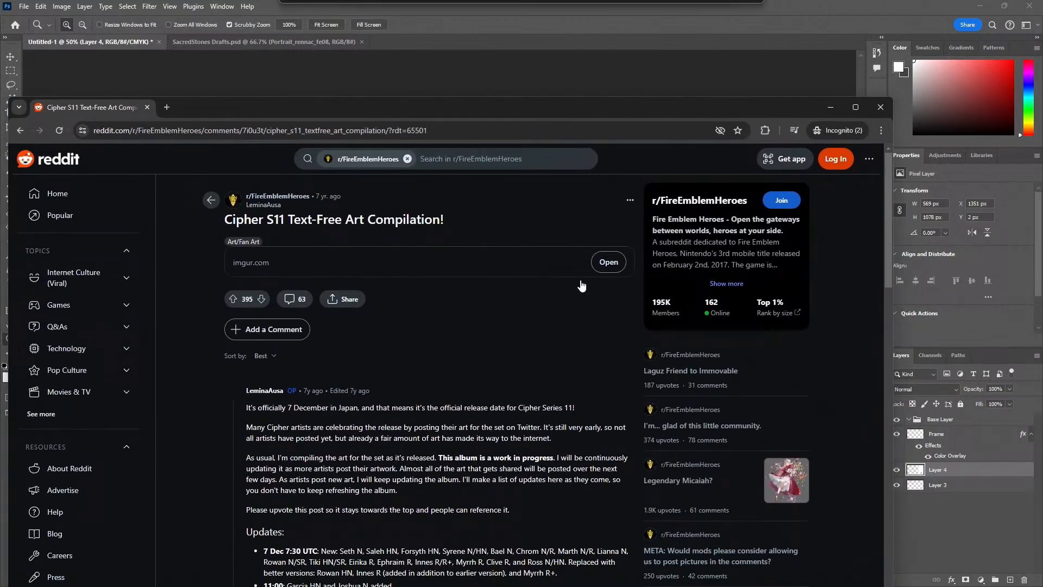
{"action": "left_click", "coordinate": [607, 263]}
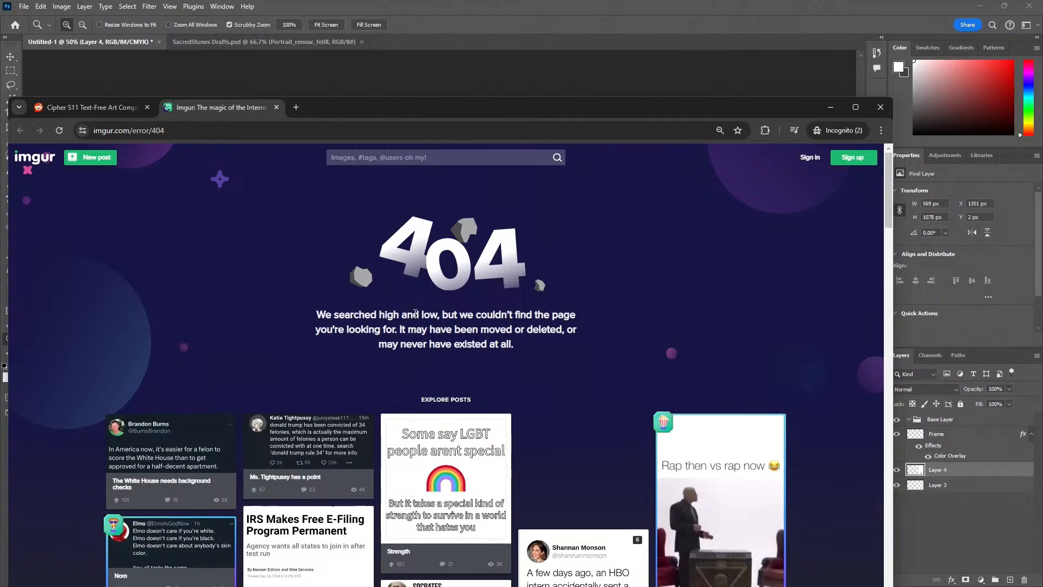
{"action": "left_click", "coordinate": [278, 108]}
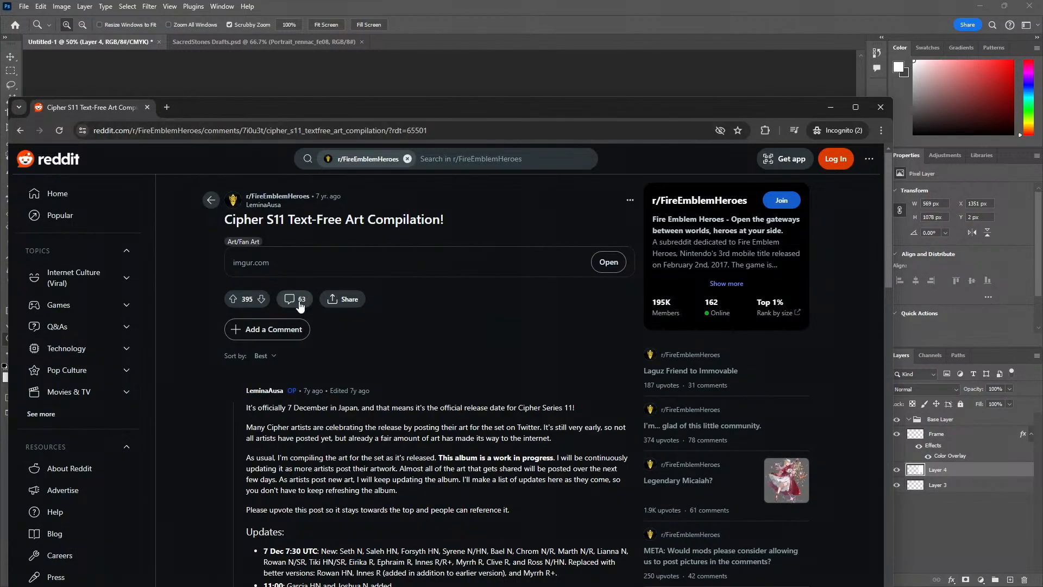
{"action": "scroll", "coordinate": [329, 328], "scroll_direction": "down", "scroll_amount": 3}
{"action": "scroll", "coordinate": [298, 422], "scroll_direction": "down", "scroll_amount": 4}
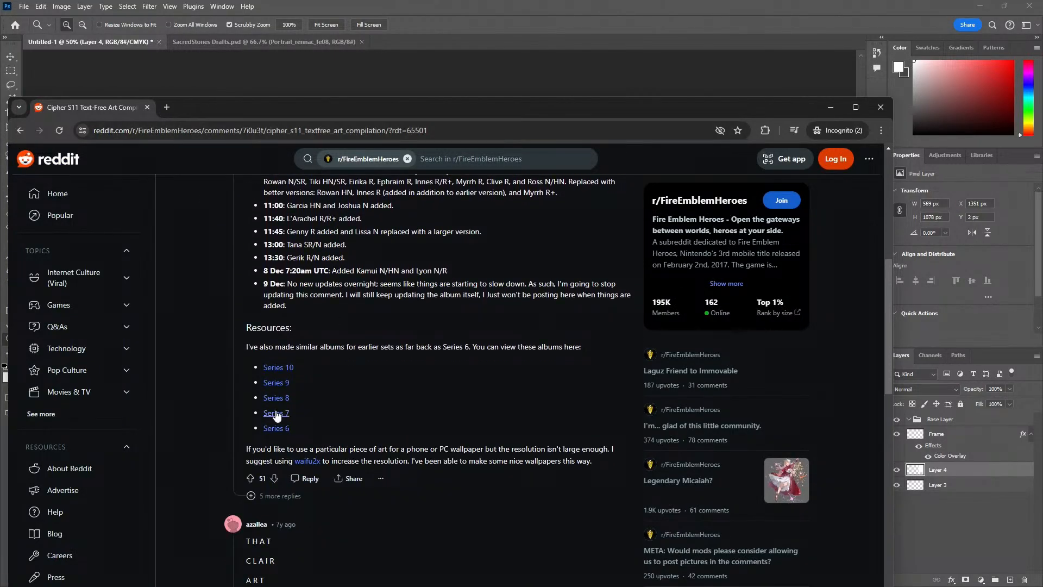
{"action": "left_click", "coordinate": [276, 413]}
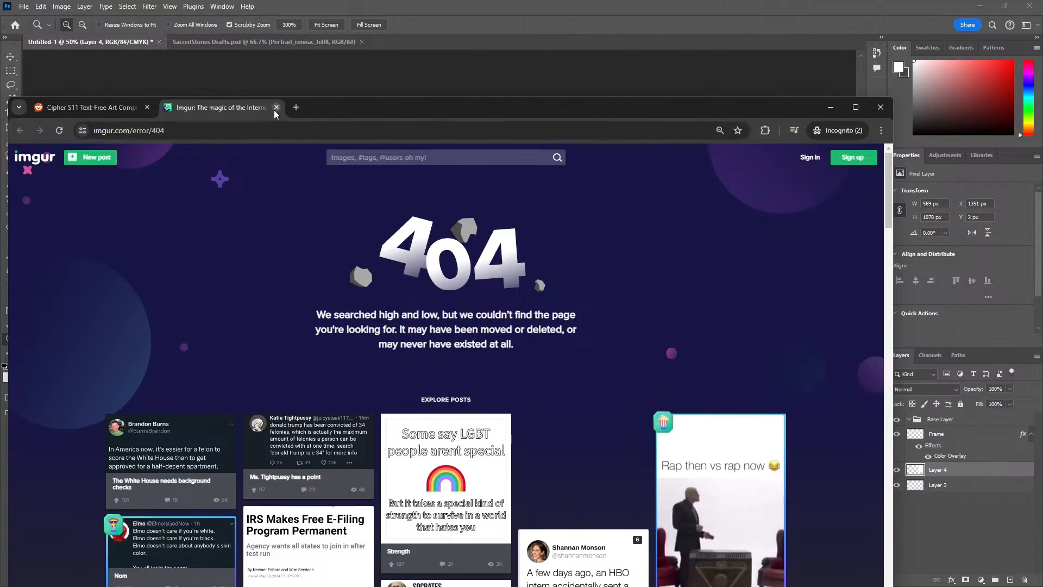
{"action": "left_click", "coordinate": [276, 107]}
Go back to the "cipher textless series 11" results, examine the card images in the Serenes Forest Series 11 set release article, and return
{"action": "key", "text": "alt+Left"}
{"action": "scroll", "coordinate": [270, 304], "scroll_direction": "down", "scroll_amount": 2}
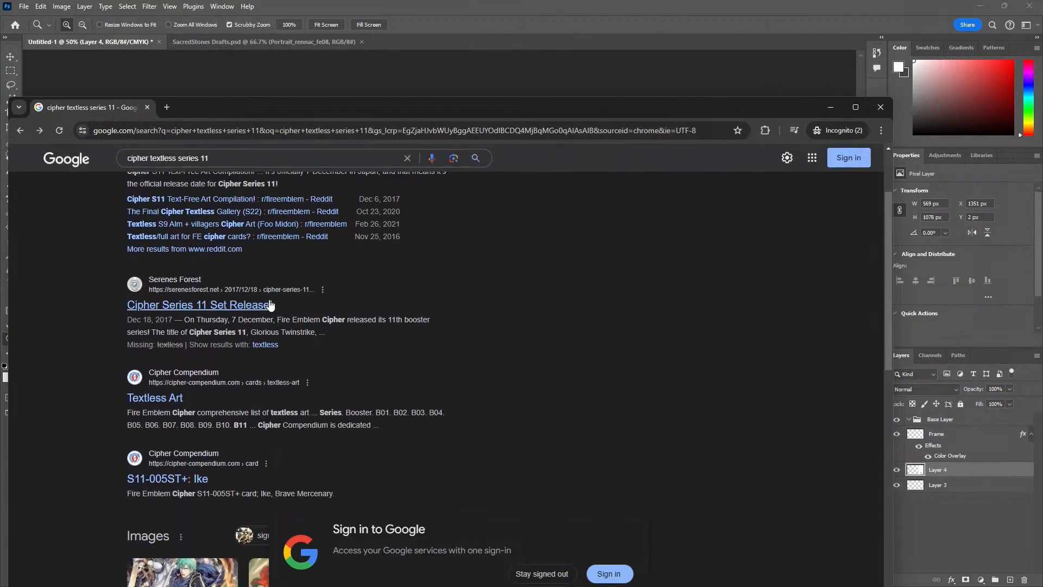
{"action": "scroll", "coordinate": [230, 321], "scroll_direction": "down", "scroll_amount": 2}
{"action": "left_click", "coordinate": [198, 199]}
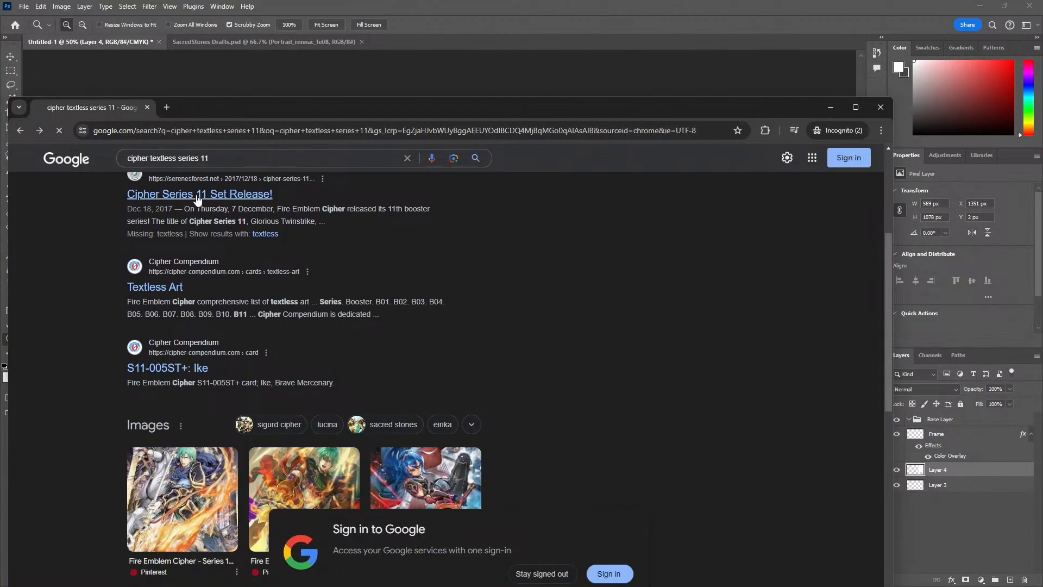
{"action": "scroll", "coordinate": [418, 341], "scroll_direction": "down", "scroll_amount": 8}
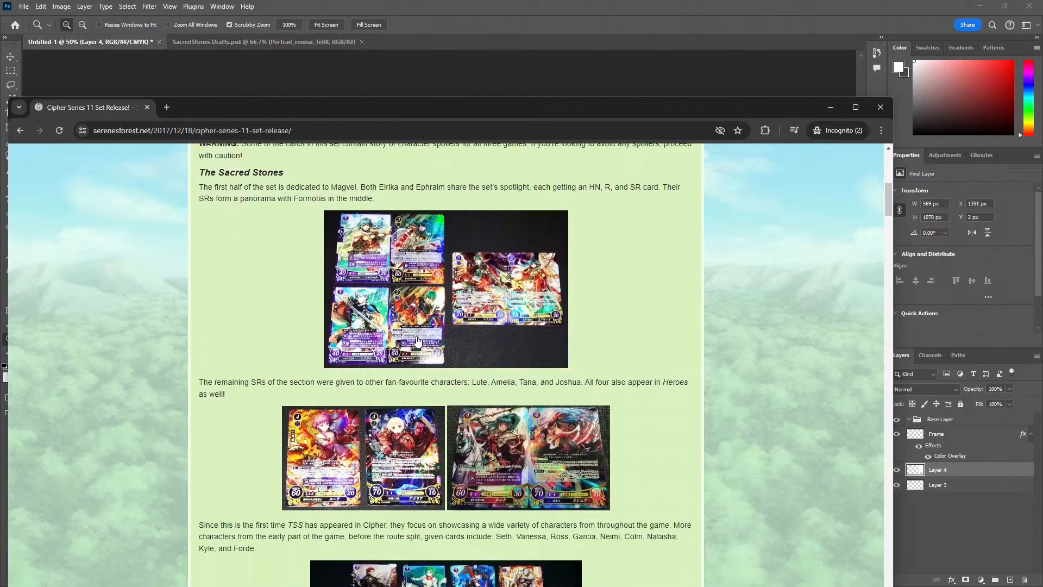
{"action": "scroll", "coordinate": [417, 342], "scroll_direction": "down", "scroll_amount": 18}
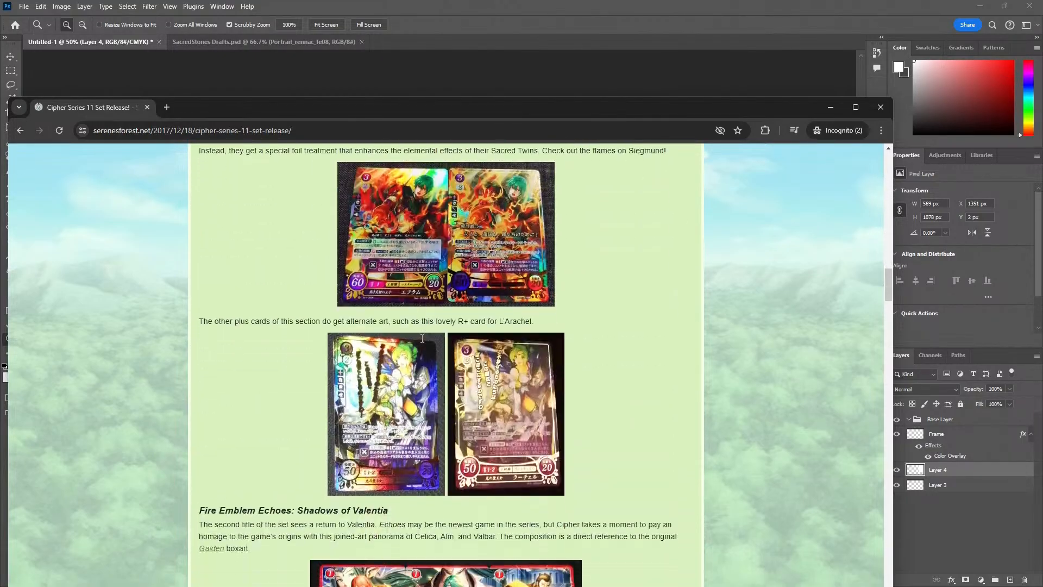
{"action": "scroll", "coordinate": [422, 338], "scroll_direction": "down", "scroll_amount": 20}
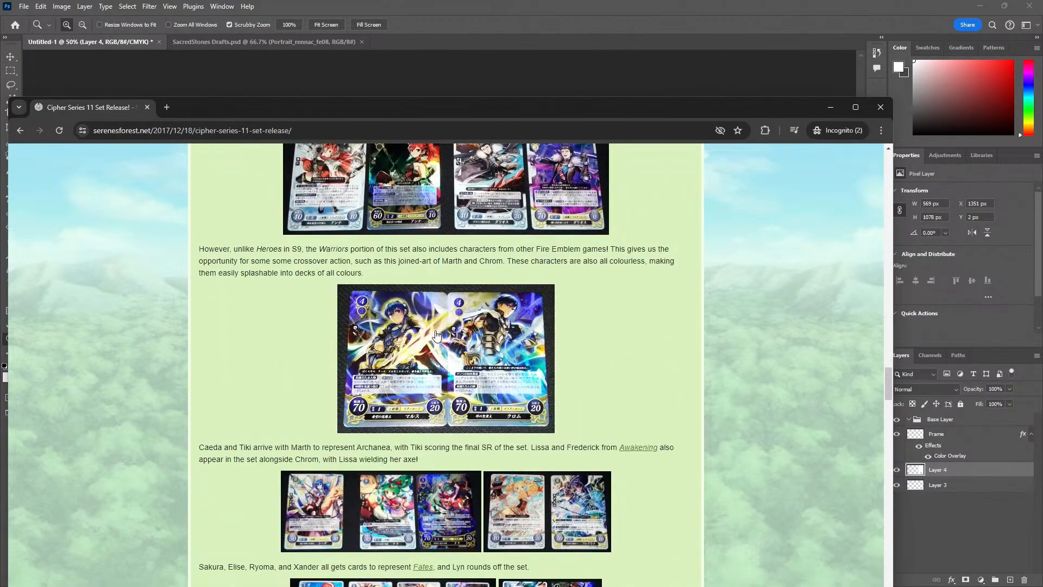
{"action": "scroll", "coordinate": [472, 321], "scroll_direction": "down", "scroll_amount": 15}
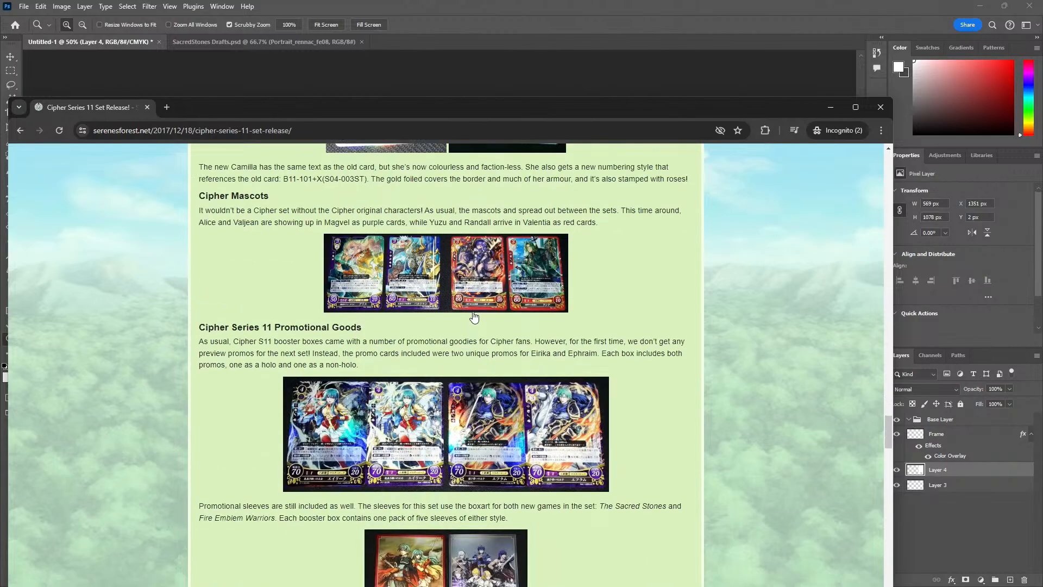
{"action": "scroll", "coordinate": [474, 317], "scroll_direction": "down", "scroll_amount": 20}
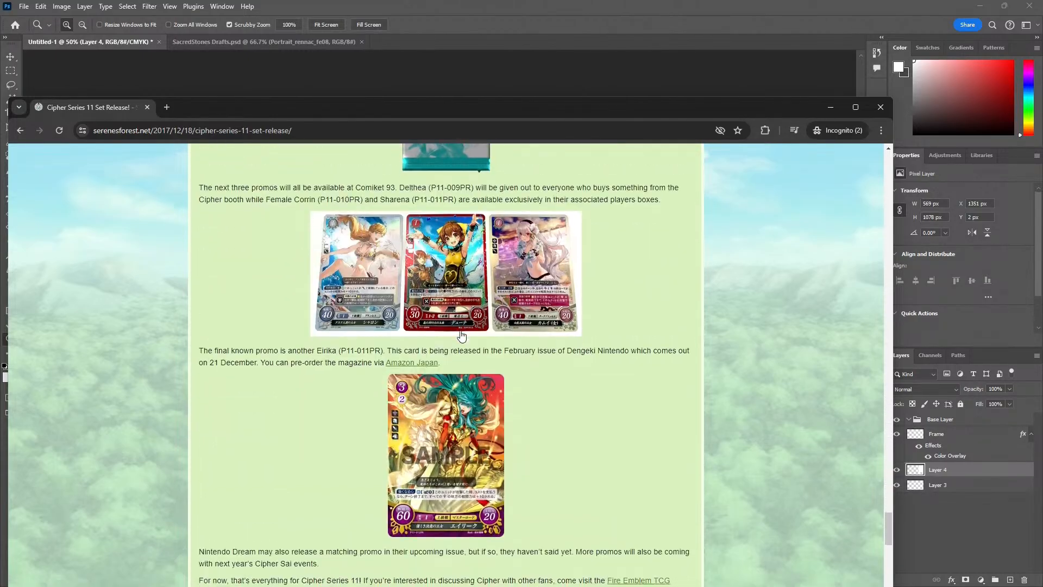
{"action": "scroll", "coordinate": [461, 335], "scroll_direction": "down", "scroll_amount": 20}
{"action": "scroll", "coordinate": [458, 354], "scroll_direction": "up", "scroll_amount": 5}
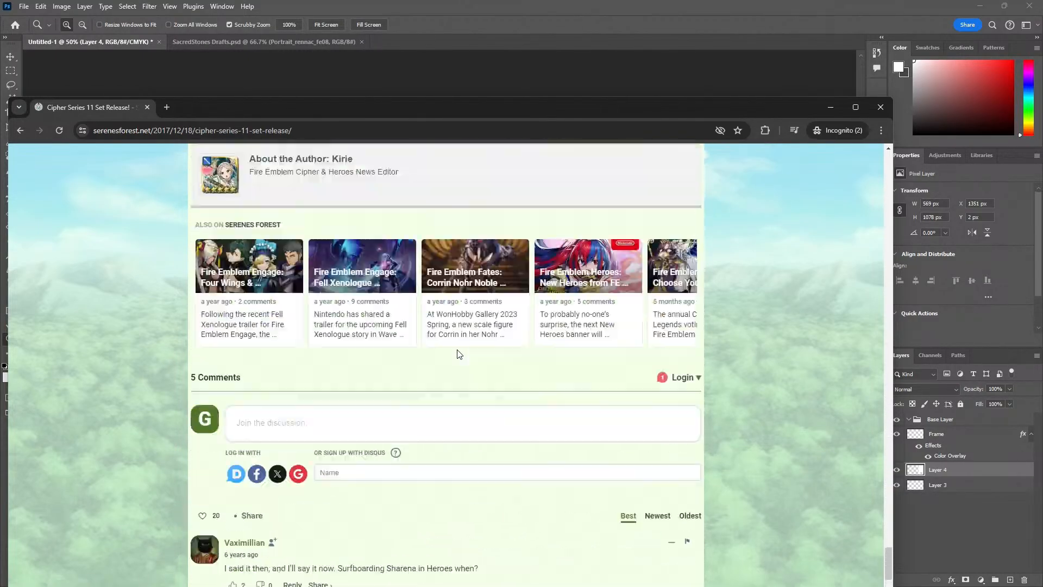
{"action": "scroll", "coordinate": [459, 354], "scroll_direction": "up", "scroll_amount": 10}
{"action": "key", "text": "alt+Left"}
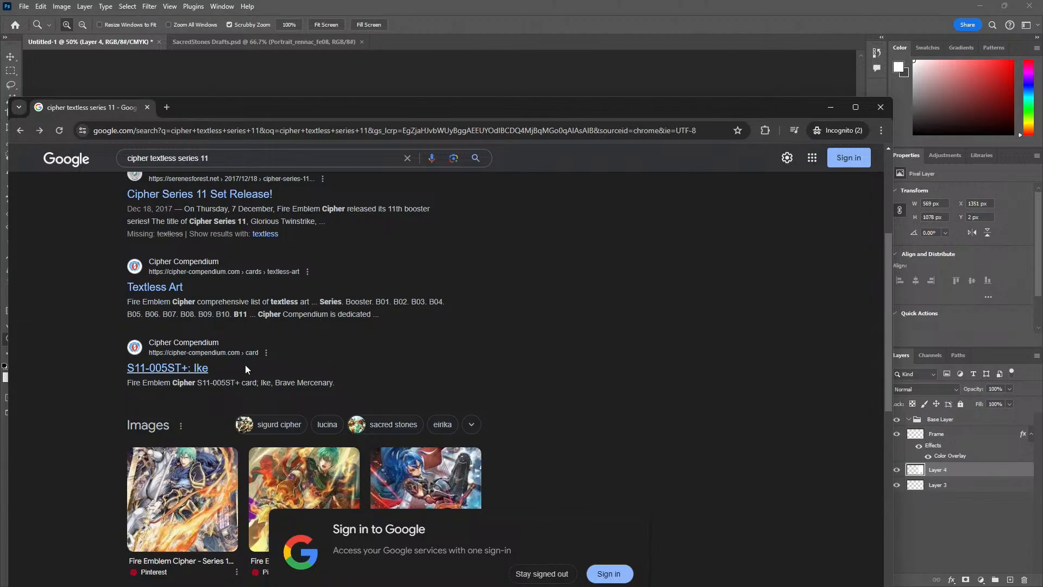
Look through the web results for "cipher textless series 11" and switch to the image results for the same query
{"action": "scroll", "coordinate": [245, 369], "scroll_direction": "down", "scroll_amount": 5}
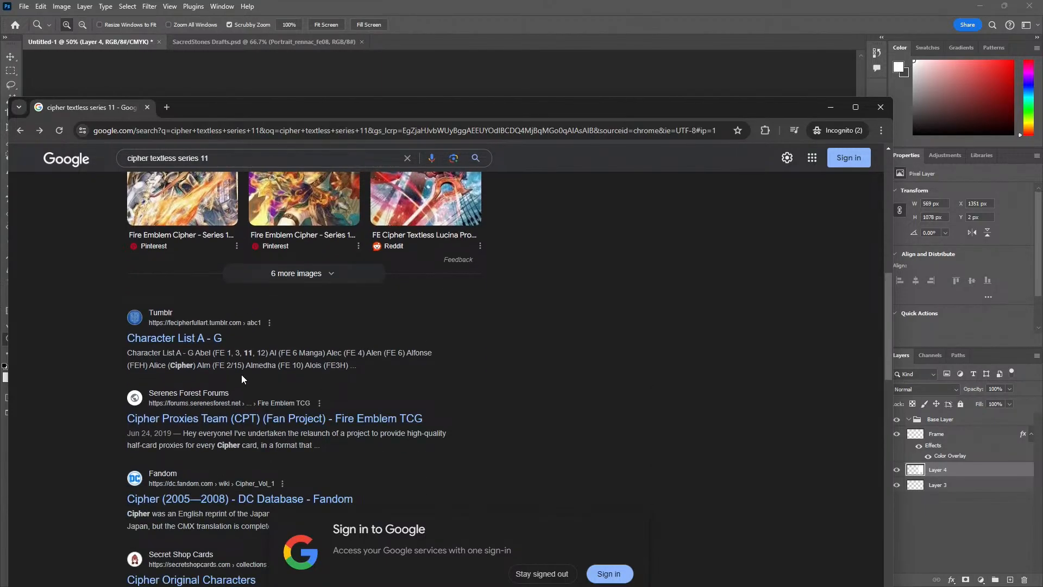
{"action": "scroll", "coordinate": [242, 375], "scroll_direction": "down", "scroll_amount": 3}
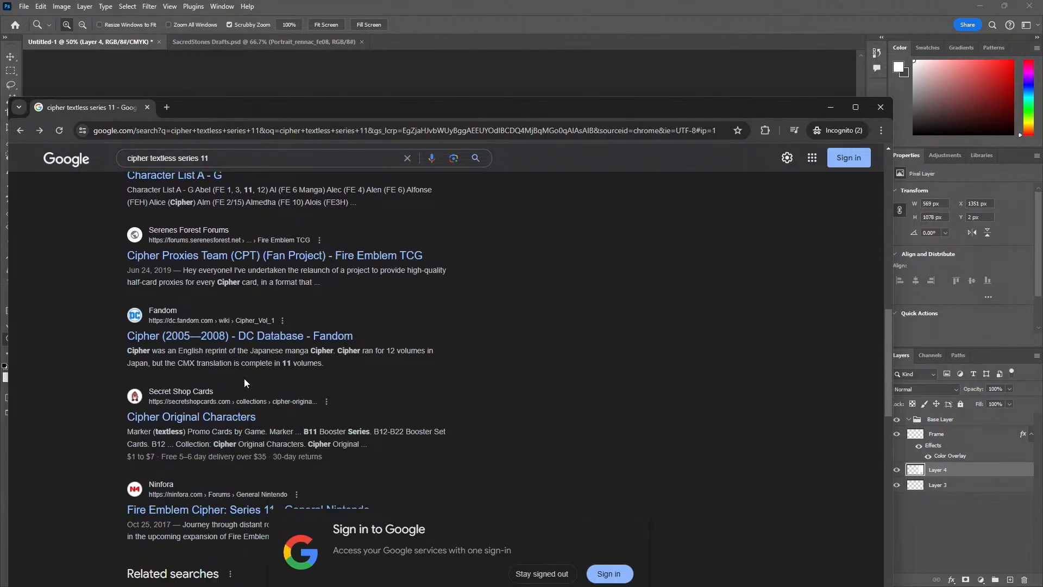
{"action": "scroll", "coordinate": [222, 368], "scroll_direction": "up", "scroll_amount": 4}
{"action": "scroll", "coordinate": [222, 368], "scroll_direction": "up", "scroll_amount": 5}
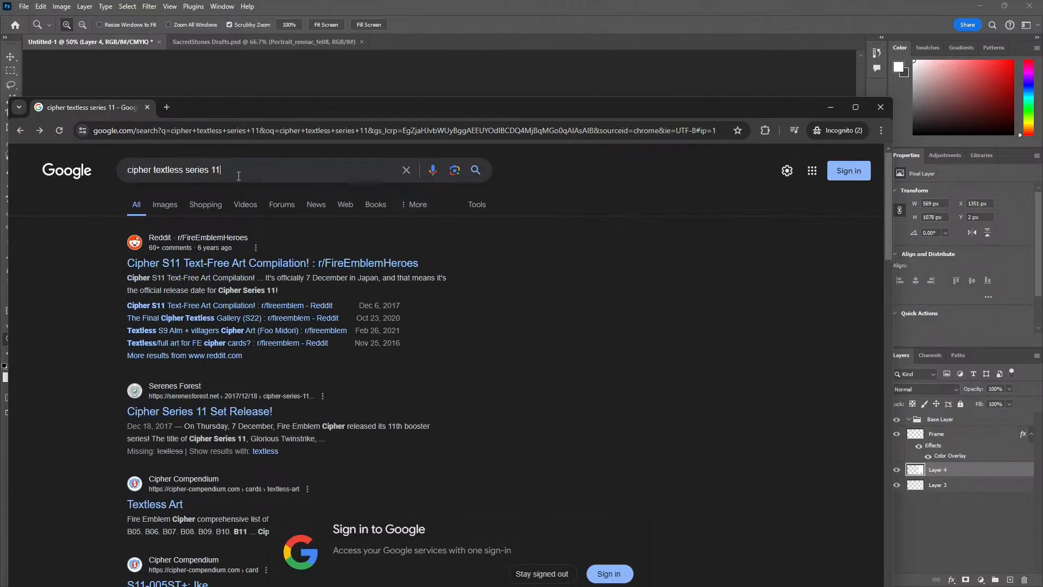
{"action": "left_click", "coordinate": [238, 176]}
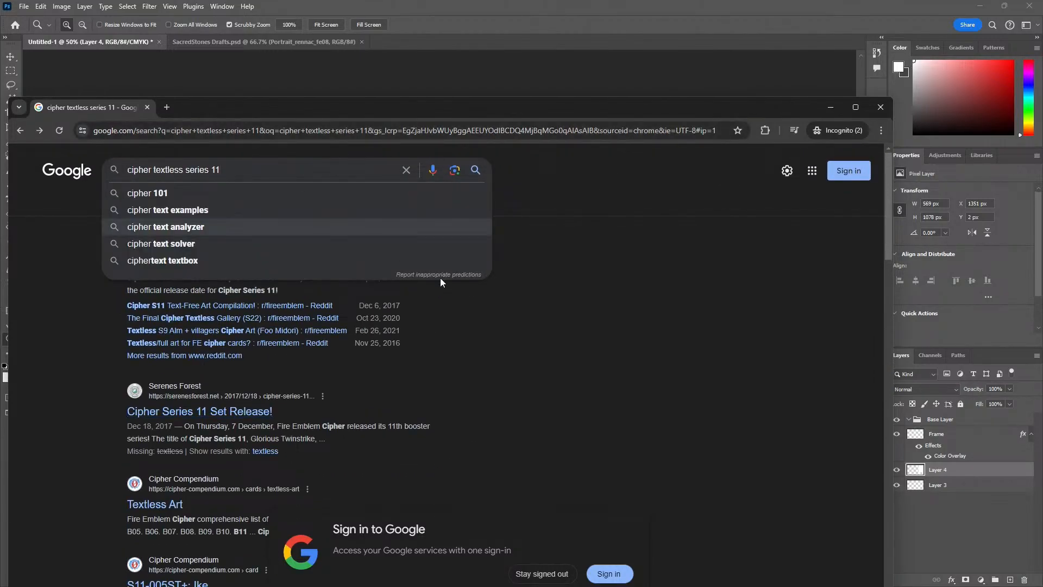
{"action": "left_click", "coordinate": [509, 329]}
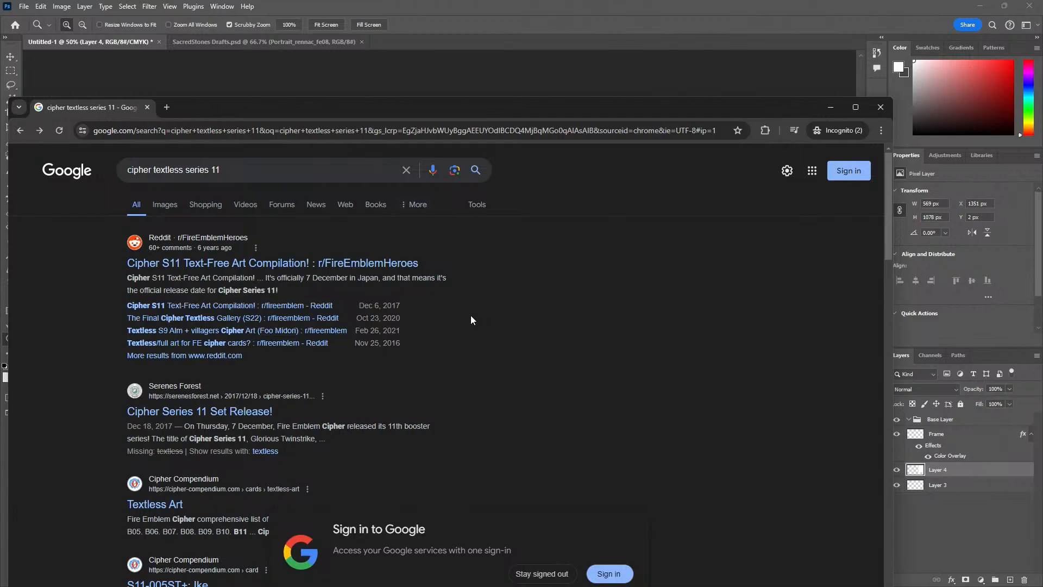
{"action": "left_click", "coordinate": [165, 206]}
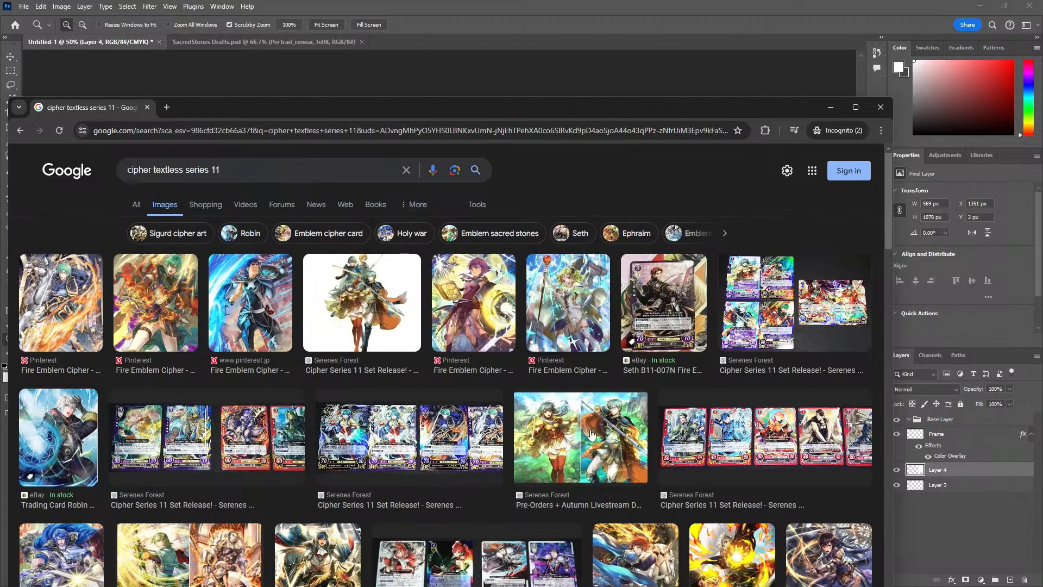
Open the Serenes Forest Series 11 introduction article from the twins' picture, inspect its Innes and Garcia image enlarged, and close both the page and the preview
{"action": "left_click", "coordinate": [567, 419]}
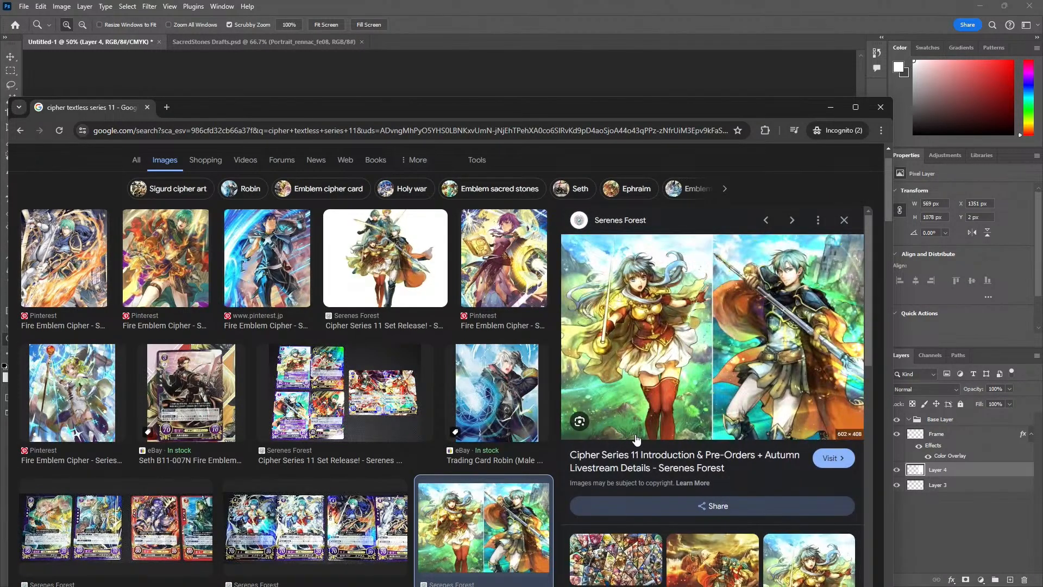
{"action": "left_click", "coordinate": [647, 461]}
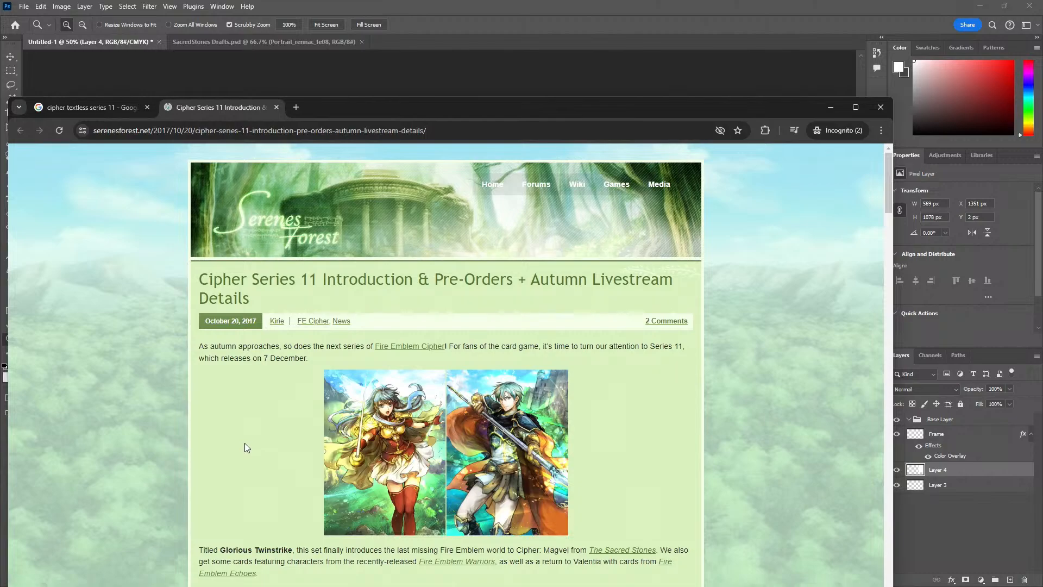
{"action": "scroll", "coordinate": [243, 443], "scroll_direction": "down", "scroll_amount": 12}
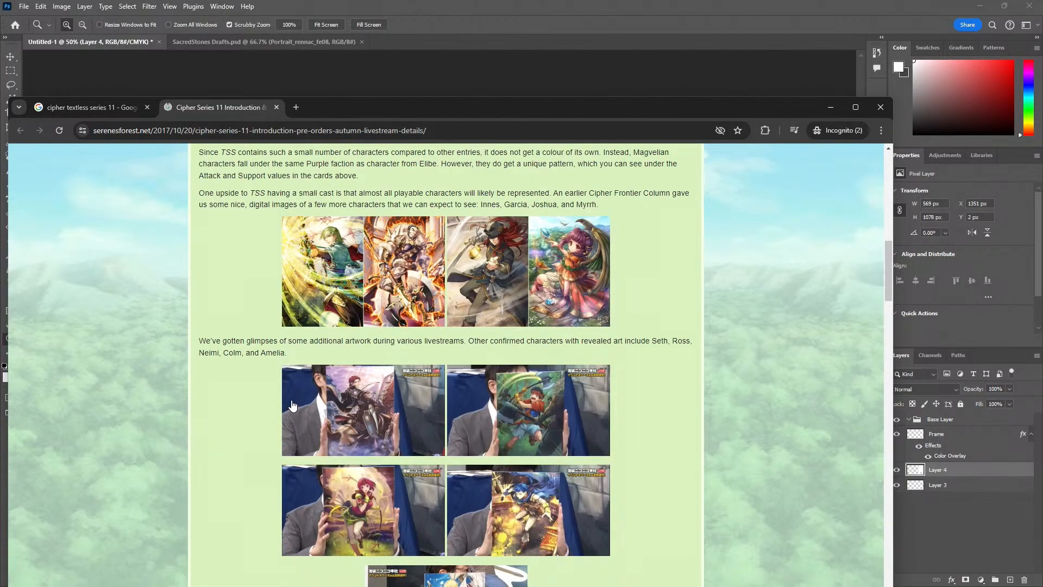
{"action": "left_click", "coordinate": [331, 278]}
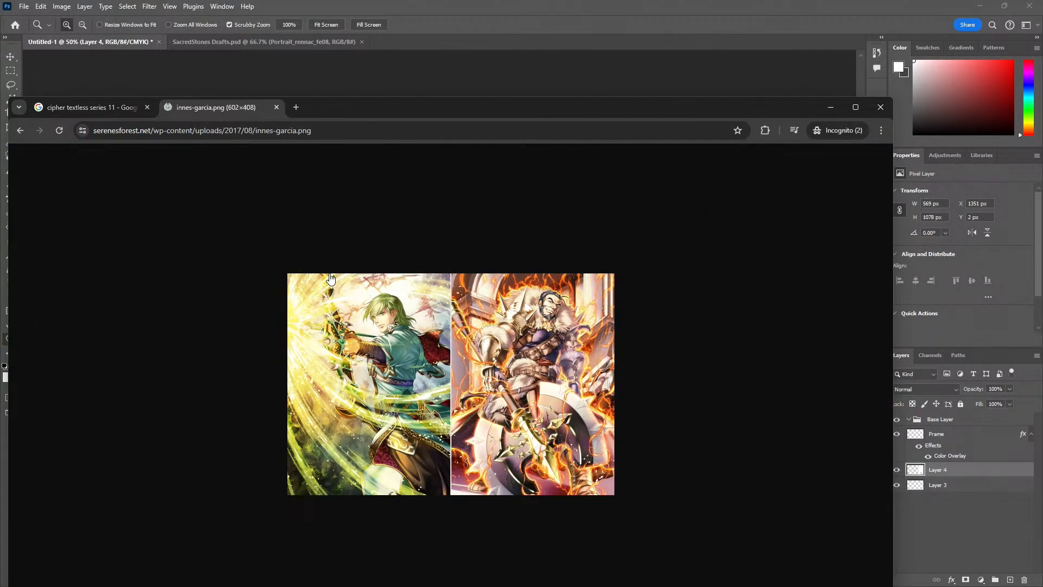
{"action": "scroll", "coordinate": [555, 315], "scroll_direction": "up", "scroll_amount": 4}
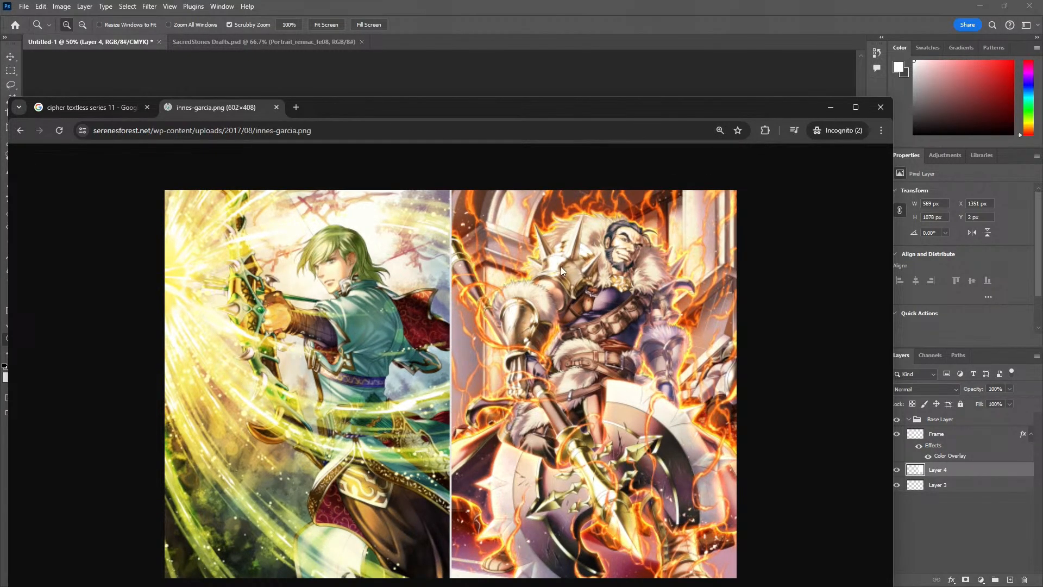
{"action": "scroll", "coordinate": [624, 283], "scroll_direction": "down", "scroll_amount": 4}
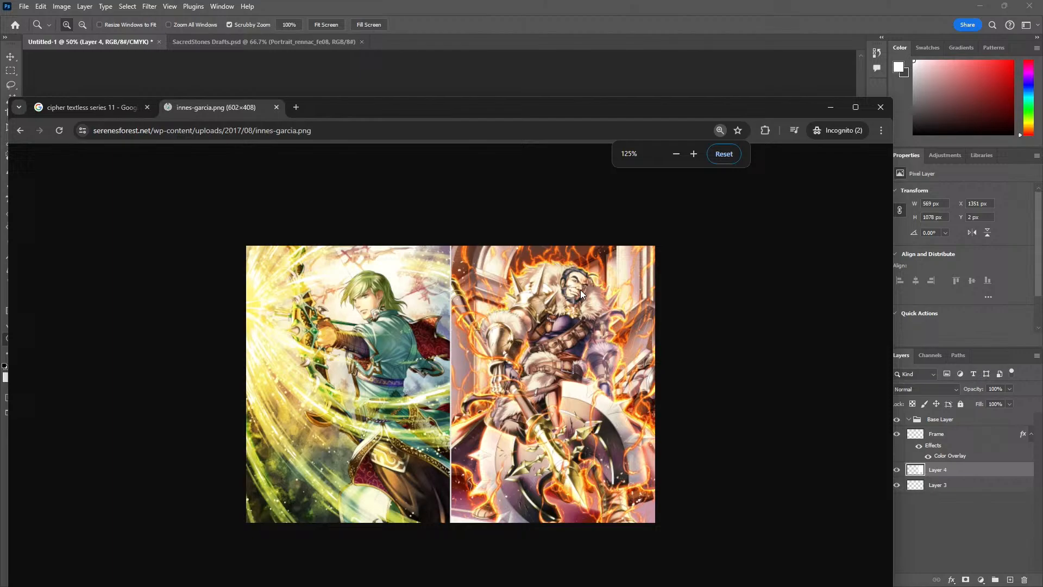
{"action": "left_click", "coordinate": [276, 107]}
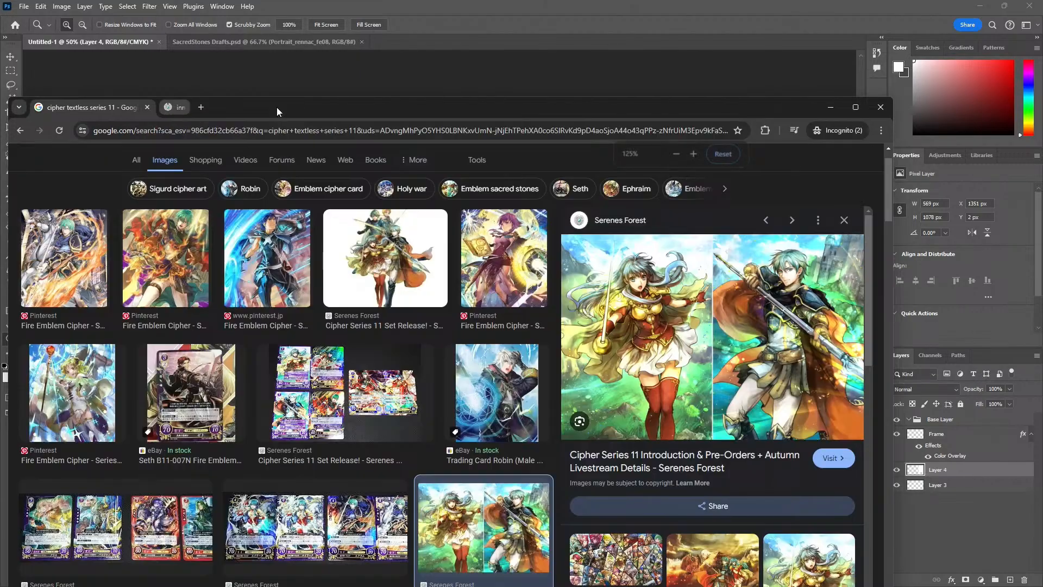
{"action": "left_click", "coordinate": [843, 220]}
Find the Series 11 Text-Free Art Compilation picture of Ephraim and Eirika in the image results, view its Pinterest page and close that page
{"action": "scroll", "coordinate": [658, 403], "scroll_direction": "down", "scroll_amount": 4}
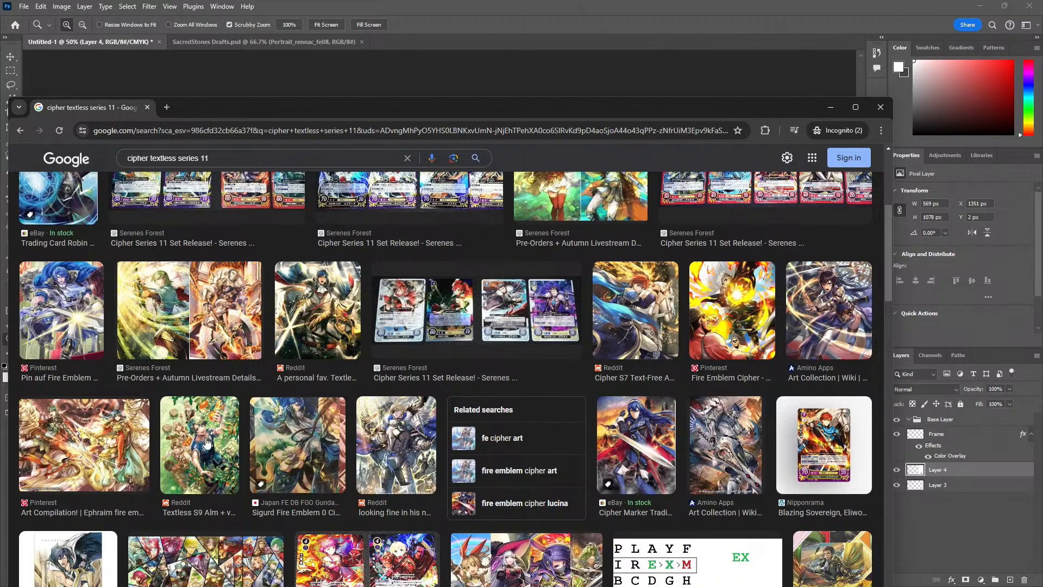
{"action": "scroll", "coordinate": [143, 432], "scroll_direction": "down", "scroll_amount": 2}
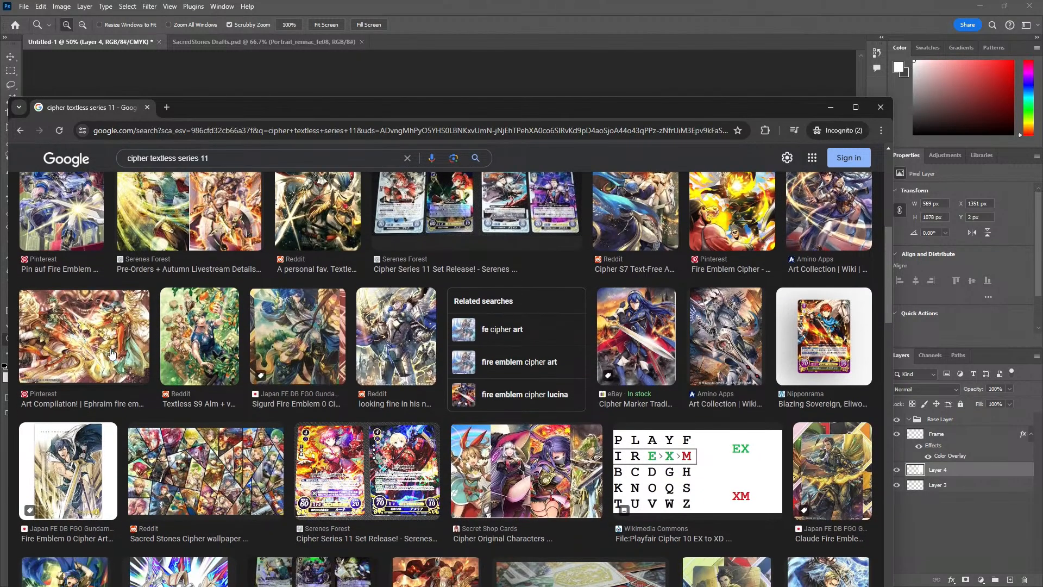
{"action": "left_click", "coordinate": [111, 354]}
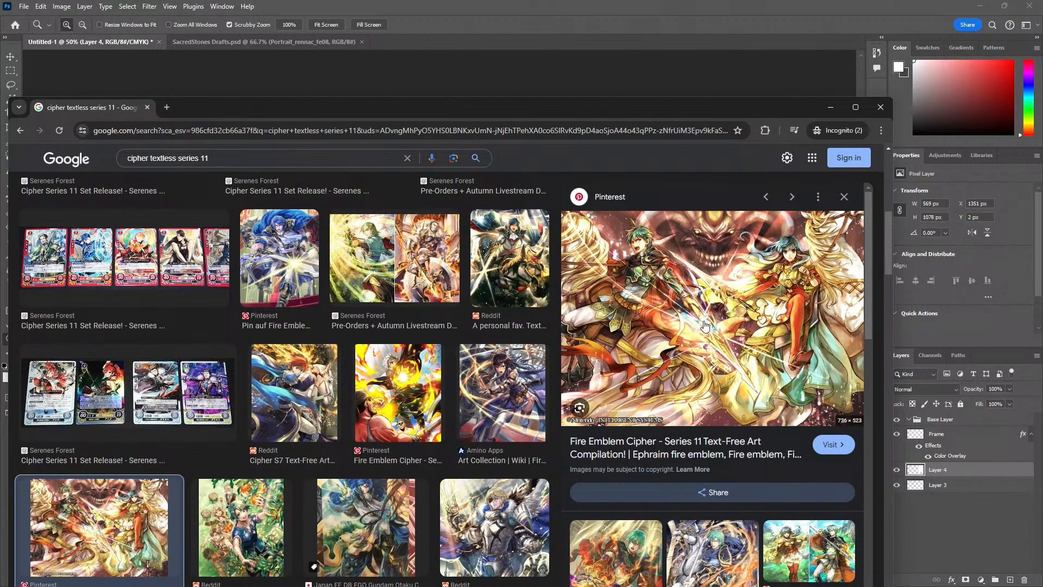
{"action": "left_click", "coordinate": [650, 298]}
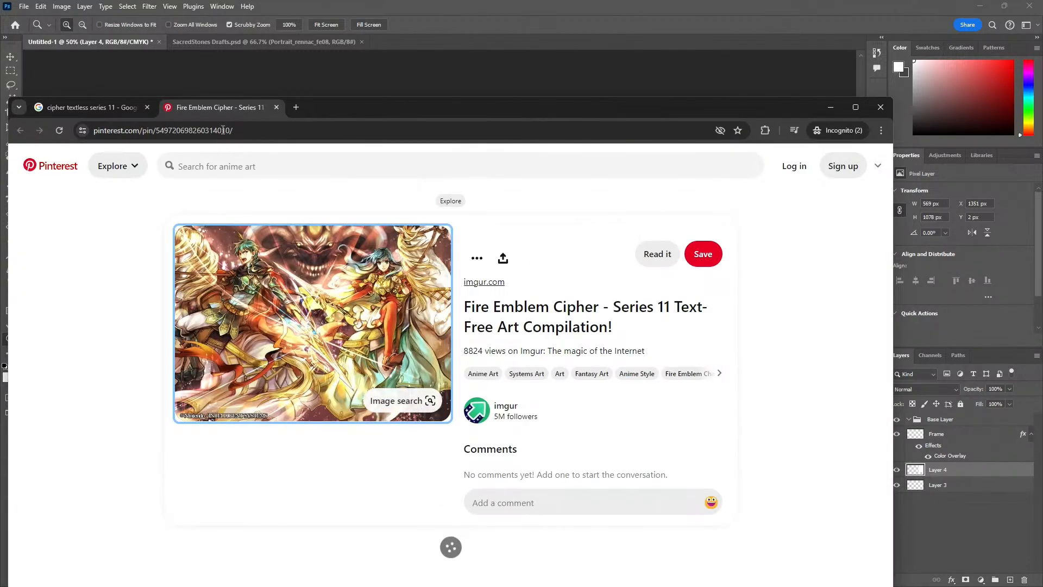
{"action": "left_click", "coordinate": [277, 107]}
Open the previewed Ephraim and Eirika artwork as a standalone image and copy it
{"action": "right_click", "coordinate": [712, 278]}
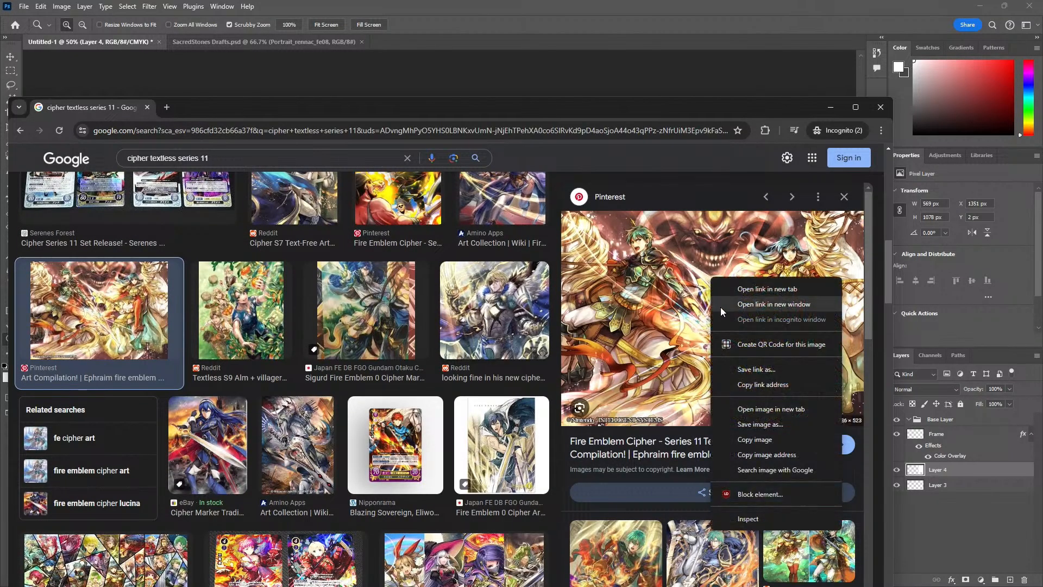
{"action": "left_click", "coordinate": [759, 409]}
{"action": "left_click", "coordinate": [230, 110]}
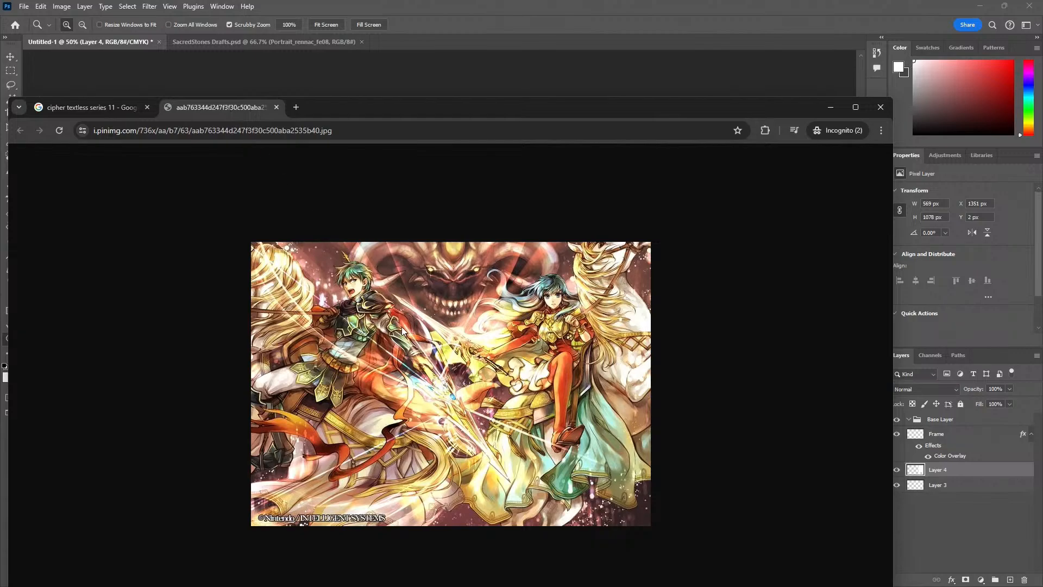
{"action": "key", "text": "ctrl+plus"}
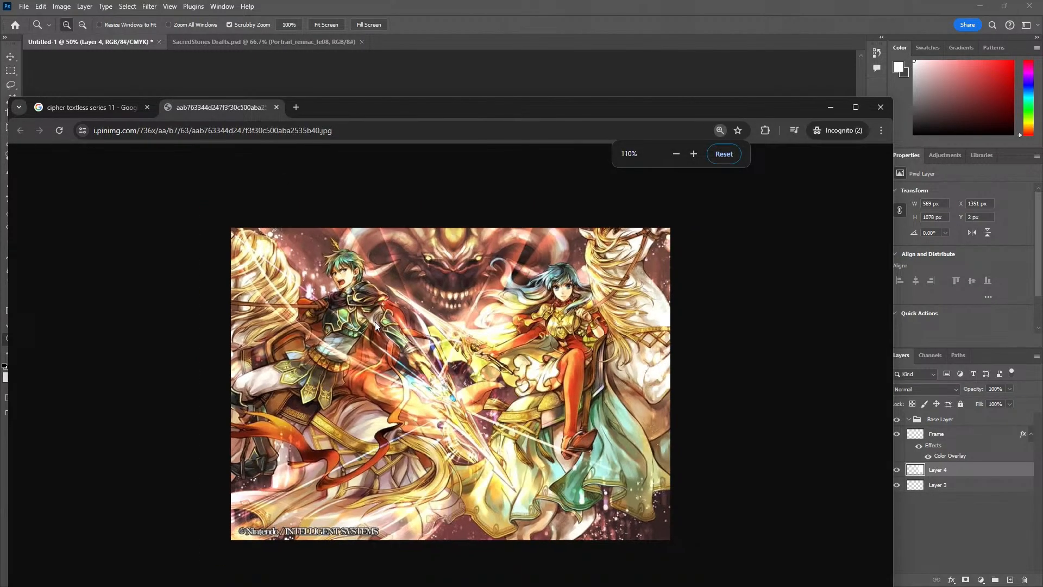
{"action": "right_click", "coordinate": [374, 322]}
{"action": "left_click", "coordinate": [418, 363]}
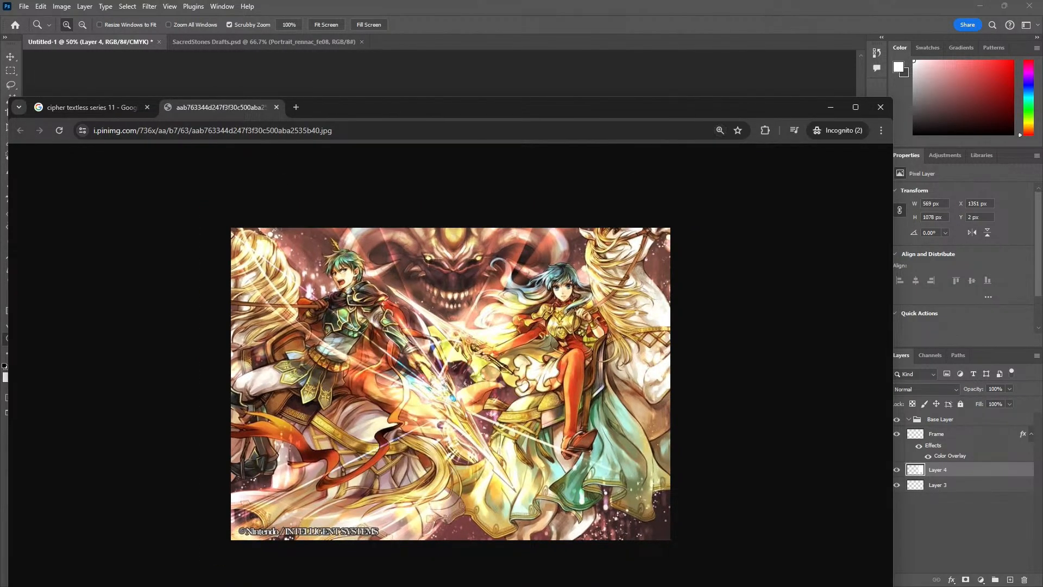
Switch to Photoshop, paste the copied artwork into the Untitled-1 layout and shift it towards the white side column
{"action": "key", "text": "alt+Tab"}
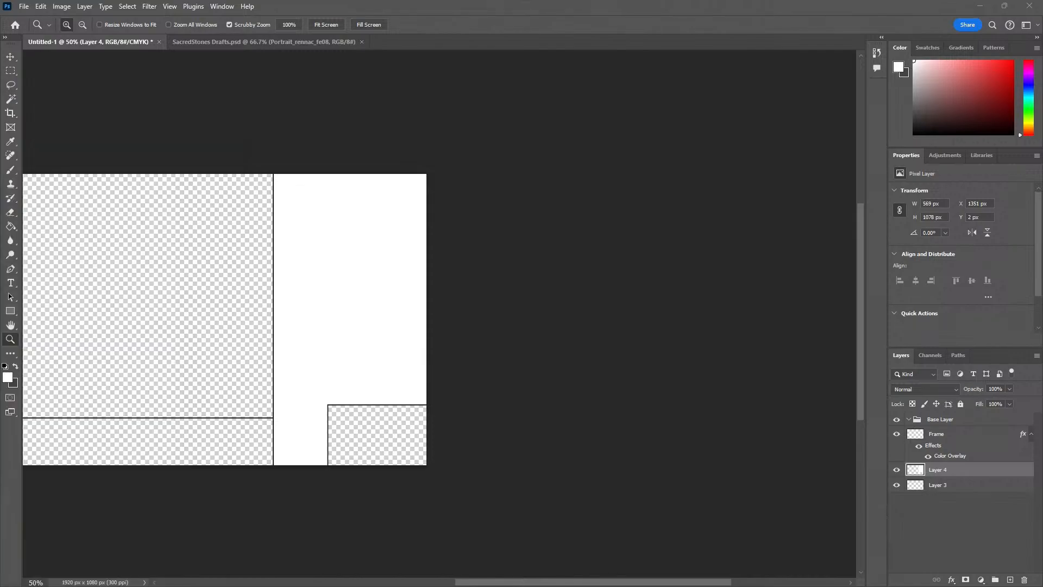
{"action": "key", "text": "ctrl+v"}
{"action": "key", "text": "v"}
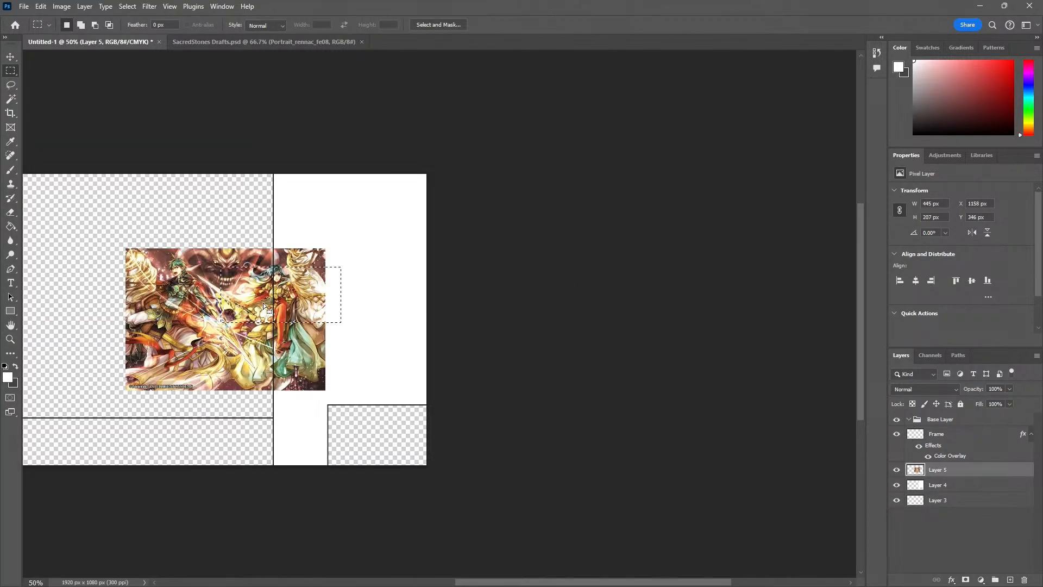
{"action": "left_click_drag", "start_coordinate": [206, 345], "coordinate": [247, 325]}
Enlarge the pasted artwork, rotate it about -11.19° and position it so that it fills the white side column
{"action": "key", "text": "ctrl+t"}
{"action": "left_click_drag", "start_coordinate": [367, 229], "coordinate": [494, 116]}
{"action": "left_click_drag", "start_coordinate": [357, 277], "coordinate": [357, 284]}
{"action": "left_click_drag", "start_coordinate": [416, 387], "coordinate": [420, 388]}
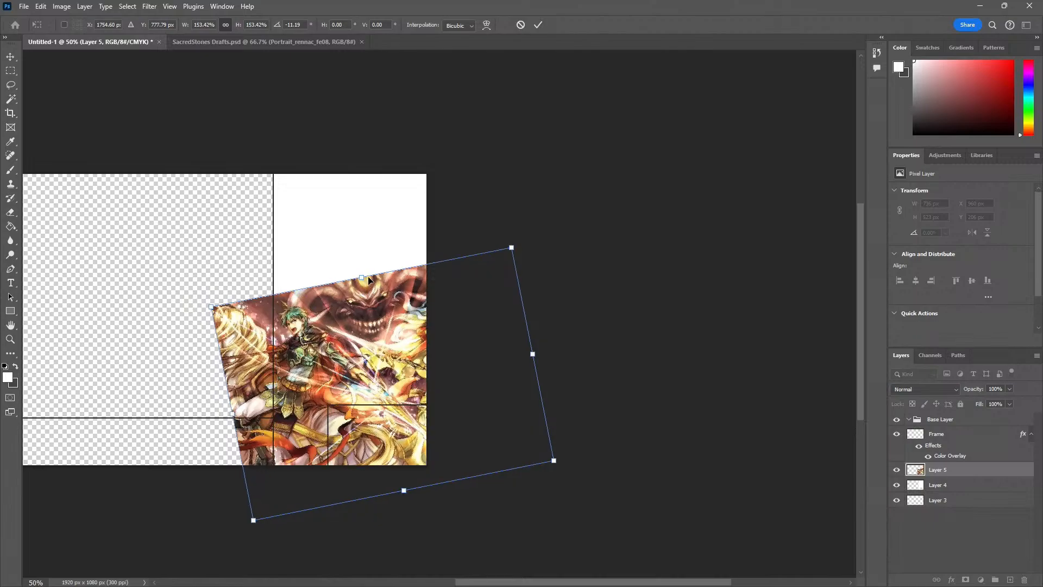
{"action": "left_click_drag", "start_coordinate": [363, 276], "coordinate": [251, 173]}
{"action": "left_click_drag", "start_coordinate": [273, 230], "coordinate": [212, 241]}
{"action": "key", "text": "Return"}
{"action": "left_click", "coordinate": [641, 290]}
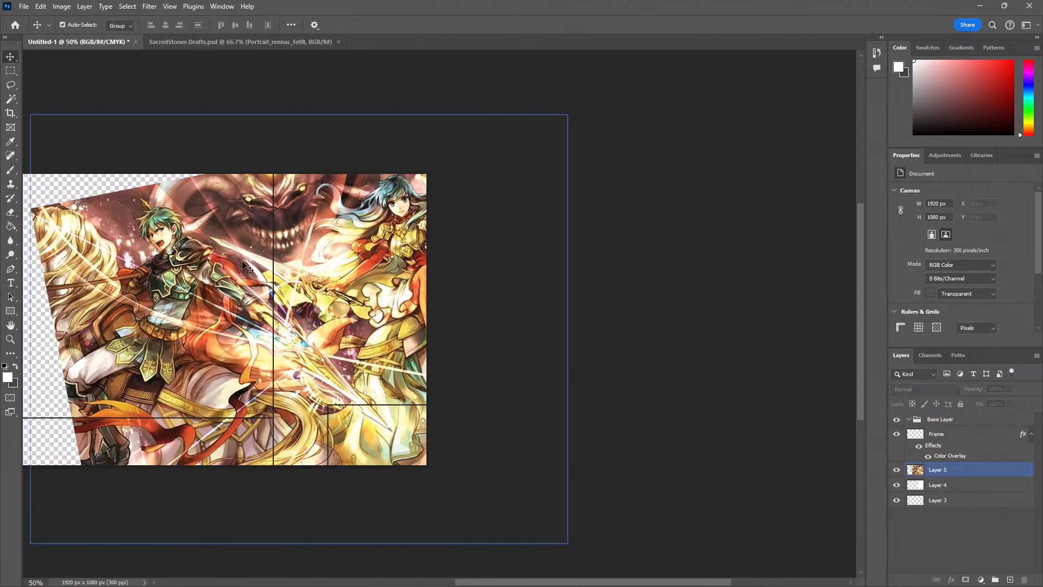
Lasso the Ephraim half of the artwork and move the selected piece down onto the side column
{"action": "key", "text": "l"}
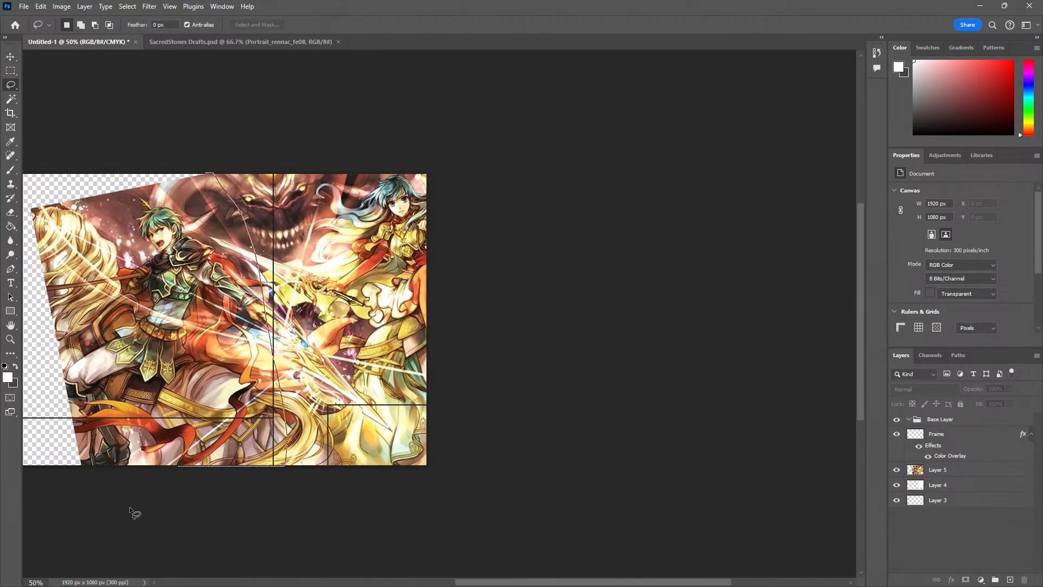
{"action": "key", "text": "v"}
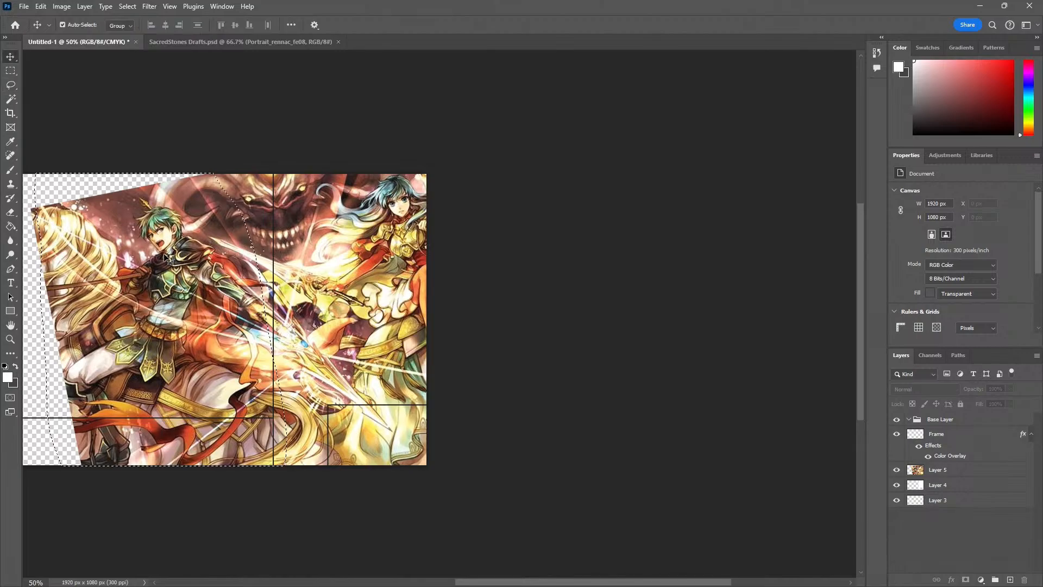
{"action": "mouse_move", "coordinate": [159, 284]}
{"action": "left_mouse_down"}
{"action": "mouse_move", "coordinate": [208, 290]}
{"action": "mouse_move", "coordinate": [268, 371]}
{"action": "mouse_move", "coordinate": [293, 386]}
{"action": "left_mouse_up"}
Set the Eraser size to 300 px, try one dab on the moved piece's upper corner and undo it
{"action": "key", "text": "e"}
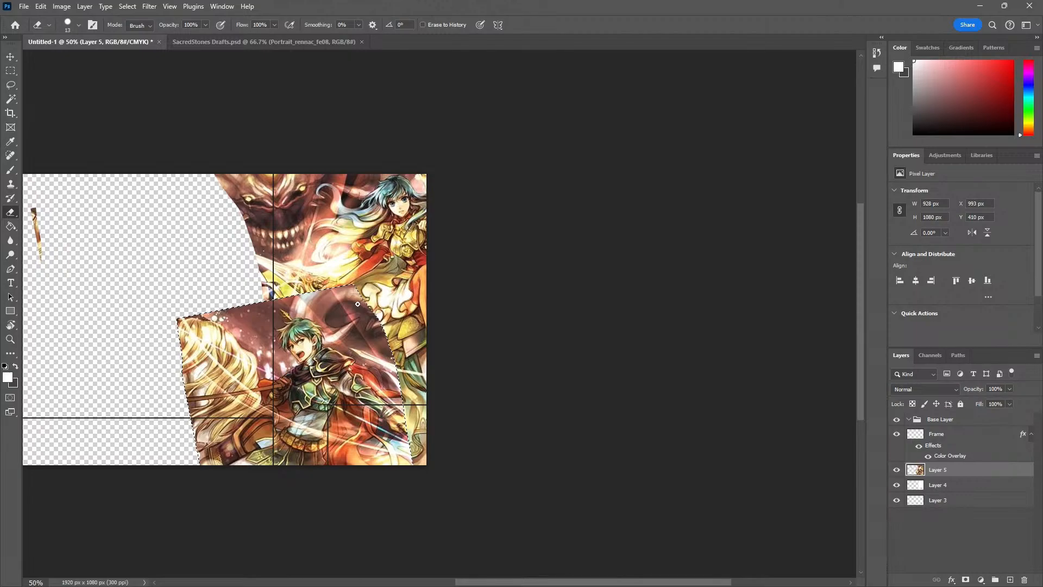
{"action": "key", "text": "bracketright"}
{"action": "key", "text": "bracketright"}
{"action": "key", "text": "bracketright"}
{"action": "key", "text": "bracketright"}
{"action": "key", "text": "bracketright"}
{"action": "key", "text": "bracketright"}
{"action": "key", "text": "bracketright"}
{"action": "key", "text": "bracketright"}
{"action": "key", "text": "bracketright"}
{"action": "key", "text": "bracketright"}
{"action": "key", "text": "bracketright"}
{"action": "key", "text": "bracketright"}
{"action": "key", "text": "bracketright"}
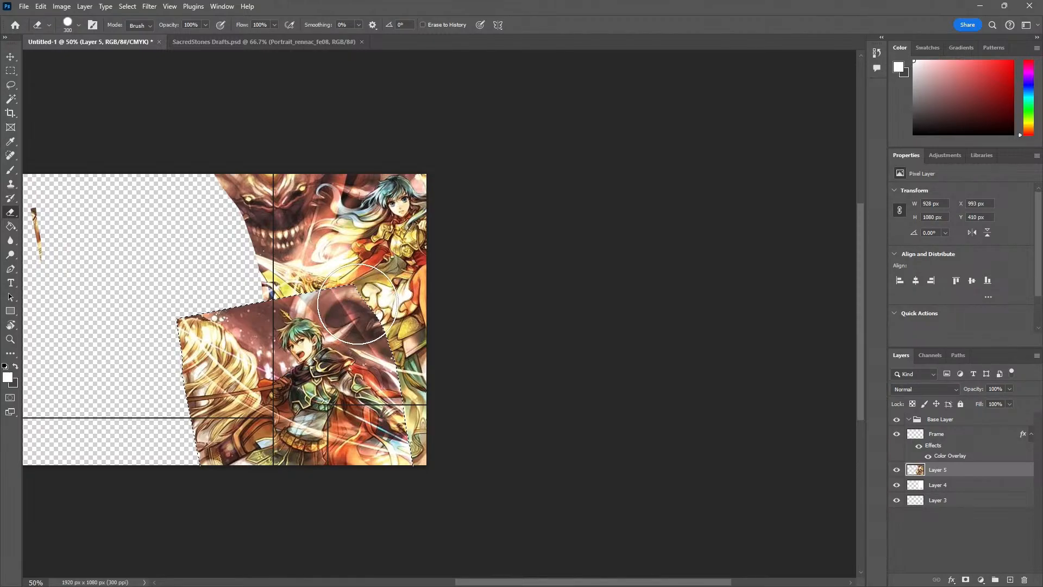
{"action": "left_click", "coordinate": [357, 305]}
{"action": "key", "text": "ctrl+z"}
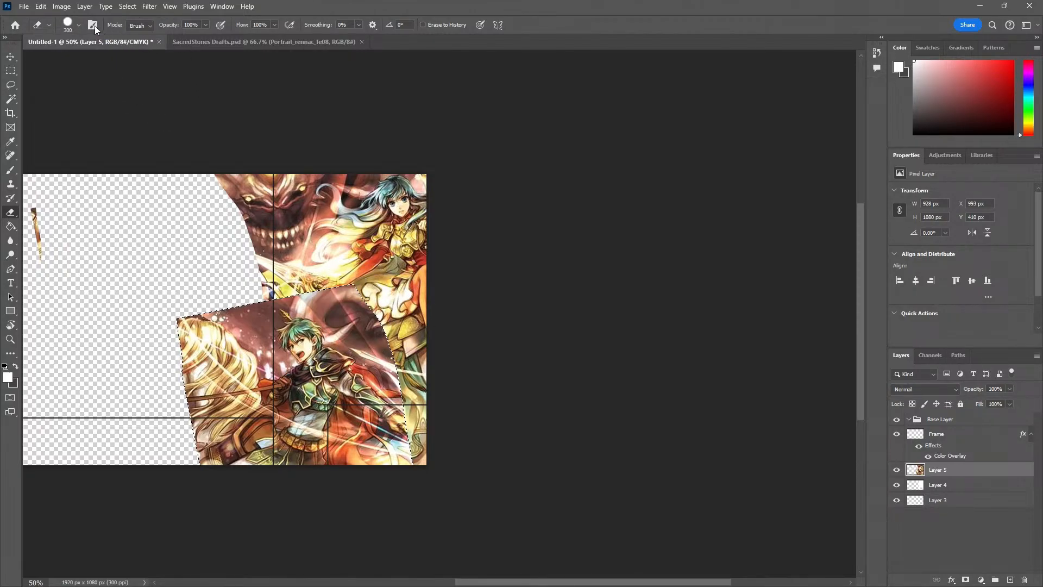
Clear the lasso selection and set the Eraser's opacity to 29%
{"action": "key", "text": "ctrl+s"}
{"action": "left_click", "coordinate": [509, 8]}
{"action": "key", "text": "v"}
{"action": "key", "text": "e"}
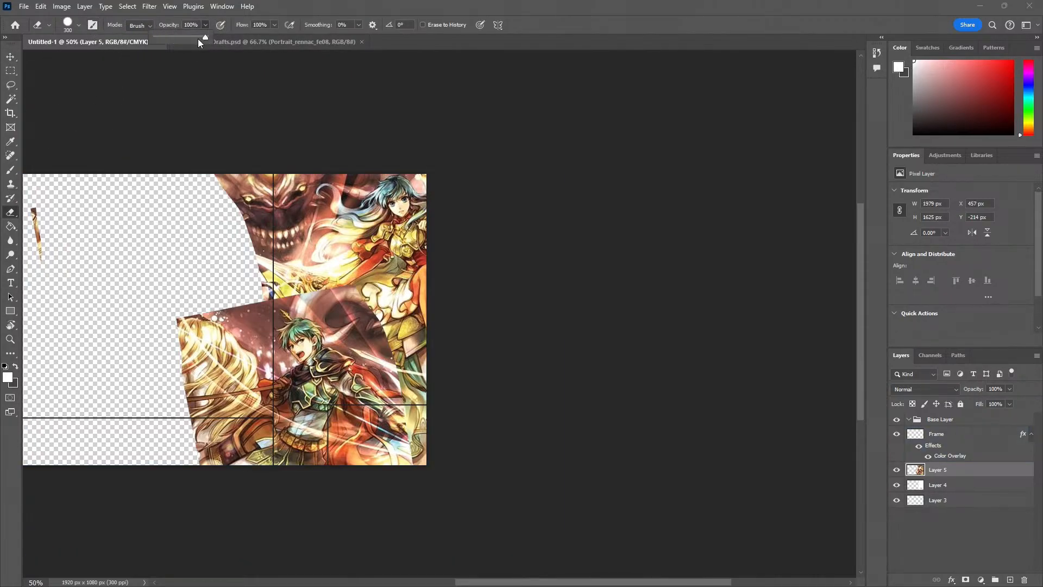
{"action": "left_click_drag", "start_coordinate": [197, 38], "coordinate": [171, 39]}
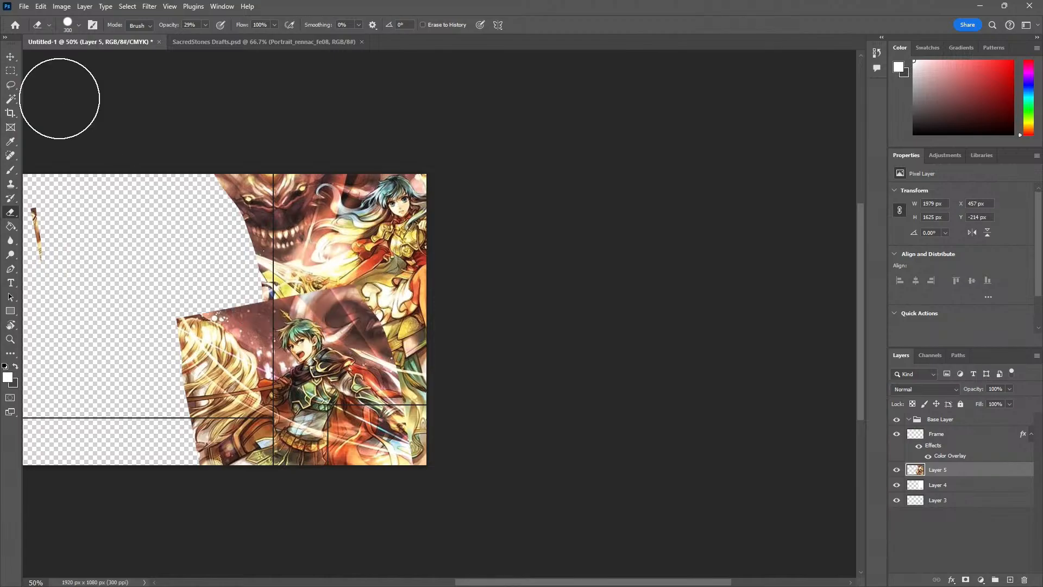
Undo back to the active lasso selection, with the Ephraim piece in its original place in the artwork
{"action": "key", "text": "v"}
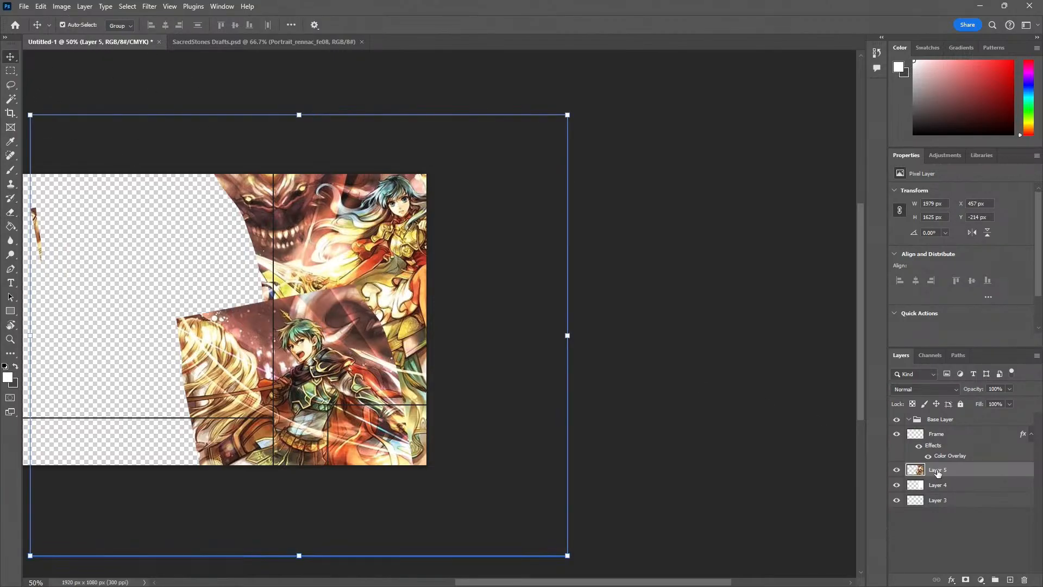
{"action": "key", "text": "ctrl+z"}
{"action": "key", "text": "ctrl+z"}
{"action": "key", "text": "ctrl+z"}
{"action": "key", "text": "ctrl+z"}
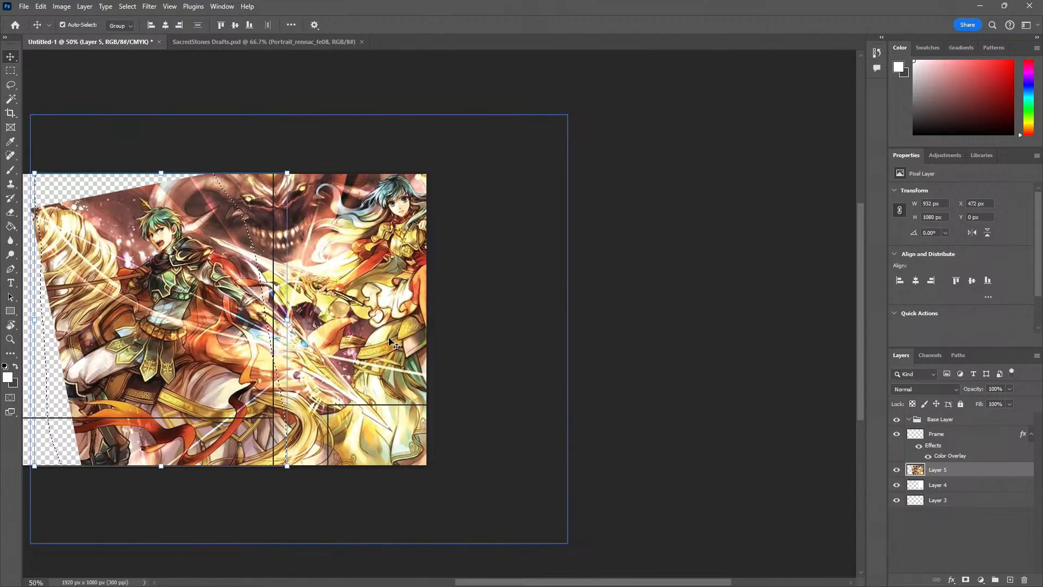
Copy the lassoed Ephraim piece to its own layer, move it down over the side column and choose the Eraser
{"action": "key", "text": "ctrl+t"}
{"action": "key", "text": "ctrl+j"}
{"action": "mouse_move", "coordinate": [189, 323]}
{"action": "left_mouse_down"}
{"action": "mouse_move", "coordinate": [336, 438]}
{"action": "mouse_move", "coordinate": [308, 405]}
{"action": "mouse_move", "coordinate": [332, 422]}
{"action": "left_mouse_up"}
{"action": "key", "text": "e"}
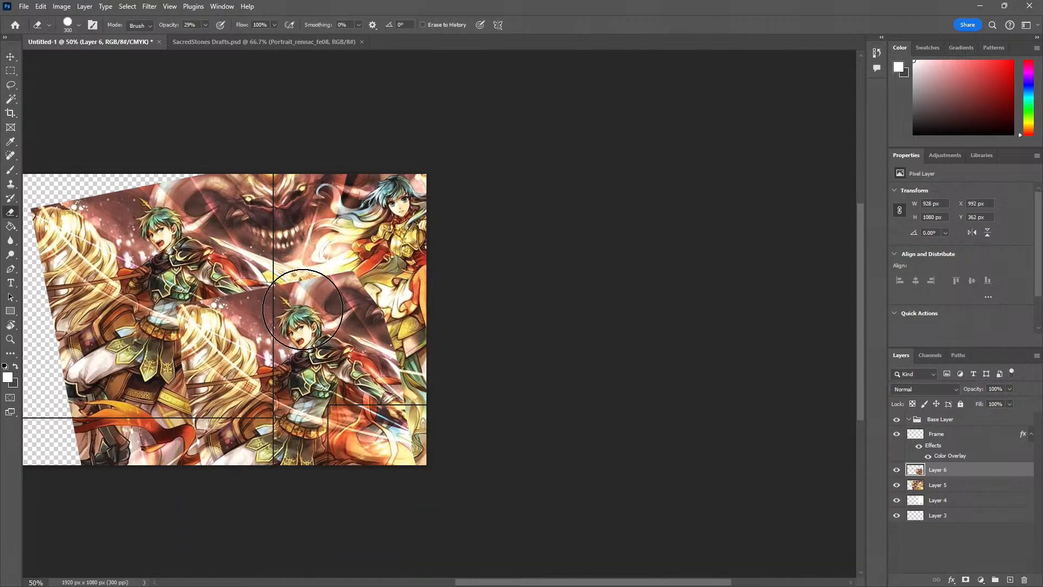
Try fading the Ephraim piece's upper and outer edges with the Eraser at 29% opacity, first hard-edged and again with reduced hardness
{"action": "mouse_move", "coordinate": [294, 277]}
{"action": "left_mouse_down"}
{"action": "mouse_move", "coordinate": [338, 273]}
{"action": "mouse_move", "coordinate": [438, 410]}
{"action": "left_mouse_up"}
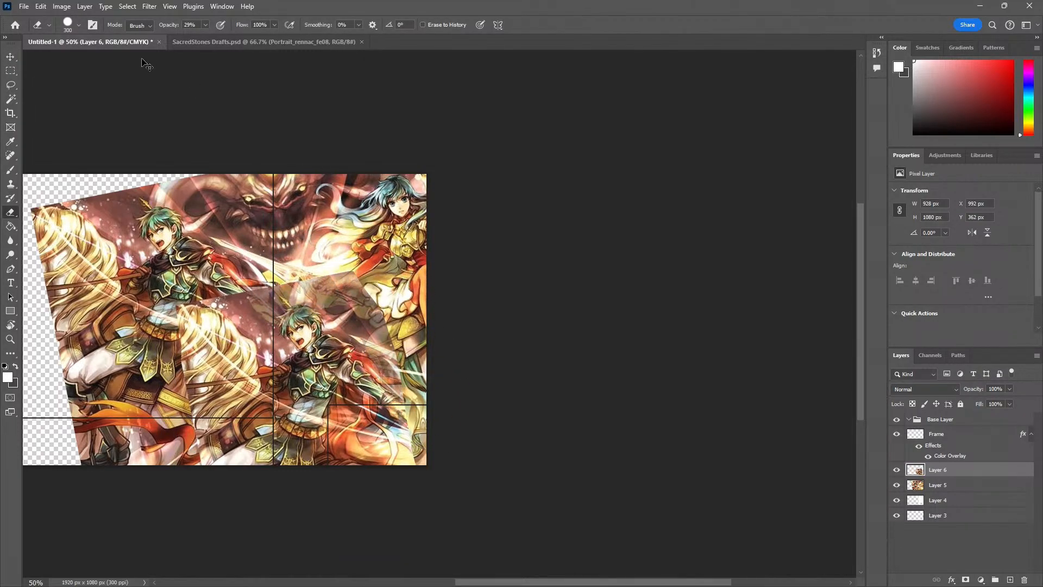
{"action": "key", "text": "ctrl+z"}
{"action": "left_click", "coordinate": [79, 25]}
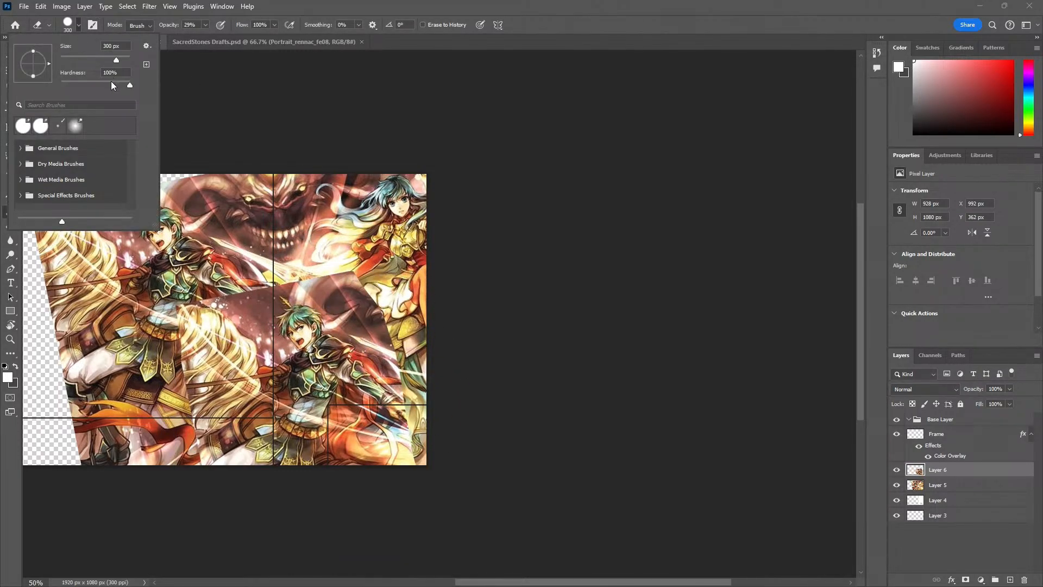
{"action": "left_click_drag", "start_coordinate": [113, 86], "coordinate": [92, 86]}
{"action": "mouse_move", "coordinate": [302, 267]}
{"action": "left_mouse_down"}
{"action": "mouse_move", "coordinate": [382, 259]}
{"action": "mouse_move", "coordinate": [346, 255]}
{"action": "mouse_move", "coordinate": [380, 267]}
{"action": "mouse_move", "coordinate": [422, 317]}
{"action": "mouse_move", "coordinate": [417, 348]}
{"action": "left_mouse_up"}
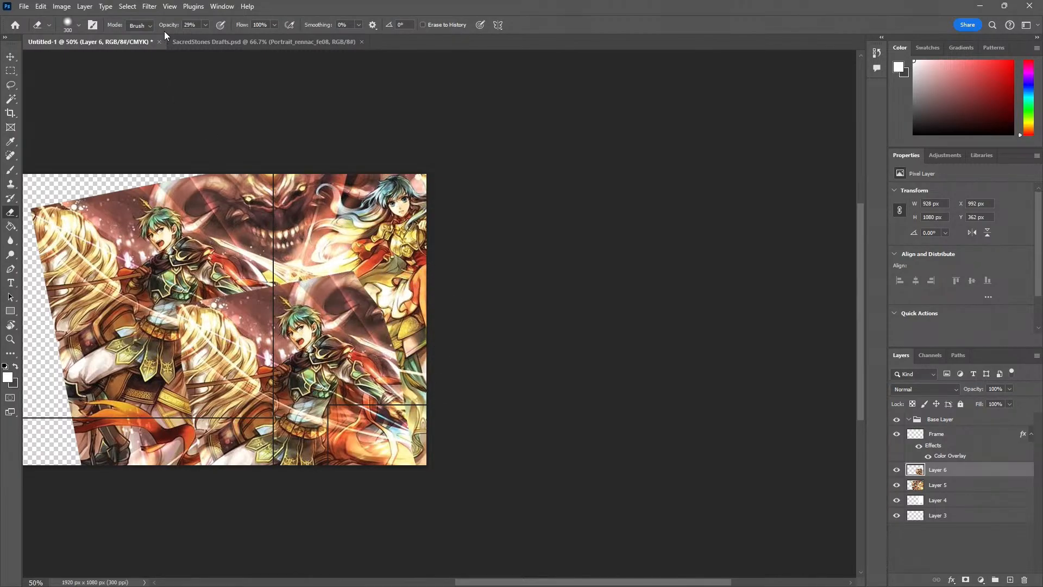
Set the Eraser's opacity to 100%, try a stroke along the Ephraim piece's upper edge and undo it
{"action": "left_click", "coordinate": [205, 25]}
{"action": "left_click_drag", "start_coordinate": [214, 39], "coordinate": [245, 40]}
{"action": "mouse_move", "coordinate": [283, 278]}
{"action": "left_mouse_down"}
{"action": "mouse_move", "coordinate": [327, 273]}
{"action": "mouse_move", "coordinate": [380, 302]}
{"action": "left_mouse_up"}
{"action": "key", "text": "ctrl+z"}
Lower the Eraser's hardness further and erase the Ephraim piece's upper and outer edges so it blends into the Eirika artwork
{"action": "left_click", "coordinate": [79, 26]}
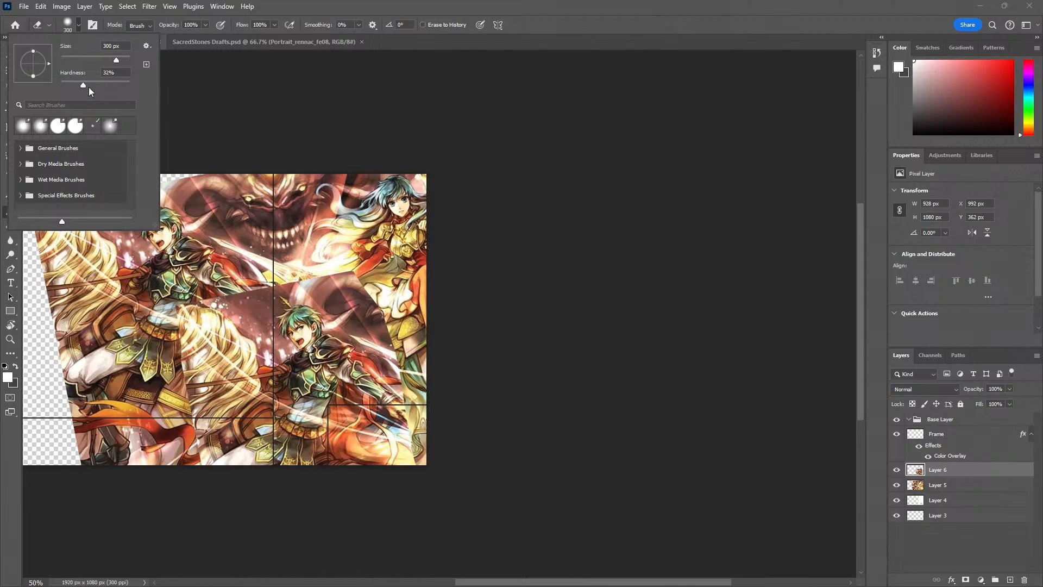
{"action": "left_click_drag", "start_coordinate": [85, 86], "coordinate": [70, 86]}
{"action": "mouse_move", "coordinate": [266, 276]}
{"action": "left_mouse_down"}
{"action": "mouse_move", "coordinate": [375, 288]}
{"action": "mouse_move", "coordinate": [418, 343]}
{"action": "mouse_move", "coordinate": [428, 406]}
{"action": "left_mouse_up"}
{"action": "left_click_drag", "start_coordinate": [348, 302], "coordinate": [417, 372]}
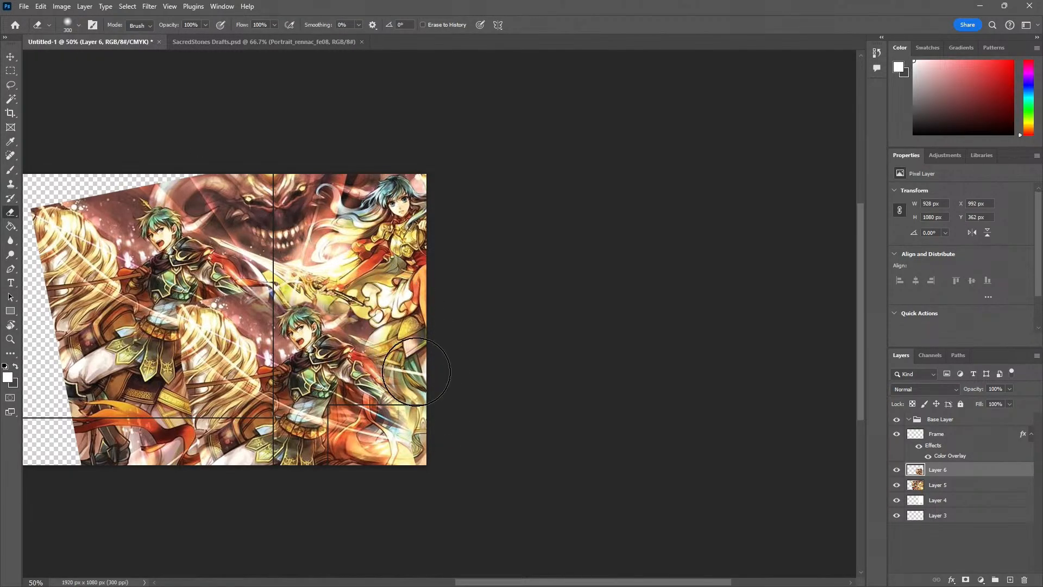
{"action": "key", "text": "ctrl+z"}
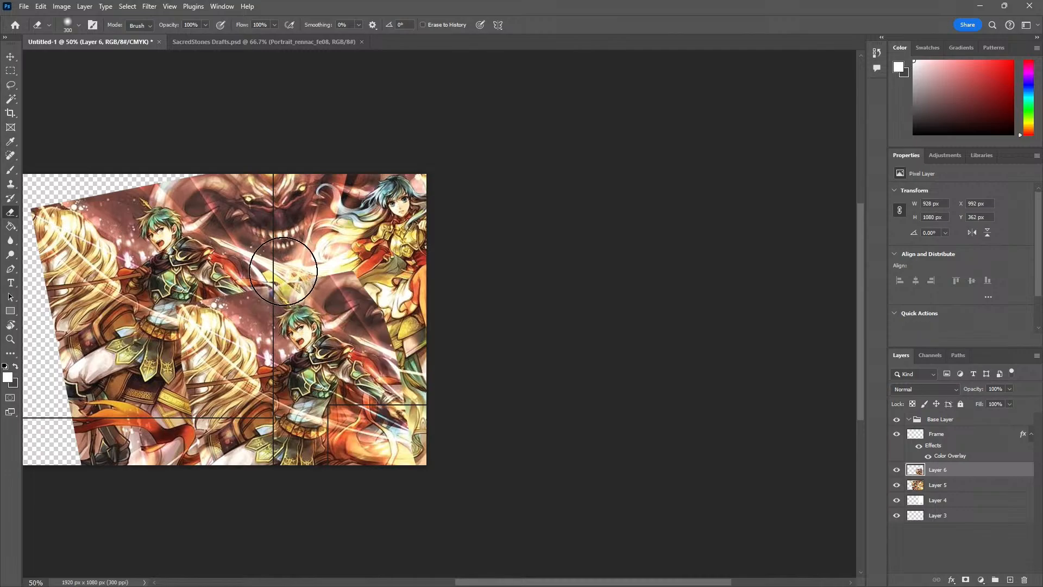
{"action": "mouse_move", "coordinate": [283, 271]}
{"action": "left_mouse_down"}
{"action": "mouse_move", "coordinate": [341, 255]}
{"action": "mouse_move", "coordinate": [413, 391]}
{"action": "left_mouse_up"}
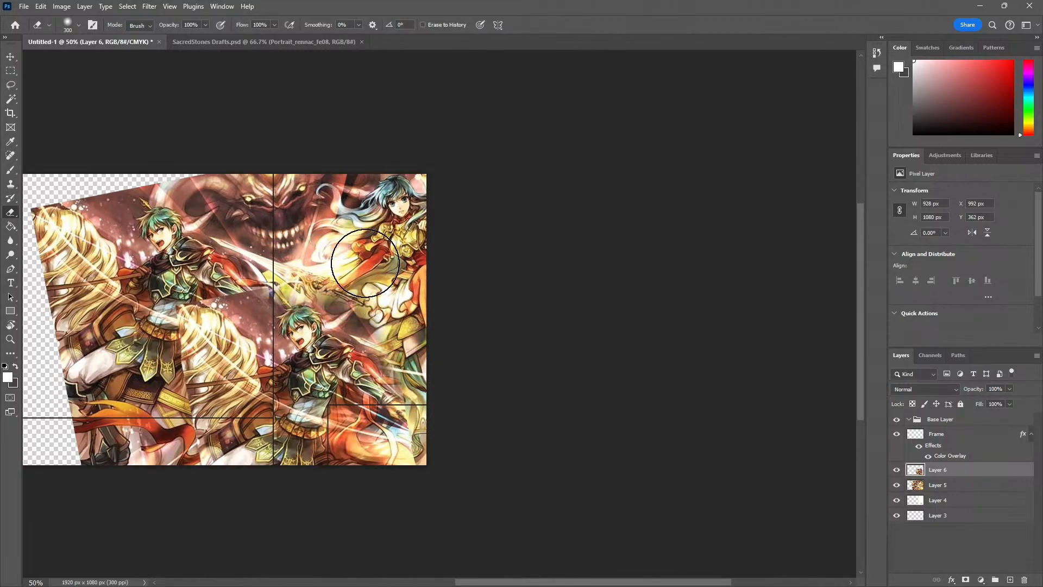
Select the main area beside the side column with a rectangular marquee and delete Layer 5's artwork inside it
{"action": "left_click_drag", "start_coordinate": [158, 261], "coordinate": [210, 256]}
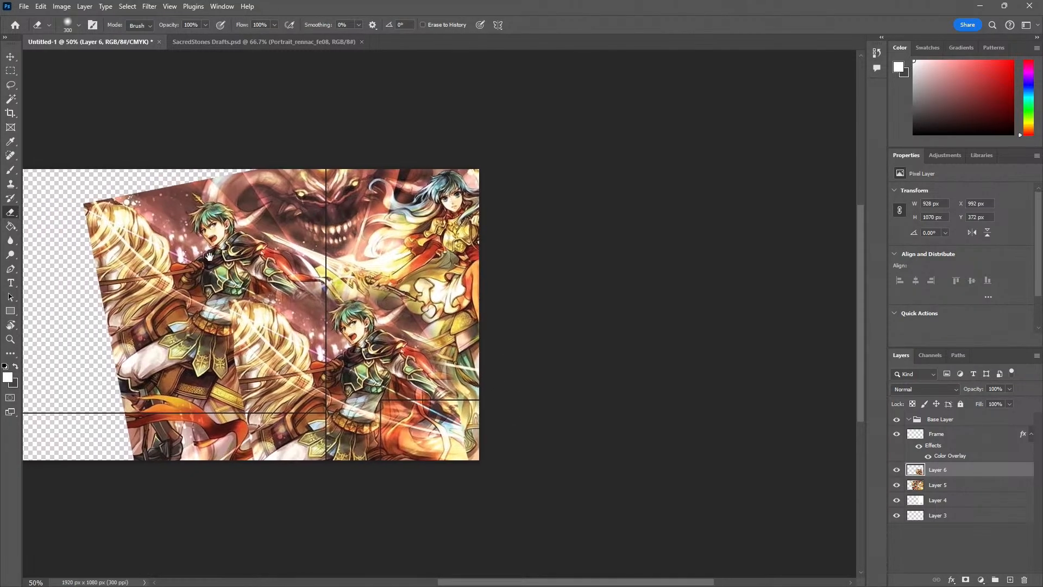
{"action": "key", "text": "v"}
{"action": "left_click", "coordinate": [220, 248]}
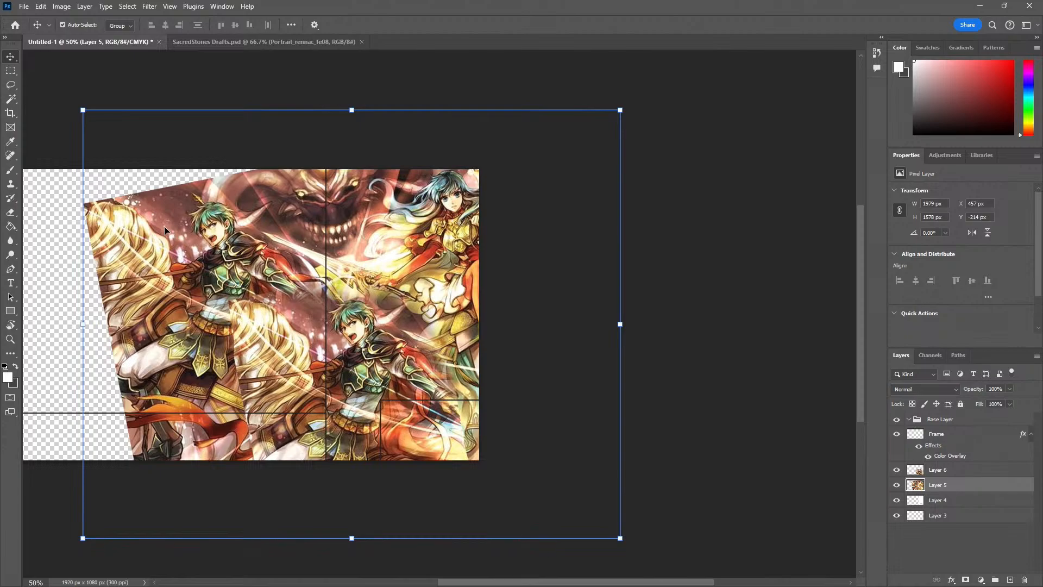
{"action": "key", "text": "m"}
{"action": "left_click_drag", "start_coordinate": [61, 164], "coordinate": [325, 500]}
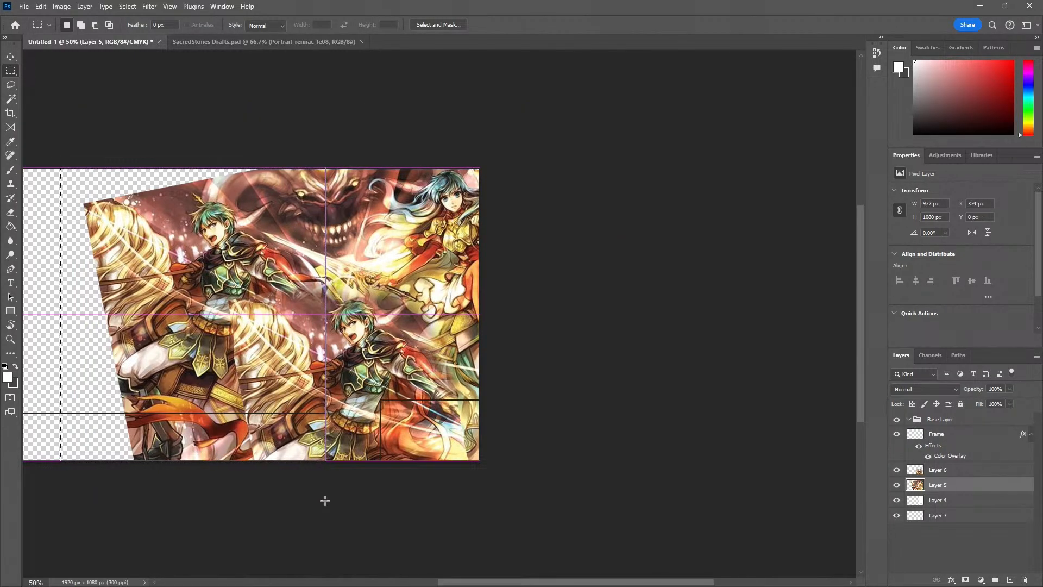
{"action": "key", "text": "Delete"}
Delete Layer 6's part of the artwork inside the same selection and clear the selection
{"action": "key", "text": "v"}
{"action": "left_click", "coordinate": [364, 352]}
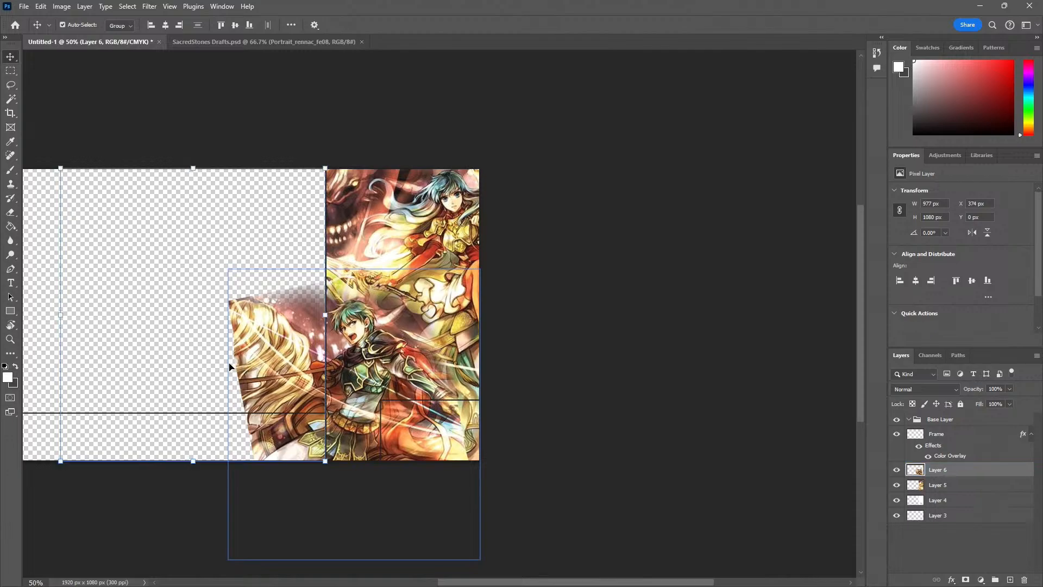
{"action": "key", "text": "Delete"}
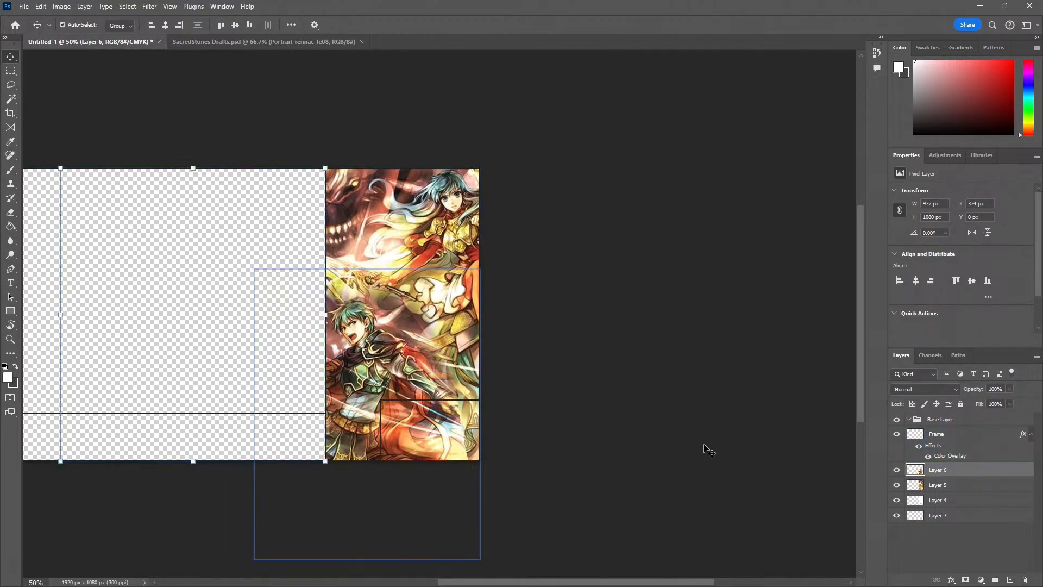
{"action": "key", "text": "ctrl+d"}
Fade the hard outer seam of the Ephraim piece in the side column's lower corner with the soft Eraser
{"action": "key", "text": "z"}
{"action": "left_click", "coordinate": [476, 445]}
{"action": "left_click", "coordinate": [472, 456]}
{"action": "left_click", "coordinate": [464, 462]}
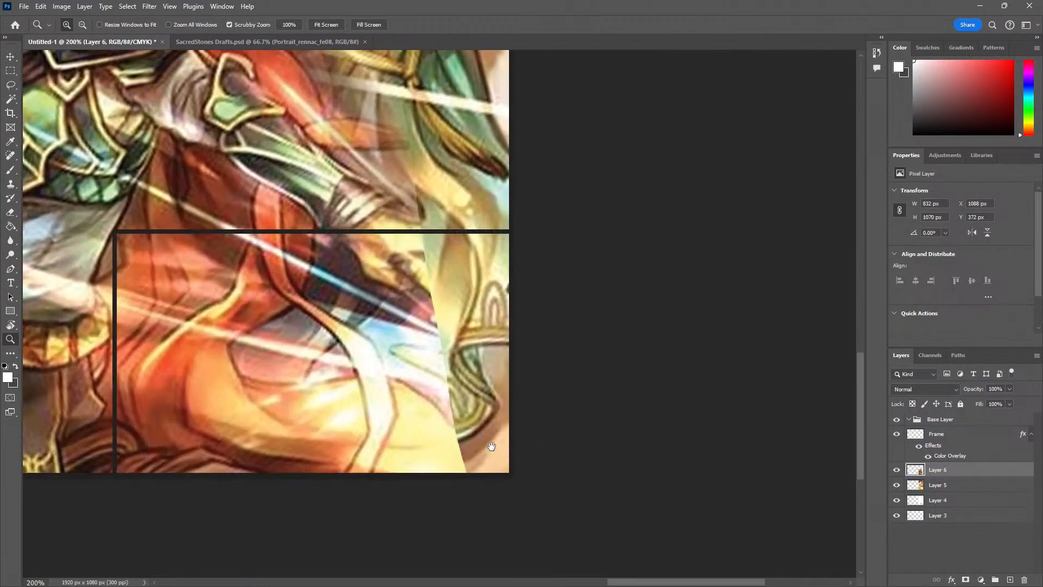
{"action": "left_click", "coordinate": [488, 445], "text": "alt"}
{"action": "left_click", "coordinate": [498, 333]}
{"action": "left_click", "coordinate": [498, 333]}
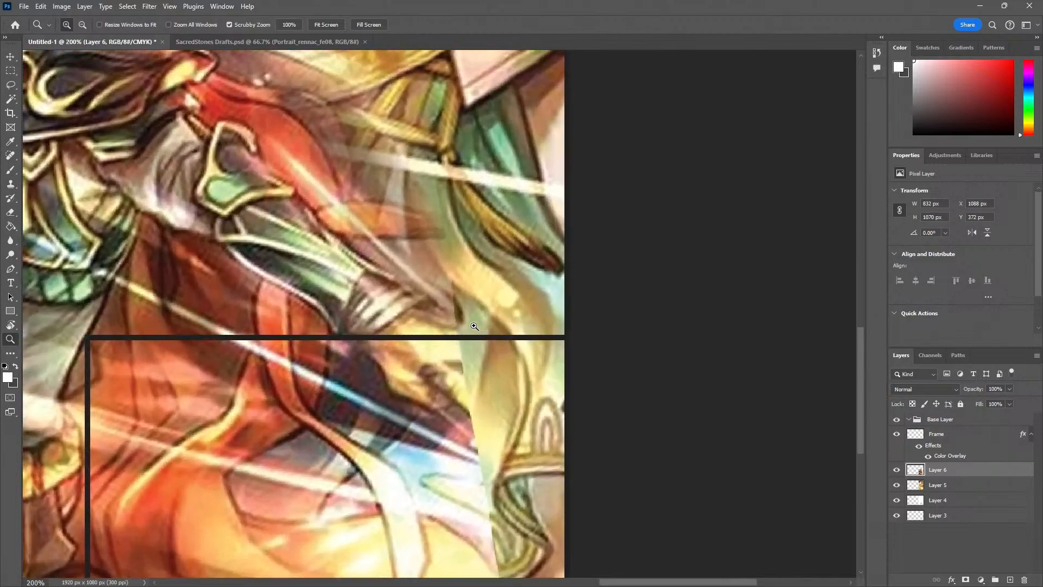
{"action": "key", "text": "e"}
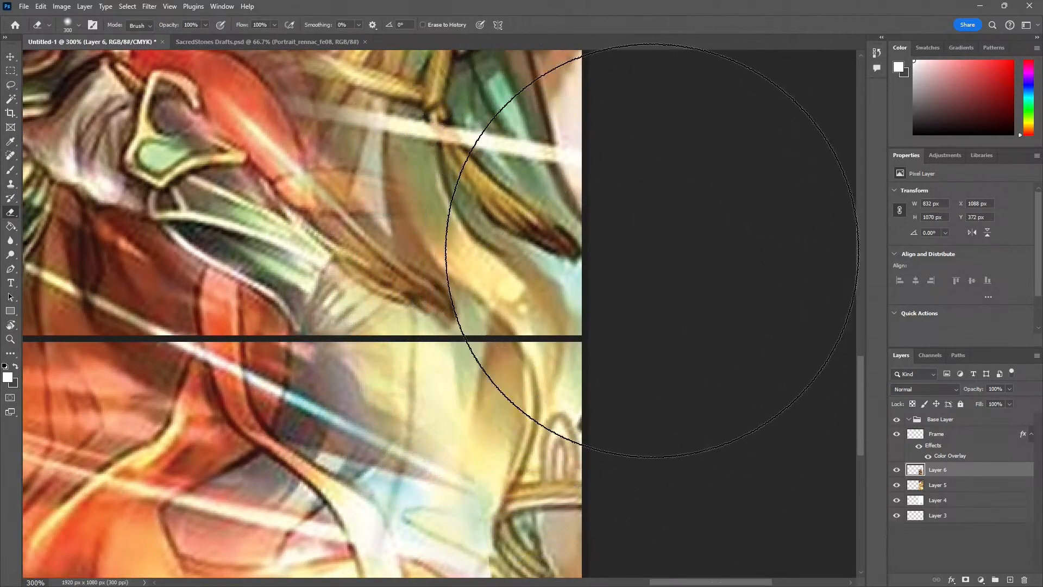
{"action": "key", "text": "z"}
{"action": "left_click", "coordinate": [548, 422], "text": "alt"}
{"action": "left_click", "coordinate": [496, 445], "text": "alt"}
{"action": "left_click", "coordinate": [397, 443], "text": "alt"}
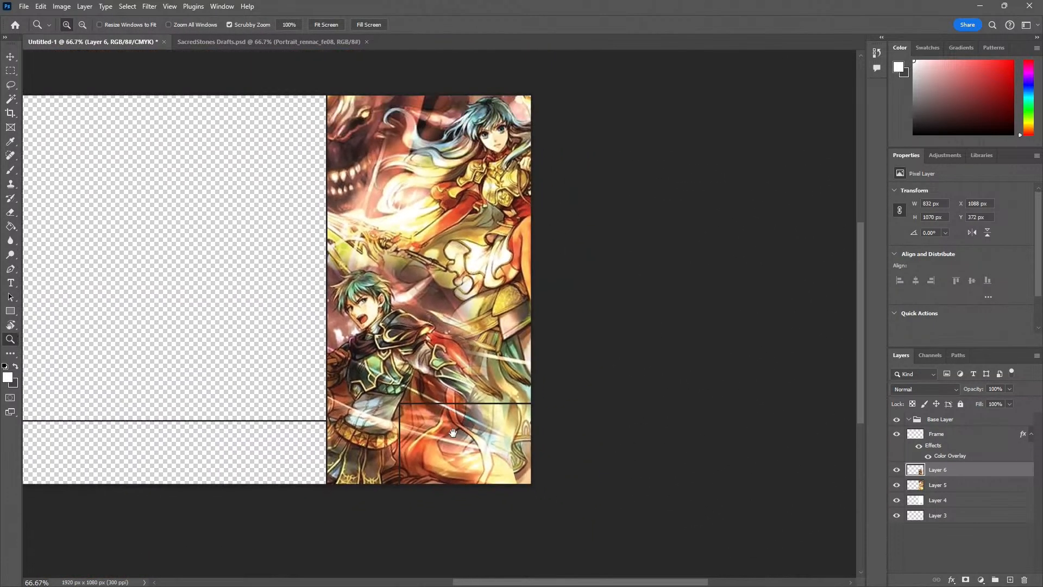
{"action": "key", "text": "e"}
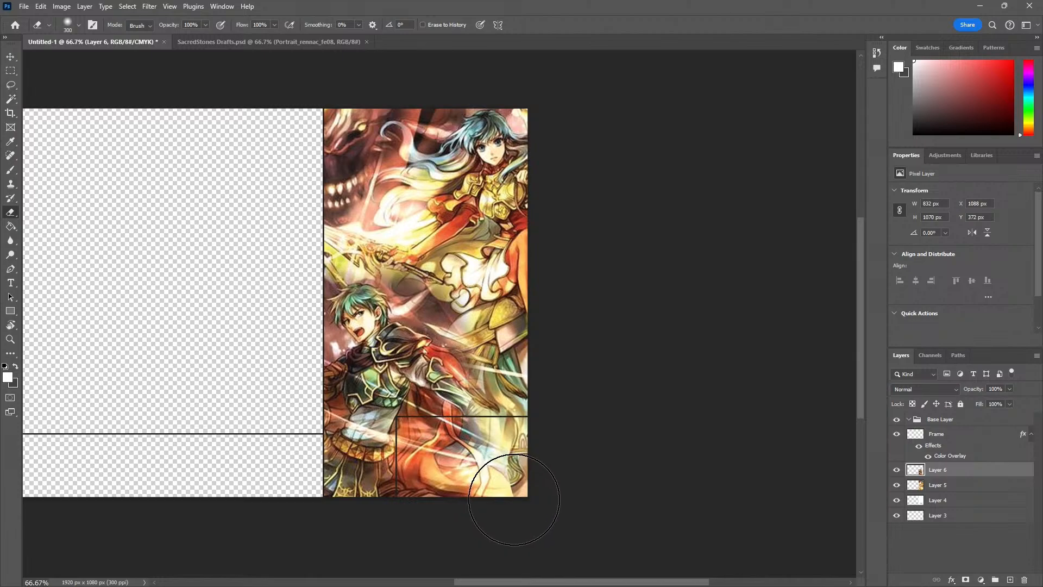
{"action": "key", "text": "z"}
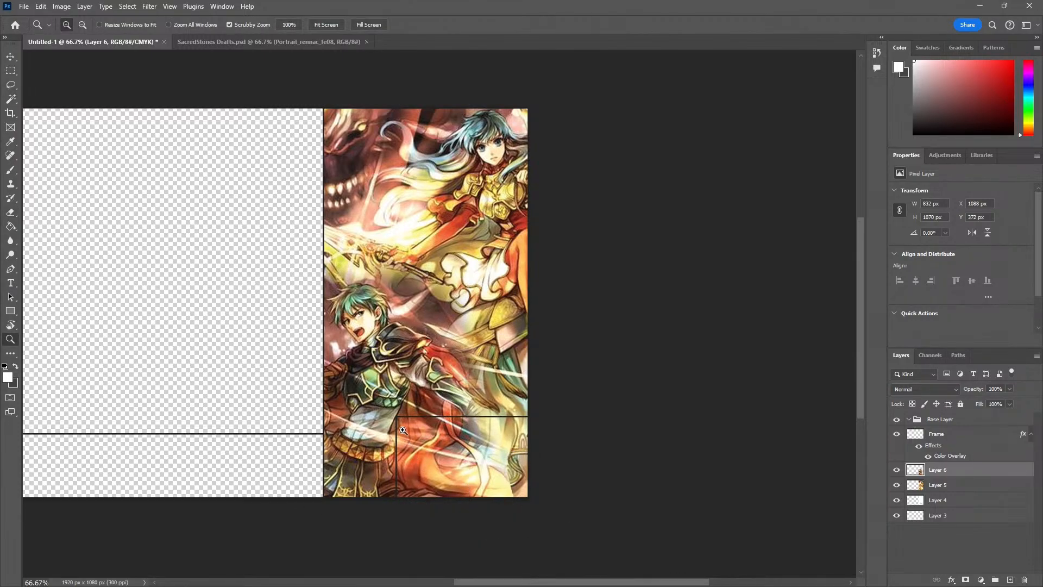
Merge Layer 5 and Layer 6 into a single artwork layer
{"action": "left_click", "coordinate": [951, 483], "text": "shift"}
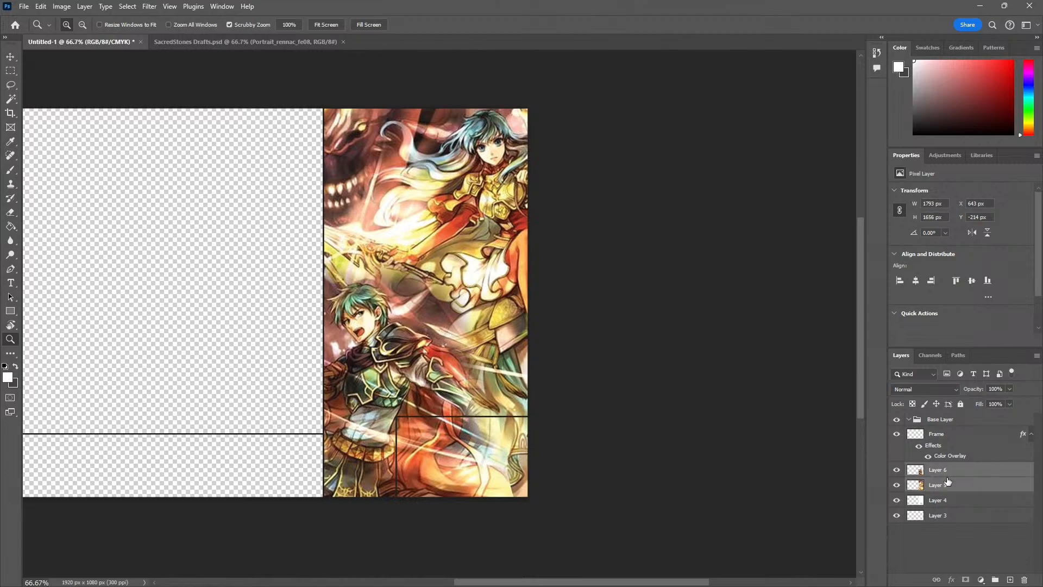
{"action": "right_click", "coordinate": [951, 483]}
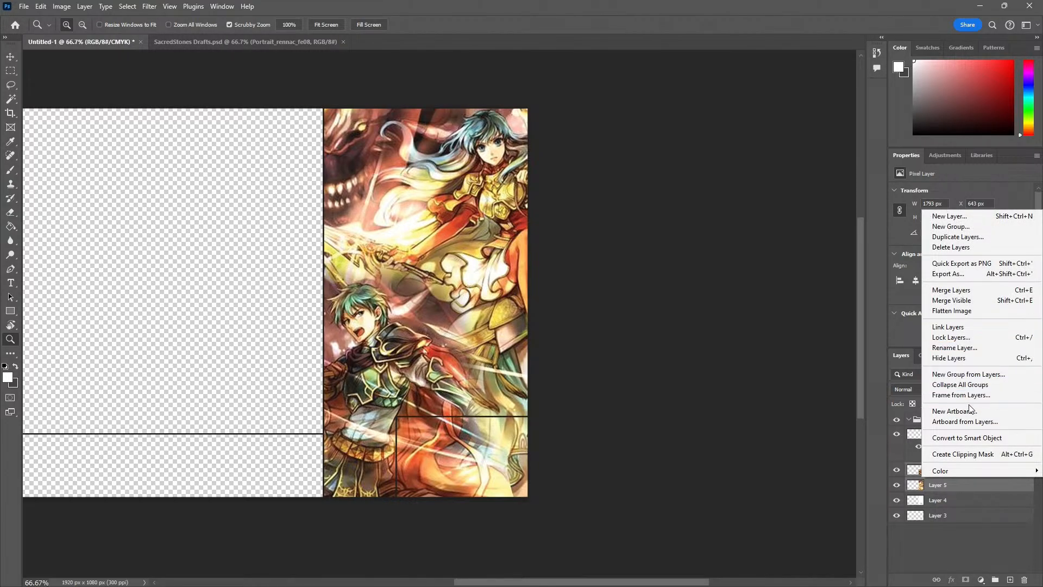
{"action": "left_click", "coordinate": [956, 289]}
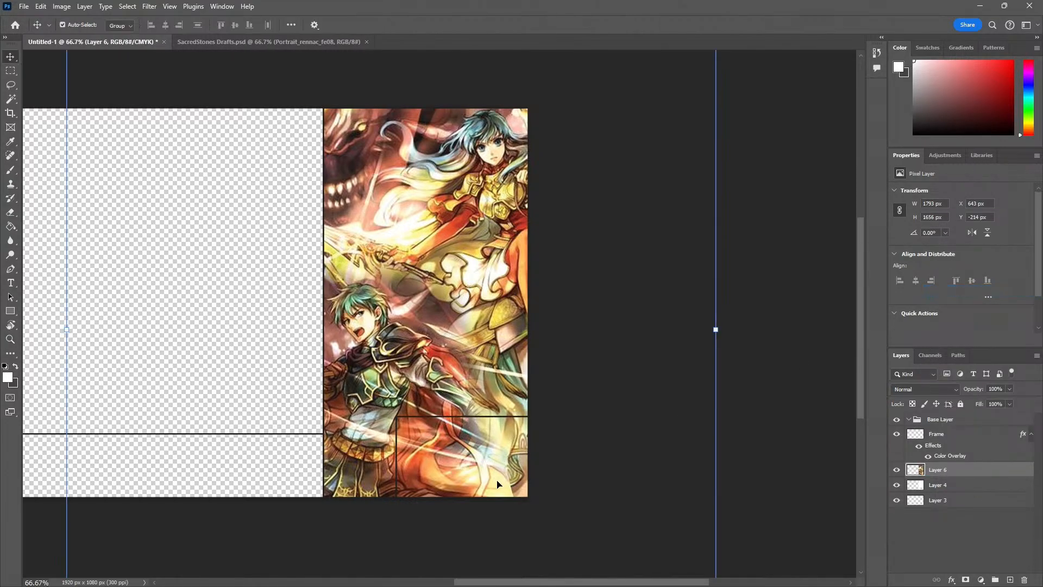
Select the small framed box in the side column's lower corner, delete the artwork inside it and clear the selection
{"action": "left_click", "coordinate": [502, 508]}
{"action": "left_click", "coordinate": [502, 508]}
{"action": "key", "text": "m"}
{"action": "left_click_drag", "start_coordinate": [572, 502], "coordinate": [174, 257]}
{"action": "key", "text": "Delete"}
{"action": "key", "text": "ctrl+d"}
{"action": "key", "text": "z"}
{"action": "left_click", "coordinate": [250, 372], "text": "alt"}
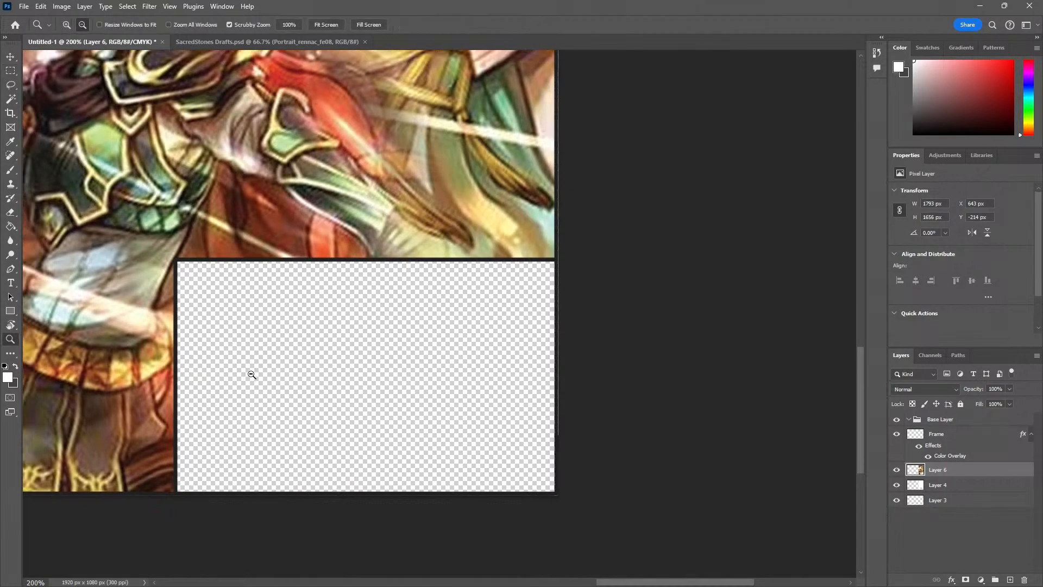
{"action": "left_click", "coordinate": [249, 372], "text": "alt"}
{"action": "left_click", "coordinate": [250, 373], "text": "alt"}
{"action": "left_click_drag", "start_coordinate": [291, 295], "coordinate": [339, 330]}
Duplicate the merged Layer 6 artwork
{"action": "key", "text": "v"}
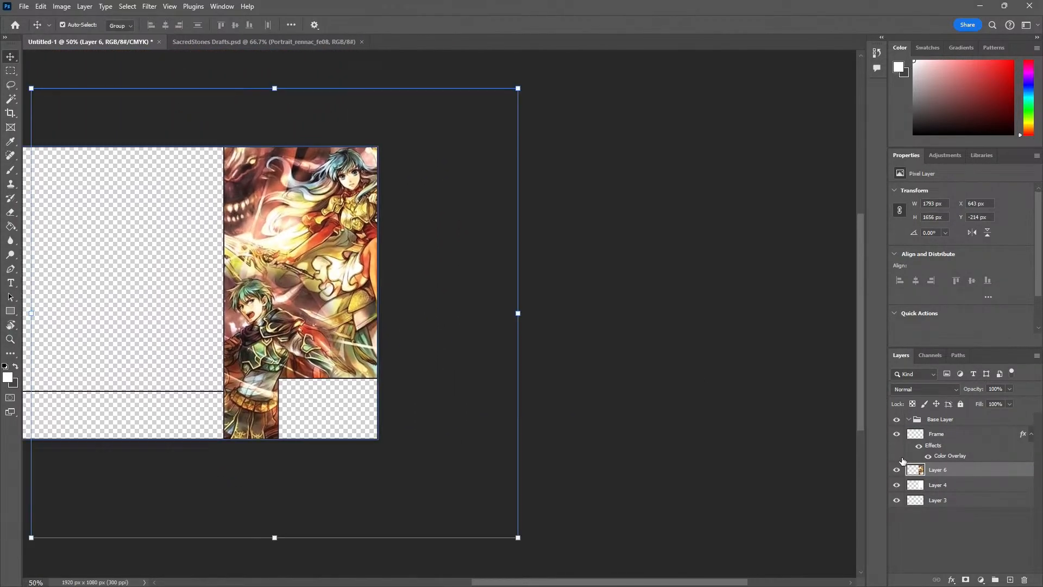
{"action": "key", "text": "ctrl+j"}
{"action": "right_click", "coordinate": [951, 471]}
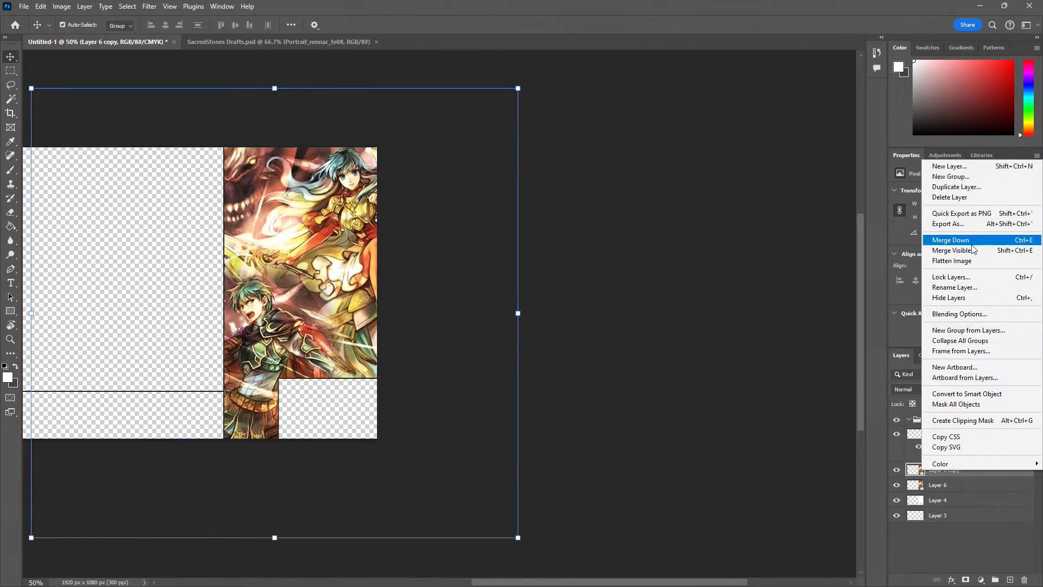
{"action": "left_click", "coordinate": [819, 441]}
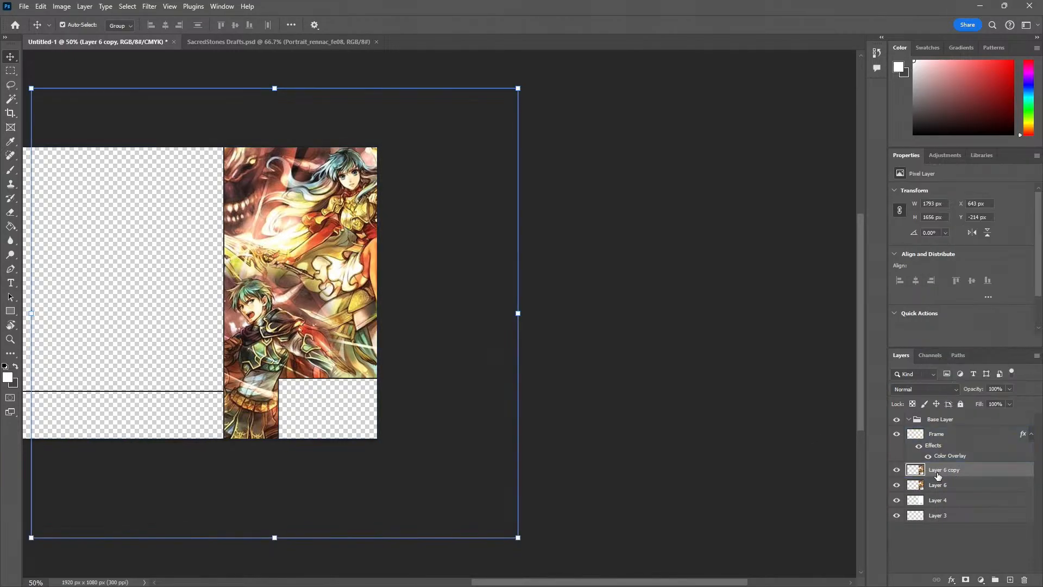
Apply a white Color Overlay at 100% opacity to the duplicated artwork layer
{"action": "right_click", "coordinate": [937, 472]}
{"action": "left_click", "coordinate": [960, 316]}
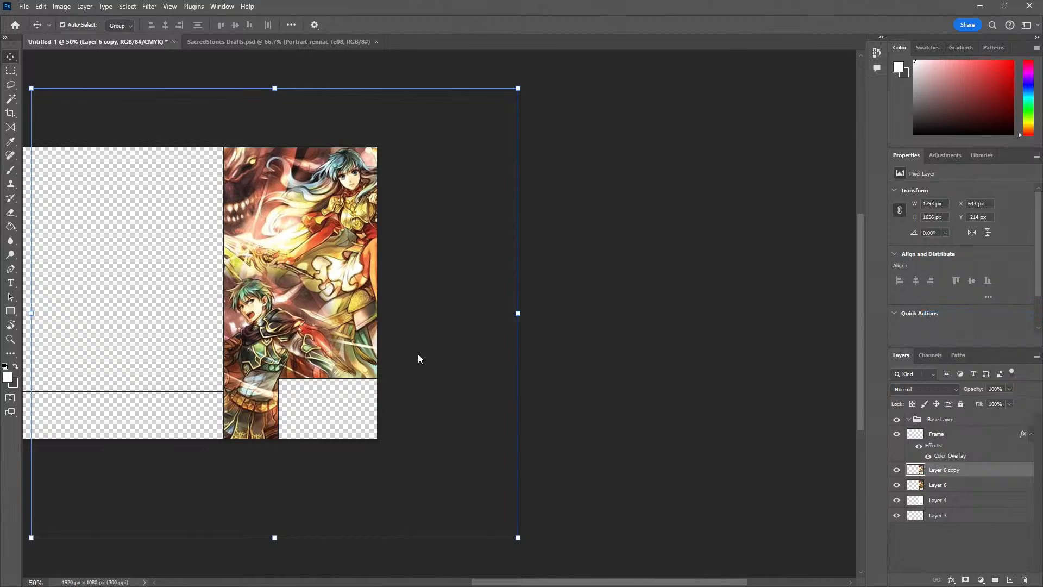
{"action": "left_click", "coordinate": [128, 287]}
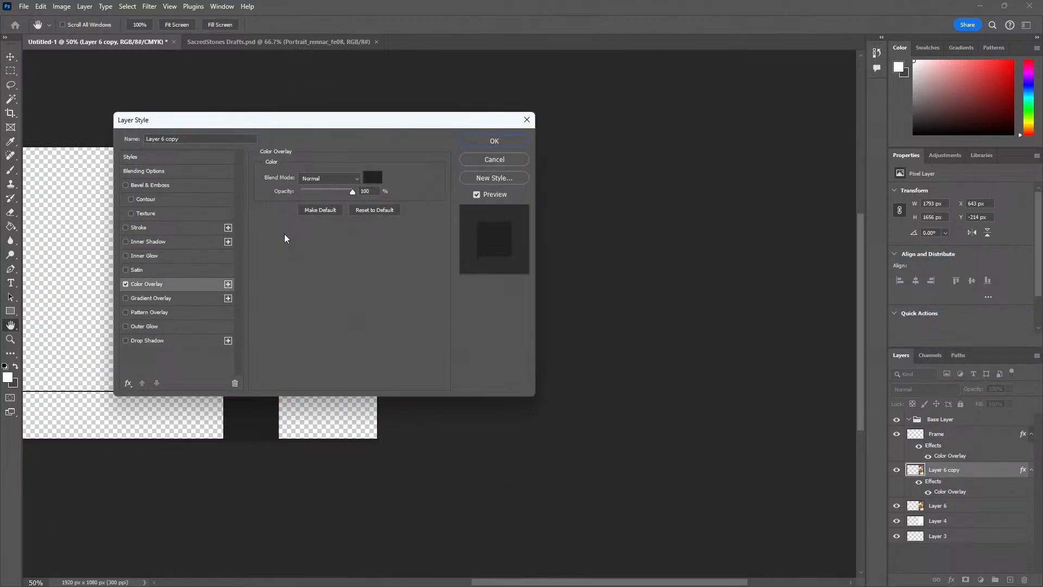
{"action": "left_click", "coordinate": [374, 177]}
{"action": "left_click", "coordinate": [518, 160]}
{"action": "left_click", "coordinate": [754, 156]}
{"action": "left_click", "coordinate": [502, 142]}
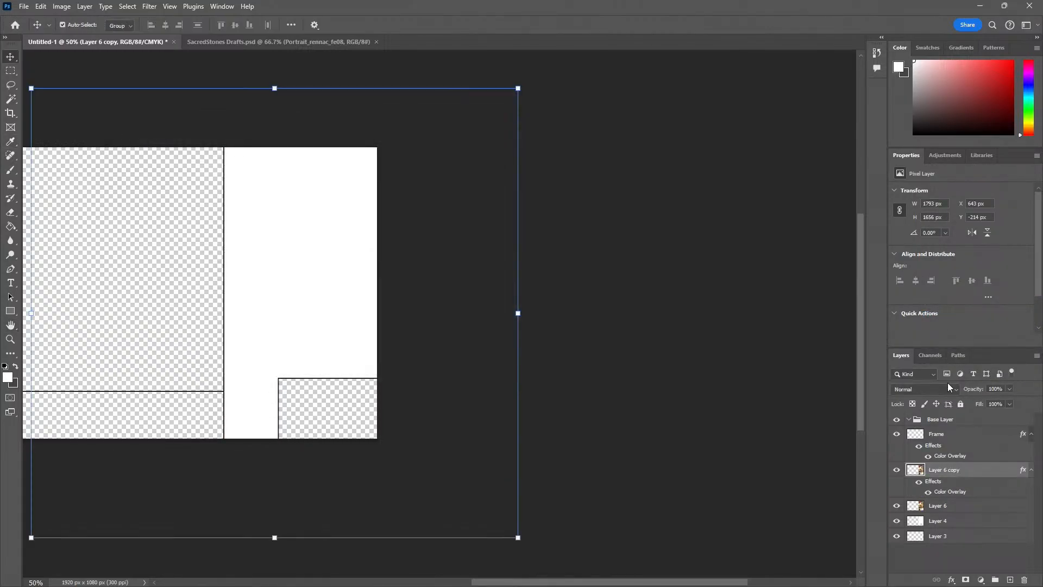
Reduce the white overlay layer's opacity to 49%
{"action": "mouse_move", "coordinate": [976, 399]}
{"action": "left_mouse_down"}
{"action": "mouse_move", "coordinate": [966, 399]}
{"action": "mouse_move", "coordinate": [987, 399]}
{"action": "left_mouse_up"}
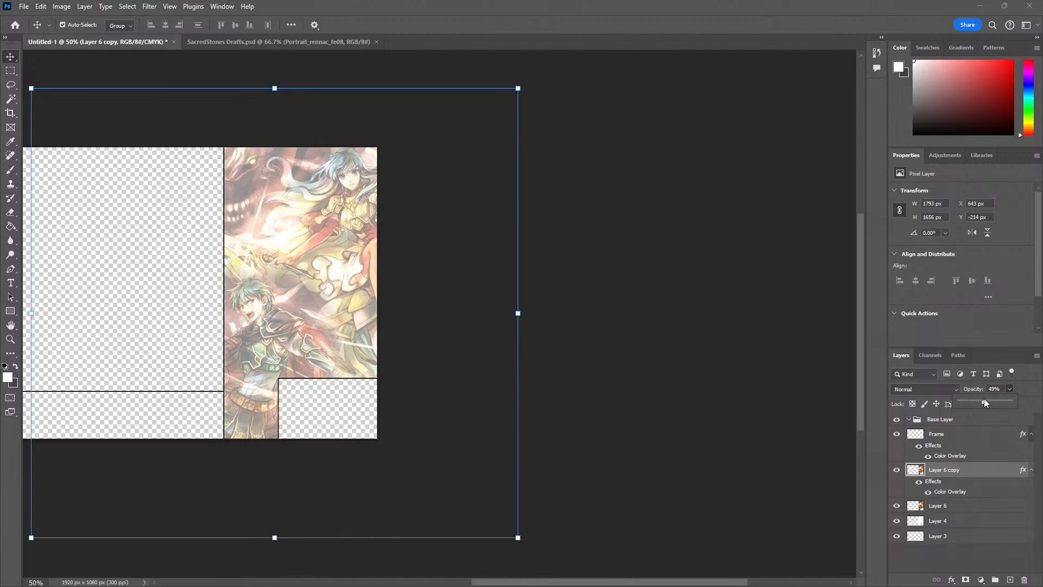
{"action": "left_click", "coordinate": [712, 423]}
{"action": "key", "text": "z"}
{"action": "left_click", "coordinate": [233, 279]}
{"action": "left_click", "coordinate": [233, 279]}
{"action": "left_click_drag", "start_coordinate": [420, 325], "coordinate": [352, 327]}
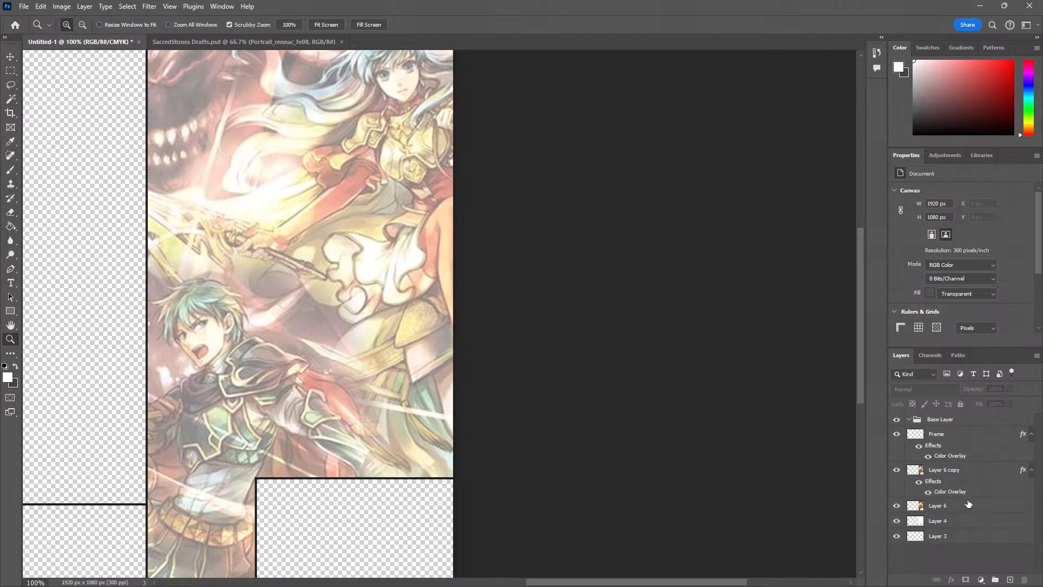
Add a Hue/Saturation adjustment layer directly above Layer 6 and set its saturation to -45
{"action": "left_click", "coordinate": [953, 506]}
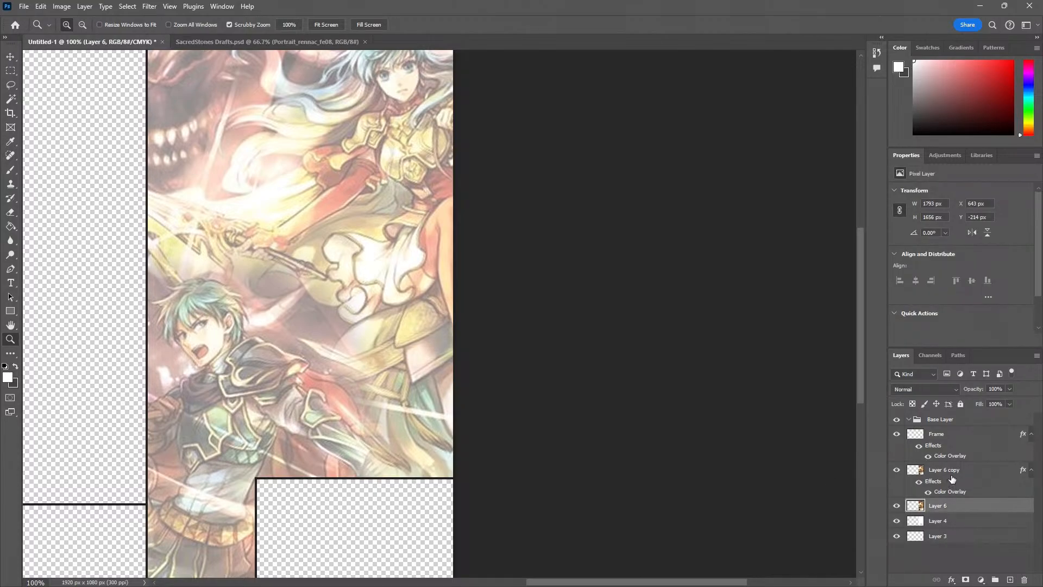
{"action": "left_click", "coordinate": [952, 478]}
{"action": "left_click", "coordinate": [947, 510]}
{"action": "right_click", "coordinate": [947, 511]}
{"action": "left_click", "coordinate": [938, 511]}
{"action": "left_click", "coordinate": [981, 580]}
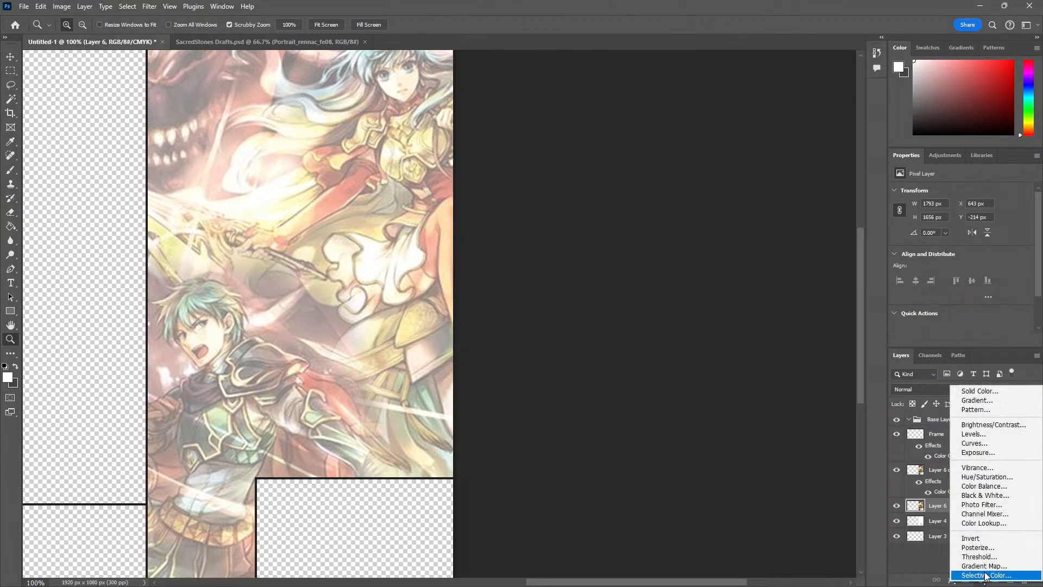
{"action": "left_click", "coordinate": [986, 477]}
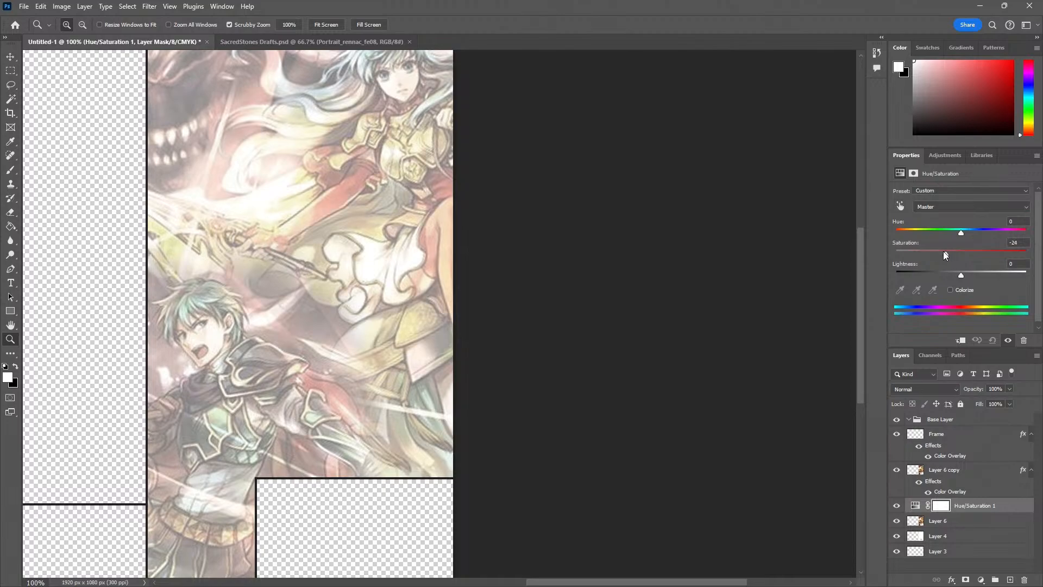
{"action": "left_click_drag", "start_coordinate": [931, 250], "coordinate": [932, 250]}
{"action": "left_click", "coordinate": [533, 293]}
{"action": "left_click", "coordinate": [496, 323], "text": "alt"}
{"action": "left_click", "coordinate": [496, 323], "text": "alt"}
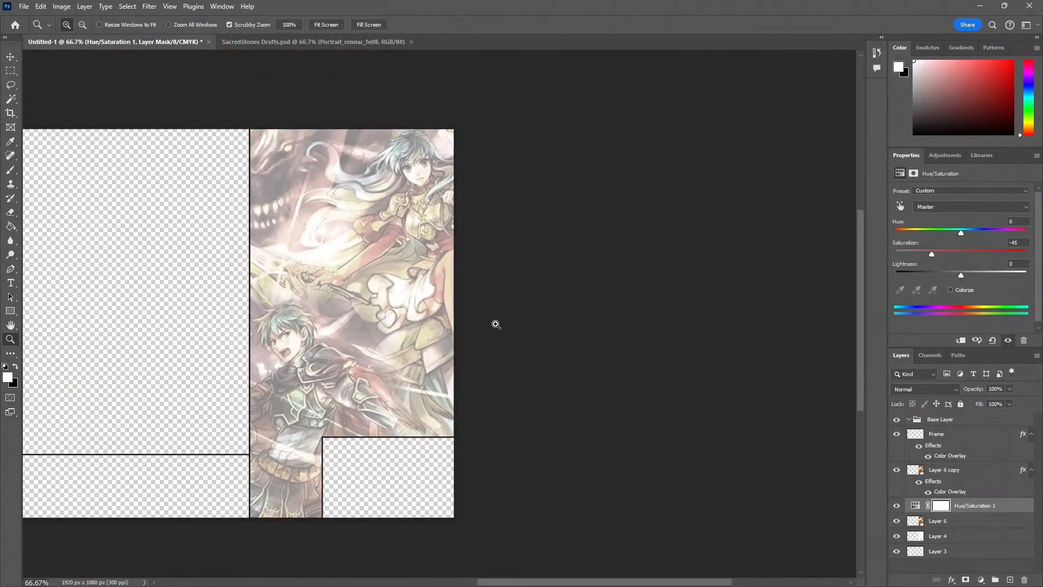
{"action": "left_click_drag", "start_coordinate": [379, 342], "coordinate": [579, 359]}
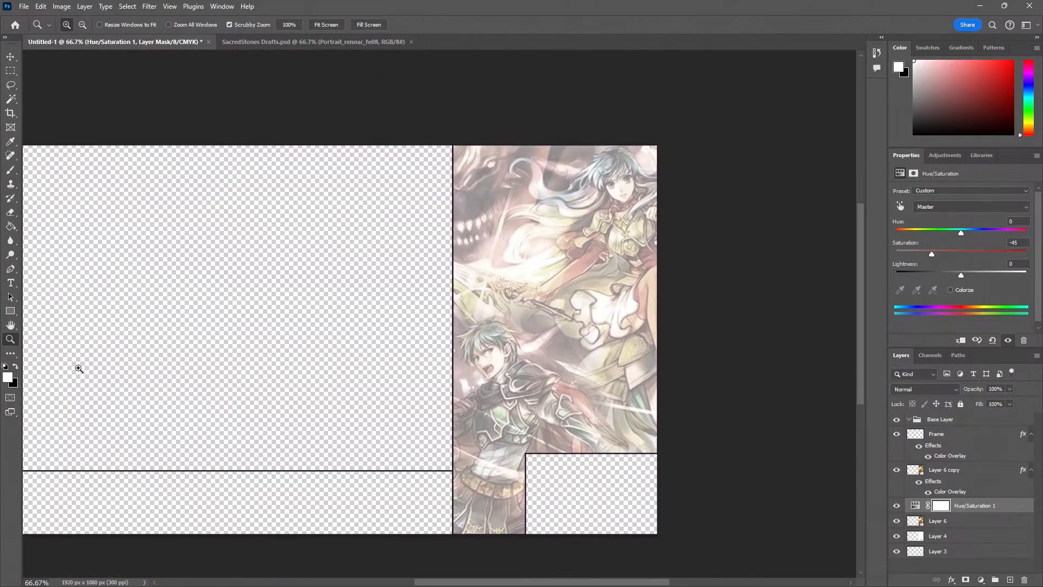
Set the Hue/Saturation adjustment layer's saturation to -15
{"action": "left_click", "coordinate": [292, 341], "text": "alt"}
{"action": "left_click", "coordinate": [347, 349]}
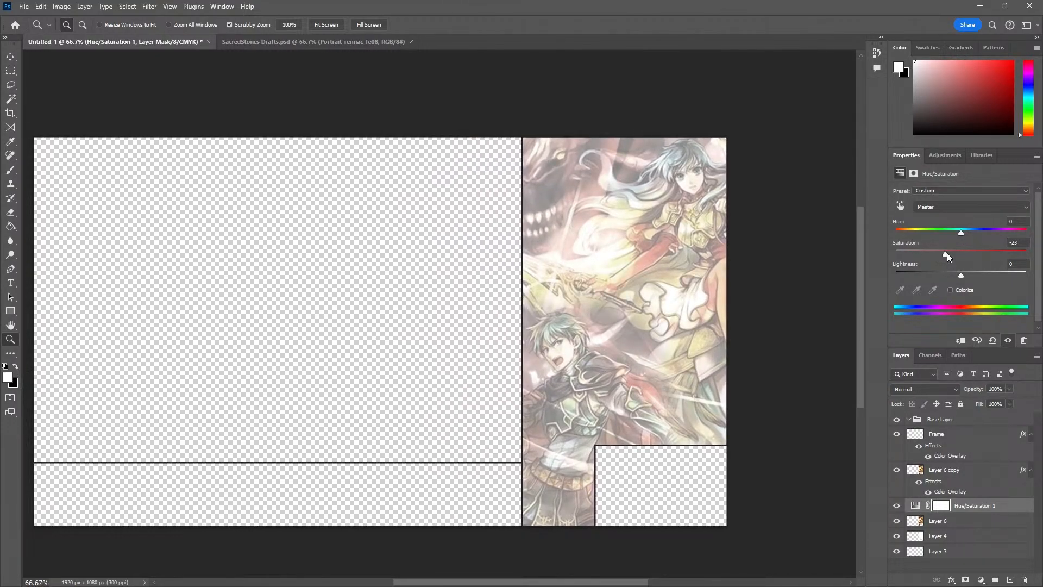
{"action": "mouse_move", "coordinate": [947, 253]}
{"action": "left_mouse_down"}
{"action": "mouse_move", "coordinate": [938, 251]}
{"action": "mouse_move", "coordinate": [956, 253]}
{"action": "left_mouse_up"}
{"action": "left_click_drag", "start_coordinate": [953, 254], "coordinate": [951, 253]}
{"action": "left_click", "coordinate": [833, 268]}
{"action": "left_click", "coordinate": [766, 278], "text": "alt"}
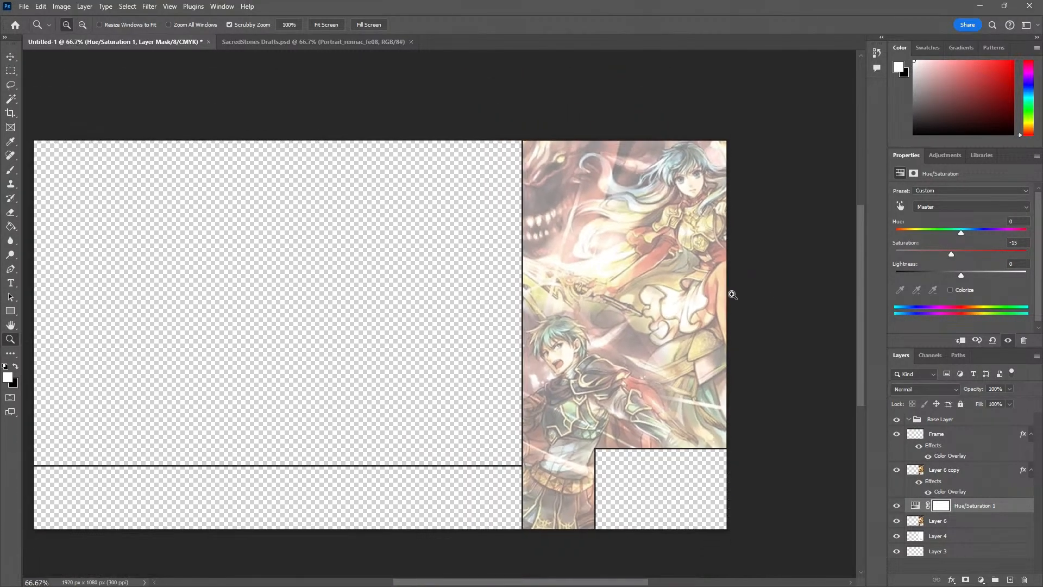
Add a layer above Frame in the Base Layer group and draw a black rectangle about 539 × 808 px with 10 px rounded corners over the artwork
{"action": "left_click", "coordinate": [970, 434]}
{"action": "left_click", "coordinate": [967, 419]}
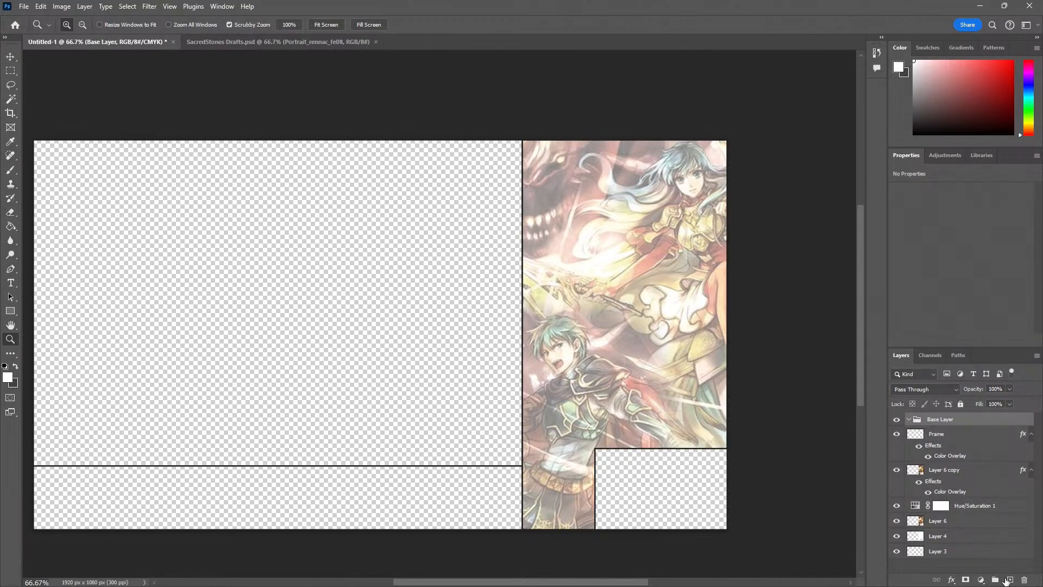
{"action": "left_click", "coordinate": [1008, 580]}
{"action": "left_click", "coordinate": [11, 312]}
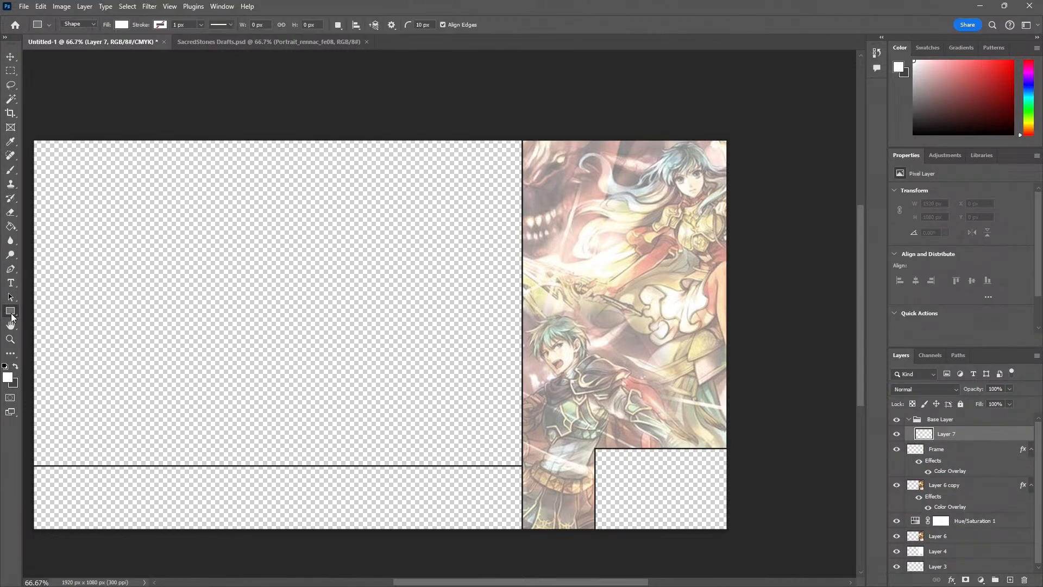
{"action": "left_click", "coordinate": [122, 24]}
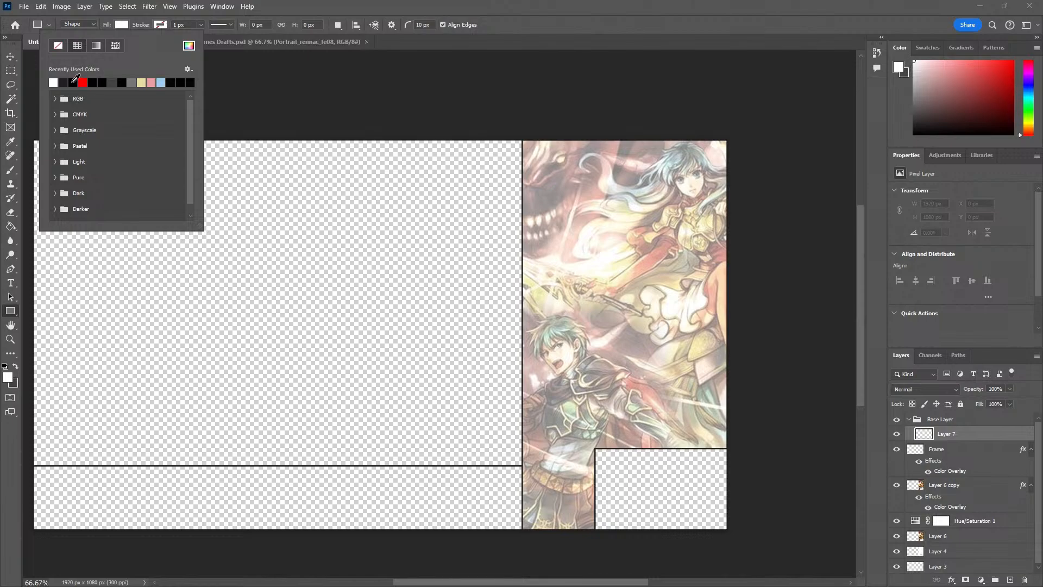
{"action": "left_click", "coordinate": [496, 125]}
{"action": "left_click", "coordinate": [571, 250]}
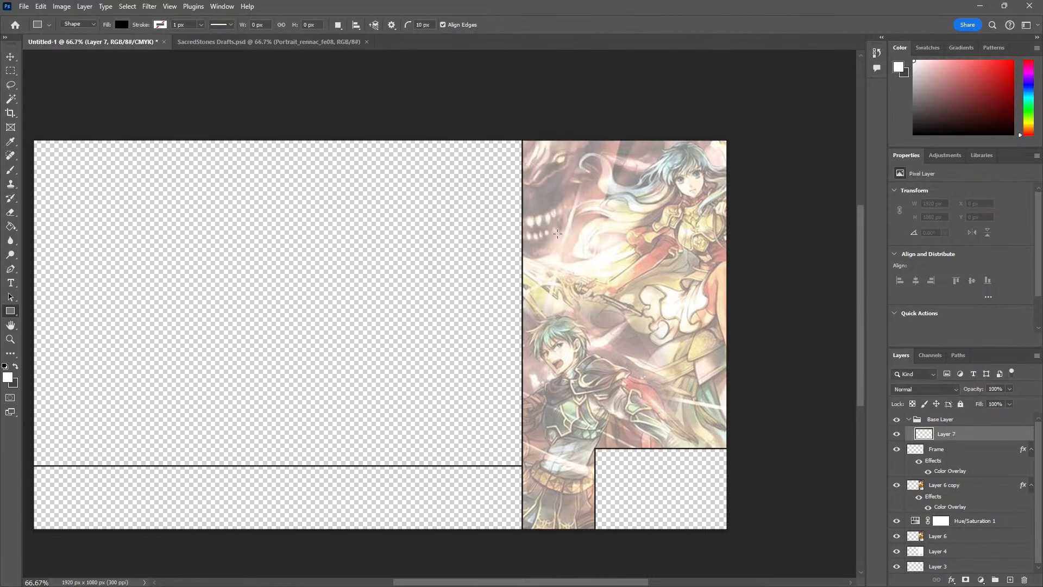
{"action": "left_click_drag", "start_coordinate": [568, 198], "coordinate": [722, 436]}
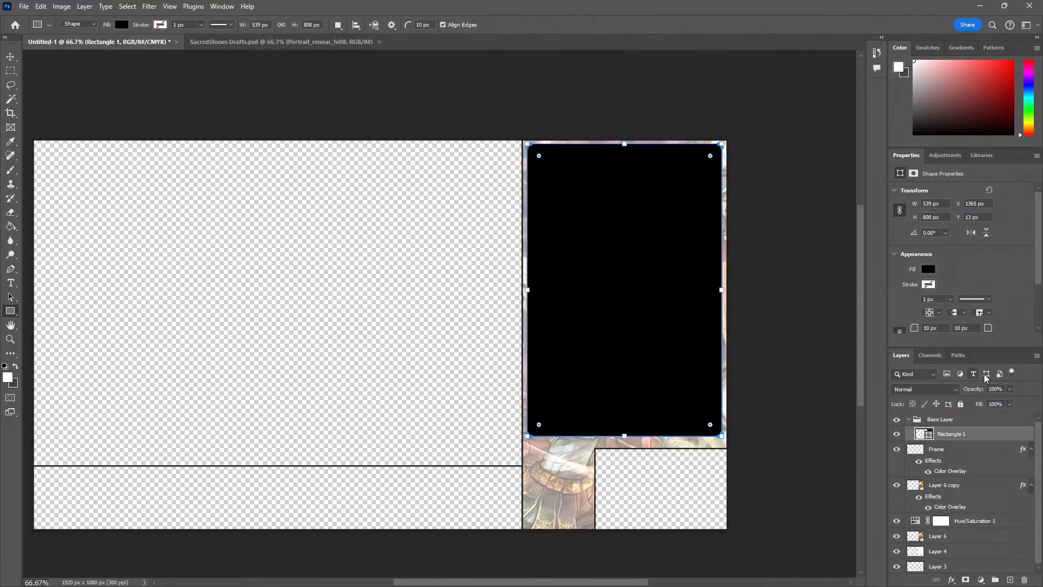
Reduce the black rectangle's opacity to 50%
{"action": "type", "text": "50"}
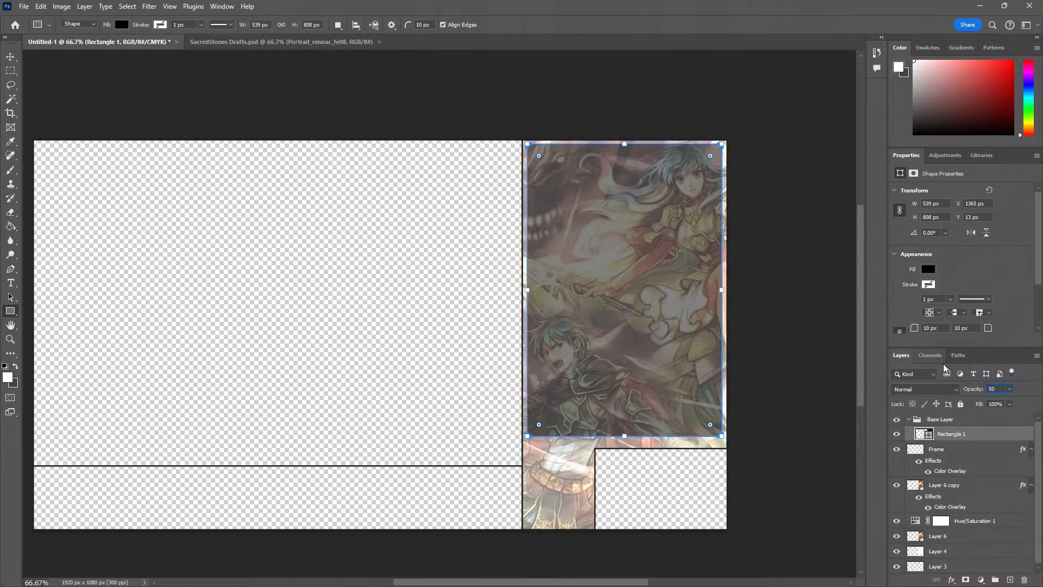
{"action": "left_click", "coordinate": [81, 122]}
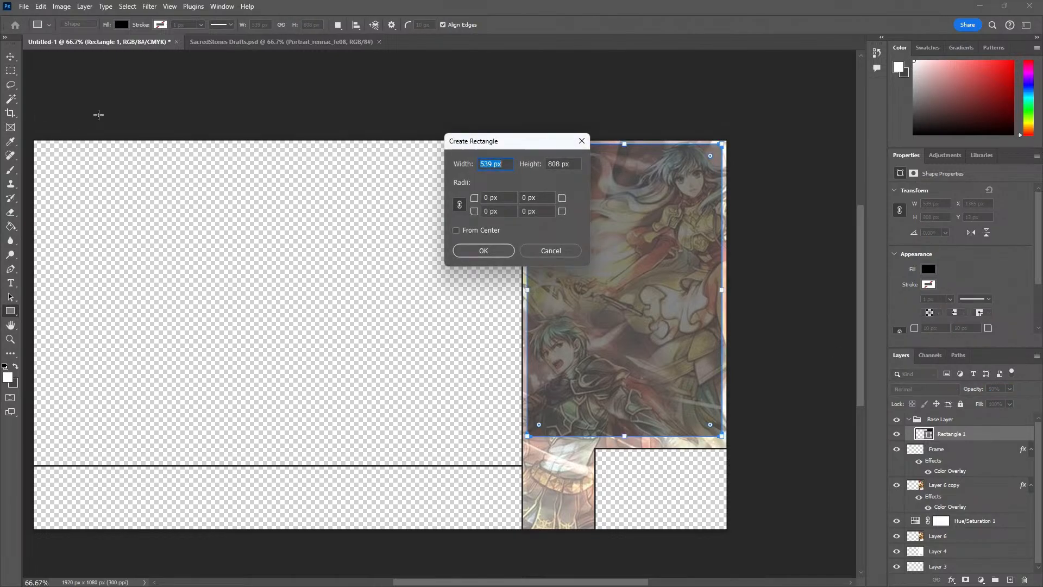
{"action": "left_click", "coordinate": [554, 251]}
{"action": "left_click", "coordinate": [963, 459]}
{"action": "left_click", "coordinate": [957, 434]}
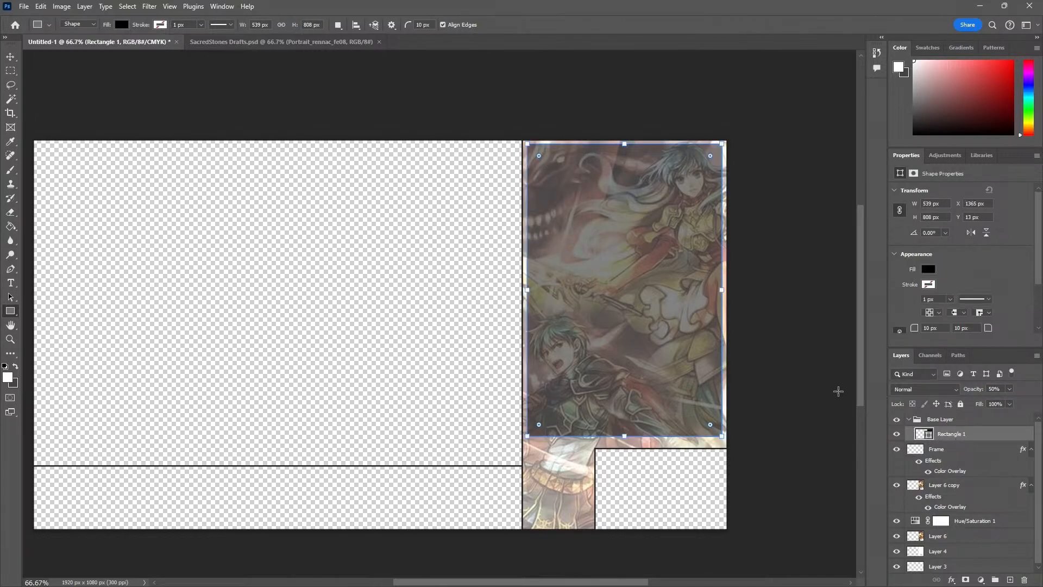
{"action": "left_click", "coordinate": [812, 388]}
{"action": "left_click", "coordinate": [554, 251]}
Nudge the translucent rectangle slightly left, closer to the inner edge of the artwork column
{"action": "left_click", "coordinate": [12, 61]}
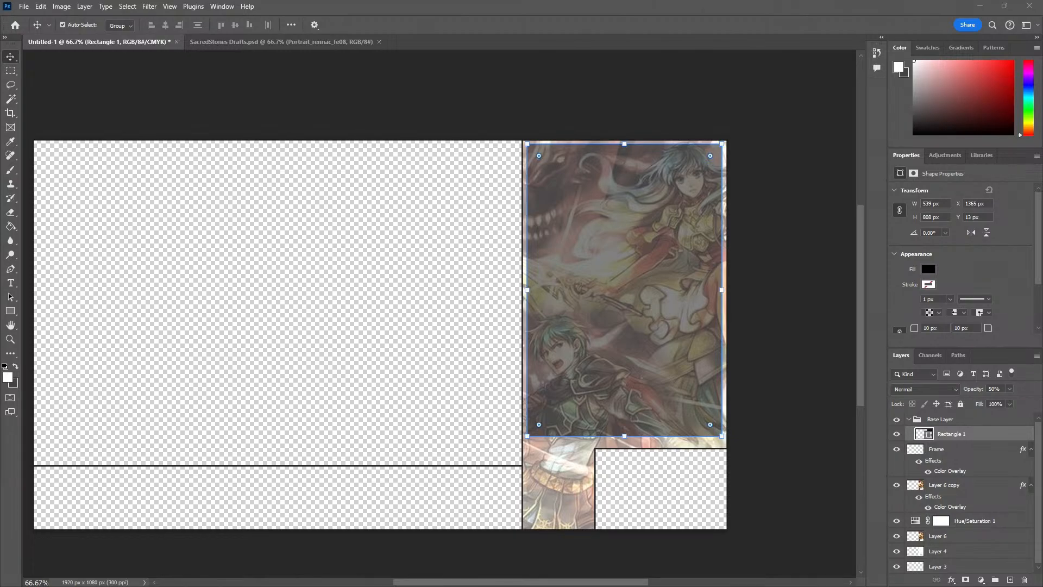
{"action": "left_click", "coordinate": [602, 324]}
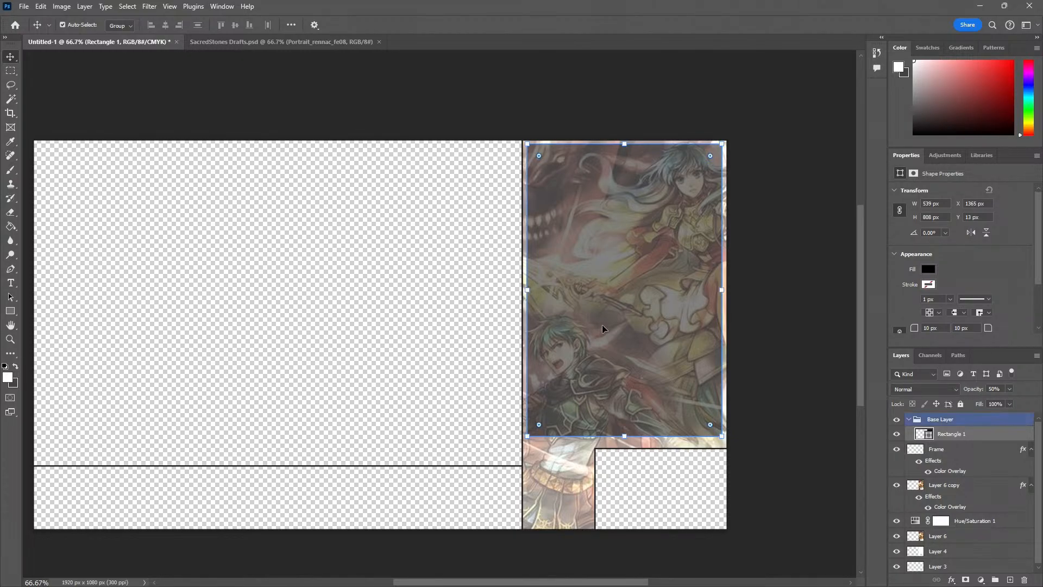
{"action": "key", "text": "z"}
{"action": "left_click", "coordinate": [720, 412]}
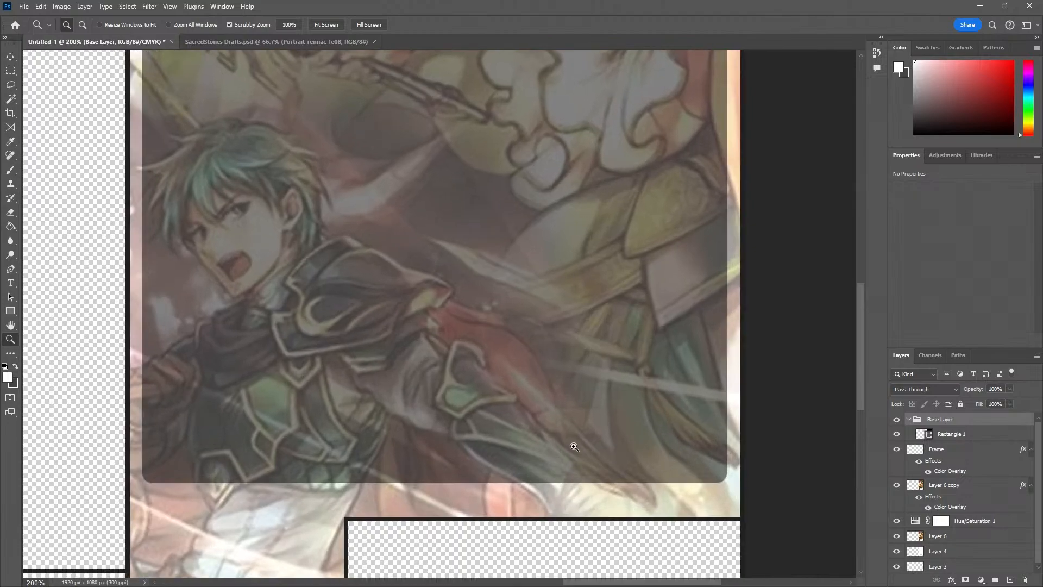
{"action": "left_click_drag", "start_coordinate": [577, 386], "coordinate": [479, 491]}
{"action": "left_click_drag", "start_coordinate": [542, 367], "coordinate": [486, 484]}
{"action": "left_click", "coordinate": [490, 413], "text": "alt"}
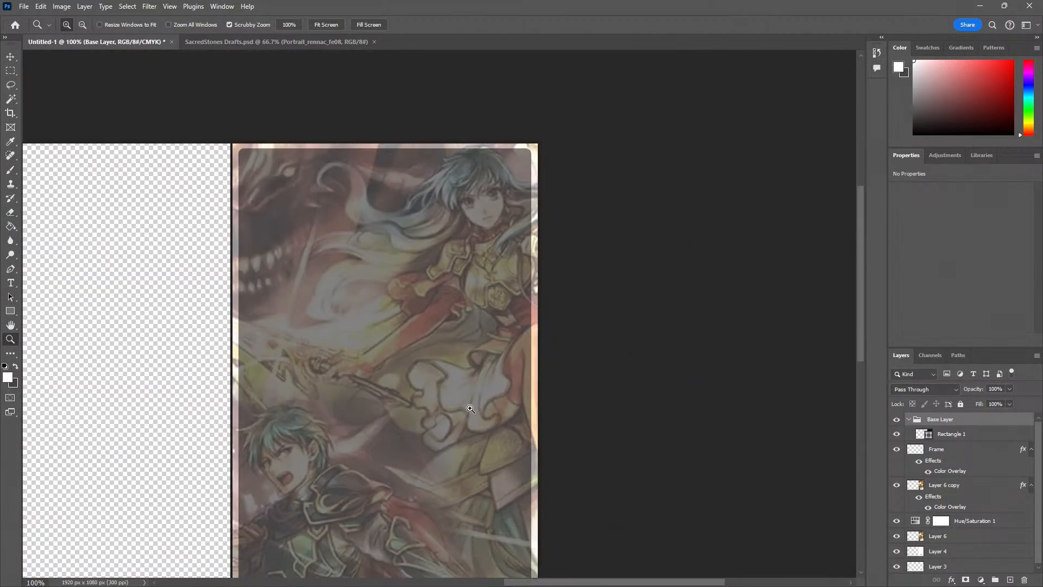
{"action": "left_click_drag", "start_coordinate": [396, 431], "coordinate": [389, 382]}
{"action": "key", "text": "v"}
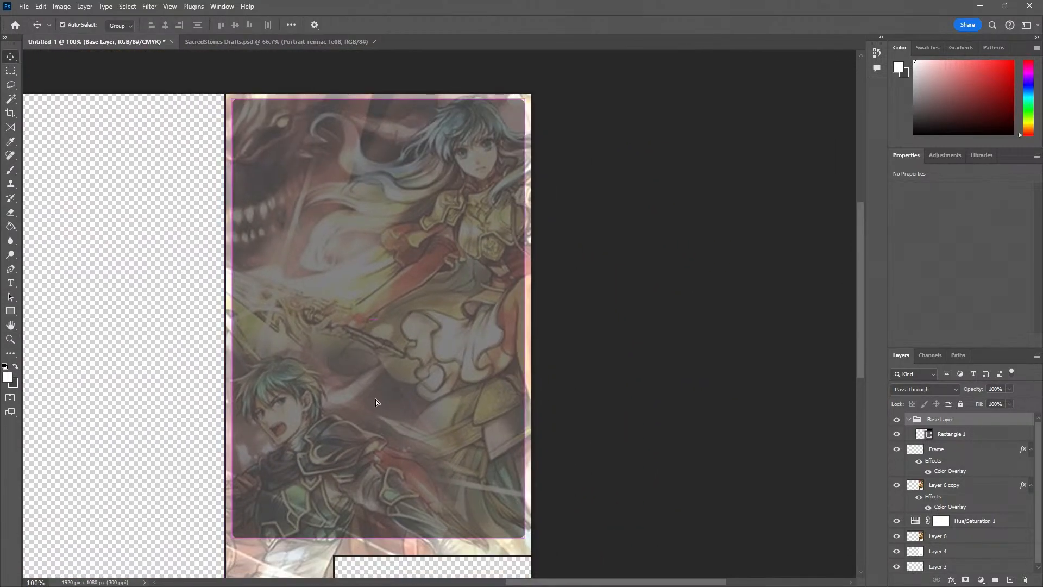
{"action": "key", "text": "Left"}
{"action": "key", "text": "Left"}
{"action": "key", "text": "Left"}
{"action": "key", "text": "Left"}
{"action": "key", "text": "Left"}
{"action": "key", "text": "Left"}
{"action": "key", "text": "Left"}
{"action": "key", "text": "Left"}
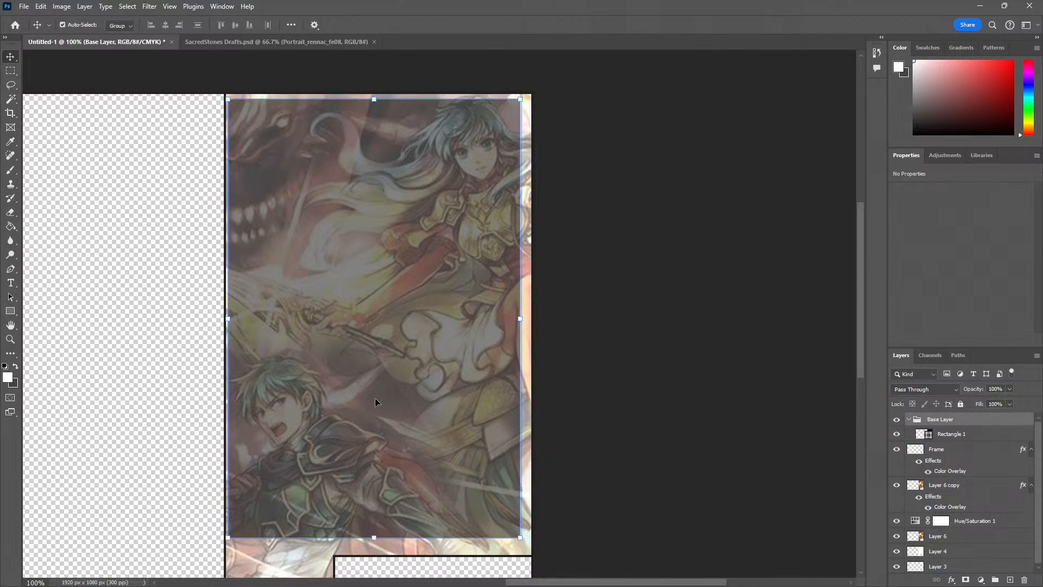
{"action": "key", "text": "Right"}
{"action": "key", "text": "Right"}
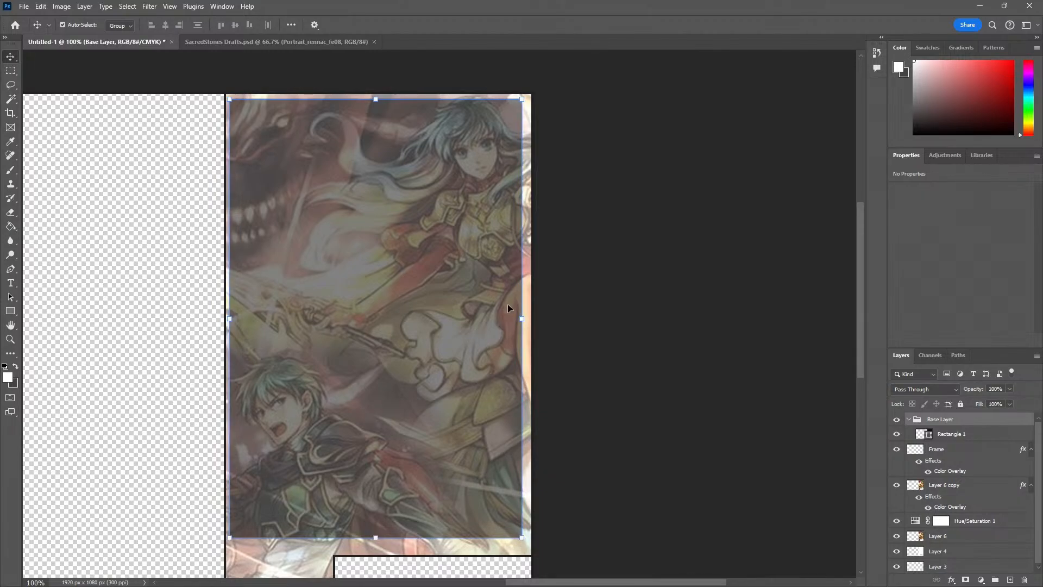
Stretch the translucent rectangle to 101.67% width and 100.37% height by extending its right and top edges
{"action": "left_click_drag", "start_coordinate": [521, 318], "coordinate": [526, 319]}
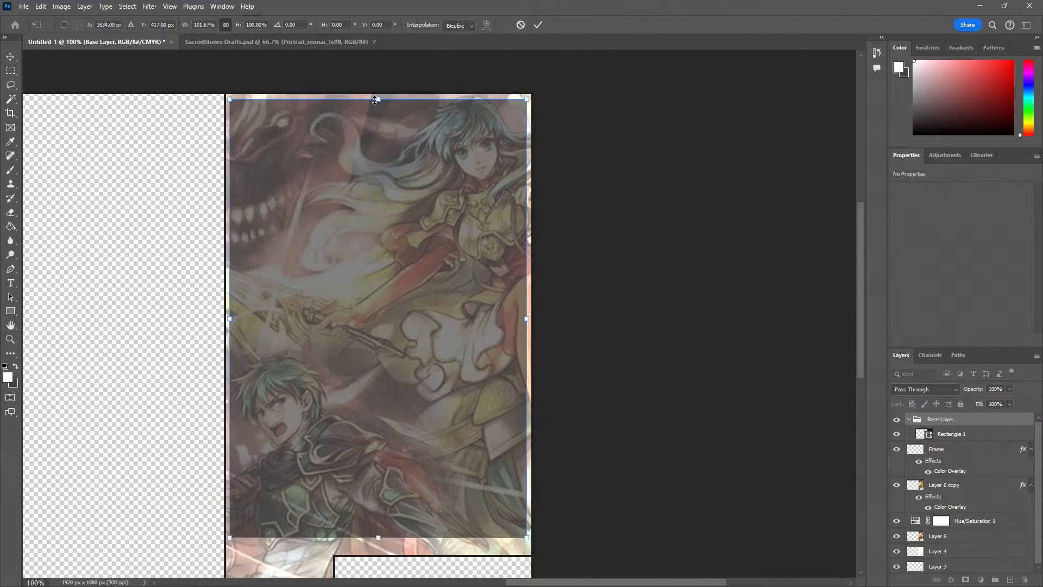
{"action": "left_click_drag", "start_coordinate": [375, 100], "coordinate": [378, 99]}
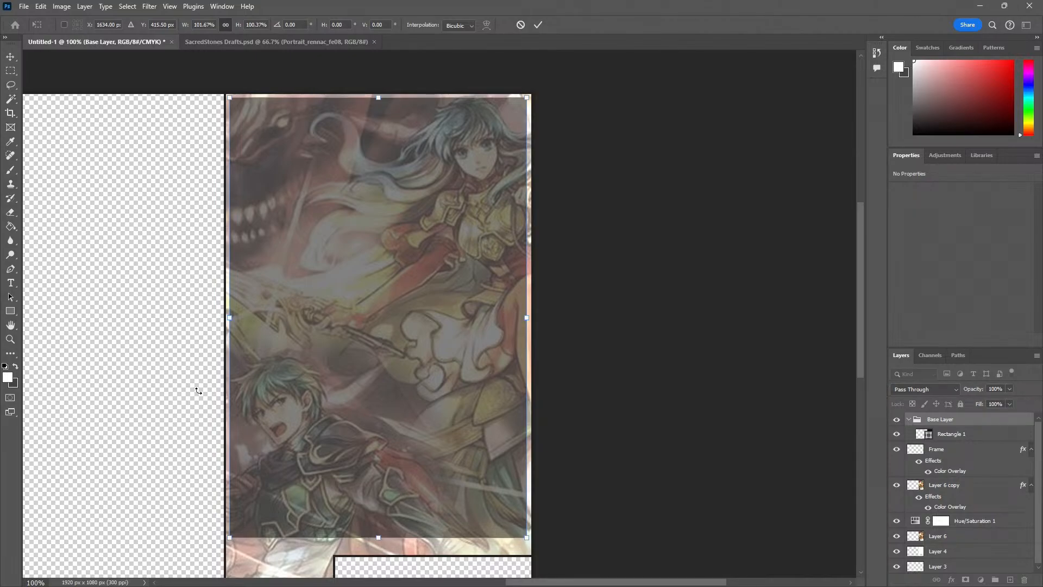
{"action": "left_click", "coordinate": [11, 57]}
Examine the translucent rectangle's margins against the column frame and the small opening below it
{"action": "key", "text": "z"}
{"action": "left_click", "coordinate": [223, 244], "text": "alt"}
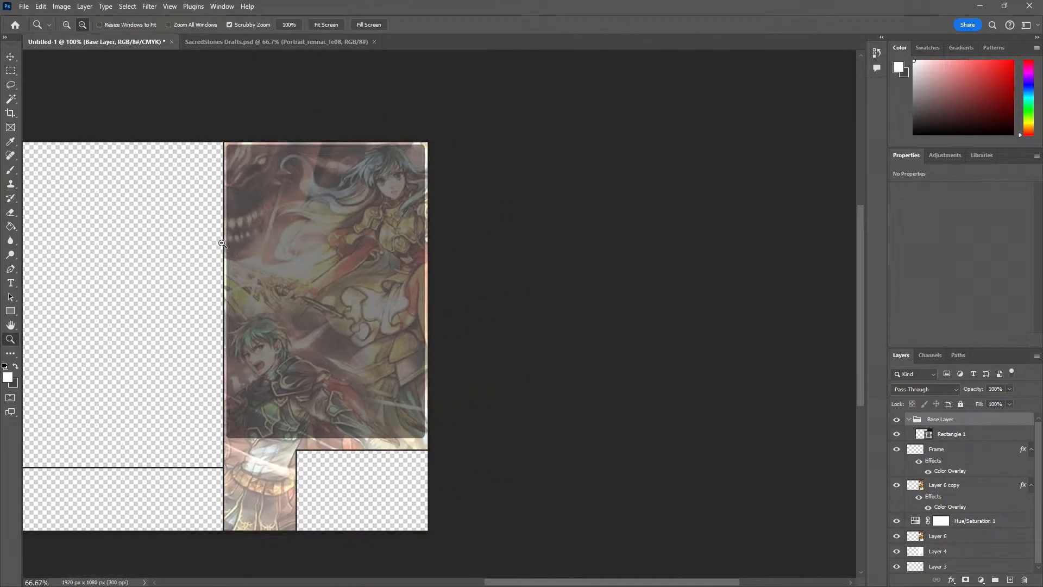
{"action": "left_click", "coordinate": [223, 244], "text": "alt"}
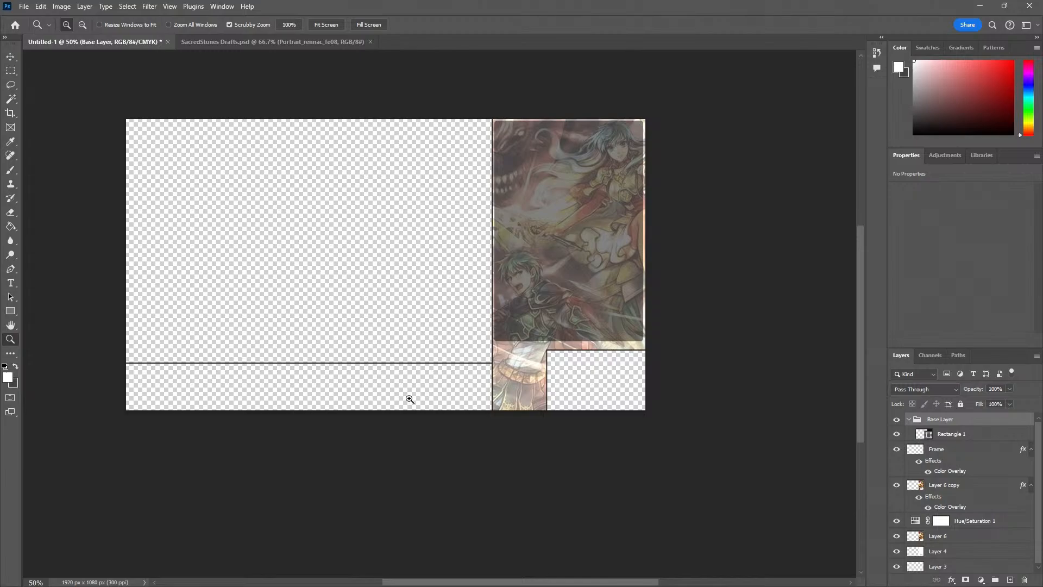
{"action": "left_click", "coordinate": [627, 379]}
{"action": "left_click", "coordinate": [626, 381]}
{"action": "left_click", "coordinate": [612, 401]}
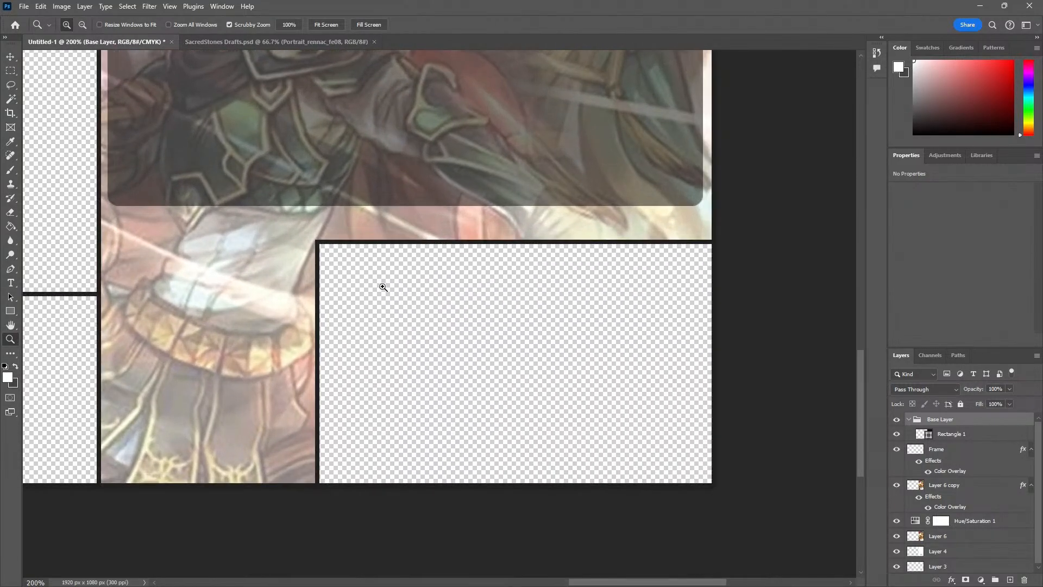
{"action": "left_click", "coordinate": [403, 384], "text": "alt"}
{"action": "left_click", "coordinate": [404, 384], "text": "alt"}
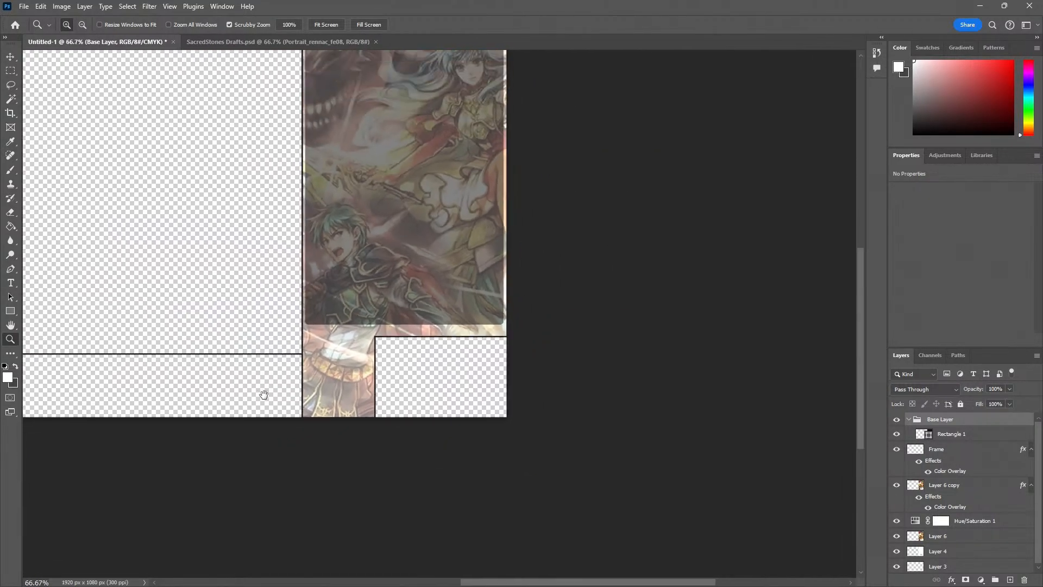
{"action": "left_click_drag", "start_coordinate": [264, 395], "coordinate": [516, 480]}
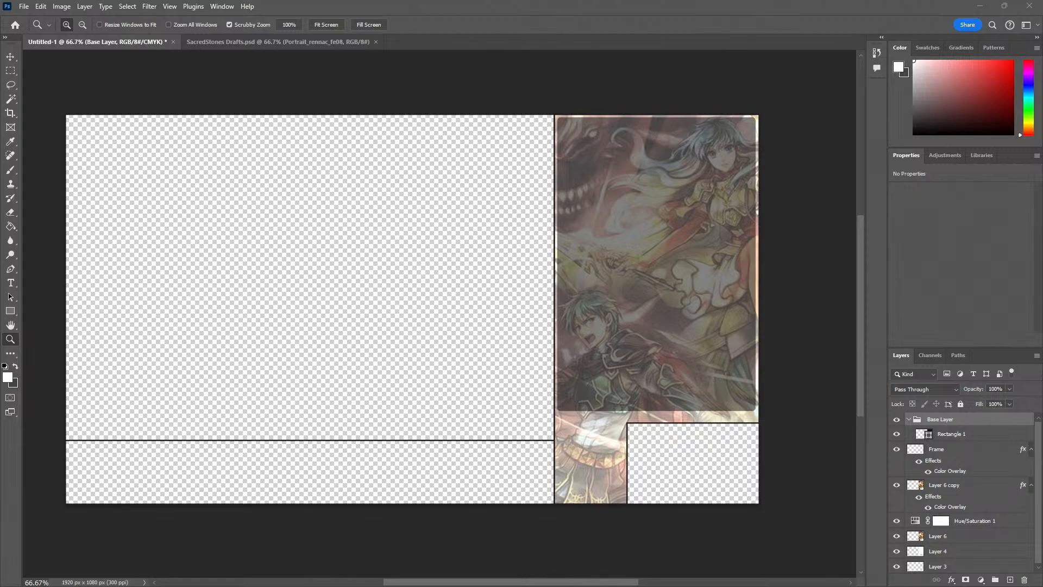
Bring the browser window with the Reddit image of the Silver Moon Pack into view over the layout
{"action": "left_click_drag", "start_coordinate": [0, 116], "coordinate": [163, 92]}
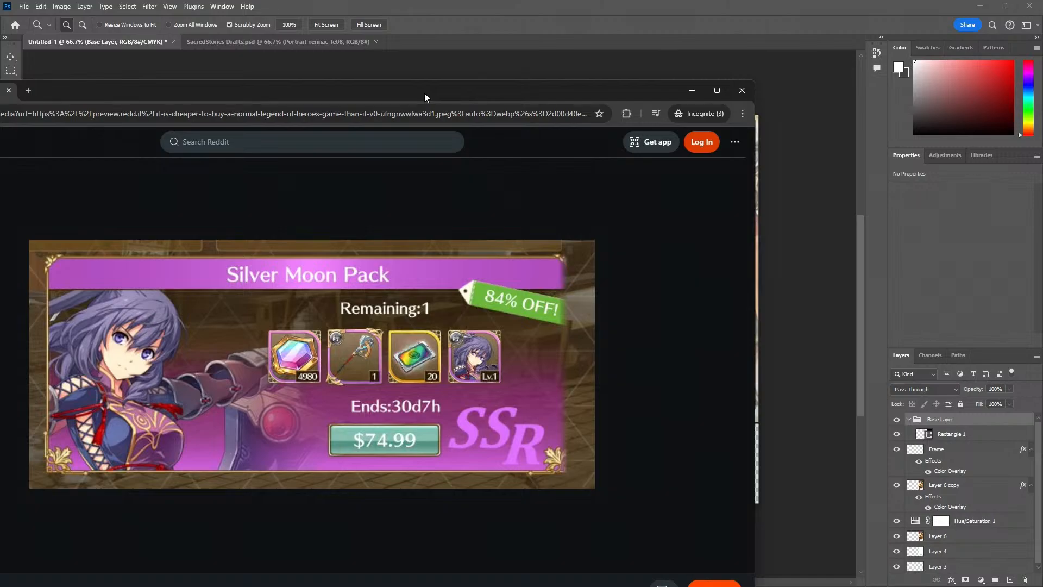
Move the browser window out of view and switch to Calculator to multiply 600 by 0.84
{"action": "left_click_drag", "start_coordinate": [425, 93], "coordinate": [0, 206]}
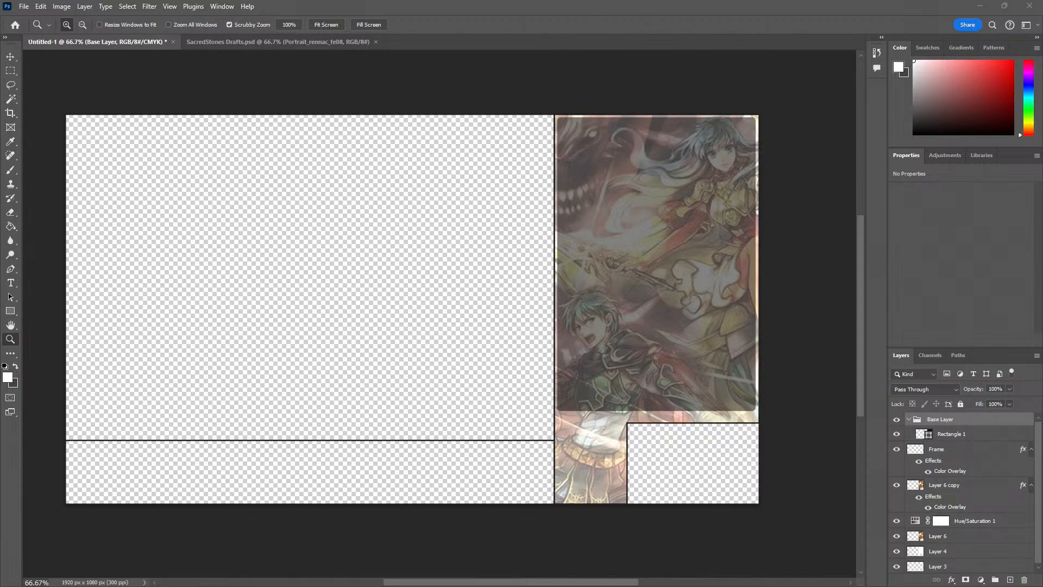
{"action": "type", "text": "600"}
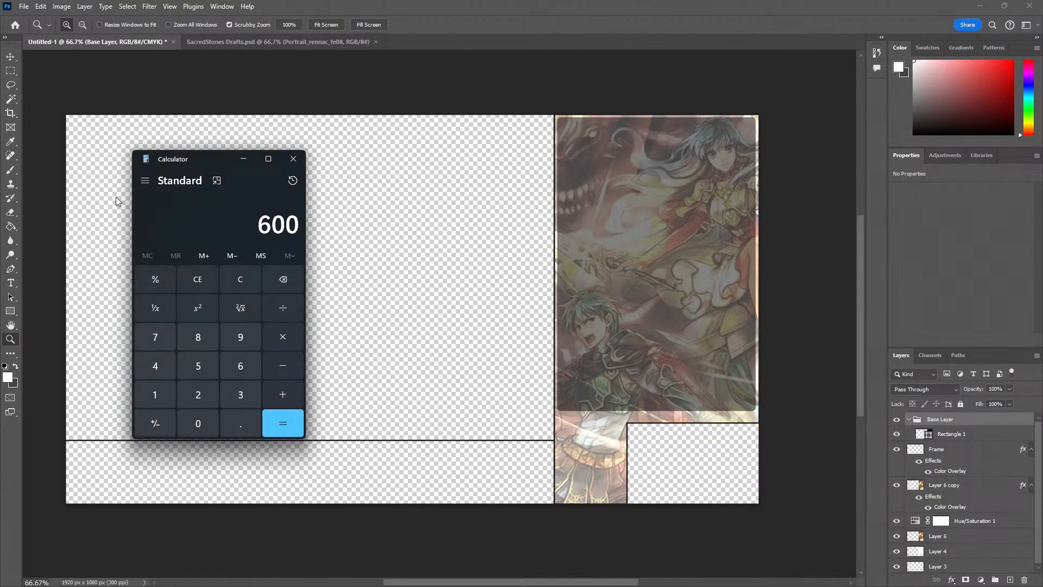
{"action": "type", "text": "*."}
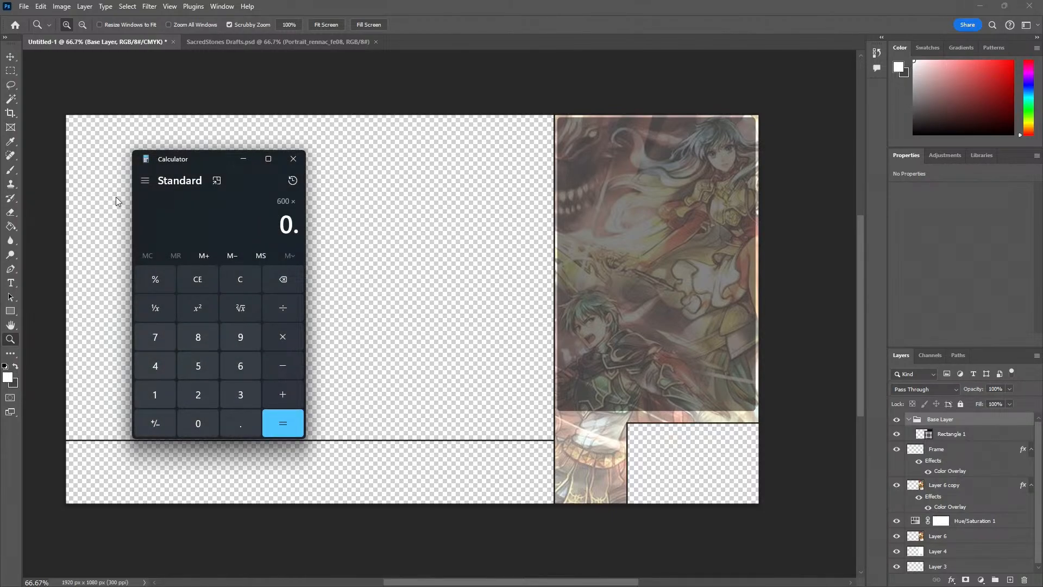
{"action": "type", "text": "84"}
{"action": "key", "text": "Return"}
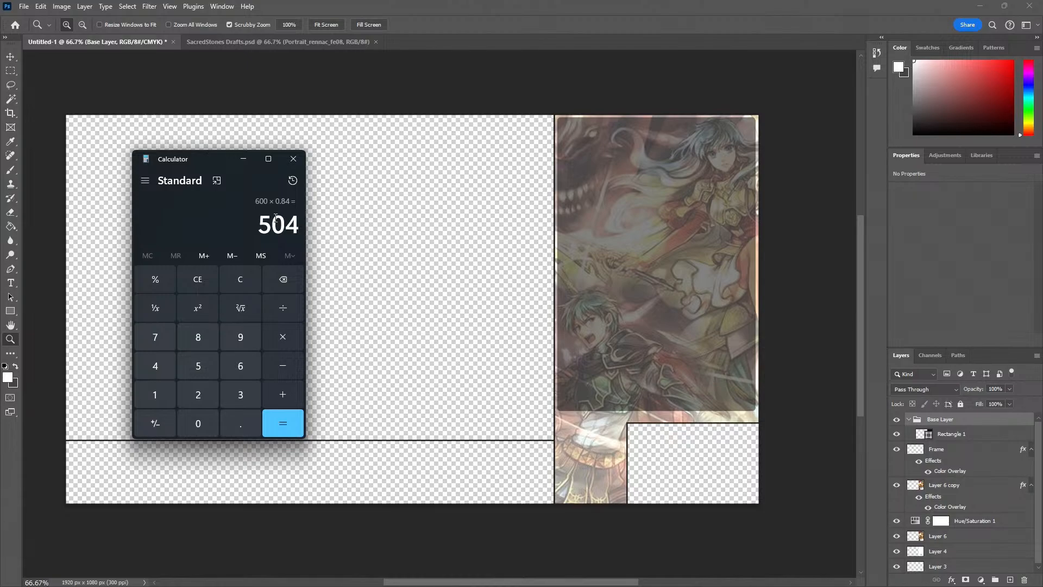
Clear the calculation and multiply 580 by 0.84
{"action": "left_click", "coordinate": [237, 280]}
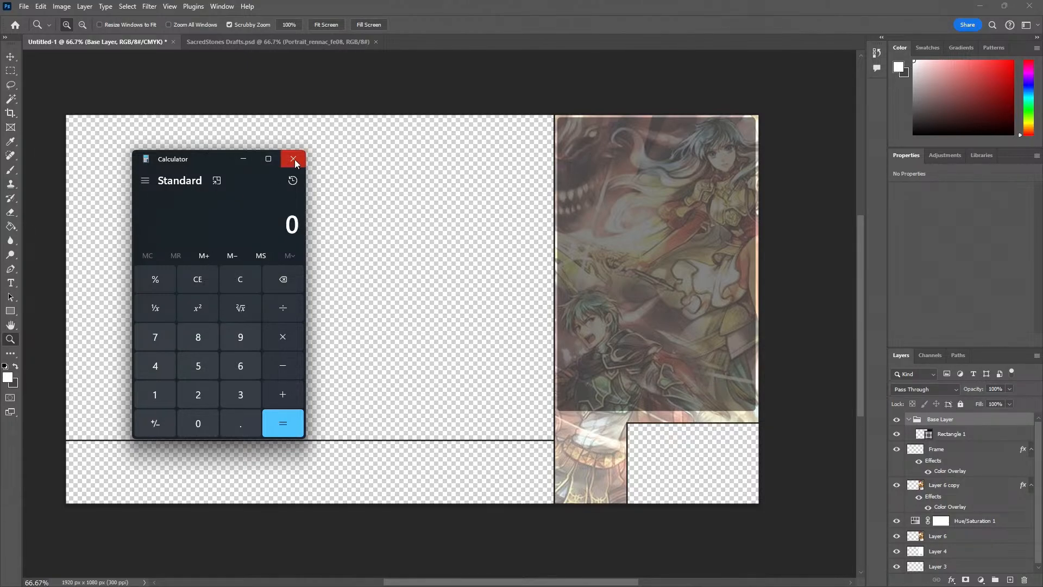
{"action": "type", "text": "580*."}
{"action": "key", "text": "alt+Tab"}
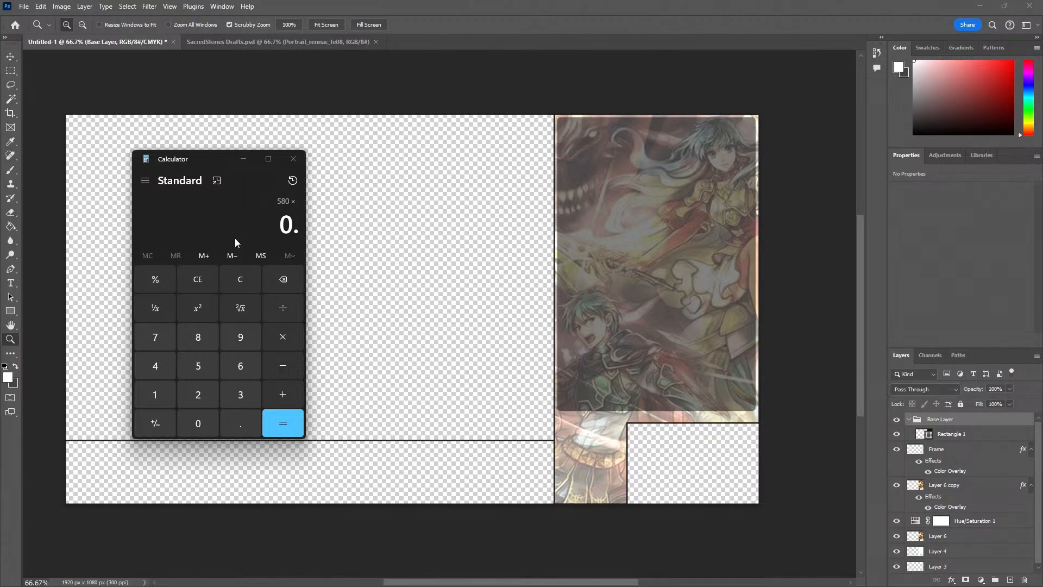
{"action": "key", "text": "alt+Tab"}
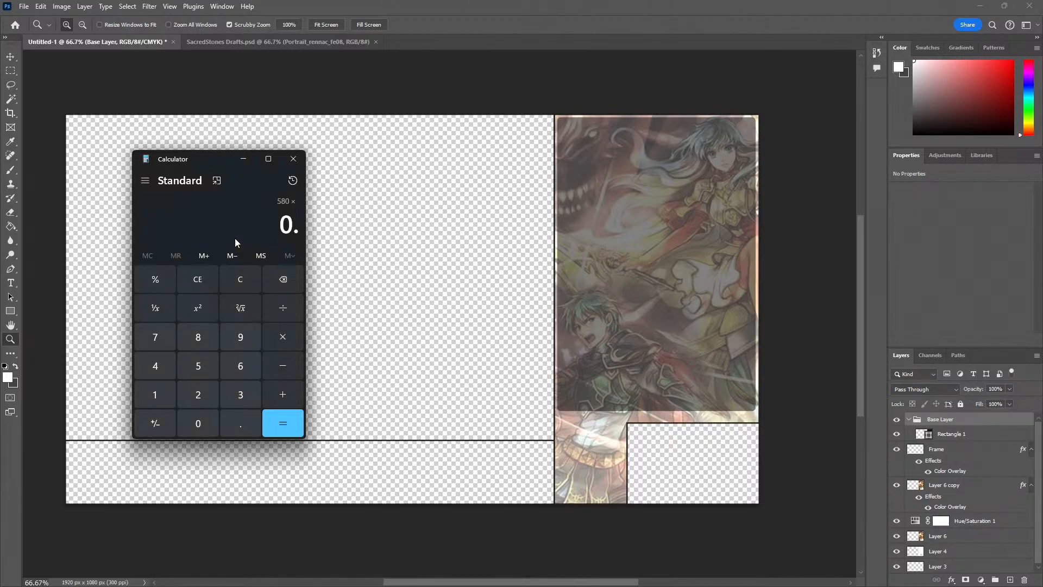
{"action": "type", "text": "84"}
{"action": "key", "text": "Return"}
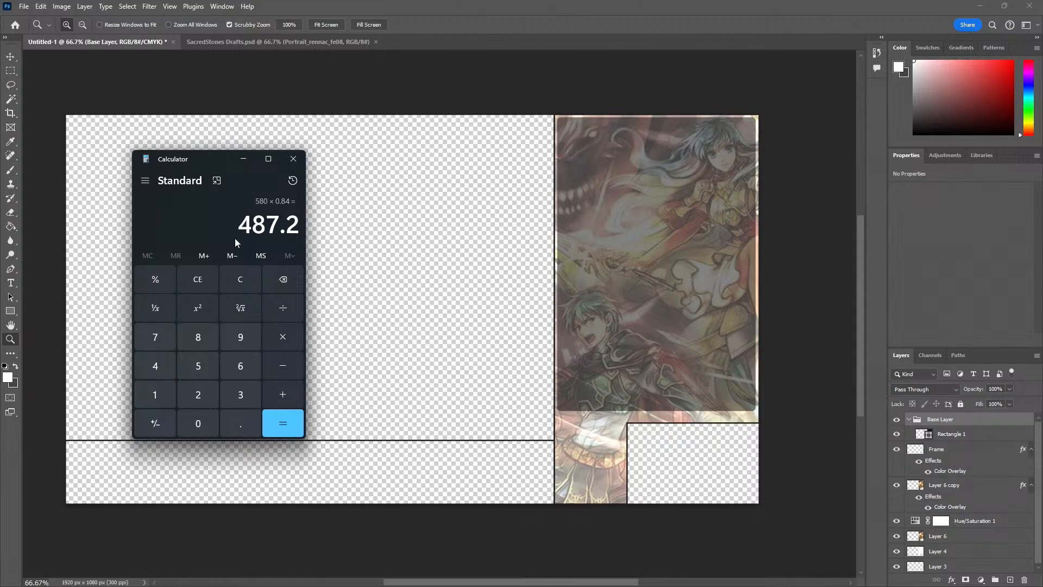
Subtract 487 from 580 and close Calculator
{"action": "type", "text": "580"}
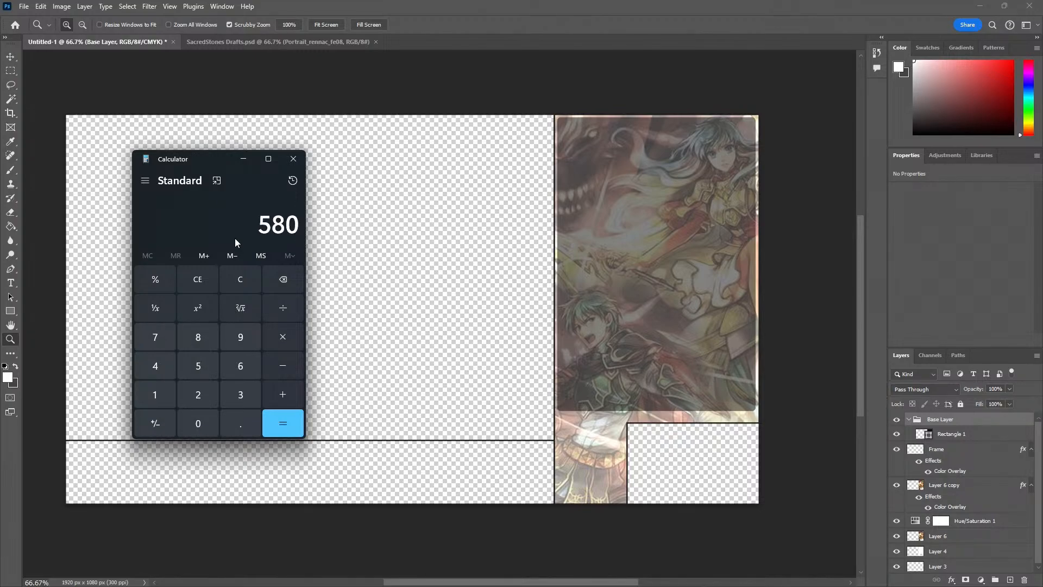
{"action": "type", "text": " - 487"}
{"action": "key", "text": "Return"}
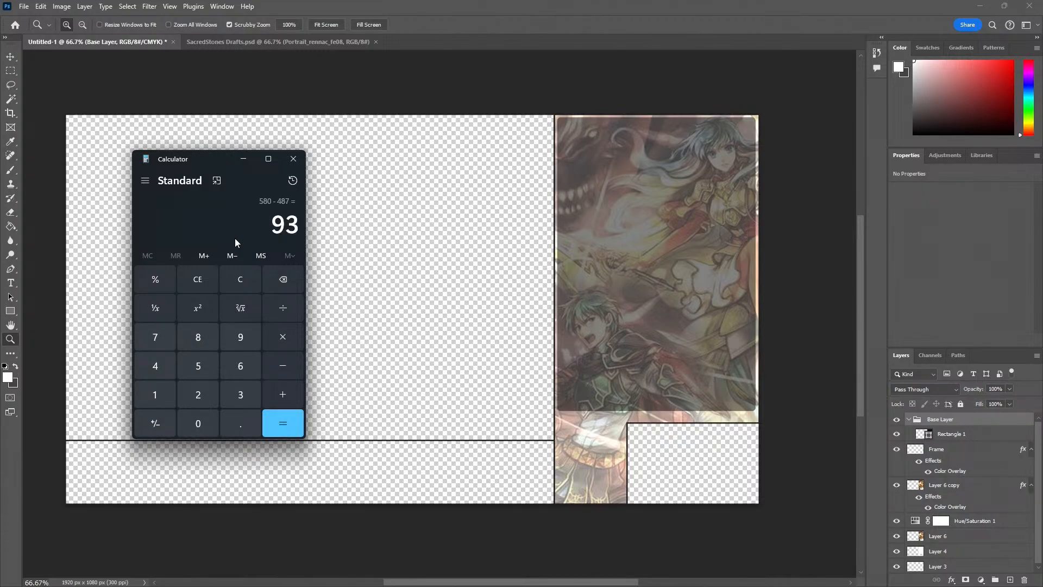
{"action": "left_click", "coordinate": [292, 161]}
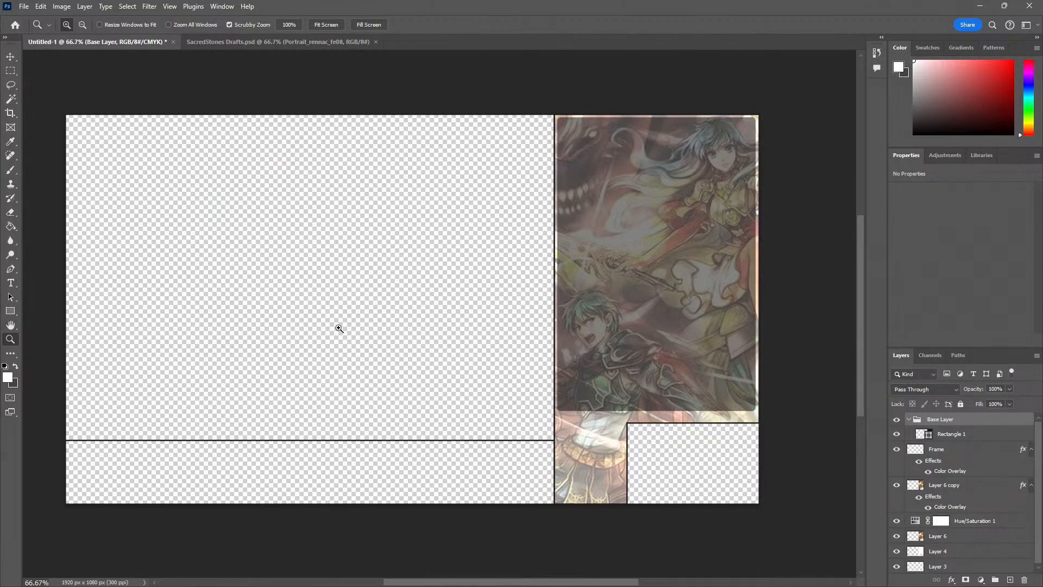
Examine the empty strip below the main opening up close, down to its lower-left canvas corner
{"action": "left_click", "coordinate": [597, 450]}
{"action": "left_click_drag", "start_coordinate": [620, 448], "coordinate": [357, 363]}
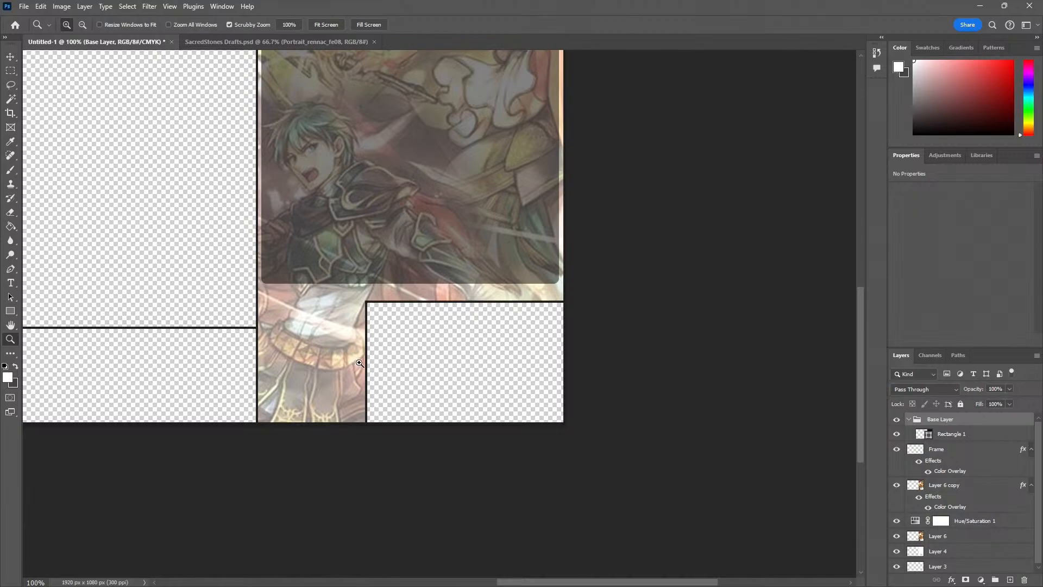
{"action": "left_click", "coordinate": [305, 375], "text": "alt"}
{"action": "left_click_drag", "start_coordinate": [251, 384], "coordinate": [539, 347]}
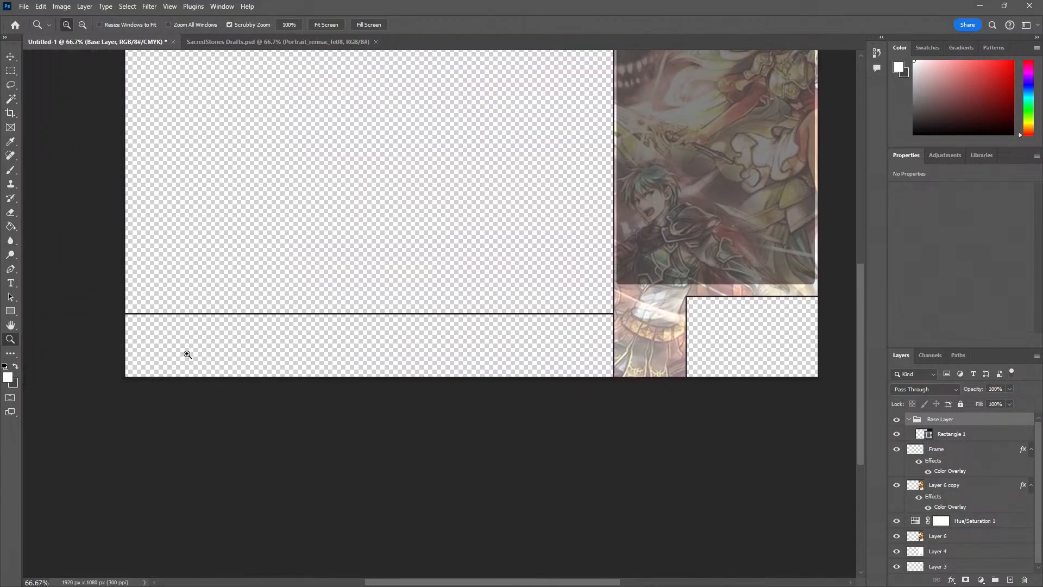
{"action": "left_click_drag", "start_coordinate": [113, 361], "coordinate": [112, 360]}
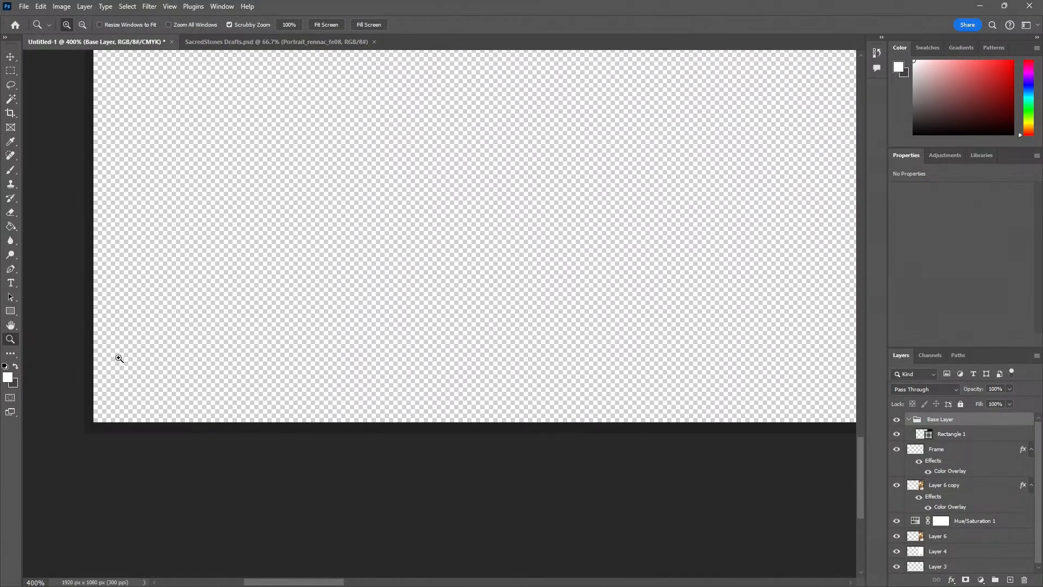
{"action": "key", "text": "m"}
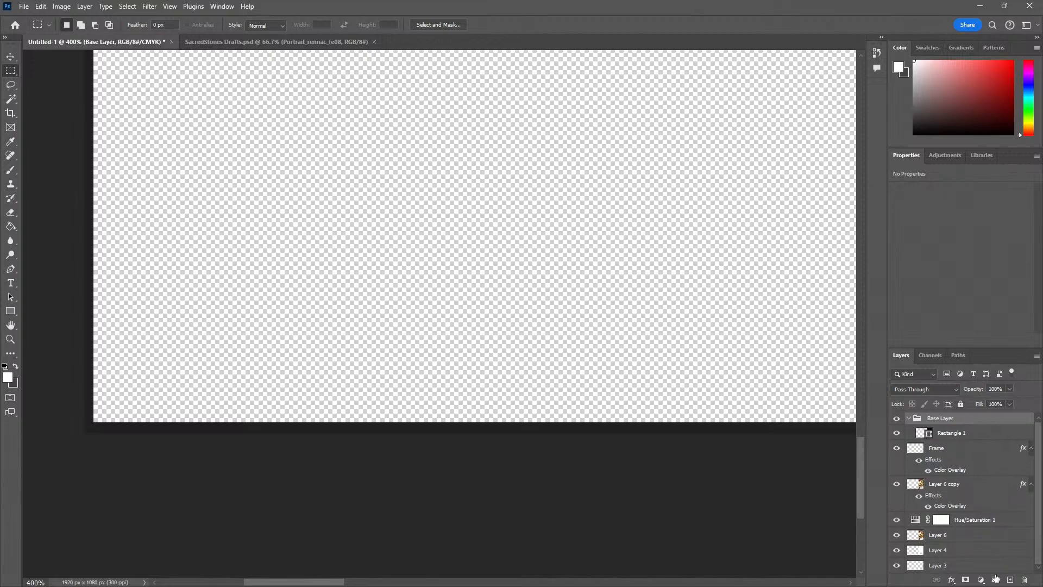
{"action": "key", "text": "z"}
{"action": "left_click", "coordinate": [240, 328], "text": "alt"}
{"action": "left_click_drag", "start_coordinate": [354, 316], "coordinate": [161, 378]}
{"action": "left_click", "coordinate": [313, 337], "text": "alt"}
{"action": "key", "text": "m"}
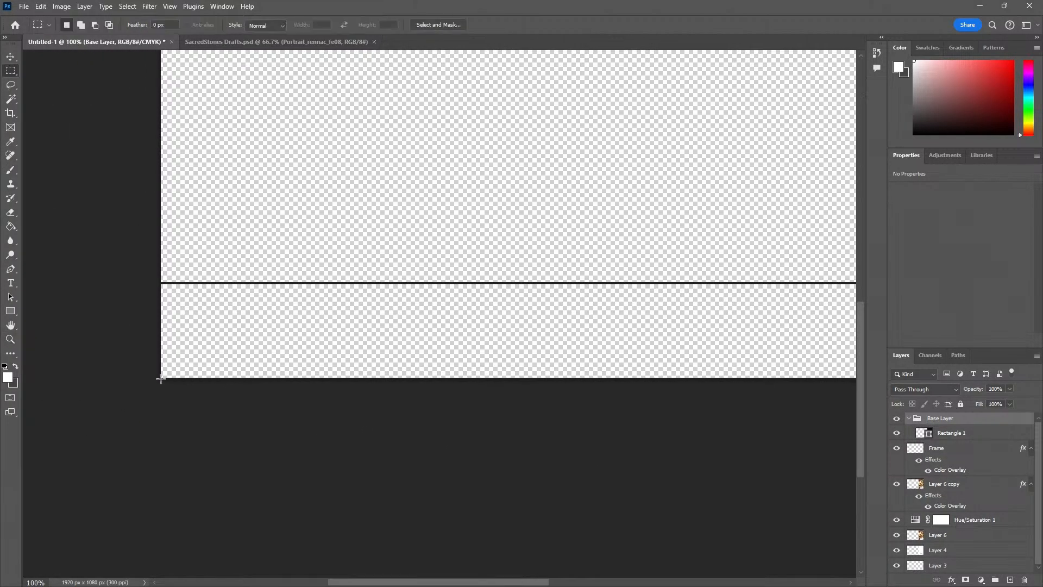
{"action": "key", "text": "z"}
{"action": "left_click", "coordinate": [162, 379]}
{"action": "left_click", "coordinate": [161, 379]}
{"action": "left_click", "coordinate": [161, 379]}
{"action": "key", "text": "m"}
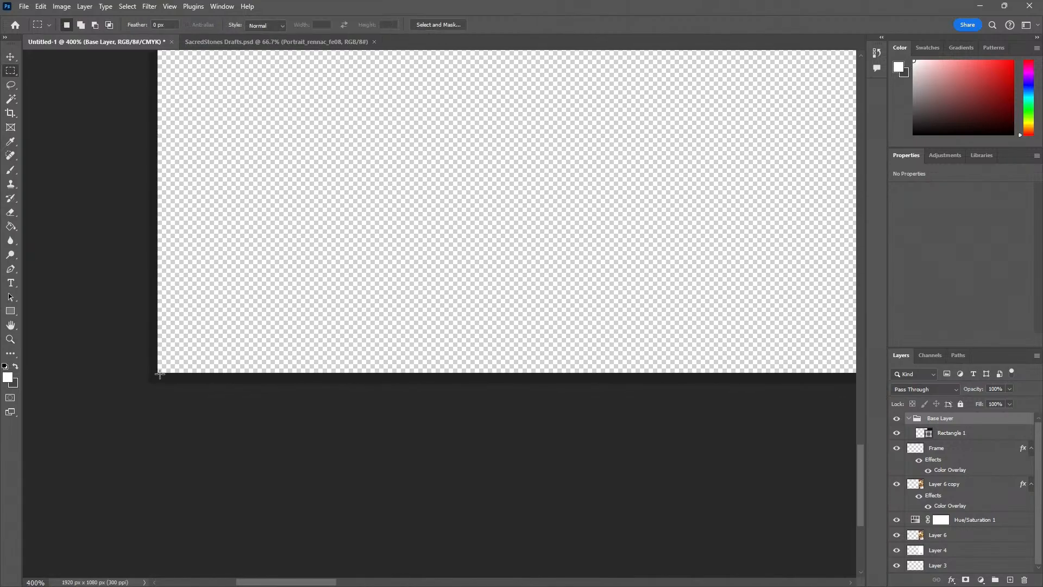
{"action": "left_click_drag", "start_coordinate": [157, 373], "coordinate": [237, 349]}
{"action": "key", "text": "ctrl+d"}
{"action": "left_click_drag", "start_coordinate": [158, 374], "coordinate": [184, 365]}
{"action": "key", "text": "ctrl+d"}
{"action": "key", "text": "ctrl+d"}
Select the empty strip below the main opening with a rectangular marquee, about 1346 by 172 px, reaching the black frame lines
{"action": "left_click_drag", "start_coordinate": [164, 370], "coordinate": [1039, 145]}
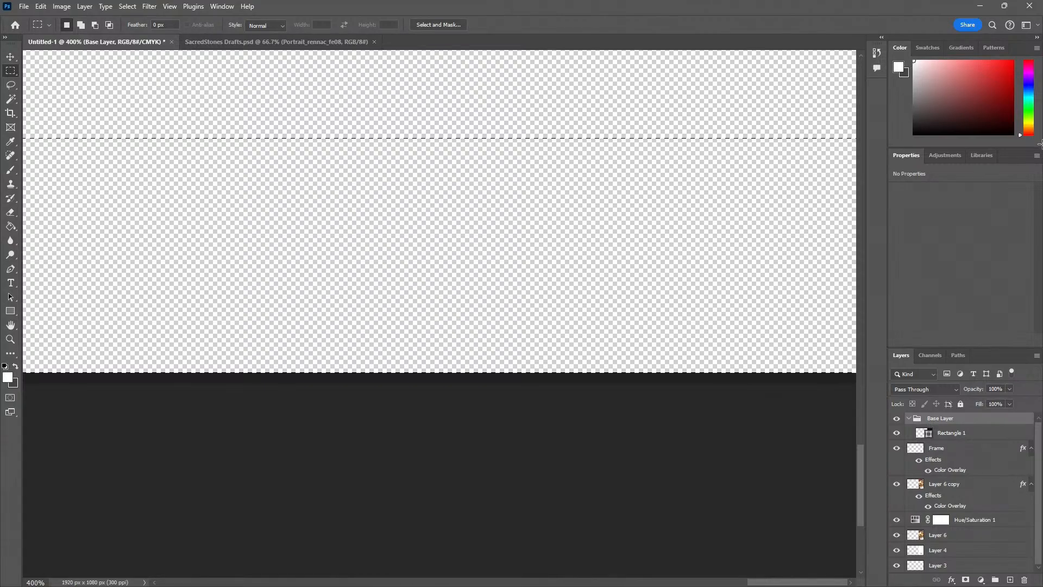
{"action": "left_click_drag", "start_coordinate": [1041, 144], "coordinate": [494, 179]}
{"action": "key", "text": "z"}
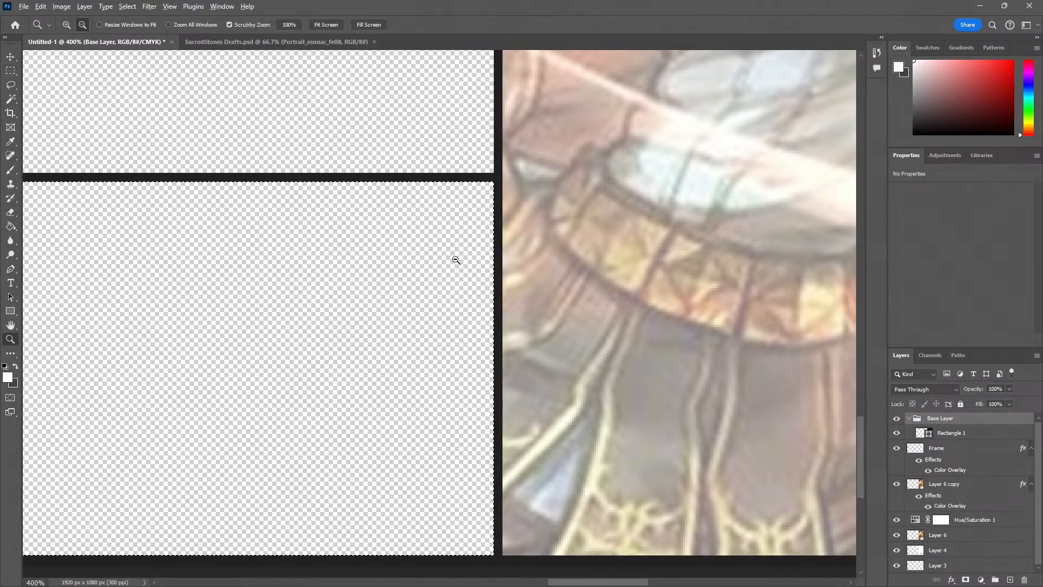
{"action": "left_click", "coordinate": [455, 261], "text": "alt"}
{"action": "left_click", "coordinate": [455, 260], "text": "alt"}
{"action": "left_click", "coordinate": [455, 260], "text": "alt"}
{"action": "left_click", "coordinate": [456, 261], "text": "alt"}
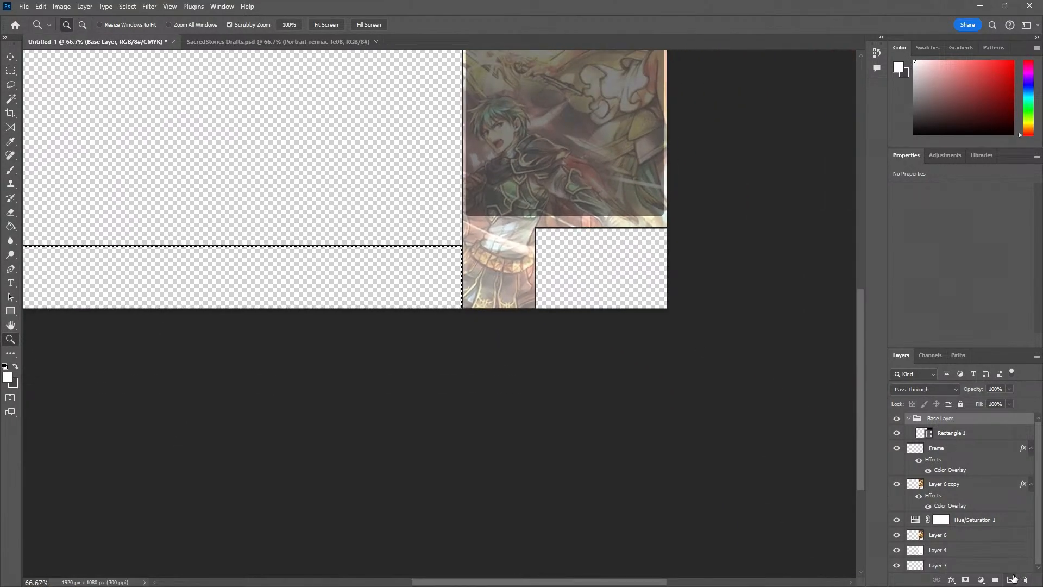
Add a new layer inside the Base Layer group and fill the selected strip with white
{"action": "left_click", "coordinate": [1010, 580]}
{"action": "key", "text": "g"}
{"action": "left_click", "coordinate": [390, 285]}
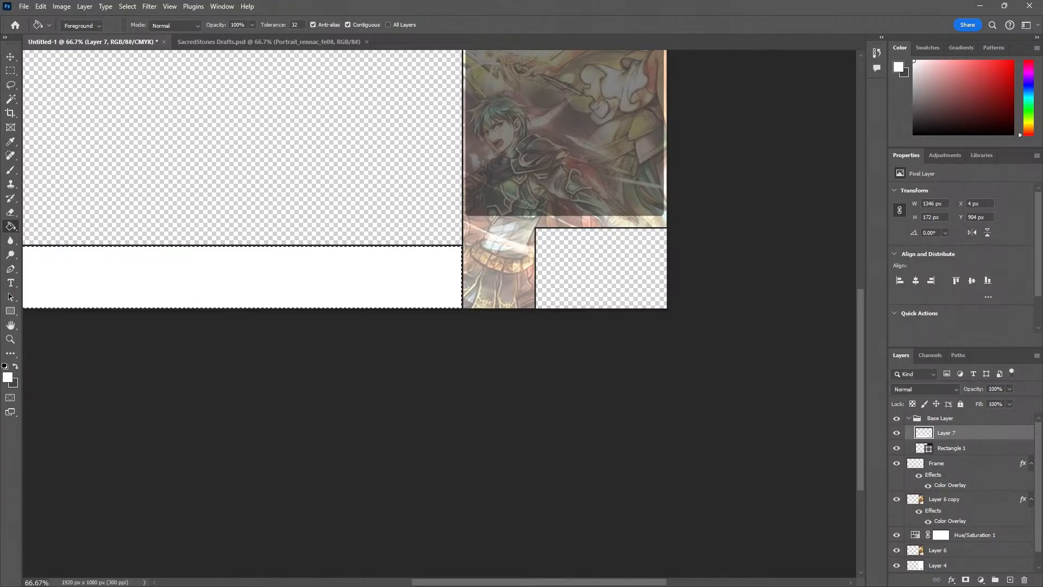
{"action": "key", "text": "ctrl+d"}
Switch to Calculator, divide the strip's width of 1346 by 3, and return to the layout
{"action": "type", "text": "1346/"}
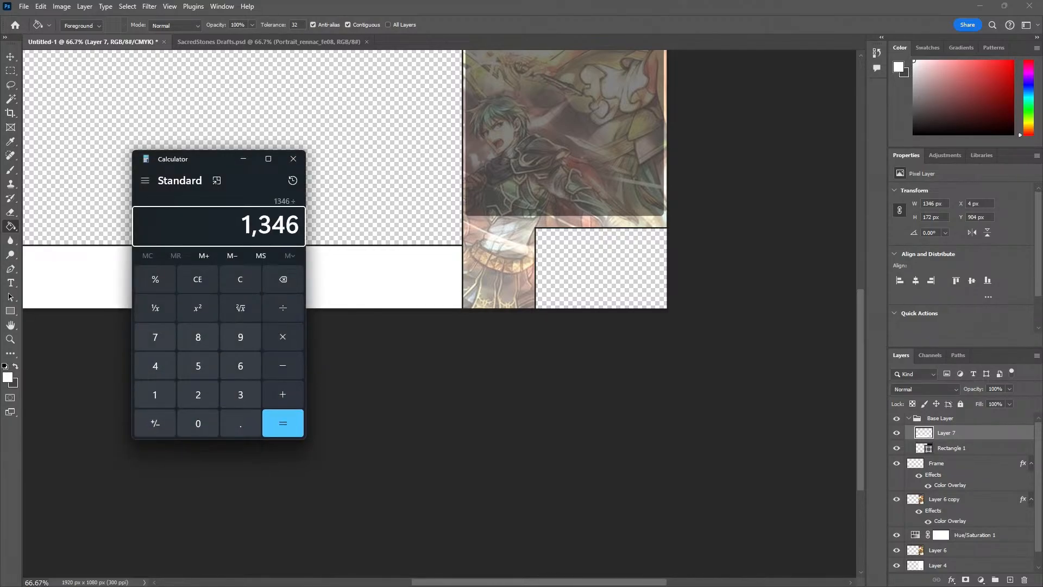
{"action": "type", "text": "3"}
{"action": "key", "text": "Return"}
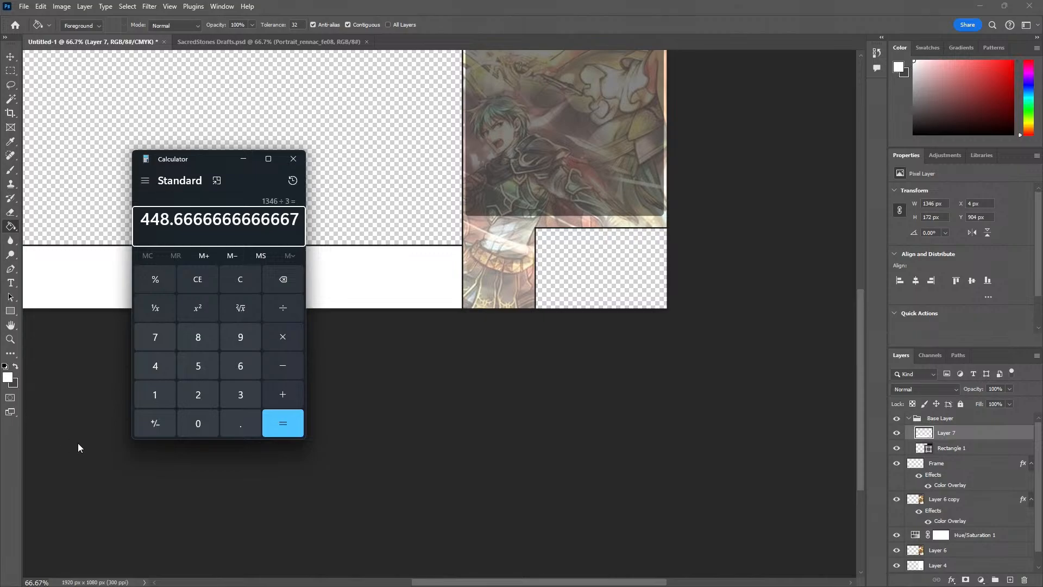
{"action": "left_click", "coordinate": [80, 409]}
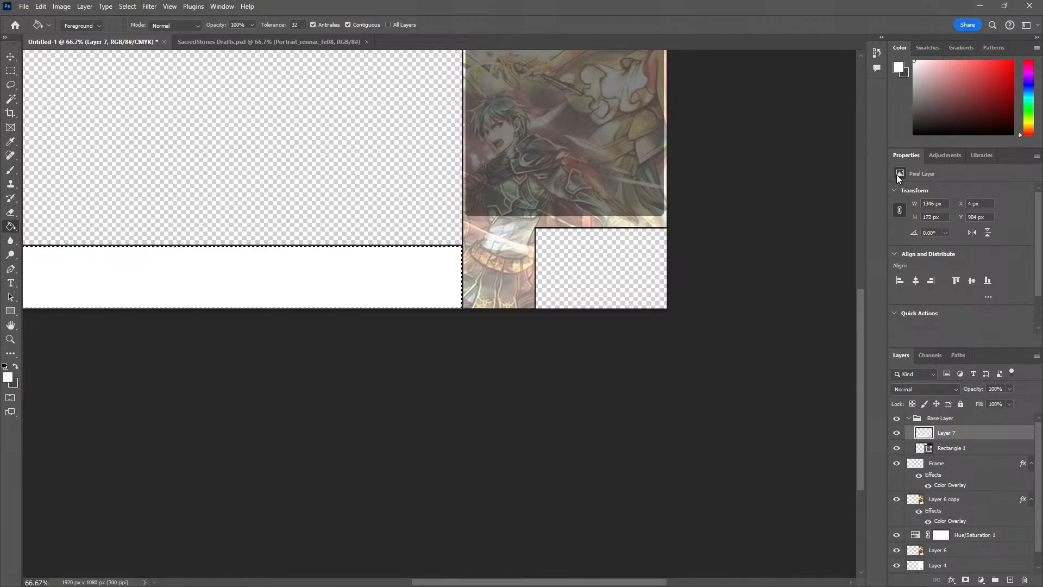
Set the white strip's width to 448 px with linked proportions and remove the selection
{"action": "left_click", "coordinate": [935, 205]}
{"action": "key", "text": "BackSpace"}
{"action": "key", "text": "BackSpace"}
{"action": "key", "text": "BackSpace"}
{"action": "key", "text": "BackSpace"}
{"action": "type", "text": "448"}
{"action": "key", "text": "Return"}
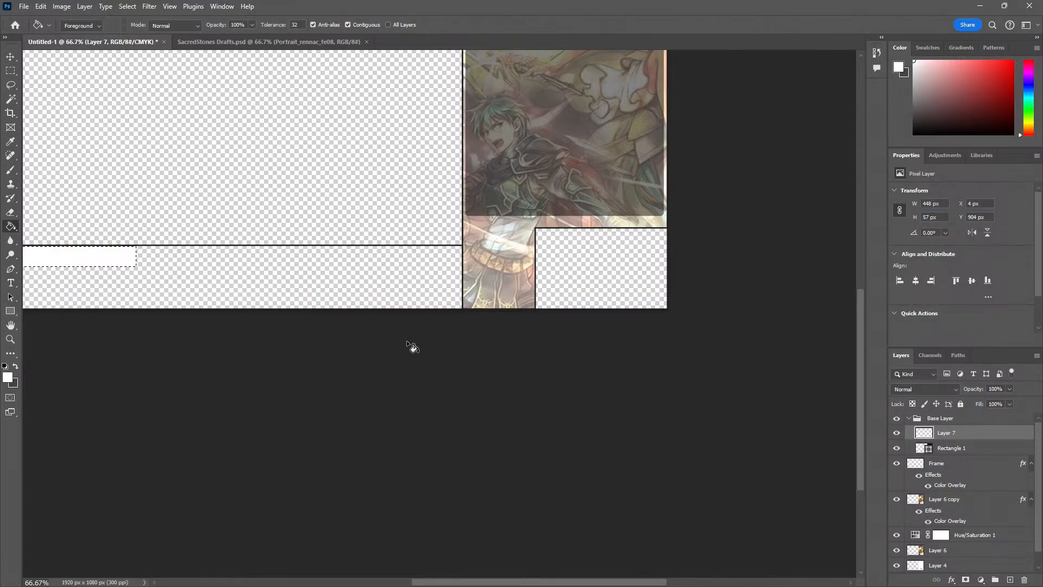
{"action": "key", "text": "z"}
{"action": "left_click", "coordinate": [375, 345], "text": "alt"}
{"action": "left_click", "coordinate": [90, 288]}
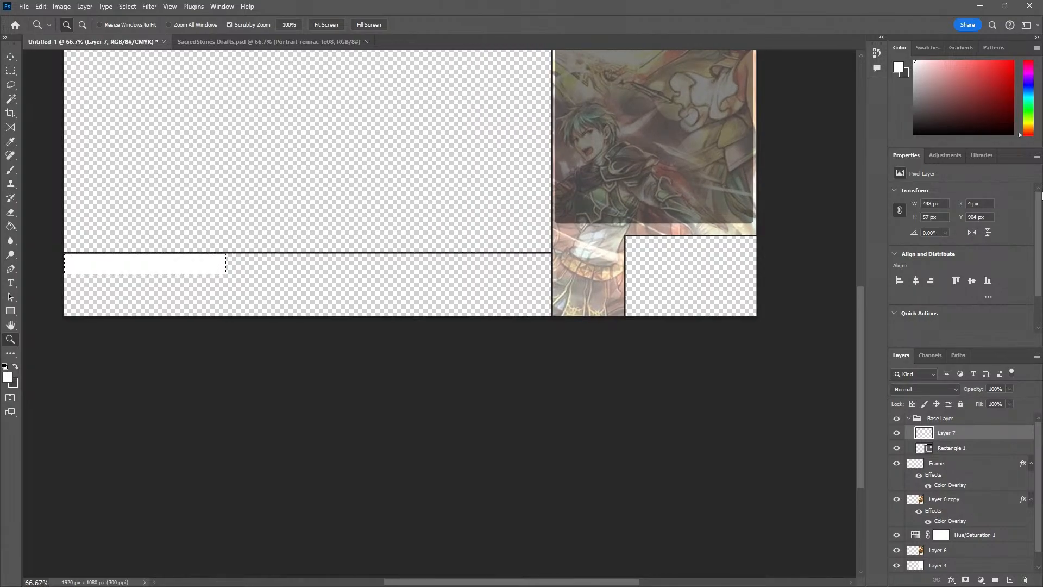
{"action": "key", "text": "g"}
{"action": "key", "text": "ctrl+d"}
{"action": "key", "text": "v"}
{"action": "left_click", "coordinate": [190, 269]}
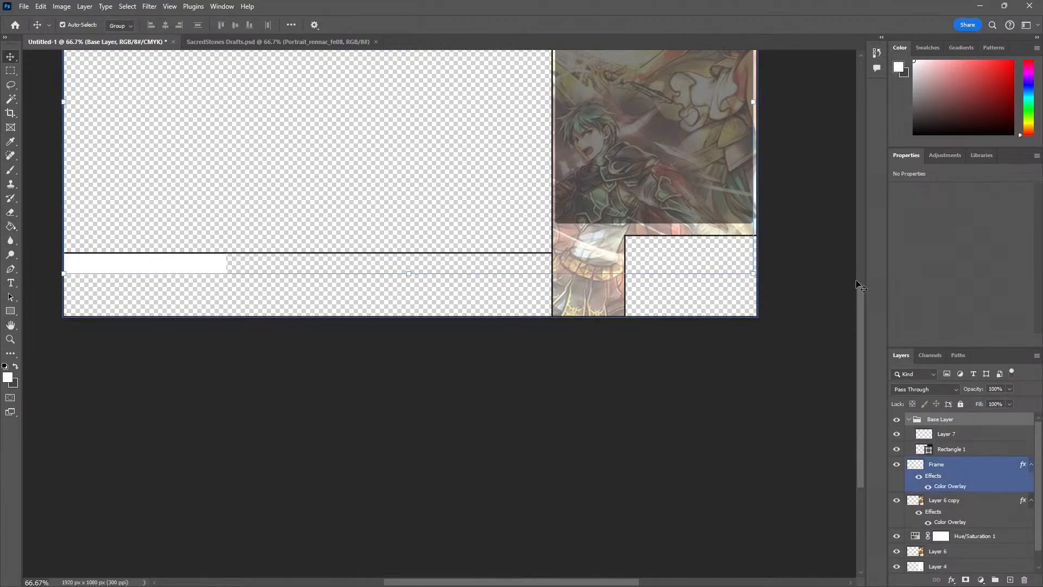
{"action": "left_click", "coordinate": [956, 440]}
{"action": "left_click", "coordinate": [205, 283]}
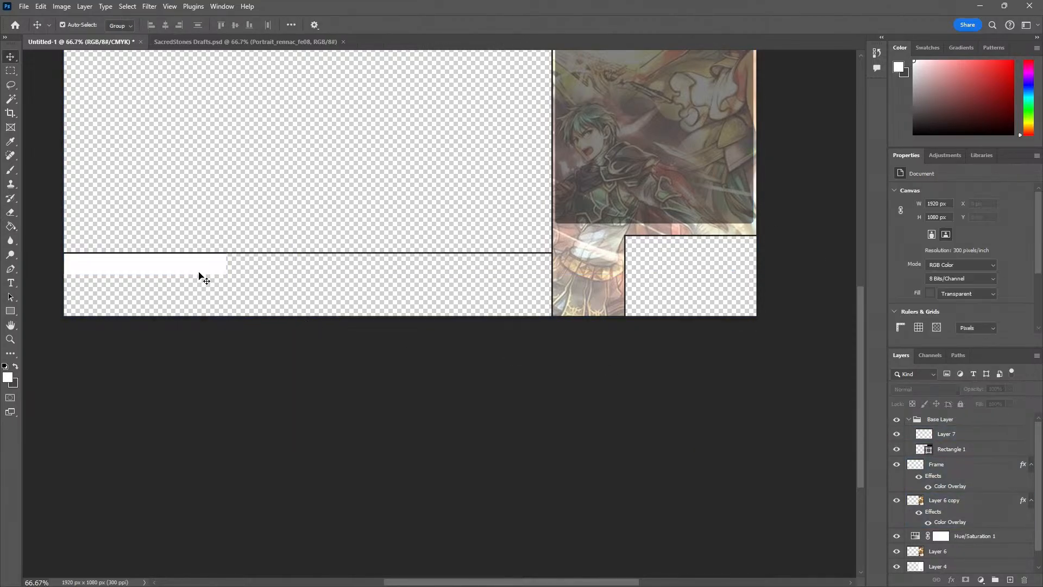
{"action": "left_click", "coordinate": [196, 270]}
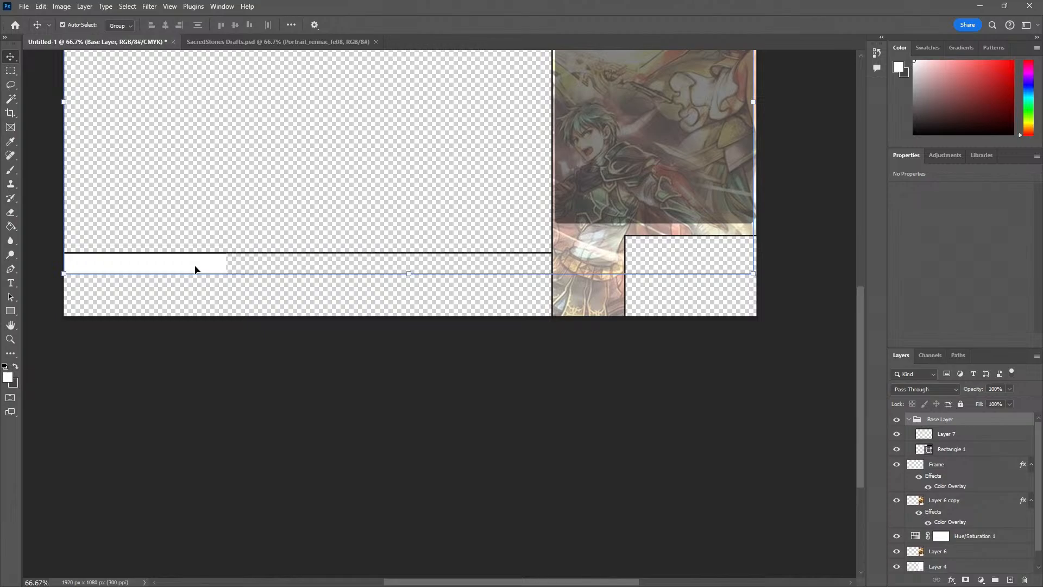
{"action": "key", "text": "ctrl+t"}
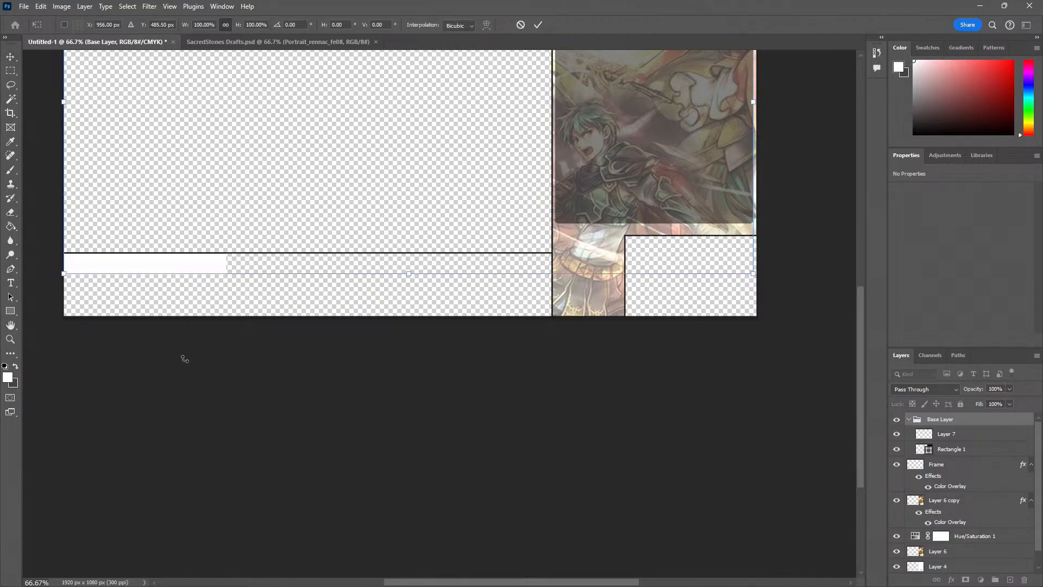
{"action": "key", "text": "Escape"}
Add another new layer and move it out of the group to sit above Base Layer
{"action": "left_click", "coordinate": [1009, 579]}
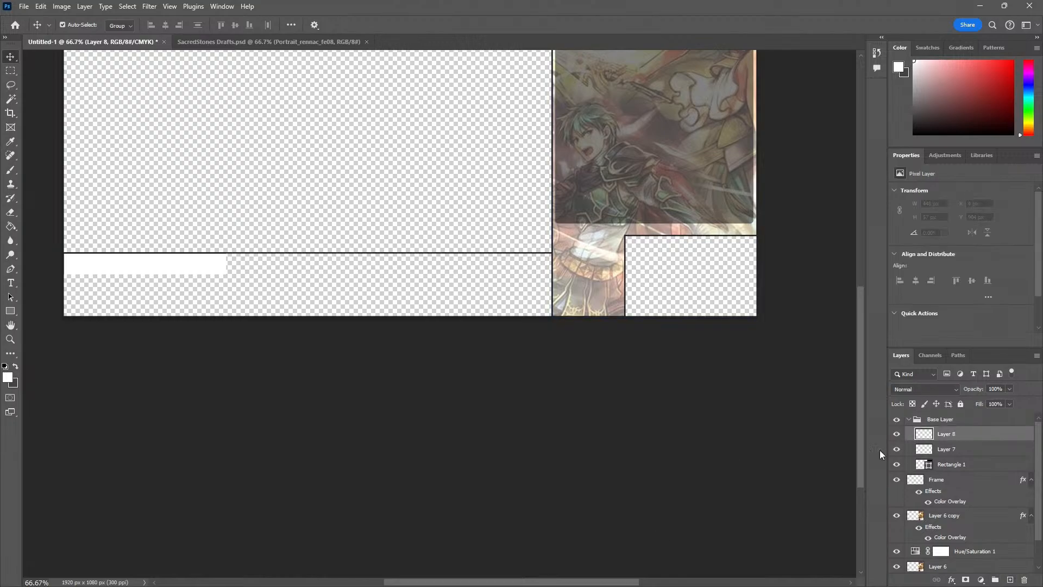
{"action": "left_click", "coordinate": [948, 450]}
{"action": "left_click_drag", "start_coordinate": [953, 437], "coordinate": [948, 417]}
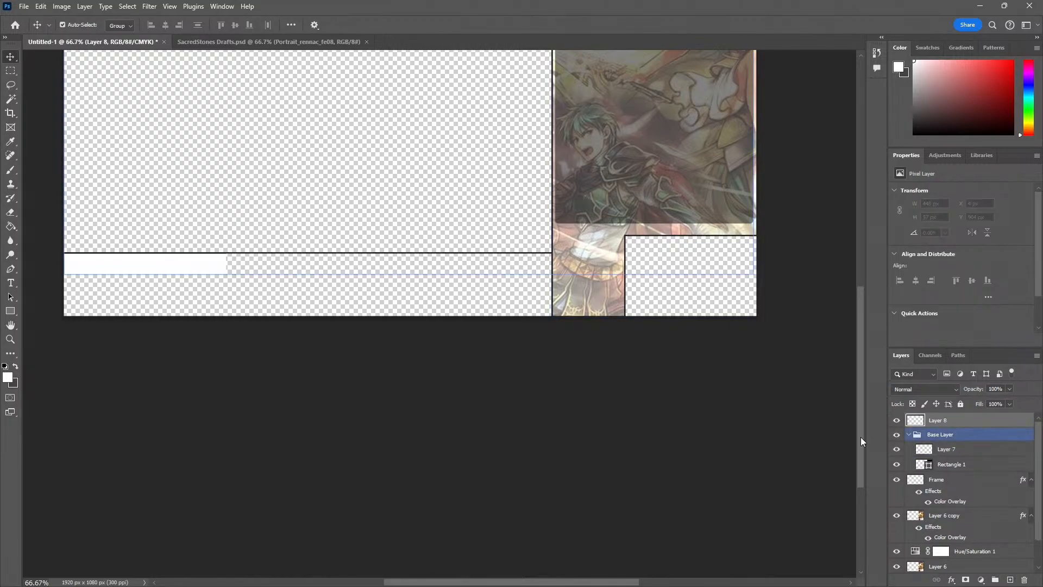
{"action": "key", "text": "z"}
{"action": "left_click_drag", "start_coordinate": [59, 262], "coordinate": [280, 240]}
{"action": "key", "text": "m"}
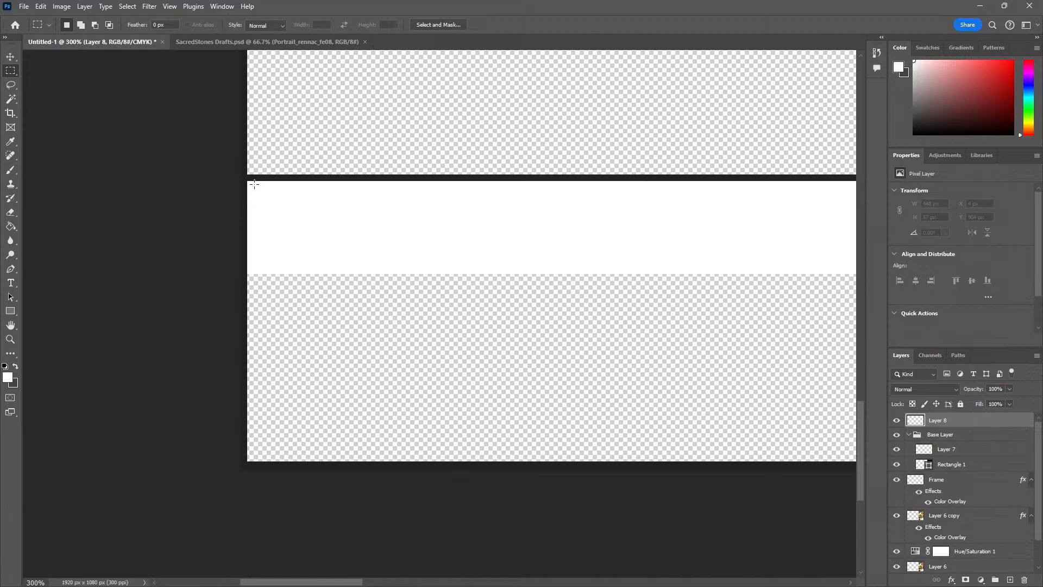
{"action": "left_click_drag", "start_coordinate": [246, 182], "coordinate": [264, 202]}
{"action": "key", "text": "s"}
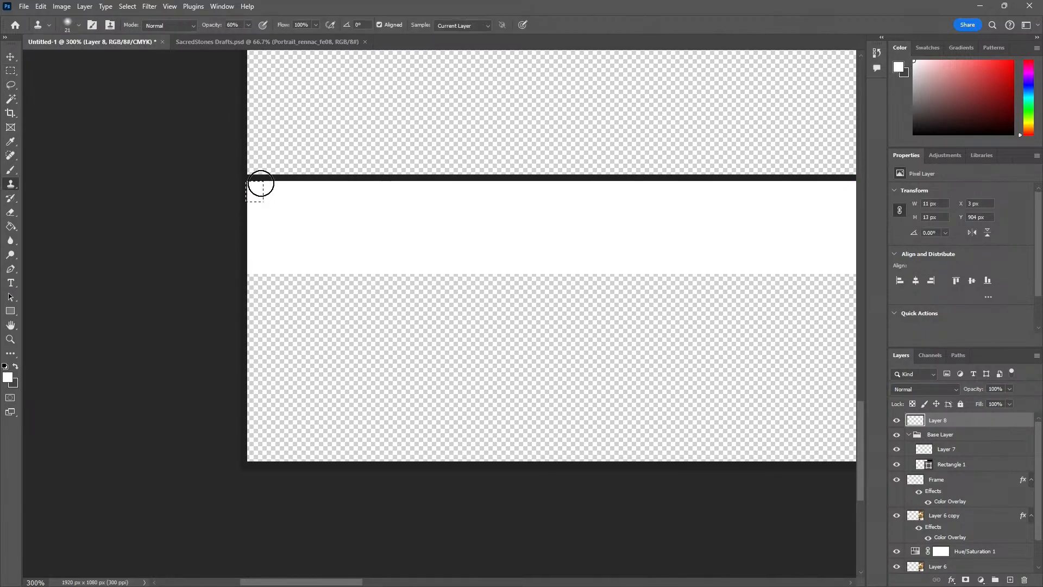
{"action": "key", "text": "ctrl+d"}
Select the first third of the bottom strip at full strip height, 448 by 172 px
{"action": "key", "text": "m"}
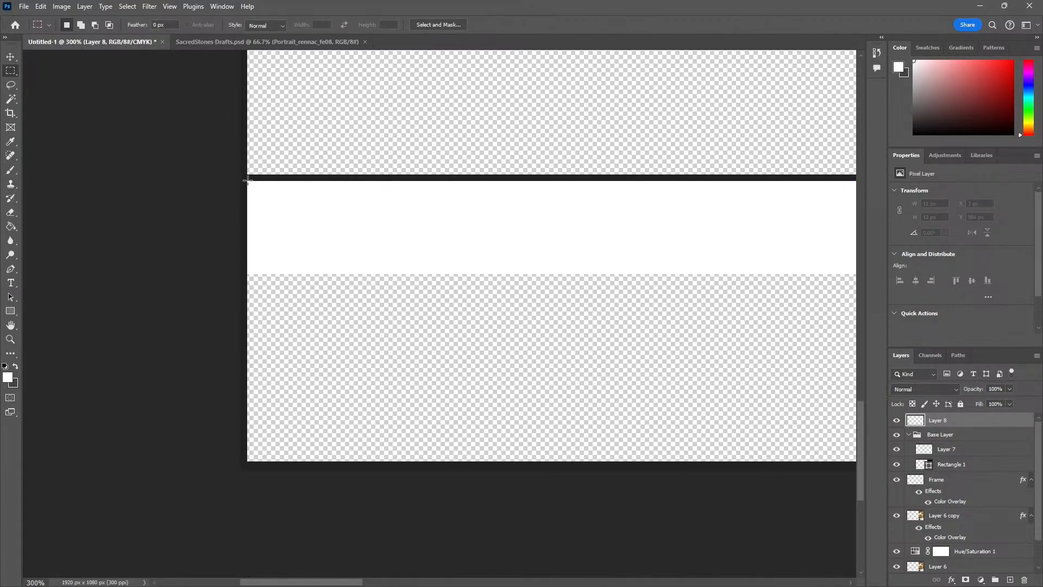
{"action": "left_click_drag", "start_coordinate": [248, 182], "coordinate": [760, 460]}
{"action": "key", "text": "ctrl+d"}
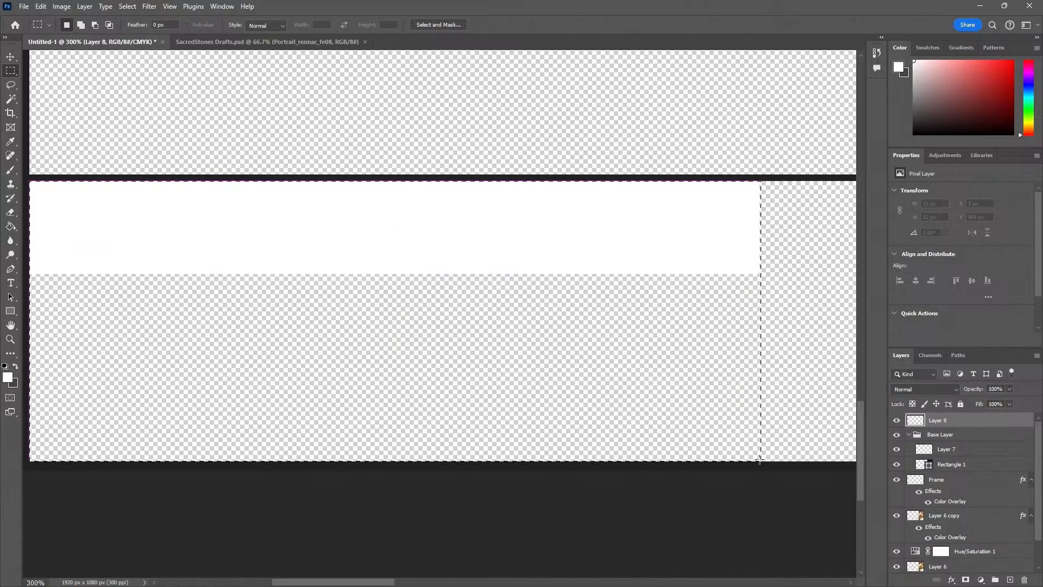
{"action": "key", "text": "z"}
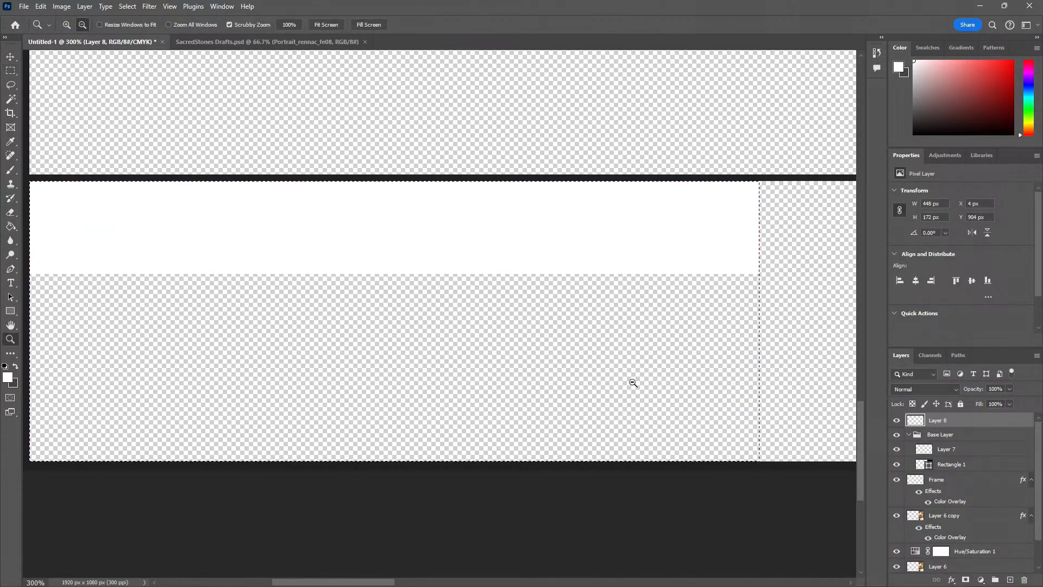
{"action": "left_click", "coordinate": [632, 385], "text": "alt"}
{"action": "left_click", "coordinate": [632, 385], "text": "alt"}
{"action": "key", "text": "m"}
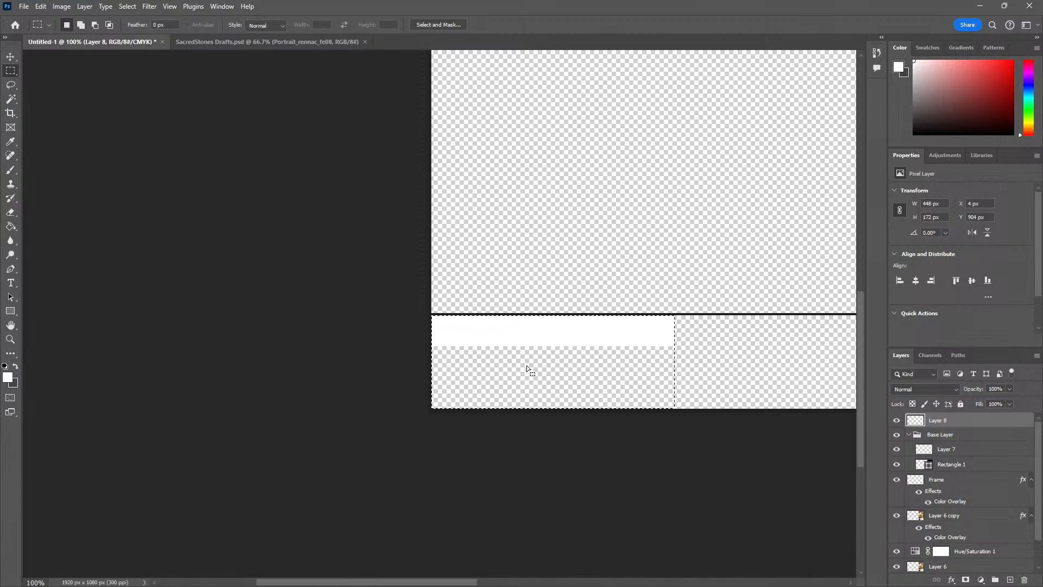
{"action": "key", "text": "ctrl+d"}
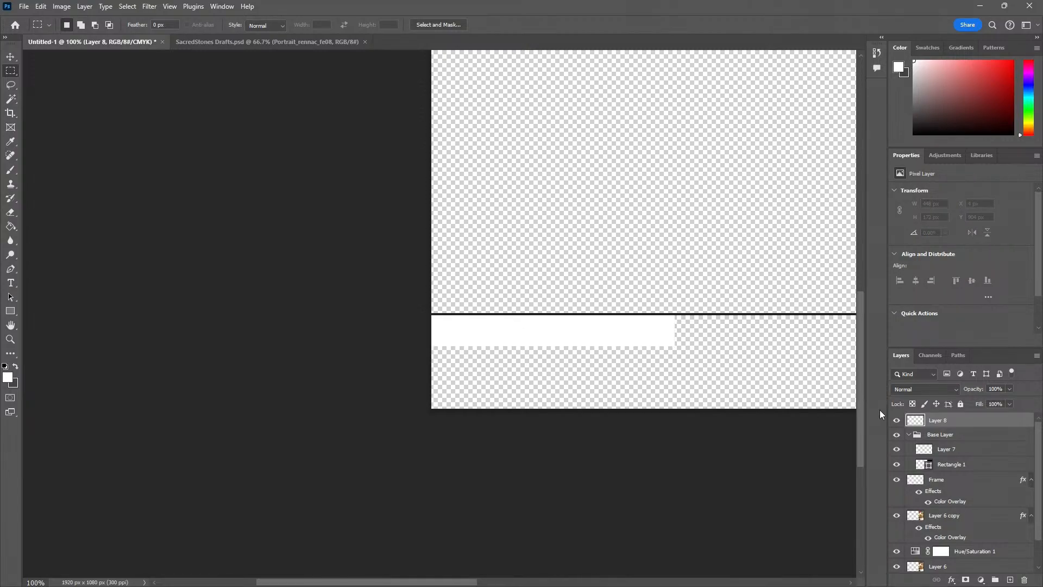
{"action": "key", "text": "ctrl+z"}
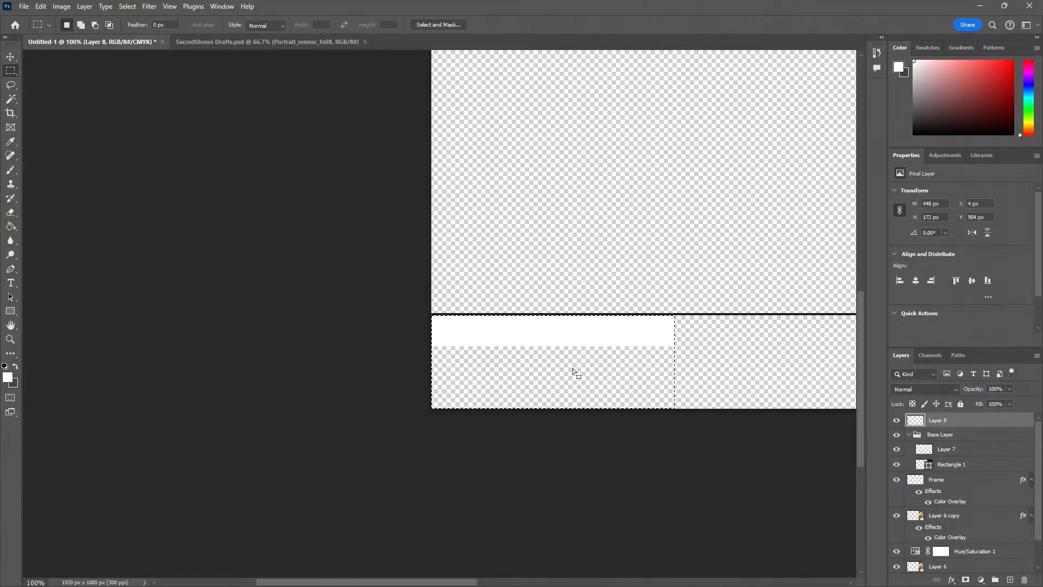
Fill the selected first third of the strip with white on Layer 8
{"action": "key", "text": "j"}
{"action": "key", "text": "f"}
{"action": "key", "text": "f"}
{"action": "key", "text": "f"}
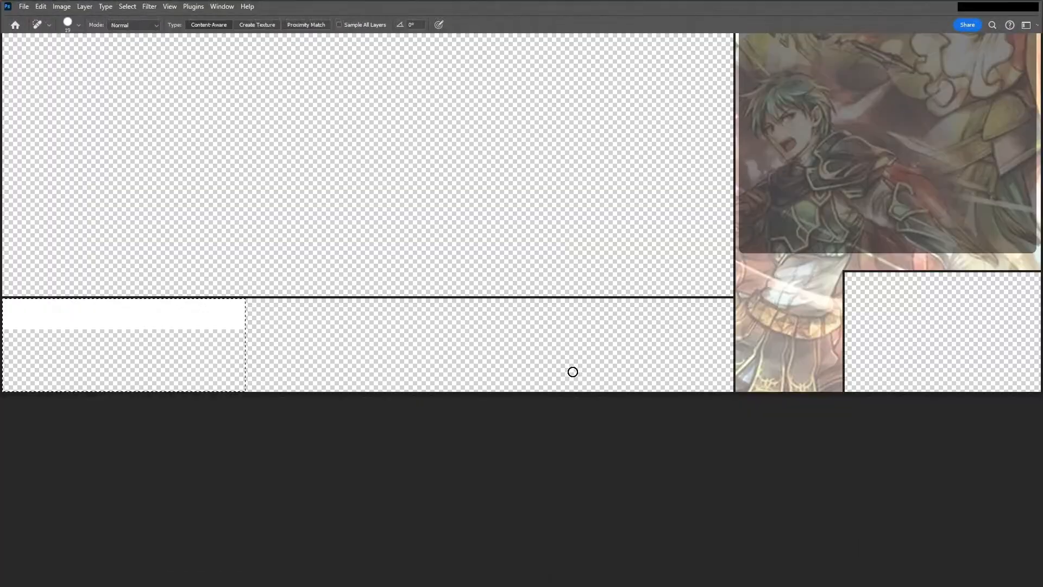
{"action": "key", "text": "f"}
{"action": "key", "text": "f"}
{"action": "key", "text": "f"}
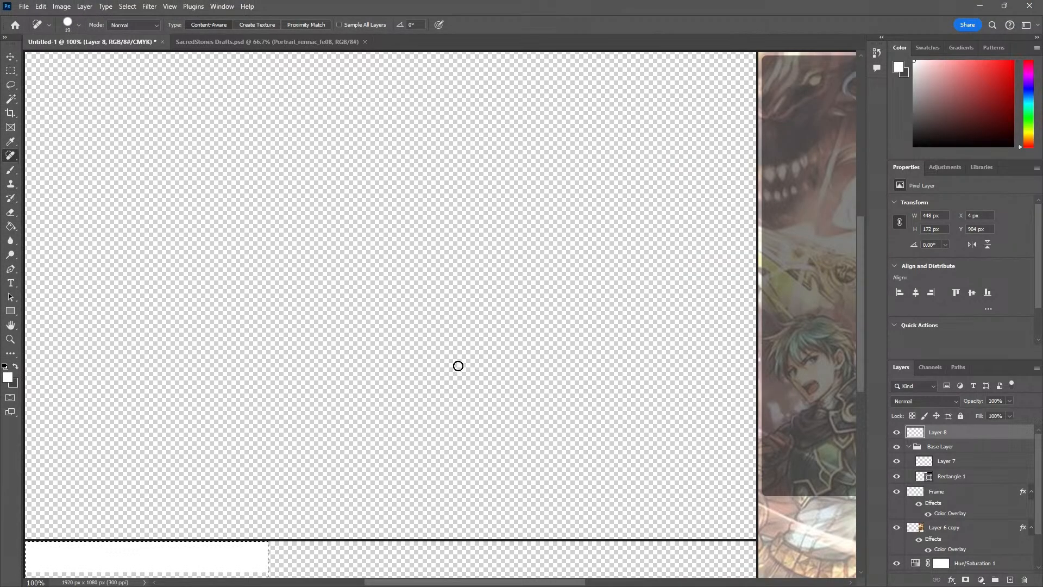
{"action": "key", "text": "z"}
{"action": "left_click", "coordinate": [436, 348], "text": "alt"}
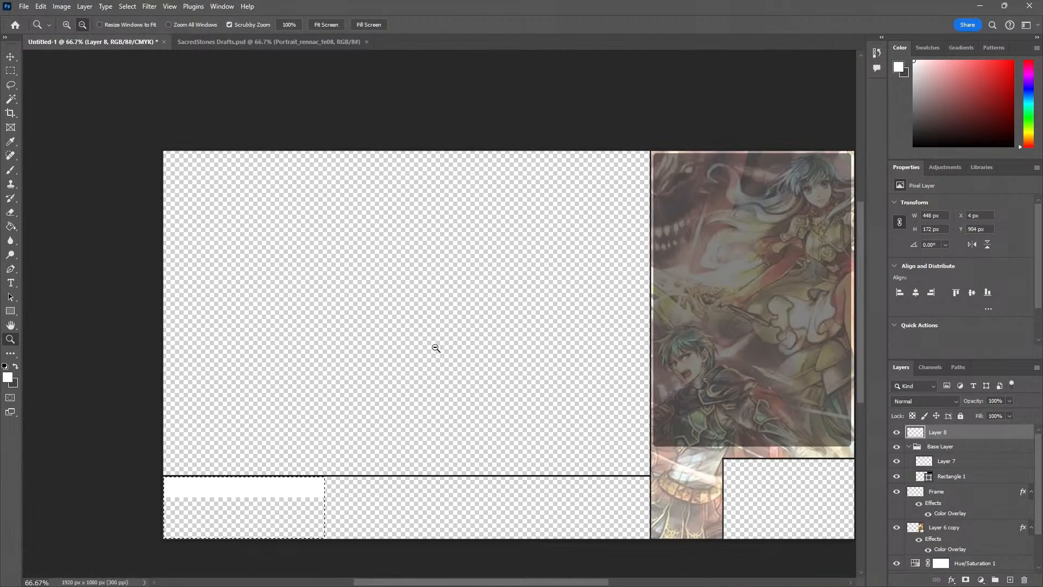
{"action": "left_click", "coordinate": [436, 348], "text": "alt"}
{"action": "left_click_drag", "start_coordinate": [394, 387], "coordinate": [411, 354]}
{"action": "left_click", "coordinate": [325, 441]}
{"action": "key", "text": "alt+BackSpace"}
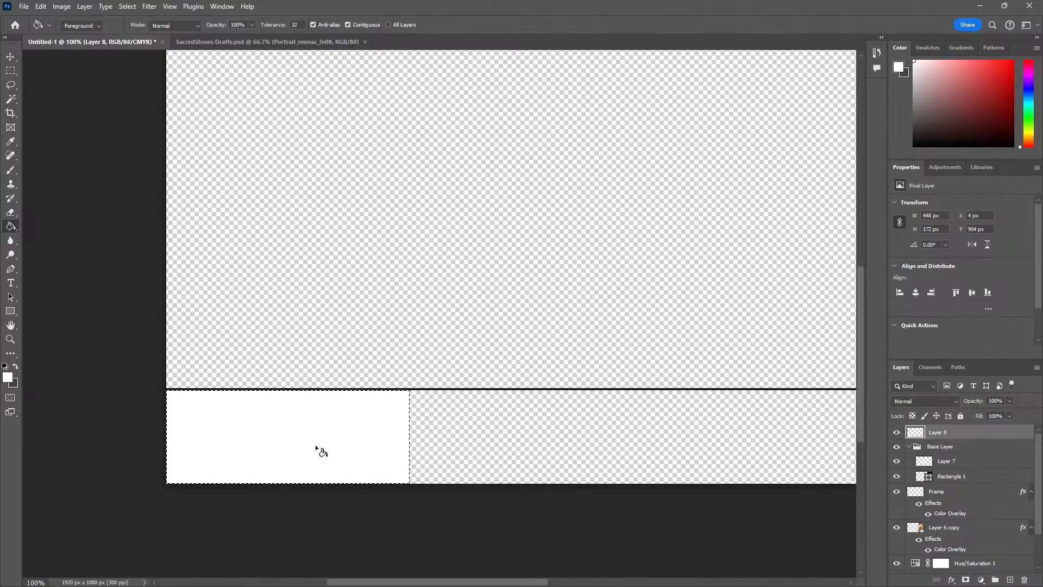
Remove the selection and delete the shorter white strip, Layer 7, from the Base Layer group
{"action": "key", "text": "v"}
{"action": "left_click", "coordinate": [910, 463]}
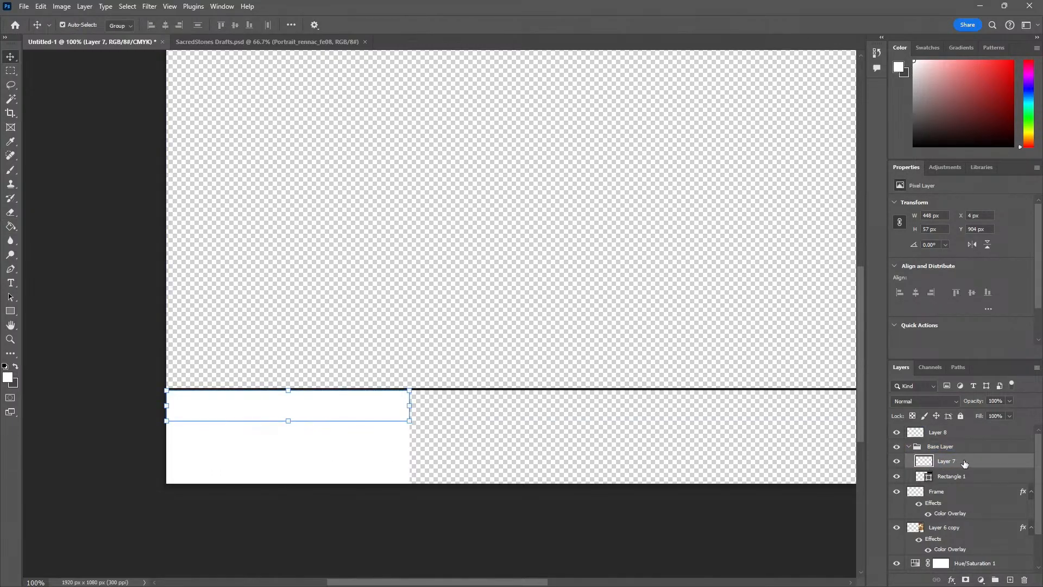
{"action": "key", "text": "Delete"}
{"action": "left_click_drag", "start_coordinate": [955, 461], "coordinate": [962, 445]}
Apply a light pink Color Overlay at 100% opacity to the white section on Layer 8
{"action": "left_click", "coordinate": [943, 435]}
{"action": "right_click", "coordinate": [934, 436]}
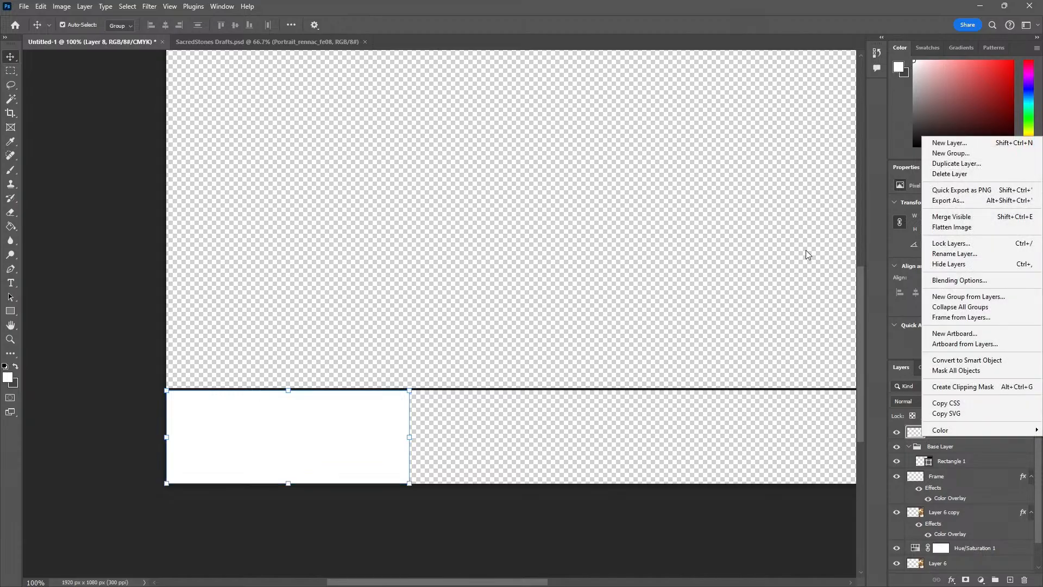
{"action": "left_click", "coordinate": [959, 281]}
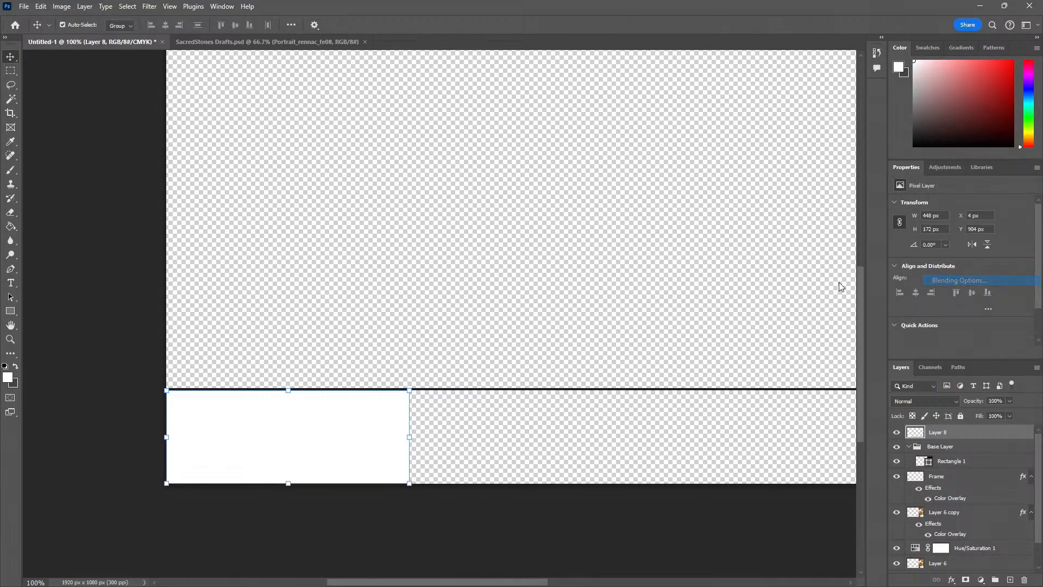
{"action": "left_click", "coordinate": [125, 284]}
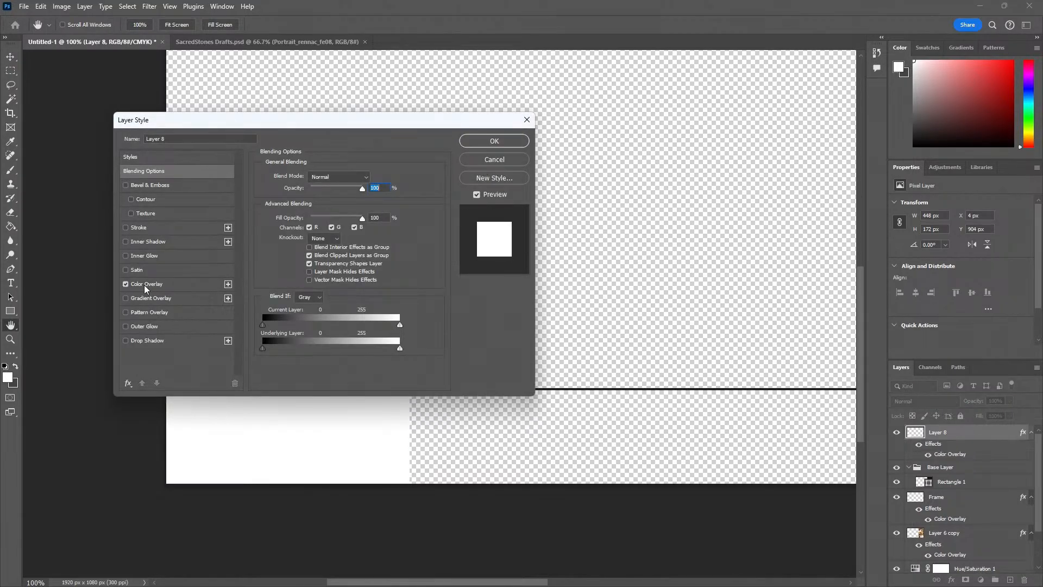
{"action": "left_click", "coordinate": [146, 284]}
{"action": "left_click", "coordinate": [373, 177]}
{"action": "left_click", "coordinate": [578, 185]}
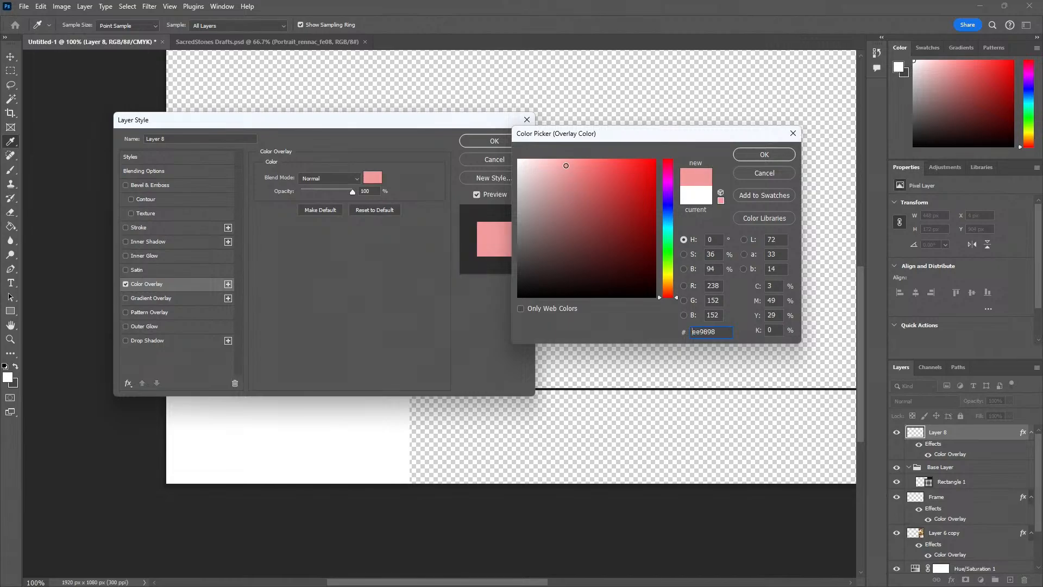
{"action": "left_click", "coordinate": [745, 157]}
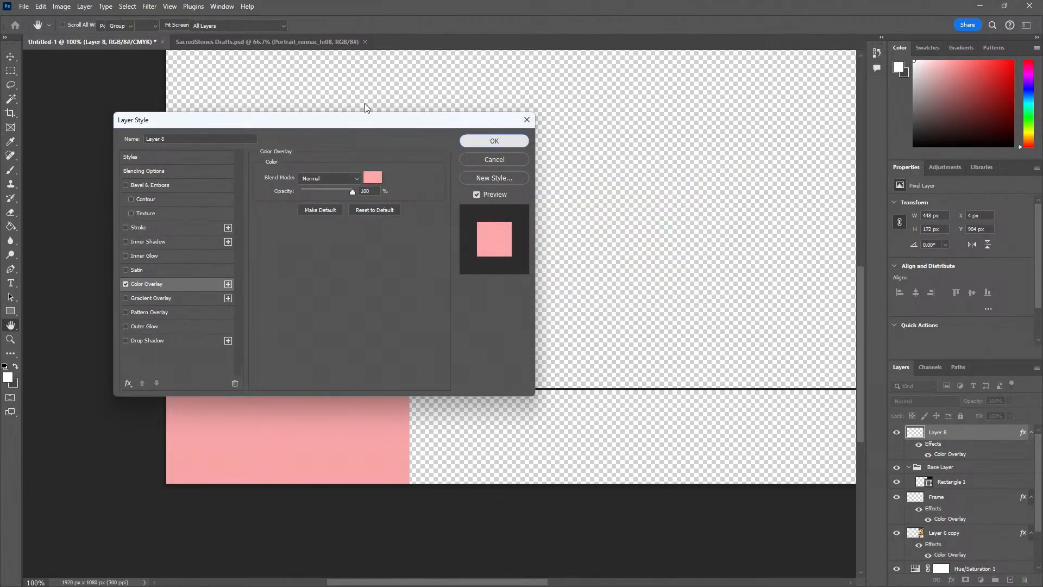
{"action": "key", "text": "Return"}
Switch to SacredStones Drafts.psd and unlock the JAE, LINK, SPEEDY and FIRST PHASE text layers
{"action": "left_click", "coordinate": [268, 42]}
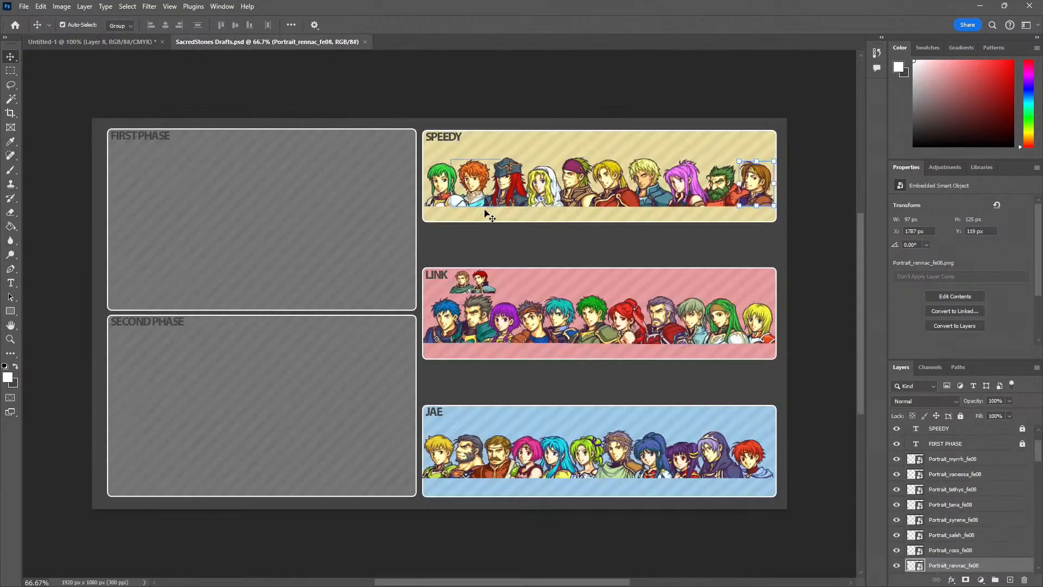
{"action": "left_click", "coordinate": [508, 281]}
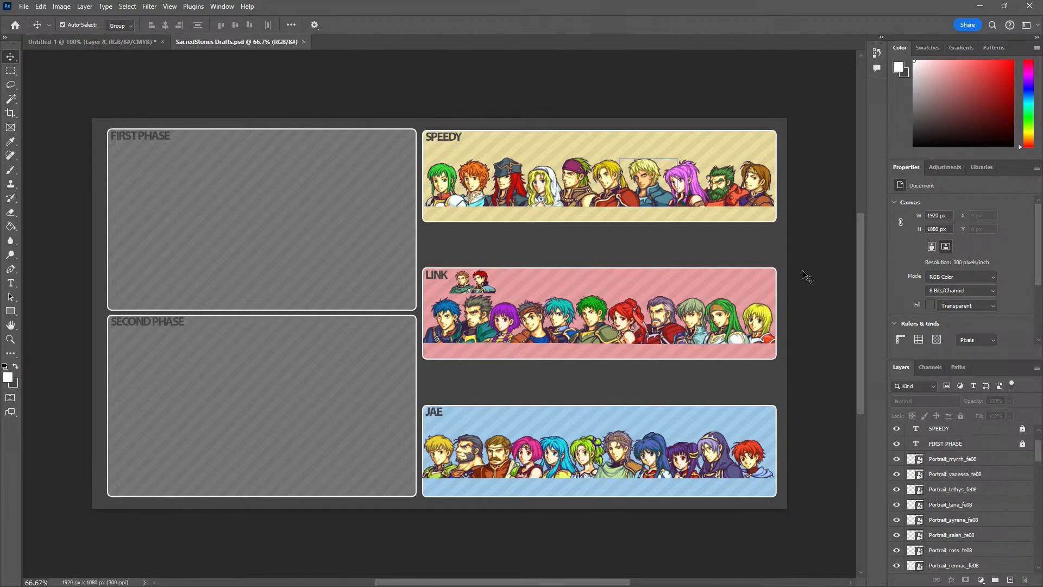
{"action": "scroll", "coordinate": [960, 492], "scroll_direction": "down", "scroll_amount": 3}
{"action": "scroll", "coordinate": [973, 478], "scroll_direction": "up", "scroll_amount": 5}
{"action": "left_click", "coordinate": [978, 447]}
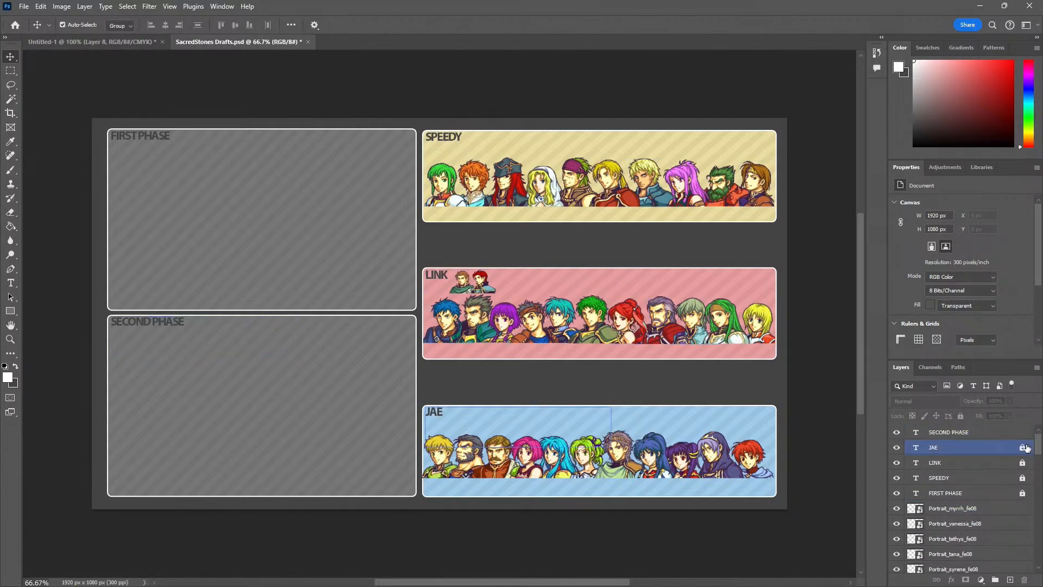
{"action": "left_click", "coordinate": [1023, 463]}
{"action": "left_click", "coordinate": [1023, 479]}
{"action": "left_click", "coordinate": [1023, 494]}
Unlock the AdobeStock stripe pattern layers Preview copy, copy 4 and copy 3
{"action": "scroll", "coordinate": [977, 506], "scroll_direction": "down", "scroll_amount": 8}
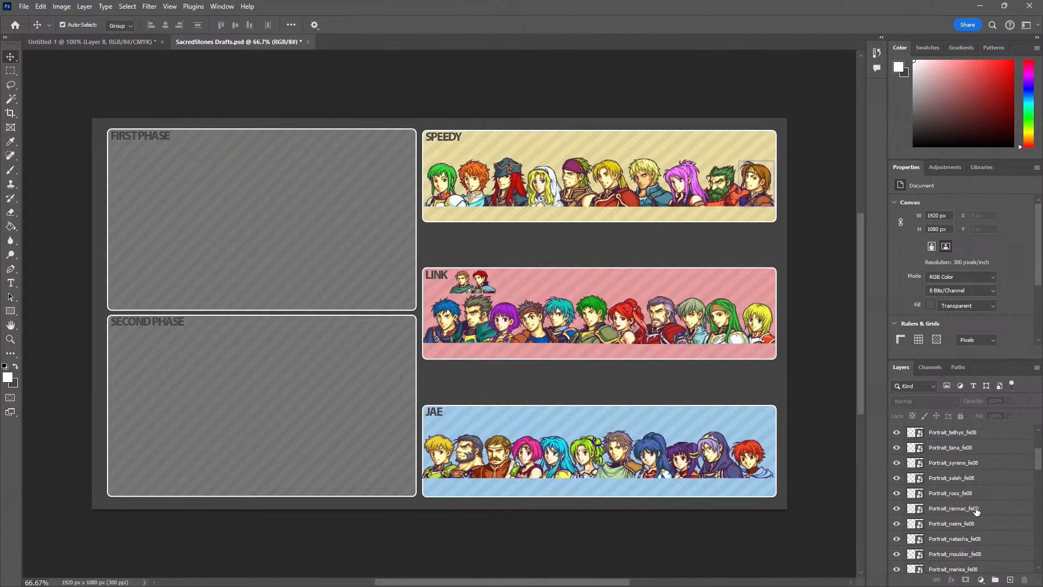
{"action": "scroll", "coordinate": [1025, 484], "scroll_direction": "down", "scroll_amount": 10}
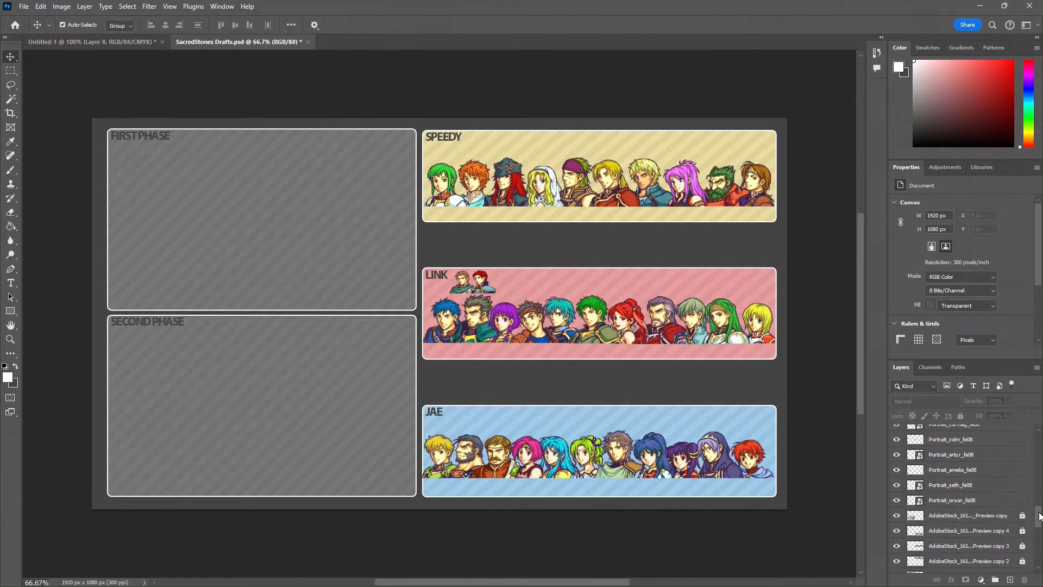
{"action": "left_click", "coordinate": [1023, 515]}
{"action": "left_click", "coordinate": [1024, 531]}
{"action": "left_click", "coordinate": [1022, 545]}
{"action": "scroll", "coordinate": [1023, 554], "scroll_direction": "down", "scroll_amount": 3}
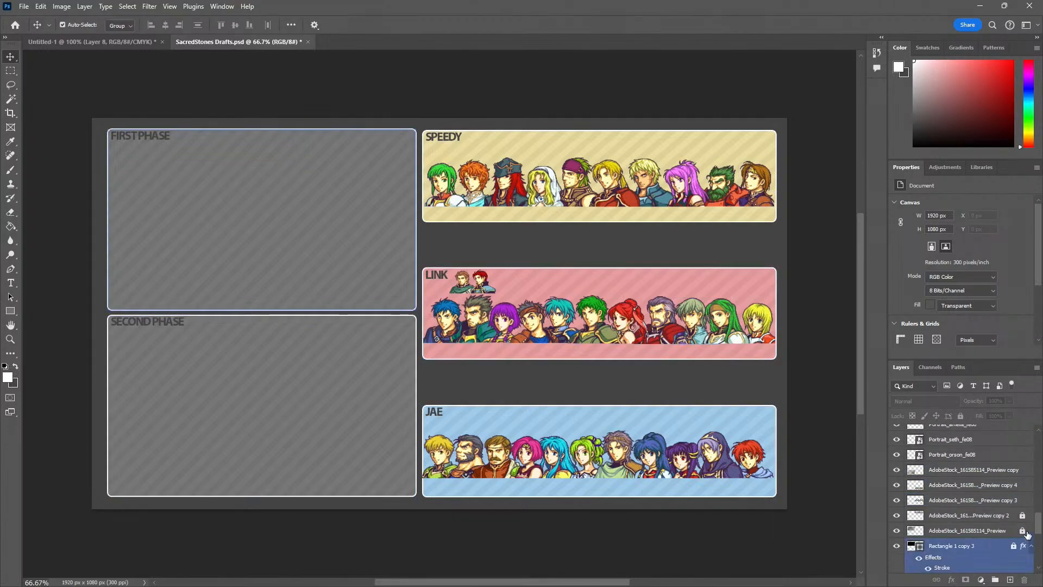
Unlock the five panel shapes, Rectangle 1 copy 3, copy 2, copy 5, copy 4 and copy
{"action": "left_click", "coordinate": [1015, 546]}
{"action": "scroll", "coordinate": [1013, 542], "scroll_direction": "down", "scroll_amount": 4}
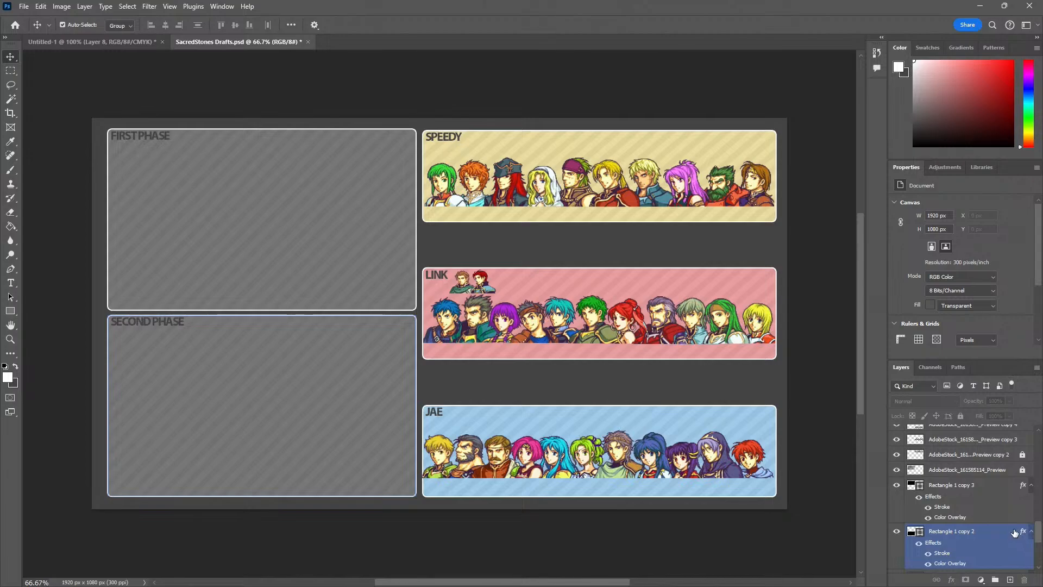
{"action": "scroll", "coordinate": [1014, 532], "scroll_direction": "down", "scroll_amount": 3}
{"action": "left_click", "coordinate": [1011, 526]}
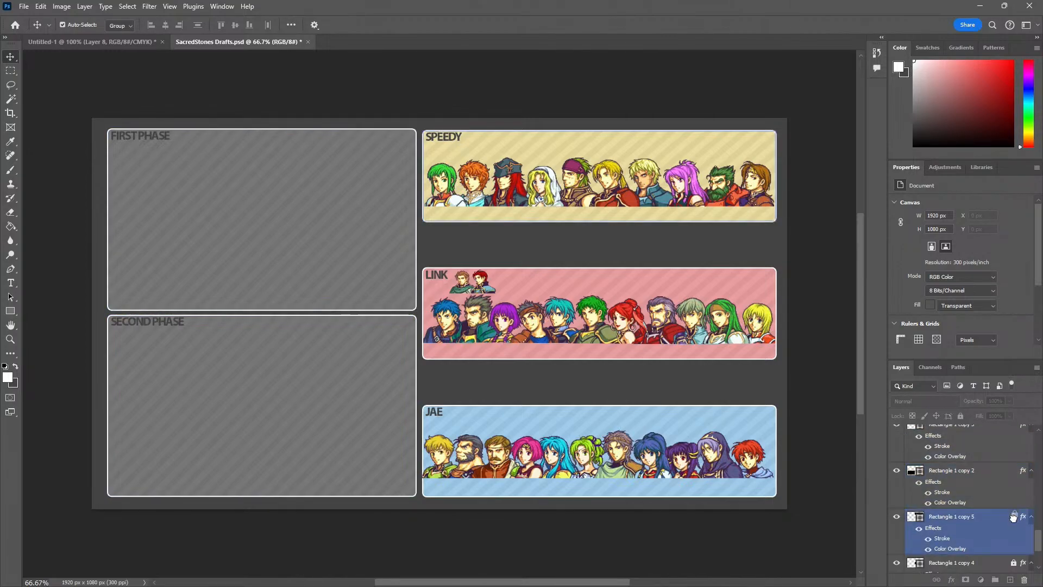
{"action": "scroll", "coordinate": [1014, 520], "scroll_direction": "down", "scroll_amount": 1}
{"action": "left_click", "coordinate": [1014, 534]}
{"action": "scroll", "coordinate": [1015, 539], "scroll_direction": "down", "scroll_amount": 1}
{"action": "left_click", "coordinate": [1015, 550]}
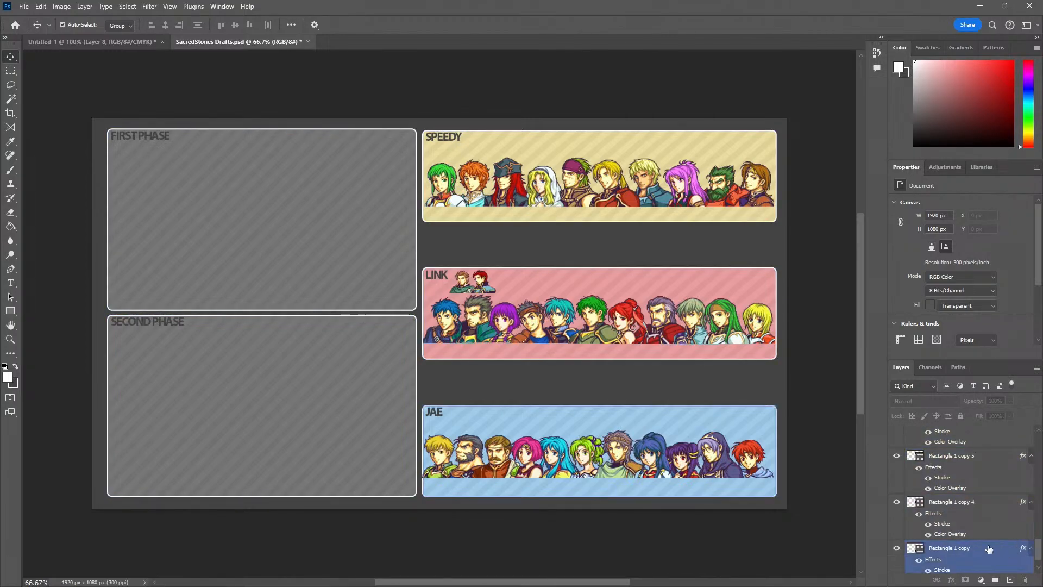
Copy the yellow, pink and blue rectangles into the Untitled-1 layout and move them to about X 705 px, Y -104 px
{"action": "left_click", "coordinate": [970, 550]}
{"action": "left_click", "coordinate": [967, 443], "text": "shift"}
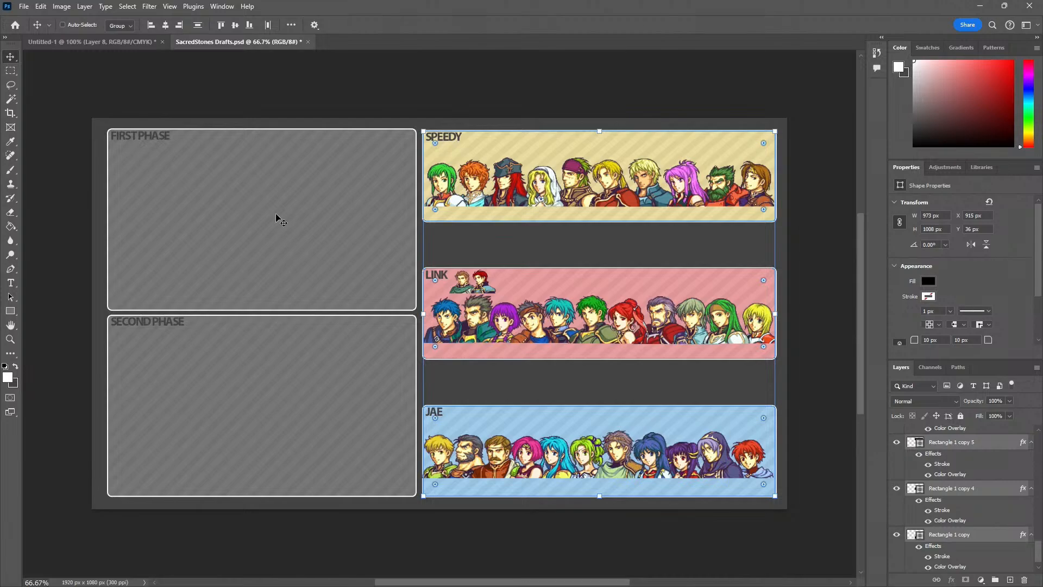
{"action": "left_click_drag", "start_coordinate": [277, 219], "coordinate": [372, 284]}
{"action": "key", "text": "z"}
{"action": "left_click", "coordinate": [415, 320], "text": "alt"}
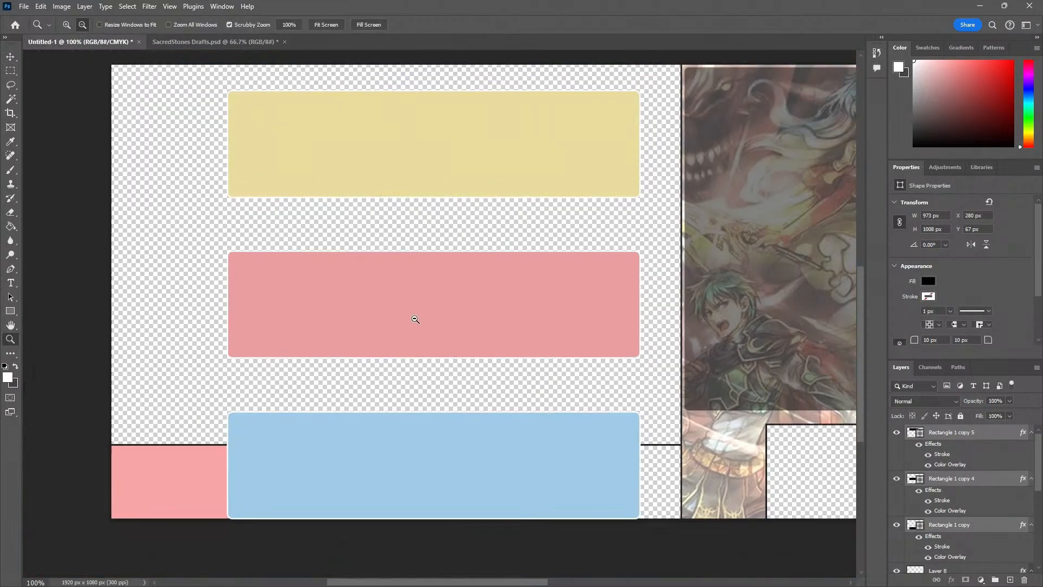
{"action": "left_click", "coordinate": [415, 320], "text": "alt"}
{"action": "key", "text": "v"}
{"action": "left_click_drag", "start_coordinate": [400, 431], "coordinate": [563, 377]}
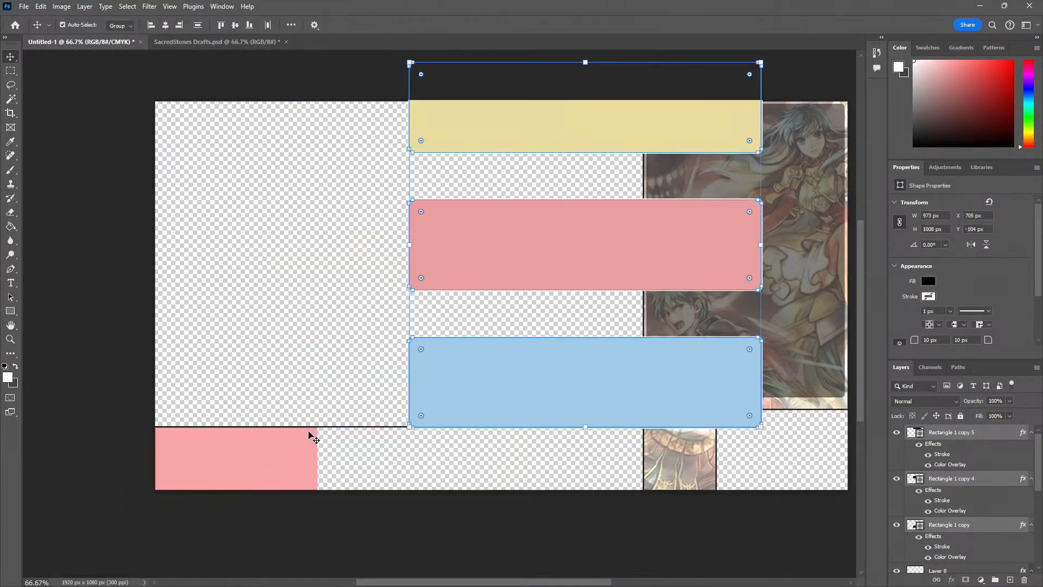
{"action": "left_click", "coordinate": [279, 368]}
{"action": "left_click", "coordinate": [285, 438]}
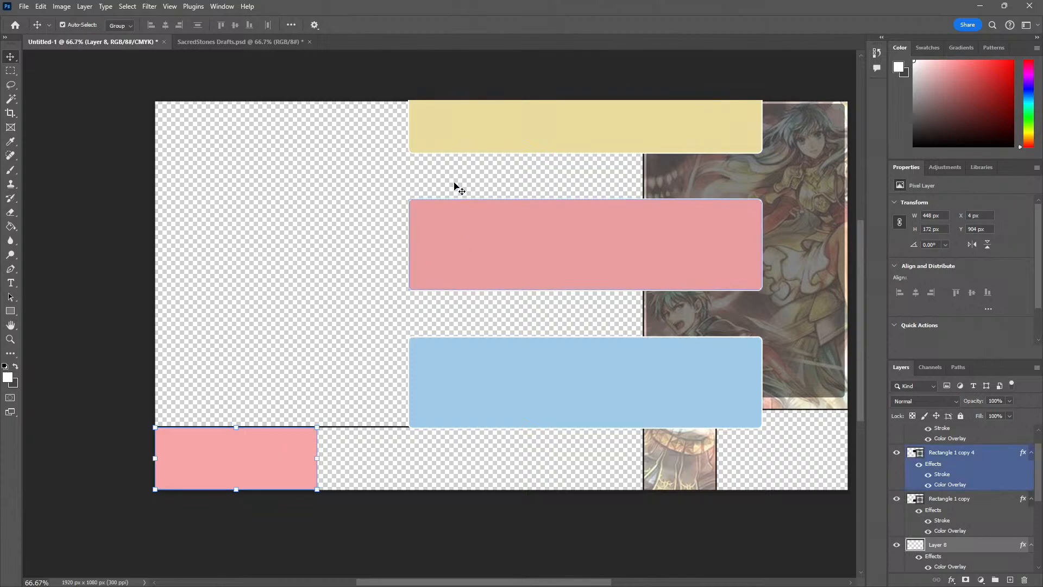
{"action": "left_click", "coordinate": [549, 284]}
{"action": "left_click", "coordinate": [293, 449]}
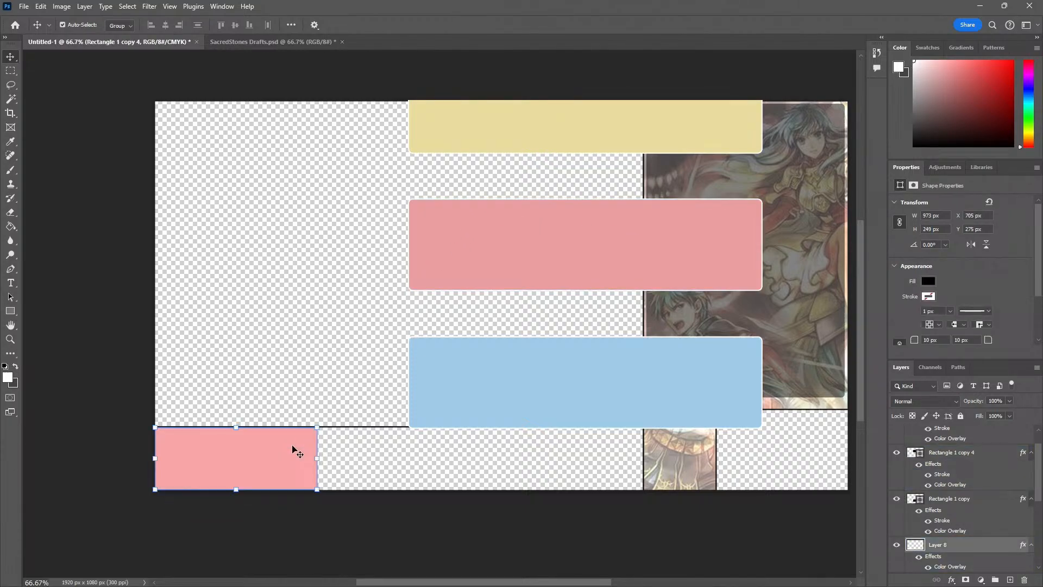
{"action": "right_click", "coordinate": [953, 548]}
{"action": "left_click", "coordinate": [311, 334]}
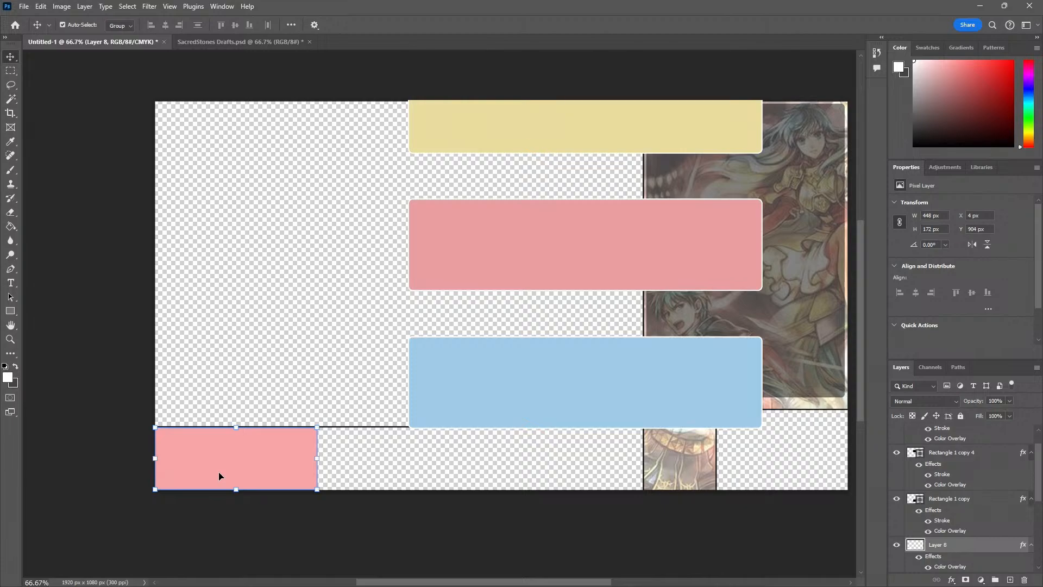
{"action": "left_click", "coordinate": [296, 377]}
{"action": "left_click", "coordinate": [314, 467]}
{"action": "left_click", "coordinate": [303, 399]}
{"action": "left_click", "coordinate": [283, 438]}
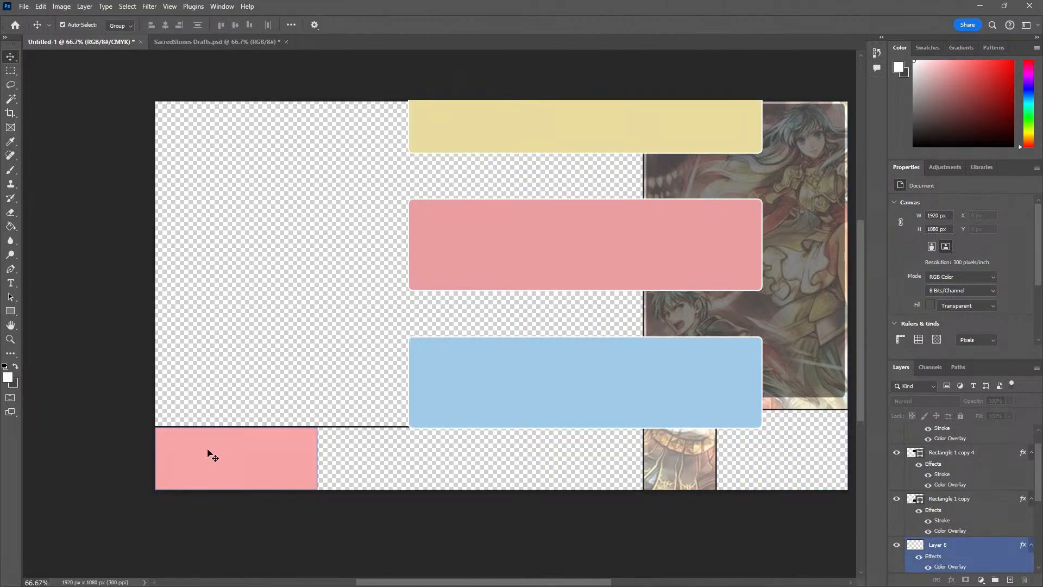
Recolour the bottom strip's first section by setting its colour overlay to the blue 9cc8e6 sampled from the blue rectangle
{"action": "left_click", "coordinate": [275, 438]}
{"action": "right_click", "coordinate": [954, 550]}
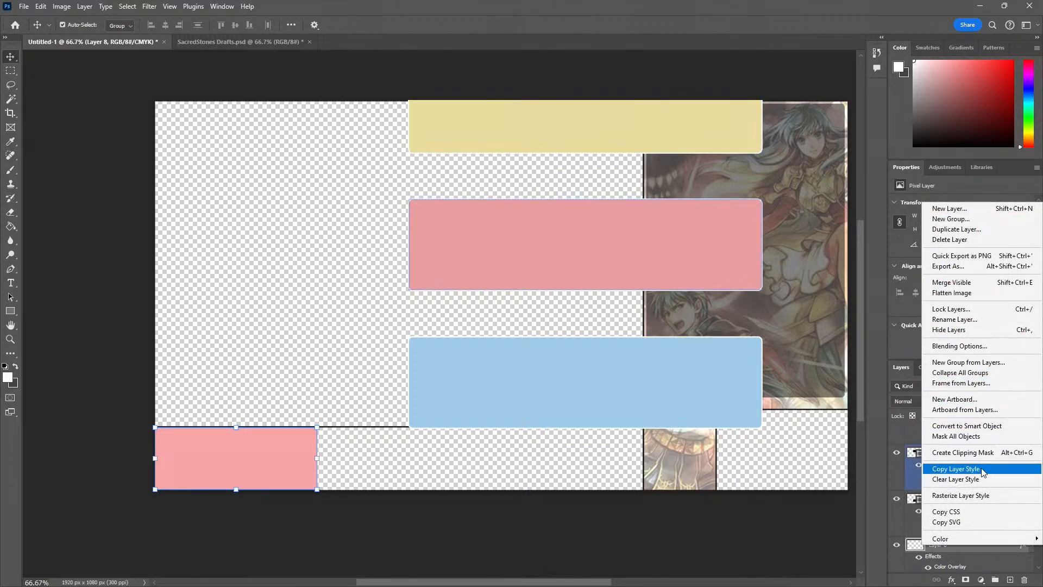
{"action": "left_click", "coordinate": [974, 350]}
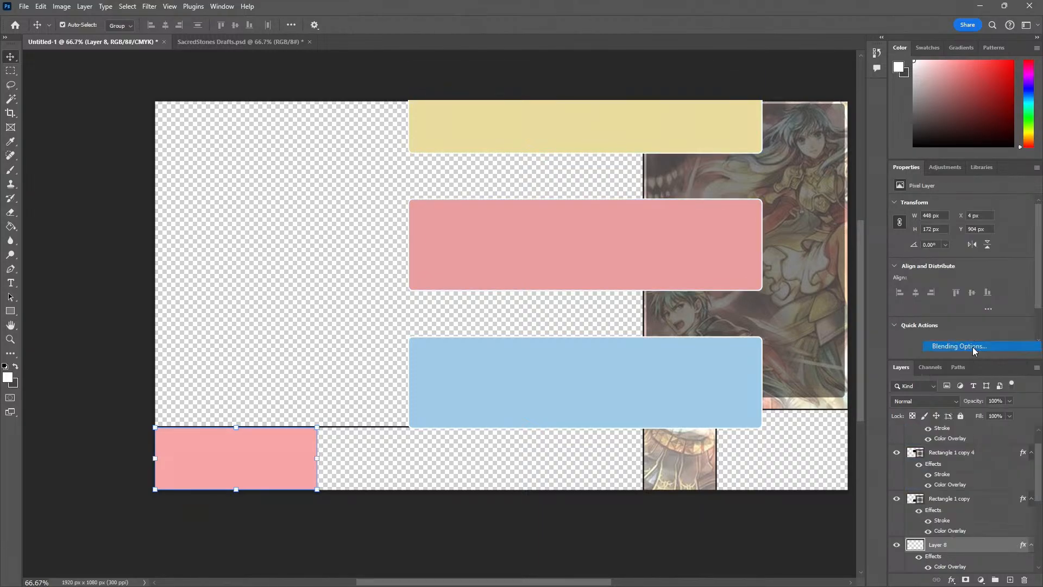
{"action": "left_click", "coordinate": [142, 283]}
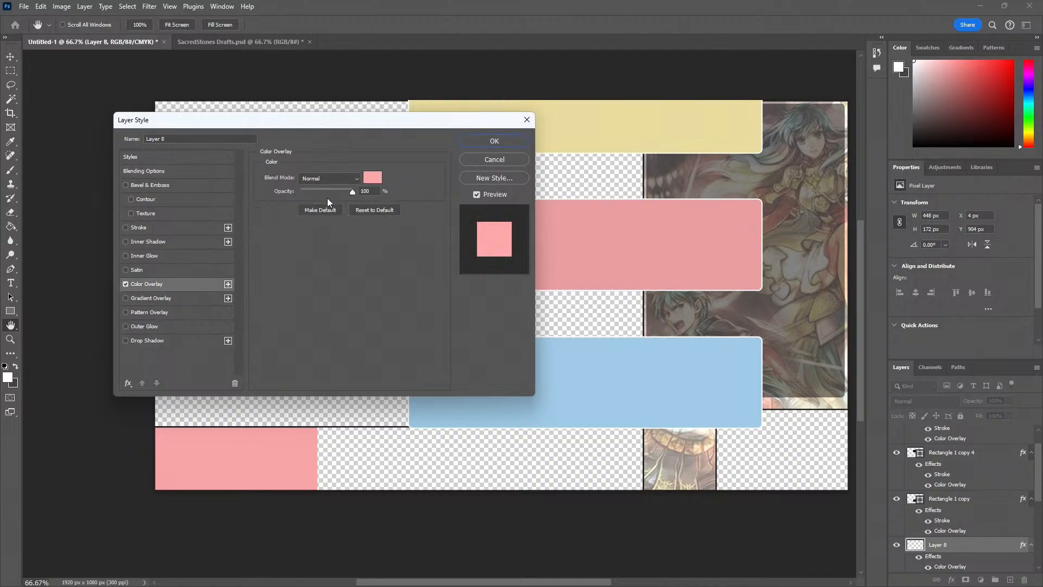
{"action": "left_click", "coordinate": [373, 177]}
{"action": "left_click", "coordinate": [611, 352]}
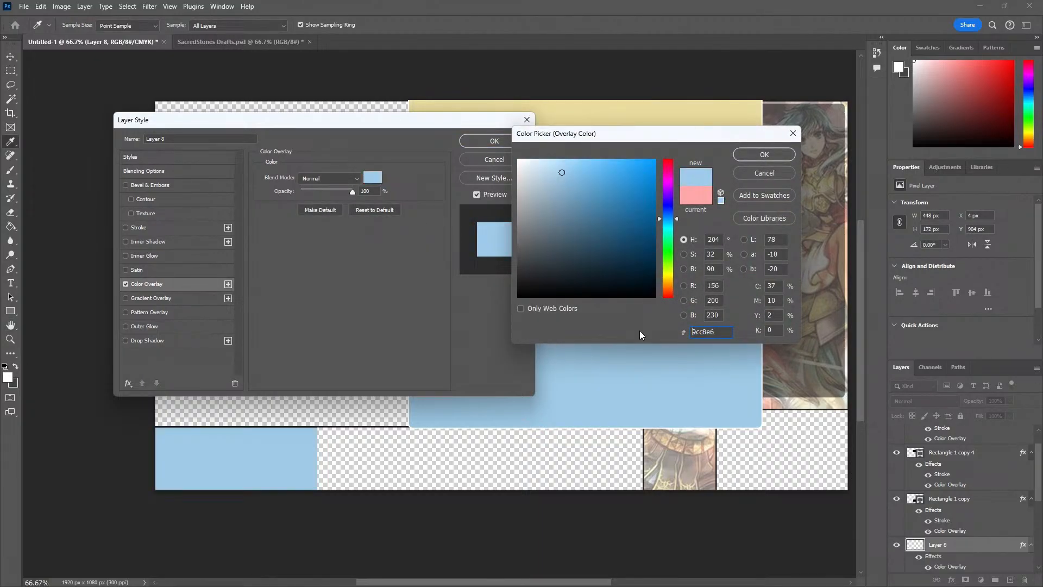
{"action": "left_click", "coordinate": [771, 157]}
{"action": "left_click", "coordinate": [491, 143]}
{"action": "key", "text": "v"}
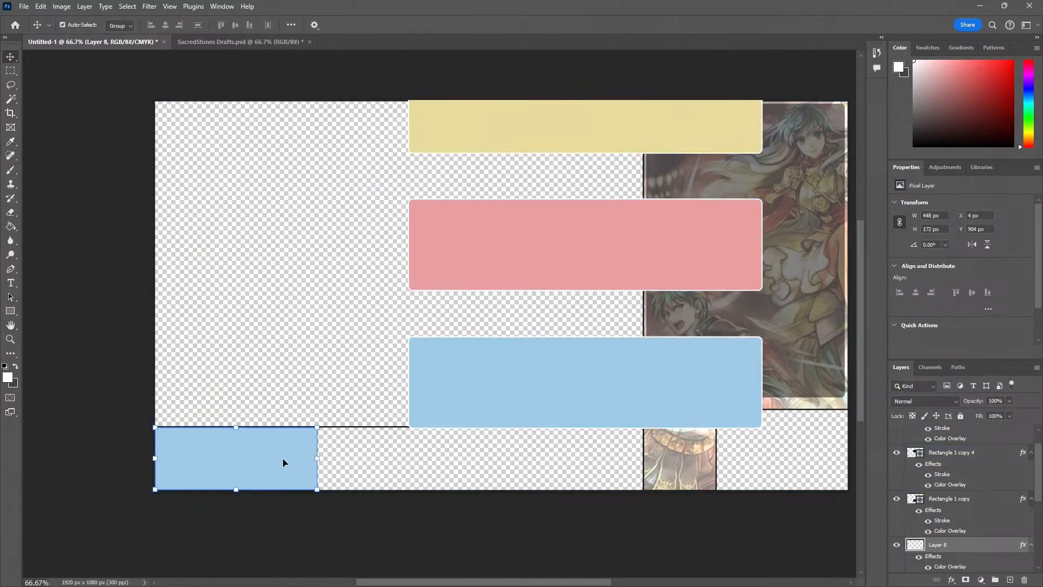
Duplicate the blue section, place the copy beside it at X 452 px, and set its colour overlay to the pink rectangle's e69c9c
{"action": "key", "text": "ctrl+j"}
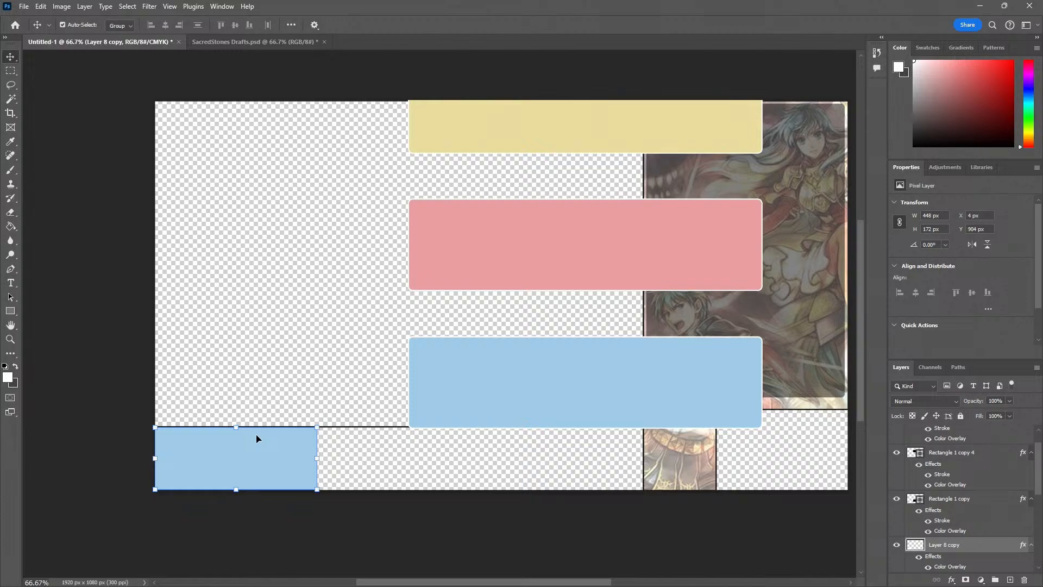
{"action": "left_click_drag", "start_coordinate": [257, 439], "coordinate": [409, 472]}
{"action": "right_click", "coordinate": [923, 511]}
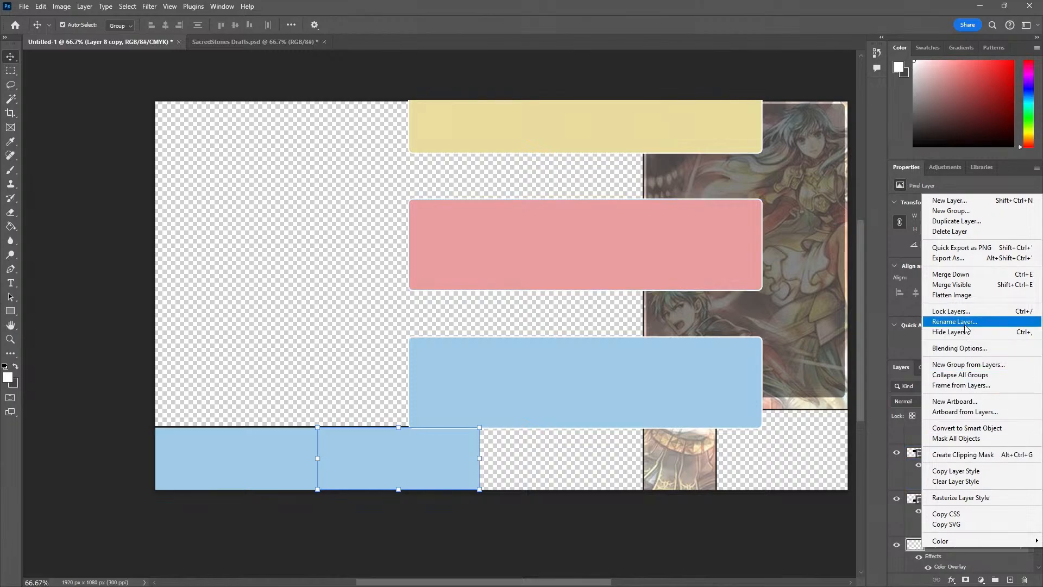
{"action": "left_click", "coordinate": [959, 349]}
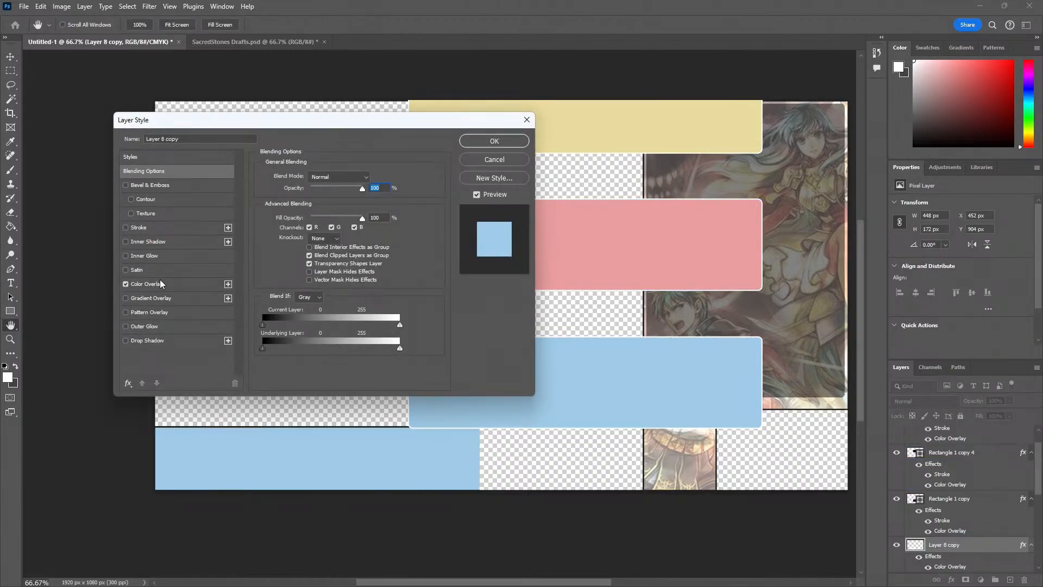
{"action": "left_click", "coordinate": [162, 283]}
{"action": "left_click", "coordinate": [369, 178]}
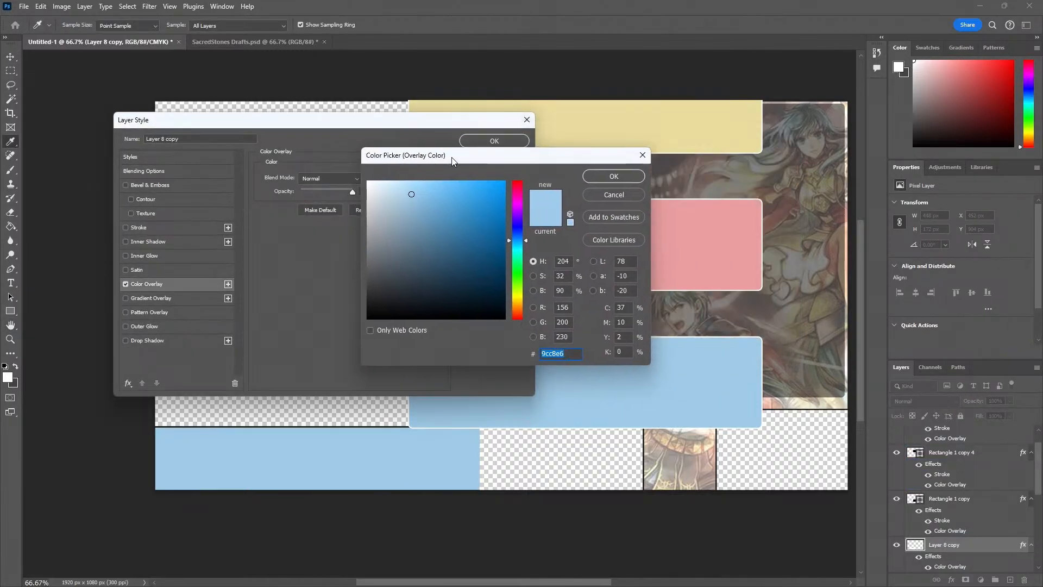
{"action": "left_click_drag", "start_coordinate": [453, 162], "coordinate": [175, 202]}
{"action": "left_click", "coordinate": [577, 233]}
{"action": "left_click", "coordinate": [348, 212]}
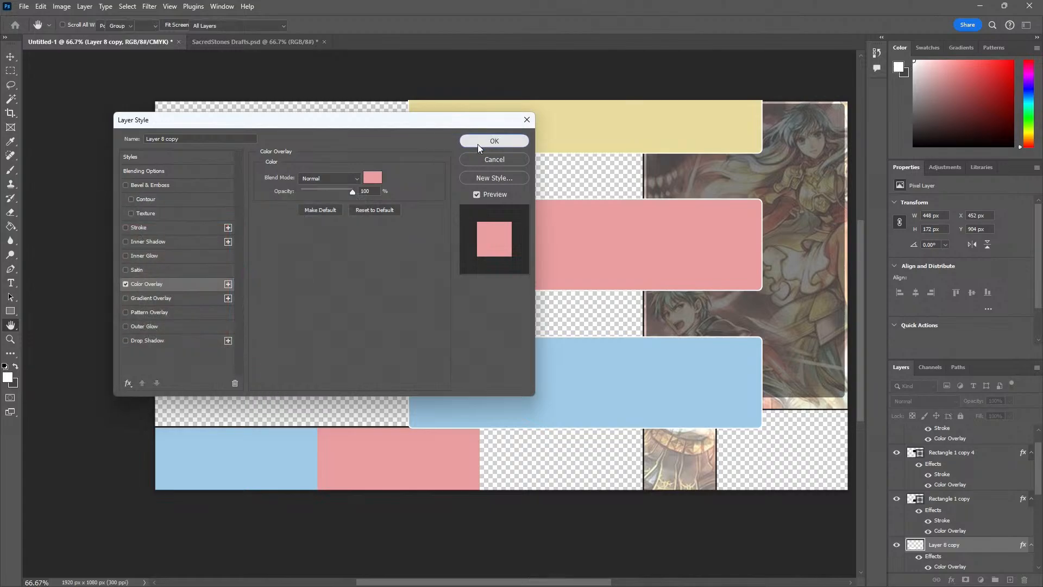
{"action": "left_click", "coordinate": [494, 141]}
{"action": "key", "text": "v"}
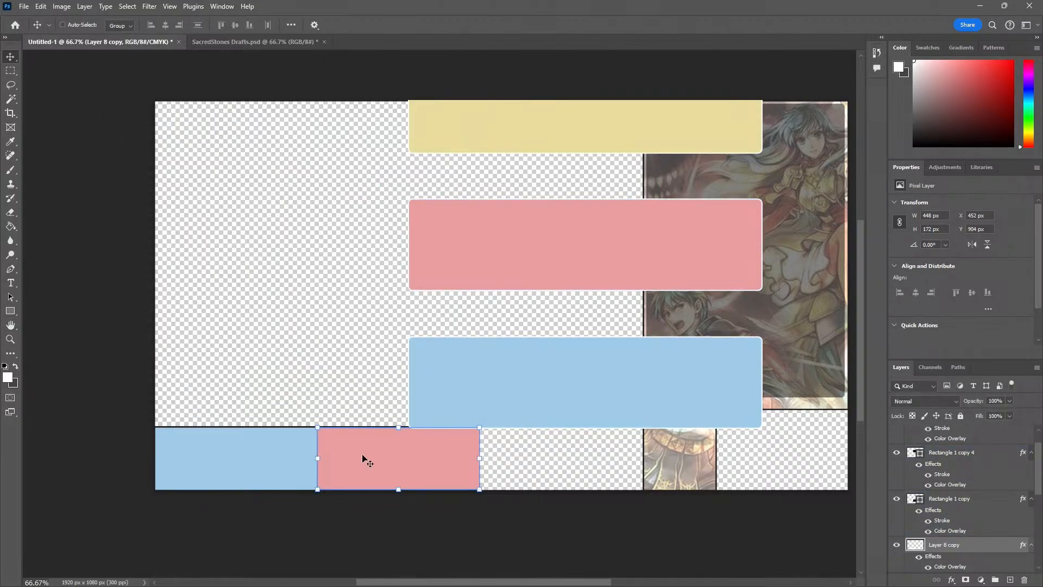
Duplicate the pink section to X 900 px and stretch the copy to 451 px wide so it meets the frame line
{"action": "key", "text": "ctrl+j"}
{"action": "left_click_drag", "start_coordinate": [363, 458], "coordinate": [527, 459]}
{"action": "key", "text": "z"}
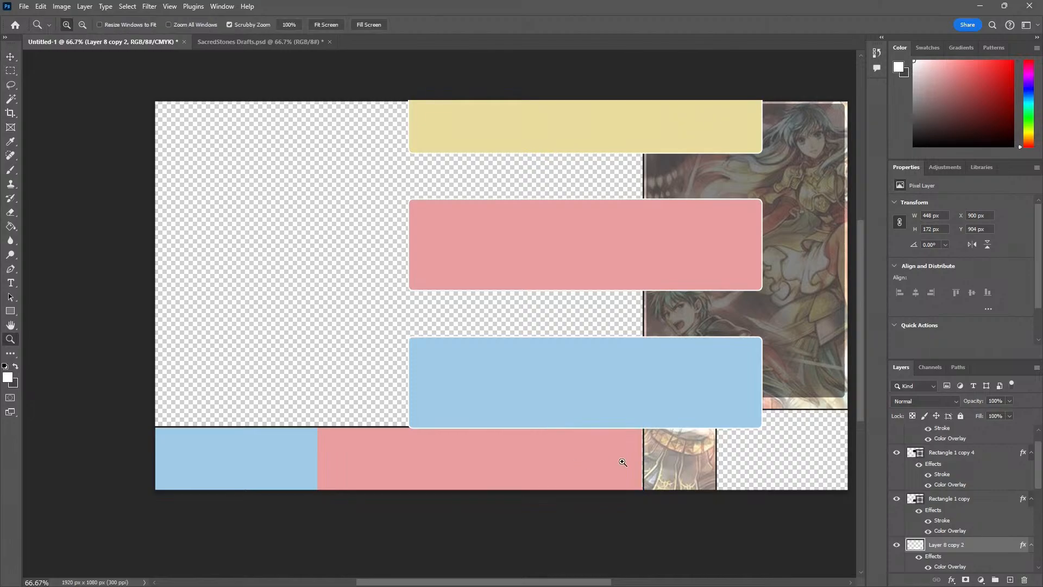
{"action": "left_click", "coordinate": [626, 461]}
{"action": "left_click", "coordinate": [635, 461]}
{"action": "left_click", "coordinate": [644, 462]}
{"action": "key", "text": "v"}
{"action": "key", "text": "ctrl+t"}
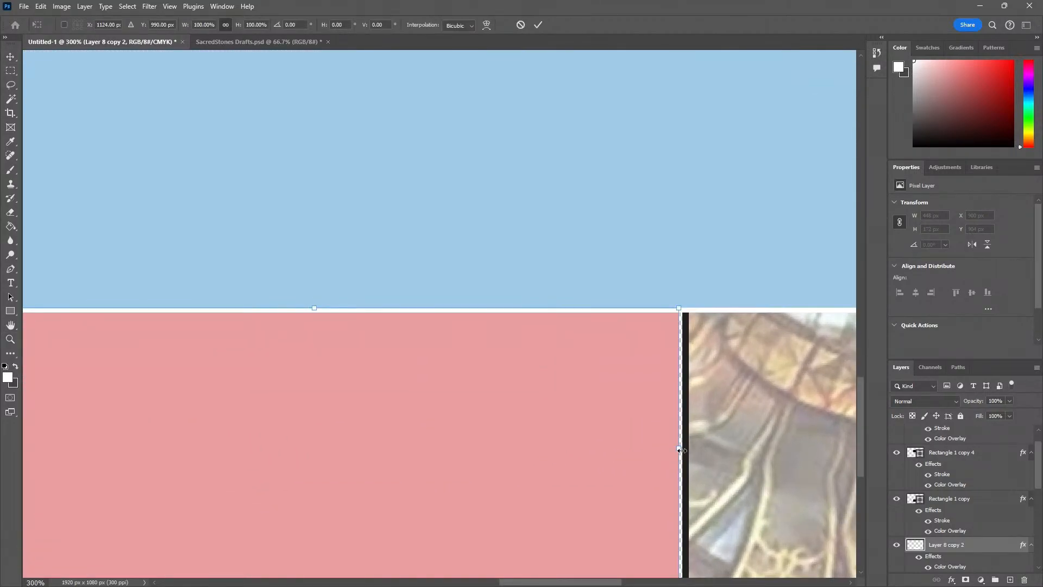
{"action": "left_click_drag", "start_coordinate": [681, 451], "coordinate": [683, 450]}
{"action": "key", "text": "Return"}
{"action": "key", "text": "ctrl+minus"}
{"action": "key", "text": "ctrl+minus"}
{"action": "key", "text": "ctrl+minus"}
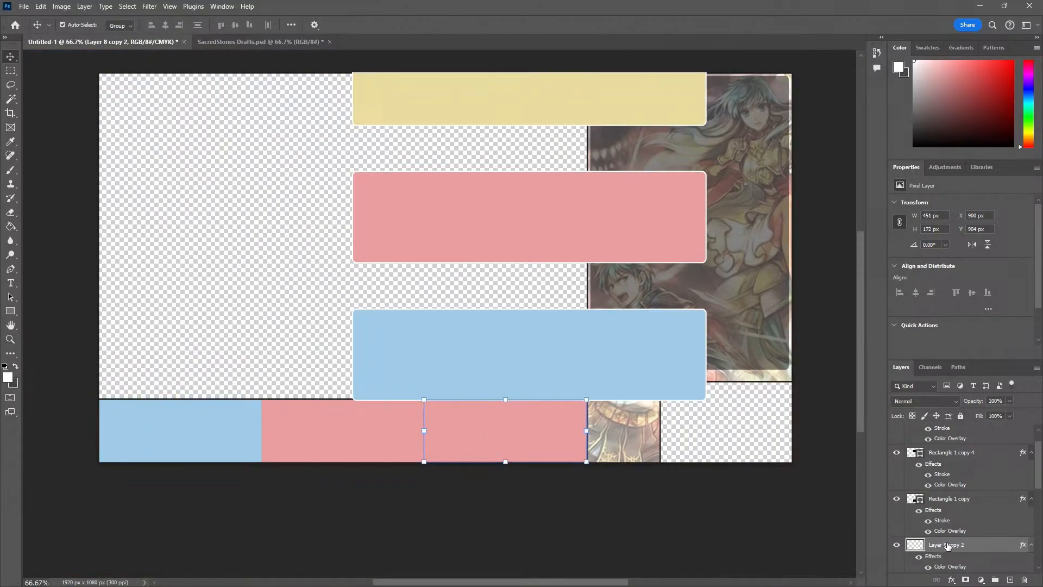
Set the third section's colour overlay to the yellow sampled from the yellow rectangle
{"action": "right_click", "coordinate": [922, 552]}
{"action": "left_click", "coordinate": [991, 348]}
{"action": "left_click", "coordinate": [161, 283]}
{"action": "left_click", "coordinate": [373, 183]}
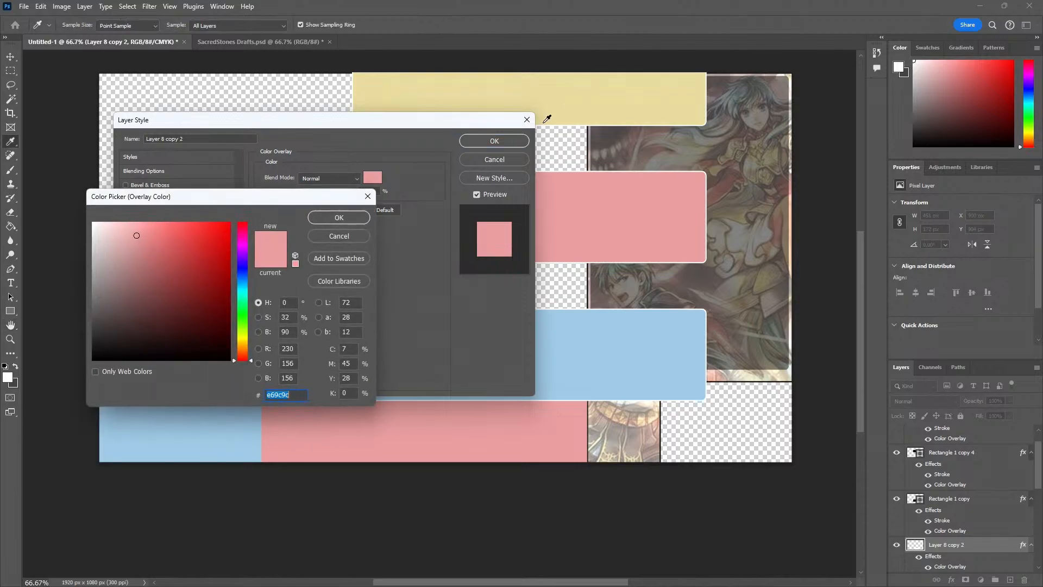
{"action": "left_click", "coordinate": [540, 119]}
{"action": "left_click", "coordinate": [340, 217]}
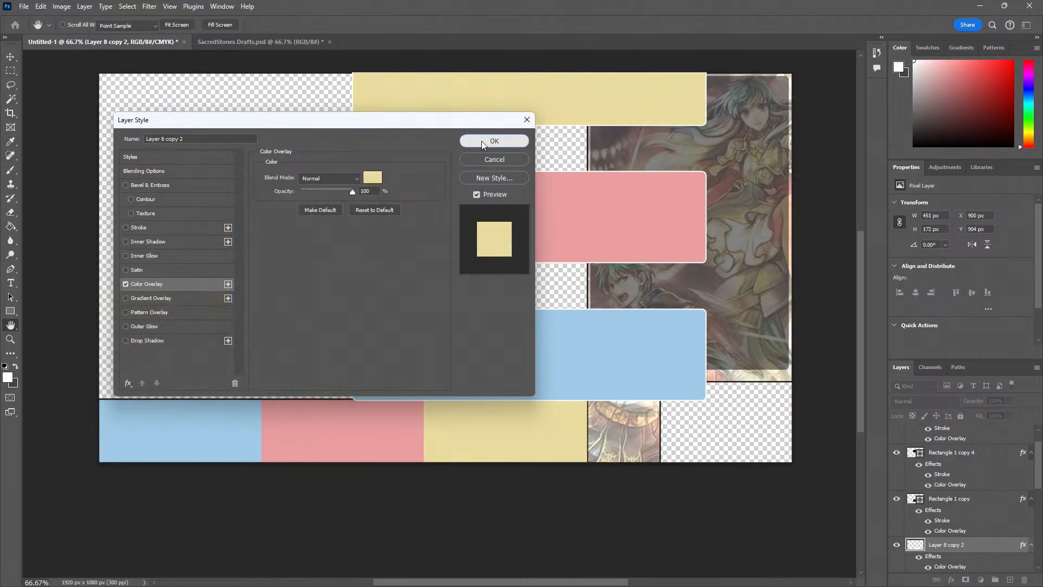
{"action": "left_click", "coordinate": [482, 142]}
Delete the blue, pink and yellow reference rectangles from the layout
{"action": "left_click", "coordinate": [438, 325]}
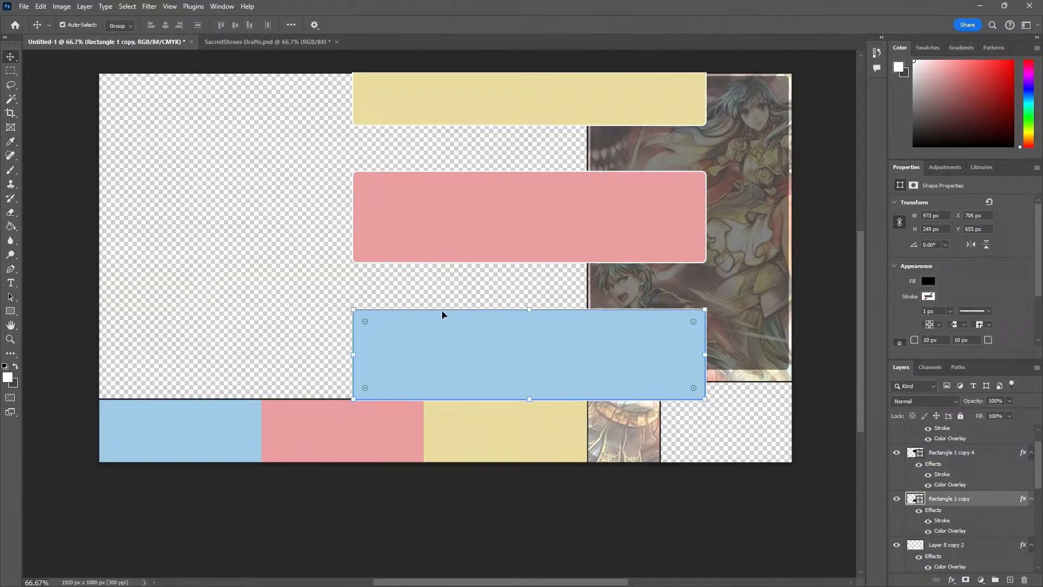
{"action": "key", "text": "Delete"}
{"action": "left_click", "coordinate": [472, 223]}
{"action": "key", "text": "Delete"}
{"action": "left_click", "coordinate": [408, 356]}
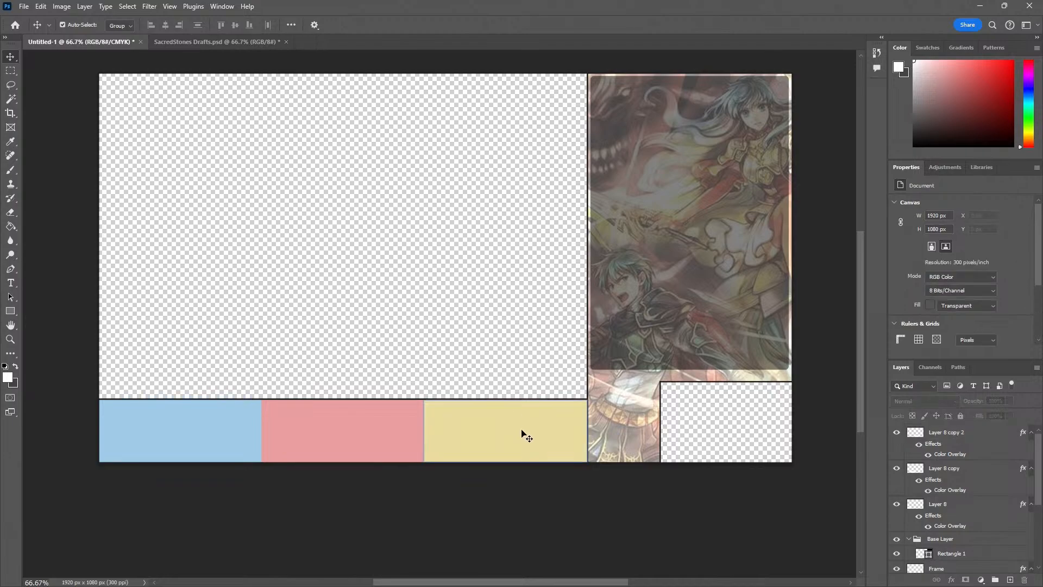
Move the three coloured section layers below the Base Layer group and Frame, directly above Hue/Saturation 1, and deselect them
{"action": "left_click", "coordinate": [534, 438]}
{"action": "left_click", "coordinate": [363, 434], "text": "shift"}
{"action": "left_click", "coordinate": [234, 428], "text": "shift"}
{"action": "left_click_drag", "start_coordinate": [955, 467], "coordinate": [961, 582]}
{"action": "left_click", "coordinate": [478, 331]}
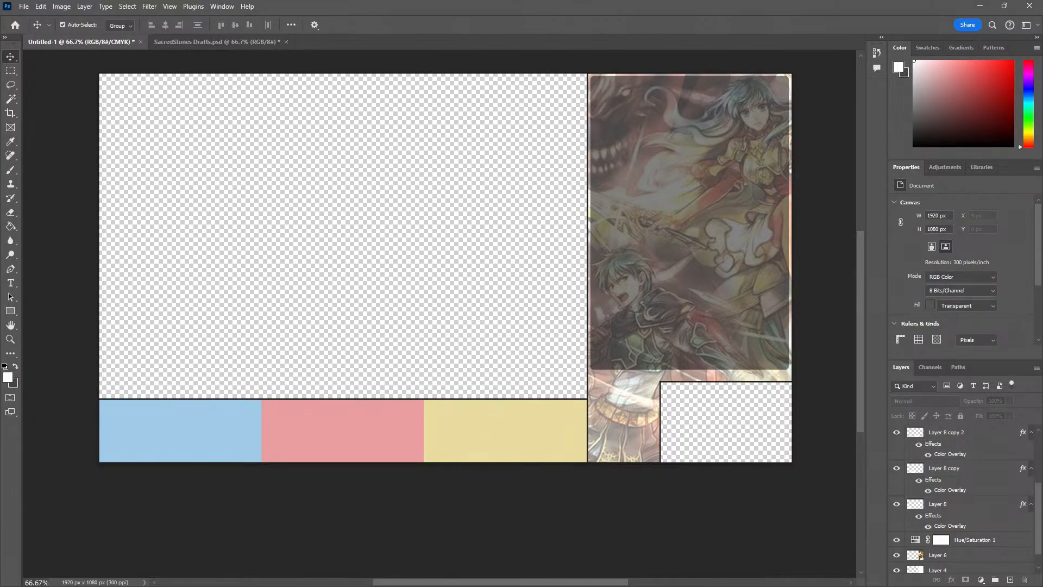
{"action": "left_click_drag", "start_coordinate": [0, 120], "coordinate": [225, 74]}
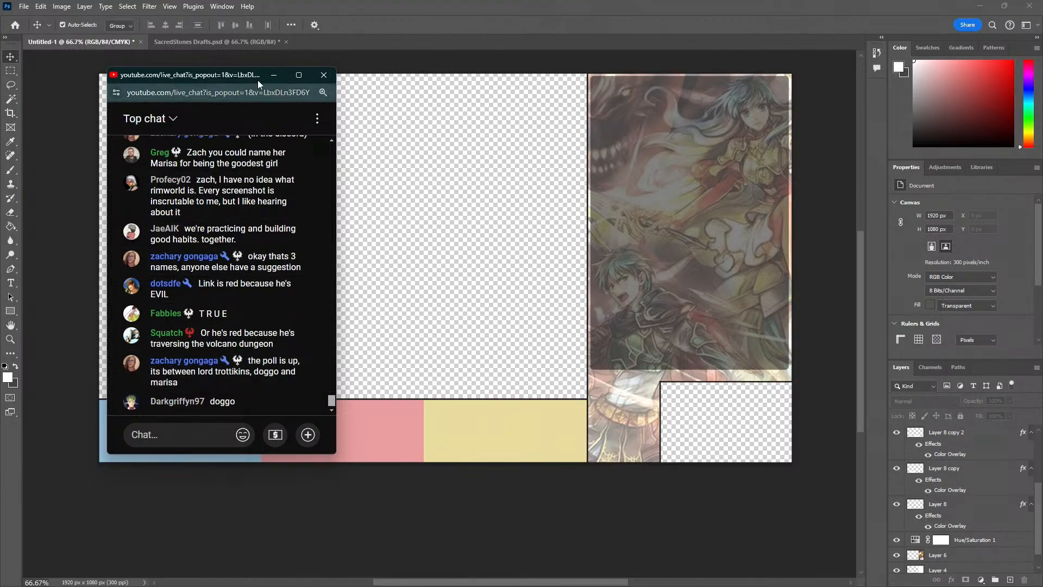
{"action": "left_click_drag", "start_coordinate": [262, 75], "coordinate": [0, 70]}
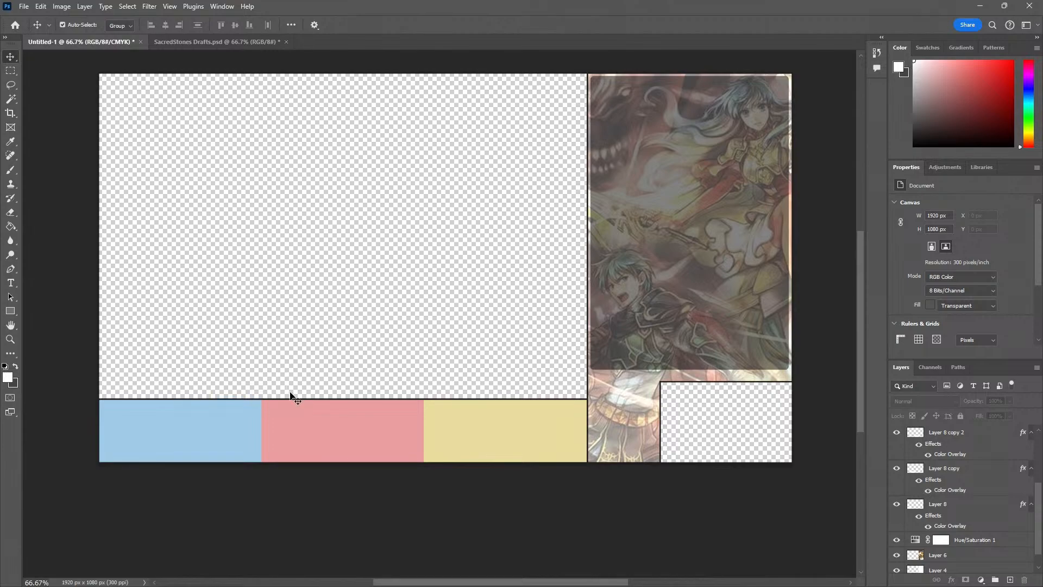
{"action": "left_click", "coordinate": [468, 448]}
{"action": "left_click", "coordinate": [336, 434]}
{"action": "left_click", "coordinate": [237, 438]}
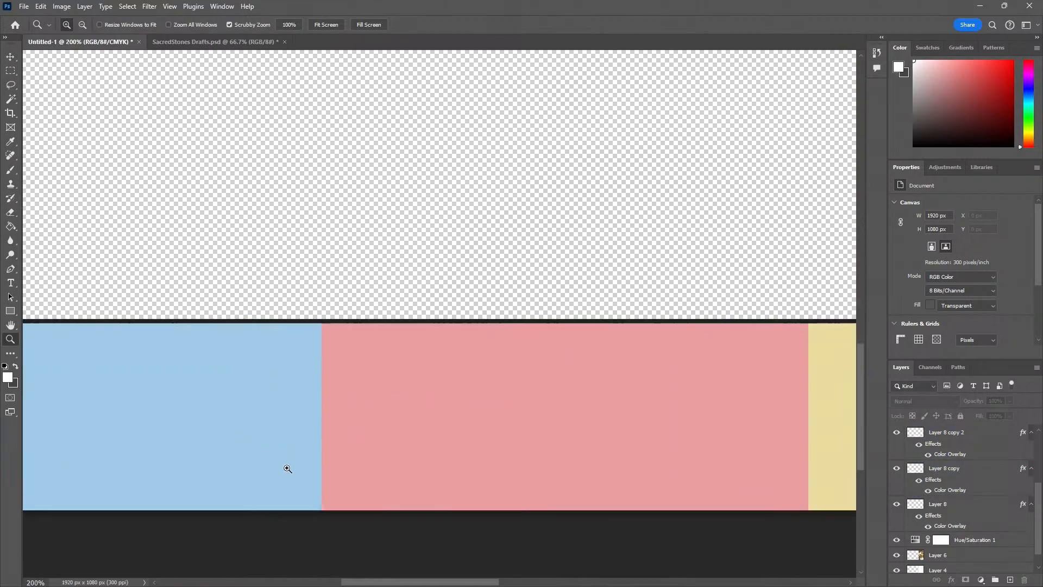
Add a new layer above Layer 8 copy 2 and marquee-select a 4 by 172 px strip centred on the blue and pink boundary
{"action": "left_click", "coordinate": [927, 433]}
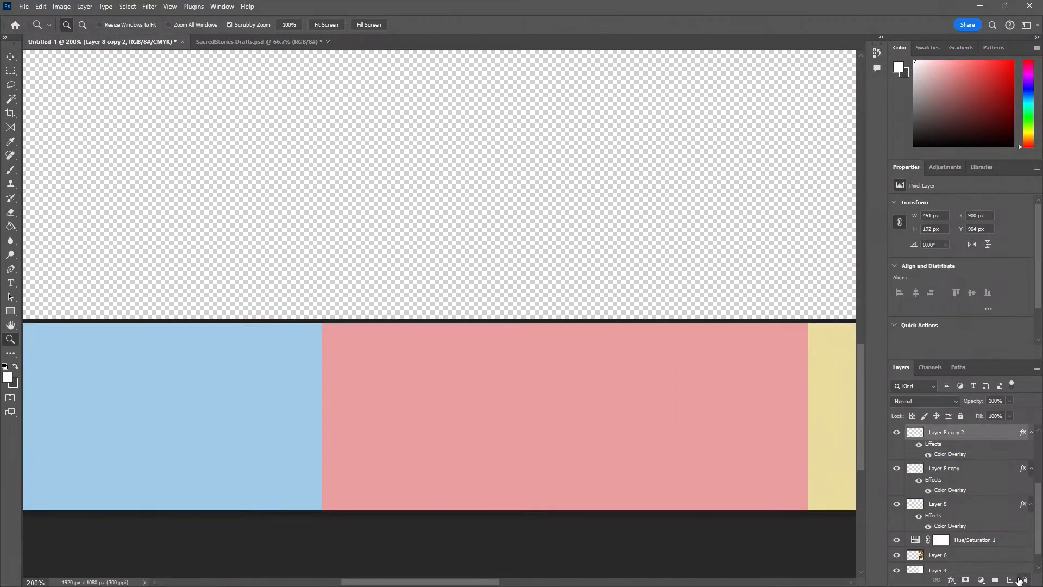
{"action": "left_click", "coordinate": [1010, 579]}
{"action": "left_click", "coordinate": [323, 323]}
{"action": "left_click", "coordinate": [329, 320]}
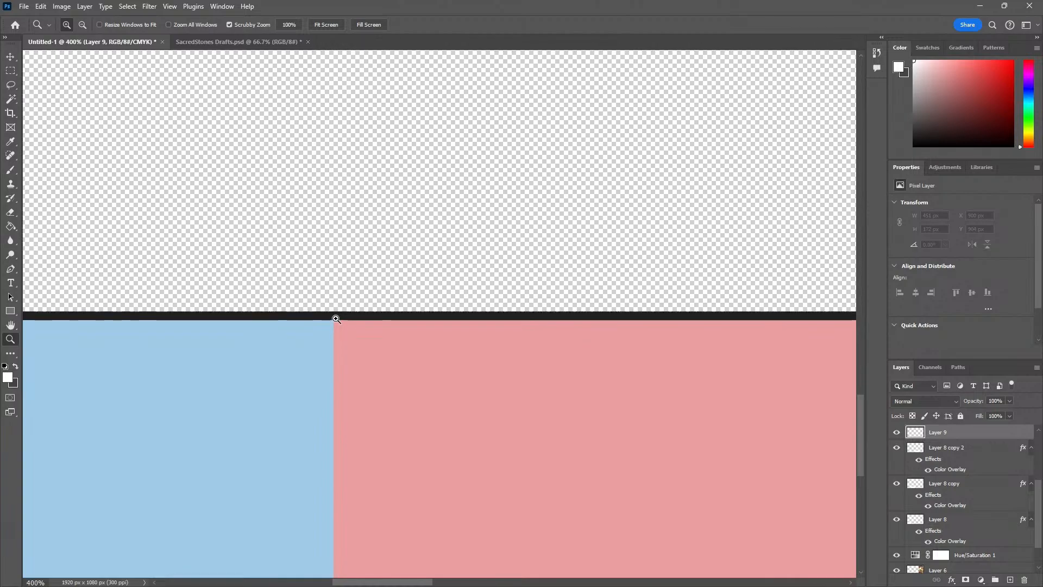
{"action": "left_click", "coordinate": [329, 319]}
{"action": "left_click", "coordinate": [325, 316]}
{"action": "left_click", "coordinate": [325, 316]}
{"action": "key", "text": "m"}
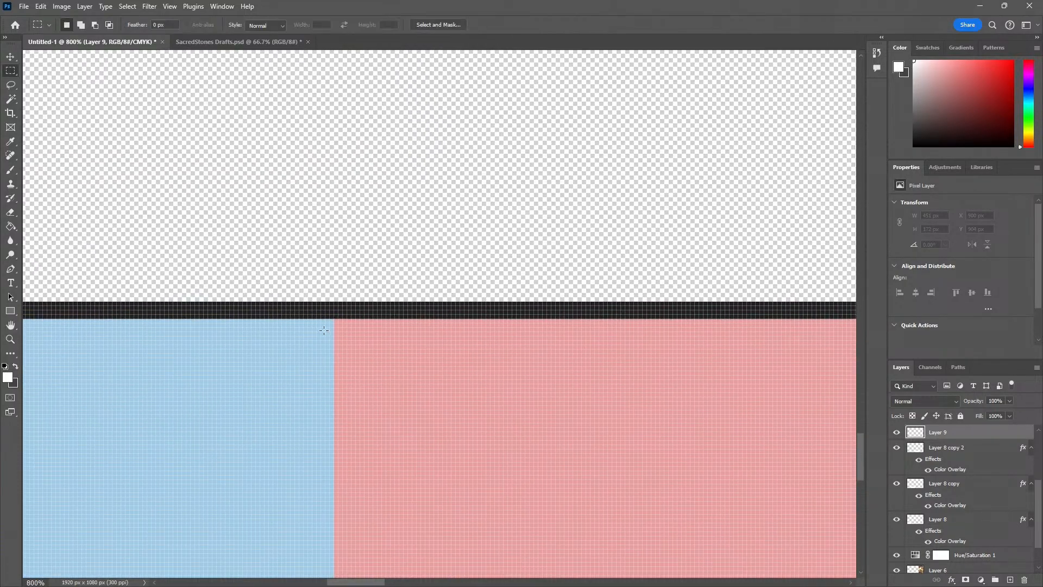
{"action": "mouse_move", "coordinate": [325, 319]}
{"action": "left_mouse_down"}
{"action": "mouse_move", "coordinate": [334, 576]}
{"action": "mouse_move", "coordinate": [345, 583]}
{"action": "mouse_move", "coordinate": [343, 477]}
{"action": "left_mouse_up"}
Fill the selected strip with the dark colour sampled from the frame border and clear the selection
{"action": "key", "text": "g"}
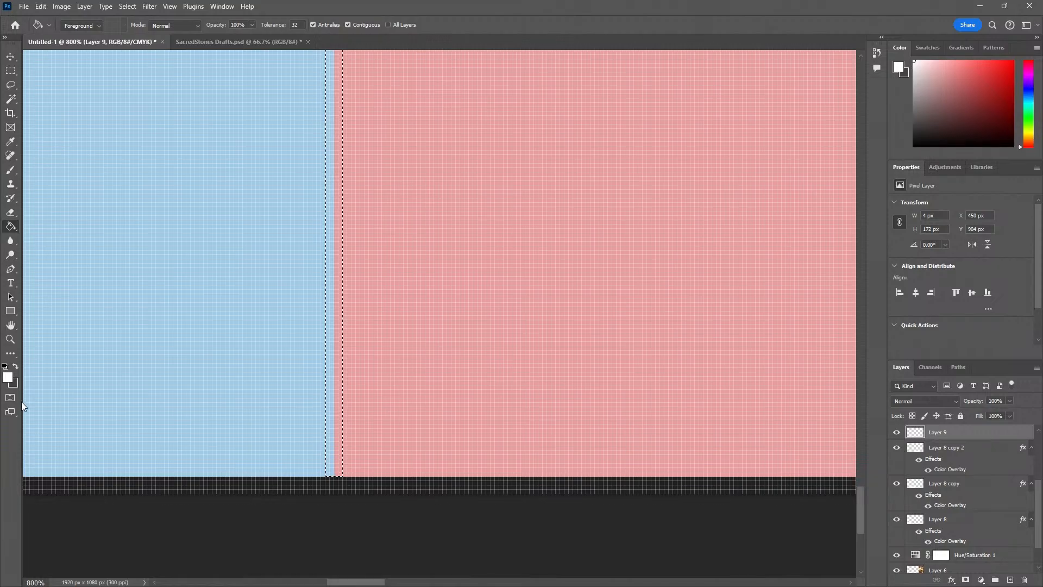
{"action": "key", "text": "i"}
{"action": "left_click", "coordinate": [81, 482]}
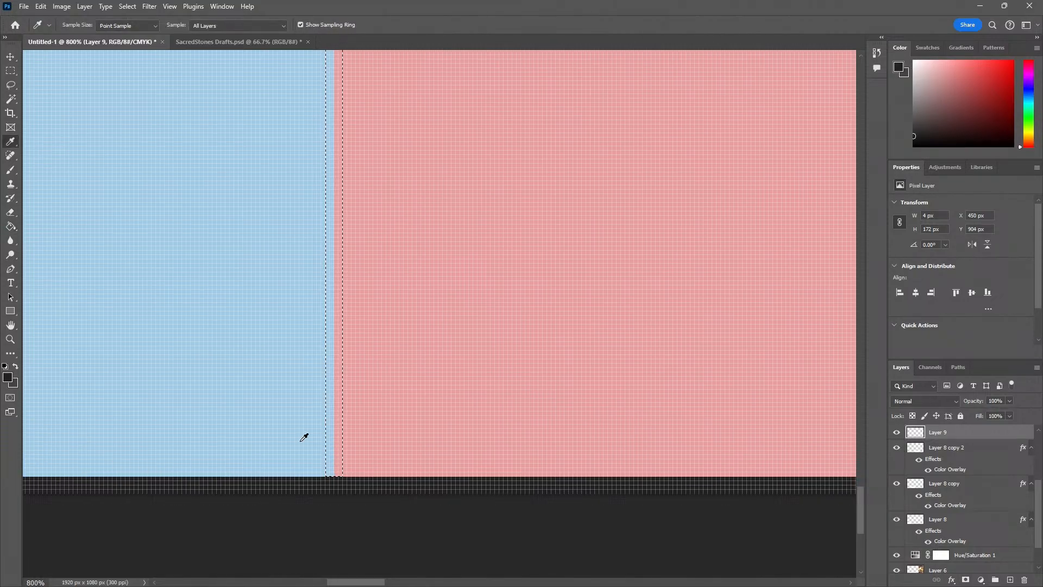
{"action": "key", "text": "g"}
{"action": "left_click", "coordinate": [337, 445]}
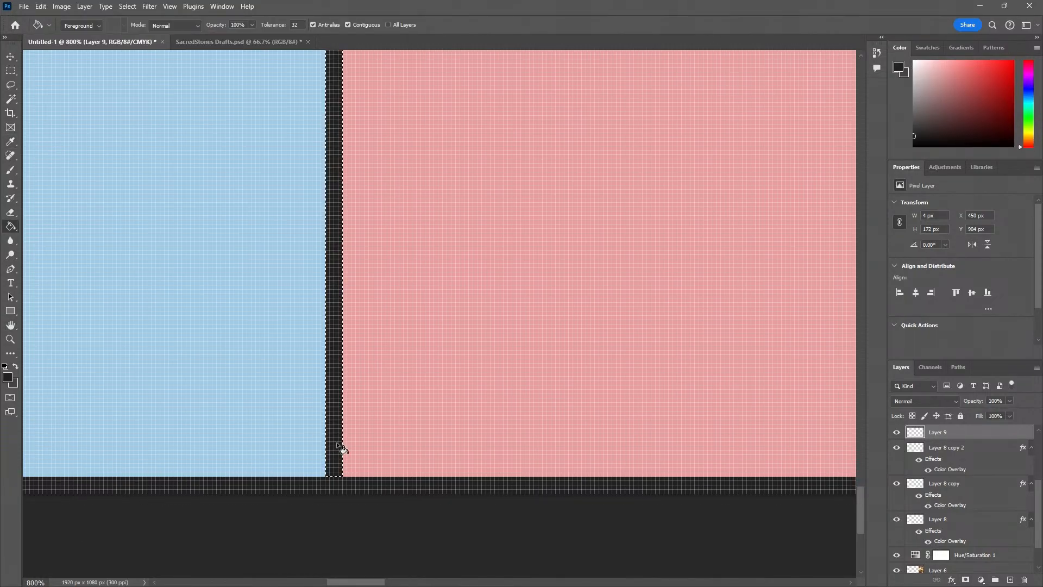
{"action": "key", "text": "ctrl+d"}
Duplicate the dark divider and place the copy near the boundary between the pink and yellow sections, at X 903 px
{"action": "key", "text": "z"}
{"action": "left_click", "coordinate": [354, 373], "text": "alt"}
{"action": "left_click", "coordinate": [354, 374], "text": "alt"}
{"action": "left_click", "coordinate": [354, 374], "text": "alt"}
{"action": "left_click", "coordinate": [354, 374], "text": "alt"}
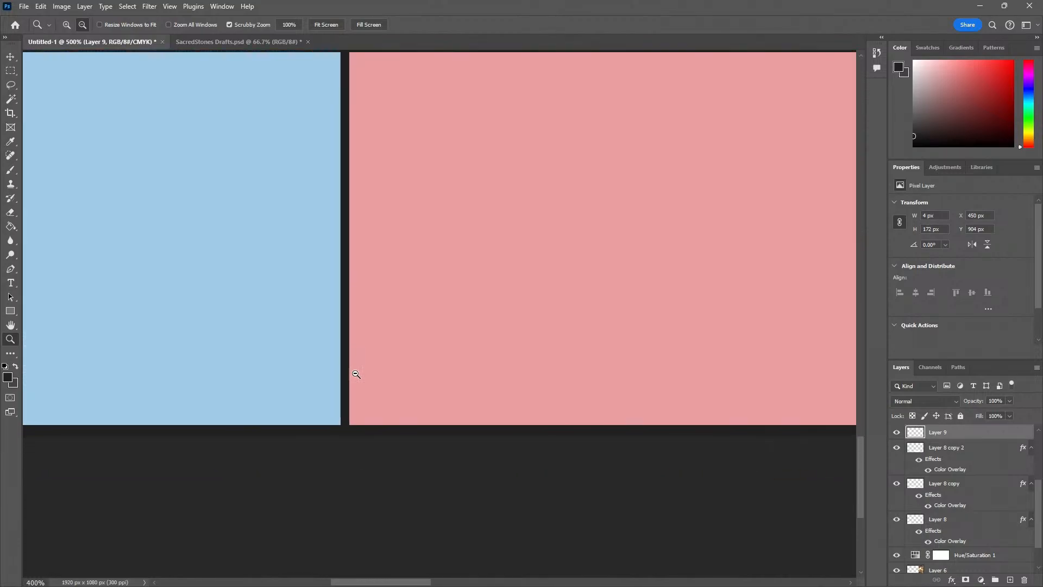
{"action": "left_click", "coordinate": [355, 373], "text": "alt"}
{"action": "left_click", "coordinate": [355, 373], "text": "alt"}
{"action": "left_click_drag", "start_coordinate": [404, 360], "coordinate": [284, 367]}
{"action": "key", "text": "v"}
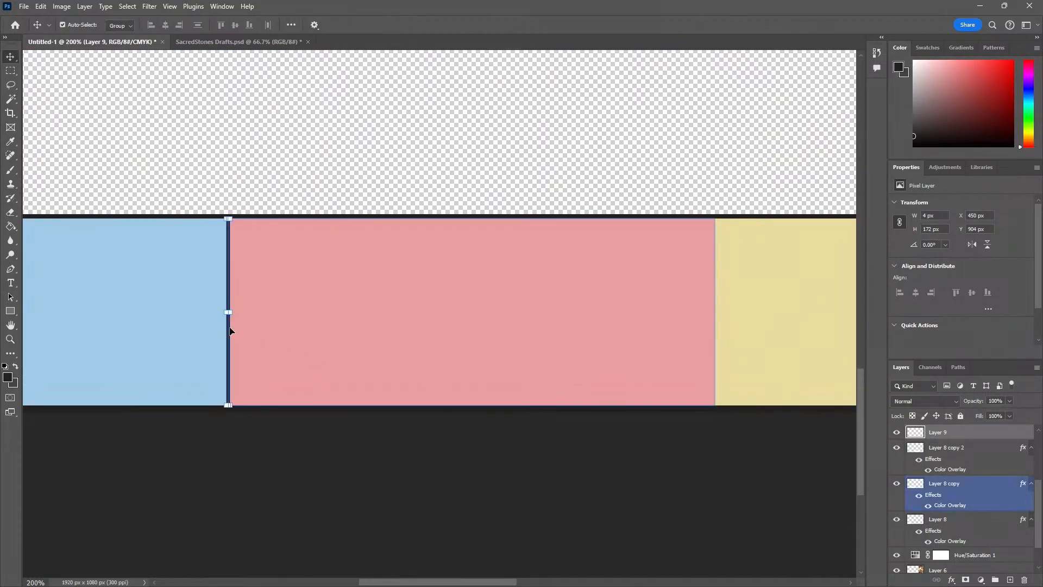
{"action": "left_click_drag", "start_coordinate": [228, 326], "coordinate": [716, 346]}
Nudge the copied divider to X 898 px so it centres on the pink and yellow boundary, and deselect it
{"action": "scroll", "coordinate": [716, 345], "scroll_direction": "up", "scroll_amount": 5}
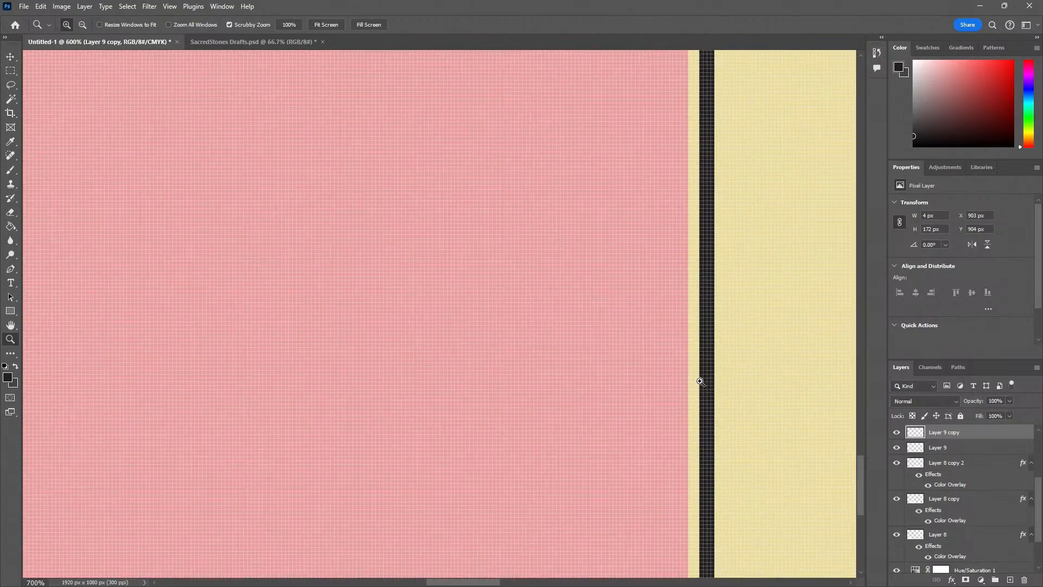
{"action": "scroll", "coordinate": [699, 377], "scroll_direction": "up", "scroll_amount": 4}
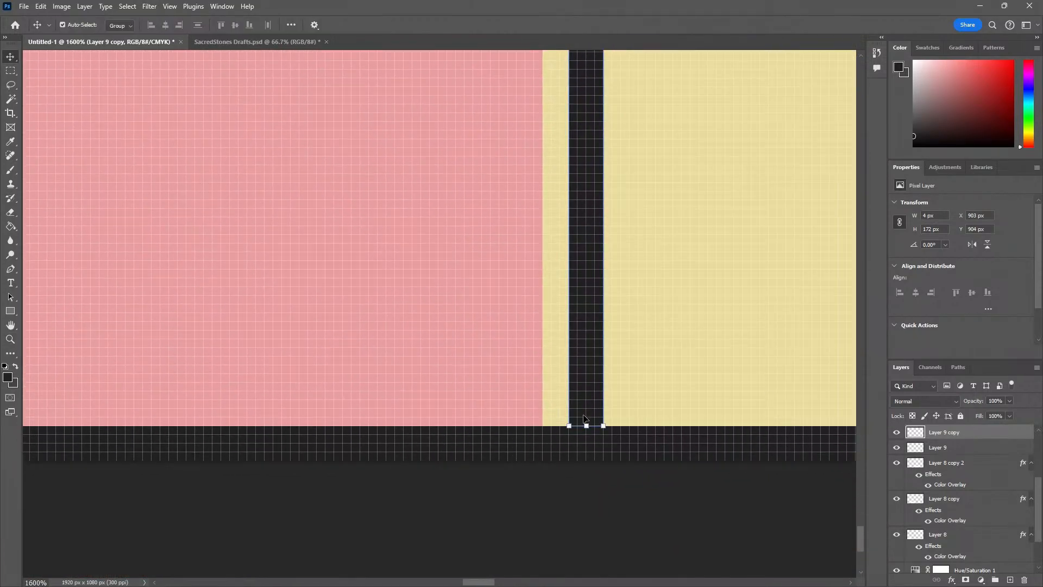
{"action": "key", "text": "Left"}
{"action": "key", "text": "Left"}
{"action": "key", "text": "Left"}
{"action": "key", "text": "Left"}
{"action": "key", "text": "Left"}
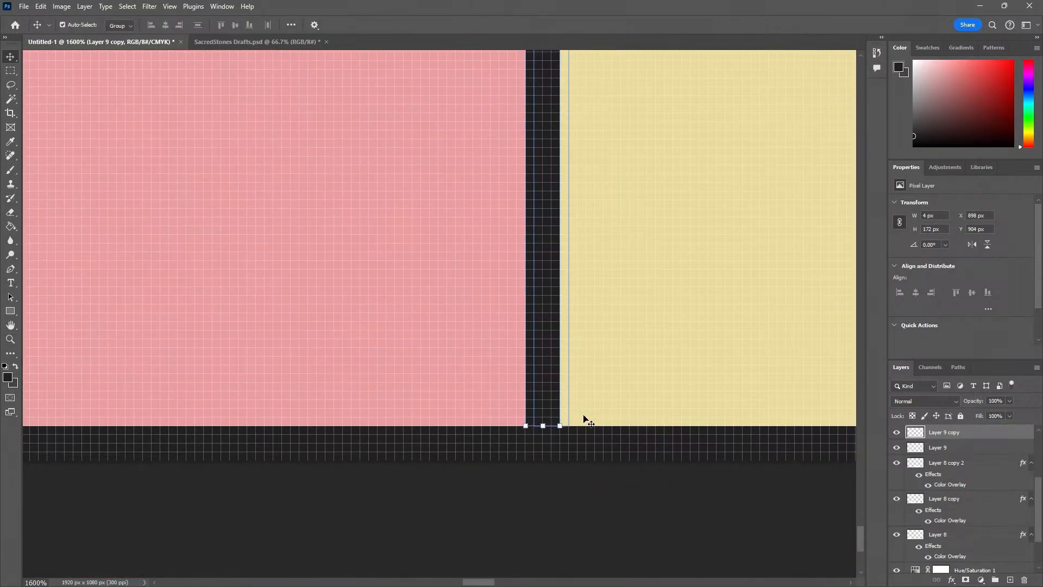
{"action": "left_click", "coordinate": [519, 507]}
{"action": "scroll", "coordinate": [519, 507], "scroll_direction": "down", "scroll_amount": 1}
{"action": "scroll", "coordinate": [517, 506], "scroll_direction": "down", "scroll_amount": 2}
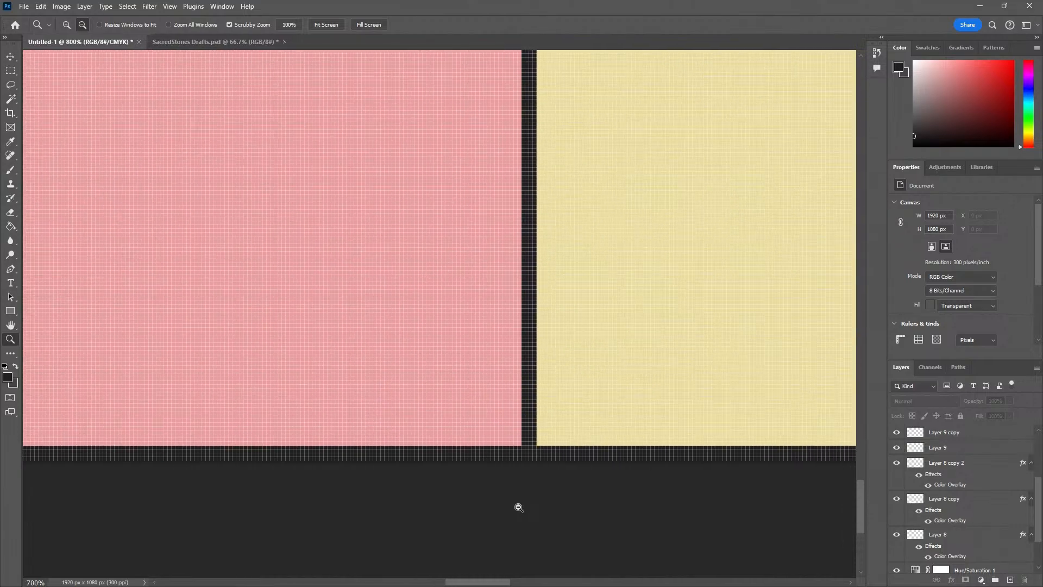
{"action": "scroll", "coordinate": [492, 382], "scroll_direction": "down", "scroll_amount": 3}
{"action": "scroll", "coordinate": [493, 383], "scroll_direction": "down", "scroll_amount": 5}
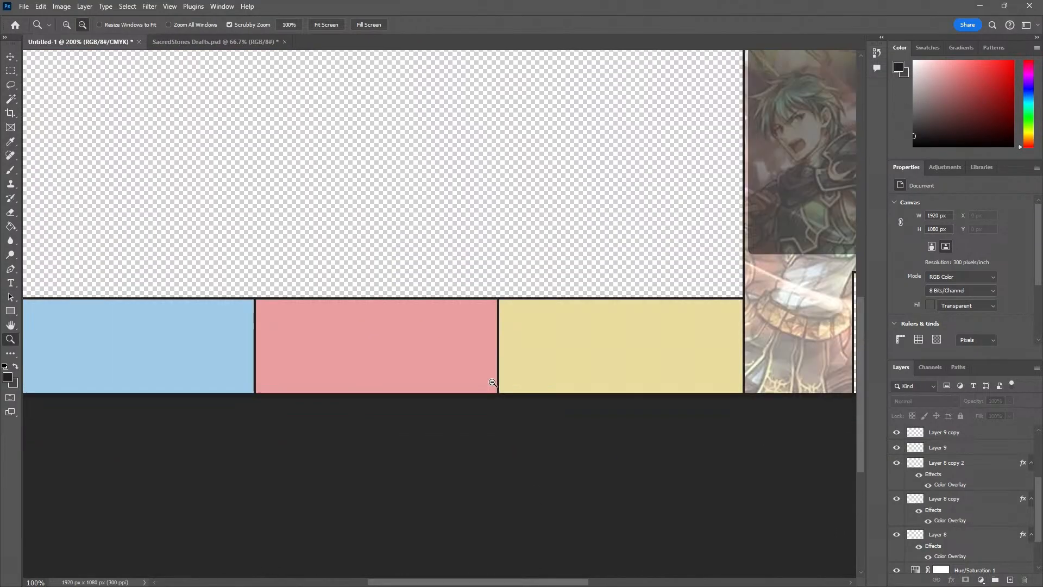
Bring the YouTube live chat pop-out over the canvas, read the latest viewer comments, and move it away again
{"action": "left_click_drag", "start_coordinate": [563, 354], "coordinate": [449, 408]}
{"action": "key", "text": "v"}
{"action": "left_click", "coordinate": [453, 406]}
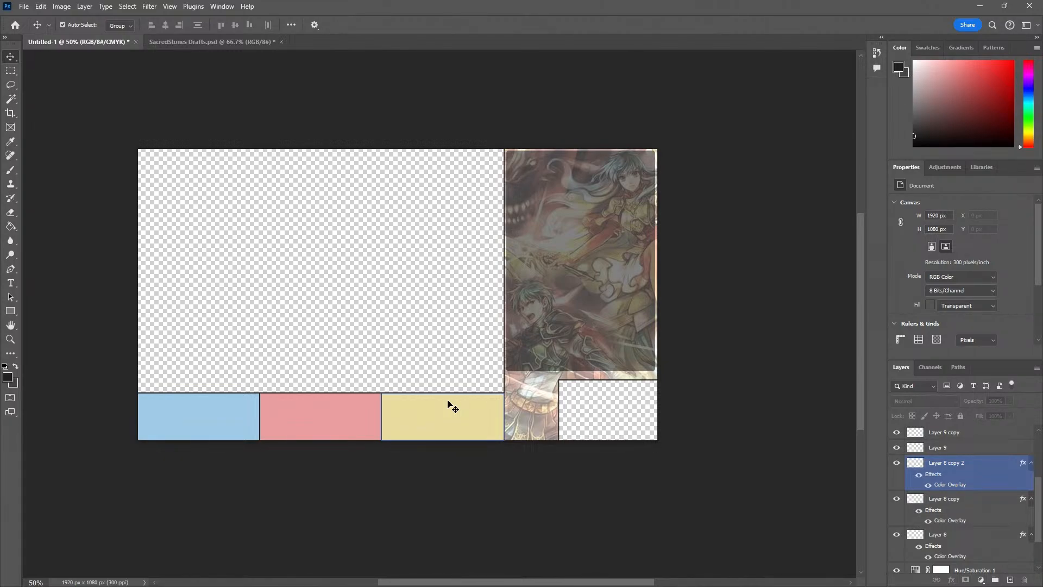
{"action": "left_click", "coordinate": [255, 97]}
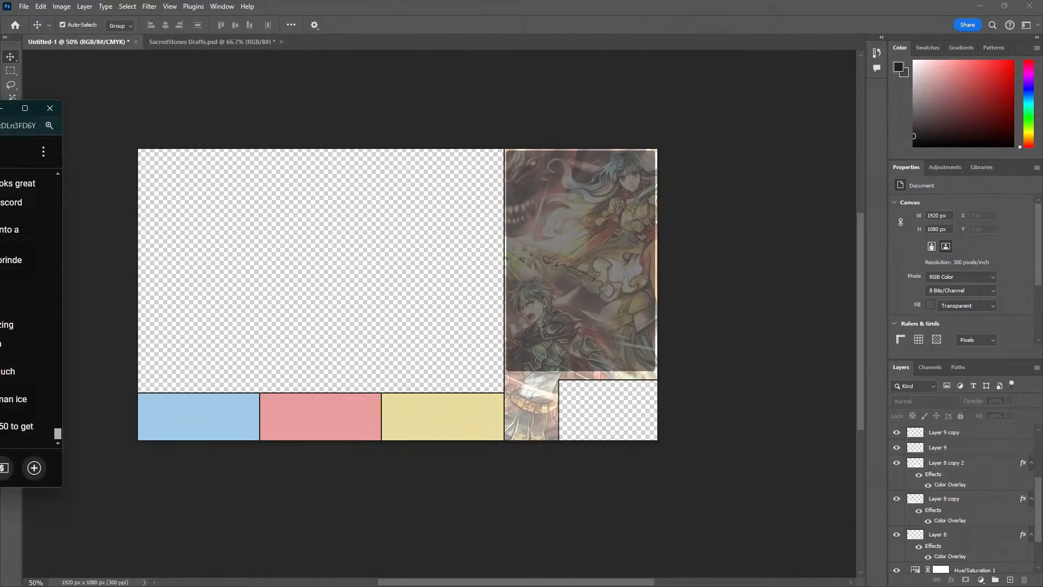
{"action": "left_click_drag", "start_coordinate": [0, 104], "coordinate": [144, 110]}
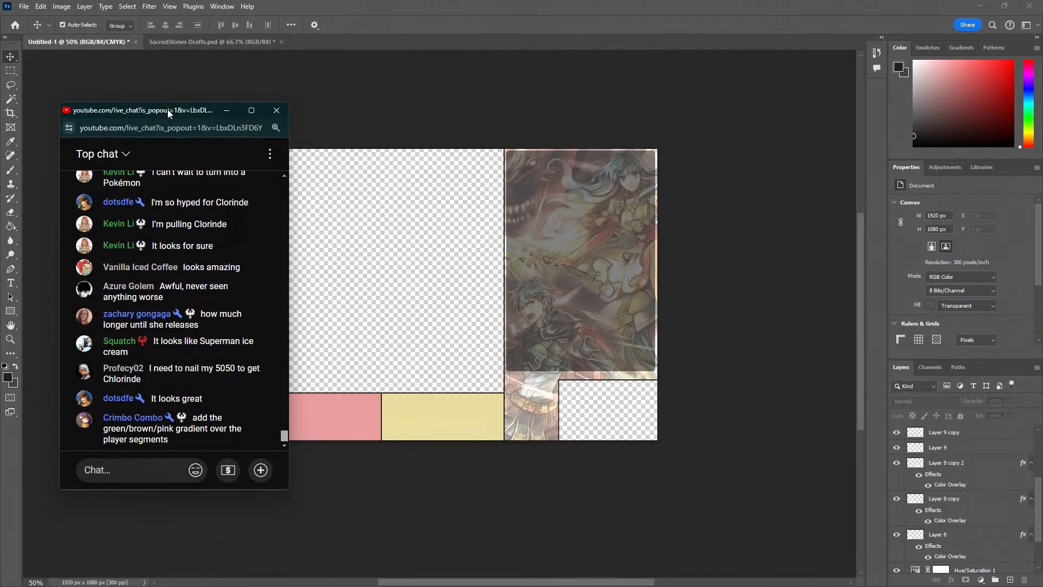
{"action": "left_click_drag", "start_coordinate": [167, 111], "coordinate": [0, 110]}
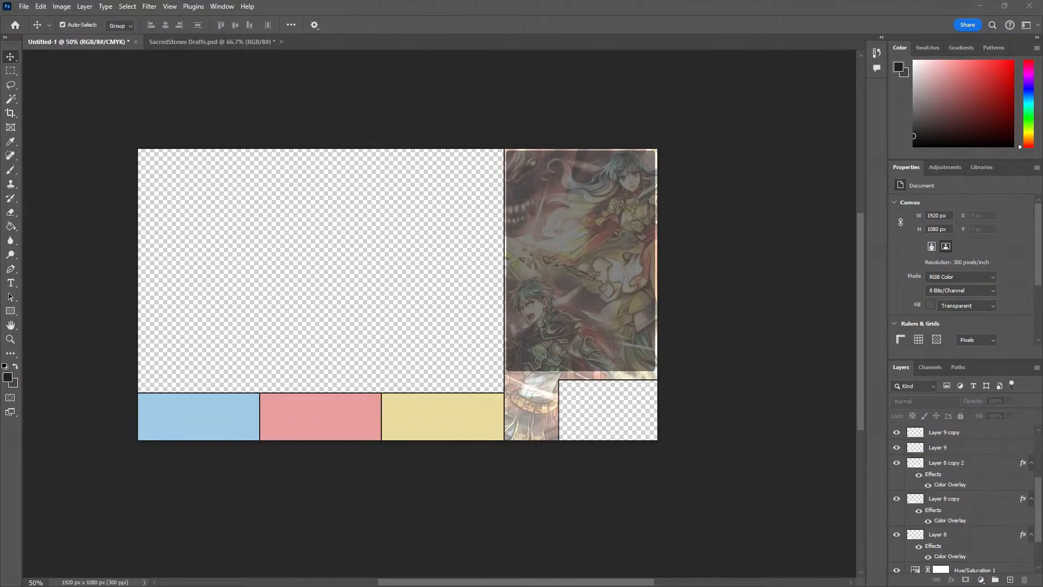
Open the blending options of the blue section's layer, Layer 8, and enable a Gradient Overlay on it
{"action": "left_click", "coordinate": [199, 397]}
{"action": "right_click", "coordinate": [945, 534]}
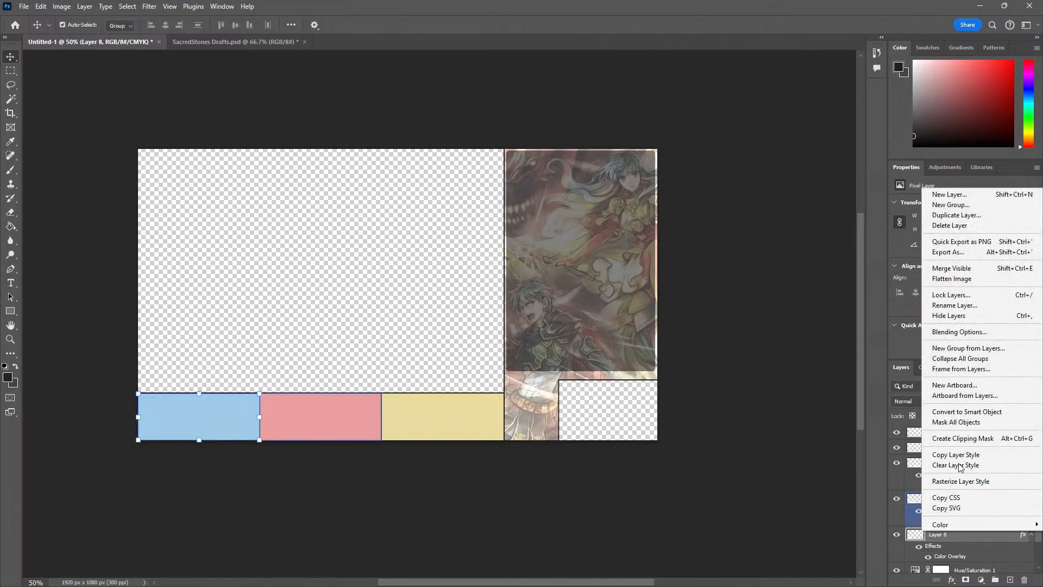
{"action": "left_click", "coordinate": [971, 332]}
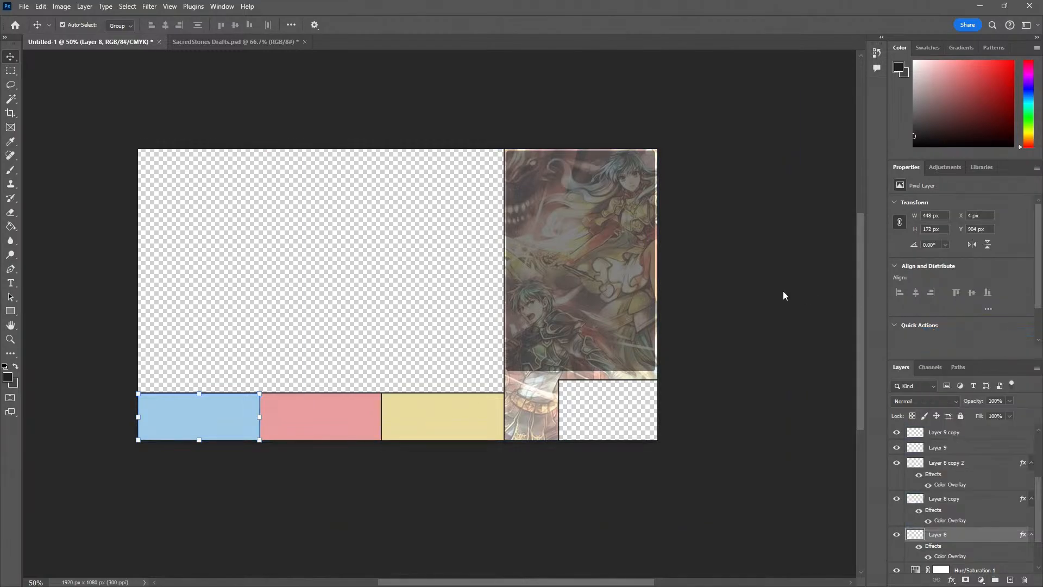
{"action": "left_click", "coordinate": [126, 298]}
{"action": "left_click", "coordinate": [146, 298]}
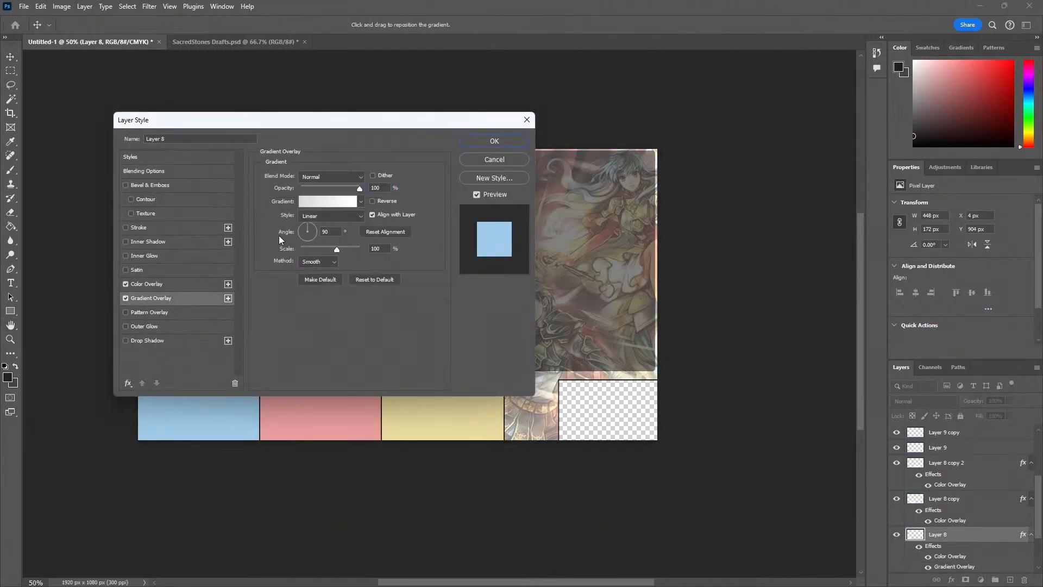
Set the overlay's gradient to the Purple_21 preset from the Purples set and accept the gradient
{"action": "left_click", "coordinate": [342, 201]}
{"action": "scroll", "coordinate": [465, 175], "scroll_direction": "down", "scroll_amount": 5}
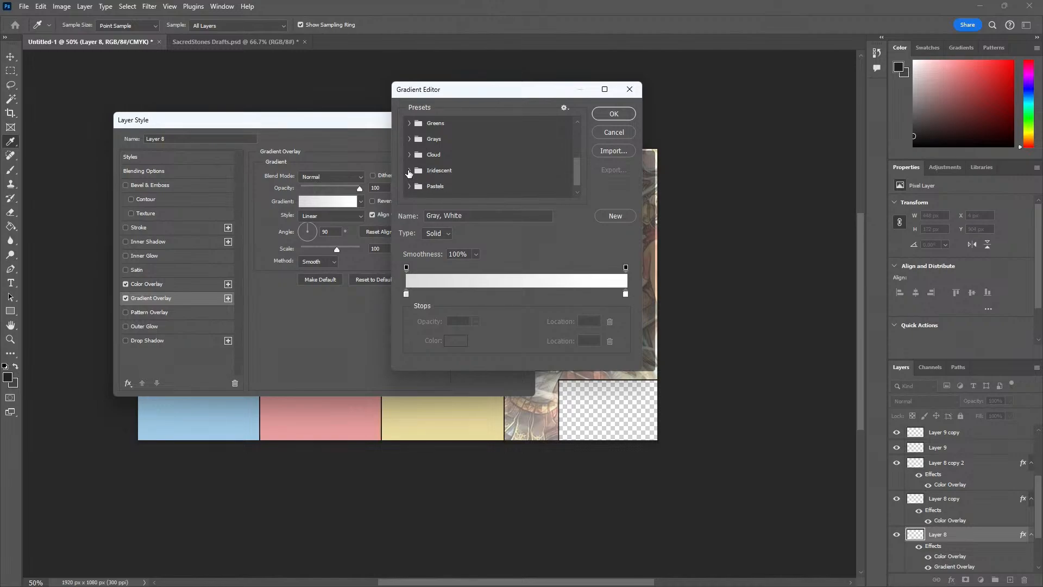
{"action": "left_click", "coordinate": [408, 186]}
{"action": "scroll", "coordinate": [408, 187], "scroll_direction": "down", "scroll_amount": 1}
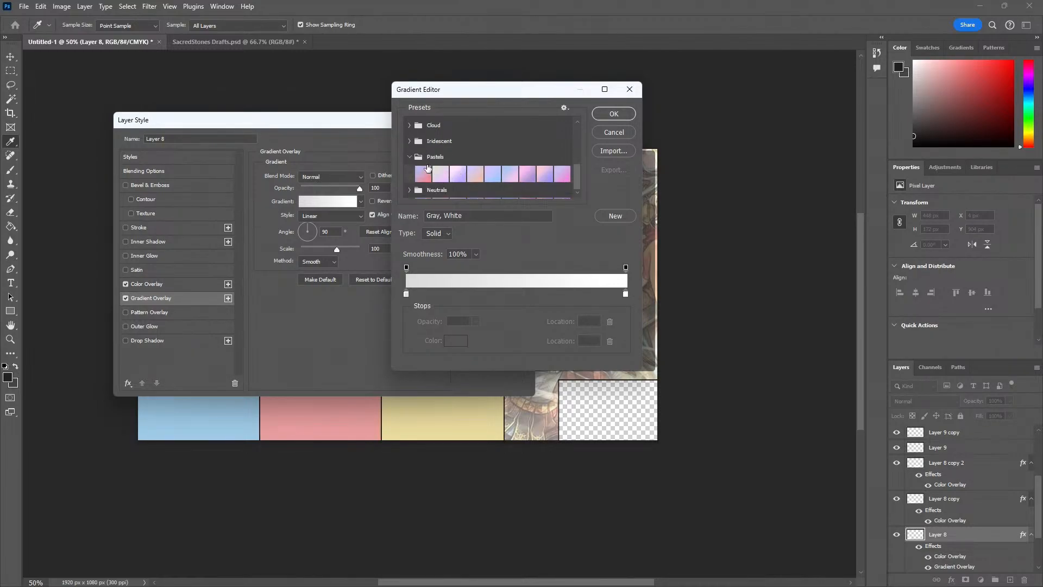
{"action": "scroll", "coordinate": [427, 165], "scroll_direction": "up", "scroll_amount": 3}
{"action": "scroll", "coordinate": [414, 155], "scroll_direction": "up", "scroll_amount": 3}
{"action": "left_click", "coordinate": [410, 142]}
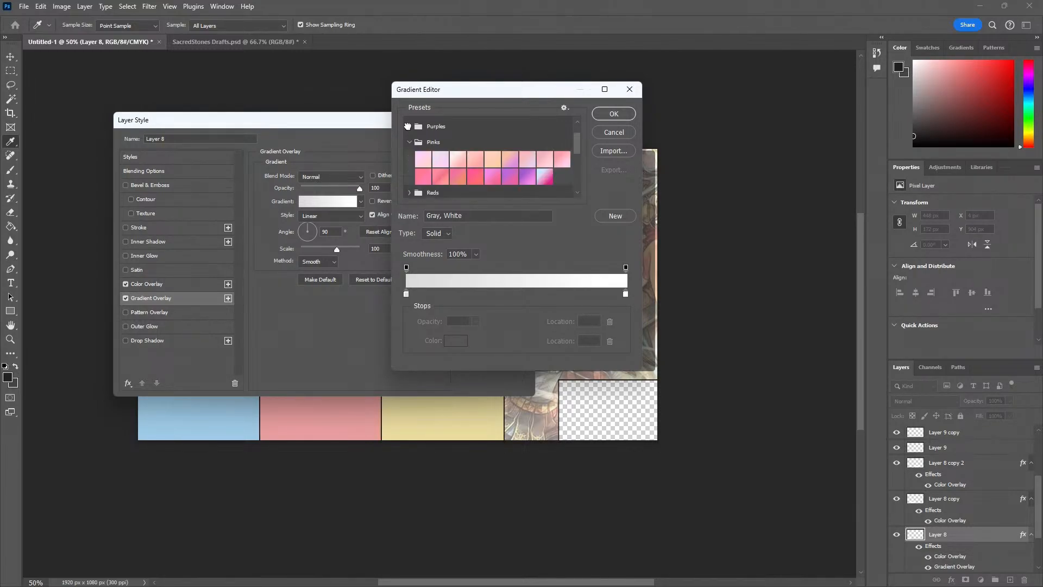
{"action": "left_click", "coordinate": [409, 126]}
{"action": "left_click", "coordinate": [458, 179]}
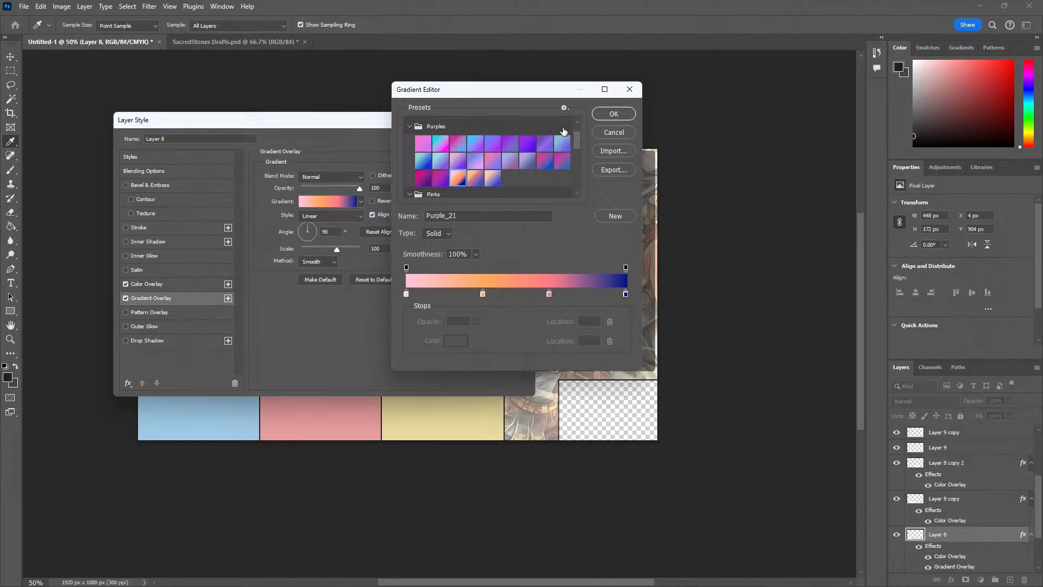
{"action": "left_click", "coordinate": [614, 114]}
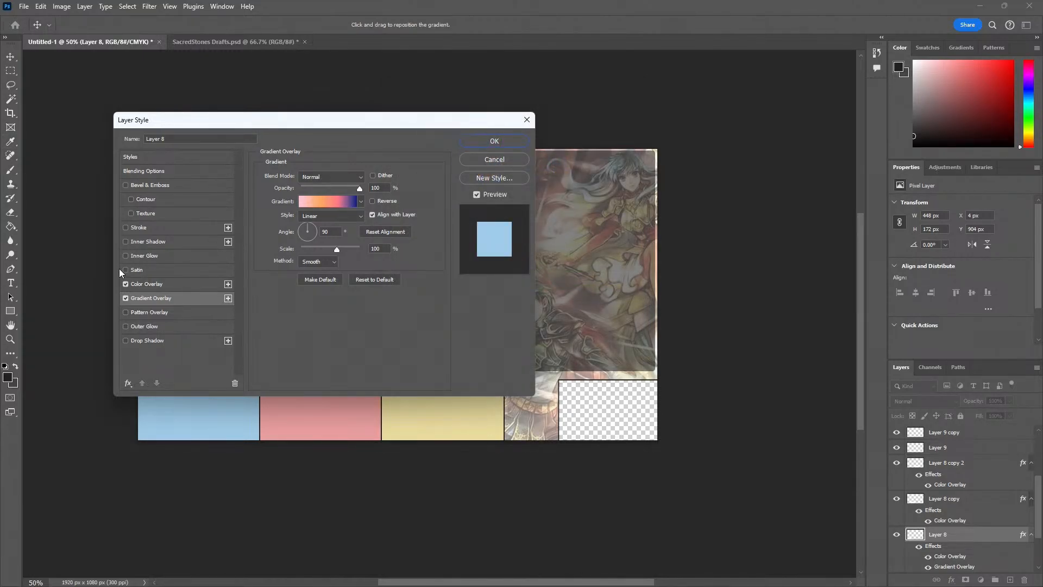
Preview the blue section with only the gradient, and restore its Color Overlay in place of the Gradient Overlay
{"action": "left_click", "coordinate": [126, 284]}
{"action": "left_click_drag", "start_coordinate": [228, 124], "coordinate": [410, 106]}
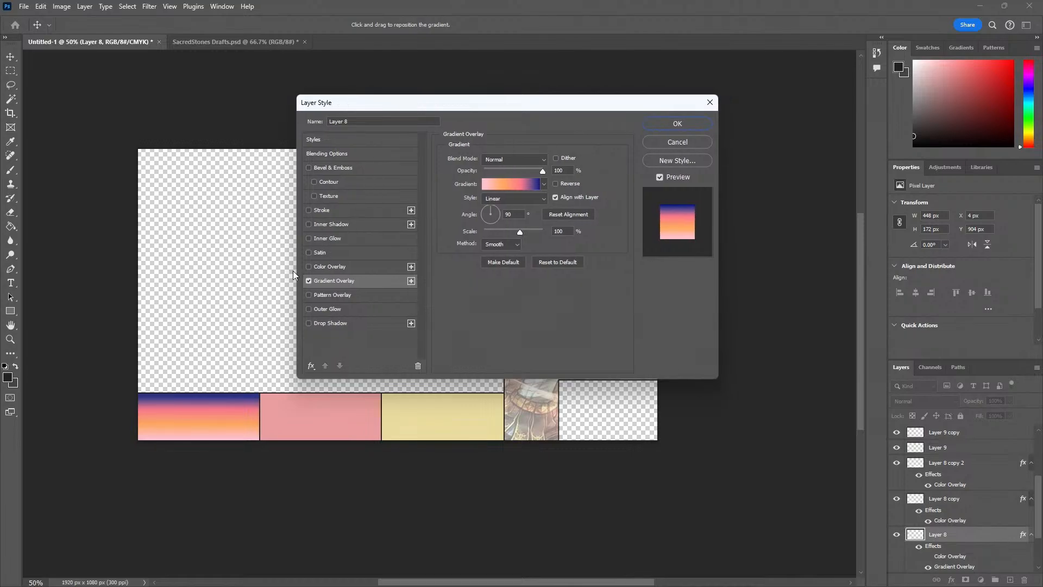
{"action": "left_click", "coordinate": [308, 267]}
{"action": "left_click", "coordinate": [308, 281]}
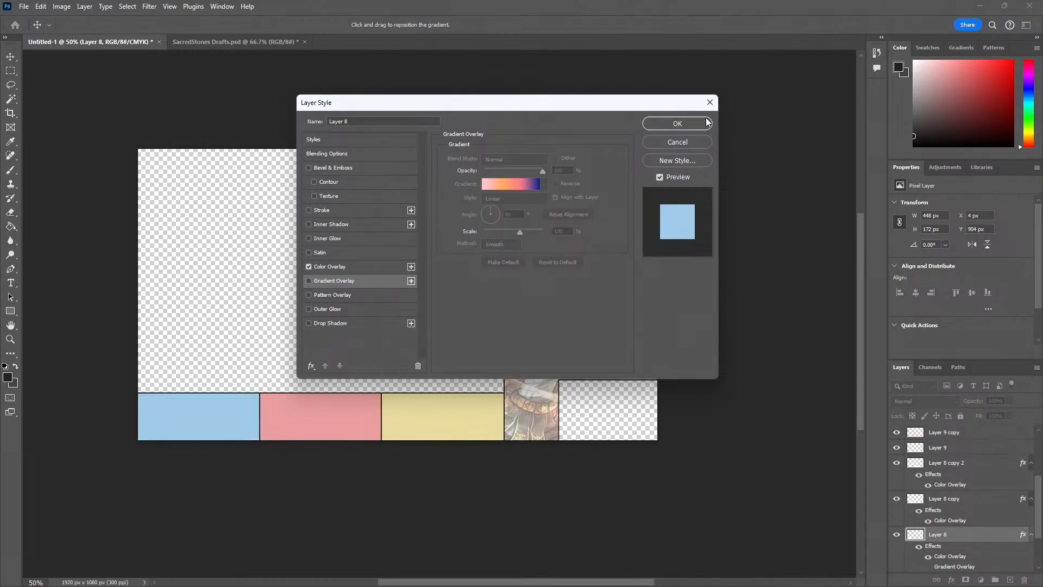
{"action": "left_click", "coordinate": [666, 126]}
{"action": "left_click", "coordinate": [353, 257]}
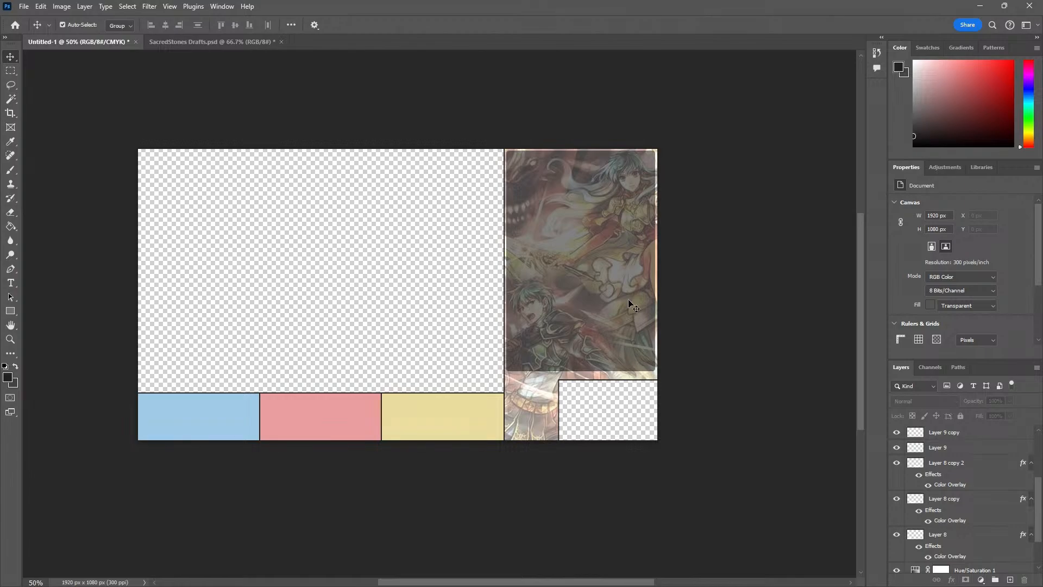
Examine the darkened character artwork beside the game area up close and check the overall layout
{"action": "key", "text": "z"}
{"action": "left_click", "coordinate": [603, 304]}
{"action": "left_click_drag", "start_coordinate": [603, 304], "coordinate": [407, 377]}
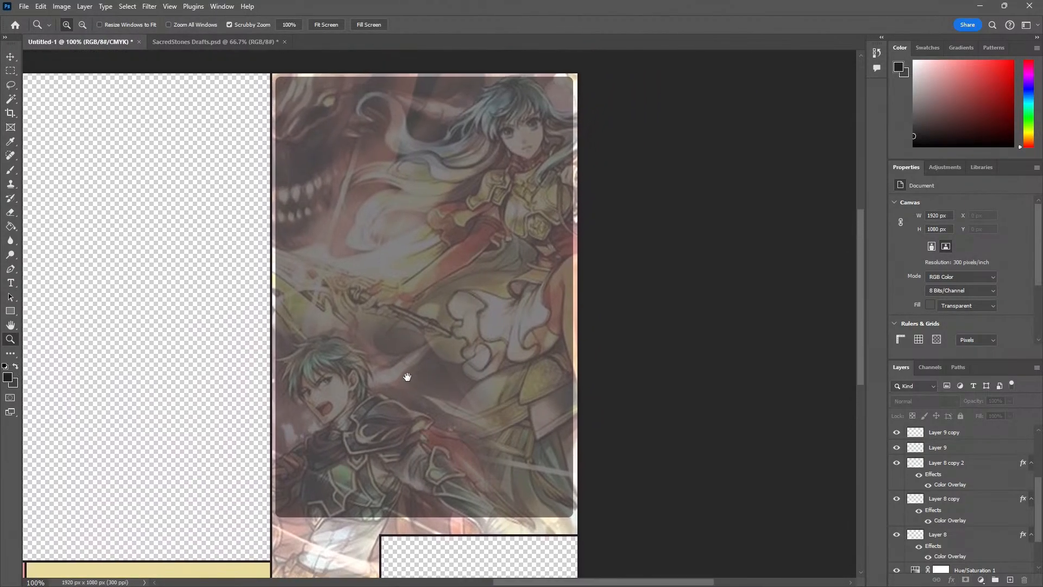
{"action": "left_click", "coordinate": [390, 388]}
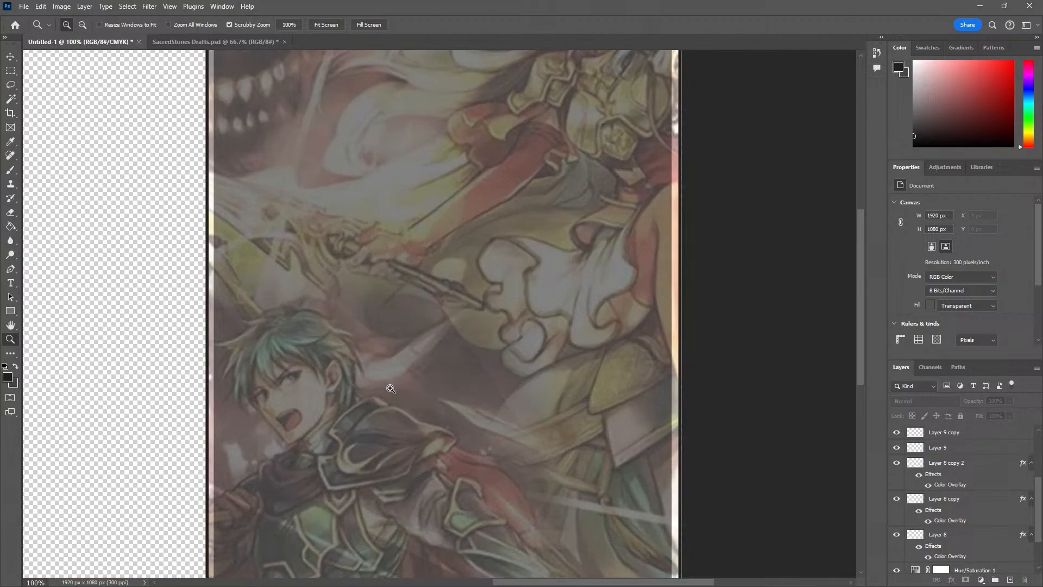
{"action": "left_click", "coordinate": [390, 388]}
{"action": "left_click", "coordinate": [391, 388], "text": "alt"}
{"action": "left_click", "coordinate": [390, 388], "text": "alt"}
{"action": "left_click", "coordinate": [391, 388], "text": "alt"}
{"action": "left_click", "coordinate": [391, 388], "text": "alt"}
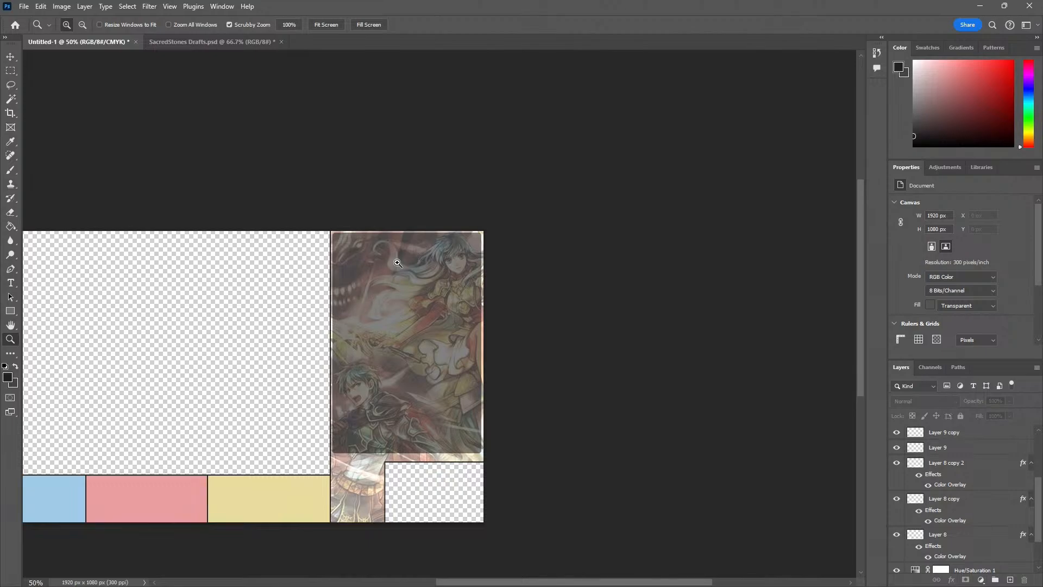
{"action": "left_click", "coordinate": [182, 385], "text": "alt"}
{"action": "left_click", "coordinate": [177, 415]}
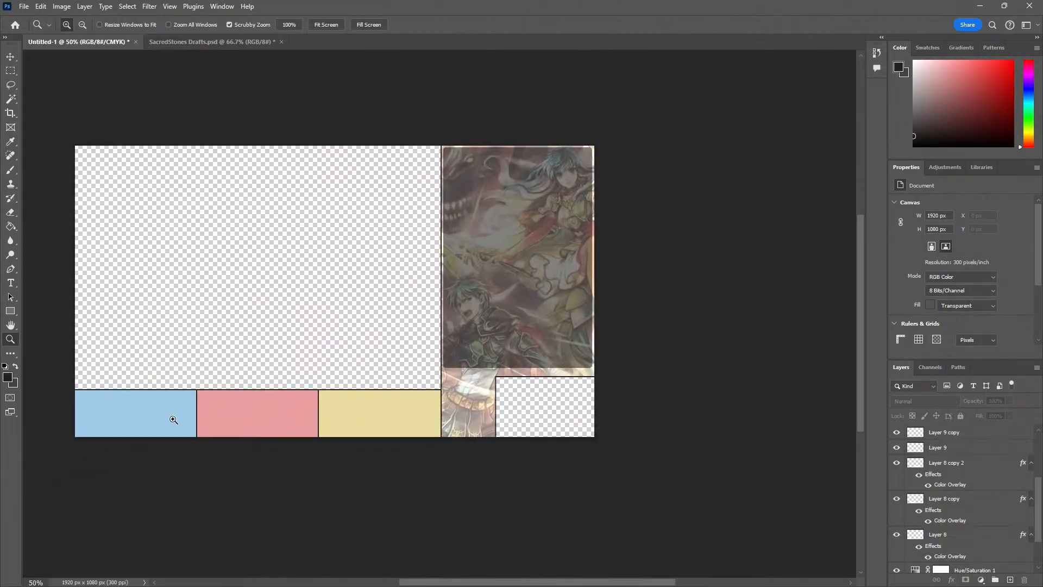
Examine the blue, pink and yellow player sections and their dark dividers at several zoom levels
{"action": "left_click", "coordinate": [174, 419]}
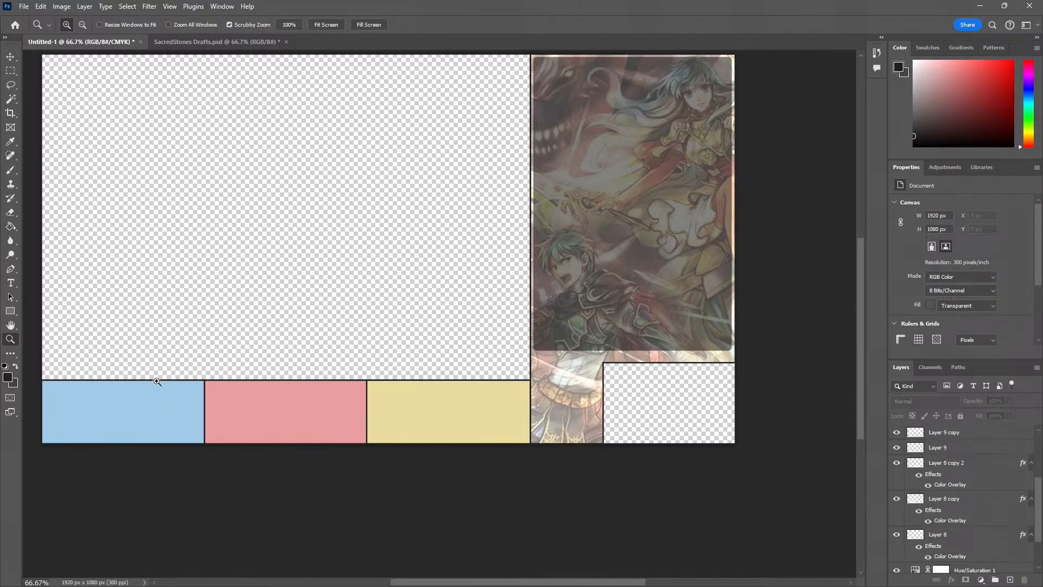
{"action": "left_click", "coordinate": [160, 402], "text": "alt"}
{"action": "key", "text": "v"}
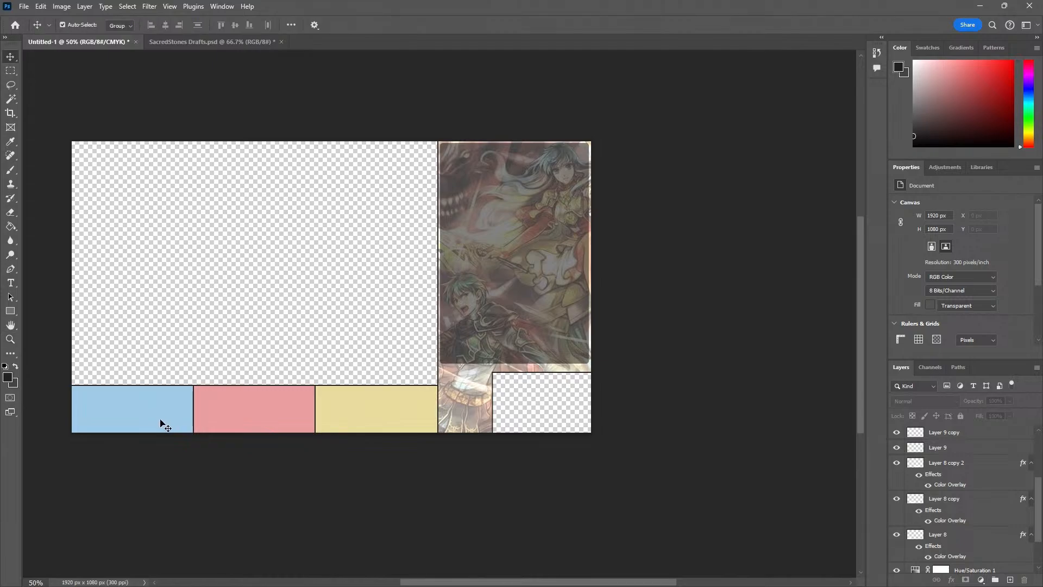
{"action": "left_click", "coordinate": [133, 414]}
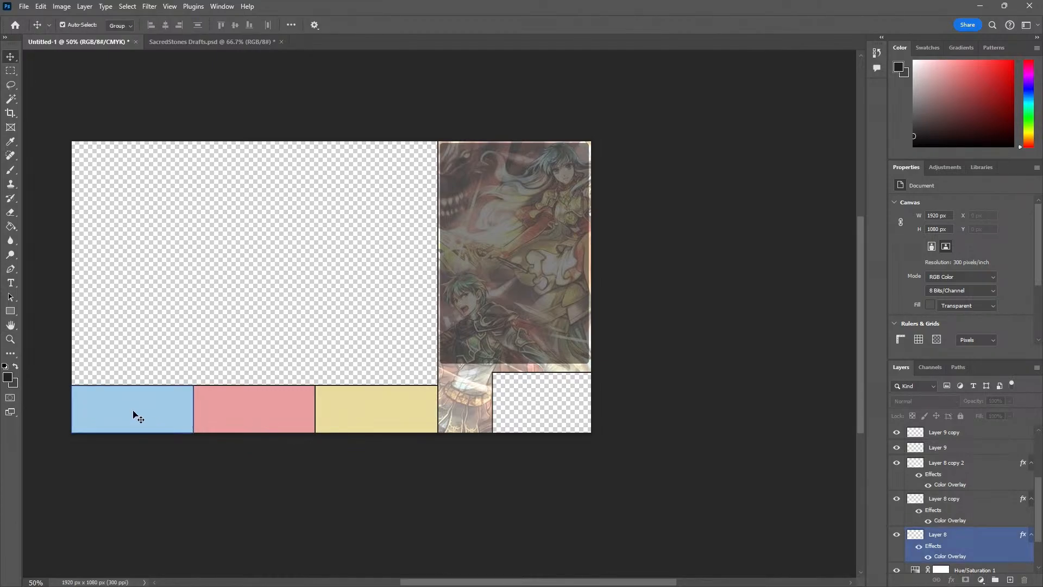
{"action": "left_click", "coordinate": [162, 376]}
{"action": "left_click", "coordinate": [144, 401]}
{"action": "left_click", "coordinate": [134, 435]}
{"action": "key", "text": "z"}
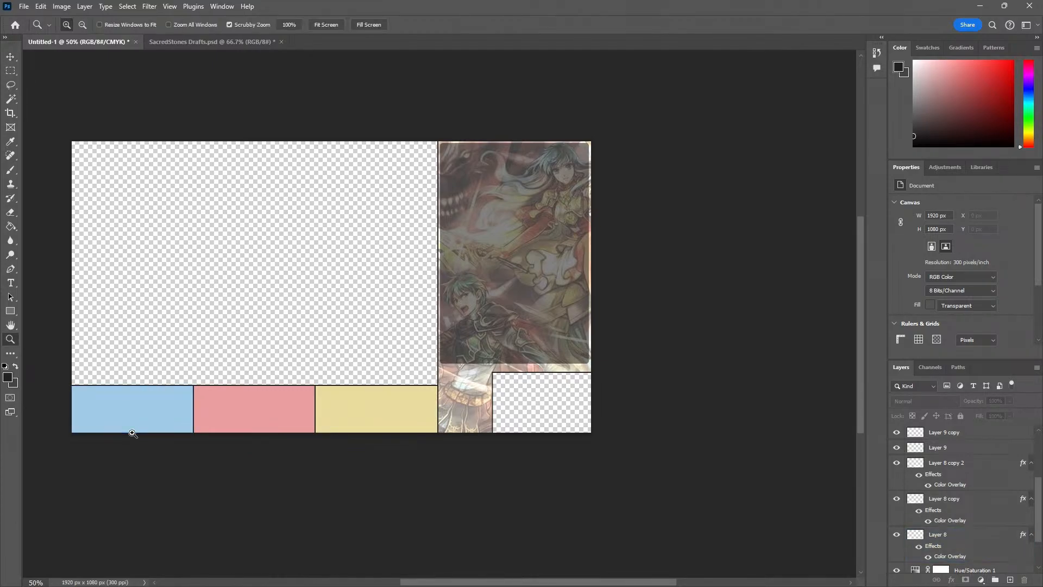
{"action": "left_click", "coordinate": [133, 433]}
{"action": "left_click", "coordinate": [110, 440]}
{"action": "left_click_drag", "start_coordinate": [111, 441], "coordinate": [195, 437]}
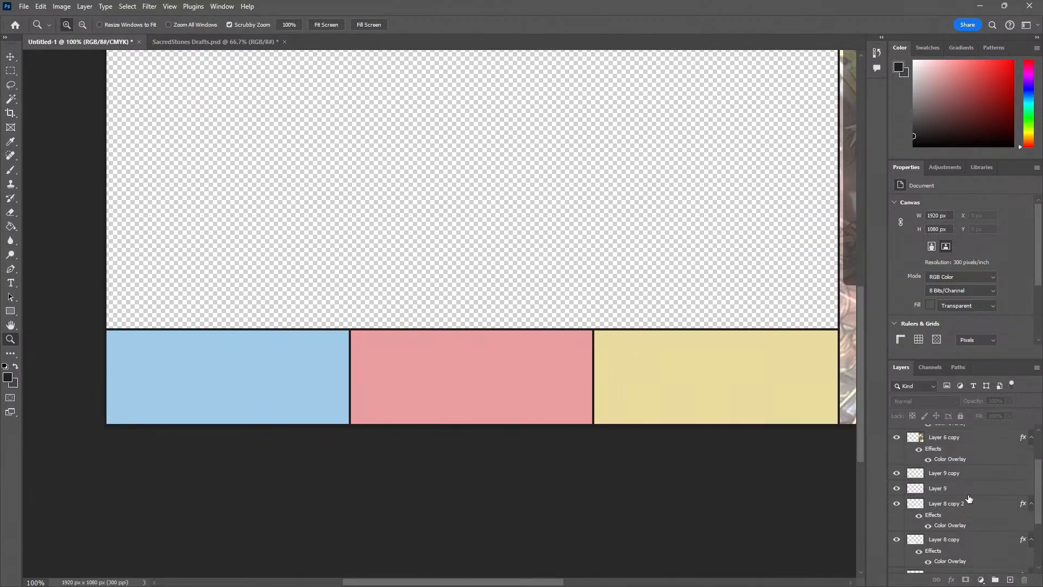
Review the layer stack from Rectangle 1 down to Layer 3 and collapse the Base Layer group
{"action": "scroll", "coordinate": [981, 510], "scroll_direction": "up", "scroll_amount": 3}
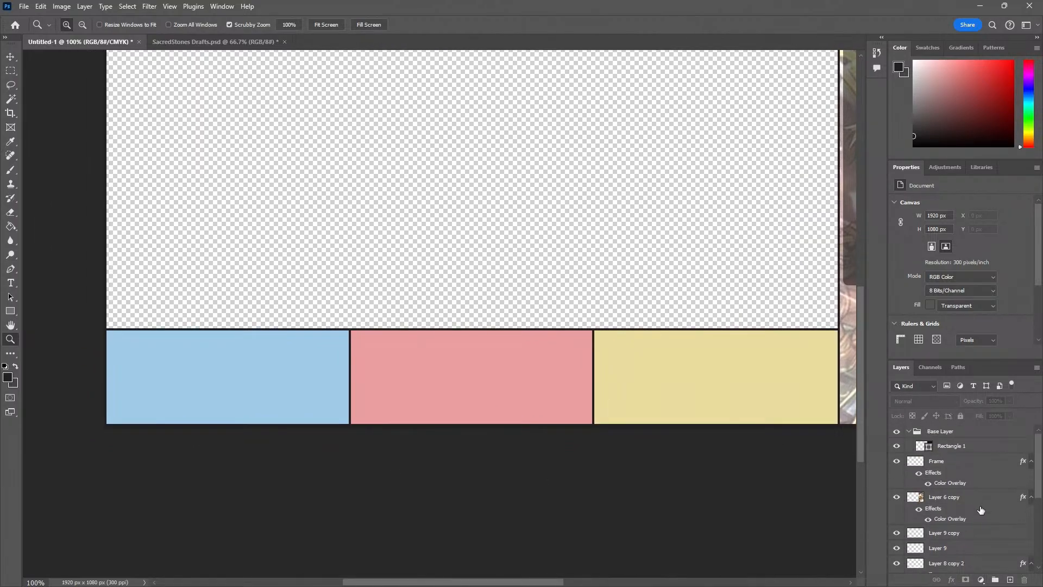
{"action": "left_click", "coordinate": [966, 445]}
{"action": "scroll", "coordinate": [961, 493], "scroll_direction": "down", "scroll_amount": 4}
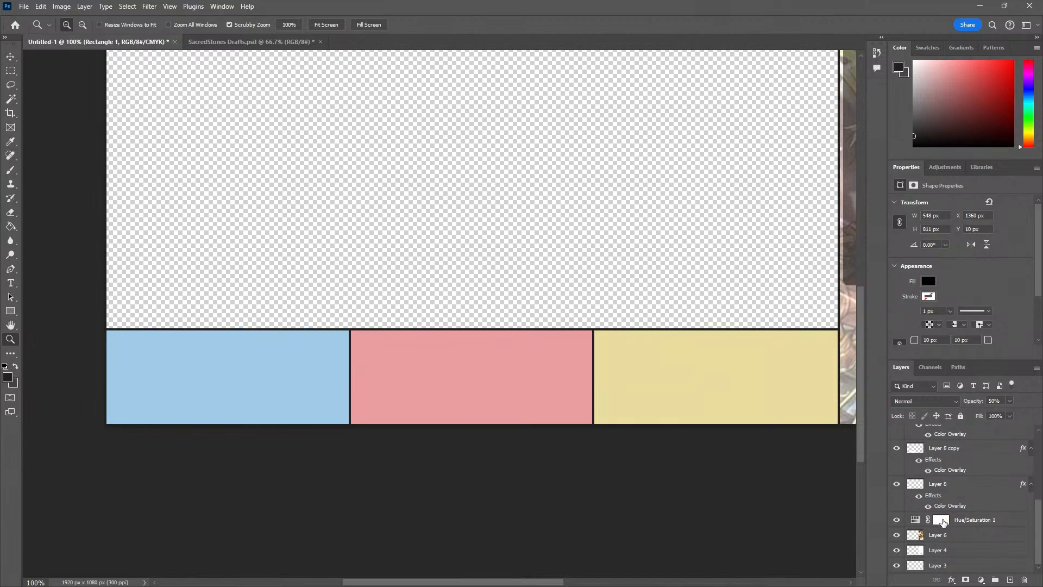
{"action": "scroll", "coordinate": [930, 527], "scroll_direction": "up", "scroll_amount": 4}
{"action": "left_click", "coordinate": [909, 432]}
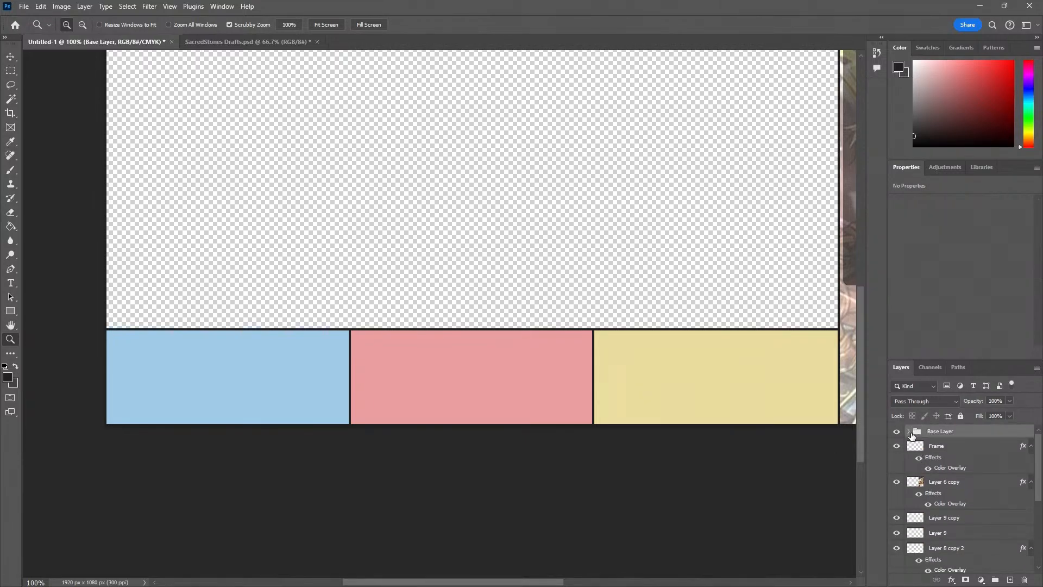
Move all layers from Frame down to Layer 3 into the Base Layer group, check its contents, and collapse it
{"action": "left_click", "coordinate": [948, 447]}
{"action": "scroll", "coordinate": [962, 540], "scroll_direction": "down", "scroll_amount": 3}
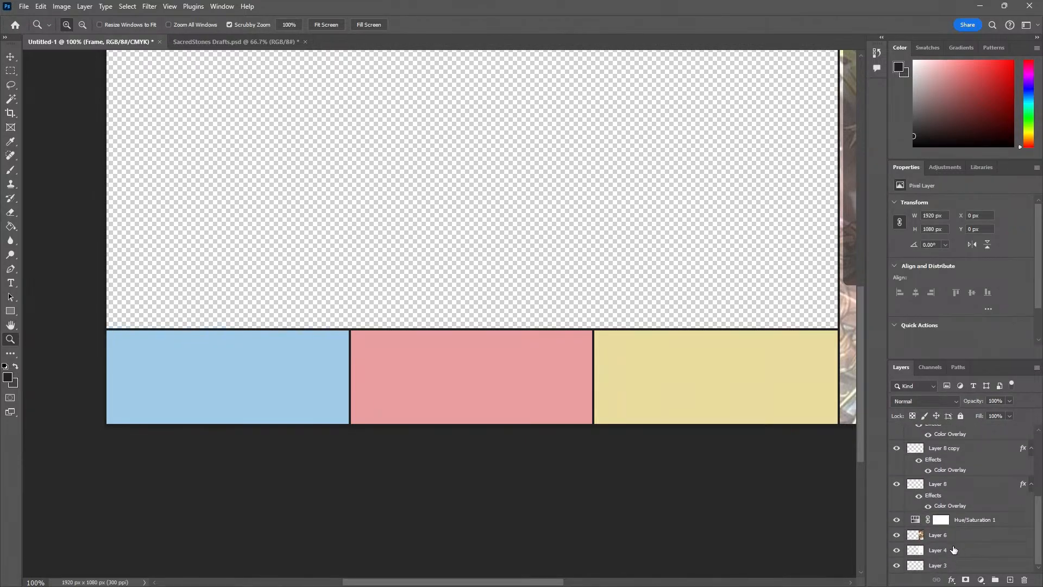
{"action": "left_click", "coordinate": [946, 565], "text": "shift"}
{"action": "scroll", "coordinate": [952, 538], "scroll_direction": "up", "scroll_amount": 4}
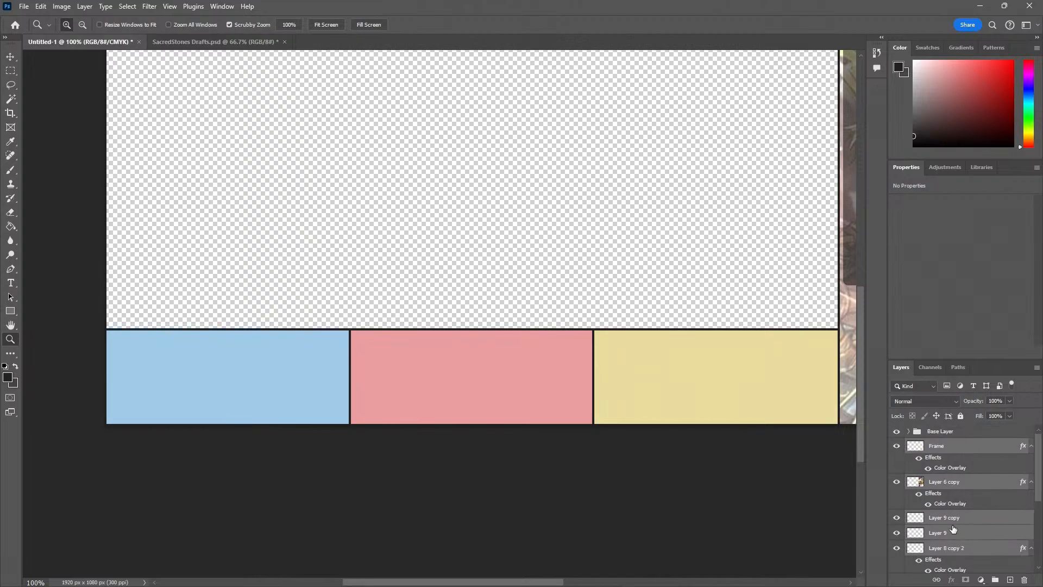
{"action": "left_click_drag", "start_coordinate": [951, 450], "coordinate": [923, 432]}
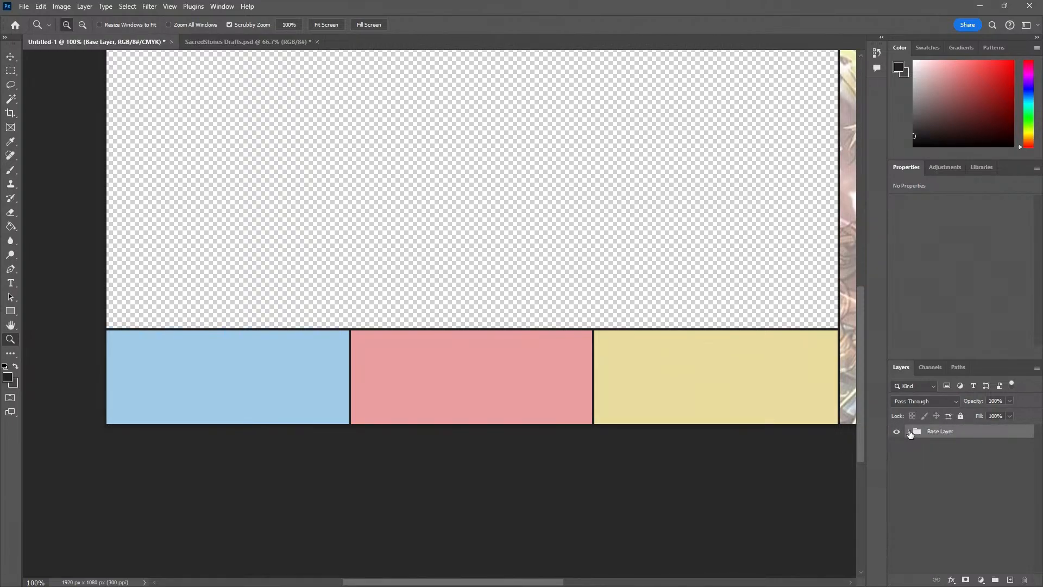
{"action": "left_click", "coordinate": [909, 431]}
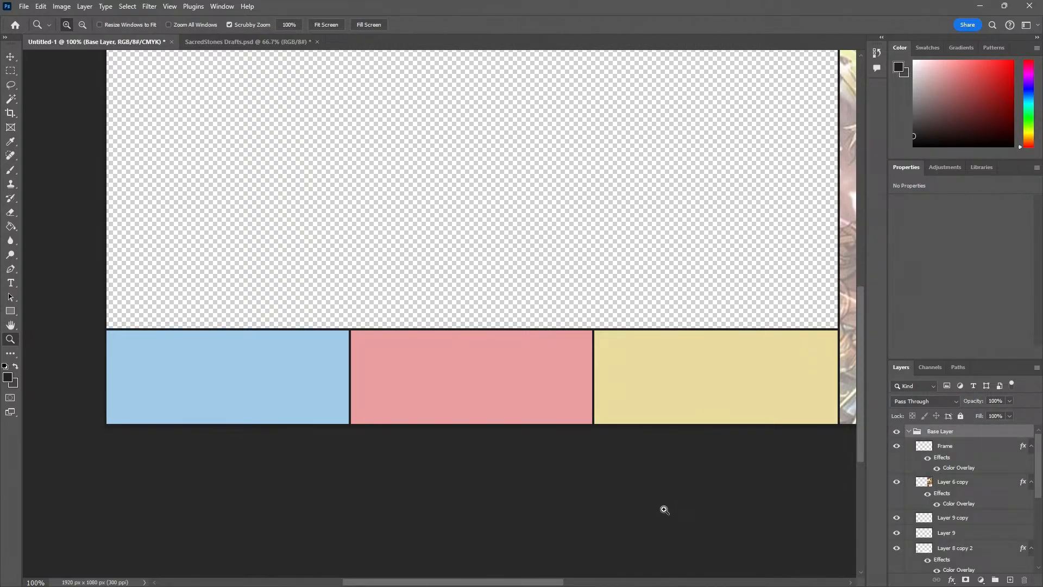
{"action": "left_click", "coordinate": [909, 431]}
Inspect the grouped layout, and bring up the YouTube live chat pop-out to read back through the viewers' comments
{"action": "left_click", "coordinate": [730, 499]}
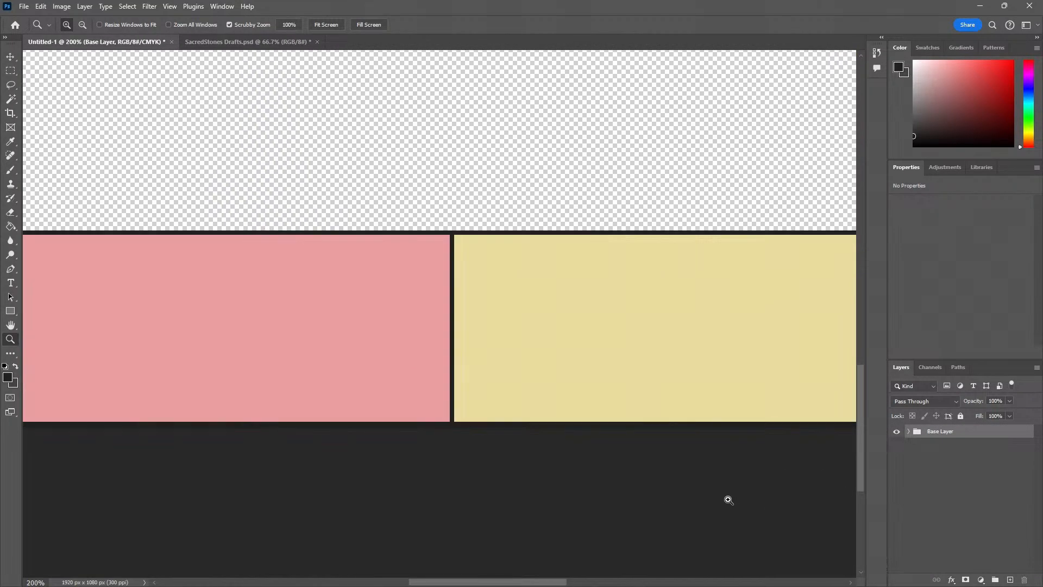
{"action": "left_click", "coordinate": [402, 354], "text": "alt"}
{"action": "left_click", "coordinate": [402, 354], "text": "alt"}
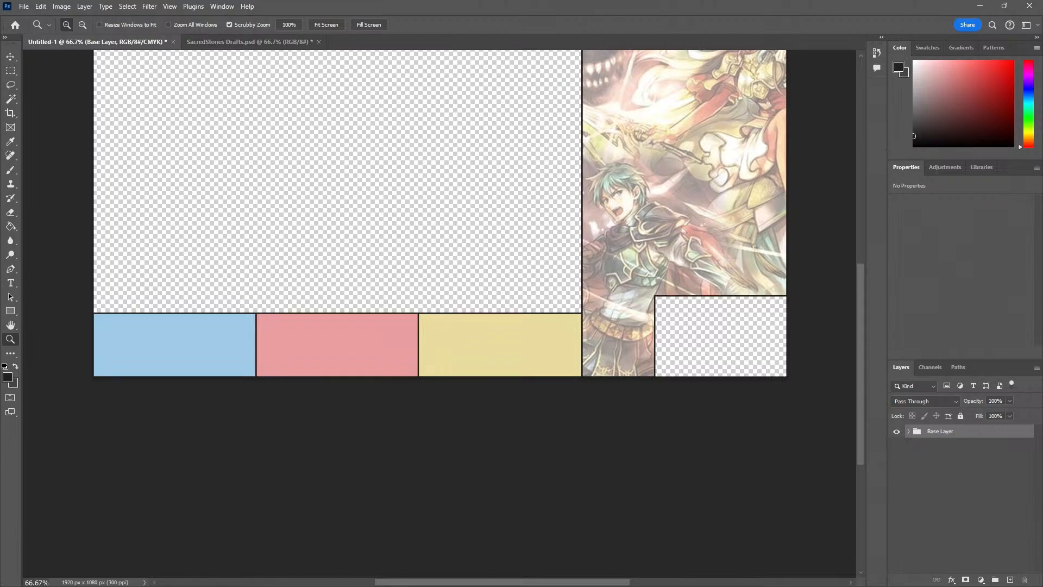
{"action": "left_click_drag", "start_coordinate": [0, 103], "coordinate": [0, 90]}
{"action": "left_click_drag", "start_coordinate": [0, 103], "coordinate": [227, 124]}
{"action": "scroll", "coordinate": [257, 319], "scroll_direction": "up", "scroll_amount": 8}
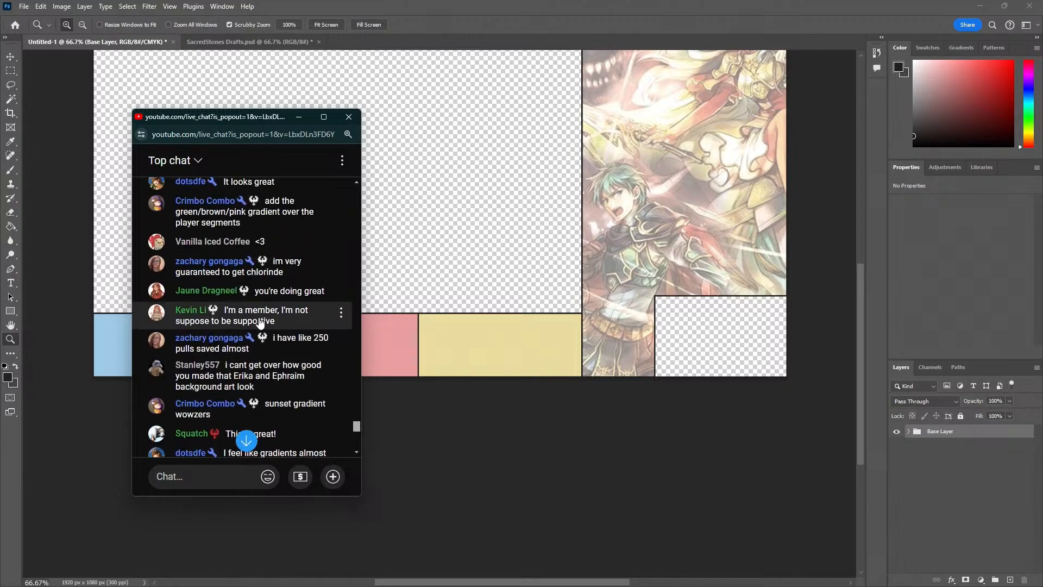
{"action": "scroll", "coordinate": [259, 320], "scroll_direction": "up", "scroll_amount": 3}
{"action": "scroll", "coordinate": [252, 312], "scroll_direction": "down", "scroll_amount": 9}
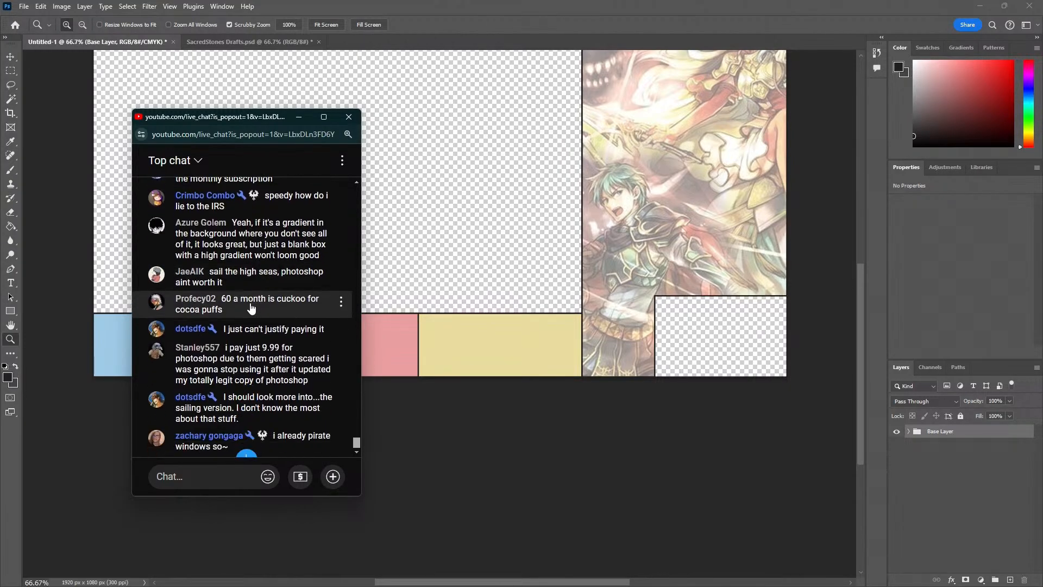
Move the chat pop-out off the canvas and inspect the blue player section up close
{"action": "left_click_drag", "start_coordinate": [221, 122], "coordinate": [0, 126]}
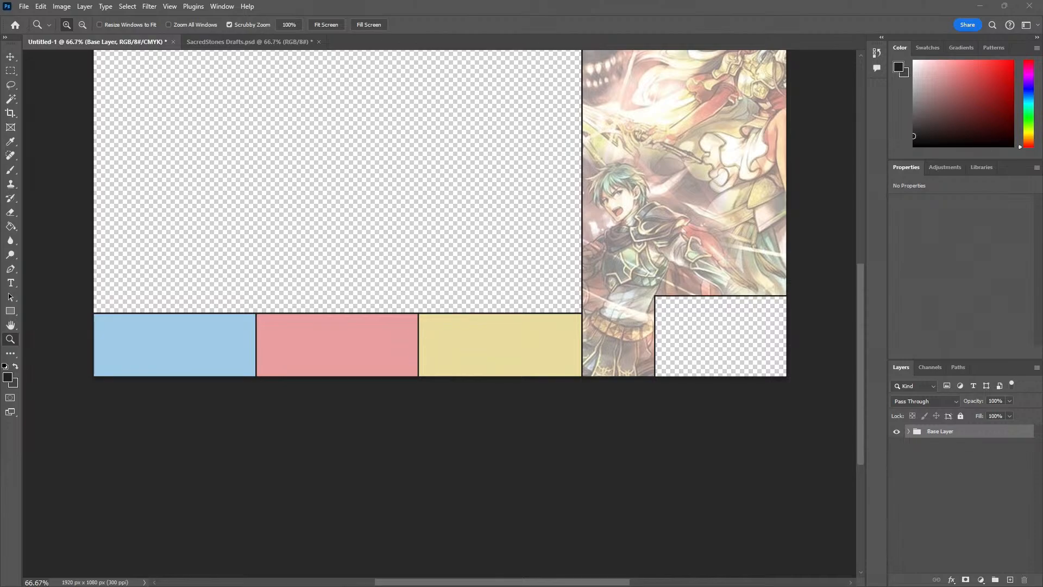
{"action": "left_click", "coordinate": [326, 279], "text": "alt"}
{"action": "left_click", "coordinate": [221, 343]}
{"action": "left_click", "coordinate": [169, 332]}
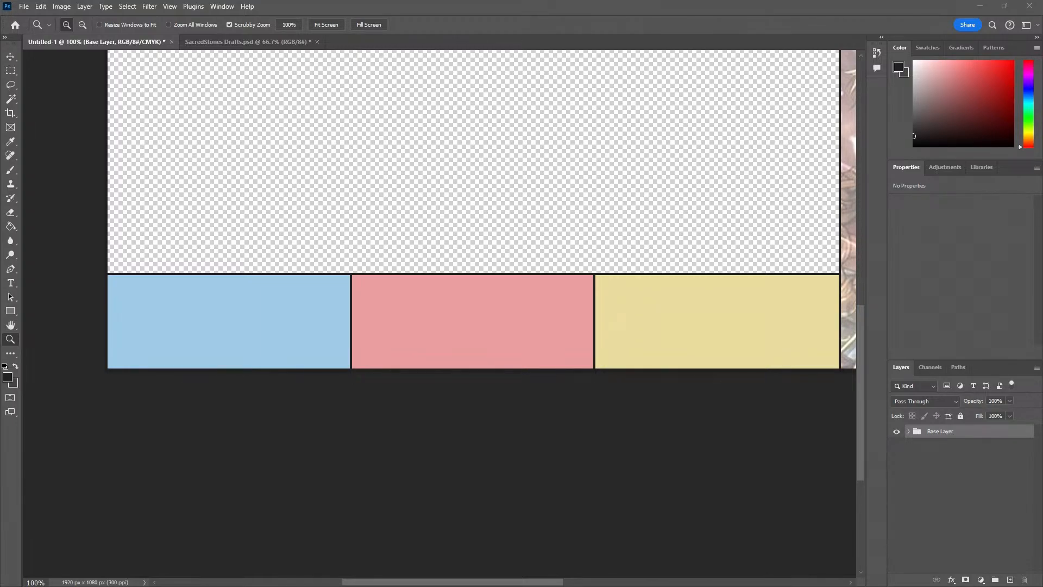
Switch to a Chrome incognito window and search Google Images for "png patterns"
{"action": "type", "text": "png "}
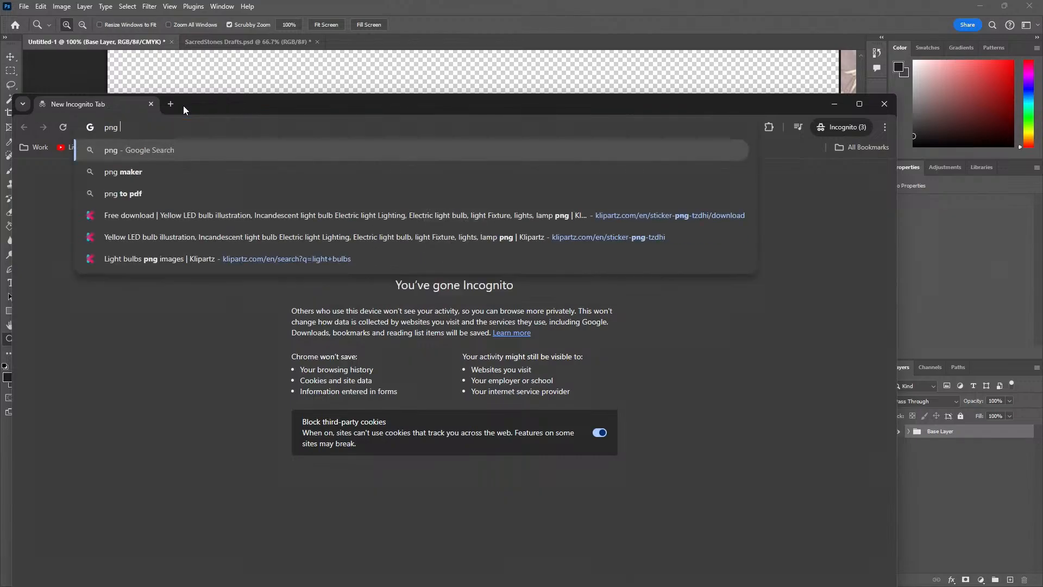
{"action": "type", "text": "patterns"}
{"action": "key", "text": "Return"}
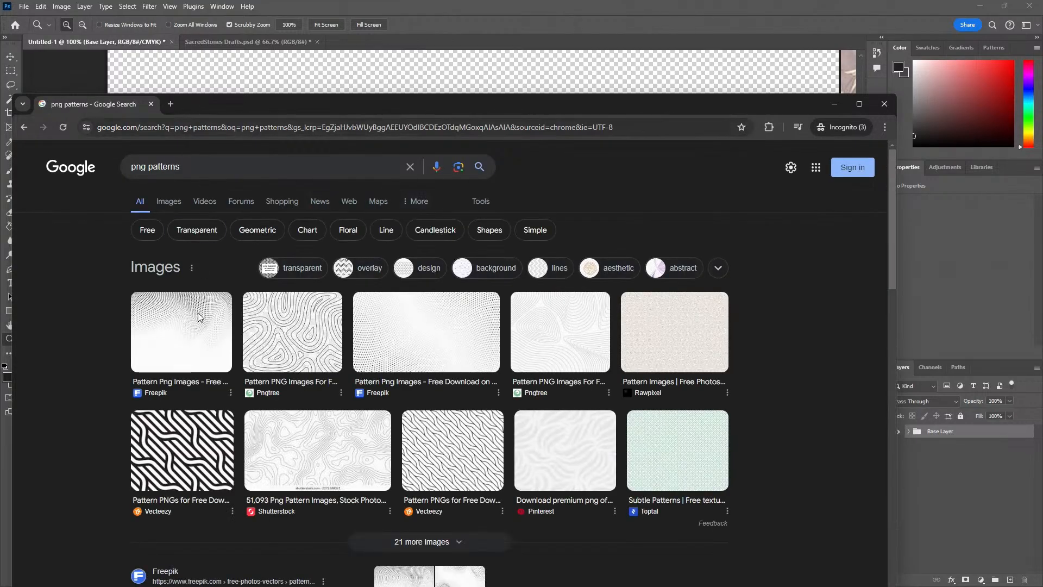
{"action": "left_click", "coordinate": [162, 200]}
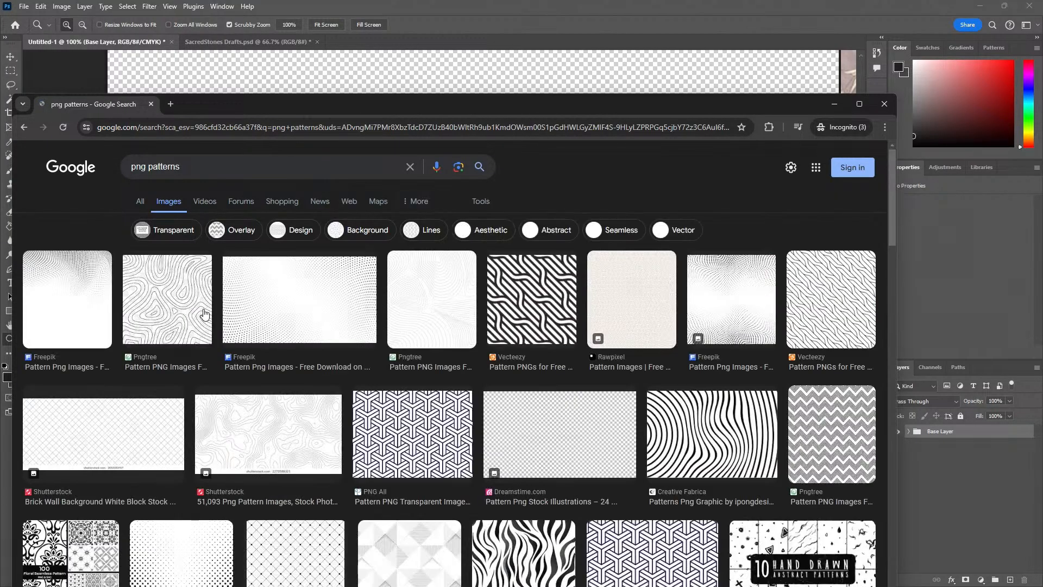
Browse the pattern image results and preview the diagonal stripe pattern from PNG All
{"action": "scroll", "coordinate": [307, 403], "scroll_direction": "down", "scroll_amount": 3}
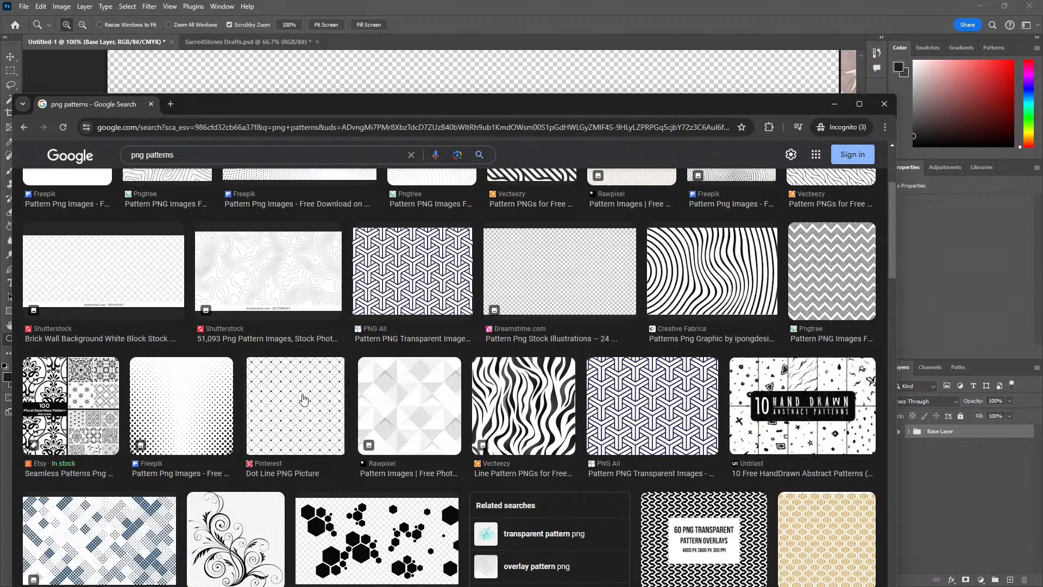
{"action": "scroll", "coordinate": [304, 400], "scroll_direction": "down", "scroll_amount": 5}
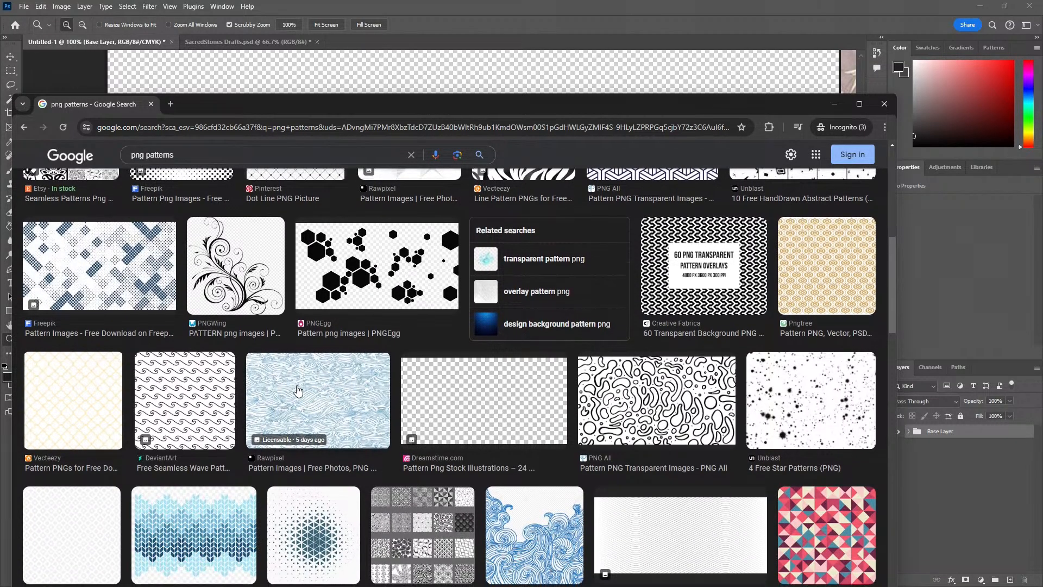
{"action": "scroll", "coordinate": [298, 390], "scroll_direction": "down", "scroll_amount": 4}
{"action": "scroll", "coordinate": [297, 390], "scroll_direction": "down", "scroll_amount": 6}
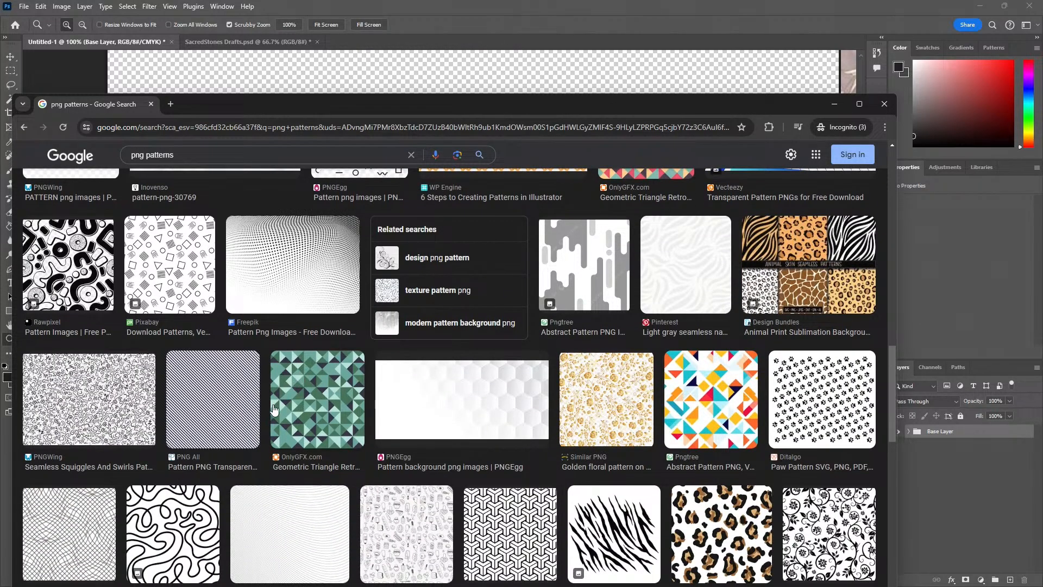
{"action": "left_click", "coordinate": [258, 416]}
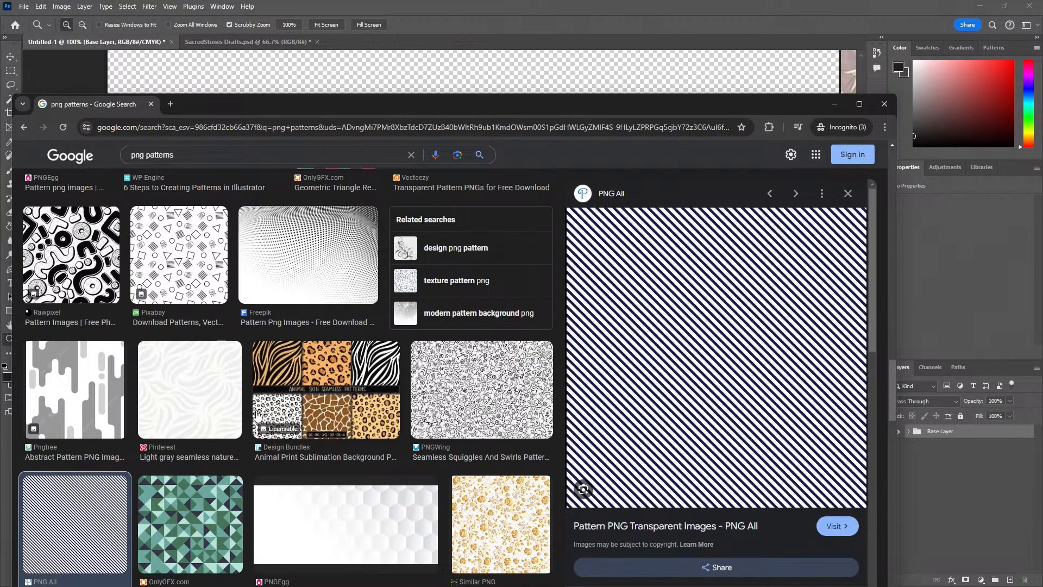
{"action": "scroll", "coordinate": [374, 355], "scroll_direction": "down", "scroll_amount": 5}
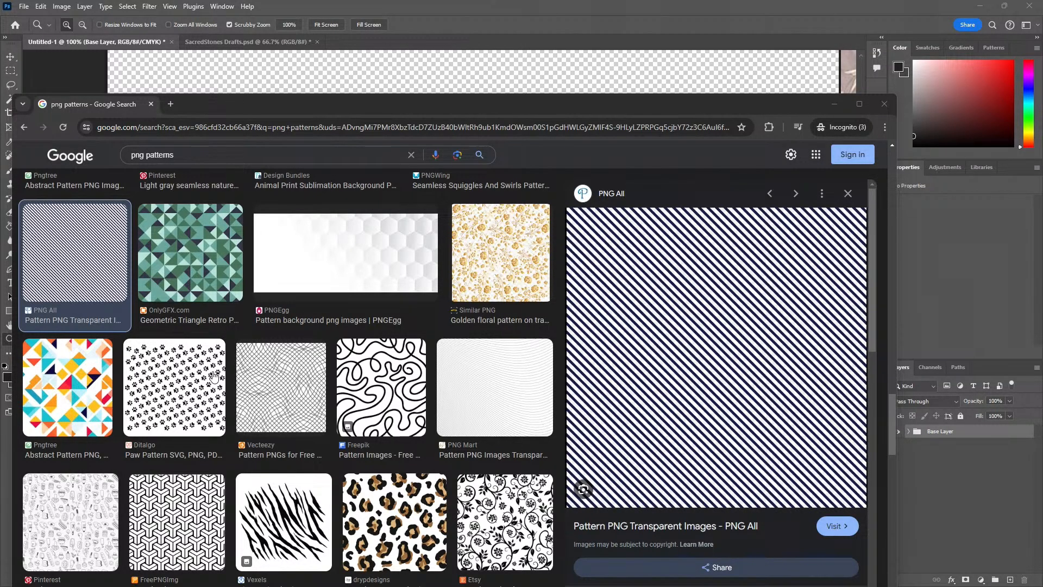
{"action": "scroll", "coordinate": [217, 381], "scroll_direction": "down", "scroll_amount": 5}
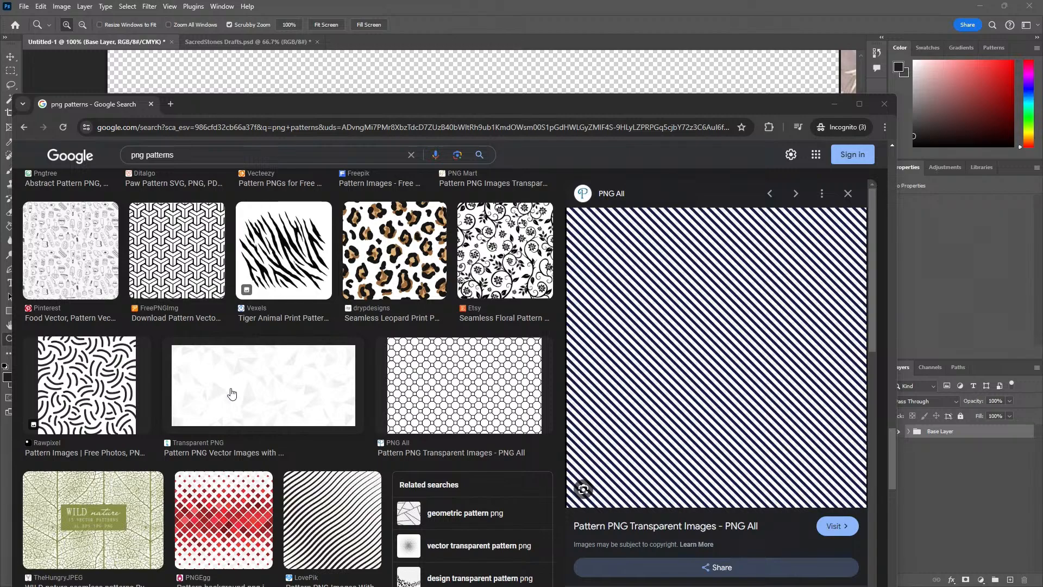
Preview the pale triangle pattern from Transparent PNG and look through further pattern results
{"action": "left_click", "coordinate": [232, 393]}
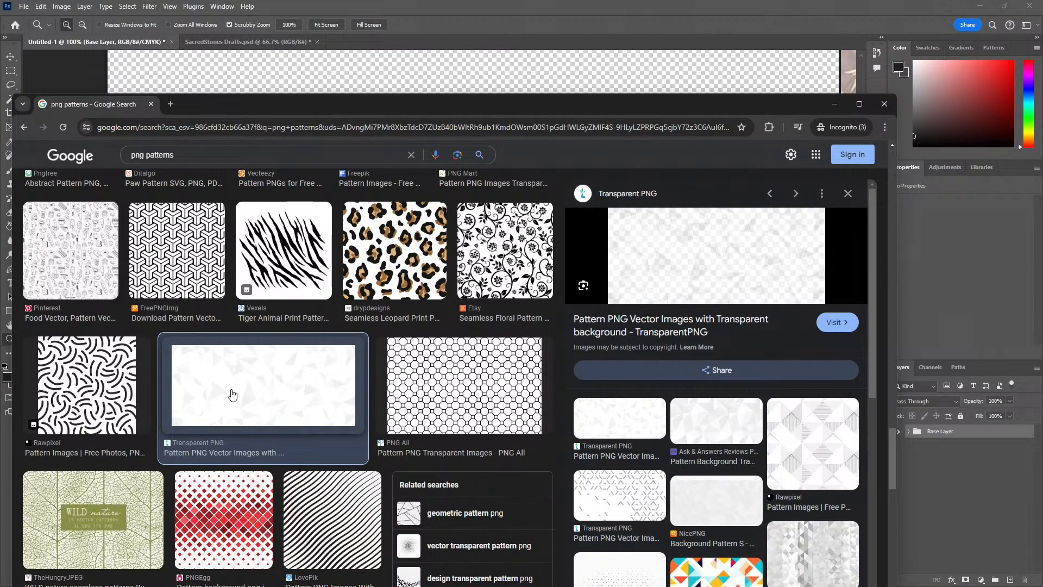
{"action": "scroll", "coordinate": [232, 394], "scroll_direction": "down", "scroll_amount": 5}
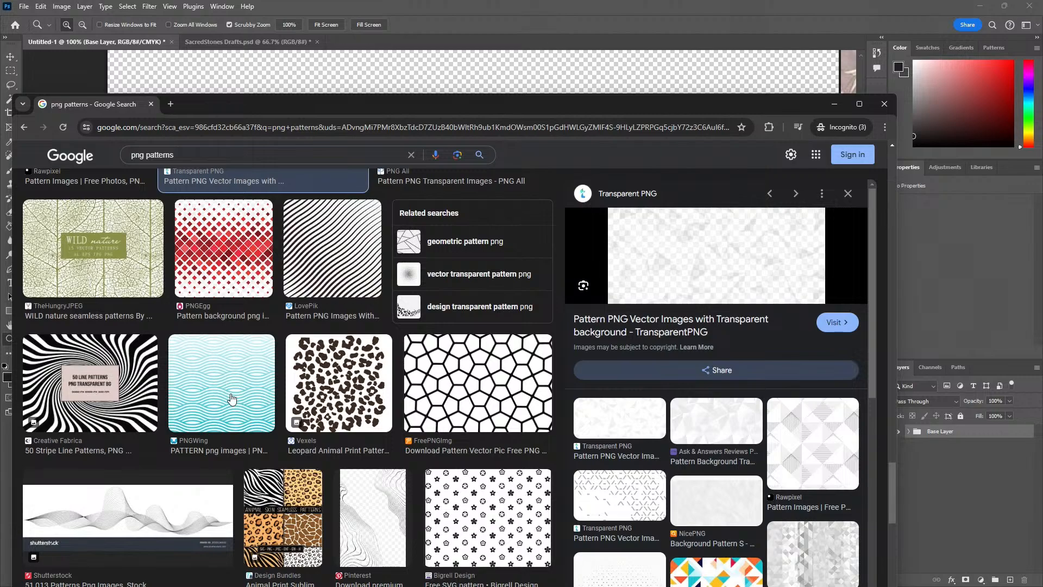
{"action": "scroll", "coordinate": [232, 399], "scroll_direction": "down", "scroll_amount": 3}
{"action": "scroll", "coordinate": [232, 400], "scroll_direction": "down", "scroll_amount": 4}
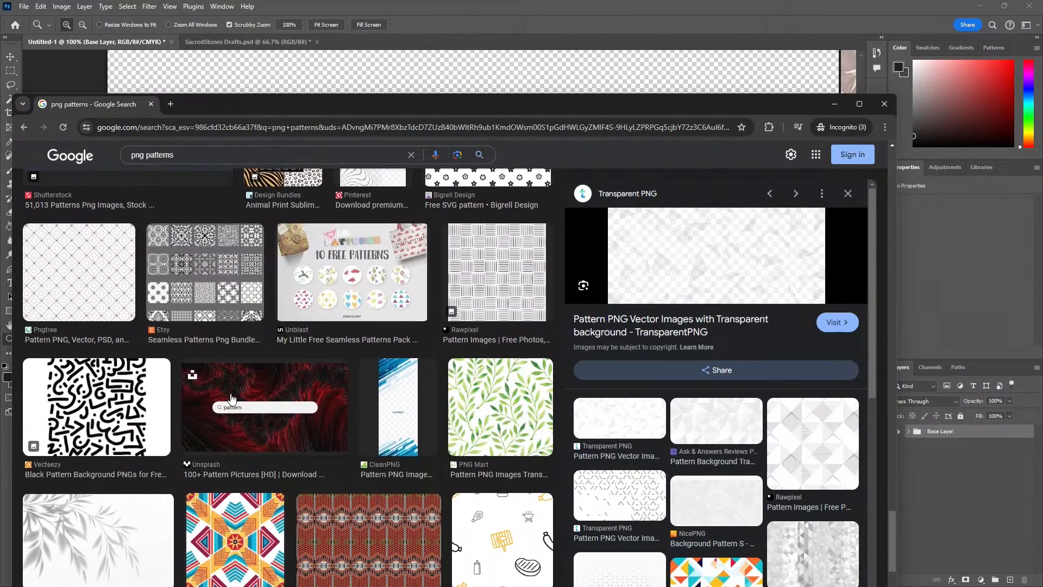
{"action": "scroll", "coordinate": [232, 398], "scroll_direction": "down", "scroll_amount": 6}
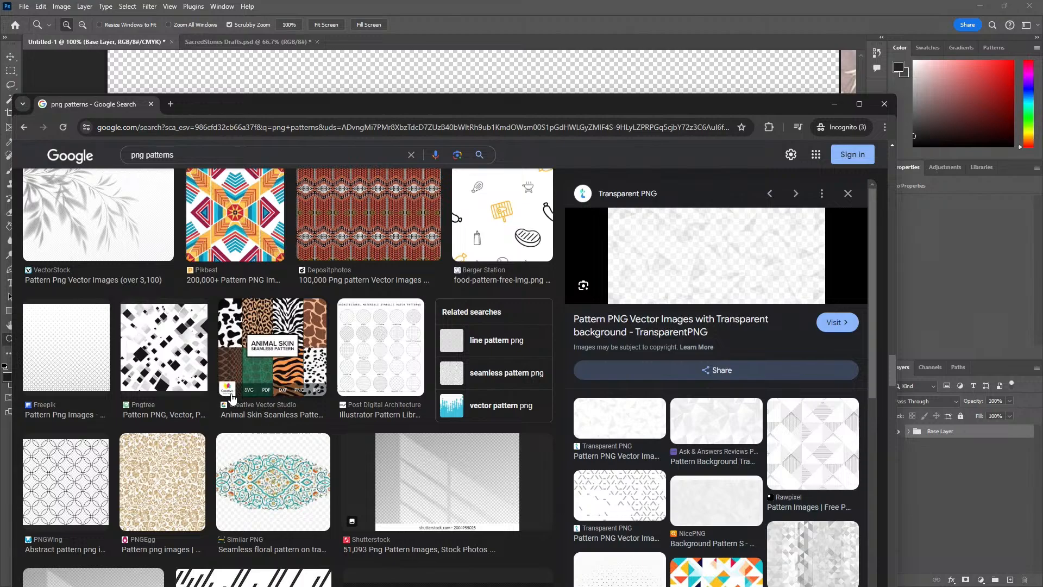
{"action": "left_click_drag", "start_coordinate": [190, 159], "coordinate": [141, 153]}
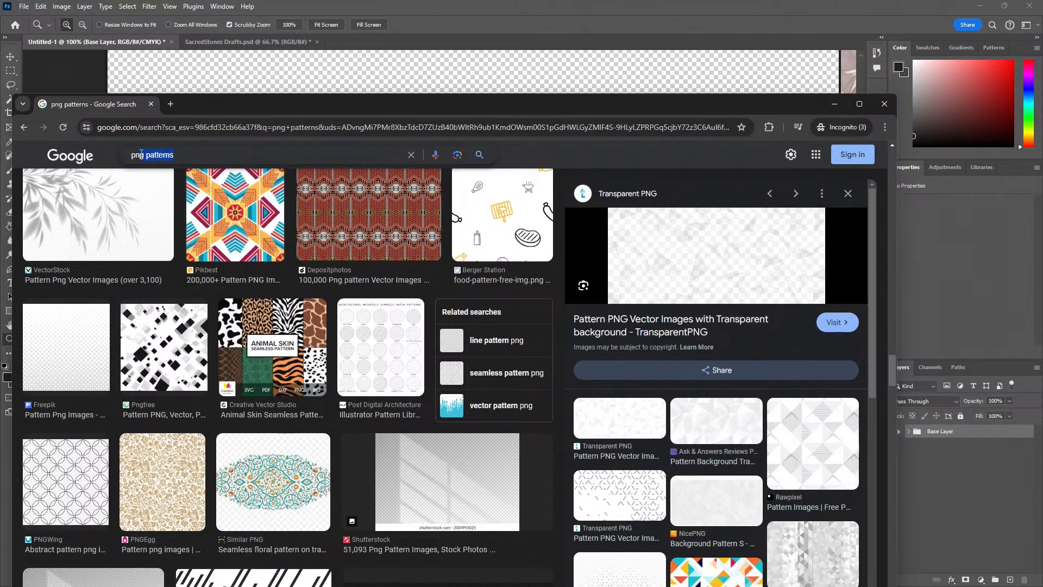
{"action": "type", "text": "hentai"}
{"action": "key", "text": "BackSpace"}
{"action": "key", "text": "BackSpace"}
{"action": "key", "text": "BackSpace"}
{"action": "key", "text": "BackSpace"}
{"action": "key", "text": "BackSpace"}
{"action": "key", "text": "BackSpace"}
{"action": "key", "text": "BackSpace"}
{"action": "key", "text": "BackSpace"}
{"action": "key", "text": "BackSpace"}
{"action": "key", "text": "BackSpace"}
{"action": "key", "text": "BackSpace"}
{"action": "key", "text": "BackSpace"}
{"action": "key", "text": "BackSpace"}
{"action": "key", "text": "BackSpace"}
{"action": "key", "text": "BackSpace"}
{"action": "key", "text": "BackSpace"}
{"action": "key", "text": "BackSpace"}
{"action": "key", "text": "BackSpace"}
Skim the remaining results and run a new image search for "patterns"
{"action": "scroll", "coordinate": [441, 422], "scroll_direction": "down", "scroll_amount": 4}
{"action": "scroll", "coordinate": [440, 421], "scroll_direction": "down", "scroll_amount": 3}
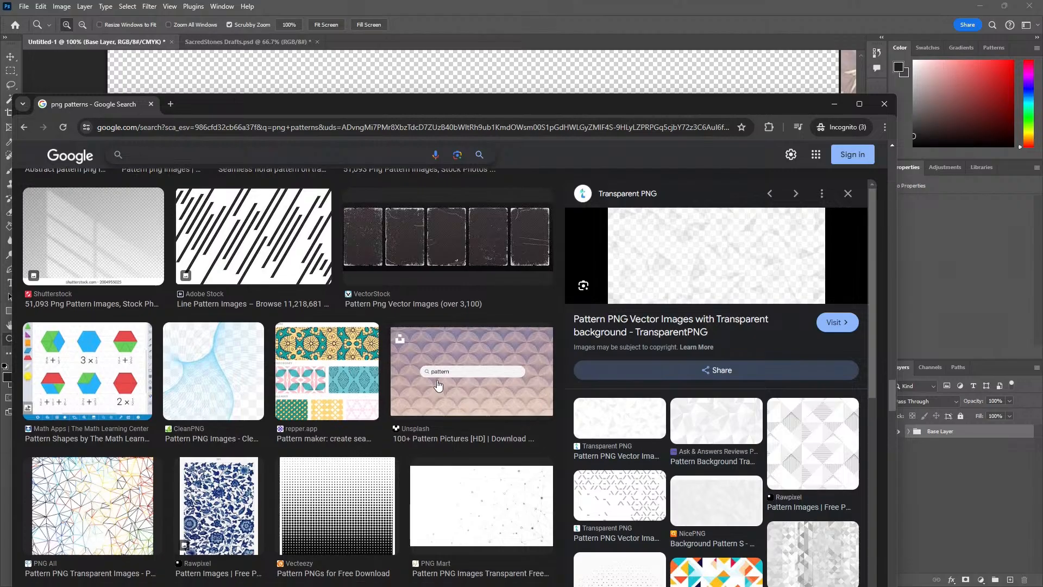
{"action": "scroll", "coordinate": [439, 383], "scroll_direction": "down", "scroll_amount": 2}
{"action": "scroll", "coordinate": [398, 394], "scroll_direction": "down", "scroll_amount": 15}
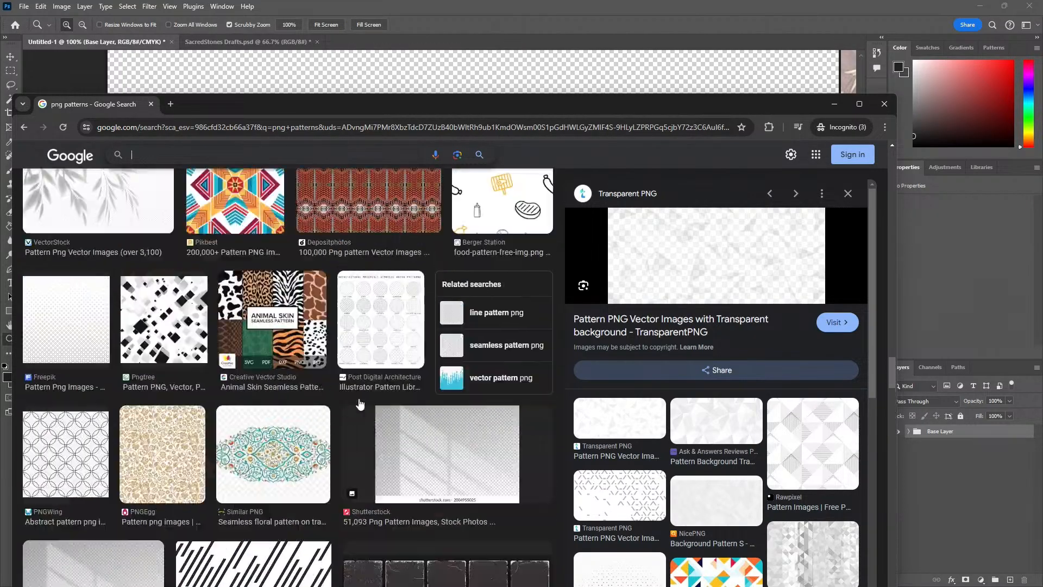
{"action": "scroll", "coordinate": [136, 197], "scroll_direction": "up", "scroll_amount": 20}
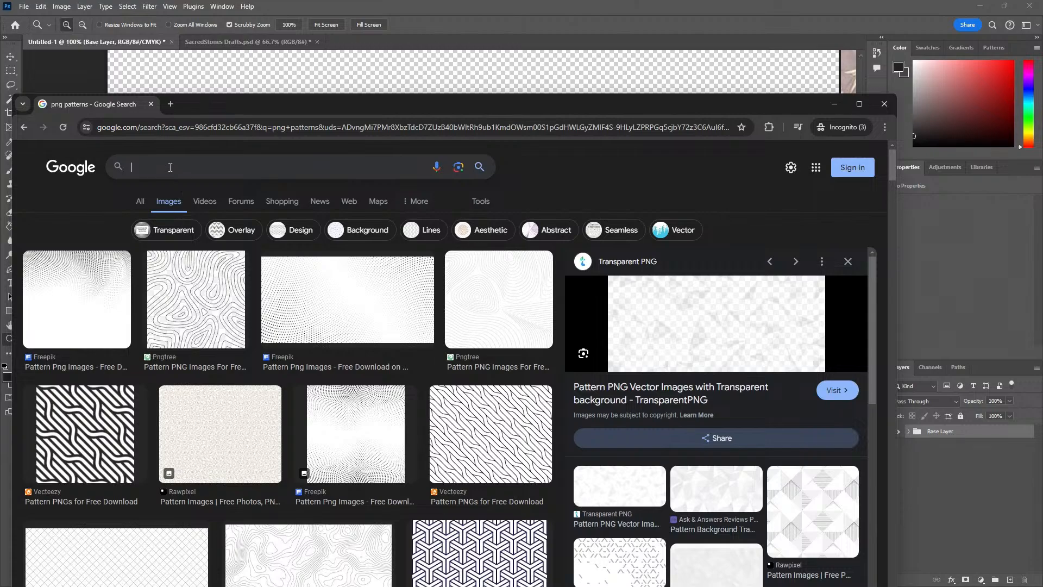
{"action": "type", "text": "p"}
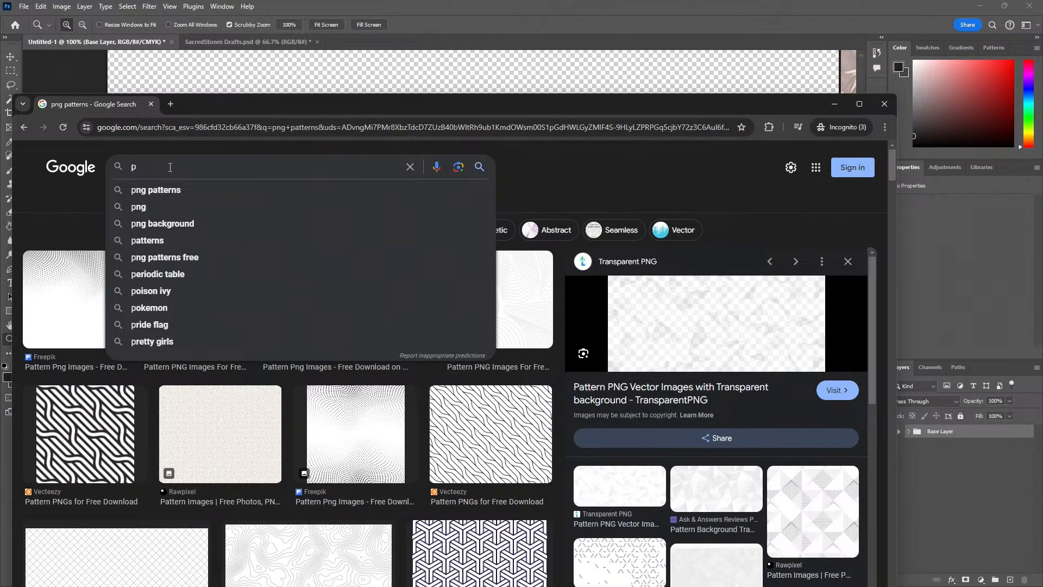
{"action": "type", "text": "atterns"}
{"action": "key", "text": "Return"}
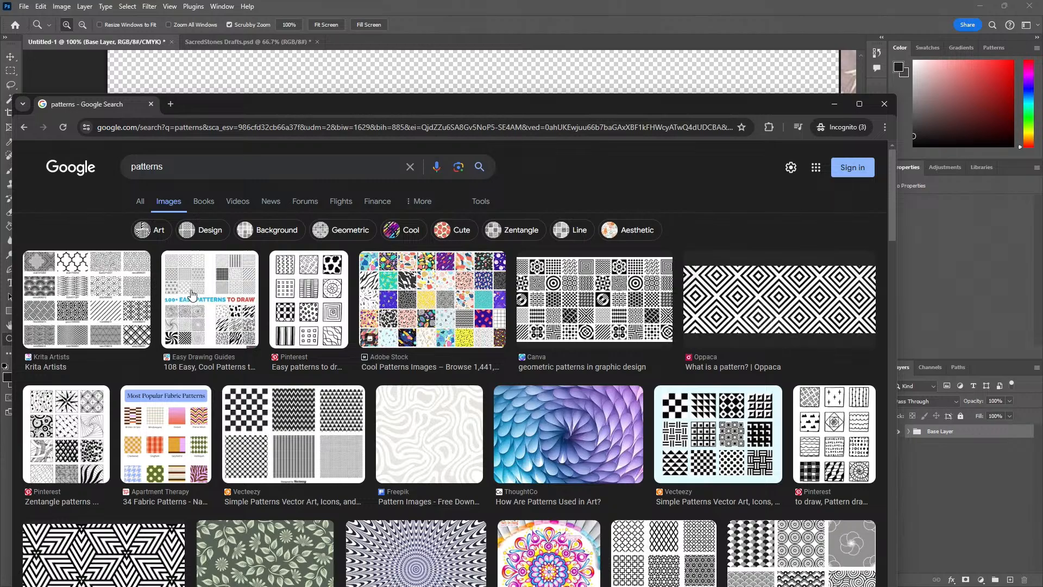
Preview the Freepik optical-illusion pattern, open its image in a new tab, and close that tab
{"action": "scroll", "coordinate": [269, 411], "scroll_direction": "down", "scroll_amount": 4}
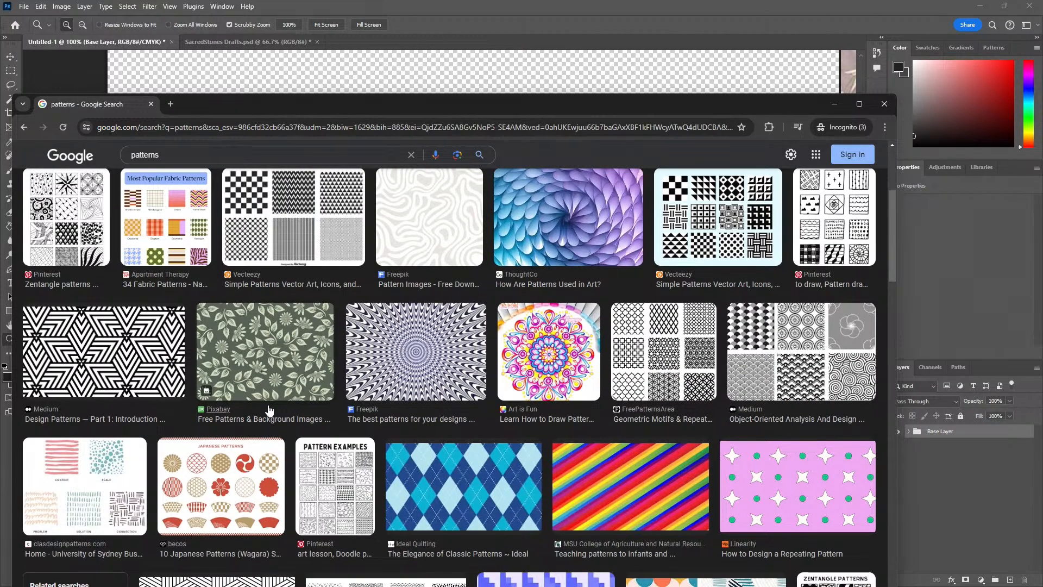
{"action": "left_click", "coordinate": [429, 367]}
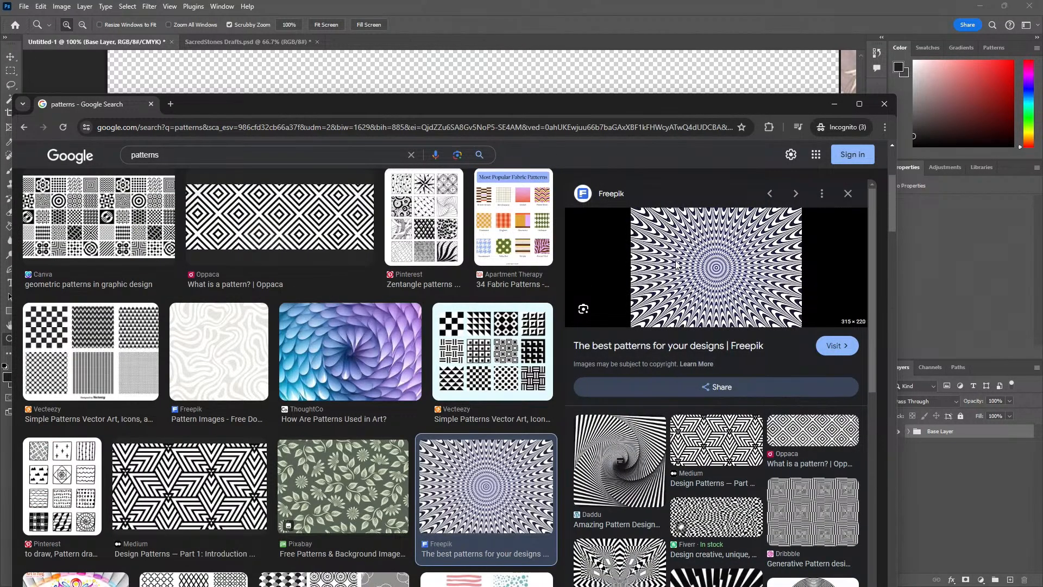
{"action": "right_click", "coordinate": [676, 266]}
{"action": "left_click", "coordinate": [713, 389]}
{"action": "left_click", "coordinate": [234, 105]}
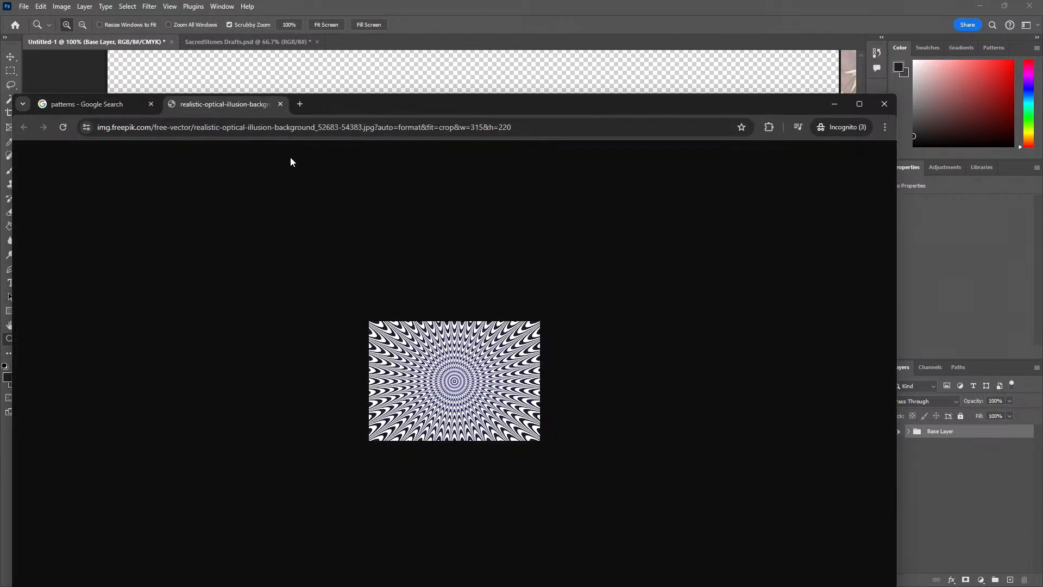
{"action": "left_click", "coordinate": [281, 104]}
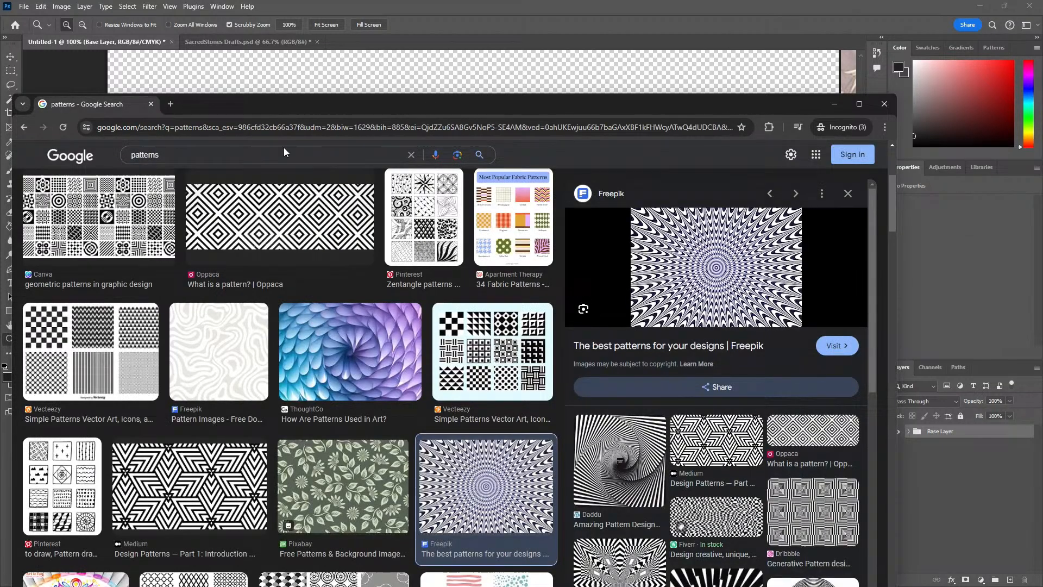
Look further through the results, preview Medium's sheet of six black-and-white patterns, and open its source page
{"action": "right_click", "coordinate": [213, 322]}
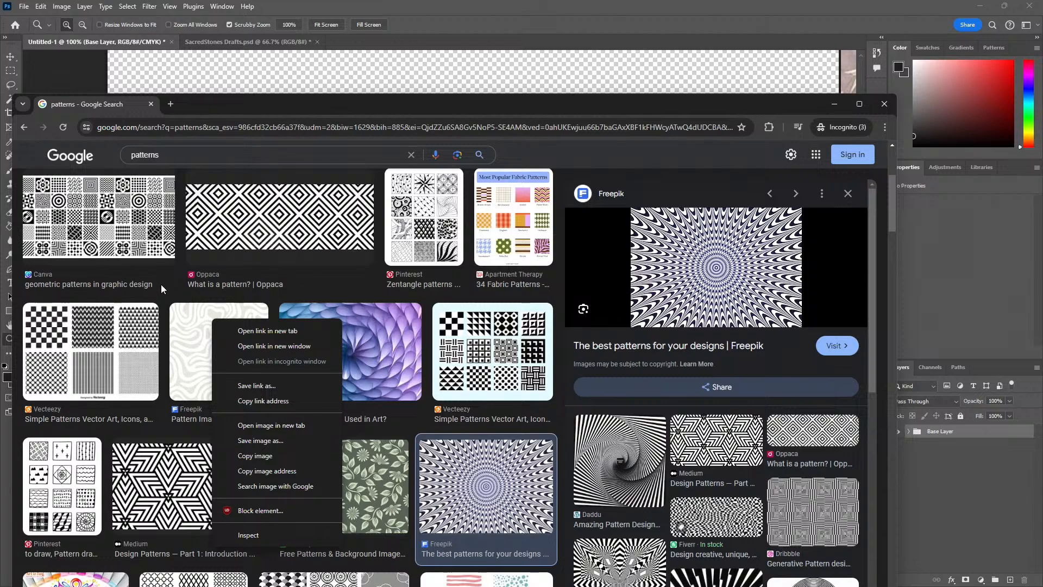
{"action": "scroll", "coordinate": [210, 364], "scroll_direction": "down", "scroll_amount": 4}
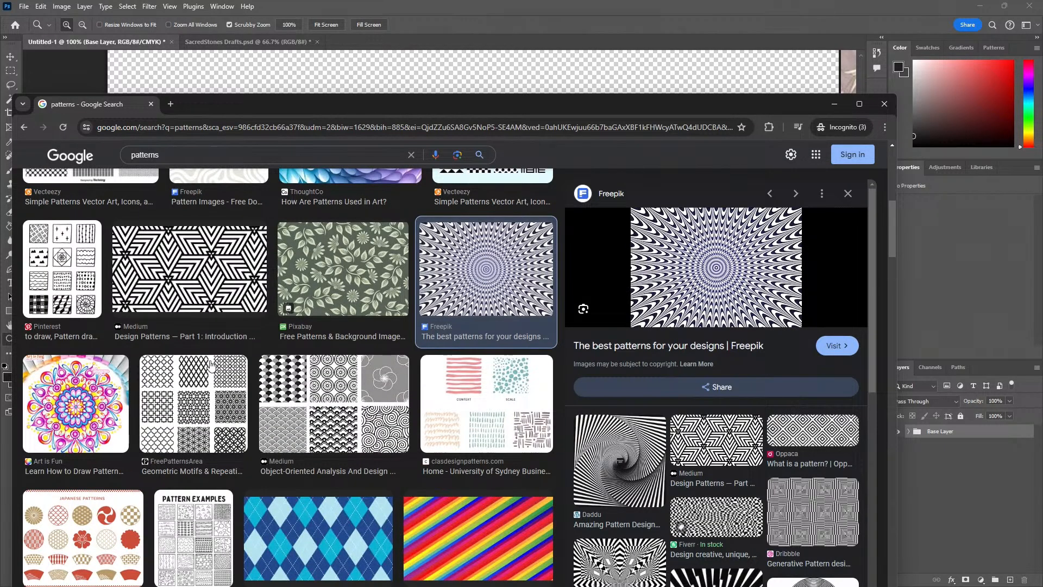
{"action": "scroll", "coordinate": [211, 364], "scroll_direction": "down", "scroll_amount": 3}
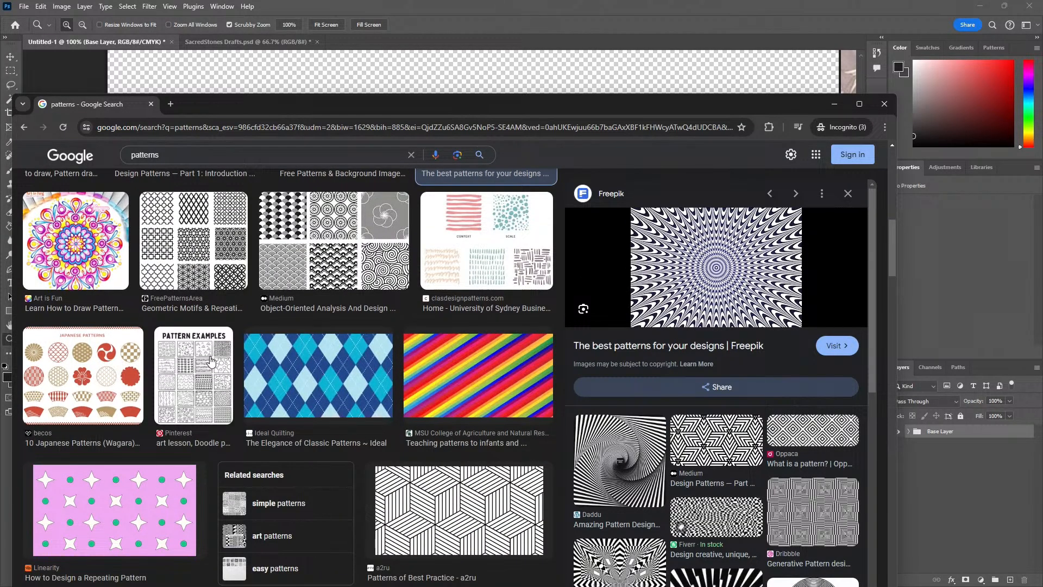
{"action": "left_click", "coordinate": [304, 222]}
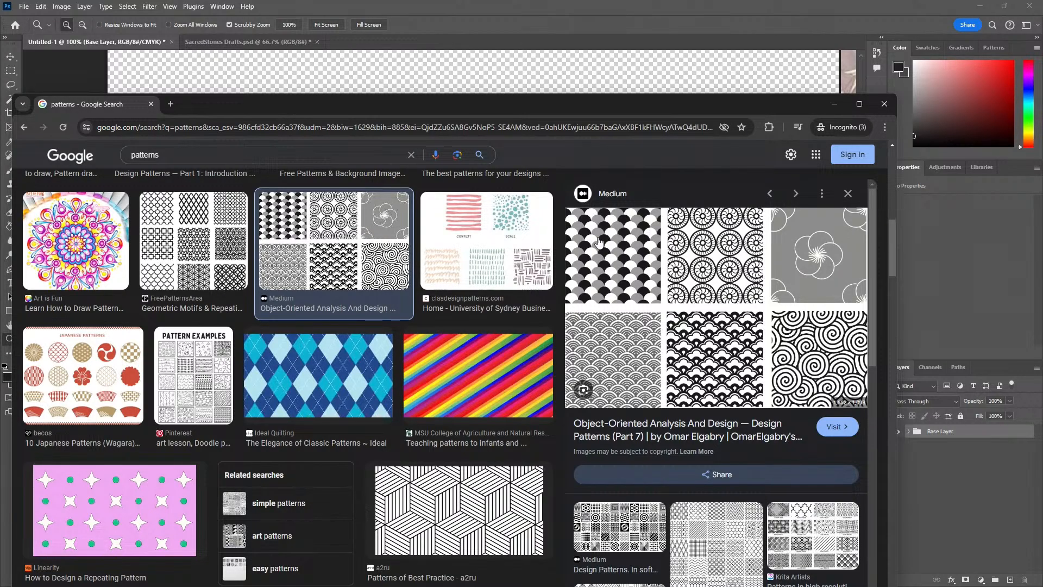
{"action": "left_click", "coordinate": [622, 270]}
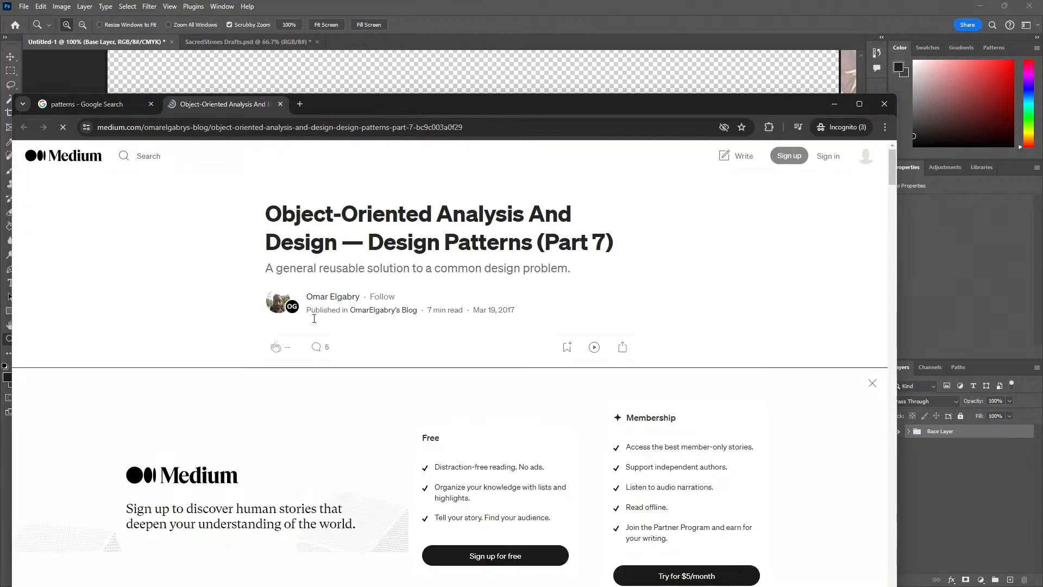
Open the Medium pattern sheet image in its own tab, copy the image, and switch back to Photoshop
{"action": "scroll", "coordinate": [205, 281], "scroll_direction": "down", "scroll_amount": 5}
{"action": "right_click", "coordinate": [205, 280]}
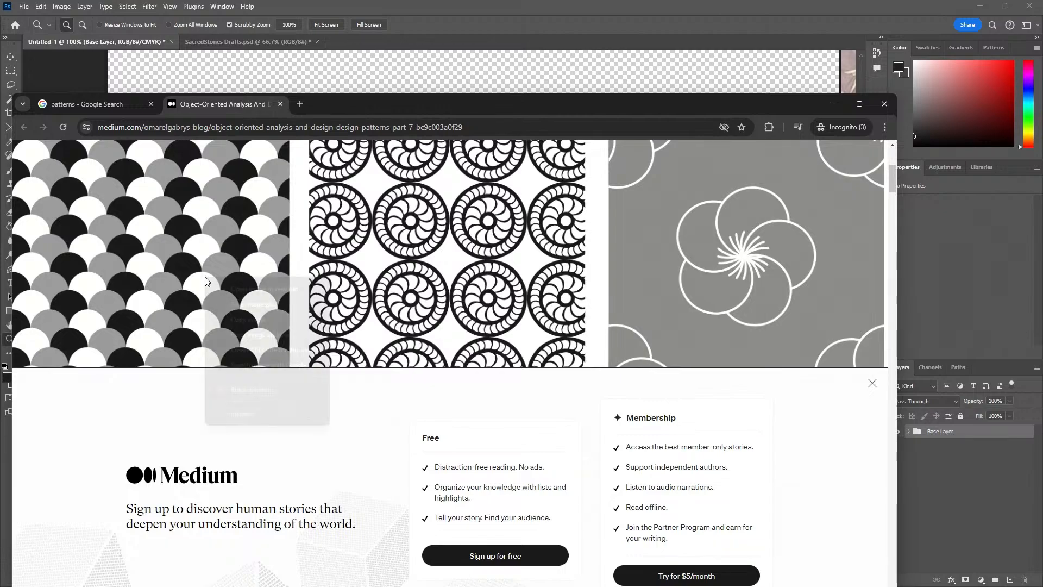
{"action": "left_click", "coordinate": [253, 289]}
{"action": "left_click", "coordinate": [353, 104]}
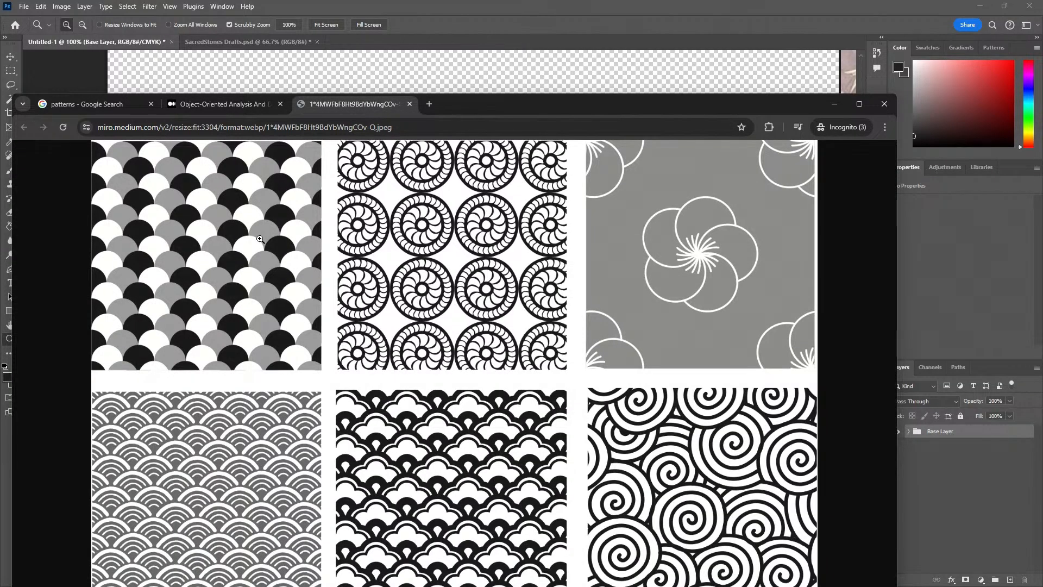
{"action": "right_click", "coordinate": [238, 242]}
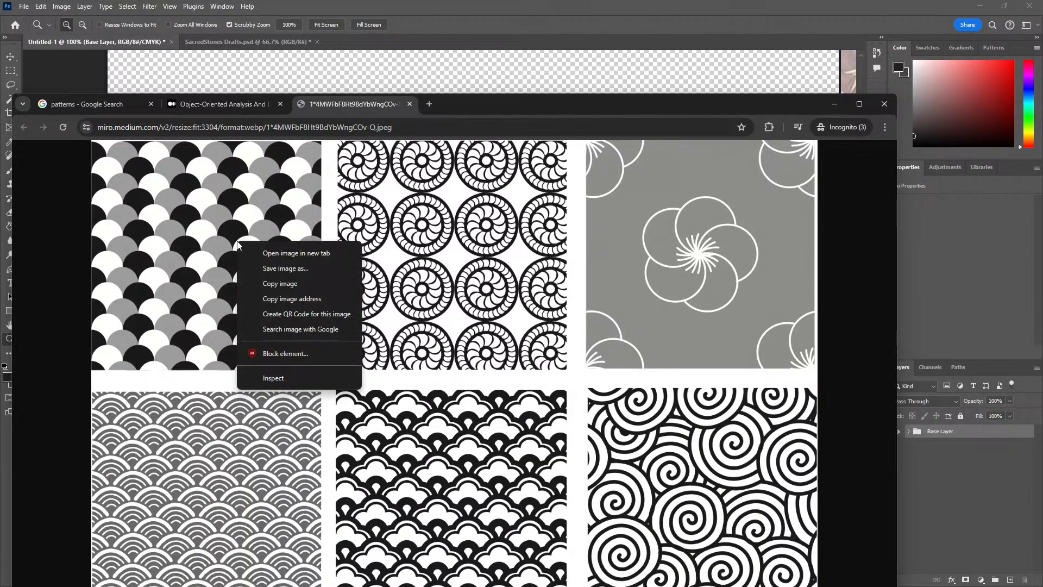
{"action": "left_click", "coordinate": [269, 285]}
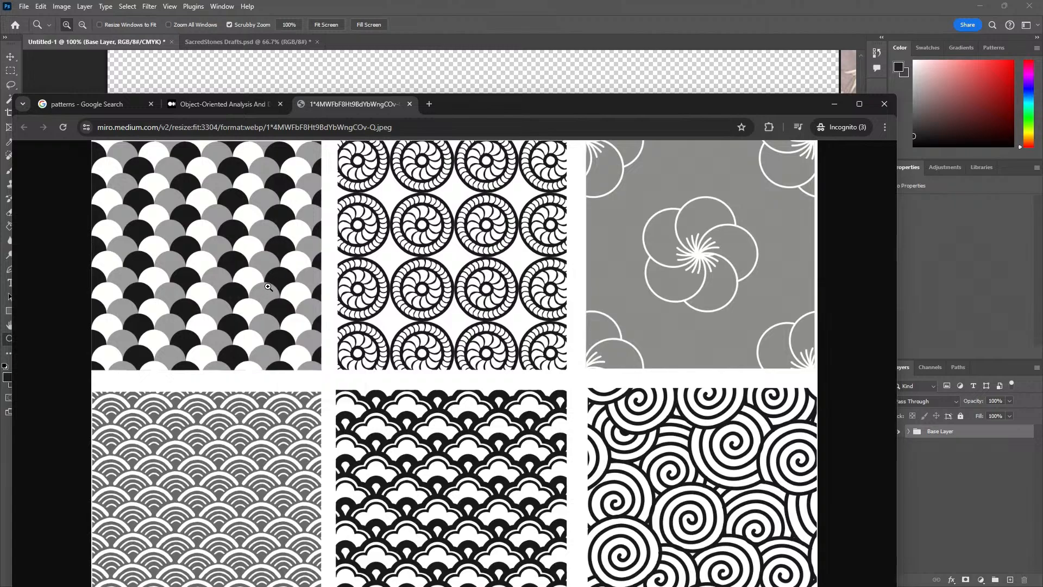
{"action": "key", "text": "alt+Tab"}
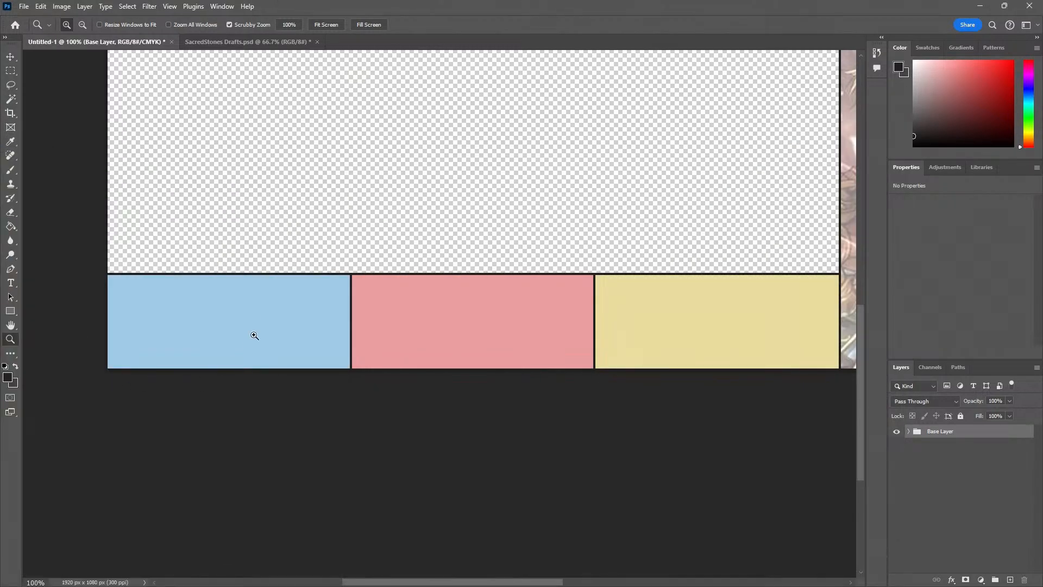
Paste the copied sheet of six black-and-white patterns and position it over the middle of the canvas
{"action": "left_click", "coordinate": [254, 334], "text": "alt"}
{"action": "left_click_drag", "start_coordinate": [303, 270], "coordinate": [204, 351]}
{"action": "key", "text": "ctrl+v"}
{"action": "left_click_drag", "start_coordinate": [352, 265], "coordinate": [333, 349]}
{"action": "key", "text": "v"}
{"action": "left_click_drag", "start_coordinate": [383, 128], "coordinate": [384, 153]}
{"action": "mouse_move", "coordinate": [287, 243]}
{"action": "left_mouse_down"}
{"action": "mouse_move", "coordinate": [281, 228]}
{"action": "mouse_move", "coordinate": [274, 237]}
{"action": "left_mouse_up"}
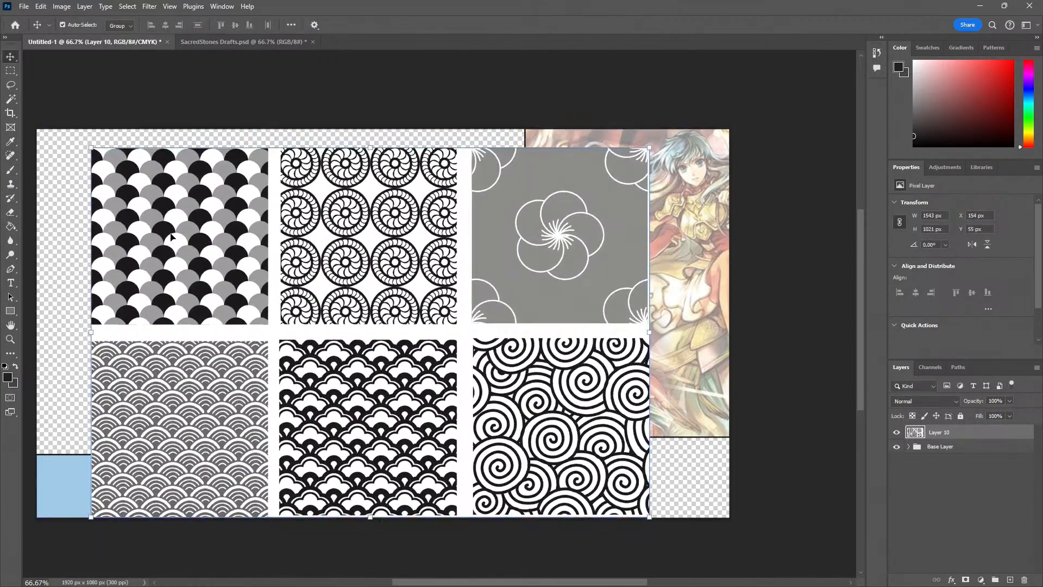
Isolate the black, grey and white scallop pattern by deleting the other five patterns from the pasted sheet
{"action": "key", "text": "Return"}
{"action": "key", "text": "m"}
{"action": "left_click_drag", "start_coordinate": [84, 147], "coordinate": [273, 330]}
{"action": "key", "text": "ctrl+shift+i"}
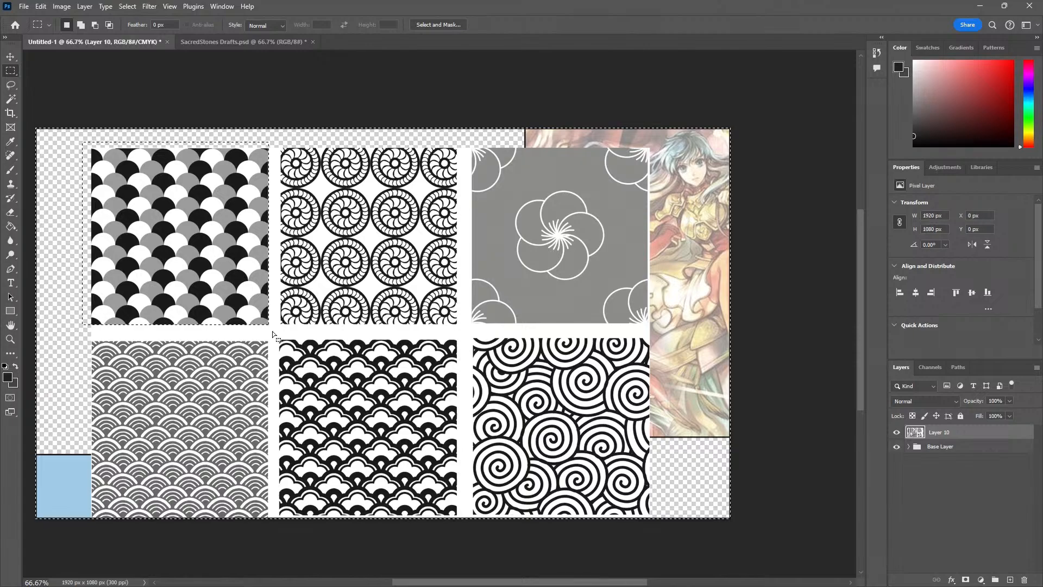
{"action": "key", "text": "Delete"}
{"action": "key", "text": "ctrl+d"}
Move the scallop swatch to an empty area near the canvas's left edge and place a duplicate beside it
{"action": "key", "text": "v"}
{"action": "left_click_drag", "start_coordinate": [198, 309], "coordinate": [175, 341]}
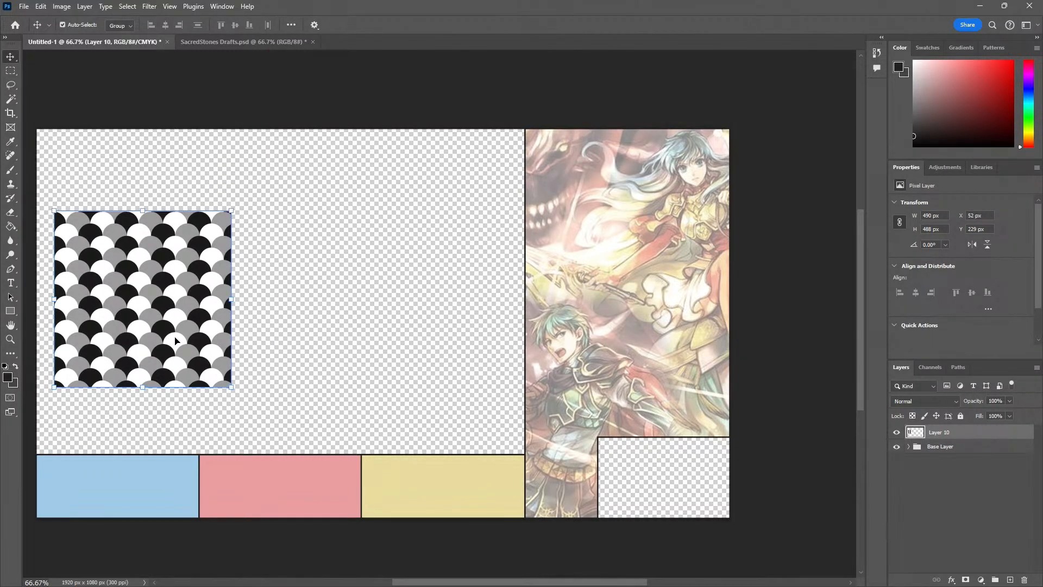
{"action": "key", "text": "ctrl+j"}
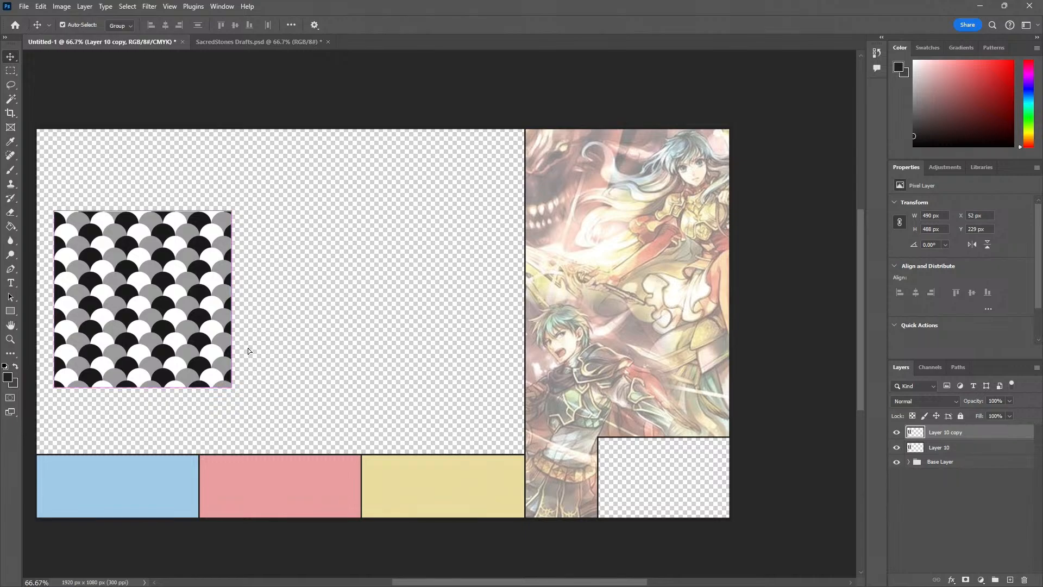
{"action": "mouse_move", "coordinate": [248, 350]}
{"action": "left_mouse_down"}
{"action": "mouse_move", "coordinate": [457, 351]}
{"action": "mouse_move", "coordinate": [442, 350]}
{"action": "left_mouse_up"}
Browse all the gradient preset groups and choose the pink, blue and purple Iridescent preset for the Gradient tool
{"action": "key", "text": "g"}
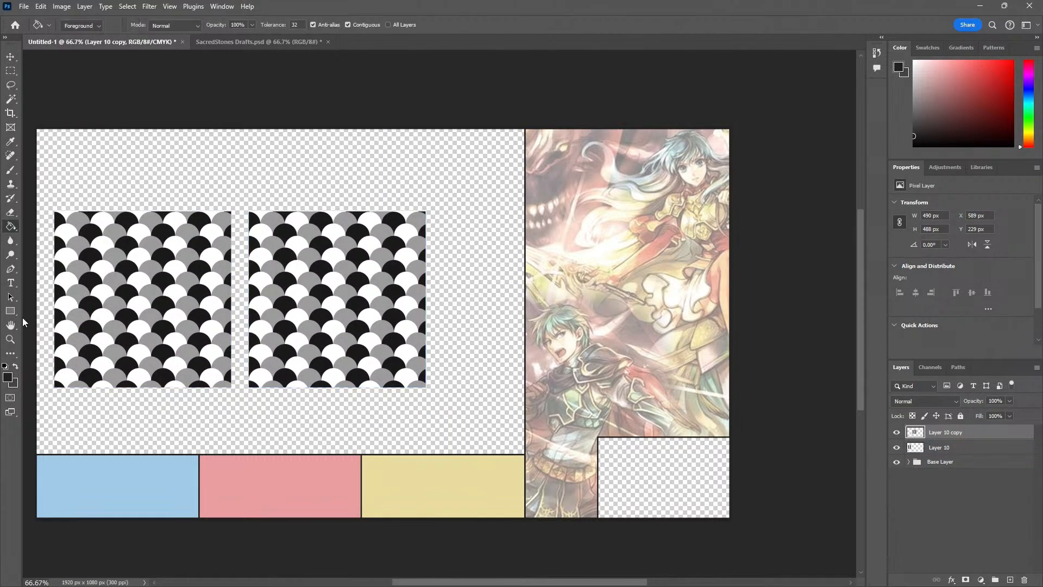
{"action": "key", "text": "shift+g"}
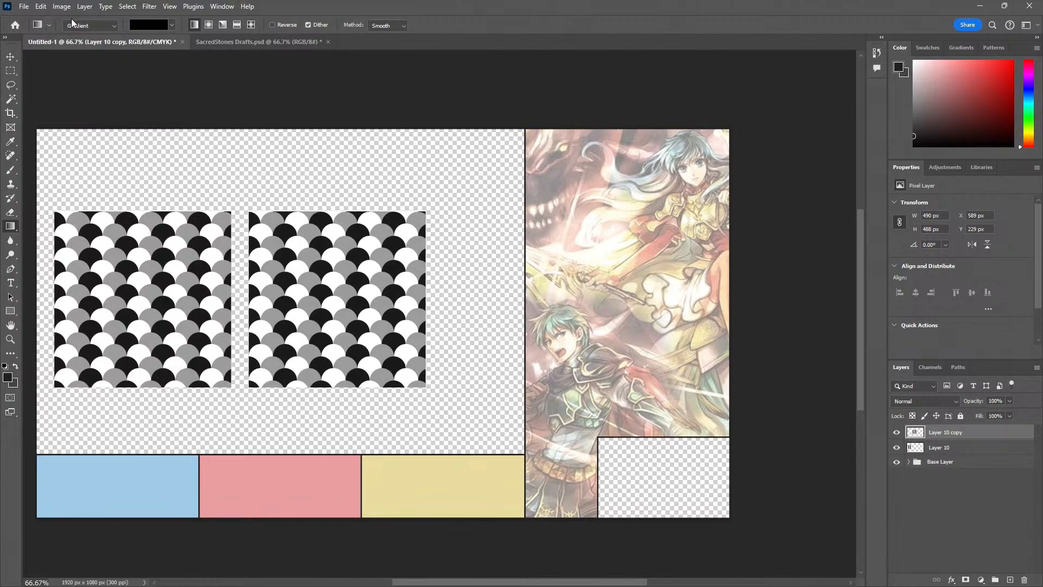
{"action": "left_click", "coordinate": [156, 27]}
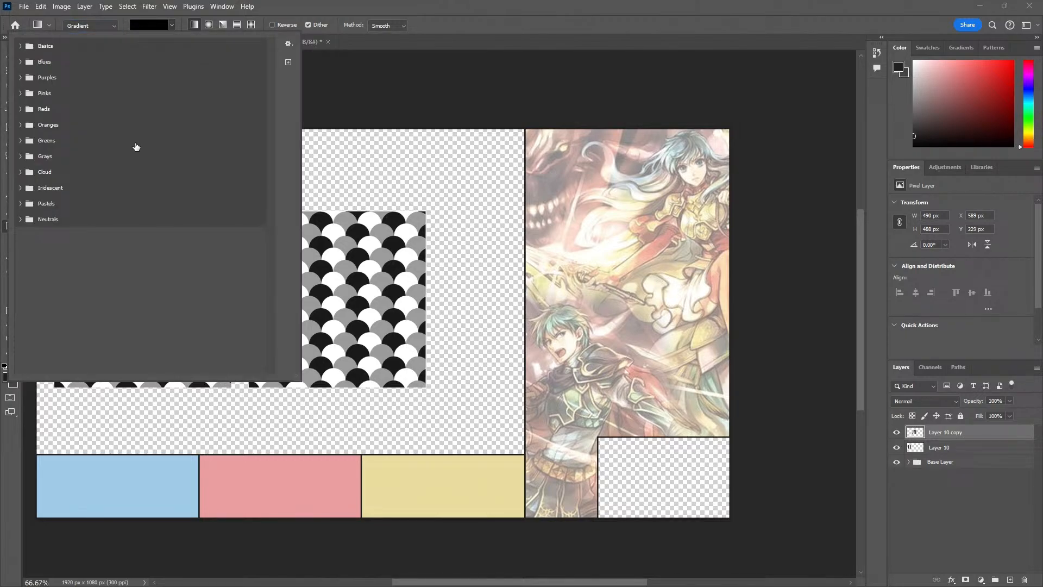
{"action": "left_click", "coordinate": [21, 219]}
{"action": "left_click", "coordinate": [21, 203]}
{"action": "left_click", "coordinate": [21, 187]}
{"action": "left_click", "coordinate": [20, 171]}
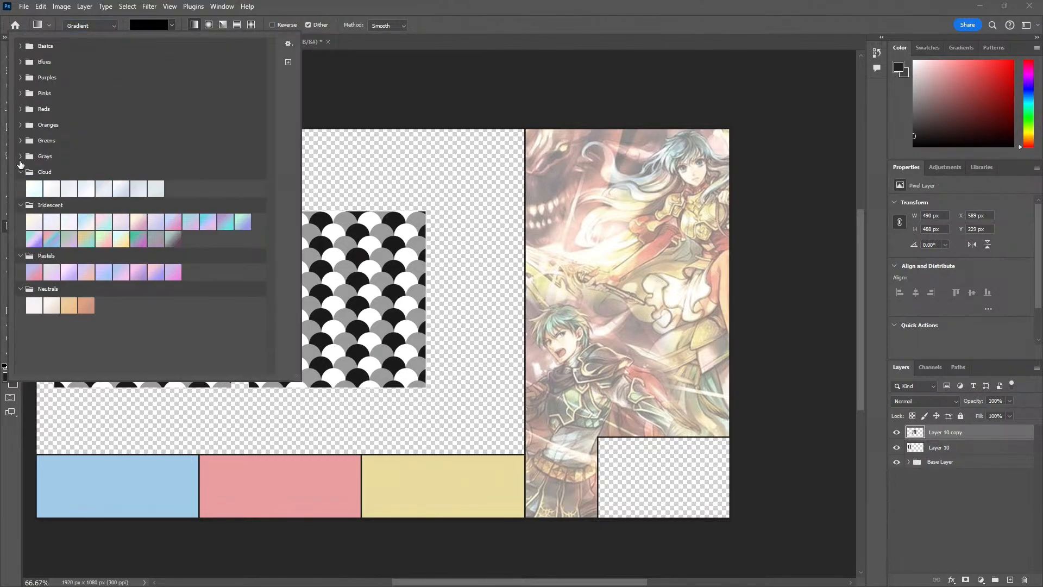
{"action": "left_click", "coordinate": [21, 156]}
{"action": "left_click", "coordinate": [20, 140]}
{"action": "left_click", "coordinate": [20, 124]}
{"action": "left_click", "coordinate": [21, 108]}
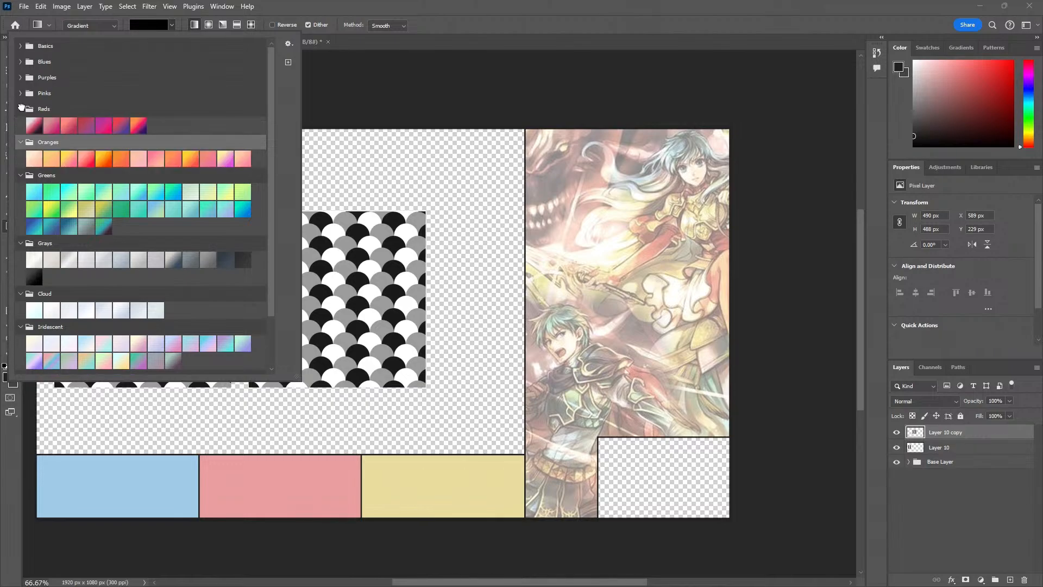
{"action": "left_click", "coordinate": [20, 93]}
{"action": "left_click", "coordinate": [21, 78]}
{"action": "left_click", "coordinate": [20, 61]}
{"action": "left_click", "coordinate": [21, 46]}
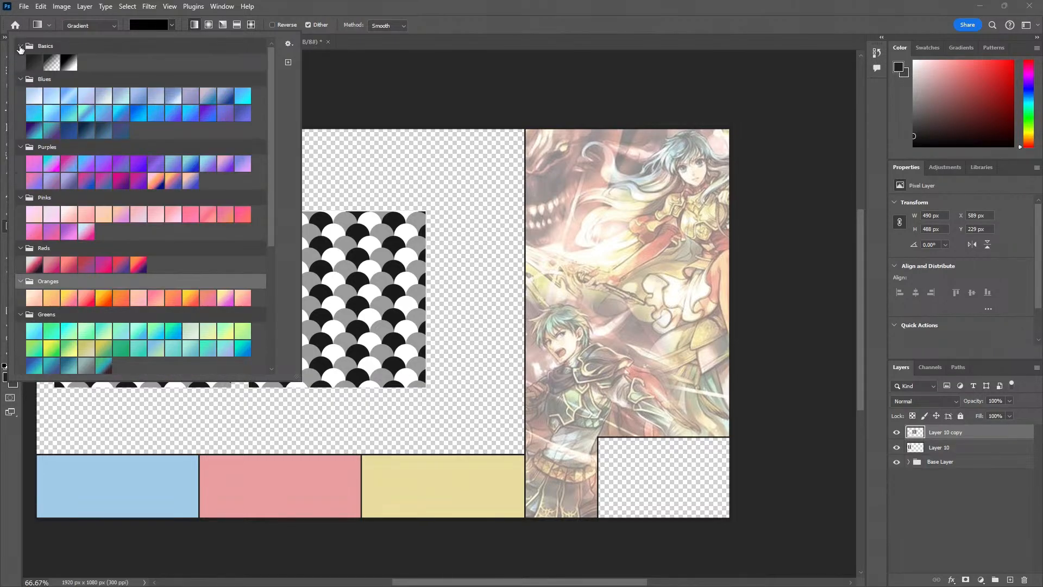
{"action": "scroll", "coordinate": [134, 288], "scroll_direction": "down", "scroll_amount": 6}
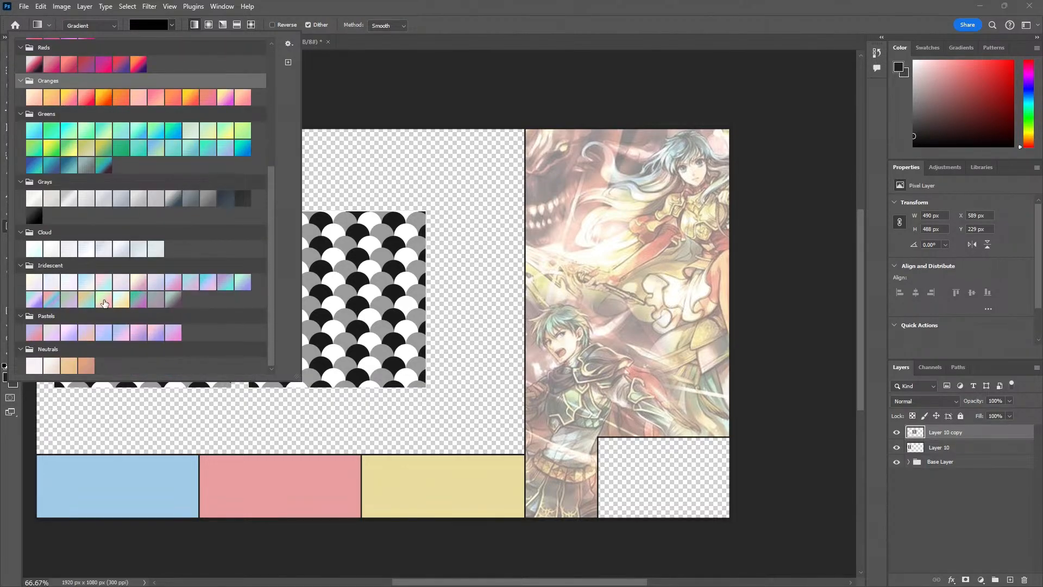
{"action": "left_click", "coordinate": [53, 301]}
{"action": "left_click", "coordinate": [391, 145]}
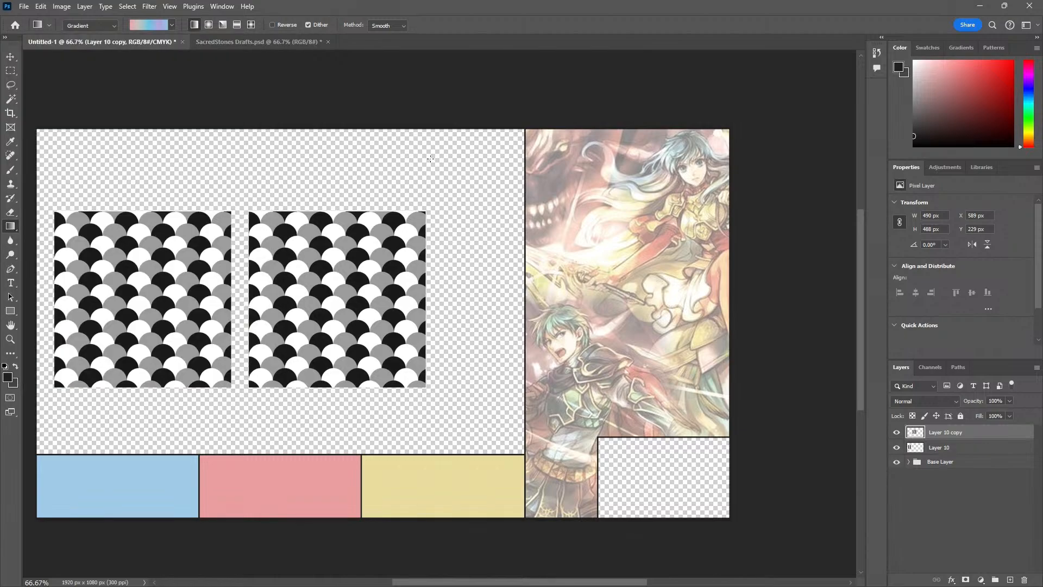
Try applying the gradient diagonally across the duplicated scallop swatch, and undo the gradient fill
{"action": "left_click_drag", "start_coordinate": [429, 157], "coordinate": [243, 365]}
{"action": "left_click_drag", "start_coordinate": [373, 285], "coordinate": [236, 386]}
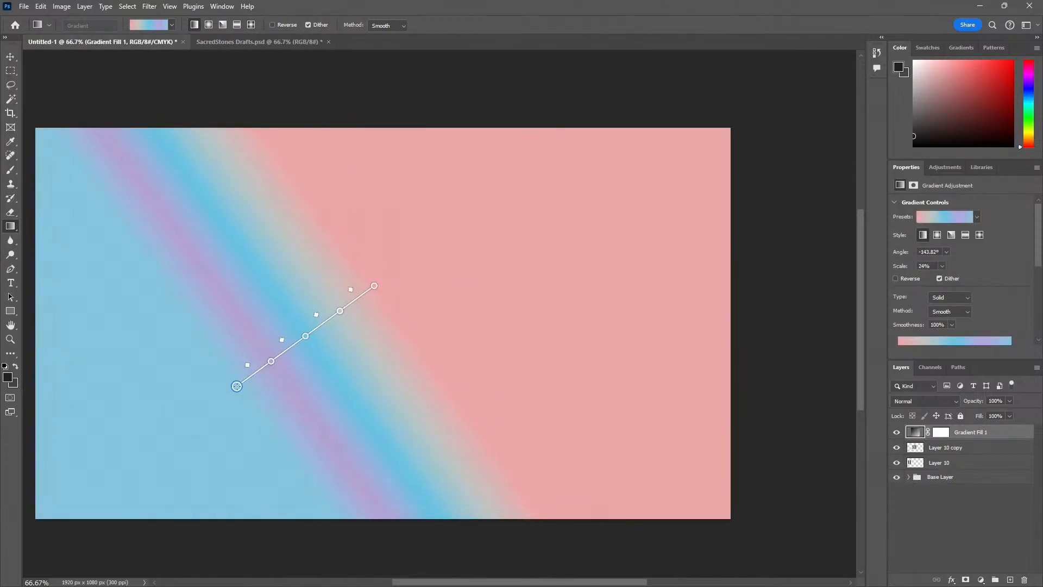
{"action": "key", "text": "ctrl+z"}
{"action": "key", "text": "ctrl+z"}
{"action": "key", "text": "ctrl+z"}
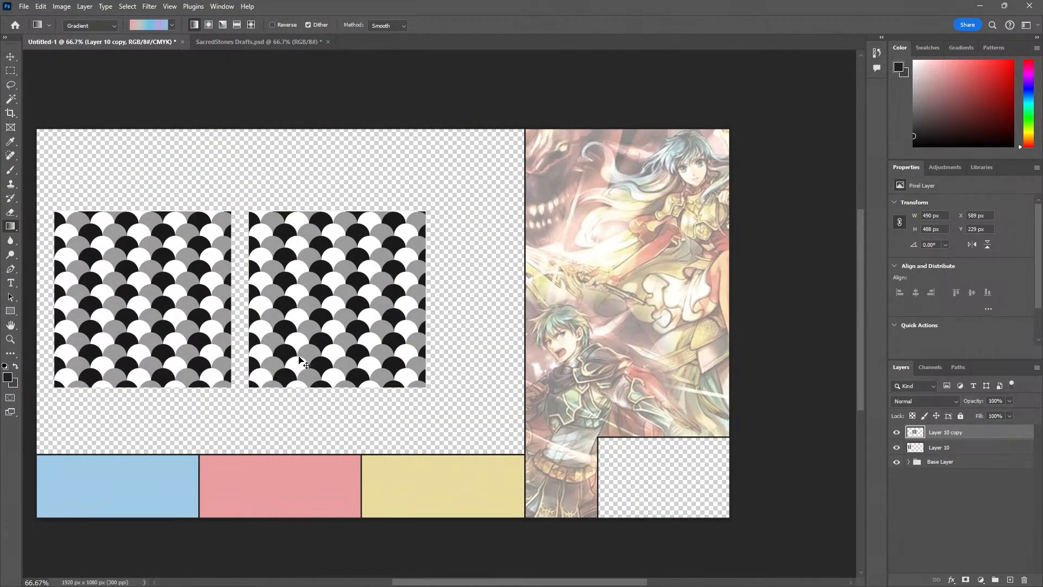
Scale the duplicated swatch down to about 248 by 247 px and place it in the canvas's bottom-left corner over the blue section
{"action": "key", "text": "v"}
{"action": "left_click_drag", "start_coordinate": [164, 297], "coordinate": [190, 282]}
{"action": "key", "text": "ctrl+z"}
{"action": "left_click_drag", "start_coordinate": [324, 305], "coordinate": [365, 304]}
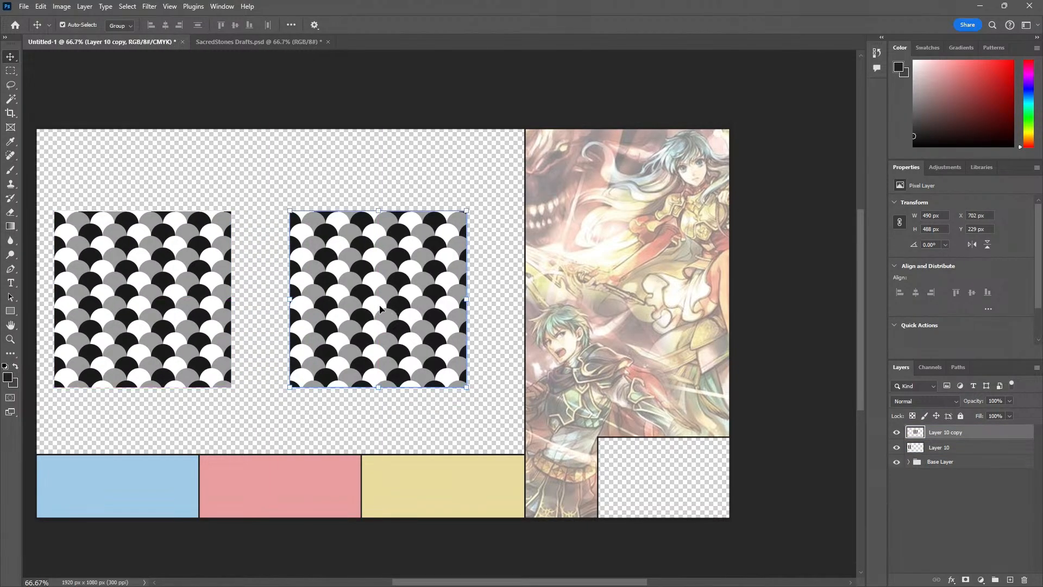
{"action": "left_click_drag", "start_coordinate": [428, 267], "coordinate": [387, 283]}
{"action": "key", "text": "ctrl+t"}
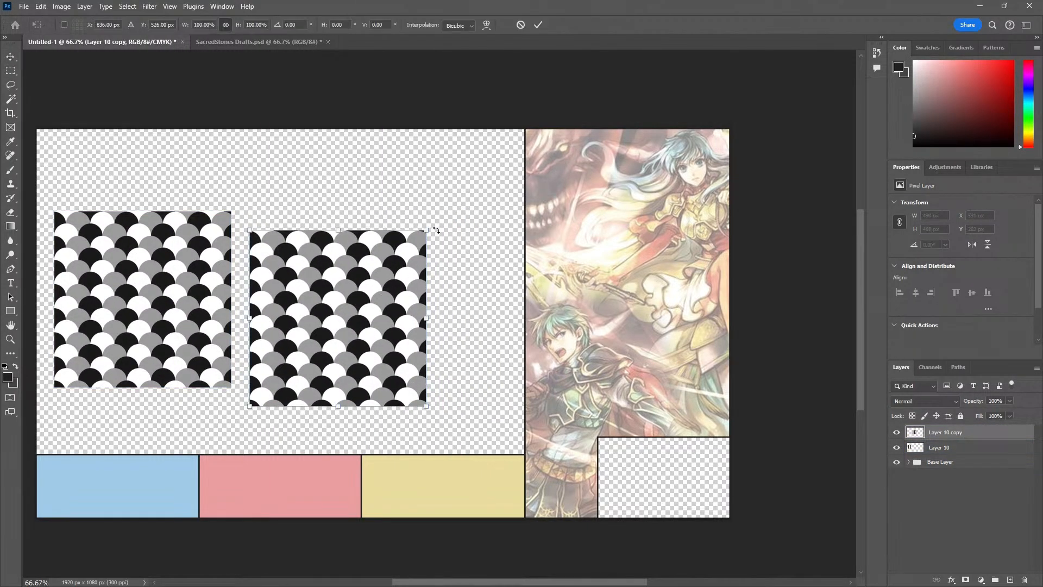
{"action": "left_click_drag", "start_coordinate": [419, 228], "coordinate": [357, 319]}
{"action": "left_click_drag", "start_coordinate": [286, 360], "coordinate": [73, 472]}
{"action": "key", "text": "Return"}
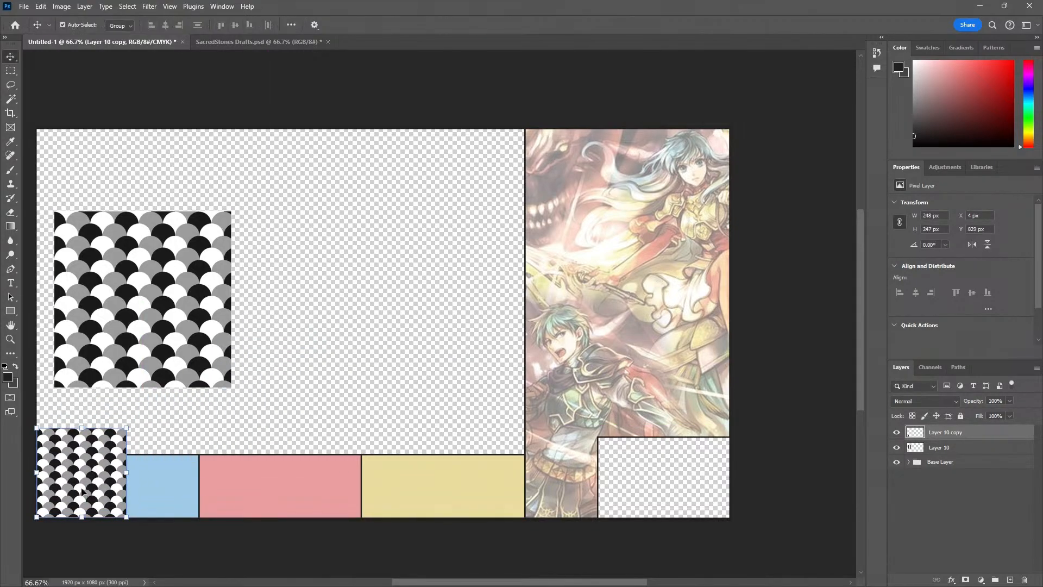
Try tiling another copy of the small scallop swatch beside the first one, and delete that copy
{"action": "key", "text": "z"}
{"action": "double_click", "coordinate": [104, 509]}
{"action": "left_click_drag", "start_coordinate": [46, 505], "coordinate": [395, 438]}
{"action": "key", "text": "v"}
{"action": "scroll", "coordinate": [291, 396], "scroll_direction": "up", "scroll_amount": 4, "text": "alt"}
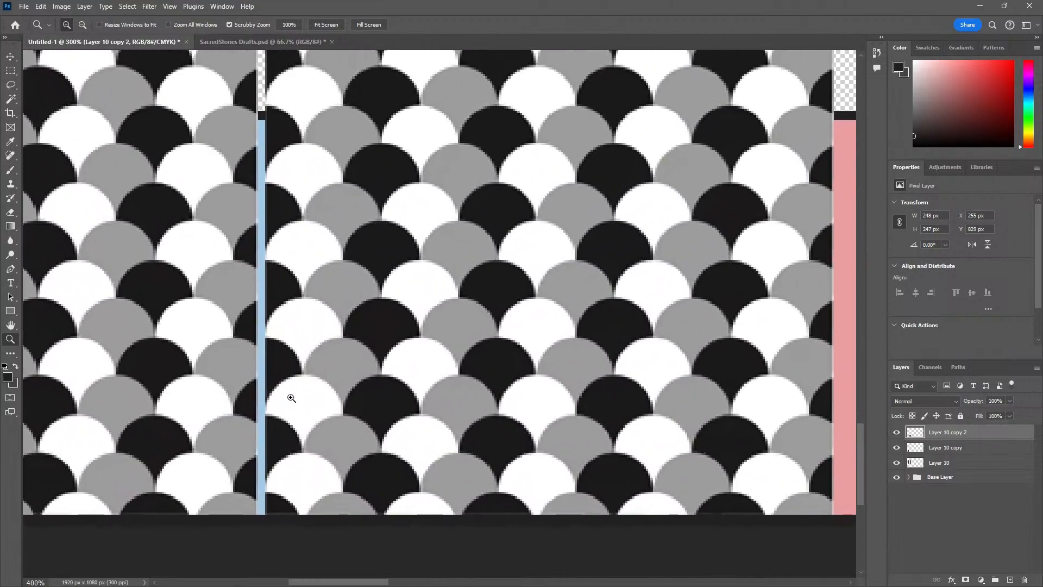
{"action": "left_click_drag", "start_coordinate": [271, 418], "coordinate": [381, 401]}
{"action": "scroll", "coordinate": [277, 430], "scroll_direction": "down", "scroll_amount": 6, "text": "alt"}
{"action": "key", "text": "Delete"}
Enlarge the scallop copy and rotate it about 6° so it covers the whole blue section
{"action": "key", "text": "ctrl+t"}
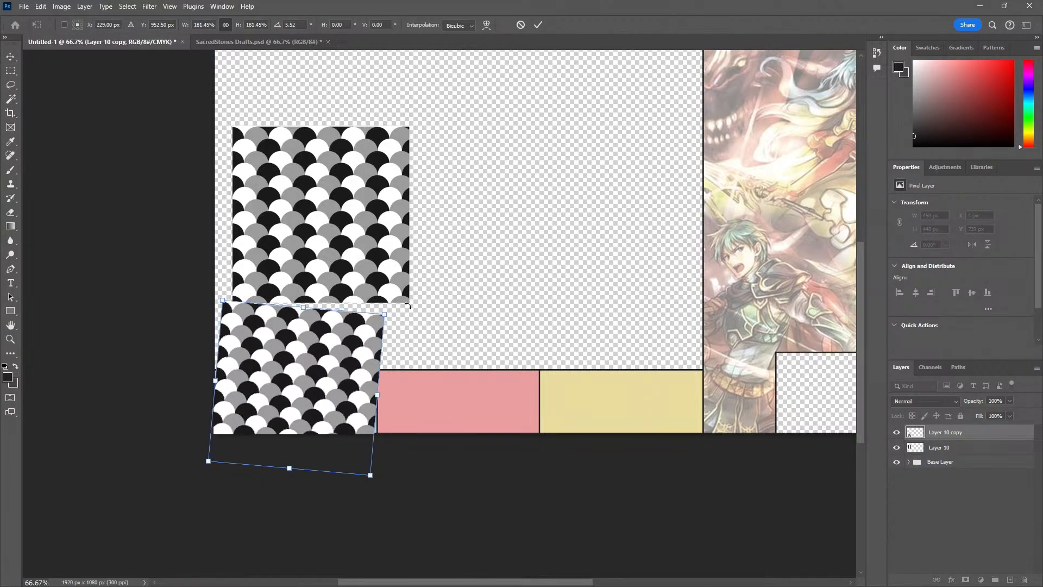
{"action": "left_click_drag", "start_coordinate": [231, 303], "coordinate": [207, 299]}
{"action": "left_click_drag", "start_coordinate": [263, 364], "coordinate": [265, 377]}
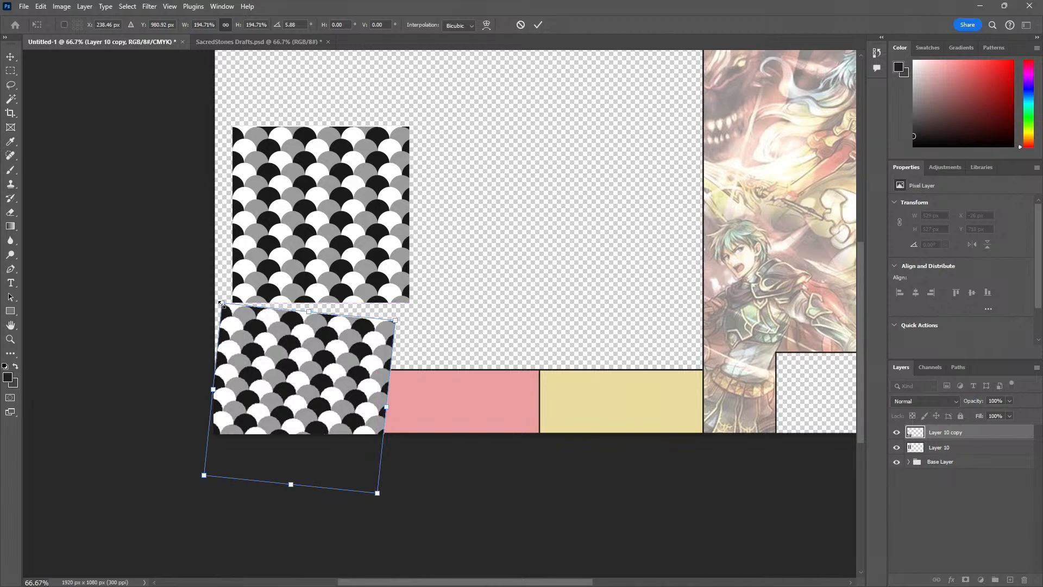
{"action": "left_click_drag", "start_coordinate": [221, 303], "coordinate": [214, 294]}
{"action": "key", "text": "Return"}
Move the Layer 10 copy into the Base Layer group, directly above Layer 8
{"action": "left_click", "coordinate": [908, 461]}
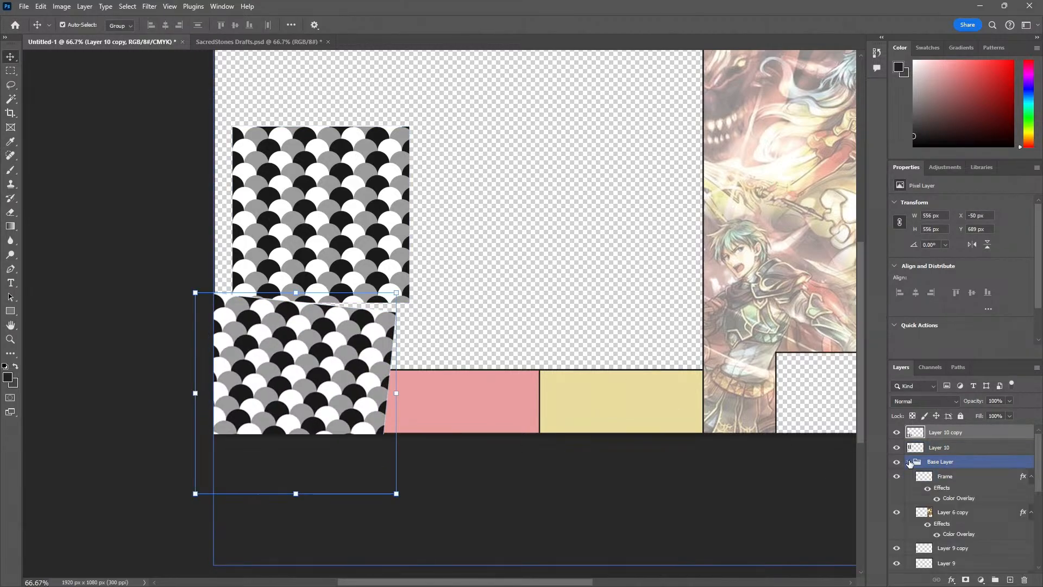
{"action": "scroll", "coordinate": [966, 510], "scroll_direction": "down", "scroll_amount": 5}
{"action": "scroll", "coordinate": [971, 524], "scroll_direction": "up", "scroll_amount": 2}
{"action": "scroll", "coordinate": [971, 524], "scroll_direction": "up", "scroll_amount": 4}
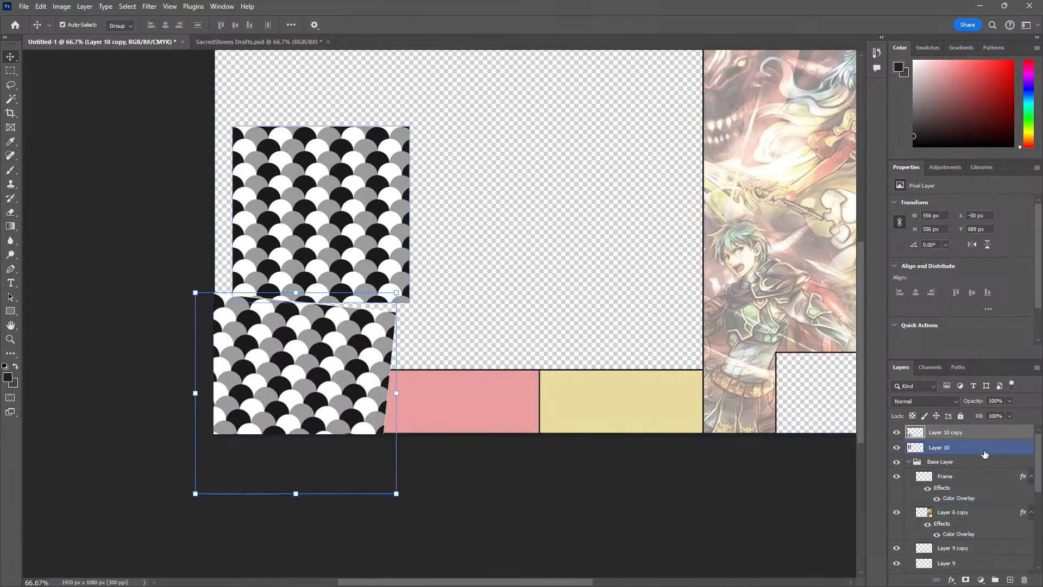
{"action": "left_click_drag", "start_coordinate": [948, 433], "coordinate": [980, 450]}
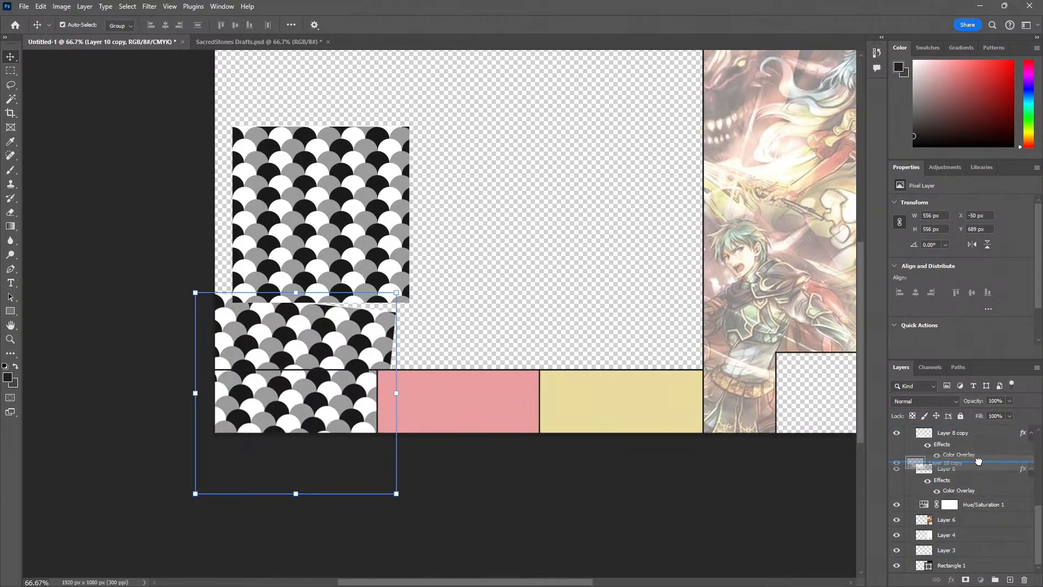
Trim the Layer 10 copy to the blue section by deleting everything outside the outline of Layer 8
{"action": "left_click", "coordinate": [929, 476]}
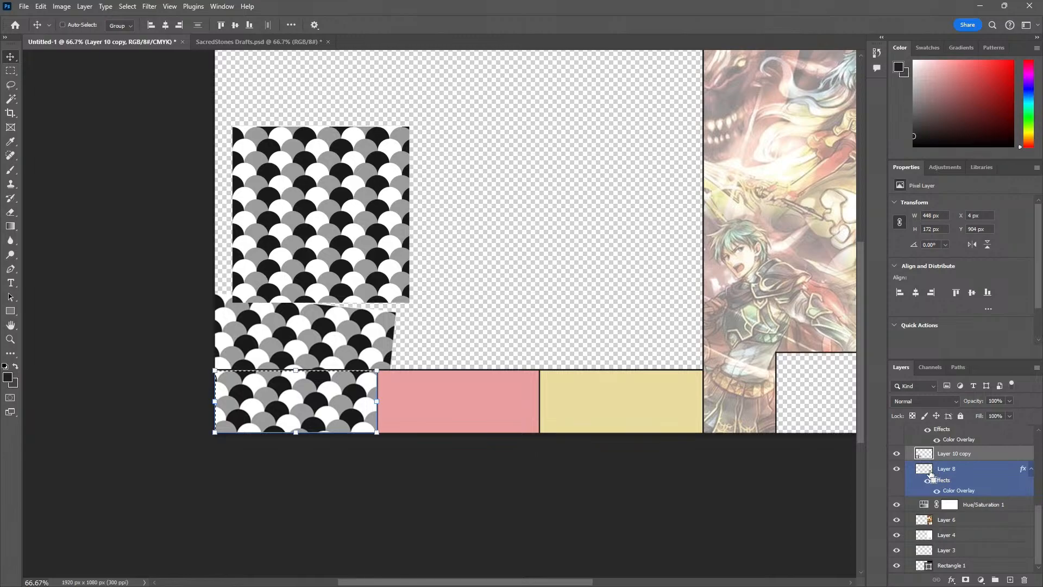
{"action": "left_click", "coordinate": [970, 471]}
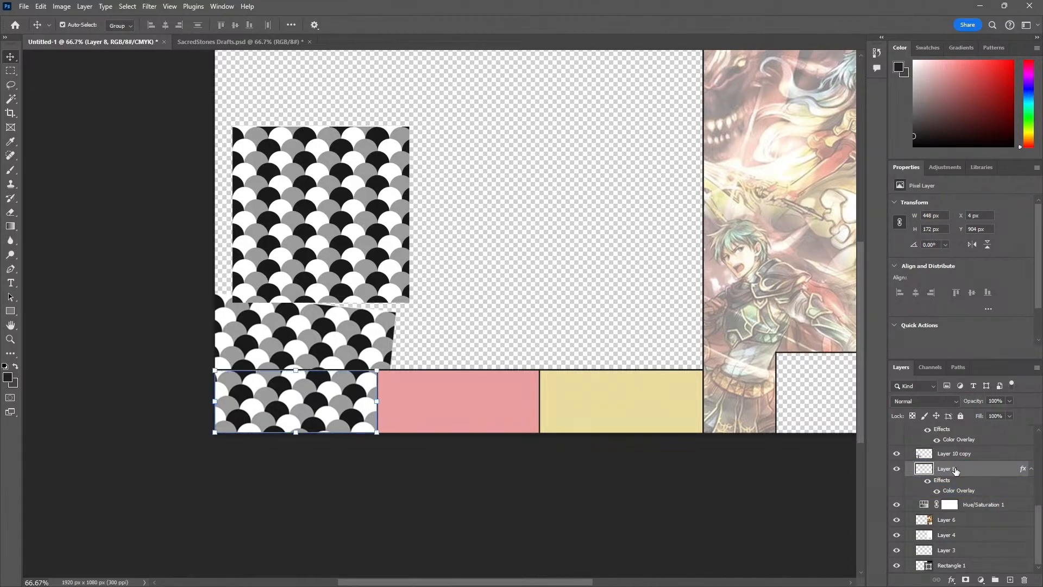
{"action": "left_click", "coordinate": [961, 460]}
{"action": "left_click", "coordinate": [930, 471]}
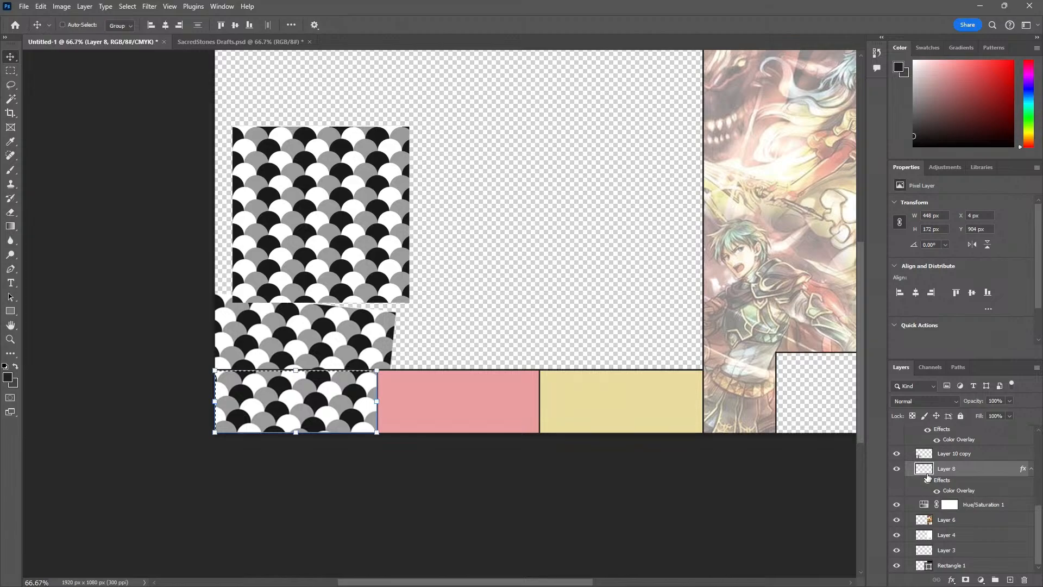
{"action": "key", "text": "ctrl+shift+i"}
{"action": "left_click", "coordinate": [950, 453]}
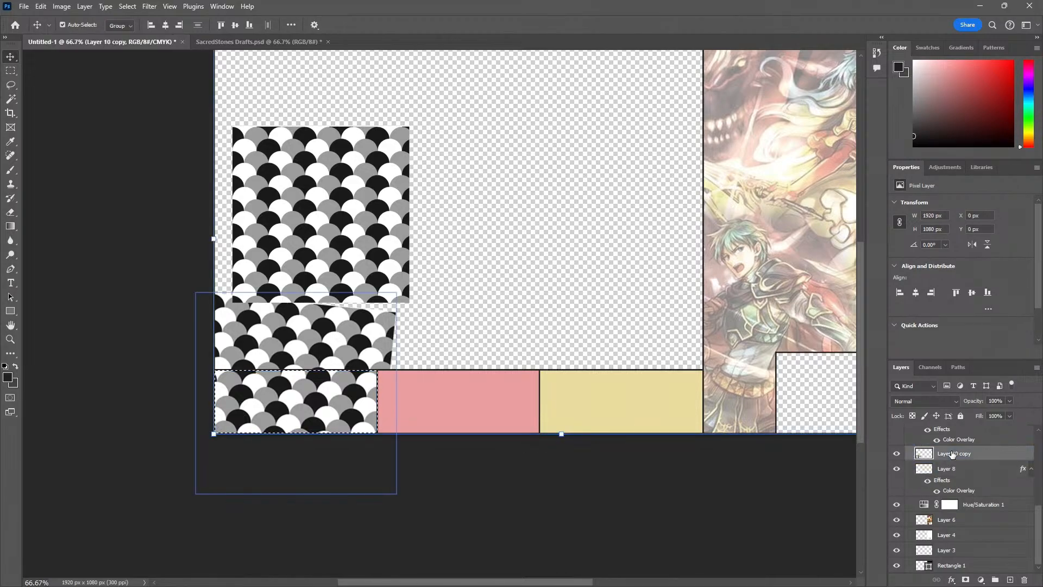
{"action": "key", "text": "Delete"}
{"action": "key", "text": "ctrl+d"}
Lower the opacity of the Layer 10 copy to 10%, trying 50% and 20% first
{"action": "key", "text": "z"}
{"action": "left_click", "coordinate": [364, 412]}
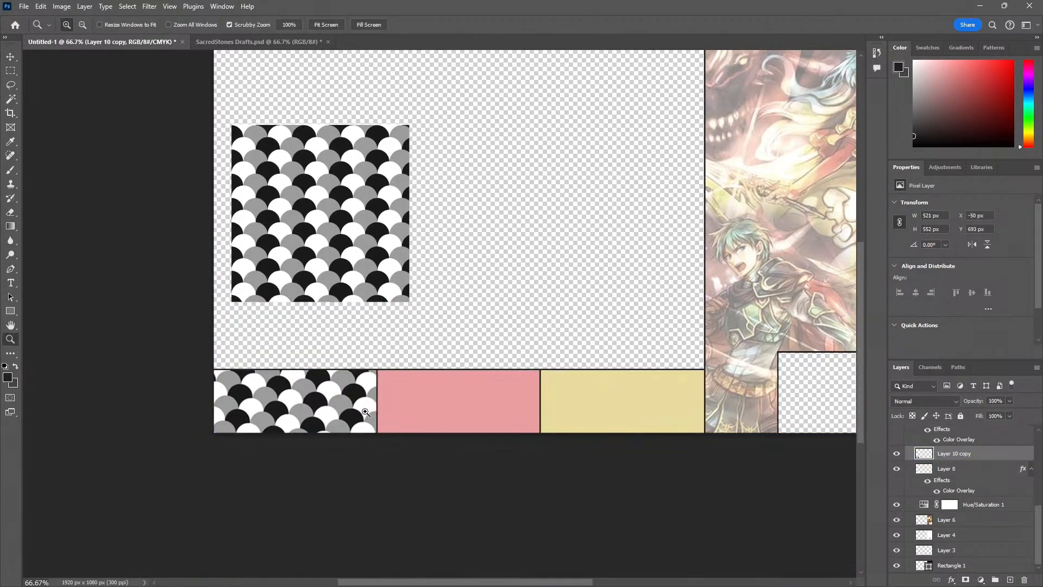
{"action": "key", "text": "v"}
{"action": "left_click", "coordinate": [367, 412]}
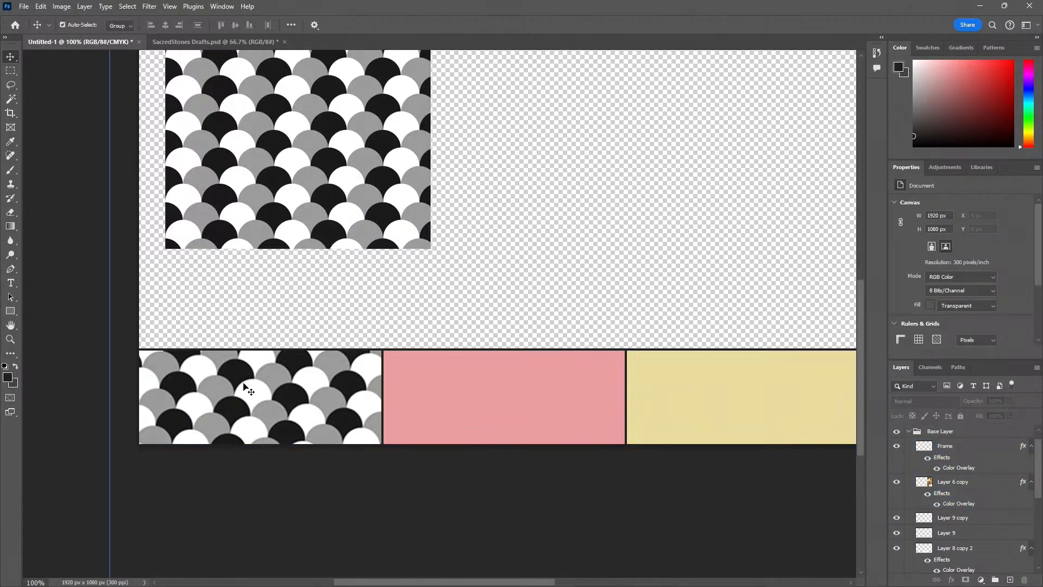
{"action": "scroll", "coordinate": [972, 505], "scroll_direction": "down", "scroll_amount": 3}
{"action": "left_click", "coordinate": [973, 511]}
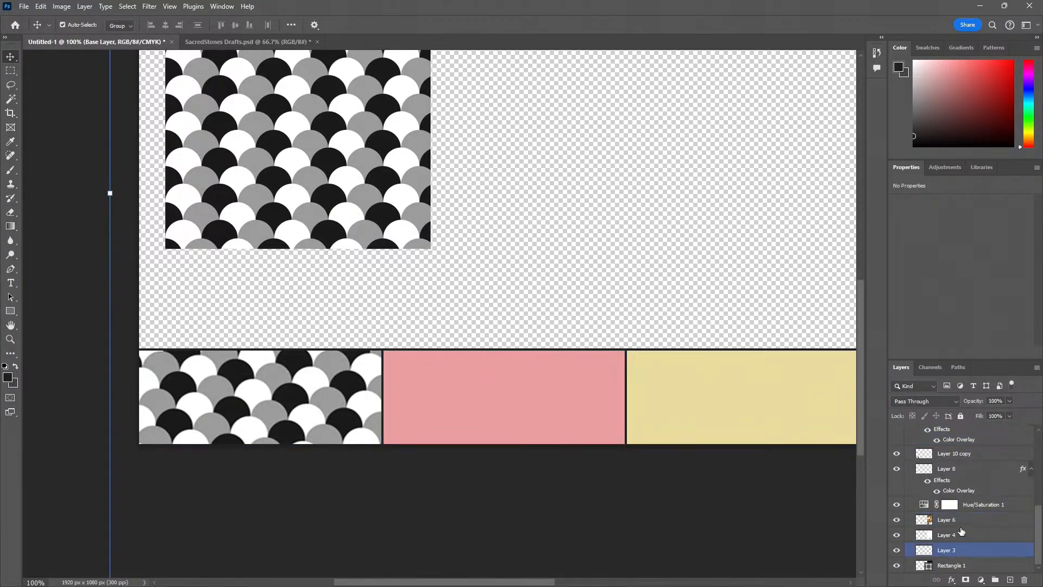
{"action": "left_click", "coordinate": [972, 506]}
{"action": "left_click", "coordinate": [956, 469]}
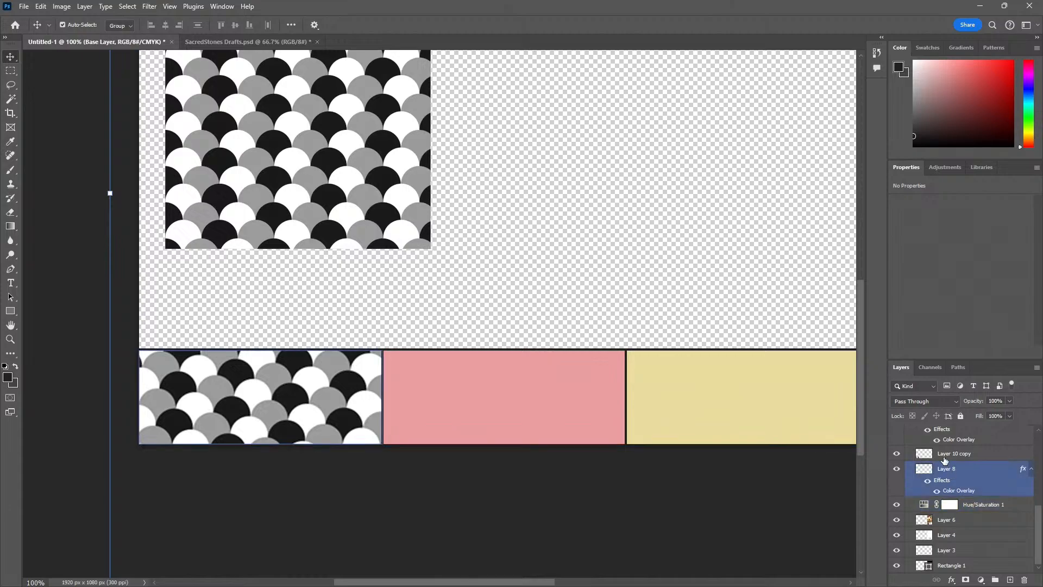
{"action": "left_click", "coordinate": [944, 454]}
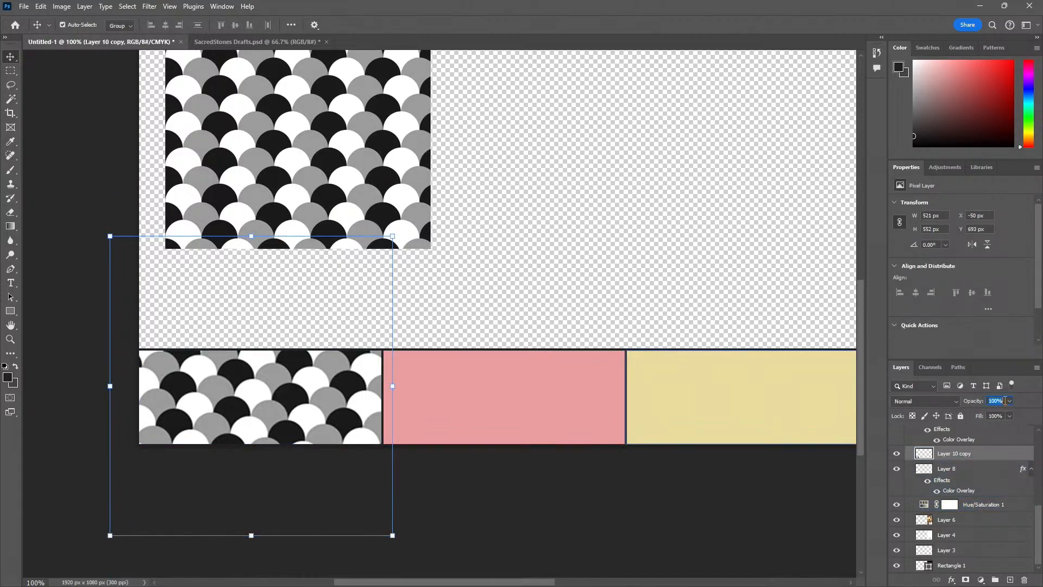
{"action": "type", "text": "50"}
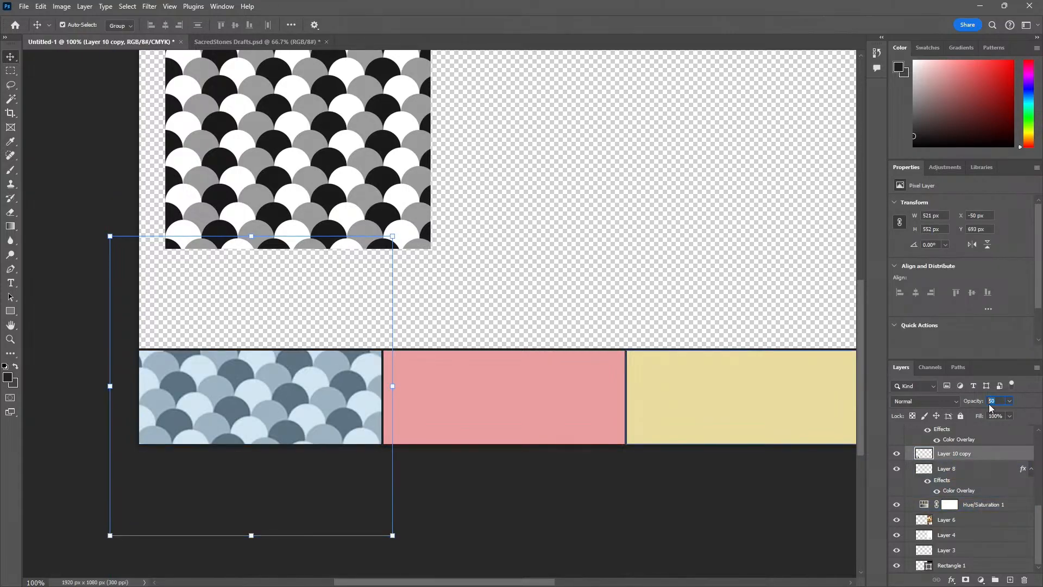
{"action": "type", "text": "20"}
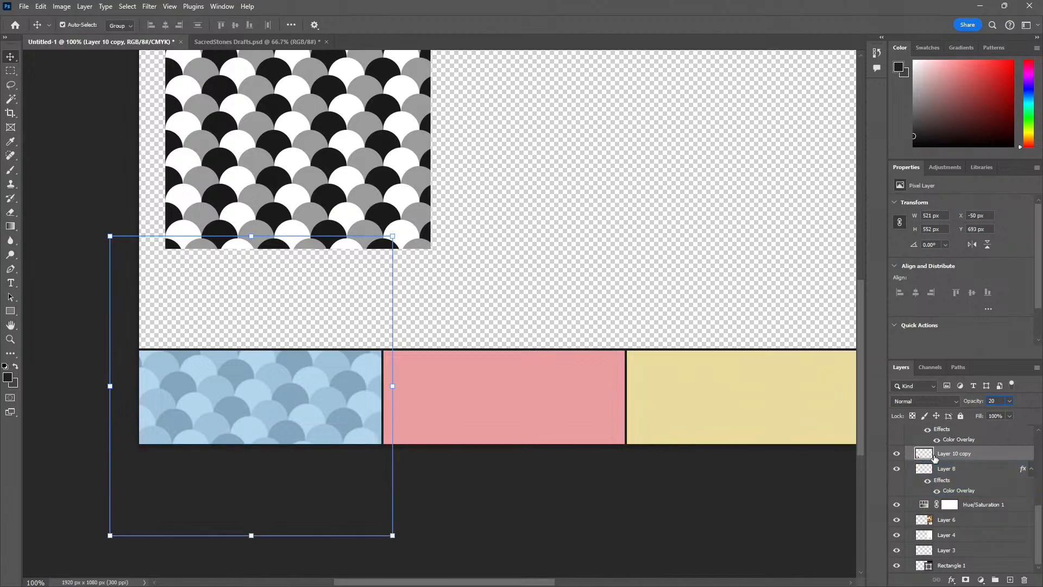
{"action": "type", "text": "10"}
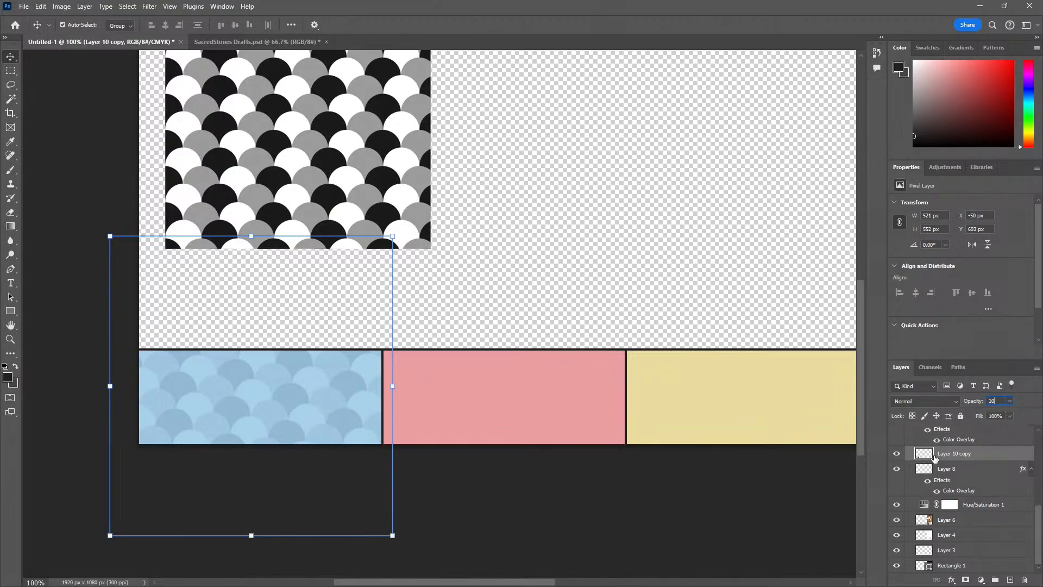
Set the opacity of the Layer 10 copy to 15% and delete the original black-and-white scallop pattern above it
{"action": "key", "text": "BackSpace"}
{"action": "type", "text": "5"}
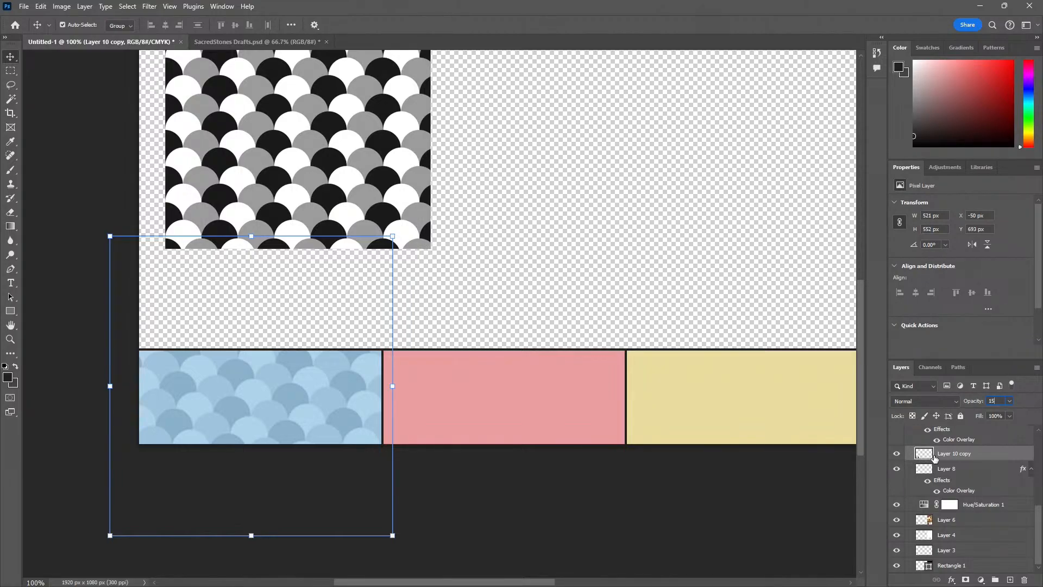
{"action": "left_click", "coordinate": [449, 279]}
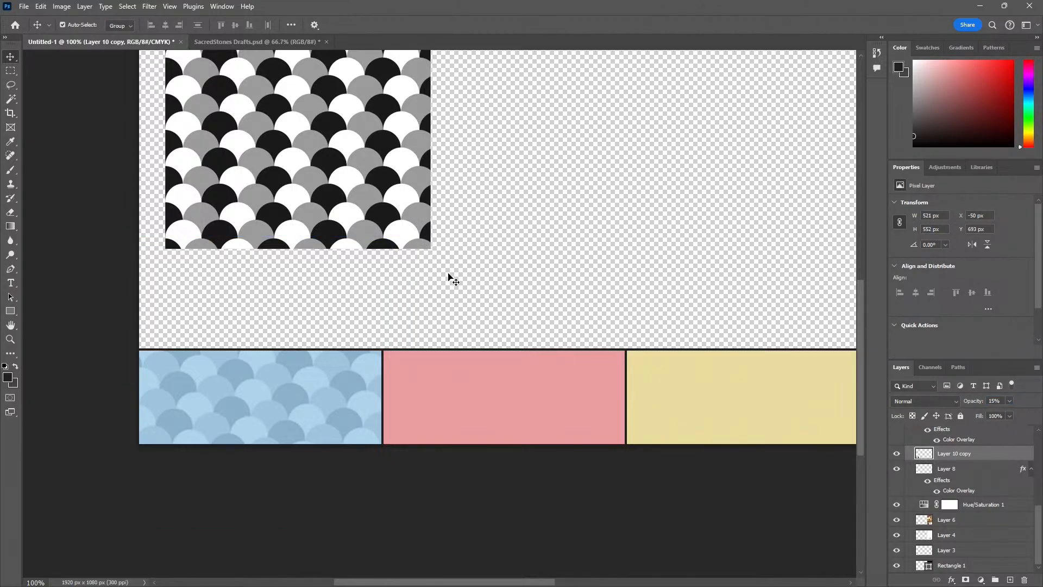
{"action": "left_click", "coordinate": [340, 214]}
{"action": "key", "text": "Delete"}
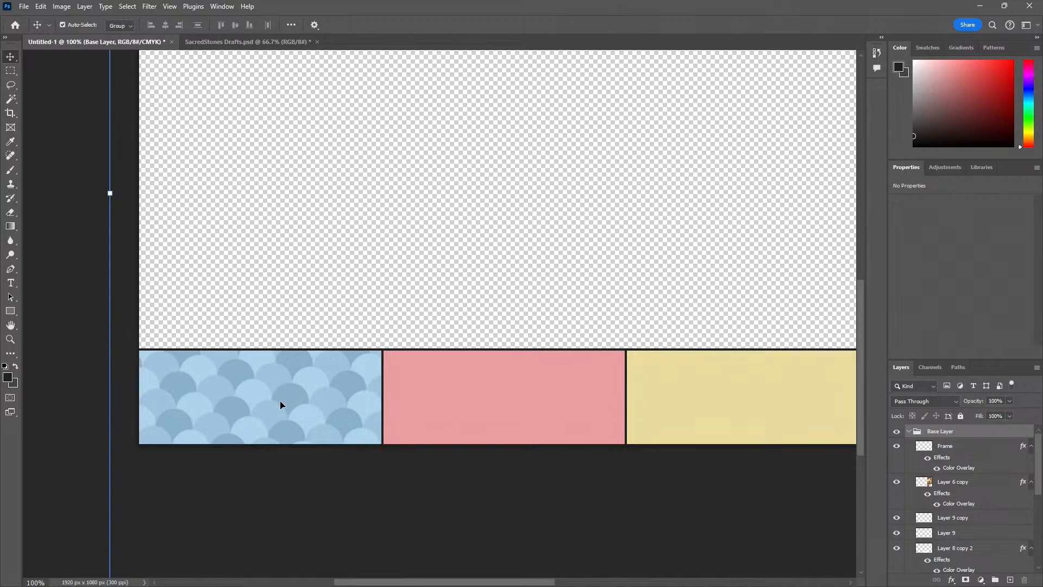
Duplicate the Layer 10 copy twice to get scallop patterns for the other sections
{"action": "left_click_drag", "start_coordinate": [279, 401], "coordinate": [380, 402]}
{"action": "key", "text": "ctrl+z"}
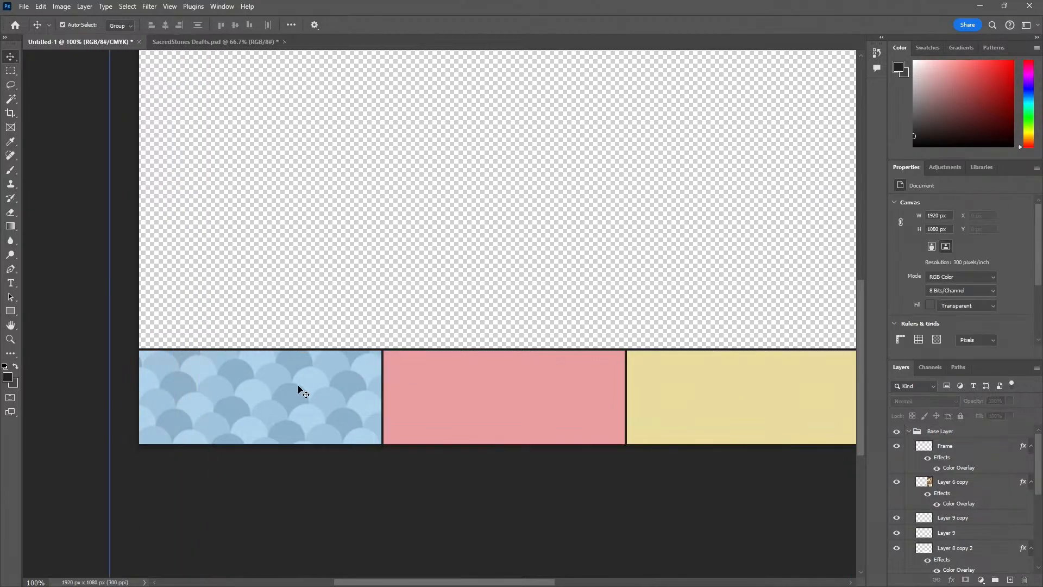
{"action": "left_click", "coordinate": [298, 385]}
{"action": "scroll", "coordinate": [945, 484], "scroll_direction": "down", "scroll_amount": 5}
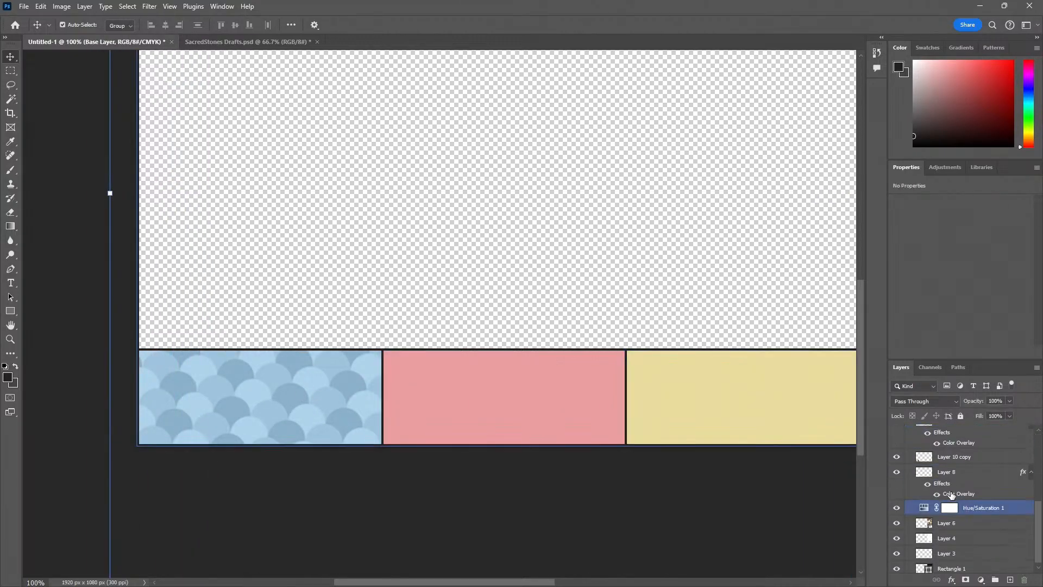
{"action": "left_click", "coordinate": [965, 521]}
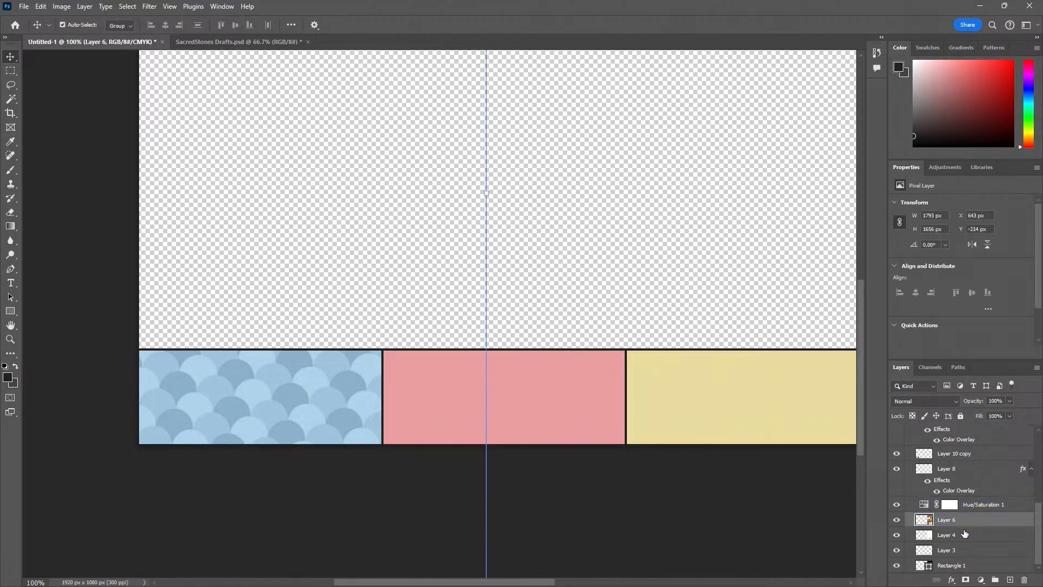
{"action": "left_click", "coordinate": [955, 453]}
{"action": "key", "text": "ctrl+j"}
{"action": "key", "text": "ctrl+j"}
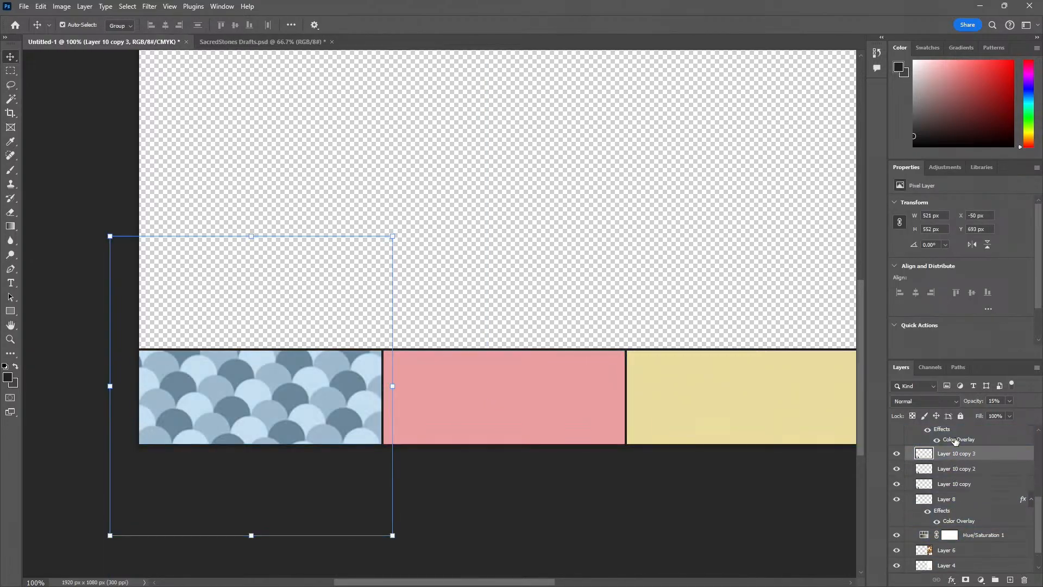
{"action": "left_click_drag", "start_coordinate": [304, 398], "coordinate": [534, 404]}
{"action": "key", "text": "ctrl+z"}
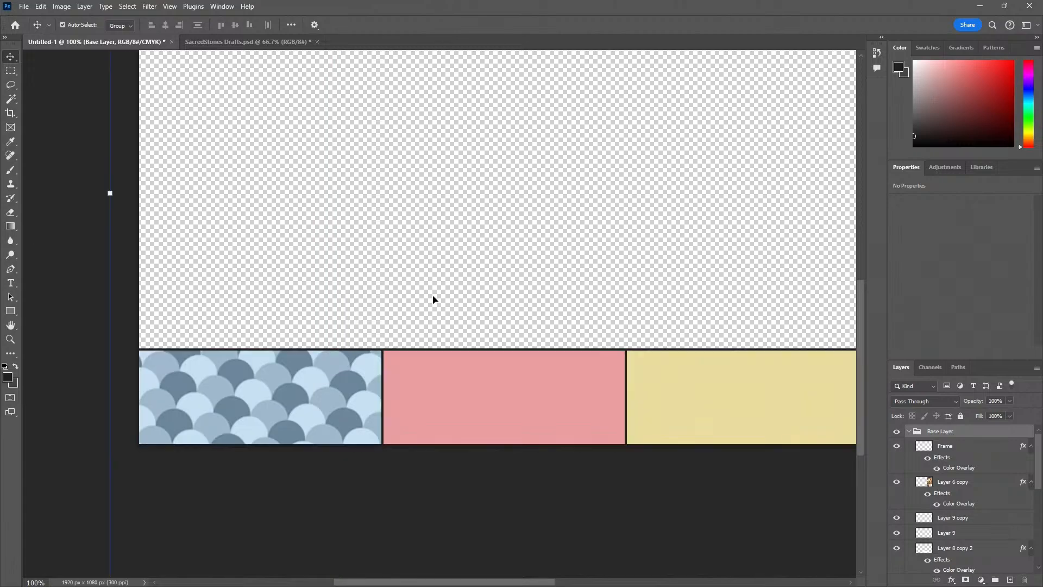
{"action": "left_click", "coordinate": [431, 297]}
{"action": "left_click_drag", "start_coordinate": [297, 399], "coordinate": [327, 400]}
{"action": "key", "text": "ctrl+z"}
{"action": "left_click", "coordinate": [365, 278]}
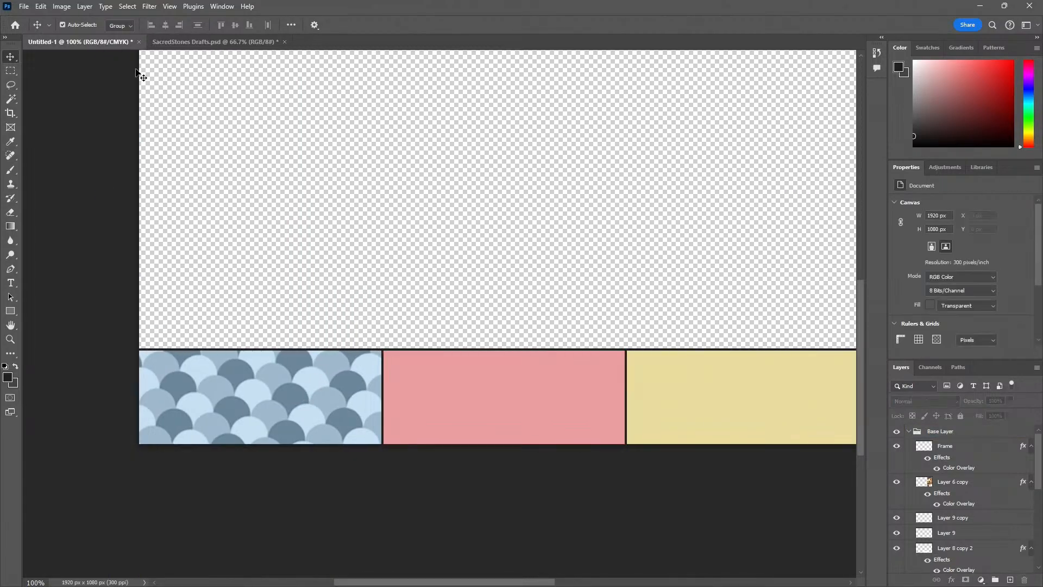
Take all layers from Frame down to Rectangle 1 out of the Base Layer group so each can be moved individually
{"action": "left_click", "coordinate": [961, 433]}
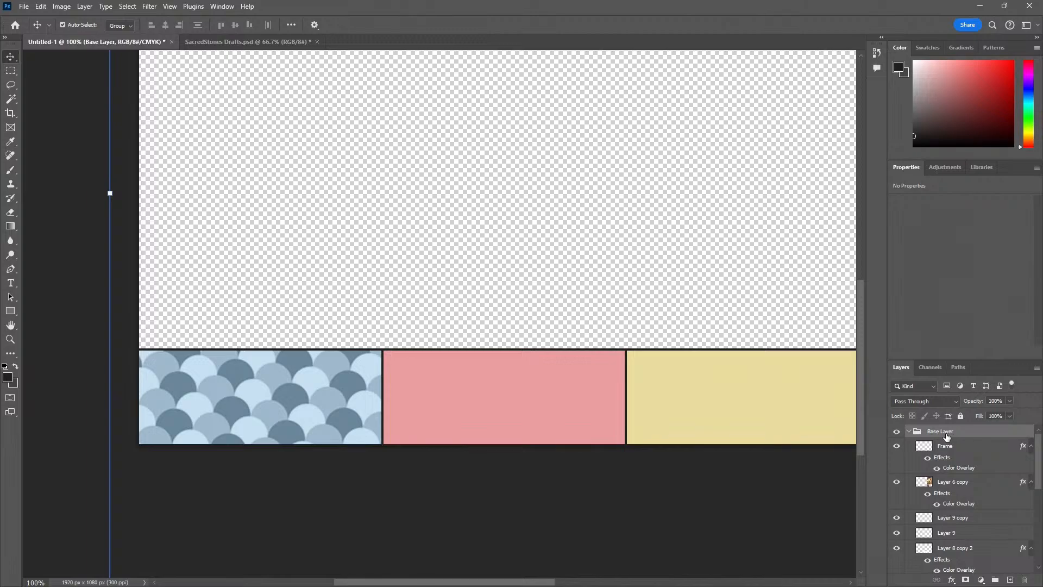
{"action": "left_click", "coordinate": [963, 461]}
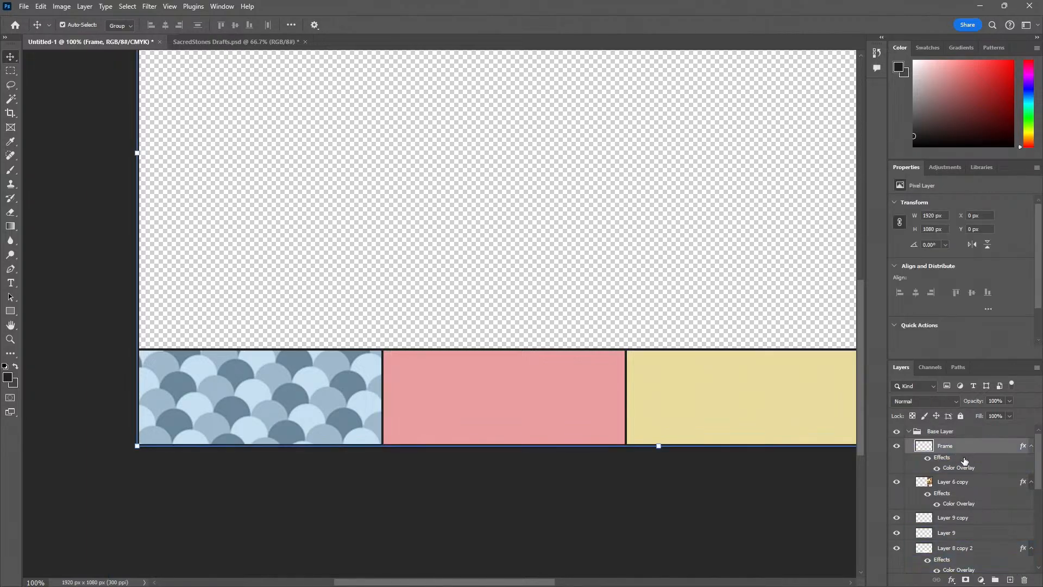
{"action": "scroll", "coordinate": [956, 495], "scroll_direction": "down", "scroll_amount": 5}
{"action": "scroll", "coordinate": [953, 514], "scroll_direction": "down", "scroll_amount": 1}
{"action": "left_click", "coordinate": [960, 566], "text": "shift"}
{"action": "scroll", "coordinate": [952, 514], "scroll_direction": "up", "scroll_amount": 6}
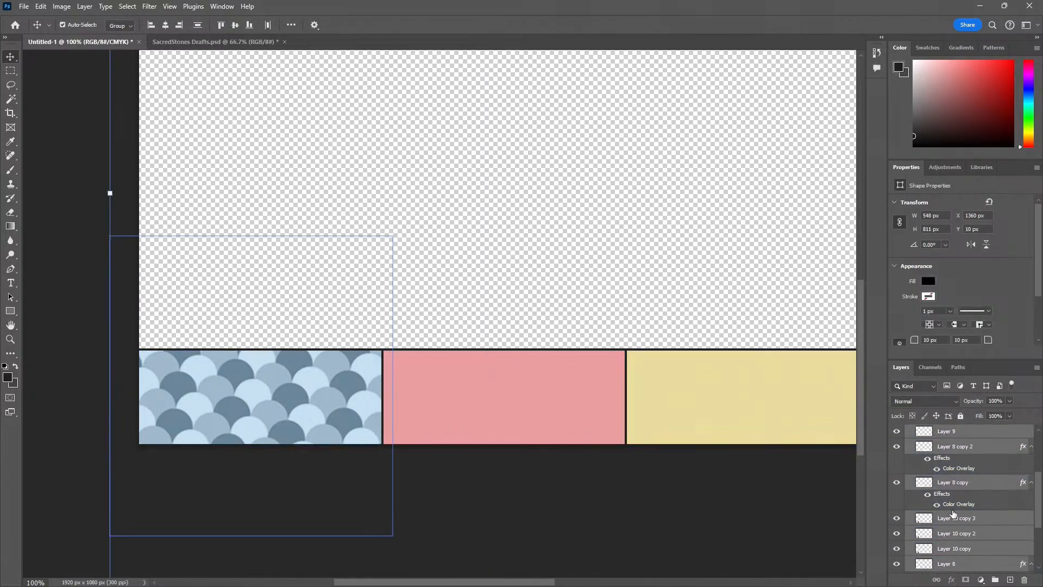
{"action": "left_click_drag", "start_coordinate": [954, 451], "coordinate": [952, 425]}
{"action": "scroll", "coordinate": [959, 511], "scroll_direction": "down", "scroll_amount": 6}
{"action": "left_click", "coordinate": [951, 571]}
{"action": "key", "text": "Delete"}
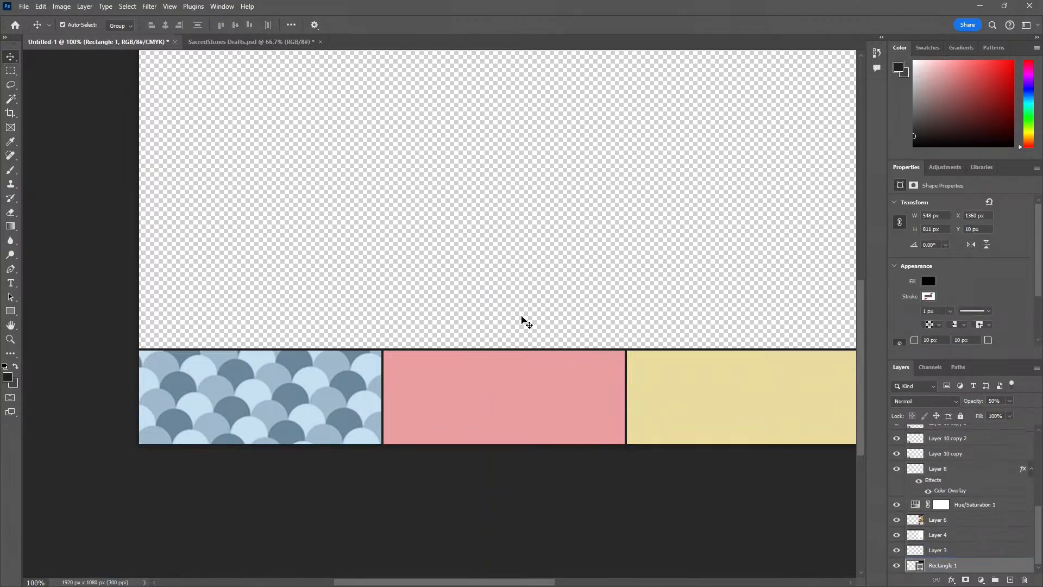
Move Layer 10 copy 3 horizontally from the blue section across to the pink section
{"action": "left_click", "coordinate": [522, 320]}
{"action": "left_click", "coordinate": [266, 414]}
{"action": "left_click_drag", "start_coordinate": [266, 414], "coordinate": [517, 435]}
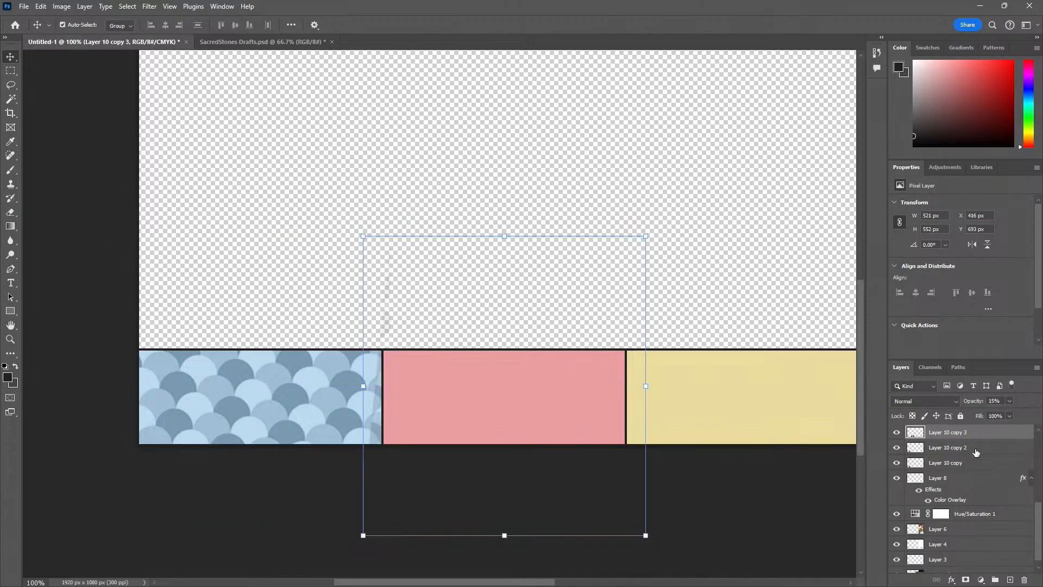
Place the three Layer 10 copies directly above Layer 8 copy 2 and shift Layer 10 copy 3 across the pink section to X 452 px
{"action": "scroll", "coordinate": [978, 456], "scroll_direction": "up", "scroll_amount": 3}
{"action": "scroll", "coordinate": [976, 467], "scroll_direction": "down", "scroll_amount": 2}
{"action": "left_click", "coordinate": [968, 497], "text": "shift"}
{"action": "left_click_drag", "start_coordinate": [968, 496], "coordinate": [972, 456]}
{"action": "left_click", "coordinate": [743, 284]}
{"action": "left_click_drag", "start_coordinate": [492, 411], "coordinate": [514, 413]}
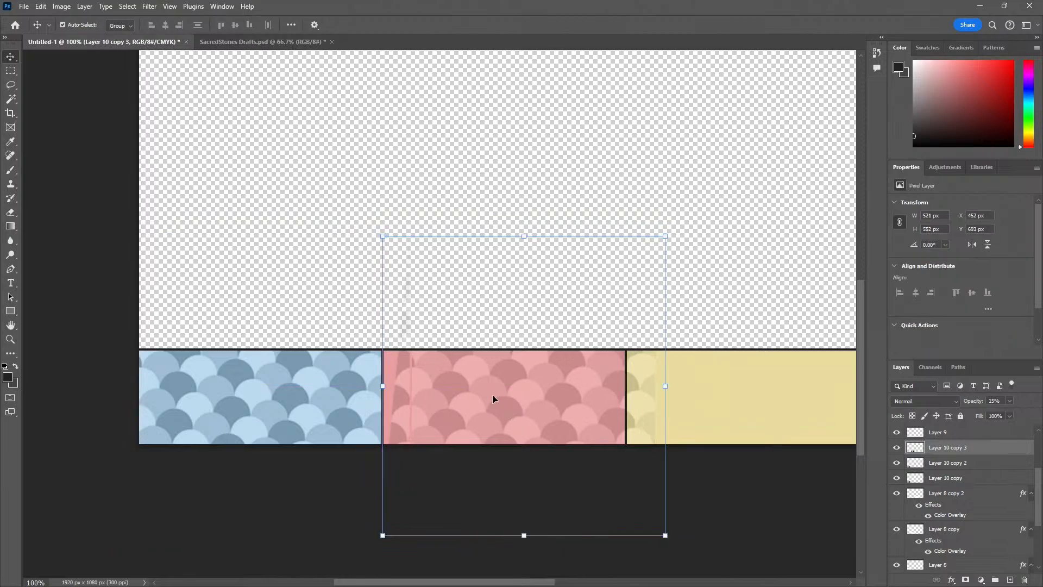
Cut off the uneven left edge of Layer 10 copy 3 in the pink section with a rectangular selection about 126 px wide
{"action": "left_click", "coordinate": [296, 179]}
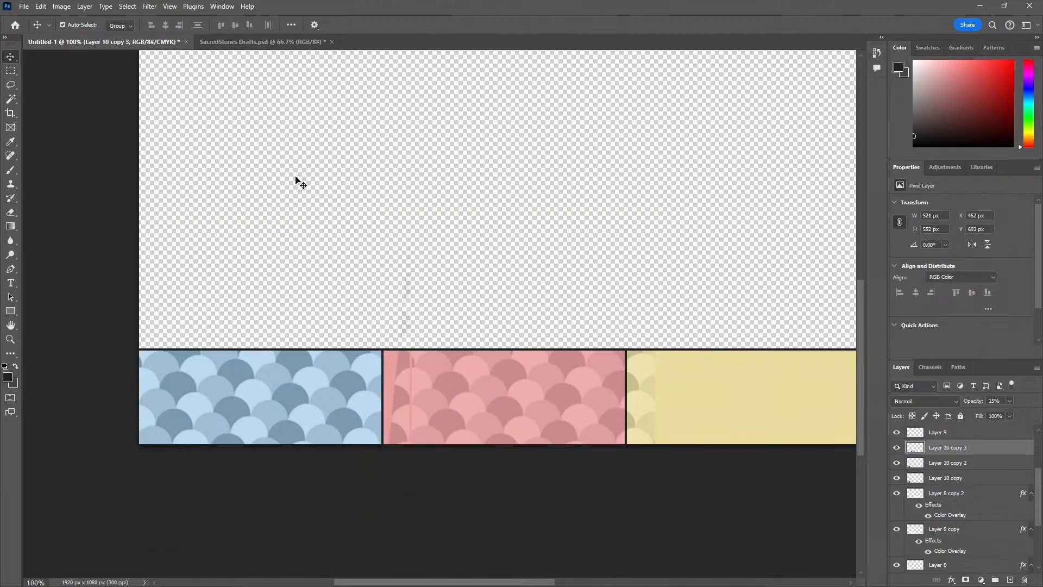
{"action": "key", "text": "m"}
{"action": "left_click_drag", "start_coordinate": [386, 453], "coordinate": [411, 542]}
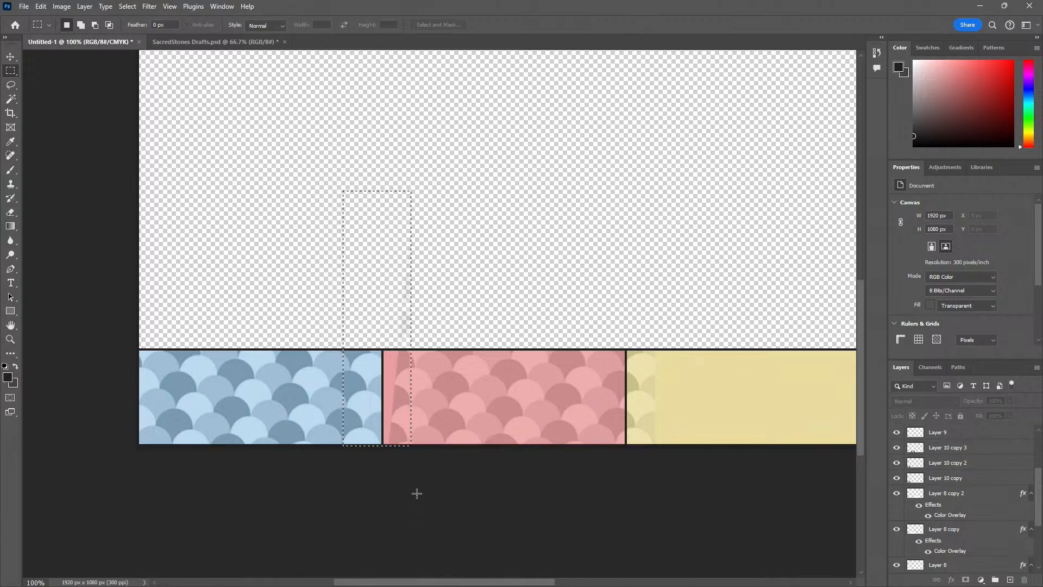
{"action": "key", "text": "v"}
{"action": "left_click", "coordinate": [430, 404]}
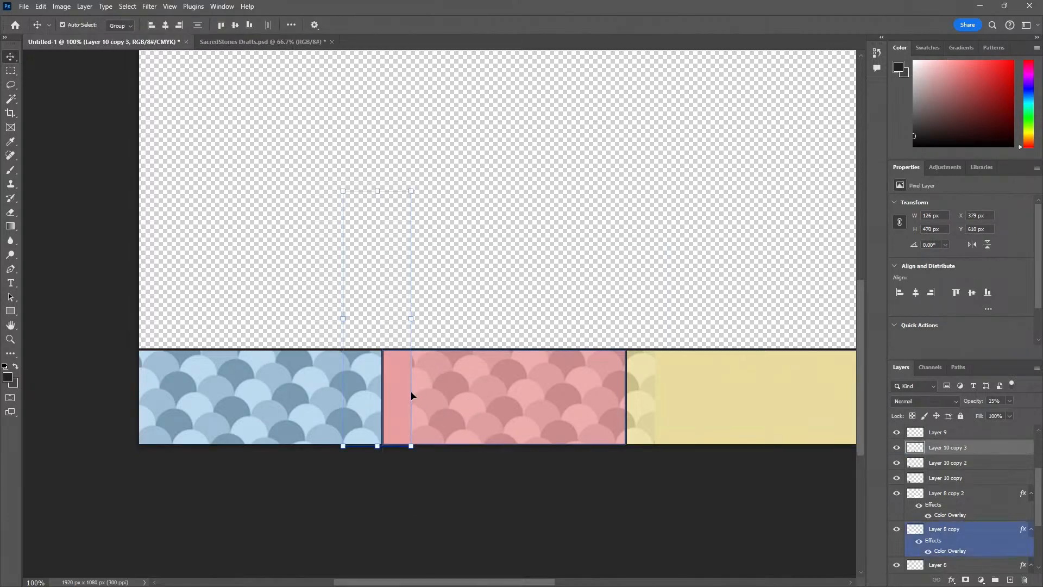
Shift Layer 10 copy 3 to X 396 px so the scallops fill the pink section up to its left divider
{"action": "key", "text": "z"}
{"action": "left_click_drag", "start_coordinate": [406, 416], "coordinate": [389, 396]}
{"action": "key", "text": "v"}
{"action": "key", "text": "z"}
{"action": "left_click_drag", "start_coordinate": [404, 404], "coordinate": [354, 403]}
{"action": "key", "text": "space"}
{"action": "left_click_drag", "start_coordinate": [522, 414], "coordinate": [258, 407]}
{"action": "key", "text": "v"}
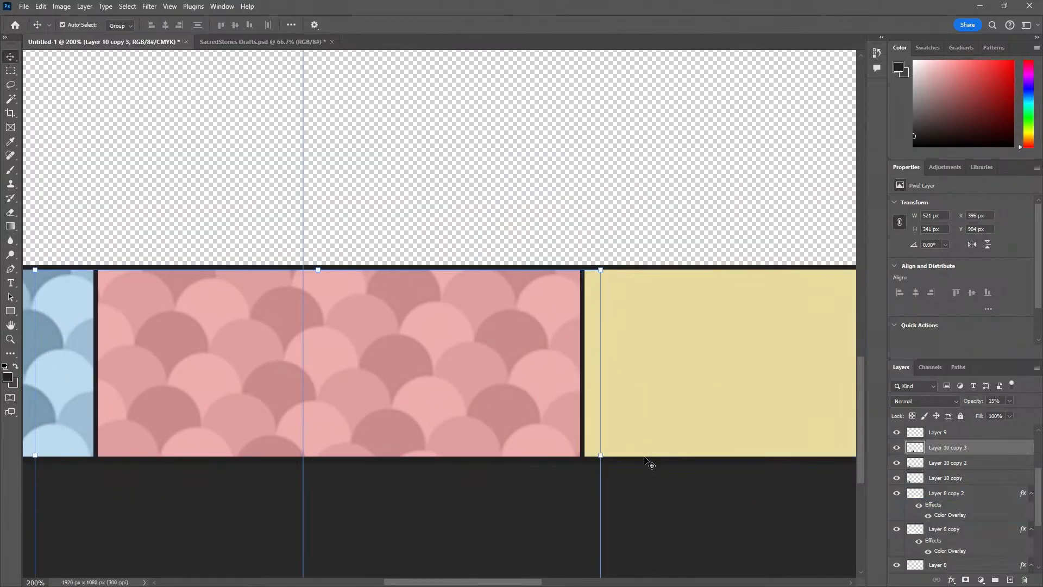
Trim away the part of Layer 10 copy 3 that extends past the pink section into the yellow one, and clear the selection
{"action": "key", "text": "m"}
{"action": "left_click_drag", "start_coordinate": [682, 459], "coordinate": [583, 222]}
{"action": "key", "text": "ctrl+d"}
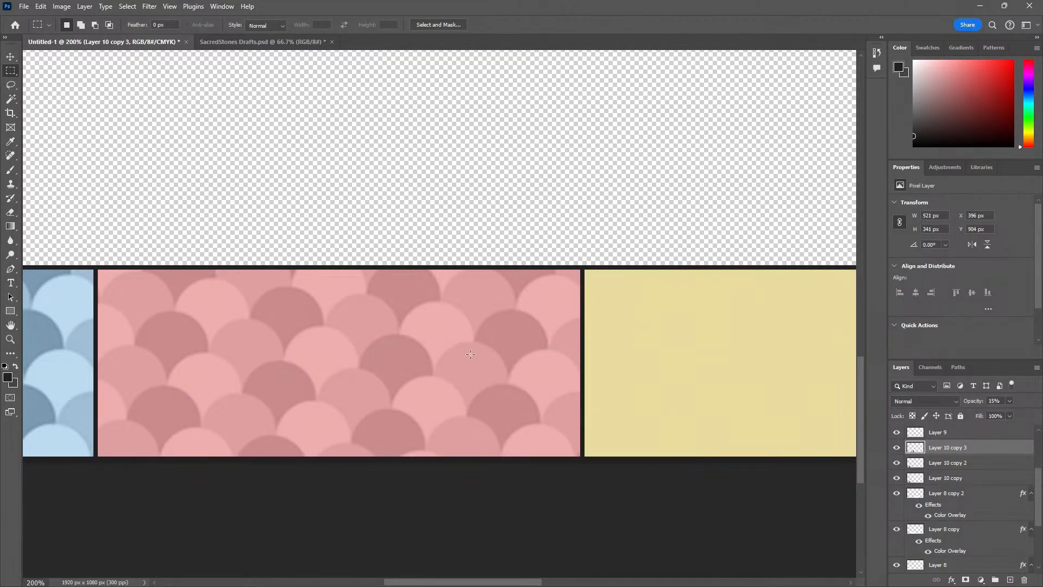
Duplicate Layer 10 copy 3 onto the yellow section and align it with the left divider at X 847 px
{"action": "left_click", "coordinate": [461, 358], "text": "alt"}
{"action": "left_click", "coordinate": [461, 358], "text": "alt"}
{"action": "key", "text": "v"}
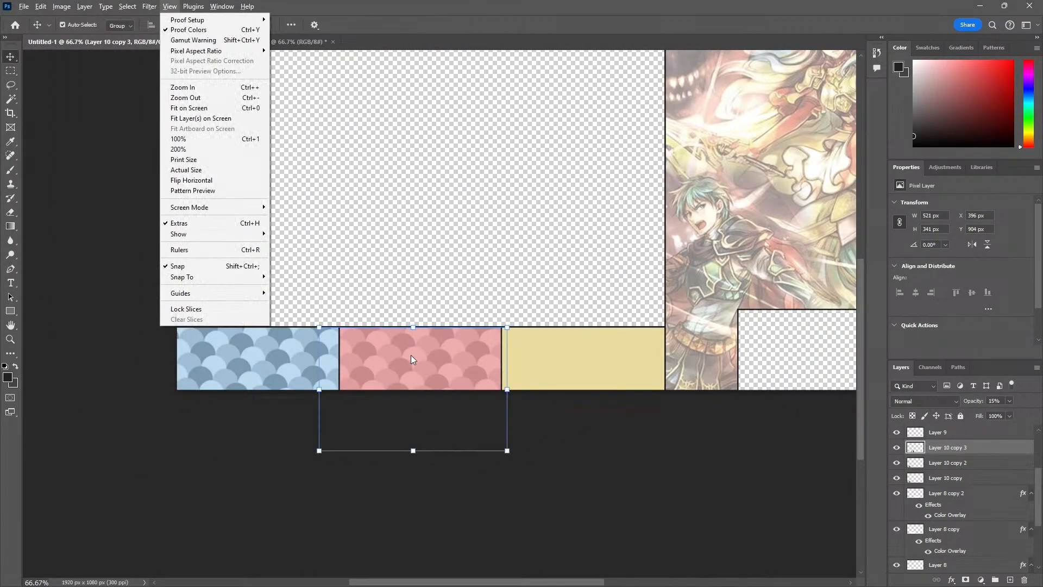
{"action": "left_click_drag", "start_coordinate": [401, 373], "coordinate": [573, 382]}
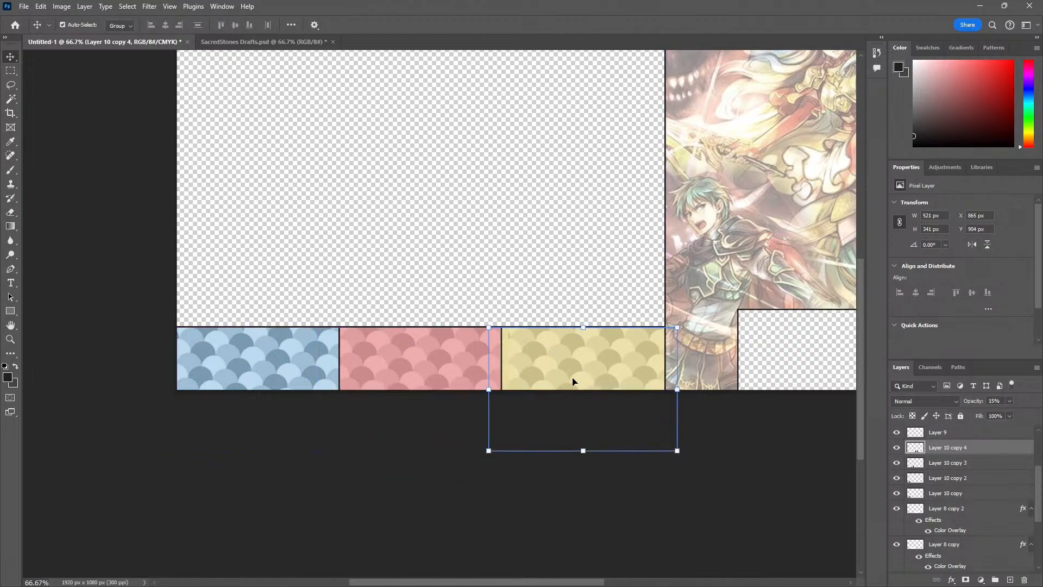
{"action": "left_click", "coordinate": [539, 363], "text": "ctrl"}
{"action": "left_click", "coordinate": [539, 363], "text": "ctrl"}
{"action": "left_click", "coordinate": [498, 376], "text": "ctrl"}
{"action": "left_click", "coordinate": [498, 376], "text": "ctrl"}
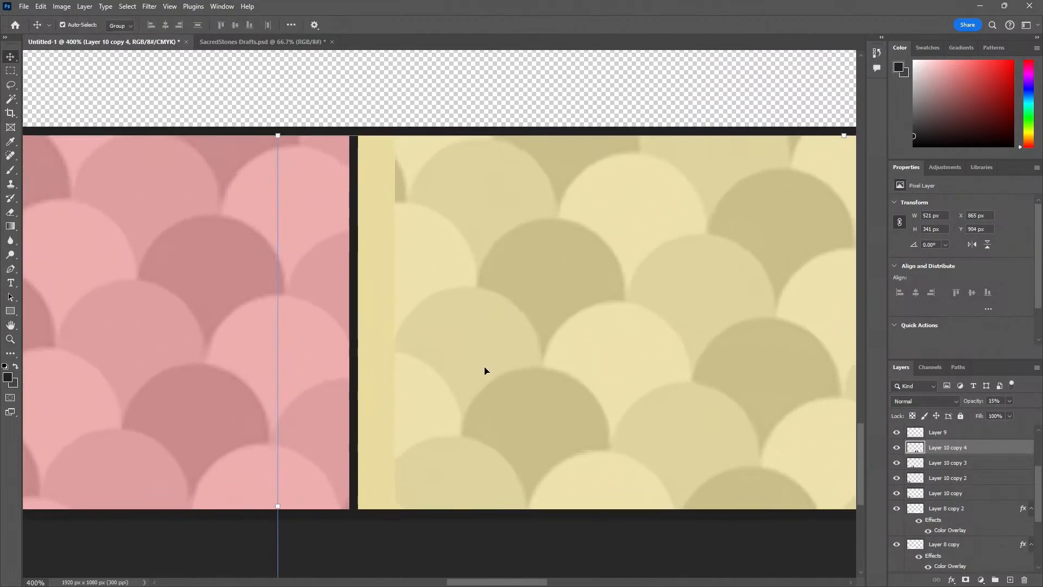
{"action": "left_click_drag", "start_coordinate": [484, 369], "coordinate": [444, 365]}
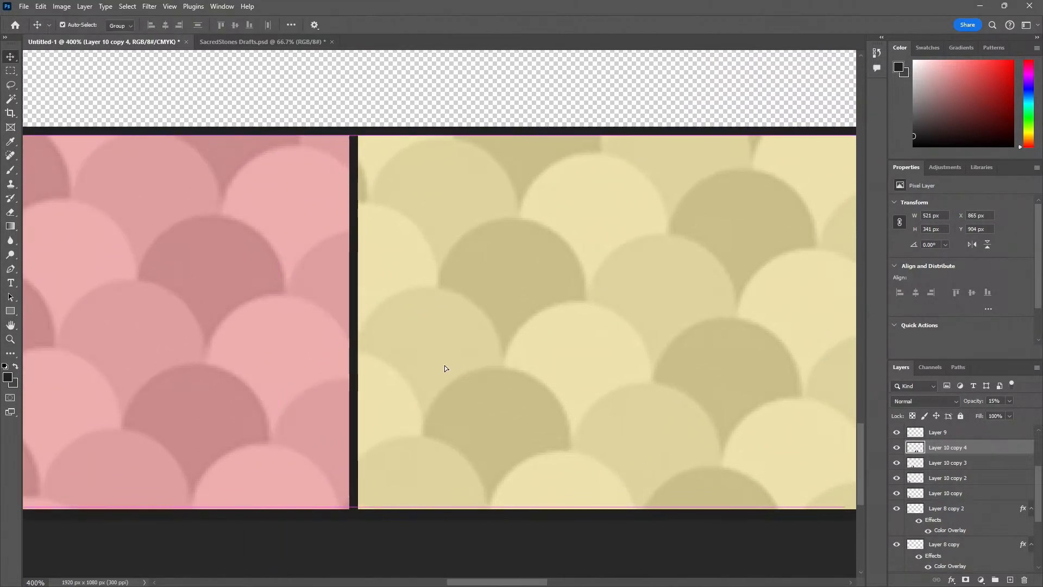
Examine how the scallop pattern meets the right edge of the yellow section and how the whole layout looks
{"action": "left_click", "coordinate": [474, 378], "text": "alt"}
{"action": "left_click_drag", "start_coordinate": [681, 417], "coordinate": [421, 415]}
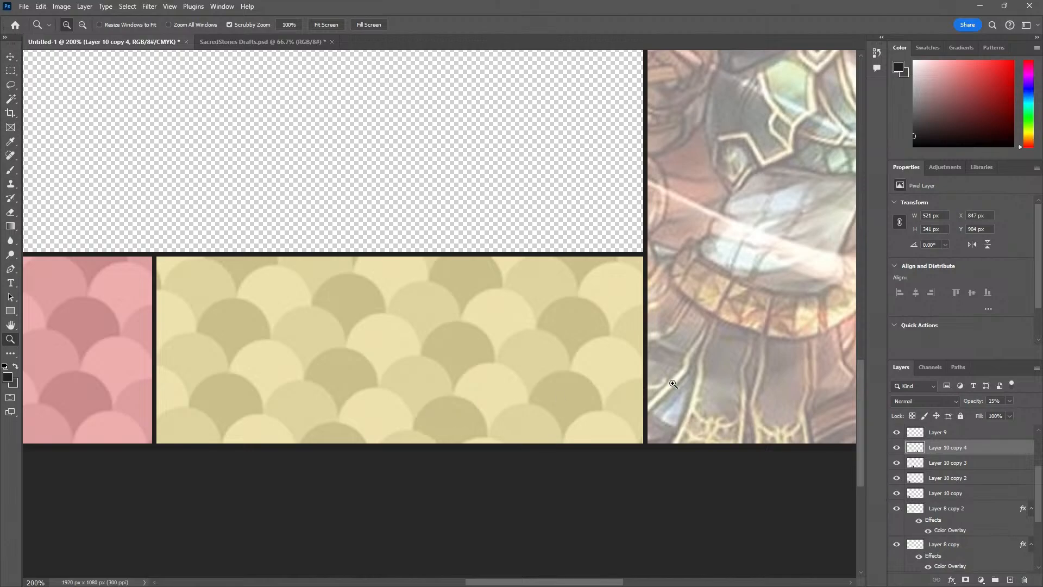
{"action": "left_click_drag", "start_coordinate": [673, 383], "coordinate": [659, 377]}
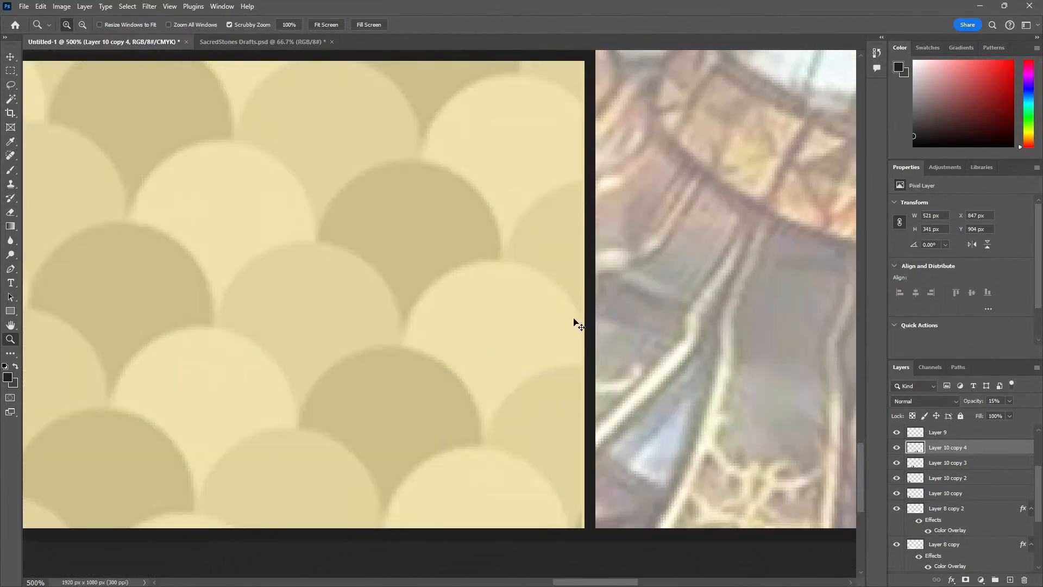
{"action": "key", "text": "ctrl+t"}
{"action": "key", "text": "Escape"}
{"action": "key", "text": "z"}
{"action": "left_click", "coordinate": [464, 291], "text": "alt"}
{"action": "left_click", "coordinate": [464, 291], "text": "alt"}
{"action": "left_click", "coordinate": [464, 291], "text": "alt"}
{"action": "left_click", "coordinate": [464, 291], "text": "alt"}
{"action": "left_click", "coordinate": [464, 291], "text": "alt"}
{"action": "left_click_drag", "start_coordinate": [392, 349], "coordinate": [427, 399]}
{"action": "left_click", "coordinate": [427, 399], "text": "alt"}
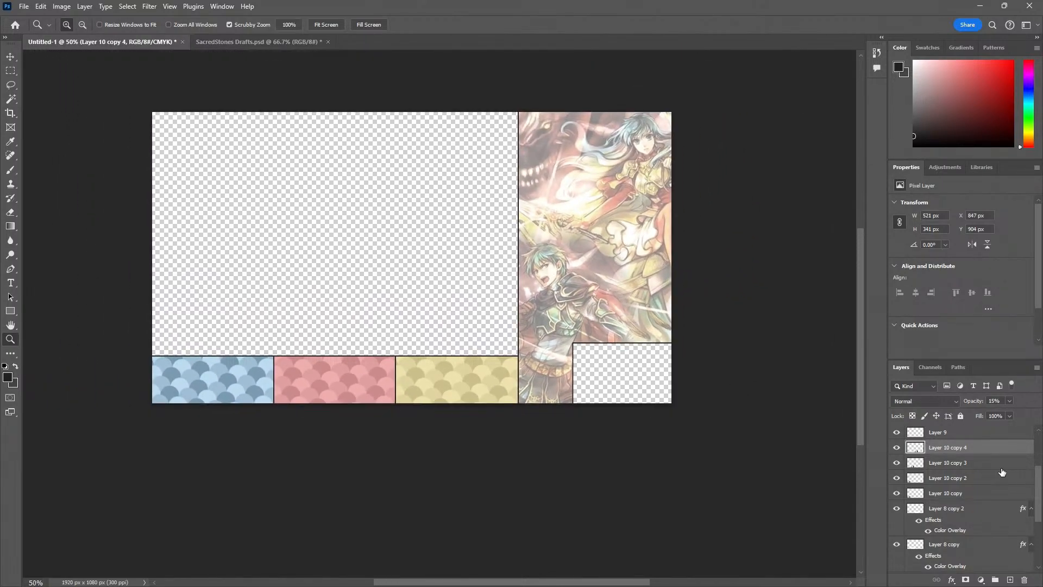
Set the opacity of Layer 10 copy 2, copy 3 and copy 4 to 5%
{"action": "left_click", "coordinate": [975, 478], "text": "shift"}
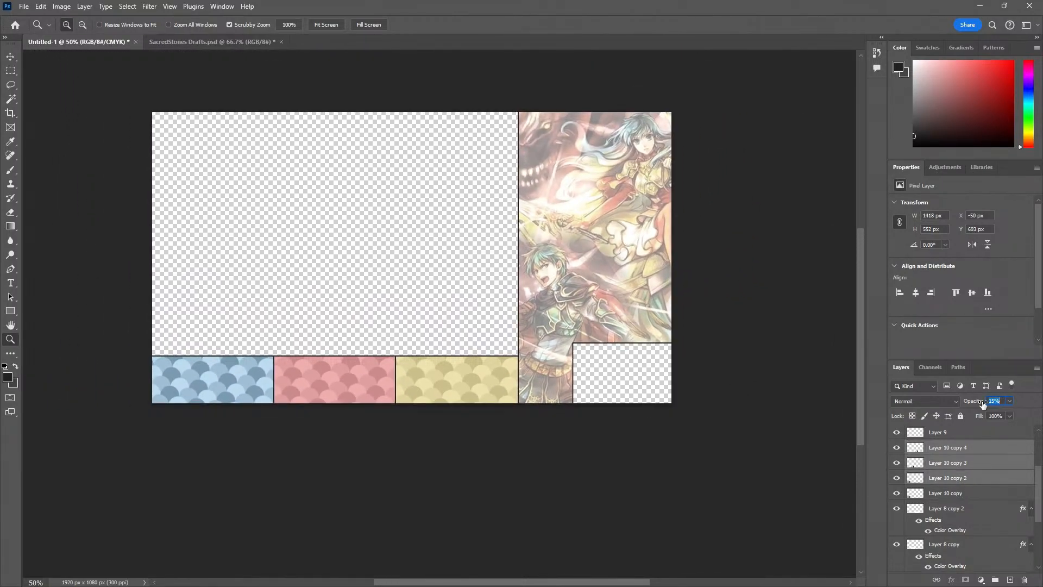
{"action": "type", "text": "5"}
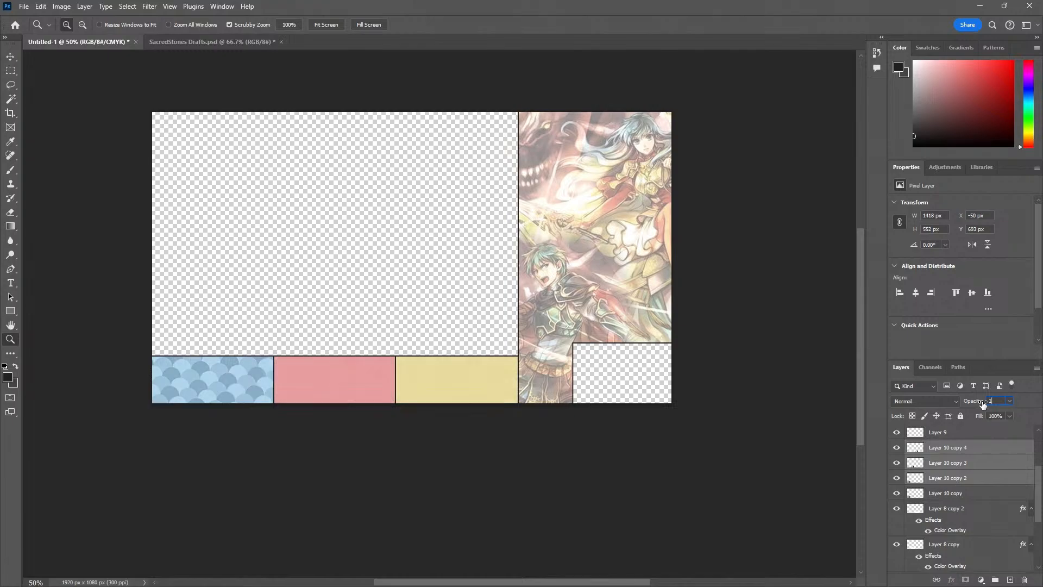
{"action": "left_click", "coordinate": [376, 546]}
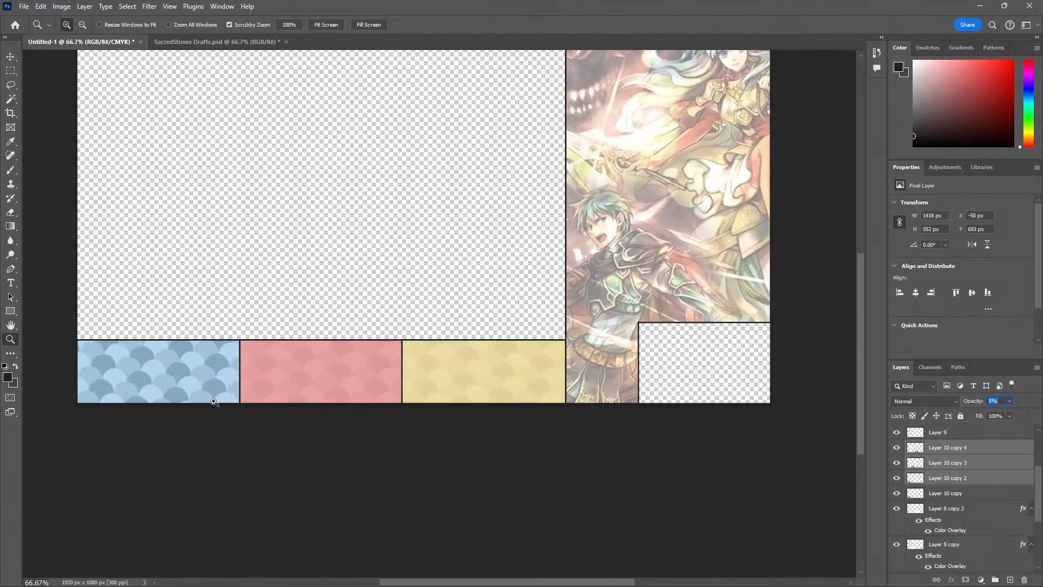
{"action": "left_click", "coordinate": [234, 293]}
Delete the redundant Layer 10 copy 2 that overlaps the Layer 10 copy on the blue section
{"action": "left_click", "coordinate": [929, 496]}
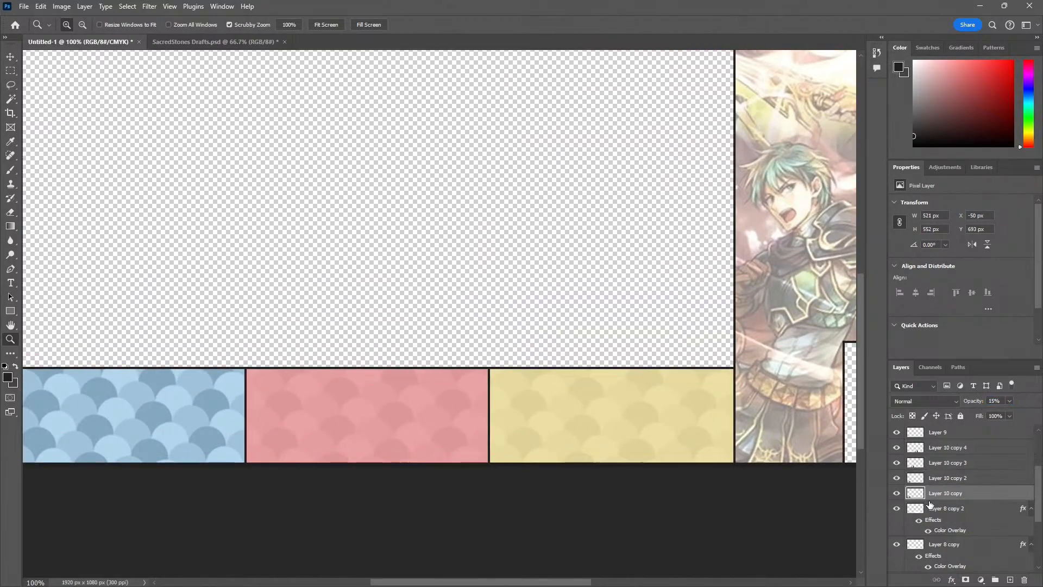
{"action": "key", "text": "v"}
{"action": "left_click", "coordinate": [204, 408]}
{"action": "key", "text": "Delete"}
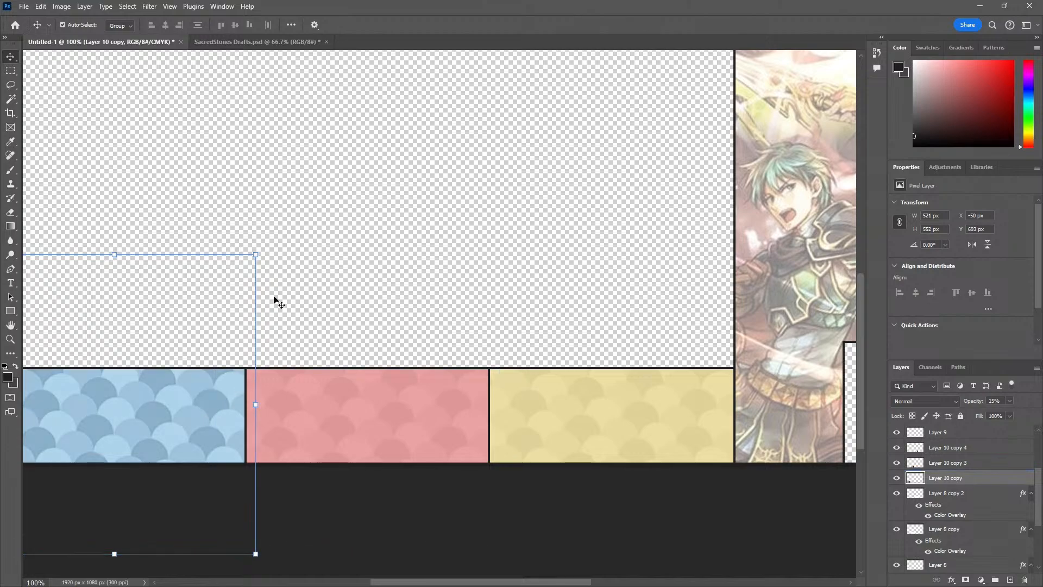
Undo the deletion of the blue section's Layer 10 copy and set its opacity to 5%
{"action": "key", "text": "Delete"}
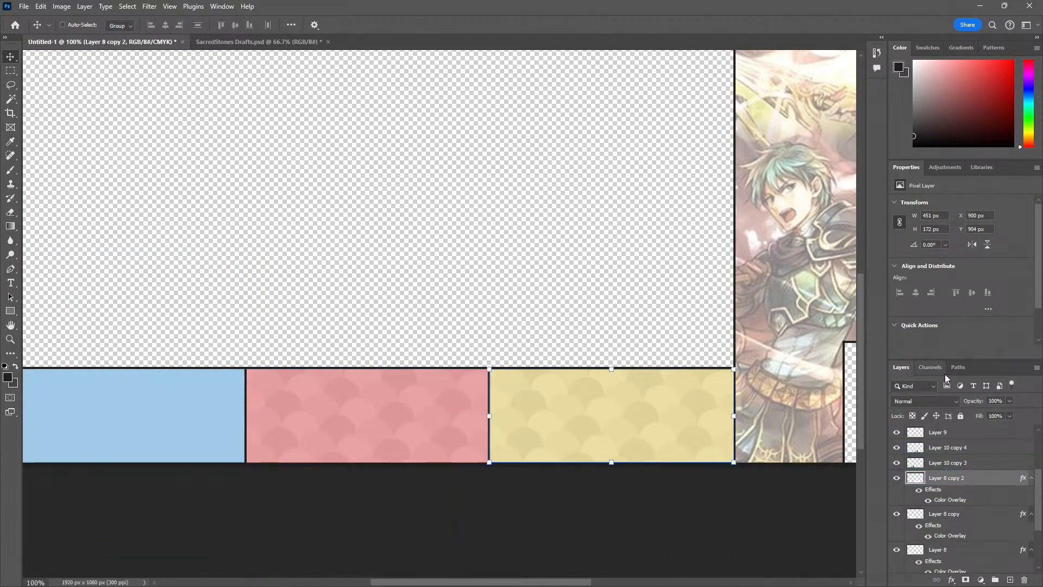
{"action": "key", "text": "ctrl+z"}
{"action": "left_click", "coordinate": [994, 401]}
{"action": "type", "text": "5"}
{"action": "key", "text": "Return"}
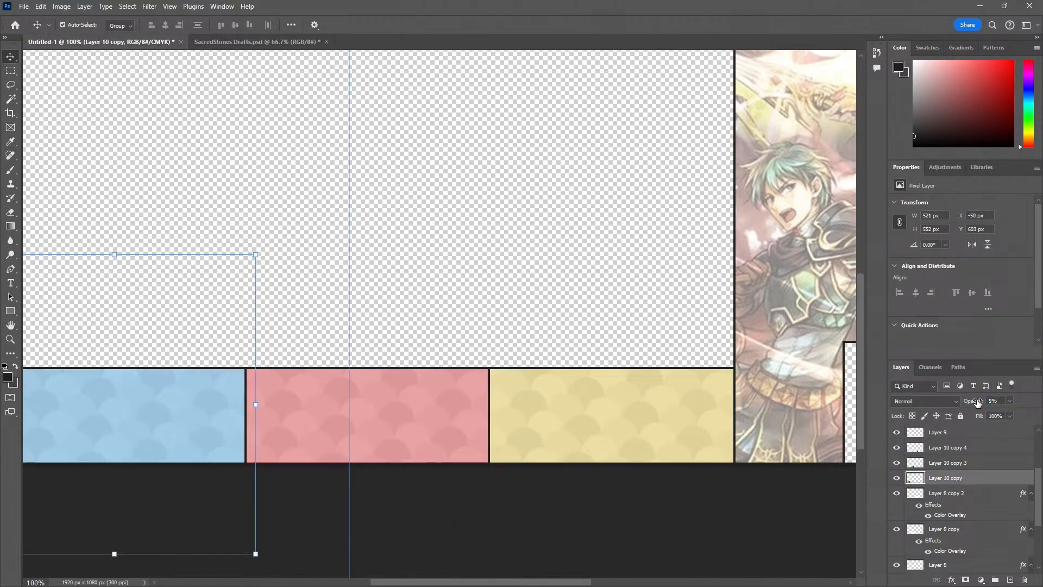
{"action": "left_click", "coordinate": [405, 296]}
{"action": "key", "text": "z"}
{"action": "left_click", "coordinate": [416, 267], "text": "alt"}
{"action": "left_click", "coordinate": [415, 267], "text": "alt"}
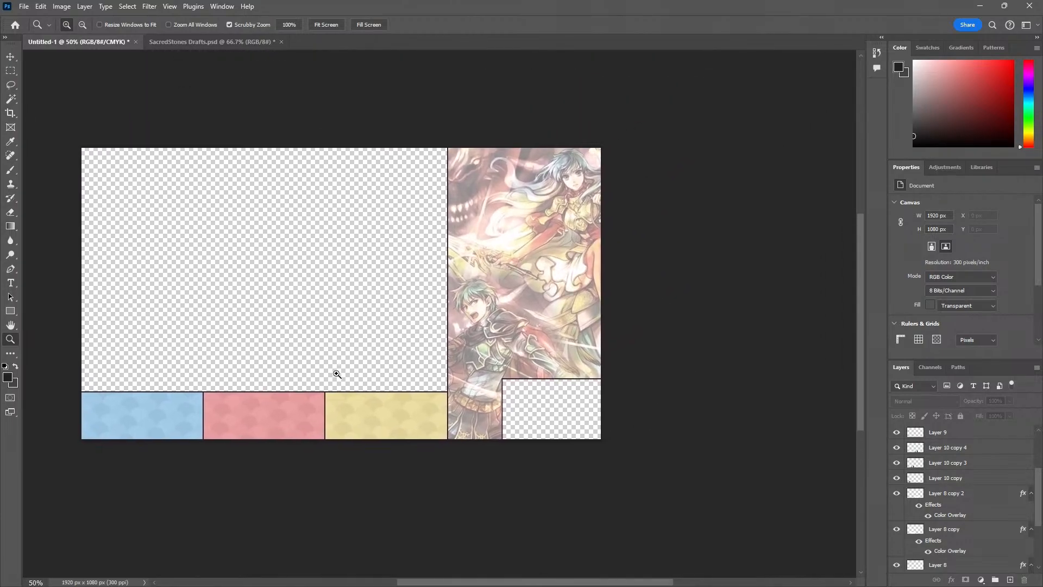
Examine the scallop pattern on the blue, pink and yellow sections close up and across the whole layout
{"action": "left_click", "coordinate": [286, 427]}
{"action": "left_click", "coordinate": [287, 426]}
{"action": "left_click", "coordinate": [287, 426]}
{"action": "left_click", "coordinate": [286, 426]}
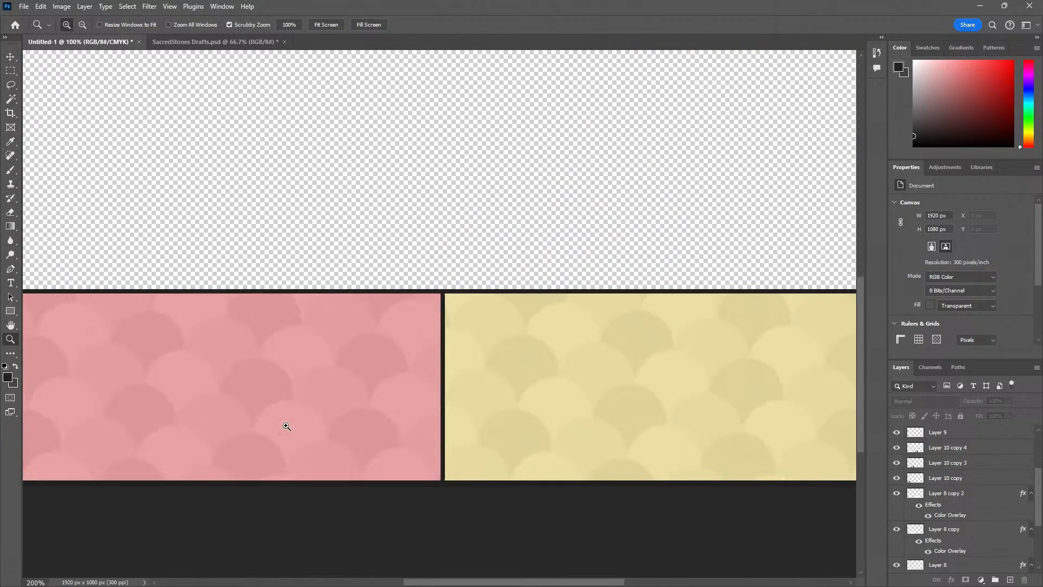
{"action": "left_click", "coordinate": [286, 427]}
{"action": "left_click", "coordinate": [287, 426]}
{"action": "left_click", "coordinate": [286, 426], "text": "alt"}
{"action": "left_click", "coordinate": [286, 426], "text": "alt"}
{"action": "left_click", "coordinate": [286, 426], "text": "alt"}
{"action": "left_click", "coordinate": [286, 426], "text": "alt"}
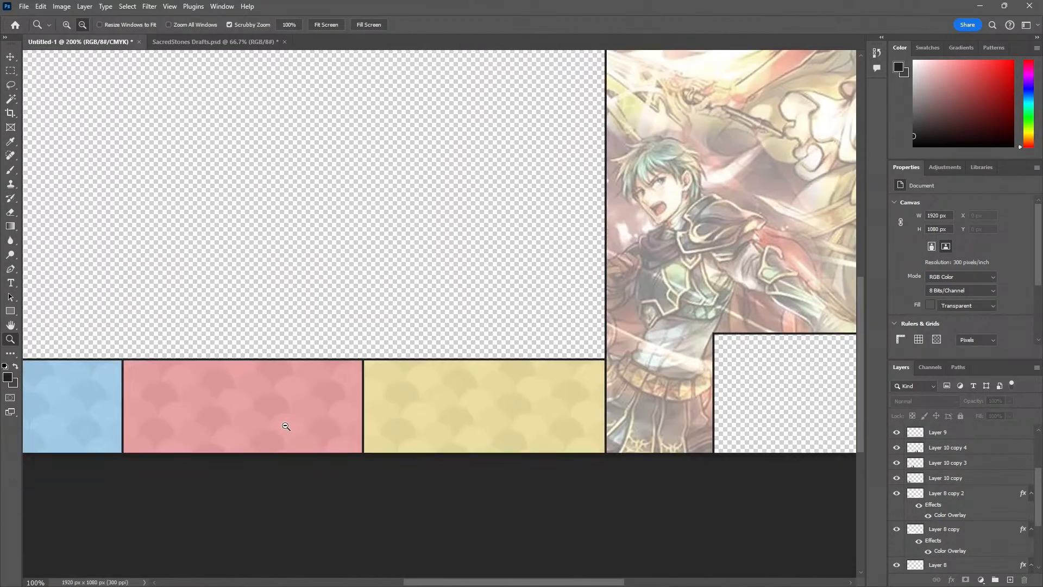
{"action": "left_click", "coordinate": [286, 426], "text": "alt"}
{"action": "left_click", "coordinate": [286, 426], "text": "alt"}
{"action": "left_click_drag", "start_coordinate": [304, 407], "coordinate": [328, 448]}
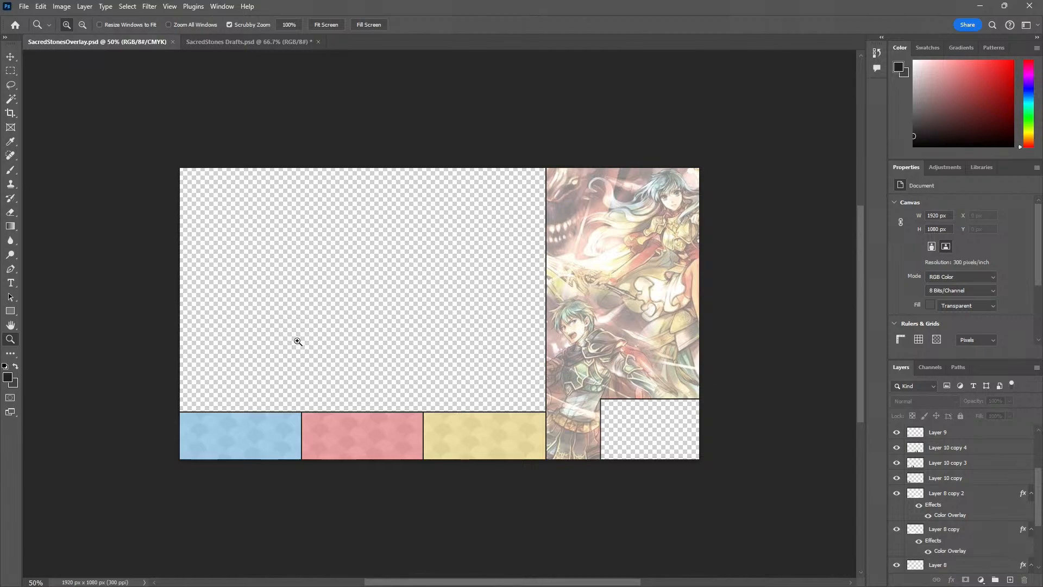
{"action": "left_click", "coordinate": [298, 342]}
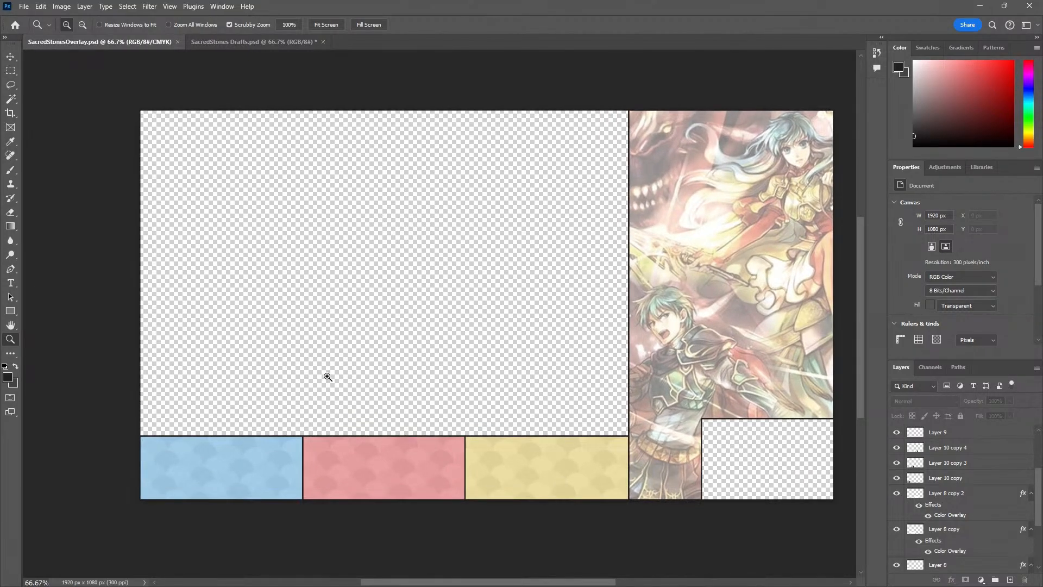
{"action": "double_click", "coordinate": [252, 488]}
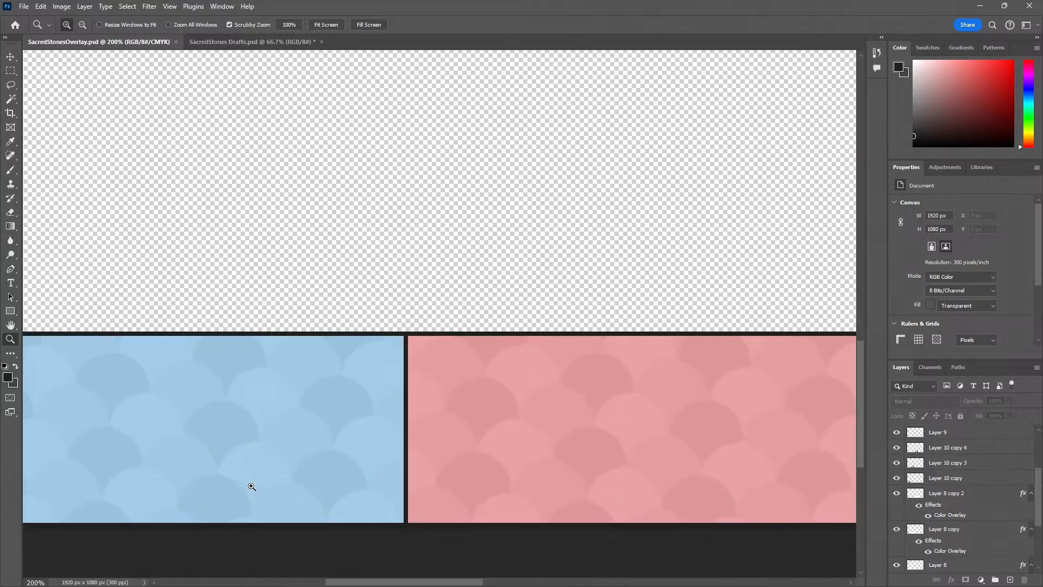
{"action": "left_click", "coordinate": [281, 423], "text": "alt"}
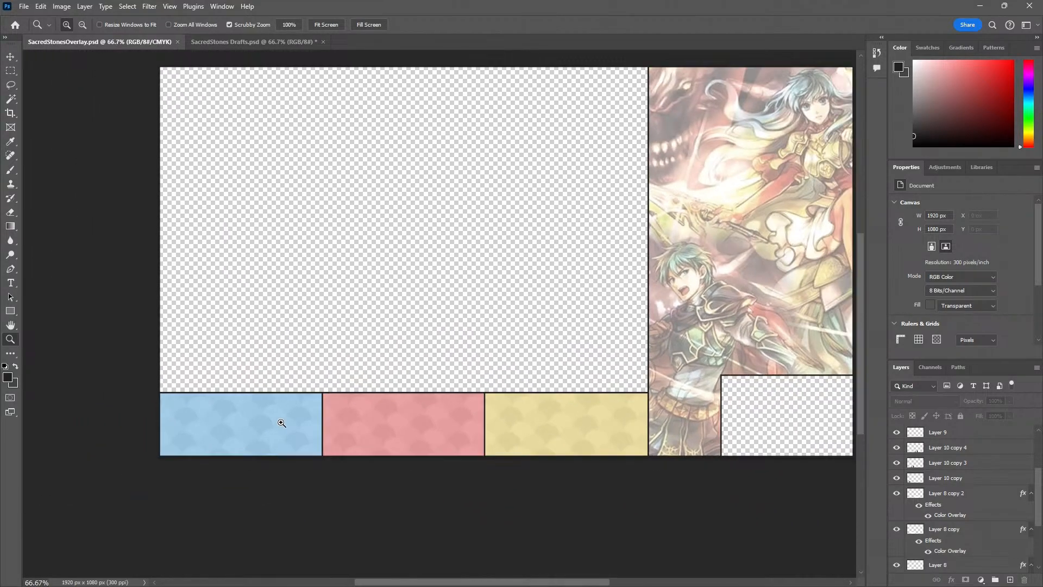
{"action": "left_click", "coordinate": [282, 423]}
{"action": "left_click", "coordinate": [305, 375], "text": "alt"}
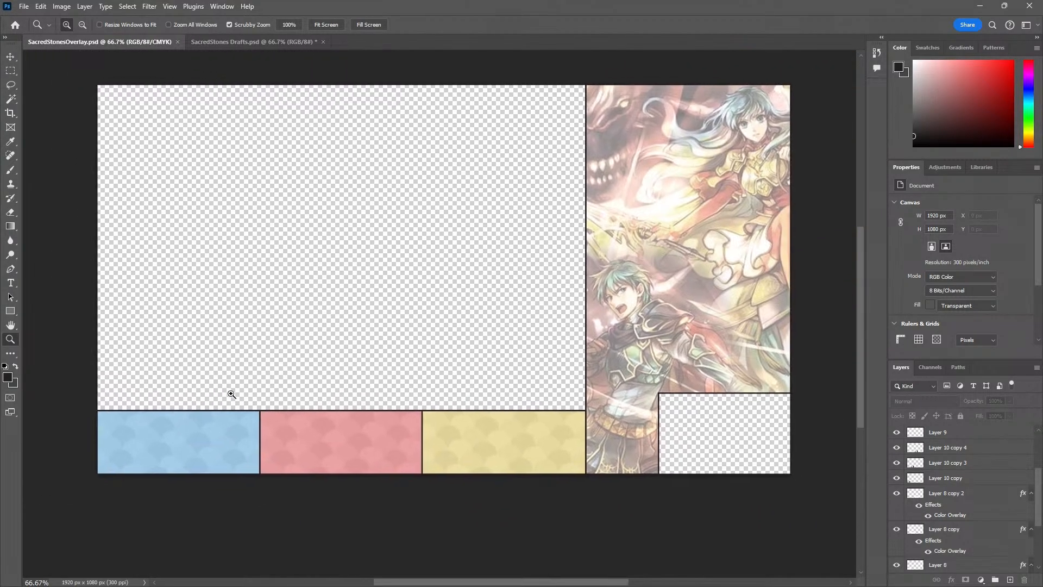
Add the first player's name in capitals as Roboto Black text at the upper-left corner of the blue section
{"action": "key", "text": "t"}
{"action": "left_click", "coordinate": [157, 25]}
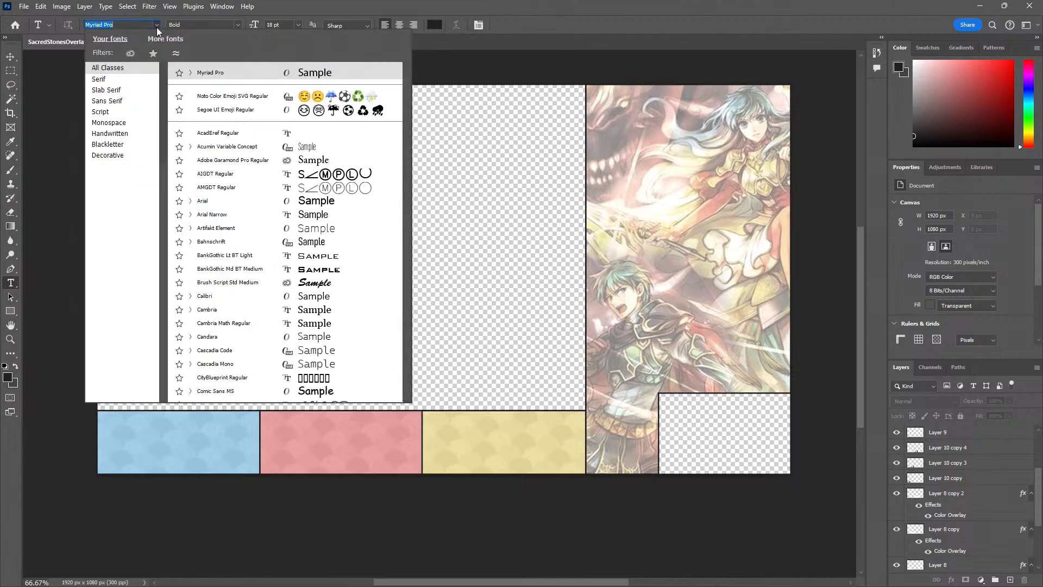
{"action": "scroll", "coordinate": [228, 141], "scroll_direction": "down", "scroll_amount": 6}
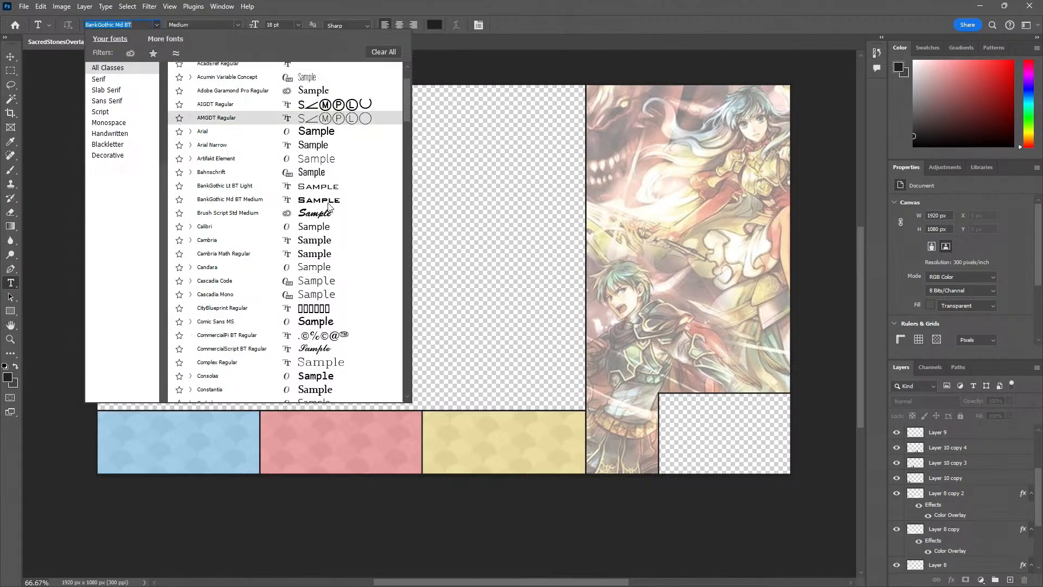
{"action": "type", "text": "robo"}
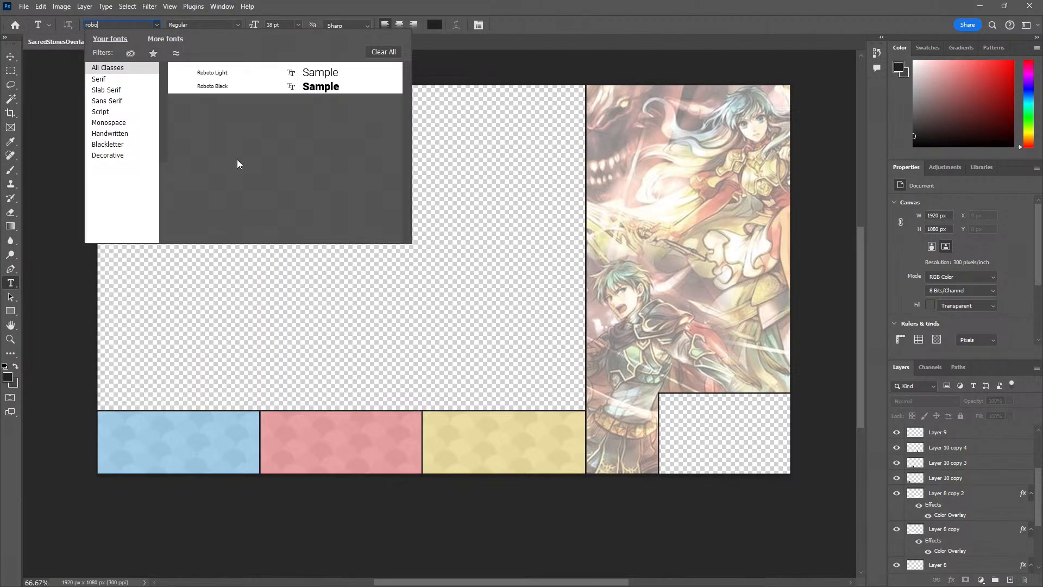
{"action": "left_click", "coordinate": [230, 81]}
{"action": "left_click", "coordinate": [102, 417]}
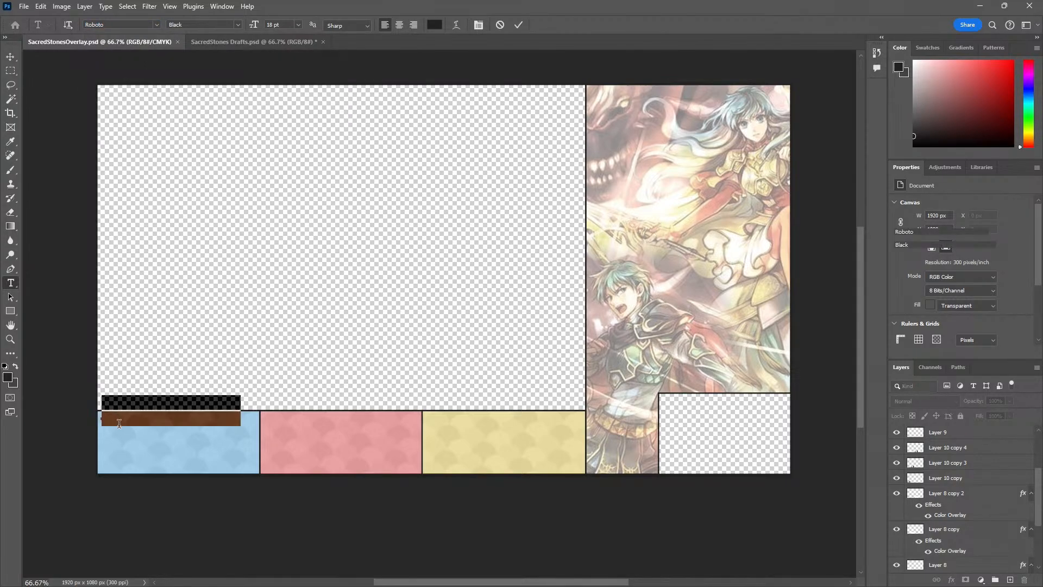
{"action": "type", "text": "JAE"}
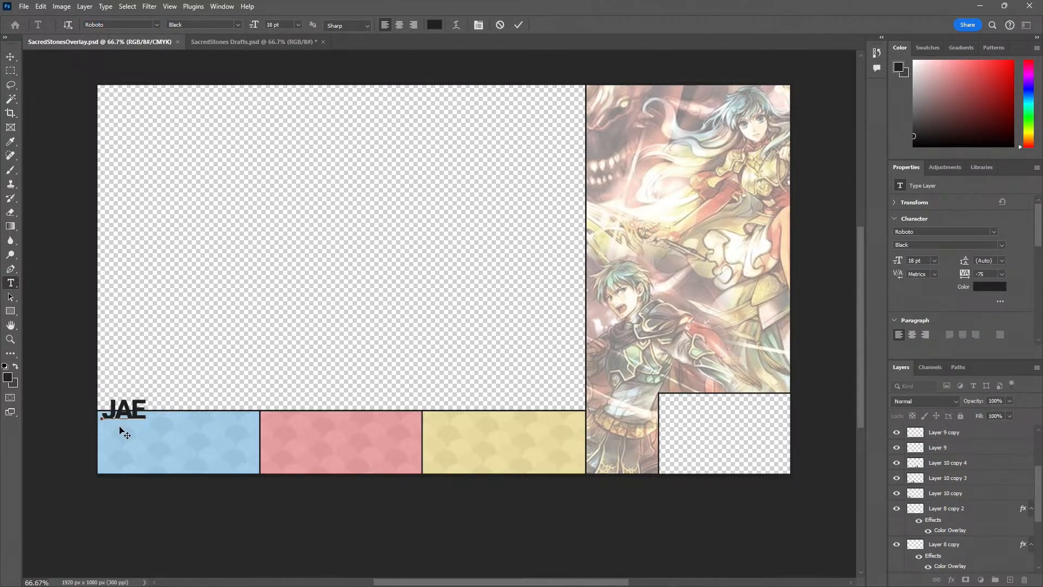
Reduce the font size of the blue section's player name to 8 pt and commit the text
{"action": "key", "text": "ctrl+a"}
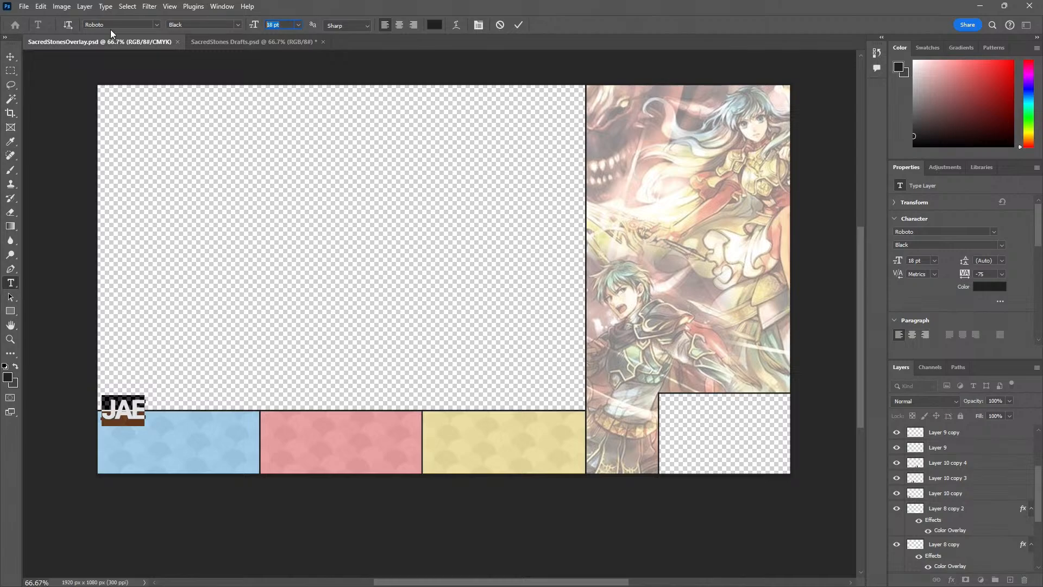
{"action": "type", "text": "6"}
{"action": "key", "text": "Return"}
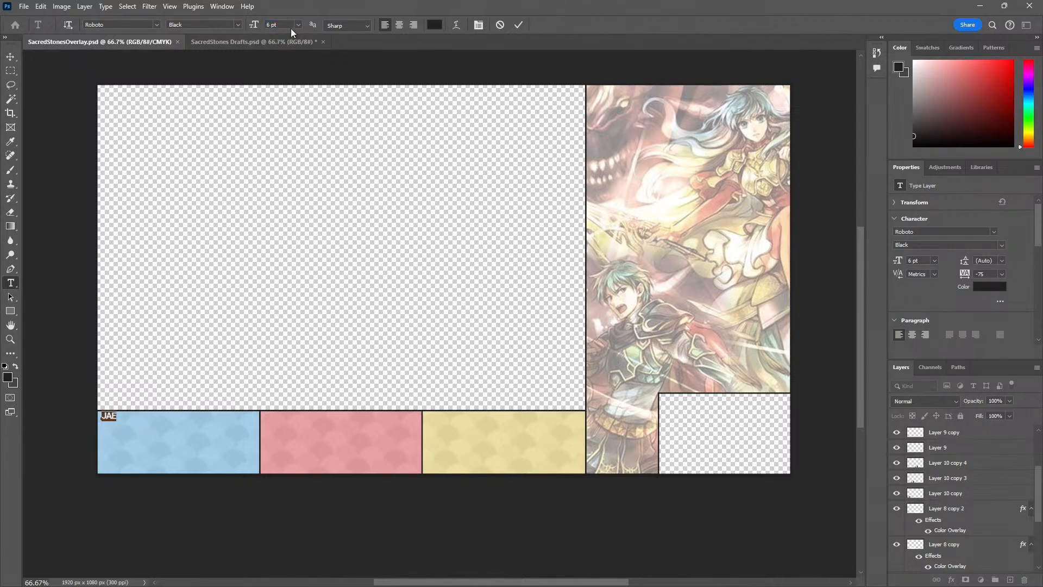
{"action": "left_click_drag", "start_coordinate": [289, 26], "coordinate": [223, 34]}
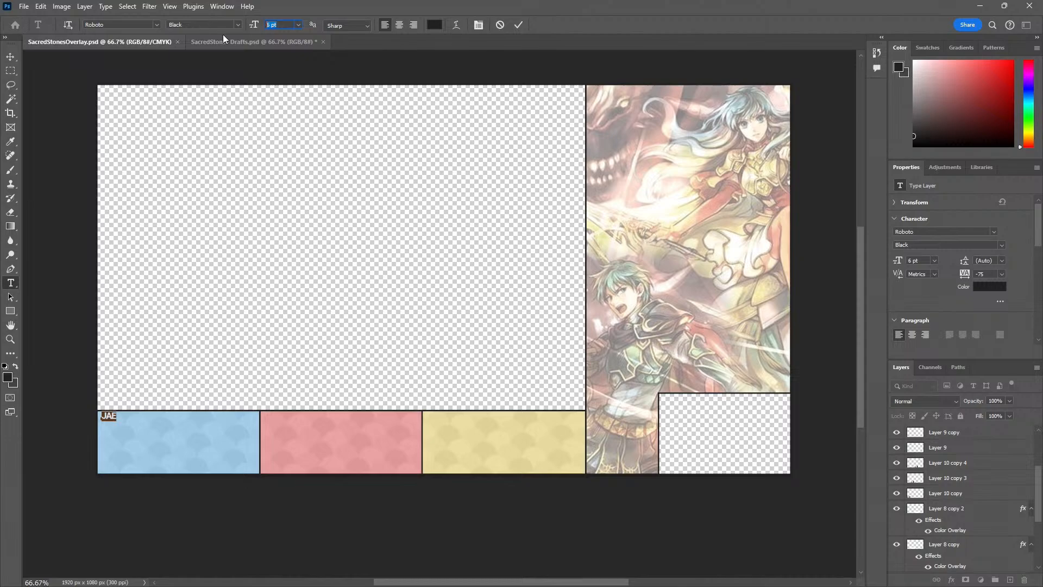
{"action": "type", "text": "8"}
{"action": "key", "text": "Return"}
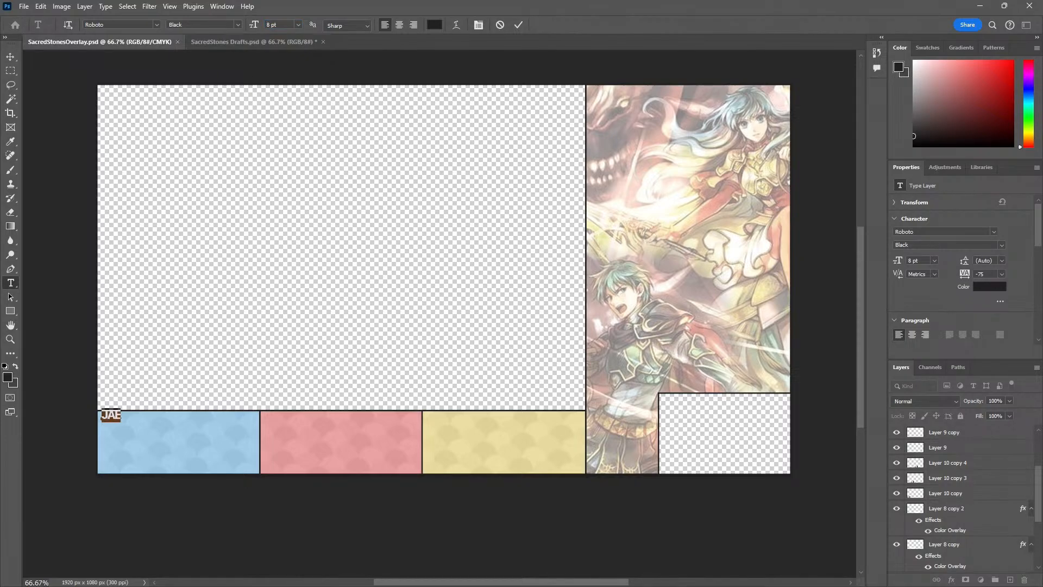
{"action": "key", "text": "ctrl+Return"}
Nudge the player name closer into place inside the upper-left corner of the blue section
{"action": "key", "text": "z"}
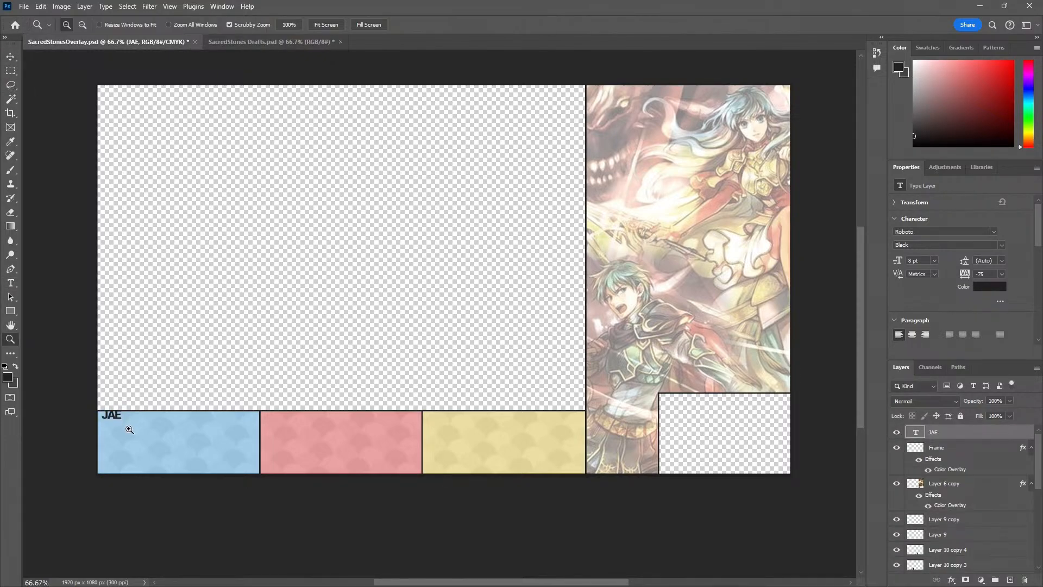
{"action": "left_click_drag", "start_coordinate": [129, 430], "coordinate": [129, 430]}
{"action": "key", "text": "v"}
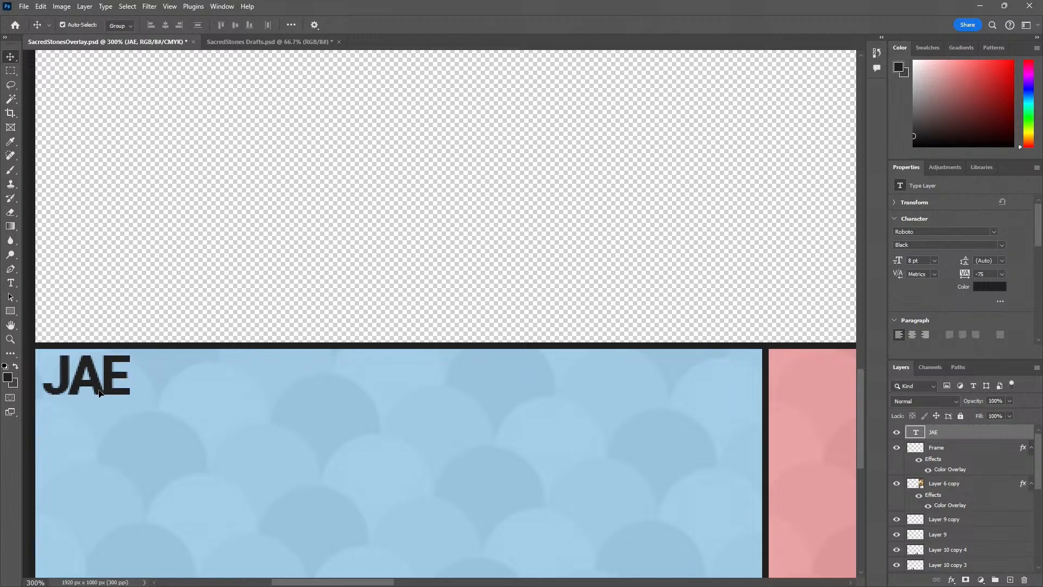
{"action": "left_click_drag", "start_coordinate": [99, 390], "coordinate": [99, 391]}
{"action": "key", "text": "z"}
{"action": "left_click", "coordinate": [142, 445], "text": "alt"}
{"action": "left_click", "coordinate": [143, 445], "text": "alt"}
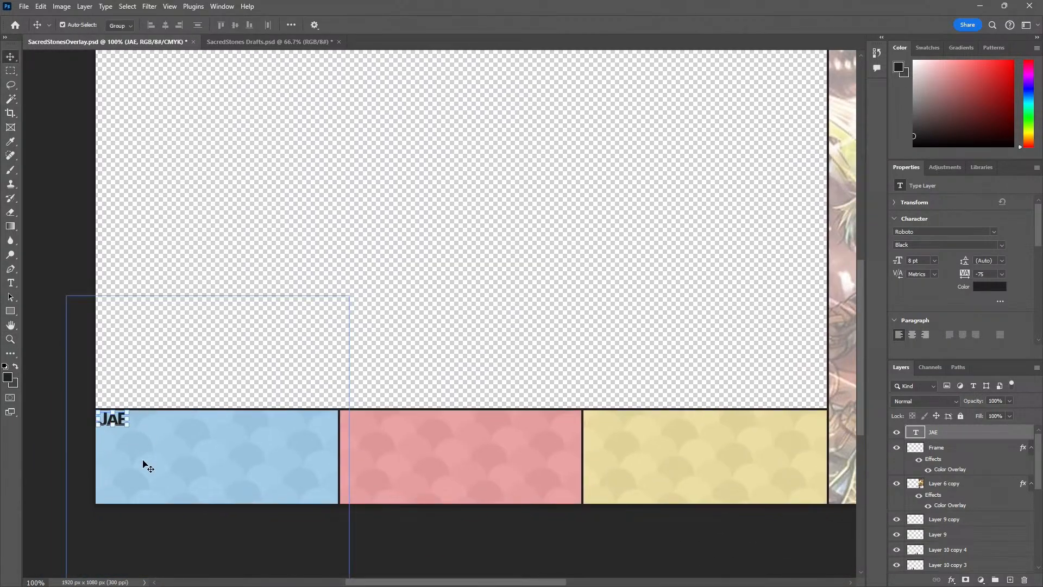
Set the tracking of the blue section's player name to 0
{"action": "left_click", "coordinate": [145, 465], "text": "ctrl"}
{"action": "left_click", "coordinate": [112, 433]}
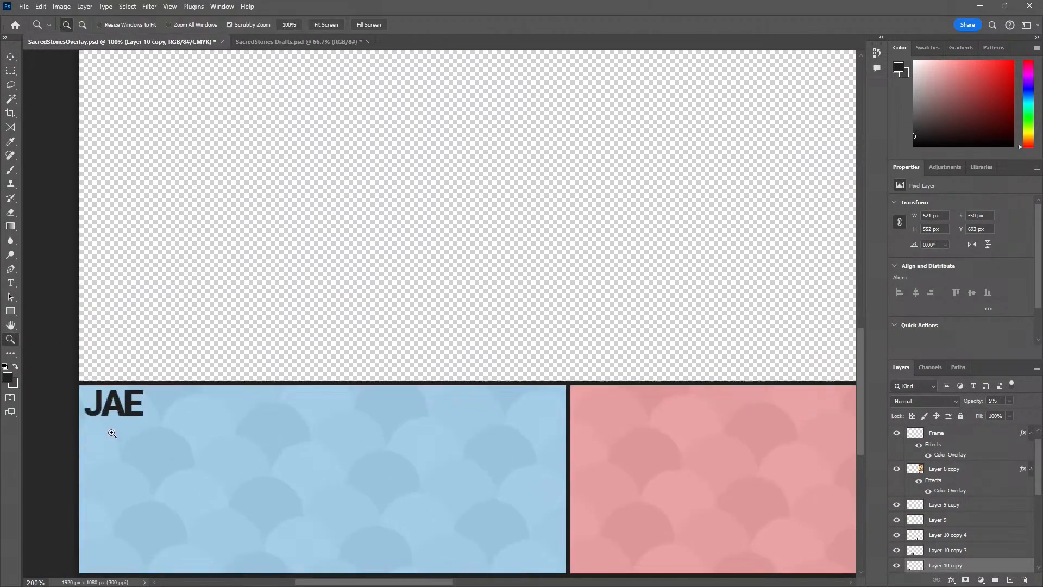
{"action": "left_click", "coordinate": [112, 433]}
{"action": "key", "text": "t"}
{"action": "left_click", "coordinate": [132, 387]}
{"action": "key", "text": "ctrl+a"}
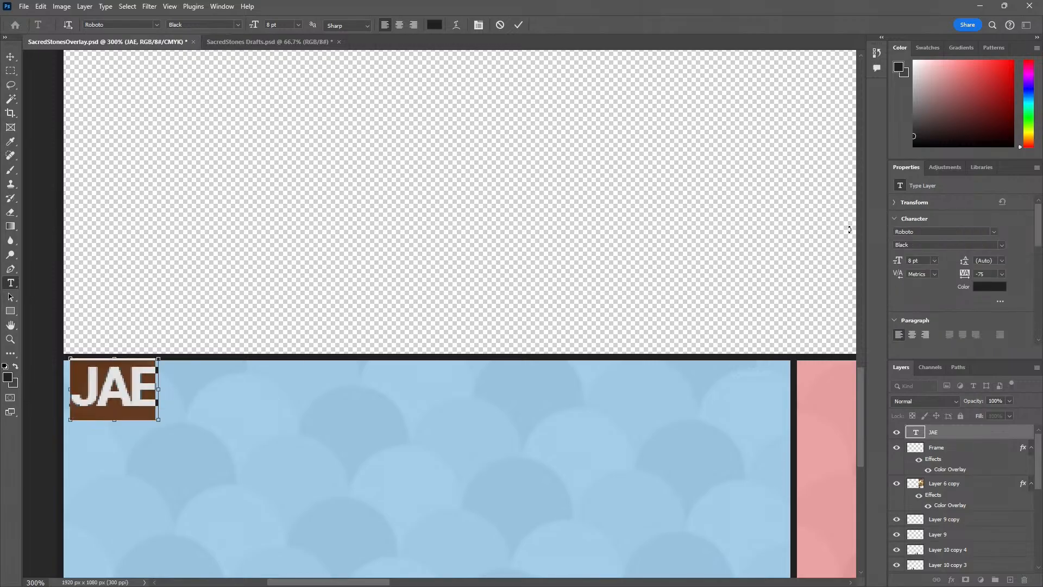
{"action": "left_click", "coordinate": [1002, 273]}
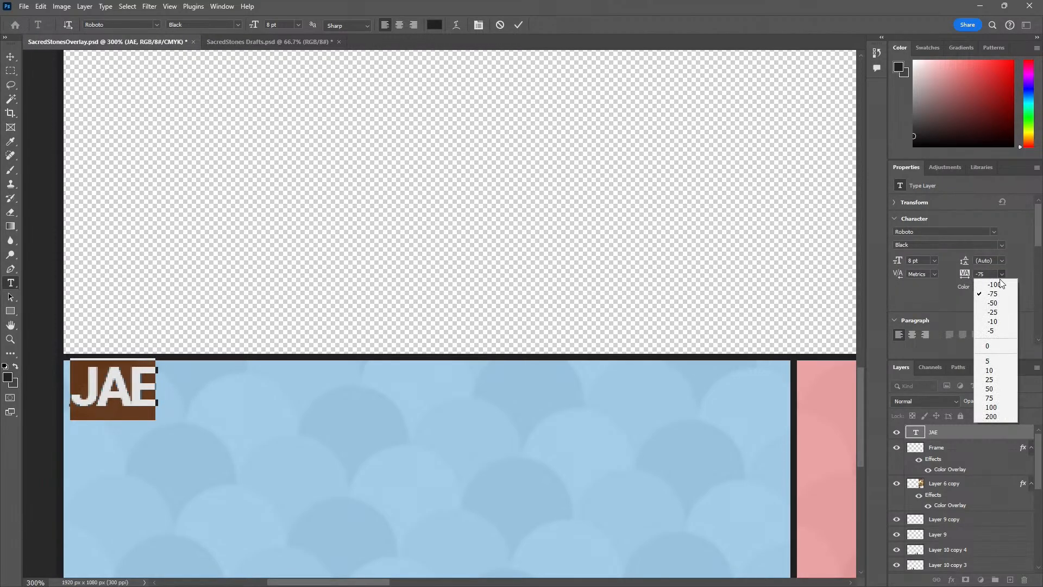
{"action": "left_click", "coordinate": [992, 346]}
{"action": "key", "text": "ctrl+Return"}
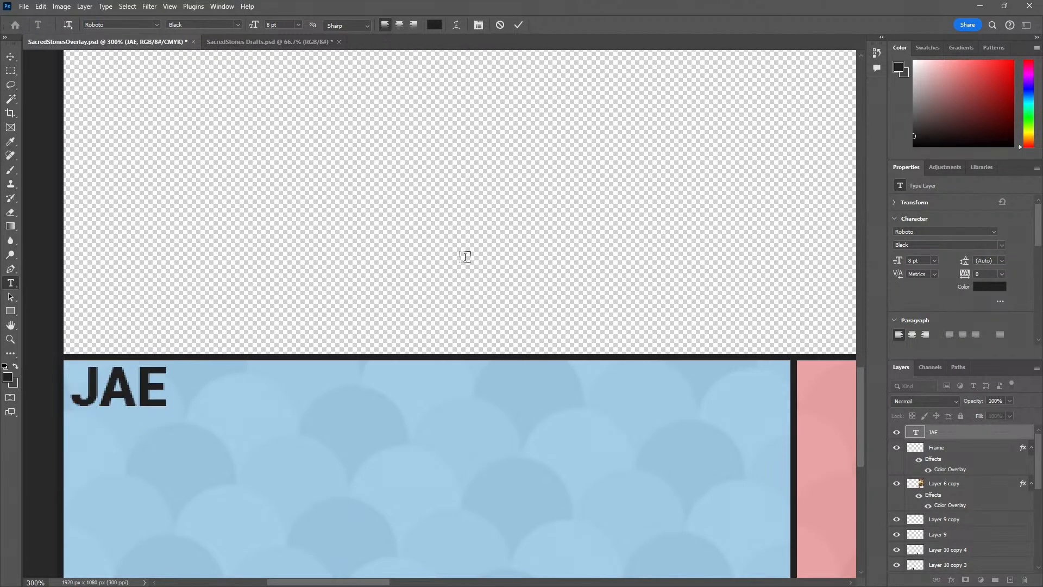
Set the font size of the blue section's player name to 7 pt
{"action": "key", "text": "z"}
{"action": "left_click", "coordinate": [236, 328], "text": "alt"}
{"action": "left_click", "coordinate": [235, 328], "text": "alt"}
{"action": "left_click_drag", "start_coordinate": [304, 367], "coordinate": [272, 371]}
{"action": "key", "text": "t"}
{"action": "double_click", "coordinate": [169, 354]}
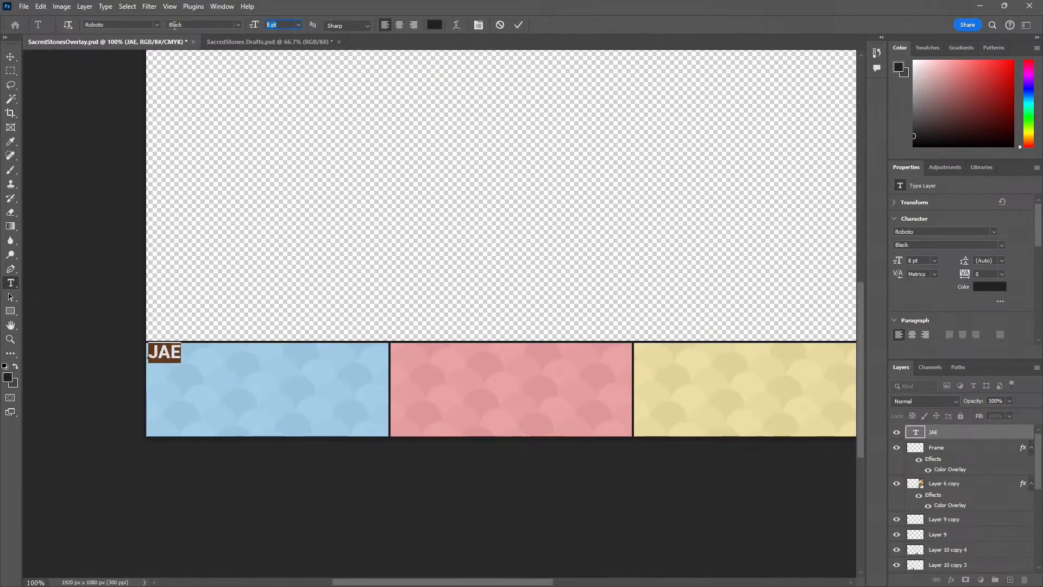
{"action": "type", "text": "7"}
{"action": "key", "text": "Return"}
{"action": "key", "text": "ctrl+Return"}
Move the resized player name tightly into the blue section's upper-left corner, leaving a small margin to the frame
{"action": "key", "text": "z"}
{"action": "left_click", "coordinate": [144, 357]}
{"action": "left_click", "coordinate": [145, 357]}
{"action": "left_click", "coordinate": [144, 356]}
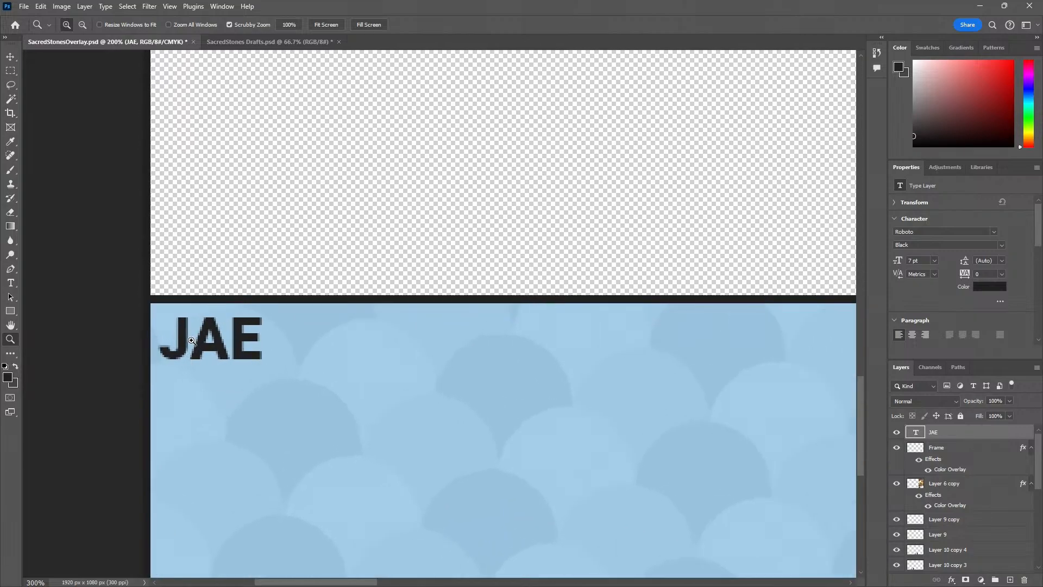
{"action": "key", "text": "v"}
{"action": "left_click_drag", "start_coordinate": [186, 340], "coordinate": [184, 330]}
{"action": "key", "text": "Left"}
{"action": "key", "text": "Left"}
{"action": "key", "text": "Left"}
{"action": "key", "text": "Left"}
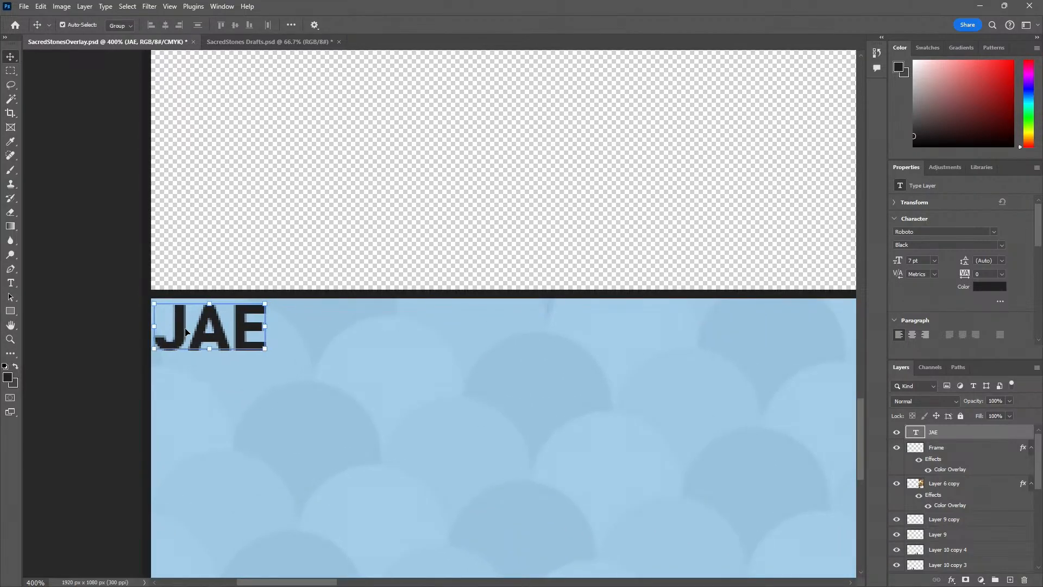
{"action": "key", "text": "Right"}
{"action": "key", "text": "Right"}
{"action": "key", "text": "z"}
{"action": "left_click", "coordinate": [229, 365], "text": "alt"}
{"action": "left_click", "coordinate": [229, 366], "text": "alt"}
{"action": "left_click", "coordinate": [229, 366], "text": "alt"}
{"action": "left_click_drag", "start_coordinate": [321, 373], "coordinate": [198, 379]}
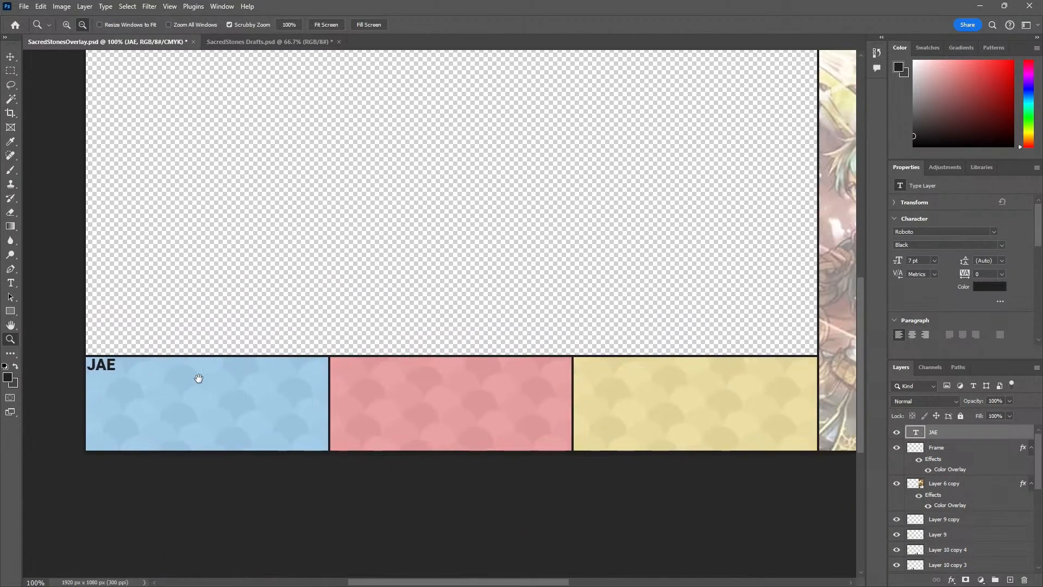
{"action": "key", "text": "v"}
{"action": "key", "text": "ctrl+t"}
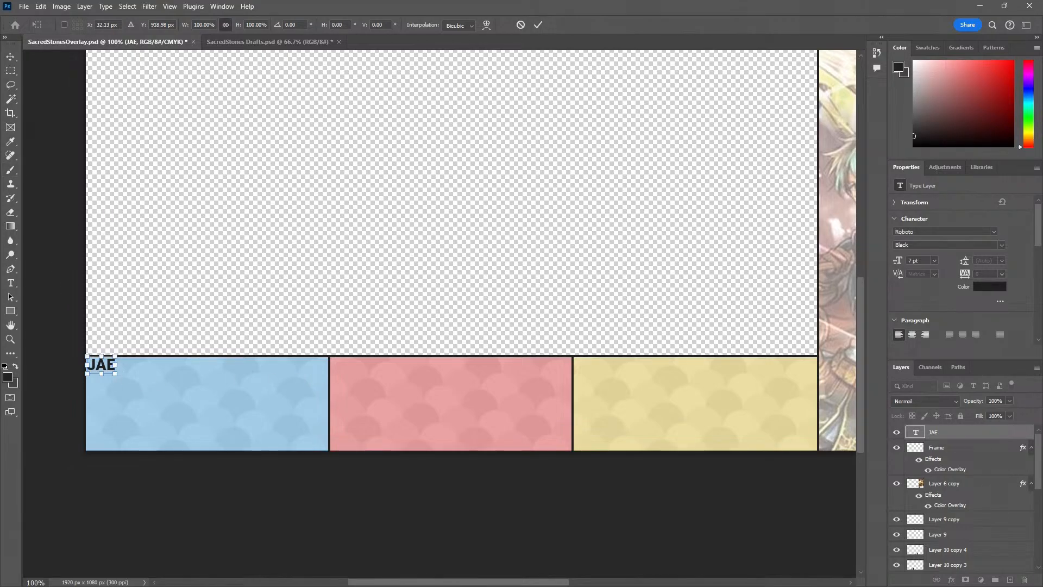
{"action": "left_click", "coordinate": [10, 58]}
{"action": "left_click", "coordinate": [148, 296]}
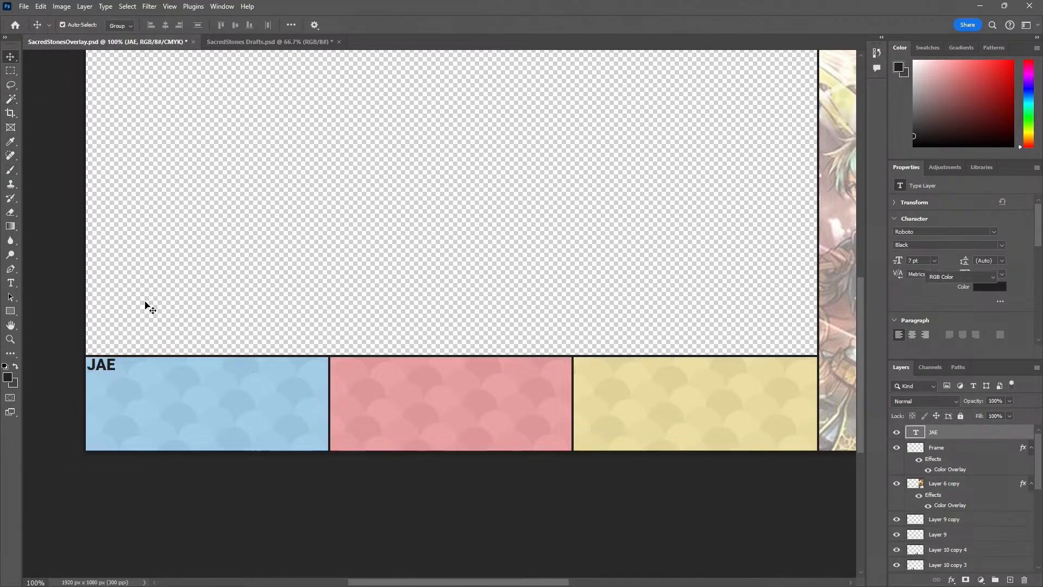
Duplicate the blue section's name text into the pink section's upper-left corner and replace its wording with the second player's name in capitals
{"action": "left_click_drag", "start_coordinate": [103, 369], "coordinate": [122, 370]}
{"action": "left_click_drag", "start_coordinate": [367, 377], "coordinate": [383, 352]}
{"action": "key", "text": "z"}
{"action": "left_click", "coordinate": [317, 374]}
{"action": "left_click", "coordinate": [332, 368]}
{"action": "key", "text": "v"}
{"action": "key", "text": "t"}
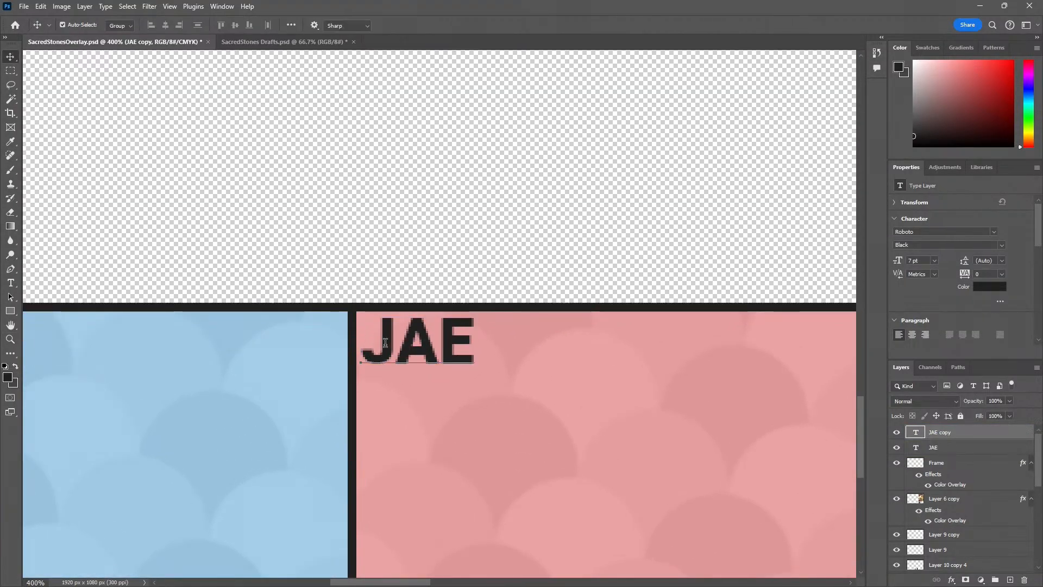
{"action": "left_click", "coordinate": [381, 341]}
{"action": "key", "text": "ctrl+a"}
{"action": "type", "text": "LINK"}
{"action": "key", "text": "ctrl+Return"}
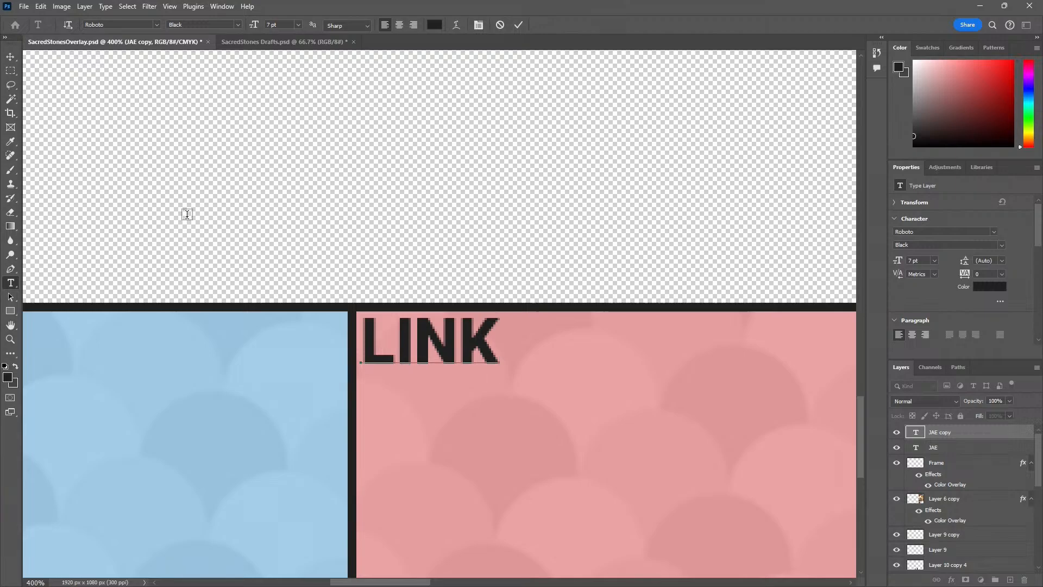
Duplicate the pink section's player name into the upper-left corner of the yellow section
{"action": "key", "text": "z"}
{"action": "left_click", "coordinate": [249, 169], "text": "alt"}
{"action": "left_click", "coordinate": [333, 267], "text": "alt"}
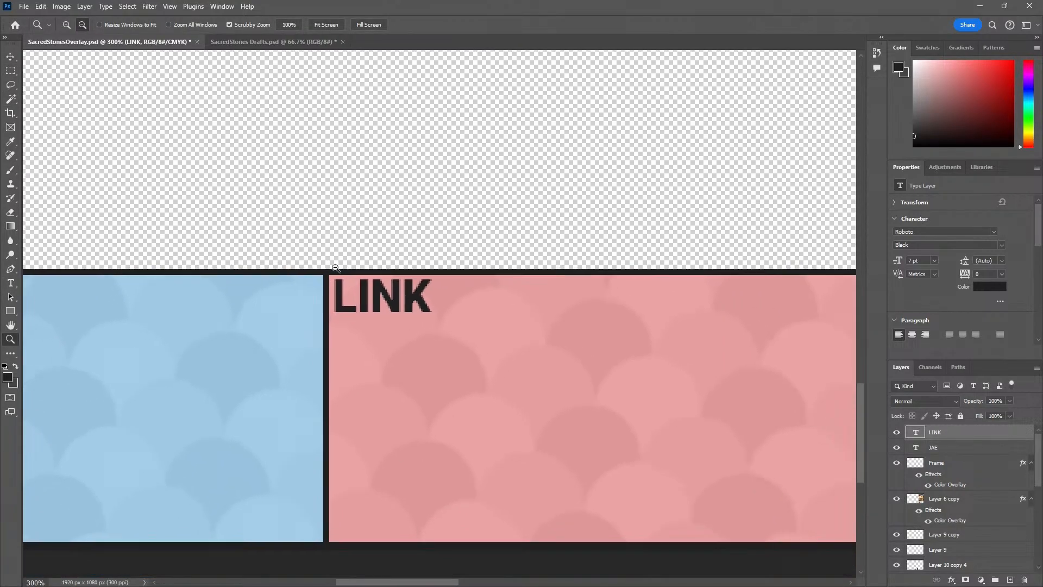
{"action": "left_click", "coordinate": [333, 267], "text": "alt"}
{"action": "left_click_drag", "start_coordinate": [381, 285], "coordinate": [504, 308]}
{"action": "key", "text": "v"}
{"action": "key", "text": "ctrl+z"}
{"action": "left_click", "coordinate": [320, 272]}
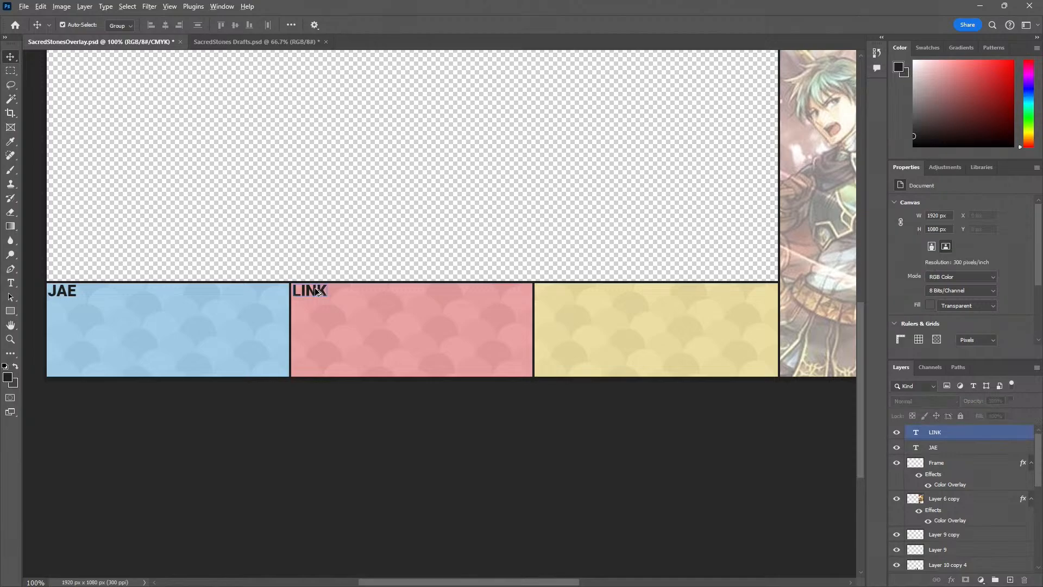
{"action": "left_click_drag", "start_coordinate": [318, 292], "coordinate": [560, 300]}
Replace the wording of the yellow section's duplicated text with the third player's name in capitals
{"action": "key", "text": "z"}
{"action": "left_click", "coordinate": [563, 297]}
{"action": "left_click", "coordinate": [563, 298]}
{"action": "left_click", "coordinate": [564, 298]}
{"action": "key", "text": "t"}
{"action": "double_click", "coordinate": [520, 268]}
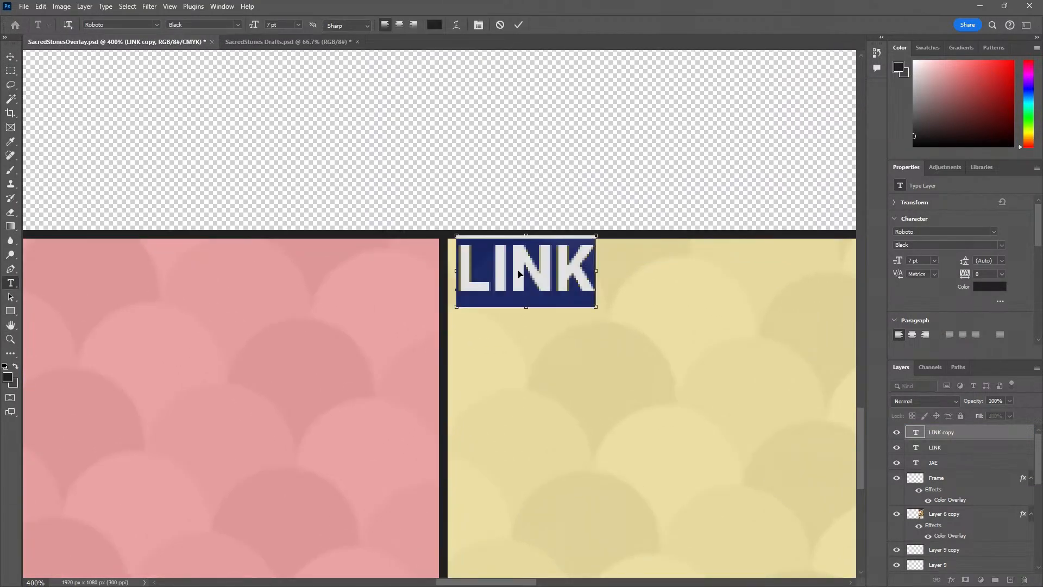
{"action": "type", "text": "SO"}
{"action": "key", "text": "BackSpace"}
{"action": "type", "text": "PEEDY"}
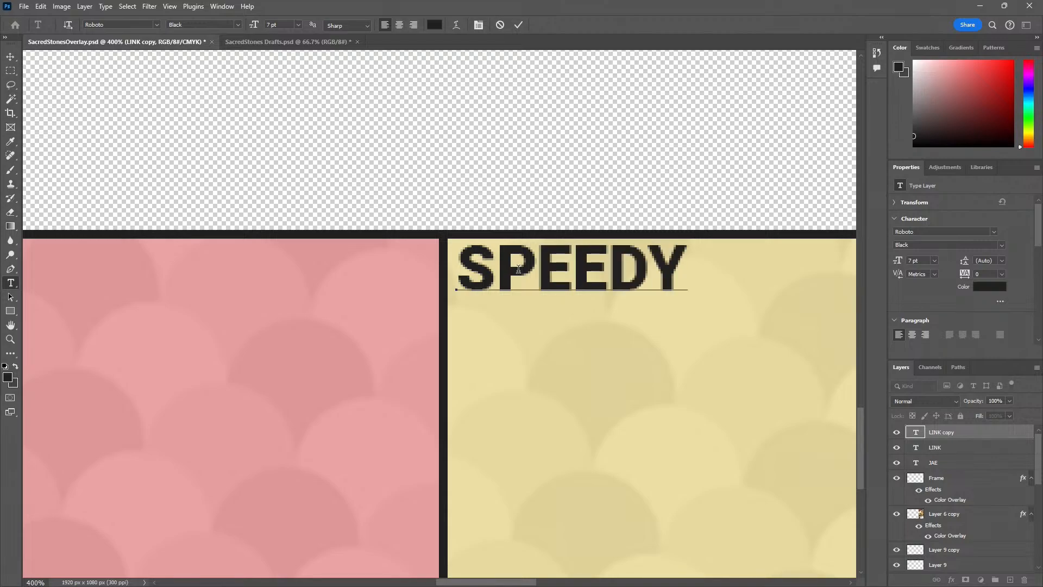
{"action": "key", "text": "ctrl+Return"}
{"action": "key", "text": "z"}
{"action": "left_click", "coordinate": [424, 203], "text": "alt"}
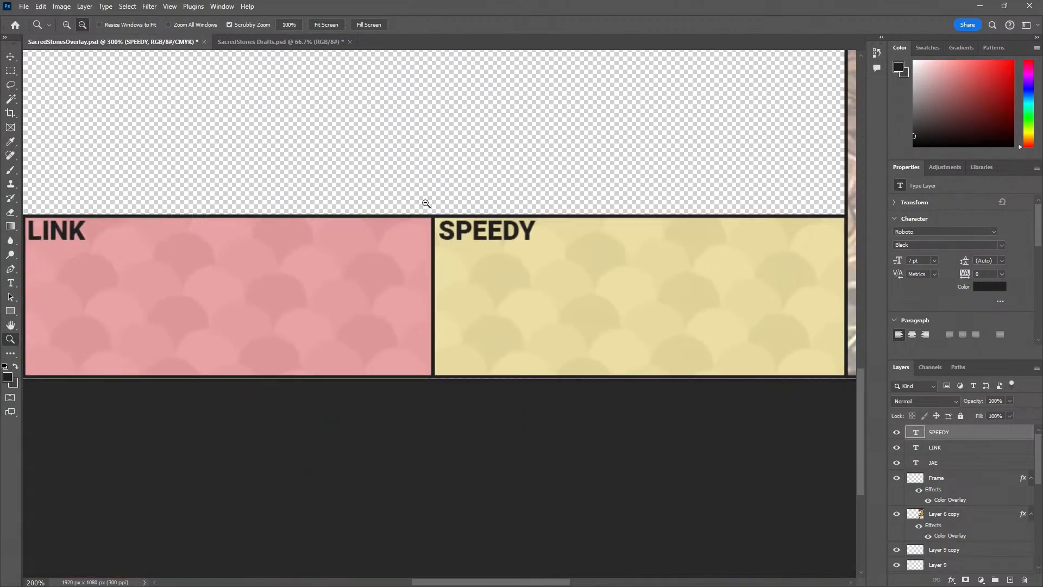
{"action": "left_click_drag", "start_coordinate": [360, 228], "coordinate": [327, 334]}
{"action": "left_click", "coordinate": [326, 322], "text": "alt"}
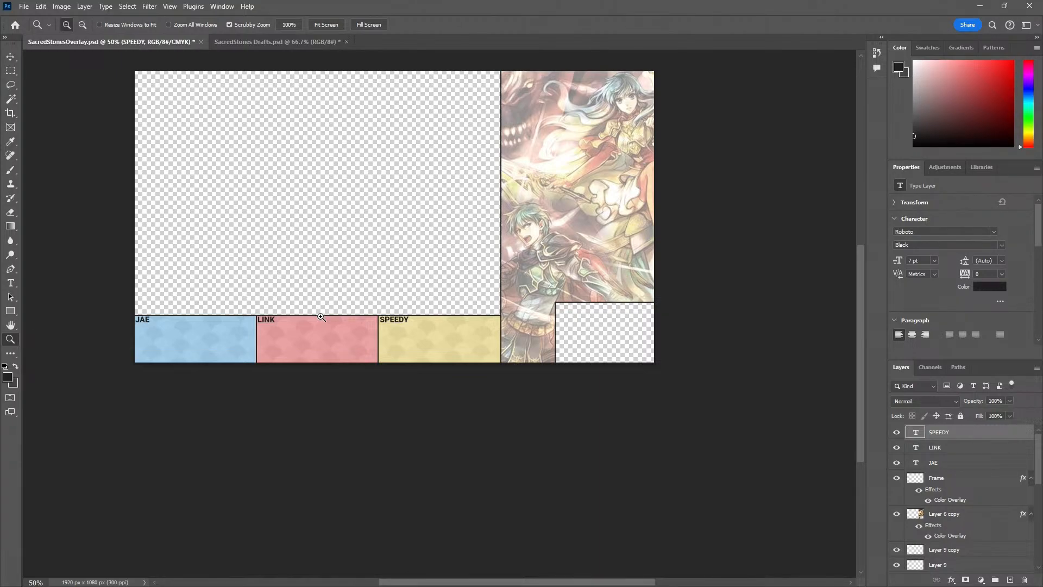
Preview the whole overlay in full-screen mode to check the size of the name labels, and return to the standard view
{"action": "key", "text": "f"}
{"action": "key", "text": "f"}
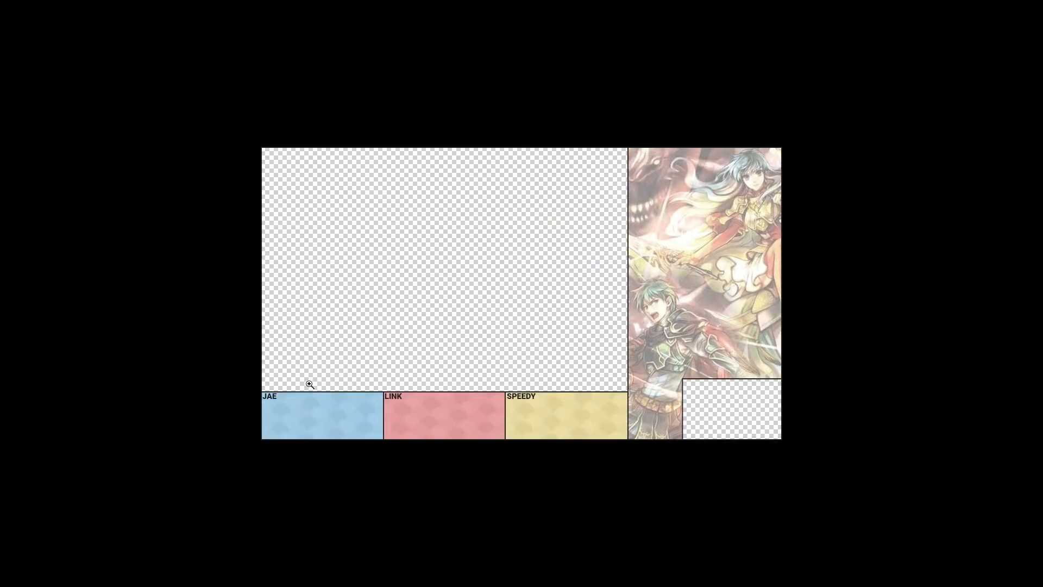
{"action": "right_click", "coordinate": [396, 323]}
{"action": "left_click", "coordinate": [402, 330]}
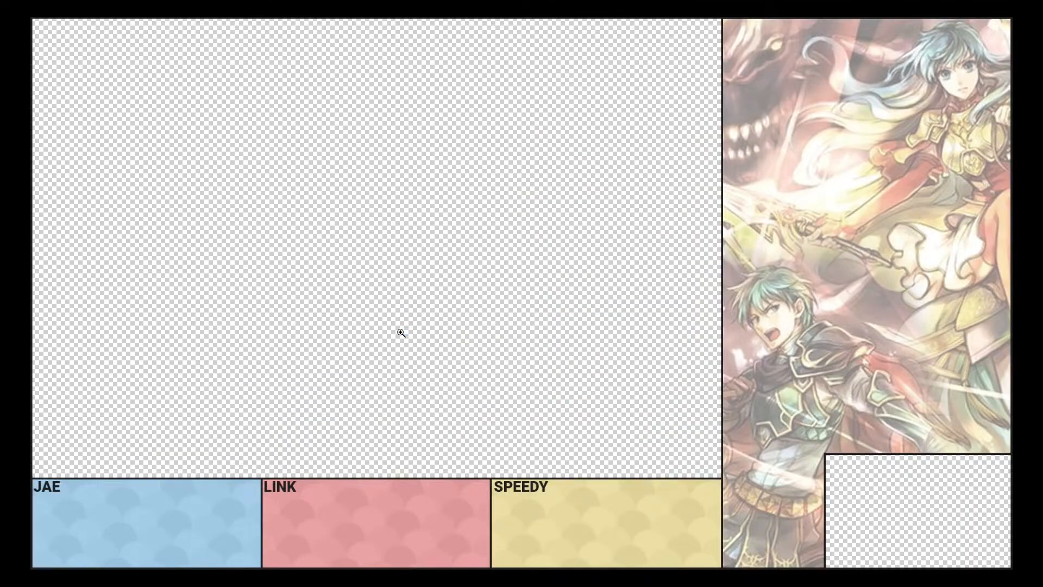
{"action": "double_click", "coordinate": [53, 487]}
{"action": "type", "text": "F"}
{"action": "key", "text": "Escape"}
{"action": "key", "text": "f"}
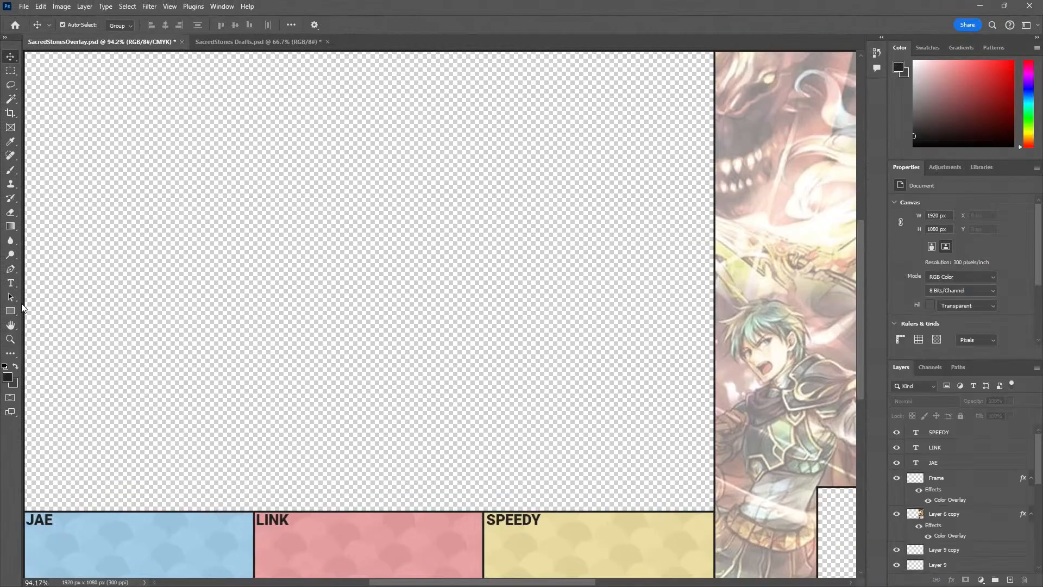
Set the font size of the name label in the blue box to 5 pt
{"action": "key", "text": "t"}
{"action": "double_click", "coordinate": [32, 517]}
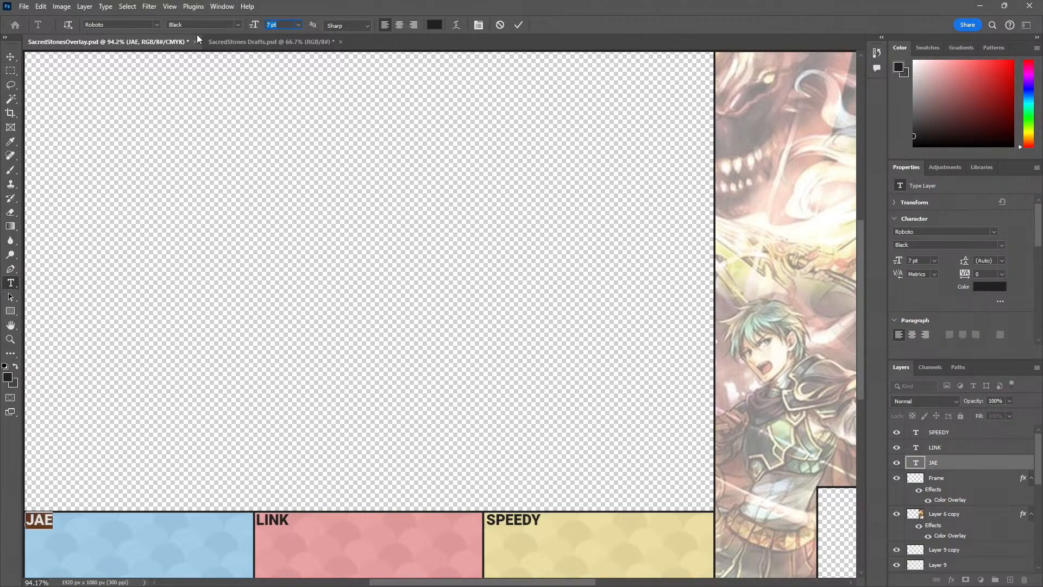
{"action": "type", "text": "5"}
{"action": "key", "text": "Return"}
{"action": "left_click", "coordinate": [11, 57]}
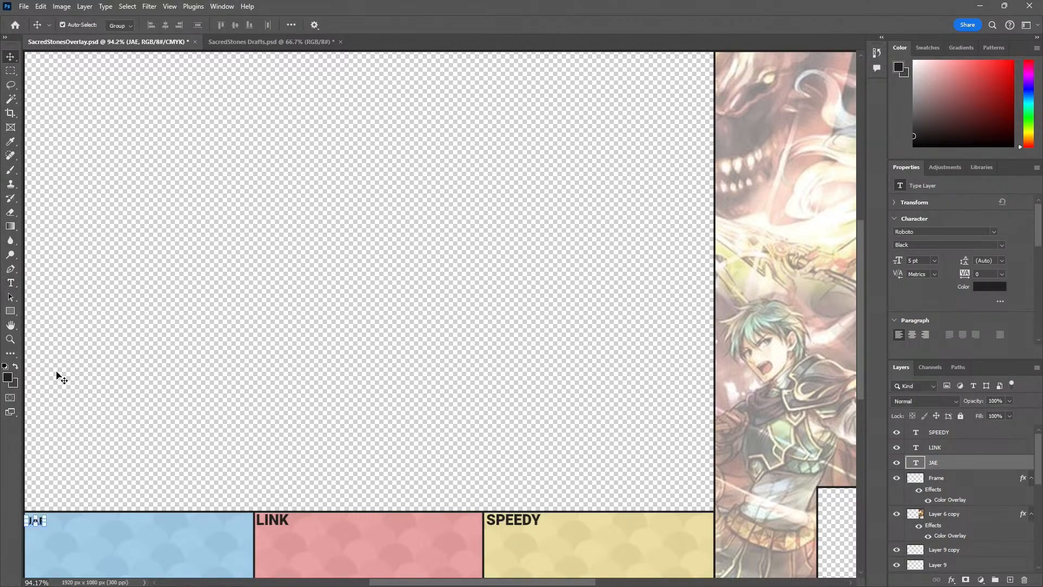
Move the resized label up into the top-left corner of the blue box, just below the frame line
{"action": "left_click", "coordinate": [29, 540]}
{"action": "key", "text": "z"}
{"action": "left_click", "coordinate": [44, 539]}
{"action": "left_click", "coordinate": [43, 539]}
{"action": "left_click", "coordinate": [43, 539]}
{"action": "left_click_drag", "start_coordinate": [44, 535], "coordinate": [192, 471]}
{"action": "key", "text": "v"}
{"action": "left_click_drag", "start_coordinate": [181, 430], "coordinate": [184, 421]}
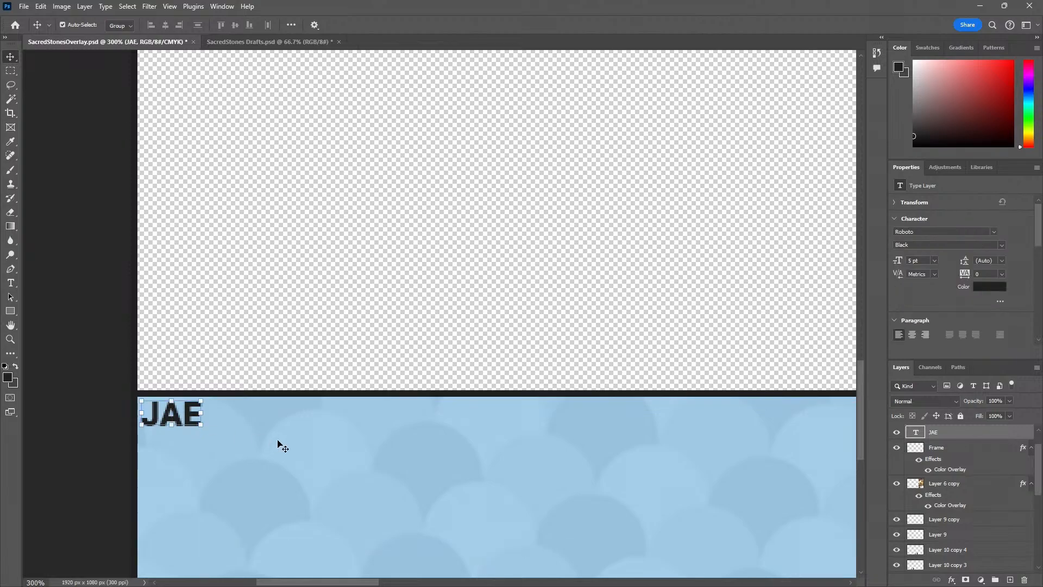
Set the font size of the name label in the red box to 5 pt
{"action": "key", "text": "z"}
{"action": "left_click", "coordinate": [276, 442], "text": "alt"}
{"action": "left_click_drag", "start_coordinate": [375, 438], "coordinate": [266, 380]}
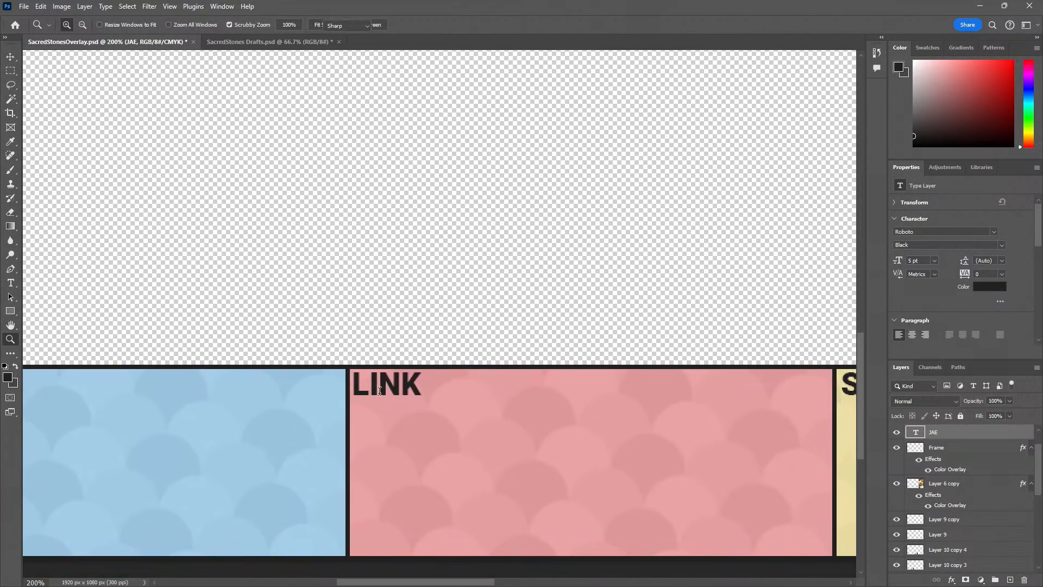
{"action": "key", "text": "t"}
{"action": "left_click", "coordinate": [383, 385]}
{"action": "key", "text": "ctrl+a"}
{"action": "left_click_drag", "start_coordinate": [285, 25], "coordinate": [163, 37]}
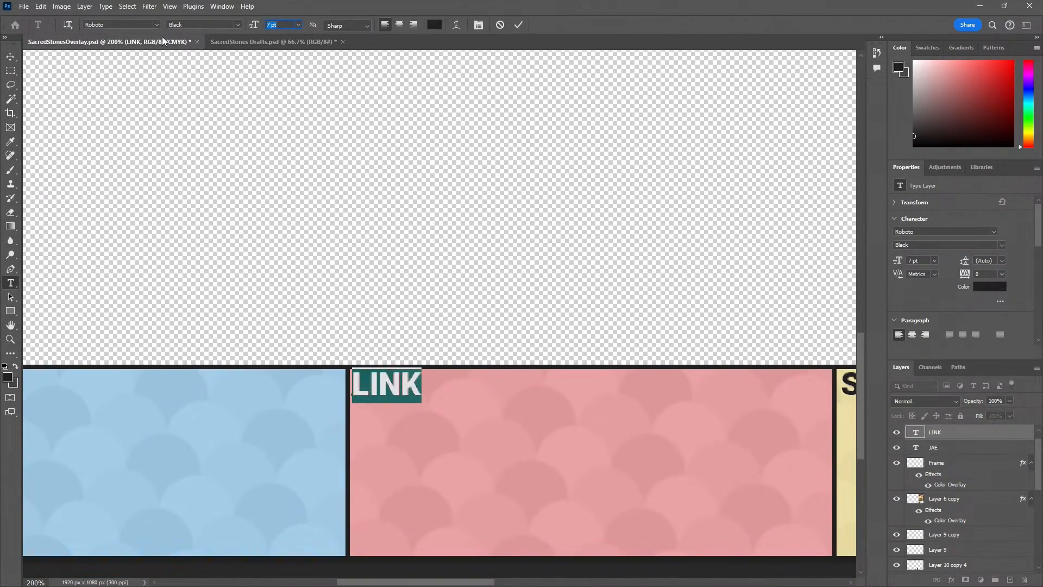
{"action": "type", "text": "5"}
{"action": "key", "text": "Return"}
{"action": "left_click", "coordinate": [10, 58]}
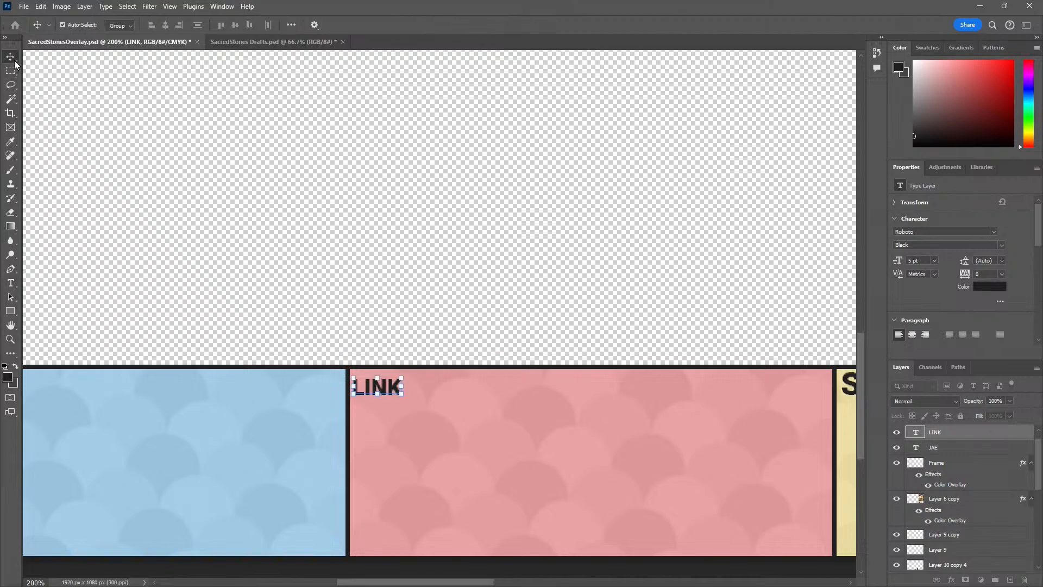
Move the red box's label up below the frame line, level with the label in the blue box
{"action": "key", "text": "z"}
{"action": "left_click", "coordinate": [246, 384], "text": "alt"}
{"action": "left_click_drag", "start_coordinate": [223, 433], "coordinate": [405, 367]}
{"action": "left_click", "coordinate": [352, 372]}
{"action": "left_click", "coordinate": [350, 372]}
{"action": "left_click", "coordinate": [402, 368], "text": "alt"}
{"action": "key", "text": "v"}
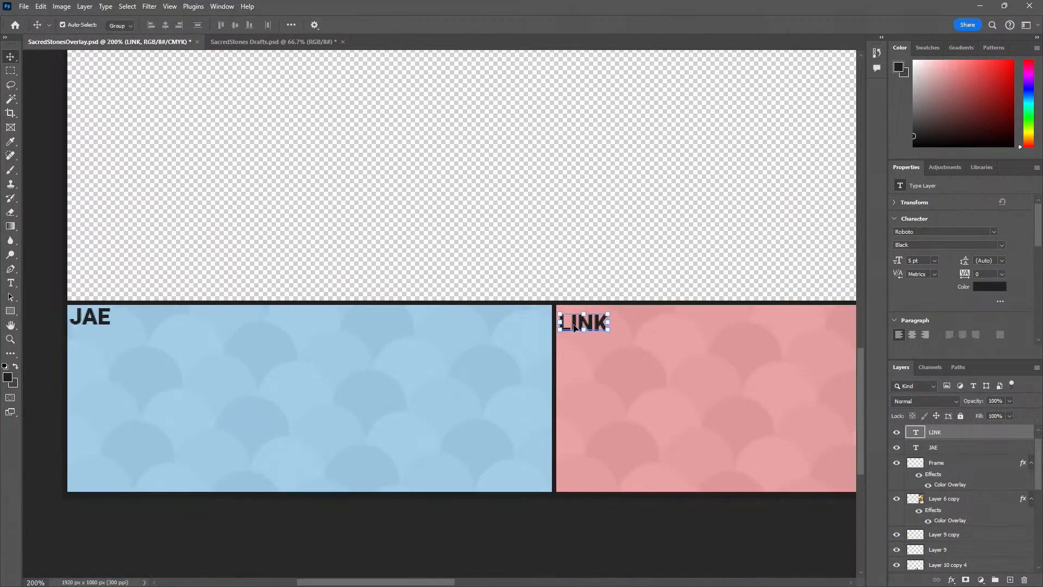
{"action": "key", "text": "ctrl+shift+period"}
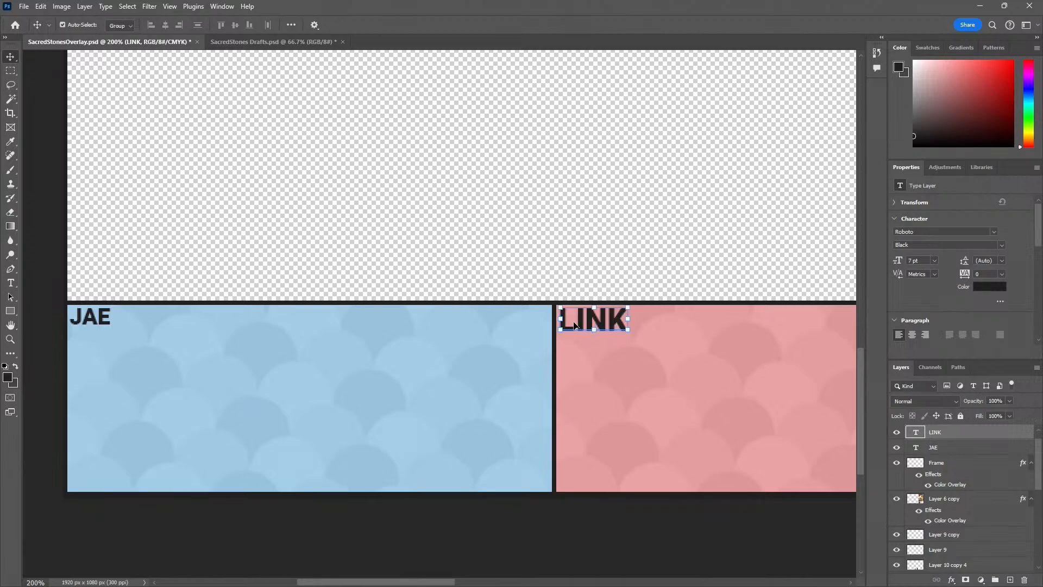
{"action": "key", "text": "ctrl+z"}
{"action": "left_click", "coordinate": [682, 328]}
{"action": "left_click_drag", "start_coordinate": [582, 320], "coordinate": [582, 318]}
Set the font size of the name label in the yellow box to 5 pt
{"action": "left_click_drag", "start_coordinate": [582, 387], "coordinate": [65, 382]}
{"action": "left_click_drag", "start_coordinate": [512, 367], "coordinate": [474, 367]}
{"action": "key", "text": "t"}
{"action": "left_click", "coordinate": [549, 315]}
{"action": "key", "text": "ctrl+a"}
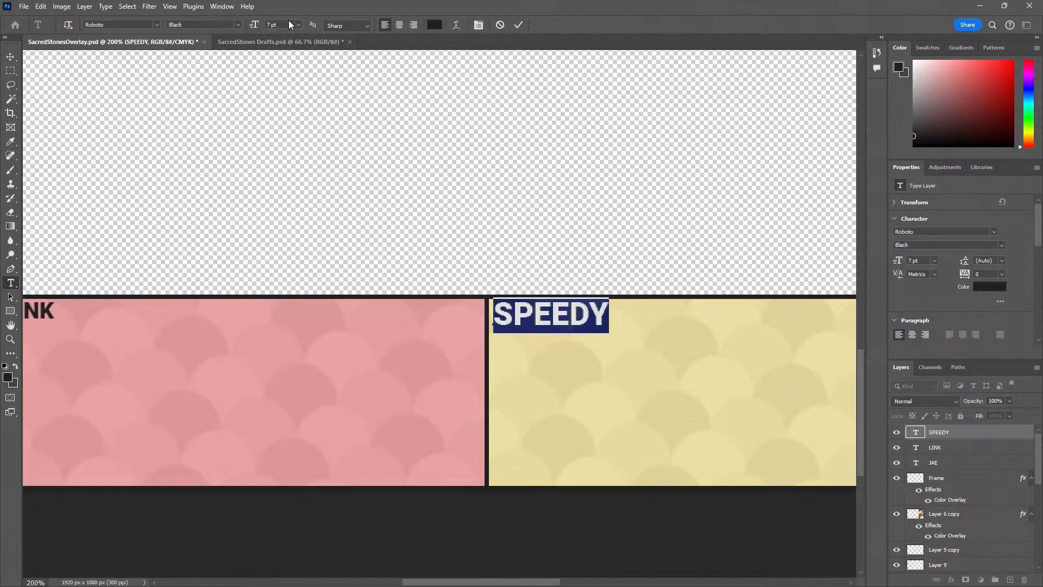
{"action": "left_click_drag", "start_coordinate": [289, 24], "coordinate": [179, 50]}
{"action": "type", "text": "5"}
{"action": "key", "text": "Return"}
{"action": "key", "text": "Escape"}
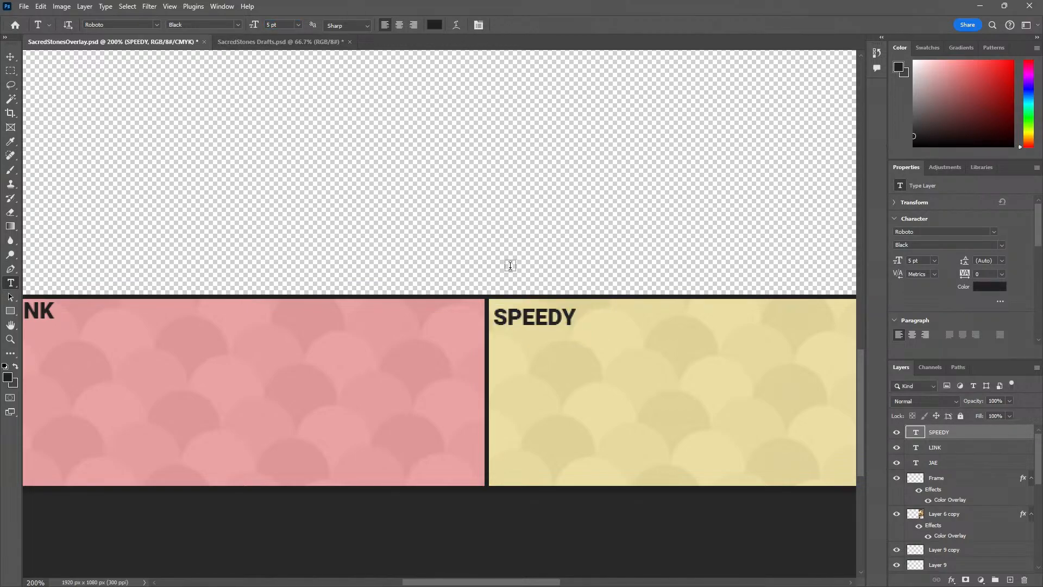
Move the yellow box's label up below the frame line, save the document and deselect the label
{"action": "key", "text": "v"}
{"action": "key", "text": "z"}
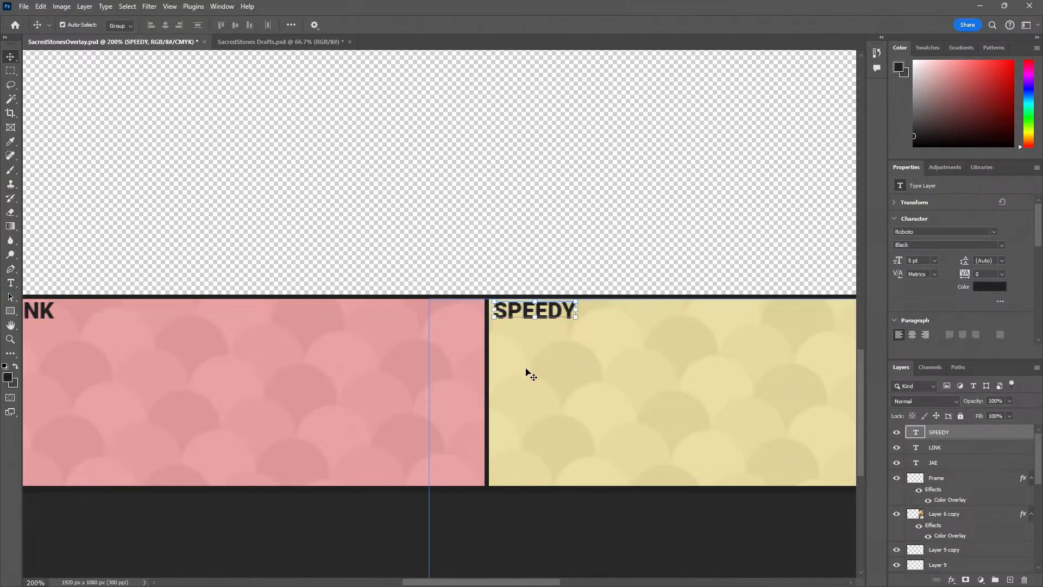
{"action": "left_click", "coordinate": [526, 373], "text": "alt"}
{"action": "left_click", "coordinate": [526, 372], "text": "alt"}
{"action": "key", "text": "v"}
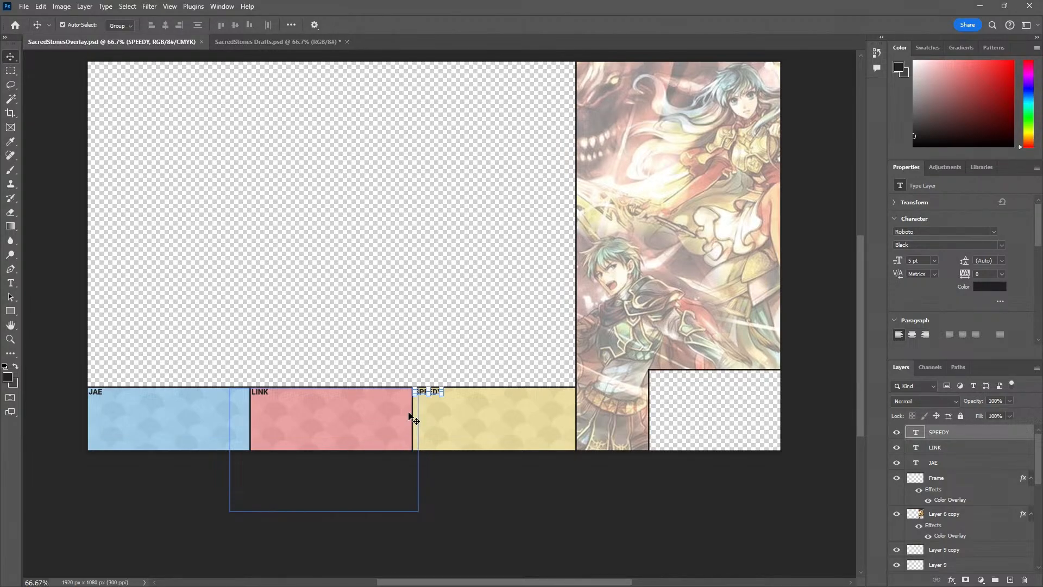
{"action": "left_click", "coordinate": [337, 313]}
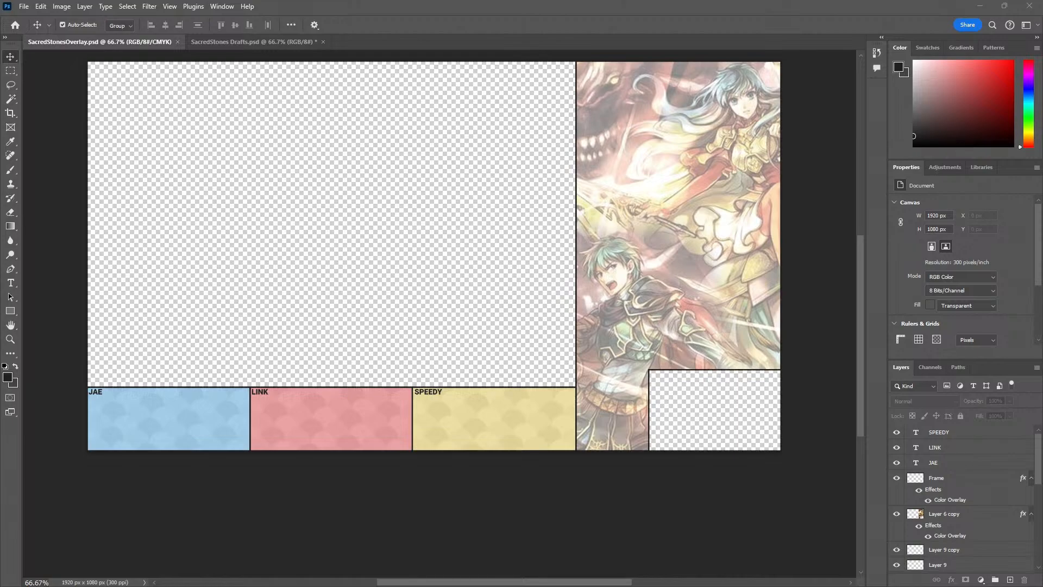
Place the Fire Emblem portrait images, from Portrait_amelia_fe08 to Portrait_vanessa_fe08, into the overlay as smart objects at 100% scale
{"action": "left_click_drag", "start_coordinate": [0, 245], "coordinate": [213, 243]}
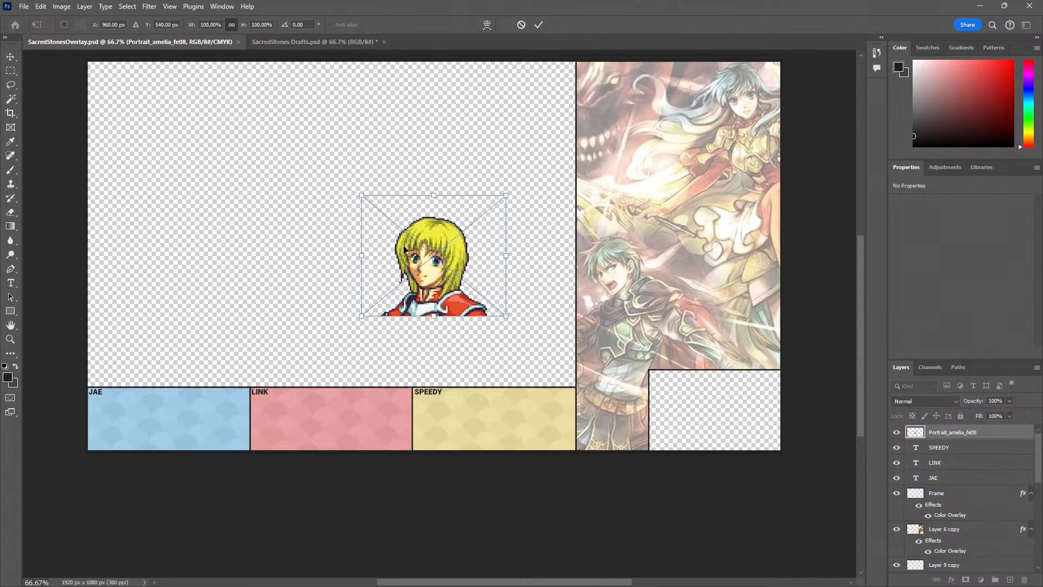
{"action": "key", "text": "Return"}
{"action": "key", "text": "Return"}
{"action": "key", "text": "Return"}
{"action": "key", "text": "Return"}
{"action": "key", "text": "Return"}
{"action": "key", "text": "Return"}
{"action": "key", "text": "Return"}
{"action": "key", "text": "Return"}
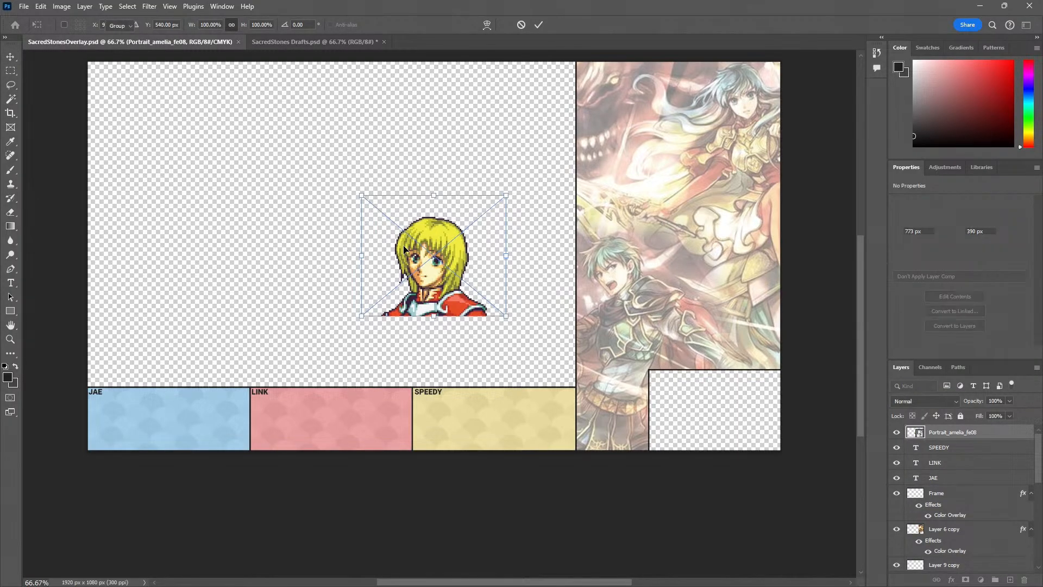
{"action": "key", "text": "Return"}
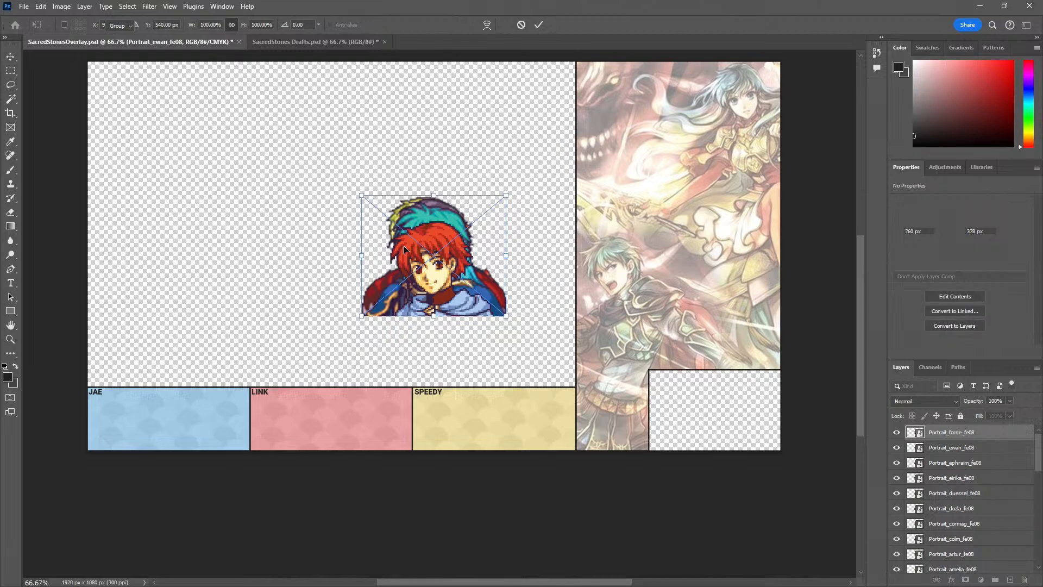
{"action": "key", "text": "Return"}
{"action": "key", "text": "Return"}
{"action": "key", "text": "Return"}
{"action": "key", "text": "Return"}
{"action": "key", "text": "Return"}
{"action": "key", "text": "Return"}
{"action": "key", "text": "Return"}
{"action": "key", "text": "Return"}
{"action": "key", "text": "Return"}
{"action": "key", "text": "Return"}
{"action": "key", "text": "Return"}
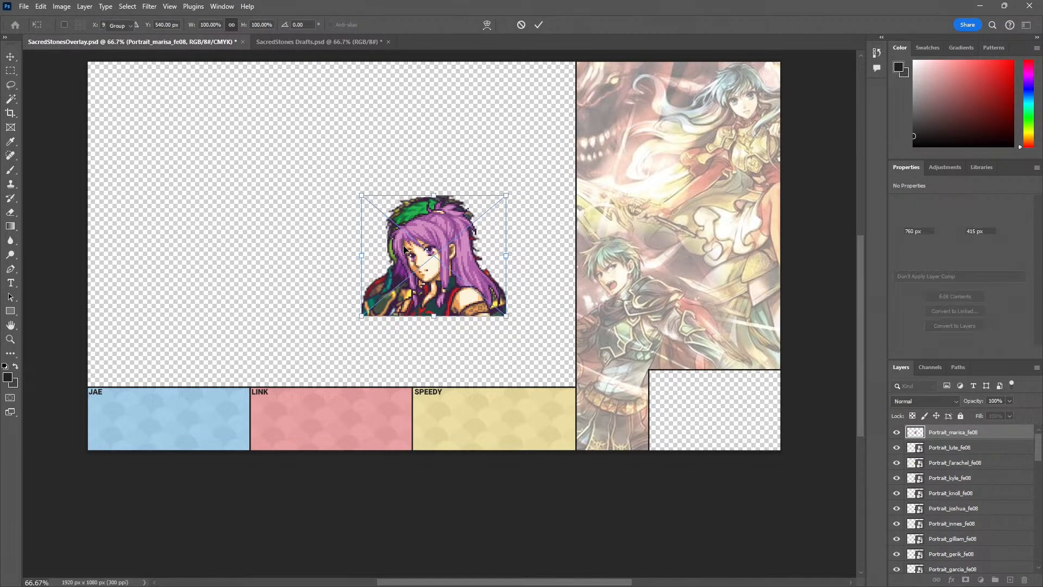
{"action": "key", "text": "Return"}
{"action": "key", "text": "Return"}
{"action": "key", "text": "Return"}
{"action": "key", "text": "Return"}
{"action": "key", "text": "Return"}
{"action": "key", "text": "Return"}
{"action": "key", "text": "Return"}
{"action": "key", "text": "Return"}
{"action": "key", "text": "Return"}
{"action": "key", "text": "Return"}
{"action": "key", "text": "Return"}
{"action": "key", "text": "Return"}
{"action": "key", "text": "Return"}
{"action": "key", "text": "Return"}
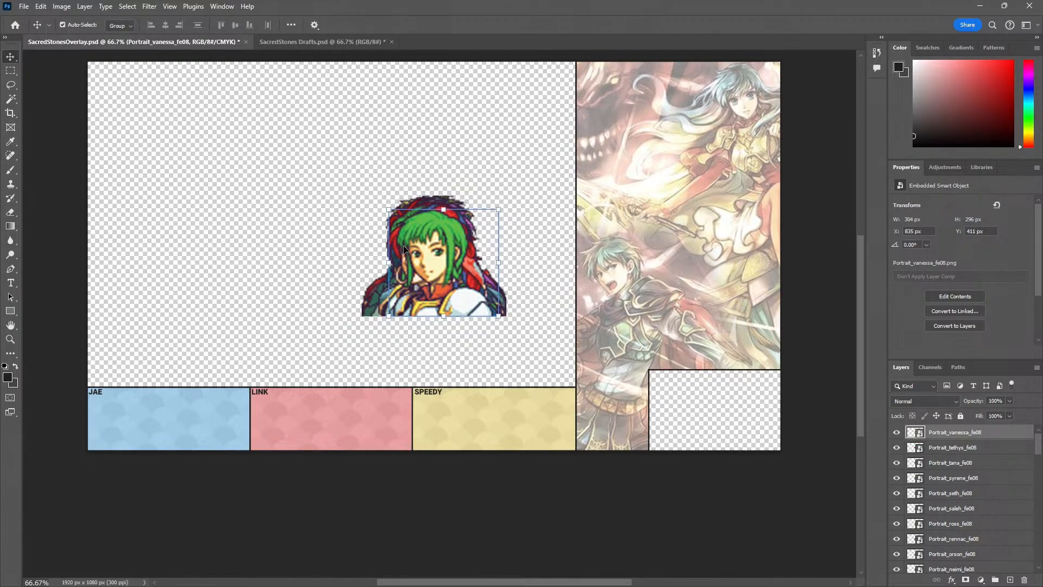
Select all portrait layers from Portrait_vanessa_fe08 to Portrait_amelia_fe08 and scale them down together to icon size above the blue box
{"action": "left_click", "coordinate": [345, 226]}
{"action": "mouse_move", "coordinate": [458, 247]}
{"action": "left_mouse_down"}
{"action": "mouse_move", "coordinate": [173, 350]}
{"action": "mouse_move", "coordinate": [190, 297]}
{"action": "mouse_move", "coordinate": [359, 255]}
{"action": "mouse_move", "coordinate": [460, 247]}
{"action": "left_mouse_up"}
{"action": "scroll", "coordinate": [946, 495], "scroll_direction": "down", "scroll_amount": 8}
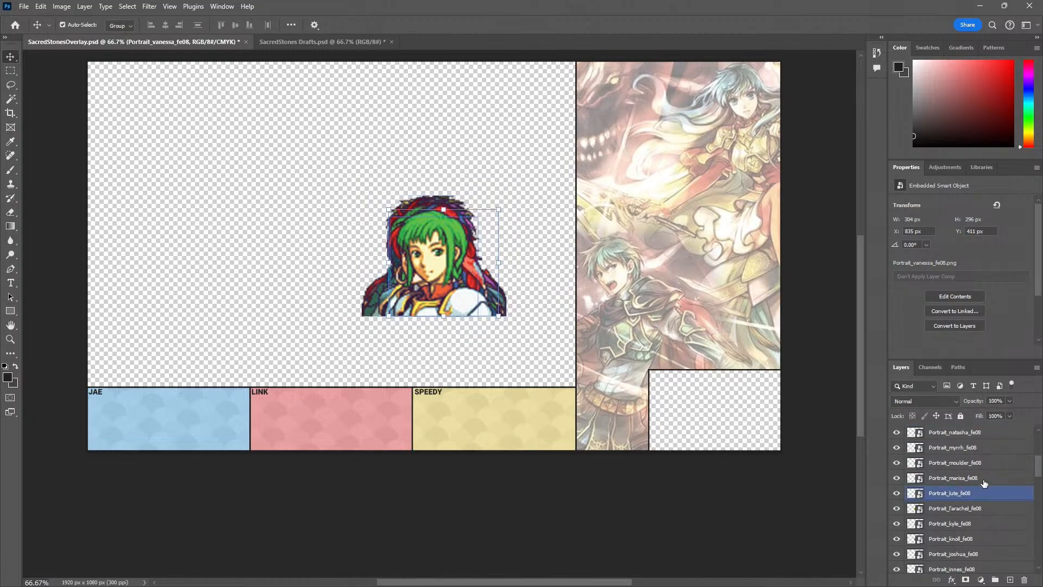
{"action": "scroll", "coordinate": [947, 496], "scroll_direction": "down", "scroll_amount": 5}
{"action": "left_click", "coordinate": [951, 524], "text": "shift"}
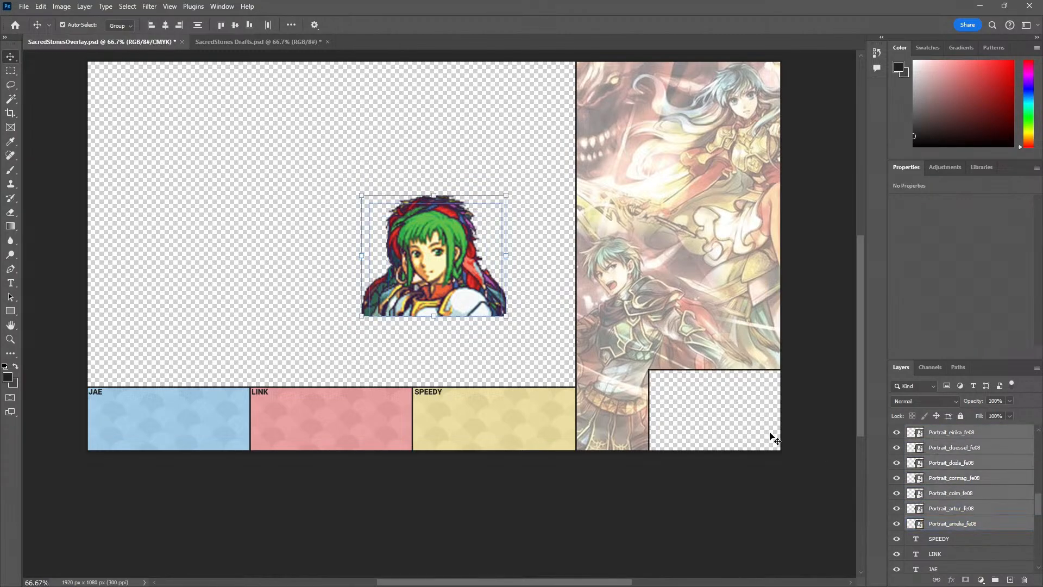
{"action": "key", "text": "ctrl+t"}
{"action": "left_click_drag", "start_coordinate": [507, 196], "coordinate": [241, 245]}
{"action": "key", "text": "Return"}
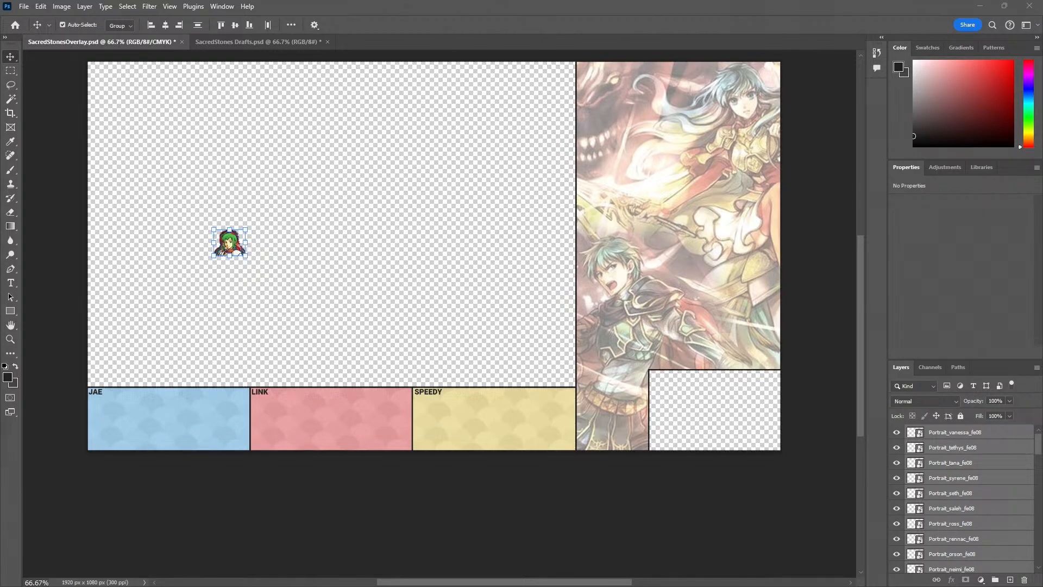
Bring the YouTube live chat window over the canvas to read the messages, and return to Photoshop
{"action": "left_click_drag", "start_coordinate": [0, 103], "coordinate": [410, 137]}
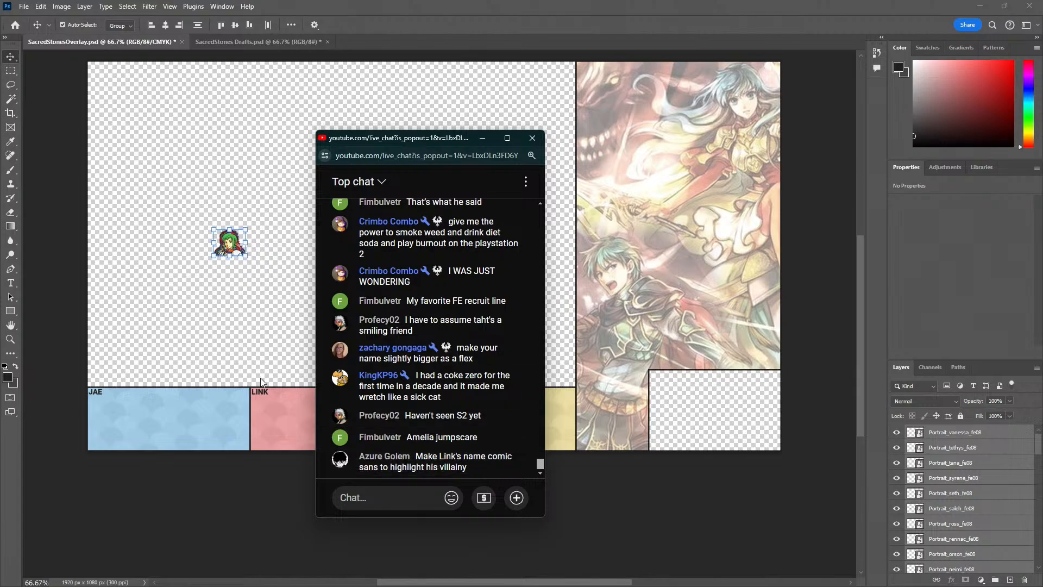
{"action": "left_click", "coordinate": [155, 317]}
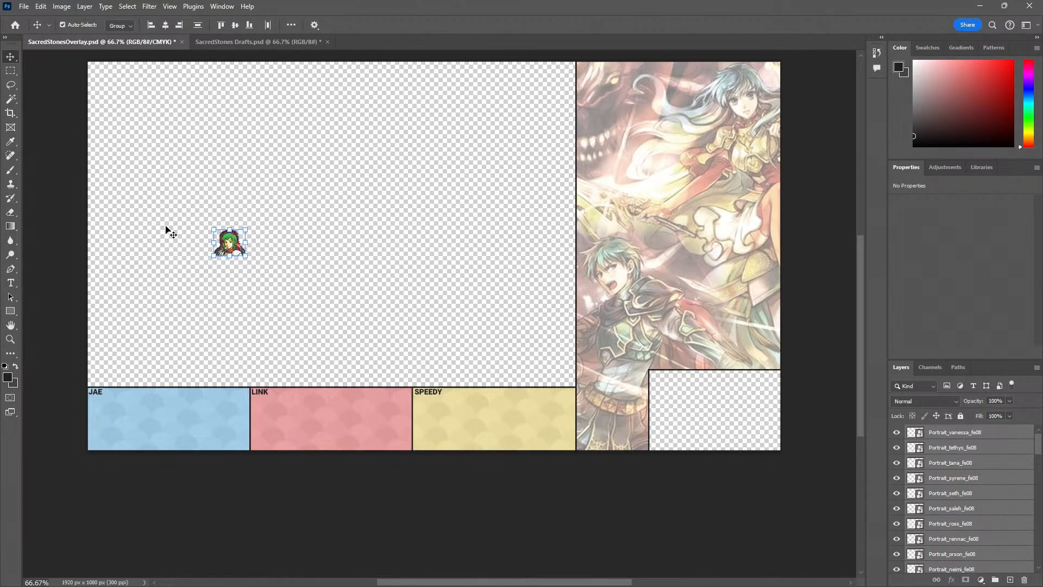
Line up the Vanessa, Tethys and Tana portraits in a row below the label in the blue box
{"action": "left_click", "coordinate": [189, 256]}
{"action": "left_click_drag", "start_coordinate": [224, 249], "coordinate": [89, 417]}
{"action": "left_click", "coordinate": [243, 275]}
{"action": "left_click_drag", "start_coordinate": [231, 245], "coordinate": [124, 419]}
{"action": "left_click_drag", "start_coordinate": [231, 245], "coordinate": [151, 417]}
{"action": "left_click", "coordinate": [243, 300]}
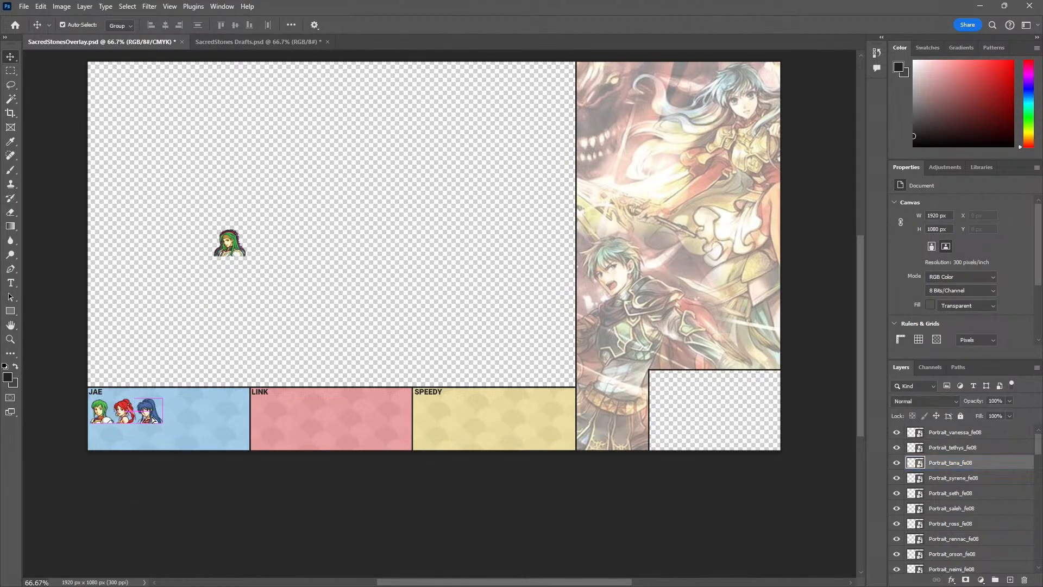
{"action": "left_click", "coordinate": [156, 328]}
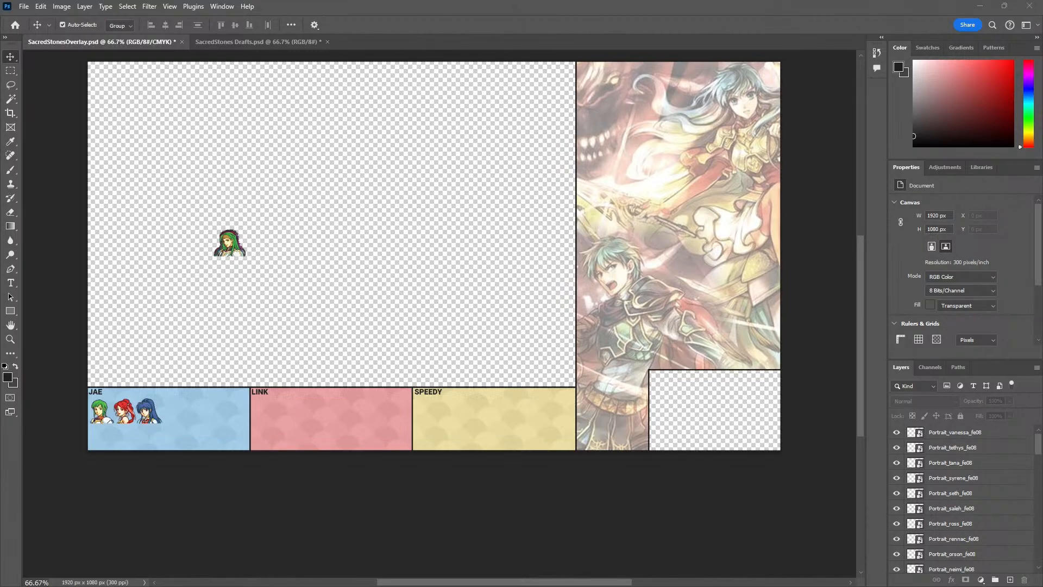
Switch to the YouTube live chat window and move it aside to read the viewers' replies
{"action": "key", "text": "alt+Tab"}
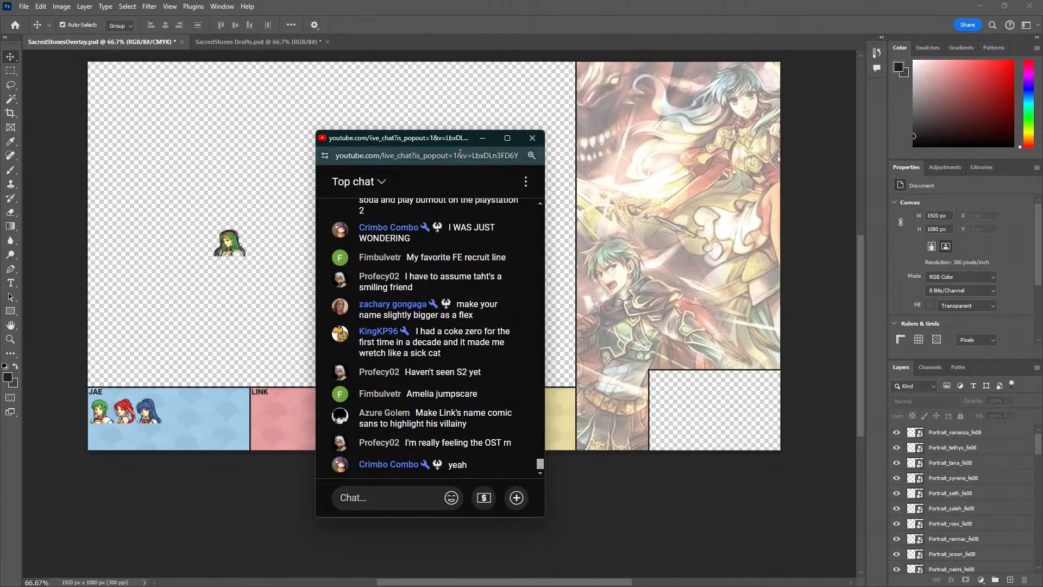
{"action": "left_click_drag", "start_coordinate": [446, 142], "coordinate": [573, 128]}
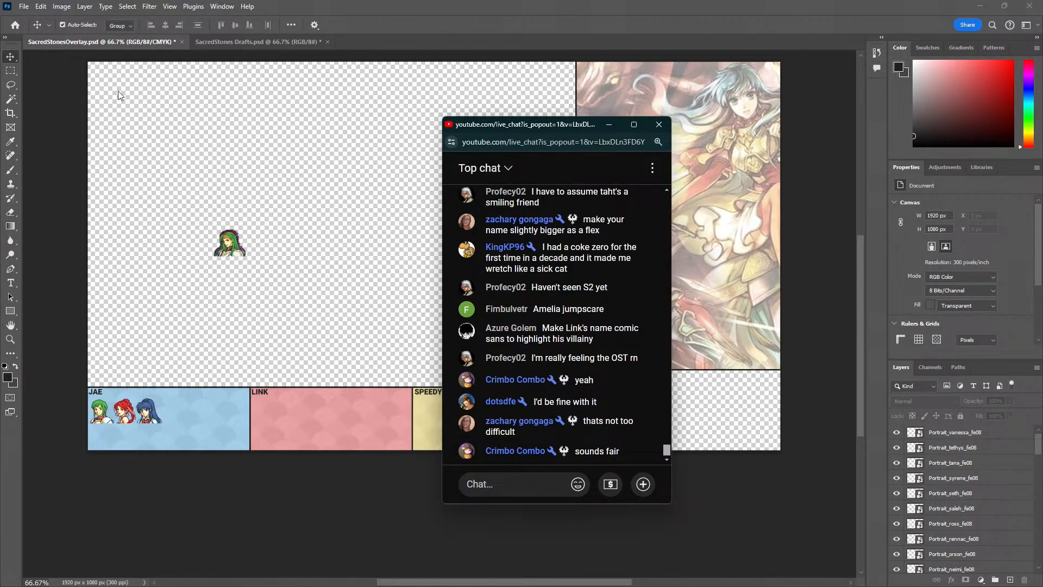
Examine which character portraits each player has drafted in the SacredStones Drafts document
{"action": "left_click", "coordinate": [255, 42]}
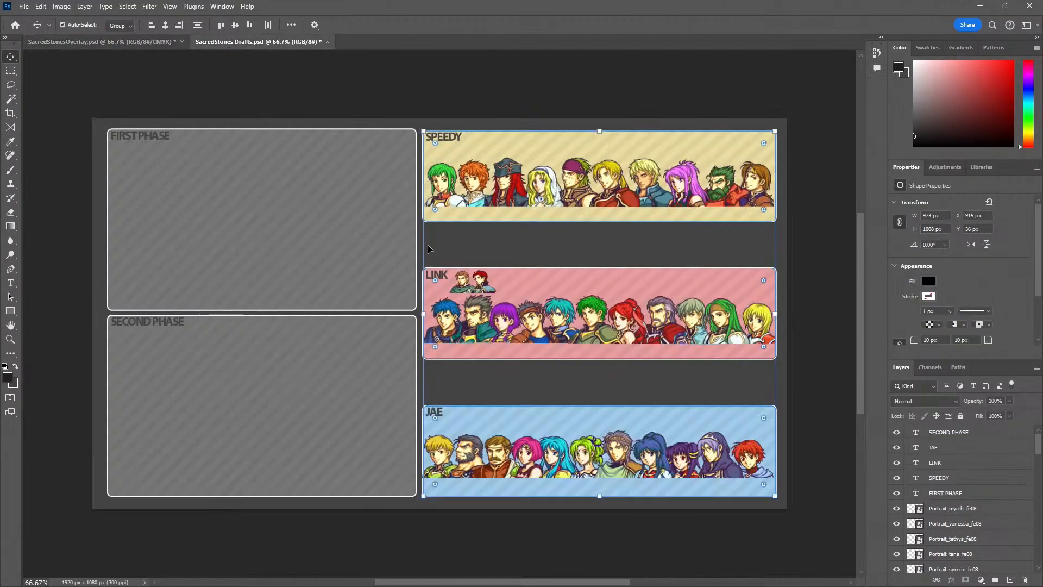
{"action": "left_click", "coordinate": [478, 458]}
{"action": "left_click", "coordinate": [697, 452]}
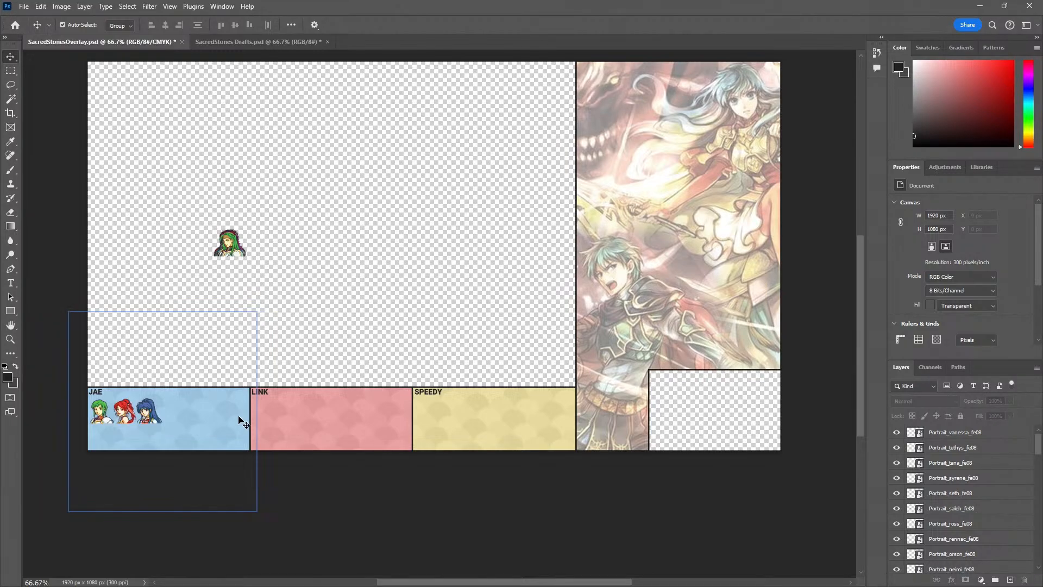
Check the portraits in the overlay's blue box and reopen the YouTube live chat for new messages
{"action": "left_click", "coordinate": [102, 413]}
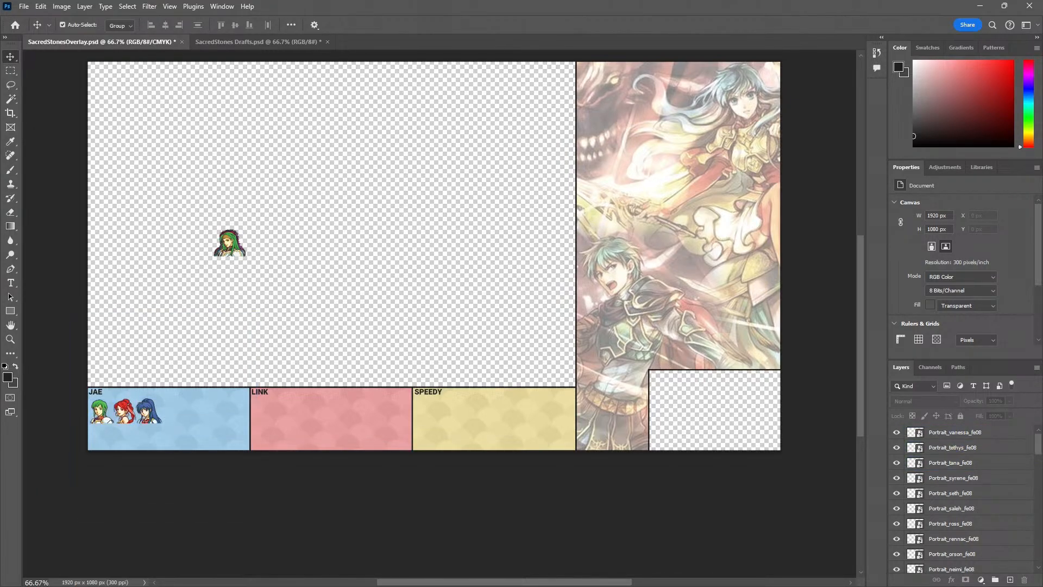
{"action": "key", "text": "alt+Tab"}
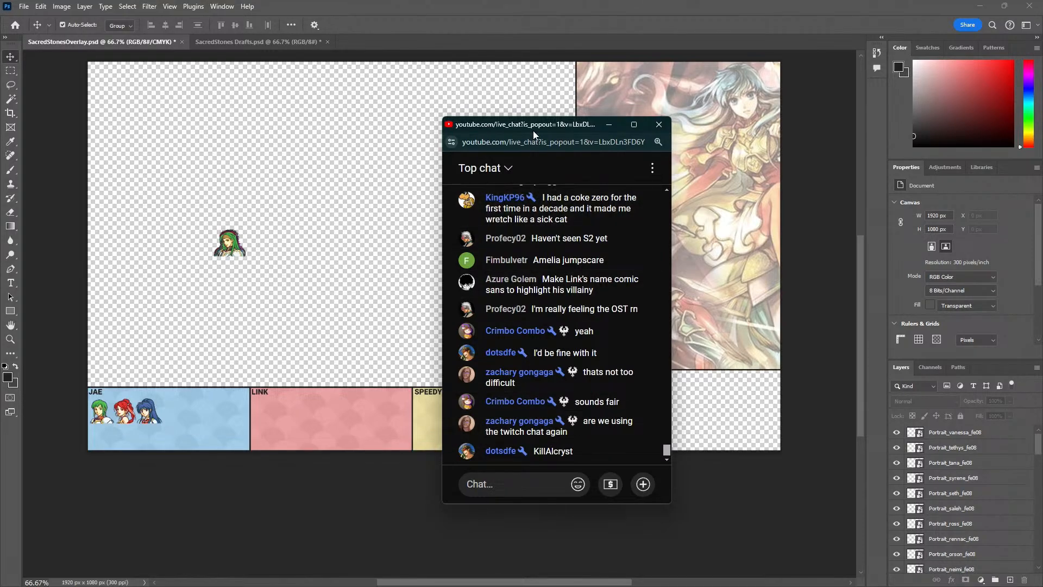
Move the YouTube chat window aside and take the Vanessa, Tethys and Tana portraits out of the blue box onto the empty canvas
{"action": "left_click_drag", "start_coordinate": [538, 125], "coordinate": [0, 117]}
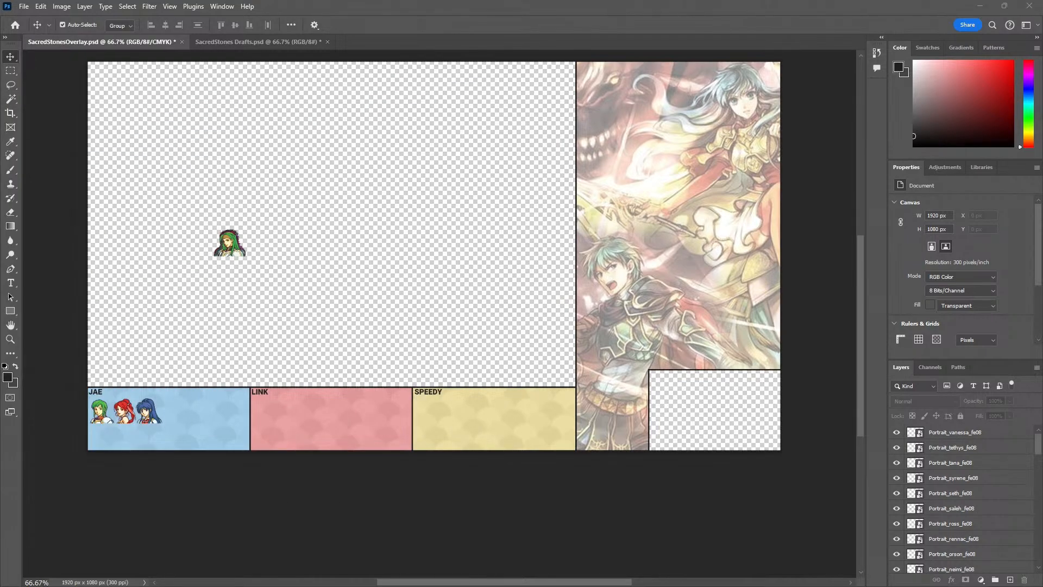
{"action": "left_click_drag", "start_coordinate": [101, 411], "coordinate": [188, 284]}
{"action": "left_click_drag", "start_coordinate": [148, 411], "coordinate": [250, 283]}
Scale all portrait layers together to 110.65% and reposition them just above the blue box
{"action": "left_click", "coordinate": [978, 433]}
{"action": "scroll", "coordinate": [978, 478], "scroll_direction": "down", "scroll_amount": 10}
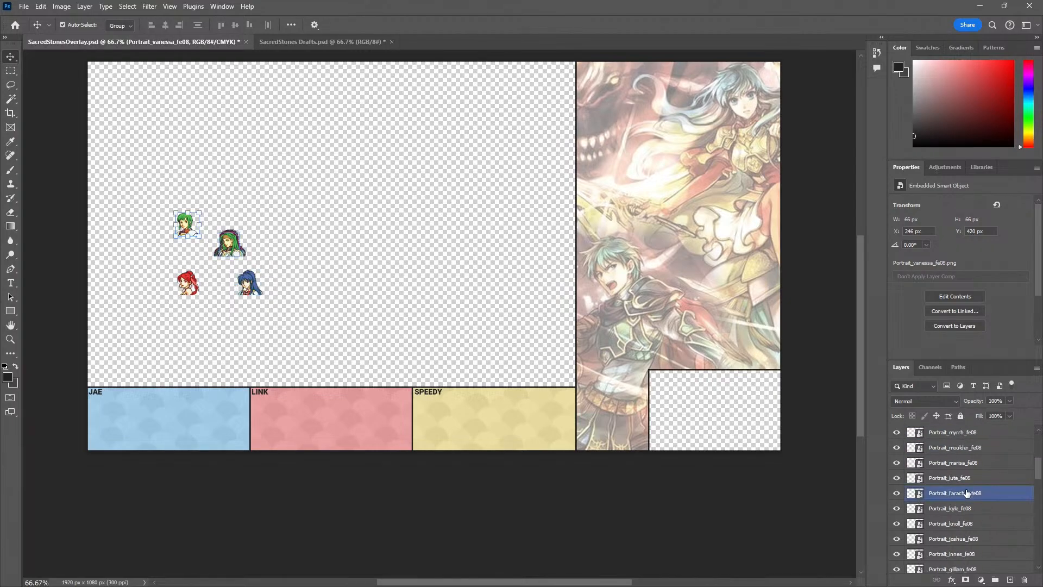
{"action": "left_click", "coordinate": [977, 493], "text": "shift"}
{"action": "key", "text": "ctrl+t"}
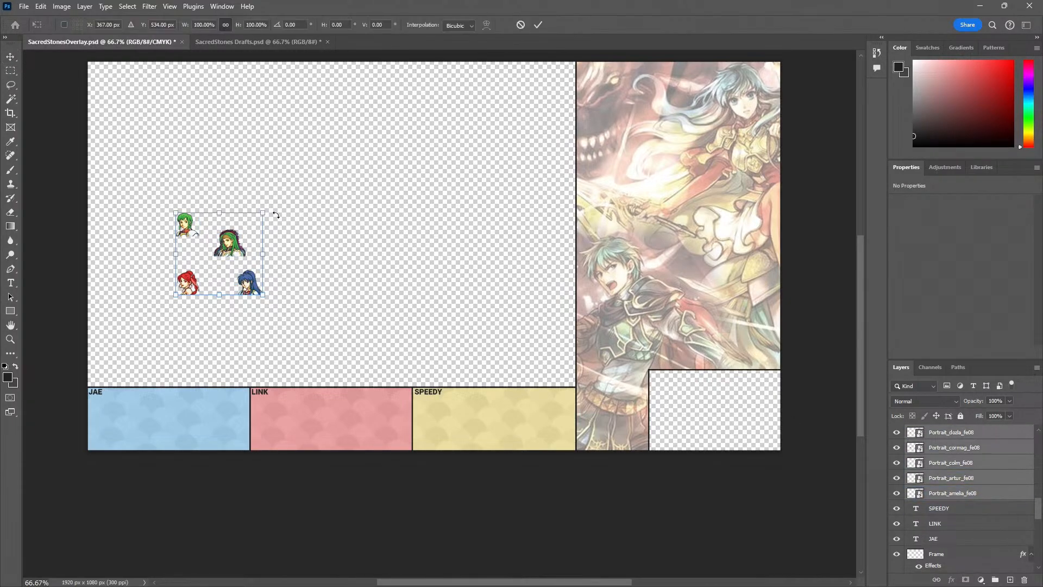
{"action": "left_click_drag", "start_coordinate": [266, 215], "coordinate": [273, 203]}
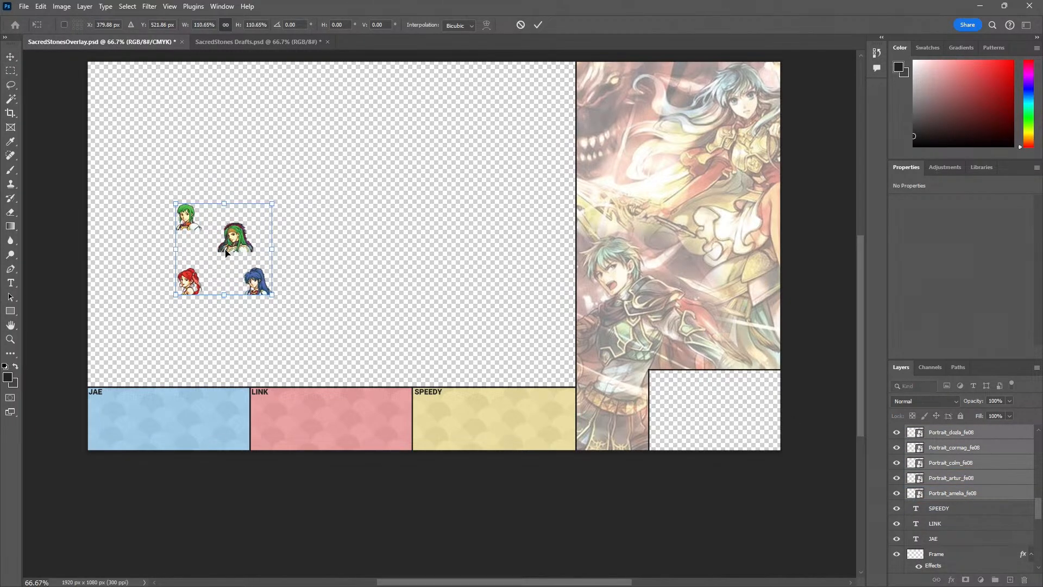
{"action": "left_click_drag", "start_coordinate": [241, 239], "coordinate": [217, 297]}
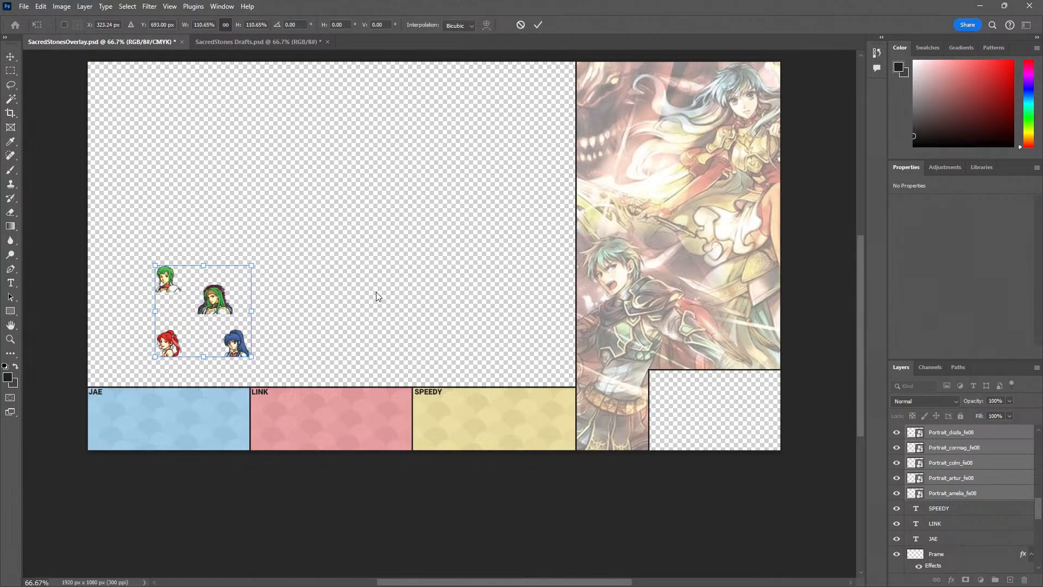
{"action": "key", "text": "Return"}
Examine the enlarged portraits against the player boxes and check the drafted lineups in the SacredStones Drafts document
{"action": "left_click", "coordinate": [159, 201]}
{"action": "key", "text": "z"}
{"action": "left_click", "coordinate": [160, 340]}
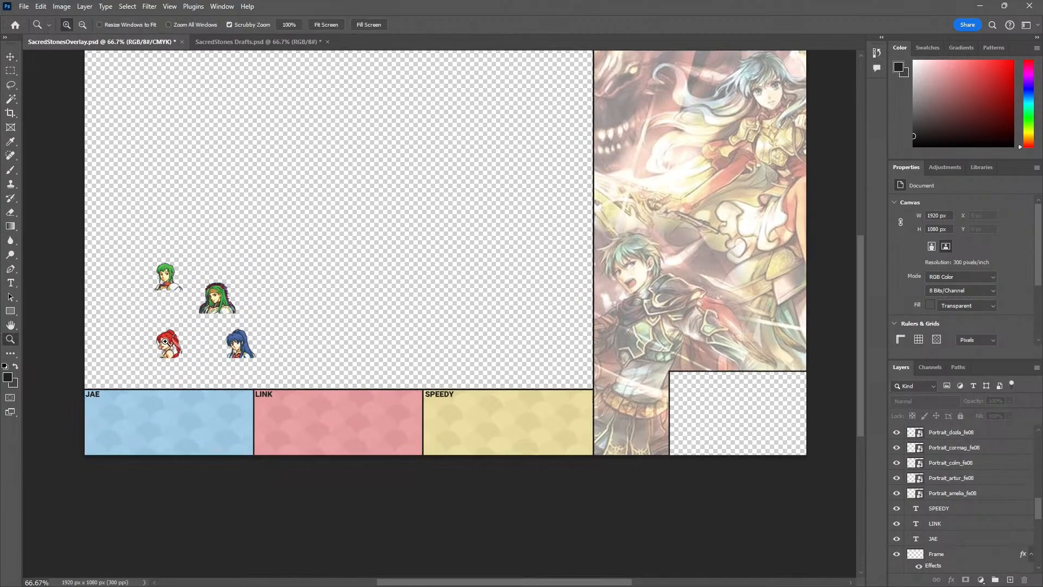
{"action": "left_click_drag", "start_coordinate": [141, 330], "coordinate": [156, 319]}
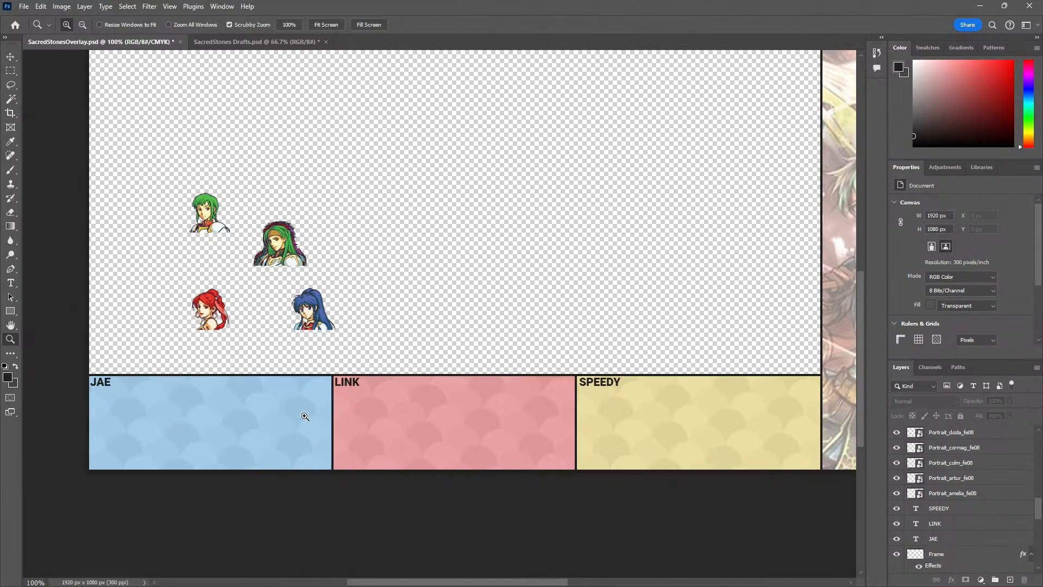
{"action": "left_click", "coordinate": [383, 340], "text": "alt"}
{"action": "left_click_drag", "start_coordinate": [459, 350], "coordinate": [347, 386]}
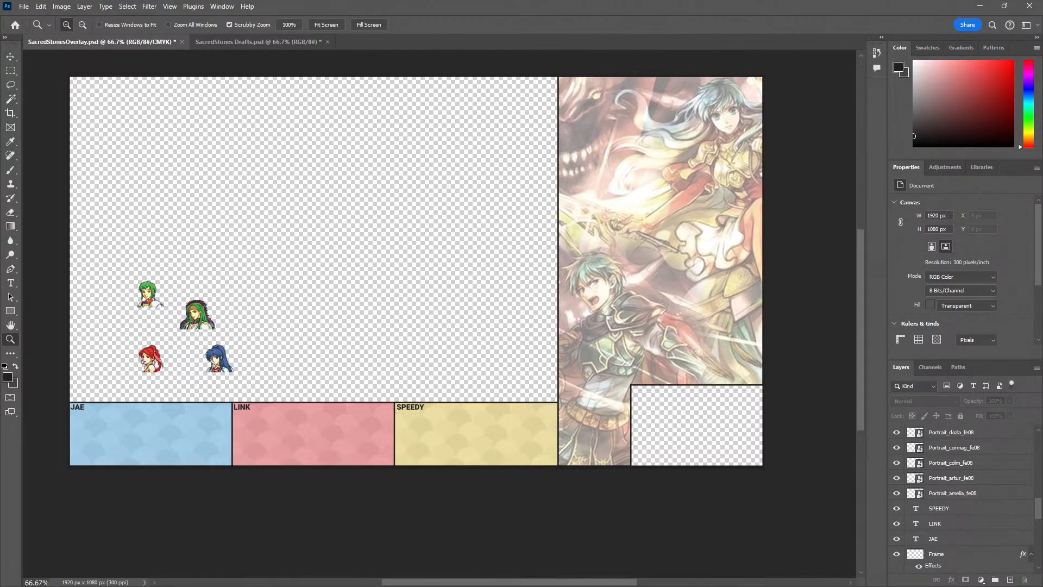
{"action": "left_click", "coordinate": [225, 41]}
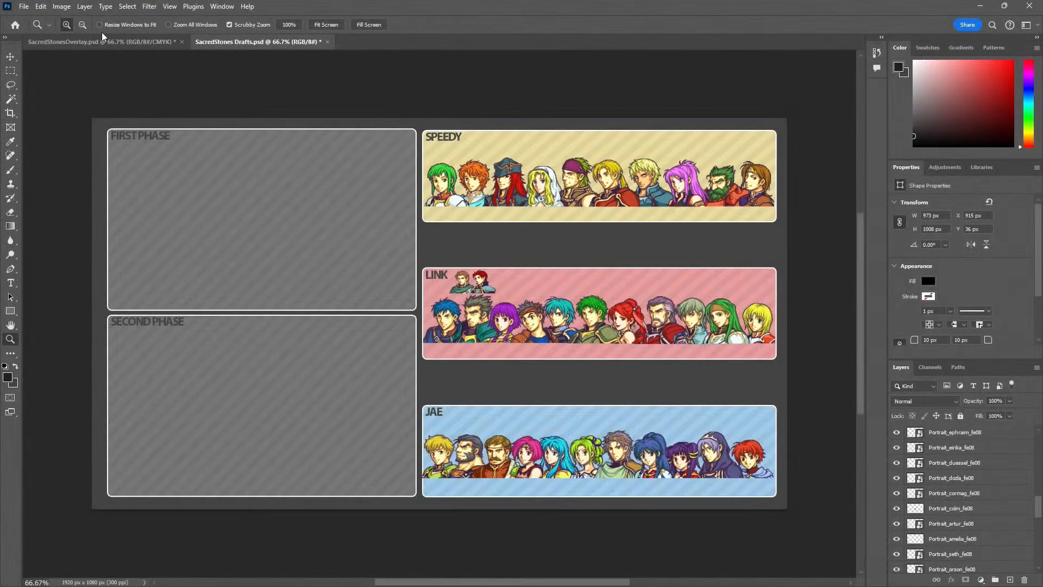
{"action": "key", "text": "ctrl+Tab"}
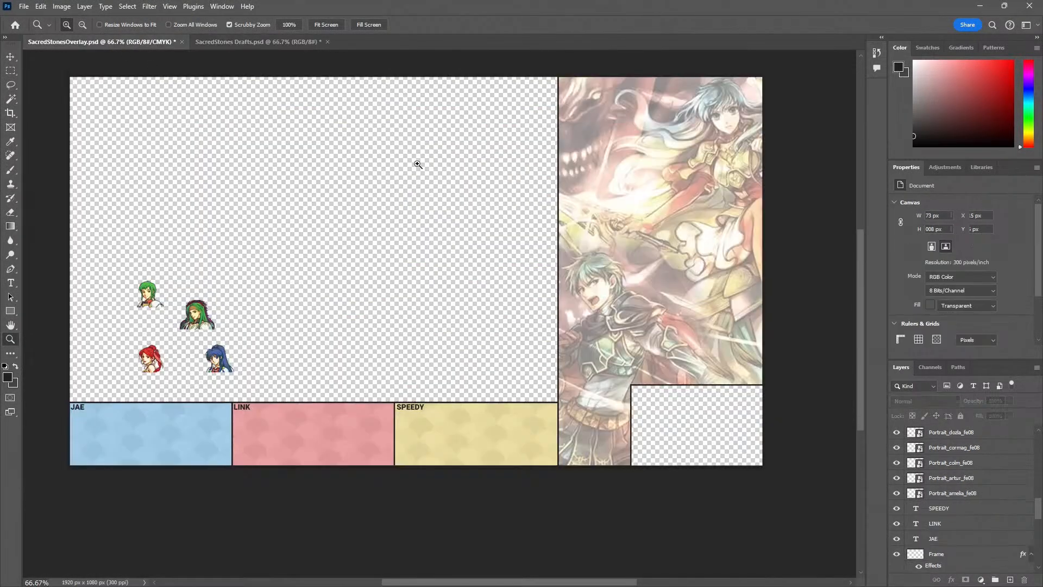
{"action": "scroll", "coordinate": [967, 489], "scroll_direction": "up", "scroll_amount": 10}
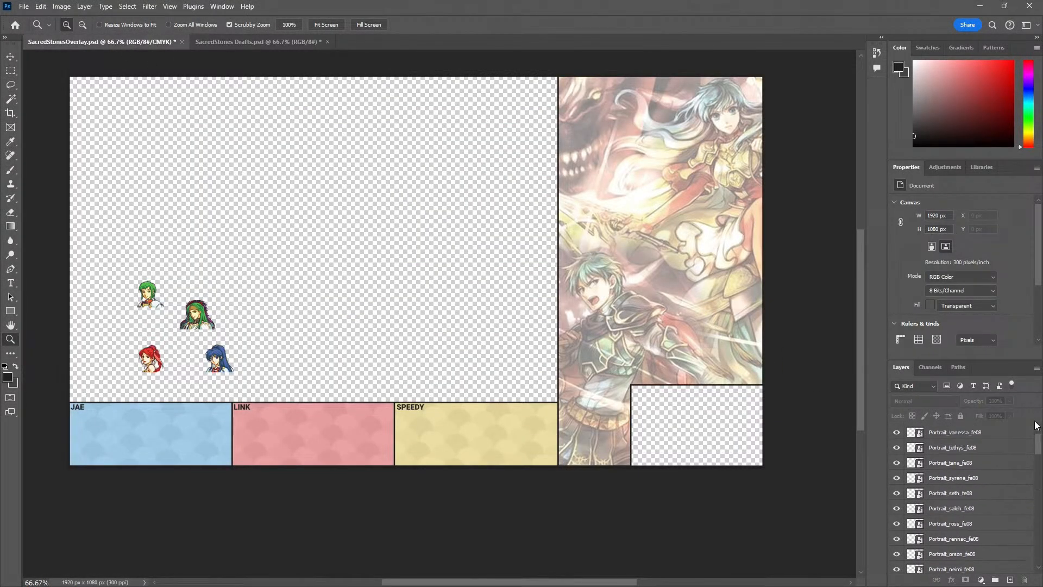
Paste a screen capture of the yellow lineup from SacredStones Drafts into the overlay and place it near the canvas's upper edge
{"action": "key", "text": "ctrl+v"}
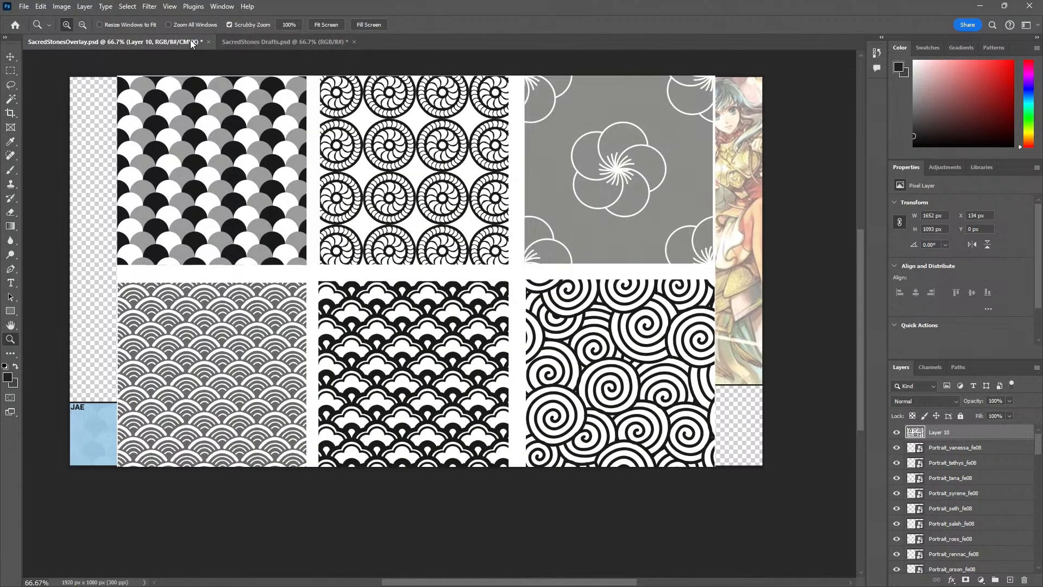
{"action": "key", "text": "ctrl+z"}
{"action": "left_click", "coordinate": [285, 41]}
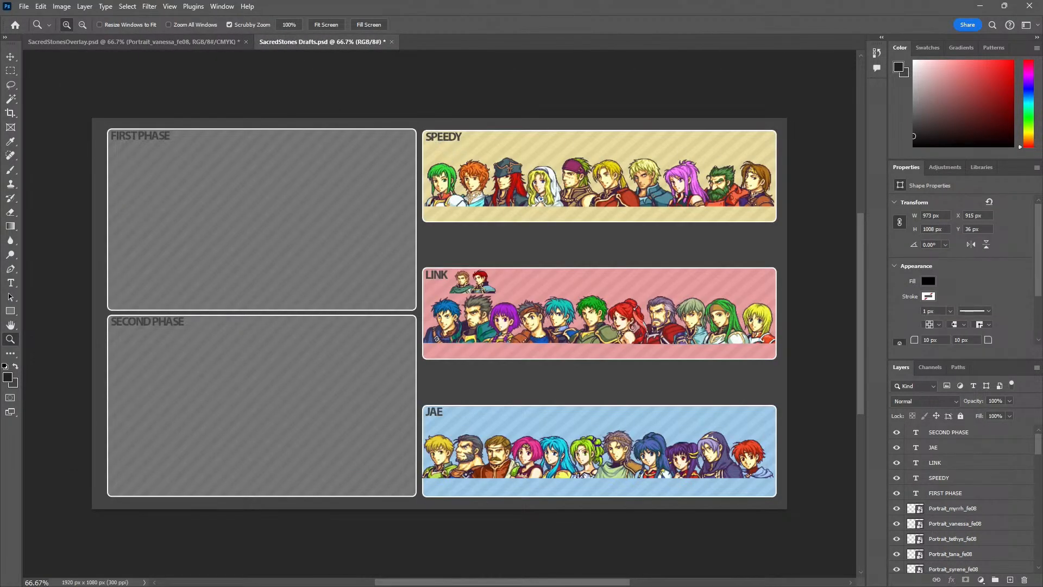
{"action": "key", "text": "super+shift+s"}
{"action": "left_click_drag", "start_coordinate": [415, 127], "coordinate": [781, 239]}
{"action": "left_click", "coordinate": [196, 42]}
{"action": "key", "text": "ctrl+v"}
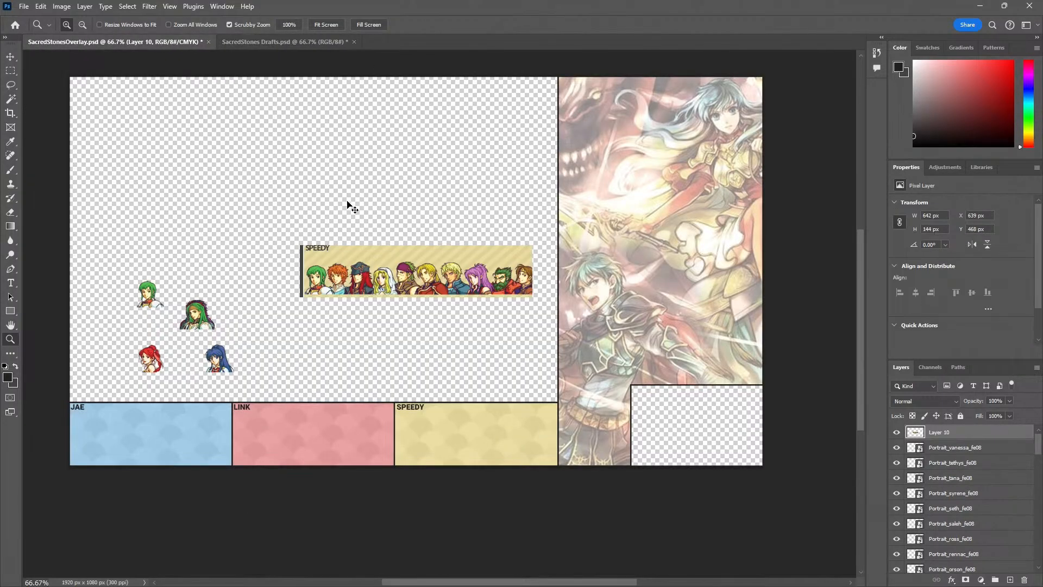
{"action": "key", "text": "v"}
{"action": "left_click_drag", "start_coordinate": [347, 205], "coordinate": [325, 57]}
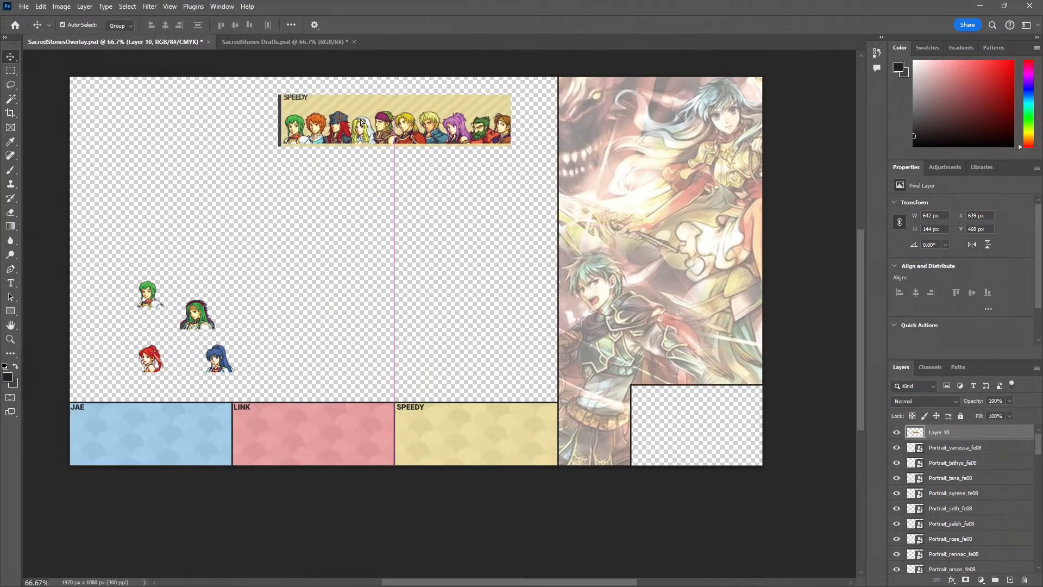
{"action": "left_click", "coordinate": [276, 44]}
{"action": "key", "text": "super+shift+s"}
{"action": "left_click_drag", "start_coordinate": [417, 262], "coordinate": [794, 495]}
{"action": "left_click", "coordinate": [201, 43]}
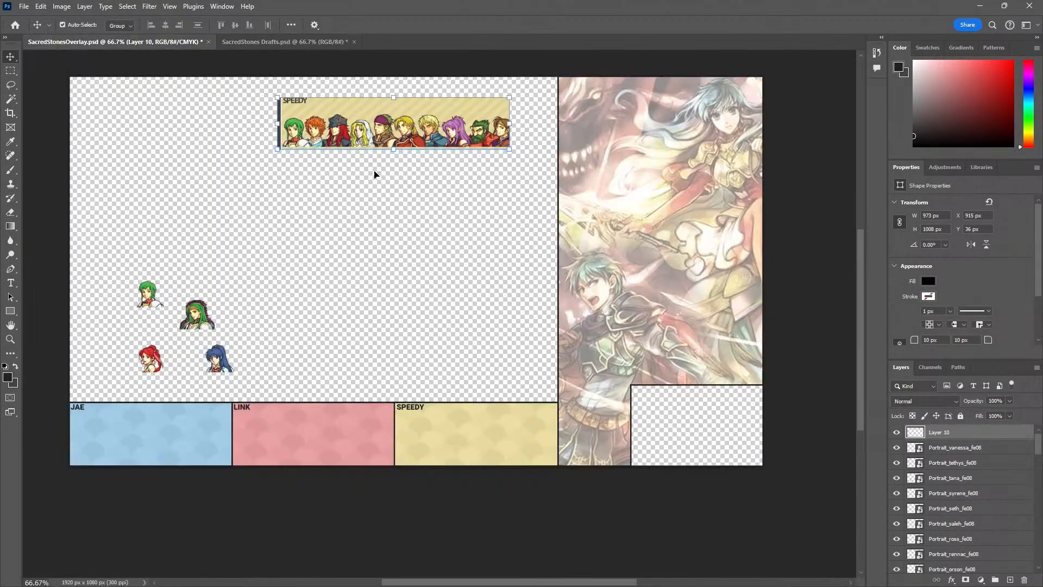
{"action": "key", "text": "ctrl+v"}
{"action": "key", "text": "ctrl+z"}
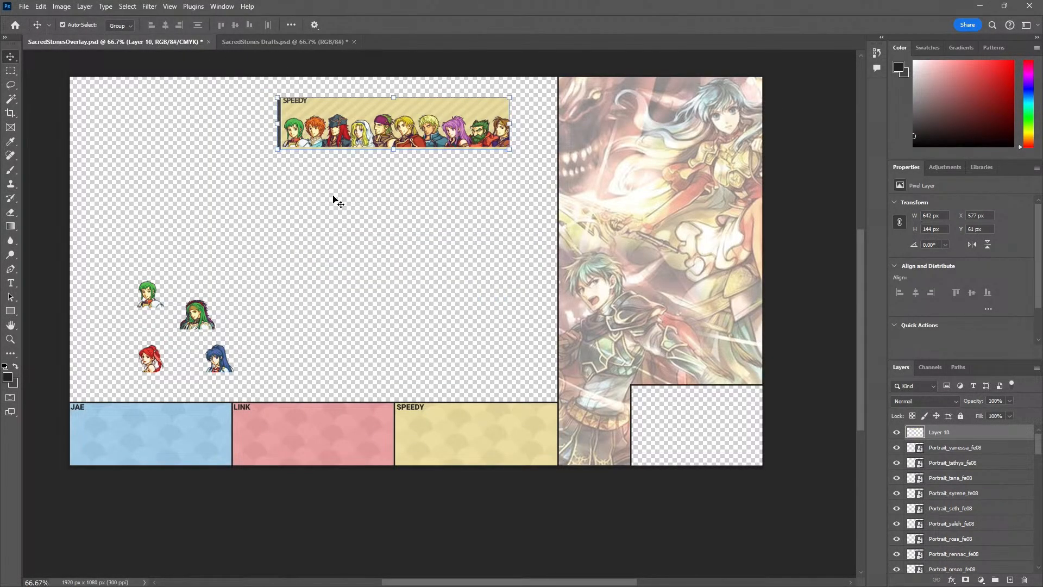
Paste a screen capture of the red and blue lineups from SacredStones Drafts into the overlay and place it over the artwork
{"action": "left_click", "coordinate": [256, 44]}
{"action": "key", "text": "super+shift+s"}
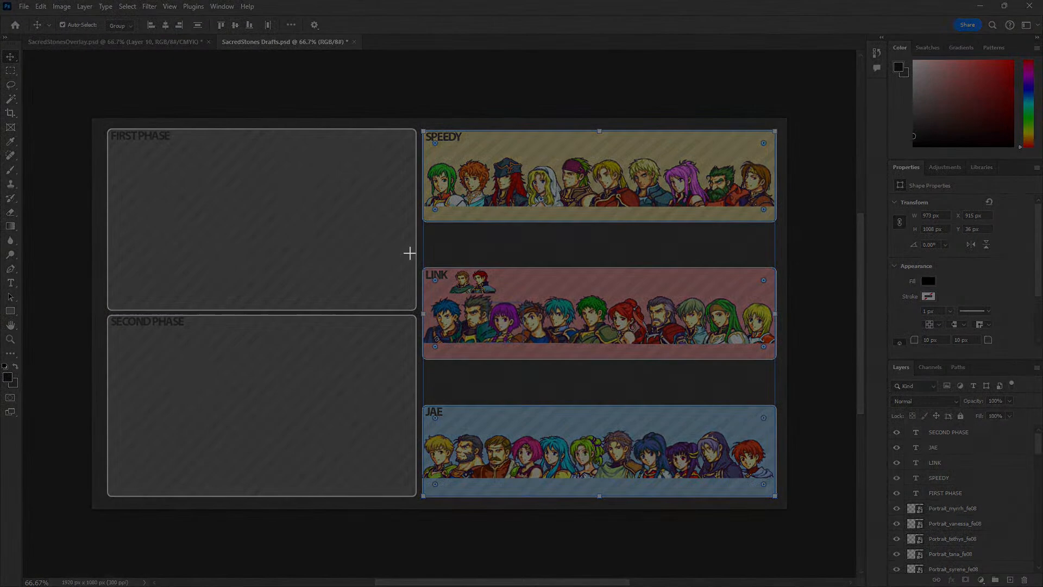
{"action": "left_click_drag", "start_coordinate": [410, 252], "coordinate": [786, 512]}
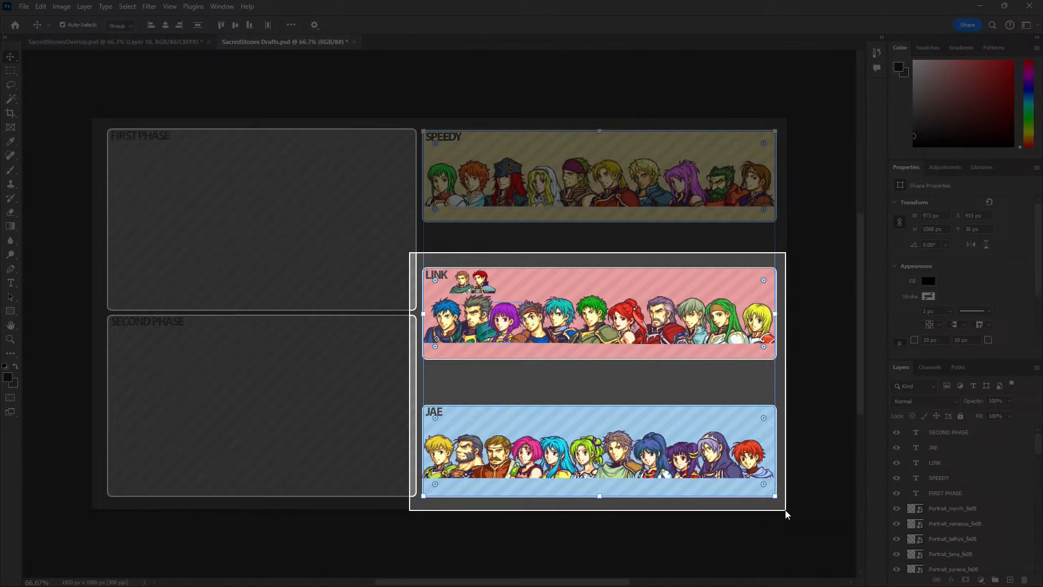
{"action": "left_click", "coordinate": [158, 42]}
{"action": "key", "text": "ctrl+v"}
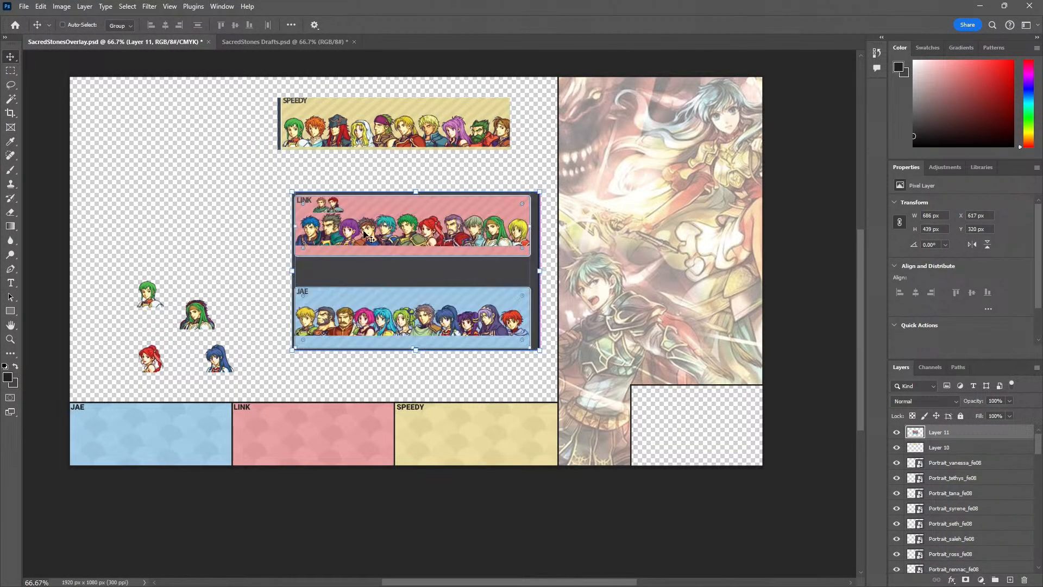
{"action": "left_click_drag", "start_coordinate": [375, 267], "coordinate": [600, 161]}
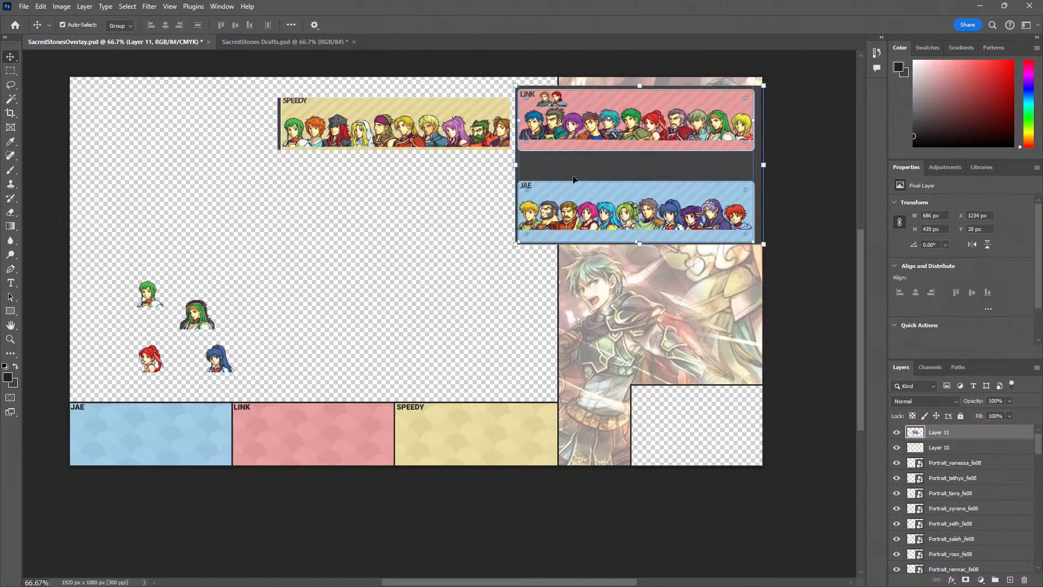
Sort portraits by draft: Vanessa above the yellow box, Tethys, Syrene and Seth above the red box, and Saleh above the blue box
{"action": "left_click_drag", "start_coordinate": [157, 302], "coordinate": [99, 239]}
{"action": "left_click_drag", "start_coordinate": [139, 356], "coordinate": [251, 275]}
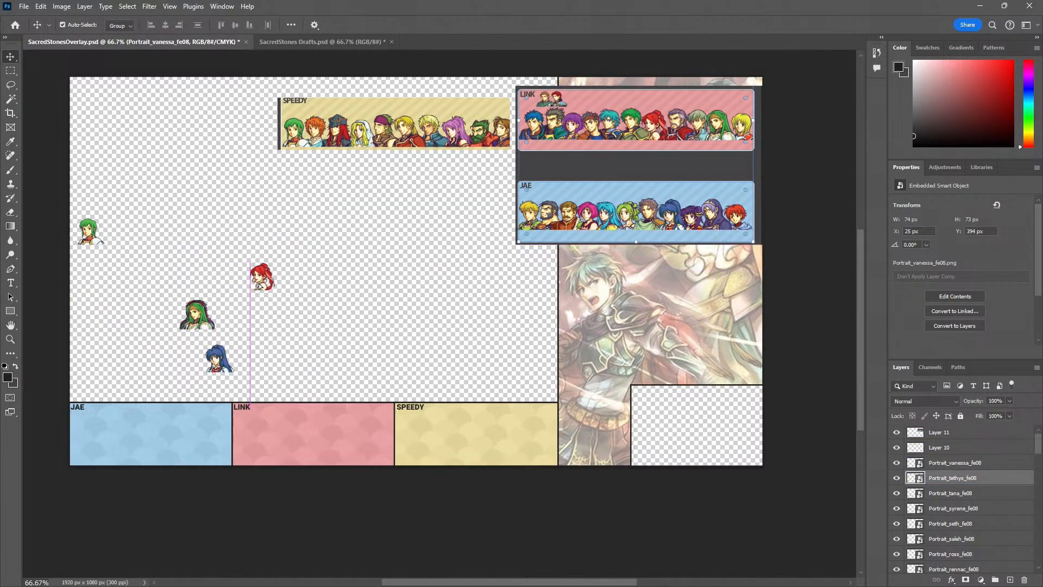
{"action": "left_click_drag", "start_coordinate": [96, 230], "coordinate": [408, 276]}
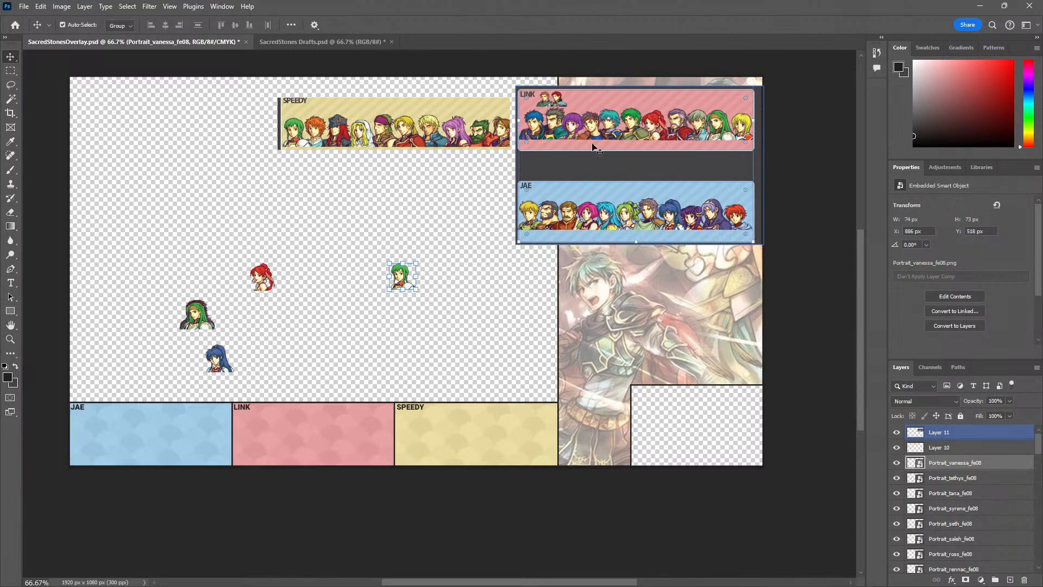
{"action": "left_click_drag", "start_coordinate": [209, 323], "coordinate": [353, 288]}
{"action": "left_click_drag", "start_coordinate": [202, 305], "coordinate": [278, 233]}
{"action": "left_click_drag", "start_coordinate": [208, 325], "coordinate": [91, 353]}
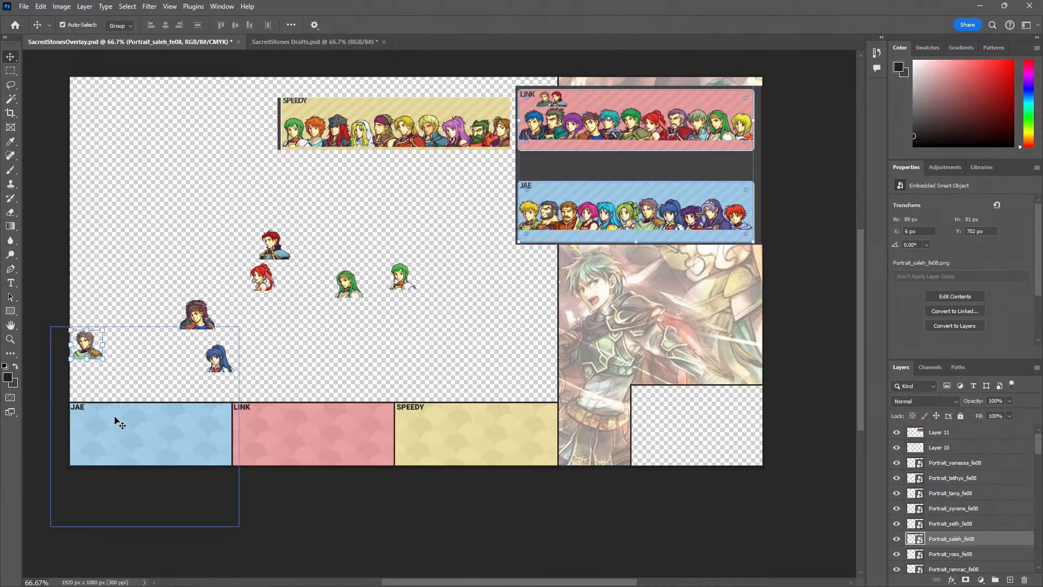
Place Tana beside Saleh, line up Tethys, Ross, Seth, Syrene and Orson above the red box, and put Rennac above the yellow box
{"action": "left_click_drag", "start_coordinate": [219, 359], "coordinate": [122, 346]}
{"action": "left_click_drag", "start_coordinate": [209, 325], "coordinate": [279, 318]}
{"action": "left_click_drag", "start_coordinate": [265, 286], "coordinate": [256, 319]}
{"action": "left_click_drag", "start_coordinate": [273, 247], "coordinate": [304, 310]}
{"action": "left_click_drag", "start_coordinate": [344, 293], "coordinate": [331, 321]}
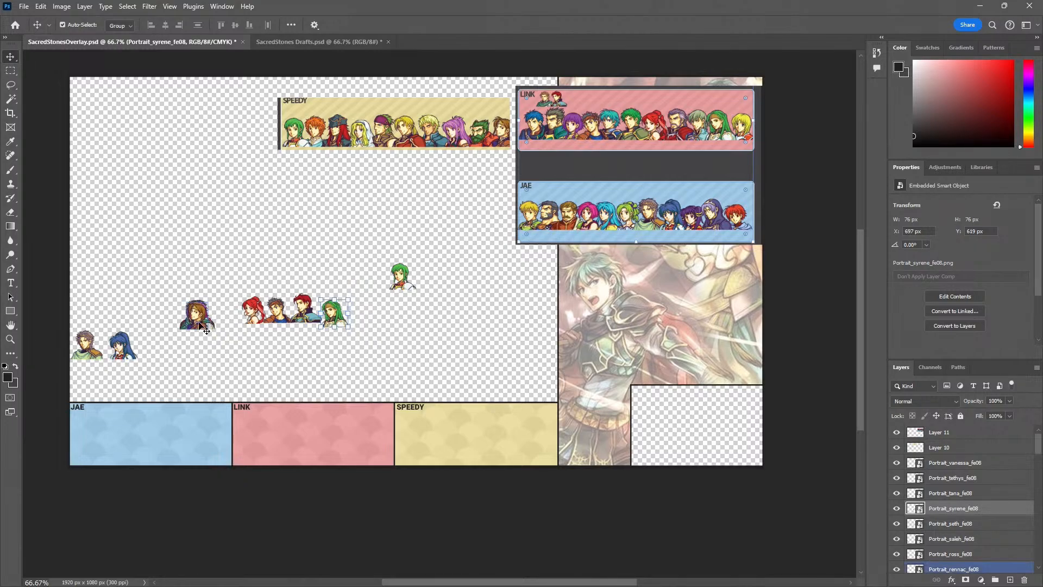
{"action": "left_click_drag", "start_coordinate": [212, 323], "coordinate": [348, 317]}
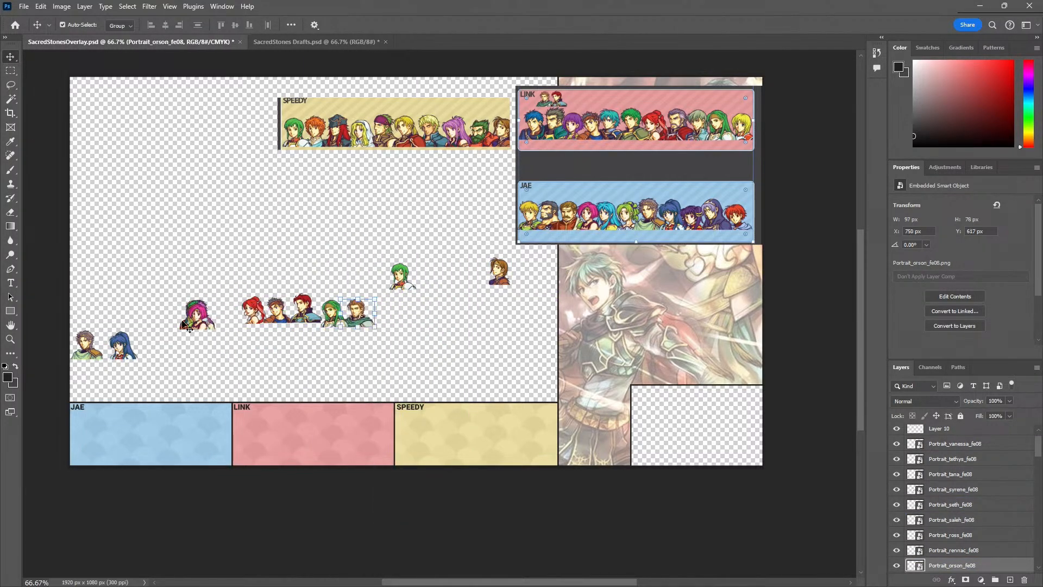
Add Neimi, Myrrh, Moulder and L'Arachel to the portraits above the blue box, Natasha and Marisa above the yellow box, and Lute above the red box
{"action": "left_click_drag", "start_coordinate": [201, 330], "coordinate": [184, 362]}
{"action": "left_click_drag", "start_coordinate": [193, 325], "coordinate": [170, 360]}
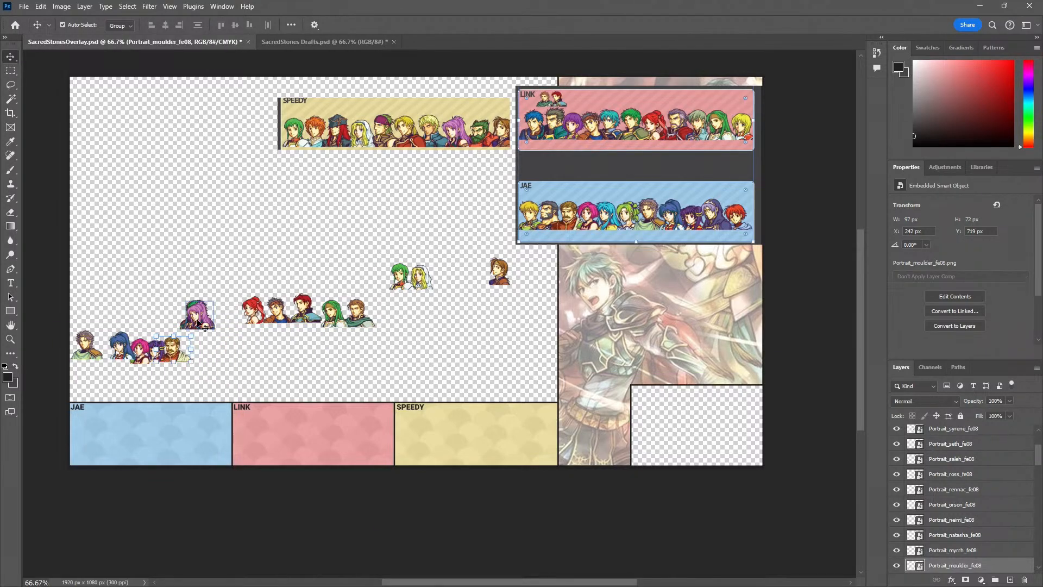
{"action": "left_click_drag", "start_coordinate": [199, 324], "coordinate": [442, 284]}
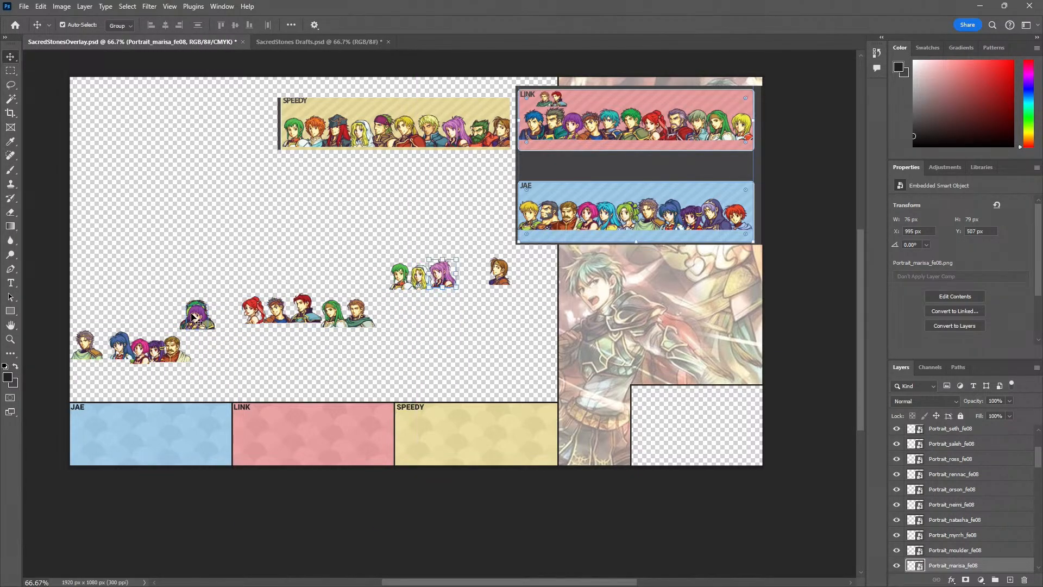
{"action": "left_click_drag", "start_coordinate": [199, 324], "coordinate": [379, 323]}
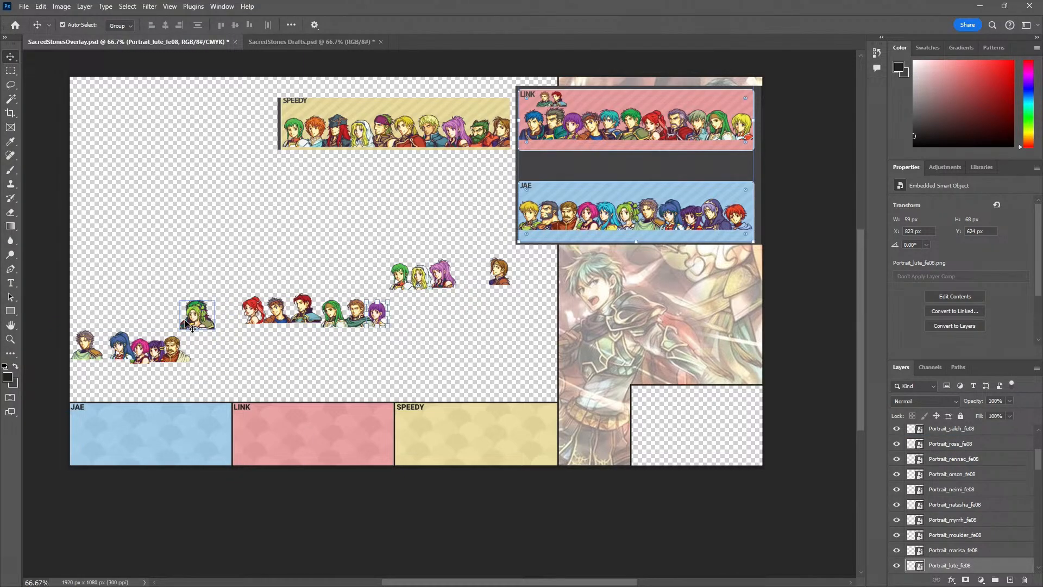
{"action": "left_click_drag", "start_coordinate": [185, 320], "coordinate": [92, 383]}
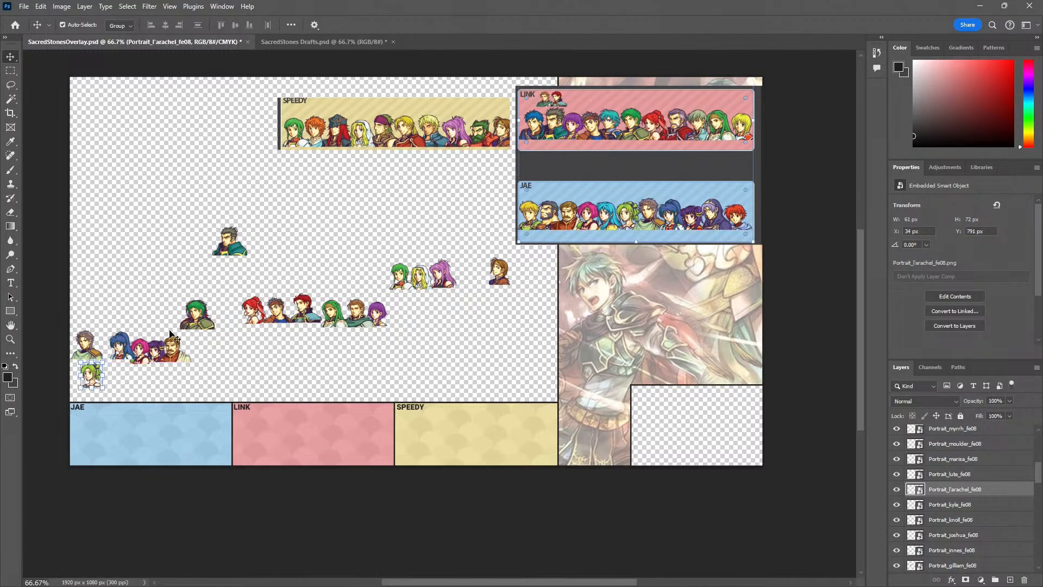
Form a second row of Gilliam, Kyle and Innes above the red box, adding Knoll and Garcia to the blue group, Joshua and Gerik to the yellow
{"action": "left_click_drag", "start_coordinate": [228, 251], "coordinate": [260, 351]}
{"action": "left_click_drag", "start_coordinate": [201, 324], "coordinate": [288, 345]}
{"action": "left_click", "coordinate": [198, 321]}
{"action": "left_click_drag", "start_coordinate": [198, 320], "coordinate": [114, 379]}
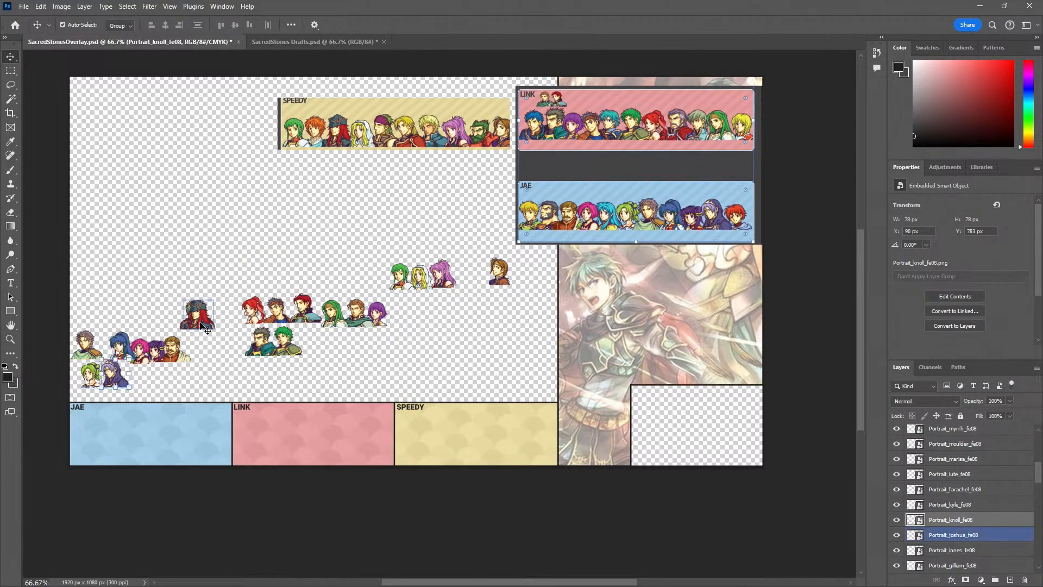
{"action": "left_click_drag", "start_coordinate": [207, 330], "coordinate": [135, 384]}
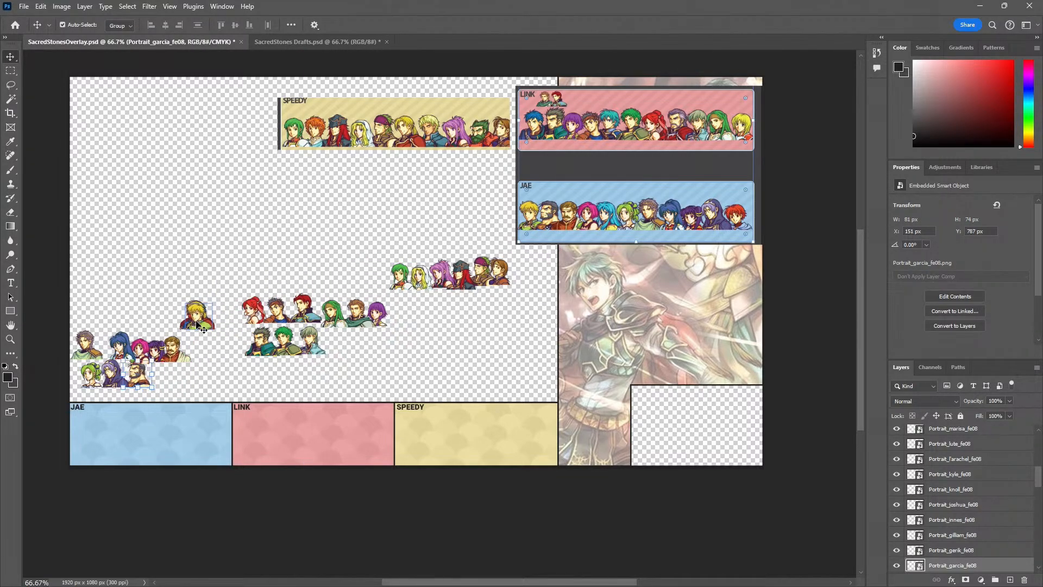
Add Franz and Ewan to the portraits above the blue box, Forde above the yellow box, and Ephraim above the red box
{"action": "left_click_drag", "start_coordinate": [198, 325], "coordinate": [519, 282]}
{"action": "left_click_drag", "start_coordinate": [525, 279], "coordinate": [526, 279]}
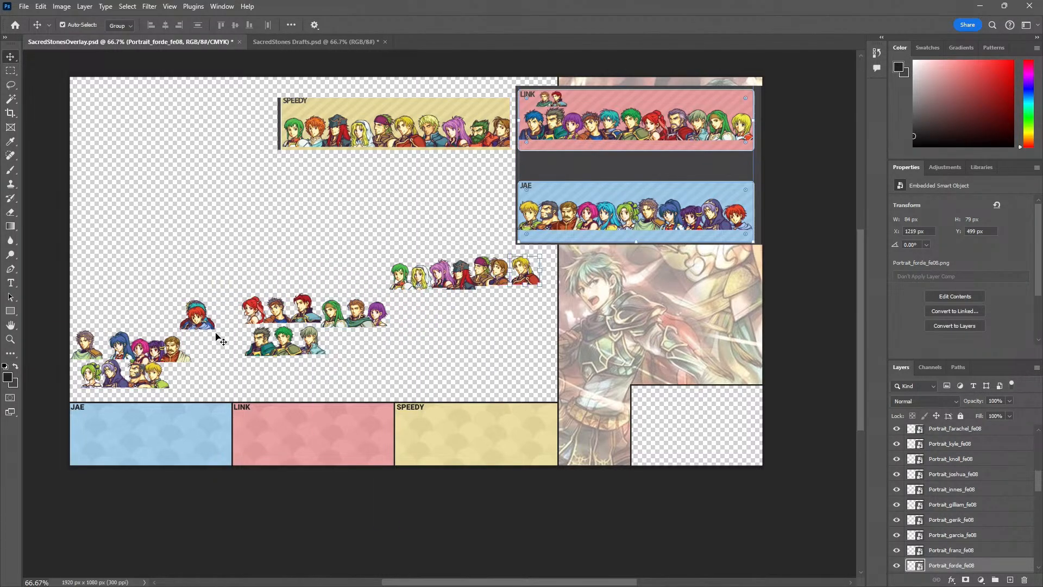
{"action": "left_click_drag", "start_coordinate": [197, 323], "coordinate": [174, 385]}
{"action": "left_click_drag", "start_coordinate": [210, 318], "coordinate": [347, 342]}
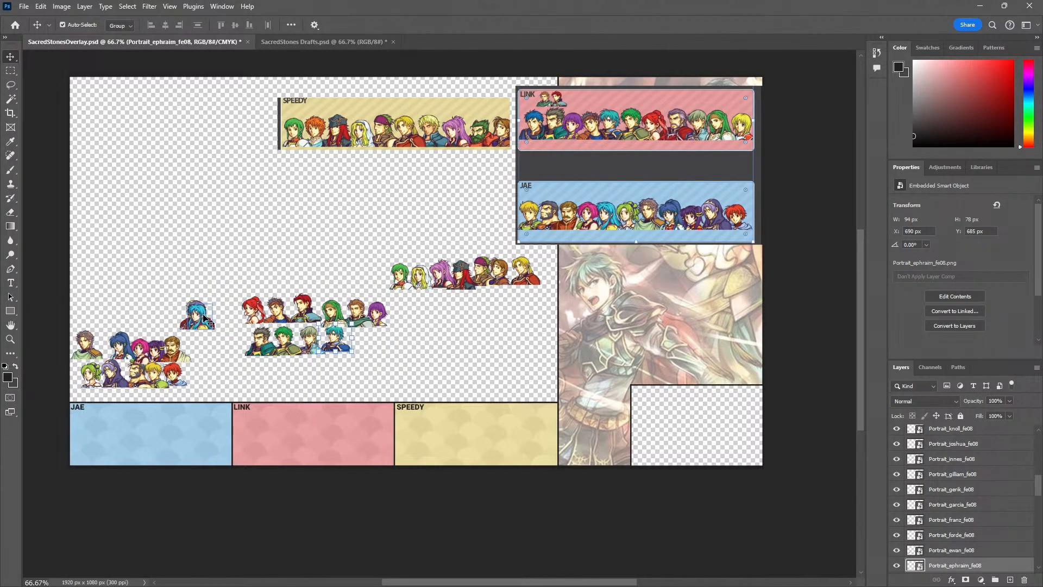
Sort the remaining portraits: Eirika above the blue box, Duessel, Colm and Amelia above the red, and Dozla, Cormag and Artur above the yellow
{"action": "left_click_drag", "start_coordinate": [210, 325], "coordinate": [210, 378]}
{"action": "left_click_drag", "start_coordinate": [199, 313], "coordinate": [257, 376]}
{"action": "left_click_drag", "start_coordinate": [209, 275], "coordinate": [491, 316]}
{"action": "left_click_drag", "start_coordinate": [196, 317], "coordinate": [279, 374]}
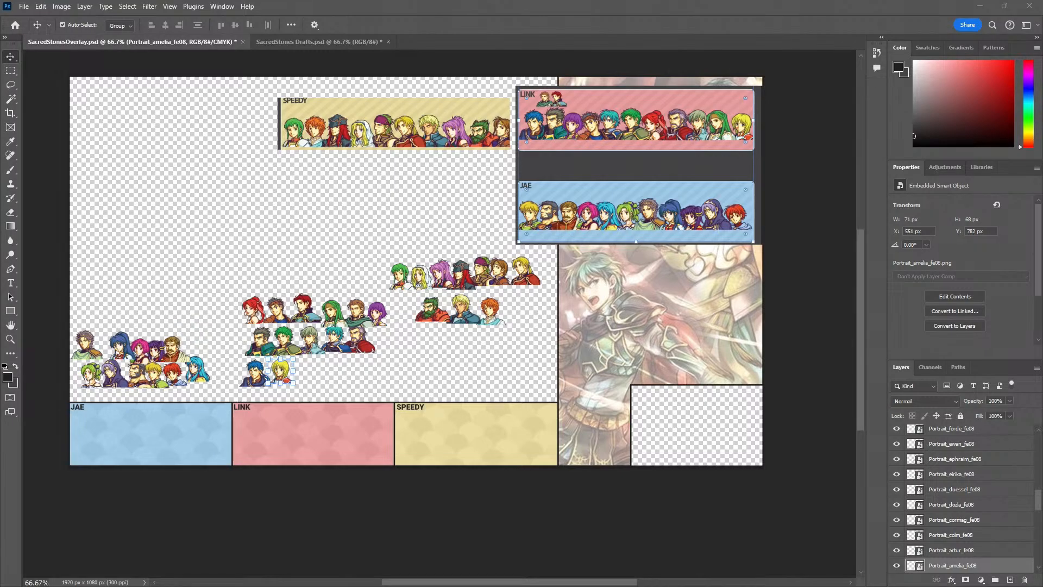
Switch to the YouTube browser window and replay part of Ewan's voice clips in the Desert Mercenaries video
{"action": "left_click_drag", "start_coordinate": [0, 164], "coordinate": [462, 114]}
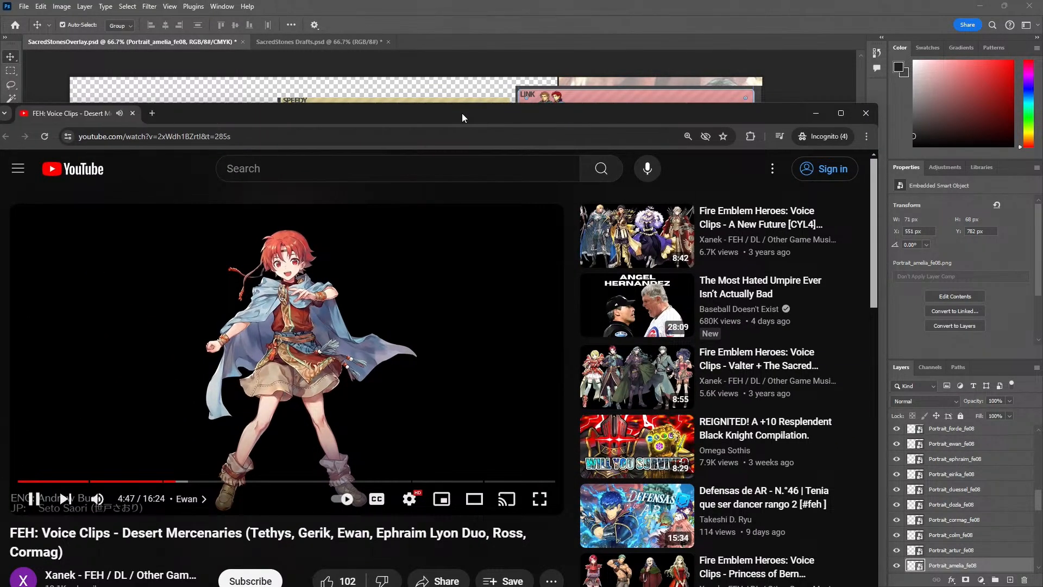
{"action": "left_click", "coordinate": [402, 234]}
{"action": "key", "text": "Left"}
{"action": "key", "text": "space"}
{"action": "key", "text": "space"}
{"action": "left_click_drag", "start_coordinate": [272, 116], "coordinate": [0, 121]}
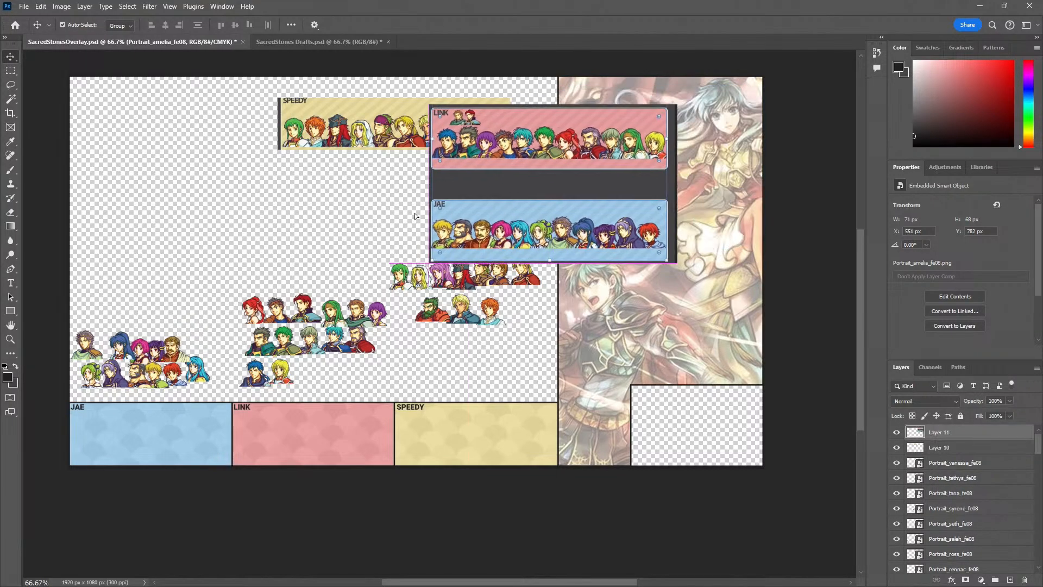
Delete the Speedy, Link and Jae draft reference images from the overlay canvas
{"action": "left_click_drag", "start_coordinate": [415, 213], "coordinate": [201, 217]}
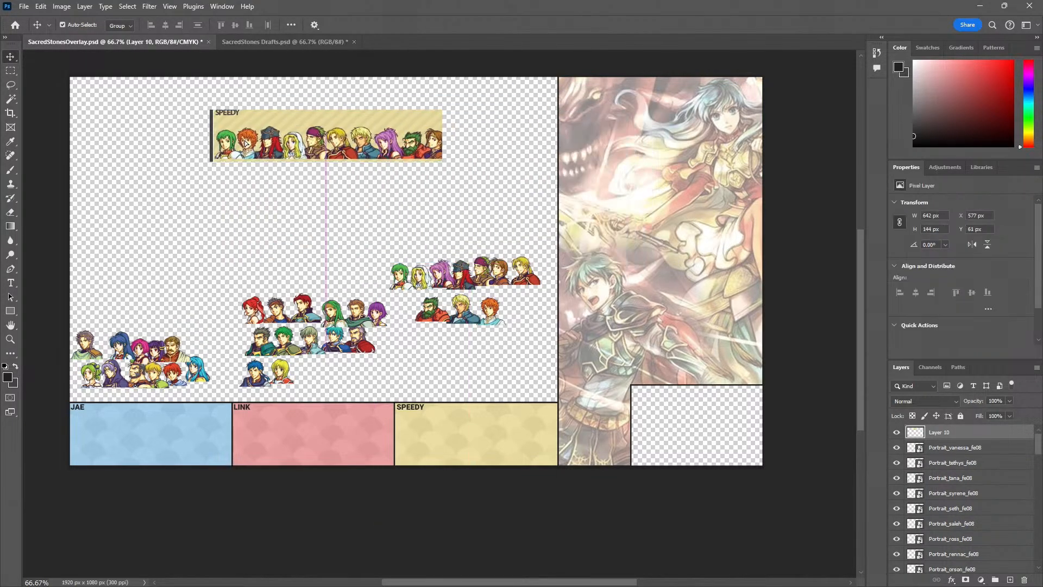
{"action": "key", "text": "Delete"}
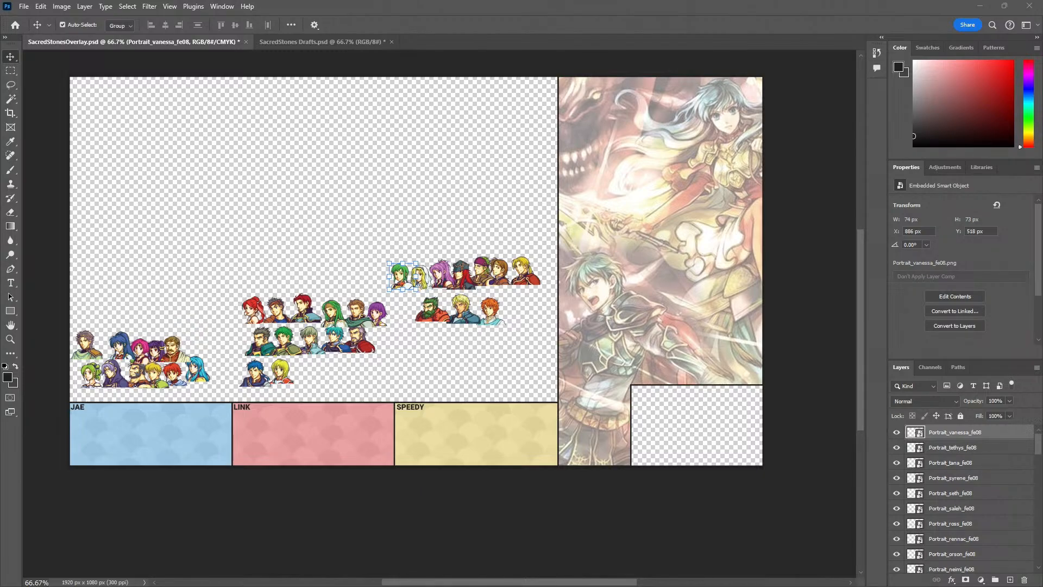
Place all the characters' Small_portrait images as embedded smart objects, setting Kyle's apart in the empty area above the portrait groups
{"action": "left_click_drag", "start_coordinate": [335, 228], "coordinate": [330, 170]}
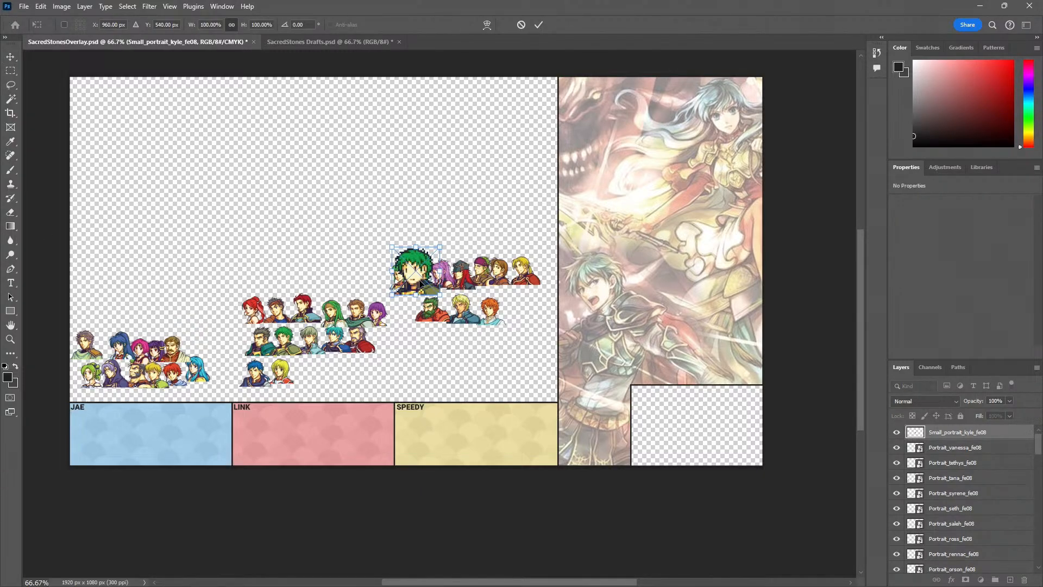
{"action": "left_click_drag", "start_coordinate": [418, 288], "coordinate": [170, 157]}
{"action": "key", "text": "Return"}
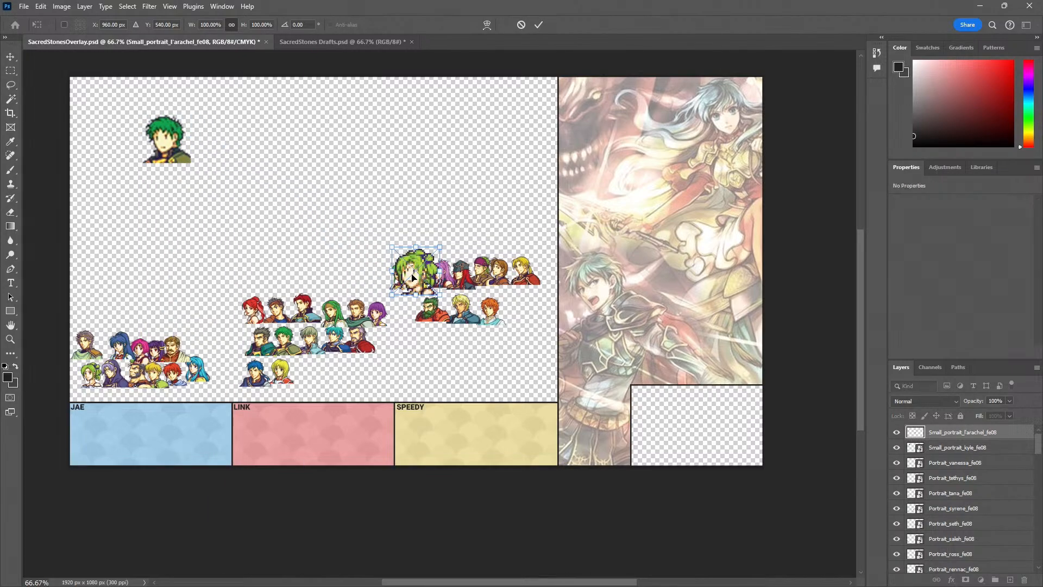
{"action": "key", "text": "Return"}
{"action": "key", "text": "Return"}
{"action": "key", "text": "Return"}
{"action": "key", "text": "Return"}
{"action": "key", "text": "Return"}
{"action": "key", "text": "Return"}
{"action": "key", "text": "Return"}
{"action": "key", "text": "Return"}
{"action": "key", "text": "Return"}
{"action": "key", "text": "Return"}
{"action": "key", "text": "Return"}
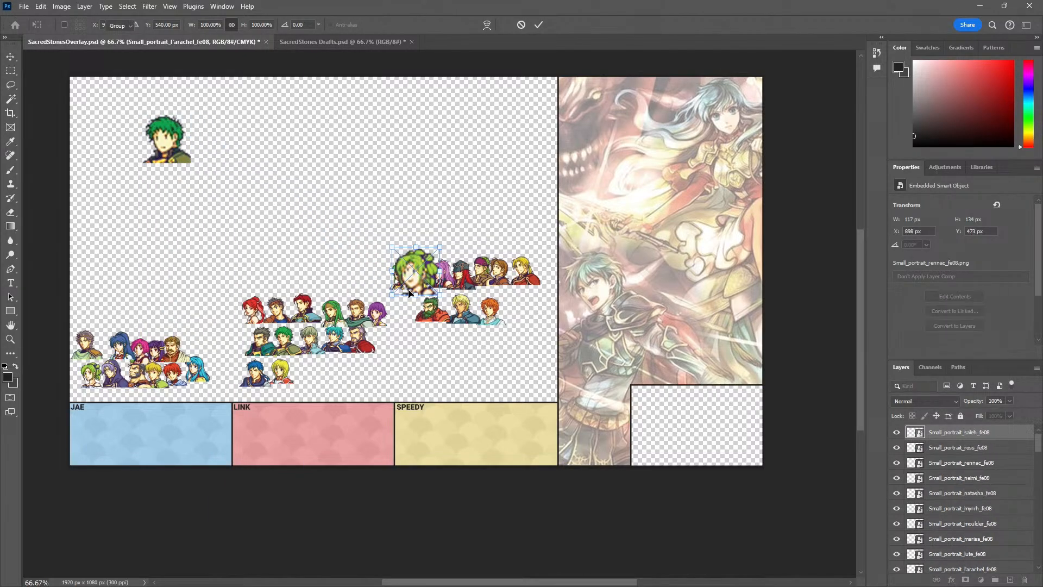
{"action": "key", "text": "Return"}
{"action": "key", "text": "Return"}
{"action": "key", "text": "Return"}
{"action": "key", "text": "Return"}
{"action": "key", "text": "Return"}
{"action": "key", "text": "Return"}
{"action": "key", "text": "Return"}
{"action": "key", "text": "Return"}
{"action": "key", "text": "Return"}
{"action": "key", "text": "Return"}
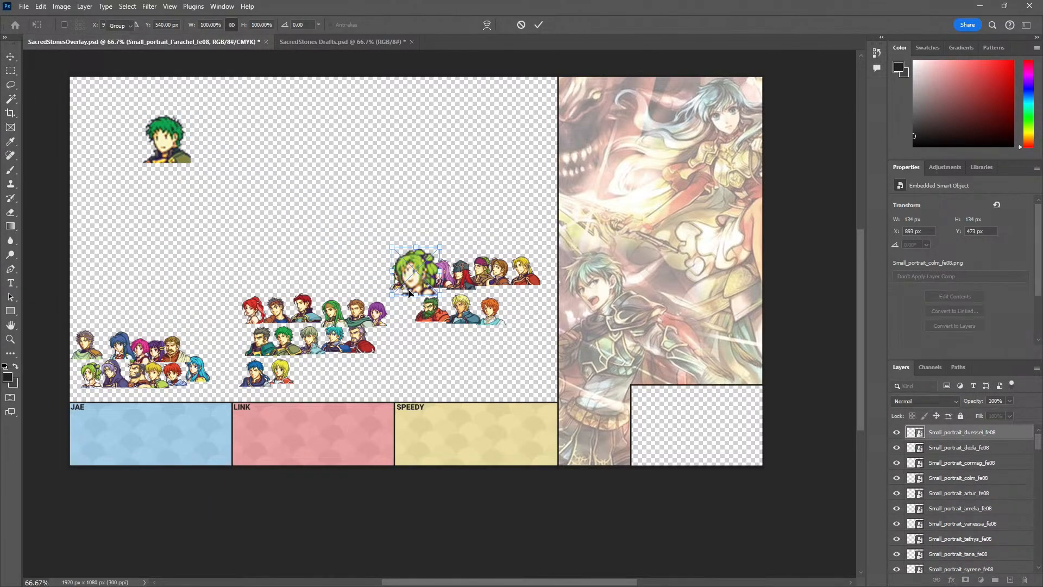
{"action": "key", "text": "Return"}
{"action": "key", "text": "Return"}
{"action": "key", "text": "Return"}
{"action": "key", "text": "Return"}
{"action": "key", "text": "Return"}
{"action": "key", "text": "Return"}
{"action": "key", "text": "Return"}
{"action": "key", "text": "Return"}
{"action": "key", "text": "Return"}
{"action": "key", "text": "Return"}
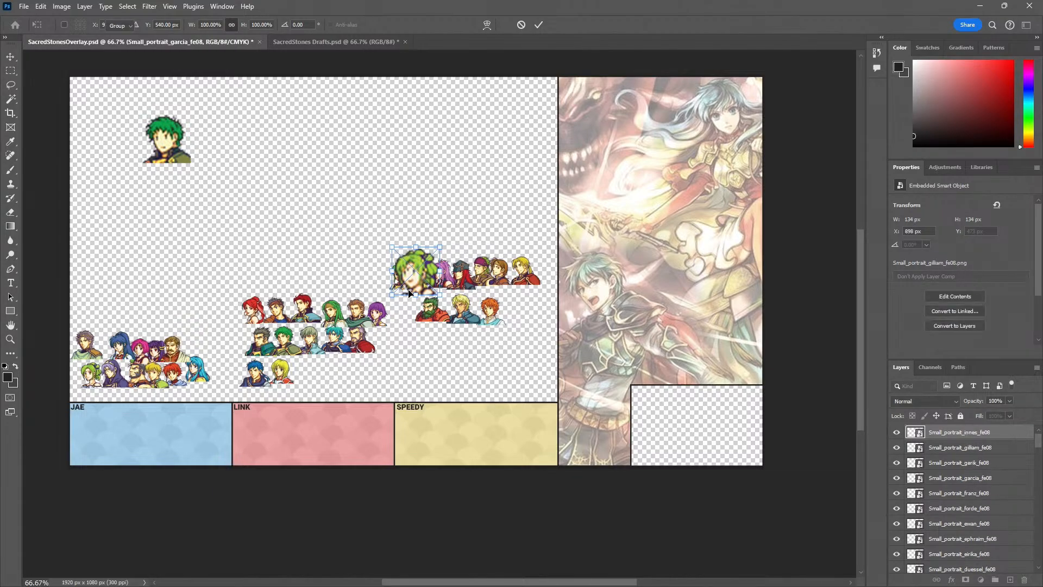
Move all the small portraits up together, clear of the yellow group, and put Kyle's small portrait onto the stack
{"action": "scroll", "coordinate": [978, 500], "scroll_direction": "down", "scroll_amount": 7}
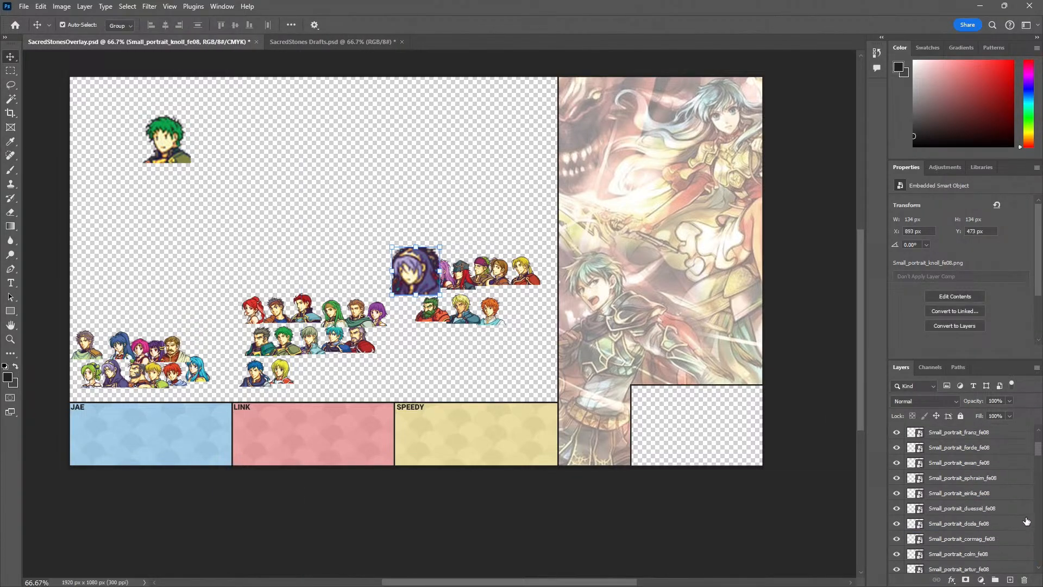
{"action": "left_click", "coordinate": [981, 497]}
{"action": "scroll", "coordinate": [982, 501], "scroll_direction": "down", "scroll_amount": 3}
{"action": "left_click", "coordinate": [973, 481], "text": "shift"}
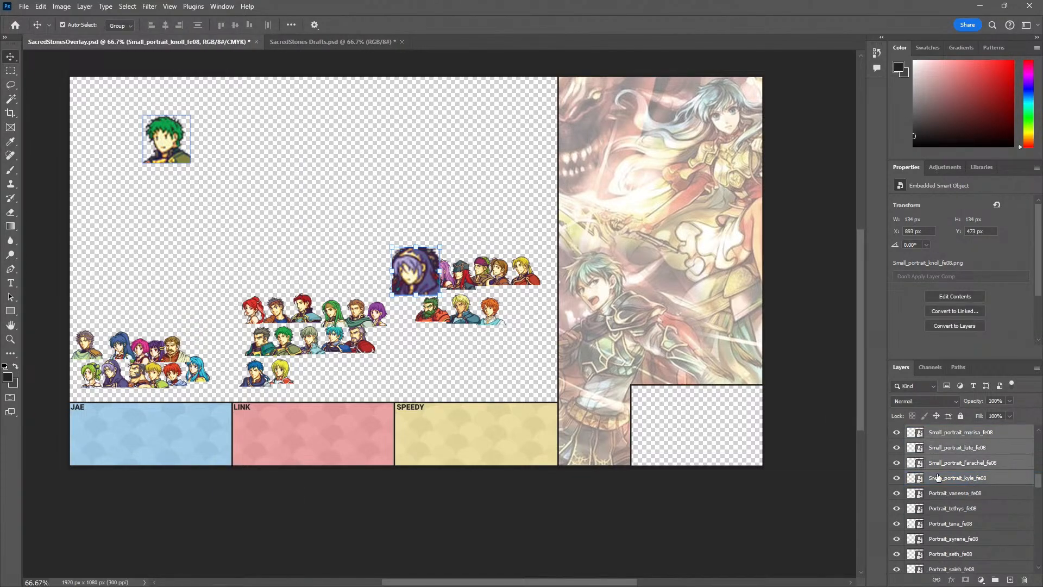
{"action": "left_click_drag", "start_coordinate": [389, 261], "coordinate": [381, 213]}
{"action": "scroll", "coordinate": [916, 445], "scroll_direction": "up", "scroll_amount": 5}
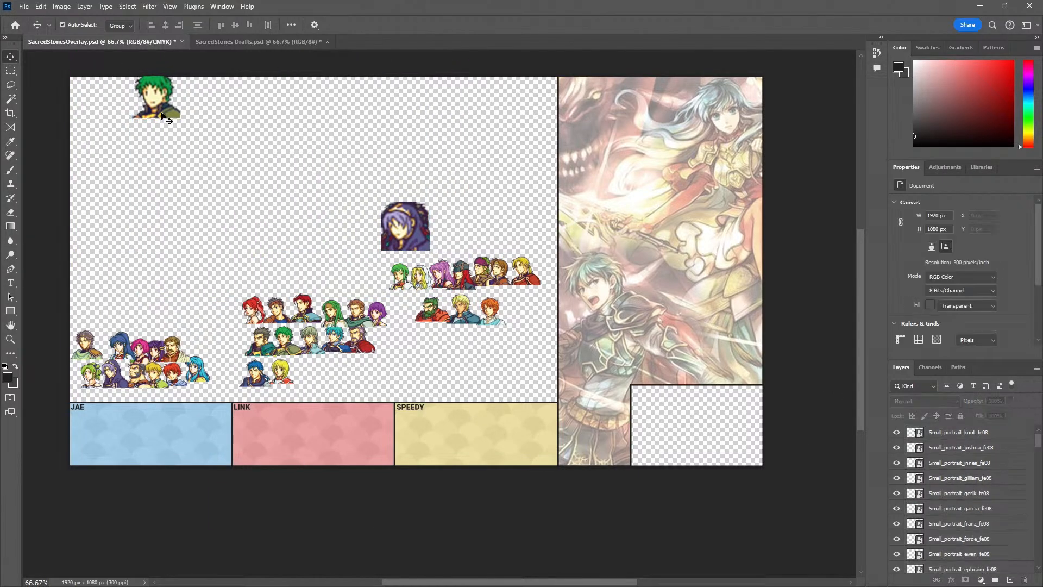
{"action": "left_click_drag", "start_coordinate": [165, 105], "coordinate": [413, 230]}
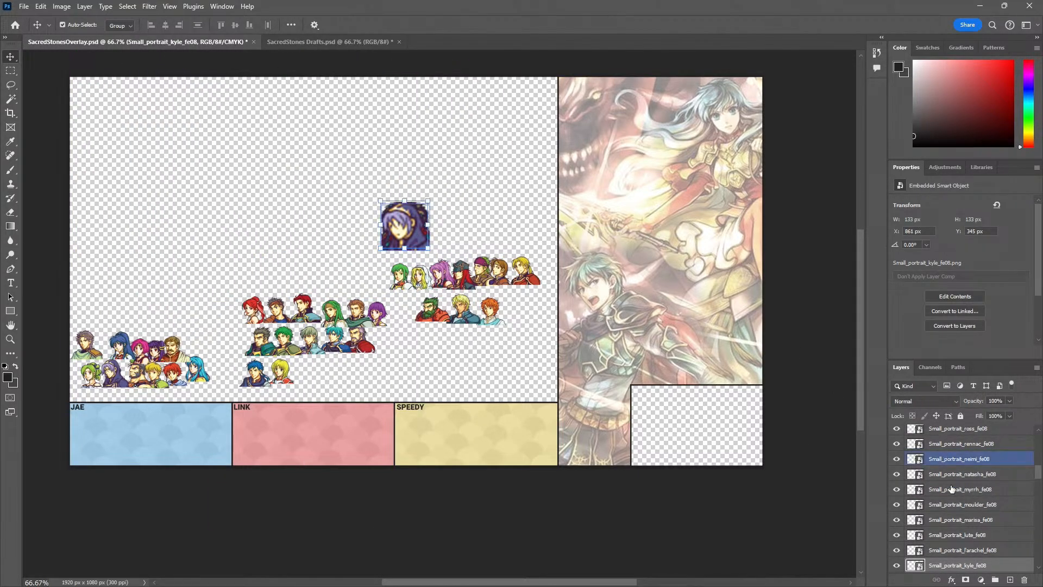
Move the whole stack of small portraits above the red group and scale it down to 34.55%
{"action": "scroll", "coordinate": [956, 529], "scroll_direction": "down", "scroll_amount": 3}
{"action": "scroll", "coordinate": [976, 519], "scroll_direction": "up", "scroll_amount": 10}
{"action": "scroll", "coordinate": [967, 508], "scroll_direction": "up", "scroll_amount": 3}
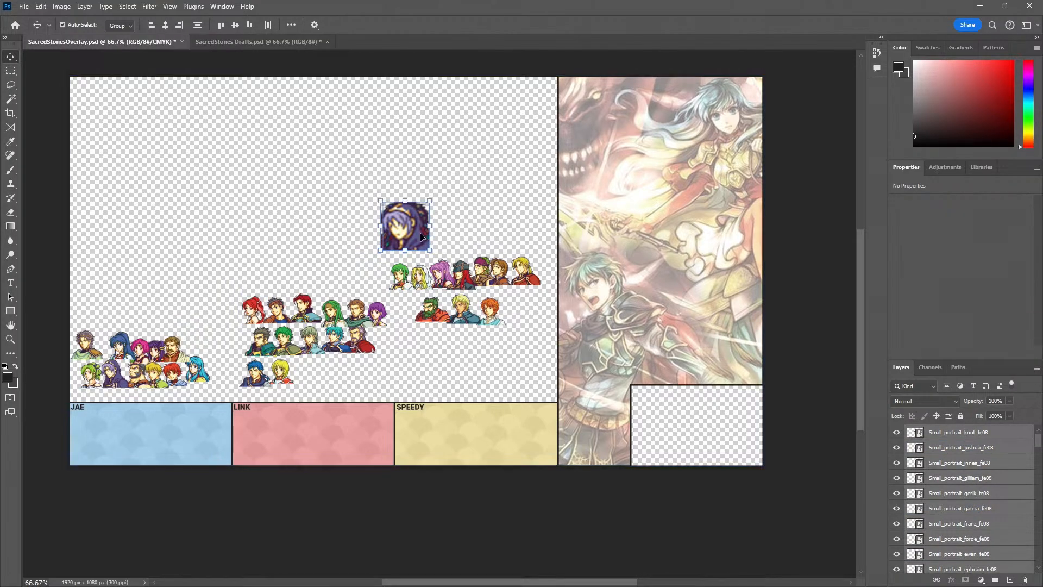
{"action": "left_click_drag", "start_coordinate": [421, 237], "coordinate": [285, 213]}
{"action": "key", "text": "ctrl+t"}
{"action": "left_click_drag", "start_coordinate": [294, 177], "coordinate": [267, 209]}
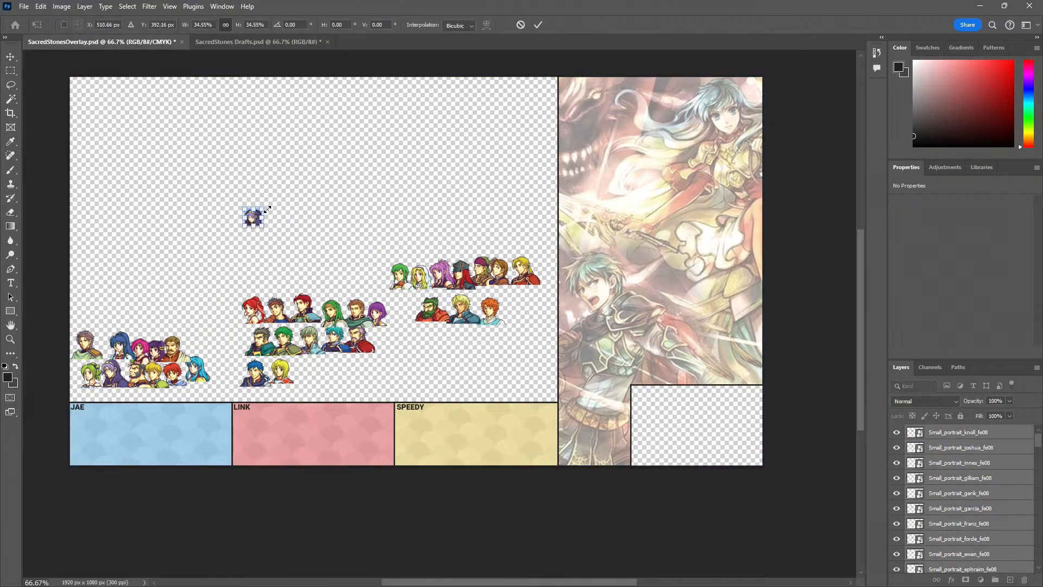
{"action": "key", "text": "Return"}
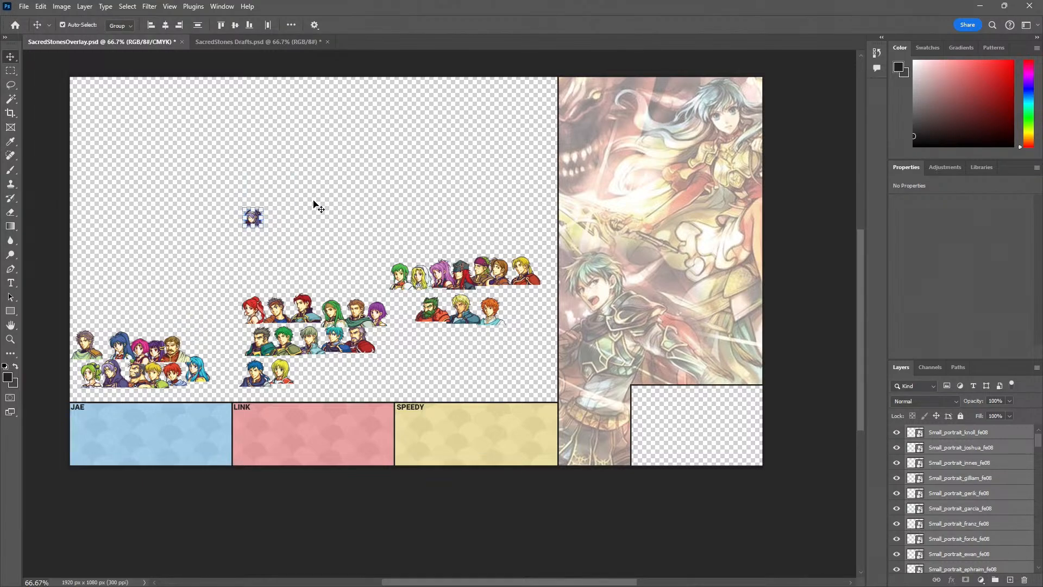
{"action": "left_click", "coordinate": [314, 202]}
Sort the first small portraits from the stack: Knoll above the blue group, Joshua above the yellow and Innes above the red
{"action": "key", "text": "z"}
{"action": "left_click", "coordinate": [139, 429]}
{"action": "left_click_drag", "start_coordinate": [148, 404], "coordinate": [241, 400]}
{"action": "key", "text": "v"}
{"action": "left_click_drag", "start_coordinate": [401, 103], "coordinate": [187, 213]}
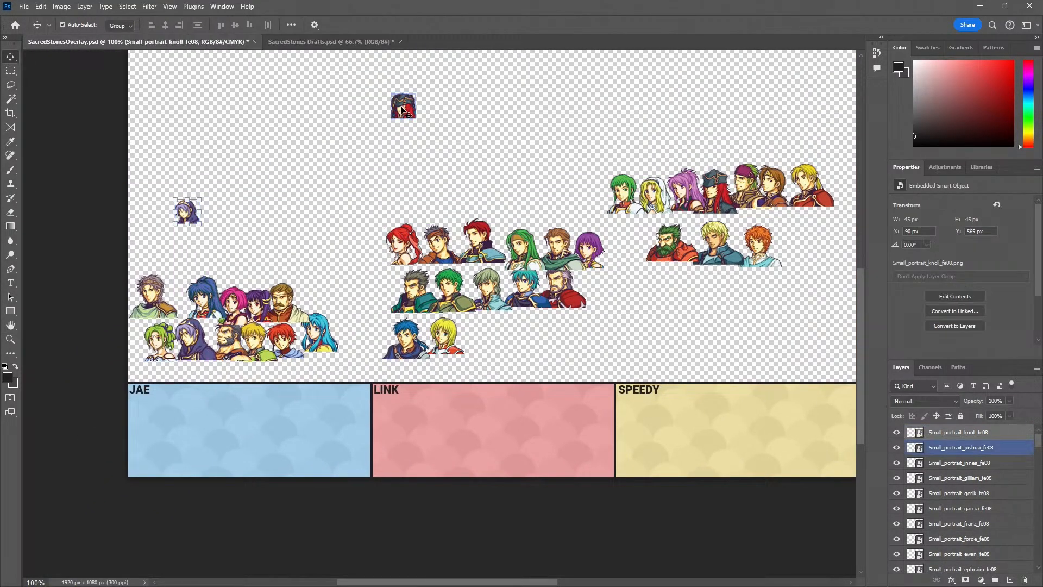
{"action": "left_click_drag", "start_coordinate": [401, 108], "coordinate": [748, 103]}
{"action": "left_click_drag", "start_coordinate": [402, 108], "coordinate": [513, 184]}
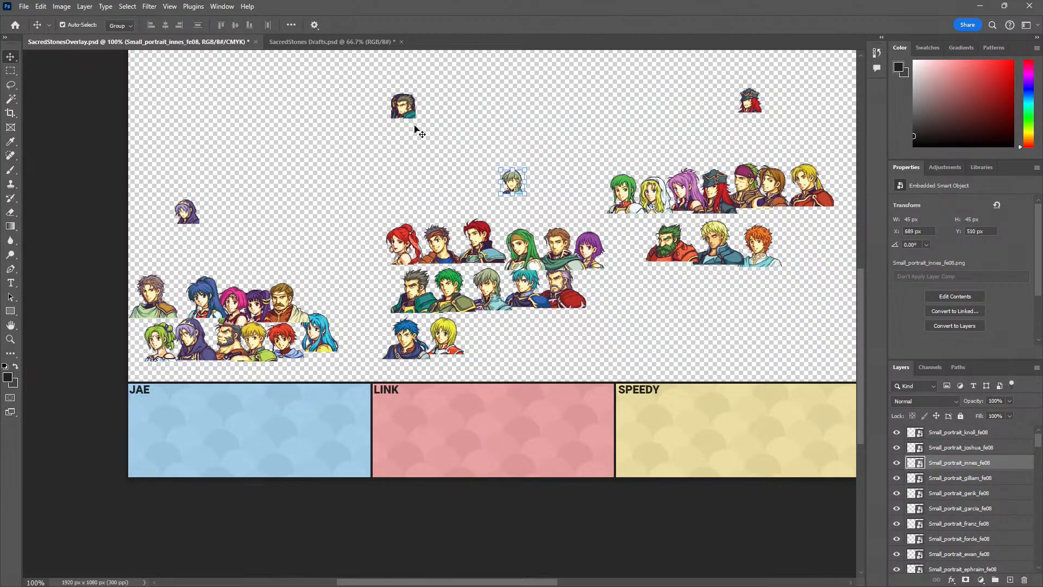
Add the small Gilliam and Ephraim portraits beside Innes, Gerik beside Joshua, and Garcia and Franz beside Knoll
{"action": "left_click_drag", "start_coordinate": [419, 132], "coordinate": [492, 208]}
{"action": "left_click_drag", "start_coordinate": [422, 124], "coordinate": [738, 119]}
{"action": "left_click_drag", "start_coordinate": [403, 116], "coordinate": [204, 218]}
{"action": "left_click_drag", "start_coordinate": [402, 116], "coordinate": [239, 212]}
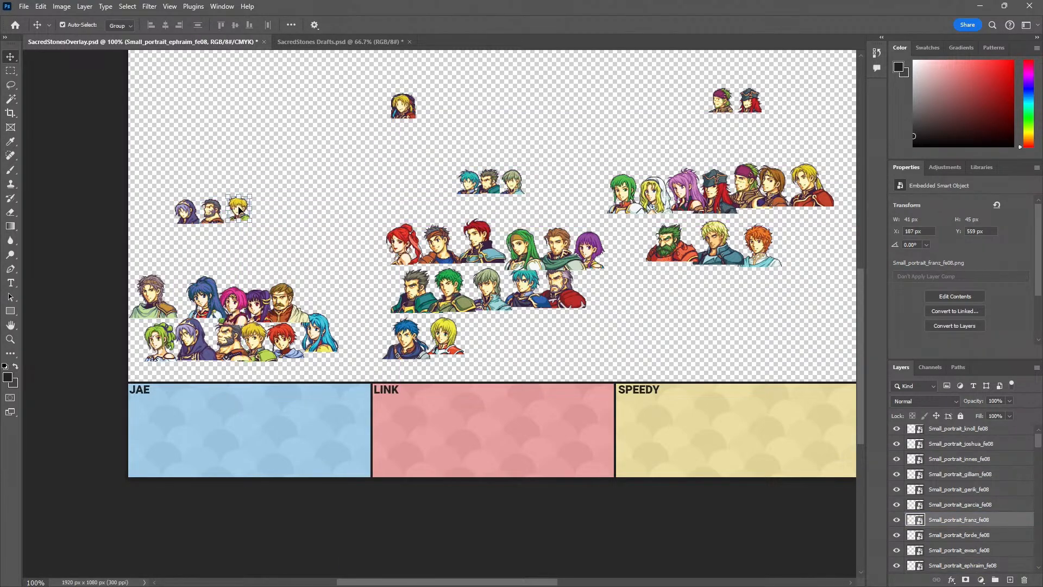
Sort small Forde, Dozla, Cormag, Artur and Vanessa above the yellow box, Duessel, Colm and Amelia above the red, Ewan and Eirika above the blue
{"action": "left_click_drag", "start_coordinate": [402, 106], "coordinate": [679, 125]}
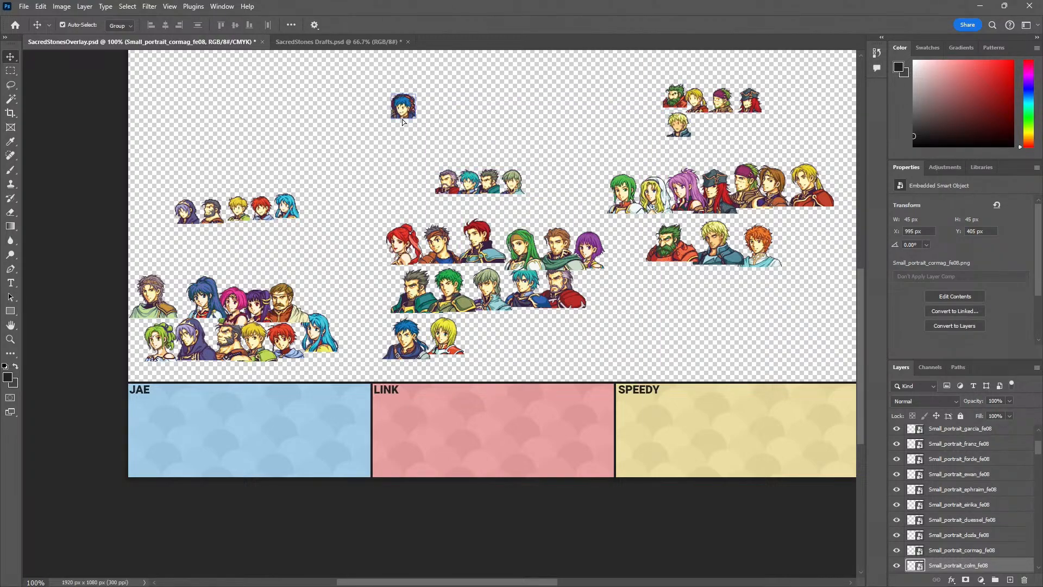
{"action": "left_click_drag", "start_coordinate": [402, 119], "coordinate": [755, 142]}
{"action": "left_click_drag", "start_coordinate": [400, 111], "coordinate": [722, 147]}
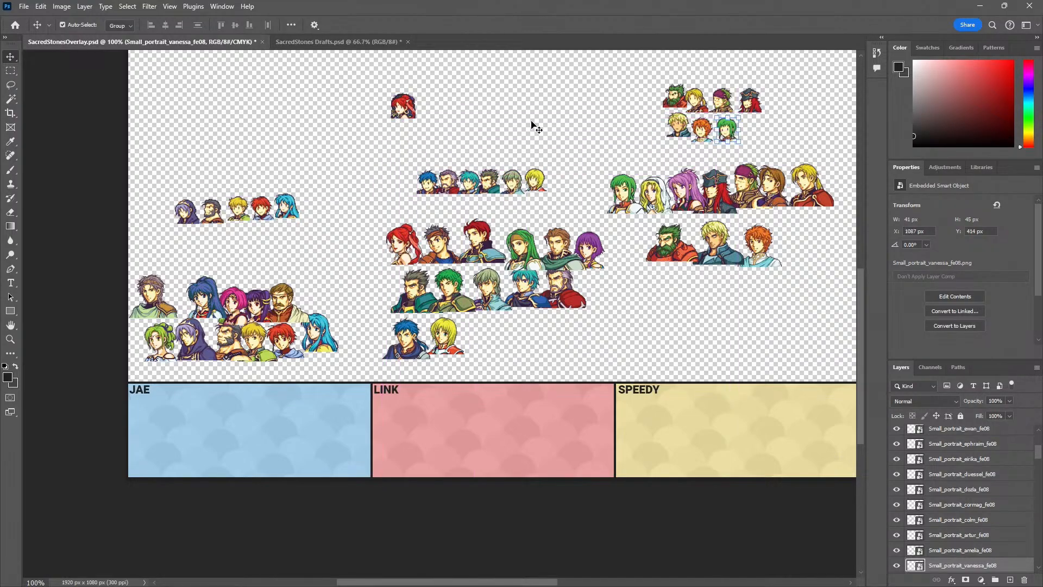
Add Tethys, Syrene and Ross to the small red group, Tana, Saleh, Neimi, Myrrh and Moulder to the blue, Rennac, Natasha and Marisa to the yellow
{"action": "left_click_drag", "start_coordinate": [409, 117], "coordinate": [544, 199]}
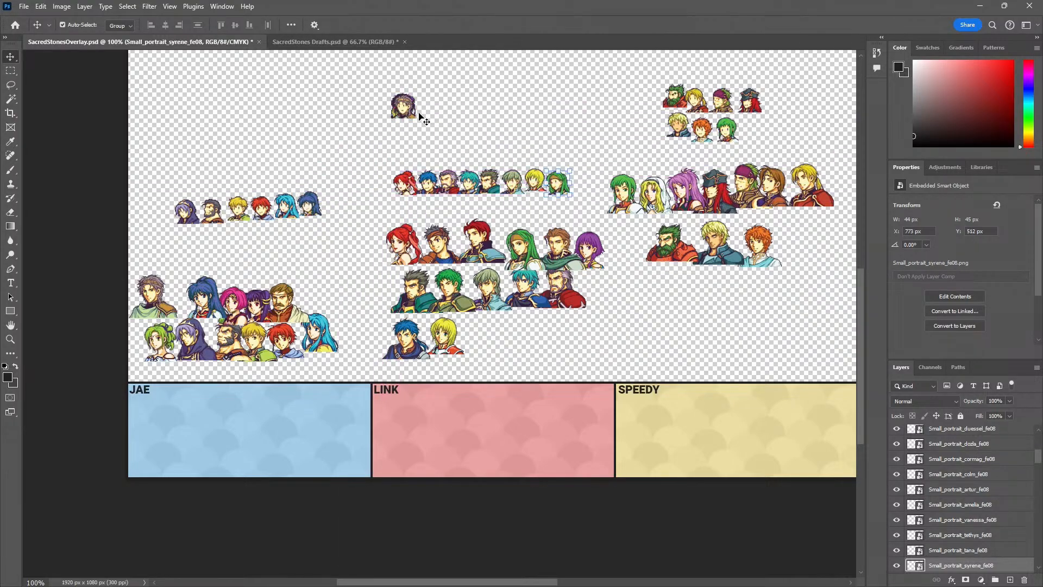
{"action": "left_click_drag", "start_coordinate": [418, 110], "coordinate": [168, 220]}
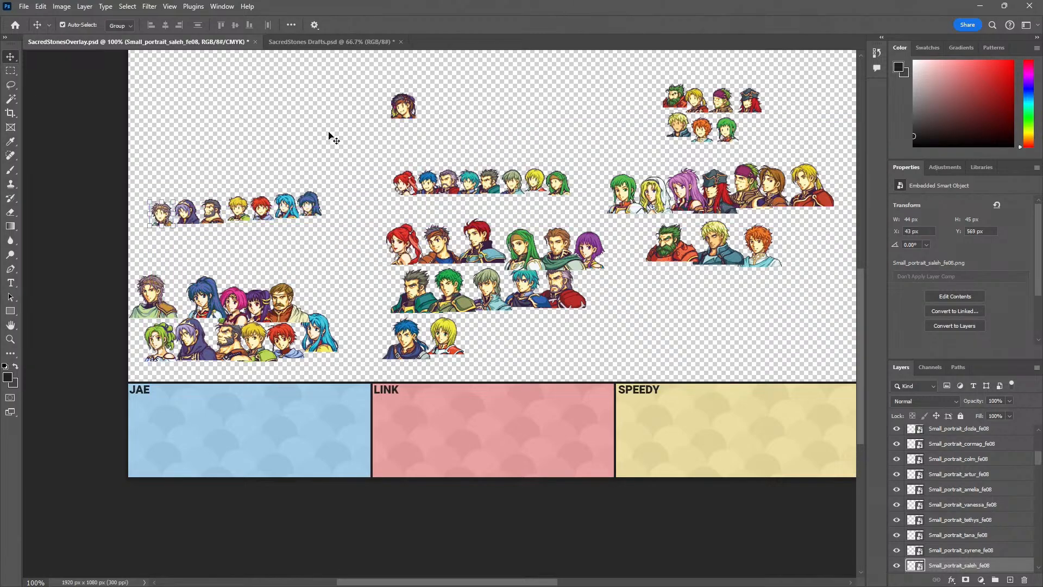
{"action": "left_click_drag", "start_coordinate": [406, 111], "coordinate": [751, 129]}
{"action": "left_click_drag", "start_coordinate": [404, 106], "coordinate": [675, 158]}
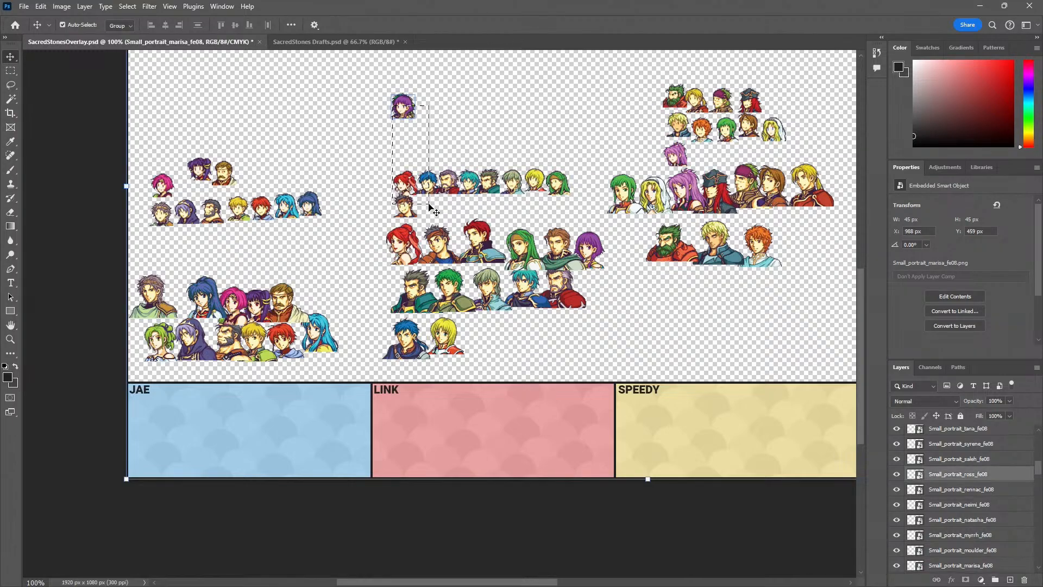
Sort the last small portraits, adding Lute and Kyle next to Ross in the red group and L'Arachel next to Moulder in the blue
{"action": "left_click_drag", "start_coordinate": [410, 120], "coordinate": [438, 173]}
{"action": "key", "text": "ctrl+z"}
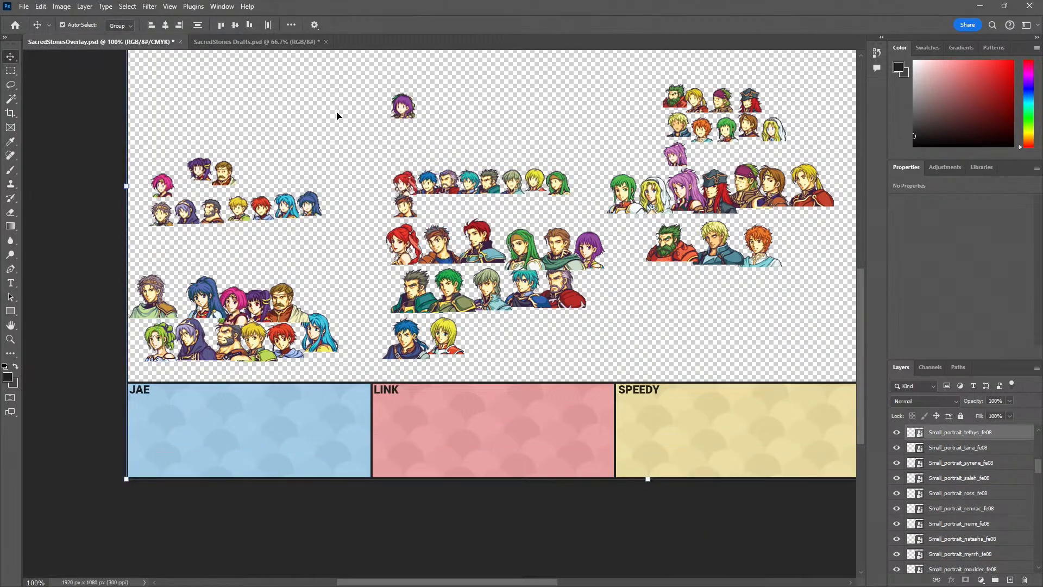
{"action": "left_click", "coordinate": [337, 114]}
{"action": "left_click_drag", "start_coordinate": [404, 116], "coordinate": [450, 198]}
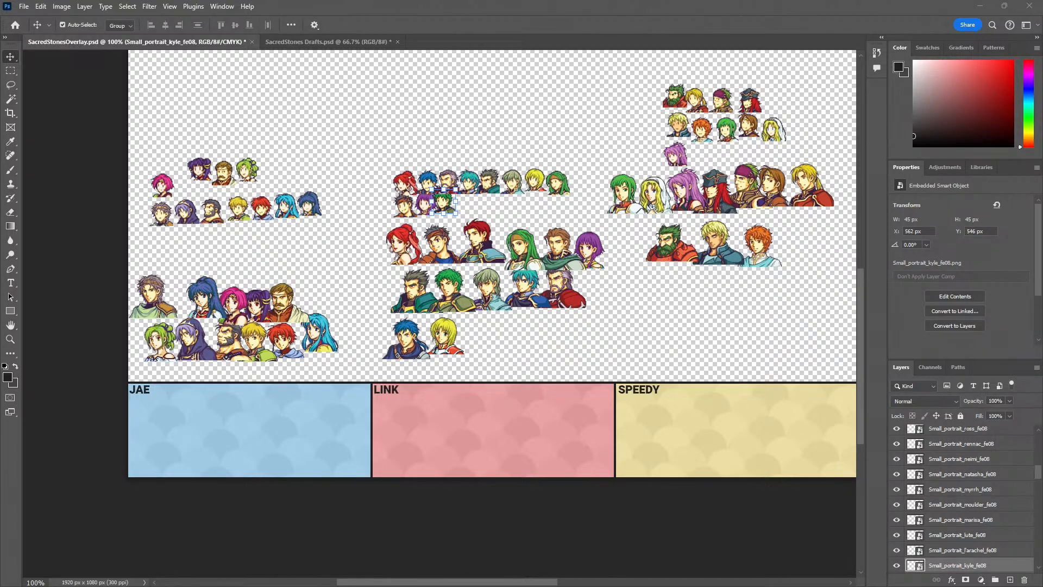
Bring the pop-out YouTube live chat over the canvas to read the latest messages and move it away again
{"action": "left_click_drag", "start_coordinate": [0, 217], "coordinate": [151, 121]}
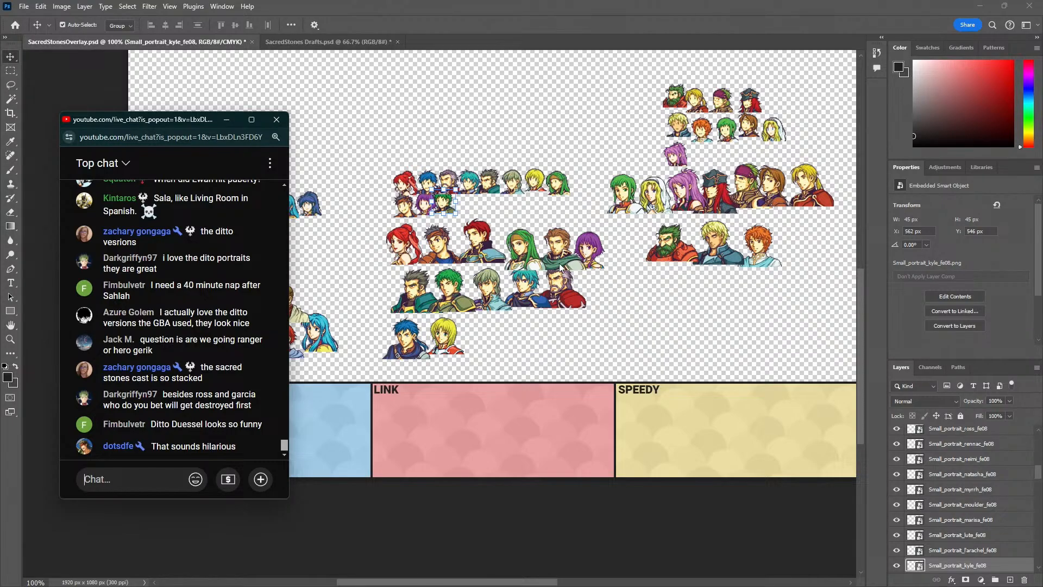
{"action": "left_click_drag", "start_coordinate": [136, 118], "coordinate": [437, 378]}
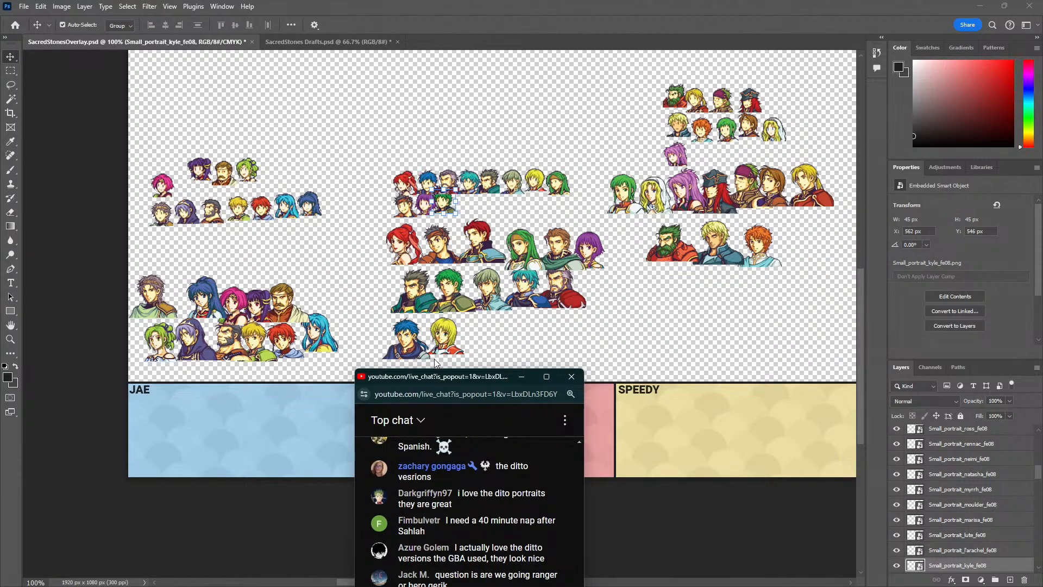
{"action": "left_click_drag", "start_coordinate": [432, 376], "coordinate": [0, 111]}
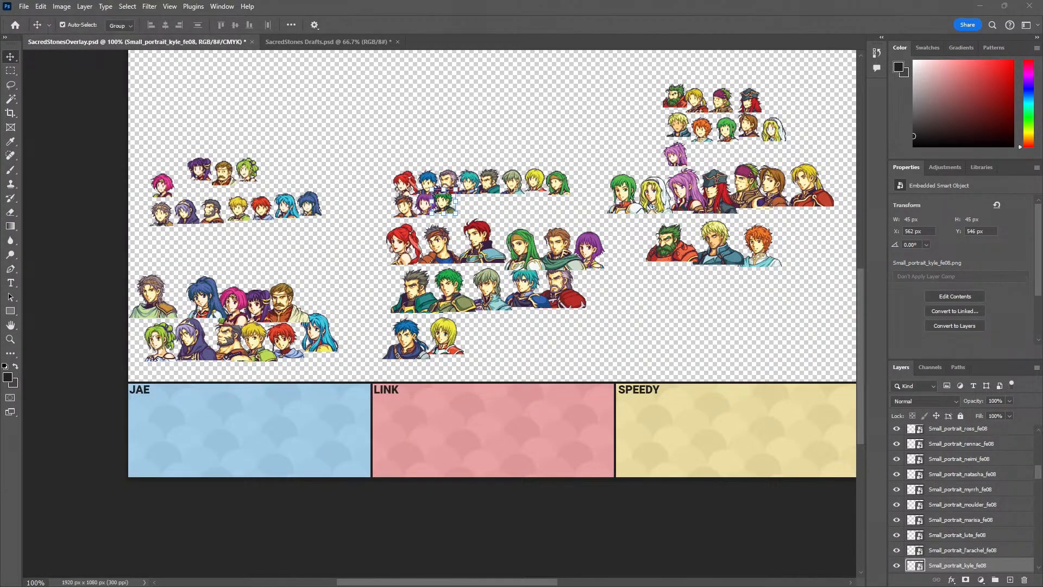
Start a new aligned row above the blue group with the small portraits of Eirika, Franz, Garcia and Moulder
{"action": "left_click_drag", "start_coordinate": [542, 203], "coordinate": [498, 308]}
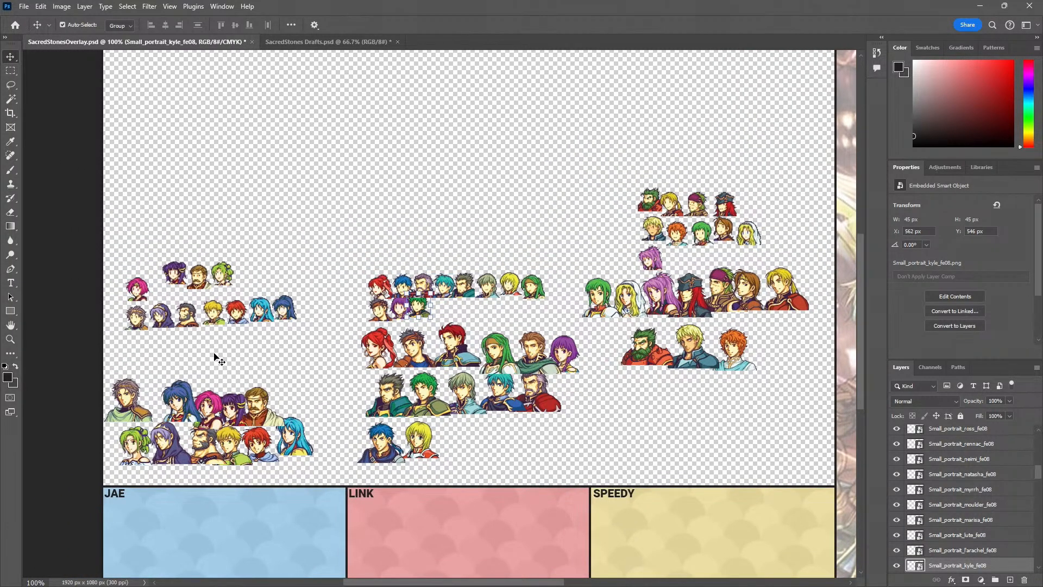
{"action": "left_click_drag", "start_coordinate": [258, 323], "coordinate": [134, 247]}
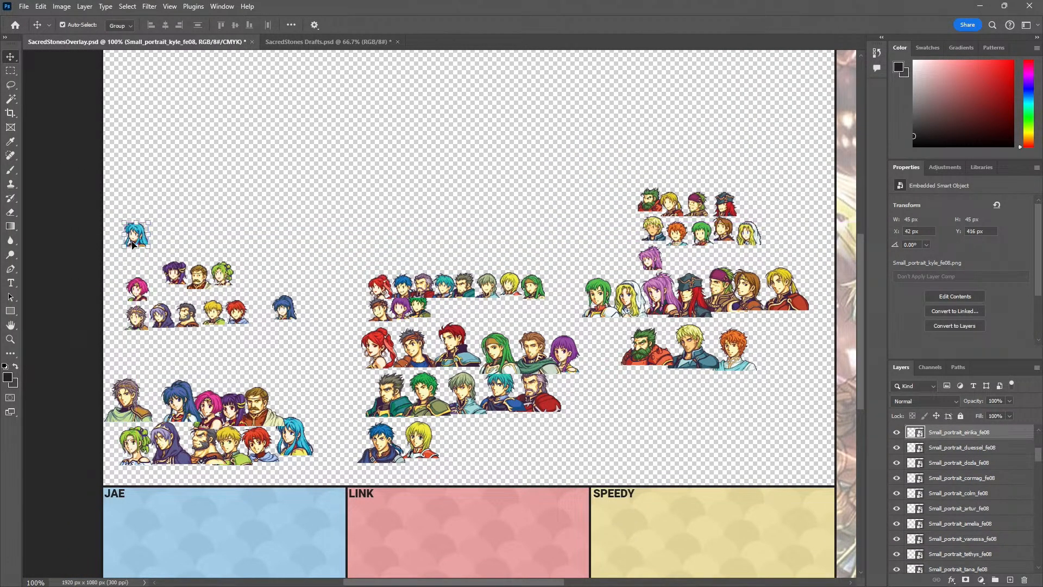
{"action": "left_click_drag", "start_coordinate": [221, 320], "coordinate": [168, 246]}
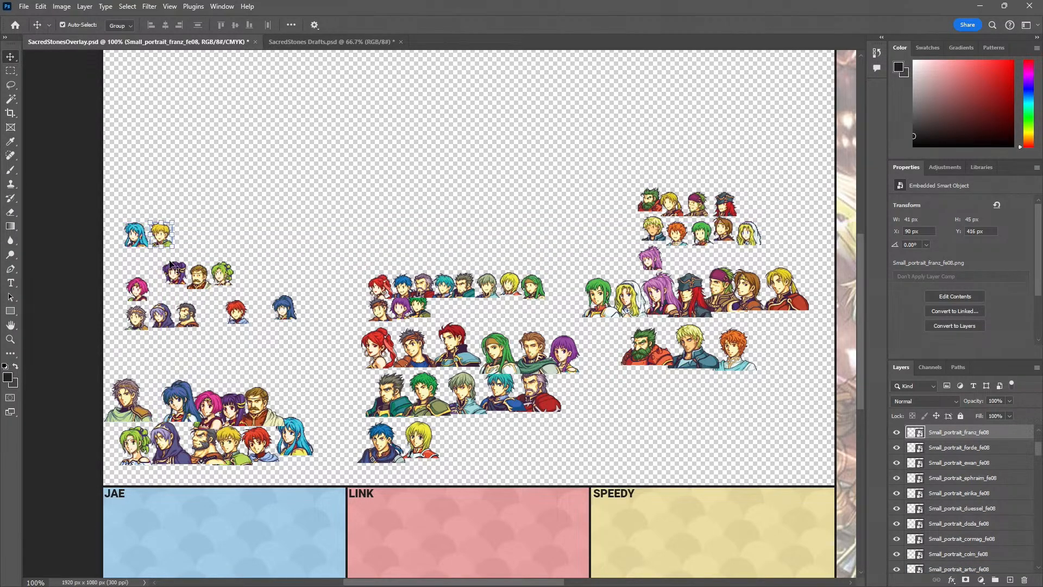
{"action": "left_click_drag", "start_coordinate": [200, 288], "coordinate": [221, 245]}
{"action": "left_click_drag", "start_coordinate": [200, 314], "coordinate": [216, 246]}
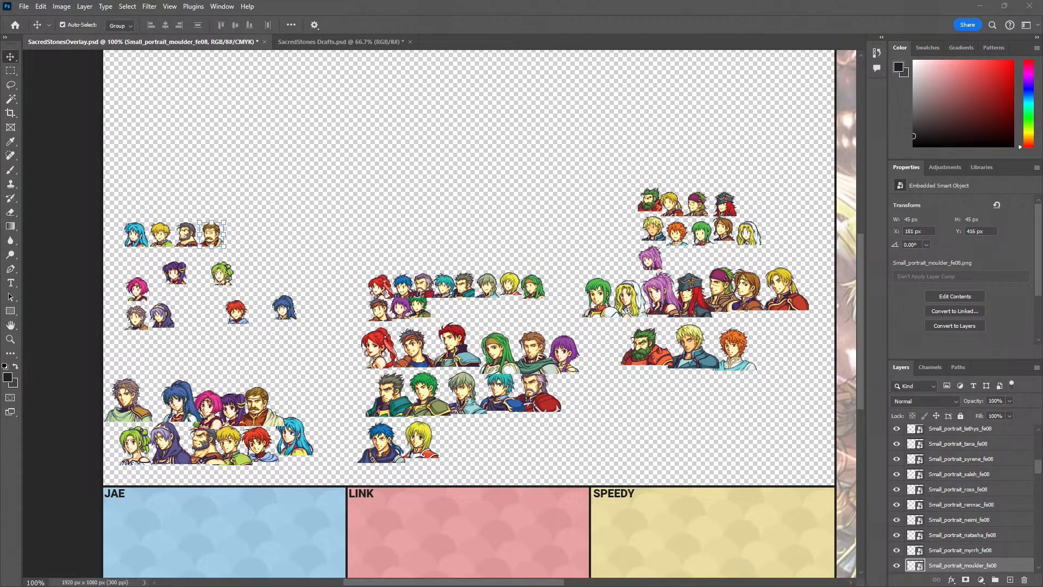
Bring up the Fire Emblem wiki's playable characters list and reorder the new blue row to match, with Moulder before Garcia
{"action": "left_click_drag", "start_coordinate": [0, 119], "coordinate": [375, 89]}
{"action": "left_click_drag", "start_coordinate": [54, 280], "coordinate": [545, 275]}
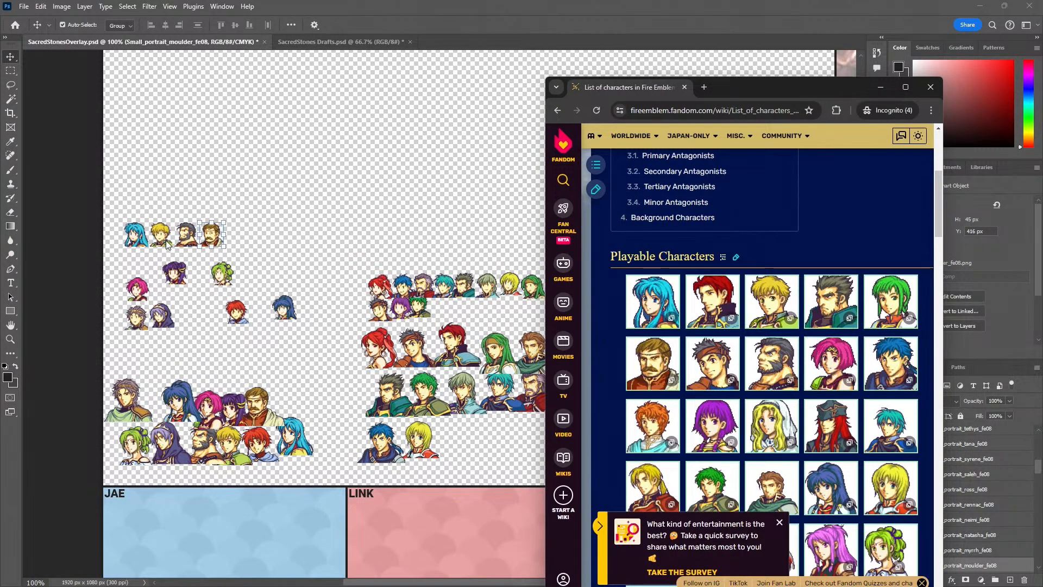
{"action": "left_click", "coordinate": [188, 236]}
{"action": "left_click_drag", "start_coordinate": [188, 236], "coordinate": [255, 236]}
{"action": "key", "text": "alt+Tab"}
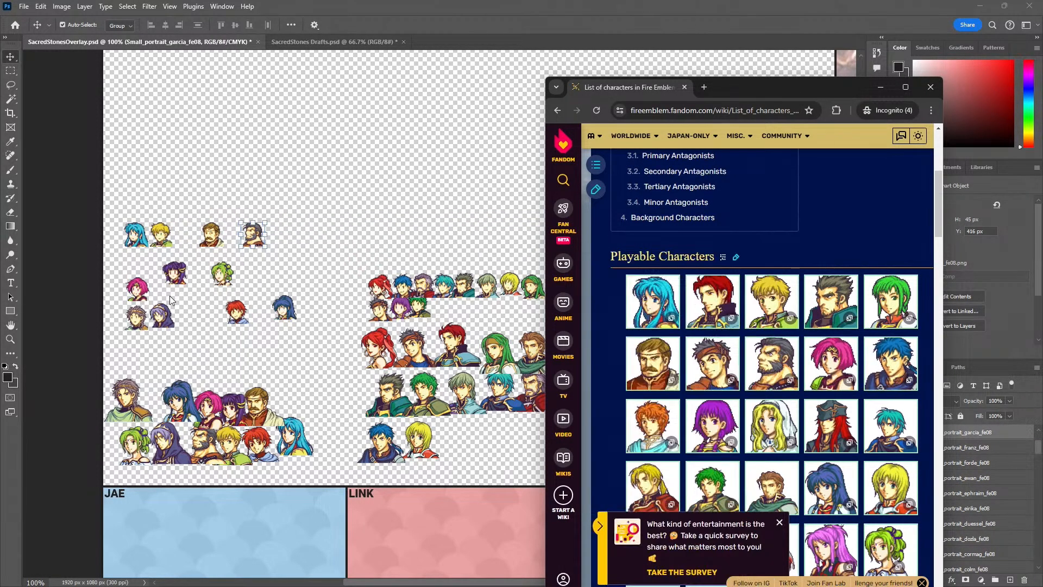
{"action": "left_click", "coordinate": [211, 236]}
{"action": "left_click_drag", "start_coordinate": [211, 237], "coordinate": [187, 237]}
{"action": "left_click_drag", "start_coordinate": [258, 238], "coordinate": [220, 240]}
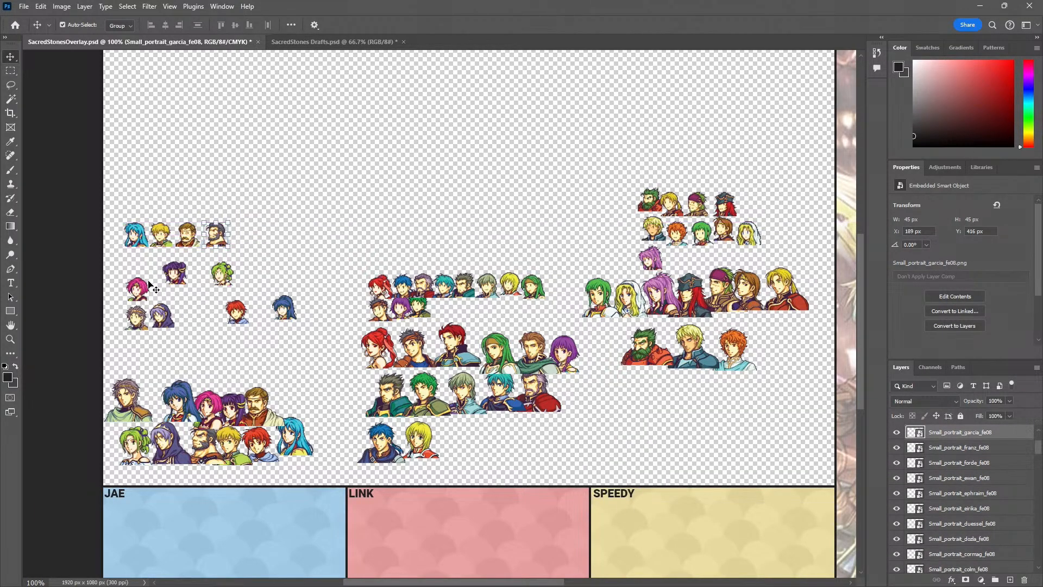
Extend the new blue row of small portraits with Neimi and Tana after Garcia, following the wiki's character order
{"action": "left_click_drag", "start_coordinate": [137, 288], "coordinate": [243, 237]}
{"action": "key", "text": "alt+Tab"}
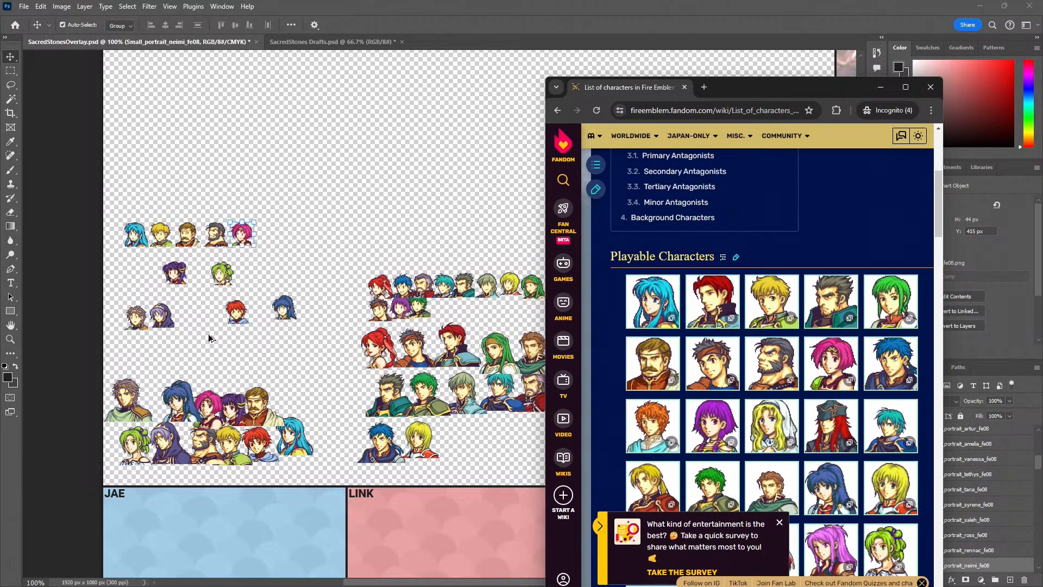
{"action": "scroll", "coordinate": [823, 438], "scroll_direction": "down", "scroll_amount": 2}
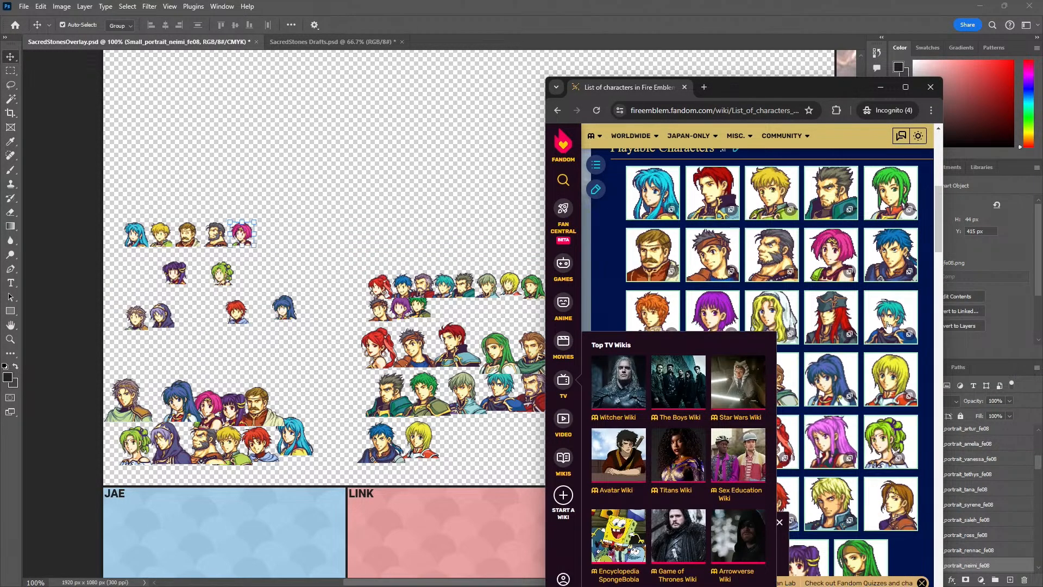
{"action": "left_click", "coordinate": [285, 312]}
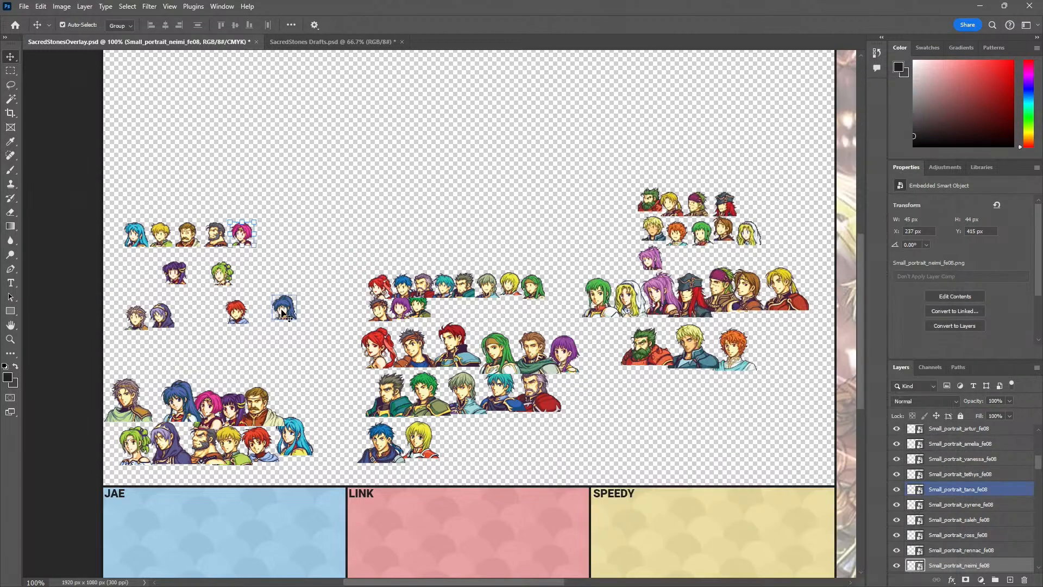
{"action": "left_click_drag", "start_coordinate": [285, 313], "coordinate": [266, 233]}
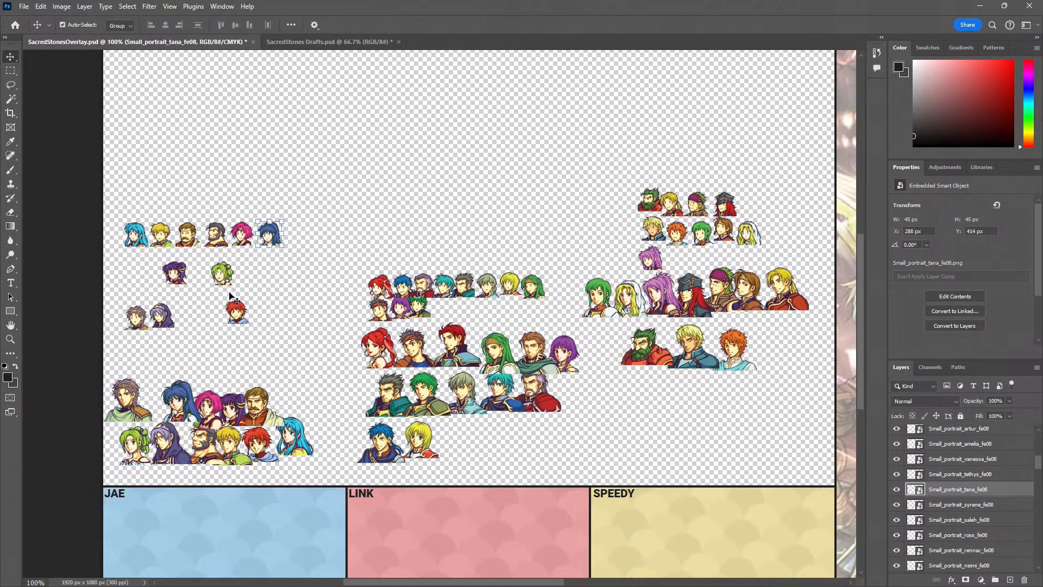
Check the wiki's character order and start a second blue row with the small portraits of L'Arachel, Saleh and Ewan
{"action": "key", "text": "alt+Tab"}
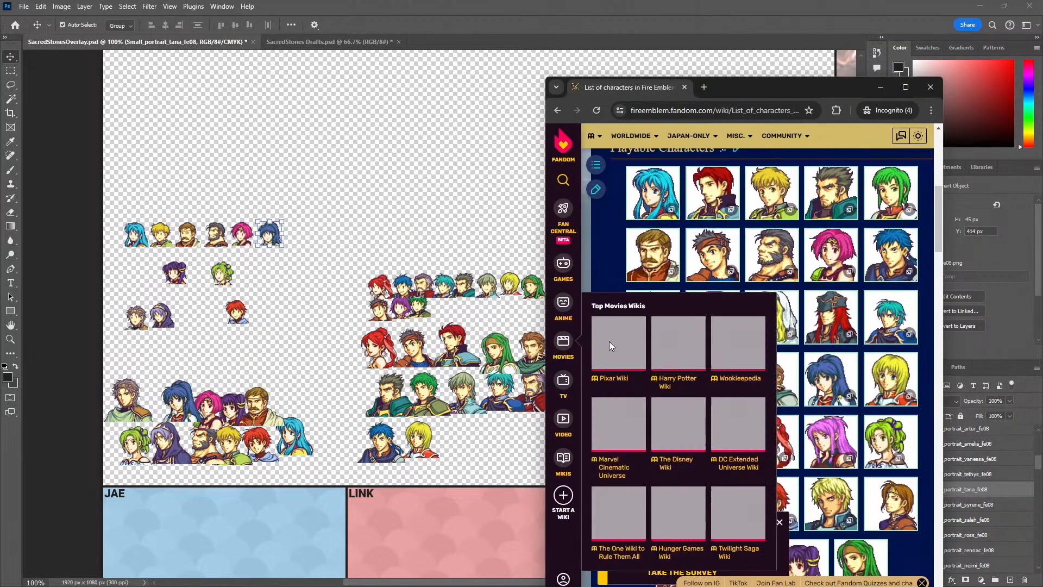
{"action": "scroll", "coordinate": [856, 438], "scroll_direction": "down", "scroll_amount": 3}
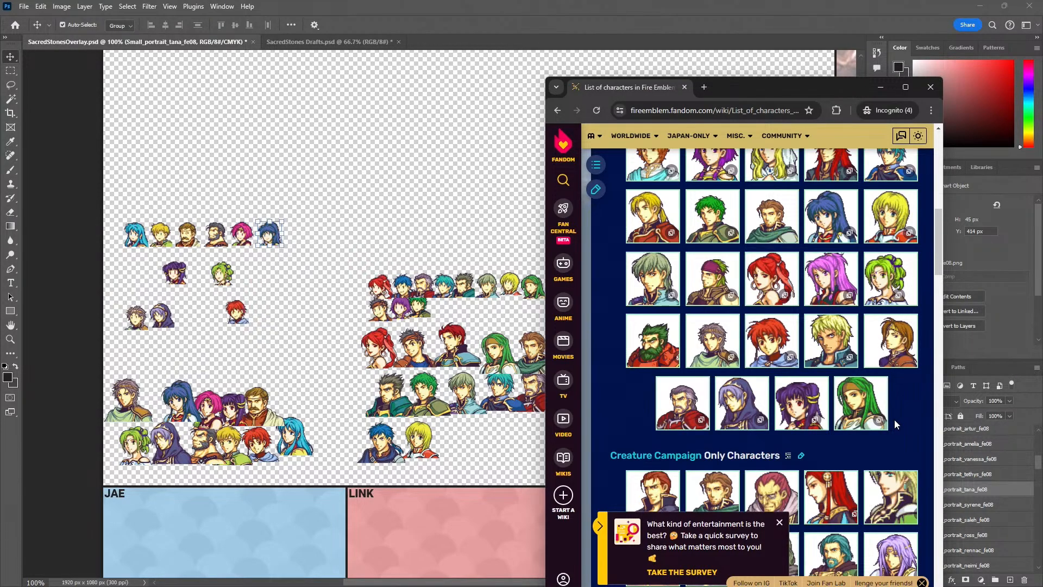
{"action": "left_click_drag", "start_coordinate": [222, 274], "coordinate": [138, 271]}
{"action": "left_click_drag", "start_coordinate": [136, 318], "coordinate": [159, 269]}
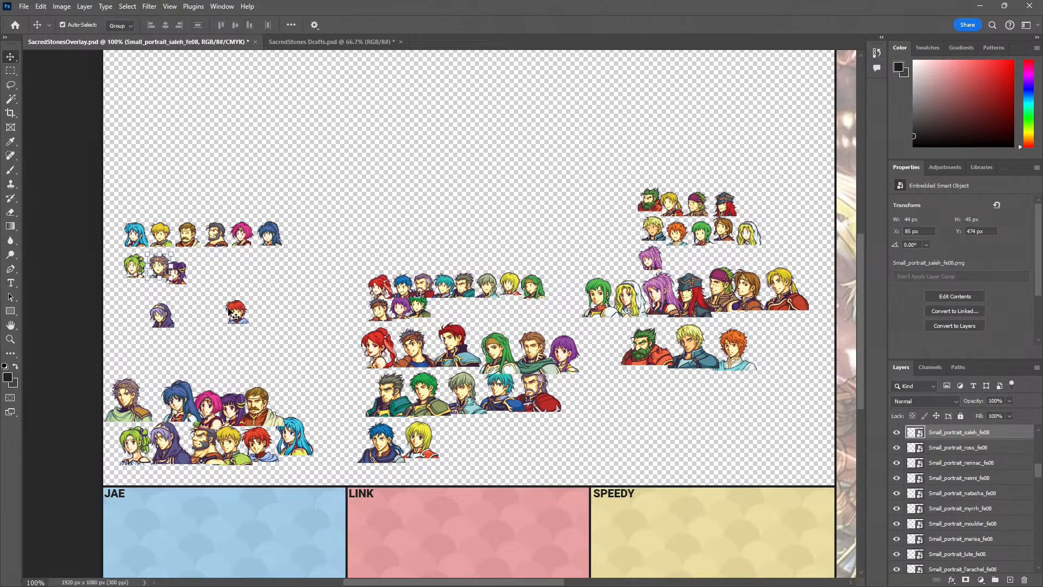
{"action": "left_click_drag", "start_coordinate": [230, 314], "coordinate": [195, 268]}
{"action": "key", "text": "ctrl+t"}
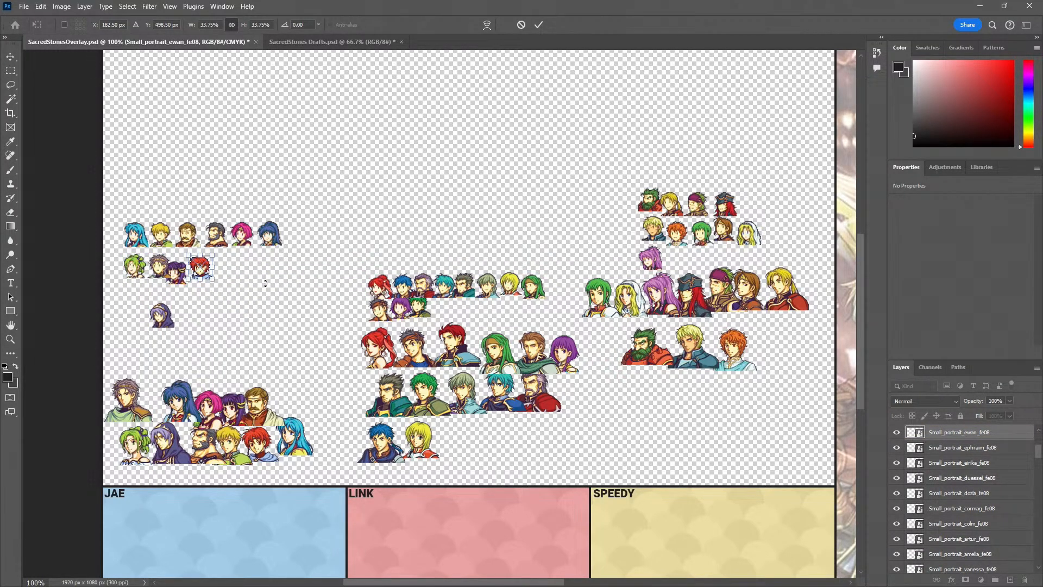
{"action": "left_click", "coordinate": [12, 62]}
Place Knoll and Myrrh at the end of the second blue row and close the gap after Saleh with even spacing
{"action": "left_click_drag", "start_coordinate": [175, 272], "coordinate": [262, 287]}
{"action": "left_click_drag", "start_coordinate": [169, 326], "coordinate": [252, 267]}
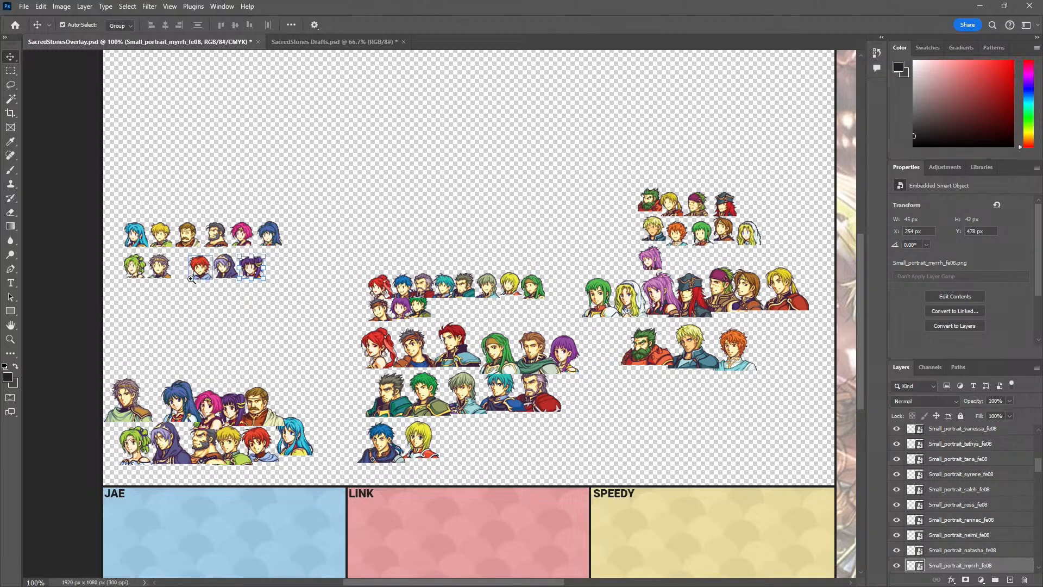
{"action": "scroll", "coordinate": [180, 272], "scroll_direction": "up", "scroll_amount": 2}
{"action": "left_click_drag", "start_coordinate": [243, 265], "coordinate": [191, 261]}
{"action": "left_click_drag", "start_coordinate": [347, 260], "coordinate": [280, 259]}
{"action": "left_click_drag", "start_coordinate": [404, 267], "coordinate": [354, 266]}
{"action": "left_click", "coordinate": [201, 263]}
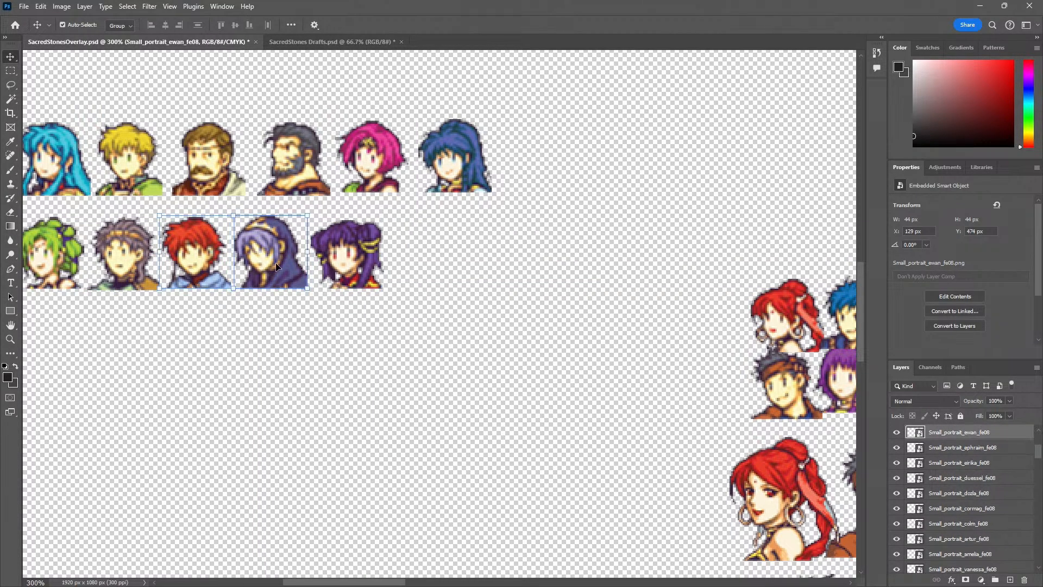
{"action": "left_click", "coordinate": [276, 262], "text": "shift"}
{"action": "left_click", "coordinate": [337, 266], "text": "shift"}
{"action": "key", "text": "Down"}
Start a new row above the red group with Ephraim's small portrait, level with the top blue row
{"action": "left_click", "coordinate": [250, 428]}
{"action": "key", "text": "z"}
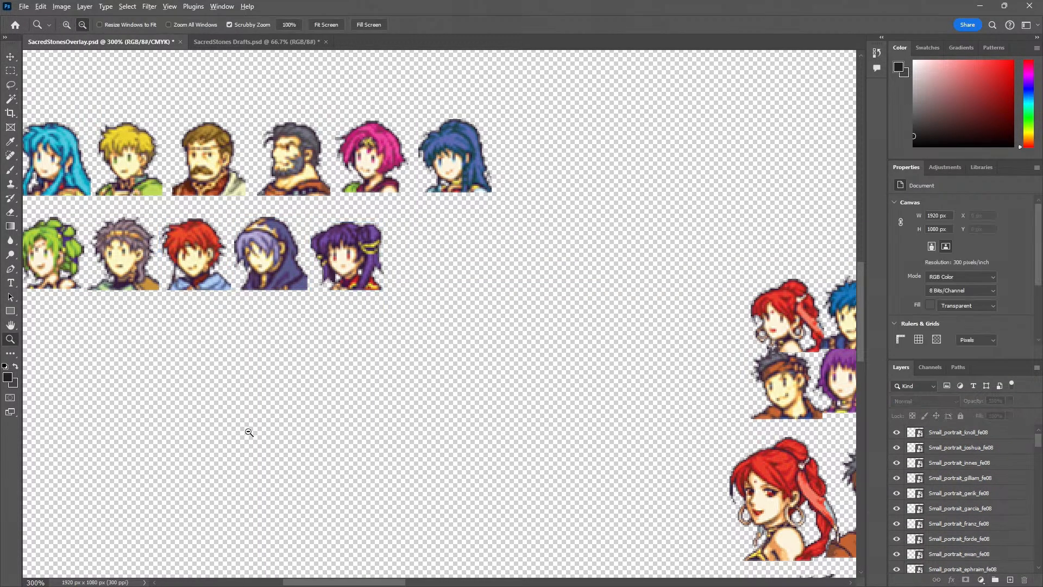
{"action": "left_click", "coordinate": [248, 432]}
{"action": "left_click", "coordinate": [249, 433]}
{"action": "left_click_drag", "start_coordinate": [326, 446], "coordinate": [212, 360]}
{"action": "left_click", "coordinate": [226, 388], "text": "alt"}
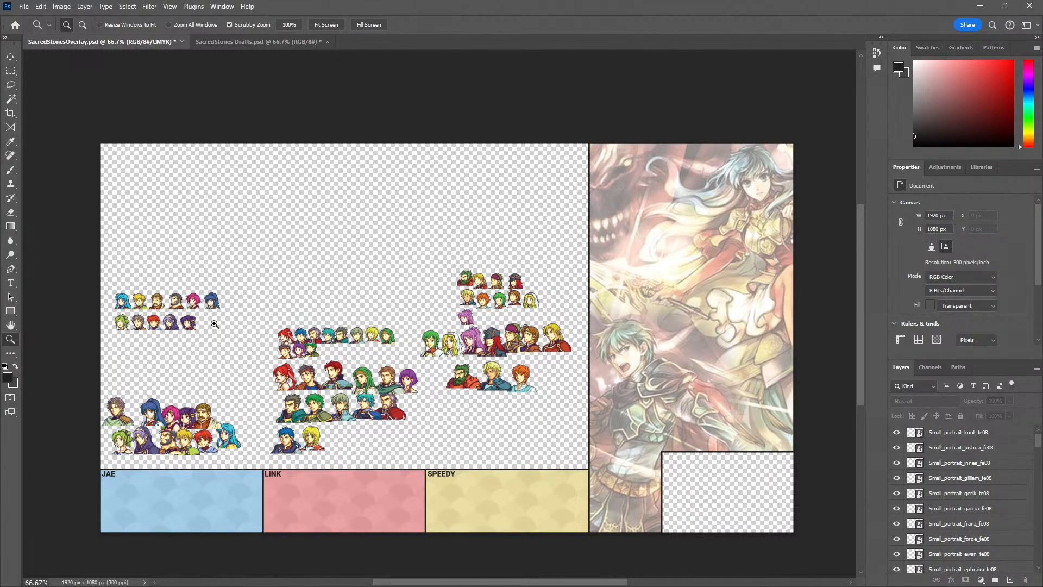
{"action": "left_click", "coordinate": [310, 340]}
{"action": "left_click", "coordinate": [320, 348]}
{"action": "key", "text": "v"}
{"action": "key", "text": "z"}
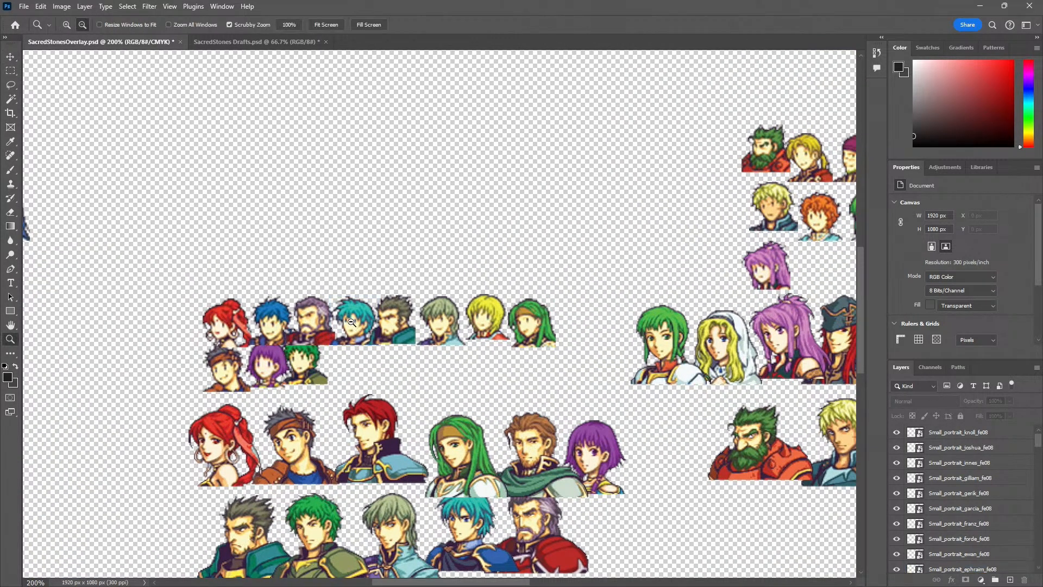
{"action": "left_click", "coordinate": [346, 323], "text": "alt"}
{"action": "left_click_drag", "start_coordinate": [200, 352], "coordinate": [310, 317]}
{"action": "key", "text": "v"}
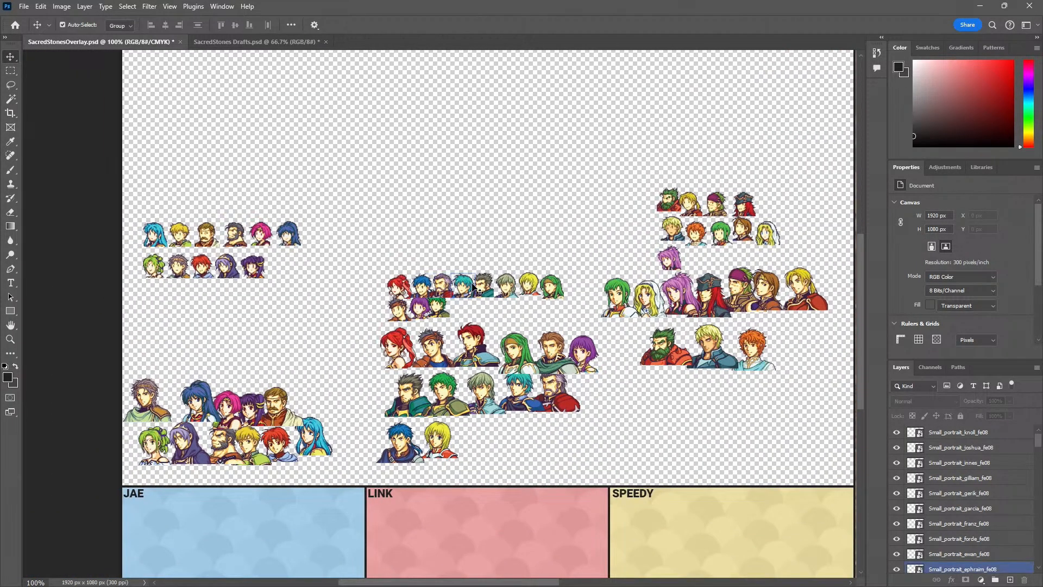
{"action": "left_click_drag", "start_coordinate": [466, 292], "coordinate": [398, 239]}
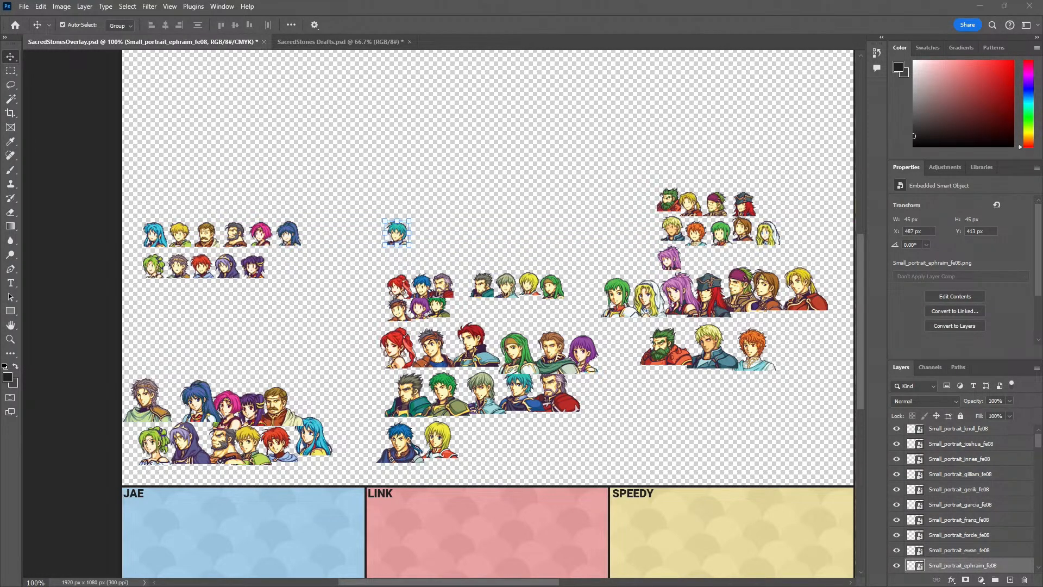
Examine the wiki's playable characters list for the order of the red group's characters
{"action": "key", "text": "alt+Tab"}
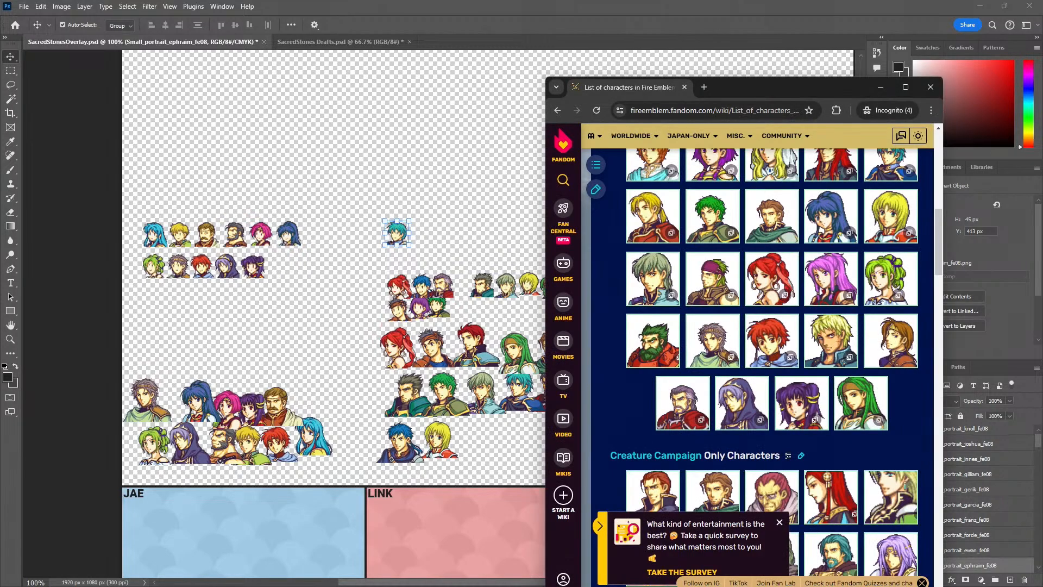
{"action": "key", "text": "alt+Tab"}
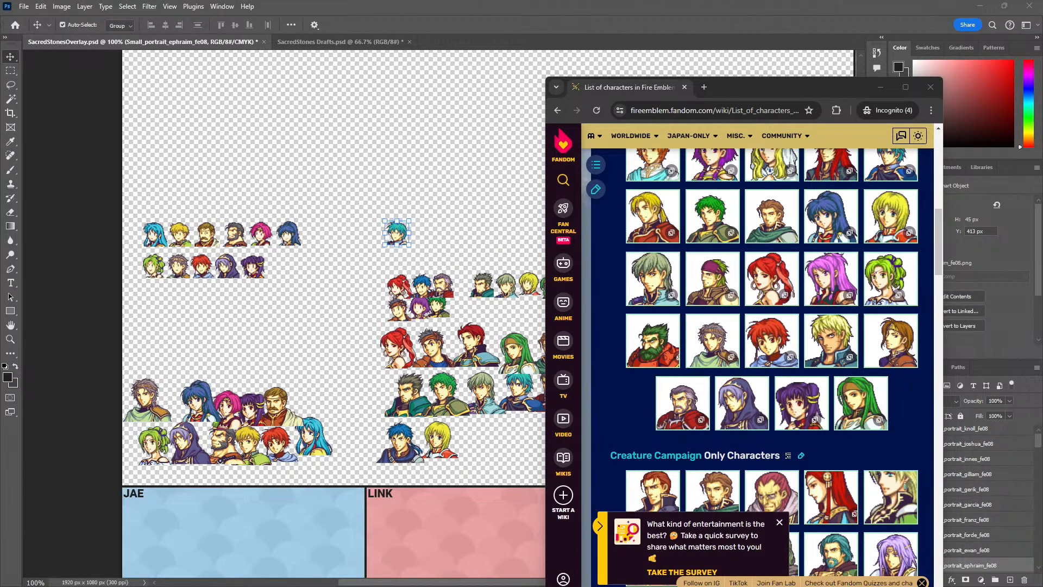
{"action": "key", "text": "ctrl+w"}
{"action": "key", "text": "alt+Tab"}
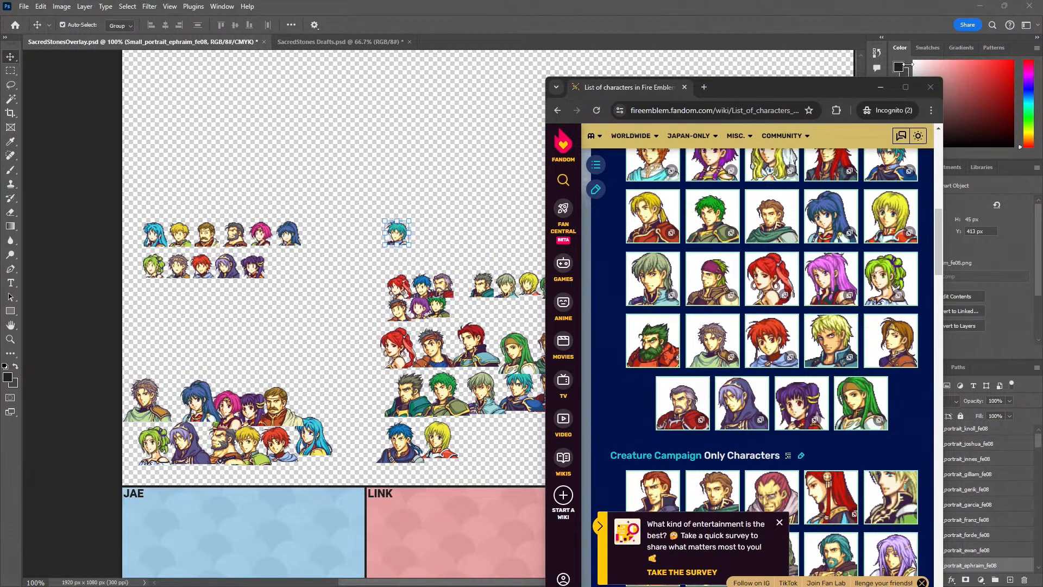
{"action": "scroll", "coordinate": [707, 245], "scroll_direction": "up", "scroll_amount": 5}
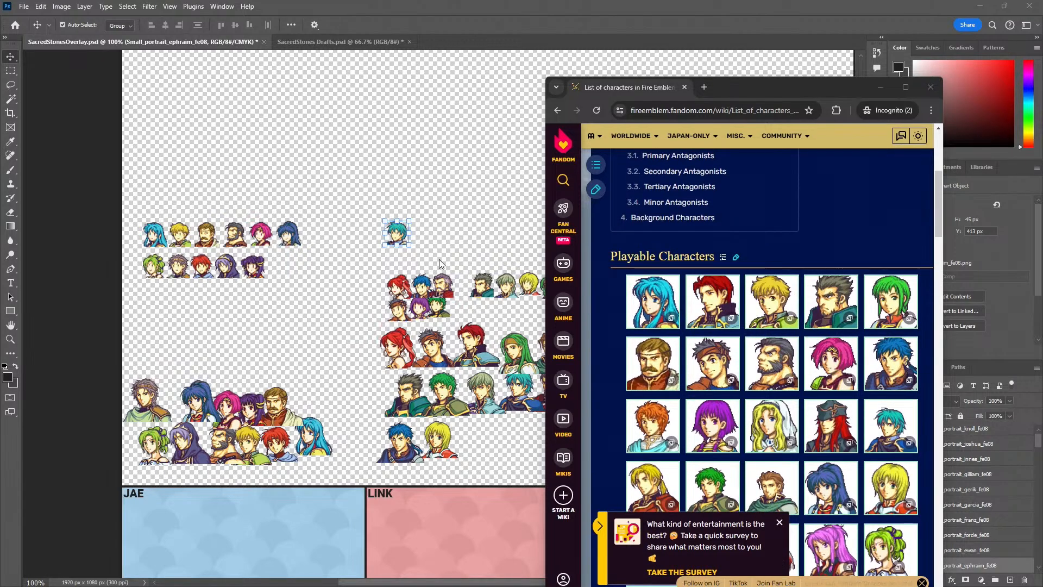
{"action": "scroll", "coordinate": [843, 381], "scroll_direction": "down", "scroll_amount": 6}
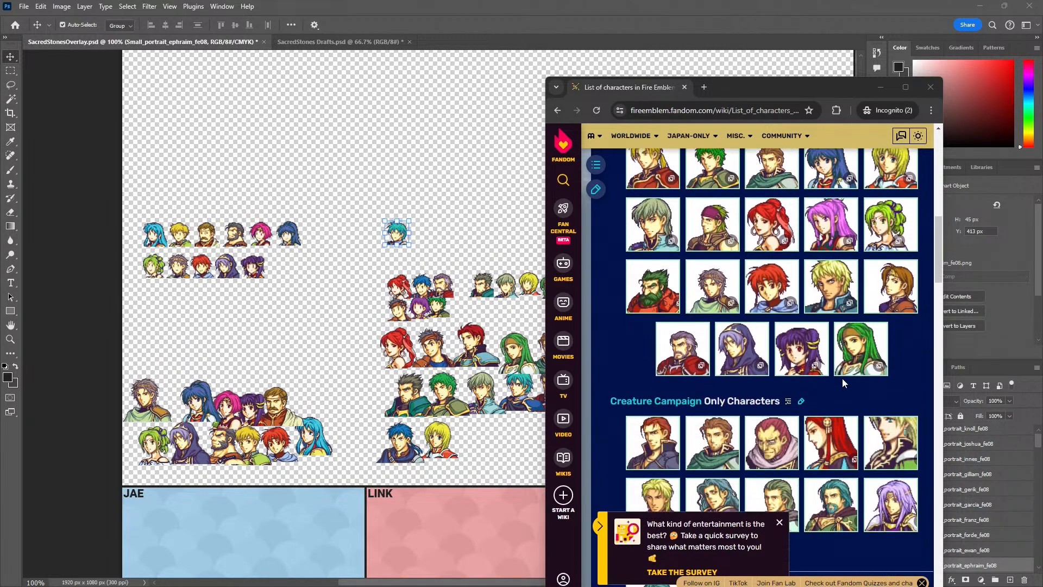
{"action": "scroll", "coordinate": [842, 380], "scroll_direction": "down", "scroll_amount": 3}
{"action": "scroll", "coordinate": [805, 387], "scroll_direction": "up", "scroll_amount": 7}
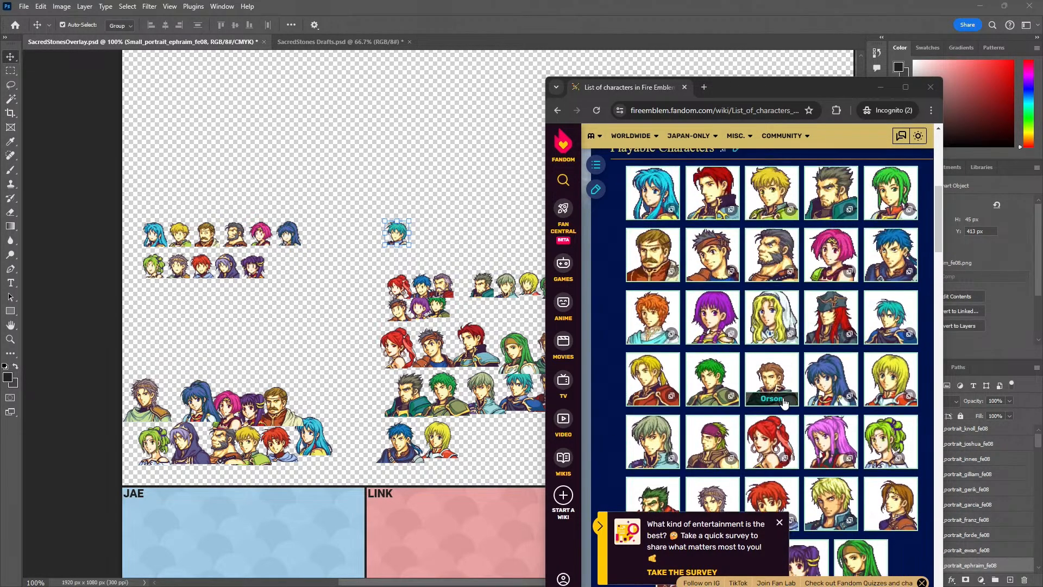
{"action": "scroll", "coordinate": [784, 402], "scroll_direction": "up", "scroll_amount": 2}
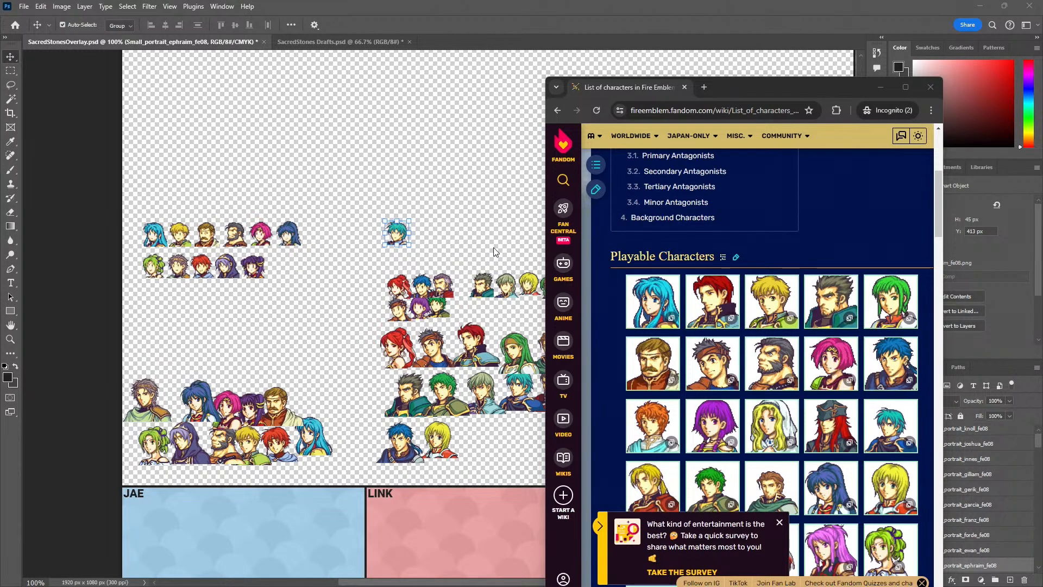
{"action": "left_click", "coordinate": [493, 253]}
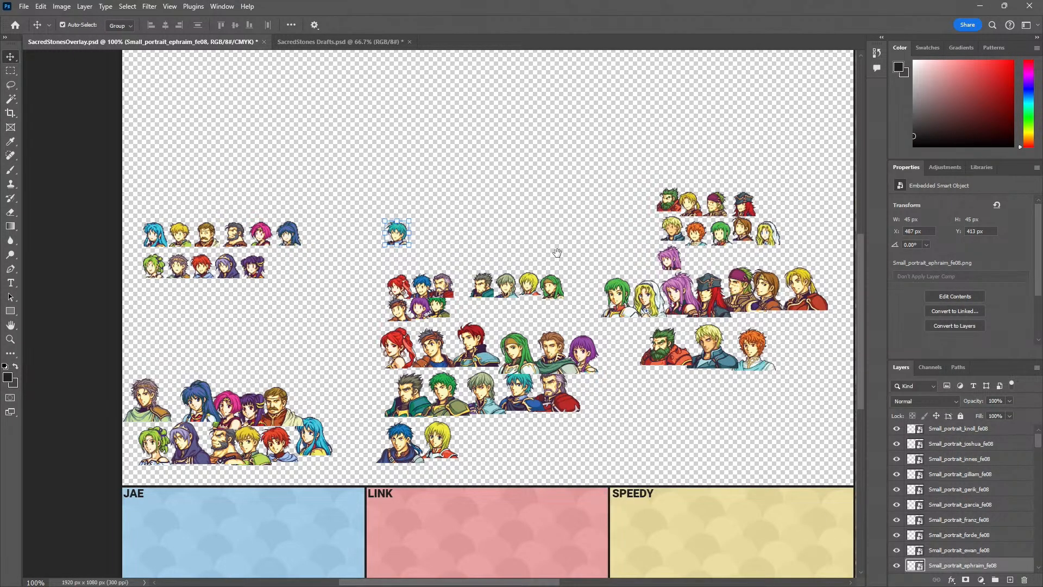
Place Gilliam's small portrait at the start of the new red row and set Ephraim's beside it
{"action": "scroll", "coordinate": [555, 249], "scroll_direction": "right", "scroll_amount": 2}
{"action": "left_click_drag", "start_coordinate": [361, 237], "coordinate": [528, 225]}
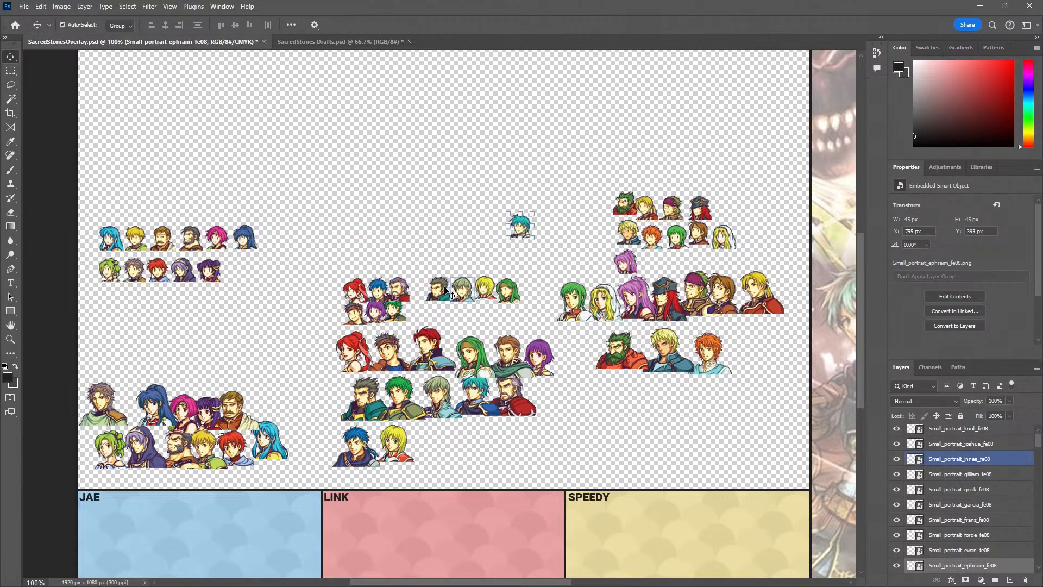
{"action": "left_click_drag", "start_coordinate": [441, 297], "coordinate": [356, 246]}
{"action": "left_click_drag", "start_coordinate": [506, 236], "coordinate": [384, 244]}
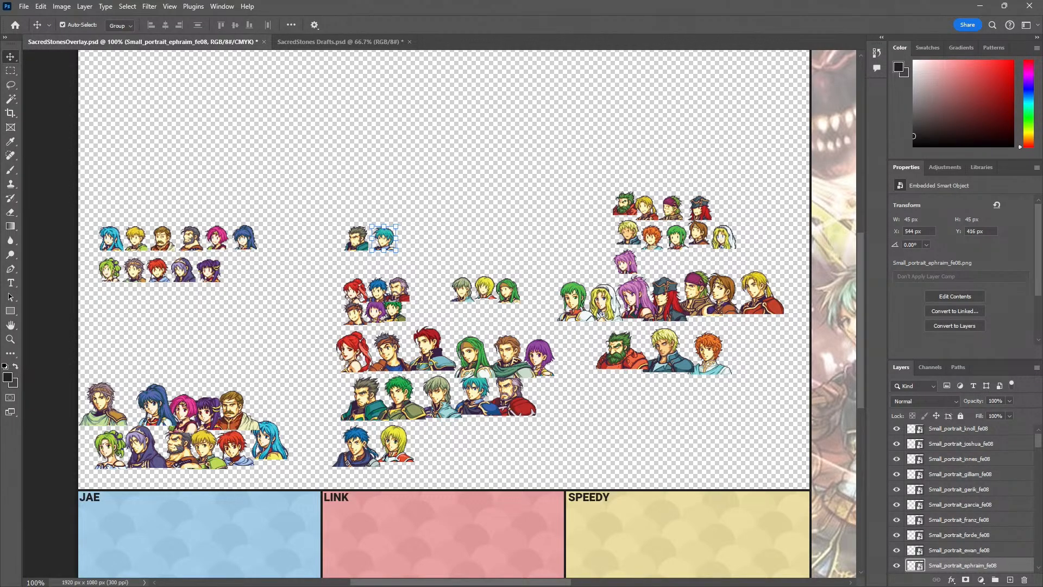
Swap the two portraits in the new red row so Ephraim comes before Gilliam, keeping Ephraim's rotation at 0°
{"action": "left_click_drag", "start_coordinate": [362, 232], "coordinate": [382, 246]}
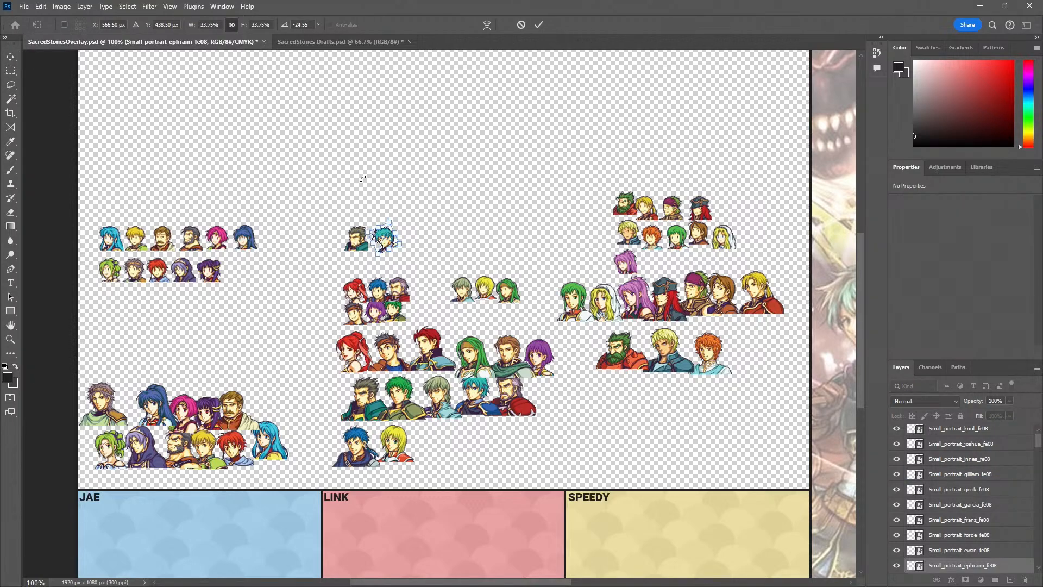
{"action": "left_click_drag", "start_coordinate": [369, 182], "coordinate": [387, 175]}
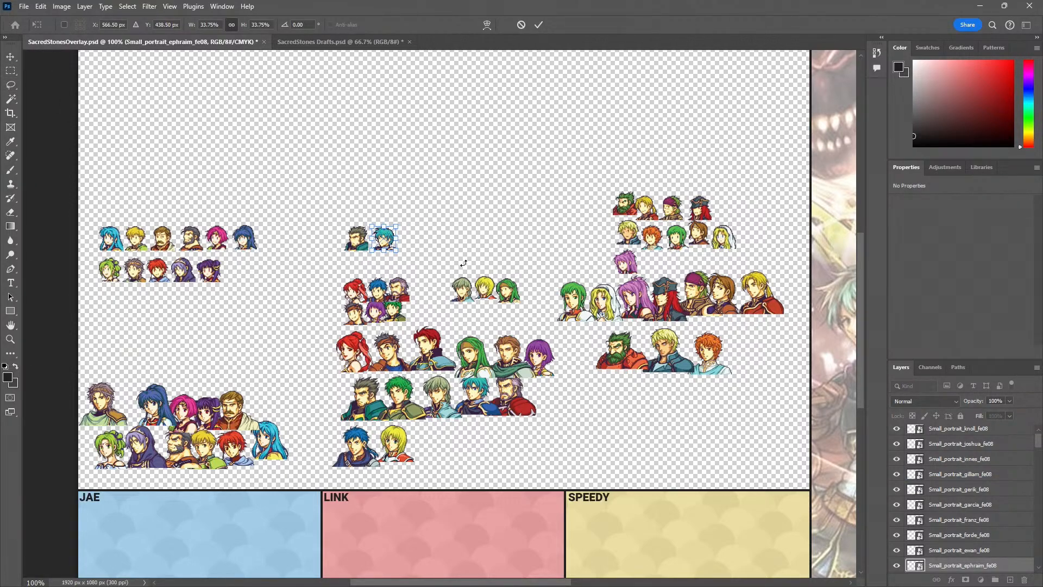
{"action": "left_click", "coordinate": [10, 64]}
{"action": "left_click_drag", "start_coordinate": [359, 238], "coordinate": [383, 228]}
{"action": "left_click", "coordinate": [10, 57]}
{"action": "left_click_drag", "start_coordinate": [386, 238], "coordinate": [360, 239]}
Move Duessel's small portrait aside and add Colm and Lute to the new red row after Gilliam
{"action": "scroll", "coordinate": [361, 244], "scroll_direction": "up", "scroll_amount": 2}
{"action": "key", "text": "z"}
{"action": "left_click", "coordinate": [413, 299], "text": "alt"}
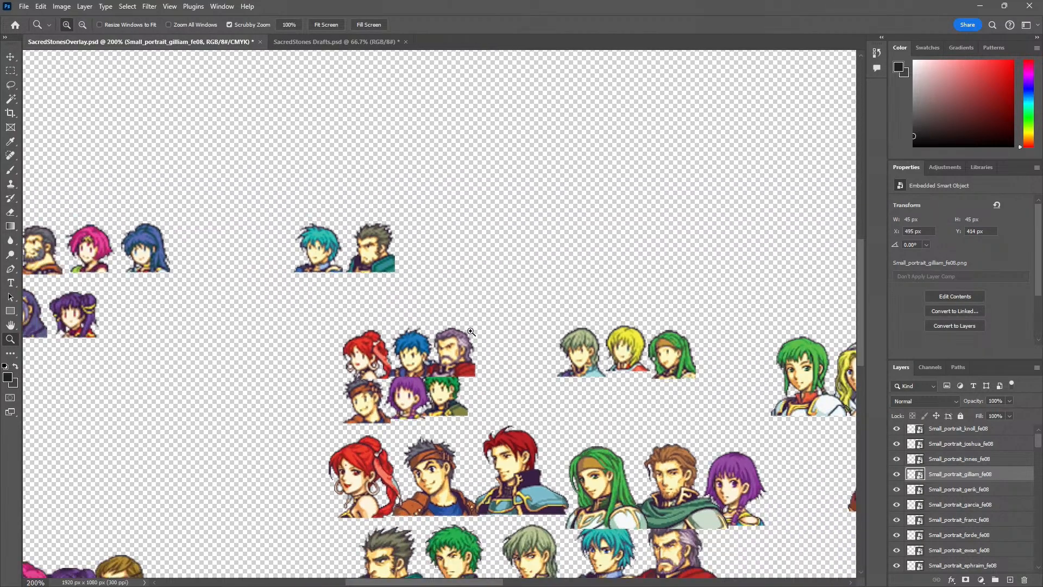
{"action": "left_click_drag", "start_coordinate": [461, 331], "coordinate": [544, 271]}
{"action": "key", "text": "v"}
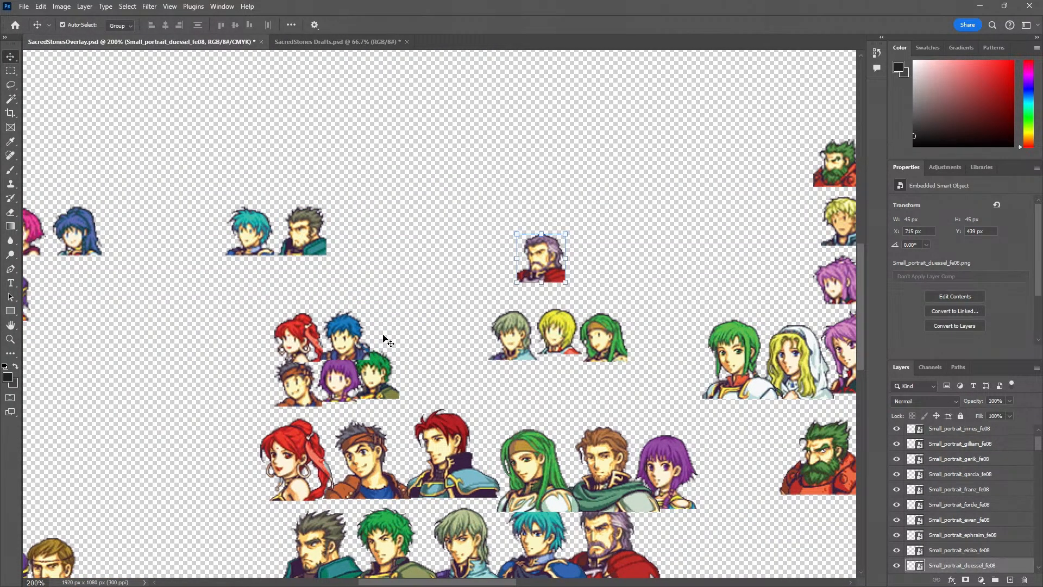
{"action": "left_click_drag", "start_coordinate": [340, 347], "coordinate": [349, 243]}
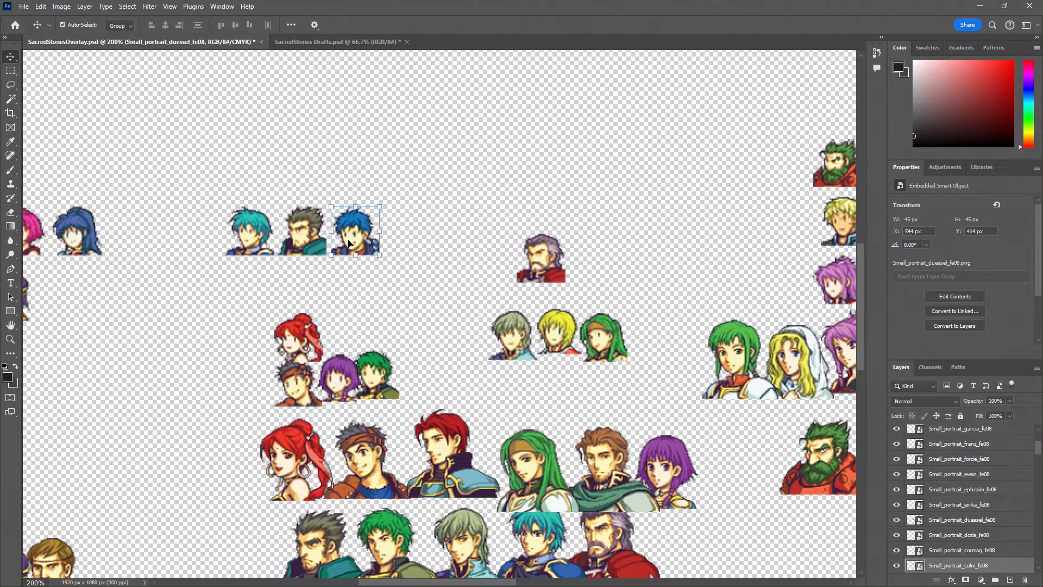
{"action": "left_click_drag", "start_coordinate": [333, 385], "coordinate": [407, 235]}
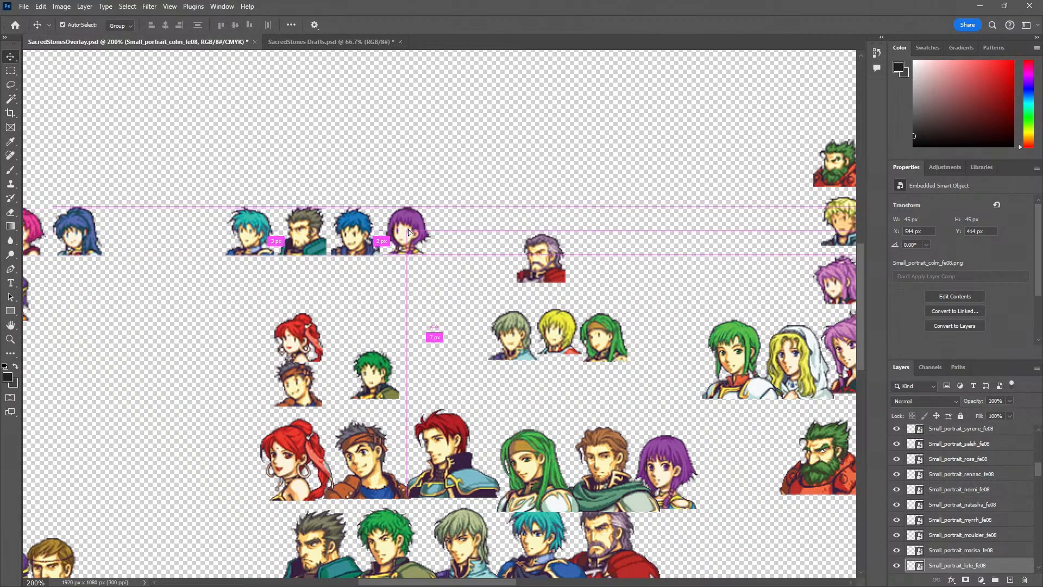
Fine-tune the position of Lute's small portrait beside Colm in the new red row
{"action": "left_click", "coordinate": [441, 339]}
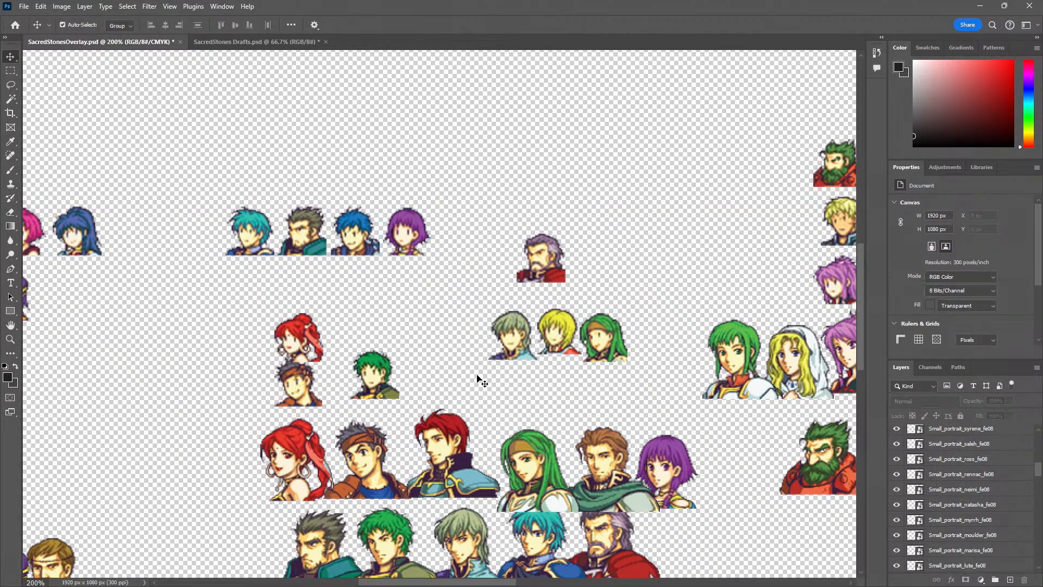
{"action": "scroll", "coordinate": [441, 339], "scroll_direction": "down", "scroll_amount": 2}
{"action": "key", "text": "z"}
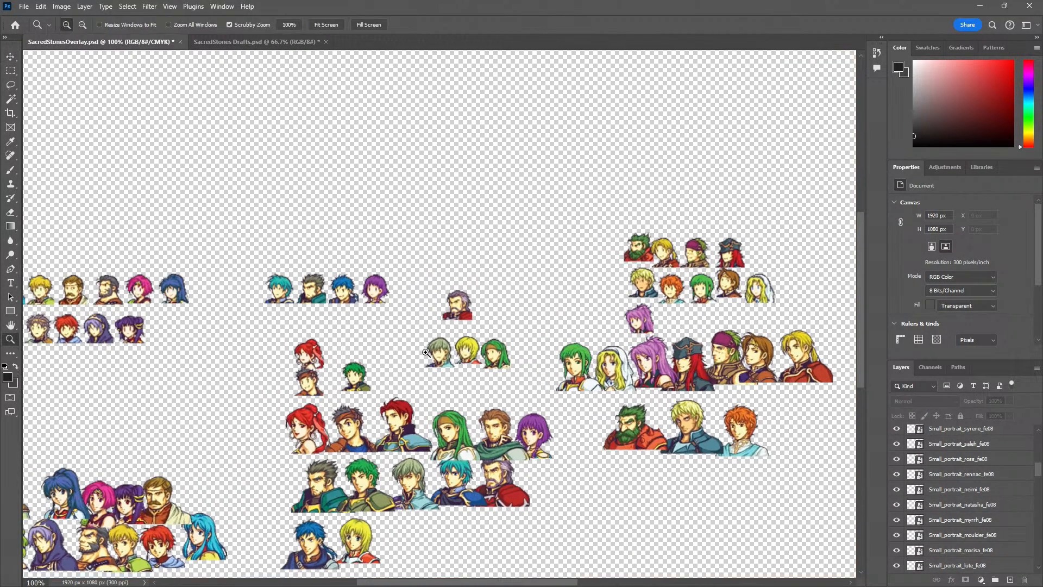
{"action": "left_click", "coordinate": [420, 354]}
{"action": "key", "text": "v"}
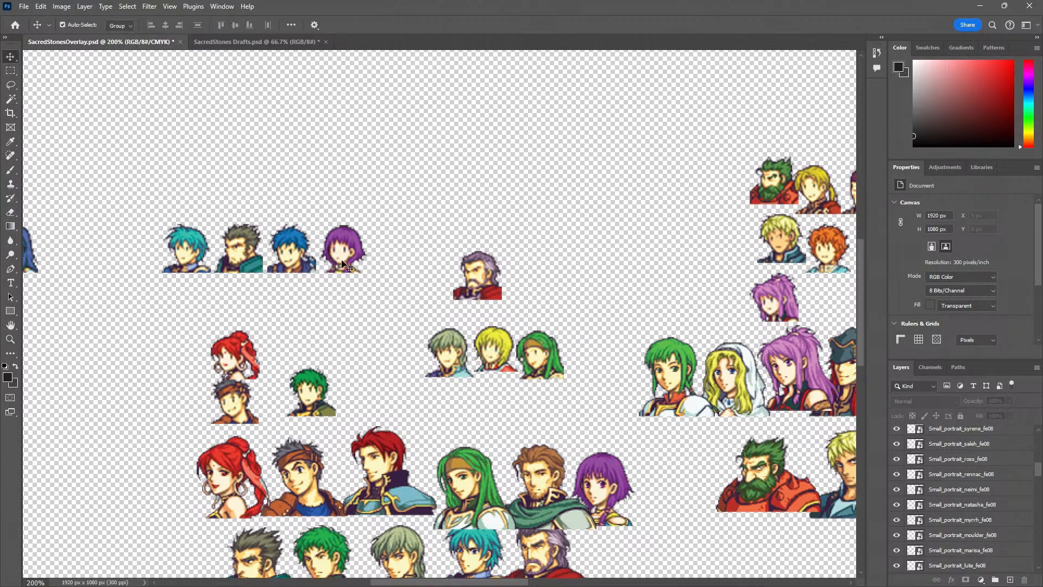
{"action": "left_click_drag", "start_coordinate": [341, 265], "coordinate": [342, 264]}
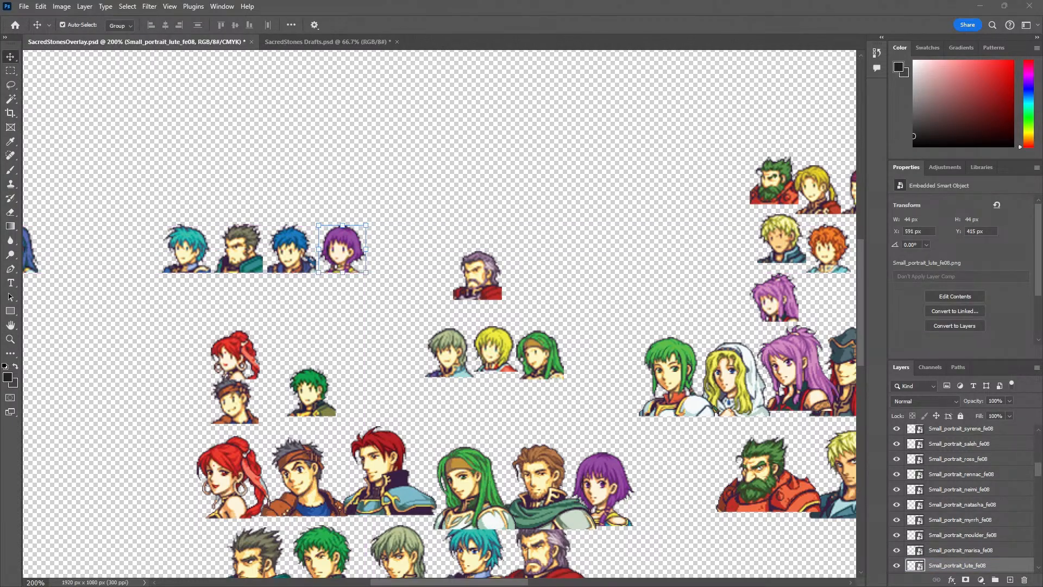
Check the wiki's playable character order and add Kyle's and Amelia's small portraits after Lute's in the red row
{"action": "key", "text": "alt+Tab"}
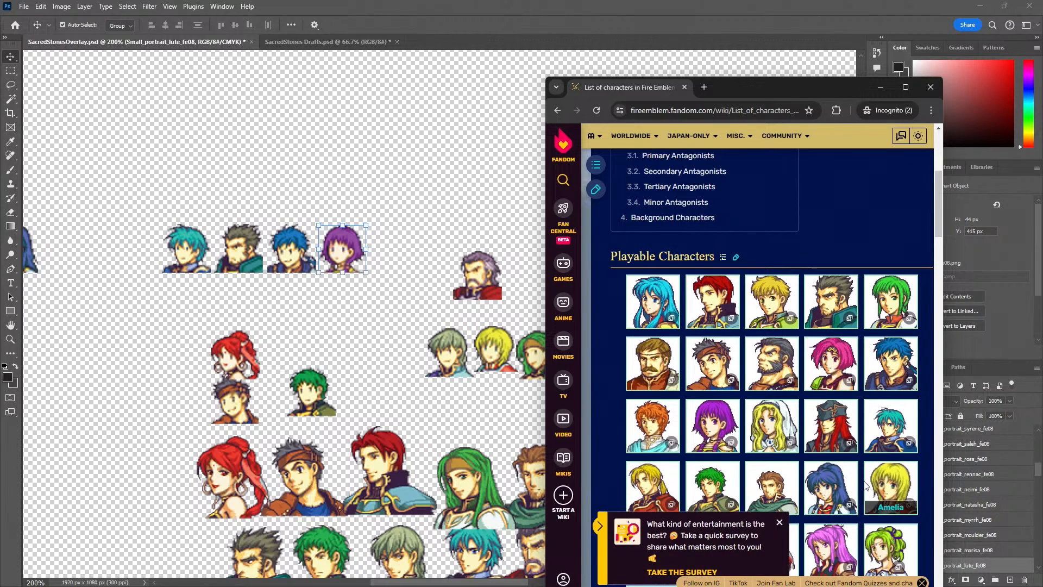
{"action": "scroll", "coordinate": [741, 391], "scroll_direction": "down", "scroll_amount": 1}
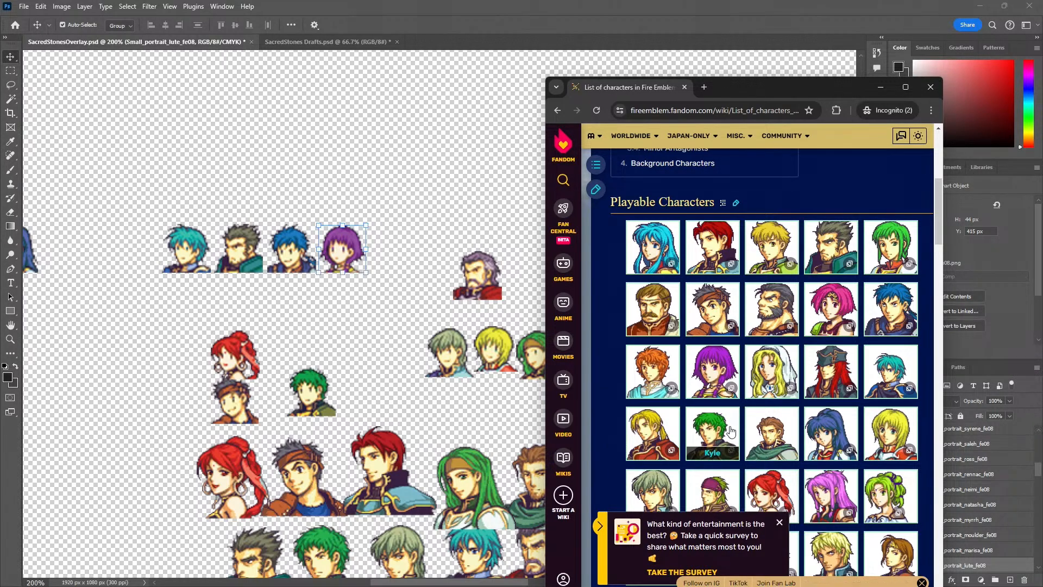
{"action": "scroll", "coordinate": [756, 430], "scroll_direction": "down", "scroll_amount": 2}
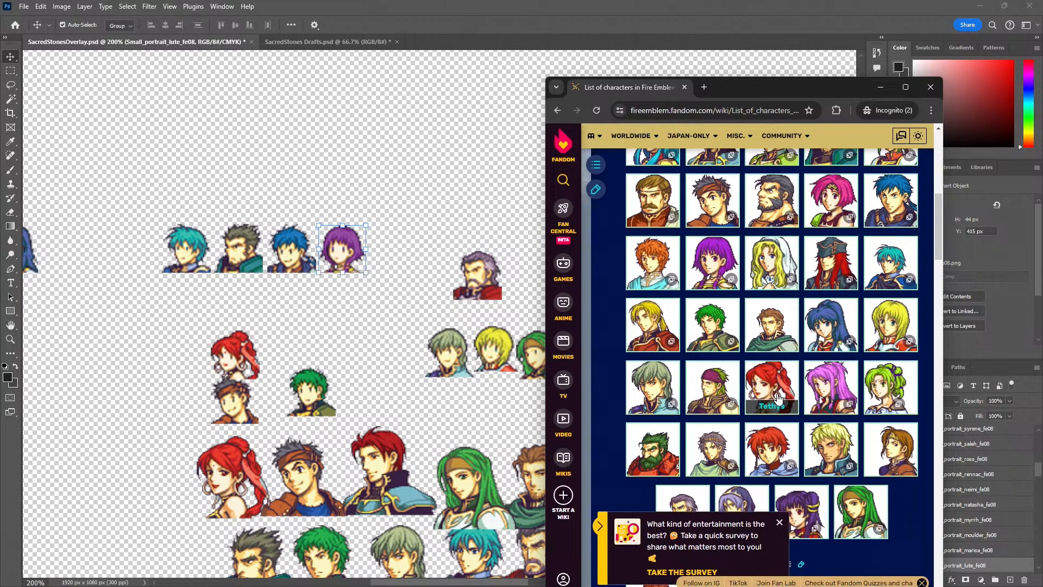
{"action": "scroll", "coordinate": [777, 399], "scroll_direction": "down", "scroll_amount": 1}
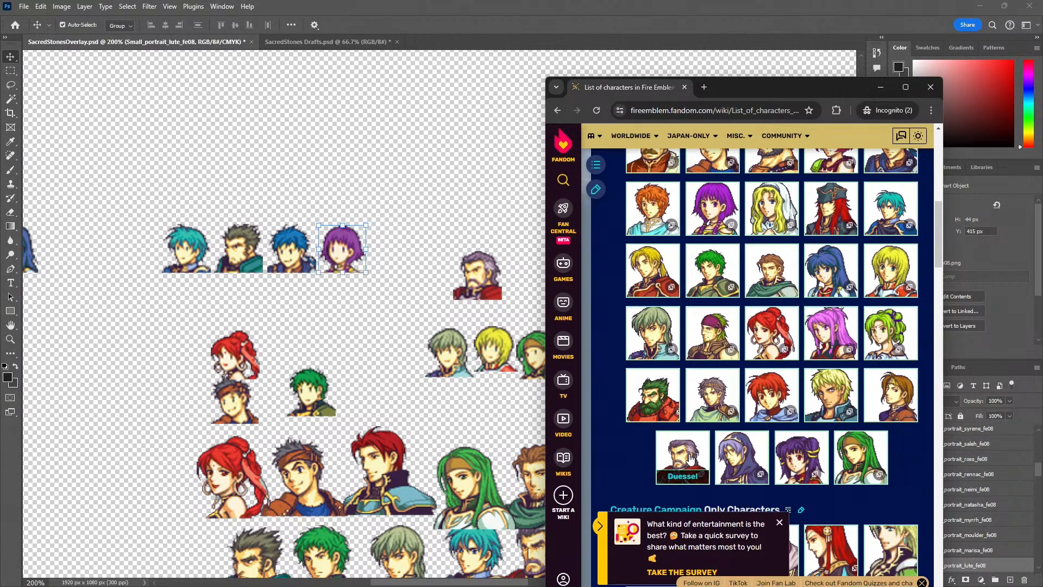
{"action": "left_click", "coordinate": [347, 345]}
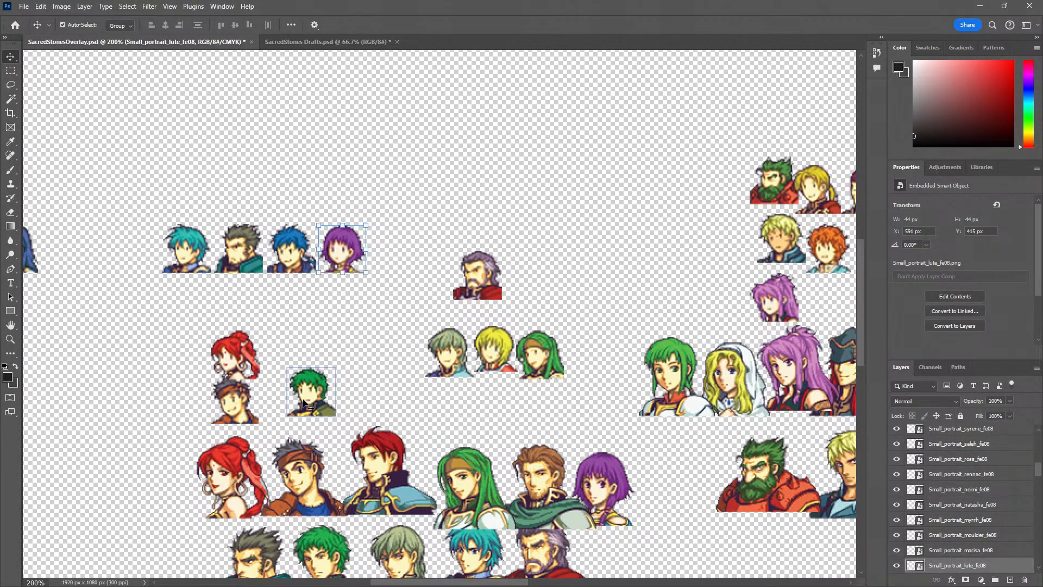
{"action": "left_click_drag", "start_coordinate": [303, 403], "coordinate": [387, 260]}
{"action": "left_click_drag", "start_coordinate": [479, 364], "coordinate": [423, 259]}
Start a second red row beneath the first with Innes's, Tethys's and Duessel's small portraits
{"action": "left_click_drag", "start_coordinate": [445, 370], "coordinate": [184, 319]}
{"action": "left_click_drag", "start_coordinate": [235, 355], "coordinate": [239, 305]}
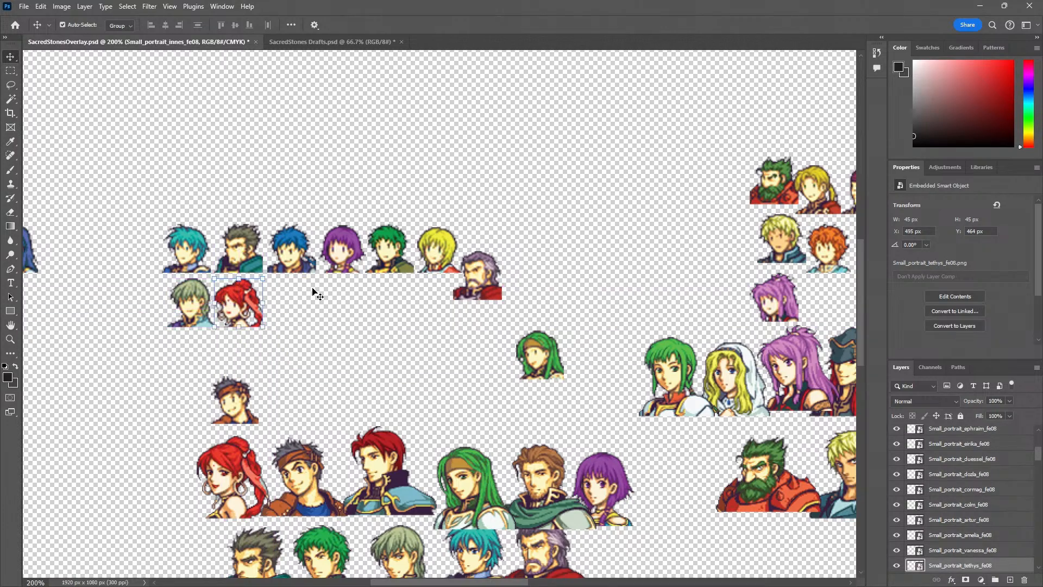
{"action": "left_click_drag", "start_coordinate": [481, 281], "coordinate": [295, 309]}
Shift Colm through Amelia over to insert Ross's small portrait after Gilliam's, and add Syrene's at the end of the second red row
{"action": "left_click_drag", "start_coordinate": [238, 401], "coordinate": [243, 199]}
{"action": "left_click", "coordinate": [294, 253]}
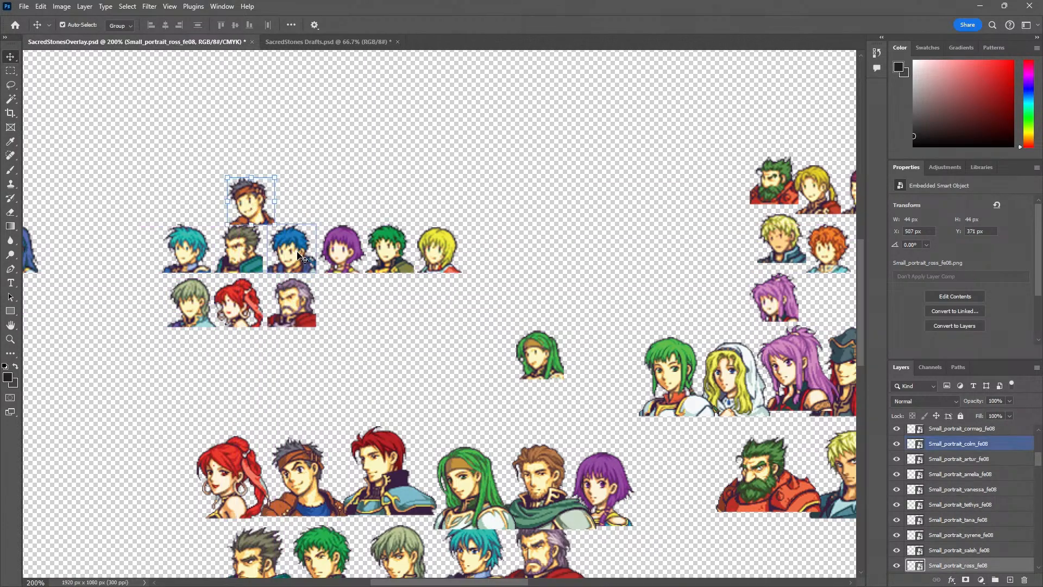
{"action": "left_click", "coordinate": [382, 255], "text": "shift"}
{"action": "left_click_drag", "start_coordinate": [382, 255], "coordinate": [437, 255]}
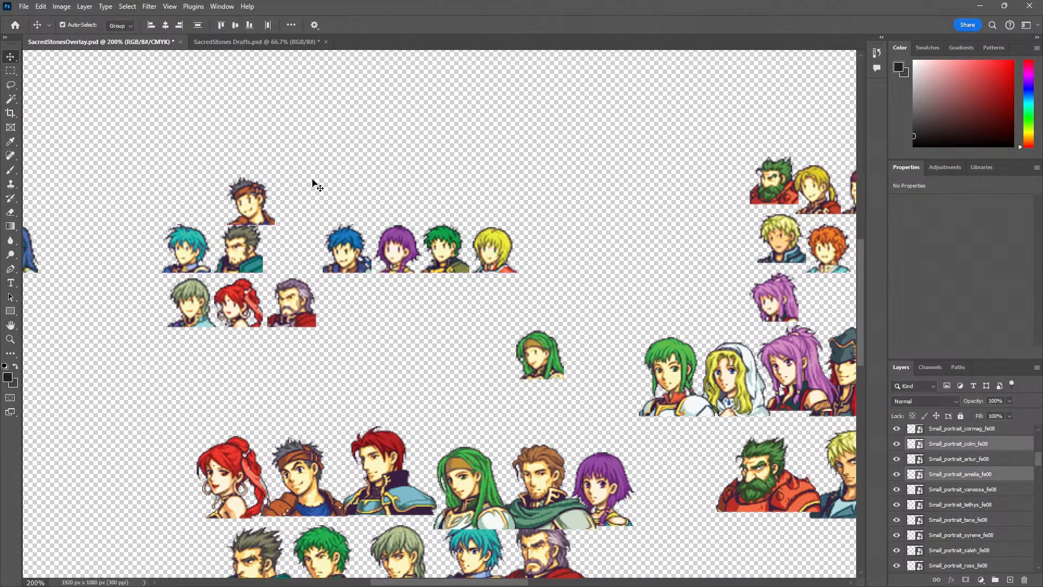
{"action": "left_click_drag", "start_coordinate": [251, 202], "coordinate": [288, 252]}
{"action": "left_click", "coordinate": [461, 372]}
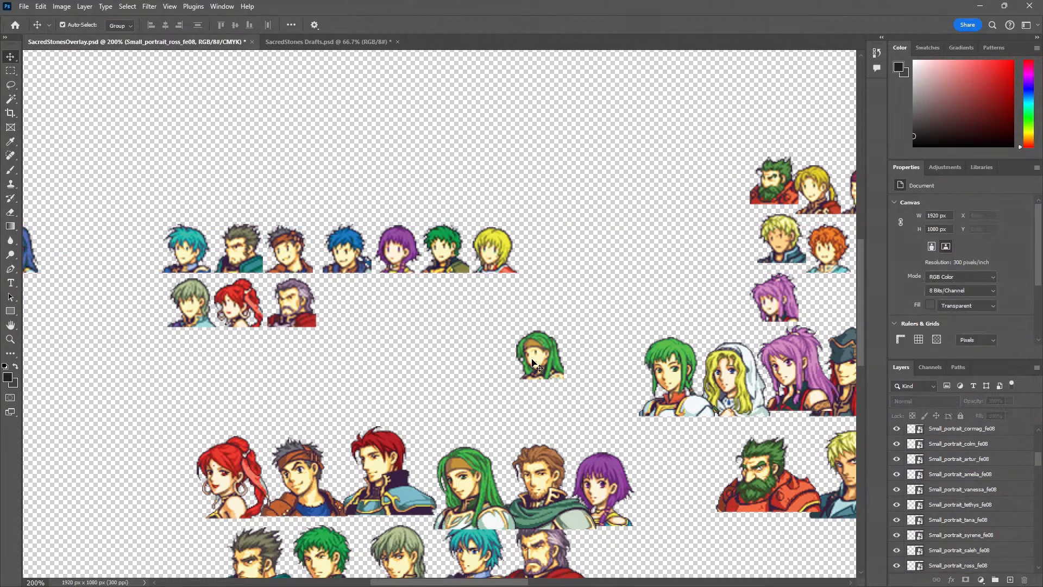
{"action": "left_click_drag", "start_coordinate": [533, 363], "coordinate": [339, 309]}
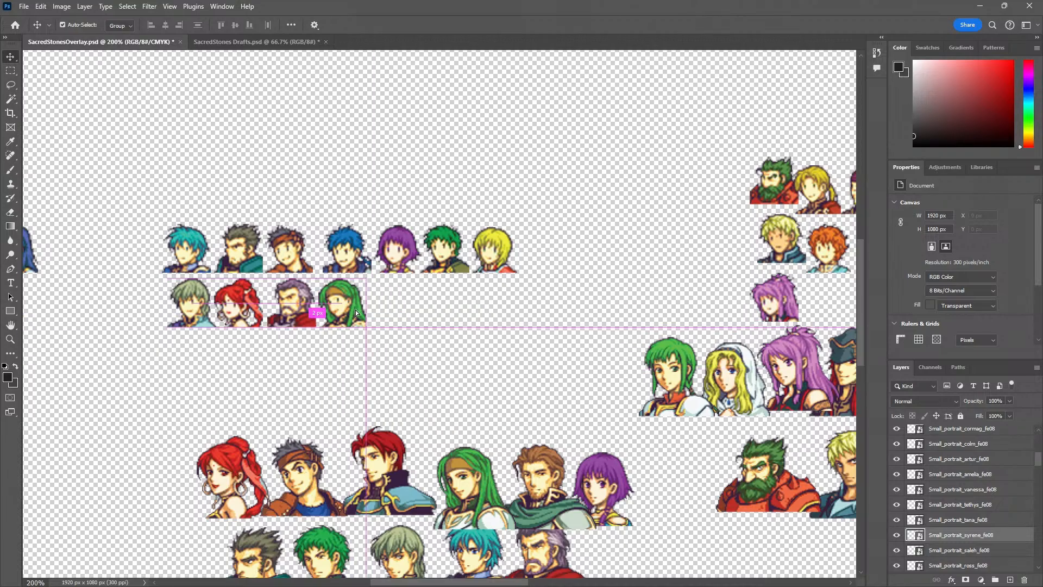
{"action": "key", "text": "z"}
{"action": "left_click", "coordinate": [437, 341], "text": "alt"}
{"action": "left_click", "coordinate": [440, 347], "text": "alt"}
{"action": "left_click_drag", "start_coordinate": [452, 369], "coordinate": [318, 342]}
{"action": "key", "text": "z"}
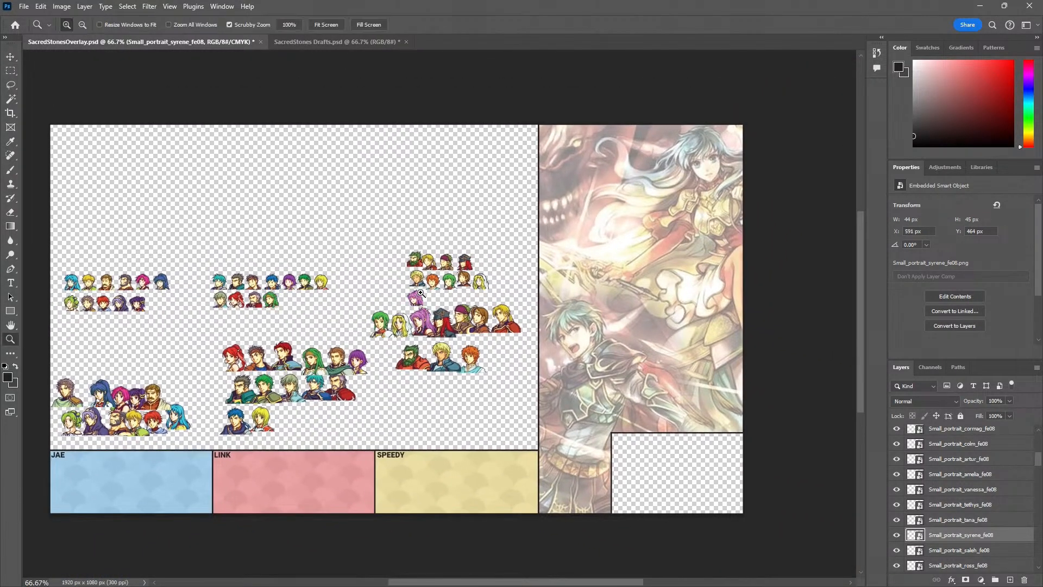
{"action": "left_click", "coordinate": [421, 293]}
{"action": "left_click", "coordinate": [423, 292]}
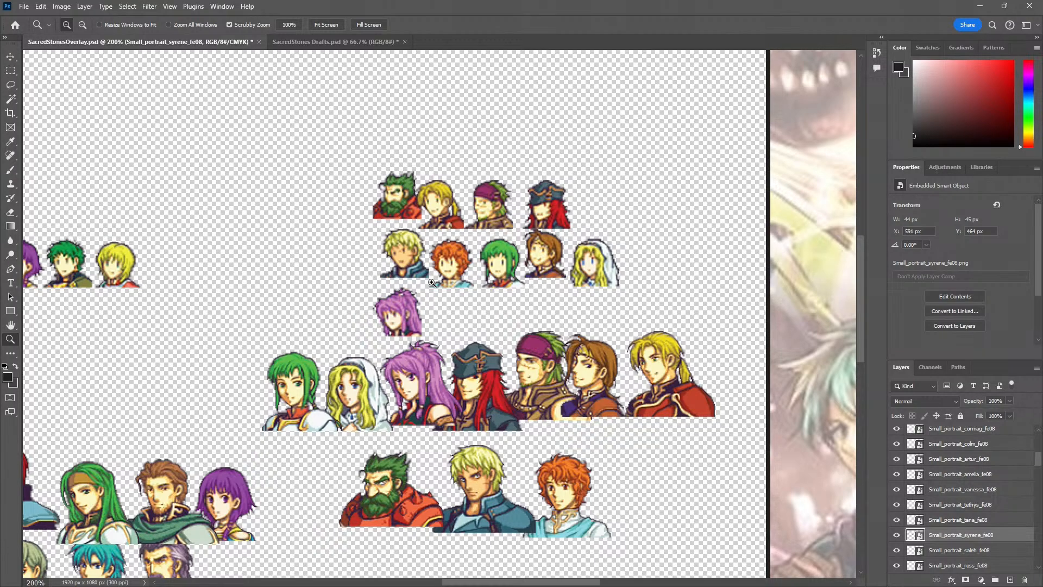
{"action": "key", "text": "v"}
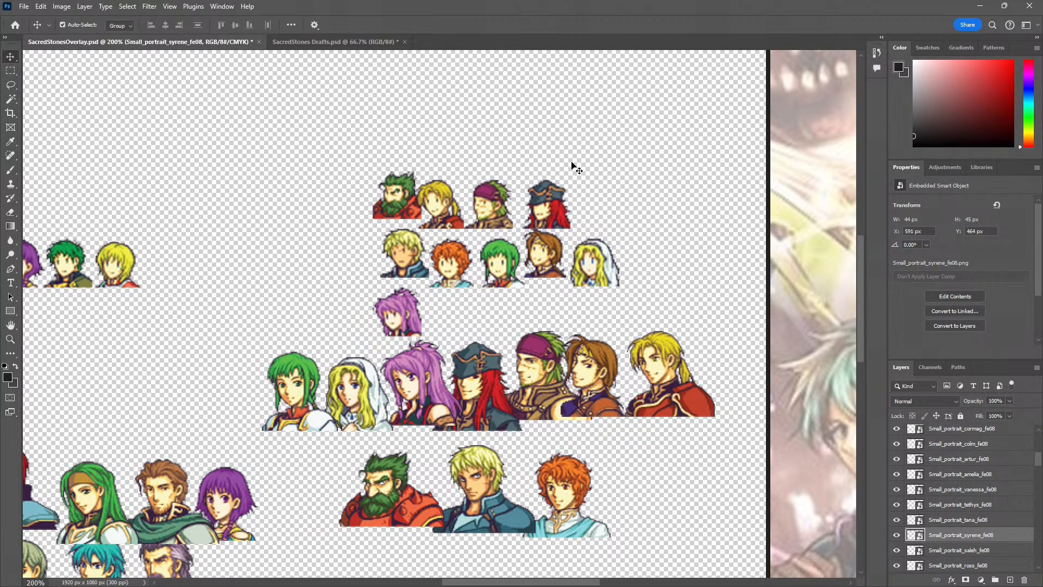
{"action": "left_click_drag", "start_coordinate": [550, 213], "coordinate": [322, 269]}
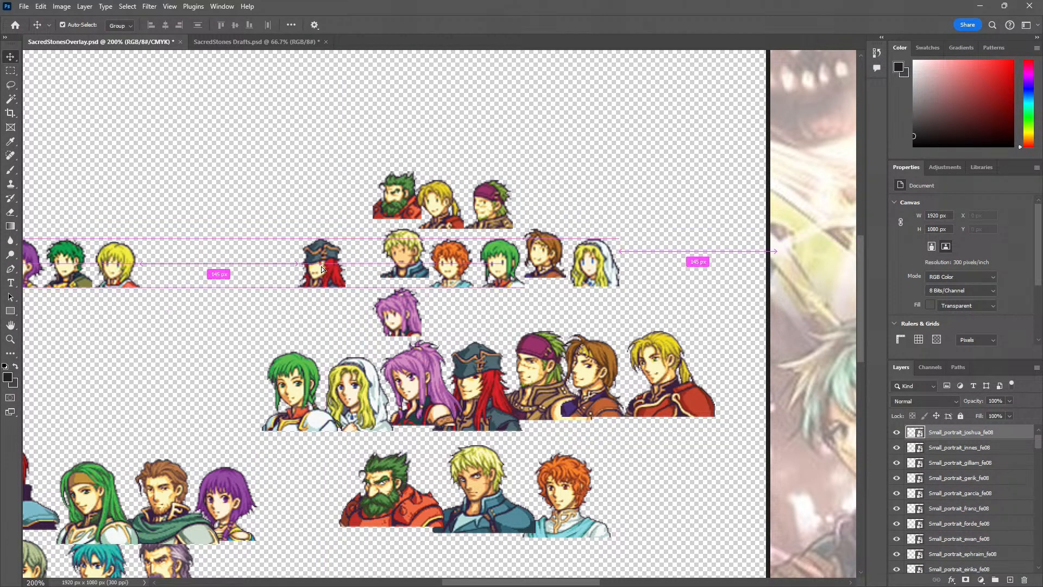
{"action": "key", "text": "ctrl+t"}
{"action": "left_click_drag", "start_coordinate": [355, 234], "coordinate": [378, 222]}
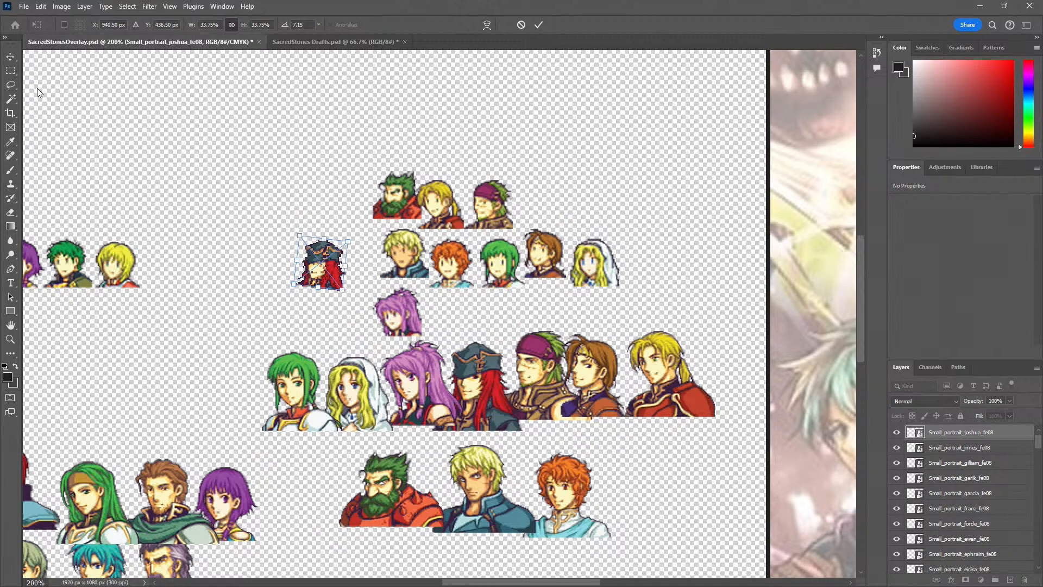
{"action": "key", "text": "Escape"}
{"action": "key", "text": "ctrl+z"}
{"action": "key", "text": "ctrl+z"}
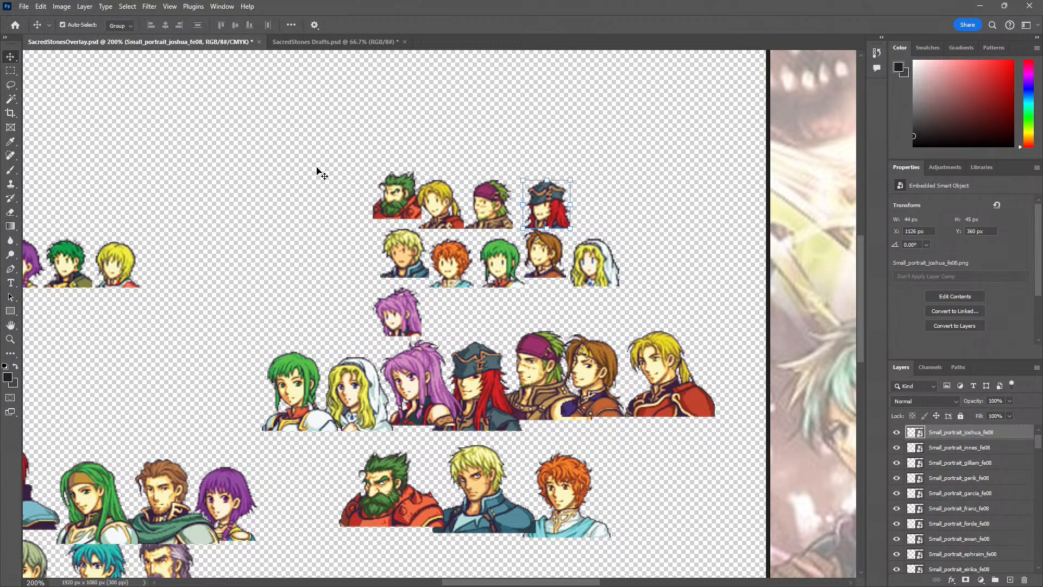
Move Joshua's small portrait out in front of the yellow group, set Artur's aside, and place Vanessa's at the start of a new row
{"action": "left_click_drag", "start_coordinate": [542, 207], "coordinate": [311, 266]}
{"action": "left_click", "coordinate": [285, 161]}
{"action": "left_click", "coordinate": [205, 245], "text": "alt"}
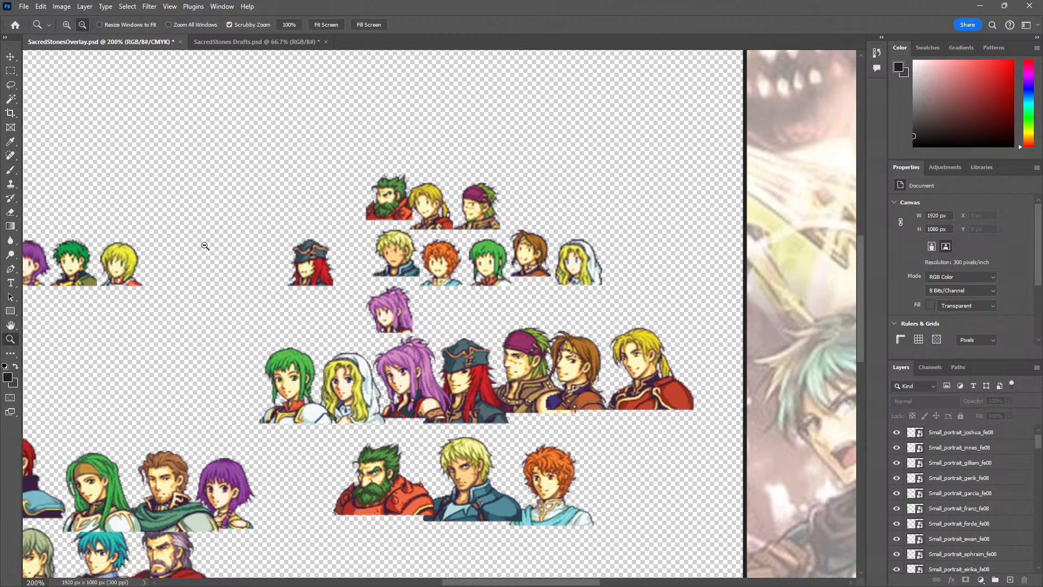
{"action": "left_click", "coordinate": [327, 255]}
{"action": "left_click", "coordinate": [251, 195]}
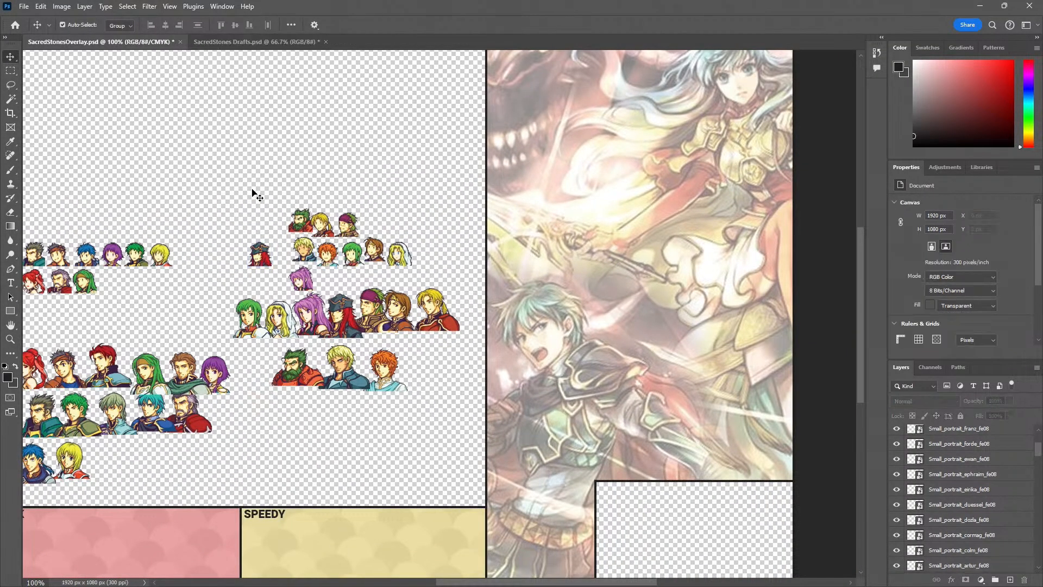
{"action": "left_click", "coordinate": [284, 251], "text": "ctrl"}
{"action": "left_click_drag", "start_coordinate": [374, 266], "coordinate": [511, 208]}
{"action": "left_click_drag", "start_coordinate": [246, 261], "coordinate": [280, 267]}
{"action": "left_click_drag", "start_coordinate": [406, 262], "coordinate": [133, 265]}
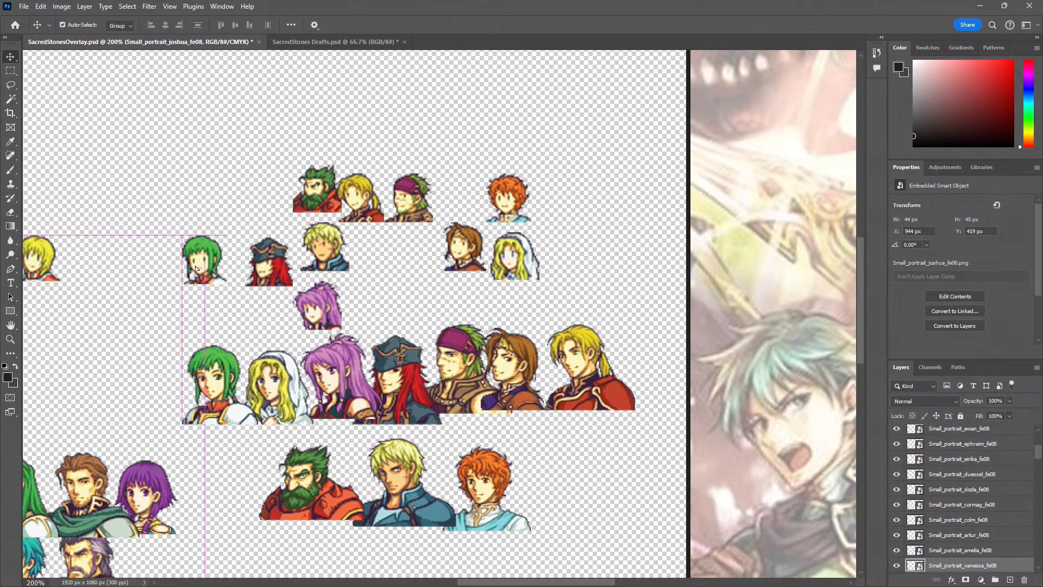
Move Joshua's and Marisa's small portraits out of the way and set Artur's beside Vanessa's in the yellow row
{"action": "left_click_drag", "start_coordinate": [280, 265], "coordinate": [442, 144]}
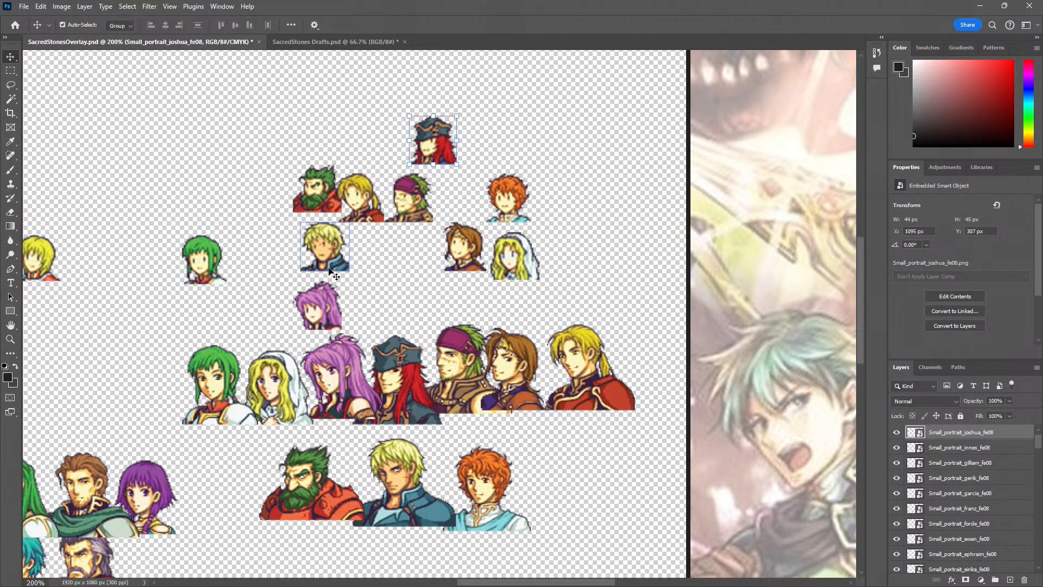
{"action": "left_click_drag", "start_coordinate": [320, 304], "coordinate": [419, 257]}
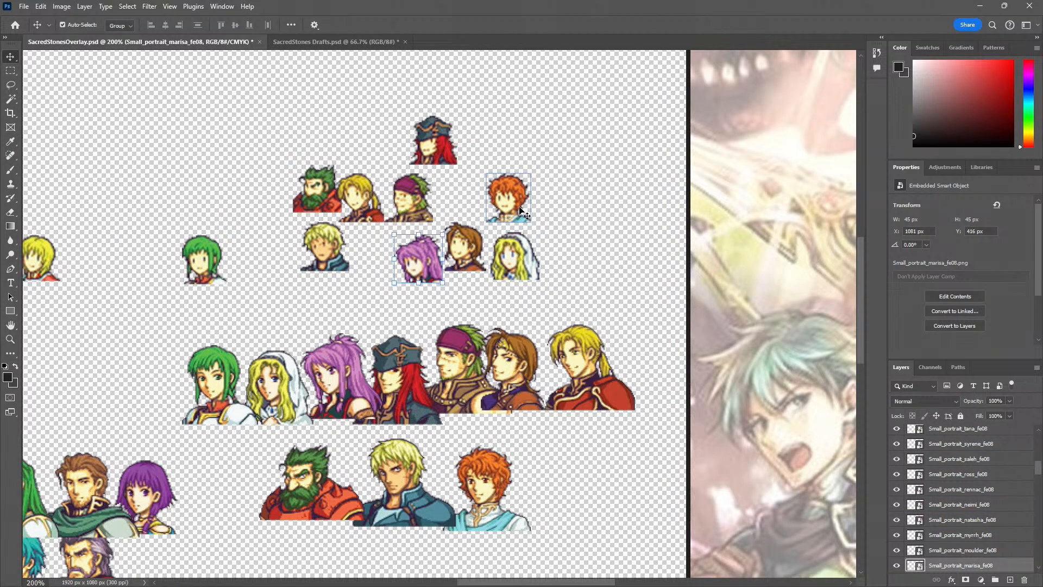
{"action": "left_click_drag", "start_coordinate": [509, 205], "coordinate": [257, 264]}
Move Cormag's and Marisa's small portraits aside and add Natasha's and Joshua's after Artur's in the yellow row
{"action": "left_click_drag", "start_coordinate": [324, 269], "coordinate": [543, 202]}
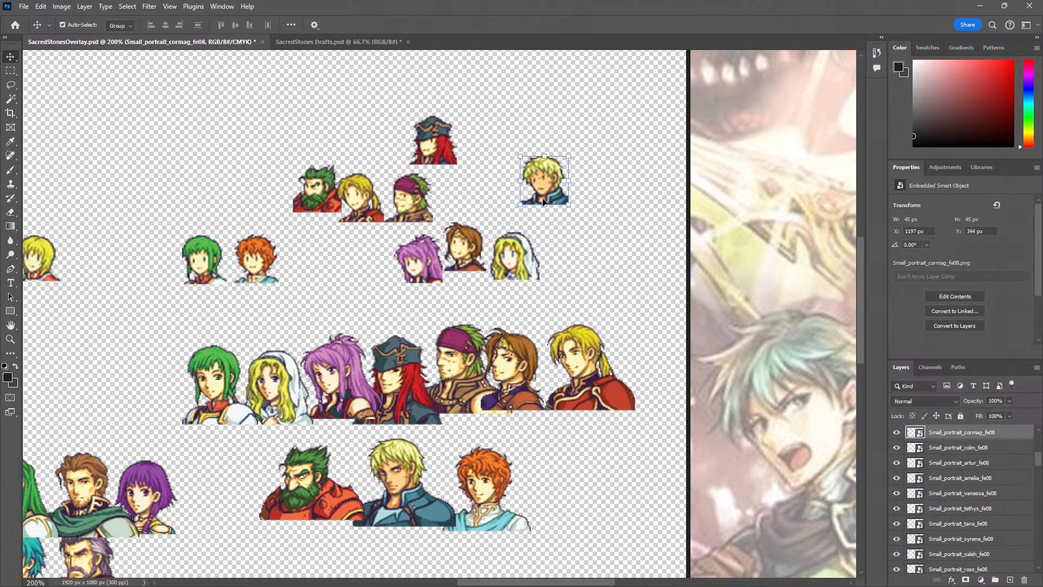
{"action": "left_click_drag", "start_coordinate": [501, 265], "coordinate": [295, 269]}
{"action": "left_click_drag", "start_coordinate": [430, 155], "coordinate": [518, 149]}
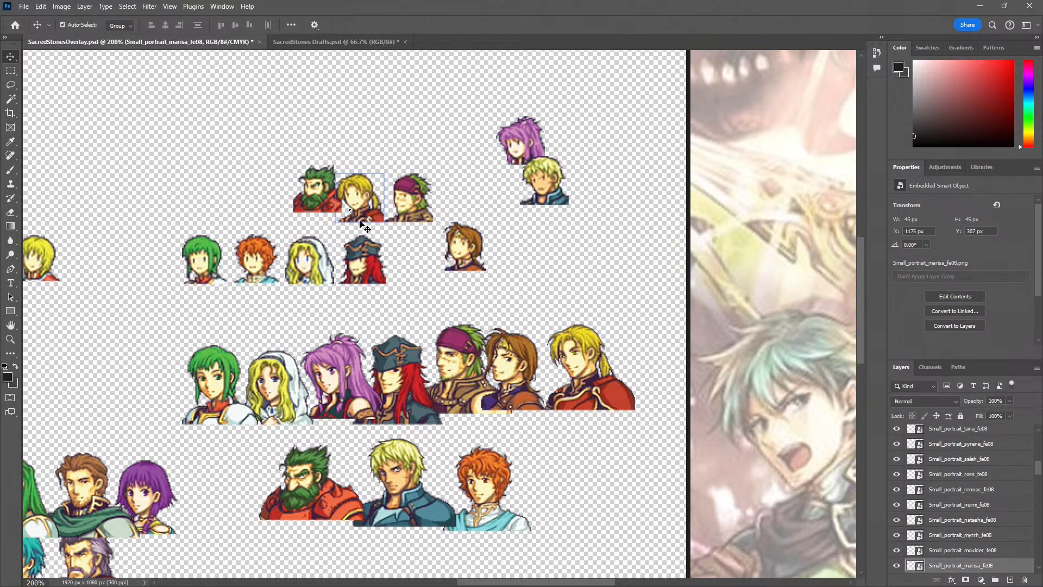
Add Forde's and Cormag's small portraits after Joshua's in the yellow row, moving Rennac's above the group
{"action": "left_click", "coordinate": [408, 268]}
{"action": "left_click_drag", "start_coordinate": [356, 188], "coordinate": [427, 106]}
{"action": "left_click_drag", "start_coordinate": [540, 190], "coordinate": [461, 268]}
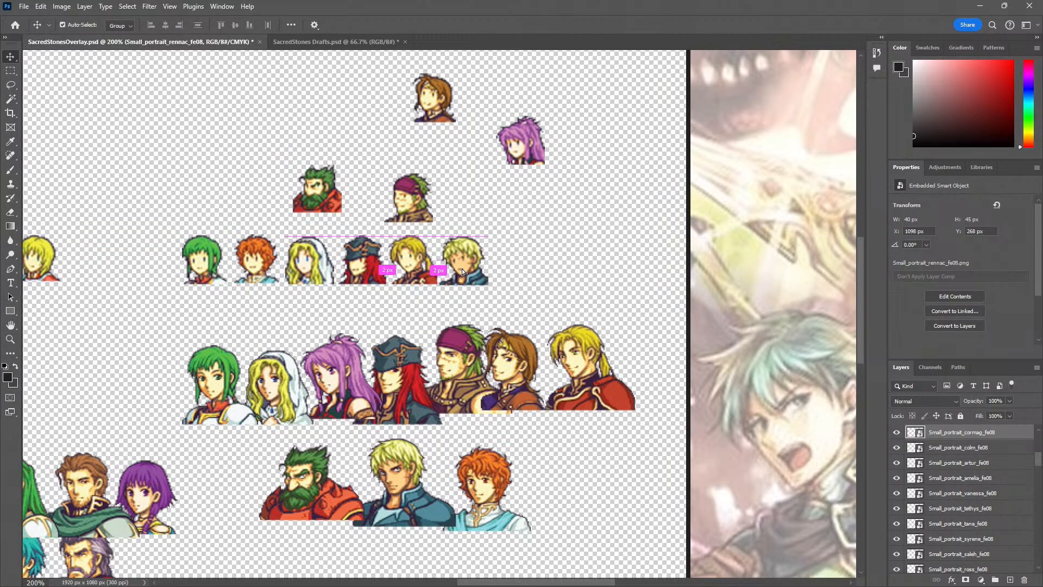
{"action": "left_click", "coordinate": [462, 269]}
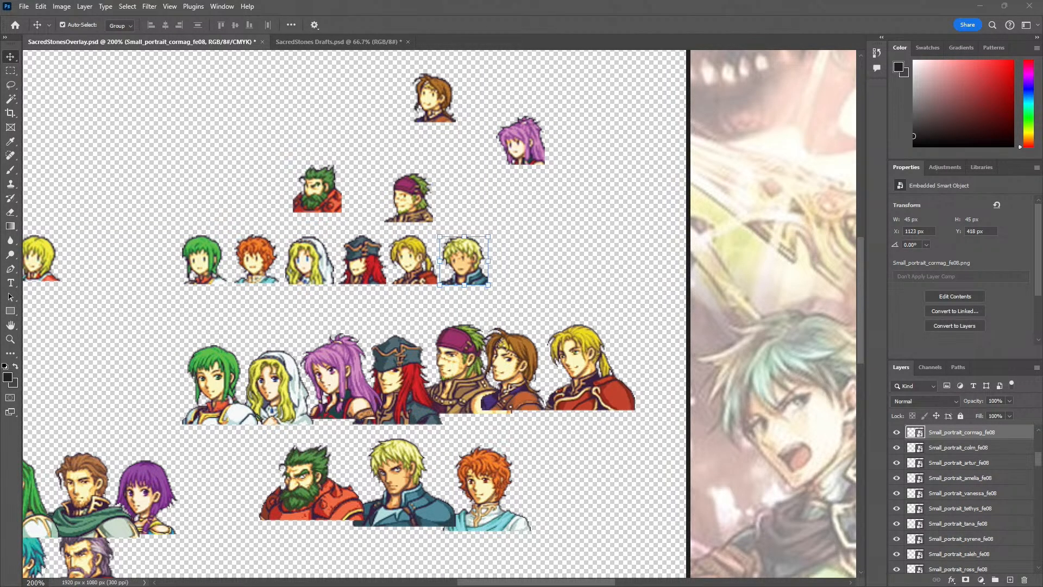
Recheck the wiki's order, shift Cormag's small portrait along the yellow row, and insert Gerik's and Marisa's after Forde's
{"action": "key", "text": "alt+Tab"}
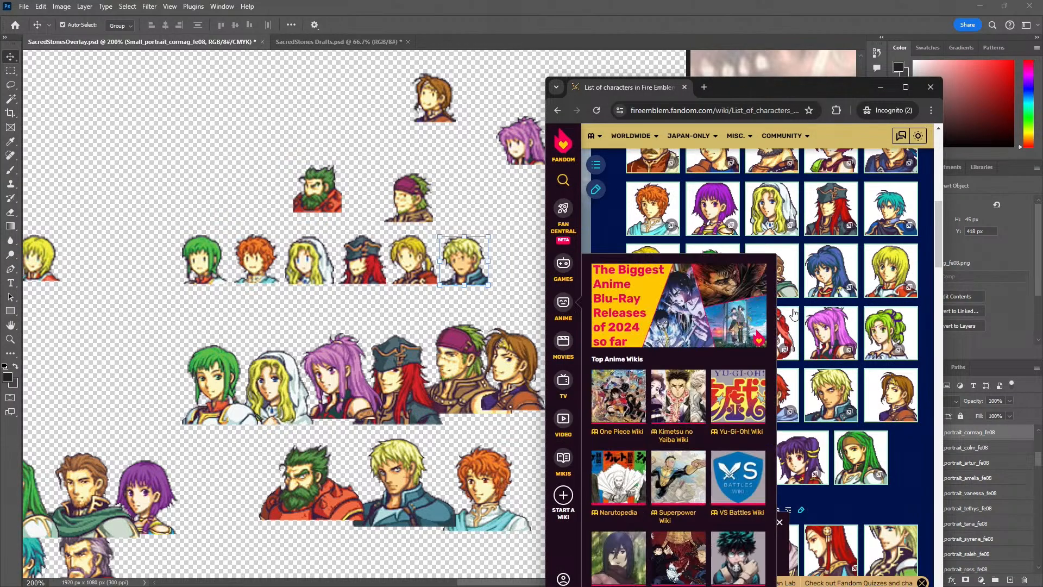
{"action": "scroll", "coordinate": [930, 481], "scroll_direction": "up", "scroll_amount": 1}
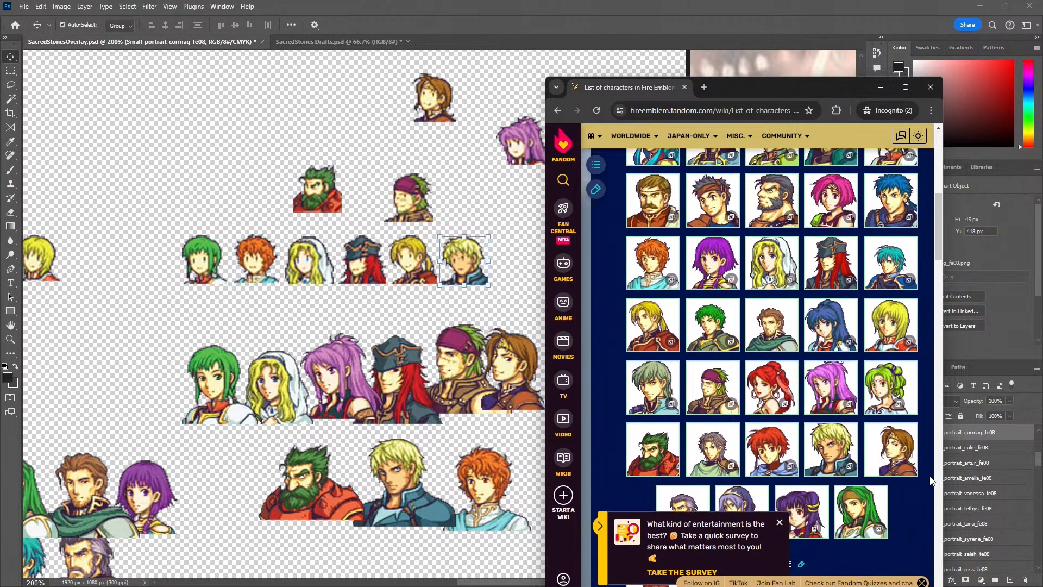
{"action": "scroll", "coordinate": [930, 481], "scroll_direction": "up", "scroll_amount": 4}
{"action": "scroll", "coordinate": [930, 480], "scroll_direction": "down", "scroll_amount": 4}
{"action": "scroll", "coordinate": [929, 480], "scroll_direction": "down", "scroll_amount": 1}
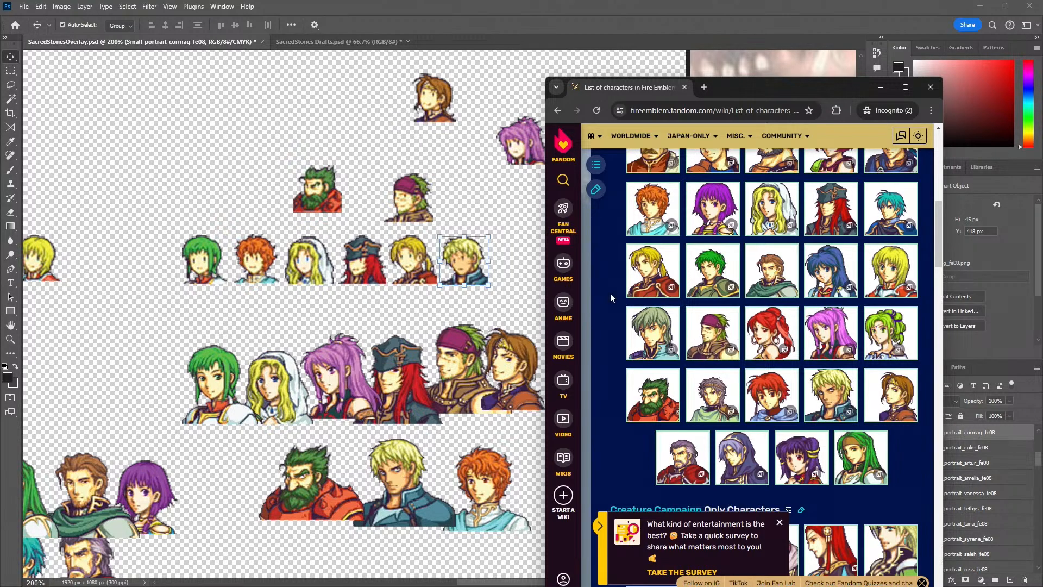
{"action": "left_click", "coordinate": [483, 220]}
{"action": "left_click_drag", "start_coordinate": [476, 265], "coordinate": [574, 258]}
{"action": "left_click_drag", "start_coordinate": [519, 158], "coordinate": [516, 267]}
{"action": "left_click_drag", "start_coordinate": [415, 205], "coordinate": [479, 267]}
Finish the yellow row with Dozla's, Cormag's and Rennac's small portraits after Marisa's, following the wiki's order
{"action": "left_click_drag", "start_coordinate": [326, 197], "coordinate": [621, 269]}
{"action": "left_click_drag", "start_coordinate": [436, 102], "coordinate": [664, 264]}
{"action": "key", "text": "alt+Tab"}
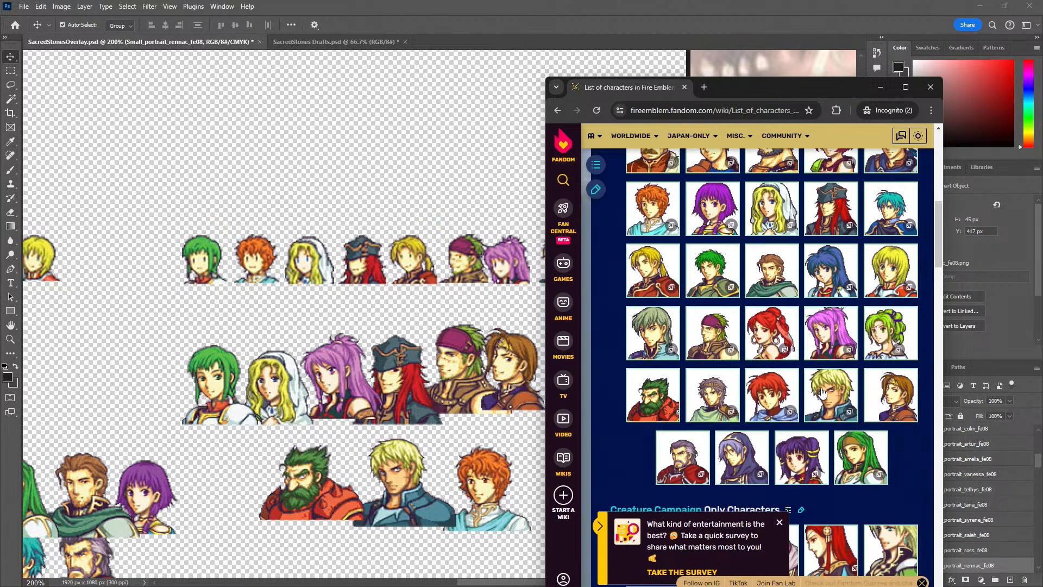
{"action": "left_click", "coordinate": [455, 316]}
{"action": "left_click_drag", "start_coordinate": [611, 262], "coordinate": [567, 264]}
{"action": "left_click_drag", "start_coordinate": [604, 265], "coordinate": [640, 267]}
Examine the arrangement and alignment of the small portrait rows for all three players, close up and across the overlay
{"action": "key", "text": "z"}
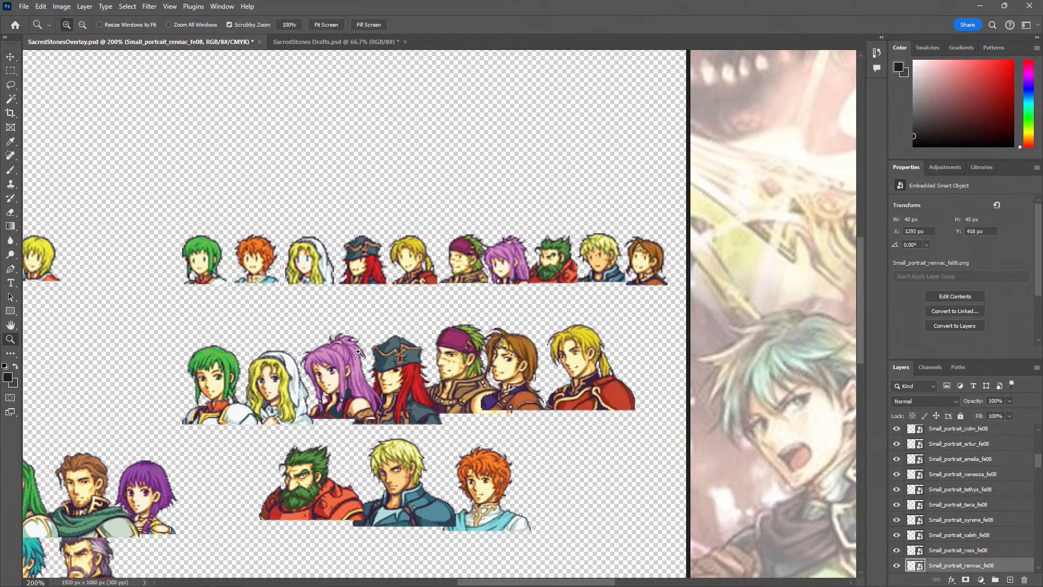
{"action": "left_click", "coordinate": [300, 357], "text": "alt"}
{"action": "left_click_drag", "start_coordinate": [244, 357], "coordinate": [320, 349]}
{"action": "left_click", "coordinate": [346, 319]}
{"action": "left_click", "coordinate": [363, 276]}
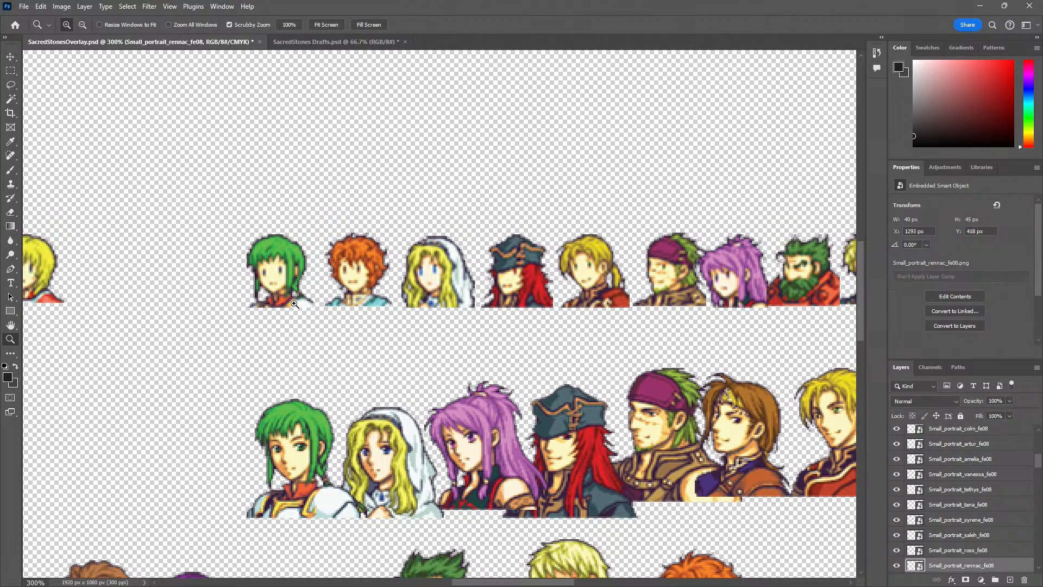
{"action": "left_click", "coordinate": [208, 367], "text": "alt"}
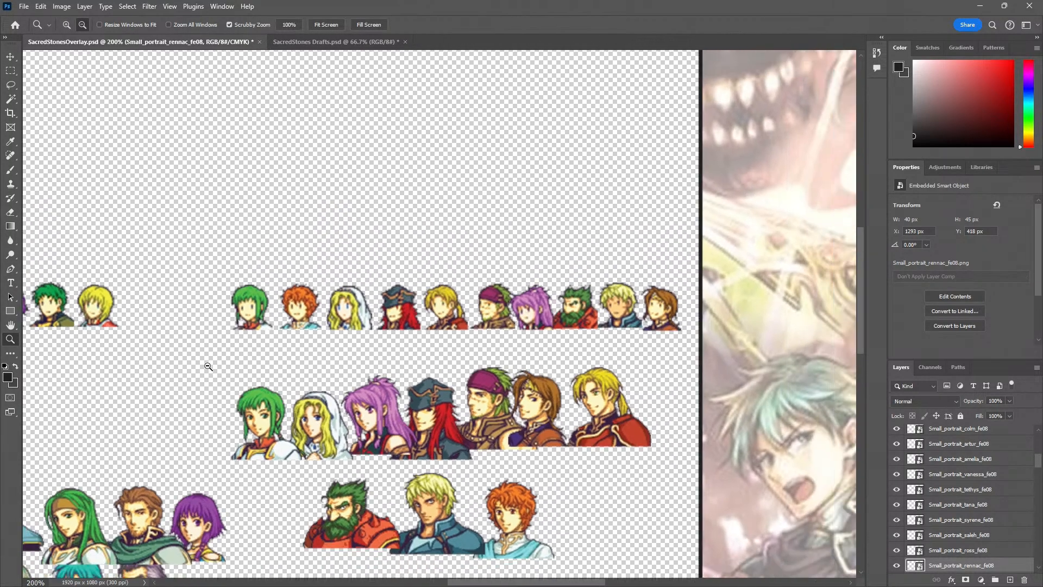
{"action": "left_click", "coordinate": [208, 367], "text": "alt"}
{"action": "left_click_drag", "start_coordinate": [163, 396], "coordinate": [423, 292]}
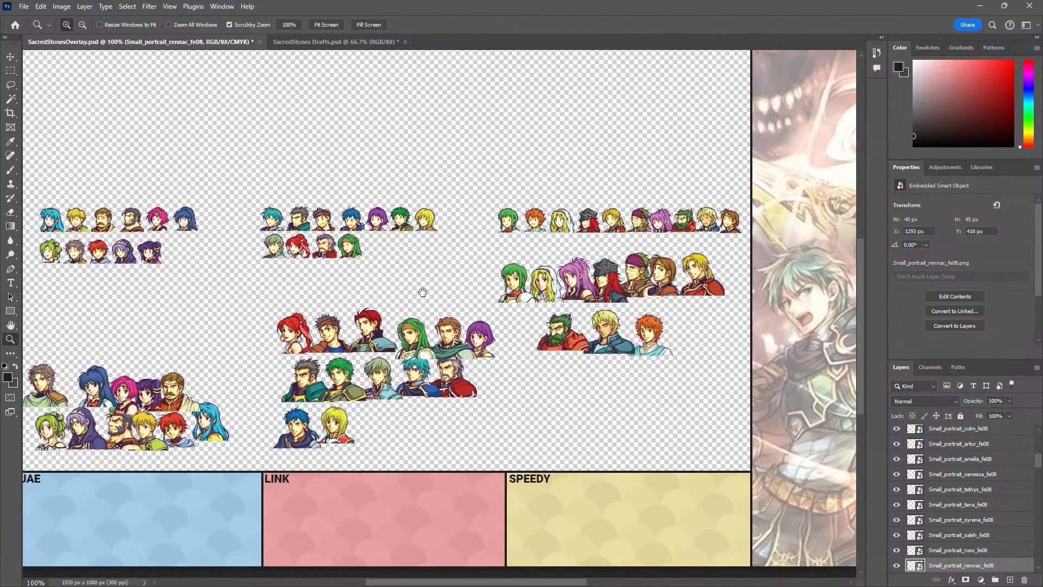
{"action": "left_click_drag", "start_coordinate": [535, 329], "coordinate": [567, 339]}
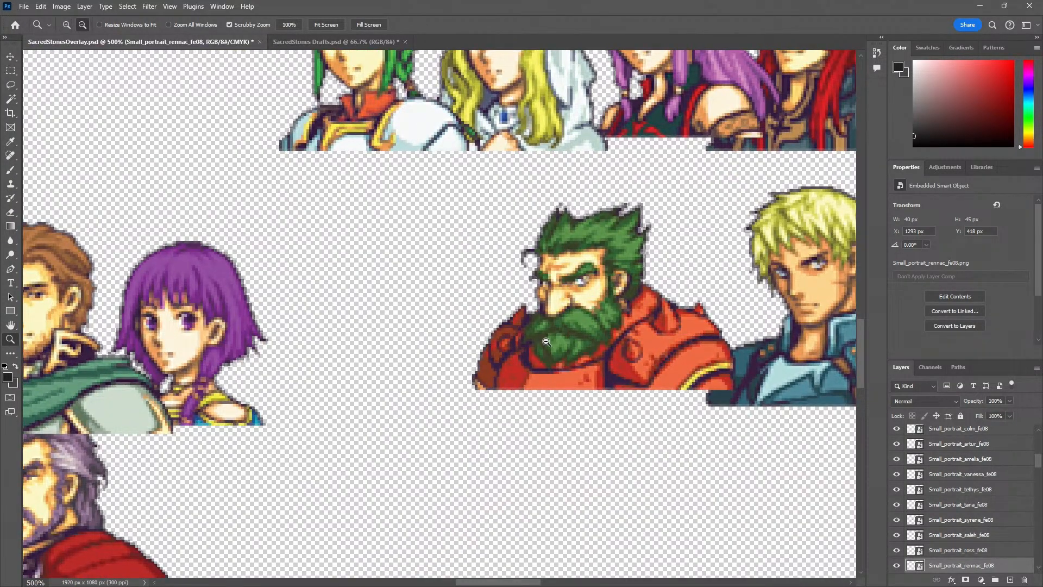
{"action": "left_click", "coordinate": [546, 341], "text": "alt"}
{"action": "left_click", "coordinate": [543, 342], "text": "alt"}
{"action": "left_click", "coordinate": [530, 341], "text": "alt"}
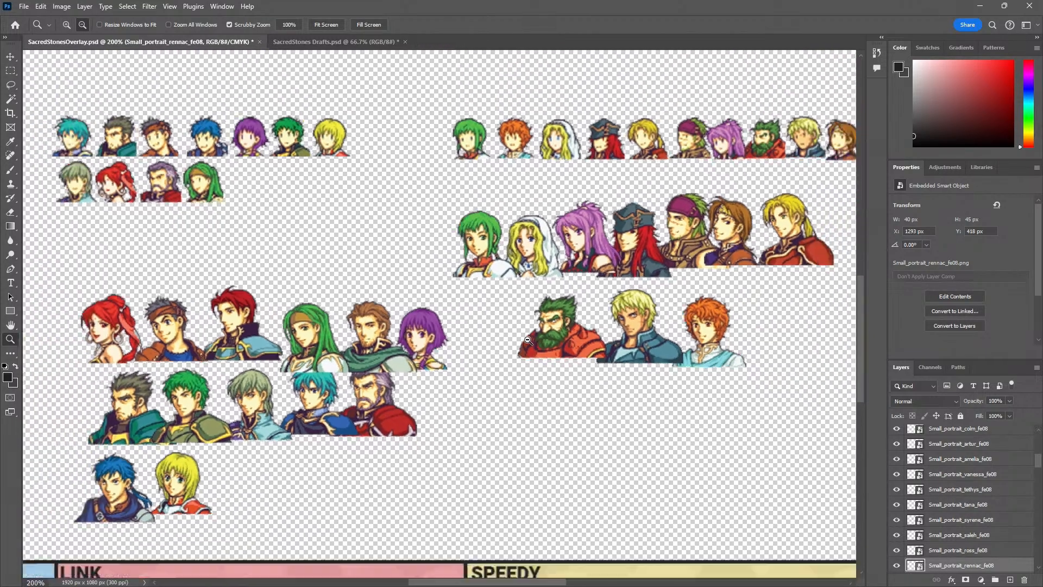
{"action": "left_click_drag", "start_coordinate": [243, 409], "coordinate": [442, 368]}
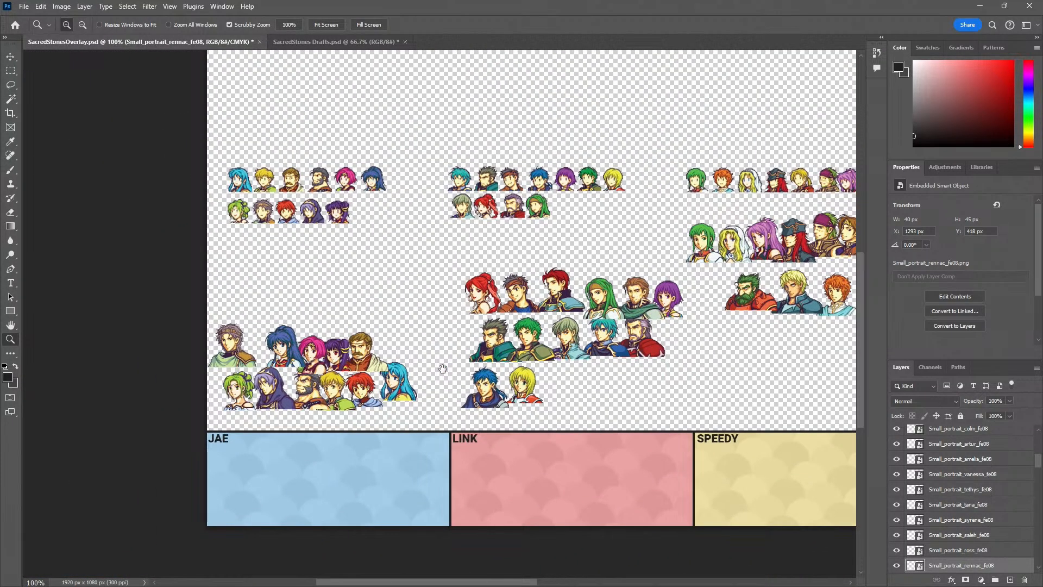
{"action": "left_click", "coordinate": [245, 184]}
{"action": "key", "text": "v"}
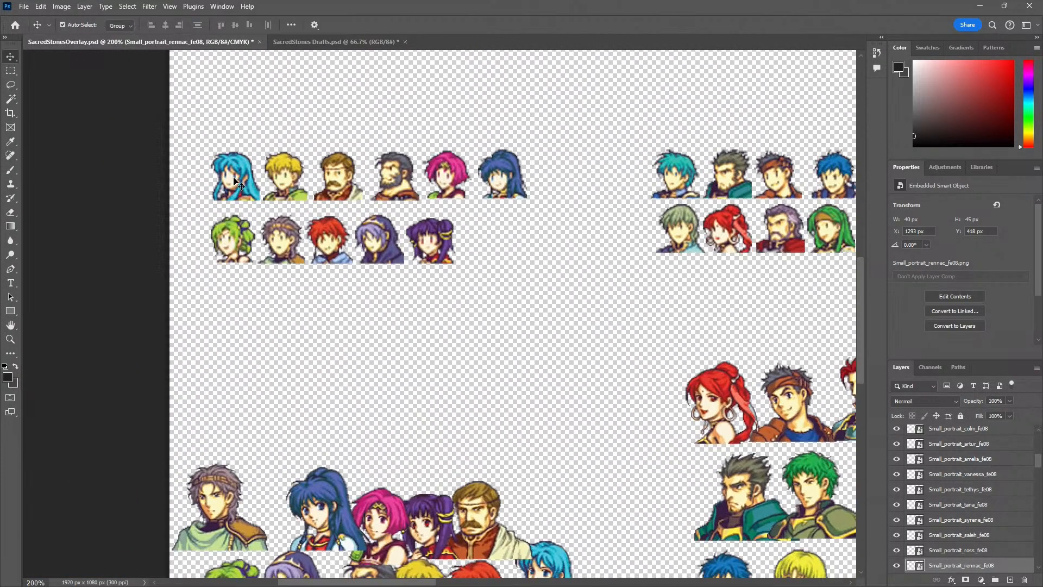
{"action": "left_click_drag", "start_coordinate": [243, 183], "coordinate": [235, 384]}
{"action": "key", "text": "ctrl+z"}
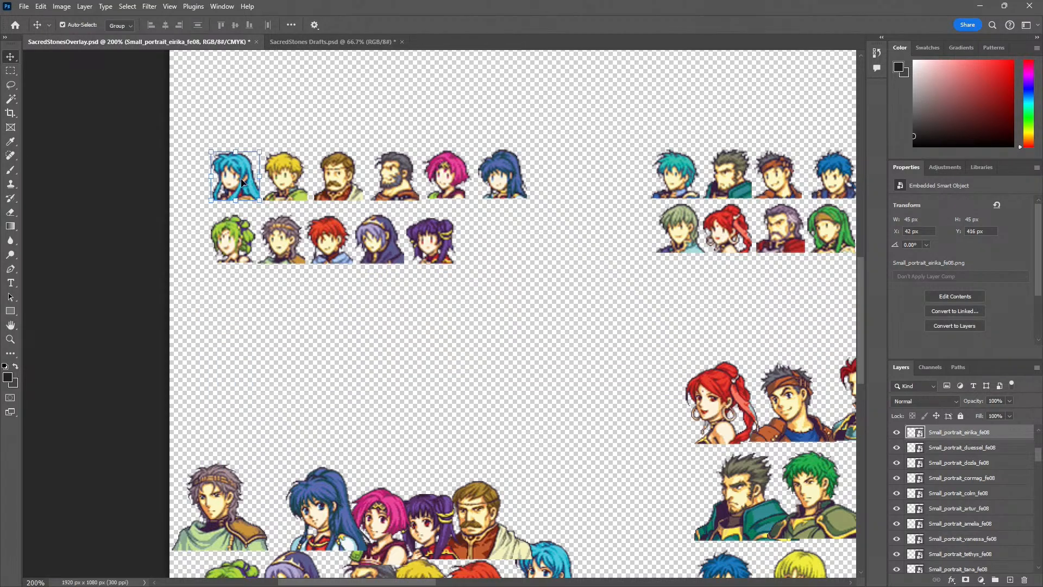
{"action": "left_click", "coordinate": [182, 124]}
{"action": "left_click_drag", "start_coordinate": [186, 110], "coordinate": [632, 342]}
{"action": "left_click", "coordinate": [493, 241]}
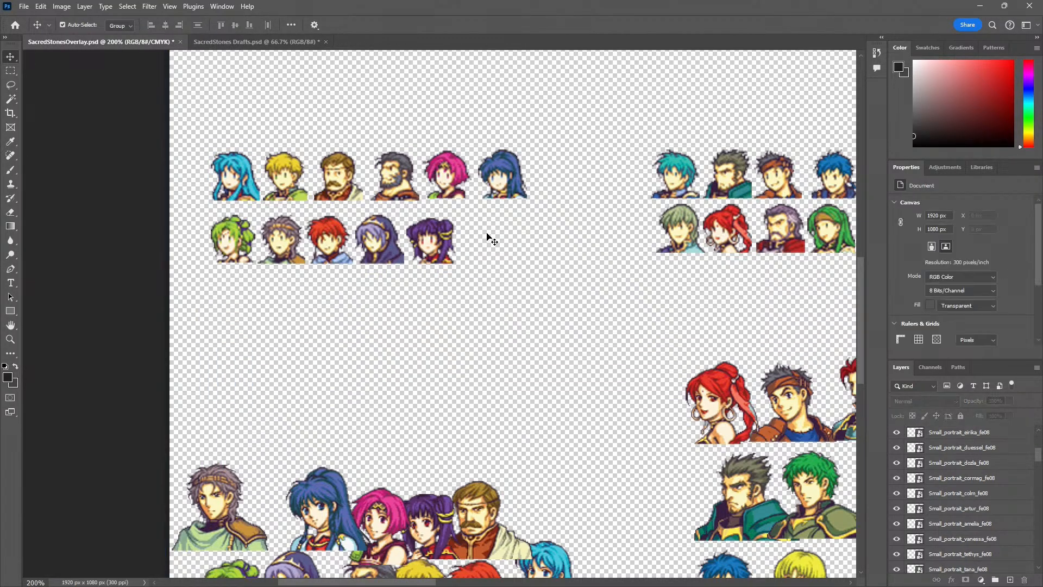
{"action": "left_click_drag", "start_coordinate": [196, 139], "coordinate": [587, 285]}
{"action": "left_click", "coordinate": [238, 178]}
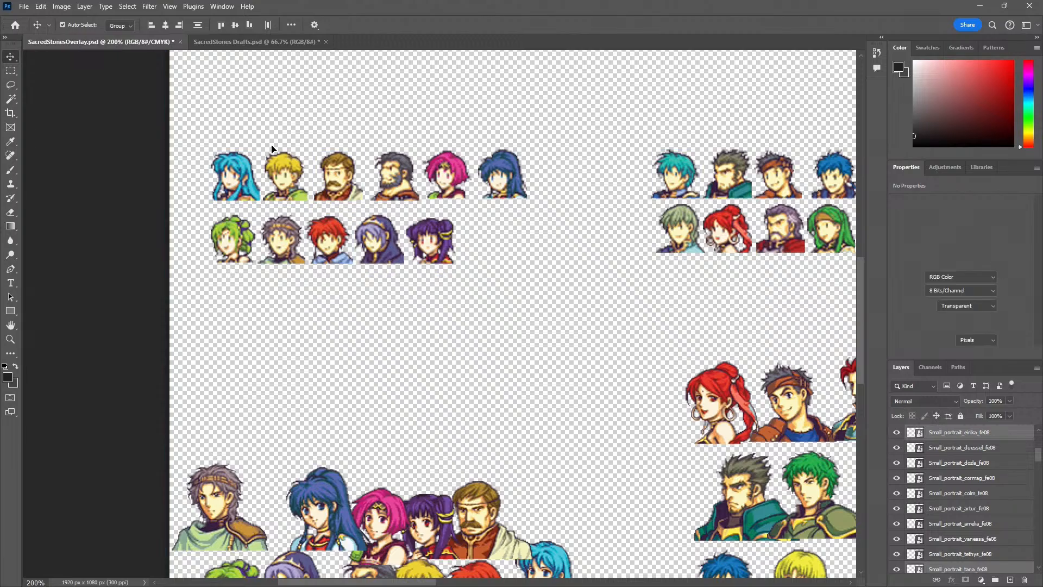
{"action": "left_click", "coordinate": [286, 182], "text": "shift"}
{"action": "key", "text": "ctrl+z"}
Select all eleven small portraits of the blue player's two rows and move them together into the blue panel
{"action": "left_click", "coordinate": [237, 178]}
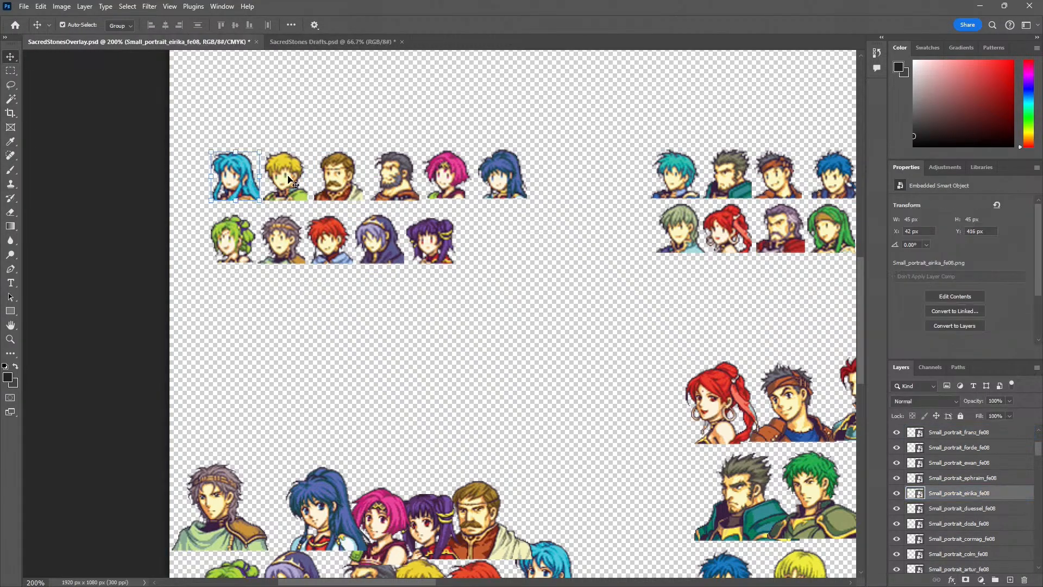
{"action": "left_click", "coordinate": [285, 179], "text": "shift"}
{"action": "left_click", "coordinate": [403, 181], "text": "shift"}
{"action": "left_click", "coordinate": [449, 180], "text": "shift"}
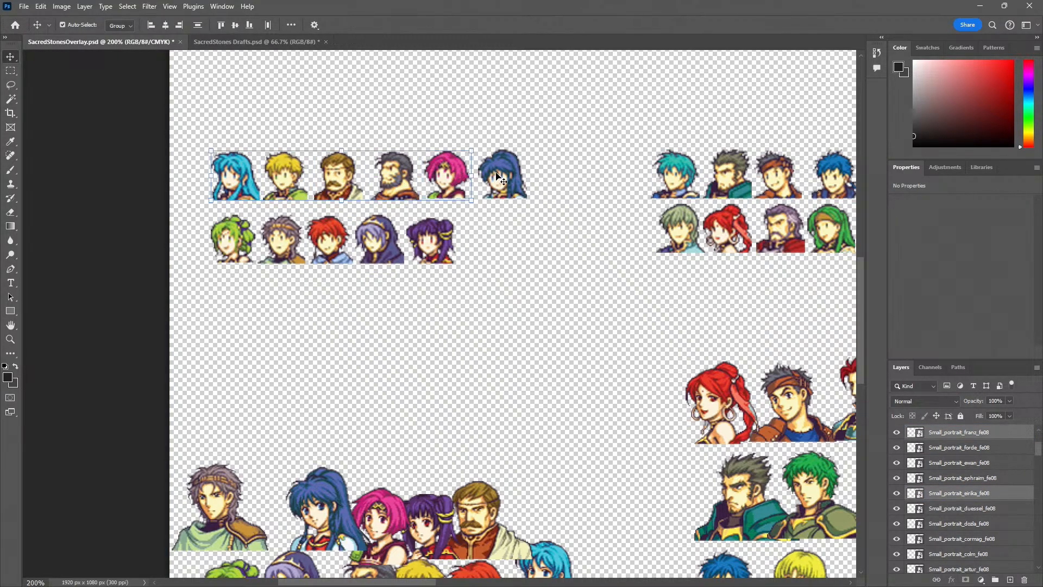
{"action": "left_click", "coordinate": [501, 179], "text": "shift"}
{"action": "left_click", "coordinate": [434, 243], "text": "shift"}
{"action": "left_click", "coordinate": [383, 250], "text": "shift"}
{"action": "left_click", "coordinate": [330, 252], "text": "shift"}
{"action": "left_click", "coordinate": [281, 253], "text": "shift"}
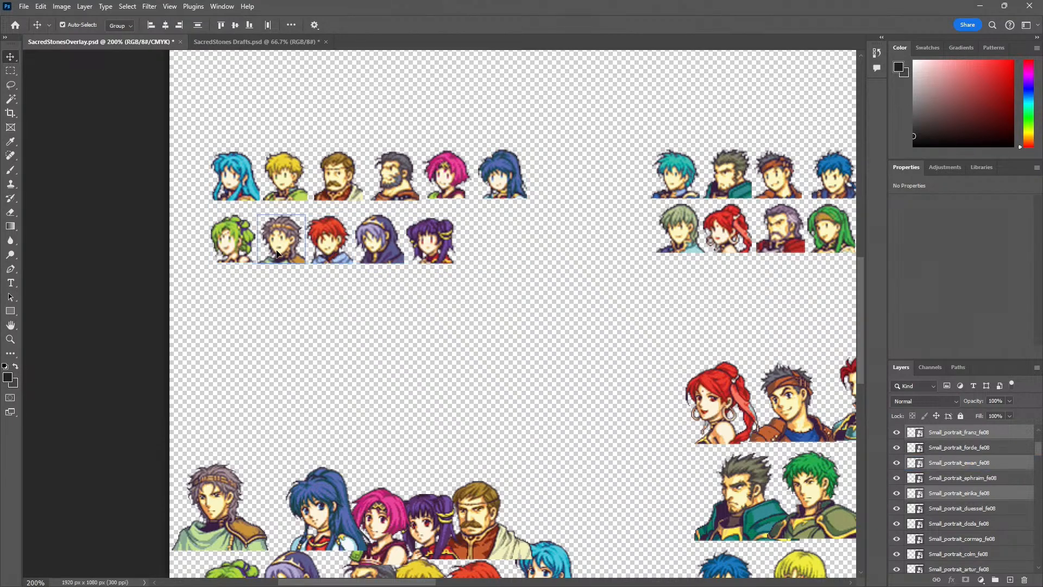
{"action": "left_click_drag", "start_coordinate": [278, 261], "coordinate": [307, 416]}
{"action": "key", "text": "ctrl+minus"}
{"action": "key", "text": "ctrl+minus"}
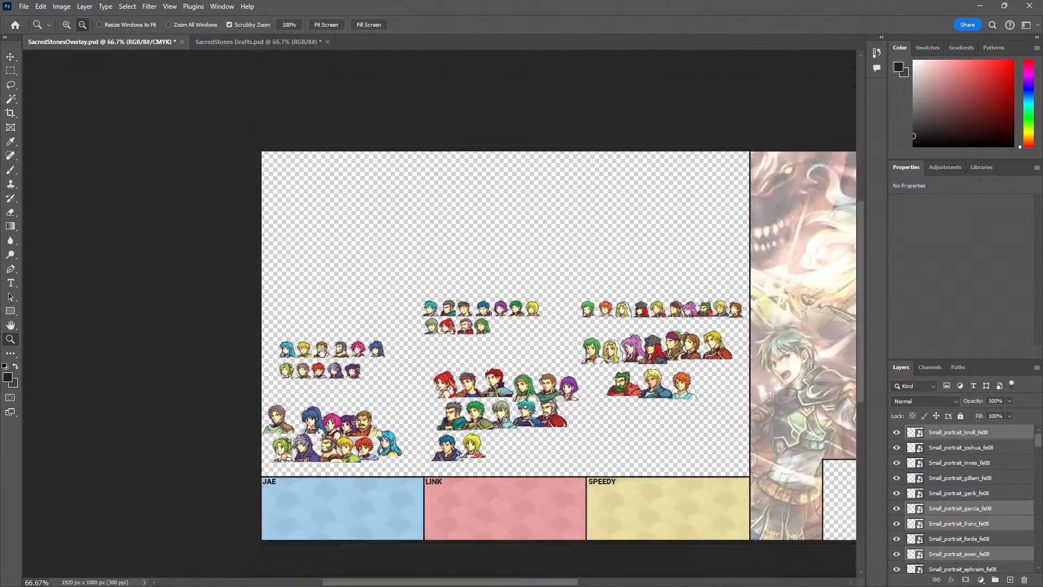
{"action": "left_click_drag", "start_coordinate": [292, 351], "coordinate": [284, 406]}
{"action": "key", "text": "z"}
{"action": "left_click", "coordinate": [280, 495]}
{"action": "left_click", "coordinate": [280, 495]}
{"action": "key", "text": "v"}
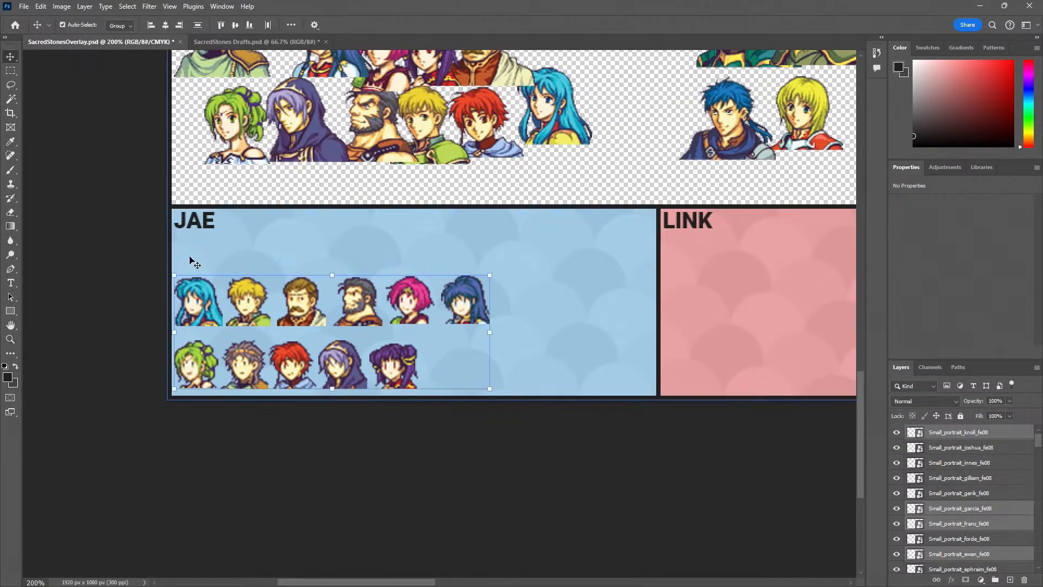
Lower the six small portraits of the blue panel's upper row, Eirika's through Tana's, to just above the second row
{"action": "left_click", "coordinate": [195, 266]}
{"action": "left_click", "coordinate": [204, 289]}
{"action": "left_click", "coordinate": [247, 297], "text": "shift"}
{"action": "left_click", "coordinate": [298, 302], "text": "shift"}
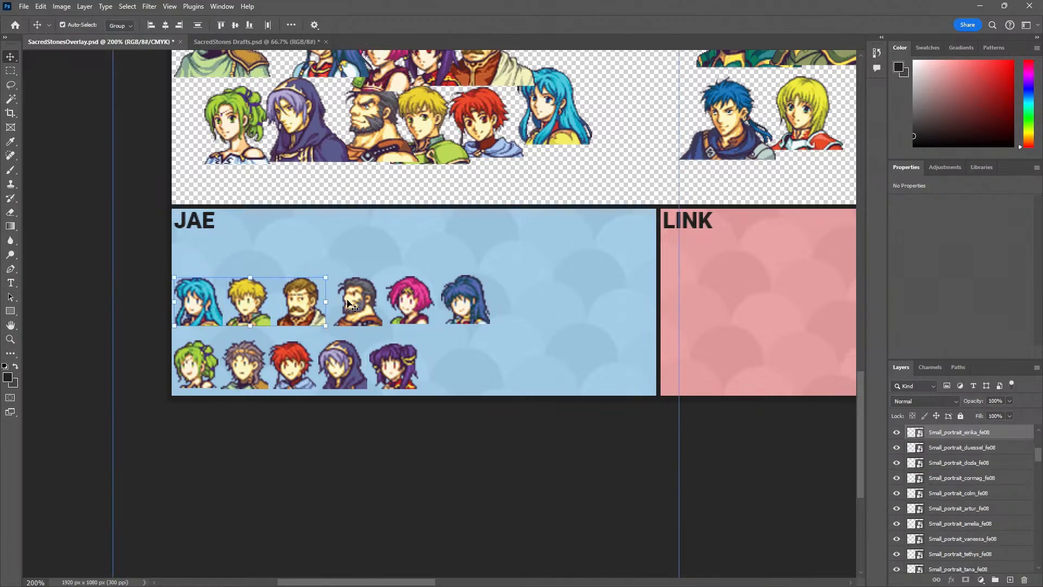
{"action": "left_click", "coordinate": [356, 304], "text": "shift"}
{"action": "left_click", "coordinate": [408, 305], "text": "shift"}
{"action": "left_click", "coordinate": [460, 305], "text": "shift"}
{"action": "mouse_move", "coordinate": [416, 314]}
{"action": "left_mouse_down"}
{"action": "mouse_move", "coordinate": [412, 333]}
{"action": "mouse_move", "coordinate": [461, 341]}
{"action": "mouse_move", "coordinate": [417, 331]}
{"action": "left_mouse_up"}
Move the second row's five small portraits, L'Arachel's through Myrrh's, up to continue the first row after Tana's
{"action": "left_click", "coordinate": [247, 369]}
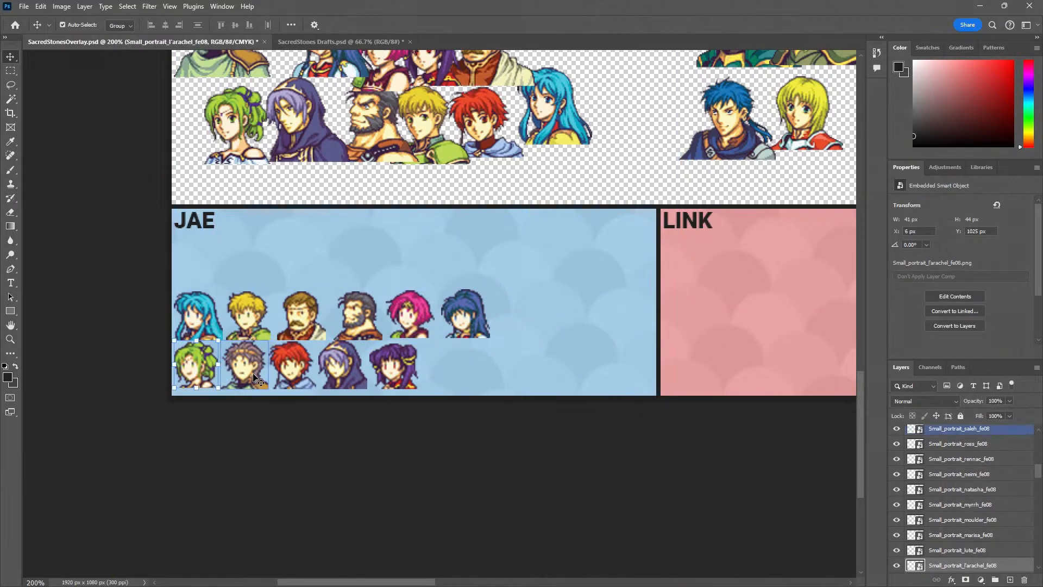
{"action": "left_click", "coordinate": [199, 372]}
{"action": "left_click", "coordinate": [249, 375], "text": "shift"}
{"action": "left_click", "coordinate": [294, 373], "text": "shift"}
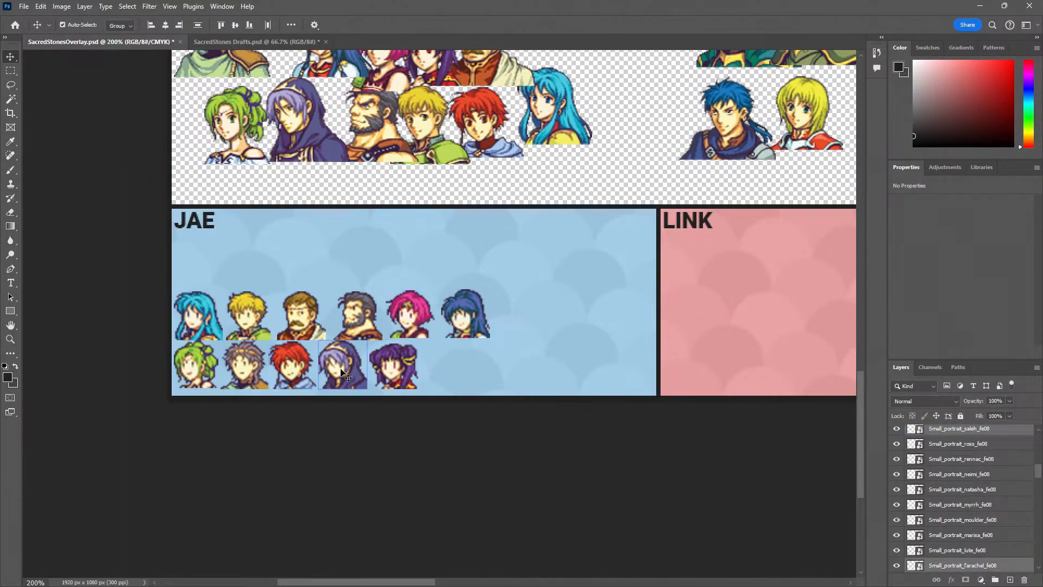
{"action": "left_click", "coordinate": [342, 372], "text": "shift"}
{"action": "left_click", "coordinate": [390, 370], "text": "shift"}
{"action": "left_click_drag", "start_coordinate": [348, 368], "coordinate": [660, 320]}
{"action": "left_click", "coordinate": [477, 391]}
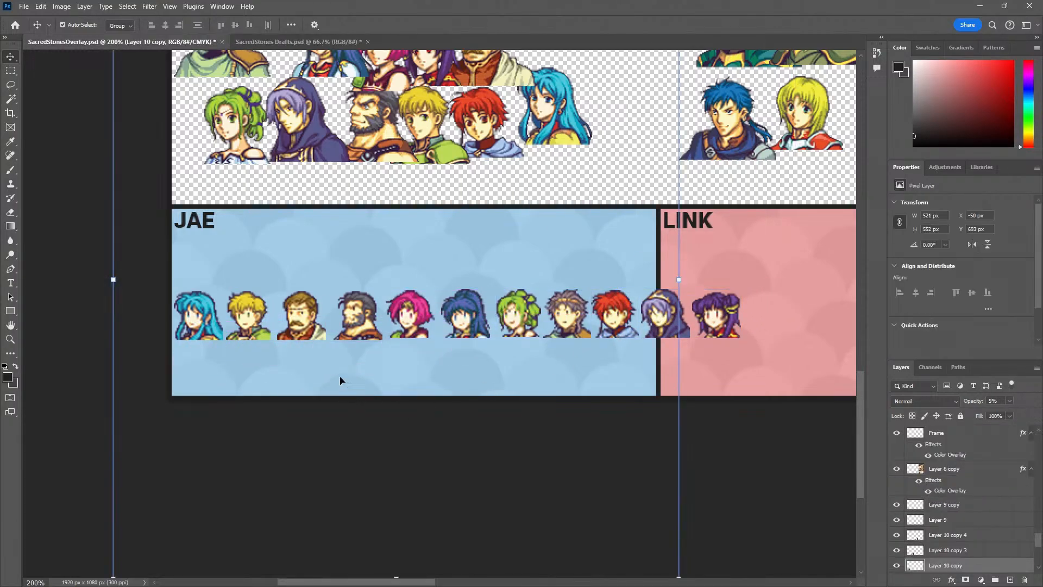
Undo the second row's move and shift Moulder's small portrait close beside Franz's in the upper row
{"action": "key", "text": "z"}
{"action": "left_click", "coordinate": [303, 354]}
{"action": "left_click", "coordinate": [302, 354]}
{"action": "key", "text": "v"}
{"action": "mouse_move", "coordinate": [296, 269]}
{"action": "left_mouse_down"}
{"action": "mouse_move", "coordinate": [288, 285]}
{"action": "mouse_move", "coordinate": [312, 280]}
{"action": "left_mouse_up"}
{"action": "key", "text": "ctrl+z"}
{"action": "key", "text": "ctrl+z"}
{"action": "key", "text": "z"}
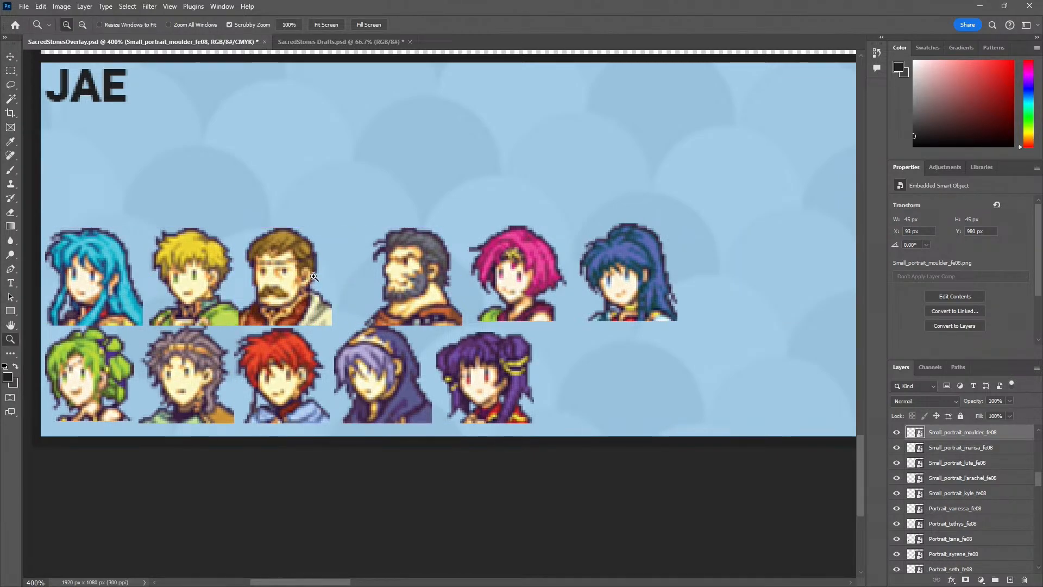
{"action": "key", "text": "ctrl+z"}
{"action": "key", "text": "ctrl+z"}
{"action": "key", "text": "ctrl+shift+z"}
{"action": "key", "text": "ctrl+shift+z"}
{"action": "left_click", "coordinate": [299, 382], "text": "alt"}
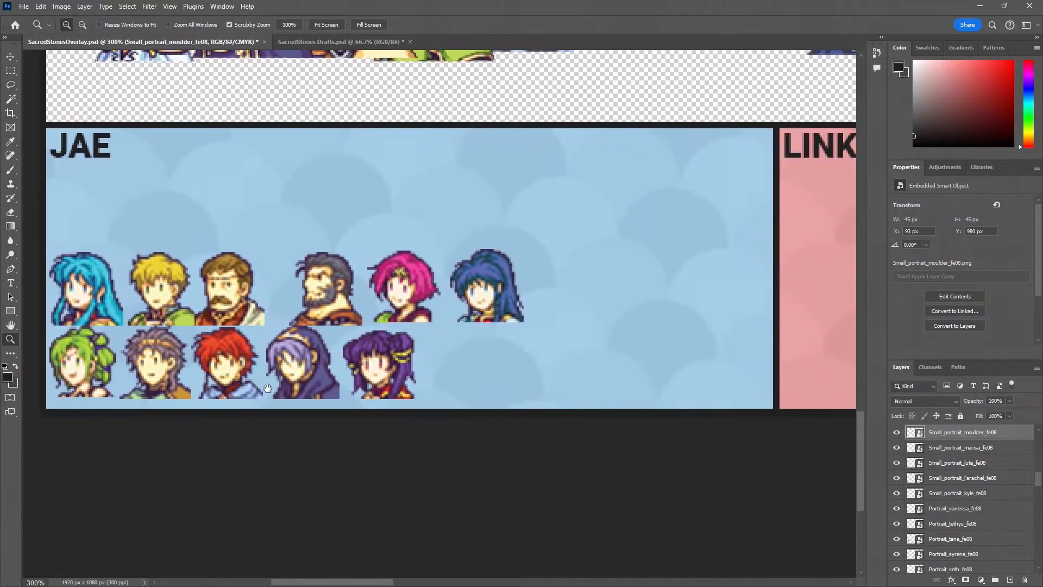
Line up L'Arachel's, Saleh's, Ewan's, Knoll's and Myrrh's small portraits after Tana's to form a single row
{"action": "key", "text": "v"}
{"action": "left_click", "coordinate": [148, 371]}
{"action": "left_click", "coordinate": [148, 372], "text": "shift"}
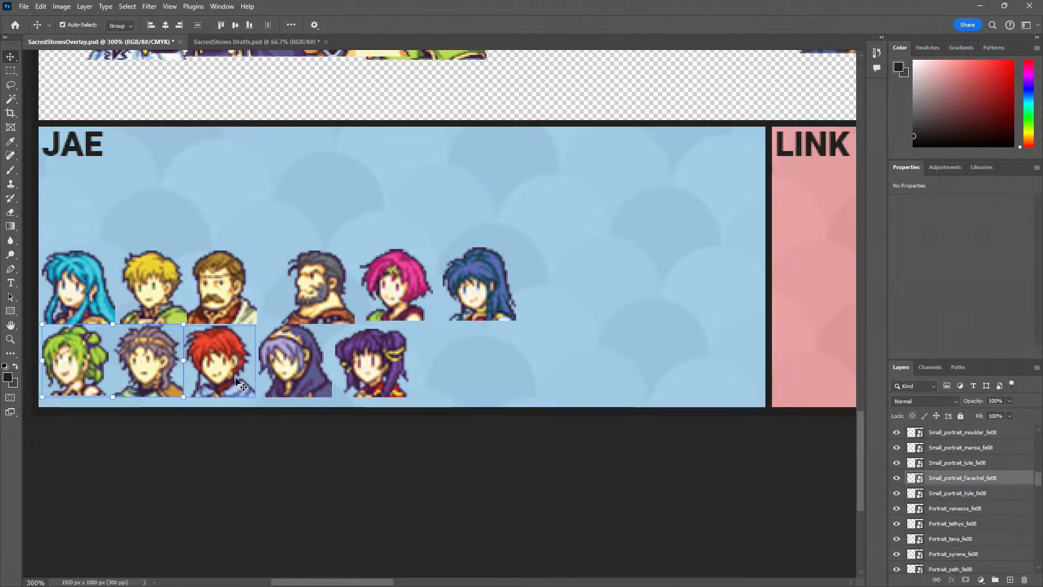
{"action": "left_click", "coordinate": [296, 375], "text": "shift"}
{"action": "left_click", "coordinate": [371, 373], "text": "shift"}
{"action": "left_click_drag", "start_coordinate": [303, 374], "coordinate": [782, 298]}
{"action": "left_click", "coordinate": [217, 373]}
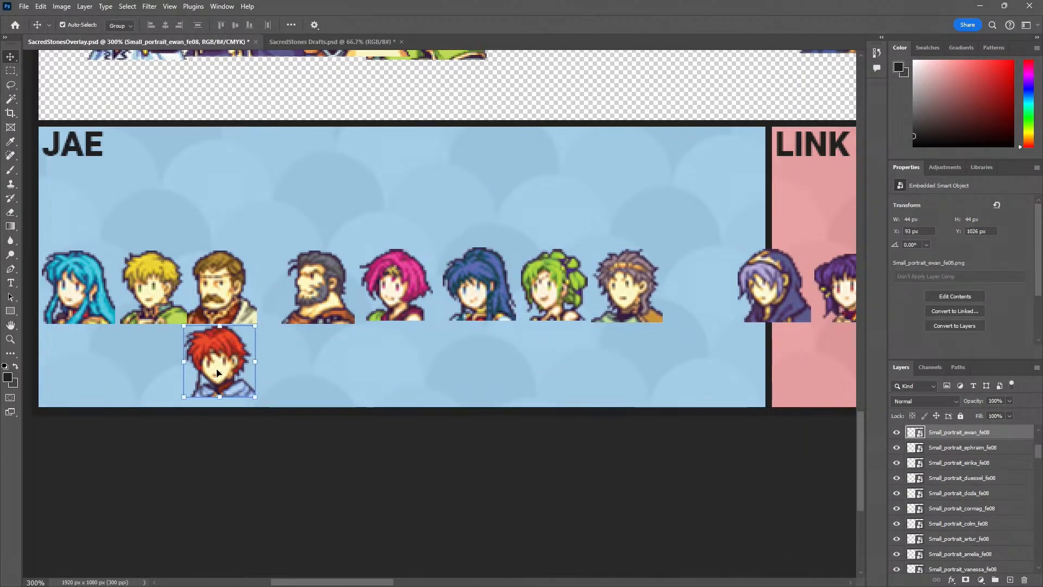
{"action": "left_click_drag", "start_coordinate": [218, 372], "coordinate": [703, 296]}
Move Eirika's, Franz's and Moulder's small portraits together down to the bottom edge of the blue panel
{"action": "key", "text": "z"}
{"action": "left_click", "coordinate": [194, 341], "text": "alt"}
{"action": "left_click_drag", "start_coordinate": [187, 354], "coordinate": [252, 330]}
{"action": "left_click", "coordinate": [194, 305]}
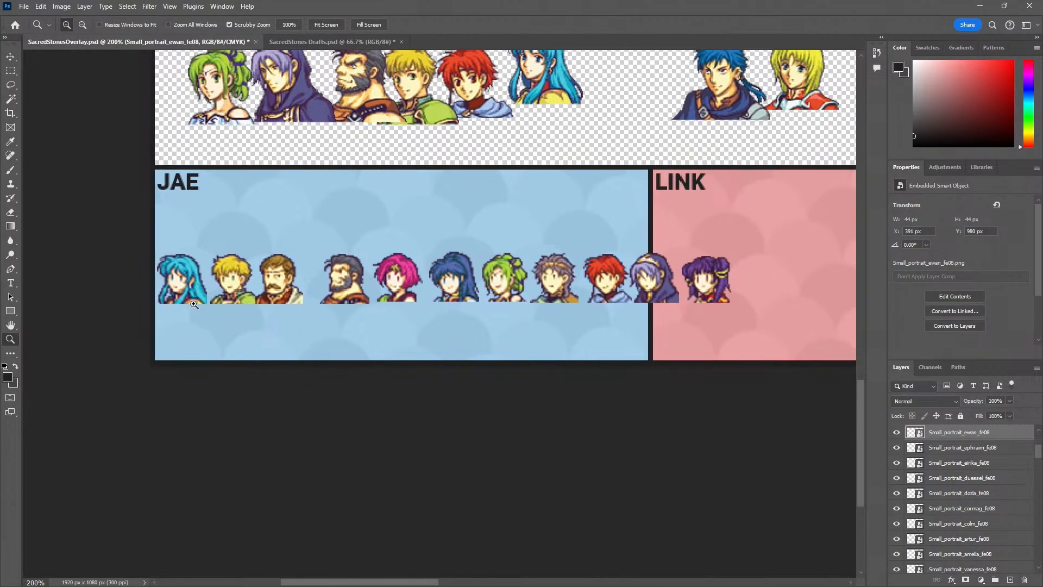
{"action": "key", "text": "v"}
{"action": "left_click", "coordinate": [184, 281]}
{"action": "left_click", "coordinate": [247, 280], "text": "shift"}
{"action": "left_click", "coordinate": [304, 281], "text": "shift"}
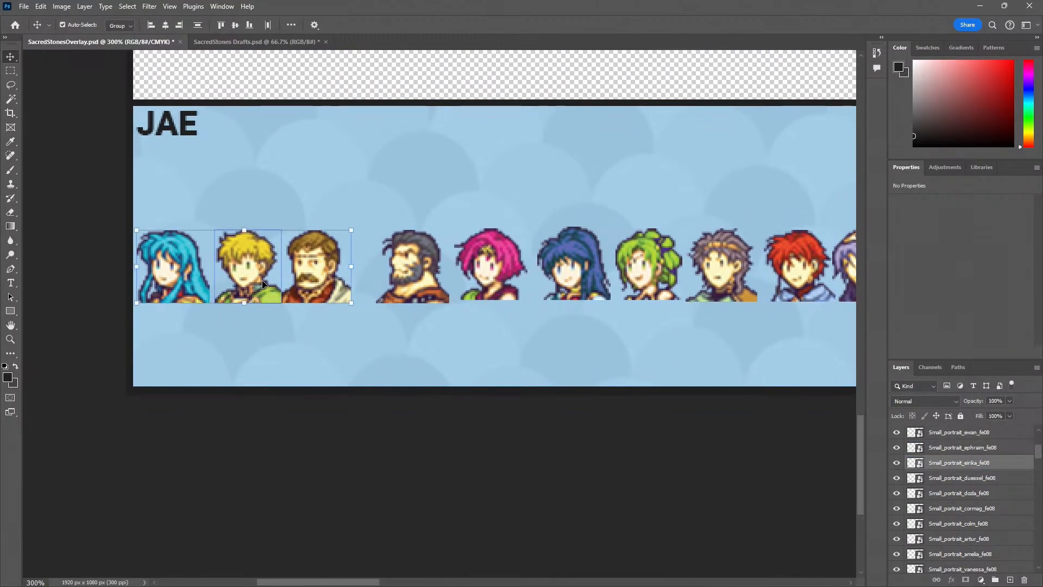
{"action": "left_click_drag", "start_coordinate": [263, 282], "coordinate": [266, 364]}
Fine-tune the horizontal spacing of Franz's and Moulder's small portraits beside Eirika's, with Moulder's at X 93 px
{"action": "left_click", "coordinate": [239, 346]}
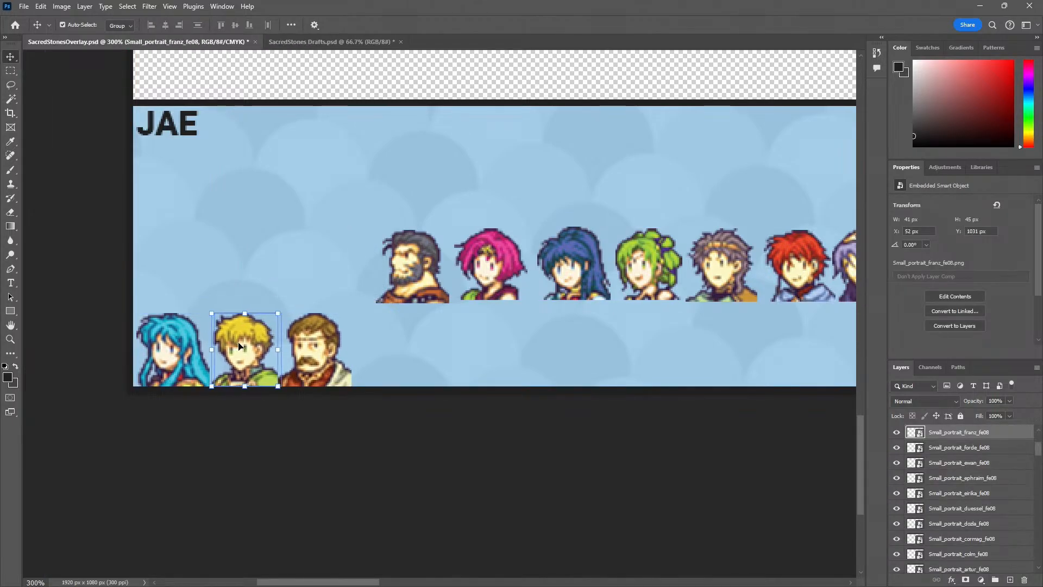
{"action": "left_click", "coordinate": [324, 389]}
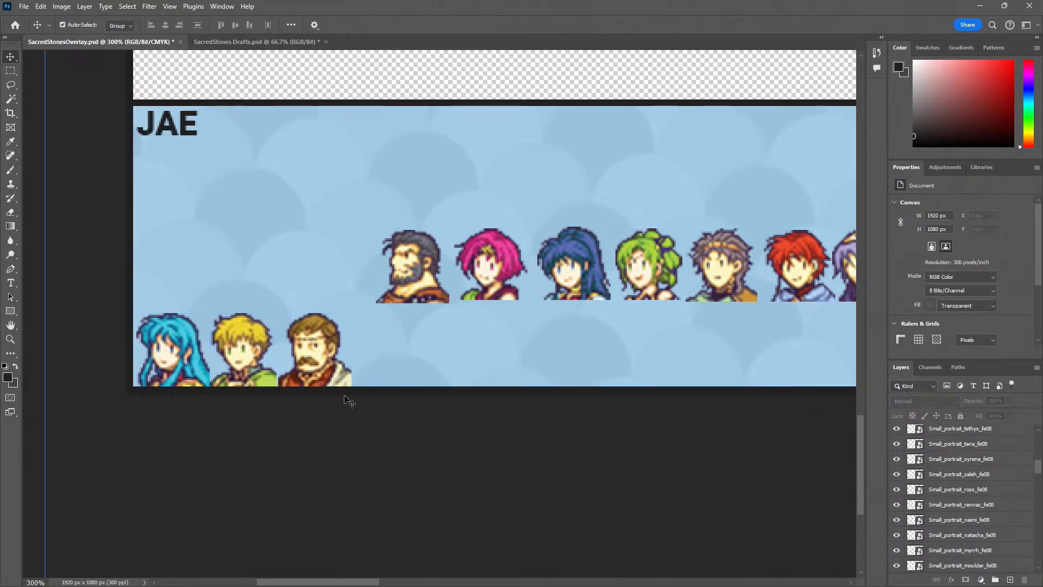
{"action": "left_click", "coordinate": [346, 384]}
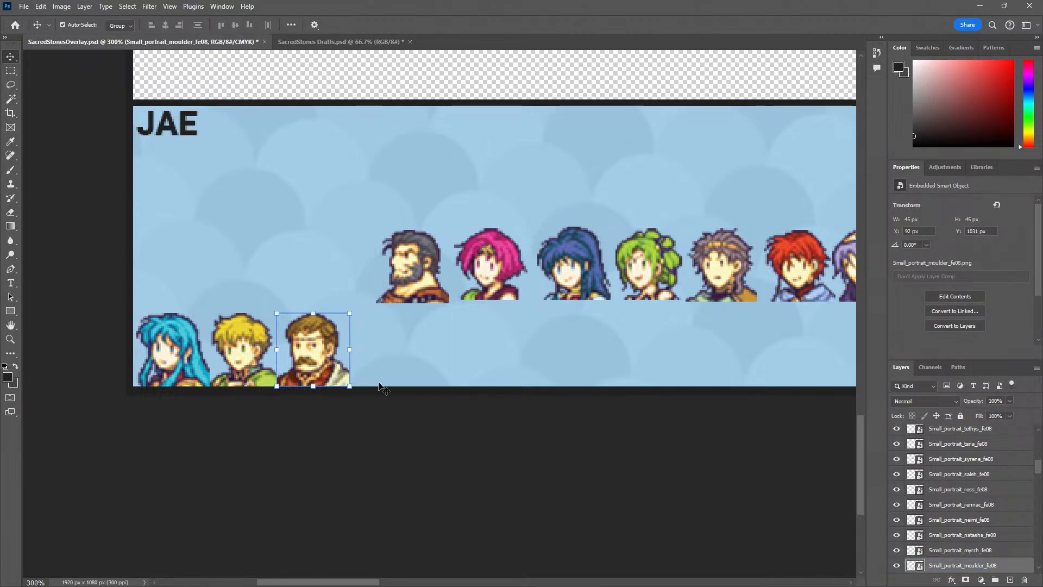
{"action": "left_click", "coordinate": [368, 451]}
{"action": "left_click", "coordinate": [322, 381]}
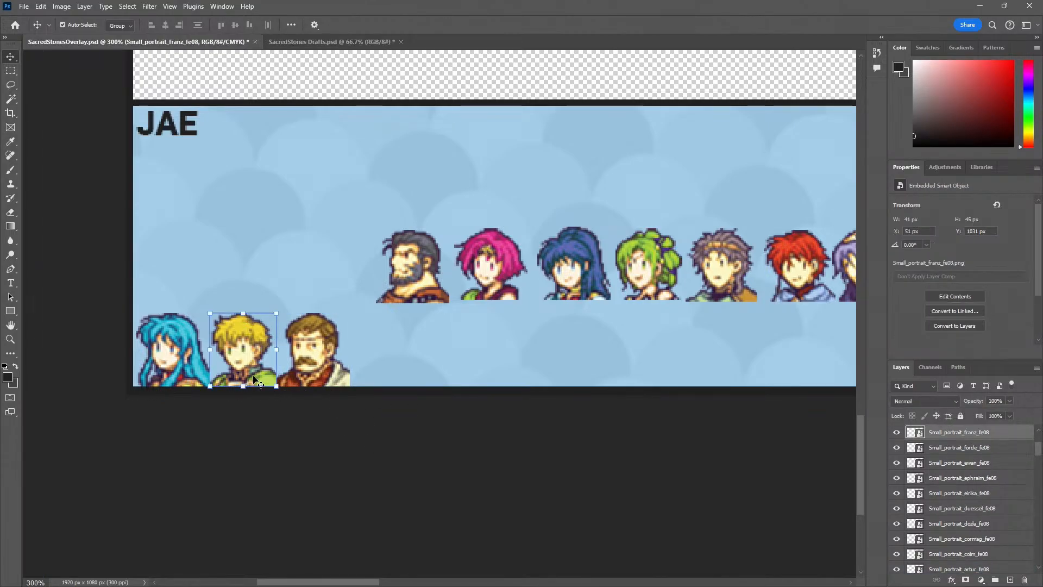
{"action": "key", "text": "Right"}
{"action": "key", "text": "Right"}
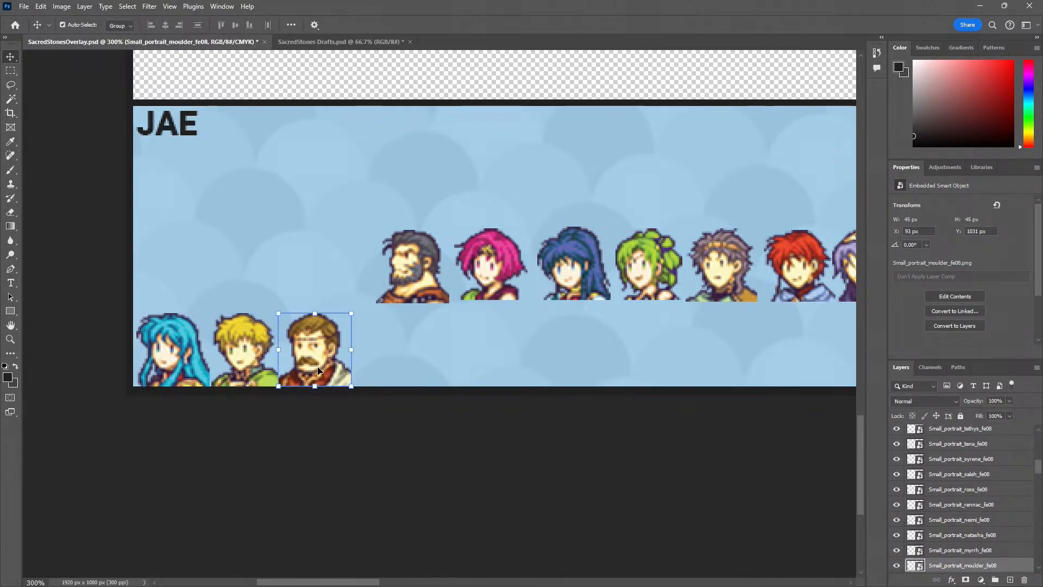
Continue the row along the blue panel's bottom edge with Garcia's, Neimi's and Tana's small portraits, placing Tana's at X 226 px
{"action": "left_click_drag", "start_coordinate": [420, 296], "coordinate": [410, 387]}
{"action": "left_click_drag", "start_coordinate": [486, 275], "coordinate": [448, 362]}
{"action": "scroll", "coordinate": [489, 380], "scroll_direction": "right", "scroll_amount": 3}
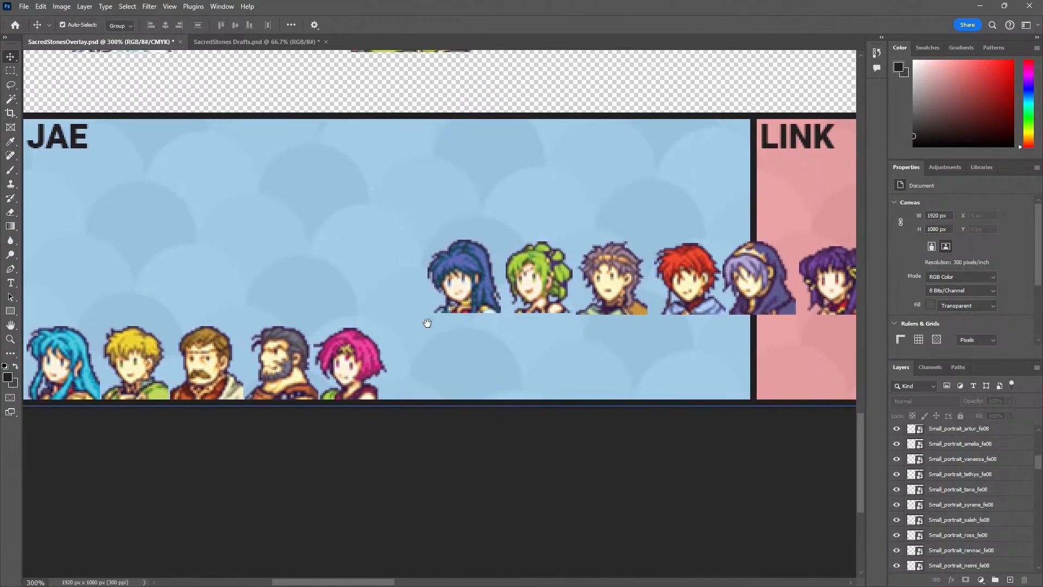
{"action": "left_click_drag", "start_coordinate": [469, 287], "coordinate": [410, 371]}
{"action": "key", "text": "Right"}
{"action": "key", "text": "Right"}
{"action": "key", "text": "Right"}
{"action": "key", "text": "Right"}
{"action": "key", "text": "Right"}
{"action": "key", "text": "Right"}
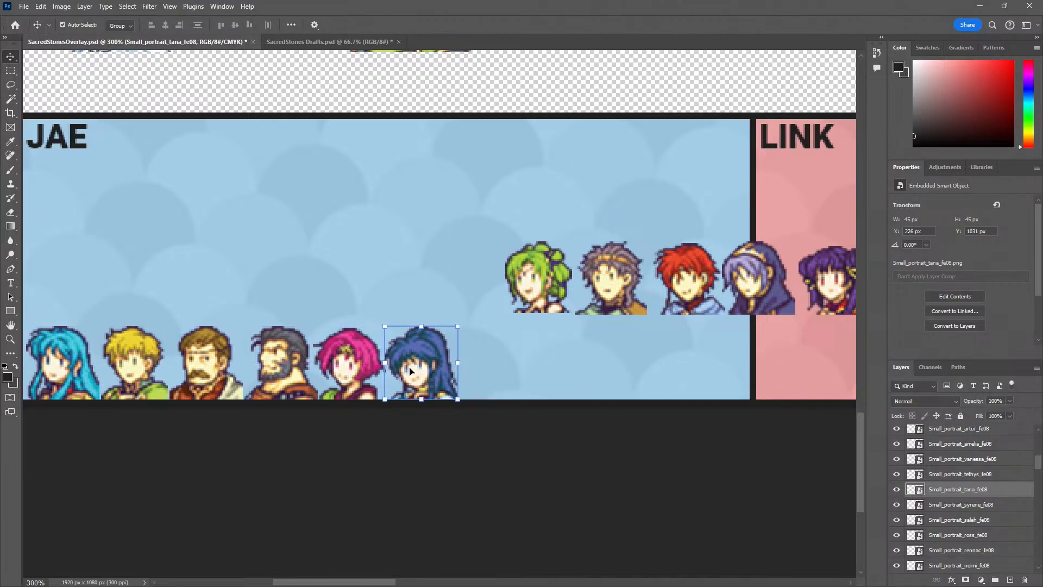
{"action": "left_click", "coordinate": [464, 455]}
{"action": "left_click_drag", "start_coordinate": [479, 404], "coordinate": [394, 411]}
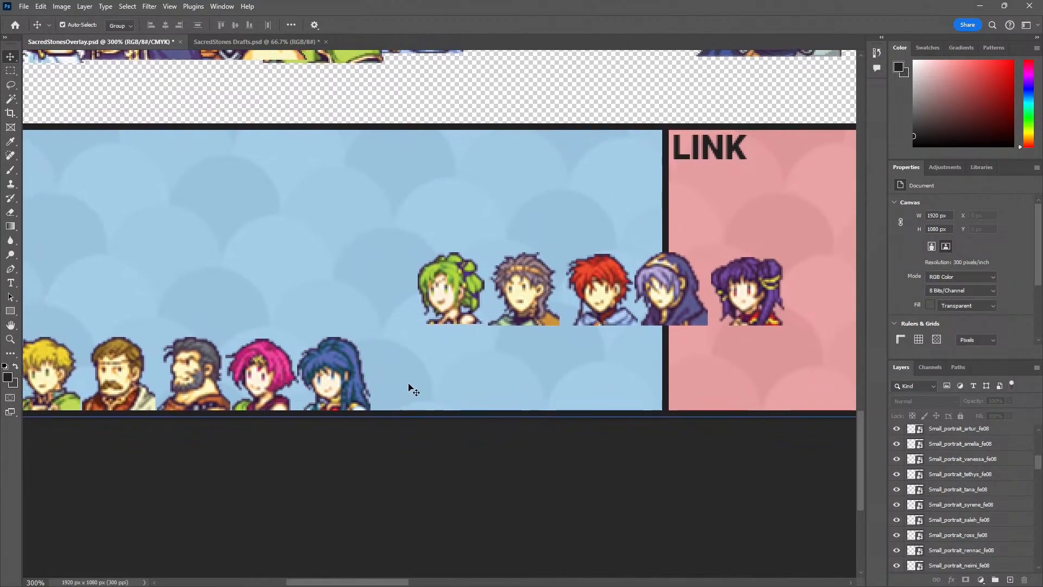
Place L'Arachel's small portrait directly after Tana's on the blue panel's bottom edge, at X 268 px
{"action": "left_click_drag", "start_coordinate": [432, 299], "coordinate": [380, 385]}
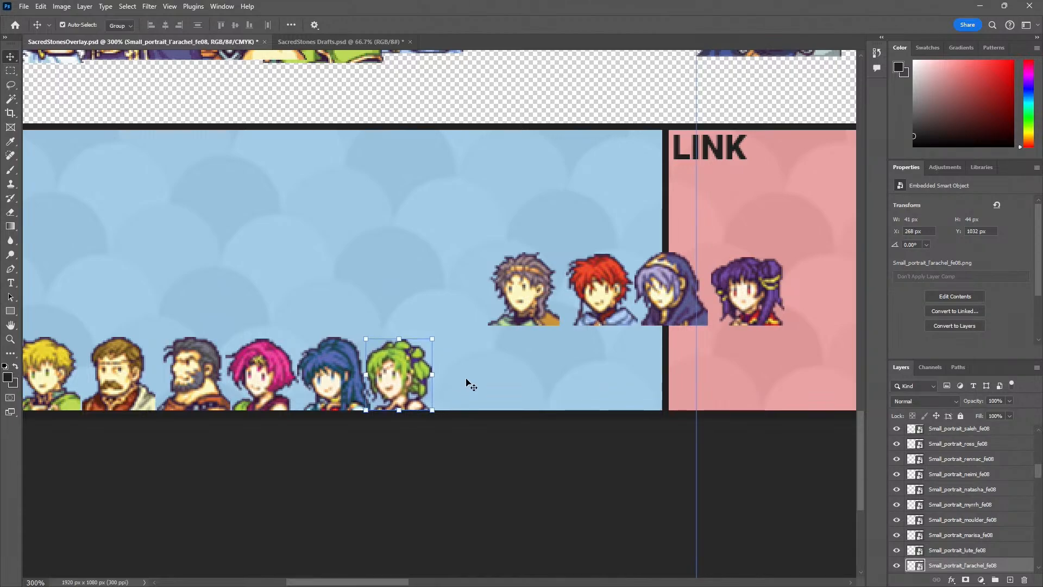
{"action": "left_click", "coordinate": [449, 476]}
{"action": "key", "text": "z"}
{"action": "left_click", "coordinate": [428, 459], "text": "alt"}
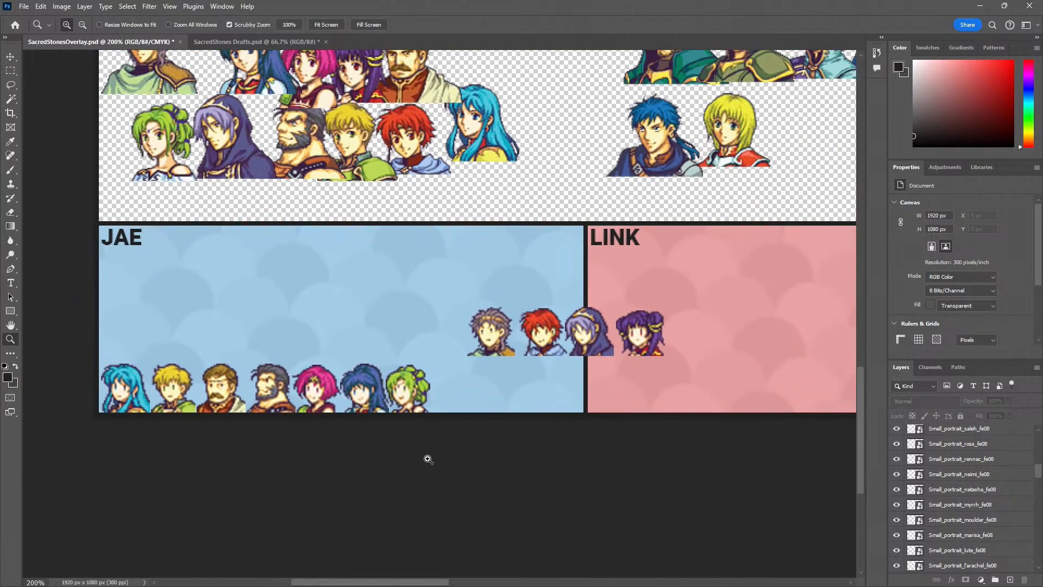
{"action": "left_click", "coordinate": [379, 396]}
{"action": "key", "text": "v"}
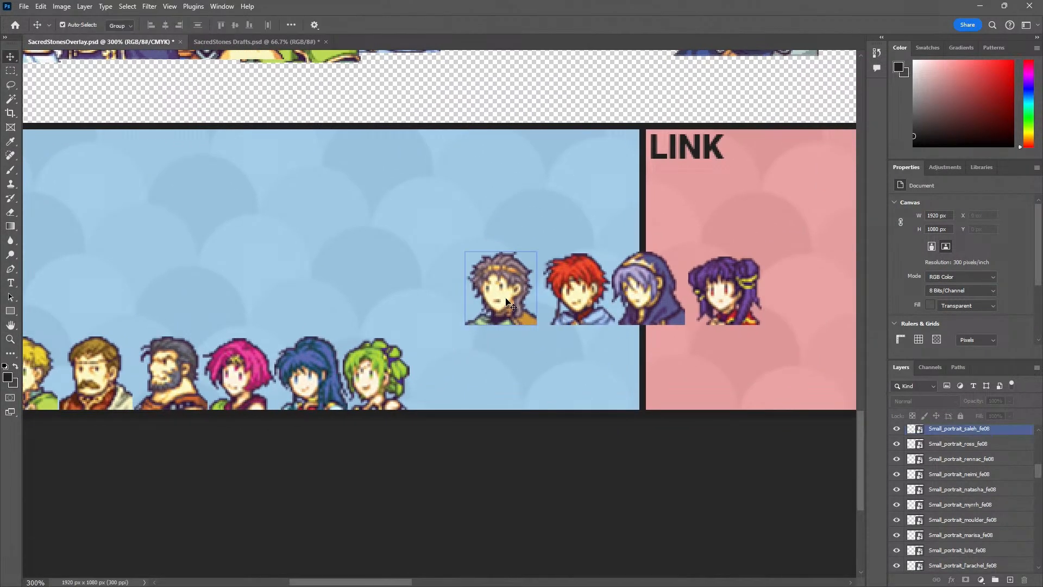
Finish the blue panel's bottom row with Saleh's, Ewan's, Knoll's and Myrrh's small portraits after L'Arachel's
{"action": "left_click_drag", "start_coordinate": [509, 302], "coordinate": [448, 388]}
{"action": "left_click_drag", "start_coordinate": [573, 290], "coordinate": [513, 376]}
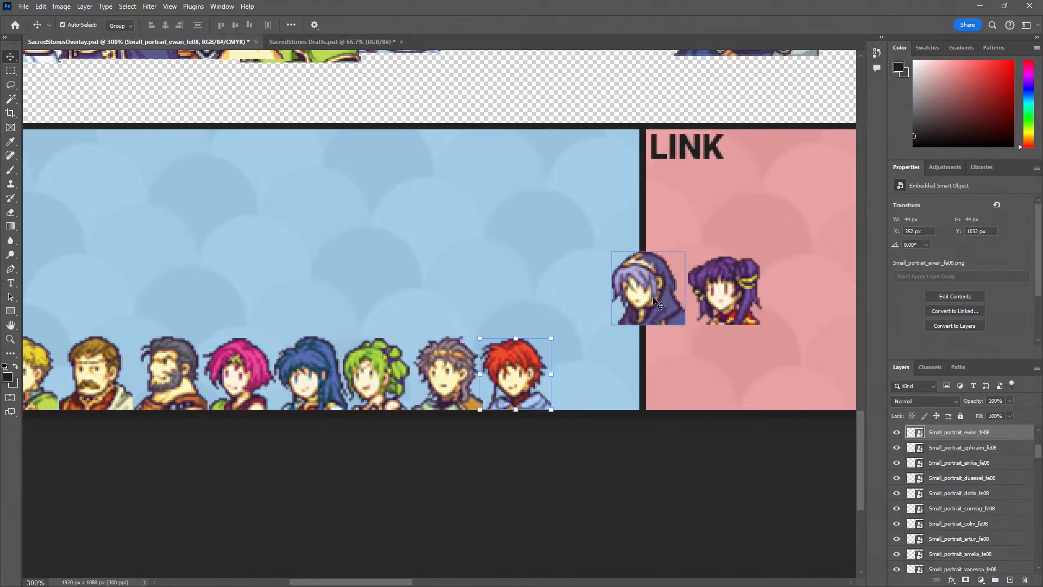
{"action": "left_click_drag", "start_coordinate": [644, 296], "coordinate": [581, 372]}
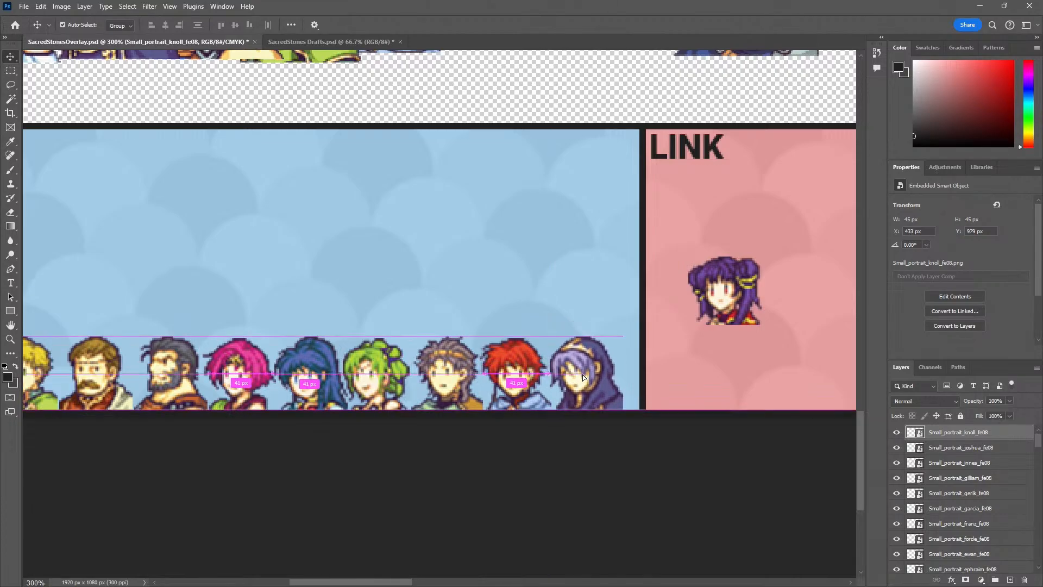
{"action": "left_click_drag", "start_coordinate": [720, 311], "coordinate": [655, 386]}
{"action": "left_click", "coordinate": [577, 436], "text": "alt"}
{"action": "left_click", "coordinate": [567, 447], "text": "alt"}
{"action": "left_click_drag", "start_coordinate": [570, 449], "coordinate": [486, 457]}
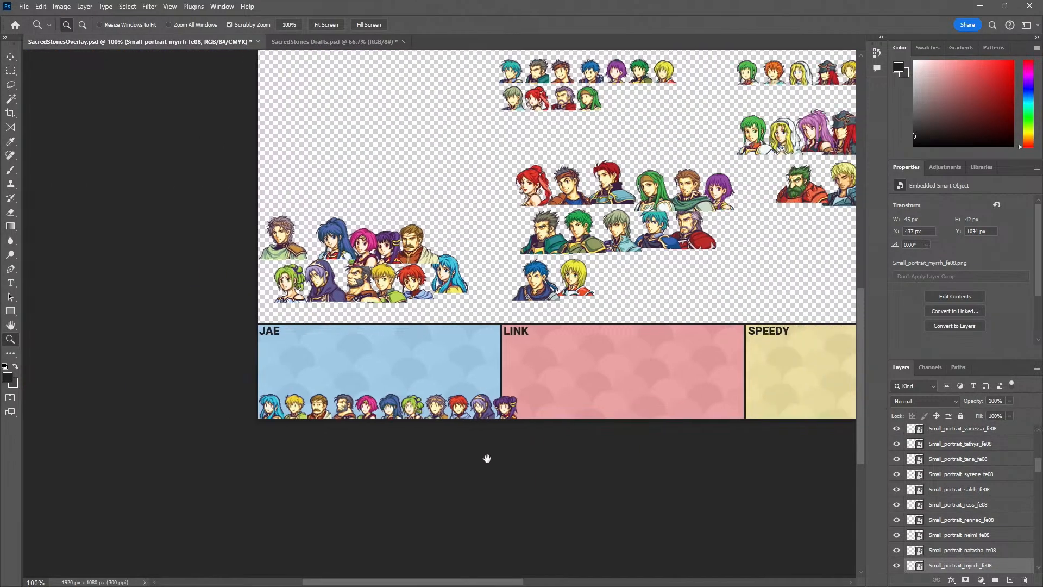
{"action": "left_click_drag", "start_coordinate": [627, 449], "coordinate": [529, 424]}
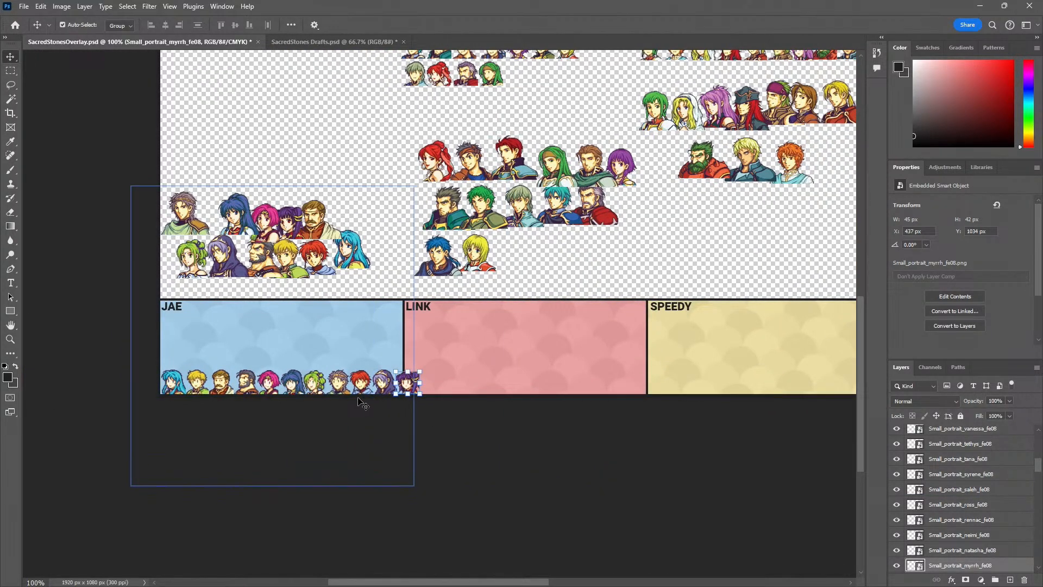
{"action": "left_click", "coordinate": [178, 382]}
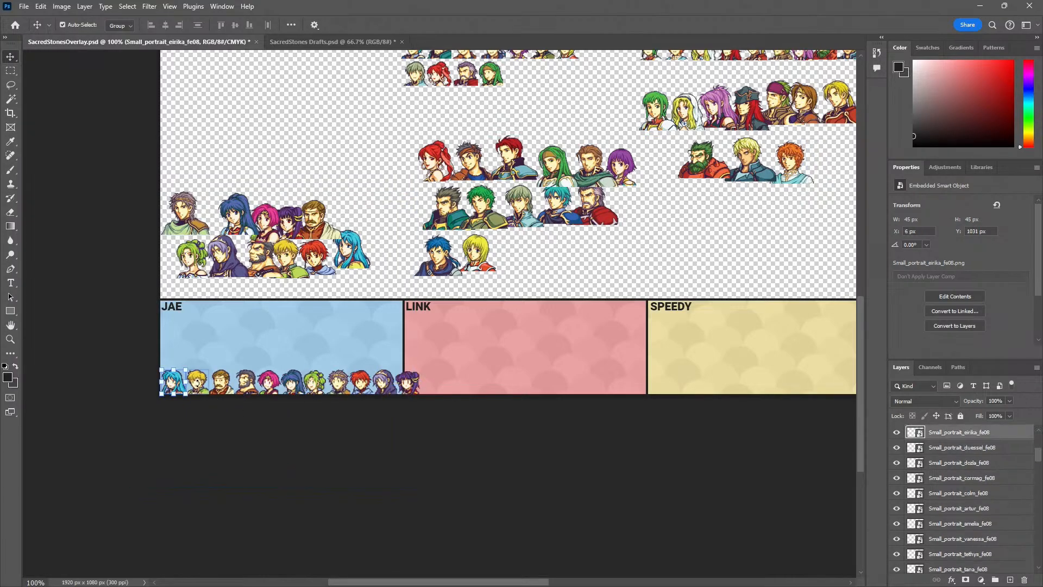
{"action": "left_click", "coordinate": [201, 384], "text": "shift"}
{"action": "left_click", "coordinate": [223, 382], "text": "shift"}
{"action": "left_click", "coordinate": [249, 386], "text": "shift"}
{"action": "left_click", "coordinate": [269, 384], "text": "shift"}
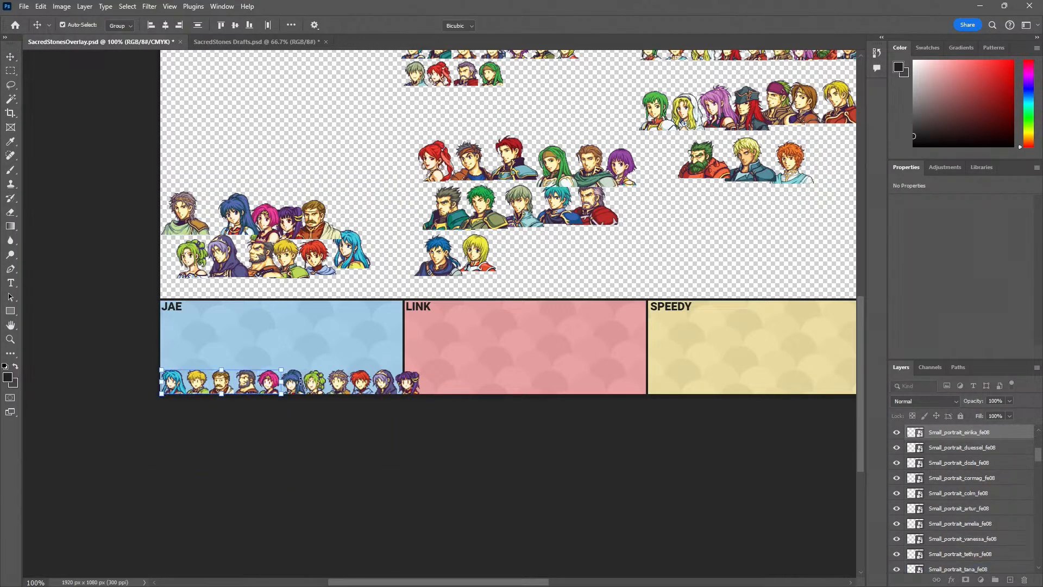
{"action": "key", "text": "ctrl+t"}
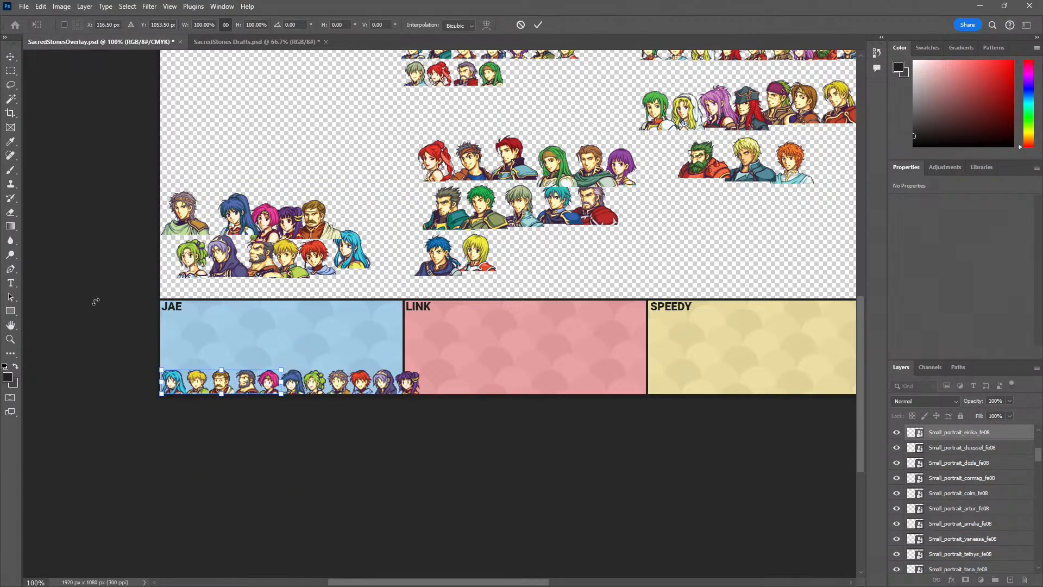
{"action": "left_click", "coordinate": [10, 58]}
{"action": "left_click", "coordinate": [187, 340]}
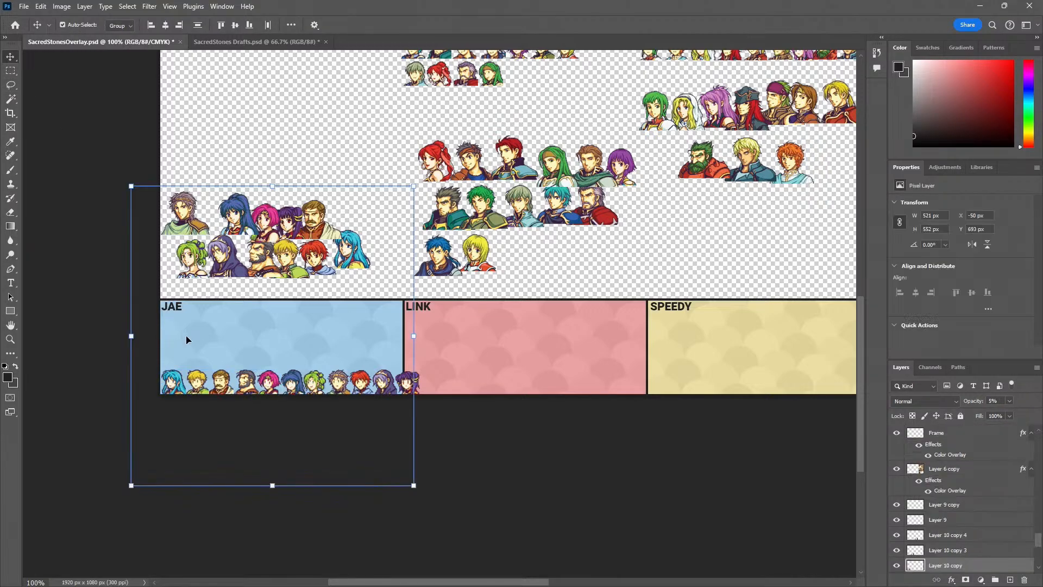
{"action": "left_click", "coordinate": [177, 382]}
{"action": "left_click", "coordinate": [205, 385], "text": "shift"}
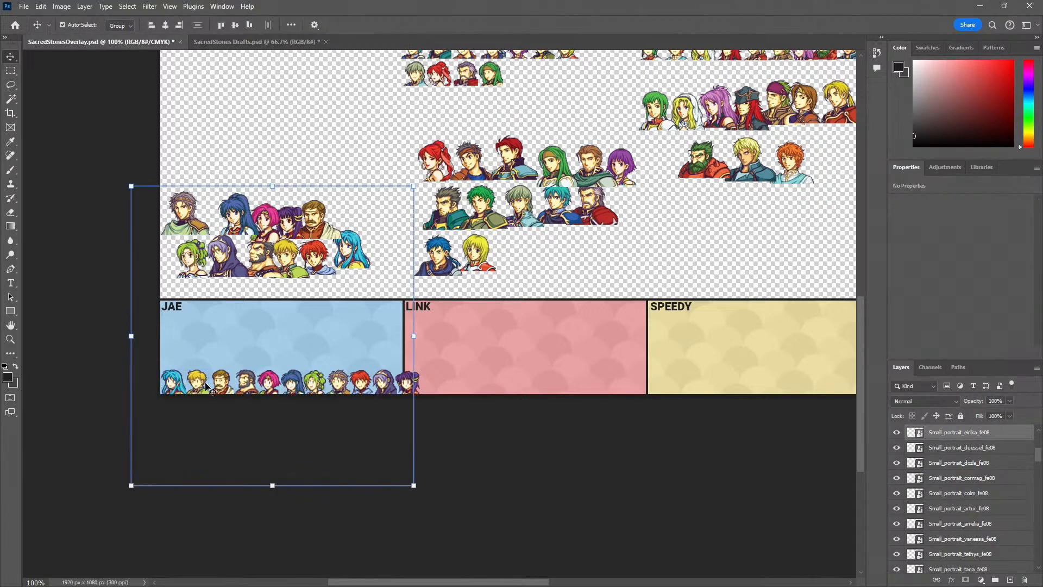
{"action": "left_click", "coordinate": [126, 388]}
Scale all eleven small portraits in the blue JAE panel's bottom row together to 92.86% so they fit within the panel's width
{"action": "key", "text": "z"}
{"action": "left_click", "coordinate": [174, 384]}
{"action": "left_click", "coordinate": [174, 384]}
{"action": "left_click", "coordinate": [174, 385]}
{"action": "key", "text": "v"}
{"action": "left_click", "coordinate": [176, 379]}
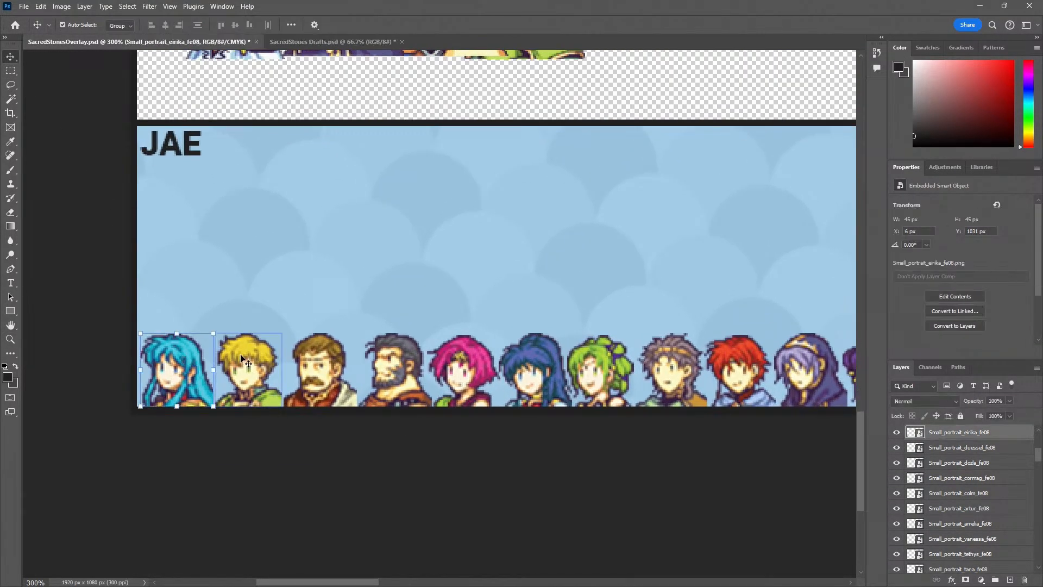
{"action": "left_click", "coordinate": [247, 361], "text": "shift"}
{"action": "left_click", "coordinate": [395, 362], "text": "shift"}
{"action": "left_click", "coordinate": [463, 362], "text": "shift"}
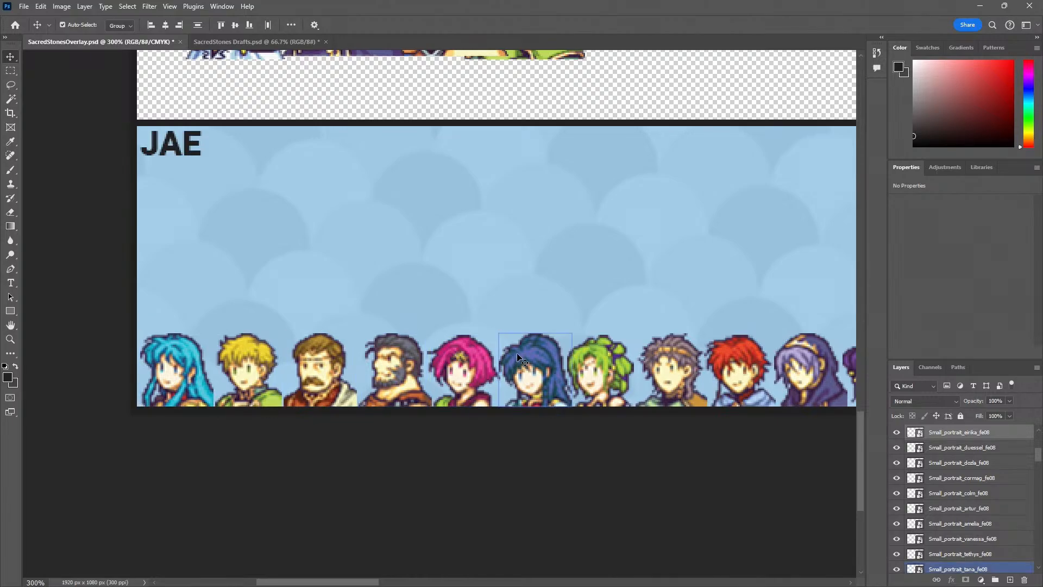
{"action": "left_click", "coordinate": [533, 363], "text": "shift"}
{"action": "left_click", "coordinate": [735, 363], "text": "shift"}
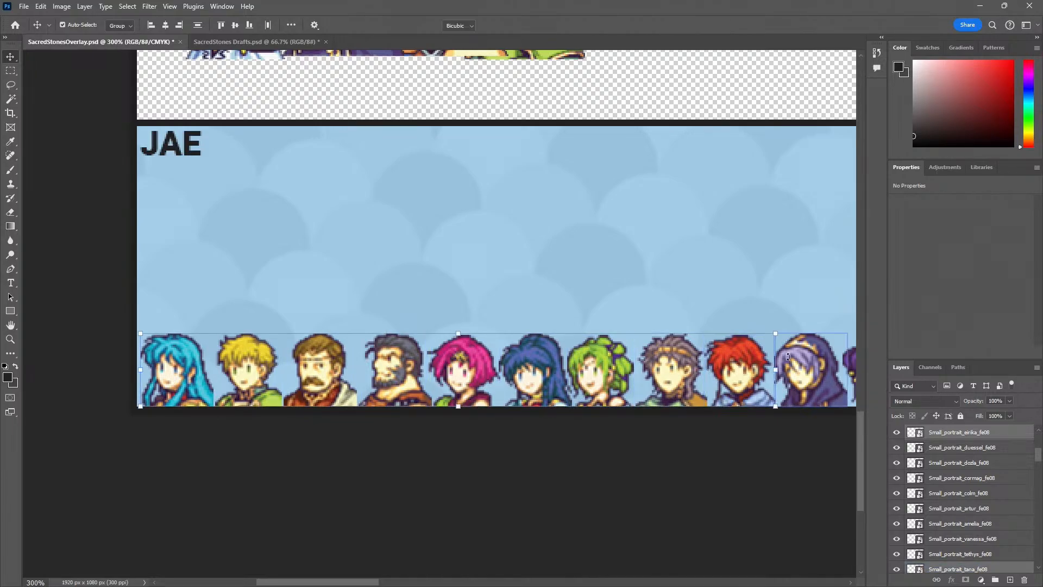
{"action": "key", "text": "ctrl+t"}
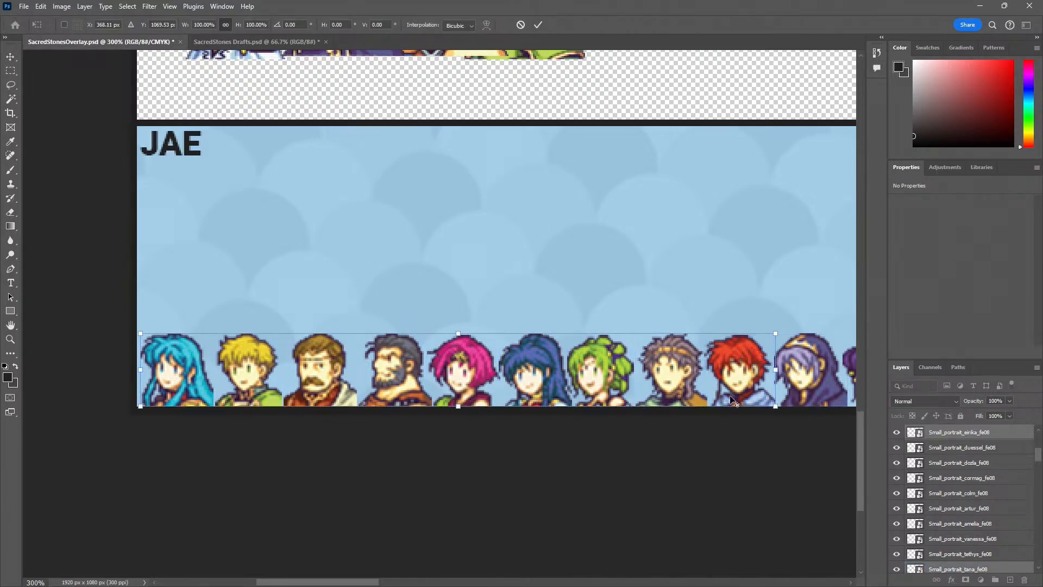
{"action": "scroll", "coordinate": [618, 374], "scroll_direction": "right", "scroll_amount": 3}
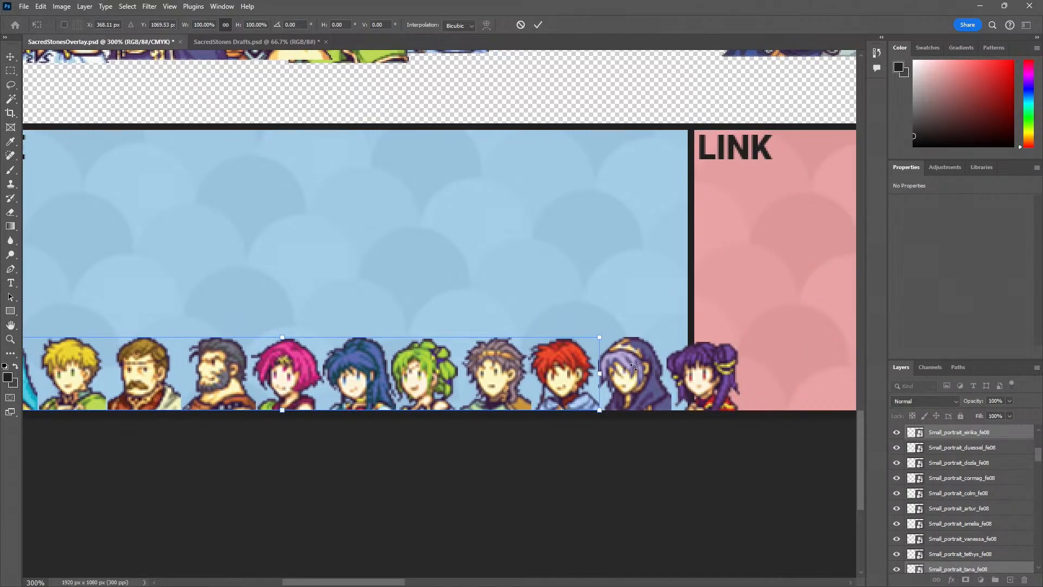
{"action": "left_click", "coordinate": [11, 59]}
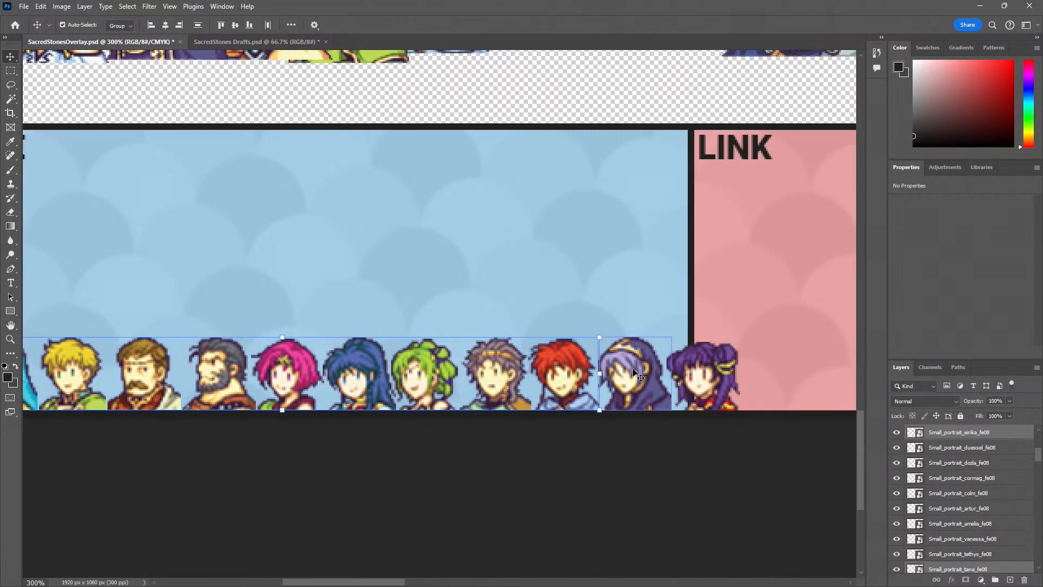
{"action": "left_click", "coordinate": [714, 375], "text": "shift"}
{"action": "left_click_drag", "start_coordinate": [744, 335], "coordinate": [690, 375]}
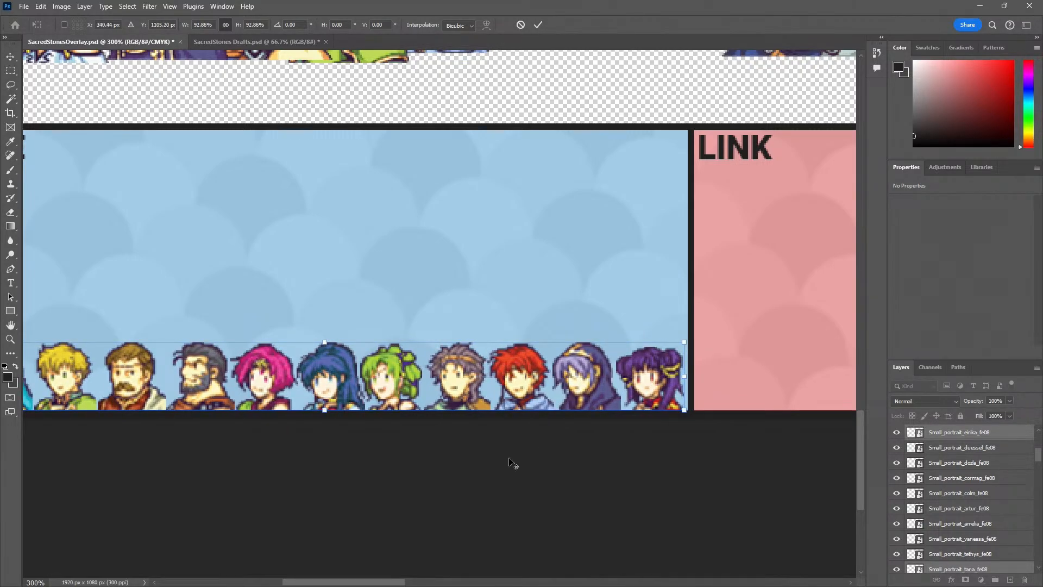
{"action": "left_click", "coordinate": [10, 58]}
{"action": "key", "text": "z"}
{"action": "left_click", "coordinate": [163, 206], "text": "alt"}
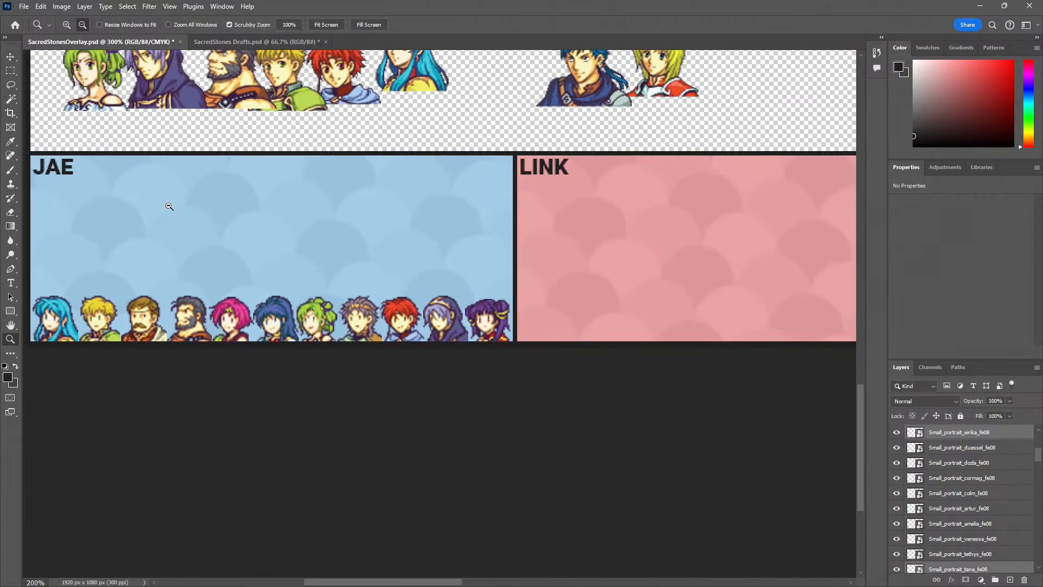
{"action": "left_click", "coordinate": [168, 207], "text": "alt"}
{"action": "left_click_drag", "start_coordinate": [237, 313], "coordinate": [218, 397]}
{"action": "key", "text": "v"}
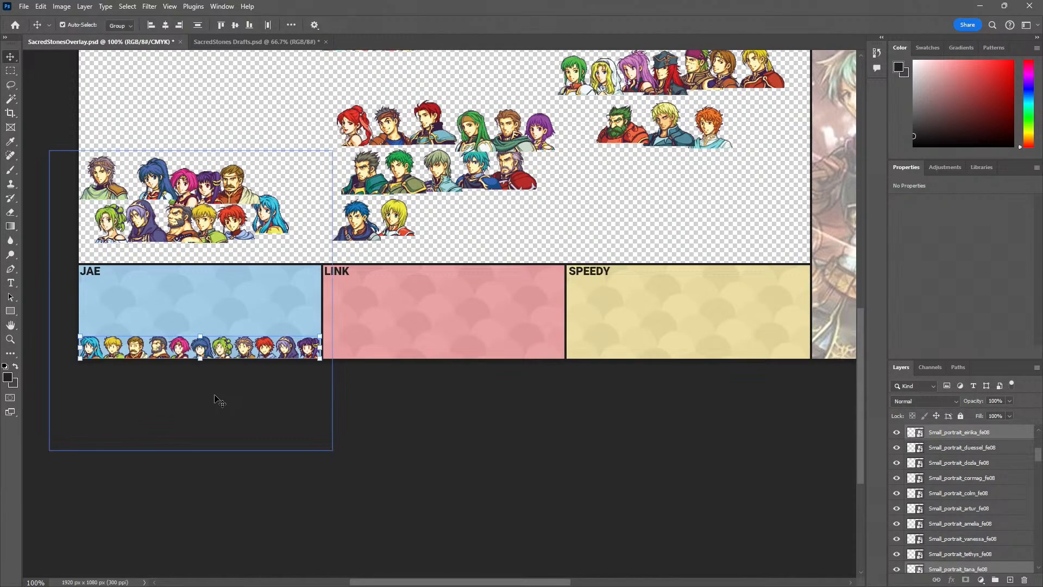
{"action": "left_click", "coordinate": [212, 533]}
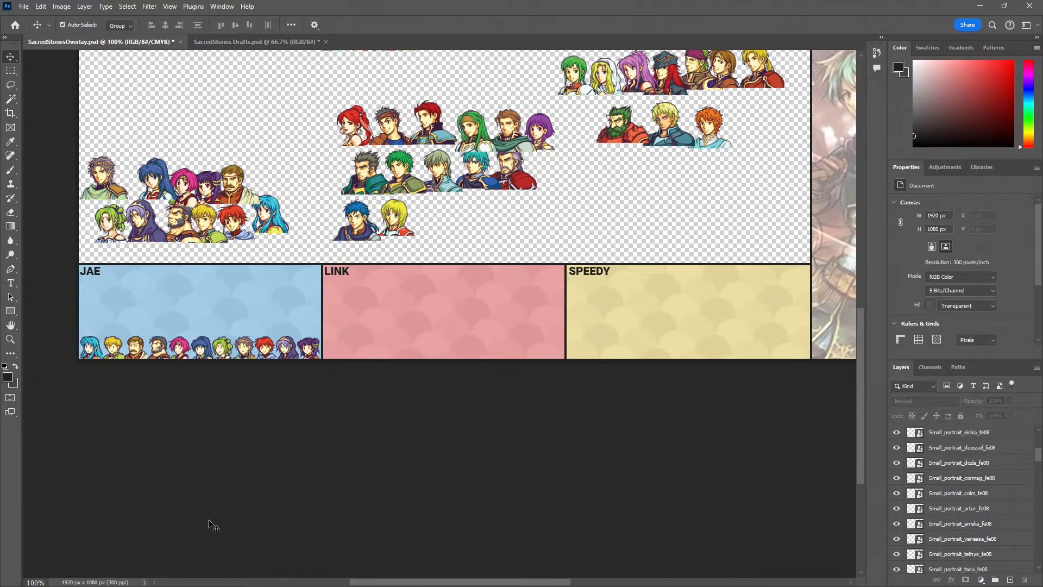
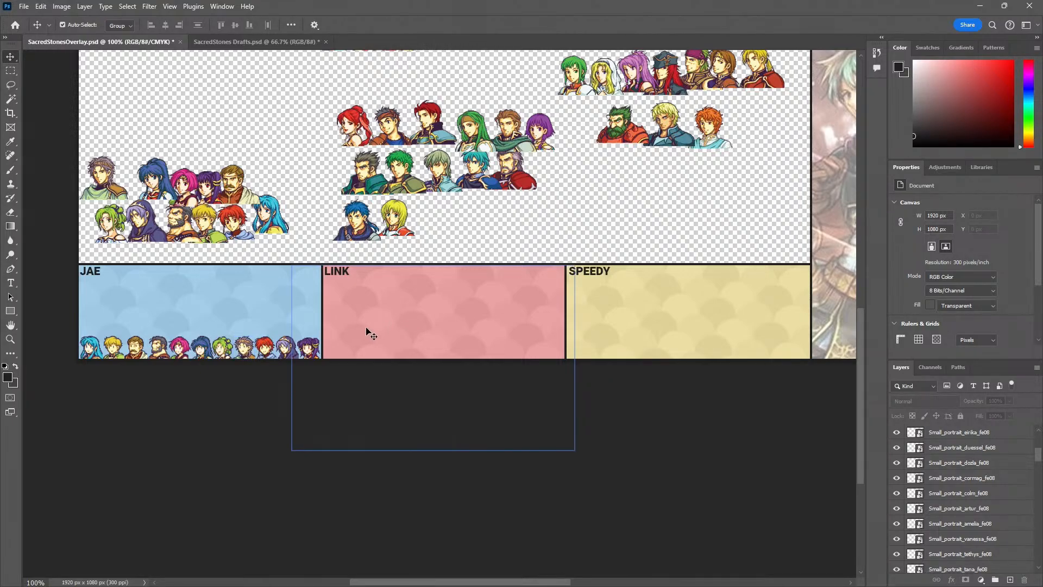
Examine the spacing of the small portraits along the blue JAE panel's bottom edge
{"action": "left_click_drag", "start_coordinate": [0, 49], "coordinate": [0, 117]}
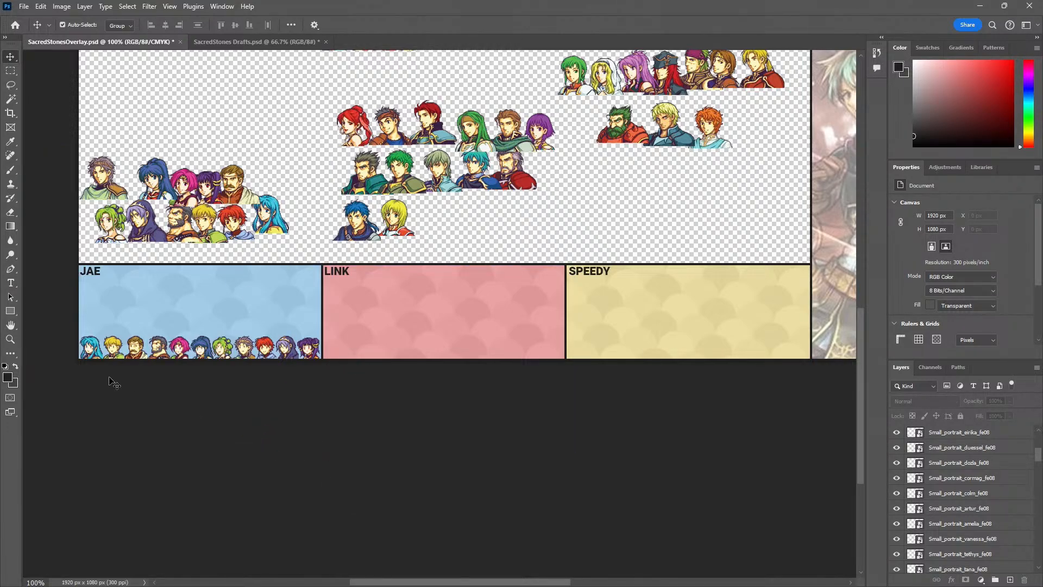
{"action": "key", "text": "z"}
{"action": "left_click", "coordinate": [105, 361]}
{"action": "left_click", "coordinate": [129, 360]}
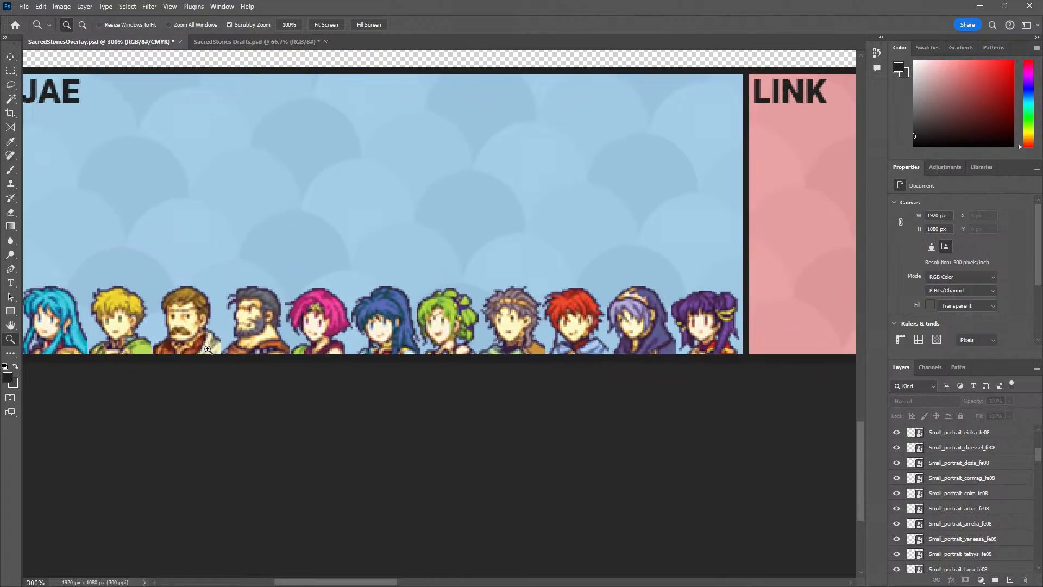
{"action": "left_click", "coordinate": [250, 361], "text": "alt"}
{"action": "left_click", "coordinate": [247, 358], "text": "alt"}
{"action": "left_click_drag", "start_coordinate": [434, 303], "coordinate": [366, 402]}
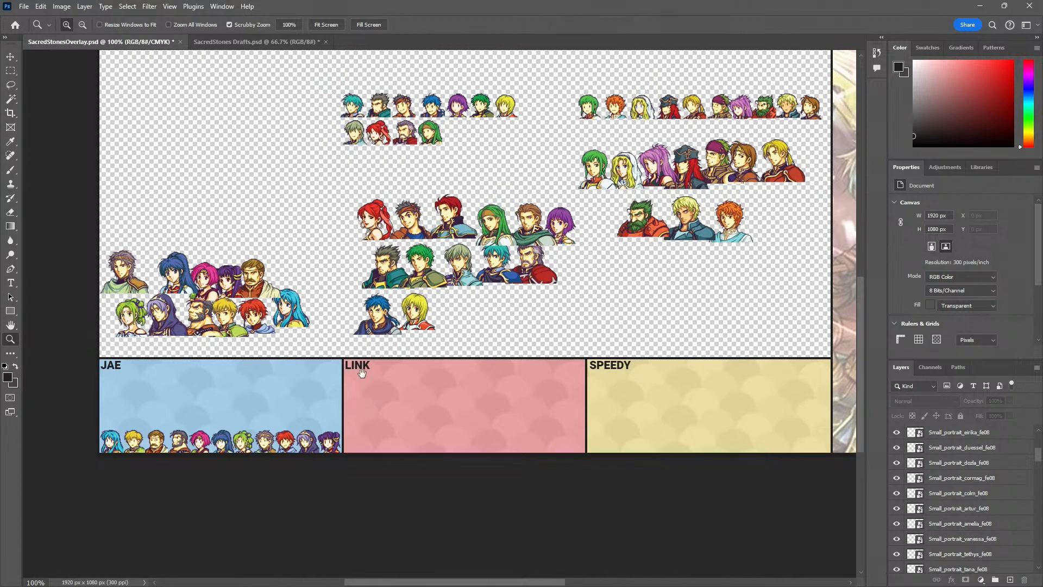
Select Gilliam's small portrait and draw a 45 × 45 px rectangular marquee exactly around it
{"action": "left_click", "coordinate": [384, 107]}
{"action": "left_click", "coordinate": [385, 106]}
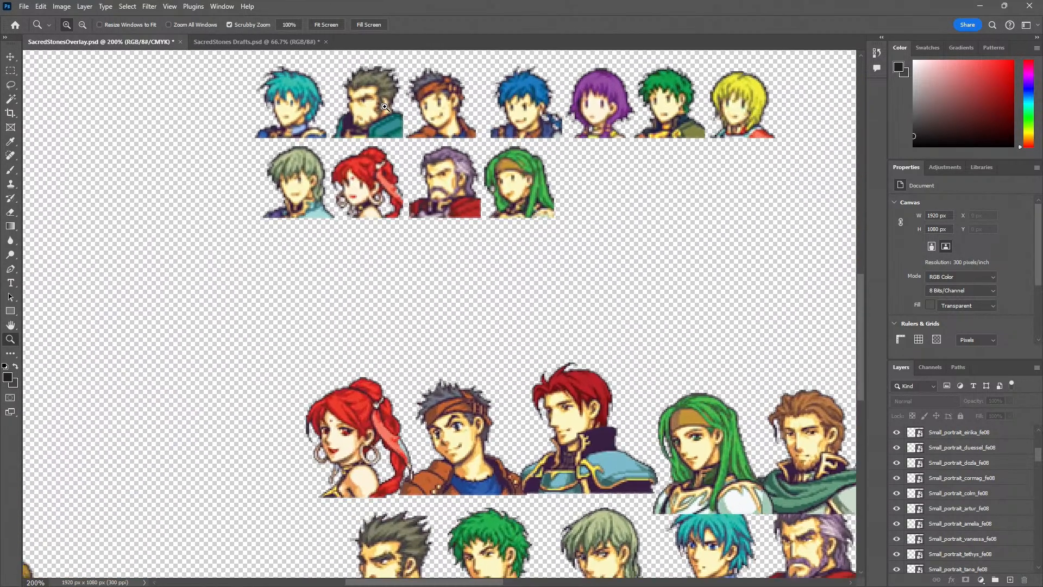
{"action": "left_click_drag", "start_coordinate": [365, 118], "coordinate": [362, 189]}
{"action": "left_click", "coordinate": [363, 175]}
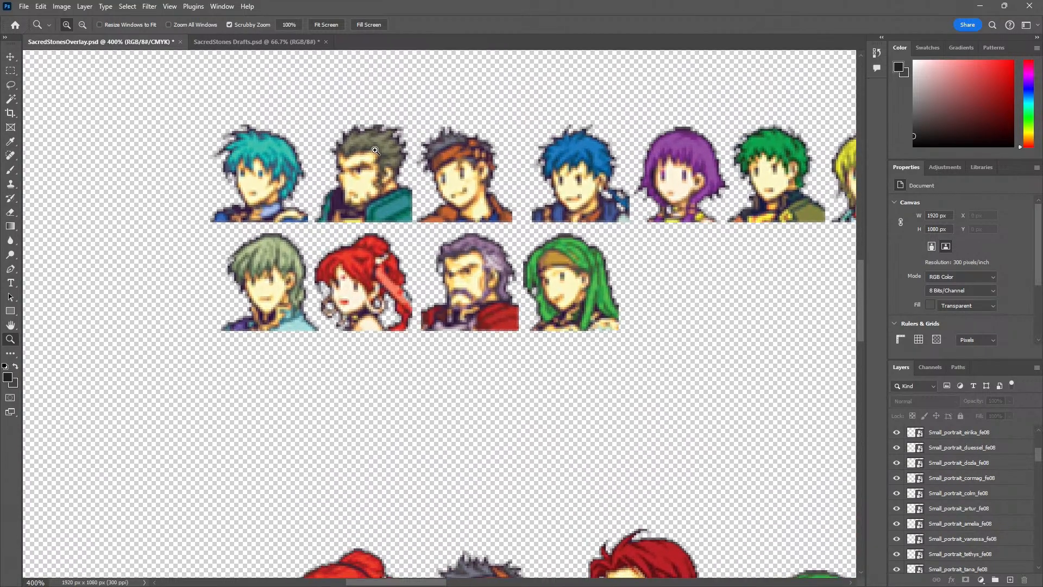
{"action": "key", "text": "v"}
{"action": "left_click_drag", "start_coordinate": [371, 181], "coordinate": [368, 185]}
{"action": "key", "text": "z"}
{"action": "left_click", "coordinate": [385, 201]}
{"action": "key", "text": "m"}
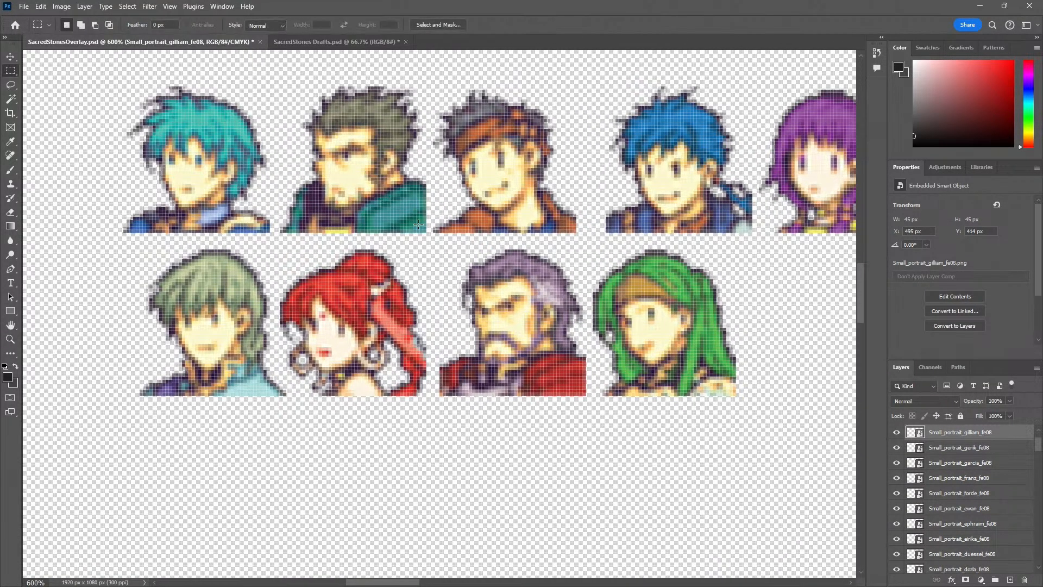
{"action": "left_click_drag", "start_coordinate": [425, 232], "coordinate": [420, 227]}
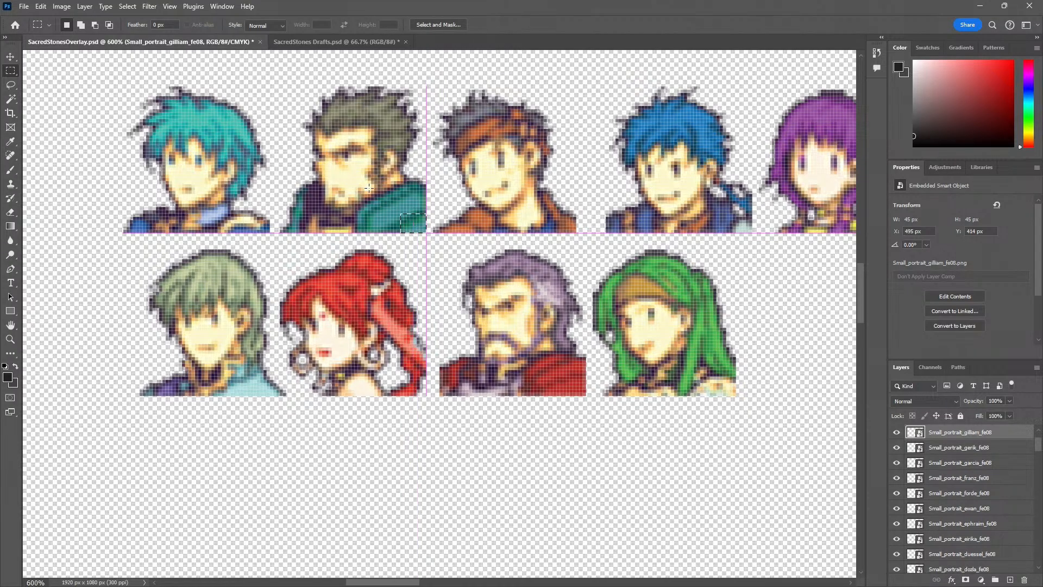
{"action": "mouse_move", "coordinate": [275, 79]}
{"action": "left_mouse_down"}
{"action": "mouse_move", "coordinate": [270, 86]}
{"action": "mouse_move", "coordinate": [282, 86]}
{"action": "left_mouse_up"}
Add a layer above the small portraits and fill the marquee with a near-horizontal pink, blue and purple linear gradient
{"action": "scroll", "coordinate": [965, 482], "scroll_direction": "up", "scroll_amount": 3}
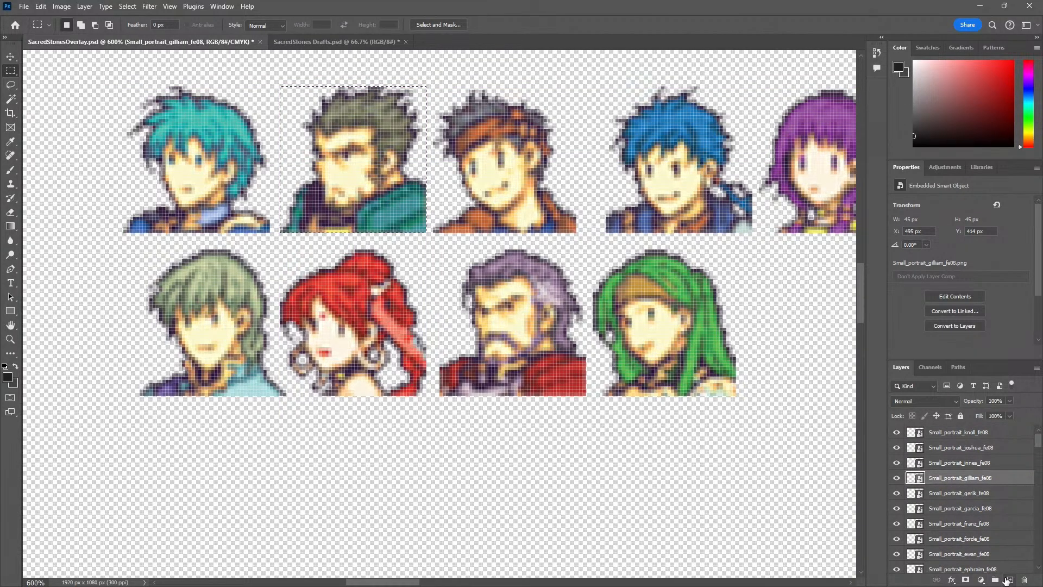
{"action": "left_click", "coordinate": [1009, 579]}
{"action": "left_click_drag", "start_coordinate": [937, 472], "coordinate": [900, 445]}
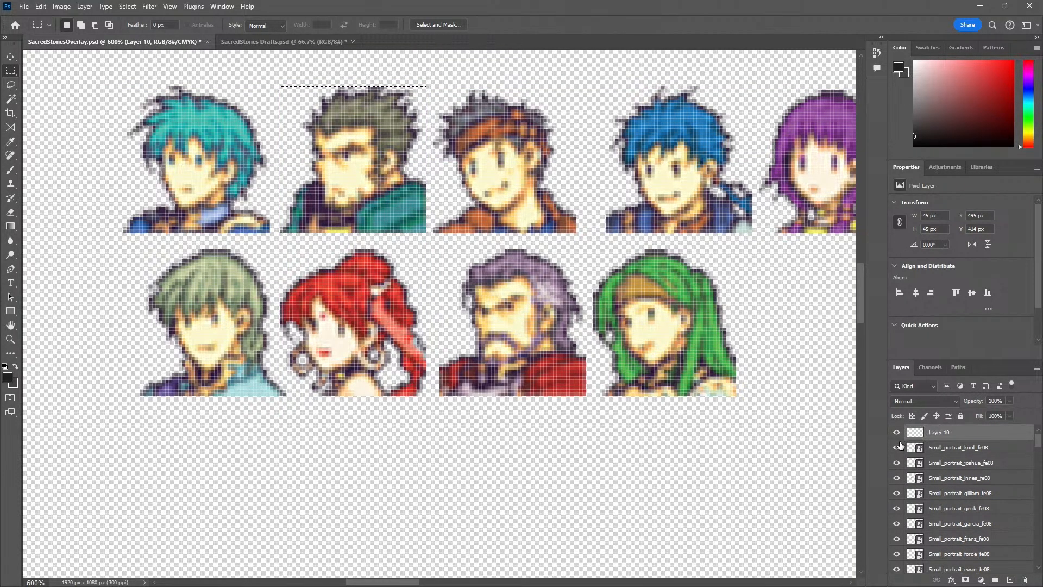
{"action": "key", "text": "g"}
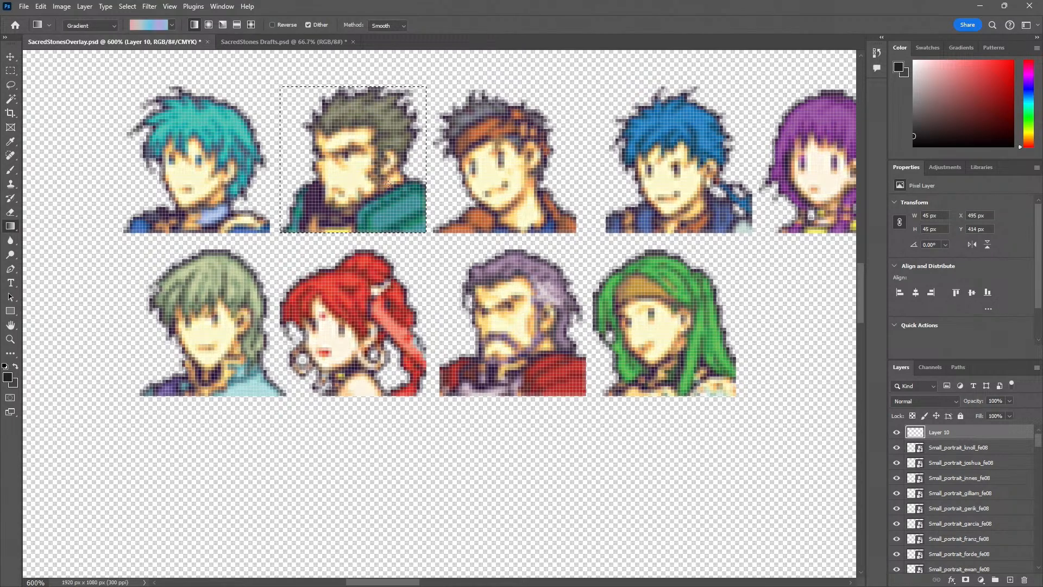
{"action": "key", "text": "shift+g"}
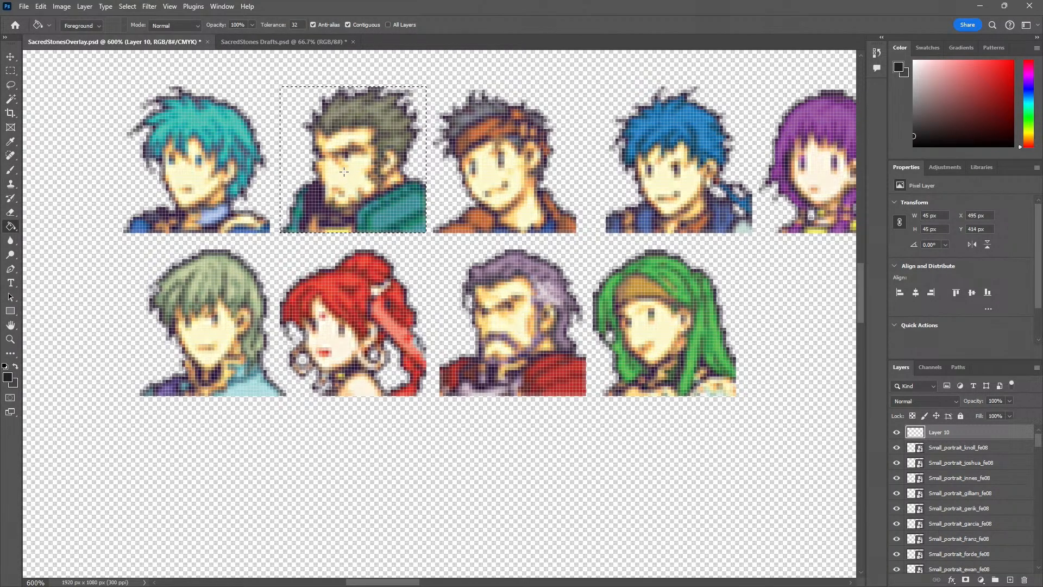
{"action": "key", "text": "shift+g"}
{"action": "left_click_drag", "start_coordinate": [339, 112], "coordinate": [446, 116]}
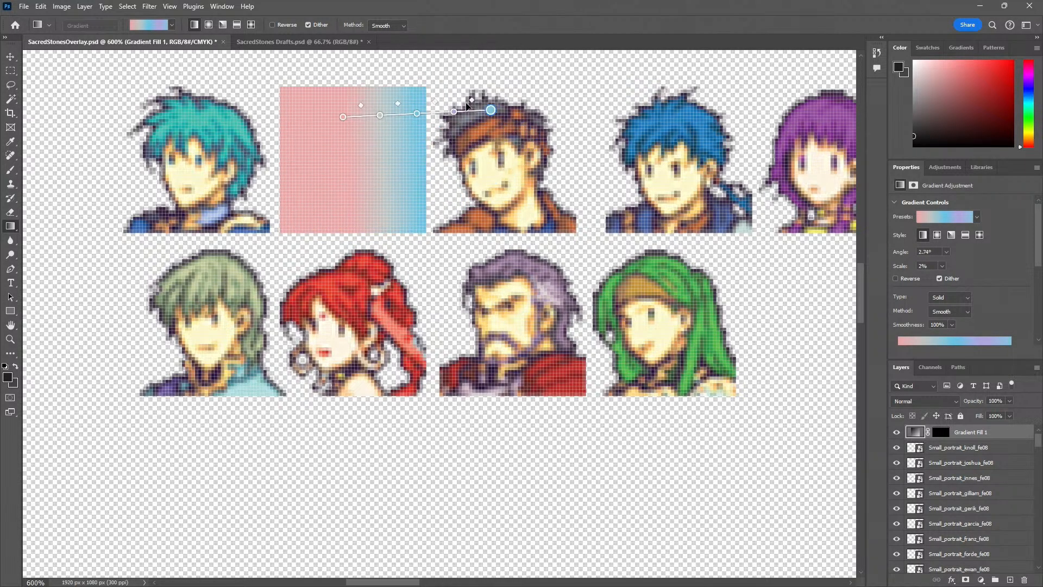
{"action": "left_click_drag", "start_coordinate": [343, 116], "coordinate": [300, 120]}
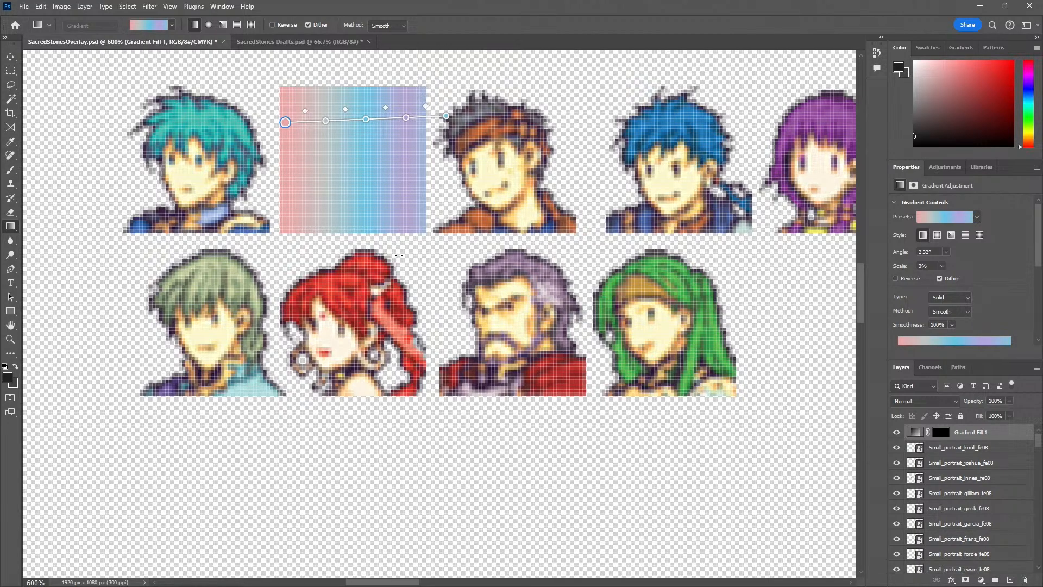
{"action": "key", "text": "b"}
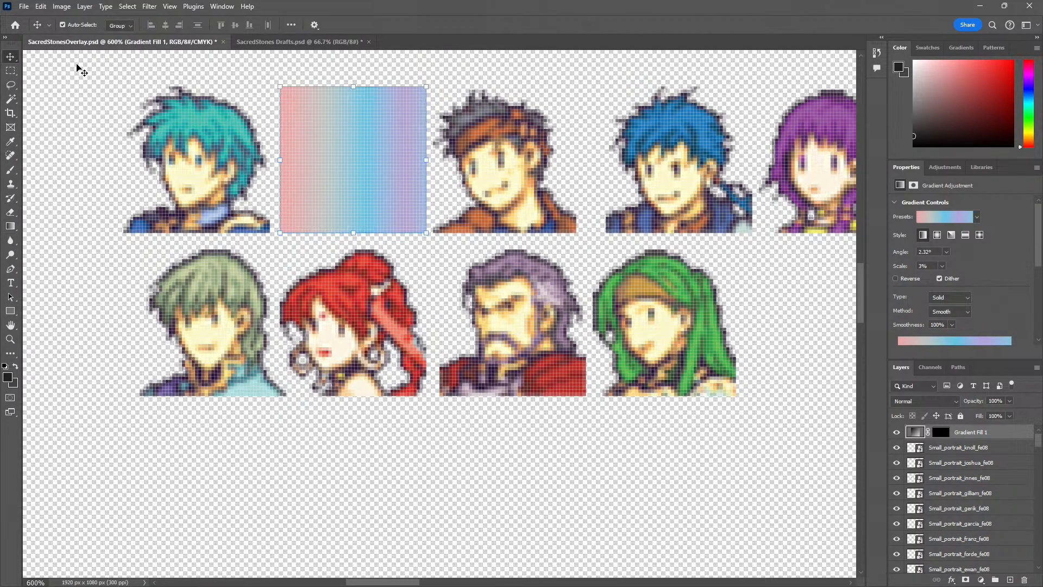
{"action": "left_click", "coordinate": [330, 210]}
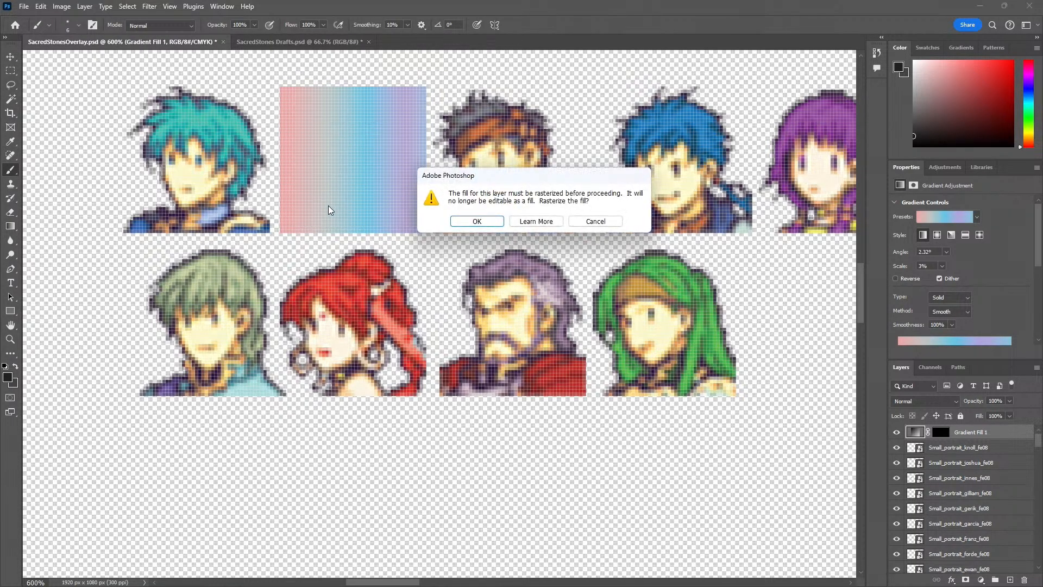
{"action": "left_click", "coordinate": [595, 221]}
{"action": "key", "text": "v"}
{"action": "left_click_drag", "start_coordinate": [407, 148], "coordinate": [319, 380]}
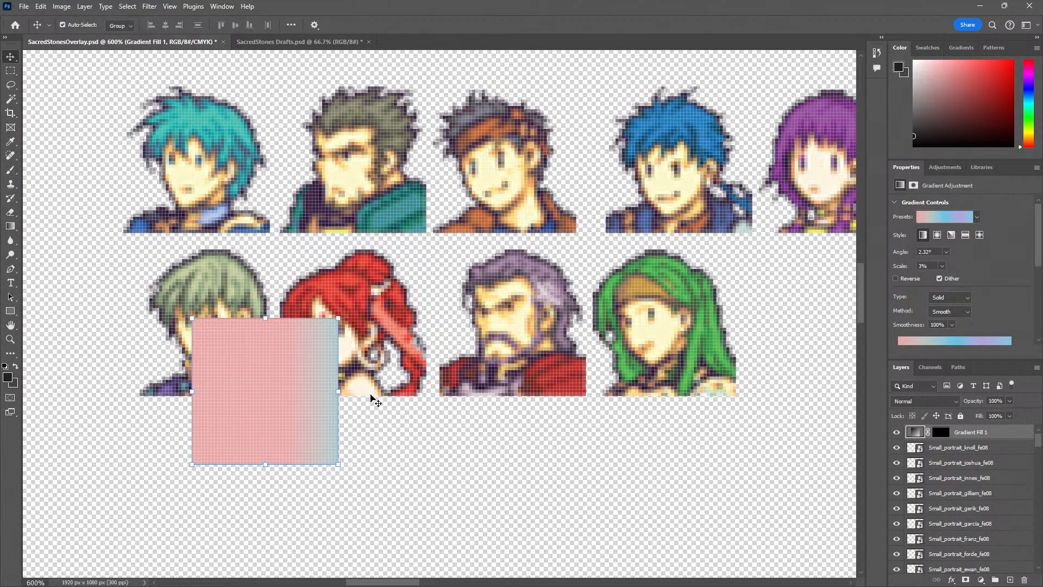
{"action": "key", "text": "z"}
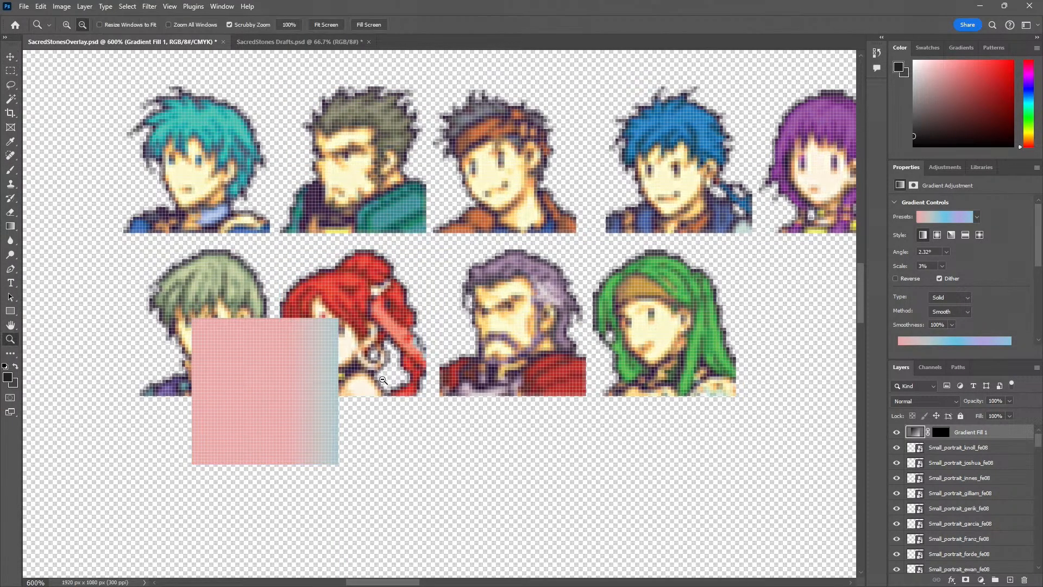
{"action": "left_click_drag", "start_coordinate": [383, 379], "coordinate": [345, 421]}
{"action": "key", "text": "space"}
{"action": "left_click_drag", "start_coordinate": [321, 432], "coordinate": [386, 316]}
{"action": "left_click", "coordinate": [377, 283], "text": "alt"}
{"action": "key", "text": "space"}
{"action": "key", "text": "v"}
{"action": "mouse_move", "coordinate": [425, 221]}
{"action": "left_mouse_down"}
{"action": "mouse_move", "coordinate": [196, 412]}
{"action": "mouse_move", "coordinate": [414, 296]}
{"action": "mouse_move", "coordinate": [504, 148]}
{"action": "mouse_move", "coordinate": [436, 162]}
{"action": "mouse_move", "coordinate": [523, 129]}
{"action": "mouse_move", "coordinate": [380, 230]}
{"action": "mouse_move", "coordinate": [228, 376]}
{"action": "mouse_move", "coordinate": [484, 409]}
{"action": "mouse_move", "coordinate": [739, 337]}
{"action": "mouse_move", "coordinate": [563, 258]}
{"action": "mouse_move", "coordinate": [425, 290]}
{"action": "mouse_move", "coordinate": [543, 253]}
{"action": "mouse_move", "coordinate": [434, 202]}
{"action": "left_mouse_up"}
{"action": "key", "text": "ctrl+z"}
{"action": "left_click_drag", "start_coordinate": [399, 254], "coordinate": [325, 329]}
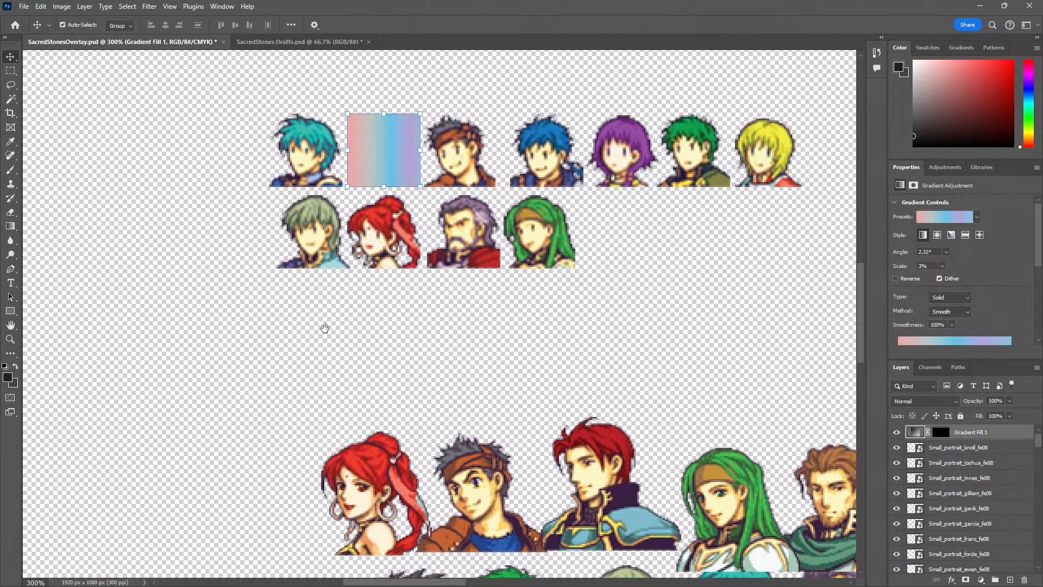
Rasterize the gradient layer and move its square into the blue JAE panel's bottom-left corner, with the layer at X -491 px, Y 617 px
{"action": "right_click", "coordinate": [963, 432]}
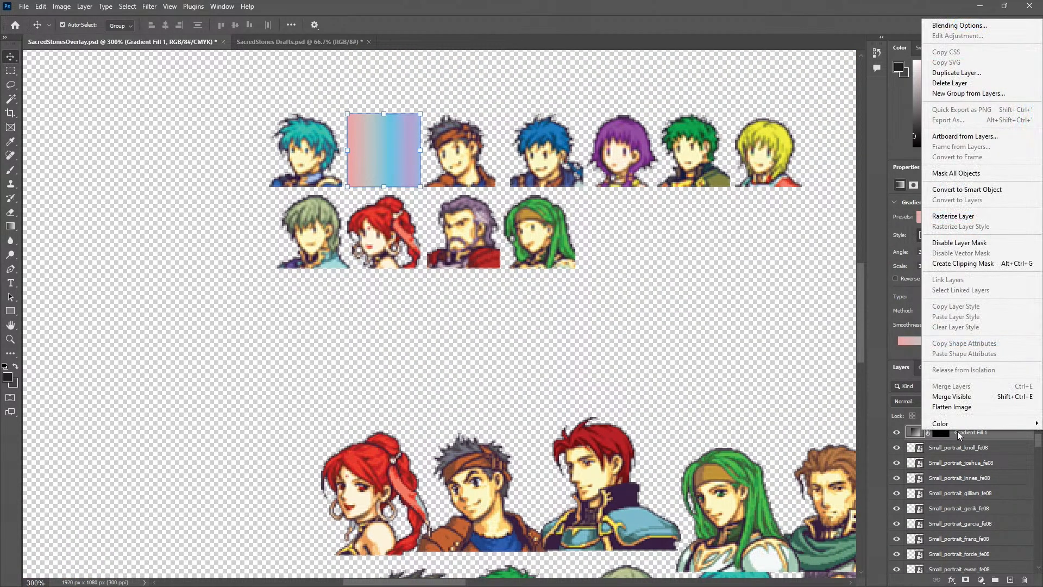
{"action": "left_click", "coordinate": [974, 215]}
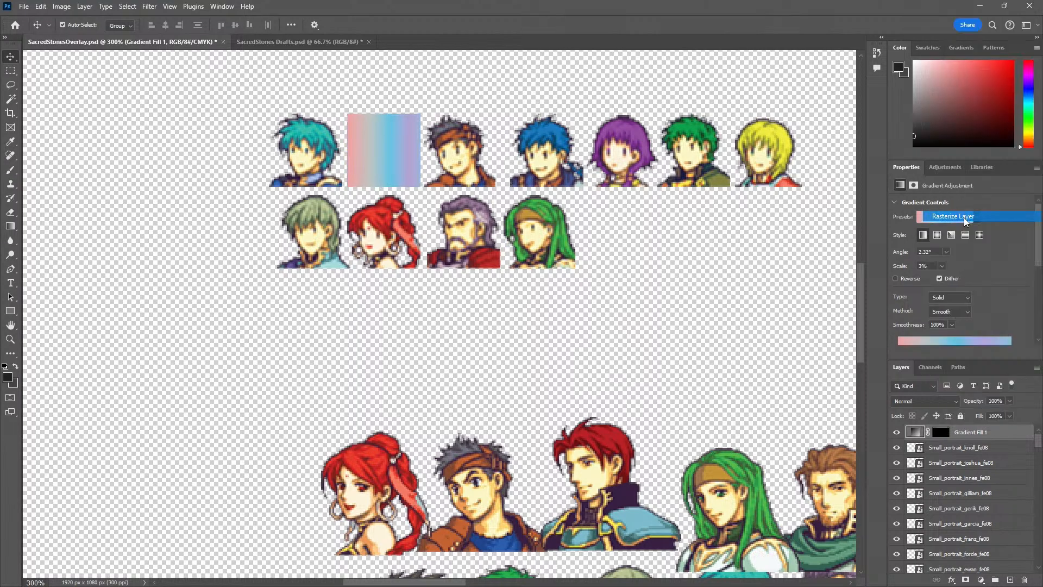
{"action": "left_click_drag", "start_coordinate": [386, 168], "coordinate": [110, 460]}
{"action": "left_click_drag", "start_coordinate": [190, 473], "coordinate": [538, 207]}
{"action": "left_click", "coordinate": [474, 223], "text": "alt"}
{"action": "left_click_drag", "start_coordinate": [468, 210], "coordinate": [222, 491]}
{"action": "key", "text": "z"}
{"action": "left_click", "coordinate": [213, 492]}
{"action": "left_click", "coordinate": [213, 492]}
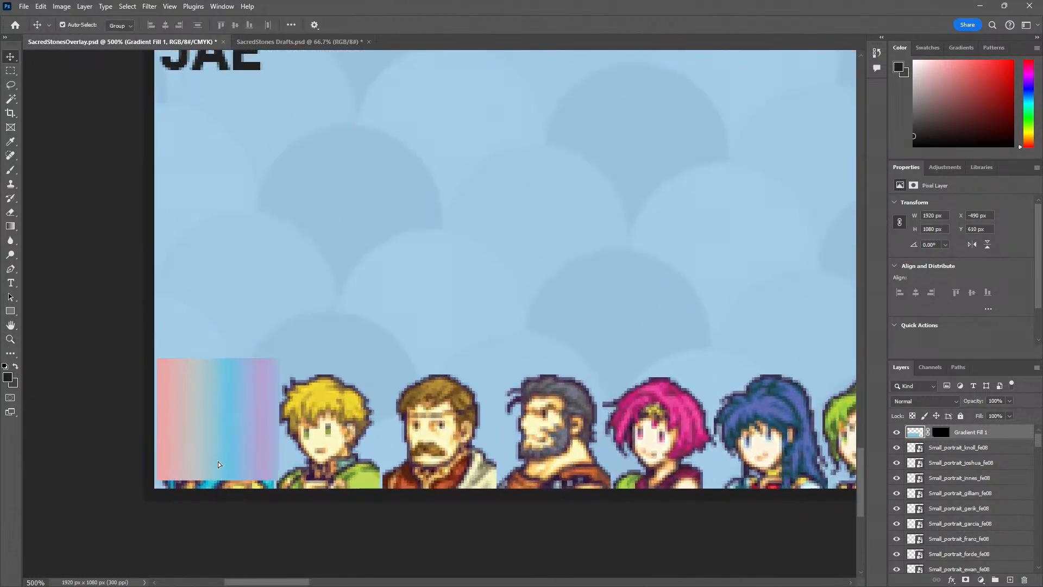
{"action": "key", "text": "v"}
{"action": "scroll", "coordinate": [223, 464], "scroll_direction": "up", "scroll_amount": 2}
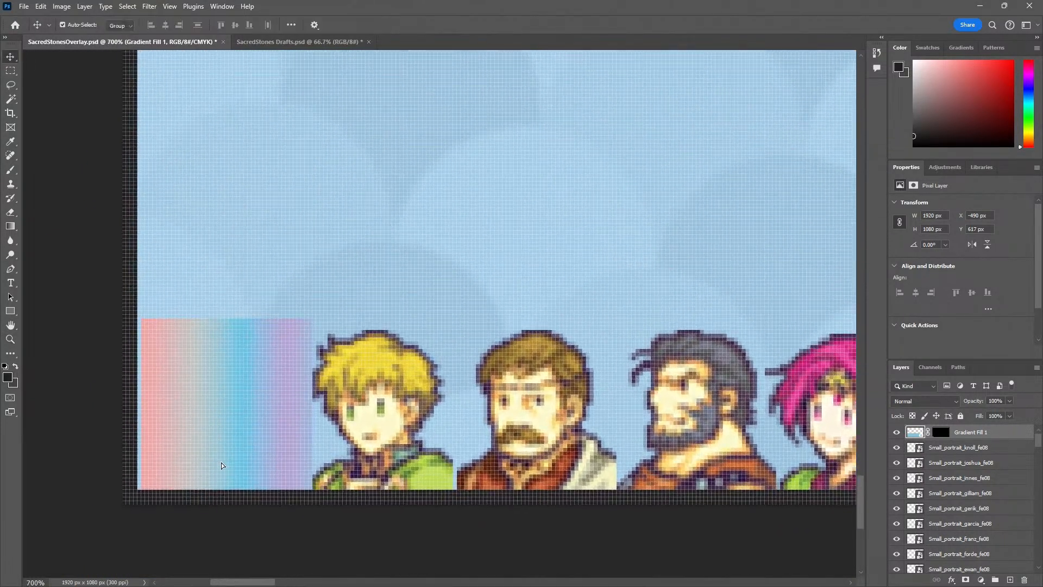
{"action": "key", "text": "Left"}
{"action": "key", "text": "Left"}
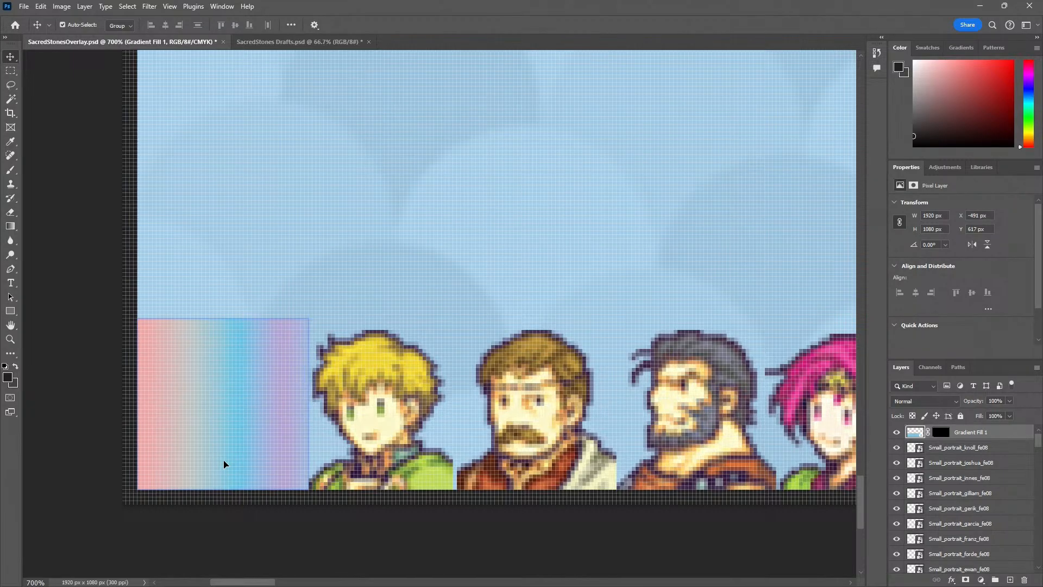
Duplicate the gradient square and place the copy directly against the first one's right edge, at X -446 px
{"action": "key", "text": "z"}
{"action": "left_click", "coordinate": [301, 464], "text": "alt"}
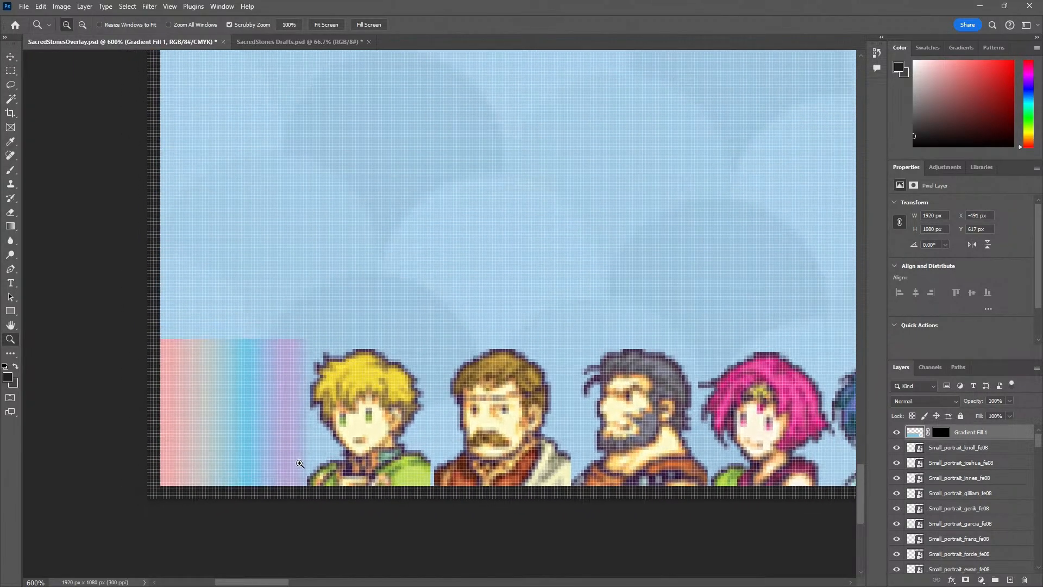
{"action": "left_click_drag", "start_coordinate": [360, 450], "coordinate": [267, 443]}
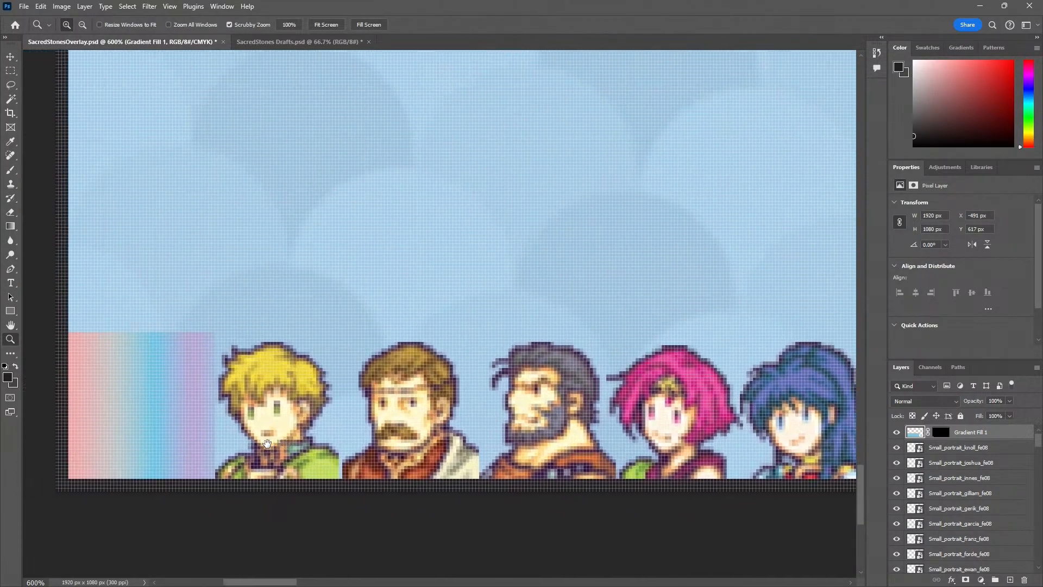
{"action": "key", "text": "v"}
{"action": "left_click_drag", "start_coordinate": [140, 426], "coordinate": [304, 432]}
{"action": "key", "text": "z"}
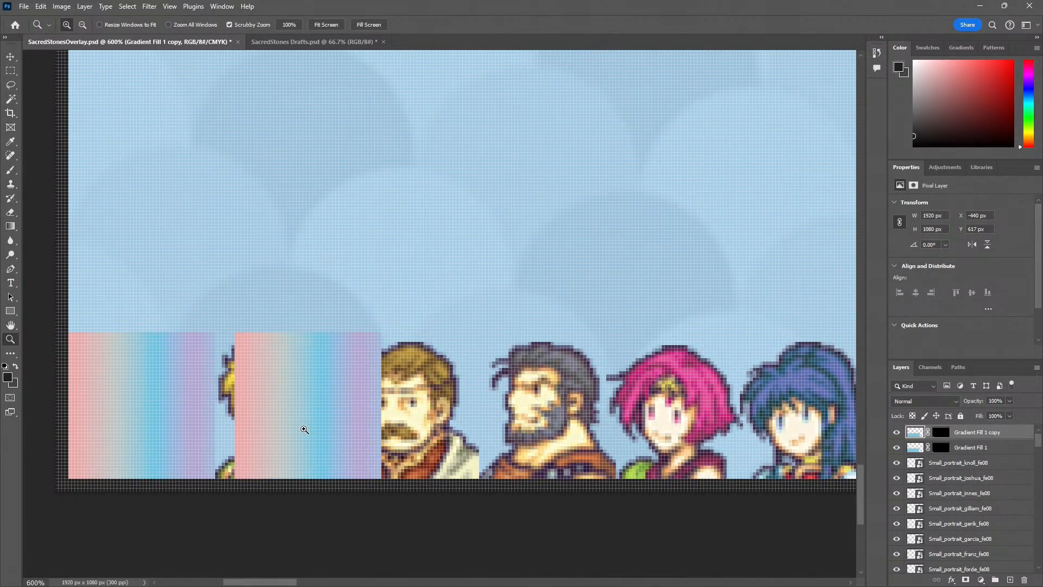
{"action": "key", "text": "v"}
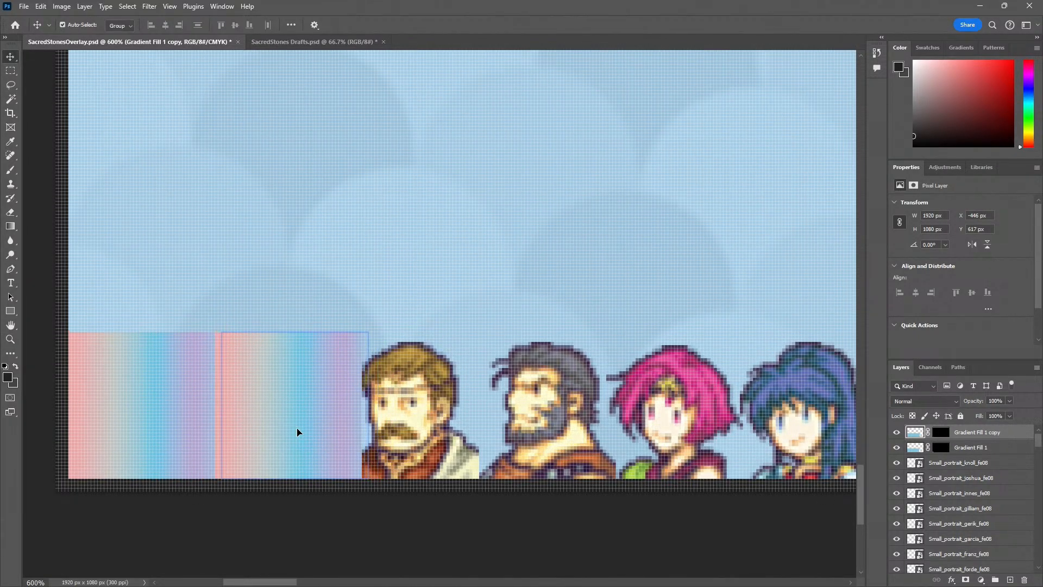
Add another copy of the gradient square flush against the second one, at X -401 px
{"action": "left_click_drag", "start_coordinate": [282, 386], "coordinate": [434, 418]}
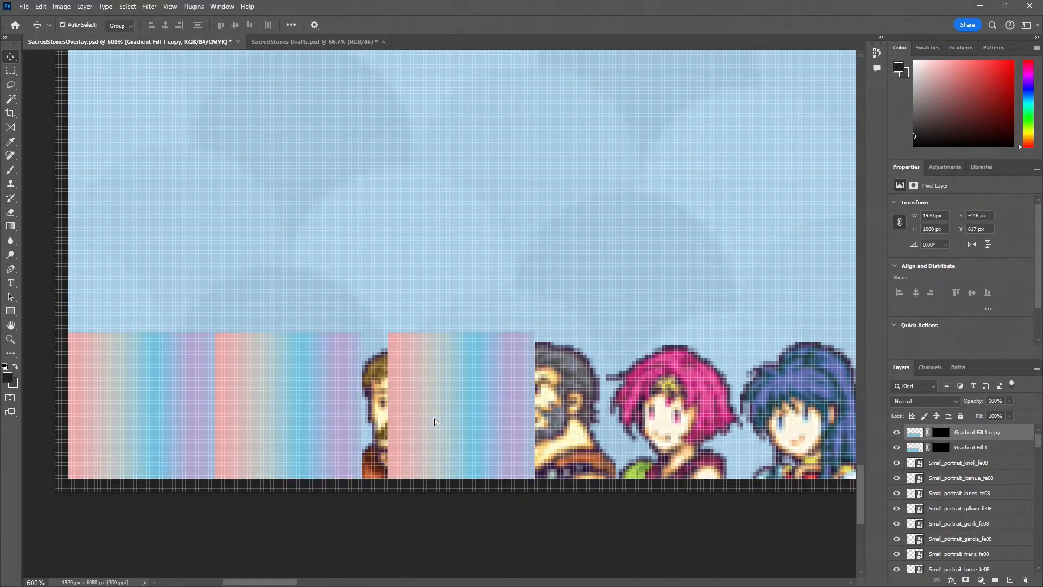
{"action": "key", "text": "z"}
{"action": "left_click", "coordinate": [404, 426]}
{"action": "key", "text": "v"}
{"action": "left_click", "coordinate": [430, 400]}
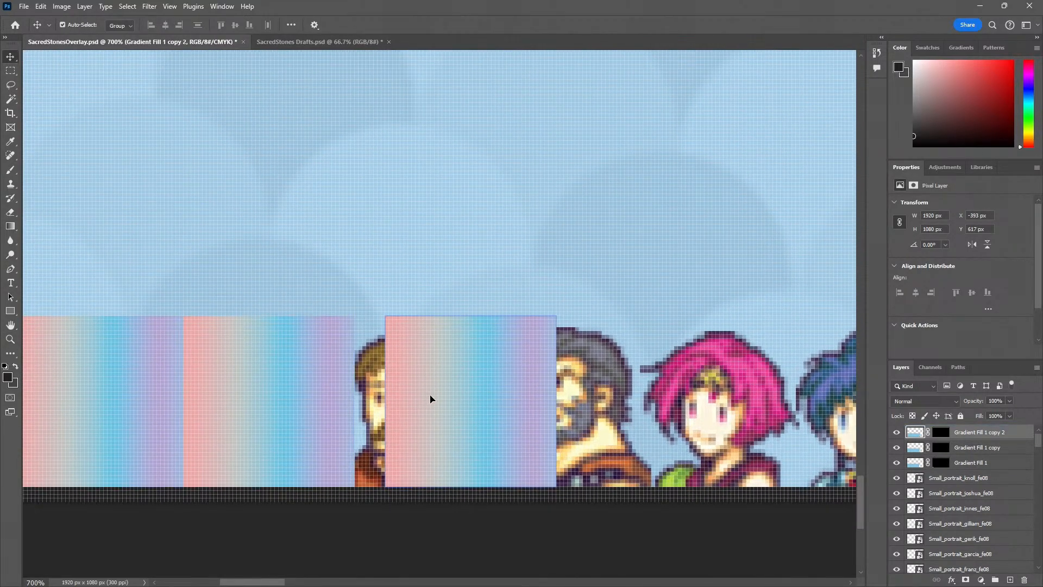
{"action": "key", "text": "Left"}
{"action": "key", "text": "Left"}
{"action": "key", "text": "Left"}
{"action": "key", "text": "Left"}
{"action": "key", "text": "Left"}
{"action": "key", "text": "Left"}
{"action": "key", "text": "Left"}
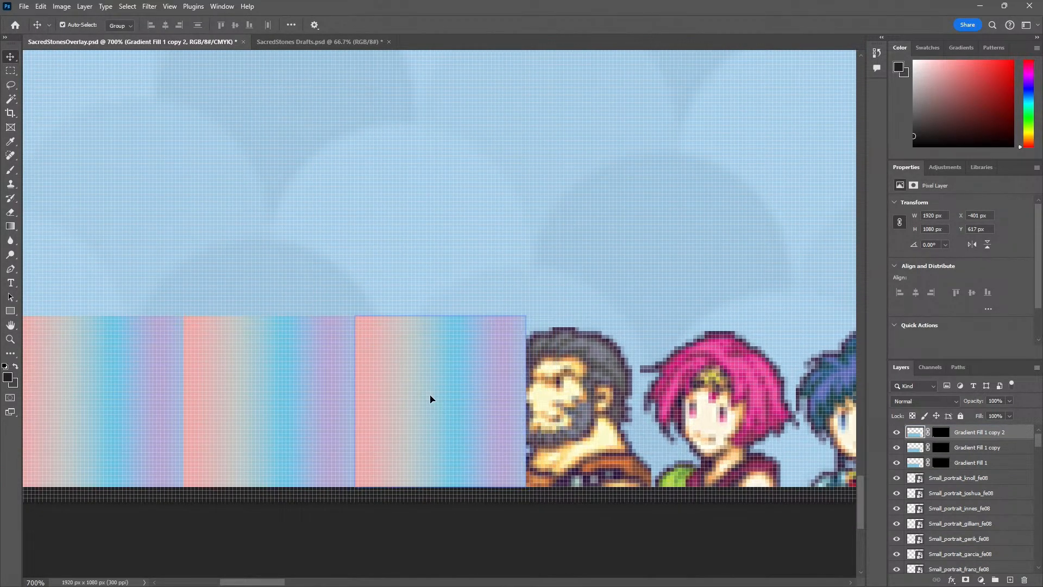
Continue the gradient row along the blue panel's bottom edge with six more adjoining copies, the last at X -131 px
{"action": "left_click_drag", "start_coordinate": [430, 399], "coordinate": [571, 360]}
{"action": "left_click_drag", "start_coordinate": [643, 381], "coordinate": [416, 369]}
{"action": "left_click_drag", "start_coordinate": [348, 363], "coordinate": [371, 369]}
{"action": "left_click_drag", "start_coordinate": [343, 360], "coordinate": [655, 351]}
{"action": "left_click", "coordinate": [609, 372], "text": "alt"}
{"action": "left_click", "coordinate": [608, 372], "text": "alt"}
{"action": "left_click", "coordinate": [609, 373], "text": "alt"}
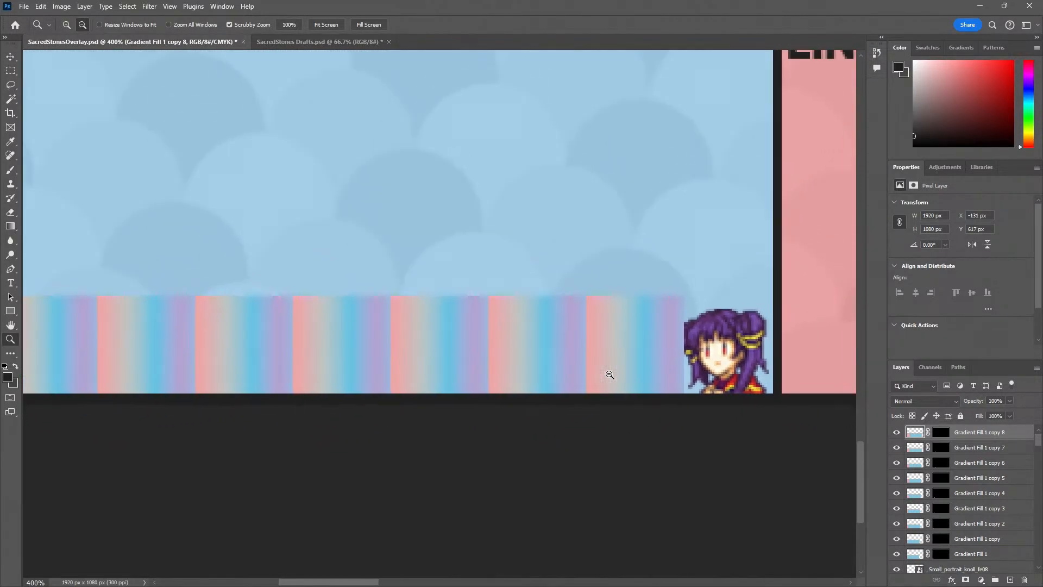
{"action": "left_click", "coordinate": [608, 373], "text": "alt"}
{"action": "left_click", "coordinate": [609, 374], "text": "alt"}
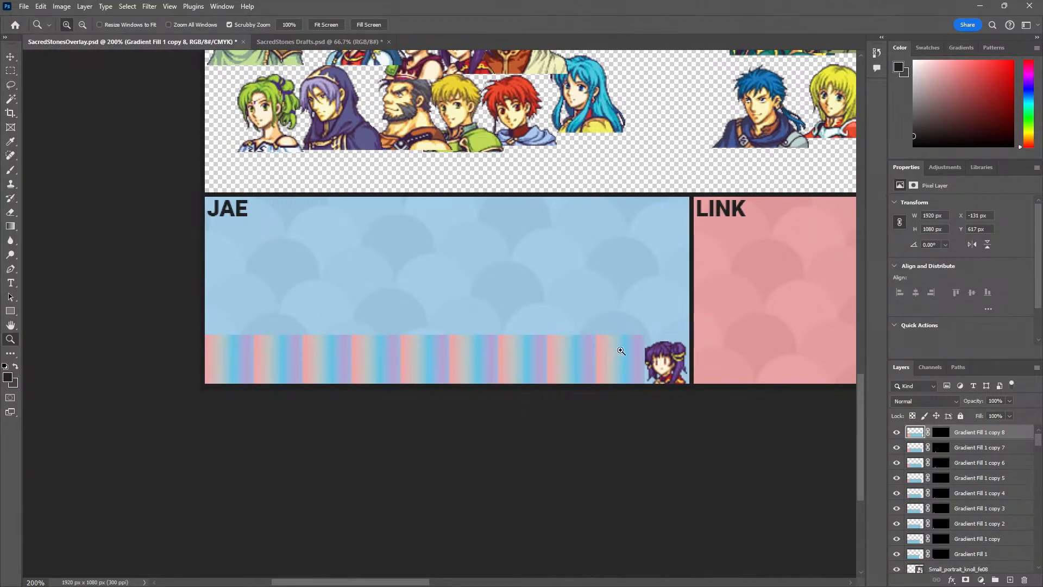
Add two more adjoining gradient squares to complete a row of eleven, placing the last at X -41 px
{"action": "key", "text": "v"}
{"action": "left_click", "coordinate": [664, 374]}
{"action": "key", "text": "z"}
{"action": "left_click", "coordinate": [672, 338]}
{"action": "left_click", "coordinate": [671, 333]}
{"action": "left_click_drag", "start_coordinate": [583, 394], "coordinate": [576, 360]}
{"action": "left_click", "coordinate": [378, 361]}
{"action": "key", "text": "v"}
{"action": "key", "text": "z"}
{"action": "left_click", "coordinate": [563, 423], "text": "alt"}
{"action": "left_click", "coordinate": [563, 423], "text": "alt"}
{"action": "left_click", "coordinate": [563, 423], "text": "alt"}
{"action": "scroll", "coordinate": [965, 506], "scroll_direction": "down", "scroll_amount": 3}
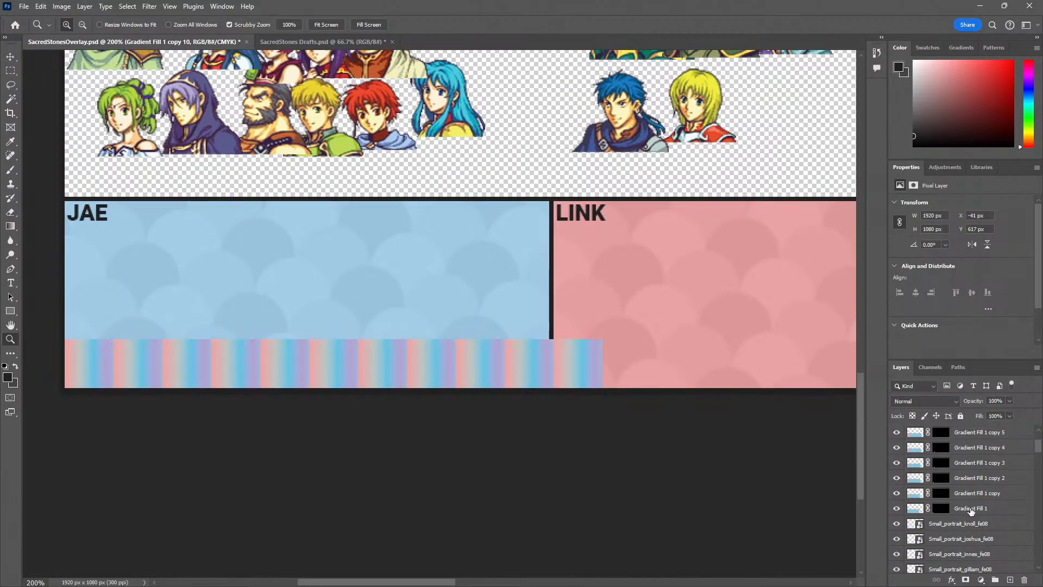
{"action": "left_click", "coordinate": [971, 509], "text": "shift"}
{"action": "key", "text": "ctrl+t"}
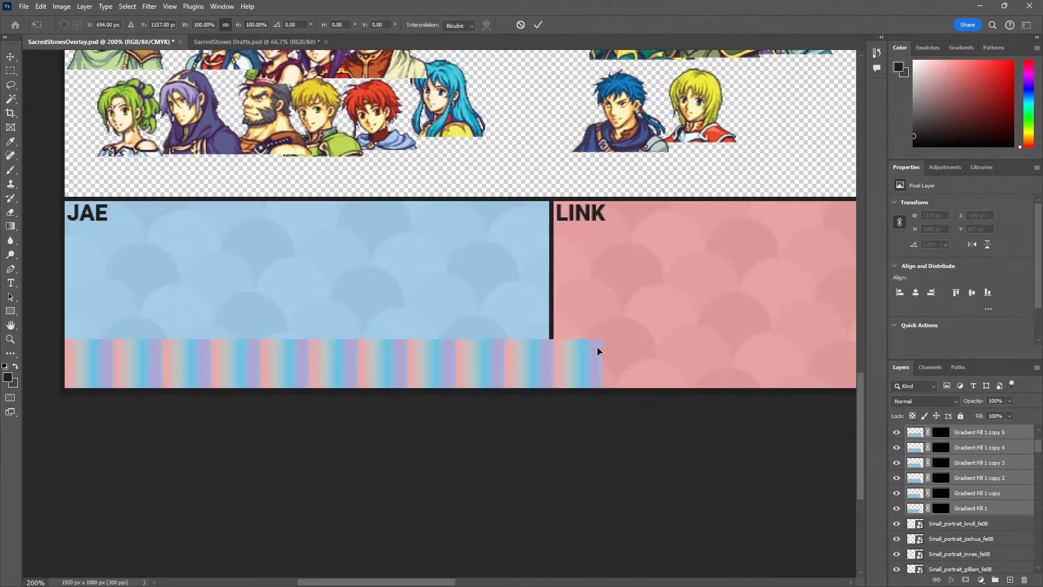
{"action": "key", "text": "Escape"}
{"action": "left_click", "coordinate": [975, 504]}
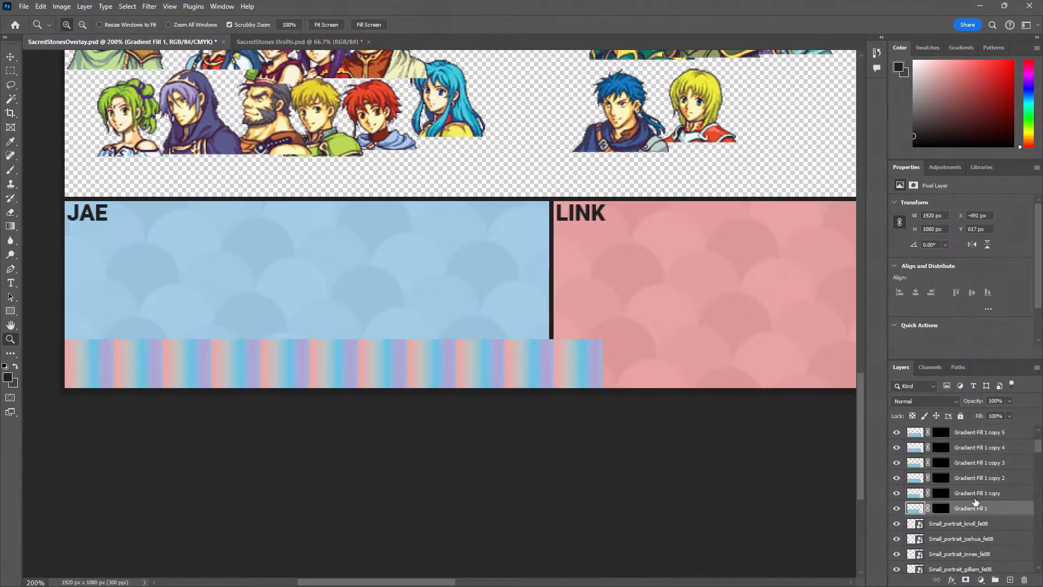
Select all eleven gradient square layers, from the original through the tenth copy
{"action": "left_click", "coordinate": [897, 510]}
{"action": "left_click", "coordinate": [896, 510]}
{"action": "scroll", "coordinate": [985, 489], "scroll_direction": "up", "scroll_amount": 3}
{"action": "left_click", "coordinate": [989, 439], "text": "shift"}
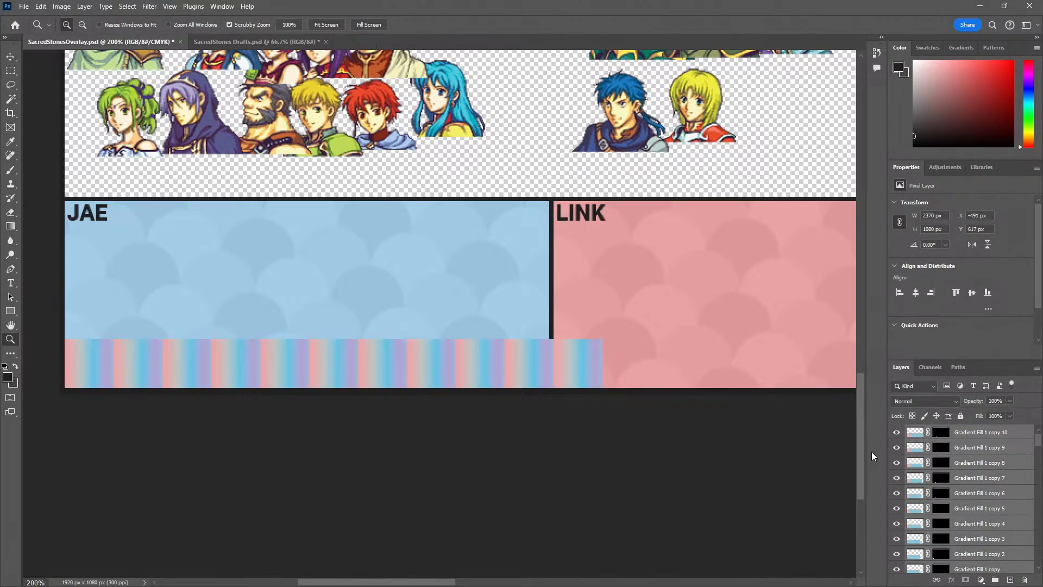
{"action": "key", "text": "ctrl+t"}
{"action": "key", "text": "Escape"}
{"action": "left_click", "coordinate": [543, 380], "text": "alt"}
{"action": "key", "text": "v"}
{"action": "right_click", "coordinate": [1002, 461]}
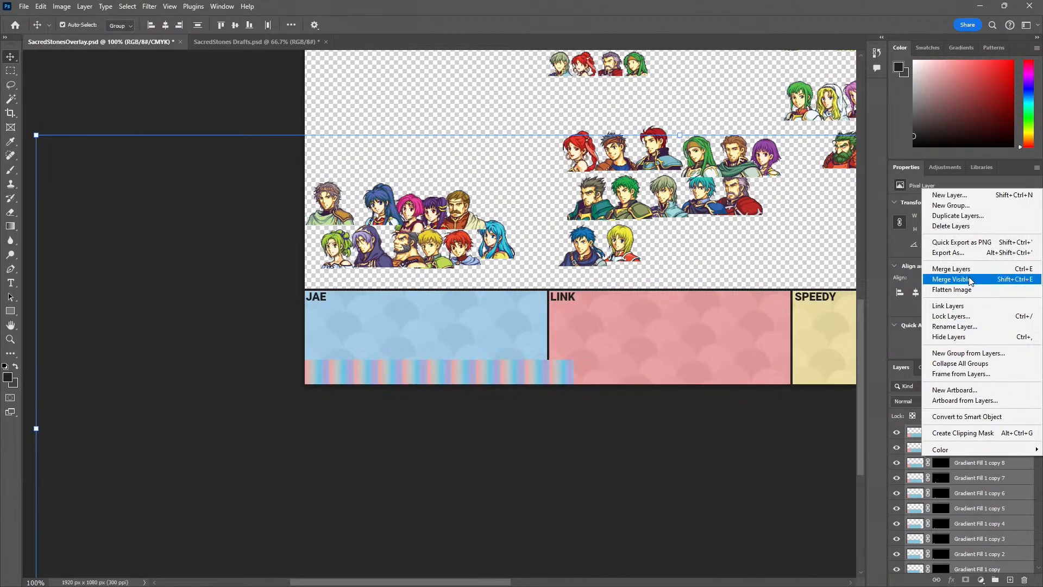
{"action": "left_click", "coordinate": [960, 291]}
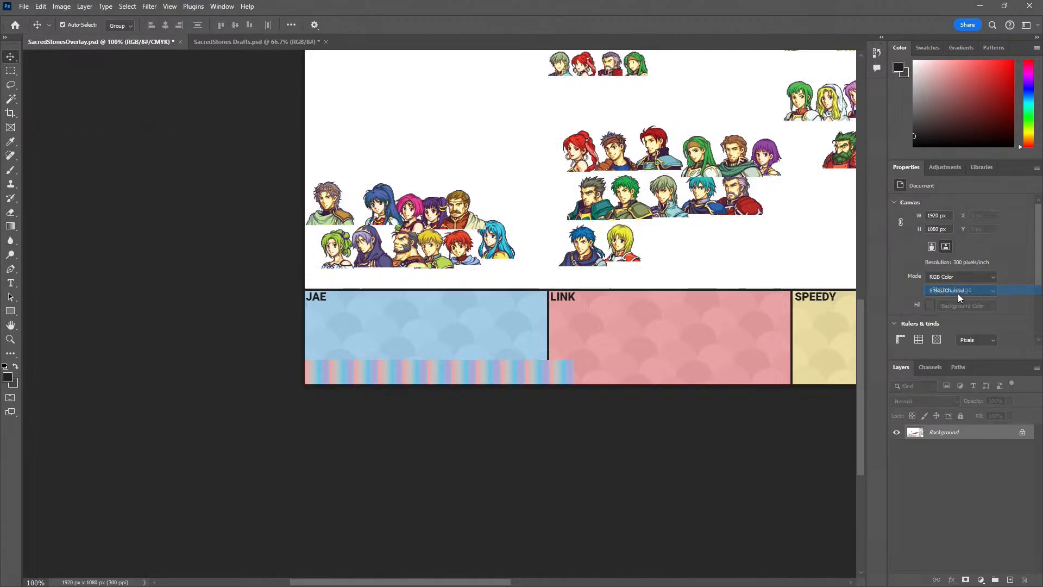
{"action": "key", "text": "ctrl+z"}
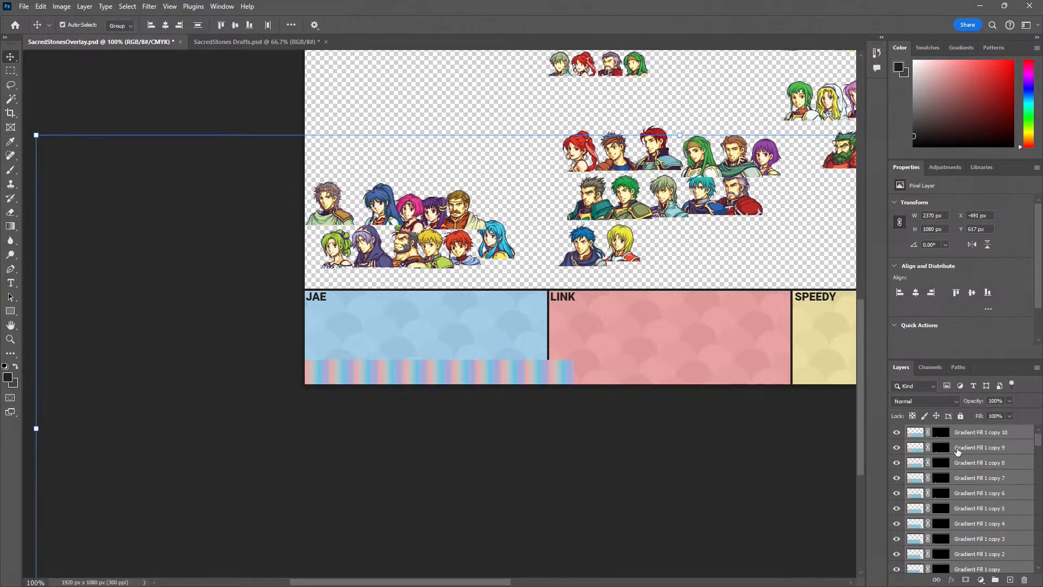
Merge the selected gradient layers into one and scale the row proportionally to about 89.6% to fit the blue panel
{"action": "right_click", "coordinate": [958, 449]}
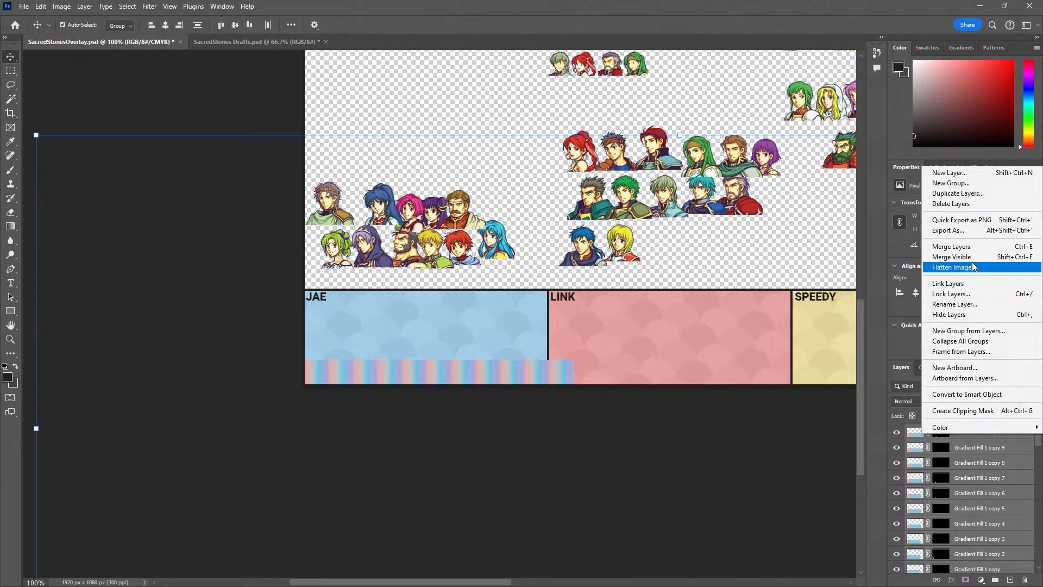
{"action": "left_click", "coordinate": [959, 246]}
{"action": "left_click_drag", "start_coordinate": [580, 360], "coordinate": [539, 373]}
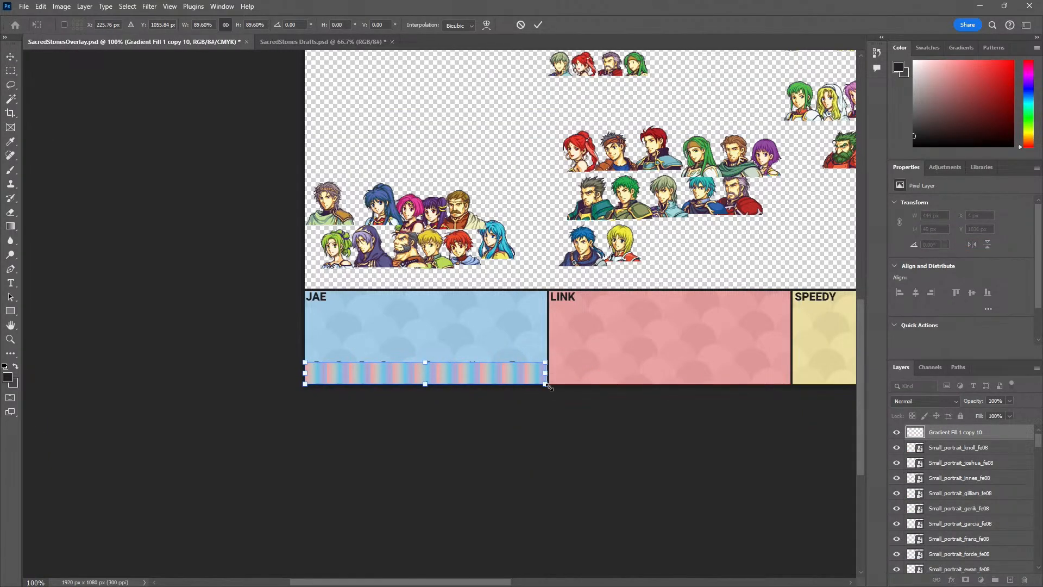
{"action": "left_click", "coordinate": [550, 437]}
{"action": "left_click", "coordinate": [495, 447]}
Enlarge the merged gradient row slightly to 446 px wide and 40 px high, ending at the blue panel's divider
{"action": "key", "text": "z"}
{"action": "left_click", "coordinate": [531, 386]}
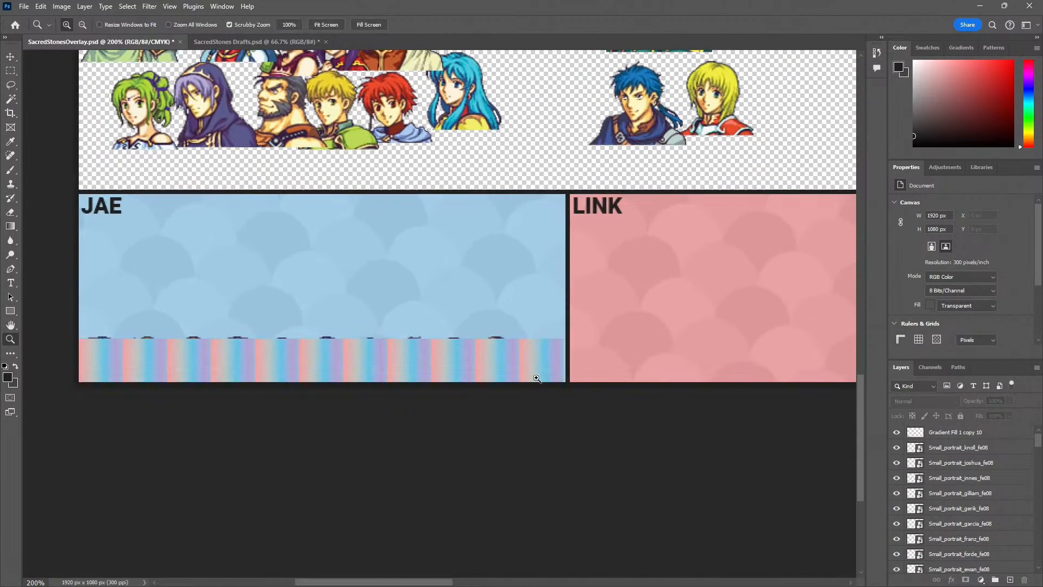
{"action": "left_click_drag", "start_coordinate": [537, 379], "coordinate": [584, 272]}
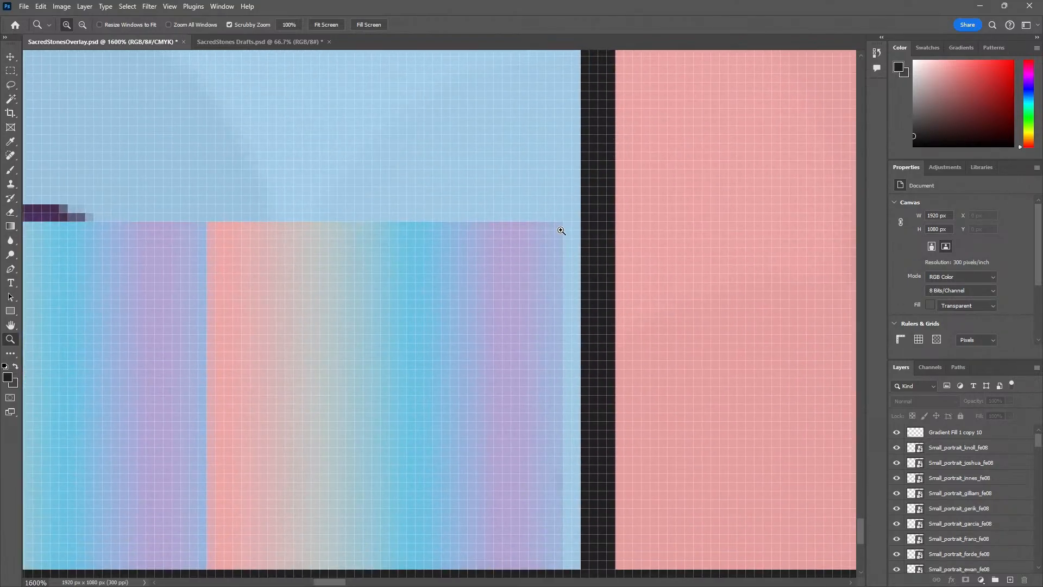
{"action": "left_click", "coordinate": [490, 272]}
{"action": "key", "text": "v"}
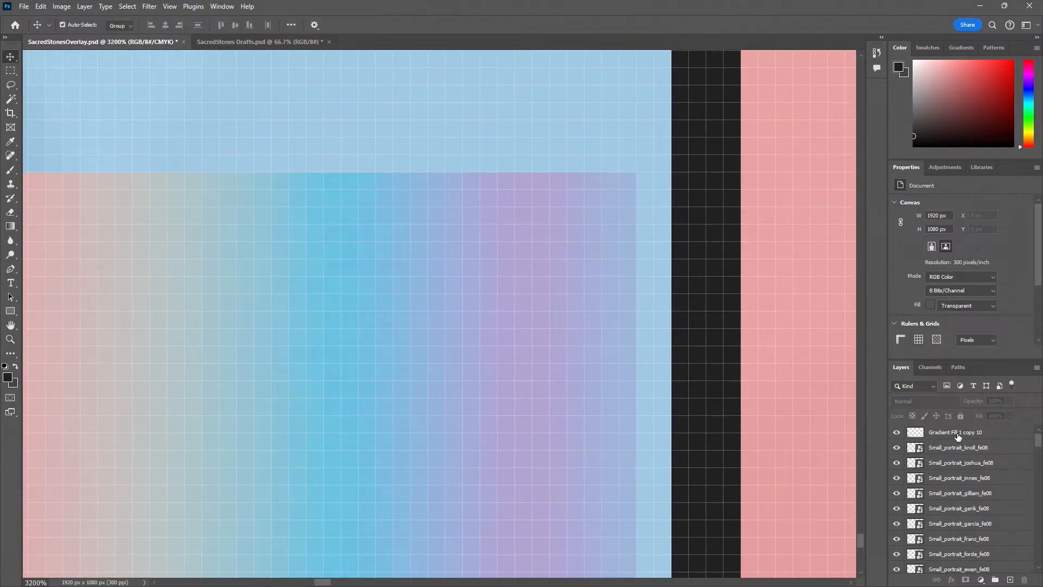
{"action": "left_click", "coordinate": [957, 434]}
{"action": "key", "text": "ctrl+t"}
{"action": "left_click_drag", "start_coordinate": [633, 172], "coordinate": [664, 166]}
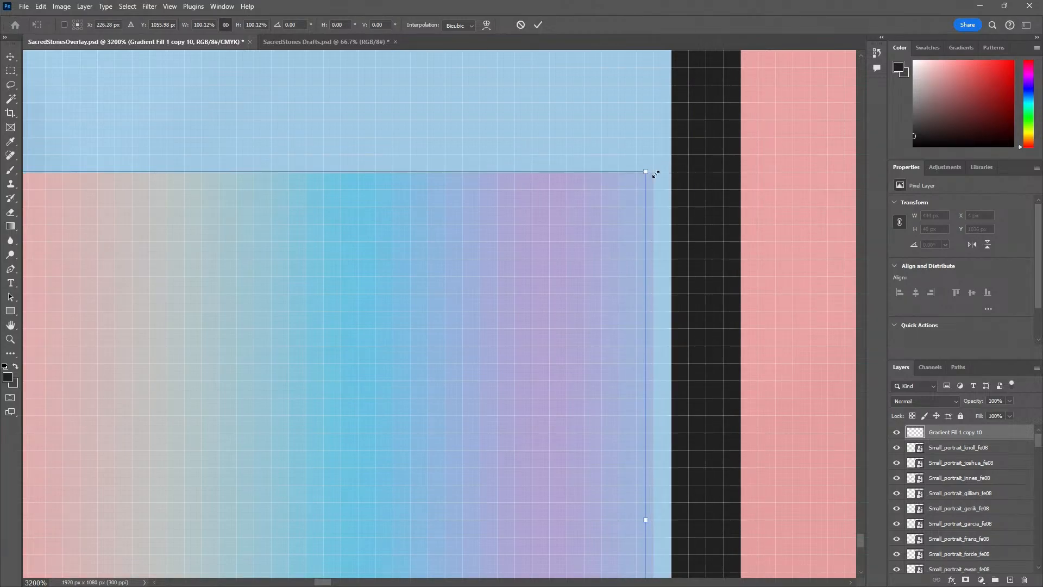
{"action": "key", "text": "Return"}
Move the merged gradient layer below the small portrait layers, directly above Portrait_vanessa_fe08
{"action": "key", "text": "z"}
{"action": "left_click", "coordinate": [609, 261], "text": "alt"}
{"action": "left_click", "coordinate": [611, 262], "text": "alt"}
{"action": "left_click", "coordinate": [610, 261], "text": "alt"}
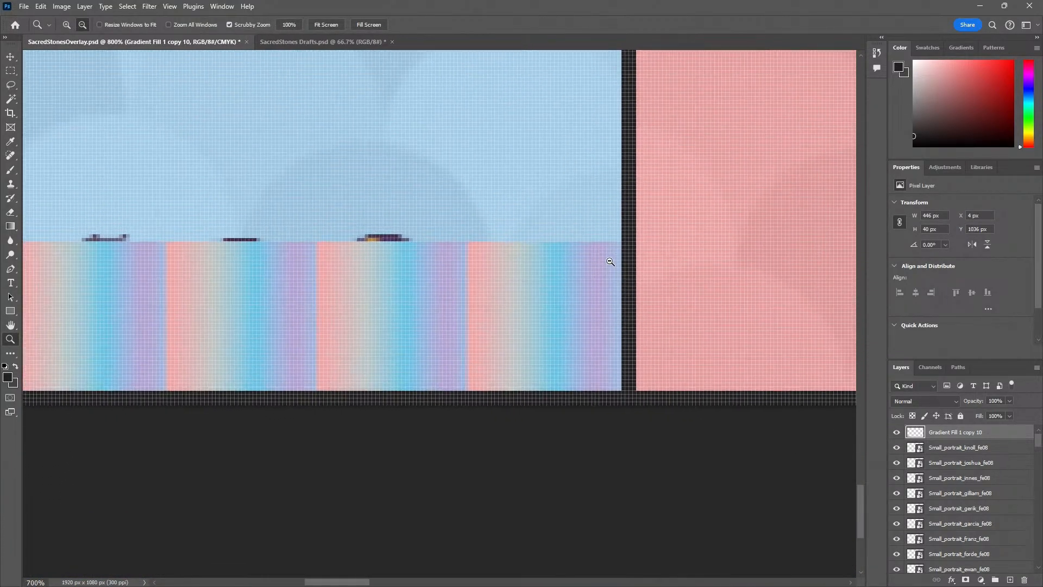
{"action": "left_click", "coordinate": [610, 262], "text": "alt"}
{"action": "left_click", "coordinate": [610, 262], "text": "alt"}
{"action": "left_click", "coordinate": [610, 262], "text": "alt"}
{"action": "left_click", "coordinate": [610, 262], "text": "alt"}
{"action": "left_click", "coordinate": [610, 262], "text": "alt"}
{"action": "left_click", "coordinate": [610, 262], "text": "alt"}
{"action": "left_click_drag", "start_coordinate": [964, 428], "coordinate": [976, 527]}
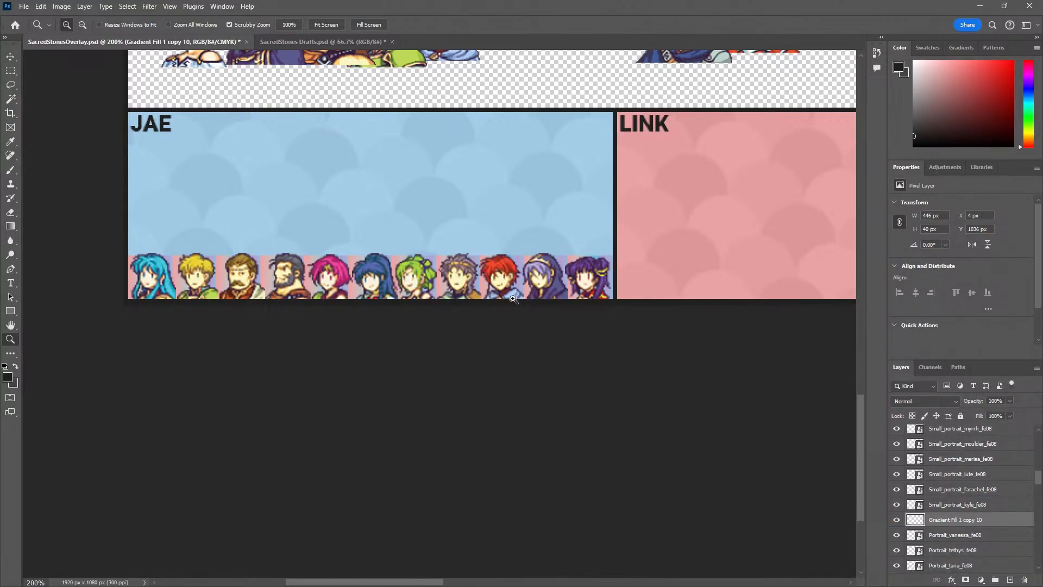
Duplicate the gradient row and place the copy along the pink LINK panel's bottom edge, at X 377 px
{"action": "key", "text": "v"}
{"action": "left_click_drag", "start_coordinate": [219, 265], "coordinate": [625, 266]}
{"action": "key", "text": "z"}
{"action": "left_click_drag", "start_coordinate": [699, 350], "coordinate": [423, 349]}
{"action": "left_click", "coordinate": [429, 297]}
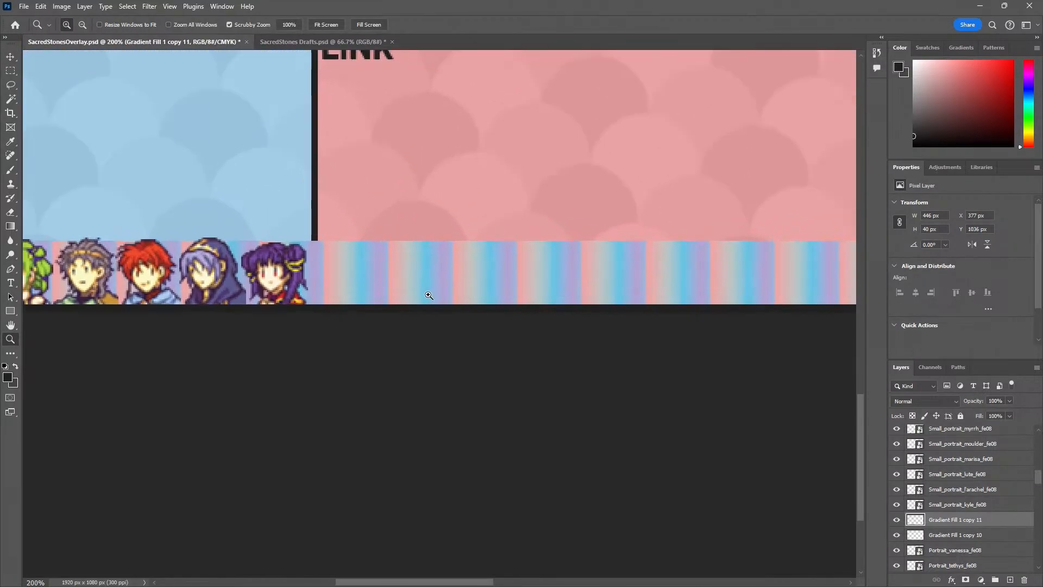
Align the copied gradient row's left edge with the pink panel's inner edge, at X 454 px
{"action": "key", "text": "v"}
{"action": "left_click_drag", "start_coordinate": [387, 279], "coordinate": [540, 279]}
{"action": "key", "text": "z"}
{"action": "left_click", "coordinate": [350, 252]}
{"action": "left_click_drag", "start_coordinate": [350, 252], "coordinate": [399, 261]}
{"action": "key", "text": "v"}
{"action": "left_click_drag", "start_coordinate": [276, 268], "coordinate": [276, 268]}
{"action": "key", "text": "z"}
{"action": "left_click", "coordinate": [275, 307], "text": "alt"}
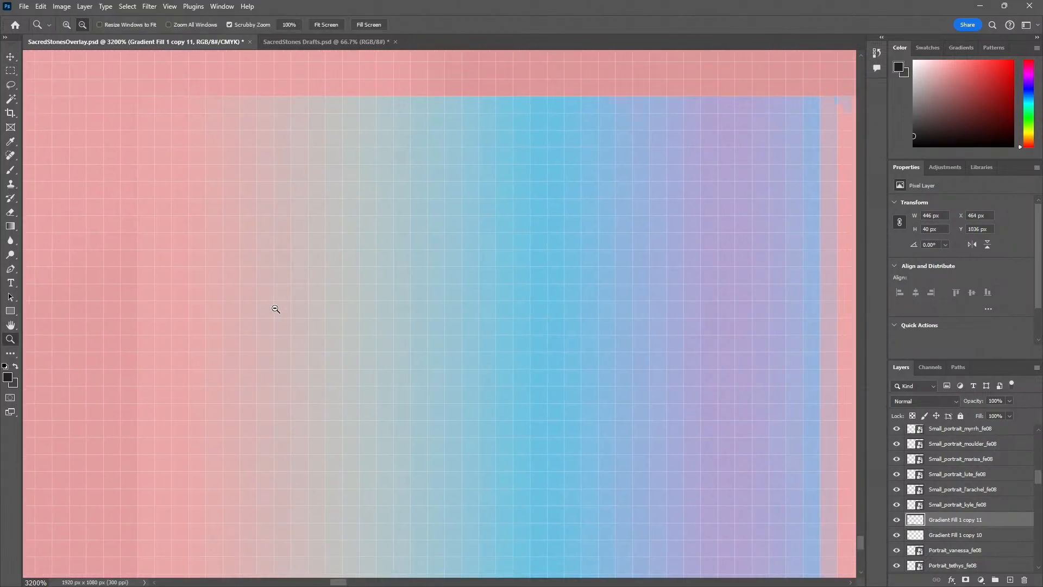
{"action": "left_click_drag", "start_coordinate": [235, 334], "coordinate": [320, 341]}
{"action": "key", "text": "v"}
{"action": "left_click_drag", "start_coordinate": [402, 321], "coordinate": [315, 321]}
{"action": "key", "text": "z"}
{"action": "left_click", "coordinate": [323, 329], "text": "alt"}
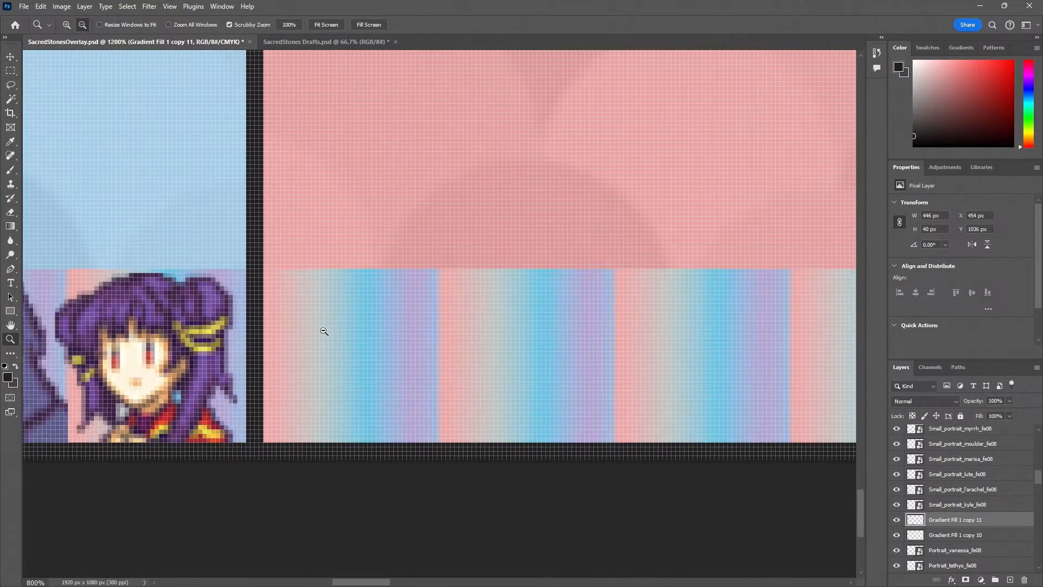
{"action": "left_click", "coordinate": [324, 331], "text": "alt"}
{"action": "left_click", "coordinate": [324, 331], "text": "alt"}
{"action": "left_click", "coordinate": [324, 331], "text": "alt"}
Examine how the pink panel's gradient row ends against the divider beside the yellow panel
{"action": "left_click_drag", "start_coordinate": [430, 337], "coordinate": [144, 316]}
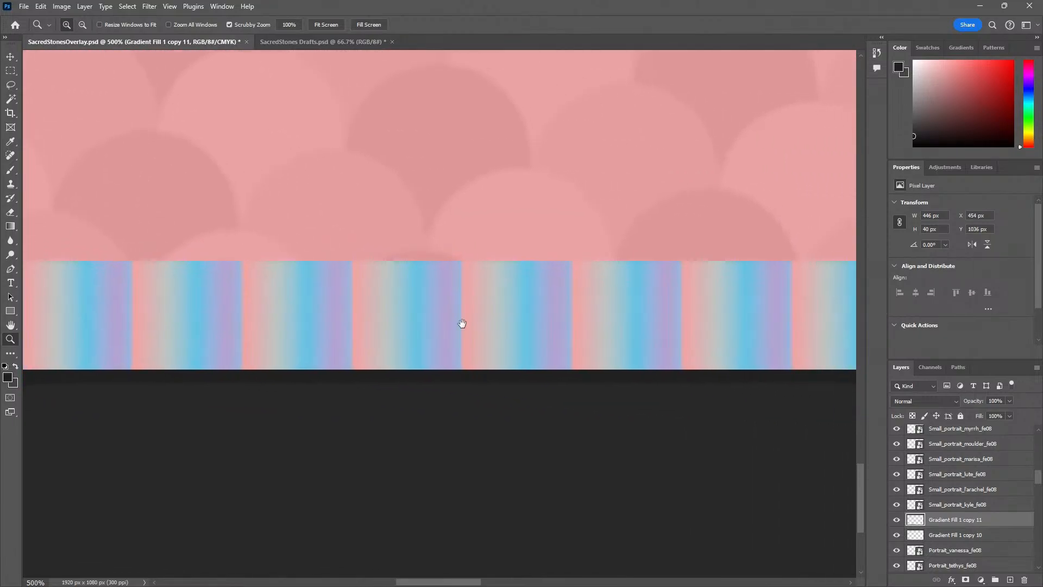
{"action": "left_click_drag", "start_coordinate": [722, 307], "coordinate": [429, 331]}
{"action": "left_click", "coordinate": [437, 334]}
{"action": "left_click", "coordinate": [450, 323]}
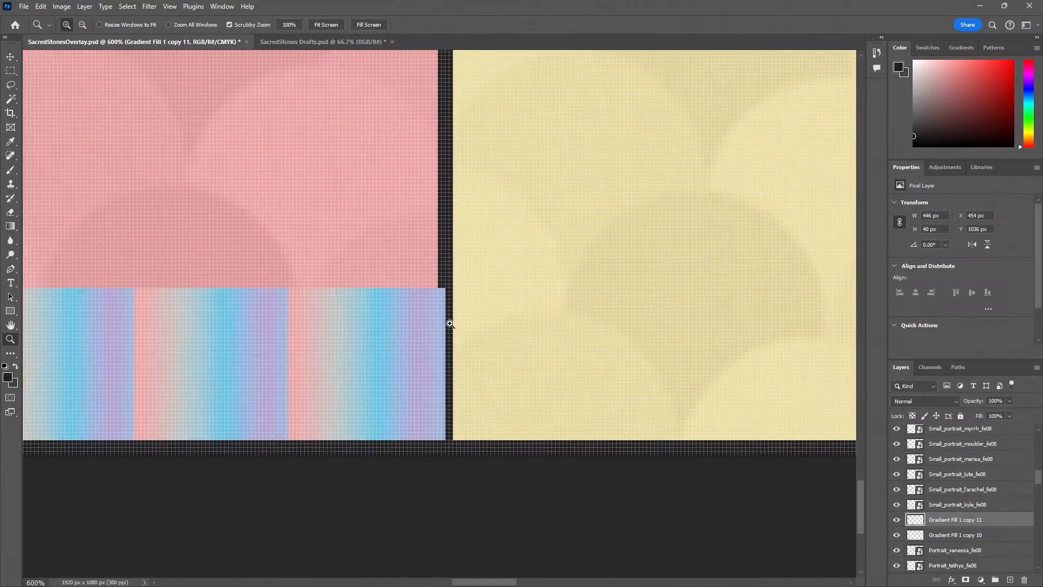
{"action": "left_click", "coordinate": [450, 324]}
{"action": "left_click", "coordinate": [397, 353], "text": "alt"}
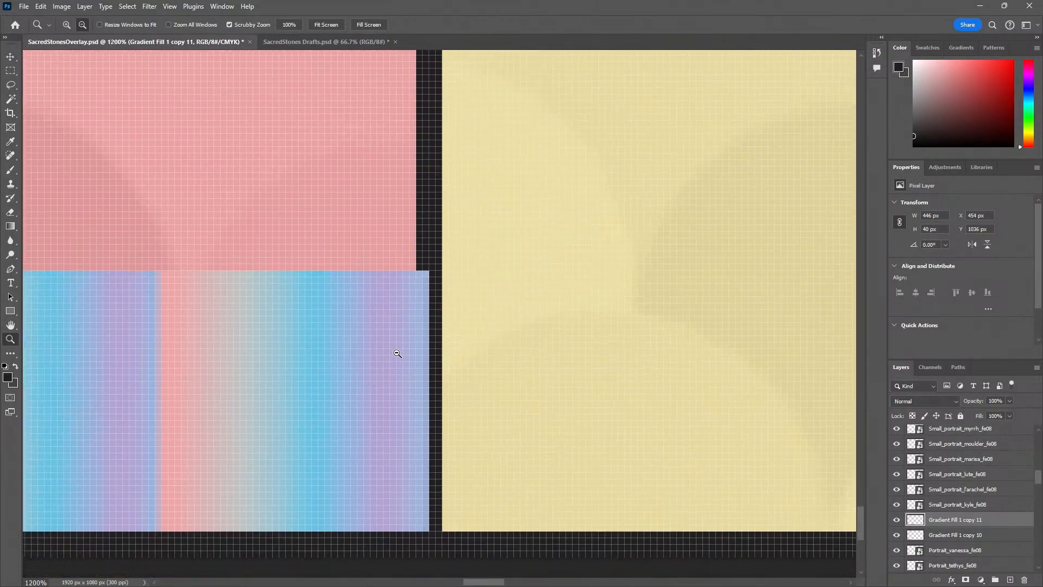
{"action": "left_click", "coordinate": [397, 353], "text": "alt"}
{"action": "left_click", "coordinate": [397, 353], "text": "alt"}
{"action": "left_click", "coordinate": [397, 353], "text": "alt"}
{"action": "left_click", "coordinate": [397, 353], "text": "alt"}
{"action": "left_click", "coordinate": [397, 353], "text": "alt"}
{"action": "left_click", "coordinate": [397, 353], "text": "alt"}
{"action": "left_click", "coordinate": [398, 353], "text": "alt"}
{"action": "left_click", "coordinate": [397, 353], "text": "alt"}
{"action": "left_click", "coordinate": [398, 353], "text": "alt"}
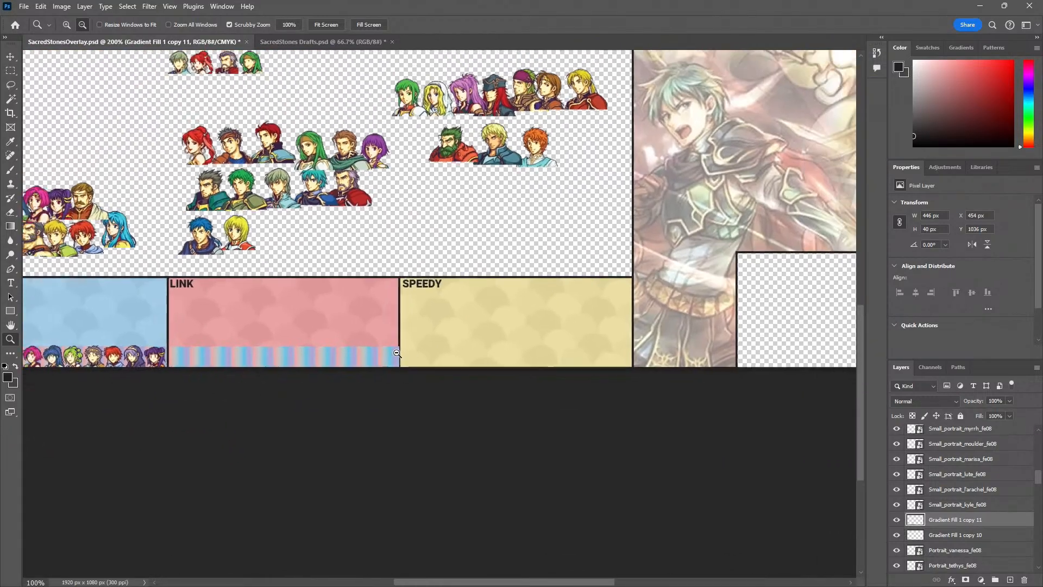
Duplicate the pink panel's gradient row into the yellow SPEEDY panel's bottom edge, at X 914 px
{"action": "key", "text": "v"}
{"action": "left_click_drag", "start_coordinate": [291, 358], "coordinate": [459, 358]}
{"action": "key", "text": "z"}
{"action": "left_click", "coordinate": [410, 359]}
{"action": "left_click", "coordinate": [409, 359]}
{"action": "left_click", "coordinate": [403, 359]}
{"action": "left_click", "coordinate": [404, 359]}
{"action": "left_click", "coordinate": [404, 360]}
{"action": "key", "text": "v"}
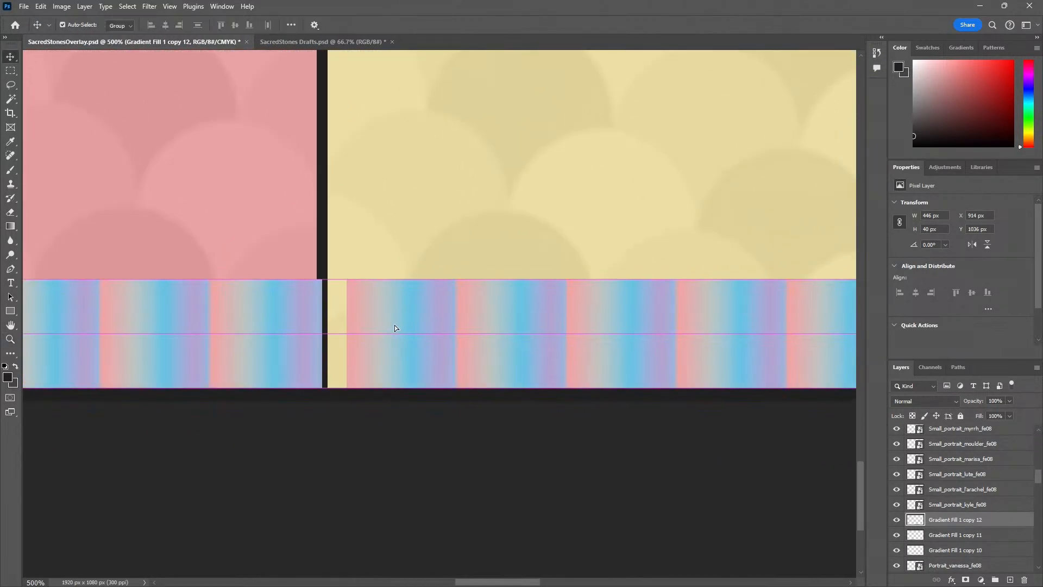
Shift the yellow panel's gradient row left to X 904 px, ending against that panel's far divider
{"action": "left_click_drag", "start_coordinate": [394, 325], "coordinate": [379, 324]}
{"action": "left_click_drag", "start_coordinate": [511, 330], "coordinate": [328, 305]}
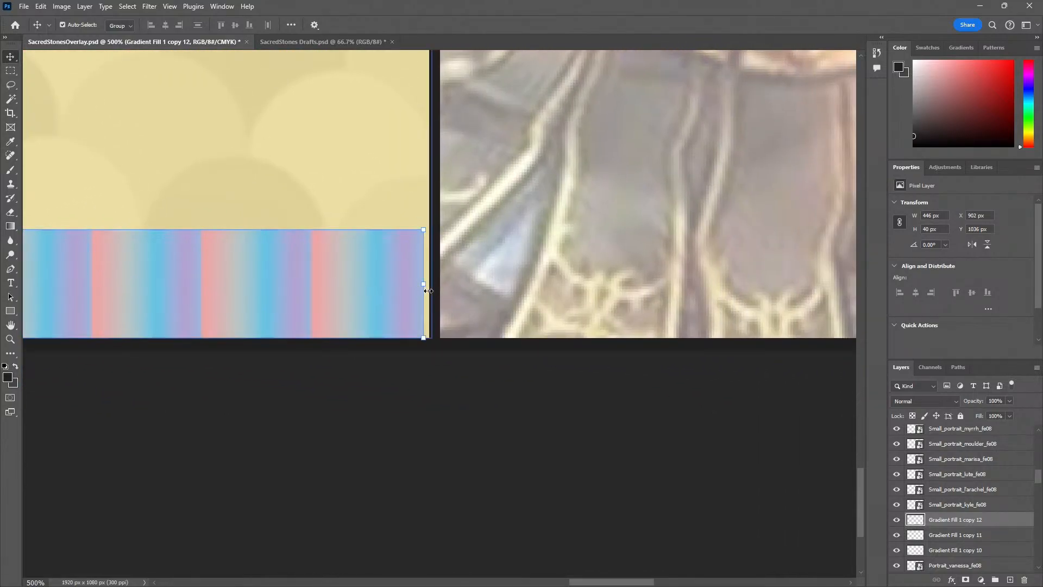
{"action": "left_click_drag", "start_coordinate": [205, 387], "coordinate": [309, 382]}
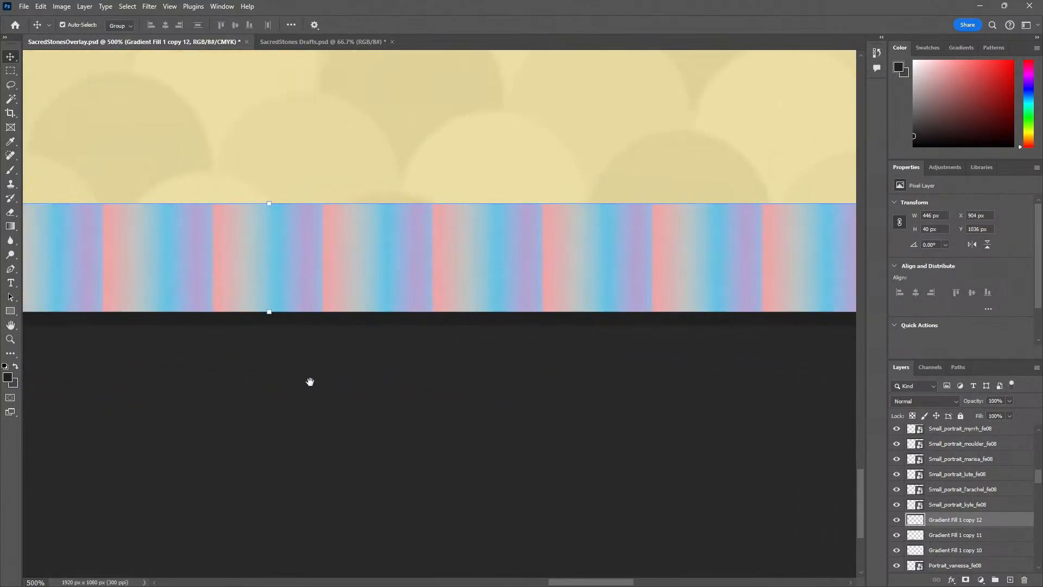
Nudge the divider between the pink and yellow panels 2 px right to X 900 px, closing the gap between the gradient rows
{"action": "left_click_drag", "start_coordinate": [369, 341], "coordinate": [270, 394]}
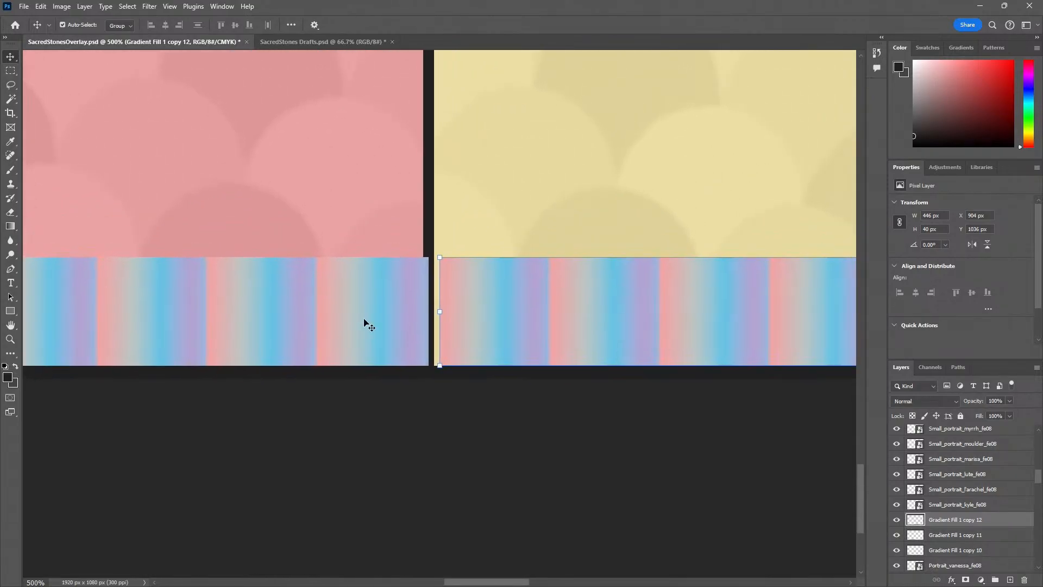
{"action": "left_click", "coordinate": [430, 235]}
{"action": "key", "text": "Right"}
{"action": "key", "text": "Right"}
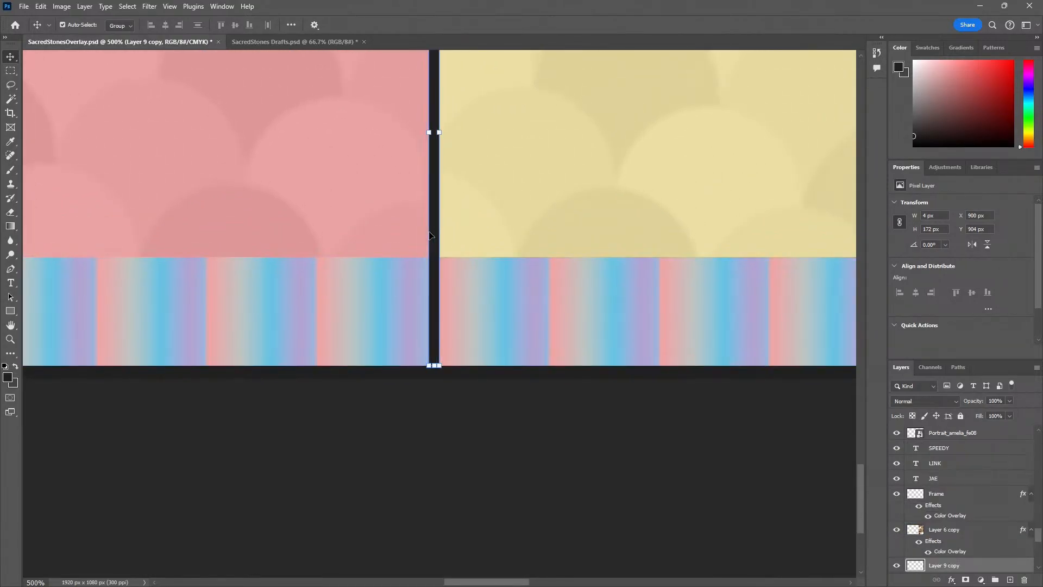
{"action": "left_click", "coordinate": [431, 444]}
Check how the gradient rows fit between the dividers across the LINK and SPEEDY panels
{"action": "key", "text": "z"}
{"action": "left_click", "coordinate": [433, 446], "text": "alt"}
{"action": "left_click", "coordinate": [433, 446], "text": "alt"}
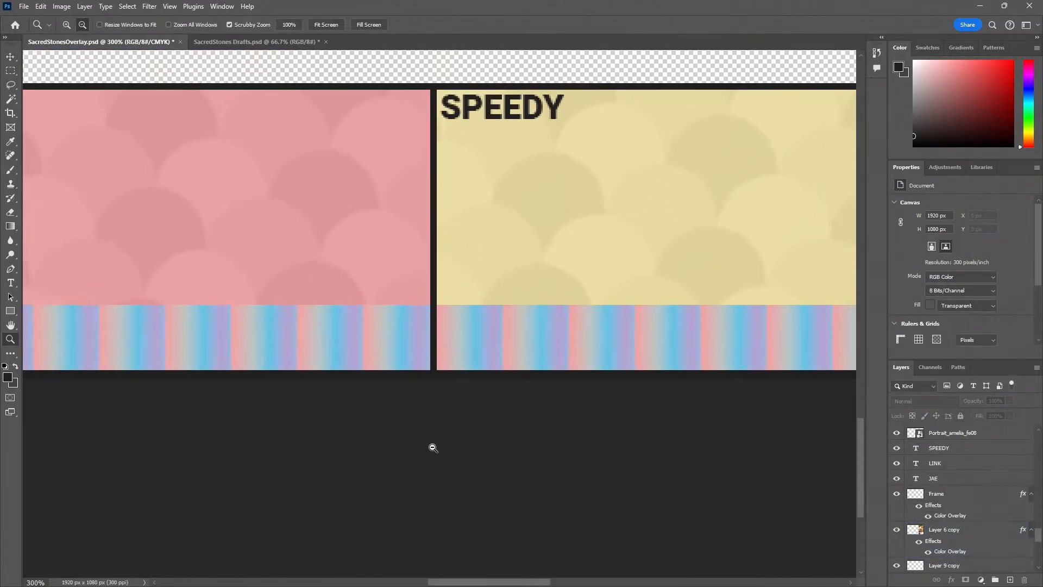
{"action": "left_click", "coordinate": [433, 446], "text": "alt"}
{"action": "left_click_drag", "start_coordinate": [304, 471], "coordinate": [464, 474]}
{"action": "left_click", "coordinate": [135, 360]}
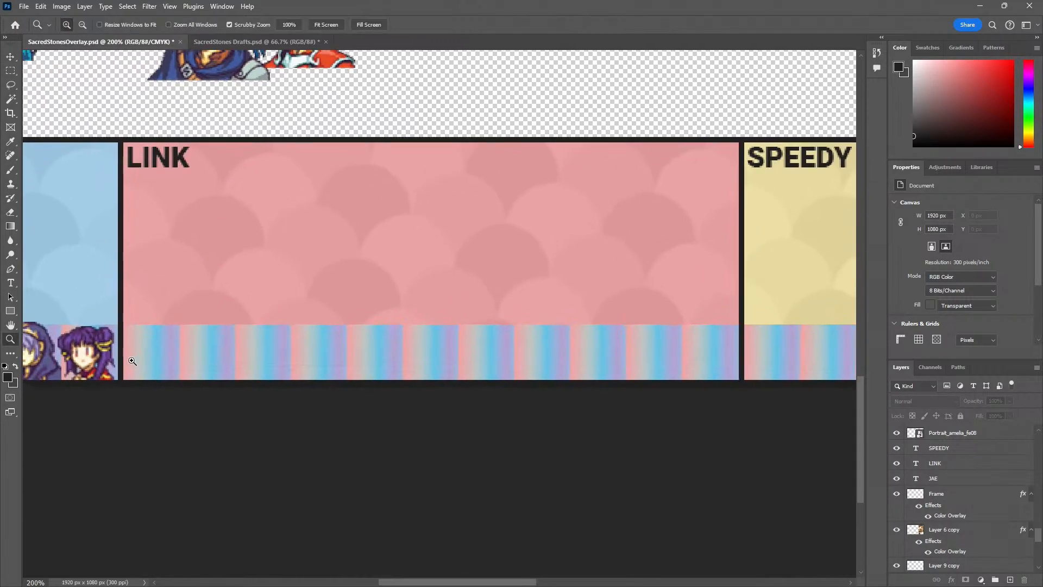
{"action": "left_click", "coordinate": [130, 353], "text": "ctrl"}
{"action": "left_click_drag", "start_coordinate": [180, 456], "coordinate": [180, 457]}
{"action": "left_click", "coordinate": [180, 456], "text": "alt"}
{"action": "left_click", "coordinate": [180, 456], "text": "alt"}
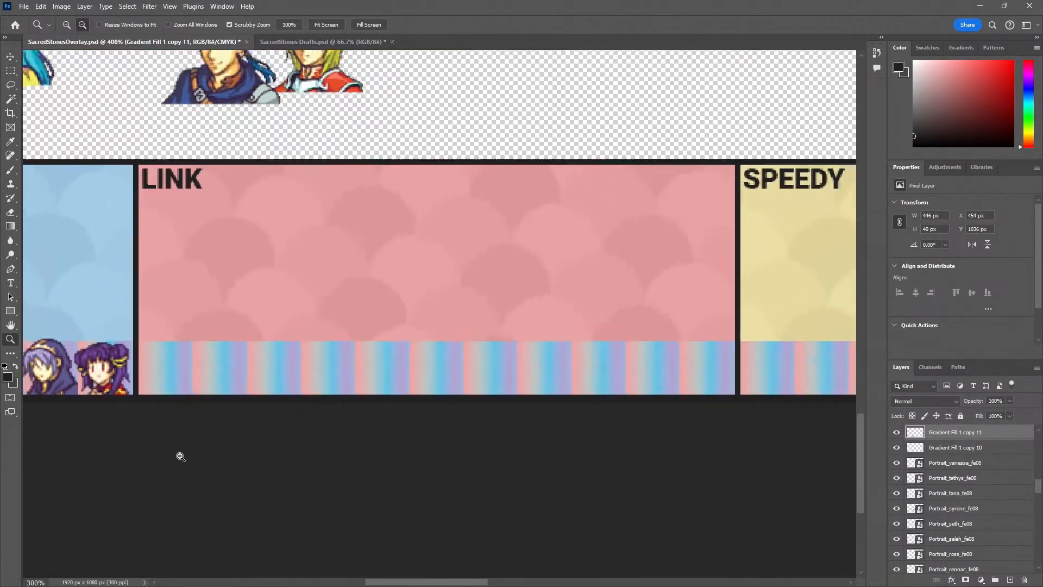
{"action": "left_click", "coordinate": [336, 460], "text": "alt"}
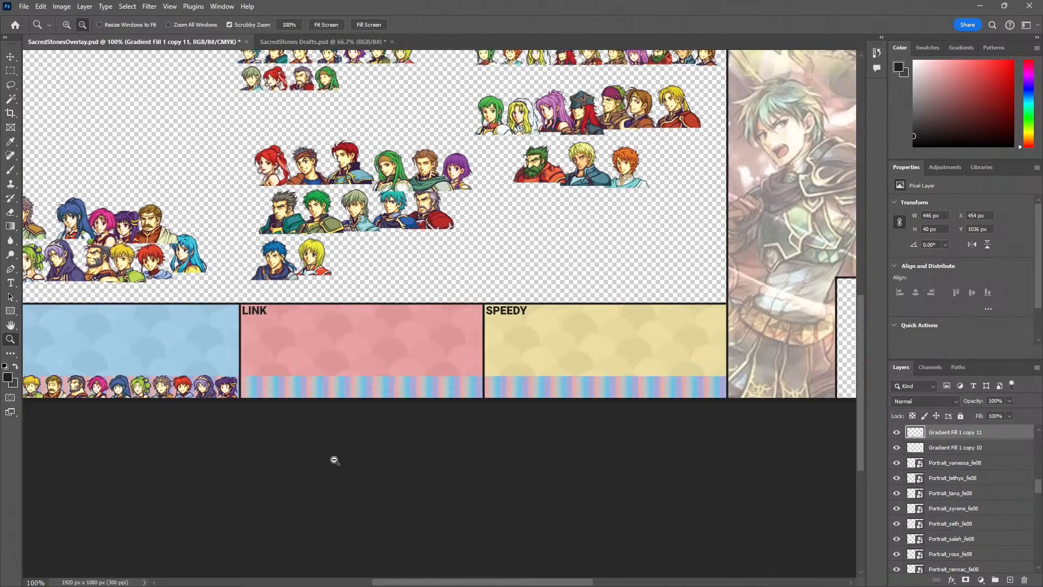
{"action": "left_click", "coordinate": [336, 461], "text": "alt"}
{"action": "left_click", "coordinate": [337, 460], "text": "alt"}
Nudge the small Eirika portrait in the blue panel left to X 2 px, centering it over the first gradient square
{"action": "left_click", "coordinate": [272, 443]}
{"action": "left_click", "coordinate": [253, 438]}
{"action": "left_click", "coordinate": [128, 450]}
{"action": "left_click", "coordinate": [57, 405]}
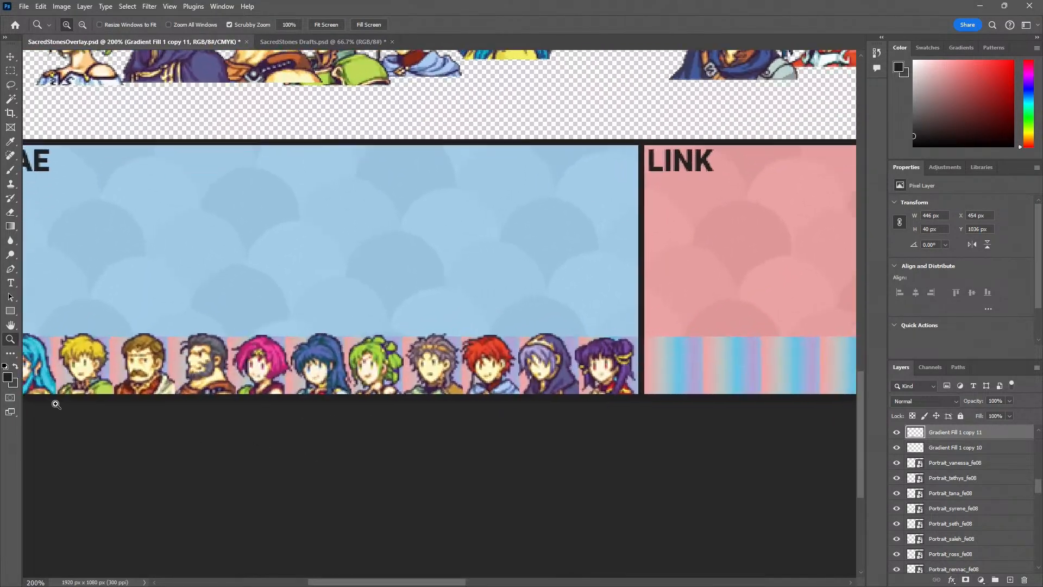
{"action": "left_click", "coordinate": [57, 406]}
{"action": "left_click_drag", "start_coordinate": [73, 413], "coordinate": [255, 437]}
{"action": "left_click", "coordinate": [207, 395]}
{"action": "left_click", "coordinate": [206, 383]}
{"action": "left_click", "coordinate": [206, 381]}
{"action": "key", "text": "v"}
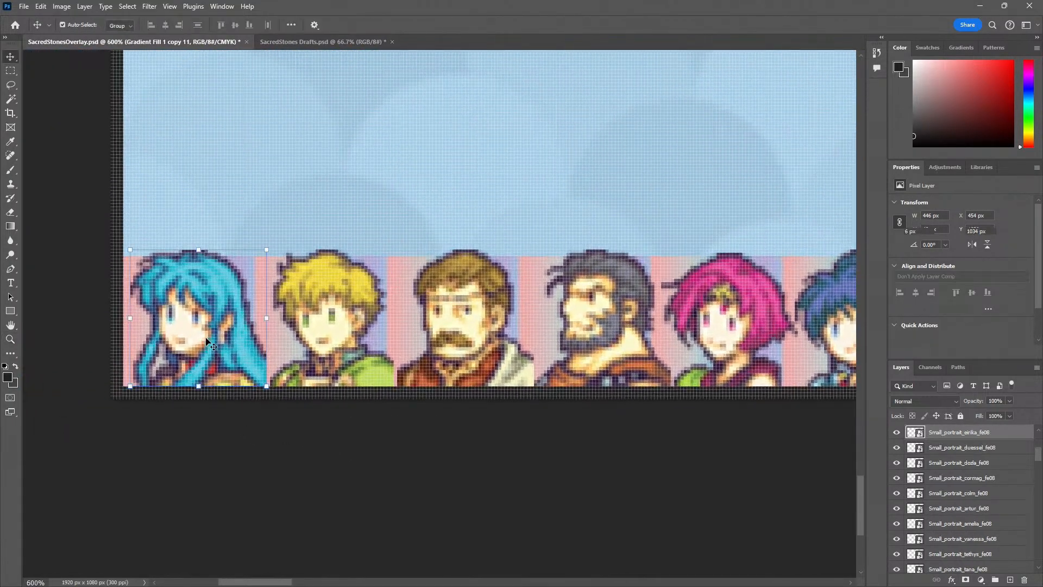
{"action": "left_click", "coordinate": [206, 336]}
{"action": "key", "text": "Left"}
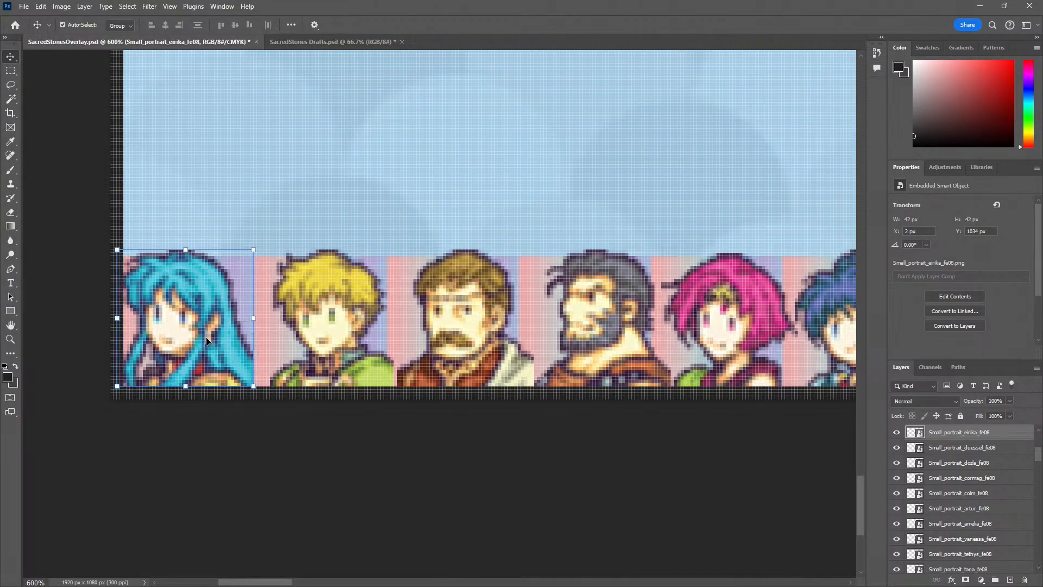
Examine the alignment of the small Eirika portrait and its neighbours against the gradient square boundaries
{"action": "key", "text": "z"}
{"action": "left_click", "coordinate": [220, 359]}
{"action": "left_click", "coordinate": [227, 360]}
{"action": "left_click", "coordinate": [251, 360]}
{"action": "left_click", "coordinate": [258, 362]}
{"action": "left_click", "coordinate": [257, 362]}
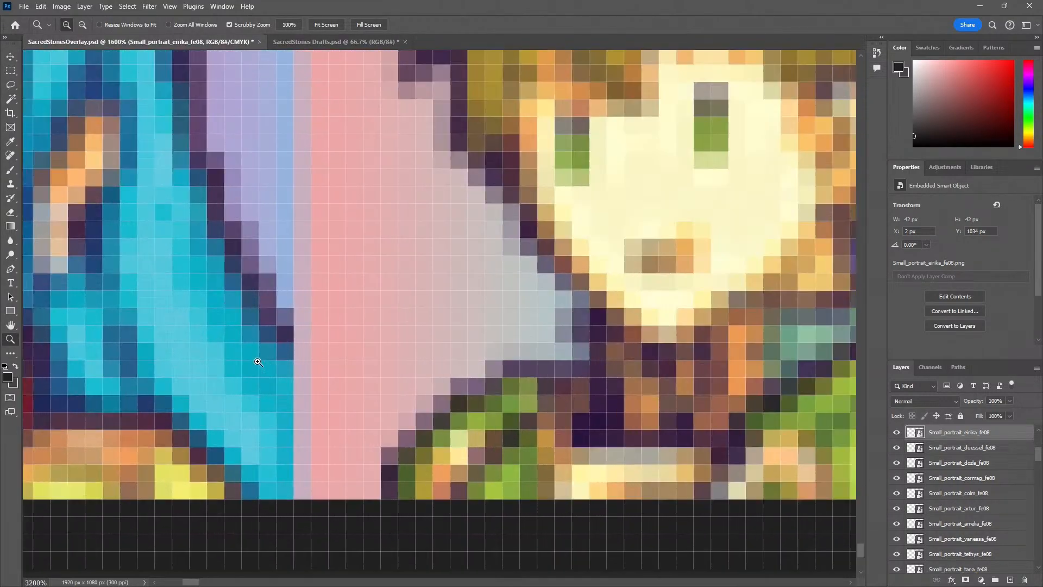
{"action": "left_click", "coordinate": [258, 362]}
{"action": "left_click", "coordinate": [262, 364], "text": "alt"}
{"action": "left_click", "coordinate": [261, 365], "text": "alt"}
{"action": "left_click", "coordinate": [262, 365], "text": "alt"}
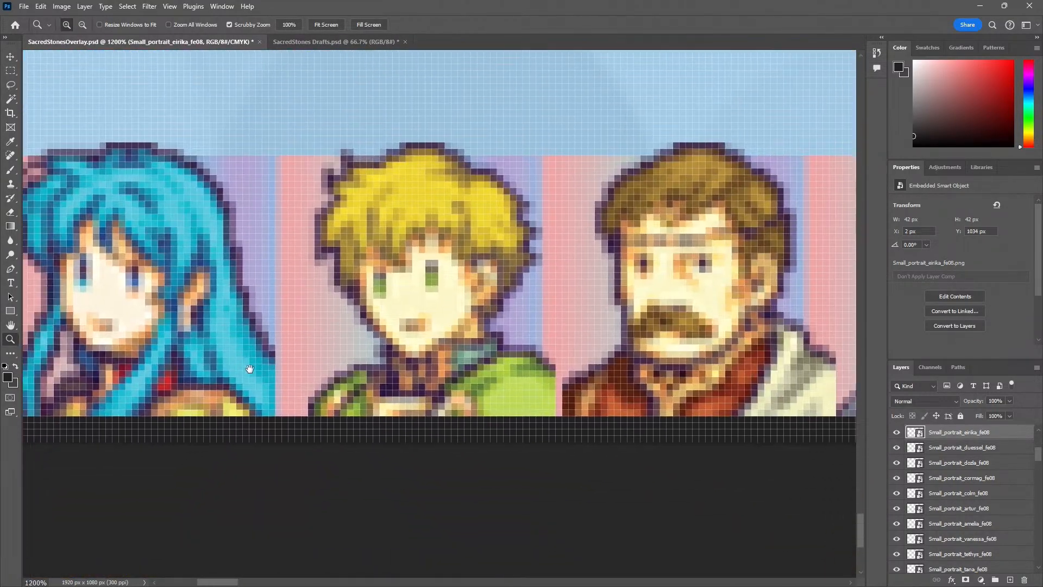
{"action": "key", "text": "v"}
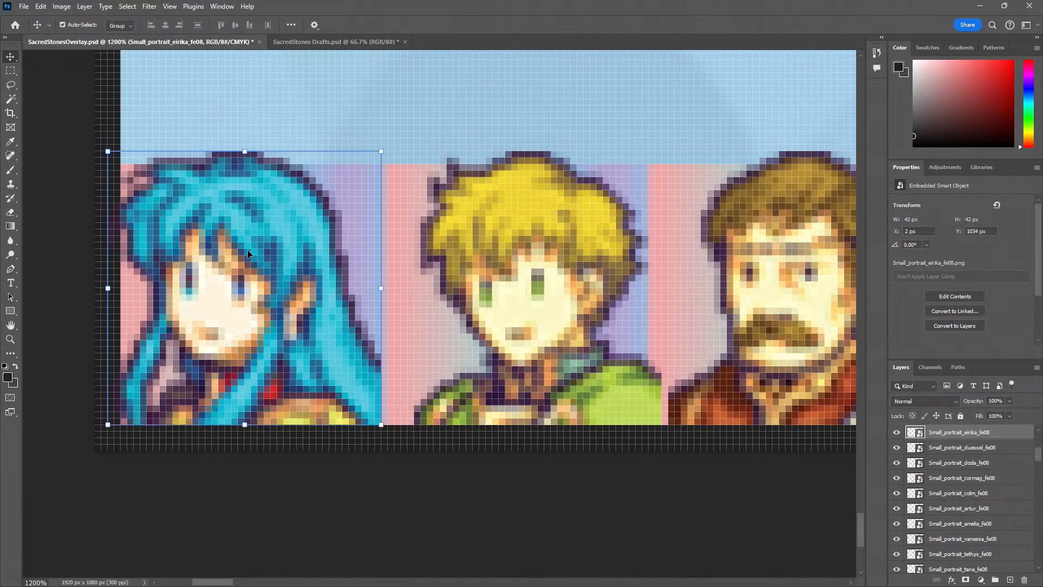
{"action": "key", "text": "z"}
{"action": "left_click", "coordinate": [304, 289], "text": "alt"}
{"action": "left_click", "coordinate": [304, 290], "text": "alt"}
{"action": "left_click", "coordinate": [302, 290], "text": "alt"}
{"action": "left_click", "coordinate": [302, 290], "text": "alt"}
{"action": "left_click", "coordinate": [302, 290], "text": "alt"}
{"action": "left_click", "coordinate": [302, 291], "text": "alt"}
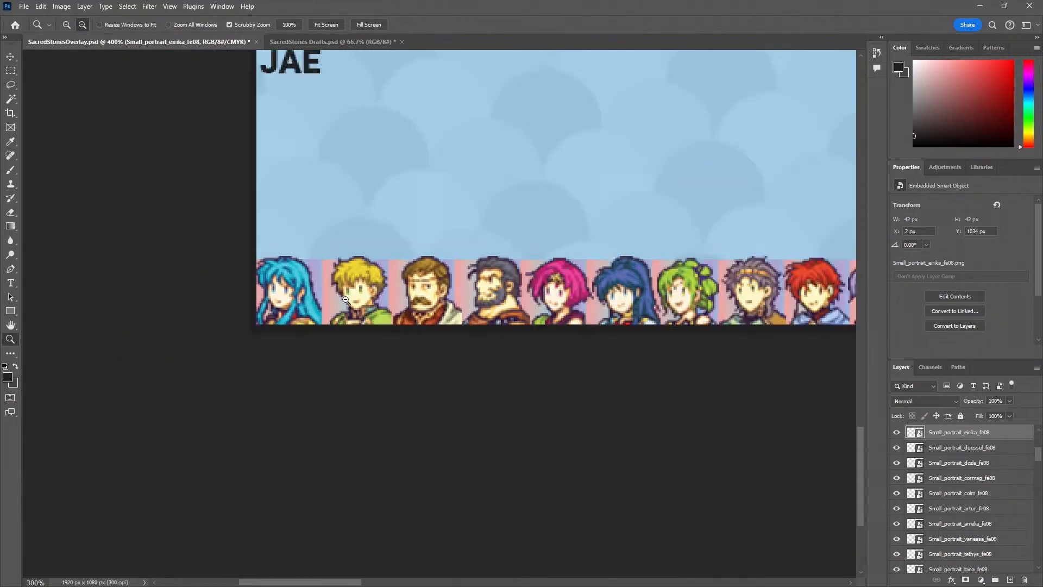
Select all the small portrait layers from Small_portrait_knoll_fe08 through Small_portrait_kyle_fe08
{"action": "left_click", "coordinate": [346, 300], "text": "alt"}
{"action": "scroll", "coordinate": [971, 456], "scroll_direction": "up", "scroll_amount": 10}
{"action": "left_click", "coordinate": [981, 434]}
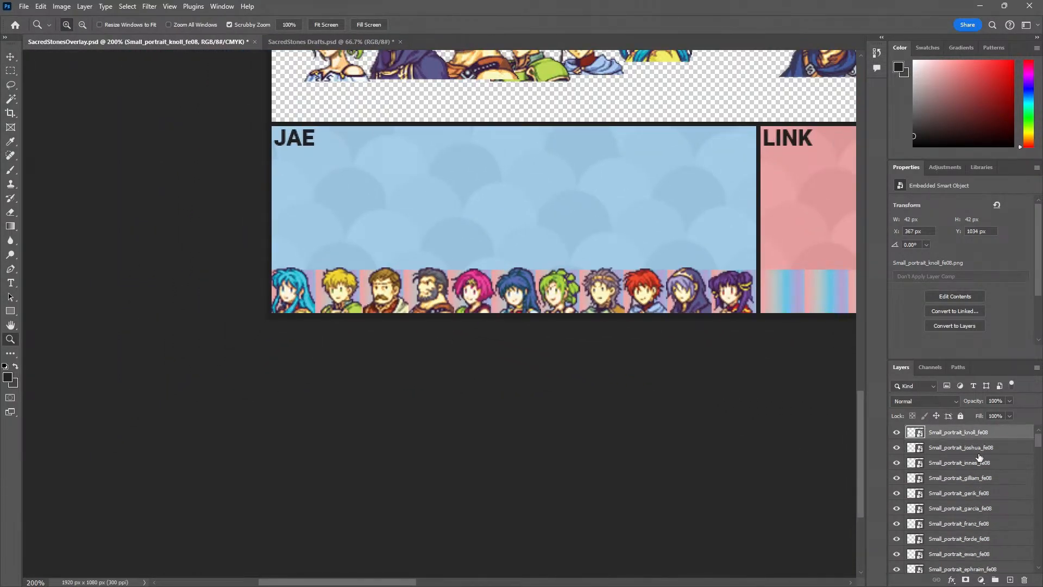
{"action": "scroll", "coordinate": [972, 489], "scroll_direction": "down", "scroll_amount": 4}
{"action": "scroll", "coordinate": [973, 520], "scroll_direction": "down", "scroll_amount": 1}
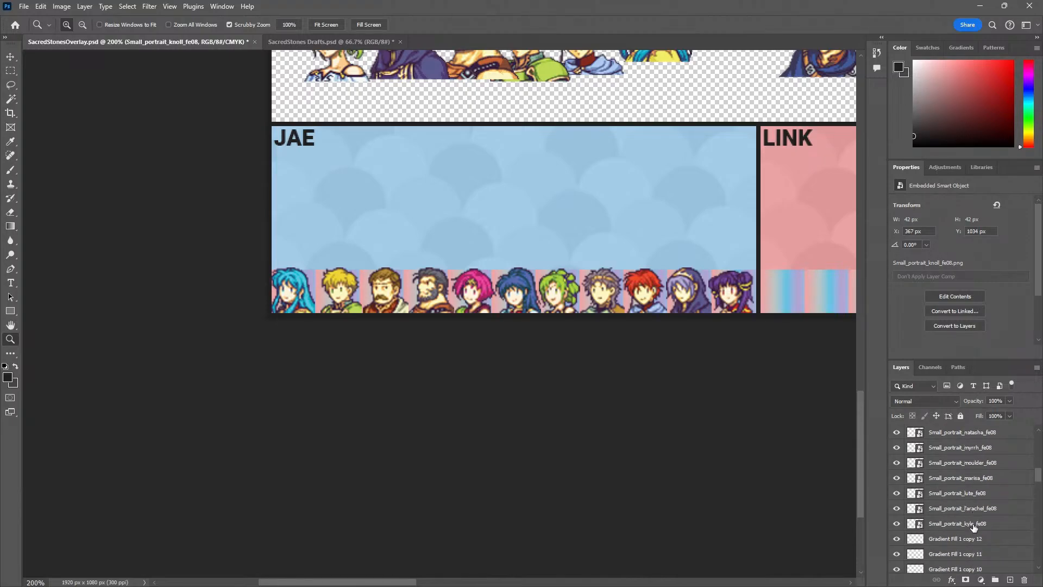
{"action": "left_click", "coordinate": [973, 525], "text": "shift"}
{"action": "left_click", "coordinate": [303, 282]}
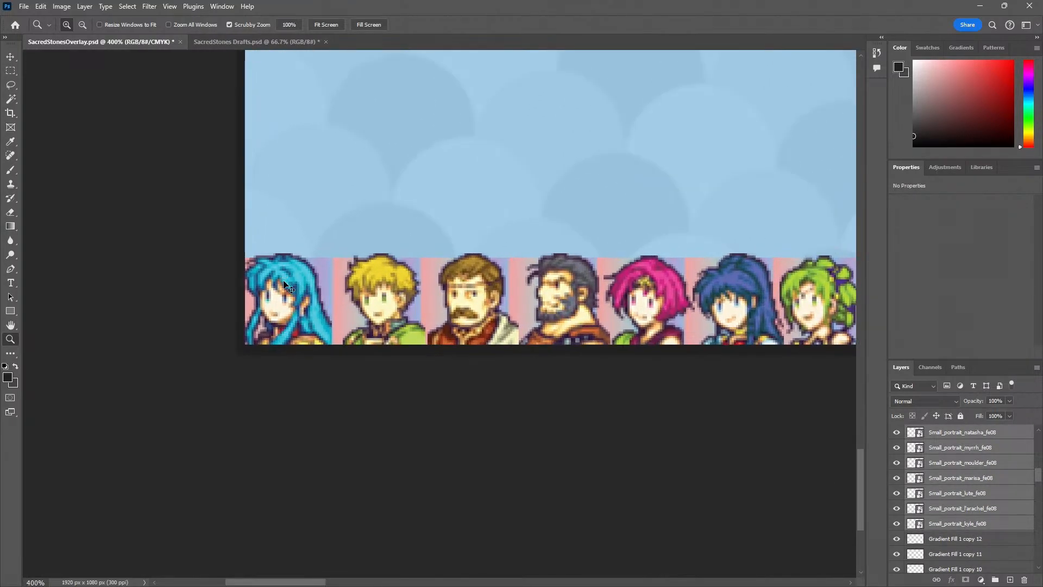
{"action": "key", "text": "ctrl+t"}
{"action": "left_click_drag", "start_coordinate": [241, 346], "coordinate": [279, 324]}
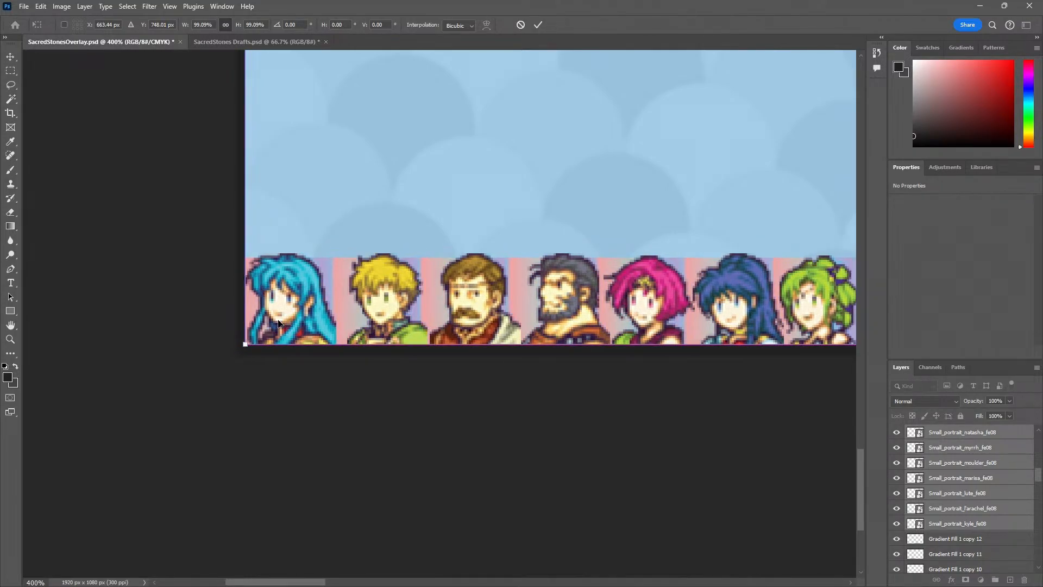
Scale the selected small portraits proportionally to 95.58% from the lower-left corner, fitting them to the height of the gradient row
{"action": "left_click", "coordinate": [299, 340]}
{"action": "left_click", "coordinate": [299, 340]}
{"action": "left_click", "coordinate": [299, 340]}
{"action": "left_click", "coordinate": [300, 340]}
{"action": "key", "text": "ctrl+t"}
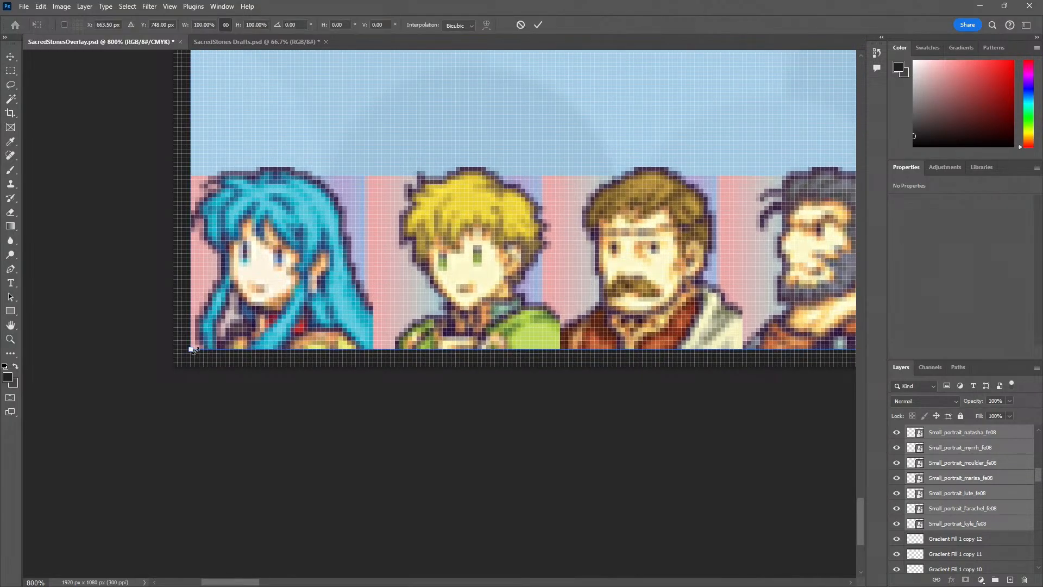
{"action": "left_click_drag", "start_coordinate": [192, 349], "coordinate": [252, 296]}
{"action": "left_click_drag", "start_coordinate": [307, 276], "coordinate": [232, 309]}
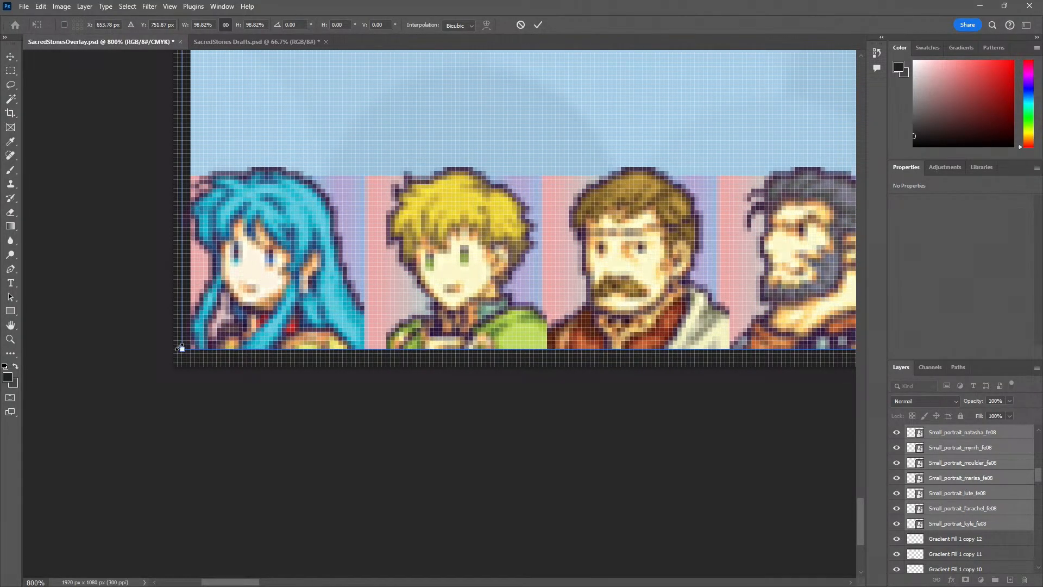
{"action": "left_click_drag", "start_coordinate": [181, 348], "coordinate": [208, 297]}
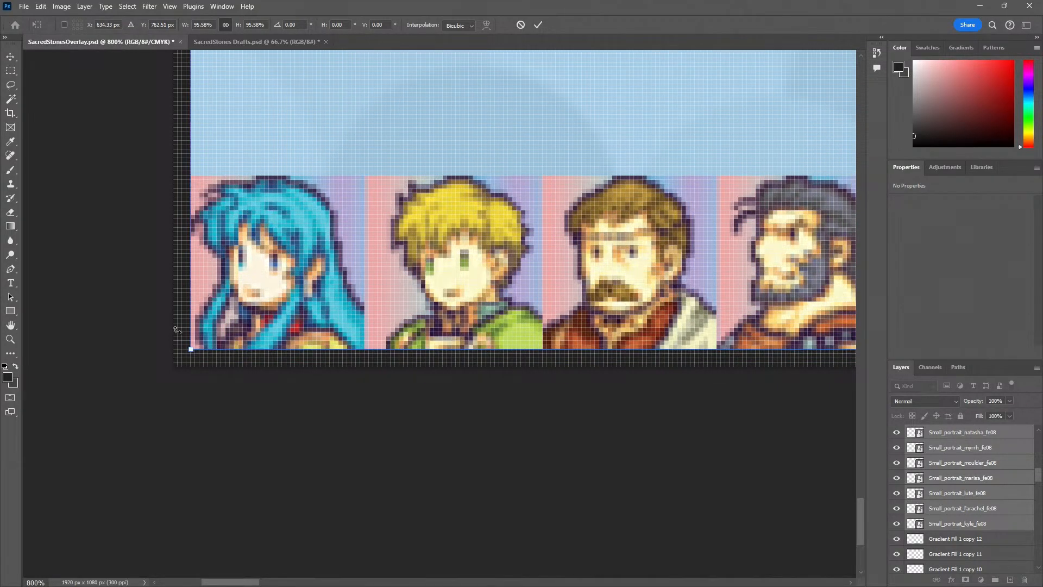
Check the scaled portraits against the gradient squares across the blue panel and apply the scaling
{"action": "left_click_drag", "start_coordinate": [574, 329], "coordinate": [104, 342]}
{"action": "left_click_drag", "start_coordinate": [703, 289], "coordinate": [391, 303]}
{"action": "left_click_drag", "start_coordinate": [657, 299], "coordinate": [169, 309]}
{"action": "left_click_drag", "start_coordinate": [837, 288], "coordinate": [737, 291]}
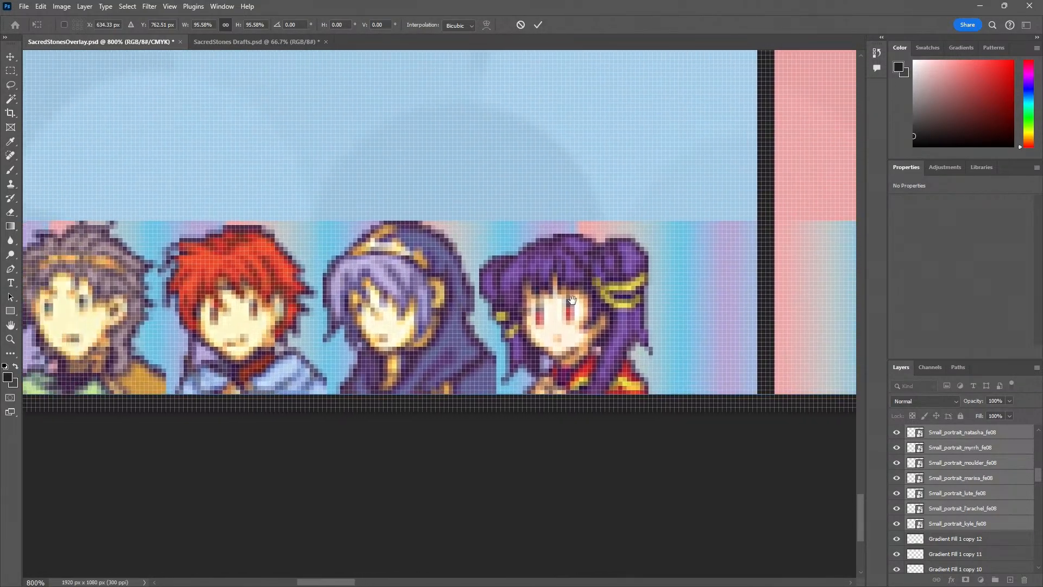
{"action": "left_click_drag", "start_coordinate": [260, 326], "coordinate": [703, 299]}
{"action": "left_click_drag", "start_coordinate": [217, 334], "coordinate": [699, 299]}
{"action": "left_click_drag", "start_coordinate": [118, 325], "coordinate": [633, 333]}
{"action": "left_click_drag", "start_coordinate": [368, 332], "coordinate": [317, 335]}
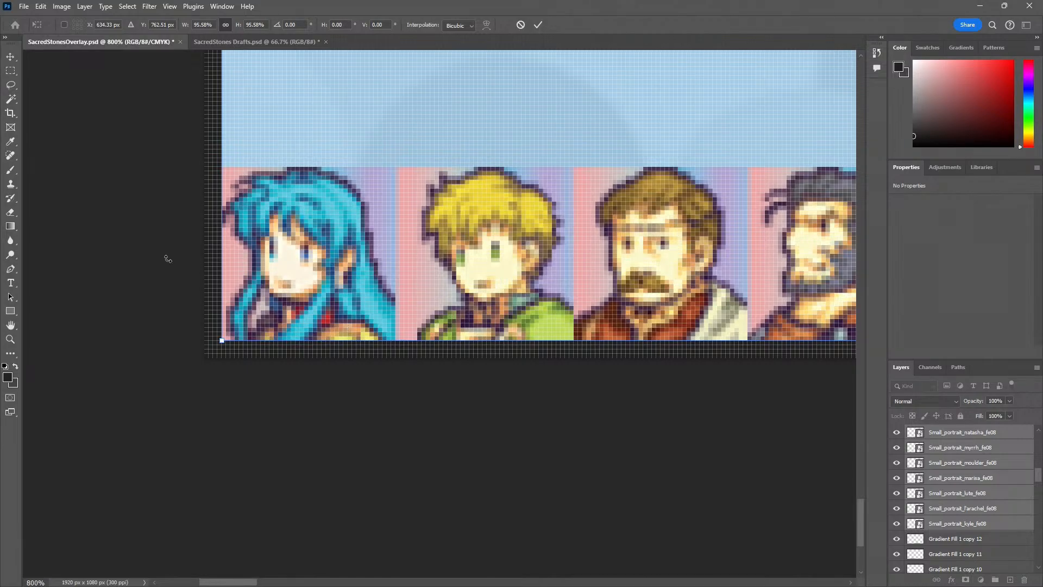
{"action": "left_click", "coordinate": [11, 58]}
{"action": "left_click_drag", "start_coordinate": [388, 201], "coordinate": [195, 213]}
{"action": "left_click_drag", "start_coordinate": [321, 243], "coordinate": [307, 241]}
{"action": "left_click", "coordinate": [308, 139]}
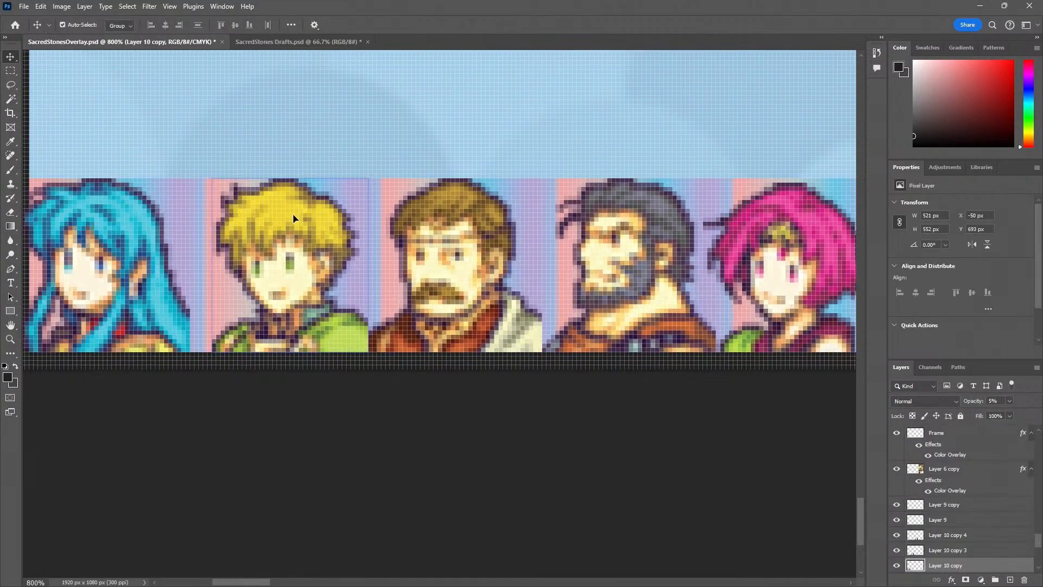
{"action": "left_click_drag", "start_coordinate": [206, 226], "coordinate": [351, 222]}
{"action": "key", "text": "ctrl+z"}
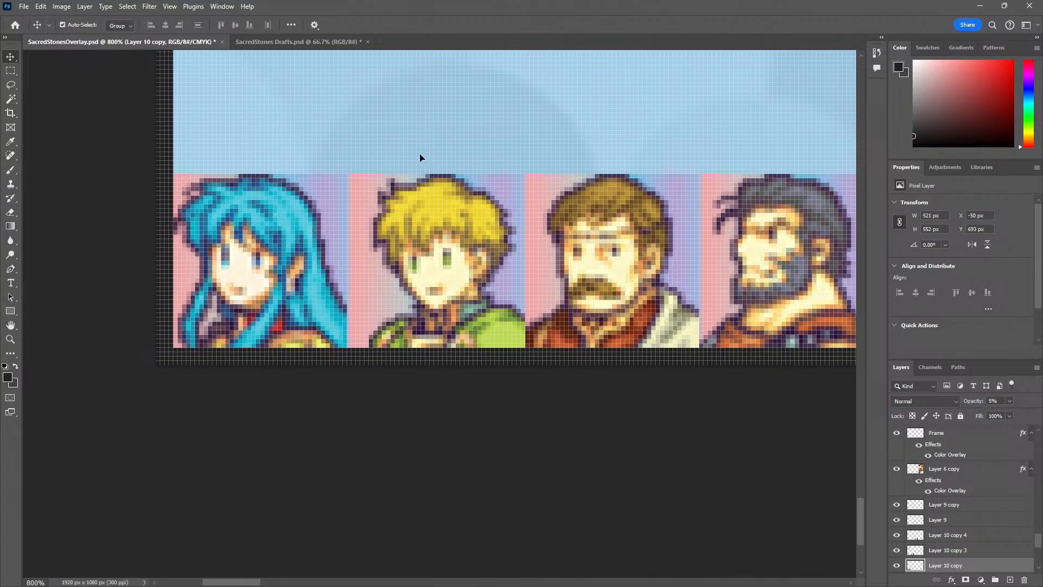
Try the small Franz portrait at X 47 px in the second gradient square and return it to X 49 px
{"action": "left_click", "coordinate": [446, 215]}
{"action": "key", "text": "Left"}
{"action": "key", "text": "Left"}
{"action": "key", "text": "Left"}
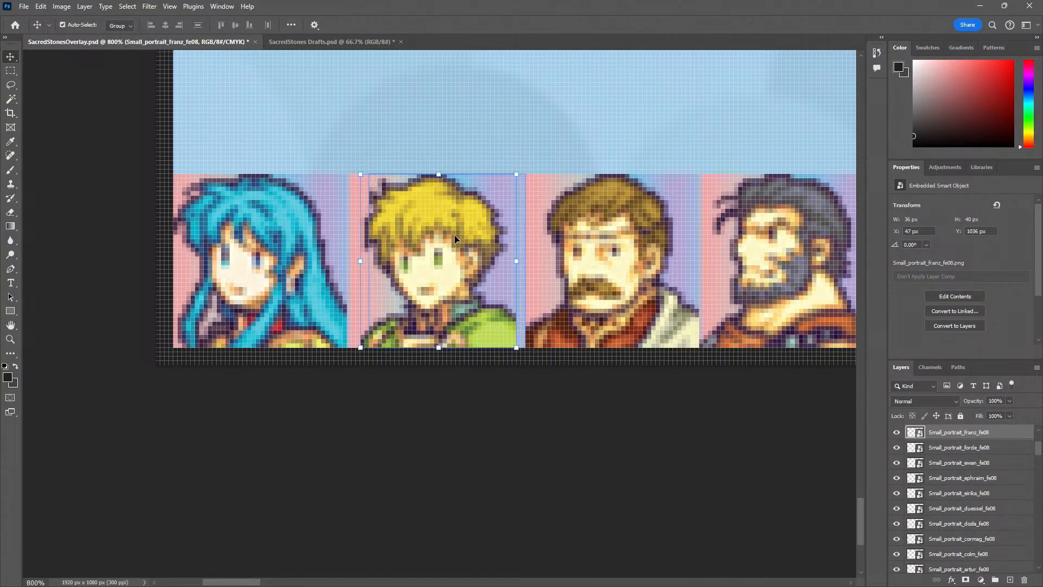
{"action": "key", "text": "Right"}
{"action": "key", "text": "Right"}
{"action": "key", "text": "Right"}
Check the Moulder and Garcia portraits against their squares and nudge the pink-haired Neimi portrait right to about X 168 px
{"action": "left_click_drag", "start_coordinate": [479, 318], "coordinate": [264, 297]}
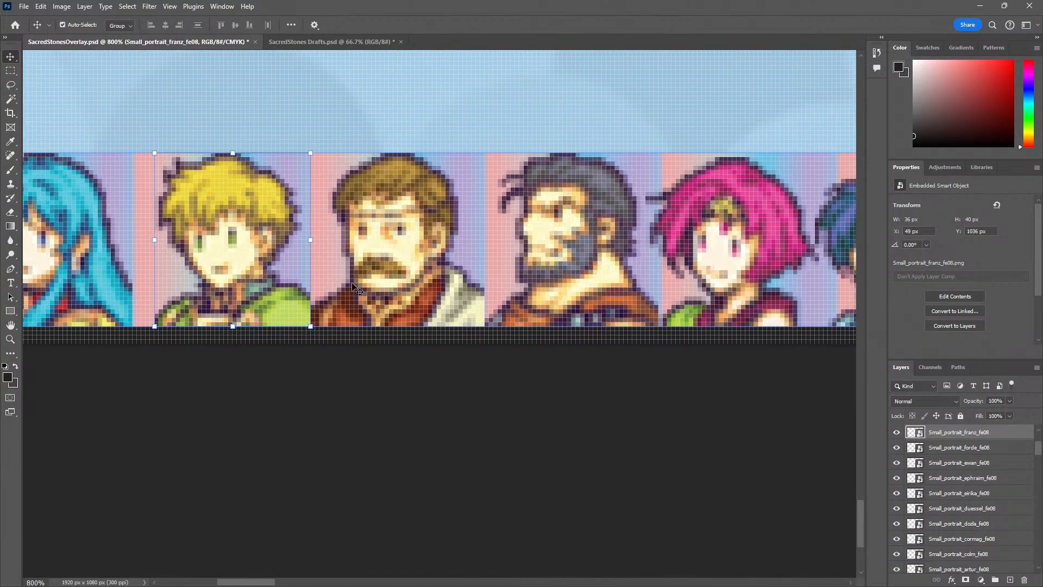
{"action": "left_click", "coordinate": [405, 237]}
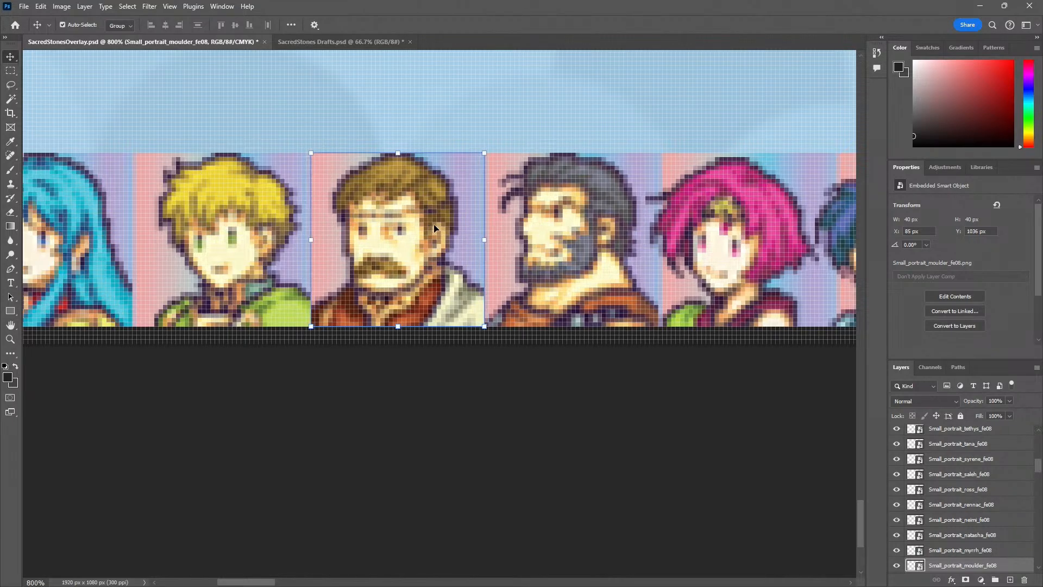
{"action": "scroll", "coordinate": [413, 255], "scroll_direction": "right", "scroll_amount": 5}
{"action": "left_click", "coordinate": [408, 264]}
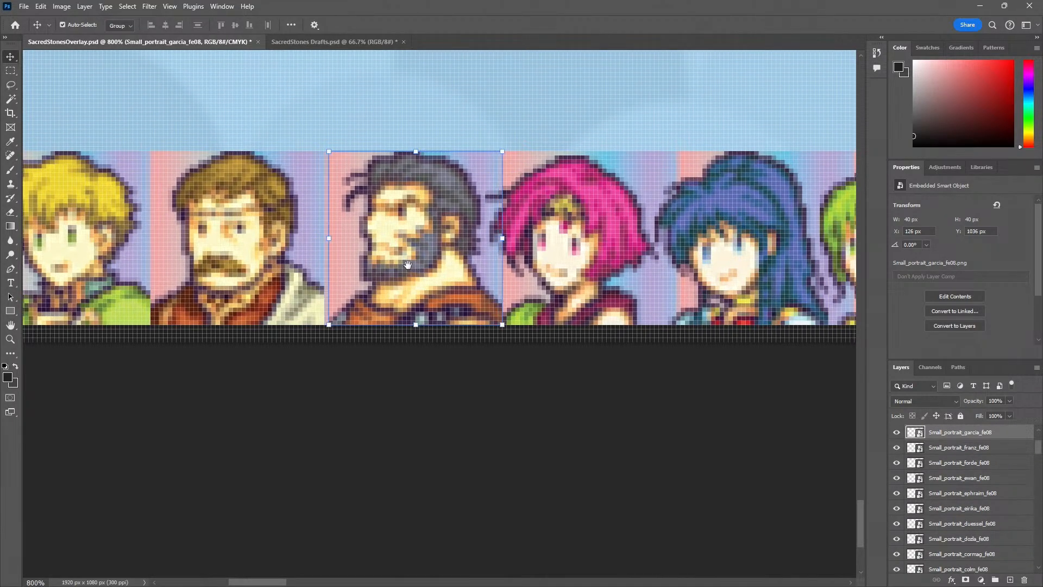
{"action": "scroll", "coordinate": [408, 256], "scroll_direction": "right", "scroll_amount": 5}
{"action": "left_click", "coordinate": [402, 235]}
{"action": "key", "text": "Right"}
{"action": "key", "text": "Right"}
{"action": "key", "text": "Right"}
{"action": "key", "text": "Right"}
{"action": "key", "text": "Right"}
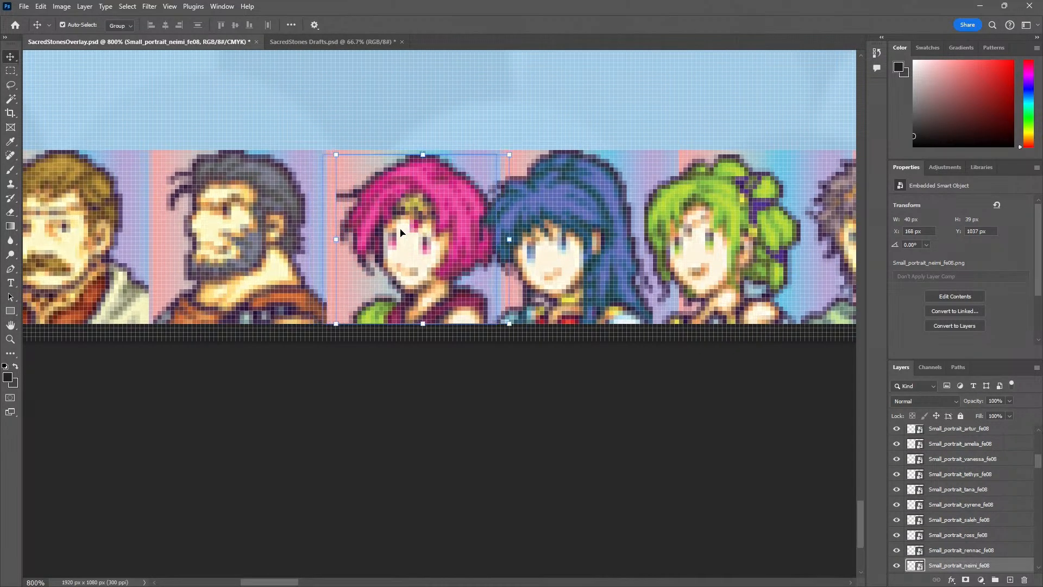
Shift the portraits from Tana to the purple-haired one together to the right until the last one fills the blue panel's final gradient square
{"action": "scroll", "coordinate": [465, 218], "scroll_direction": "right", "scroll_amount": 8}
{"action": "left_click", "coordinate": [464, 219]}
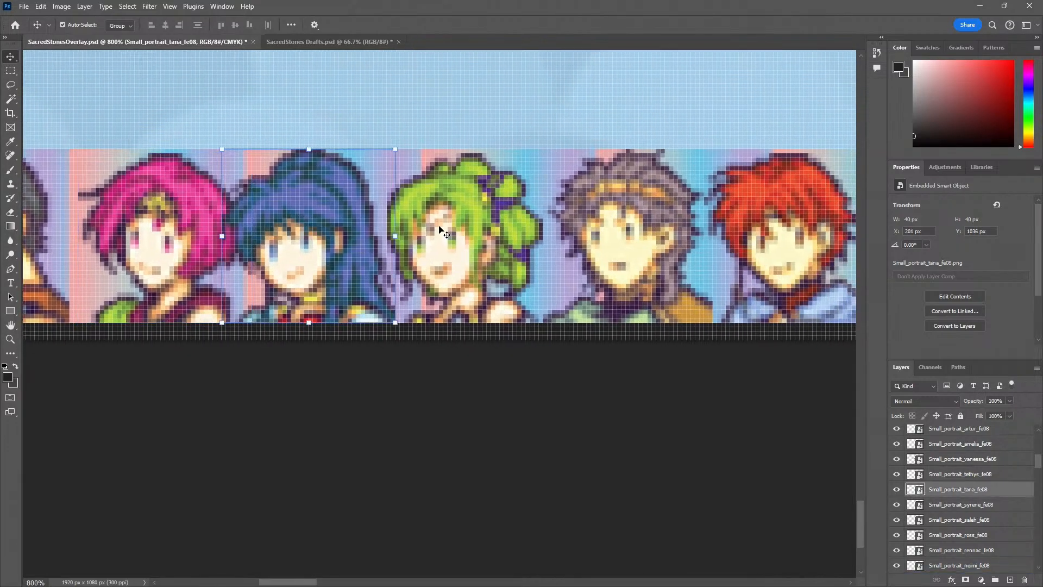
{"action": "scroll", "coordinate": [378, 247], "scroll_direction": "right", "scroll_amount": 6}
{"action": "left_click_drag", "start_coordinate": [378, 248], "coordinate": [356, 249]}
{"action": "left_click", "coordinate": [360, 248], "text": "shift"}
{"action": "left_click", "coordinate": [540, 247], "text": "shift"}
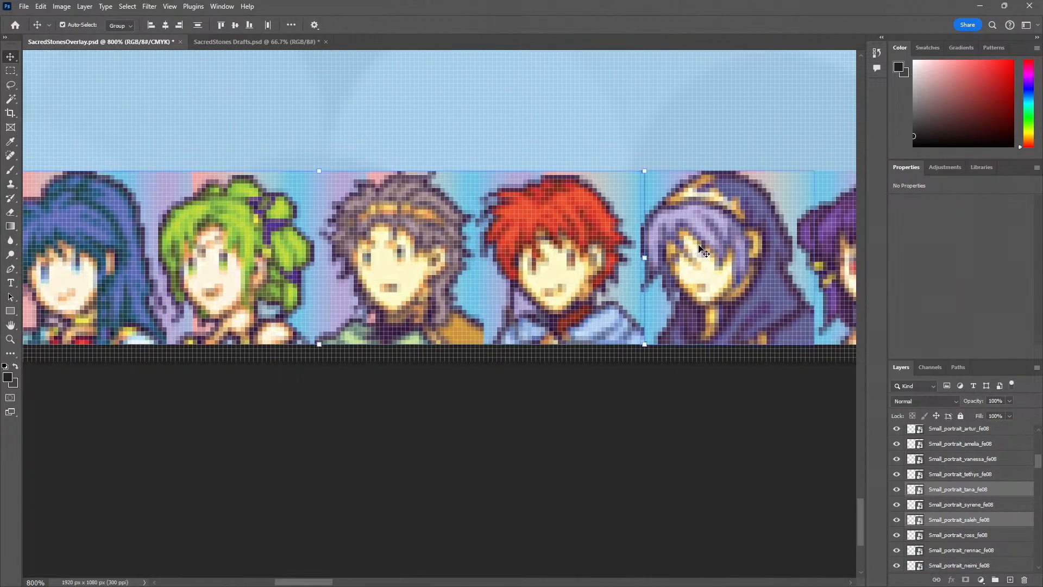
{"action": "left_click", "coordinate": [699, 246], "text": "shift"}
{"action": "left_click_drag", "start_coordinate": [701, 247], "coordinate": [354, 272]}
{"action": "key", "text": "Right"}
{"action": "key", "text": "Right"}
{"action": "key", "text": "Right"}
{"action": "key", "text": "Right"}
{"action": "key", "text": "Right"}
{"action": "key", "text": "Right"}
{"action": "key", "text": "Right"}
{"action": "key", "text": "Right"}
{"action": "key", "text": "Right"}
{"action": "key", "text": "Right"}
{"action": "key", "text": "Right"}
{"action": "key", "text": "Right"}
{"action": "key", "text": "Right"}
{"action": "key", "text": "Right"}
{"action": "key", "text": "Right"}
{"action": "key", "text": "Right"}
{"action": "key", "text": "Right"}
{"action": "key", "text": "Right"}
{"action": "key", "text": "Right"}
{"action": "key", "text": "Right"}
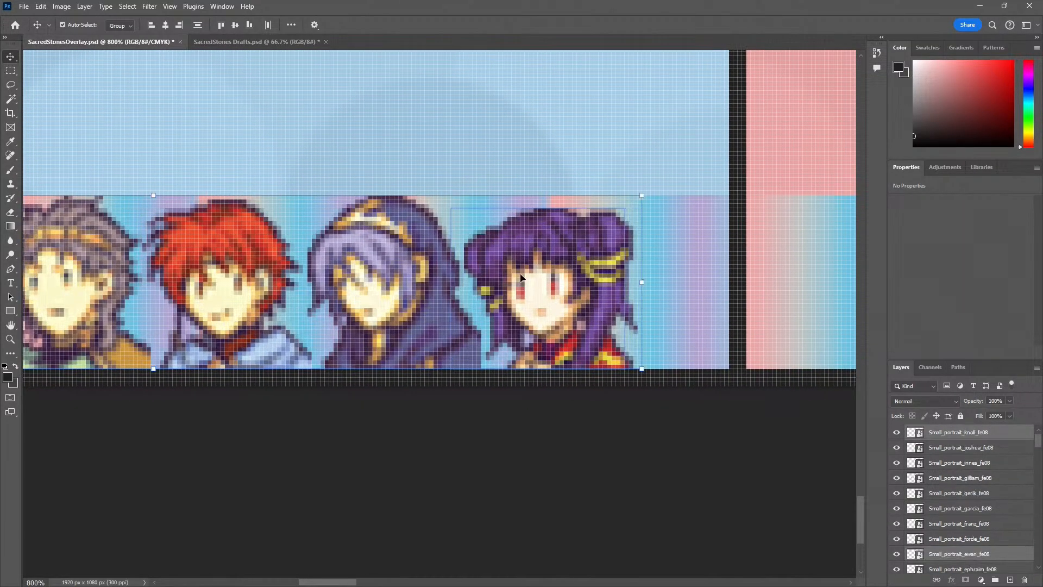
{"action": "key", "text": "Right"}
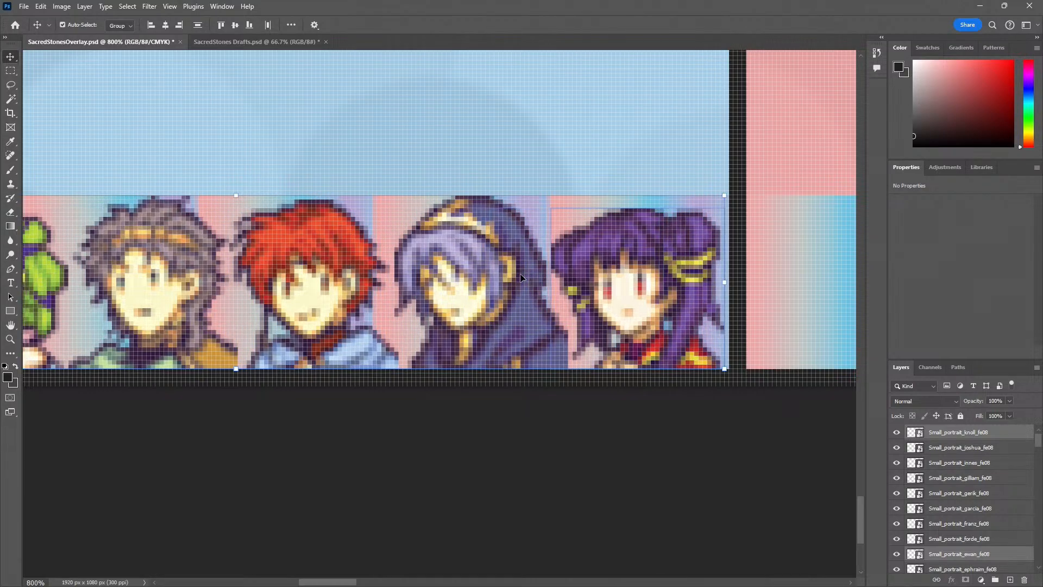
Nudge the hooded Knoll portrait left to X 369 px, fitting it into the second-to-last gradient square
{"action": "left_click", "coordinate": [471, 340]}
{"action": "key", "text": "Left"}
{"action": "key", "text": "Left"}
{"action": "key", "text": "Left"}
{"action": "key", "text": "Left"}
{"action": "key", "text": "Left"}
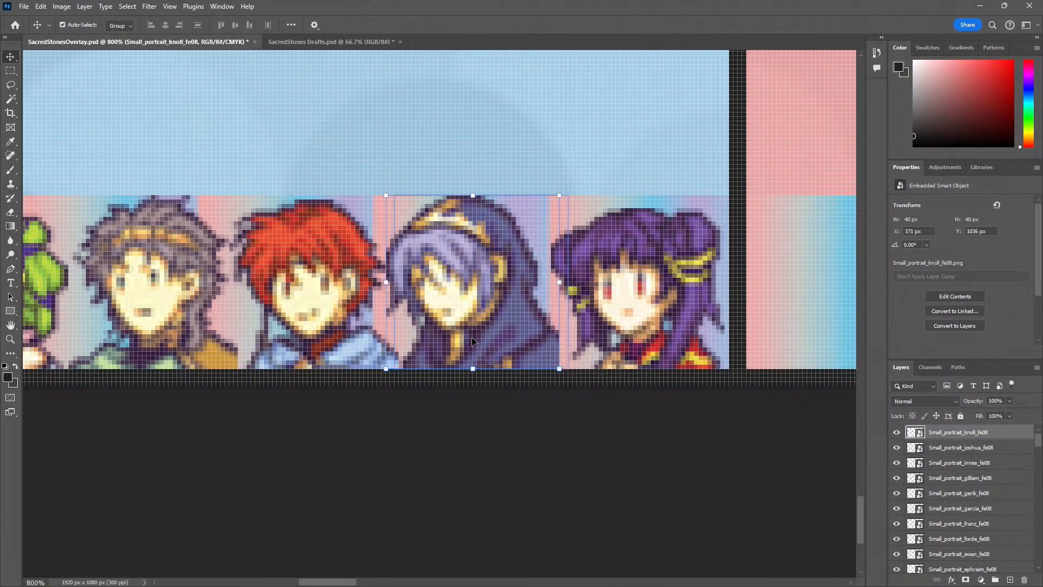
{"action": "key", "text": "Right"}
Nudge the grey-haired Saleh portrait left to X 289 px so it sits in its own gradient square
{"action": "left_click_drag", "start_coordinate": [409, 387], "coordinate": [566, 372]}
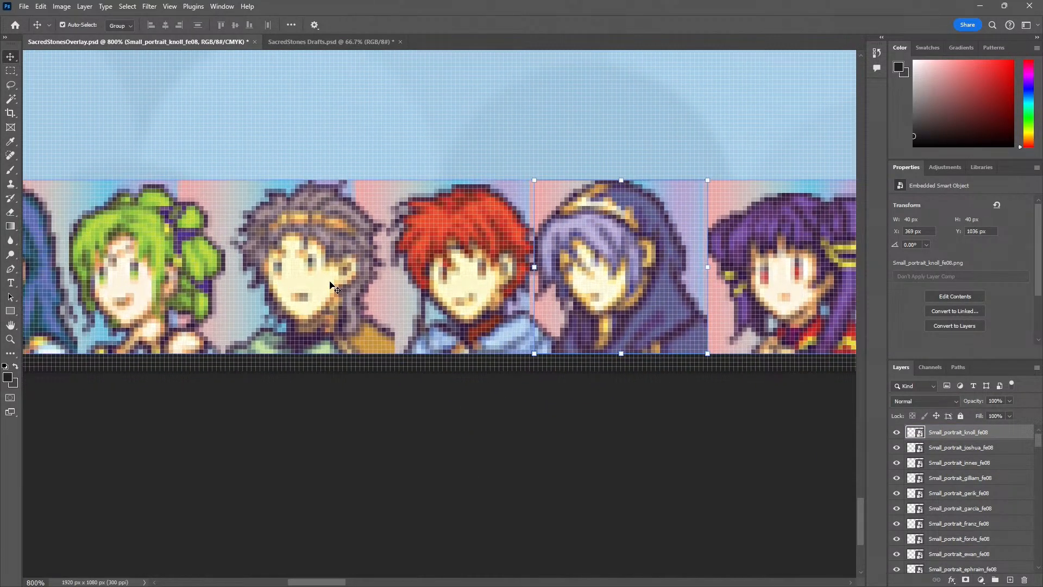
{"action": "left_click", "coordinate": [330, 285]}
{"action": "key", "text": "Left"}
{"action": "key", "text": "Left"}
{"action": "key", "text": "Left"}
{"action": "key", "text": "Left"}
{"action": "key", "text": "Left"}
{"action": "key", "text": "Left"}
{"action": "key", "text": "Left"}
{"action": "key", "text": "Left"}
{"action": "key", "text": "Left"}
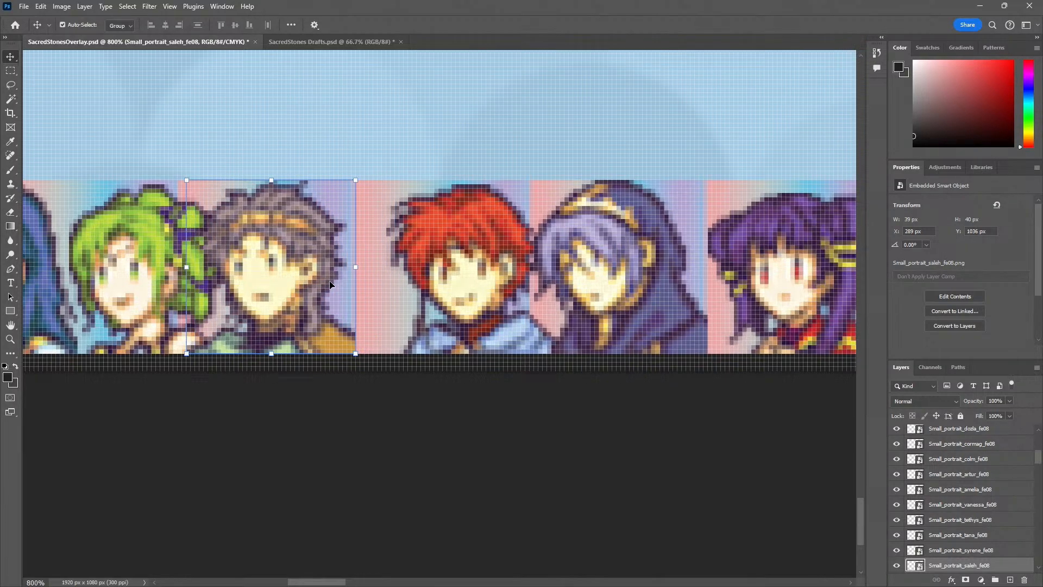
Nudge the red-haired Ewan portrait left to X 329 px, between the Saleh and Knoll portraits
{"action": "left_click", "coordinate": [465, 242]}
{"action": "key", "text": "Left"}
{"action": "key", "text": "Left"}
{"action": "key", "text": "Left"}
{"action": "key", "text": "Left"}
{"action": "key", "text": "Left"}
{"action": "key", "text": "Left"}
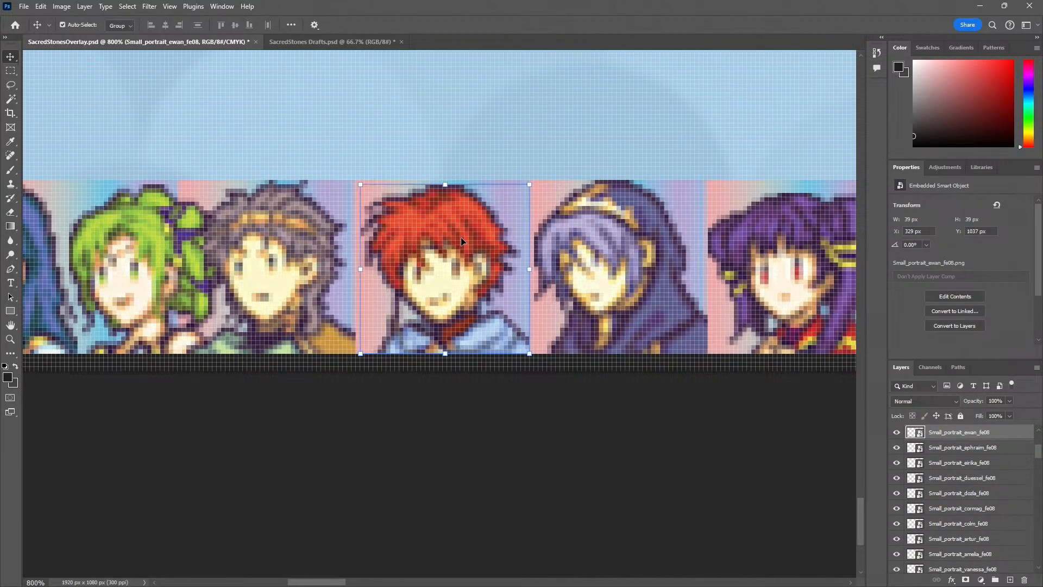
Nudge the blue-haired Tana portrait left to X 207 px, placing it in the sixth gradient square
{"action": "left_click_drag", "start_coordinate": [282, 328], "coordinate": [535, 327]}
{"action": "left_click_drag", "start_coordinate": [157, 294], "coordinate": [357, 295]}
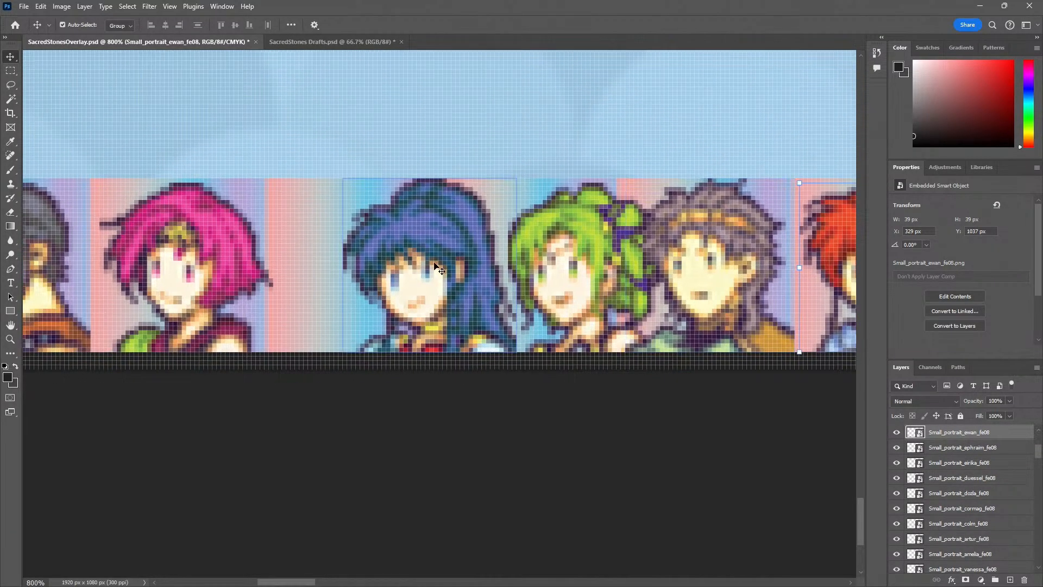
{"action": "left_click", "coordinate": [433, 265]}
{"action": "key", "text": "Left"}
{"action": "key", "text": "Left"}
{"action": "key", "text": "Left"}
{"action": "key", "text": "Left"}
{"action": "key", "text": "Left"}
{"action": "key", "text": "Left"}
{"action": "key", "text": "Left"}
{"action": "key", "text": "Left"}
{"action": "key", "text": "Left"}
{"action": "key", "text": "Left"}
{"action": "key", "text": "Left"}
{"action": "key", "text": "Left"}
{"action": "key", "text": "Left"}
{"action": "key", "text": "Left"}
{"action": "key", "text": "Left"}
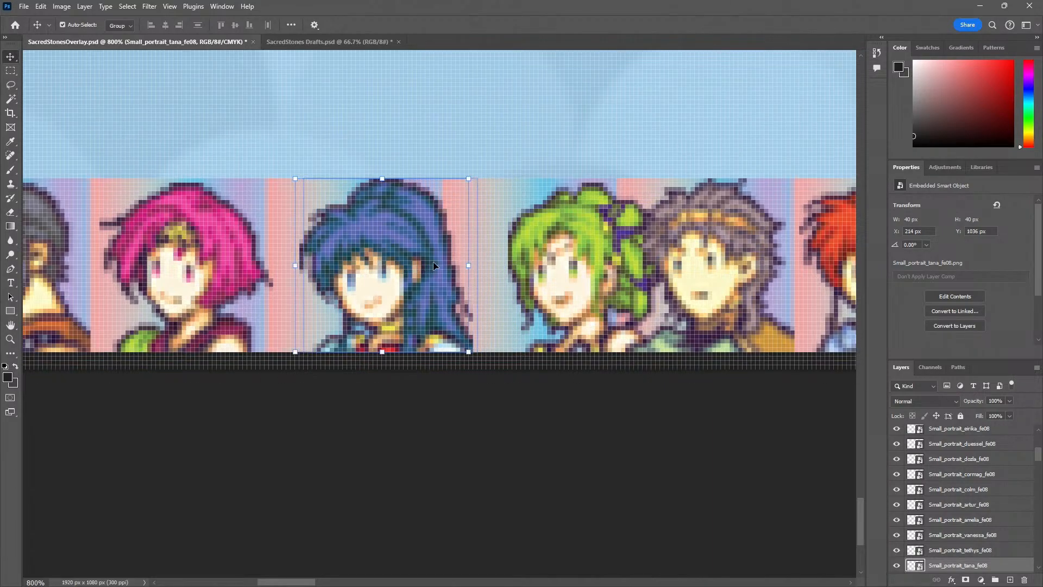
{"action": "key", "text": "Left"}
{"action": "key", "text": "Left"}
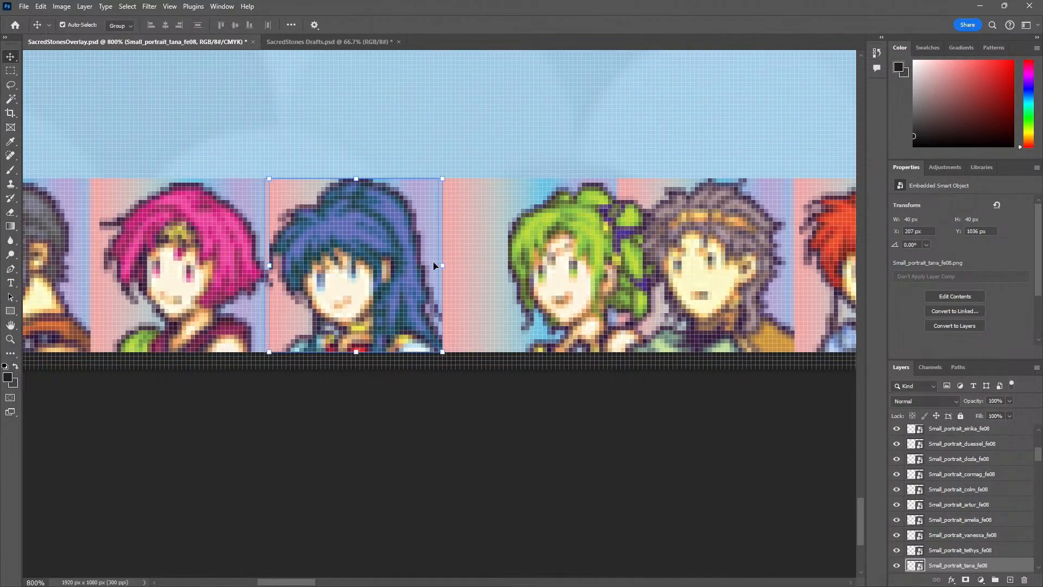
Nudge the green-haired L'Arachel portrait left to X 250 px, centering it in the seventh gradient square
{"action": "left_click", "coordinate": [537, 265]}
{"action": "key", "text": "Left"}
{"action": "key", "text": "Left"}
{"action": "key", "text": "Left"}
{"action": "key", "text": "Left"}
{"action": "key", "text": "Left"}
{"action": "key", "text": "Left"}
{"action": "key", "text": "Left"}
{"action": "key", "text": "Left"}
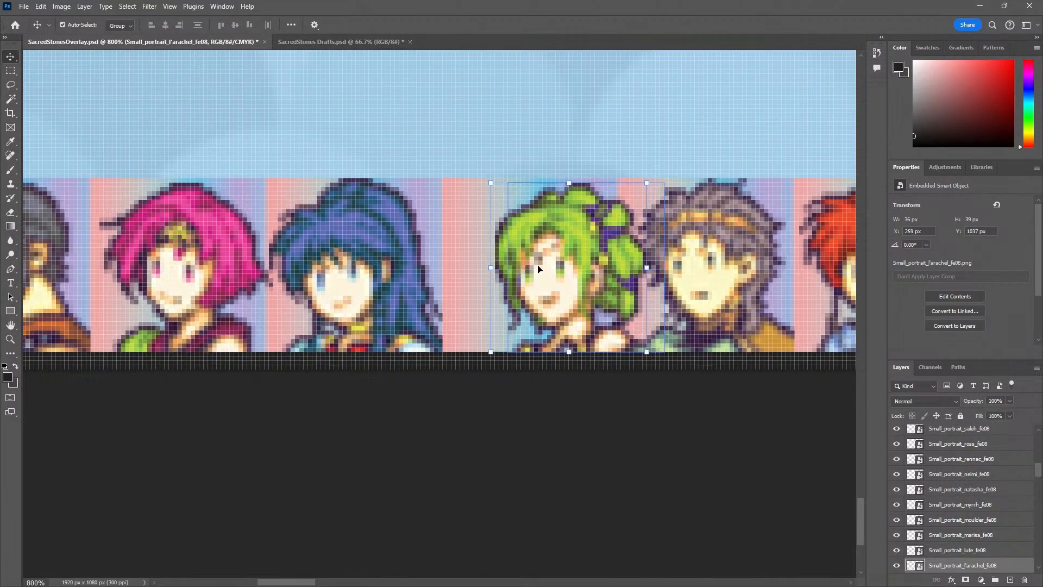
{"action": "key", "text": "Left"}
{"action": "key", "text": "Left"}
{"action": "key", "text": "Left"}
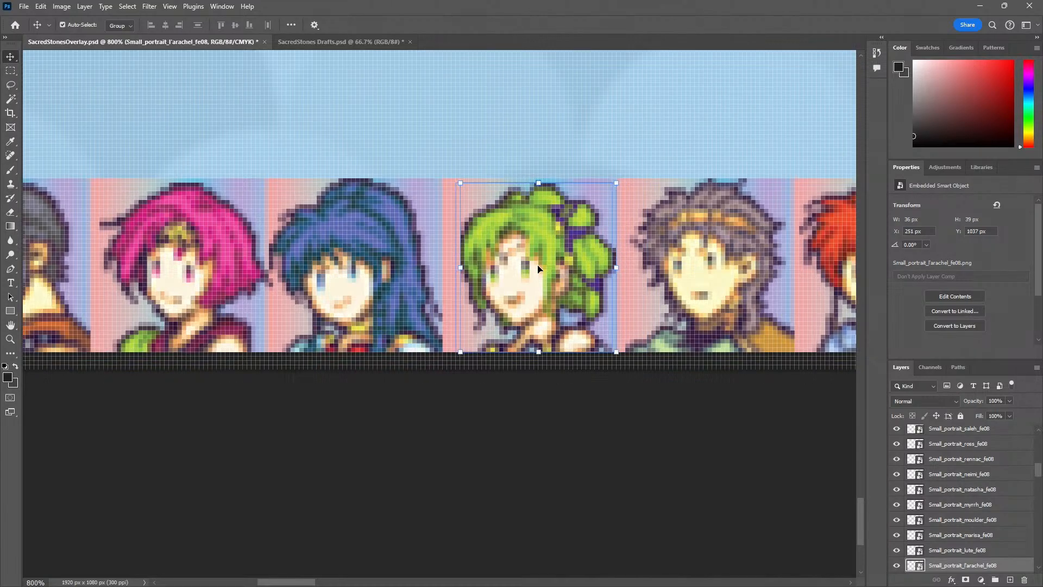
Examine the spacing of the small portraits along the whole row in the JAE panel
{"action": "key", "text": "z"}
{"action": "left_click", "coordinate": [483, 332], "text": "alt"}
{"action": "left_click", "coordinate": [483, 332], "text": "alt"}
{"action": "left_click", "coordinate": [483, 333], "text": "alt"}
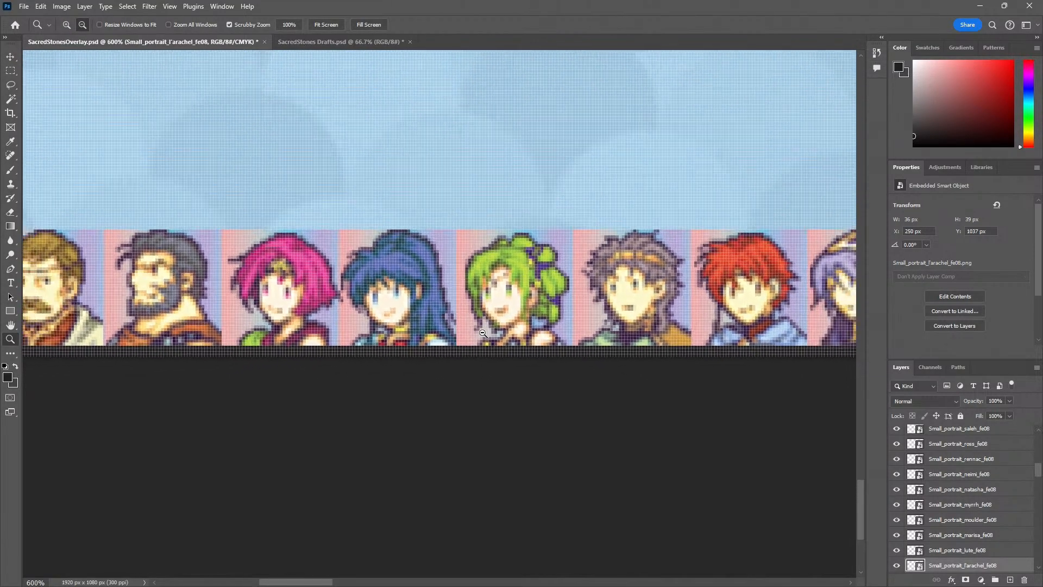
{"action": "left_click", "coordinate": [483, 333], "text": "alt"}
{"action": "left_click", "coordinate": [483, 333], "text": "alt"}
{"action": "left_click", "coordinate": [483, 333], "text": "alt"}
{"action": "left_click_drag", "start_coordinate": [519, 392], "coordinate": [402, 402]}
{"action": "key", "text": "v"}
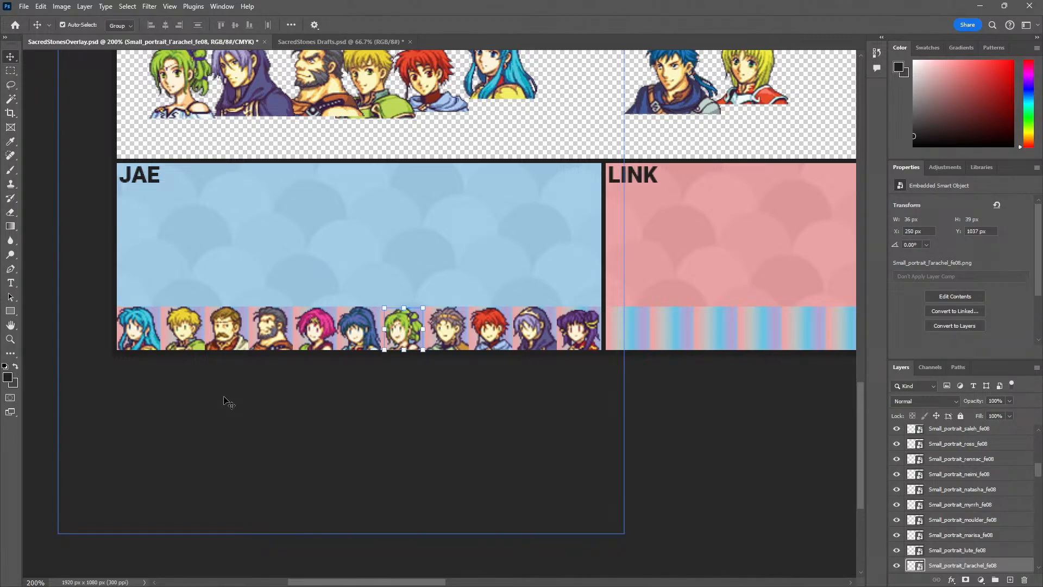
{"action": "left_click", "coordinate": [358, 330]}
{"action": "key", "text": "ctrl+space"}
{"action": "left_click", "coordinate": [445, 354]}
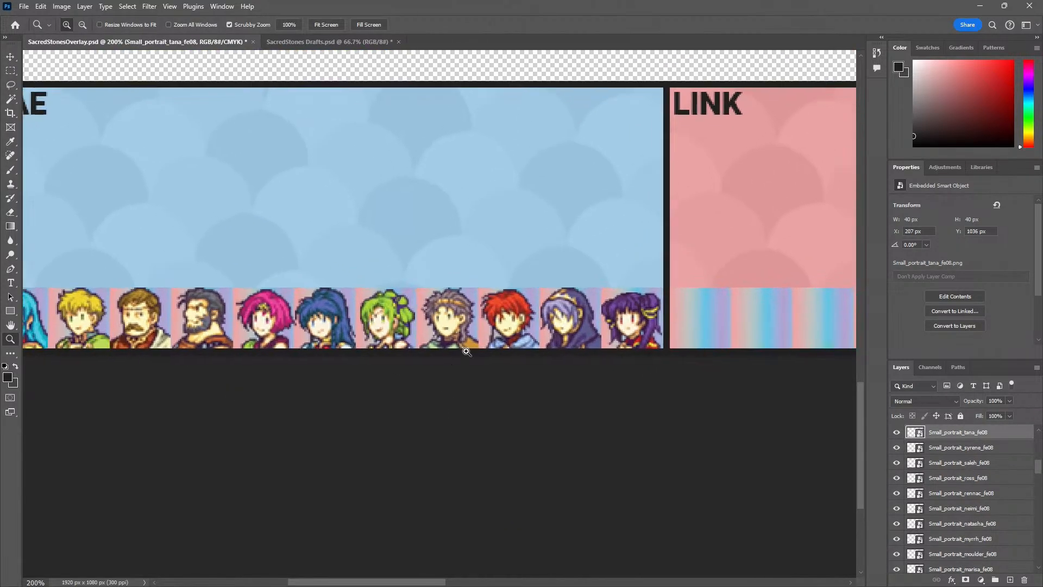
Delete the Gradient Fill 1 copy 10 guide row behind the JAE panel's portraits and clear the selection
{"action": "left_click", "coordinate": [621, 283]}
{"action": "key", "text": "alt+space"}
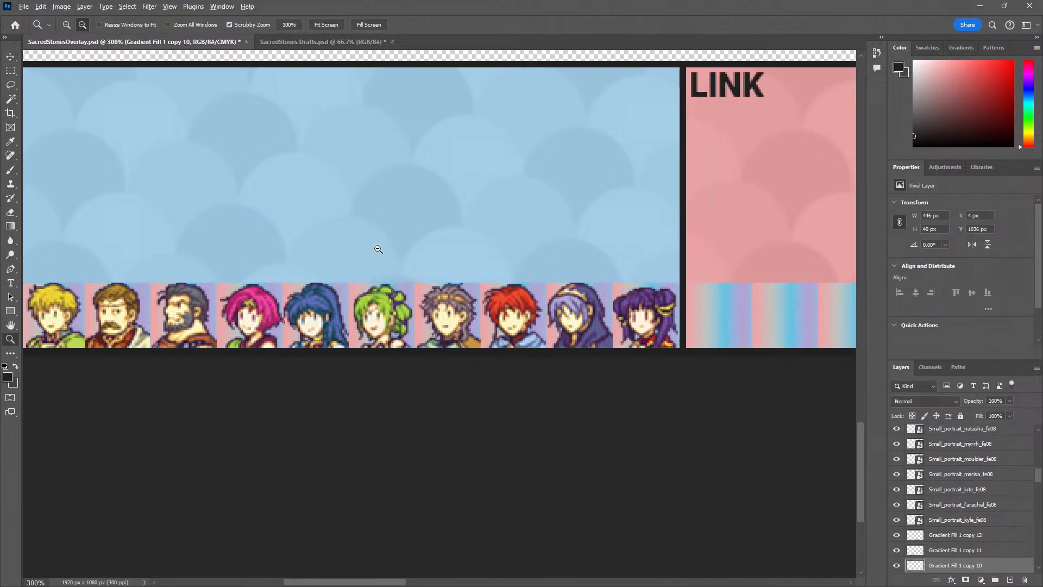
{"action": "left_click", "coordinate": [377, 249]}
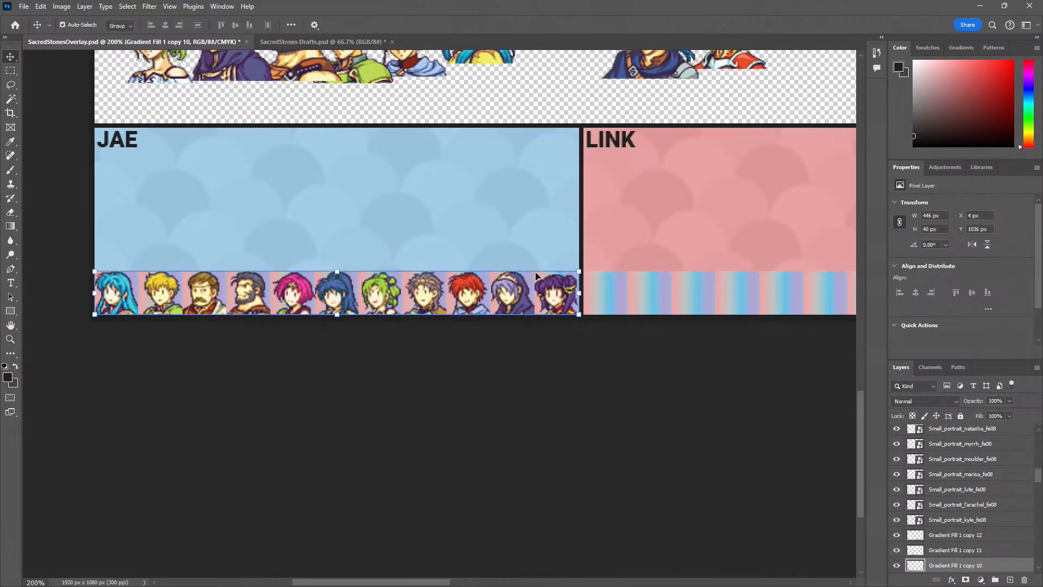
{"action": "key", "text": "Delete"}
{"action": "left_click", "coordinate": [630, 415]}
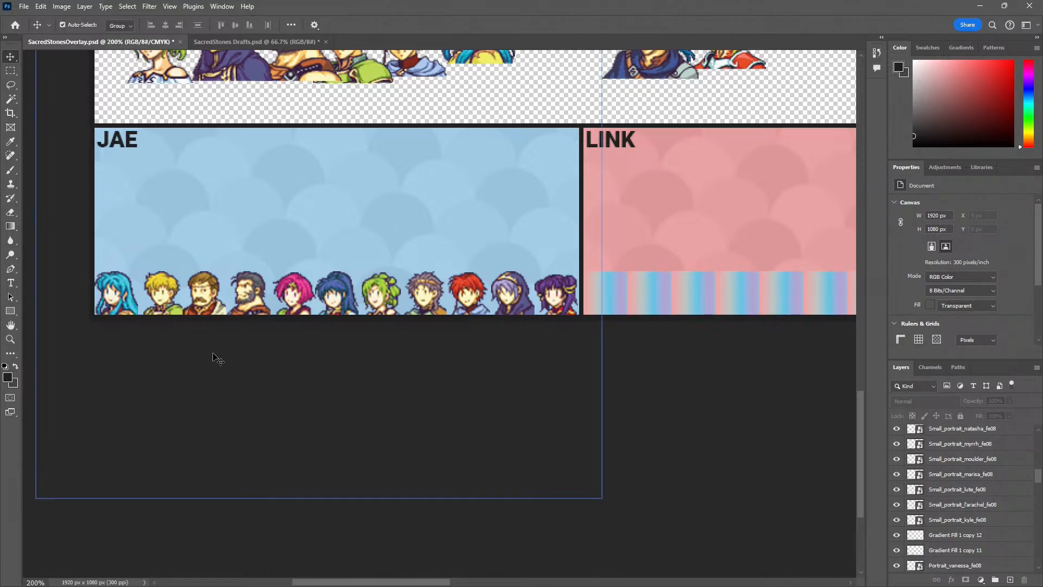
Fine-tune the JAE panel's spacing, nudging Moulder to X 85 px, Franz to X 47 px and Garcia to X 126 px, and clear the selection
{"action": "left_click", "coordinate": [242, 306]}
{"action": "left_click", "coordinate": [200, 297]}
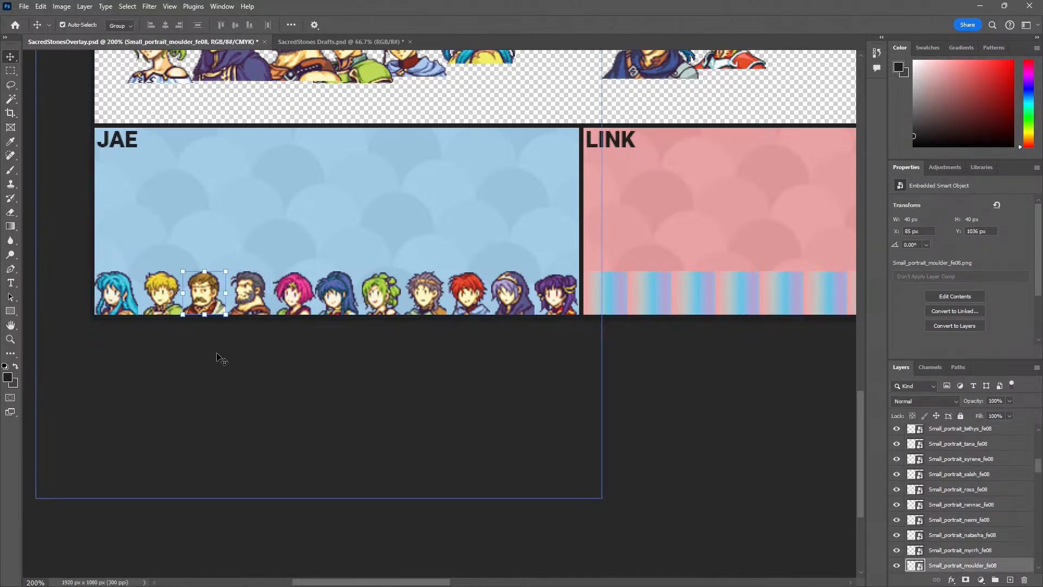
{"action": "left_click", "coordinate": [219, 356]}
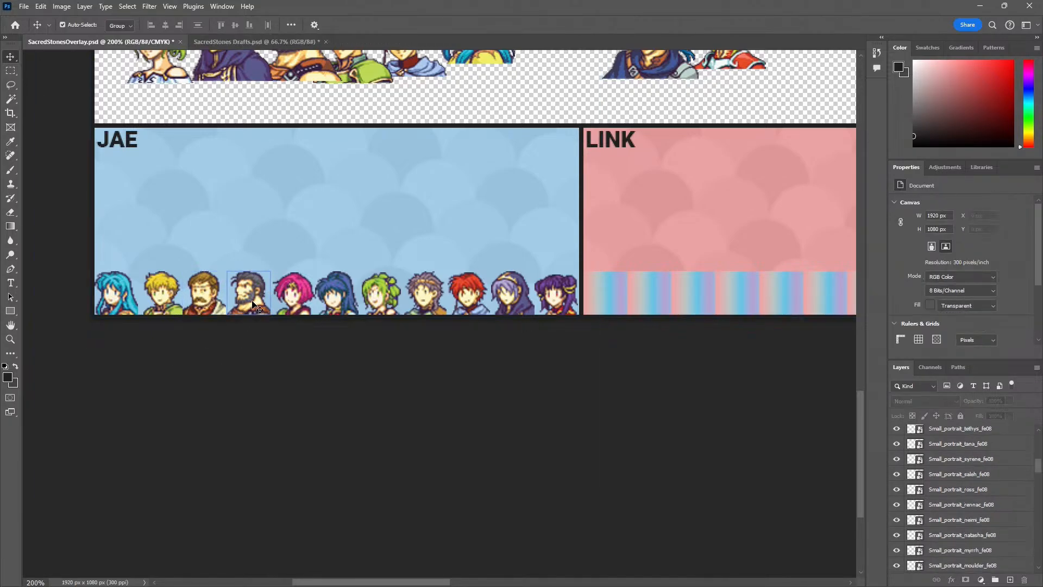
{"action": "left_click", "coordinate": [163, 308]}
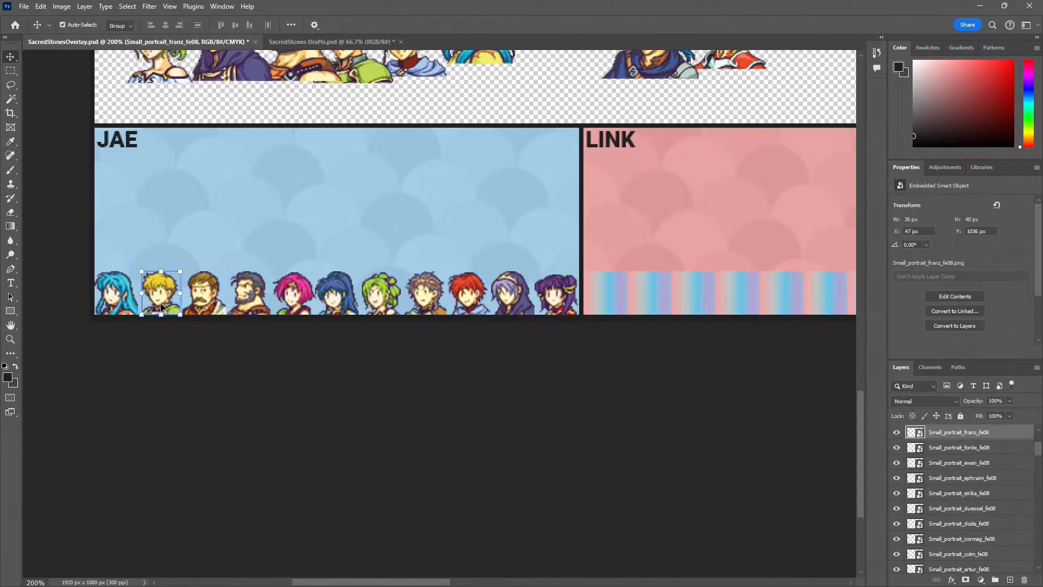
{"action": "left_click", "coordinate": [200, 379]}
{"action": "left_click", "coordinate": [260, 302]}
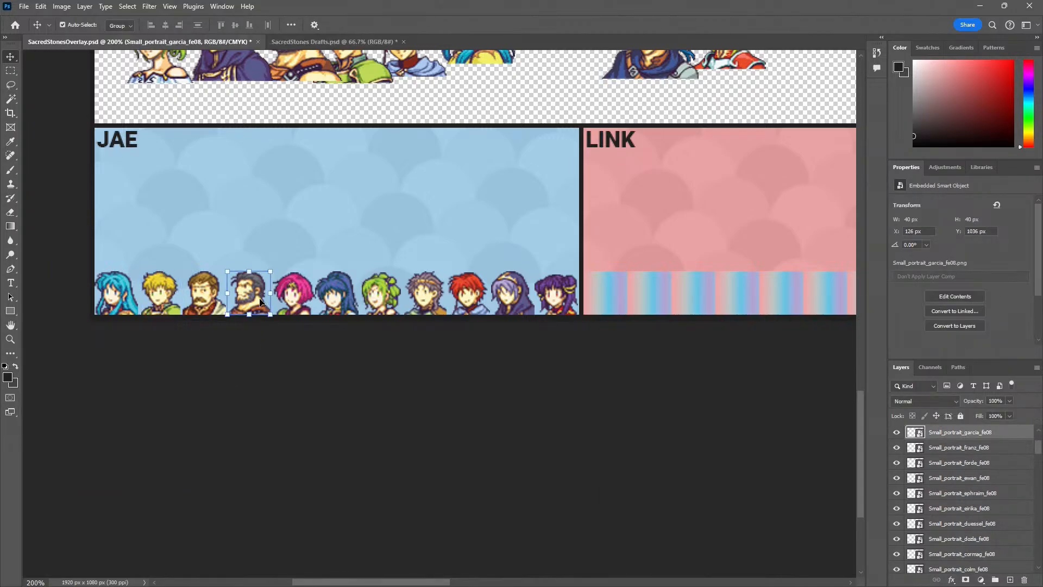
{"action": "left_click", "coordinate": [288, 389]}
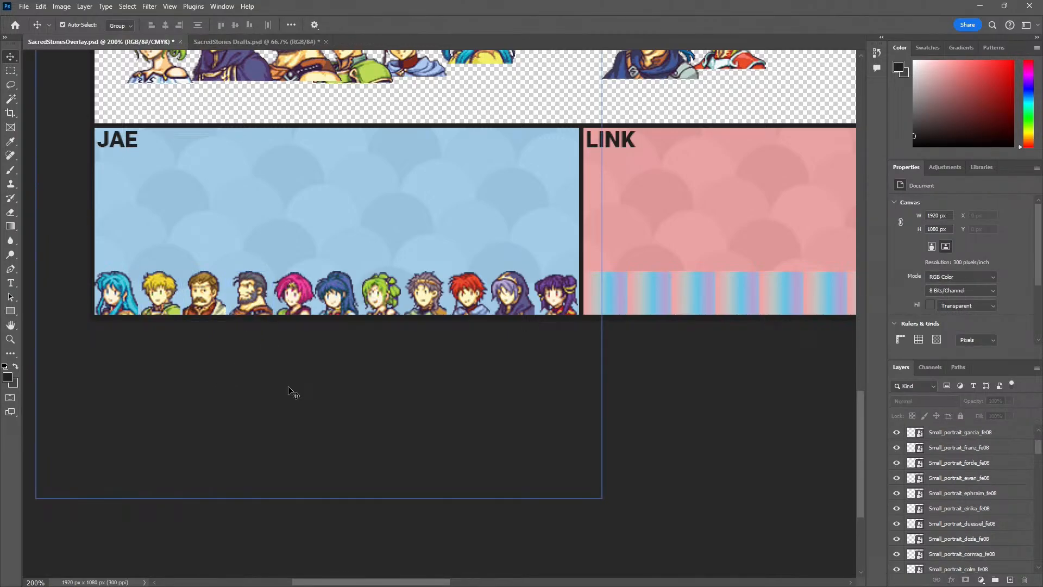
Move the small teal-haired Ephraim portrait from the portrait rows above down to the start of the LINK panel's gradient row
{"action": "key", "text": "z"}
{"action": "left_click", "coordinate": [317, 413], "text": "alt"}
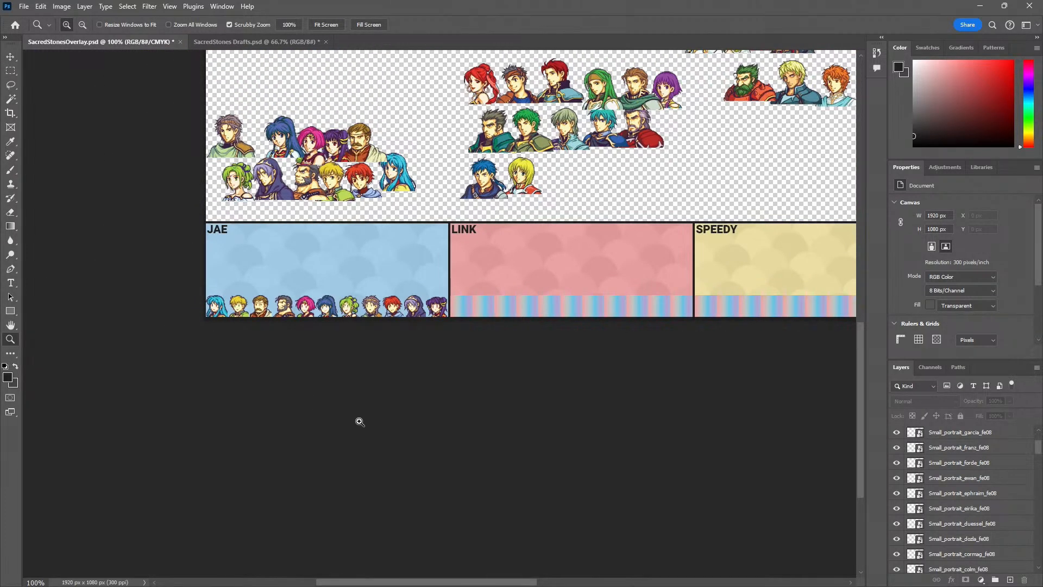
{"action": "left_click", "coordinate": [343, 357]}
{"action": "left_click", "coordinate": [343, 356]}
{"action": "left_click_drag", "start_coordinate": [460, 371], "coordinate": [283, 391]}
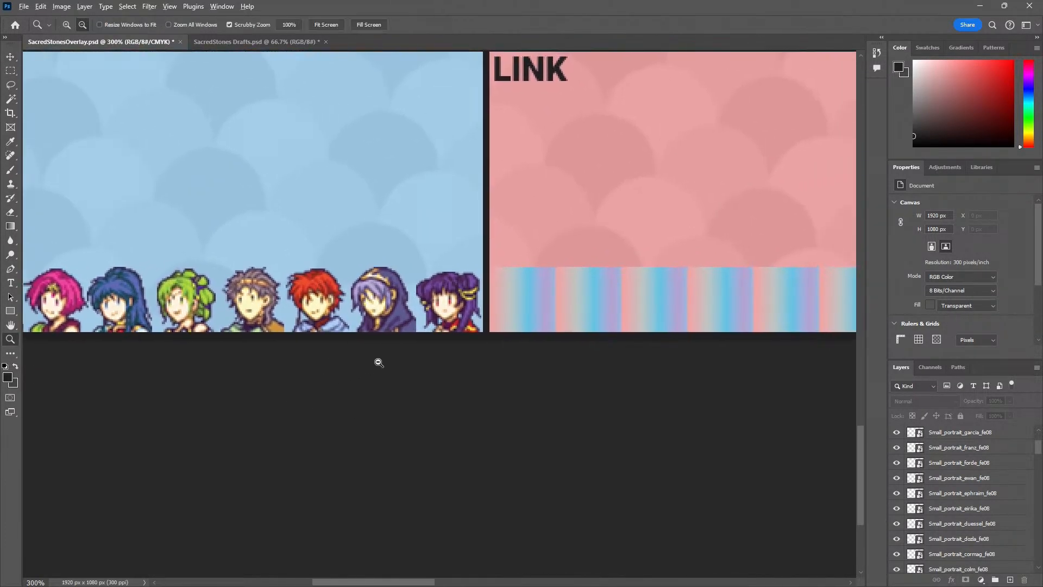
{"action": "left_click", "coordinate": [377, 363], "text": "alt"}
{"action": "left_click", "coordinate": [377, 362], "text": "alt"}
{"action": "left_click", "coordinate": [377, 362], "text": "alt"}
{"action": "left_click_drag", "start_coordinate": [437, 359], "coordinate": [335, 373]}
{"action": "key", "text": "v"}
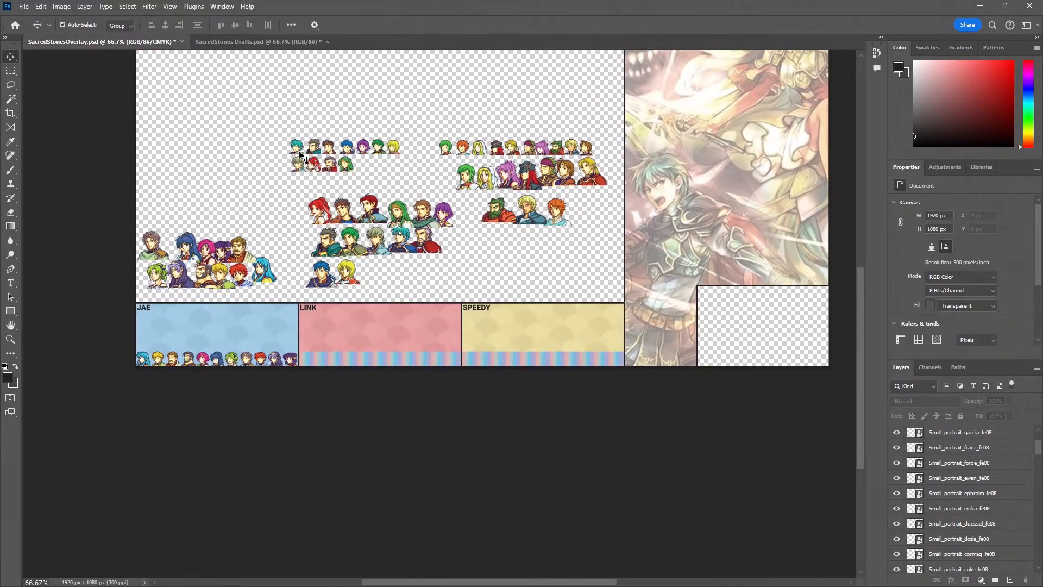
{"action": "left_click_drag", "start_coordinate": [296, 147], "coordinate": [305, 179]}
{"action": "left_click_drag", "start_coordinate": [318, 365], "coordinate": [303, 371]}
Align the Ephraim portrait with the first gradient square and the bottom edge of the LINK panel, at X 451 px and Y 1033 px
{"action": "key", "text": "z"}
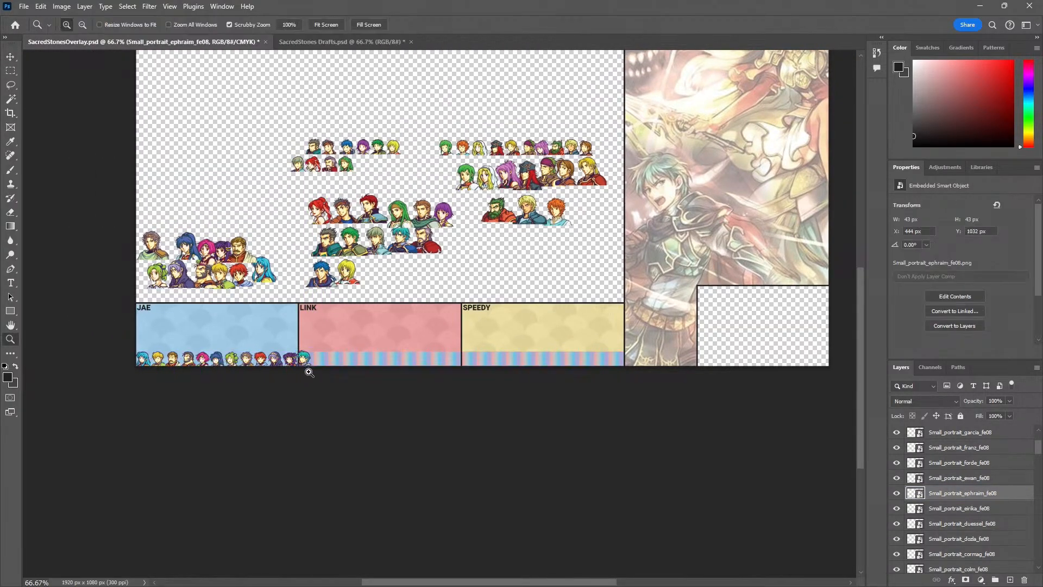
{"action": "left_click", "coordinate": [305, 367]}
{"action": "left_click", "coordinate": [305, 368]}
{"action": "left_click", "coordinate": [308, 364]}
{"action": "left_click", "coordinate": [308, 364]}
{"action": "left_click", "coordinate": [294, 332]}
{"action": "key", "text": "v"}
{"action": "left_click_drag", "start_coordinate": [323, 326], "coordinate": [311, 326]}
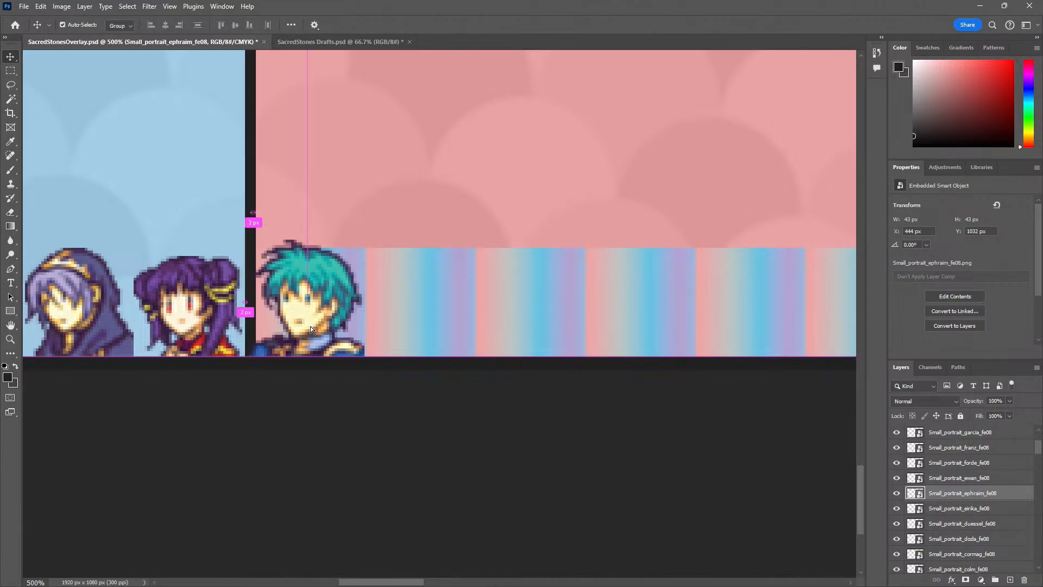
{"action": "key", "text": "z"}
{"action": "left_click", "coordinate": [330, 294], "text": "alt"}
{"action": "left_click", "coordinate": [330, 294], "text": "alt"}
{"action": "left_click", "coordinate": [330, 294], "text": "alt"}
{"action": "left_click", "coordinate": [332, 292], "text": "alt"}
{"action": "left_click", "coordinate": [343, 268]}
{"action": "left_click_drag", "start_coordinate": [344, 267], "coordinate": [265, 473]}
{"action": "left_click", "coordinate": [343, 309], "text": "alt"}
{"action": "left_click", "coordinate": [344, 308], "text": "alt"}
{"action": "left_click", "coordinate": [358, 282], "text": "alt"}
{"action": "key", "text": "v"}
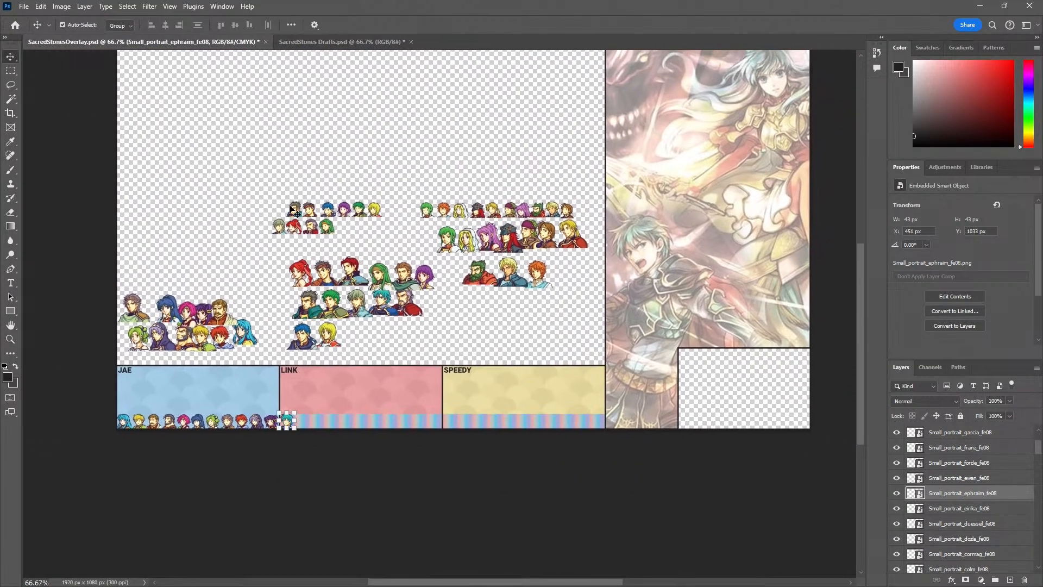
{"action": "left_click", "coordinate": [294, 213]}
{"action": "key", "text": "ctrl+t"}
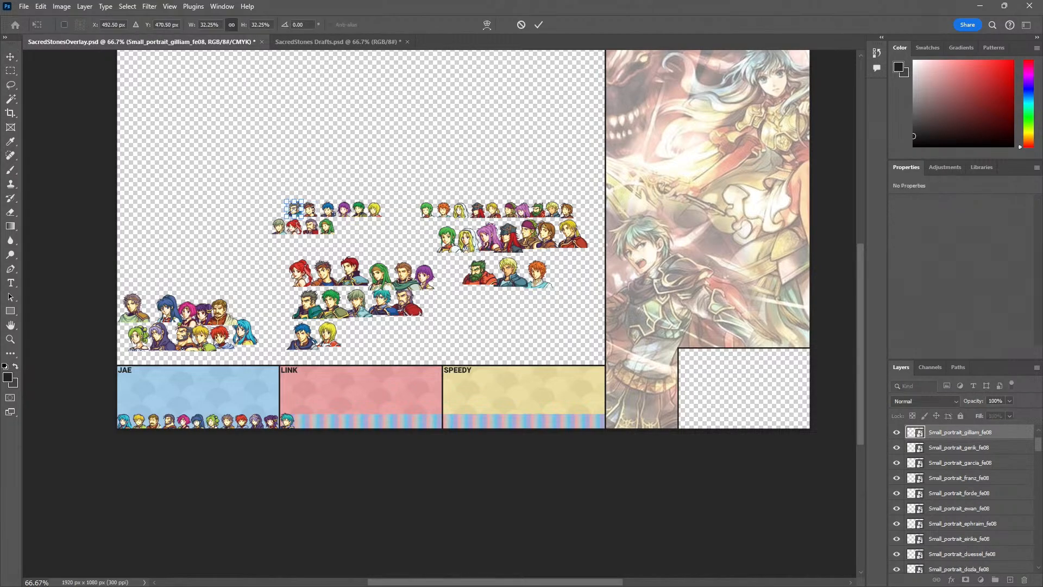
{"action": "key", "text": "Return"}
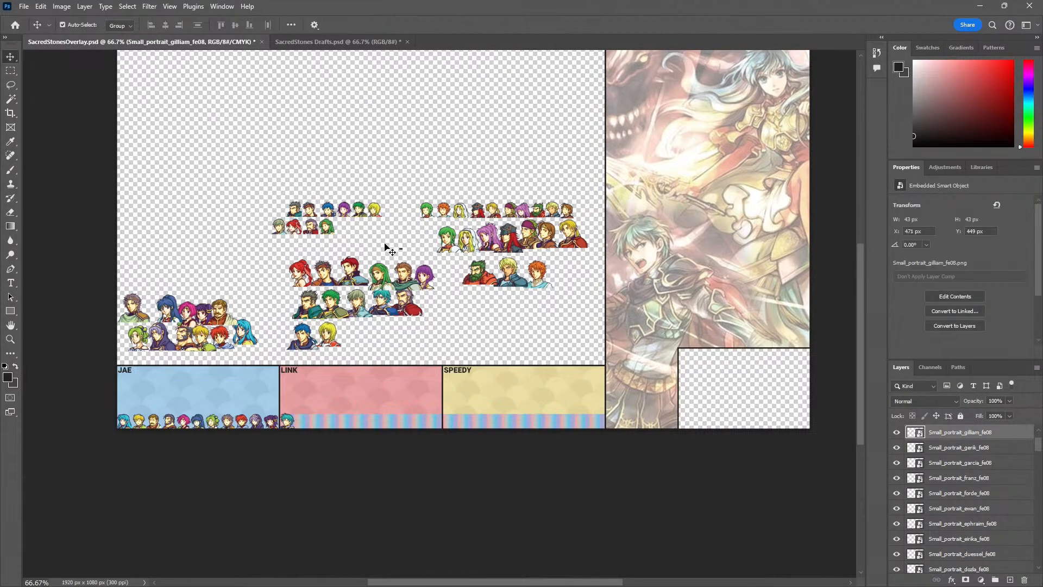
{"action": "left_click_drag", "start_coordinate": [399, 246], "coordinate": [233, 184]}
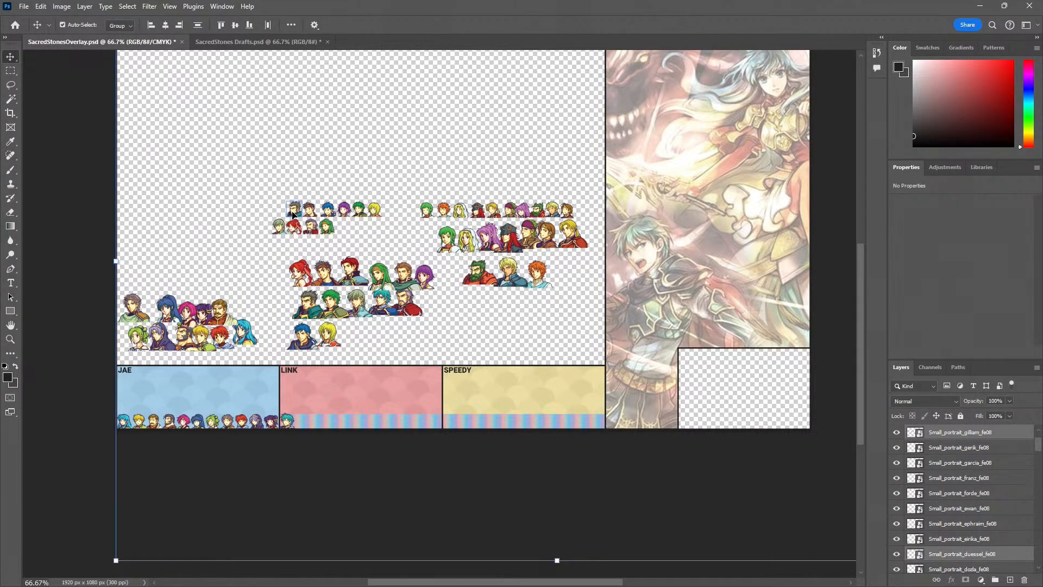
{"action": "left_click", "coordinate": [101, 193]}
{"action": "left_click", "coordinate": [291, 210]}
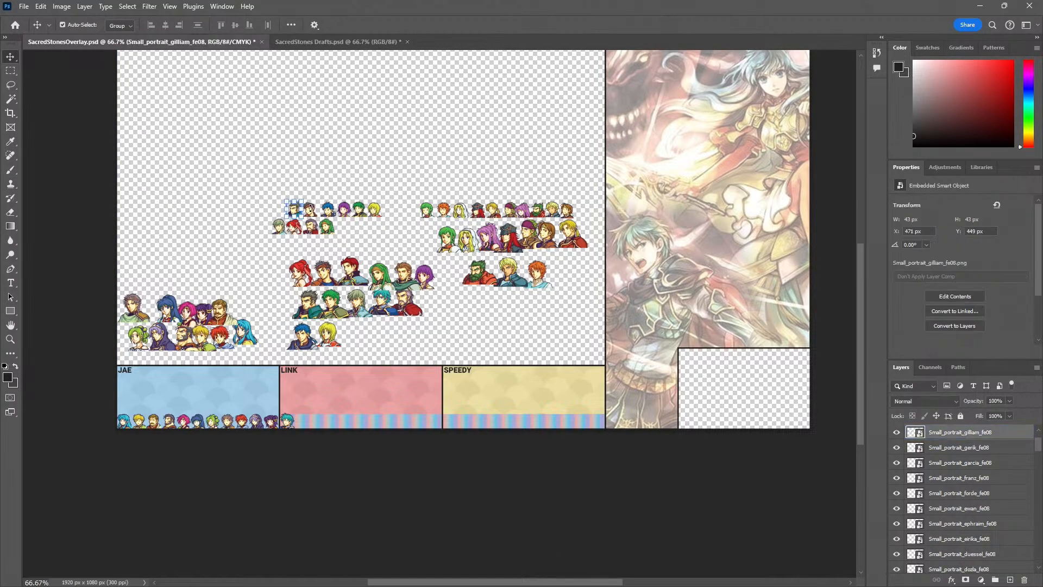
{"action": "scroll", "coordinate": [312, 210], "scroll_direction": "up", "scroll_amount": 1}
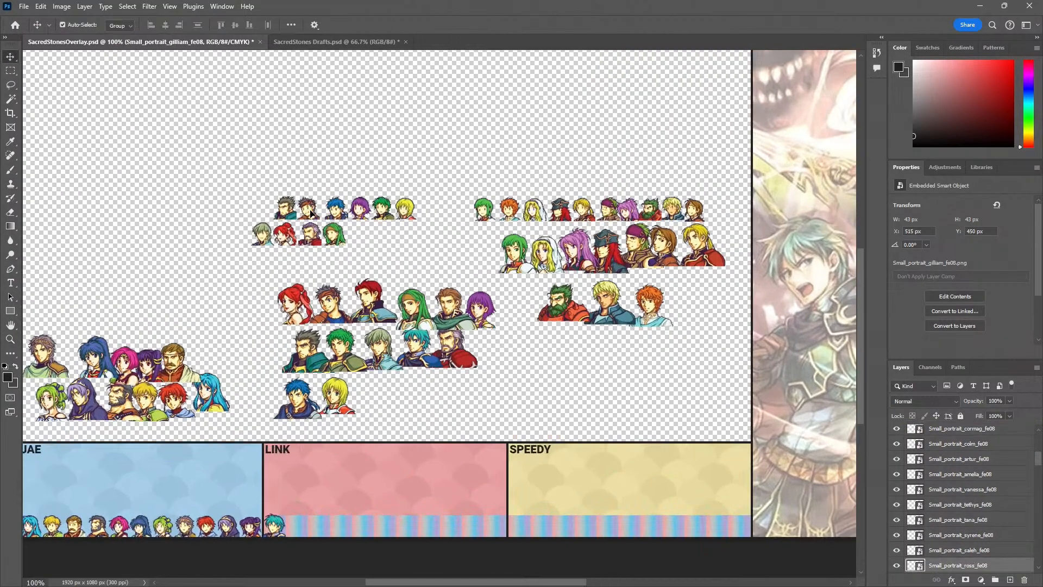
{"action": "left_click", "coordinate": [266, 184]}
Select the ten remaining small portraits of the middle group, from Gilliam to Syrene, and move them together into the LINK panel
{"action": "key", "text": "z"}
{"action": "left_click", "coordinate": [313, 205]}
{"action": "left_click", "coordinate": [312, 205]}
{"action": "key", "text": "v"}
{"action": "left_click", "coordinate": [240, 215]}
{"action": "left_click", "coordinate": [301, 217], "text": "shift"}
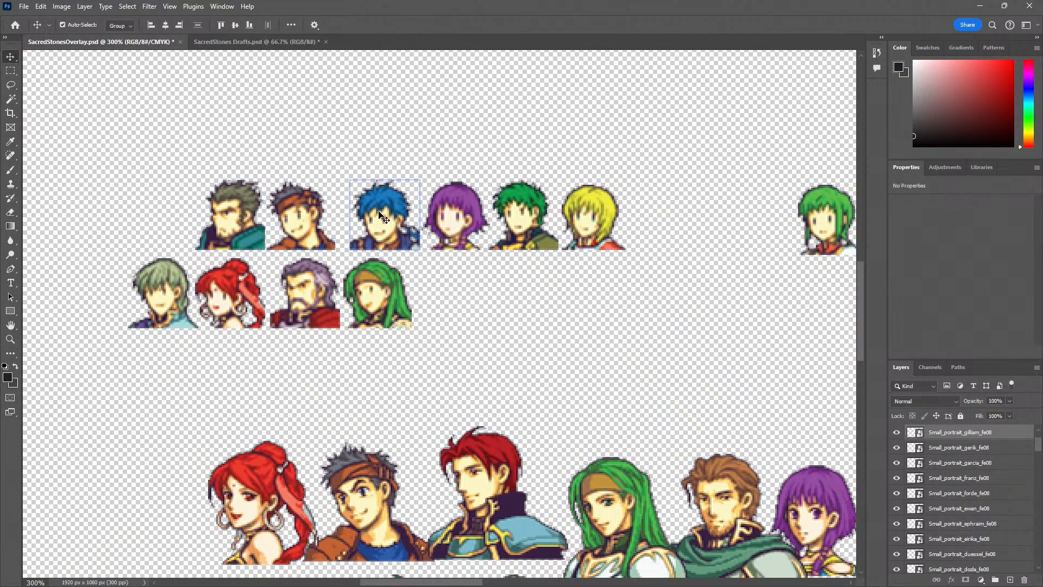
{"action": "left_click", "coordinate": [239, 298], "text": "shift"}
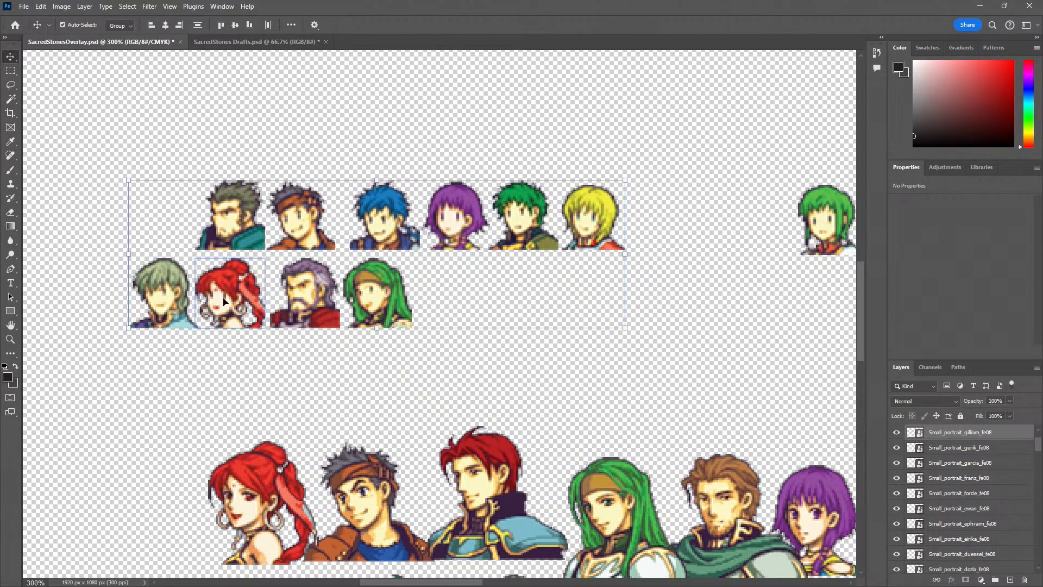
{"action": "left_click_drag", "start_coordinate": [393, 292], "coordinate": [359, 484]}
Place the Gilliam, Ross and Colm portraits on the LINK gradient row beside Ephraim, with Colm at about X 575 px
{"action": "scroll", "coordinate": [359, 326], "scroll_direction": "down", "scroll_amount": 5}
{"action": "key", "text": "z"}
{"action": "left_click", "coordinate": [341, 518]}
{"action": "left_click", "coordinate": [342, 518]}
{"action": "left_click", "coordinate": [342, 518]}
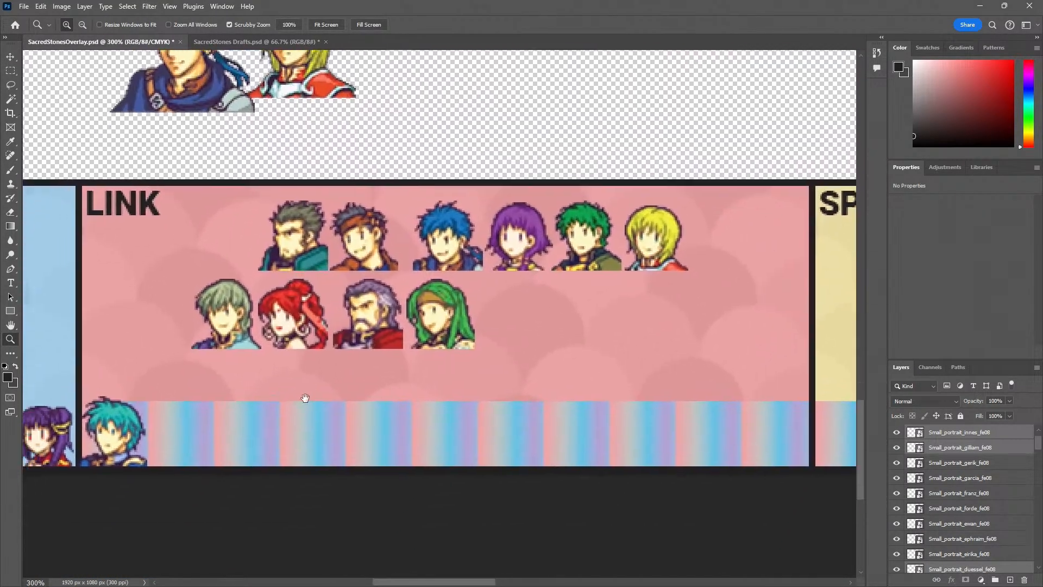
{"action": "key", "text": "v"}
{"action": "left_click", "coordinate": [419, 132]}
{"action": "left_click_drag", "start_coordinate": [340, 197], "coordinate": [230, 393]}
{"action": "left_click_drag", "start_coordinate": [418, 222], "coordinate": [298, 415]}
{"action": "left_click_drag", "start_coordinate": [492, 217], "coordinate": [357, 410]}
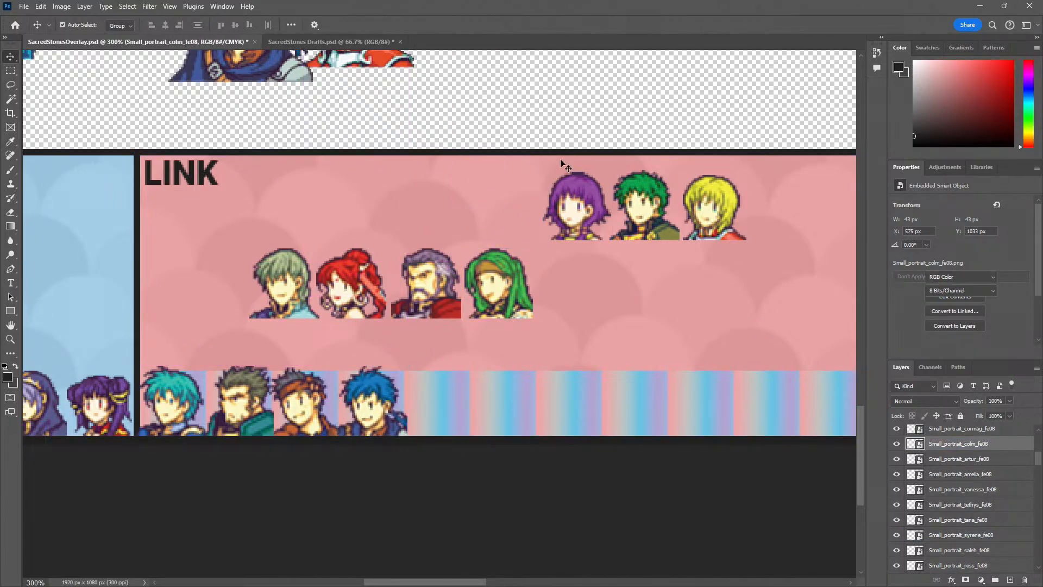
Continue the LINK row with the purple-haired, green-haired Kyle, blond Amelia and Innes portraits, placing Innes at about X 741 px
{"action": "left_click_drag", "start_coordinate": [578, 198], "coordinate": [434, 395]}
{"action": "left_click_drag", "start_coordinate": [653, 202], "coordinate": [514, 397]}
{"action": "left_click_drag", "start_coordinate": [707, 216], "coordinate": [578, 396]}
{"action": "left_click", "coordinate": [306, 300]}
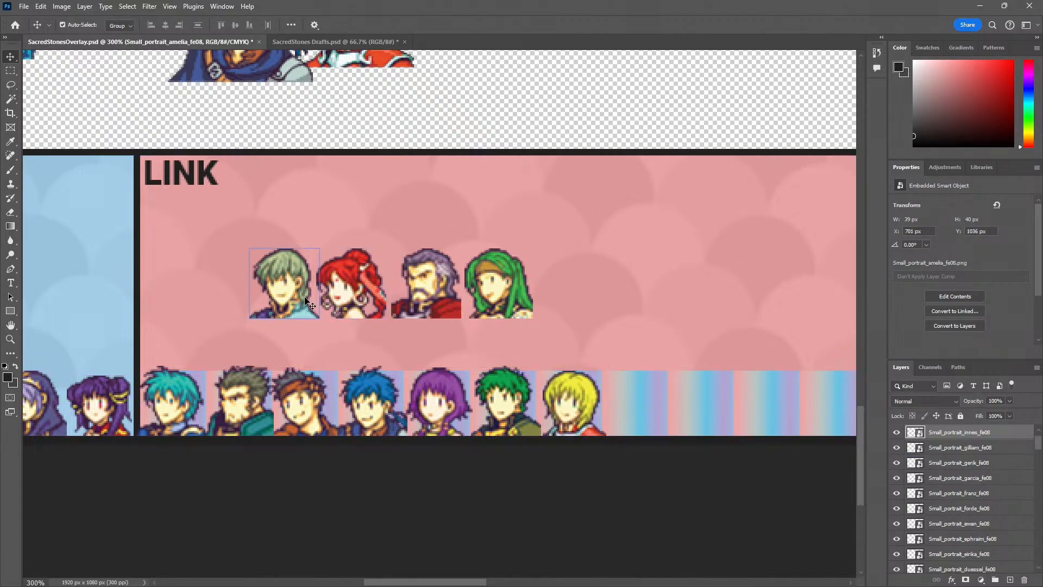
{"action": "left_click_drag", "start_coordinate": [306, 301], "coordinate": [664, 415]}
Finish the LINK row with the red-haired Tethys, Duessel and green-haired Syrene portraits, placing Syrene at about X 865 px
{"action": "left_click_drag", "start_coordinate": [353, 287], "coordinate": [732, 409]}
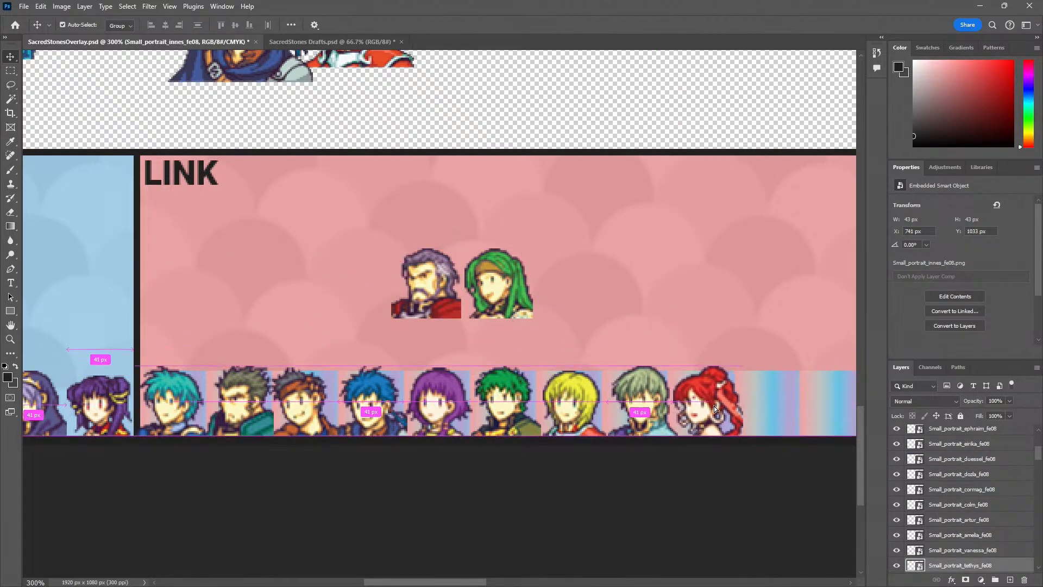
{"action": "left_click_drag", "start_coordinate": [454, 283], "coordinate": [795, 397]}
{"action": "left_click_drag", "start_coordinate": [615, 344], "coordinate": [389, 292]}
{"action": "left_click_drag", "start_coordinate": [535, 349], "coordinate": [549, 350]}
{"action": "left_click_drag", "start_coordinate": [259, 228], "coordinate": [604, 343]}
Select all eleven LINK portraits and scale them down together to fit the height of the gradient row, keeping them on the panel's bottom edge
{"action": "key", "text": "z"}
{"action": "left_click", "coordinate": [519, 259], "text": "alt"}
{"action": "left_click", "coordinate": [519, 259], "text": "alt"}
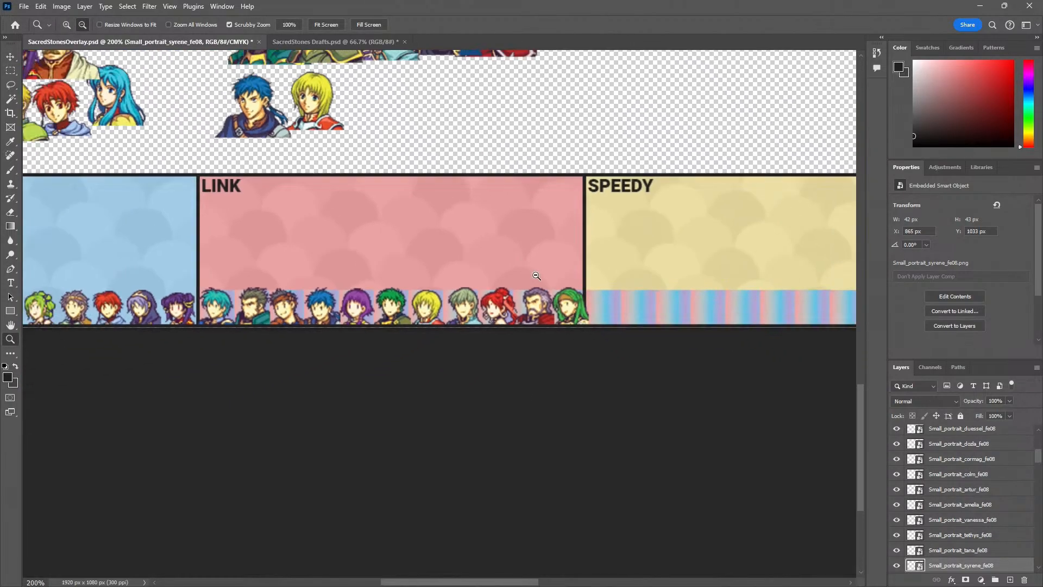
{"action": "key", "text": "v"}
{"action": "key", "text": "z"}
{"action": "left_click", "coordinate": [540, 302]}
{"action": "left_click", "coordinate": [518, 305]}
{"action": "left_click_drag", "start_coordinate": [527, 317], "coordinate": [611, 318]}
{"action": "left_click", "coordinate": [610, 319], "text": "alt"}
{"action": "key", "text": "v"}
{"action": "left_click", "coordinate": [591, 293], "text": "shift"}
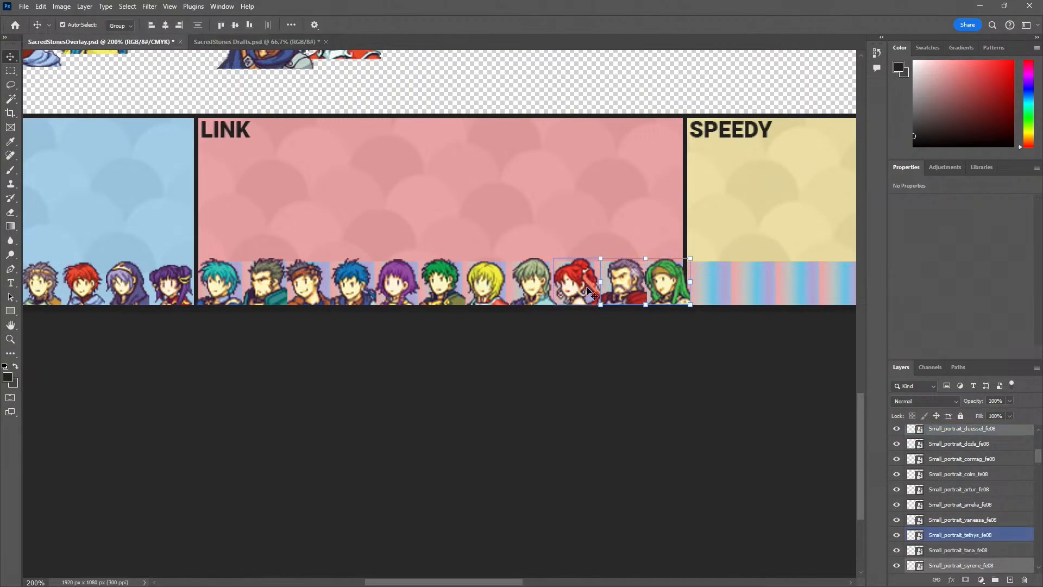
{"action": "left_click", "coordinate": [451, 291], "text": "shift"}
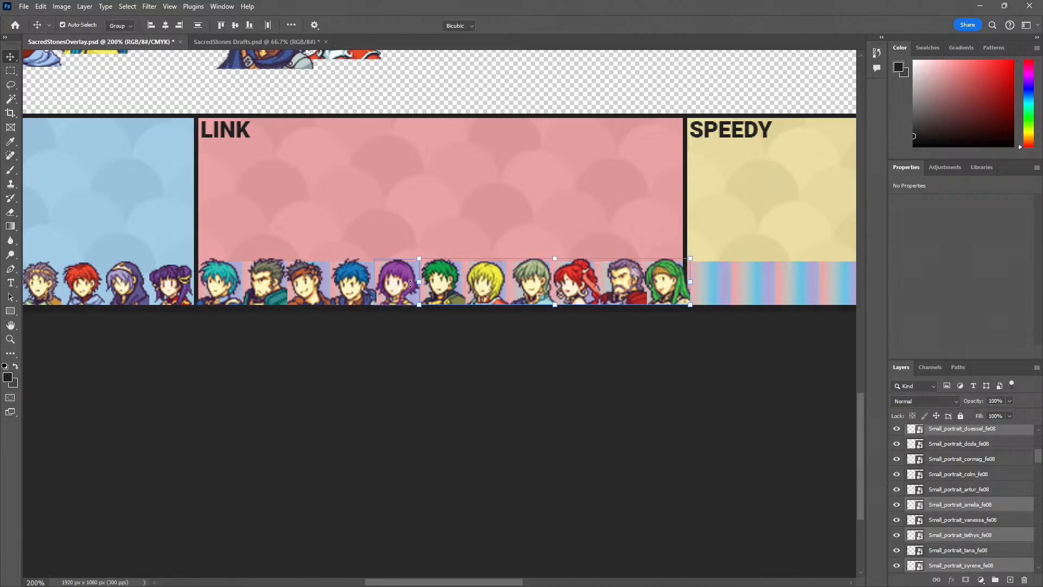
{"action": "key", "text": "ctrl+t"}
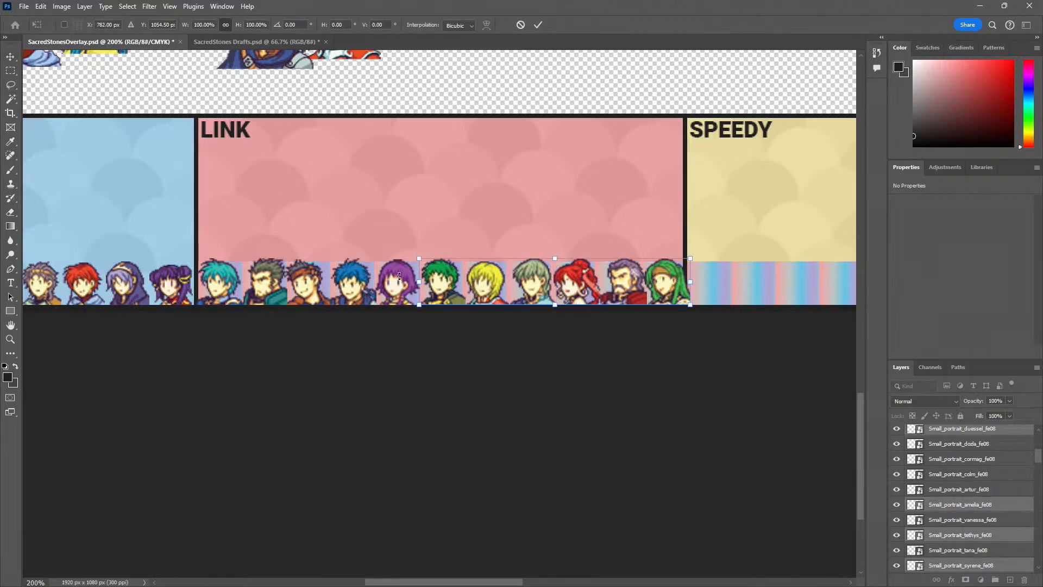
{"action": "left_click", "coordinate": [11, 57]}
{"action": "left_click", "coordinate": [398, 280], "text": "shift"}
{"action": "left_click", "coordinate": [363, 283], "text": "shift"}
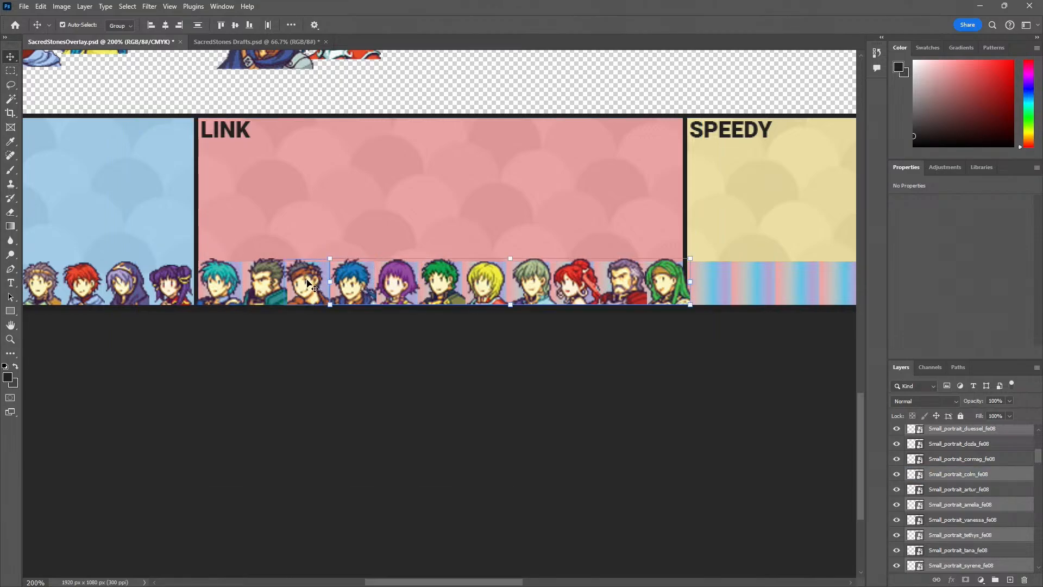
{"action": "key", "text": "ctrl+t"}
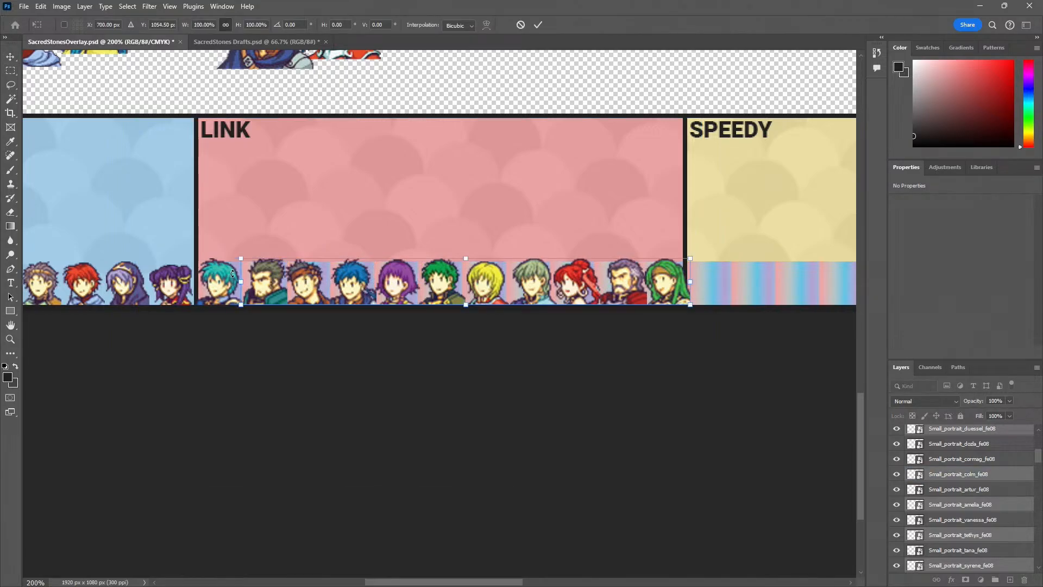
{"action": "key", "text": "z"}
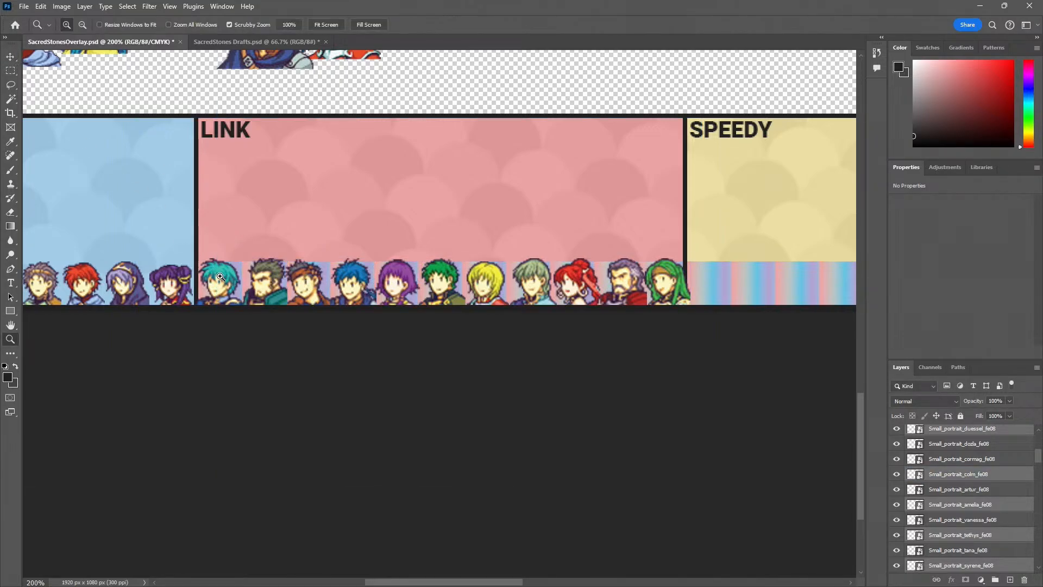
{"action": "key", "text": "v"}
{"action": "scroll", "coordinate": [222, 279], "scroll_direction": "up", "scroll_amount": 3}
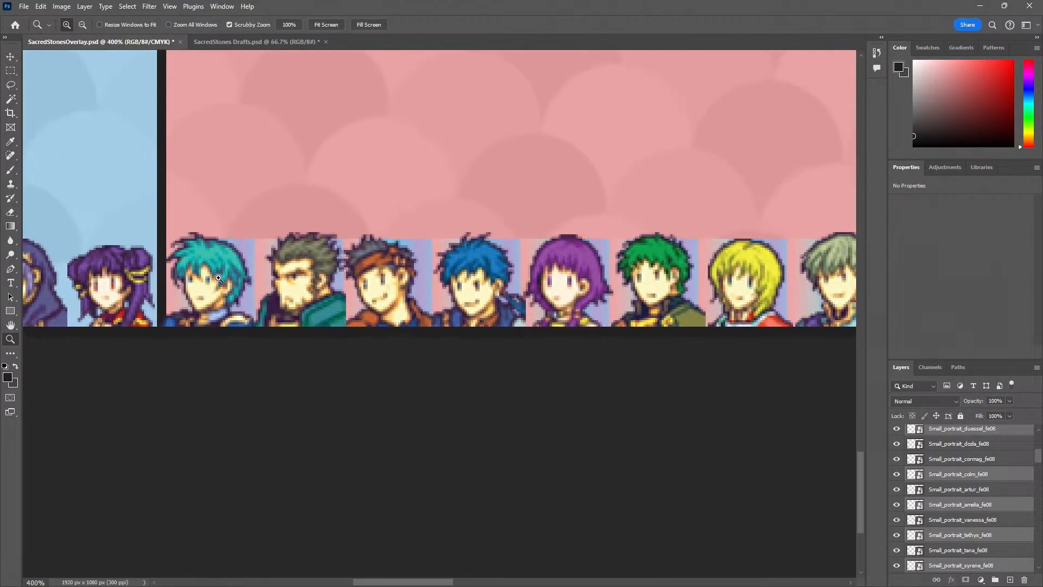
{"action": "left_click_drag", "start_coordinate": [145, 221], "coordinate": [204, 227]}
{"action": "left_click_drag", "start_coordinate": [201, 282], "coordinate": [226, 298]}
{"action": "left_click", "coordinate": [327, 391]}
{"action": "left_click", "coordinate": [326, 389]}
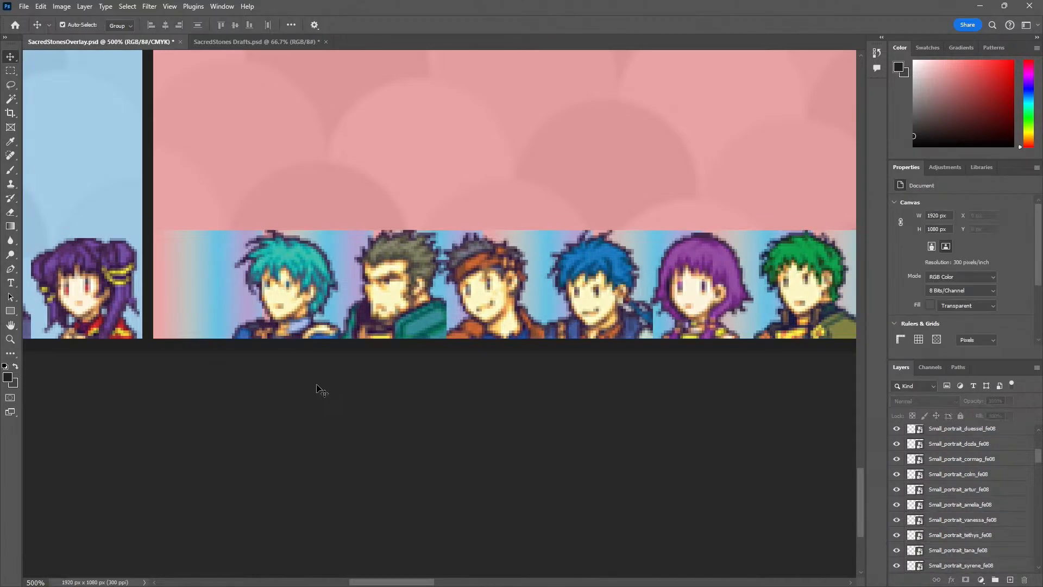
Move the resized Ephraim portrait left into the first gradient square of the LINK panel
{"action": "key", "text": "z"}
{"action": "left_click", "coordinate": [300, 379], "text": "alt"}
{"action": "left_click", "coordinate": [302, 377], "text": "alt"}
{"action": "left_click", "coordinate": [255, 374]}
{"action": "left_click", "coordinate": [255, 373]}
{"action": "left_click", "coordinate": [257, 372]}
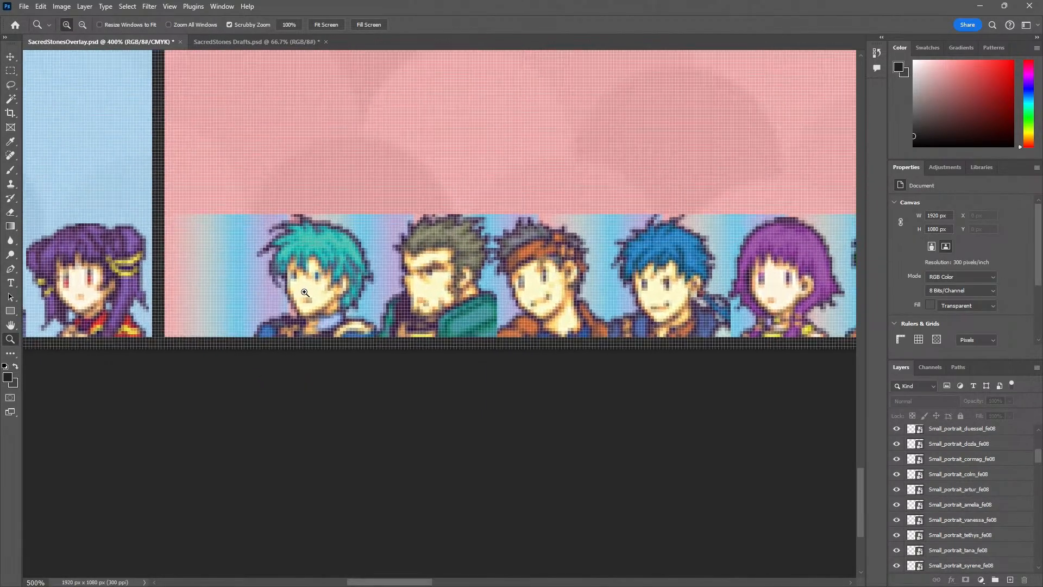
{"action": "key", "text": "v"}
{"action": "left_click_drag", "start_coordinate": [327, 277], "coordinate": [234, 285]}
Move Gilliam, Ross and Colm left into the second to fourth gradient squares, with Ross at X 536 px and Colm at X 576 px
{"action": "left_click_drag", "start_coordinate": [429, 302], "coordinate": [274, 286]}
{"action": "scroll", "coordinate": [347, 305], "scroll_direction": "right", "scroll_amount": 5}
{"action": "scroll", "coordinate": [413, 286], "scroll_direction": "right", "scroll_amount": 2}
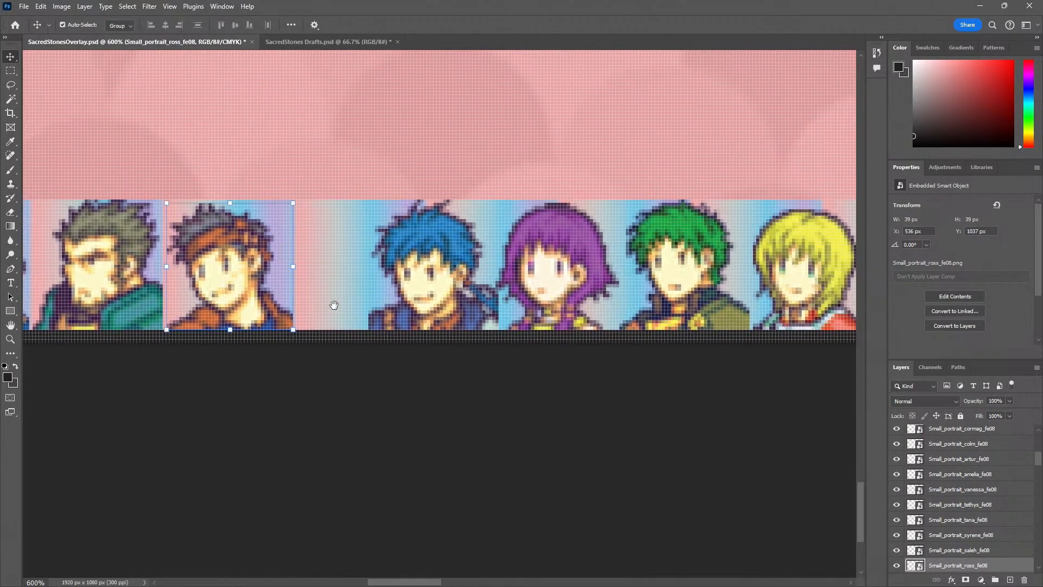
{"action": "left_click_drag", "start_coordinate": [437, 285], "coordinate": [357, 285]}
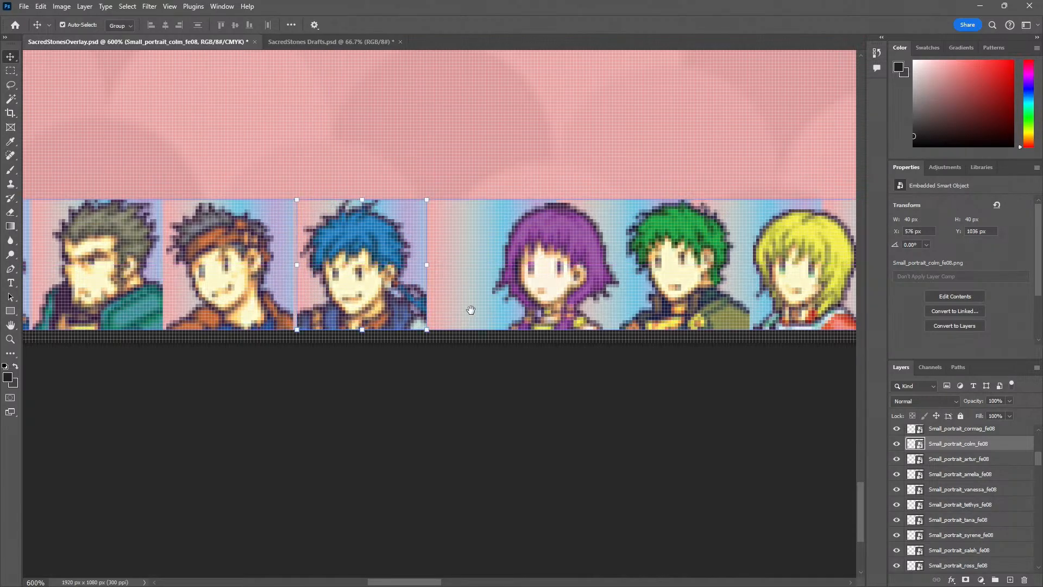
Move the purple-haired, green-haired Kyle and blond Amelia portraits into the fifth to seventh gradient squares, with Amelia at X 700 px
{"action": "scroll", "coordinate": [467, 304], "scroll_direction": "right", "scroll_amount": 4}
{"action": "left_click_drag", "start_coordinate": [429, 298], "coordinate": [363, 285]}
{"action": "scroll", "coordinate": [484, 309], "scroll_direction": "right", "scroll_amount": 4}
{"action": "scroll", "coordinate": [380, 282], "scroll_direction": "right", "scroll_amount": 4}
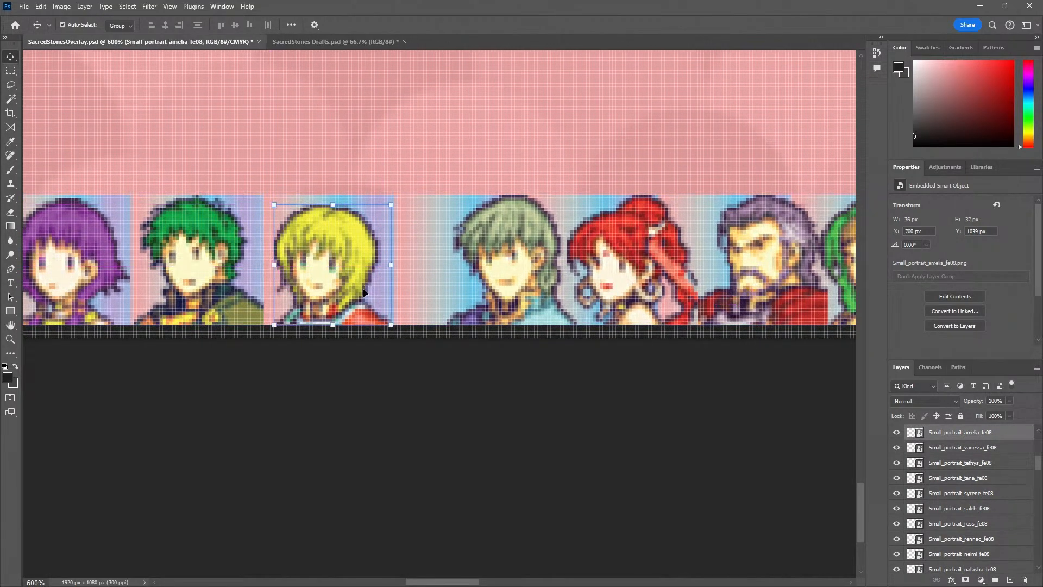
Move the silver-haired, red-haired, grey-bearded and long green-haired portraits left into the eighth to eleventh gradient squares of the LINK panel
{"action": "scroll", "coordinate": [375, 282], "scroll_direction": "right", "scroll_amount": 2}
{"action": "left_click_drag", "start_coordinate": [418, 266], "coordinate": [366, 273]}
{"action": "scroll", "coordinate": [406, 275], "scroll_direction": "right", "scroll_amount": 4}
{"action": "scroll", "coordinate": [470, 282], "scroll_direction": "right", "scroll_amount": 3}
{"action": "left_click_drag", "start_coordinate": [468, 282], "coordinate": [426, 282]}
{"action": "left_click_drag", "start_coordinate": [553, 278], "coordinate": [530, 281]}
{"action": "left_click", "coordinate": [493, 376]}
Pull the gradient-square guide row up from behind the LINK portraits and delete it
{"action": "key", "text": "z"}
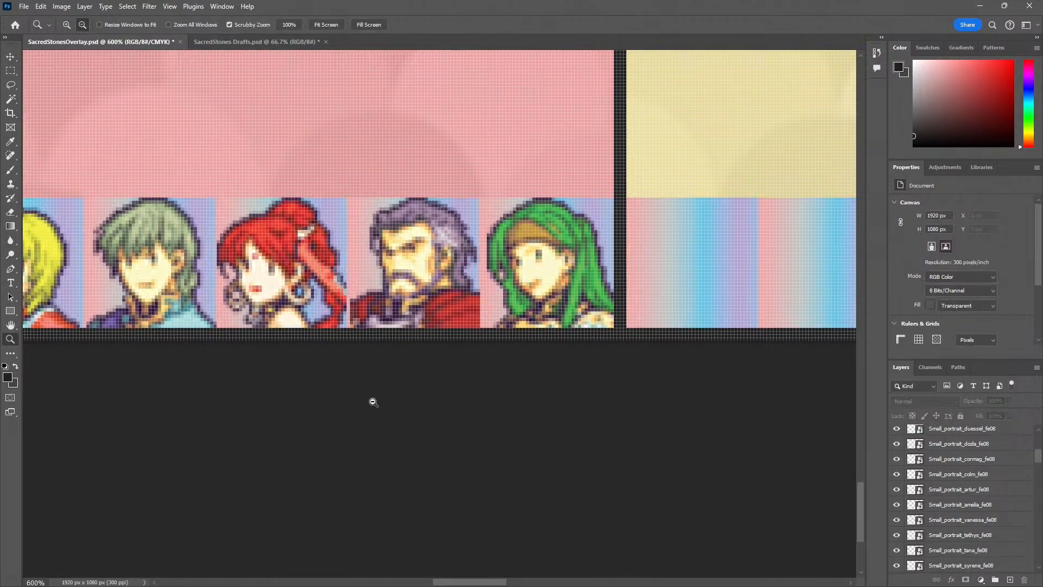
{"action": "left_click", "coordinate": [373, 401], "text": "alt"}
{"action": "left_click", "coordinate": [372, 401], "text": "alt"}
{"action": "left_click", "coordinate": [373, 401], "text": "alt"}
{"action": "left_click", "coordinate": [373, 401], "text": "alt"}
{"action": "left_click", "coordinate": [372, 400], "text": "alt"}
{"action": "left_click", "coordinate": [373, 401], "text": "alt"}
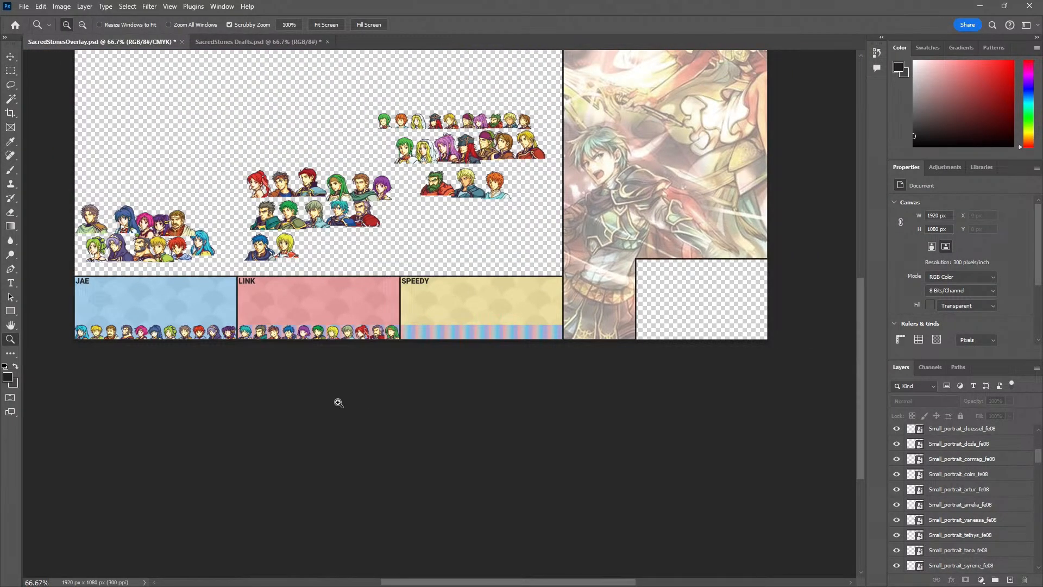
{"action": "left_click", "coordinate": [329, 388]}
{"action": "key", "text": "v"}
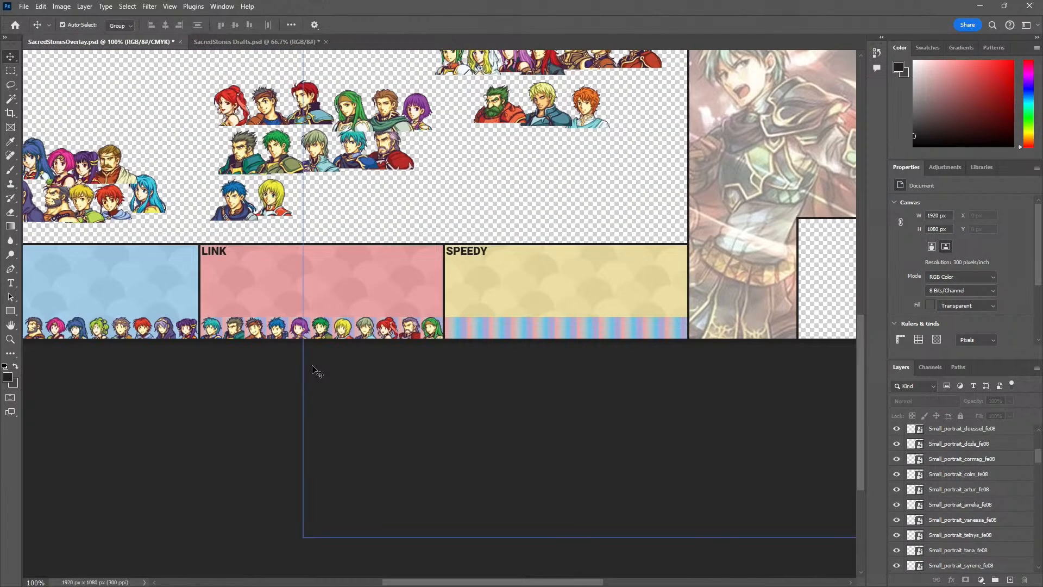
{"action": "key", "text": "z"}
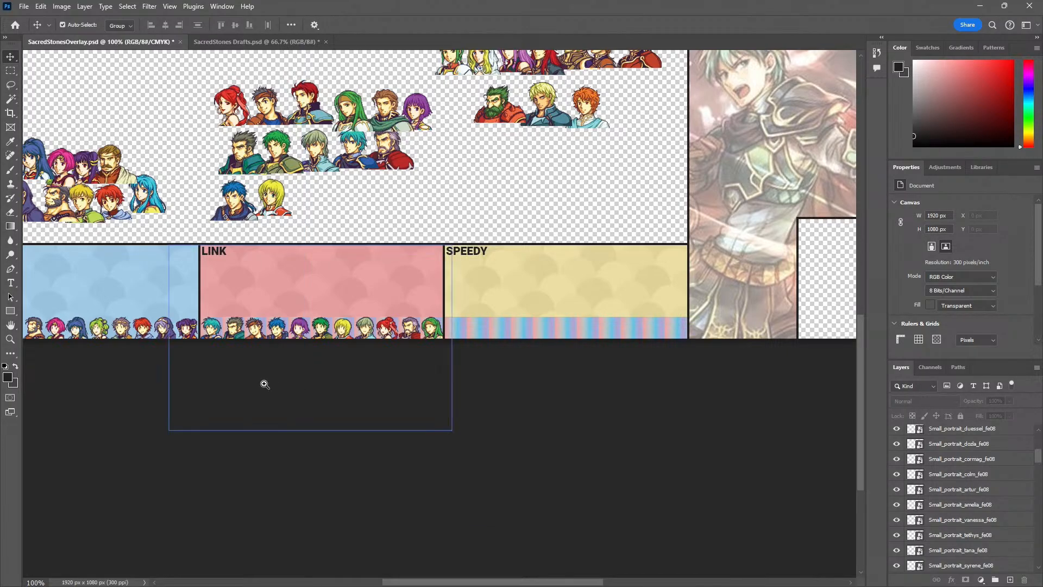
{"action": "left_click", "coordinate": [295, 323]}
{"action": "left_click", "coordinate": [305, 298]}
{"action": "left_click", "coordinate": [305, 297]}
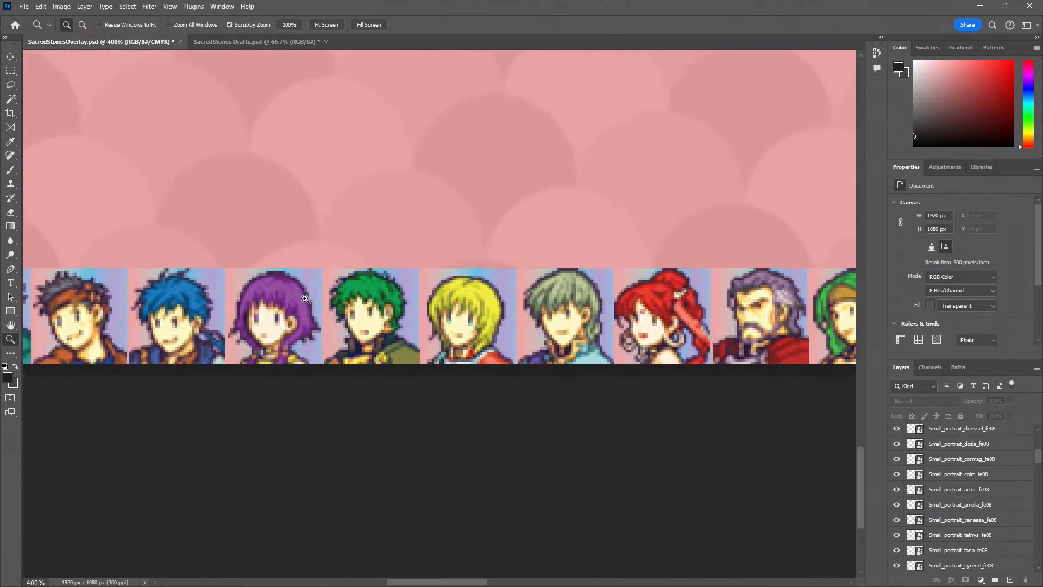
{"action": "key", "text": "v"}
{"action": "left_click_drag", "start_coordinate": [324, 281], "coordinate": [409, 107]}
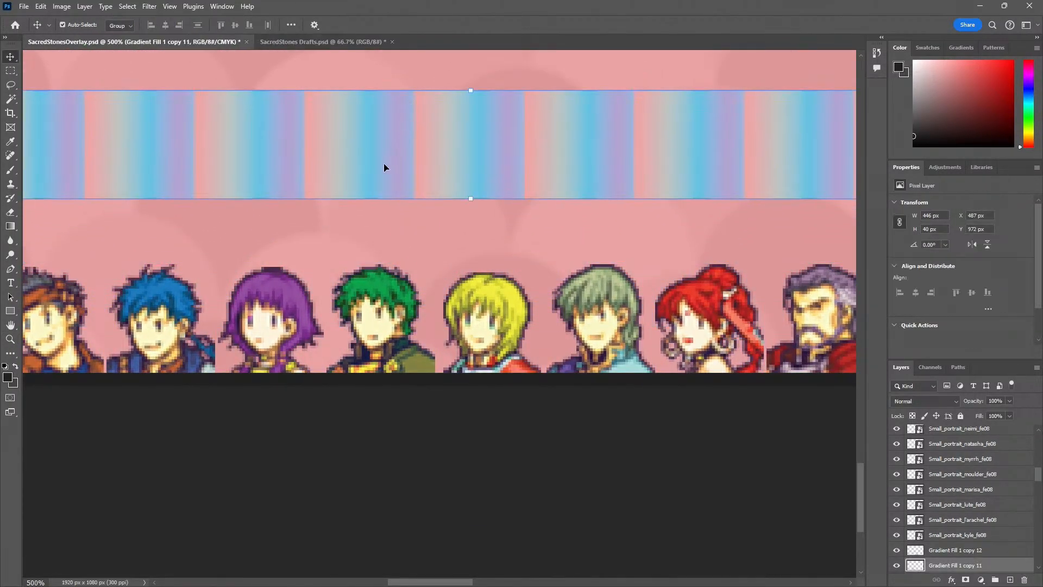
{"action": "key", "text": "Delete"}
Move the small green-haired Vanessa portrait down to just above the SPEEDY panel, at X 914 px and Y 814 px
{"action": "key", "text": "z"}
{"action": "left_click", "coordinate": [365, 394], "text": "alt"}
{"action": "left_click", "coordinate": [364, 399], "text": "alt"}
{"action": "left_click", "coordinate": [364, 404], "text": "alt"}
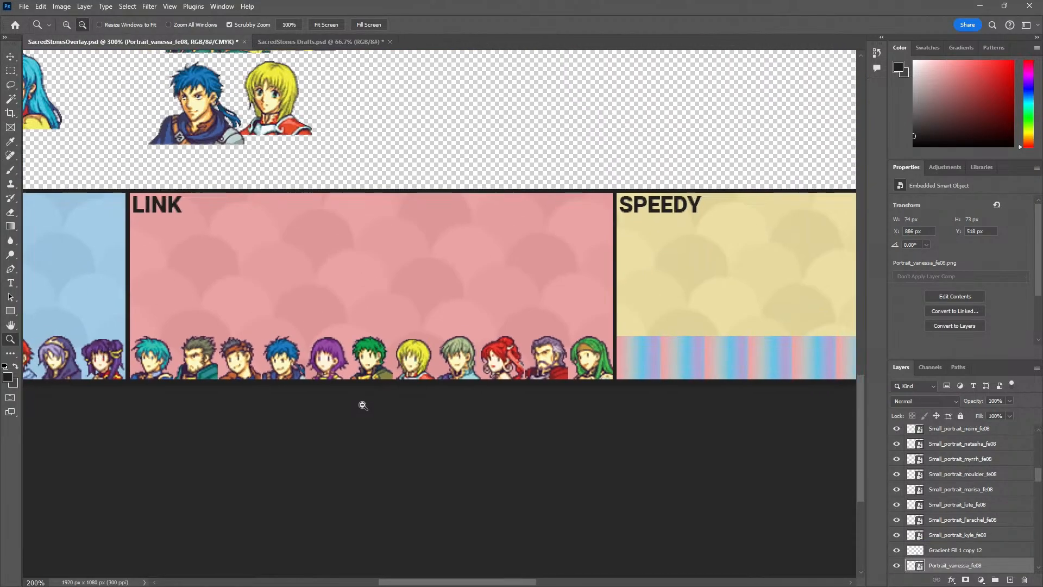
{"action": "left_click", "coordinate": [362, 405], "text": "alt"}
{"action": "left_click_drag", "start_coordinate": [285, 410], "coordinate": [341, 412]}
{"action": "key", "text": "v"}
{"action": "left_click", "coordinate": [301, 513]}
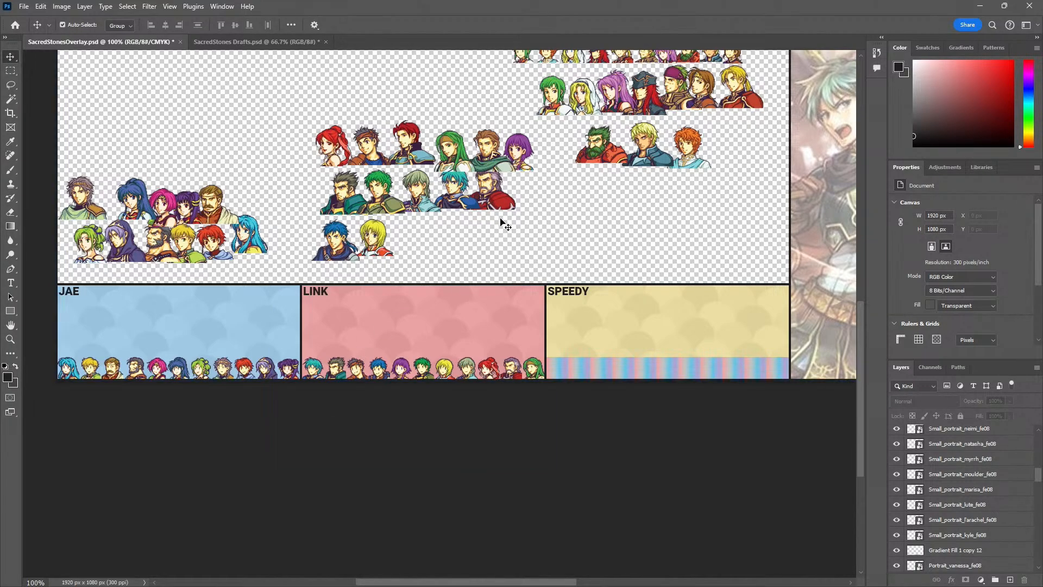
{"action": "left_click_drag", "start_coordinate": [565, 210], "coordinate": [490, 360]}
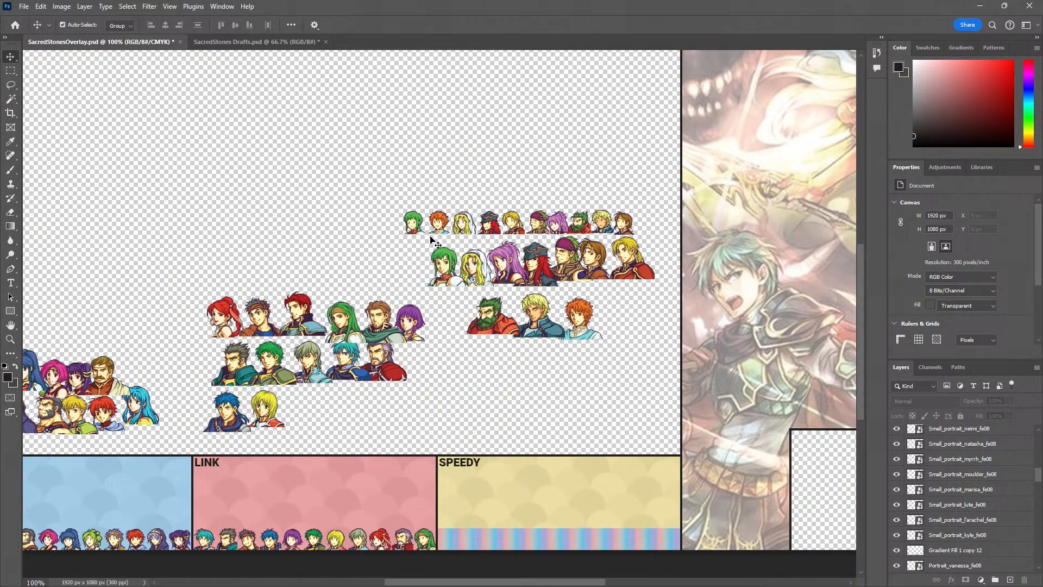
{"action": "left_click_drag", "start_coordinate": [408, 223], "coordinate": [452, 422]}
{"action": "left_click_drag", "start_coordinate": [293, 526], "coordinate": [308, 423]}
{"action": "key", "text": "z"}
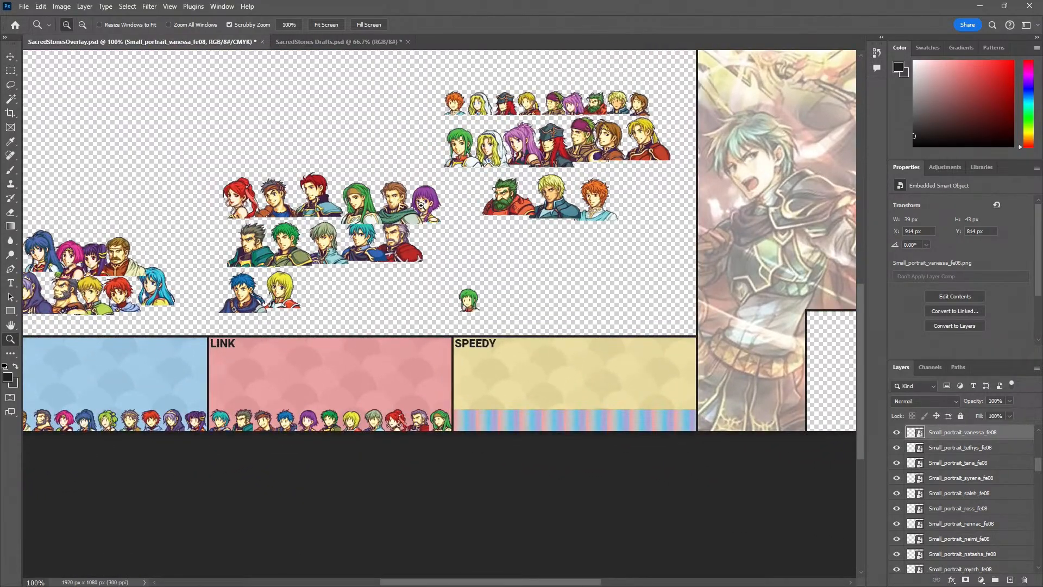
{"action": "left_click_drag", "start_coordinate": [432, 204], "coordinate": [424, 222]}
{"action": "left_click_drag", "start_coordinate": [512, 356], "coordinate": [385, 335]}
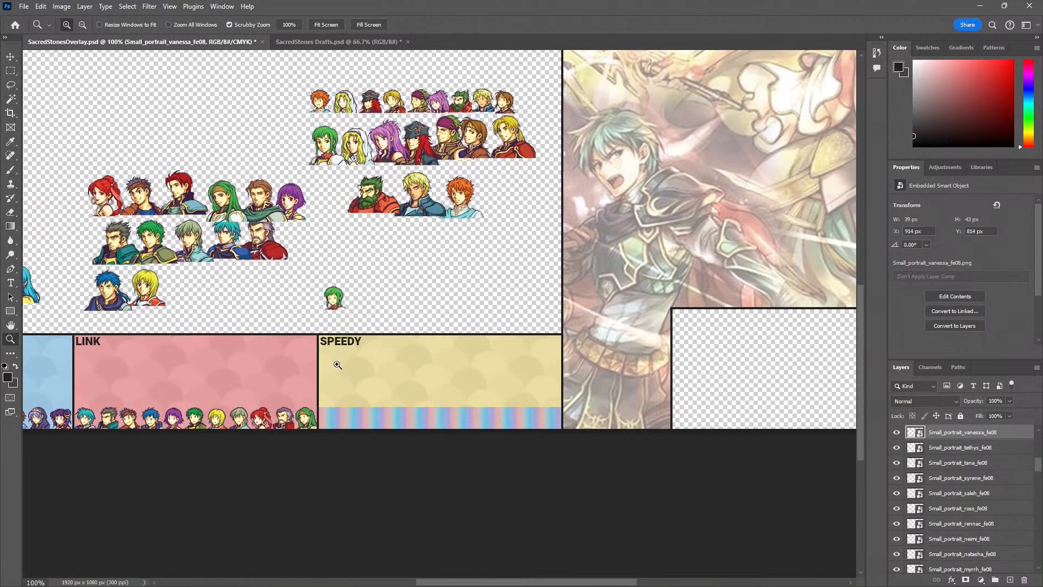
{"action": "left_click", "coordinate": [336, 363]}
{"action": "left_click", "coordinate": [377, 255], "text": "alt"}
{"action": "left_click", "coordinate": [375, 256], "text": "alt"}
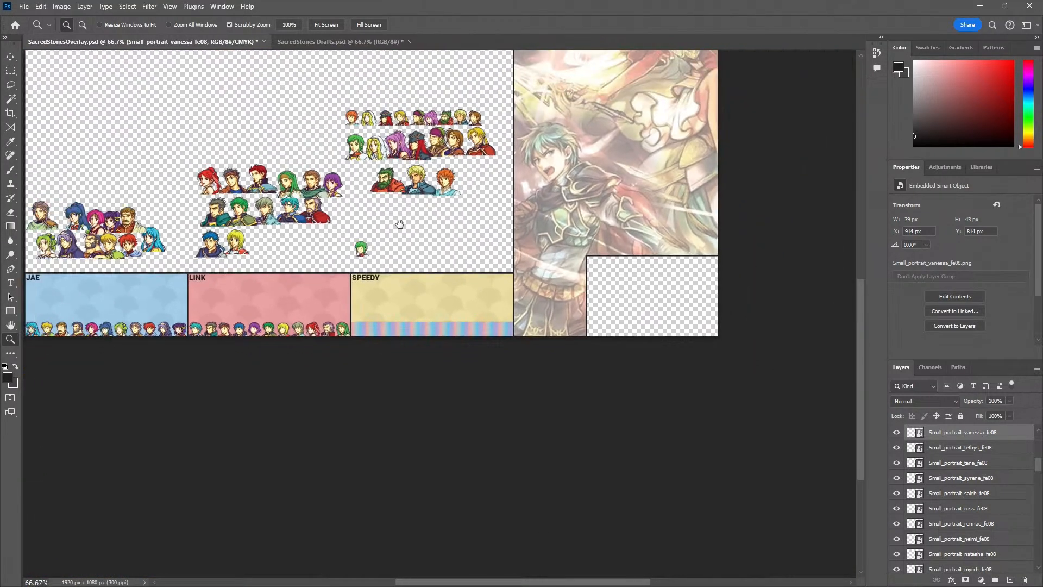
{"action": "left_click_drag", "start_coordinate": [401, 223], "coordinate": [379, 256]}
{"action": "key", "text": "v"}
Select the nine small portraits from Artur to Rennac in the upper row and move them down beside Vanessa, above the SPEEDY panel
{"action": "left_click", "coordinate": [330, 150]}
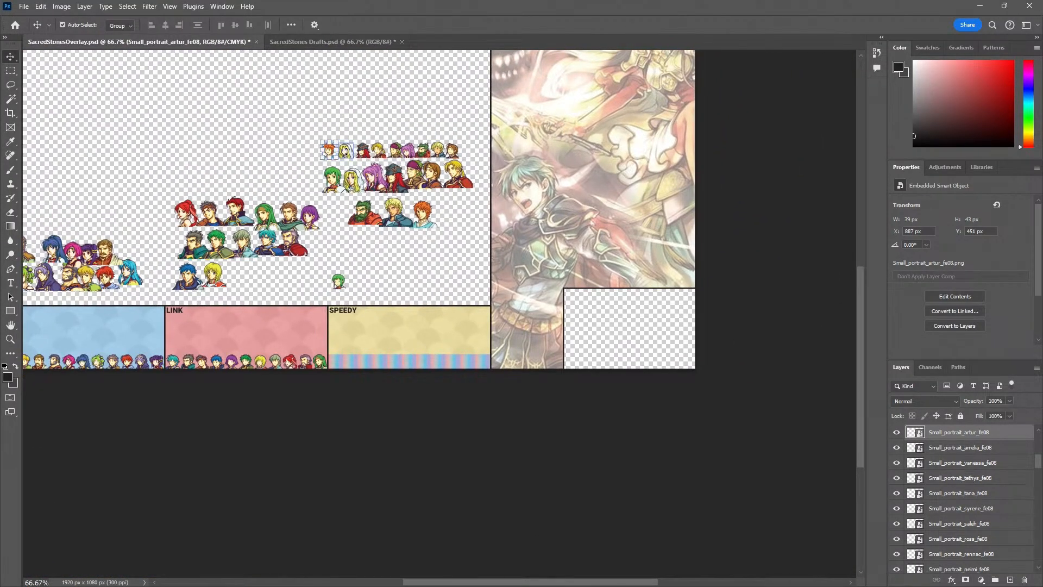
{"action": "key", "text": "ctrl+t"}
{"action": "key", "text": "Return"}
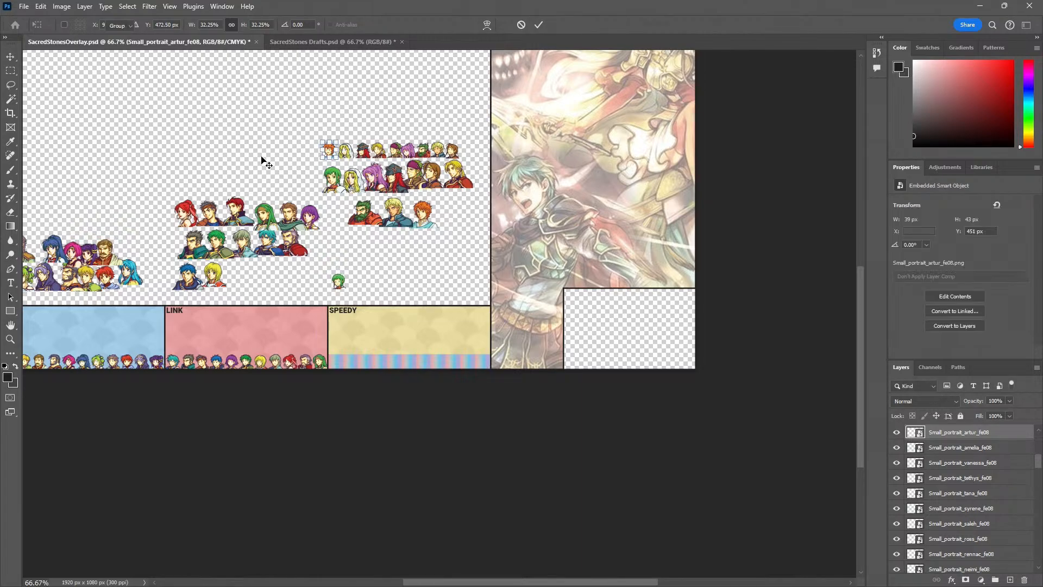
{"action": "key", "text": "z"}
{"action": "left_click", "coordinate": [285, 159]}
{"action": "left_click", "coordinate": [286, 160]}
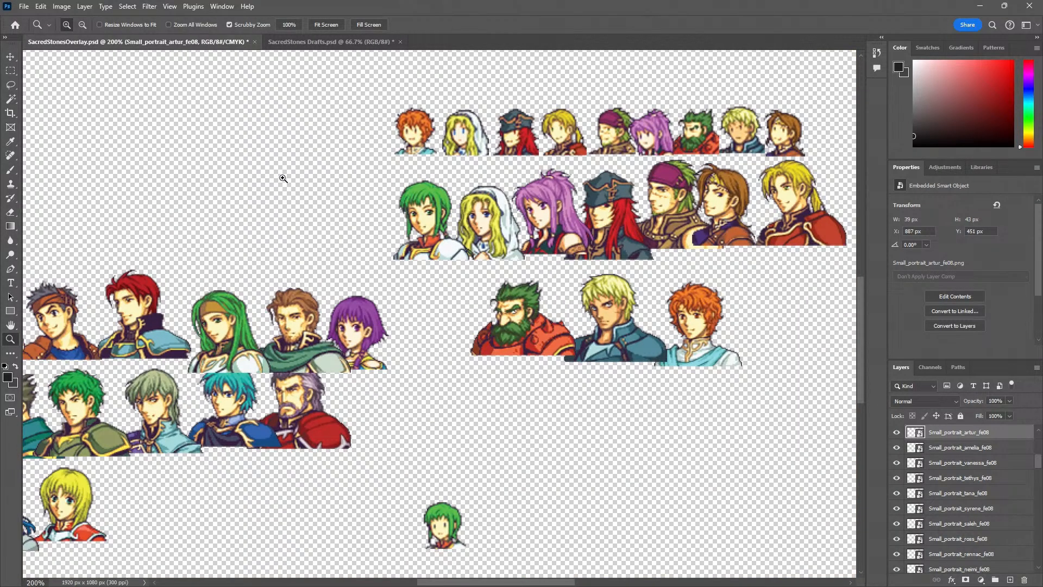
{"action": "key", "text": "v"}
{"action": "left_click", "coordinate": [460, 137], "text": "shift"}
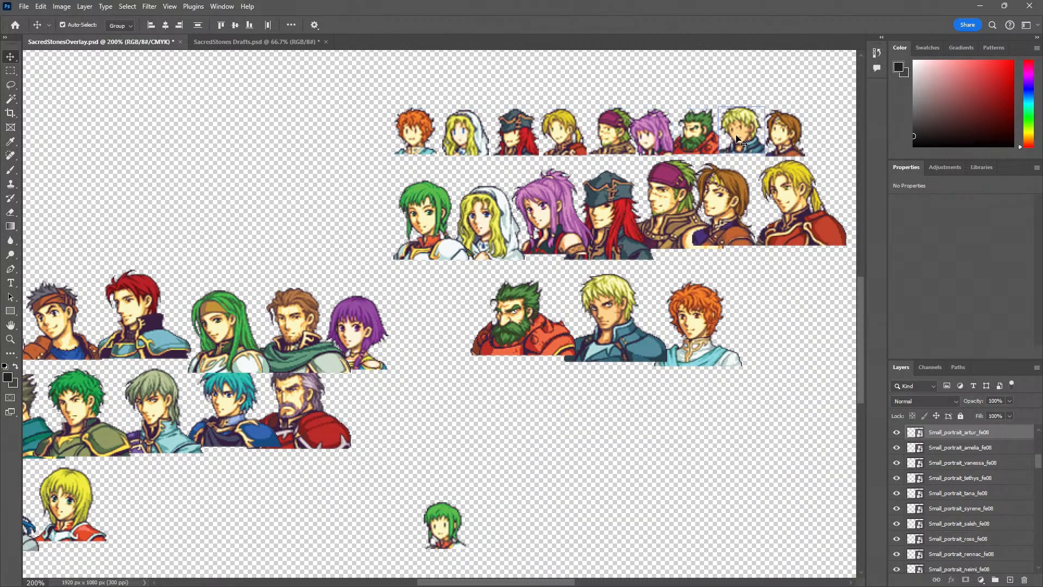
{"action": "key", "text": "ctrl+t"}
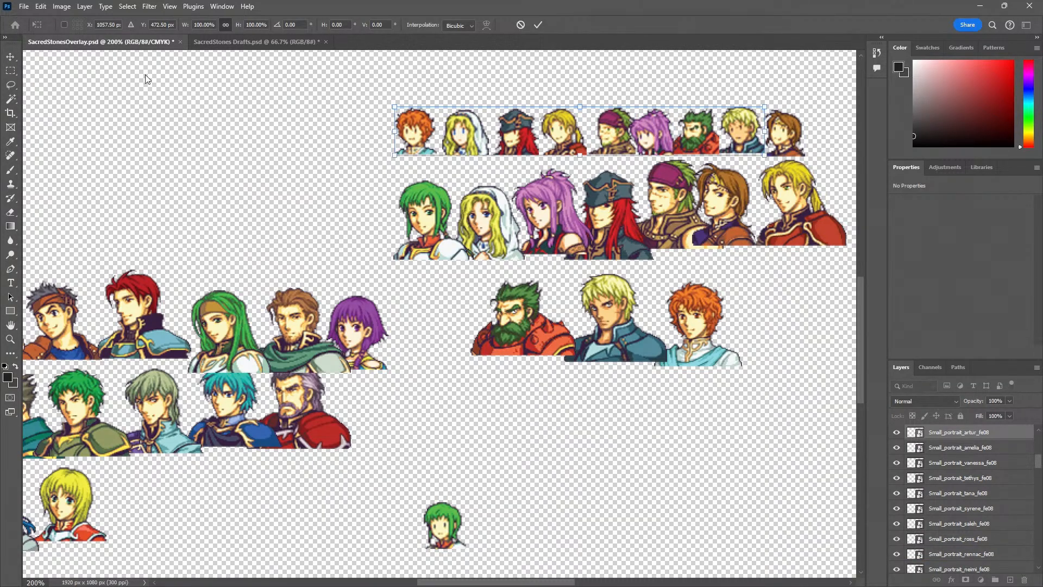
{"action": "left_click", "coordinate": [11, 59]}
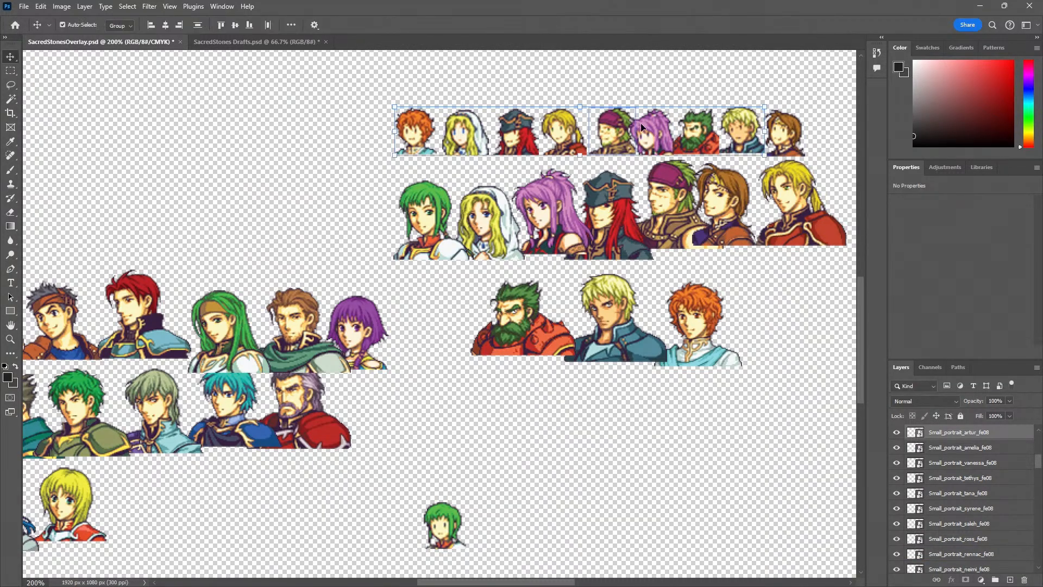
{"action": "left_click", "coordinate": [787, 136], "text": "shift"}
{"action": "left_click_drag", "start_coordinate": [559, 167], "coordinate": [393, 127]}
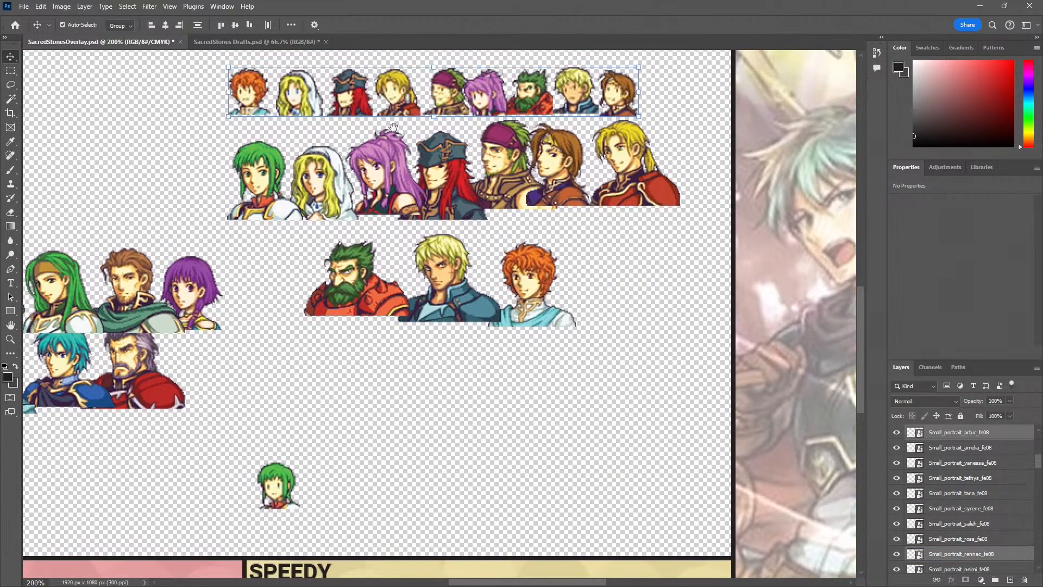
{"action": "left_click_drag", "start_coordinate": [251, 96], "coordinate": [323, 489]}
Move the Vanessa, Artur, Natasha and Joshua portraits into the first four gradient squares of the SPEEDY panel, with Joshua at X 1022 px
{"action": "left_click_drag", "start_coordinate": [246, 501], "coordinate": [276, 205]}
{"action": "left_click", "coordinate": [273, 282], "text": "ctrl"}
{"action": "left_click_drag", "start_coordinate": [306, 340], "coordinate": [308, 288]}
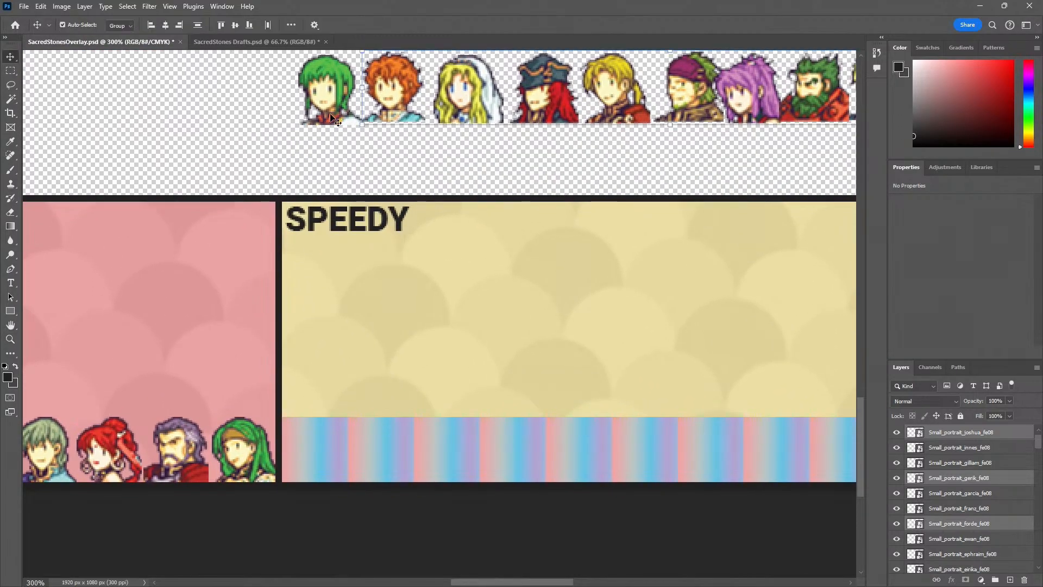
{"action": "left_click_drag", "start_coordinate": [328, 98], "coordinate": [317, 466]}
{"action": "left_click_drag", "start_coordinate": [399, 114], "coordinate": [386, 469]}
{"action": "left_click_drag", "start_coordinate": [469, 114], "coordinate": [450, 472]}
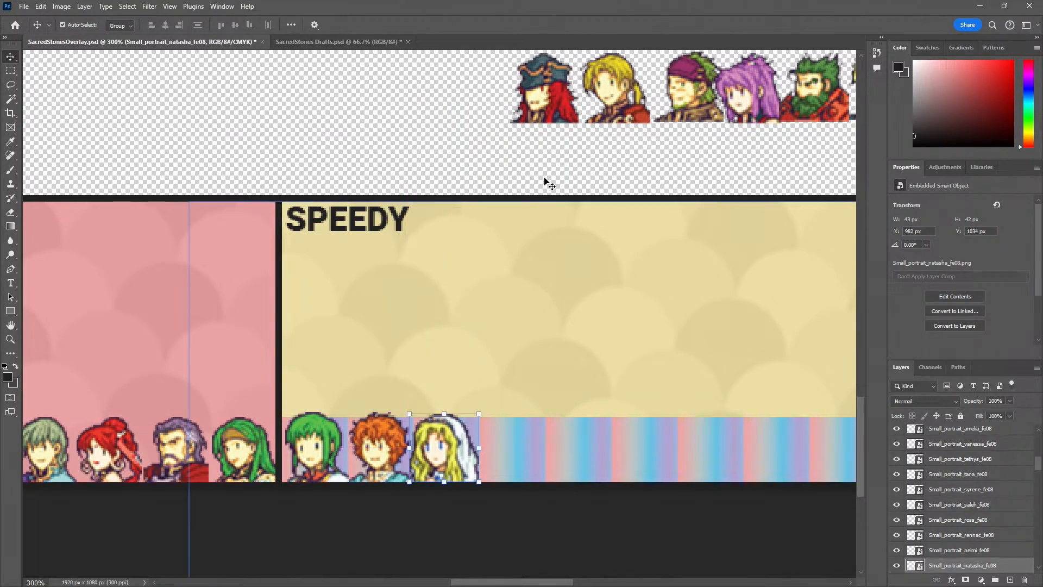
{"action": "left_click_drag", "start_coordinate": [545, 109], "coordinate": [513, 467]}
Move the Forde, Gerik, Marisa and Dozla portraits down into the fifth to eighth gradient squares, with Marisa at X 1143 px
{"action": "left_click_drag", "start_coordinate": [574, 436], "coordinate": [328, 406]}
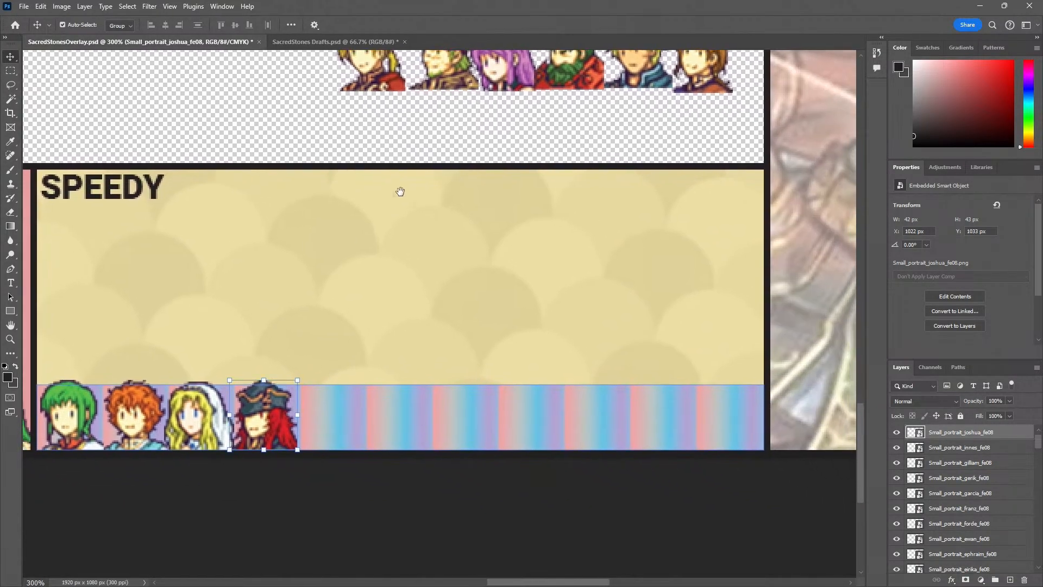
{"action": "left_click_drag", "start_coordinate": [384, 77], "coordinate": [338, 434]}
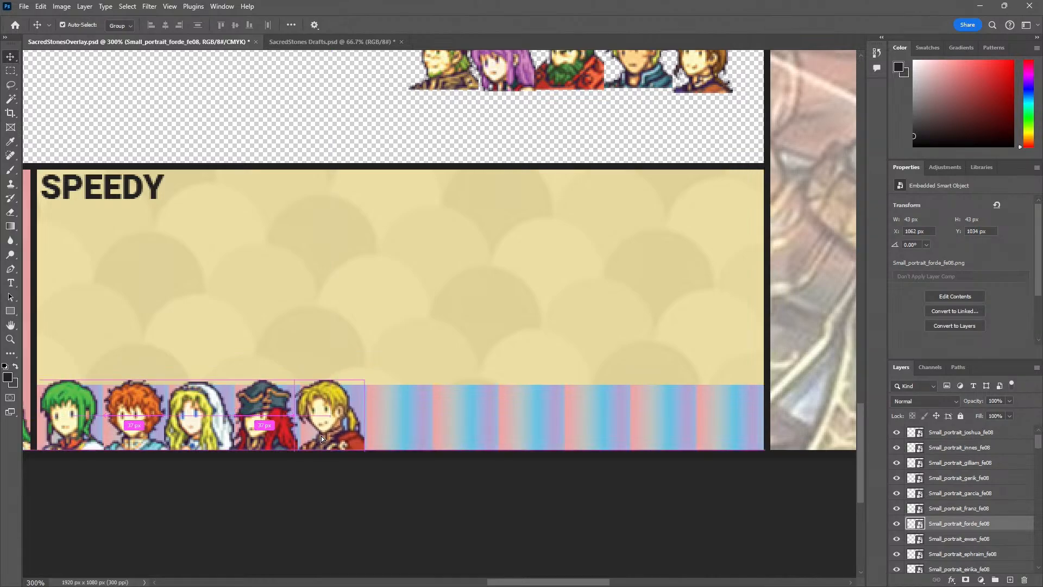
{"action": "left_click_drag", "start_coordinate": [443, 73], "coordinate": [409, 436]}
{"action": "left_click_drag", "start_coordinate": [516, 76], "coordinate": [474, 434]}
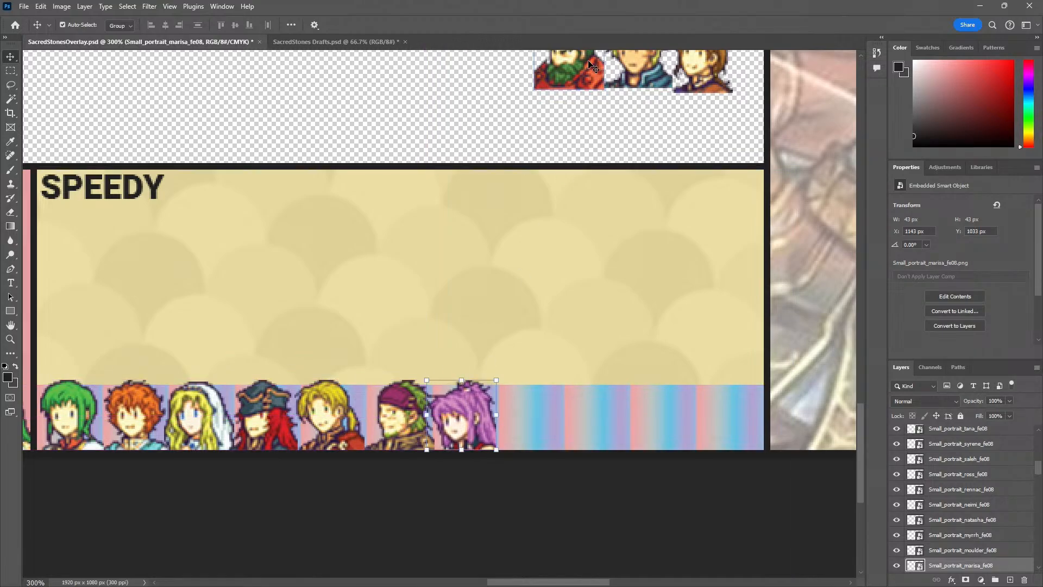
{"action": "left_click_drag", "start_coordinate": [589, 68], "coordinate": [548, 423]}
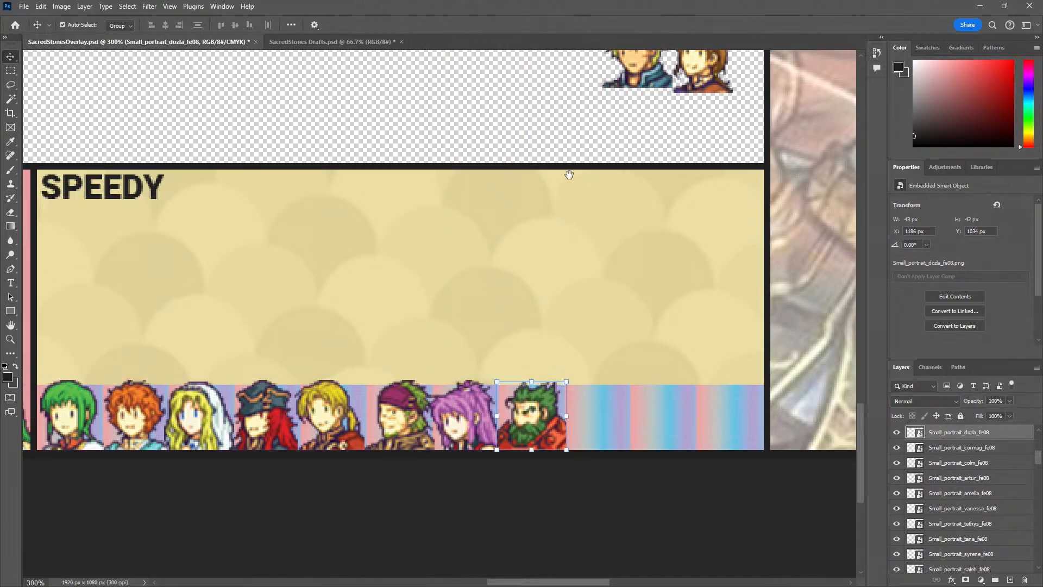
Place Cormag at X 1225 px and Rennac at X 1269 px in the ninth and tenth gradient squares, flush with the panel's bottom edge
{"action": "left_click_drag", "start_coordinate": [569, 174], "coordinate": [496, 189]}
{"action": "left_click_drag", "start_coordinate": [517, 151], "coordinate": [482, 488]}
{"action": "left_click_drag", "start_coordinate": [580, 177], "coordinate": [560, 501]}
{"action": "key", "text": "z"}
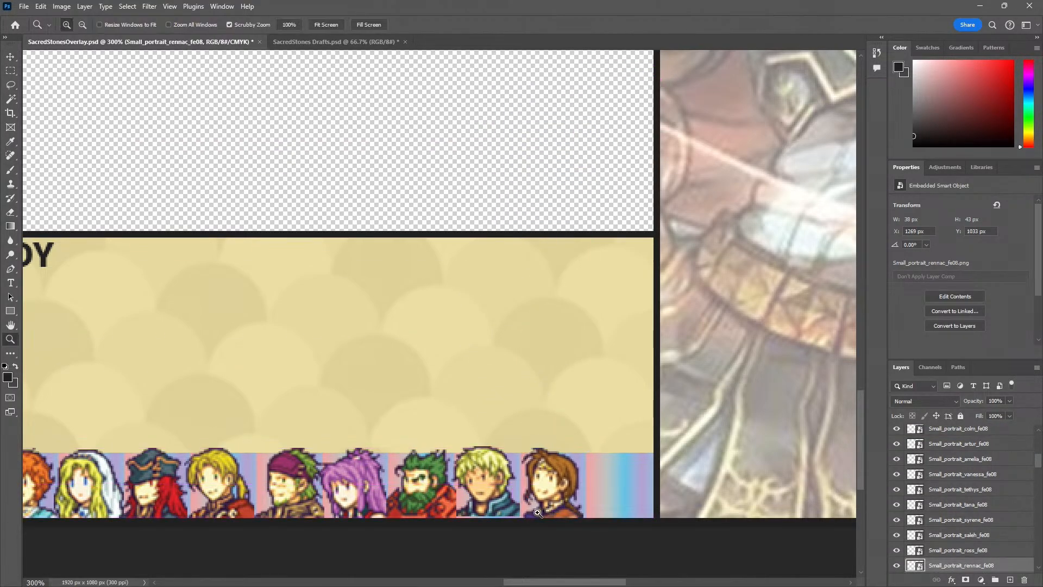
{"action": "left_click", "coordinate": [514, 518]}
{"action": "left_click", "coordinate": [514, 518]}
{"action": "left_click_drag", "start_coordinate": [449, 522], "coordinate": [447, 468]}
{"action": "left_click", "coordinate": [447, 468]}
{"action": "left_click", "coordinate": [447, 468]}
{"action": "key", "text": "v"}
{"action": "left_click", "coordinate": [489, 433]}
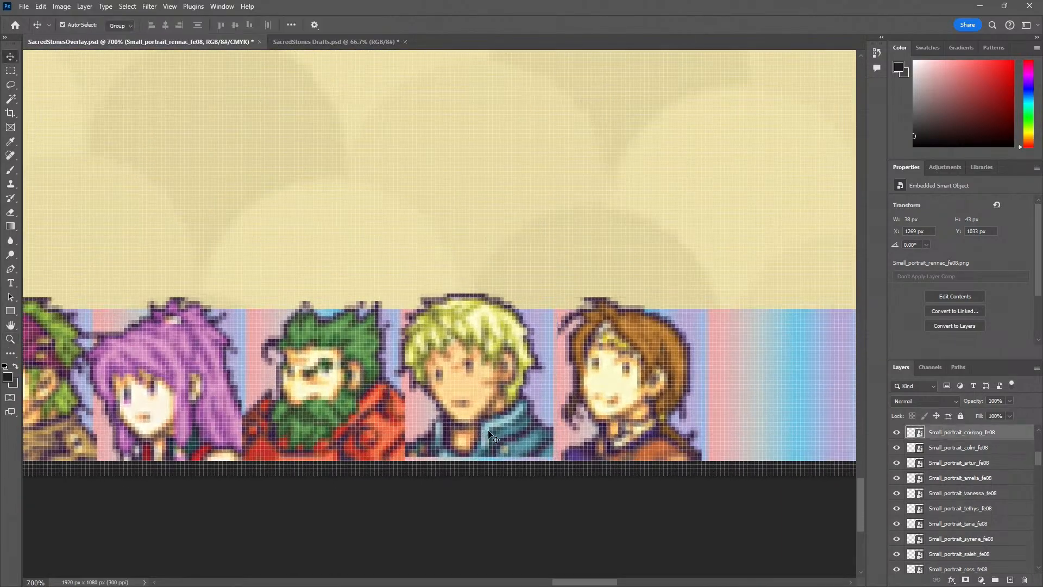
Examine up close how the Gerik, Marisa and Dozla portraits fit the width and height of their gradient squares
{"action": "key", "text": "z"}
{"action": "left_click", "coordinate": [446, 426], "text": "alt"}
{"action": "left_click", "coordinate": [445, 426], "text": "alt"}
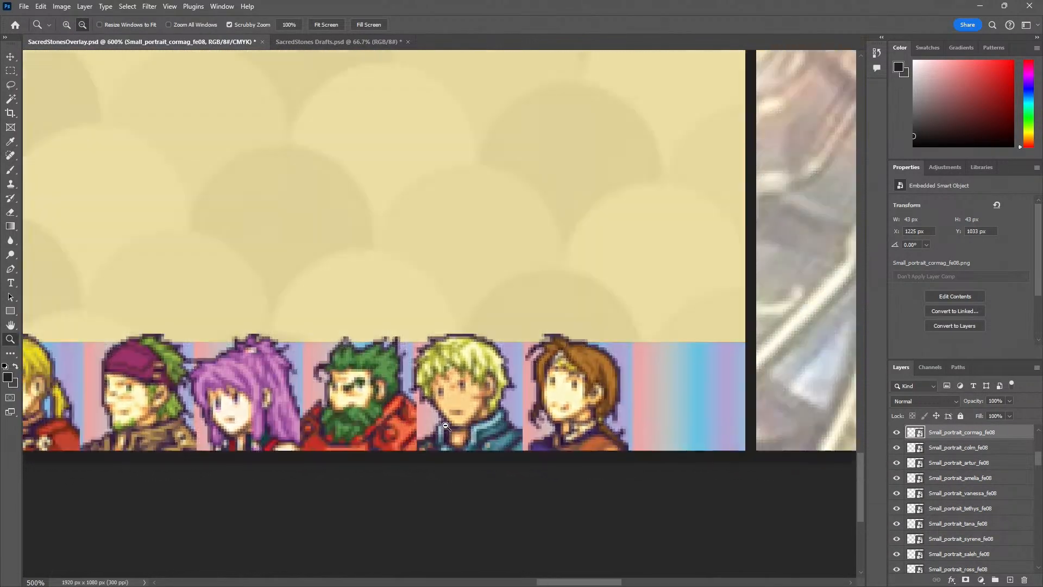
{"action": "left_click", "coordinate": [446, 427], "text": "alt"}
{"action": "left_click", "coordinate": [260, 417]}
{"action": "left_click", "coordinate": [260, 417]}
{"action": "left_click", "coordinate": [261, 417]}
{"action": "left_click", "coordinate": [260, 417]}
{"action": "left_click", "coordinate": [260, 417]}
{"action": "left_click", "coordinate": [260, 417]}
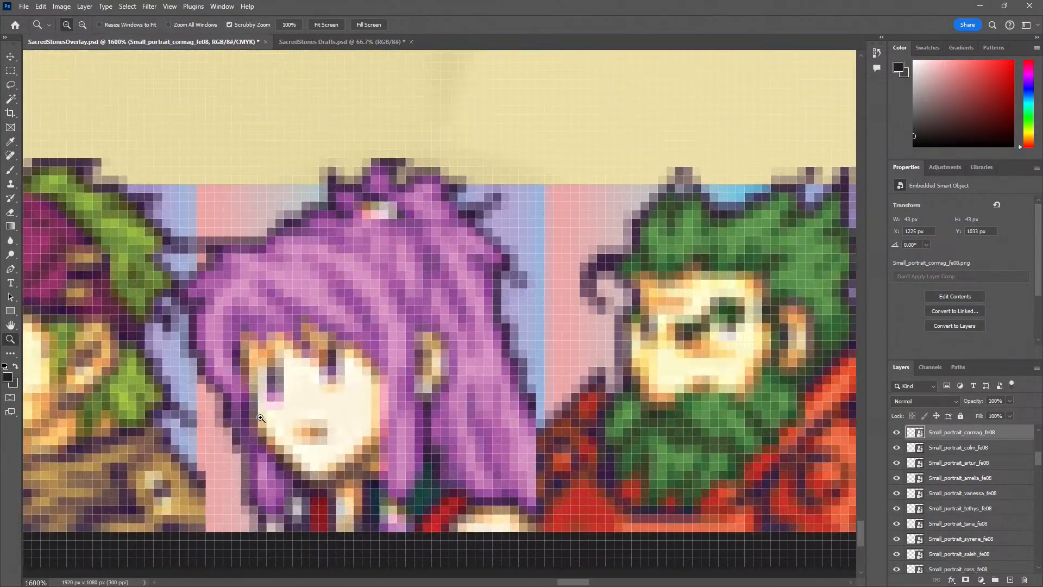
{"action": "left_click", "coordinate": [261, 418], "text": "alt"}
{"action": "left_click", "coordinate": [261, 418], "text": "alt"}
{"action": "left_click", "coordinate": [262, 418], "text": "alt"}
{"action": "left_click", "coordinate": [262, 418], "text": "alt"}
{"action": "left_click", "coordinate": [266, 417], "text": "alt"}
{"action": "left_click", "coordinate": [272, 417], "text": "alt"}
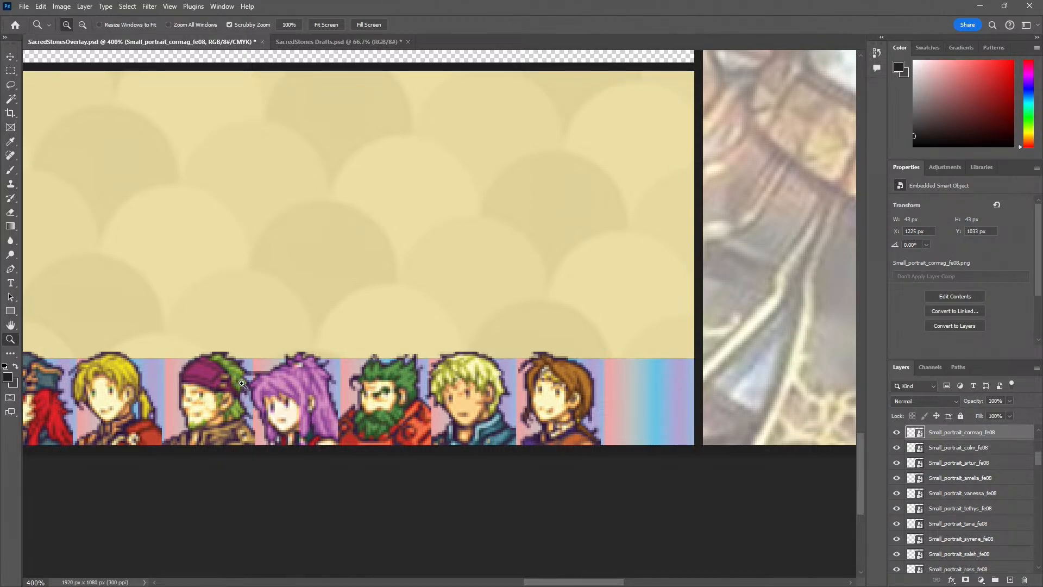
Select all ten SPEEDY portraits and scale them down together to 93.02% to fit the gradient row's height, keeping them on the bottom edge
{"action": "left_click", "coordinate": [242, 403], "text": "alt"}
{"action": "left_click", "coordinate": [162, 437]}
{"action": "left_click_drag", "start_coordinate": [88, 446], "coordinate": [306, 425]}
{"action": "left_click", "coordinate": [238, 428], "text": "alt"}
{"action": "key", "text": "v"}
{"action": "left_click", "coordinate": [81, 392]}
{"action": "left_click", "coordinate": [142, 382], "text": "shift"}
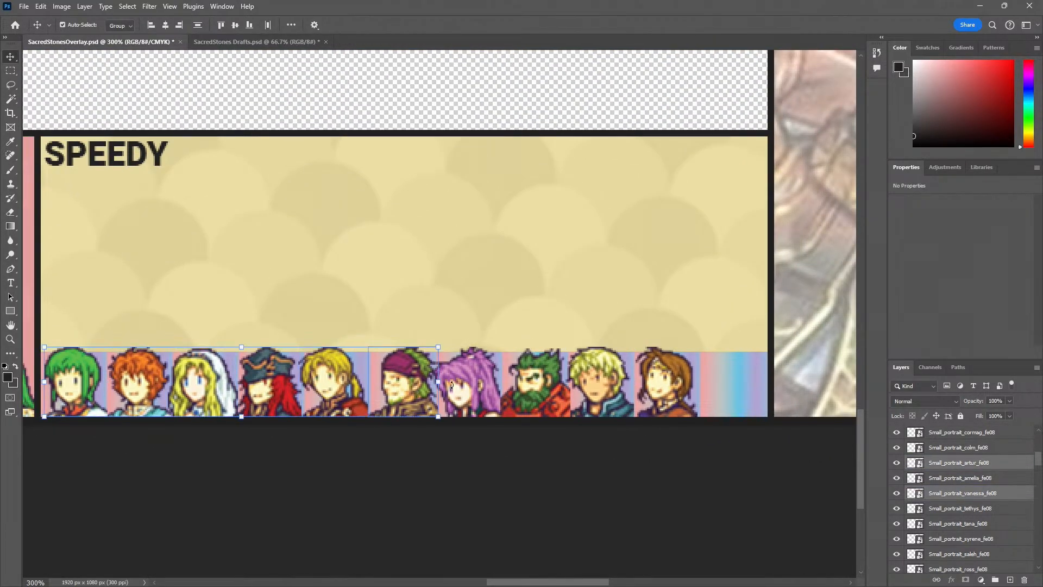
{"action": "left_click", "coordinate": [535, 387], "text": "shift"}
{"action": "key", "text": "z"}
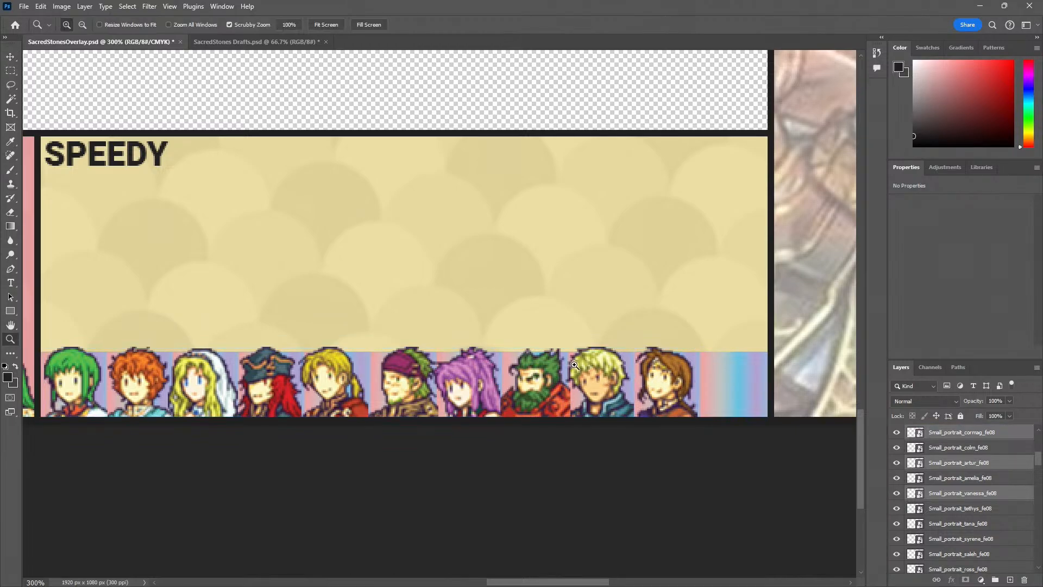
{"action": "left_click", "coordinate": [574, 367]}
{"action": "left_click", "coordinate": [576, 367]}
{"action": "key", "text": "v"}
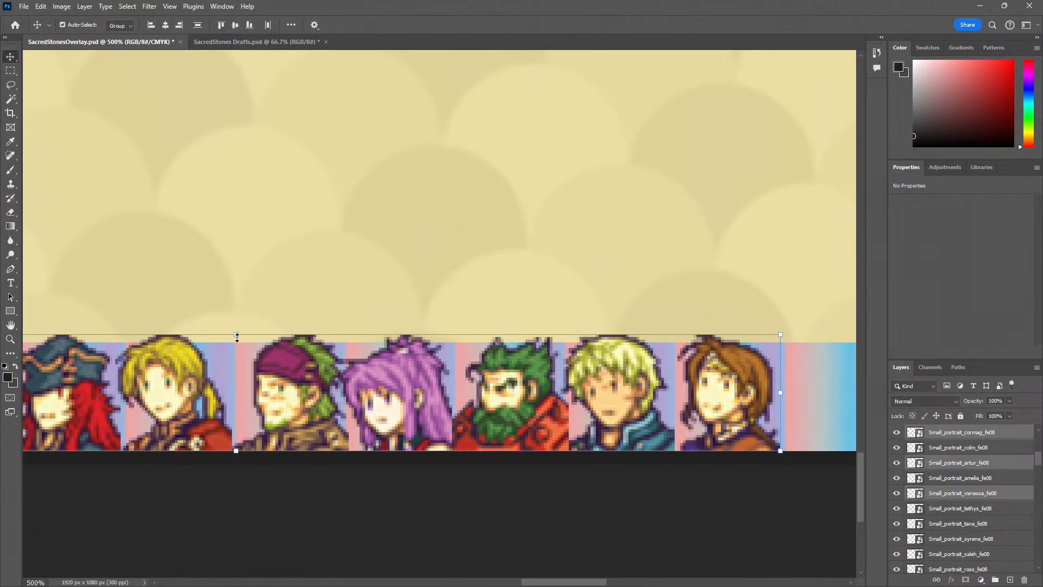
{"action": "left_click_drag", "start_coordinate": [237, 335], "coordinate": [231, 346]}
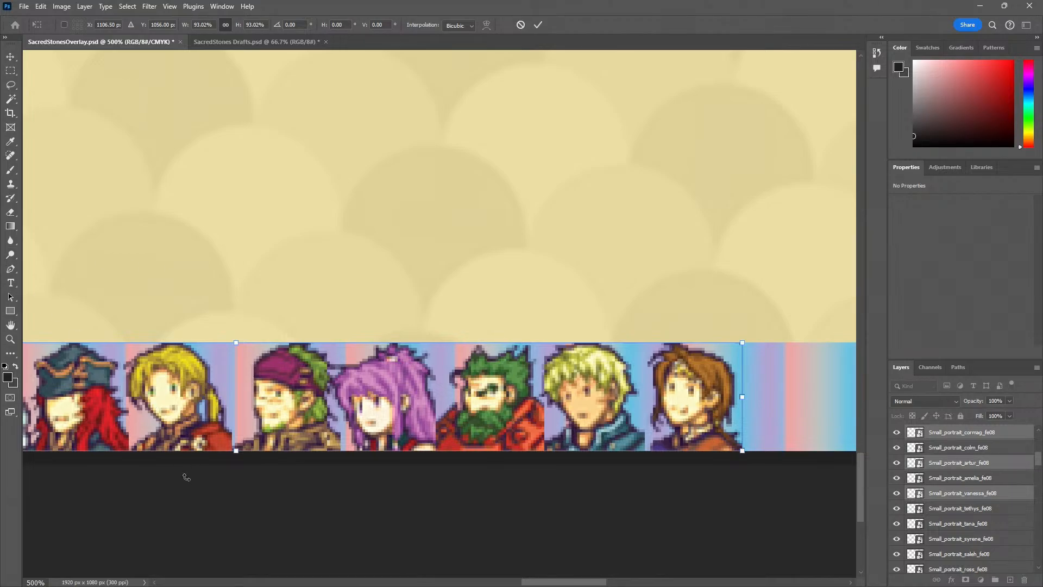
{"action": "left_click", "coordinate": [9, 57]}
{"action": "key", "text": "z"}
{"action": "left_click", "coordinate": [251, 284], "text": "alt"}
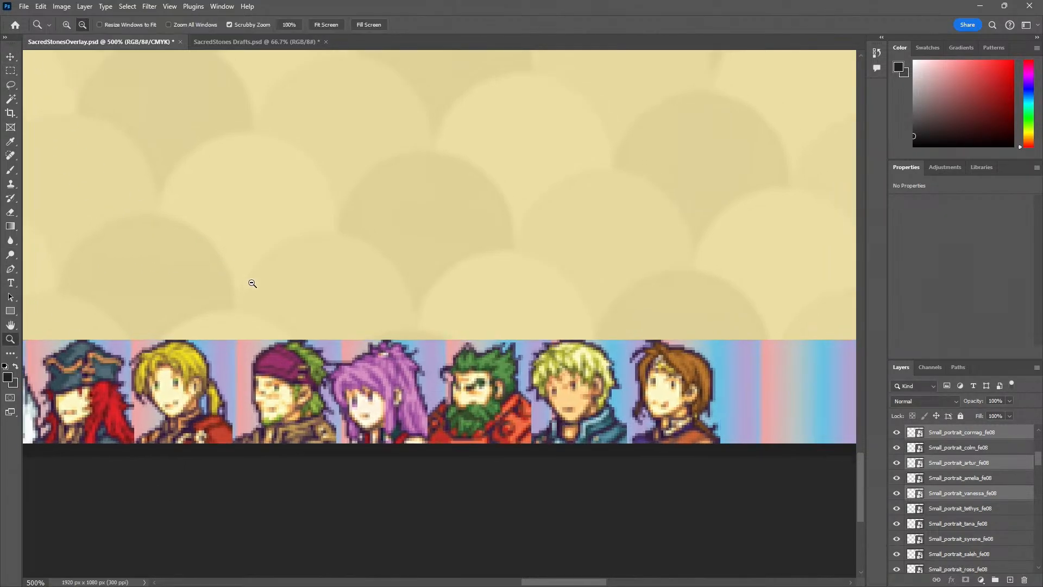
Shift the ten selected SPEEDY portraits left together so Vanessa sits in the first gradient square at X 907 px, then deselect them
{"action": "left_click_drag", "start_coordinate": [139, 382], "coordinate": [417, 328]}
{"action": "left_click", "coordinate": [138, 329]}
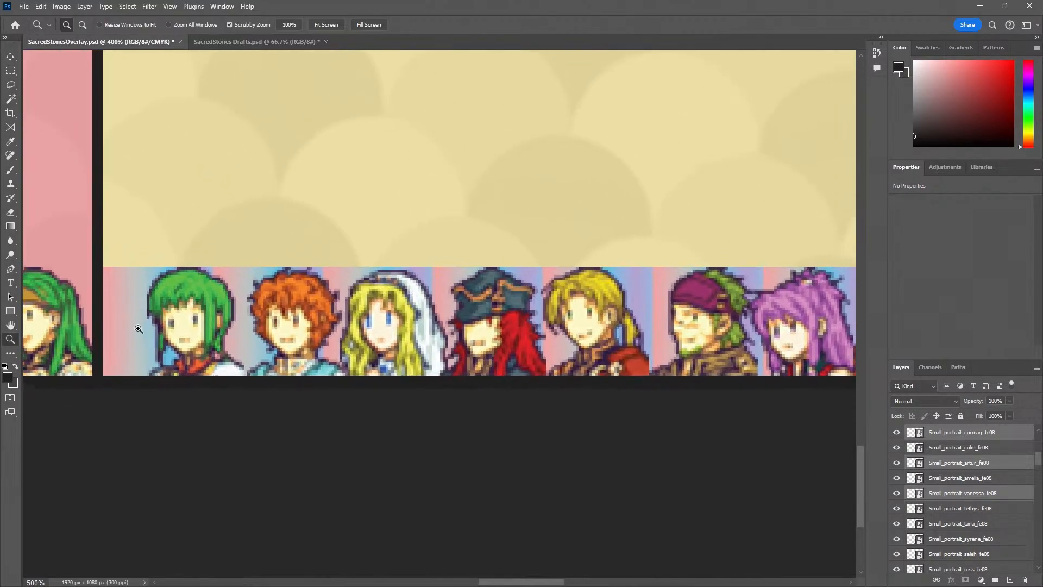
{"action": "left_click", "coordinate": [138, 328]}
{"action": "left_click", "coordinate": [138, 329]}
{"action": "key", "text": "v"}
{"action": "left_click_drag", "start_coordinate": [228, 326], "coordinate": [178, 327]}
{"action": "left_click", "coordinate": [285, 228]}
Move the Rennac portrait right to X 1271 px in the tenth gradient square and Cormag into the ninth
{"action": "key", "text": "z"}
{"action": "left_click", "coordinate": [363, 346], "text": "alt"}
{"action": "left_click_drag", "start_coordinate": [657, 348], "coordinate": [179, 359]}
{"action": "left_click_drag", "start_coordinate": [769, 358], "coordinate": [268, 351]}
{"action": "key", "text": "v"}
{"action": "left_click_drag", "start_coordinate": [334, 335], "coordinate": [413, 336]}
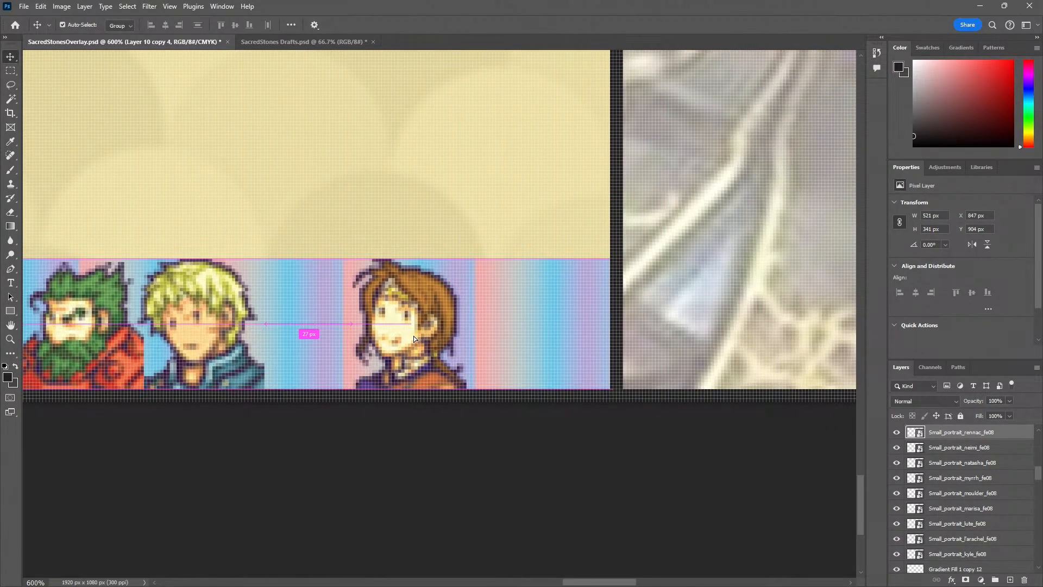
{"action": "left_click_drag", "start_coordinate": [242, 322], "coordinate": [301, 327]}
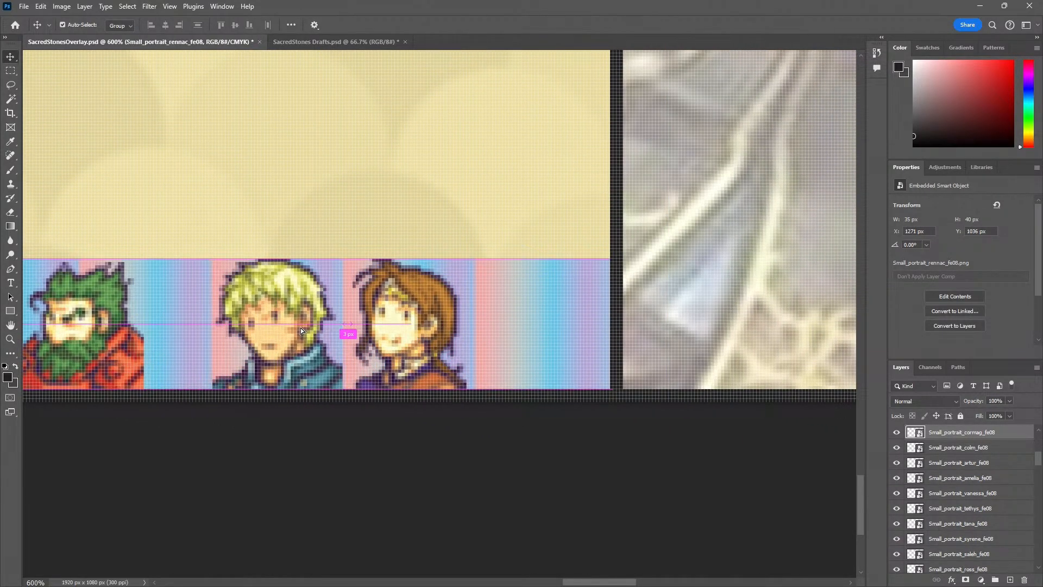
Place Dozla at X 1188 px in the eighth gradient square and Marisa in the seventh, both on the bottom edge
{"action": "left_click_drag", "start_coordinate": [132, 372], "coordinate": [346, 360]}
{"action": "left_click_drag", "start_coordinate": [308, 332], "coordinate": [370, 333]}
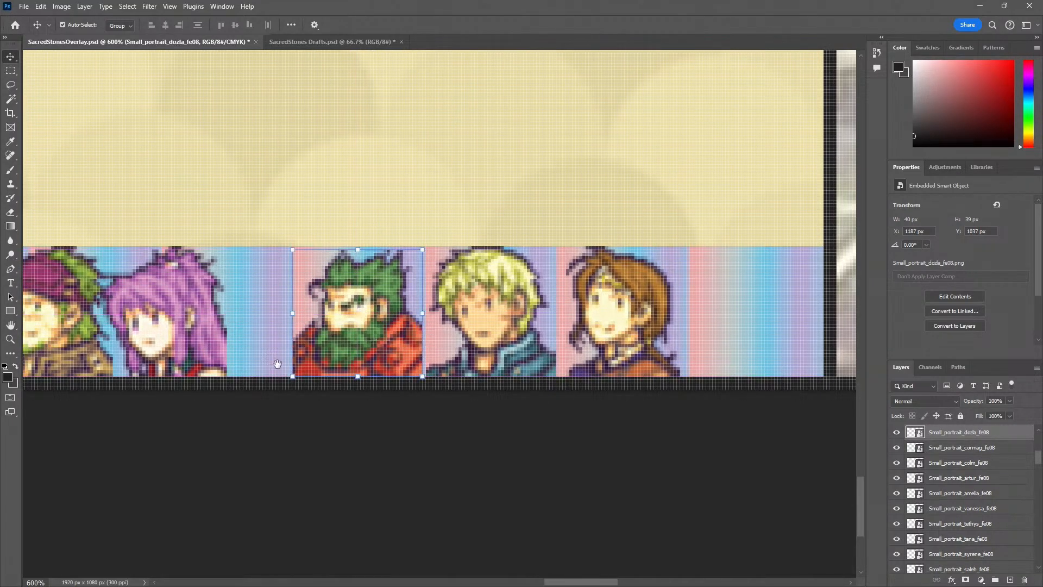
{"action": "left_click_drag", "start_coordinate": [275, 363], "coordinate": [357, 359]}
{"action": "left_click_drag", "start_coordinate": [283, 340], "coordinate": [344, 339]}
{"action": "left_click", "coordinate": [456, 347]}
{"action": "key", "text": "Right"}
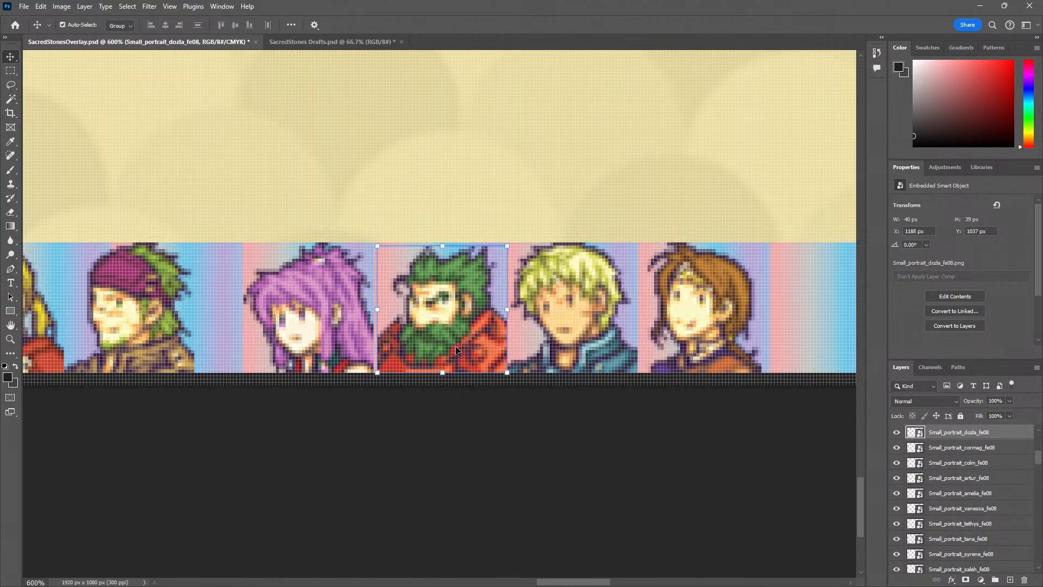
Move the Gerik, Forde and Joshua portraits right into the sixth, fifth and fourth gradient squares
{"action": "left_click_drag", "start_coordinate": [261, 338], "coordinate": [318, 336]}
{"action": "left_click_drag", "start_coordinate": [242, 378], "coordinate": [416, 358]}
{"action": "left_click_drag", "start_coordinate": [318, 336], "coordinate": [353, 338]}
{"action": "left_click_drag", "start_coordinate": [255, 345], "coordinate": [393, 377]}
{"action": "left_click_drag", "start_coordinate": [328, 337], "coordinate": [362, 338]}
{"action": "left_click_drag", "start_coordinate": [274, 358], "coordinate": [379, 358]}
Fine-tune Natasha within the third gradient square and place Artur at X 947 px in the second
{"action": "left_click_drag", "start_coordinate": [293, 350], "coordinate": [302, 344]}
{"action": "left_click_drag", "start_coordinate": [296, 352], "coordinate": [394, 345]}
{"action": "left_click", "coordinate": [288, 348]}
{"action": "left_click_drag", "start_coordinate": [289, 348], "coordinate": [292, 347]}
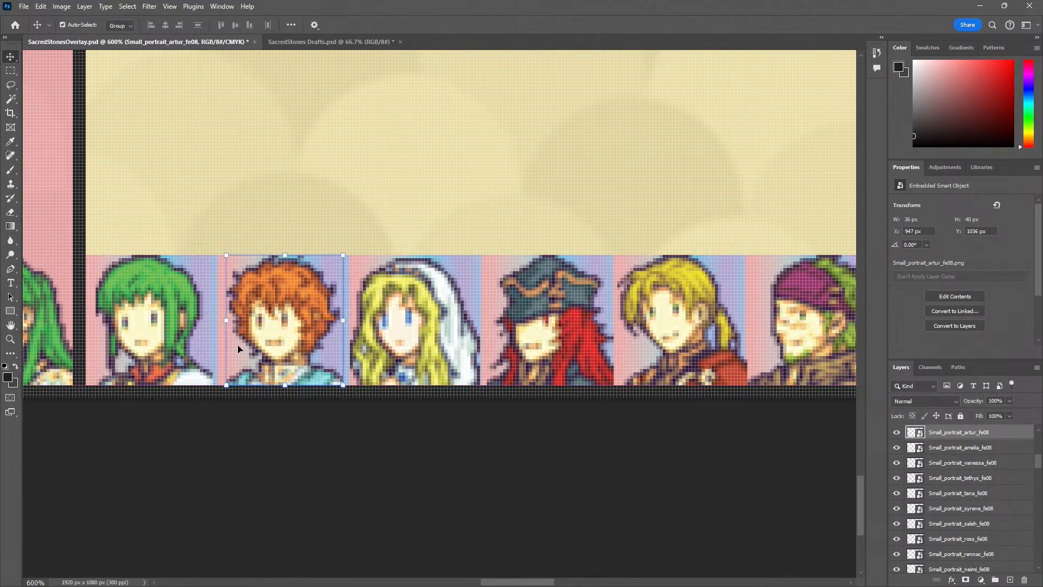
{"action": "left_click", "coordinate": [161, 339]}
Delete the temporary gradient squares behind the SPEEDY portraits and save the document
{"action": "key", "text": "z"}
{"action": "left_click", "coordinate": [226, 435], "text": "alt"}
{"action": "left_click", "coordinate": [226, 435], "text": "alt"}
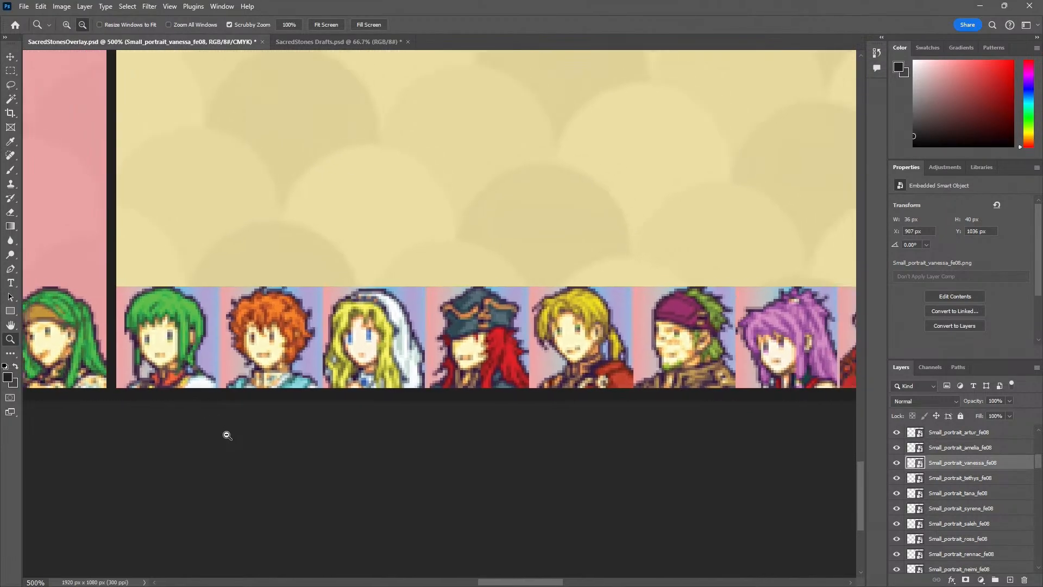
{"action": "left_click", "coordinate": [175, 392]}
{"action": "left_click", "coordinate": [193, 414], "text": "alt"}
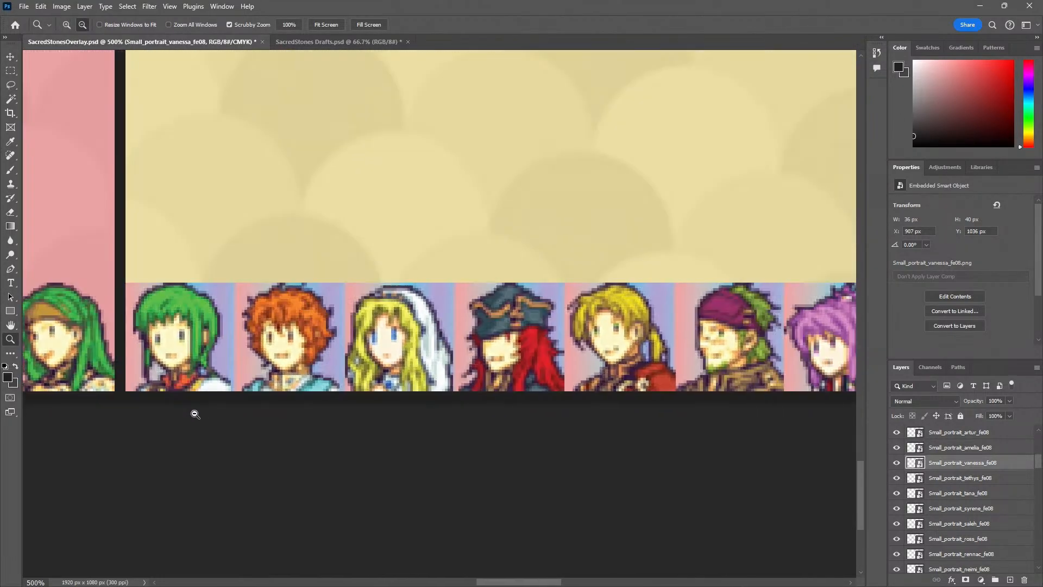
{"action": "left_click", "coordinate": [193, 413], "text": "alt"}
{"action": "left_click", "coordinate": [194, 413], "text": "alt"}
{"action": "left_click", "coordinate": [194, 411], "text": "alt"}
{"action": "left_click", "coordinate": [373, 403], "text": "alt"}
{"action": "key", "text": "v"}
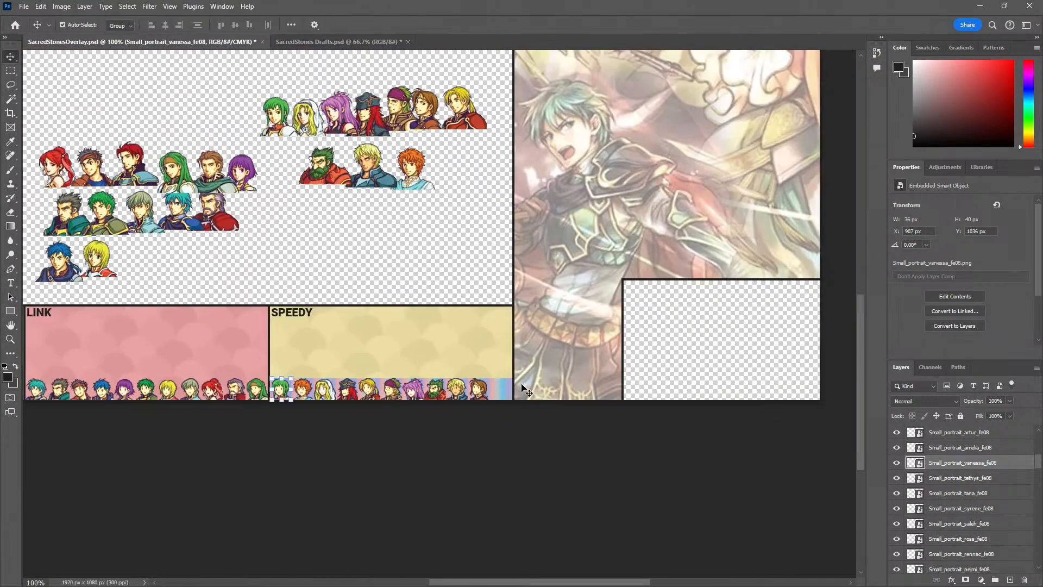
{"action": "left_click_drag", "start_coordinate": [503, 389], "coordinate": [453, 251]}
{"action": "key", "text": "Delete"}
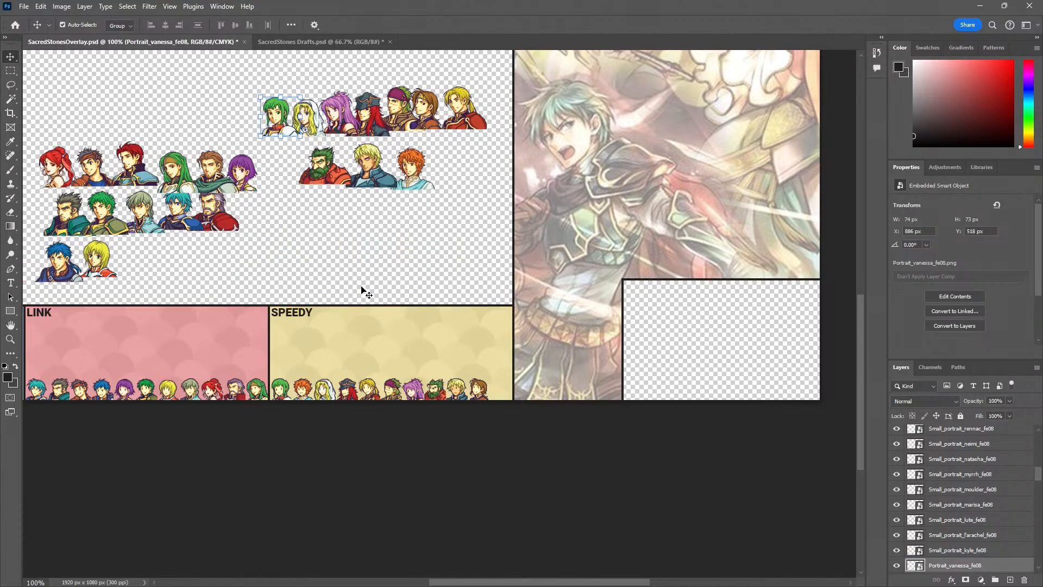
{"action": "key", "text": "ctrl+s"}
Move the large Duessel portrait to the empty canvas above the JAE group, at X 211 px, Y 555 px
{"action": "key", "text": "z"}
{"action": "left_click", "coordinate": [296, 484], "text": "alt"}
{"action": "left_click_drag", "start_coordinate": [221, 489], "coordinate": [337, 469]}
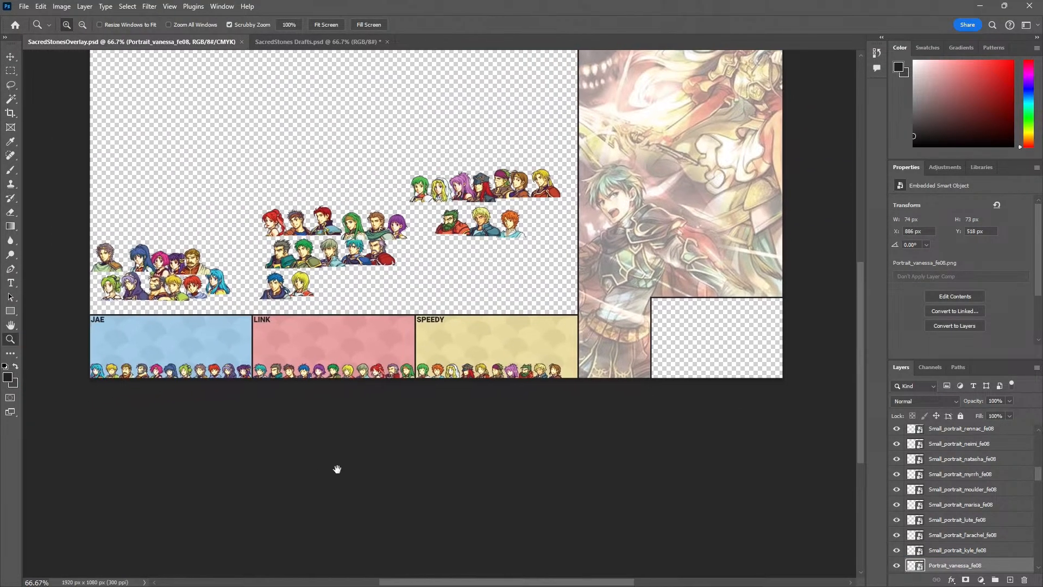
{"action": "key", "text": "v"}
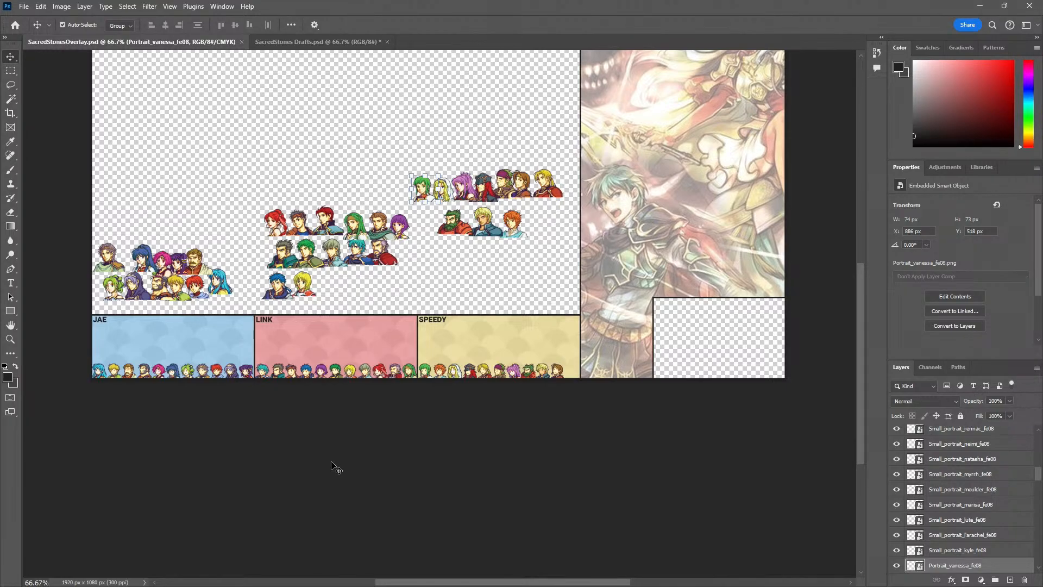
{"action": "left_click_drag", "start_coordinate": [389, 259], "coordinate": [190, 213]}
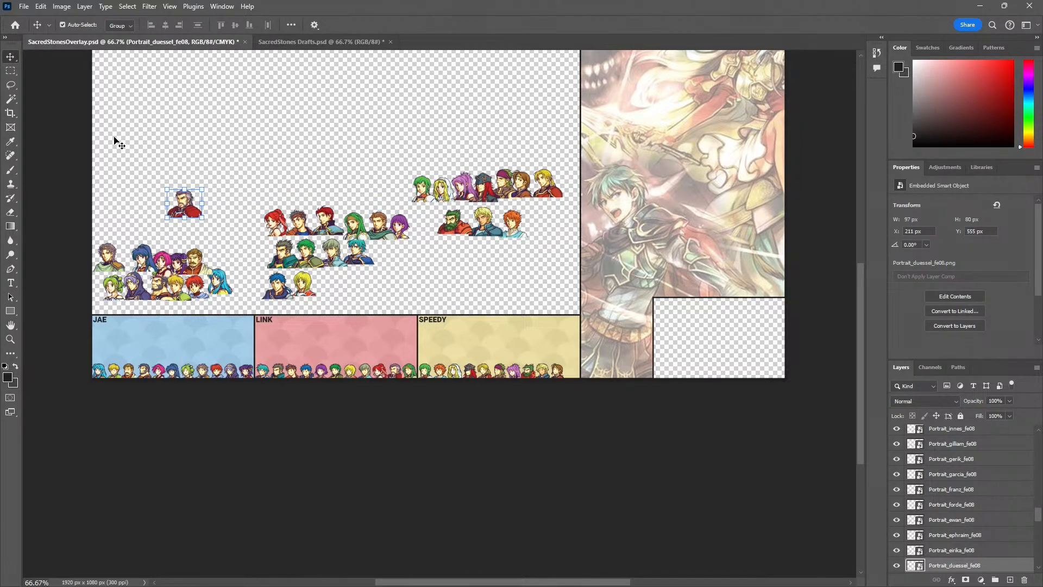
{"action": "left_click", "coordinate": [11, 73]}
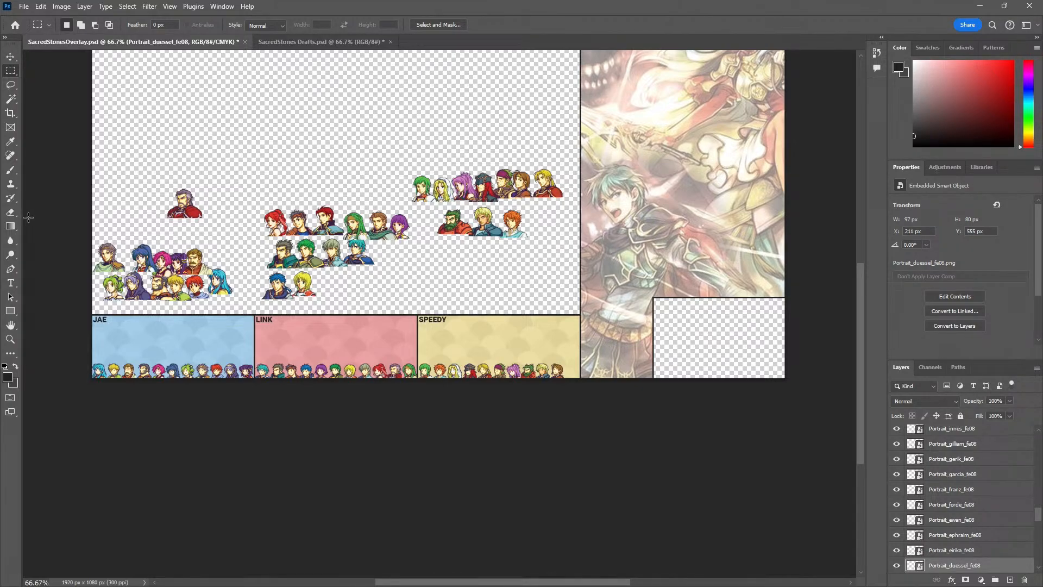
{"action": "key", "text": "v"}
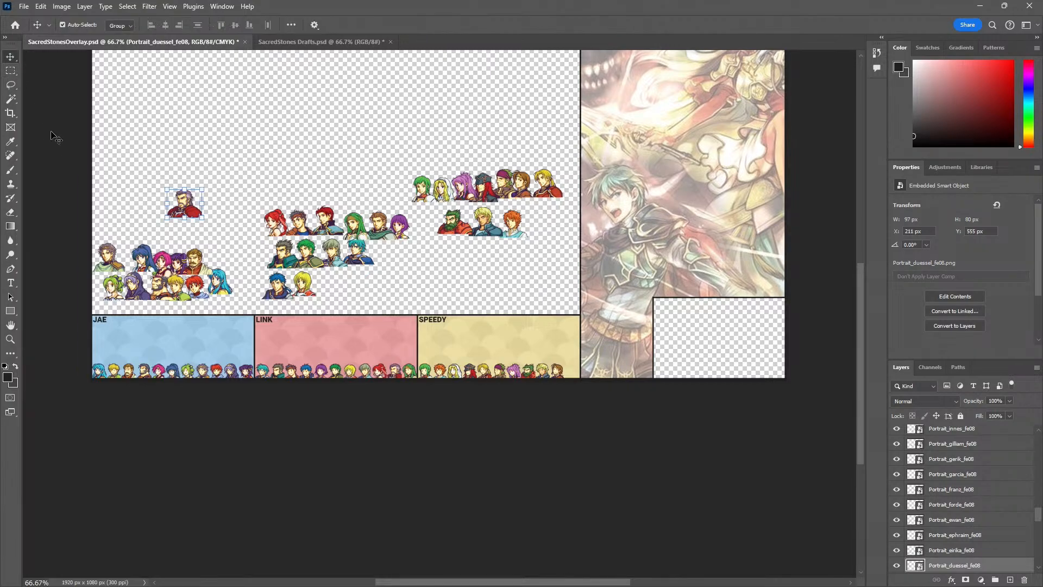
Lay the large Knoll portrait over the Duessel portrait at X 232 px, Y 557 px to compare their sizes
{"action": "left_click_drag", "start_coordinate": [124, 294], "coordinate": [211, 221]}
{"action": "key", "text": "z"}
{"action": "left_click", "coordinate": [184, 209]}
{"action": "left_click", "coordinate": [182, 211]}
{"action": "key", "text": "v"}
{"action": "key", "text": "z"}
{"action": "left_click", "coordinate": [221, 256], "text": "alt"}
{"action": "left_click", "coordinate": [221, 255], "text": "alt"}
{"action": "left_click", "coordinate": [221, 256], "text": "alt"}
{"action": "left_click_drag", "start_coordinate": [191, 342], "coordinate": [228, 283]}
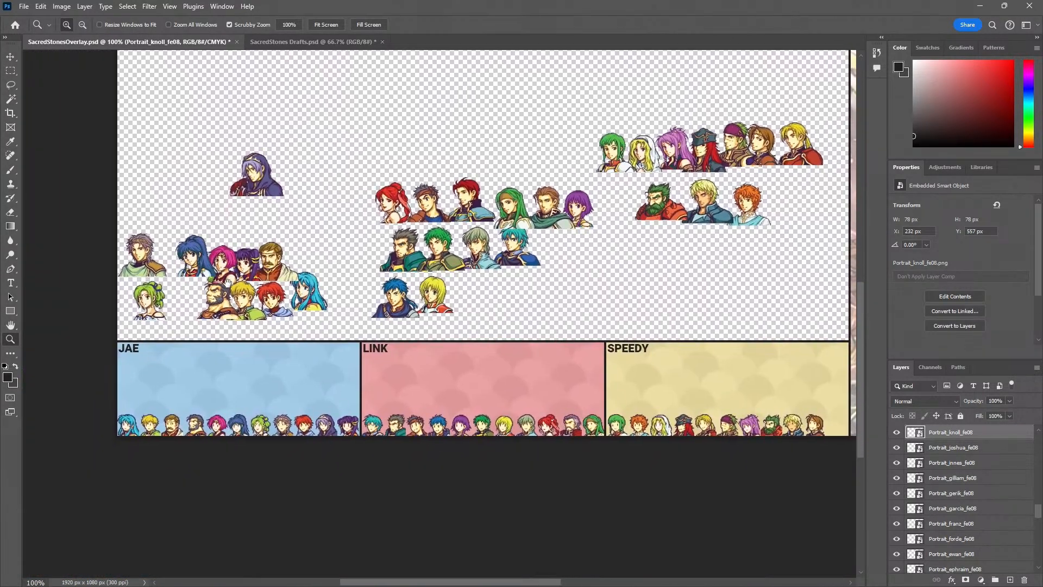
Shift the Knoll portrait slightly left to X 228 px so Duessel's shoulders extend on both sides
{"action": "left_click", "coordinate": [262, 161]}
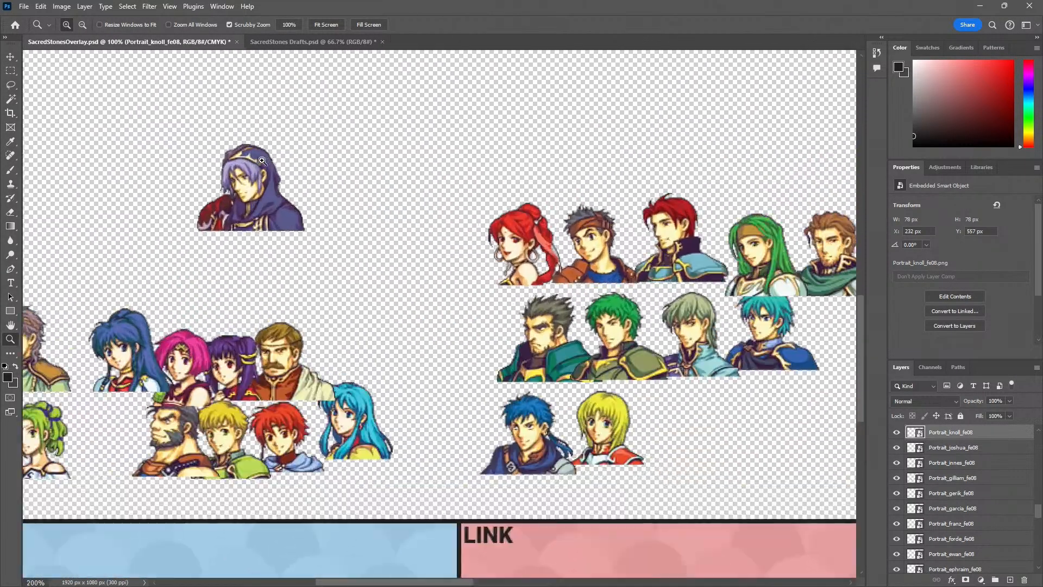
{"action": "left_click", "coordinate": [262, 161]}
{"action": "left_click", "coordinate": [261, 162]}
{"action": "left_click", "coordinate": [262, 162]}
{"action": "key", "text": "v"}
{"action": "mouse_move", "coordinate": [227, 186]}
{"action": "left_mouse_down"}
{"action": "mouse_move", "coordinate": [201, 190]}
{"action": "mouse_move", "coordinate": [223, 191]}
{"action": "left_mouse_up"}
{"action": "key", "text": "z"}
{"action": "left_click", "coordinate": [201, 264], "text": "alt"}
{"action": "left_click", "coordinate": [201, 264], "text": "alt"}
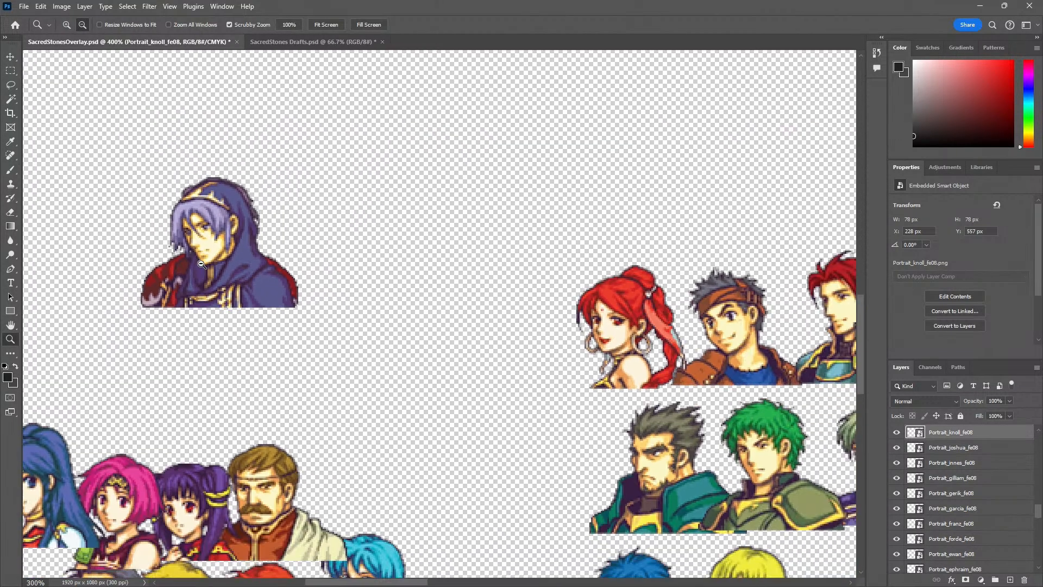
{"action": "left_click", "coordinate": [201, 265], "text": "alt"}
Place the large Gilliam portrait behind Knoll at X 212 px, Y 554 px and compare their hair, shoulders and lower edges up close
{"action": "key", "text": "v"}
{"action": "left_click", "coordinate": [328, 213]}
{"action": "left_click_drag", "start_coordinate": [495, 401], "coordinate": [207, 259]}
{"action": "key", "text": "z"}
{"action": "left_click", "coordinate": [225, 205]}
{"action": "left_click", "coordinate": [225, 206]}
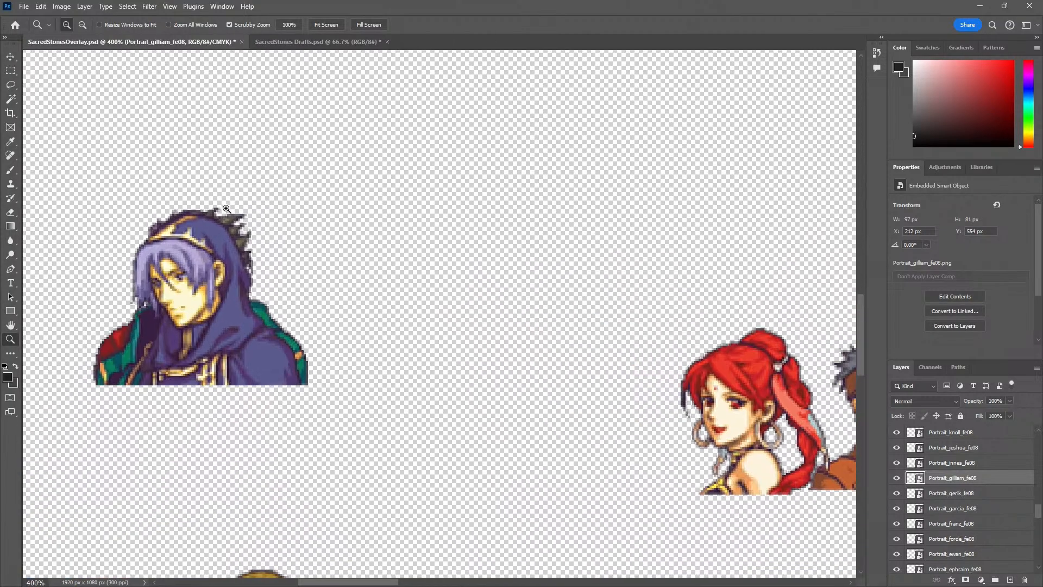
{"action": "left_click", "coordinate": [225, 206]}
{"action": "left_click", "coordinate": [224, 205]}
{"action": "left_click", "coordinate": [224, 207]}
{"action": "left_click", "coordinate": [201, 215]}
{"action": "left_click", "coordinate": [186, 219]}
{"action": "left_click", "coordinate": [186, 219]}
{"action": "left_click", "coordinate": [233, 219], "text": "alt"}
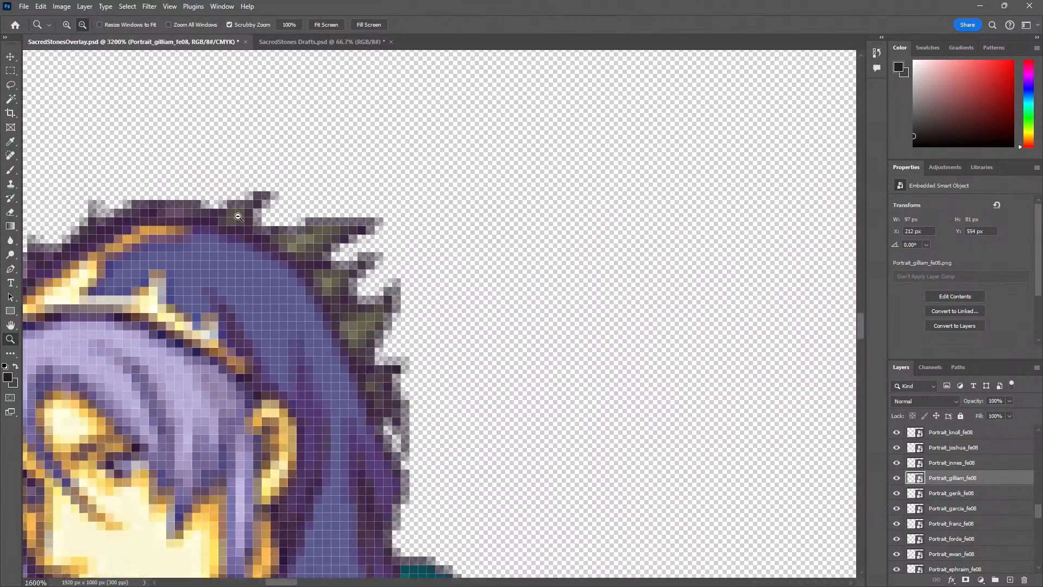
{"action": "left_click", "coordinate": [233, 219], "text": "alt"}
{"action": "left_click", "coordinate": [232, 219], "text": "alt"}
{"action": "left_click", "coordinate": [232, 219], "text": "alt"}
{"action": "left_click", "coordinate": [233, 219], "text": "alt"}
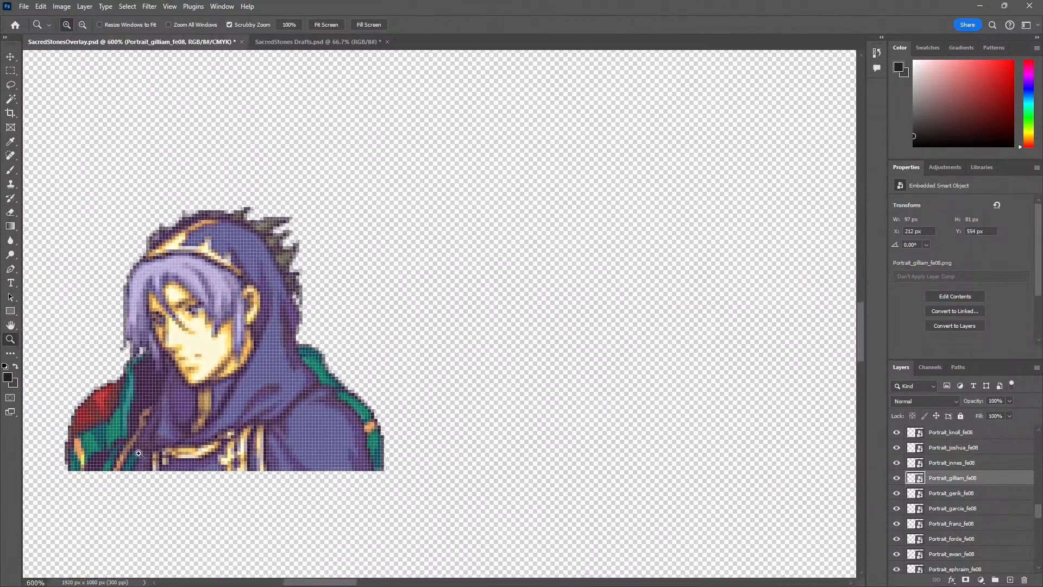
{"action": "left_click", "coordinate": [86, 475]}
{"action": "key", "text": "v"}
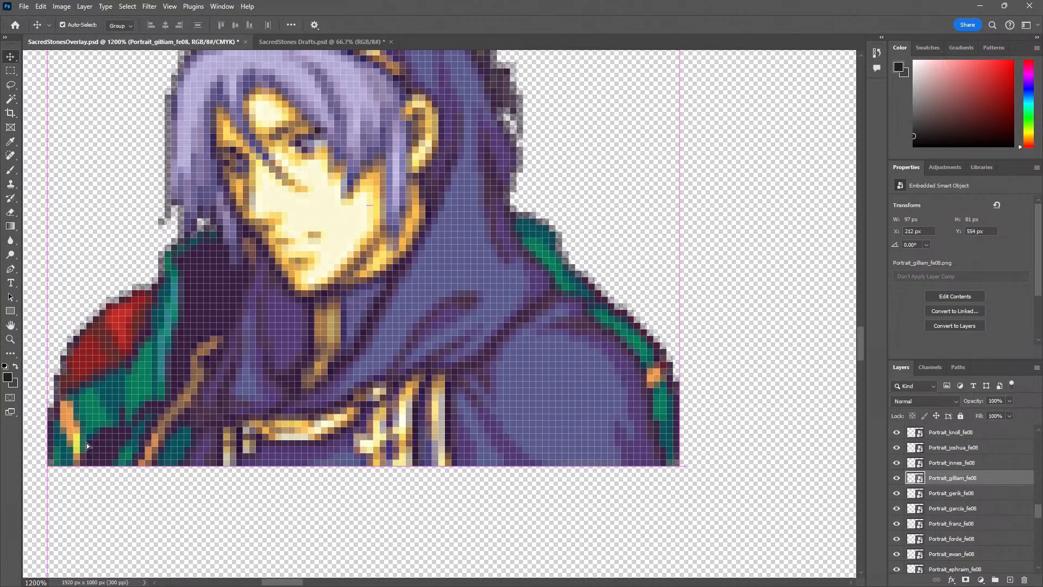
{"action": "left_click_drag", "start_coordinate": [86, 443], "coordinate": [87, 442]}
Move the Gilliam portrait away from Knoll to clear canvas at X 329 px, Y 639 px
{"action": "key", "text": "z"}
{"action": "left_click", "coordinate": [186, 474], "text": "alt"}
{"action": "left_click", "coordinate": [186, 474], "text": "alt"}
{"action": "left_click", "coordinate": [186, 474], "text": "alt"}
{"action": "left_click", "coordinate": [186, 475], "text": "alt"}
{"action": "left_click_drag", "start_coordinate": [186, 474], "coordinate": [276, 364]}
{"action": "key", "text": "v"}
{"action": "left_click_drag", "start_coordinate": [269, 328], "coordinate": [236, 540]}
{"action": "left_click_drag", "start_coordinate": [356, 458], "coordinate": [364, 302]}
{"action": "left_click_drag", "start_coordinate": [296, 364], "coordinate": [573, 373]}
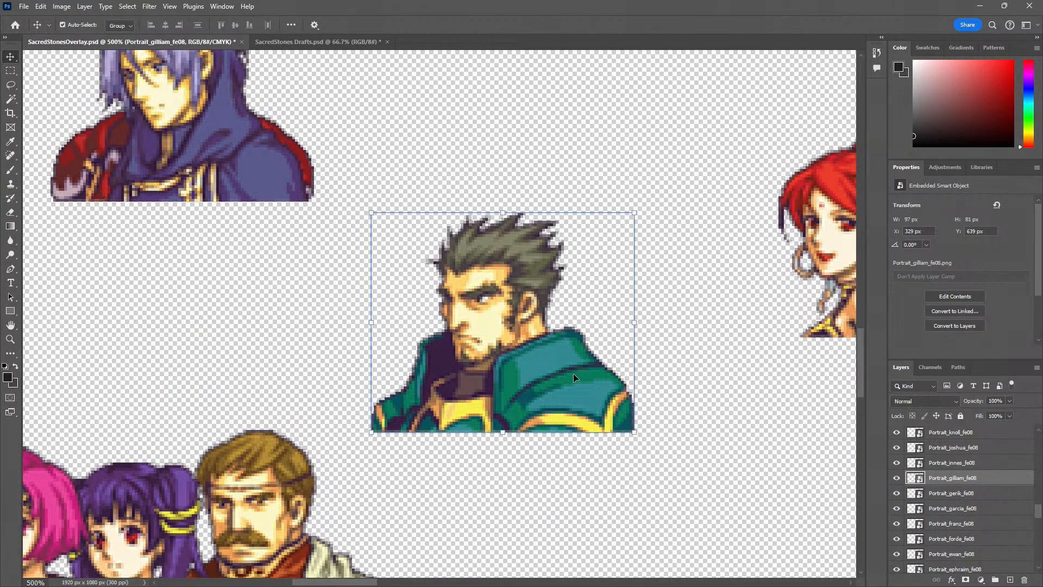
Draw a rectangular selection around the large Gilliam portrait and adjust its left edge by adding and subtracting areas
{"action": "key", "text": "m"}
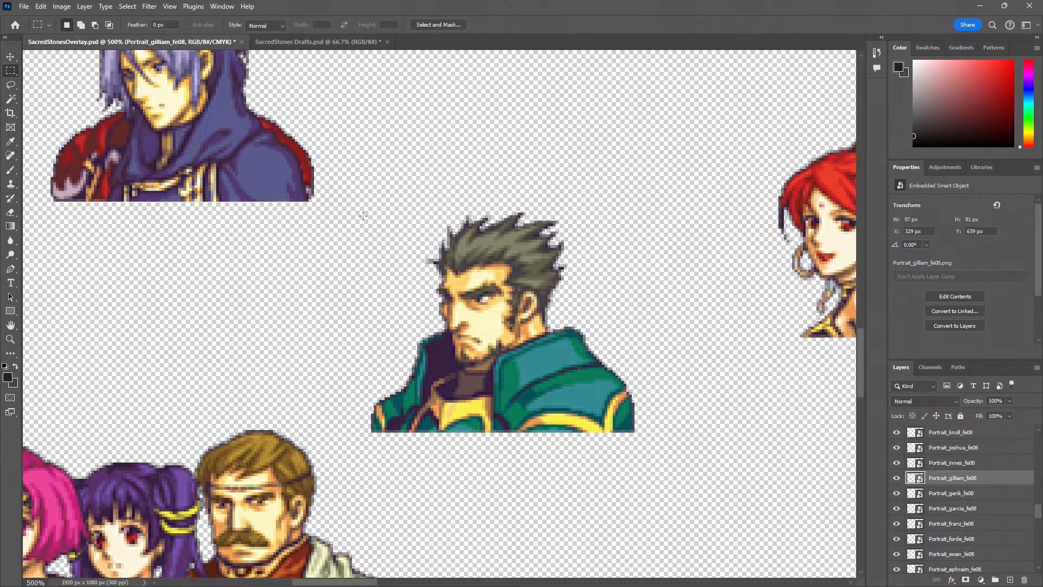
{"action": "left_click_drag", "start_coordinate": [362, 216], "coordinate": [635, 430]}
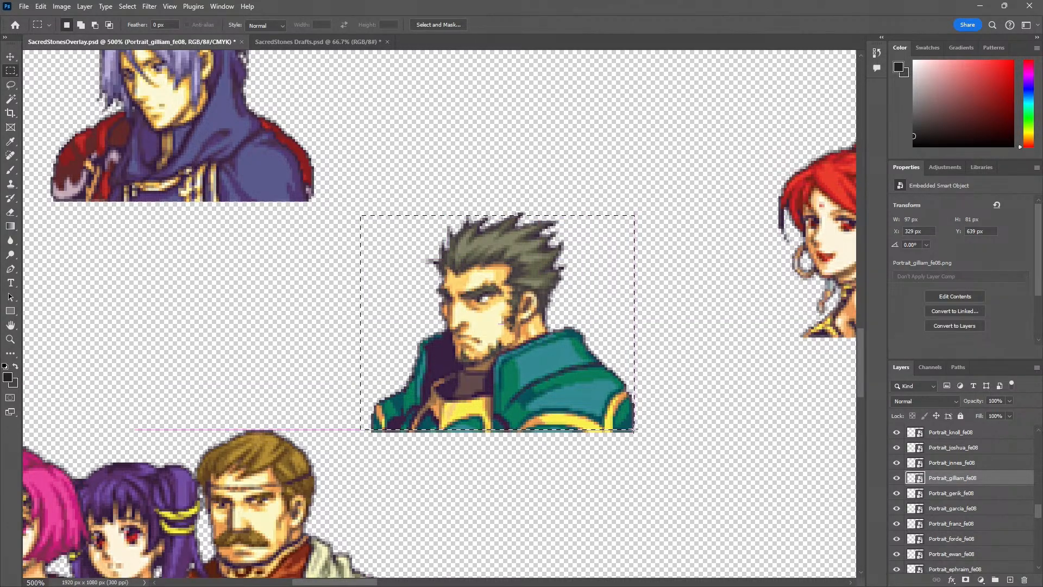
{"action": "left_click_drag", "start_coordinate": [354, 204], "coordinate": [371, 448]}
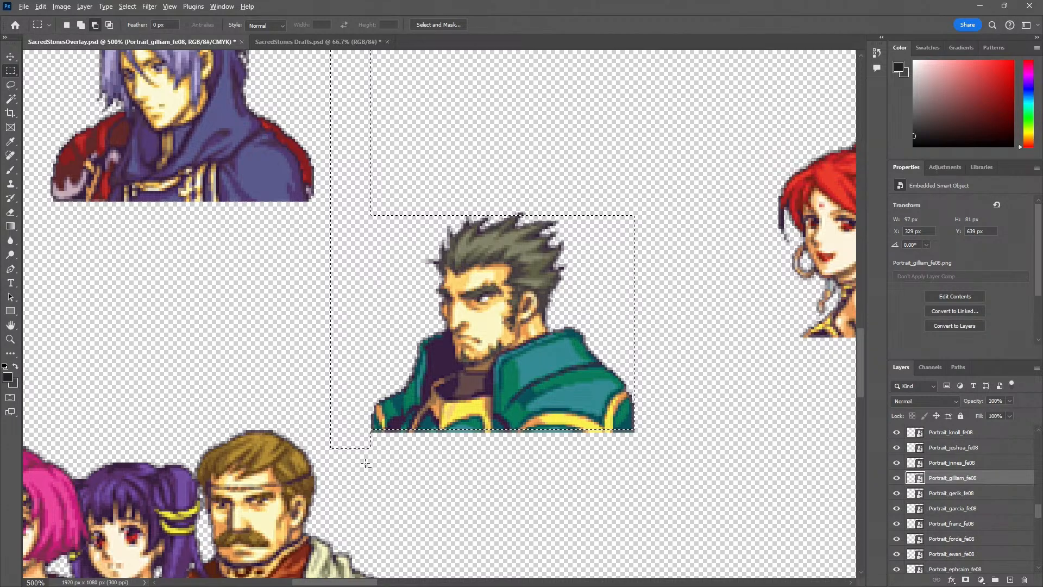
{"action": "left_click_drag", "start_coordinate": [373, 468], "coordinate": [289, 367]}
{"action": "left_click_drag", "start_coordinate": [376, 467], "coordinate": [253, 136]}
{"action": "left_click_drag", "start_coordinate": [396, 186], "coordinate": [384, 327]}
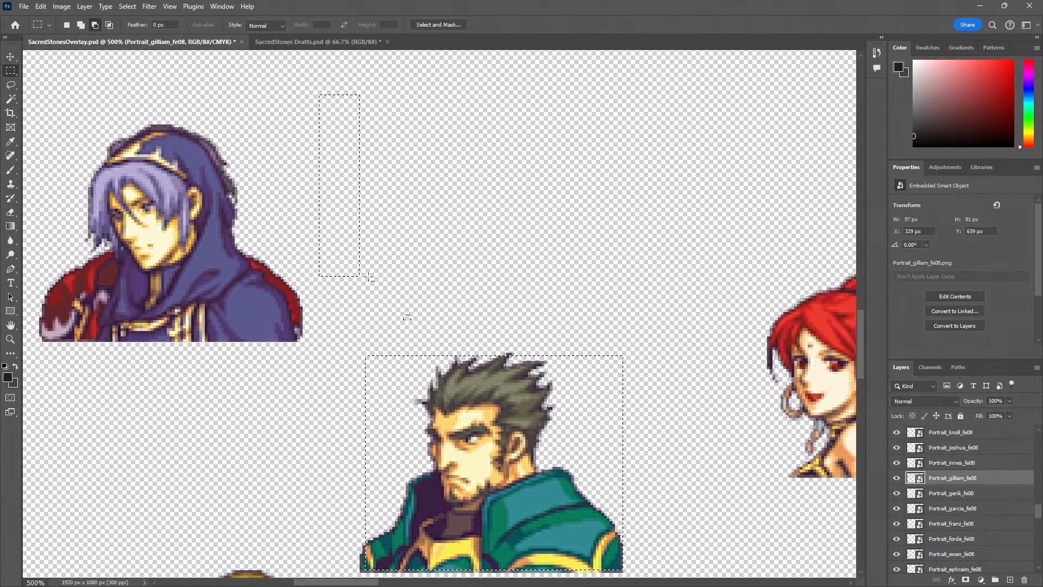
{"action": "left_click_drag", "start_coordinate": [264, 91], "coordinate": [263, 91]}
Extend the selection to the Gilliam portrait's exact outer edges, covering its full 97 × 81 px
{"action": "left_click_drag", "start_coordinate": [380, 557], "coordinate": [342, 425]}
{"action": "left_click", "coordinate": [333, 426], "text": "ctrl"}
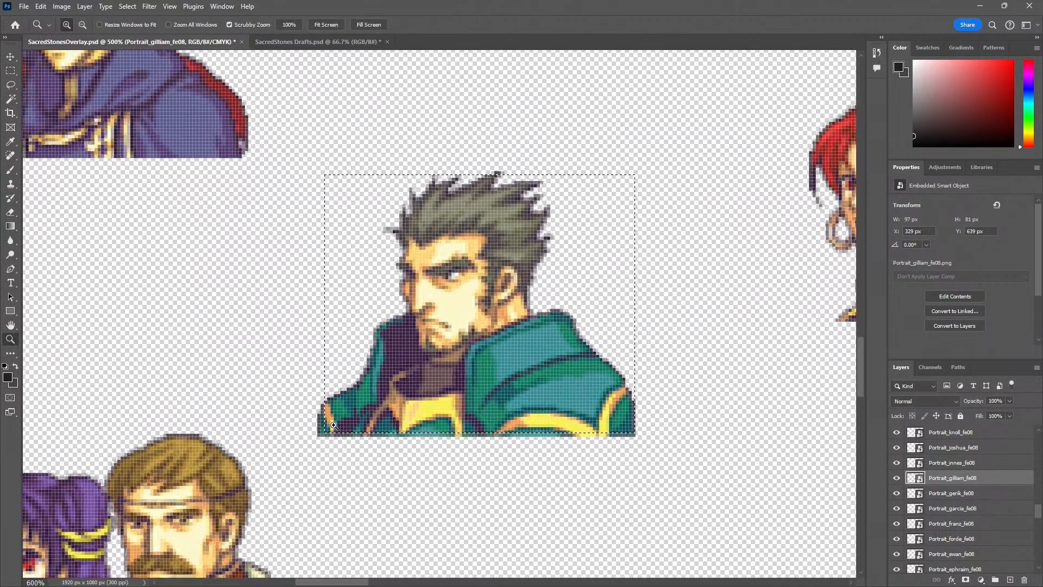
{"action": "left_click", "coordinate": [333, 426], "text": "ctrl"}
{"action": "left_click", "coordinate": [333, 426], "text": "ctrl"}
{"action": "left_click", "coordinate": [333, 425], "text": "ctrl"}
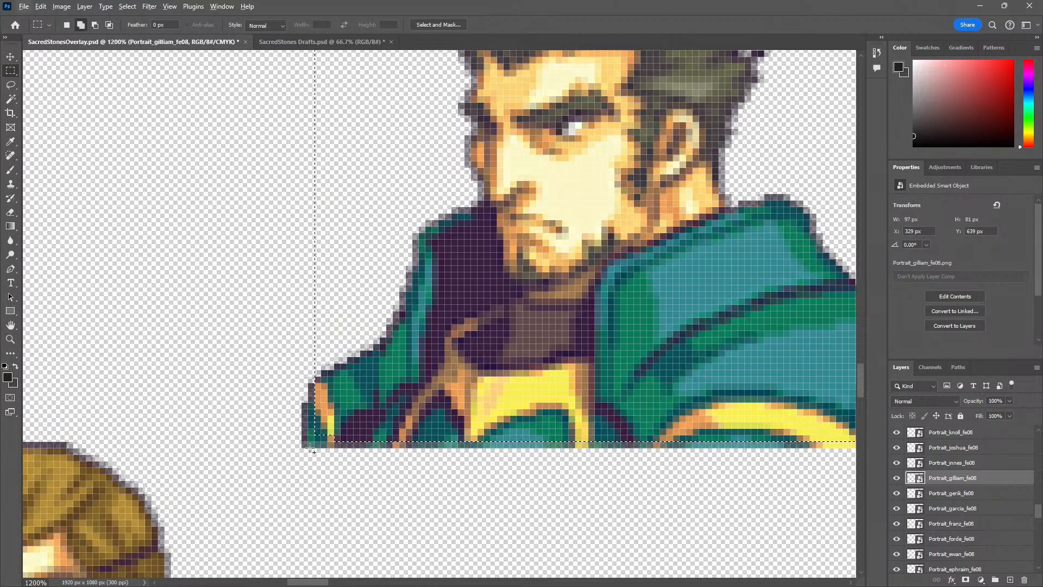
{"action": "left_click_drag", "start_coordinate": [332, 438], "coordinate": [730, 120]}
{"action": "left_click_drag", "start_coordinate": [518, 307], "coordinate": [569, 133]}
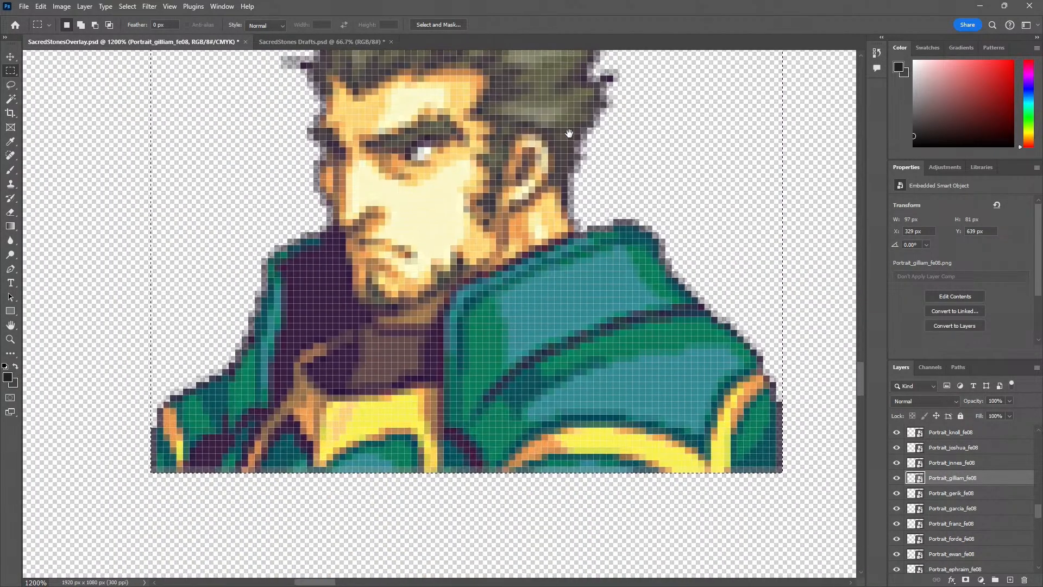
{"action": "left_click_drag", "start_coordinate": [555, 180], "coordinate": [532, 242]}
Add a new layer above the Knoll small portrait and fill the selection with a vertical pink-to-blue gradient
{"action": "key", "text": "z"}
{"action": "left_click", "coordinate": [542, 245], "text": "alt"}
{"action": "left_click", "coordinate": [542, 245], "text": "alt"}
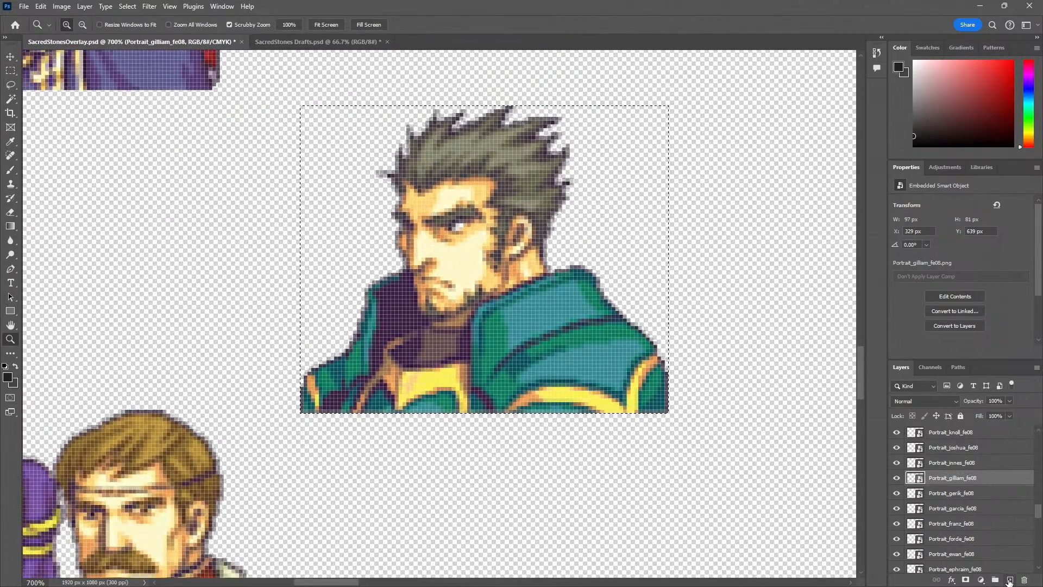
{"action": "scroll", "coordinate": [982, 533], "scroll_direction": "up", "scroll_amount": 10}
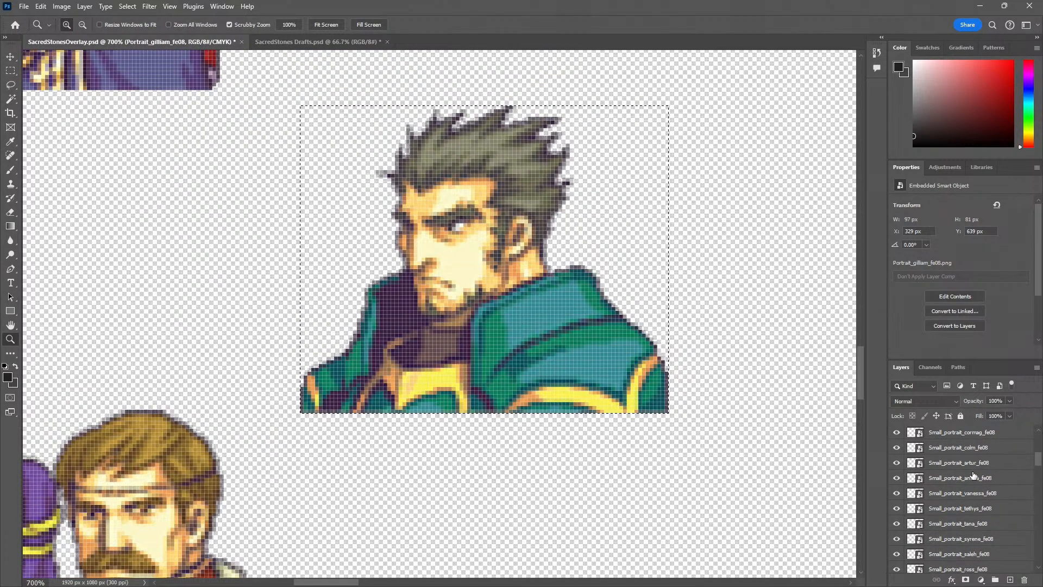
{"action": "left_click", "coordinate": [950, 432]}
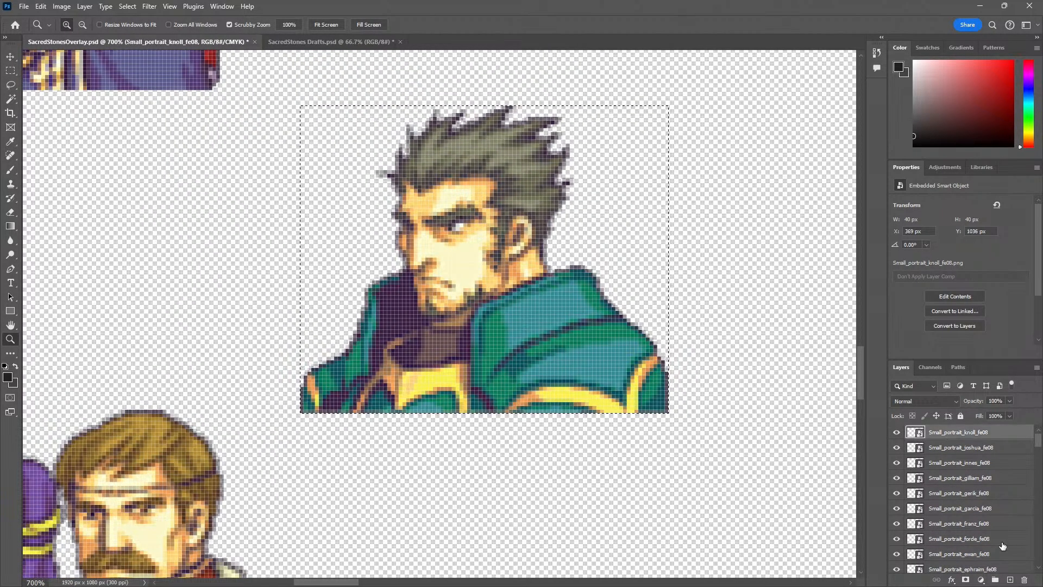
{"action": "left_click", "coordinate": [1009, 579]}
{"action": "key", "text": "g"}
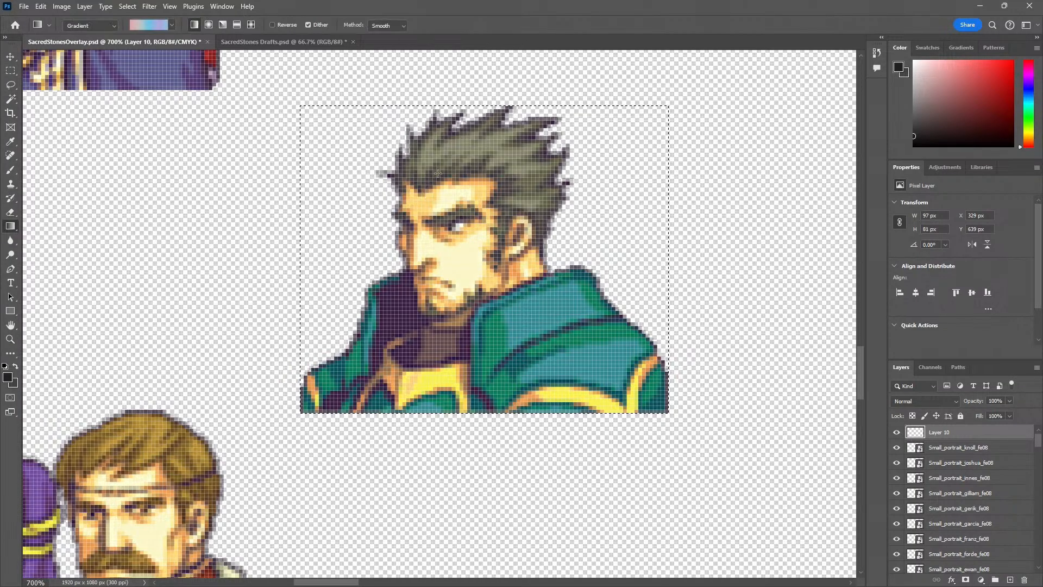
{"action": "left_click_drag", "start_coordinate": [438, 171], "coordinate": [465, 399]}
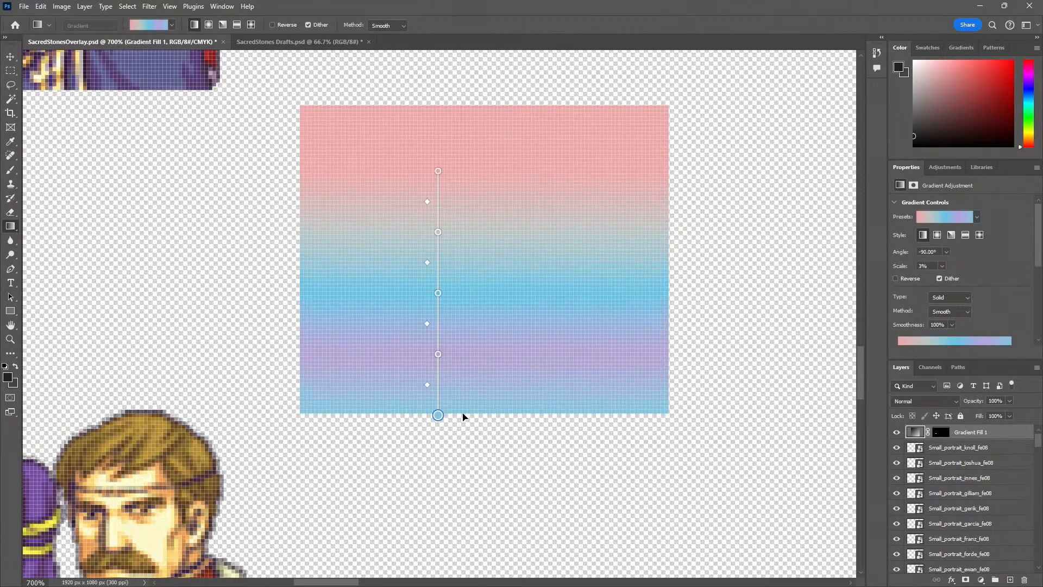
Rasterize the Gradient Fill 1 layer and undo the stray gradient adjustment on it
{"action": "right_click", "coordinate": [970, 438]}
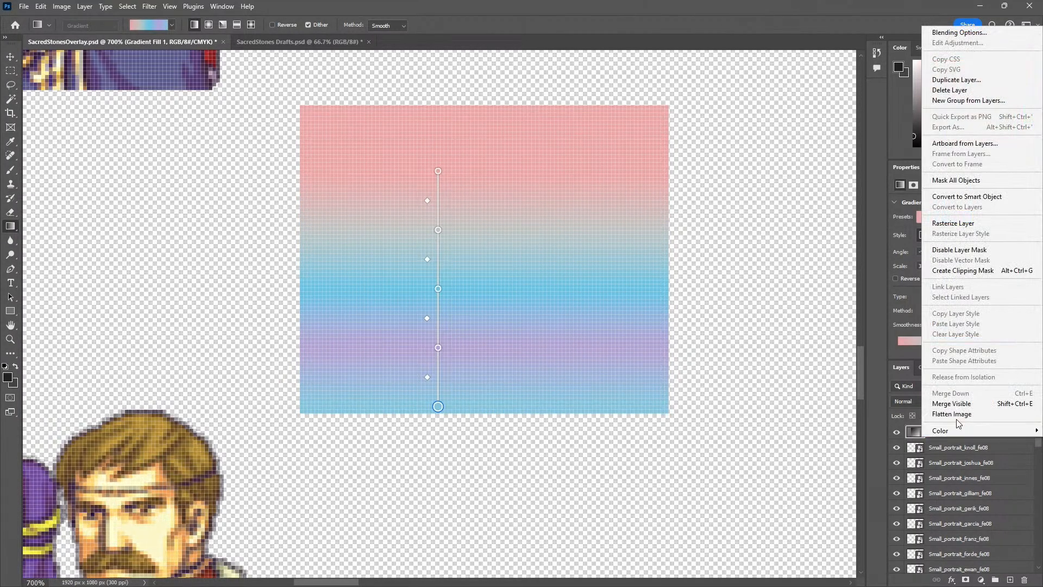
{"action": "left_click", "coordinate": [967, 228]}
{"action": "right_click", "coordinate": [976, 433]}
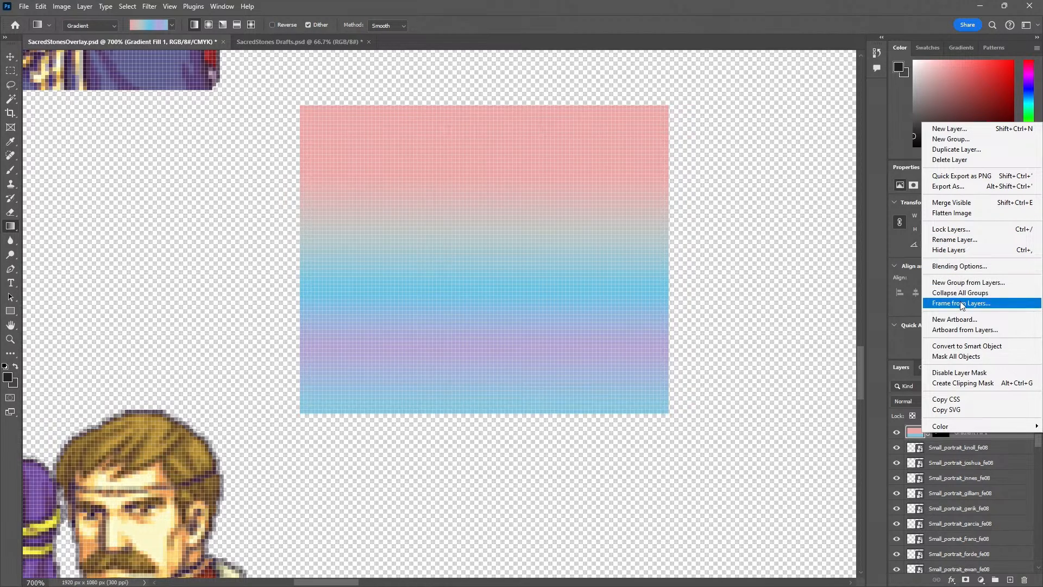
{"action": "left_click", "coordinate": [630, 281]}
{"action": "left_click_drag", "start_coordinate": [545, 300], "coordinate": [578, 279]}
{"action": "key", "text": "v"}
{"action": "key", "text": "ctrl+z"}
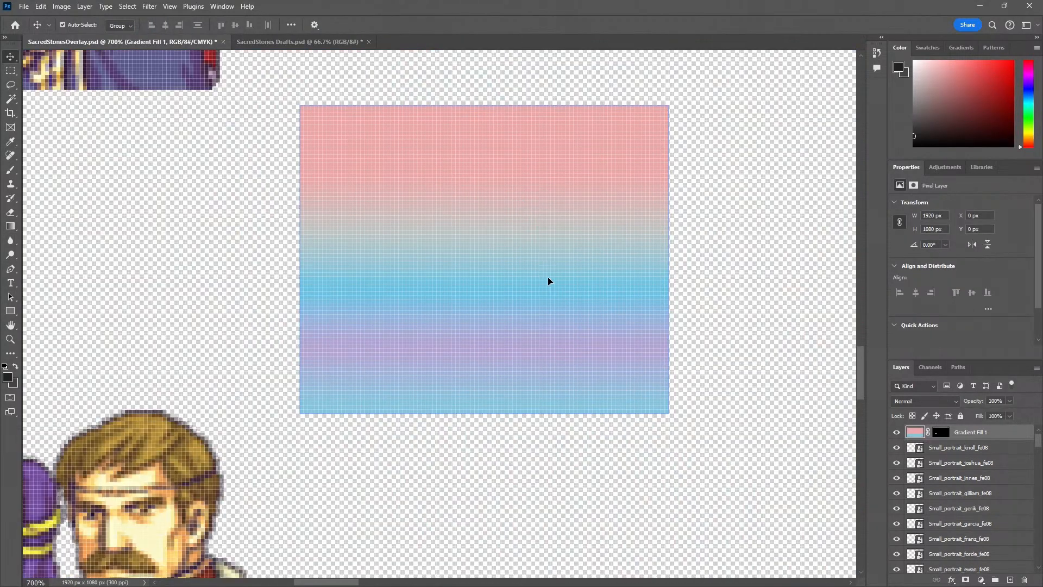
Move the gradient rectangle off the portraits into the JAE panel, at X -321 px, Y 299 px
{"action": "left_click_drag", "start_coordinate": [515, 257], "coordinate": [581, 240]}
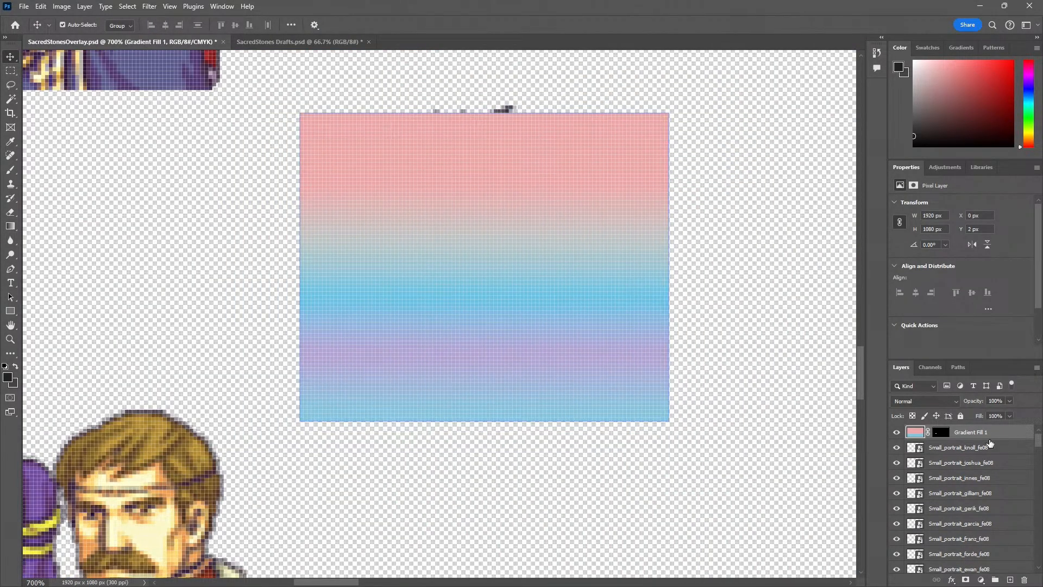
{"action": "right_click", "coordinate": [989, 435]}
{"action": "left_click", "coordinate": [612, 313]}
{"action": "left_click_drag", "start_coordinate": [496, 300], "coordinate": [398, 357]}
{"action": "key", "text": "z"}
{"action": "scroll", "coordinate": [422, 364], "scroll_direction": "down", "scroll_amount": 3}
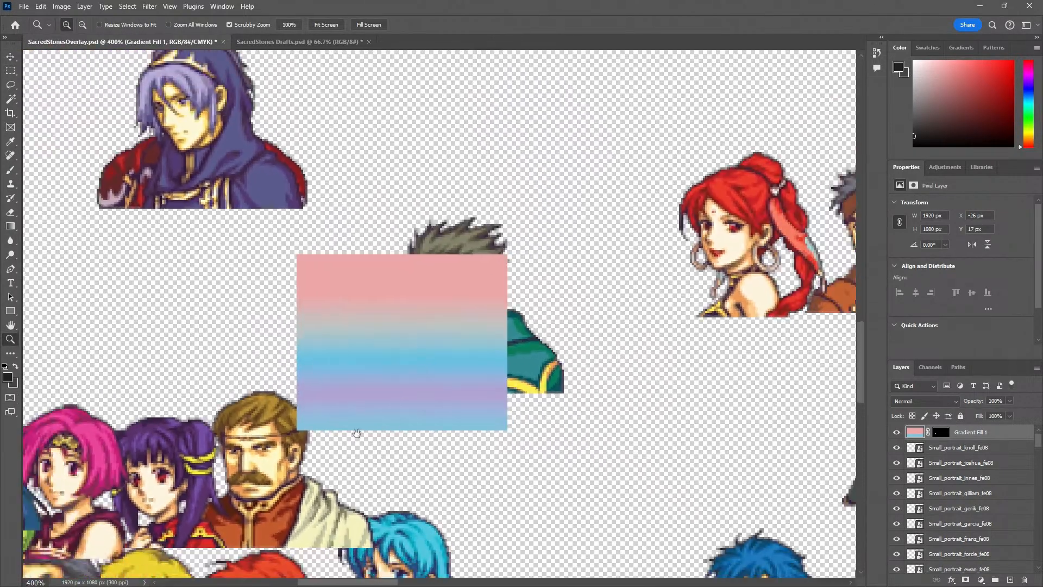
{"action": "key", "text": "v"}
{"action": "scroll", "coordinate": [422, 350], "scroll_direction": "down", "scroll_amount": 5}
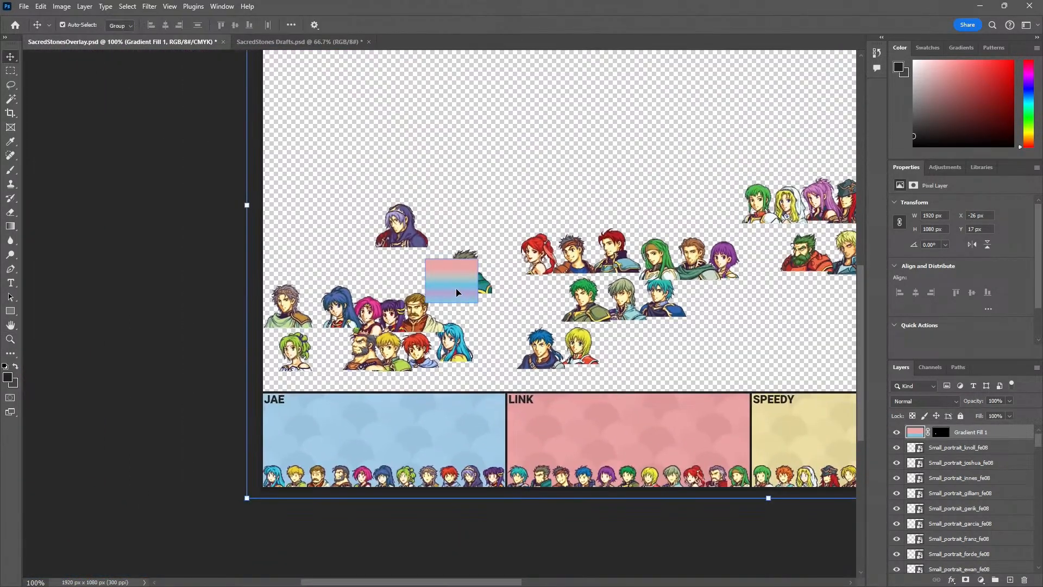
{"action": "left_click_drag", "start_coordinate": [456, 293], "coordinate": [275, 429]}
{"action": "scroll", "coordinate": [297, 441], "scroll_direction": "up", "scroll_amount": 5}
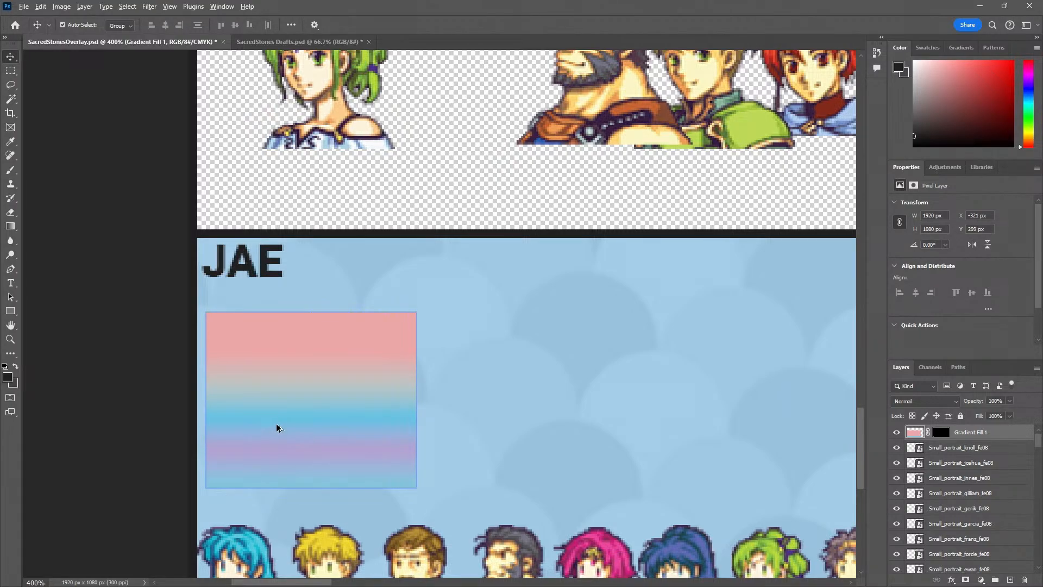
Duplicate the gradient rectangle three times in a horizontal row across the JAE panel
{"action": "left_click_drag", "start_coordinate": [276, 422], "coordinate": [500, 419], "text": "alt"}
{"action": "left_click_drag", "start_coordinate": [584, 426], "coordinate": [272, 399]}
{"action": "left_click_drag", "start_coordinate": [316, 398], "coordinate": [466, 399], "text": "alt"}
{"action": "left_click_drag", "start_coordinate": [445, 403], "coordinate": [658, 406]}
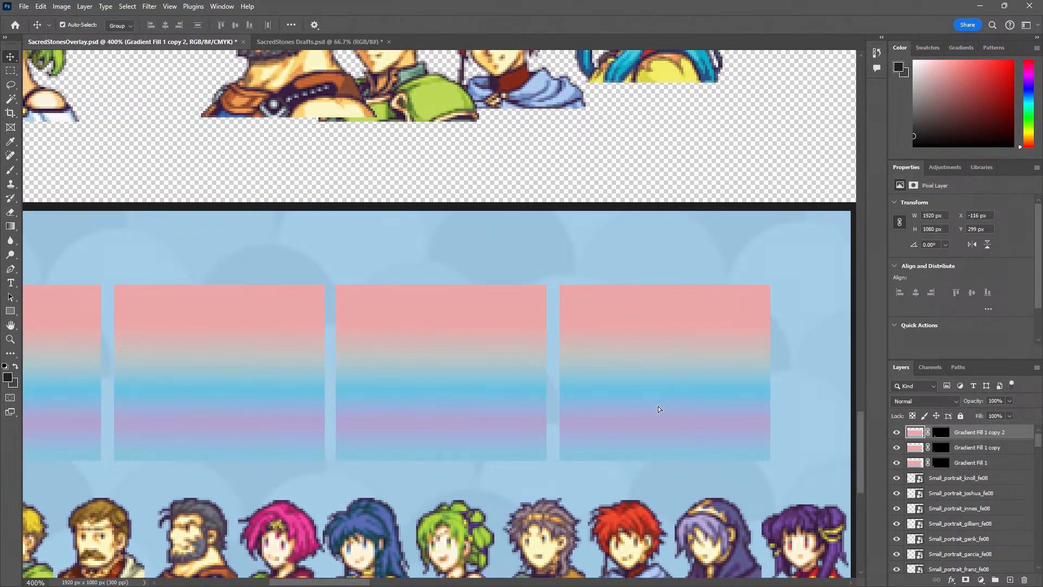
Move the gradient copies closer together with narrow, equal gaps, placing the first copy at X -221 px
{"action": "left_click_drag", "start_coordinate": [211, 416], "coordinate": [199, 411]}
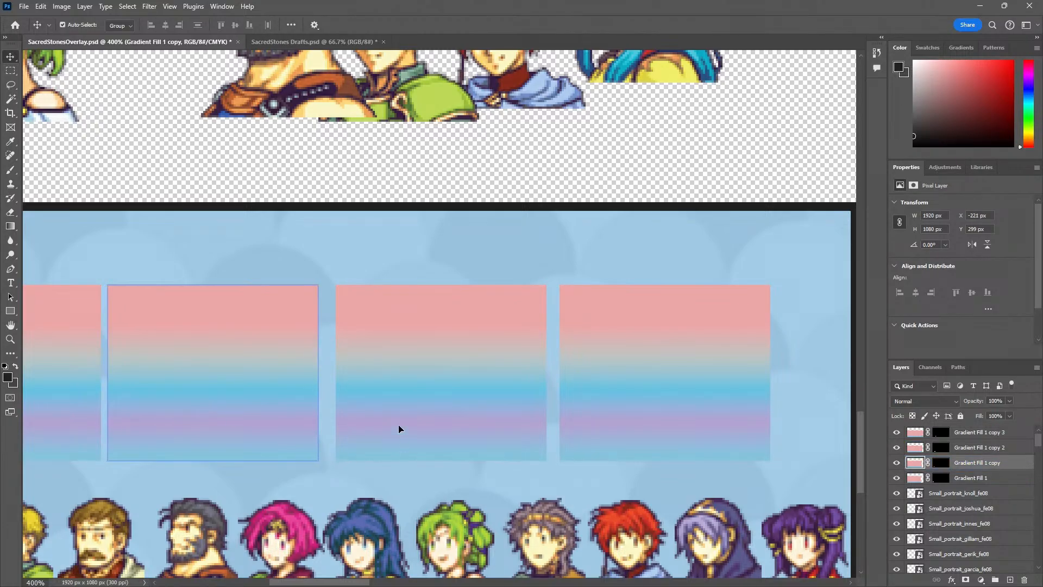
{"action": "left_click_drag", "start_coordinate": [384, 409], "coordinate": [370, 409]}
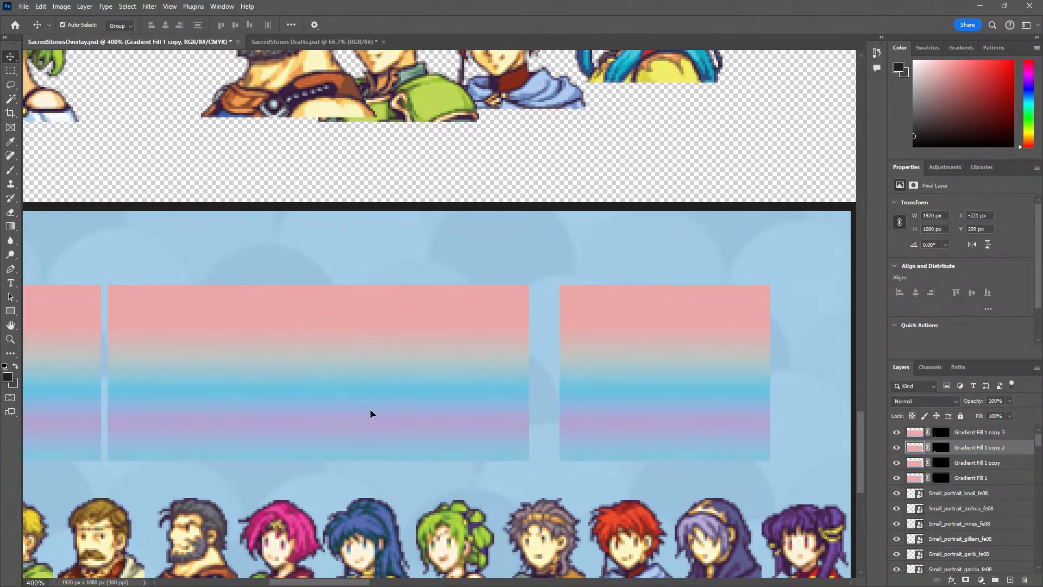
{"action": "key", "text": "Right"}
{"action": "key", "text": "Right"}
{"action": "key", "text": "Right"}
{"action": "left_click_drag", "start_coordinate": [597, 403], "coordinate": [335, 391]}
{"action": "key", "text": "Right"}
{"action": "key", "text": "Right"}
Add a fifth gradient rectangle at the row's end, crossing into the LINK panel, with the same narrow gap
{"action": "left_click_drag", "start_coordinate": [403, 380], "coordinate": [571, 403], "text": "alt"}
{"action": "key", "text": "Right"}
{"action": "key", "text": "Right"}
{"action": "key", "text": "Right"}
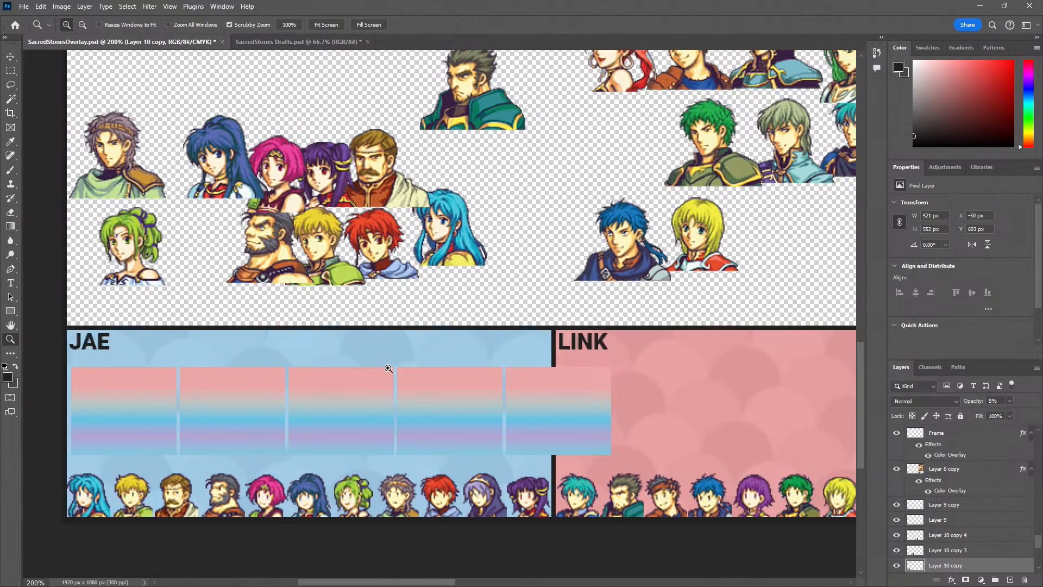
Add a sixth gradient rectangle inside the LINK panel and nudge it to X 179 px to match the other gaps
{"action": "key", "text": "v"}
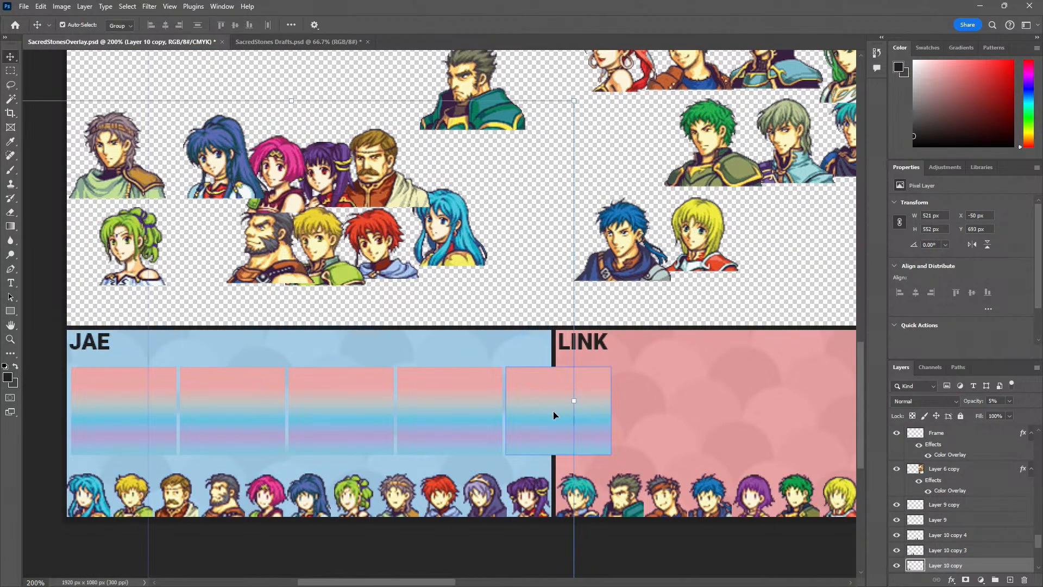
{"action": "left_click", "coordinate": [569, 428]}
{"action": "left_click_drag", "start_coordinate": [568, 428], "coordinate": [680, 424], "text": "alt"}
{"action": "scroll", "coordinate": [659, 426], "scroll_direction": "up", "scroll_amount": 4}
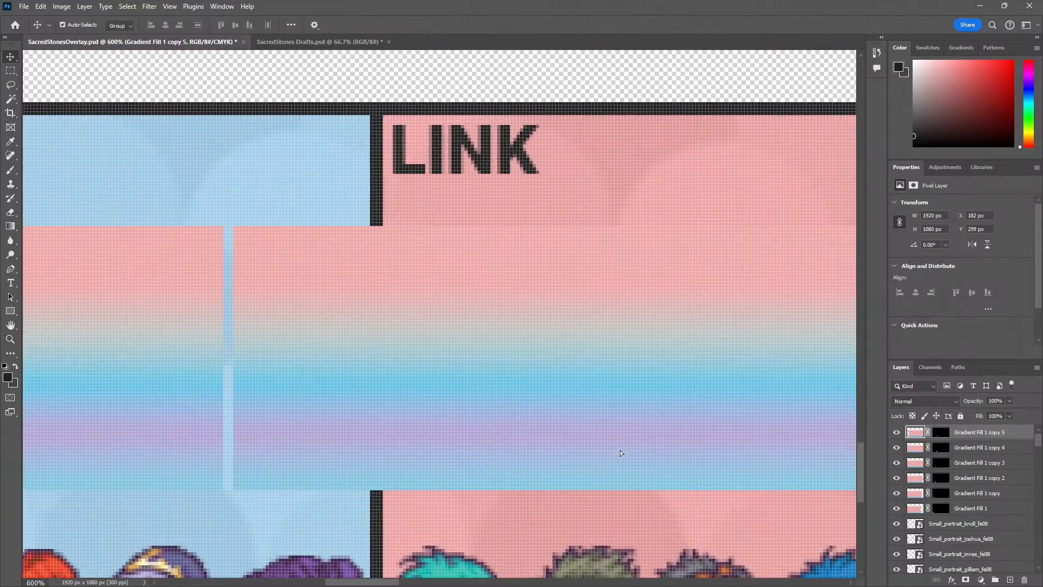
{"action": "key", "text": "Right"}
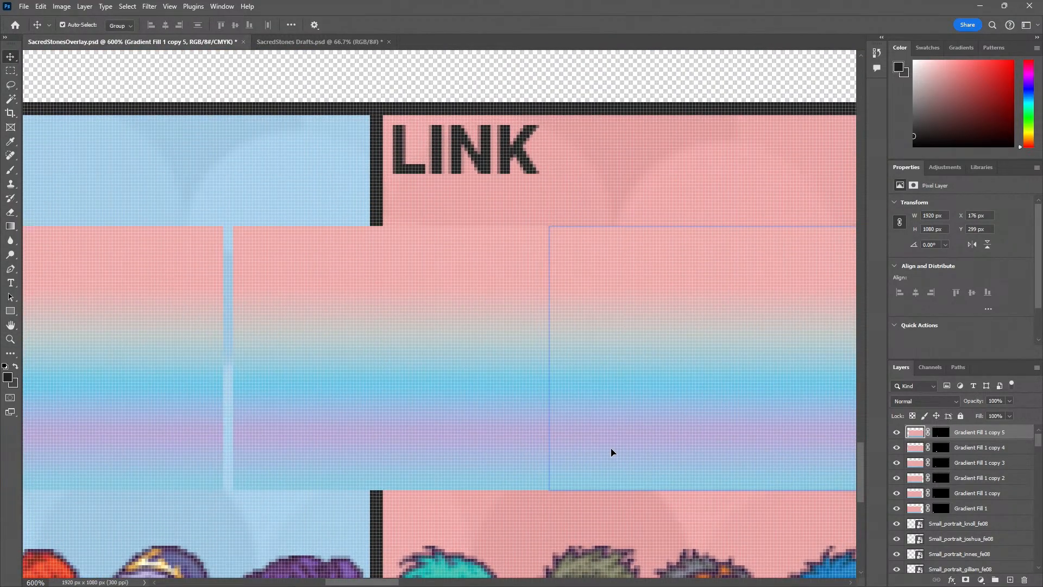
{"action": "key", "text": "alt+space"}
{"action": "left_click", "coordinate": [551, 456], "text": "alt"}
{"action": "left_click", "coordinate": [551, 456], "text": "alt"}
{"action": "left_click", "coordinate": [549, 457], "text": "alt"}
{"action": "left_click", "coordinate": [549, 457], "text": "alt"}
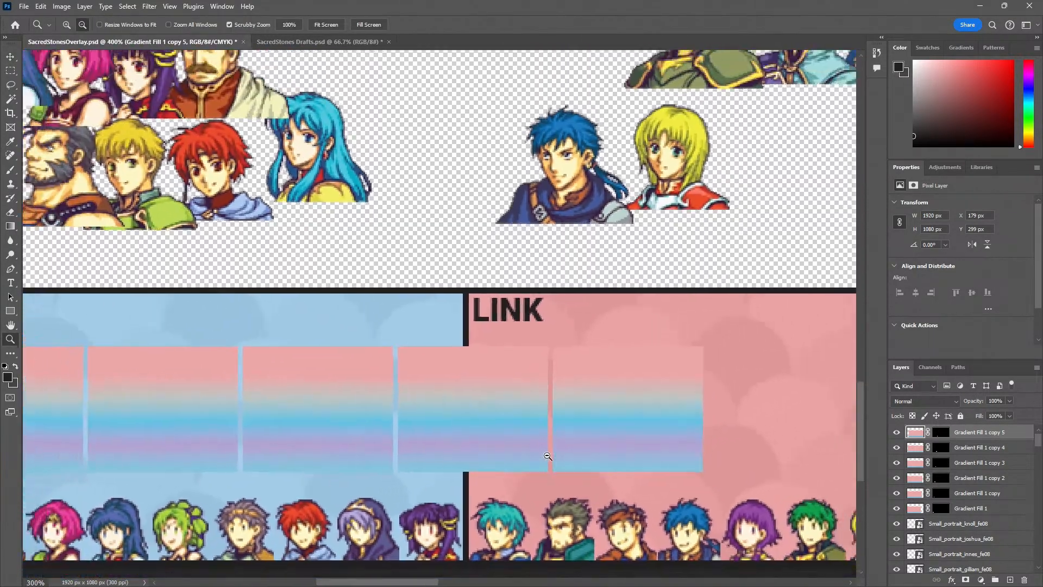
{"action": "left_click", "coordinate": [548, 456], "text": "alt"}
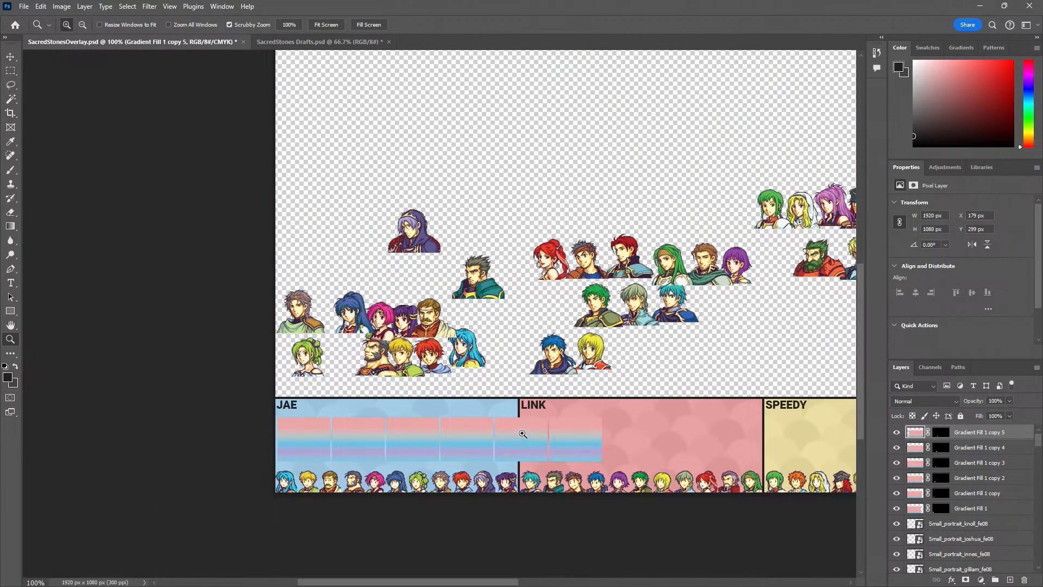
Select all six gradient layers, from Gradient Fill 1 to its fifth copy, and merge them into one layer
{"action": "key", "text": "v"}
{"action": "left_click", "coordinate": [505, 441], "text": "shift"}
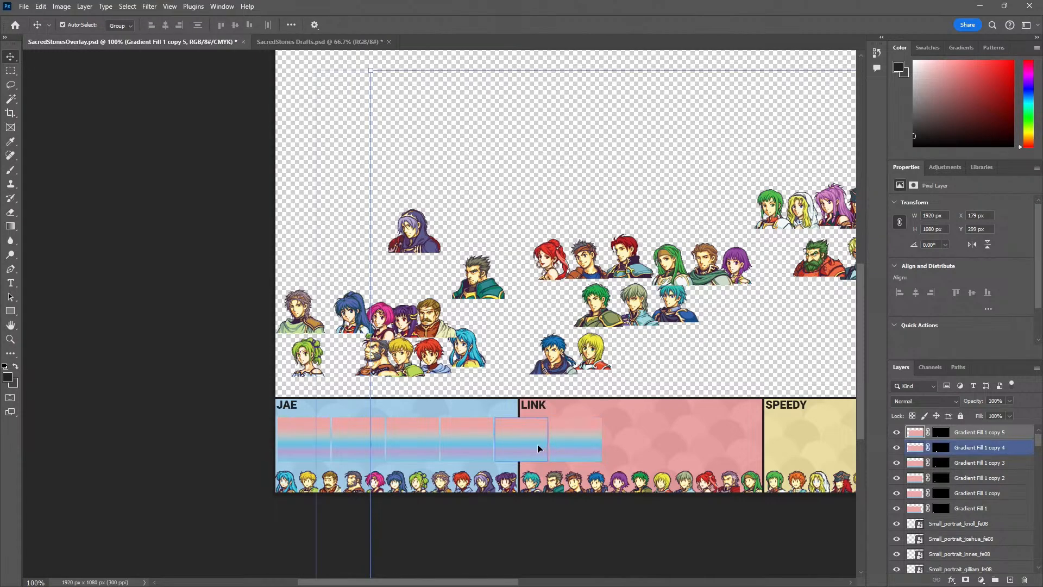
{"action": "left_click", "coordinate": [970, 508], "text": "shift"}
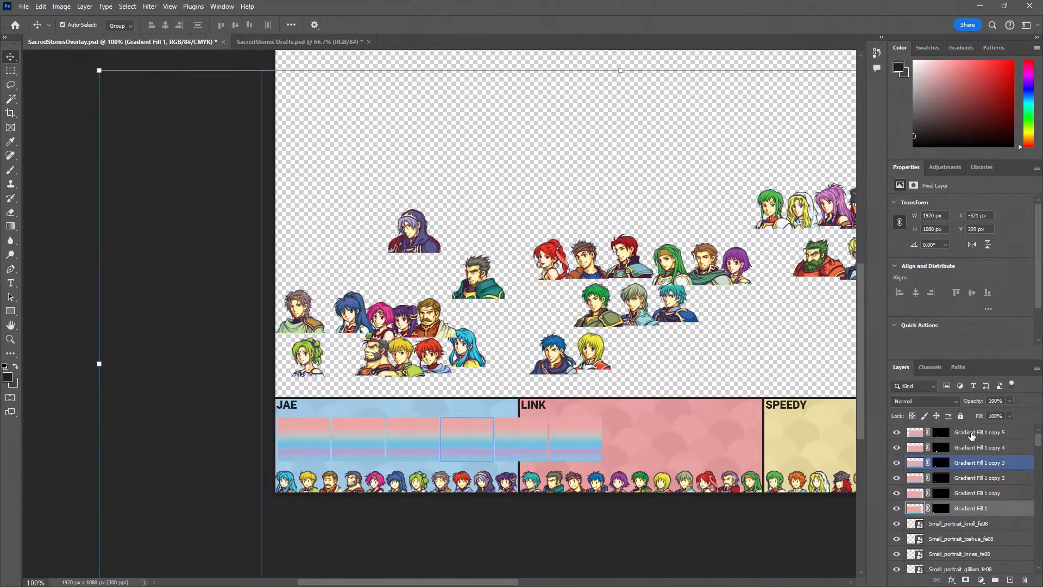
{"action": "right_click", "coordinate": [924, 432]}
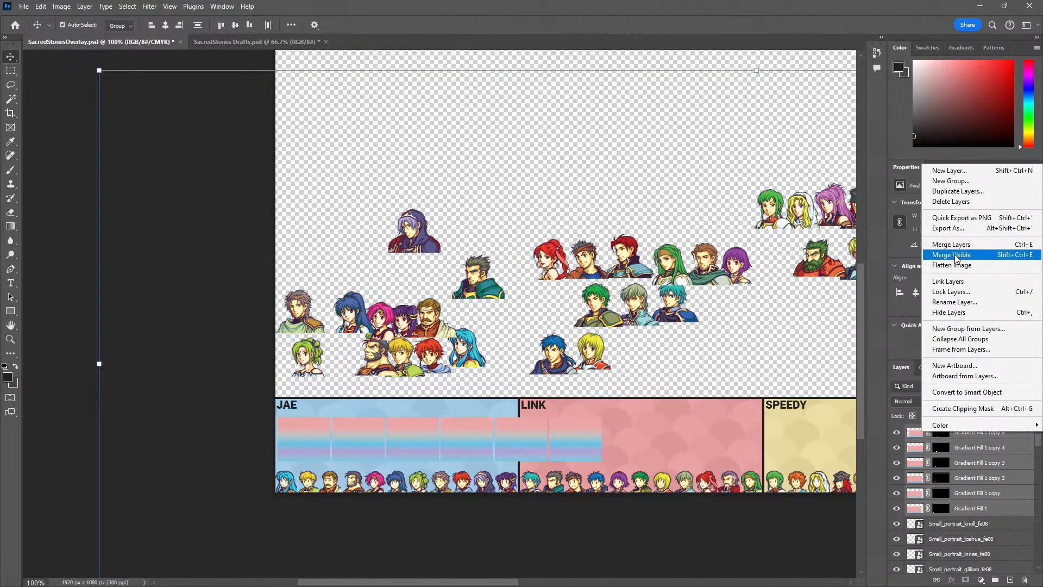
{"action": "left_click", "coordinate": [969, 245]}
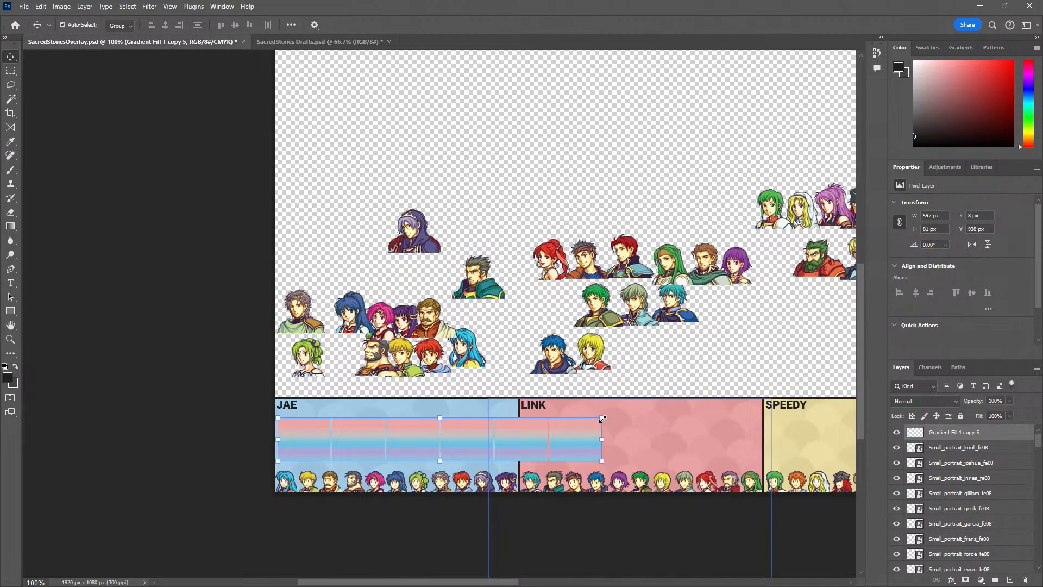
Scale the merged gradient strip proportionally to 74.27% so that it fits the JAE panel's width
{"action": "left_click_drag", "start_coordinate": [603, 419], "coordinate": [514, 447]}
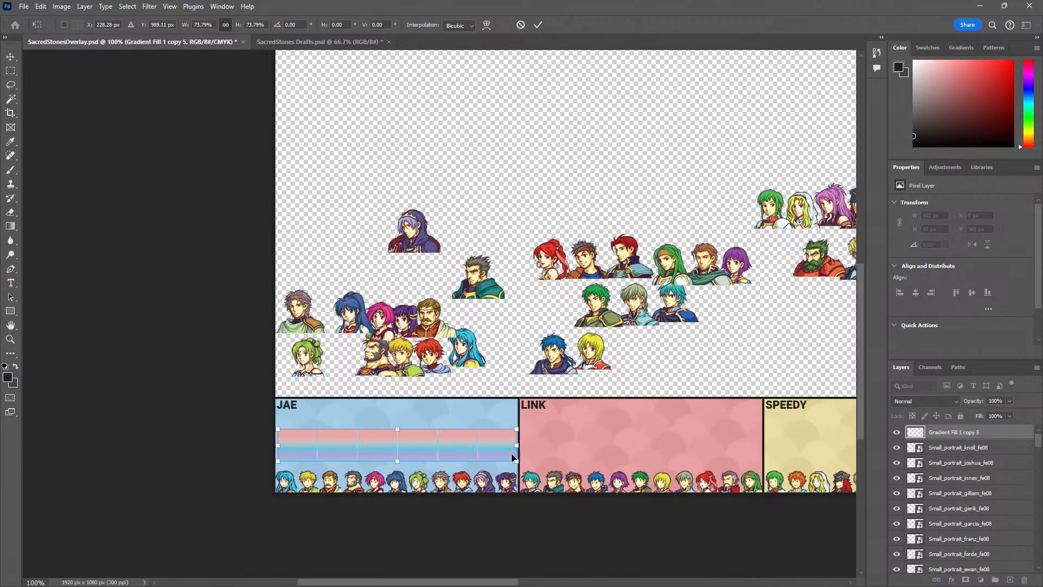
{"action": "left_click_drag", "start_coordinate": [514, 430], "coordinate": [518, 429]}
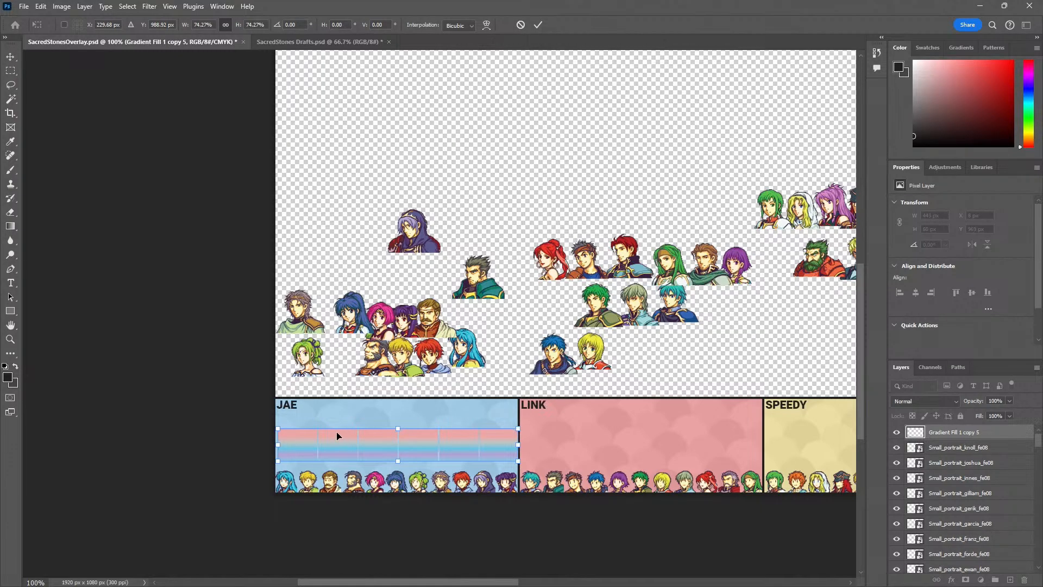
{"action": "key", "text": "Return"}
Enlarge the gradient strip to 446 × 60 px so that it reaches the JAE panel's border beside LINK
{"action": "key", "text": "z"}
{"action": "left_click", "coordinate": [388, 456]}
{"action": "left_click", "coordinate": [388, 456]}
{"action": "left_click_drag", "start_coordinate": [259, 438], "coordinate": [301, 360]}
{"action": "key", "text": "v"}
{"action": "scroll", "coordinate": [301, 380], "scroll_direction": "right", "scroll_amount": 6}
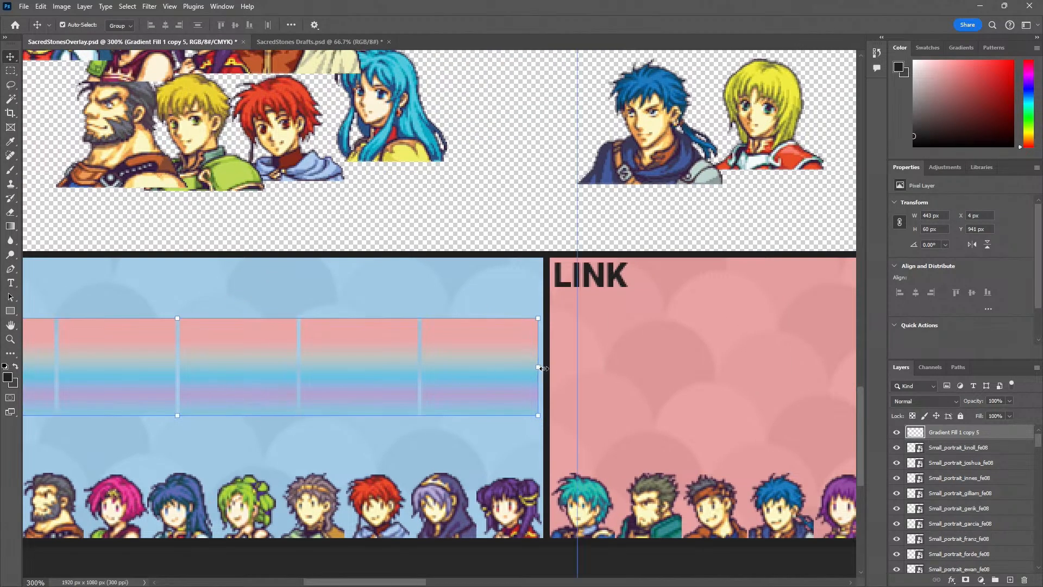
{"action": "left_click_drag", "start_coordinate": [543, 368], "coordinate": [547, 368]}
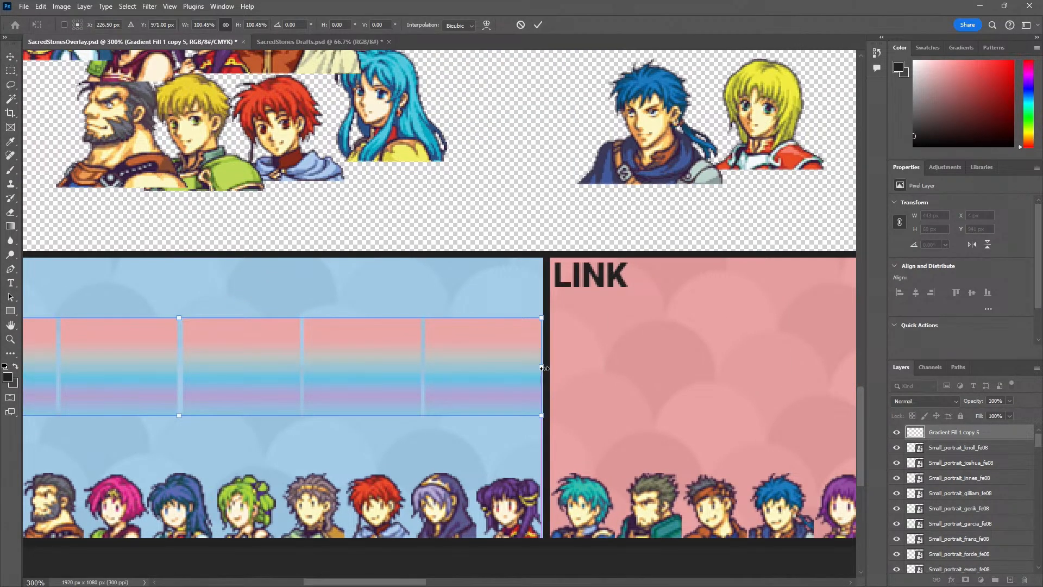
{"action": "key", "text": "Return"}
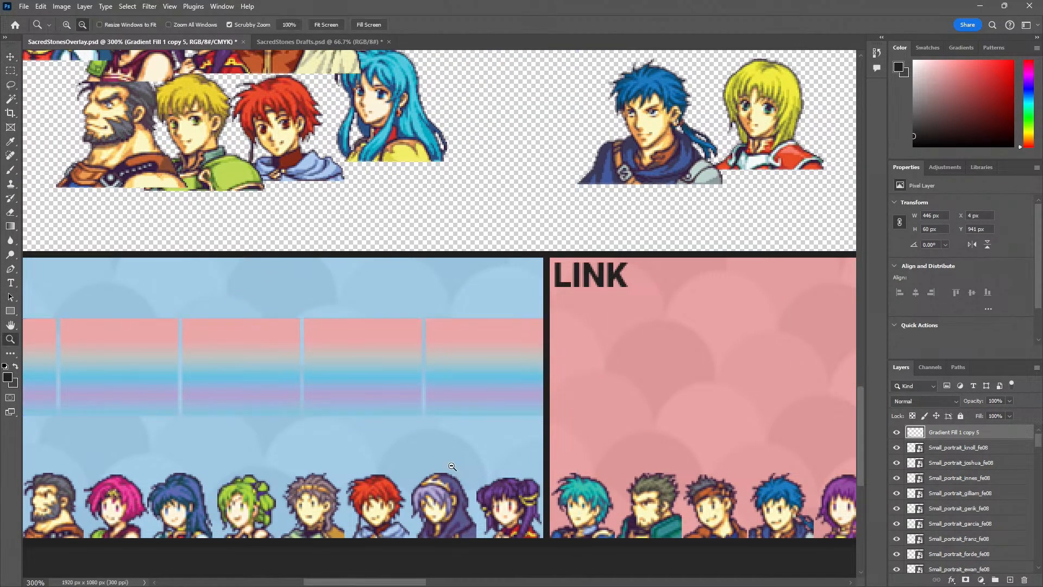
Lower the gradient strip to Y 951 px, closer to the small portraits in the JAE panel, and deselect it
{"action": "key", "text": "z"}
{"action": "key", "text": "ctrl+1"}
{"action": "left_click", "coordinate": [420, 461]}
{"action": "left_click", "coordinate": [419, 462]}
{"action": "left_click_drag", "start_coordinate": [387, 454], "coordinate": [519, 413]}
{"action": "key", "text": "v"}
{"action": "left_click_drag", "start_coordinate": [342, 361], "coordinate": [357, 384]}
{"action": "key", "text": "z"}
{"action": "left_click", "coordinate": [375, 397], "text": "alt"}
{"action": "left_click", "coordinate": [374, 397], "text": "alt"}
{"action": "key", "text": "v"}
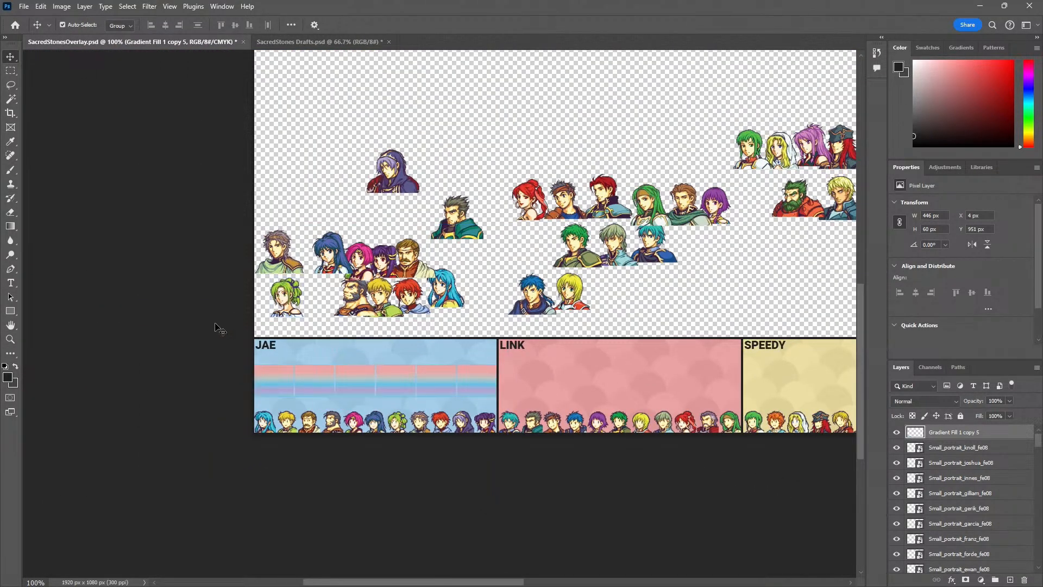
{"action": "left_click", "coordinate": [218, 327]}
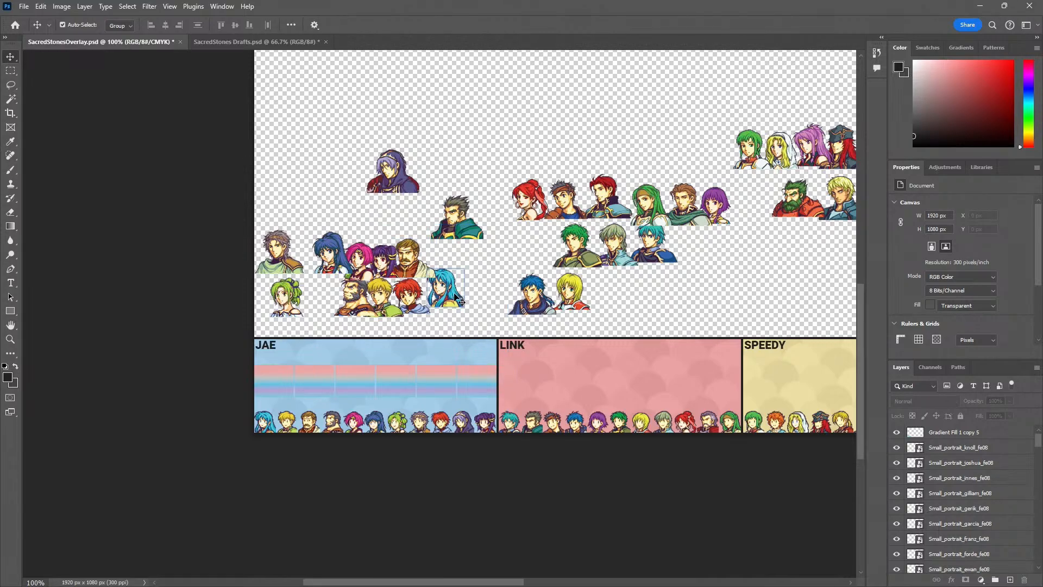
Pile the large Eirika, L'Arachel, grey-haired and dark-blue-haired portraits on top of each other near the canvas's left edge
{"action": "left_click_drag", "start_coordinate": [458, 299], "coordinate": [294, 394]}
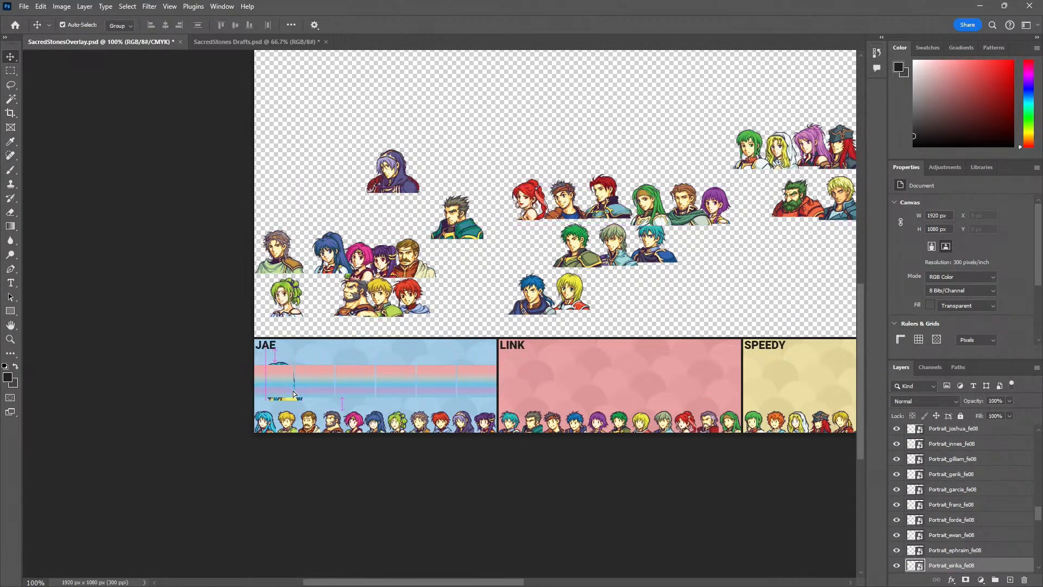
{"action": "left_click_drag", "start_coordinate": [289, 352], "coordinate": [286, 209]}
{"action": "left_click_drag", "start_coordinate": [331, 258], "coordinate": [340, 198]}
{"action": "key", "text": "ctrl+space"}
{"action": "left_click", "coordinate": [269, 211], "text": "ctrl"}
{"action": "left_click", "coordinate": [268, 210], "text": "ctrl"}
{"action": "left_click", "coordinate": [268, 211], "text": "ctrl"}
{"action": "left_click_drag", "start_coordinate": [389, 483], "coordinate": [344, 147]}
{"action": "left_click_drag", "start_coordinate": [470, 300], "coordinate": [381, 315]}
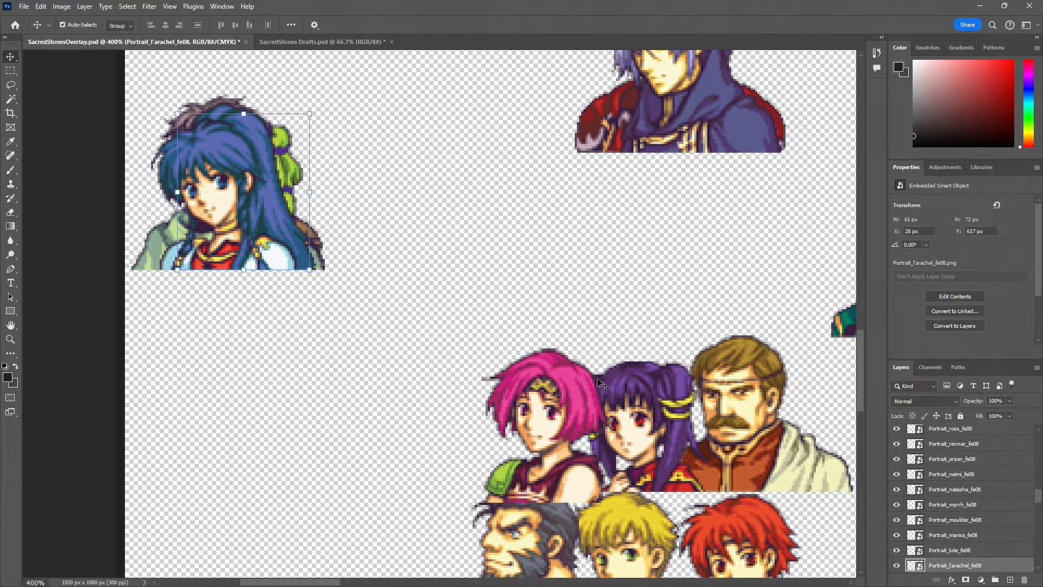
Add the large Neimi, Myrrh, Moulder and Gilliam portraits to the pile, placing Gilliam at X 7 px, Y 608 px
{"action": "left_click_drag", "start_coordinate": [600, 383], "coordinate": [230, 181]}
{"action": "left_click_drag", "start_coordinate": [466, 296], "coordinate": [326, 299]}
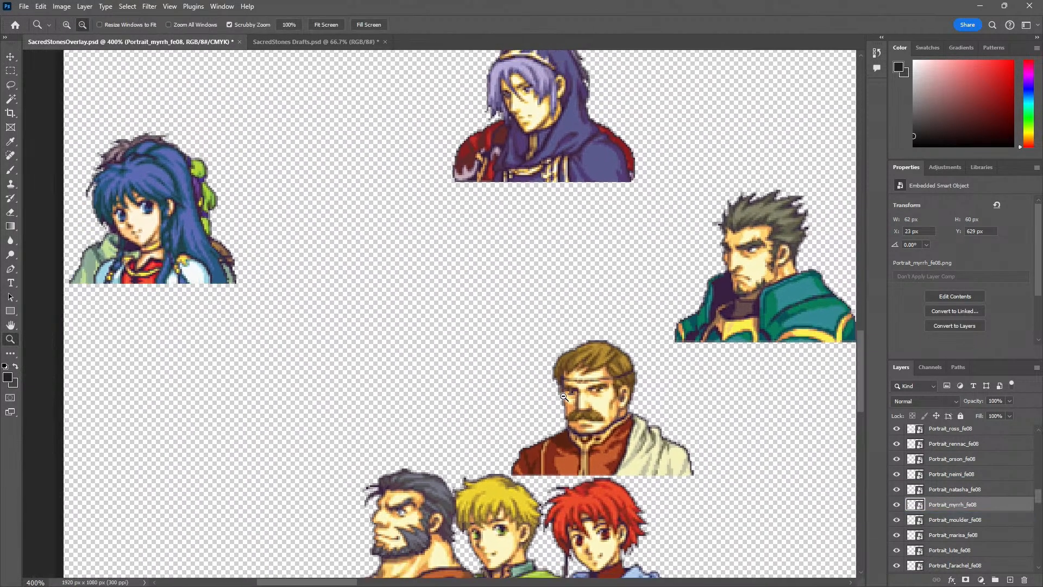
{"action": "scroll", "coordinate": [564, 401], "scroll_direction": "down", "scroll_amount": 1}
{"action": "left_click_drag", "start_coordinate": [517, 356], "coordinate": [321, 451]}
{"action": "left_click_drag", "start_coordinate": [342, 501], "coordinate": [321, 364]}
{"action": "left_click_drag", "start_coordinate": [304, 325], "coordinate": [206, 149]}
{"action": "left_click_drag", "start_coordinate": [715, 170], "coordinate": [196, 118]}
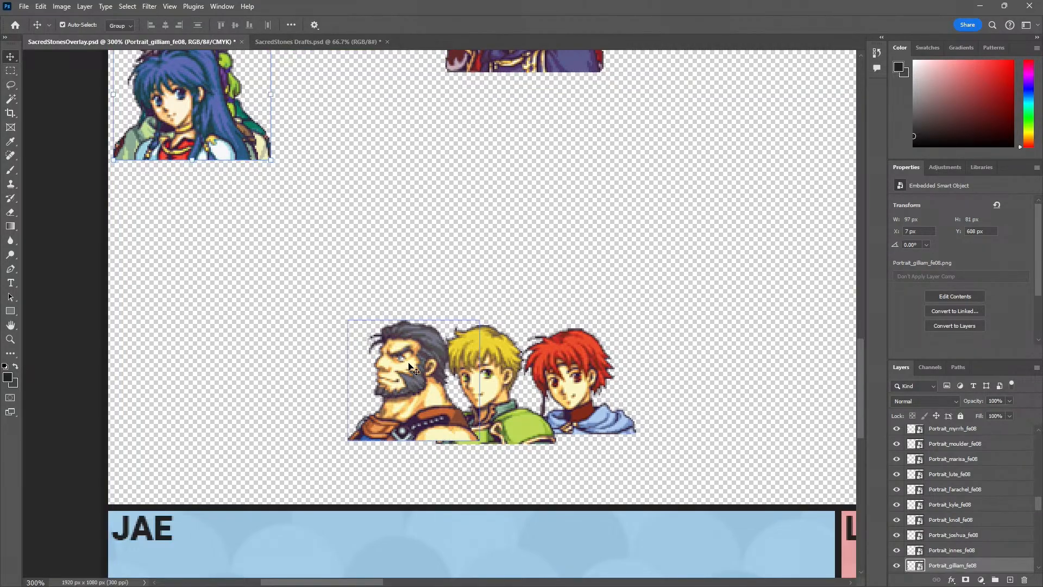
Add the large Garcia and Knoll portraits to the pile, placing Knoll at X 19 px, Y 611 px
{"action": "left_click_drag", "start_coordinate": [401, 358], "coordinate": [198, 99]}
{"action": "left_click_drag", "start_coordinate": [314, 323], "coordinate": [375, 535]}
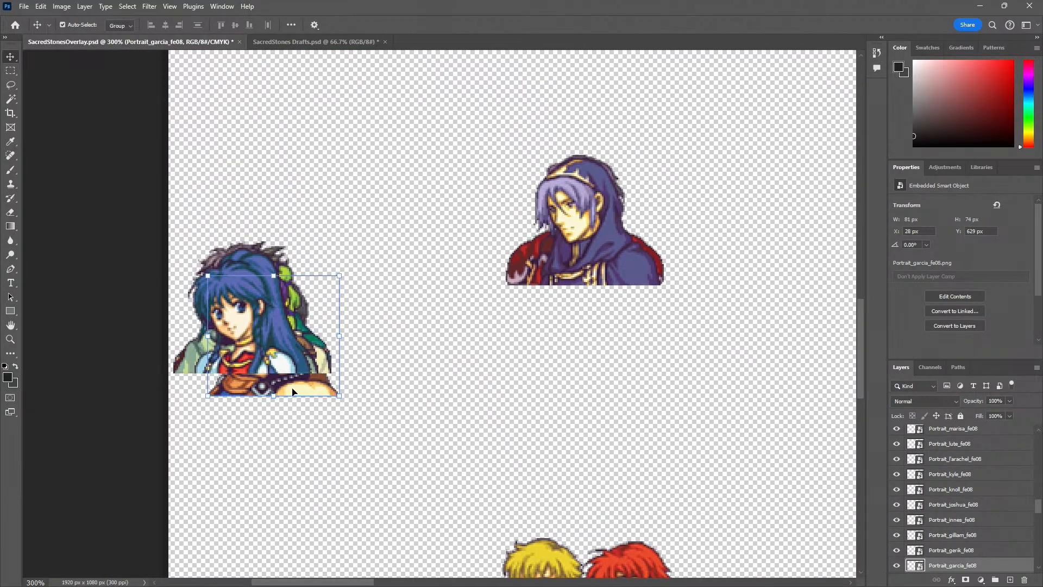
{"action": "left_click_drag", "start_coordinate": [293, 391], "coordinate": [271, 364]}
{"action": "left_click_drag", "start_coordinate": [560, 269], "coordinate": [233, 351]}
Move the large Duessel portrait above the group over the LINK panel, at X 697 px, Y 532 px
{"action": "key", "text": "z"}
{"action": "left_click", "coordinate": [471, 359], "text": "alt"}
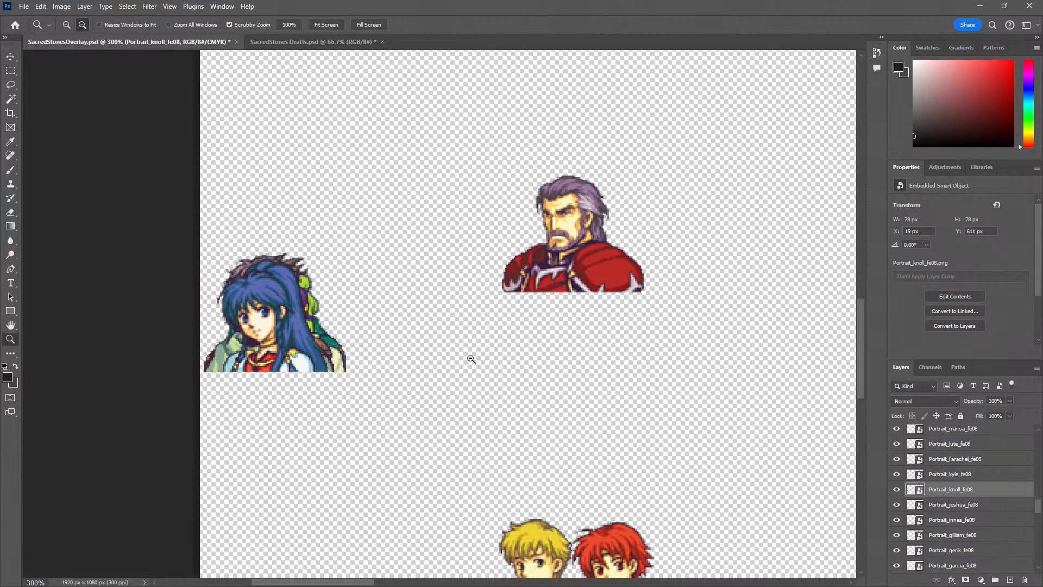
{"action": "left_click", "coordinate": [471, 359], "text": "alt"}
{"action": "left_click_drag", "start_coordinate": [639, 389], "coordinate": [317, 305]}
{"action": "key", "text": "v"}
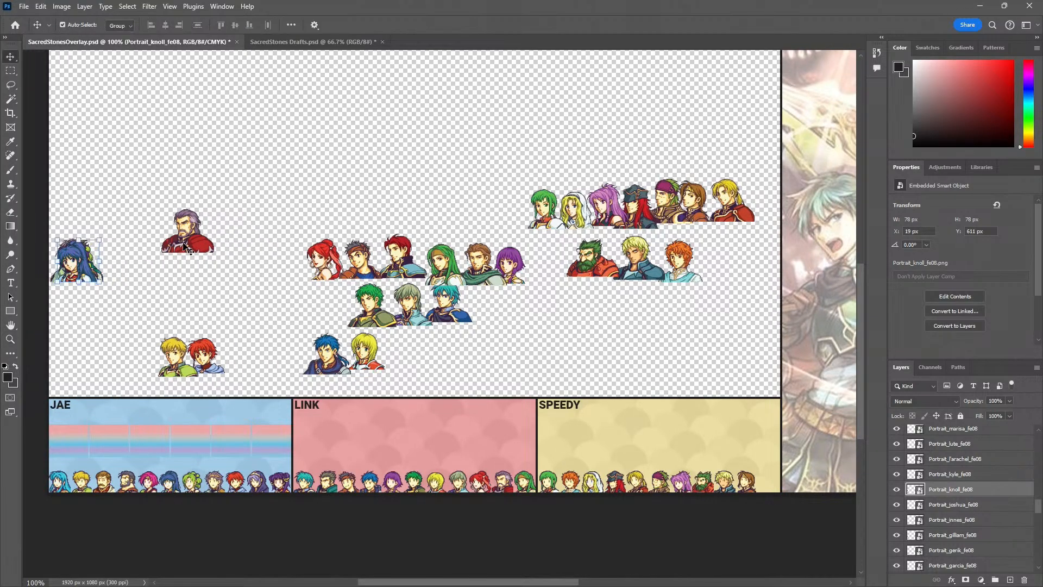
{"action": "left_click_drag", "start_coordinate": [187, 233], "coordinate": [451, 220]}
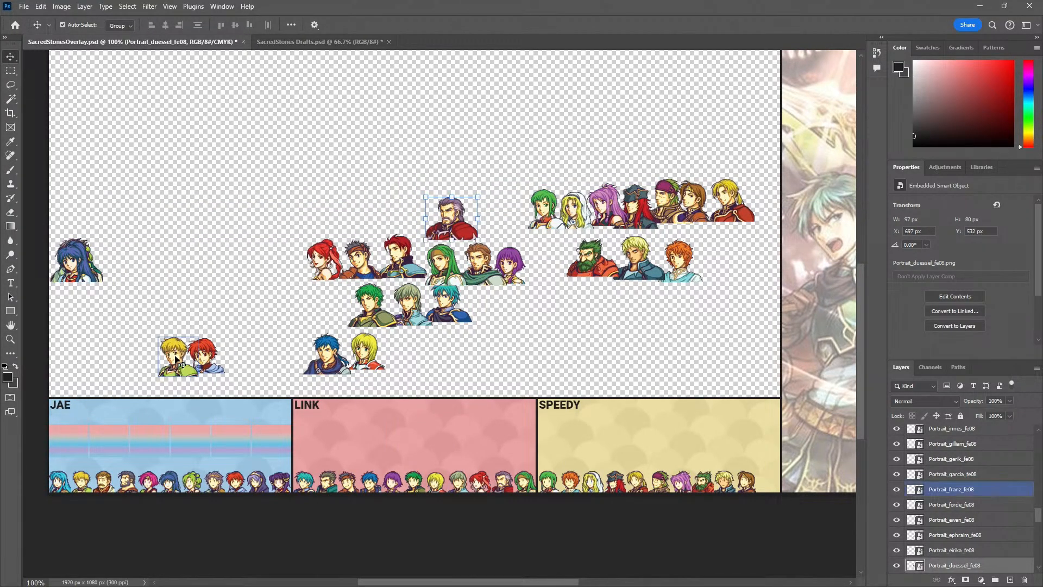
Add the large Franz and Ewan portraits to the pile near the canvas's left edge, placing Ewan at X 18 px, Y 624 px
{"action": "left_click_drag", "start_coordinate": [88, 299], "coordinate": [248, 313]}
{"action": "key", "text": "z"}
{"action": "key", "text": "v"}
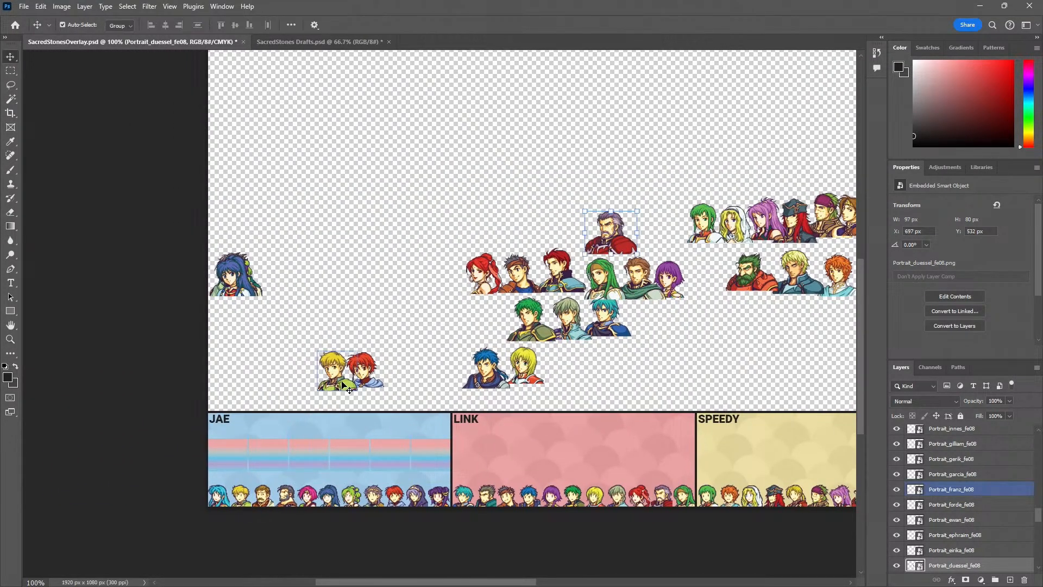
{"action": "left_click_drag", "start_coordinate": [326, 387], "coordinate": [241, 288]}
{"action": "left_click_drag", "start_coordinate": [377, 373], "coordinate": [231, 279]}
{"action": "key", "text": "ctrl+t"}
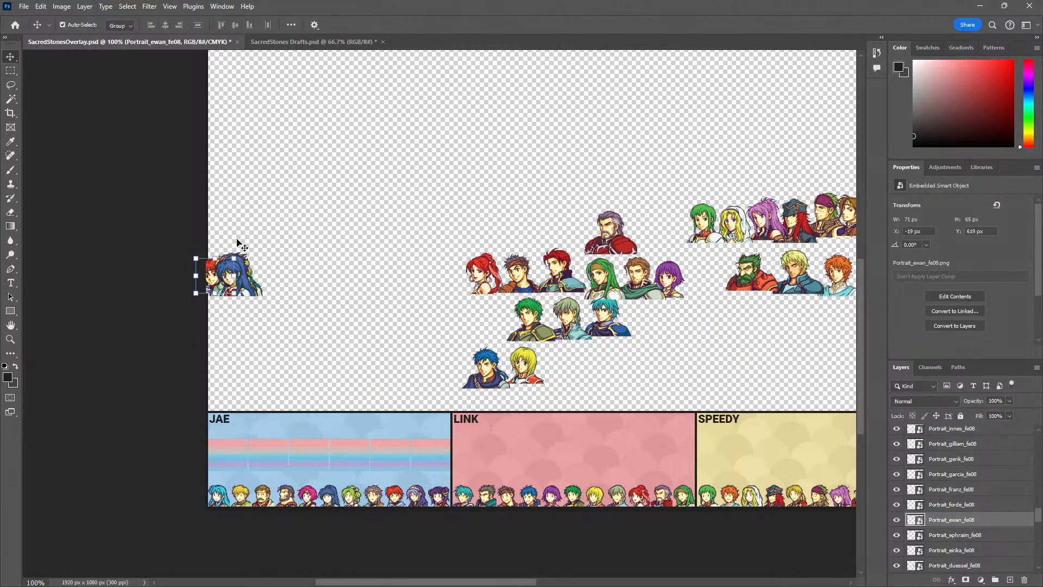
{"action": "key", "text": "Return"}
{"action": "scroll", "coordinate": [305, 237], "scroll_direction": "up", "scroll_amount": 3}
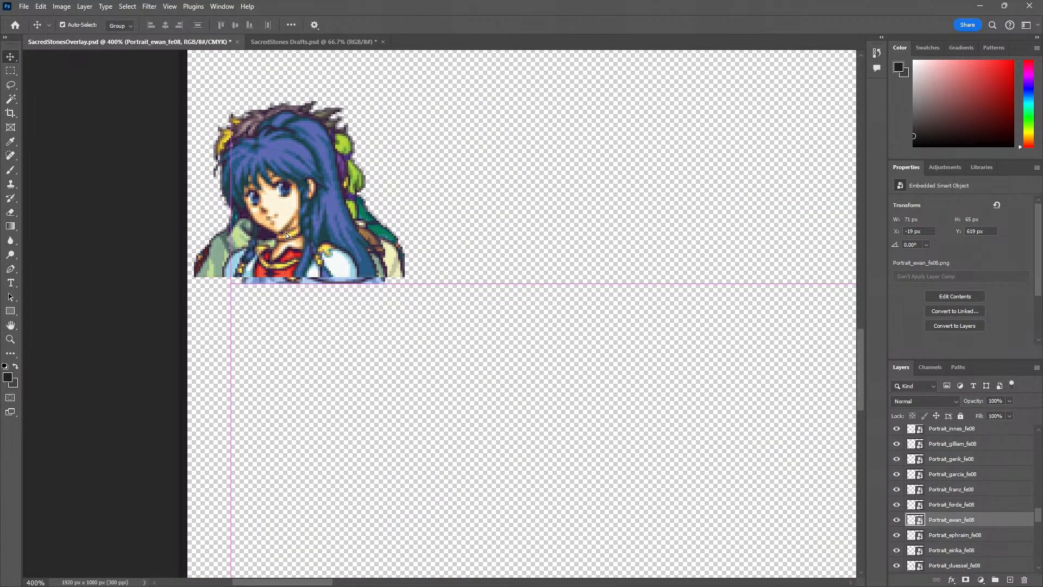
{"action": "left_click_drag", "start_coordinate": [278, 228], "coordinate": [278, 230]}
{"action": "key", "text": "z"}
{"action": "left_click", "coordinate": [317, 299], "text": "alt"}
{"action": "left_click", "coordinate": [318, 299], "text": "alt"}
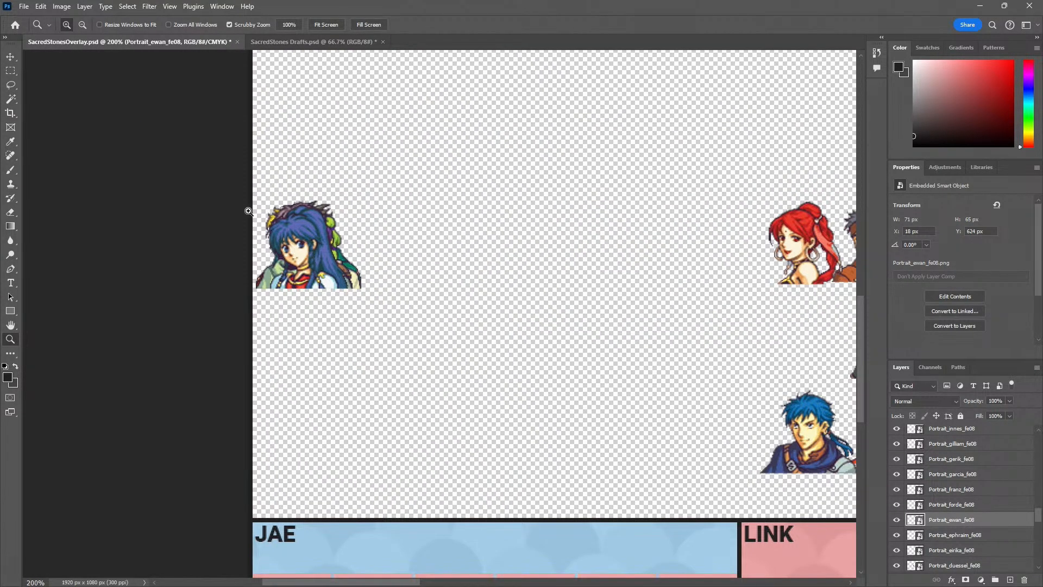
{"action": "key", "text": "v"}
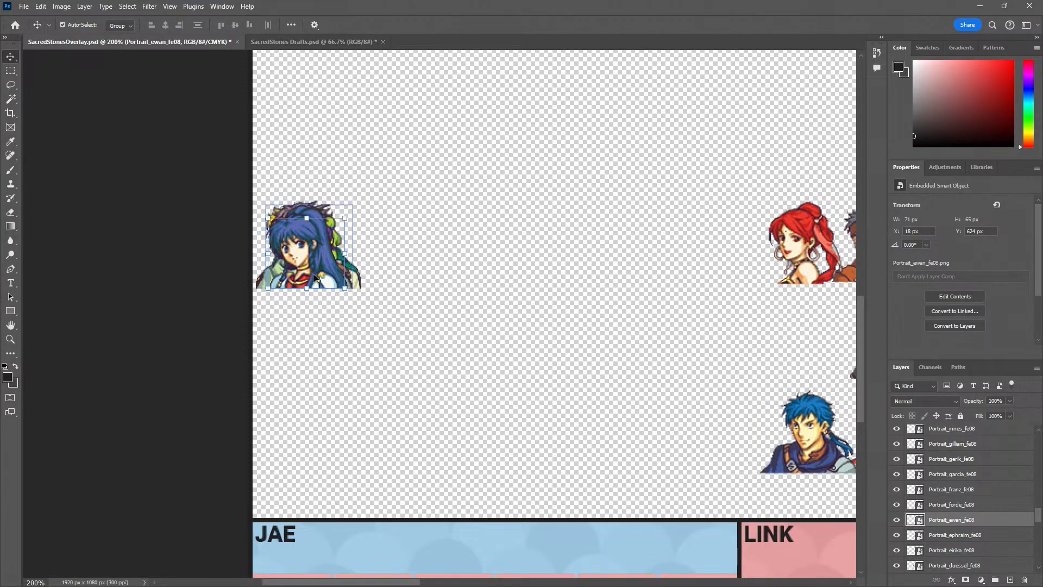
{"action": "left_click", "coordinate": [313, 274]}
{"action": "left_click_drag", "start_coordinate": [421, 319], "coordinate": [215, 164]}
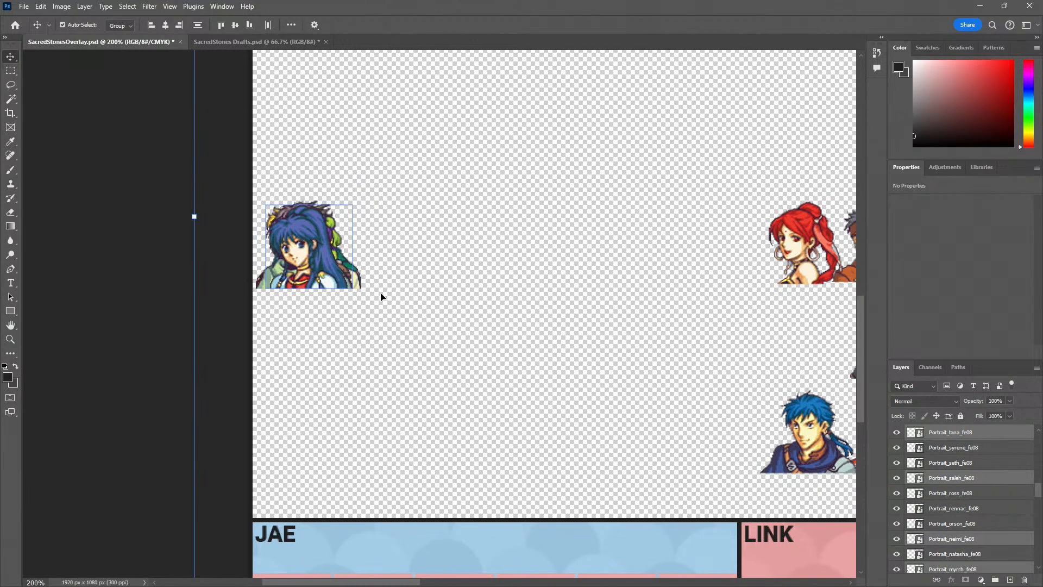
{"action": "left_click", "coordinate": [987, 495]}
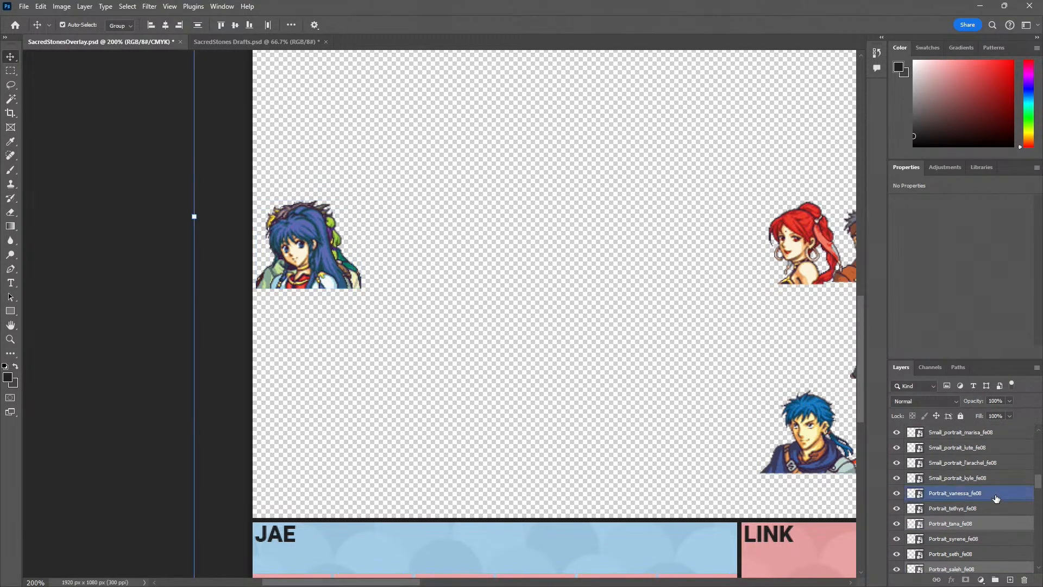
{"action": "scroll", "coordinate": [986, 496], "scroll_direction": "up", "scroll_amount": 1}
{"action": "left_click", "coordinate": [975, 463]}
{"action": "scroll", "coordinate": [977, 462], "scroll_direction": "up", "scroll_amount": 5}
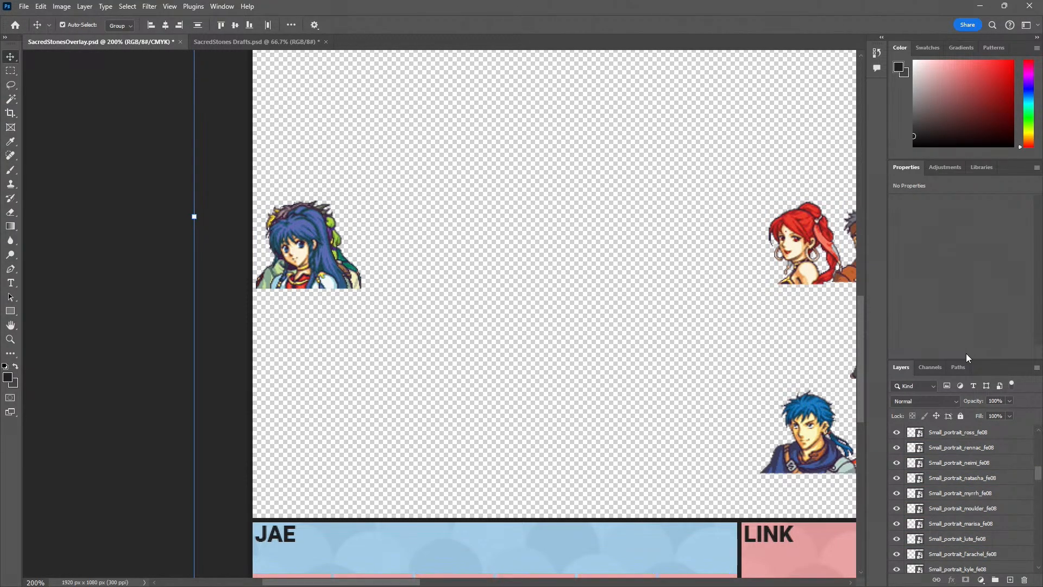
{"action": "left_click", "coordinate": [568, 389]}
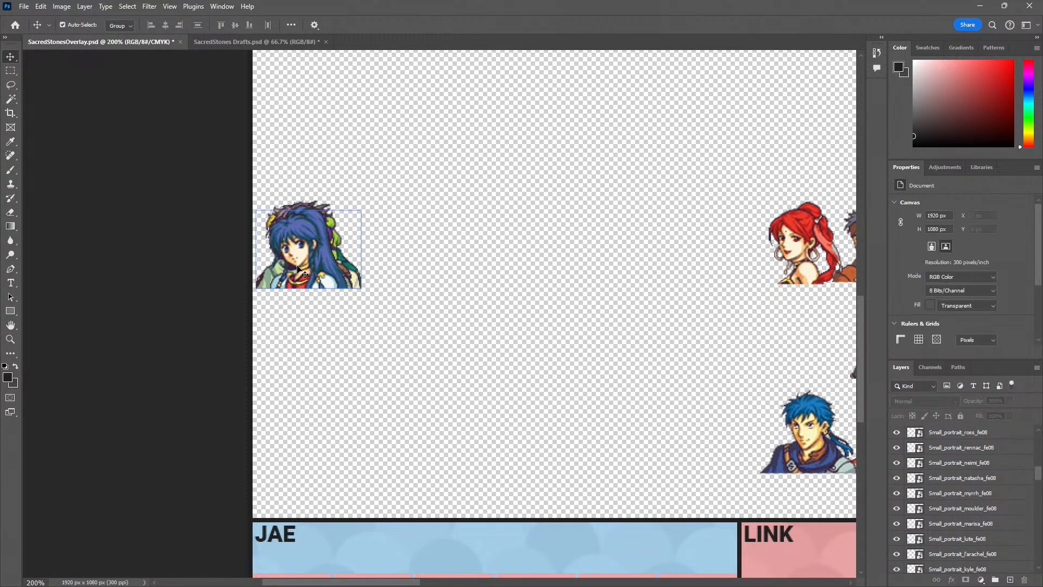
Create a layer group named Small Portraits directly above the small Knoll portrait layer
{"action": "scroll", "coordinate": [937, 496], "scroll_direction": "down", "scroll_amount": 5}
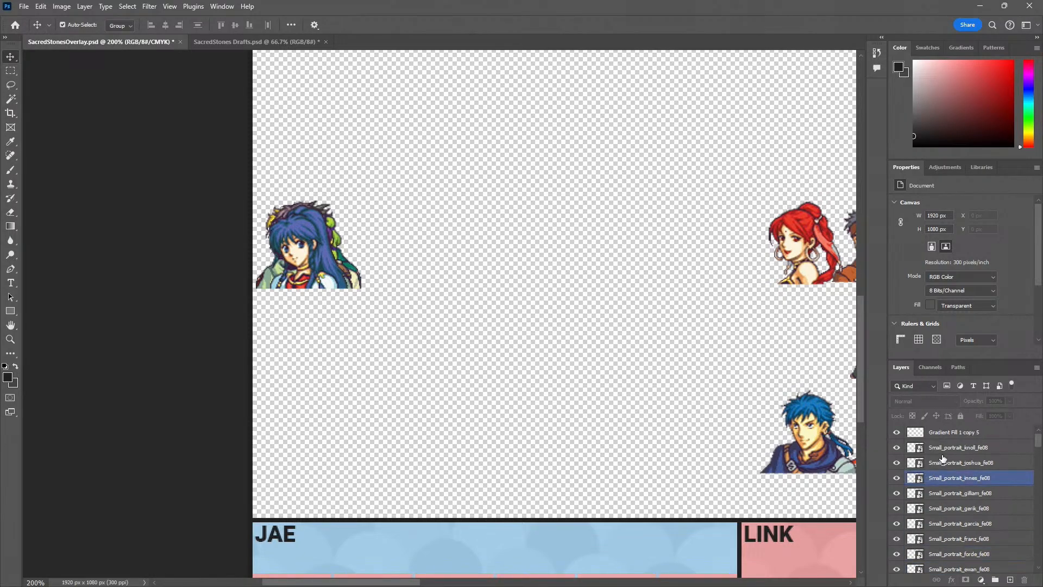
{"action": "left_click", "coordinate": [950, 448]}
{"action": "left_click", "coordinate": [955, 448]}
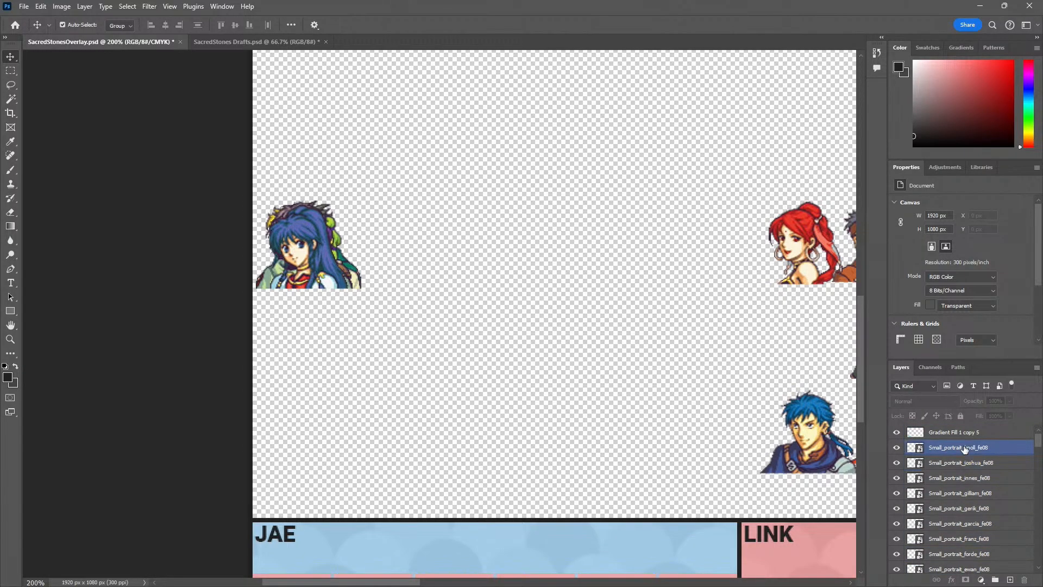
{"action": "left_click", "coordinate": [996, 580]}
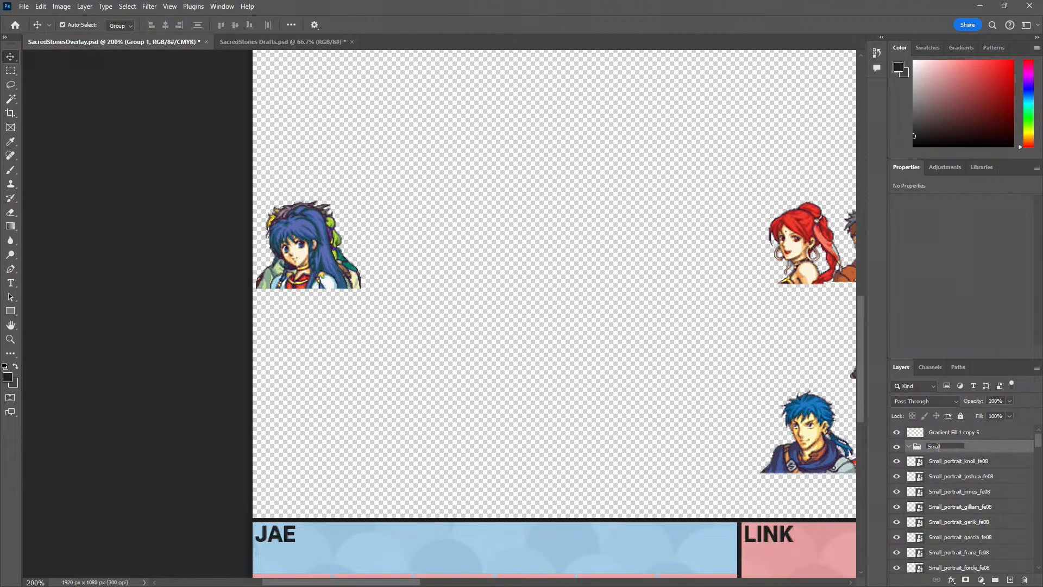
{"action": "type", "text": "ts"}
{"action": "key", "text": "Return"}
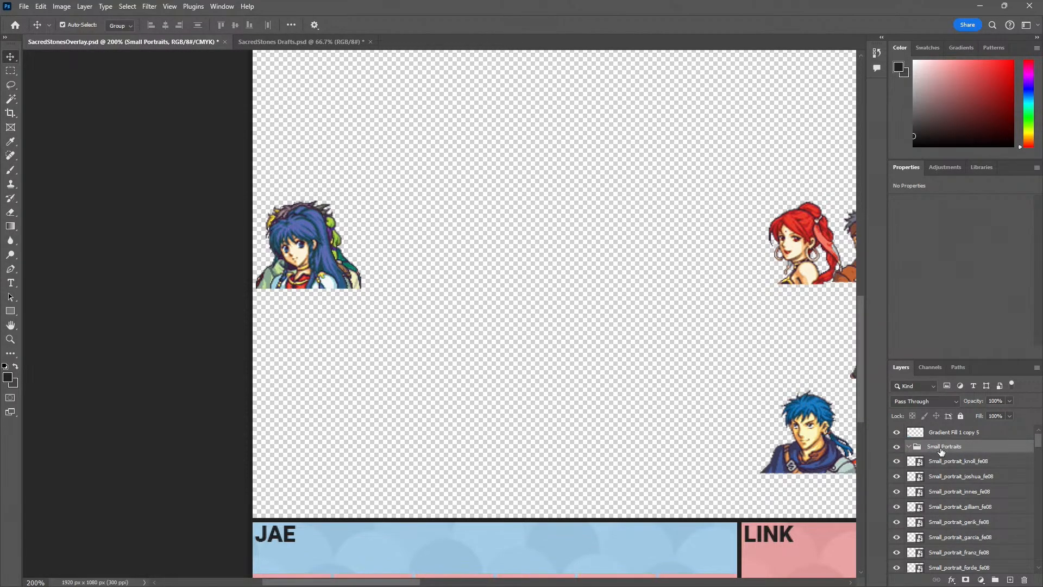
Move all the small portrait layers, from Knoll through Kyle, into the Small Portraits group and collapse it
{"action": "left_click", "coordinate": [955, 465]}
{"action": "scroll", "coordinate": [957, 516], "scroll_direction": "down", "scroll_amount": 10}
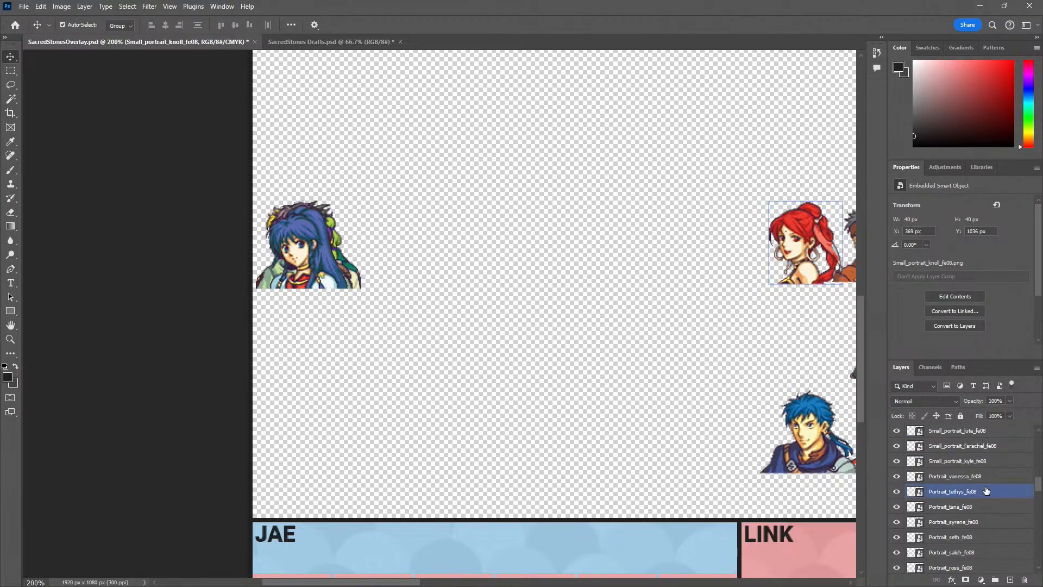
{"action": "scroll", "coordinate": [981, 500], "scroll_direction": "down", "scroll_amount": 2}
{"action": "scroll", "coordinate": [978, 507], "scroll_direction": "up", "scroll_amount": 5}
{"action": "left_click", "coordinate": [967, 506], "text": "shift"}
{"action": "scroll", "coordinate": [965, 510], "scroll_direction": "up", "scroll_amount": 10}
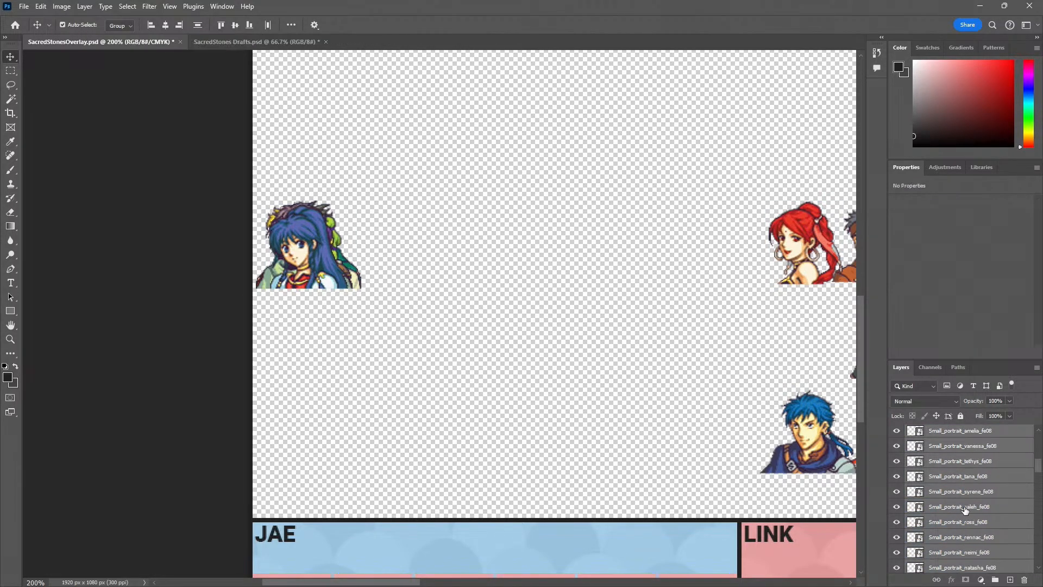
{"action": "scroll", "coordinate": [965, 509], "scroll_direction": "up", "scroll_amount": 10}
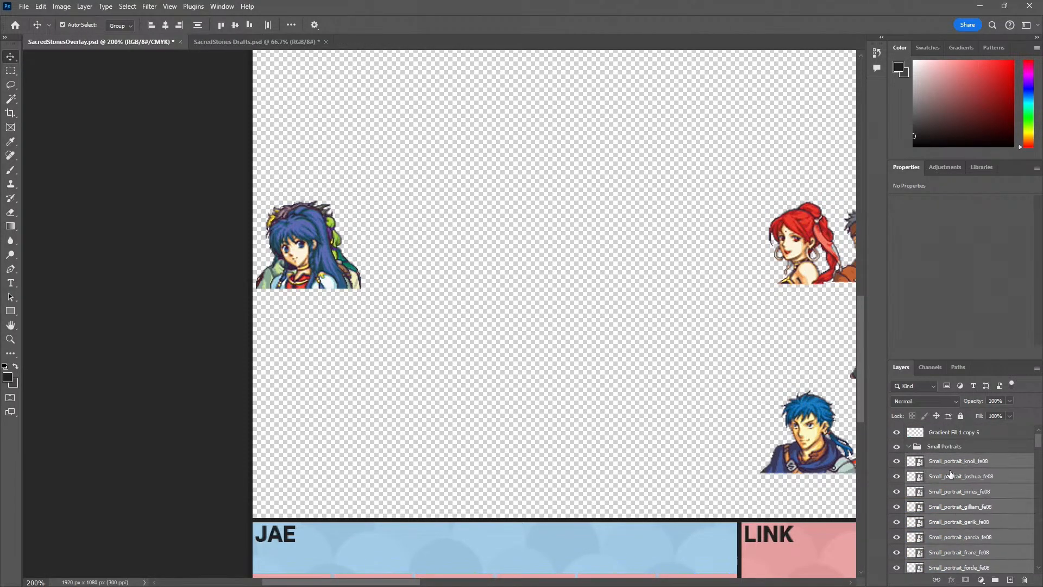
{"action": "left_click", "coordinate": [930, 448]}
{"action": "left_click", "coordinate": [908, 446]}
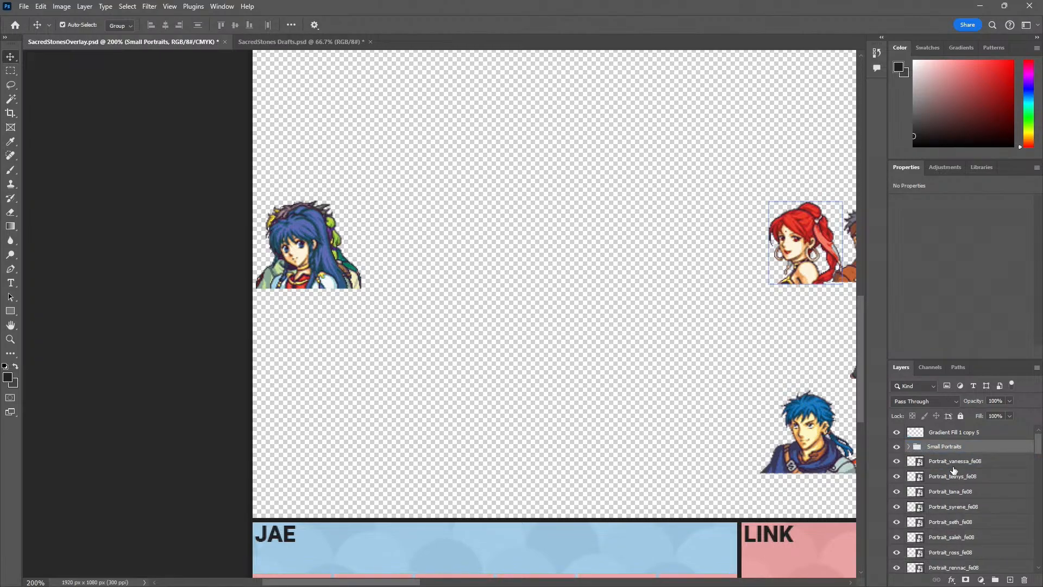
Select the large Vanessa portrait layer below the Small Portraits group
{"action": "left_click_drag", "start_coordinate": [953, 470], "coordinate": [955, 476]}
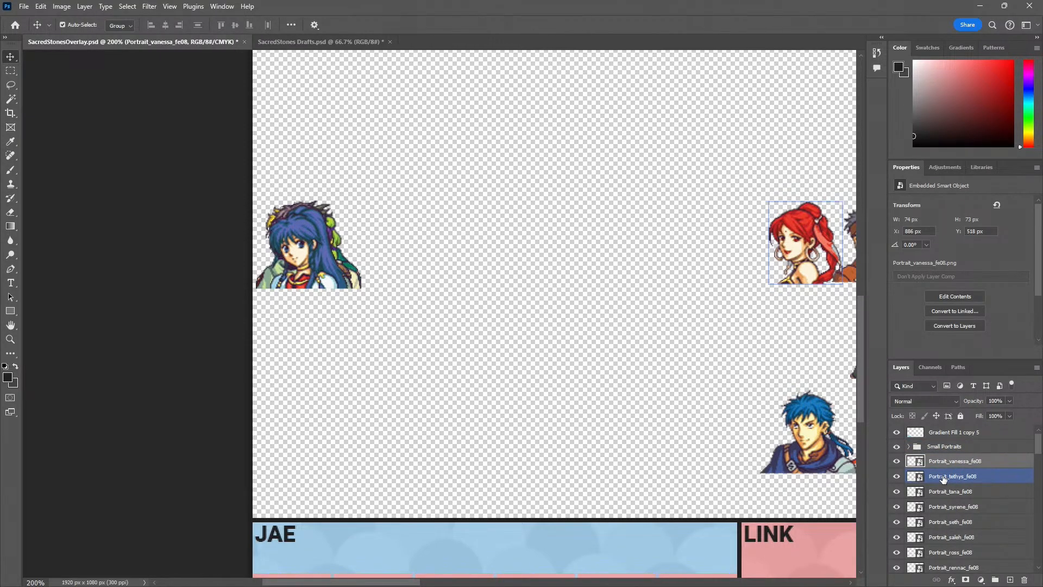
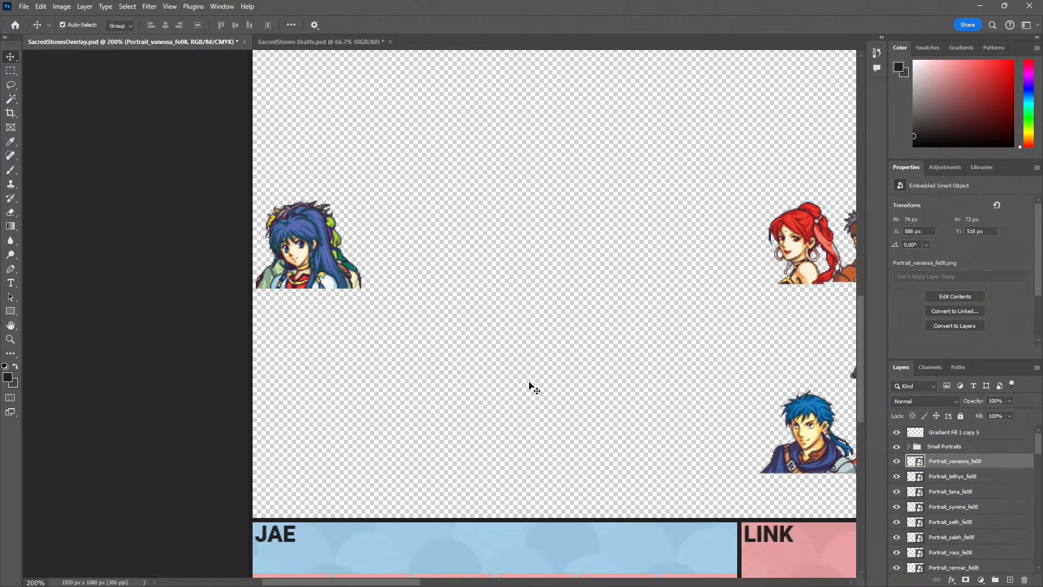
Move the large Tana and Saleh portrait layers directly below the Small Portraits group, and place Ross directly below Vanessa
{"action": "left_click", "coordinate": [963, 476]}
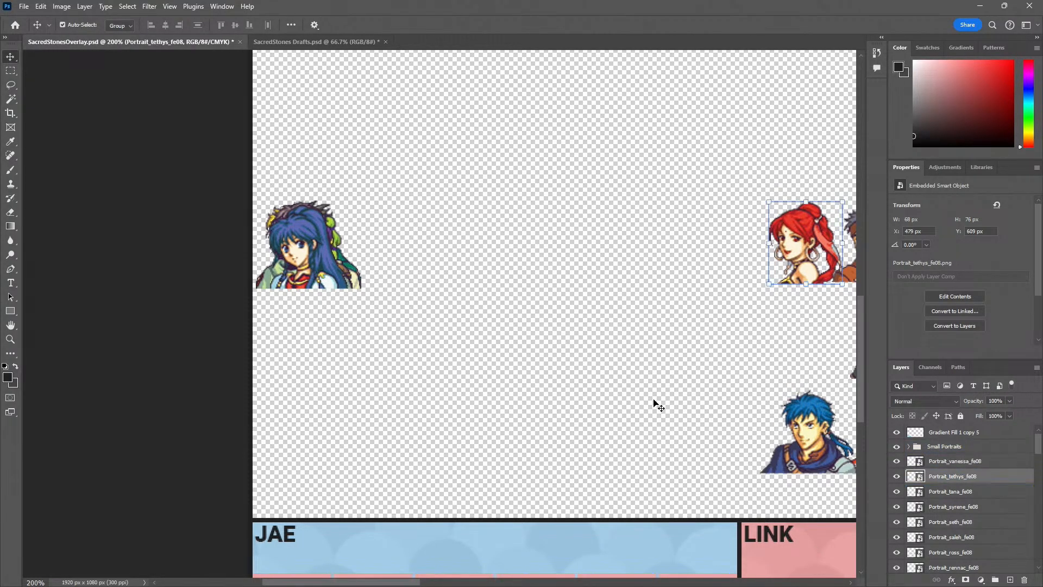
{"action": "left_click", "coordinate": [956, 460]}
{"action": "scroll", "coordinate": [976, 489], "scroll_direction": "down", "scroll_amount": 1}
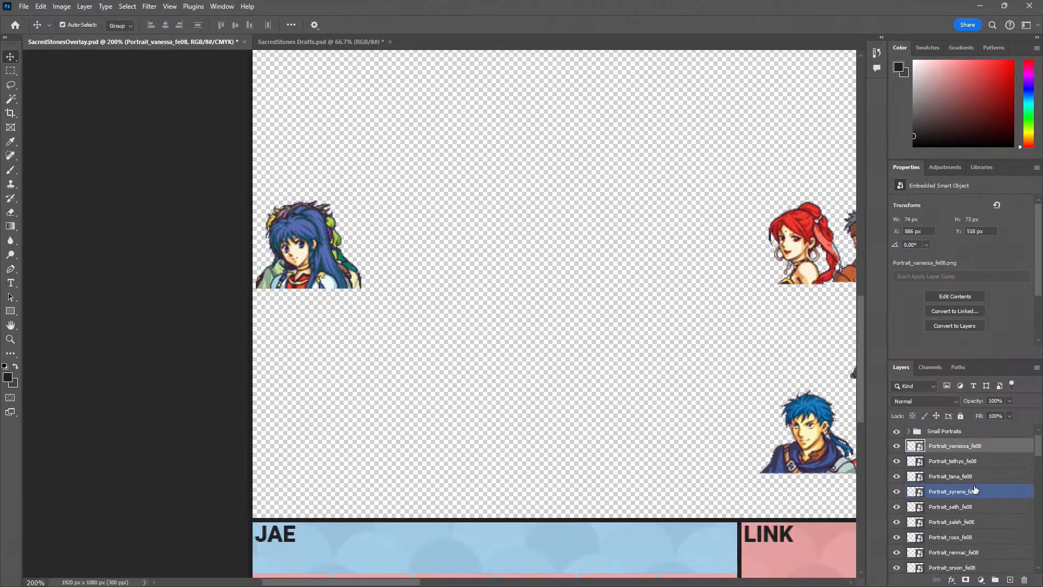
{"action": "scroll", "coordinate": [975, 487], "scroll_direction": "down", "scroll_amount": 1}
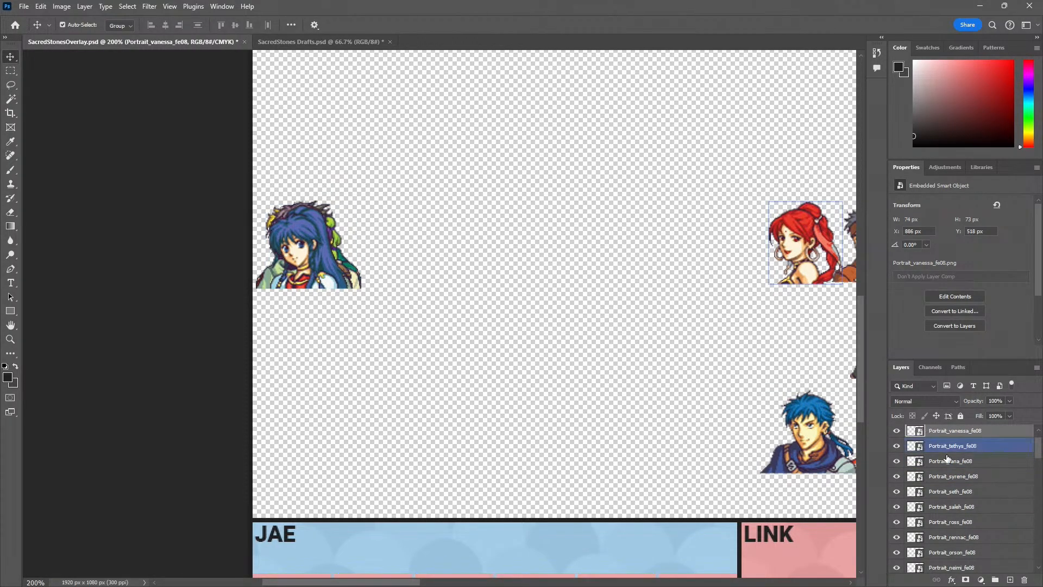
{"action": "left_click_drag", "start_coordinate": [955, 462], "coordinate": [969, 438]}
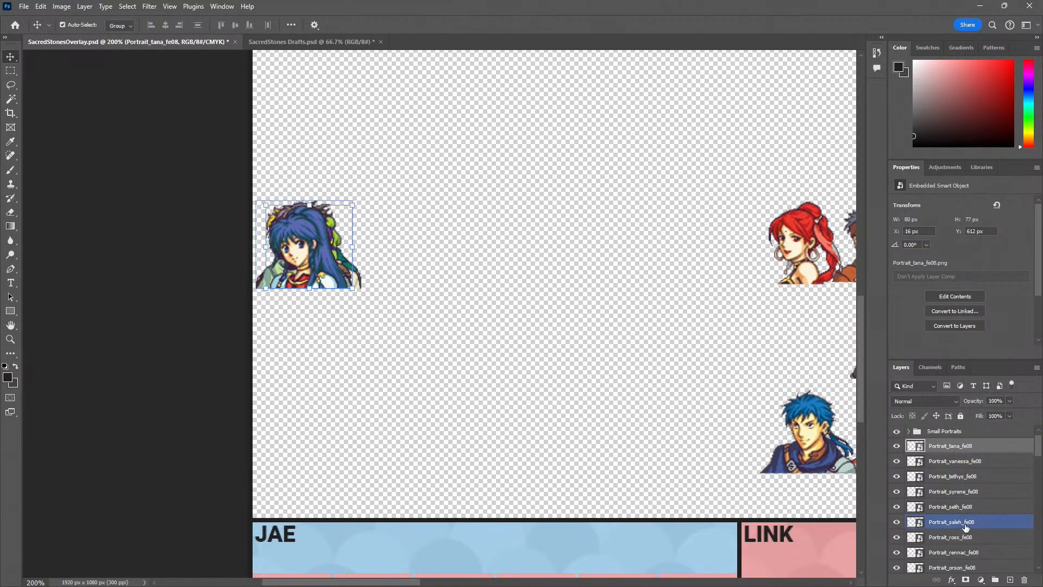
{"action": "left_click_drag", "start_coordinate": [962, 524], "coordinate": [978, 460]}
{"action": "left_click_drag", "start_coordinate": [965, 541], "coordinate": [969, 476]}
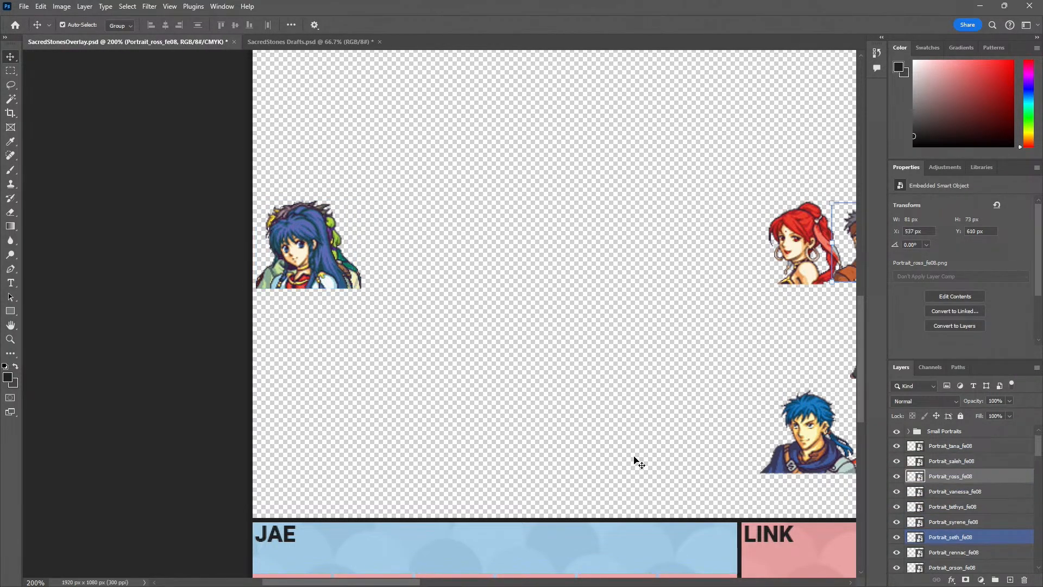
{"action": "scroll", "coordinate": [633, 457], "scroll_direction": "down", "scroll_amount": 5}
{"action": "scroll", "coordinate": [592, 480], "scroll_direction": "up", "scroll_amount": 2}
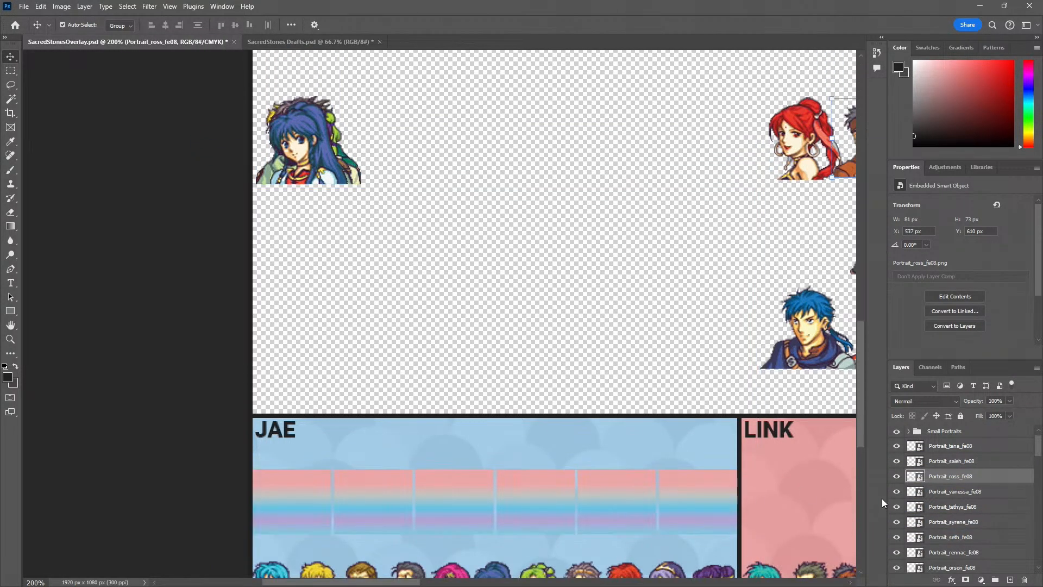
{"action": "left_click_drag", "start_coordinate": [966, 480], "coordinate": [971, 505]}
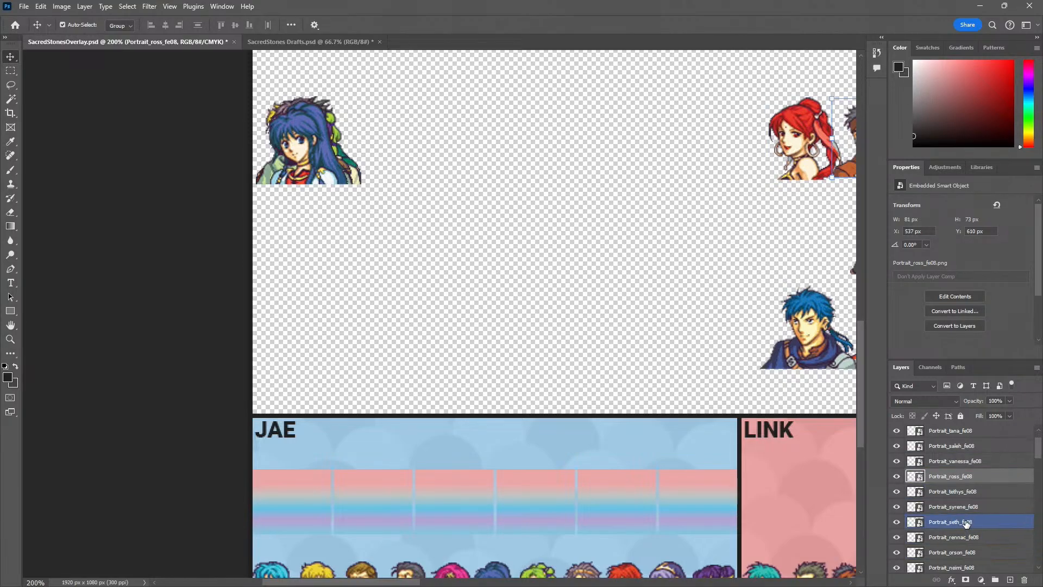
Move the large Neimi portrait layer up the stack to directly below the Saleh layer
{"action": "scroll", "coordinate": [977, 523], "scroll_direction": "down", "scroll_amount": 1}
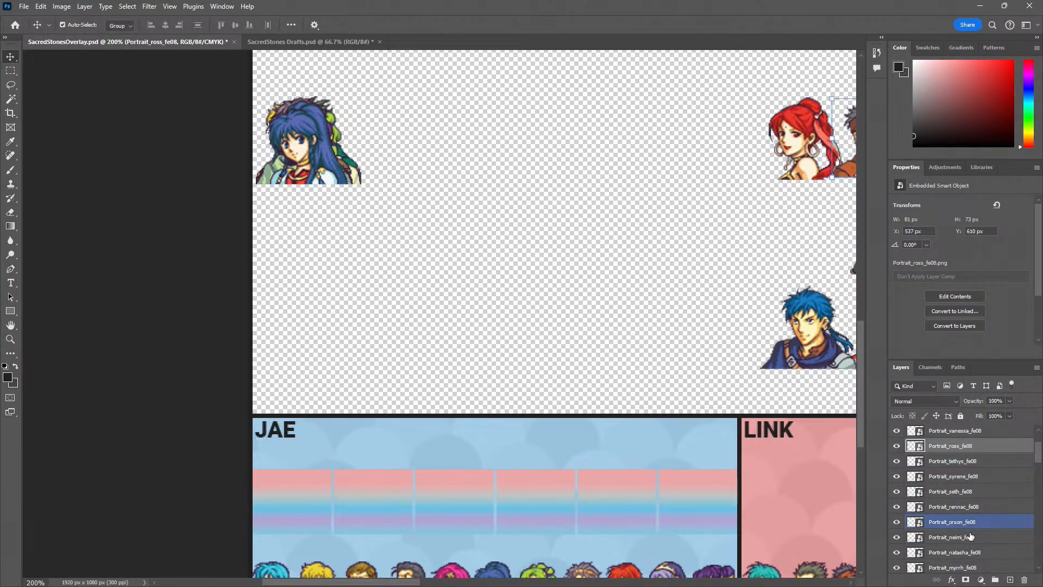
{"action": "scroll", "coordinate": [971, 533], "scroll_direction": "down", "scroll_amount": 1}
{"action": "left_click_drag", "start_coordinate": [971, 526], "coordinate": [978, 442]}
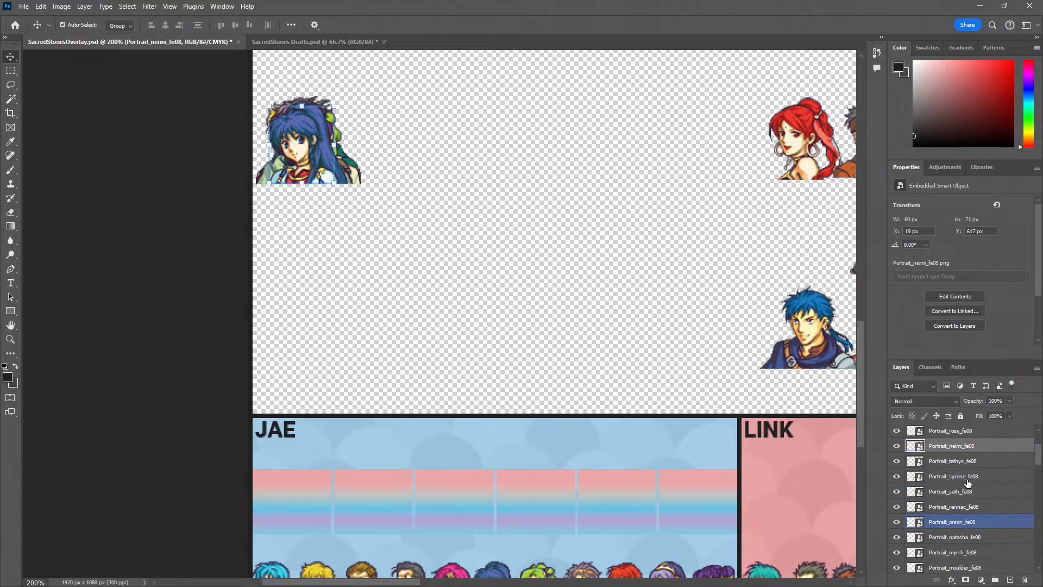
{"action": "scroll", "coordinate": [970, 494], "scroll_direction": "up", "scroll_amount": 3}
{"action": "left_click_drag", "start_coordinate": [963, 524], "coordinate": [963, 484]}
{"action": "left_click", "coordinate": [956, 461]}
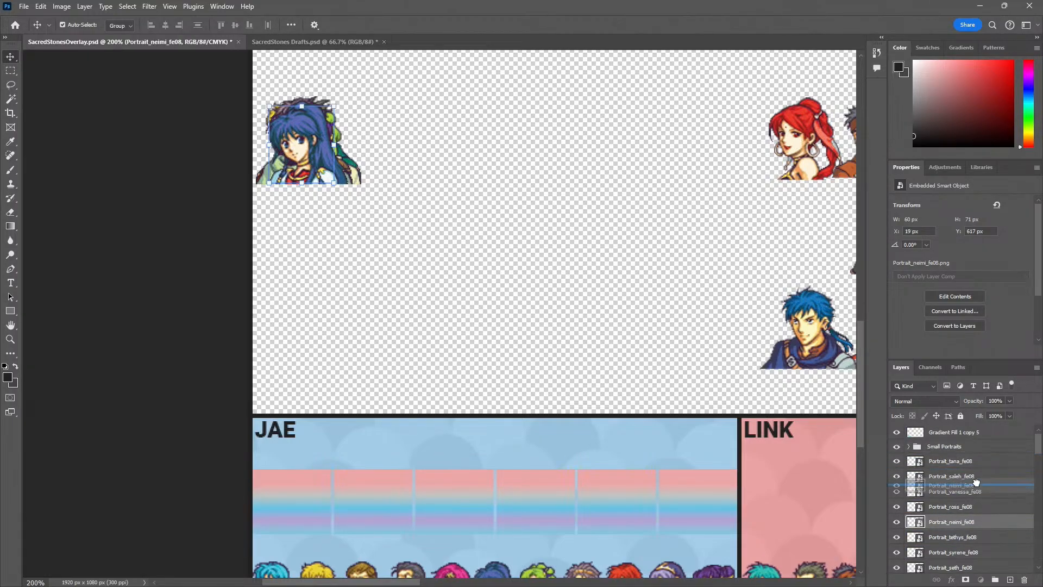
Create a layer group named Jae Portraits directly above the large Tana portrait layer
{"action": "left_click", "coordinate": [950, 567], "text": "shift"}
{"action": "key", "text": "ctrl+g"}
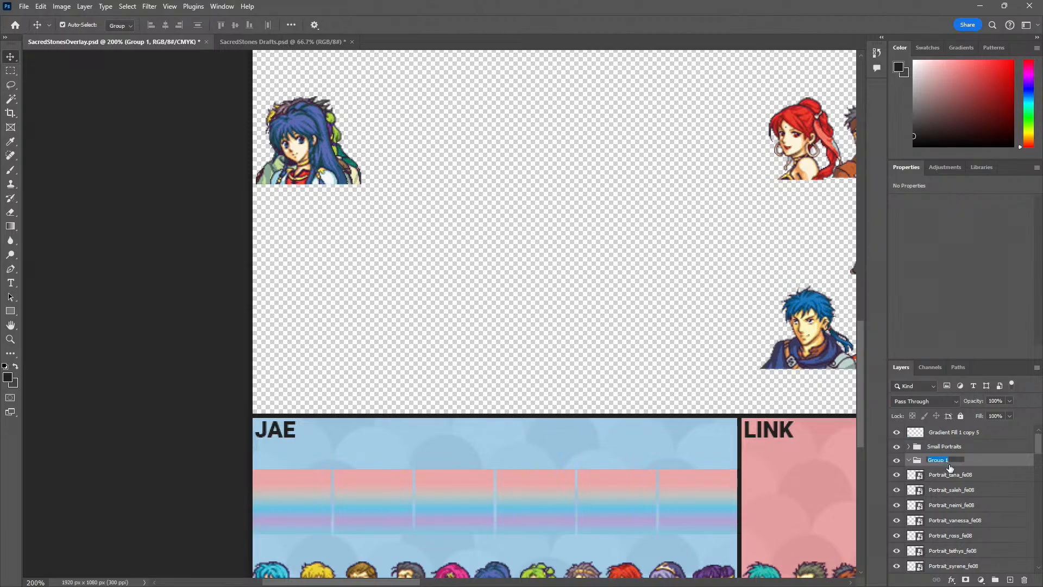
{"action": "type", "text": "s"}
{"action": "key", "text": "Return"}
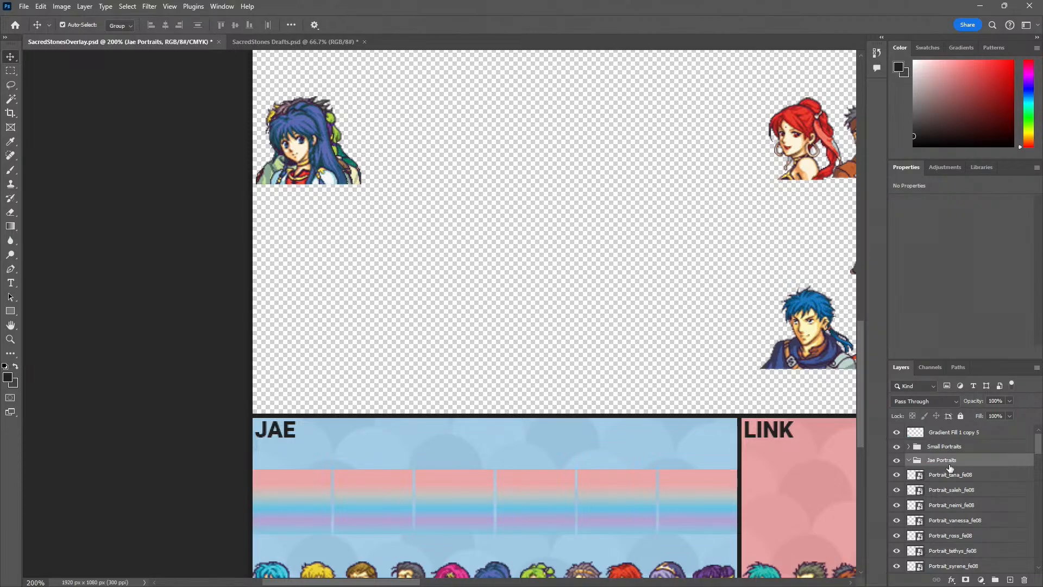
Move the large Tana, Saleh and Neimi portrait layers into the Jae Portraits group
{"action": "left_click", "coordinate": [956, 474]}
{"action": "left_click_drag", "start_coordinate": [961, 505], "coordinate": [943, 462]}
{"action": "left_click", "coordinate": [962, 505], "text": "shift"}
Create a layer group named Link portraits between the Jae Portraits group and the large Vanessa layer
{"action": "scroll", "coordinate": [957, 476], "scroll_direction": "down", "scroll_amount": 2}
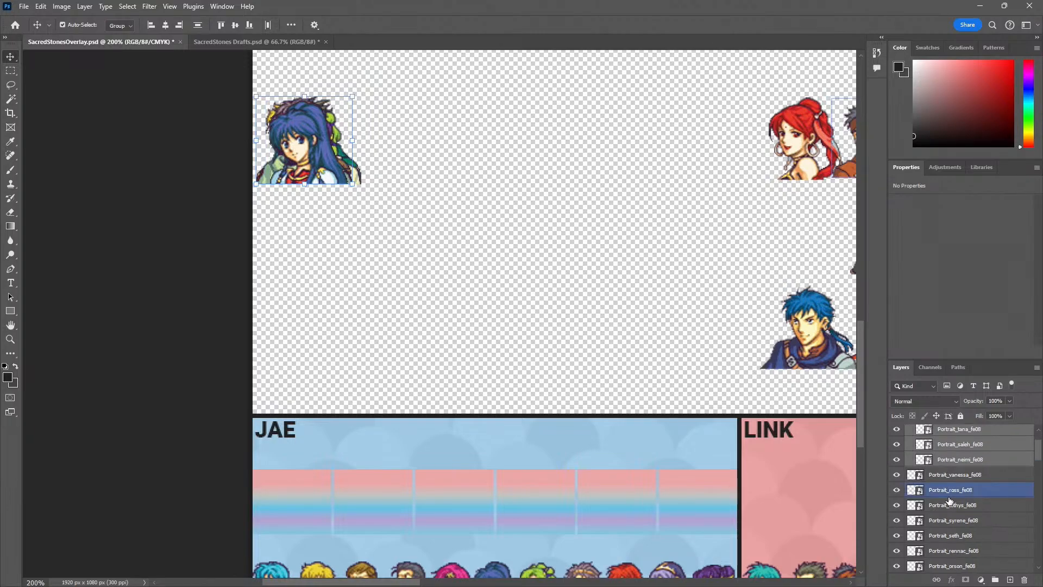
{"action": "scroll", "coordinate": [971, 515], "scroll_direction": "up", "scroll_amount": 1}
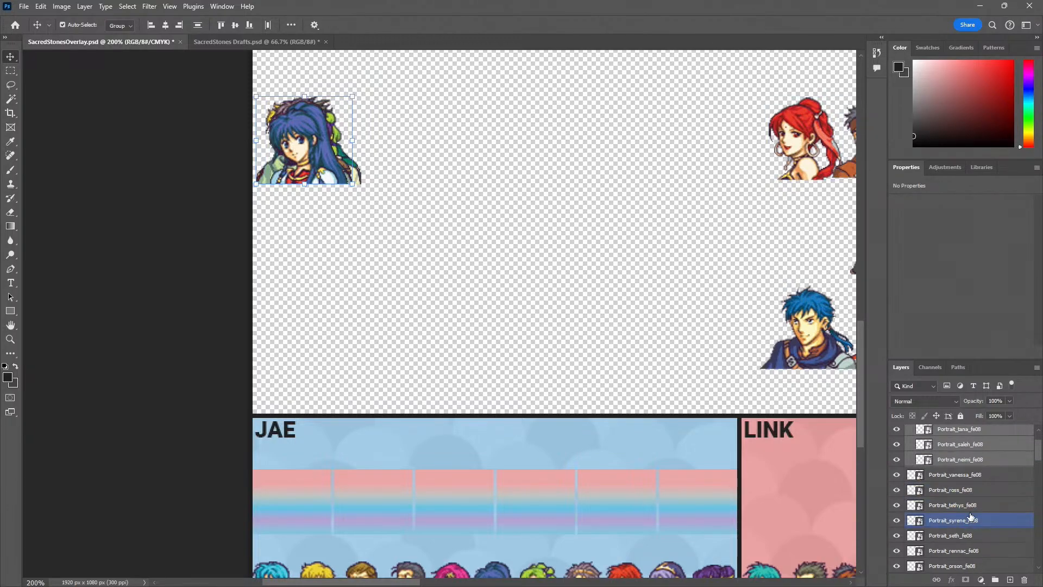
{"action": "scroll", "coordinate": [967, 535], "scroll_direction": "down", "scroll_amount": 1}
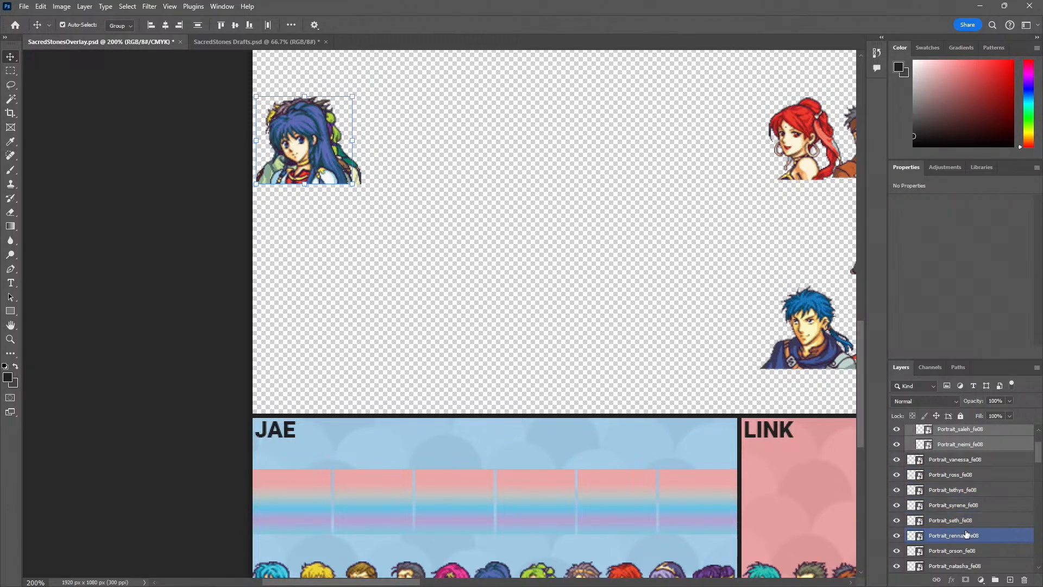
{"action": "left_click", "coordinate": [971, 461]}
{"action": "key", "text": "ctrl+g"}
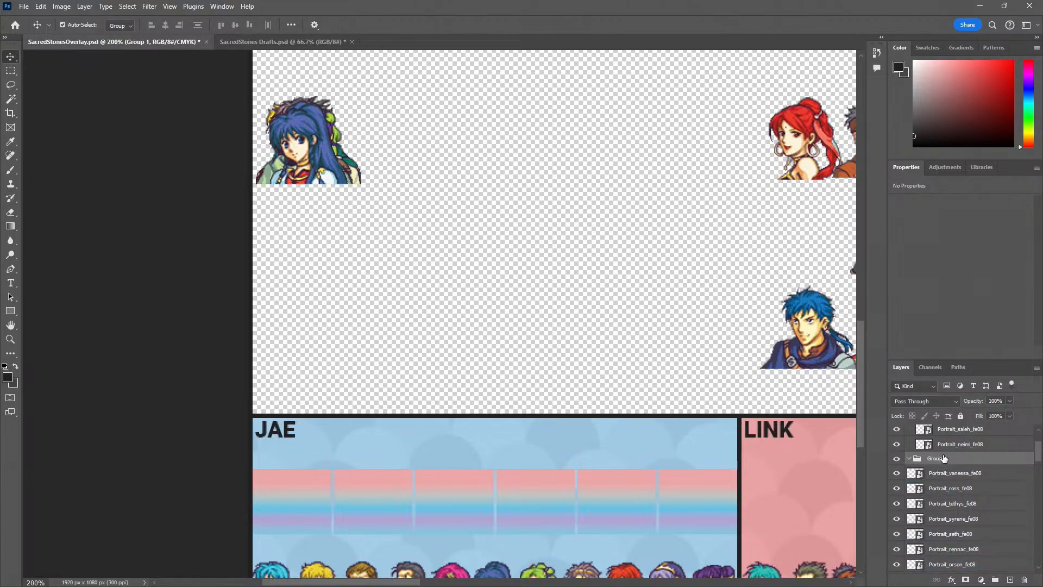
{"action": "double_click", "coordinate": [945, 461]}
{"action": "type", "text": "Link portraits"}
{"action": "key", "text": "Return"}
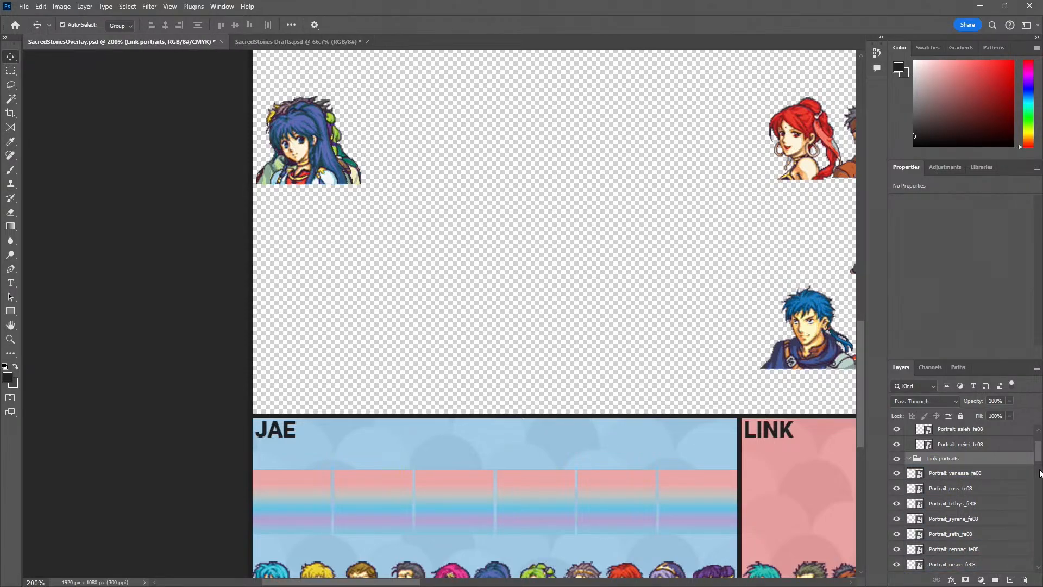
Create a layer group named Speedy Portraits directly below the Link portraits group
{"action": "left_click", "coordinate": [972, 473]}
{"action": "left_click", "coordinate": [995, 579]}
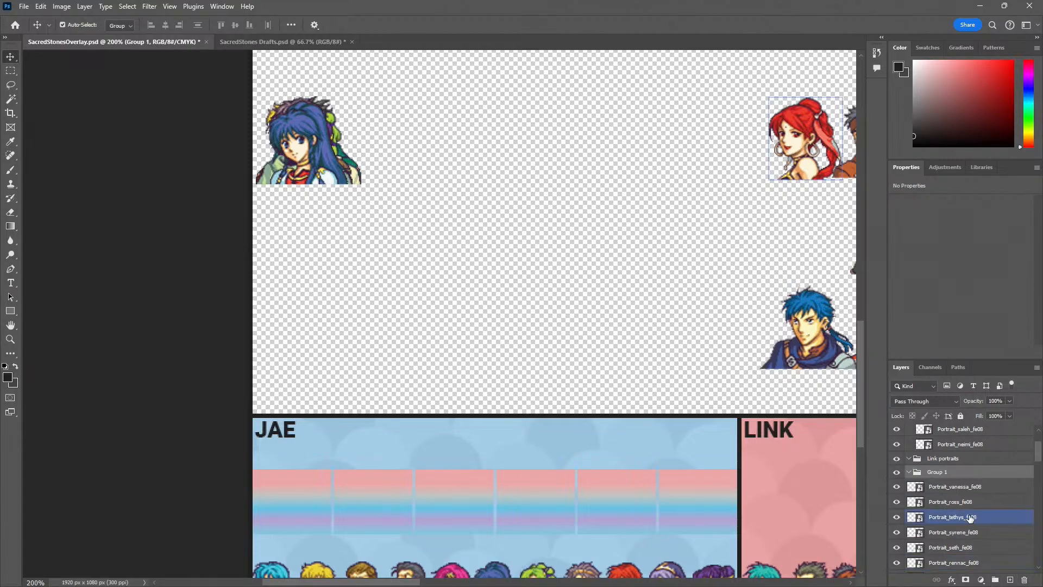
{"action": "left_click", "coordinate": [934, 477]}
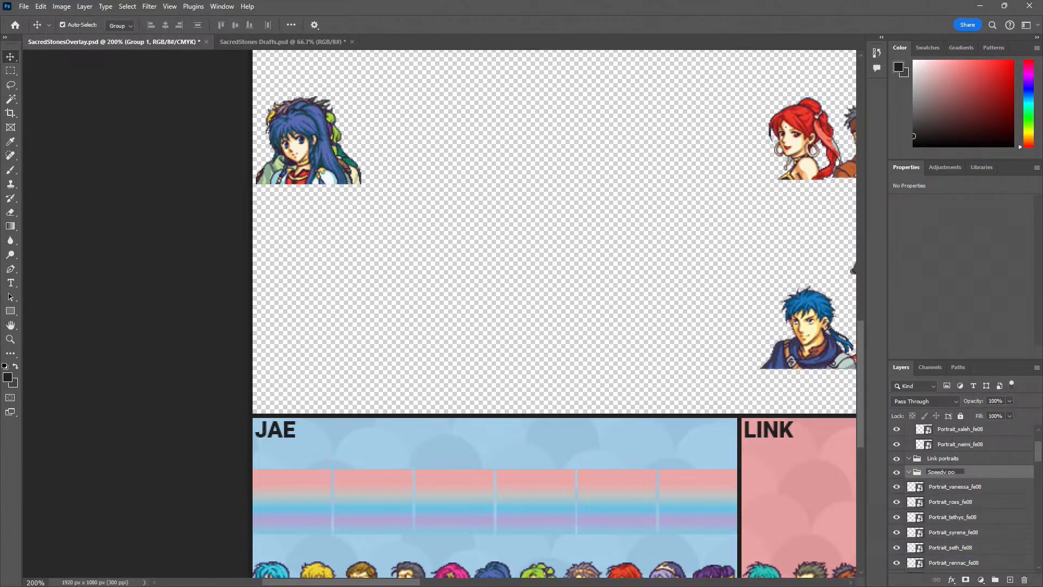
{"action": "type", "text": "Speedy Portraits"}
{"action": "key", "text": "Return"}
Move the large Vanessa layer into Speedy Portraits and Ross into Link portraits, and collapse both groups
{"action": "left_click_drag", "start_coordinate": [953, 488], "coordinate": [950, 473]}
{"action": "left_click_drag", "start_coordinate": [948, 504], "coordinate": [1013, 460]}
{"action": "left_click", "coordinate": [910, 487]}
{"action": "left_click", "coordinate": [910, 461]}
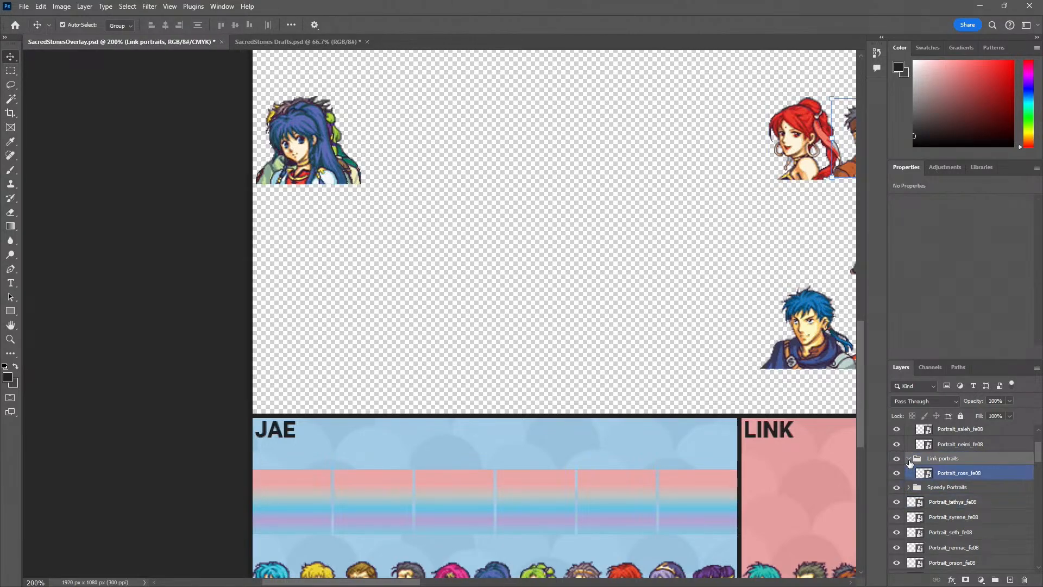
Sort the large portrait layers from Tethys through Myrrh into their players' groups, with Myrrh in Jae Portraits
{"action": "left_click_drag", "start_coordinate": [943, 489], "coordinate": [955, 459]}
{"action": "left_click_drag", "start_coordinate": [943, 500], "coordinate": [962, 459]}
{"action": "left_click", "coordinate": [941, 488]}
{"action": "left_click", "coordinate": [933, 489]}
{"action": "left_click", "coordinate": [936, 486]}
{"action": "left_click", "coordinate": [945, 488]}
{"action": "left_click", "coordinate": [952, 492]}
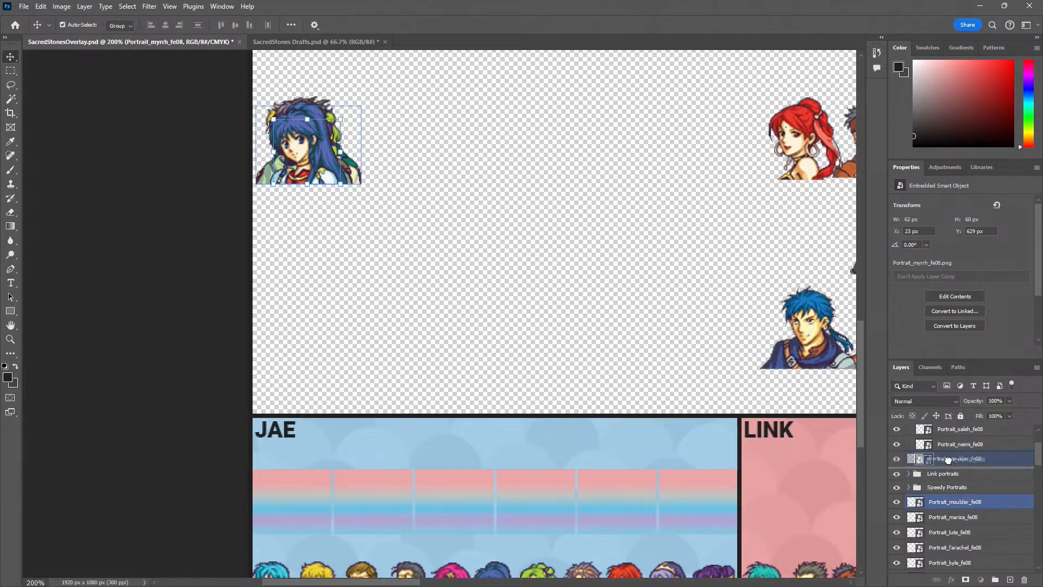
Move the large Moulder, L'Arachel and Knoll layers into Jae Portraits, and sort Marisa, Lute and Kyle into the other players' groups
{"action": "mouse_move", "coordinate": [948, 460]}
{"action": "left_mouse_down"}
{"action": "mouse_move", "coordinate": [963, 458]}
{"action": "mouse_move", "coordinate": [961, 438]}
{"action": "mouse_move", "coordinate": [967, 458]}
{"action": "left_mouse_up"}
{"action": "left_click", "coordinate": [965, 485]}
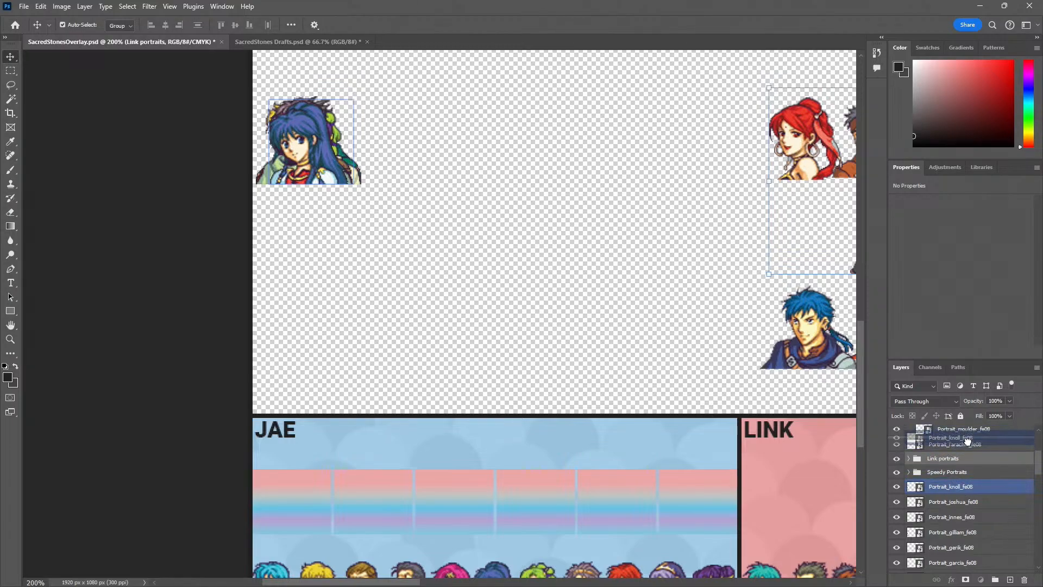
{"action": "left_click_drag", "start_coordinate": [968, 445], "coordinate": [962, 435]}
{"action": "left_click", "coordinate": [954, 446], "text": "shift"}
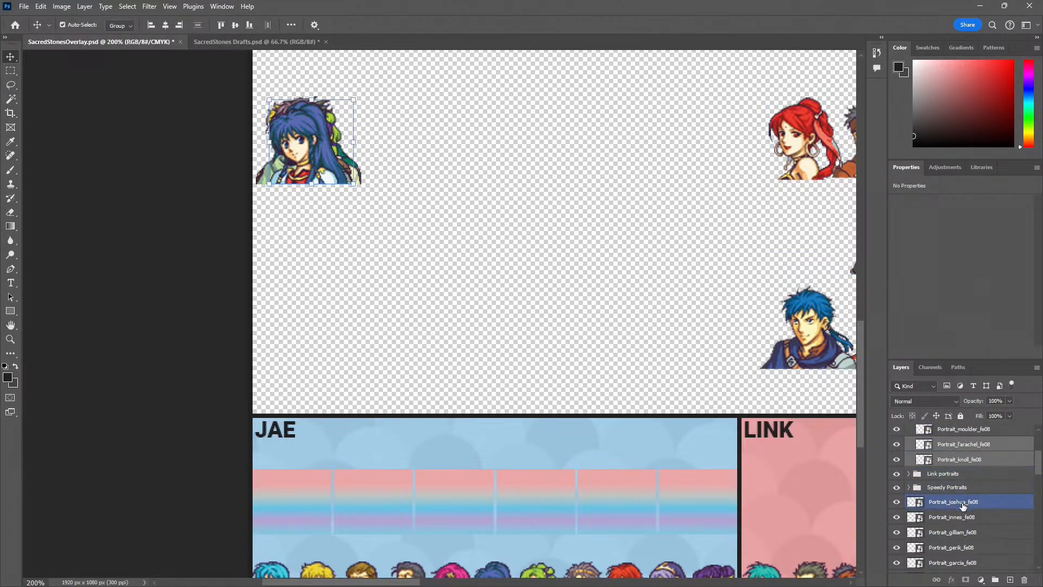
Sort the large Joshua and Innes portrait layers into their players' groups, checking Innes's owner on the overlay at 100% zoom
{"action": "left_click", "coordinate": [952, 506]}
{"action": "left_click_drag", "start_coordinate": [957, 482], "coordinate": [957, 484]}
{"action": "left_click", "coordinate": [939, 488]}
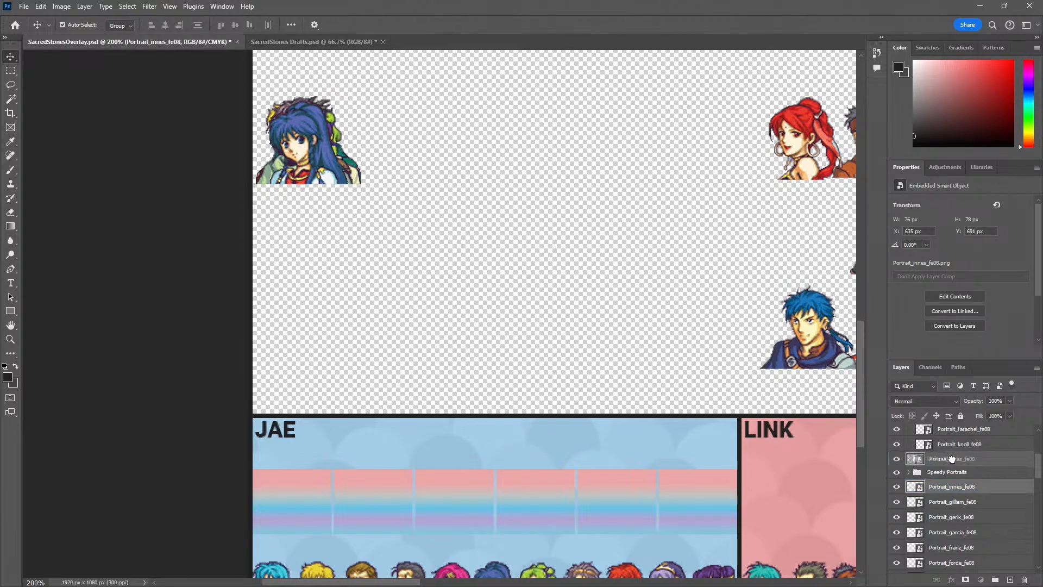
{"action": "left_click_drag", "start_coordinate": [952, 460], "coordinate": [955, 485]}
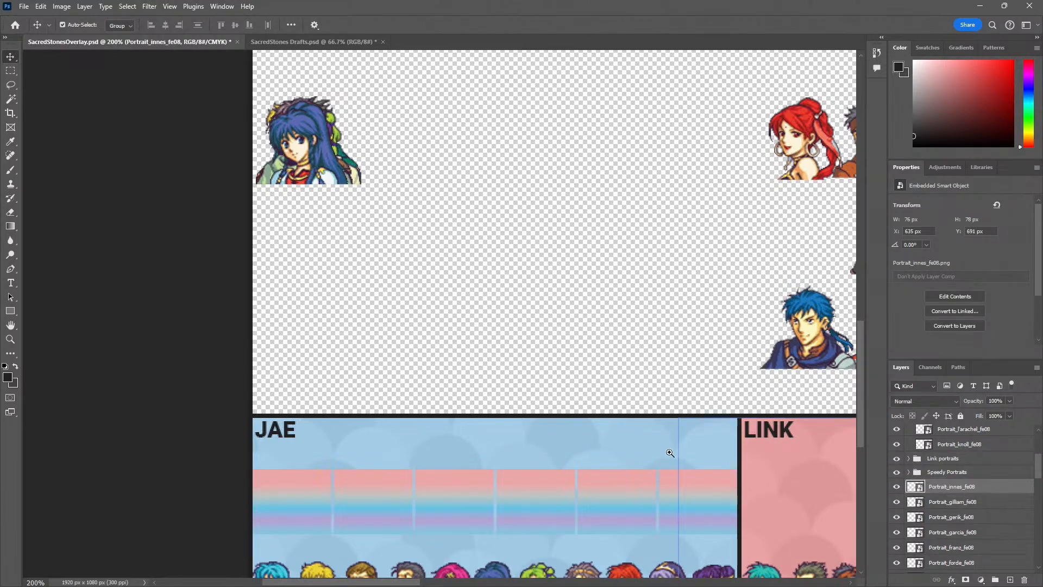
{"action": "key", "text": "z"}
{"action": "left_click", "coordinate": [629, 450], "text": "alt"}
{"action": "left_click", "coordinate": [629, 449], "text": "alt"}
{"action": "key", "text": "v"}
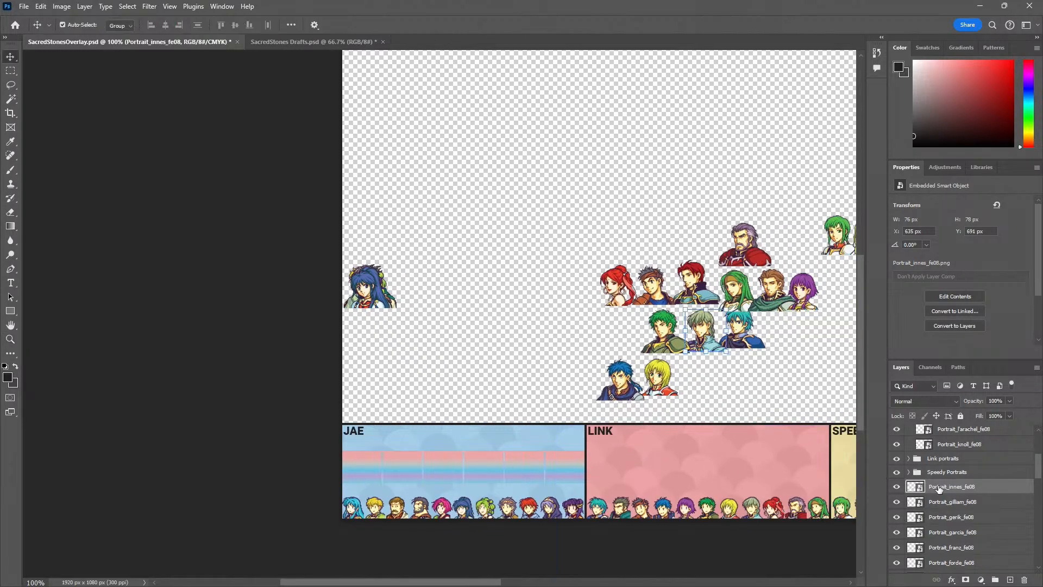
{"action": "left_click_drag", "start_coordinate": [949, 488], "coordinate": [966, 453]}
Sort the large Gilliam and Gerik layers into their players' groups, and move Garcia and Franz into Jae Portraits
{"action": "left_click", "coordinate": [940, 488]}
{"action": "left_click", "coordinate": [933, 491]}
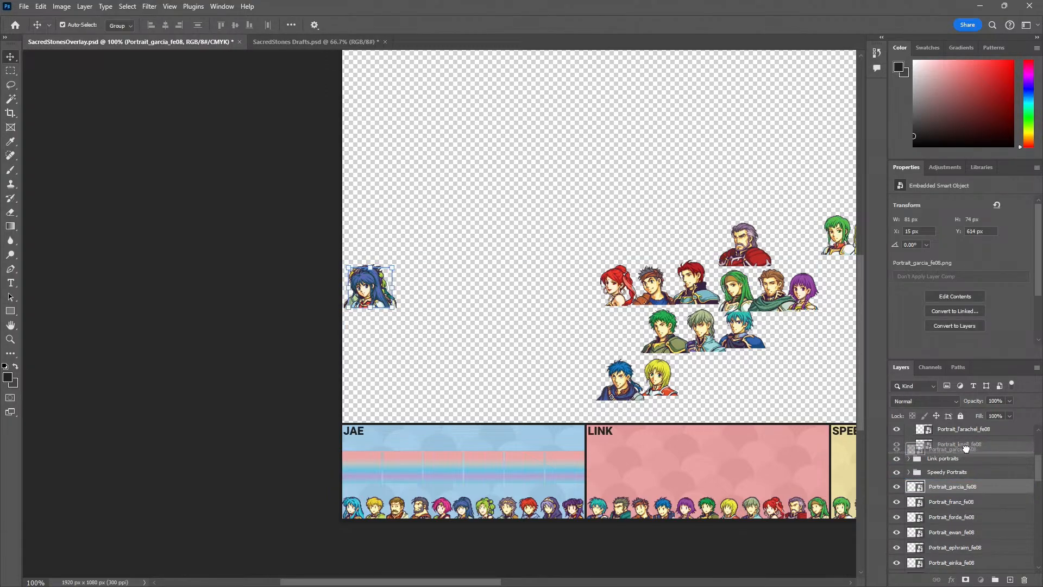
{"action": "left_click", "coordinate": [957, 504]}
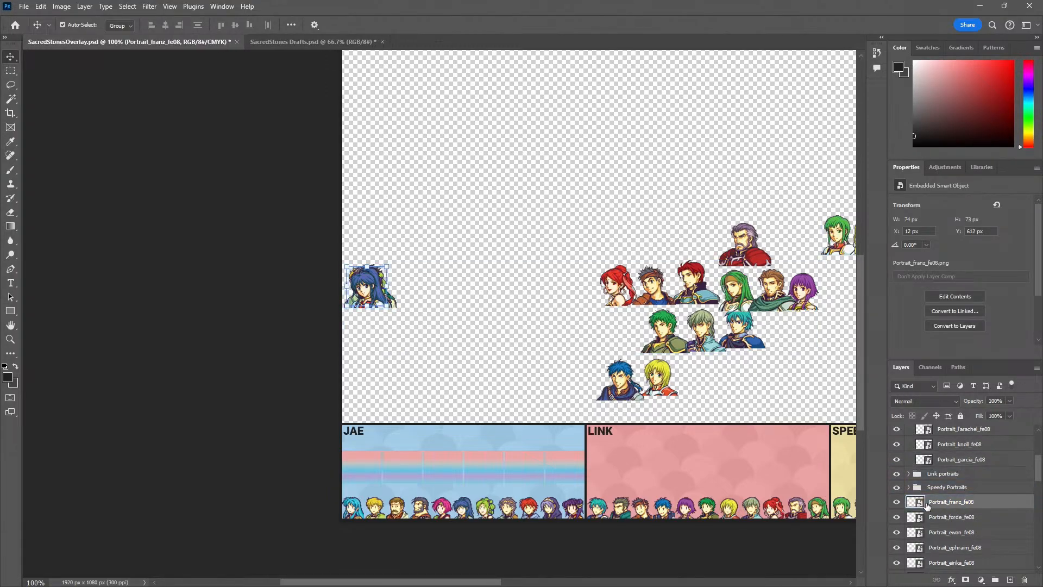
{"action": "left_click_drag", "start_coordinate": [968, 461], "coordinate": [966, 467]}
Move the large Forde portrait layer into Speedy Portraits and the Ewan layer to the end of Jae Portraits
{"action": "left_click", "coordinate": [952, 507]}
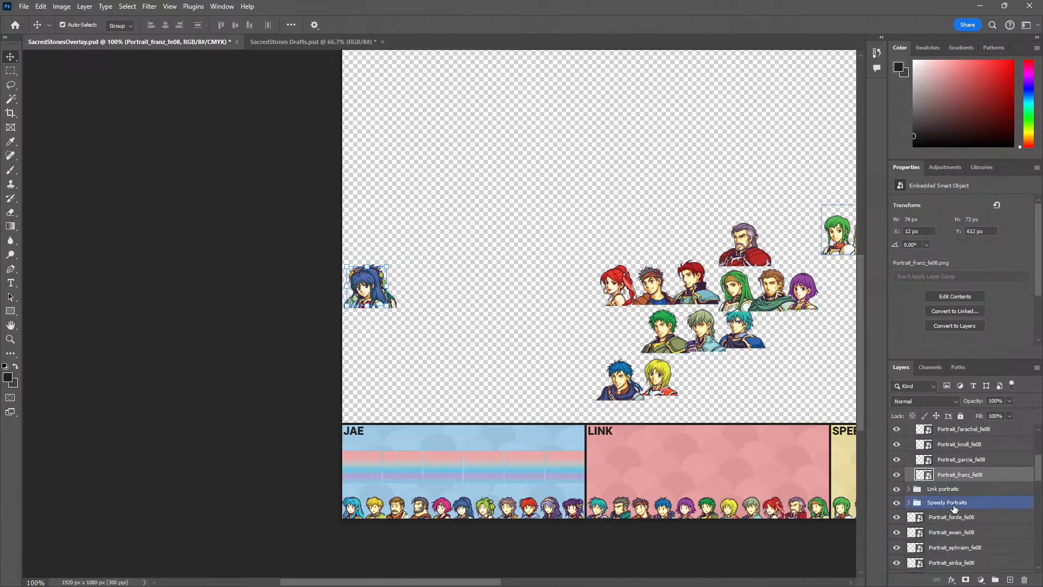
{"action": "left_click_drag", "start_coordinate": [923, 519], "coordinate": [960, 503]}
{"action": "scroll", "coordinate": [955, 503], "scroll_direction": "down", "scroll_amount": 2}
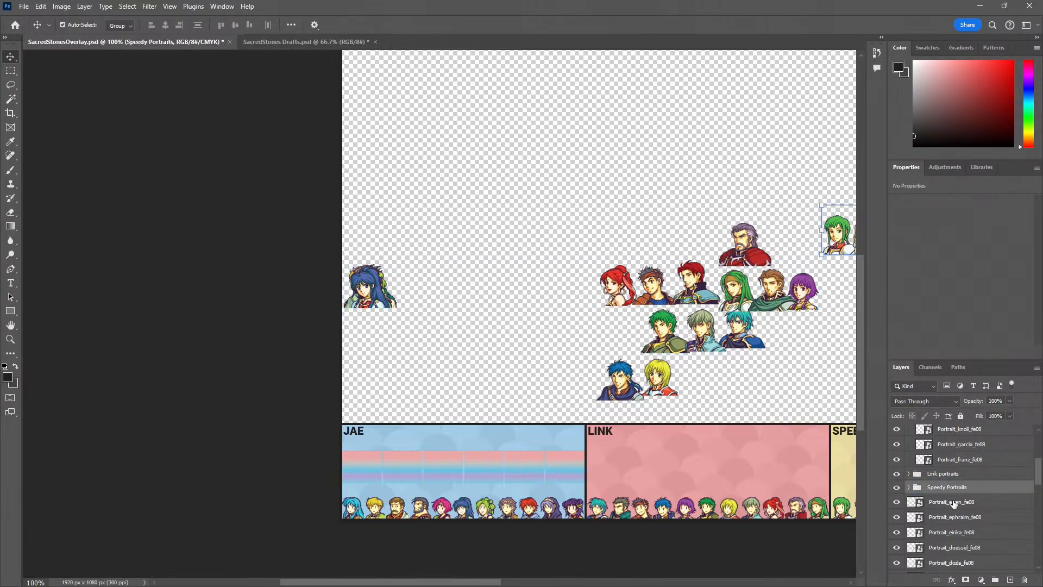
{"action": "left_click", "coordinate": [1015, 487]}
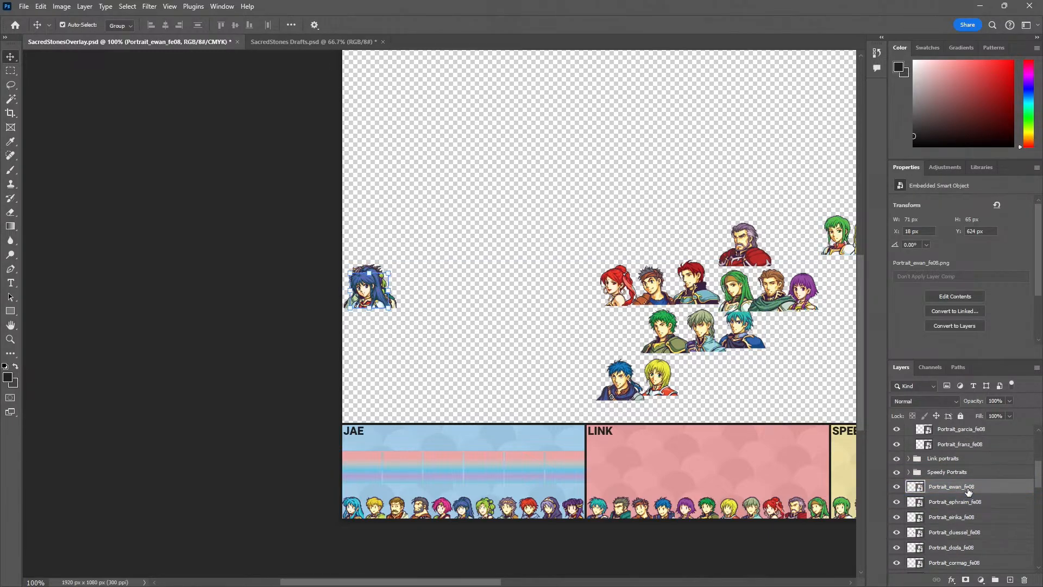
{"action": "left_click_drag", "start_coordinate": [964, 485], "coordinate": [965, 456]}
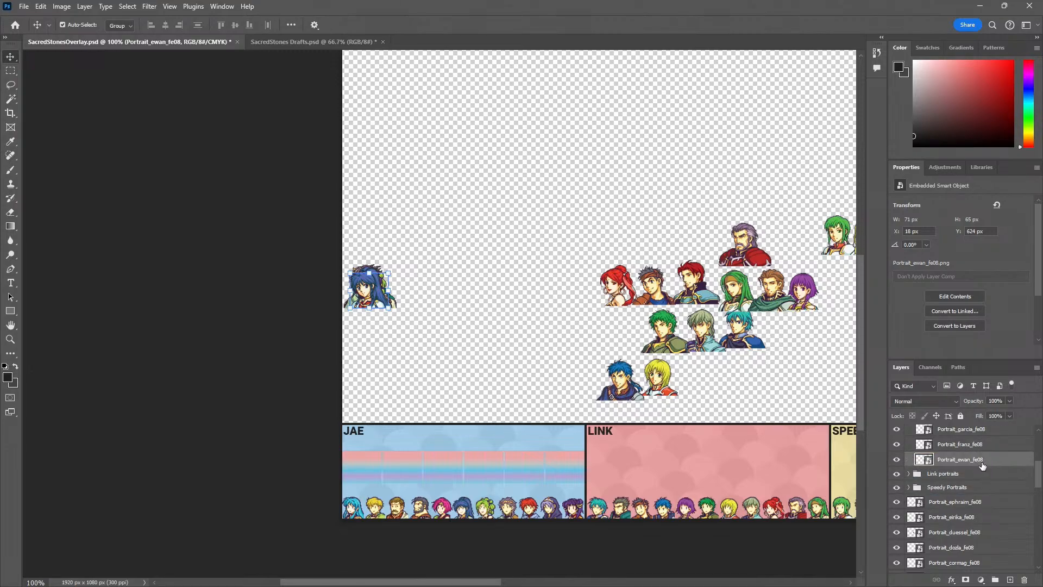
Move the large Eirika layer into Jae Portraits, and sort Ephraim, Duessel, Dozla, Cormag and Colm into their players' groups
{"action": "mouse_move", "coordinate": [972, 502]}
{"action": "left_mouse_down"}
{"action": "mouse_move", "coordinate": [966, 473]}
{"action": "mouse_move", "coordinate": [966, 500]}
{"action": "mouse_move", "coordinate": [981, 465]}
{"action": "mouse_move", "coordinate": [966, 516]}
{"action": "mouse_move", "coordinate": [966, 502]}
{"action": "left_mouse_up"}
{"action": "left_click", "coordinate": [935, 519]}
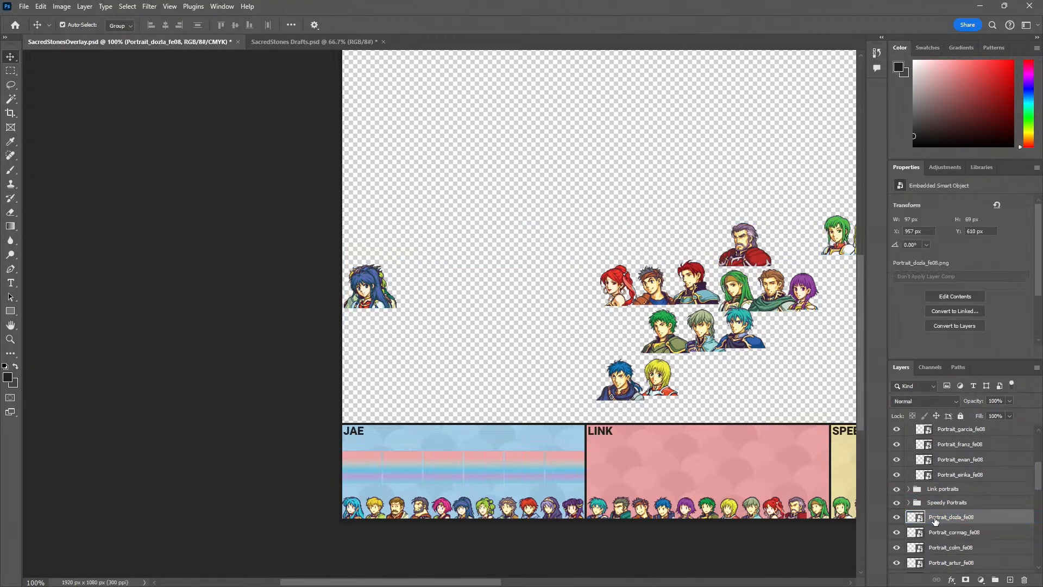
{"action": "left_click", "coordinate": [920, 550]}
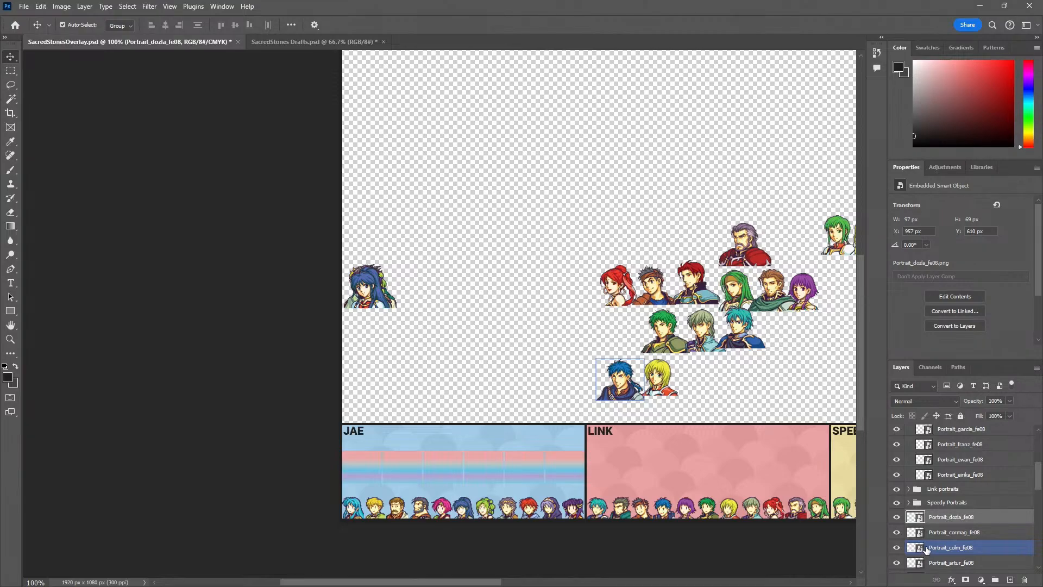
{"action": "left_click_drag", "start_coordinate": [927, 550], "coordinate": [959, 489]}
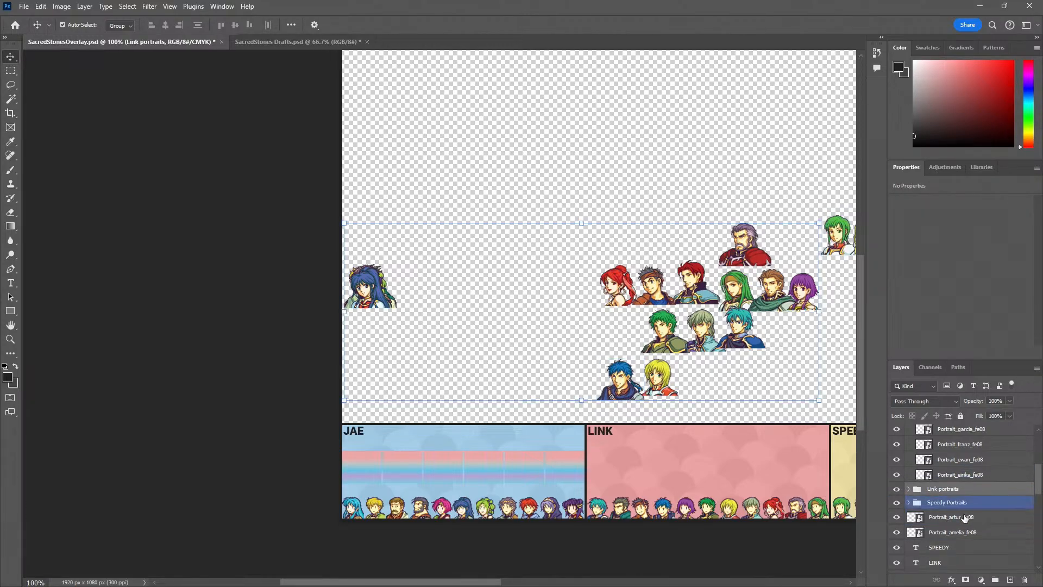
Move the remaining large Artur and Amelia portrait layers into their players' groups and collapse the Jae Portraits group
{"action": "left_click_drag", "start_coordinate": [965, 525], "coordinate": [966, 489]}
{"action": "left_click", "coordinate": [970, 521]}
{"action": "scroll", "coordinate": [975, 525], "scroll_direction": "down", "scroll_amount": 5}
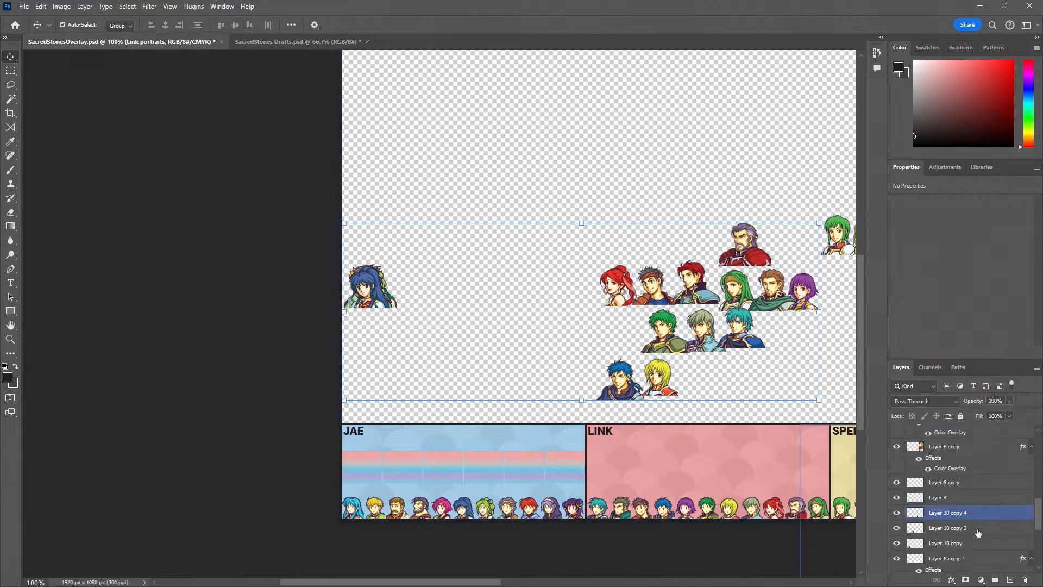
{"action": "scroll", "coordinate": [977, 530], "scroll_direction": "up", "scroll_amount": 10}
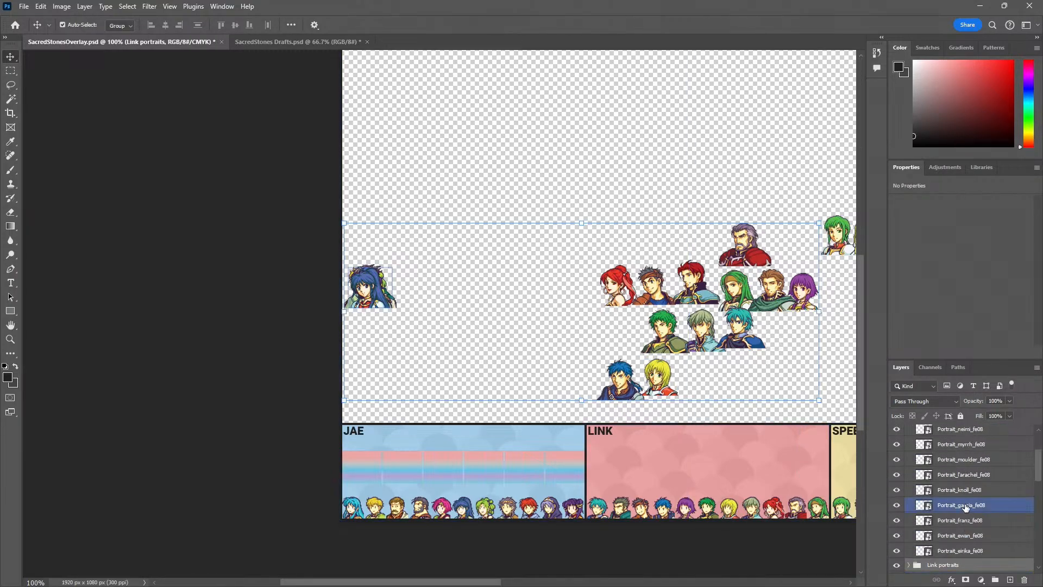
{"action": "left_click", "coordinate": [924, 461]}
{"action": "left_click", "coordinate": [909, 460]}
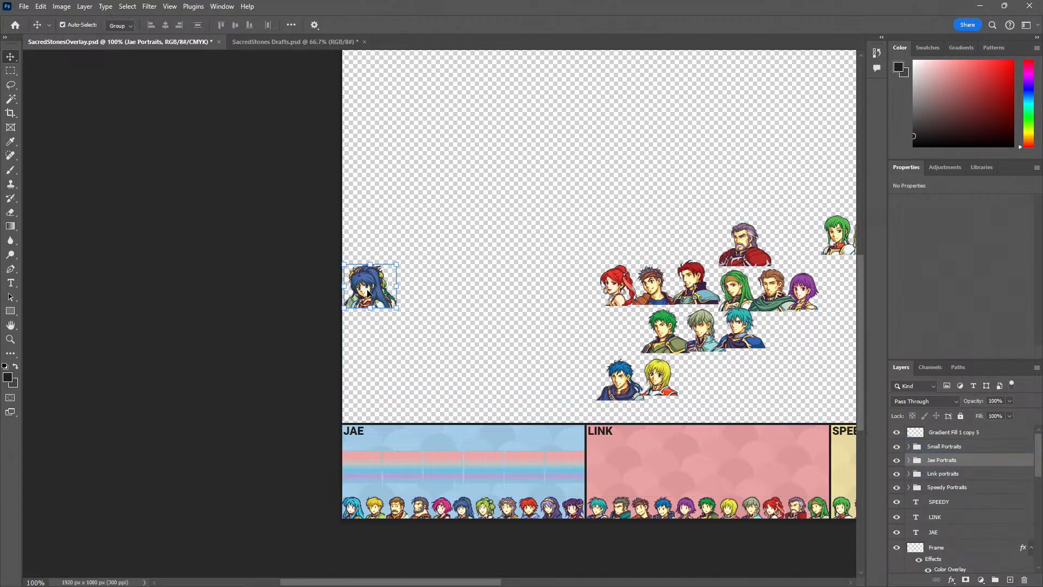
Move the Jae Portraits group down and right on the canvas, clear of the overlapping Link portraits
{"action": "left_click_drag", "start_coordinate": [375, 295], "coordinate": [429, 319]}
{"action": "left_click", "coordinate": [384, 212]}
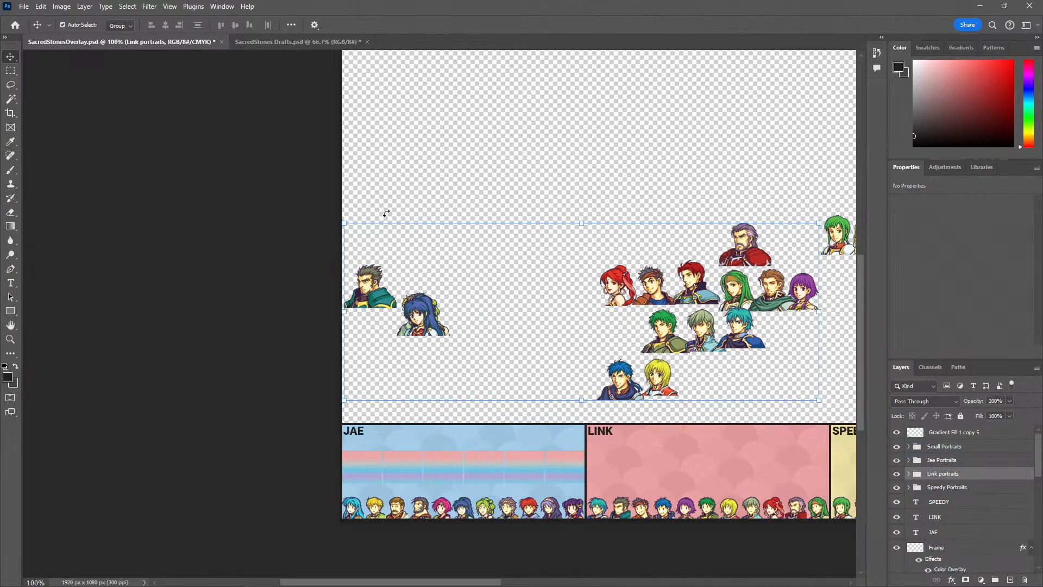
{"action": "left_click", "coordinate": [390, 286]}
{"action": "left_click", "coordinate": [503, 233]}
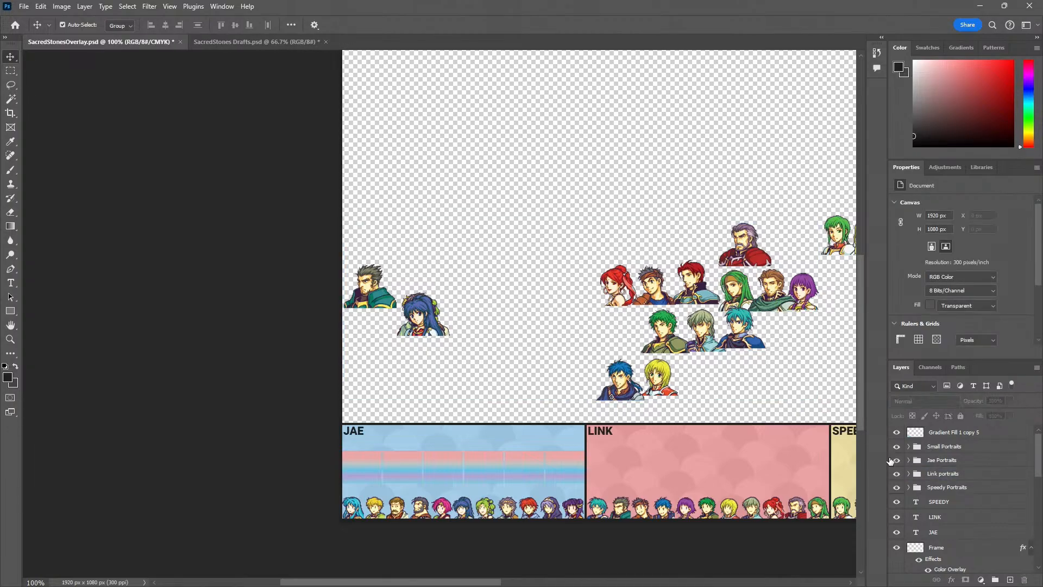
Check the layers inside Link portraits and move the whole group toward the canvas's upper area, away from the Jae portraits
{"action": "left_click", "coordinate": [910, 477]}
{"action": "left_click", "coordinate": [909, 476]}
{"action": "scroll", "coordinate": [987, 534], "scroll_direction": "down", "scroll_amount": 2}
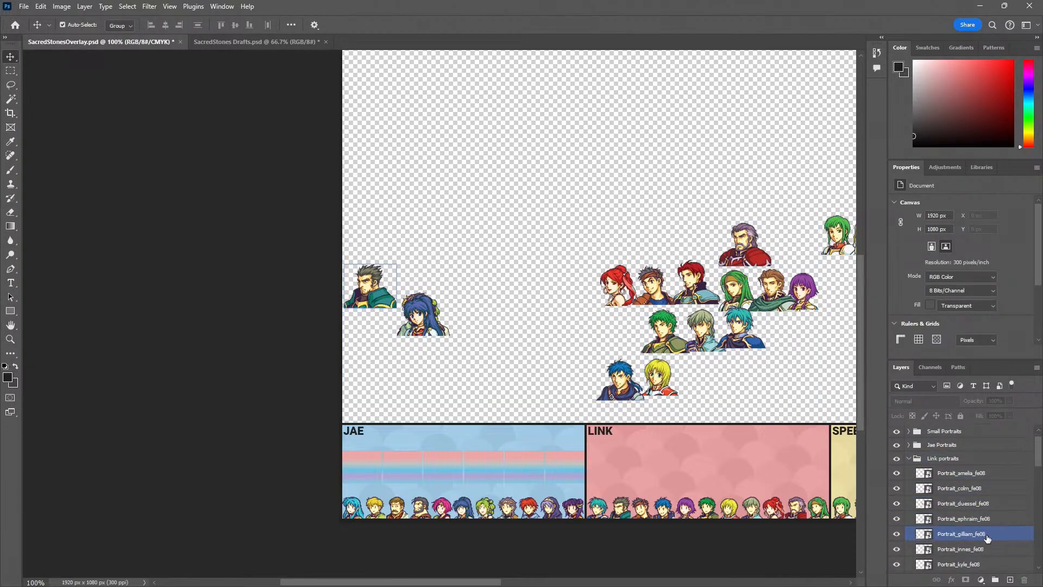
{"action": "left_click", "coordinate": [986, 521]}
{"action": "left_click_drag", "start_coordinate": [389, 291], "coordinate": [402, 163]}
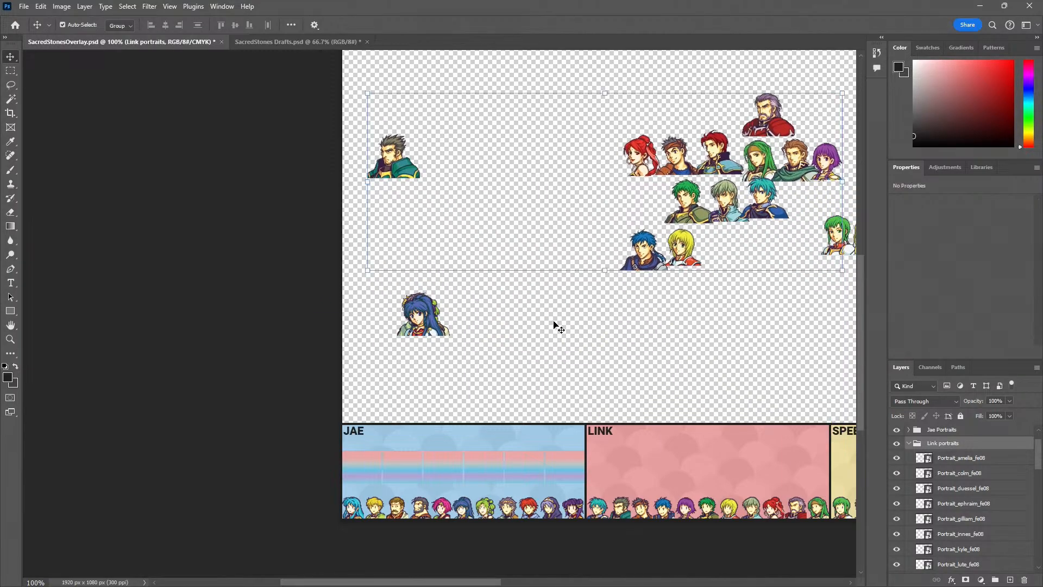
{"action": "left_click", "coordinate": [408, 188]}
{"action": "left_click", "coordinate": [400, 174]}
{"action": "left_click", "coordinate": [596, 367]}
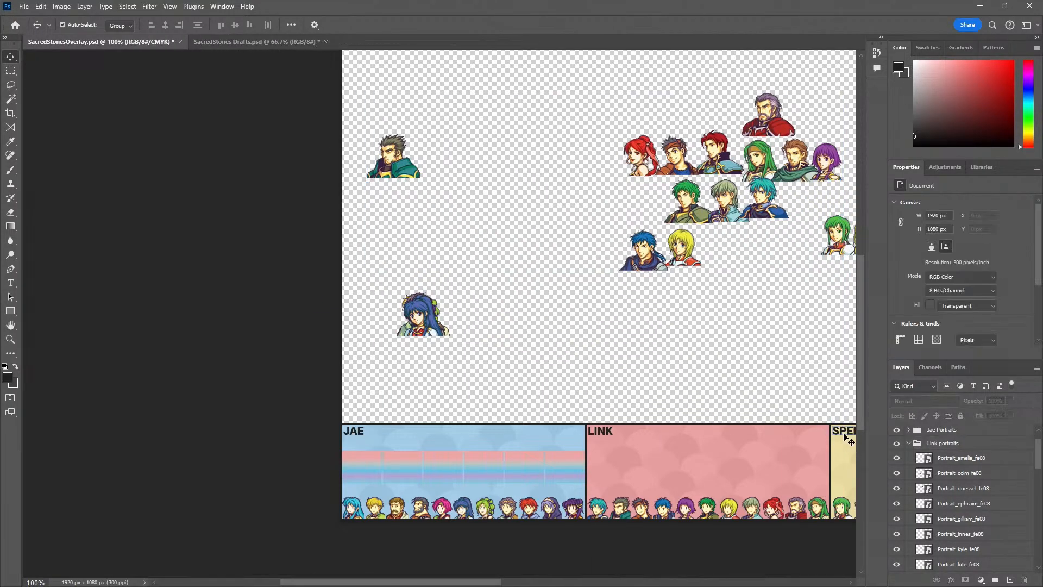
{"action": "left_click", "coordinate": [953, 461]}
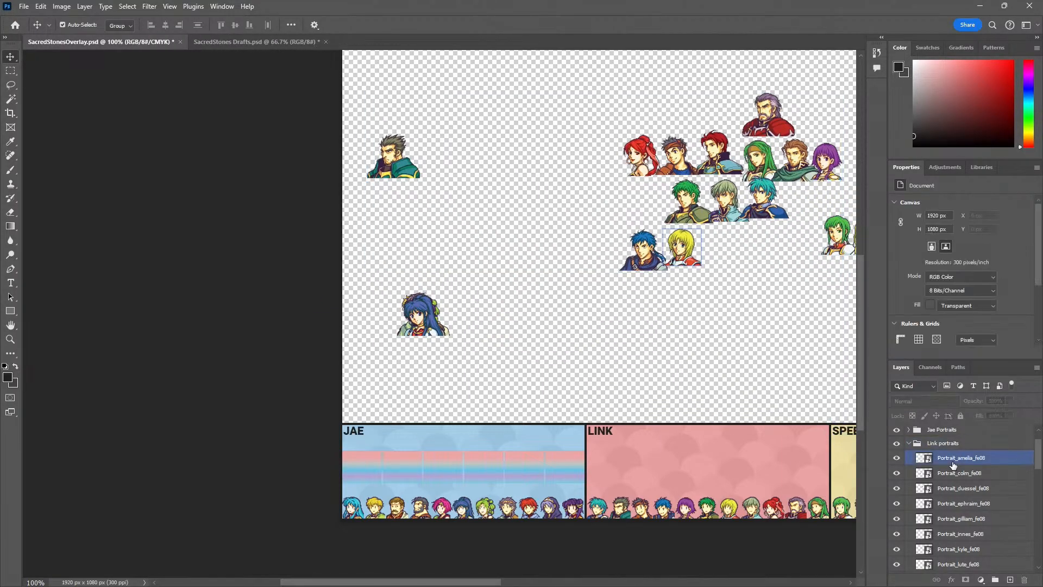
{"action": "left_click", "coordinate": [978, 519]}
{"action": "left_click_drag", "start_coordinate": [405, 168], "coordinate": [450, 130]}
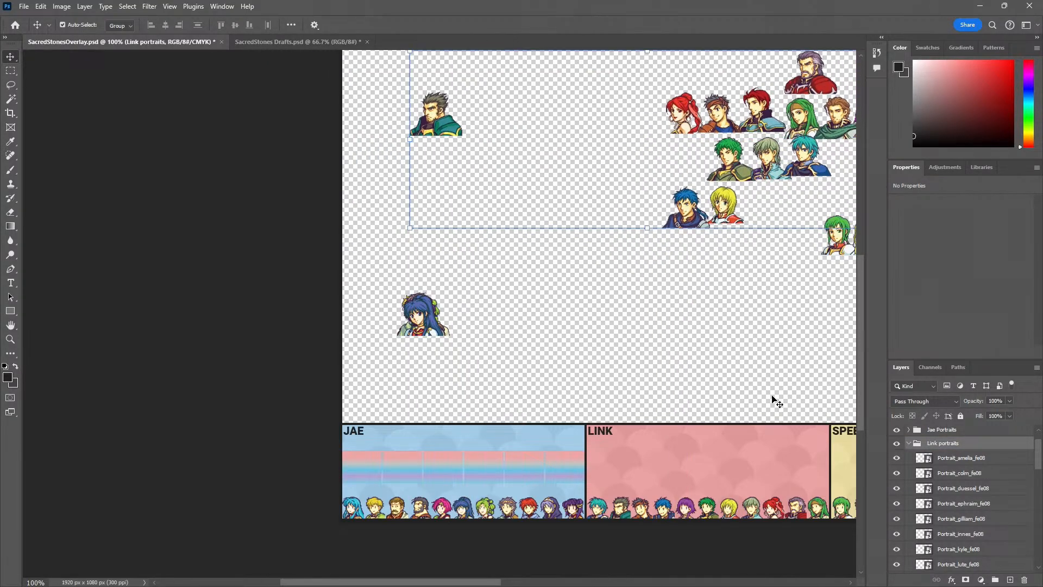
Move the Jae Portraits group down to just above the Jae panel
{"action": "left_click", "coordinate": [459, 328]}
{"action": "left_click", "coordinate": [413, 328]}
{"action": "left_click_drag", "start_coordinate": [427, 317], "coordinate": [423, 370]}
Reorder the Gradient Fill 1 copy 5 layer beneath the Speedy Portraits group and collapse Link portraits
{"action": "scroll", "coordinate": [930, 496], "scroll_direction": "up", "scroll_amount": 1}
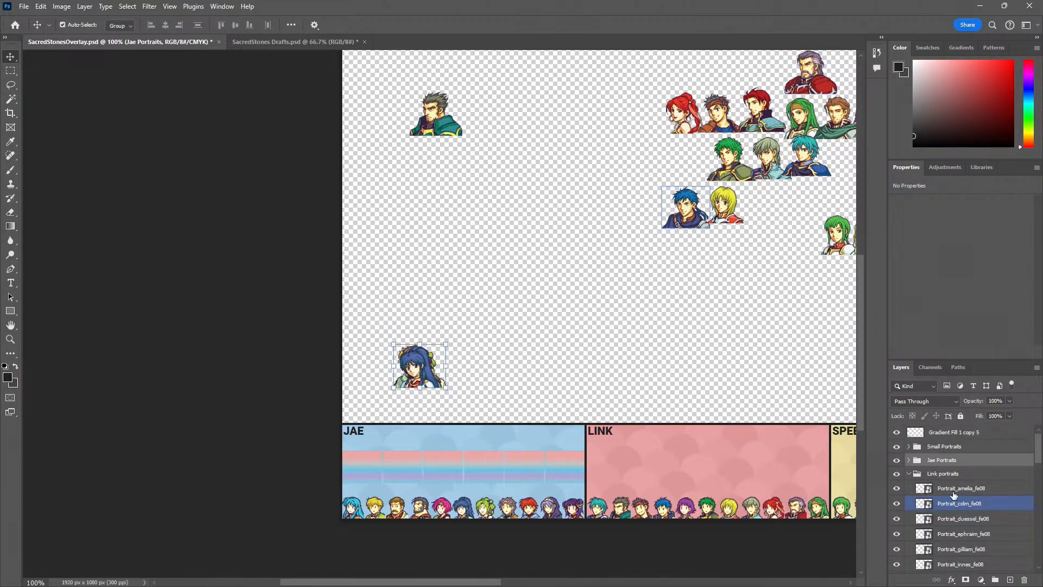
{"action": "left_click_drag", "start_coordinate": [968, 436], "coordinate": [954, 476]}
{"action": "left_click", "coordinate": [946, 479]}
{"action": "left_click", "coordinate": [911, 477]}
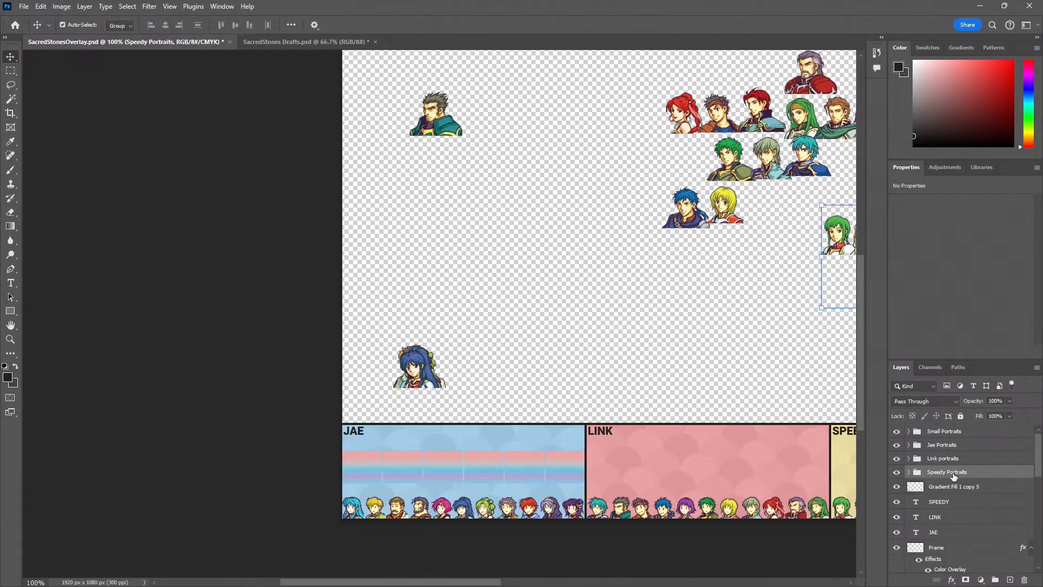
Place the Jae Portraits group over the first gradient slot in the Jae panel
{"action": "left_click", "coordinate": [948, 447]}
{"action": "left_click", "coordinate": [465, 408], "text": "ctrl"}
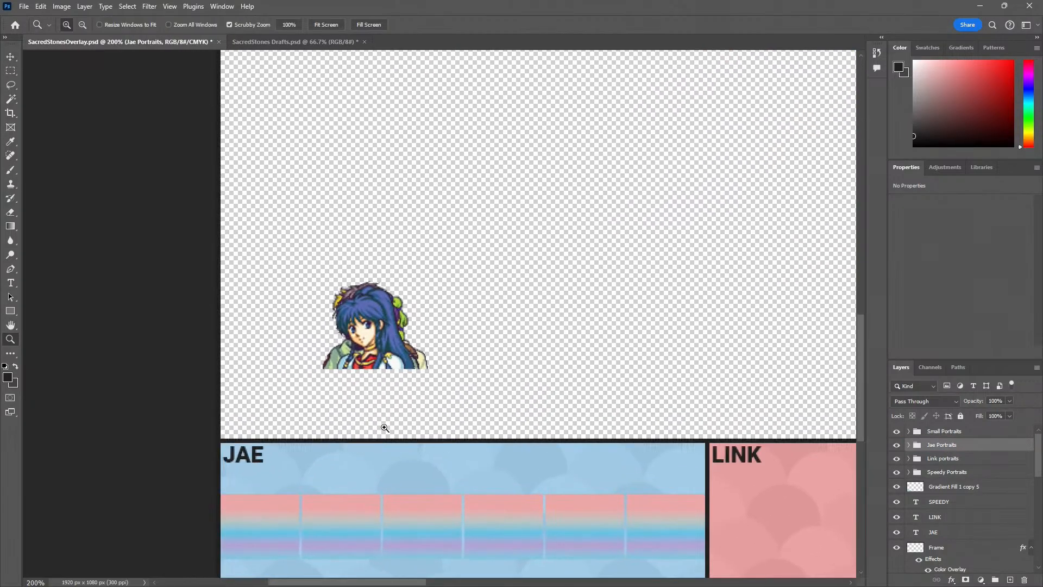
{"action": "left_click_drag", "start_coordinate": [331, 441], "coordinate": [473, 359]}
{"action": "left_click_drag", "start_coordinate": [497, 258], "coordinate": [433, 465]}
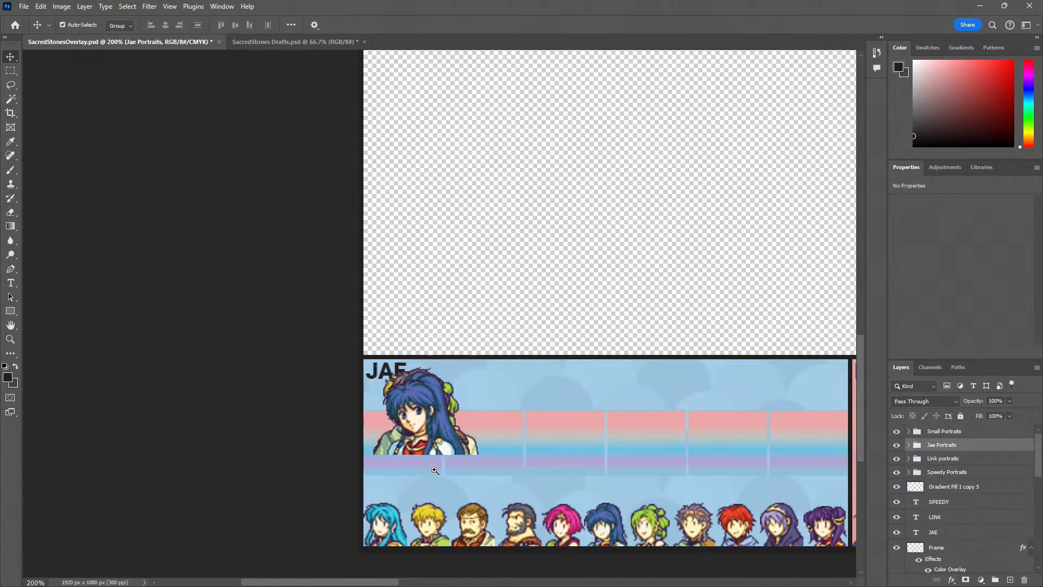
{"action": "scroll", "coordinate": [433, 465], "scroll_direction": "up", "scroll_amount": 3}
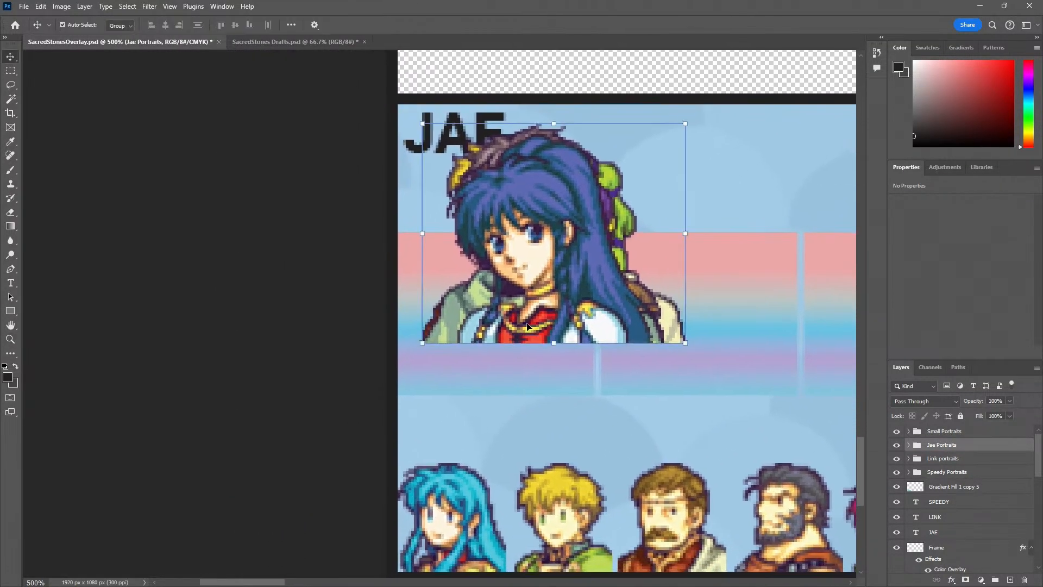
{"action": "left_click_drag", "start_coordinate": [527, 326], "coordinate": [507, 377]}
Scale the Jae Portraits group proportionally to about 75% so it fits the first gradient slot
{"action": "key", "text": "ctrl+t"}
{"action": "left_click_drag", "start_coordinate": [663, 178], "coordinate": [590, 228]}
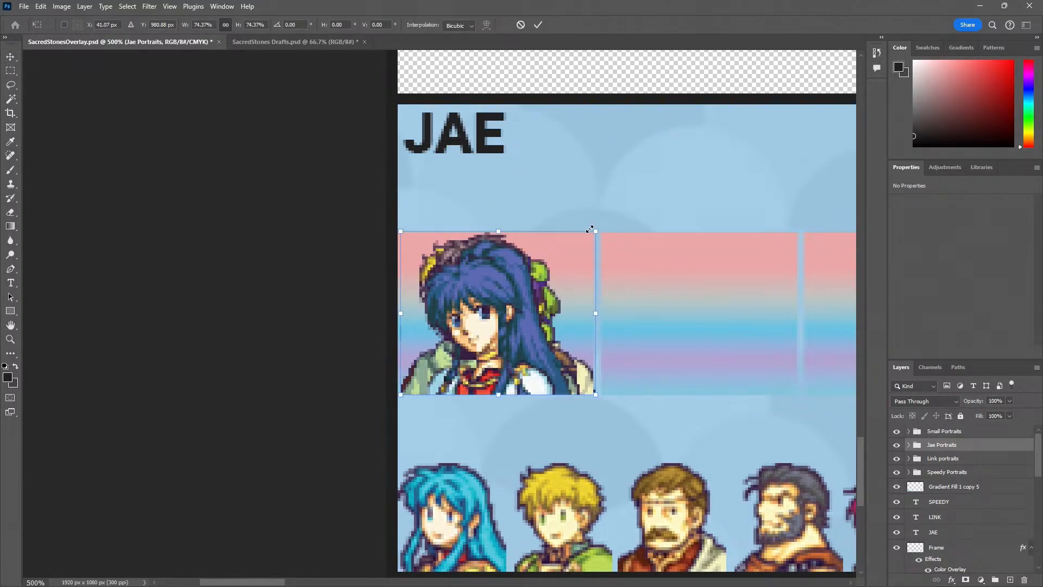
{"action": "key", "text": "Left"}
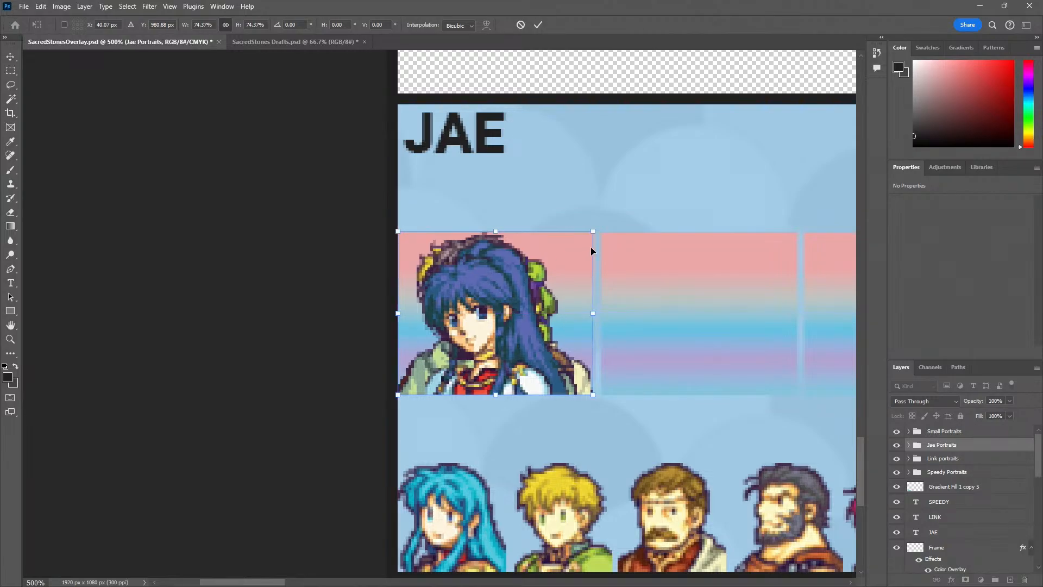
{"action": "left_click_drag", "start_coordinate": [592, 236], "coordinate": [595, 234]}
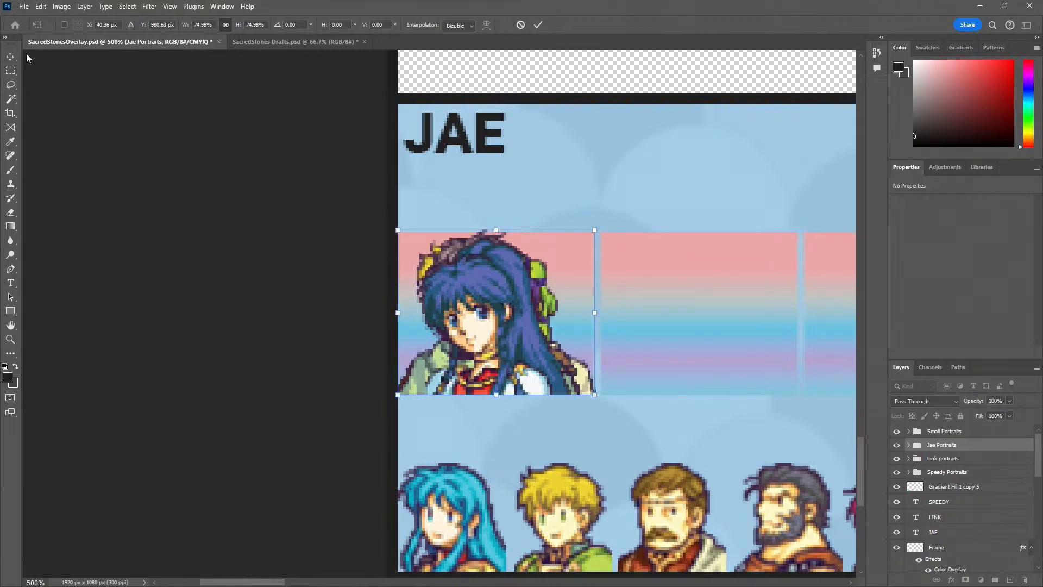
{"action": "key", "text": "Return"}
Rename the Jae Portraits group as Jae Portraits 1
{"action": "key", "text": "z"}
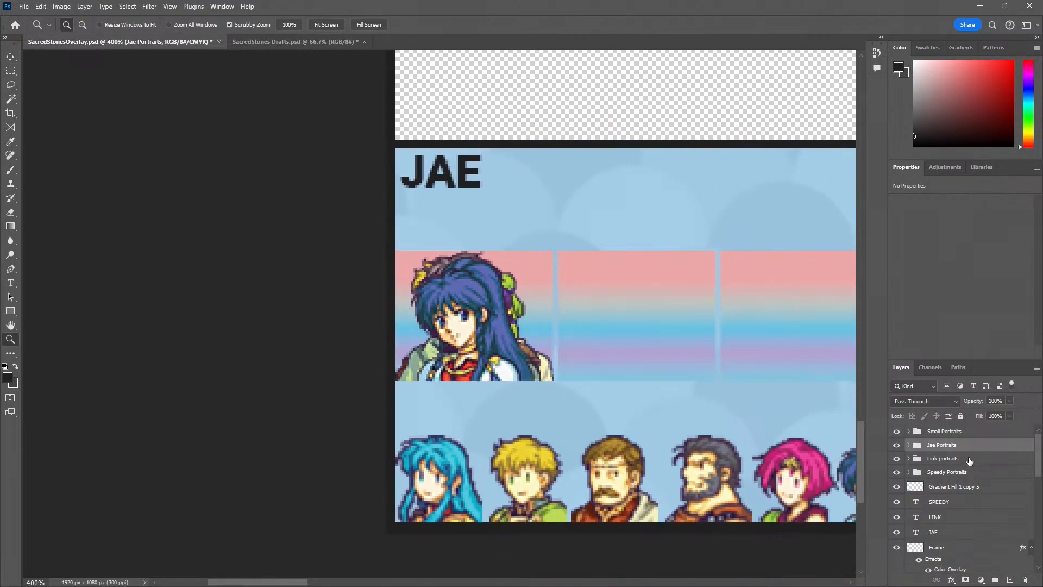
{"action": "left_click", "coordinate": [909, 445]}
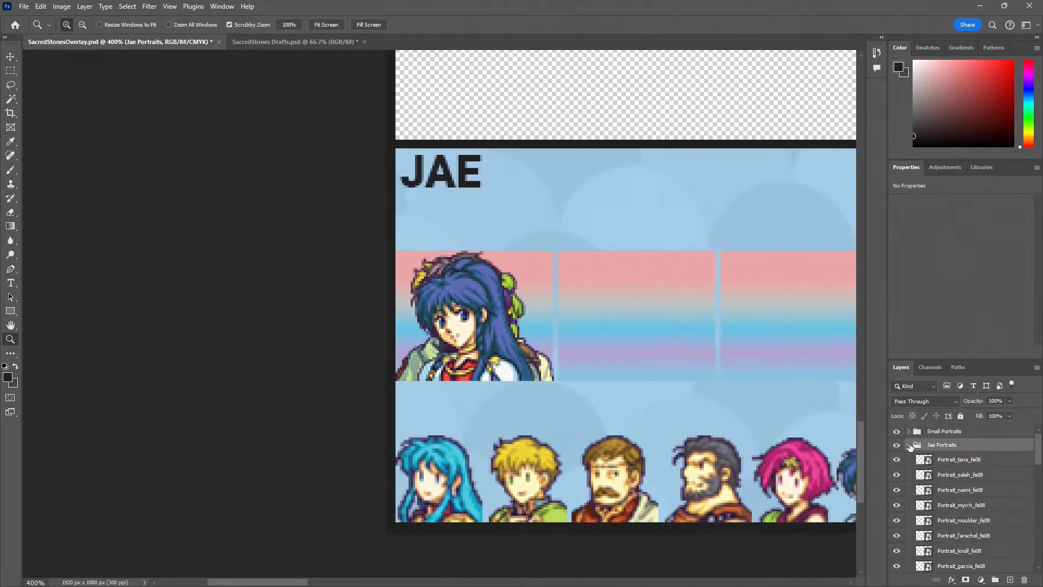
{"action": "left_click", "coordinate": [909, 445]}
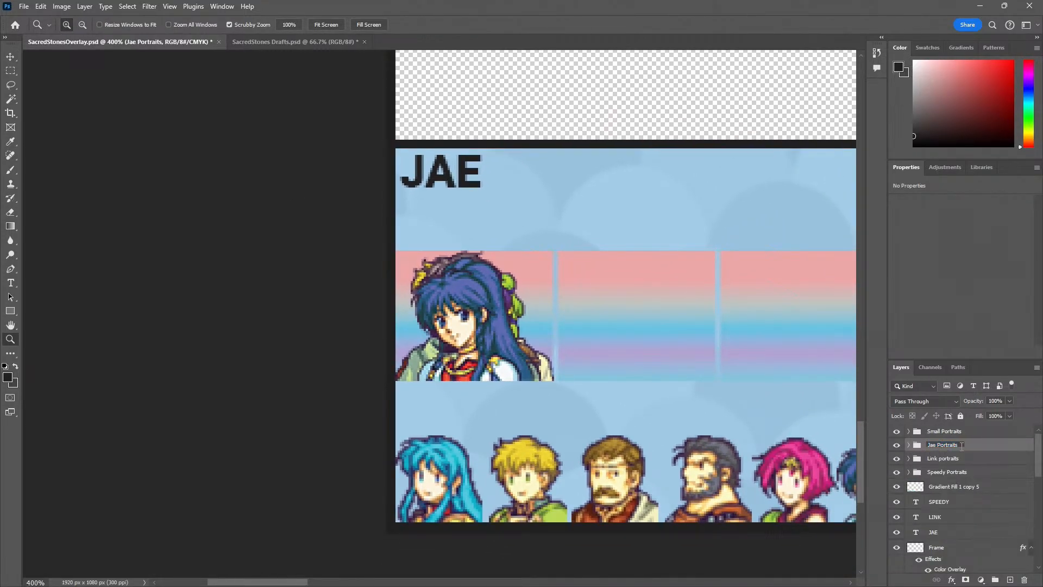
{"action": "left_click", "coordinate": [390, 364]}
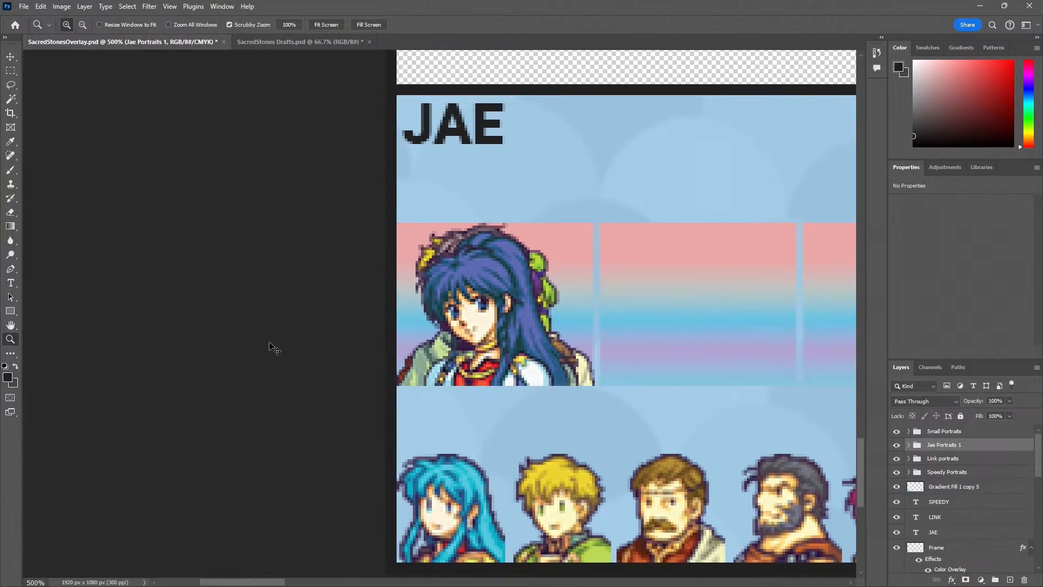
Duplicate the Jae Portraits 1 group across the strip to fill the second through fifth gradient slots
{"action": "key", "text": "v"}
{"action": "left_click_drag", "start_coordinate": [467, 321], "coordinate": [676, 316]}
{"action": "left_click_drag", "start_coordinate": [725, 318], "coordinate": [428, 336]}
{"action": "left_click_drag", "start_coordinate": [428, 336], "coordinate": [624, 334]}
{"action": "left_click_drag", "start_coordinate": [724, 363], "coordinate": [448, 355]}
{"action": "left_click_drag", "start_coordinate": [353, 348], "coordinate": [556, 346]}
{"action": "mouse_move", "coordinate": [556, 346]}
{"action": "left_mouse_down"}
{"action": "mouse_move", "coordinate": [350, 353]}
{"action": "mouse_move", "coordinate": [565, 349]}
{"action": "mouse_move", "coordinate": [549, 348]}
{"action": "left_mouse_up"}
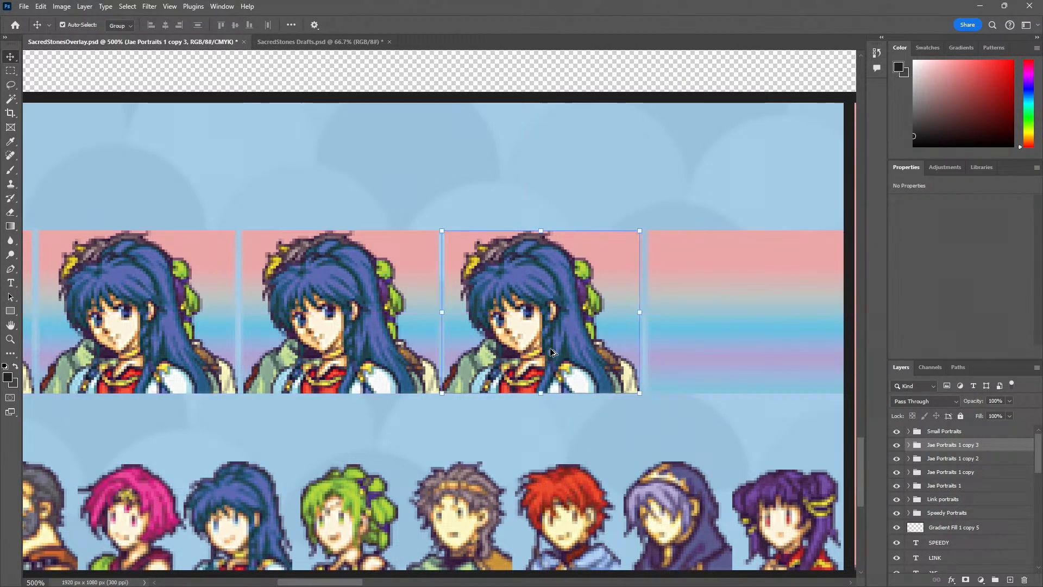
{"action": "key", "text": "ctrl+j"}
Align the portrait group in the fifth slot with that slot's left edge
{"action": "key", "text": "z"}
{"action": "left_click", "coordinate": [392, 408]}
{"action": "left_click", "coordinate": [392, 408]}
{"action": "left_click", "coordinate": [392, 408]}
{"action": "key", "text": "v"}
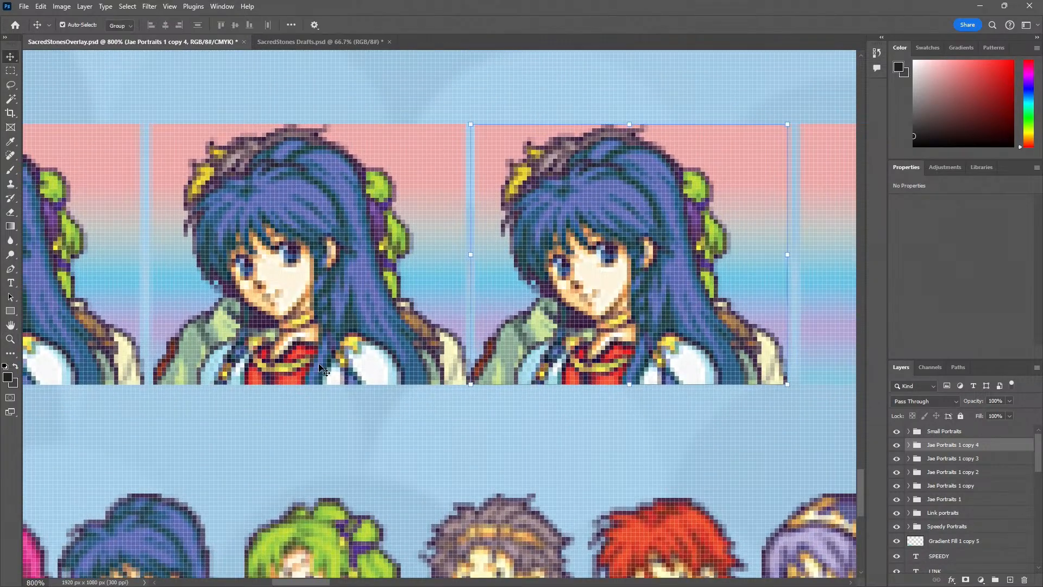
{"action": "left_click_drag", "start_coordinate": [319, 364], "coordinate": [319, 364]}
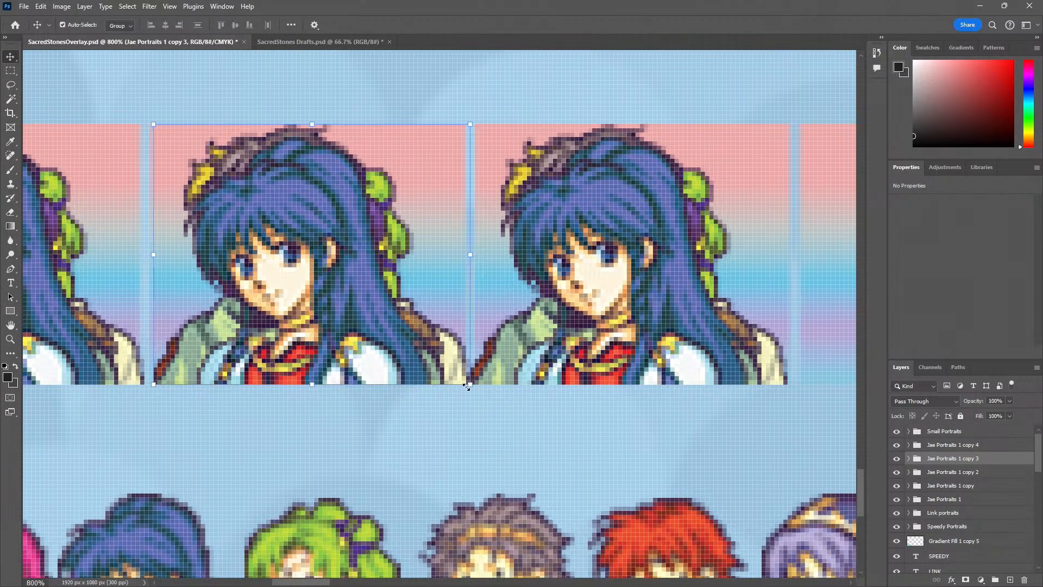
{"action": "left_click_drag", "start_coordinate": [571, 360], "coordinate": [578, 359]}
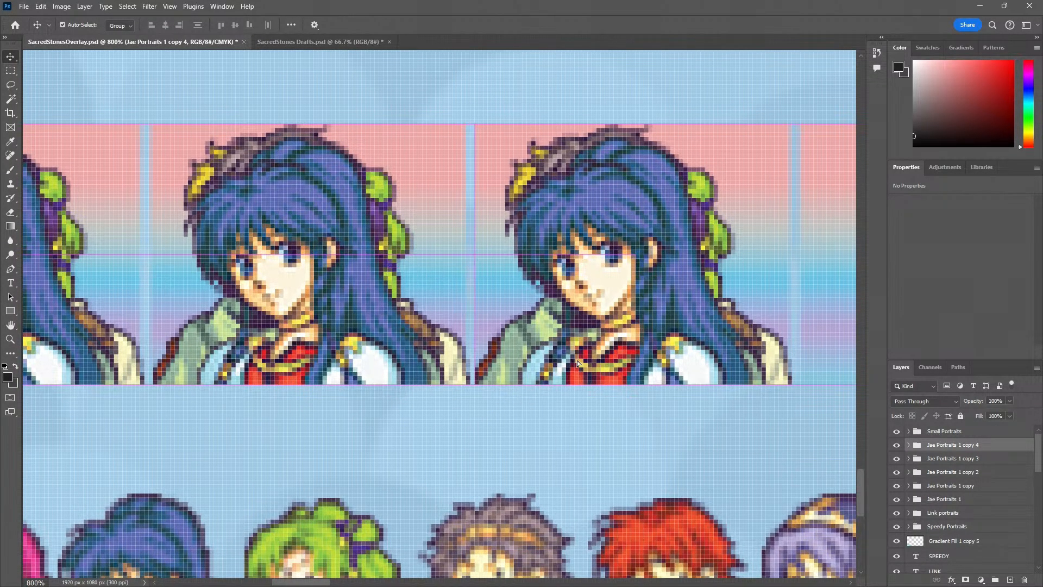
Duplicate the portrait group into the sixth slot of the Jae panel and check its fit against the panel edge
{"action": "left_click_drag", "start_coordinate": [657, 382], "coordinate": [448, 399]}
{"action": "left_click", "coordinate": [454, 483], "text": "alt"}
{"action": "left_click", "coordinate": [453, 483], "text": "alt"}
{"action": "scroll", "coordinate": [453, 483], "scroll_direction": "down", "scroll_amount": 4}
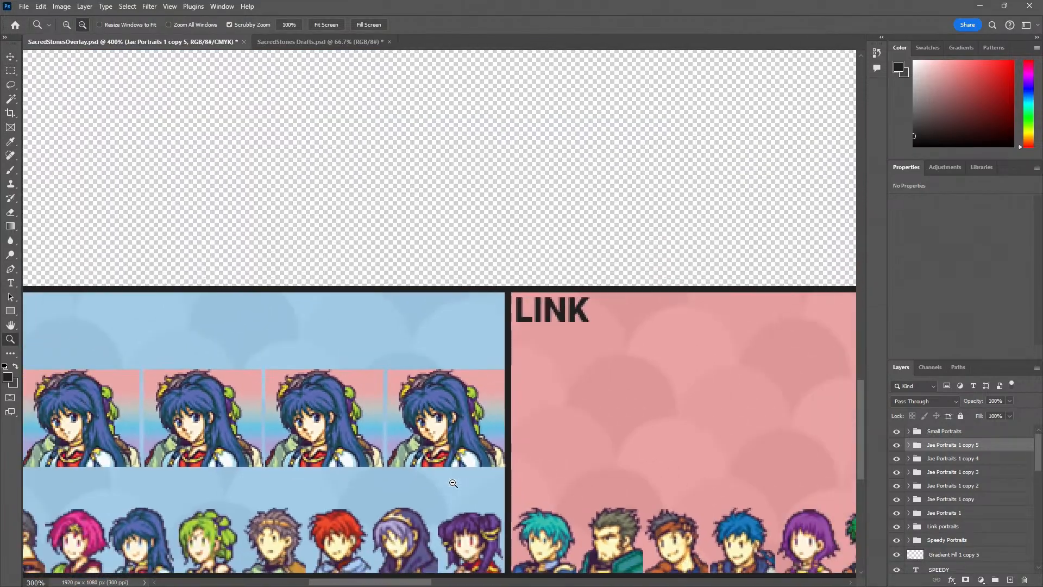
{"action": "scroll", "coordinate": [467, 461], "scroll_direction": "up", "scroll_amount": 4}
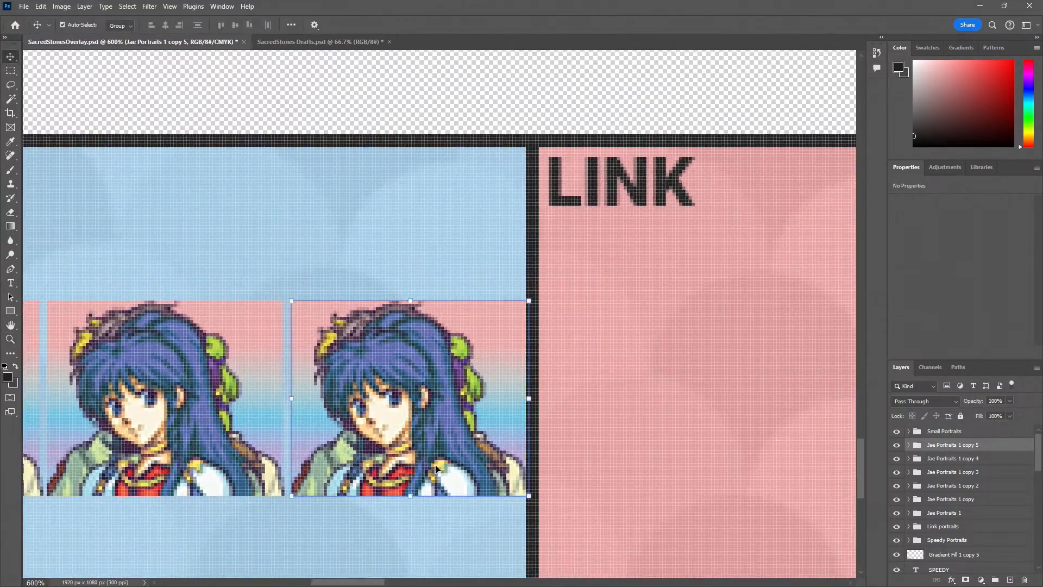
{"action": "key", "text": "z"}
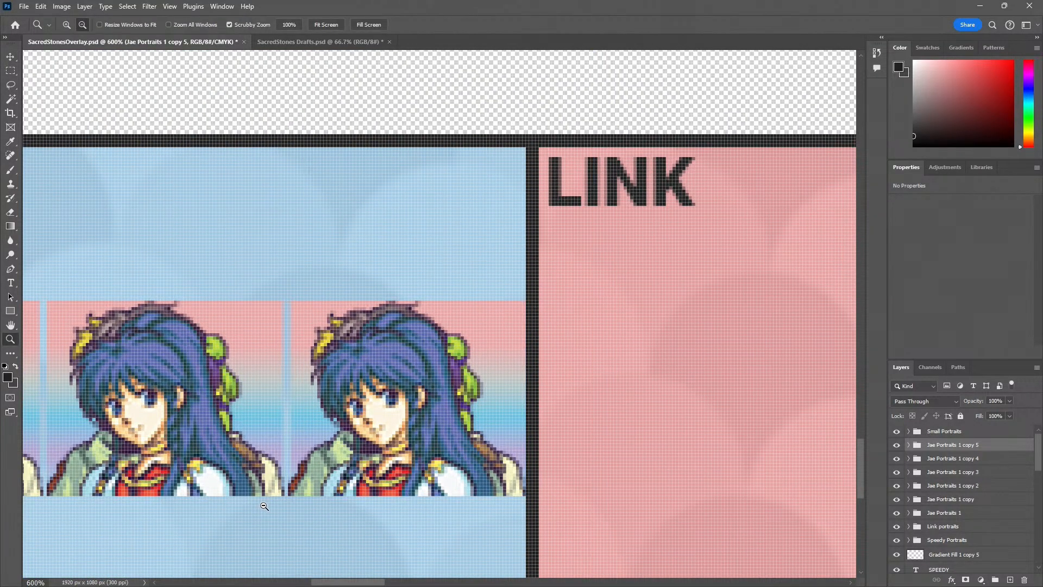
{"action": "left_click", "coordinate": [264, 505], "text": "alt"}
{"action": "left_click", "coordinate": [264, 506], "text": "alt"}
{"action": "left_click", "coordinate": [264, 506], "text": "alt"}
{"action": "left_click_drag", "start_coordinate": [262, 509], "coordinate": [383, 427]}
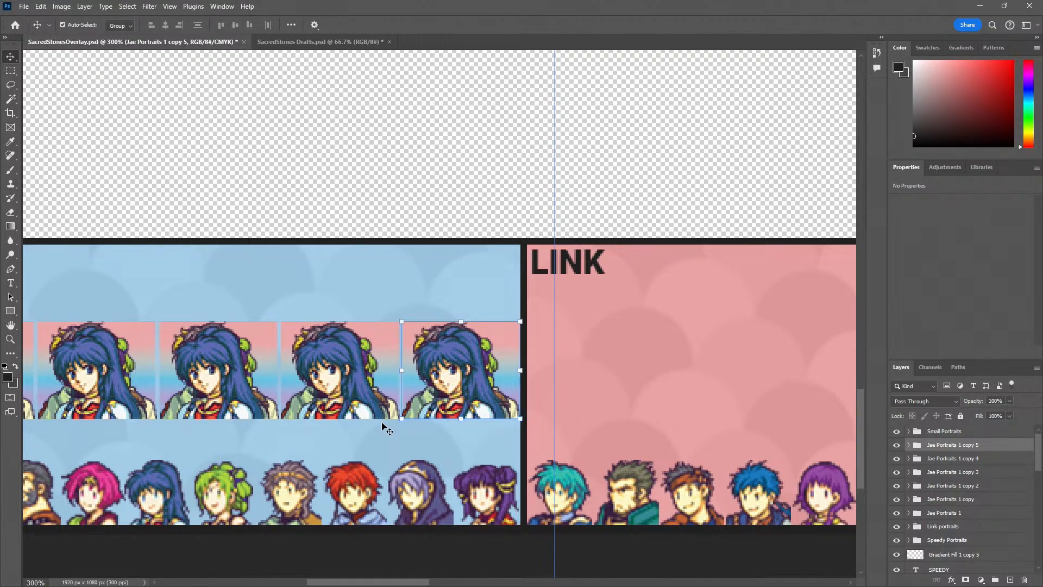
Duplicate the Gradient Fill 1 copy 5 strip from the Jae panel and place the copy across the Link panel
{"action": "left_click", "coordinate": [370, 438]}
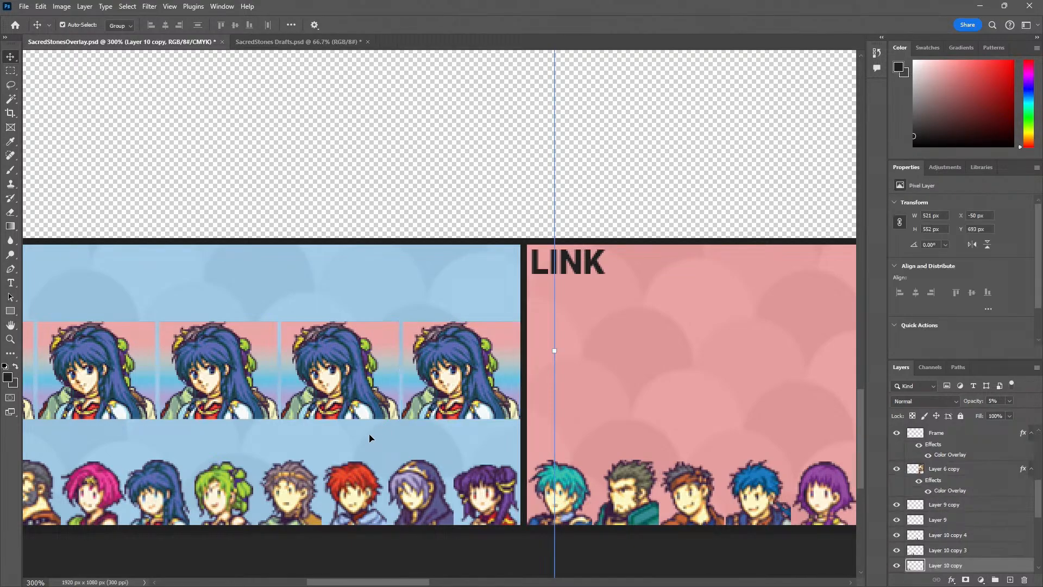
{"action": "key", "text": "z"}
{"action": "left_click", "coordinate": [335, 439], "text": "alt"}
{"action": "left_click_drag", "start_coordinate": [216, 444], "coordinate": [277, 433]}
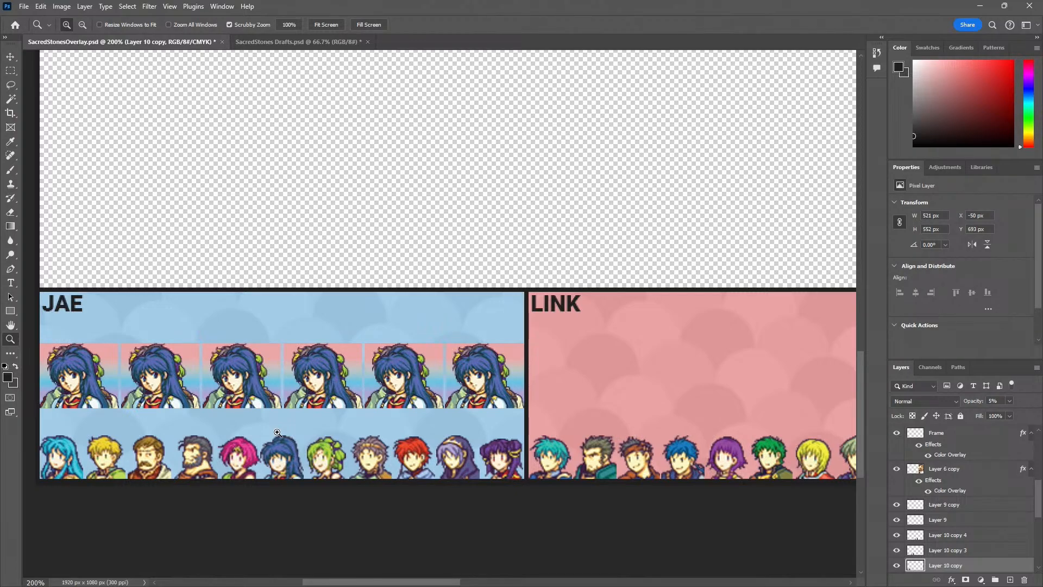
{"action": "key", "text": "v"}
{"action": "left_click", "coordinate": [280, 353]}
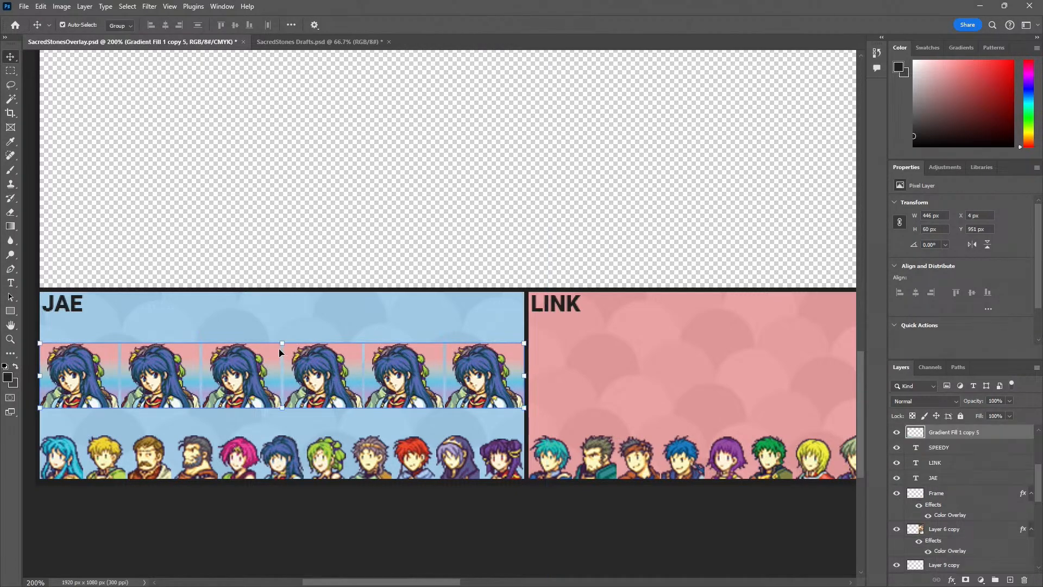
{"action": "left_click_drag", "start_coordinate": [275, 349], "coordinate": [688, 359]}
{"action": "scroll", "coordinate": [689, 360], "scroll_direction": "right", "scroll_amount": 5}
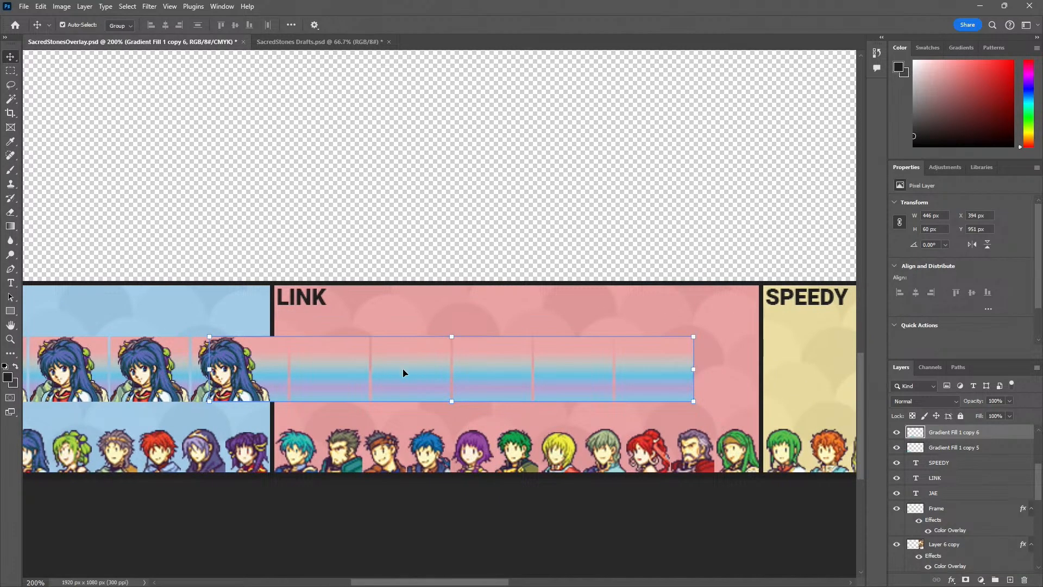
{"action": "left_click_drag", "start_coordinate": [403, 369], "coordinate": [471, 369]}
Align the copied gradient strip flush with the Link panel's left edge, at X 454 px
{"action": "key", "text": "z"}
{"action": "left_click", "coordinate": [296, 365]}
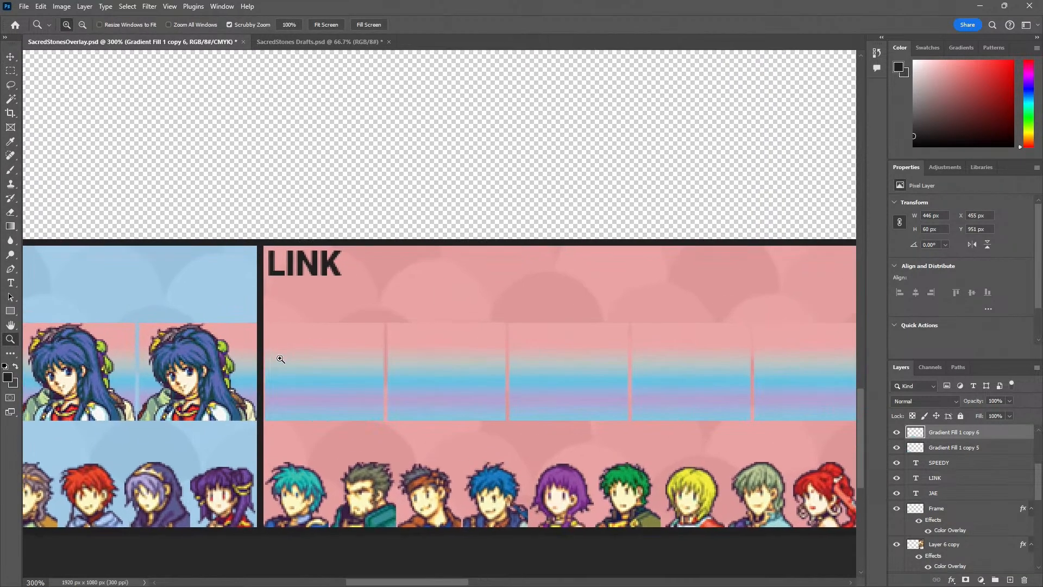
{"action": "left_click", "coordinate": [281, 358]}
{"action": "left_click", "coordinate": [280, 359]}
{"action": "key", "text": "v"}
{"action": "left_click_drag", "start_coordinate": [321, 352], "coordinate": [319, 353]}
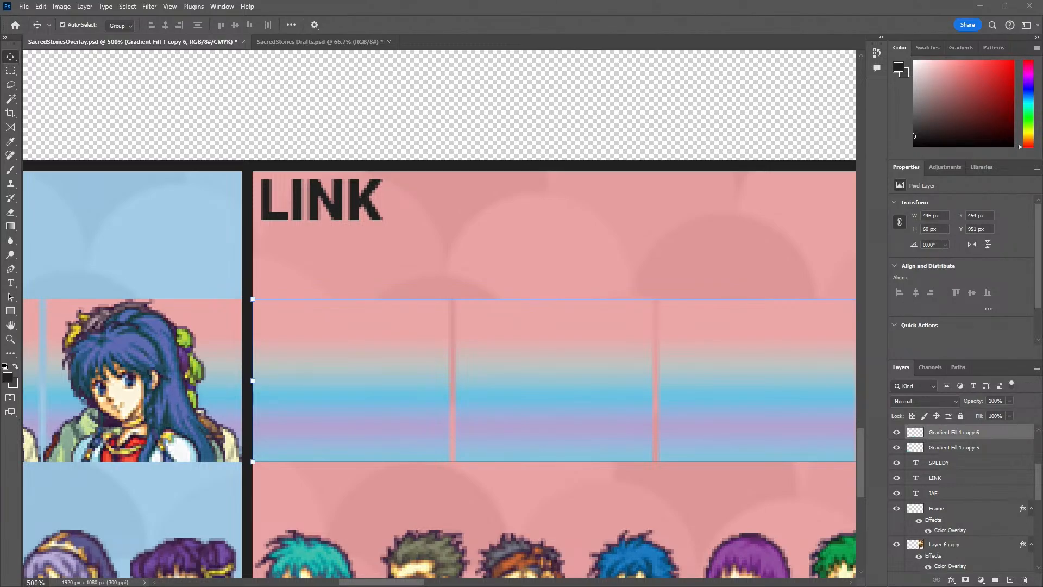
Delete the Gradient Fill 1 copy 5 strip from the Jae panel and check where the Link panel's strip meets the Speedy panel
{"action": "left_click", "coordinate": [225, 320]}
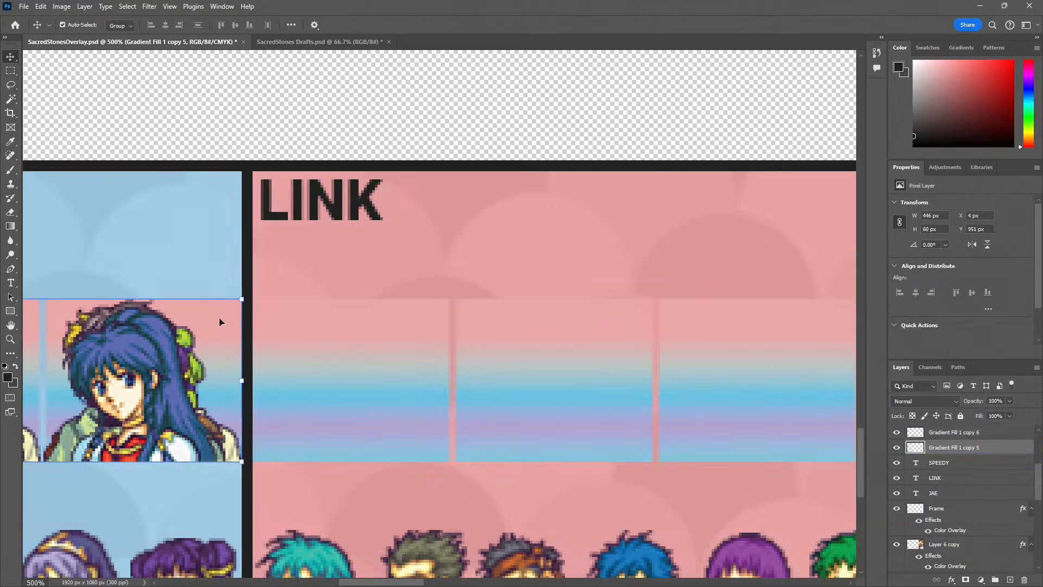
{"action": "key", "text": "Delete"}
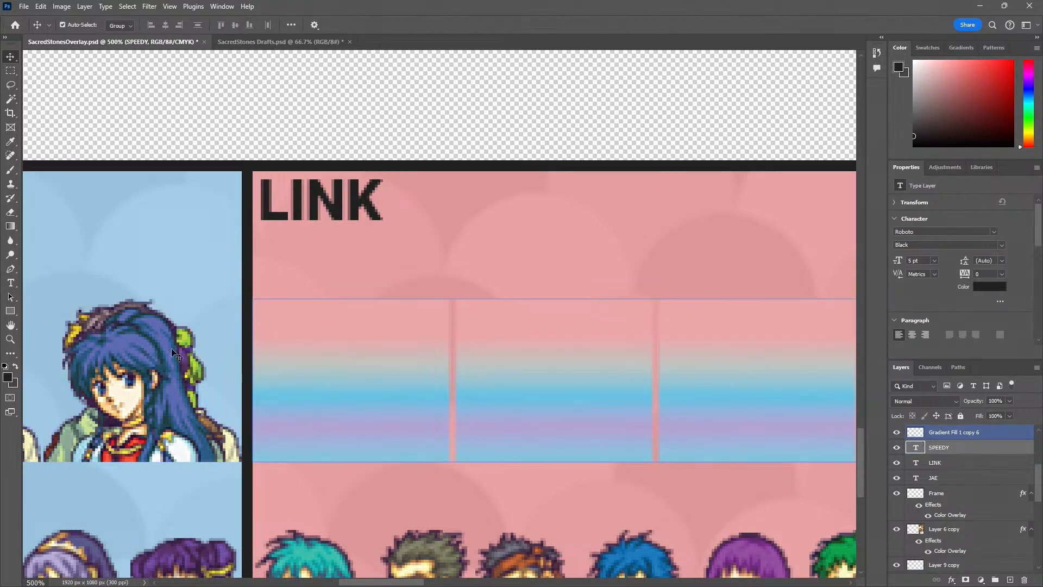
{"action": "key", "text": "z"}
{"action": "left_click", "coordinate": [220, 385], "text": "alt"}
{"action": "left_click", "coordinate": [220, 385], "text": "alt"}
{"action": "left_click", "coordinate": [220, 385], "text": "alt"}
{"action": "left_click", "coordinate": [219, 385], "text": "alt"}
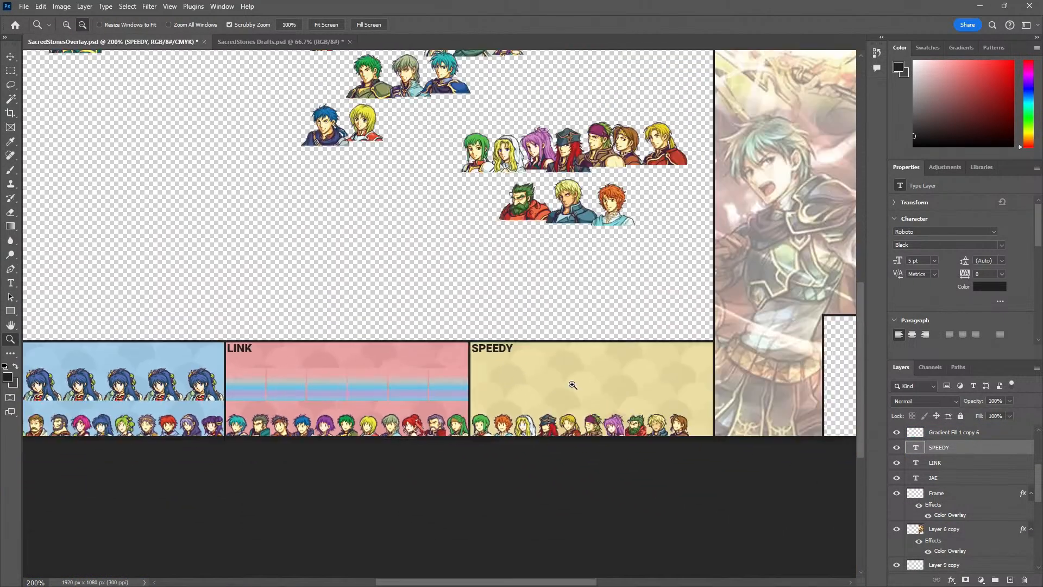
{"action": "left_click", "coordinate": [464, 384]}
{"action": "left_click", "coordinate": [463, 384]}
{"action": "left_click", "coordinate": [463, 385]}
{"action": "left_click", "coordinate": [464, 385]}
{"action": "left_click", "coordinate": [392, 419], "text": "alt"}
{"action": "left_click", "coordinate": [393, 420], "text": "alt"}
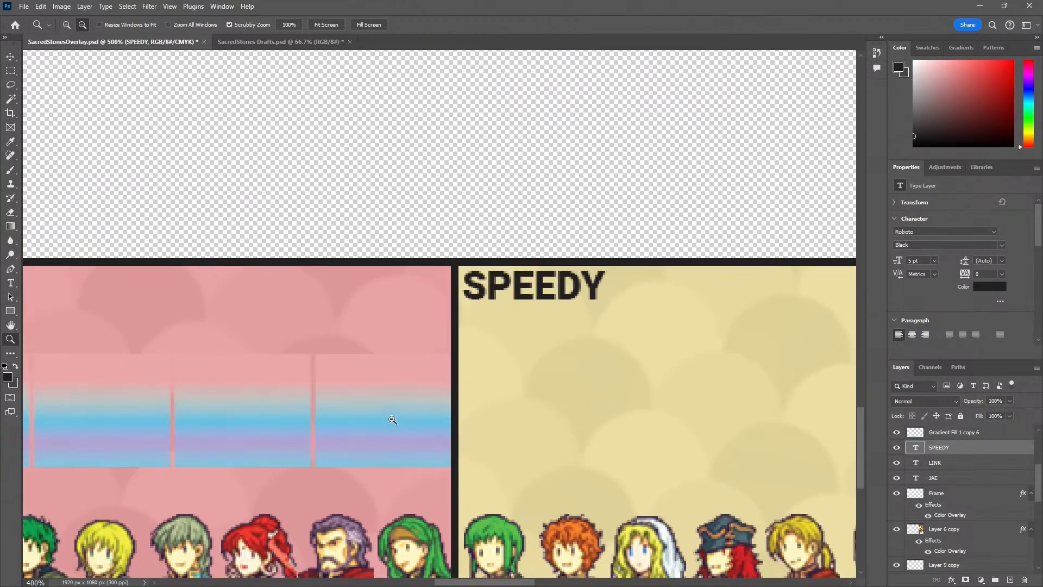
{"action": "left_click", "coordinate": [392, 419], "text": "alt"}
{"action": "left_click_drag", "start_coordinate": [209, 276], "coordinate": [303, 408]}
{"action": "left_click", "coordinate": [292, 356], "text": "alt"}
{"action": "left_click", "coordinate": [292, 356], "text": "alt"}
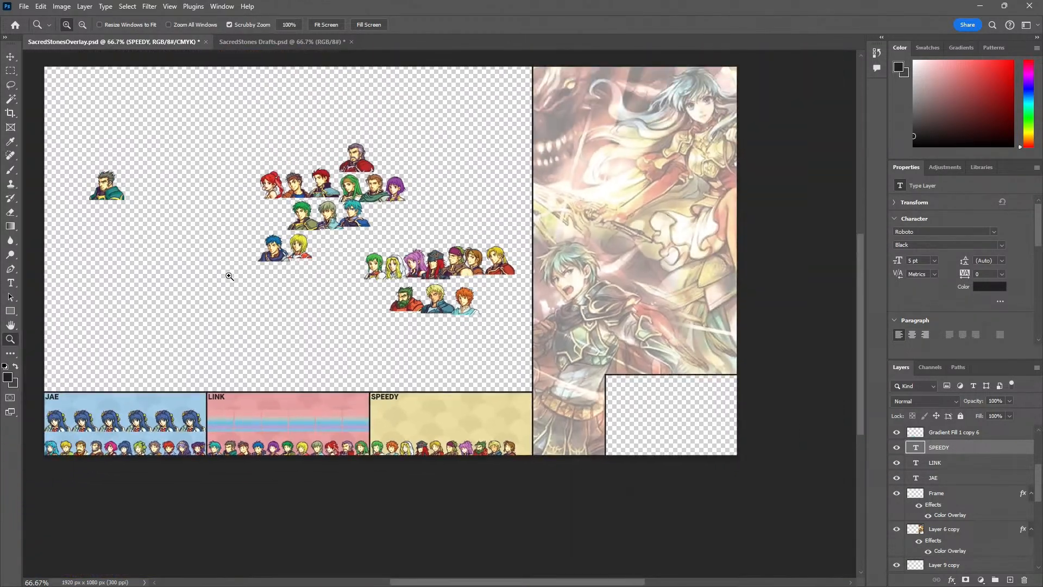
Shift the Link portraits group upward and gather the six Jae Portraits 1 groups into a new group named Jae Portraits
{"action": "key", "text": "v"}
{"action": "left_click_drag", "start_coordinate": [106, 191], "coordinate": [98, 152]}
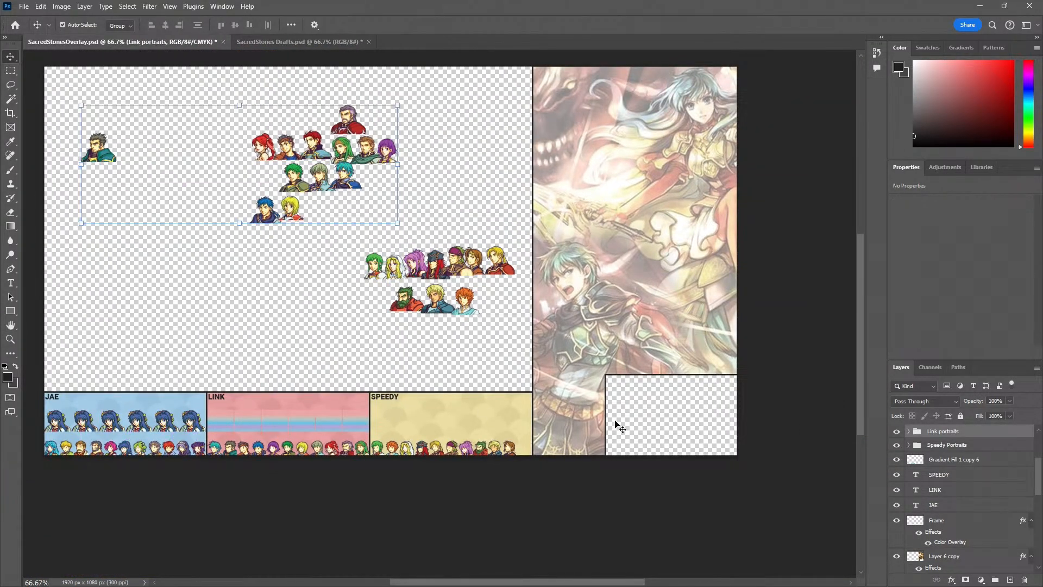
{"action": "scroll", "coordinate": [973, 478], "scroll_direction": "up", "scroll_amount": 3}
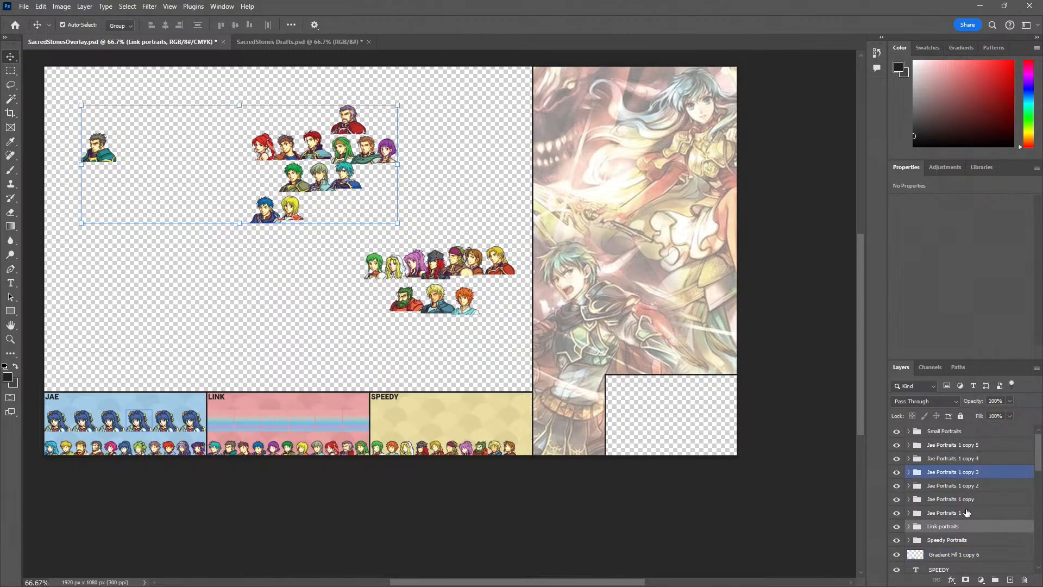
{"action": "left_click", "coordinate": [967, 513]}
{"action": "left_click", "coordinate": [939, 446]}
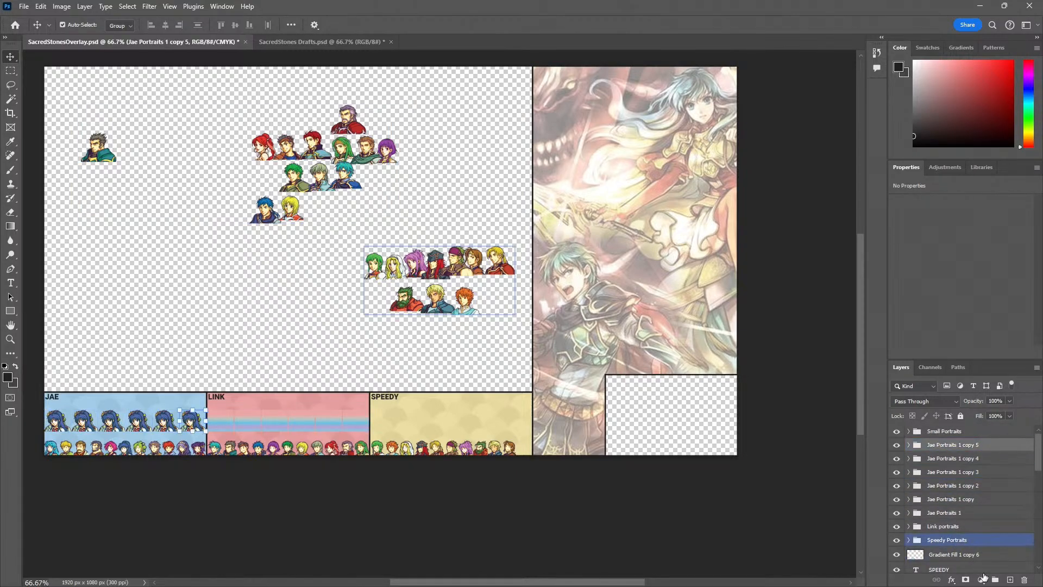
{"action": "left_click", "coordinate": [995, 579]}
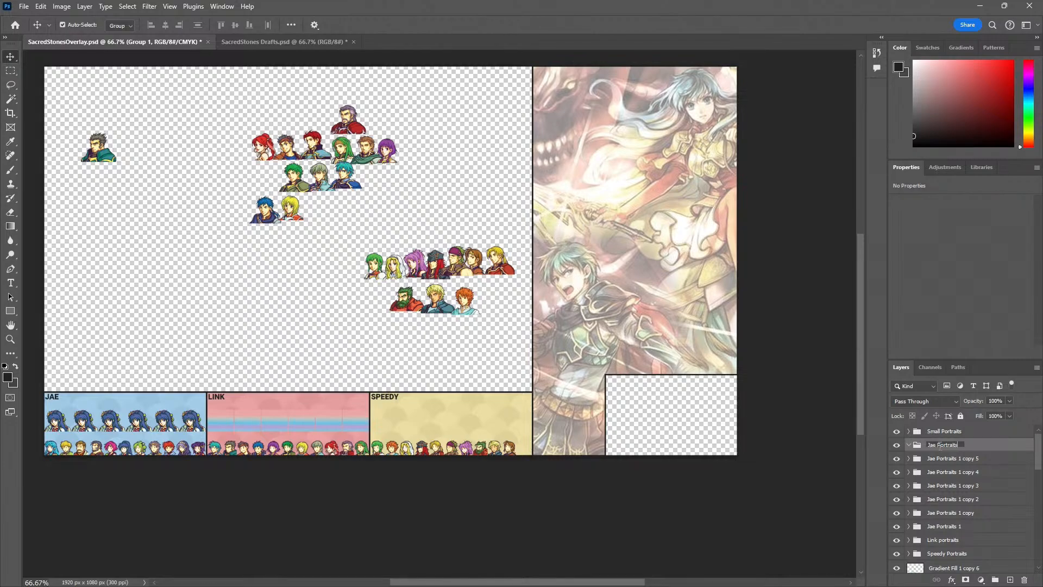
{"action": "mouse_move", "coordinate": [956, 459]}
{"action": "left_mouse_down"}
{"action": "mouse_move", "coordinate": [963, 546]}
{"action": "mouse_move", "coordinate": [952, 448]}
{"action": "left_mouse_up"}
{"action": "left_click", "coordinate": [964, 530], "text": "shift"}
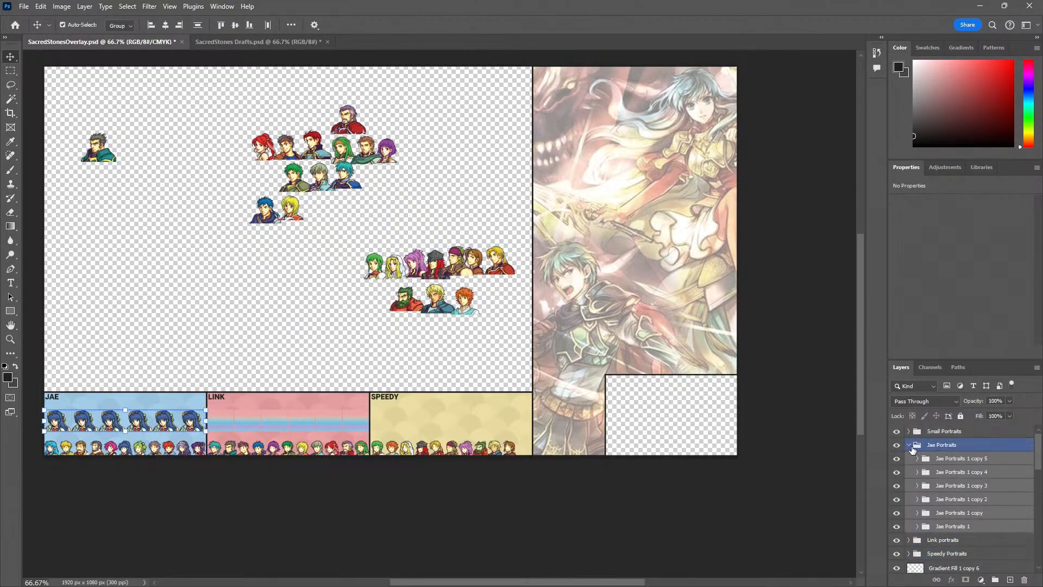
{"action": "left_click", "coordinate": [913, 450]}
{"action": "left_click", "coordinate": [907, 446]}
Reposition the Link portraits group and take the layers from Portrait_amelia_fe08 through Portrait_ross_fe08 out of it
{"action": "left_click", "coordinate": [913, 459]}
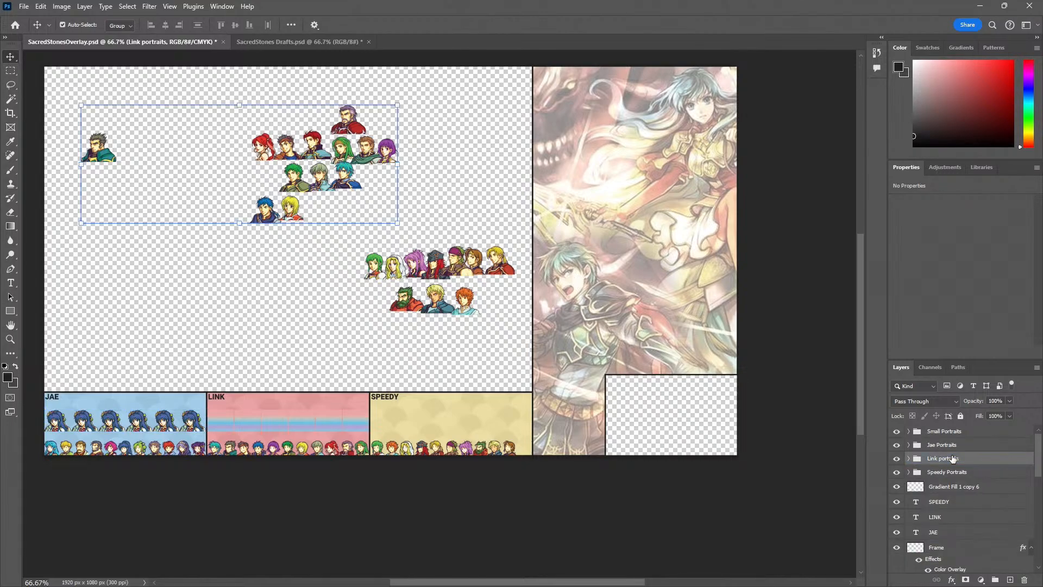
{"action": "left_click", "coordinate": [908, 460]}
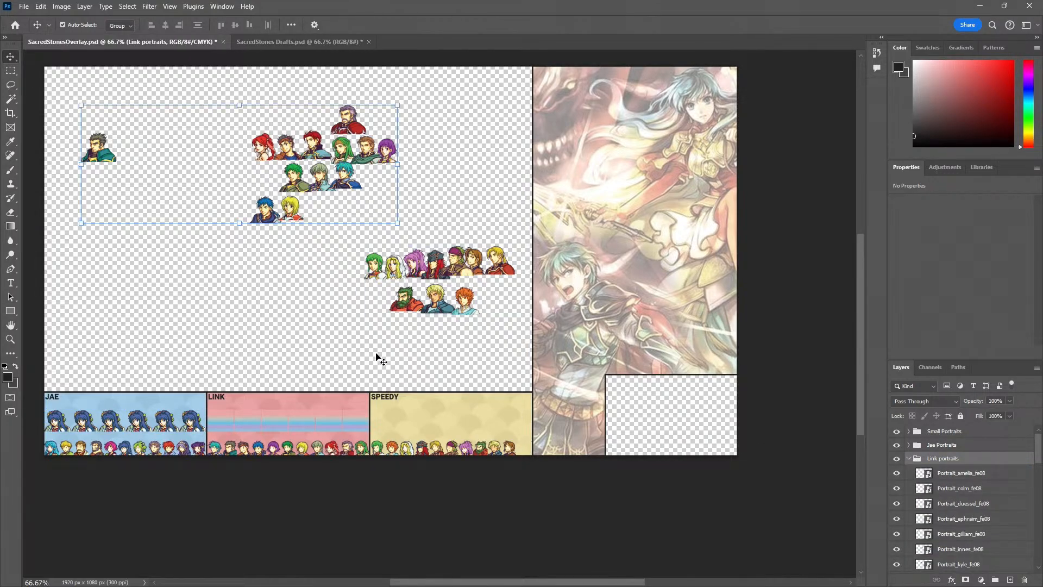
{"action": "left_click", "coordinate": [84, 264]}
{"action": "left_click_drag", "start_coordinate": [101, 148], "coordinate": [114, 180]}
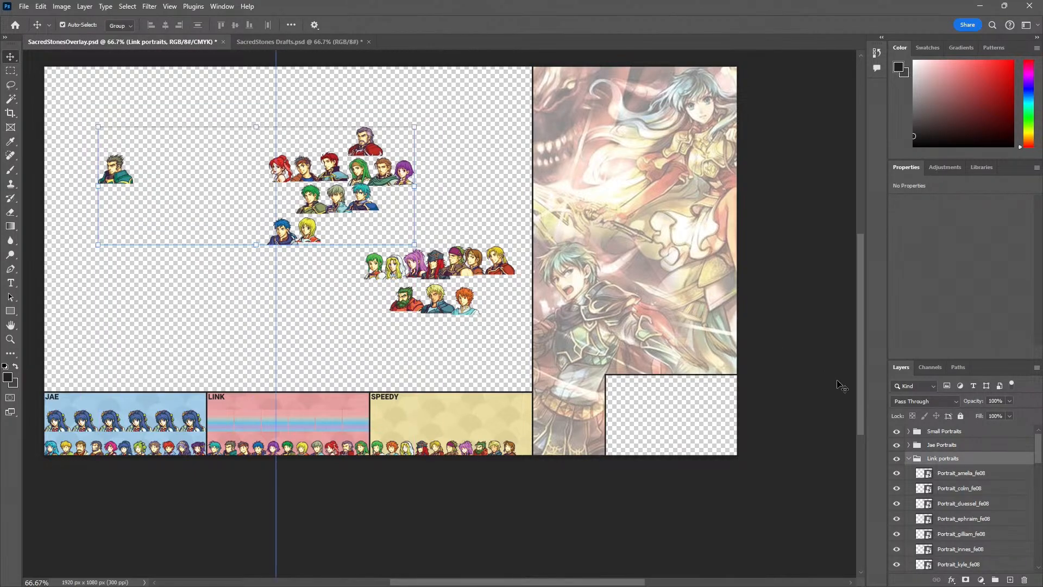
{"action": "left_click", "coordinate": [942, 477]}
{"action": "scroll", "coordinate": [944, 517], "scroll_direction": "down", "scroll_amount": 5}
{"action": "left_click", "coordinate": [963, 517], "text": "shift"}
{"action": "scroll", "coordinate": [958, 518], "scroll_direction": "up", "scroll_amount": 5}
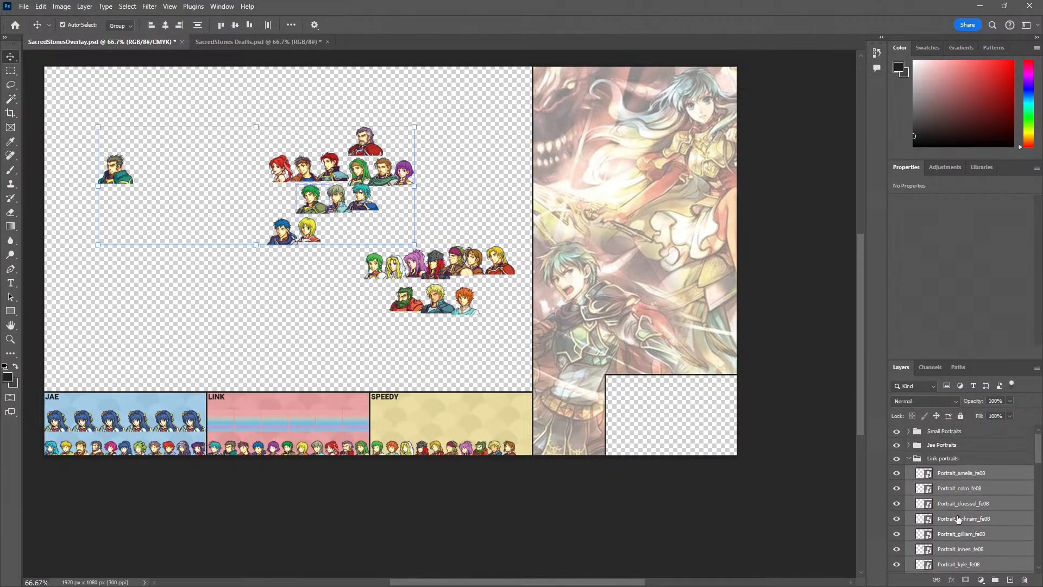
{"action": "key", "text": "ctrl+shift+g"}
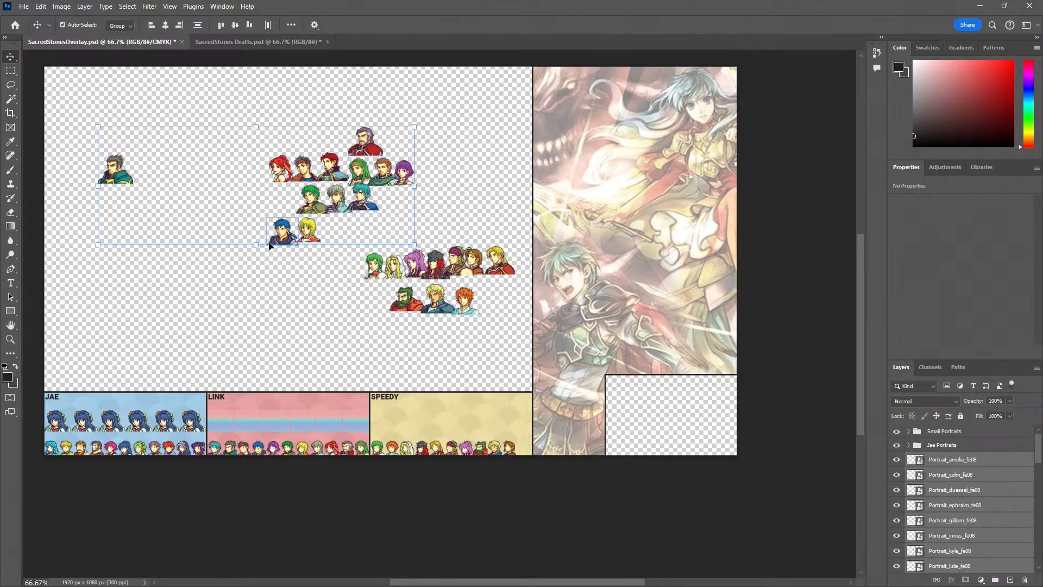
Move the Gilliam portrait to the empty canvas above the Link panel and stack the Colm portrait on it
{"action": "left_click_drag", "start_coordinate": [135, 190], "coordinate": [224, 240]}
{"action": "left_click_drag", "start_coordinate": [265, 291], "coordinate": [248, 288]}
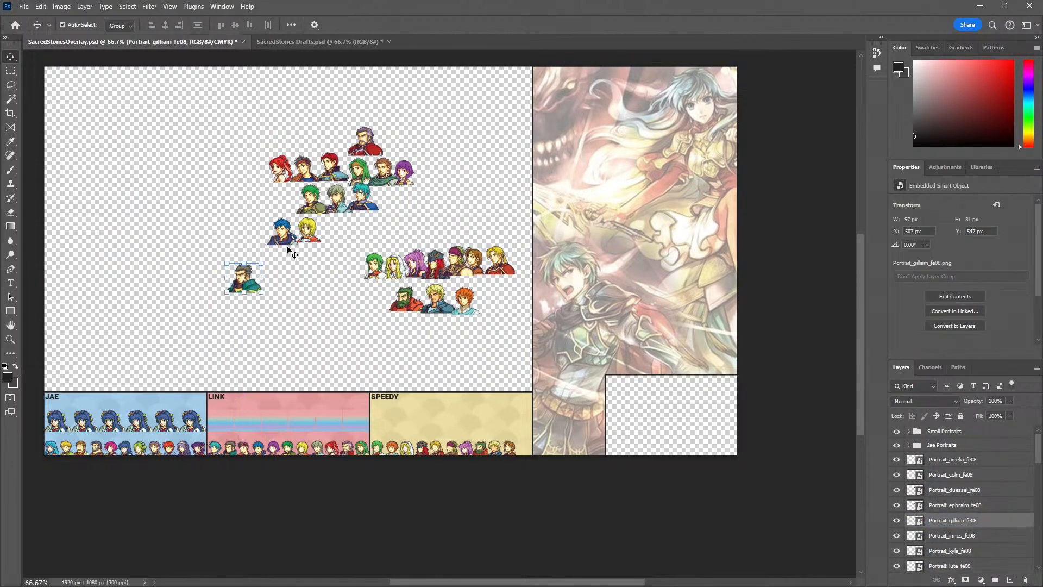
{"action": "left_click_drag", "start_coordinate": [286, 238], "coordinate": [250, 269]}
{"action": "key", "text": "z"}
{"action": "left_click", "coordinate": [249, 295]}
{"action": "left_click", "coordinate": [247, 295]}
{"action": "left_click", "coordinate": [247, 295]}
{"action": "key", "text": "v"}
Stack the Amelia portrait on the Gilliam and Colm pile, with its base level with theirs
{"action": "key", "text": "z"}
{"action": "left_click", "coordinate": [294, 266], "text": "alt"}
{"action": "left_click", "coordinate": [300, 265], "text": "alt"}
{"action": "left_click", "coordinate": [342, 247], "text": "alt"}
{"action": "left_click_drag", "start_coordinate": [361, 231], "coordinate": [333, 285]}
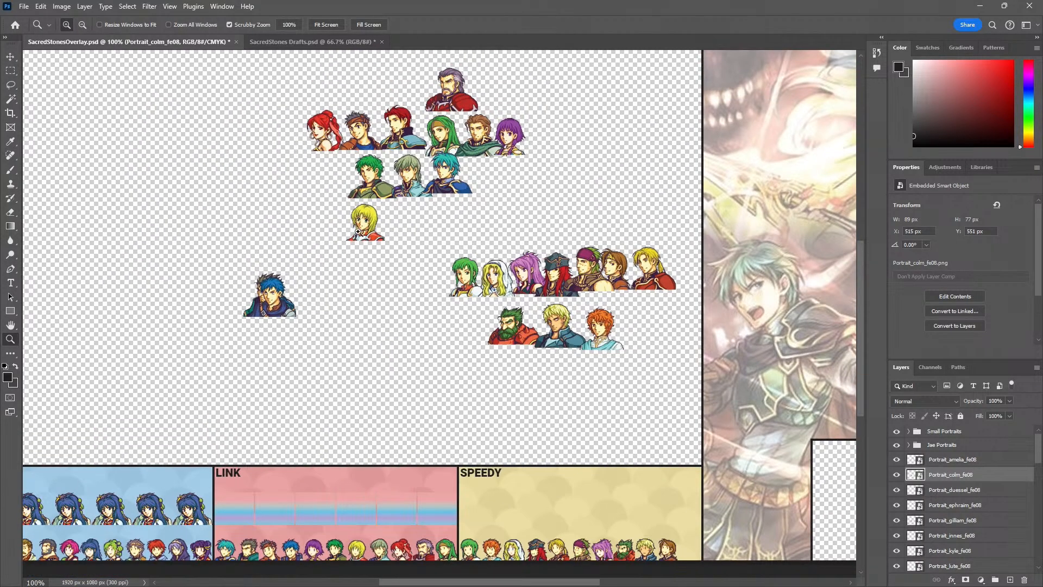
{"action": "key", "text": "v"}
{"action": "left_click_drag", "start_coordinate": [370, 227], "coordinate": [278, 305]}
{"action": "left_click", "coordinate": [377, 186]}
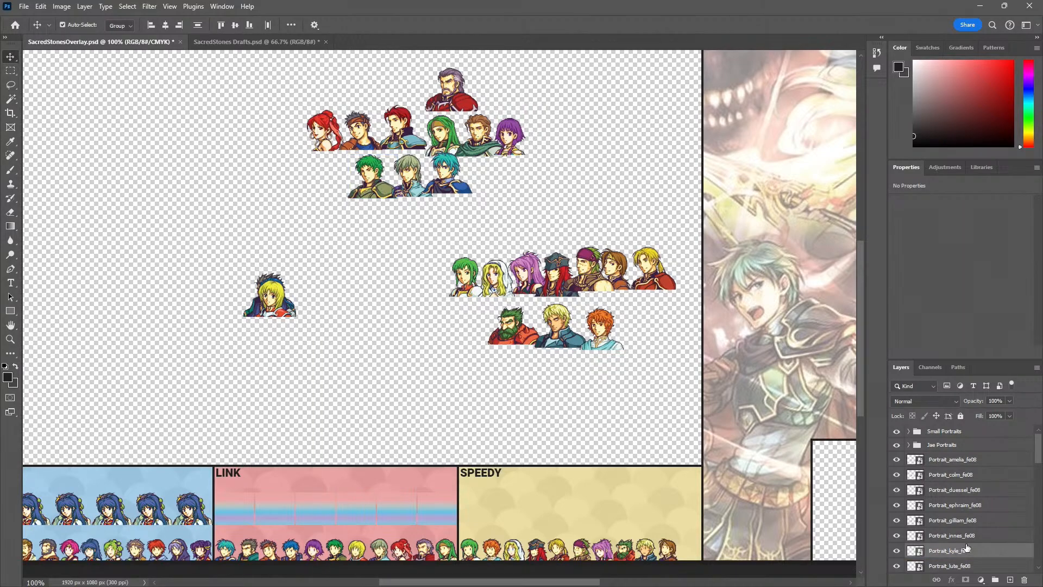
{"action": "left_click", "coordinate": [962, 463]}
{"action": "scroll", "coordinate": [969, 491], "scroll_direction": "down", "scroll_amount": 2}
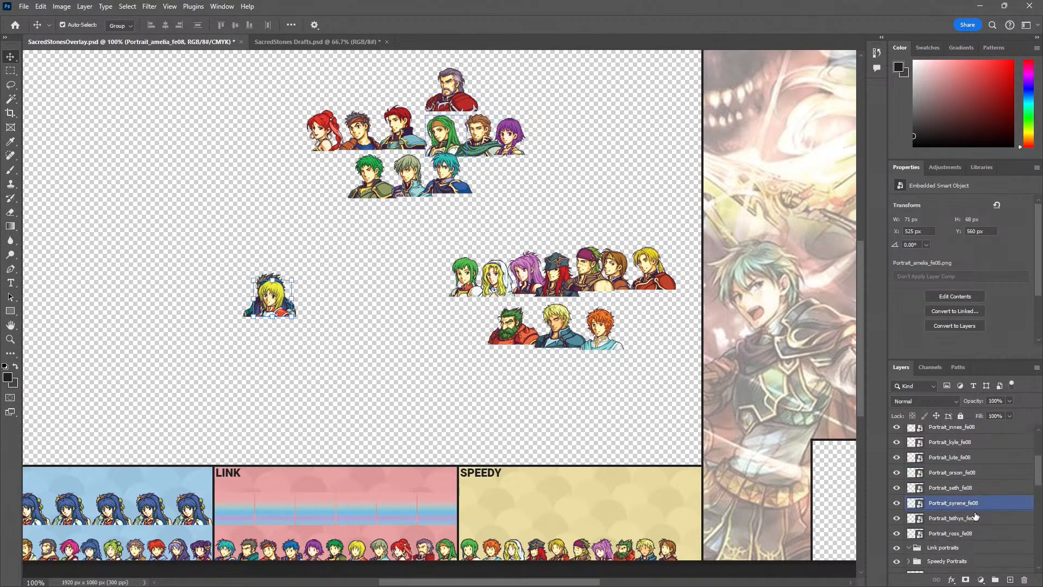
{"action": "scroll", "coordinate": [976, 517], "scroll_direction": "up", "scroll_amount": 3}
{"action": "scroll", "coordinate": [973, 519], "scroll_direction": "down", "scroll_amount": 3}
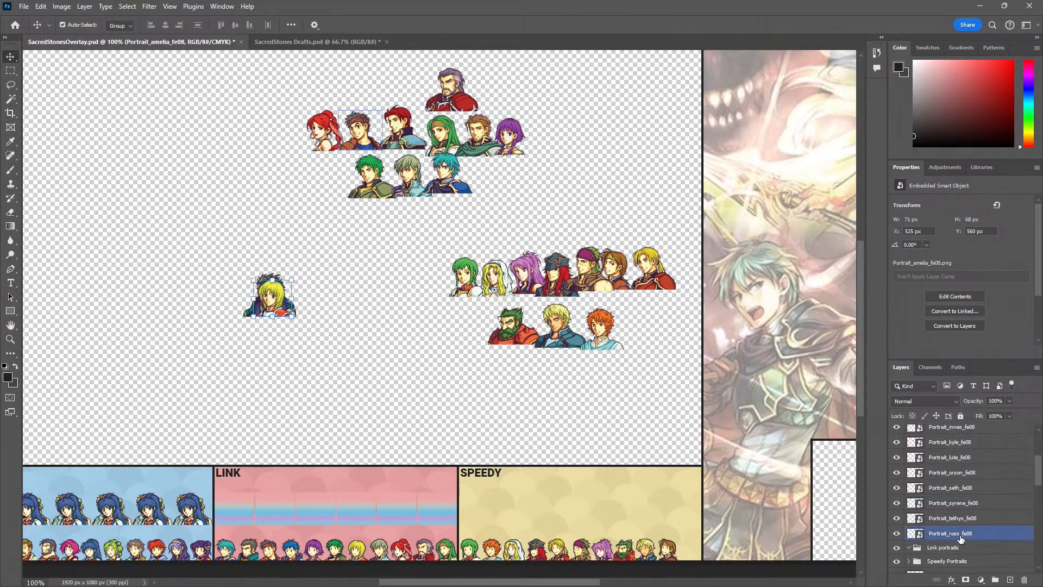
{"action": "left_click", "coordinate": [960, 535], "text": "shift"}
{"action": "left_click", "coordinate": [344, 354]}
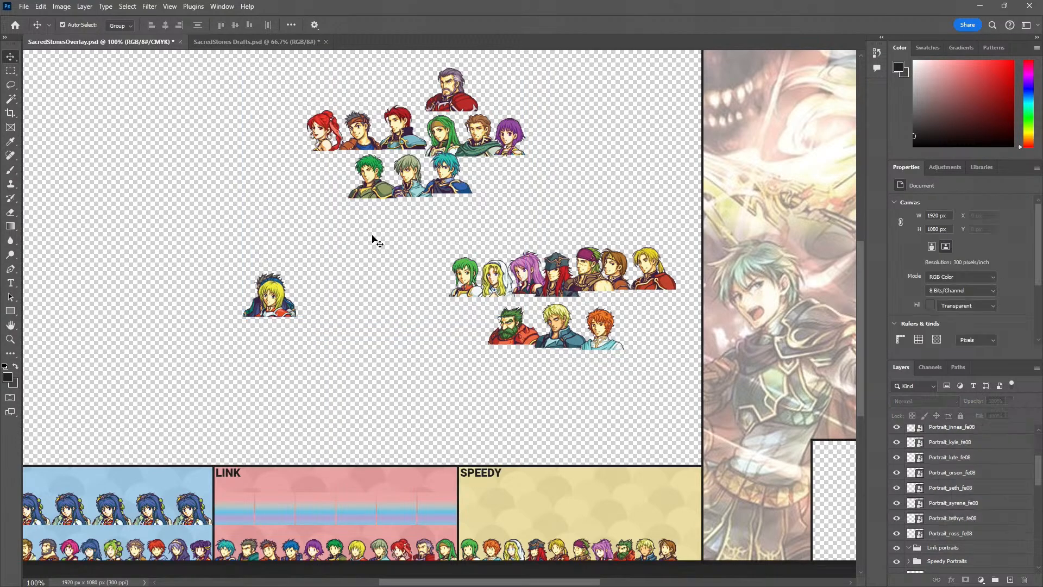
Stack the Innes and Ephraim portraits over the Kyle portrait and align Kyle with them at X 606 px, Y 428 px
{"action": "left_click_drag", "start_coordinate": [400, 195], "coordinate": [472, 357]}
{"action": "key", "text": "z"}
{"action": "left_click", "coordinate": [407, 221]}
{"action": "left_click", "coordinate": [374, 225]}
{"action": "key", "text": "v"}
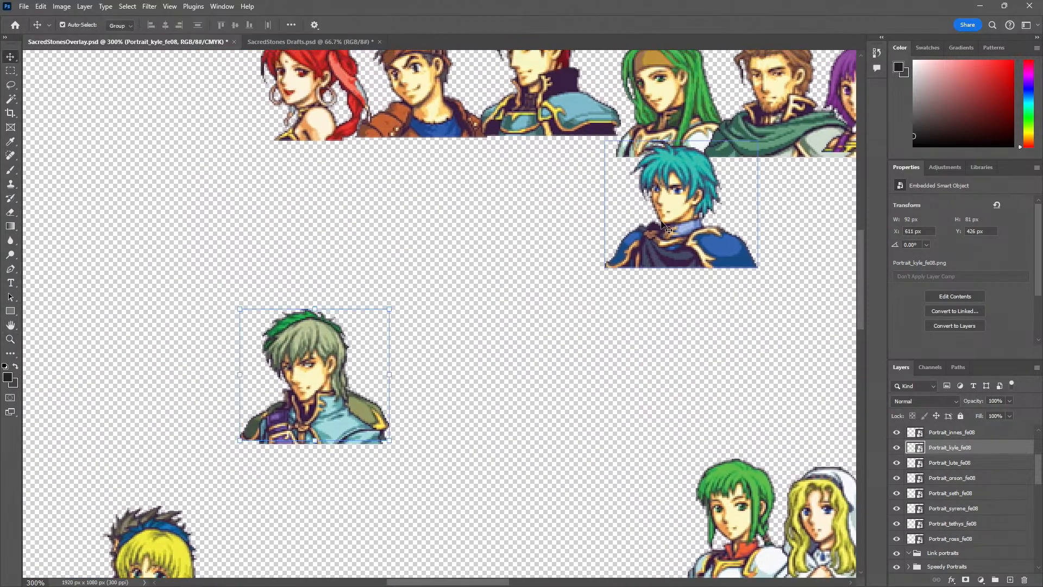
{"action": "left_click_drag", "start_coordinate": [662, 227], "coordinate": [288, 398]}
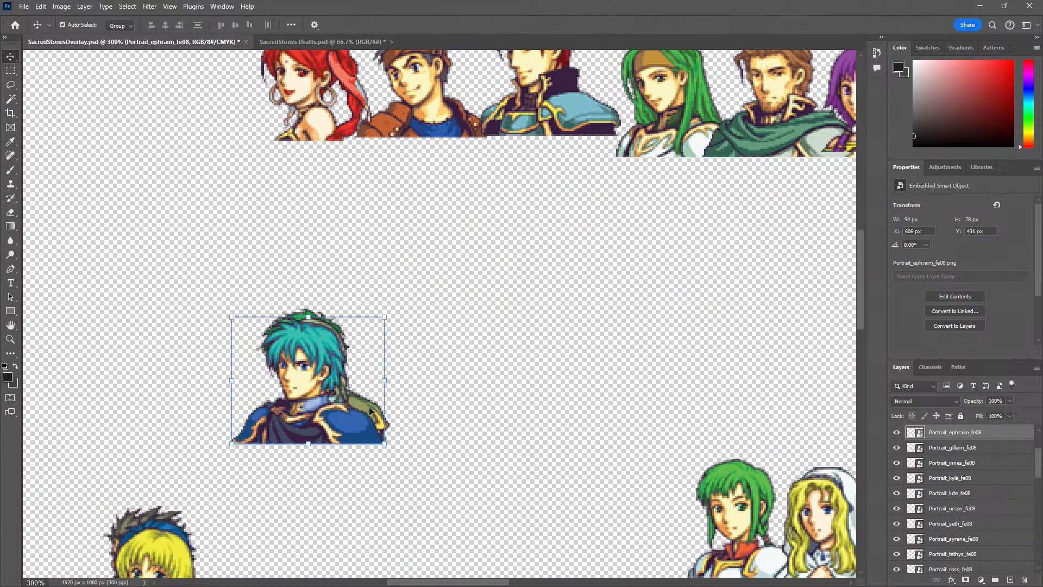
{"action": "left_click_drag", "start_coordinate": [370, 407], "coordinate": [362, 415]}
Move the Ephraim, Innes and Kyle portraits one by one onto the pile with the Amelia portrait, aligning their bases
{"action": "key", "text": "z"}
{"action": "left_click", "coordinate": [383, 480], "text": "alt"}
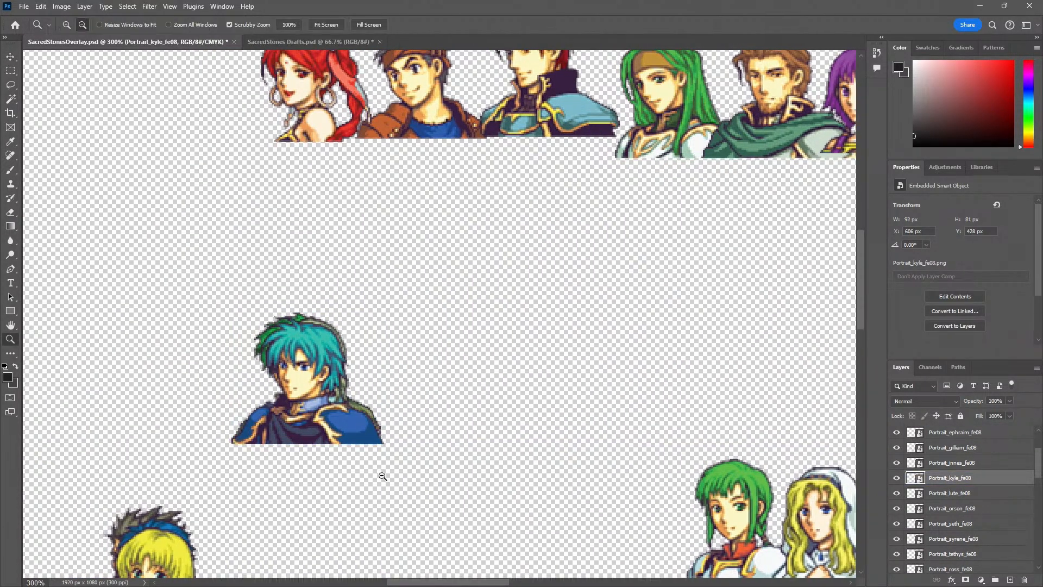
{"action": "left_click", "coordinate": [382, 479], "text": "alt"}
{"action": "left_click_drag", "start_coordinate": [306, 481], "coordinate": [241, 438]}
{"action": "key", "text": "v"}
{"action": "key", "text": "z"}
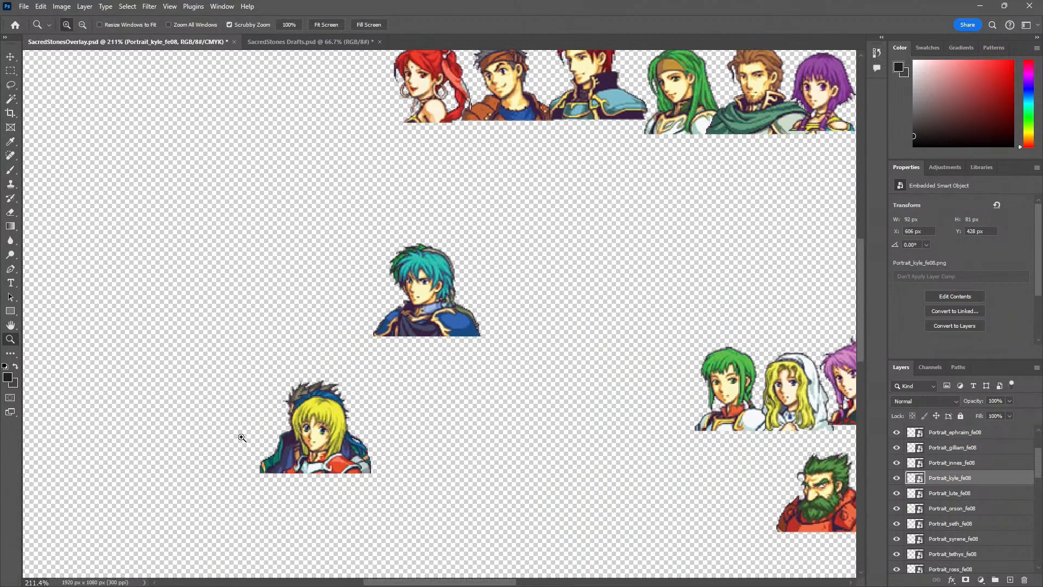
{"action": "key", "text": "v"}
{"action": "left_click_drag", "start_coordinate": [464, 338], "coordinate": [340, 461]}
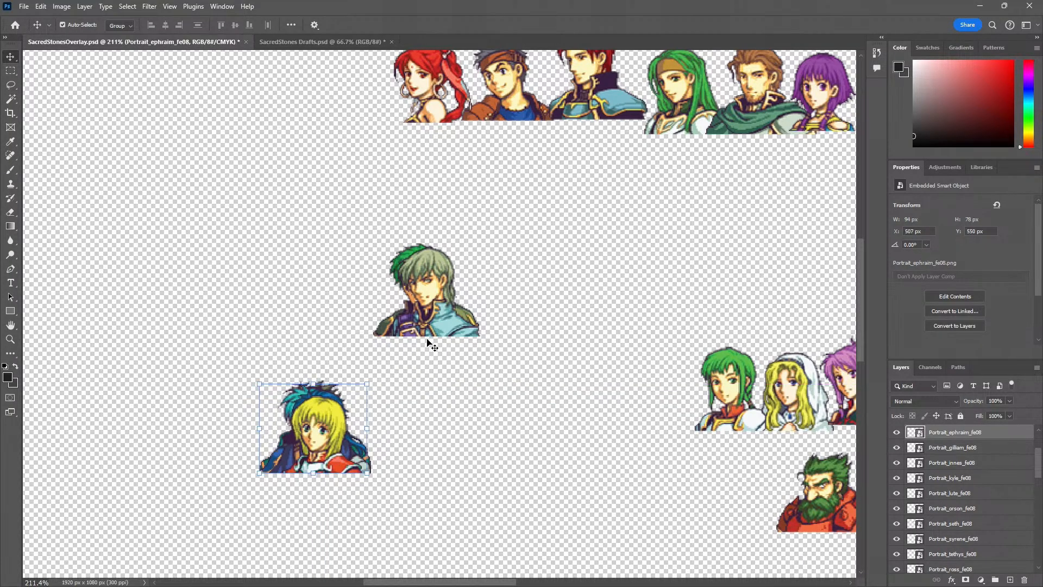
{"action": "left_click_drag", "start_coordinate": [428, 340], "coordinate": [322, 460]}
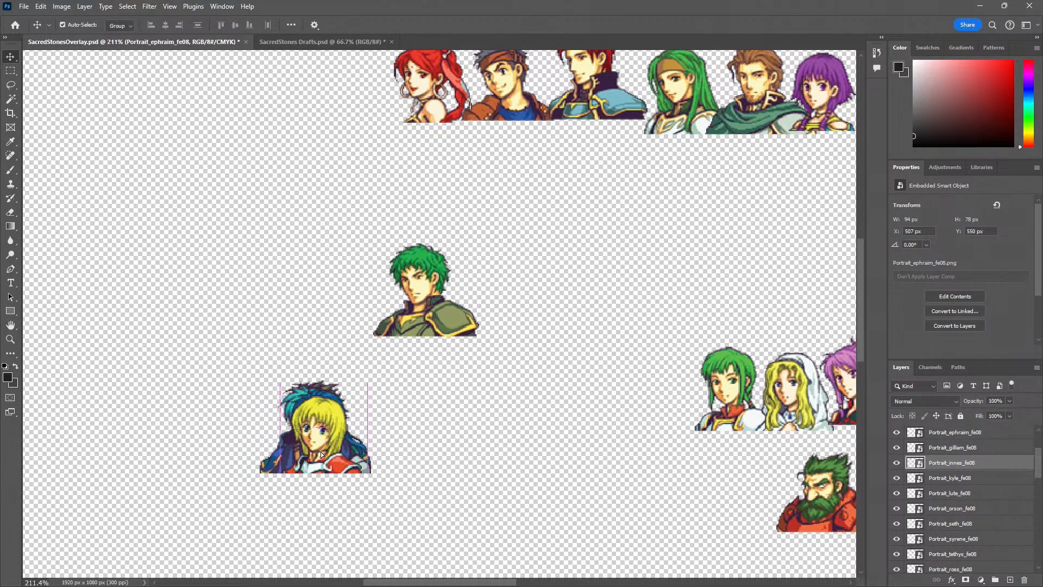
{"action": "left_click_drag", "start_coordinate": [403, 357], "coordinate": [346, 425]}
Add the Tethys, Ross and Seth portraits to the Link portrait pile, keeping their bases aligned
{"action": "key", "text": "space"}
{"action": "left_click_drag", "start_coordinate": [340, 171], "coordinate": [237, 525]}
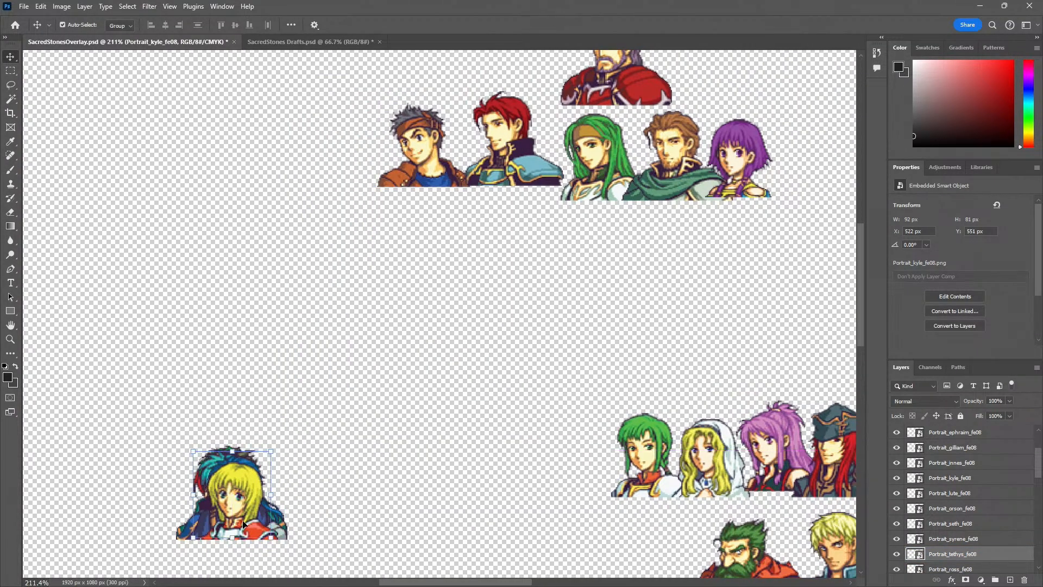
{"action": "left_click_drag", "start_coordinate": [418, 178], "coordinate": [225, 520]}
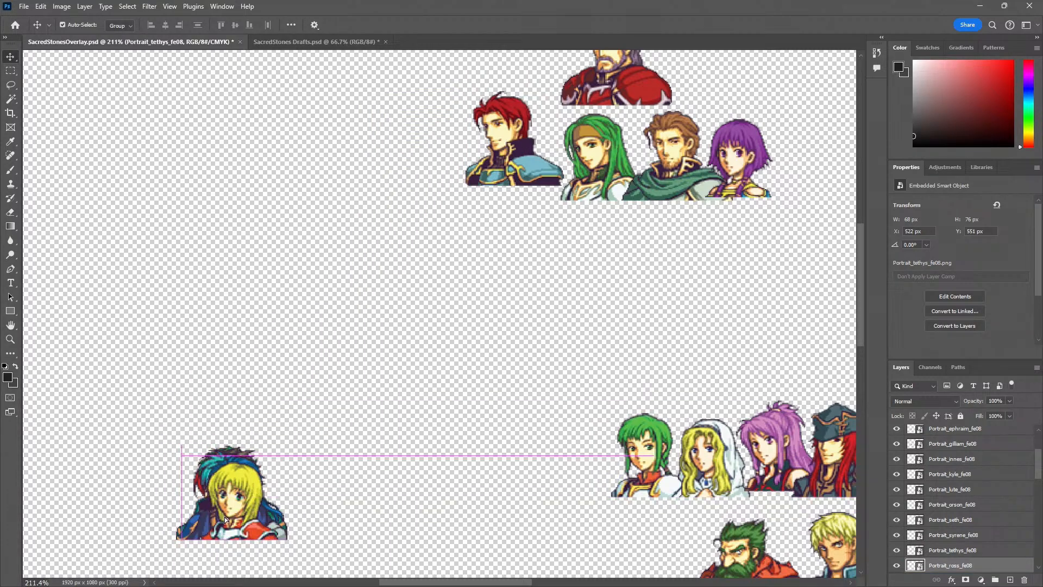
{"action": "left_click_drag", "start_coordinate": [475, 163], "coordinate": [235, 522]}
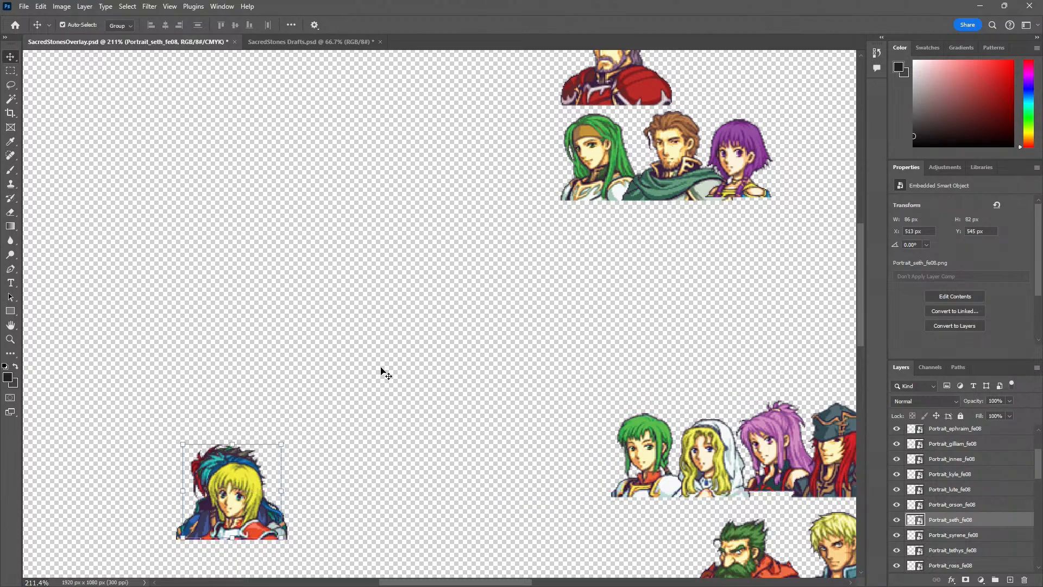
Add the remaining Syrene, Orson, Lute and Duessel portraits to the Link portrait pile and deselect the layers
{"action": "left_click", "coordinate": [590, 185]}
{"action": "left_click_drag", "start_coordinate": [589, 185], "coordinate": [217, 519]}
{"action": "left_click_drag", "start_coordinate": [641, 179], "coordinate": [212, 515]}
{"action": "left_click_drag", "start_coordinate": [738, 158], "coordinate": [227, 515]}
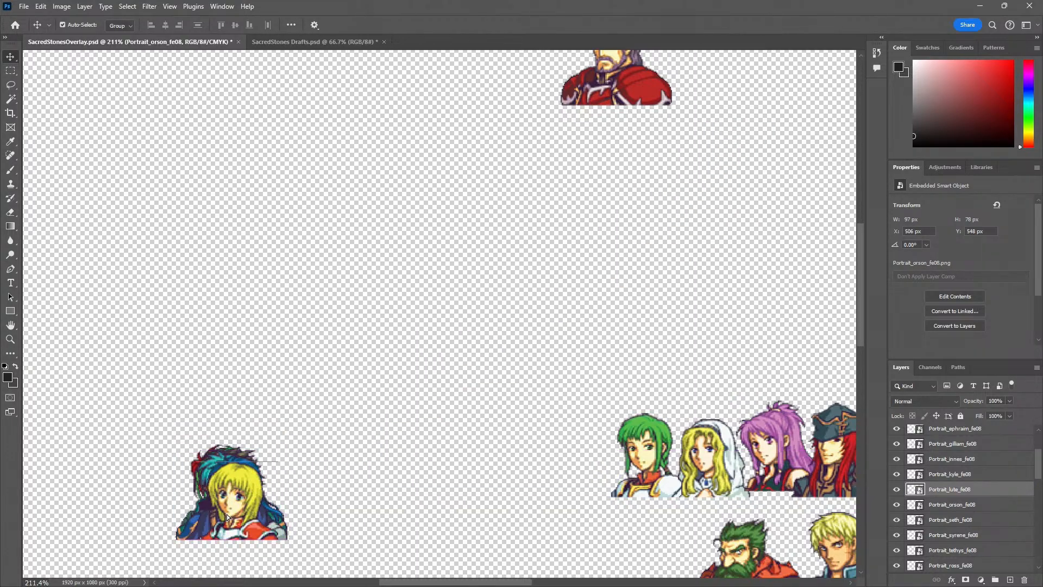
{"action": "left_click_drag", "start_coordinate": [628, 106], "coordinate": [238, 536]}
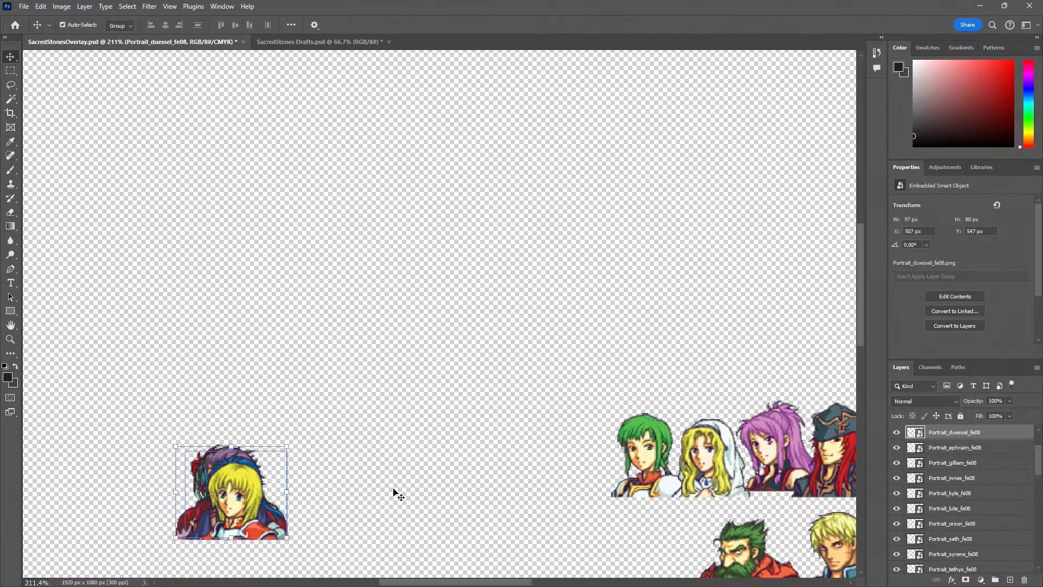
{"action": "left_click", "coordinate": [366, 471]}
{"action": "key", "text": "z"}
{"action": "left_click", "coordinate": [358, 460], "text": "alt"}
{"action": "left_click", "coordinate": [359, 459], "text": "alt"}
{"action": "left_click", "coordinate": [358, 460], "text": "alt"}
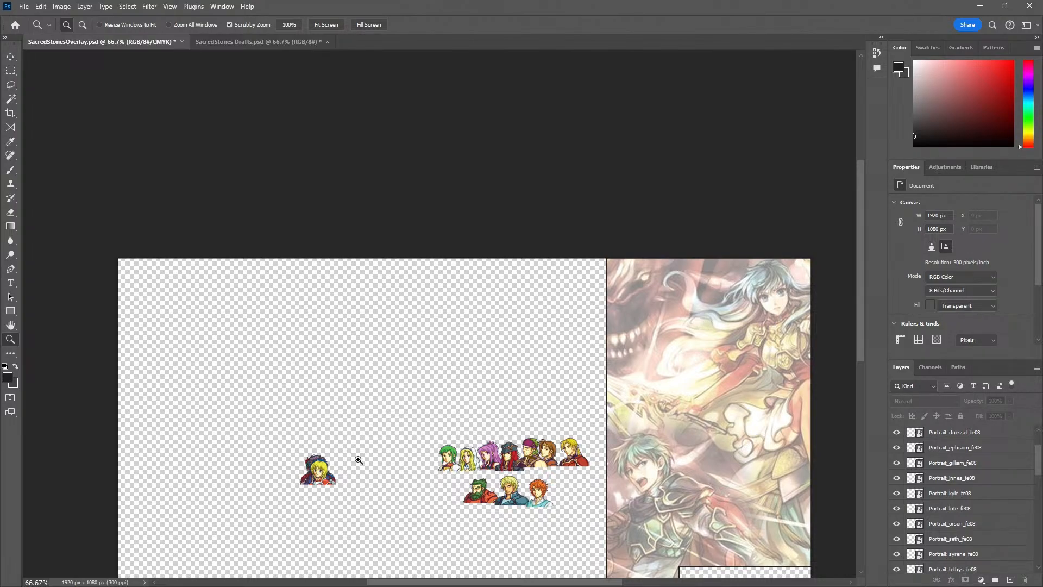
Bring the pop-out YouTube live chat window into view over the canvas to read its messages
{"action": "left_click_drag", "start_coordinate": [1, 179], "coordinate": [167, 89]}
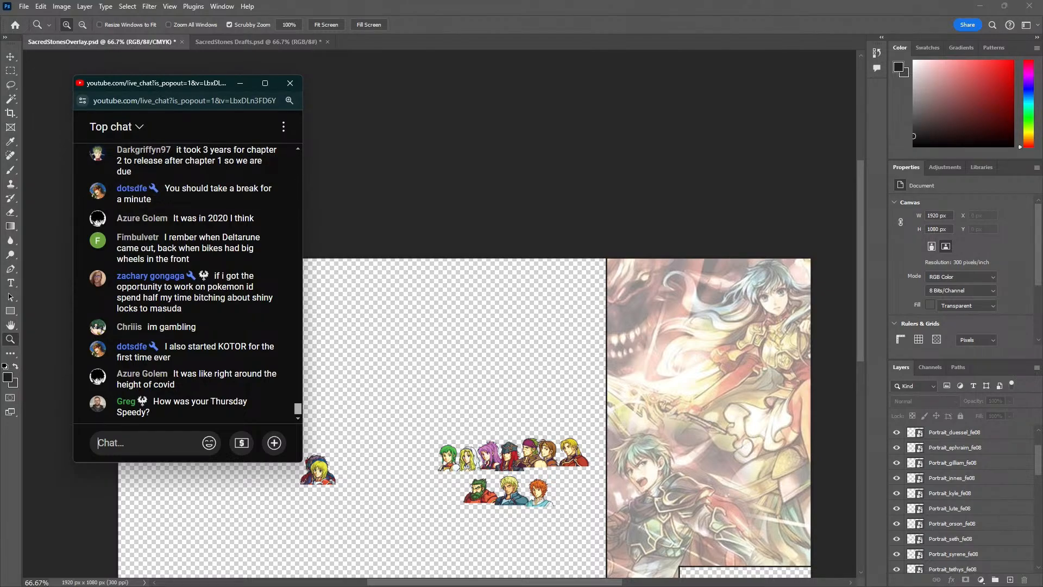
{"action": "left_click_drag", "start_coordinate": [161, 82], "coordinate": [124, 74]}
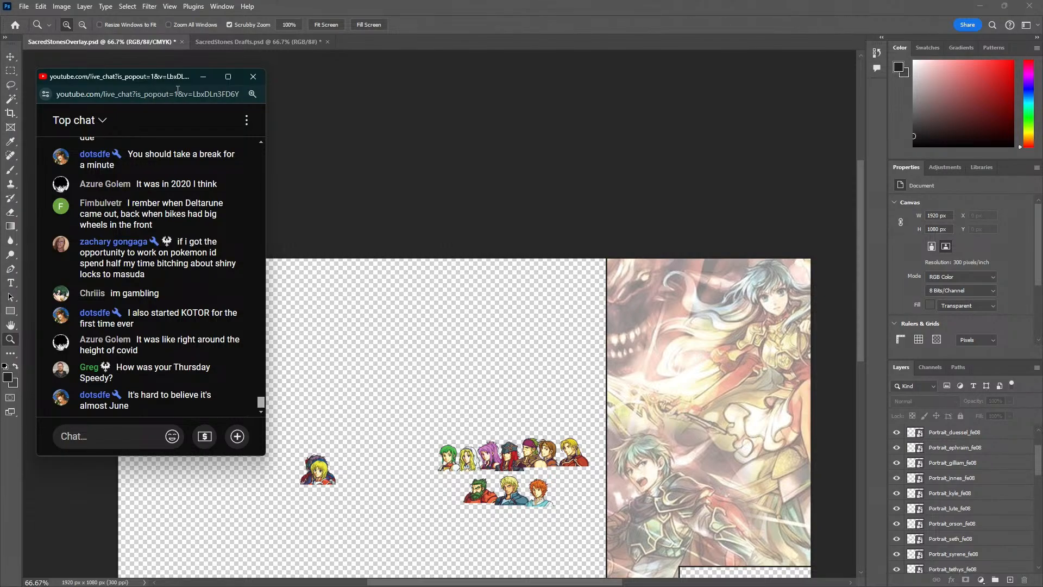
Check the new messages in the pop-out YouTube live chat and return to the canvas
{"action": "left_click", "coordinate": [352, 154]}
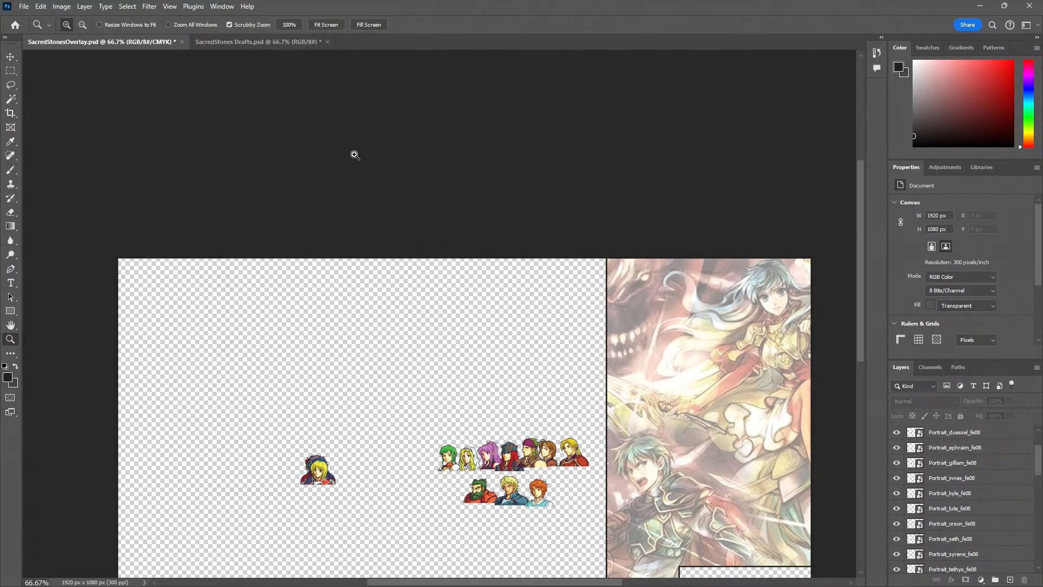
{"action": "key", "text": "v"}
{"action": "key", "text": "z"}
{"action": "double_click", "coordinate": [317, 483]}
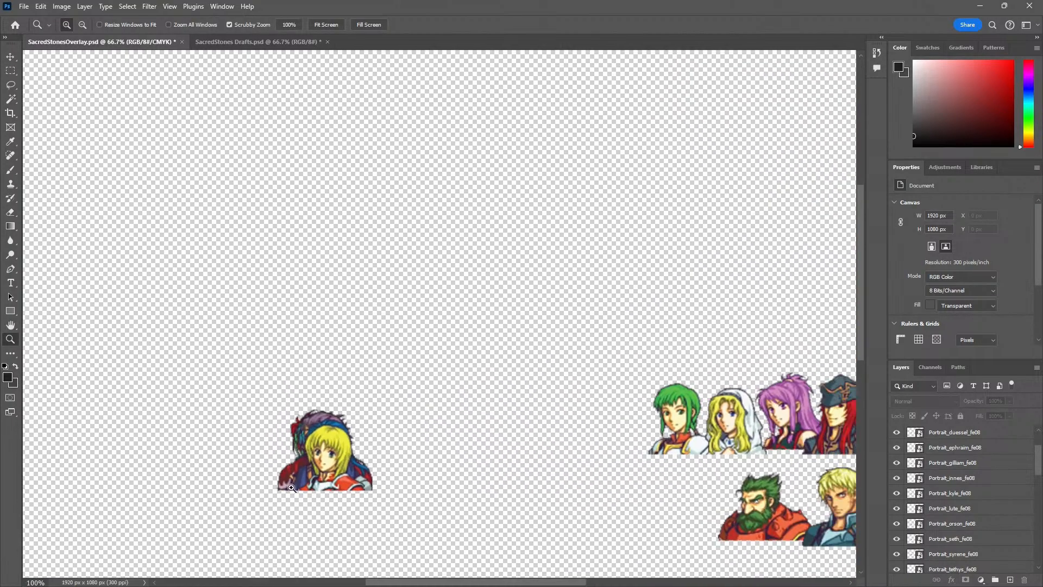
{"action": "left_click_drag", "start_coordinate": [318, 483], "coordinate": [341, 351]}
{"action": "left_click", "coordinate": [340, 351], "text": "alt"}
{"action": "key", "text": "alt+Tab"}
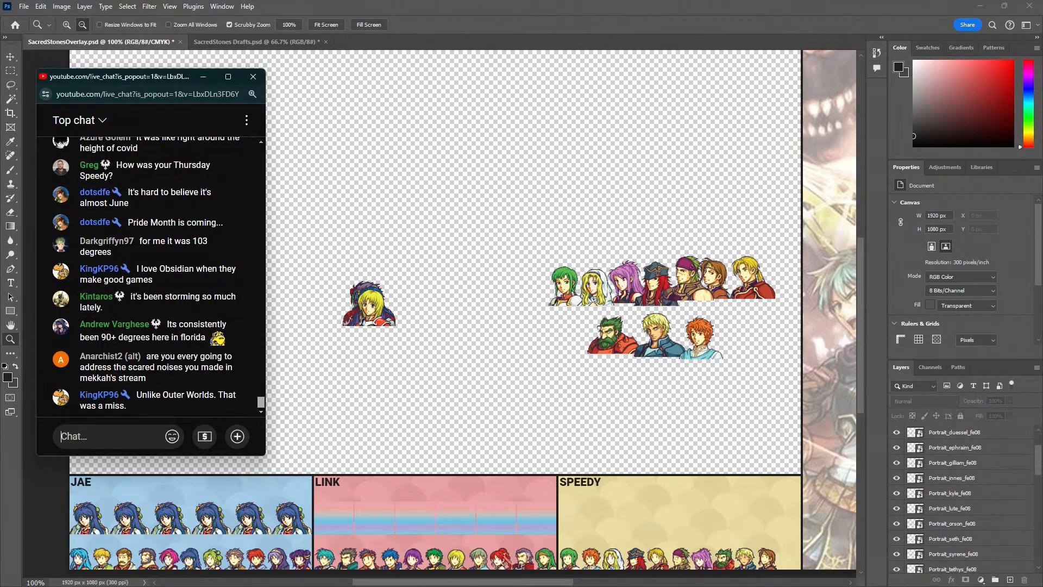
{"action": "mouse_move", "coordinate": [168, 77]}
{"action": "left_mouse_down"}
{"action": "mouse_move", "coordinate": [203, 74]}
{"action": "mouse_move", "coordinate": [181, 74]}
{"action": "left_mouse_up"}
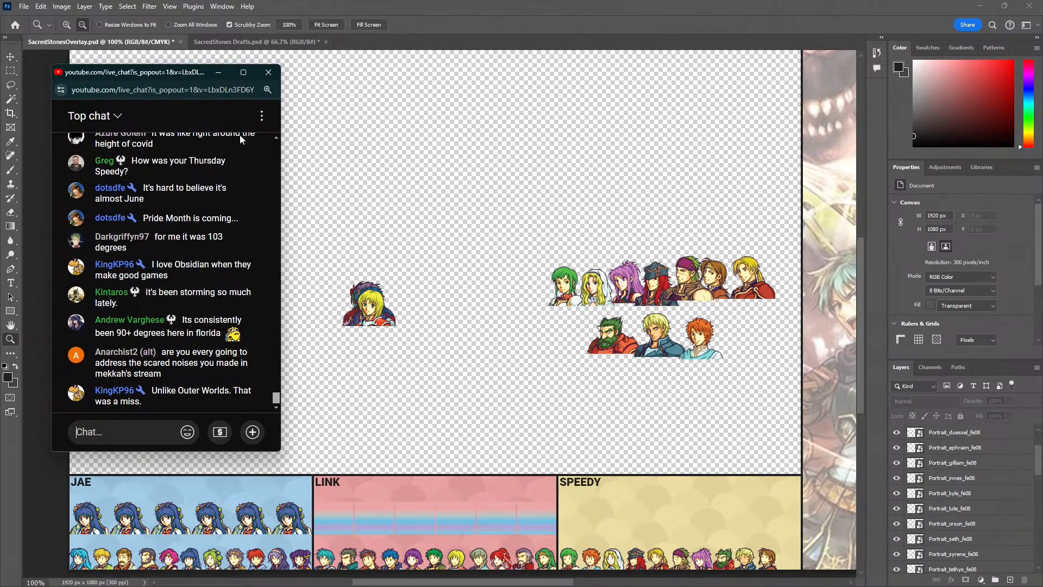
{"action": "left_click", "coordinate": [421, 312]}
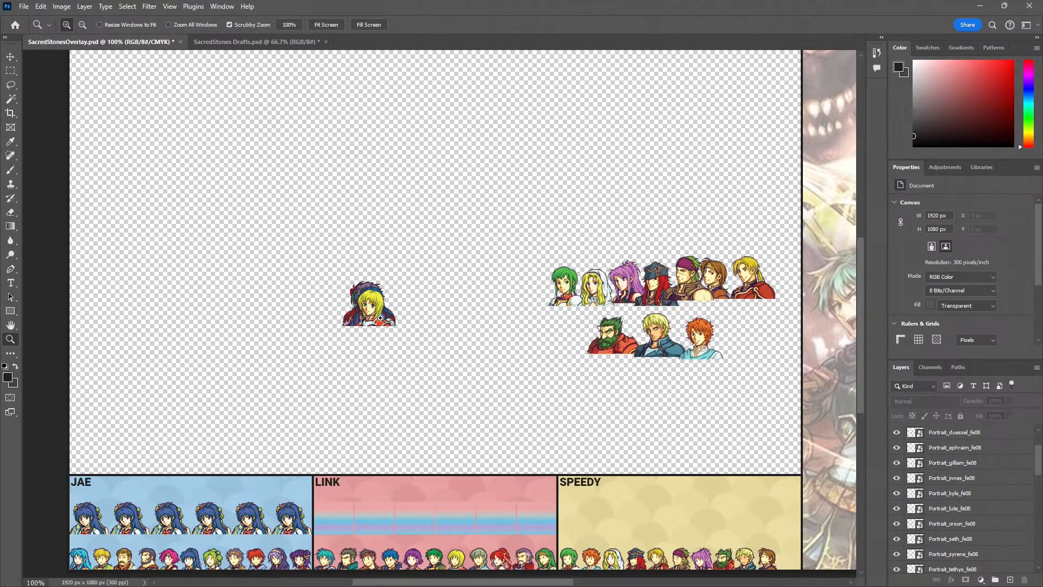
Select all the loose Link portrait layers from Portrait_amelia_fe08 through Portrait_ross_fe08
{"action": "left_click", "coordinate": [381, 317]}
{"action": "left_click", "coordinate": [381, 318]}
{"action": "left_click", "coordinate": [381, 318]}
{"action": "key", "text": "v"}
{"action": "left_click", "coordinate": [349, 288]}
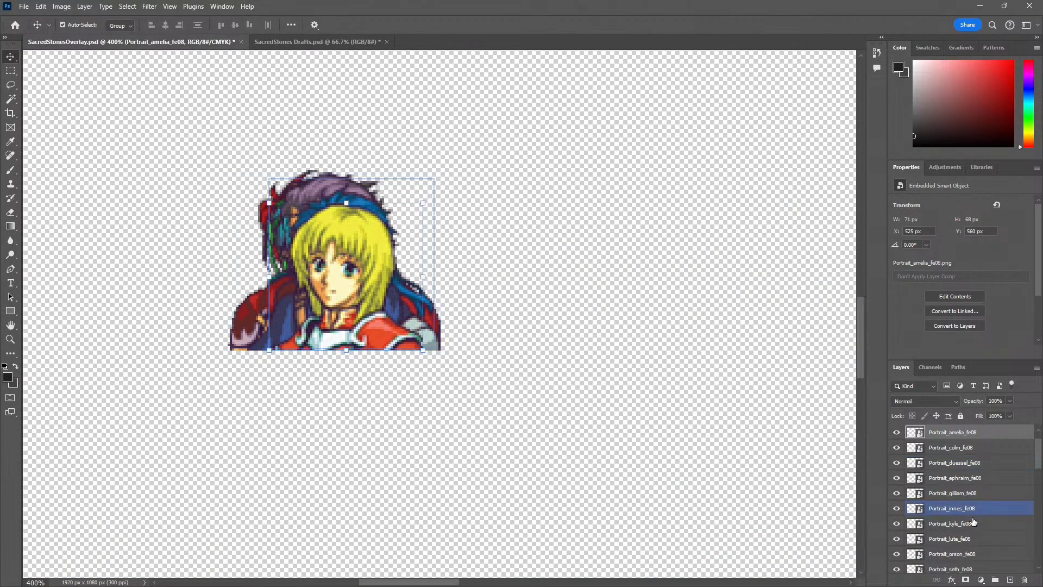
{"action": "scroll", "coordinate": [968, 521], "scroll_direction": "down", "scroll_amount": 3}
{"action": "left_click", "coordinate": [968, 536], "text": "shift"}
{"action": "key", "text": "z"}
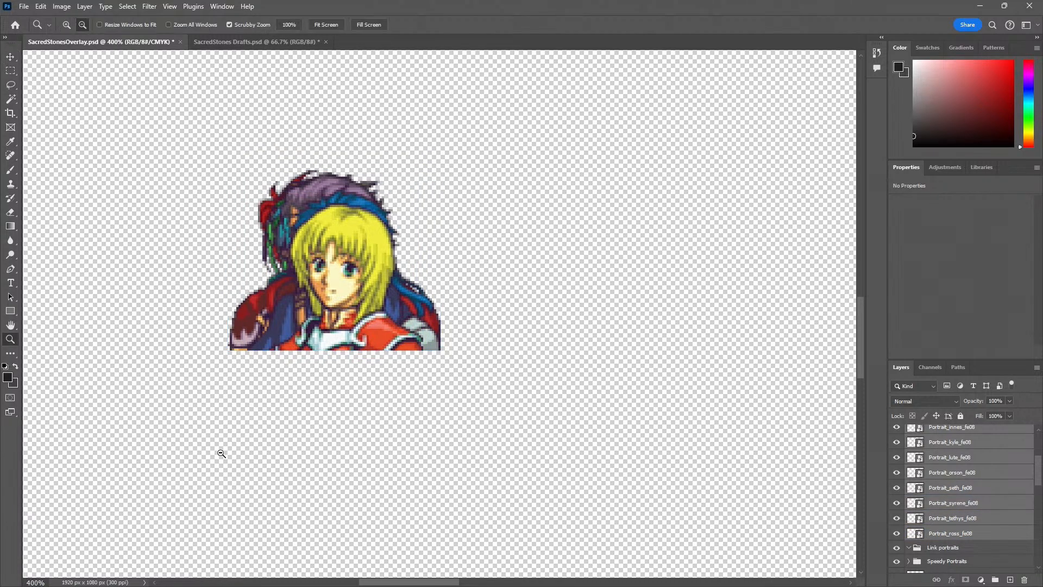
Move the selected Link portrait pile onto the first gradient slot of the Link panel, aligning its base with the slot's lower edge
{"action": "left_click", "coordinate": [222, 452], "text": "alt"}
{"action": "left_click", "coordinate": [239, 450], "text": "alt"}
{"action": "left_click", "coordinate": [255, 449], "text": "alt"}
{"action": "left_click_drag", "start_coordinate": [288, 446], "coordinate": [299, 507]}
{"action": "key", "text": "v"}
{"action": "key", "text": "z"}
{"action": "left_click", "coordinate": [287, 512]}
{"action": "left_click", "coordinate": [287, 511]}
{"action": "left_click", "coordinate": [287, 511]}
{"action": "left_click", "coordinate": [349, 385]}
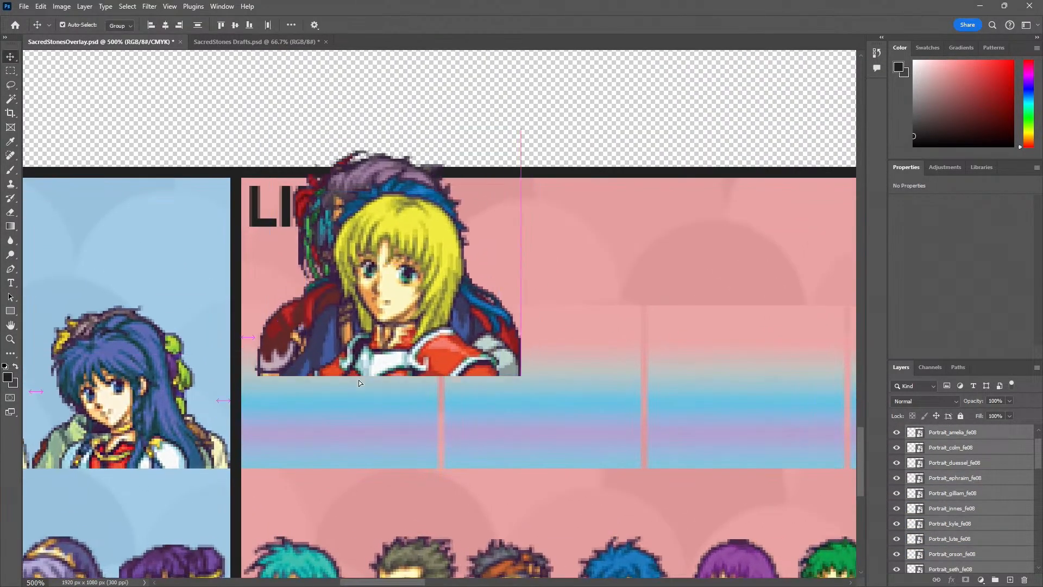
{"action": "key", "text": "v"}
{"action": "left_click_drag", "start_coordinate": [358, 380], "coordinate": [353, 452]}
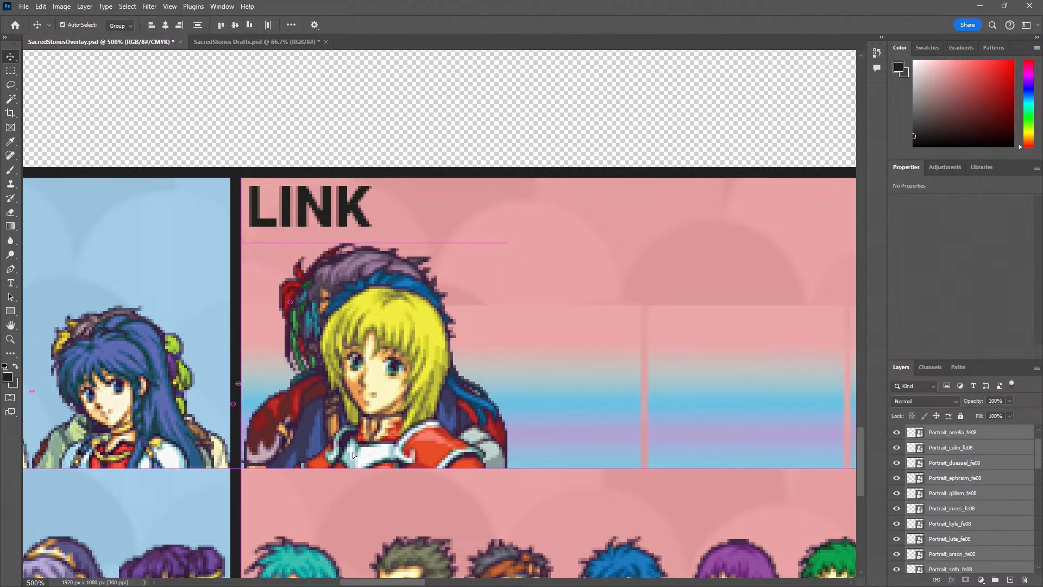
Scale the Link portrait pile proportionally to about 72.29% and nudge it sideways to fit inside the first gradient slot
{"action": "key", "text": "ctrl+t"}
{"action": "left_click_drag", "start_coordinate": [506, 245], "coordinate": [421, 297]}
{"action": "key", "text": "Right"}
{"action": "key", "text": "Right"}
{"action": "key", "text": "Left"}
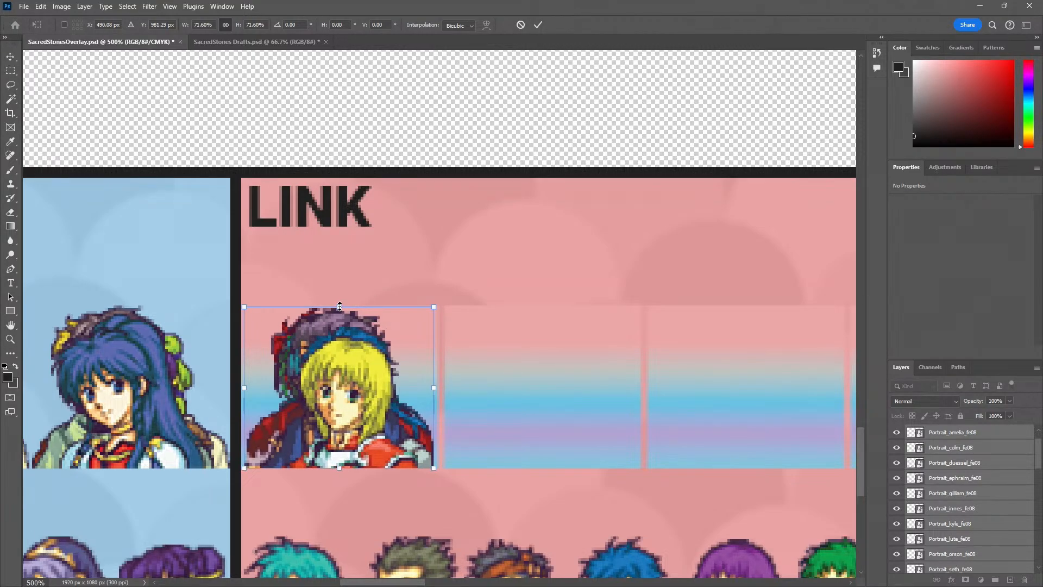
{"action": "left_click_drag", "start_coordinate": [340, 304], "coordinate": [340, 304]}
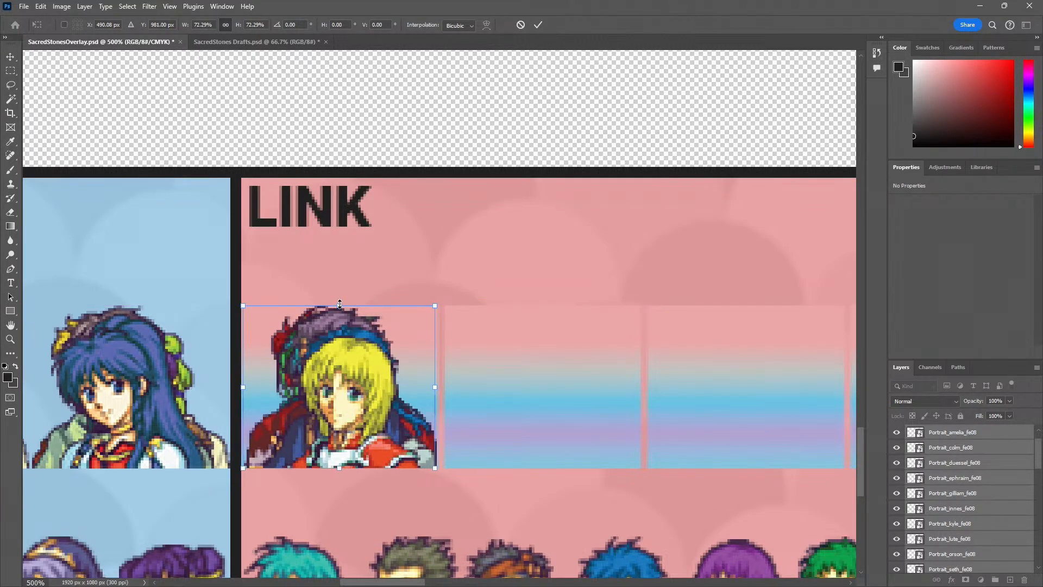
{"action": "key", "text": "Left"}
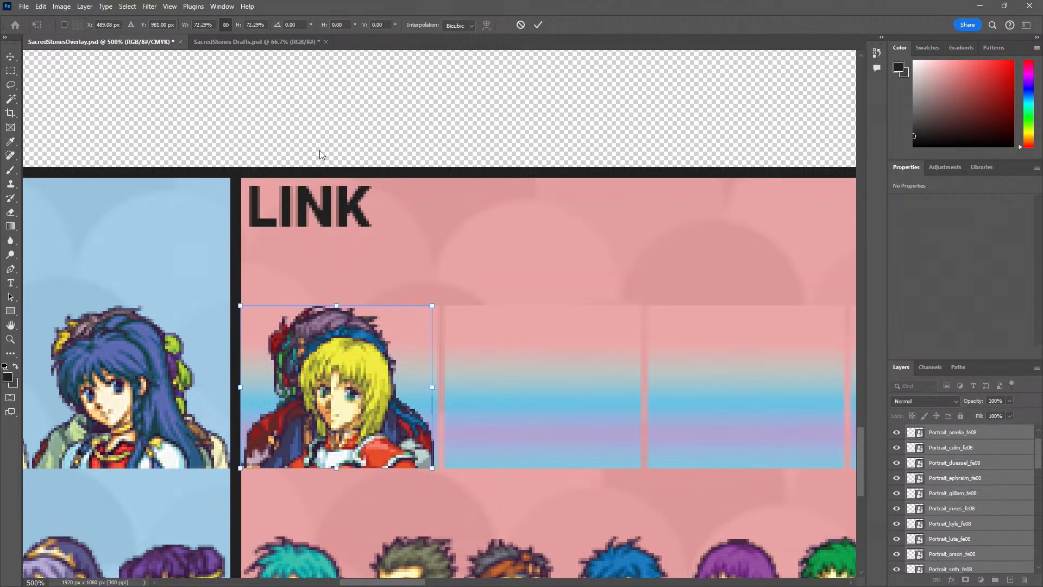
{"action": "key", "text": "Return"}
{"action": "scroll", "coordinate": [934, 487], "scroll_direction": "up", "scroll_amount": 2}
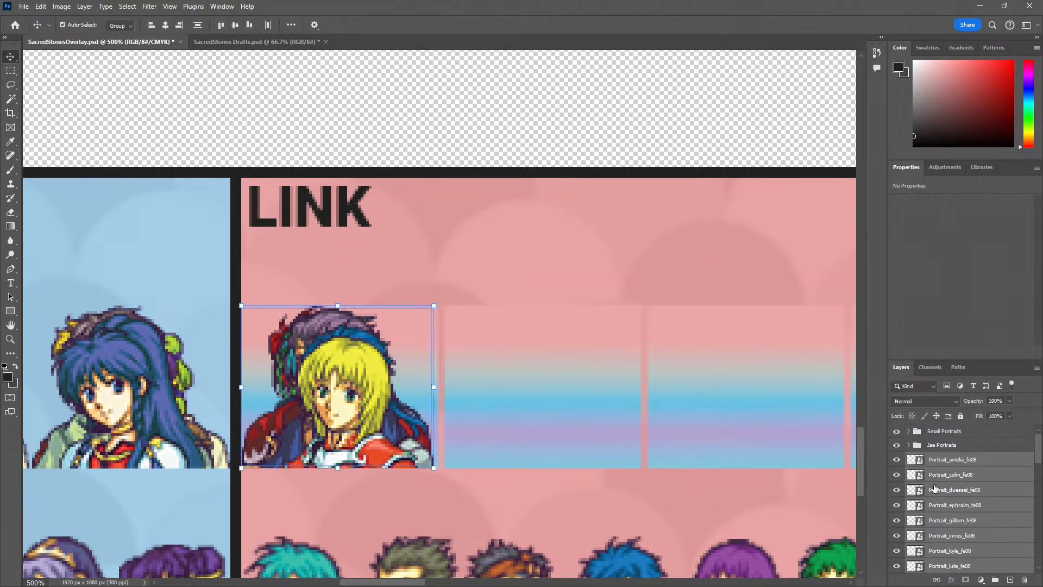
{"action": "key", "text": "Right"}
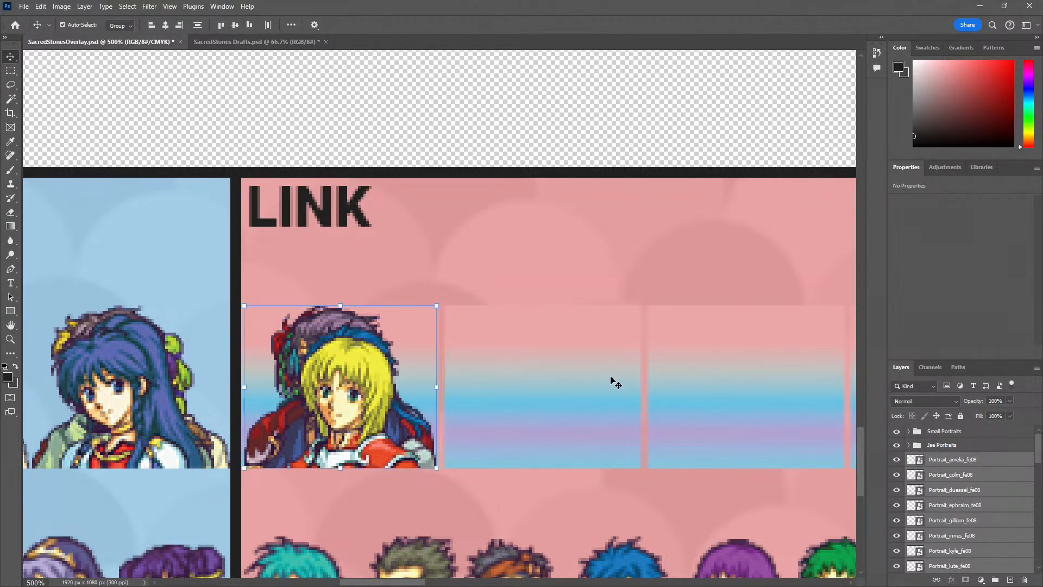
Put the selected portrait layers into the Link portraits group and duplicate that group into the Link panel's second gradient slot
{"action": "scroll", "coordinate": [974, 492], "scroll_direction": "down", "scroll_amount": 1}
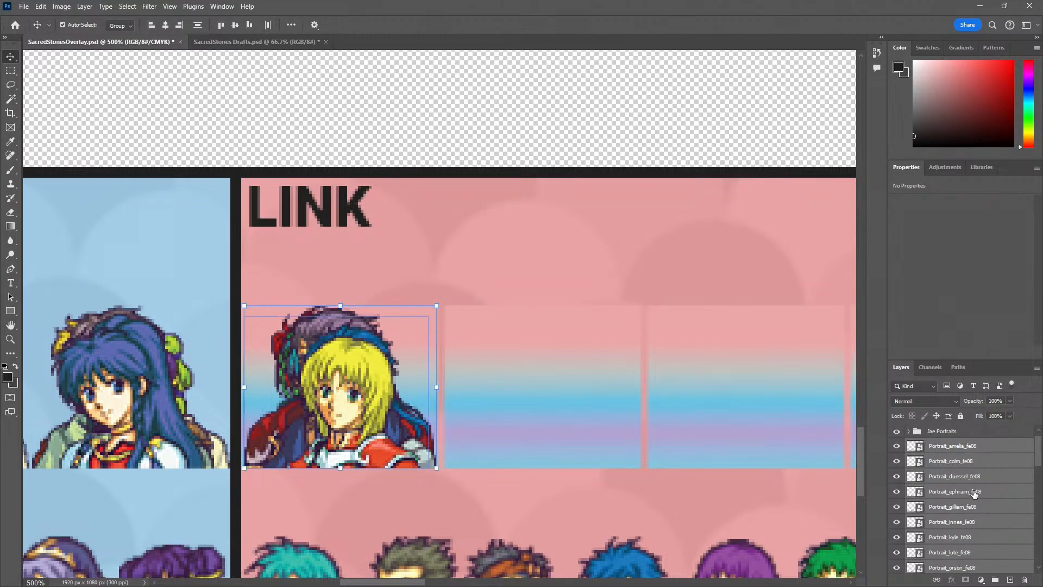
{"action": "scroll", "coordinate": [974, 493], "scroll_direction": "down", "scroll_amount": 5}
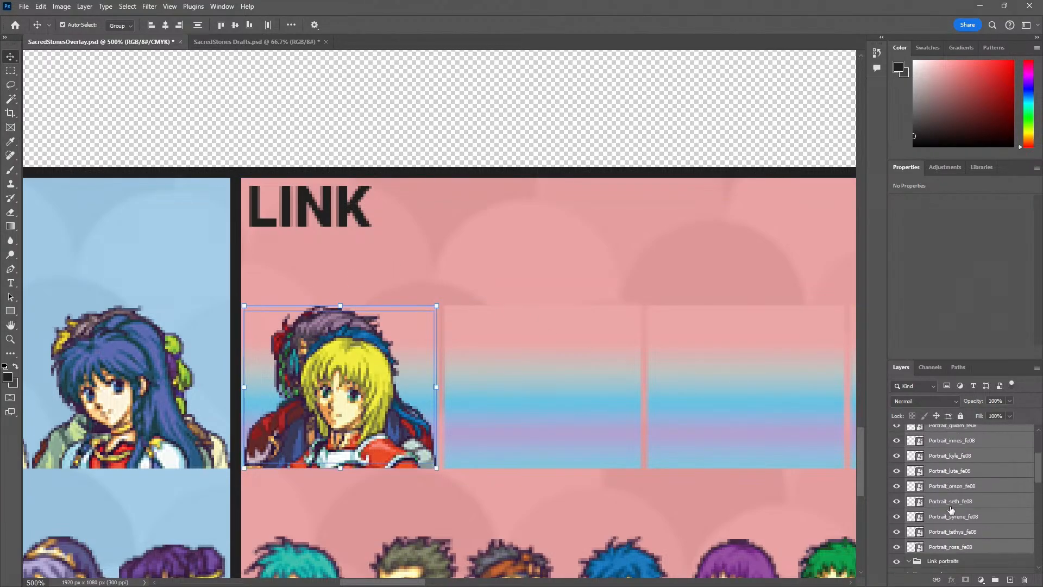
{"action": "left_click_drag", "start_coordinate": [951, 509], "coordinate": [945, 560]}
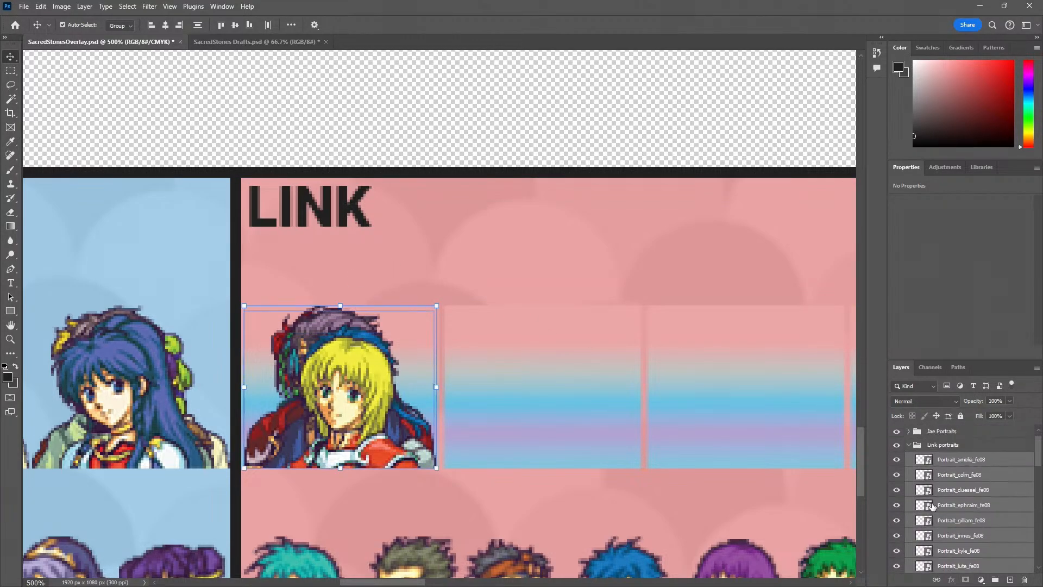
{"action": "scroll", "coordinate": [932, 503], "scroll_direction": "up", "scroll_amount": 1}
{"action": "left_click", "coordinate": [909, 458]}
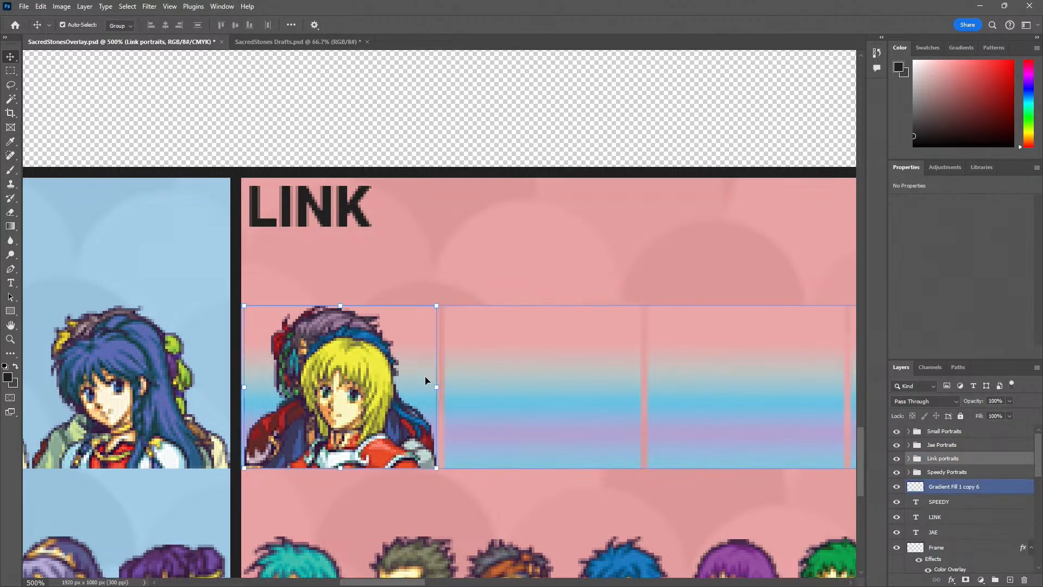
{"action": "left_click_drag", "start_coordinate": [426, 380], "coordinate": [552, 403]}
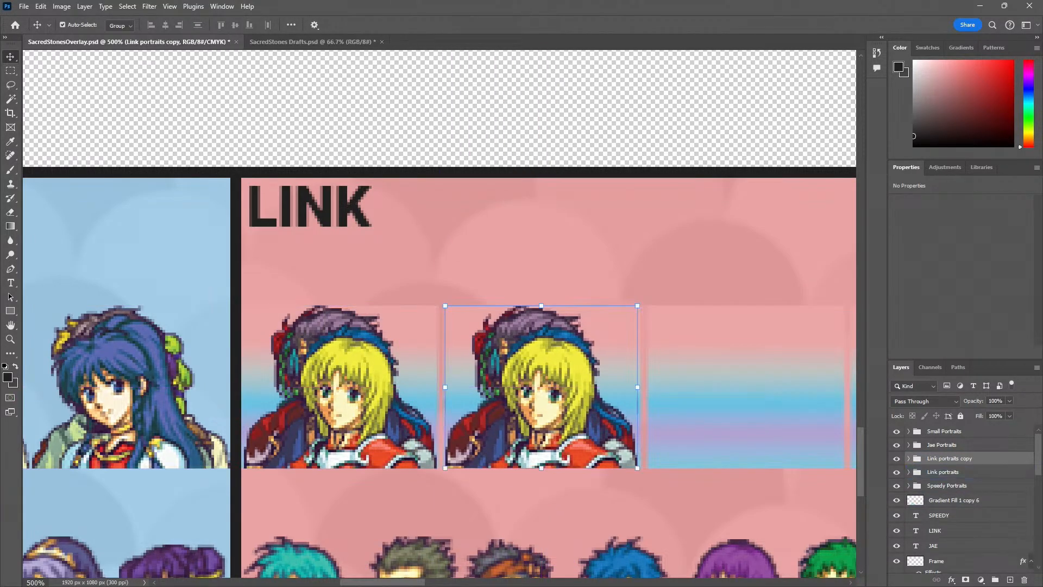
Read the YouTube live chat, move its window off the canvas and return to the overlay document
{"action": "key", "text": "alt+Tab"}
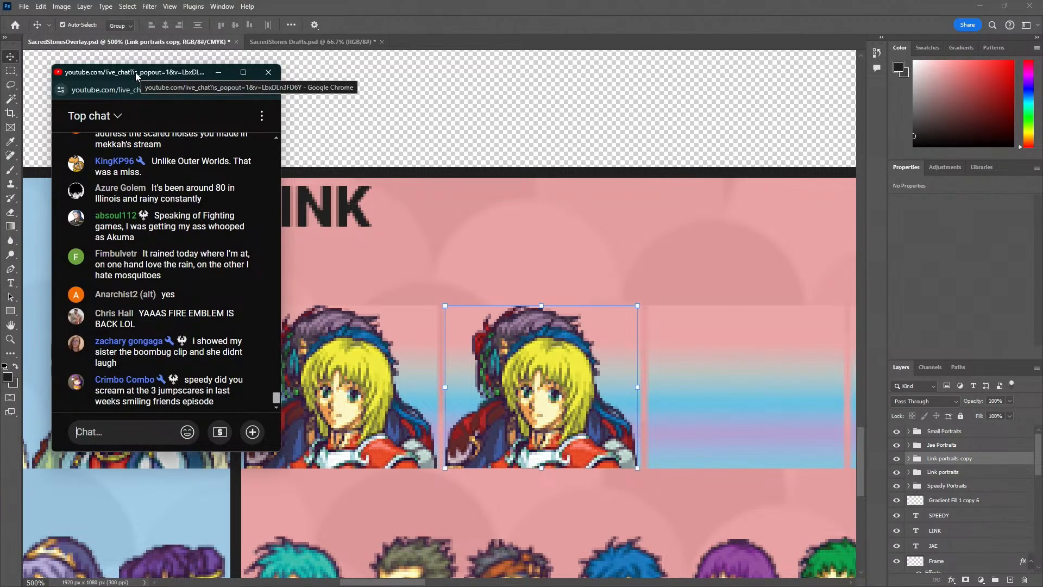
{"action": "left_click_drag", "start_coordinate": [136, 74], "coordinate": [0, 108]}
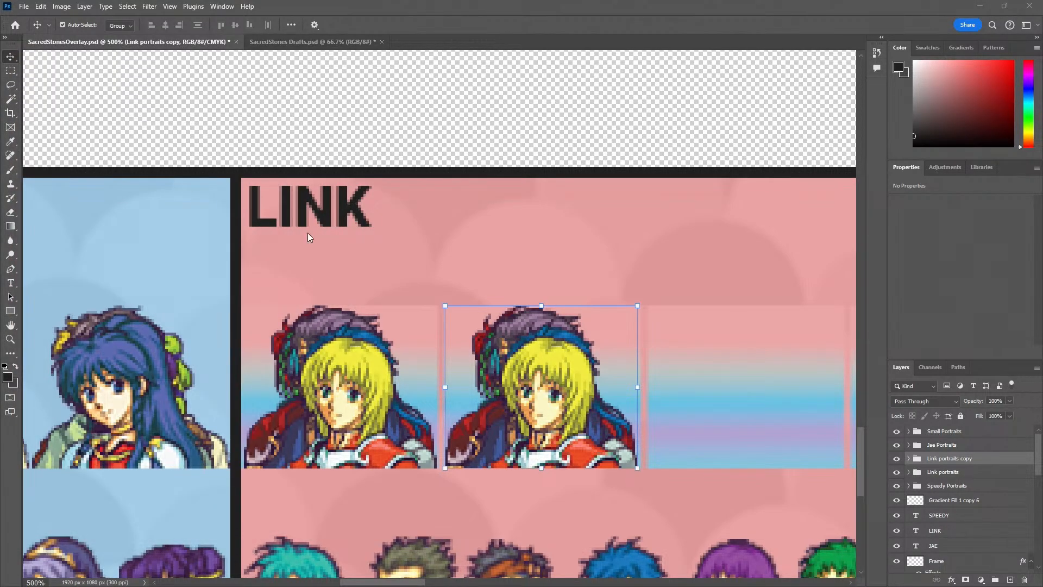
{"action": "left_click", "coordinate": [532, 441]}
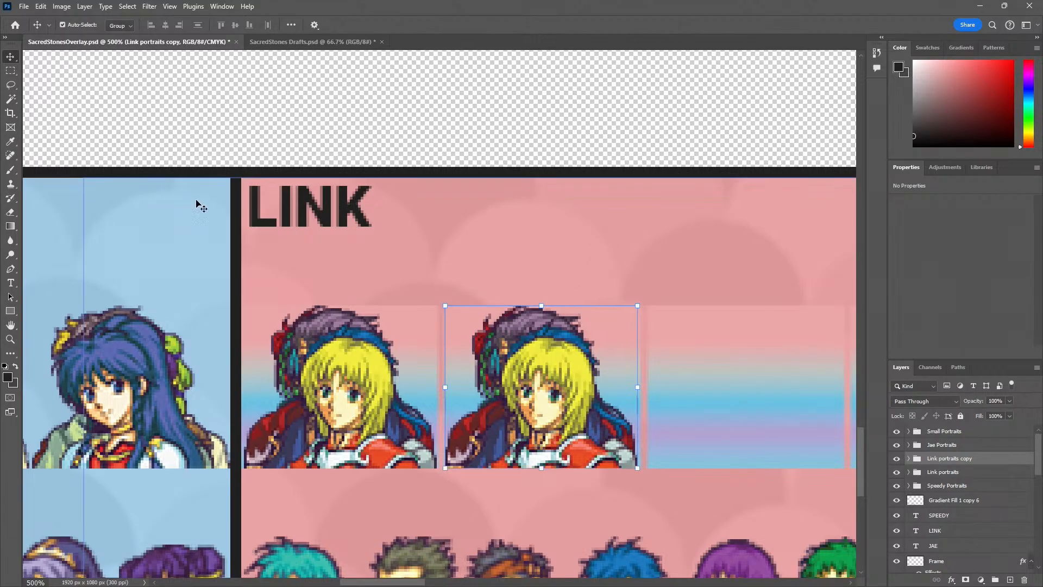
Nudge the duplicated Link portrait pile one pixel to the right within the second gradient slot
{"action": "left_click", "coordinate": [11, 71]}
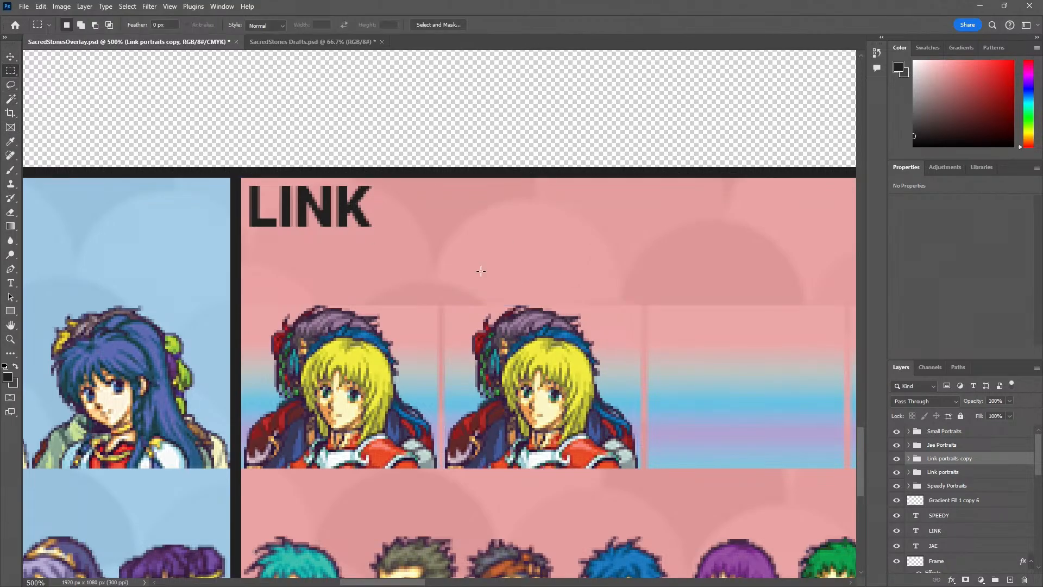
{"action": "left_click", "coordinate": [13, 58]}
{"action": "key", "text": "z"}
{"action": "left_click", "coordinate": [596, 392]}
{"action": "left_click", "coordinate": [598, 402]}
{"action": "left_click_drag", "start_coordinate": [603, 484], "coordinate": [412, 431]}
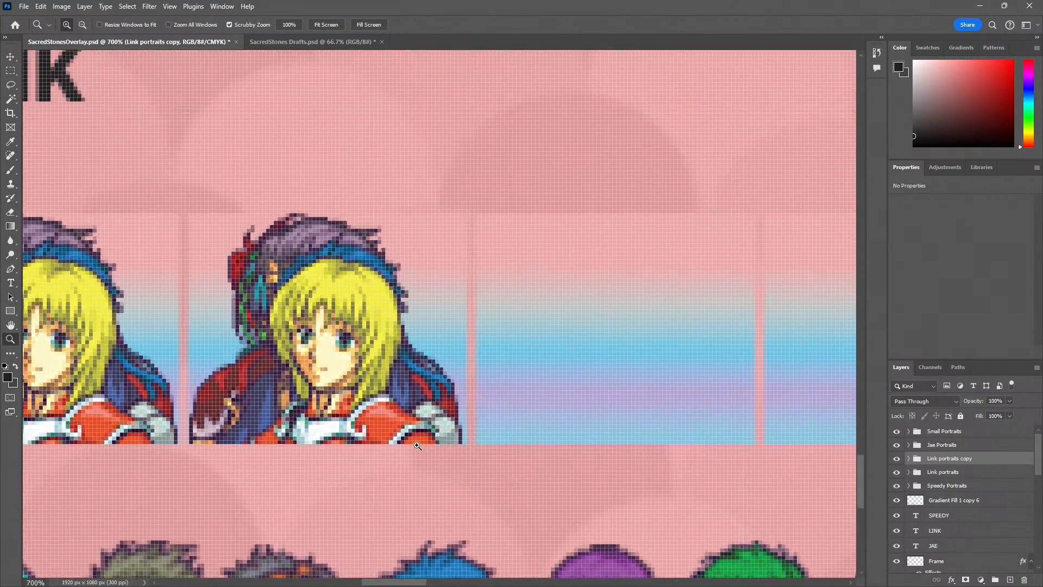
{"action": "left_click", "coordinate": [412, 445]}
{"action": "left_click", "coordinate": [412, 445]}
{"action": "key", "text": "v"}
{"action": "key", "text": "Right"}
{"action": "key", "text": "z"}
{"action": "left_click", "coordinate": [412, 445], "text": "alt"}
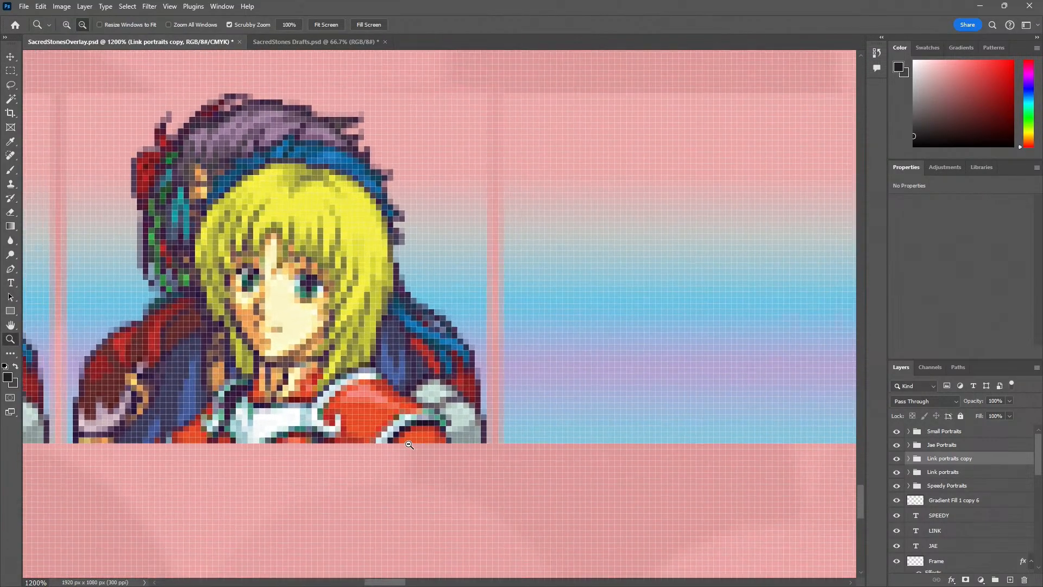
{"action": "left_click", "coordinate": [413, 445], "text": "alt"}
{"action": "left_click_drag", "start_coordinate": [463, 447], "coordinate": [402, 484]}
Duplicate the Link portrait group four more times, placing one copy in each remaining gradient slot of the Link panel
{"action": "key", "text": "v"}
{"action": "left_click_drag", "start_coordinate": [294, 432], "coordinate": [579, 438]}
{"action": "mouse_move", "coordinate": [579, 438]}
{"action": "left_mouse_down"}
{"action": "mouse_move", "coordinate": [372, 441]}
{"action": "mouse_move", "coordinate": [659, 431]}
{"action": "mouse_move", "coordinate": [311, 406]}
{"action": "mouse_move", "coordinate": [577, 418]}
{"action": "left_mouse_up"}
{"action": "left_click_drag", "start_coordinate": [577, 417], "coordinate": [298, 408]}
{"action": "left_click_drag", "start_coordinate": [334, 419], "coordinate": [600, 429]}
{"action": "key", "text": "ctrl+j"}
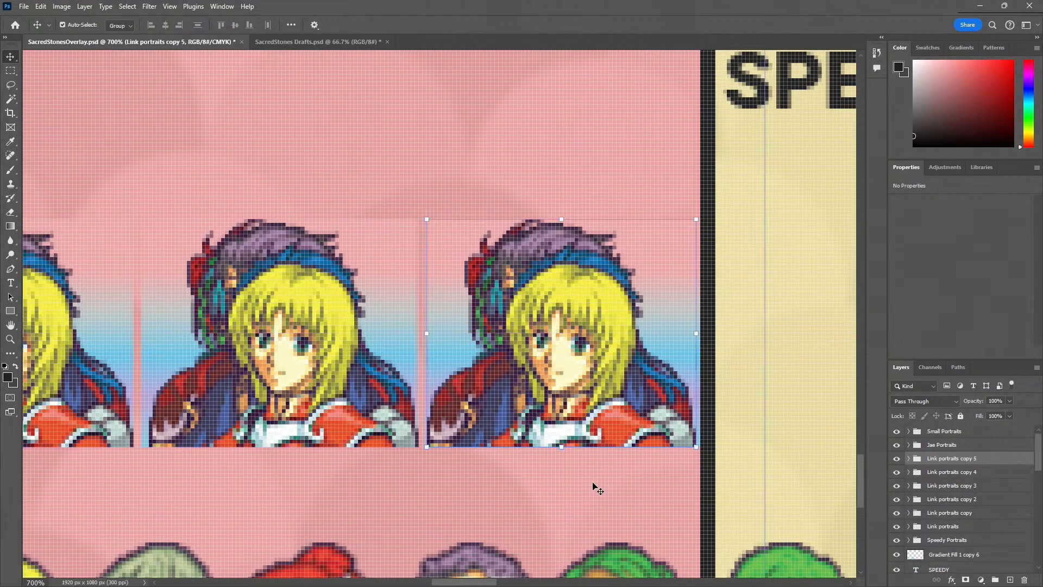
Move the Gradient Fill 1 copy 6 layer straight up from the Link panel onto the empty canvas, to about X 456 px, Y 821 px
{"action": "key", "text": "z"}
{"action": "left_click", "coordinate": [590, 495], "text": "alt"}
{"action": "left_click", "coordinate": [590, 496], "text": "alt"}
{"action": "left_click", "coordinate": [590, 495], "text": "alt"}
{"action": "left_click", "coordinate": [590, 496], "text": "alt"}
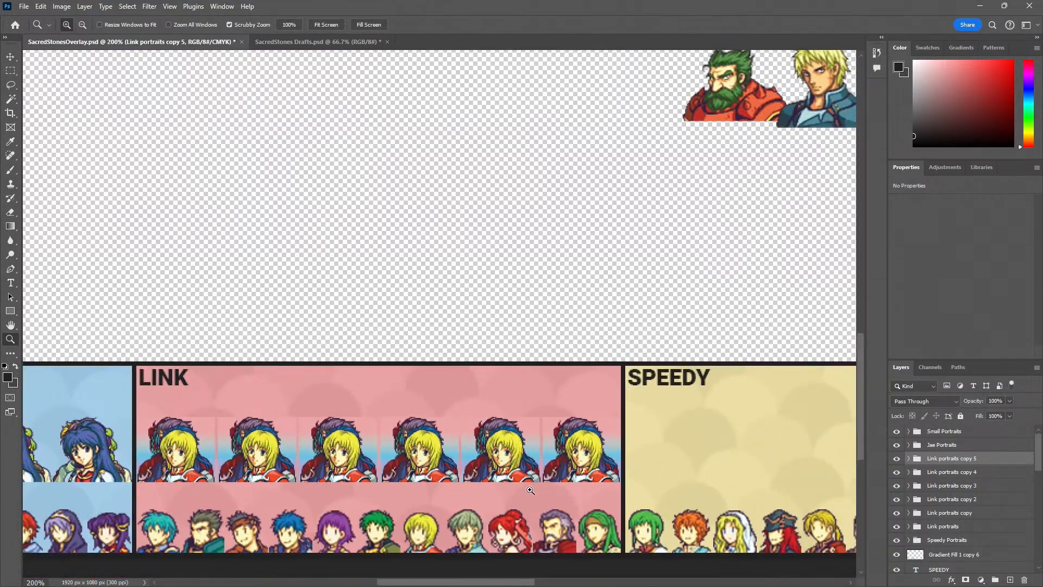
{"action": "left_click", "coordinate": [337, 500], "text": "alt"}
{"action": "left_click", "coordinate": [337, 500], "text": "alt"}
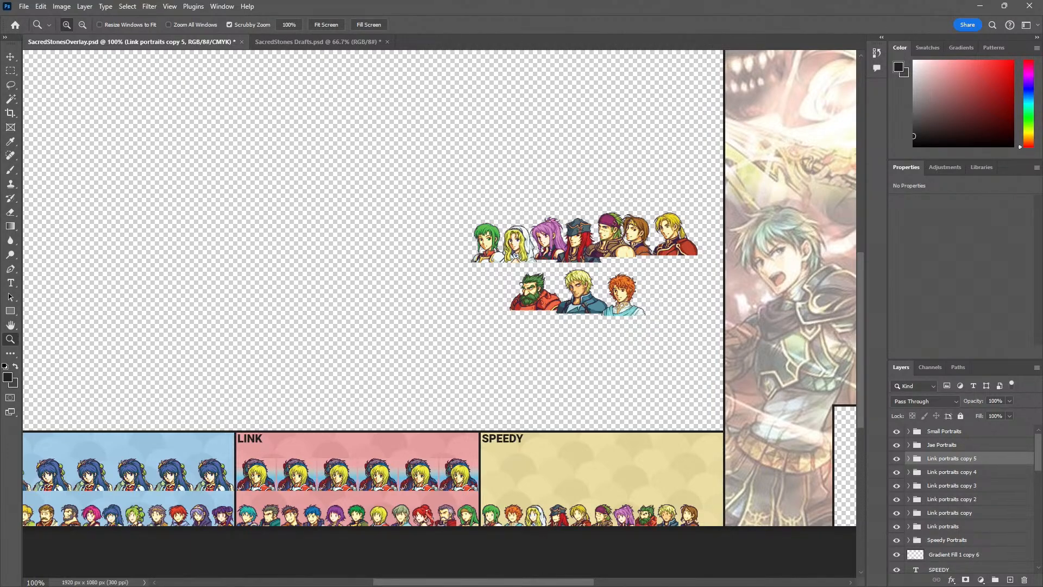
{"action": "key", "text": "v"}
{"action": "left_click", "coordinate": [304, 471]}
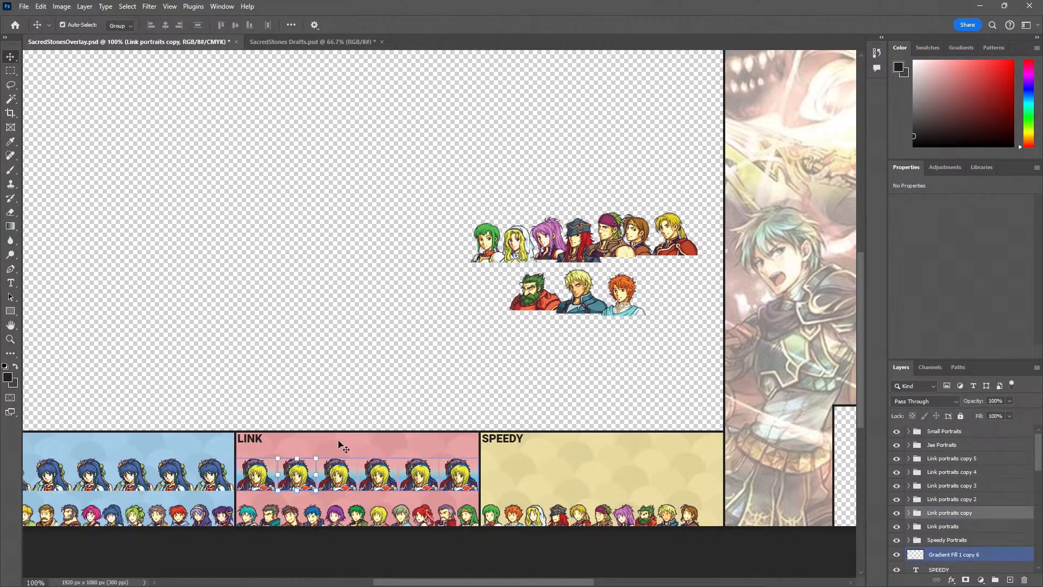
{"action": "key", "text": "z"}
{"action": "double_click", "coordinate": [395, 460]}
{"action": "key", "text": "v"}
{"action": "left_click", "coordinate": [164, 412]}
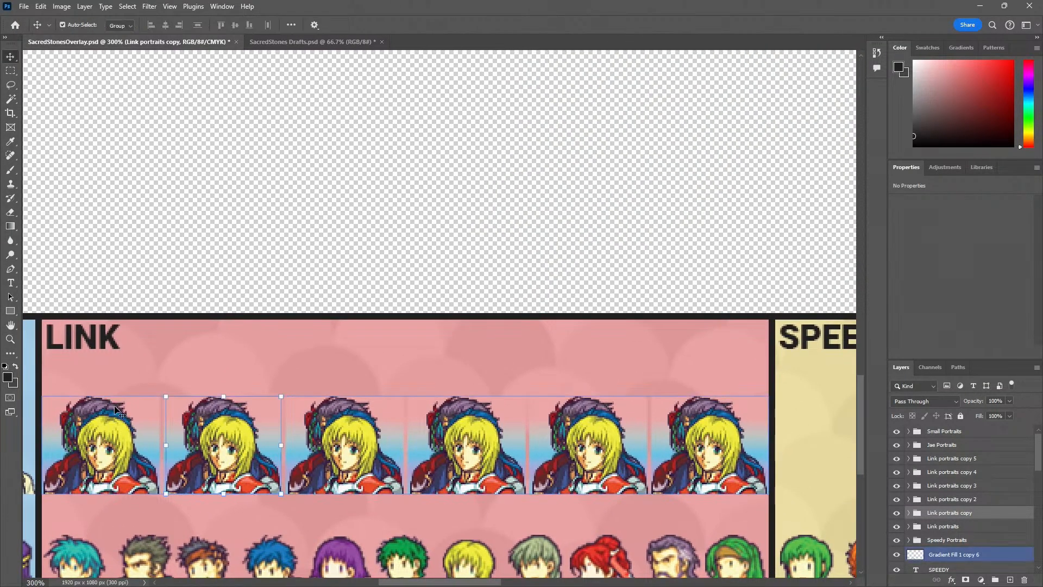
{"action": "left_click_drag", "start_coordinate": [176, 418], "coordinate": [174, 212]}
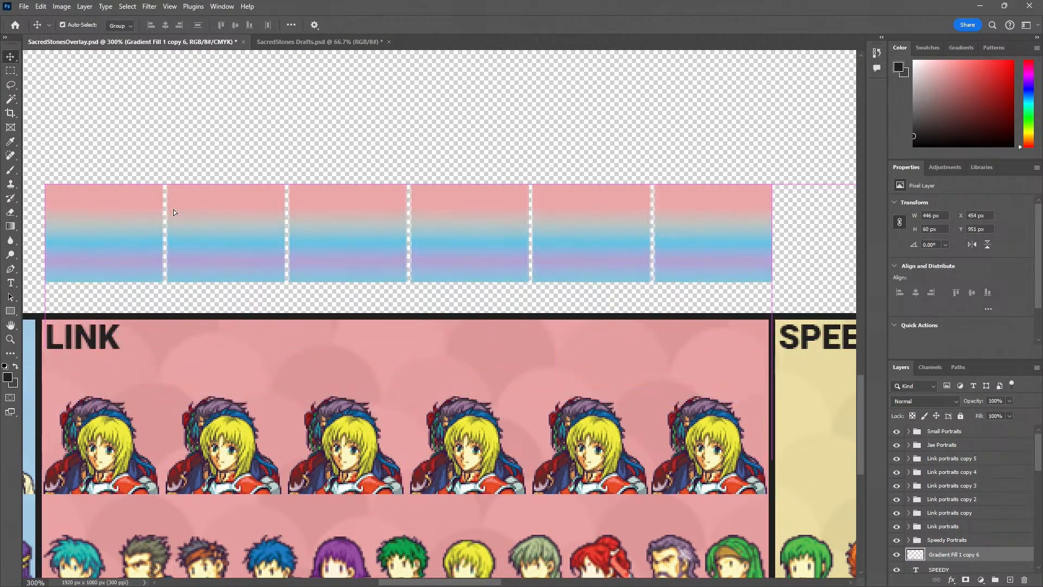
Examine the portrait rows on the Jae and Link panels against the whole overlay without the gradient behind them
{"action": "key", "text": "z"}
{"action": "left_click", "coordinate": [237, 352], "text": "alt"}
{"action": "left_click", "coordinate": [238, 353], "text": "alt"}
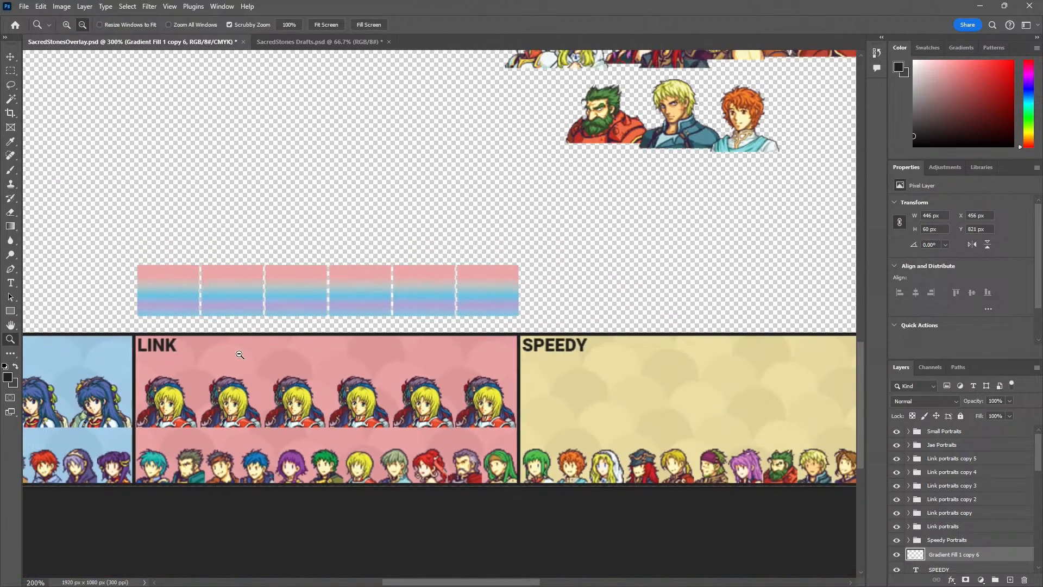
{"action": "left_click_drag", "start_coordinate": [180, 391], "coordinate": [317, 411]}
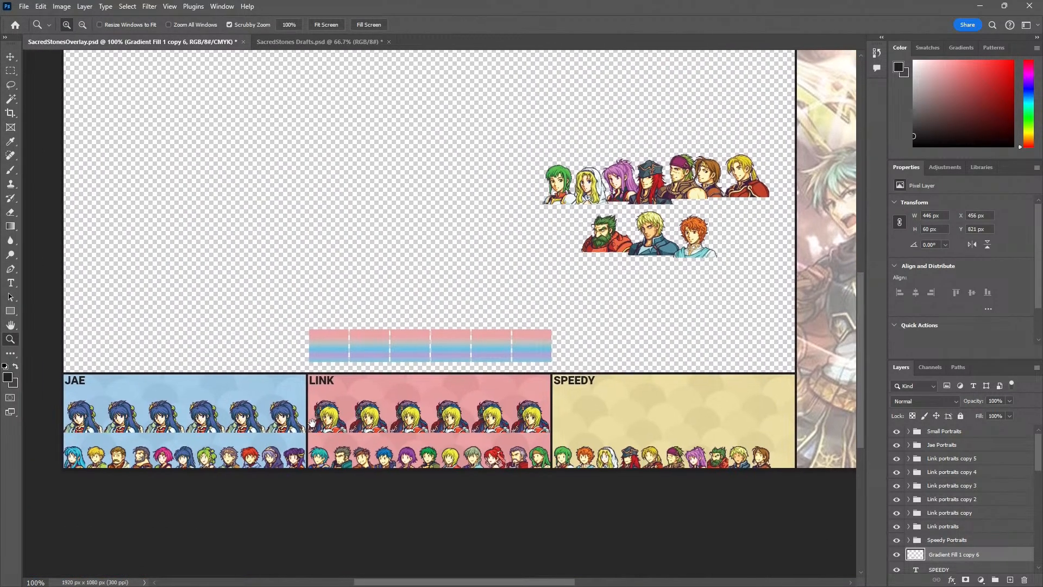
{"action": "left_click", "coordinate": [302, 451], "text": "alt"}
{"action": "left_click_drag", "start_coordinate": [360, 446], "coordinate": [309, 459]}
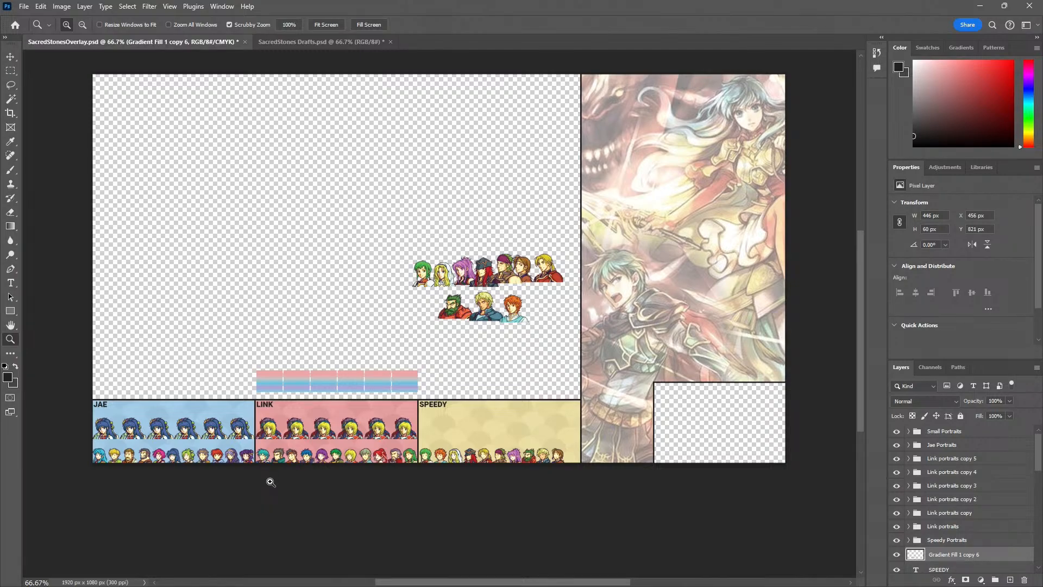
{"action": "left_click", "coordinate": [125, 456]}
{"action": "left_click", "coordinate": [125, 457]}
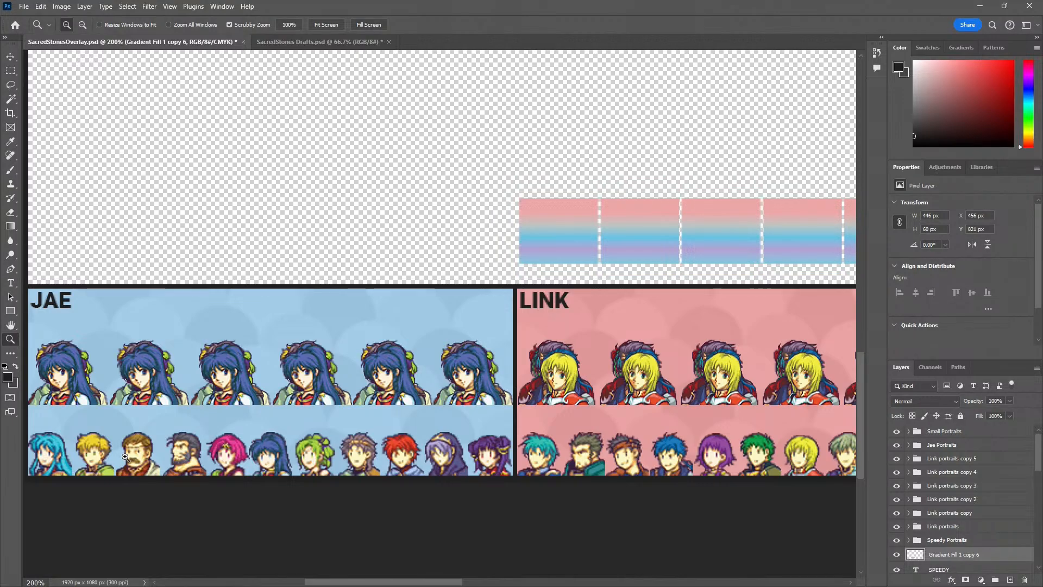
Try to move the gradient strip from the Link panel's portrait row over to the Speedy panel
{"action": "left_click", "coordinate": [125, 456], "text": "alt"}
{"action": "left_click", "coordinate": [125, 457], "text": "alt"}
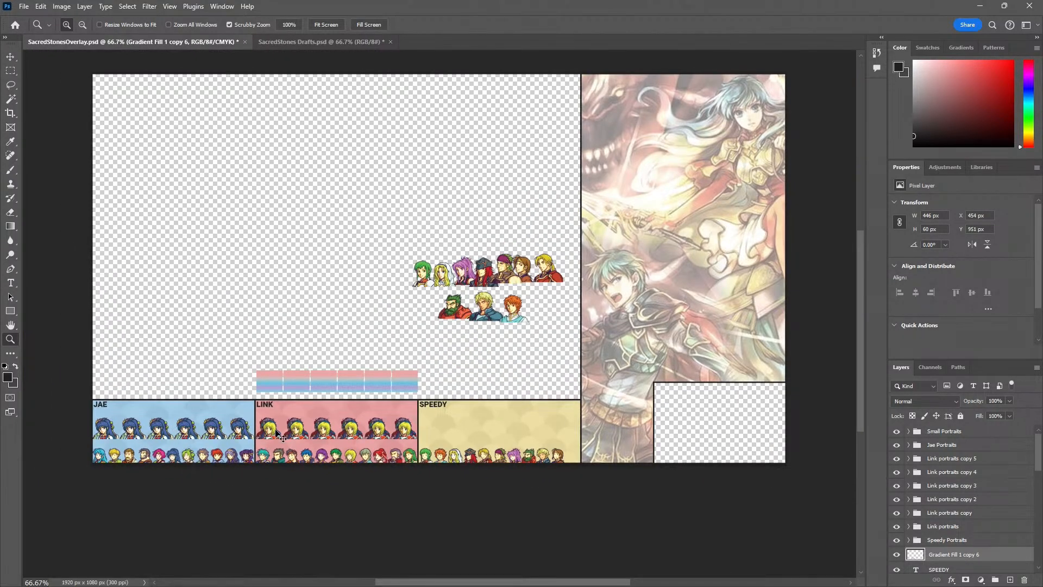
{"action": "left_click", "coordinate": [365, 441]}
{"action": "left_click", "coordinate": [365, 440]}
{"action": "left_click", "coordinate": [365, 441]}
{"action": "left_click", "coordinate": [366, 440]}
{"action": "key", "text": "v"}
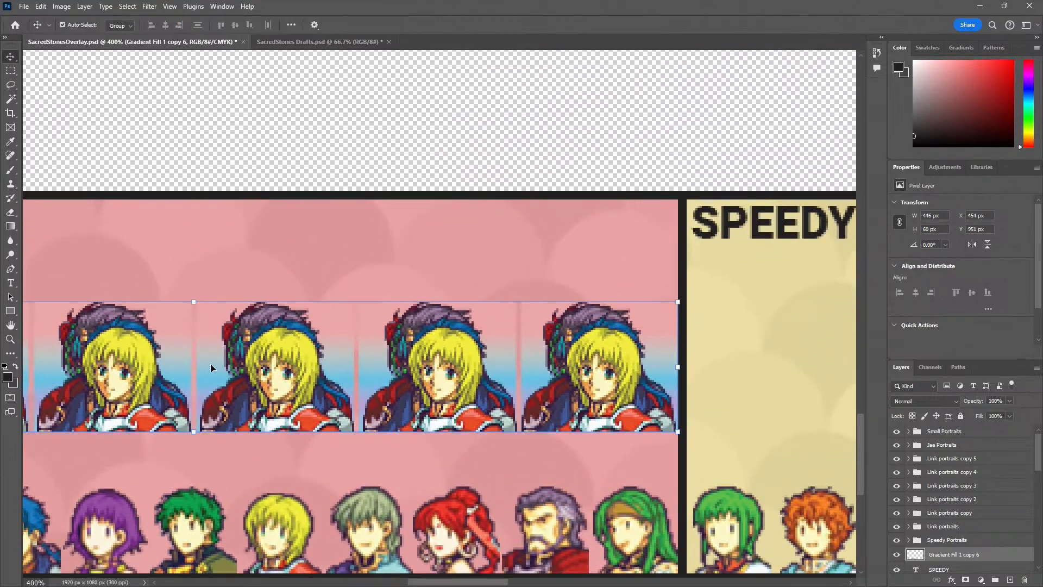
{"action": "left_click_drag", "start_coordinate": [211, 368], "coordinate": [696, 368]}
{"action": "key", "text": "ctrl+z"}
Move the Gradient Fill 1 copy 6 strip from the Link panel to the Speedy panel's upper row, about X 903 px, Y 951 px, and nudge it right
{"action": "key", "text": "z"}
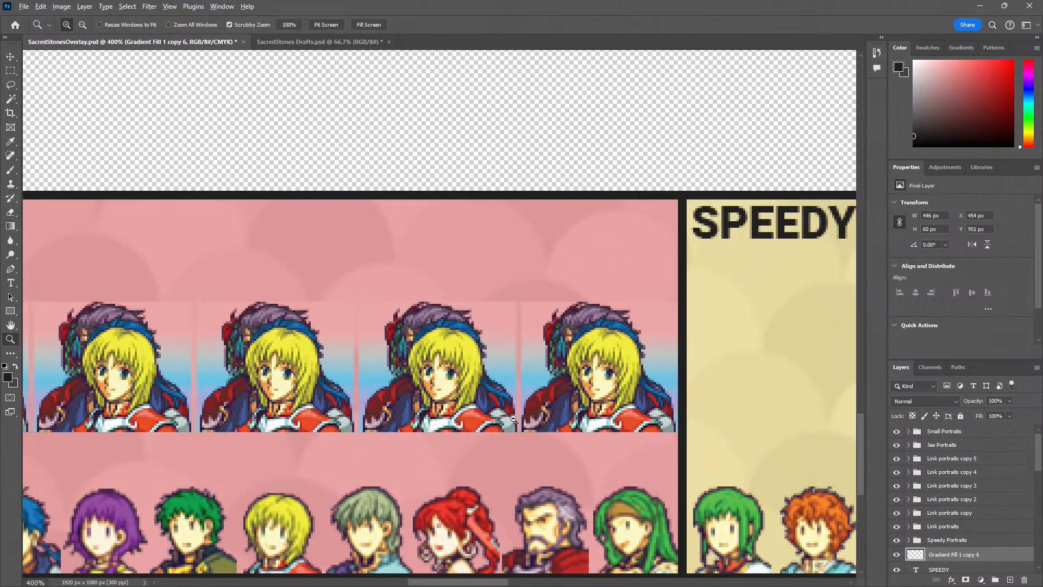
{"action": "left_click", "coordinate": [513, 419], "text": "alt"}
{"action": "left_click_drag", "start_coordinate": [513, 419], "coordinate": [186, 427]}
{"action": "key", "text": "v"}
{"action": "left_click_drag", "start_coordinate": [246, 417], "coordinate": [533, 416]}
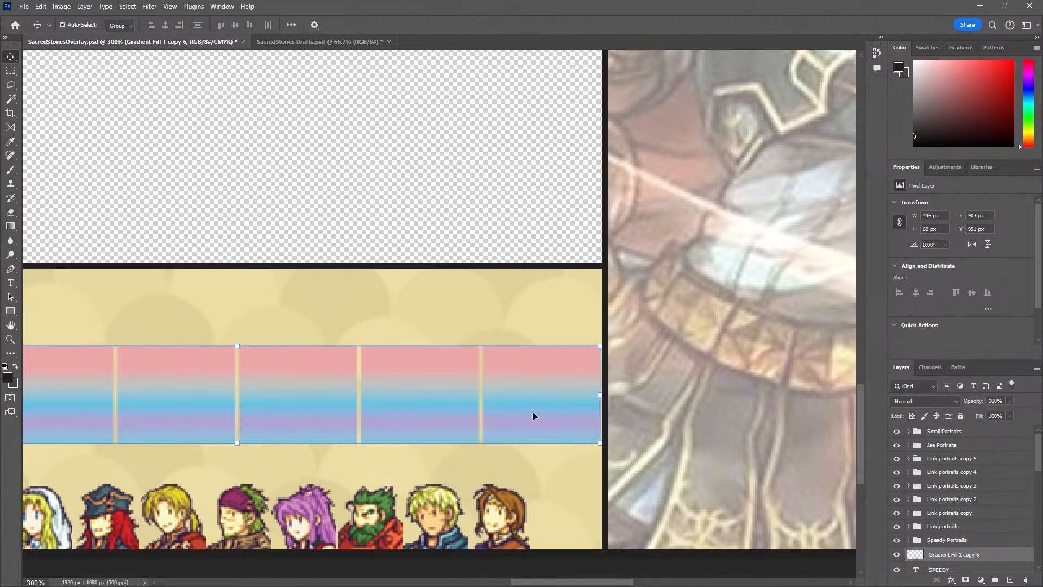
{"action": "key", "text": "Right"}
{"action": "key", "text": "z"}
{"action": "left_click_drag", "start_coordinate": [360, 419], "coordinate": [493, 395]}
{"action": "key", "text": "v"}
{"action": "left_click", "coordinate": [482, 200]}
Move the Speedy Portraits group of ten large portraits slightly down on the empty canvas, closer to the Speedy panel
{"action": "key", "text": "z"}
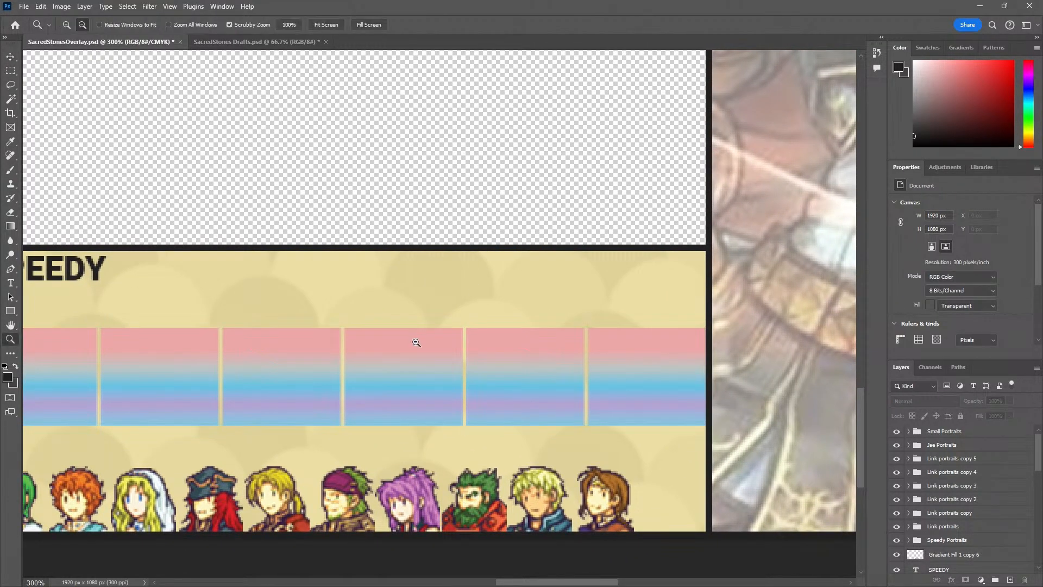
{"action": "left_click", "coordinate": [415, 343], "text": "alt"}
{"action": "left_click", "coordinate": [416, 343], "text": "alt"}
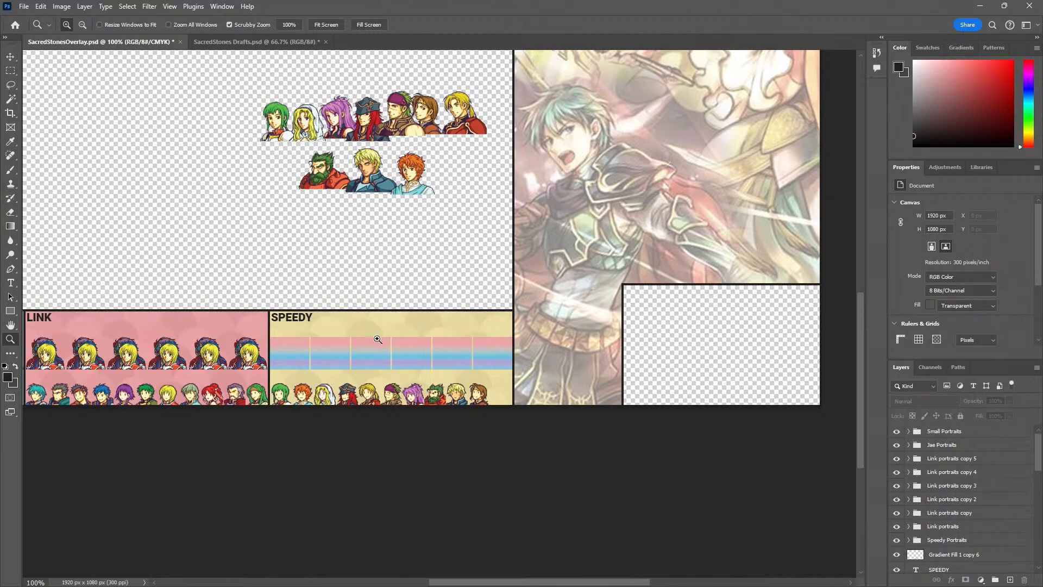
{"action": "key", "text": "v"}
{"action": "left_click", "coordinate": [287, 115]}
{"action": "left_click_drag", "start_coordinate": [286, 116], "coordinate": [281, 160]}
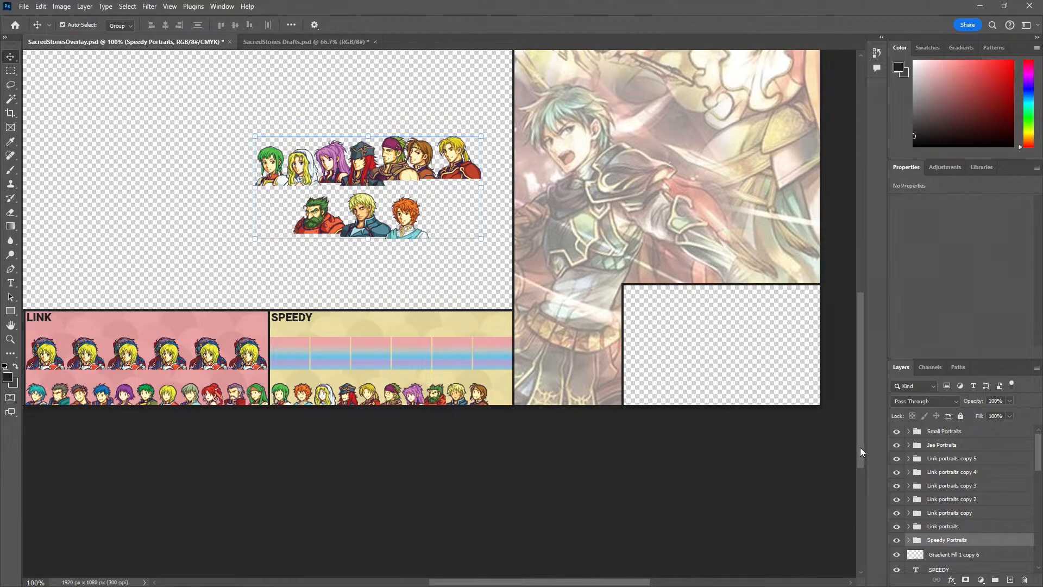
Take all ten portrait layers, from Portrait_artur_fe08 to Portrait_vanessa_fe08, out of the Speedy Portraits group
{"action": "left_click", "coordinate": [909, 542]}
{"action": "scroll", "coordinate": [946, 491], "scroll_direction": "down", "scroll_amount": 3}
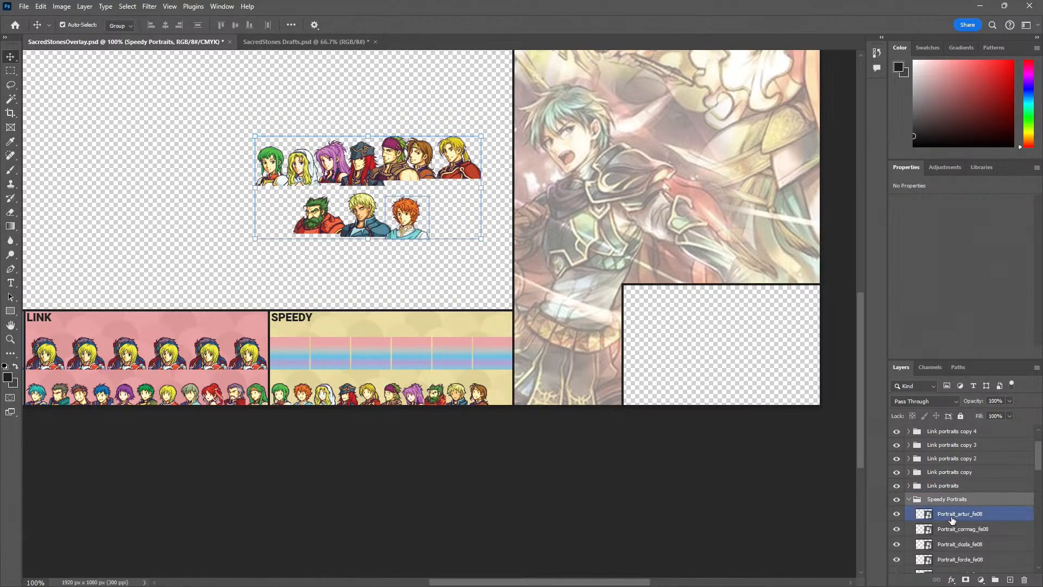
{"action": "left_click", "coordinate": [953, 518]}
{"action": "scroll", "coordinate": [961, 533], "scroll_direction": "down", "scroll_amount": 3}
{"action": "scroll", "coordinate": [962, 535], "scroll_direction": "down", "scroll_amount": 3}
{"action": "left_click", "coordinate": [963, 537], "text": "shift"}
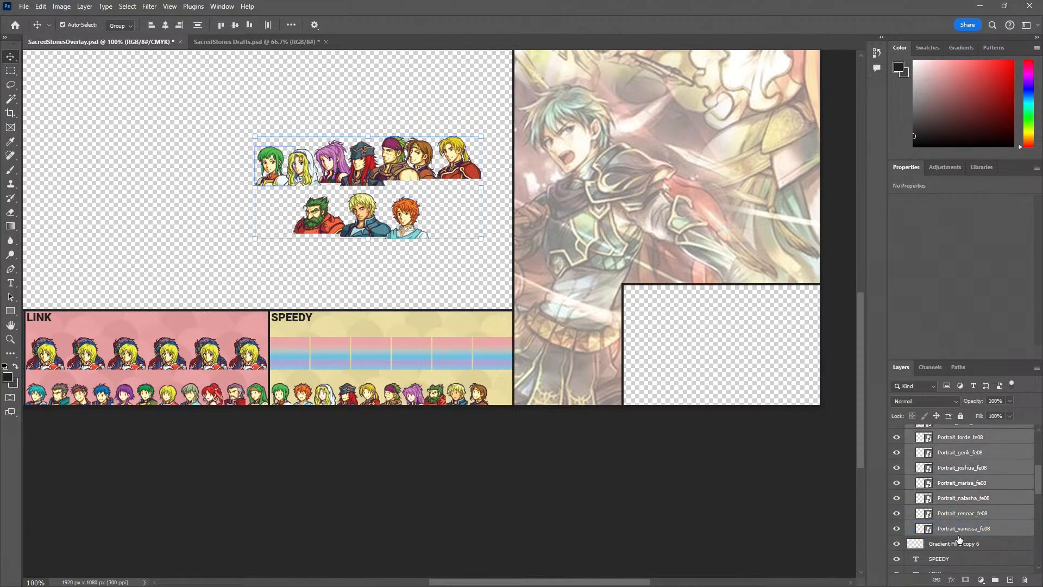
{"action": "scroll", "coordinate": [966, 538], "scroll_direction": "up", "scroll_amount": 5}
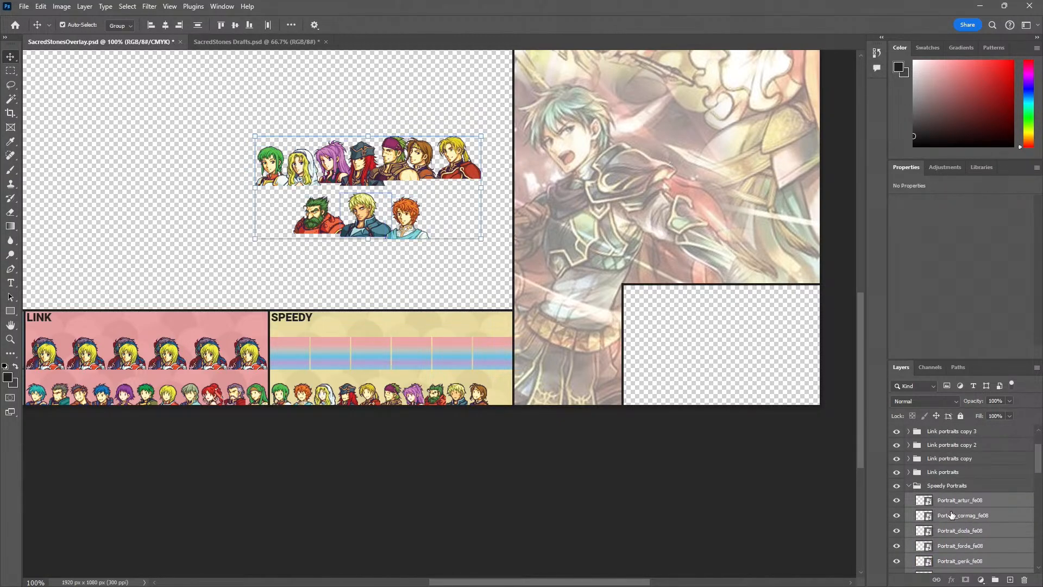
{"action": "left_click_drag", "start_coordinate": [964, 515], "coordinate": [943, 498]}
{"action": "left_click", "coordinate": [291, 93]}
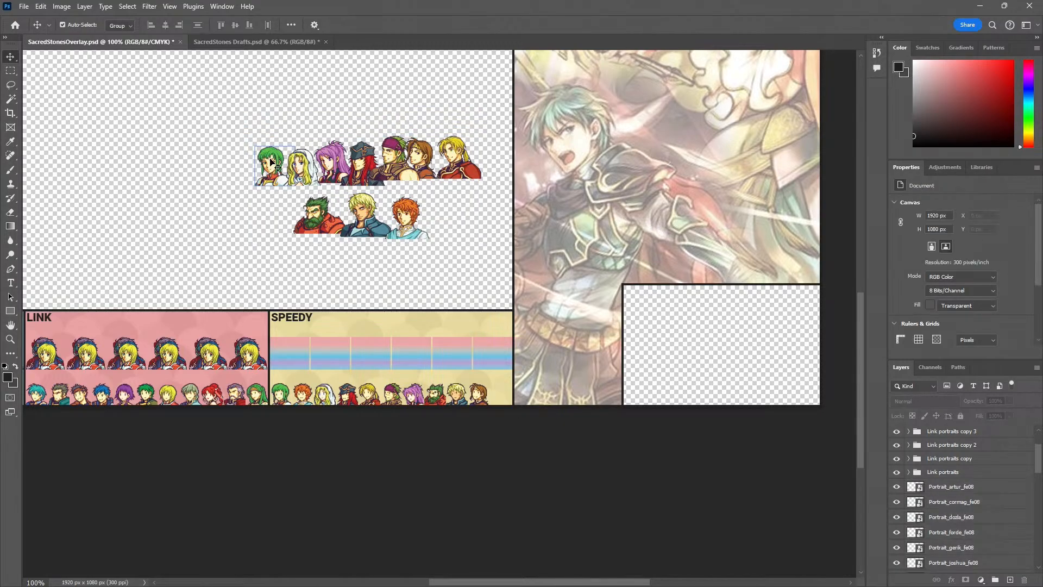
Stack the Vanessa, Cormag and Artur portraits on top of the Dozla portrait, aligned along their lower edges
{"action": "left_click", "coordinate": [270, 178]}
{"action": "left_click_drag", "start_coordinate": [270, 179], "coordinate": [308, 227]}
{"action": "scroll", "coordinate": [308, 226], "scroll_direction": "up", "scroll_amount": 3}
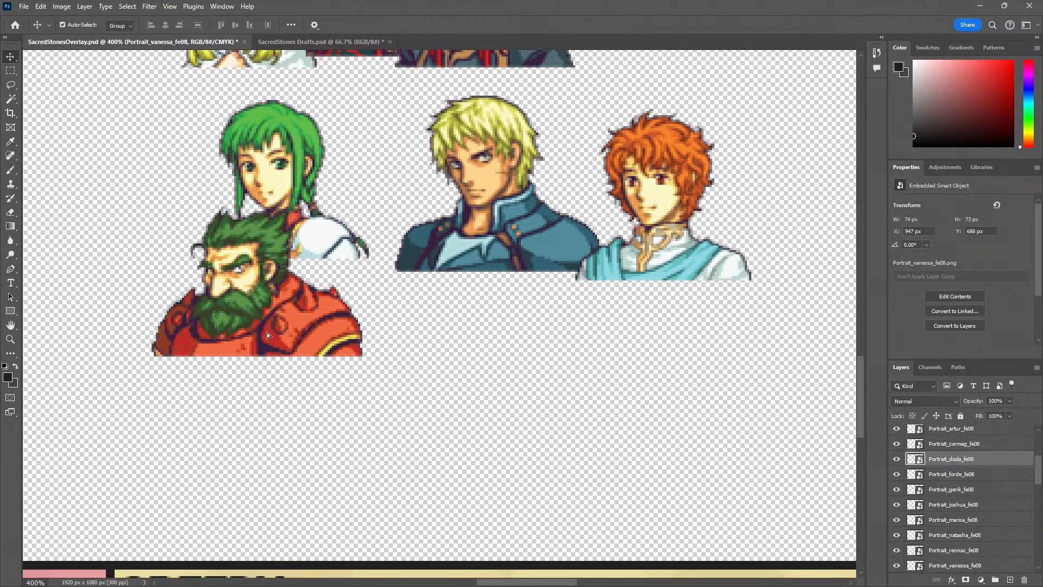
{"action": "left_click_drag", "start_coordinate": [266, 331], "coordinate": [257, 279]}
{"action": "left_click_drag", "start_coordinate": [404, 249], "coordinate": [337, 254]}
{"action": "key", "text": "ctrl+z"}
{"action": "key", "text": "ctrl+z"}
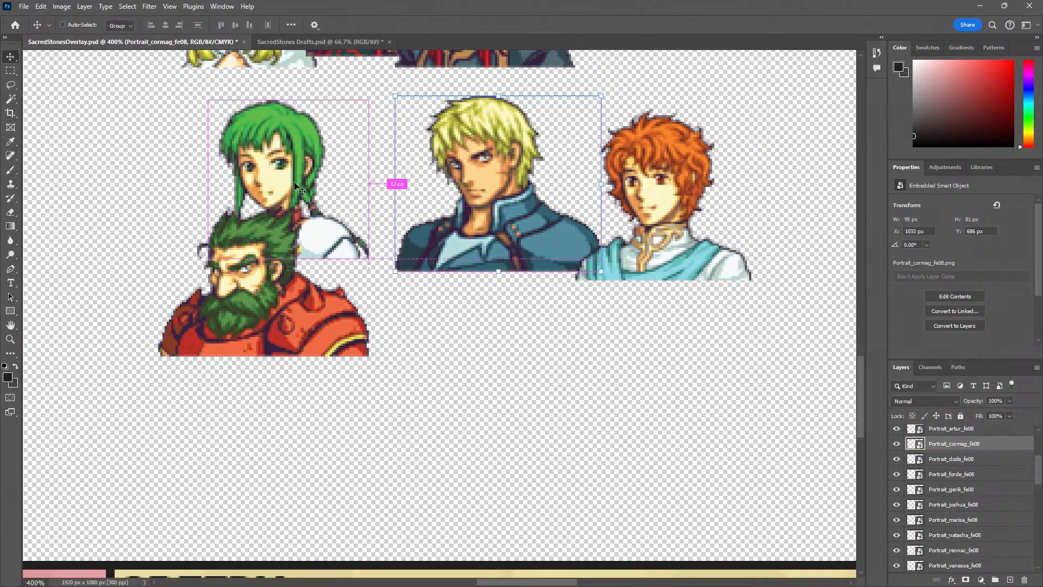
{"action": "left_click_drag", "start_coordinate": [310, 182], "coordinate": [272, 278]}
{"action": "left_click_drag", "start_coordinate": [498, 192], "coordinate": [259, 276]}
{"action": "left_click_drag", "start_coordinate": [660, 231], "coordinate": [278, 301]}
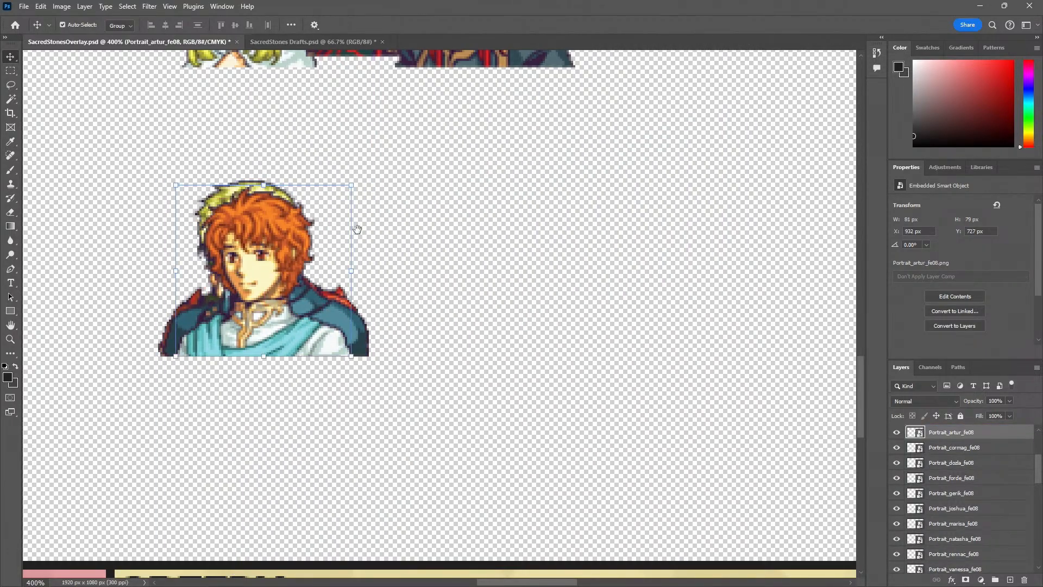
Add the Natasha, Marisa, Joshua, Gerik, Rennac and Forde portraits to the same pile, aligned with its lower edge
{"action": "scroll", "coordinate": [356, 234], "scroll_direction": "up", "scroll_amount": 4}
{"action": "left_click_drag", "start_coordinate": [260, 178], "coordinate": [285, 436]}
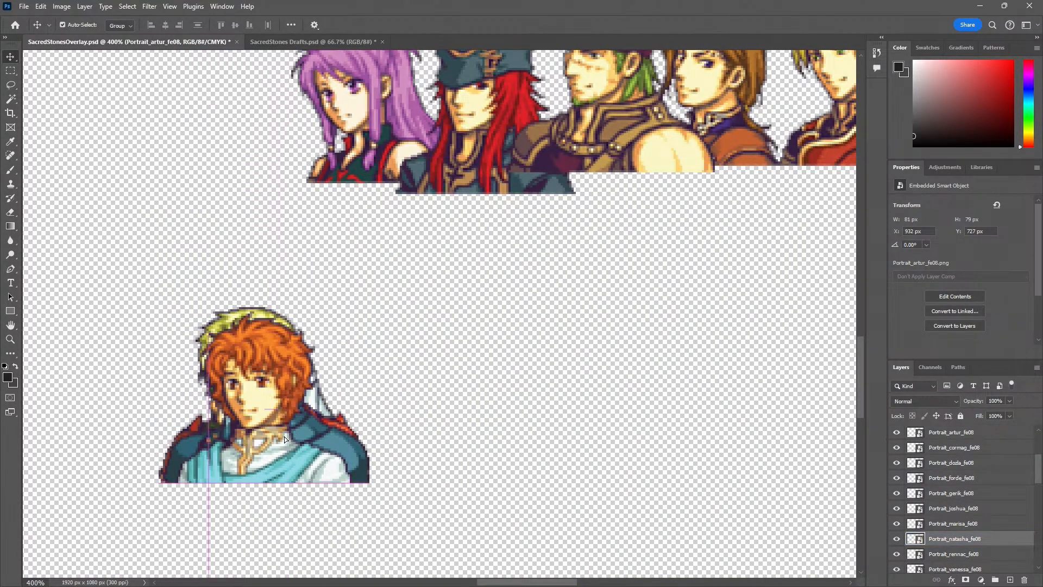
{"action": "scroll", "coordinate": [330, 193], "scroll_direction": "up", "scroll_amount": 3}
{"action": "left_click_drag", "start_coordinate": [331, 194], "coordinate": [223, 493]}
{"action": "left_click_drag", "start_coordinate": [434, 261], "coordinate": [232, 520]}
{"action": "left_click_drag", "start_coordinate": [548, 163], "coordinate": [243, 488]}
{"action": "left_click_drag", "start_coordinate": [679, 223], "coordinate": [227, 534]}
{"action": "left_click_drag", "start_coordinate": [636, 298], "coordinate": [509, 282]}
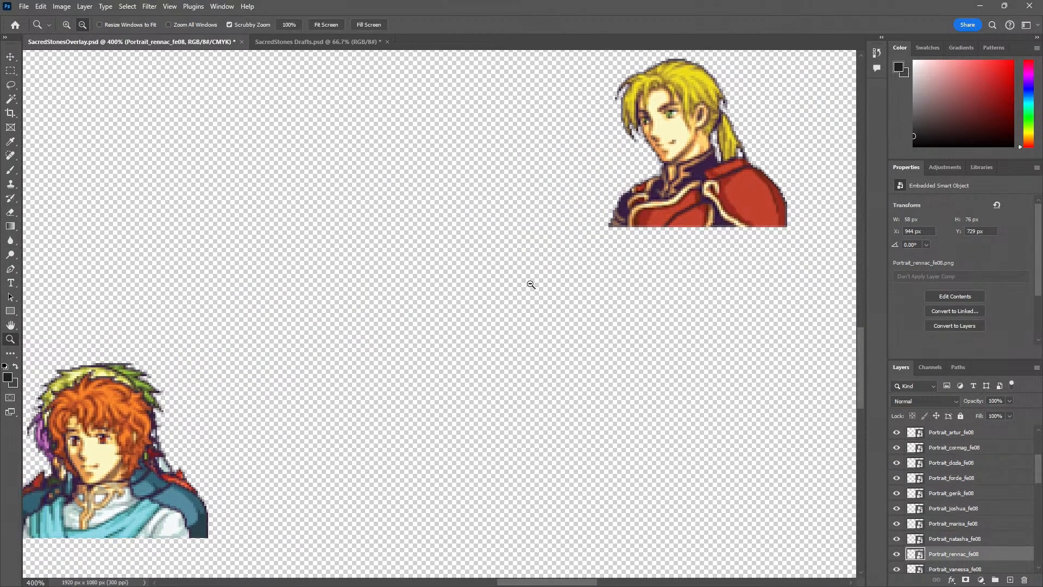
{"action": "left_click", "coordinate": [530, 284], "text": "alt"}
{"action": "left_click", "coordinate": [531, 284], "text": "alt"}
{"action": "left_click_drag", "start_coordinate": [620, 237], "coordinate": [325, 394]}
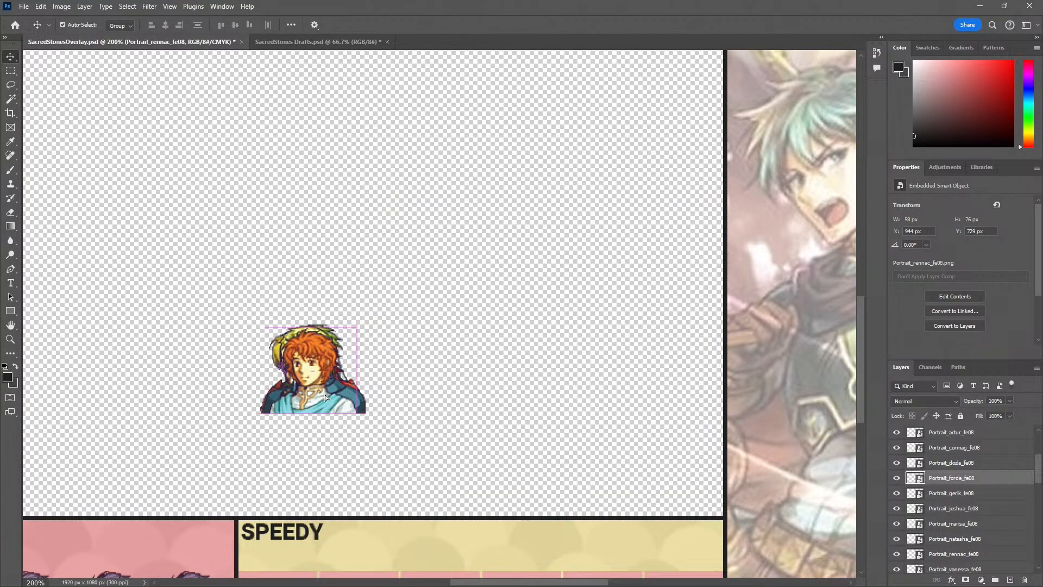
Put the ten stacked portrait layers back into the Speedy Portraits group and collapse the group
{"action": "key", "text": "z"}
{"action": "left_click", "coordinate": [399, 383], "text": "alt"}
{"action": "left_click", "coordinate": [419, 384], "text": "alt"}
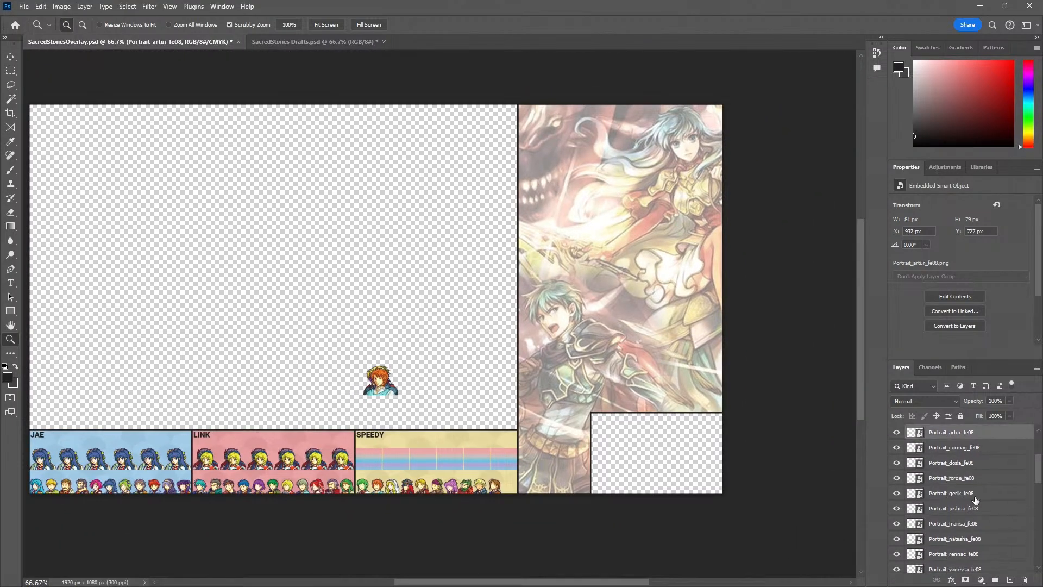
{"action": "scroll", "coordinate": [975, 500], "scroll_direction": "down", "scroll_amount": 3}
{"action": "left_click", "coordinate": [955, 500], "text": "shift"}
{"action": "left_click_drag", "start_coordinate": [955, 500], "coordinate": [949, 515]}
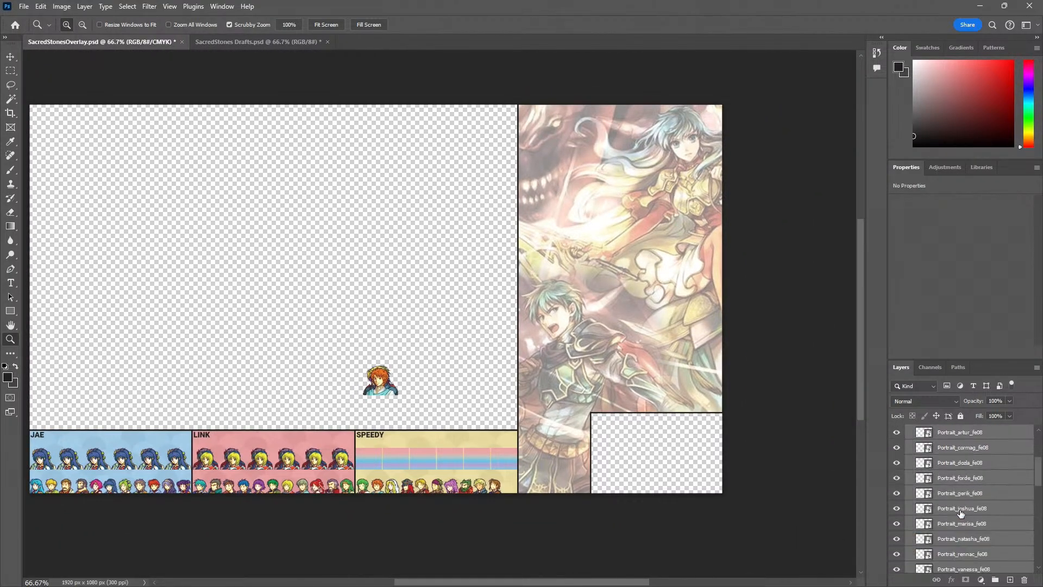
{"action": "left_click", "coordinate": [909, 485]}
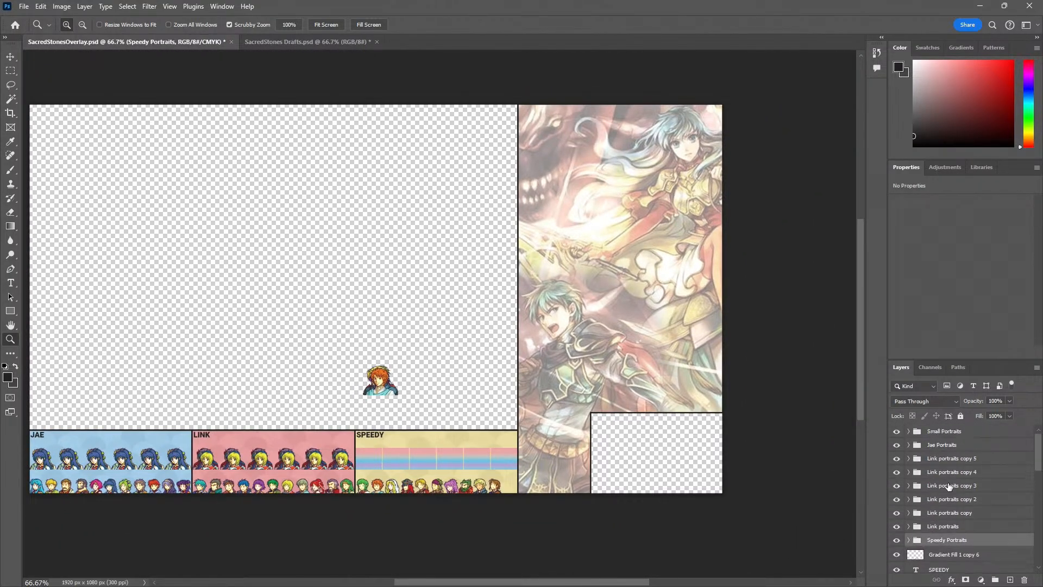
Create a new layer group above Link portraits copy 5 and name it Link portraits
{"action": "left_click", "coordinate": [943, 459]}
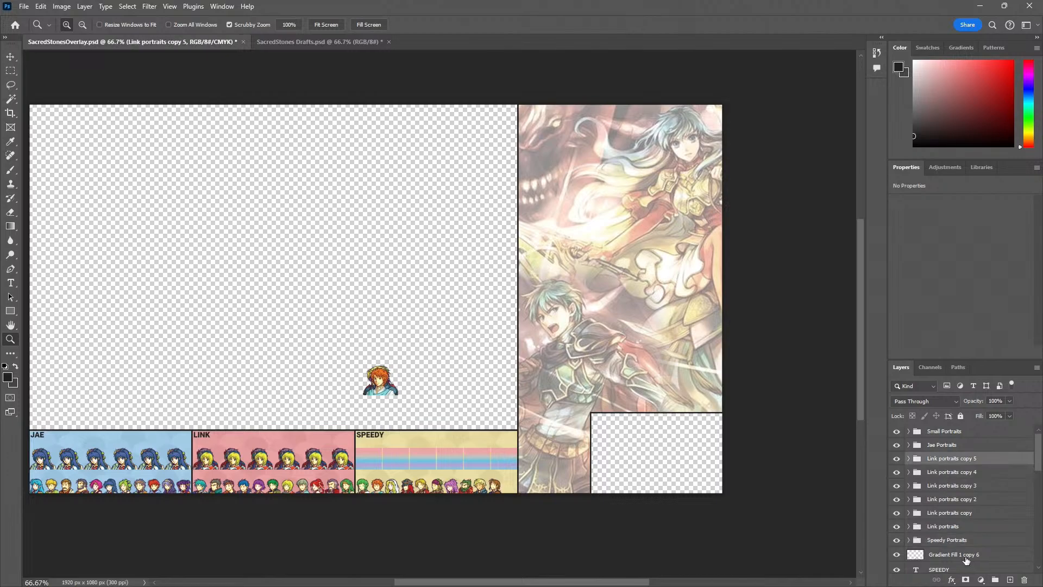
{"action": "left_click", "coordinate": [991, 579]}
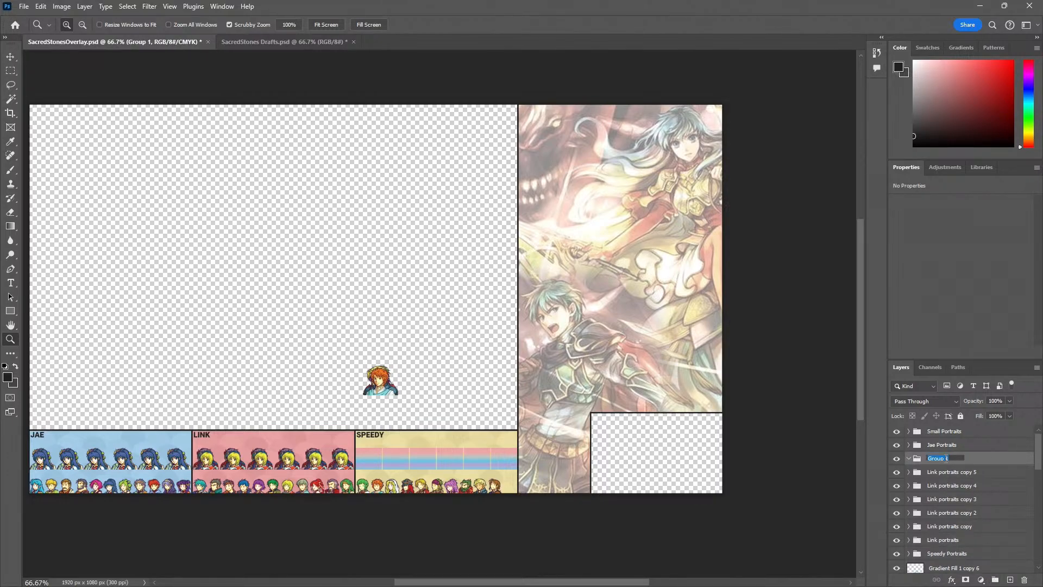
{"action": "type", "text": "Link portraits"}
{"action": "key", "text": "Return"}
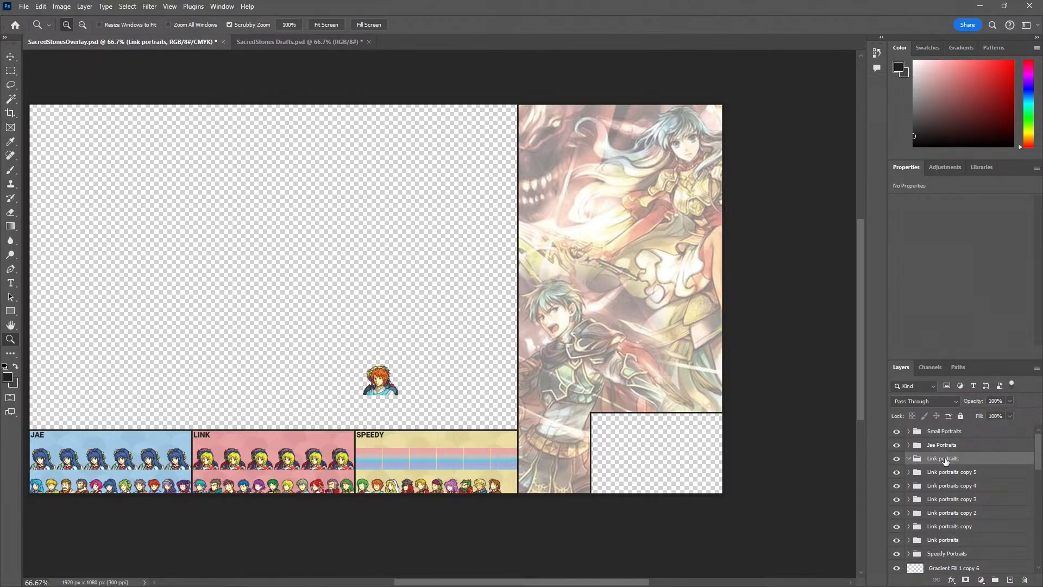
Place the six Link portrait groups inside the new Link portraits group and collapse it
{"action": "left_click", "coordinate": [970, 477]}
{"action": "left_click", "coordinate": [957, 539], "text": "shift"}
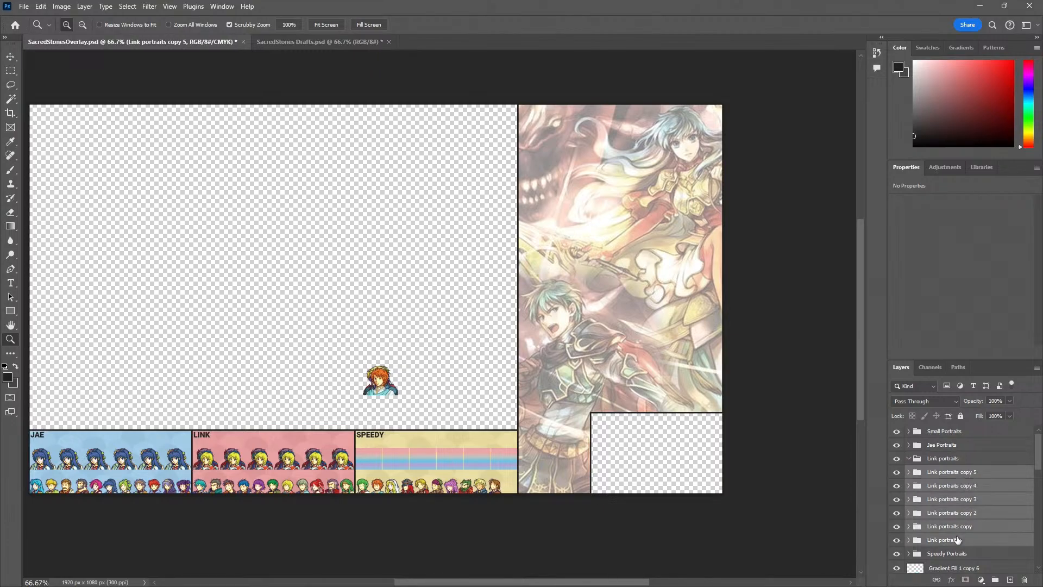
{"action": "left_click_drag", "start_coordinate": [959, 528], "coordinate": [952, 460]}
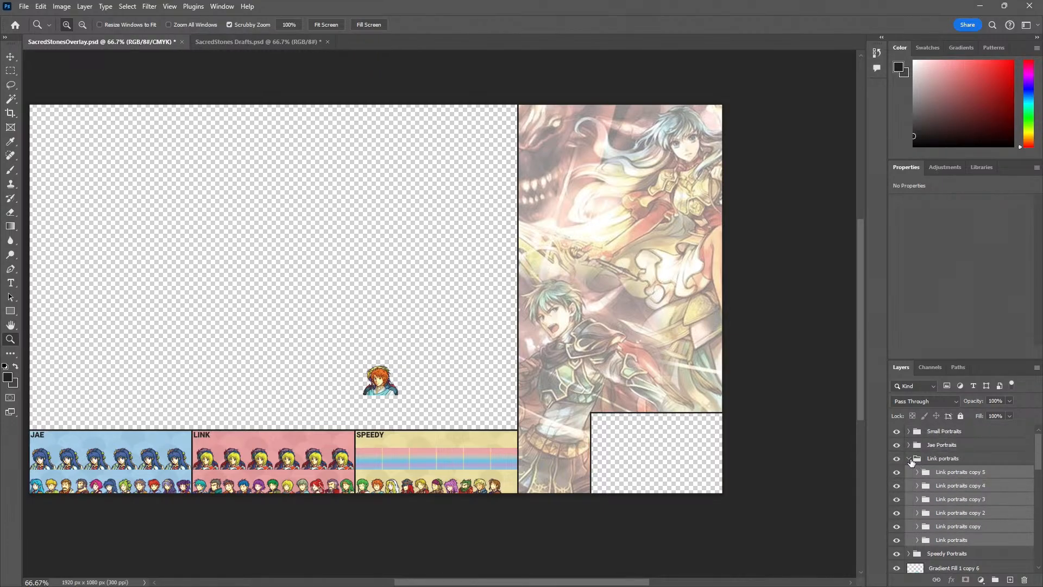
{"action": "left_click", "coordinate": [909, 460]}
Move the stacked Speedy Portraits group into the first gradient slot of the Speedy panel, flush with the slot's lower-left corner
{"action": "left_click", "coordinate": [941, 473]}
{"action": "left_click", "coordinate": [908, 472]}
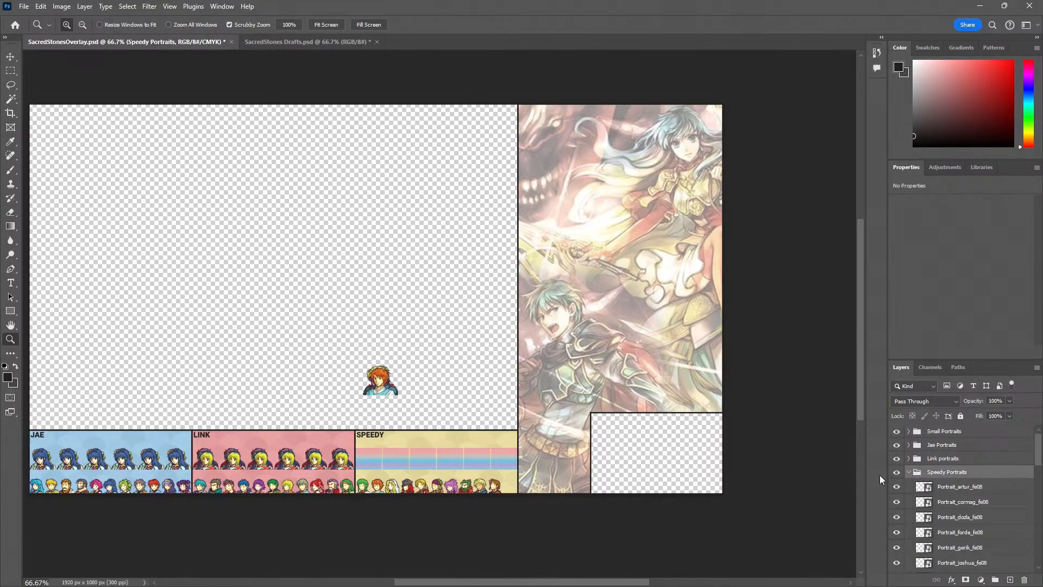
{"action": "left_click", "coordinate": [910, 473]}
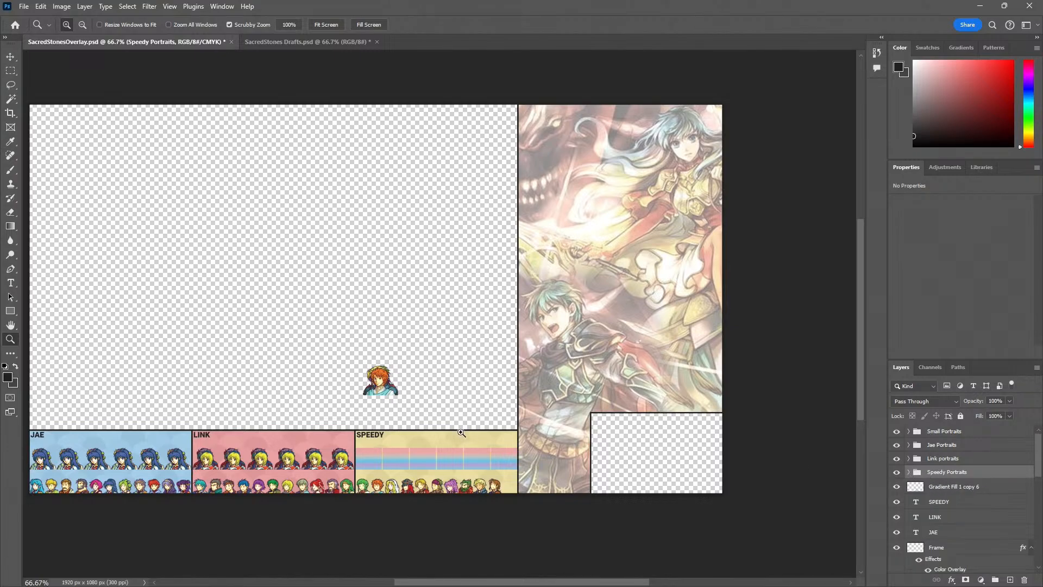
{"action": "left_click", "coordinate": [388, 436]}
{"action": "left_click", "coordinate": [387, 436]}
{"action": "left_click", "coordinate": [386, 436]}
{"action": "key", "text": "v"}
{"action": "left_click_drag", "start_coordinate": [369, 252], "coordinate": [422, 431]}
Scale the Speedy portrait pile proportionally from its lower-left corner to match the gradient slot's height, finishing with a 103.09% enlargement
{"action": "key", "text": "ctrl+t"}
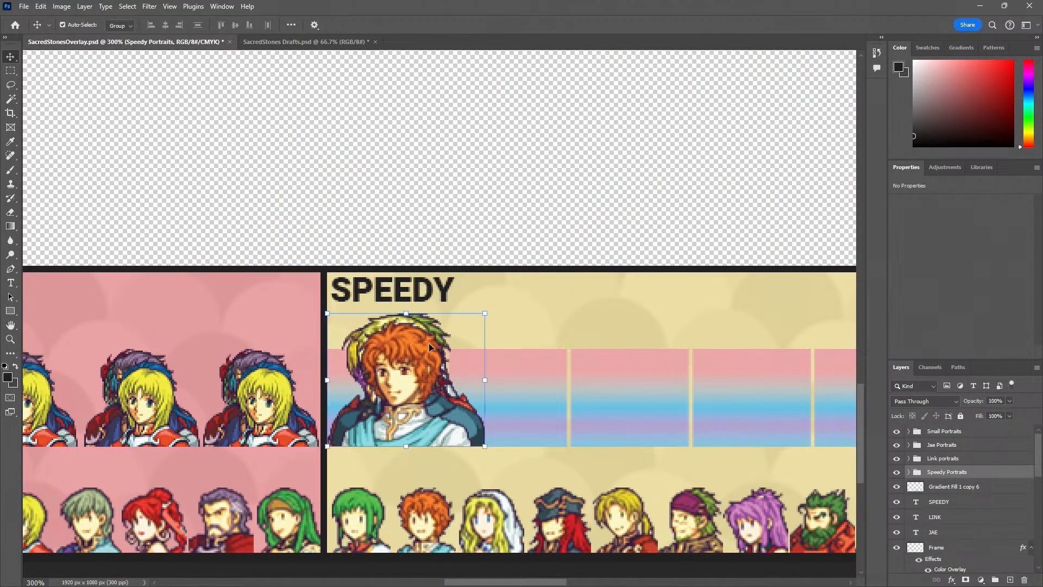
{"action": "left_click_drag", "start_coordinate": [488, 312], "coordinate": [445, 361]}
{"action": "key", "text": "Return"}
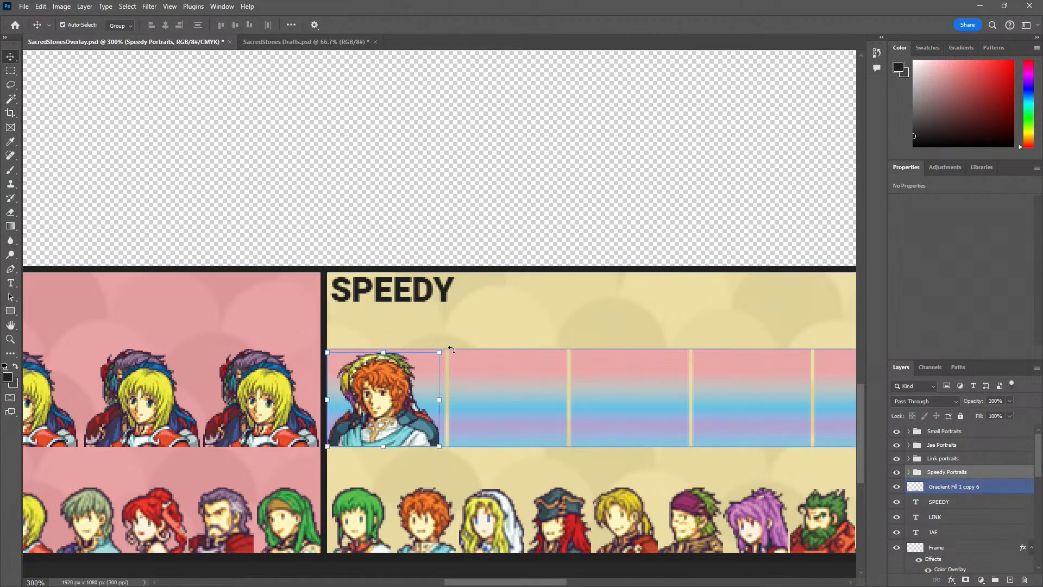
{"action": "left_click", "coordinate": [431, 361]}
{"action": "key", "text": "ctrl+t"}
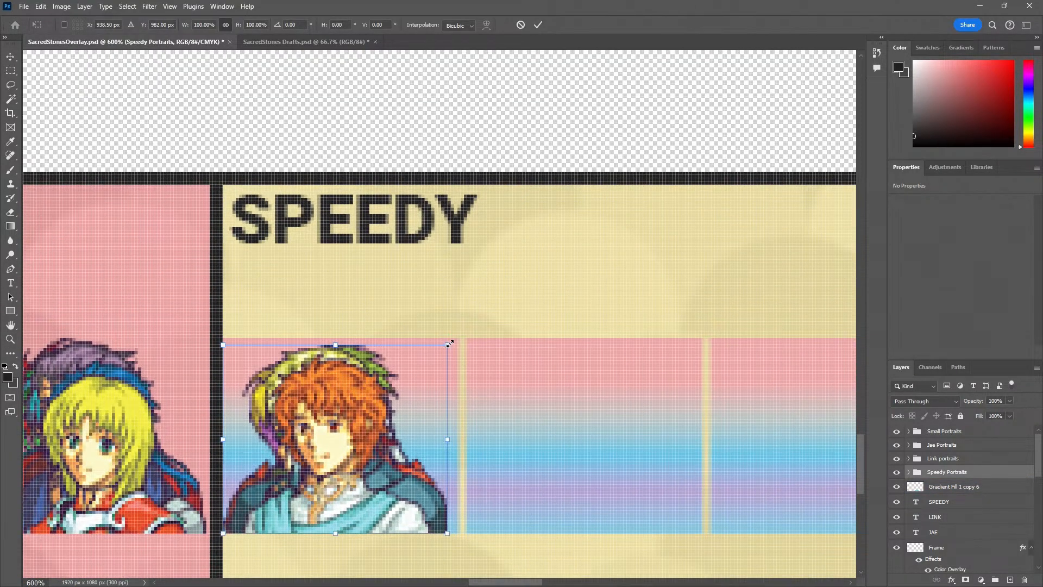
{"action": "left_click_drag", "start_coordinate": [450, 344], "coordinate": [457, 343]}
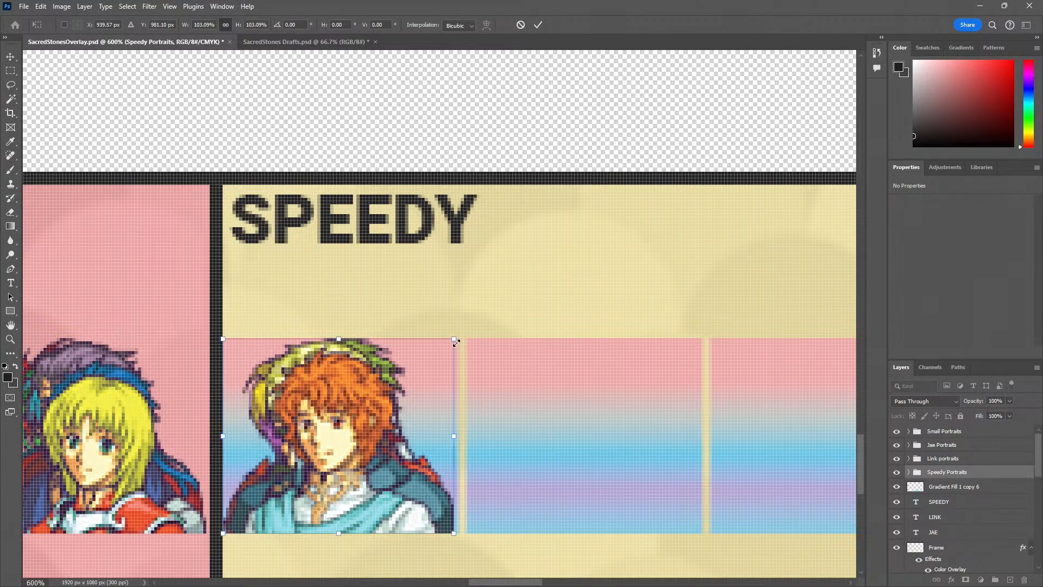
{"action": "key", "text": "Return"}
Nudge the Speedy portrait pile one pixel to the right within the first gradient slot
{"action": "key", "text": "z"}
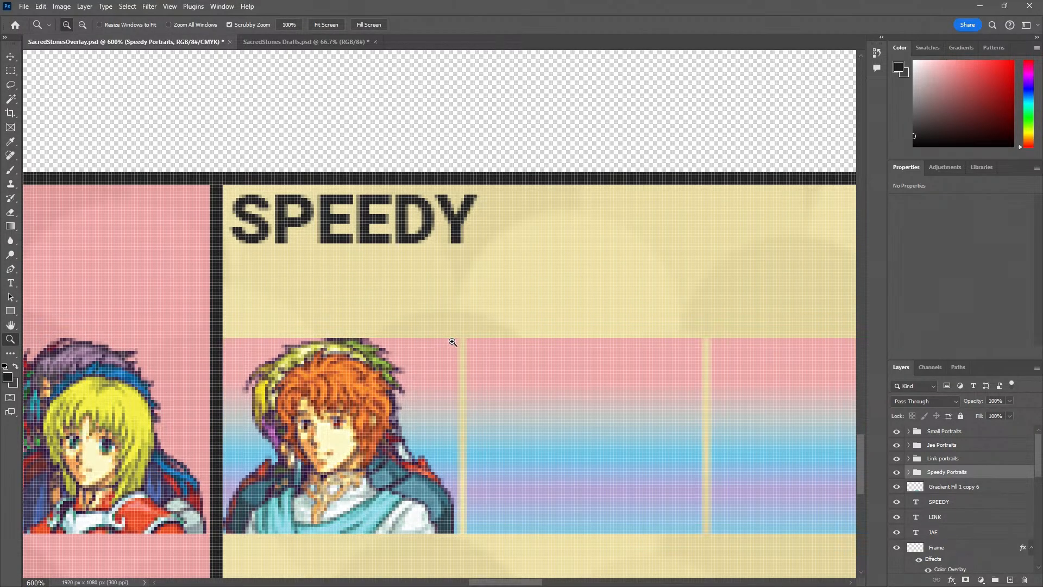
{"action": "key", "text": "v"}
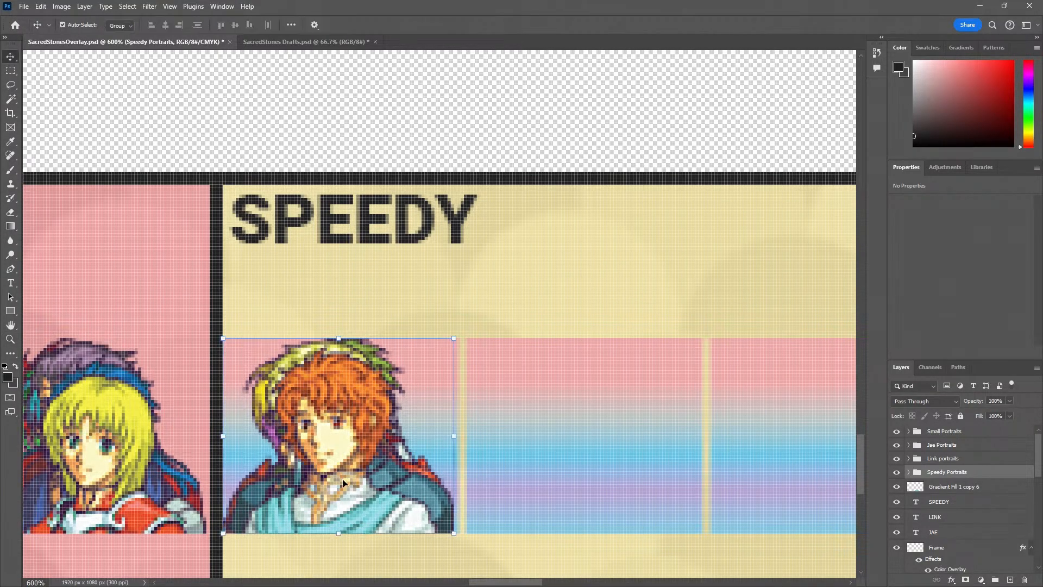
{"action": "key", "text": "Right"}
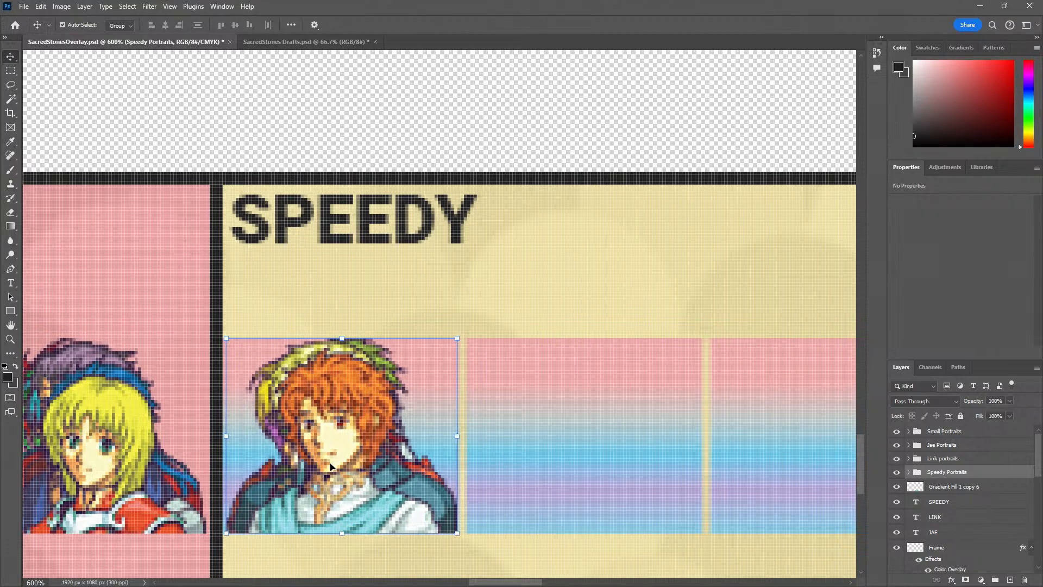
Duplicate the Speedy portrait pile into the remaining five gradient slots of the Speedy panel, aligned with the first one
{"action": "left_click_drag", "start_coordinate": [357, 440], "coordinate": [598, 464]}
{"action": "left_click_drag", "start_coordinate": [625, 475], "coordinate": [371, 417]}
{"action": "mouse_move", "coordinate": [366, 425]}
{"action": "left_mouse_down"}
{"action": "mouse_move", "coordinate": [608, 434]}
{"action": "mouse_move", "coordinate": [365, 425]}
{"action": "left_mouse_up"}
{"action": "scroll", "coordinate": [581, 440], "scroll_direction": "right", "scroll_amount": 3}
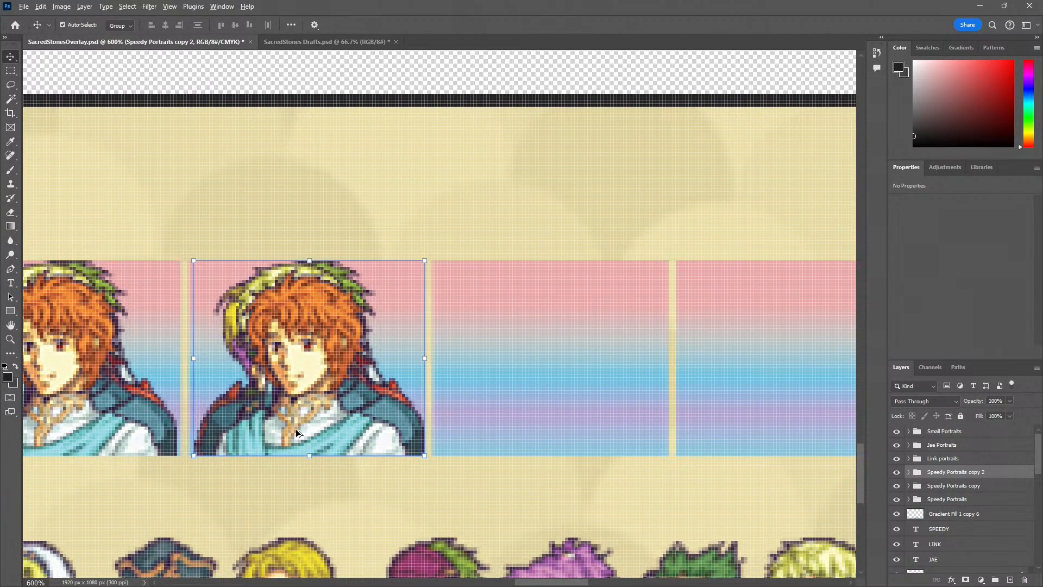
{"action": "left_click_drag", "start_coordinate": [296, 433], "coordinate": [597, 416]}
{"action": "left_click_drag", "start_coordinate": [713, 415], "coordinate": [636, 427]}
{"action": "key", "text": "ctrl+z"}
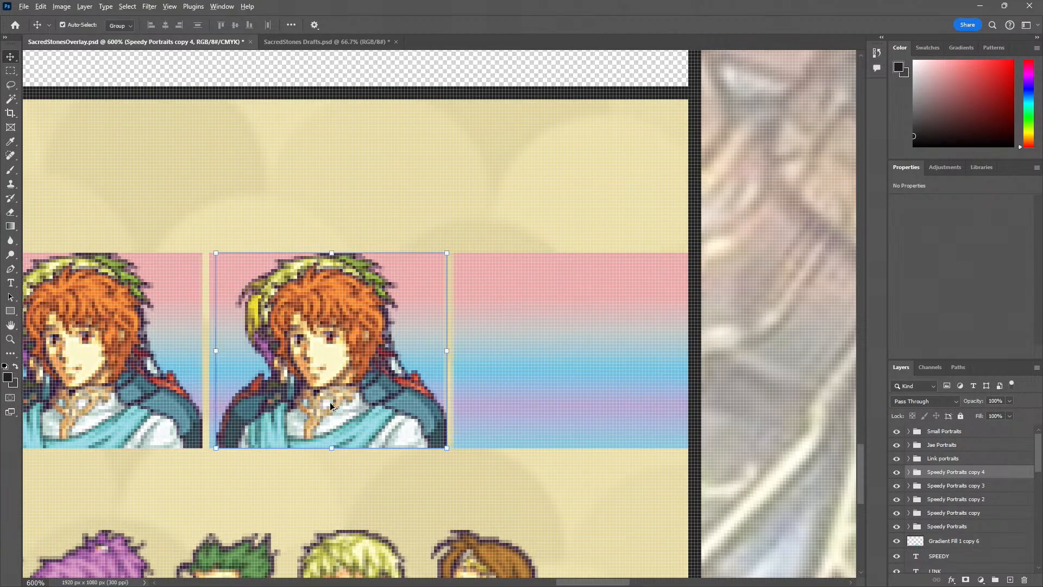
{"action": "left_click_drag", "start_coordinate": [373, 412], "coordinate": [601, 411]}
Pull the gradient slot strip out from behind the Speedy portraits and delete it, leaving nothing selected
{"action": "left_click", "coordinate": [508, 494], "text": "alt"}
{"action": "left_click", "coordinate": [508, 494], "text": "alt"}
{"action": "left_click", "coordinate": [508, 494], "text": "alt"}
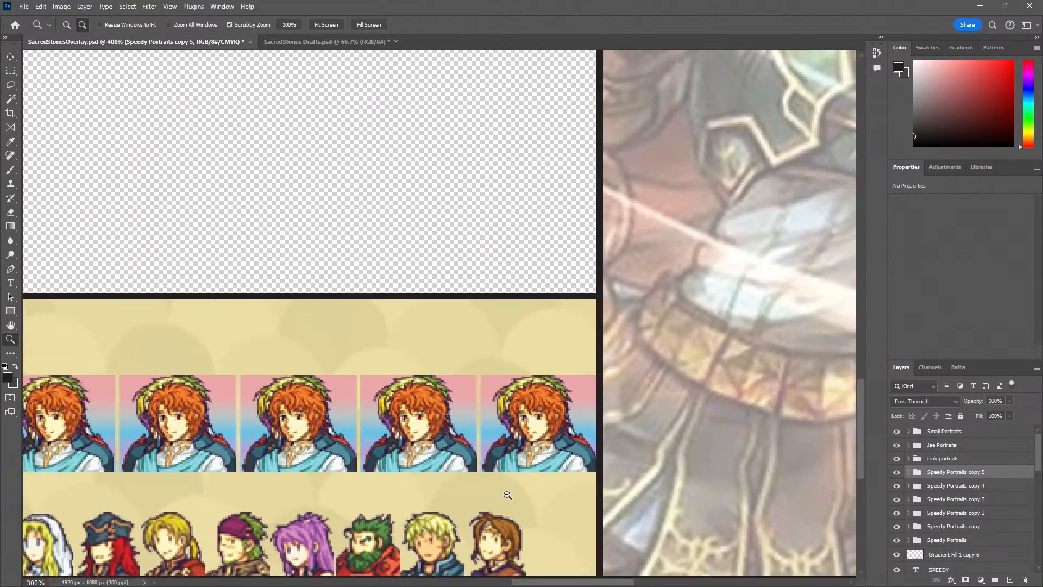
{"action": "left_click", "coordinate": [508, 494], "text": "alt"}
{"action": "left_click_drag", "start_coordinate": [422, 485], "coordinate": [558, 449]}
{"action": "key", "text": "v"}
{"action": "left_click_drag", "start_coordinate": [454, 398], "coordinate": [319, 186]}
{"action": "key", "text": "Delete"}
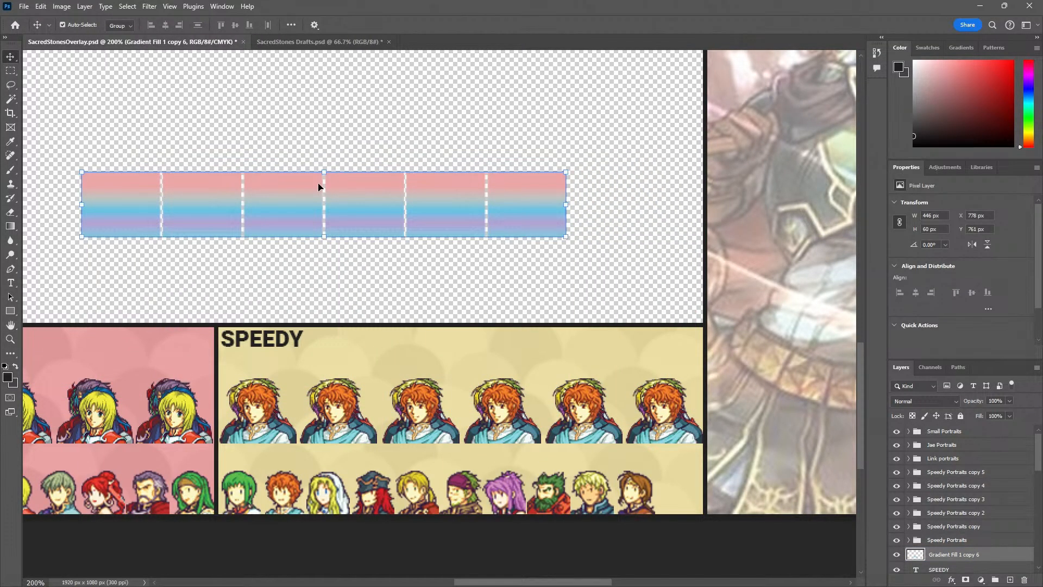
{"action": "left_click", "coordinate": [356, 255]}
Examine the portrait rows on the Jae, Link and Speedy panels up close and within the whole overlay layout
{"action": "key", "text": "z"}
{"action": "left_click", "coordinate": [321, 357], "text": "alt"}
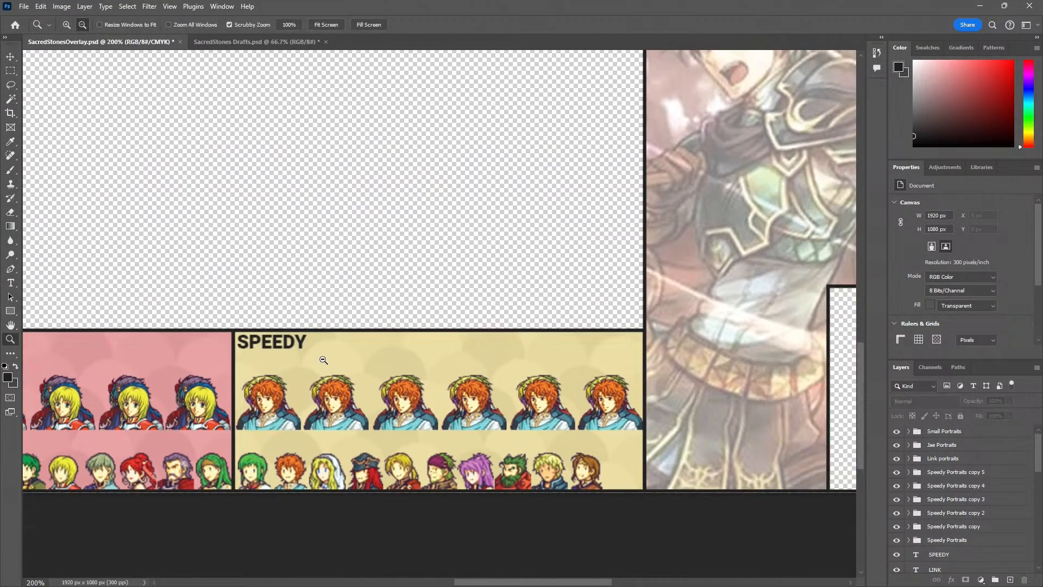
{"action": "left_click", "coordinate": [321, 357], "text": "alt"}
{"action": "left_click_drag", "start_coordinate": [224, 394], "coordinate": [391, 417]}
{"action": "key", "text": "v"}
{"action": "key", "text": "z"}
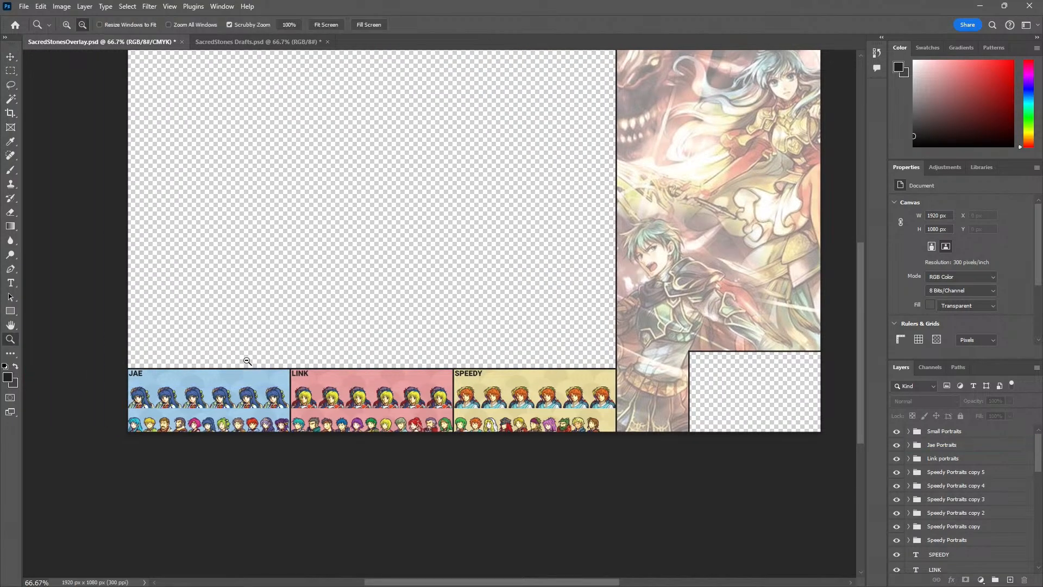
{"action": "left_click", "coordinate": [232, 435], "text": "alt"}
{"action": "left_click", "coordinate": [191, 433]}
{"action": "left_click", "coordinate": [191, 433]}
{"action": "left_click", "coordinate": [191, 433]}
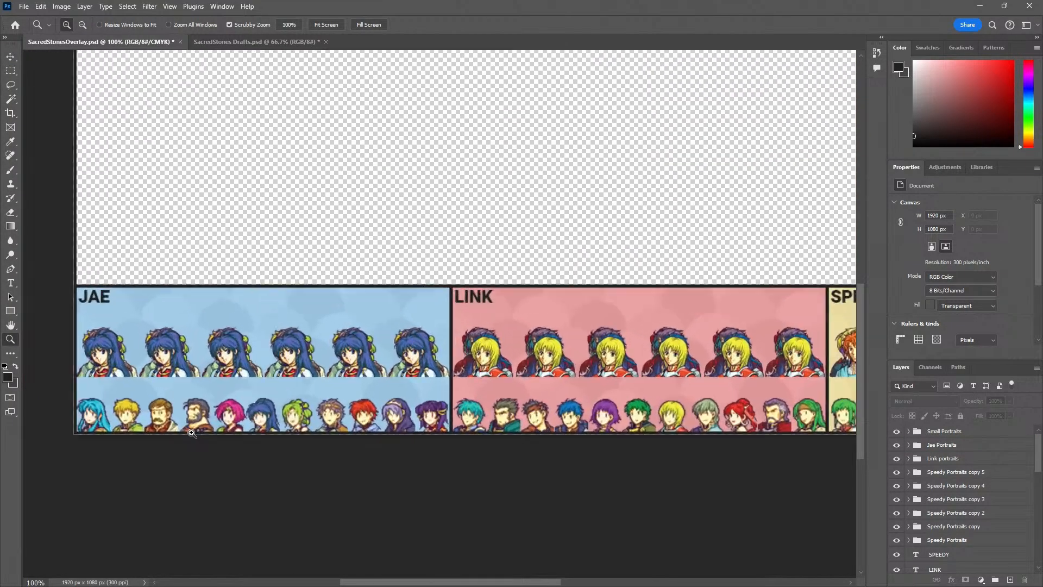
{"action": "left_click", "coordinate": [192, 433]}
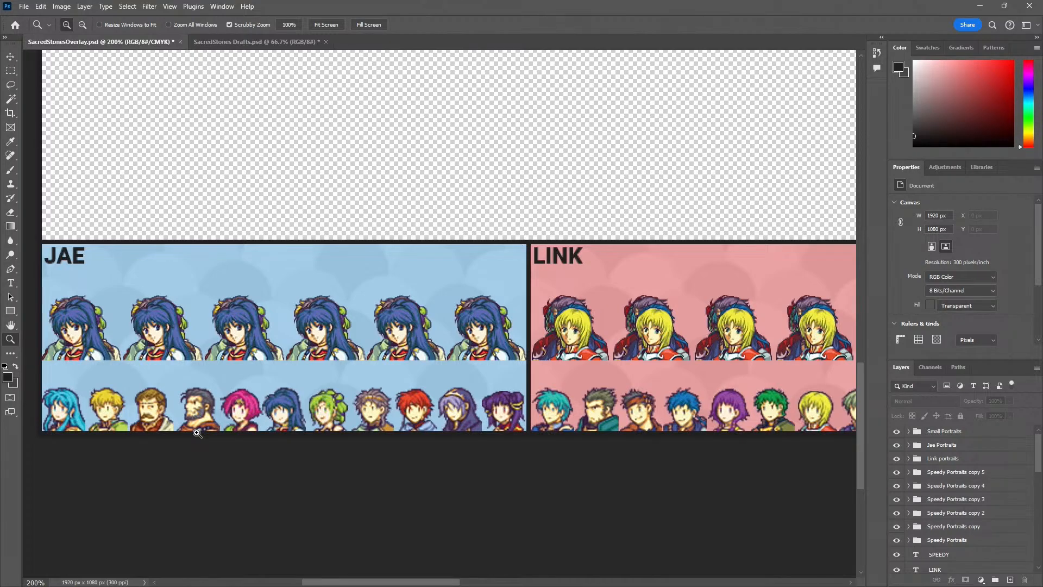
{"action": "key", "text": "v"}
{"action": "left_click", "coordinate": [242, 379]}
{"action": "key", "text": "z"}
{"action": "left_click", "coordinate": [288, 301], "text": "alt"}
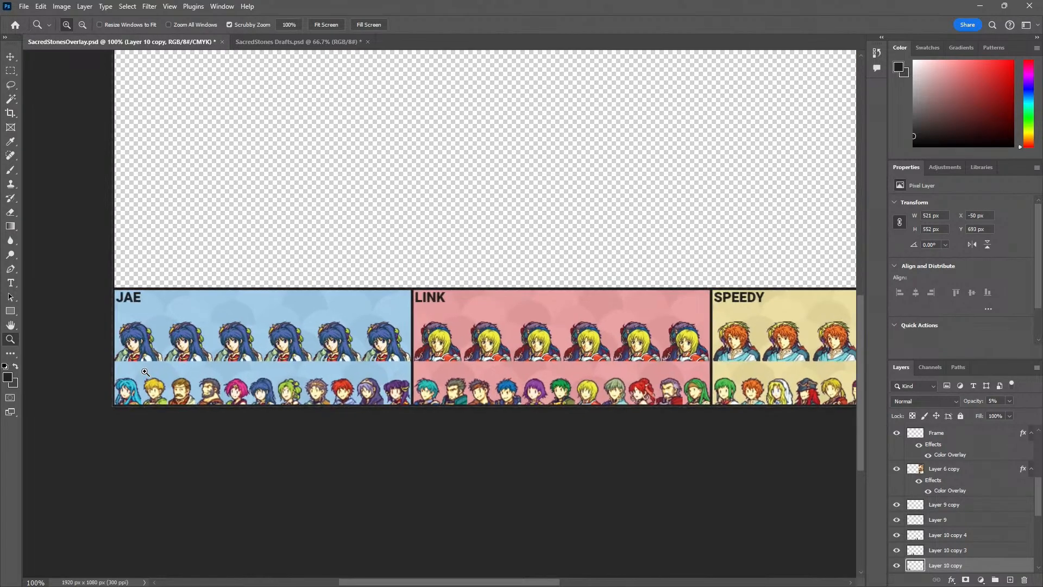
{"action": "left_click", "coordinate": [146, 373]}
{"action": "left_click", "coordinate": [145, 372], "text": "alt"}
{"action": "left_click", "coordinate": [145, 372], "text": "alt"}
{"action": "left_click", "coordinate": [145, 373], "text": "alt"}
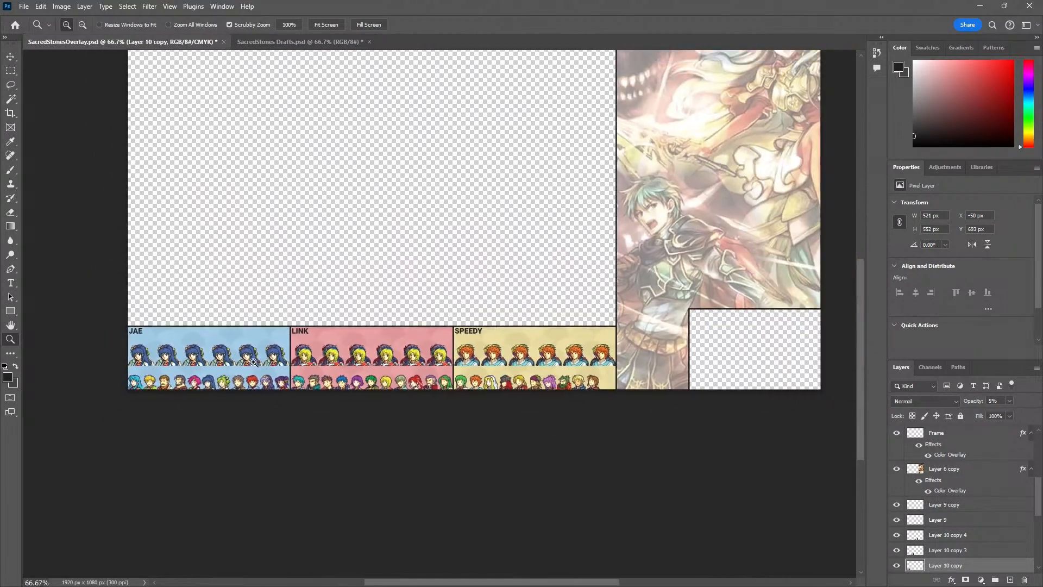
{"action": "left_click_drag", "start_coordinate": [318, 348], "coordinate": [245, 424]}
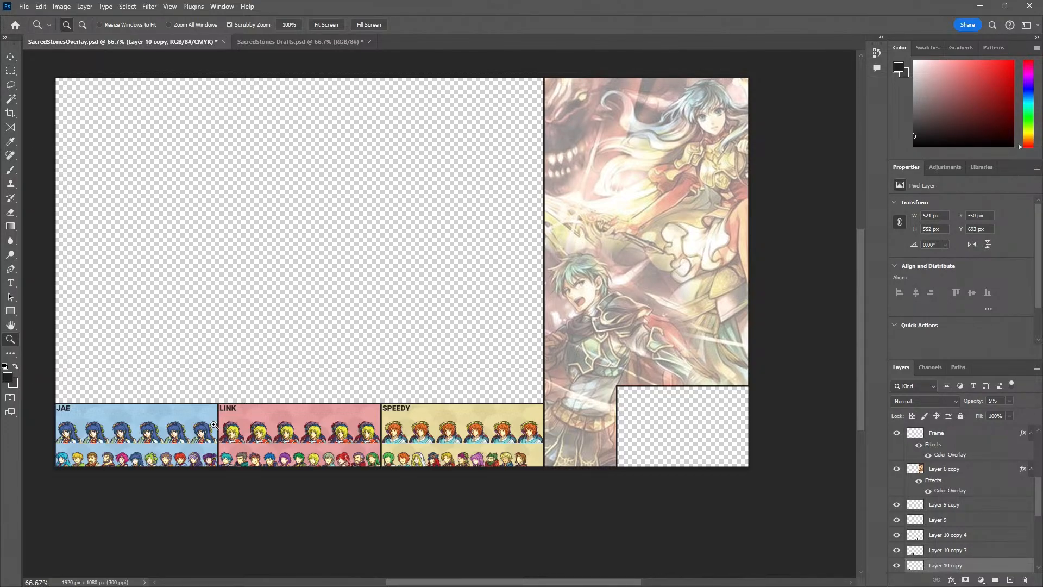
{"action": "left_click_drag", "start_coordinate": [248, 333], "coordinate": [194, 413]}
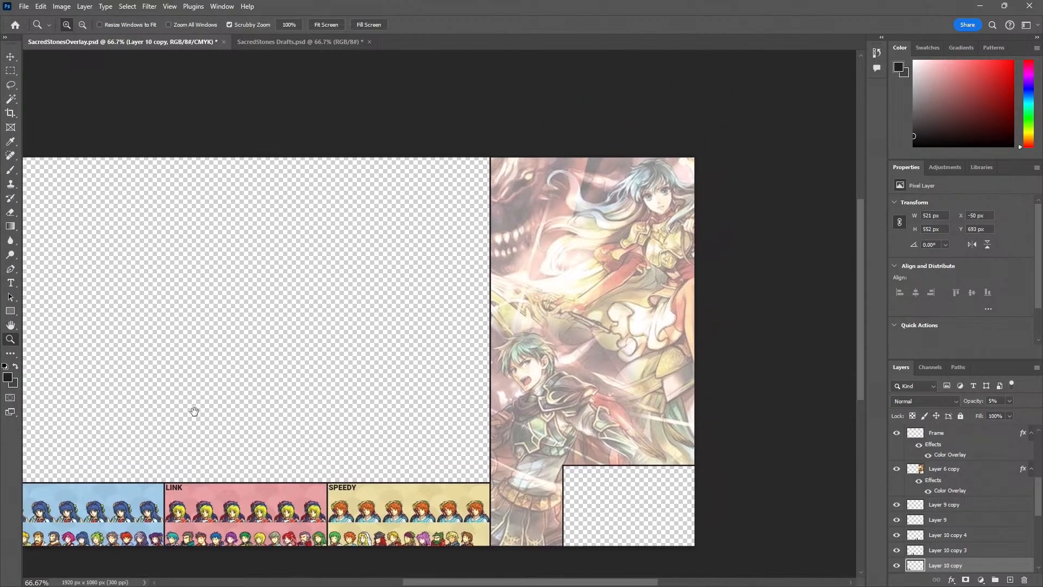
Show the dark translucent Rectangle 1 layer over the background artwork by stacking it directly above Layer 6 copy
{"action": "key", "text": "v"}
{"action": "left_click", "coordinate": [610, 343]}
{"action": "scroll", "coordinate": [966, 499], "scroll_direction": "down", "scroll_amount": 1}
{"action": "scroll", "coordinate": [967, 505], "scroll_direction": "down", "scroll_amount": 5}
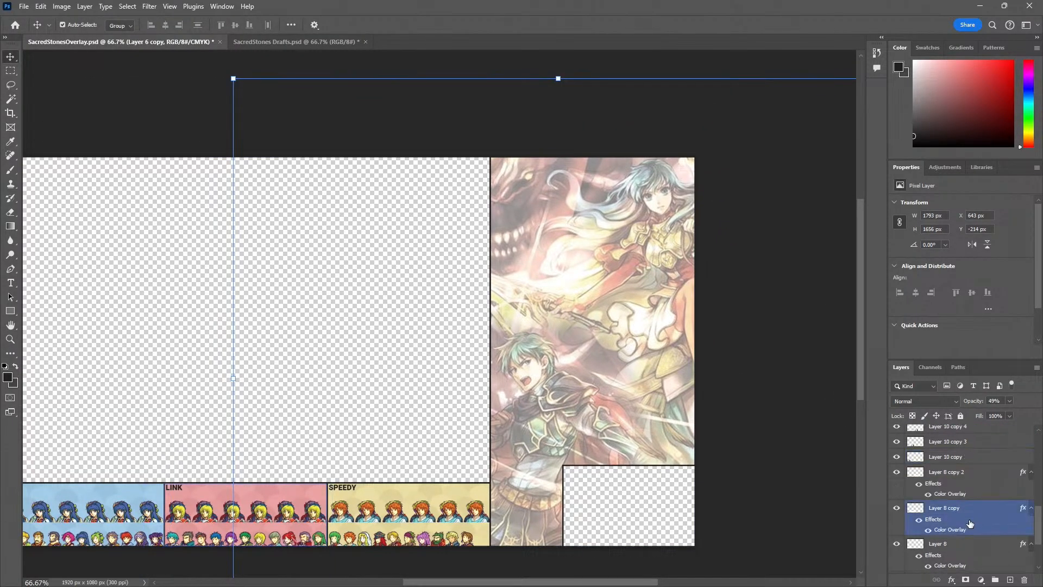
{"action": "left_click_drag", "start_coordinate": [904, 568], "coordinate": [945, 505]}
{"action": "left_click", "coordinate": [412, 378]}
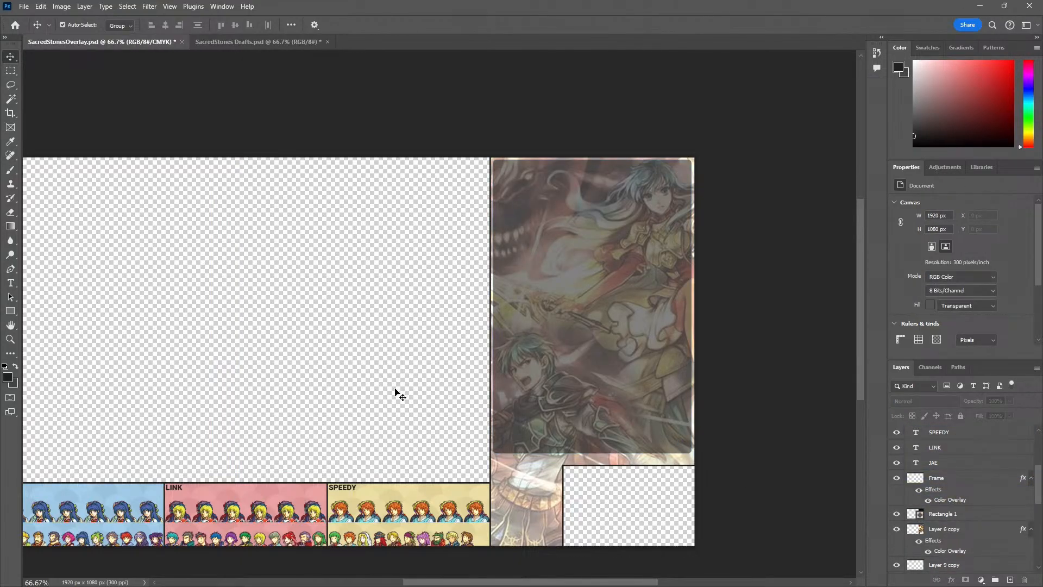
Duplicate the SPEEDY label and place the copy below the dark rectangle, beside the empty box in the lower artwork area
{"action": "left_click_drag", "start_coordinate": [340, 389], "coordinate": [419, 347]}
{"action": "key", "text": "z"}
{"action": "left_click_drag", "start_coordinate": [577, 454], "coordinate": [454, 333]}
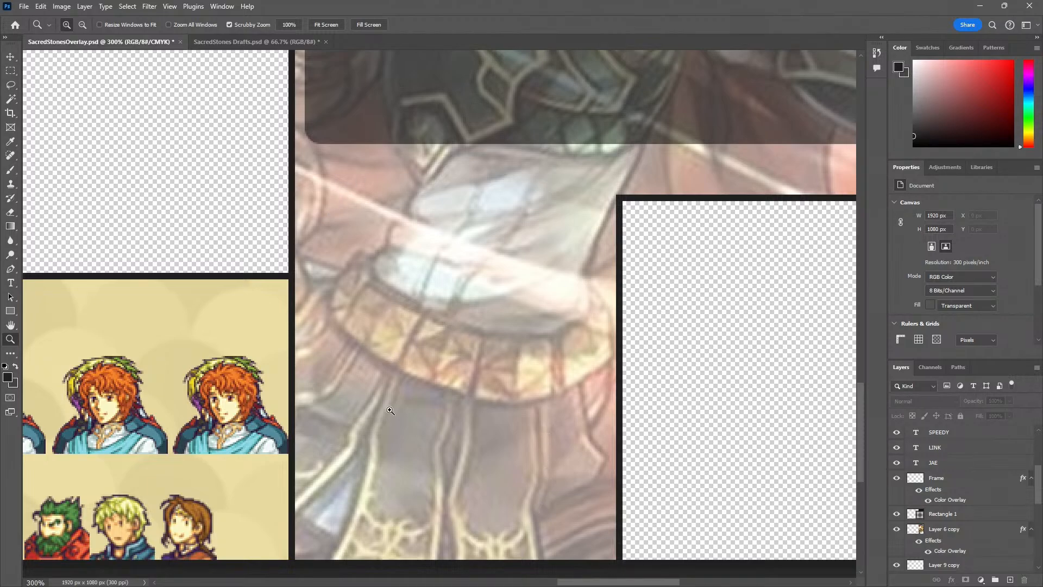
{"action": "left_click_drag", "start_coordinate": [332, 399], "coordinate": [509, 341]}
{"action": "left_click", "coordinate": [247, 361]}
{"action": "key", "text": "v"}
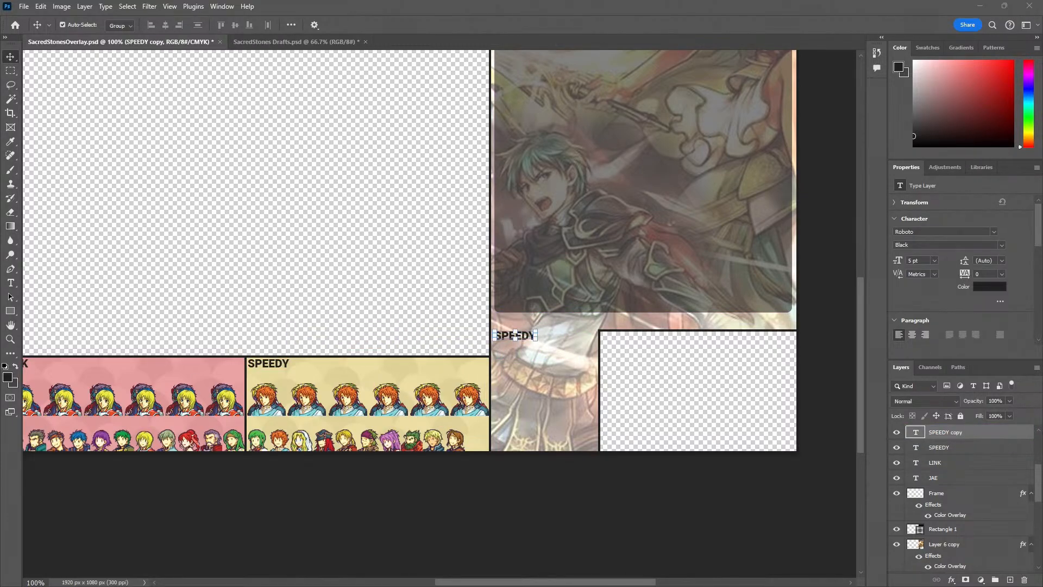
Close the calculator, switch to the SACRED STONES CO-OP RULES notes in Notepad and highlight the scoring entries, keeping the copied label in view
{"action": "key", "text": "t"}
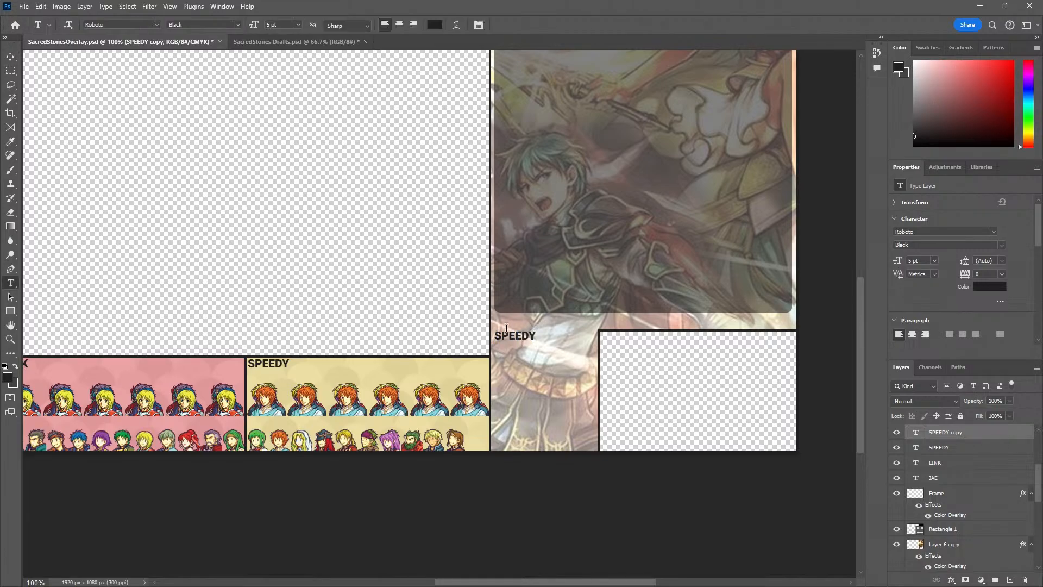
{"action": "left_click", "coordinate": [507, 334]}
{"action": "key", "text": "alt+Tab"}
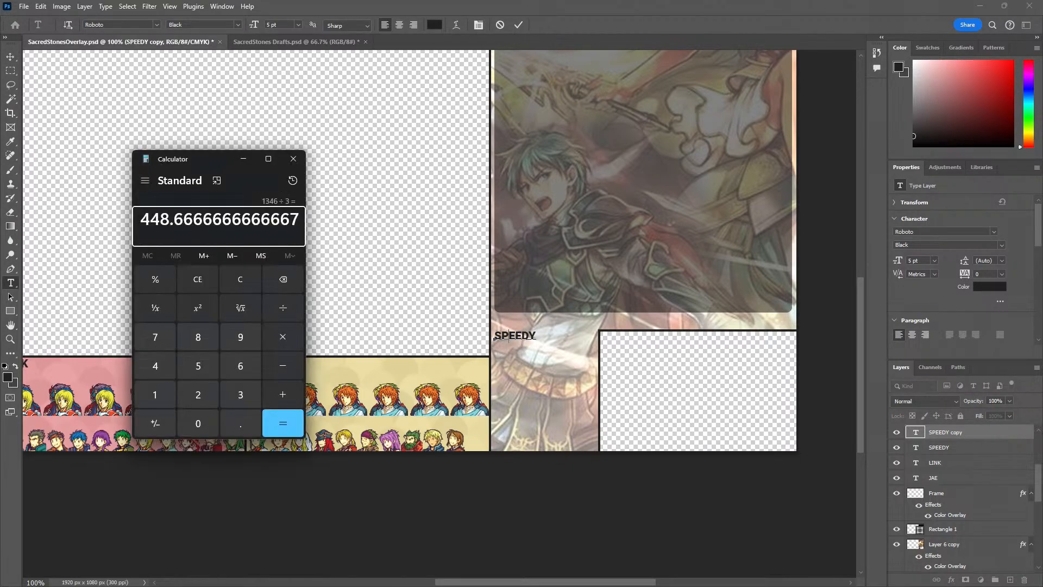
{"action": "left_click", "coordinate": [296, 158]}
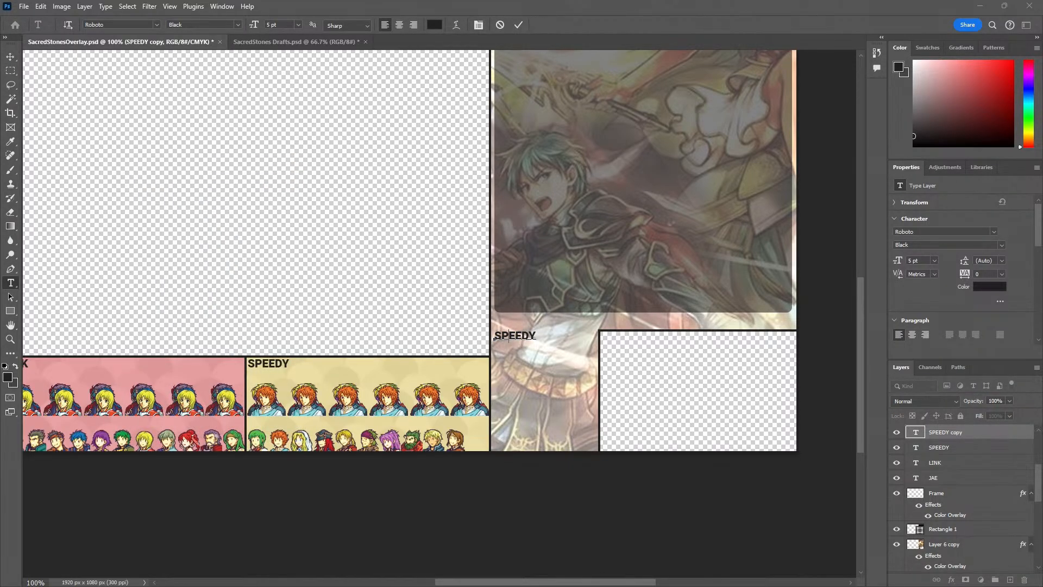
{"action": "key", "text": "alt+Tab"}
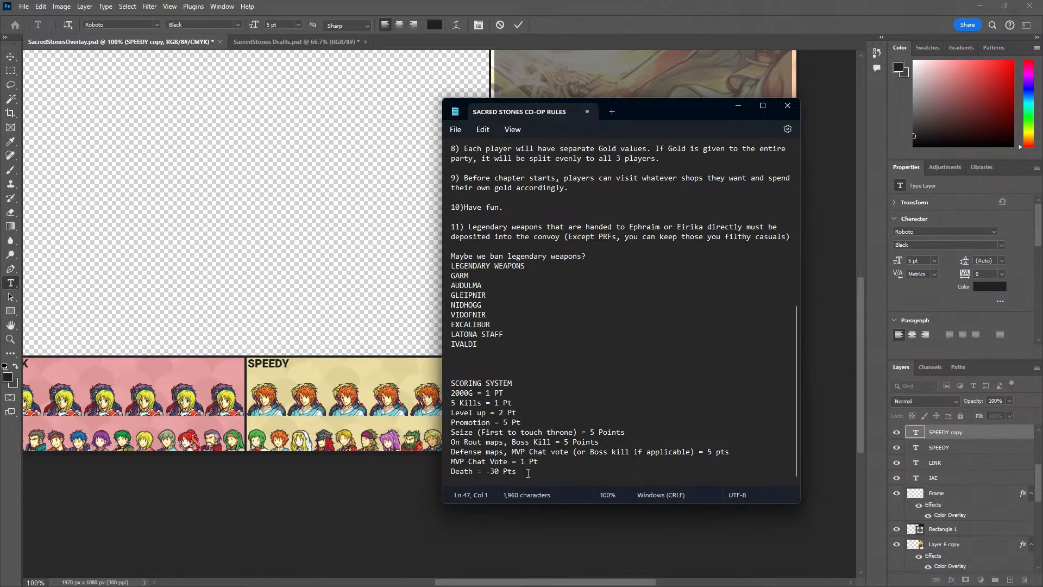
{"action": "left_click_drag", "start_coordinate": [528, 474], "coordinate": [452, 401]}
{"action": "left_click_drag", "start_coordinate": [635, 107], "coordinate": [269, 96]}
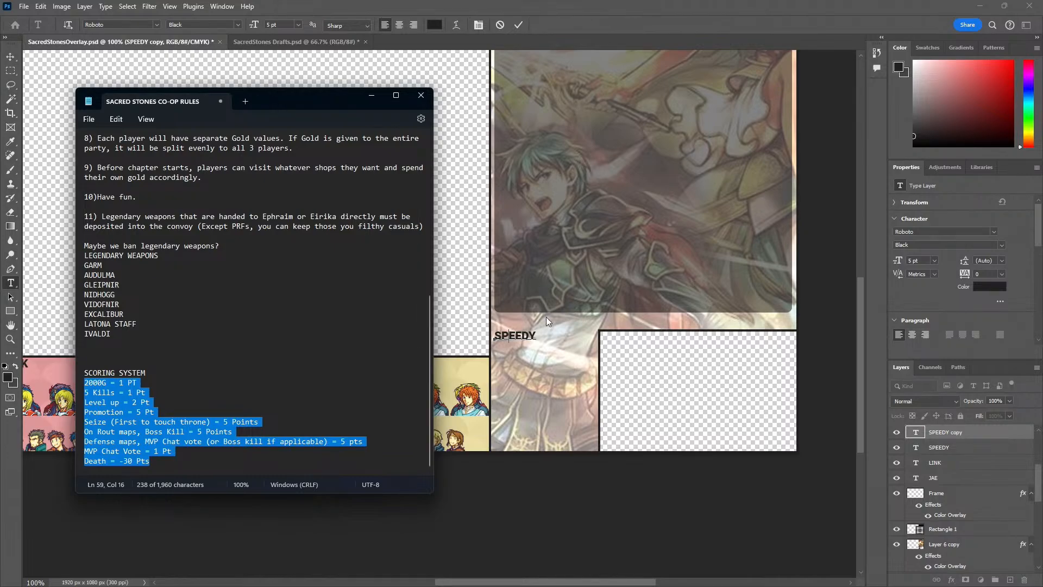
Back in Photoshop, replace the copied label's text with the first scoring rule, "2000G = 1 PT"
{"action": "left_click", "coordinate": [540, 337]}
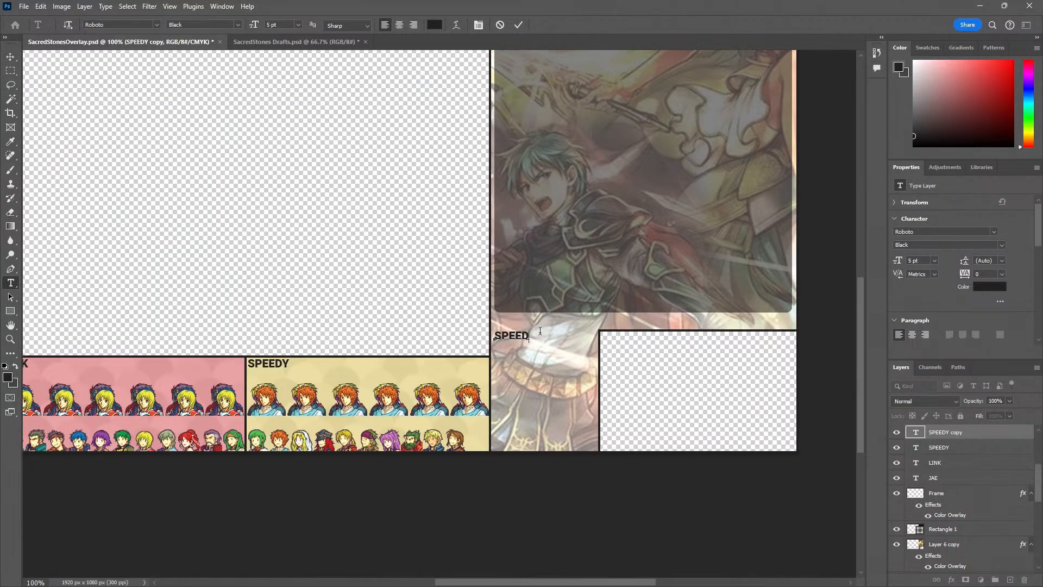
{"action": "key", "text": "ctrl+a"}
{"action": "type", "text": "2000 g"}
{"action": "key", "text": "BackSpace"}
{"action": "key", "text": "BackSpace"}
{"action": "type", "text": "G -"}
{"action": "key", "text": "BackSpace"}
{"action": "type", "text": "= 1 PT"}
Consult the scoring notes and add a second line reading "5 KILLS = 1 PT" to the scoring text
{"action": "key", "text": "alt+Tab"}
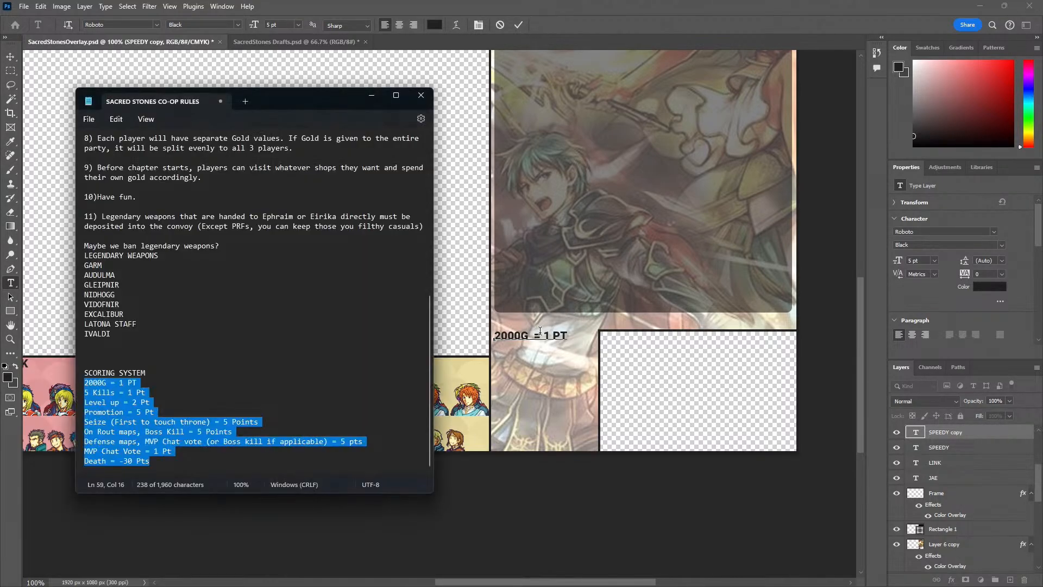
{"action": "key", "text": "alt+Tab"}
{"action": "type", "text": "5"}
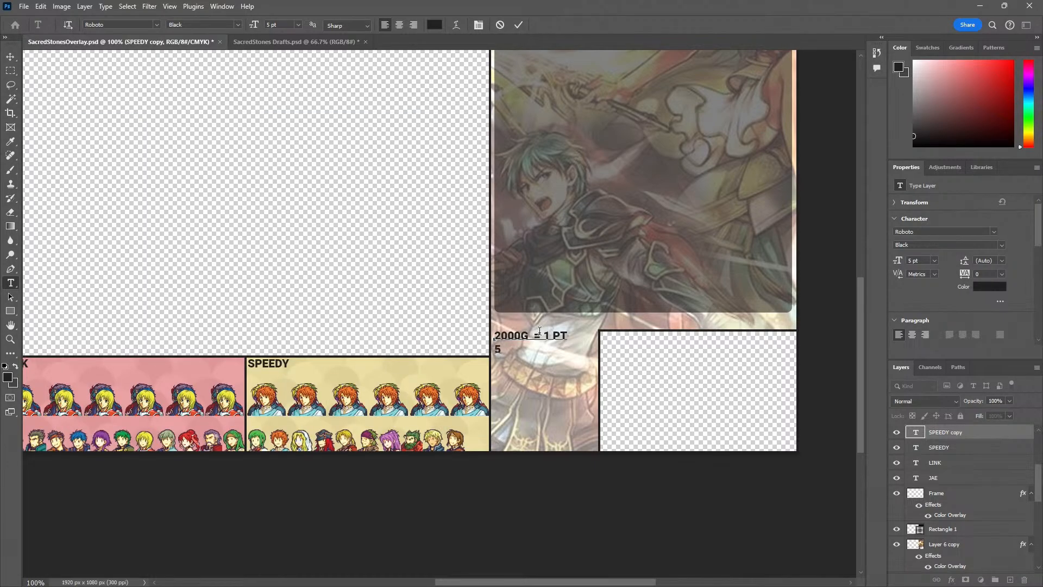
{"action": "type", "text": " KILLS = 1 PT"}
Add a third line reading "LEVEL UP = 2 PT" to the scoring text, checking the rules notes for the value
{"action": "key", "text": "alt+Tab"}
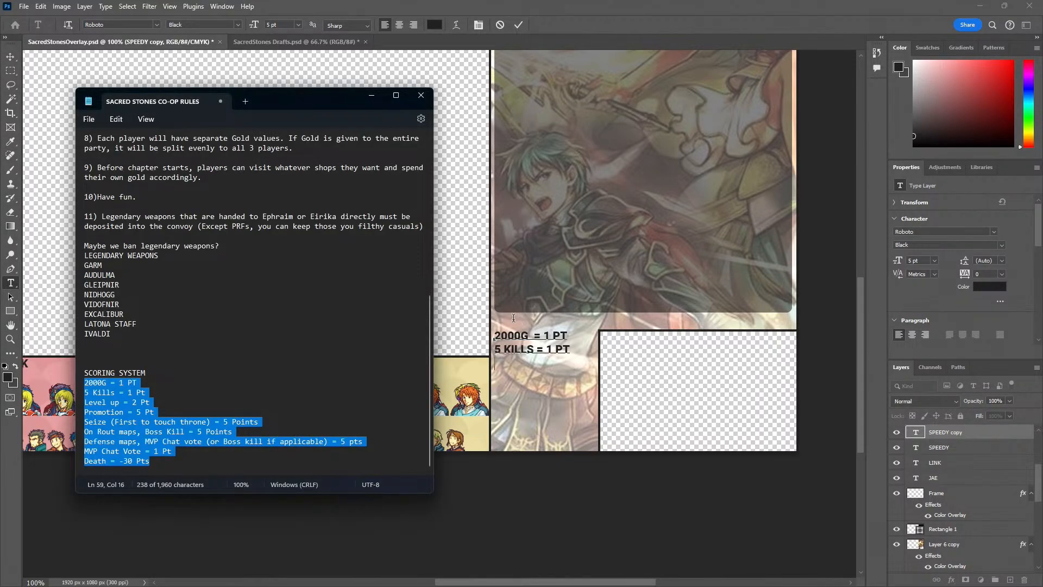
{"action": "key", "text": "alt+Tab"}
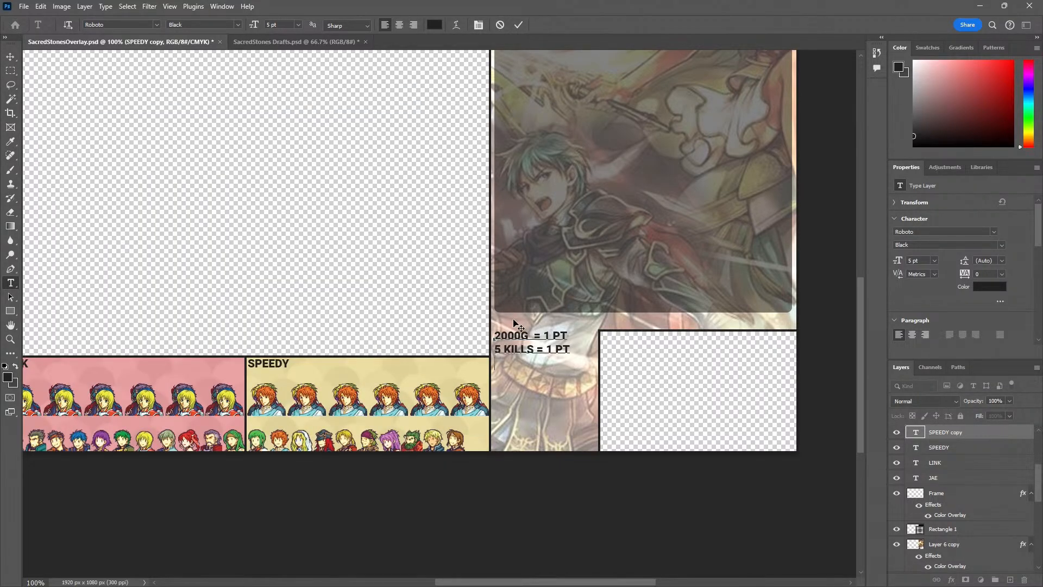
{"action": "type", "text": "LEVEL UP"}
{"action": "key", "text": "alt+Tab"}
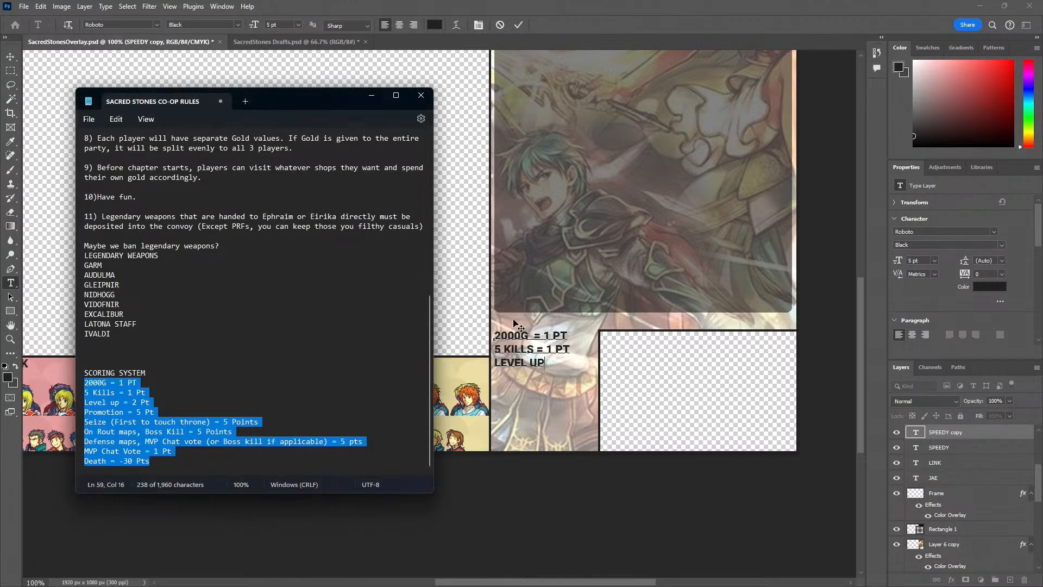
{"action": "key", "text": "alt+Tab"}
{"action": "type", "text": "= 2 PT"}
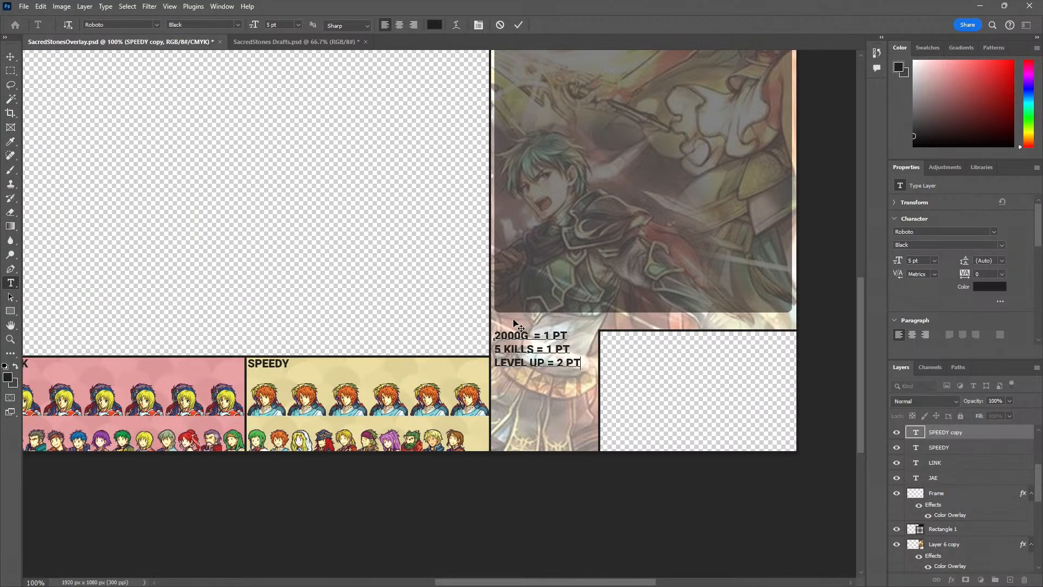
Add a fourth line reading "PROMOTION = 5 PT" to the scoring text, following the rules notes
{"action": "key", "text": "alt+Tab"}
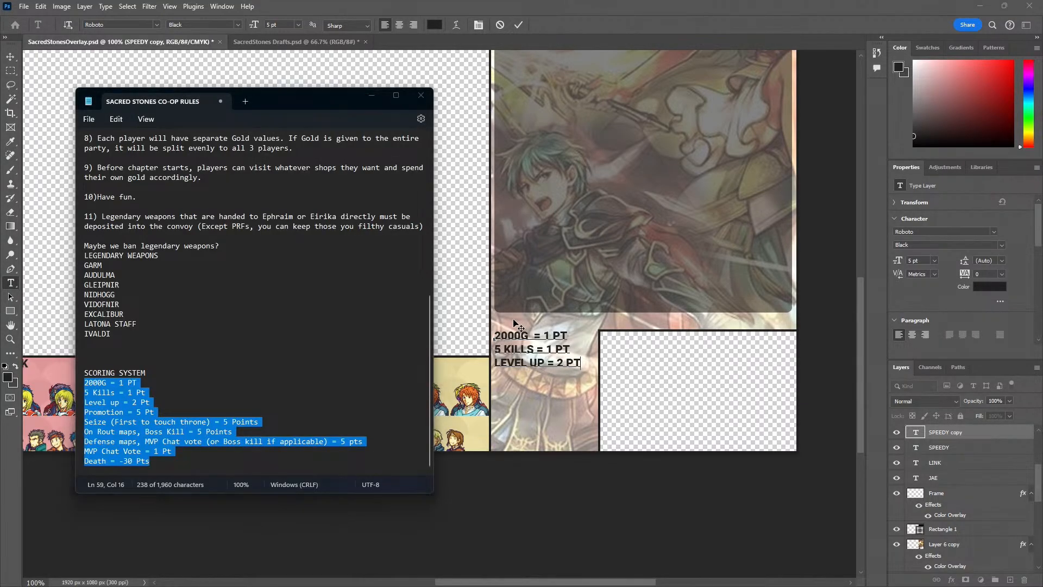
{"action": "key", "text": "alt+Tab"}
{"action": "type", "text": "PROMO"}
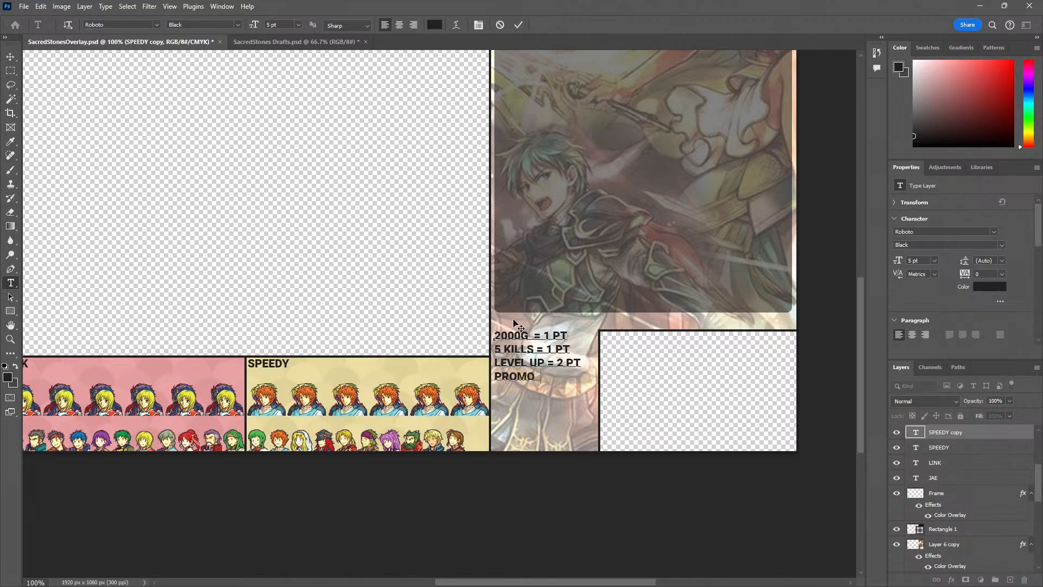
{"action": "type", "text": "TION ="}
{"action": "key", "text": "alt+Tab"}
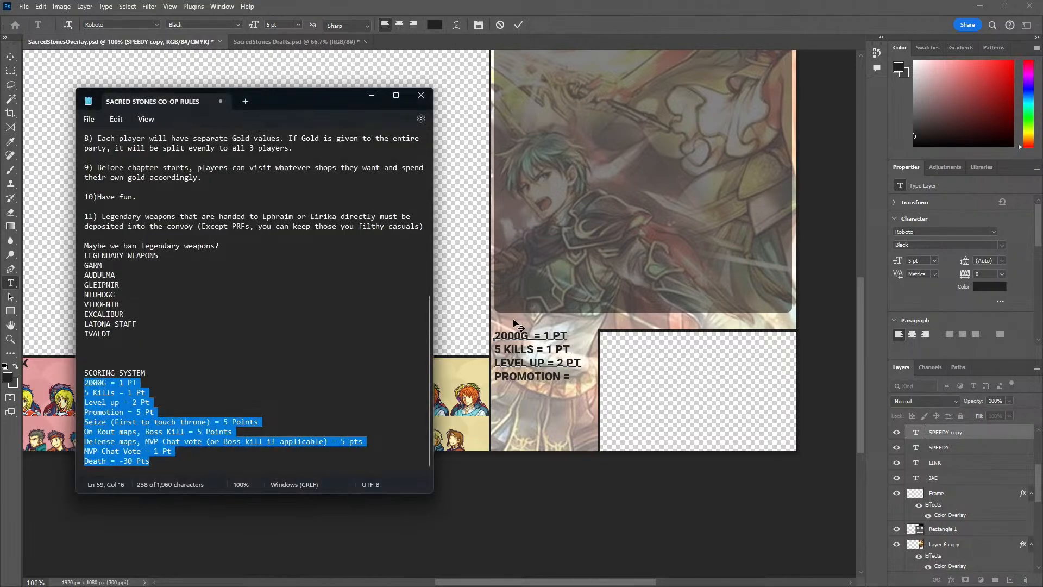
{"action": "key", "text": "alt+Tab"}
{"action": "type", "text": "5 P"}
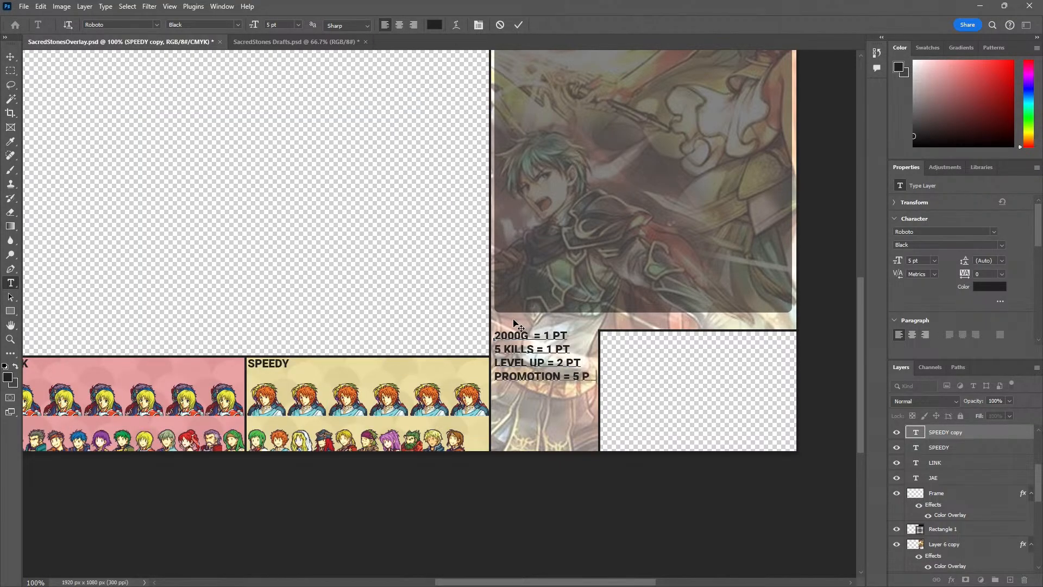
{"action": "key", "text": "alt+Tab"}
{"action": "type", "text": "T"}
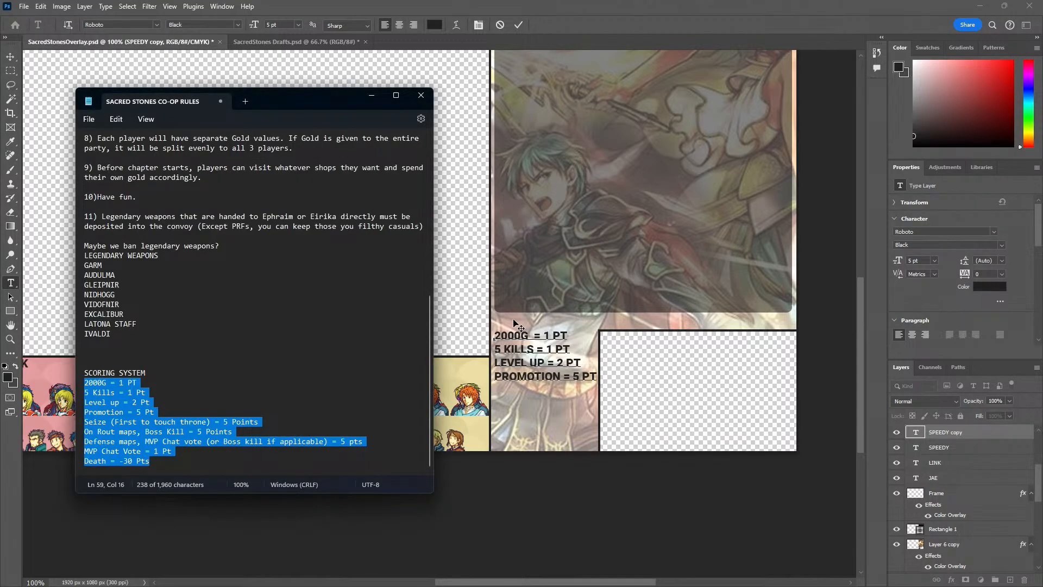
Back in Photoshop, start a fifth line in the scoring text reading "SEIZE THRONE"
{"action": "key", "text": "alt+Tab"}
{"action": "key", "text": "Return"}
{"action": "type", "text": "SI"}
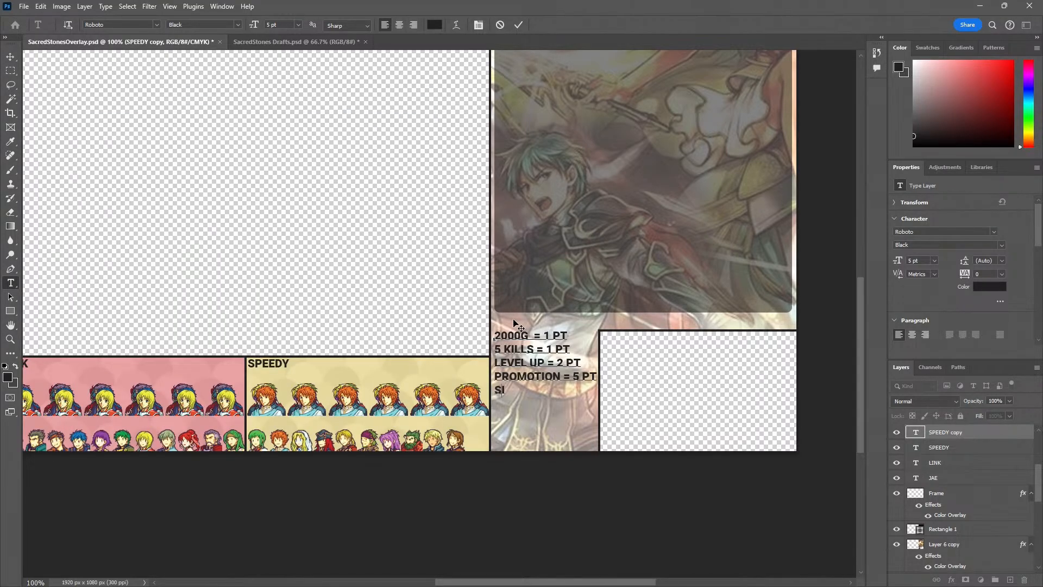
{"action": "type", "text": "EIZE THRONE"}
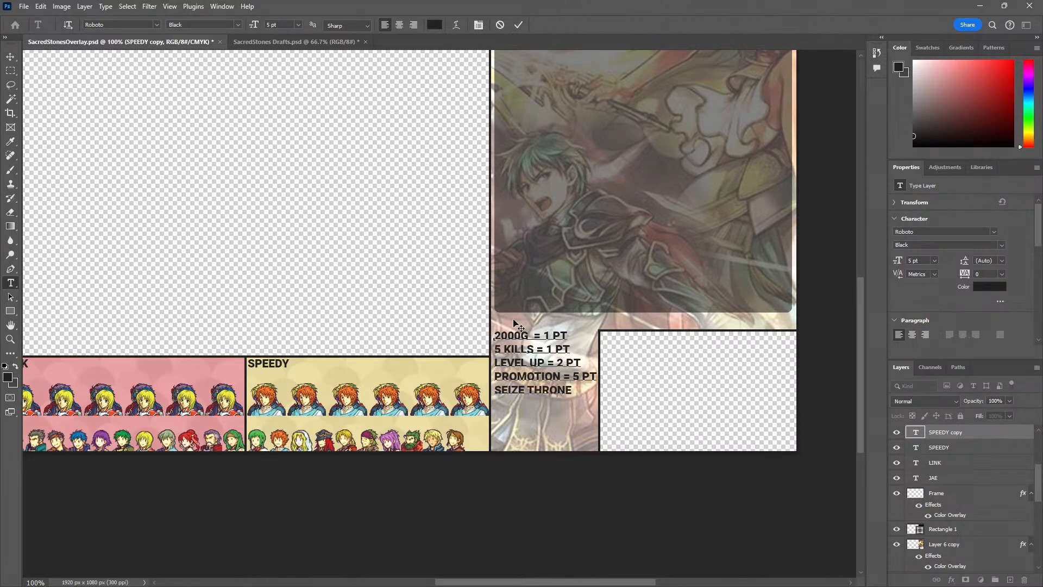
Reword the fifth scoring line as "TOUCH THRONE =" and check it against the rules notes
{"action": "key", "text": "BackSpace"}
{"action": "key", "text": "BackSpace"}
{"action": "key", "text": "BackSpace"}
{"action": "key", "text": "BackSpace"}
{"action": "key", "text": "BackSpace"}
{"action": "key", "text": "BackSpace"}
{"action": "key", "text": "BackSpace"}
{"action": "key", "text": "BackSpace"}
{"action": "key", "text": "BackSpace"}
{"action": "key", "text": "BackSpace"}
{"action": "key", "text": "BackSpace"}
{"action": "type", "text": "TO"}
{"action": "key", "text": "BackSpace"}
{"action": "key", "text": "BackSpace"}
{"action": "key", "text": "BackSpace"}
{"action": "type", "text": "TOUCH THRONE"}
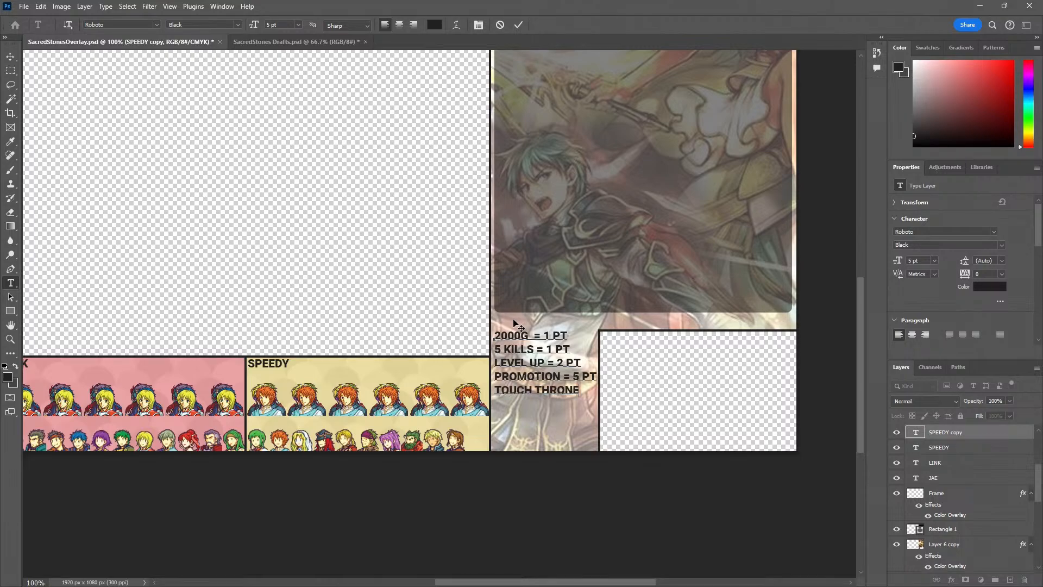
{"action": "type", "text": " ="}
{"action": "key", "text": "alt+Tab"}
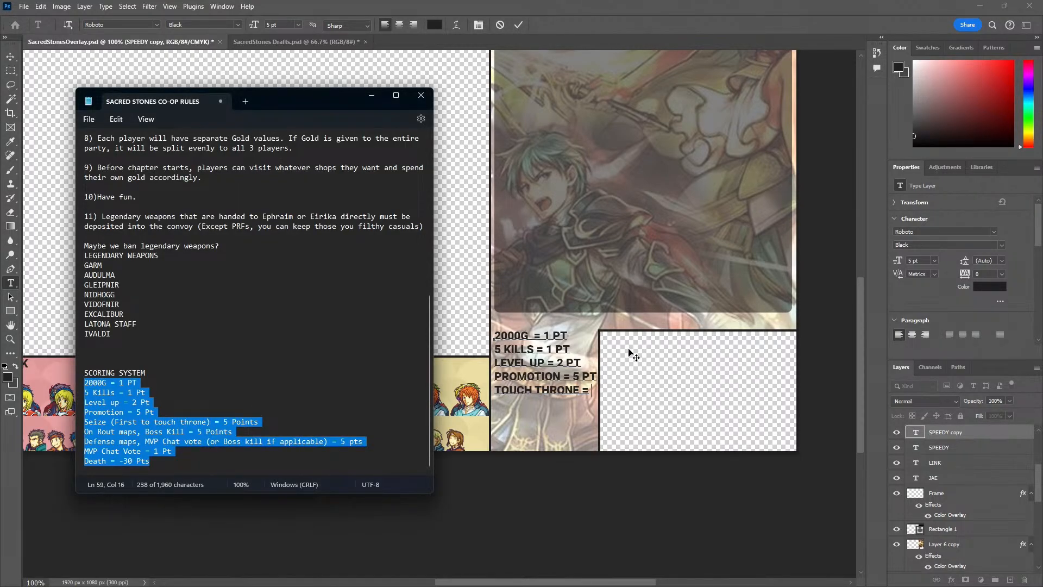
{"action": "key", "text": "alt+Tab"}
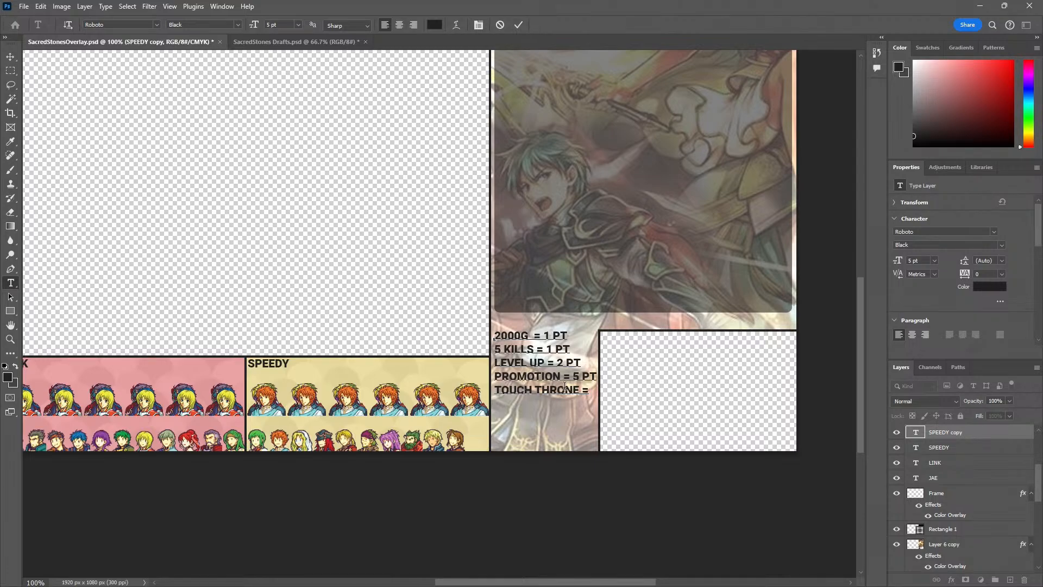
Replace "TOUCH THRONE" in the fifth scoring line with "SEIZE (FIRST TOUCH)", keeping the equals sign after it
{"action": "left_click_drag", "start_coordinate": [579, 389], "coordinate": [449, 392]}
{"action": "type", "text": "SIEZE"}
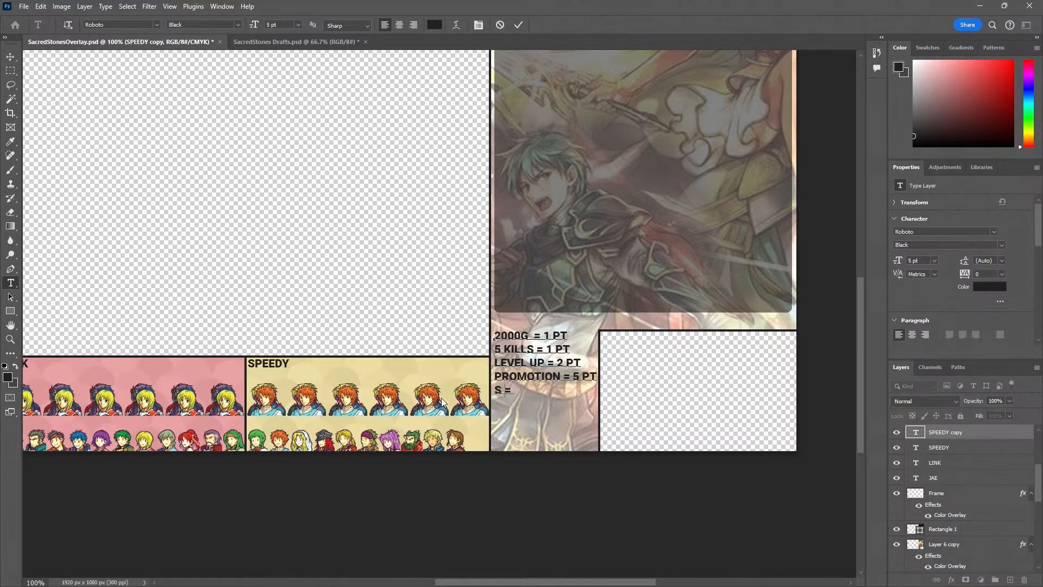
{"action": "key", "text": "BackSpace"}
{"action": "key", "text": "BackSpace"}
{"action": "key", "text": "BackSpace"}
{"action": "type", "text": "E"}
{"action": "key", "text": "BackSpace"}
{"action": "key", "text": "BackSpace"}
{"action": "type", "text": "EIZE"}
{"action": "key", "text": "BackSpace"}
{"action": "key", "text": "BackSpace"}
{"action": "key", "text": "BackSpace"}
{"action": "key", "text": "BackSpace"}
{"action": "type", "text": "IEZE"}
{"action": "key", "text": "BackSpace"}
{"action": "key", "text": "BackSpace"}
{"action": "key", "text": "BackSpace"}
{"action": "key", "text": "BackSpace"}
{"action": "type", "text": "EIZE (FIRST TOUCH)"}
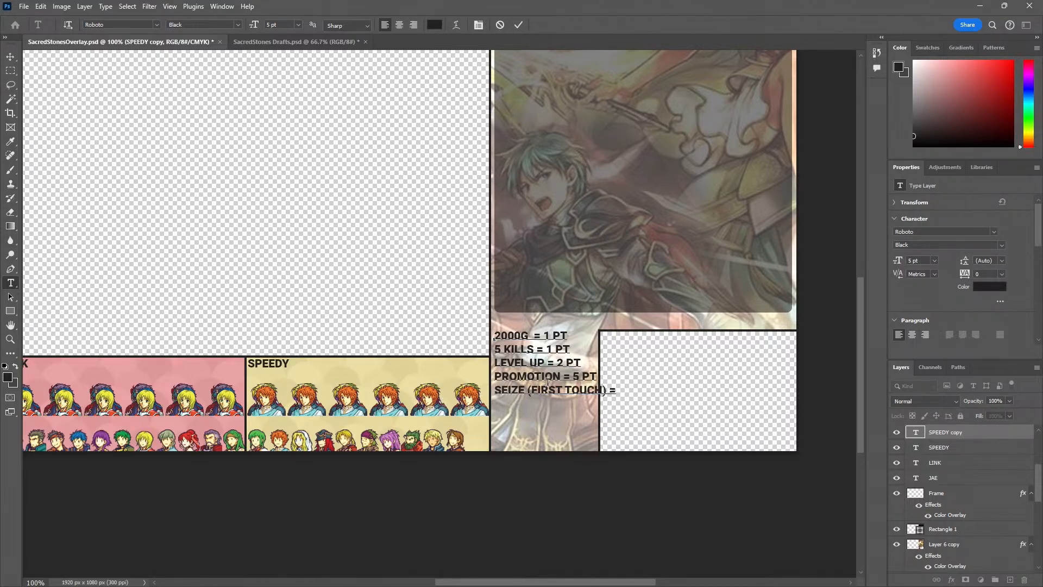
Set the font size of "(FIRST TOUCH)" to 3 pt and commit the text edit
{"action": "left_click_drag", "start_coordinate": [608, 390], "coordinate": [527, 391]}
{"action": "left_click", "coordinate": [274, 25]}
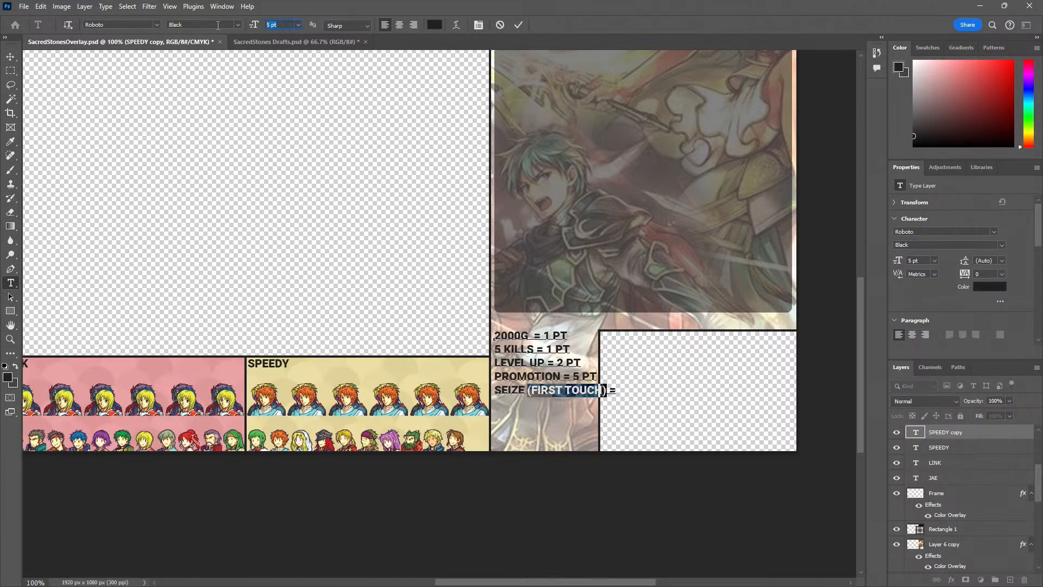
{"action": "type", "text": "3"}
{"action": "key", "text": "Return"}
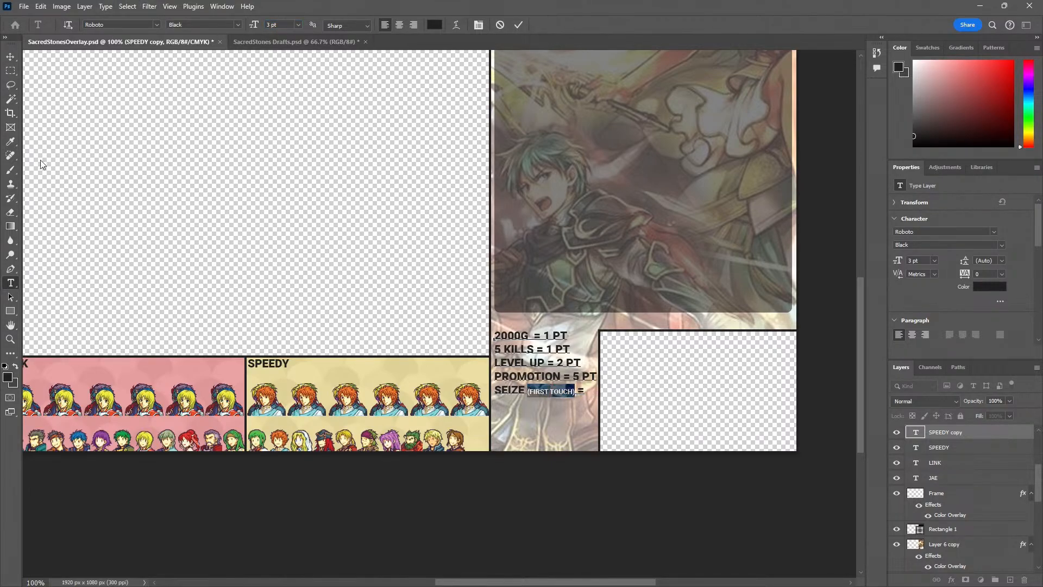
{"action": "left_click", "coordinate": [11, 57]}
Reduce "(FIRST TOUCH)" to 2.5 pt and complete the Seize line with "5 PT" after the equals sign
{"action": "key", "text": "z"}
{"action": "left_click", "coordinate": [570, 401]}
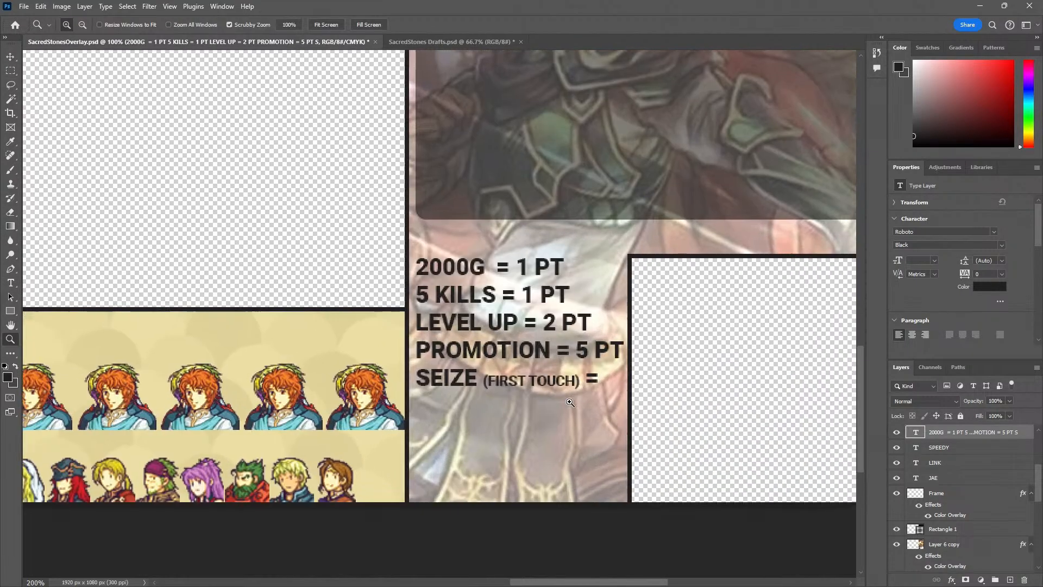
{"action": "left_click", "coordinate": [570, 401]}
{"action": "key", "text": "t"}
{"action": "left_click", "coordinate": [618, 371]}
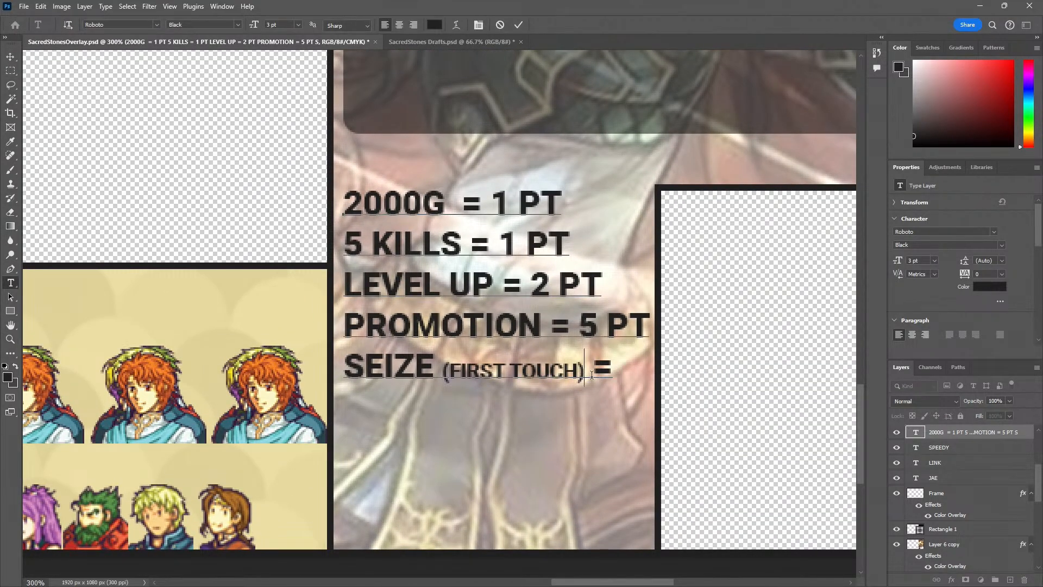
{"action": "left_click_drag", "start_coordinate": [593, 370], "coordinate": [438, 373]}
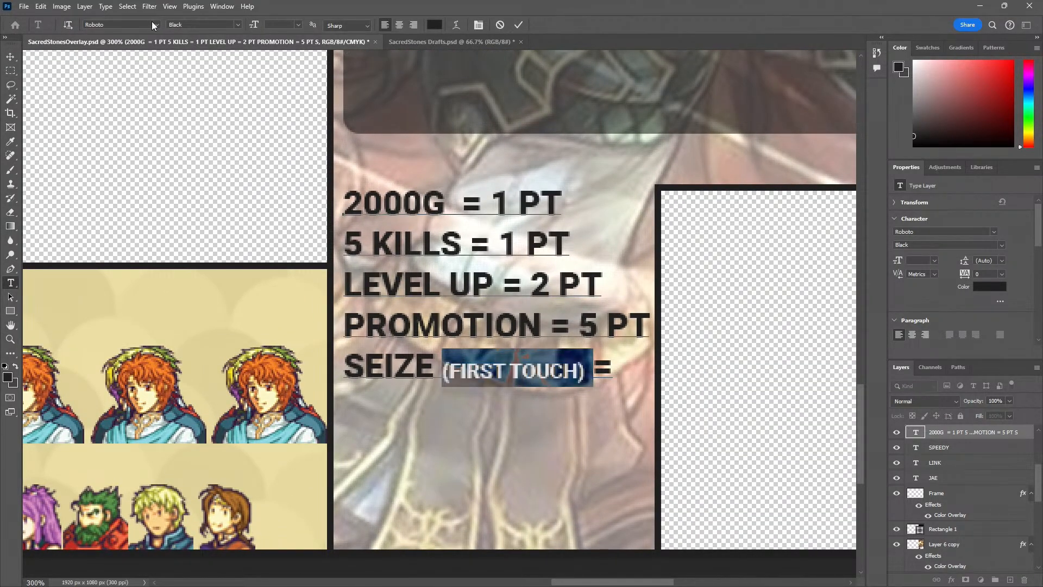
{"action": "left_click_drag", "start_coordinate": [589, 372], "coordinate": [445, 373]}
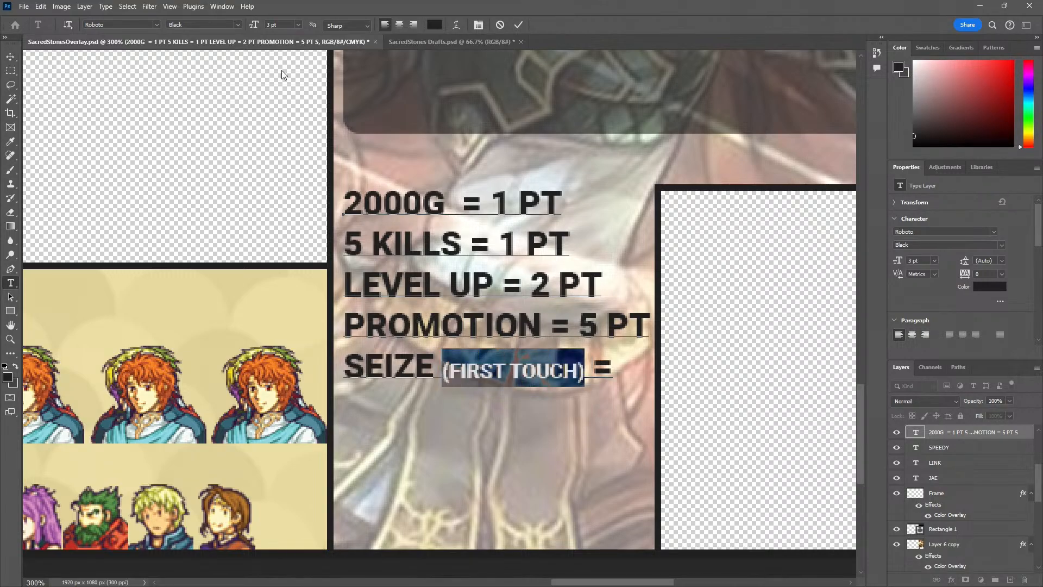
{"action": "left_click", "coordinate": [280, 24]}
{"action": "type", "text": "2.5"}
{"action": "key", "text": "Return"}
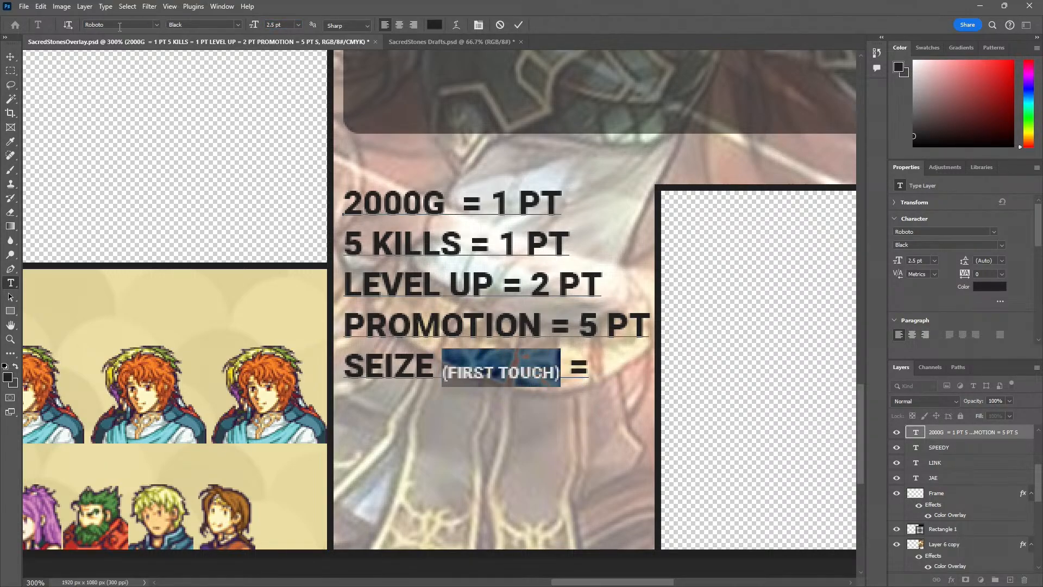
{"action": "left_click", "coordinate": [606, 366]}
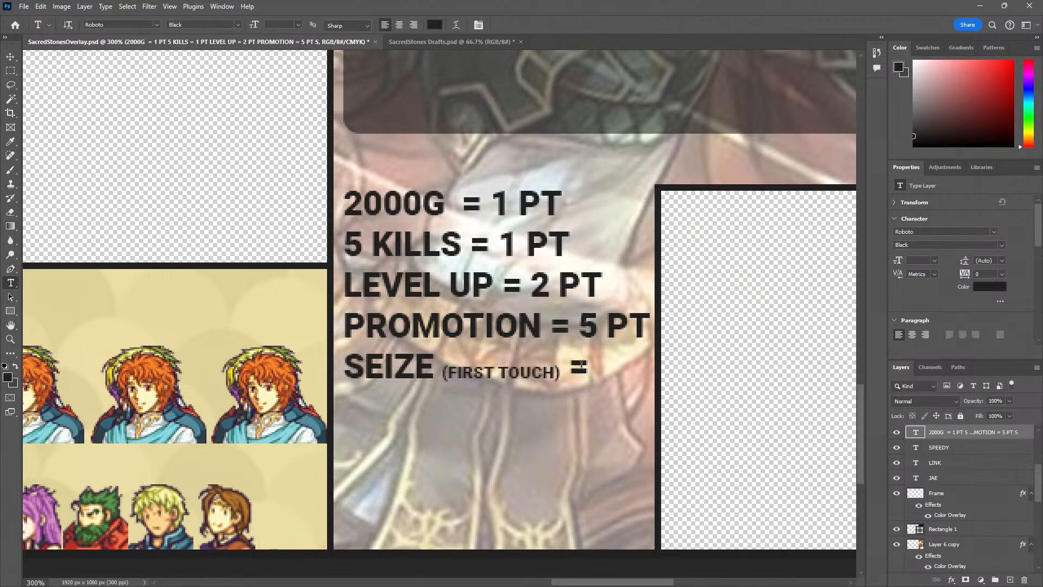
{"action": "type", "text": "5 PTT"}
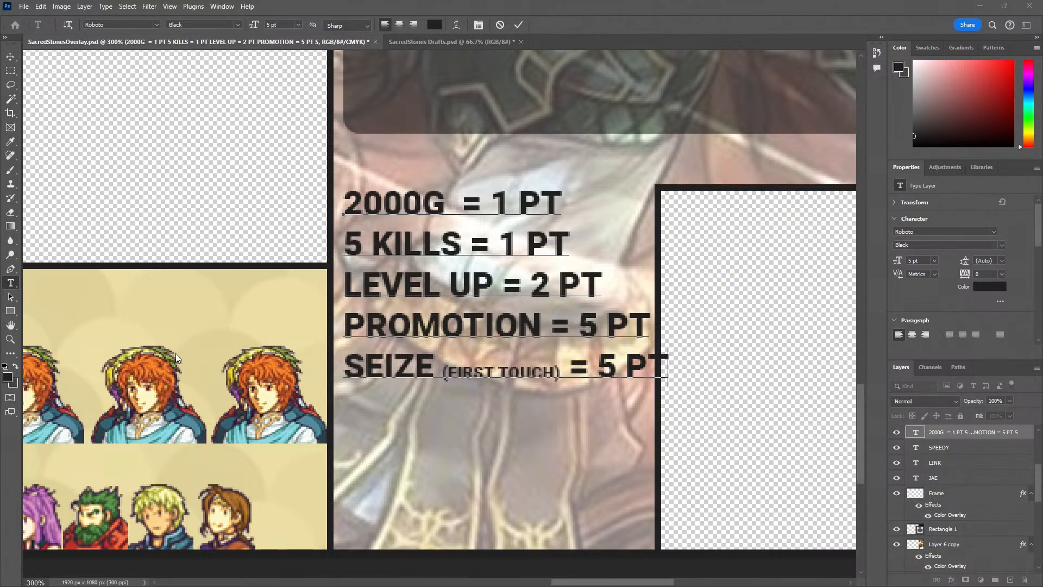
{"action": "type", "text": "T"}
{"action": "key", "text": "BackSpace"}
{"action": "key", "text": "alt+Tab"}
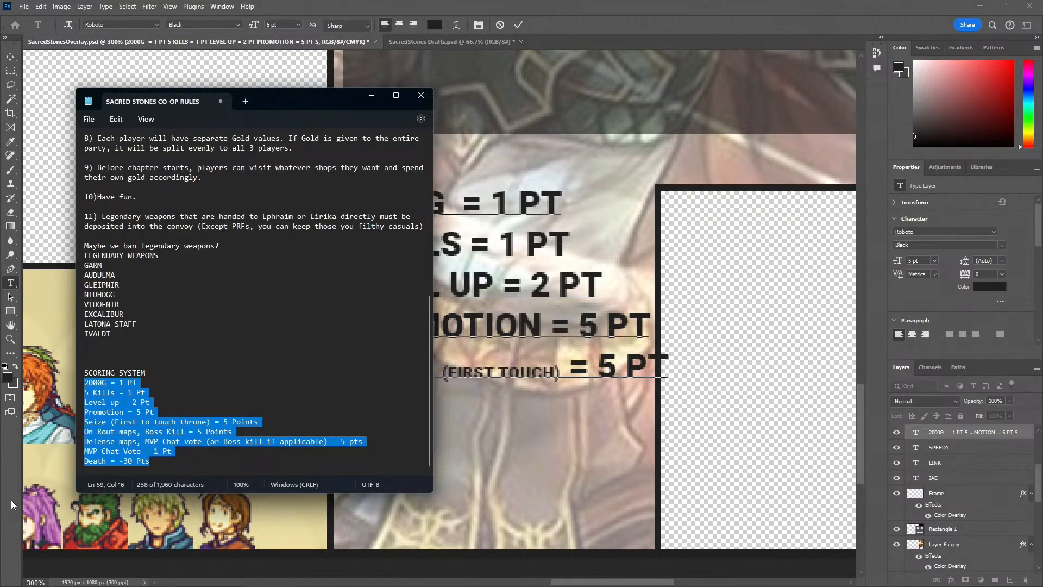
{"action": "key", "text": "alt+Tab"}
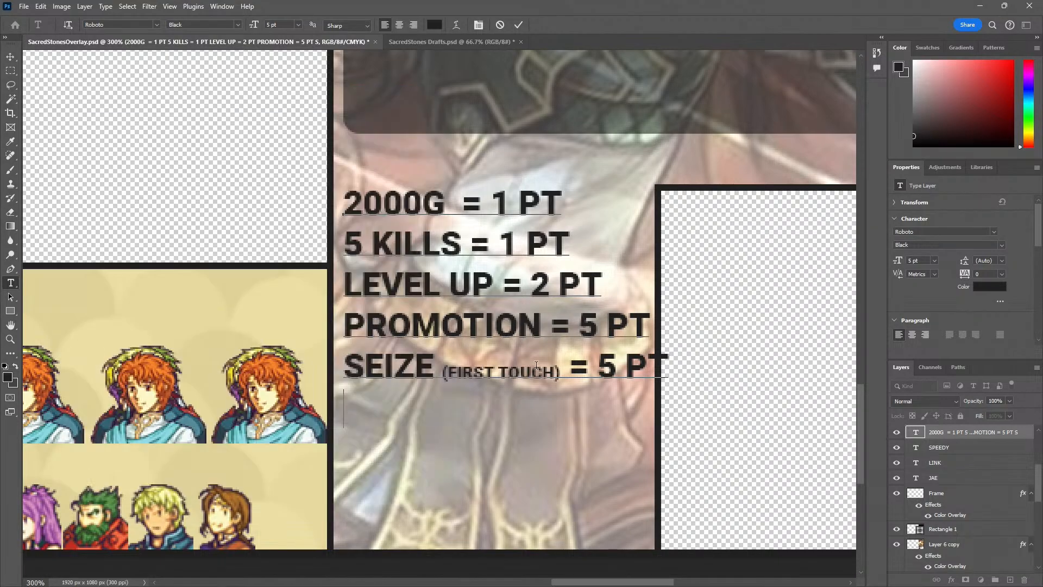
{"action": "key", "text": "Return"}
{"action": "type", "text": "BO"}
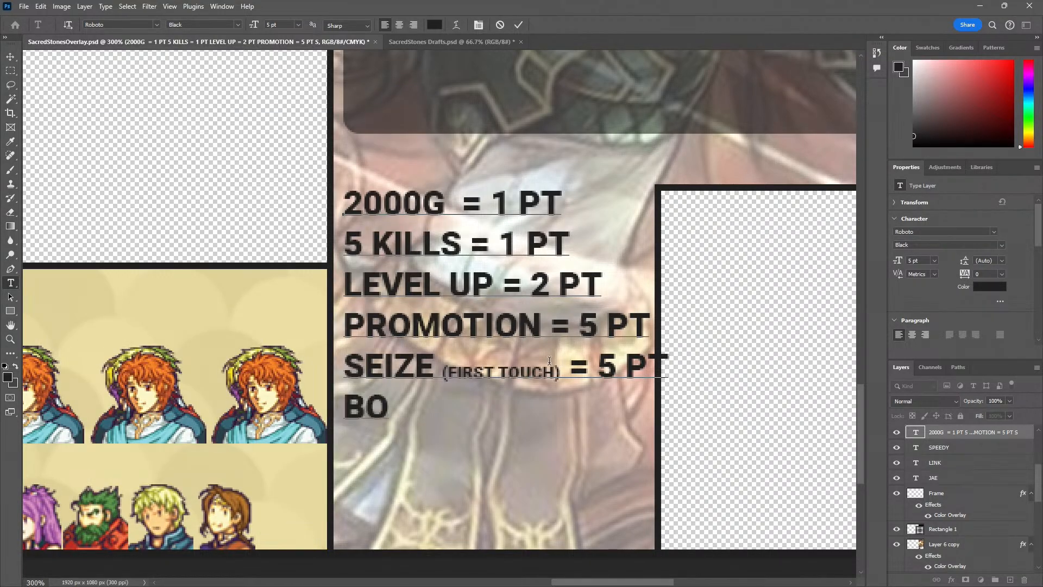
{"action": "key", "text": "BackSpace"}
{"action": "key", "text": "BackSpace"}
{"action": "key", "text": "BackSpace"}
Check the rules notes and add "ROUT BOSS KILL = 5 PT" as the sixth scoring line
{"action": "key", "text": "Return"}
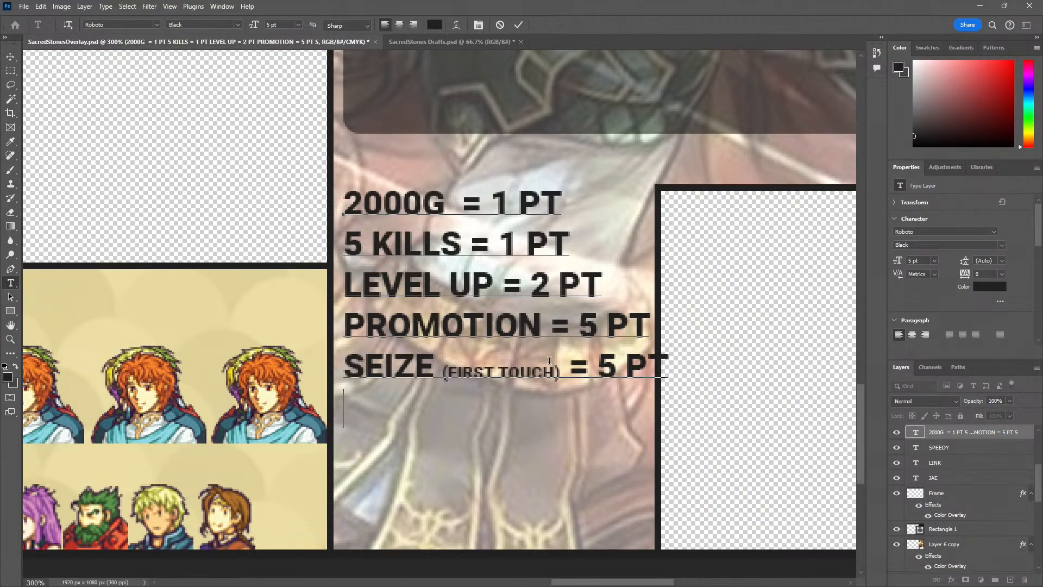
{"action": "key", "text": "alt+Tab"}
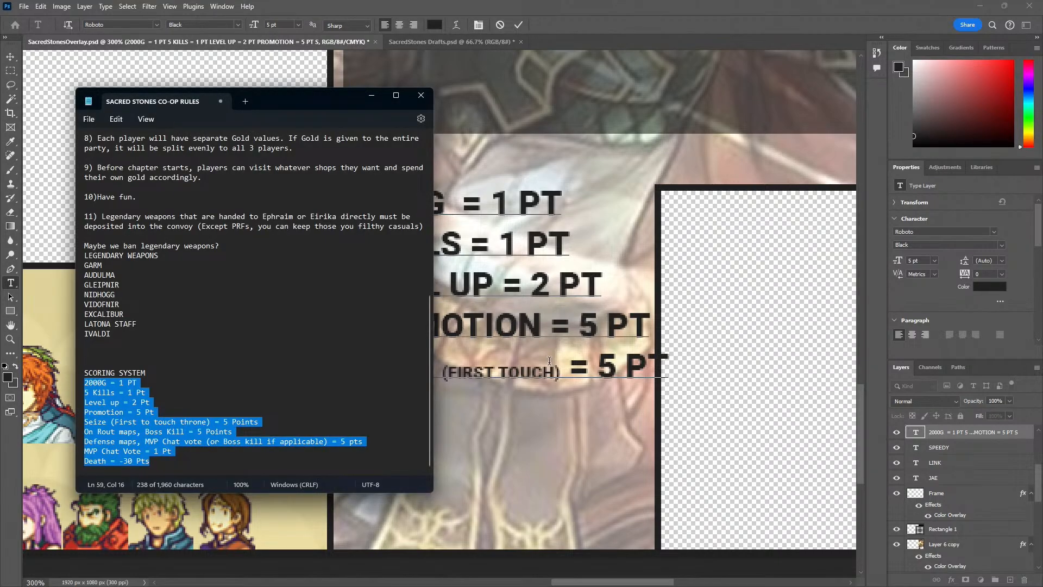
{"action": "key", "text": "alt+Tab"}
{"action": "type", "text": "ROUT BOS "}
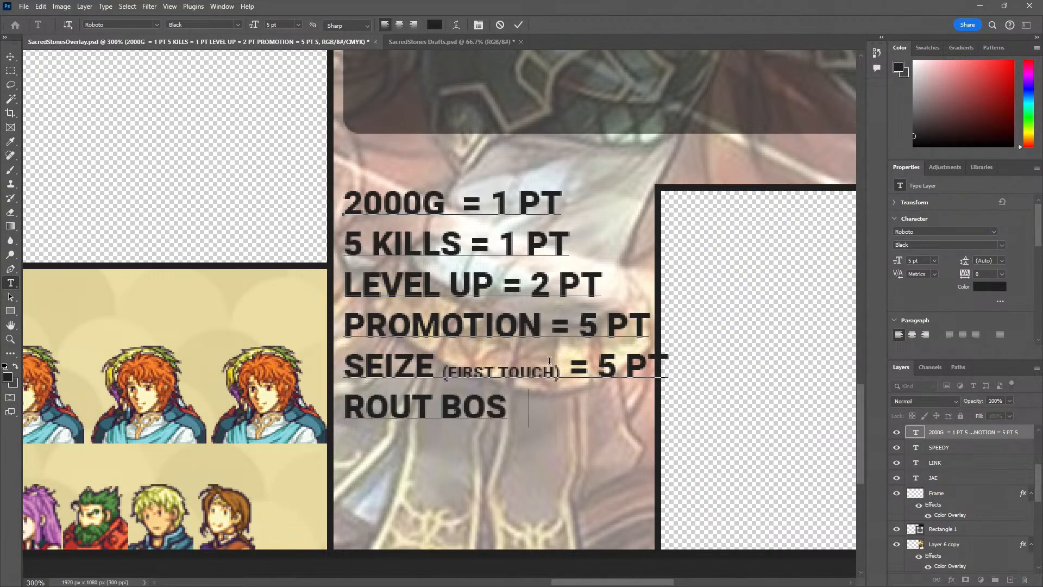
{"action": "type", "text": "S KILL = 5 P"}
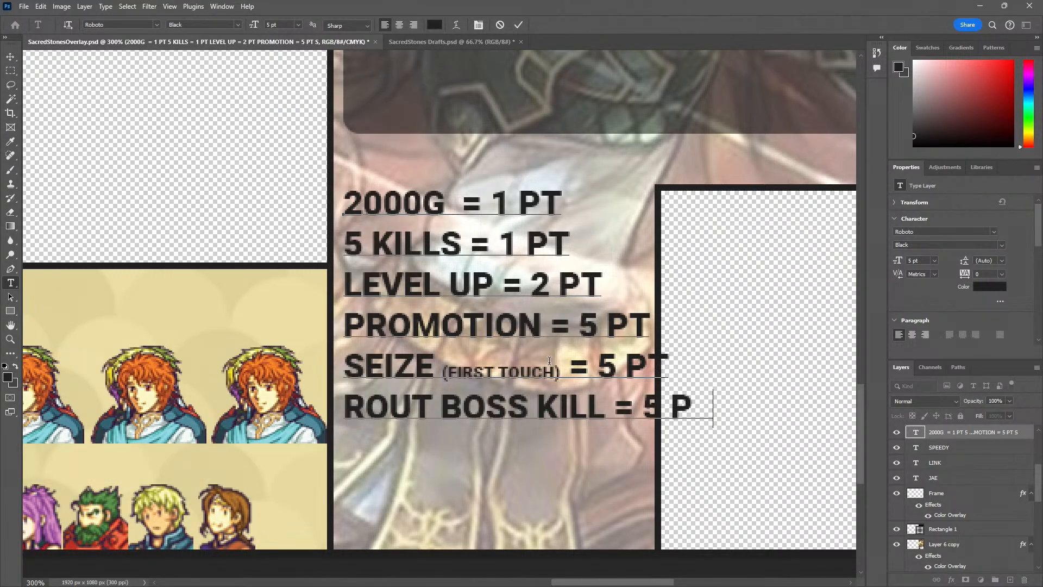
{"action": "type", "text": "T"}
Check the rules notes and add "DEFENSE MVP = 5 PT" as the seventh scoring line
{"action": "key", "text": "alt+Tab"}
{"action": "key", "text": "alt+Tab"}
{"action": "key", "text": "Return"}
{"action": "type", "text": "DEFENSE MVP"}
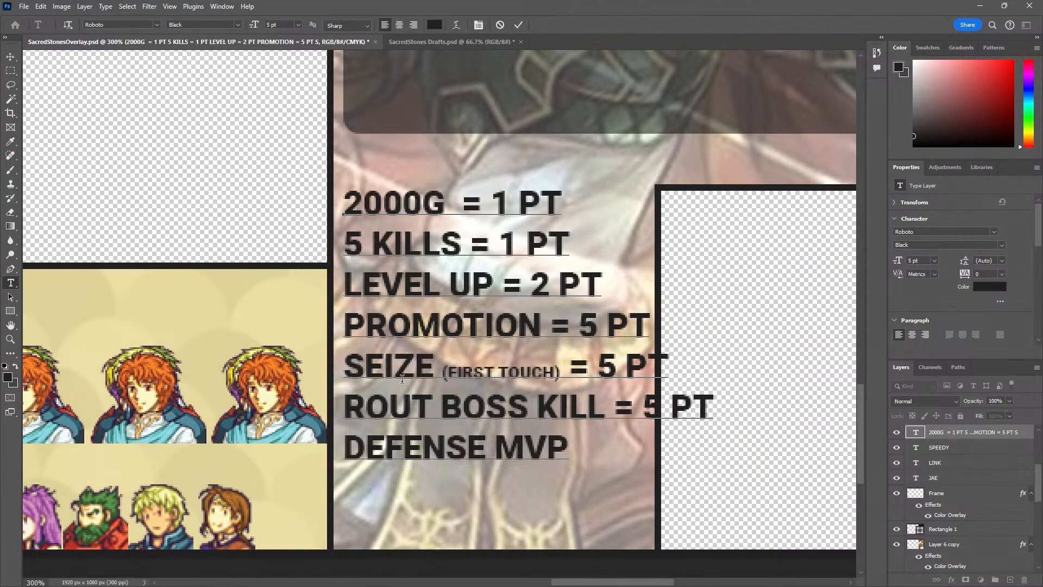
{"action": "key", "text": "alt+space"}
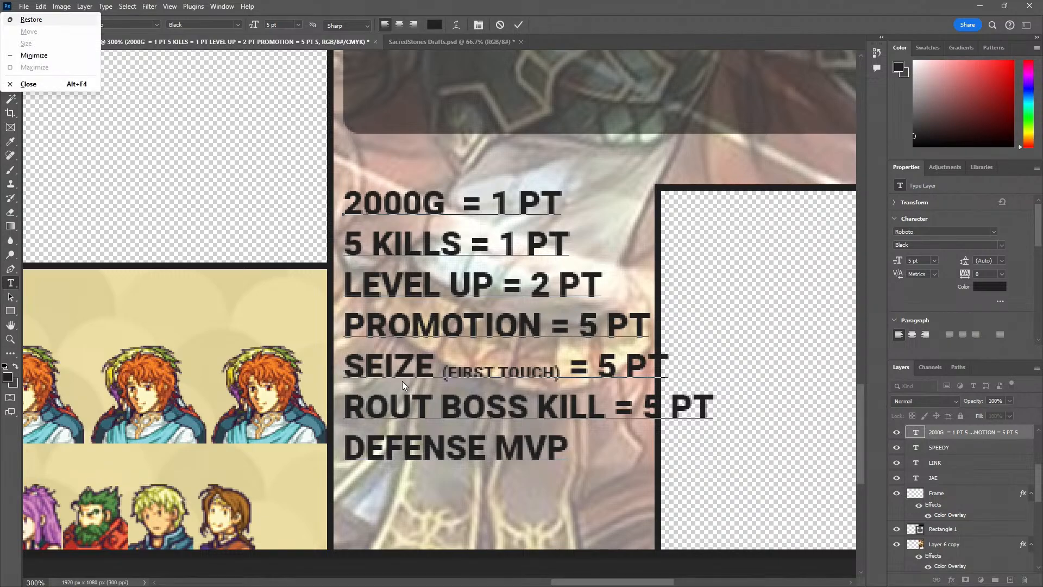
{"action": "key", "text": "Escape"}
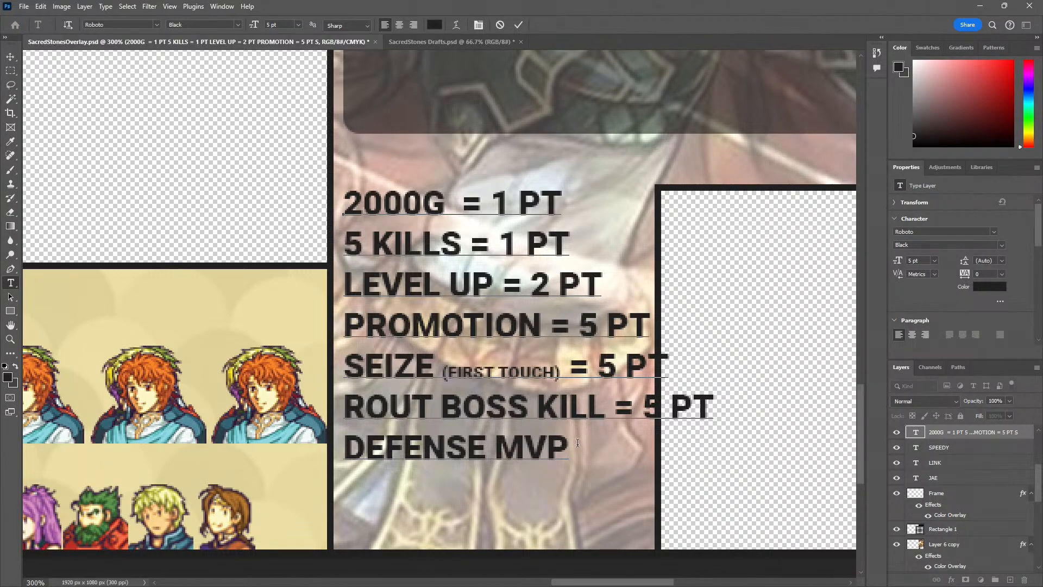
{"action": "type", "text": "= 5 PT"}
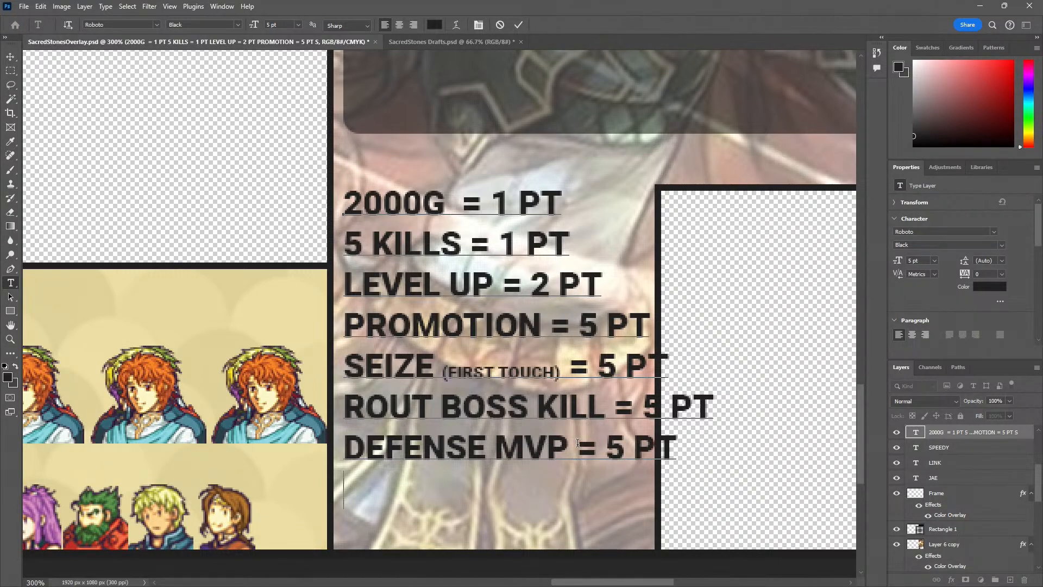
Check the rules notes and add "MVP CHAT VOTE = 1 PT" as the eighth scoring line
{"action": "key", "text": "alt+Tab"}
{"action": "key", "text": "alt+Tab"}
{"action": "key", "text": "Return"}
{"action": "type", "text": "MVP"}
{"action": "type", "text": "COTE ="}
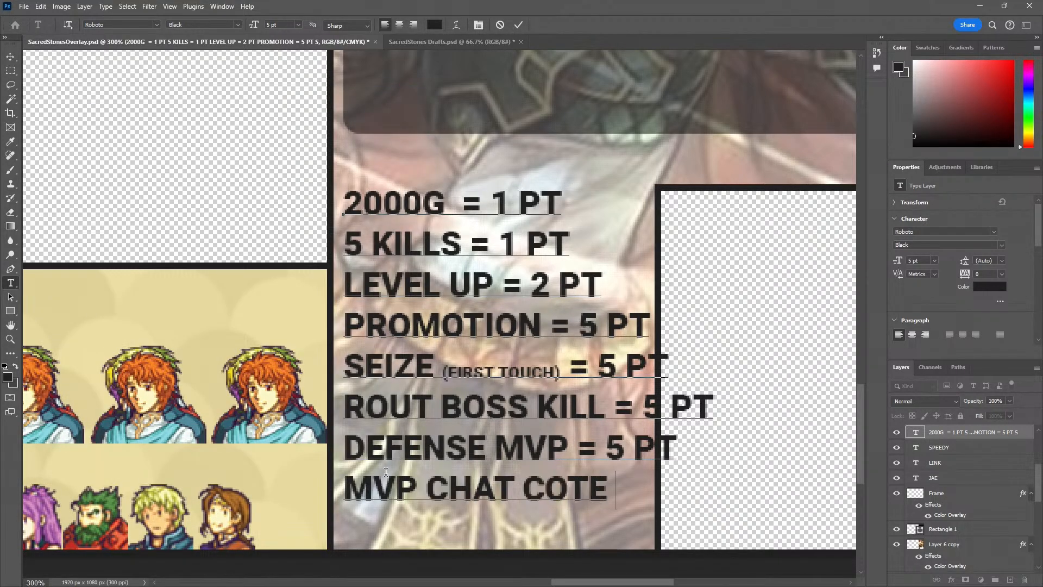
{"action": "key", "text": "BackSpace"}
{"action": "key", "text": "BackSpace"}
{"action": "key", "text": "BackSpace"}
{"action": "key", "text": "BackSpace"}
{"action": "key", "text": "BackSpace"}
{"action": "key", "text": "Left"}
{"action": "key", "text": "Delete"}
{"action": "type", "text": "VOTE =="}
{"action": "key", "text": "BackSpace"}
{"action": "type", "text": "1PT"}
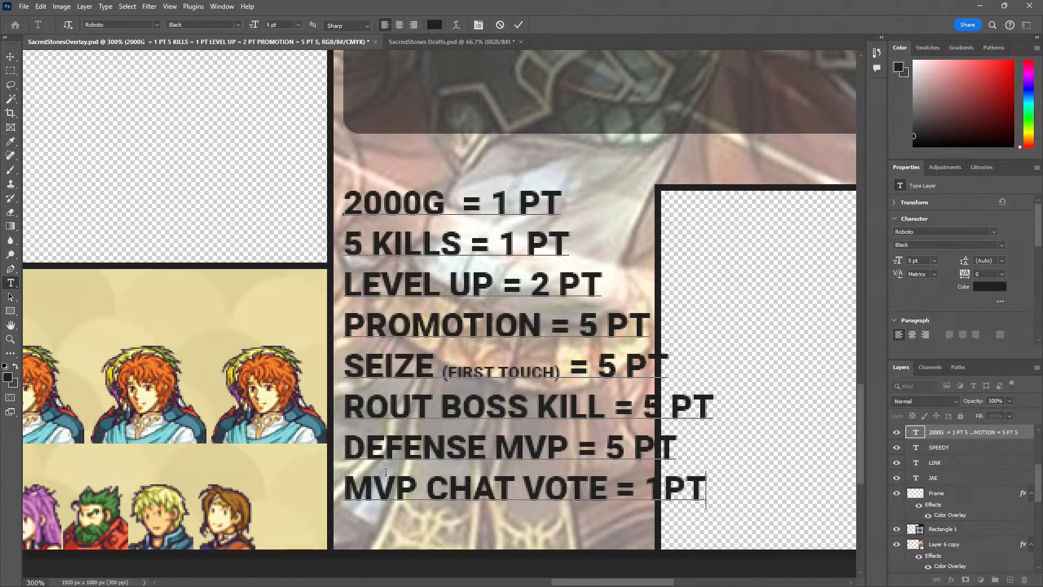
{"action": "key", "text": "Left"}
{"action": "key", "text": "Left"}
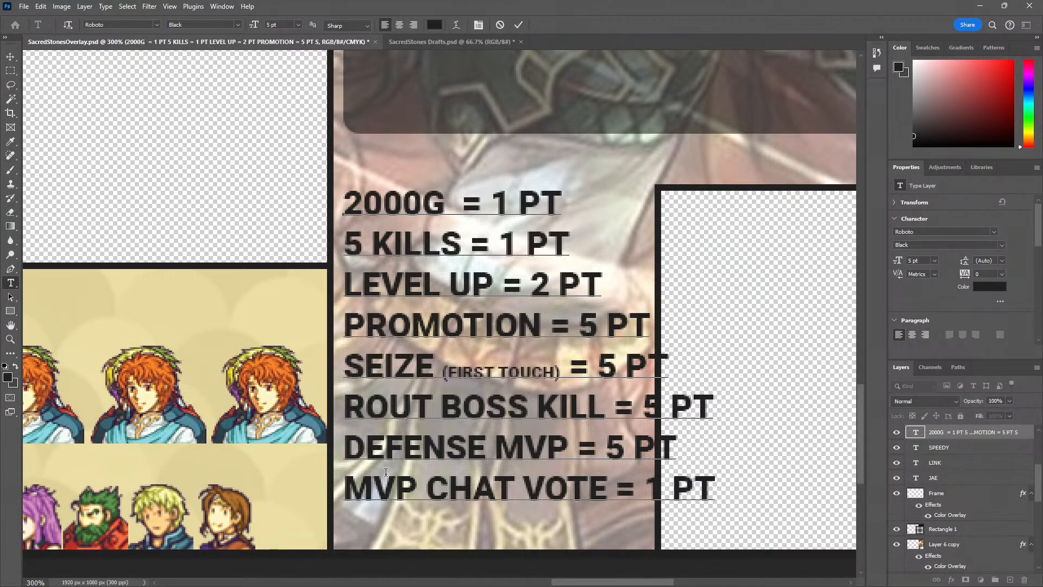
Add "DEATH = -30 PT" as the last scoring line, check it against the rules notes, and commit the text edit
{"action": "key", "text": "alt+Tab"}
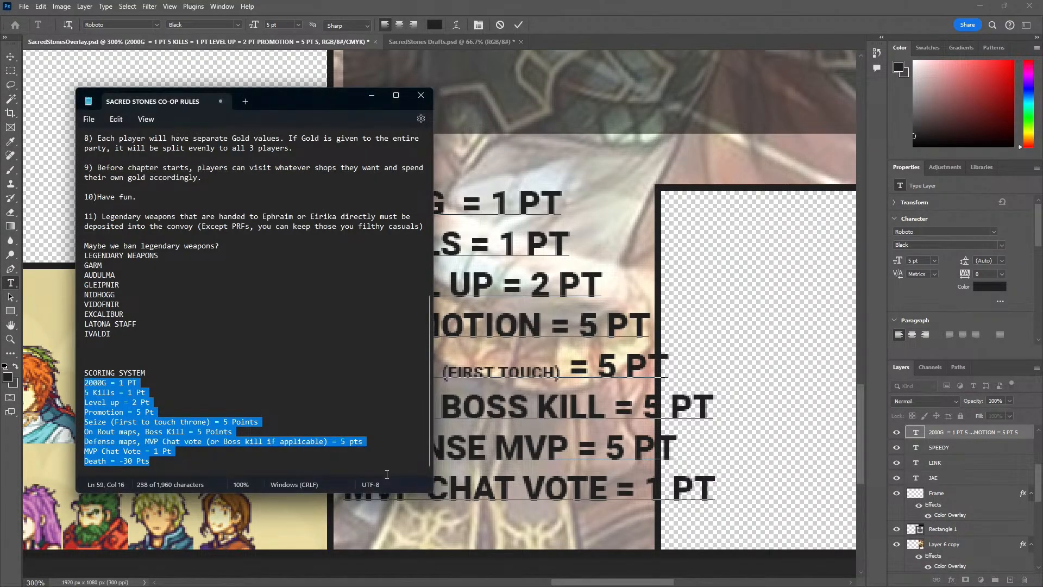
{"action": "key", "text": "alt+Tab"}
{"action": "key", "text": "Return"}
{"action": "type", "text": "DEATH = "}
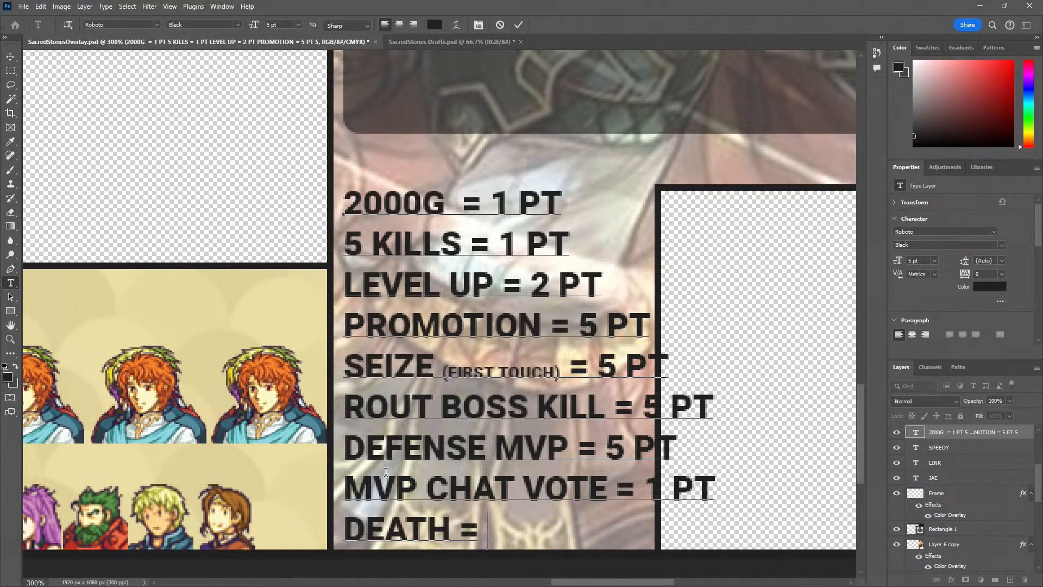
{"action": "type", "text": "-30 PT"}
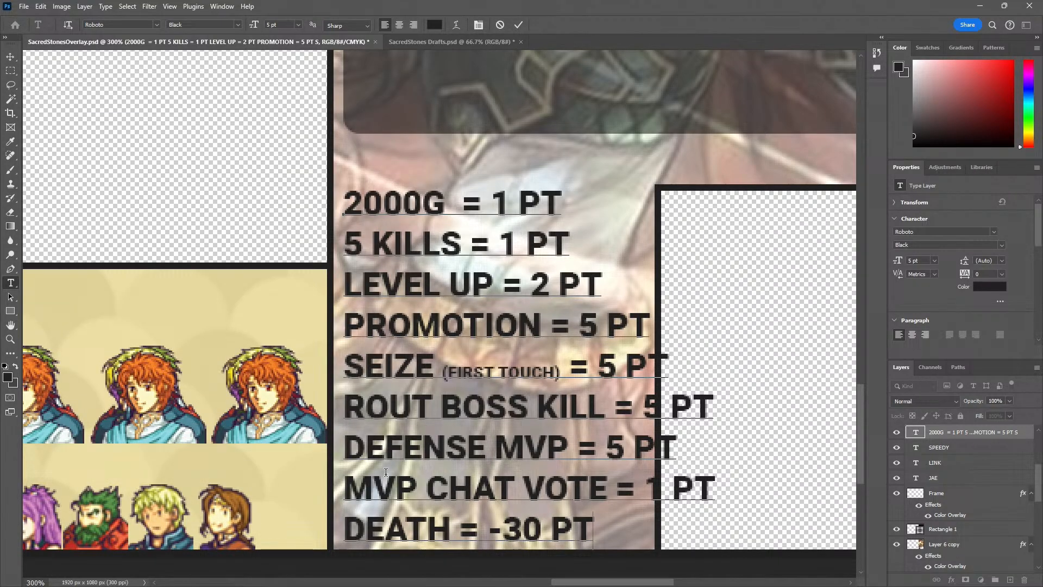
{"action": "key", "text": "alt+Tab"}
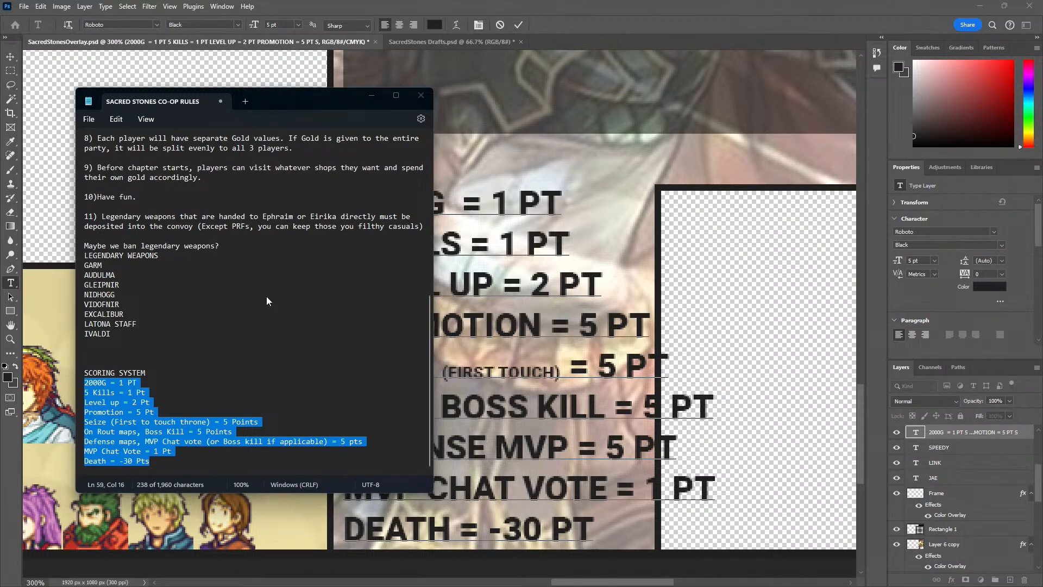
{"action": "key", "text": "alt+Tab"}
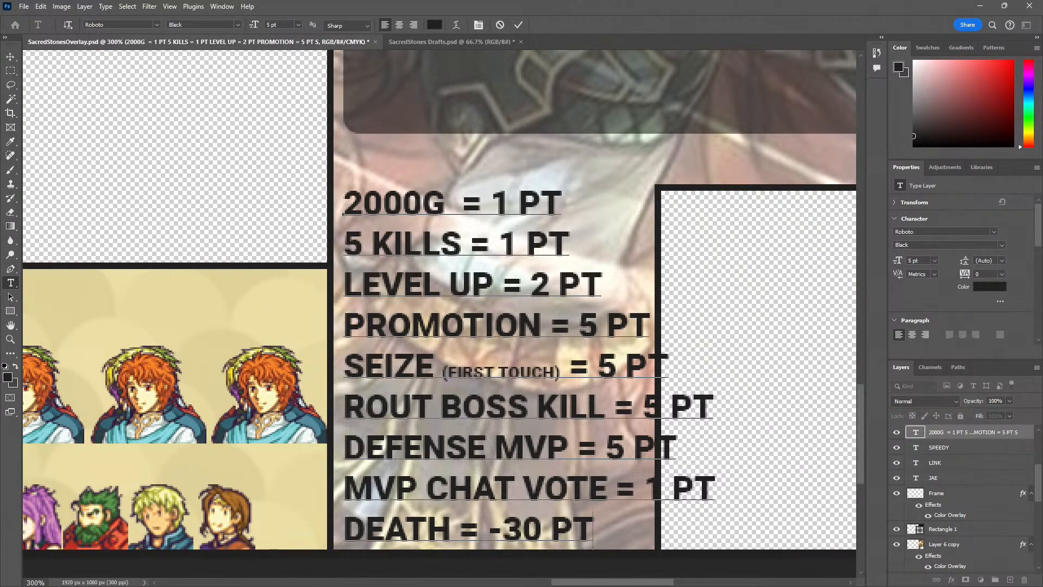
{"action": "key", "text": "ctrl+Return"}
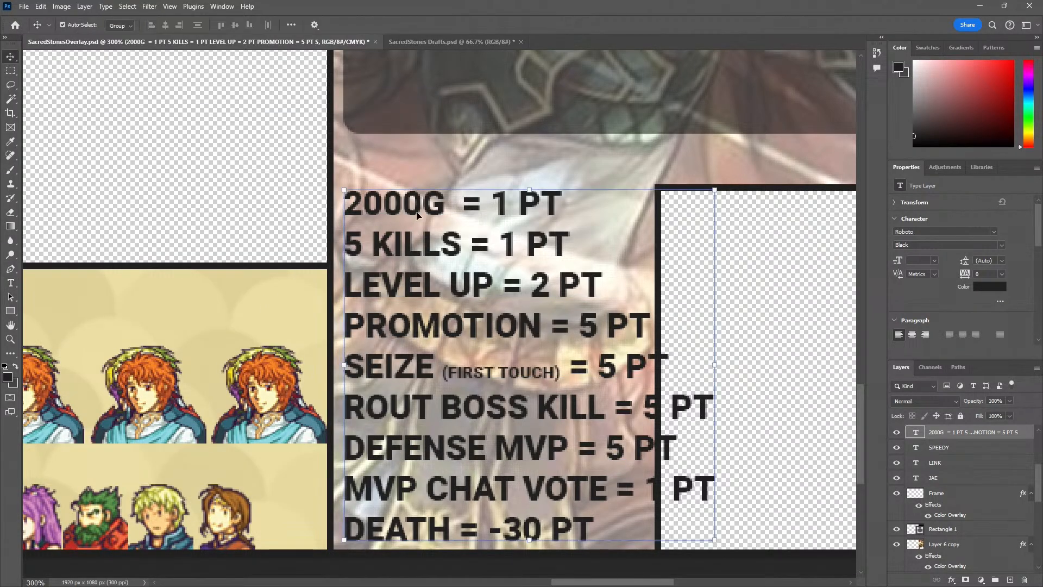
Scale the scoring text block to about 82% so it fits the narrow artwork column beside the transparent window
{"action": "key", "text": "z"}
{"action": "left_click", "coordinate": [486, 329], "text": "alt"}
{"action": "left_click_drag", "start_coordinate": [487, 329], "coordinate": [441, 323]}
{"action": "key", "text": "t"}
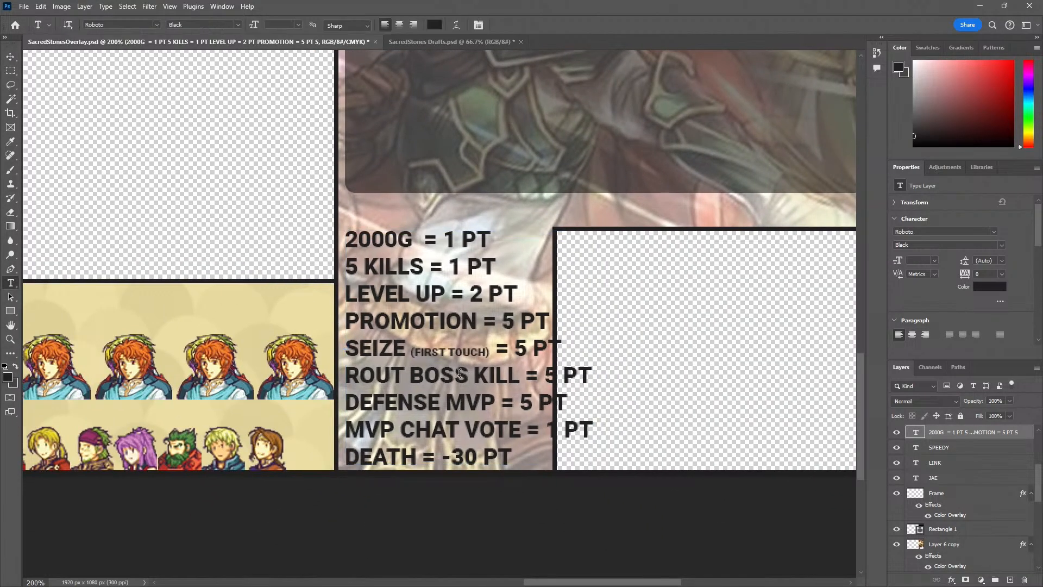
{"action": "key", "text": "v"}
{"action": "left_click_drag", "start_coordinate": [593, 233], "coordinate": [535, 268]}
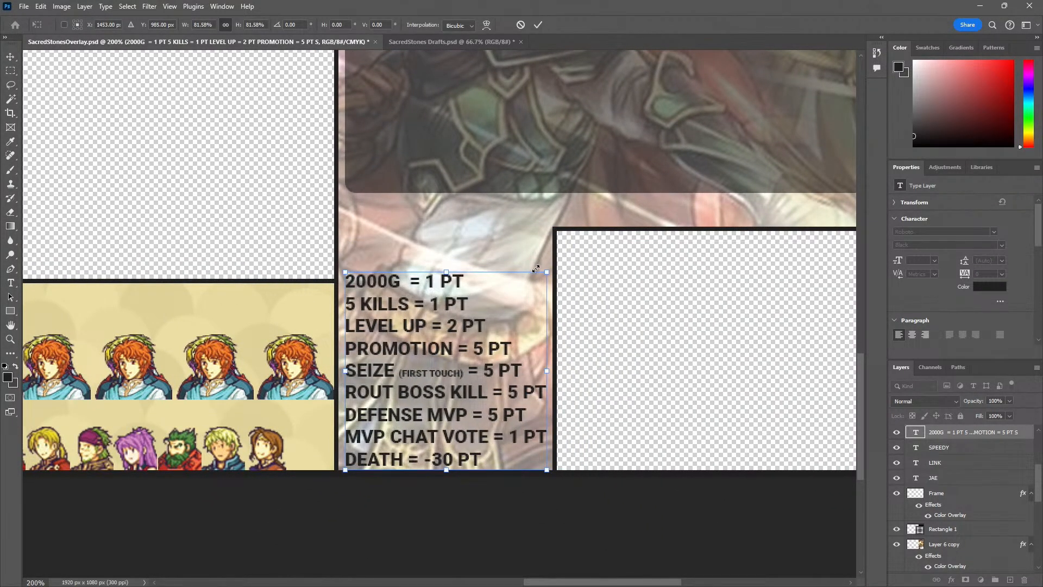
{"action": "key", "text": "Return"}
{"action": "left_click_drag", "start_coordinate": [418, 349], "coordinate": [422, 360]}
Duplicate the scoring text above itself, replace the copy's text with "CHAPTER #", and move it just below the dark panel
{"action": "left_click_drag", "start_coordinate": [435, 396], "coordinate": [435, 343], "text": "alt"}
{"action": "double_click", "coordinate": [395, 230]}
{"action": "type", "text": "CHAPTER #"}
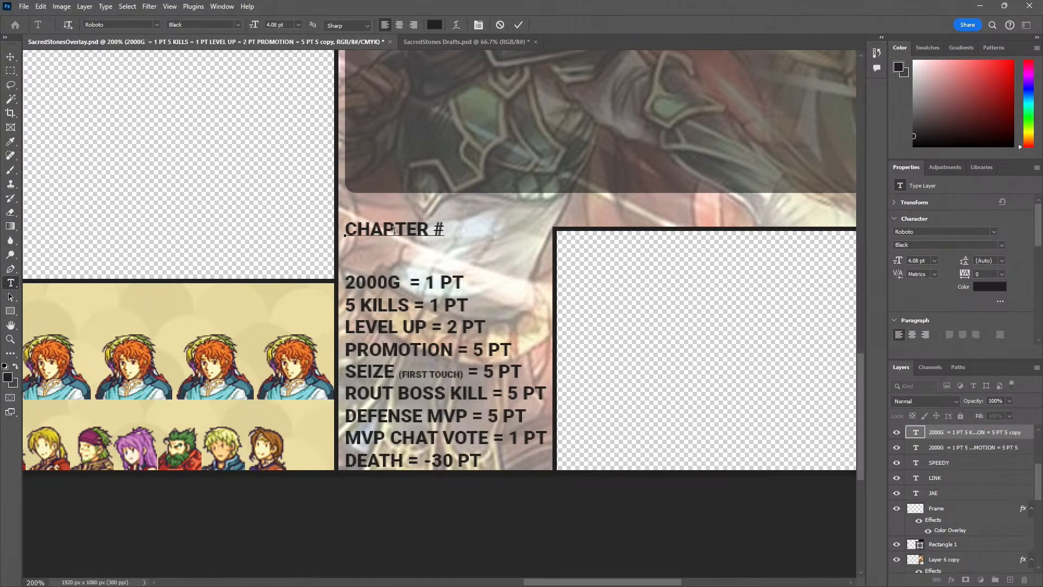
{"action": "left_click", "coordinate": [698, 302]}
{"action": "left_click", "coordinate": [404, 229]}
{"action": "type", "text": "V"}
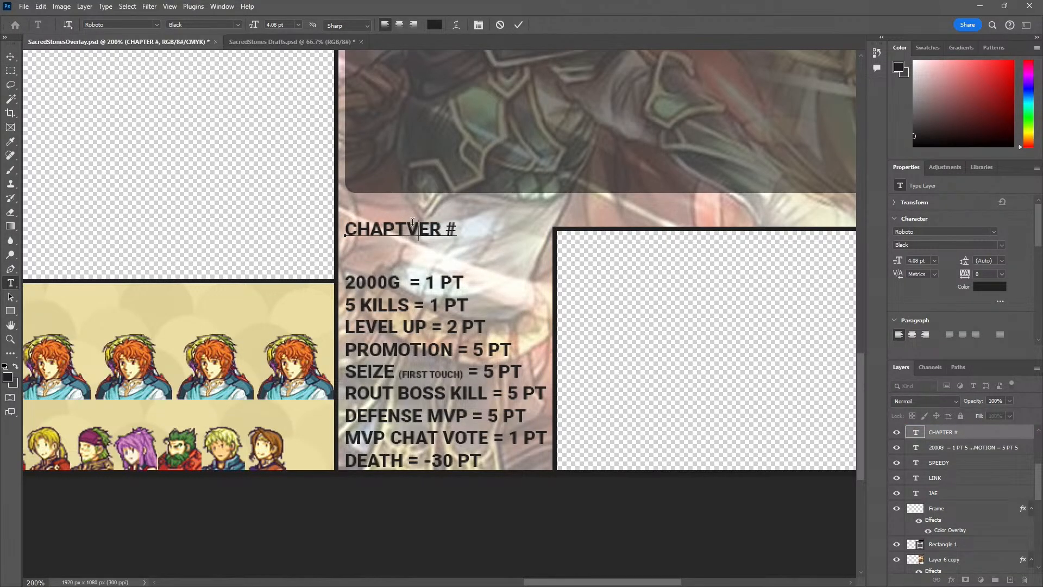
{"action": "left_click", "coordinate": [441, 230]}
{"action": "key", "text": "BackSpace"}
{"action": "left_click", "coordinate": [12, 58]}
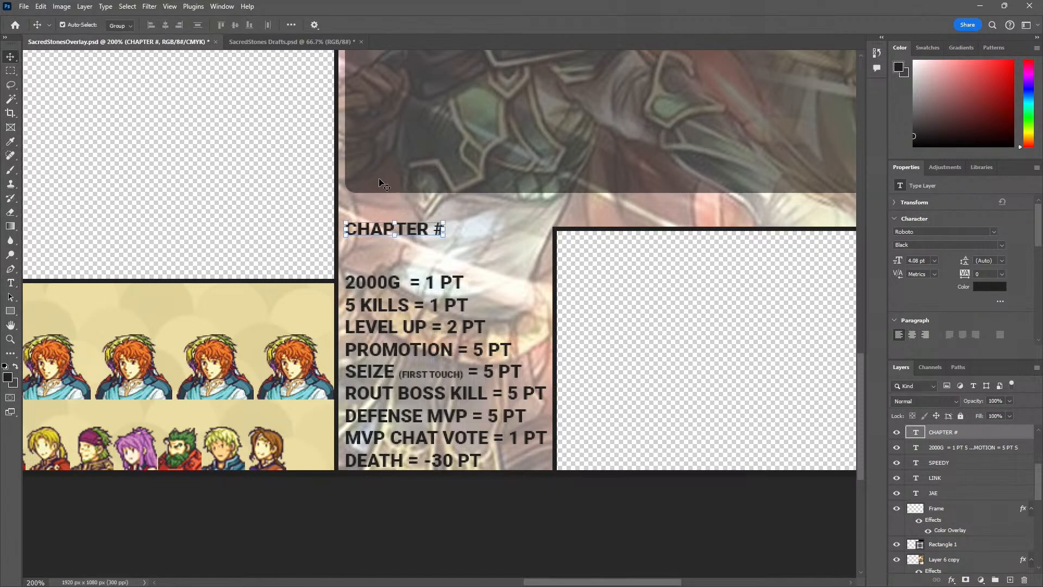
{"action": "left_click_drag", "start_coordinate": [375, 228], "coordinate": [375, 206]}
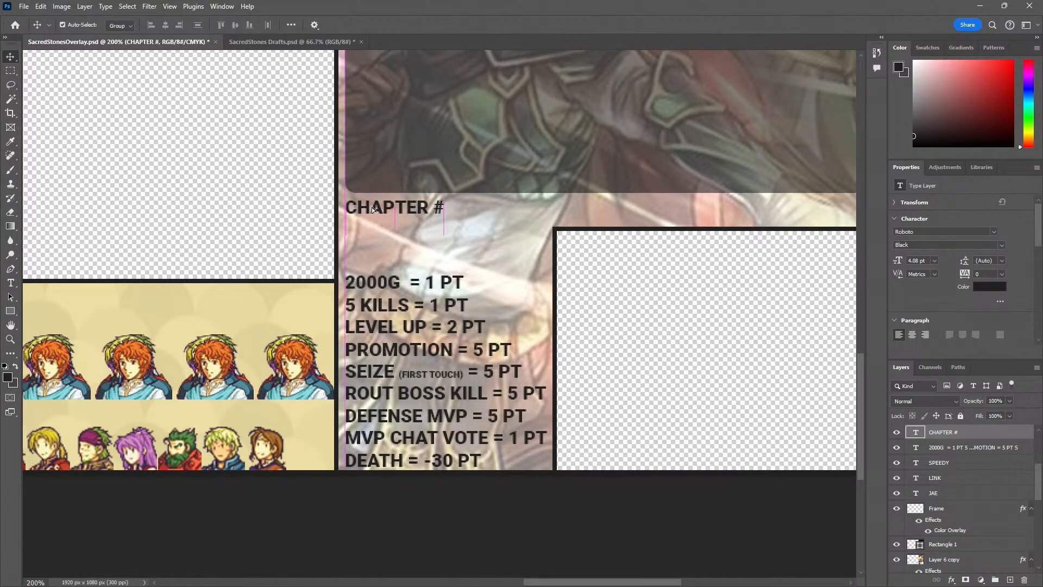
Duplicate the "CHAPTER #" text into the yellow player panel and change the copy's text to "GOLD #"
{"action": "left_click", "coordinate": [490, 265]}
{"action": "key", "text": "z"}
{"action": "left_click", "coordinate": [492, 266], "text": "alt"}
{"action": "left_click", "coordinate": [492, 266]}
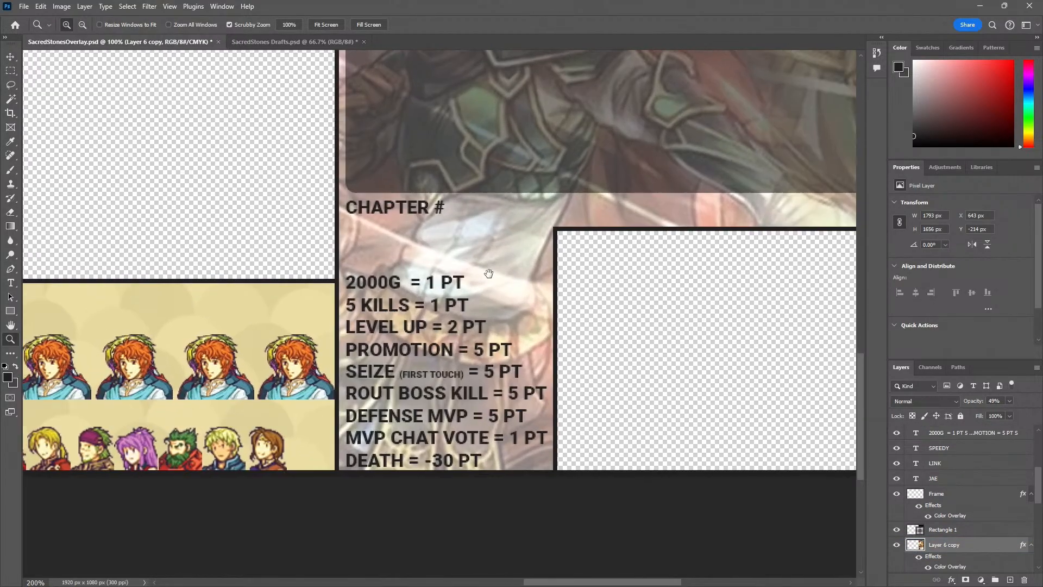
{"action": "left_click_drag", "start_coordinate": [489, 273], "coordinate": [611, 271]}
{"action": "key", "text": "v"}
{"action": "left_click_drag", "start_coordinate": [518, 207], "coordinate": [399, 293]}
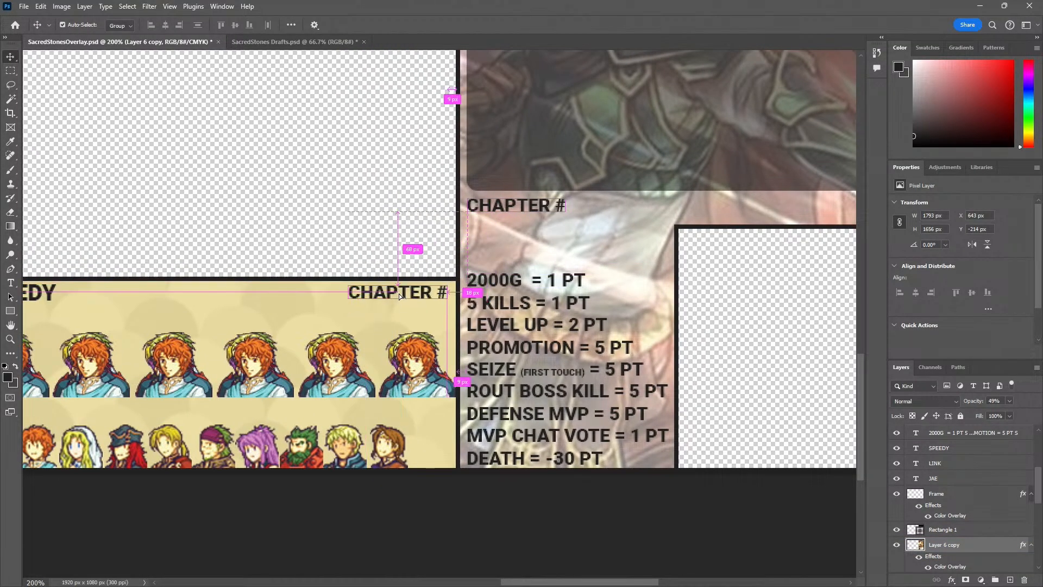
{"action": "double_click", "coordinate": [402, 293]}
{"action": "type", "text": "GOLD $"}
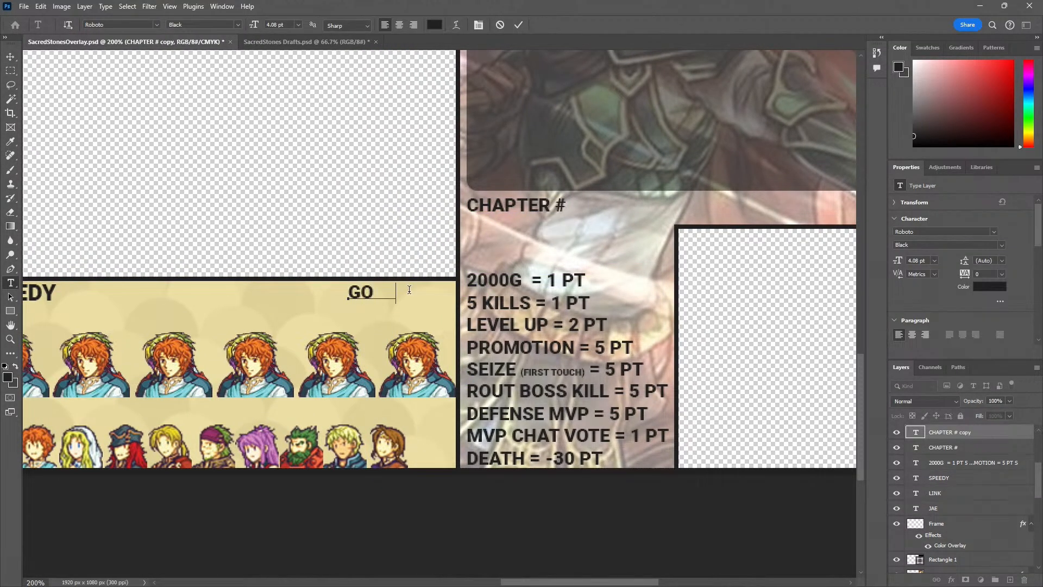
{"action": "key", "text": "BackSpace"}
{"action": "type", "text": "$"}
{"action": "left_click", "coordinate": [382, 261]}
{"action": "left_click", "coordinate": [381, 297]}
{"action": "type", "text": "VD #"}
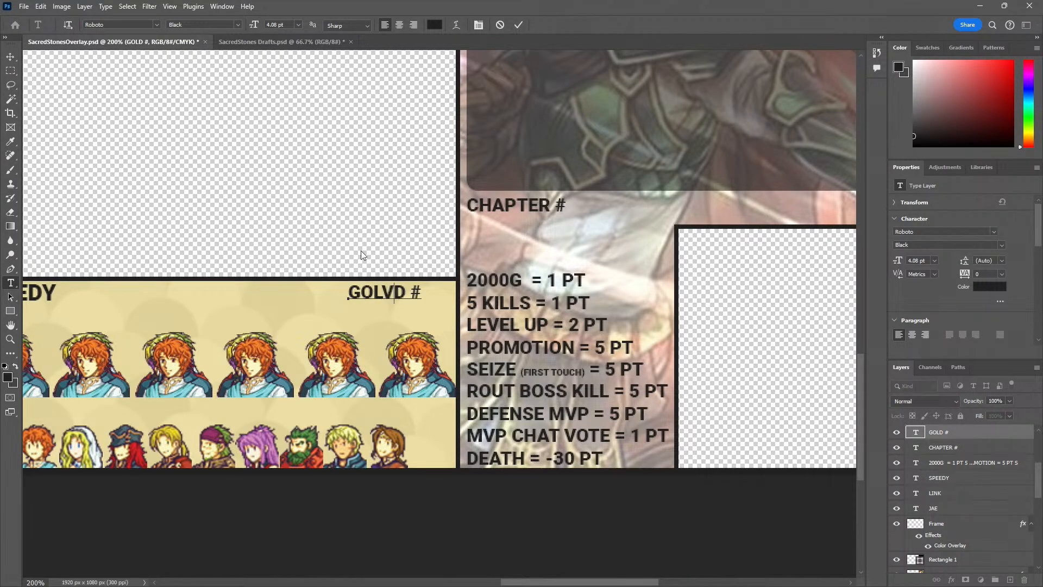
{"action": "key", "text": "BackSpace"}
{"action": "left_click", "coordinate": [11, 56]}
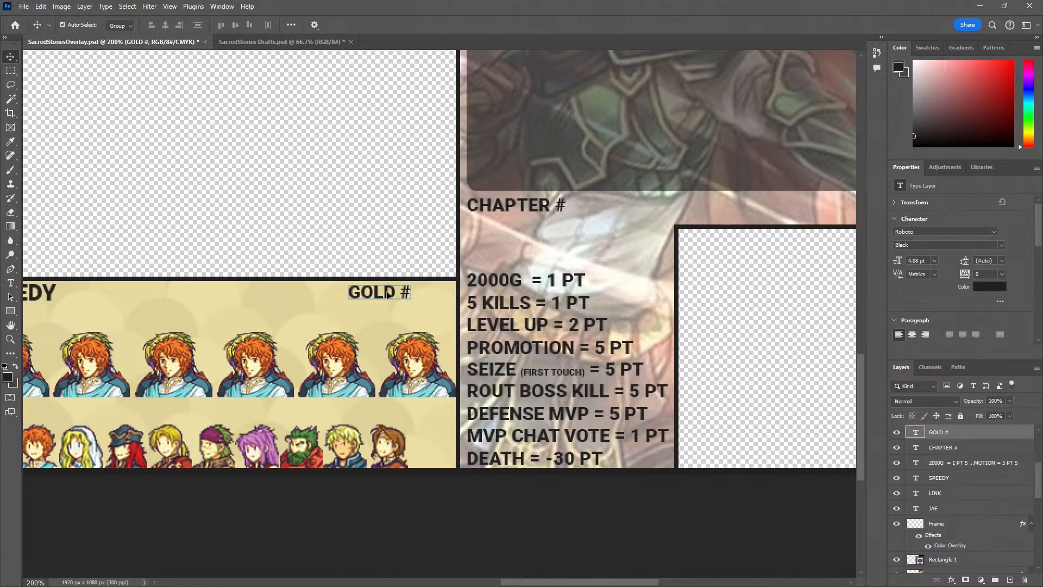
Position the "GOLD #" text in the upper-right corner of the yellow player panel, keeping its scale at 100%
{"action": "left_click_drag", "start_coordinate": [387, 298], "coordinate": [315, 325]}
{"action": "left_click_drag", "start_coordinate": [326, 325], "coordinate": [458, 318]}
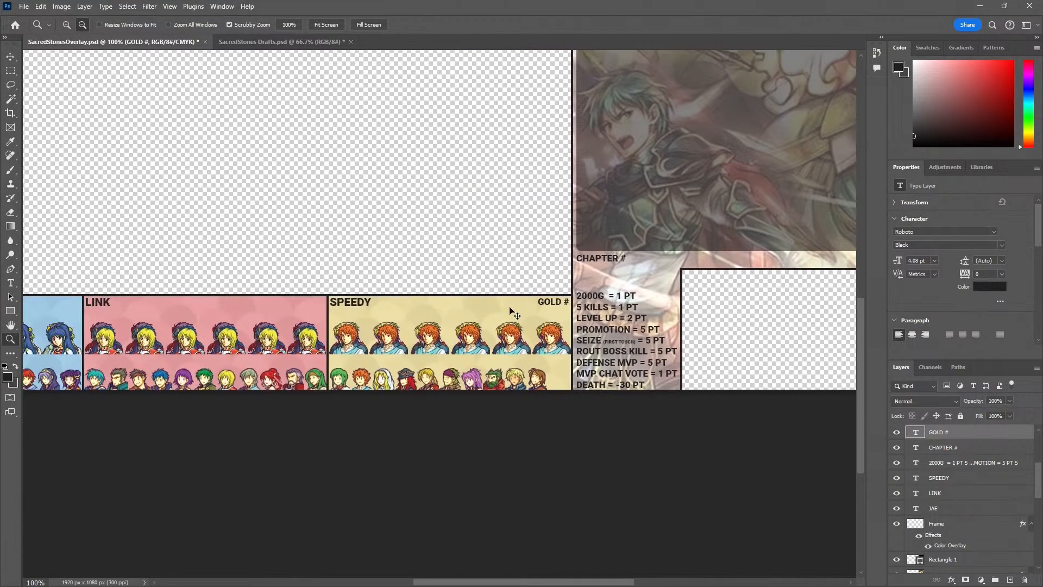
{"action": "key", "text": "ctrl+t"}
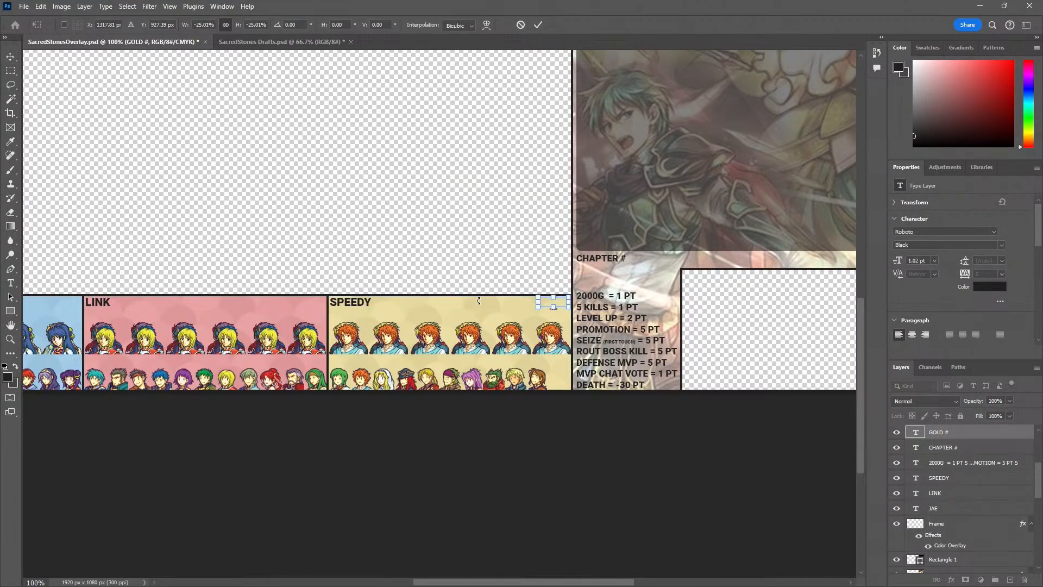
{"action": "left_click_drag", "start_coordinate": [552, 302], "coordinate": [552, 307]}
{"action": "scroll", "coordinate": [533, 297], "scroll_direction": "up", "scroll_amount": 1}
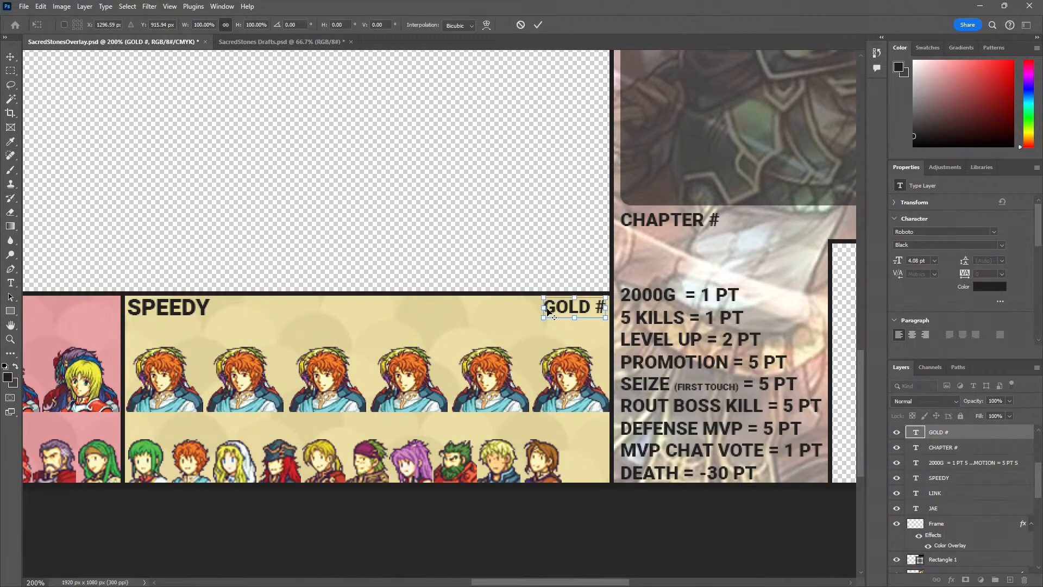
{"action": "key", "text": "Return"}
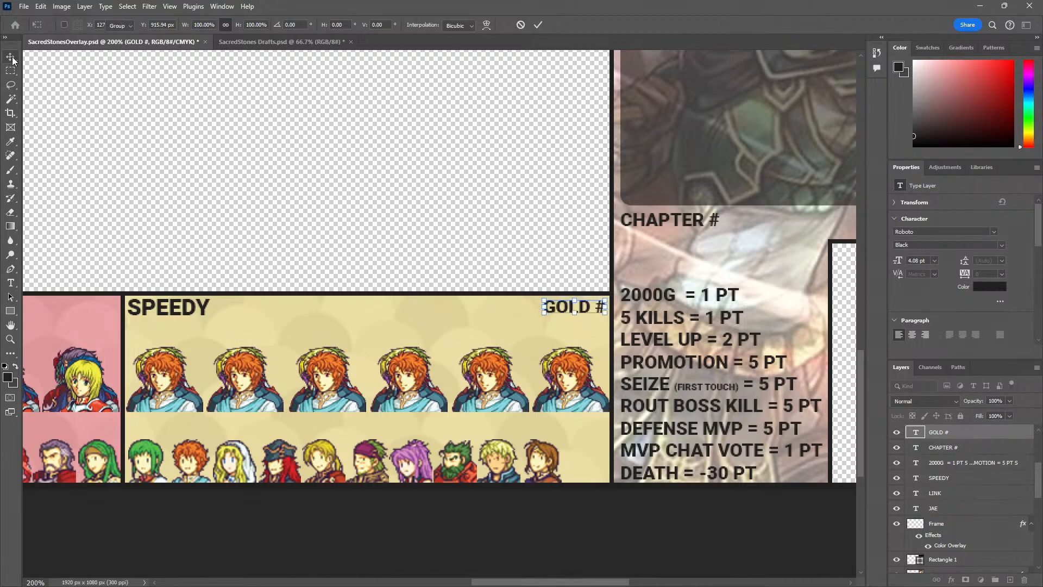
Duplicate the "GOLD #" text into the upper-right corners of the pink and blue player panels and save the document
{"action": "left_click_drag", "start_coordinate": [565, 308], "coordinate": [164, 308]}
{"action": "key", "text": "z"}
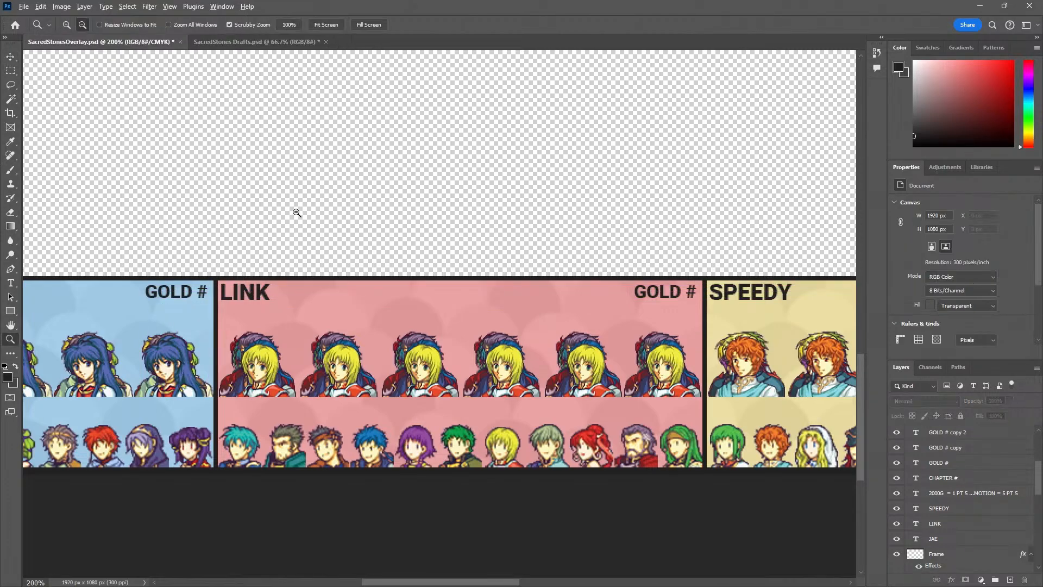
{"action": "left_click", "coordinate": [297, 213], "text": "alt"}
{"action": "left_click_drag", "start_coordinate": [210, 203], "coordinate": [288, 237]}
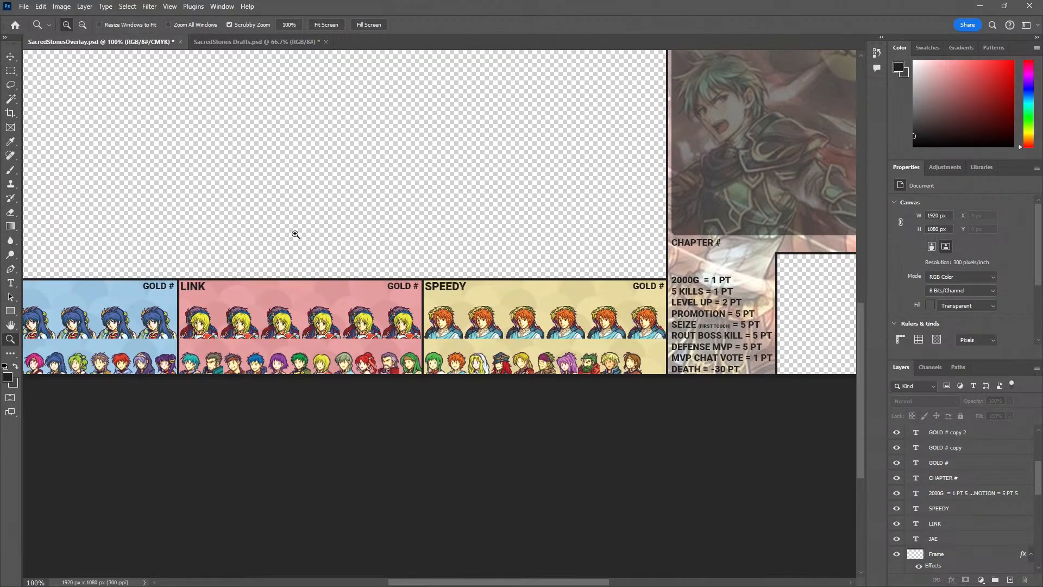
{"action": "left_click_drag", "start_coordinate": [120, 223], "coordinate": [277, 309]}
{"action": "left_click", "coordinate": [240, 260], "text": "alt"}
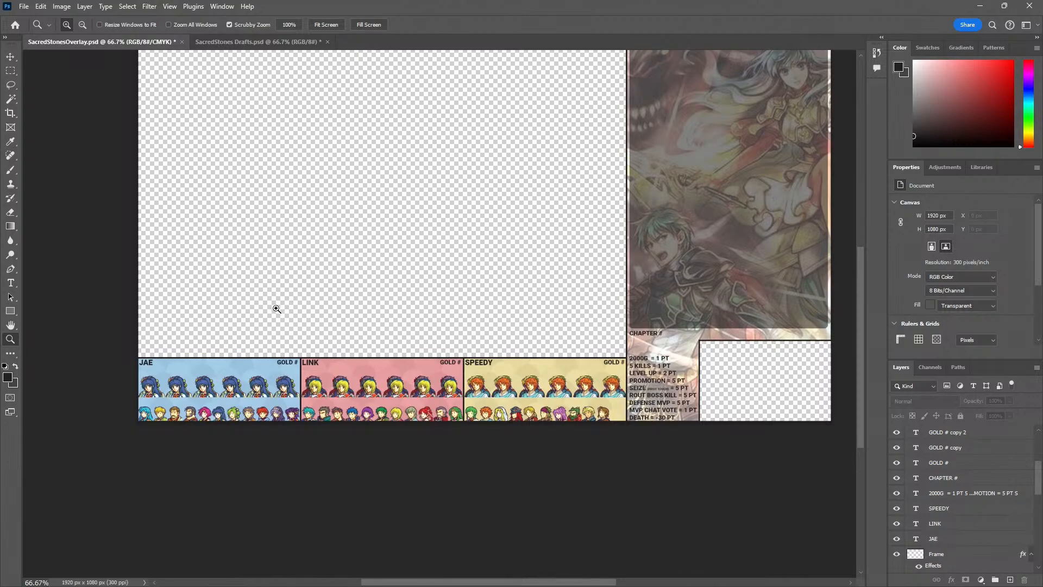
{"action": "key", "text": "ctrl+s"}
Switch to the YouTube Fire Emblem 7 CO-OP video and examine its stream overlay layout in full screen
{"action": "left_click", "coordinate": [234, 363]}
{"action": "left_click", "coordinate": [235, 364]}
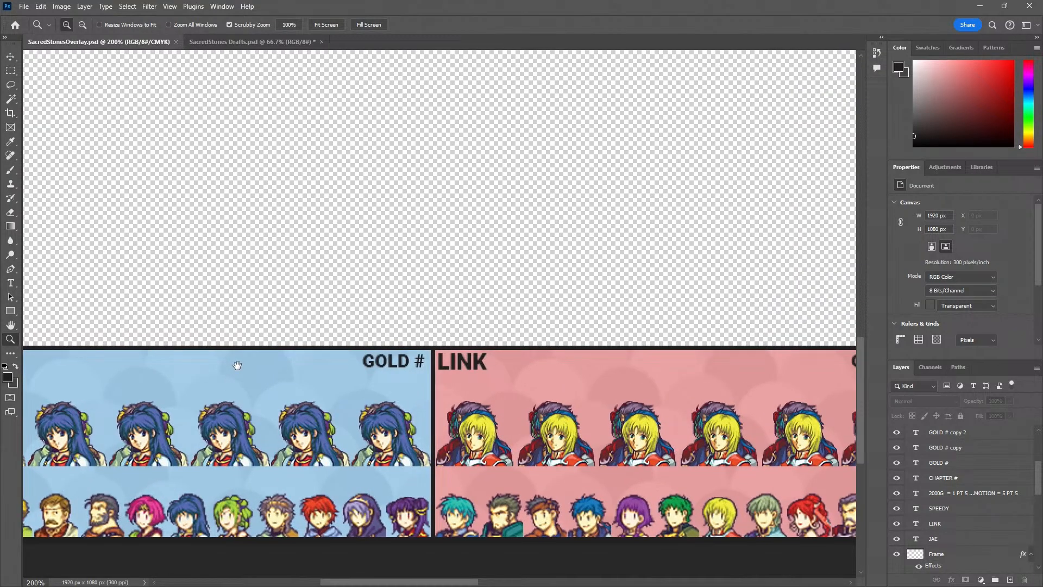
{"action": "left_click", "coordinate": [260, 328], "text": "alt"}
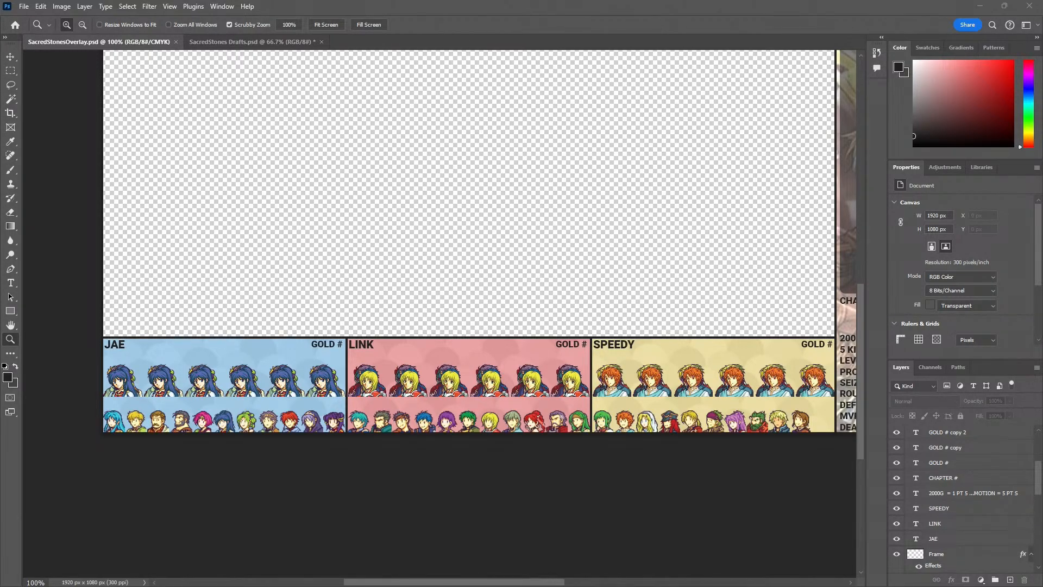
{"action": "left_click_drag", "start_coordinate": [1, 65], "coordinate": [196, 119]}
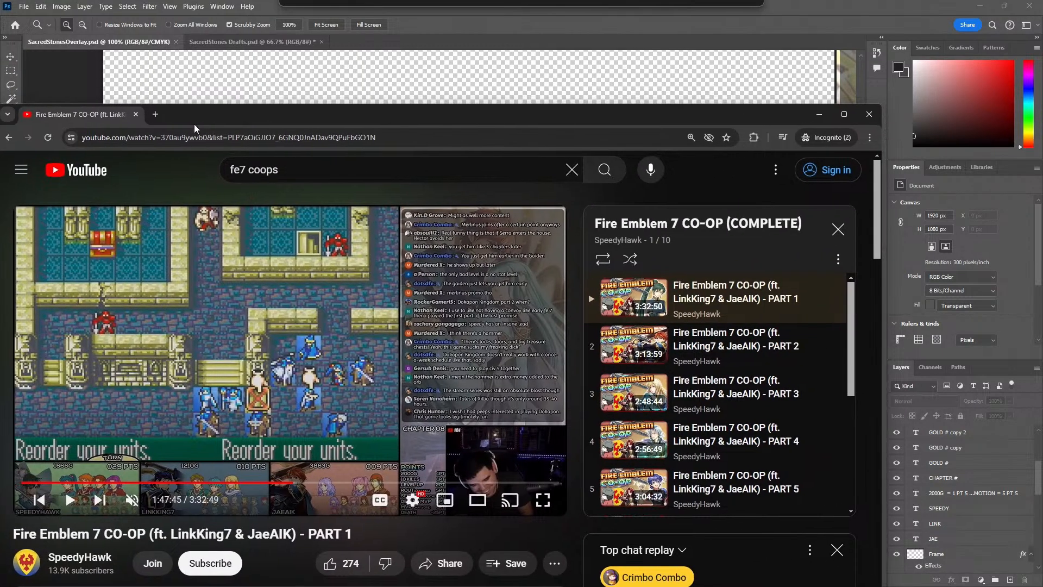
{"action": "left_click", "coordinate": [543, 499]}
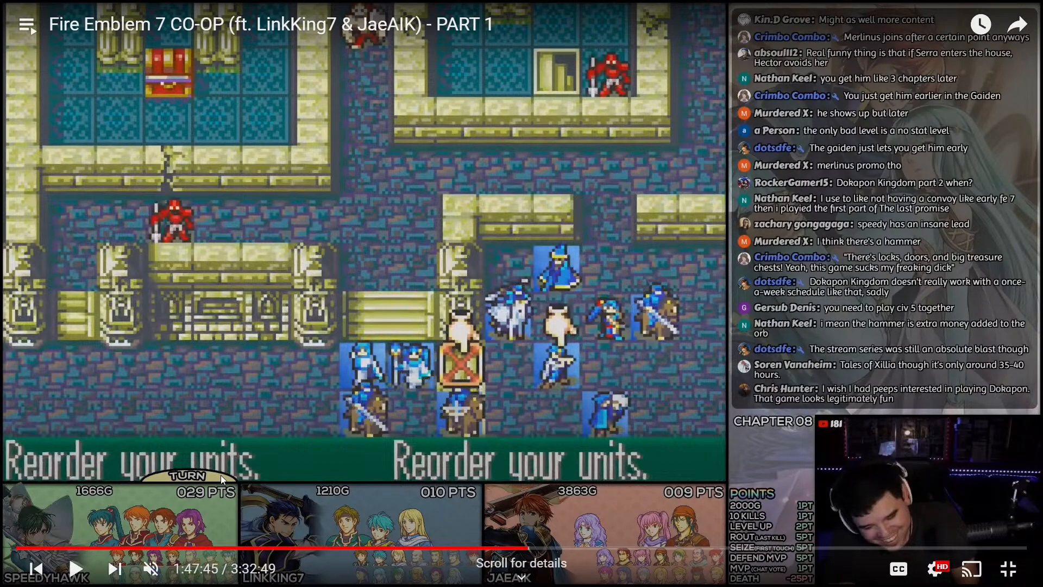
{"action": "key", "text": "Escape"}
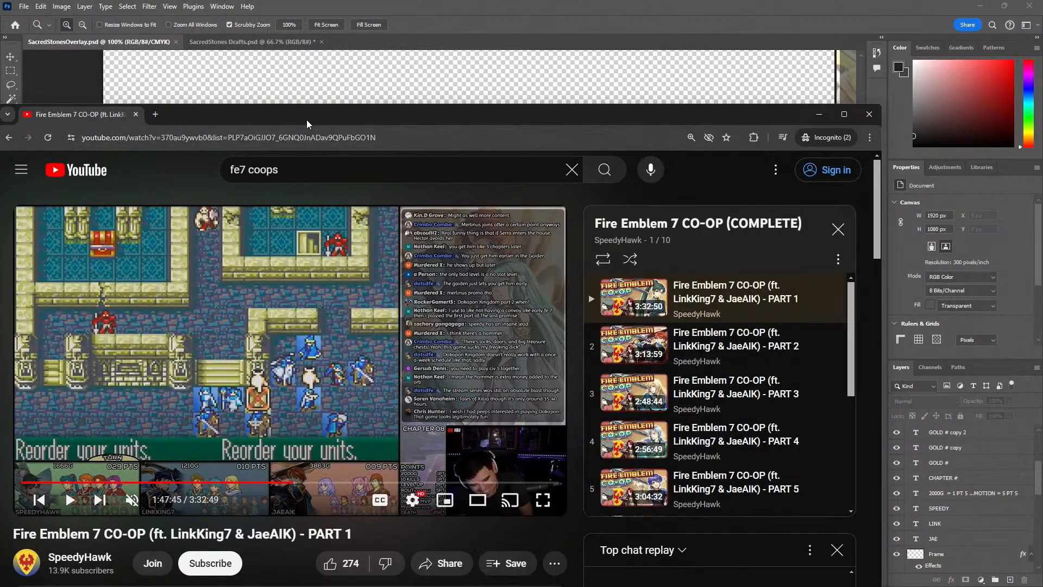
{"action": "left_click_drag", "start_coordinate": [306, 119], "coordinate": [0, 119]}
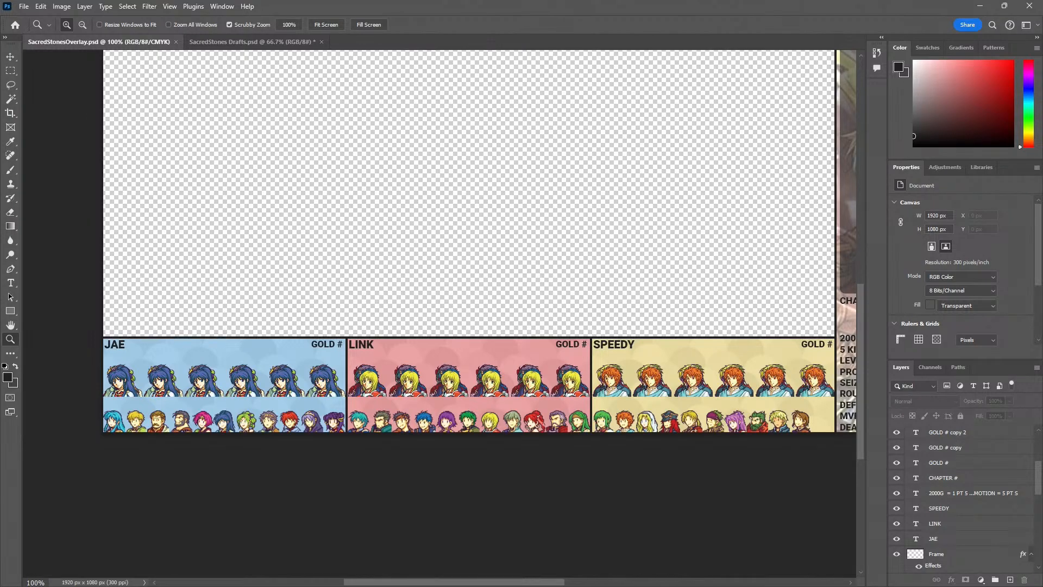
{"action": "left_click", "coordinate": [261, 282]}
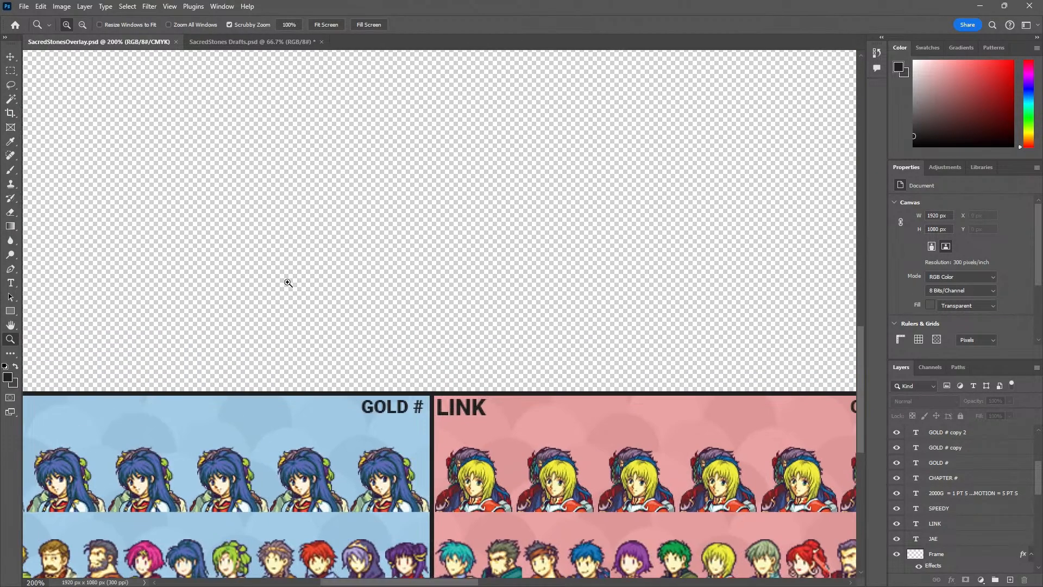
{"action": "left_click", "coordinate": [286, 328], "text": "alt"}
{"action": "left_click", "coordinate": [305, 284]}
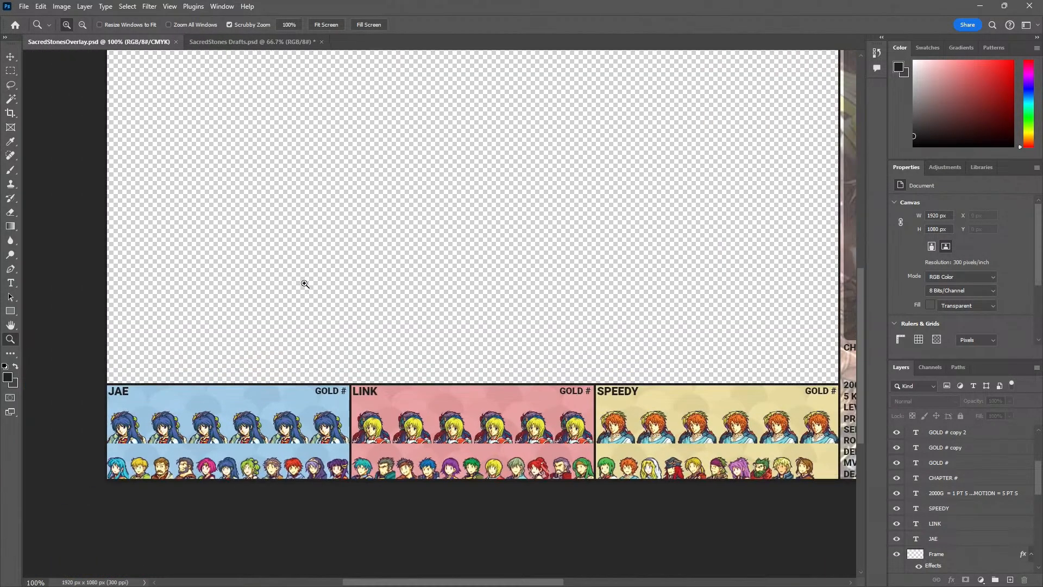
{"action": "scroll", "coordinate": [293, 318], "scroll_direction": "right", "scroll_amount": 5}
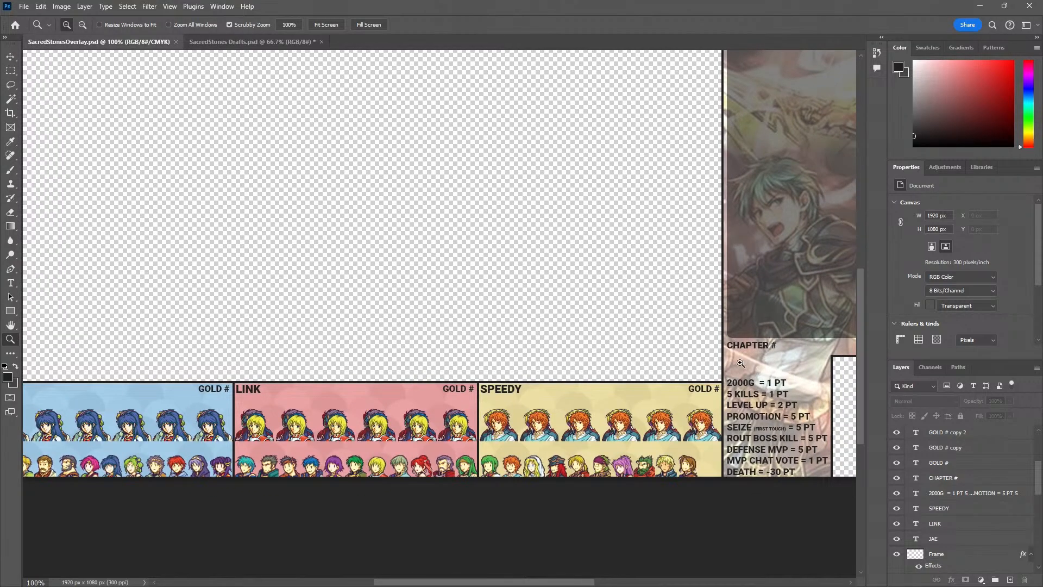
Reorder the layers so that the Frame layer sits directly above all the text layers
{"action": "scroll", "coordinate": [986, 510], "scroll_direction": "up", "scroll_amount": 6}
{"action": "scroll", "coordinate": [986, 507], "scroll_direction": "down", "scroll_amount": 1}
{"action": "left_click", "coordinate": [981, 504]}
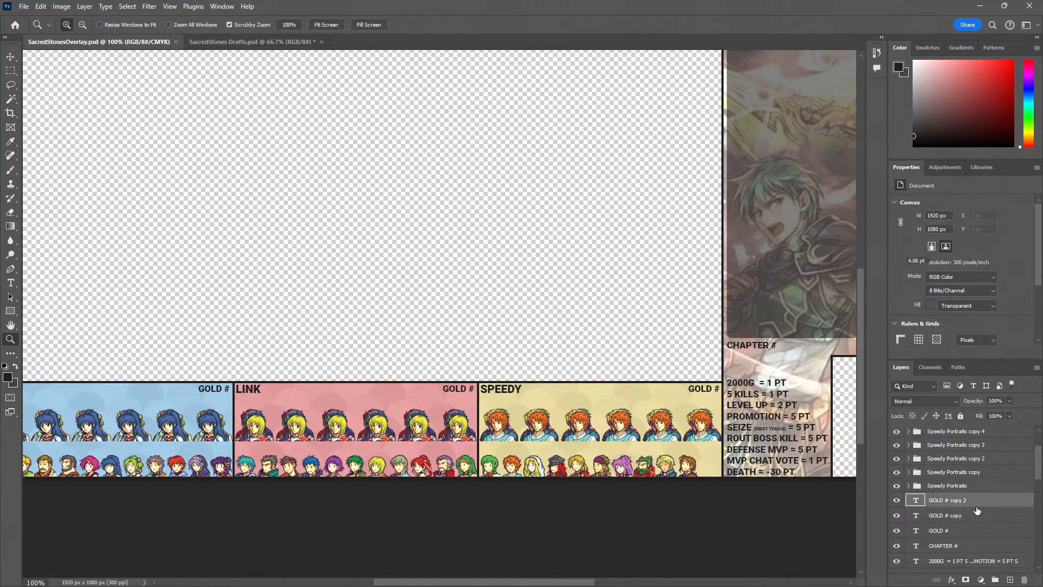
{"action": "scroll", "coordinate": [971, 514], "scroll_direction": "down", "scroll_amount": 9}
{"action": "left_click", "coordinate": [957, 490], "text": "shift"}
{"action": "mouse_move", "coordinate": [956, 490]}
{"action": "left_mouse_down"}
{"action": "mouse_move", "coordinate": [945, 585]}
{"action": "mouse_move", "coordinate": [949, 476]}
{"action": "mouse_move", "coordinate": [962, 476]}
{"action": "mouse_move", "coordinate": [955, 408]}
{"action": "mouse_move", "coordinate": [949, 508]}
{"action": "mouse_move", "coordinate": [966, 476]}
{"action": "left_mouse_up"}
{"action": "left_click", "coordinate": [496, 298], "text": "alt"}
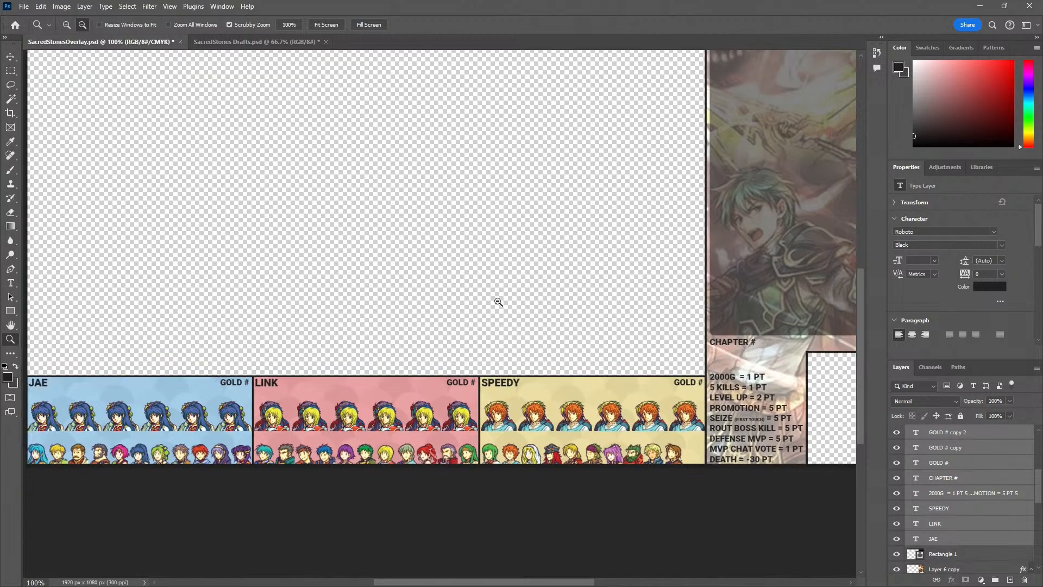
{"action": "left_click_drag", "start_coordinate": [278, 371], "coordinate": [278, 371]}
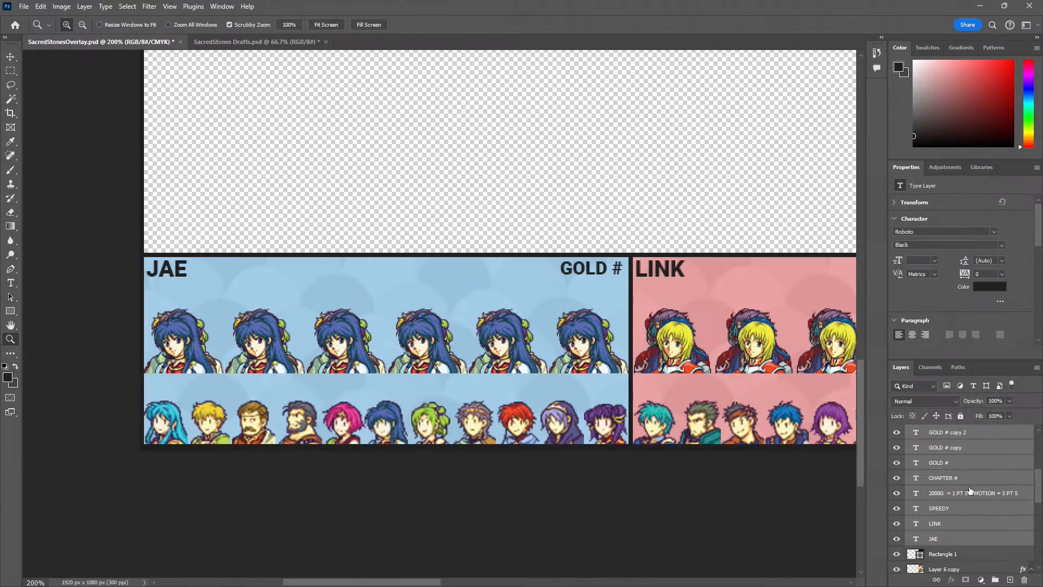
Create a new layer group directly above the Frame layer and name it "Overlay"
{"action": "scroll", "coordinate": [969, 488], "scroll_direction": "up", "scroll_amount": 7}
{"action": "left_click", "coordinate": [942, 436]}
{"action": "scroll", "coordinate": [950, 474], "scroll_direction": "down", "scroll_amount": 3}
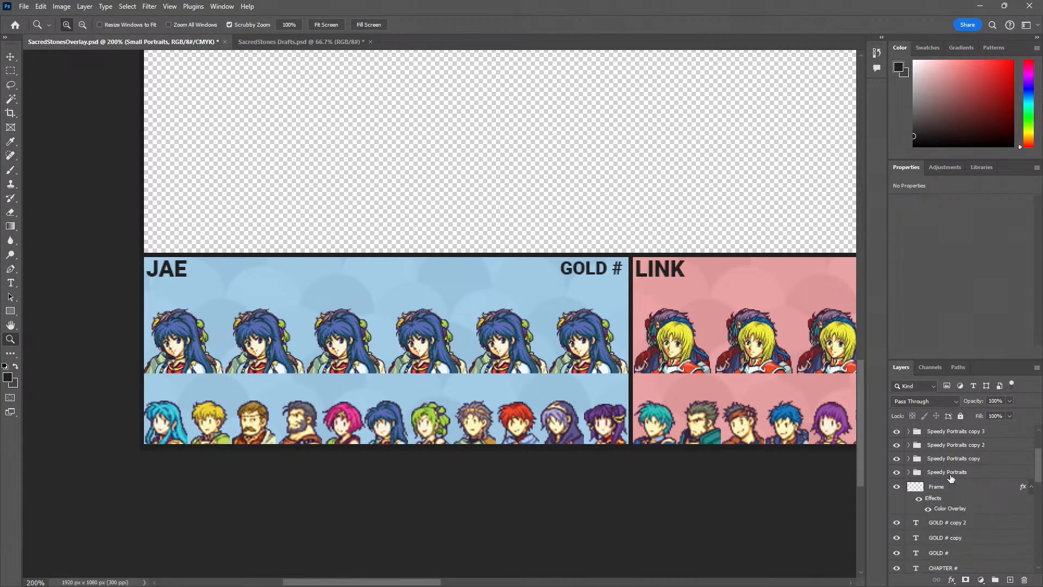
{"action": "left_click", "coordinate": [912, 489]}
{"action": "scroll", "coordinate": [951, 522], "scroll_direction": "down", "scroll_amount": 5}
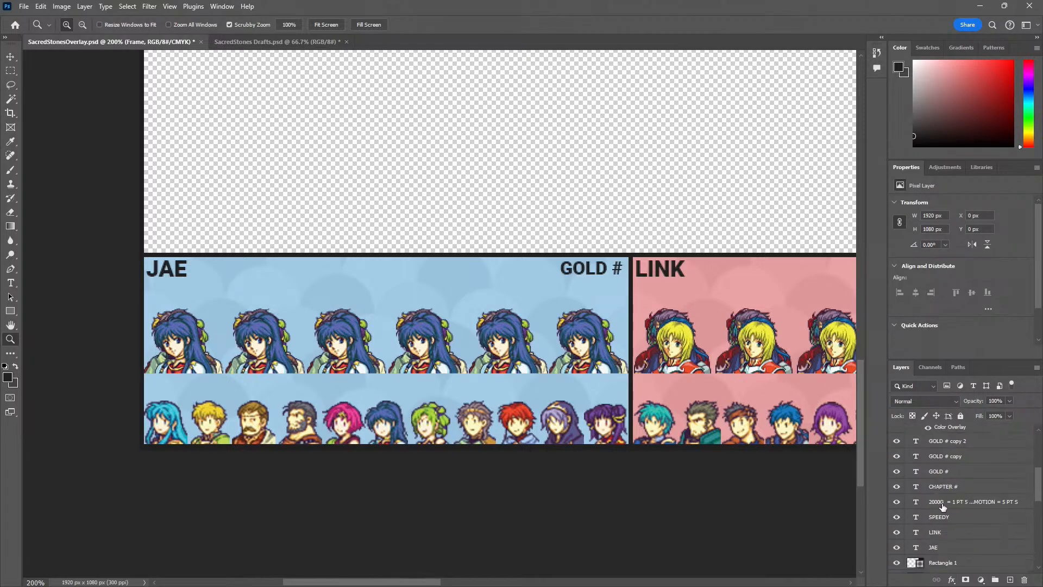
{"action": "scroll", "coordinate": [958, 548], "scroll_direction": "up", "scroll_amount": 3}
{"action": "scroll", "coordinate": [994, 579], "scroll_direction": "up", "scroll_amount": 5}
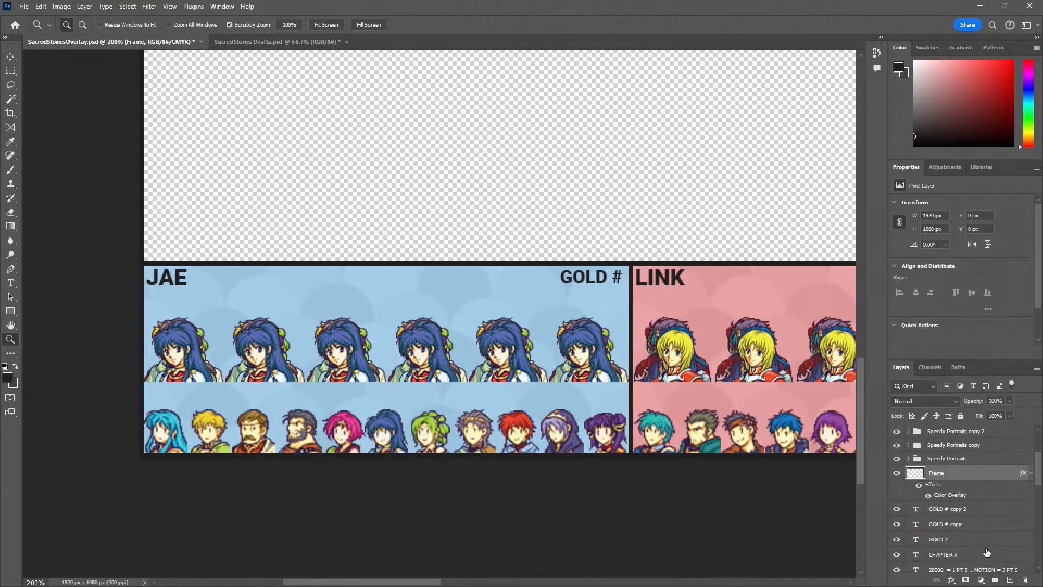
{"action": "left_click", "coordinate": [999, 580]}
{"action": "double_click", "coordinate": [937, 512]}
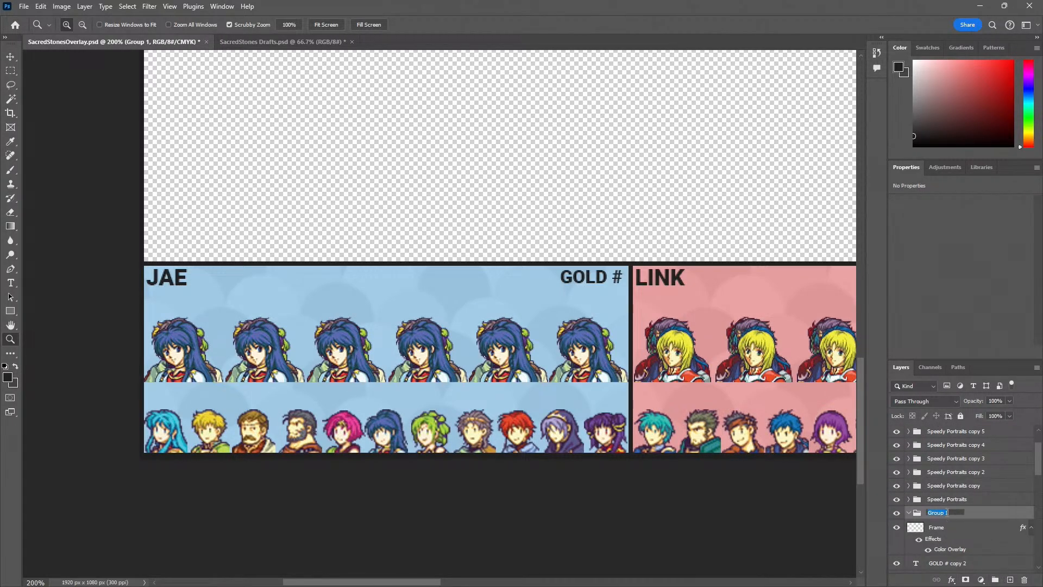
{"action": "type", "text": "oVERLAY"}
{"action": "key", "text": "Return"}
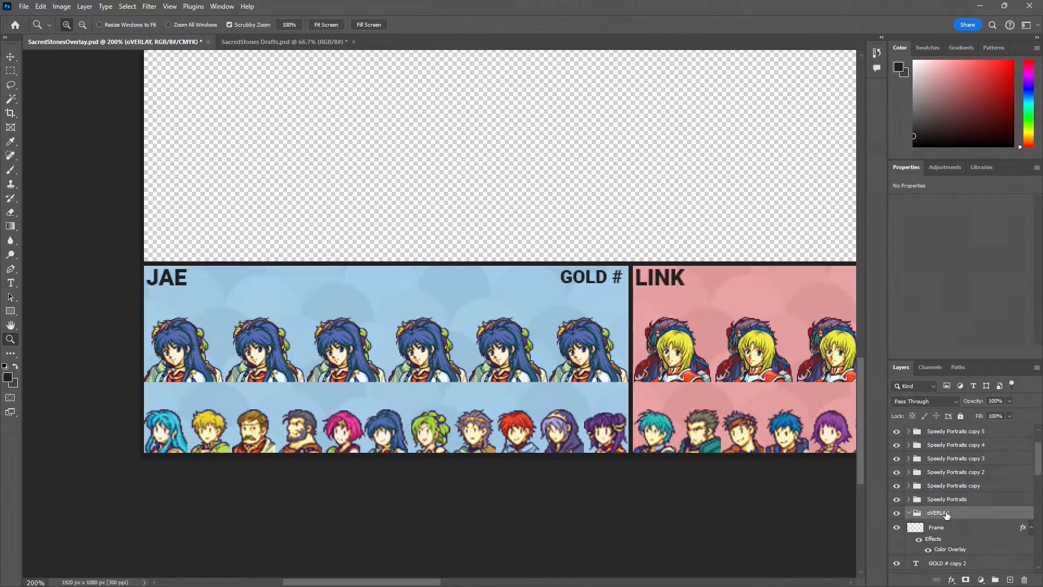
{"action": "double_click", "coordinate": [946, 513]}
{"action": "type", "text": "Overlay"}
{"action": "key", "text": "Return"}
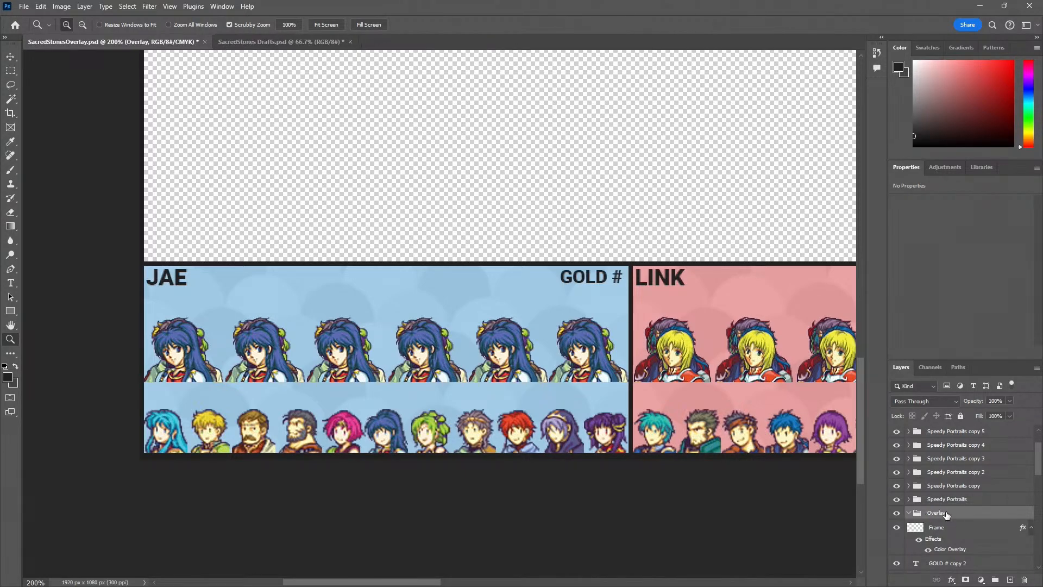
Move the Frame layer and all layers below it into the Overlay group, collapse it, and add a new layer above it
{"action": "left_click", "coordinate": [930, 531]}
{"action": "scroll", "coordinate": [935, 541], "scroll_direction": "down", "scroll_amount": 5}
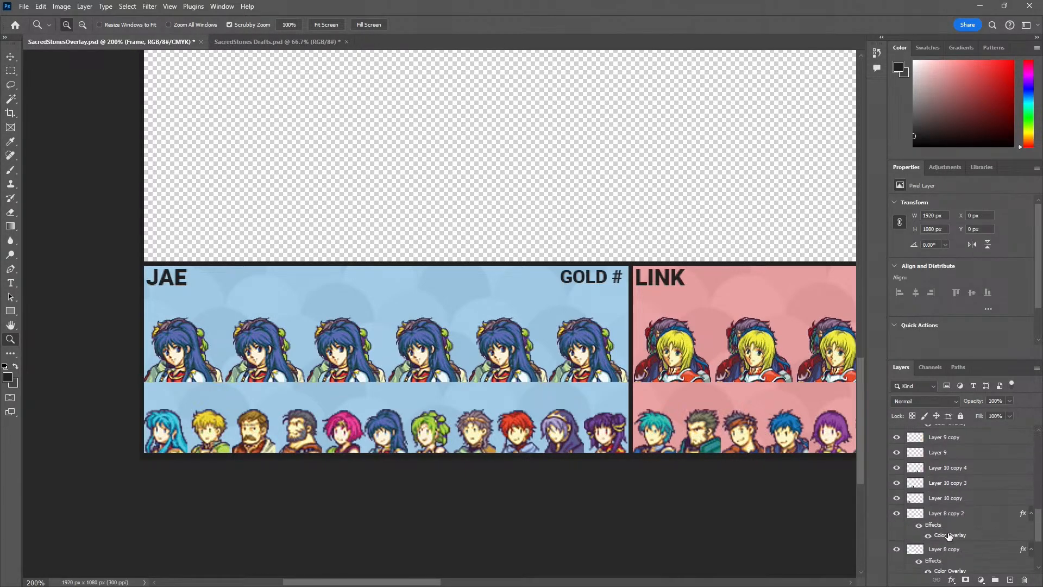
{"action": "left_click", "coordinate": [948, 565], "text": "shift"}
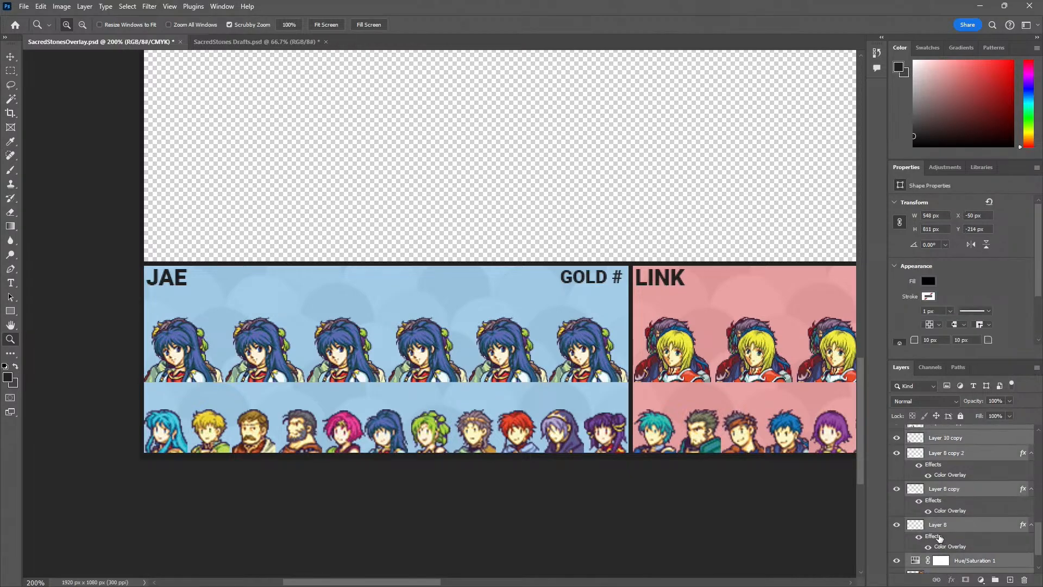
{"action": "scroll", "coordinate": [951, 544], "scroll_direction": "up", "scroll_amount": 5}
{"action": "left_click_drag", "start_coordinate": [955, 533], "coordinate": [943, 494]}
{"action": "left_click", "coordinate": [915, 465]}
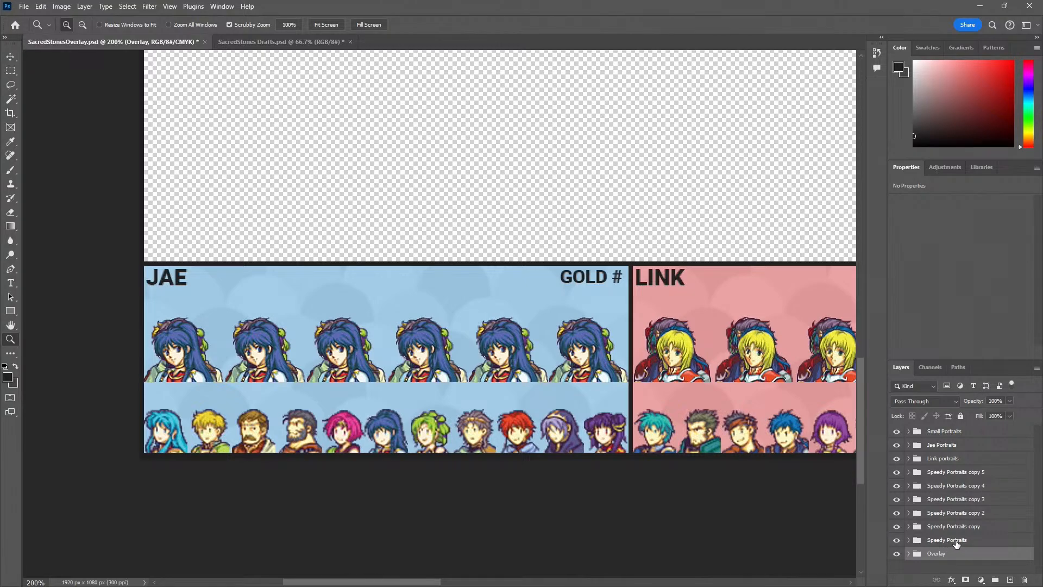
{"action": "left_click", "coordinate": [1010, 580]}
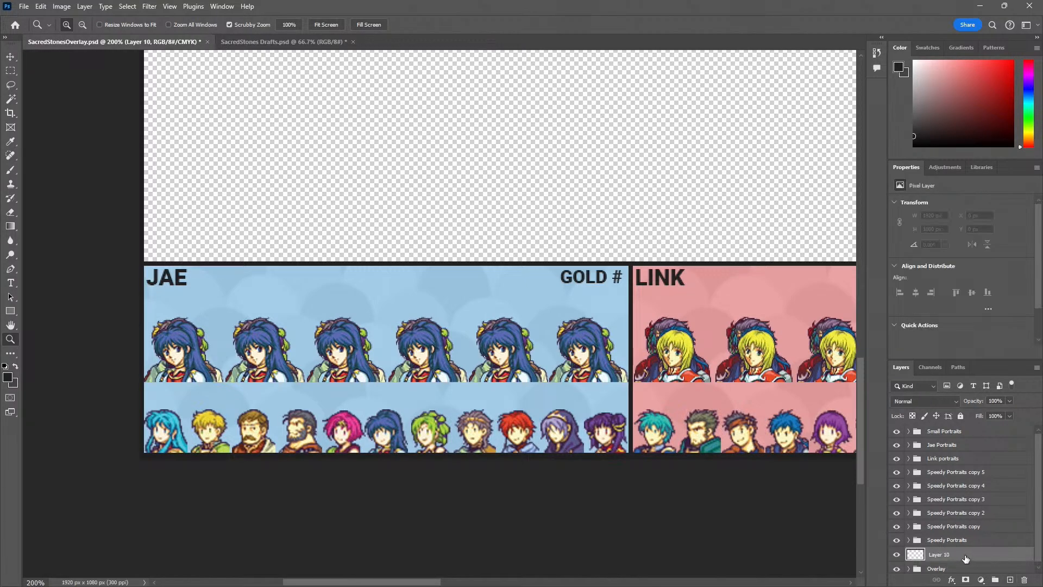
{"action": "key", "text": "m"}
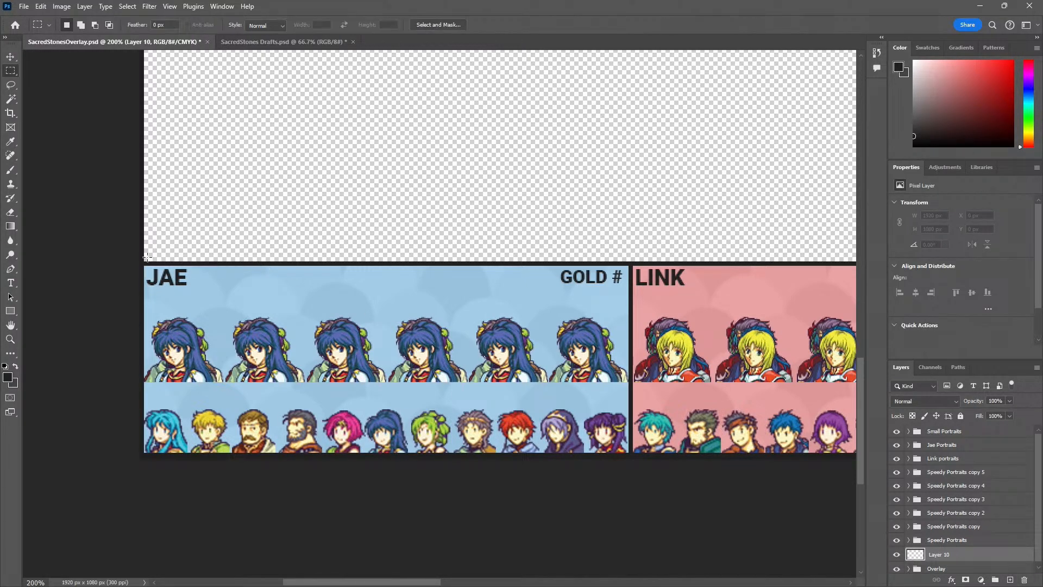
{"action": "left_click_drag", "start_coordinate": [143, 267], "coordinate": [629, 454]}
{"action": "key", "text": "ctrl+d"}
{"action": "left_click", "coordinate": [151, 292], "text": "ctrl"}
{"action": "left_click", "coordinate": [151, 291], "text": "ctrl"}
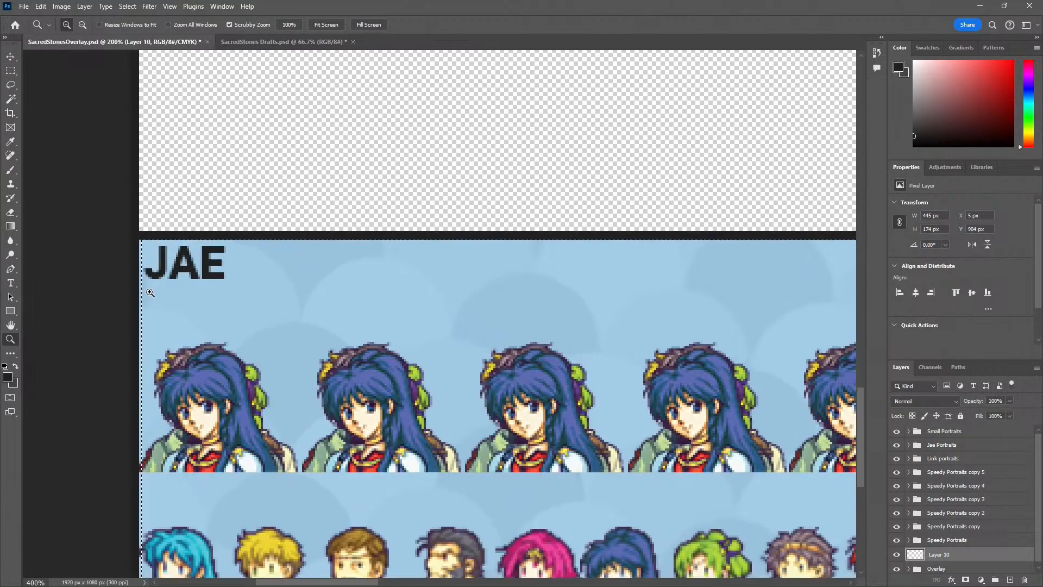
{"action": "left_click", "coordinate": [150, 293], "text": "ctrl"}
{"action": "left_click", "coordinate": [126, 218], "text": "ctrl"}
{"action": "left_click", "coordinate": [126, 218], "text": "ctrl"}
{"action": "key", "text": "ctrl+d"}
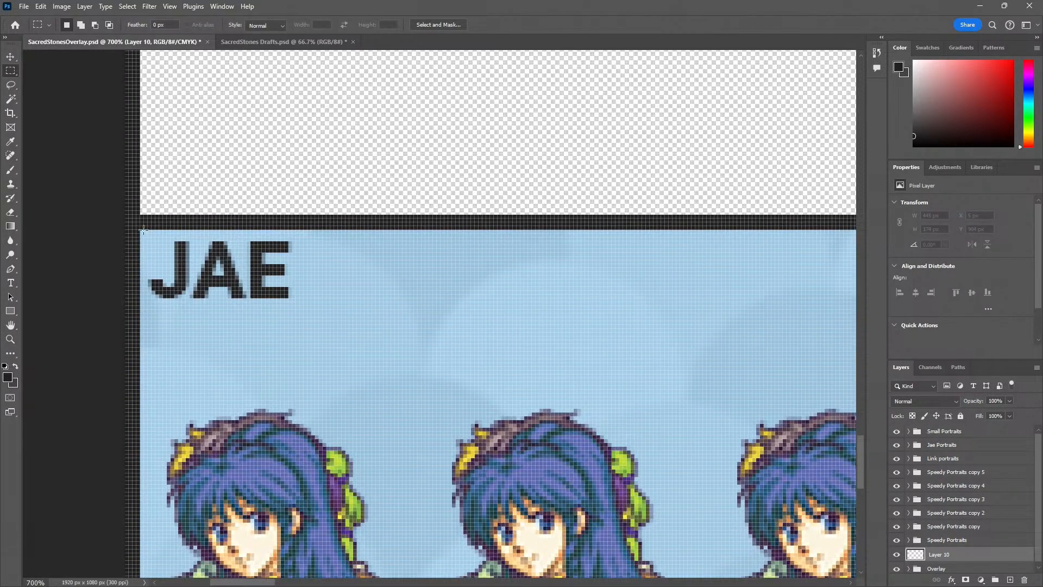
{"action": "left_click_drag", "start_coordinate": [141, 230], "coordinate": [171, 271]}
{"action": "key", "text": "ctrl+d"}
{"action": "left_click_drag", "start_coordinate": [141, 232], "coordinate": [1040, 56]}
{"action": "left_click_drag", "start_coordinate": [1041, 56], "coordinate": [866, 435]}
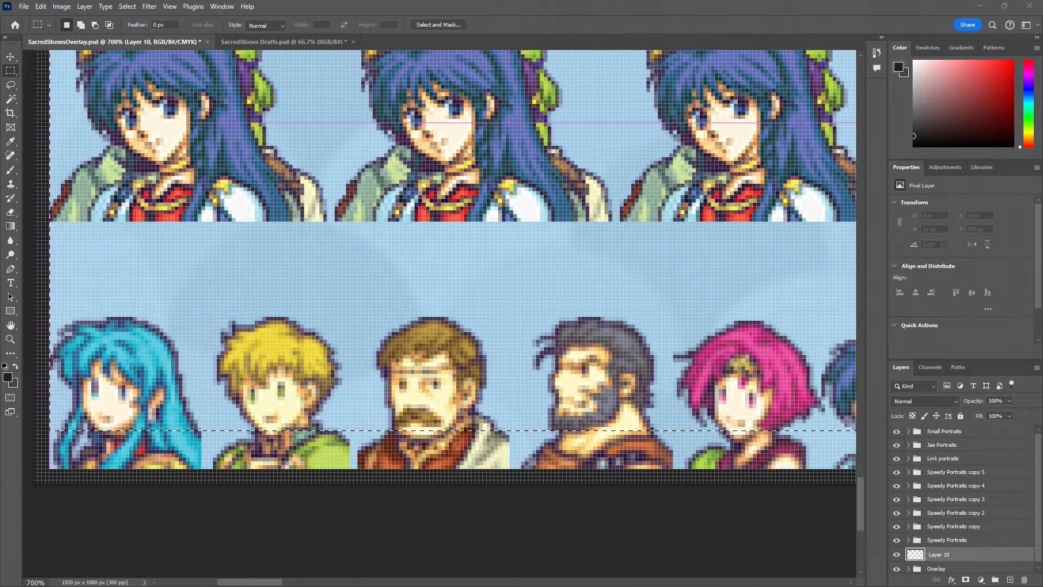
{"action": "key", "text": "ctrl+d"}
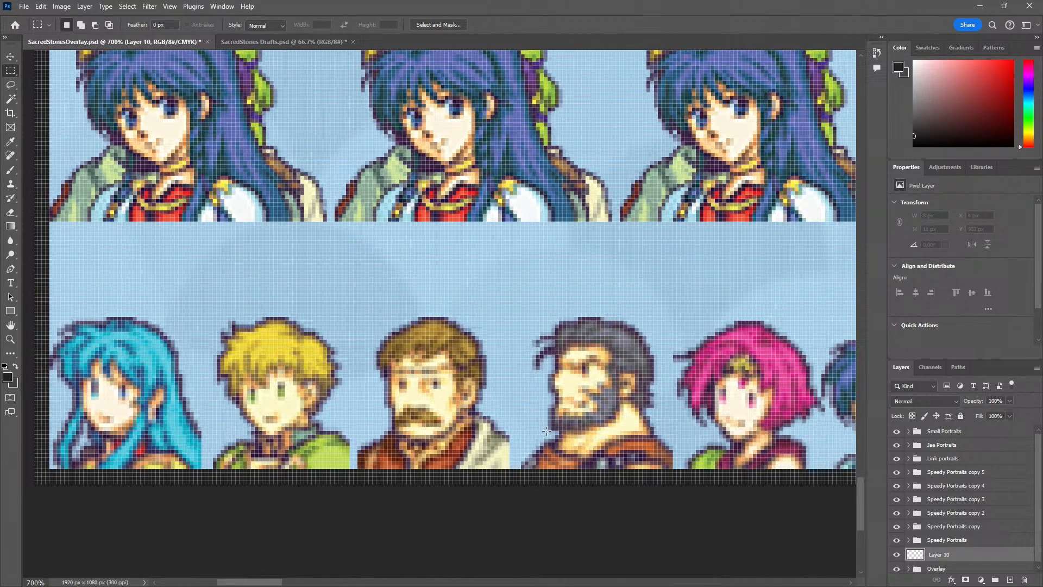
Make a rectangular marquee selection of the blue player panel inside its frame, trimming the lower edge to get 446 × 172 px
{"action": "key", "text": "z"}
{"action": "left_click", "coordinate": [480, 378], "text": "alt"}
{"action": "left_click", "coordinate": [480, 379], "text": "alt"}
{"action": "left_click_drag", "start_coordinate": [297, 228], "coordinate": [210, 342]}
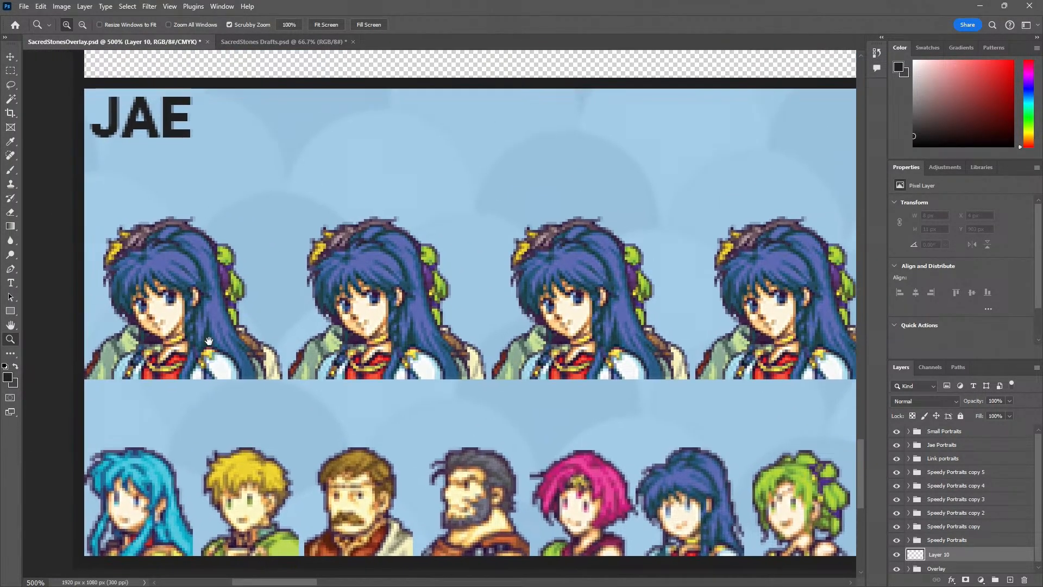
{"action": "key", "text": "m"}
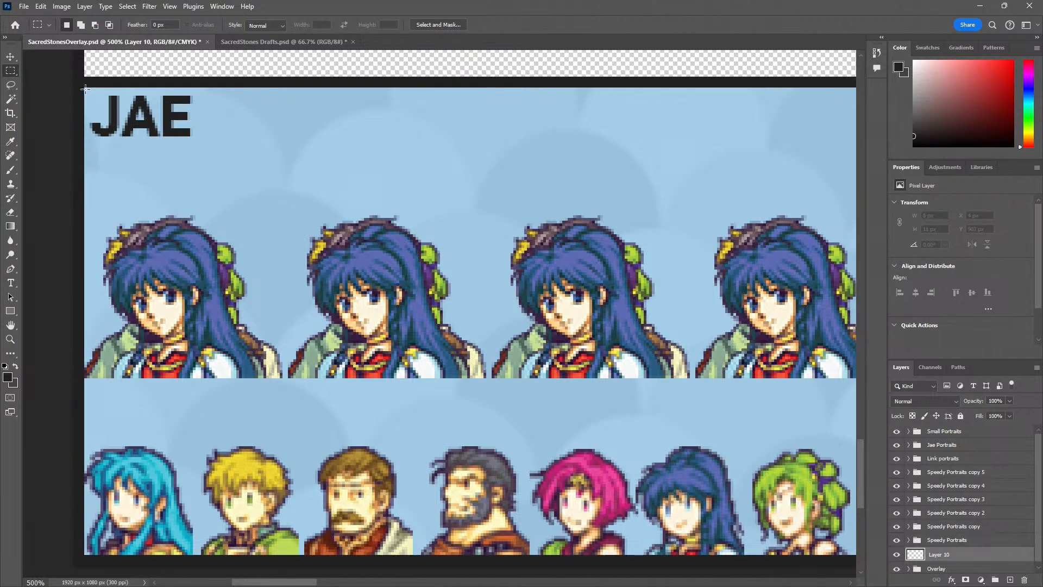
{"action": "left_click_drag", "start_coordinate": [95, 98], "coordinate": [319, 350]}
{"action": "key", "text": "z"}
{"action": "key", "text": "space"}
{"action": "left_click_drag", "start_coordinate": [319, 350], "coordinate": [514, 413]}
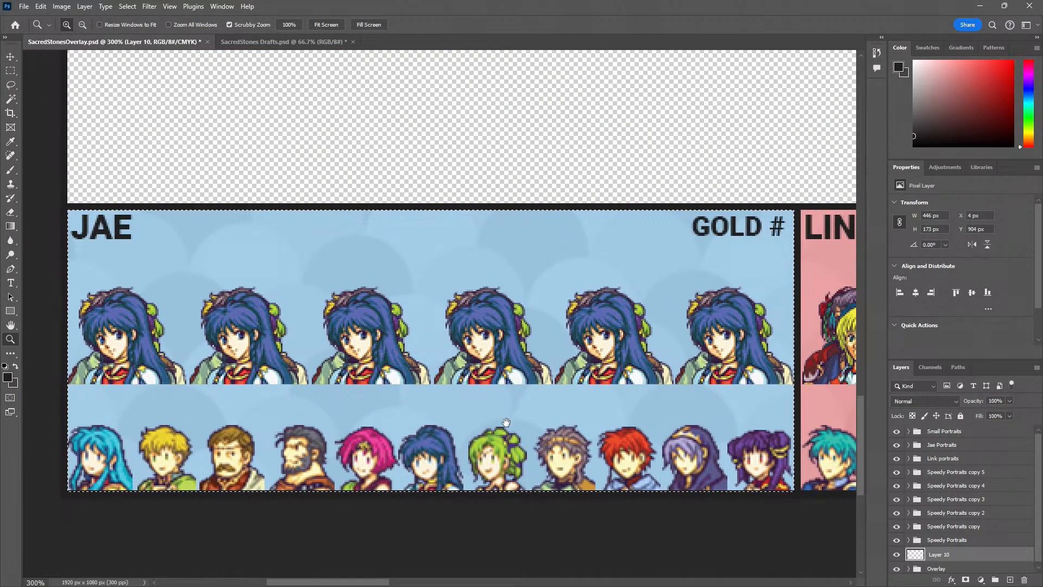
{"action": "key", "text": "m"}
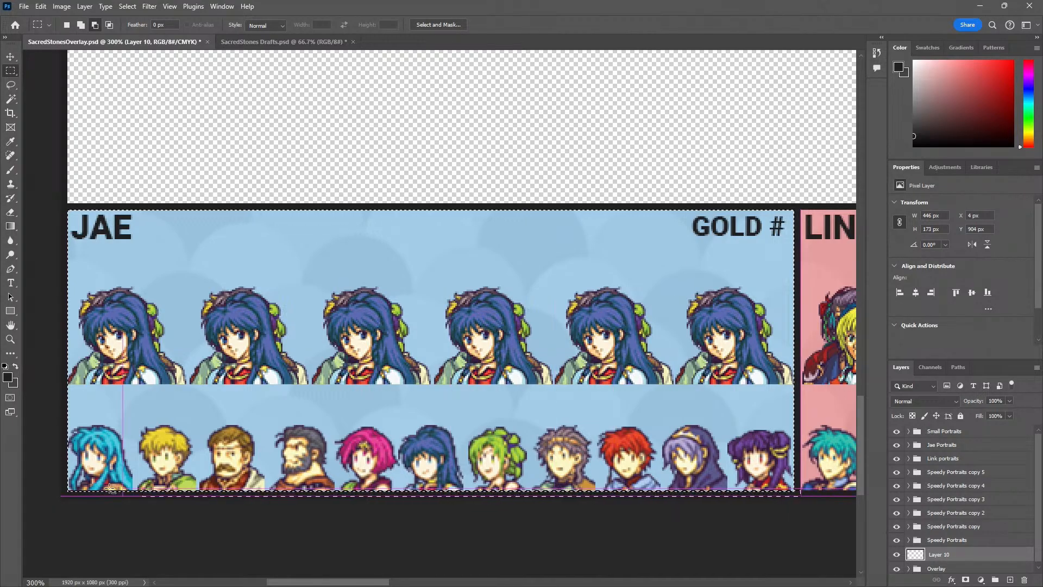
{"action": "left_click_drag", "start_coordinate": [44, 491], "coordinate": [36, 491]}
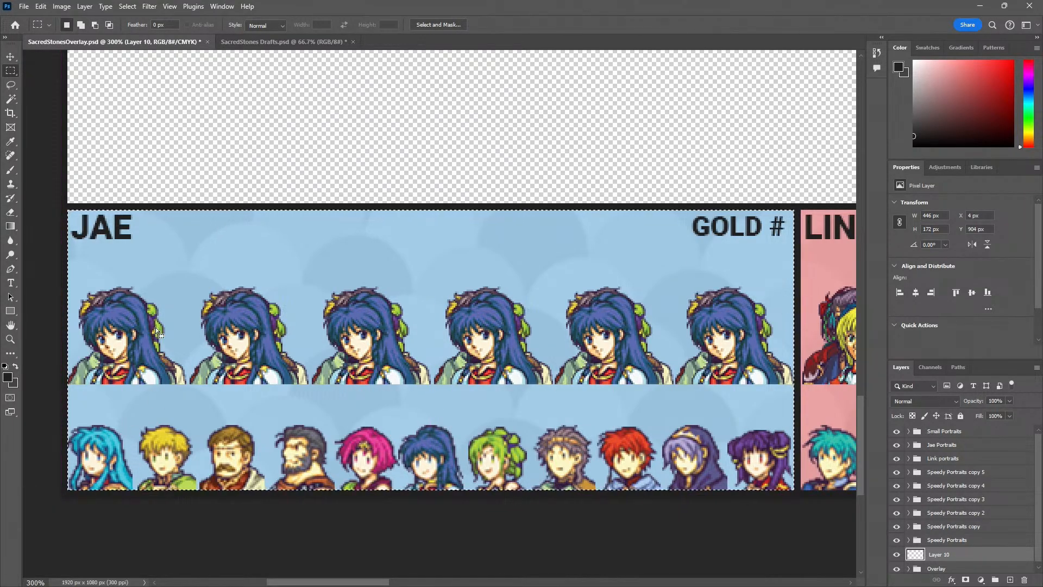
Fill the marquee selection over the blue player panel on Layer 10 with solid green #04880a using the Paint Bucket
{"action": "key", "text": "g"}
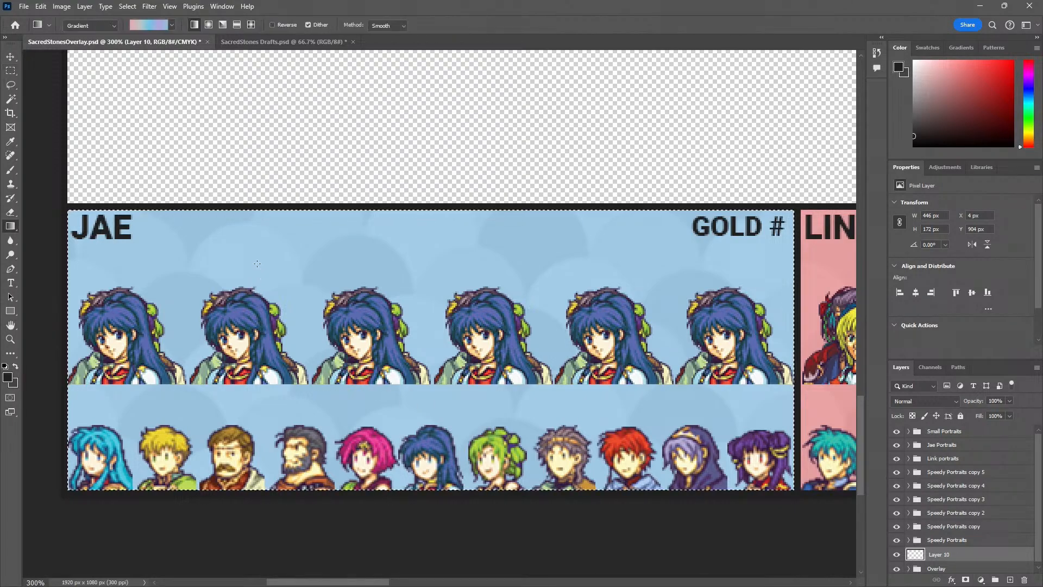
{"action": "key", "text": "shift+g"}
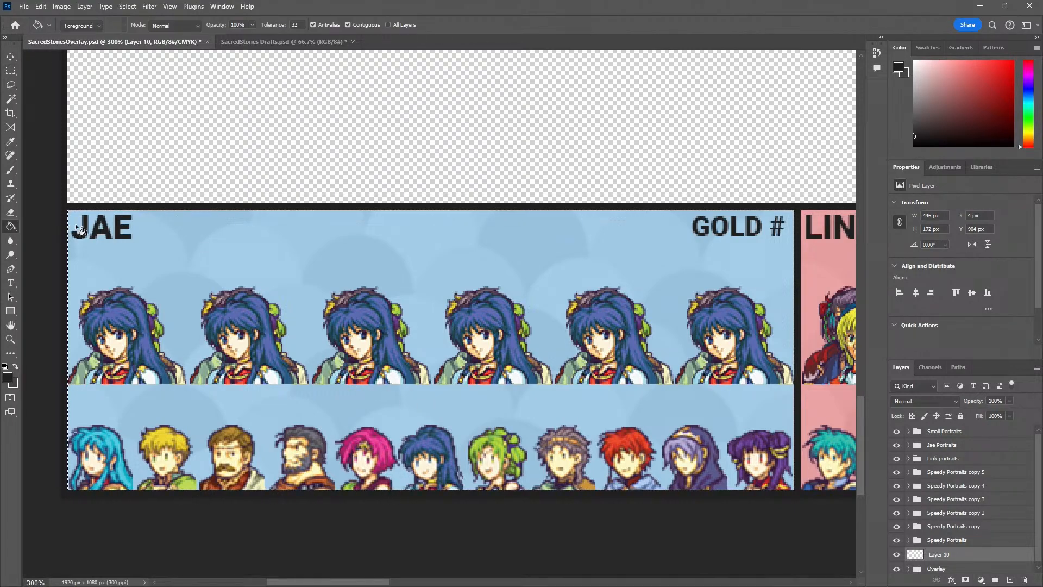
{"action": "left_click", "coordinate": [8, 378]}
{"action": "left_click", "coordinate": [243, 313]}
{"action": "left_click_drag", "start_coordinate": [204, 300], "coordinate": [244, 303]}
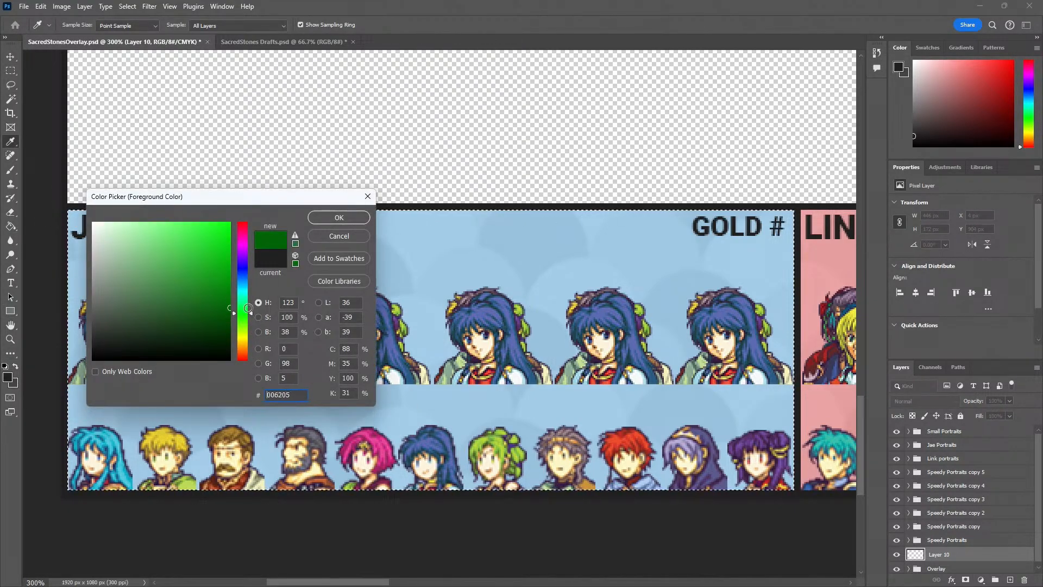
{"action": "left_click", "coordinate": [227, 287]}
{"action": "left_click", "coordinate": [339, 218]}
{"action": "left_click", "coordinate": [364, 261]}
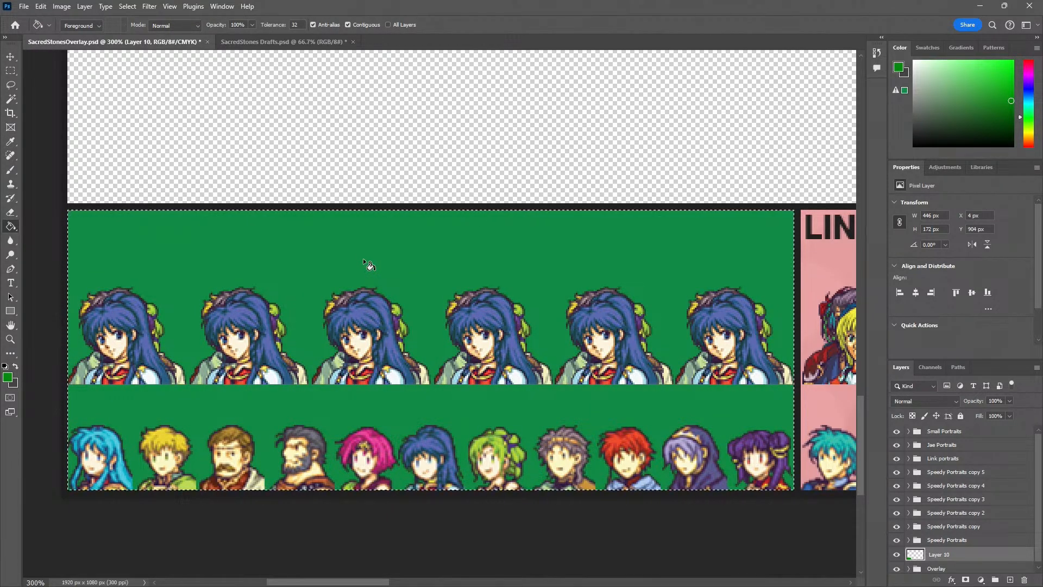
Choose a pale green gradient preset from the Greens set and, after trying other directions, draw it vertically down the selected player panel
{"action": "left_click", "coordinate": [7, 378]}
{"action": "left_click", "coordinate": [325, 237]}
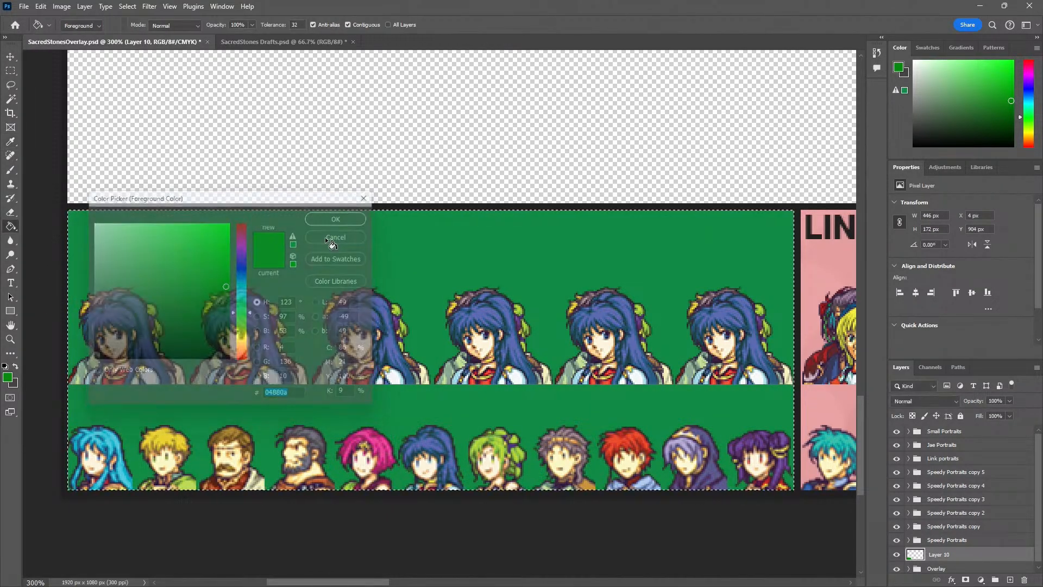
{"action": "key", "text": "shift+g"}
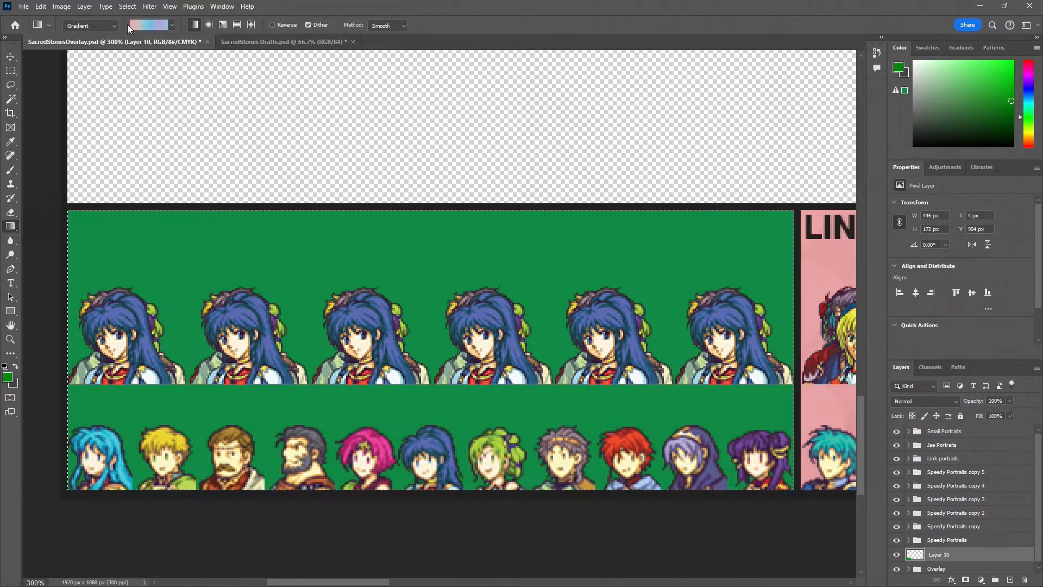
{"action": "left_click", "coordinate": [143, 26]}
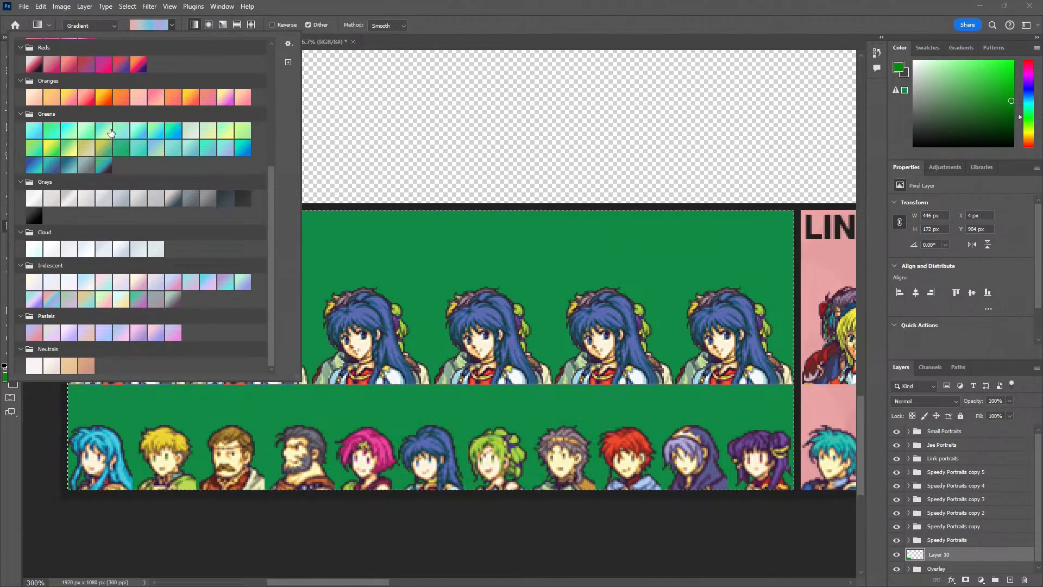
{"action": "left_click", "coordinate": [359, 104]}
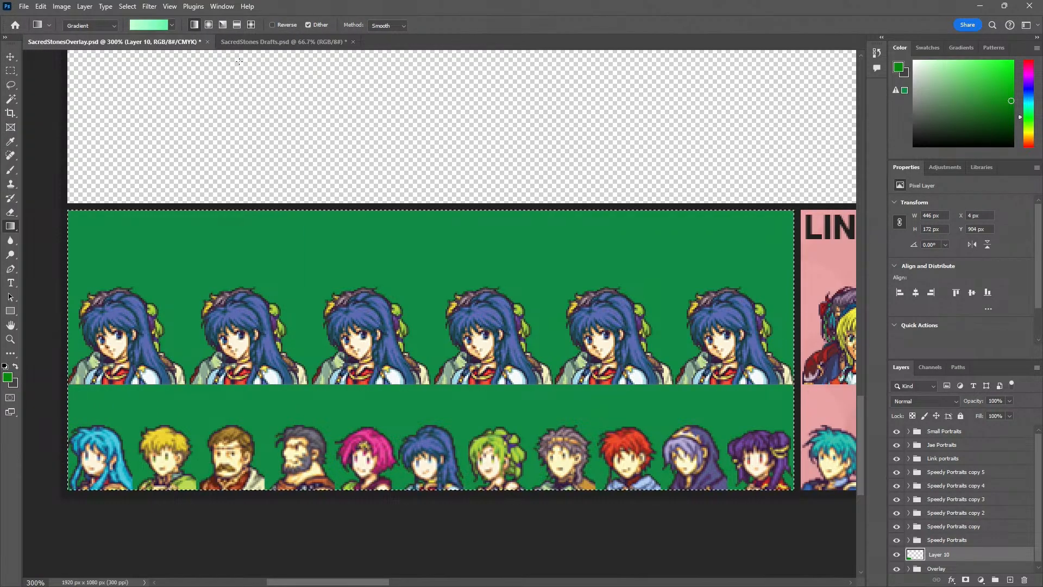
{"action": "left_click_drag", "start_coordinate": [235, 255], "coordinate": [583, 422]}
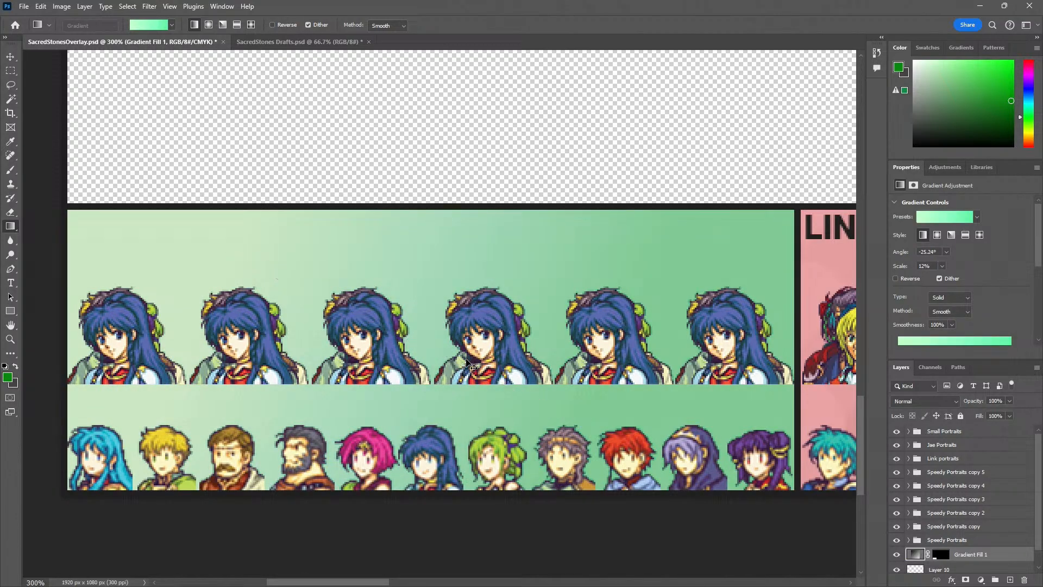
{"action": "key", "text": "ctrl+z"}
{"action": "left_click_drag", "start_coordinate": [266, 305], "coordinate": [503, 320]}
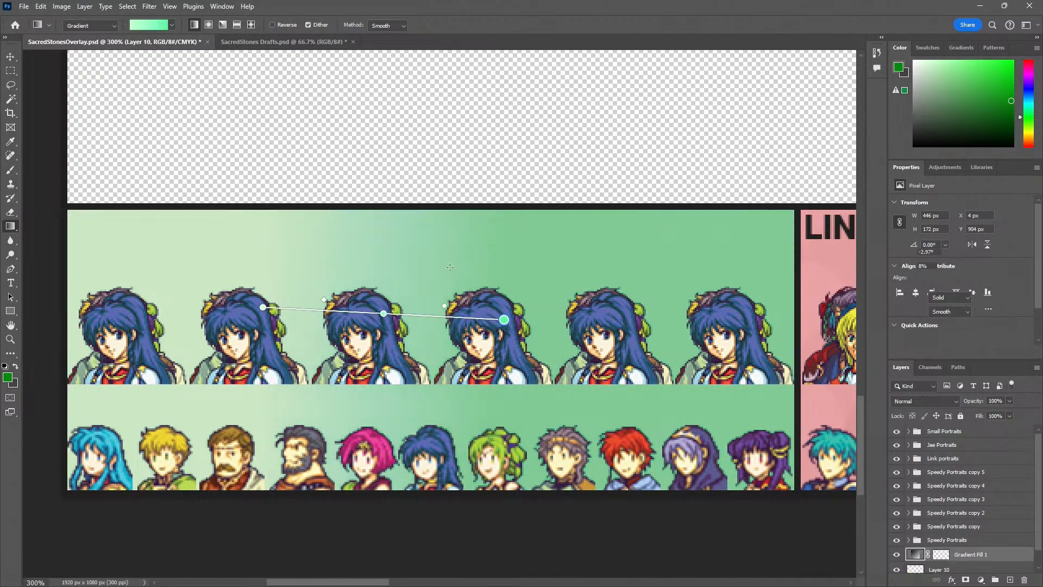
{"action": "key", "text": "ctrl+z"}
{"action": "left_click_drag", "start_coordinate": [395, 243], "coordinate": [373, 379]}
{"action": "key", "text": "ctrl+z"}
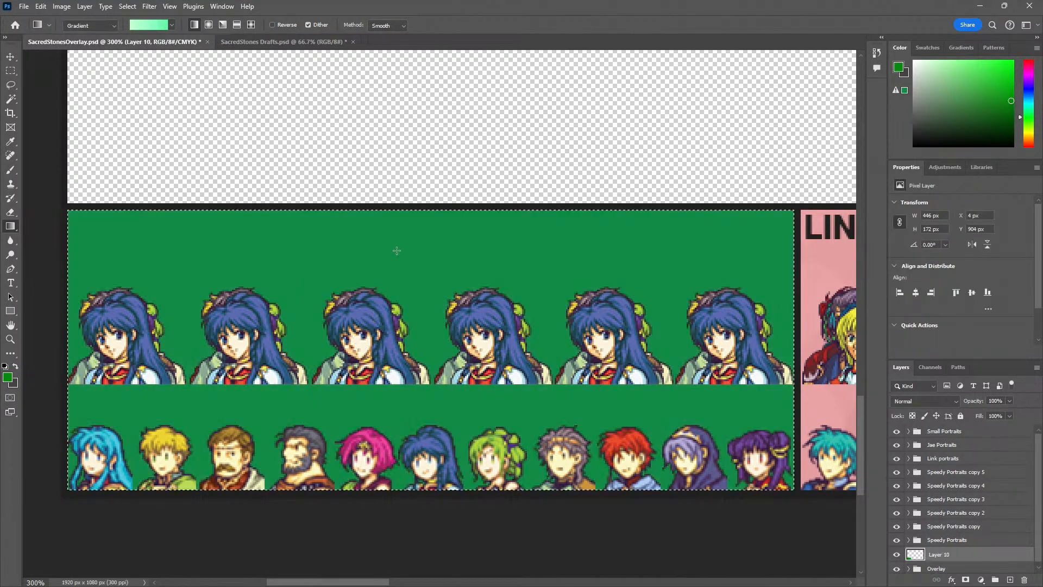
{"action": "left_click_drag", "start_coordinate": [396, 245], "coordinate": [408, 470]}
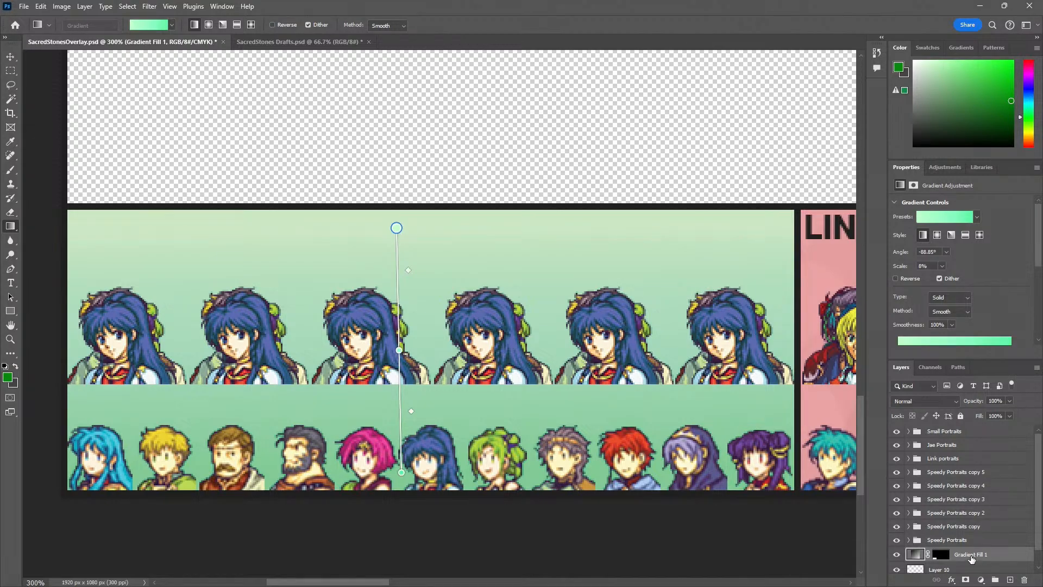
Rasterize the gradient fill layer and merge it down into Layer 10
{"action": "right_click", "coordinate": [972, 559]}
{"action": "left_click", "coordinate": [930, 343]}
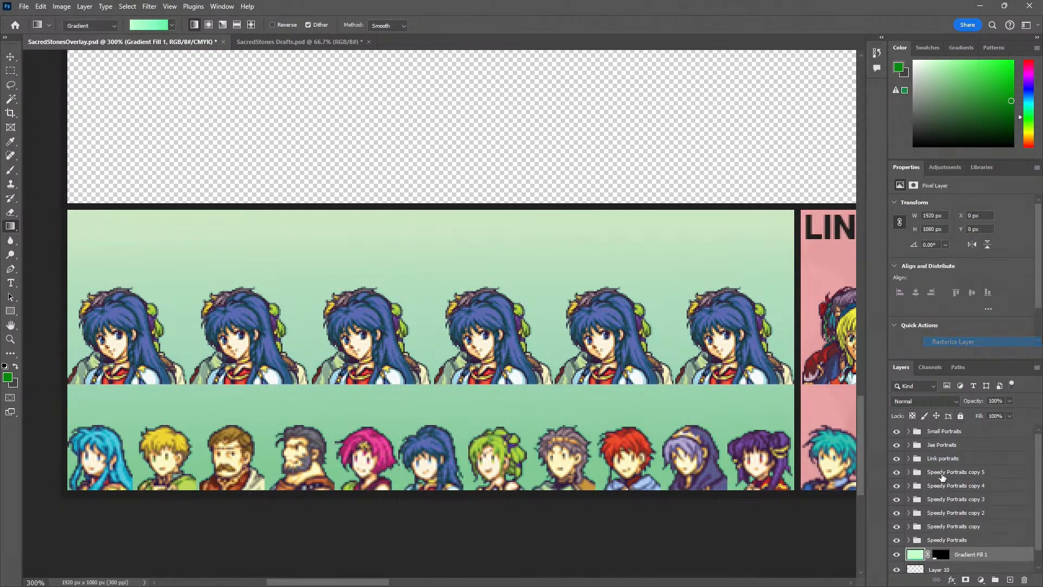
{"action": "right_click", "coordinate": [959, 555]}
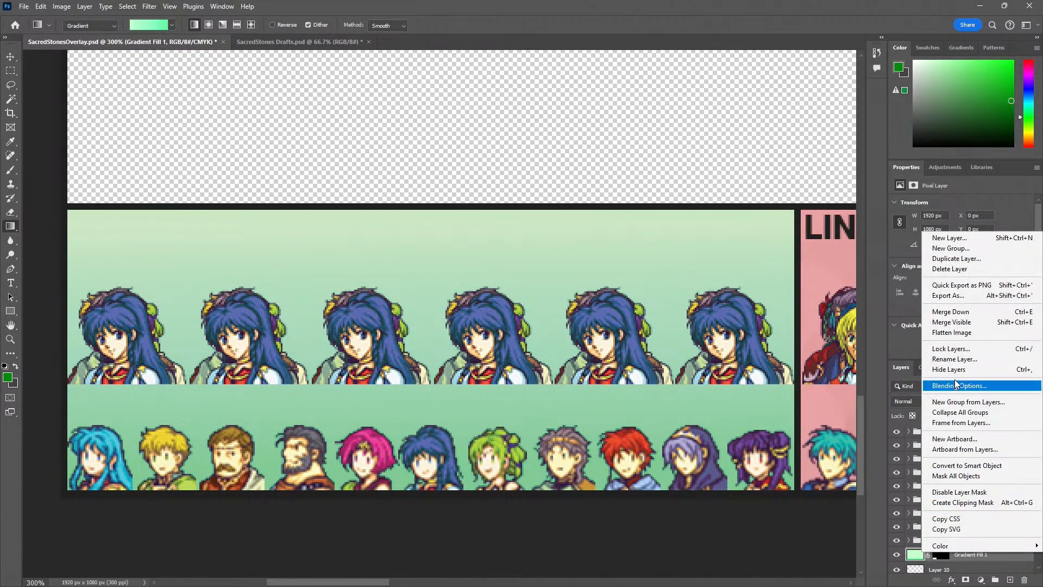
{"action": "left_click", "coordinate": [970, 311]}
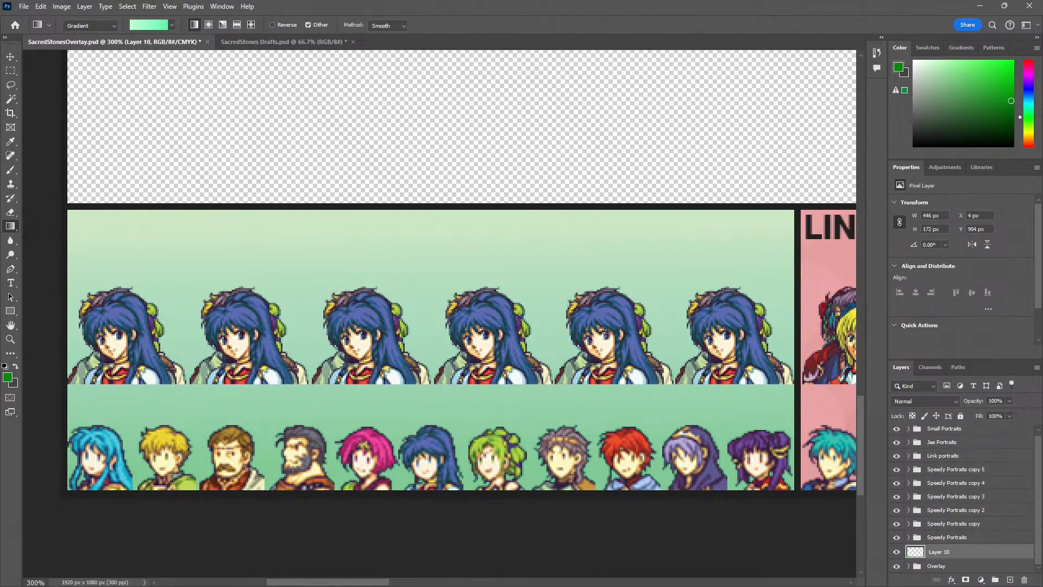
Try to erase the middle of the green gradient with an enlarged soft eraser, leaving only a green edge
{"action": "key", "text": "e"}
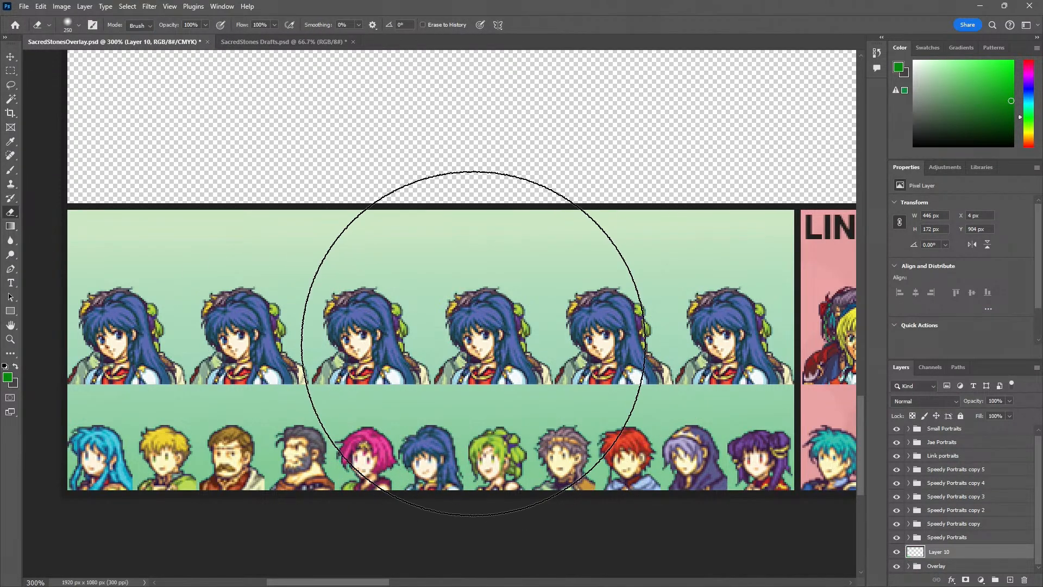
{"action": "key", "text": "bracketleft"}
{"action": "key", "text": "bracketleft"}
{"action": "key", "text": "bracketleft"}
{"action": "key", "text": "bracketleft"}
{"action": "key", "text": "bracketleft"}
{"action": "key", "text": "bracketleft"}
{"action": "key", "text": "bracketleft"}
{"action": "key", "text": "bracketright"}
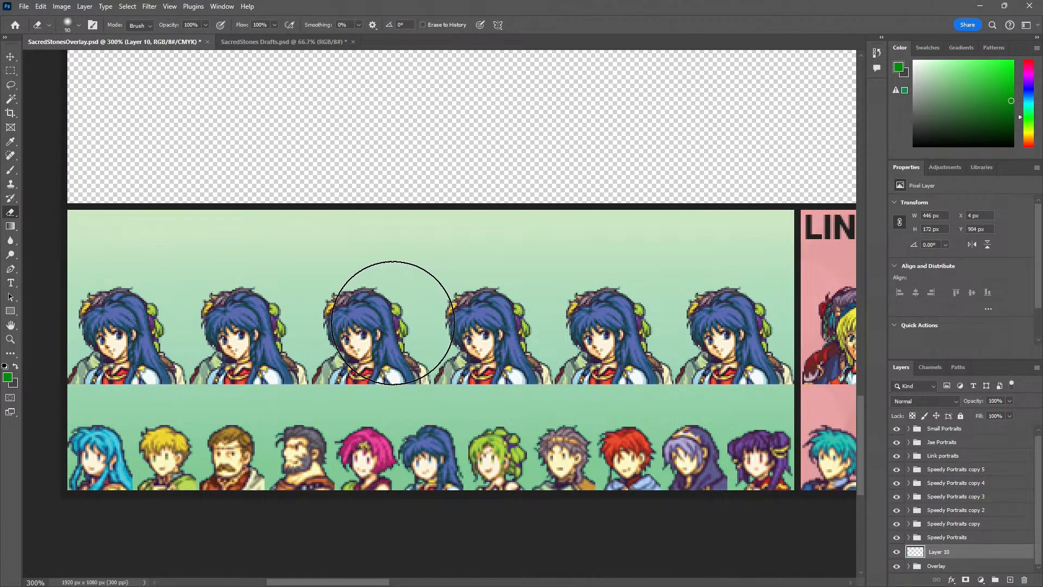
{"action": "key", "text": "bracketright"}
{"action": "key", "text": "bracketright"}
{"action": "key", "text": "bracketright"}
{"action": "mouse_move", "coordinate": [182, 302]}
{"action": "left_mouse_down"}
{"action": "mouse_move", "coordinate": [318, 318]}
{"action": "mouse_move", "coordinate": [376, 348]}
{"action": "mouse_move", "coordinate": [272, 383]}
{"action": "mouse_move", "coordinate": [207, 359]}
{"action": "mouse_move", "coordinate": [240, 336]}
{"action": "mouse_move", "coordinate": [212, 354]}
{"action": "mouse_move", "coordinate": [423, 331]}
{"action": "mouse_move", "coordinate": [621, 341]}
{"action": "mouse_move", "coordinate": [663, 362]}
{"action": "mouse_move", "coordinate": [676, 344]}
{"action": "mouse_move", "coordinate": [654, 352]}
{"action": "mouse_move", "coordinate": [678, 361]}
{"action": "mouse_move", "coordinate": [628, 370]}
{"action": "mouse_move", "coordinate": [517, 363]}
{"action": "mouse_move", "coordinate": [232, 327]}
{"action": "mouse_move", "coordinate": [192, 333]}
{"action": "mouse_move", "coordinate": [190, 345]}
{"action": "mouse_move", "coordinate": [214, 359]}
{"action": "mouse_move", "coordinate": [330, 325]}
{"action": "left_mouse_up"}
Undo the erasing and erase the gradient's middle again with the 150 px soft eraser, keeping green around the panel's edges
{"action": "key", "text": "z"}
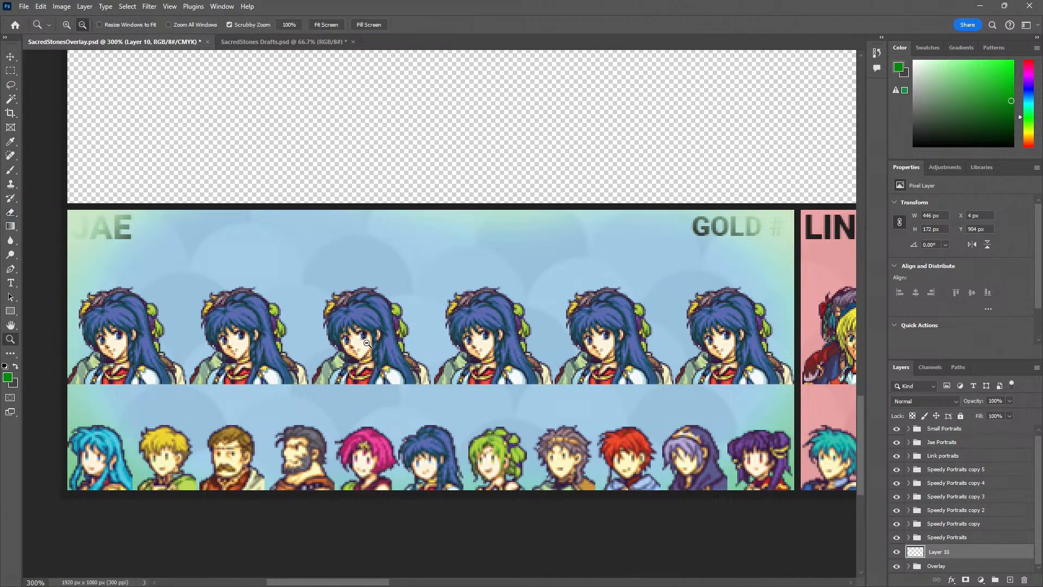
{"action": "left_click", "coordinate": [367, 343], "text": "alt"}
{"action": "left_click", "coordinate": [367, 343], "text": "alt"}
{"action": "left_click", "coordinate": [367, 343]}
{"action": "key", "text": "ctrl+z"}
{"action": "key", "text": "e"}
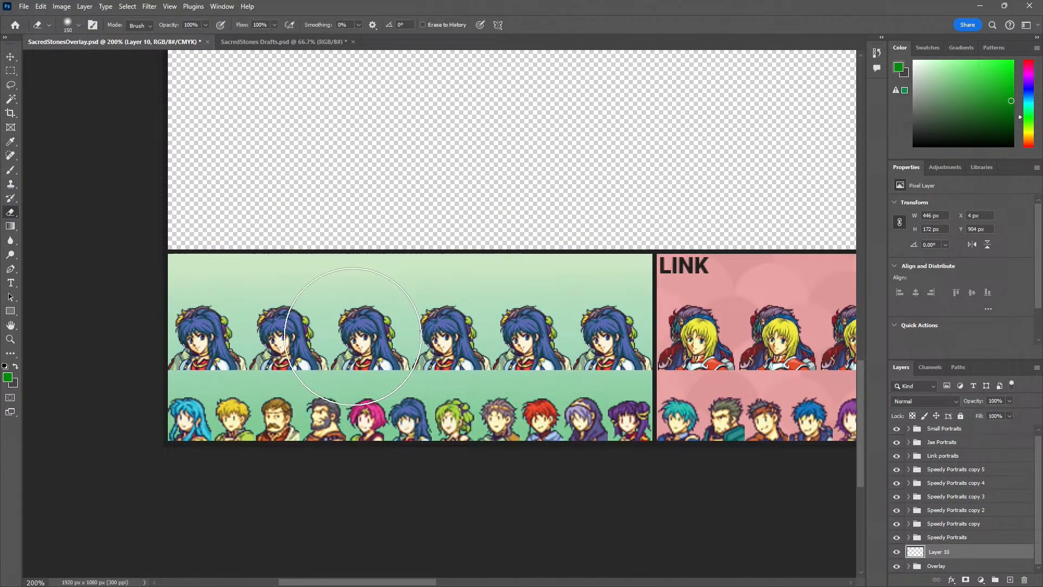
{"action": "mouse_move", "coordinate": [282, 349]}
{"action": "left_mouse_down"}
{"action": "mouse_move", "coordinate": [239, 348]}
{"action": "mouse_move", "coordinate": [435, 326]}
{"action": "mouse_move", "coordinate": [546, 338]}
{"action": "mouse_move", "coordinate": [271, 342]}
{"action": "left_mouse_up"}
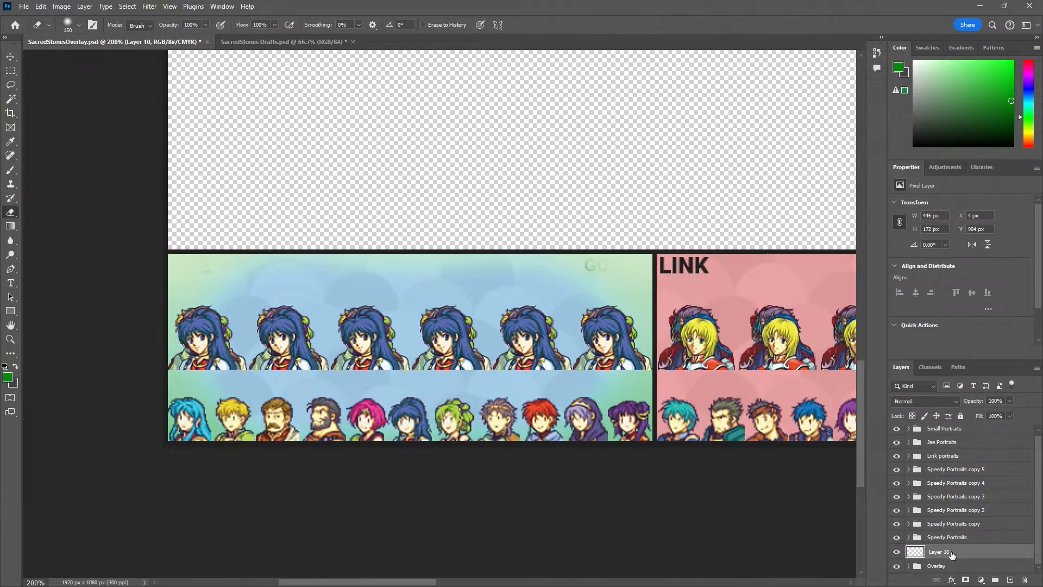
Expand the Overlay group and move Layer 10 into it, below the text layers and directly above Rectangle 1
{"action": "mouse_move", "coordinate": [954, 555]}
{"action": "left_mouse_down"}
{"action": "mouse_move", "coordinate": [948, 573]}
{"action": "mouse_move", "coordinate": [949, 551]}
{"action": "left_mouse_up"}
{"action": "left_click", "coordinate": [913, 567]}
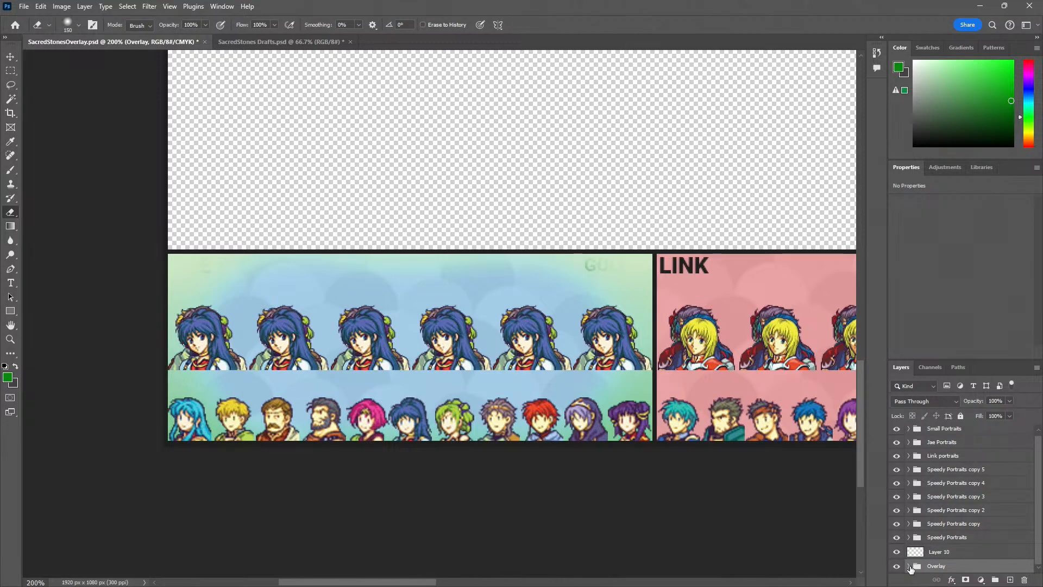
{"action": "left_click", "coordinate": [909, 566]}
{"action": "scroll", "coordinate": [953, 516], "scroll_direction": "down", "scroll_amount": 4}
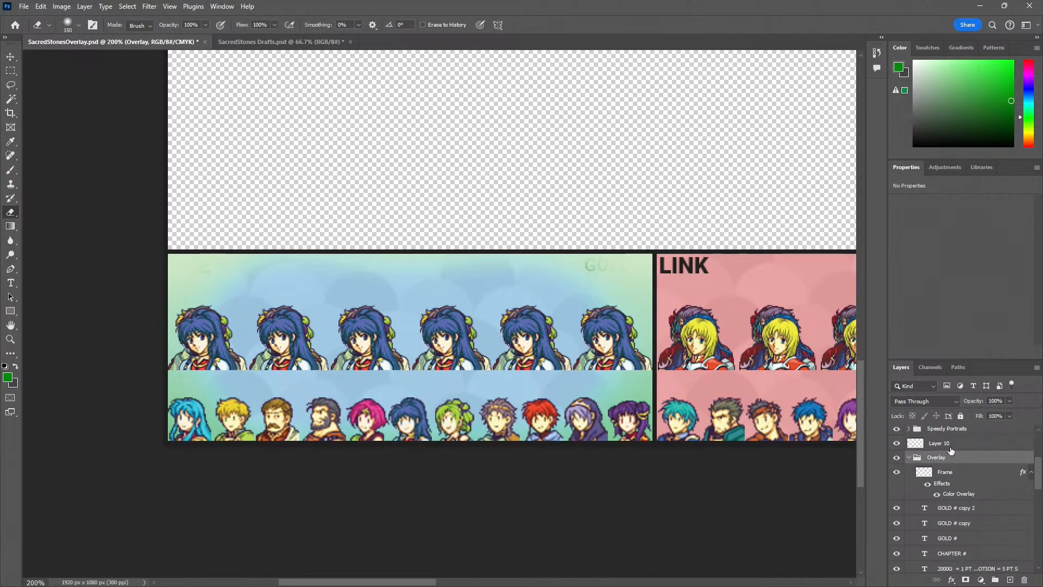
{"action": "left_click_drag", "start_coordinate": [951, 451], "coordinate": [969, 568]}
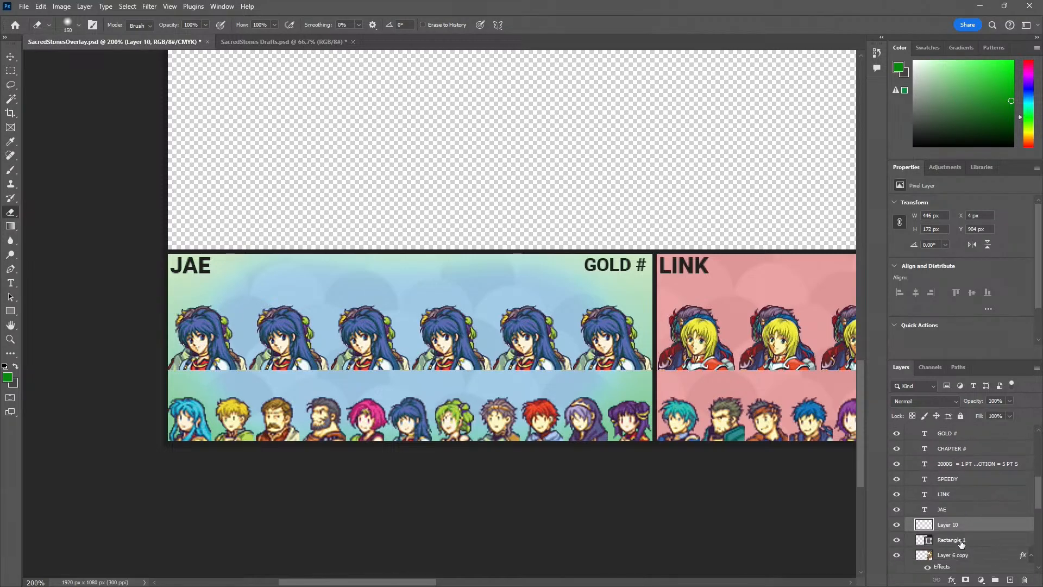
Examine the green-edged panel beside the other player panels and review the layers inside the Overlay group
{"action": "key", "text": "z"}
{"action": "left_click", "coordinate": [391, 404]}
{"action": "left_click", "coordinate": [393, 399]}
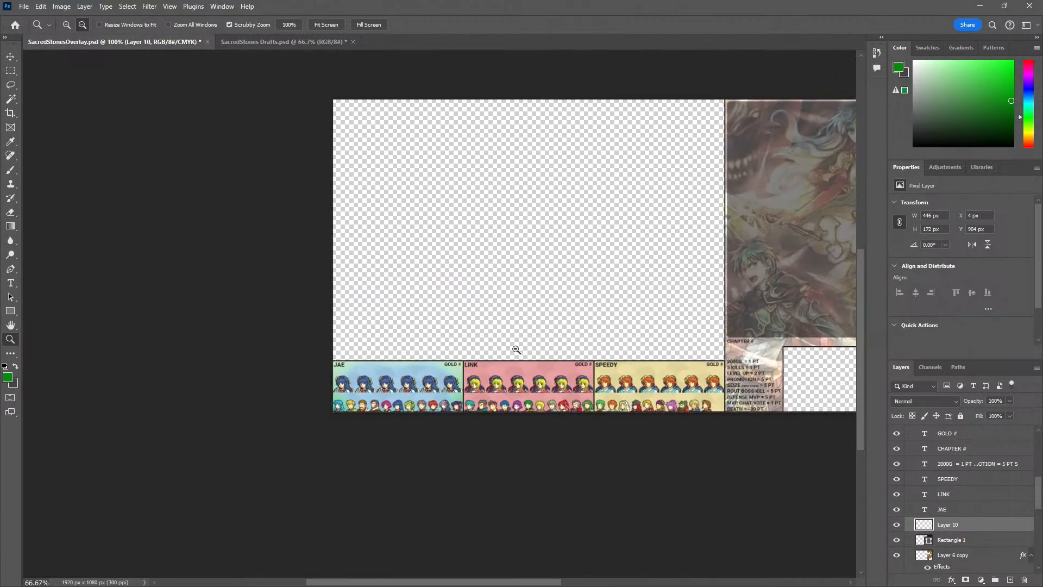
{"action": "mouse_move", "coordinate": [493, 359]}
{"action": "left_mouse_down"}
{"action": "mouse_move", "coordinate": [366, 355]}
{"action": "mouse_move", "coordinate": [556, 362]}
{"action": "mouse_move", "coordinate": [555, 371]}
{"action": "left_mouse_up"}
{"action": "left_click", "coordinate": [346, 389]}
{"action": "left_click", "coordinate": [347, 397]}
{"action": "key", "text": "v"}
{"action": "key", "text": "ctrl+z"}
{"action": "left_click", "coordinate": [398, 275]}
{"action": "left_click", "coordinate": [366, 354]}
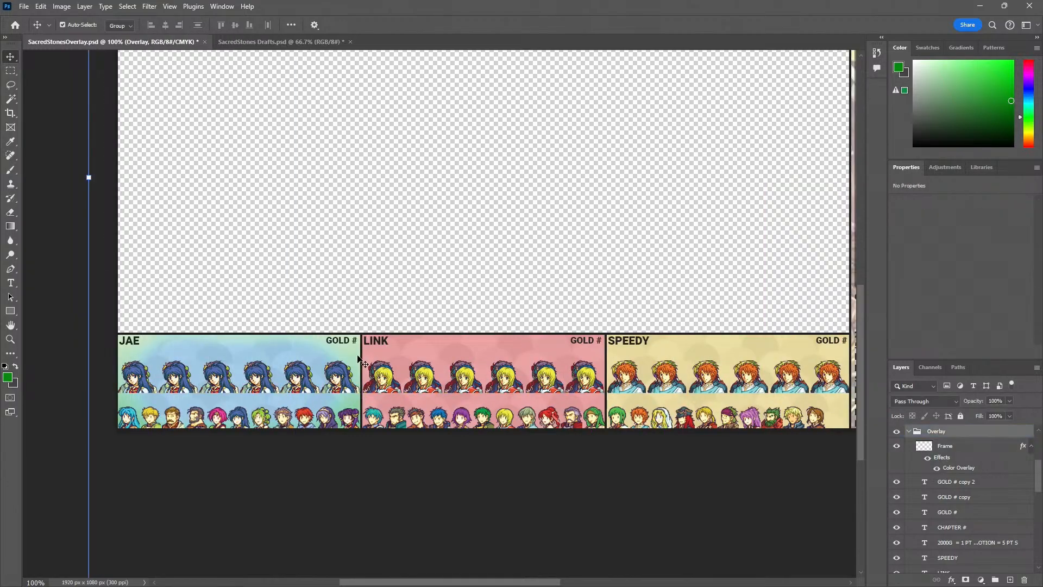
{"action": "scroll", "coordinate": [944, 445], "scroll_direction": "up", "scroll_amount": 1}
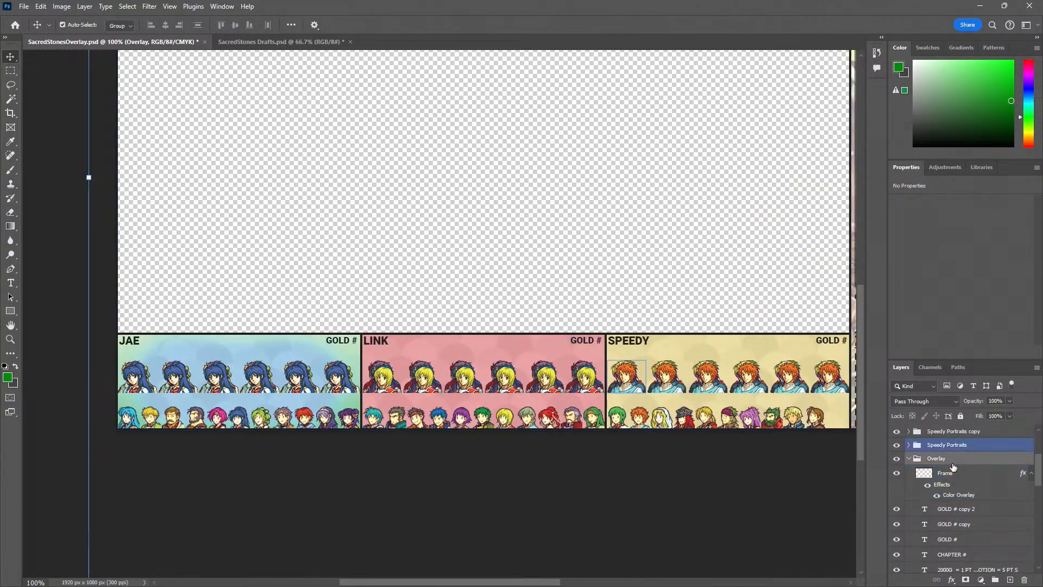
{"action": "left_click", "coordinate": [955, 482]}
{"action": "scroll", "coordinate": [959, 499], "scroll_direction": "down", "scroll_amount": 3}
{"action": "left_click", "coordinate": [969, 535]}
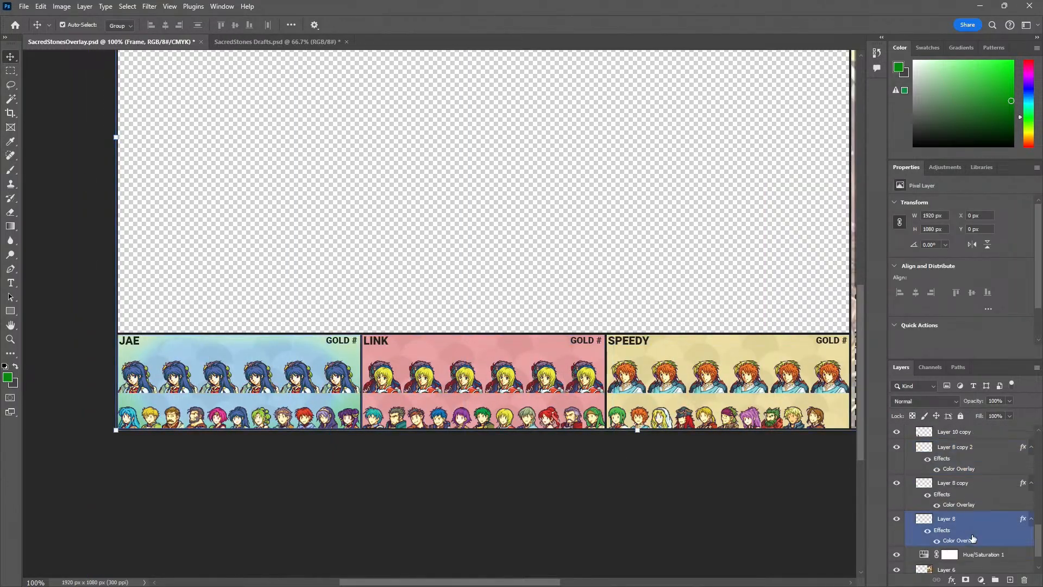
{"action": "left_click", "coordinate": [967, 550]}
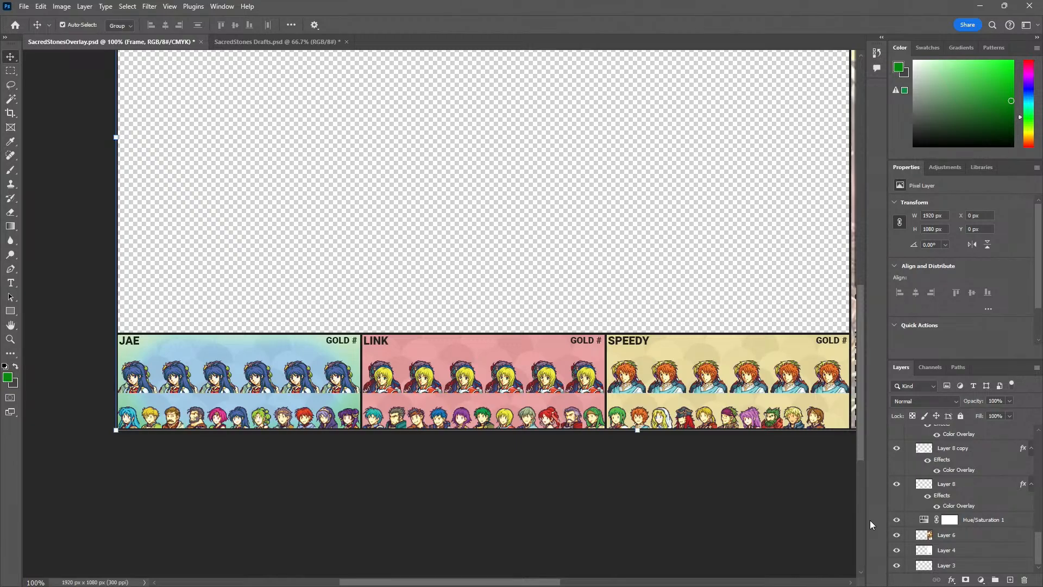
Undo the edits to Layer 10 back through the layer move, erasing, gradient and green fill, leaving it empty
{"action": "left_click", "coordinate": [297, 284]}
{"action": "left_click", "coordinate": [148, 345]}
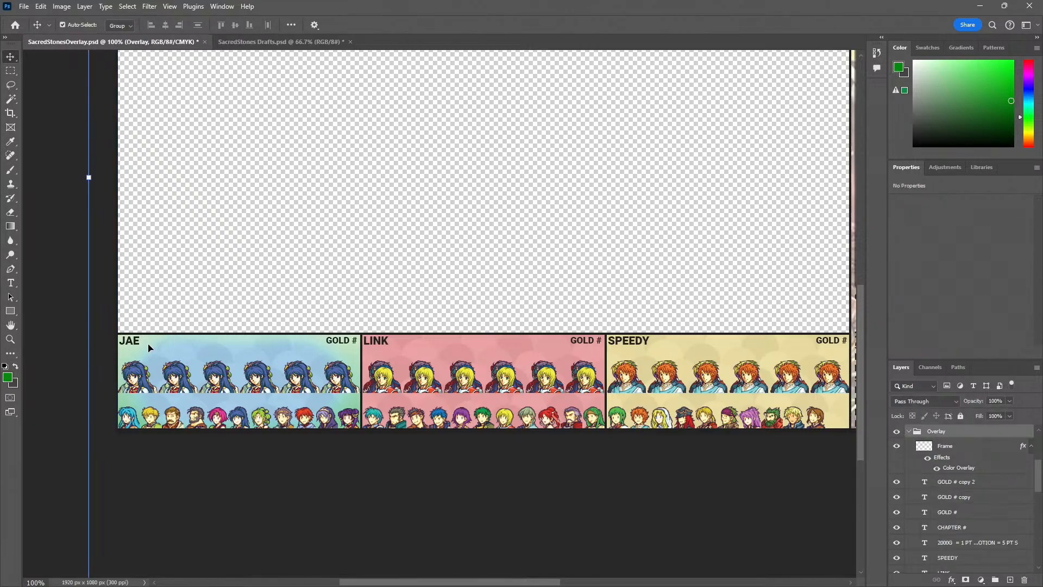
{"action": "left_click_drag", "start_coordinate": [149, 344], "coordinate": [184, 286]}
{"action": "key", "text": "ctrl+z"}
{"action": "key", "text": "ctrl+z"}
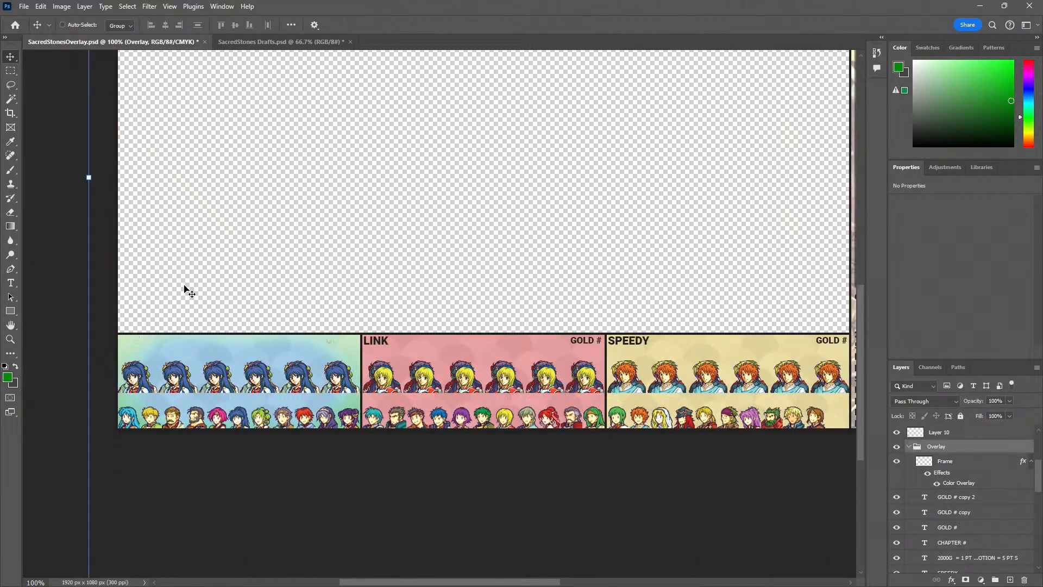
{"action": "key", "text": "ctrl+z"}
{"action": "key", "text": "ctrl+z"}
{"action": "key", "text": "ctrl+z"}
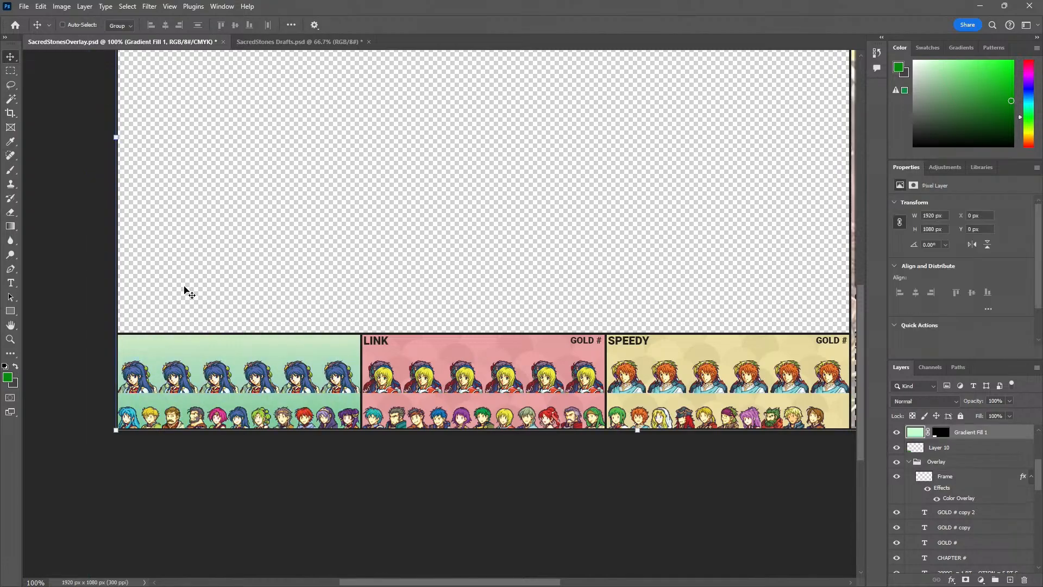
{"action": "key", "text": "ctrl+z"}
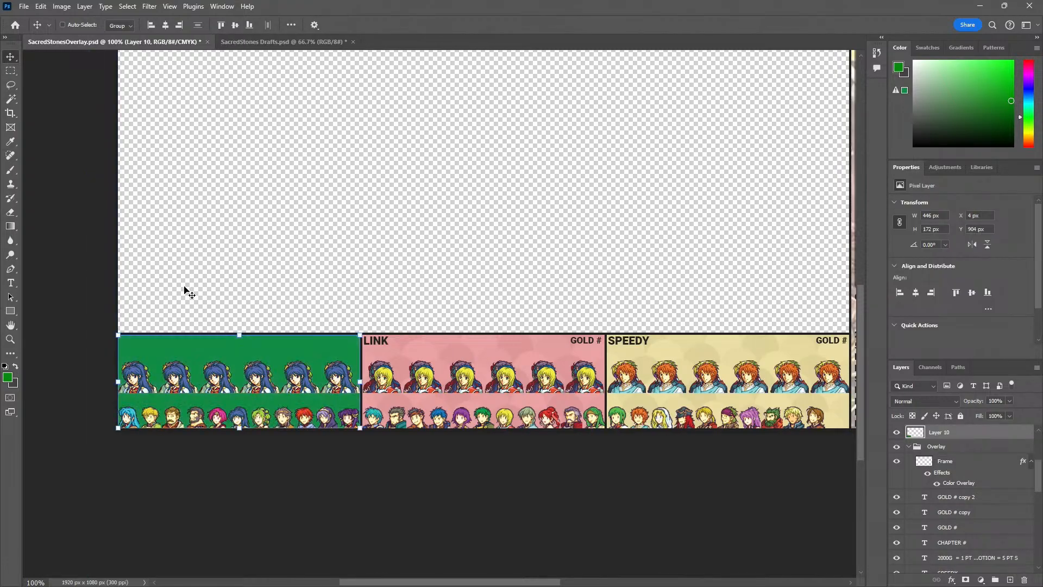
{"action": "key", "text": "ctrl+z"}
Deselect all layers, clear the marquee selection around the blue panel, and check the border between the blue and red panels
{"action": "left_click", "coordinate": [263, 283]}
{"action": "key", "text": "z"}
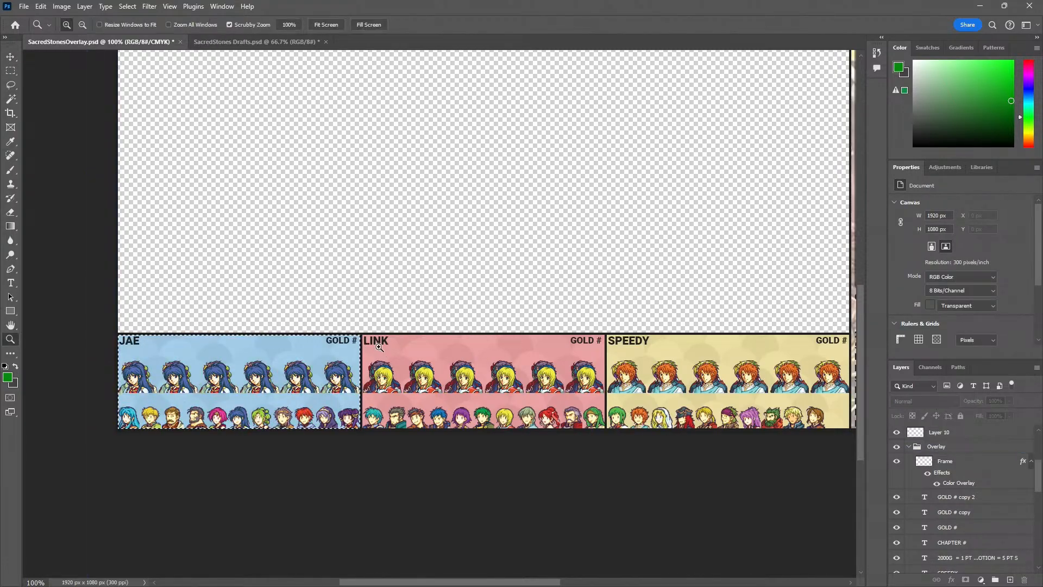
{"action": "left_click", "coordinate": [379, 344]}
{"action": "left_click", "coordinate": [366, 363]}
{"action": "left_click", "coordinate": [365, 364]}
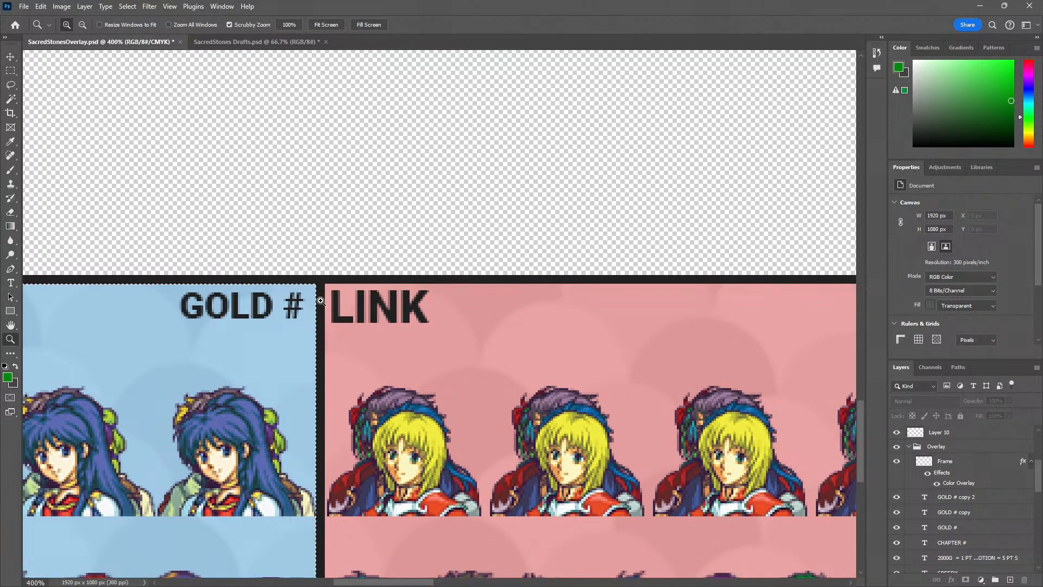
{"action": "key", "text": "ctrl+d"}
{"action": "left_click", "coordinate": [321, 300], "text": "alt"}
{"action": "left_click", "coordinate": [320, 301], "text": "alt"}
{"action": "left_click", "coordinate": [320, 300], "text": "alt"}
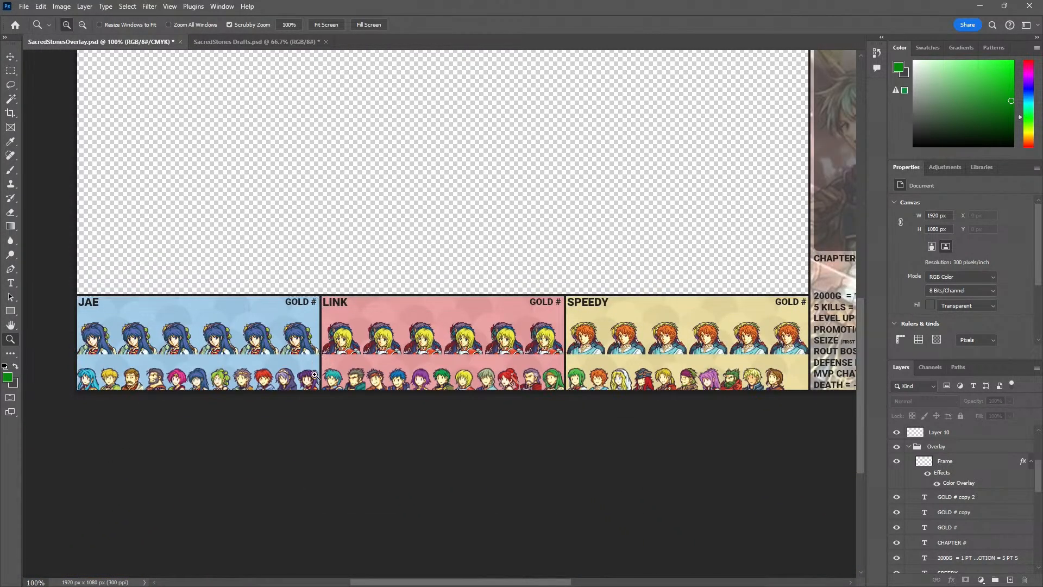
With the Small Portraits group selected, marquee-select the left border strip of the JAE panel, about 4 px wide and 180 px high
{"action": "left_click", "coordinate": [319, 384]}
{"action": "left_click", "coordinate": [326, 189]}
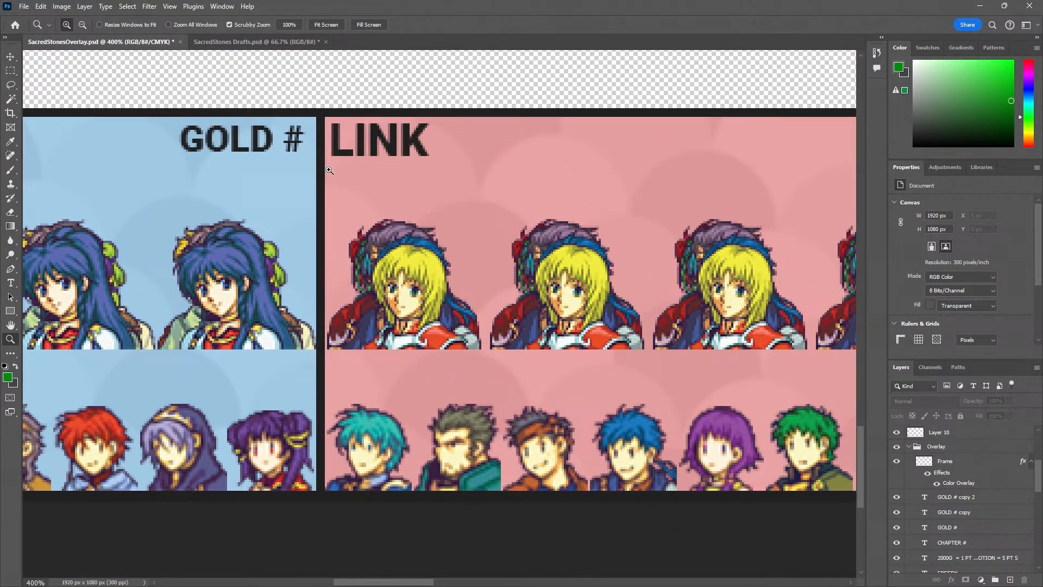
{"action": "left_click", "coordinate": [345, 398], "text": "alt"}
{"action": "left_click_drag", "start_coordinate": [345, 398], "coordinate": [506, 435]}
{"action": "left_click_drag", "start_coordinate": [83, 456], "coordinate": [432, 443]}
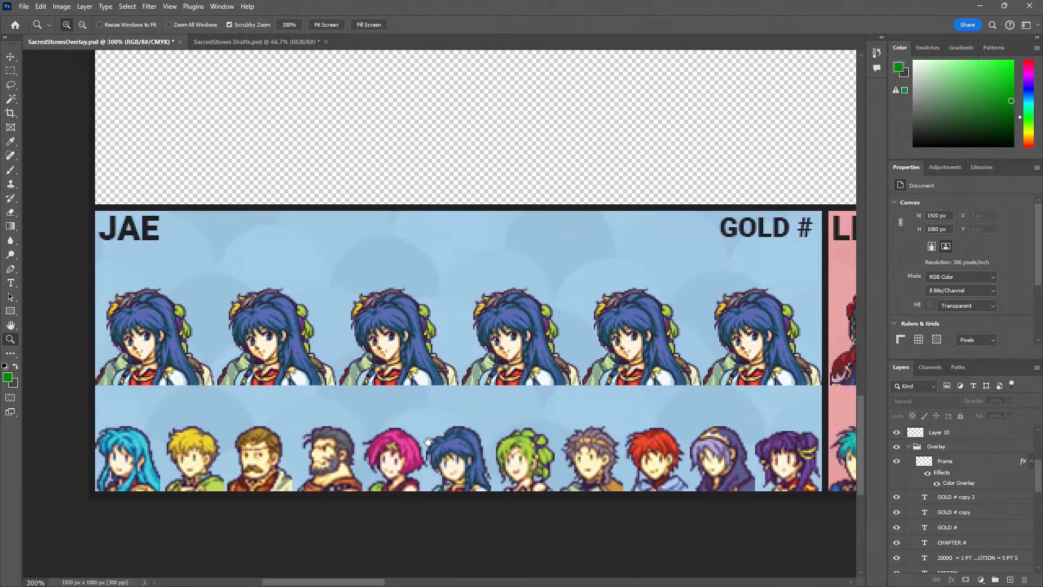
{"action": "scroll", "coordinate": [954, 494], "scroll_direction": "up", "scroll_amount": 3}
{"action": "left_click", "coordinate": [932, 436]}
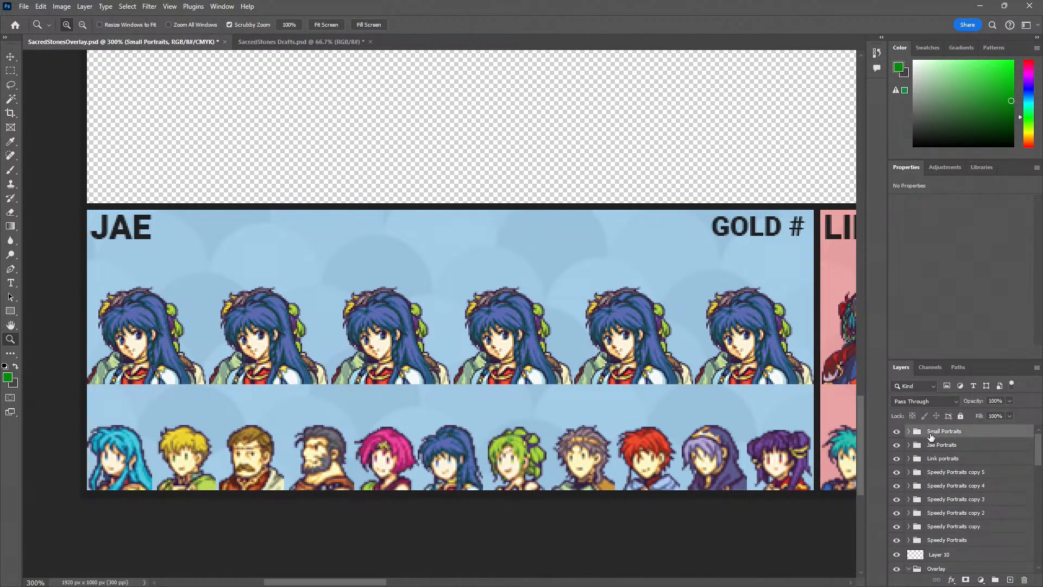
{"action": "left_click_drag", "start_coordinate": [324, 365], "coordinate": [479, 411]}
{"action": "key", "text": "m"}
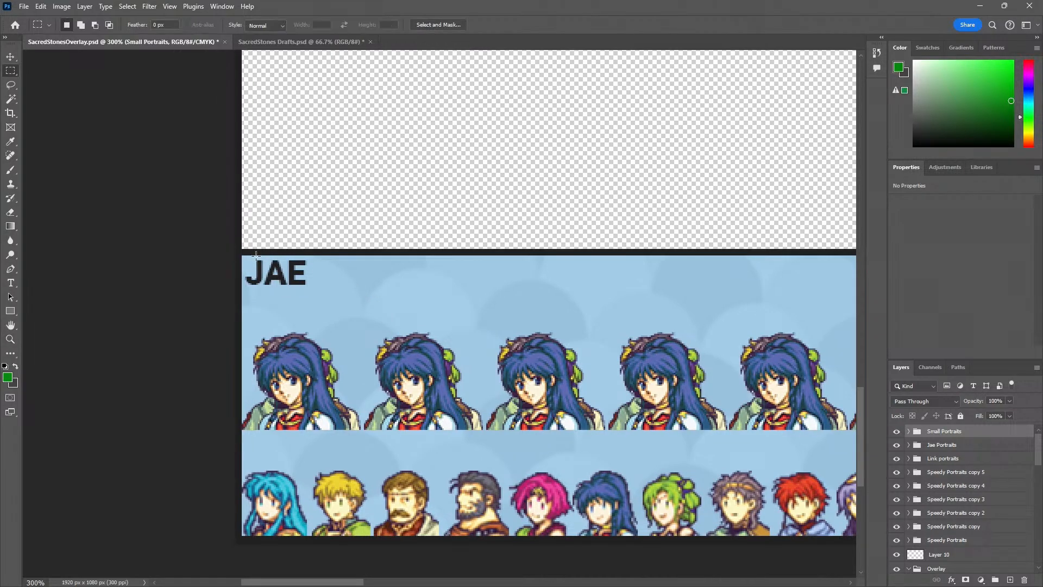
{"action": "left_click_drag", "start_coordinate": [229, 251], "coordinate": [276, 467]}
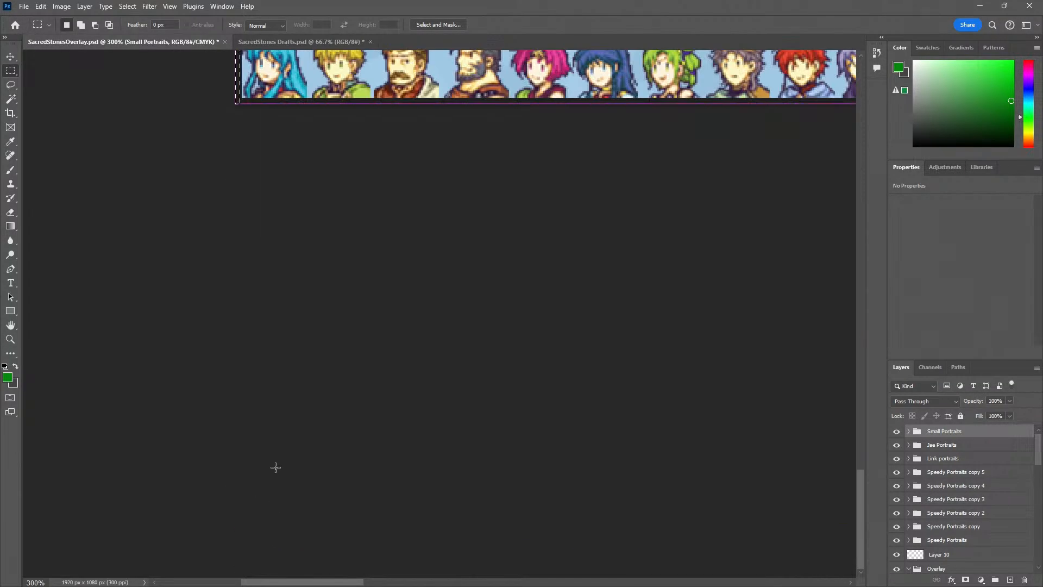
{"action": "left_click_drag", "start_coordinate": [221, 97], "coordinate": [241, 375]}
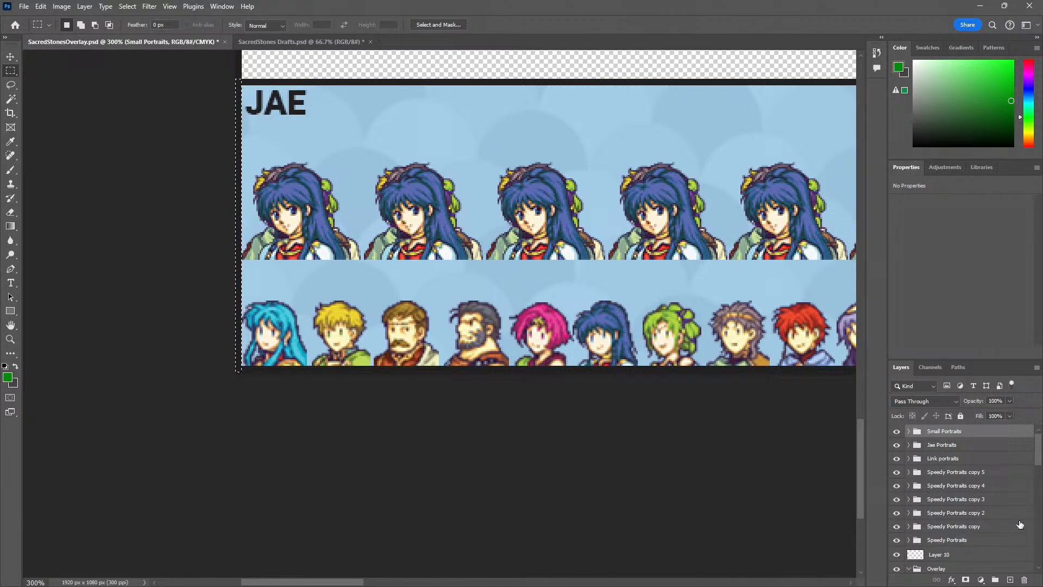
Create a new layer above Small Portraits and fill the selected border strip with the green foreground colour
{"action": "left_click", "coordinate": [1009, 580]}
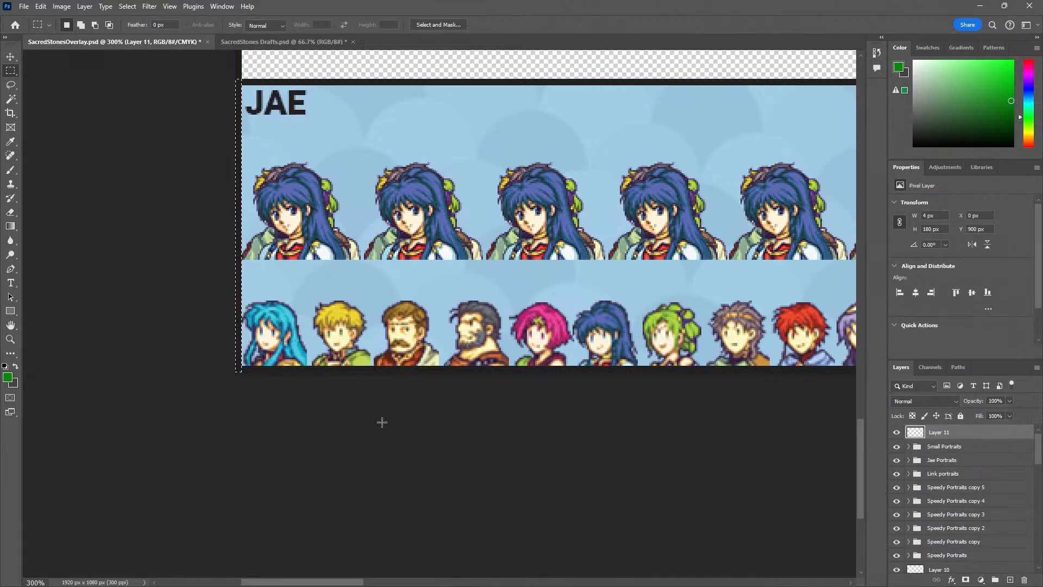
{"action": "key", "text": "g"}
{"action": "key", "text": "shift+g"}
{"action": "left_click", "coordinate": [240, 191]}
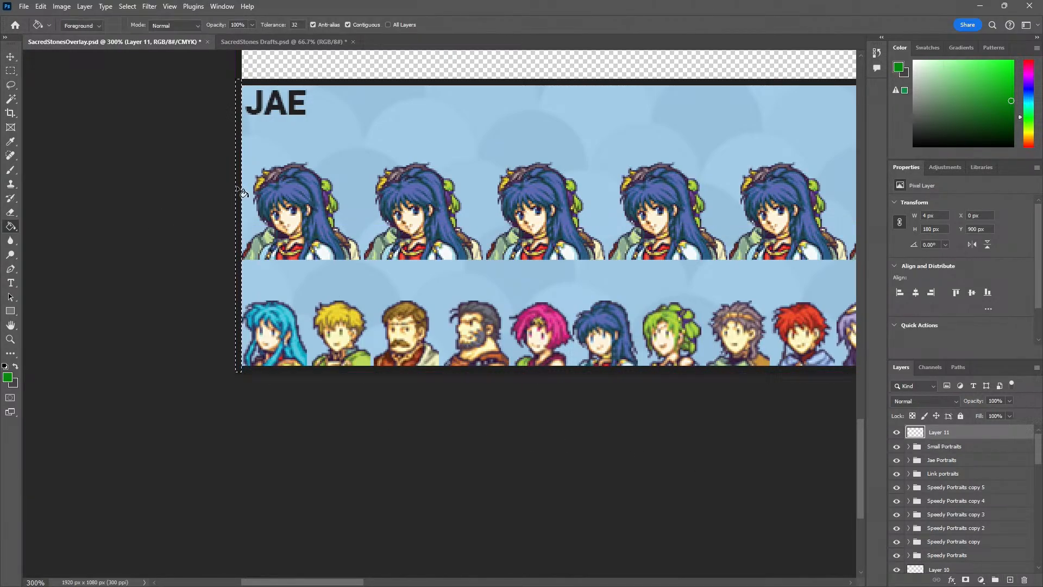
Duplicate the green vertical strip onto the border between the JAE and LINK panels, at X 450 px
{"action": "key", "text": "v"}
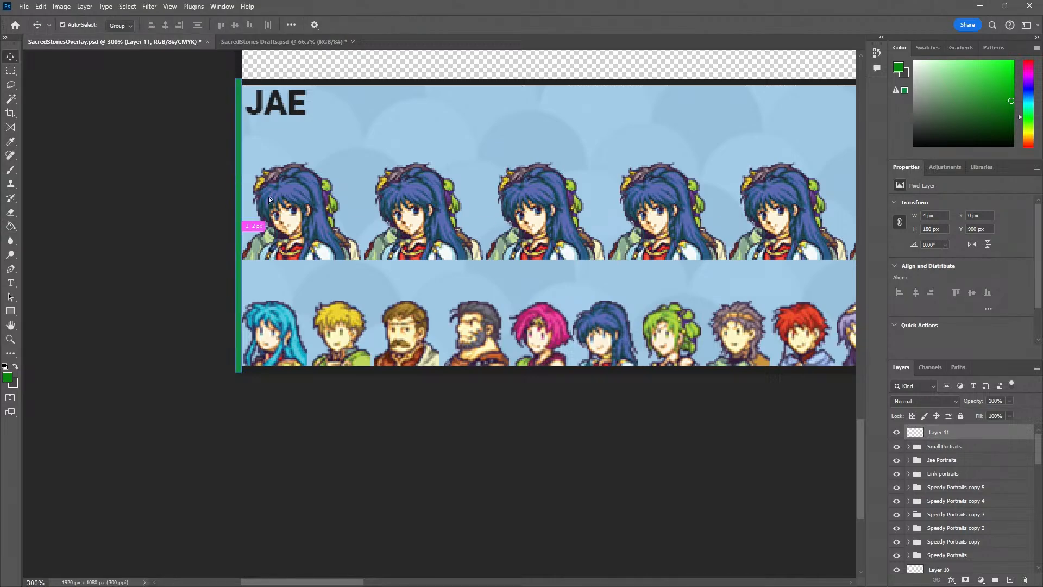
{"action": "left_click_drag", "start_coordinate": [269, 197], "coordinate": [640, 192]}
{"action": "left_click_drag", "start_coordinate": [615, 152], "coordinate": [513, 221]}
{"action": "key", "text": "z"}
{"action": "left_click", "coordinate": [515, 219]}
{"action": "left_click", "coordinate": [515, 219]}
{"action": "left_click", "coordinate": [514, 223]}
{"action": "left_click", "coordinate": [514, 223]}
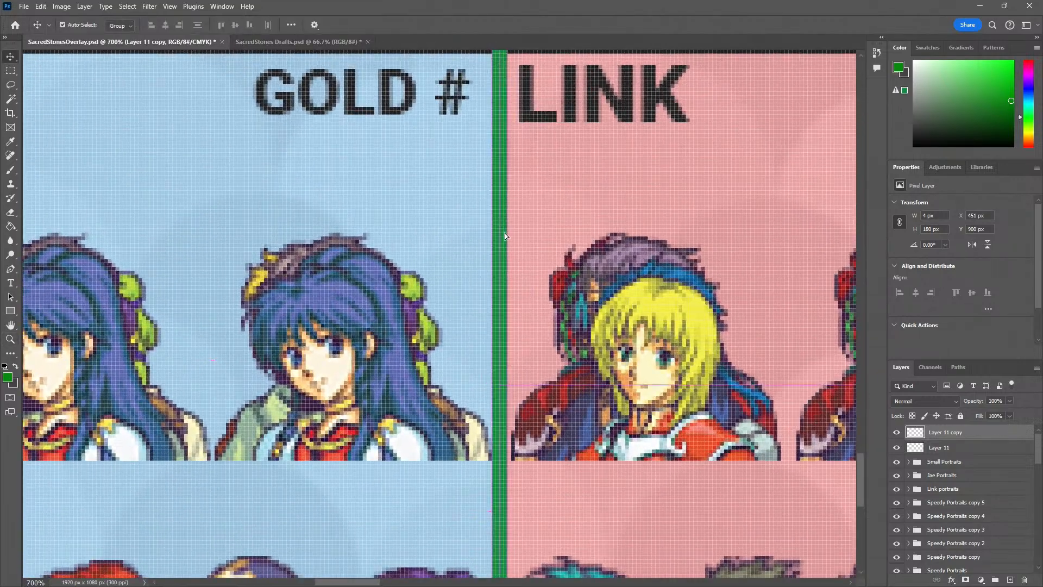
{"action": "left_click", "coordinate": [511, 260], "text": "alt"}
{"action": "left_click", "coordinate": [510, 259], "text": "alt"}
{"action": "left_click", "coordinate": [510, 259], "text": "alt"}
{"action": "left_click", "coordinate": [509, 257], "text": "alt"}
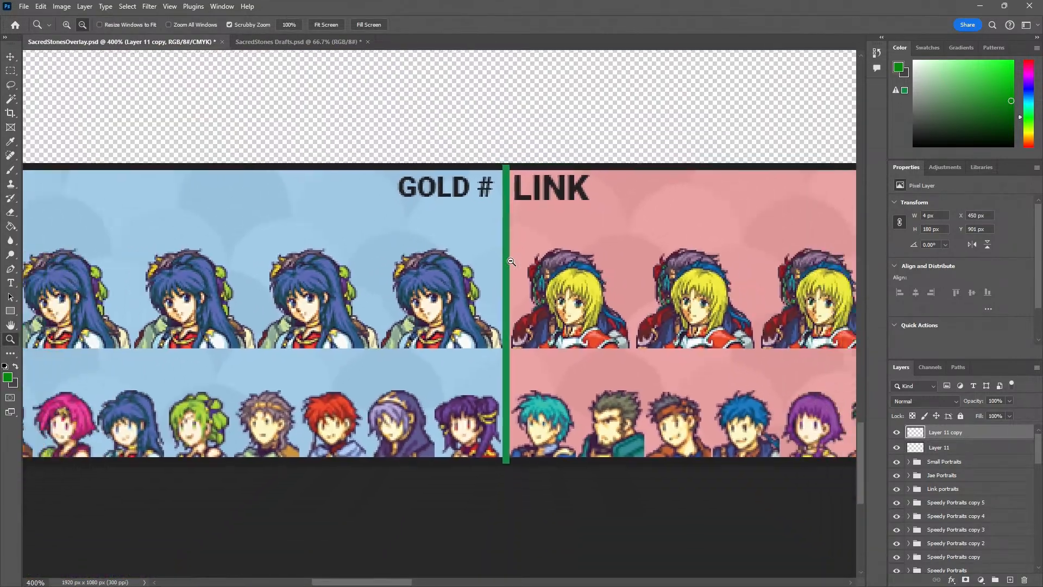
{"action": "left_click", "coordinate": [508, 257], "text": "alt"}
Duplicate the strip as a horizontal bar on the JAE panel's upper border, with its right end meeting the strip beside LINK
{"action": "key", "text": "ctrl+alt+t"}
{"action": "left_click_drag", "start_coordinate": [508, 257], "coordinate": [460, 205]}
{"action": "key", "text": "Return"}
{"action": "key", "text": "z"}
{"action": "left_click", "coordinate": [520, 188]}
{"action": "left_click_drag", "start_coordinate": [520, 187], "coordinate": [520, 187]}
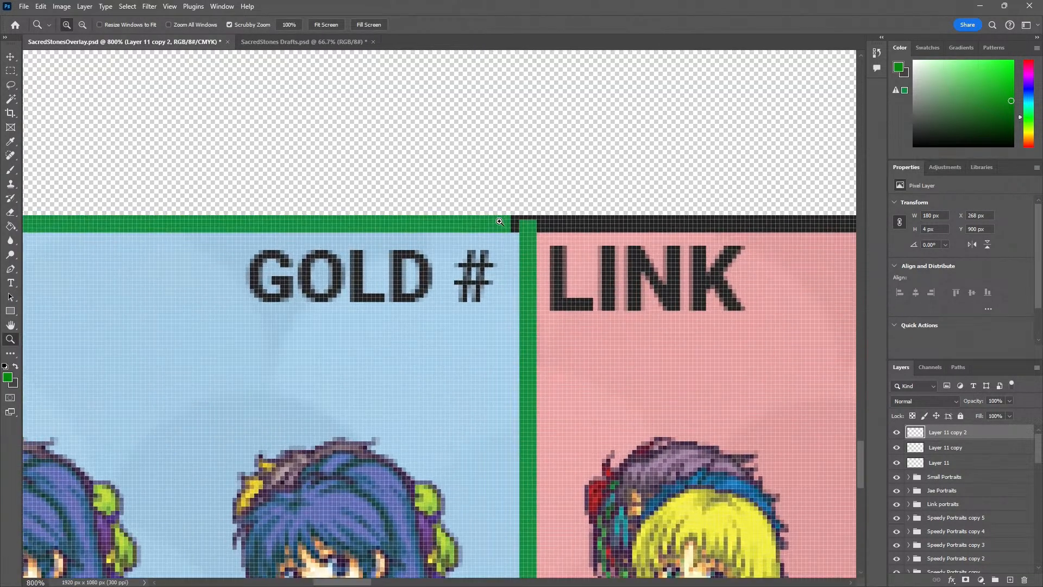
{"action": "key", "text": "v"}
{"action": "left_click_drag", "start_coordinate": [505, 230], "coordinate": [511, 230]}
Stretch the horizontal green bar to 454 px so it reaches the left edge of the JAE panel
{"action": "left_click_drag", "start_coordinate": [157, 274], "coordinate": [652, 291]}
{"action": "left_click_drag", "start_coordinate": [114, 300], "coordinate": [363, 320]}
{"action": "left_click_drag", "start_coordinate": [499, 261], "coordinate": [214, 236]}
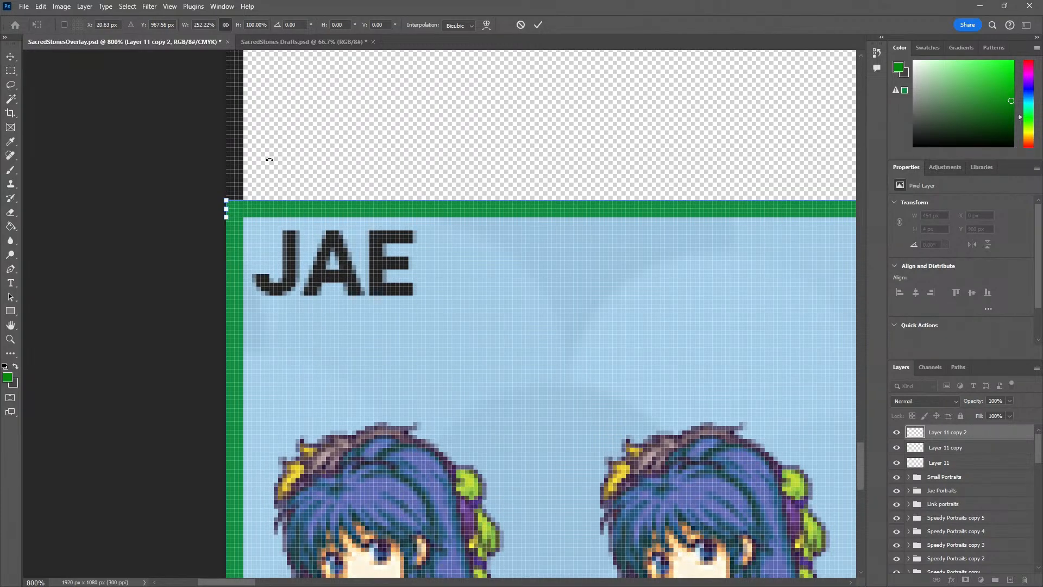
{"action": "left_click", "coordinate": [8, 59]}
Duplicate the upper green bar and place the copy along the JAE panel's bottom border at Y 1076 px
{"action": "left_click_drag", "start_coordinate": [288, 211], "coordinate": [337, 551]}
{"action": "left_click_drag", "start_coordinate": [394, 481], "coordinate": [221, 96]}
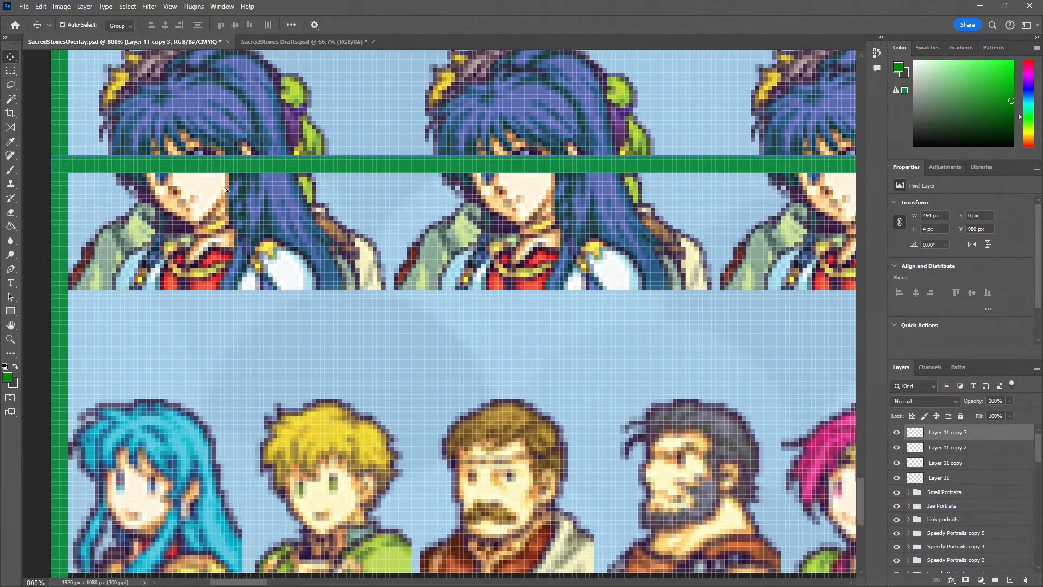
{"action": "left_click_drag", "start_coordinate": [227, 168], "coordinate": [233, 367]}
{"action": "key", "text": "z"}
{"action": "left_click", "coordinate": [285, 387], "text": "alt"}
{"action": "left_click", "coordinate": [285, 387], "text": "alt"}
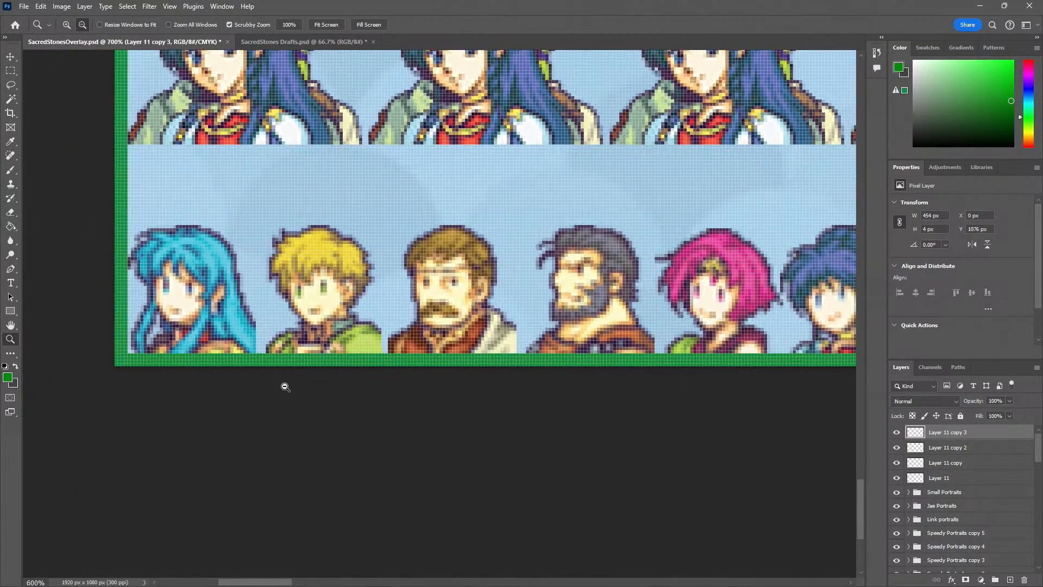
{"action": "left_click", "coordinate": [286, 387], "text": "alt"}
{"action": "left_click", "coordinate": [286, 387], "text": "alt"}
{"action": "left_click", "coordinate": [285, 387], "text": "alt"}
{"action": "left_click", "coordinate": [285, 387], "text": "alt"}
{"action": "left_click", "coordinate": [286, 387], "text": "alt"}
{"action": "left_click", "coordinate": [285, 387], "text": "alt"}
{"action": "left_click_drag", "start_coordinate": [409, 388], "coordinate": [254, 455]}
Deselect the bar and examine the green outline around the JAE panel with the whole overlay shown full screen
{"action": "key", "text": "v"}
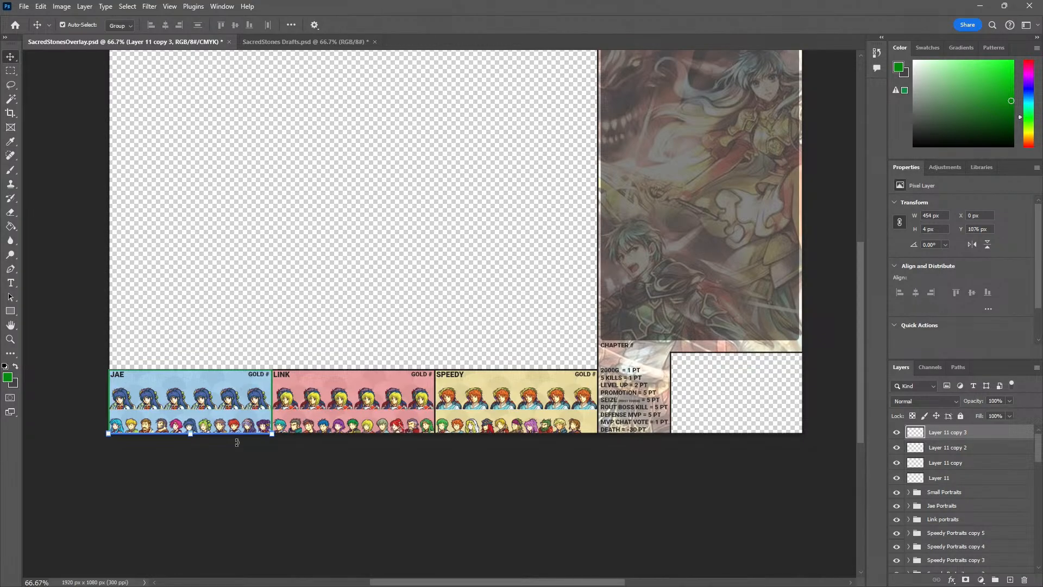
{"action": "left_click", "coordinate": [53, 112]}
{"action": "key", "text": "z"}
{"action": "left_click", "coordinate": [220, 363]}
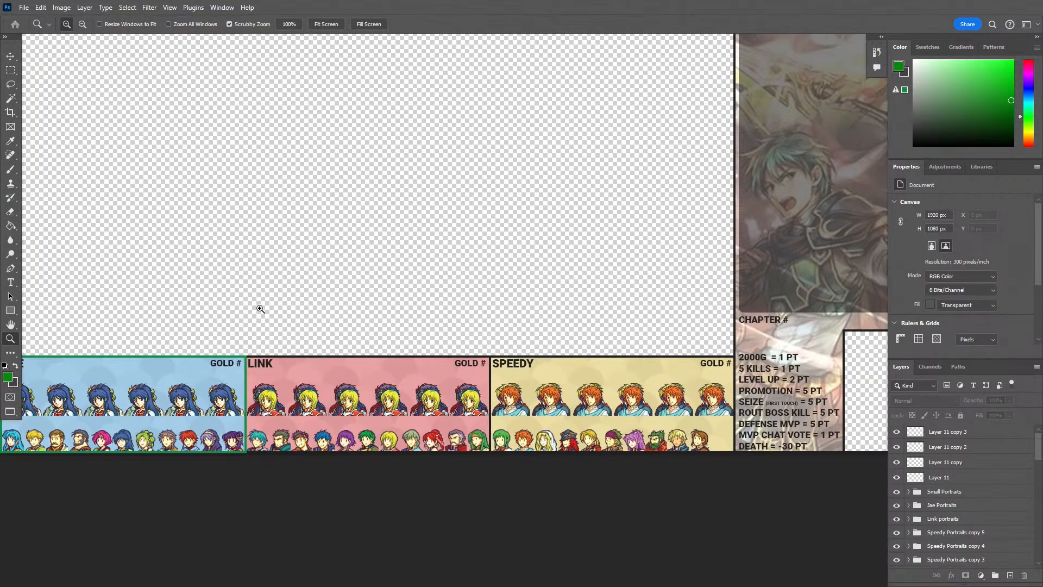
{"action": "right_click", "coordinate": [267, 315]}
{"action": "left_click", "coordinate": [294, 317]}
{"action": "right_click", "coordinate": [289, 312]}
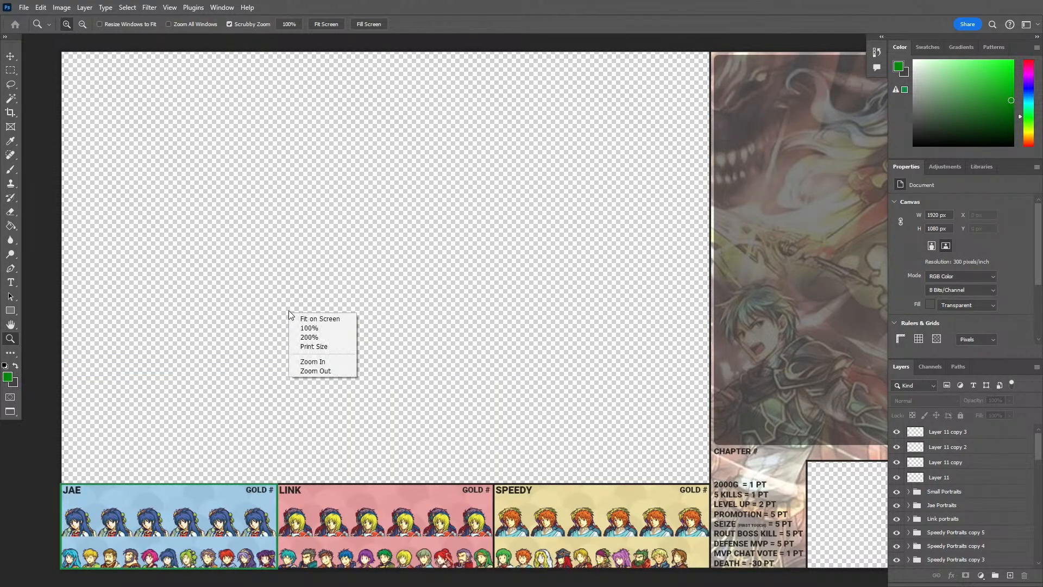
{"action": "left_click", "coordinate": [296, 318]}
{"action": "key", "text": "f"}
{"action": "right_click", "coordinate": [292, 299]}
{"action": "left_click", "coordinate": [307, 306]}
{"action": "right_click", "coordinate": [308, 306]}
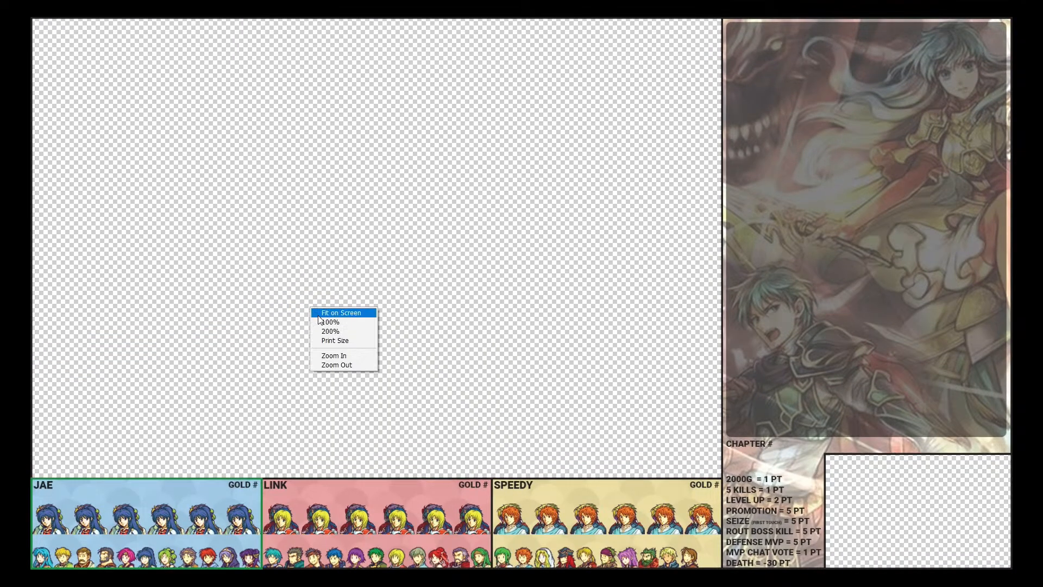
{"action": "left_click", "coordinate": [322, 320]}
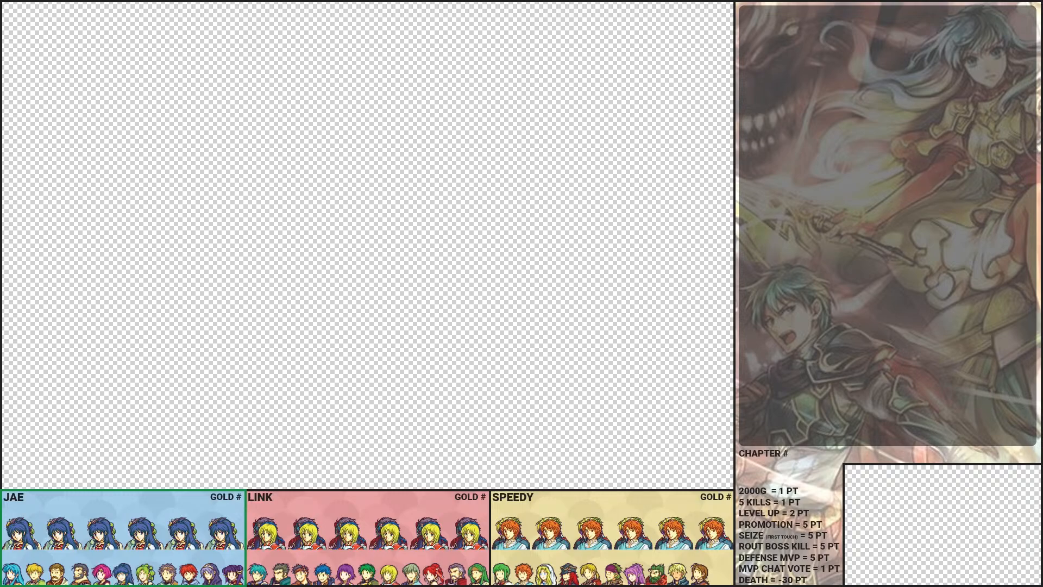
{"action": "left_click", "coordinate": [12, 540]}
{"action": "left_click_drag", "start_coordinate": [32, 552], "coordinate": [87, 555]}
{"action": "key", "text": "f"}
{"action": "right_click", "coordinate": [168, 325]}
{"action": "left_click", "coordinate": [178, 354]}
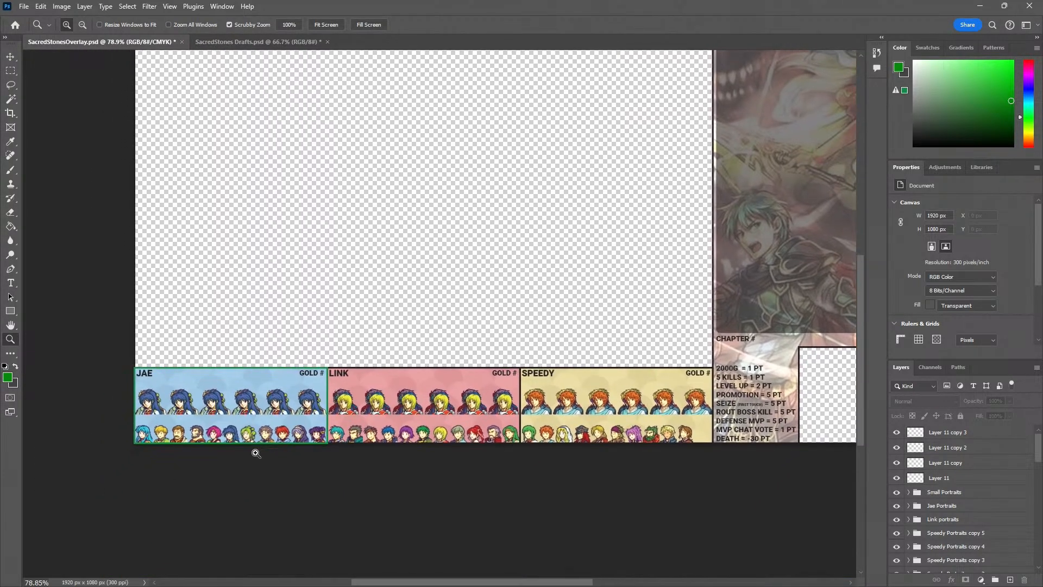
Thicken the bottom green bar of the JAE panel upwards to 7 px
{"action": "double_click", "coordinate": [254, 444]}
{"action": "left_click", "coordinate": [254, 443]}
{"action": "left_click", "coordinate": [252, 443]}
{"action": "left_click", "coordinate": [251, 443]}
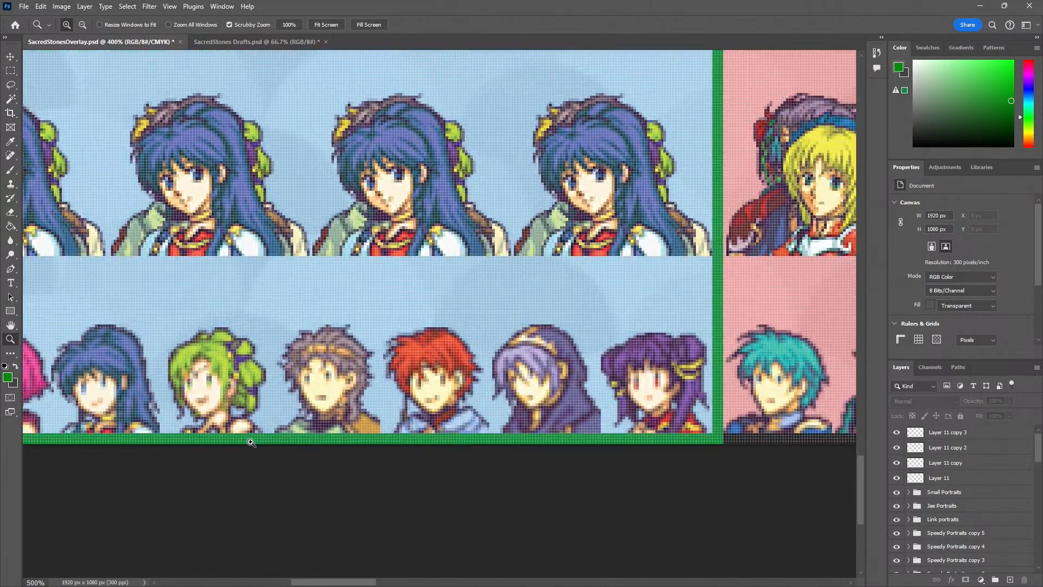
{"action": "left_click", "coordinate": [251, 442]}
{"action": "key", "text": "v"}
{"action": "left_click", "coordinate": [251, 441]}
{"action": "key", "text": "ctrl+t"}
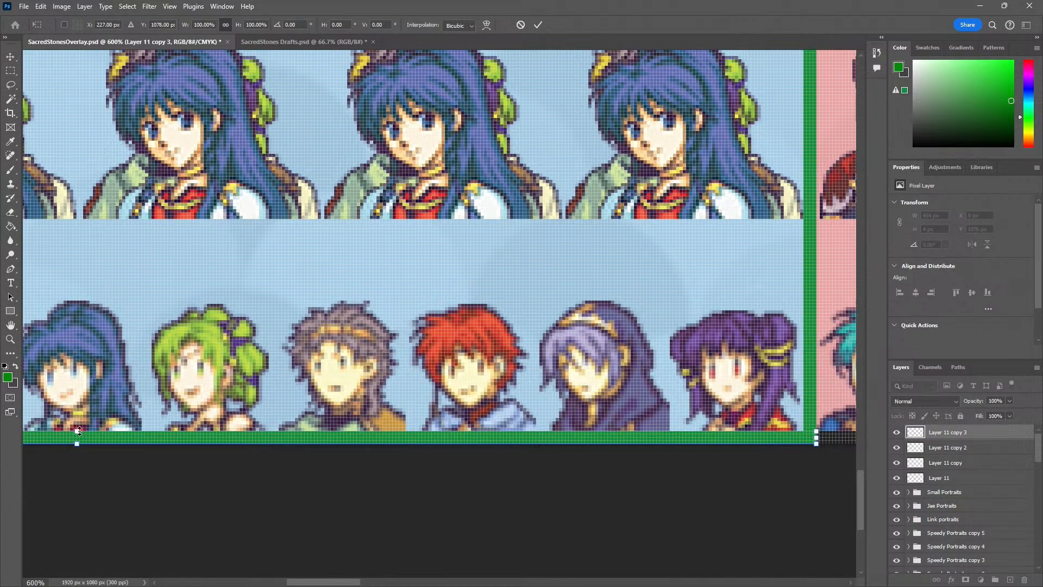
{"action": "left_click_drag", "start_coordinate": [79, 431], "coordinate": [77, 422]}
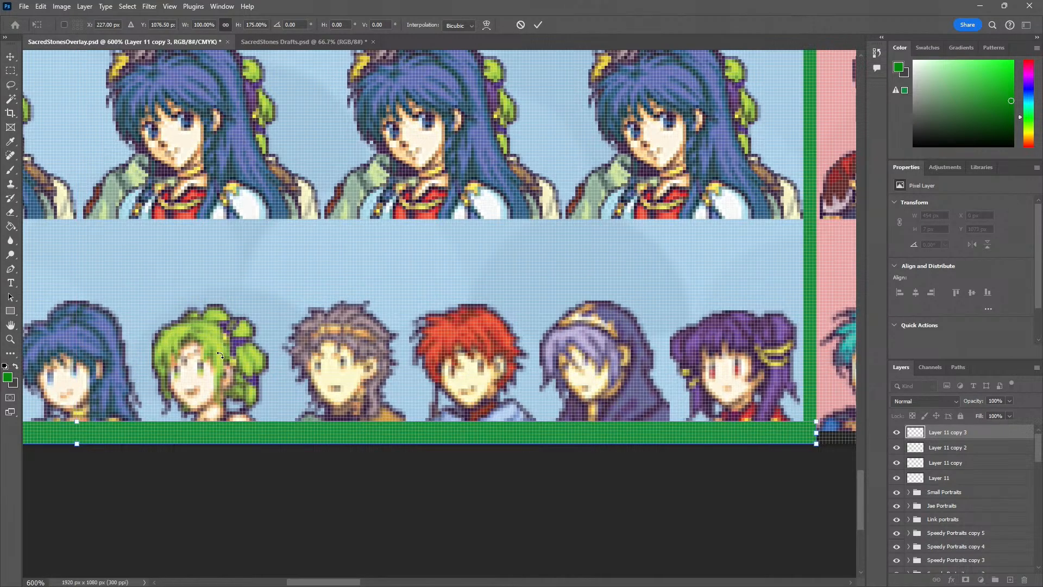
{"action": "key", "text": "Return"}
Widen the green strip between the JAE and LINK panels inward over the JAE panel
{"action": "left_click_drag", "start_coordinate": [731, 257], "coordinate": [614, 359]}
{"action": "left_click", "coordinate": [695, 324]}
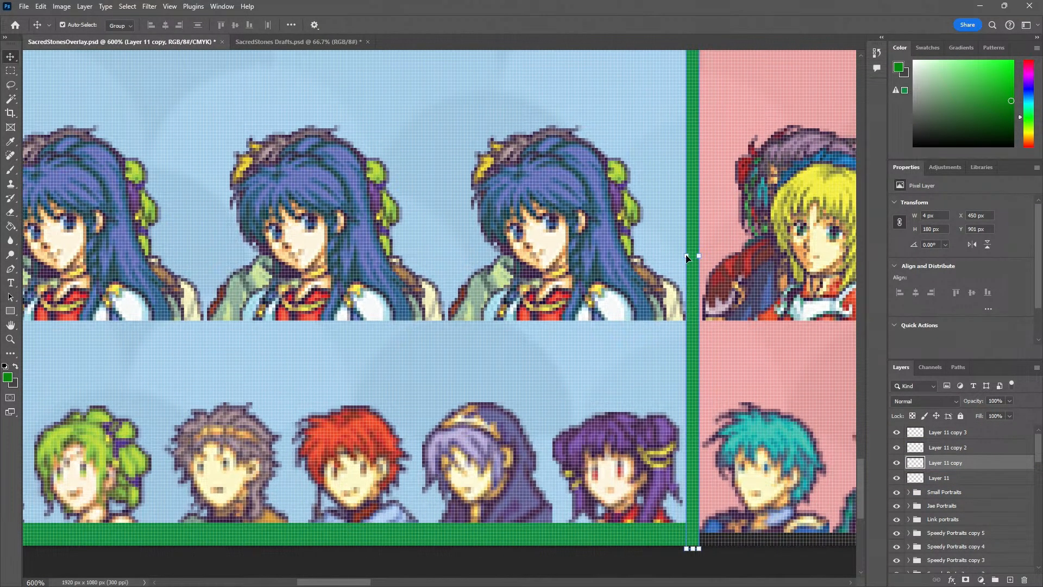
{"action": "left_click_drag", "start_coordinate": [687, 255], "coordinate": [779, 432]}
{"action": "key", "text": "Return"}
Thicken the upper green bar of the JAE panel downwards into the panel
{"action": "left_click_drag", "start_coordinate": [308, 172], "coordinate": [594, 289]}
{"action": "left_click", "coordinate": [396, 255]}
{"action": "left_click_drag", "start_coordinate": [361, 264], "coordinate": [361, 279]}
{"action": "left_click_drag", "start_coordinate": [392, 321], "coordinate": [761, 291]}
{"action": "left_click_drag", "start_coordinate": [319, 375], "coordinate": [434, 289]}
{"action": "key", "text": "Return"}
Widen the left green strip of the JAE panel inward to 7 px
{"action": "left_click", "coordinate": [323, 344]}
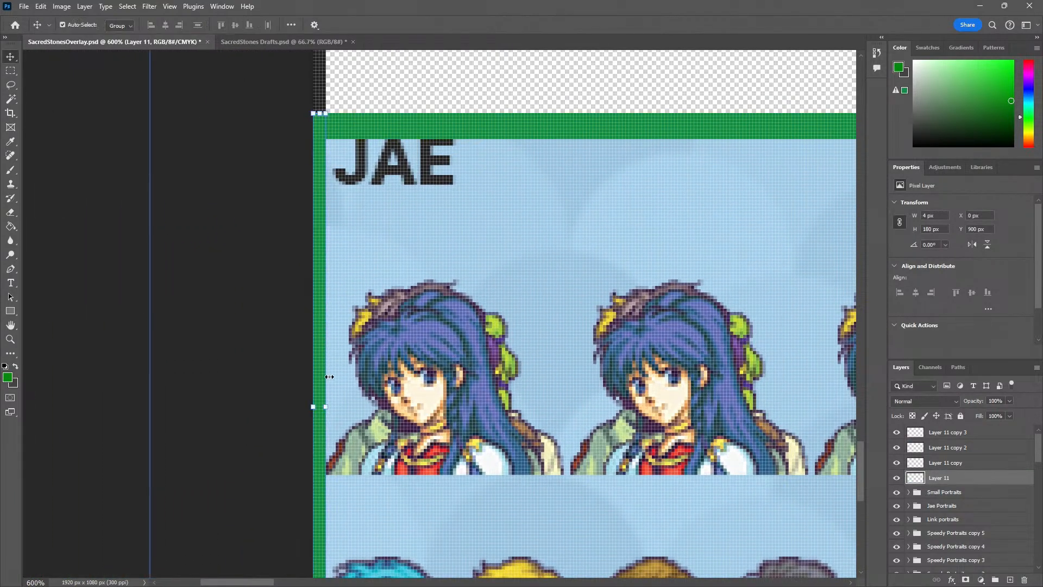
{"action": "left_click", "coordinate": [329, 407]}
{"action": "left_click_drag", "start_coordinate": [330, 407], "coordinate": [342, 427]}
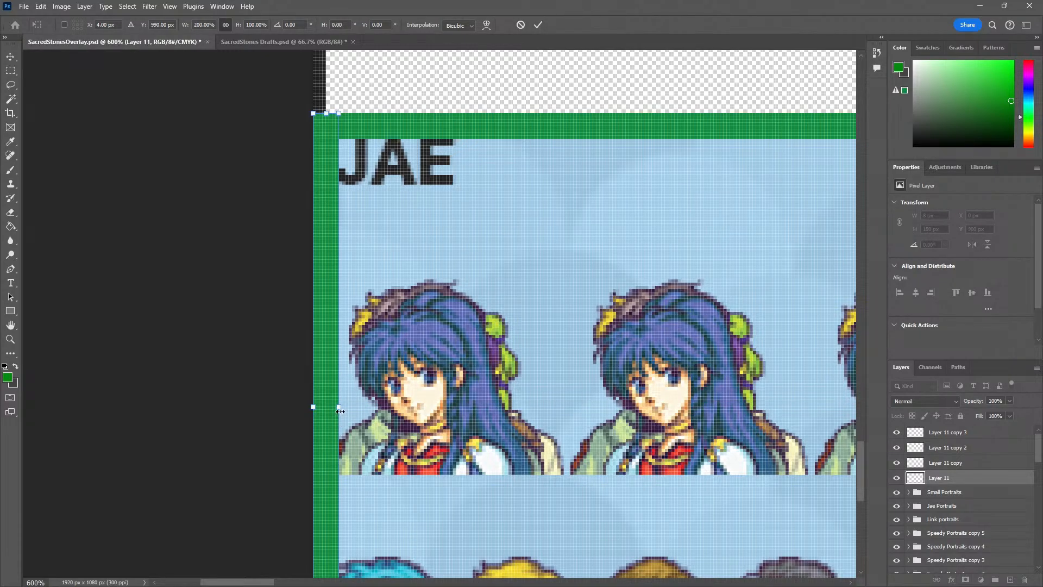
{"action": "left_click", "coordinate": [11, 58]}
{"action": "scroll", "coordinate": [329, 403], "scroll_direction": "up", "scroll_amount": 3}
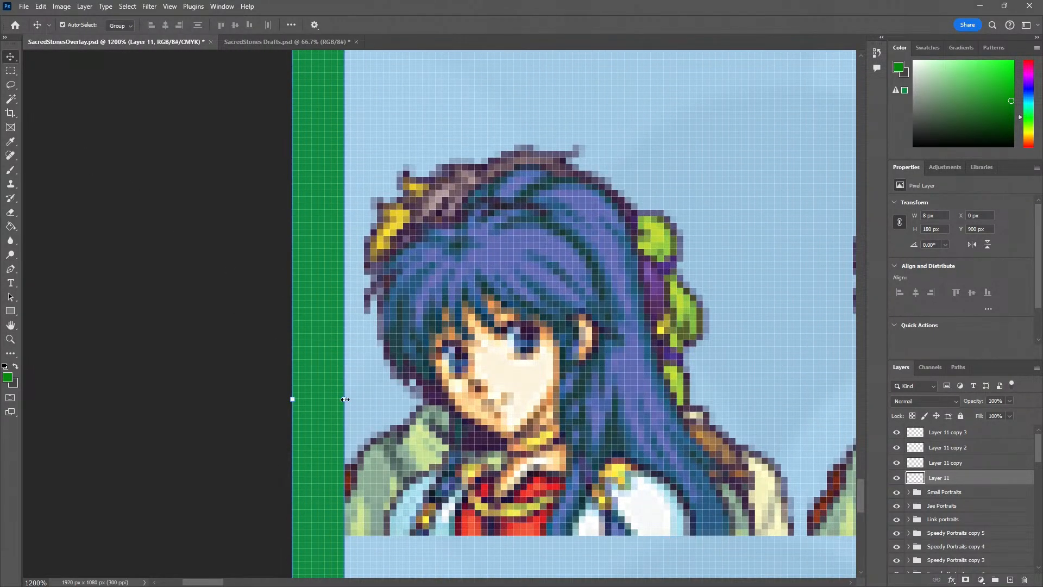
{"action": "left_click_drag", "start_coordinate": [345, 400], "coordinate": [337, 399]}
{"action": "key", "text": "Return"}
Examine the thickened green frame around the JAE panel, especially along its border with the LINK panel
{"action": "key", "text": "z"}
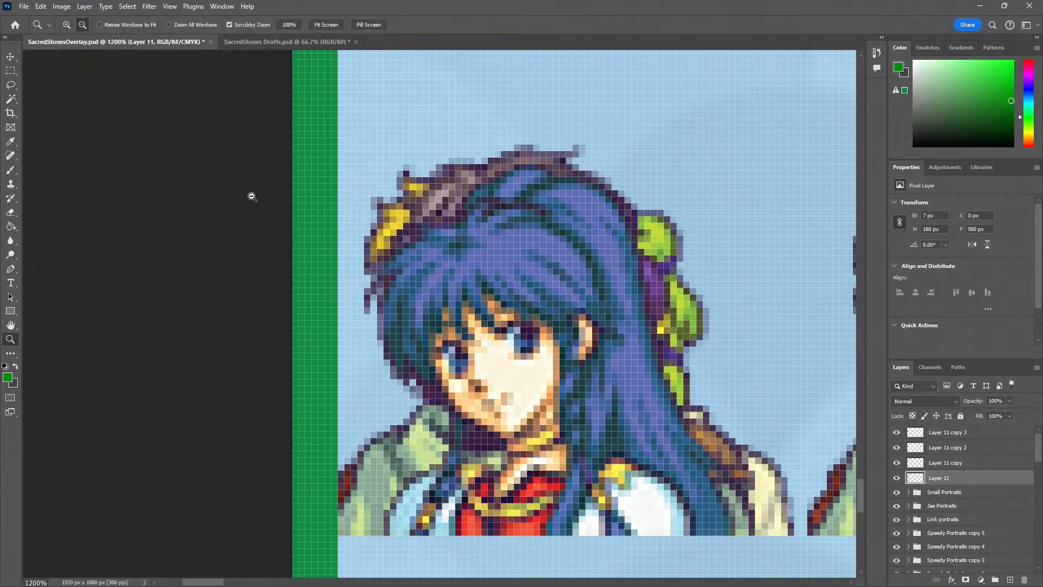
{"action": "left_click", "coordinate": [253, 197], "text": "alt"}
{"action": "left_click", "coordinate": [252, 196], "text": "alt"}
{"action": "left_click", "coordinate": [252, 196], "text": "alt"}
{"action": "left_click", "coordinate": [252, 197], "text": "alt"}
{"action": "left_click", "coordinate": [252, 196], "text": "alt"}
{"action": "left_click", "coordinate": [252, 197], "text": "alt"}
{"action": "left_click_drag", "start_coordinate": [637, 255], "coordinate": [345, 308]}
{"action": "left_click", "coordinate": [376, 318], "text": "alt"}
{"action": "left_click", "coordinate": [647, 305]}
{"action": "left_click", "coordinate": [644, 305]}
{"action": "left_click", "coordinate": [614, 300]}
{"action": "left_click", "coordinate": [605, 299]}
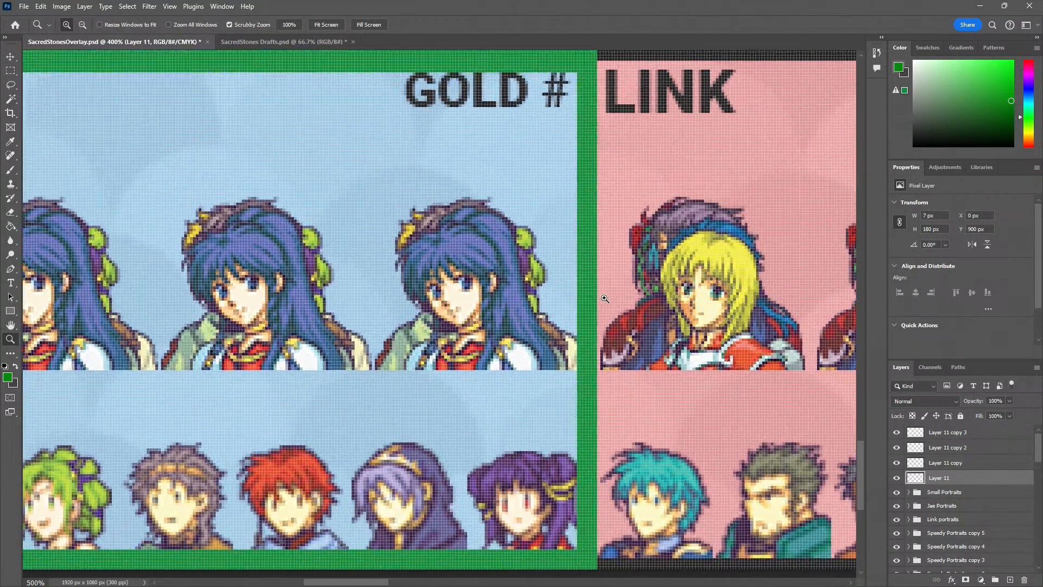
{"action": "left_click", "coordinate": [603, 297]}
{"action": "left_click", "coordinate": [600, 294]}
{"action": "left_click", "coordinate": [600, 295], "text": "alt"}
{"action": "left_click", "coordinate": [601, 294], "text": "alt"}
{"action": "left_click", "coordinate": [600, 295], "text": "alt"}
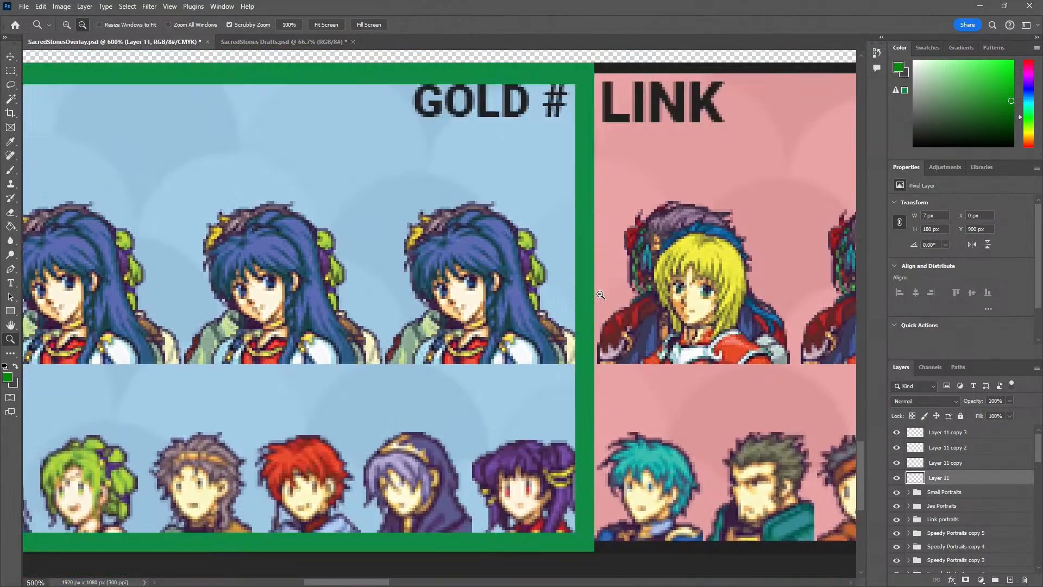
{"action": "left_click", "coordinate": [601, 295], "text": "alt"}
{"action": "left_click_drag", "start_coordinate": [468, 276], "coordinate": [424, 360]}
{"action": "left_click", "coordinate": [482, 348], "text": "alt"}
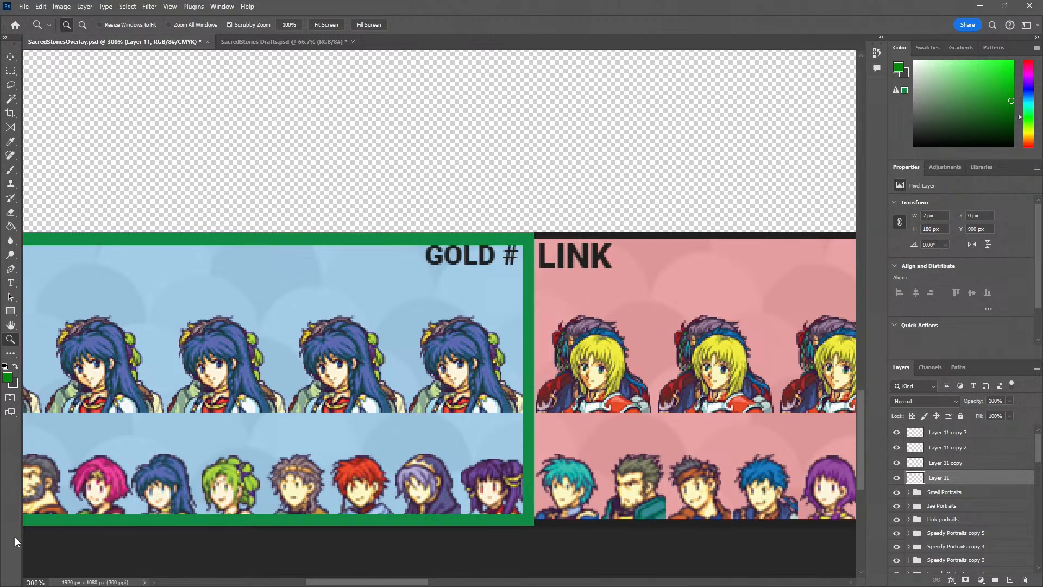
{"action": "left_click", "coordinate": [368, 446], "text": "alt"}
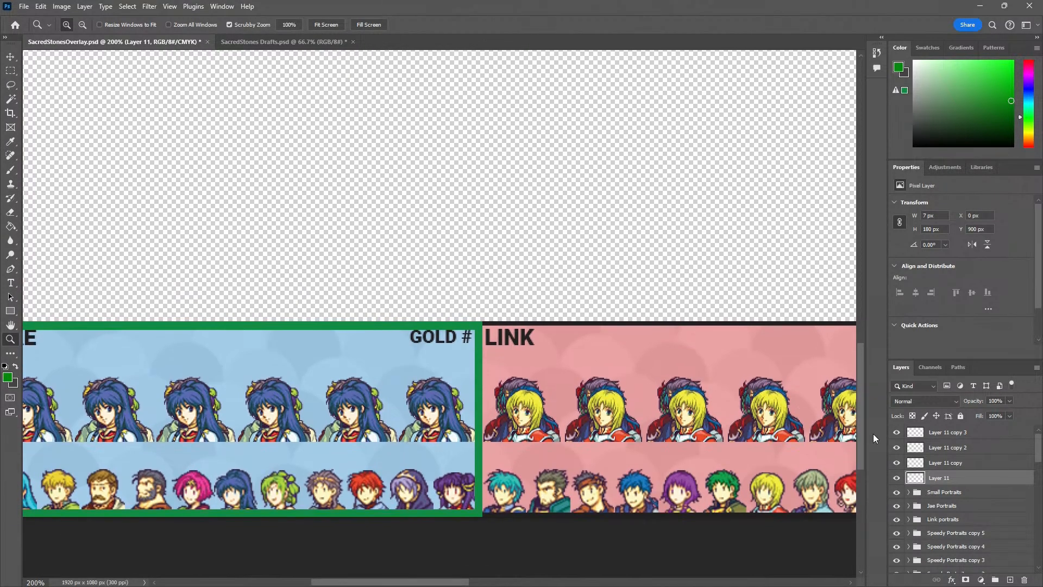
Merge Layer 11 and its three copies into a single green frame layer
{"action": "left_click", "coordinate": [951, 432], "text": "shift"}
{"action": "right_click", "coordinate": [951, 432]}
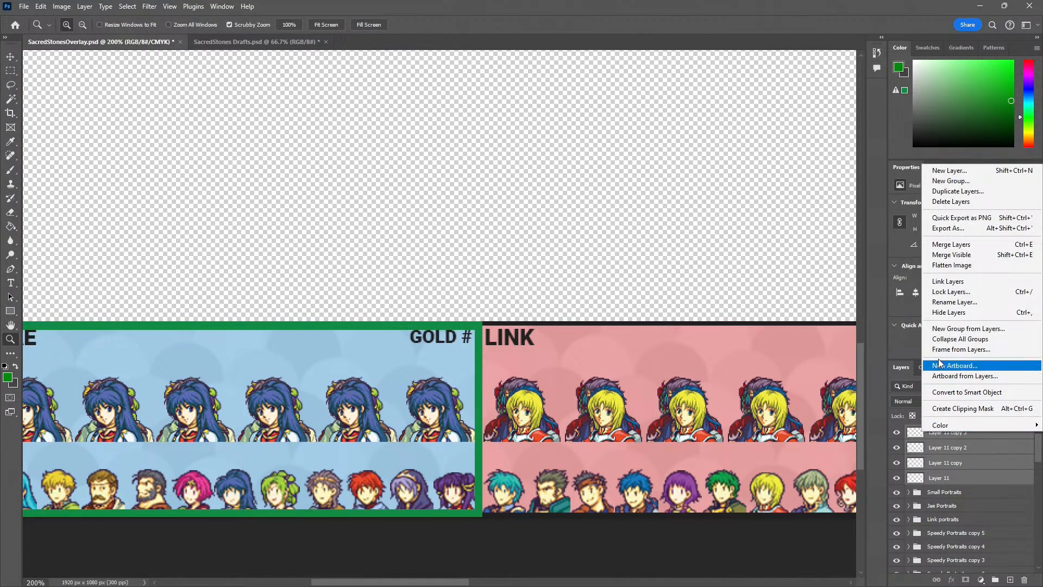
{"action": "left_click", "coordinate": [968, 247]}
Move the merged green frame up and right from the JAE panel to X 64 px, Y 758 px
{"action": "left_click_drag", "start_coordinate": [256, 383], "coordinate": [294, 425]}
{"action": "key", "text": "v"}
{"action": "left_click_drag", "start_coordinate": [207, 366], "coordinate": [279, 251]}
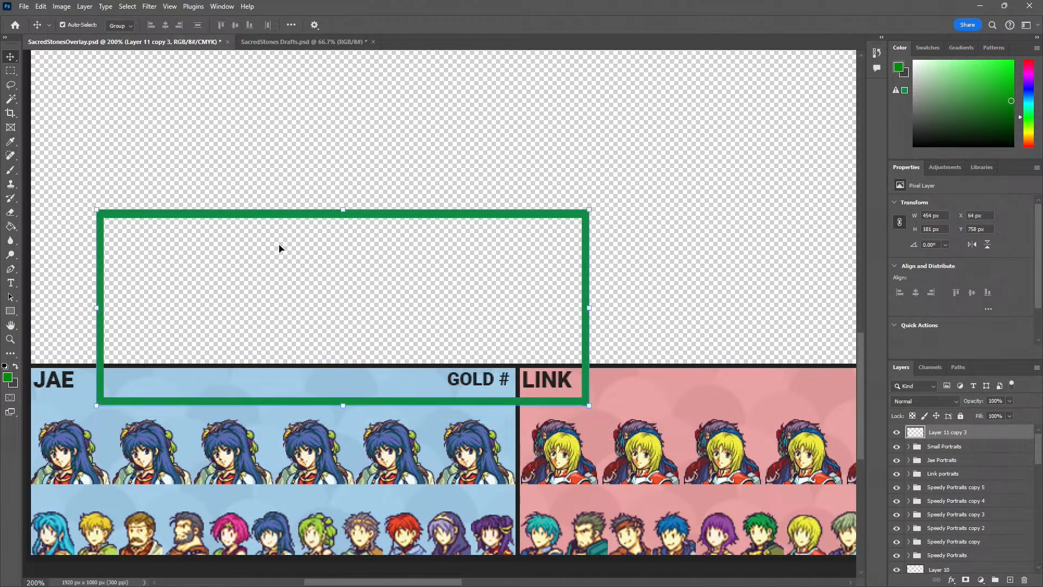
Undo the green frame's last move and add a Gradient Overlay to its layer, Layer 11 copy 3
{"action": "key", "text": "ctrl+z"}
{"action": "right_click", "coordinate": [925, 430]}
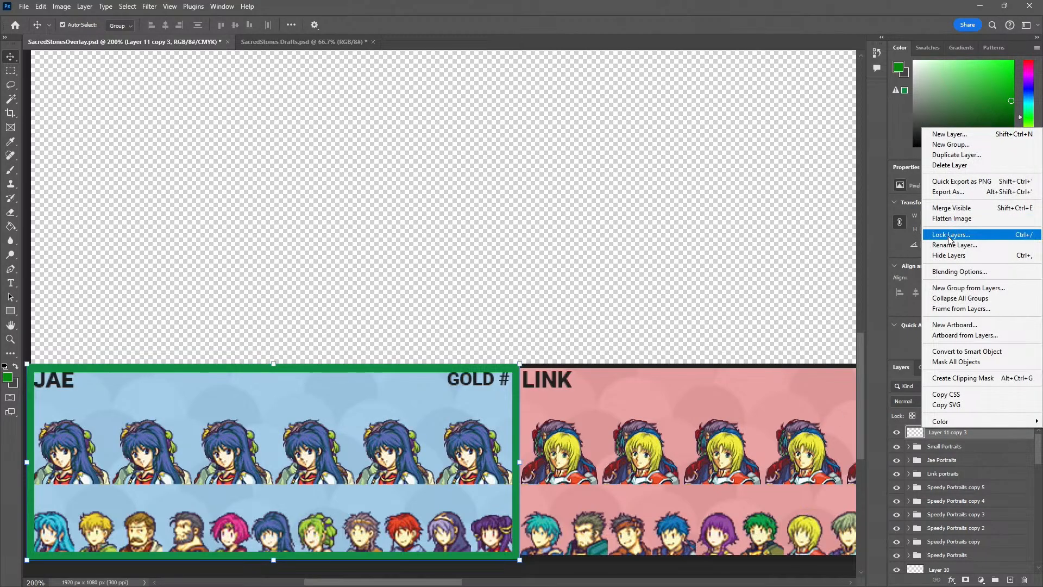
{"action": "left_click", "coordinate": [973, 272]}
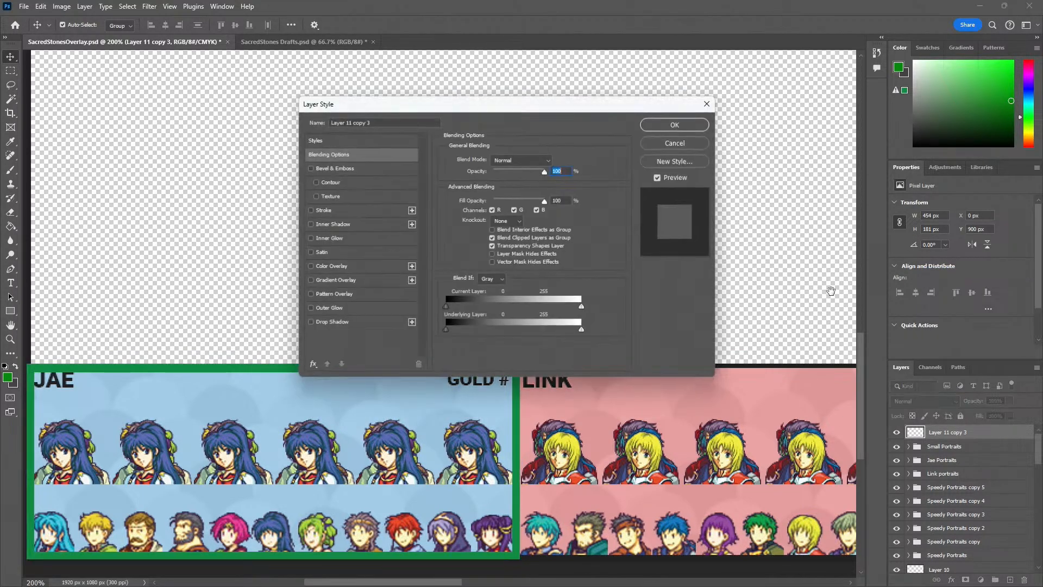
{"action": "left_click", "coordinate": [322, 280]}
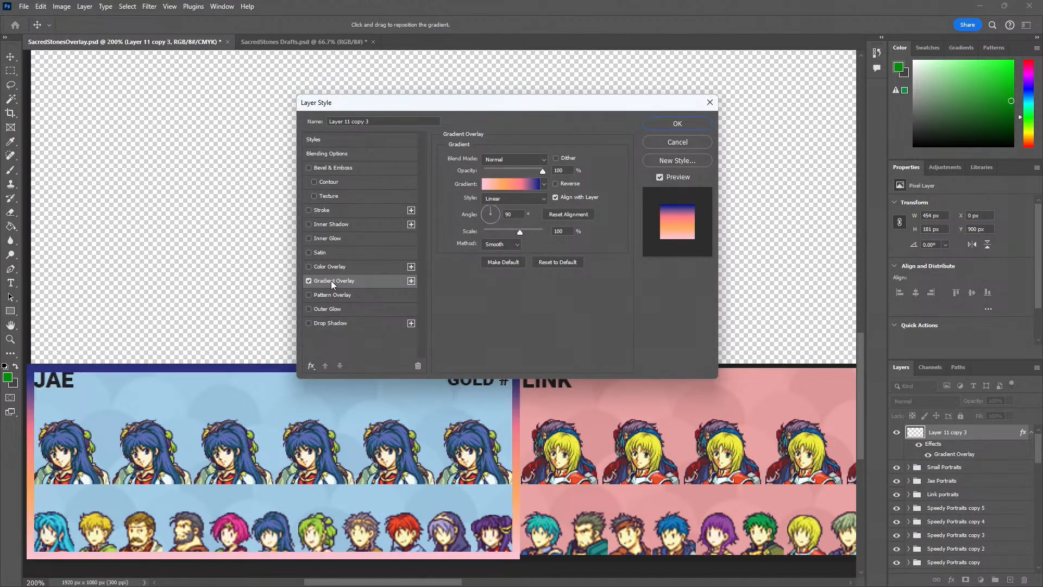
Compare gradients from the Greens presets on the frame and apply Green_05 to the overlay
{"action": "left_click", "coordinate": [511, 184]}
{"action": "scroll", "coordinate": [435, 158], "scroll_direction": "down", "scroll_amount": 4}
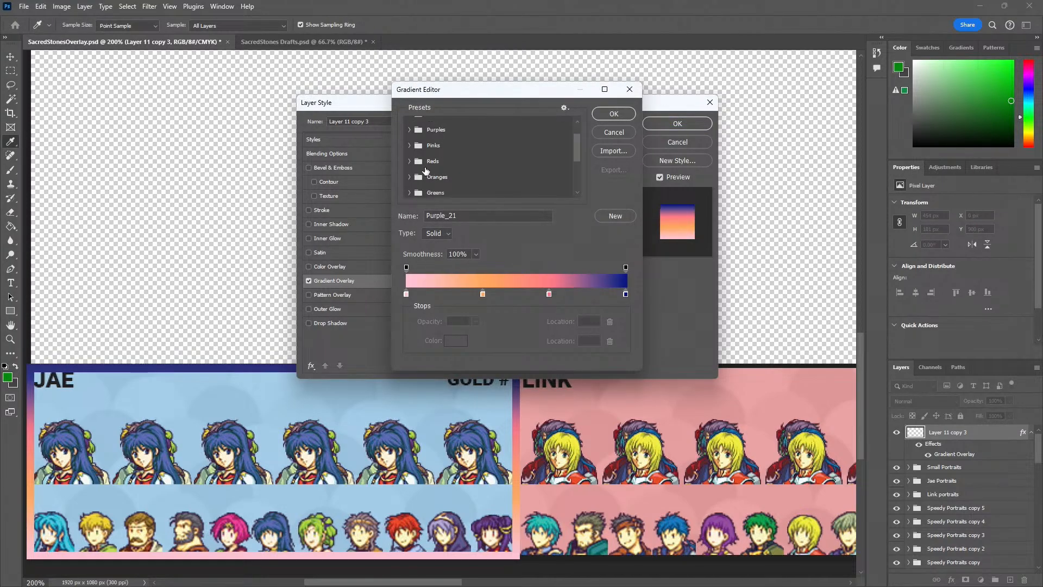
{"action": "left_click", "coordinate": [421, 166]}
{"action": "scroll", "coordinate": [429, 173], "scroll_direction": "down", "scroll_amount": 1}
{"action": "left_click", "coordinate": [477, 173]}
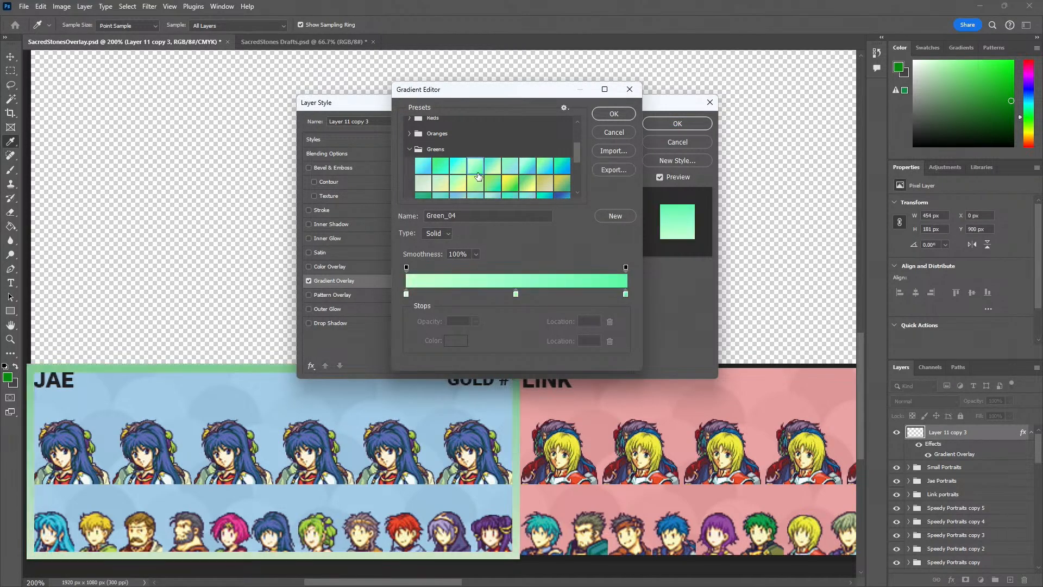
{"action": "left_click", "coordinate": [489, 170]}
{"action": "left_click", "coordinate": [510, 184]}
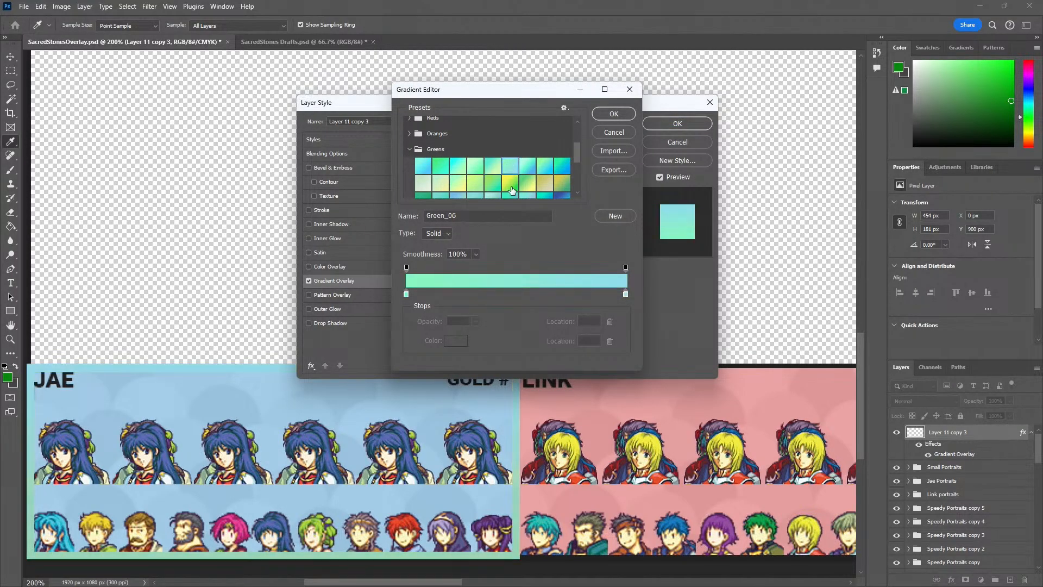
{"action": "left_click", "coordinate": [464, 185]}
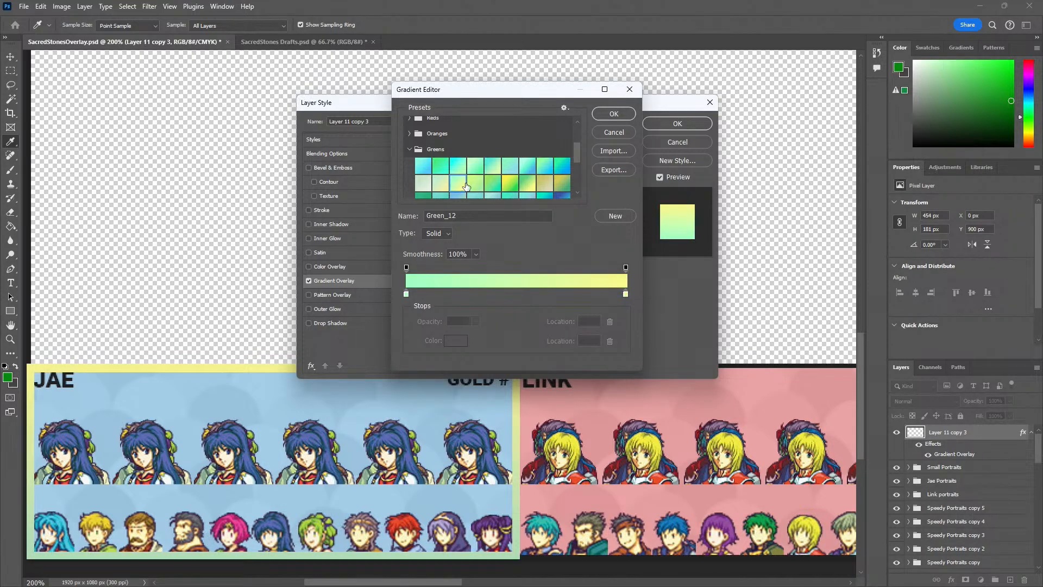
{"action": "left_click", "coordinate": [562, 189]}
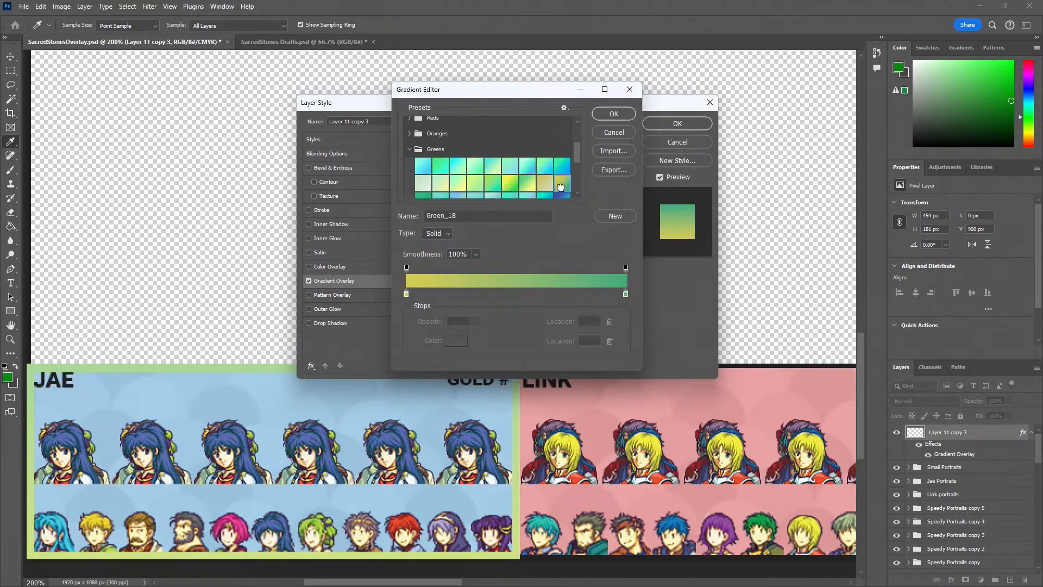
{"action": "left_click", "coordinate": [441, 168]}
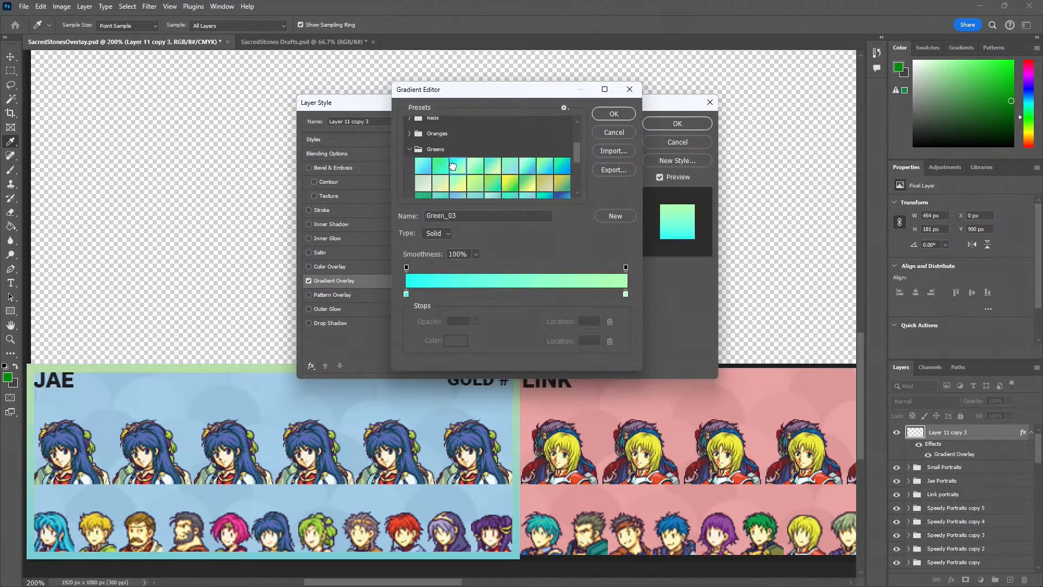
{"action": "left_click", "coordinate": [498, 170]}
{"action": "left_click", "coordinate": [545, 165]}
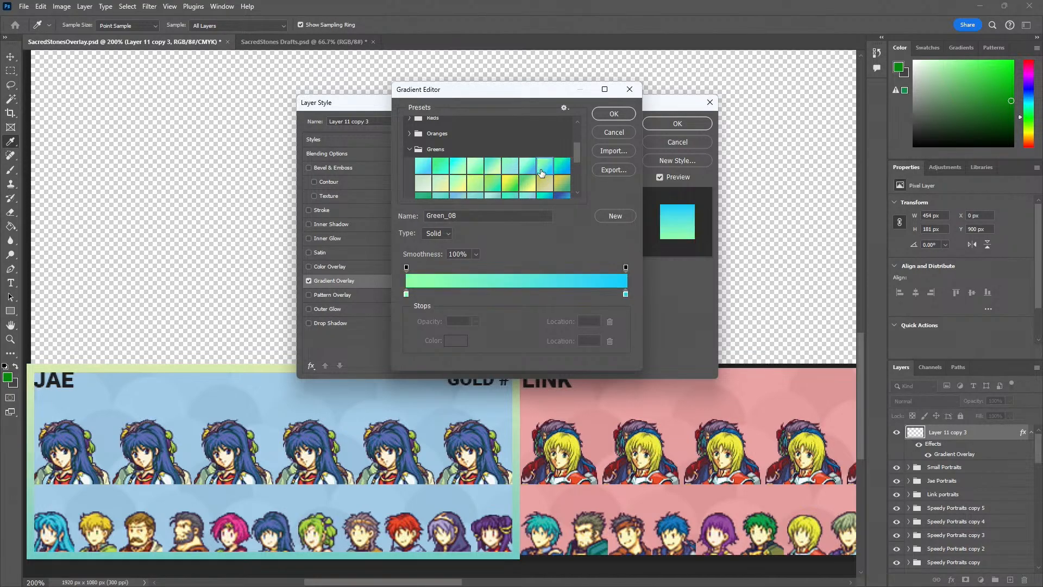
{"action": "scroll", "coordinate": [533, 179], "scroll_direction": "down", "scroll_amount": 3}
{"action": "scroll", "coordinate": [491, 163], "scroll_direction": "up", "scroll_amount": 2}
{"action": "left_click", "coordinate": [491, 162]}
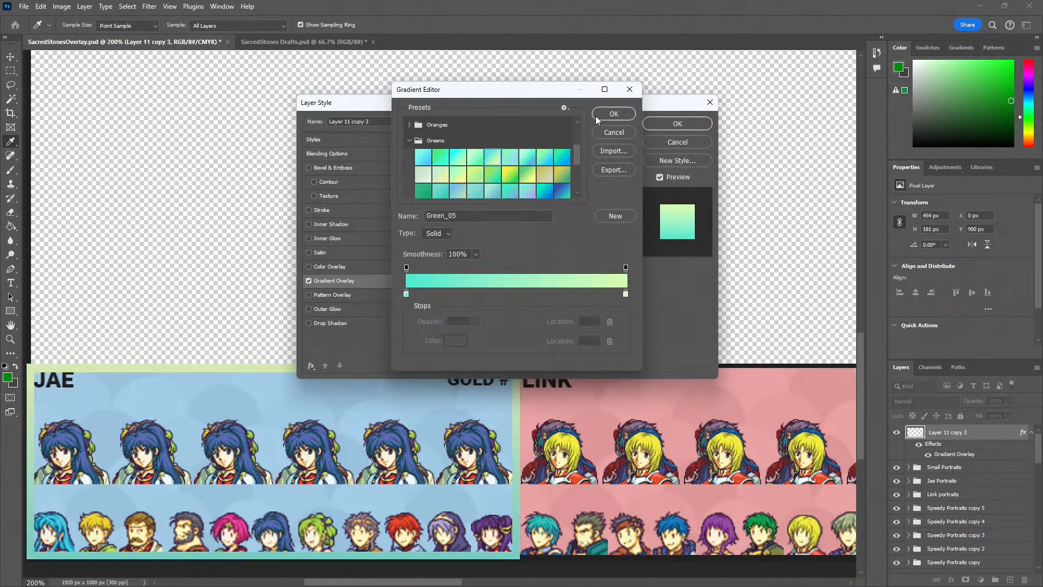
{"action": "left_click", "coordinate": [614, 114]}
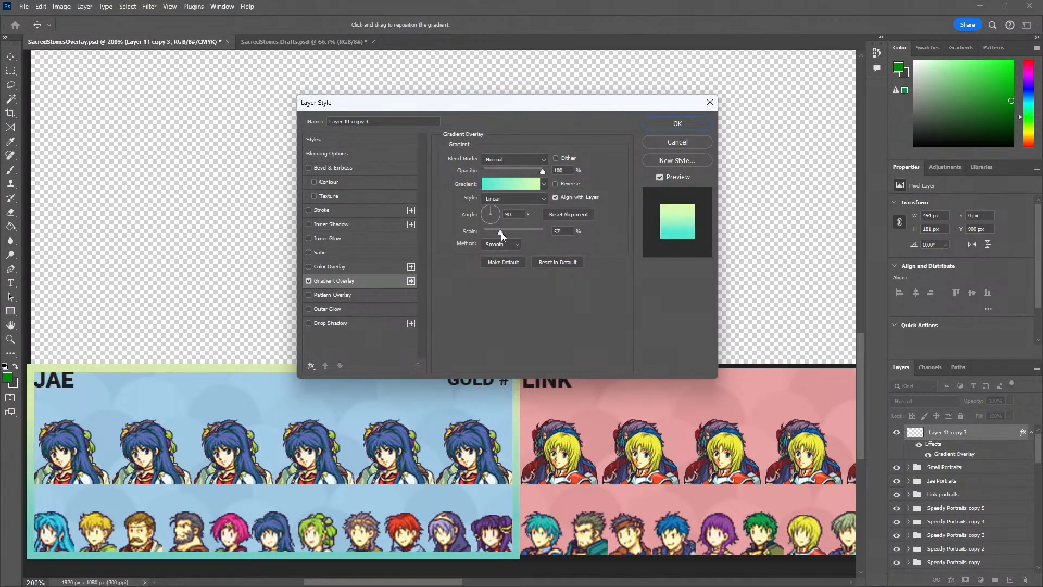
Set the frame's gradient overlay to Radial style with a scale of 149% and apply the layer style
{"action": "left_click_drag", "start_coordinate": [501, 233], "coordinate": [517, 232]}
{"action": "left_click", "coordinate": [513, 199]}
{"action": "left_click", "coordinate": [508, 215]}
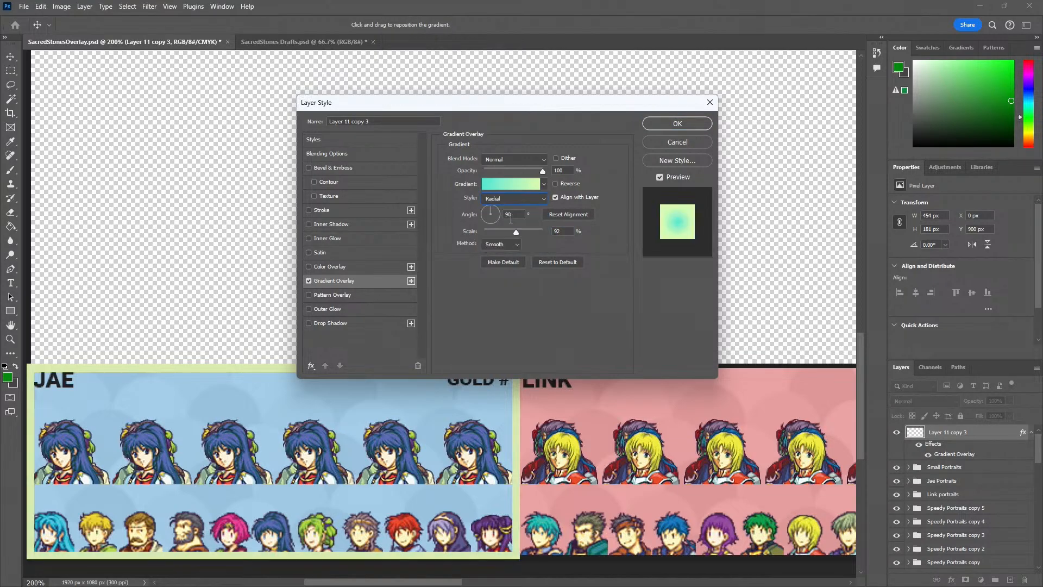
{"action": "left_click_drag", "start_coordinate": [517, 232], "coordinate": [542, 230]}
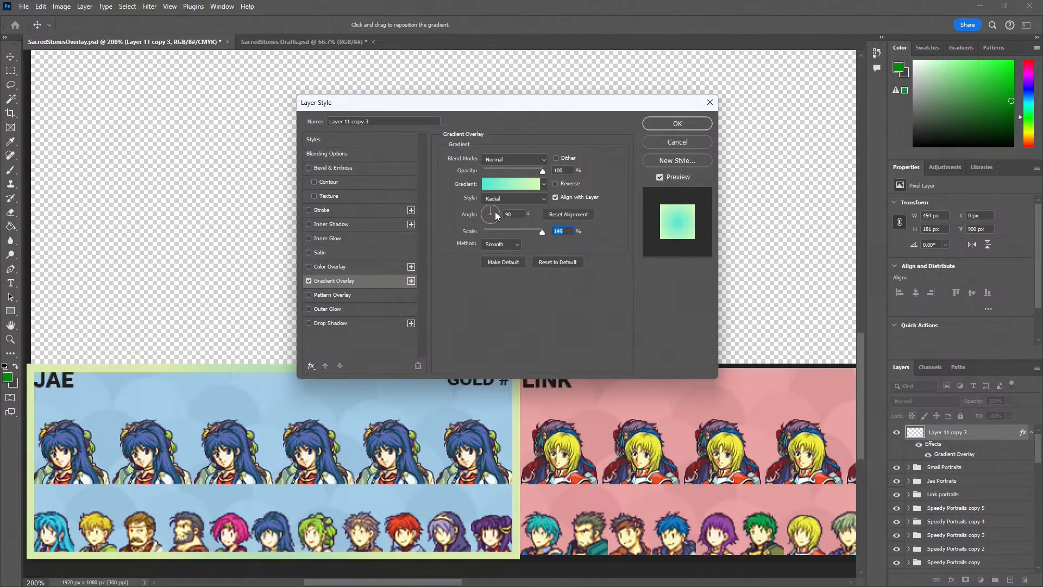
{"action": "left_click", "coordinate": [679, 125]}
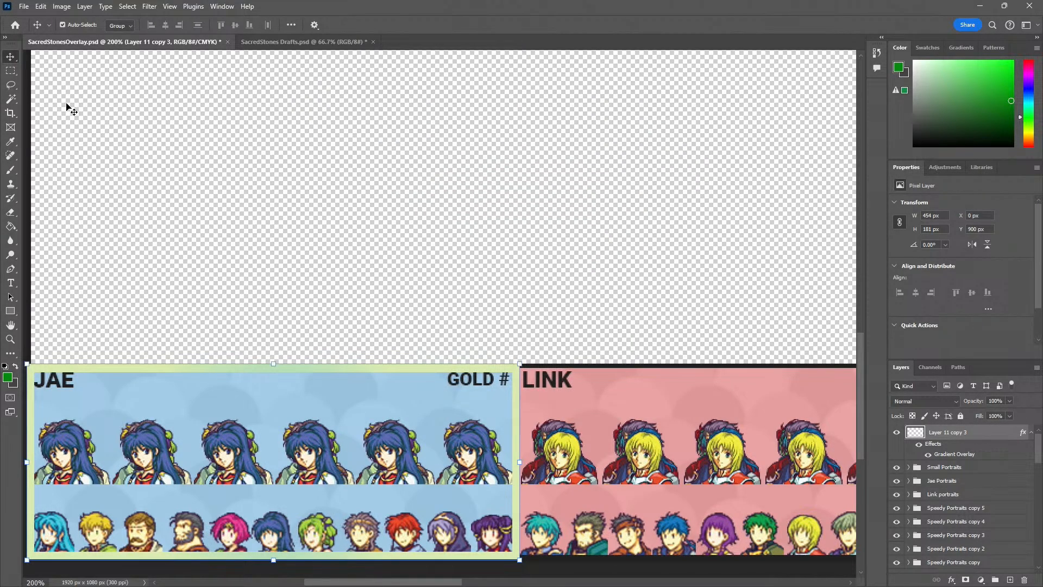
Try the gradient frame around the LINK panel and the SPEEDY panel, and return it to the JAE panel
{"action": "key", "text": "z"}
{"action": "left_click", "coordinate": [158, 103], "text": "alt"}
{"action": "left_click", "coordinate": [158, 103], "text": "alt"}
{"action": "left_click", "coordinate": [213, 132]}
{"action": "left_click", "coordinate": [213, 132]}
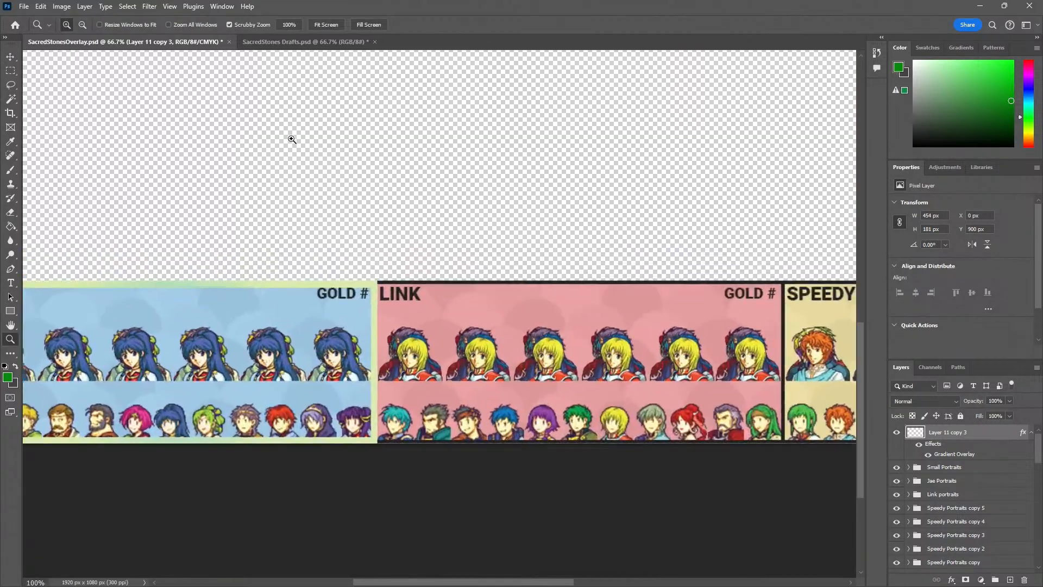
{"action": "left_click_drag", "start_coordinate": [313, 134], "coordinate": [302, 284]}
{"action": "left_click", "coordinate": [318, 196], "text": "alt"}
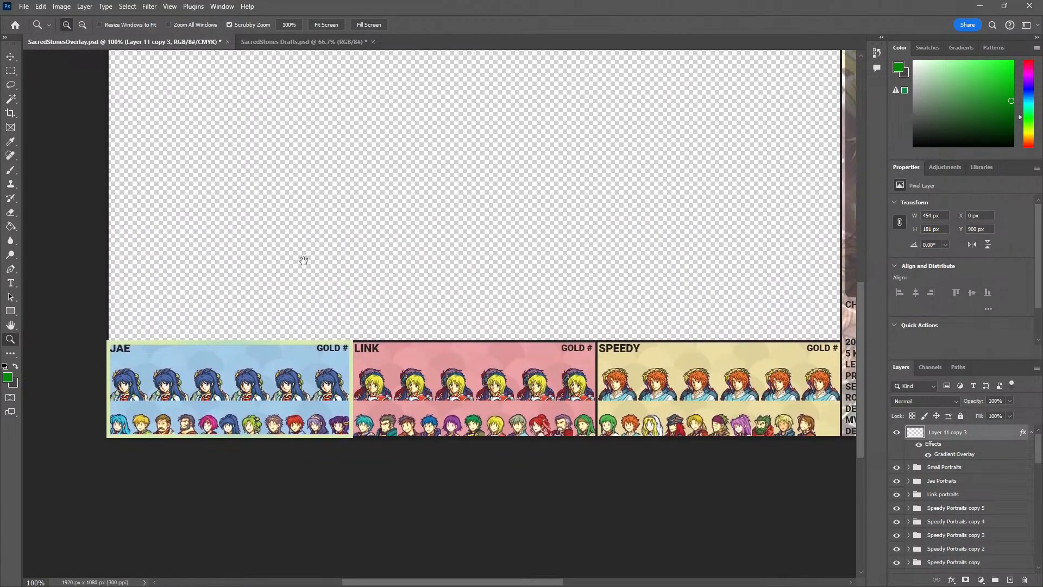
{"action": "key", "text": "v"}
{"action": "left_click_drag", "start_coordinate": [228, 345], "coordinate": [463, 340]}
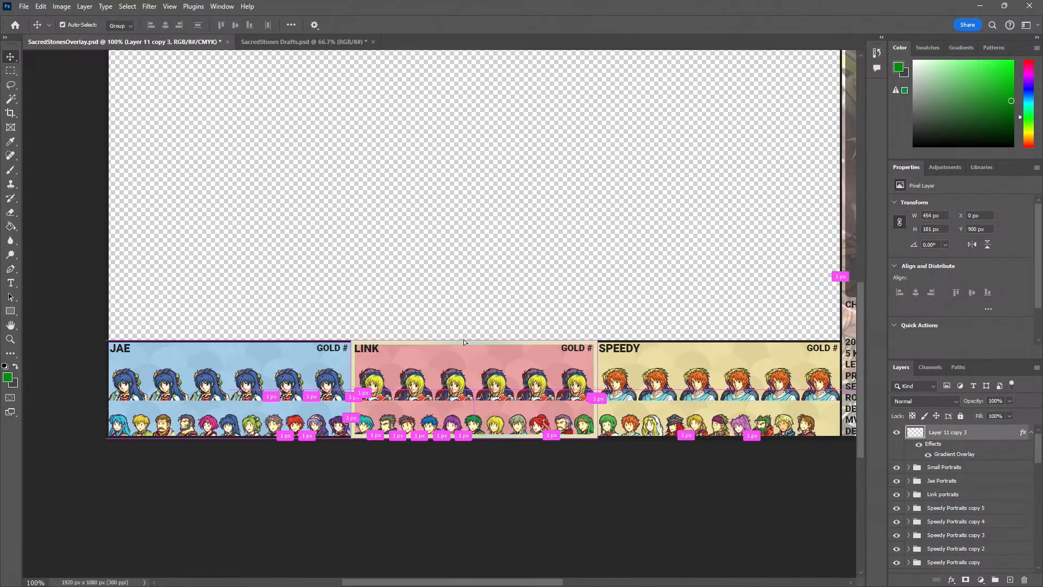
{"action": "left_click_drag", "start_coordinate": [464, 339], "coordinate": [708, 345]}
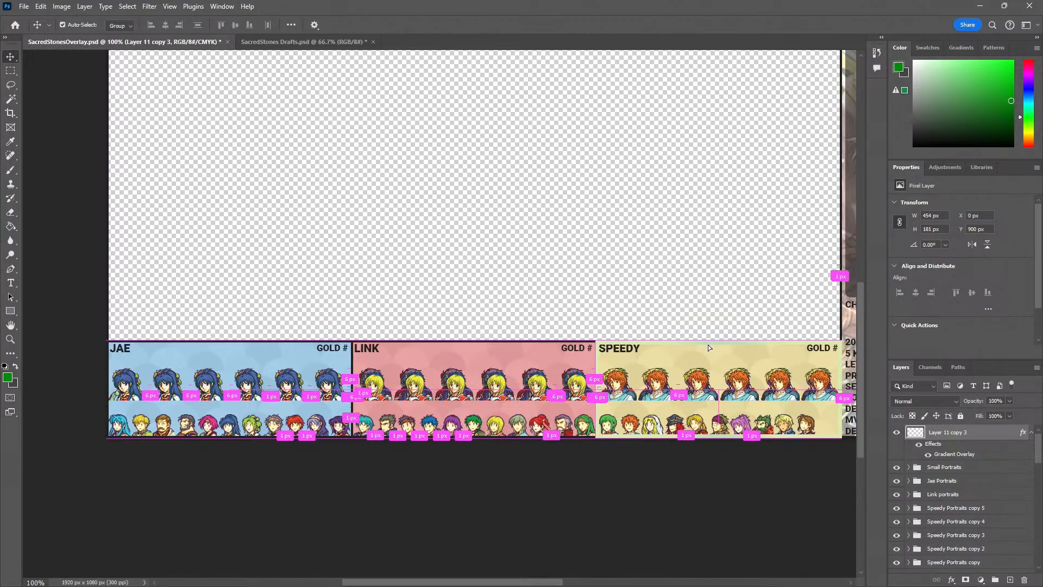
{"action": "left_click_drag", "start_coordinate": [708, 344], "coordinate": [278, 325]}
Move the gradient frame up off the JAE panel into the empty area and hide its layer
{"action": "left_click", "coordinate": [311, 260]}
{"action": "key", "text": "z"}
{"action": "left_click", "coordinate": [218, 404]}
{"action": "left_click", "coordinate": [218, 403]}
{"action": "left_click_drag", "start_coordinate": [244, 402], "coordinate": [365, 403]}
{"action": "left_click", "coordinate": [380, 381], "text": "alt"}
{"action": "left_click", "coordinate": [380, 381], "text": "alt"}
{"action": "key", "text": "v"}
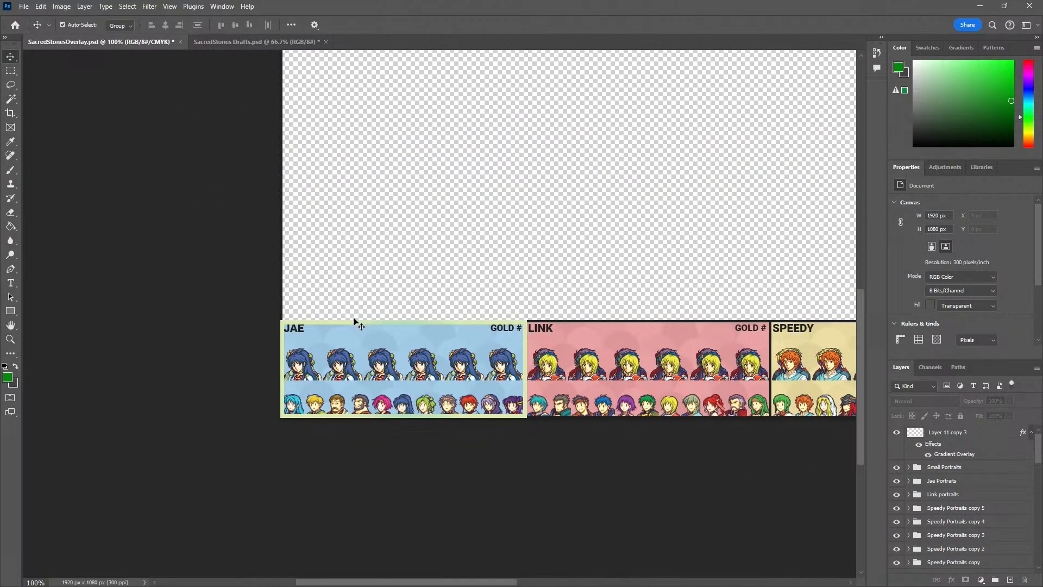
{"action": "left_click_drag", "start_coordinate": [356, 324], "coordinate": [390, 206]}
{"action": "key", "text": "ctrl+z"}
{"action": "left_click", "coordinate": [411, 202]}
{"action": "left_click_drag", "start_coordinate": [374, 323], "coordinate": [415, 186]}
{"action": "key", "text": "ctrl+comma"}
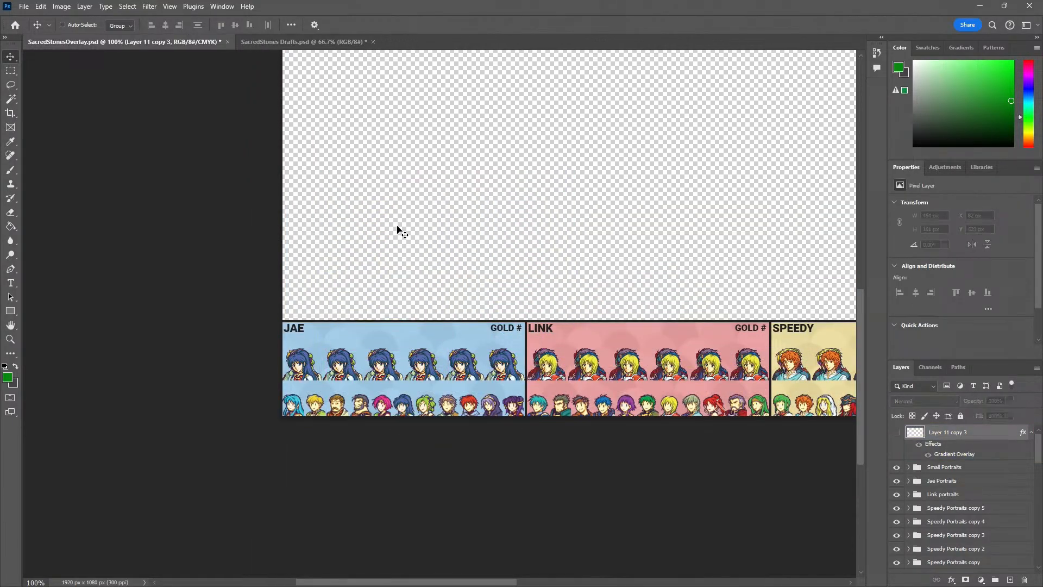
Draw a solid green circle with the Ellipse tool in the JAE panel's header, beside the name
{"action": "key", "text": "z"}
{"action": "left_click_drag", "start_coordinate": [346, 335], "coordinate": [291, 309]}
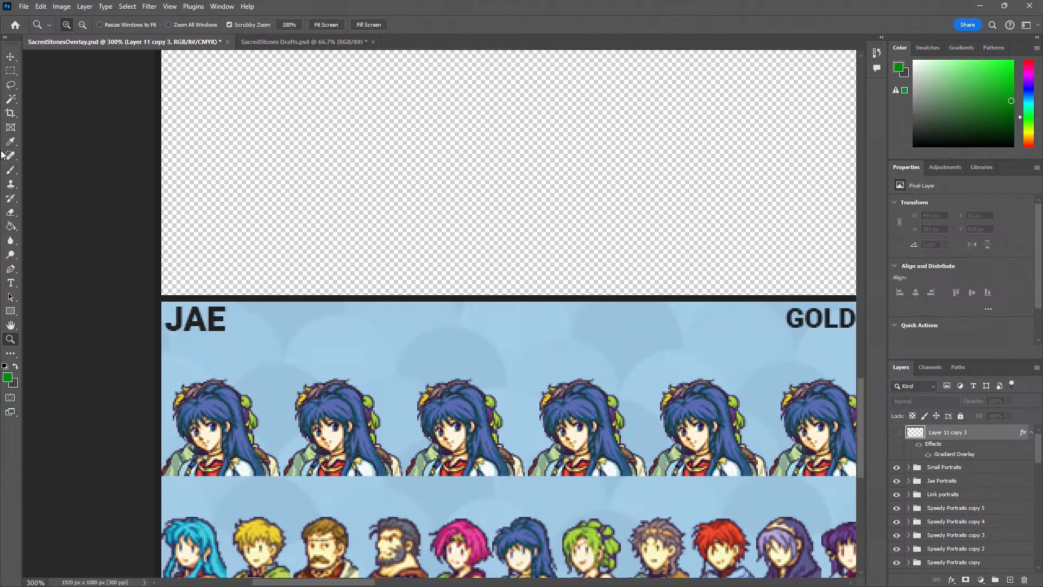
{"action": "left_click", "coordinate": [10, 311]}
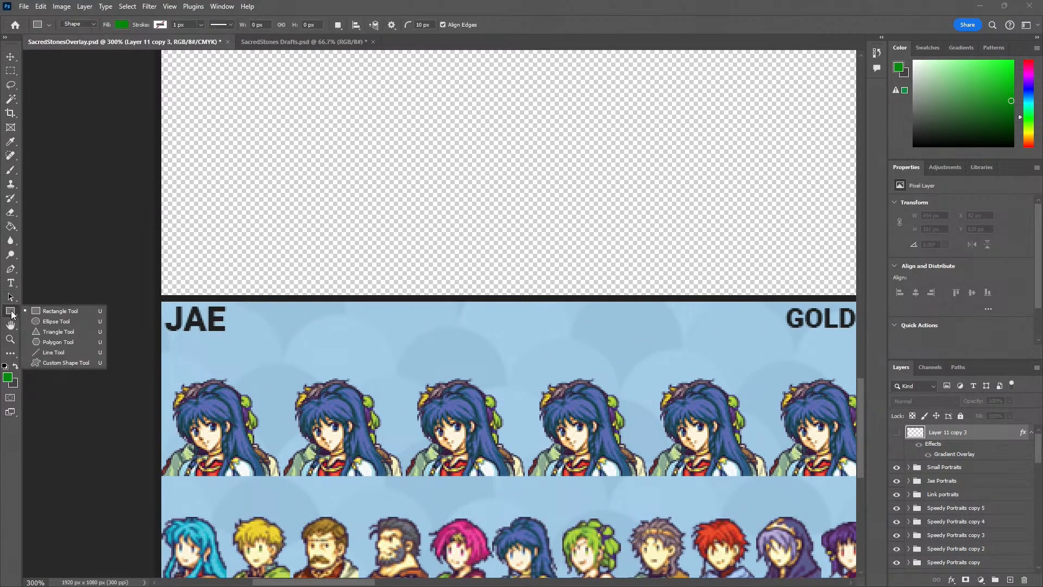
{"action": "left_click", "coordinate": [42, 325]}
{"action": "left_click_drag", "start_coordinate": [249, 303], "coordinate": [332, 387]}
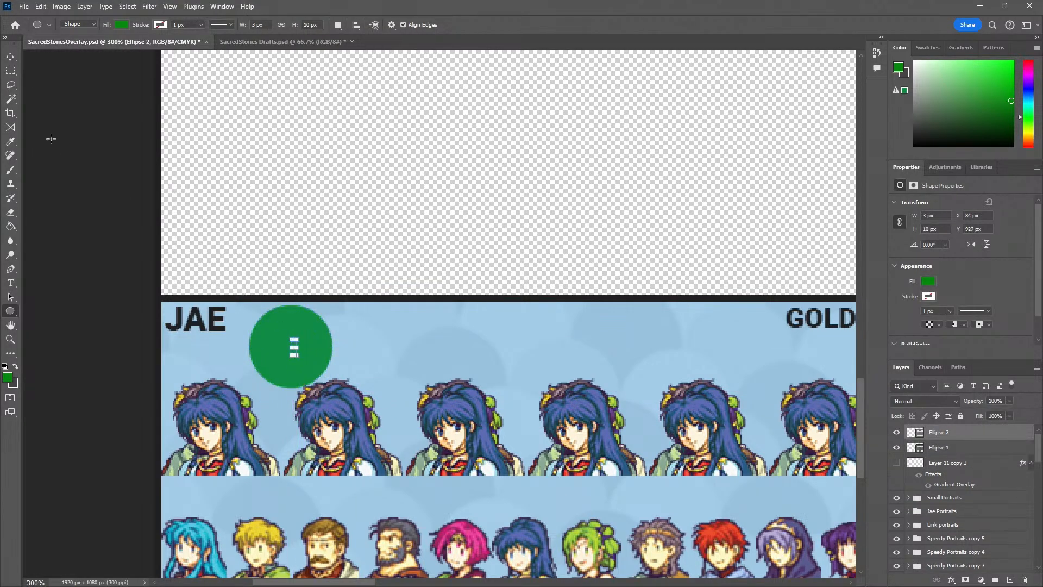
Remove the tiny stray ellipse and scale the green circle to 42 px, fitted into the JAE panel's header
{"action": "key", "text": "v"}
{"action": "mouse_move", "coordinate": [293, 321]}
{"action": "left_mouse_down"}
{"action": "mouse_move", "coordinate": [308, 279]}
{"action": "mouse_move", "coordinate": [272, 343]}
{"action": "mouse_move", "coordinate": [323, 338]}
{"action": "mouse_move", "coordinate": [299, 339]}
{"action": "left_mouse_up"}
{"action": "left_click_drag", "start_coordinate": [300, 367], "coordinate": [299, 363]}
{"action": "scroll", "coordinate": [353, 340], "scroll_direction": "right", "scroll_amount": 3}
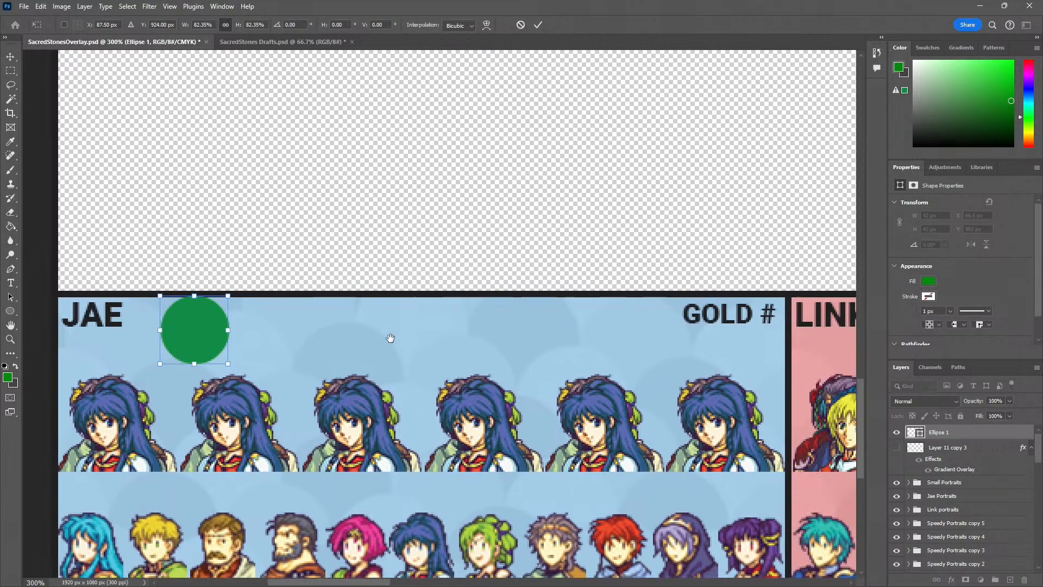
{"action": "left_click", "coordinate": [11, 70]}
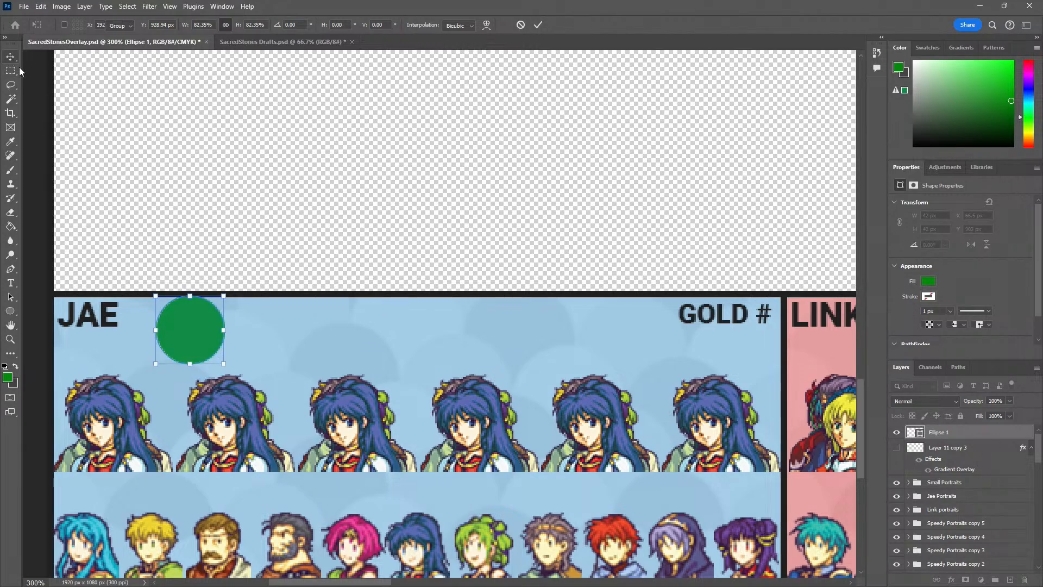
Move the green circle beside the SPEEDY name, at X 988.5 px, Y 906 px
{"action": "key", "text": "z"}
{"action": "left_click", "coordinate": [216, 277], "text": "alt"}
{"action": "left_click", "coordinate": [216, 277], "text": "alt"}
{"action": "left_click_drag", "start_coordinate": [287, 319], "coordinate": [217, 355]}
{"action": "key", "text": "v"}
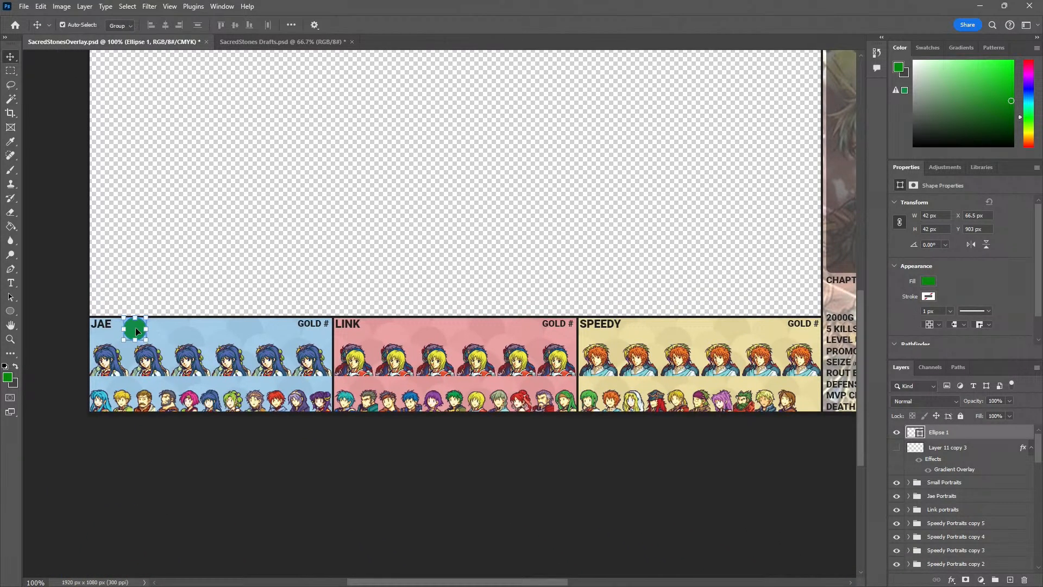
{"action": "left_click_drag", "start_coordinate": [136, 327], "coordinate": [636, 330]}
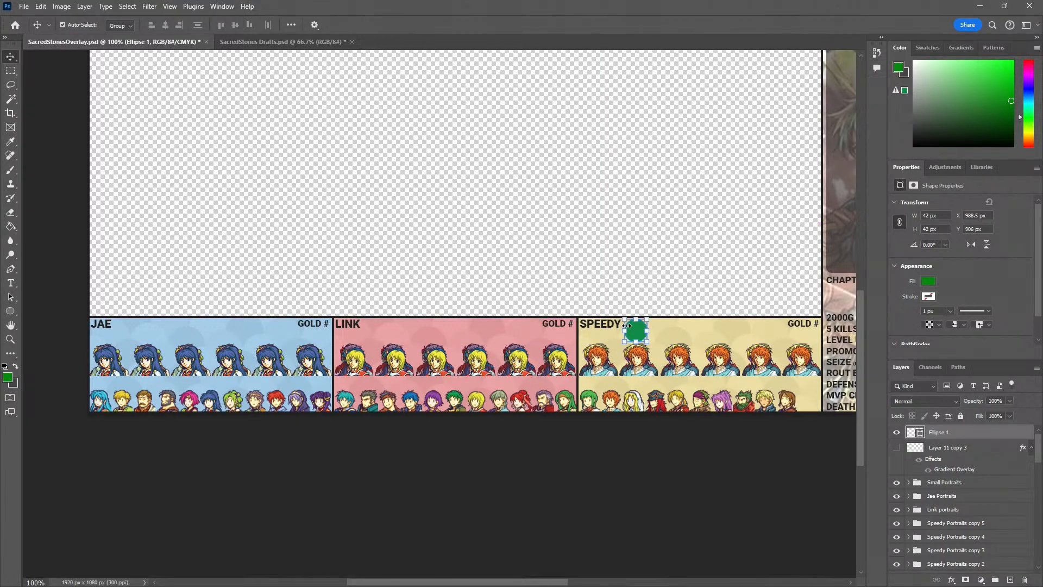
Move the green circle from the SPEEDY panel onto the JAE panel's upper border, at X 223.5 px, Y 885 px
{"action": "left_click_drag", "start_coordinate": [627, 325], "coordinate": [356, 356]}
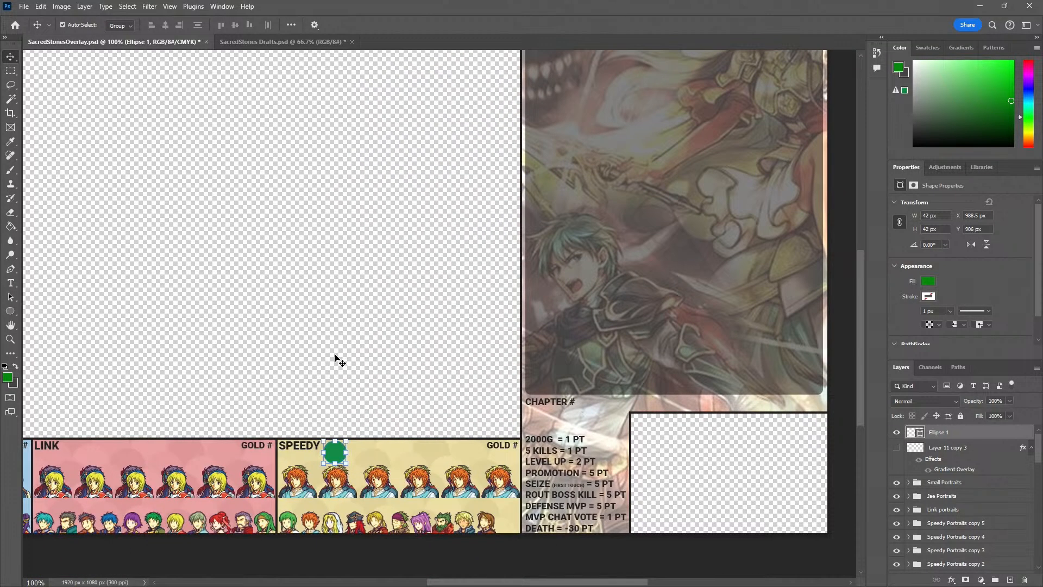
{"action": "left_click", "coordinate": [337, 369]}
{"action": "key", "text": "z"}
{"action": "left_click", "coordinate": [338, 468]}
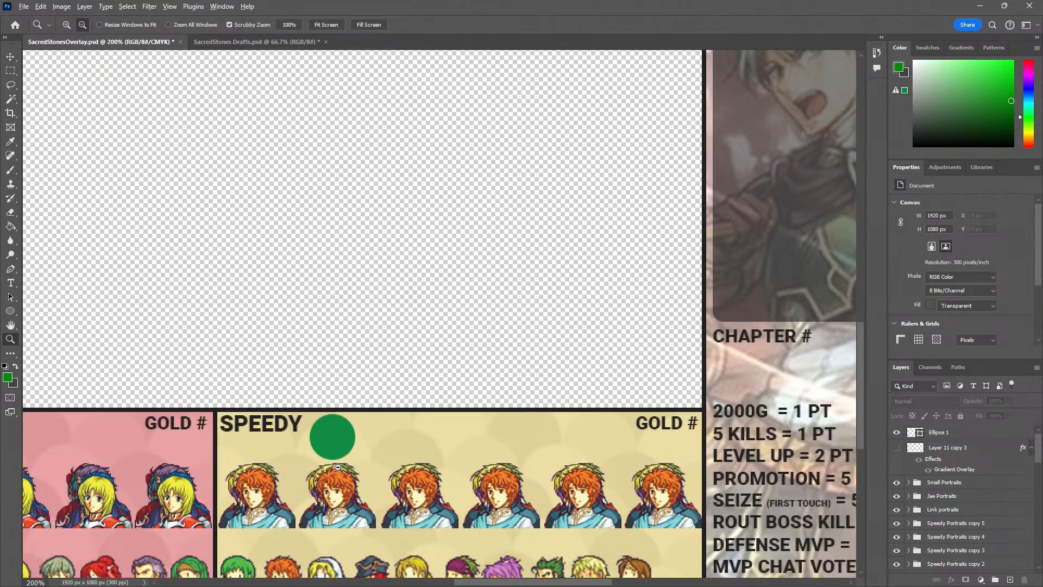
{"action": "left_click", "coordinate": [338, 468], "text": "alt"}
{"action": "left_click_drag", "start_coordinate": [338, 467], "coordinate": [523, 449]}
{"action": "key", "text": "v"}
{"action": "left_click_drag", "start_coordinate": [617, 427], "coordinate": [207, 414]}
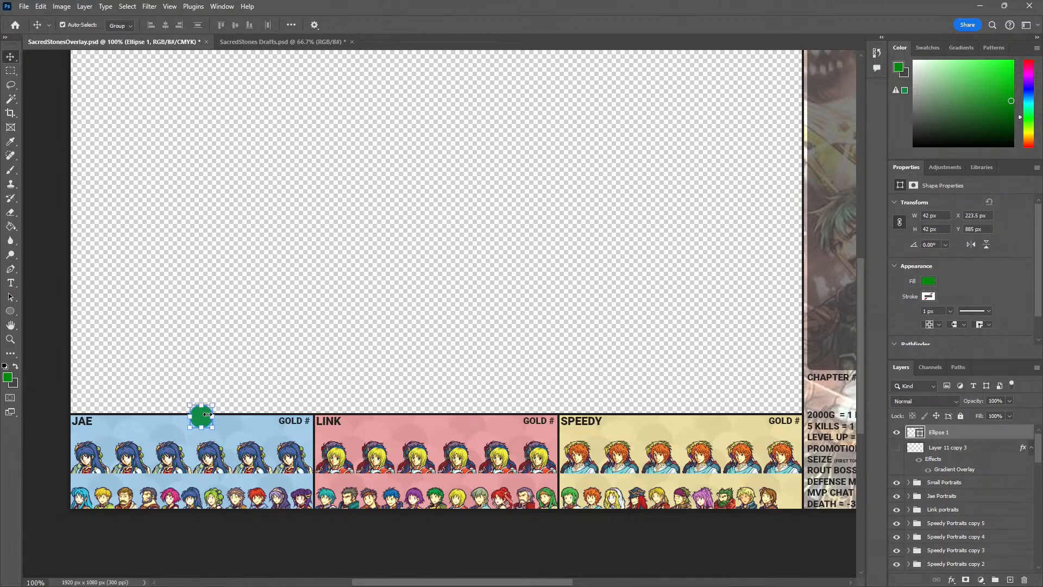
Set the font size of the JAE name text to 8 pt
{"action": "left_click", "coordinate": [144, 370]}
{"action": "key", "text": "z"}
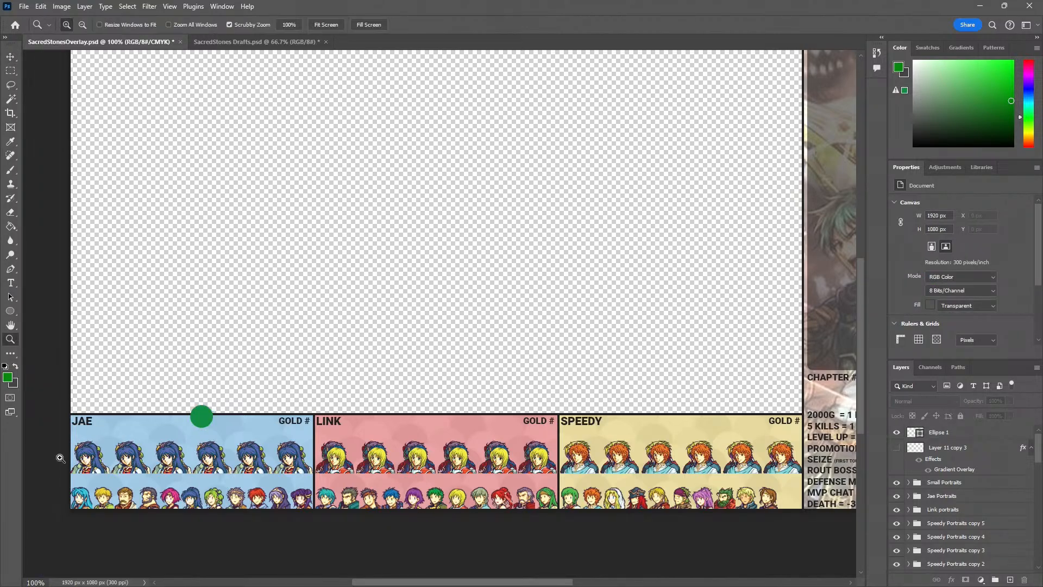
{"action": "left_click", "coordinate": [61, 457]}
{"action": "left_click", "coordinate": [62, 457]}
{"action": "left_click", "coordinate": [62, 457]}
{"action": "key", "text": "v"}
{"action": "double_click", "coordinate": [140, 326]}
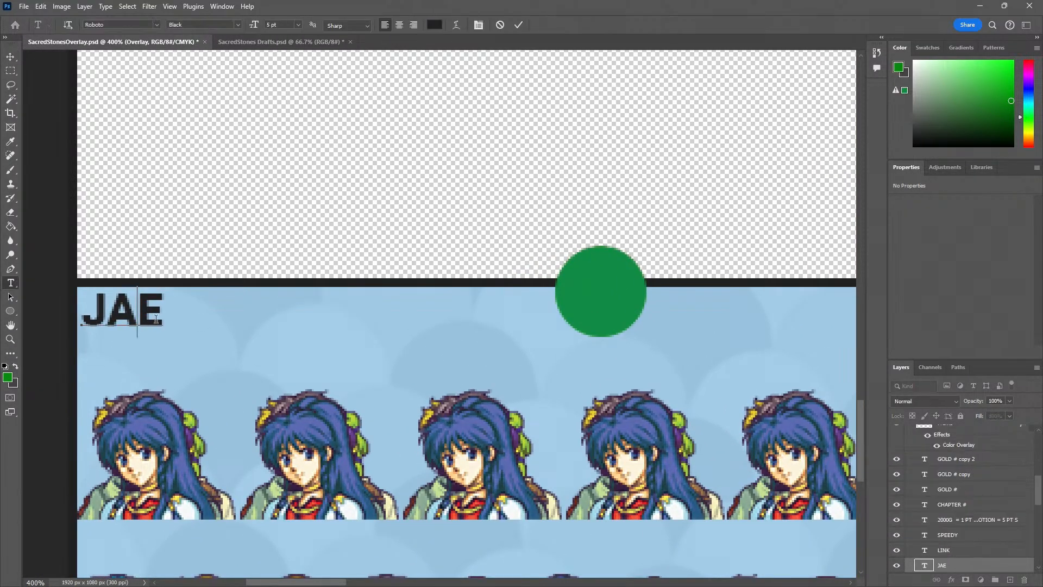
{"action": "left_click_drag", "start_coordinate": [163, 312], "coordinate": [57, 313]}
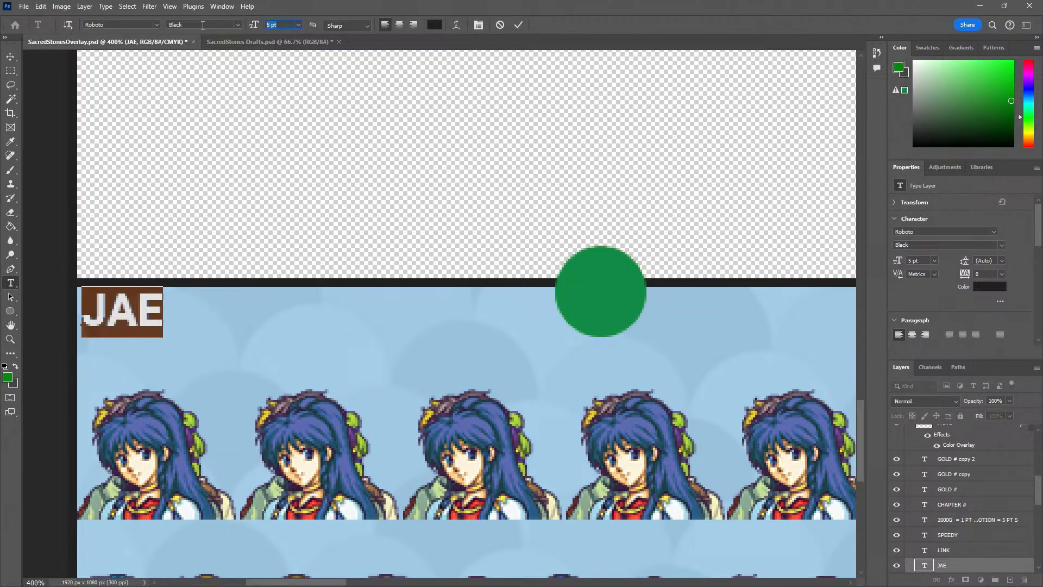
{"action": "type", "text": "8"}
{"action": "key", "text": "Return"}
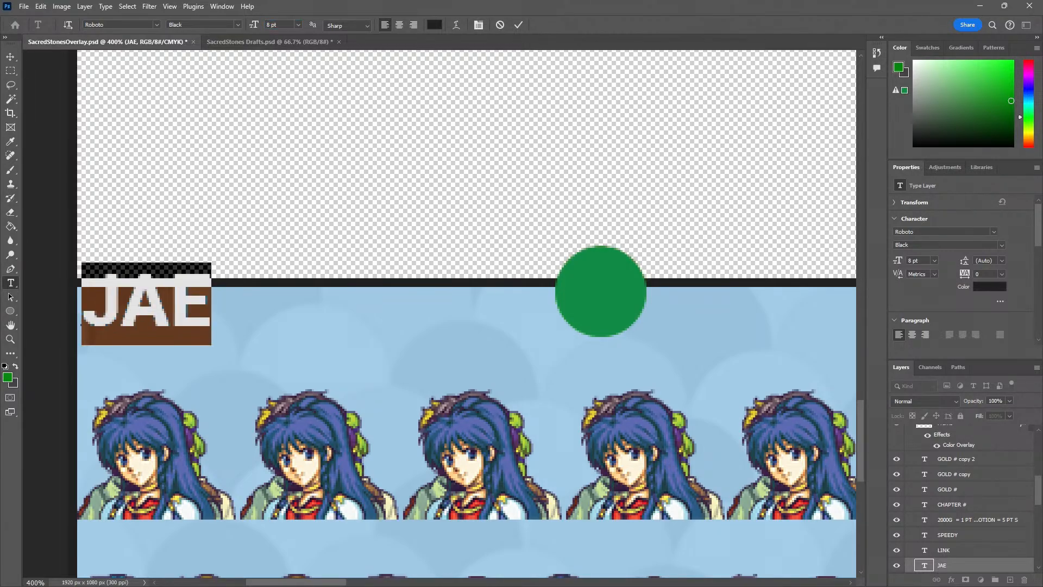
Undo the last font size change on the JAE name text and leave text editing
{"action": "left_click", "coordinate": [10, 57]}
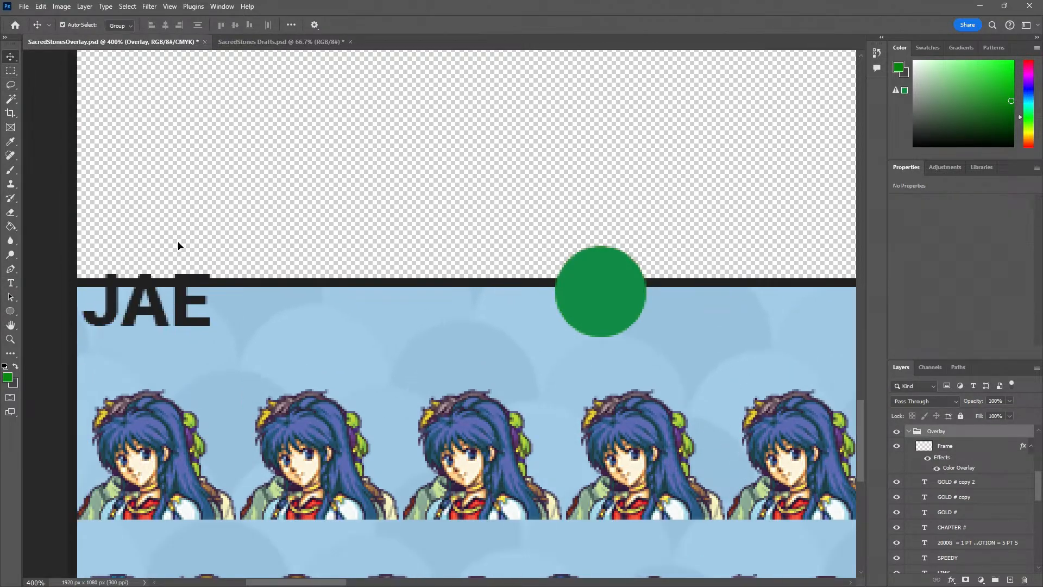
{"action": "left_click", "coordinate": [160, 306]}
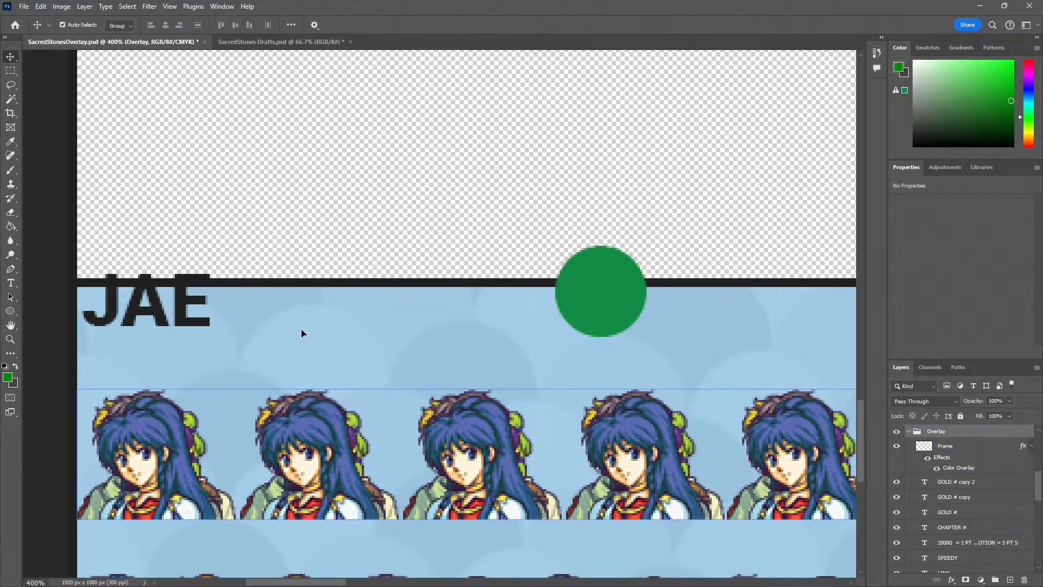
{"action": "key", "text": "ctrl+z"}
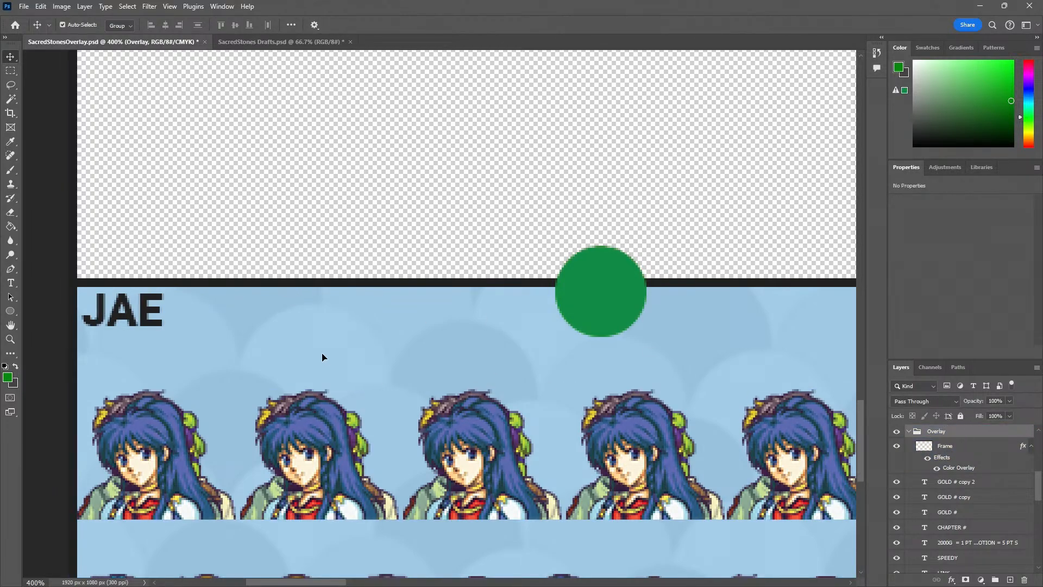
{"action": "double_click", "coordinate": [137, 314]}
{"action": "left_click_drag", "start_coordinate": [156, 310], "coordinate": [82, 308]}
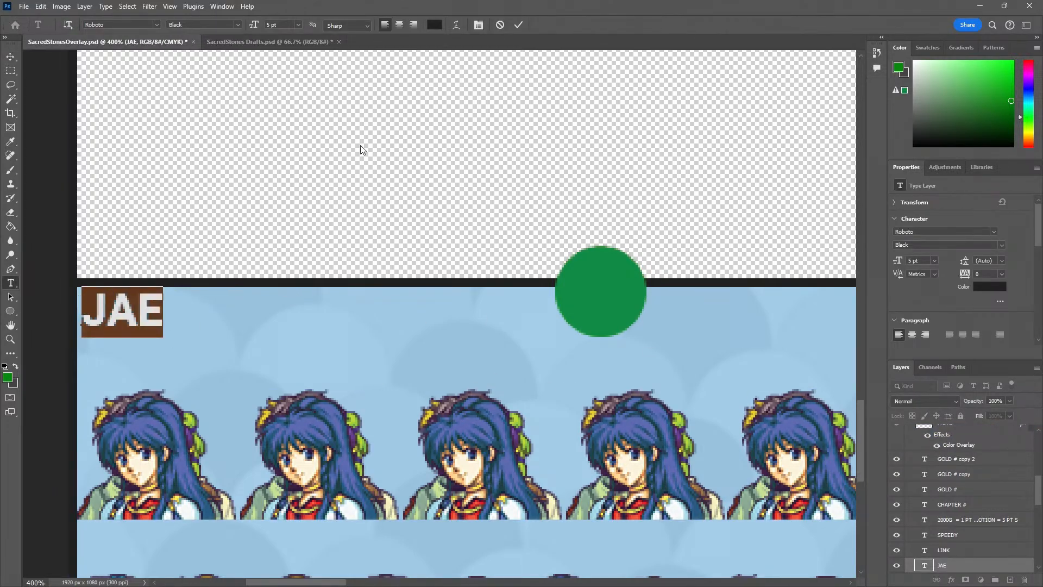
{"action": "left_click", "coordinate": [376, 164]}
{"action": "scroll", "coordinate": [970, 489], "scroll_direction": "down", "scroll_amount": 3}
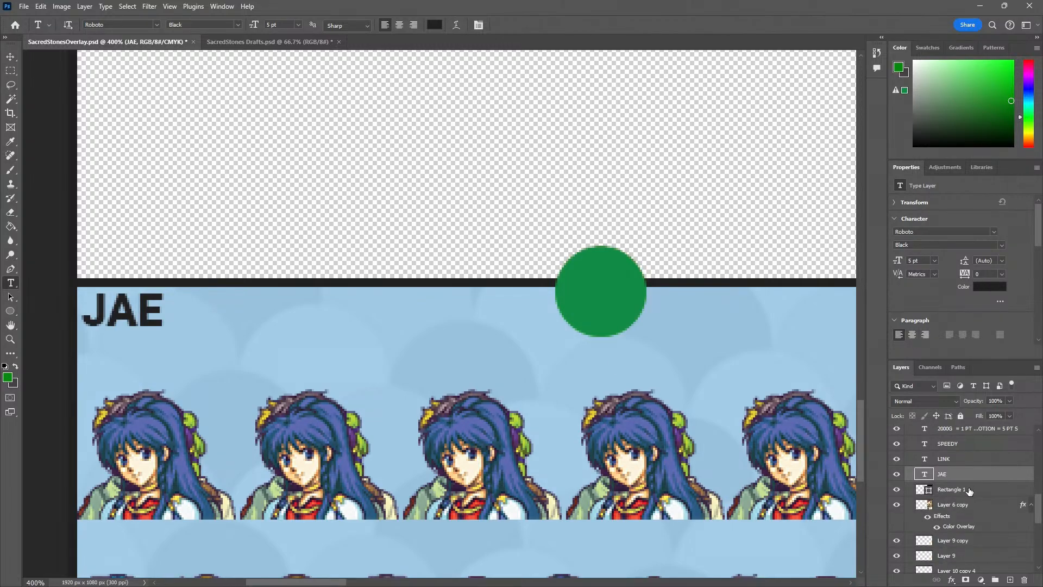
Try to move the JAE name text away from the corner of its panel
{"action": "key", "text": "v"}
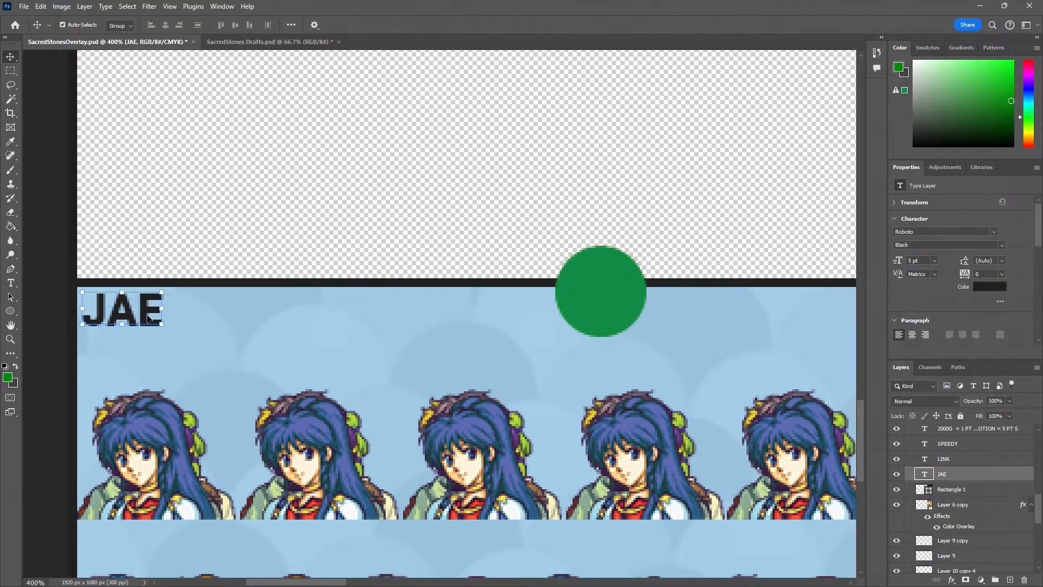
{"action": "left_click_drag", "start_coordinate": [145, 315], "coordinate": [699, 355]}
{"action": "key", "text": "ctrl+z"}
{"action": "left_click", "coordinate": [172, 268]}
{"action": "key", "text": "ctrl+z"}
{"action": "key", "text": "z"}
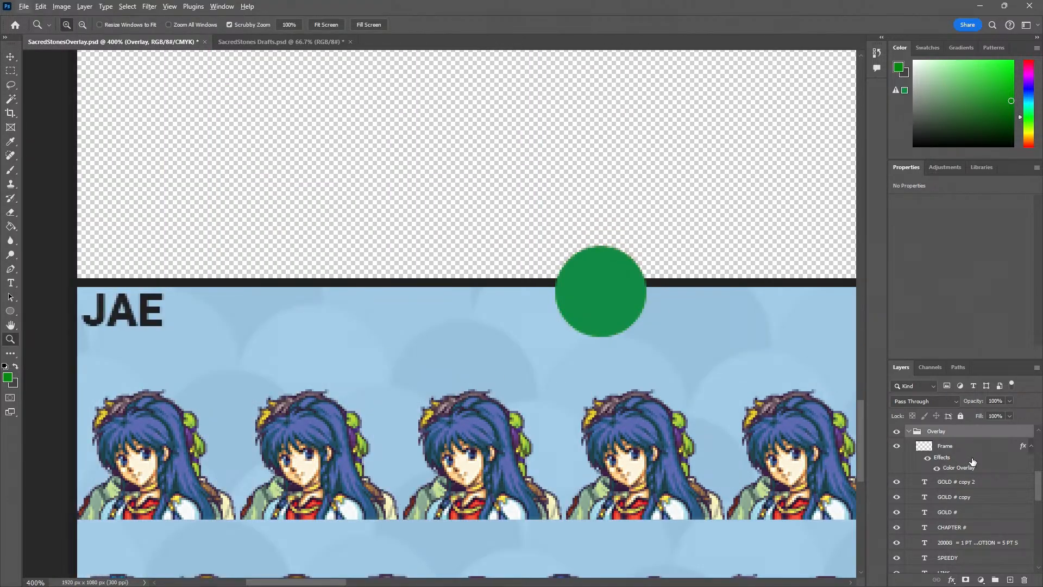
Take all layers from Frame down to Layer 3 out of the Overlay group
{"action": "scroll", "coordinate": [970, 467], "scroll_direction": "up", "scroll_amount": 2}
{"action": "left_click", "coordinate": [965, 496]}
{"action": "scroll", "coordinate": [965, 511], "scroll_direction": "down", "scroll_amount": 5}
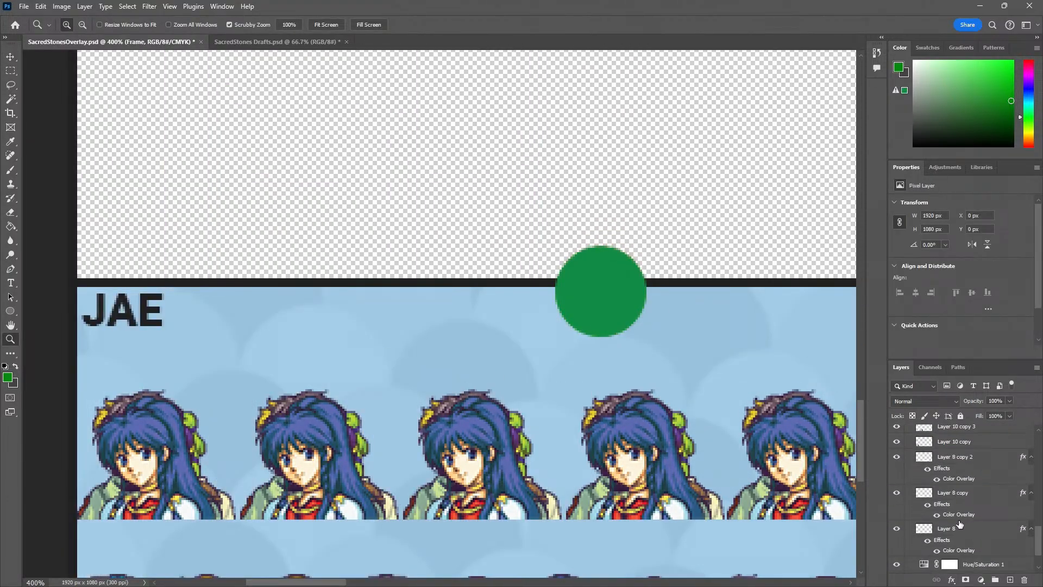
{"action": "left_click", "coordinate": [950, 565], "text": "shift"}
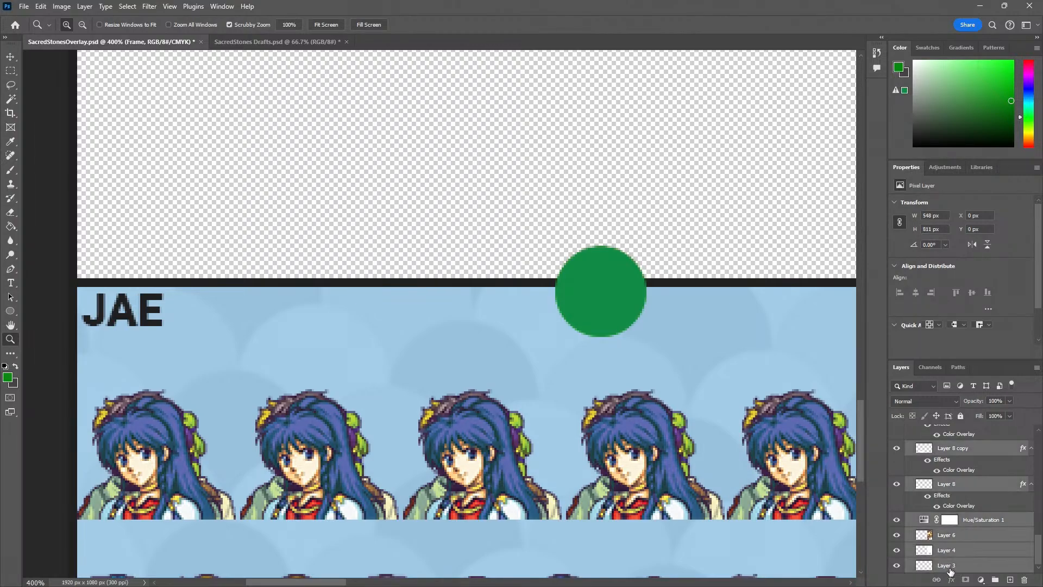
{"action": "scroll", "coordinate": [954, 535], "scroll_direction": "up", "scroll_amount": 5}
{"action": "scroll", "coordinate": [953, 535], "scroll_direction": "up", "scroll_amount": 5}
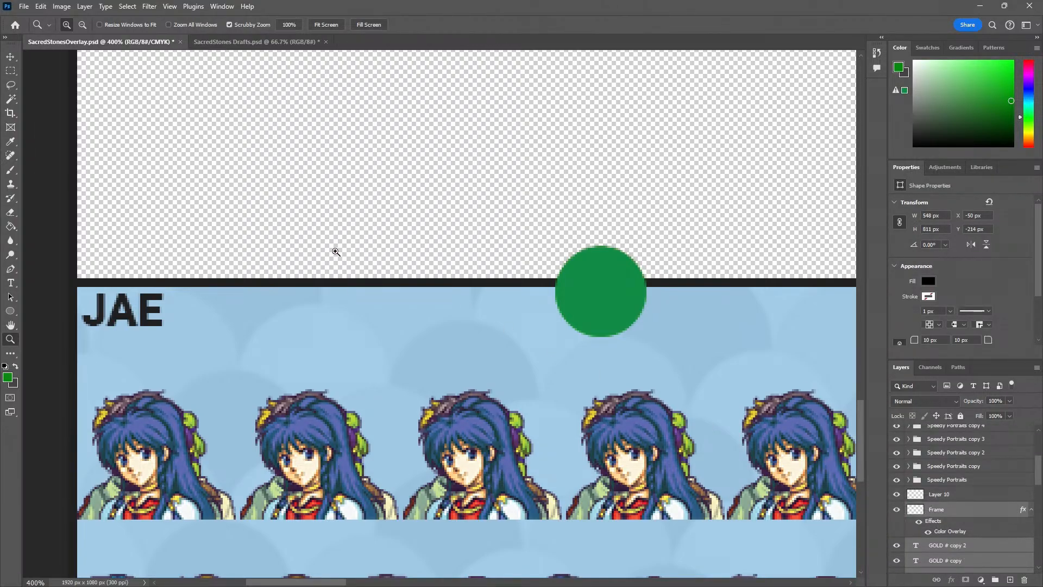
Set the font size of the JAE name text to 9 pt
{"action": "scroll", "coordinate": [336, 252], "scroll_direction": "up", "scroll_amount": 14}
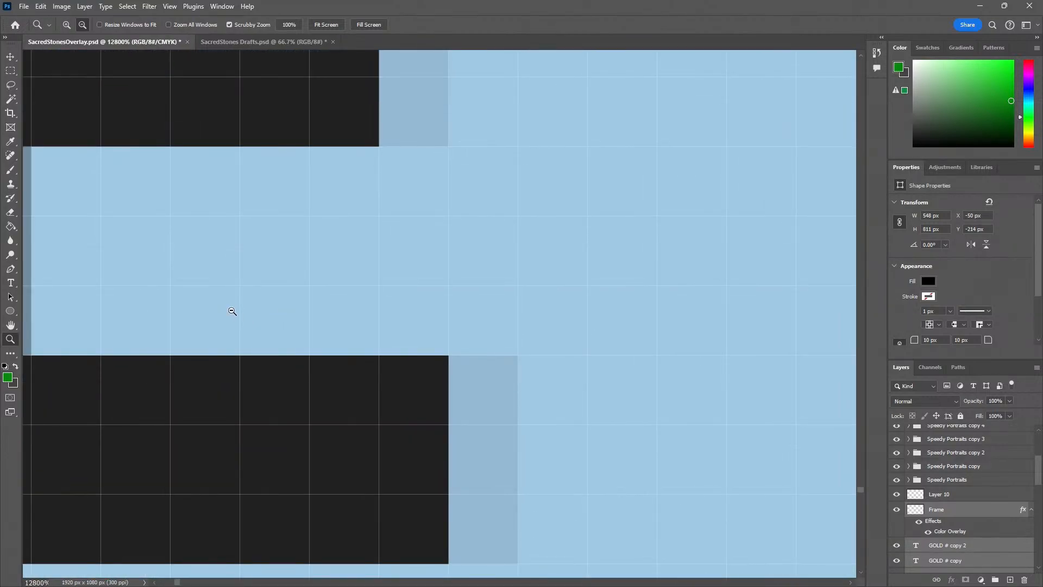
{"action": "scroll", "coordinate": [232, 311], "scroll_direction": "down", "scroll_amount": 8}
{"action": "key", "text": "t"}
{"action": "left_click", "coordinate": [206, 298]}
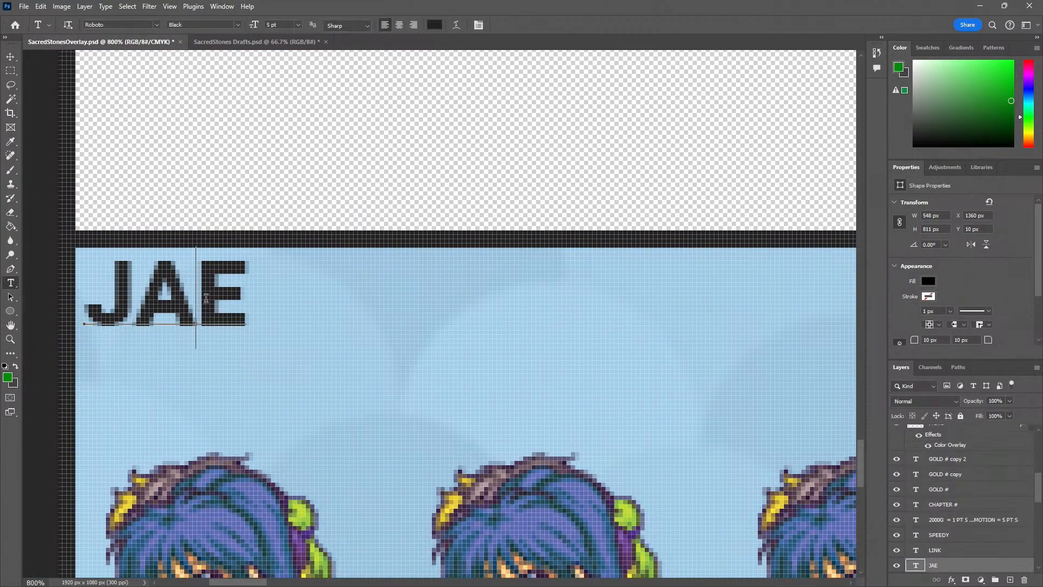
{"action": "double_click", "coordinate": [206, 298]}
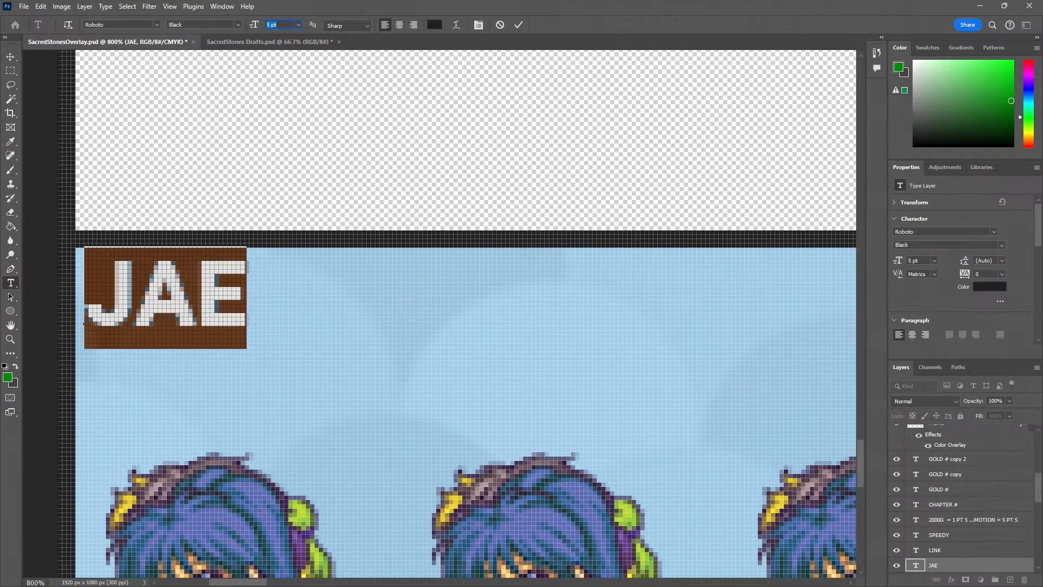
{"action": "type", "text": "9"}
{"action": "key", "text": "Return"}
{"action": "key", "text": "ctrl+Return"}
Move the enlarged JAE name text down into the upper corner of the blue panel, then deselect it
{"action": "left_click_drag", "start_coordinate": [162, 212], "coordinate": [216, 324]}
{"action": "key", "text": "z"}
{"action": "left_click", "coordinate": [269, 285], "text": "alt"}
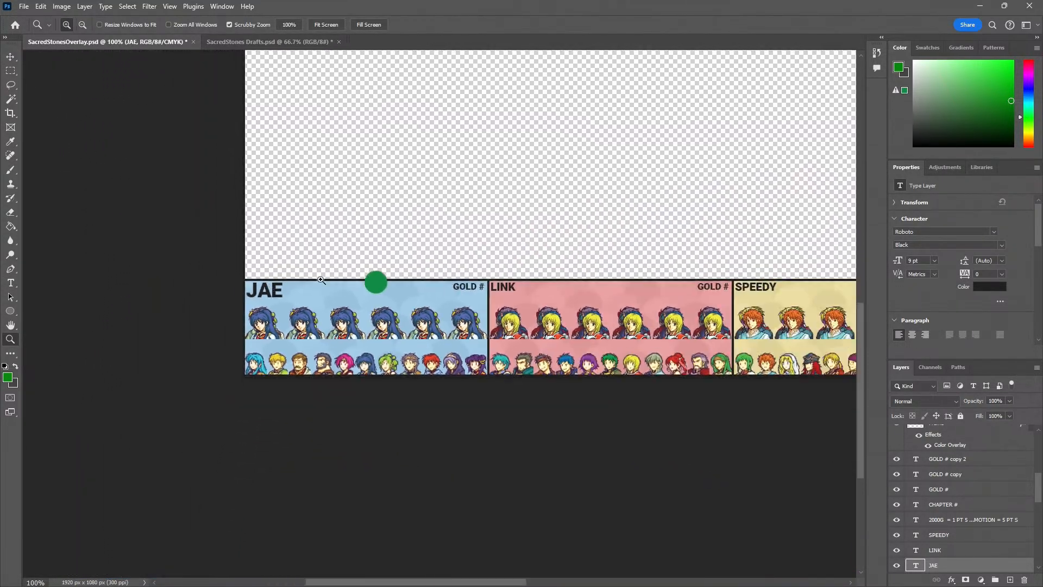
{"action": "left_click_drag", "start_coordinate": [399, 268], "coordinate": [251, 364]}
{"action": "left_click", "coordinate": [328, 326], "text": "alt"}
{"action": "left_click_drag", "start_coordinate": [363, 319], "coordinate": [289, 374]}
{"action": "key", "text": "v"}
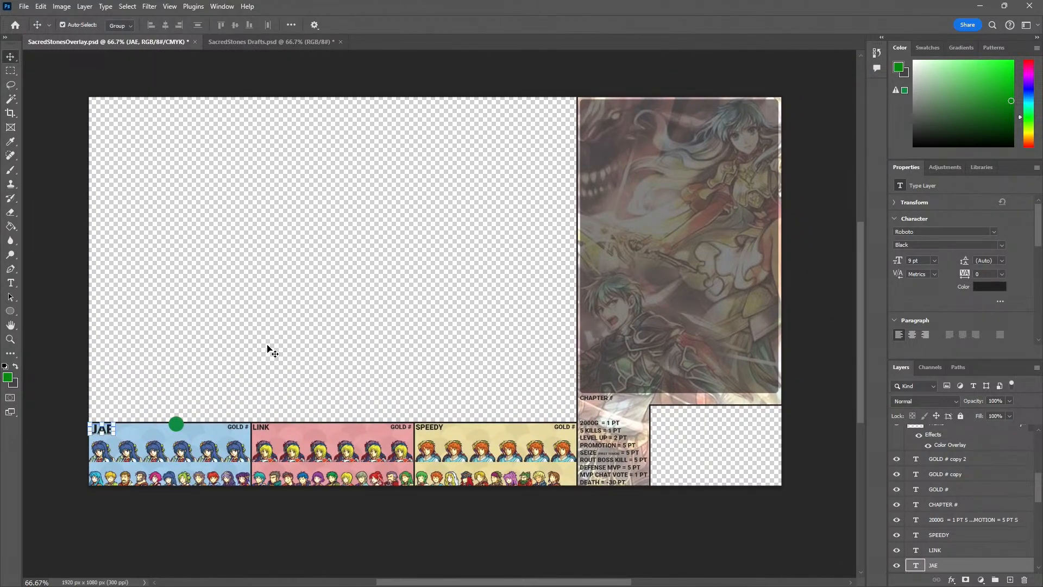
{"action": "left_click", "coordinate": [273, 349]}
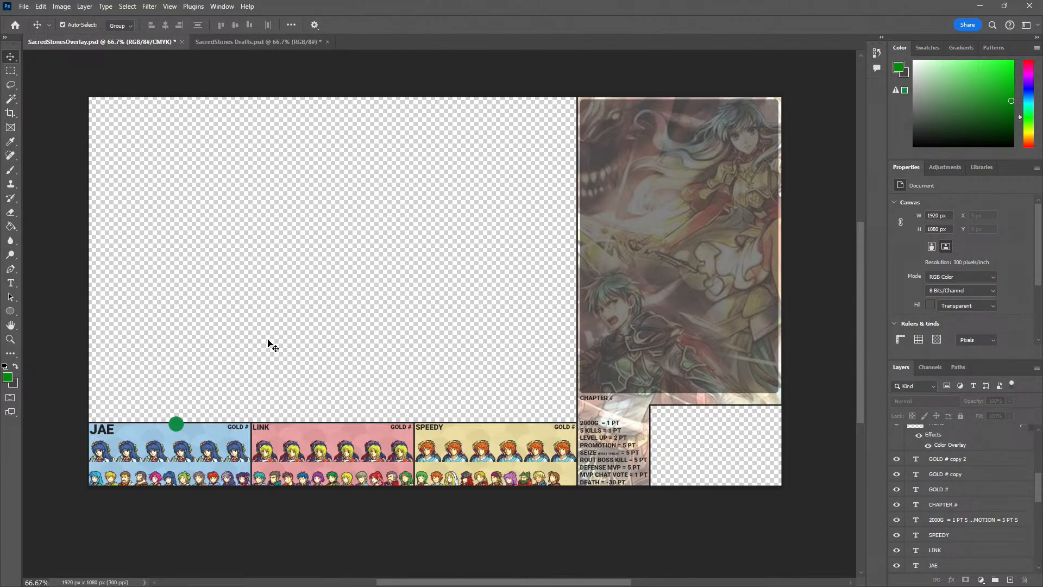
Save the overlay document
{"action": "key", "text": "z"}
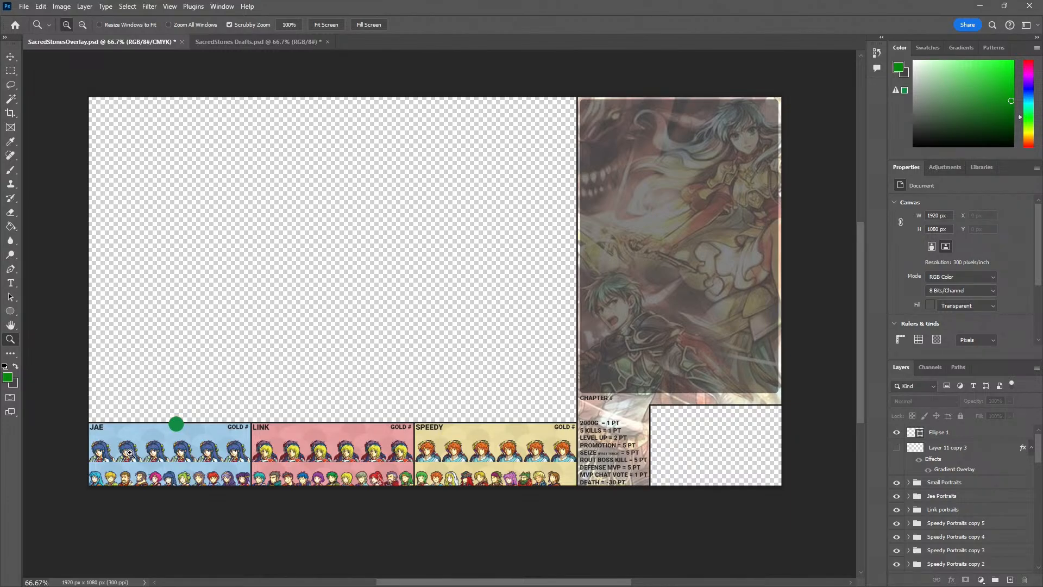
{"action": "key", "text": "ctrl+s"}
Drag the green circle marker off the JAE panel's upper border and delete it
{"action": "left_click", "coordinate": [174, 434]}
{"action": "left_click", "coordinate": [175, 434]}
{"action": "left_click_drag", "start_coordinate": [172, 435], "coordinate": [336, 382]}
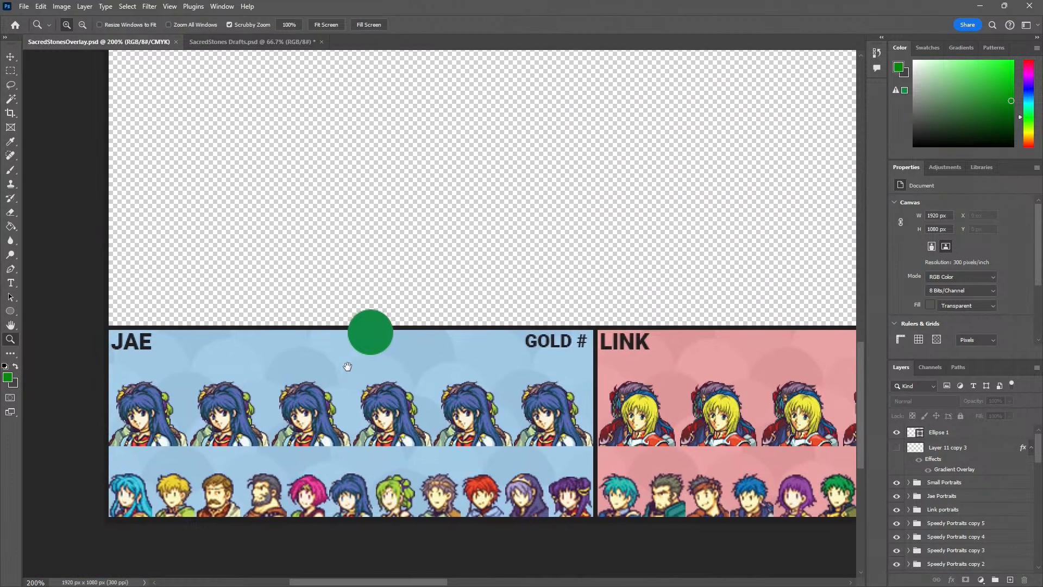
{"action": "key", "text": "v"}
{"action": "left_click", "coordinate": [363, 339]}
{"action": "left_click_drag", "start_coordinate": [363, 340], "coordinate": [198, 284]}
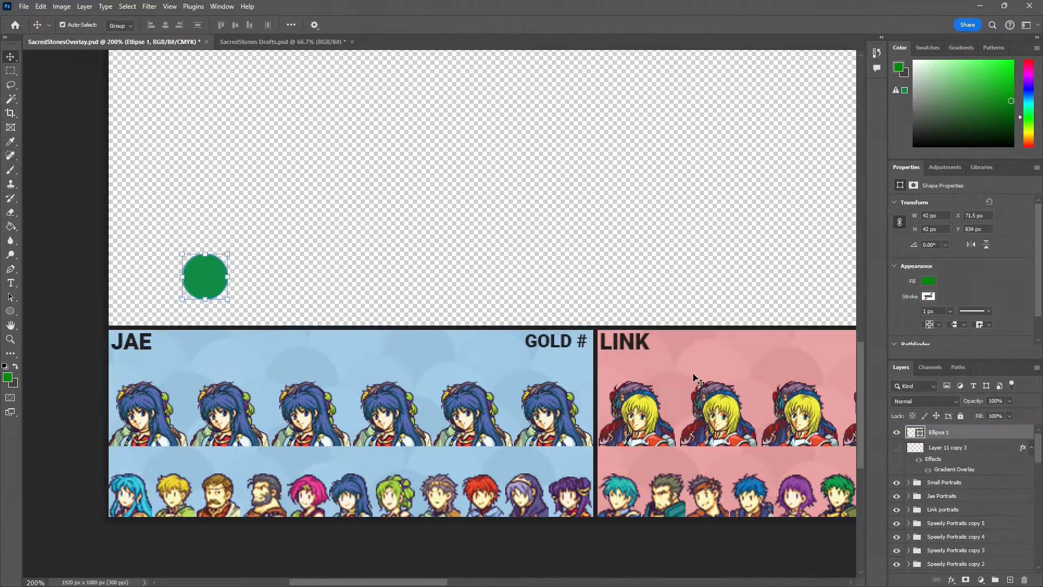
{"action": "key", "text": "Delete"}
Show the gradient frame Layer 11 copy 3 and move it around the JAE panel, at X 0 px, Y 900 px
{"action": "left_click", "coordinate": [897, 433]}
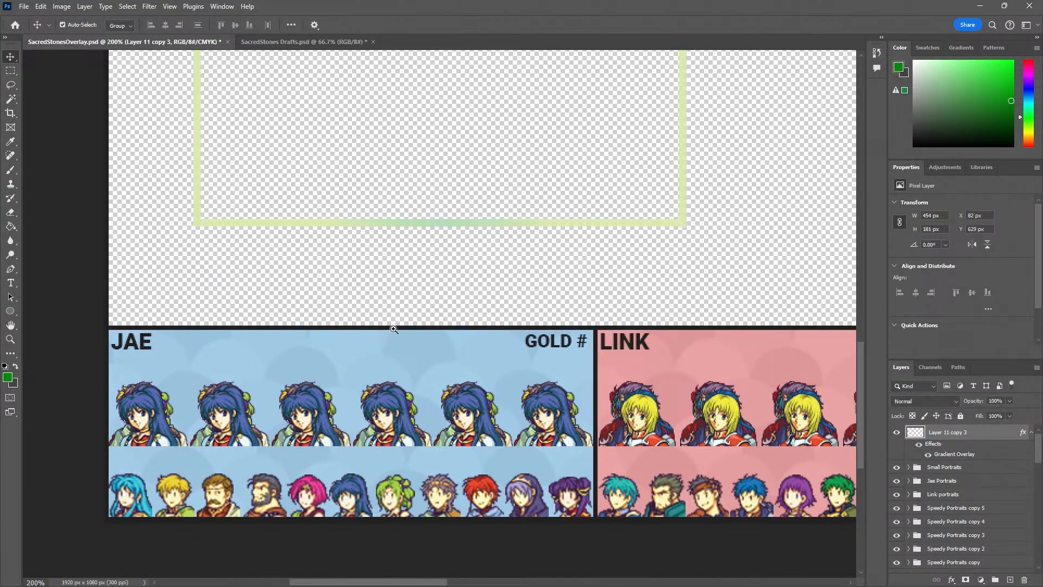
{"action": "key", "text": "z"}
{"action": "left_click", "coordinate": [400, 321], "text": "alt"}
{"action": "left_click", "coordinate": [399, 321], "text": "alt"}
{"action": "key", "text": "v"}
{"action": "left_click_drag", "start_coordinate": [384, 291], "coordinate": [347, 391]}
{"action": "scroll", "coordinate": [347, 391], "scroll_direction": "up", "scroll_amount": 6}
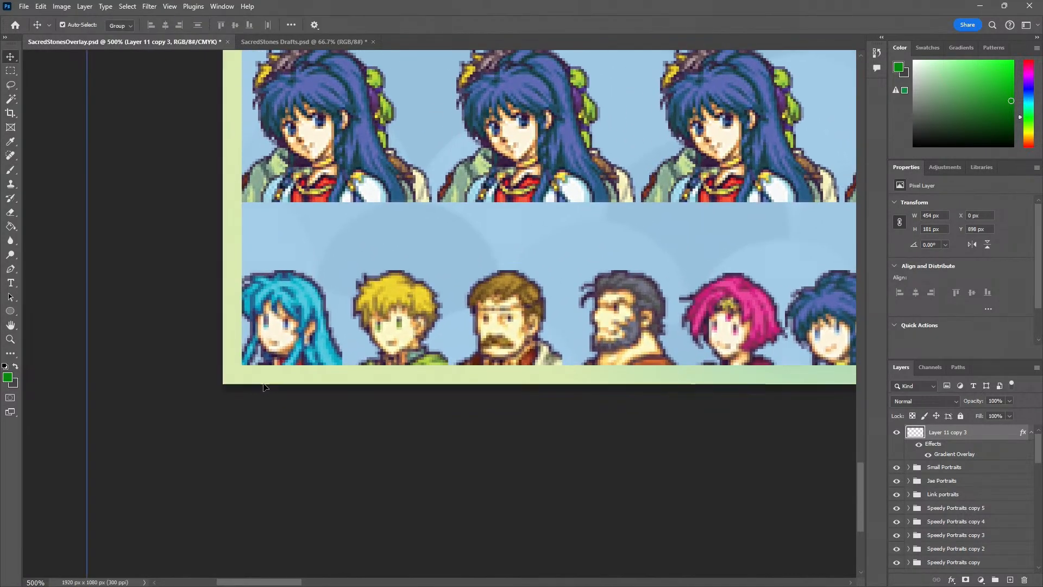
{"action": "left_click_drag", "start_coordinate": [279, 383], "coordinate": [260, 390]}
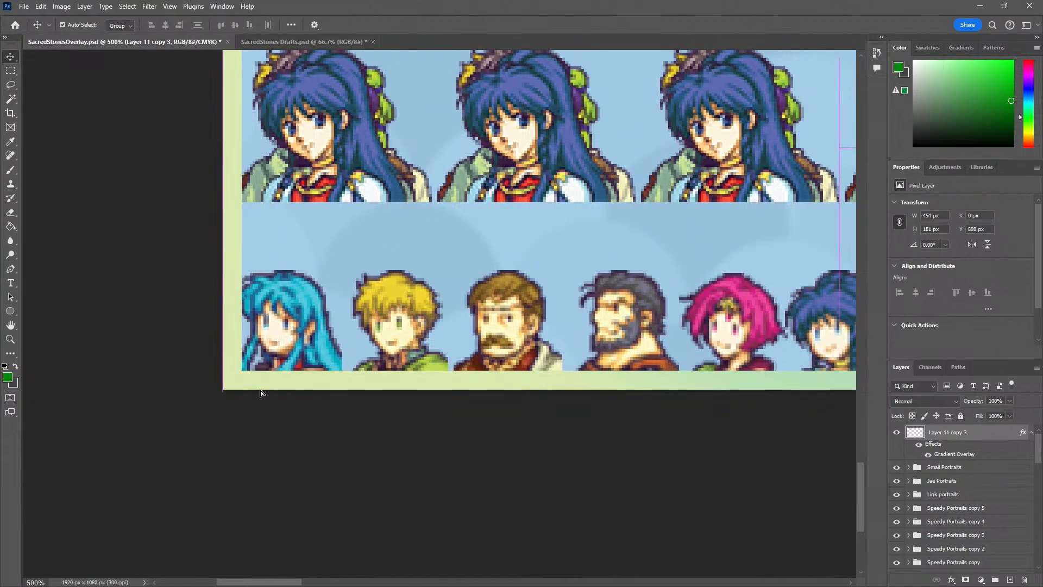
Check how the gradient frame fits around the JAE panel, both in the whole overlay and close up
{"action": "key", "text": "z"}
{"action": "scroll", "coordinate": [355, 351], "scroll_direction": "down", "scroll_amount": 3}
{"action": "left_click_drag", "start_coordinate": [402, 302], "coordinate": [263, 384]}
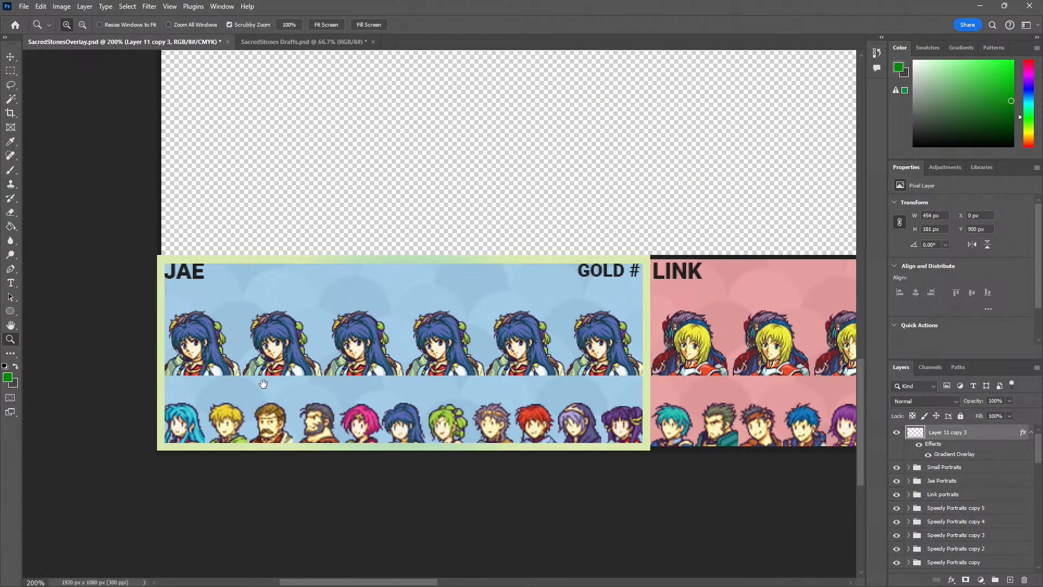
{"action": "scroll", "coordinate": [263, 384], "scroll_direction": "down", "scroll_amount": 3}
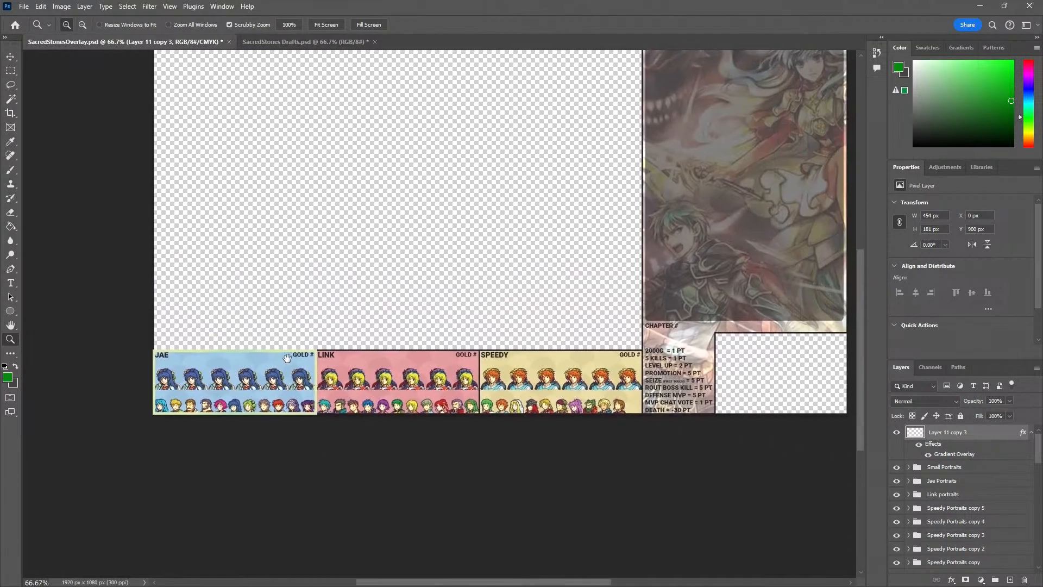
{"action": "left_click_drag", "start_coordinate": [287, 359], "coordinate": [280, 365]}
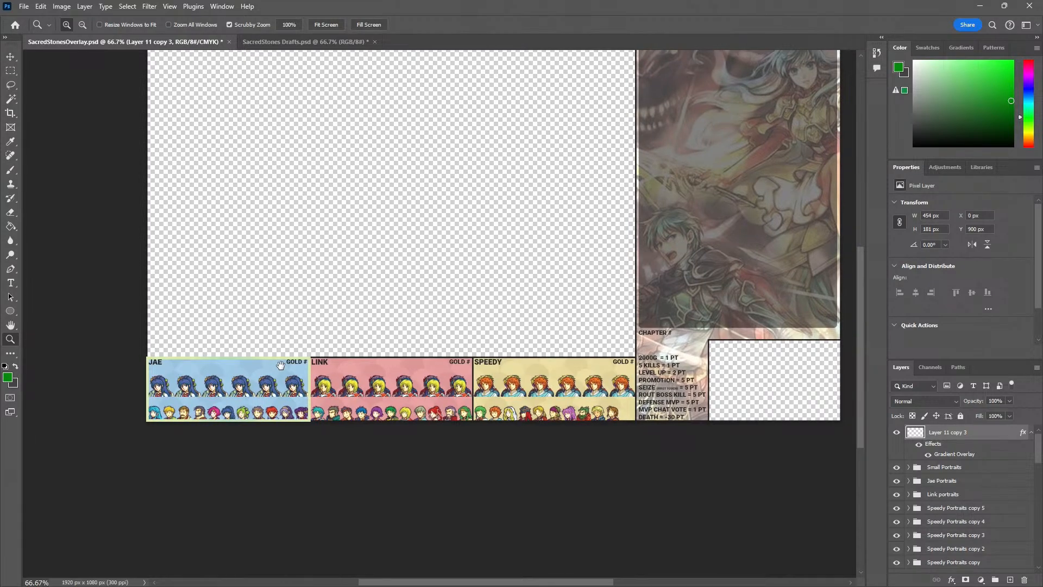
{"action": "scroll", "coordinate": [145, 373], "scroll_direction": "up", "scroll_amount": 6}
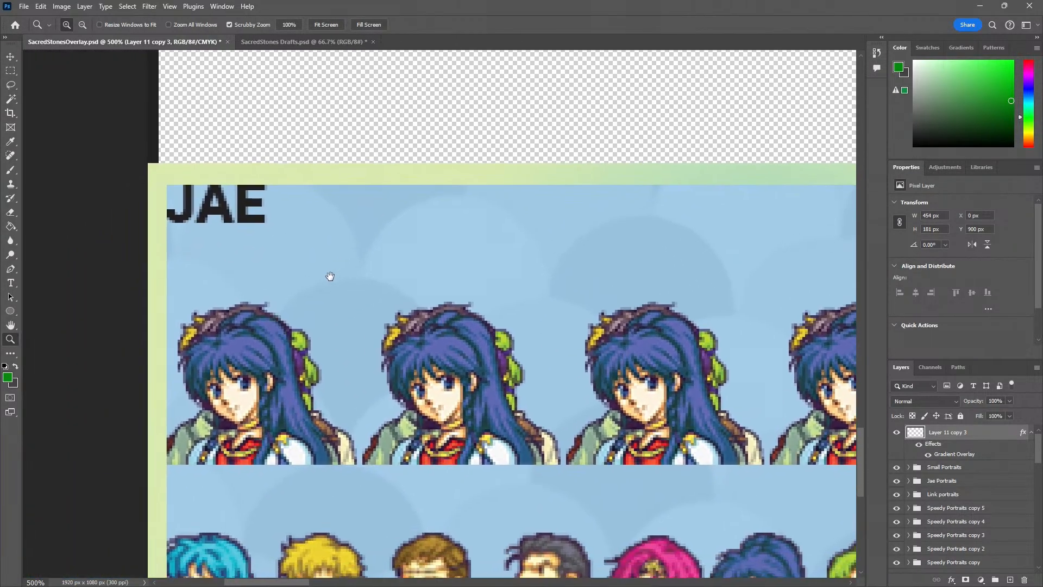
{"action": "left_click_drag", "start_coordinate": [330, 276], "coordinate": [340, 113]}
Try to erase the gradient frame's inner edge beside the lower portraits with a 25 px soft eraser
{"action": "key", "text": "e"}
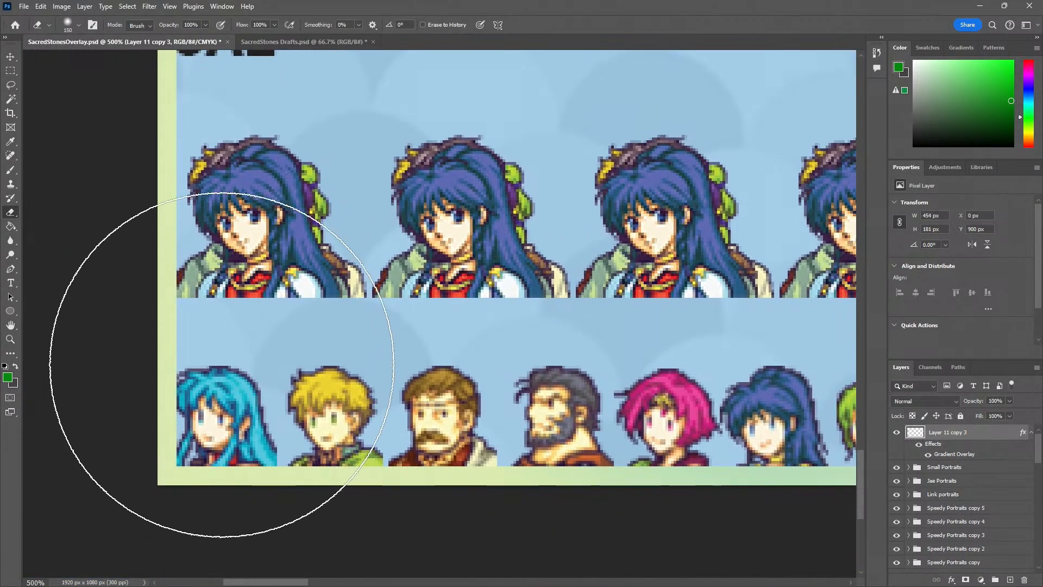
{"action": "key", "text": "bracketleft"}
{"action": "key", "text": "bracketleft"}
{"action": "key", "text": "bracketleft"}
{"action": "key", "text": "bracketleft"}
{"action": "key", "text": "bracketleft"}
{"action": "key", "text": "bracketleft"}
{"action": "key", "text": "bracketleft"}
{"action": "key", "text": "bracketleft"}
{"action": "key", "text": "bracketleft"}
{"action": "key", "text": "bracketleft"}
{"action": "key", "text": "bracketleft"}
{"action": "key", "text": "bracketleft"}
{"action": "key", "text": "bracketleft"}
{"action": "key", "text": "bracketleft"}
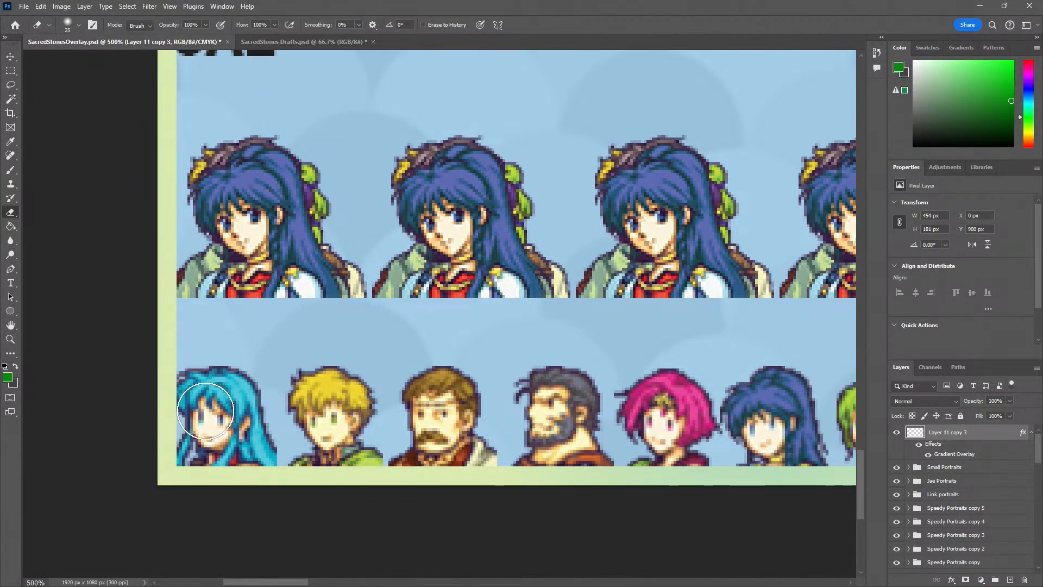
{"action": "left_click_drag", "start_coordinate": [183, 460], "coordinate": [190, 364]}
{"action": "key", "text": "ctrl+z"}
Try to soften the gradient frame's inner left edge up to the JAE name with a 30 px eraser
{"action": "key", "text": "bracketright"}
{"action": "key", "text": "bracketright"}
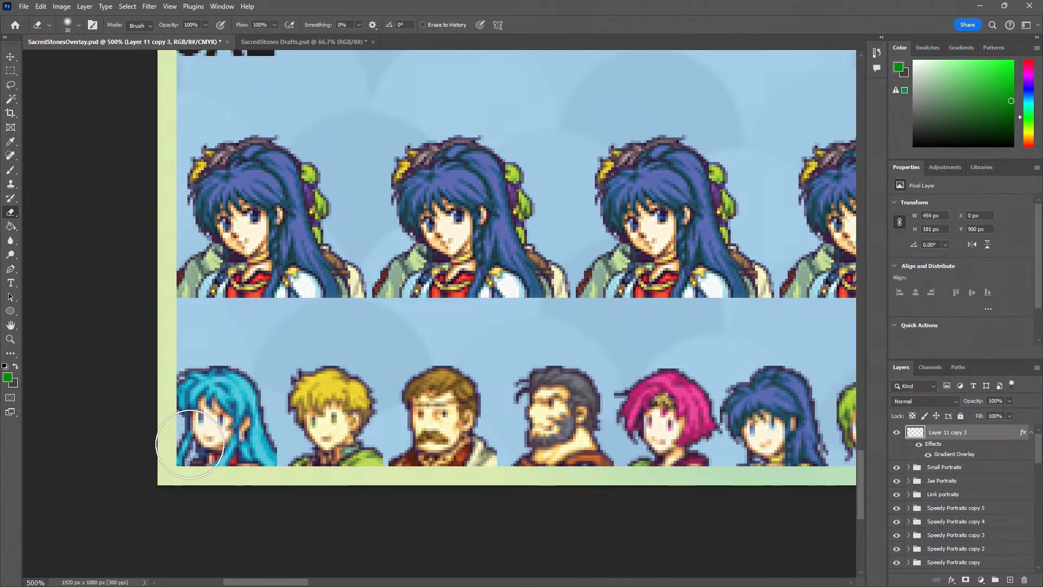
{"action": "left_click_drag", "start_coordinate": [205, 438], "coordinate": [217, 90]}
{"action": "scroll", "coordinate": [212, 95], "scroll_direction": "up", "scroll_amount": 2}
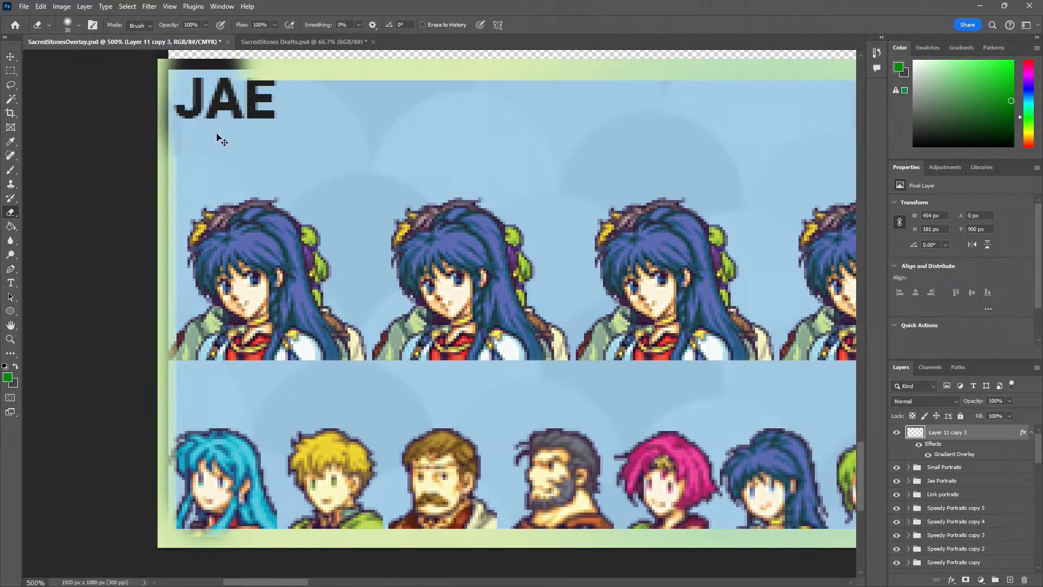
{"action": "key", "text": "ctrl+z"}
Try an outer glow, then a white Screen inner glow, on the gradient frame Layer 11 copy 3
{"action": "scroll", "coordinate": [281, 177], "scroll_direction": "down", "scroll_amount": 2}
{"action": "scroll", "coordinate": [350, 158], "scroll_direction": "right", "scroll_amount": 5}
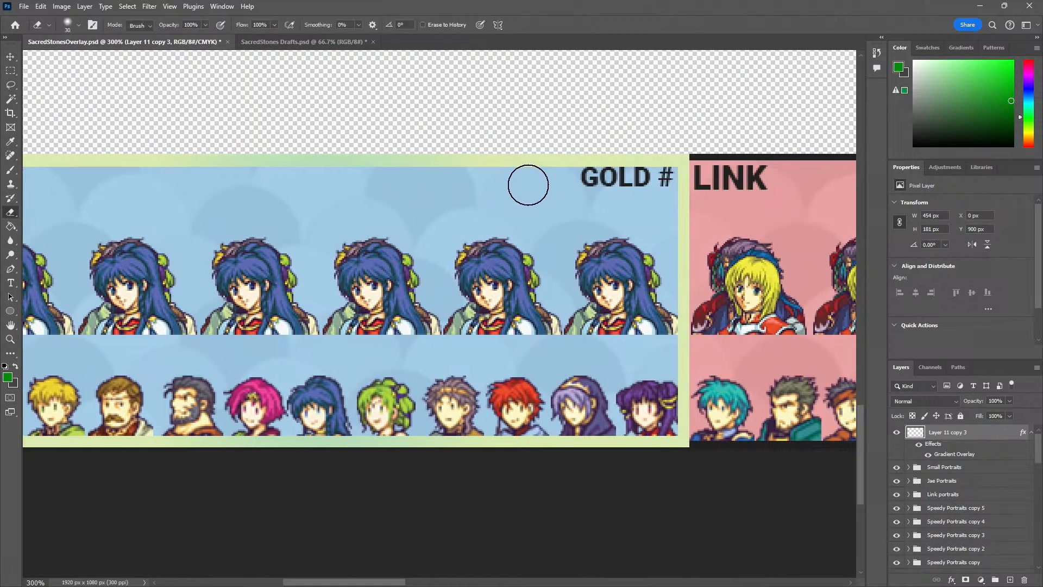
{"action": "key", "text": "v"}
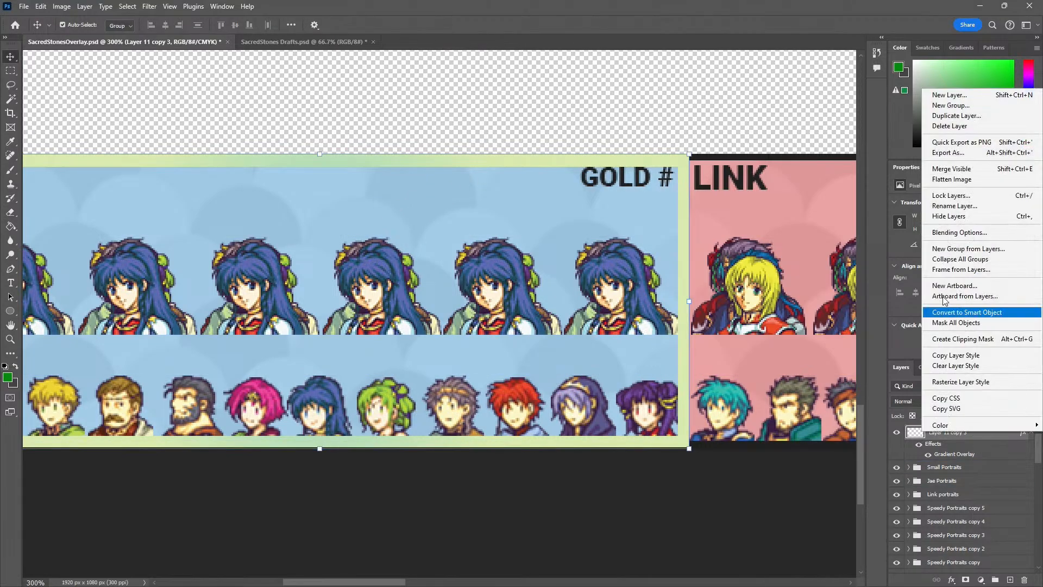
{"action": "right_click", "coordinate": [924, 433]}
{"action": "left_click", "coordinate": [959, 232]}
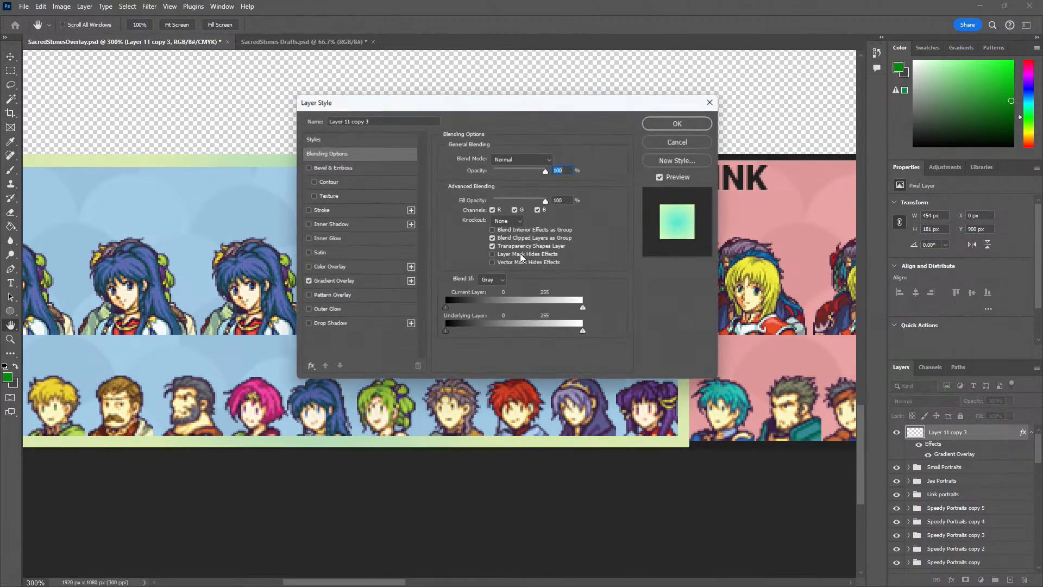
{"action": "left_click", "coordinate": [309, 309]}
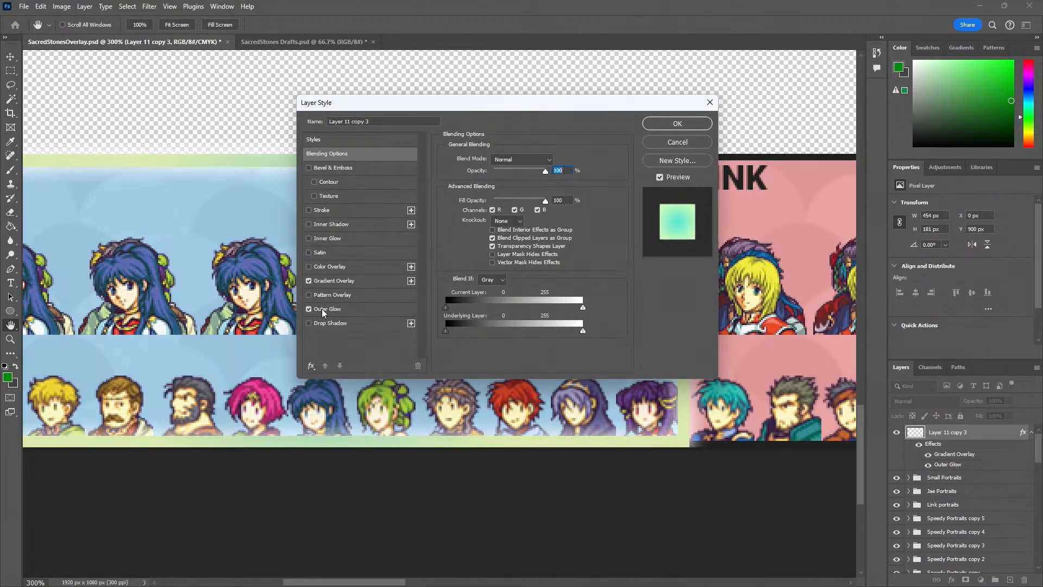
{"action": "left_click", "coordinate": [309, 309]}
{"action": "left_click", "coordinate": [310, 239]}
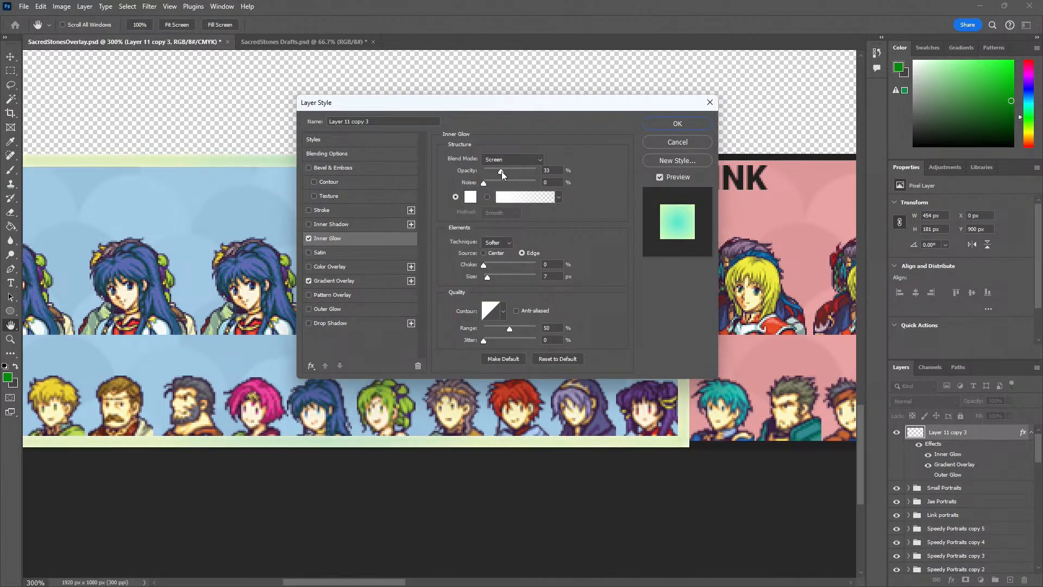
{"action": "left_click_drag", "start_coordinate": [500, 171], "coordinate": [503, 171]}
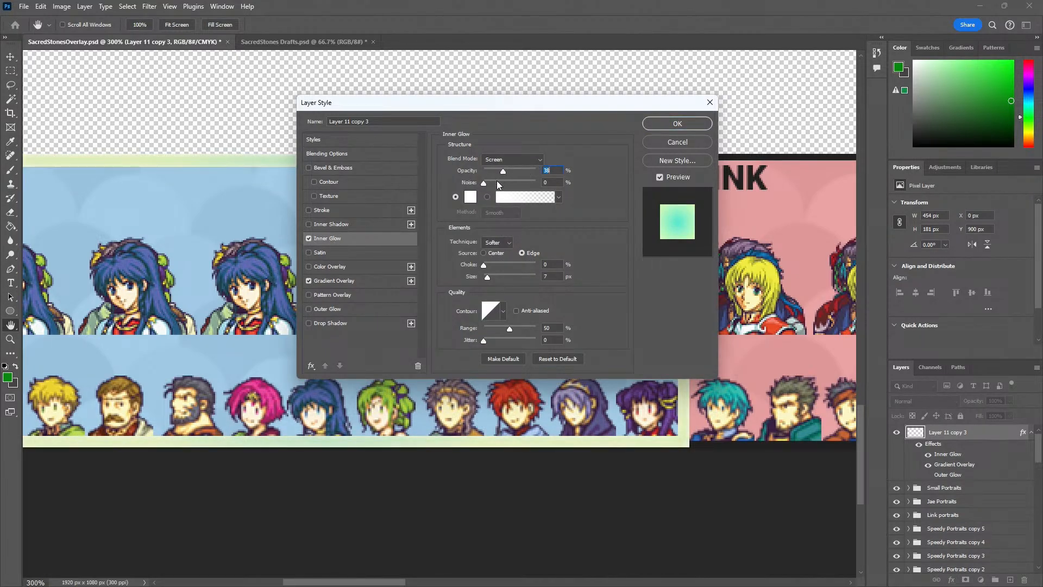
{"action": "left_click", "coordinate": [309, 238]}
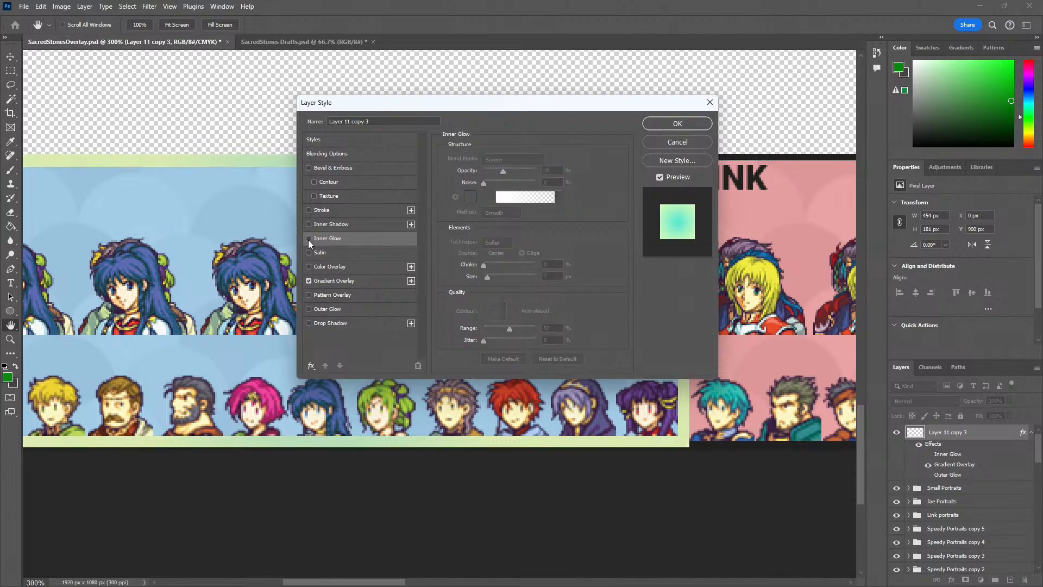
Try drop shadow, outer glow and stroke effects on the gradient frame, and discard the layer style changes
{"action": "left_click", "coordinate": [309, 323]}
{"action": "left_click", "coordinate": [308, 323]}
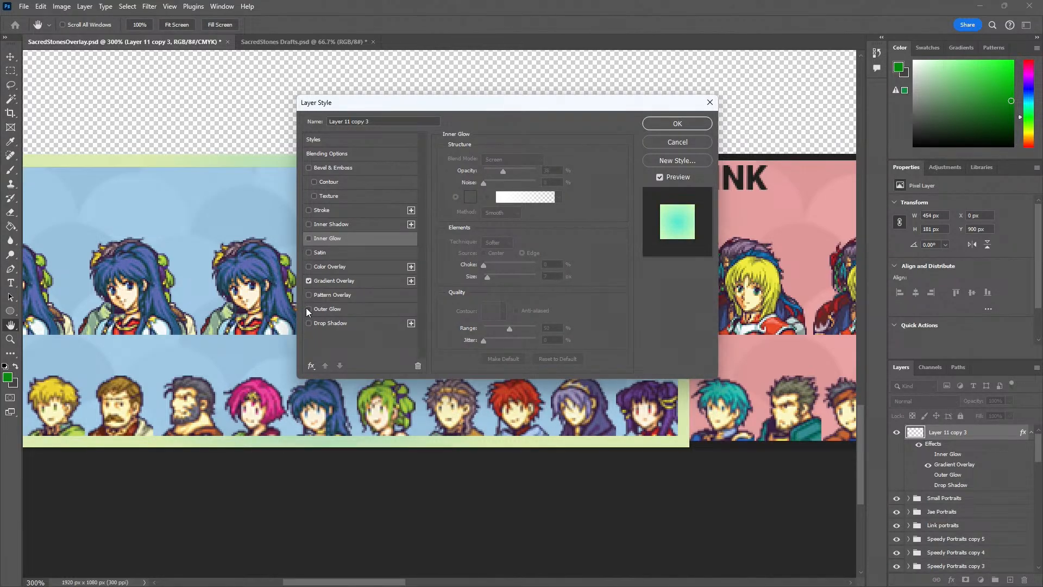
{"action": "left_click", "coordinate": [309, 309]}
{"action": "left_click", "coordinate": [327, 309]}
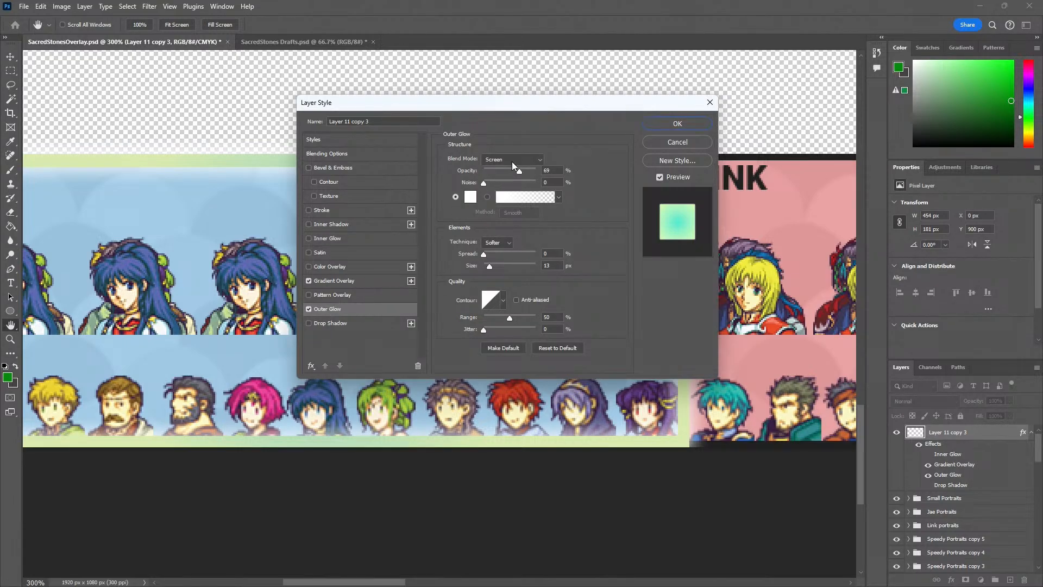
{"action": "left_click", "coordinate": [516, 156]}
{"action": "left_click", "coordinate": [516, 156]}
{"action": "left_click", "coordinate": [308, 309]}
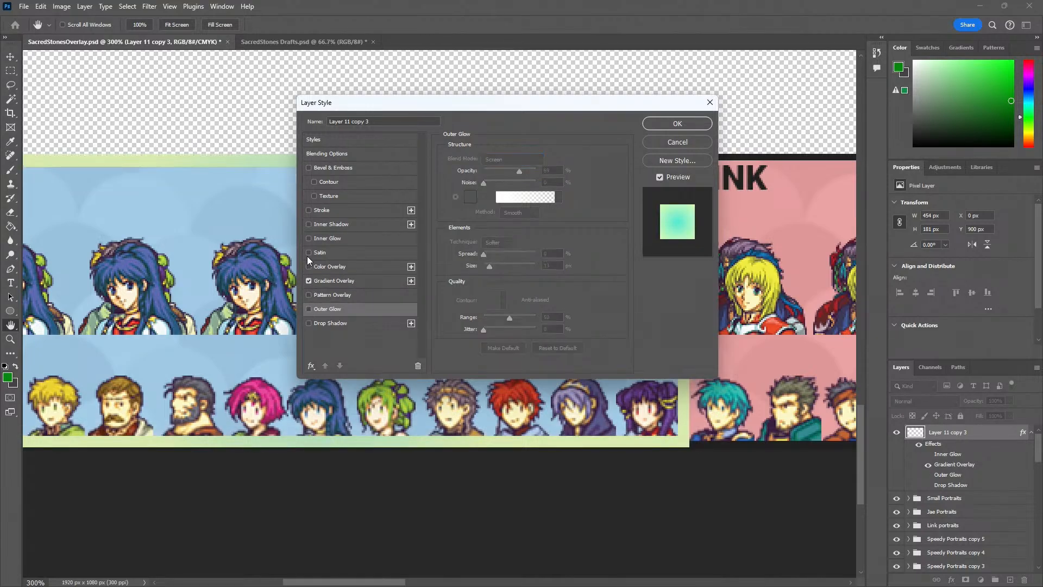
{"action": "left_click", "coordinate": [308, 210]}
{"action": "left_click", "coordinate": [309, 209]}
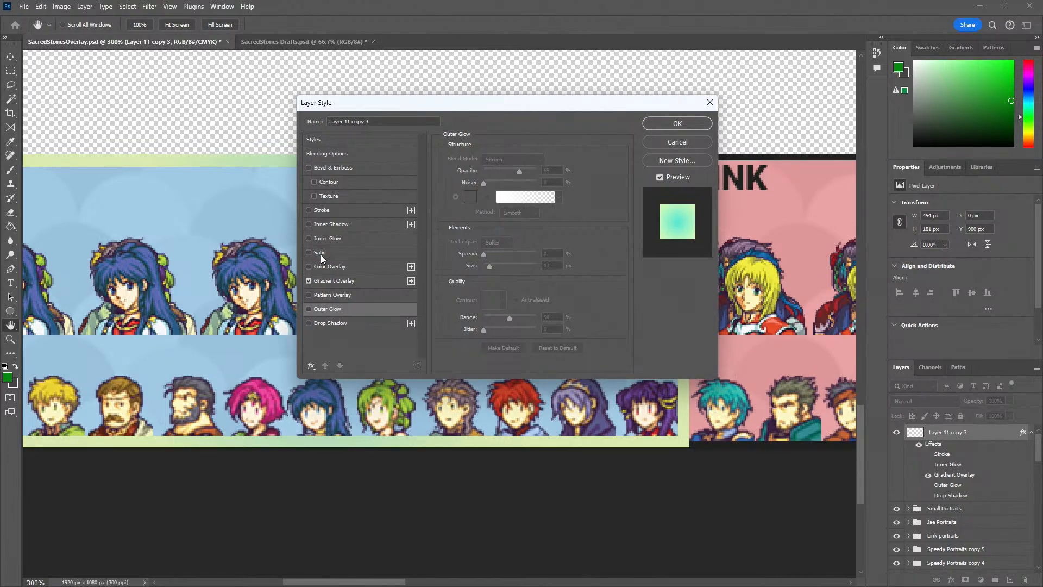
{"action": "left_click", "coordinate": [647, 142]}
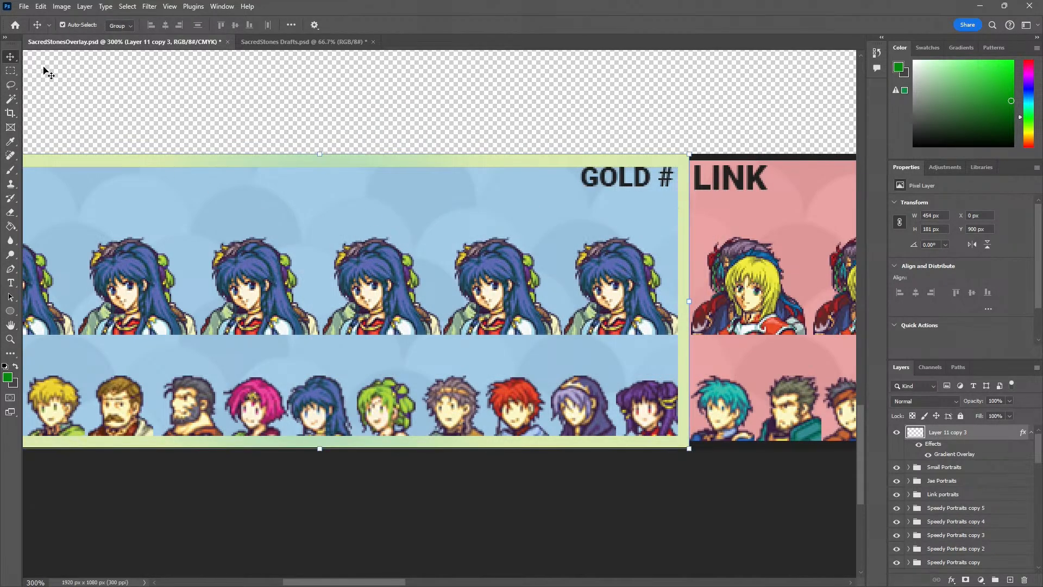
Compare the framed JAE panel with the unframed LINK and SPEEDY panels, from afar and close up
{"action": "key", "text": "z"}
{"action": "left_click", "coordinate": [253, 148], "text": "alt"}
{"action": "left_click", "coordinate": [254, 148], "text": "alt"}
{"action": "left_click", "coordinate": [270, 151]}
{"action": "left_click_drag", "start_coordinate": [305, 171], "coordinate": [71, 218]}
{"action": "left_click_drag", "start_coordinate": [674, 206], "coordinate": [231, 202]}
{"action": "left_click", "coordinate": [418, 238], "text": "alt"}
{"action": "left_click", "coordinate": [418, 237], "text": "alt"}
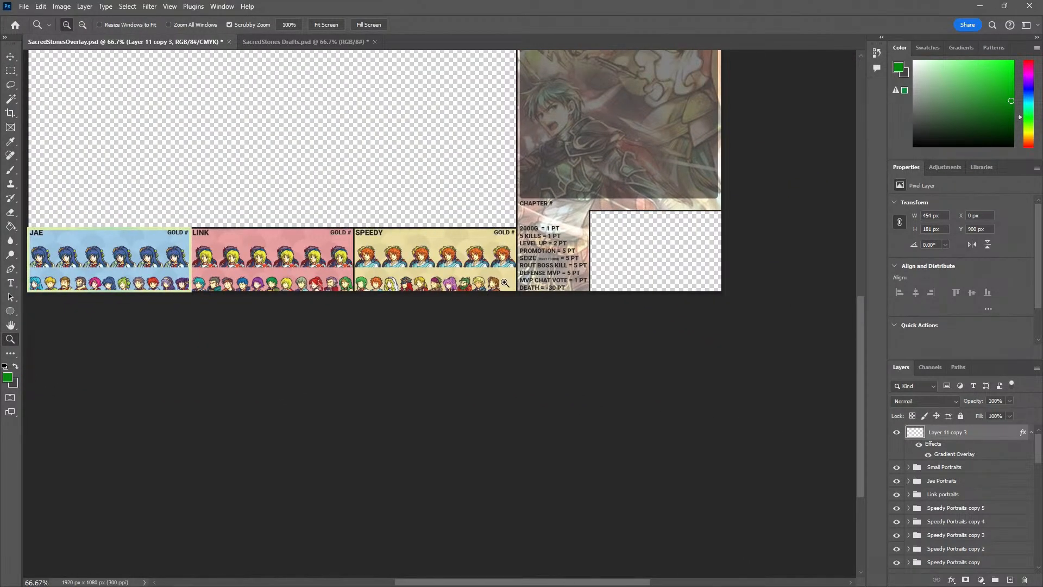
{"action": "left_click_drag", "start_coordinate": [234, 274], "coordinate": [367, 292]}
{"action": "left_click", "coordinate": [224, 261]}
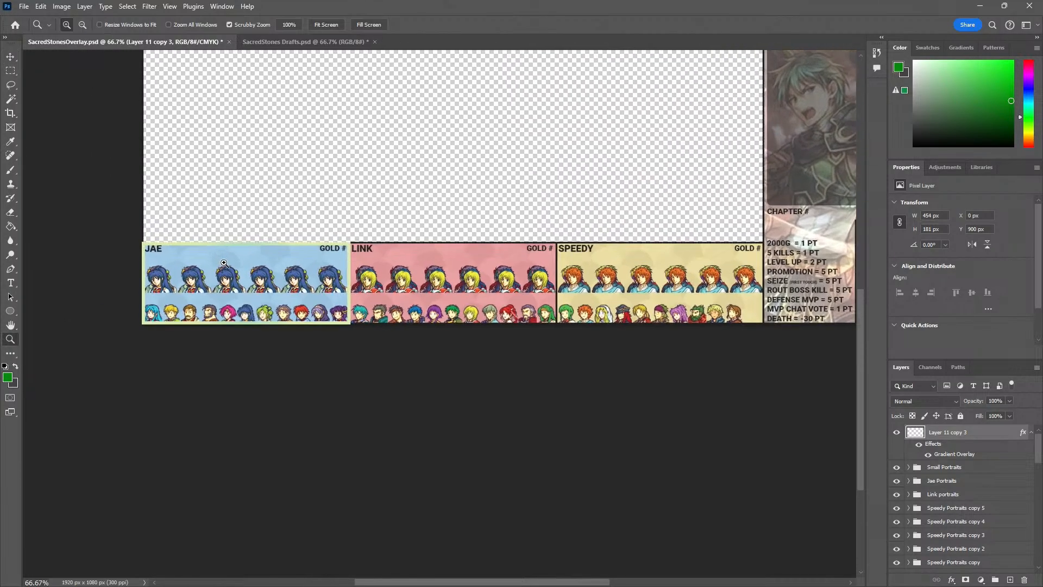
{"action": "left_click", "coordinate": [225, 261]}
{"action": "left_click", "coordinate": [225, 261]}
Try a black Multiply drop shadow on the gradient frame in addition to its gradient overlay
{"action": "key", "text": "v"}
{"action": "right_click", "coordinate": [963, 433]}
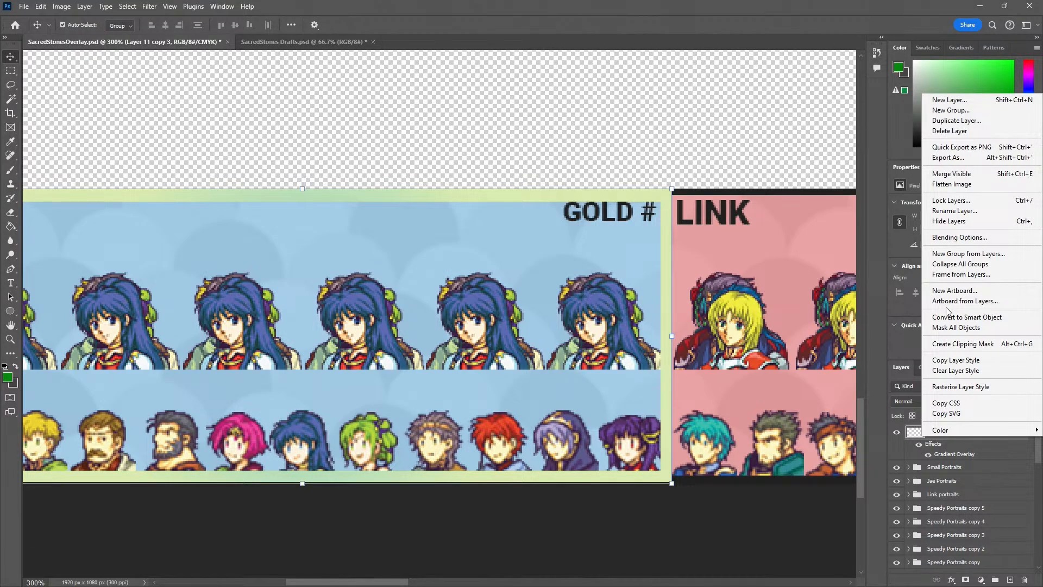
{"action": "left_click", "coordinate": [959, 238]}
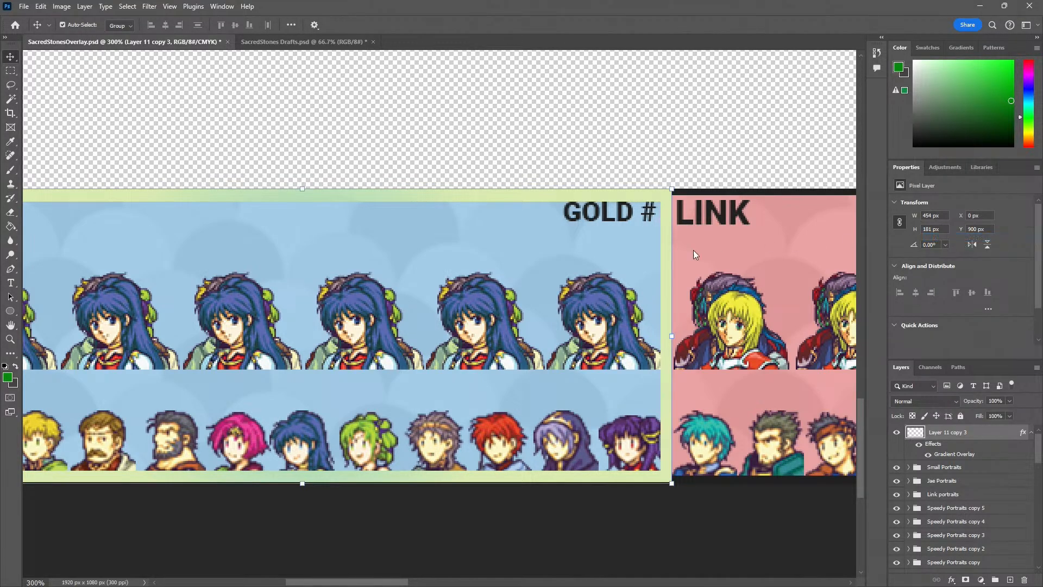
{"action": "left_click", "coordinate": [344, 282]}
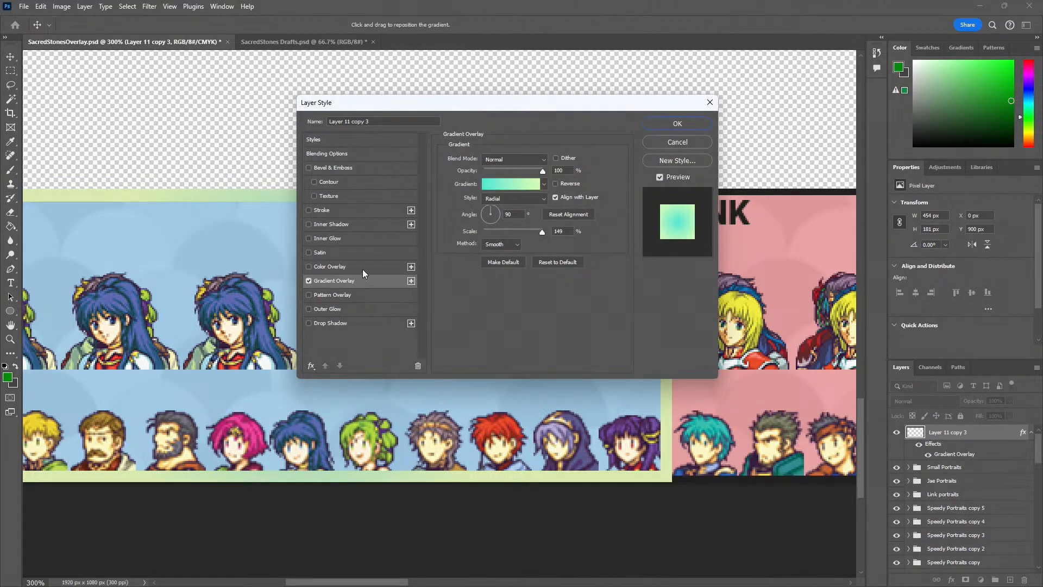
{"action": "left_click_drag", "start_coordinate": [458, 104], "coordinate": [676, 95]}
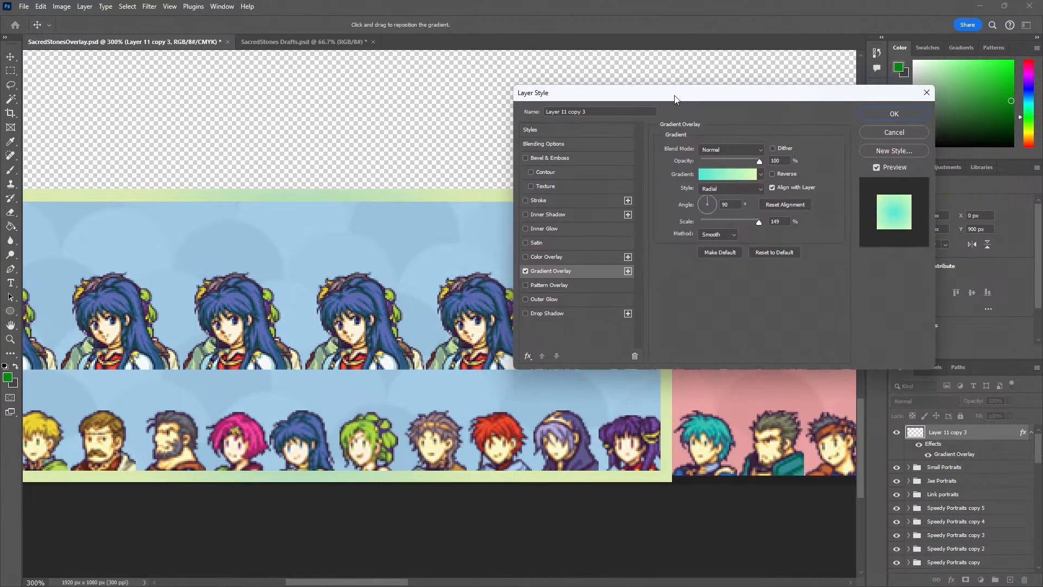
{"action": "left_click", "coordinate": [527, 315]}
{"action": "left_click", "coordinate": [547, 315]}
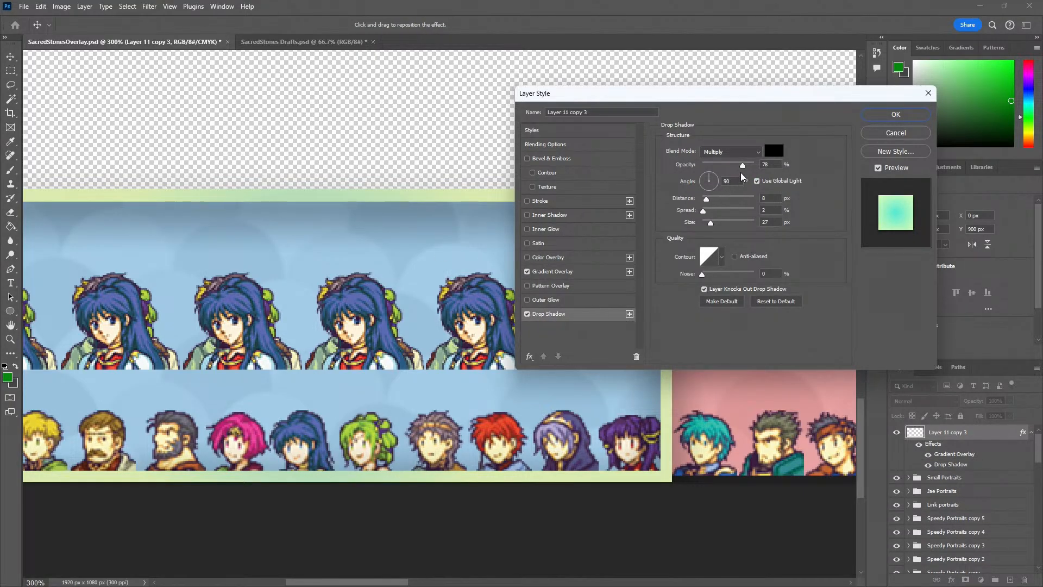
Try several drop shadow contours with a 2 px distance and 0 px size, and discard the style changes
{"action": "left_click", "coordinate": [722, 257]}
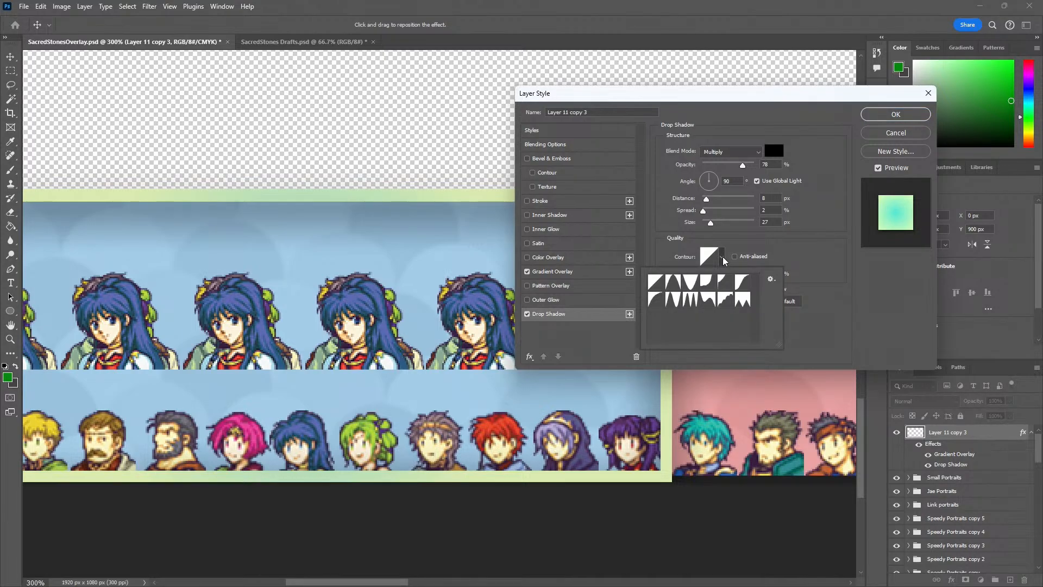
{"action": "left_click", "coordinate": [691, 283]}
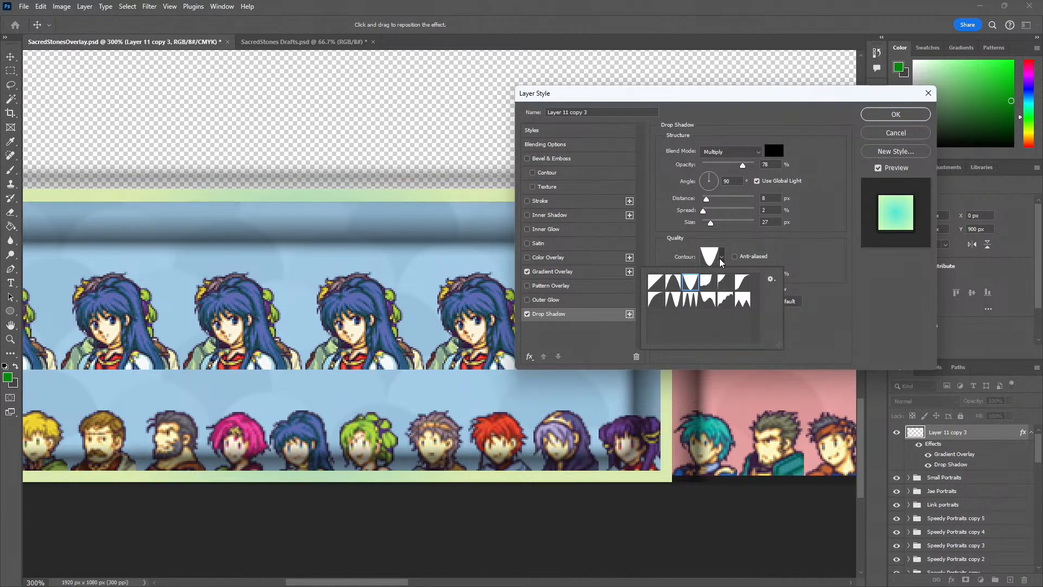
{"action": "left_click", "coordinate": [673, 281]}
{"action": "left_click", "coordinate": [656, 299]}
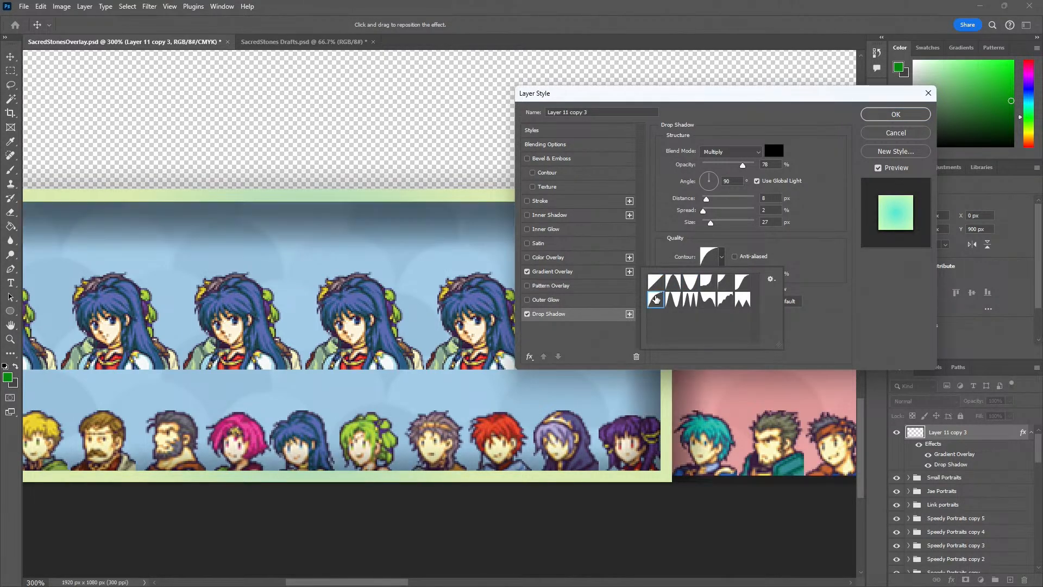
{"action": "left_click", "coordinate": [672, 301]}
{"action": "left_click", "coordinate": [705, 301]}
{"action": "left_click", "coordinate": [675, 303]}
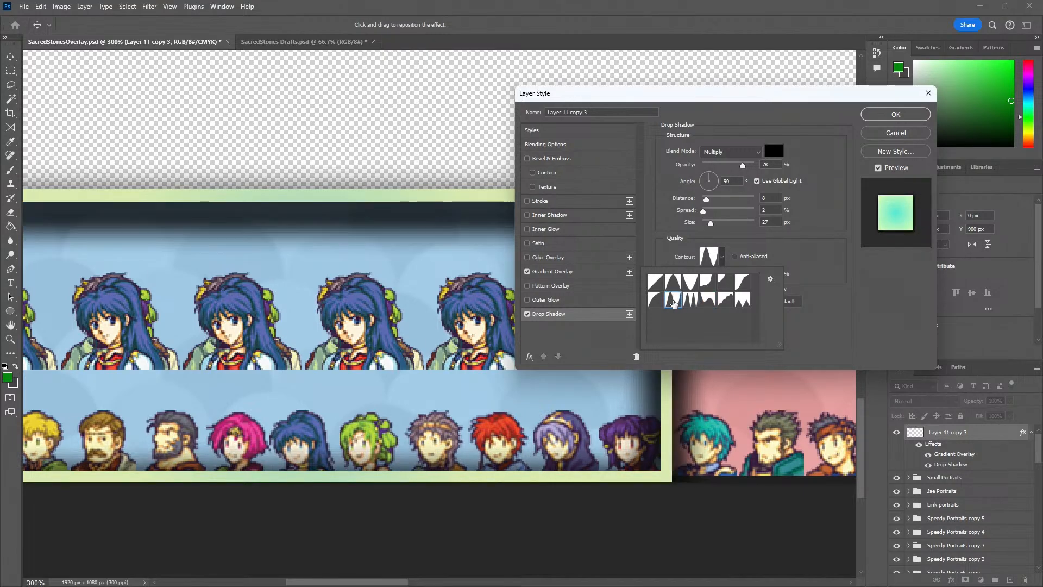
{"action": "left_click", "coordinate": [657, 300]}
{"action": "left_click", "coordinate": [674, 301]}
{"action": "mouse_move", "coordinate": [712, 224]}
{"action": "left_mouse_down"}
{"action": "mouse_move", "coordinate": [701, 227]}
{"action": "mouse_move", "coordinate": [701, 200]}
{"action": "mouse_move", "coordinate": [701, 227]}
{"action": "left_mouse_up"}
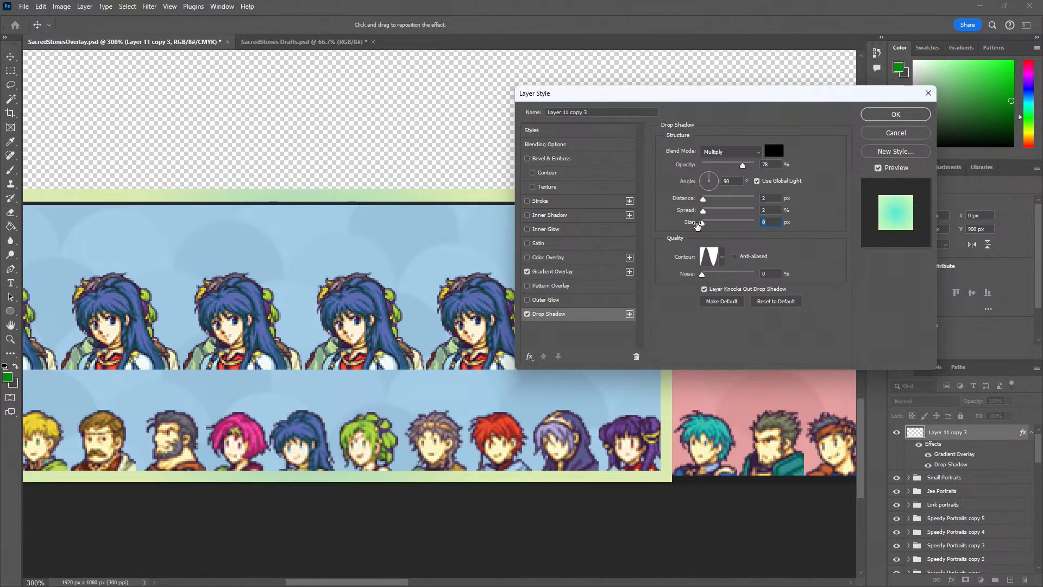
{"action": "left_click", "coordinate": [911, 133]}
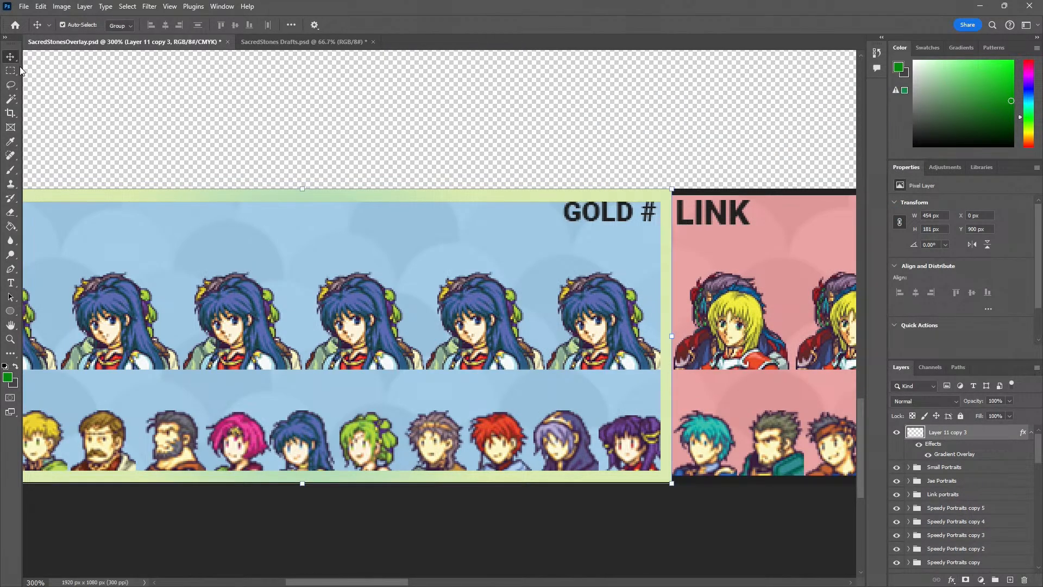
Try moving the gradient frame off the JAE panel to X 163 px, Y 804 px, and undo the move
{"action": "key", "text": "z"}
{"action": "left_click_drag", "start_coordinate": [254, 170], "coordinate": [203, 188]}
{"action": "key", "text": "v"}
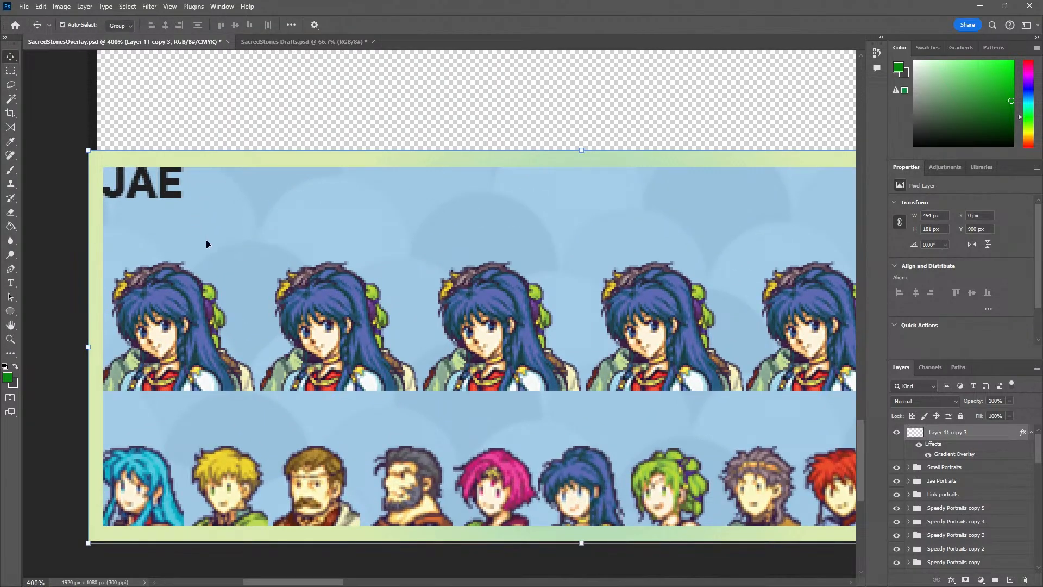
{"action": "key", "text": "z"}
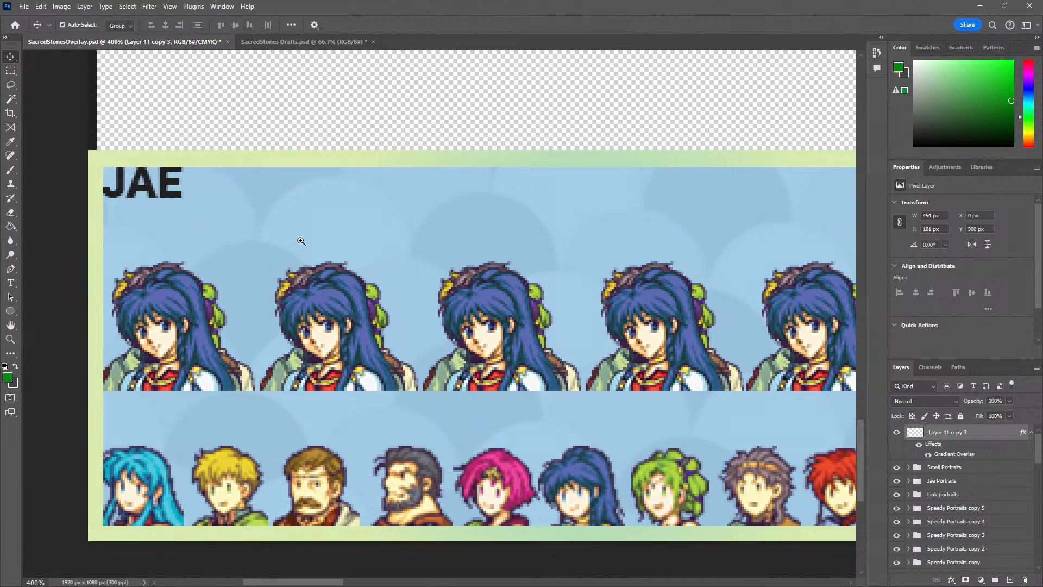
{"action": "left_click_drag", "start_coordinate": [290, 199], "coordinate": [247, 198]}
{"action": "left_click_drag", "start_coordinate": [371, 191], "coordinate": [403, 135]}
{"action": "key", "text": "v"}
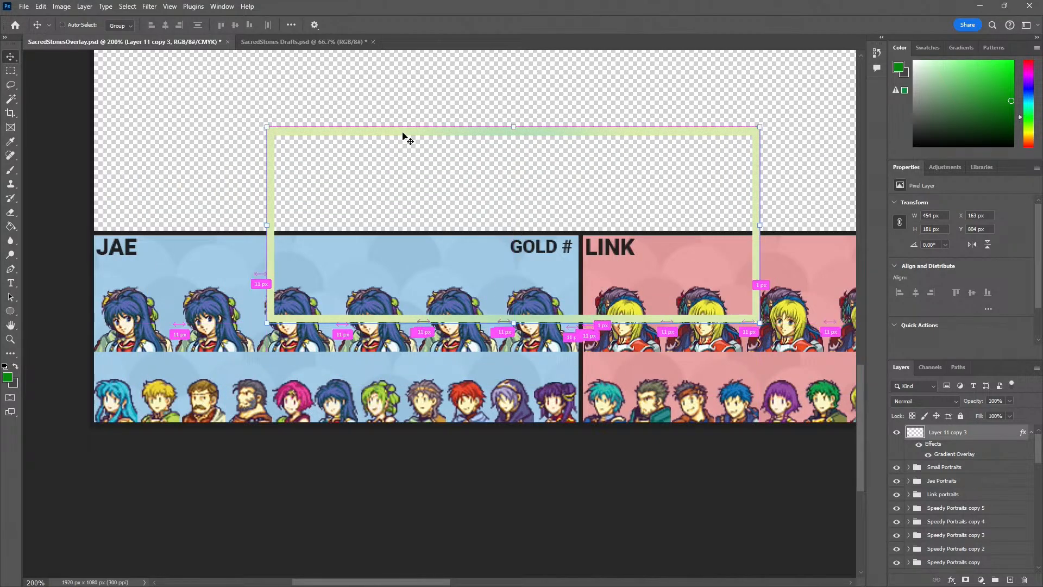
{"action": "key", "text": "ctrl+z"}
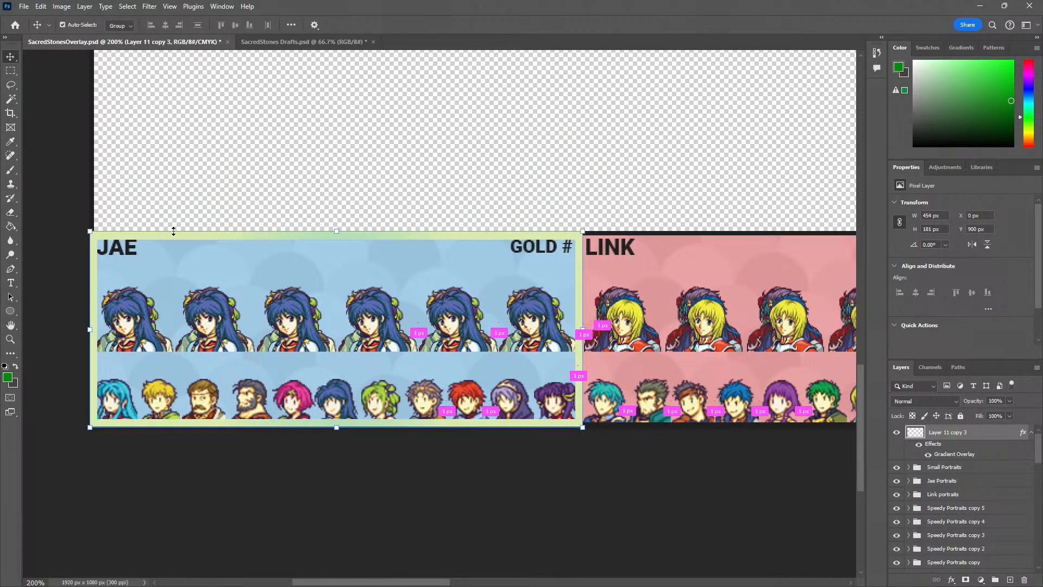
Check how the gradient frame around the JAE panel stands out in the overlay as a whole
{"action": "key", "text": "z"}
{"action": "left_click", "coordinate": [164, 253], "text": "alt"}
{"action": "left_click", "coordinate": [164, 252], "text": "alt"}
{"action": "left_click", "coordinate": [164, 252], "text": "alt"}
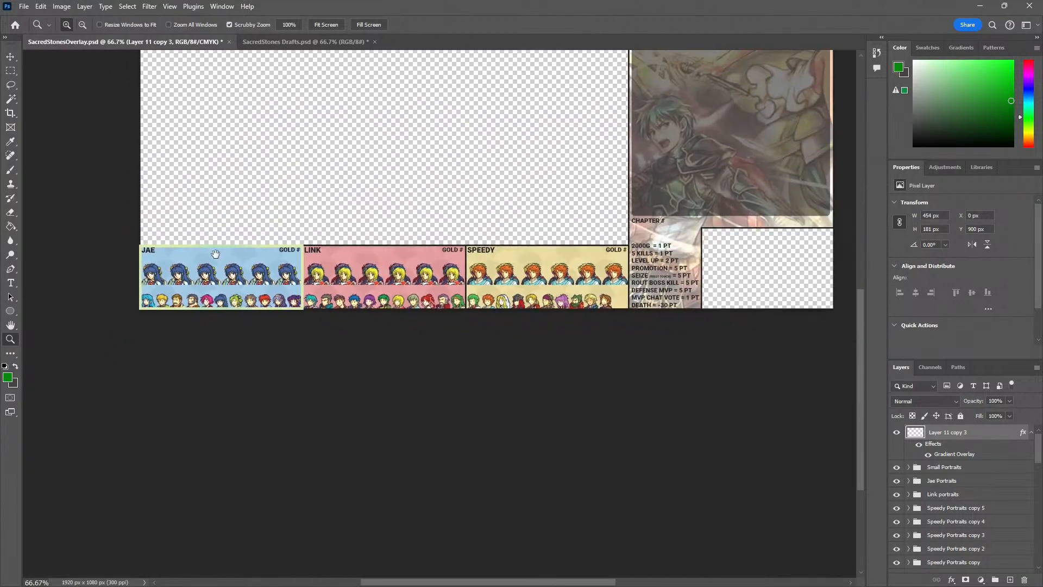
{"action": "left_click_drag", "start_coordinate": [215, 255], "coordinate": [188, 311]}
{"action": "key", "text": "v"}
{"action": "left_click_drag", "start_coordinate": [274, 209], "coordinate": [240, 282]}
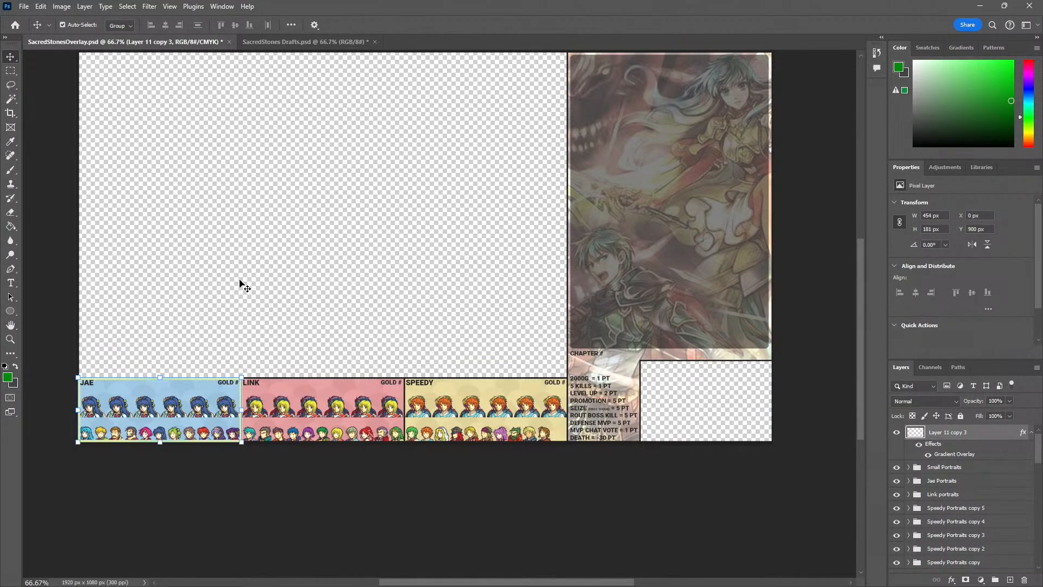
{"action": "left_click", "coordinate": [11, 72]}
{"action": "left_click", "coordinate": [11, 57]}
Examine the framed JAE panel against the LINK and SPEEDY panels and the scoring rules at 100% zoom
{"action": "key", "text": "z"}
{"action": "left_click", "coordinate": [106, 379]}
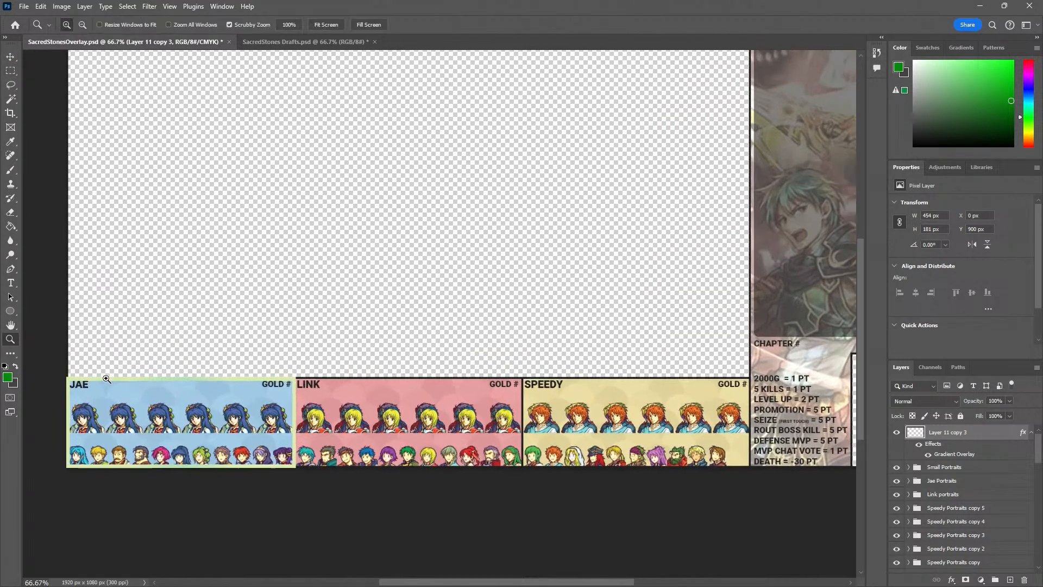
{"action": "left_click", "coordinate": [106, 379]}
{"action": "left_click_drag", "start_coordinate": [106, 390], "coordinate": [193, 363]}
{"action": "left_click", "coordinate": [201, 364], "text": "alt"}
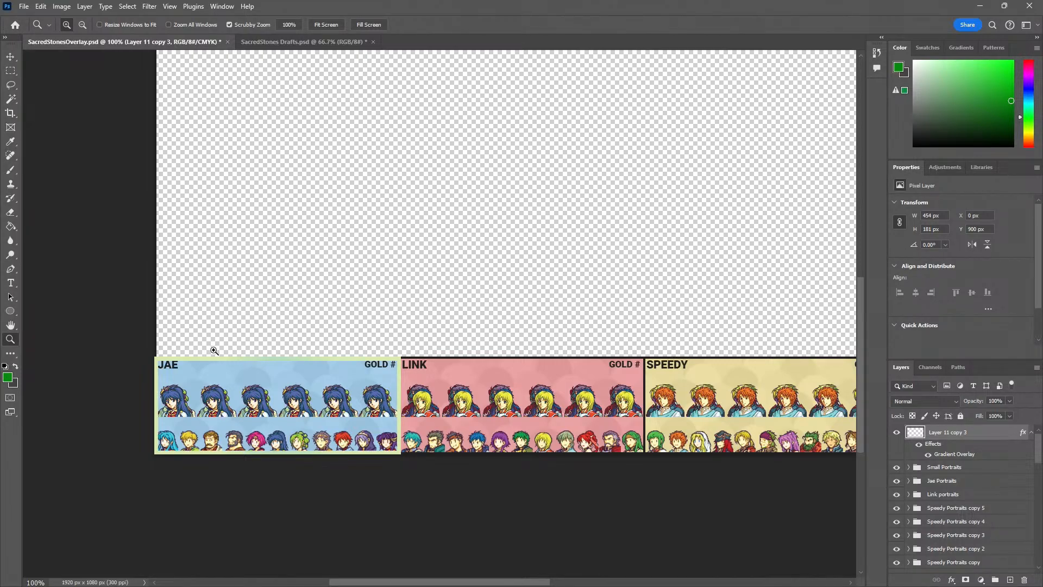
{"action": "left_click_drag", "start_coordinate": [421, 314], "coordinate": [260, 351]}
{"action": "left_click", "coordinate": [319, 337], "text": "alt"}
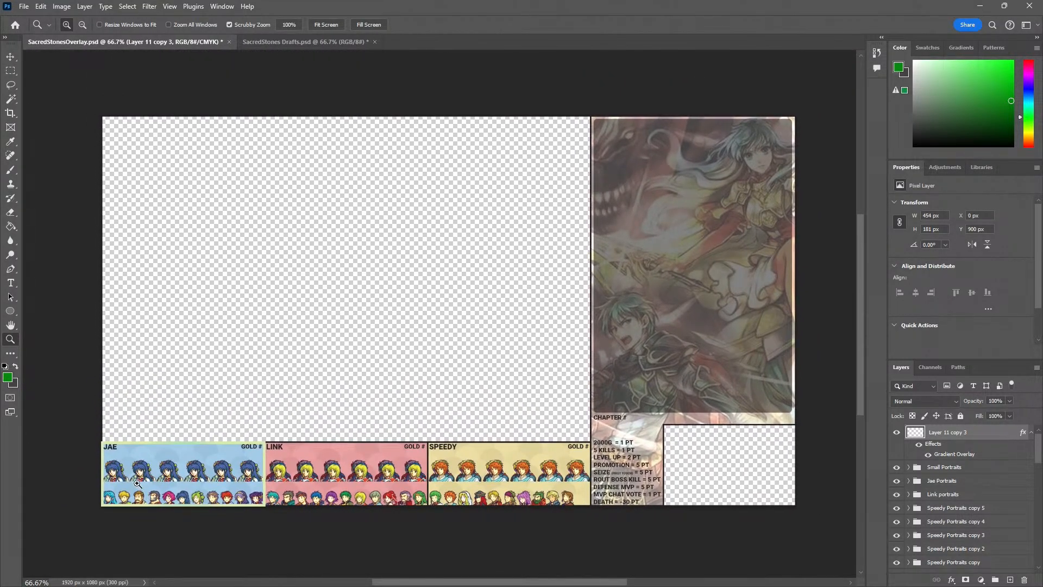
{"action": "left_click", "coordinate": [118, 484]}
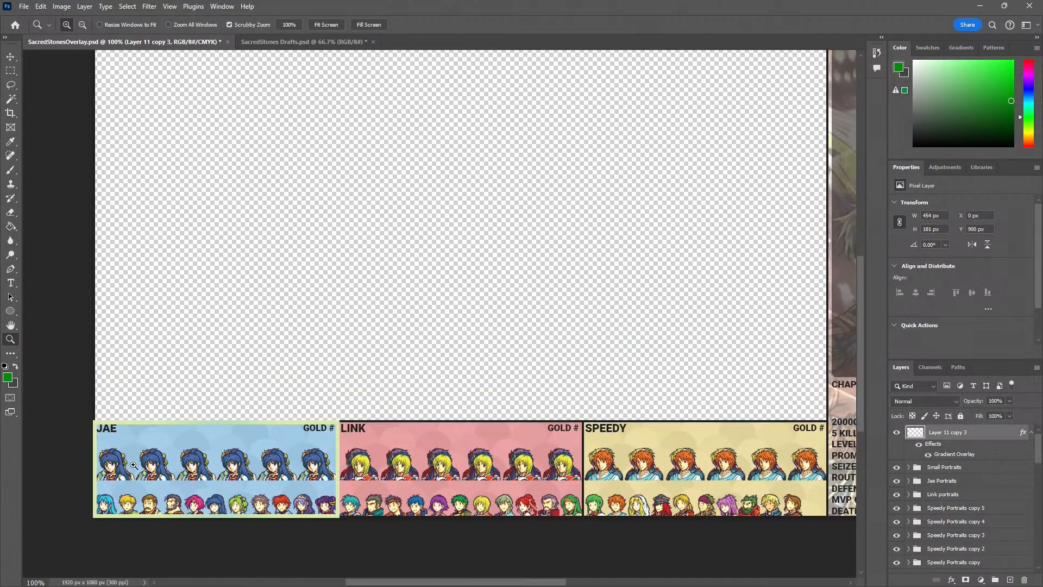
{"action": "left_click_drag", "start_coordinate": [380, 463], "coordinate": [235, 463]}
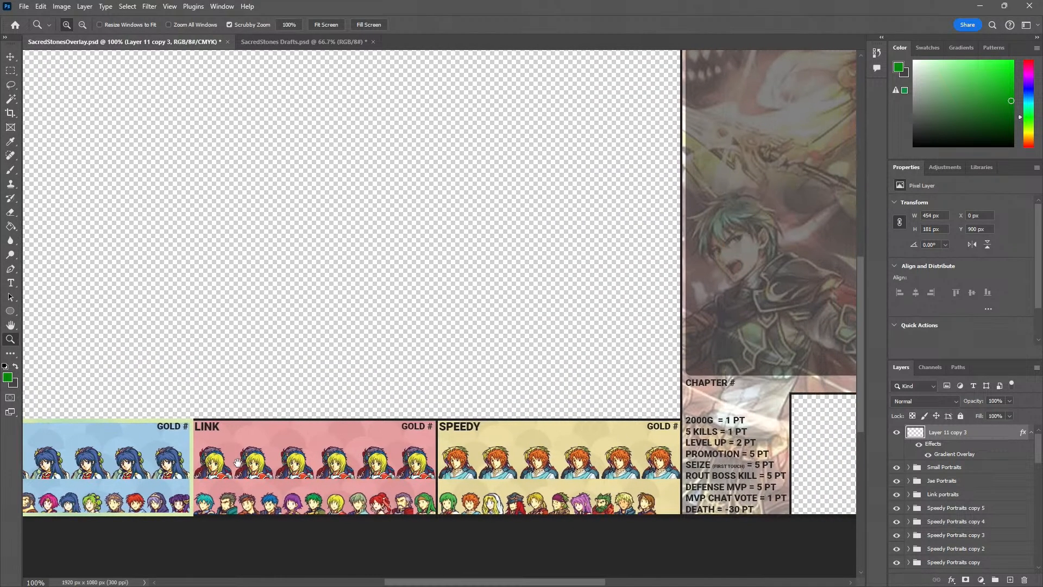
Set the font size of the CHAPTER # label above the scoring rules to 7 pt and commit the text
{"action": "left_click_drag", "start_coordinate": [562, 457], "coordinate": [367, 439]}
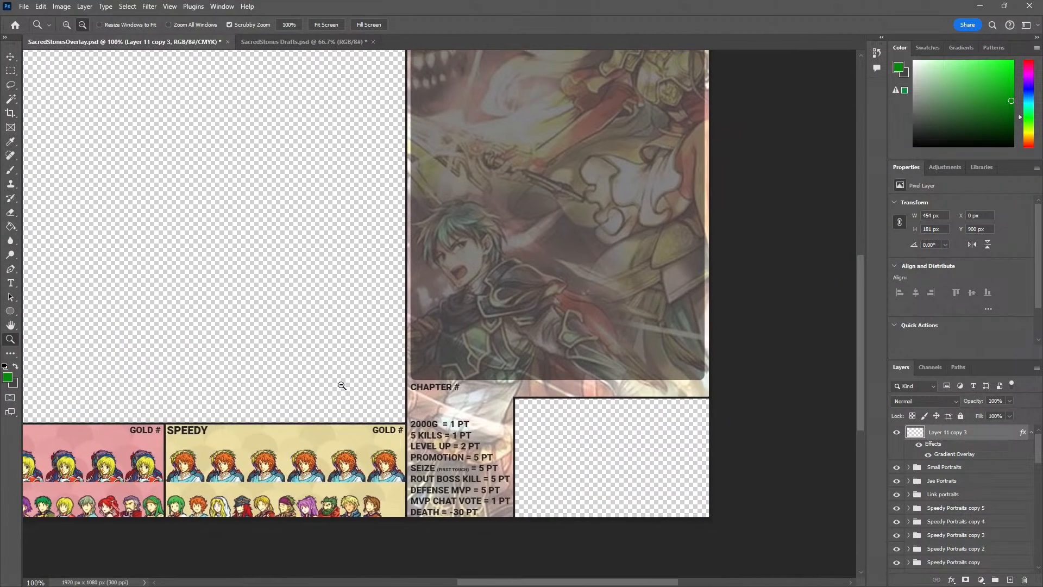
{"action": "left_click", "coordinate": [343, 386], "text": "alt"}
{"action": "left_click", "coordinate": [436, 436]}
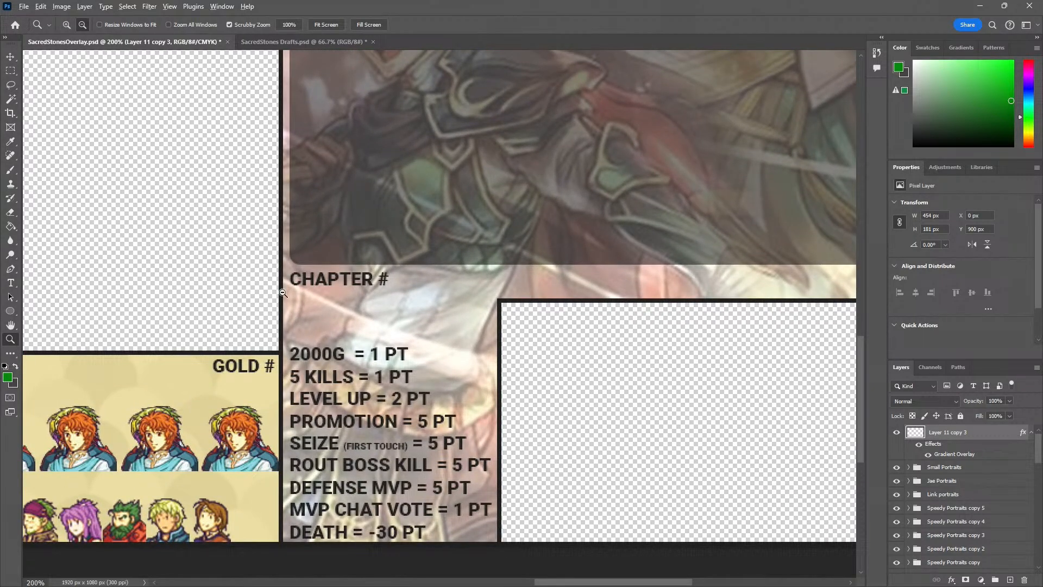
{"action": "left_click", "coordinate": [179, 337], "text": "alt"}
{"action": "left_click", "coordinate": [178, 337], "text": "alt"}
{"action": "left_click_drag", "start_coordinate": [230, 354], "coordinate": [396, 432]}
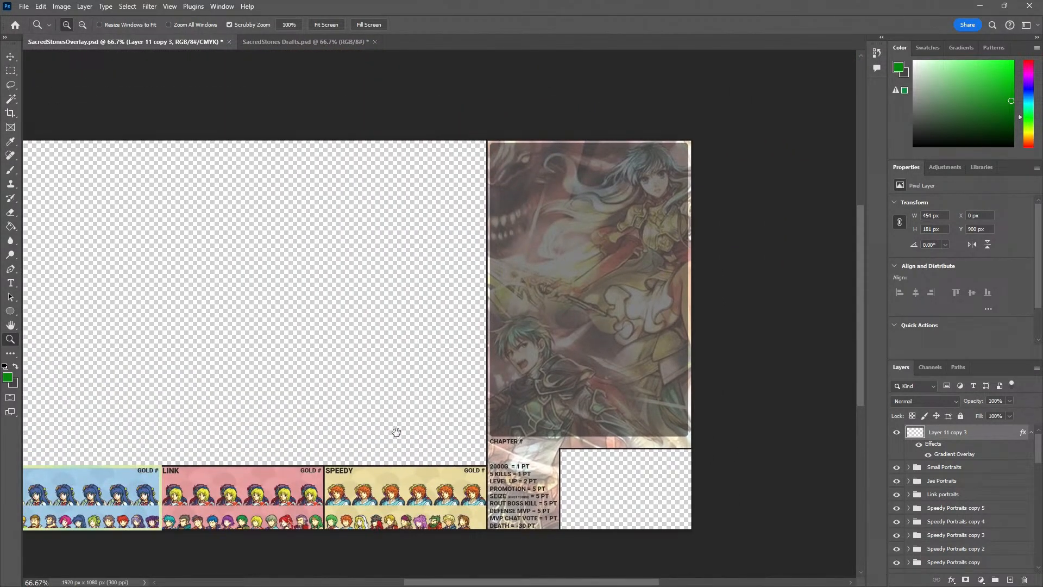
{"action": "left_click", "coordinate": [526, 461]}
{"action": "left_click", "coordinate": [526, 462]}
{"action": "left_click", "coordinate": [526, 462]}
{"action": "key", "text": "t"}
{"action": "left_click", "coordinate": [478, 378]}
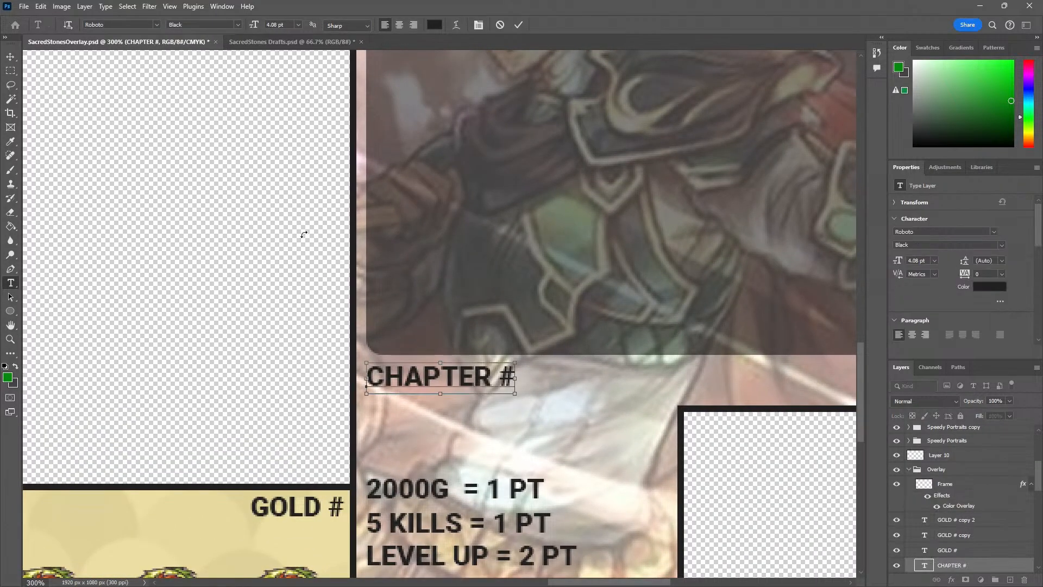
{"action": "key", "text": "ctrl+a"}
{"action": "left_click", "coordinate": [287, 22]}
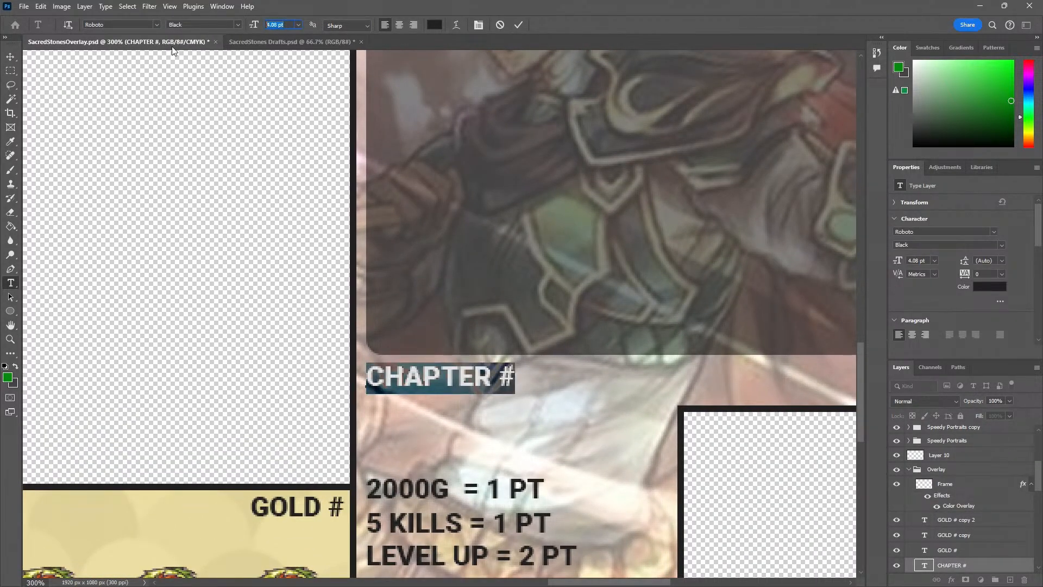
{"action": "type", "text": "7"}
{"action": "key", "text": "Return"}
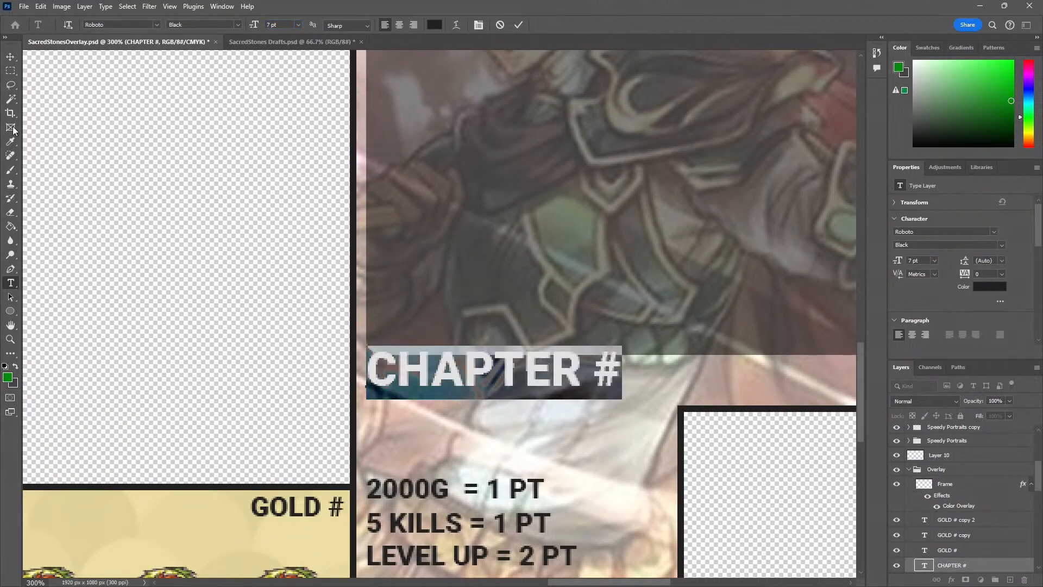
{"action": "left_click", "coordinate": [10, 56]}
Try moving the enlarged CHAPTER # label away from the artwork panel's edge, and undo the move
{"action": "left_click_drag", "start_coordinate": [469, 374], "coordinate": [511, 392]}
{"action": "key", "text": "ctrl+z"}
{"action": "key", "text": "ctrl+z"}
Select all layers of the Overlay group, from Frame down to Layer 3, and move them out of the group, below Layer 10
{"action": "left_click", "coordinate": [960, 488]}
{"action": "scroll", "coordinate": [948, 516], "scroll_direction": "down", "scroll_amount": 5}
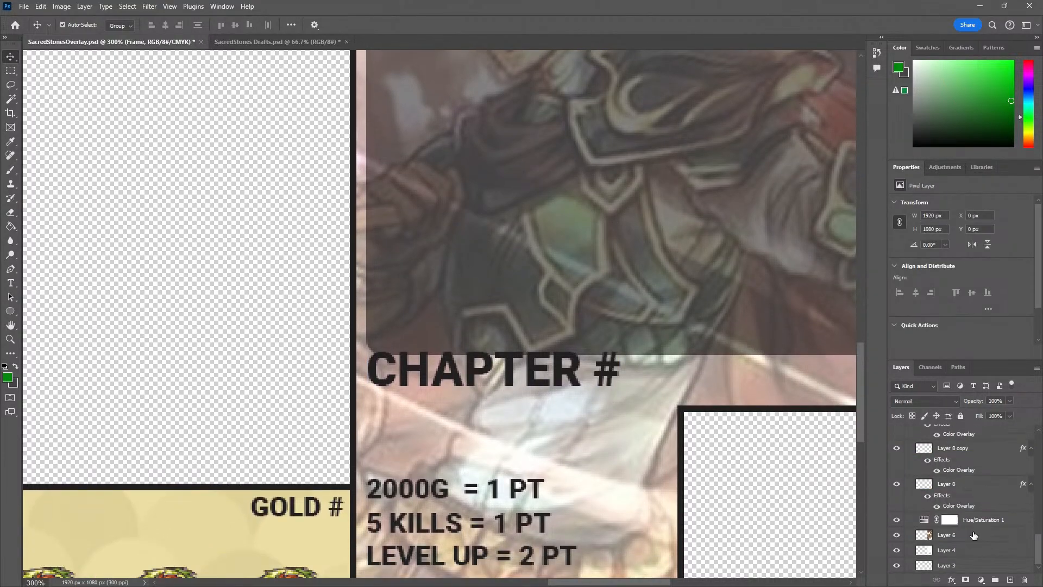
{"action": "left_click", "coordinate": [951, 565], "text": "shift"}
{"action": "left_click_drag", "start_coordinate": [952, 565], "coordinate": [957, 466]}
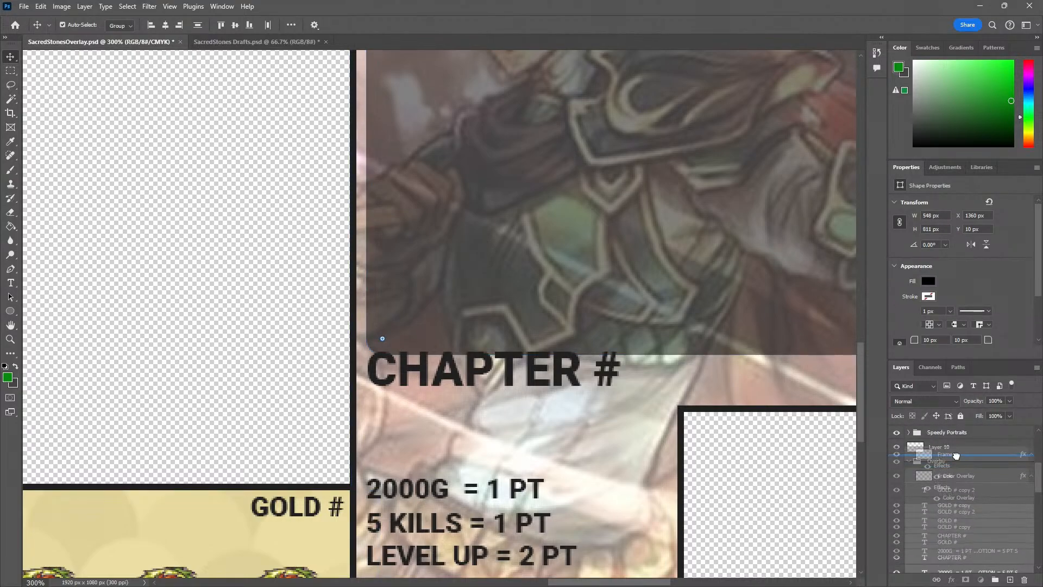
Move the CHAPTER # label down just clear of the artwork panel, check it in the whole overlay, and save the document
{"action": "mouse_move", "coordinate": [473, 383]}
{"action": "left_mouse_down"}
{"action": "mouse_move", "coordinate": [468, 401]}
{"action": "mouse_move", "coordinate": [471, 389]}
{"action": "left_mouse_up"}
{"action": "left_click", "coordinate": [191, 343]}
{"action": "key", "text": "z"}
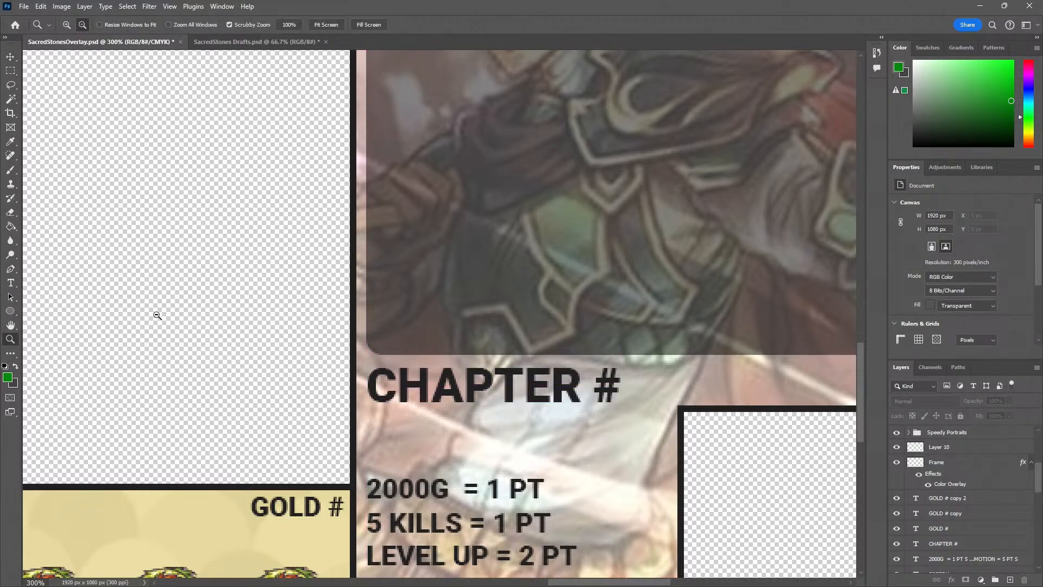
{"action": "left_click", "coordinate": [155, 314], "text": "alt"}
{"action": "left_click", "coordinate": [154, 314], "text": "alt"}
{"action": "left_click_drag", "start_coordinate": [114, 315], "coordinate": [257, 380]}
{"action": "left_click", "coordinate": [209, 362], "text": "alt"}
{"action": "left_click_drag", "start_coordinate": [164, 349], "coordinate": [313, 397]}
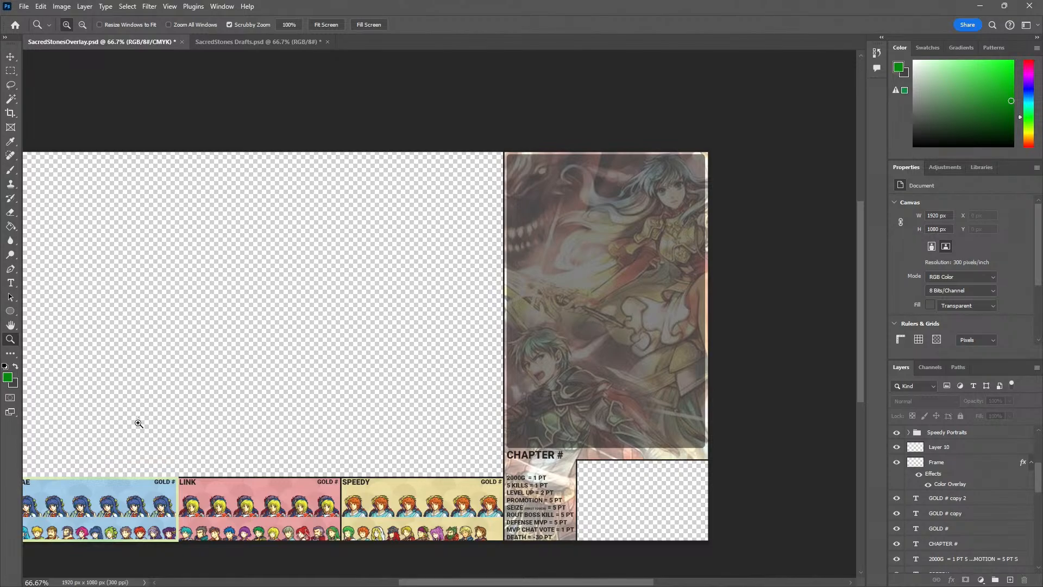
{"action": "left_click_drag", "start_coordinate": [136, 422], "coordinate": [195, 415]}
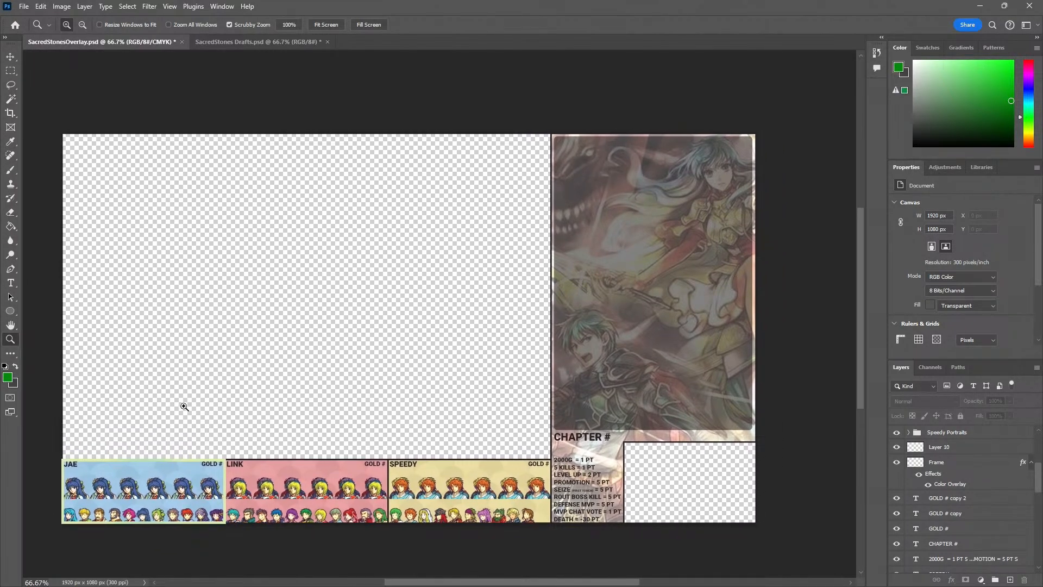
{"action": "key", "text": "ctrl+s"}
Examine the portraits and labels in the LINK and SPEEDY panels up close, and return to the overlay as a whole
{"action": "left_click_drag", "start_coordinate": [263, 505], "coordinate": [322, 363]}
{"action": "left_click", "coordinate": [332, 367]}
{"action": "left_click", "coordinate": [332, 366]}
{"action": "left_click_drag", "start_coordinate": [513, 349], "coordinate": [277, 303]}
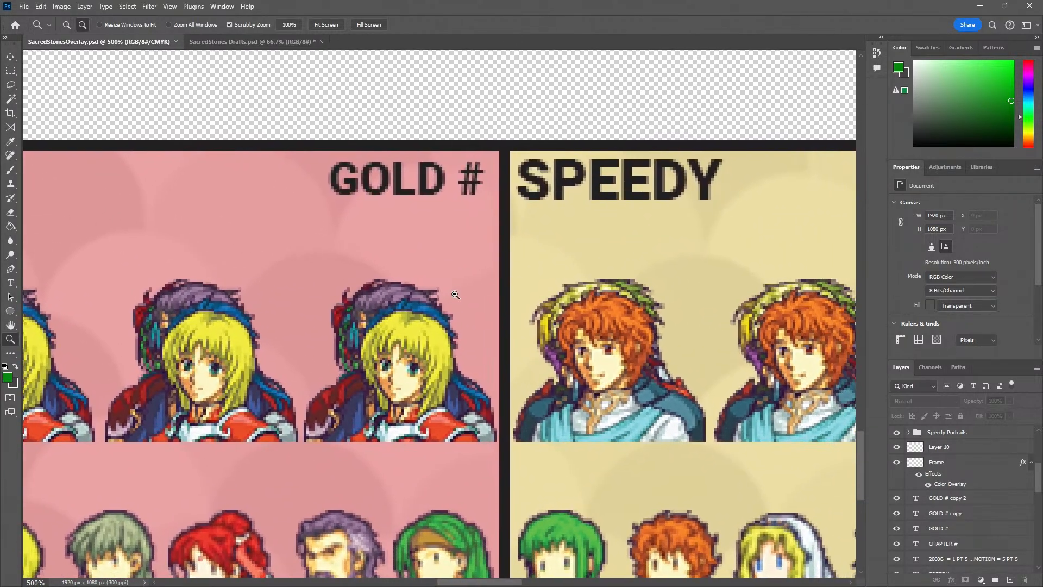
{"action": "left_click", "coordinate": [455, 294], "text": "alt"}
{"action": "left_click", "coordinate": [455, 293], "text": "alt"}
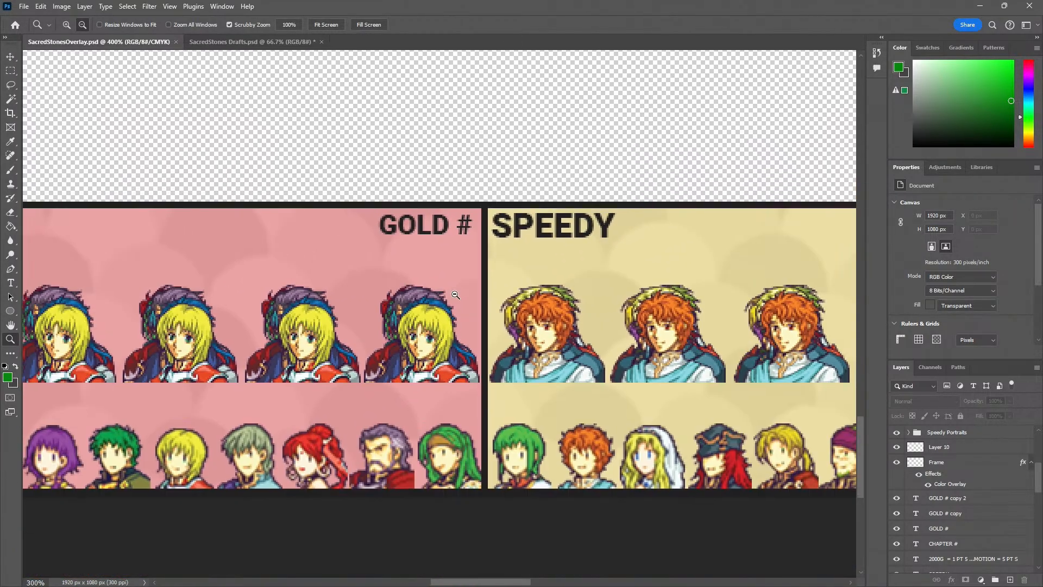
{"action": "left_click", "coordinate": [455, 294], "text": "alt"}
{"action": "left_click", "coordinate": [456, 294], "text": "alt"}
{"action": "left_click", "coordinate": [455, 295], "text": "alt"}
{"action": "left_click_drag", "start_coordinate": [377, 338], "coordinate": [378, 512]}
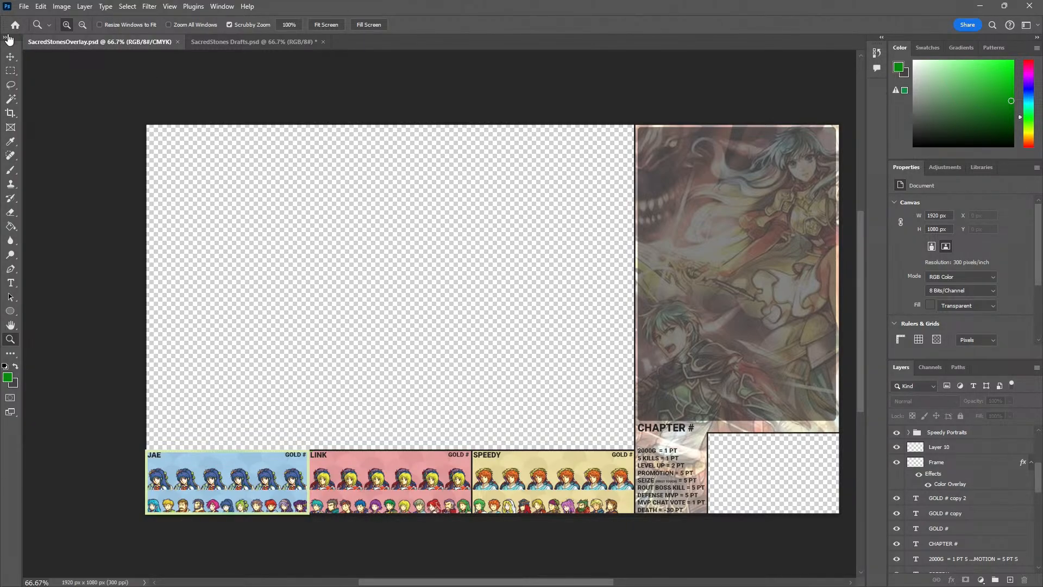
Bring the YouTube live chat window over the canvas and widen it to read the latest messages
{"action": "left_click", "coordinate": [11, 56]}
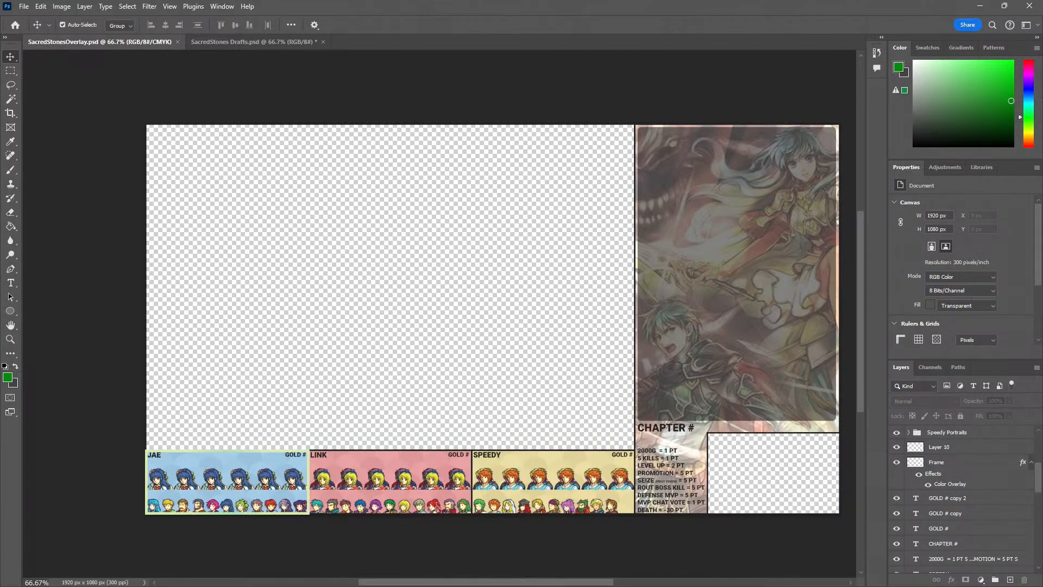
{"action": "left_click_drag", "start_coordinate": [0, 117], "coordinate": [199, 93]}
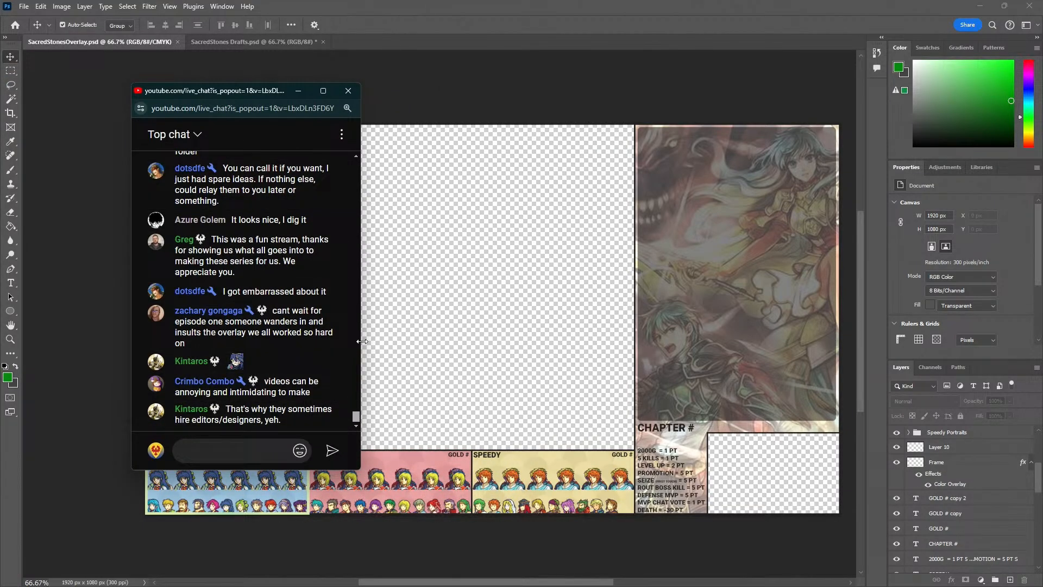
{"action": "left_click_drag", "start_coordinate": [362, 342], "coordinate": [393, 342]}
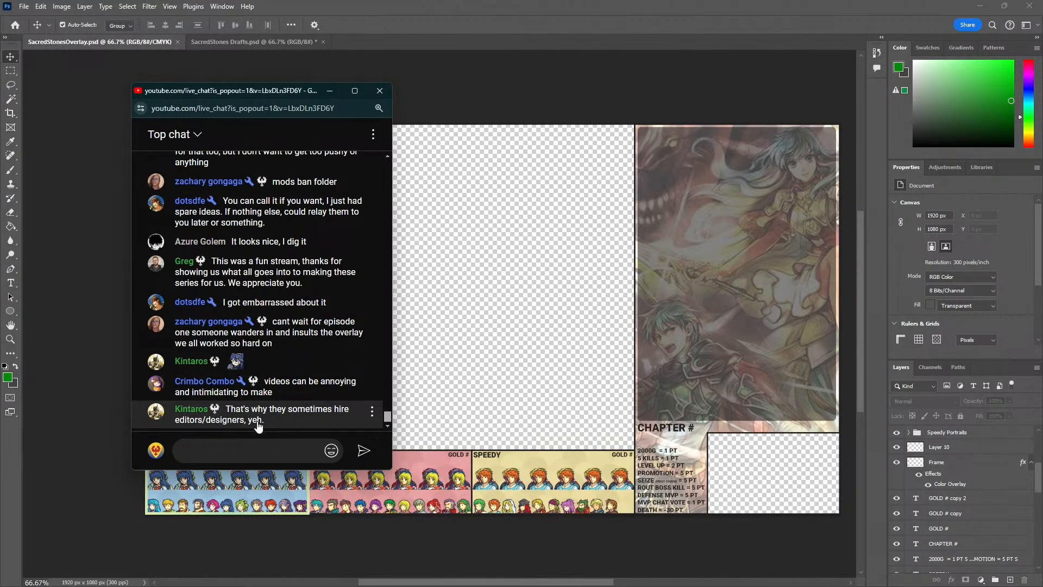